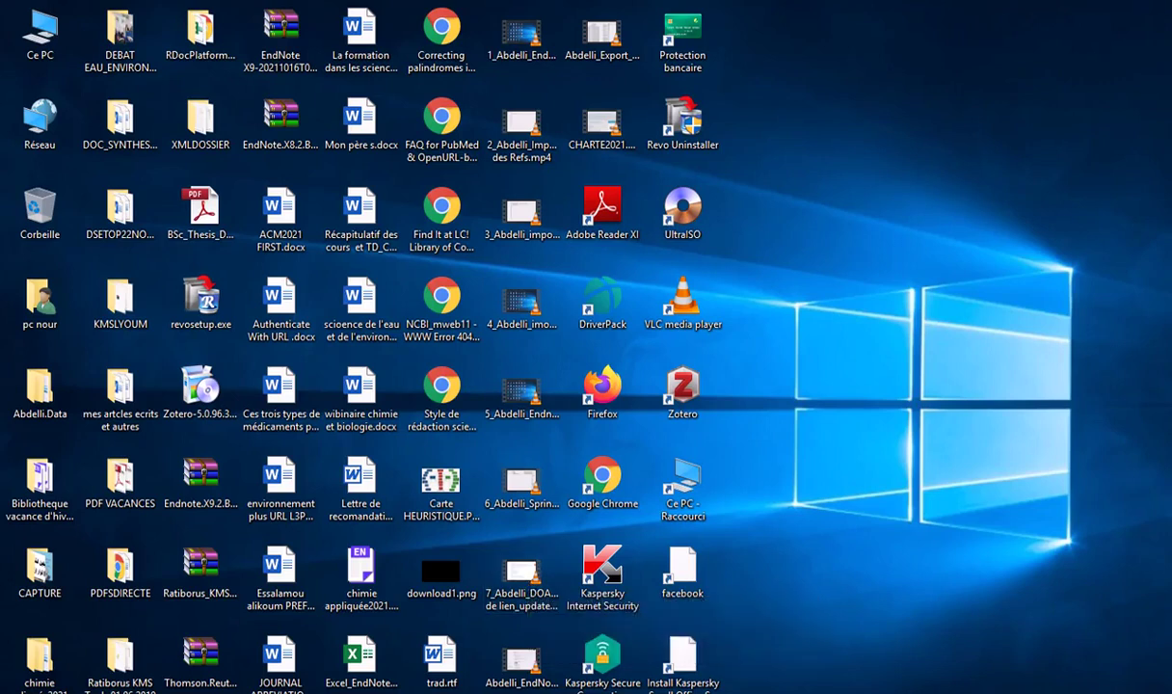
pyautogui.press('super+plus')
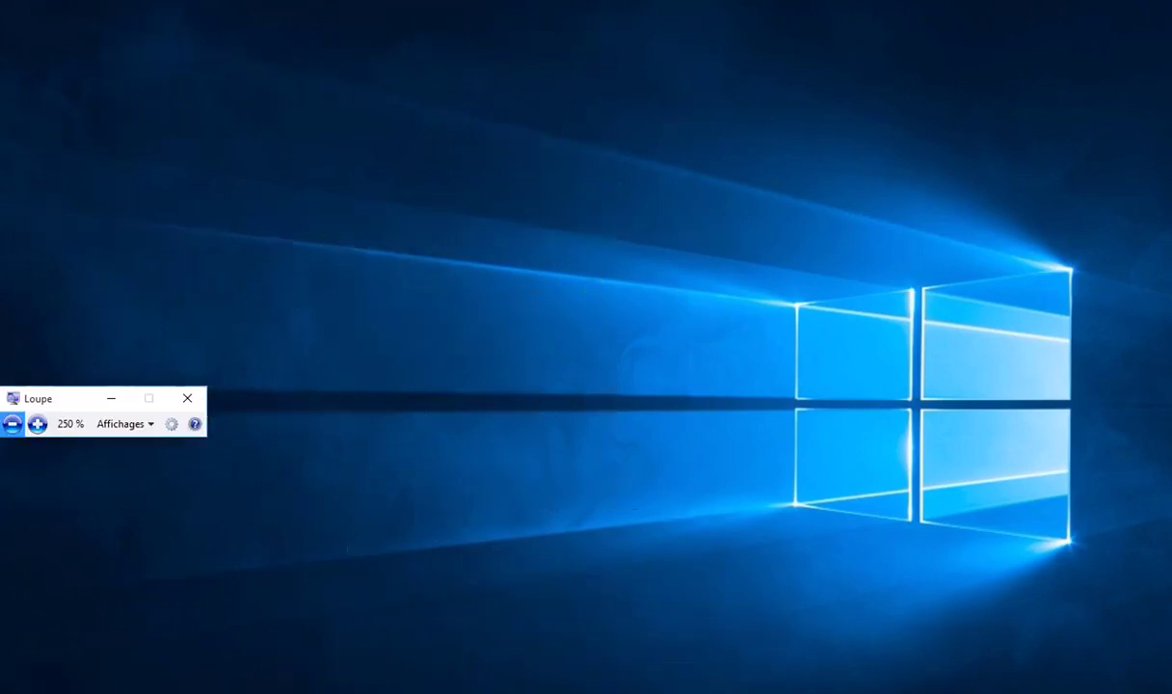
pyautogui.click(183, 410)
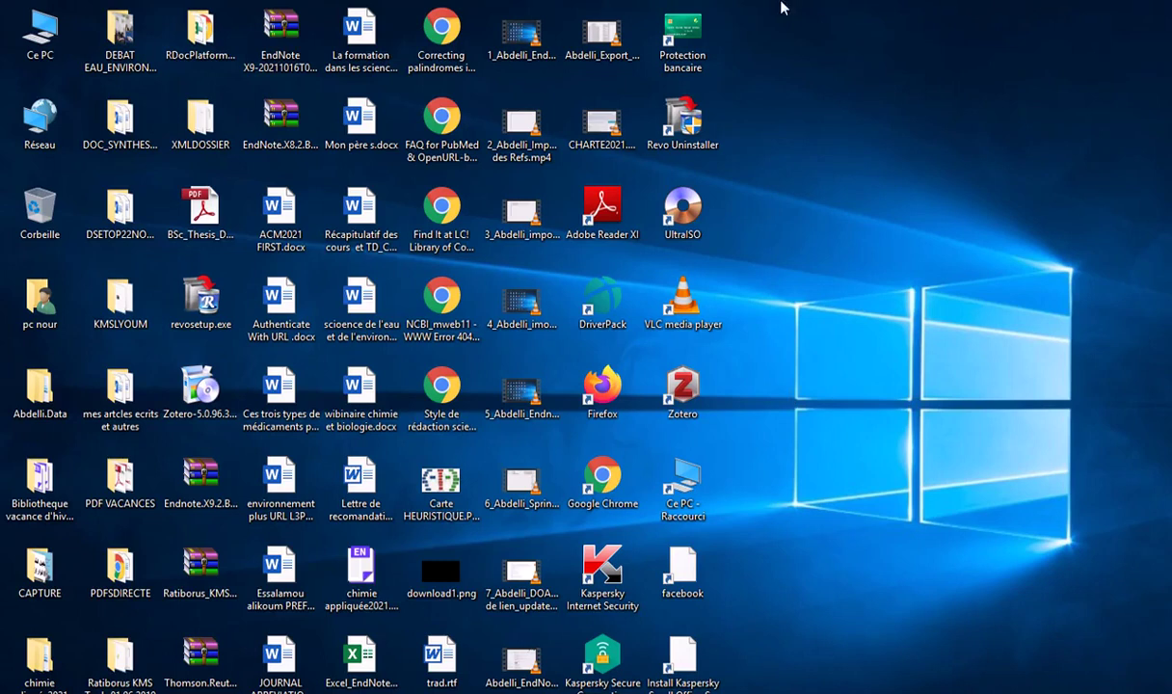
# Switch to the Word document Mon père s.docx and review its Astronomie (GBV) and Worldcat OCLC connection notes
pyautogui.moveTo(694, 39)
pyautogui.moveTo(677, 690)
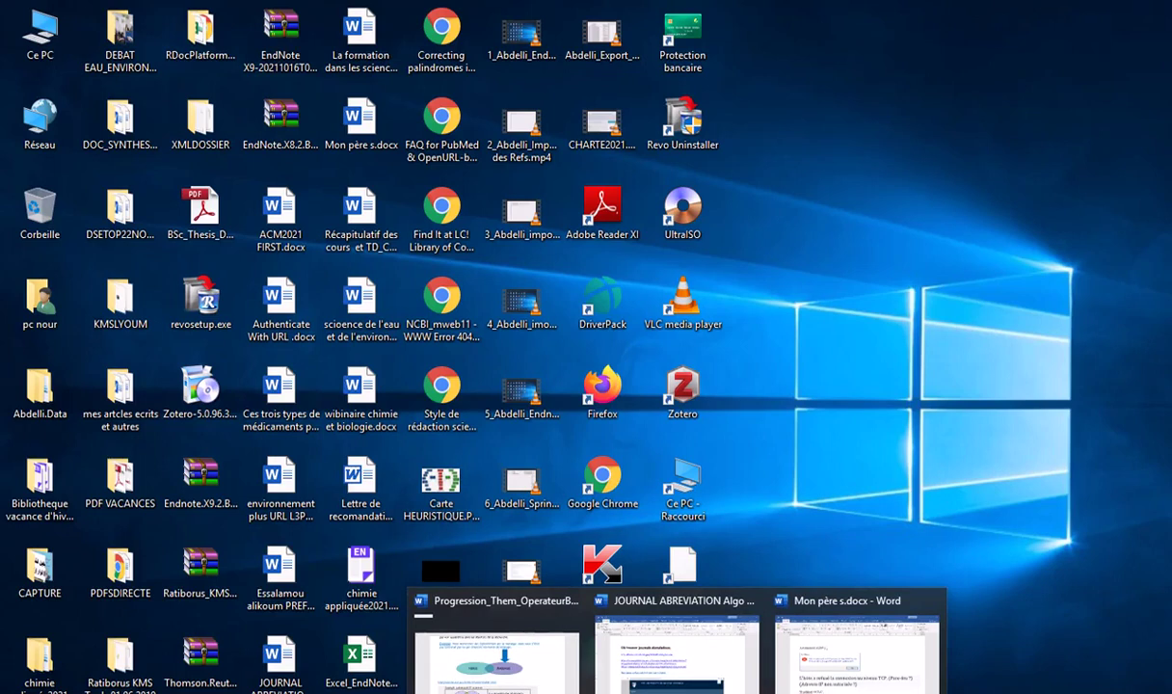
pyautogui.click(853, 651)
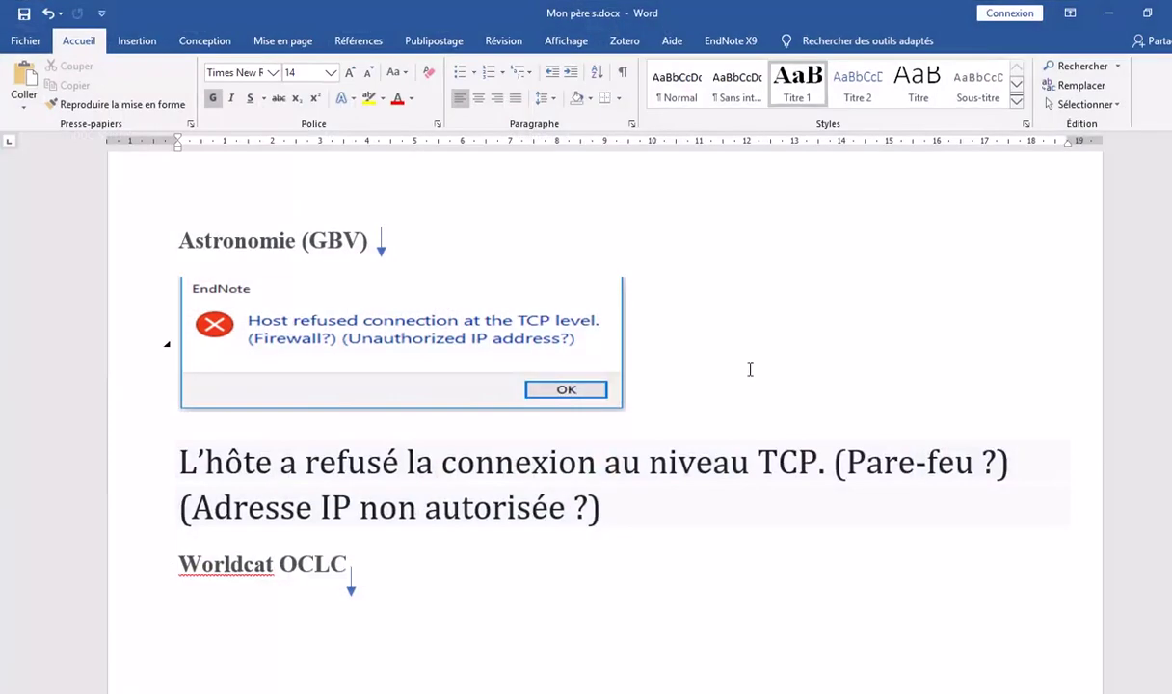
pyautogui.scroll(3, 718, 384)
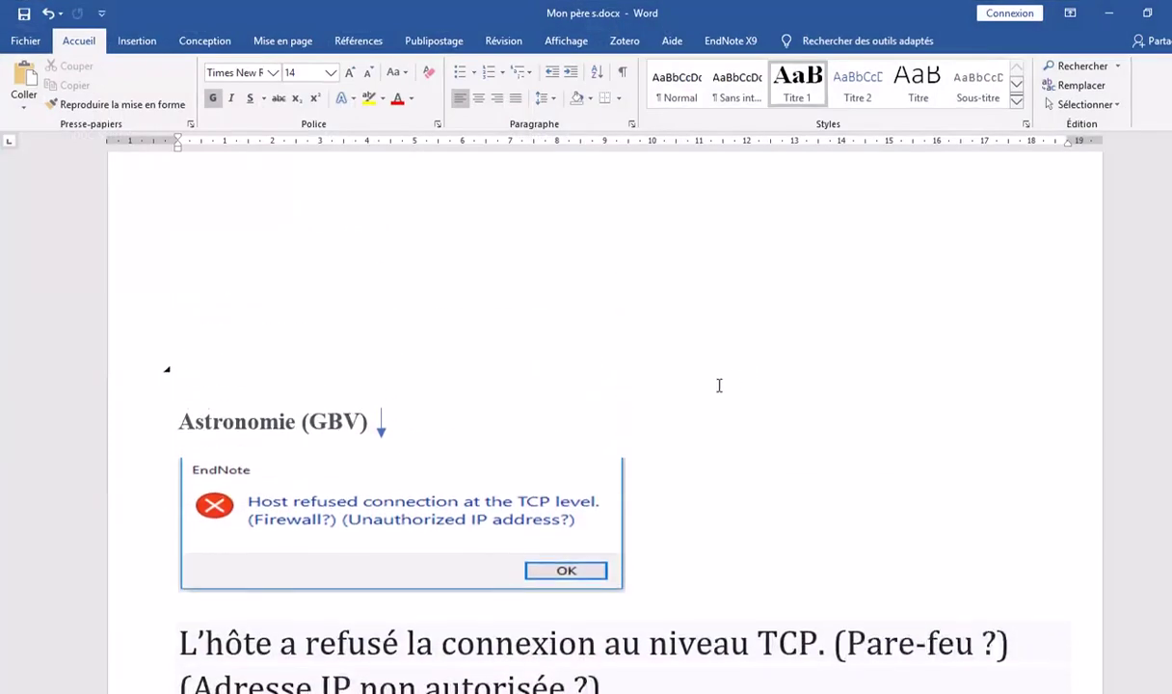
pyautogui.scroll(1, 719, 386)
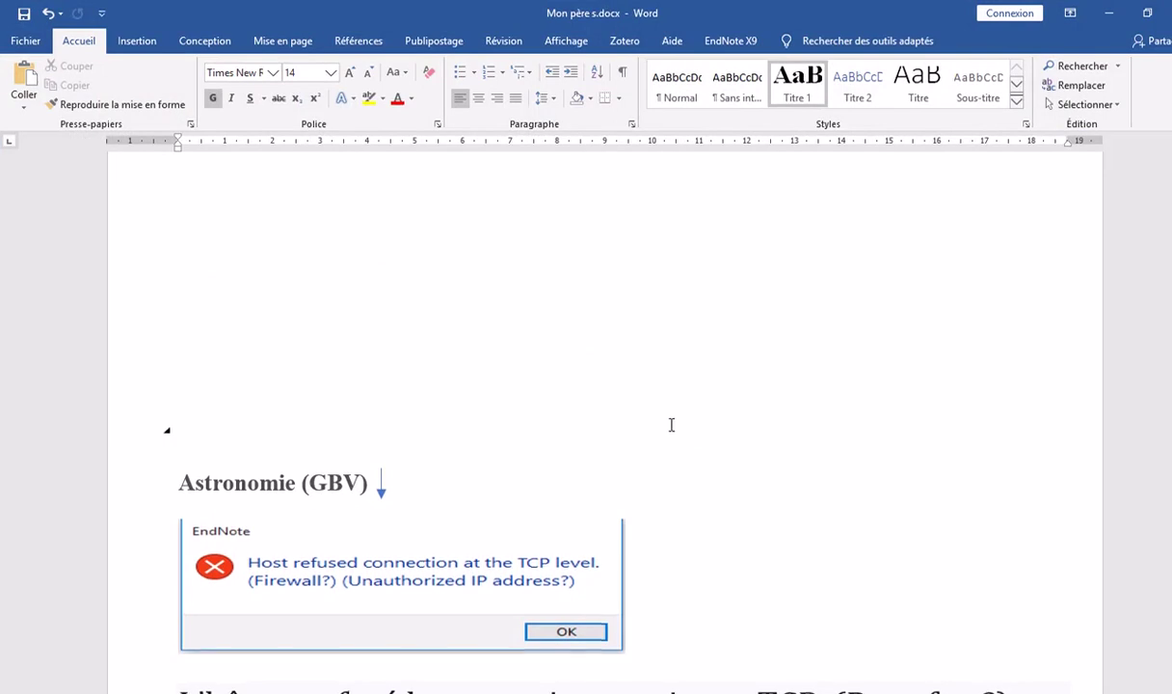
pyautogui.press('Return')
pyautogui.scroll(-3, 671, 428)
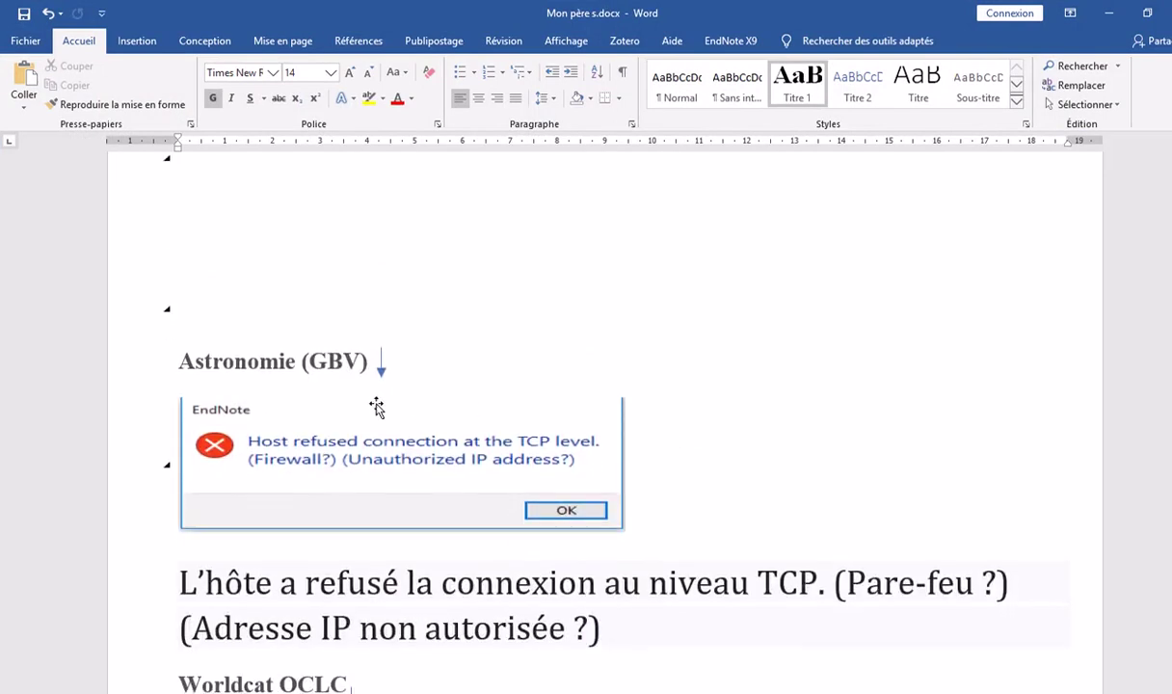
pyautogui.scroll(-2, 405, 408)
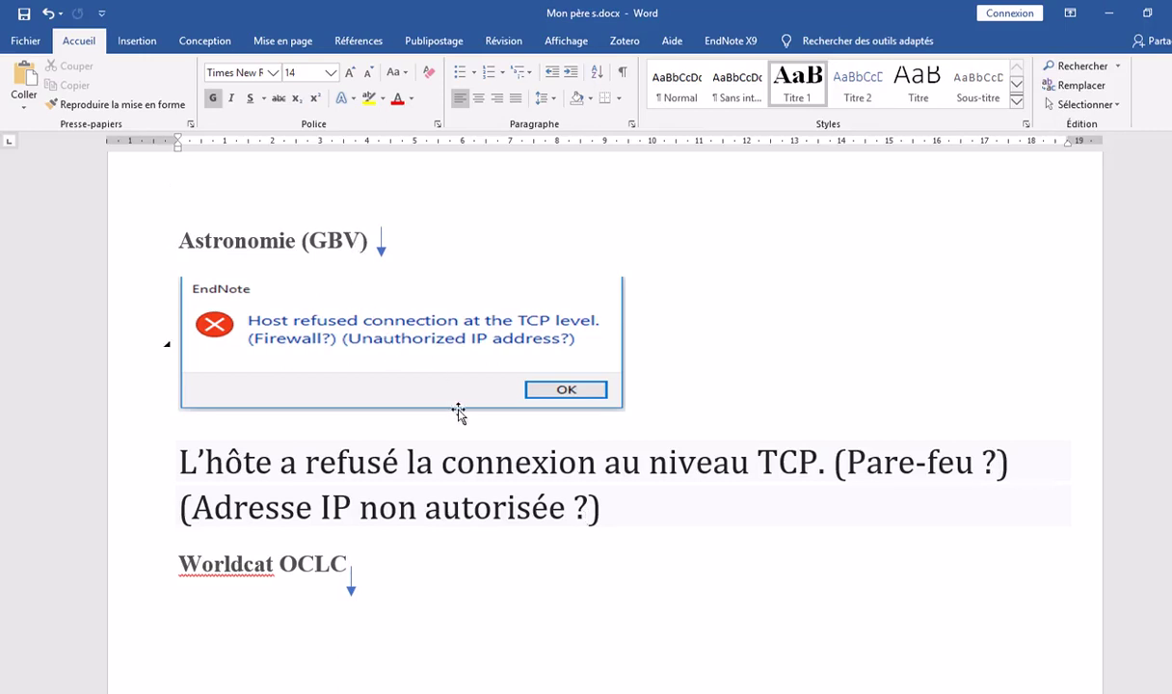
pyautogui.scroll(-1, 374, 335)
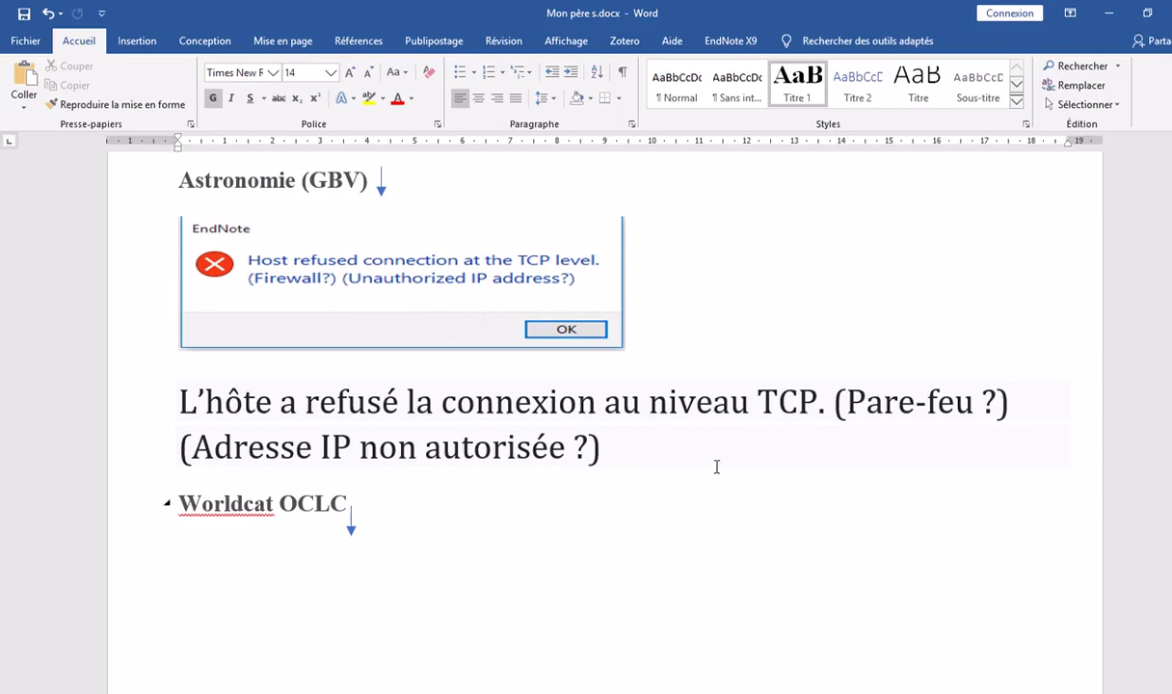
pyautogui.scroll(-2, 716, 466)
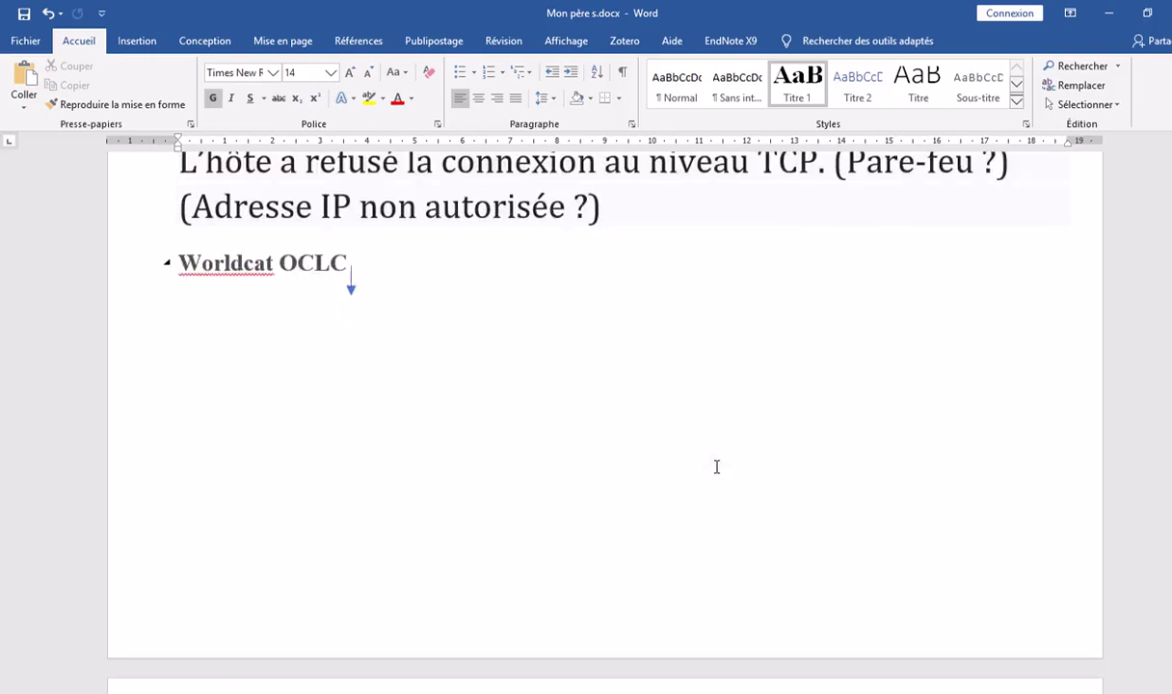
pyautogui.scroll(1, 623, 369)
pyautogui.scroll(-3, 745, 450)
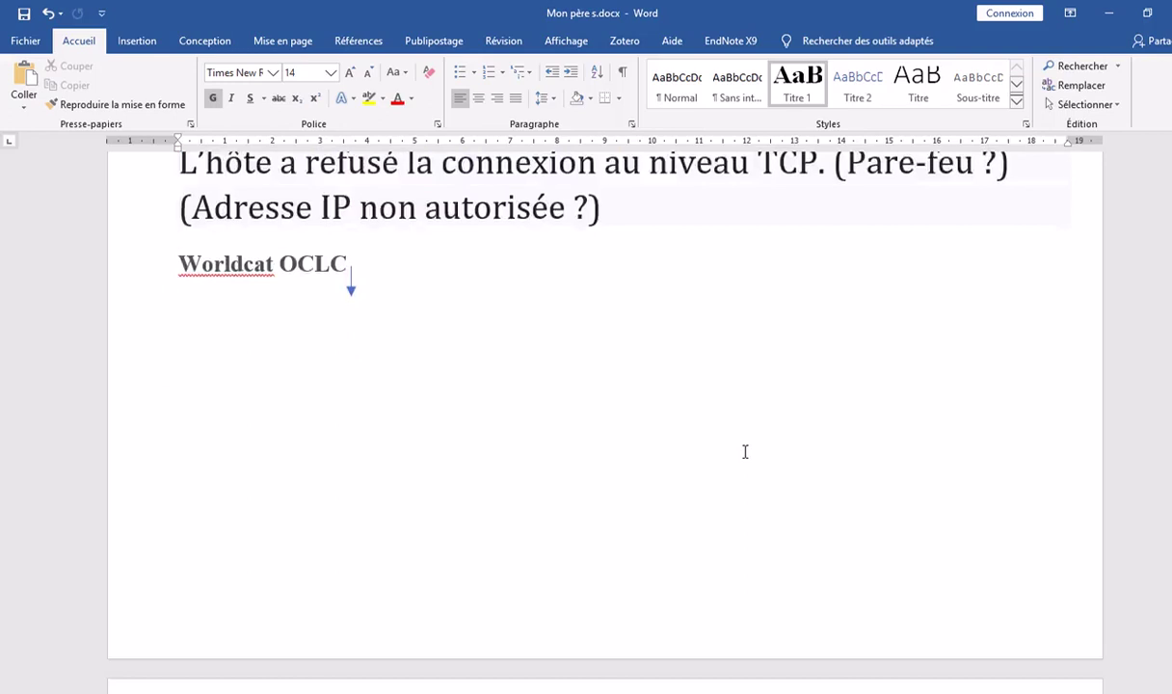
pyautogui.scroll(3, 673, 425)
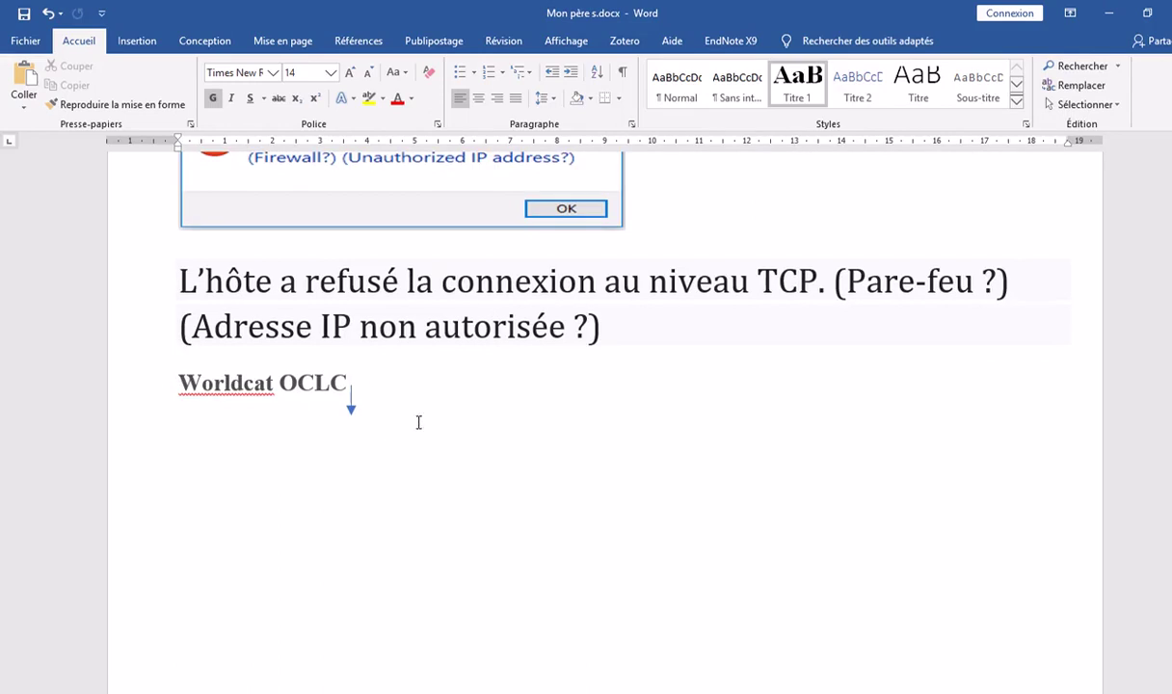
# Examine the document's captures of the remote password prompt, host connection, database lists and EndNote search messages
pyautogui.scroll(-10, 539, 410)
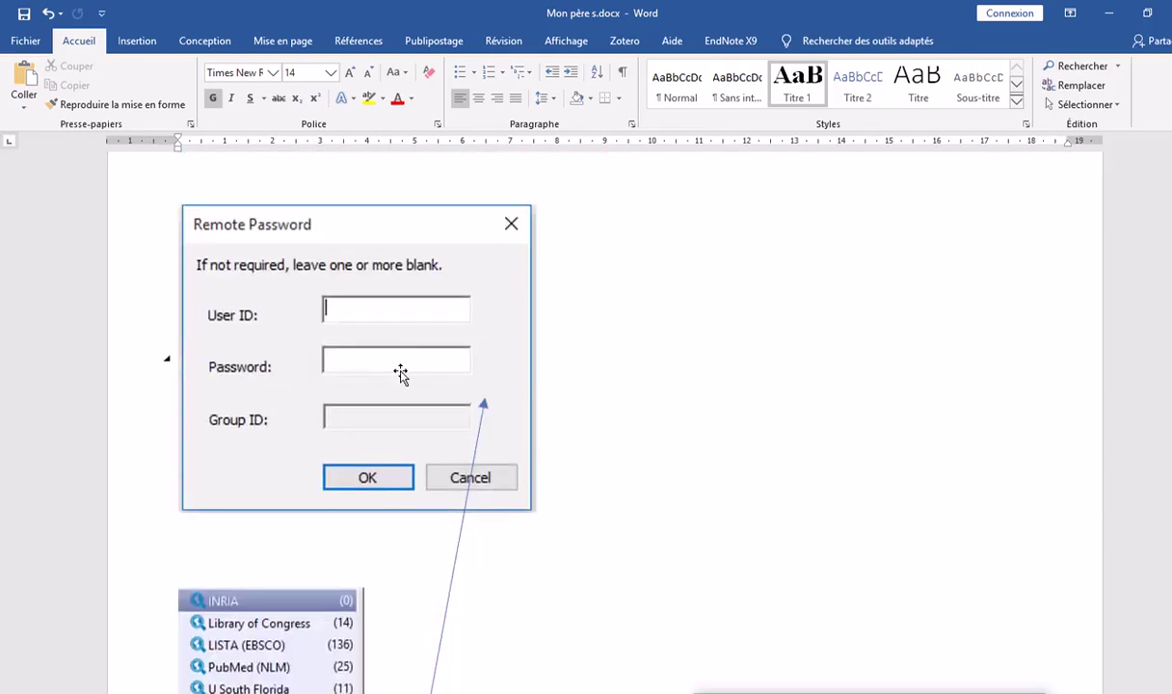
pyautogui.scroll(-5, 400, 374)
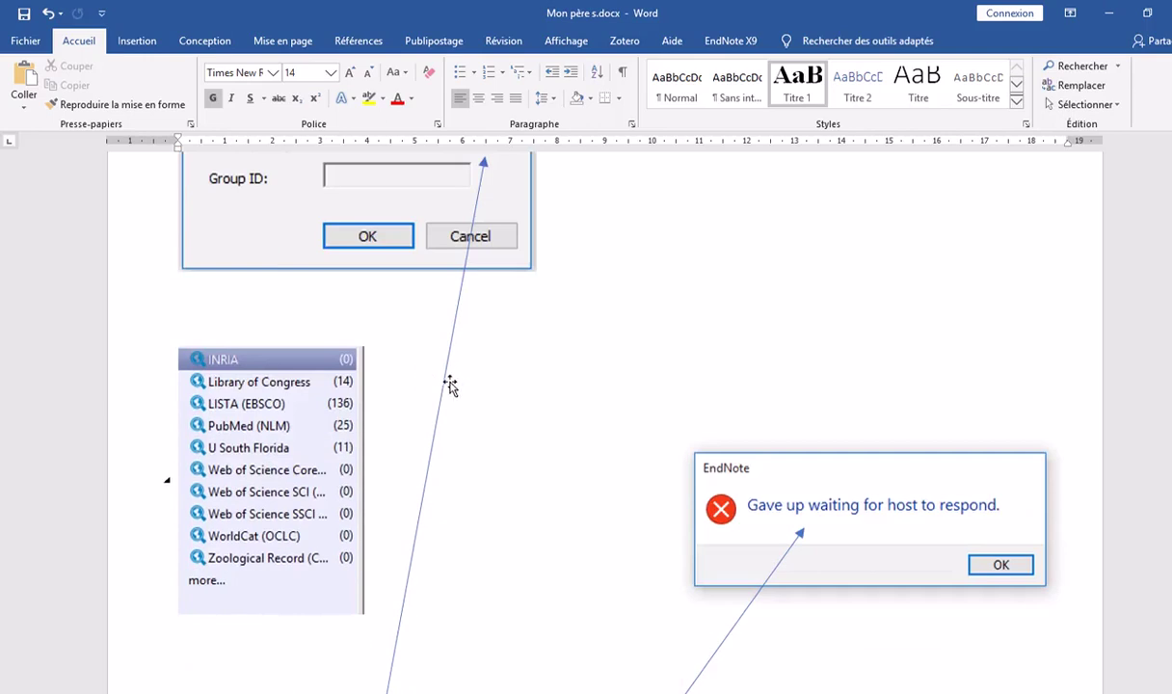
pyautogui.scroll(1, 455, 359)
pyautogui.scroll(-1, 462, 337)
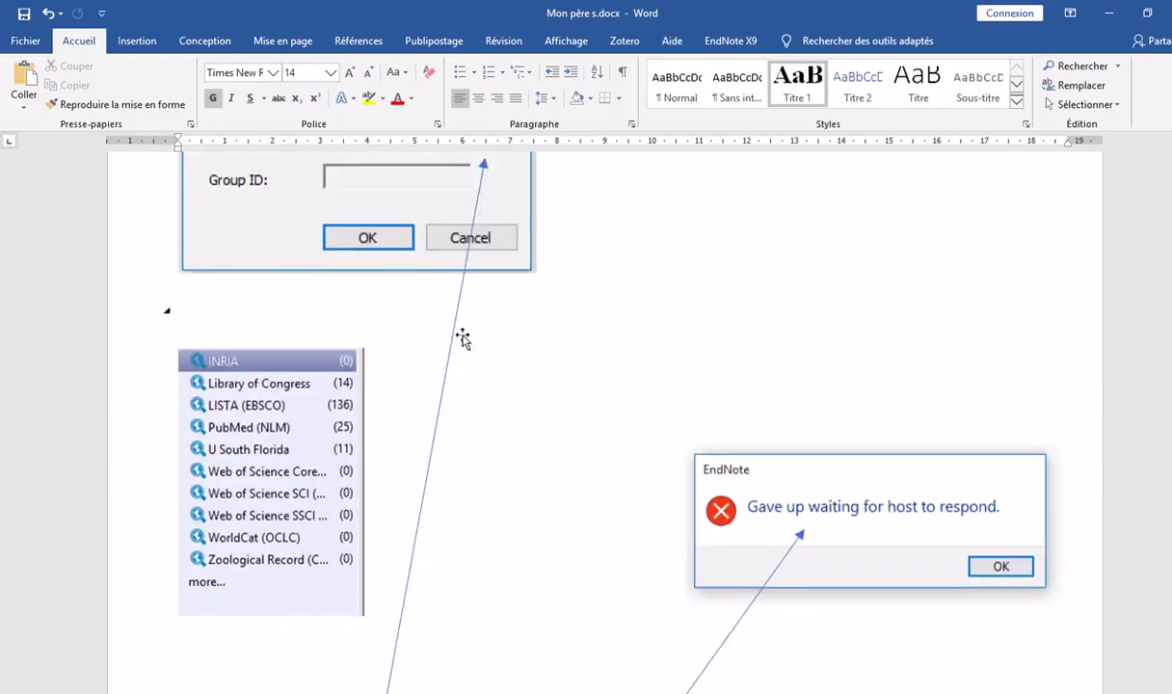
pyautogui.scroll(-4, 462, 337)
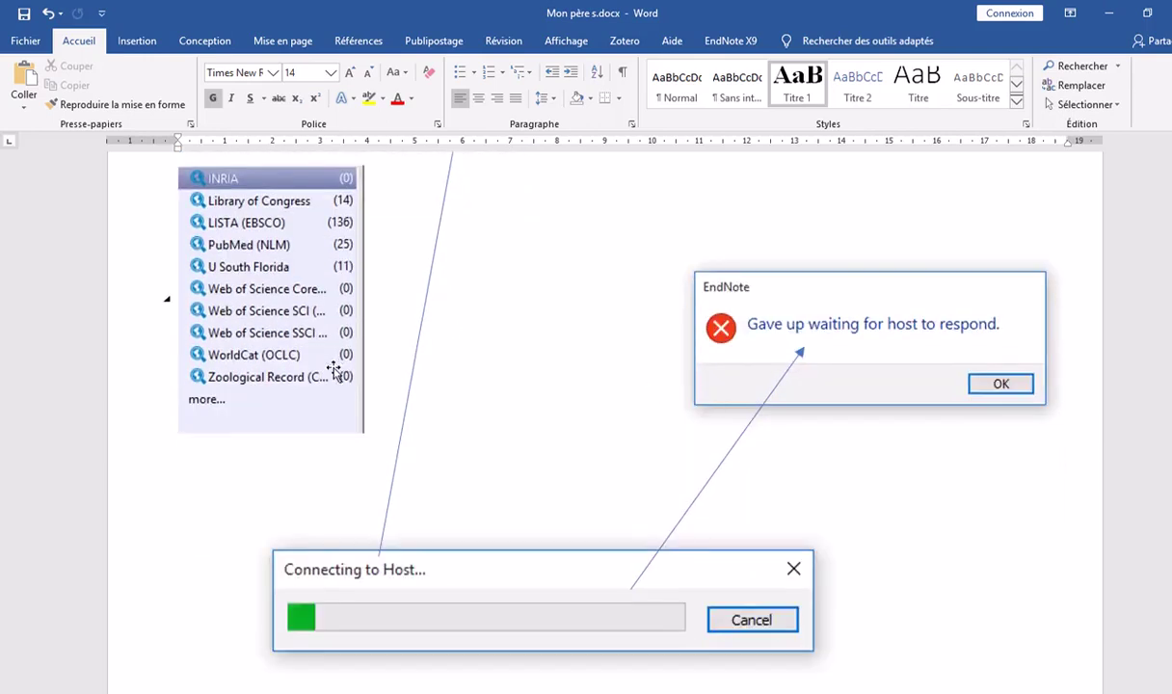
pyautogui.scroll(5, 418, 384)
pyautogui.scroll(-1, 476, 376)
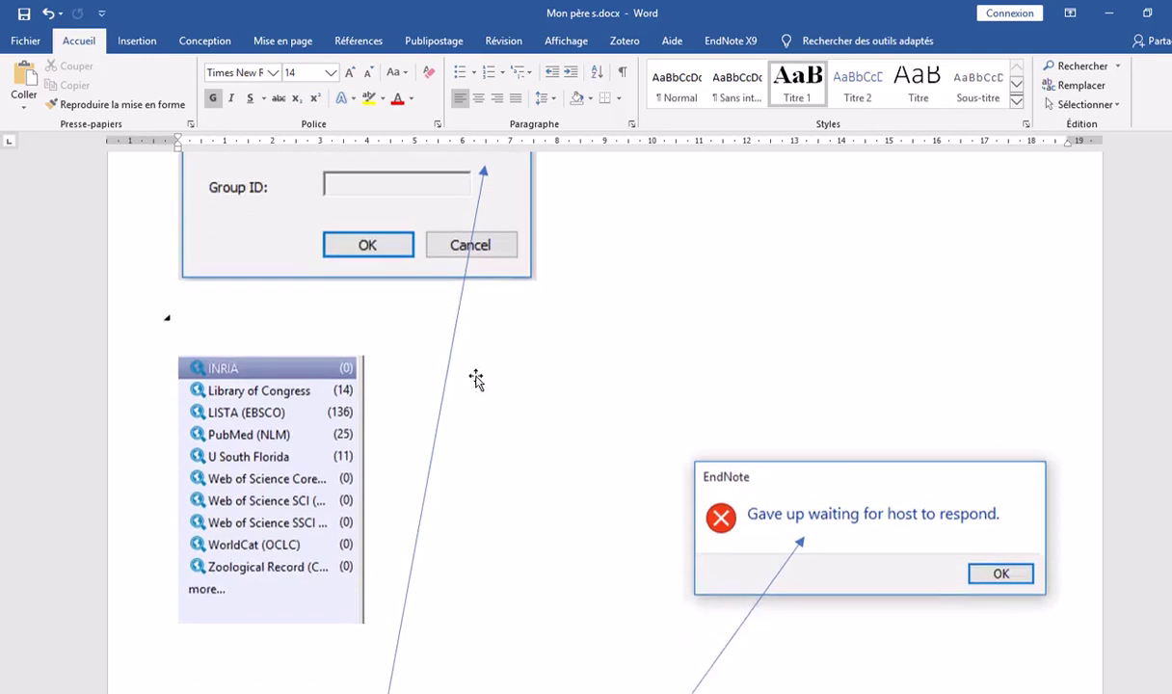
pyautogui.scroll(1, 476, 378)
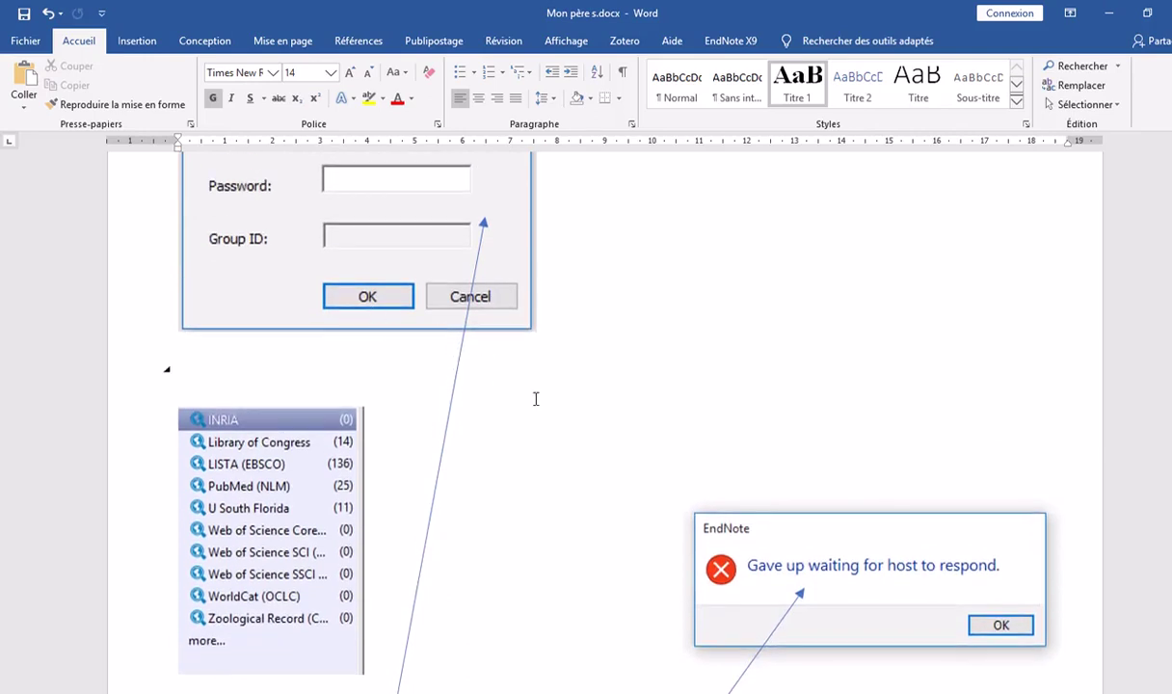
pyautogui.scroll(-7, 536, 398)
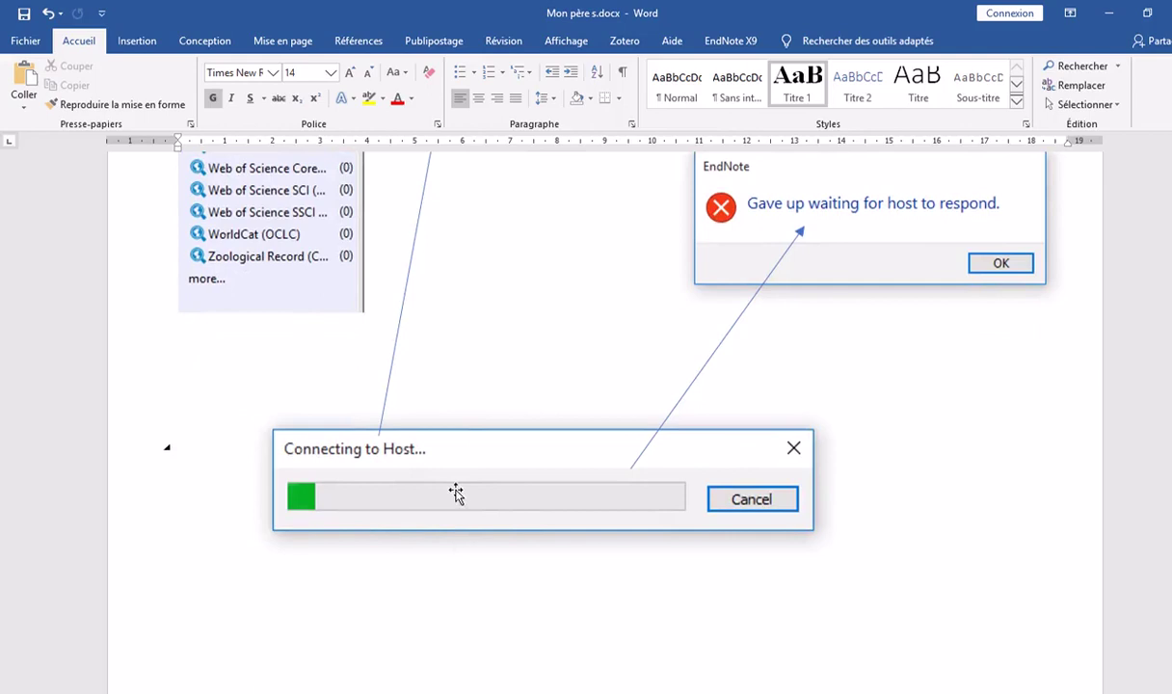
pyautogui.scroll(2, 713, 484)
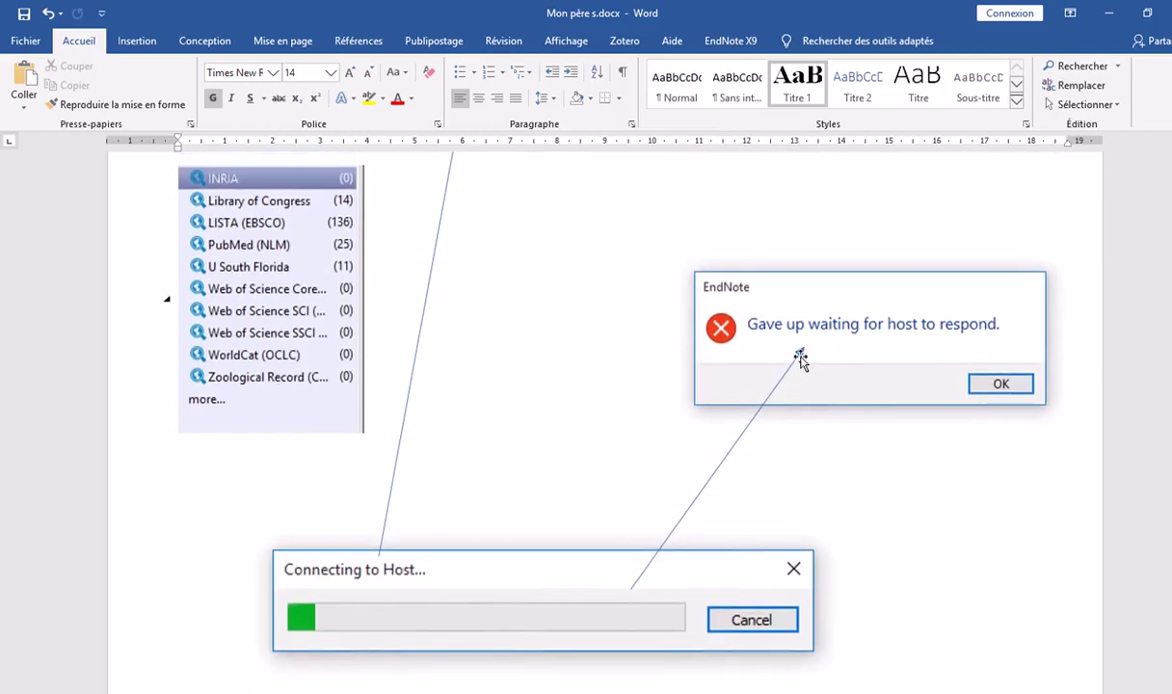
pyautogui.scroll(-5, 665, 387)
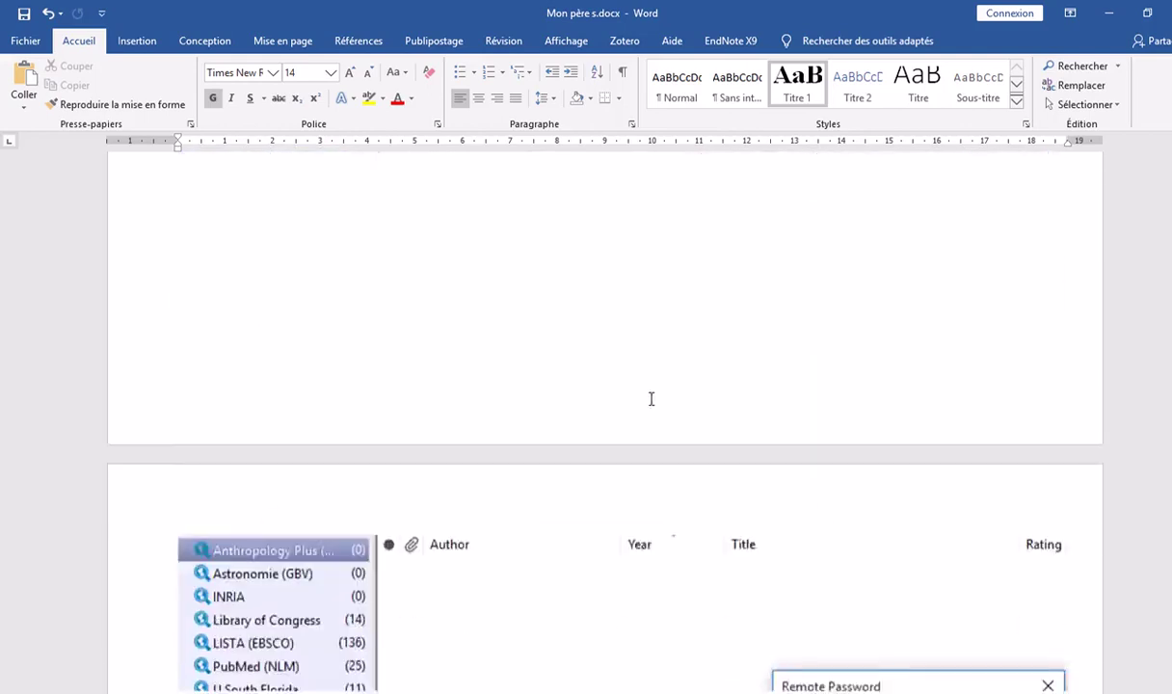
pyautogui.scroll(-10, 652, 398)
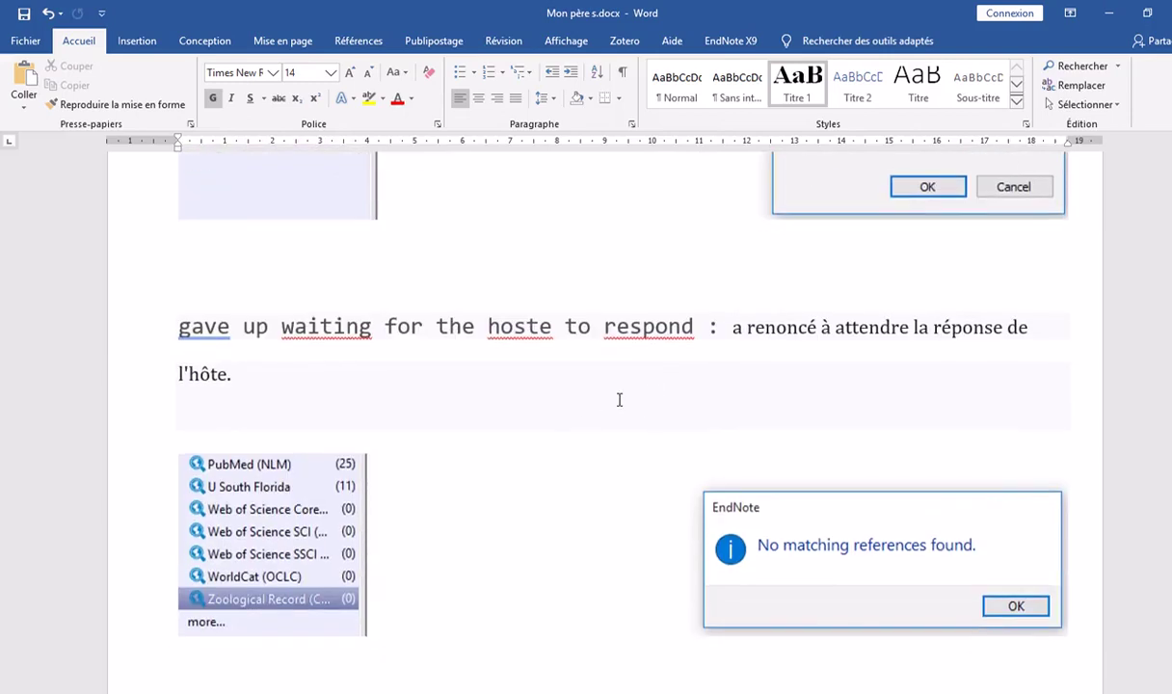
pyautogui.scroll(5, 608, 405)
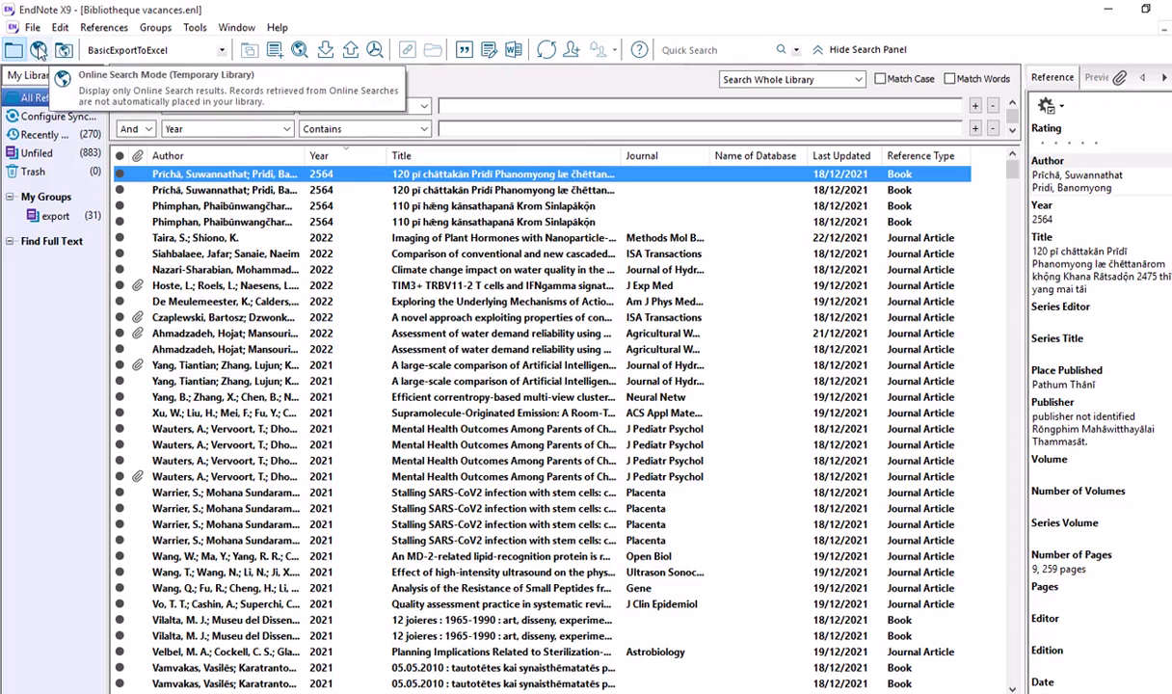
# Turn on Online Search Mode in EndNote X9 and widen the groups pane to show the full online database names
pyautogui.click(39, 50)
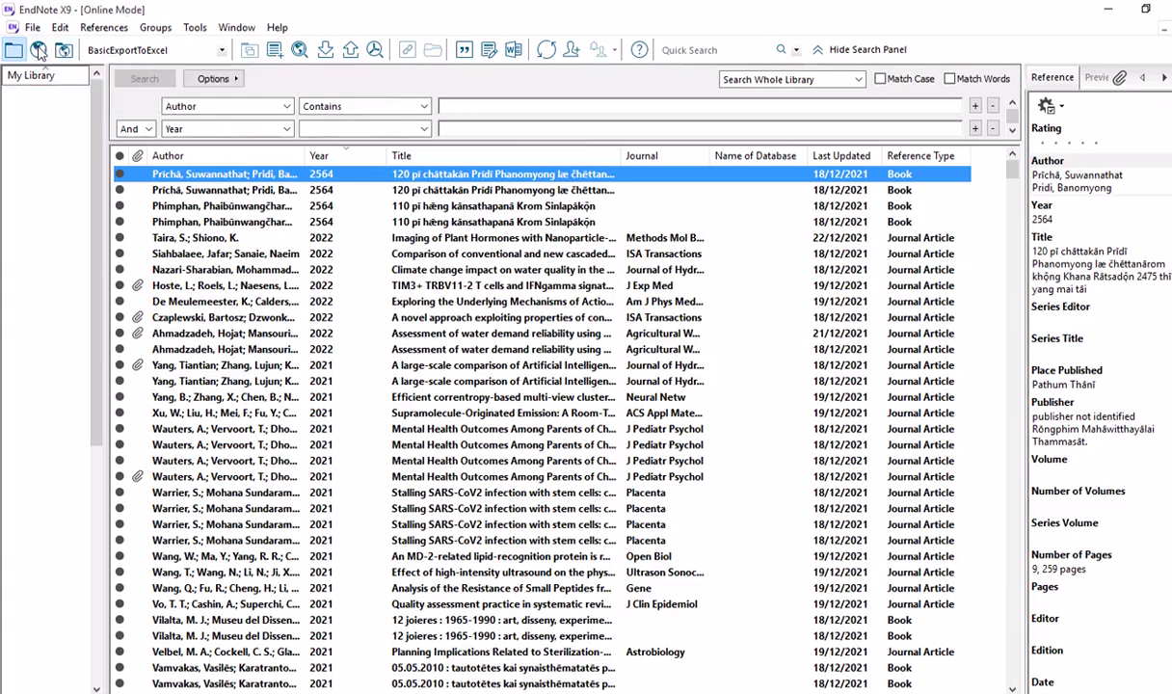
pyautogui.moveTo(103, 194); pyautogui.dragTo(294, 195)
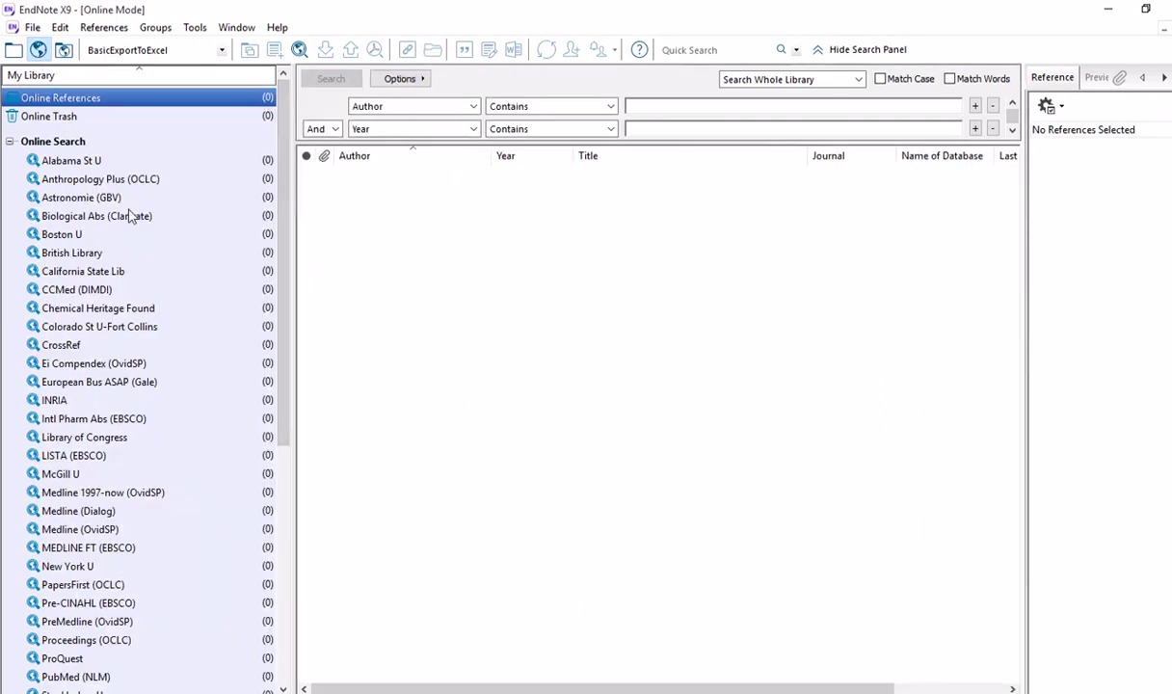
pyautogui.scroll(-2, 136, 248)
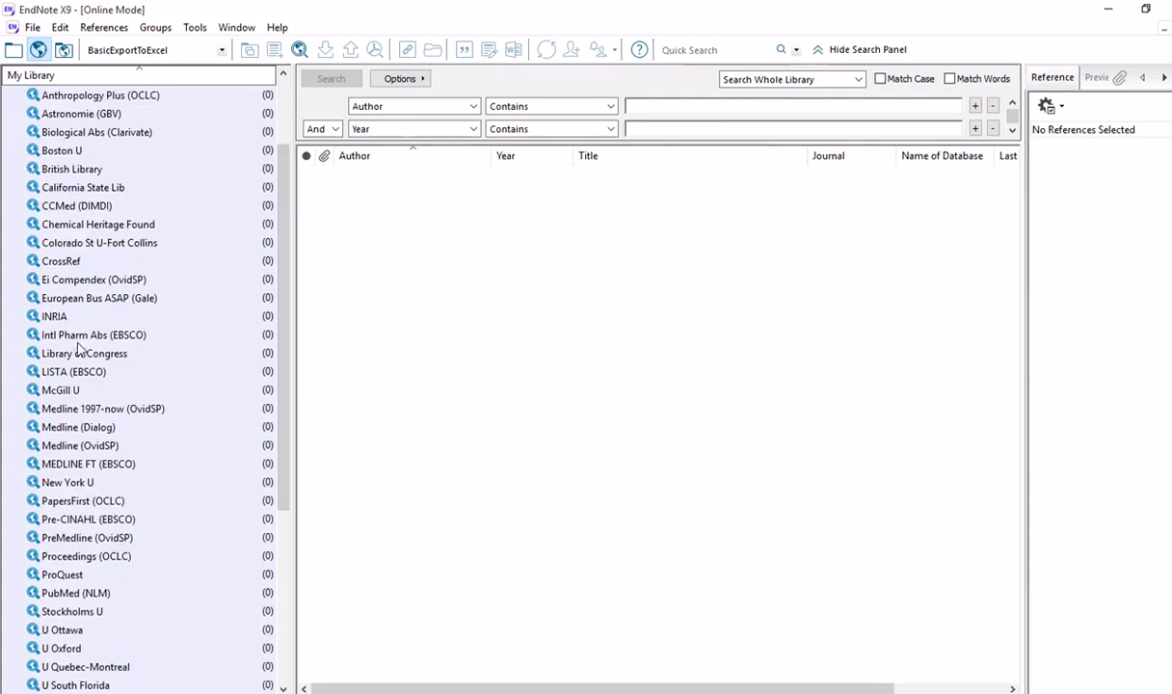
pyautogui.scroll(-1, 94, 275)
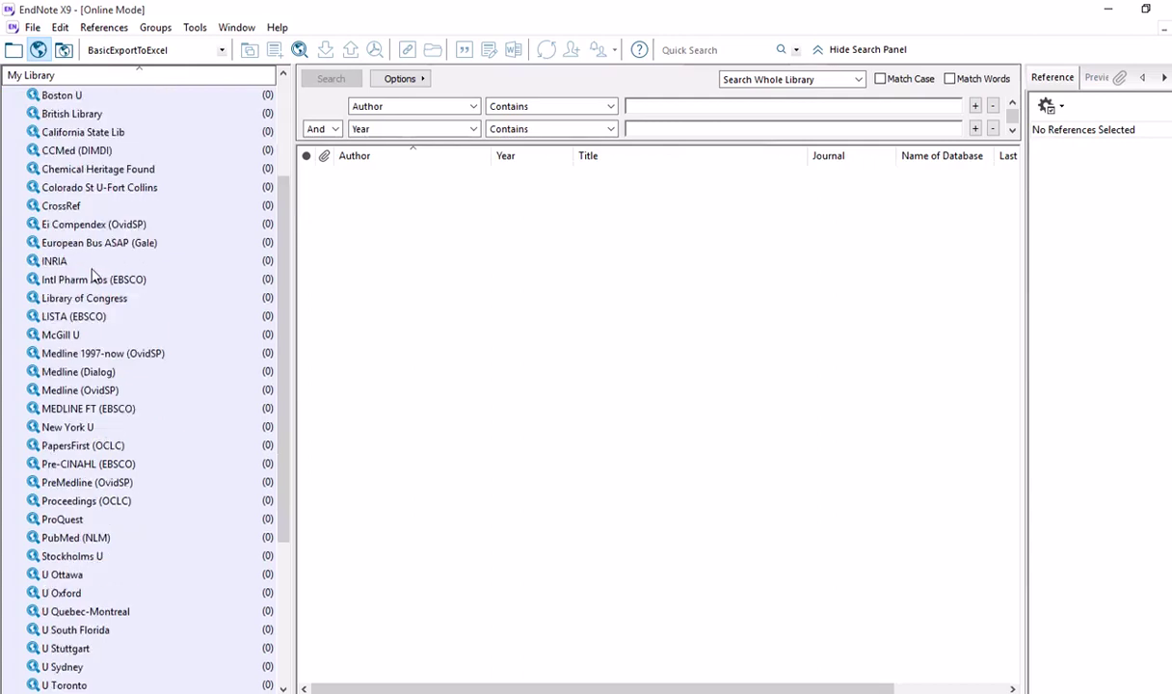
pyautogui.scroll(3, 121, 429)
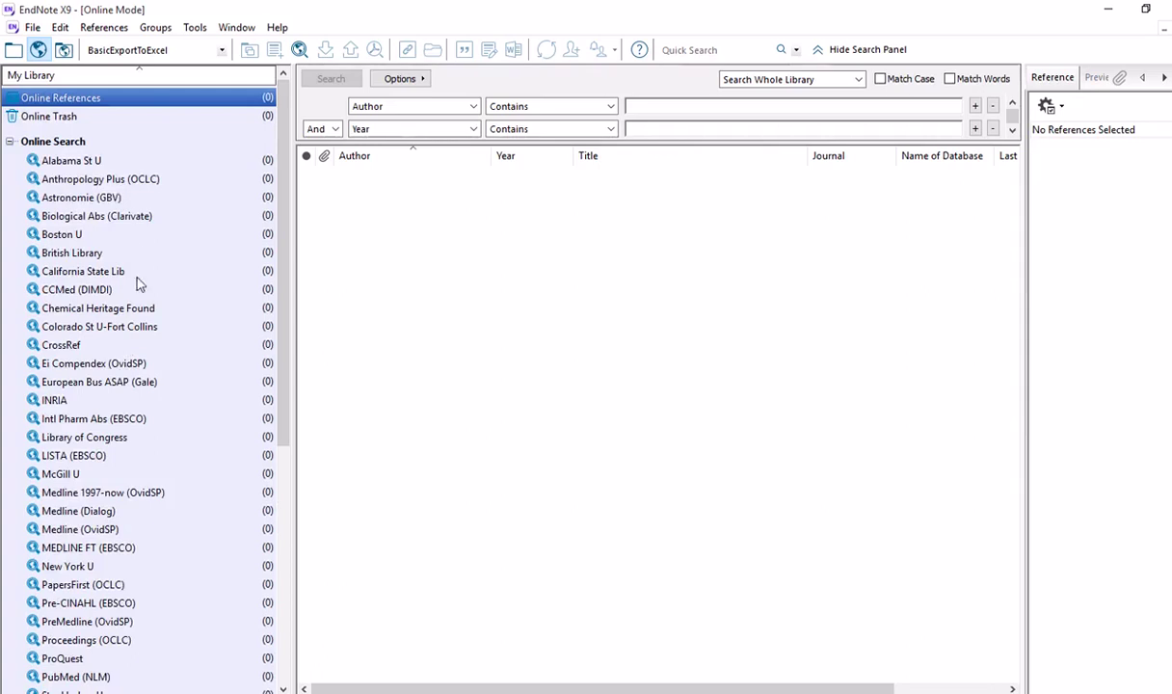
pyautogui.scroll(-1, 140, 295)
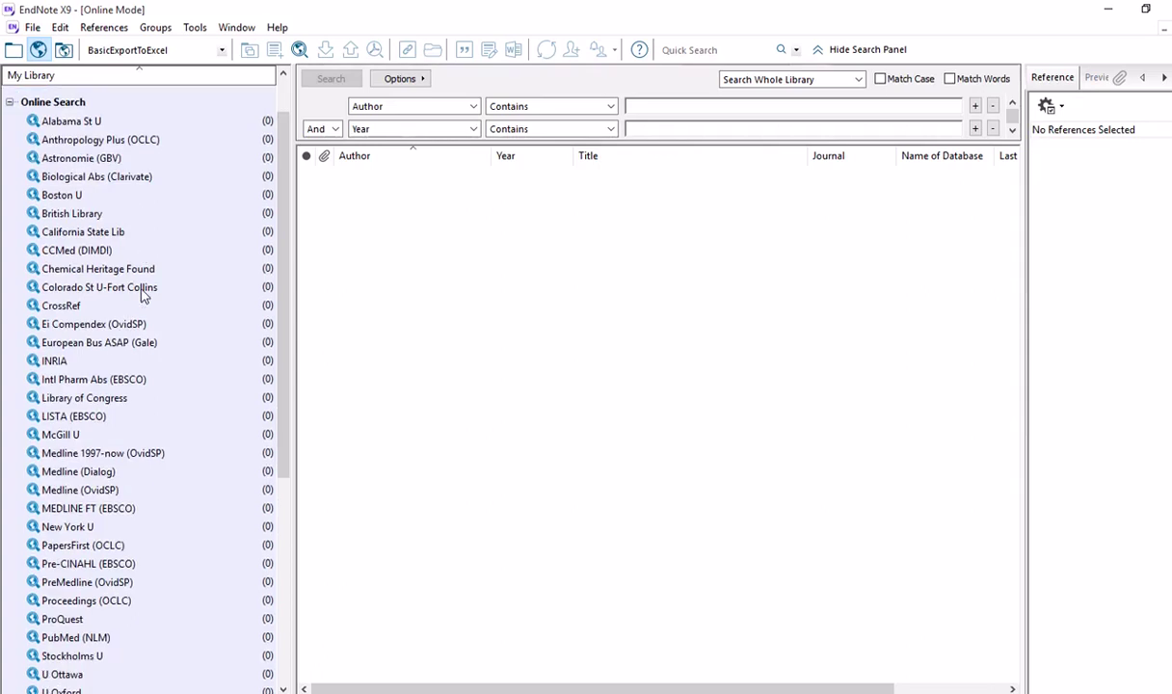
# Select the LISTA (EBSCO) online database and cancel the connection to its host
pyautogui.click(89, 418)
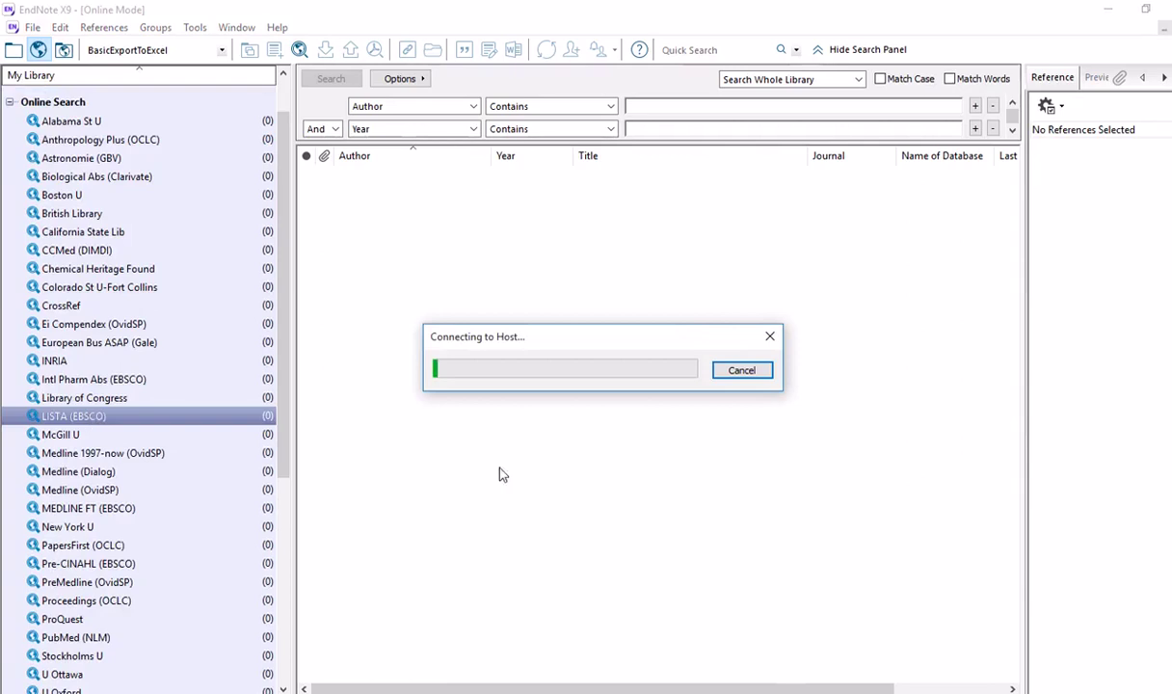
pyautogui.click(739, 371)
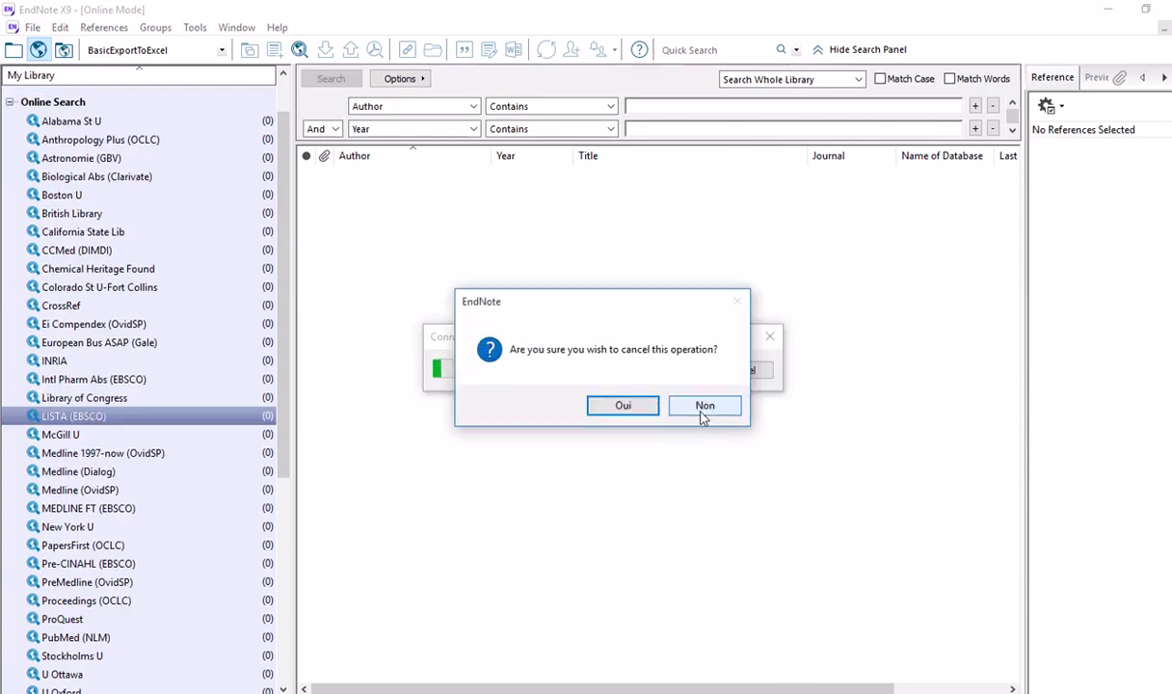
pyautogui.click(628, 409)
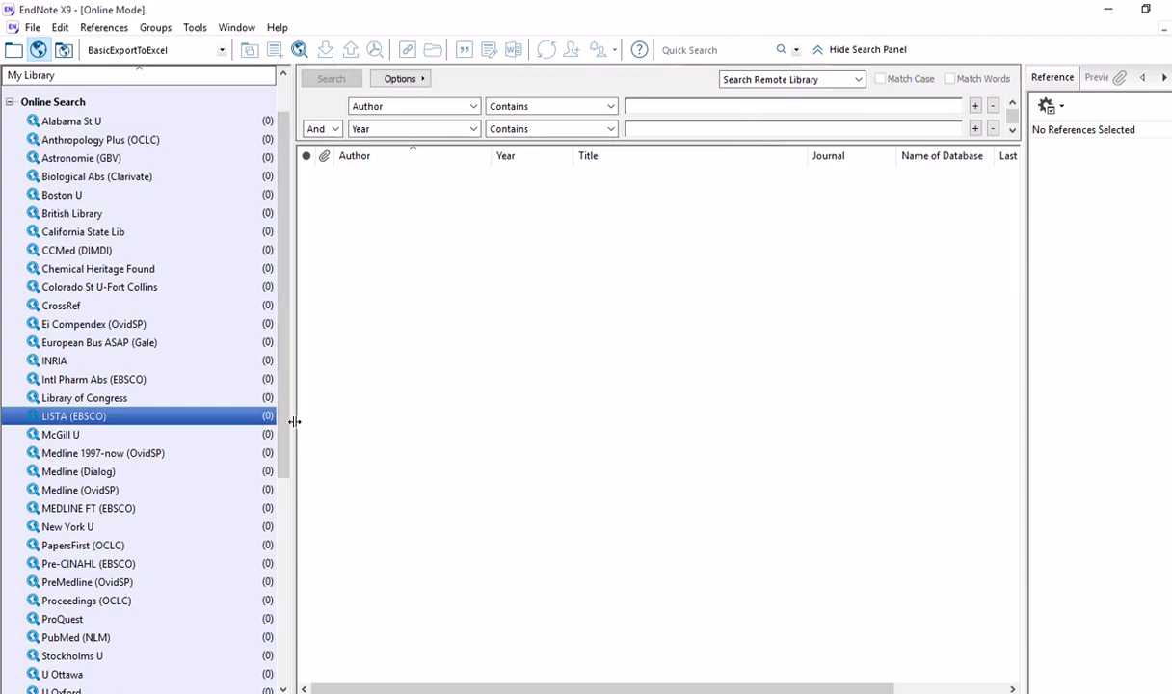
# Widen the groups pane further and place the cursor in the Author search field
pyautogui.moveTo(293, 418); pyautogui.dragTo(415, 409)
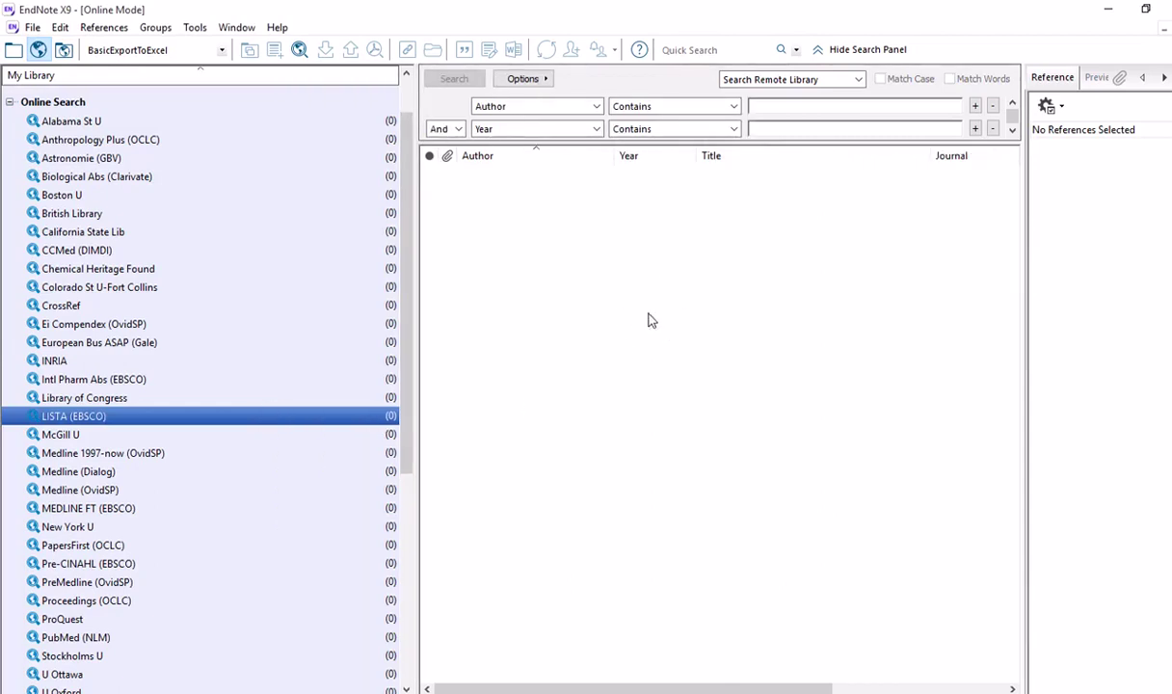
pyautogui.click(762, 107)
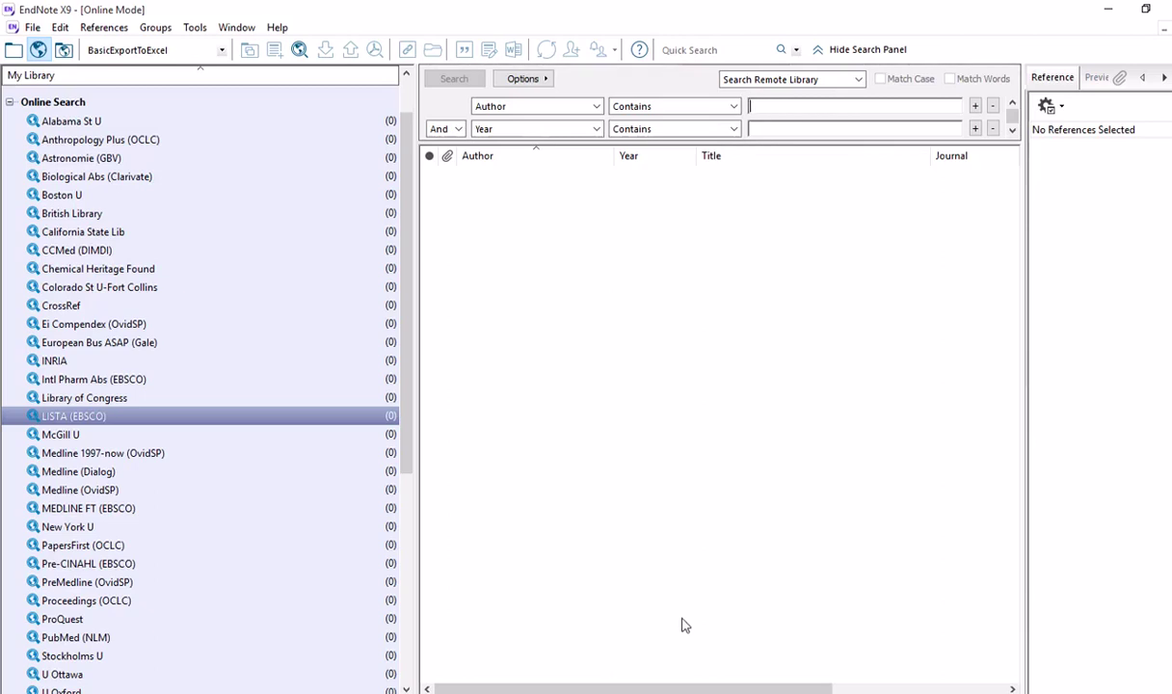
# Switch to Chrome and examine the SNDL portal's full resource list, including the details of the SpringerLink entry
pyautogui.moveTo(634, 692)
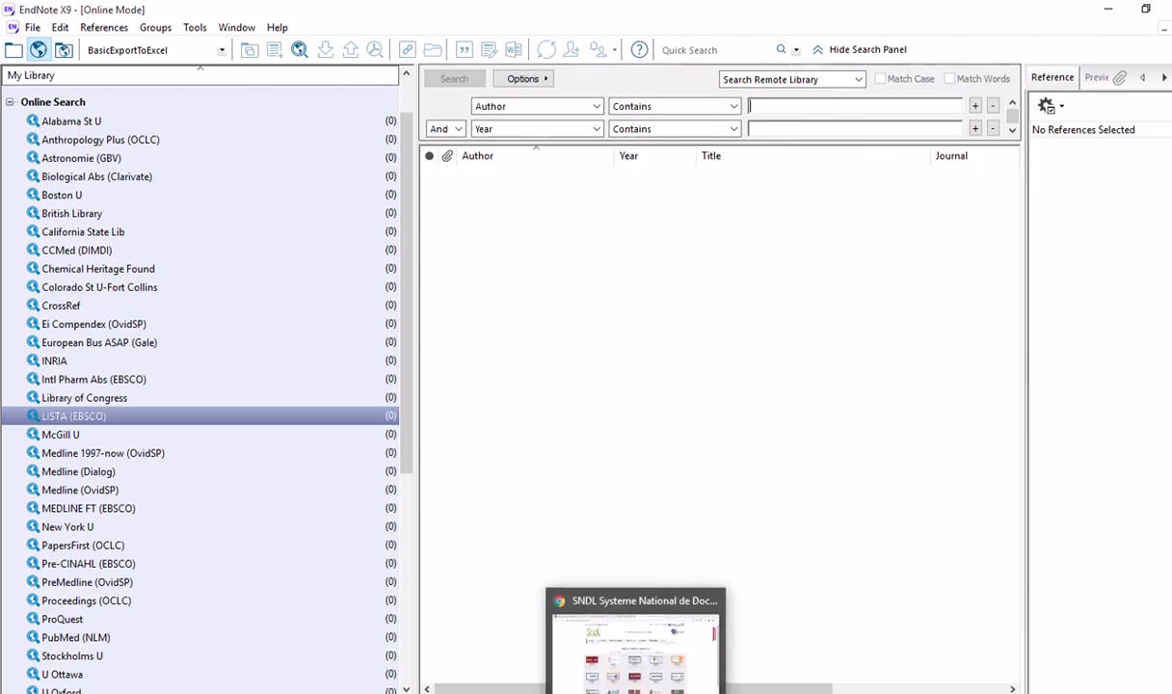
pyautogui.click(640, 686)
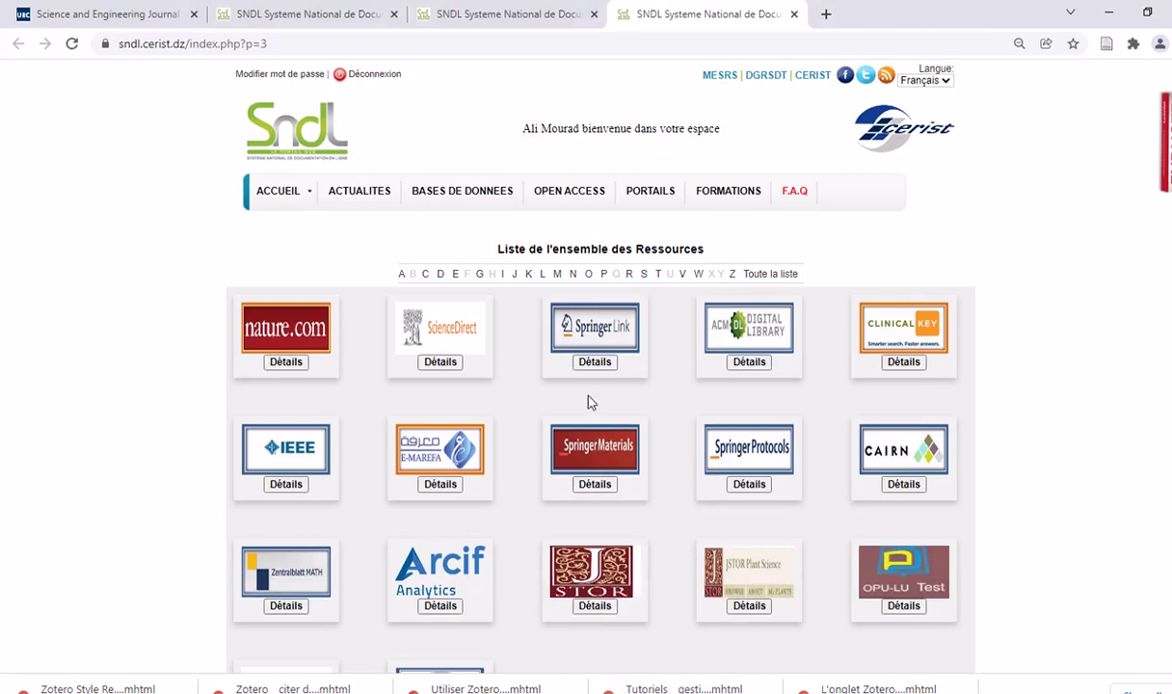
pyautogui.scroll(-3, 590, 402)
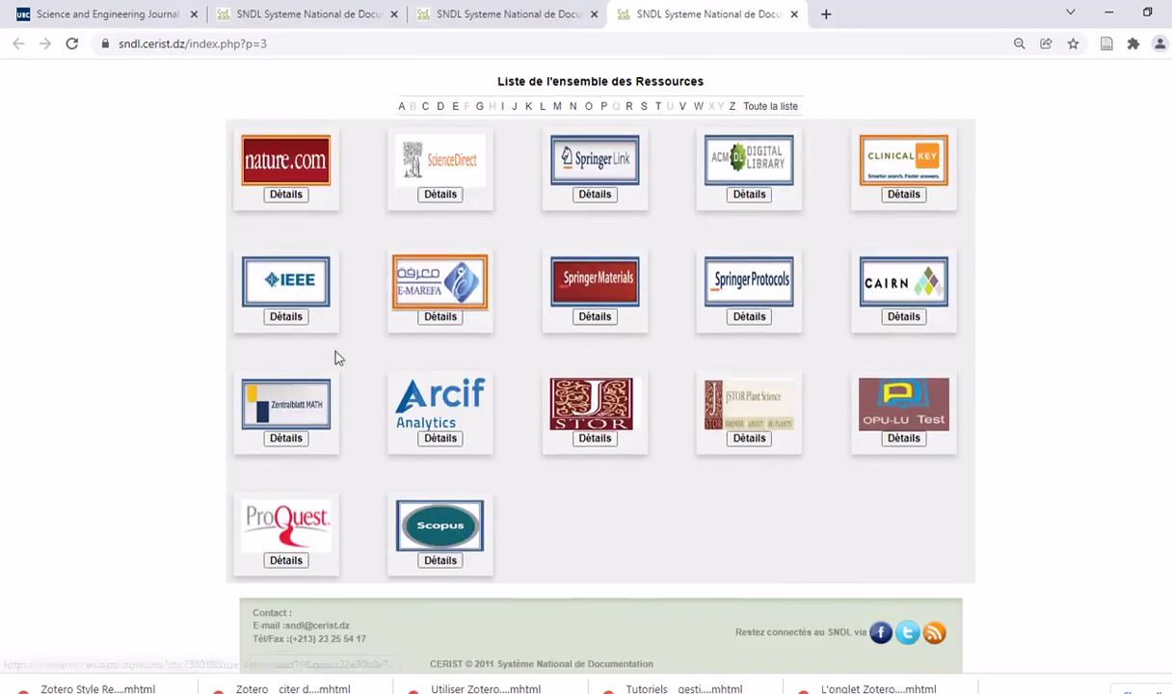
pyautogui.scroll(3, 578, 279)
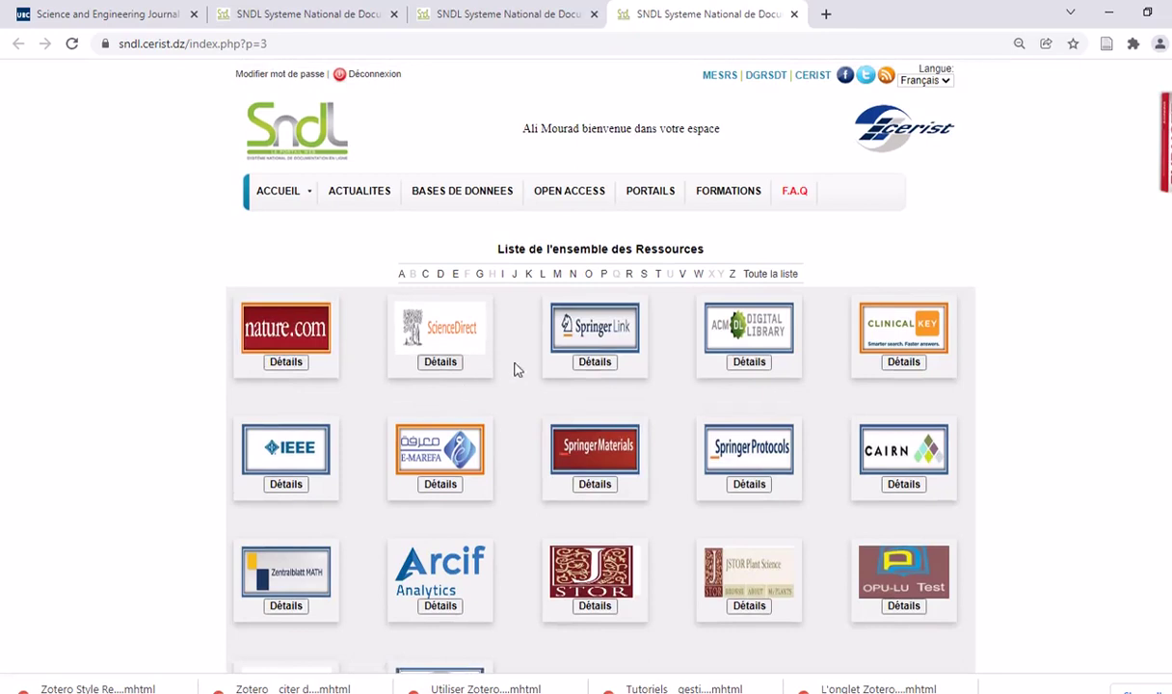
pyautogui.click(597, 363)
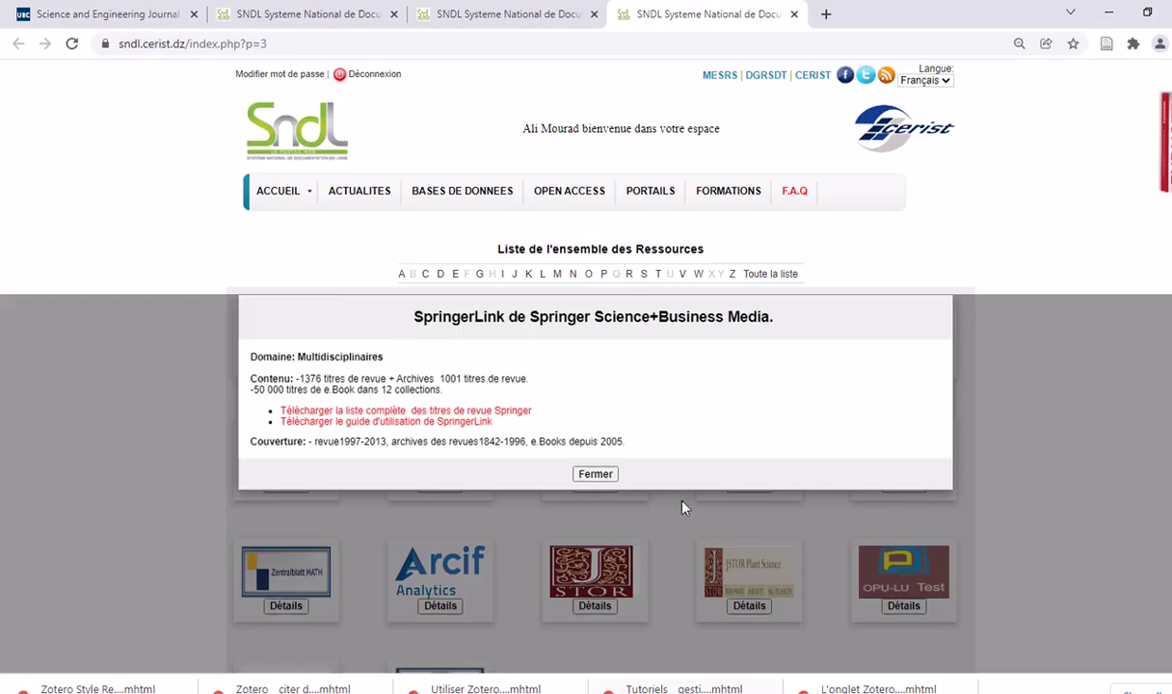
pyautogui.click(595, 473)
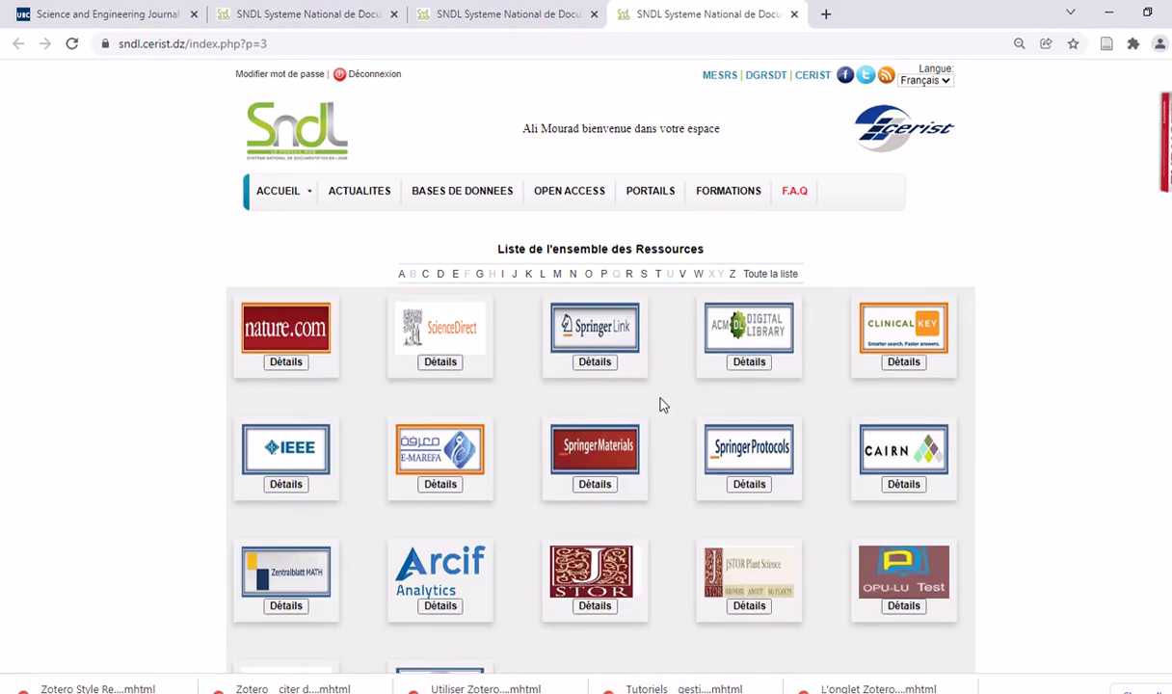
pyautogui.scroll(-2, 662, 404)
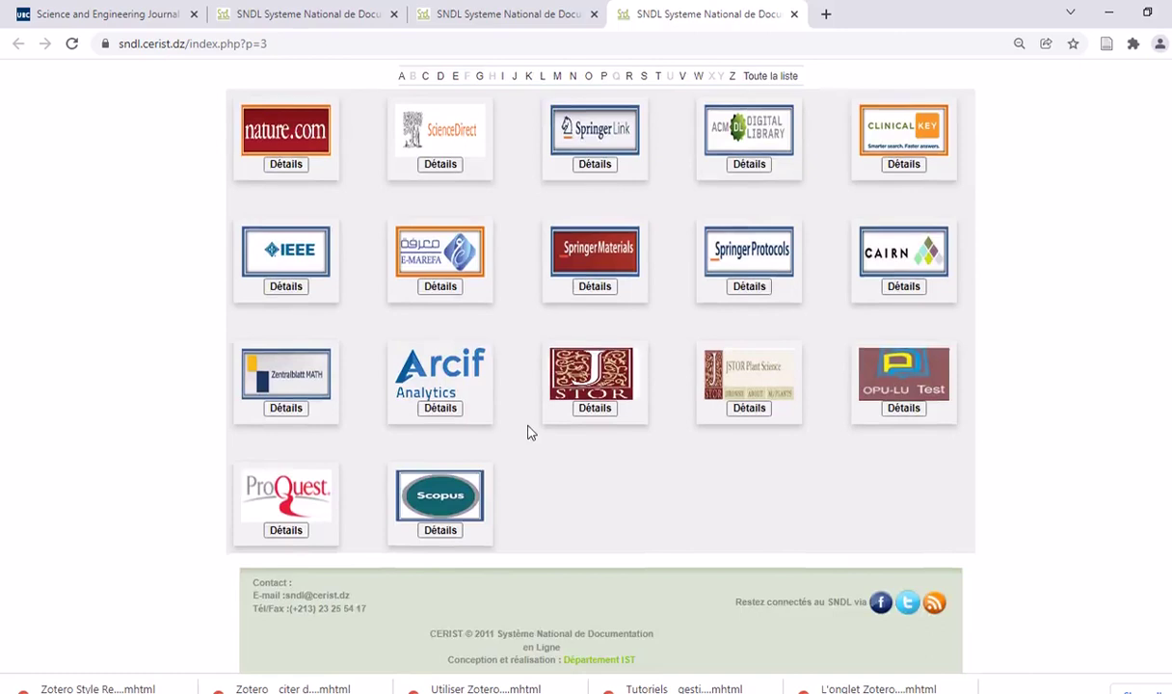
pyautogui.scroll(3, 528, 433)
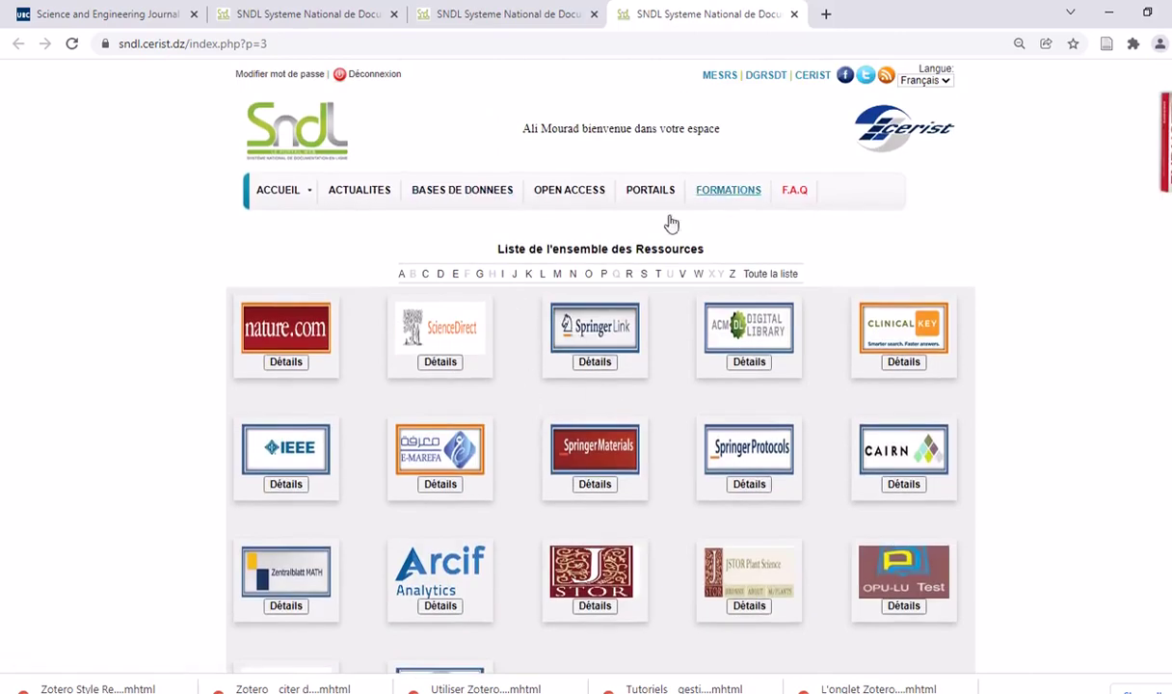
# Examine the SNDL portal's list of Open Access resources in the other open page
pyautogui.click(500, 17)
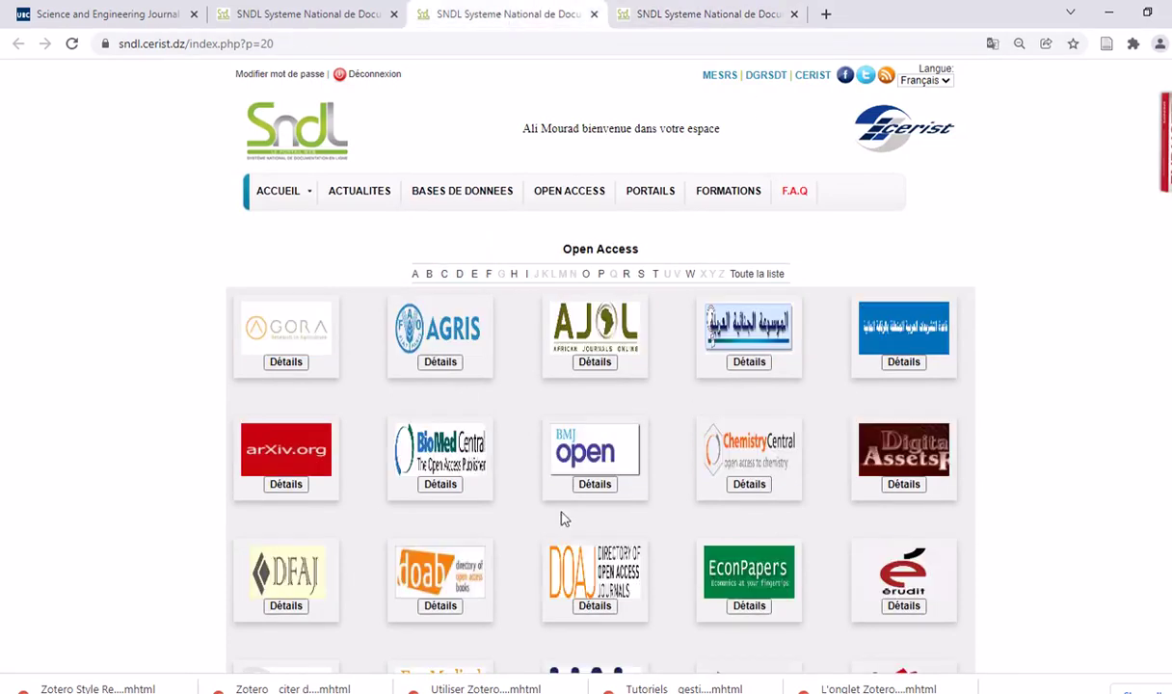
pyautogui.scroll(-5, 564, 520)
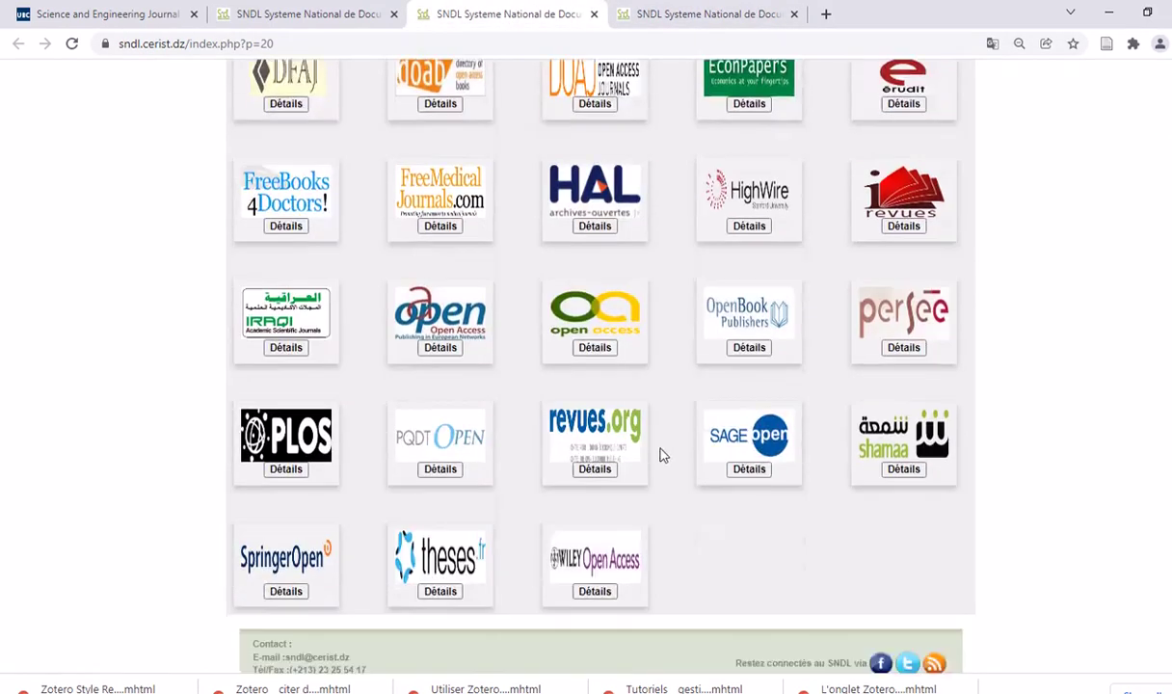
pyautogui.scroll(-1, 660, 454)
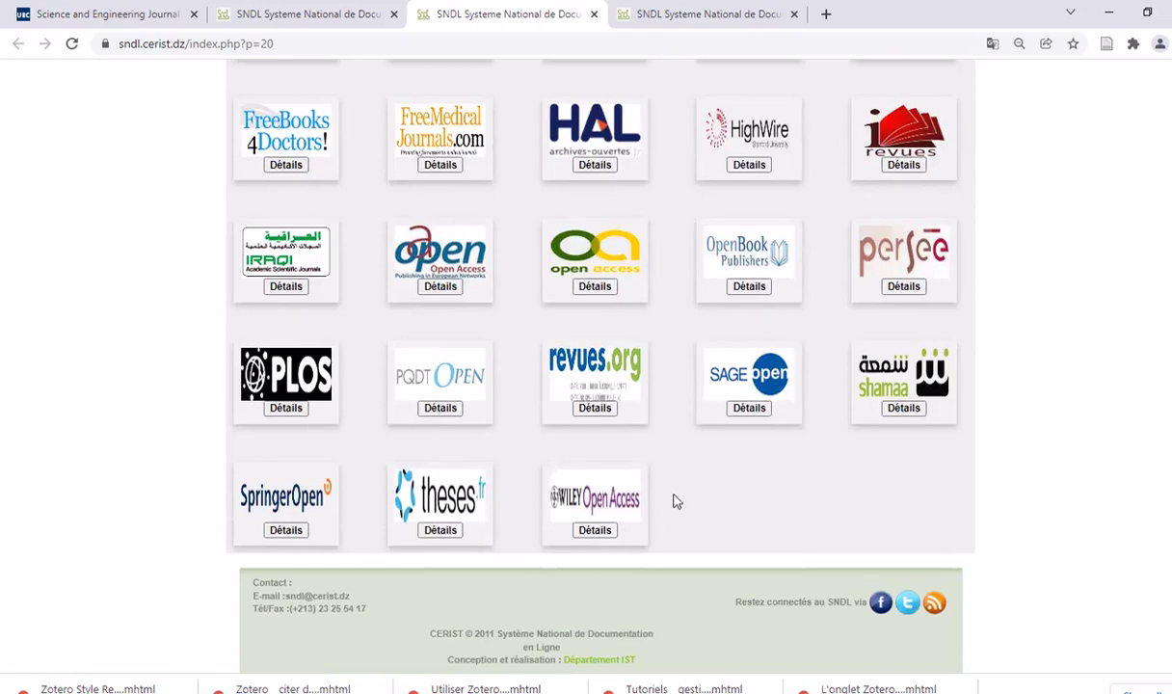
pyautogui.scroll(2, 676, 500)
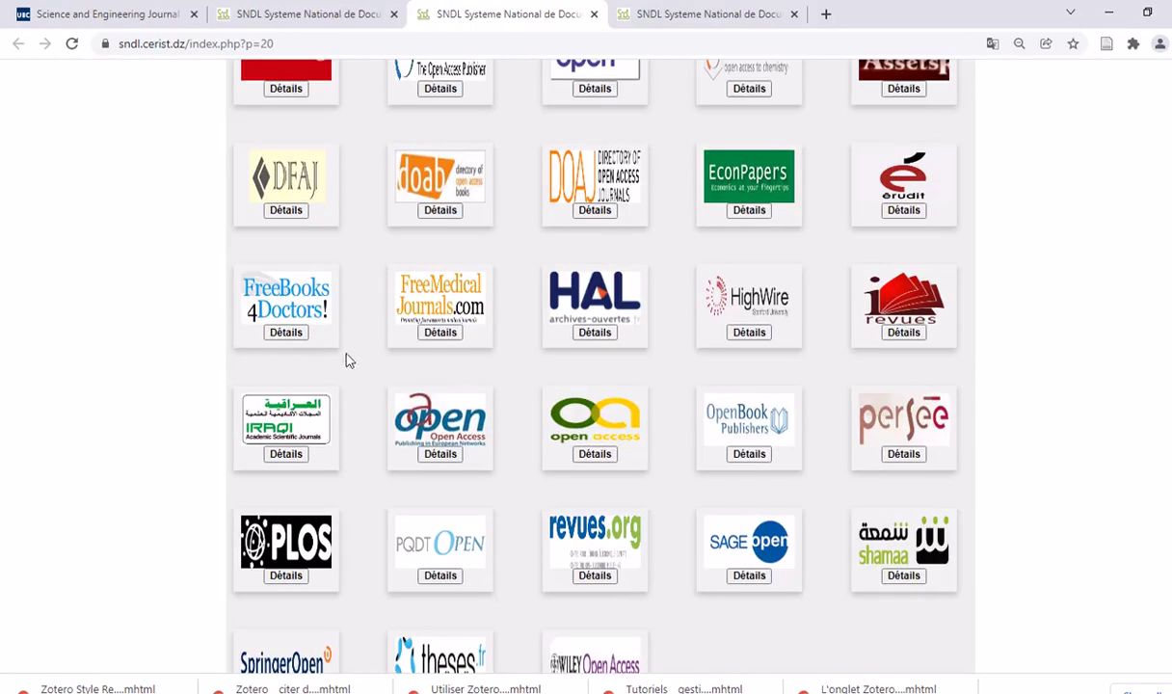
pyautogui.scroll(1, 328, 289)
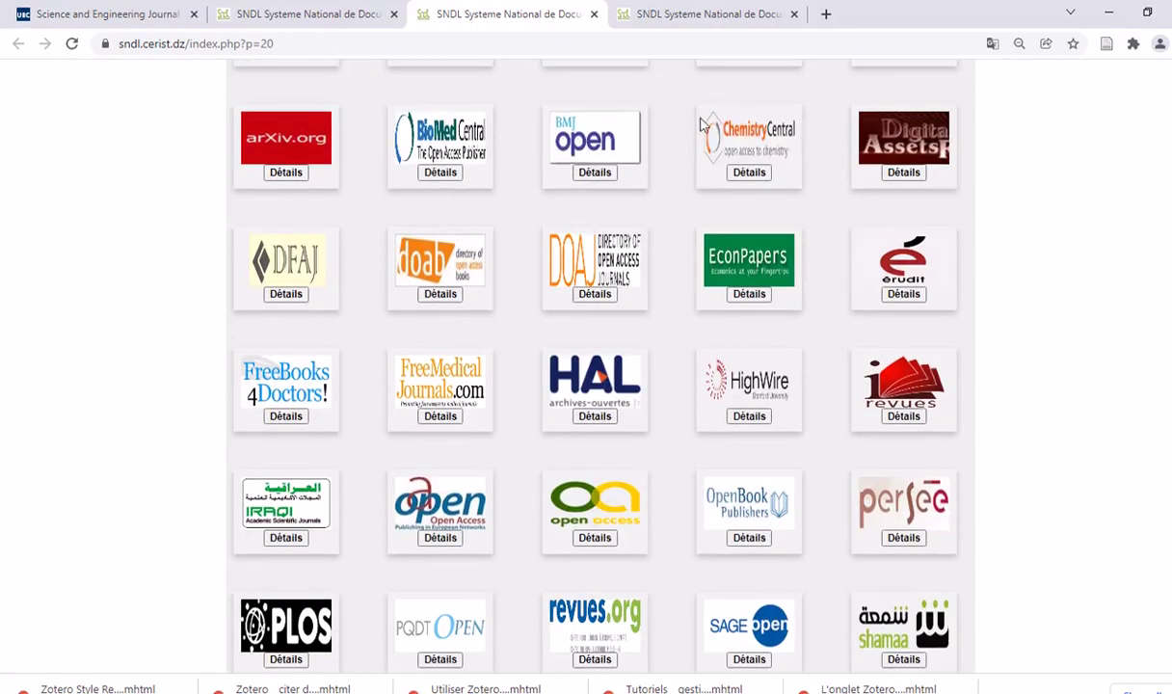
pyautogui.scroll(1, 626, 273)
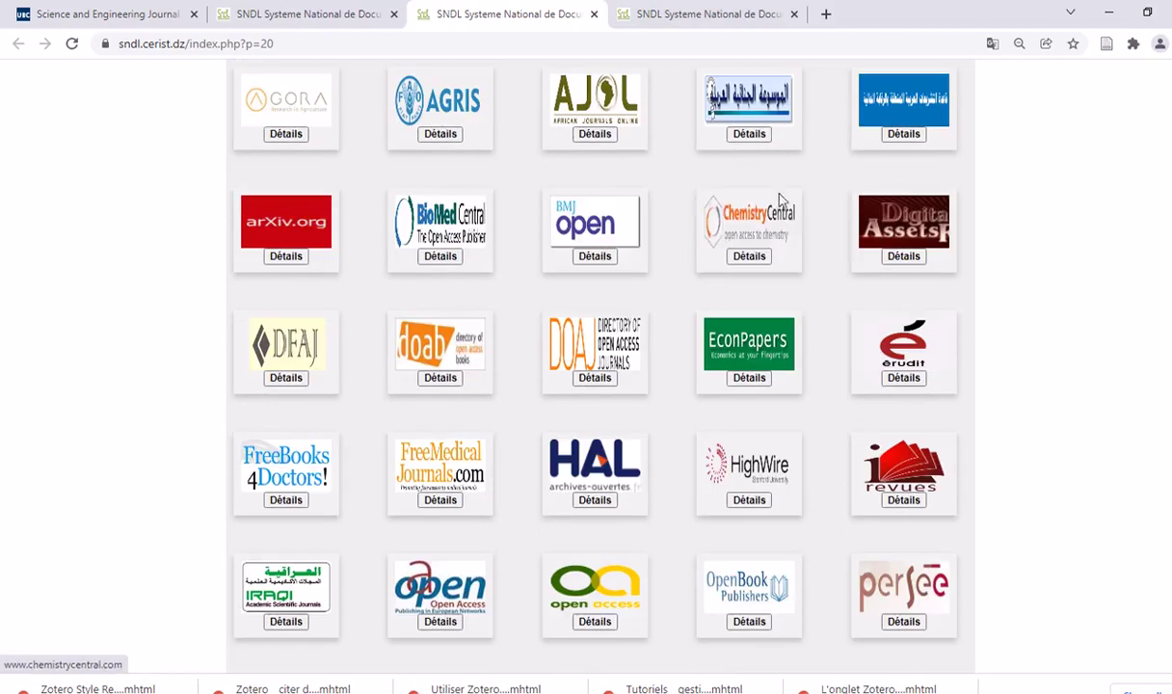
pyautogui.scroll(1, 460, 244)
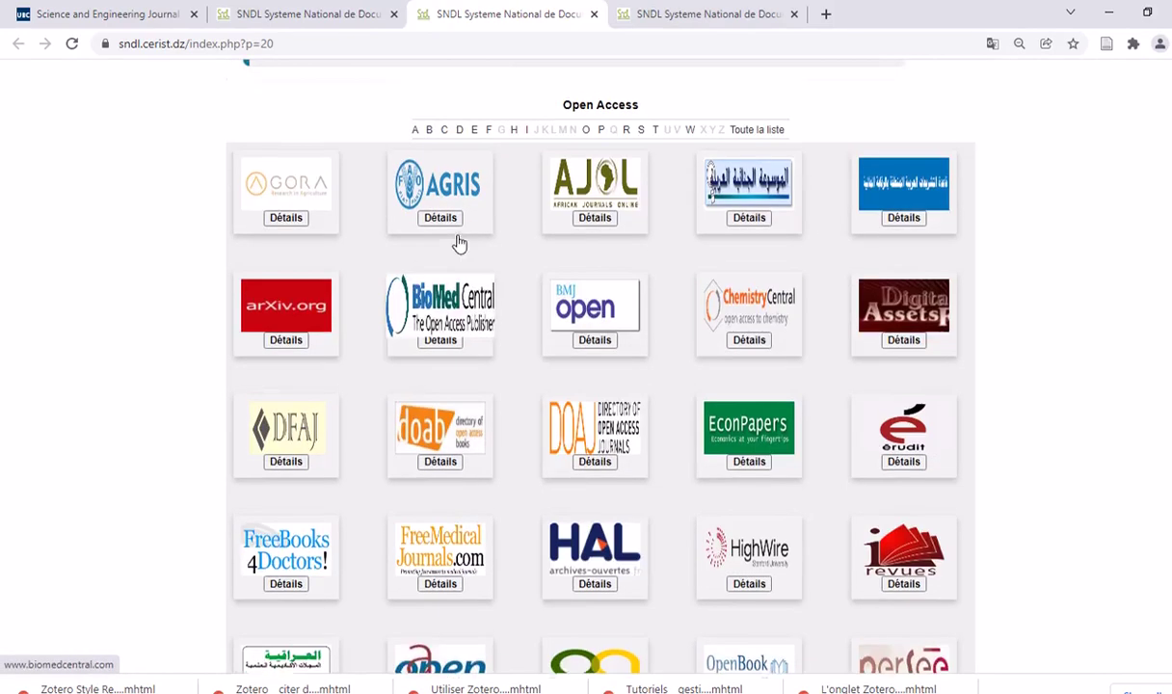
pyautogui.scroll(-4, 919, 332)
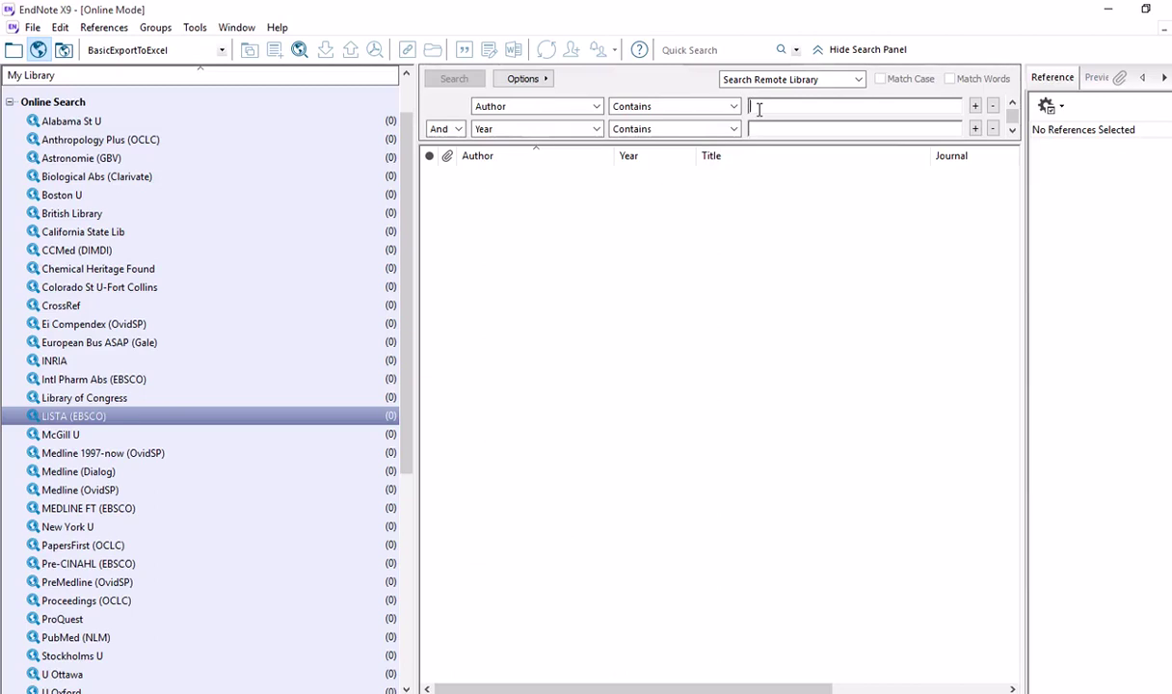
# Back in EndNote, search LISTA (EBSCO) with a single criterion: Any Field contains "algorithm"
pyautogui.write('algorithm')
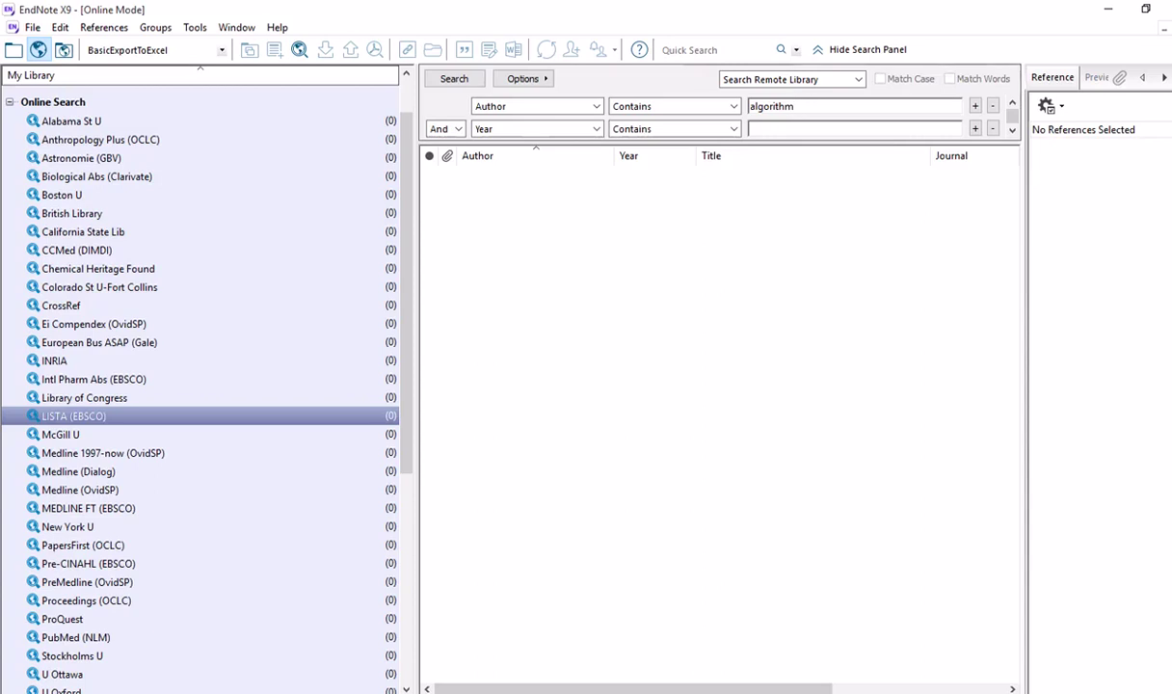
pyautogui.click(993, 129)
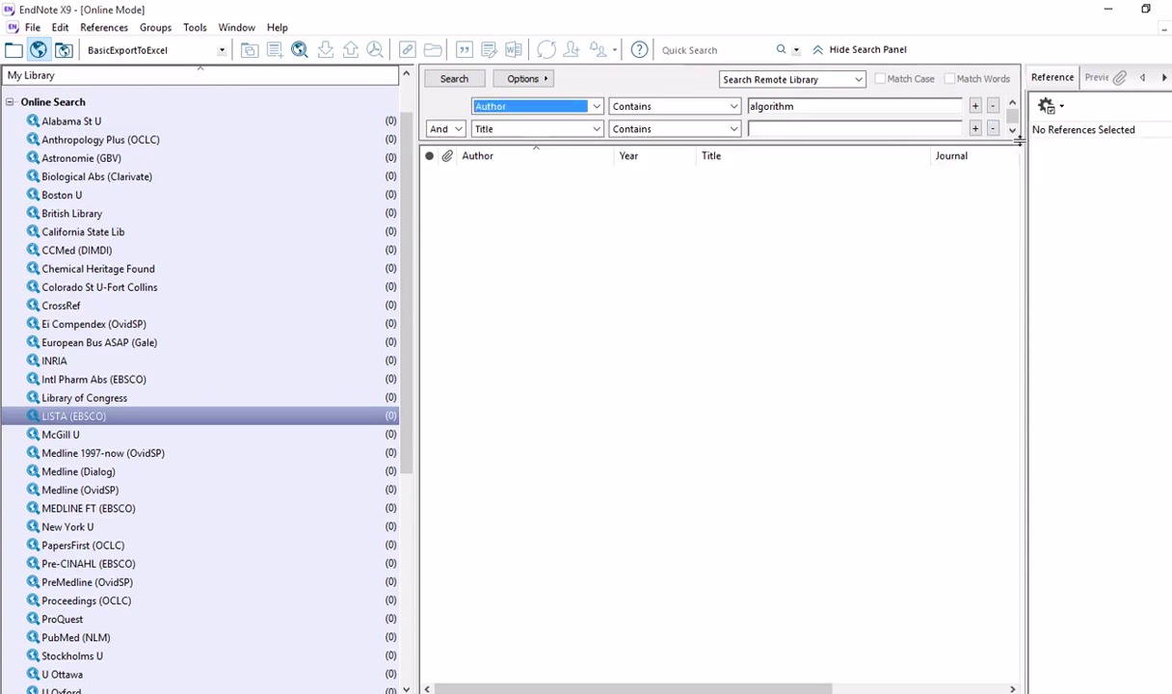
pyautogui.click(993, 129)
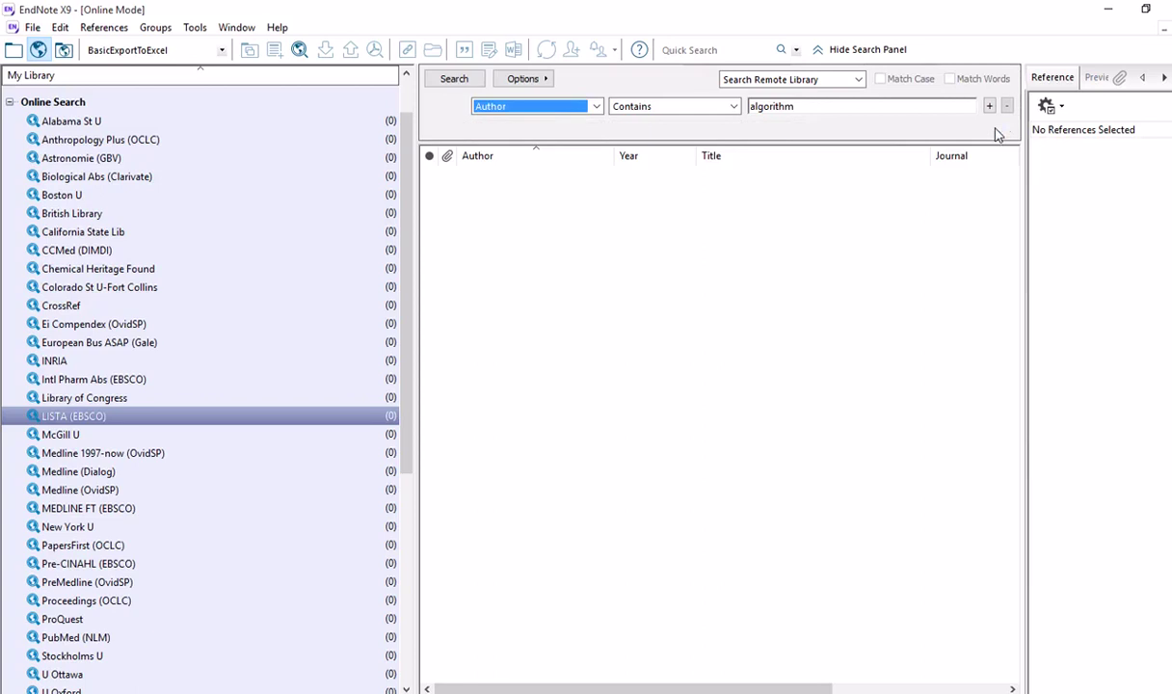
pyautogui.click(536, 110)
pyautogui.click(453, 79)
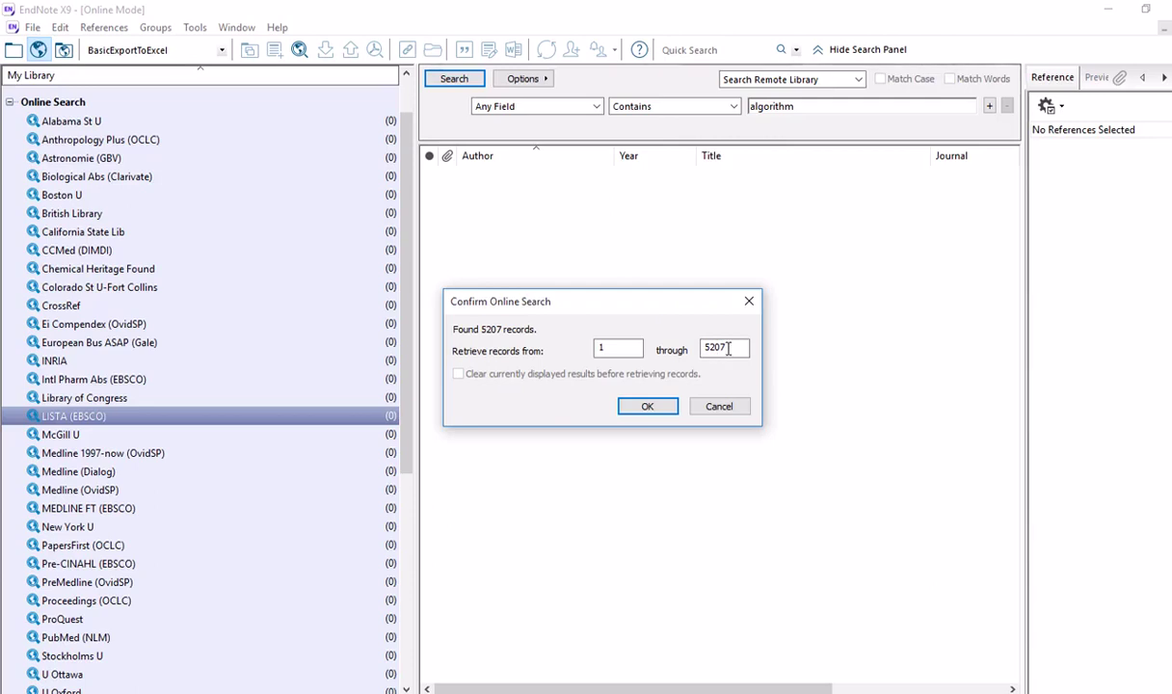
# Retrieve records 1 through 15 of the online search, narrow the groups pane and widen the reference pane
pyautogui.moveTo(728, 349); pyautogui.dragTo(699, 349)
pyautogui.write('15')
pyautogui.click(644, 406)
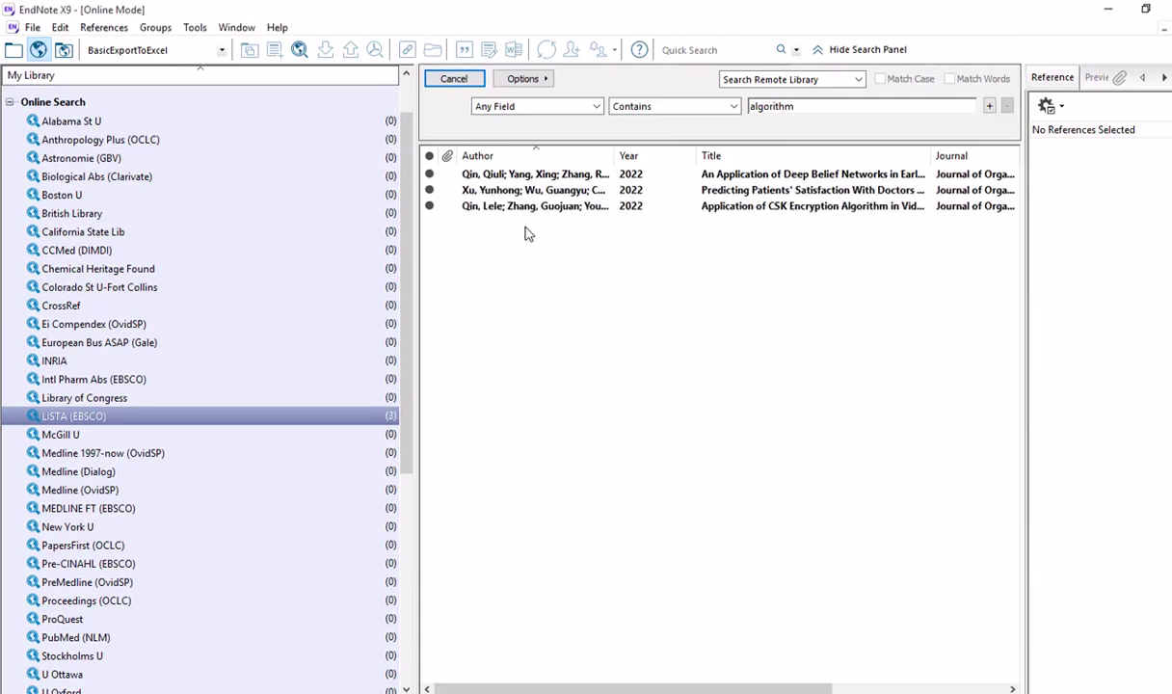
pyautogui.moveTo(412, 220); pyautogui.dragTo(311, 289)
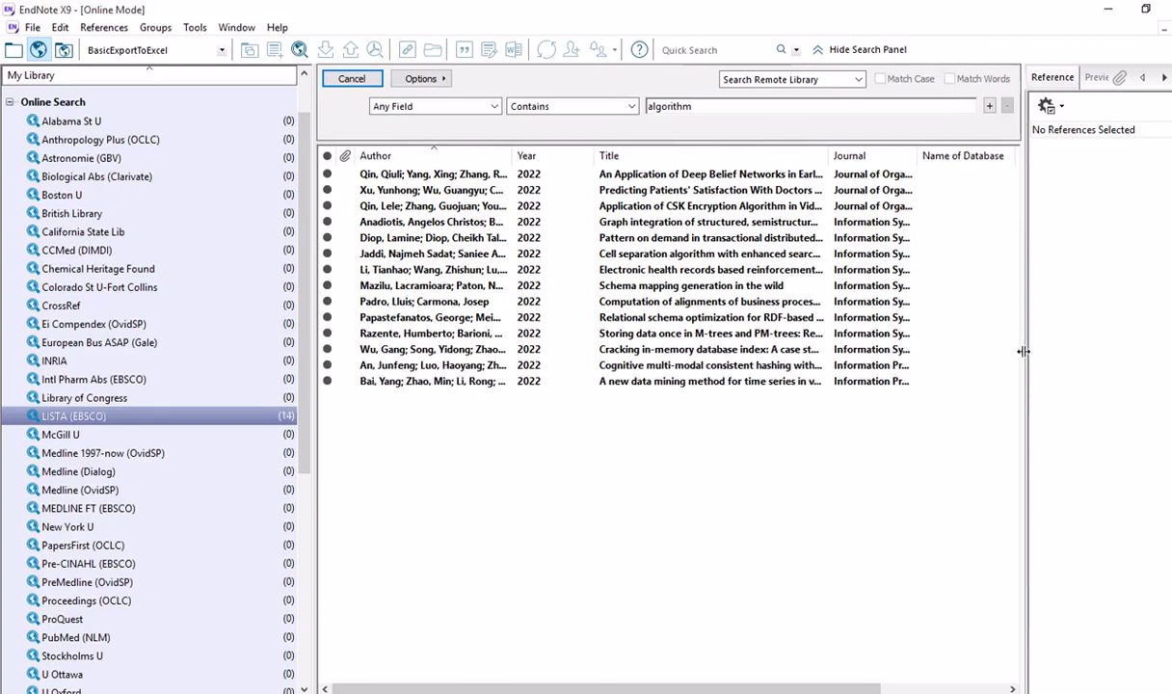
pyautogui.moveTo(1002, 357); pyautogui.dragTo(985, 359)
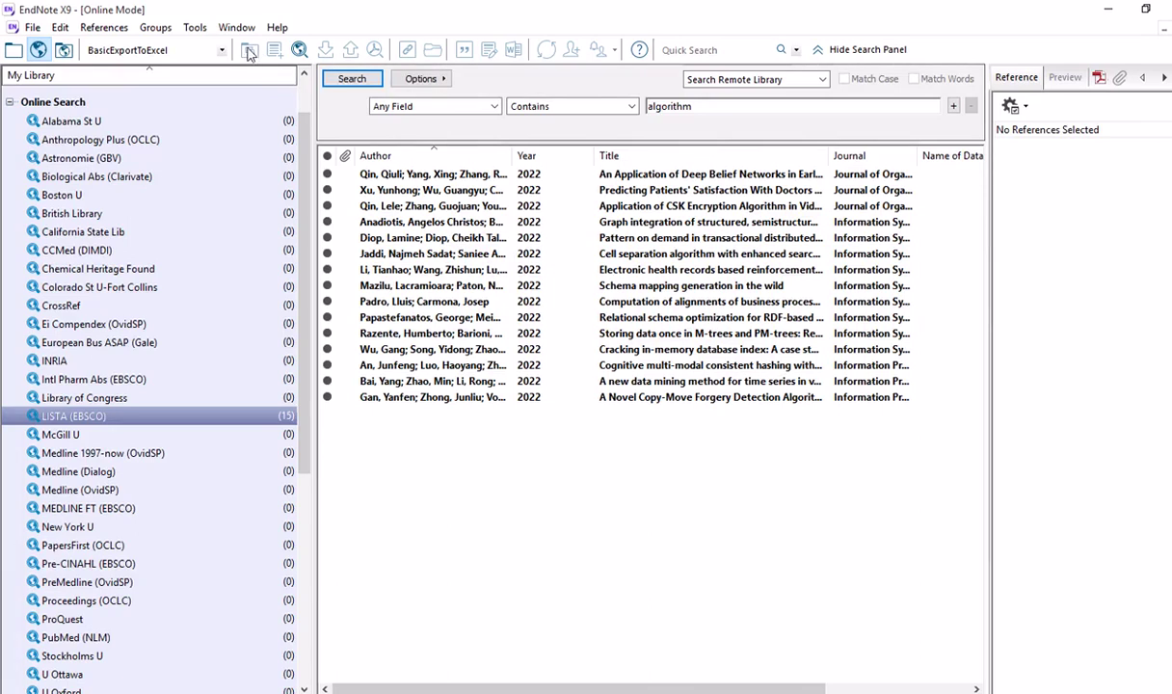
# Copy all the retrieved LISTA references to the local library and widen the reference pane further
pyautogui.click(436, 179)
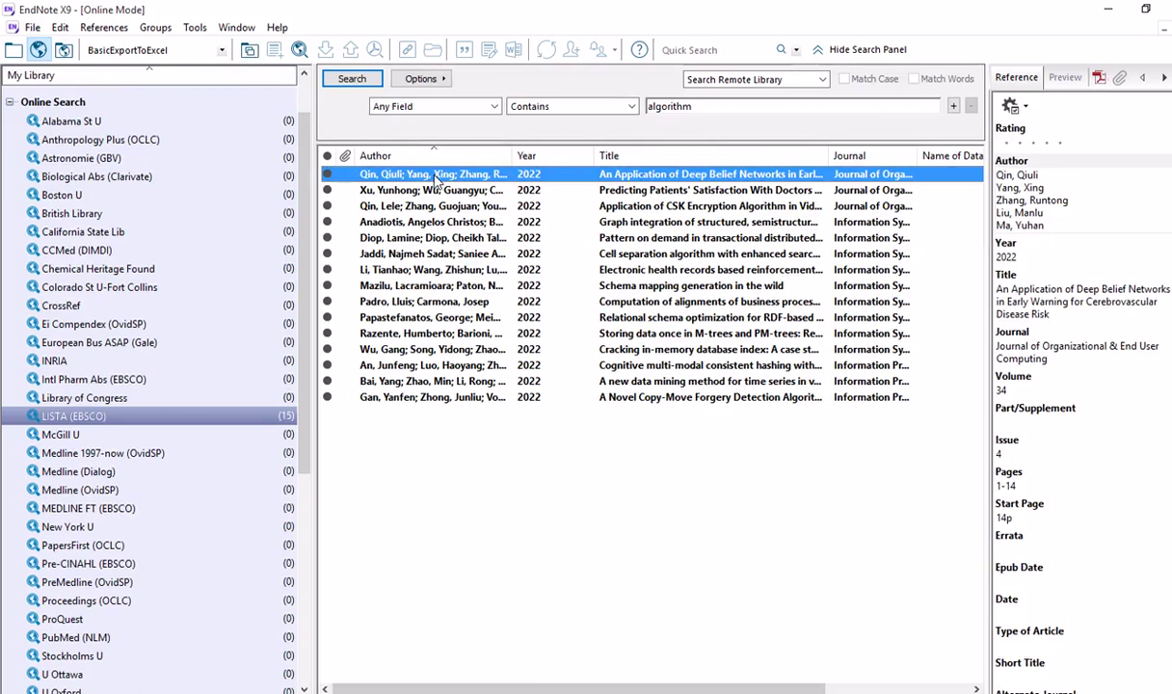
pyautogui.keyDown('shift'); pyautogui.click(480, 400); pyautogui.keyUp('shift')
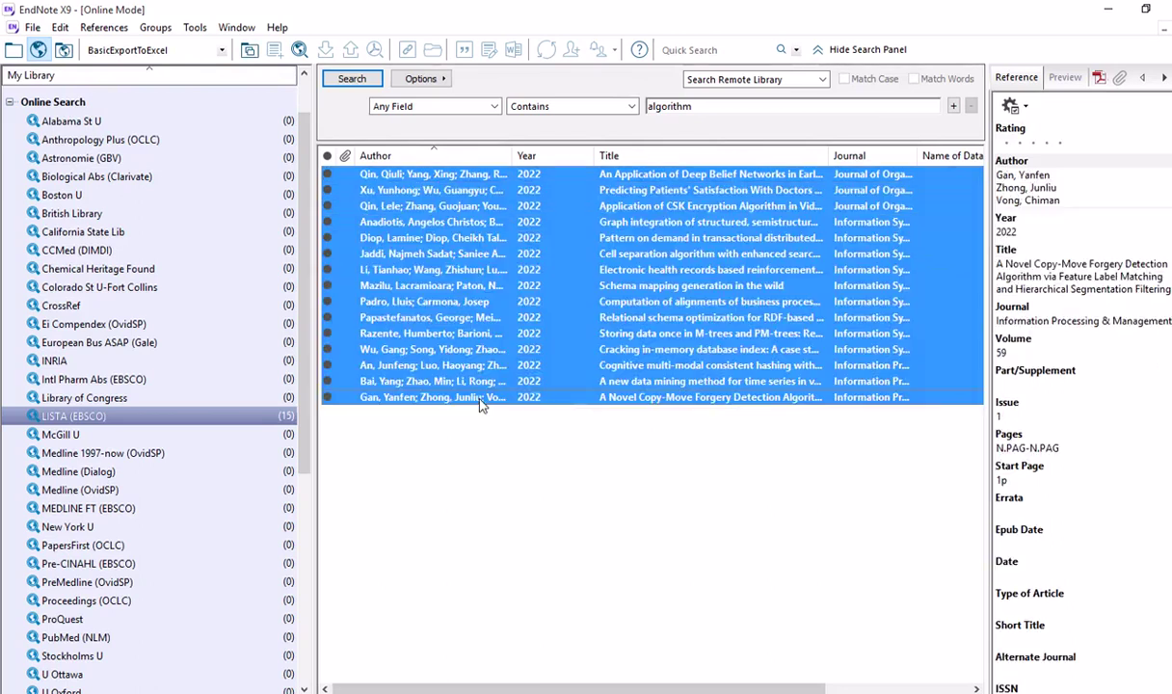
pyautogui.click(249, 52)
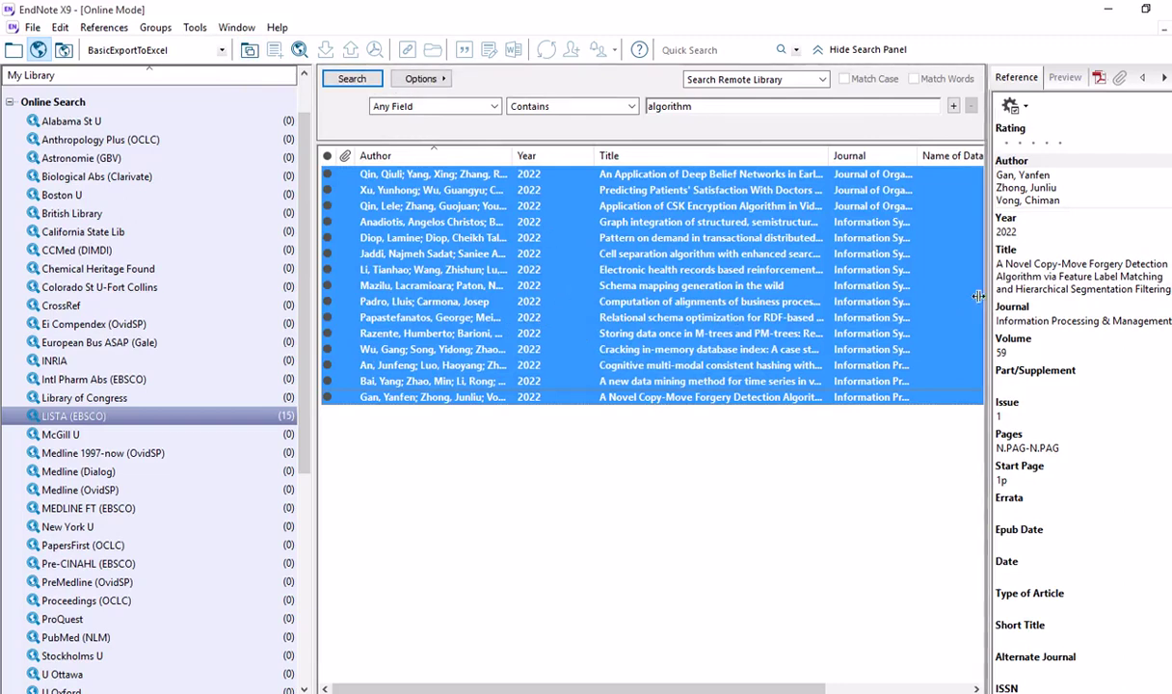
pyautogui.moveTo(979, 296); pyautogui.dragTo(935, 299)
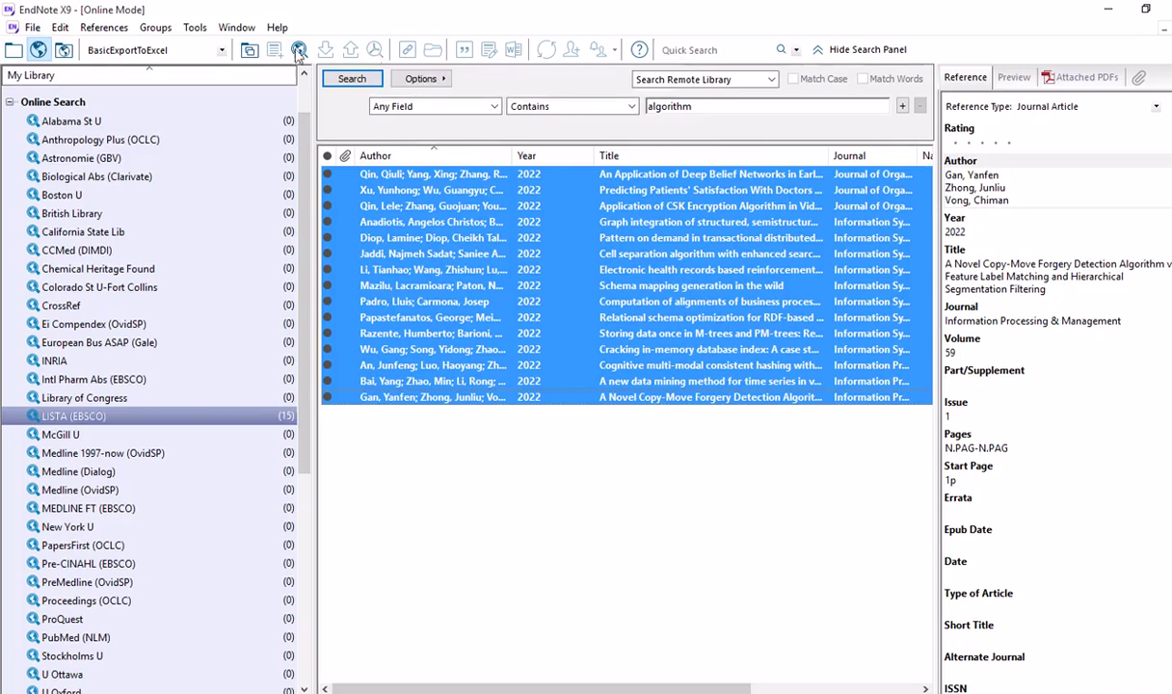
# Run Find Full Text on all references in the local library's Copied References group
pyautogui.click(13, 50)
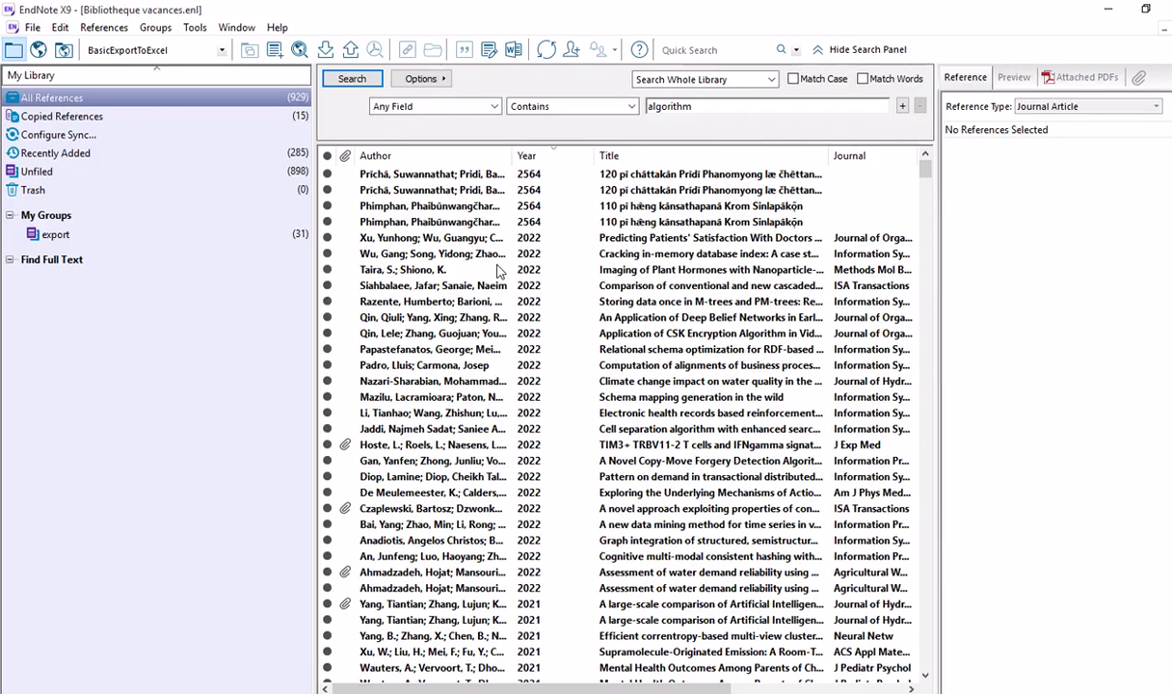
pyautogui.click(78, 119)
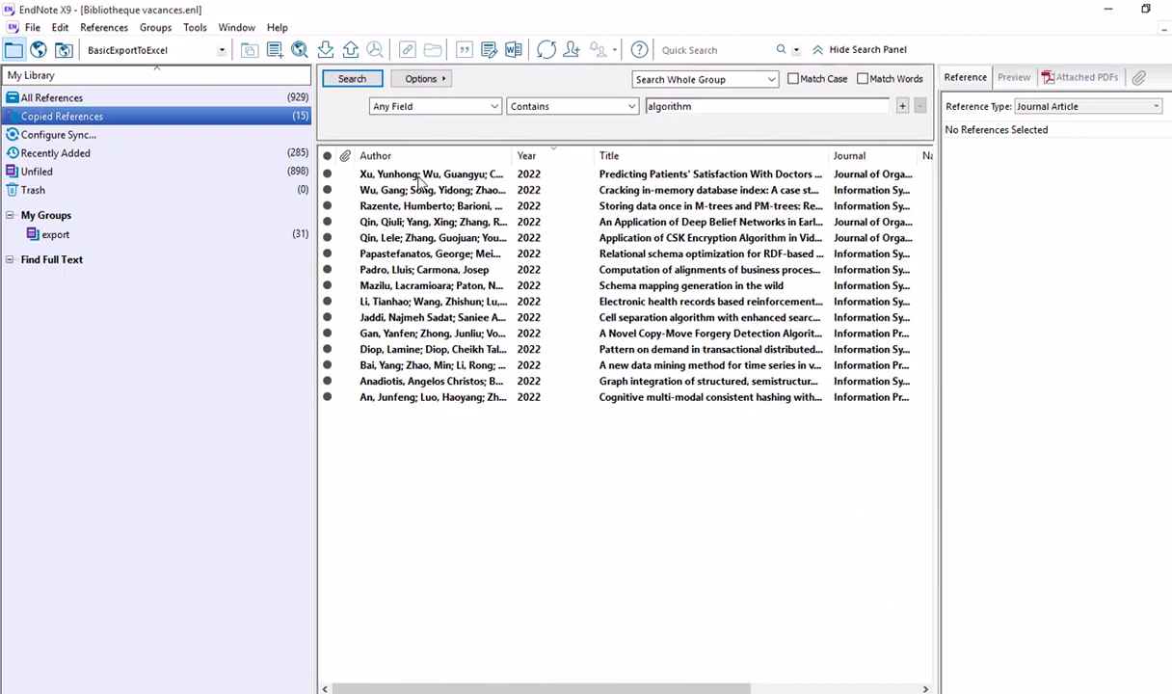
pyautogui.click(400, 174)
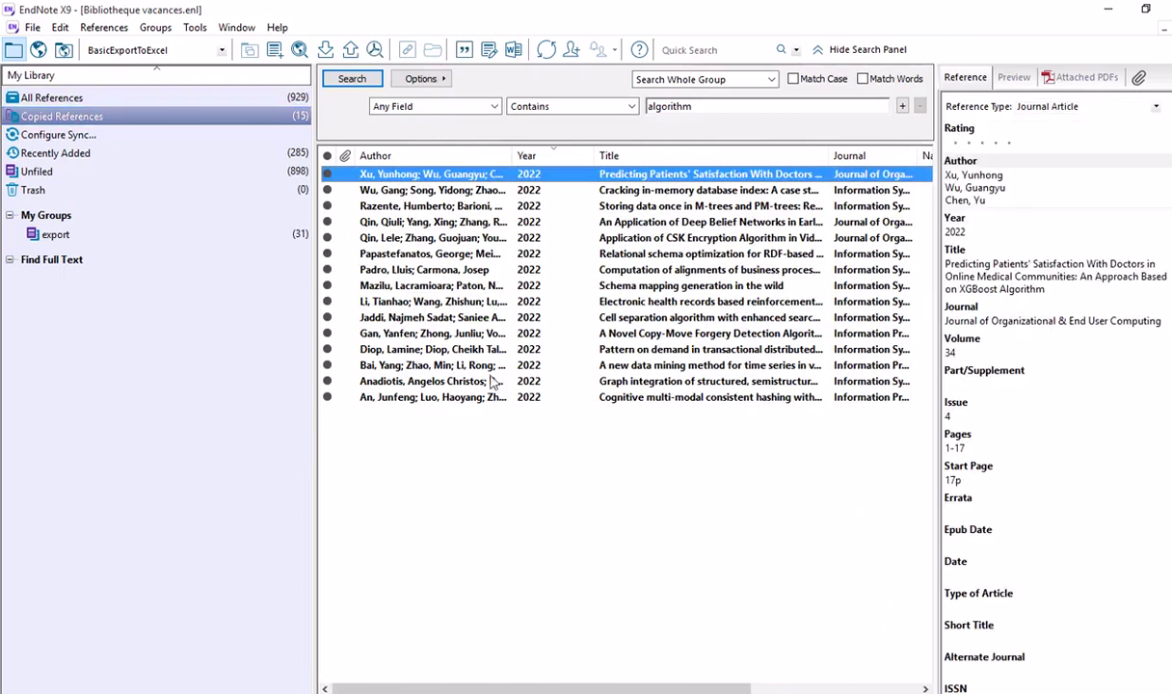
pyautogui.keyDown('shift'); pyautogui.click(472, 399); pyautogui.keyUp('shift')
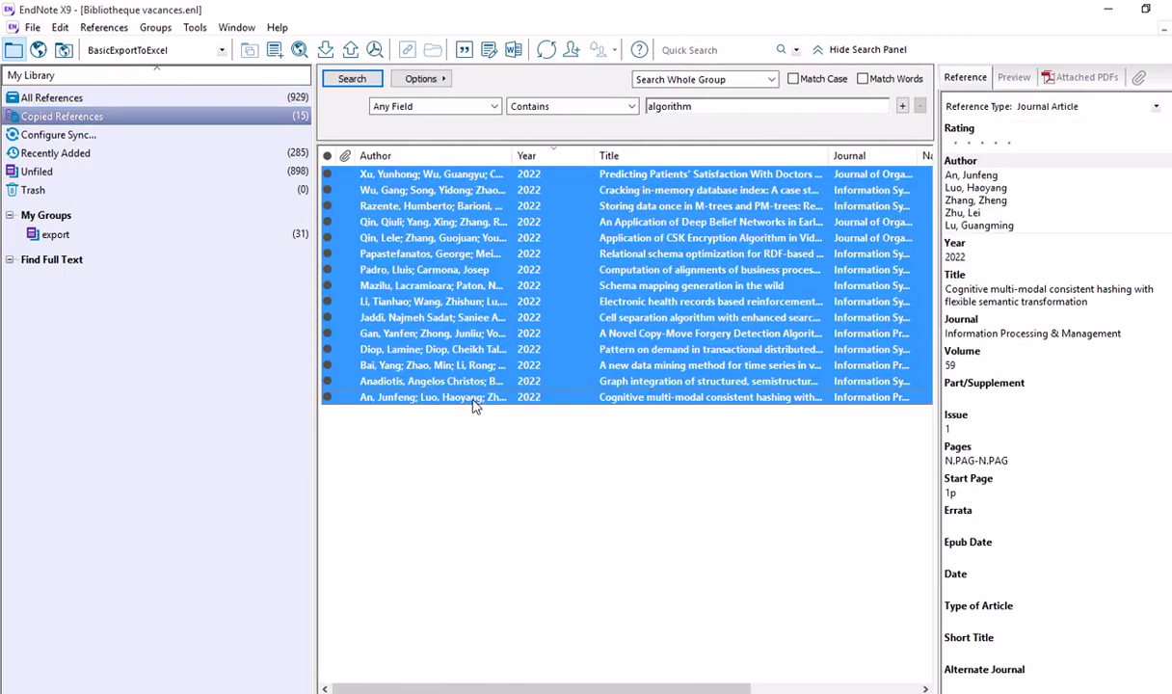
pyautogui.click(375, 51)
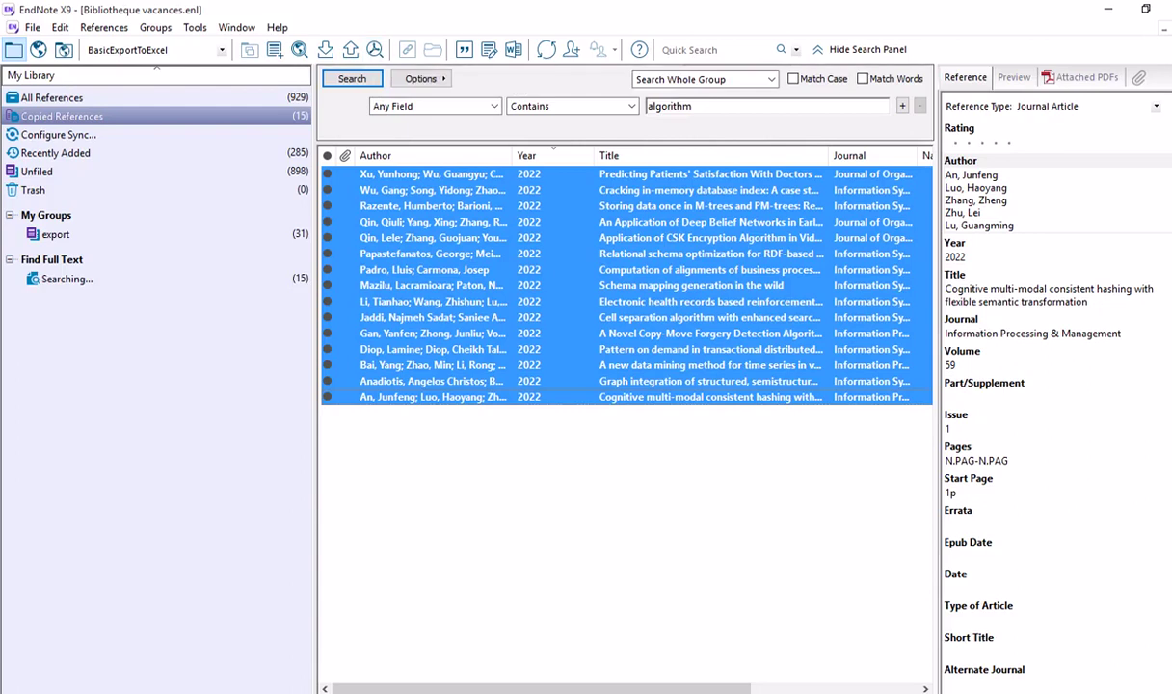
# Turn on the screen magnifier and switch to the JOURNAL ABREVIATION document in Word
pyautogui.press('super+plus')
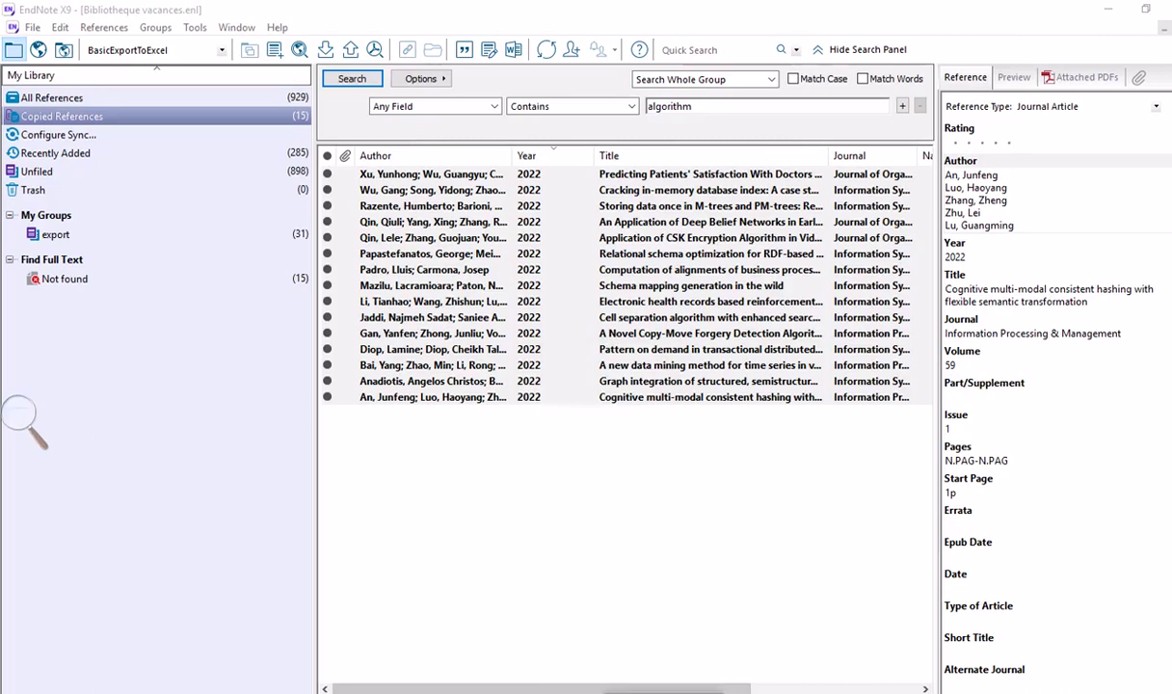
pyautogui.moveTo(645, 690)
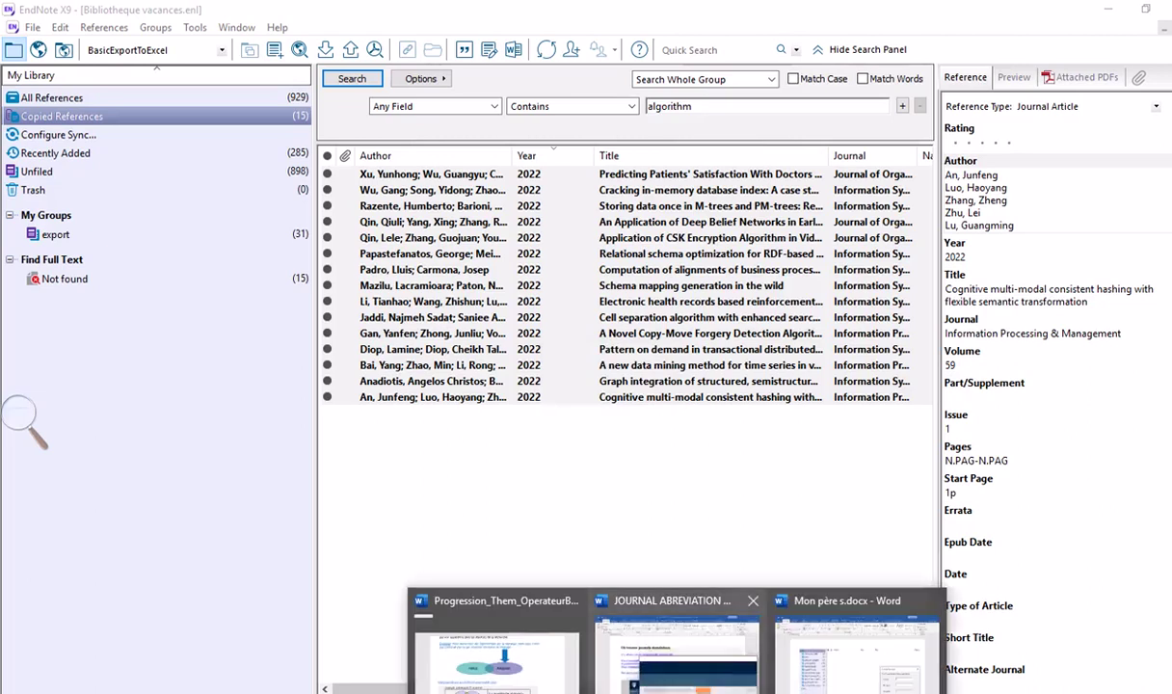
pyautogui.click(677, 661)
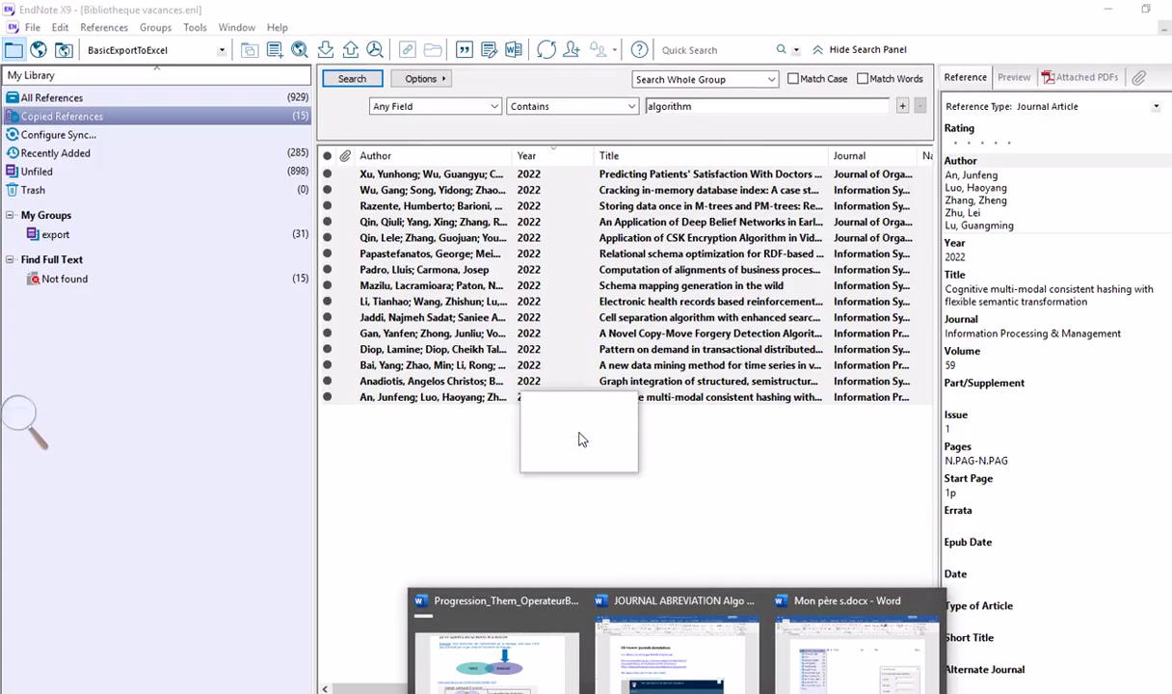
# Close the screen magnifier and switch EndNote from the local library to Online Search mode
pyautogui.click(19, 417)
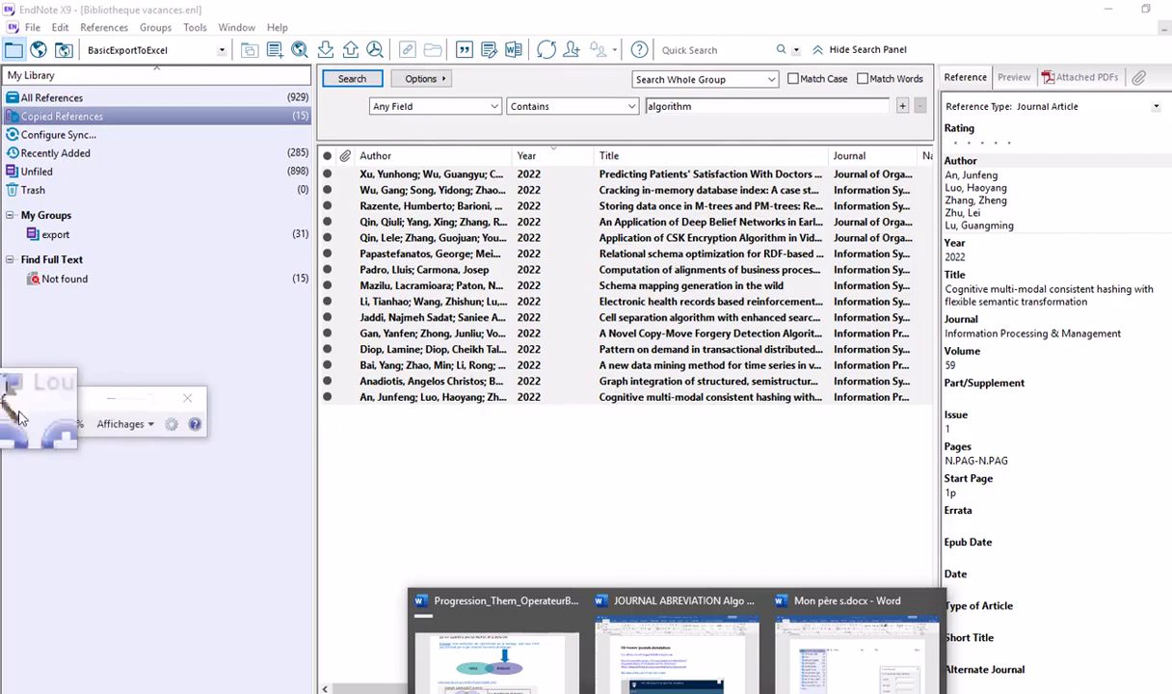
pyautogui.click(186, 403)
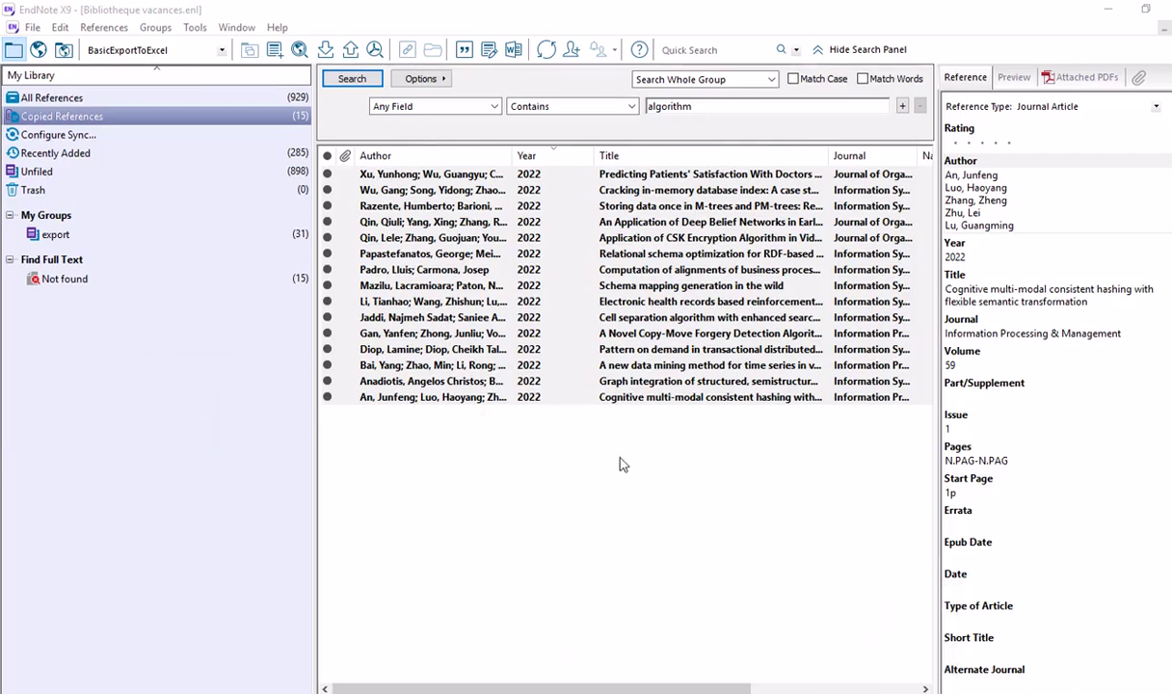
pyautogui.click(516, 449)
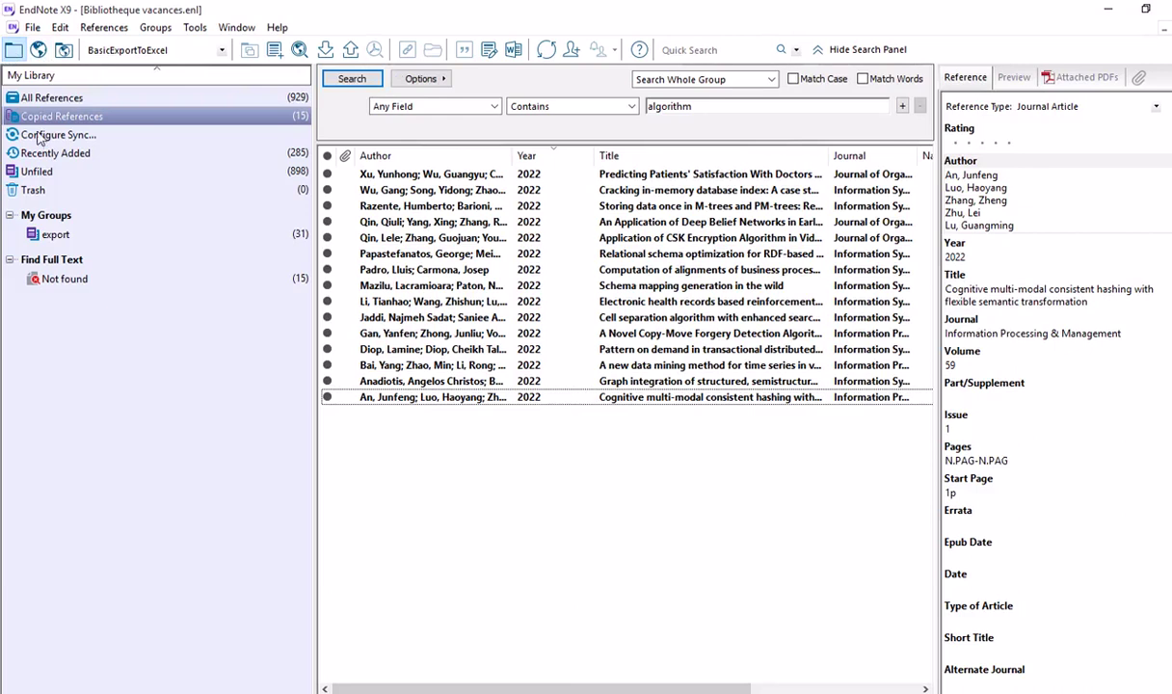
pyautogui.click(37, 49)
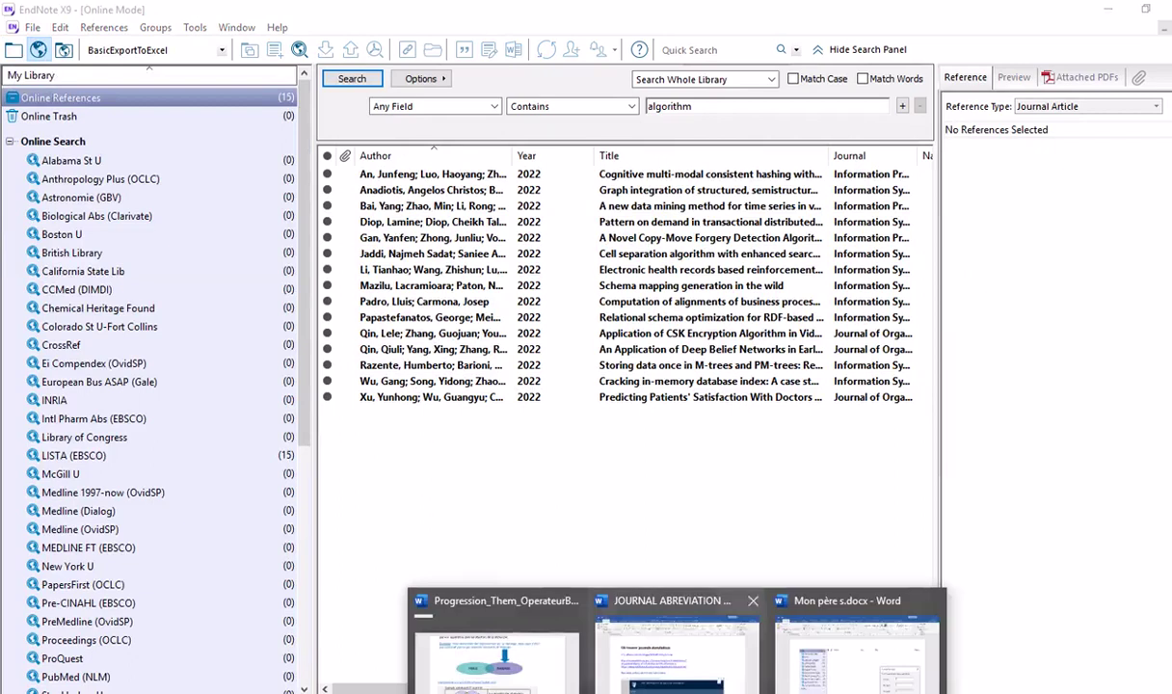
# Switch to the Word document Mon père s.docx and examine the remote password and host response examples for online databases
pyautogui.click(702, 690)
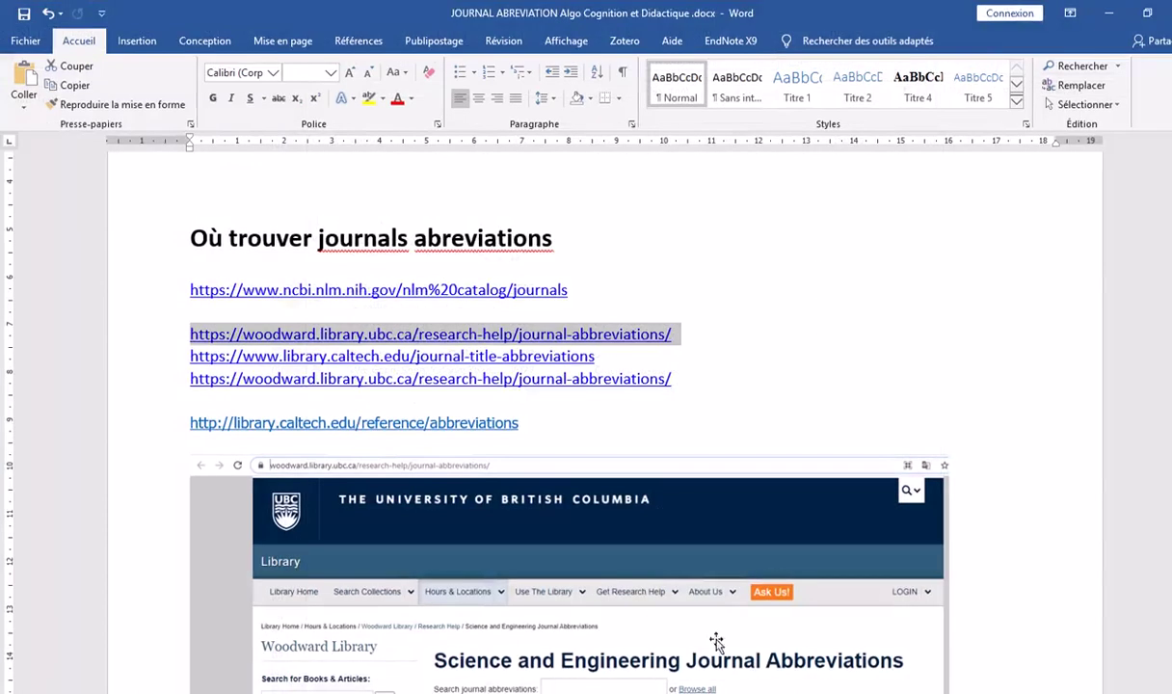
pyautogui.moveTo(702, 690)
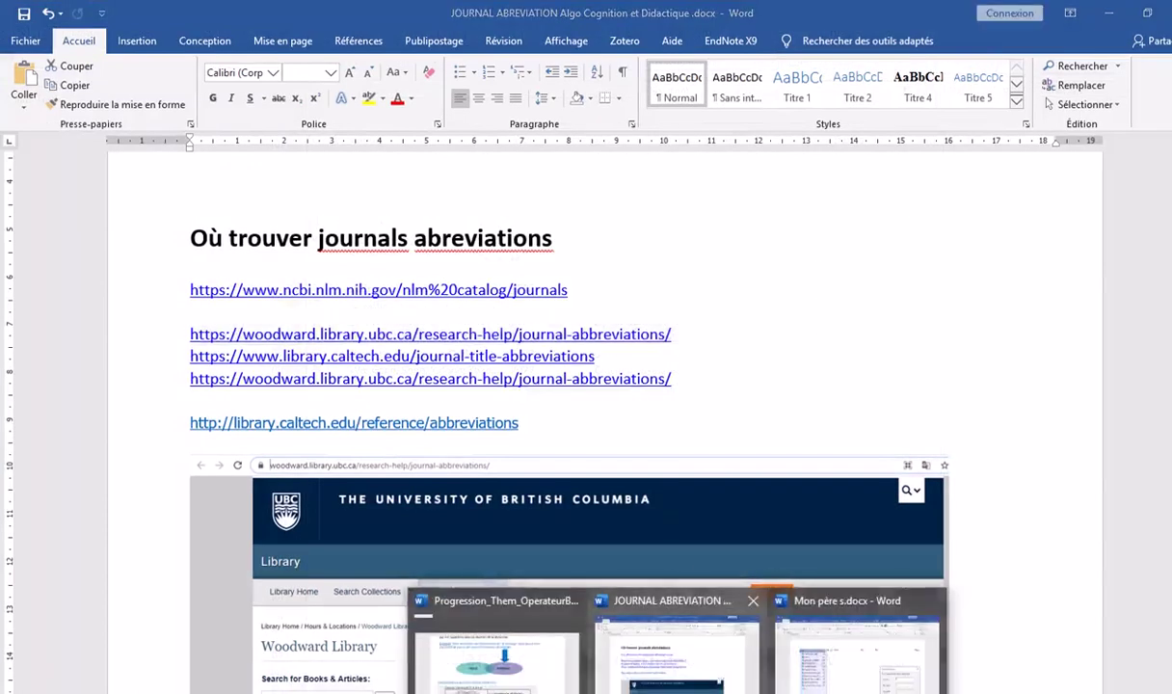
pyautogui.click(829, 631)
pyautogui.scroll(-7, 636, 455)
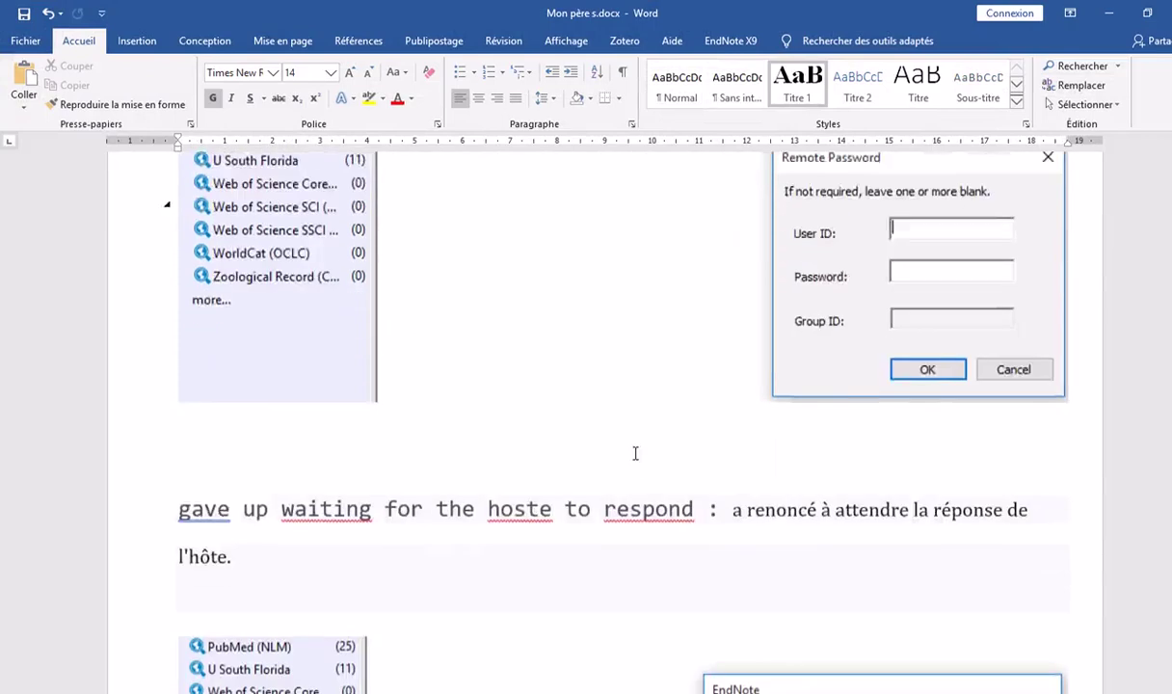
pyautogui.scroll(2, 635, 453)
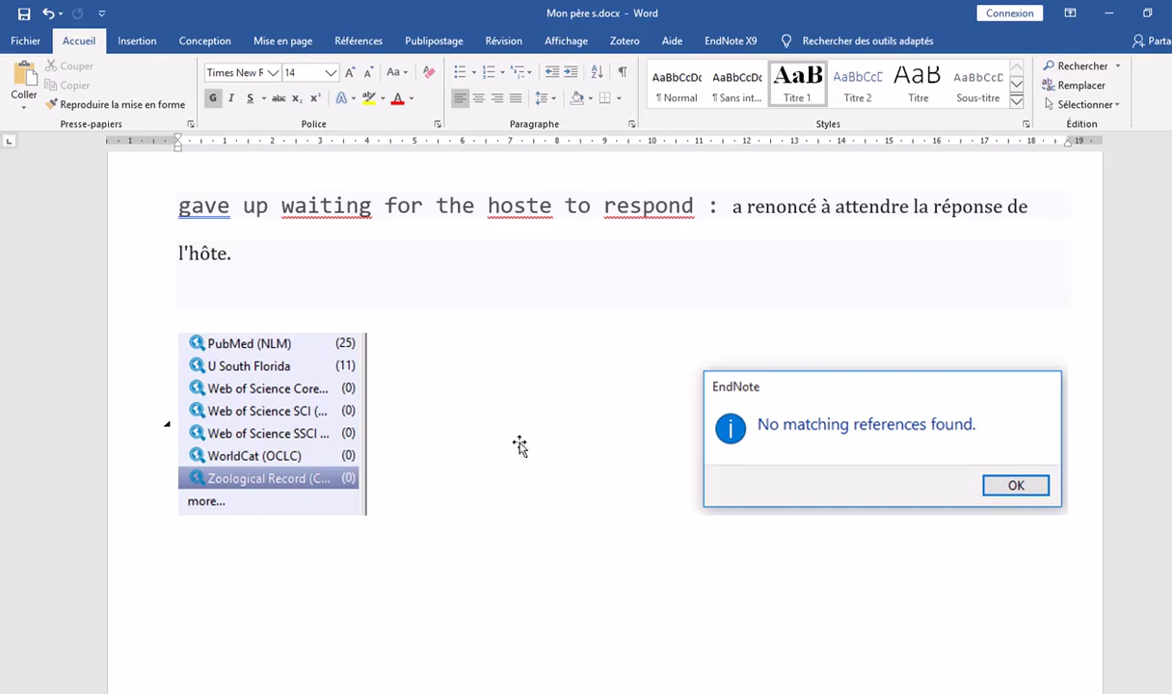
pyautogui.scroll(3, 530, 442)
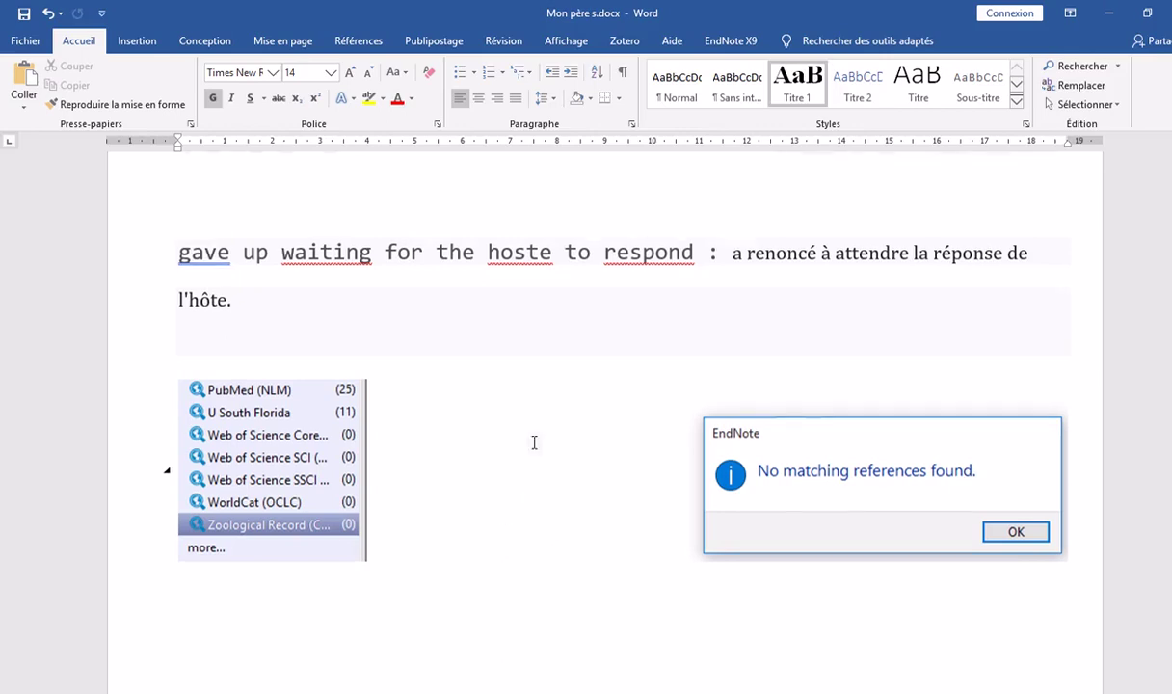
pyautogui.scroll(-4, 532, 443)
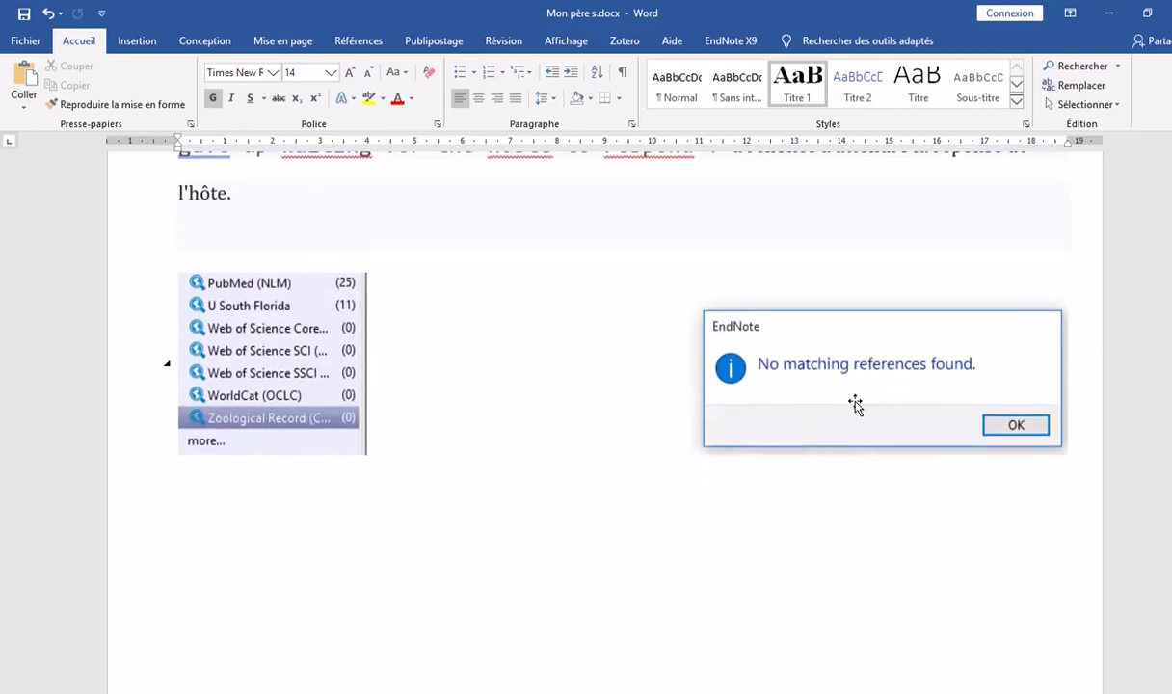
pyautogui.scroll(-1, 640, 422)
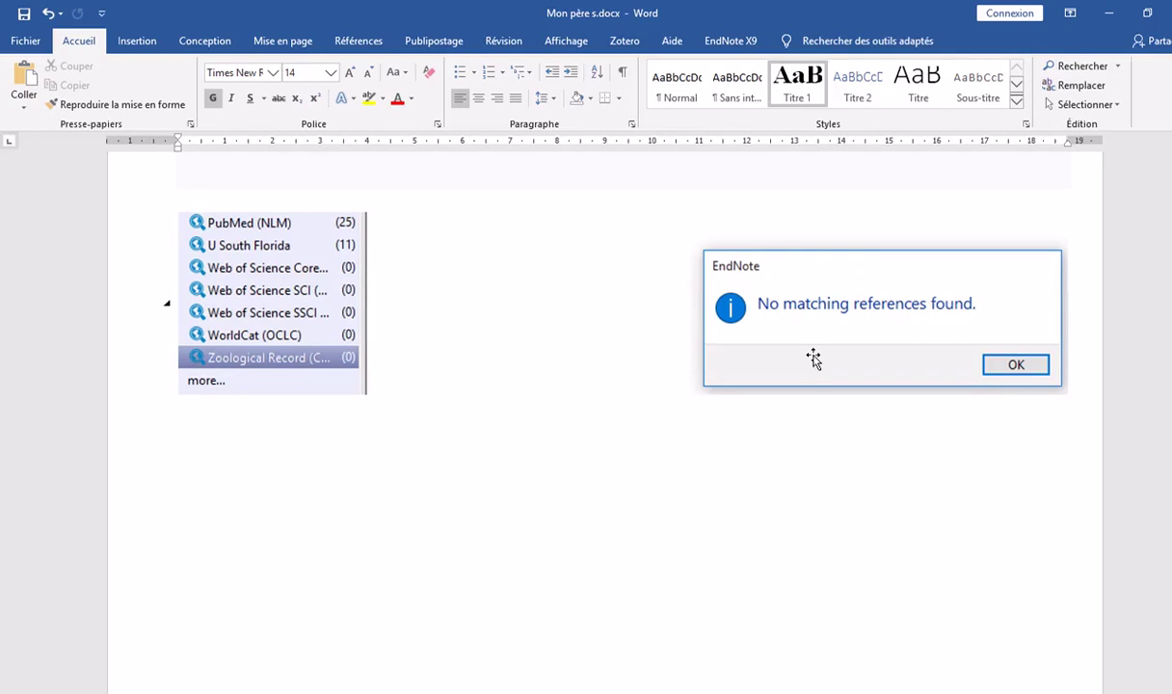
# Examine the document's screenshots of a Boston U online search for enzyme and its retrieval dialog
pyautogui.scroll(-10, 812, 358)
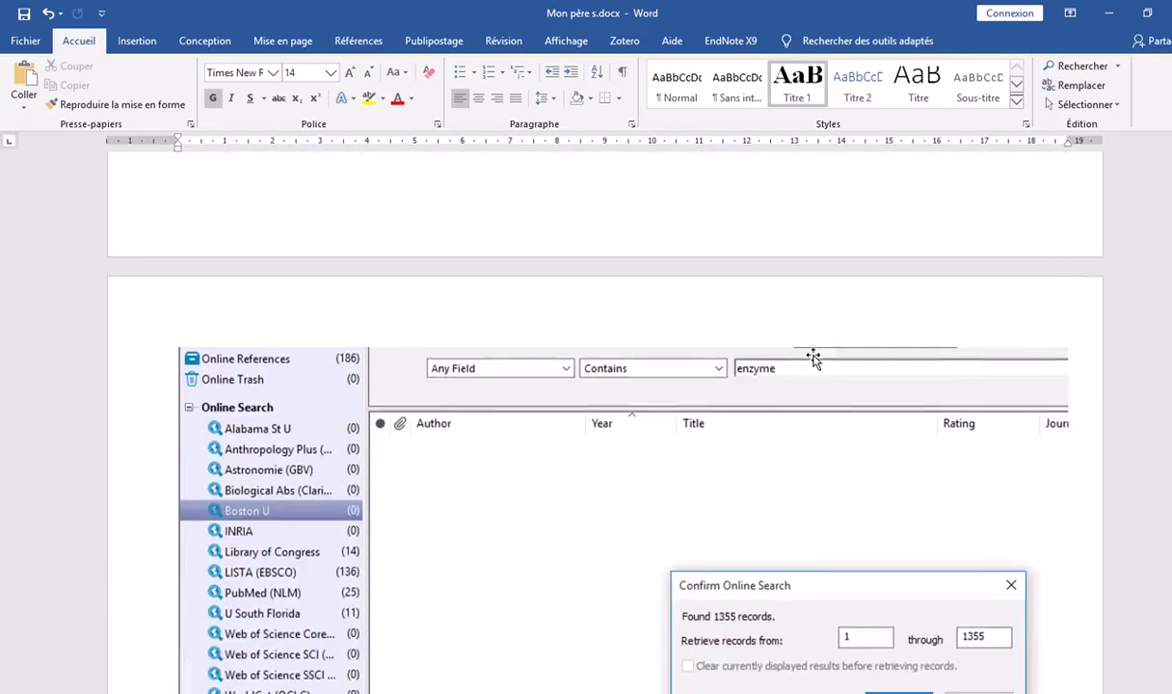
pyautogui.scroll(-3, 813, 358)
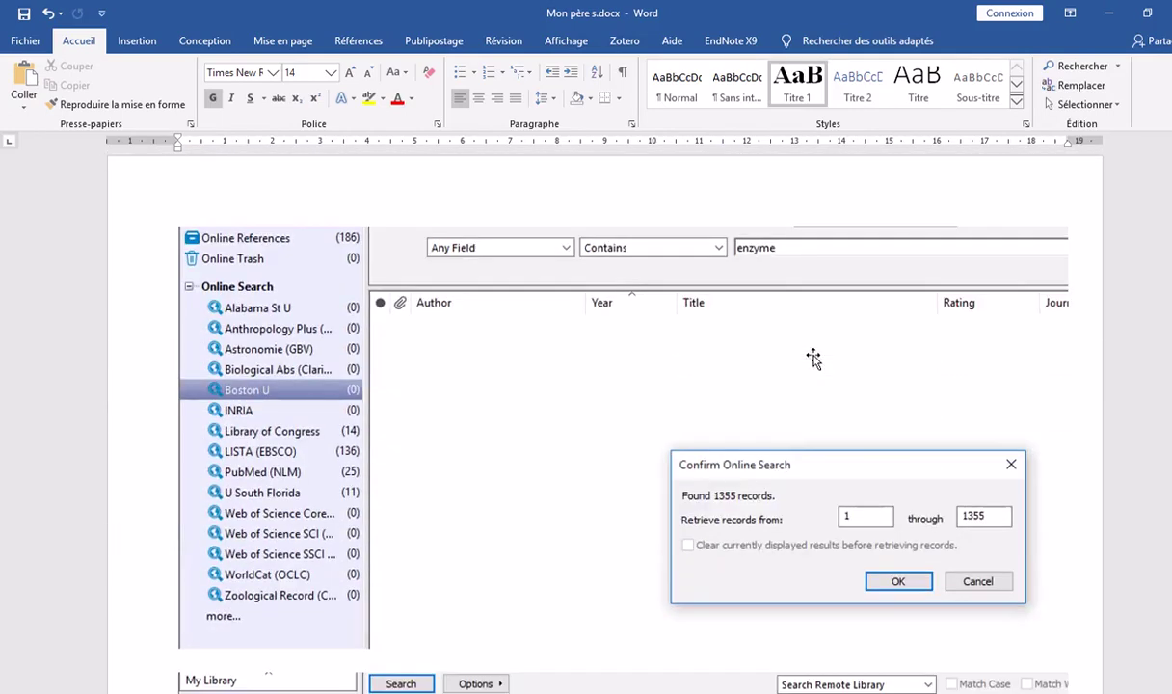
pyautogui.scroll(-2, 812, 358)
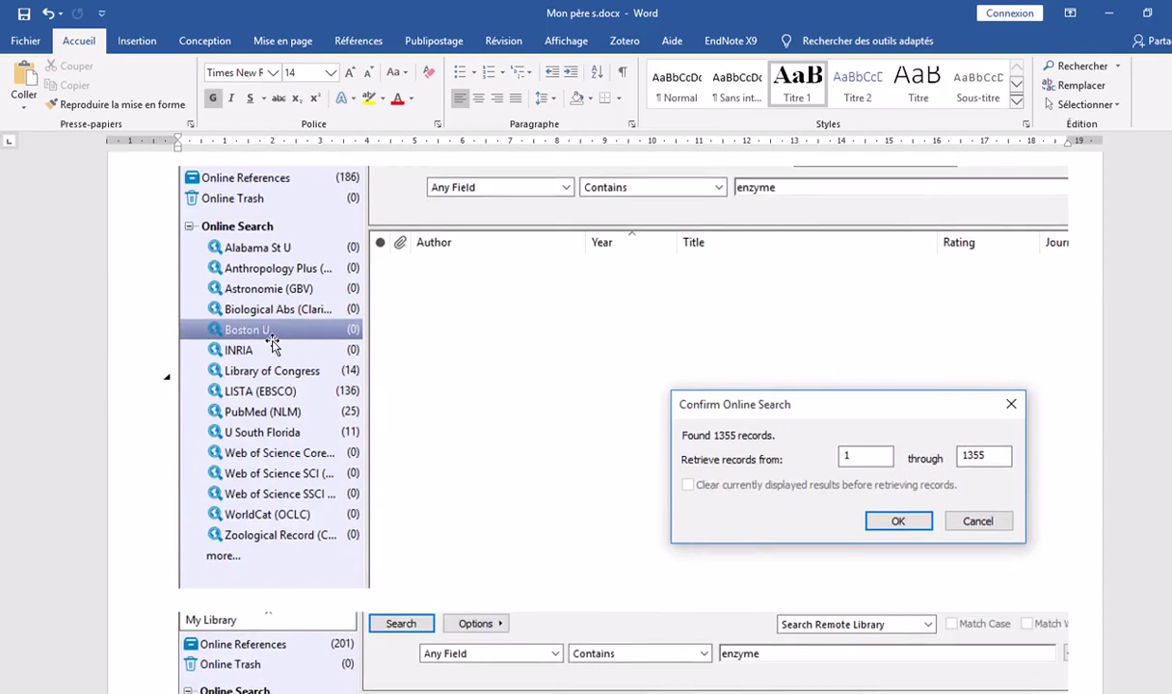
pyautogui.scroll(2, 784, 241)
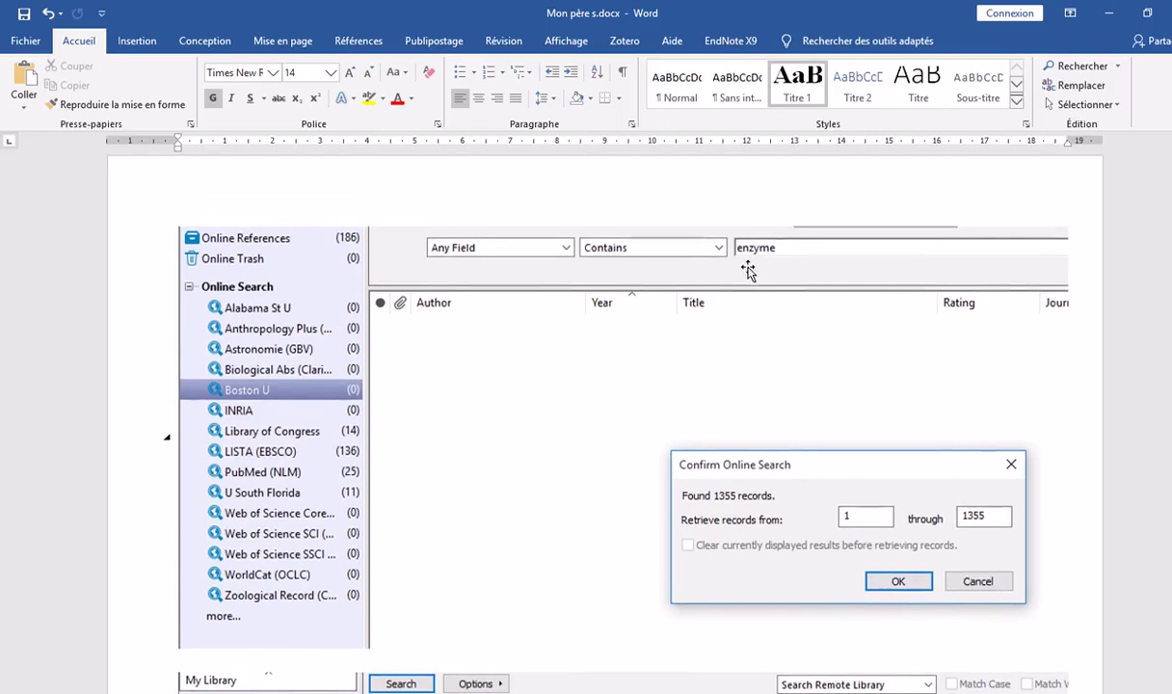
pyautogui.scroll(-4, 757, 267)
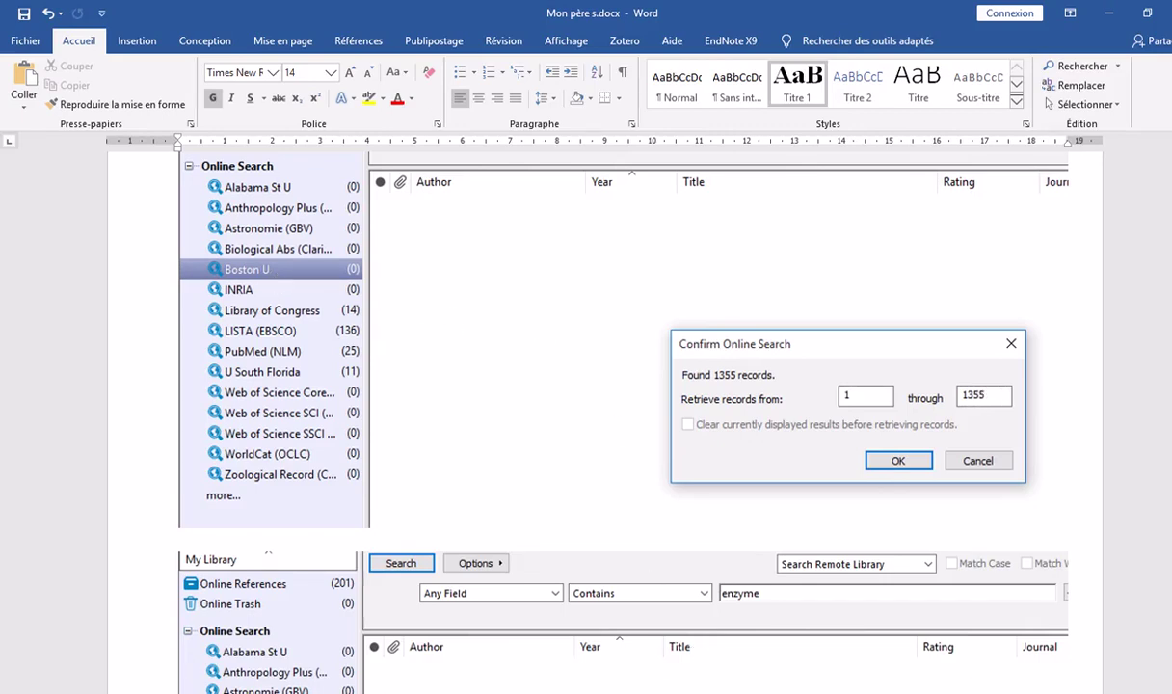
# Return to EndNote, search Boston U online for algorithm in any field, and retrieve records 1 through 15
pyautogui.hotkey('alt', 'Tab')
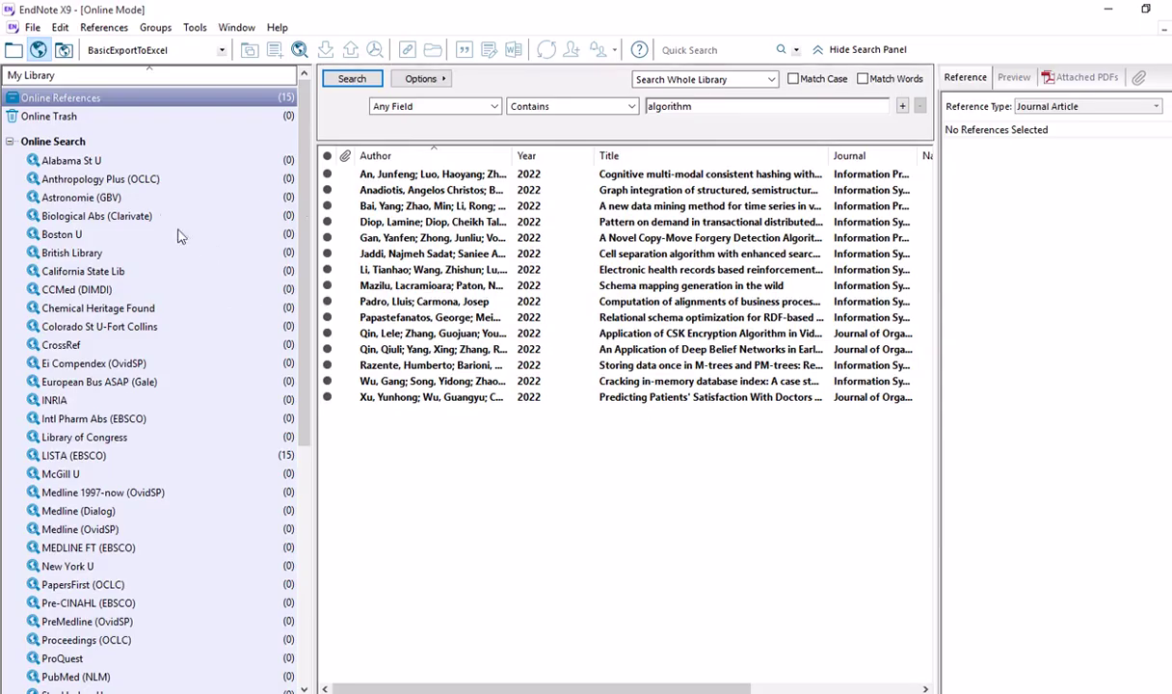
pyautogui.click(78, 236)
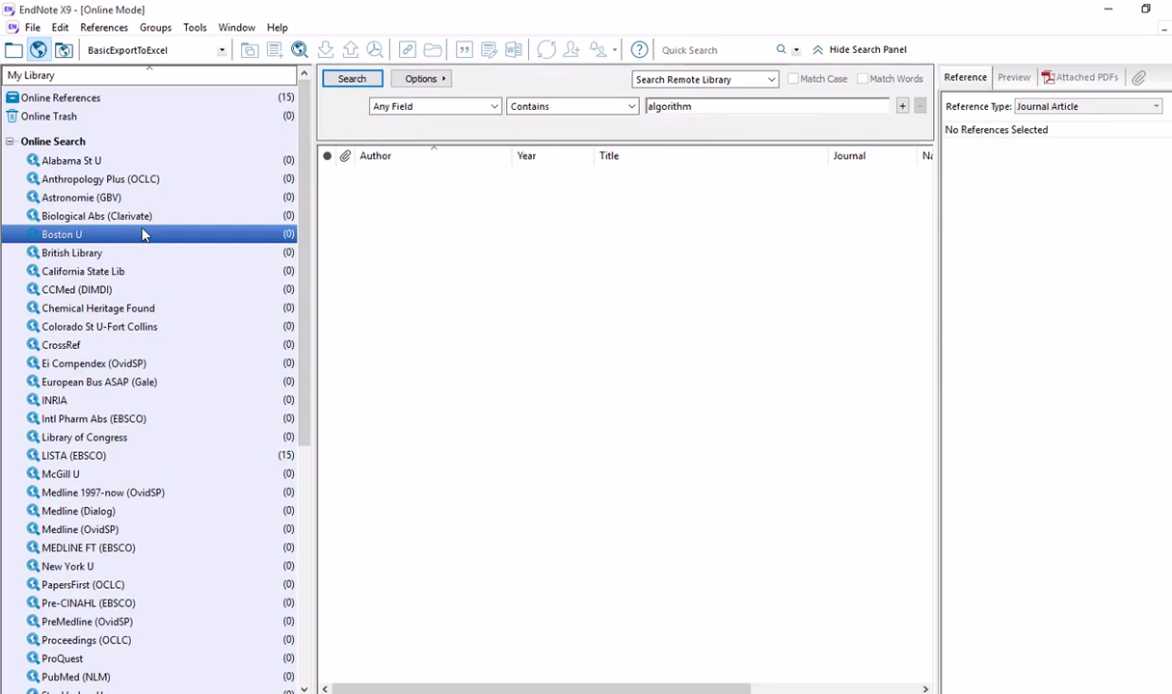
pyautogui.click(346, 78)
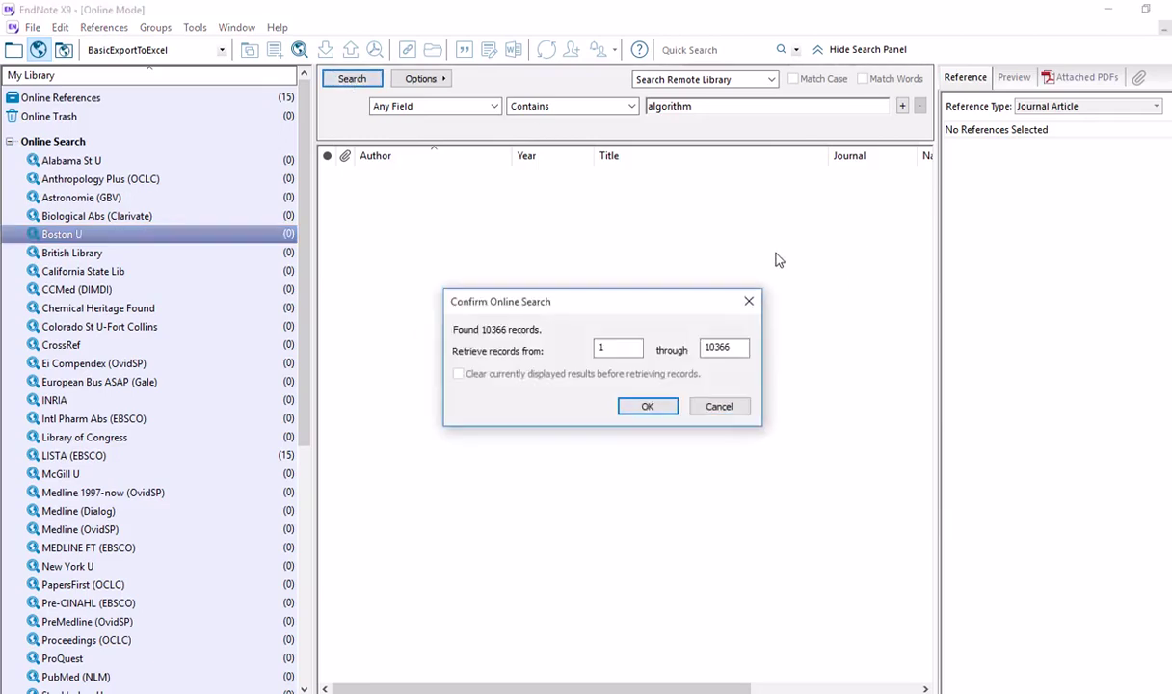
pyautogui.doubleClick(737, 349)
pyautogui.write('15')
pyautogui.click(644, 407)
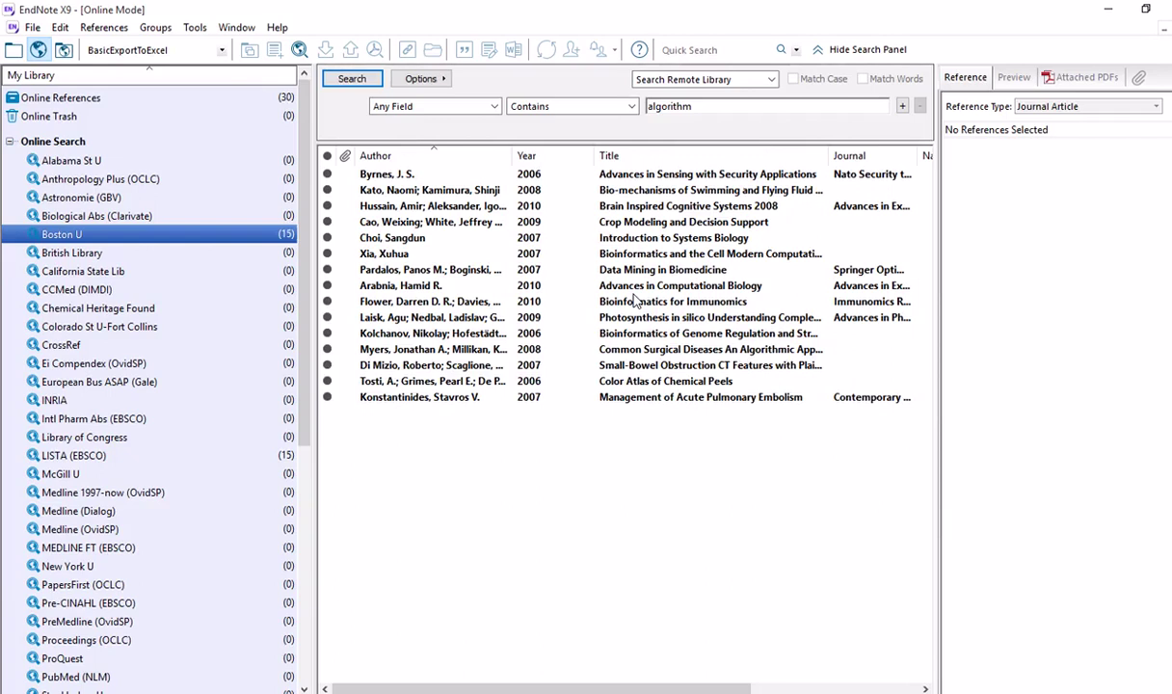
# Copy all the retrieved Boston U references to the local library
pyautogui.click(406, 178)
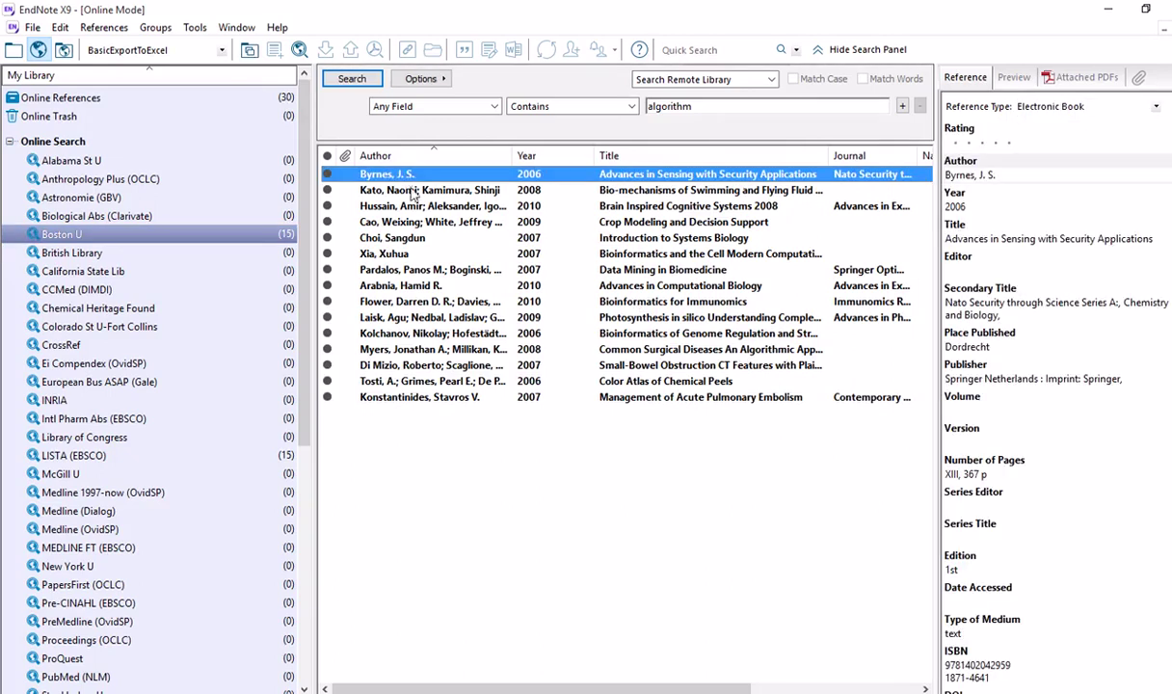
pyautogui.keyDown('shift'); pyautogui.click(448, 401); pyautogui.keyUp('shift')
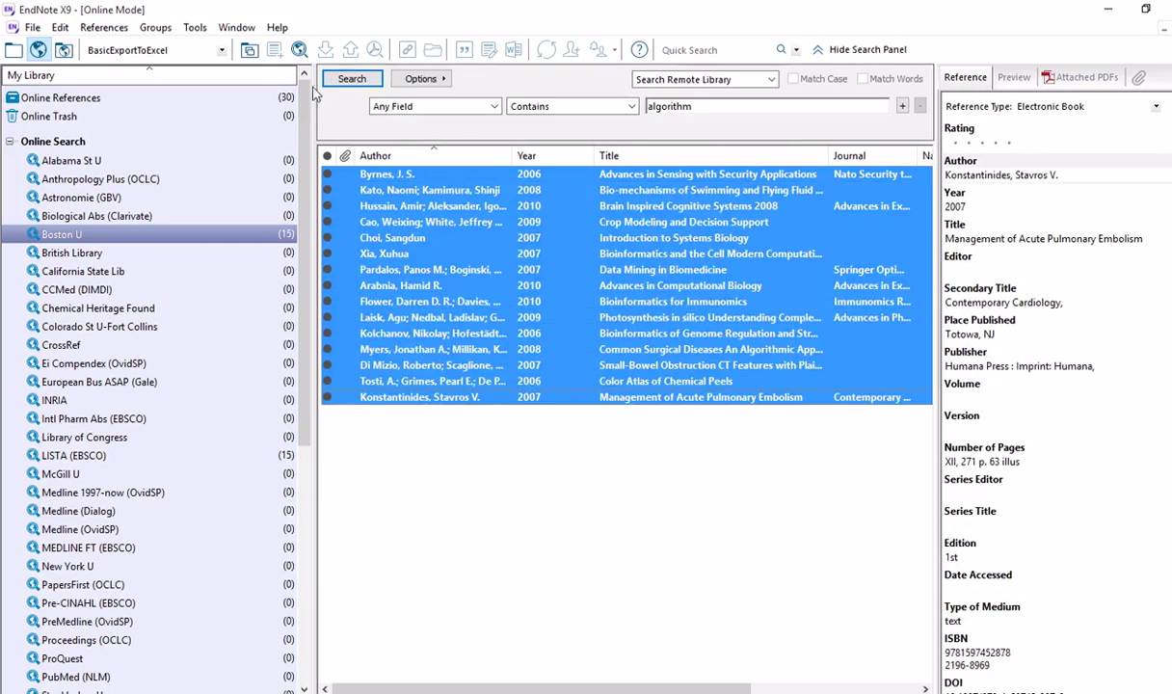
pyautogui.click(248, 50)
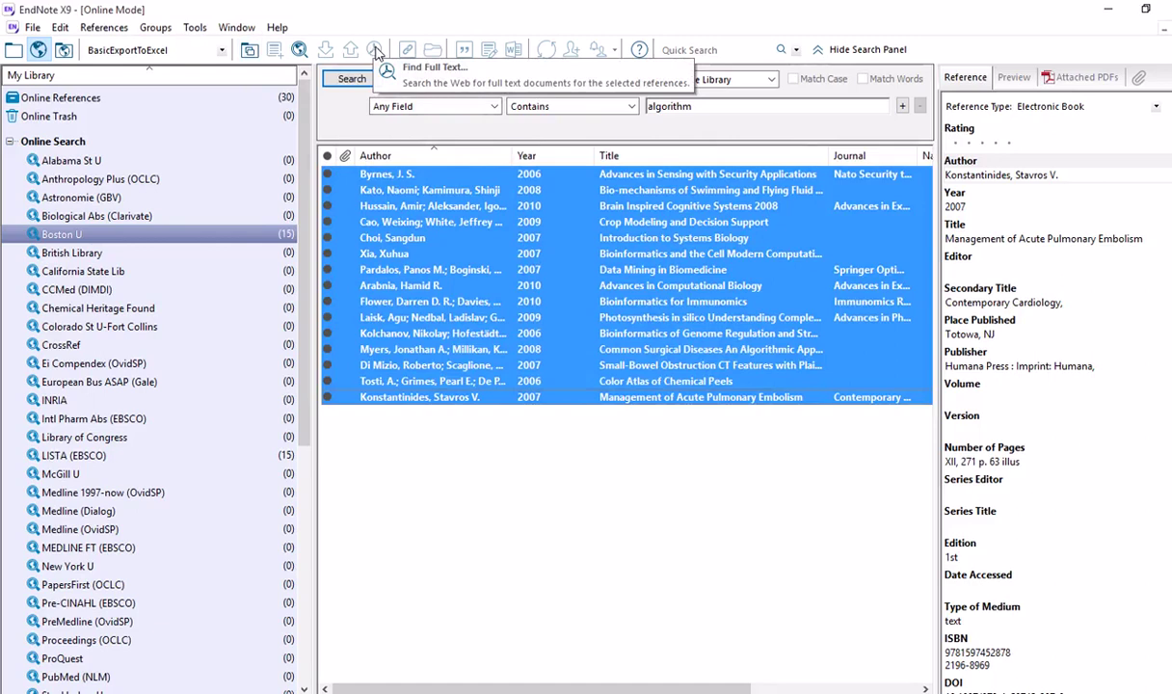
# Run Find Full Text on all the Boston U references in the local library's Copied References group
pyautogui.click(14, 51)
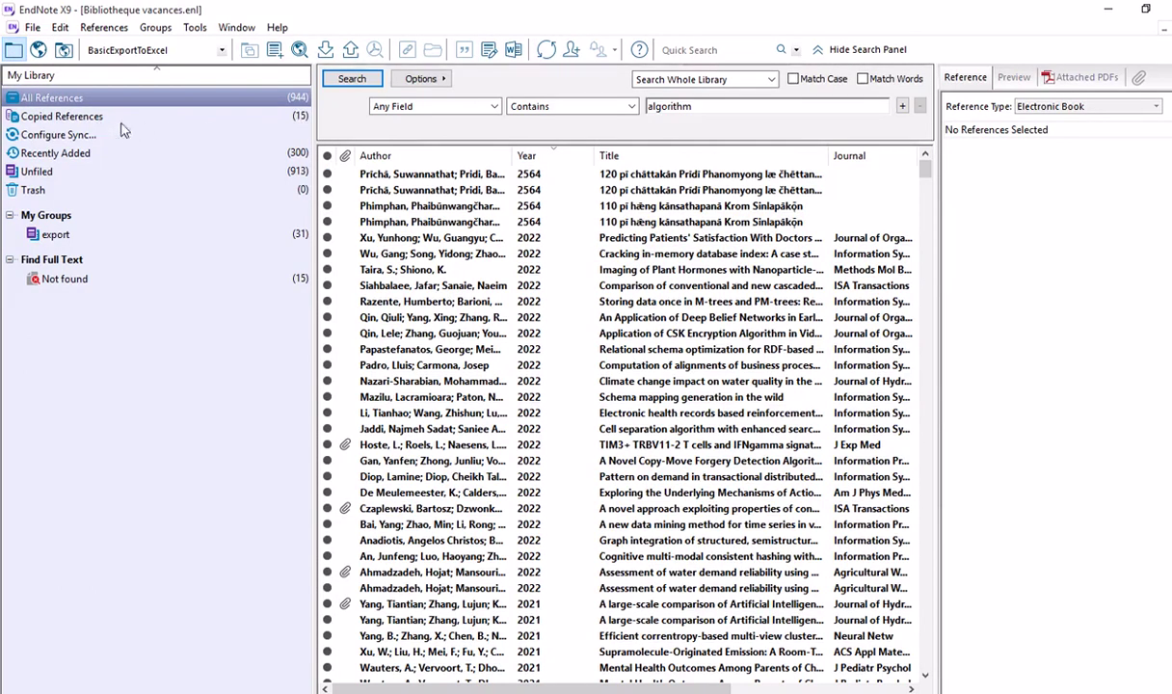
pyautogui.click(90, 120)
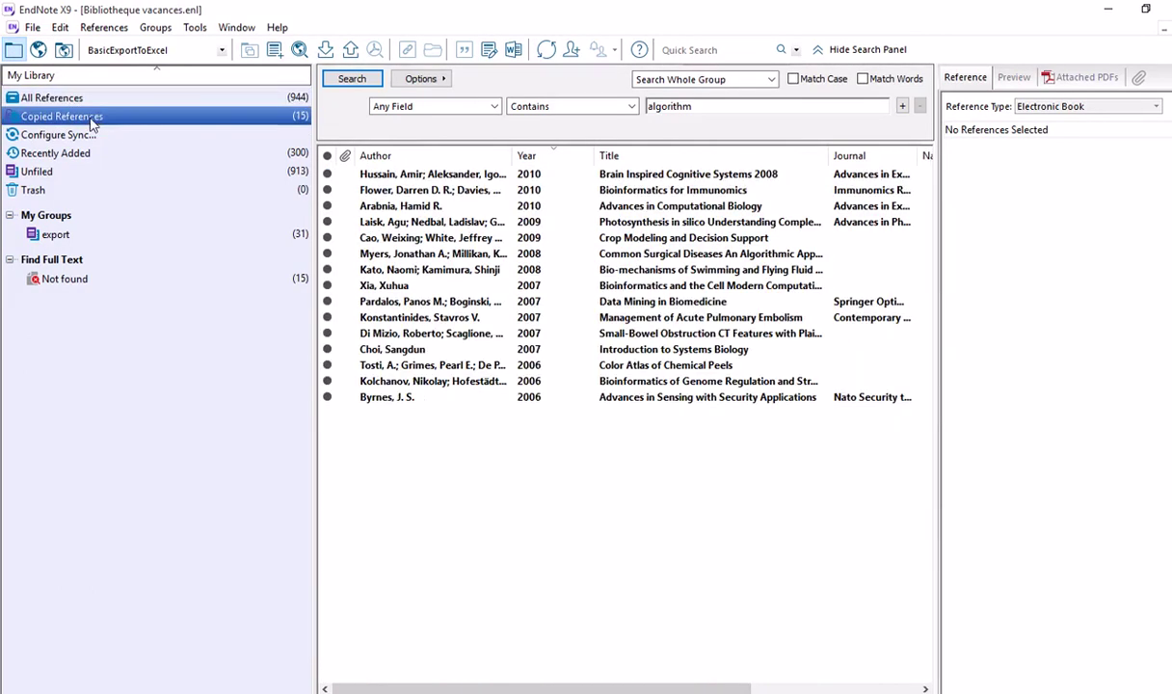
pyautogui.click(474, 175)
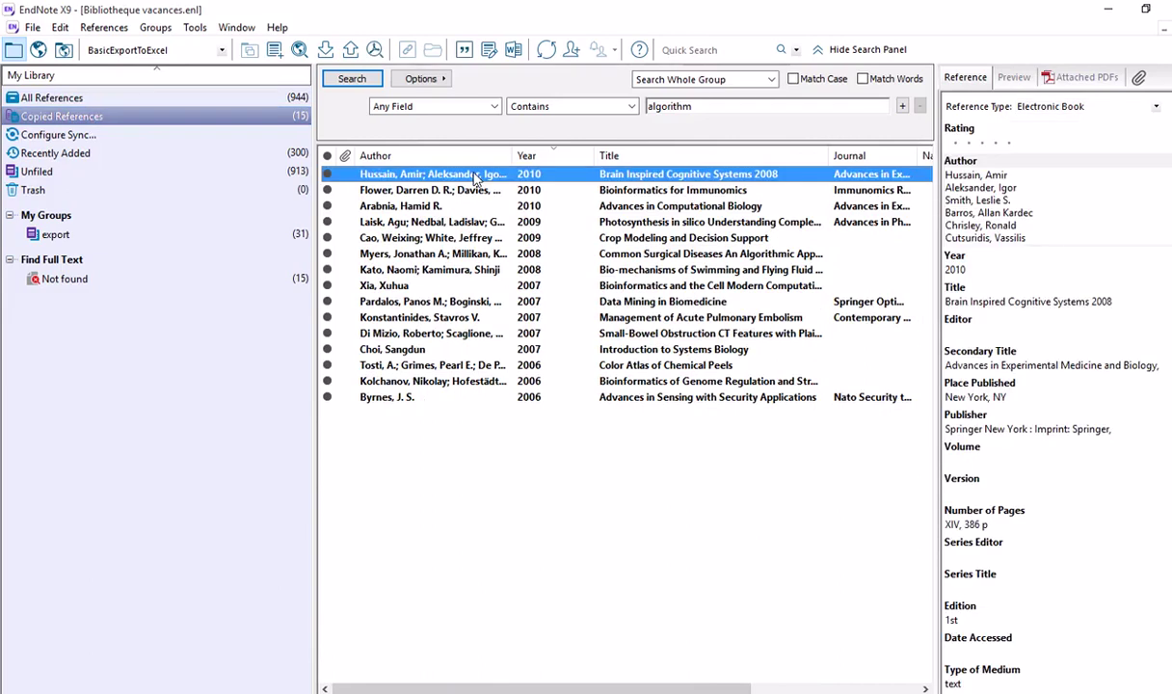
pyautogui.keyDown('shift'); pyautogui.click(531, 399); pyautogui.keyUp('shift')
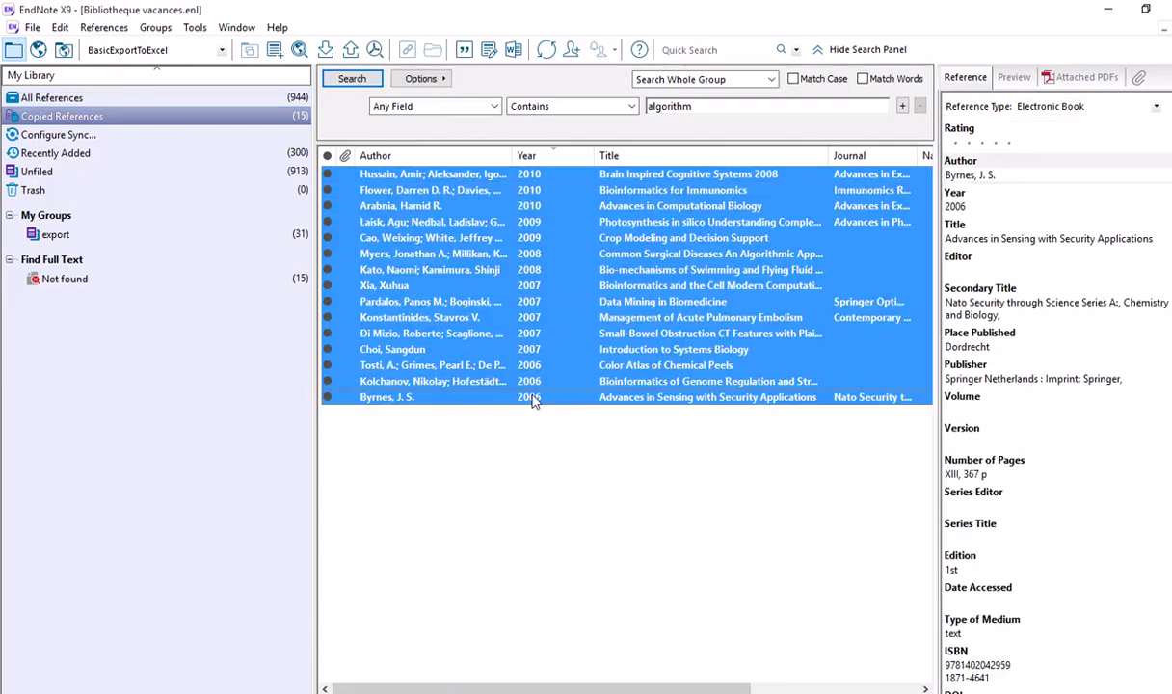
pyautogui.click(375, 52)
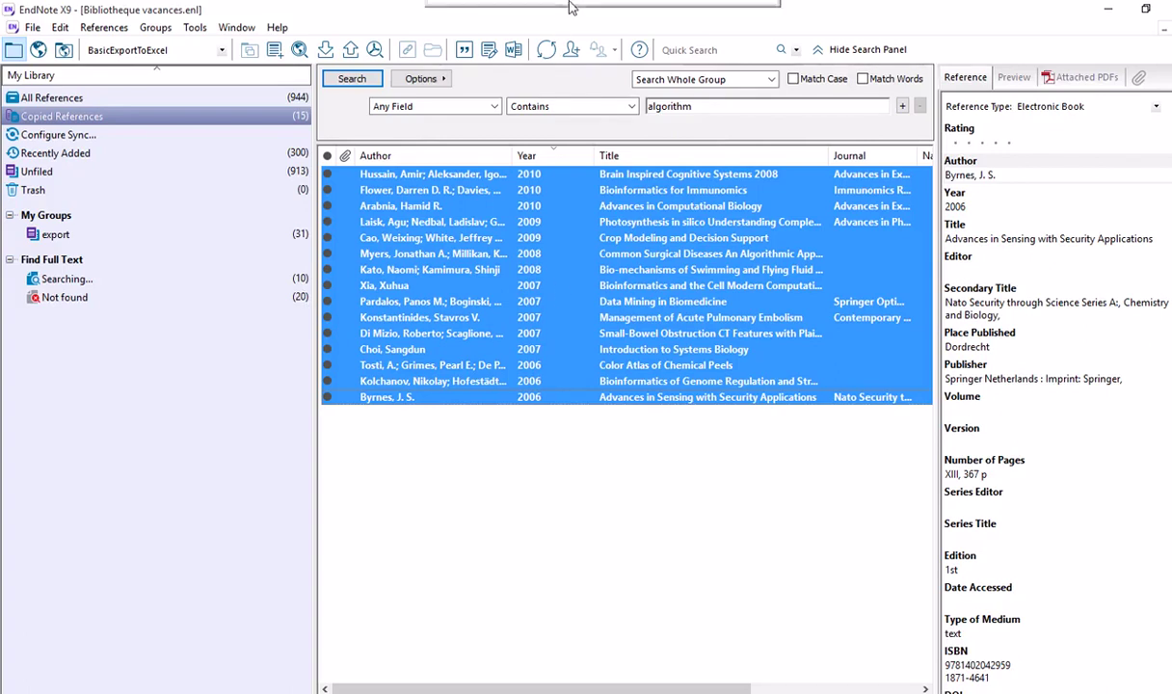
pyautogui.moveTo(568, 5)
pyautogui.click(466, 47)
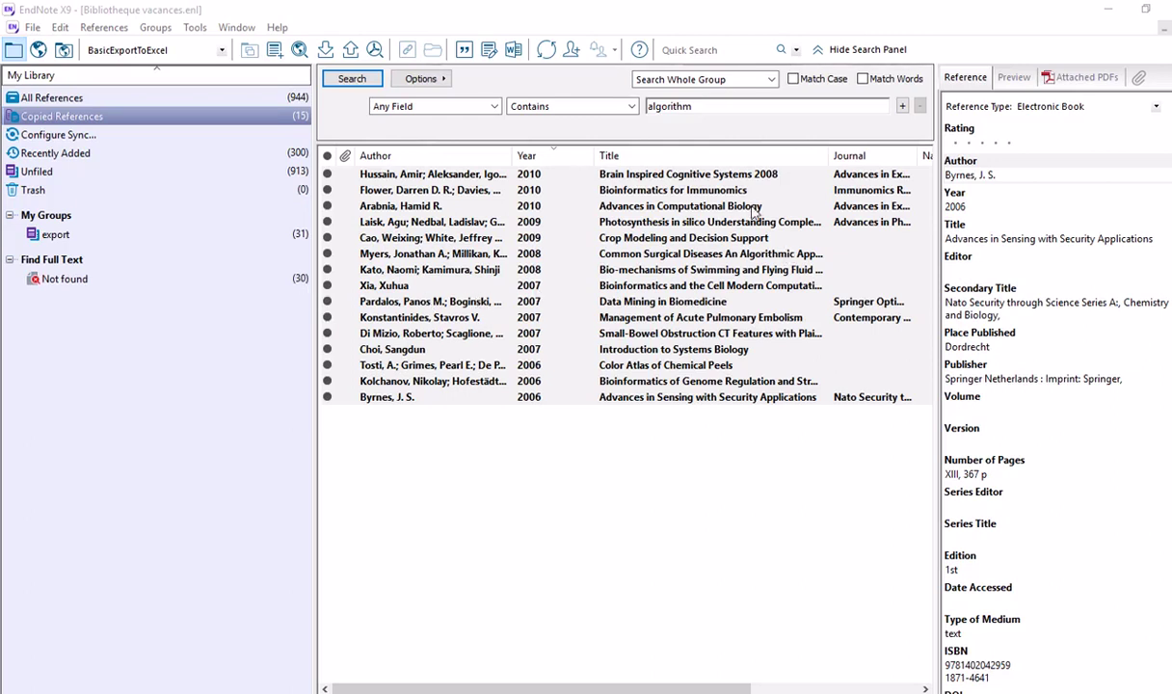
# Open the details of the reference Brain Inspired Cognitive Systems 2008 and highlight its DOI
pyautogui.click(727, 176)
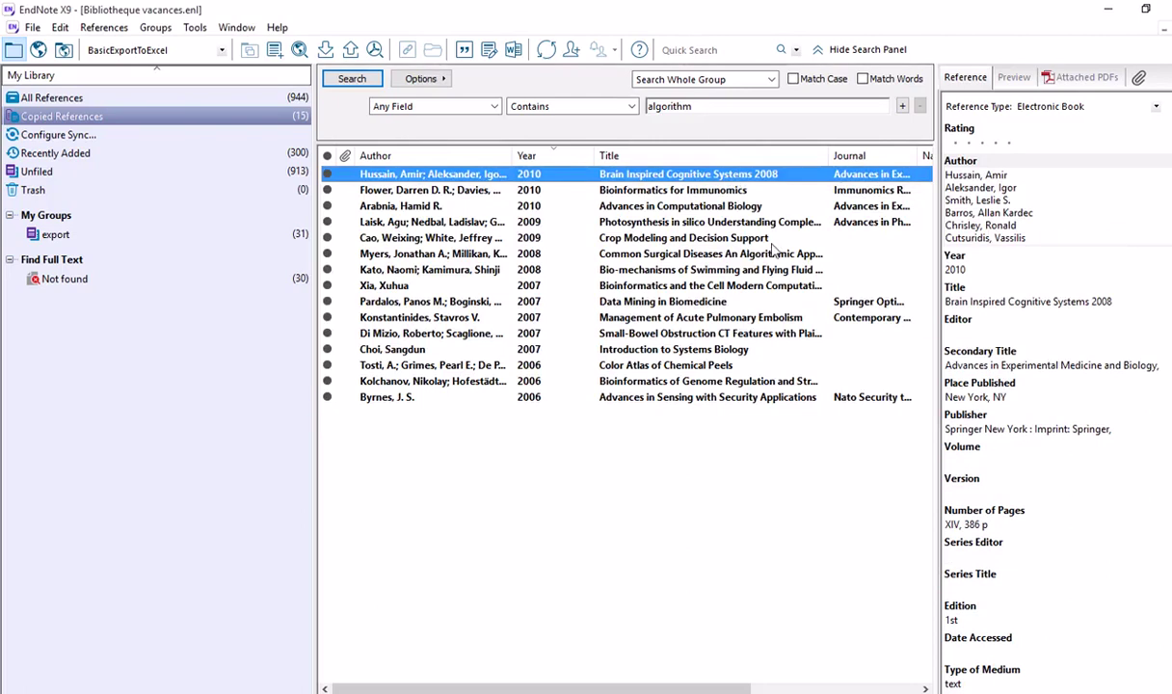
pyautogui.scroll(-1, 1000, 215)
pyautogui.scroll(-5, 1001, 215)
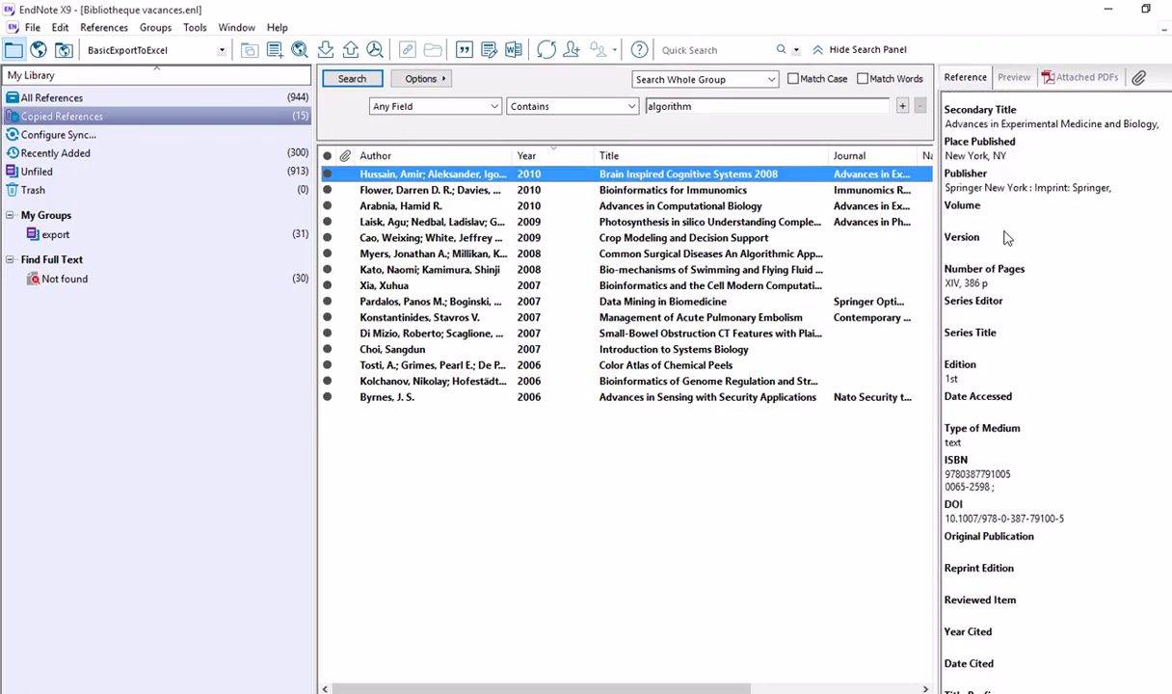
pyautogui.moveTo(1064, 400); pyautogui.dragTo(948, 402)
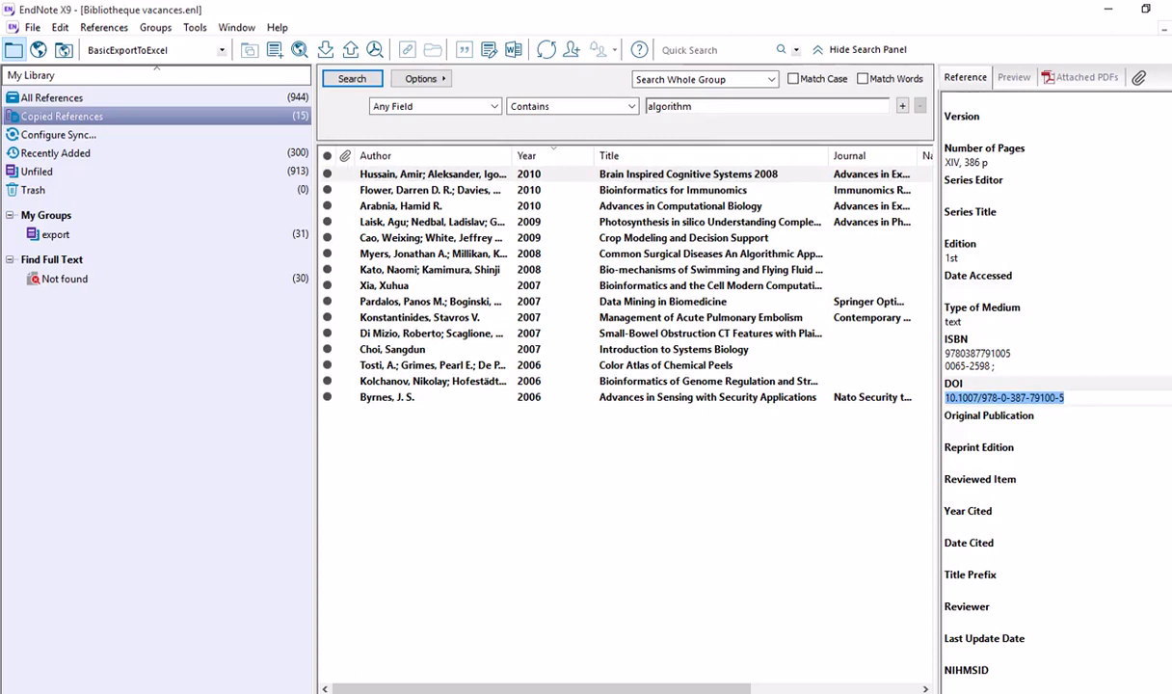
# Highlight the full title of the Brain Inspired Cognitive Systems 2008 reference in its details
pyautogui.scroll(5, 1153, 347)
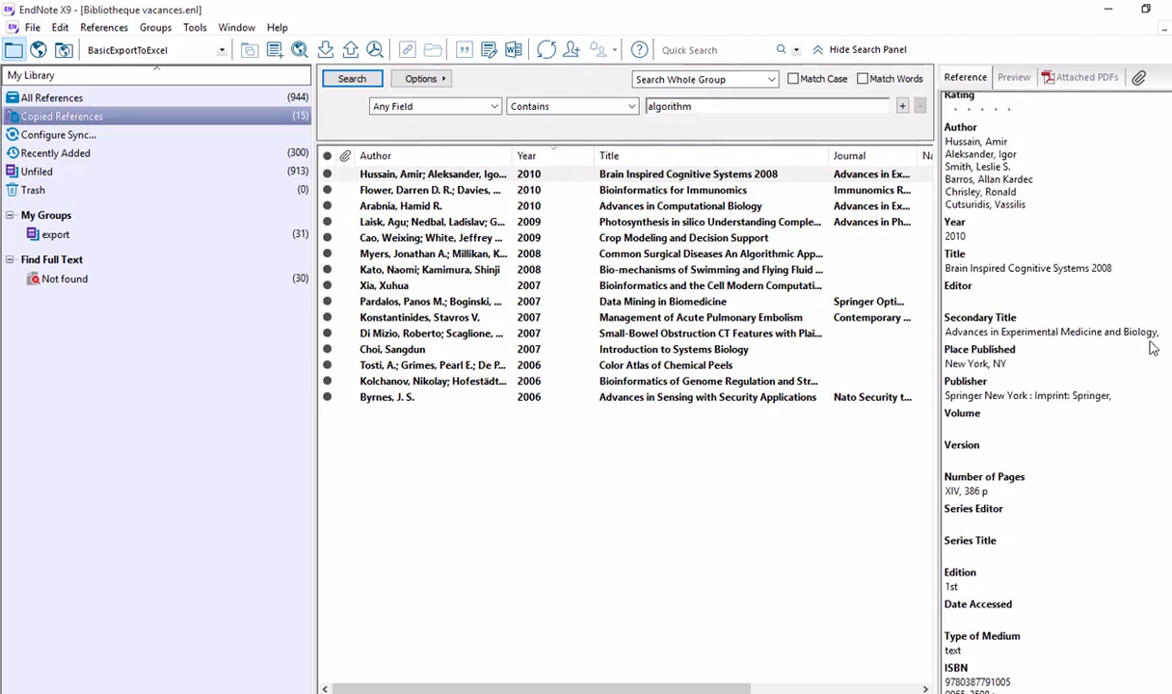
pyautogui.scroll(1, 1002, 308)
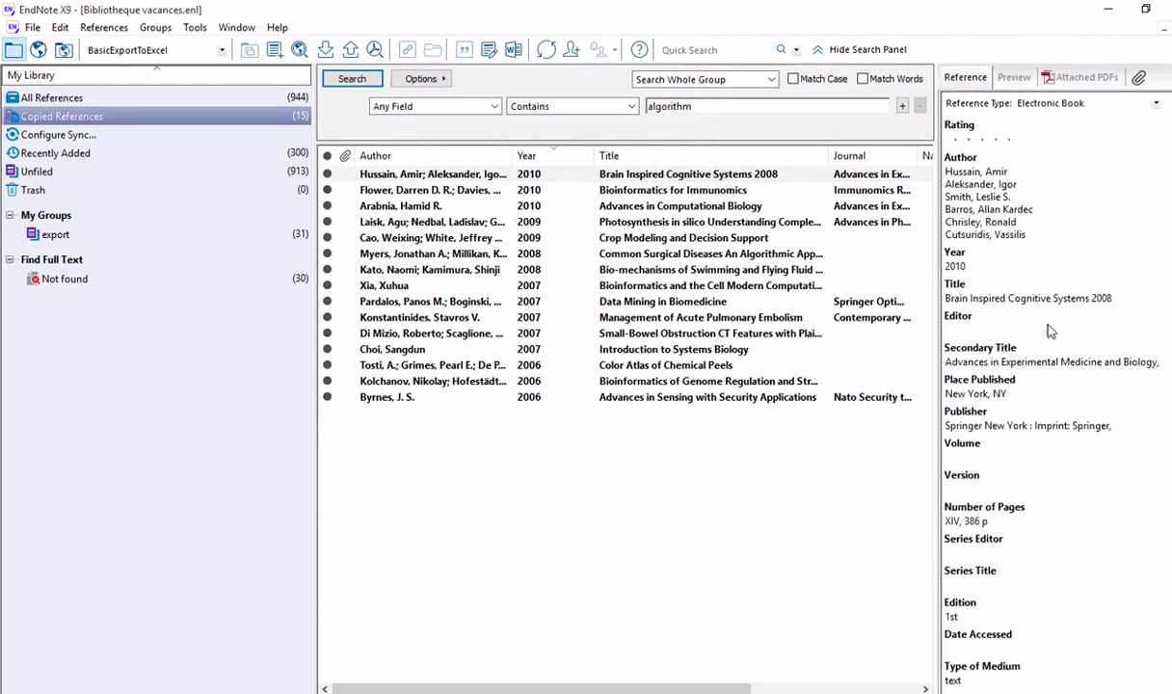
pyautogui.moveTo(1114, 299); pyautogui.dragTo(948, 299)
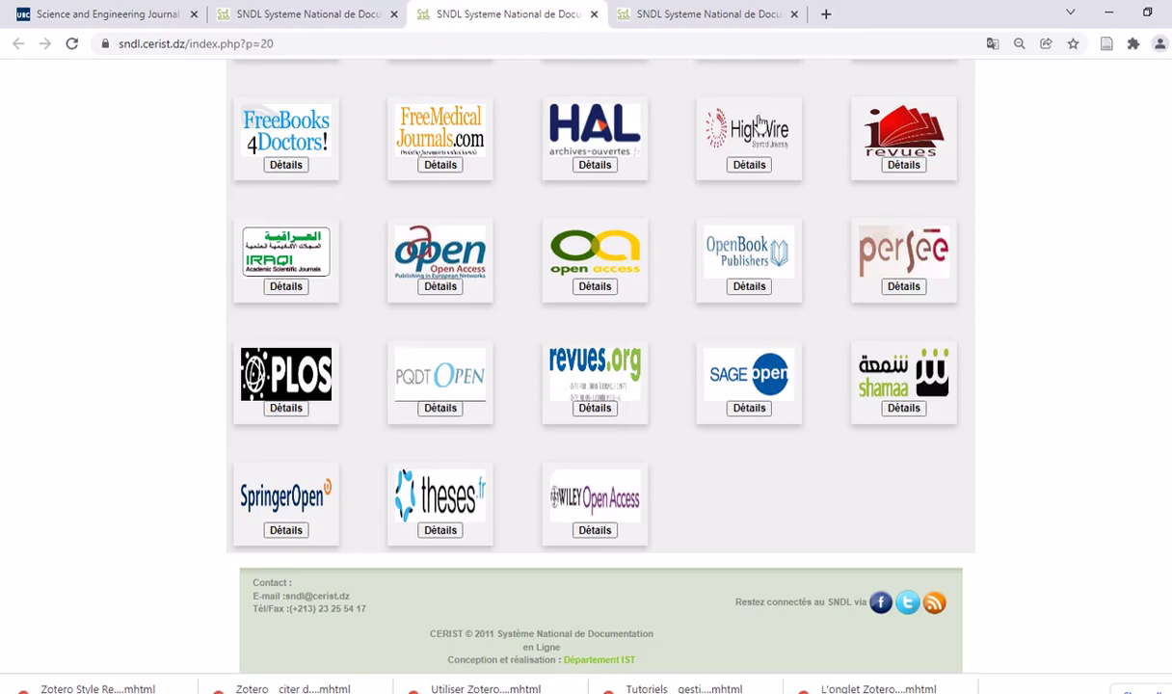
# Search Google for "google scholar" in a new browser tab
pyautogui.click(826, 17)
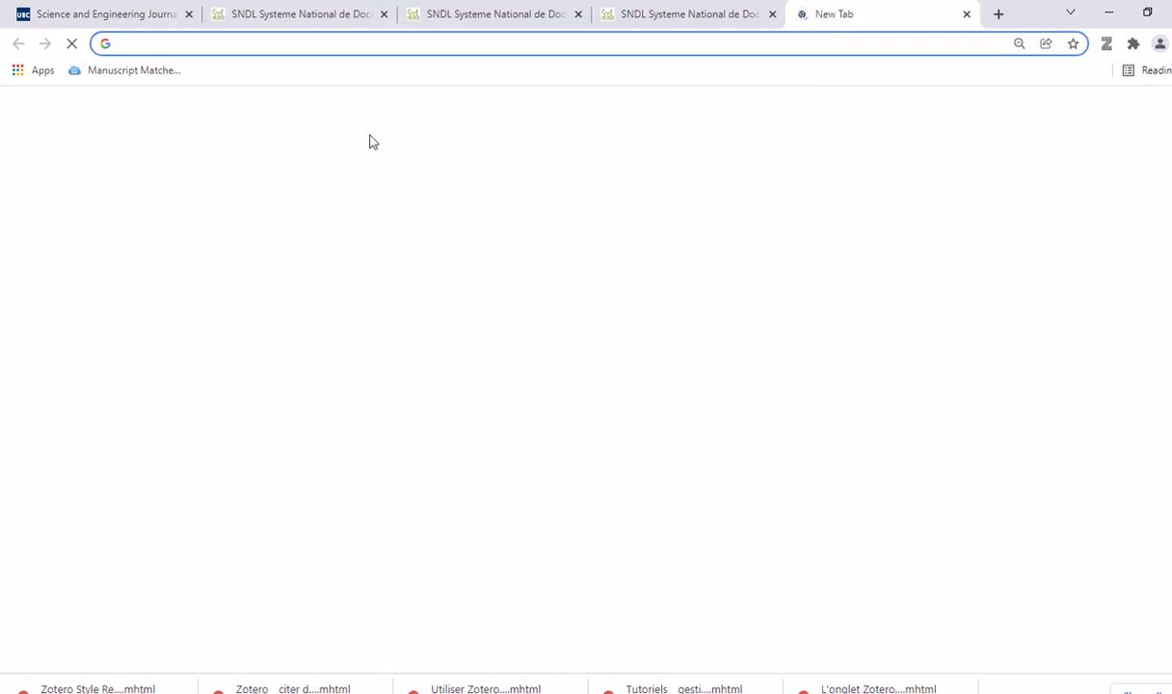
pyautogui.click(464, 323)
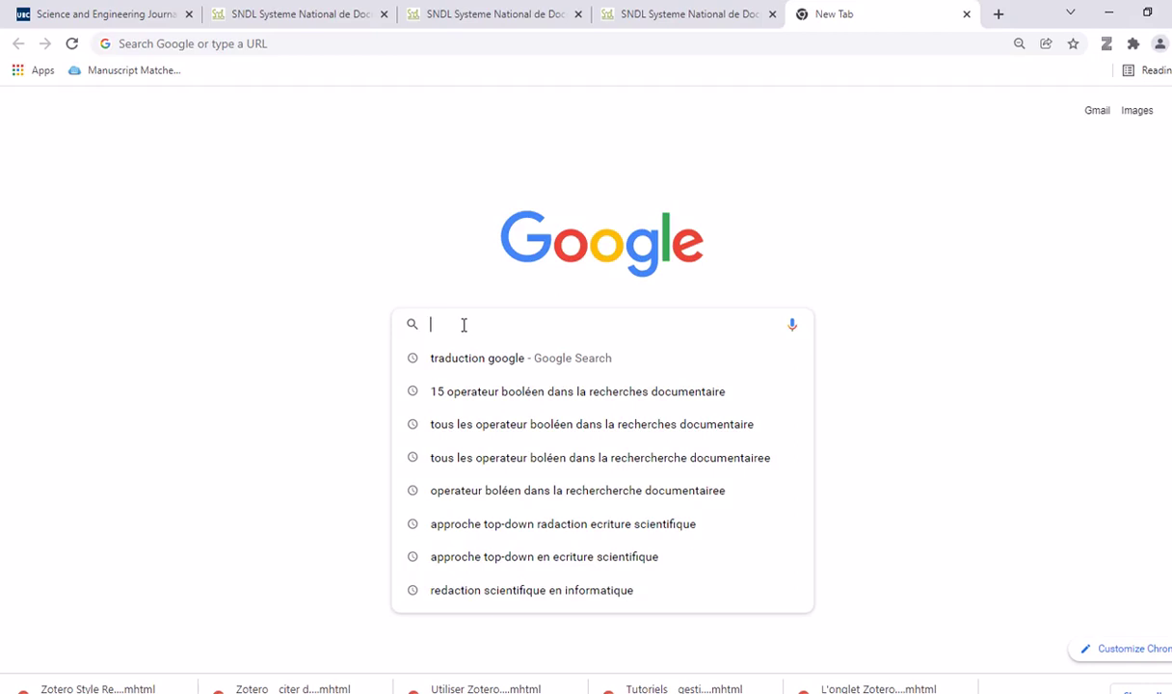
pyautogui.write('goog')
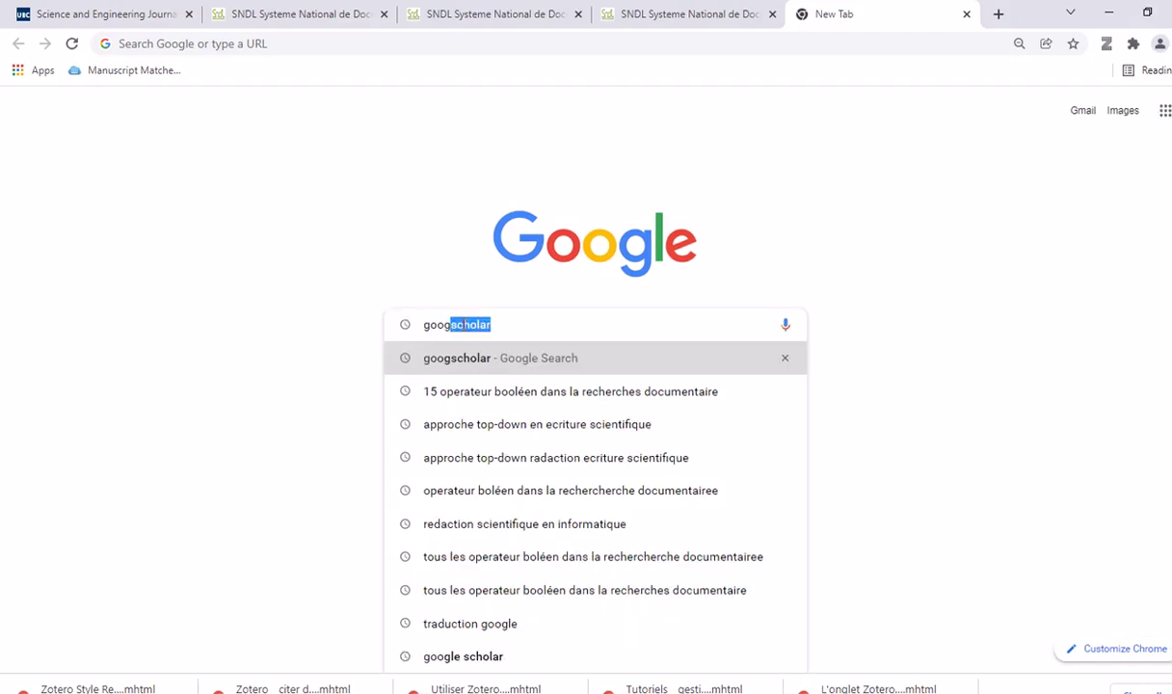
pyautogui.write('le scholar')
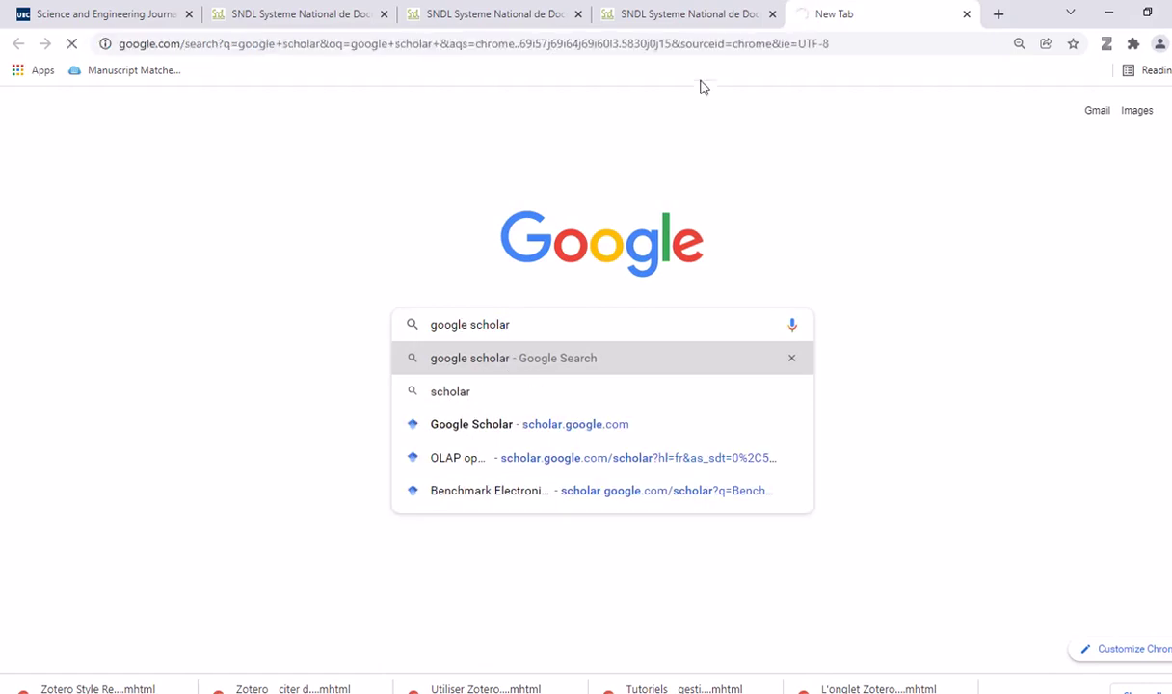
pyautogui.click(495, 18)
pyautogui.click(834, 17)
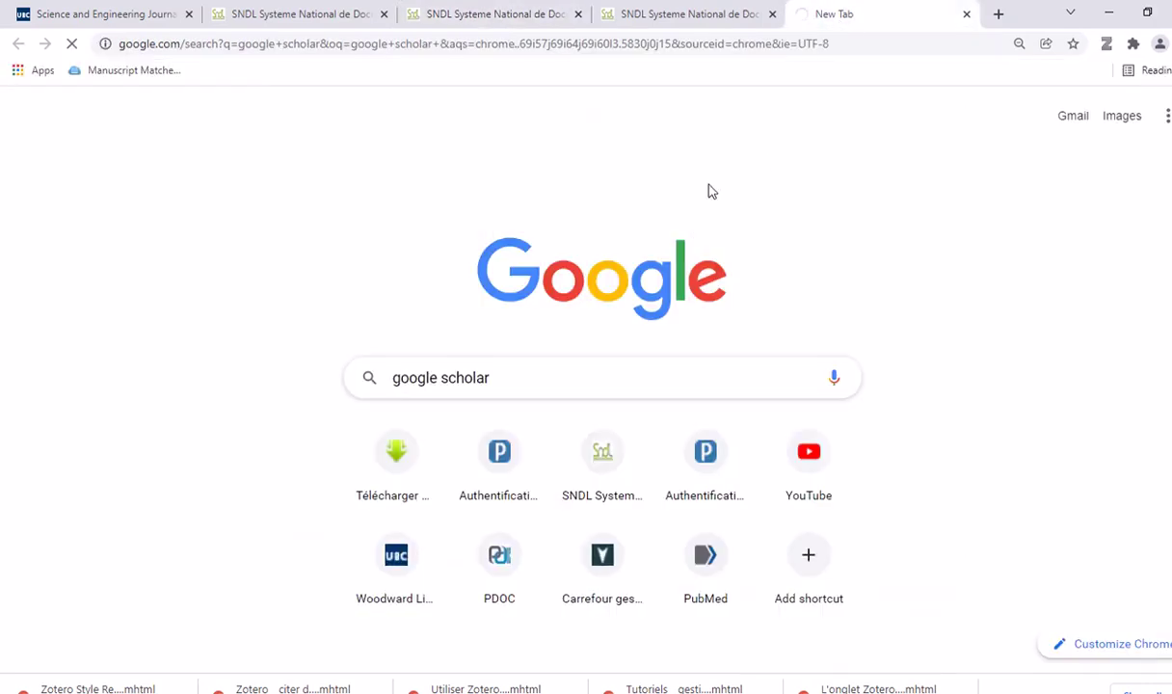
pyautogui.moveTo(481, 8)
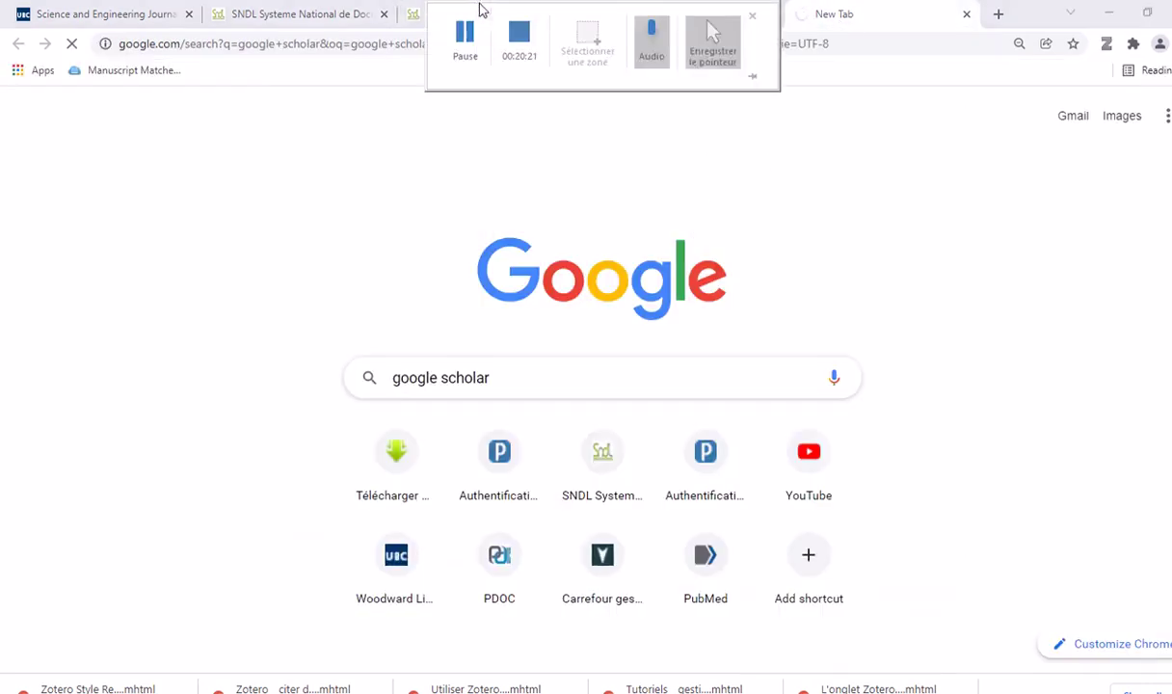
pyautogui.click(307, 16)
pyautogui.click(834, 15)
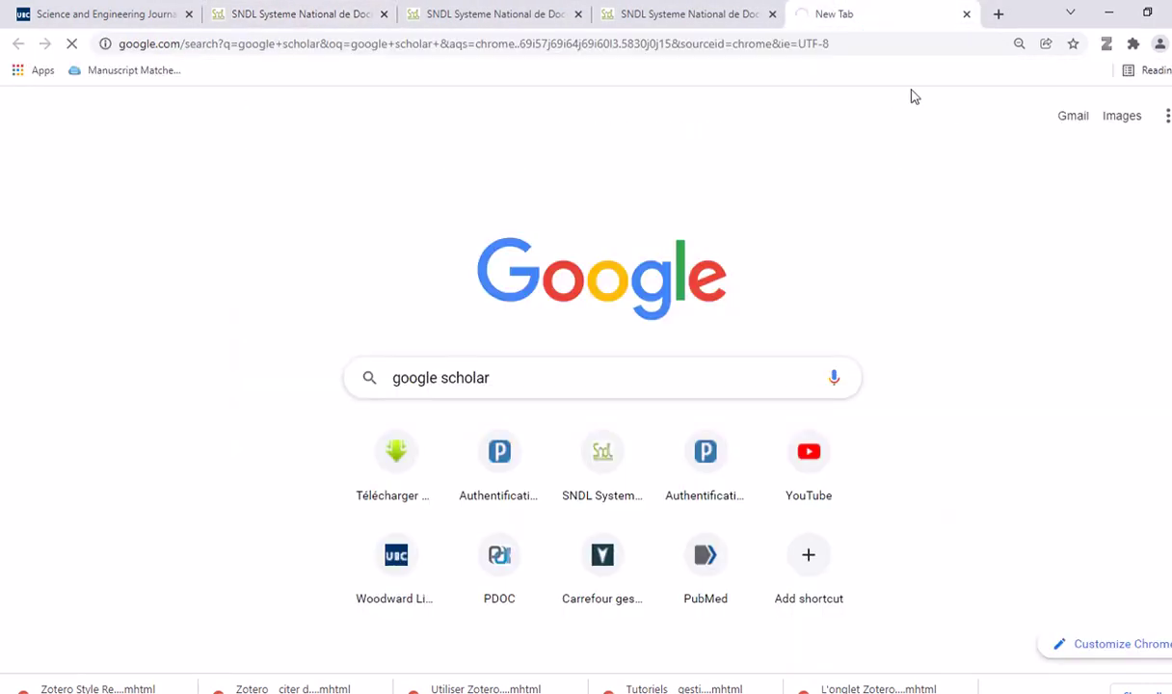
pyautogui.click(636, 14)
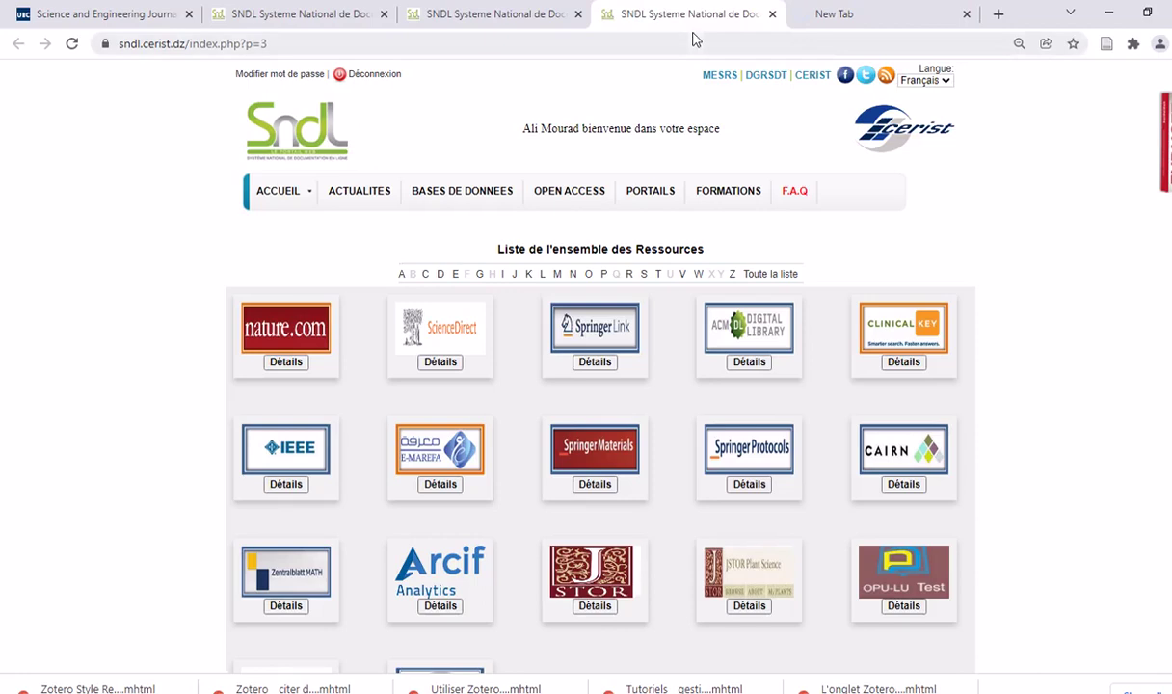
pyautogui.moveTo(520, 8)
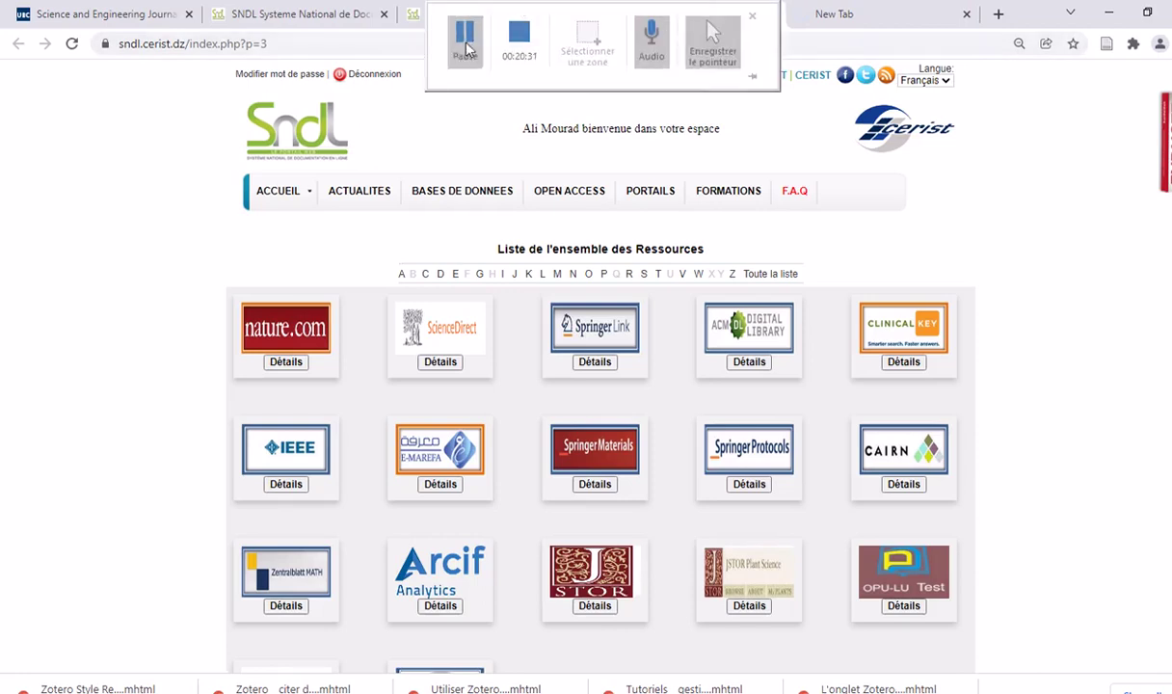
pyautogui.hotkey('ctrl', 'Tab')
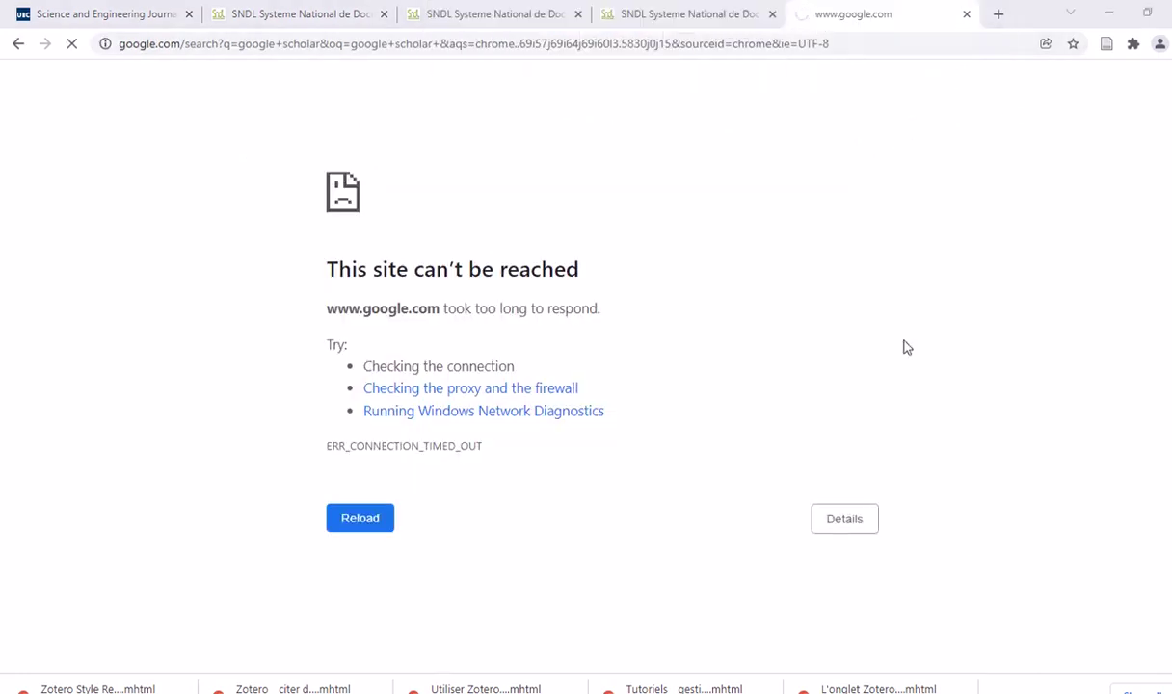
# Check the computer's wireless network connection while the Google search page loads
pyautogui.click(1050, 692)
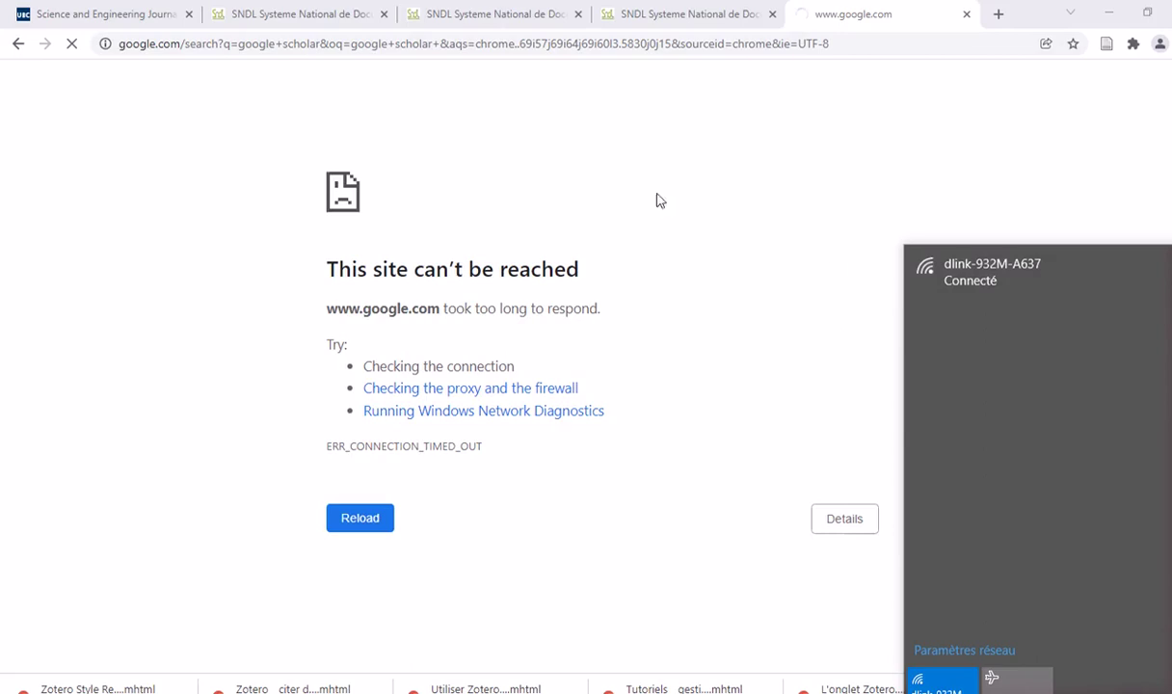
pyautogui.moveTo(535, 7)
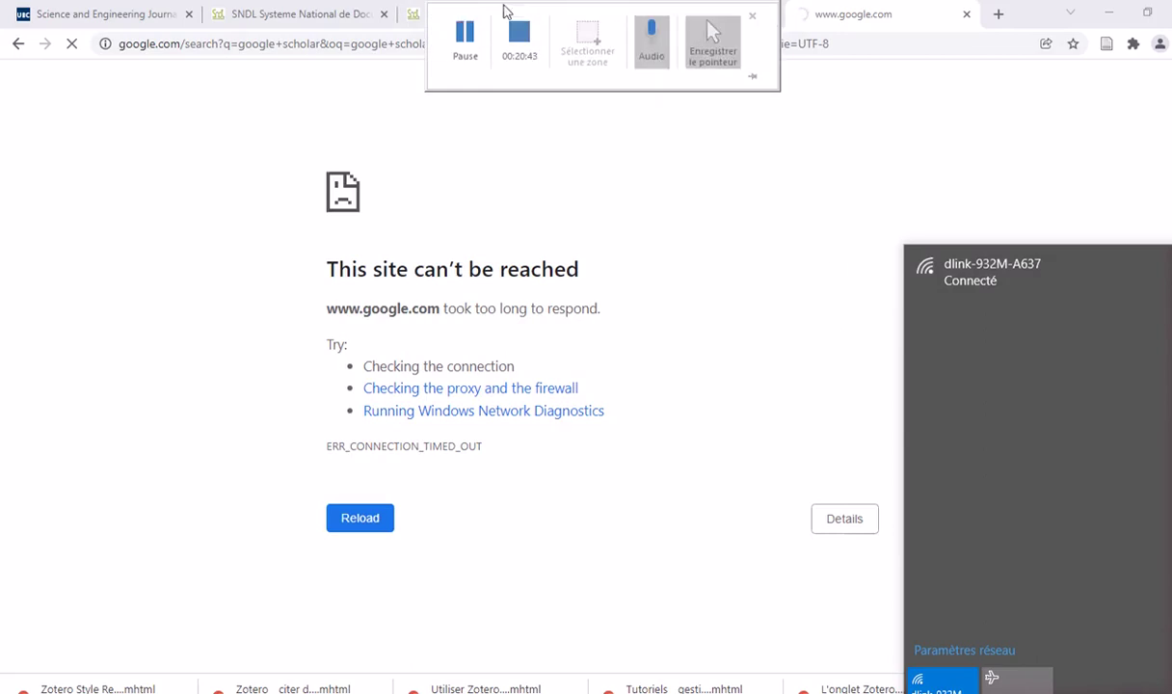
pyautogui.click(459, 36)
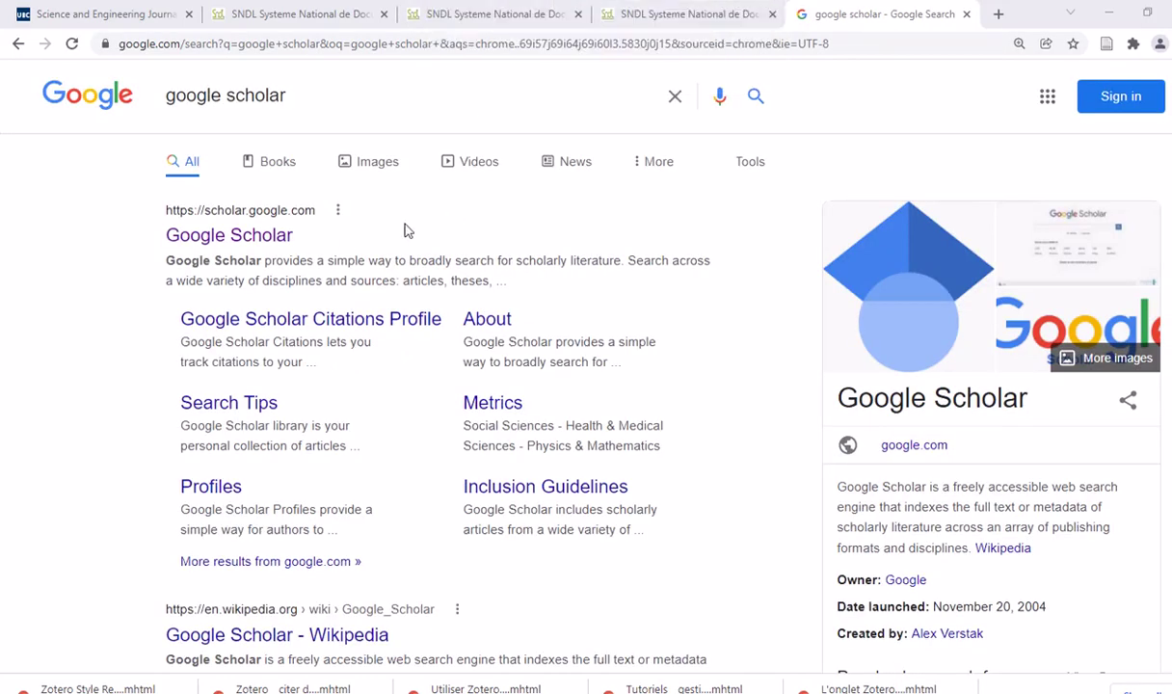
# Open the Google Scholar search result in a new browser tab and bring that tab forward
pyautogui.rightClick(251, 234)
pyautogui.click(297, 243)
pyautogui.click(878, 13)
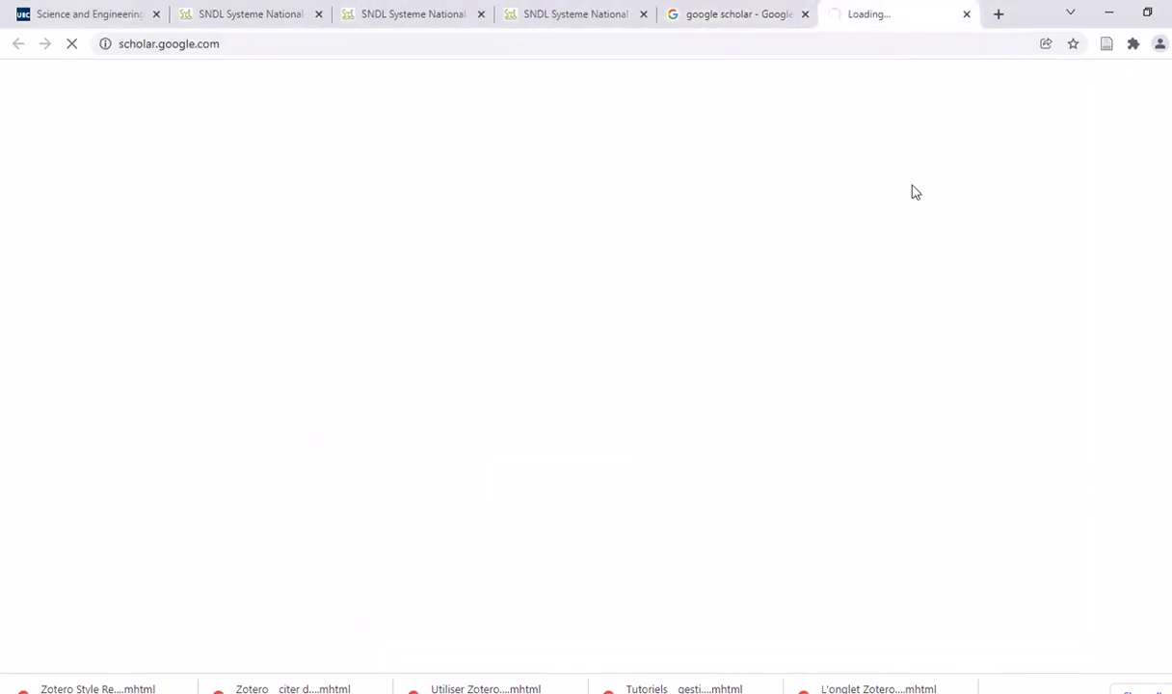
pyautogui.click(719, 19)
pyautogui.click(903, 24)
pyautogui.moveTo(605, 8)
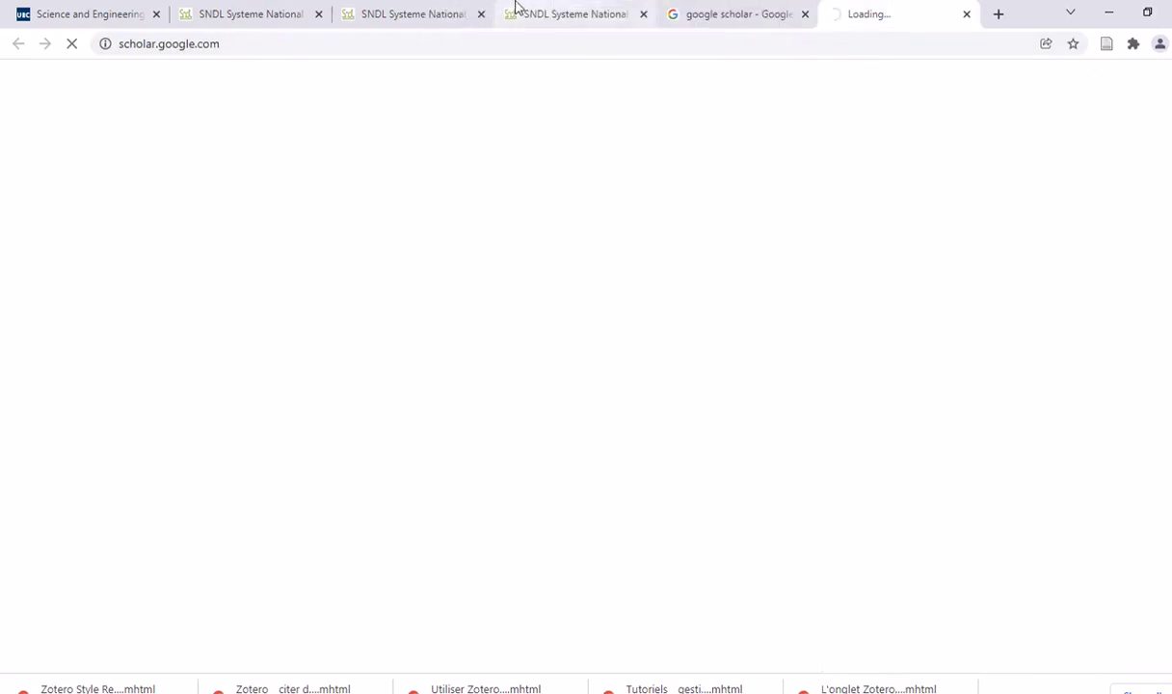
pyautogui.moveTo(568, 6)
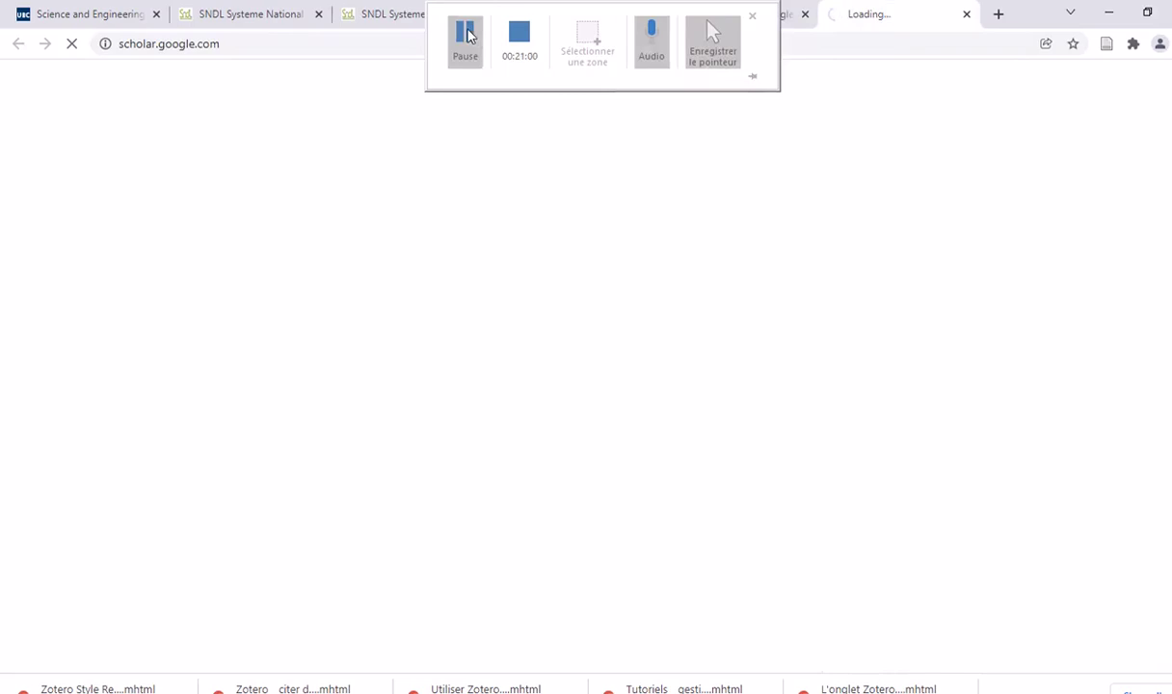
# Copy the title Brain Inspired Cognitive Systems 2008 from the EndNote reference and search for it in Google Scholar
pyautogui.click(482, 238)
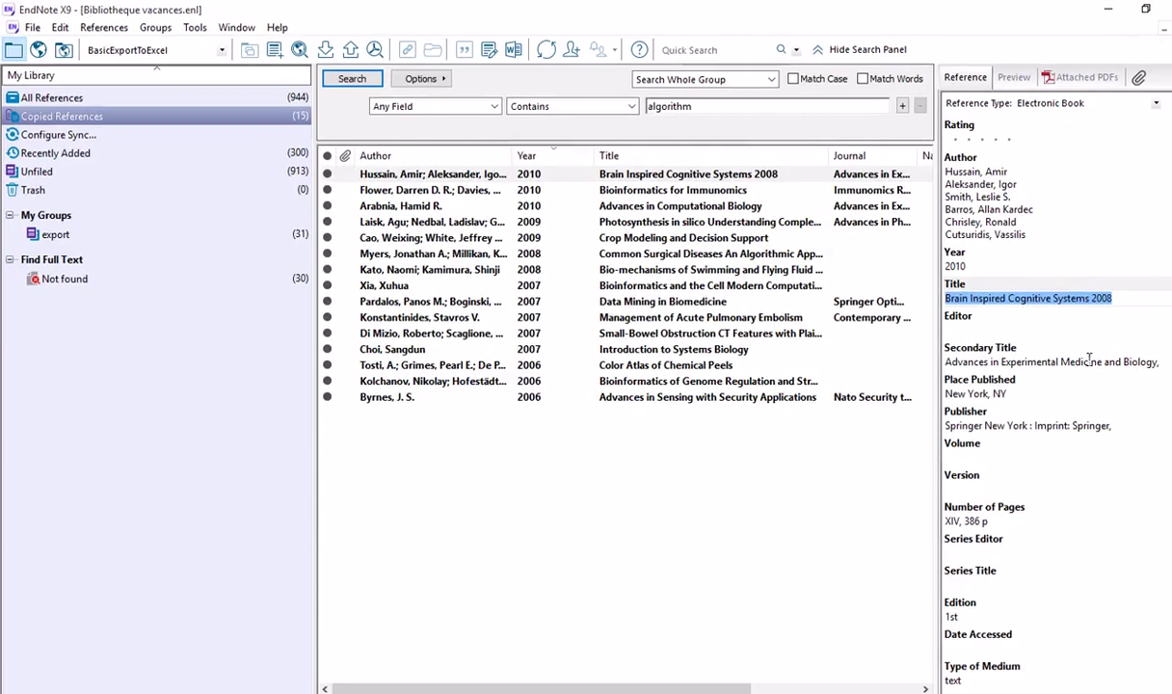
pyautogui.rightClick(1002, 301)
pyautogui.click(992, 325)
pyautogui.hotkey('alt', 'Tab')
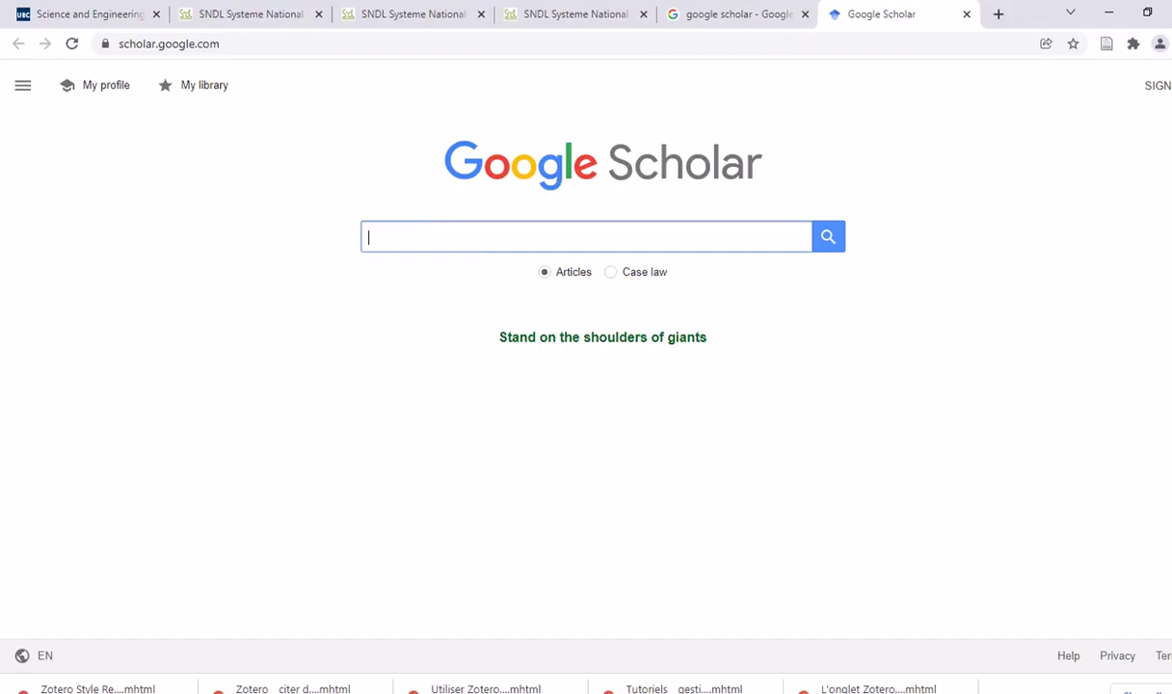
pyautogui.click(436, 235)
pyautogui.rightClick(438, 235)
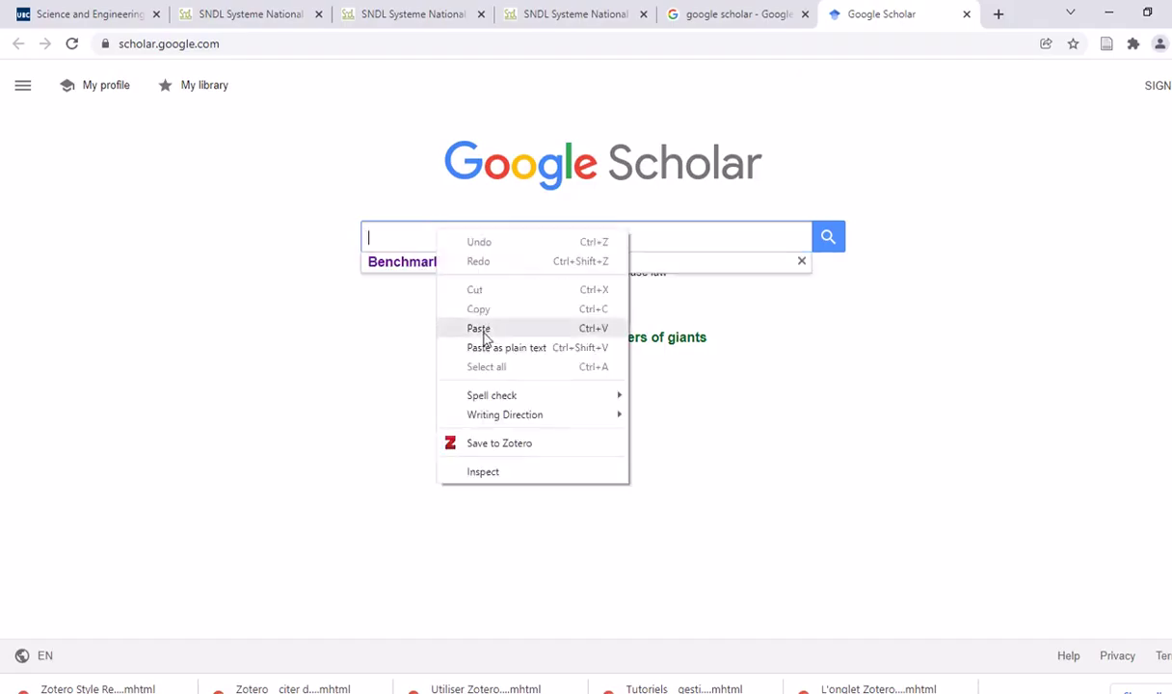
pyautogui.click(481, 327)
pyautogui.click(824, 243)
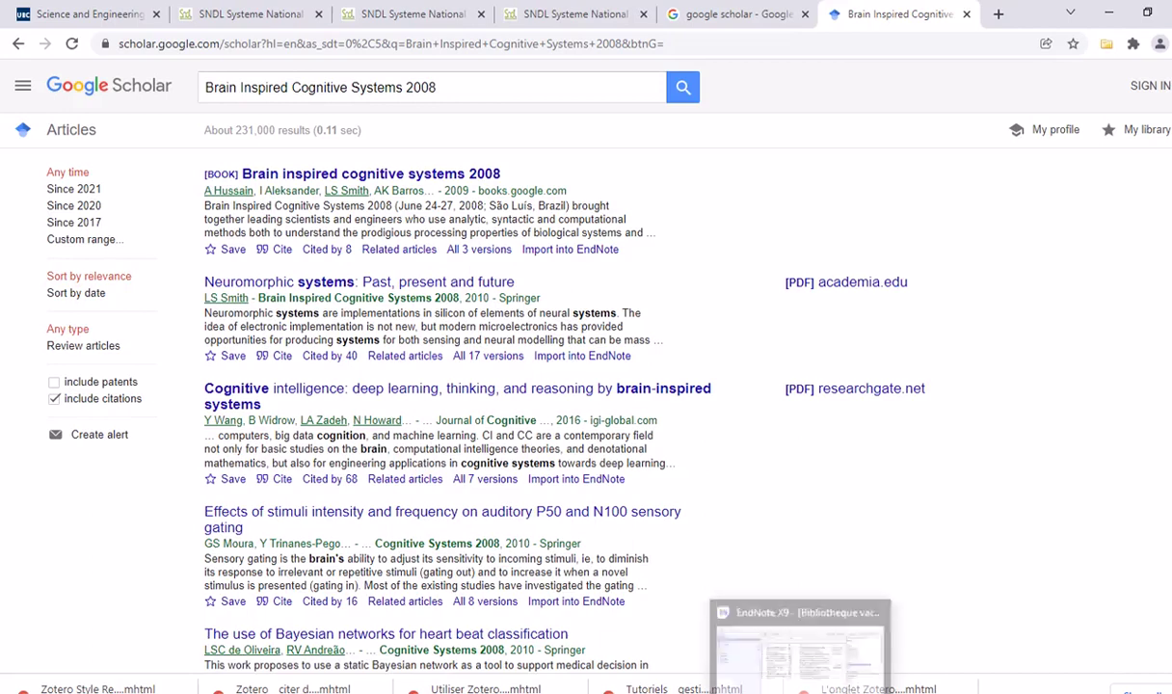
# Try to import the Brain inspired cognitive systems 2008 book result from Google Scholar into EndNote
pyautogui.click(845, 629)
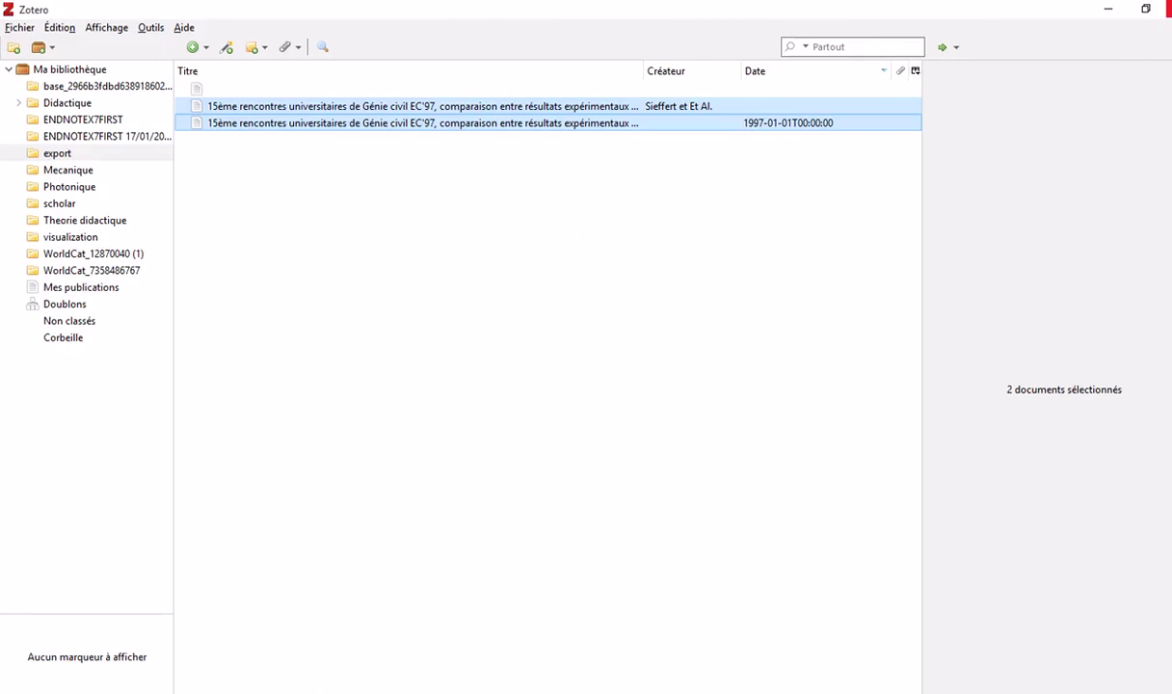
pyautogui.click(1108, 9)
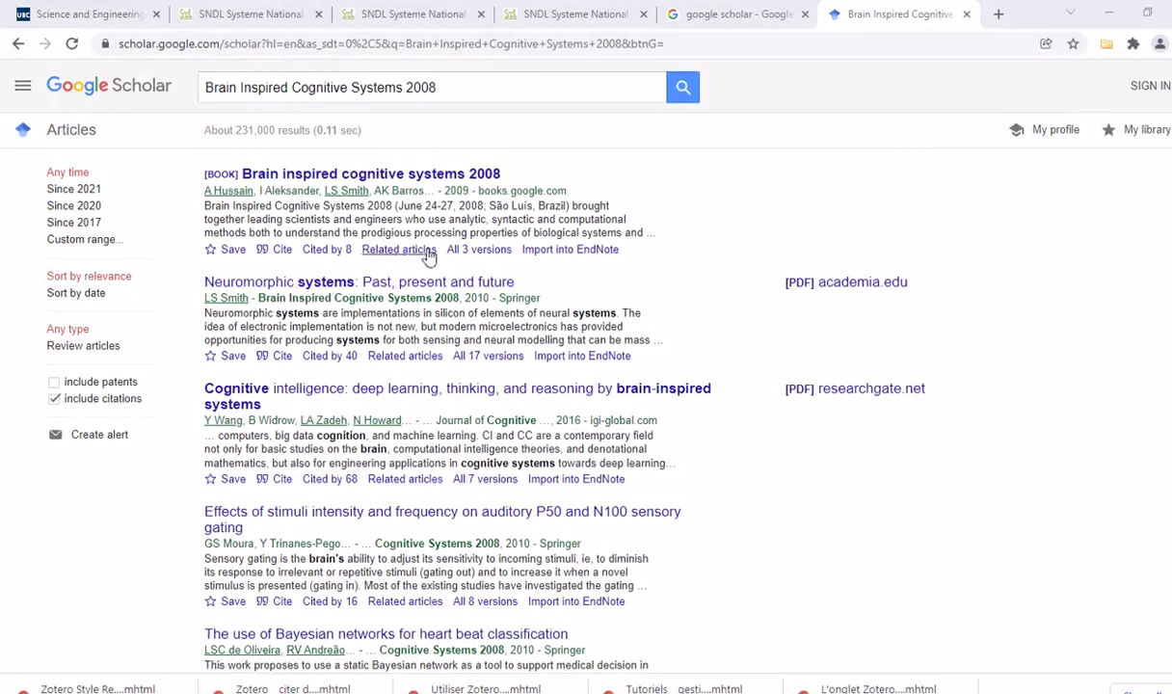
pyautogui.click(556, 254)
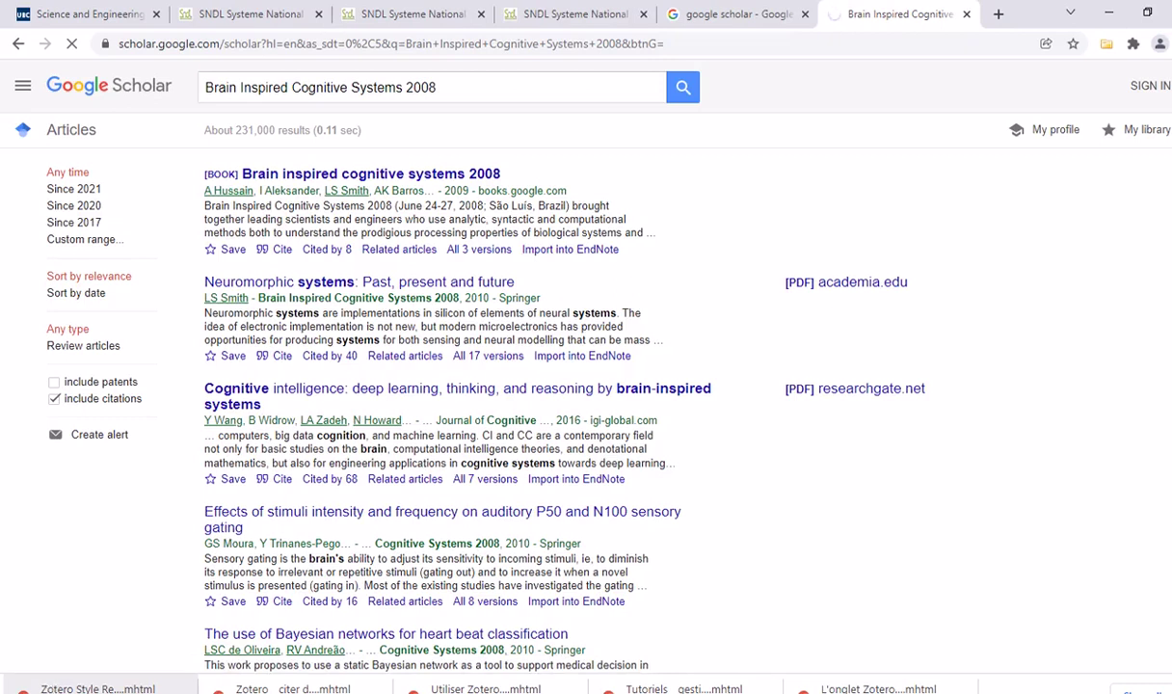
pyautogui.scroll(-2, 97, 644)
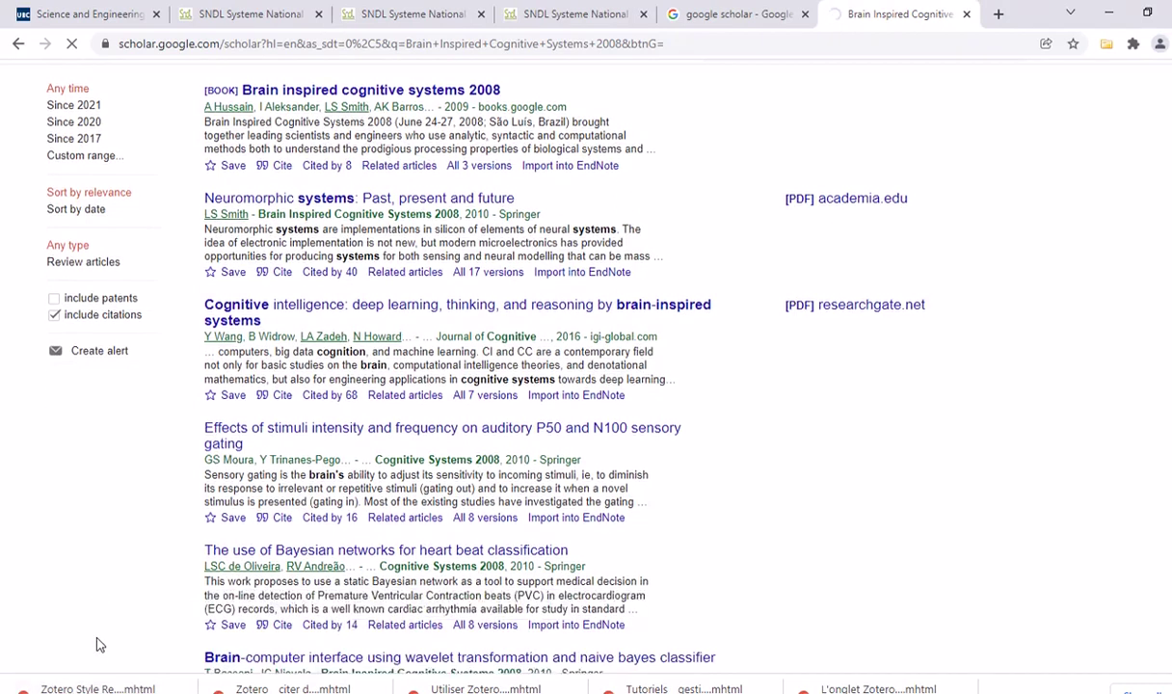
pyautogui.scroll(1, 97, 644)
pyautogui.scroll(1, 96, 644)
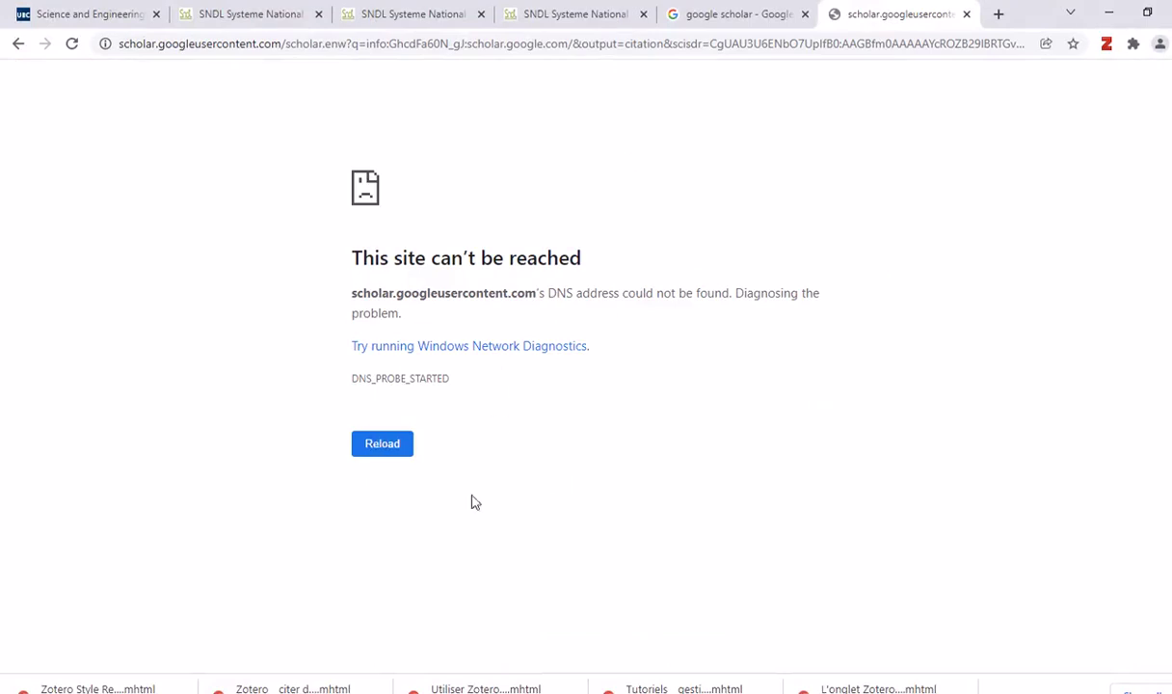
# Check the computer's wireless network connection again
pyautogui.click(1088, 693)
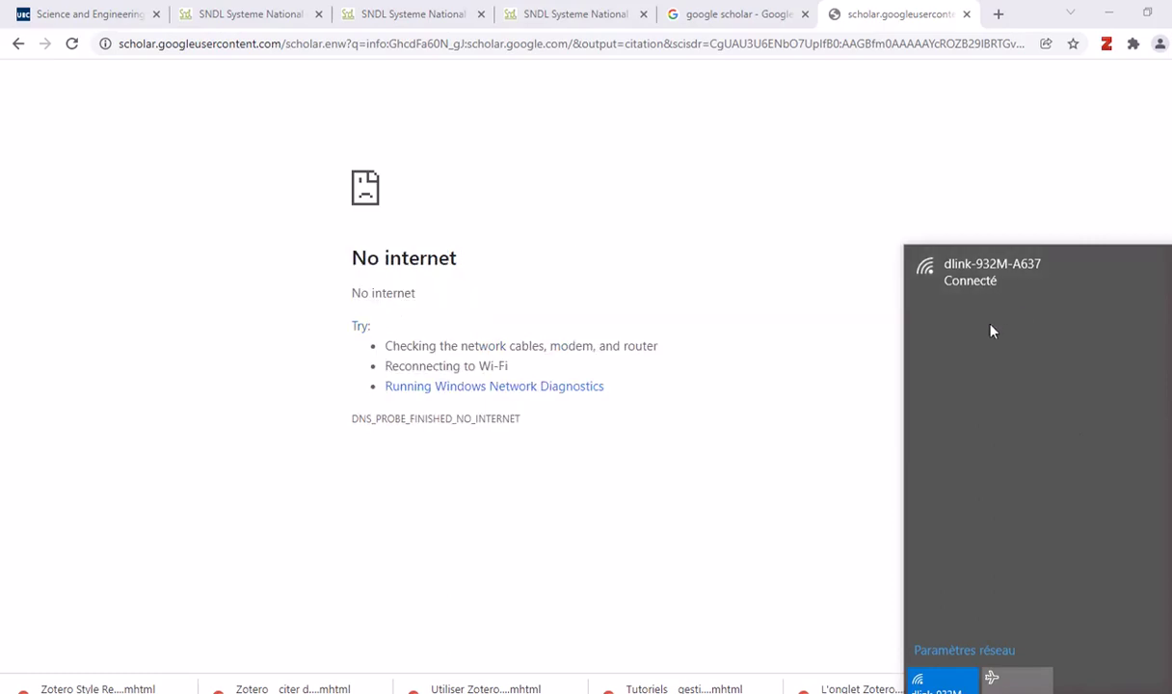
pyautogui.moveTo(554, 82)
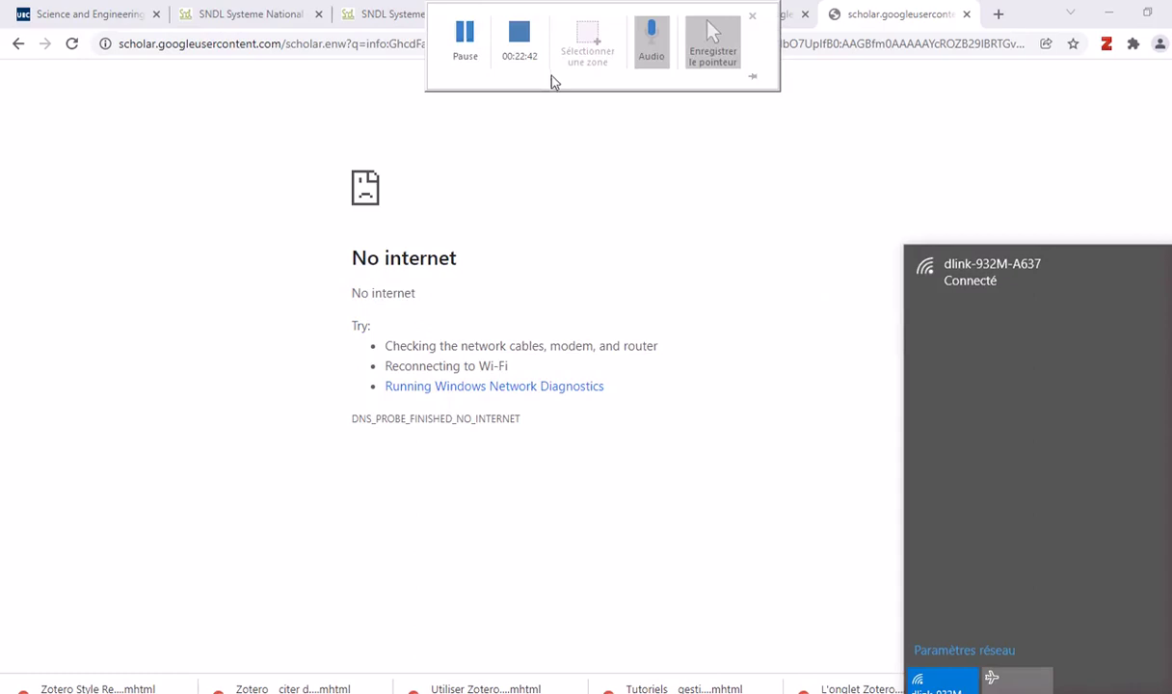
pyautogui.click(464, 39)
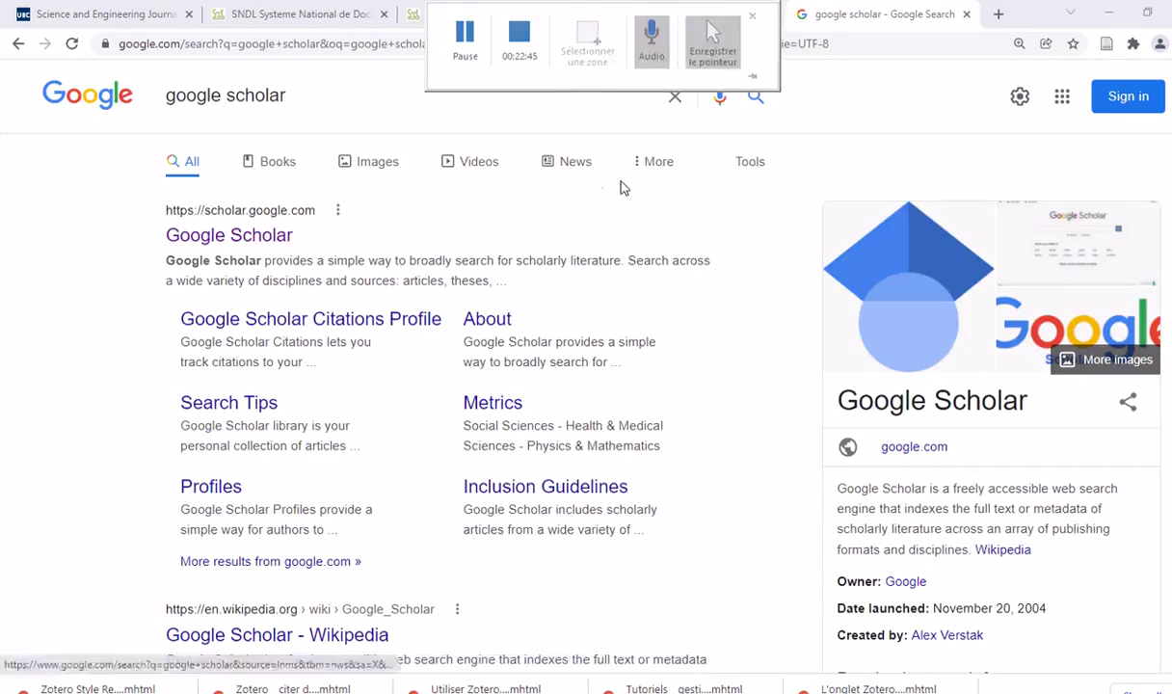
# Reopen Google Scholar from the Google results and search it for the title Brain Inspired Cognitive Systems 2008, copied from the EndNote reference
pyautogui.click(267, 240)
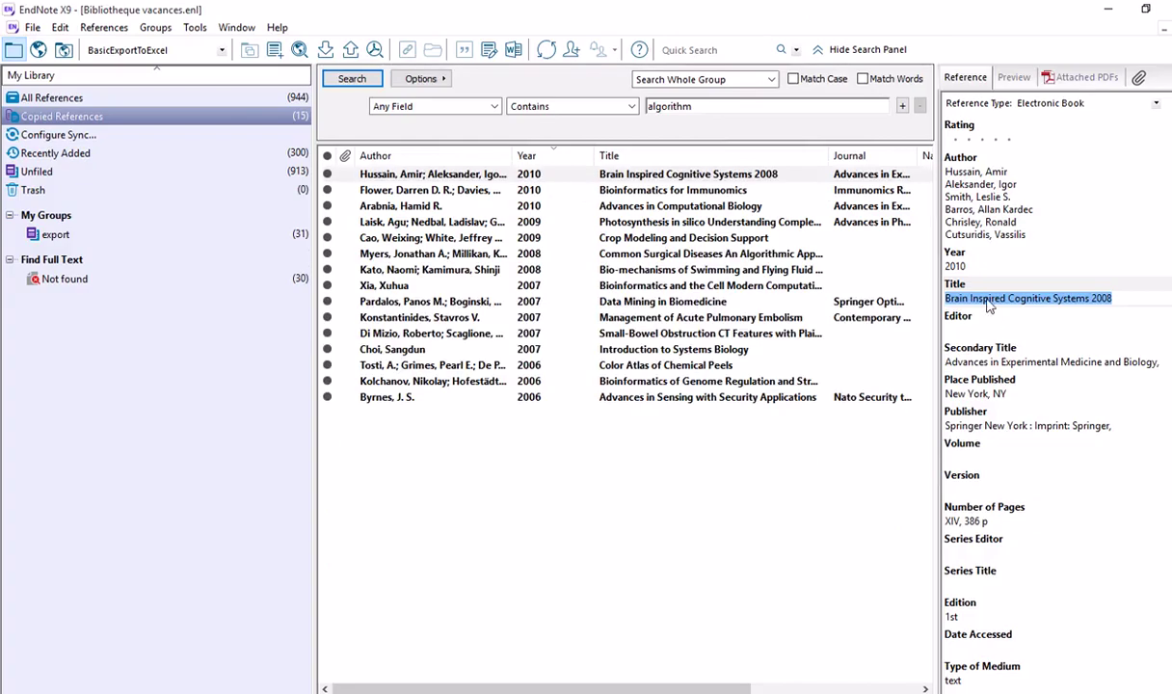
pyautogui.rightClick(987, 305)
pyautogui.click(1023, 324)
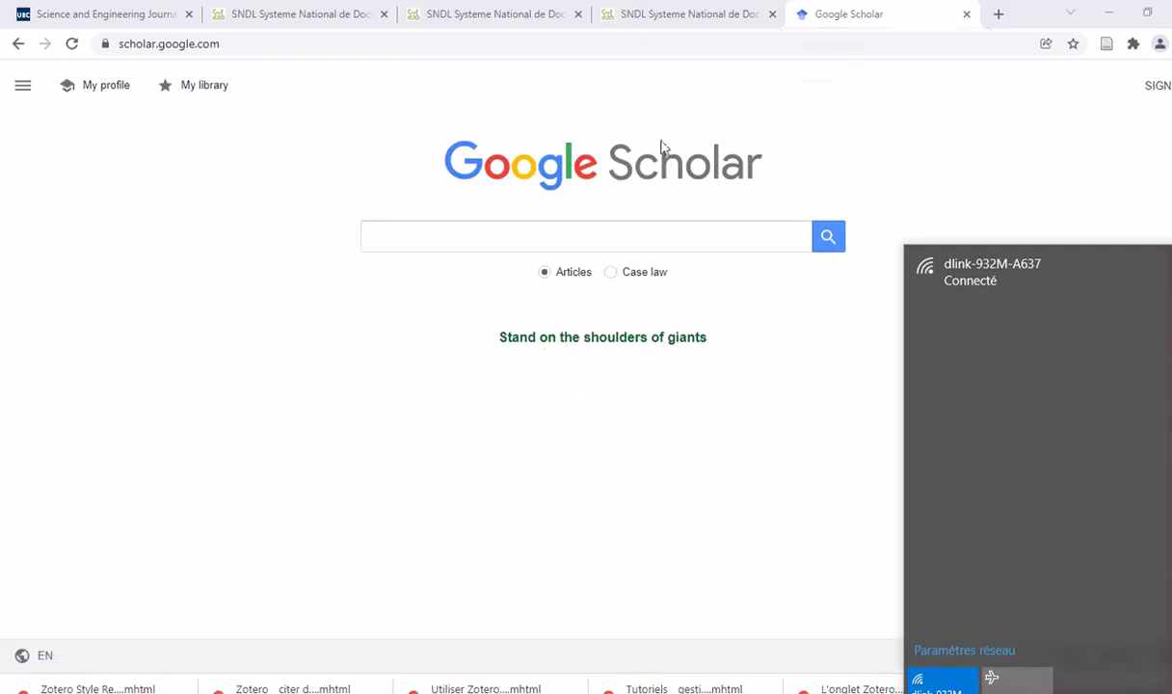
pyautogui.click(445, 233)
pyautogui.rightClick(449, 245)
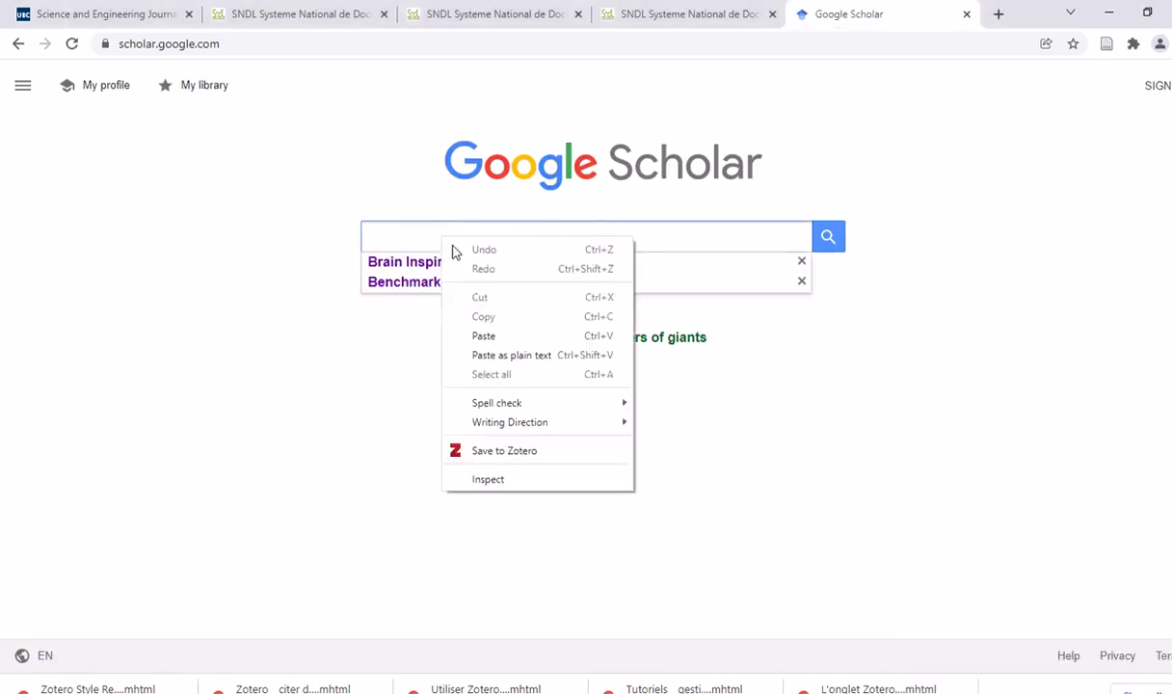
pyautogui.click(492, 338)
pyautogui.click(827, 239)
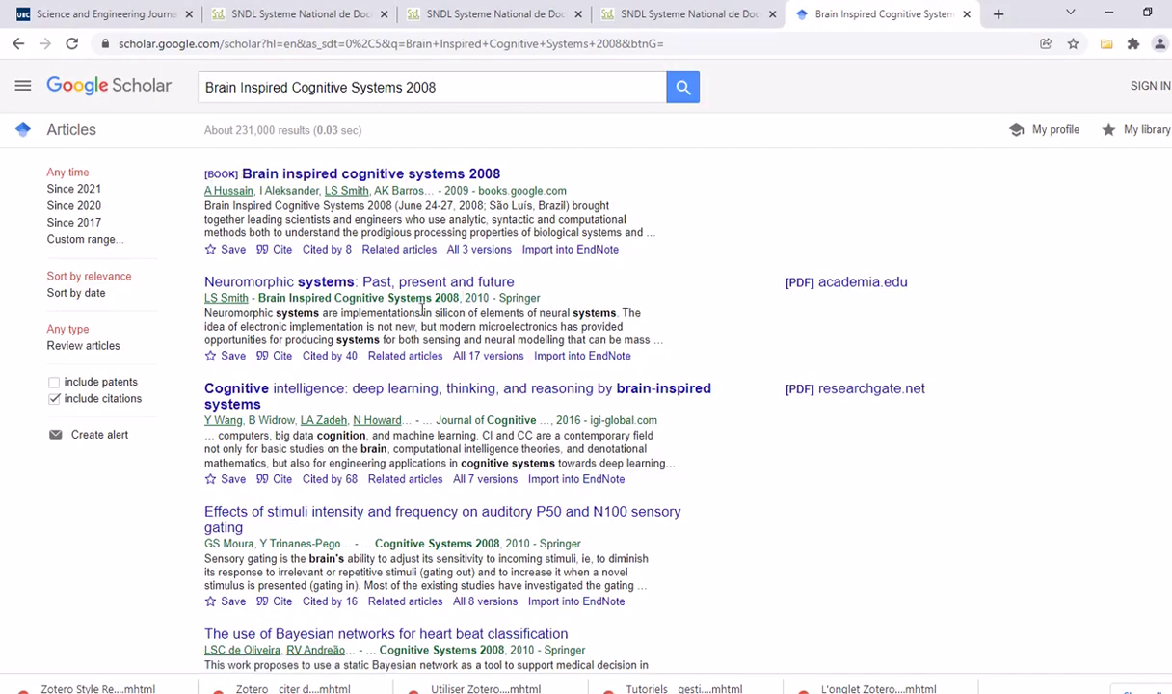
# Run Import into EndNote for the Brain inspired cognitive systems 2008 book and accept the Zotero Connector import
pyautogui.click(556, 252)
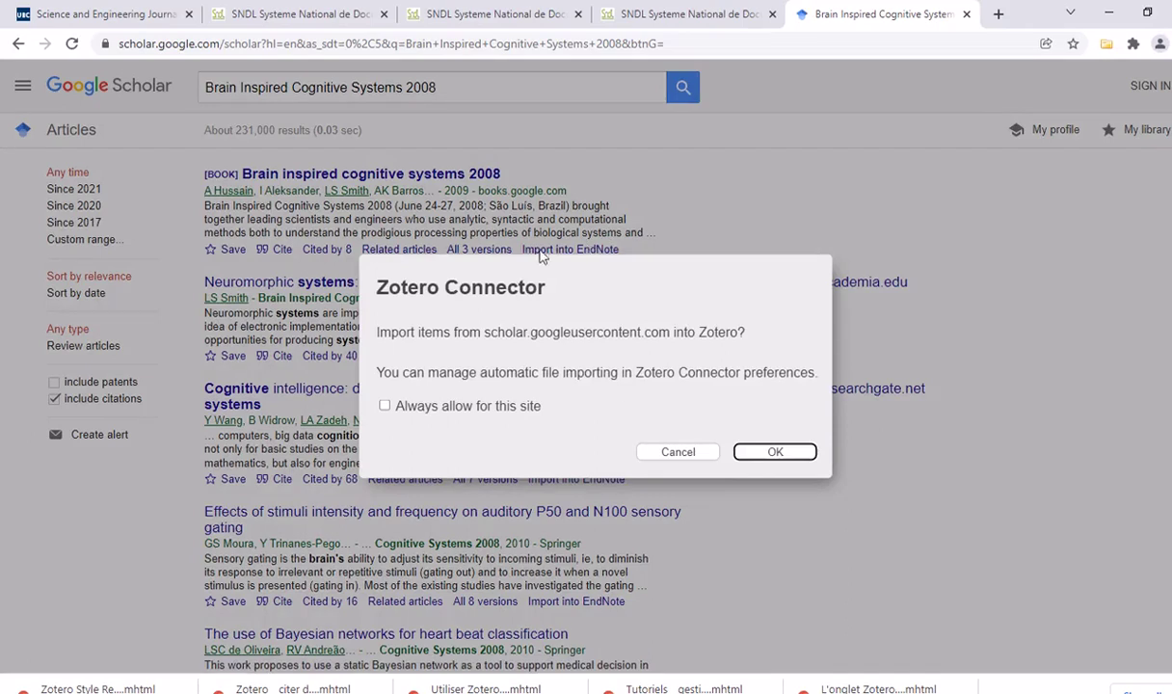
pyautogui.click(775, 455)
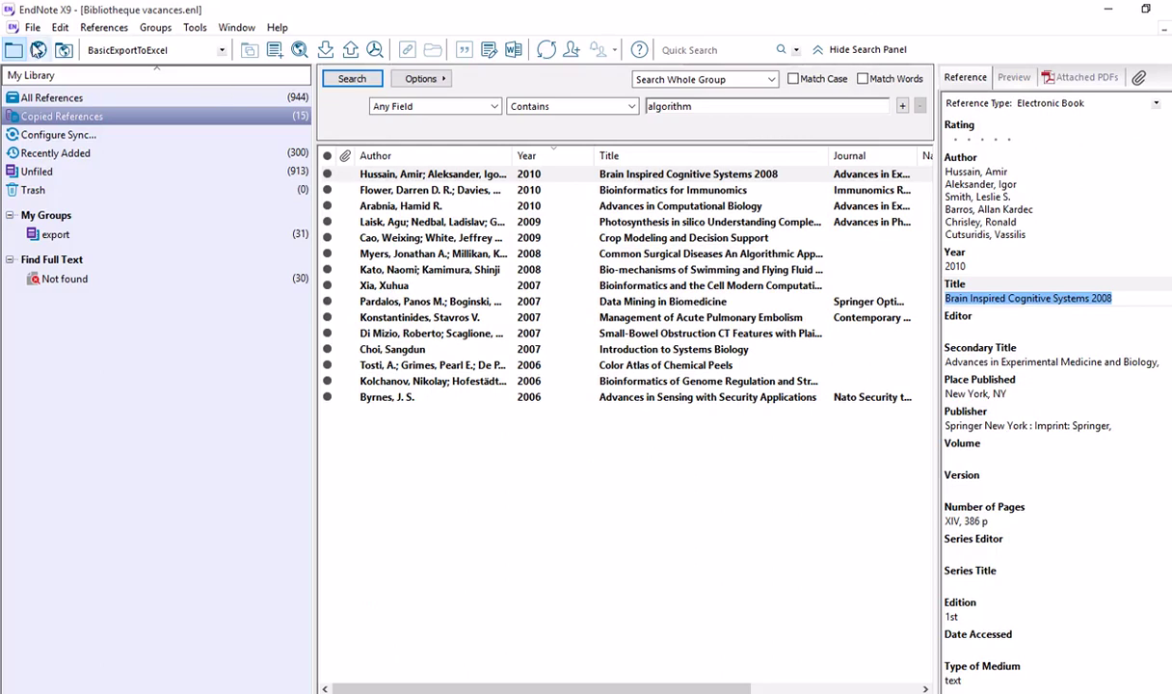
# Switch the EndNote library to Online Search mode
pyautogui.click(38, 49)
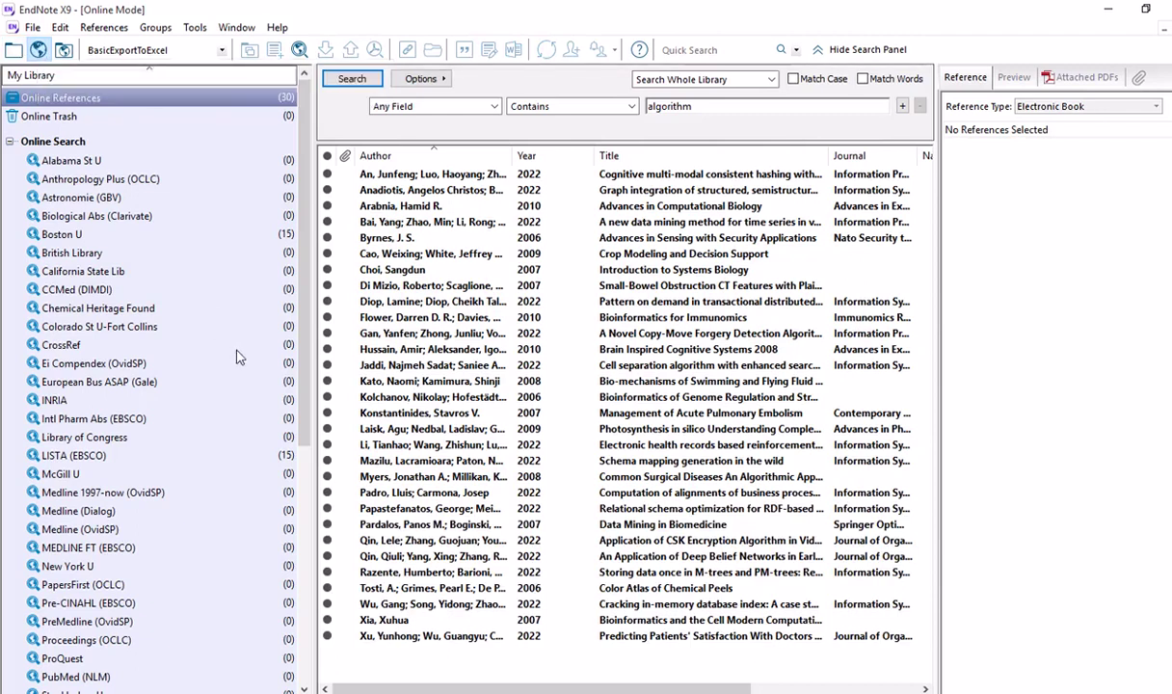
# Select the PubMed (NLM) online database and cancel its pending connection to the host
pyautogui.scroll(-3, 220, 316)
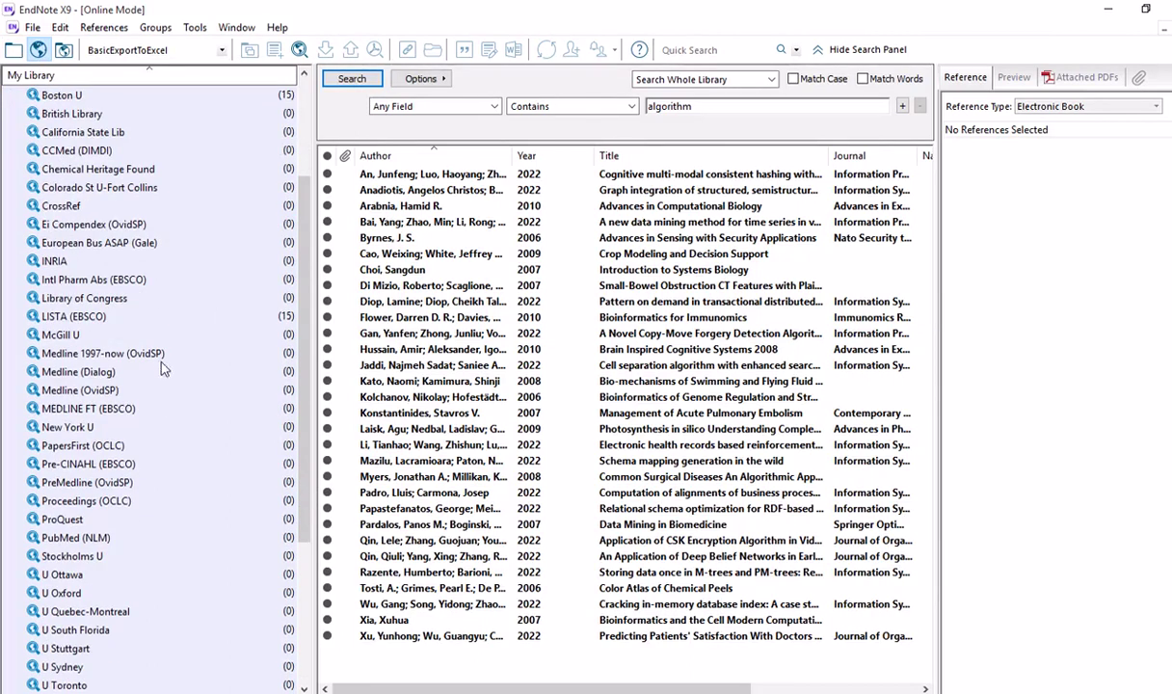
pyautogui.scroll(-1, 161, 363)
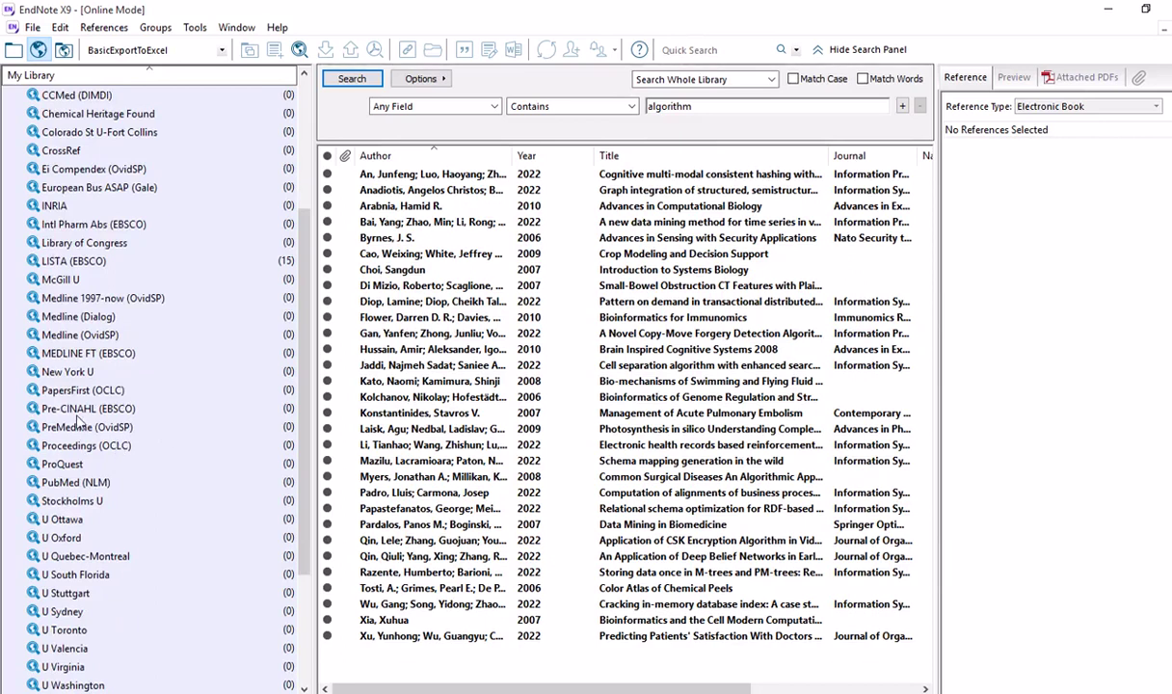
pyautogui.click(100, 481)
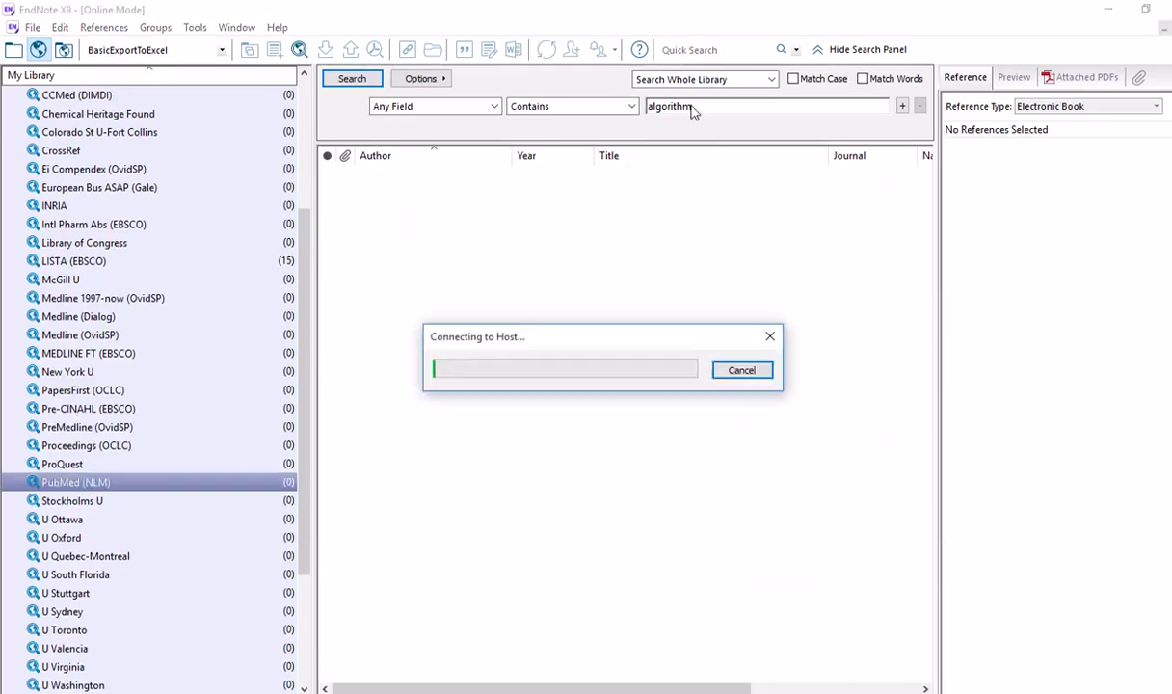
pyautogui.click(740, 371)
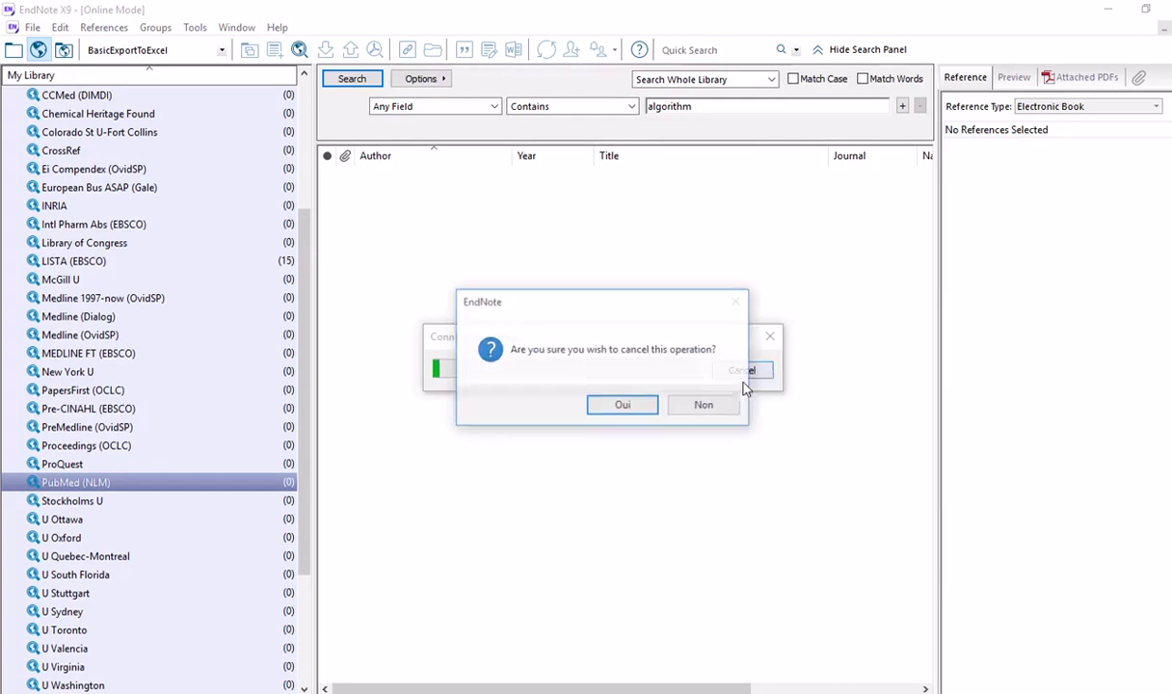
pyautogui.click(649, 405)
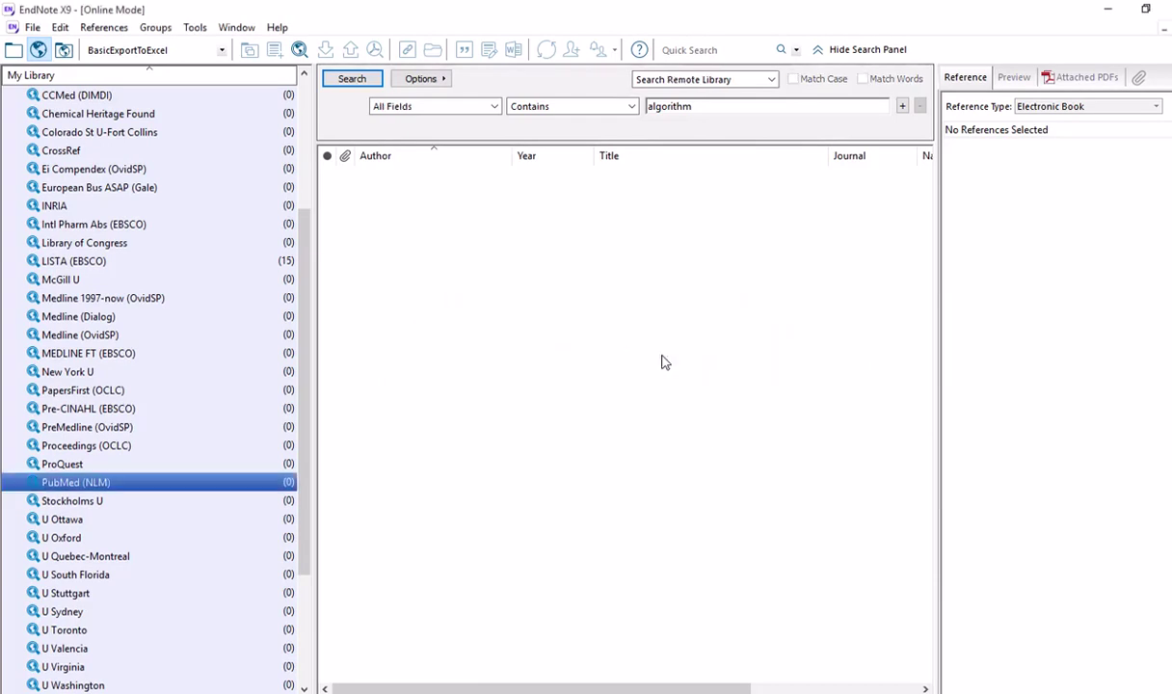
# Replace the search term for the PubMed (NLM) database with covid19
pyautogui.click(701, 108)
pyautogui.press('BackSpace')
pyautogui.press('BackSpace')
pyautogui.press('BackSpace')
pyautogui.press('BackSpace')
pyautogui.press('BackSpace')
pyautogui.press('BackSpace')
pyautogui.press('BackSpace')
pyautogui.press('BackSpace')
pyautogui.press('BackSpace')
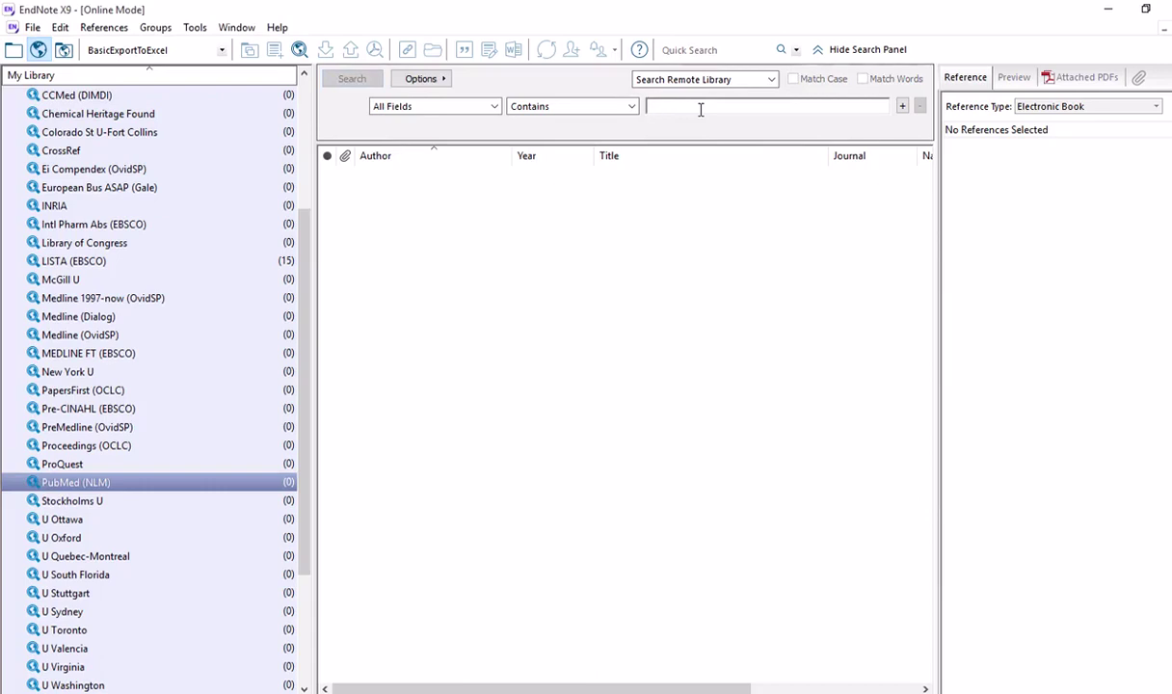
pyautogui.write('cov')
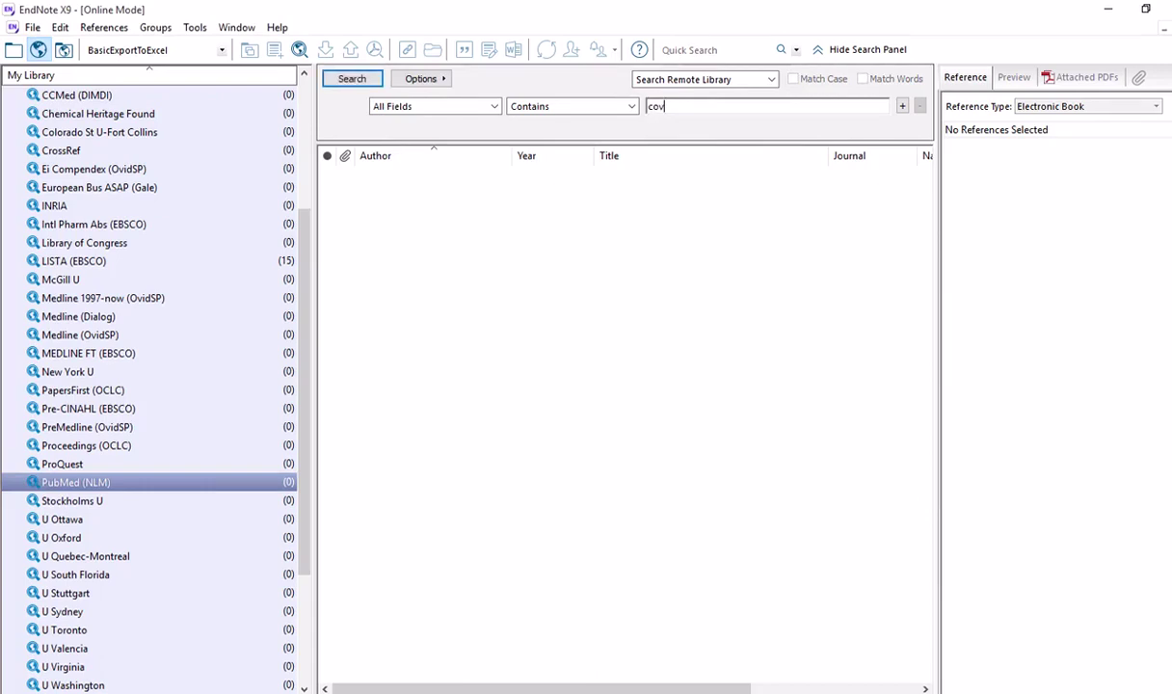
pyautogui.write('id19')
# Review the search field and operator choices, keep All Fields and Contains, and try to run the covid19 search on PubMed
pyautogui.click(494, 106)
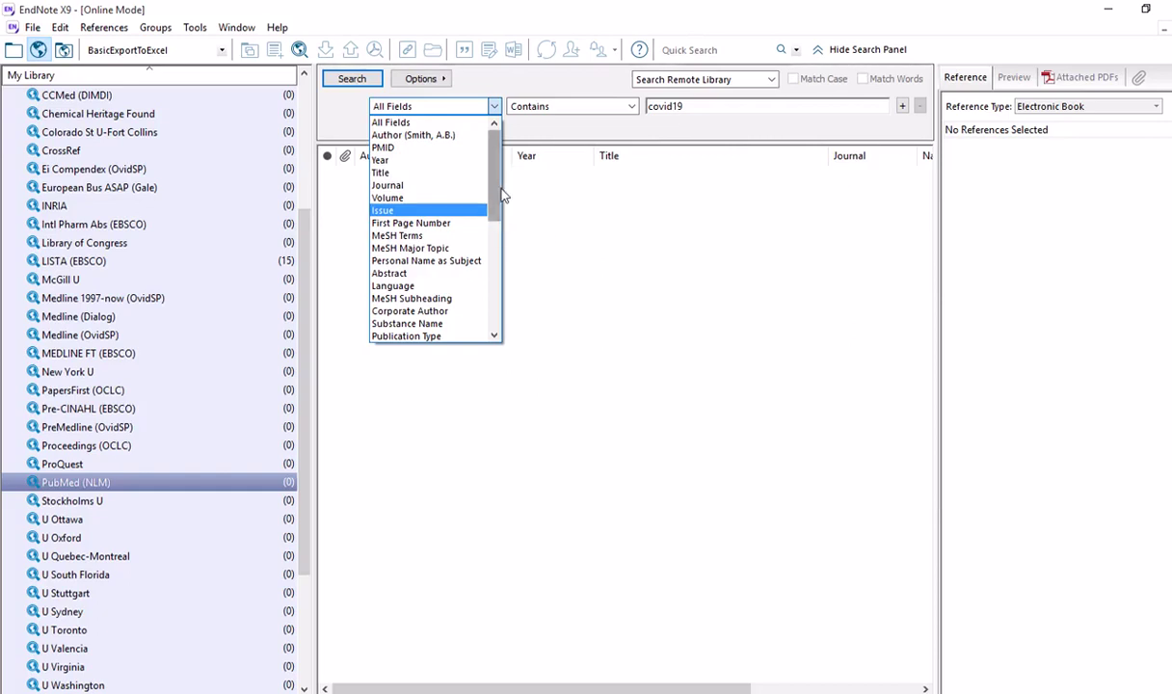
pyautogui.click(414, 124)
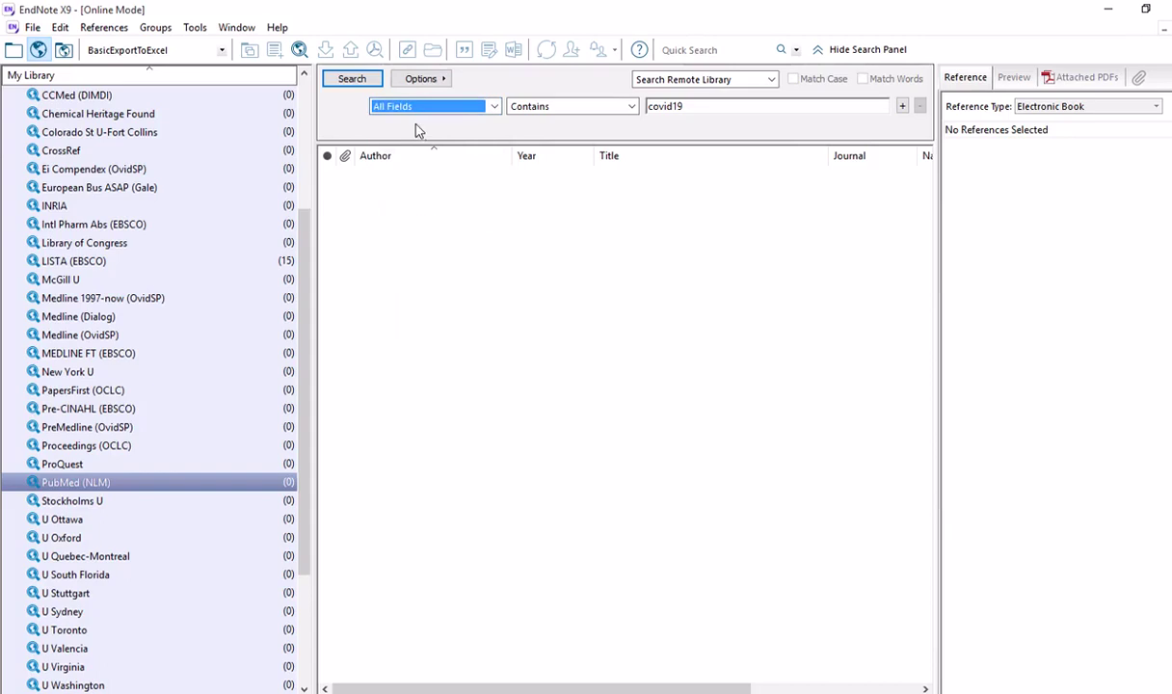
pyautogui.click(632, 107)
pyautogui.click(634, 112)
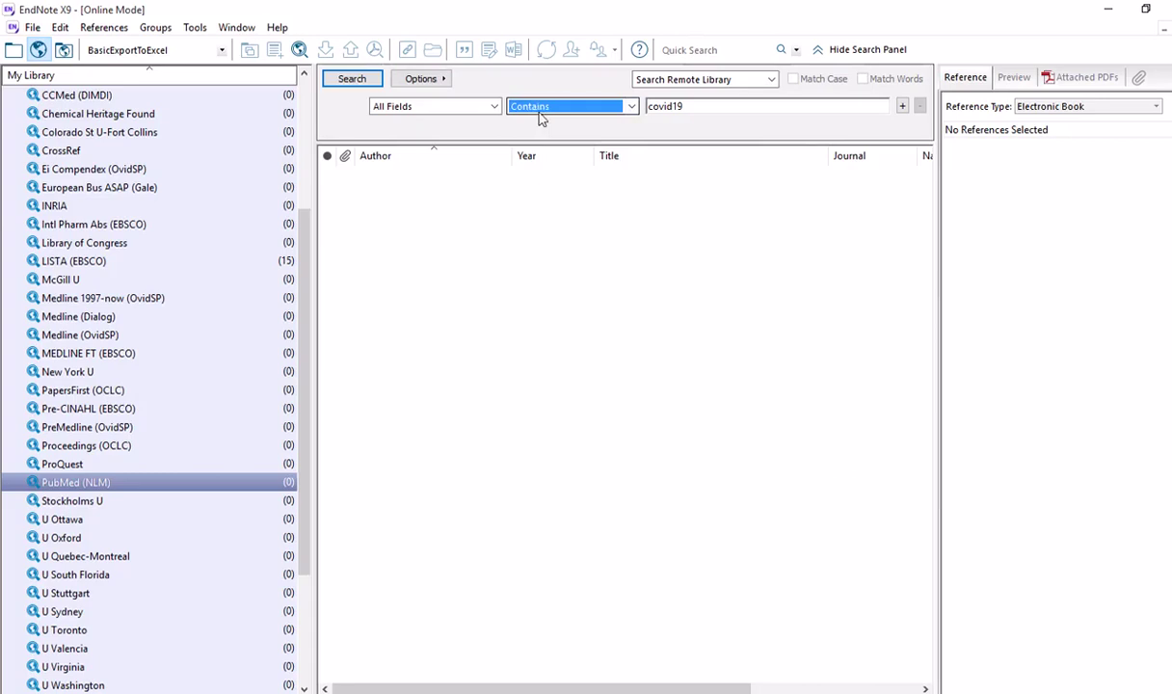
pyautogui.click(353, 85)
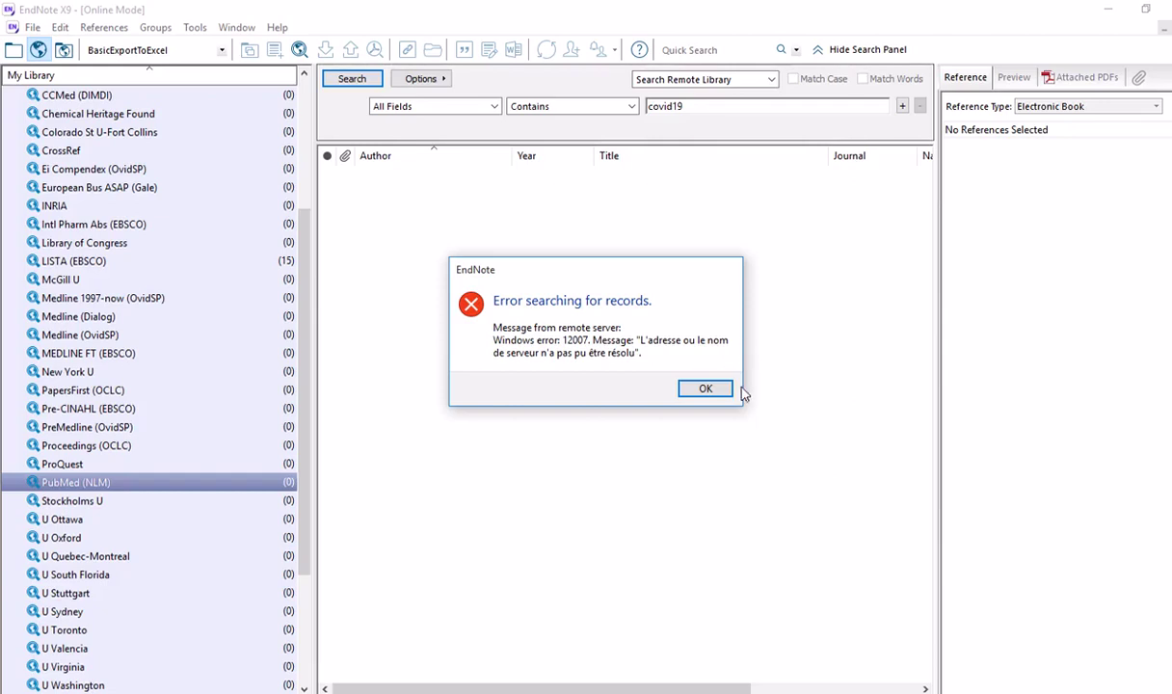
pyautogui.click(705, 391)
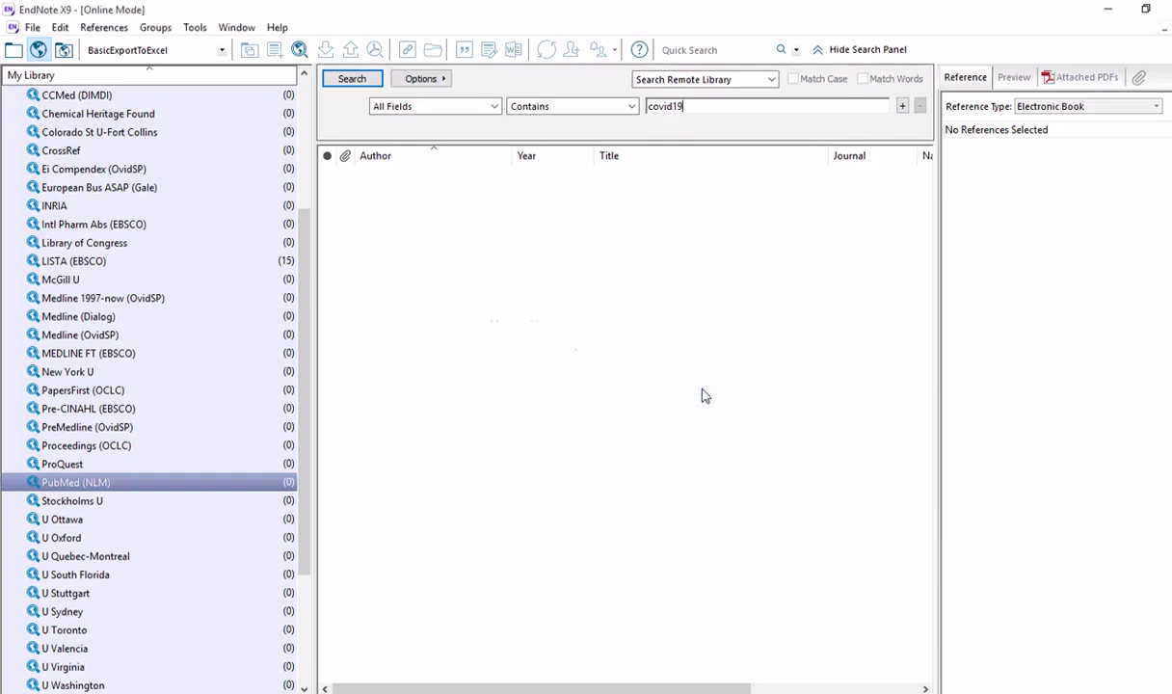
# Shorten the search term to covid and try the PubMed search again
pyautogui.press('BackSpace')
pyautogui.press('BackSpace')
pyautogui.click(342, 78)
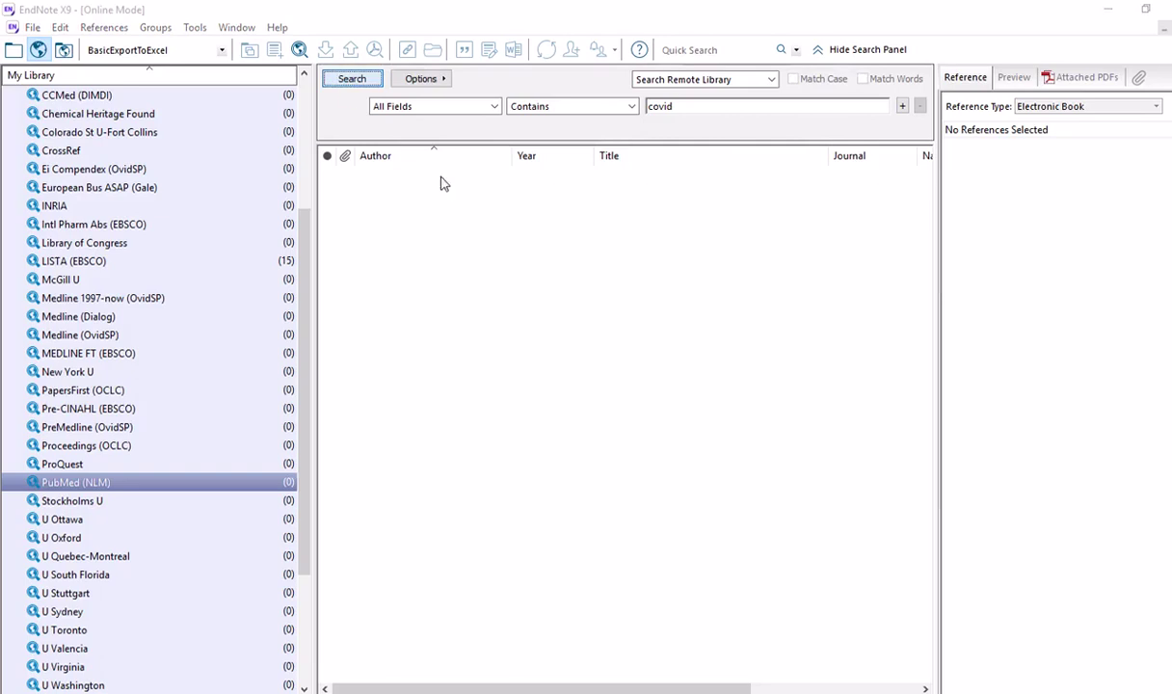
pyautogui.click(706, 390)
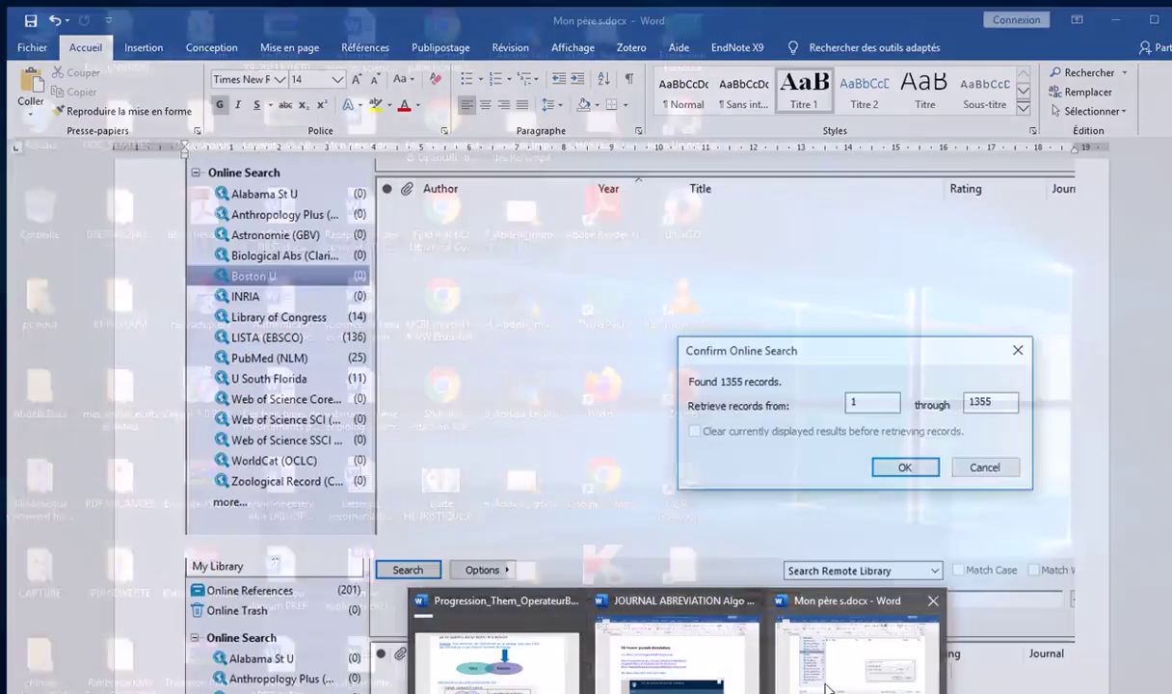
# Switch to the Word document Mon père s.docx and examine its enzyme search captures for Boston U and British Library
pyautogui.click(826, 688)
pyautogui.scroll(-5, 547, 376)
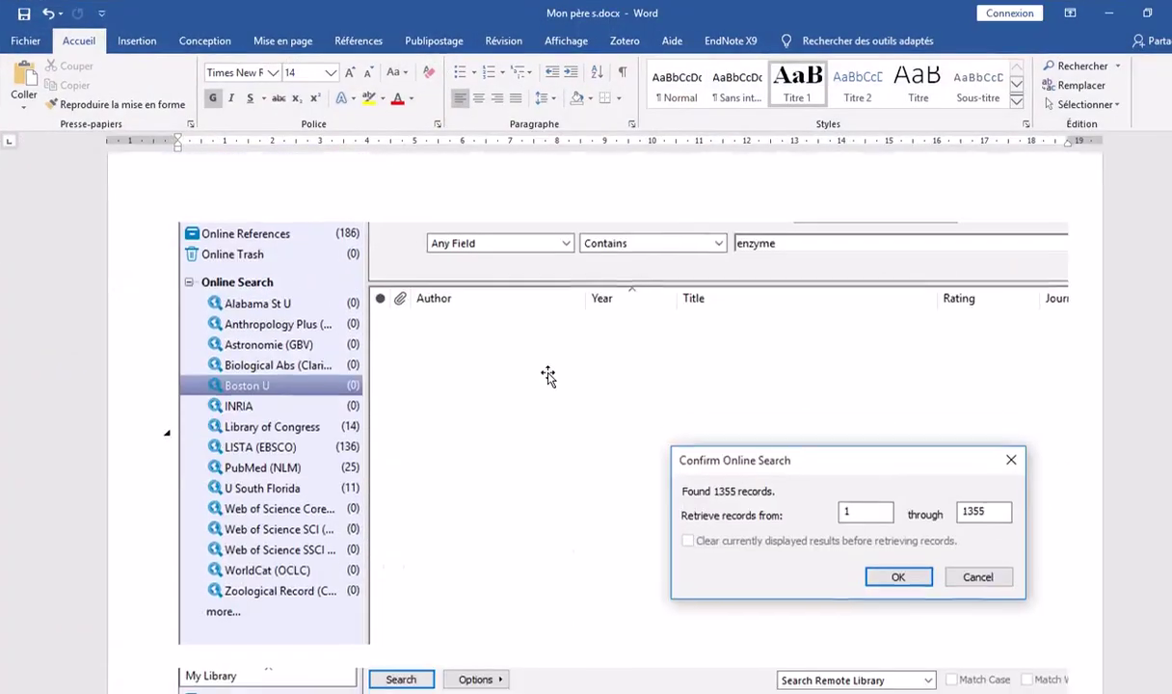
pyautogui.scroll(1, 547, 376)
pyautogui.scroll(-8, 548, 376)
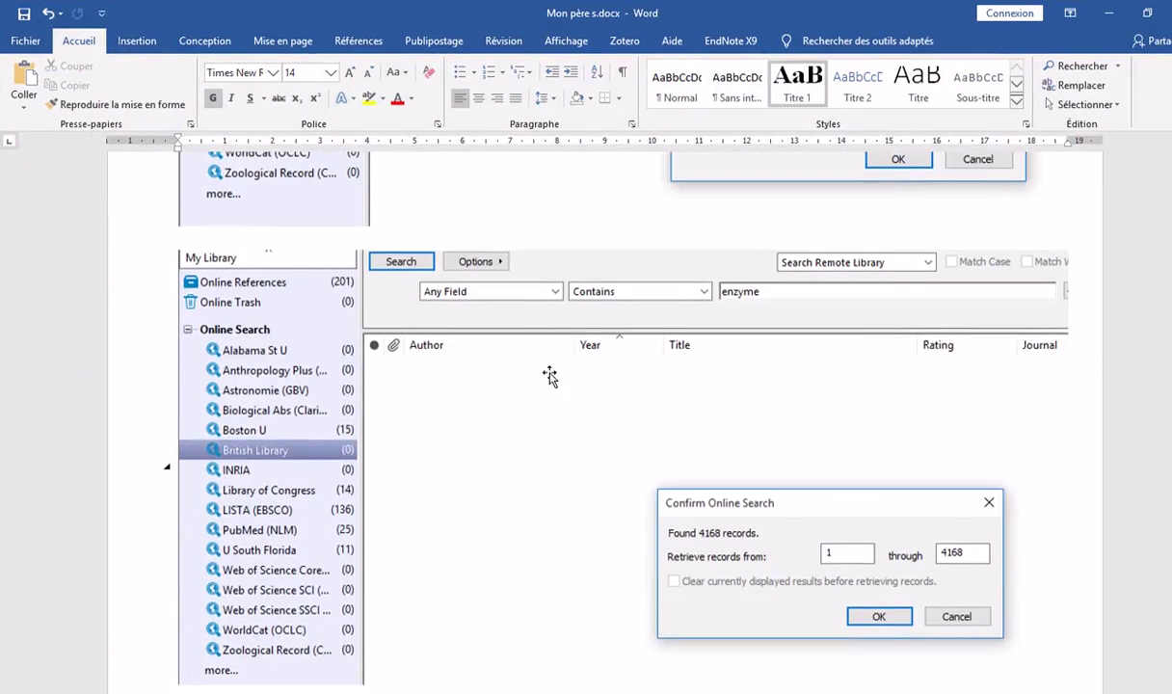
pyautogui.scroll(-2, 549, 376)
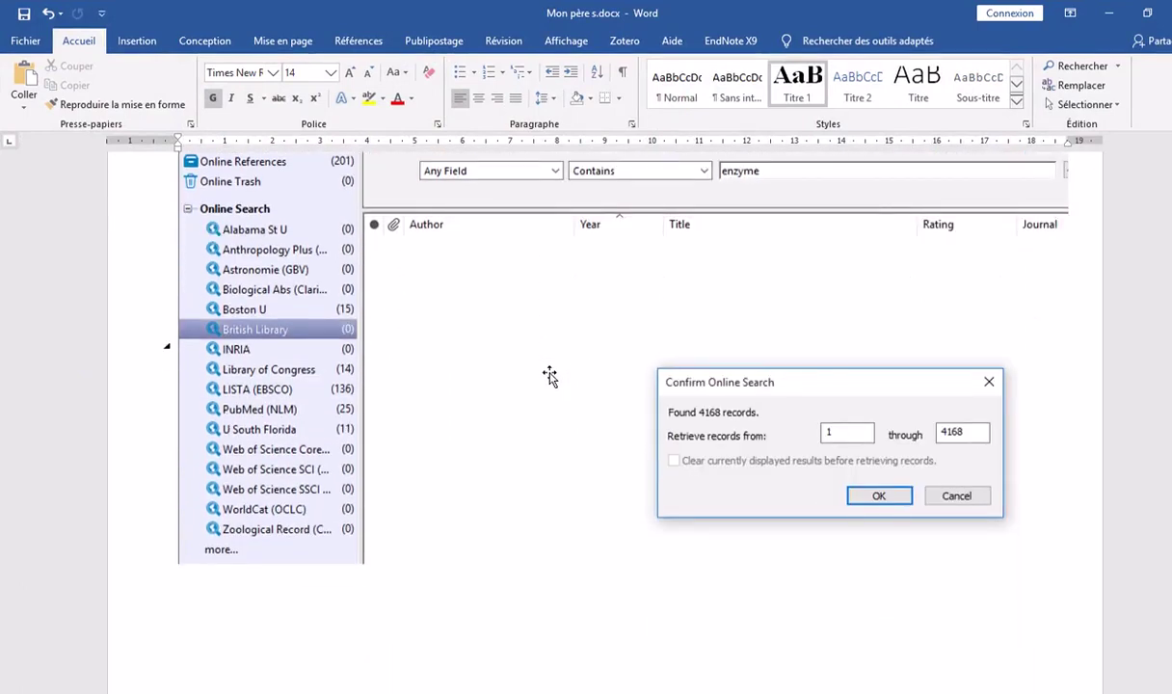
pyautogui.scroll(-1, 550, 375)
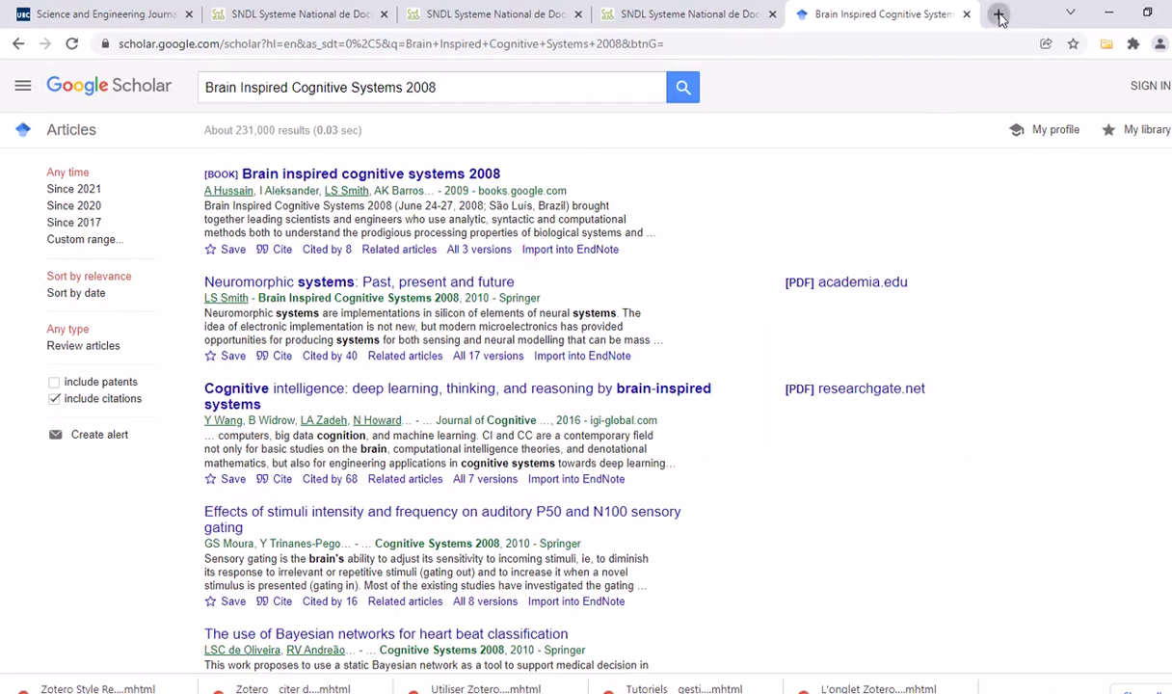
# Search Google for open url pubmed nlm in a new browser tab
pyautogui.click(997, 17)
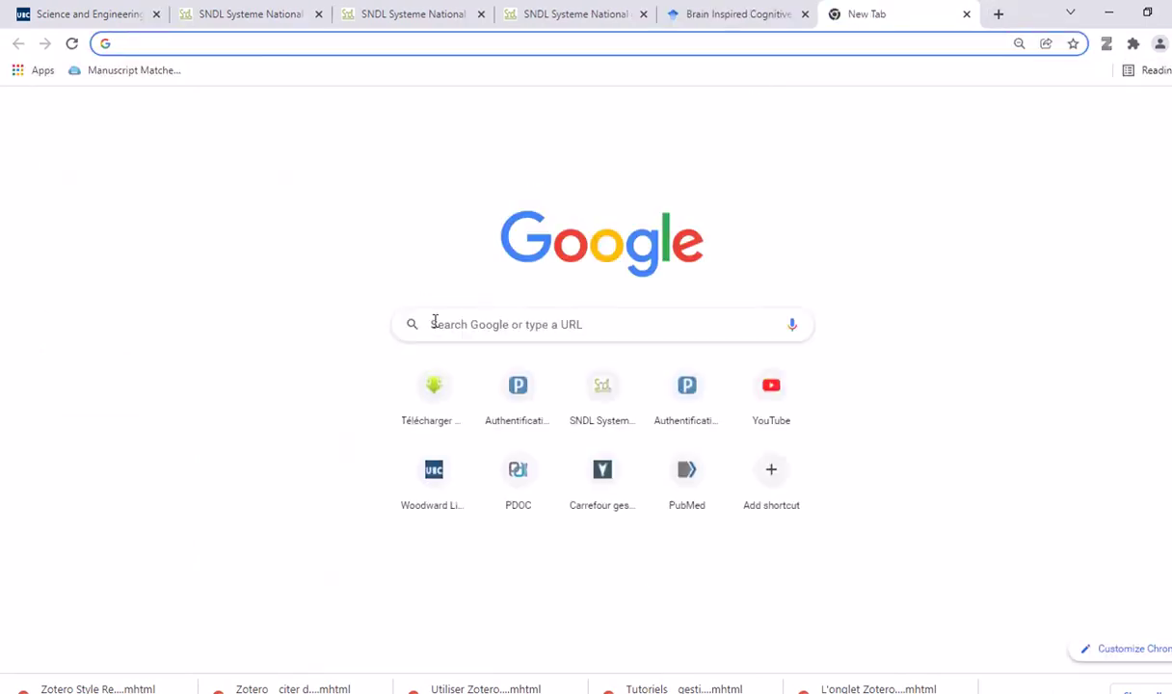
pyautogui.click(434, 324)
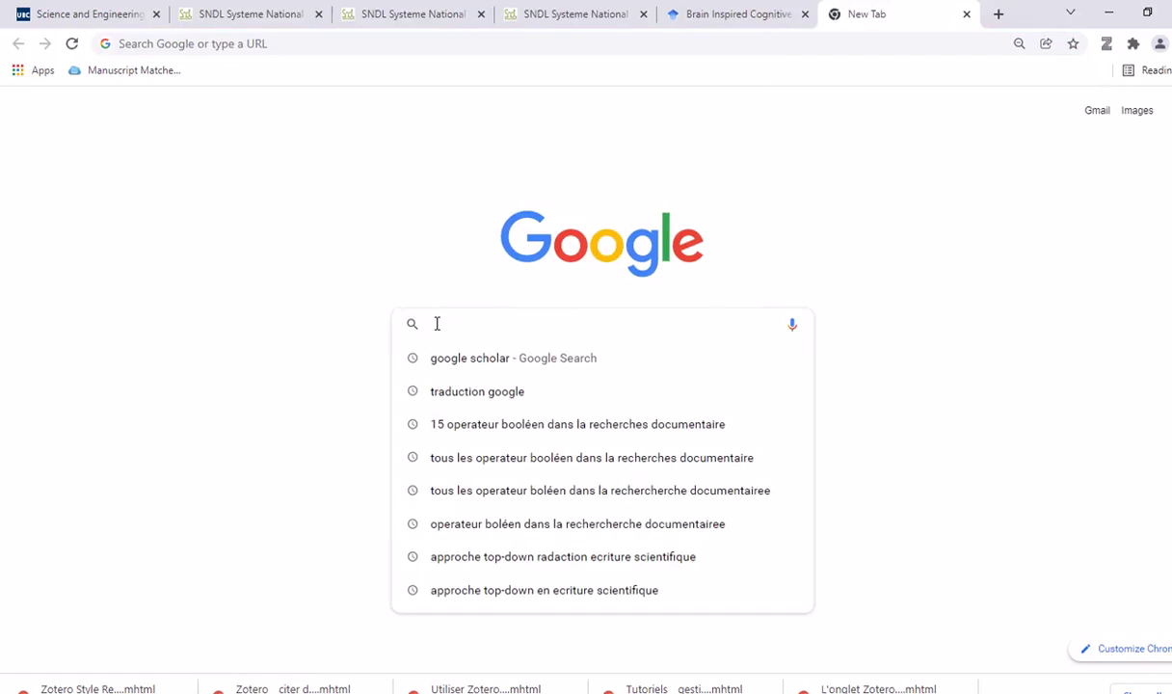
pyautogui.write('op')
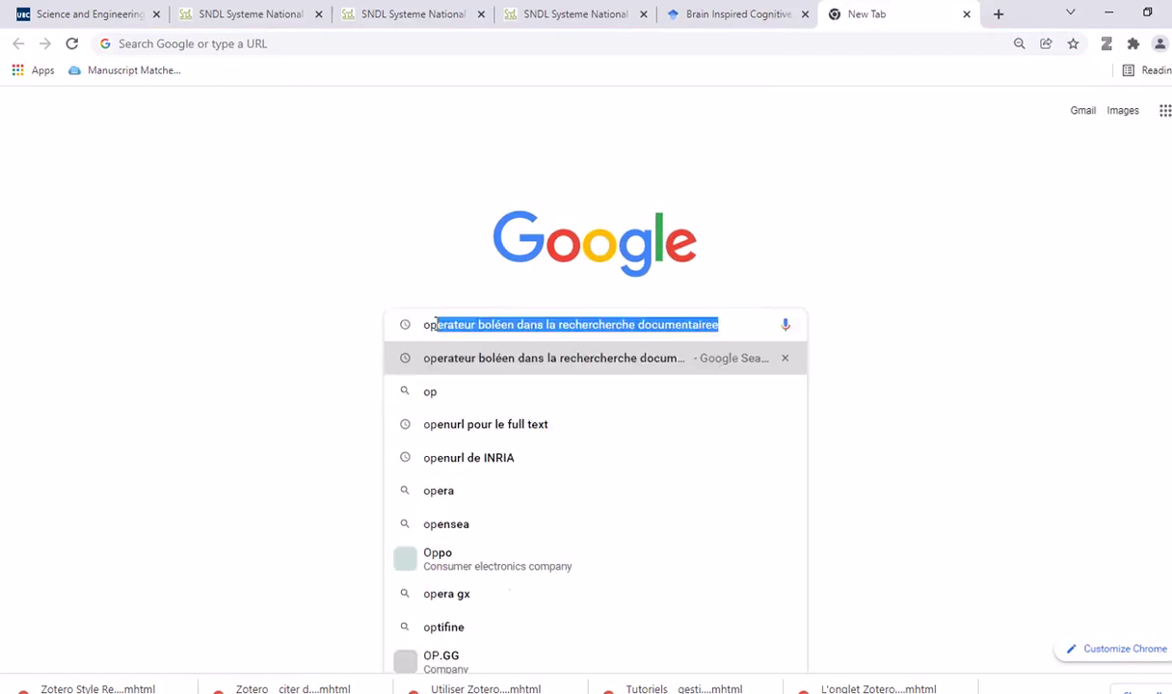
pyautogui.write('en url ')
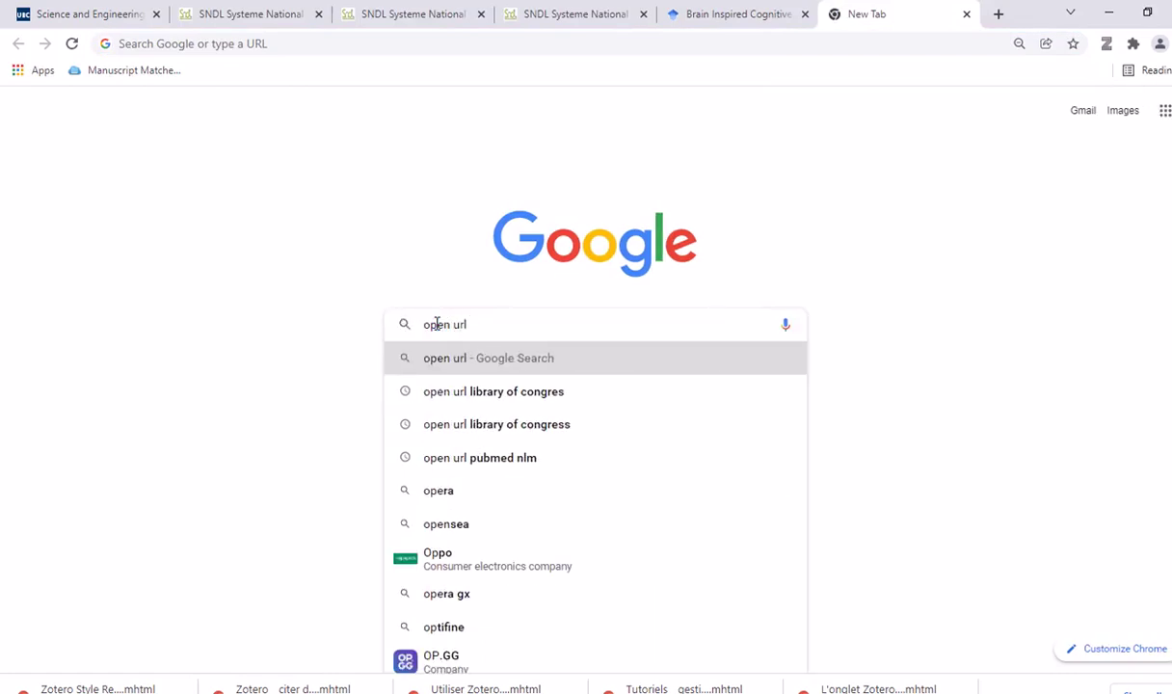
pyautogui.write('pub')
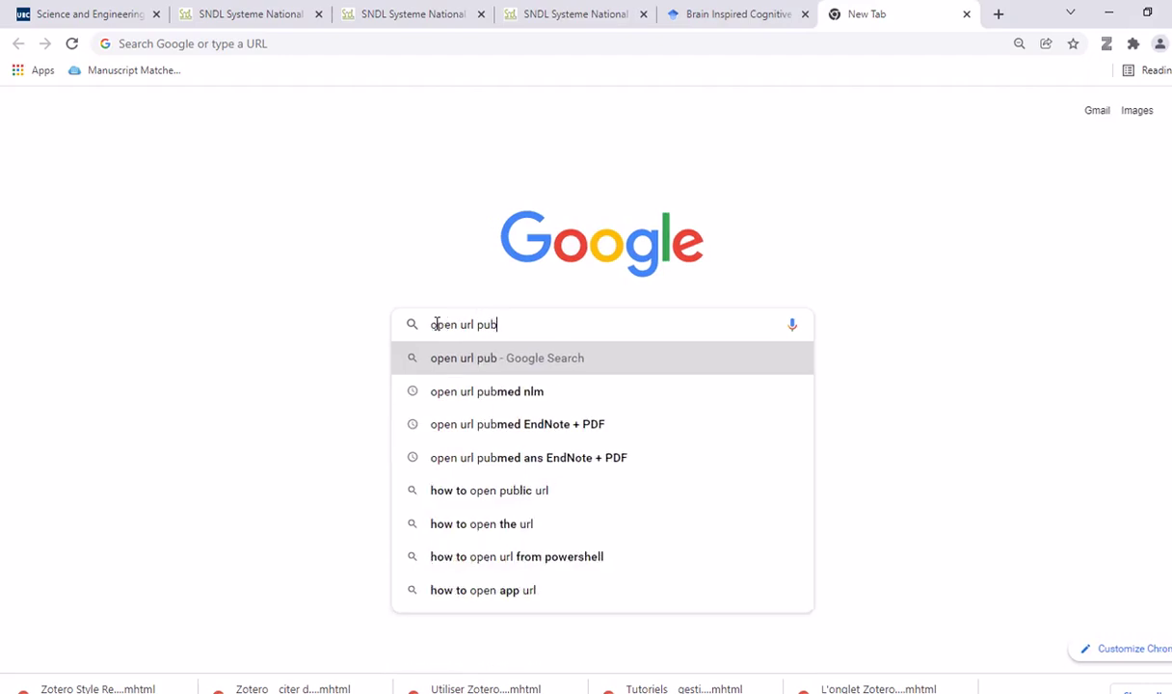
pyautogui.write('med nlm')
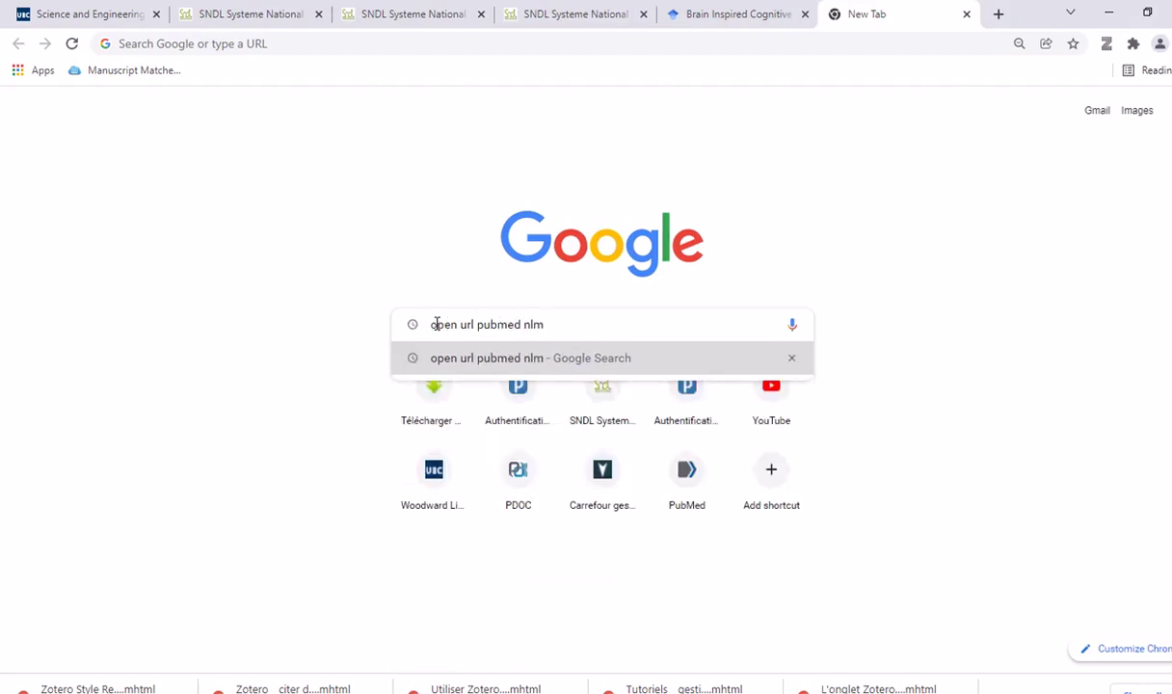
pyautogui.press('Return')
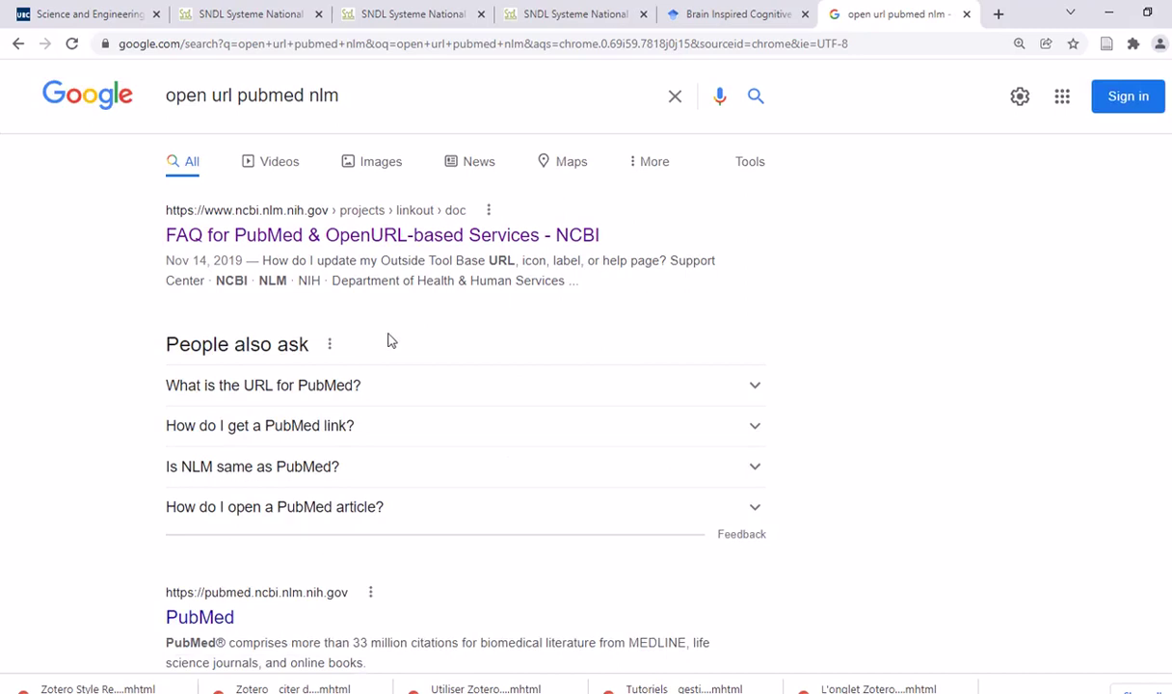
# View the result FAQ for PubMed & OpenURL-based Services - NCBI in a separate tab and close that tab
pyautogui.scroll(-1, 453, 281)
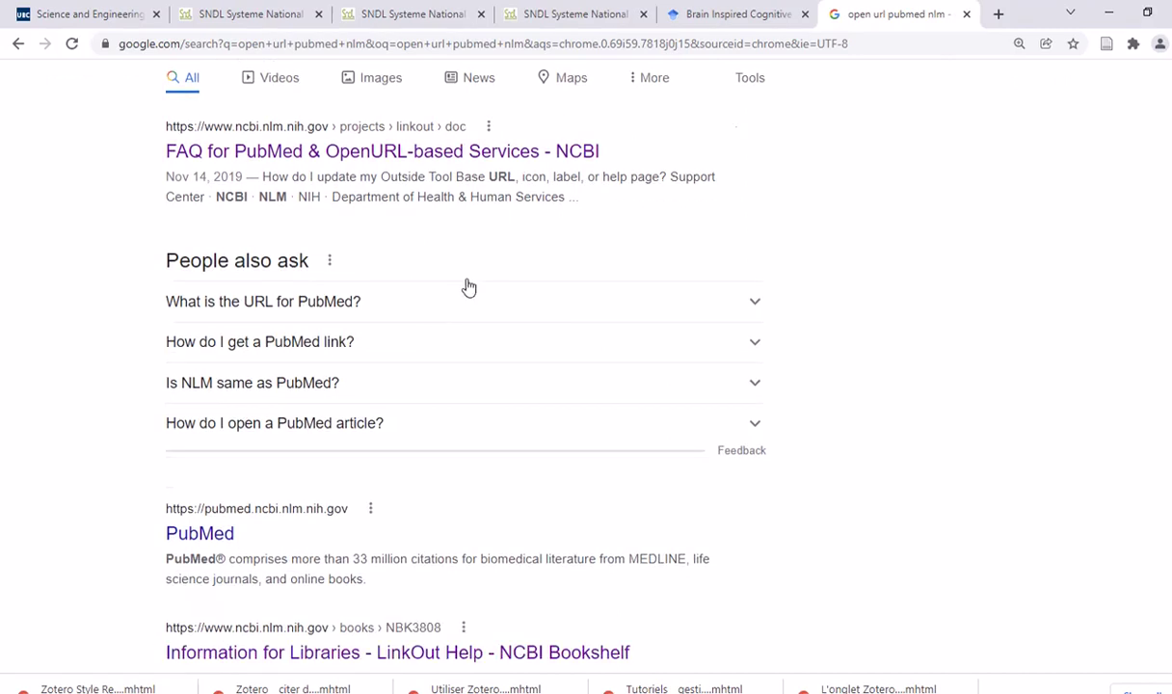
pyautogui.rightClick(453, 153)
pyautogui.click(506, 160)
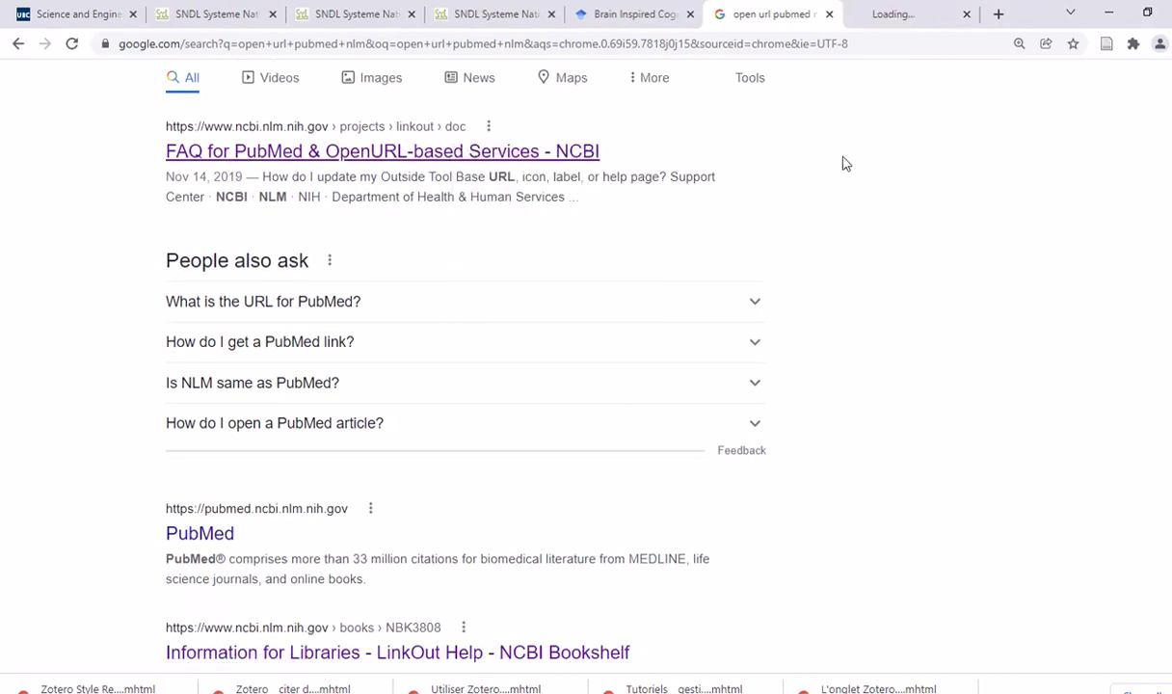
pyautogui.click(904, 17)
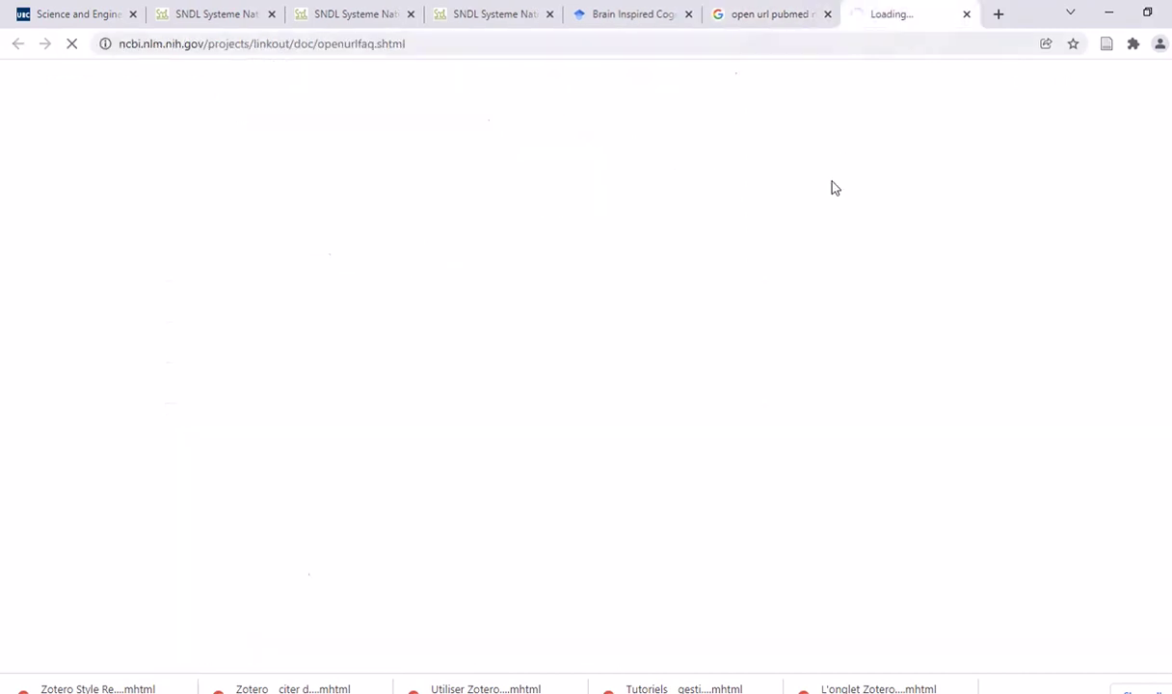
pyautogui.click(766, 19)
pyautogui.click(904, 17)
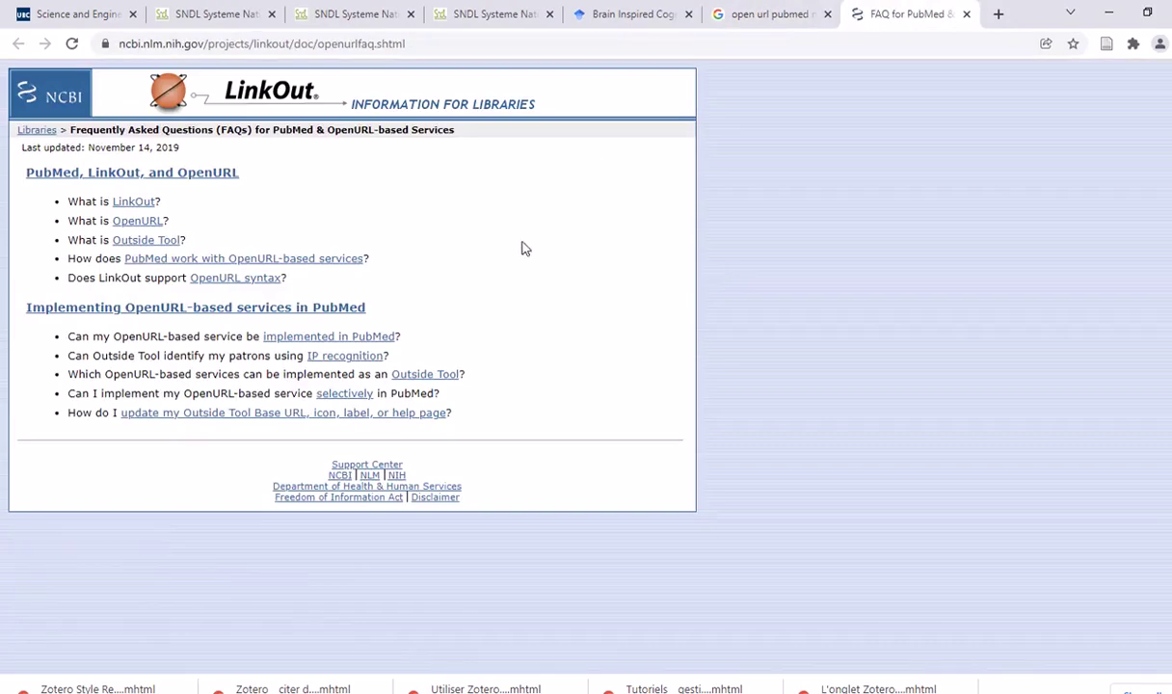
pyautogui.click(758, 20)
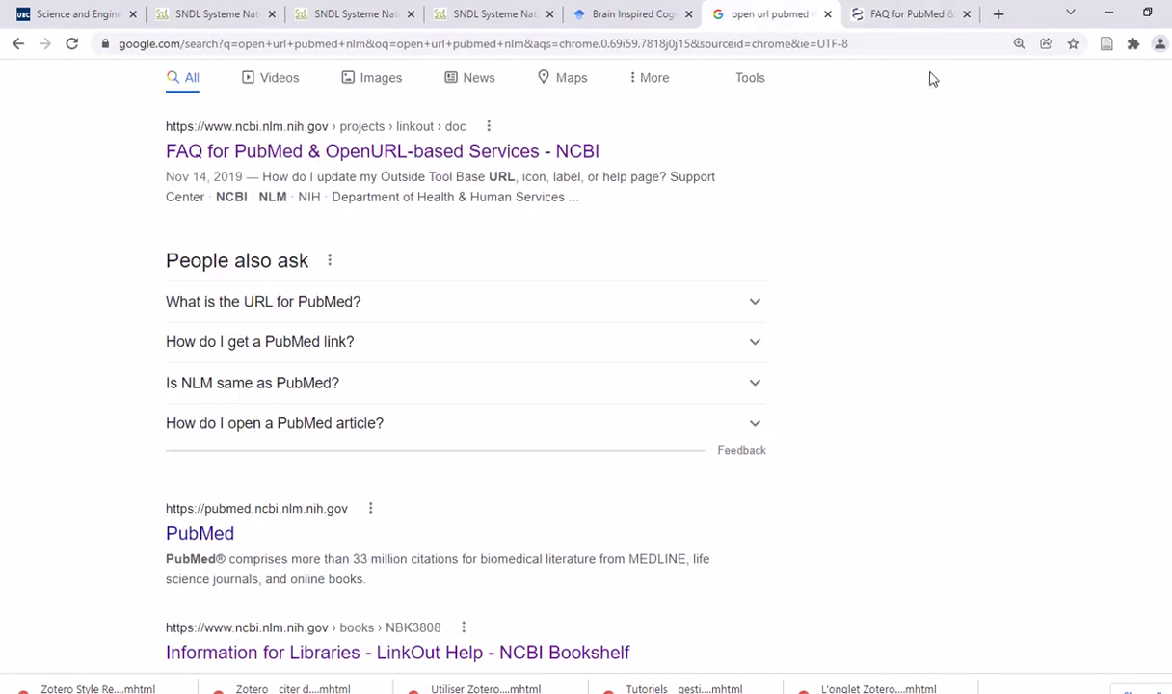
pyautogui.click(942, 20)
pyautogui.click(965, 13)
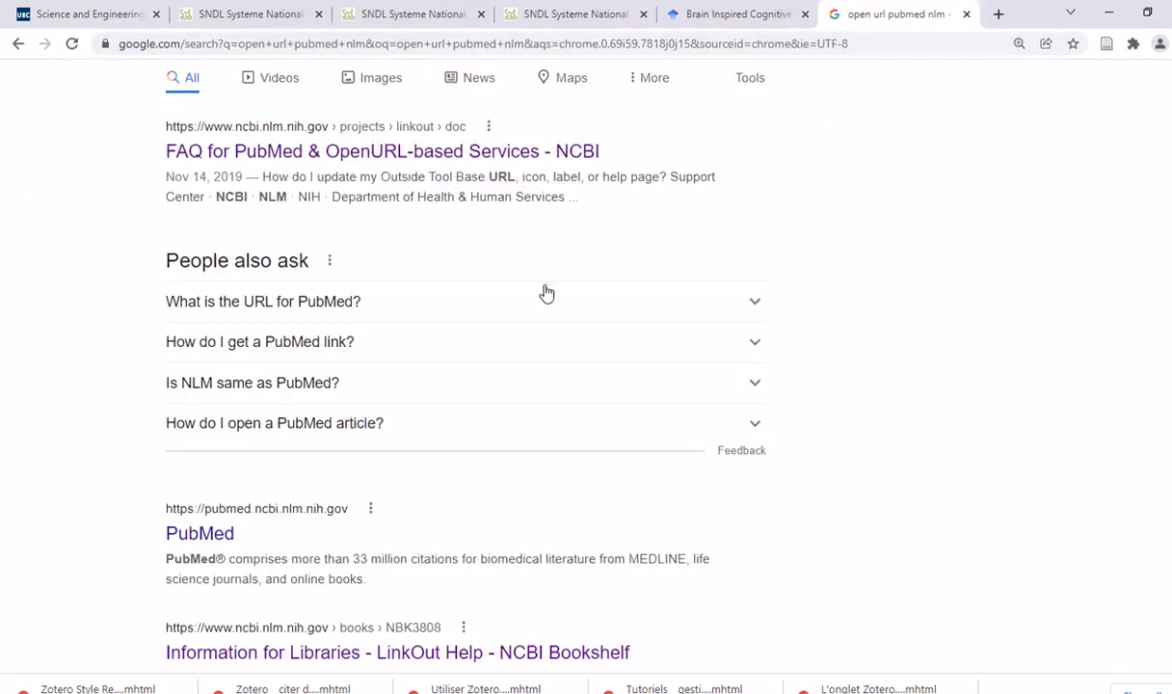
# Browse further down the Google results and open Home - NLM Catalog - NCBI in a separate tab
pyautogui.scroll(-3, 539, 294)
pyautogui.scroll(-2, 533, 306)
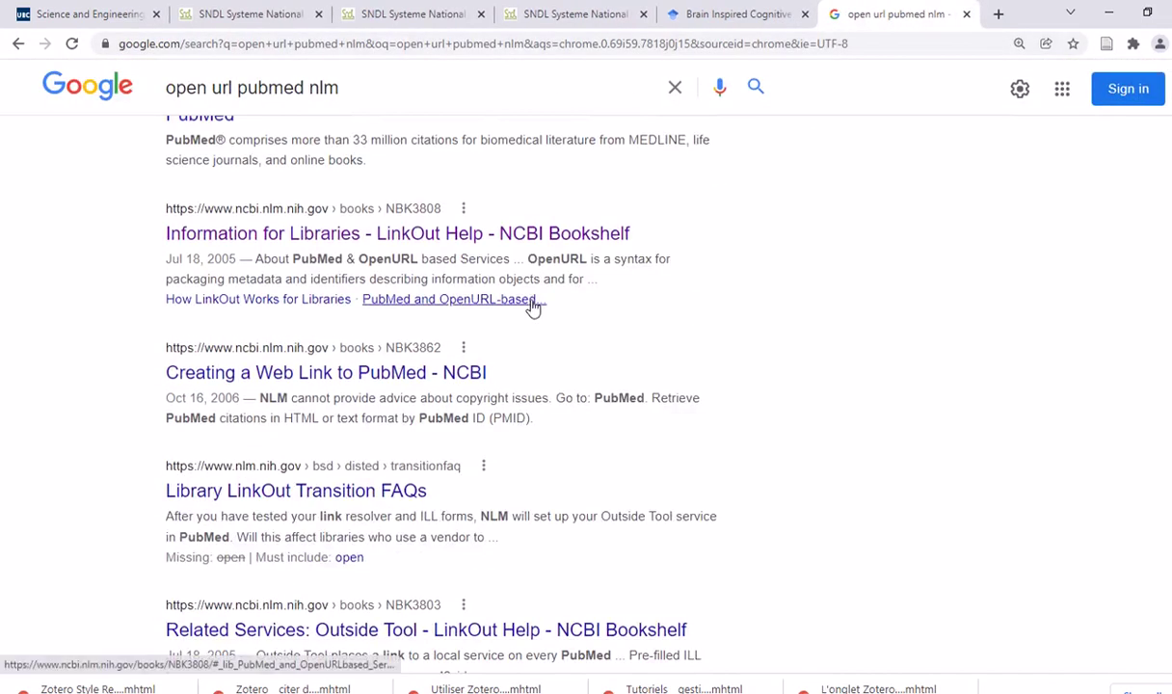
pyautogui.scroll(-2, 623, 294)
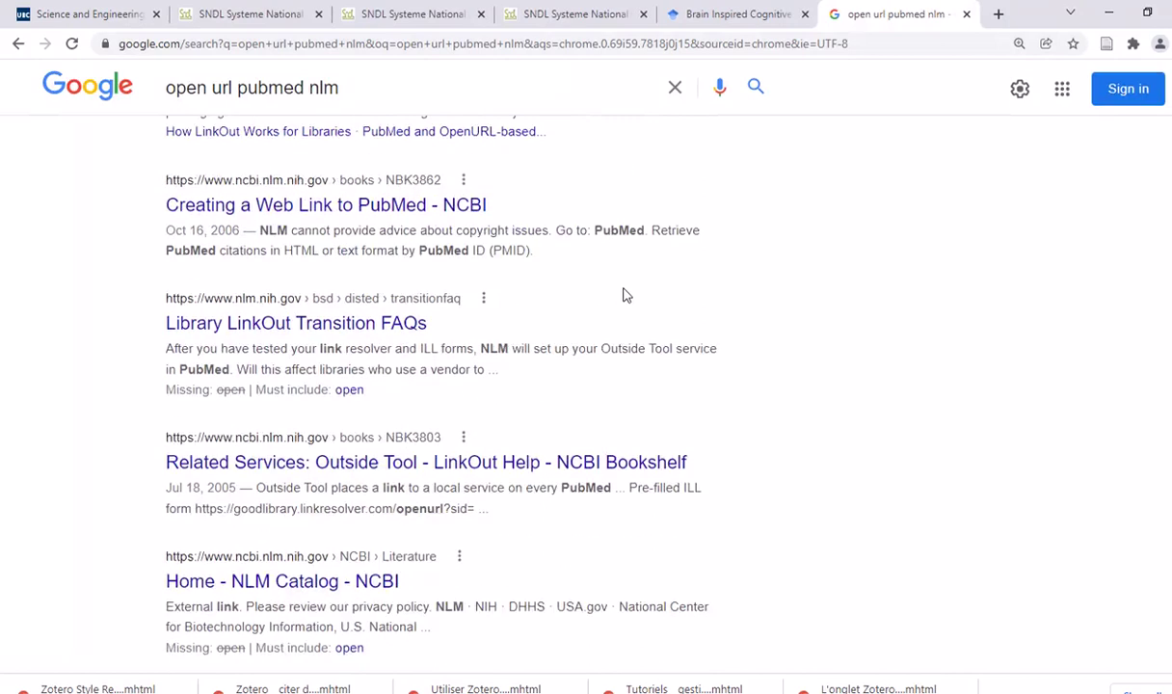
pyautogui.scroll(-1, 622, 294)
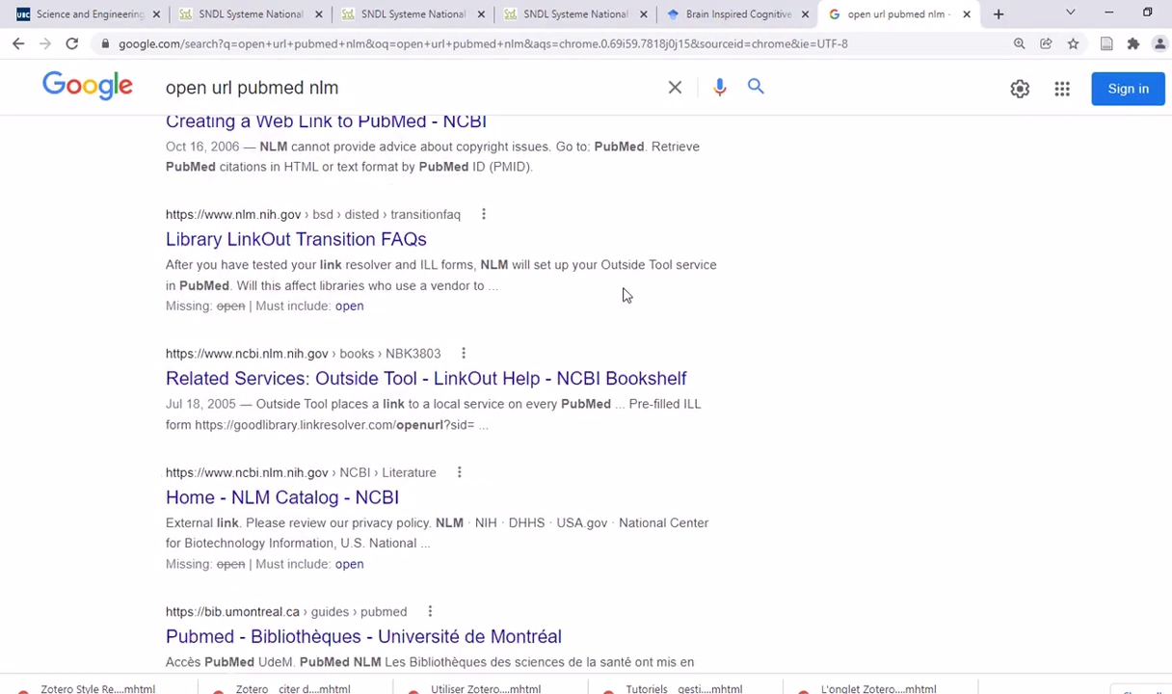
pyautogui.scroll(-2, 623, 293)
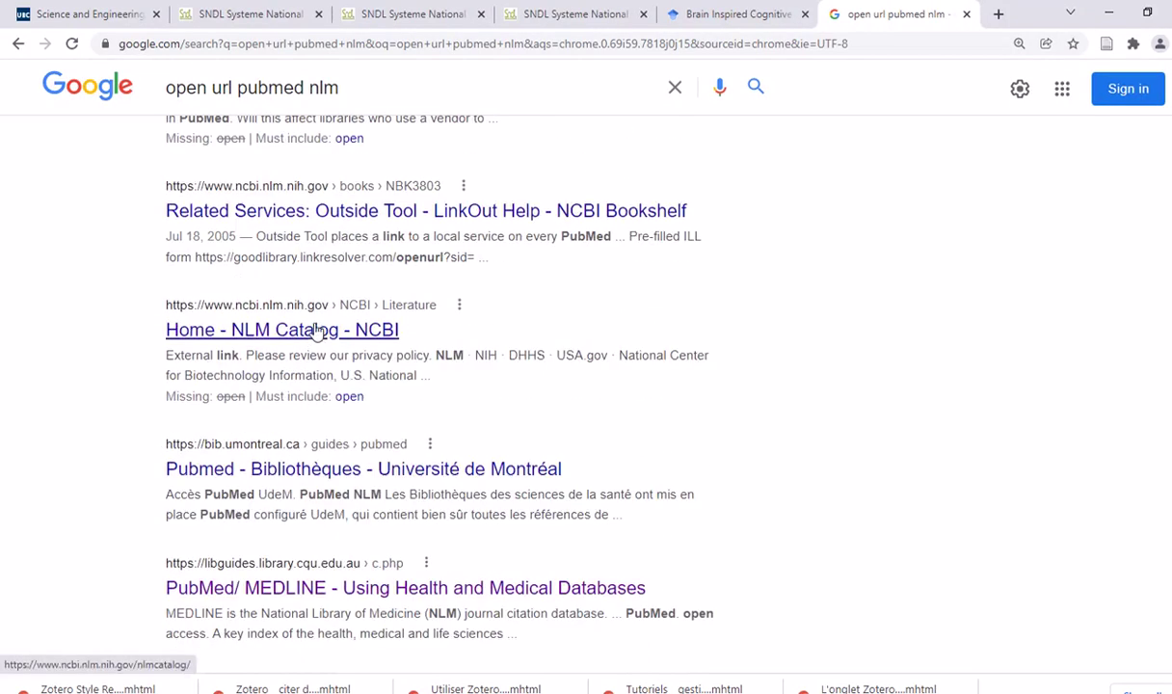
pyautogui.rightClick(317, 329)
pyautogui.click(349, 339)
pyautogui.click(909, 15)
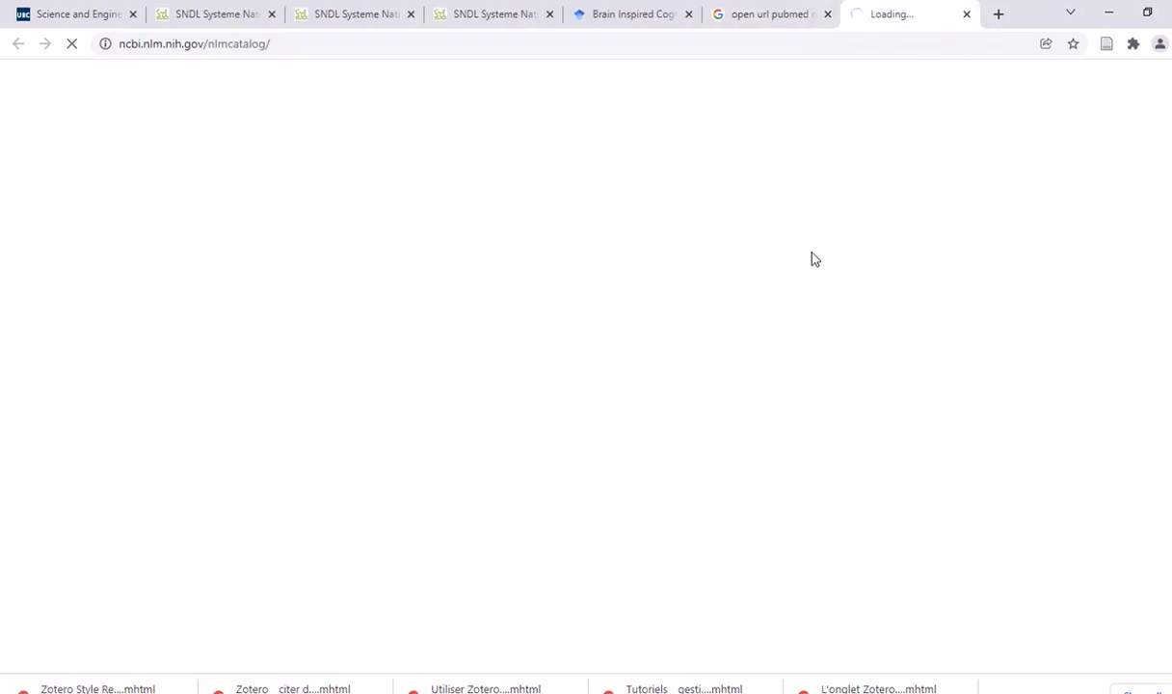
pyautogui.click(216, 45)
pyautogui.click(340, 42)
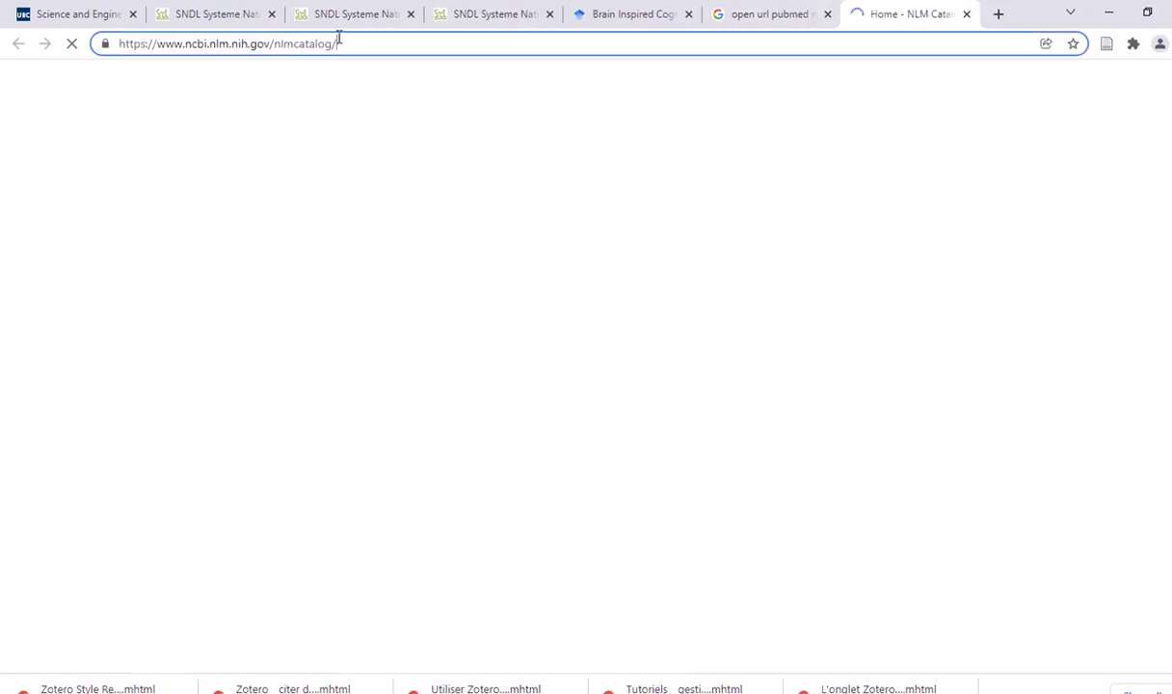
pyautogui.moveTo(380, 43); pyautogui.dragTo(115, 44)
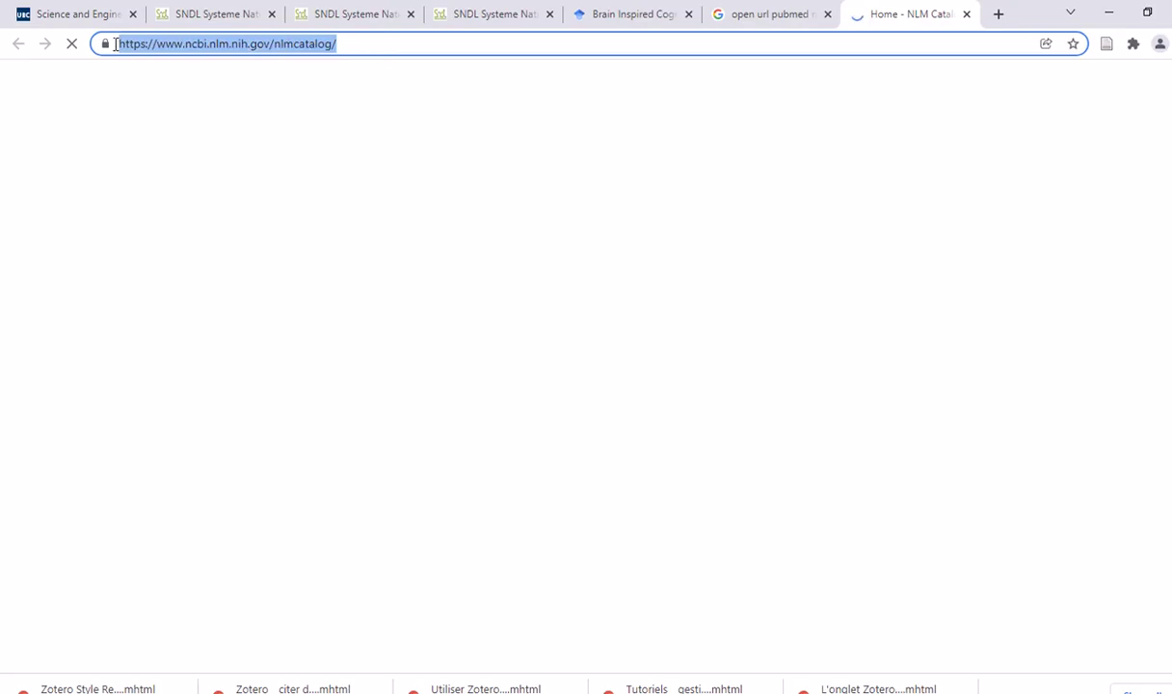
pyautogui.rightClick(176, 50)
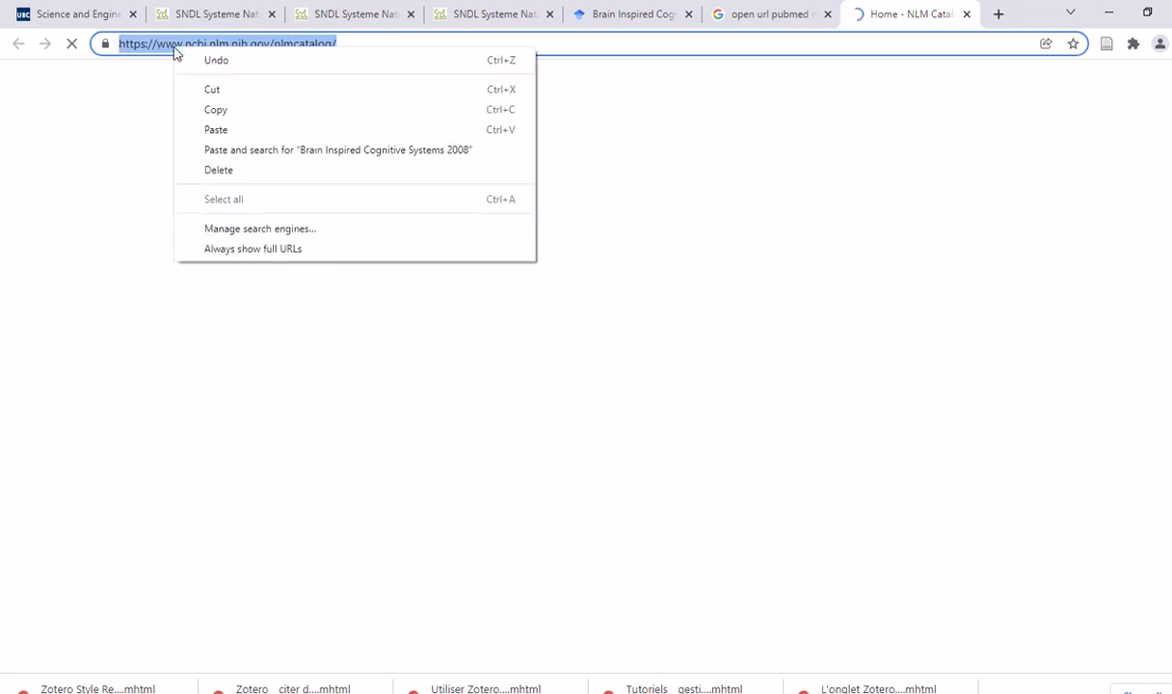
pyautogui.click(230, 111)
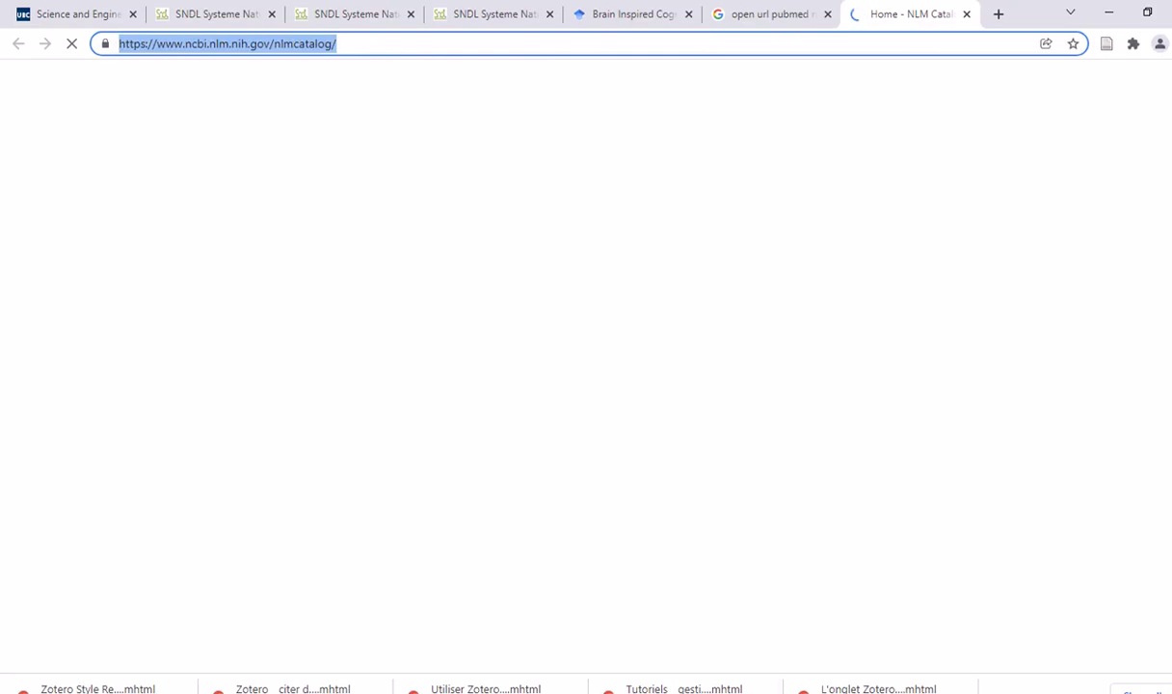
pyautogui.hotkey('alt', 'Tab')
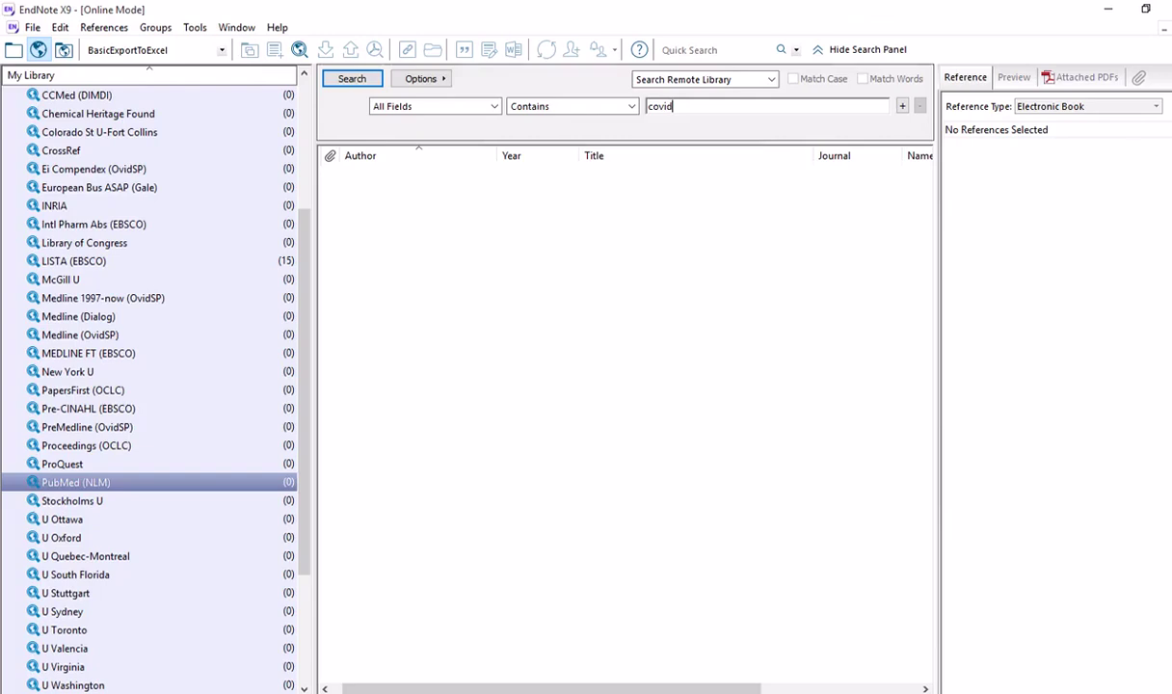
pyautogui.click(58, 27)
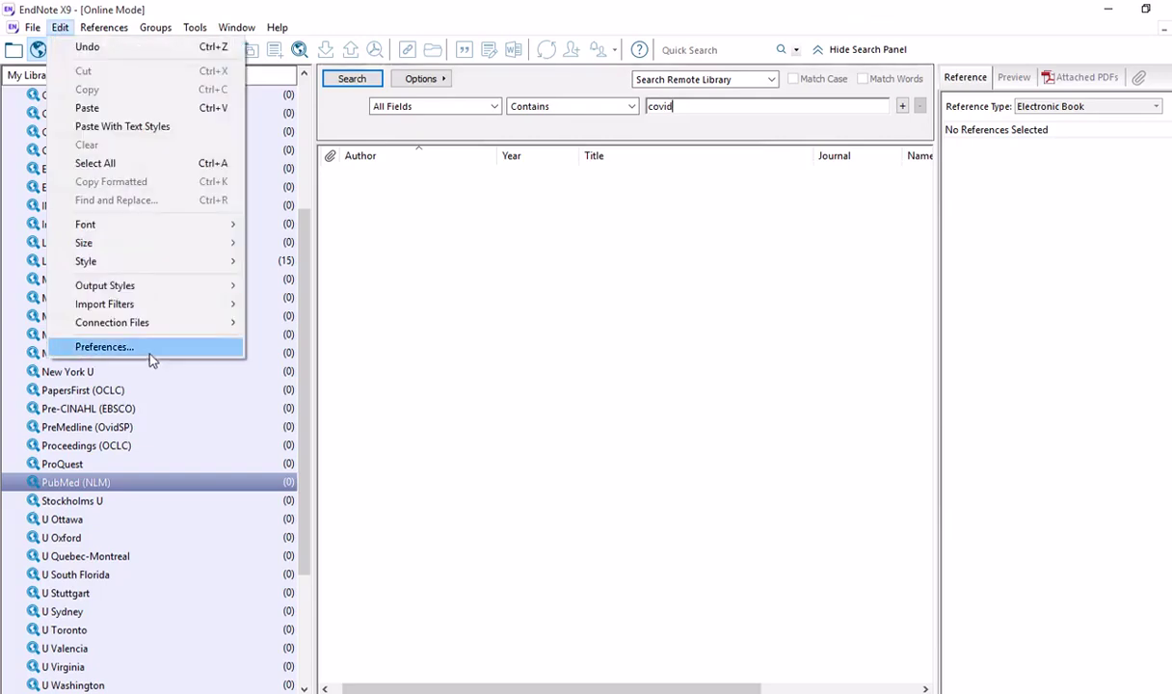
pyautogui.click(104, 347)
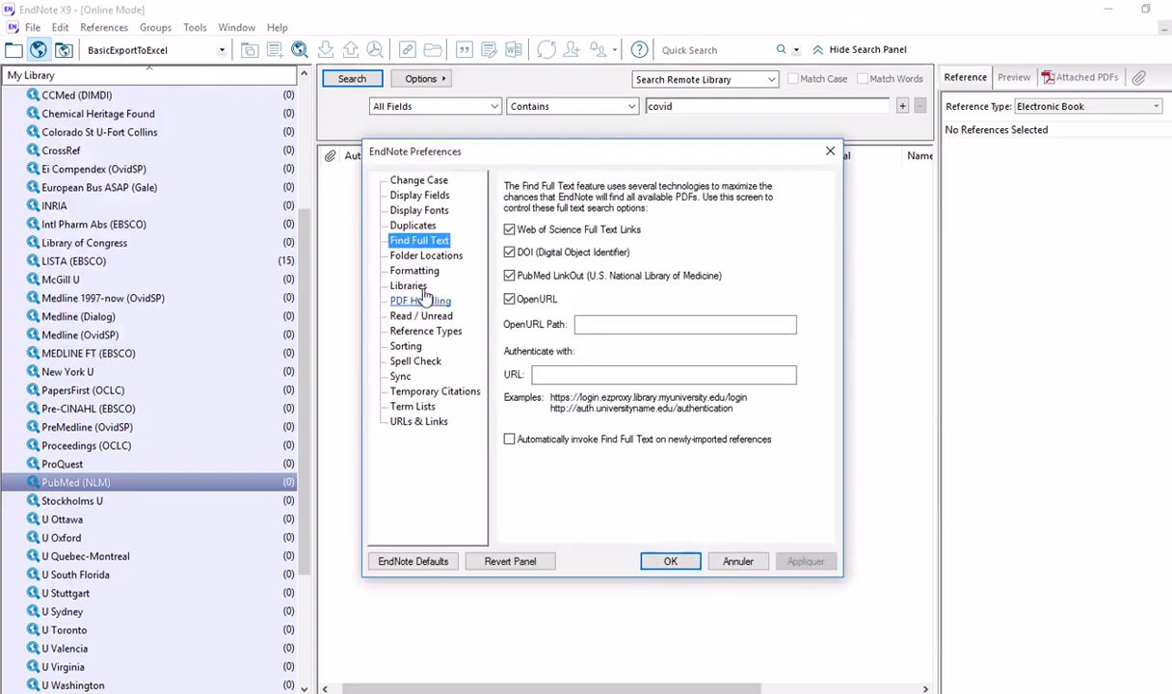
pyautogui.click(419, 210)
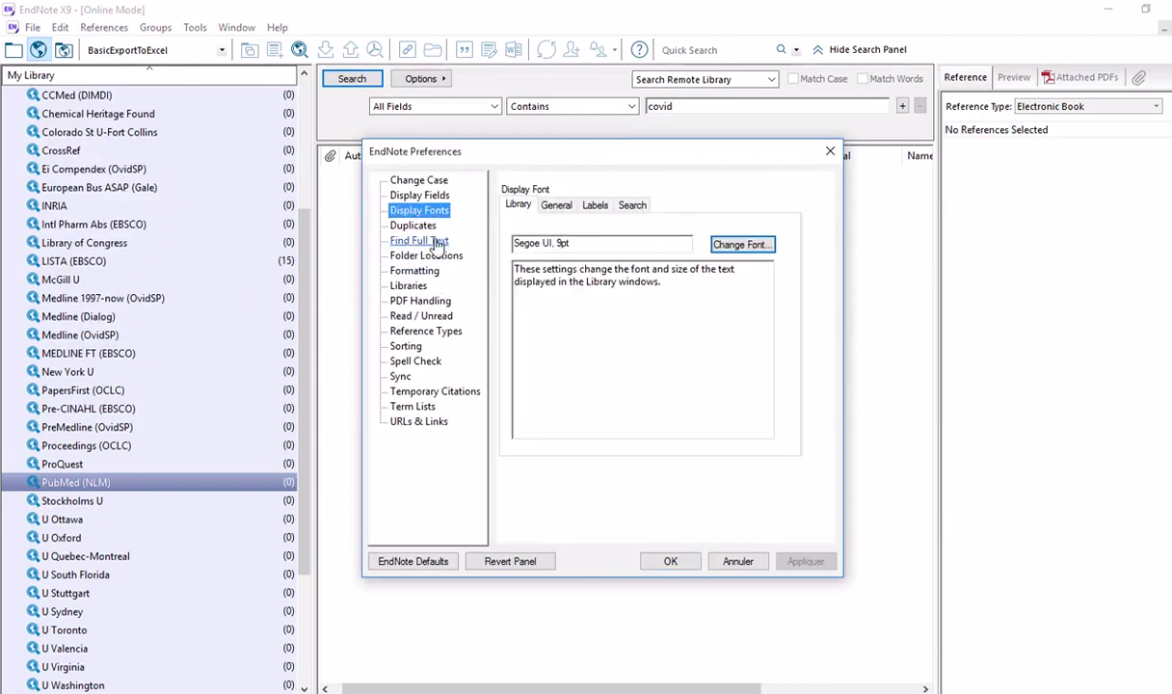
pyautogui.click(404, 243)
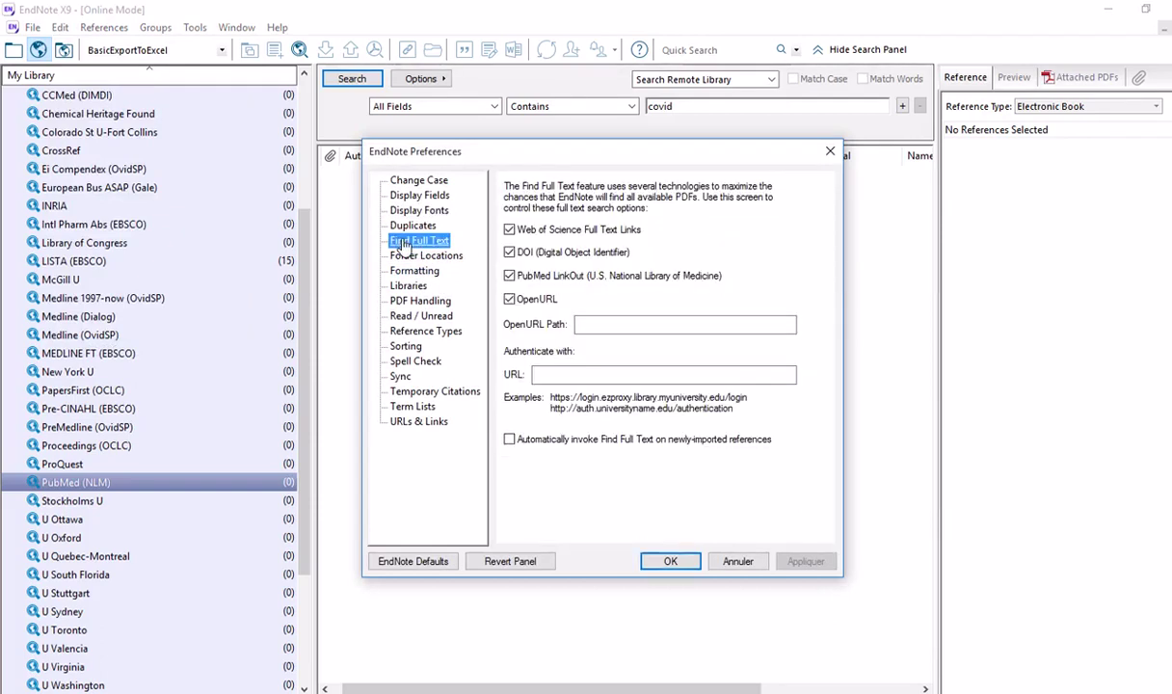
pyautogui.click(589, 327)
pyautogui.rightClick(590, 328)
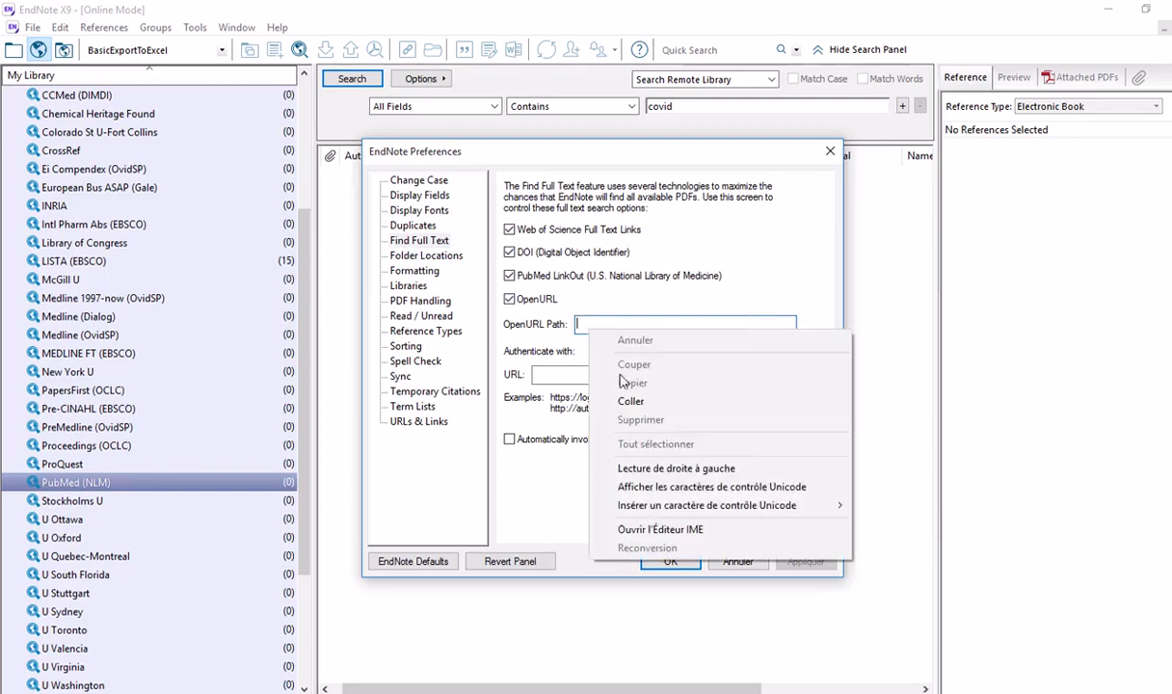
pyautogui.click(627, 382)
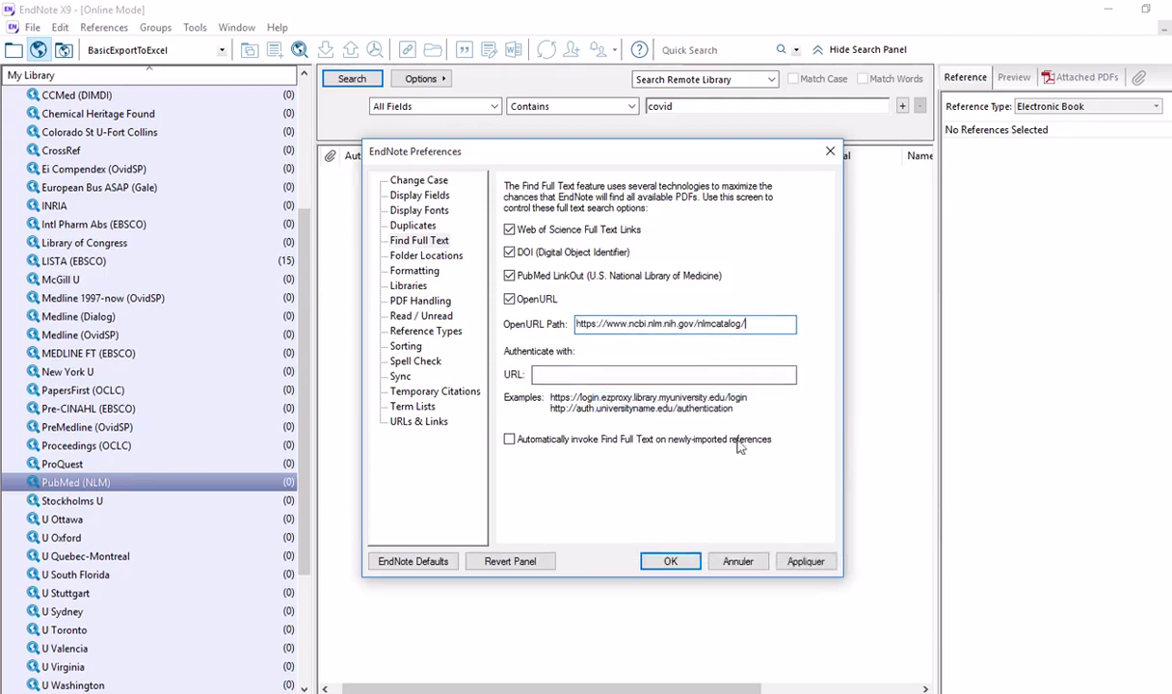
pyautogui.click(803, 563)
pyautogui.click(672, 562)
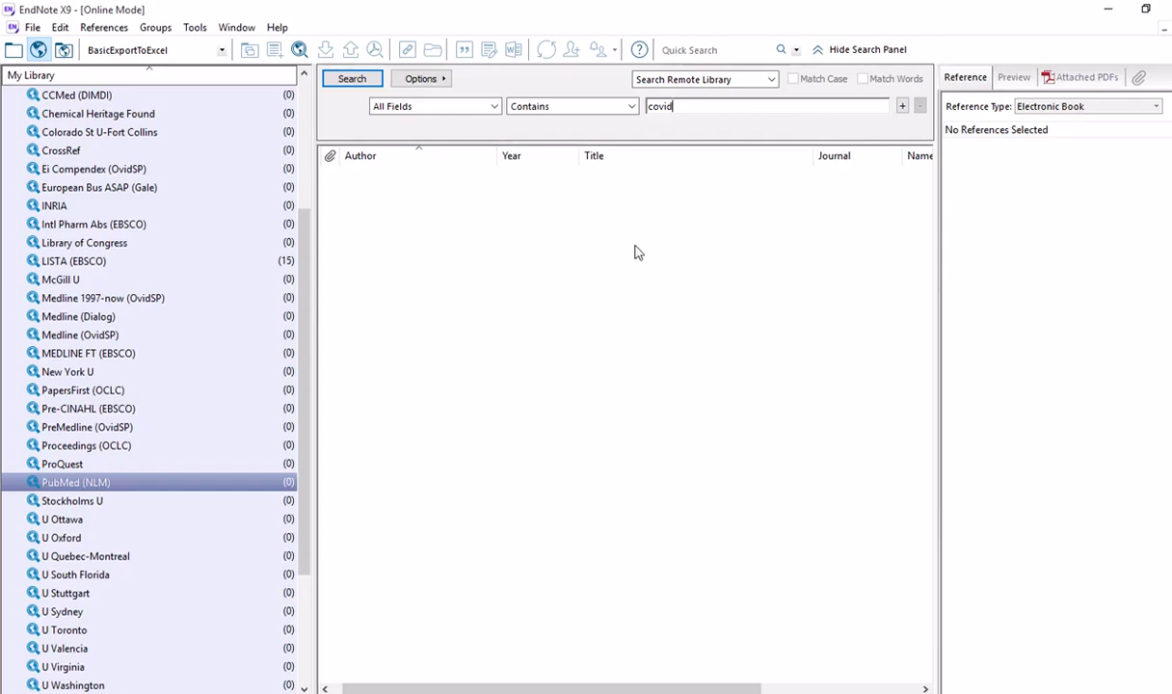
# Run the PubMed (NLM) search for covid, and view the Google results and NLM Catalog pages in the browser
pyautogui.click(353, 81)
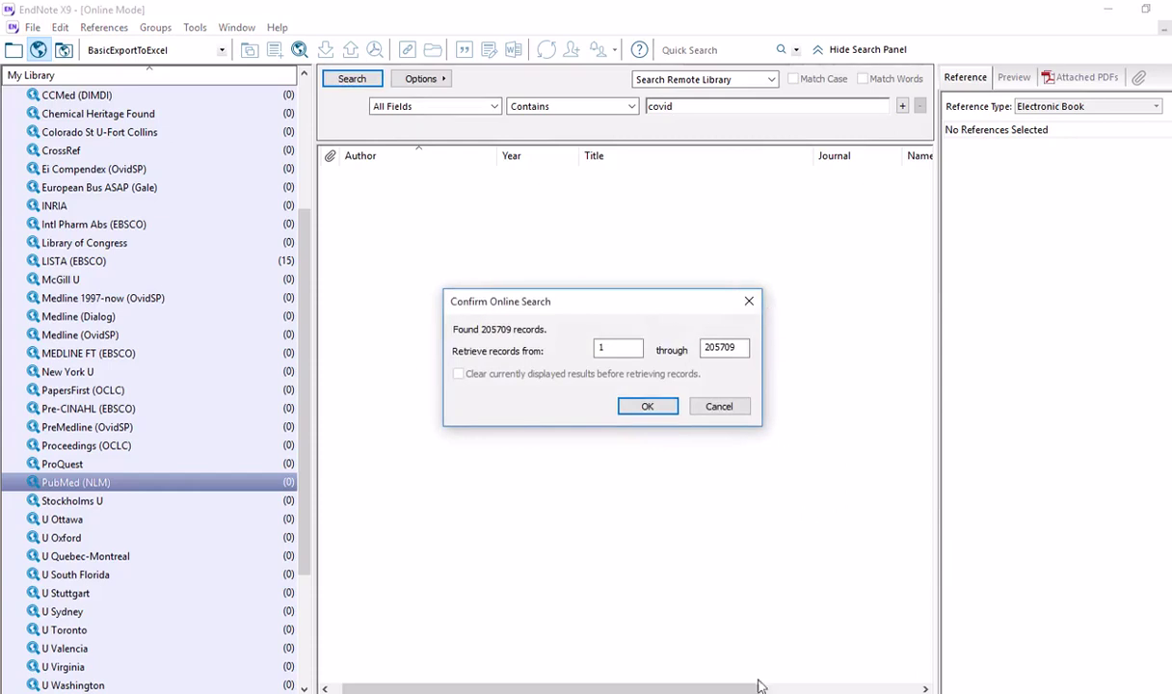
pyautogui.hotkey('alt', 'Tab')
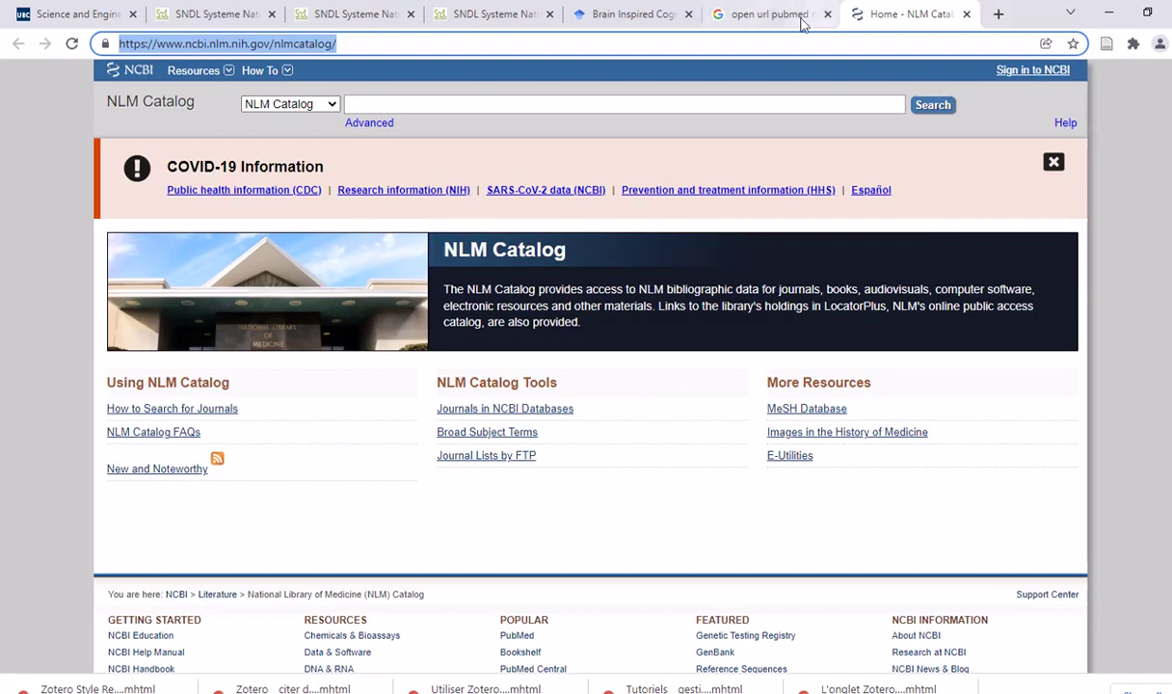
pyautogui.click(767, 16)
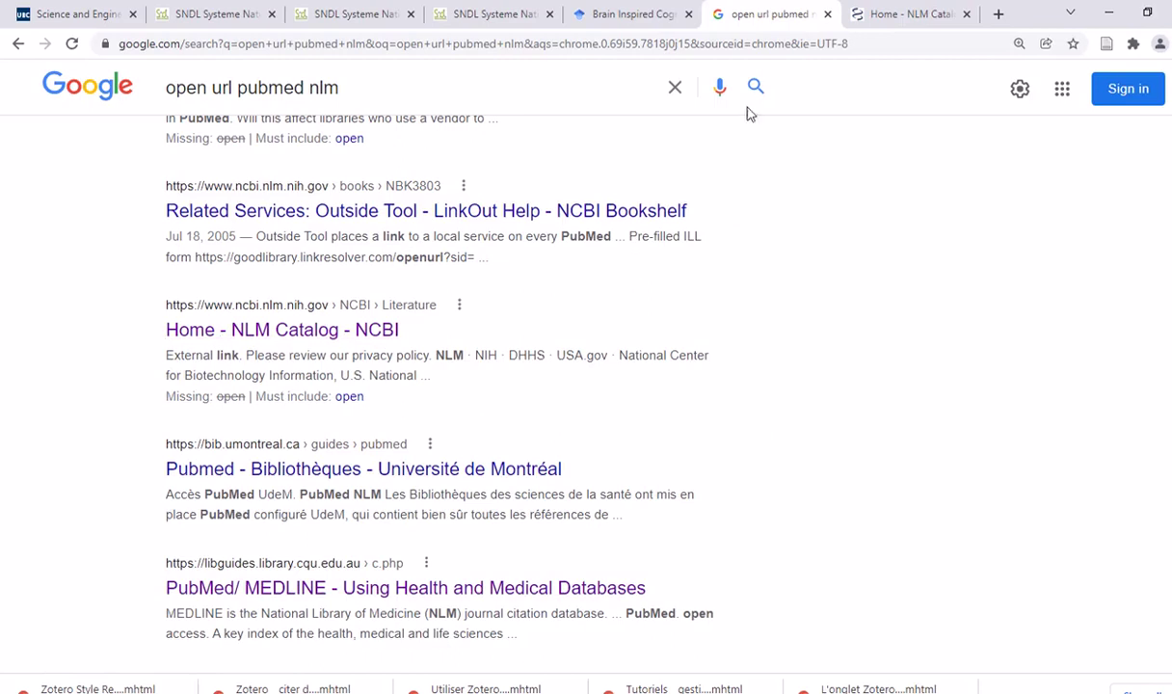
pyautogui.click(903, 21)
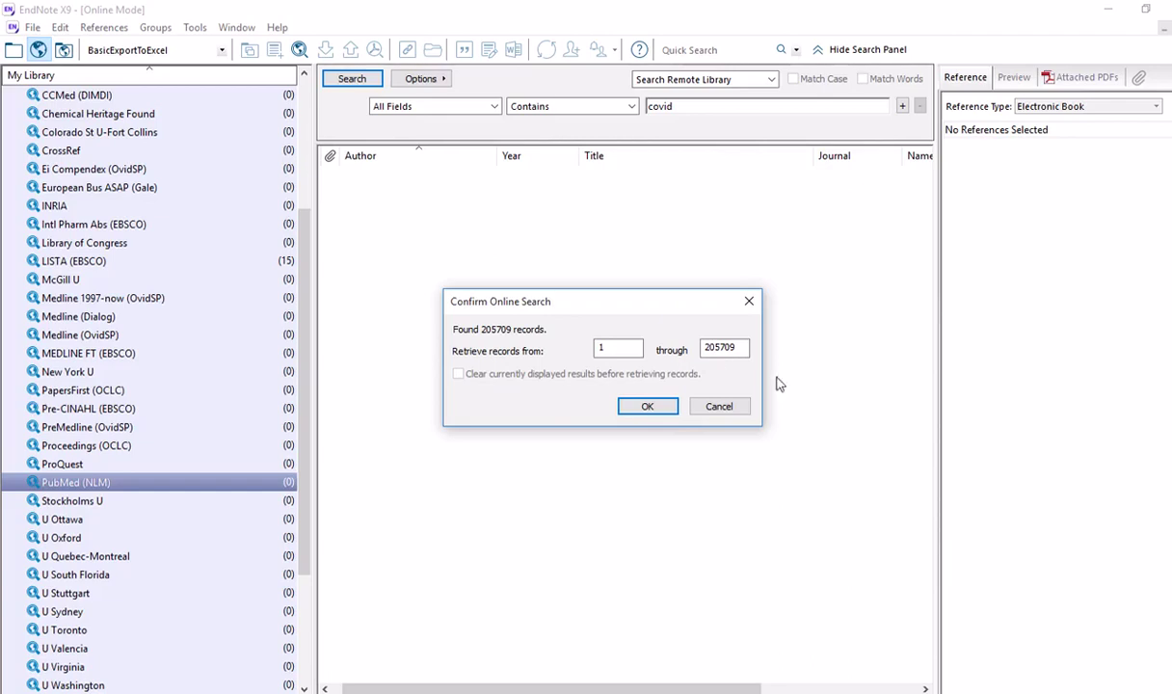
# Return to EndNote and retrieve only records 1 through 30 of the covid search
pyautogui.moveTo(738, 350); pyautogui.dragTo(702, 350)
pyautogui.write('30')
pyautogui.click(646, 408)
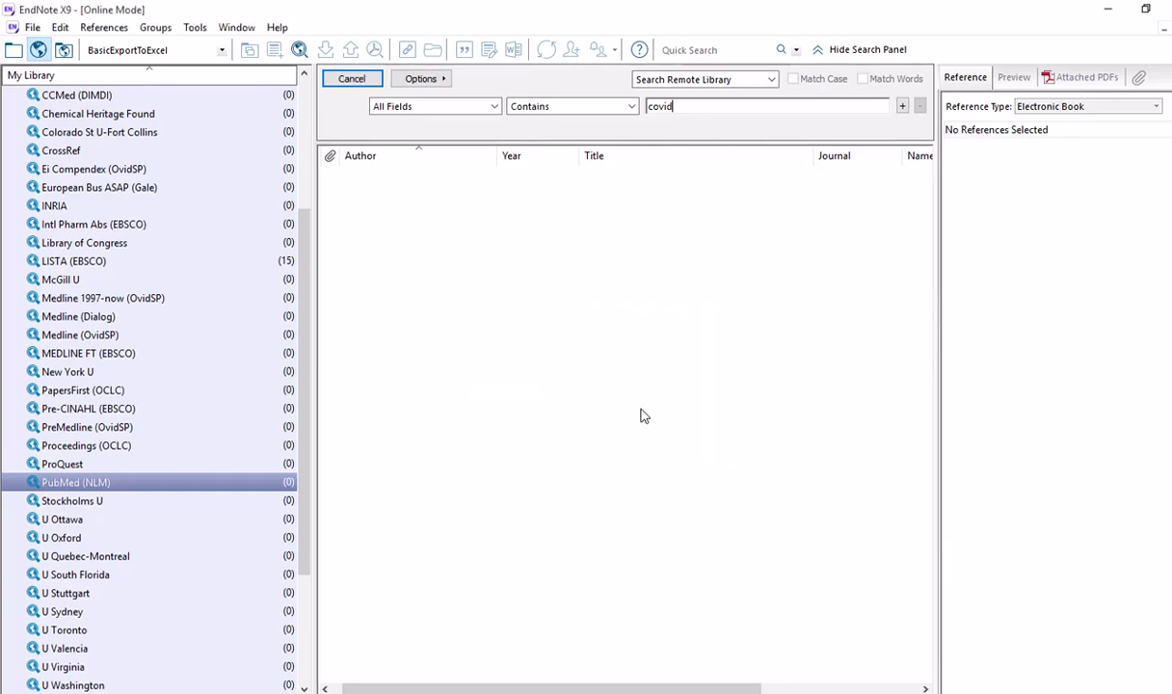
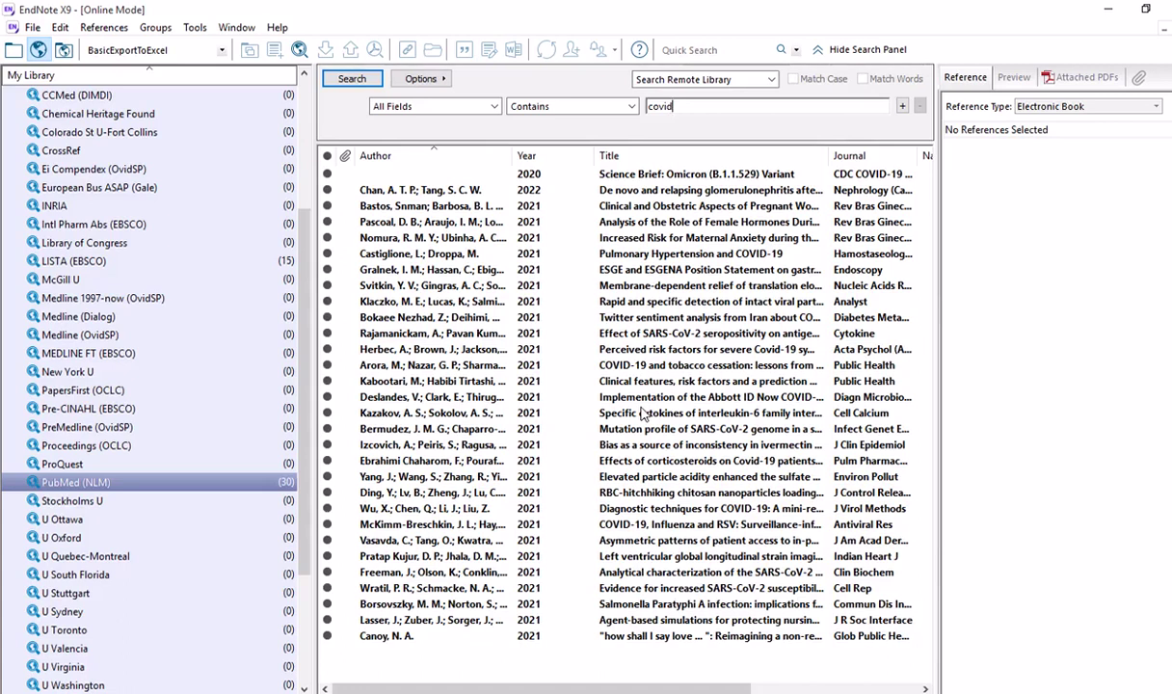
# Select all the retrieved PubMed references, from the Omicron science brief to the last entry, and copy them to the local library
pyautogui.click(530, 194)
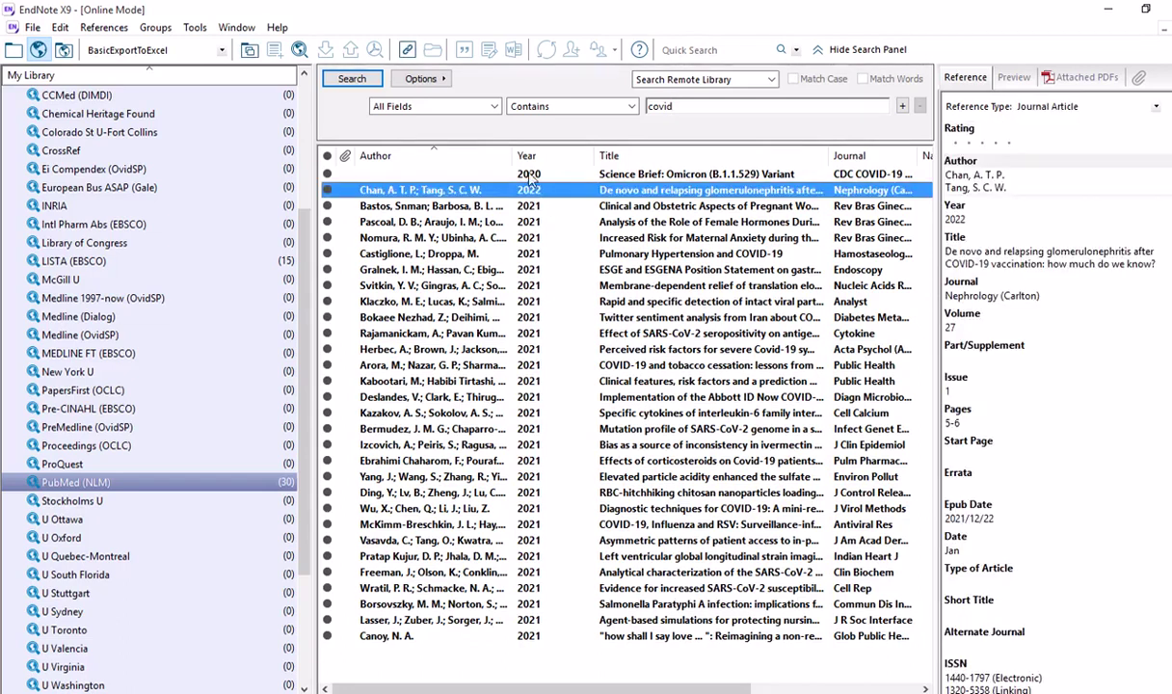
pyautogui.click(529, 176)
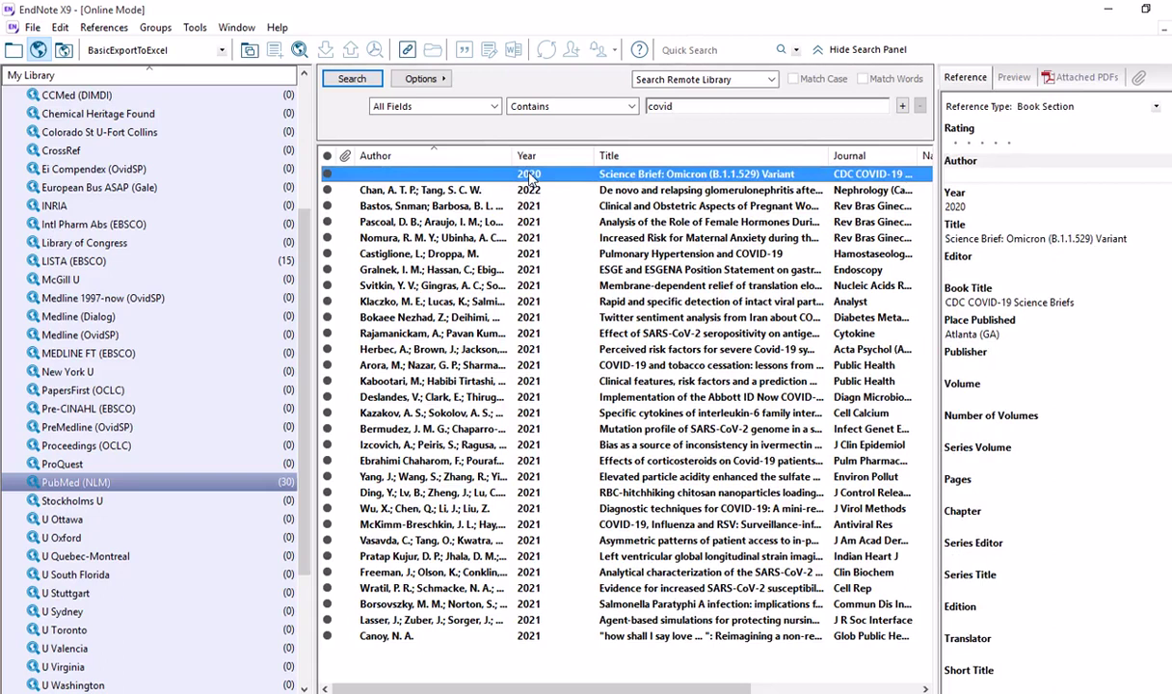
pyautogui.keyDown('shift'); pyautogui.click(408, 638); pyautogui.keyUp('shift')
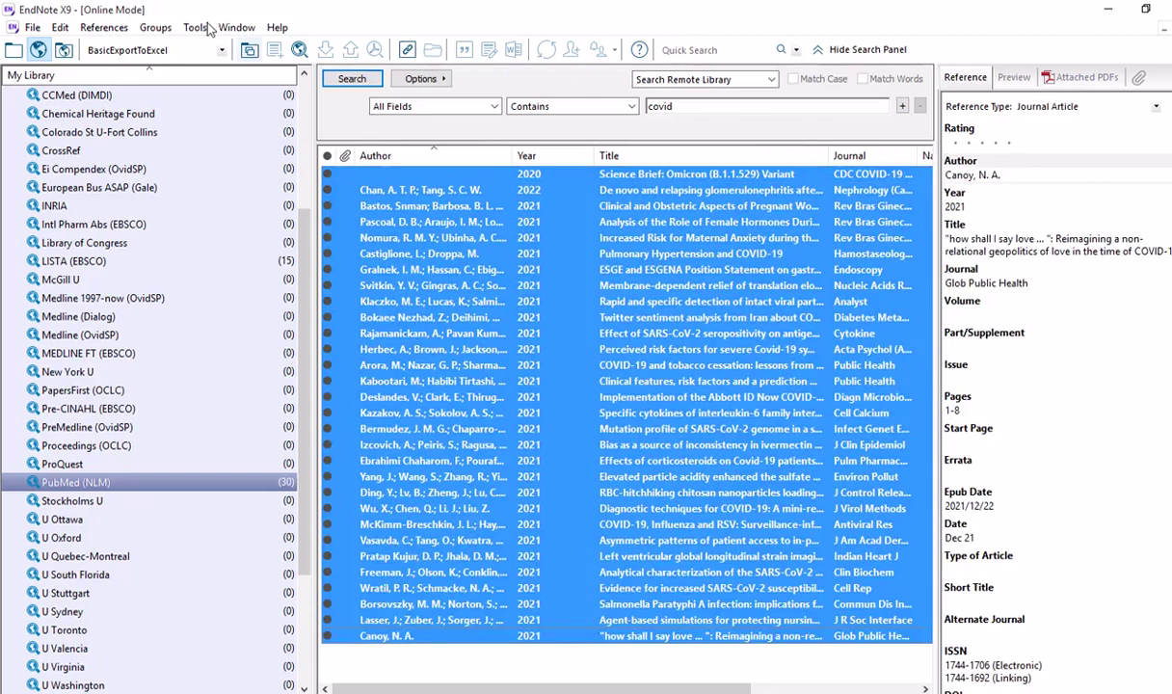
pyautogui.click(249, 50)
# Switch to the local library Bibliotheque vacances.enl and look through the list of all references
pyautogui.click(13, 53)
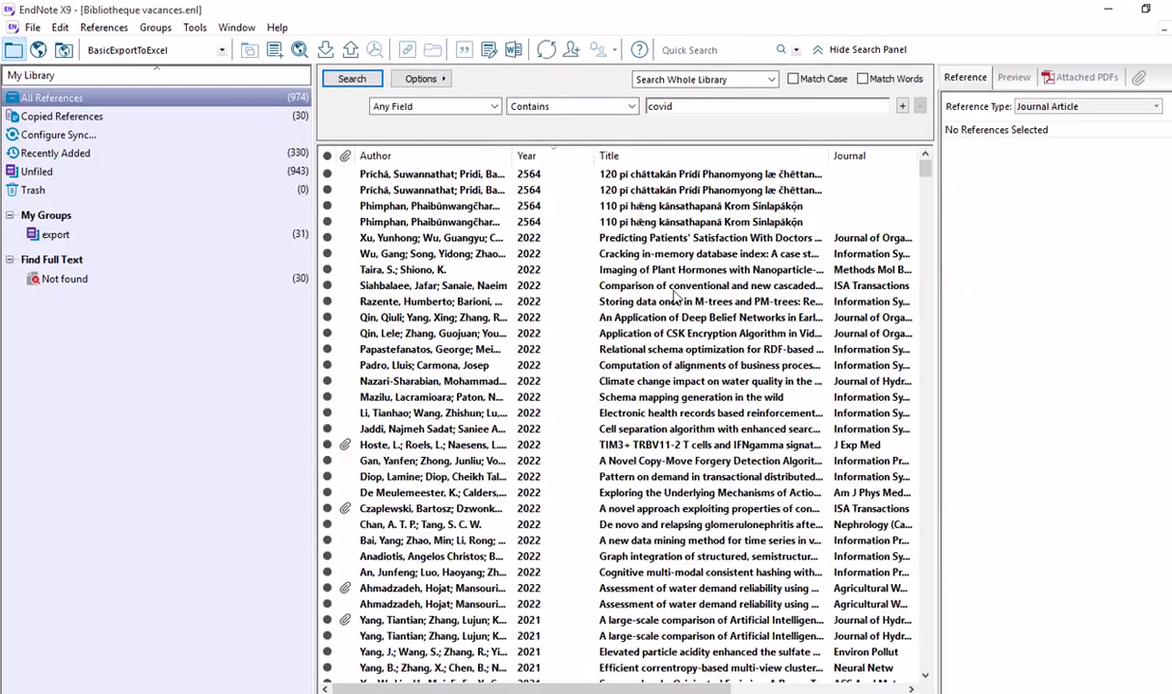
pyautogui.scroll(-1, 675, 296)
pyautogui.scroll(1, 641, 280)
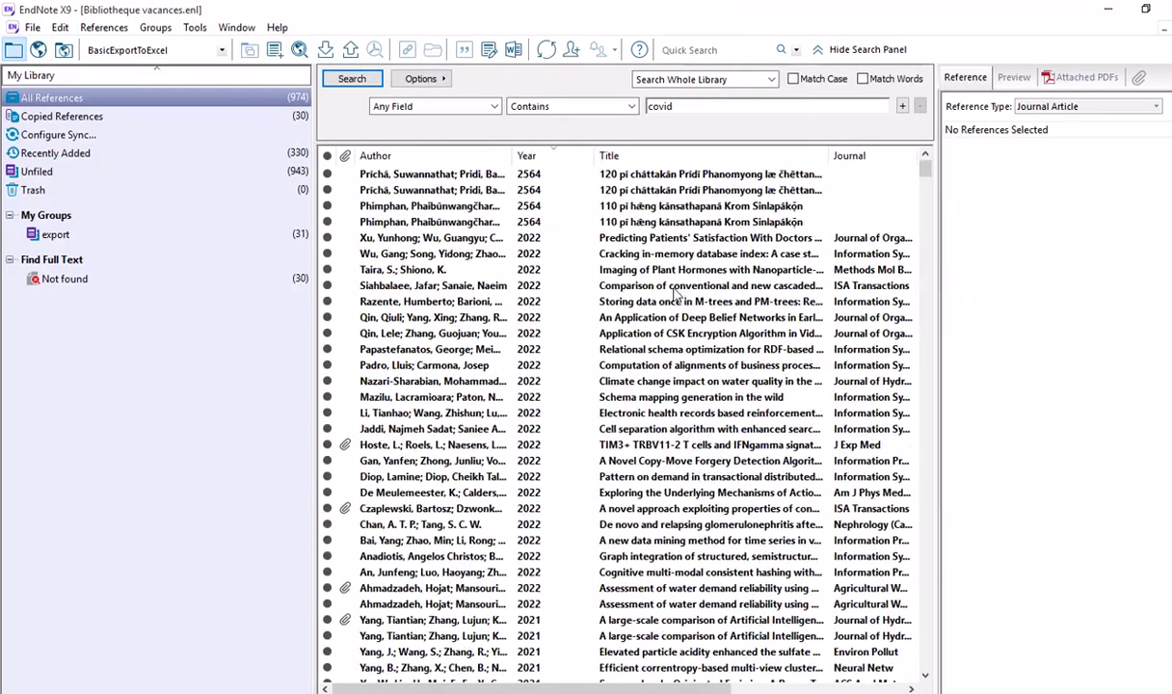
pyautogui.click(529, 177)
pyautogui.scroll(-6, 578, 473)
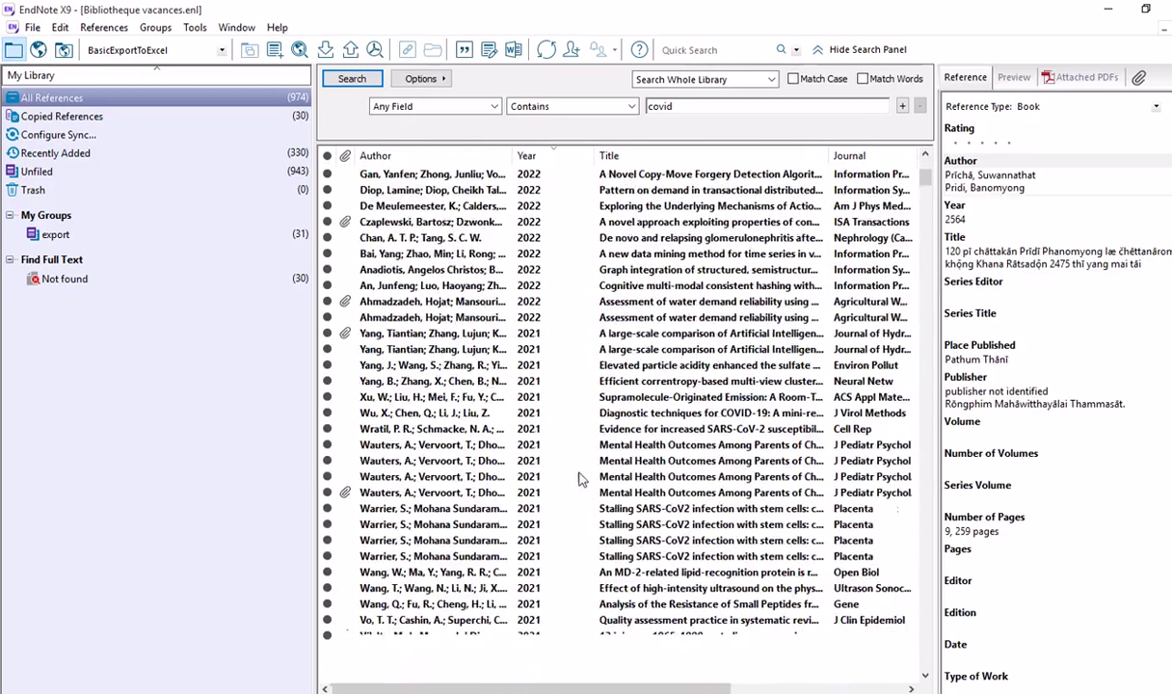
pyautogui.scroll(3, 578, 502)
pyautogui.scroll(3, 576, 503)
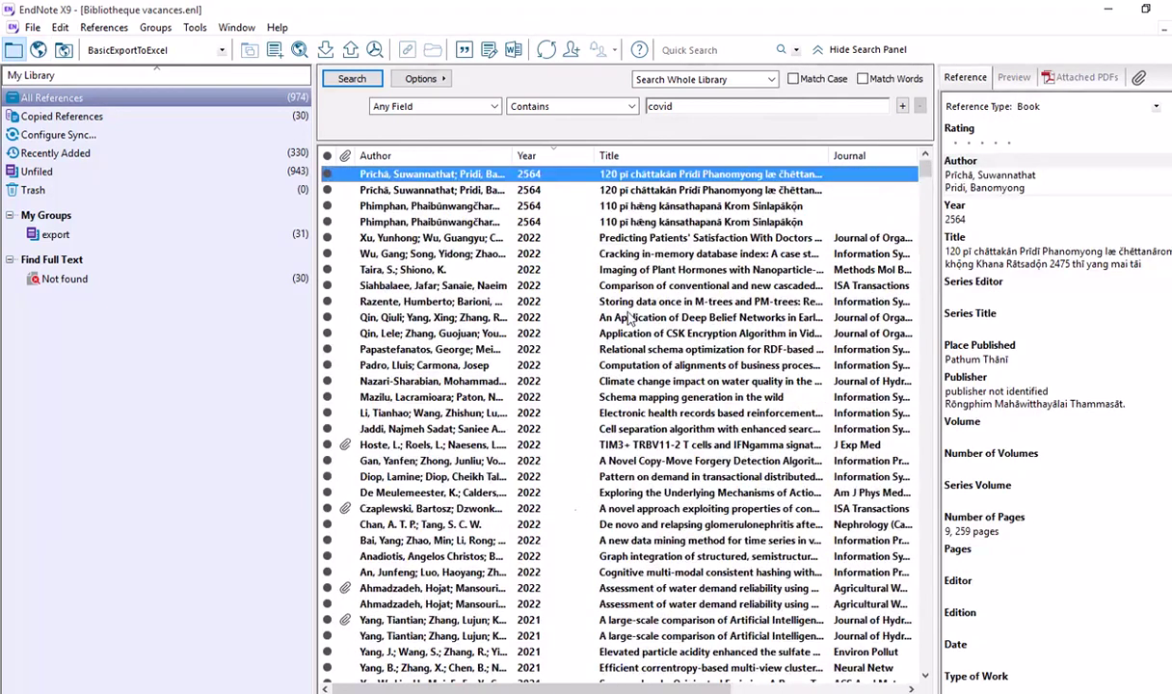
# Select every reference in the Copied References group and run Find Full Text on them
pyautogui.click(87, 119)
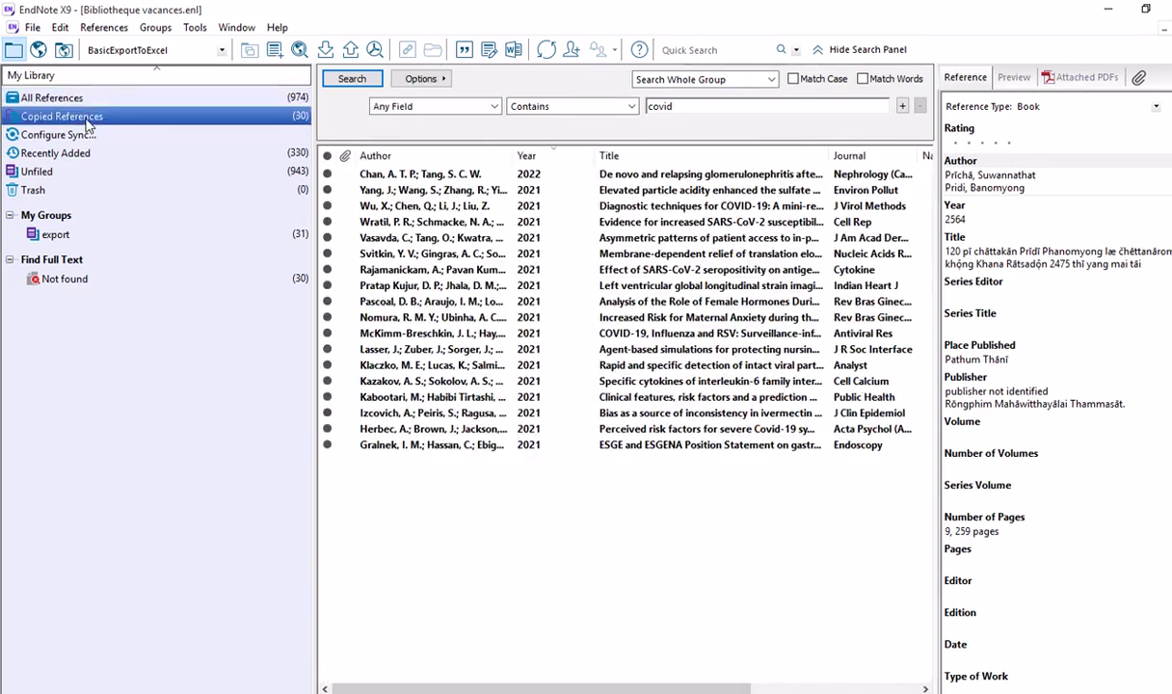
pyautogui.click(460, 177)
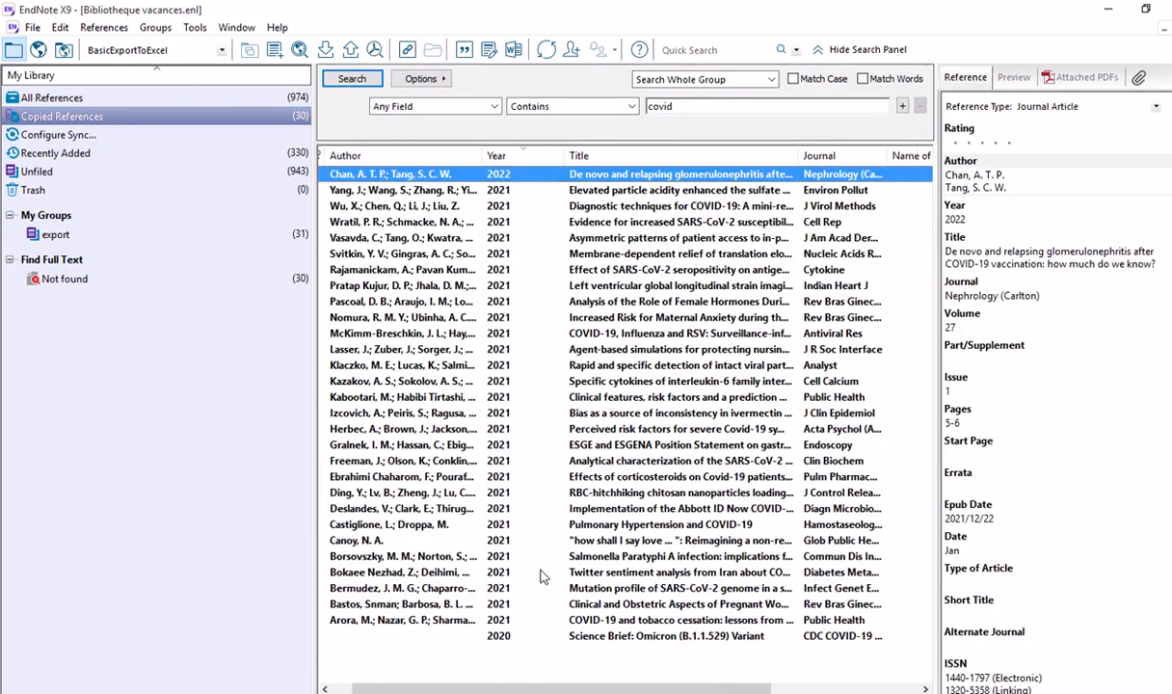
pyautogui.keyDown('shift'); pyautogui.click(515, 638); pyautogui.keyUp('shift')
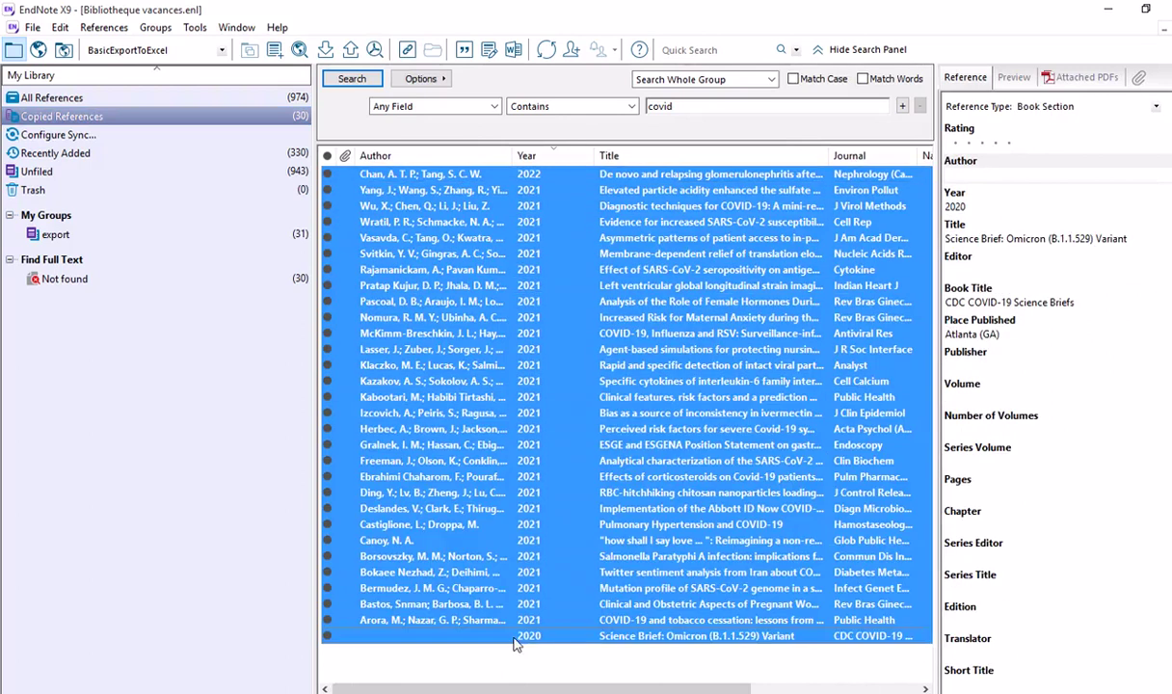
pyautogui.click(375, 50)
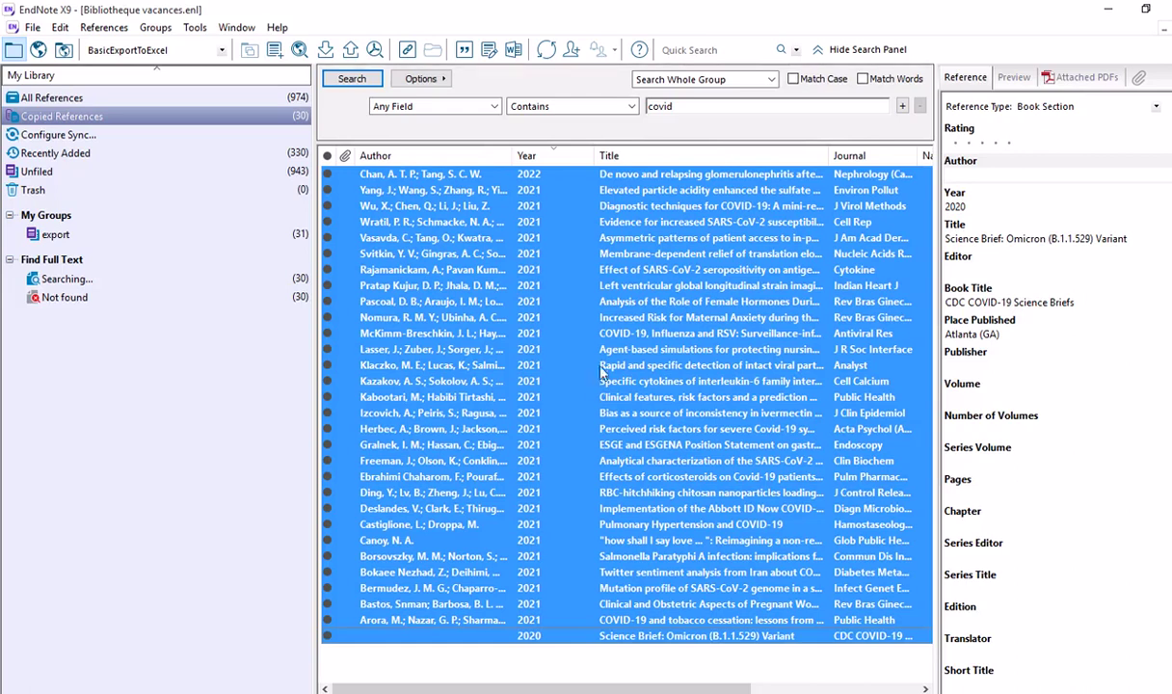
pyautogui.moveTo(569, 8)
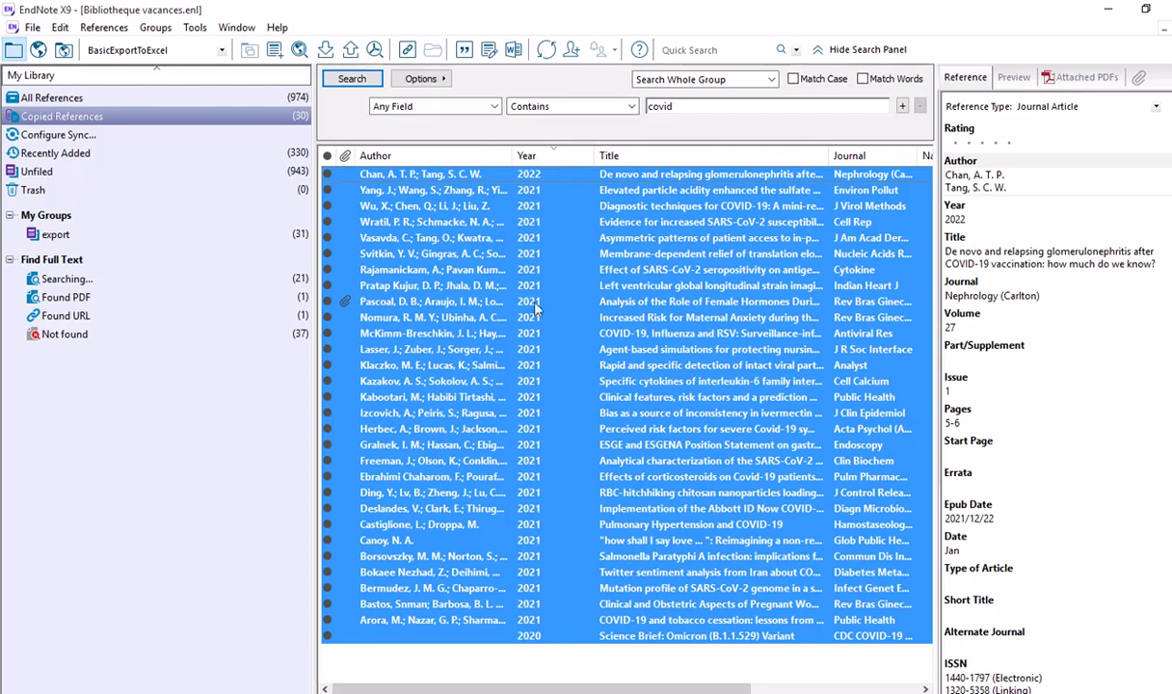
pyautogui.moveTo(523, 5)
pyautogui.click(463, 38)
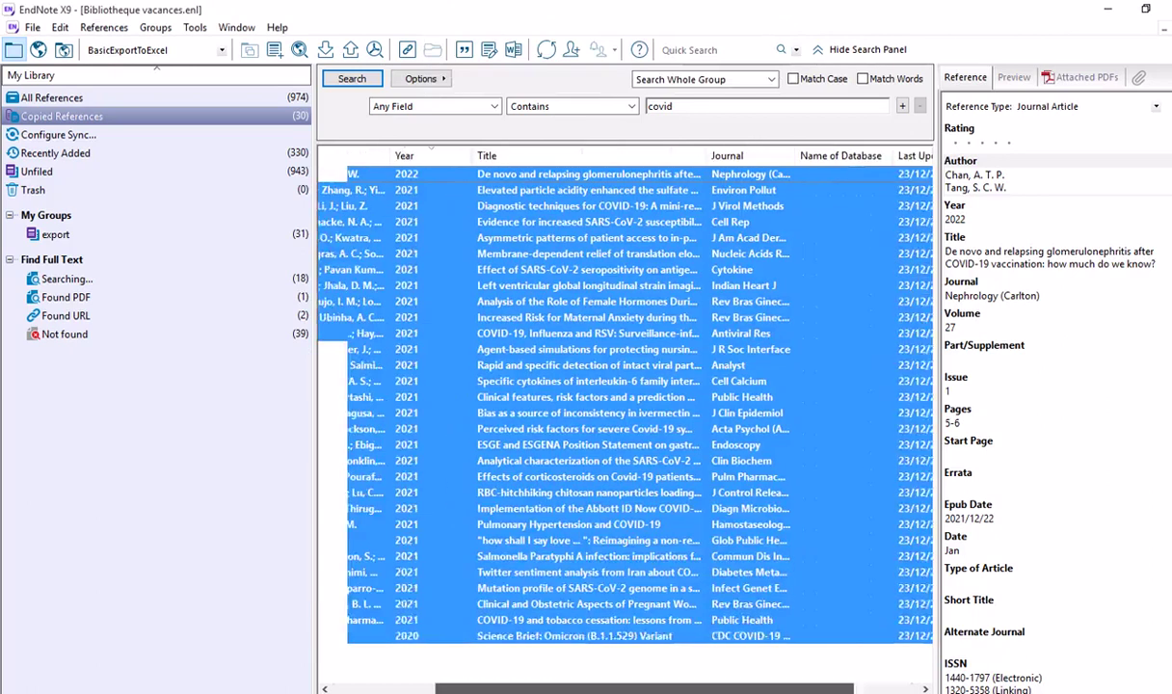
pyautogui.hscroll(-5, 617, 405)
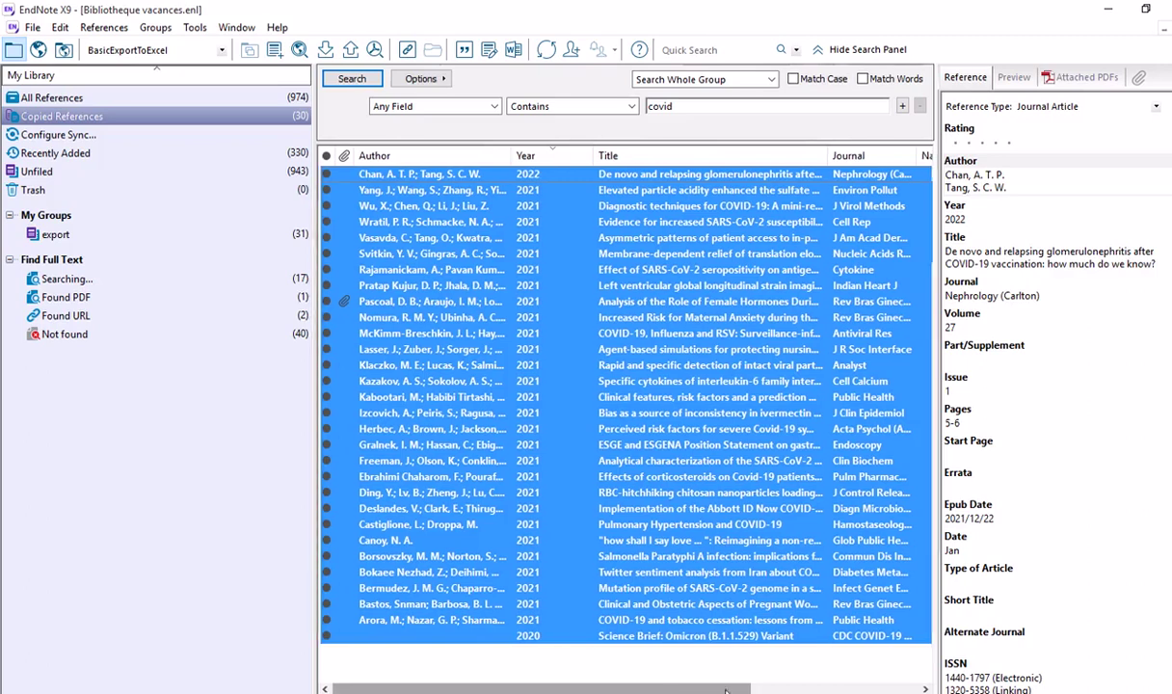
pyautogui.moveTo(673, 690); pyautogui.dragTo(859, 690)
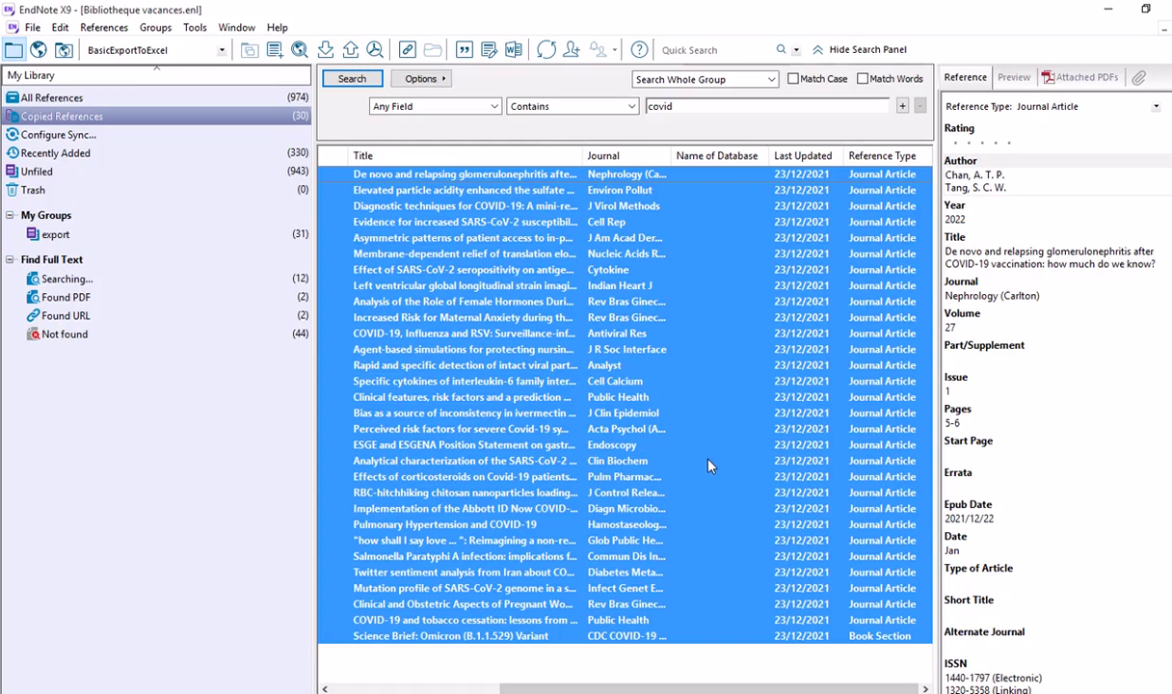
pyautogui.moveTo(671, 19)
pyautogui.moveTo(607, 8)
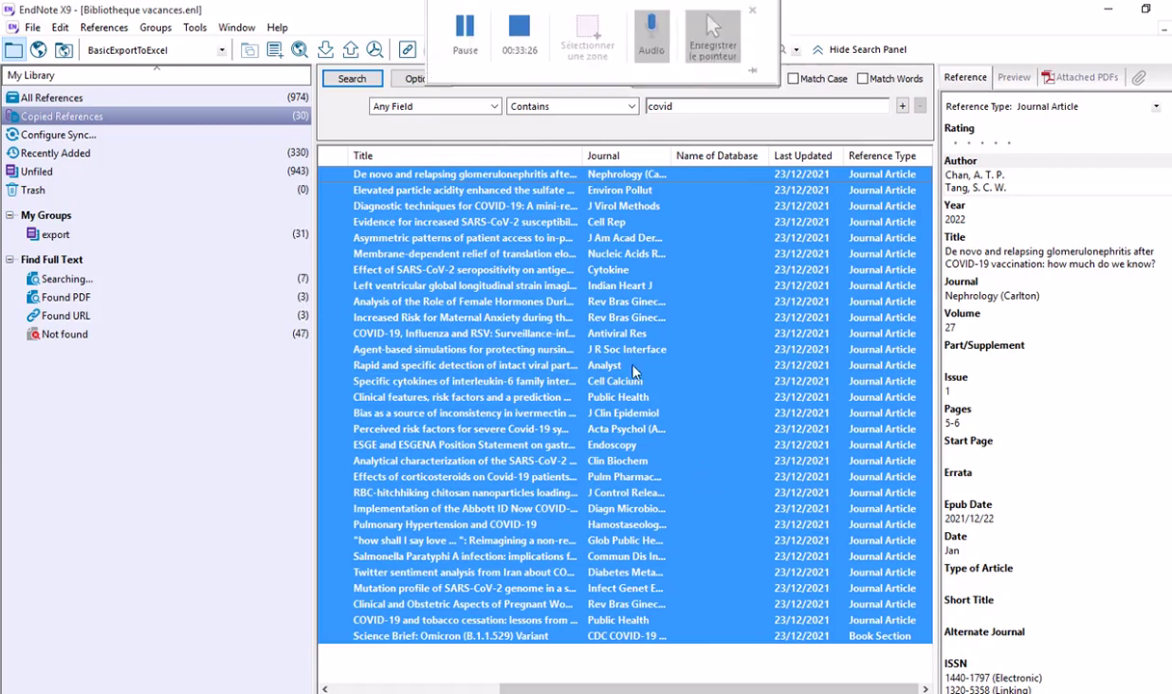
pyautogui.click(465, 34)
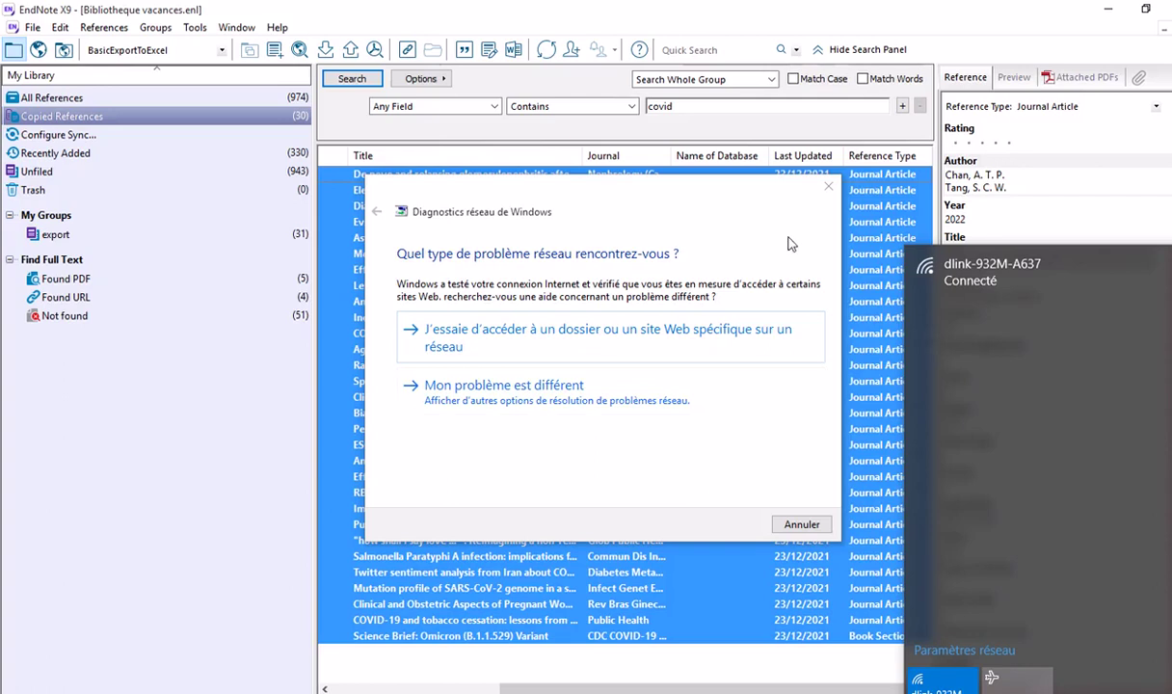
# Close the Windows network diagnostics window and check the Copied References list for attached full texts
pyautogui.click(828, 189)
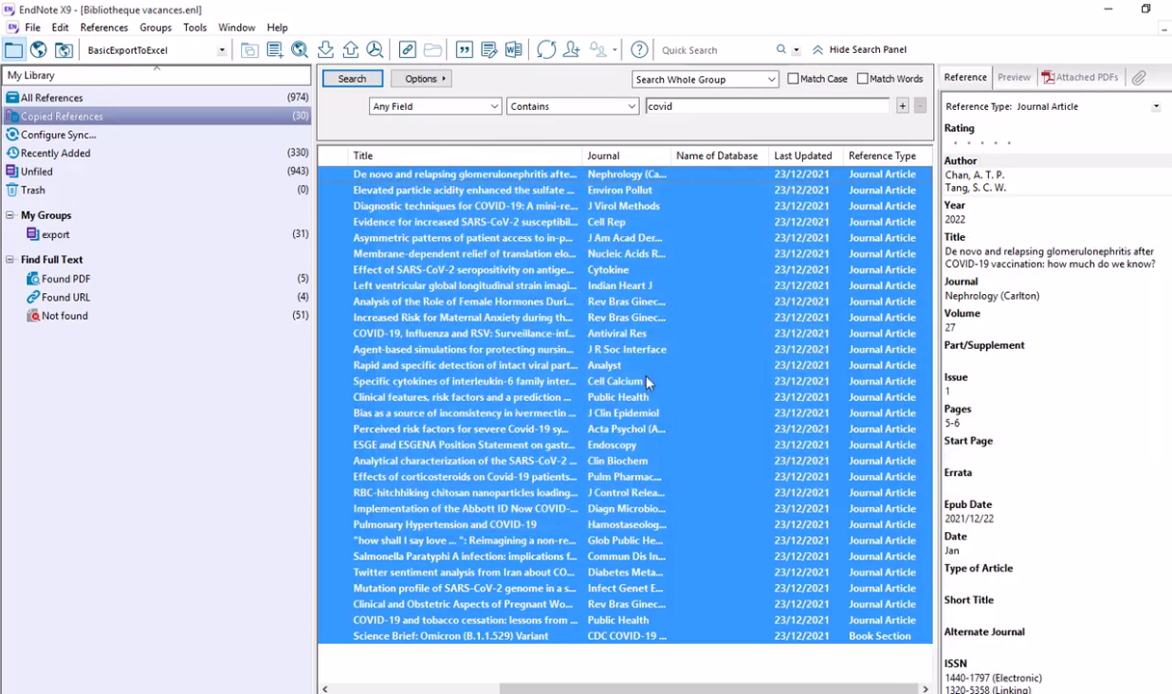
pyautogui.hscroll(-3, 605, 335)
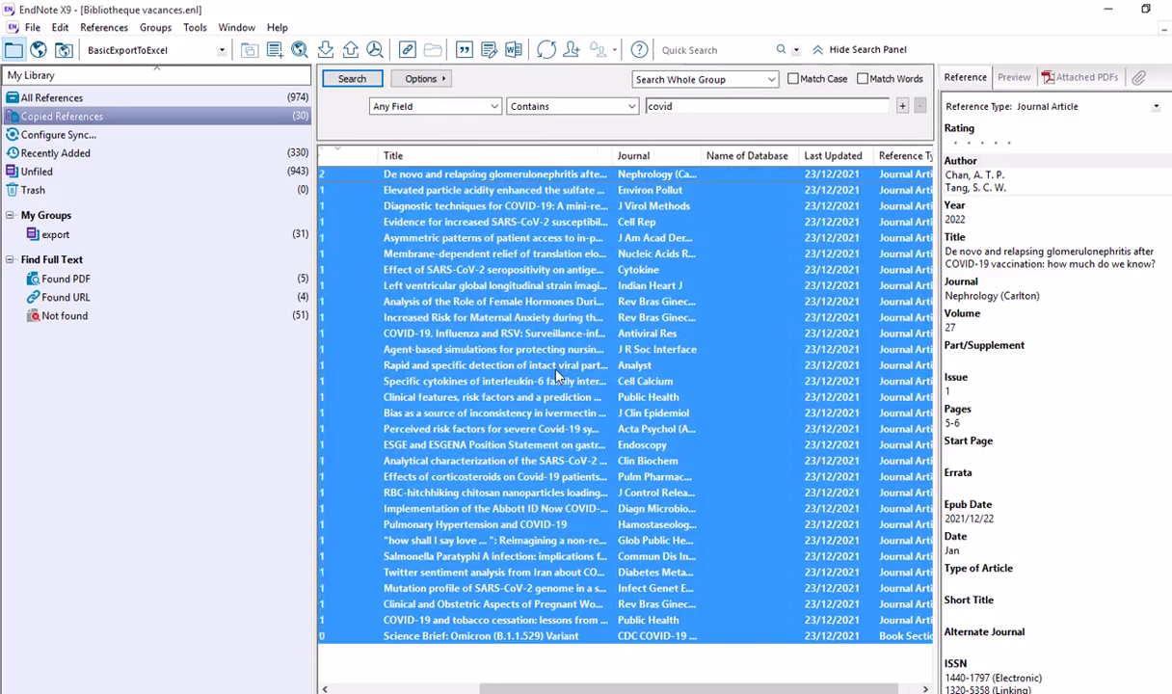
pyautogui.hscroll(-5, 557, 376)
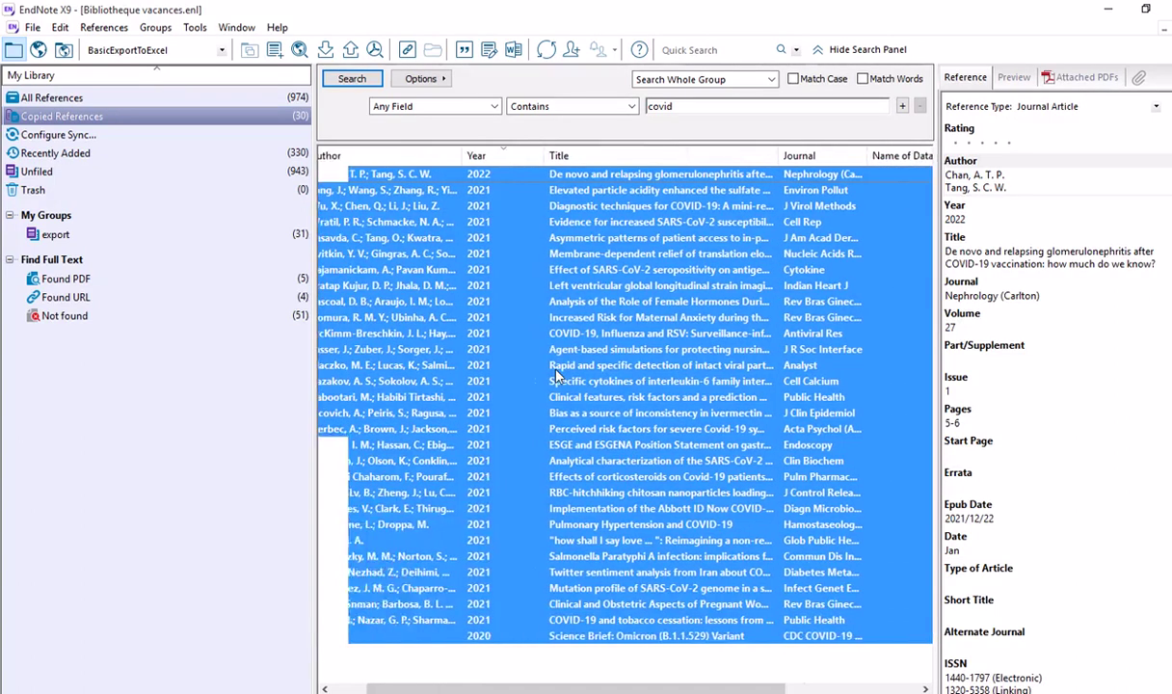
pyautogui.hscroll(-2, 555, 374)
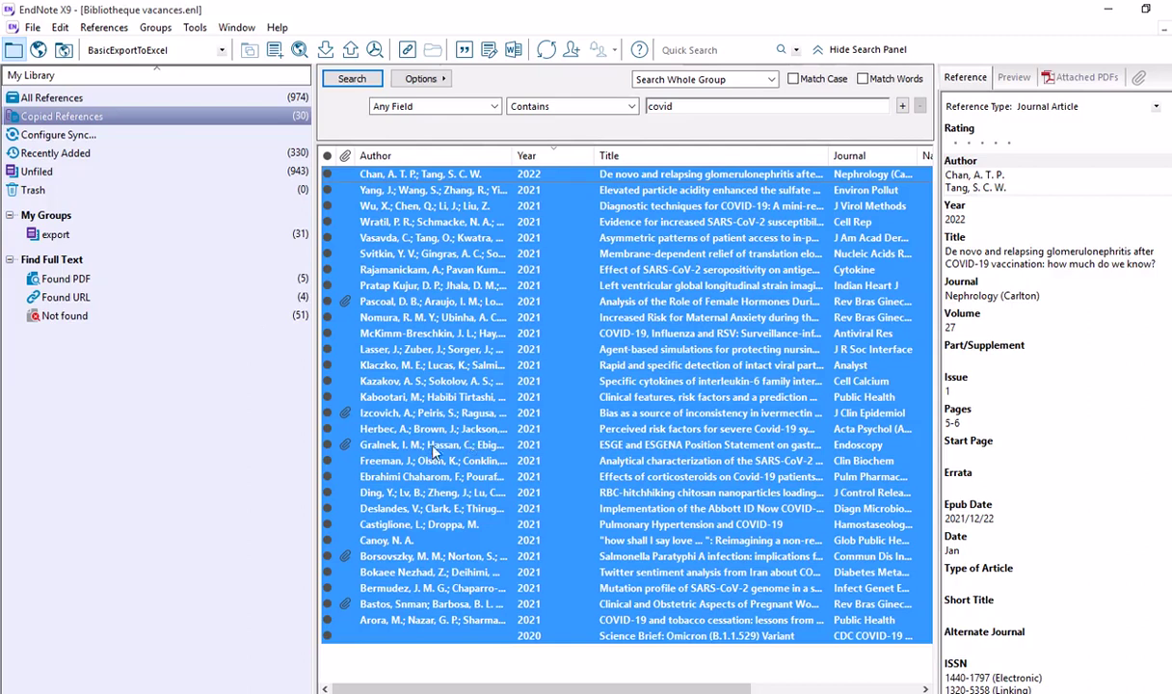
# Open the PDF attached to "Analysis of the Role of Female Hormones During Infection by COVID-19", widen its preview, and expand it to full view
pyautogui.click(419, 302)
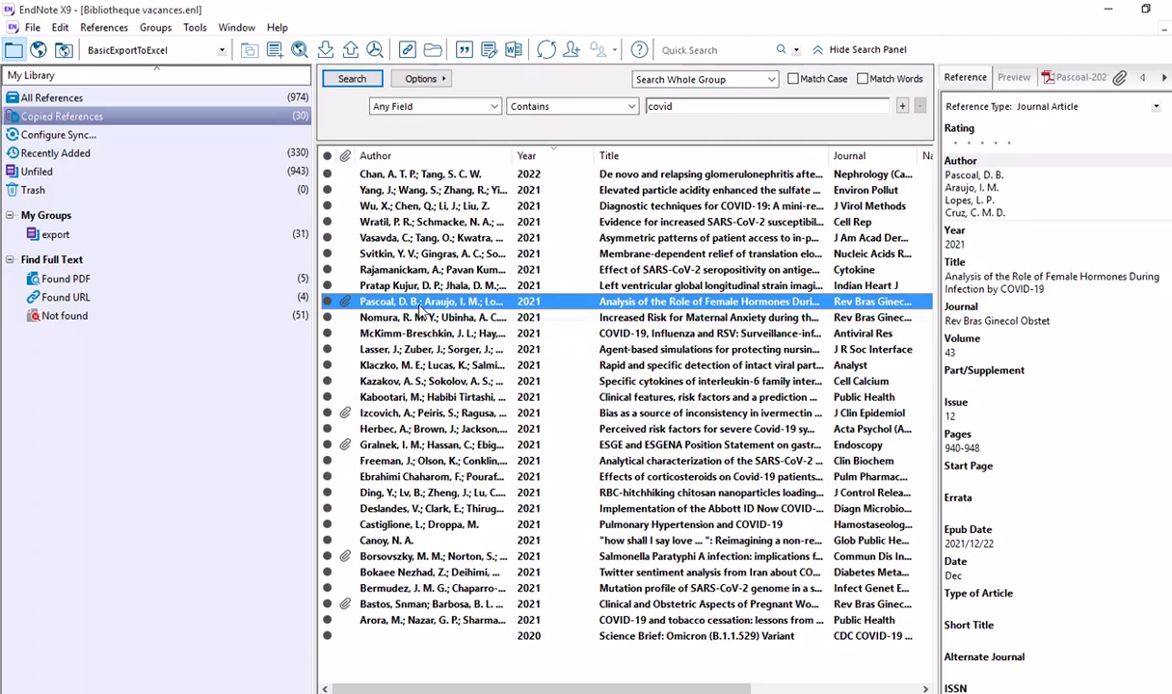
pyautogui.click(1079, 79)
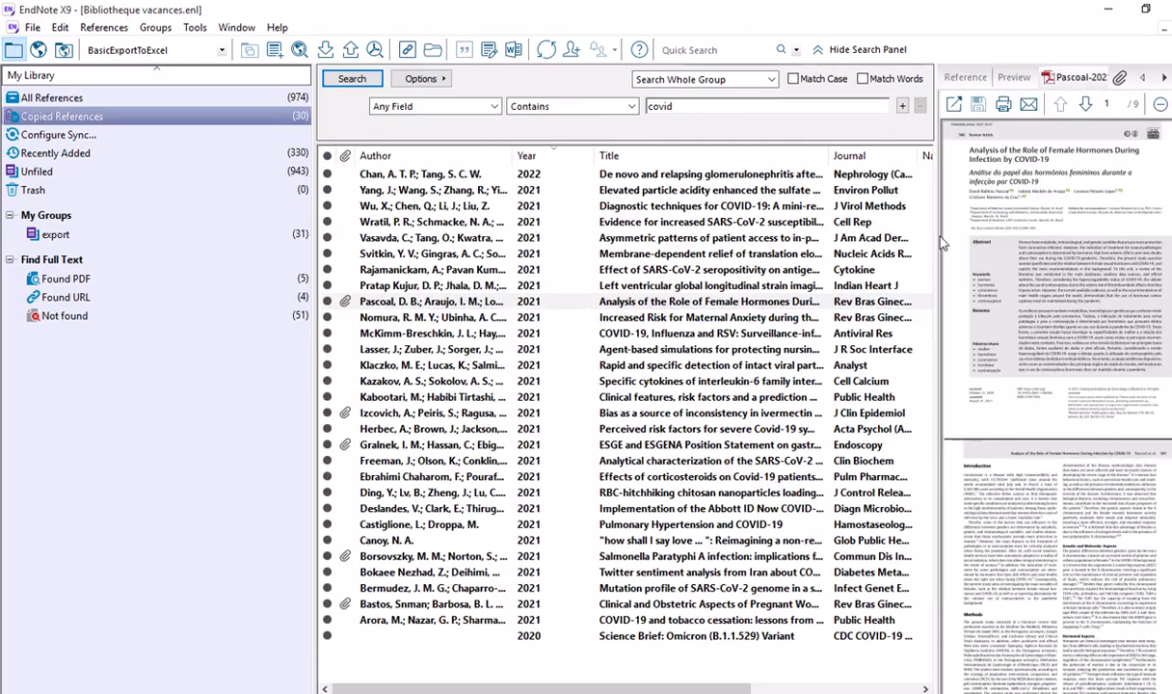
pyautogui.moveTo(942, 243); pyautogui.dragTo(807, 150)
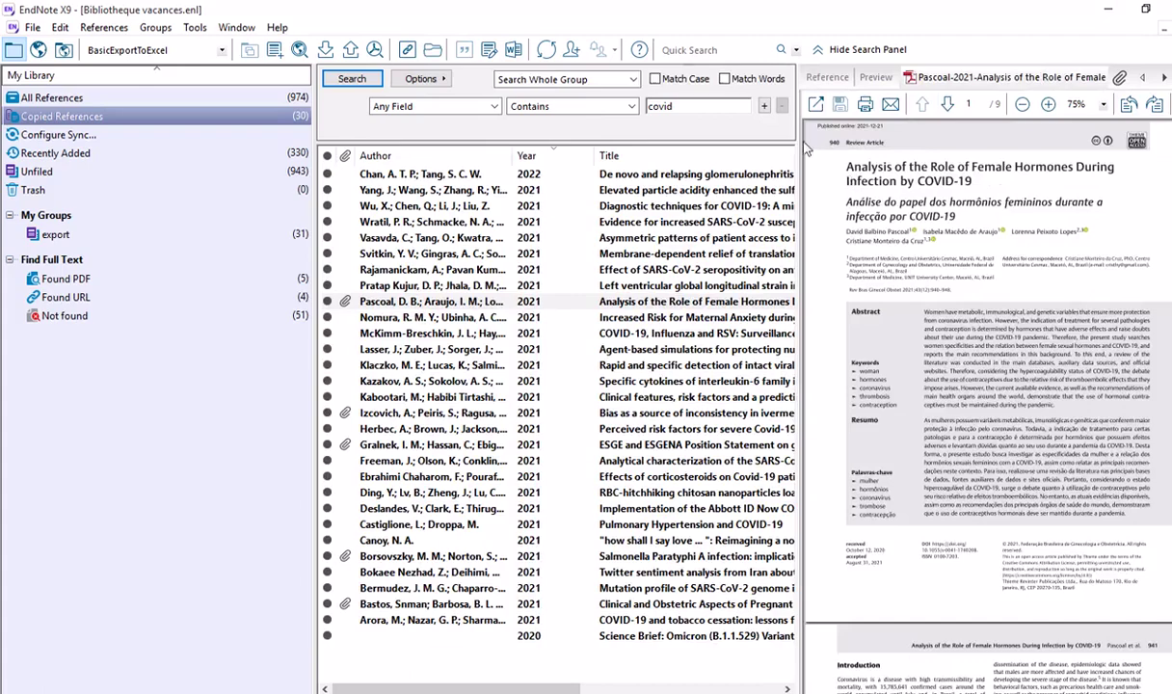
pyautogui.click(816, 106)
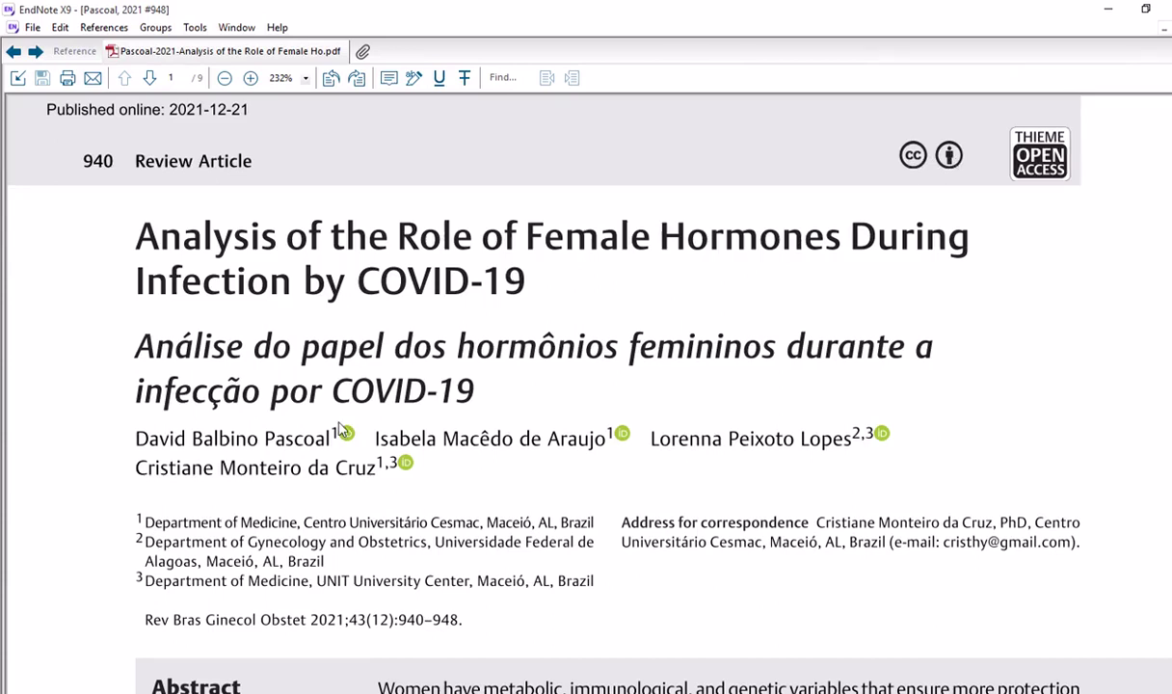
# Read the article's first page down to the publication details and highlight the first line of the DOI link
pyautogui.scroll(-1, 522, 405)
pyautogui.scroll(-5, 522, 405)
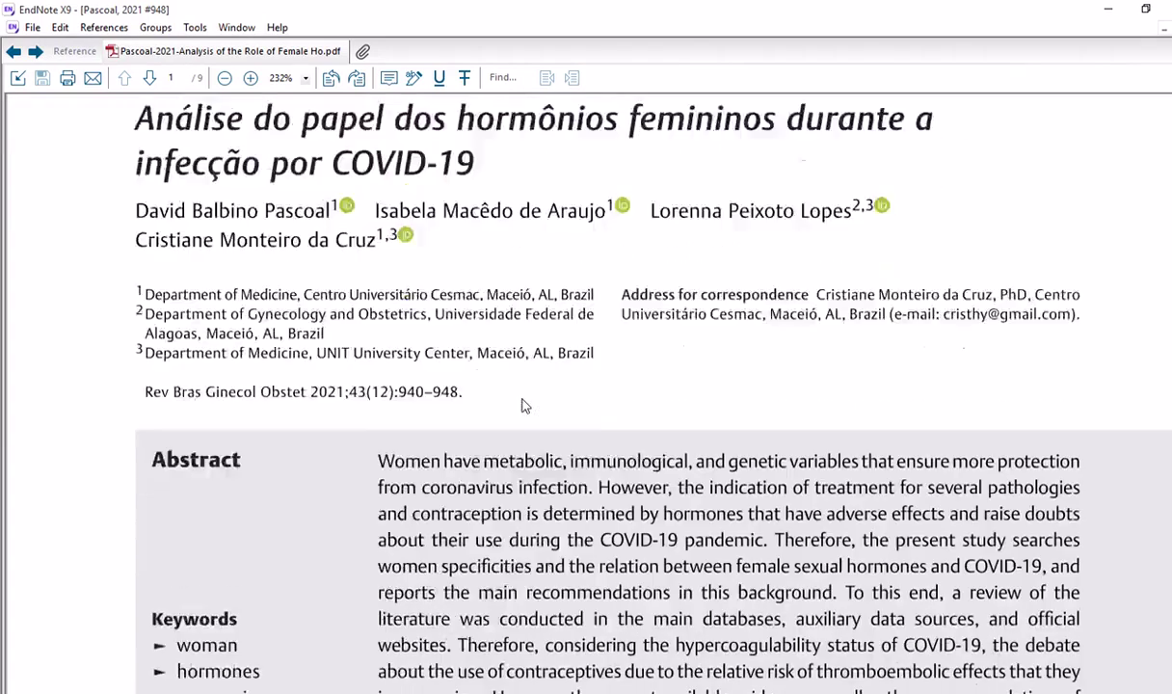
pyautogui.scroll(-4, 522, 404)
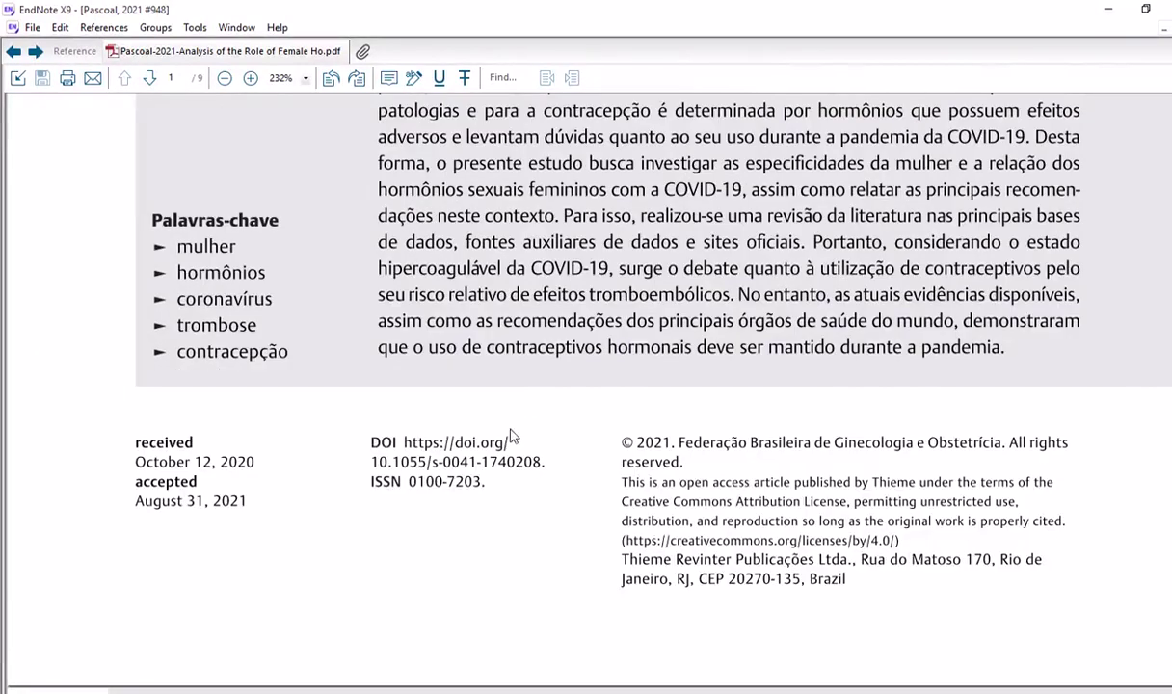
pyautogui.moveTo(369, 442); pyautogui.dragTo(520, 448)
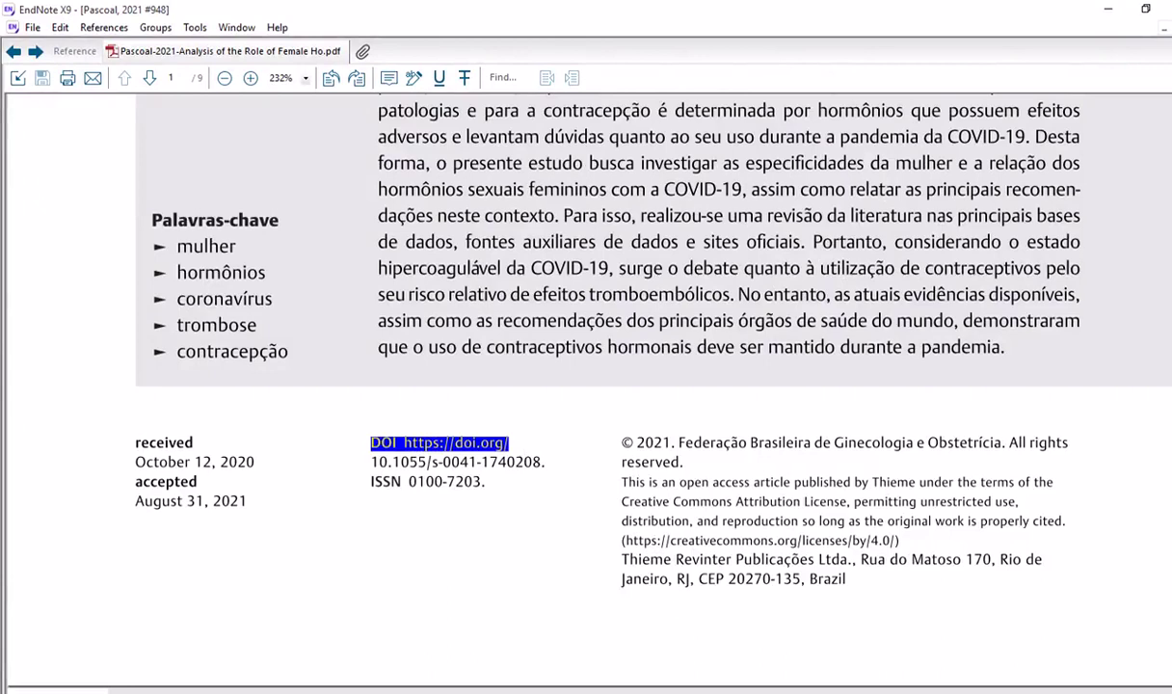
pyautogui.moveTo(759, 693)
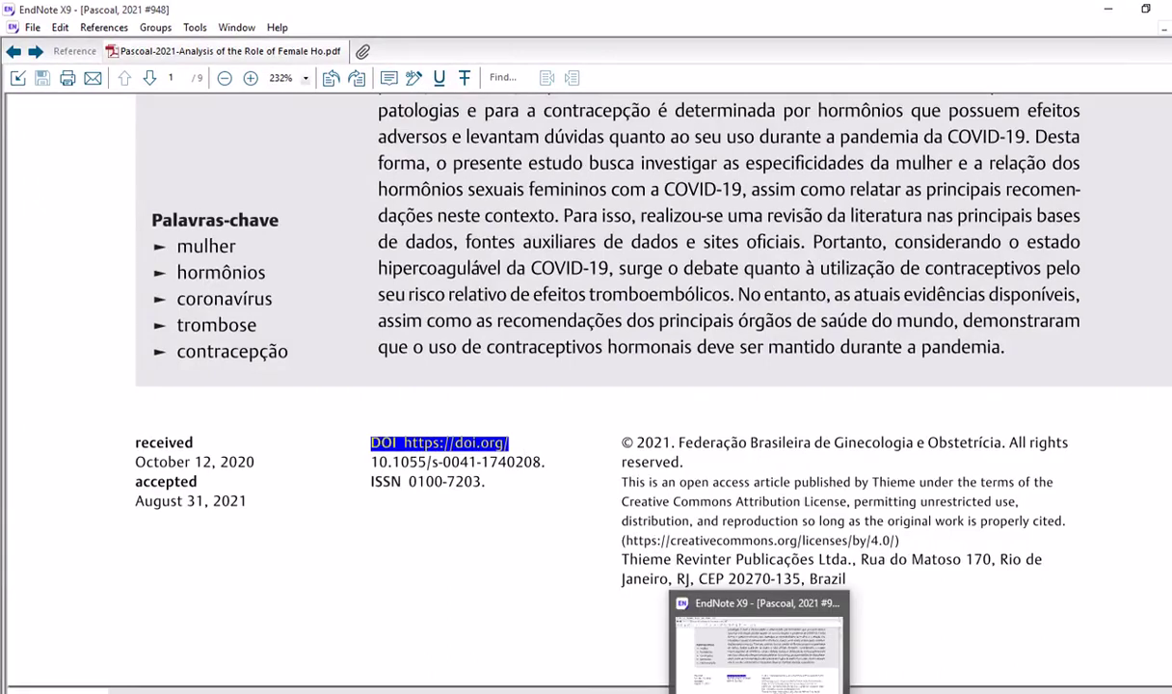
pyautogui.hotkey('alt', 'Tab')
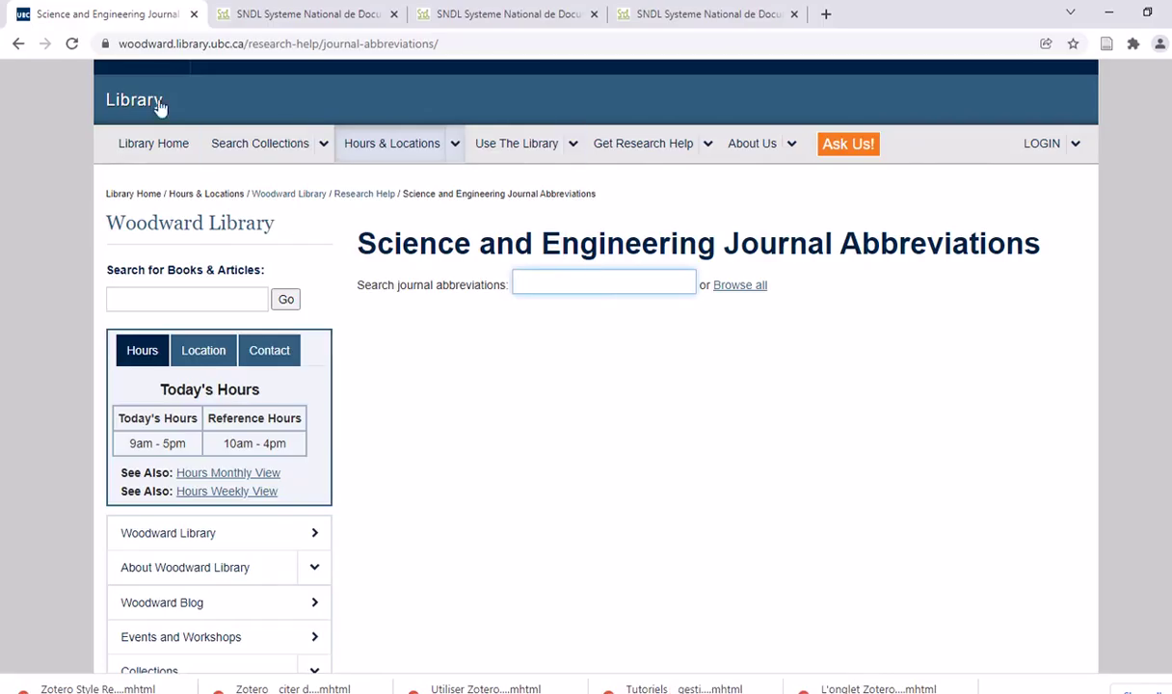
pyautogui.hotkey('alt', 'Tab')
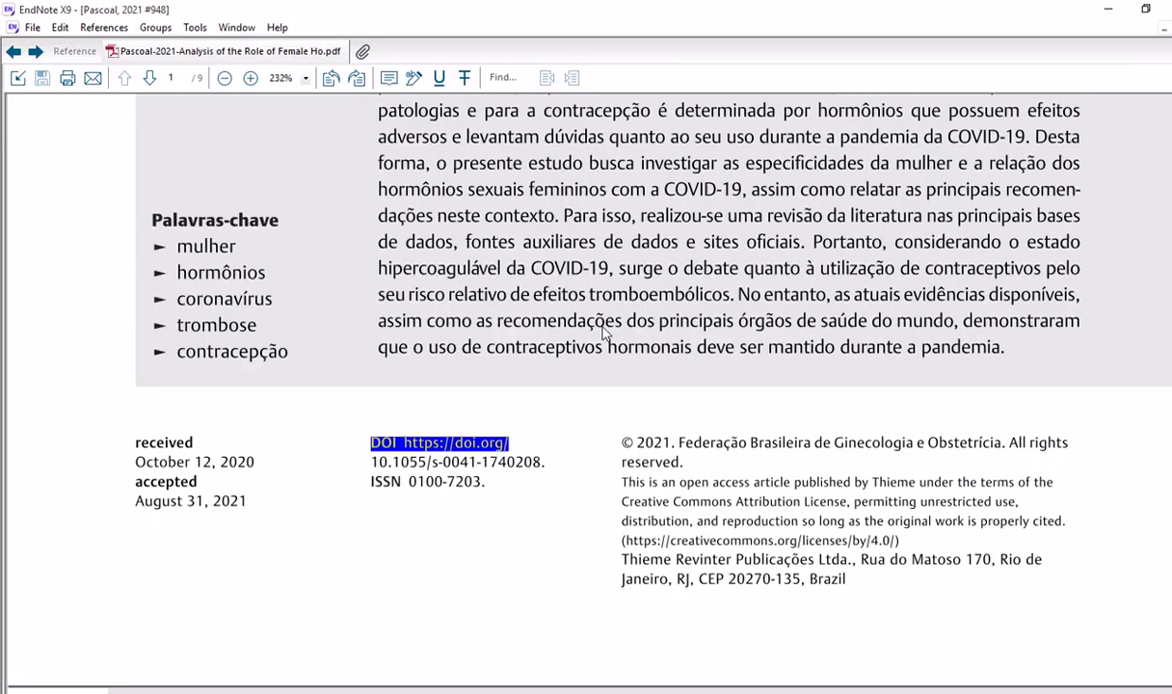
# Leave the full PDF view and look through the reference's fields, including DOI, URL and File Attachments
pyautogui.click(17, 77)
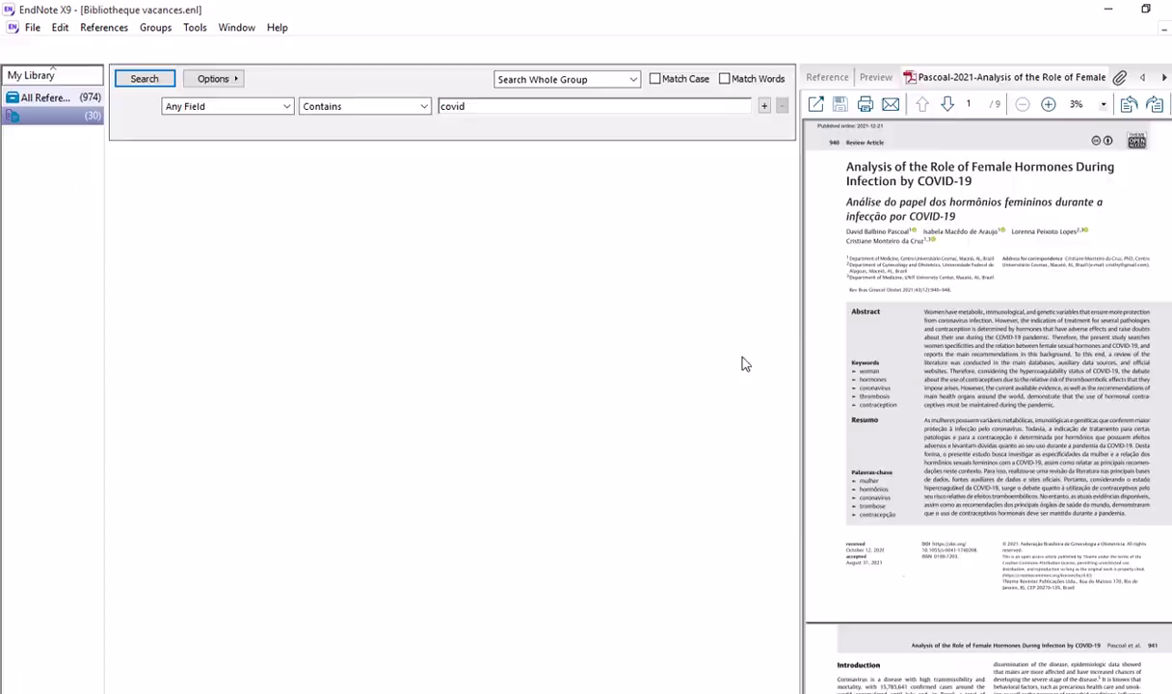
pyautogui.click(826, 79)
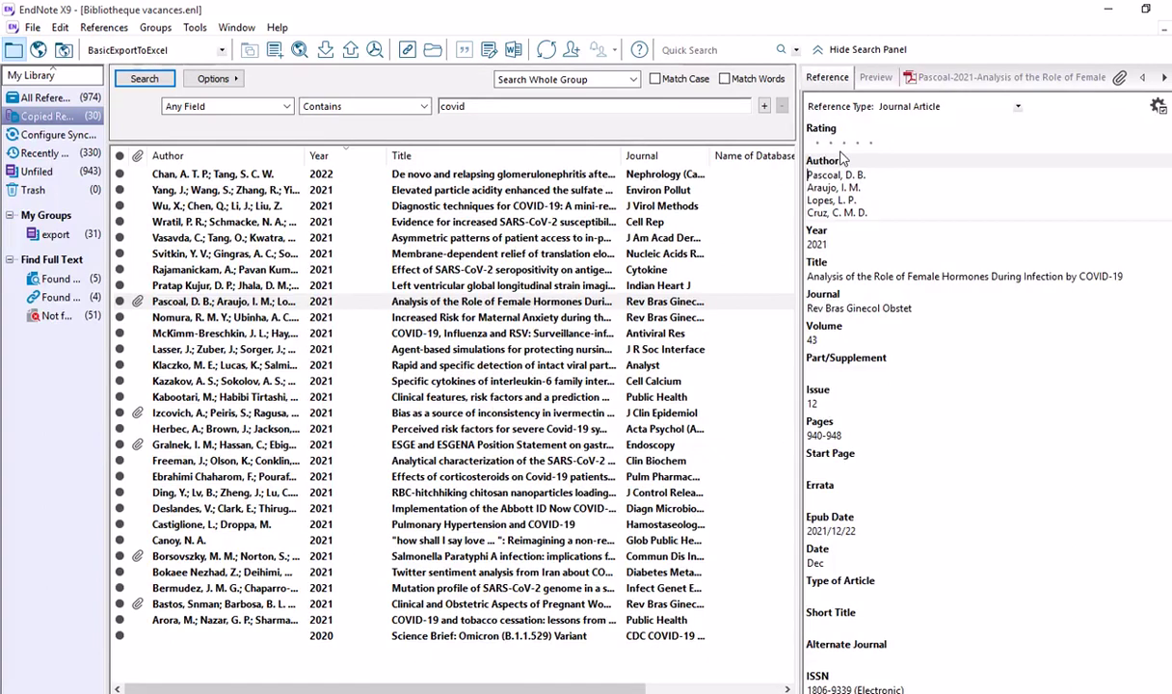
pyautogui.scroll(-8, 841, 159)
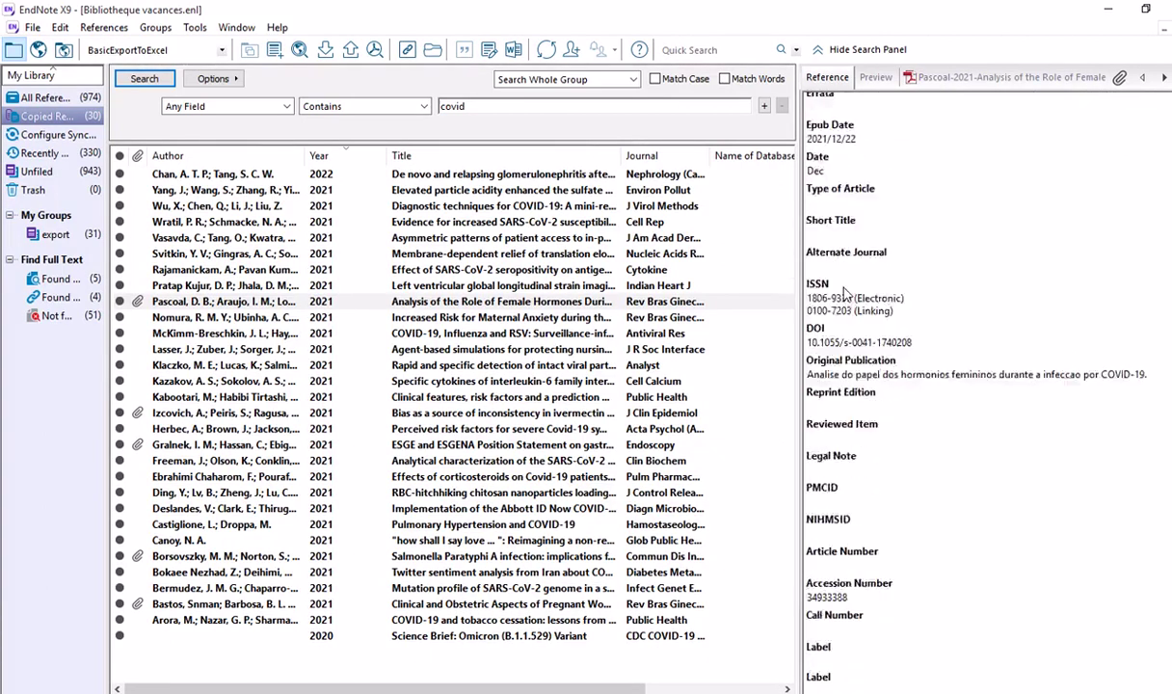
pyautogui.scroll(-1, 844, 291)
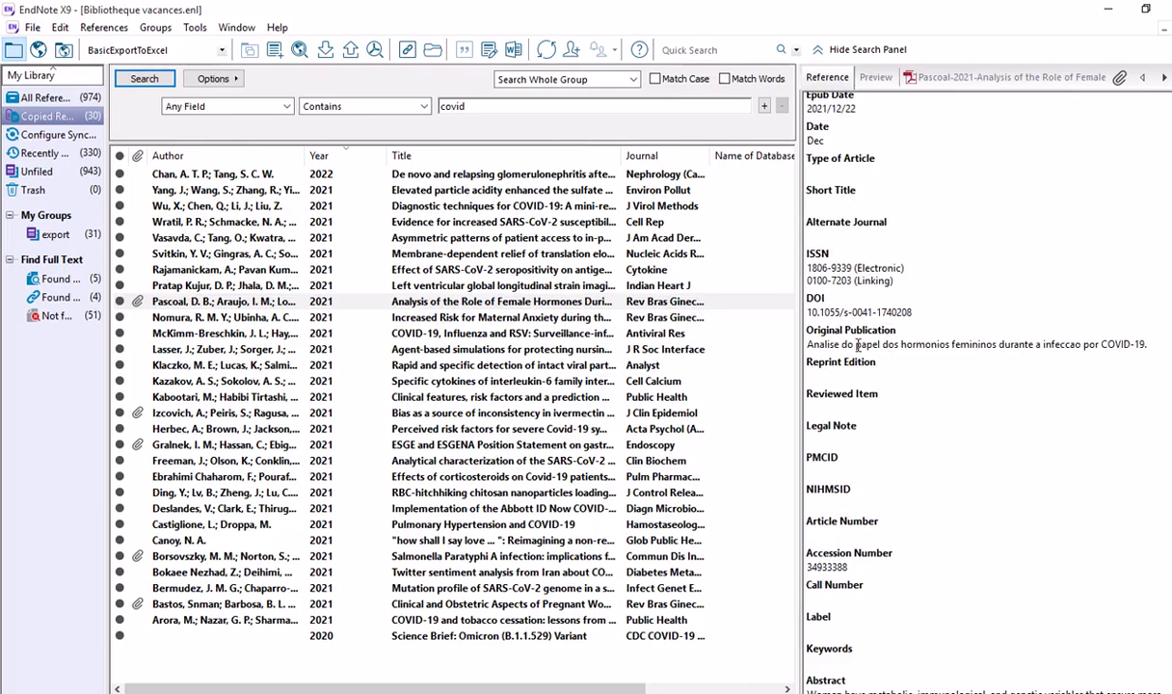
pyautogui.scroll(-10, 844, 349)
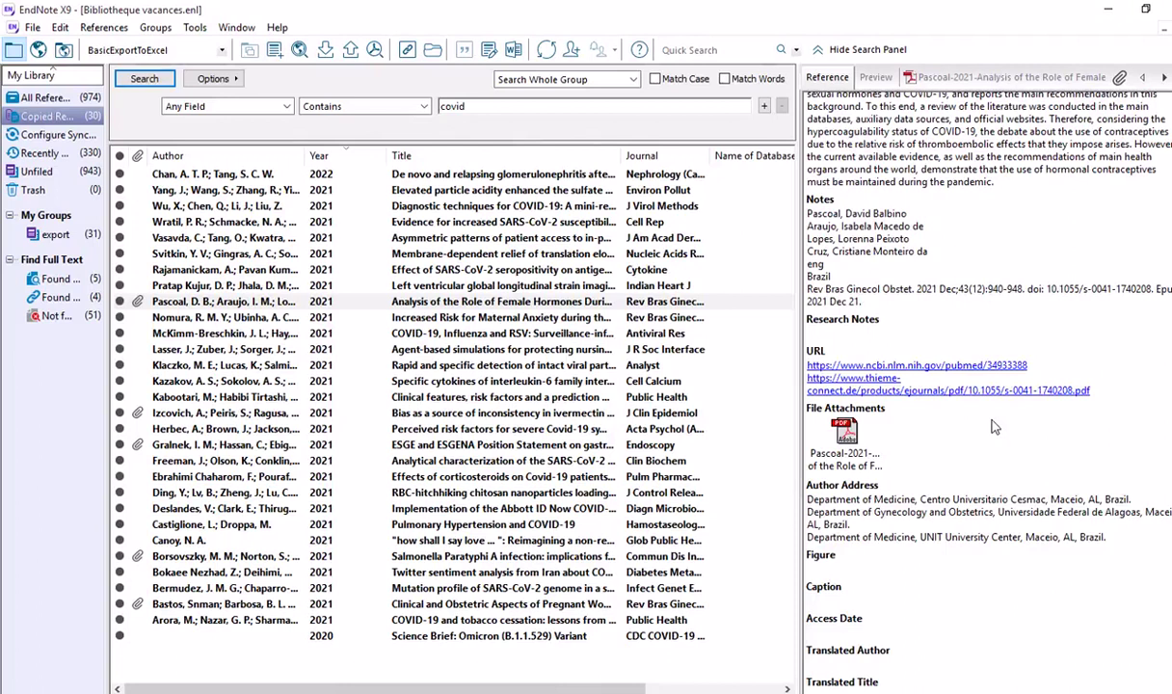
pyautogui.scroll(1, 995, 426)
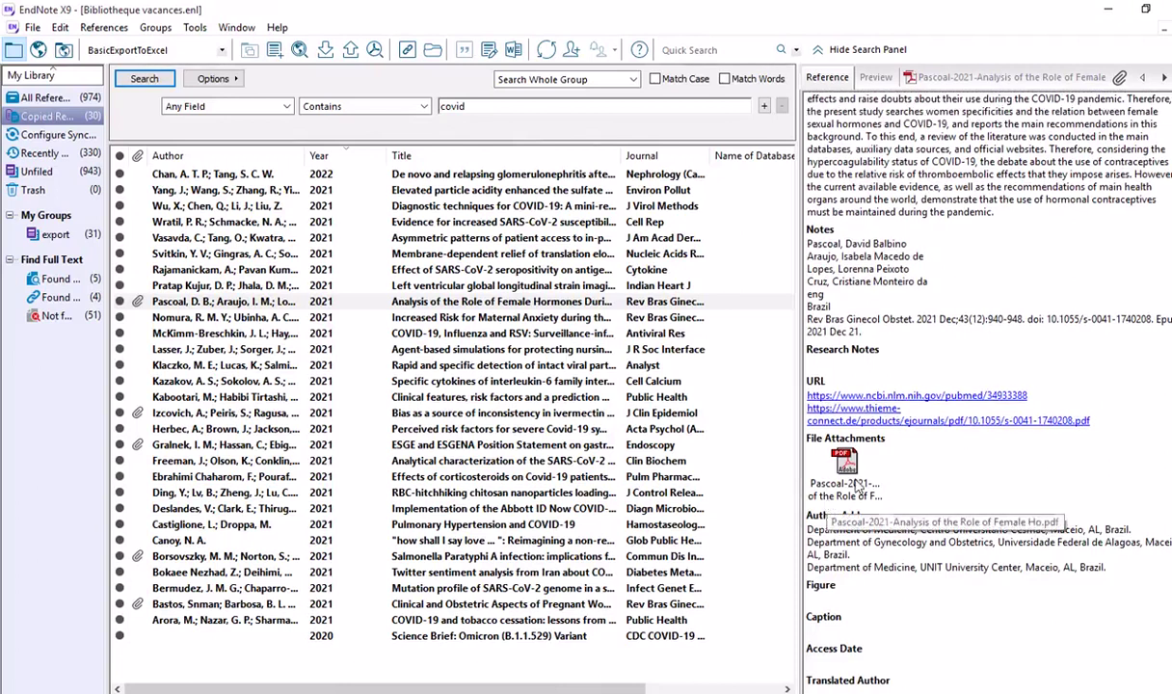
pyautogui.scroll(3, 903, 358)
pyautogui.scroll(18, 904, 358)
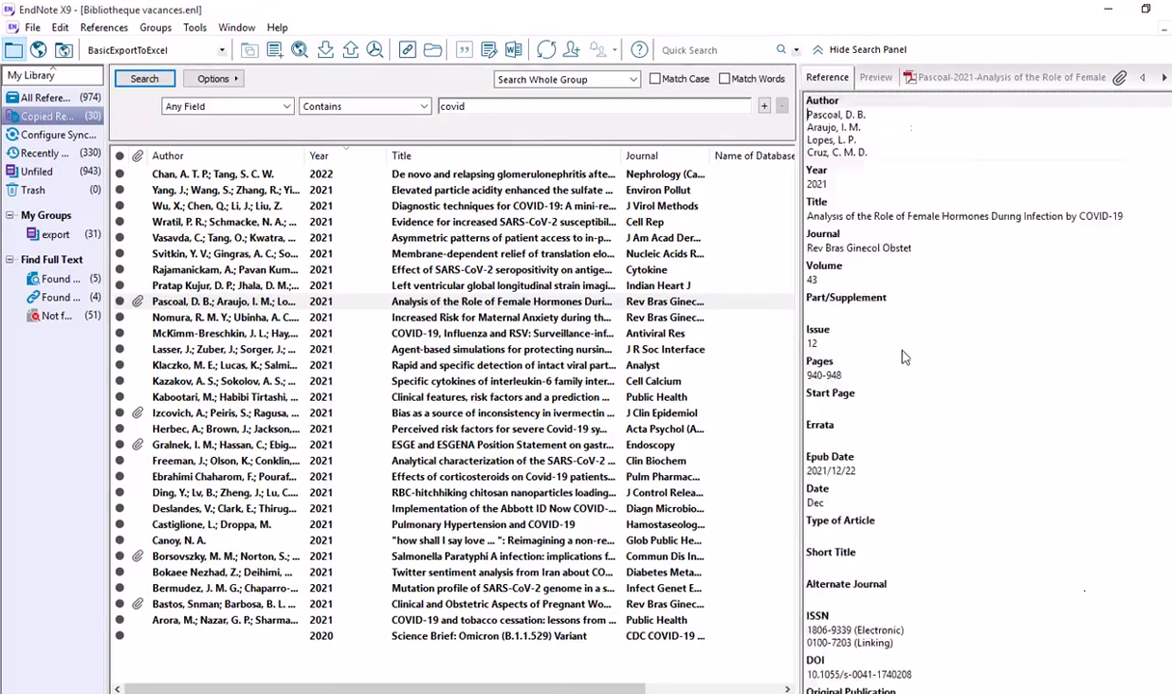
# Switch to the Word document Mon père s.docx and review its screenshots of EndNote online search results, password requests and connection errors
pyautogui.moveTo(543, 11)
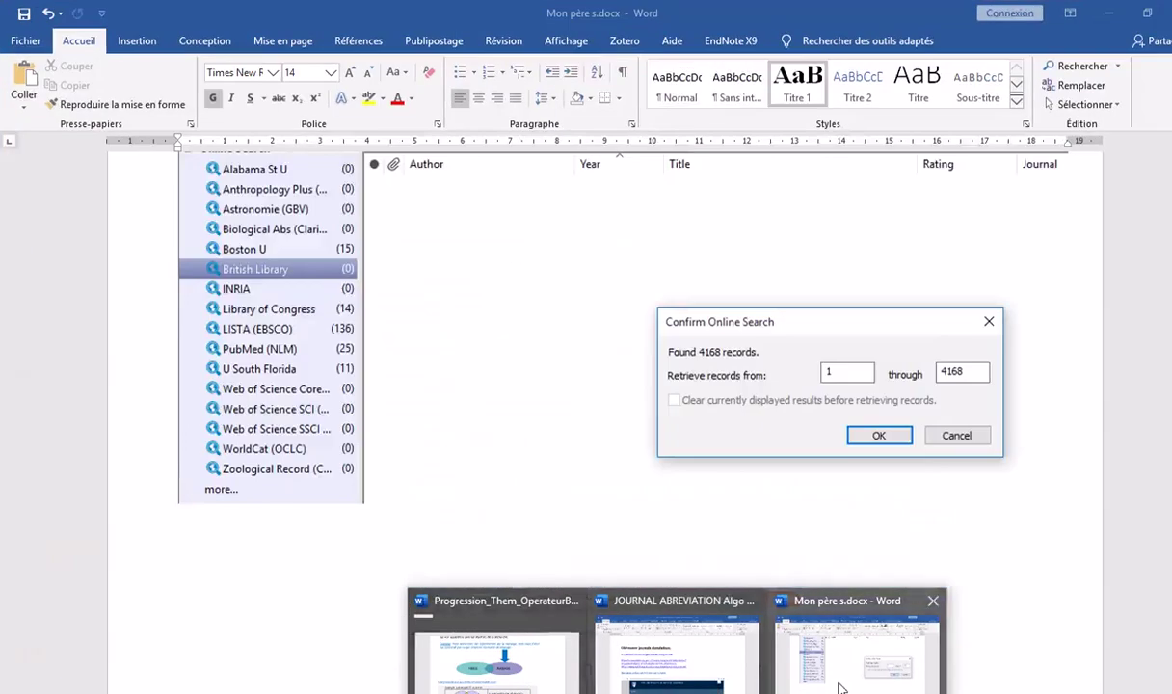
pyautogui.click(838, 686)
pyautogui.scroll(-5, 745, 497)
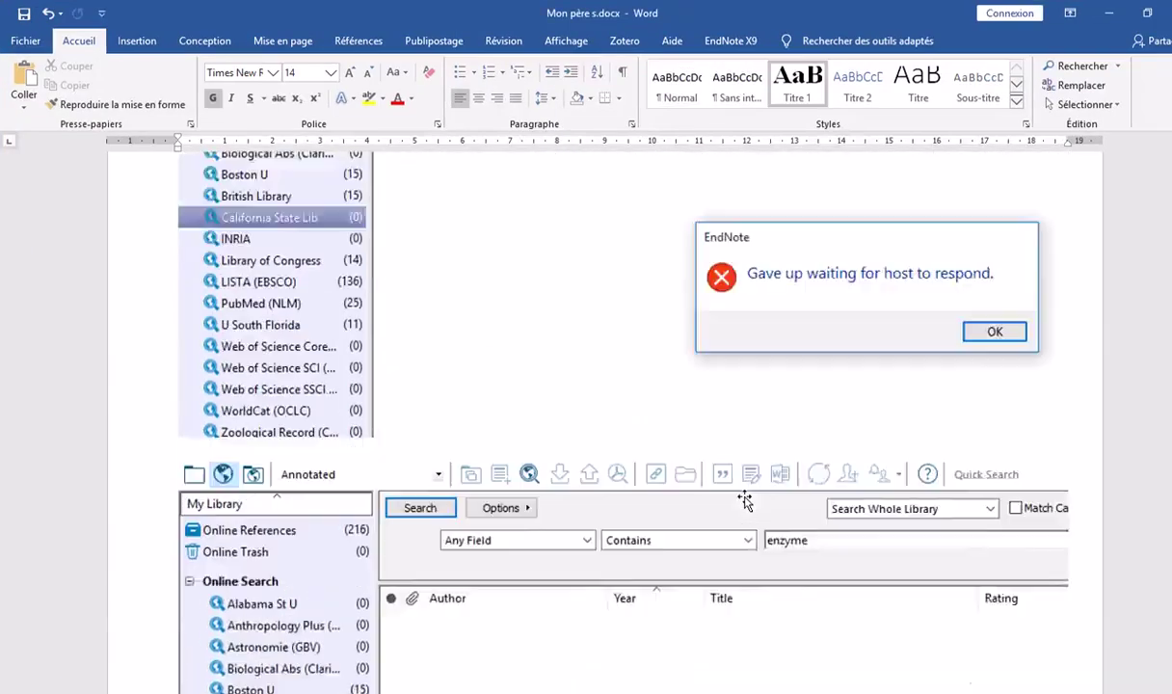
pyautogui.scroll(-10, 745, 497)
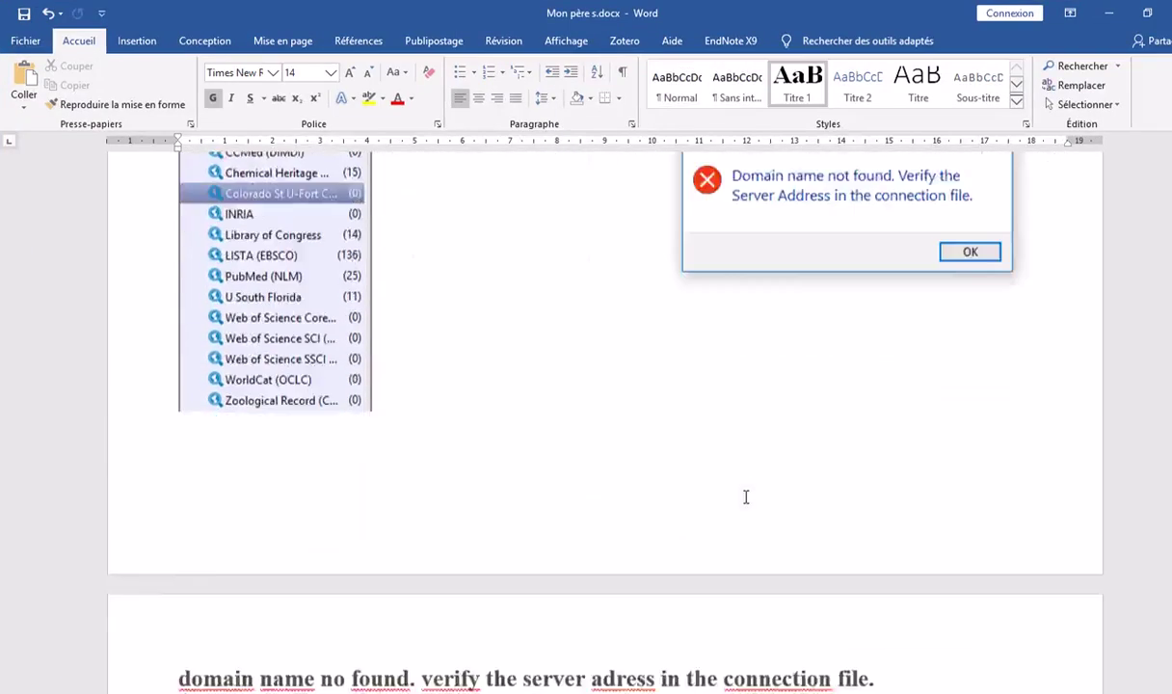
pyautogui.scroll(-6, 745, 496)
pyautogui.scroll(-3, 745, 499)
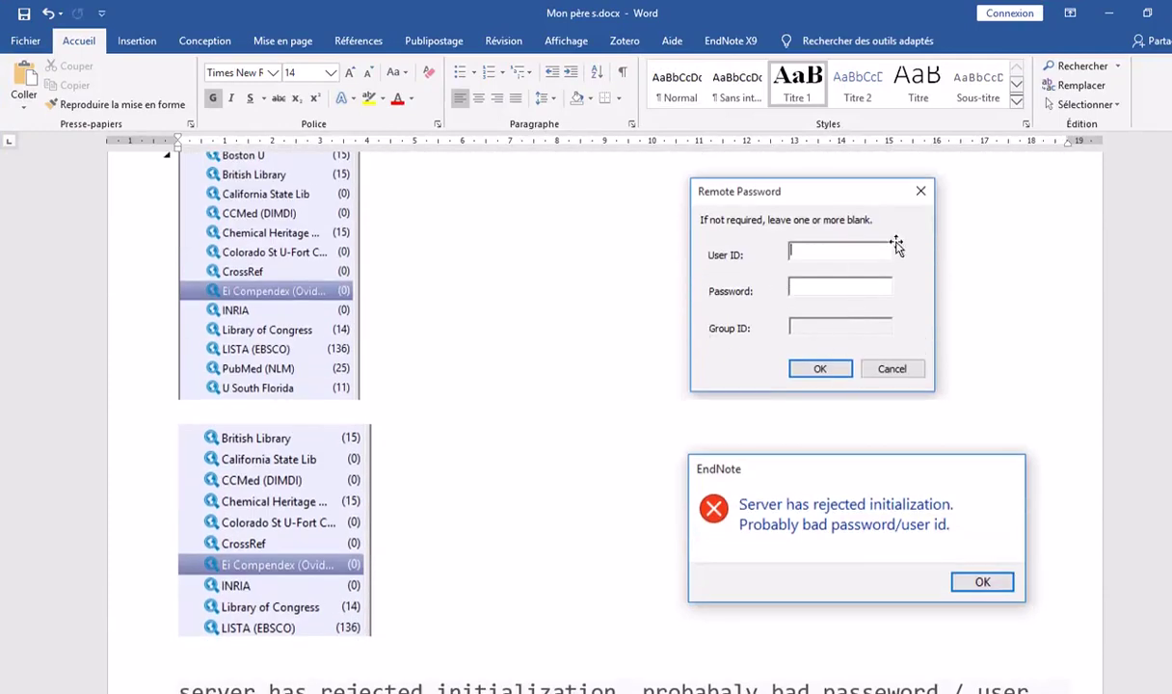
pyautogui.scroll(-8, 806, 306)
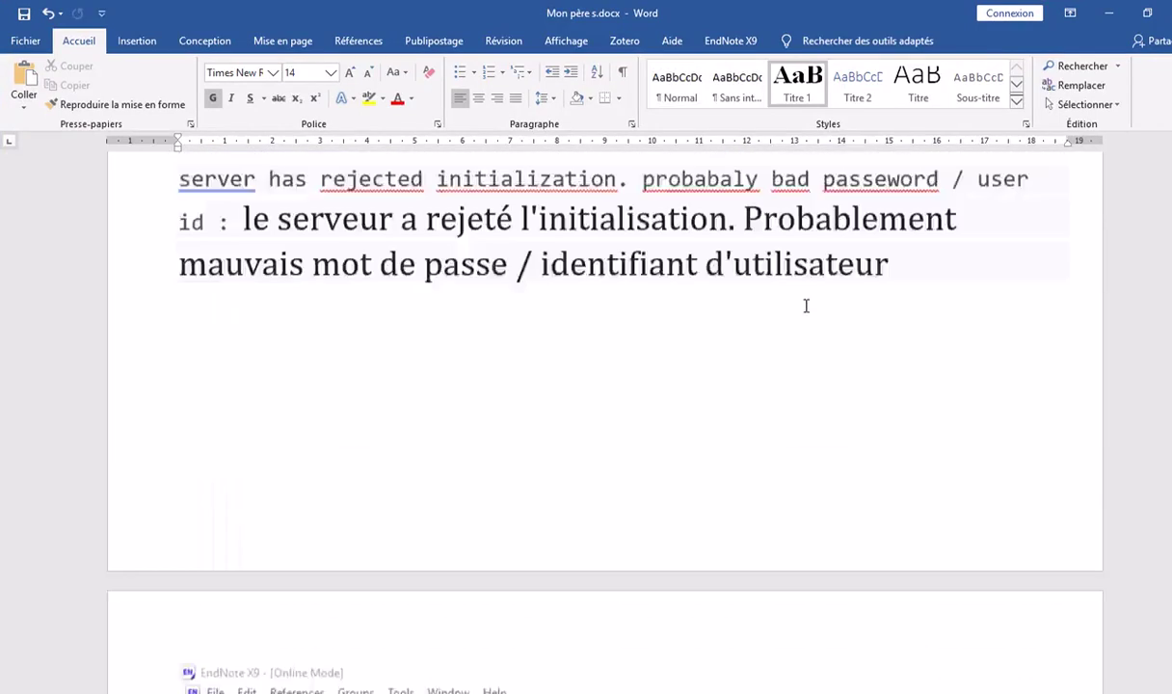
pyautogui.scroll(-15, 806, 305)
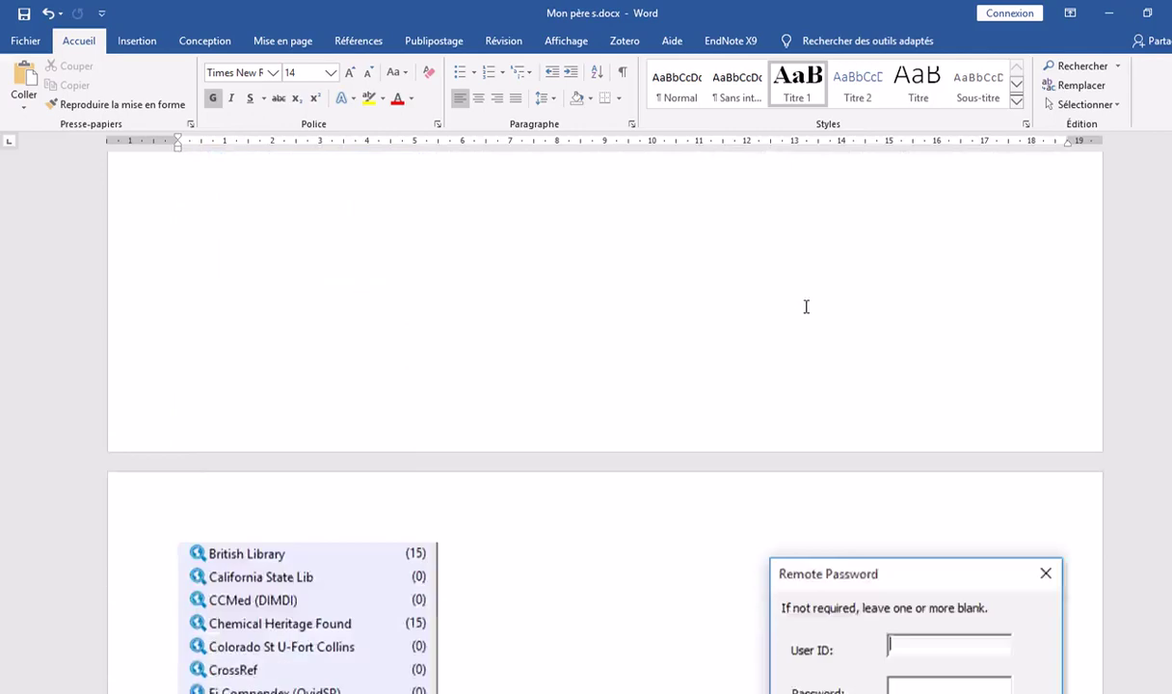
pyautogui.scroll(-10, 806, 305)
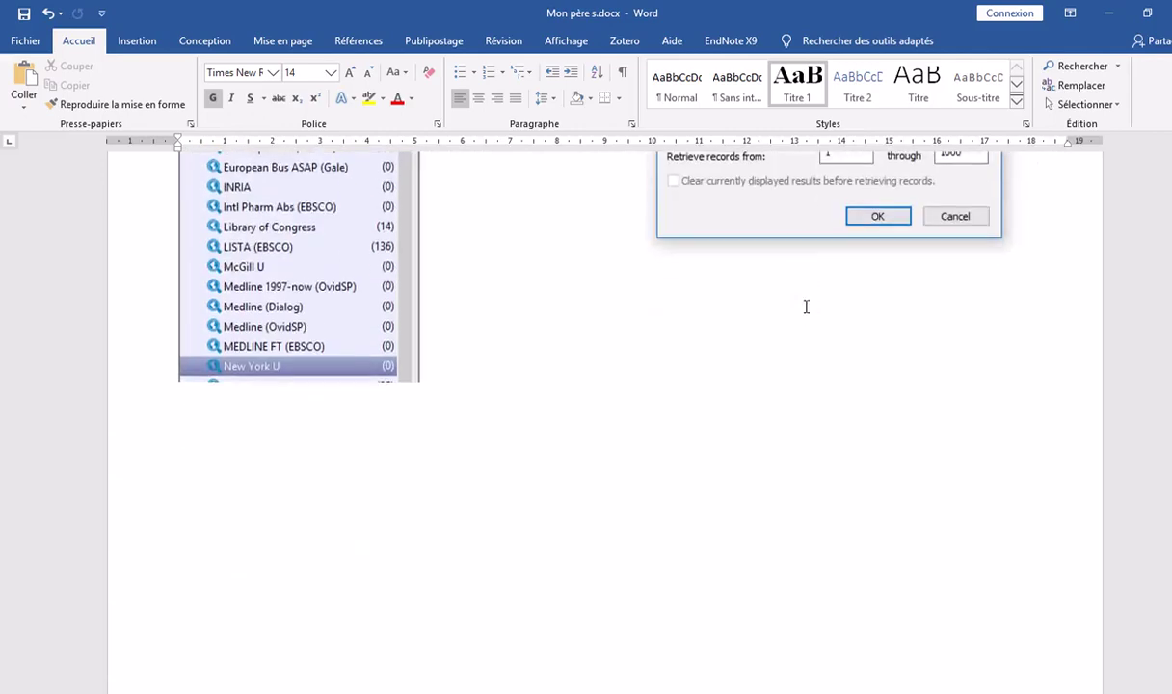
pyautogui.scroll(-1, 806, 306)
pyautogui.scroll(4, 805, 306)
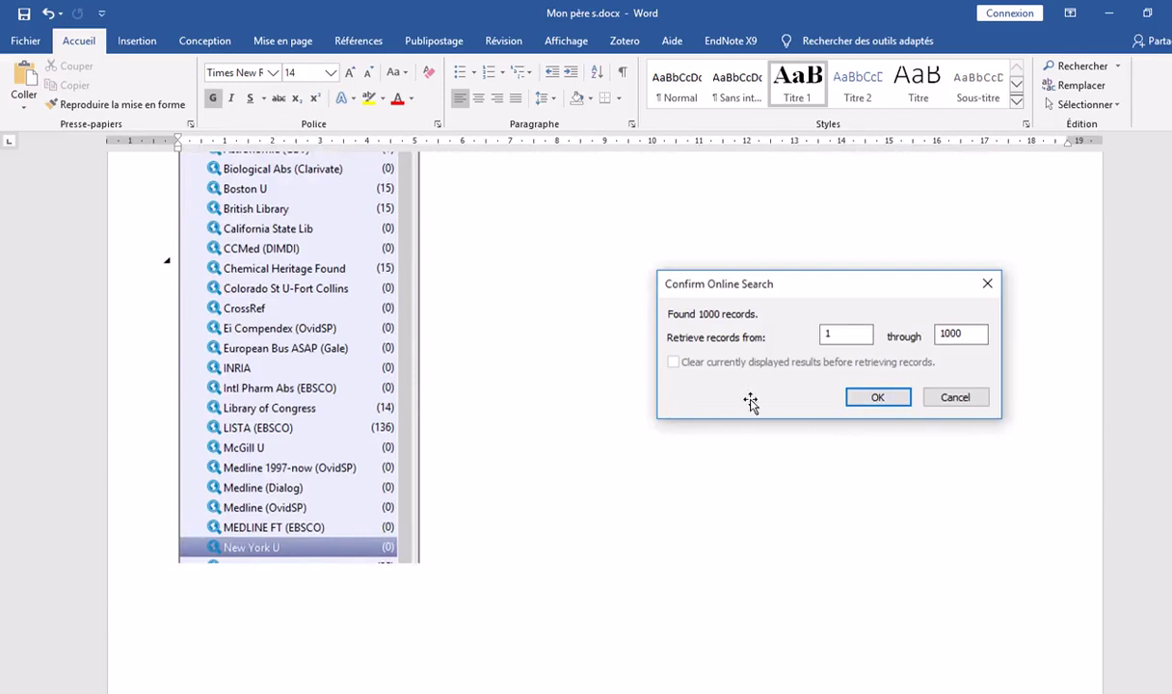
pyautogui.scroll(-5, 479, 520)
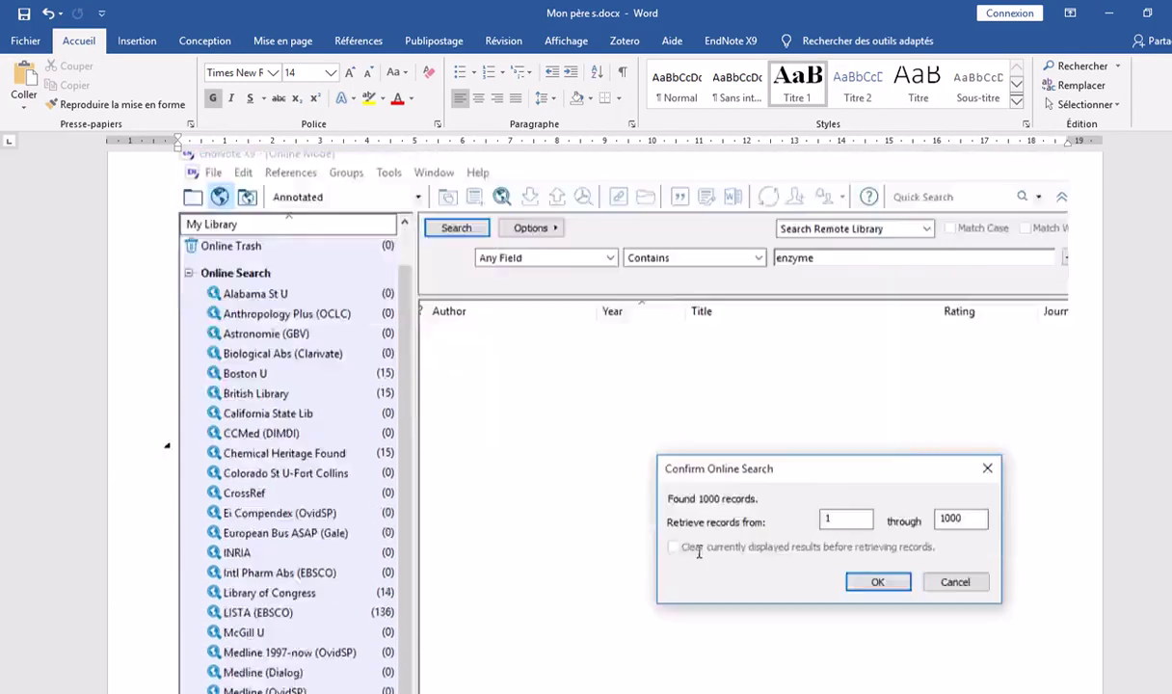
# Examine the Word document's screenshots for the U Sydney name server error and the WorldCat password rejection, including its French translation
pyautogui.scroll(-20, 700, 555)
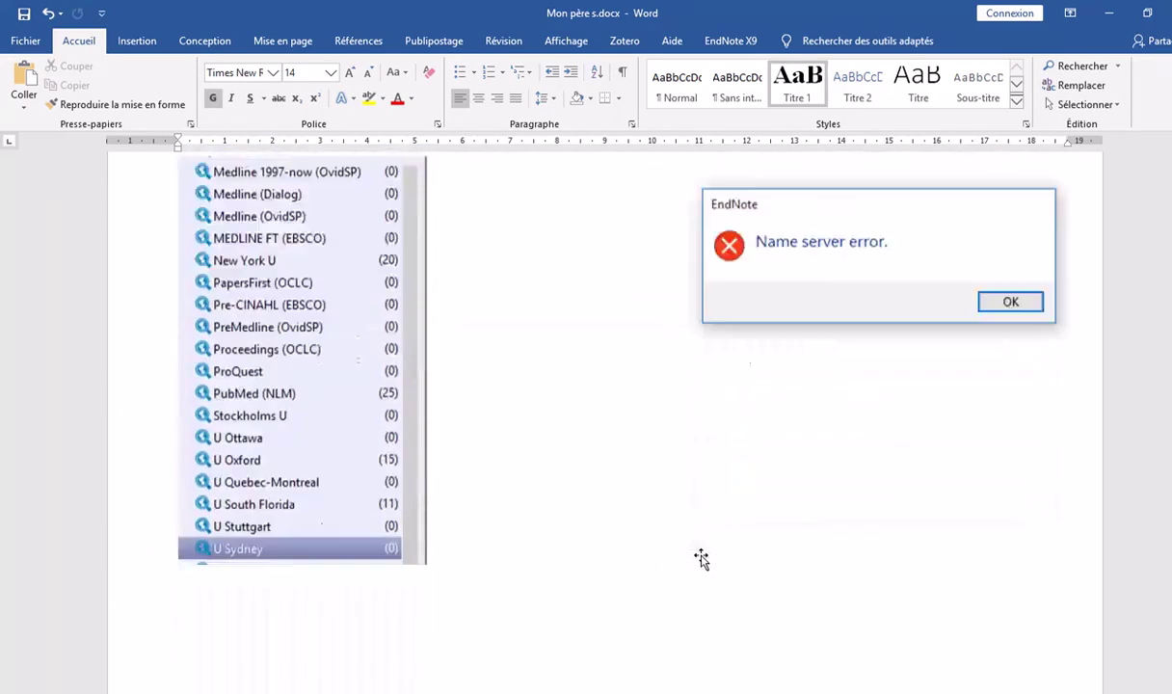
pyautogui.scroll(-20, 701, 559)
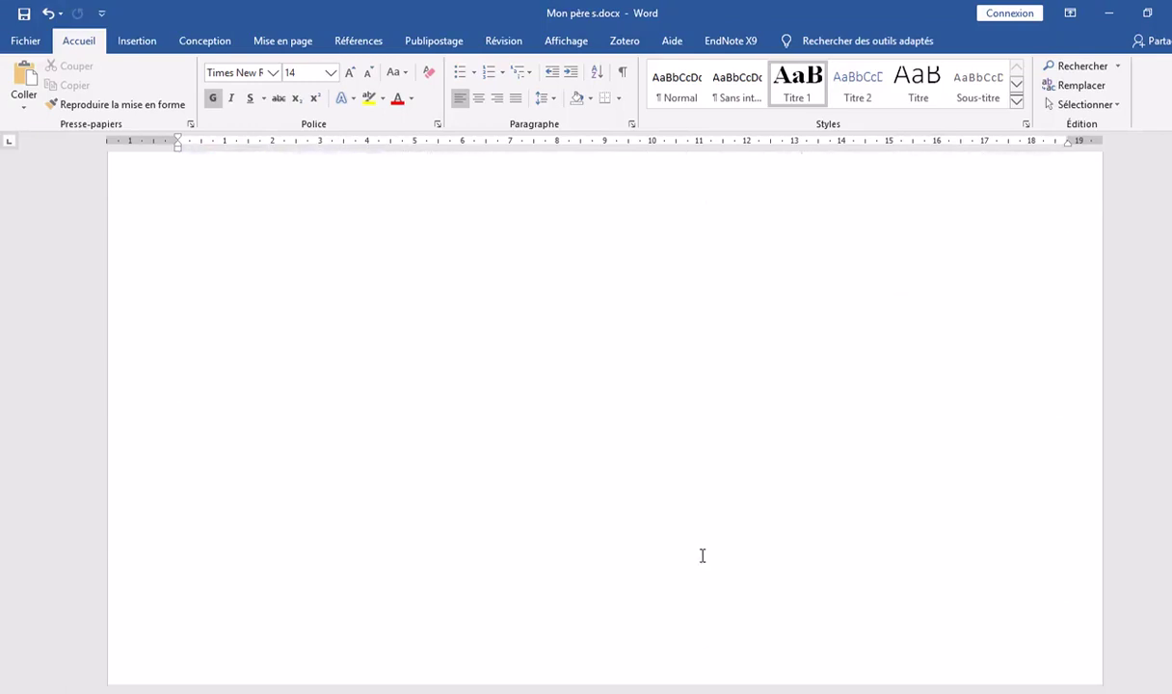
pyautogui.scroll(-6, 702, 555)
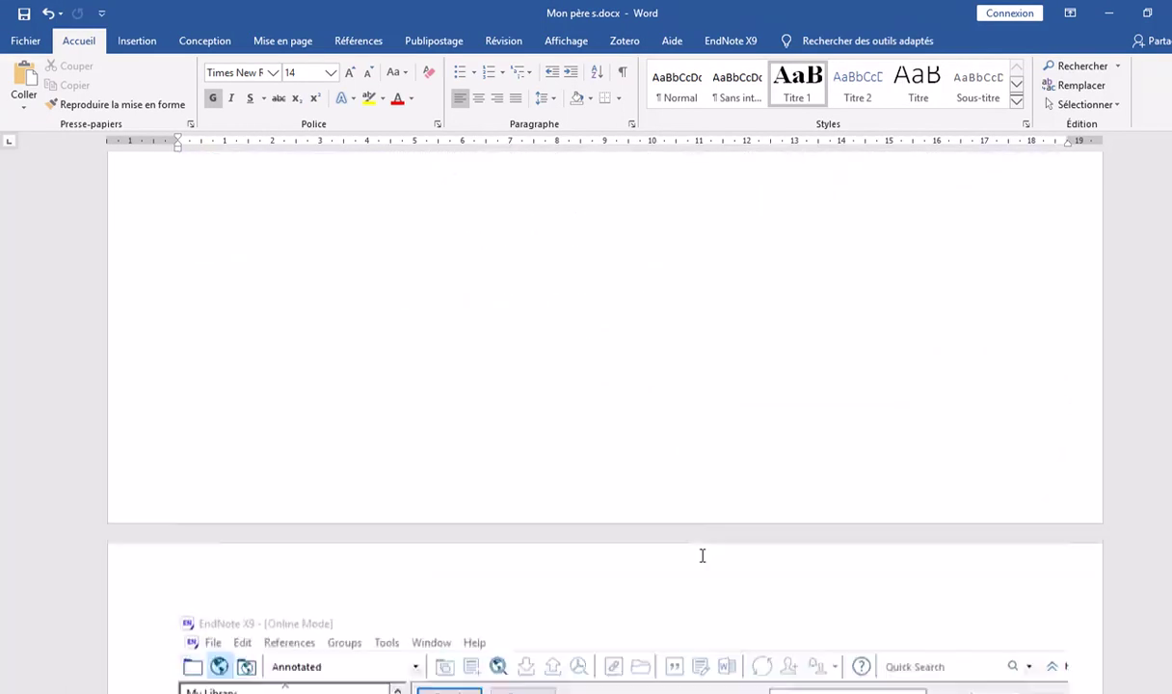
pyautogui.scroll(-8, 701, 556)
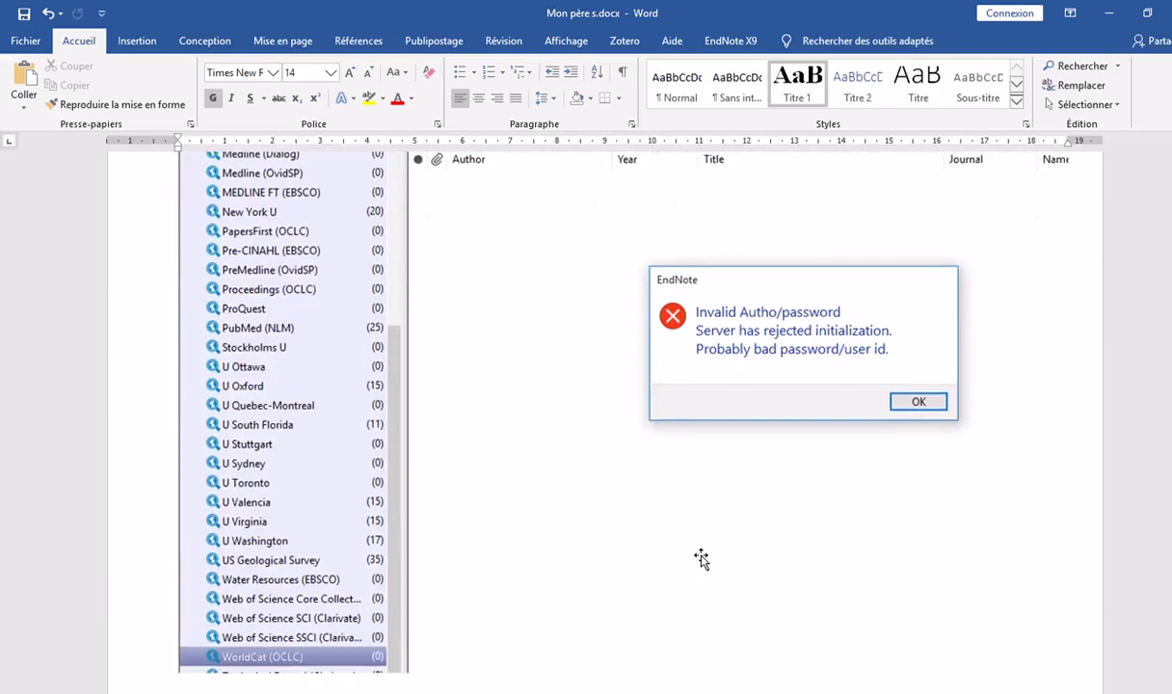
pyautogui.scroll(-15, 702, 559)
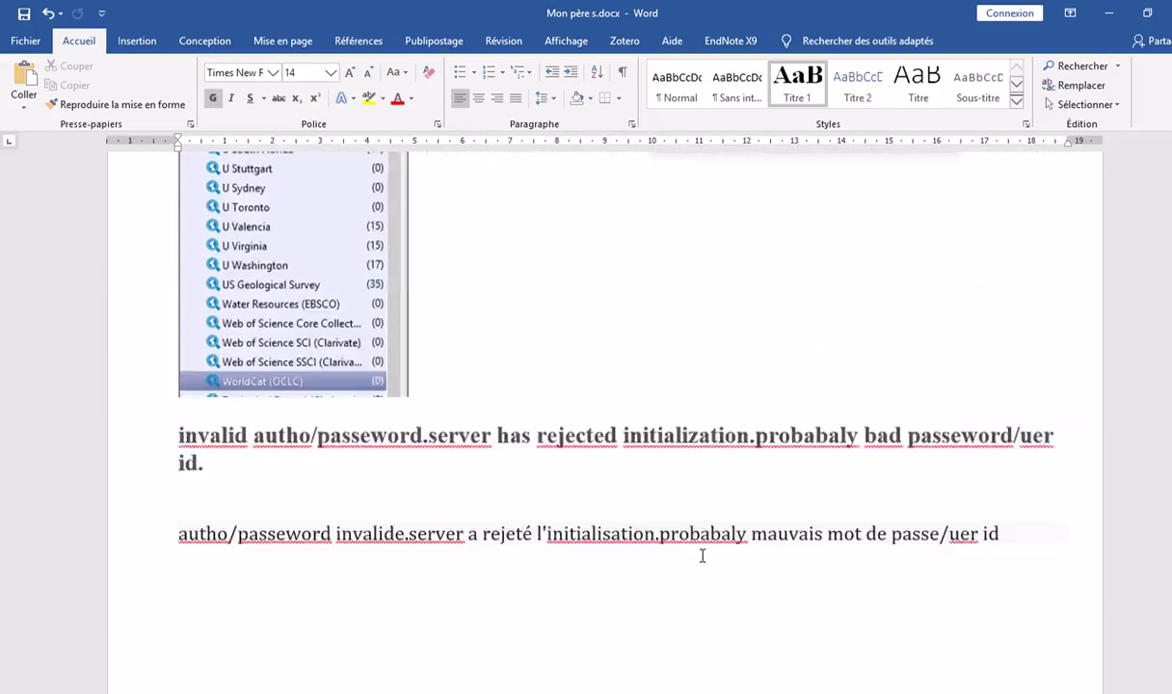
pyautogui.scroll(12, 701, 559)
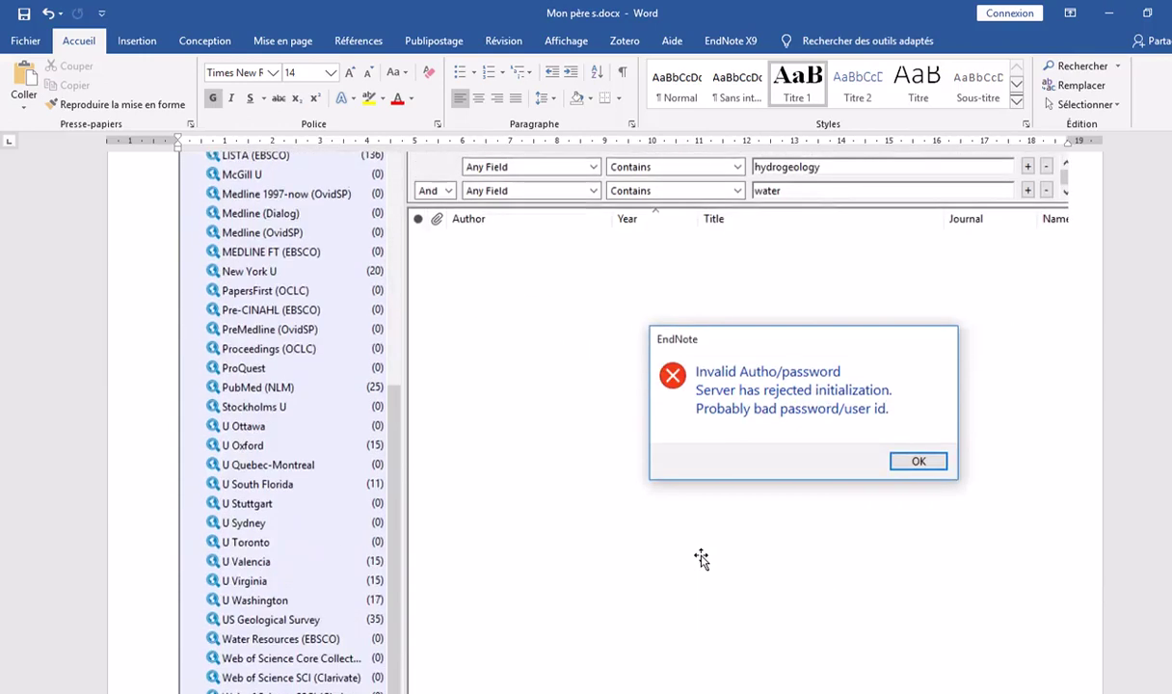
pyautogui.scroll(-6, 698, 496)
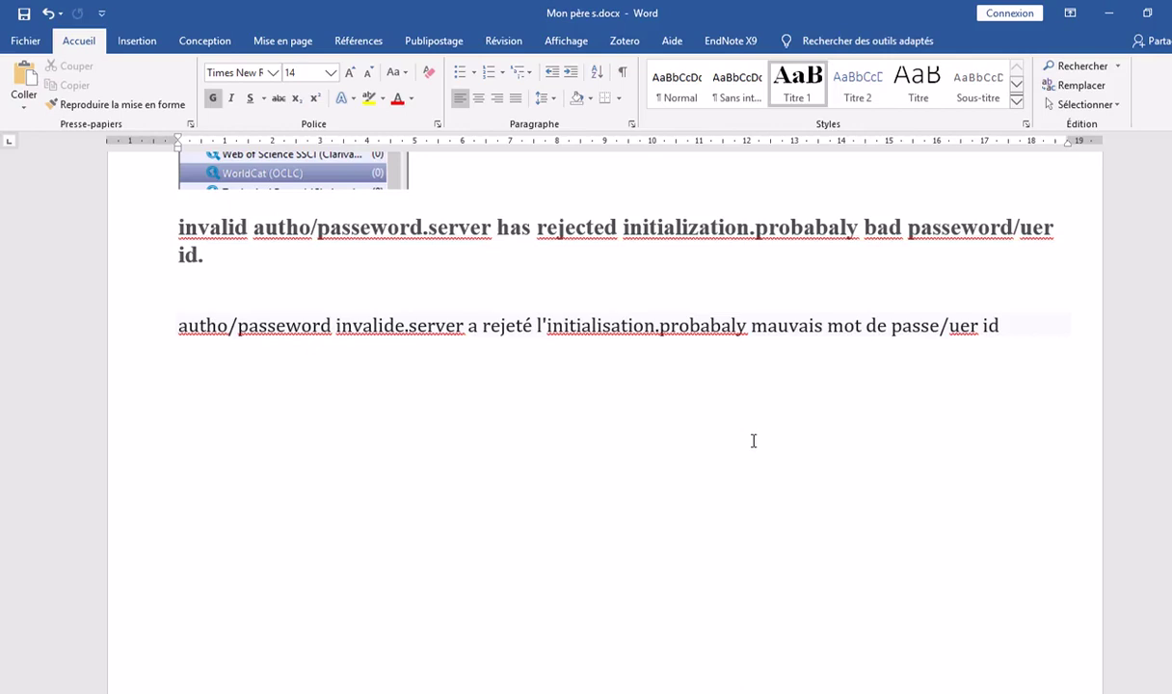
# Examine the Yale U online search screenshot, the record counts of the listed databases, and the OpenURL Gateway sites section
pyautogui.scroll(-15, 754, 440)
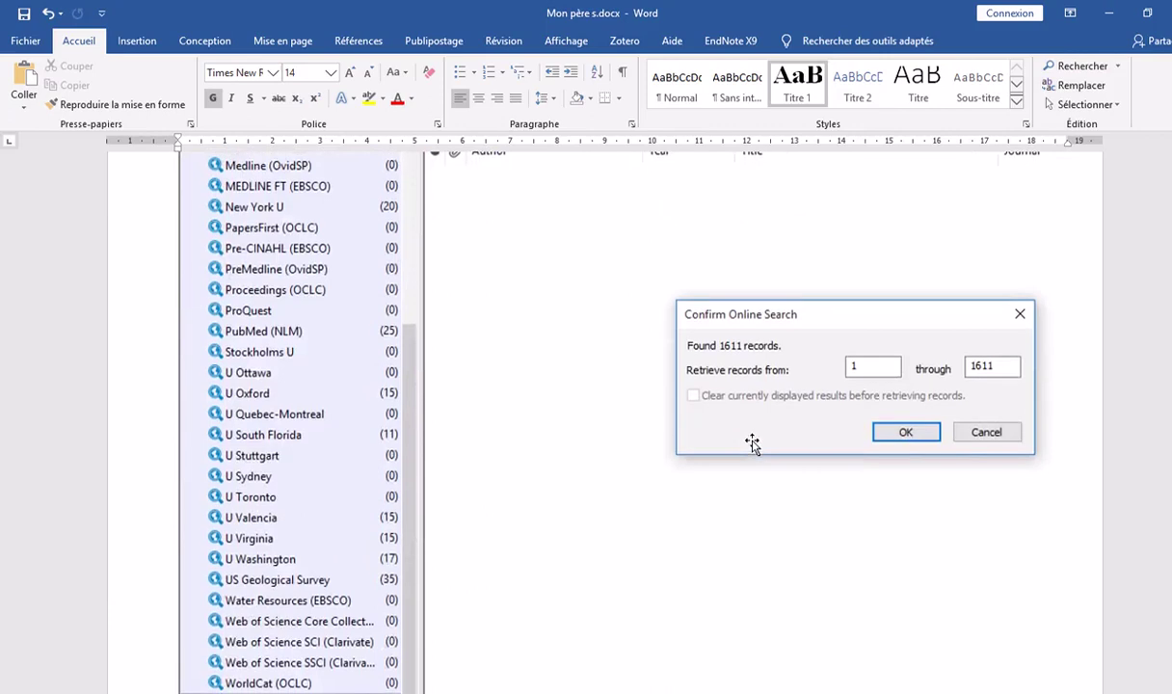
pyautogui.scroll(-3, 752, 443)
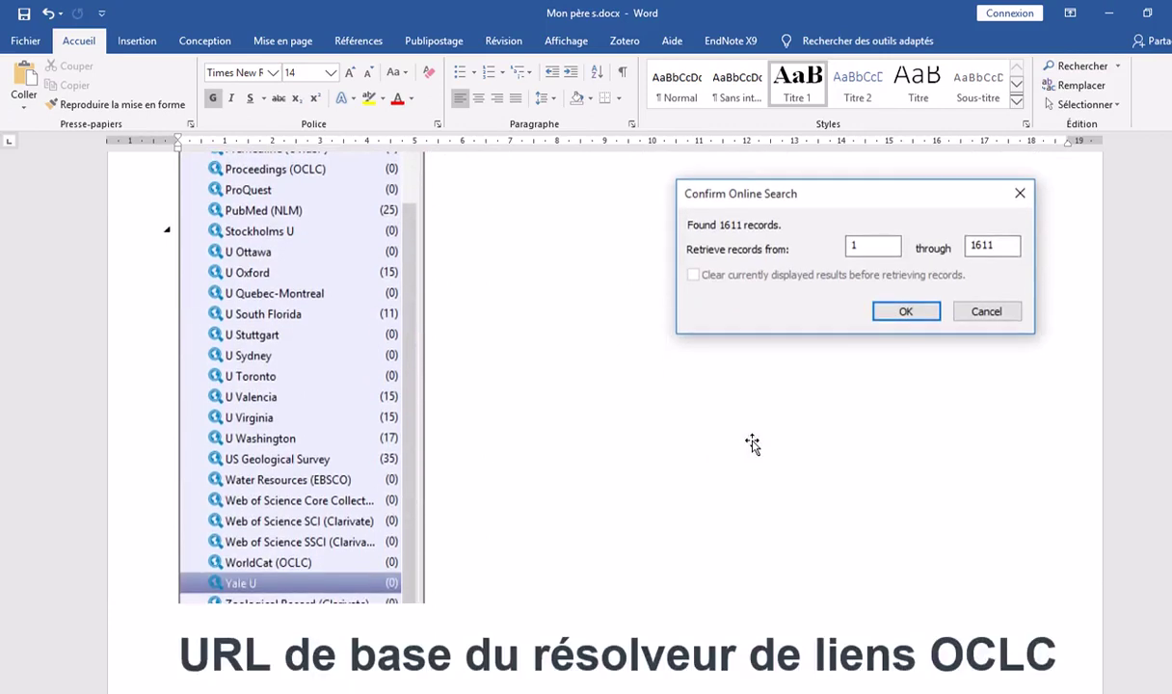
pyautogui.scroll(1, 753, 443)
pyautogui.scroll(-20, 753, 444)
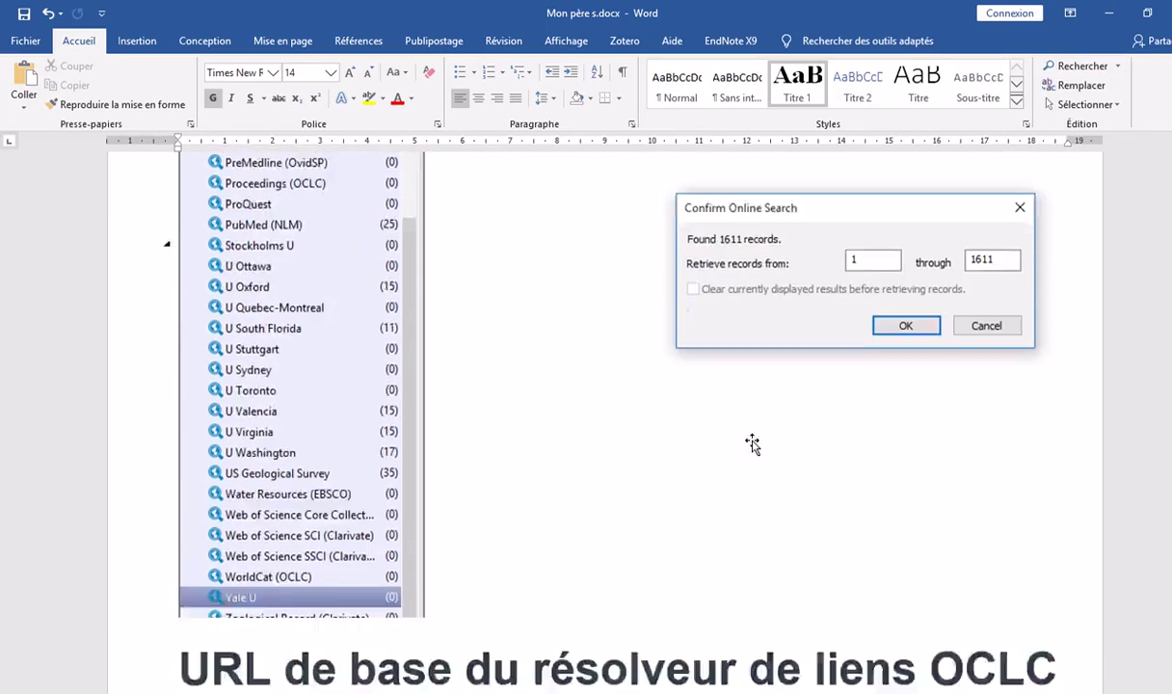
pyautogui.scroll(-10, 753, 440)
pyautogui.scroll(20, 753, 442)
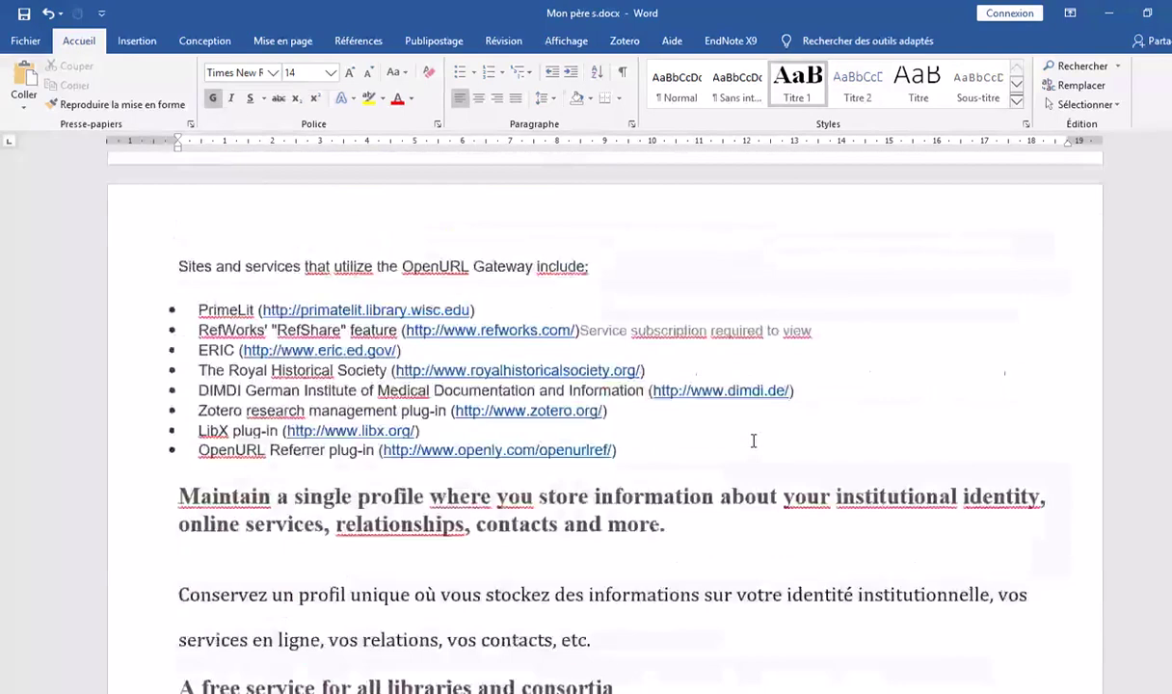
pyautogui.scroll(10, 753, 442)
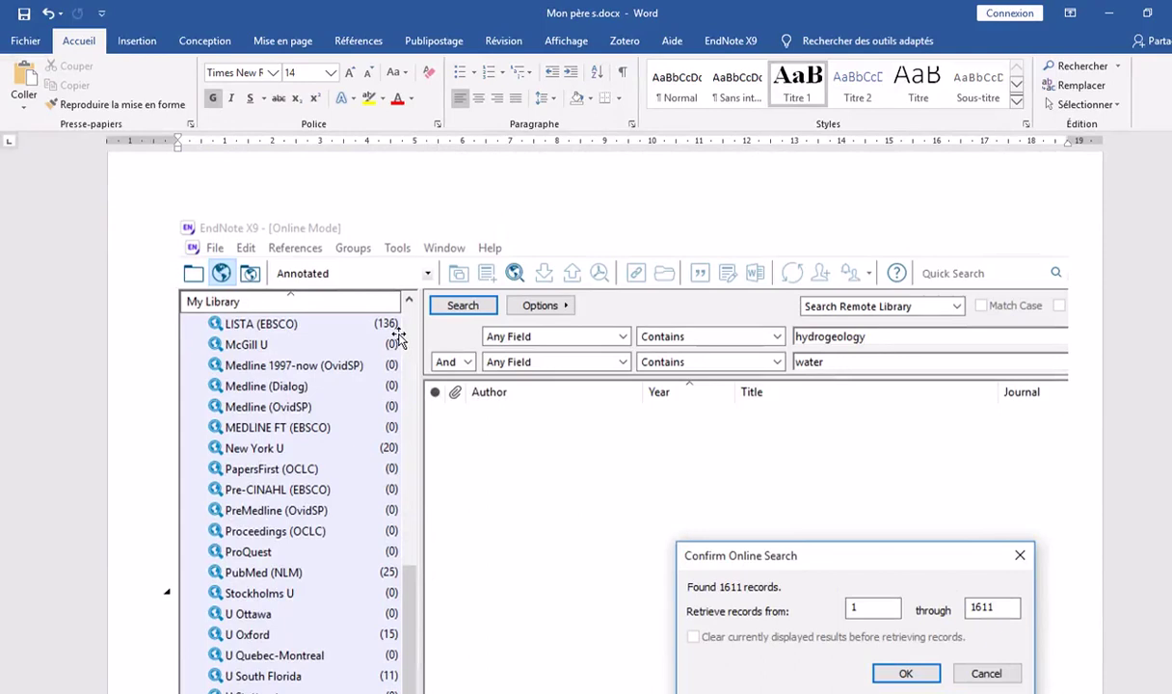
pyautogui.scroll(-5, 397, 335)
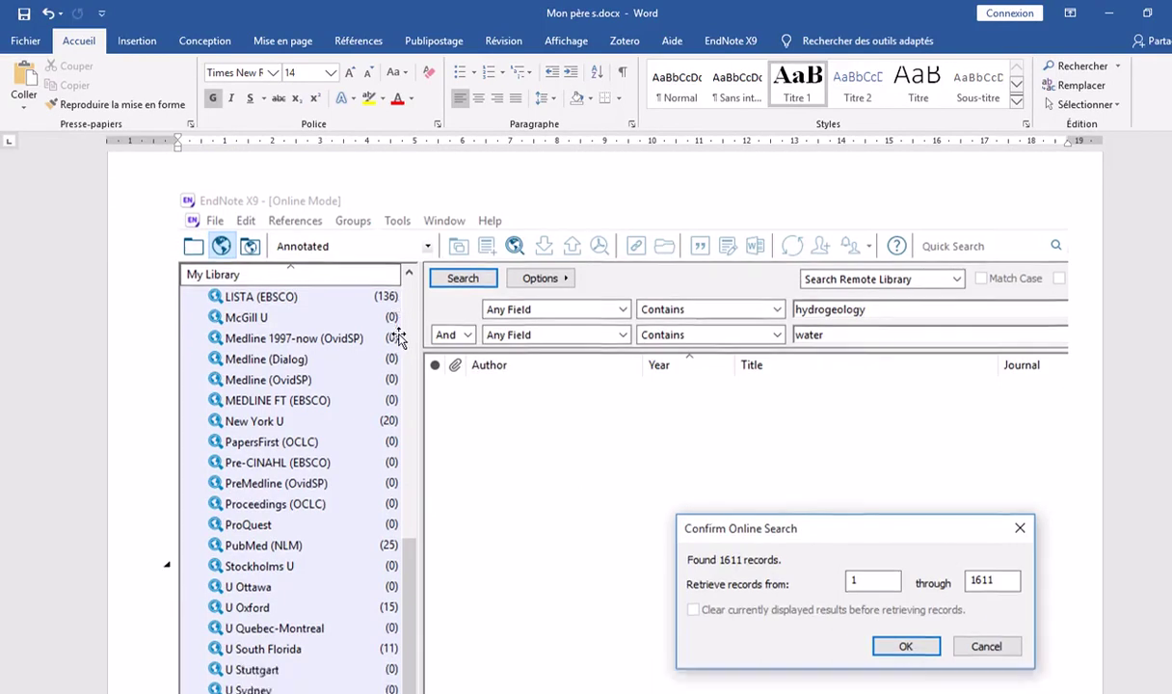
pyautogui.scroll(-2, 397, 381)
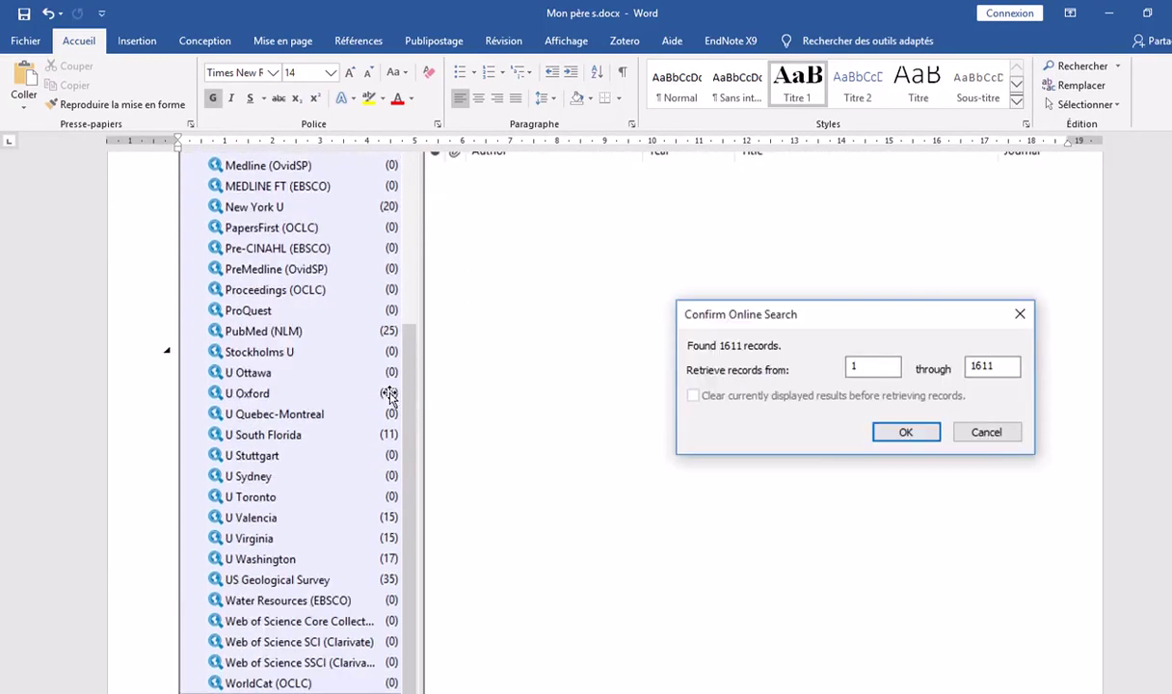
pyautogui.scroll(-4, 389, 393)
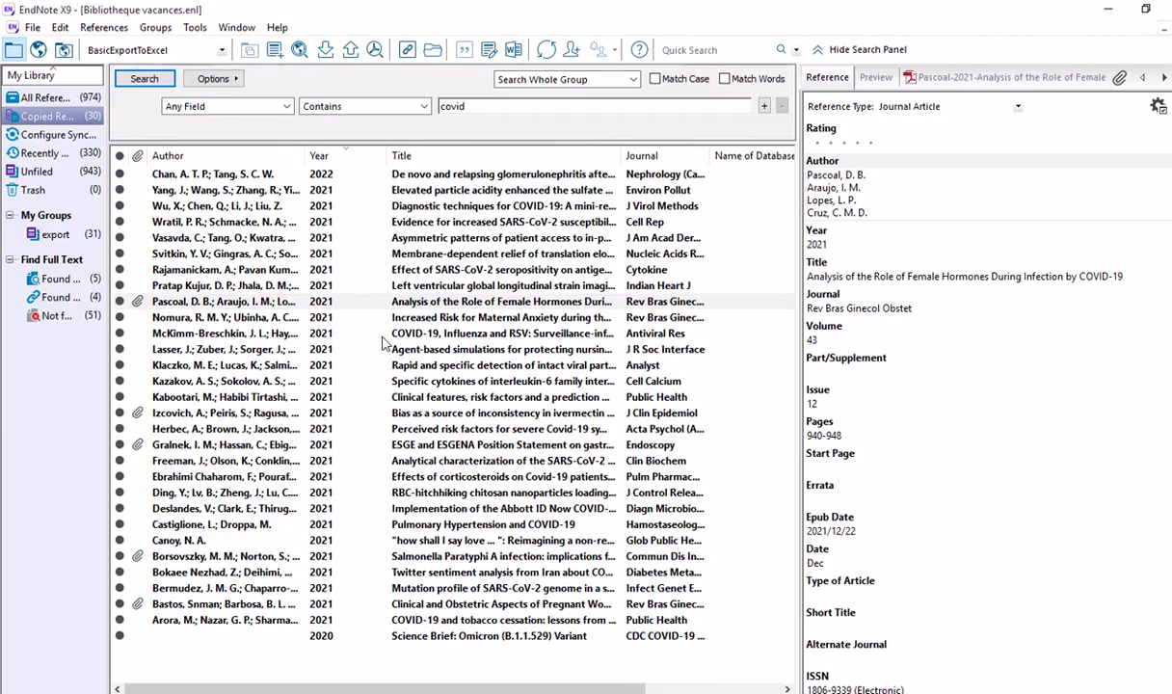
# In EndNote, show the online search databases and widen the group list until their full names are readable
pyautogui.click(37, 49)
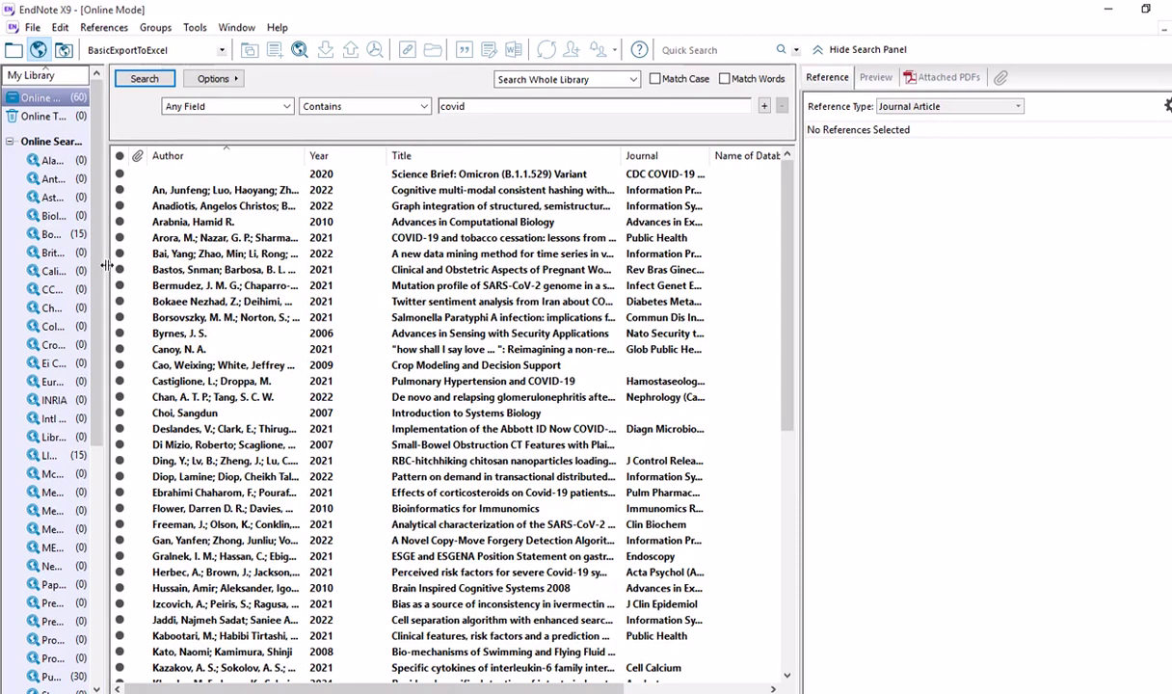
pyautogui.moveTo(106, 271); pyautogui.dragTo(338, 267)
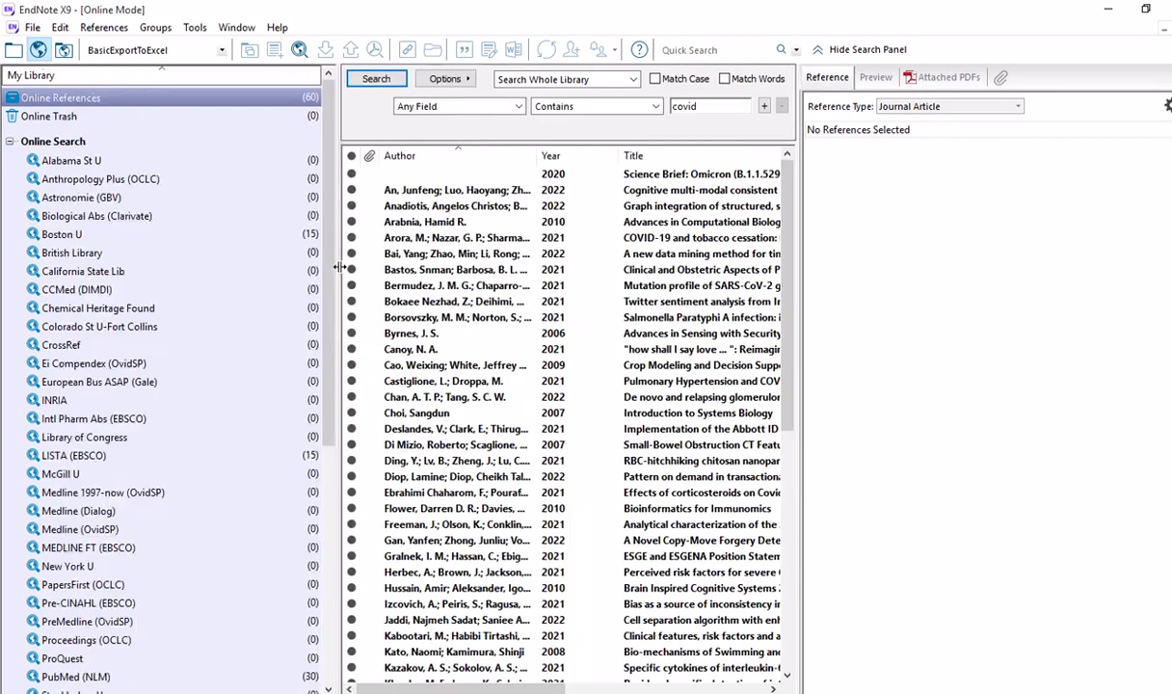
pyautogui.scroll(-7, 147, 514)
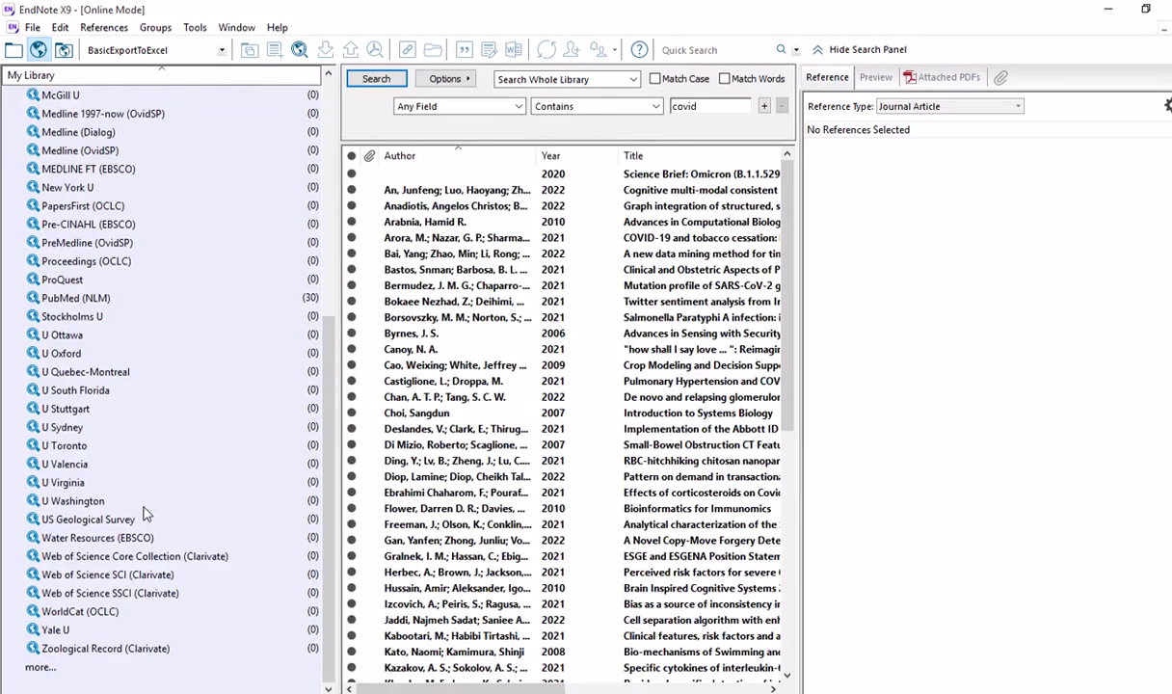
# Open the complete list of online connection files and browse the available library catalogs and information providers
pyautogui.click(39, 668)
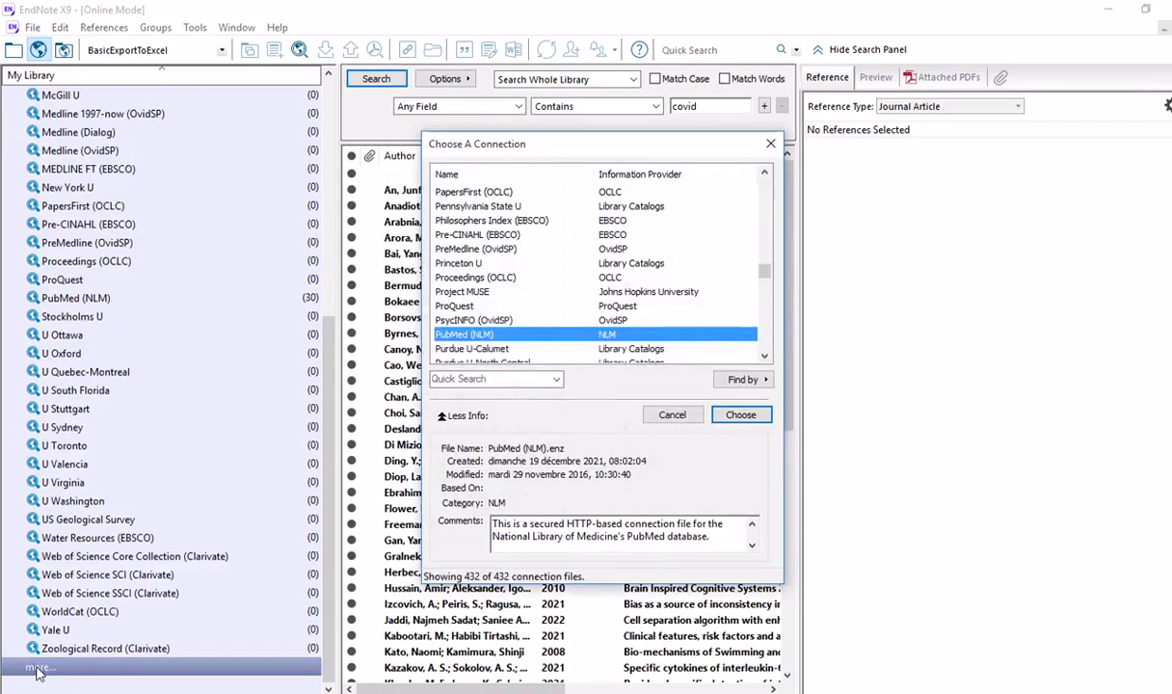
pyautogui.scroll(7, 607, 268)
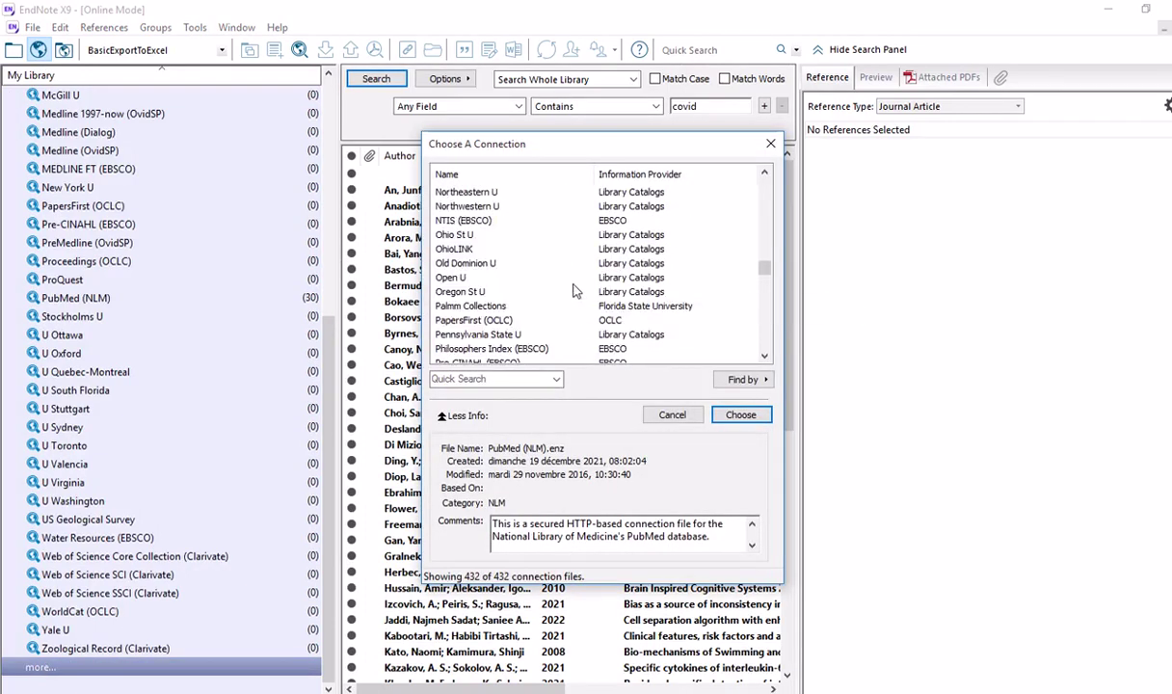
pyautogui.scroll(-20, 578, 294)
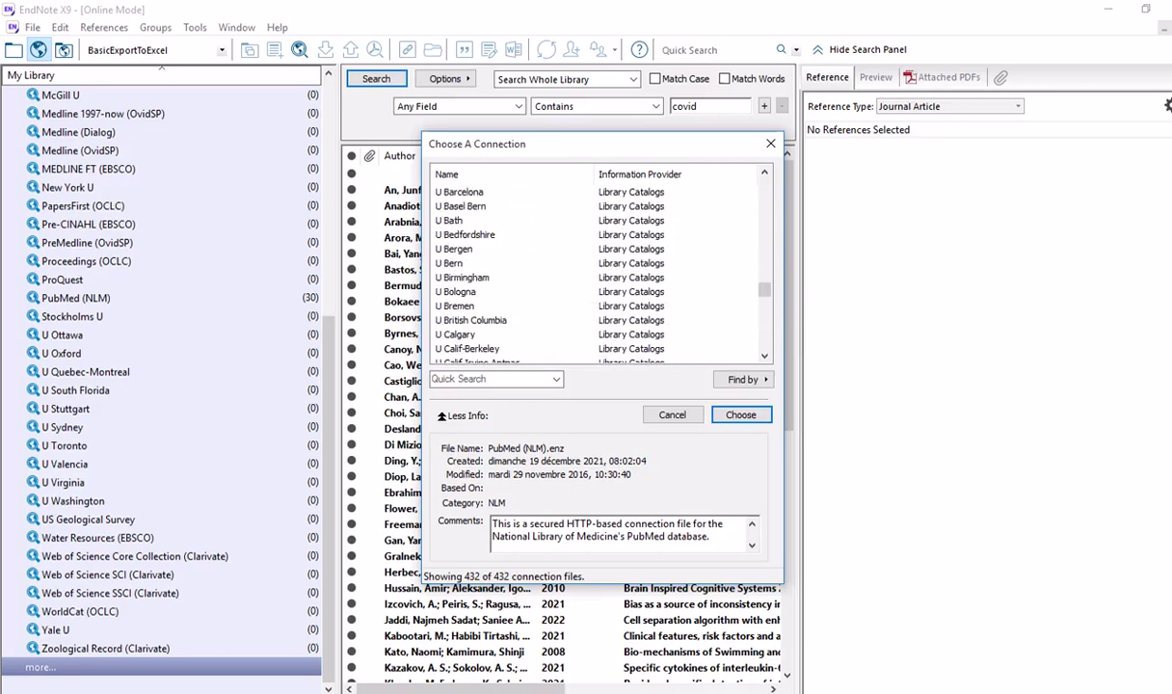
pyautogui.press('super+plus')
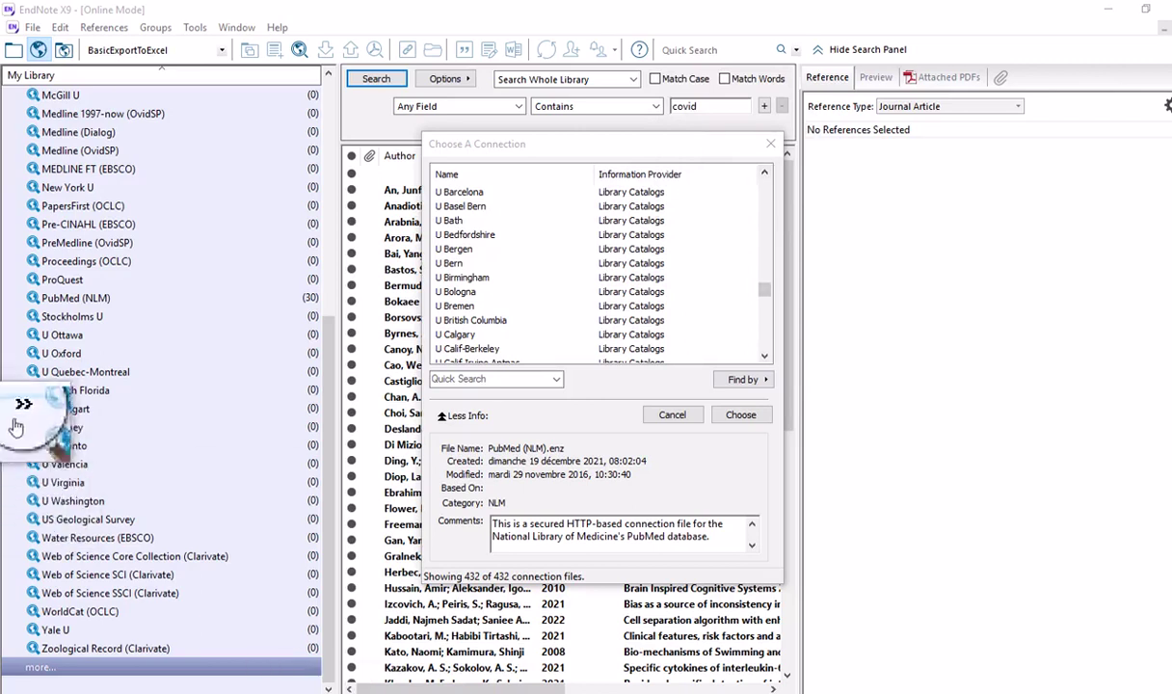
pyautogui.click(16, 427)
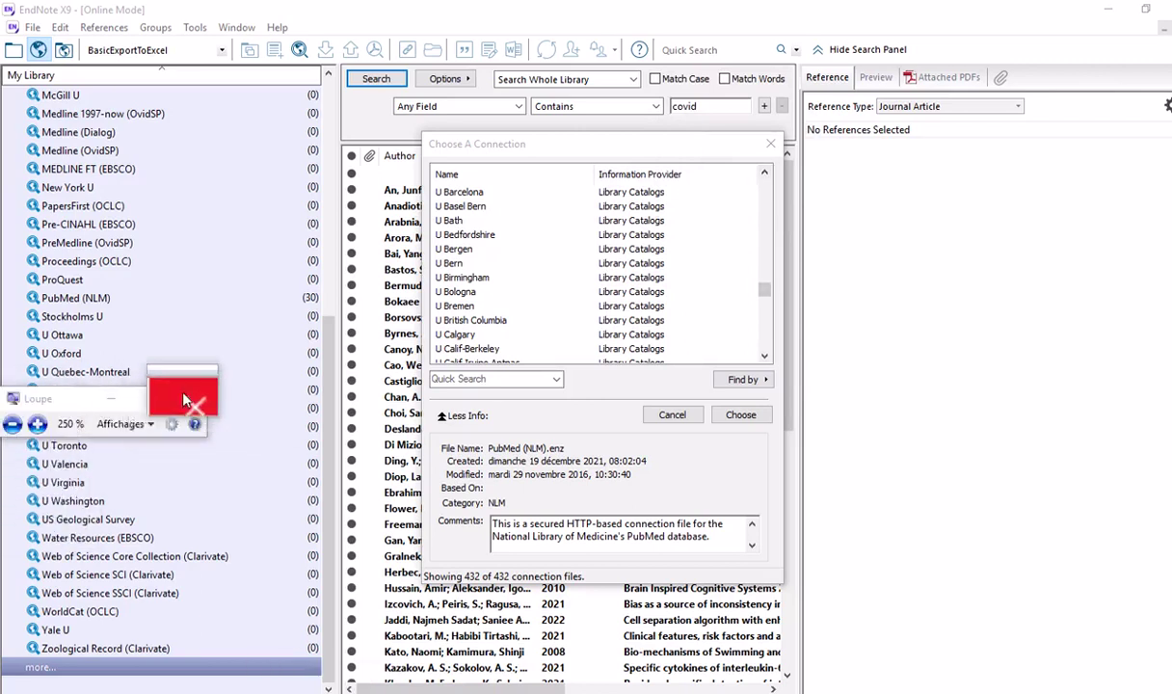
pyautogui.click(185, 400)
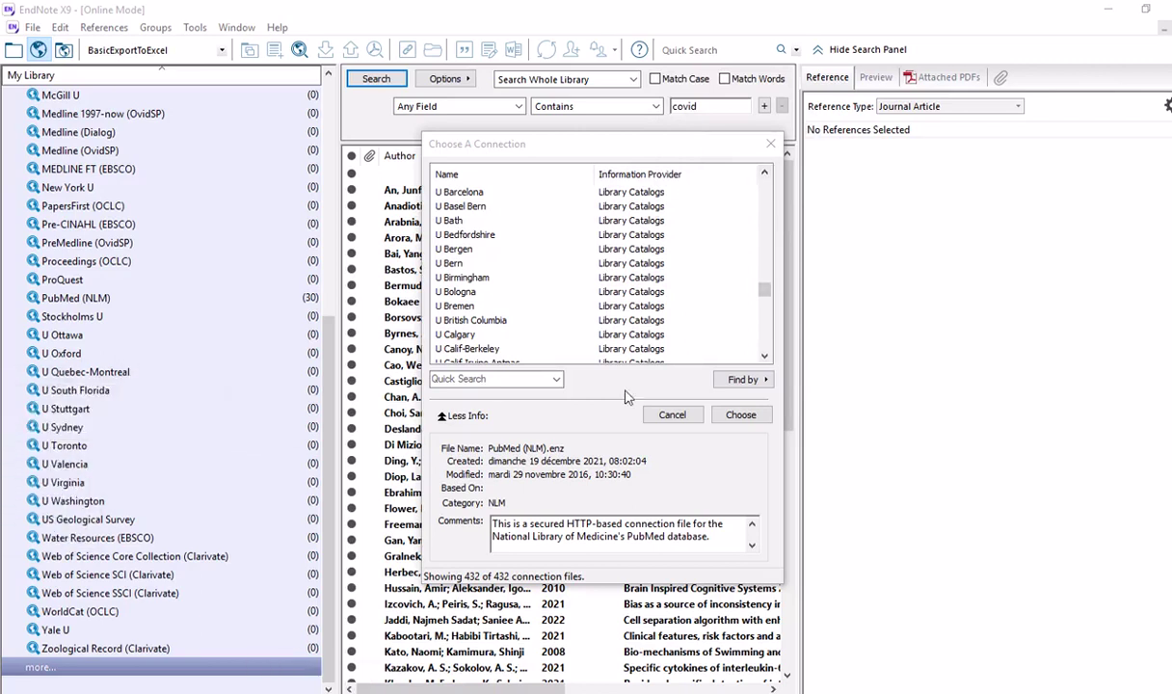
# Close the connection chooser without choosing a database, return to the local library, and narrow the group list
pyautogui.click(769, 146)
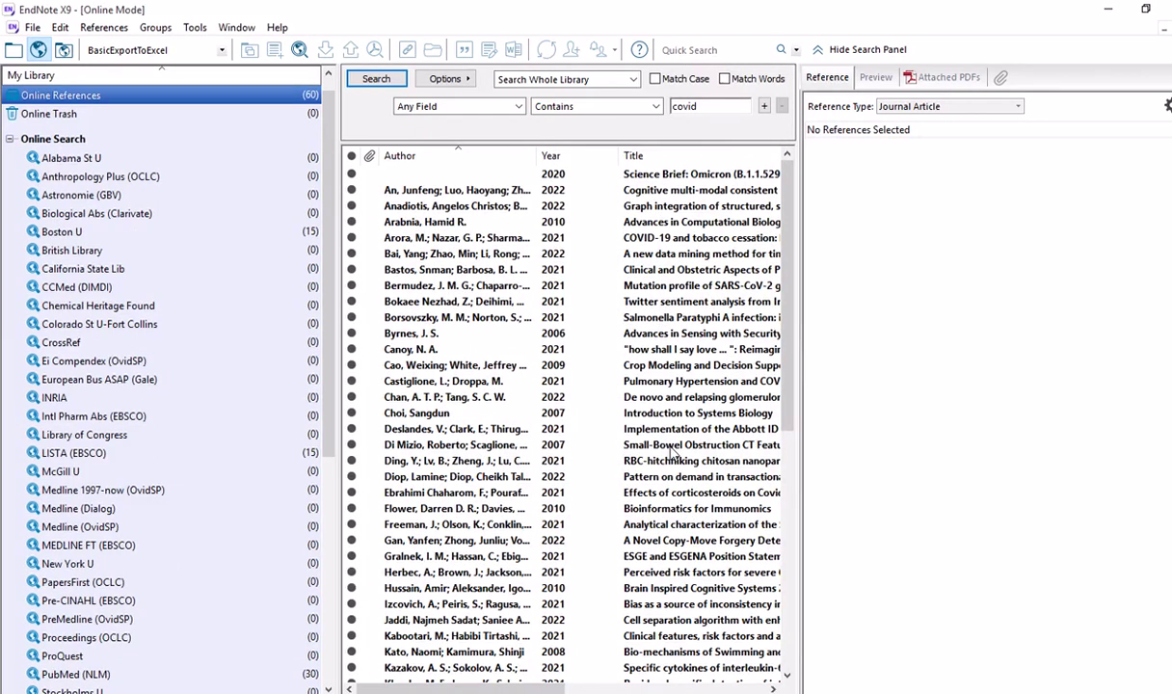
pyautogui.moveTo(430, 8)
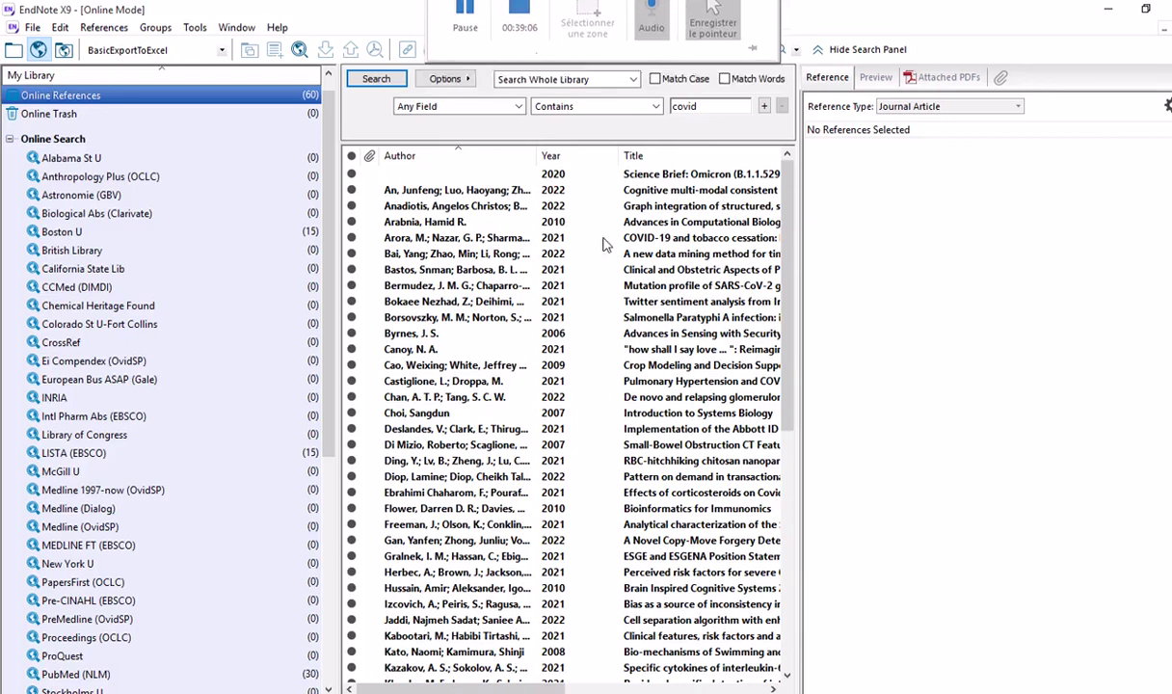
pyautogui.click(14, 49)
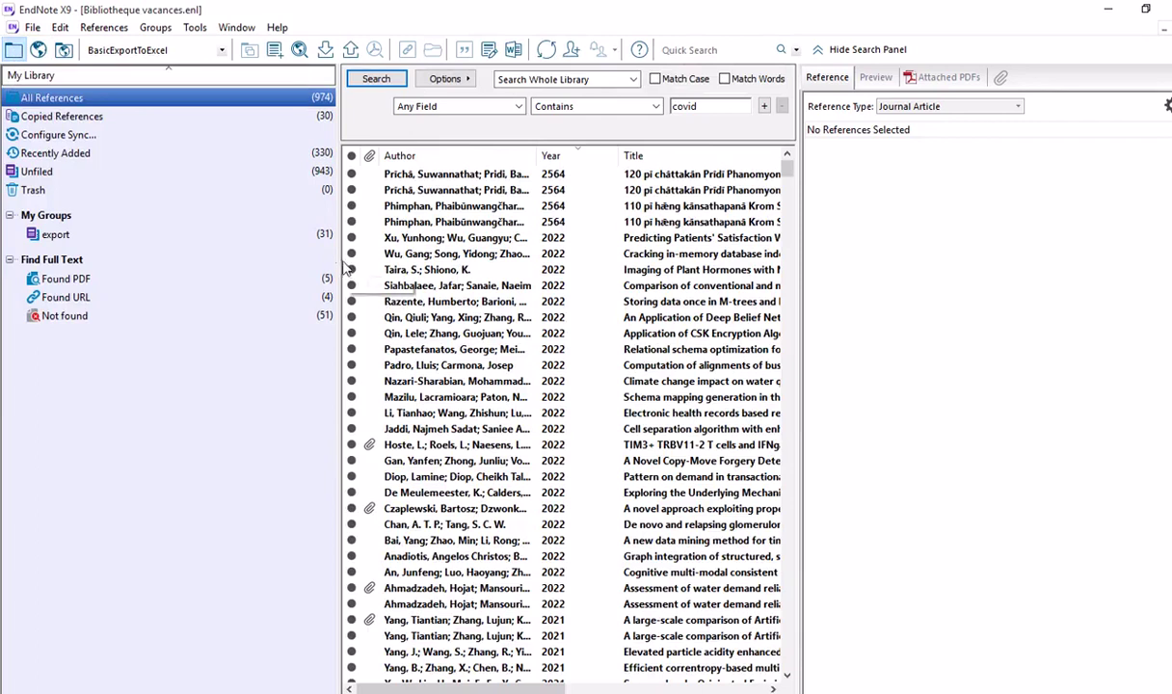
pyautogui.moveTo(338, 260); pyautogui.dragTo(182, 260)
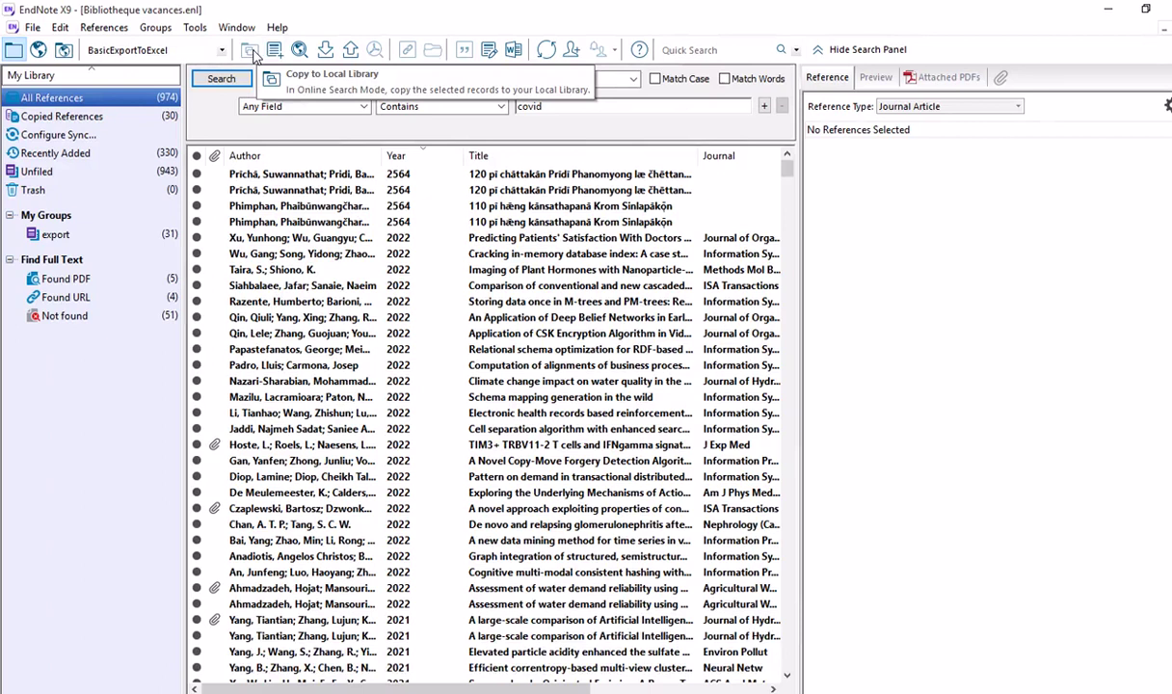
# Create a new Journal Article reference, enter the suggested author name for the letter A, and look at the term list commands
pyautogui.click(277, 53)
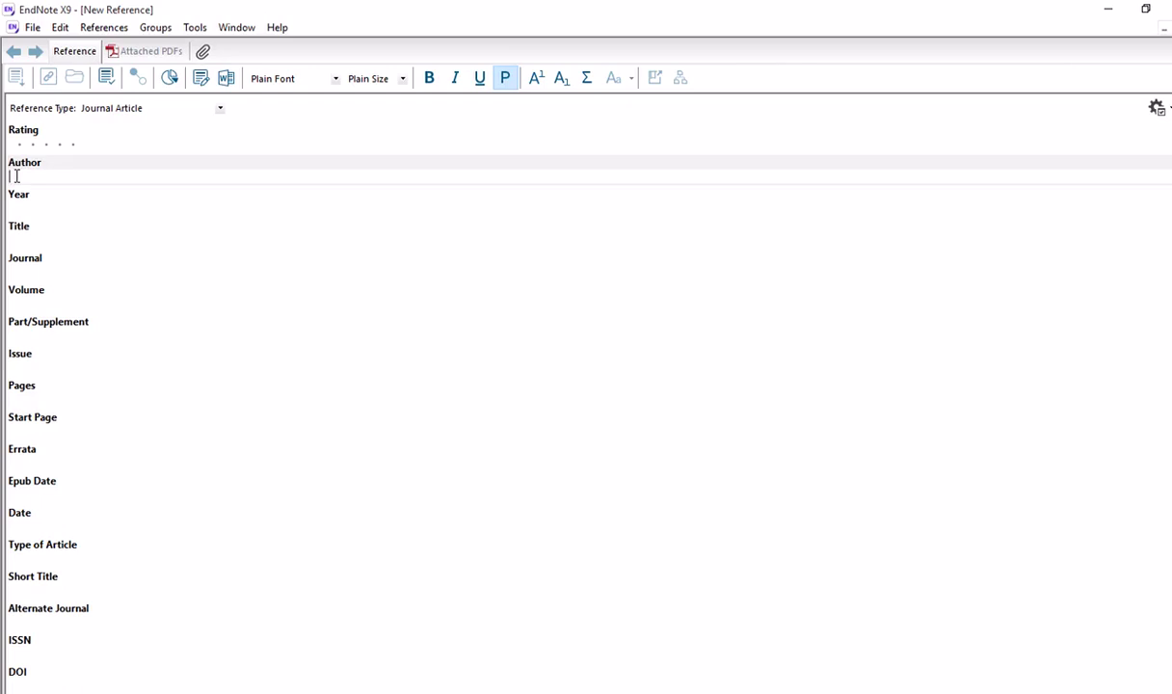
pyautogui.write('A. M. Khedr')
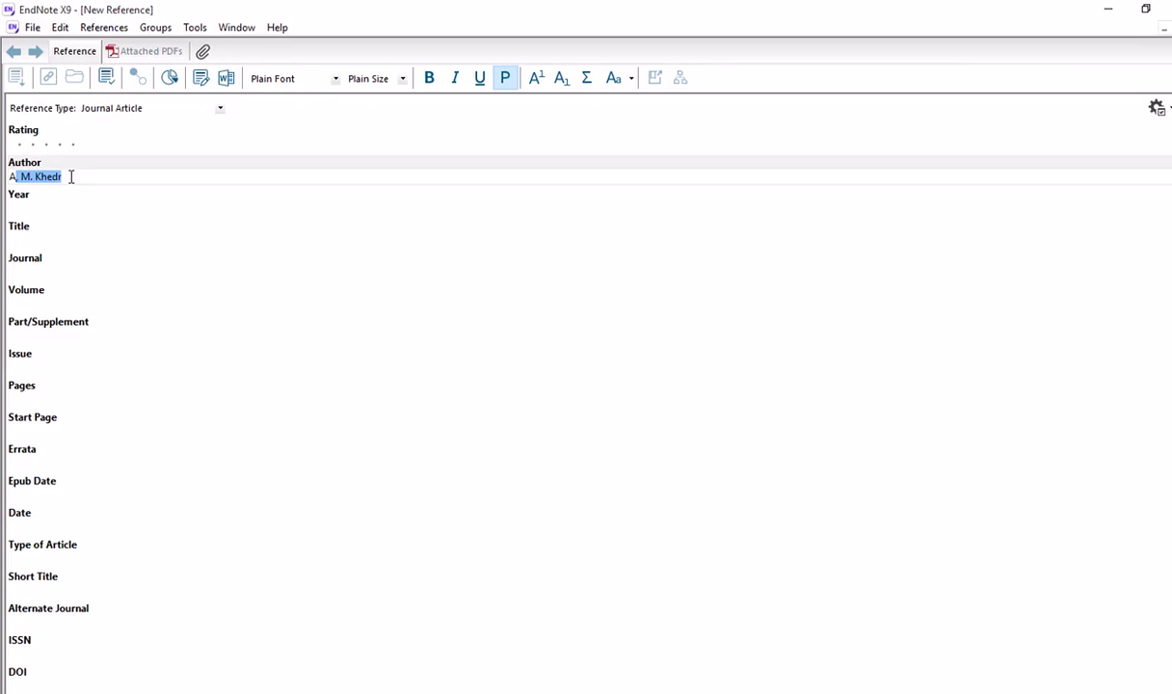
pyautogui.click(194, 28)
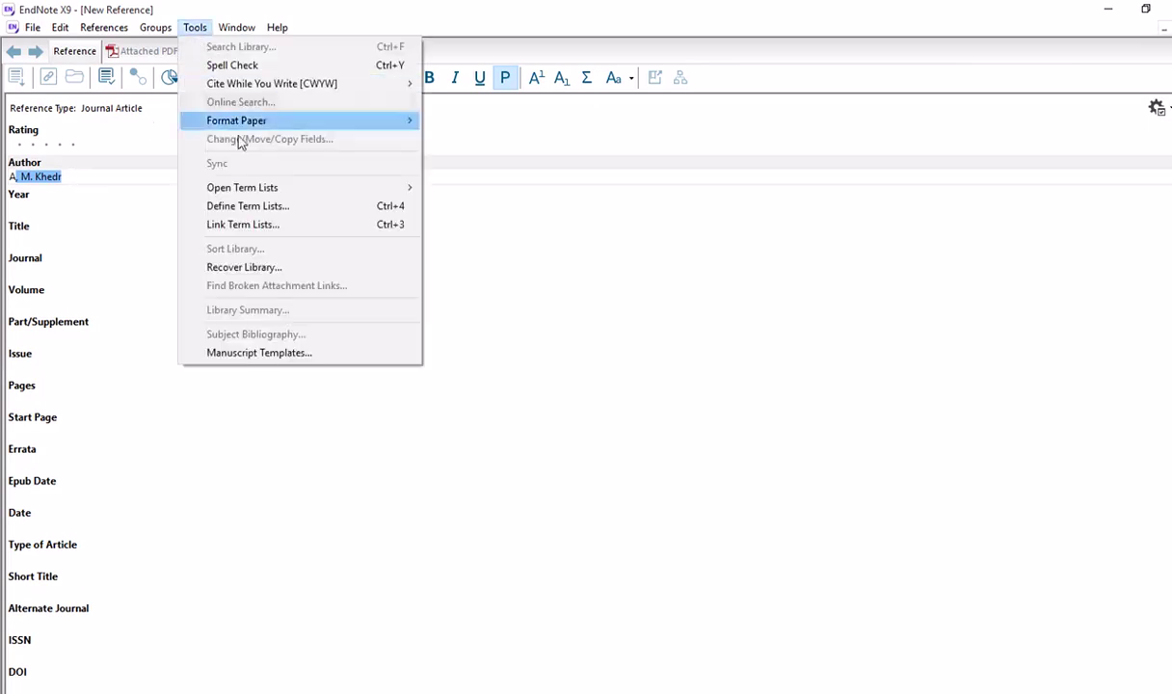
pyautogui.moveTo(241, 189)
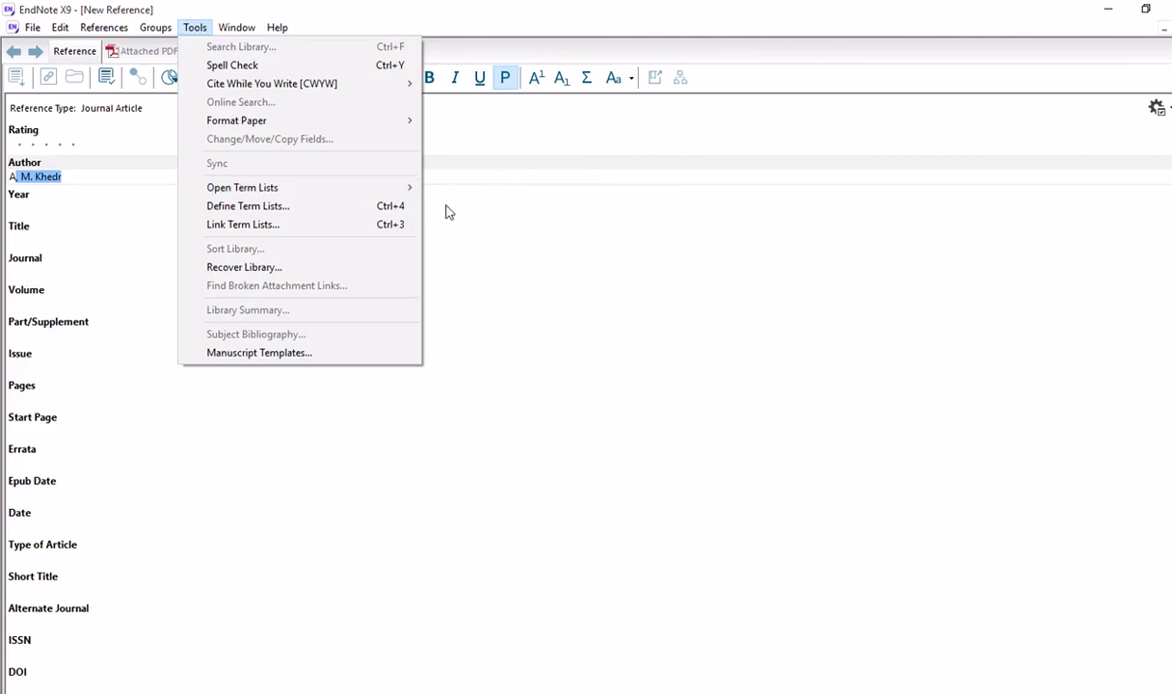
pyautogui.moveTo(347, 199)
pyautogui.click(22, 206)
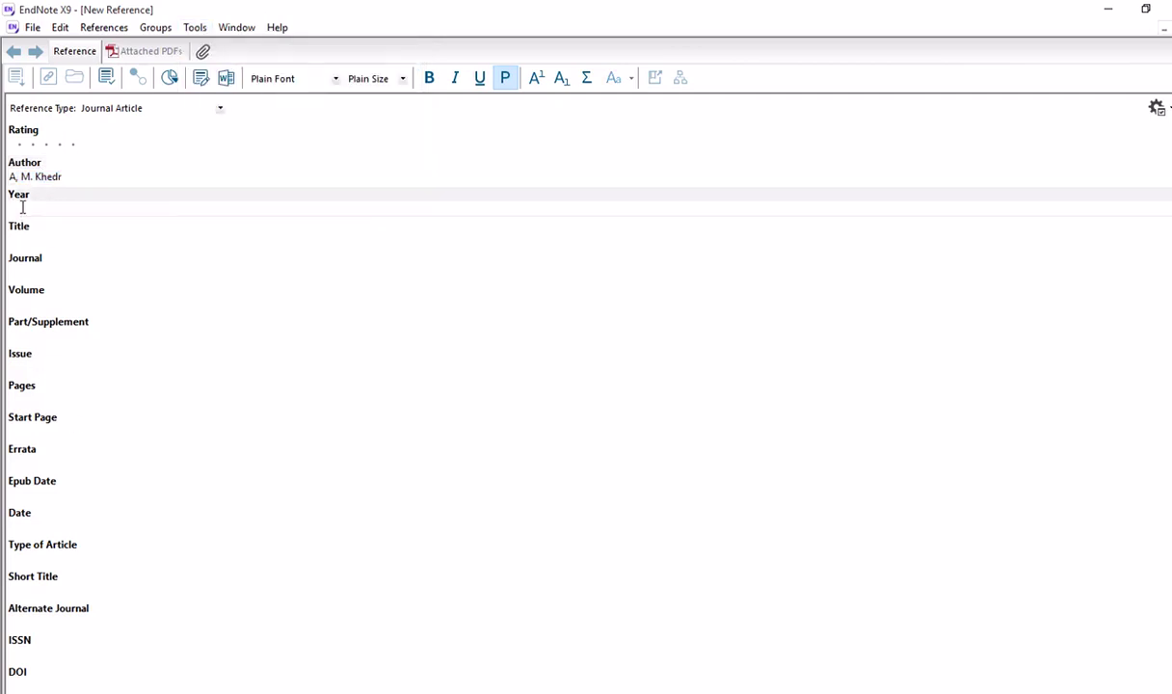
# Clear the Author field of the new reference and fill in the author name suggested for the letter G
pyautogui.click(60, 175)
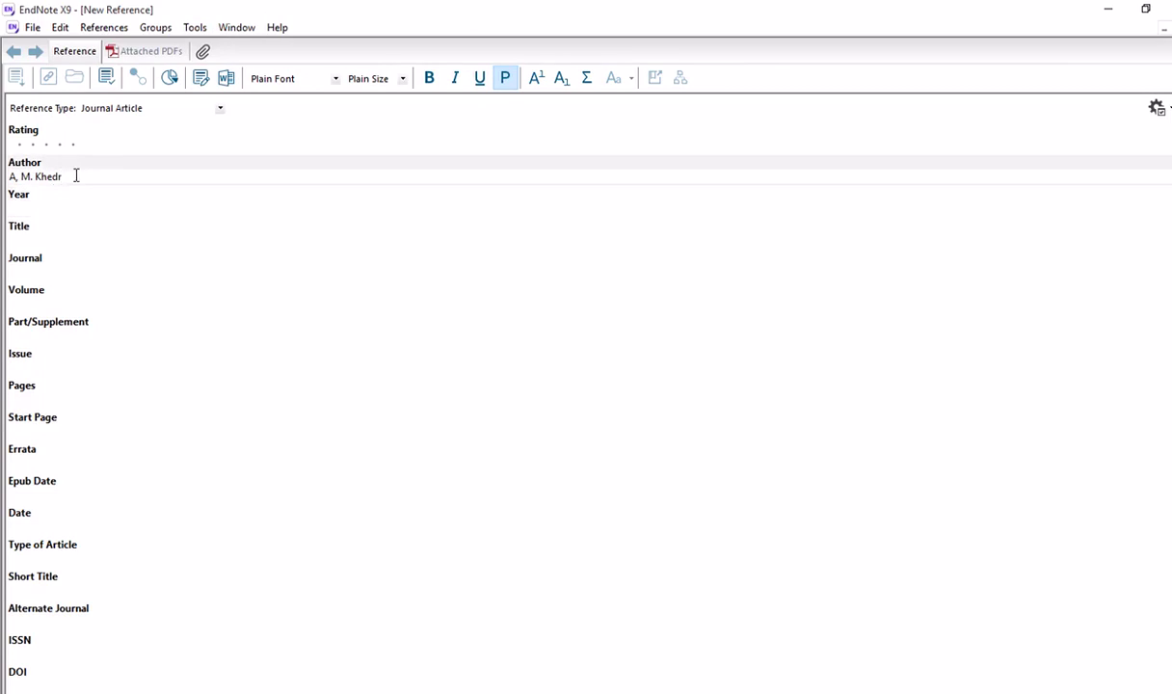
pyautogui.press('BackSpace')
pyautogui.press('BackSpace')
pyautogui.press('BackSpace')
pyautogui.press('BackSpace')
pyautogui.press('BackSpace')
pyautogui.press('BackSpace')
pyautogui.press('BackSpace')
pyautogui.press('BackSpace')
pyautogui.press('BackSpace')
pyautogui.press('BackSpace')
pyautogui.press('BackSpace')
pyautogui.write('Gabrov*sek, Franci')
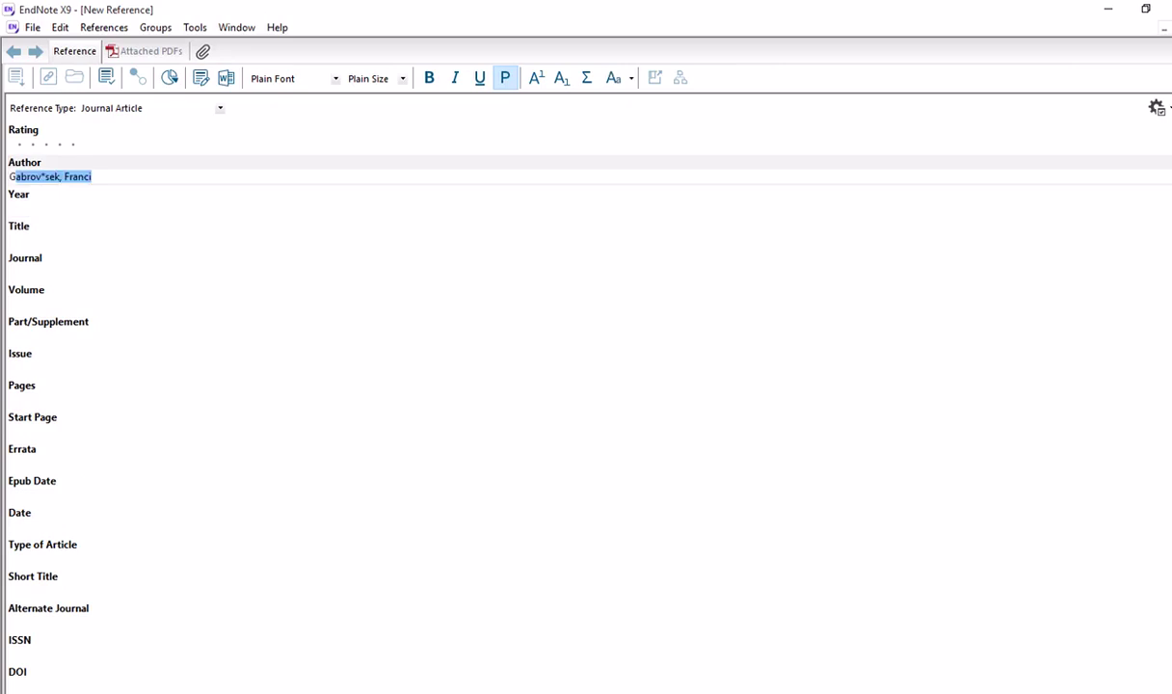
# Replace the suggested name in the Author field with a different author's surname and two initials
pyautogui.click(111, 175)
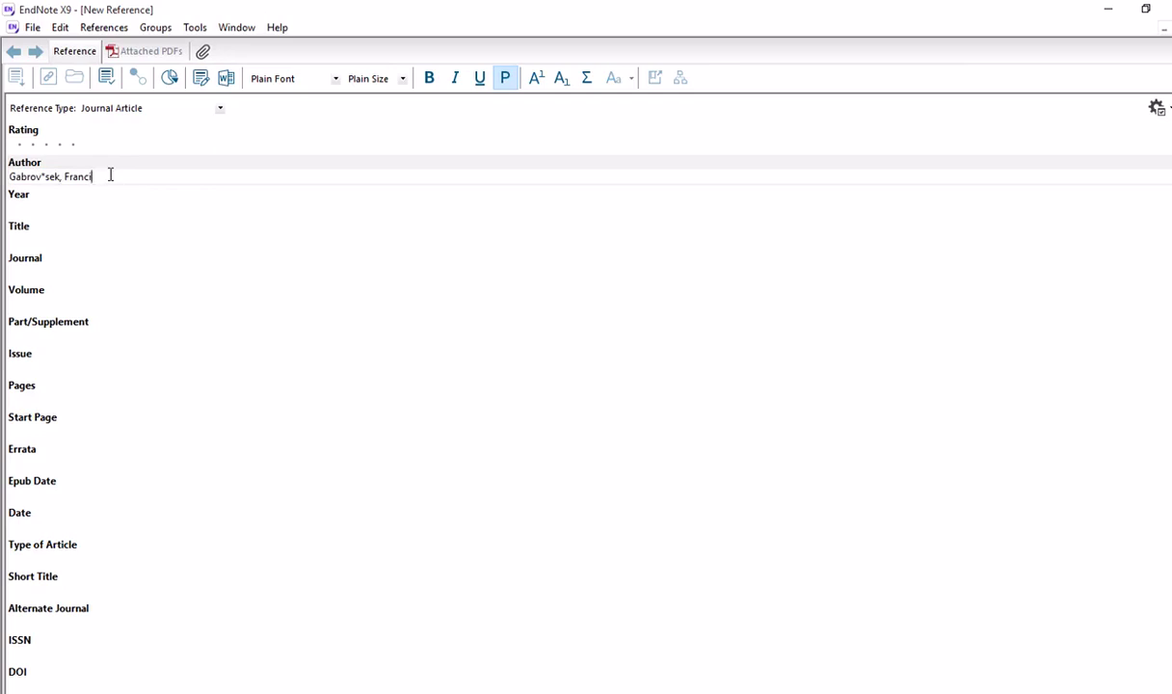
pyautogui.hotkey('ctrl', 'z')
pyautogui.press('BackSpace')
pyautogui.press('BackSpace')
pyautogui.press('BackSpace')
pyautogui.press('BackSpace')
pyautogui.press('BackSpace')
pyautogui.press('BackSpace')
pyautogui.press('BackSpace')
pyautogui.press('BackSpace')
pyautogui.press('BackSpace')
pyautogui.press('BackSpace')
pyautogui.press('BackSpace')
pyautogui.press('BackSpace')
pyautogui.press('BackSpace')
pyautogui.press('BackSpace')
pyautogui.press('BackSpace')
pyautogui.press('BackSpace')
pyautogui.write('Abdelli,')
pyautogui.write('A.')
pyautogui.write('B')
pyautogui.write('.')
# Set the Year of the new reference to 2021
pyautogui.click(20, 205)
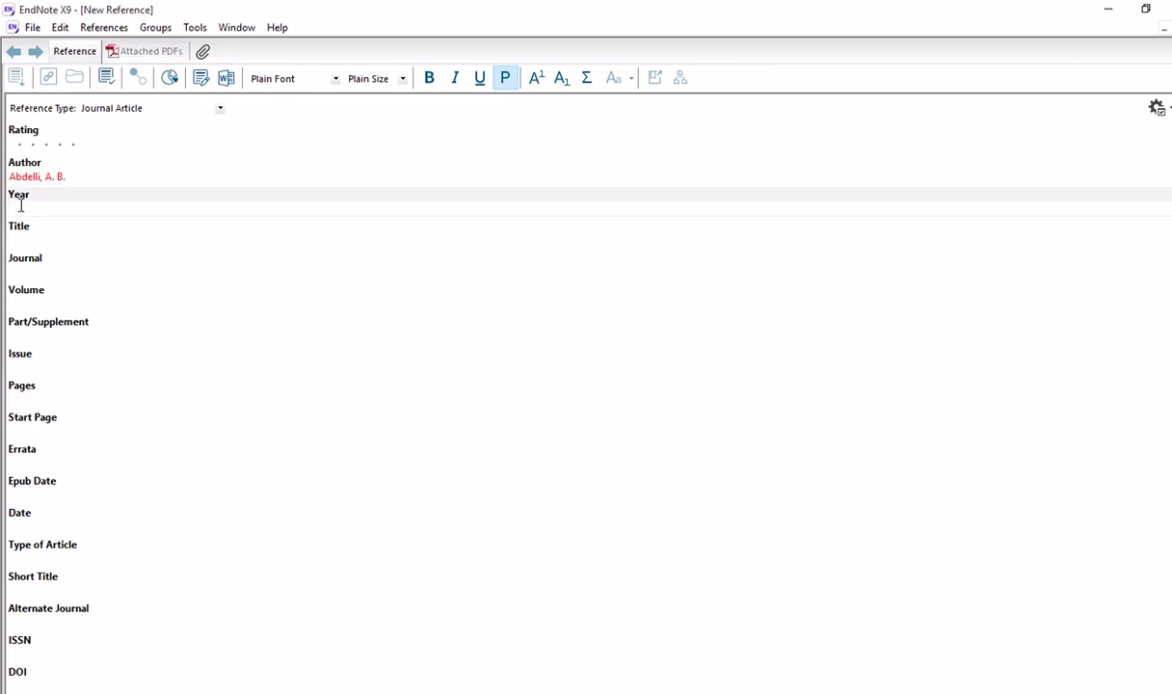
pyautogui.write('2021')
pyautogui.click(22, 243)
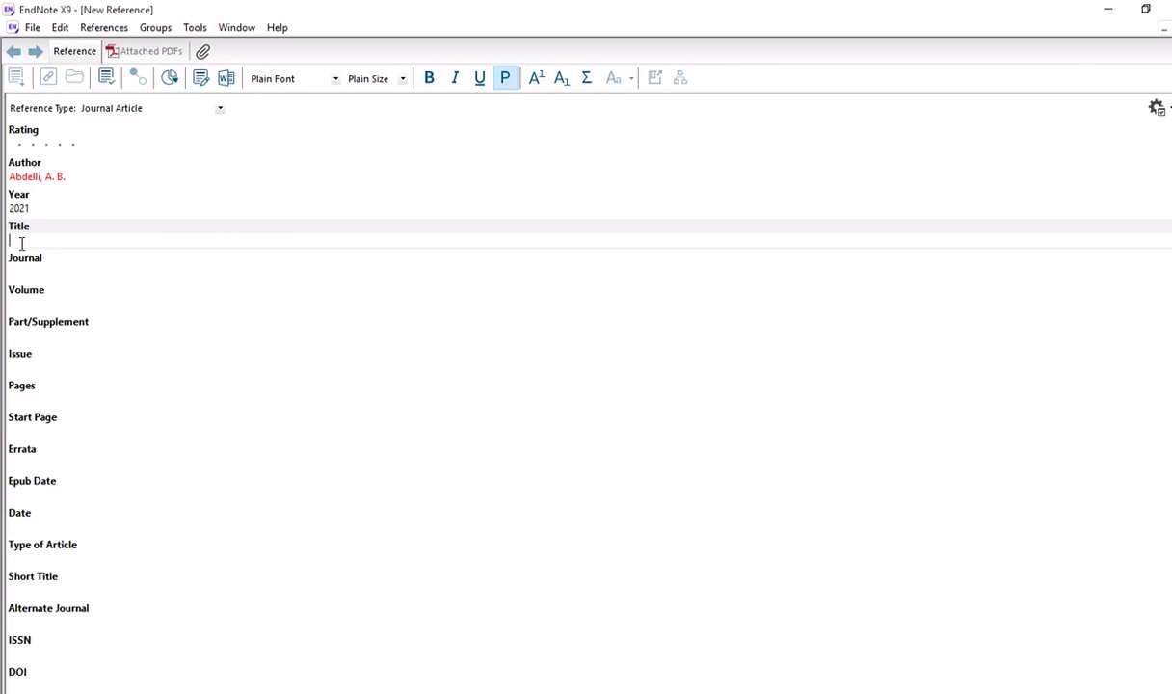
# Clear the personal name from the Author field and start a new author entry with the letter L
pyautogui.click(73, 178)
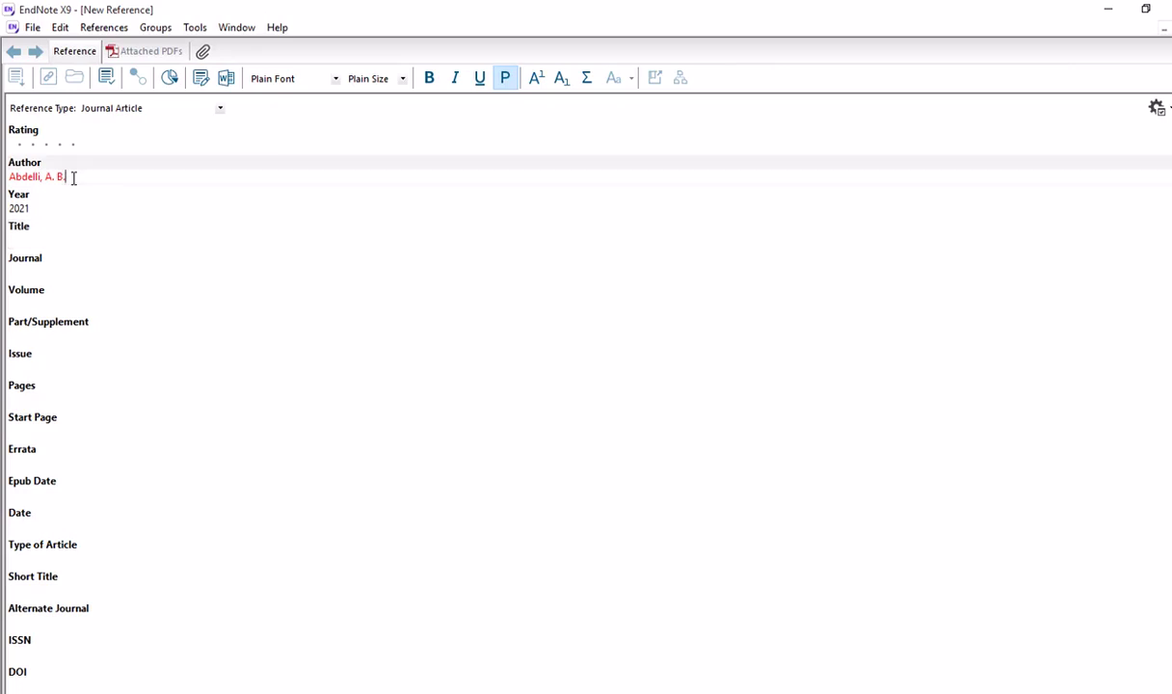
pyautogui.press('BackSpace')
pyautogui.press('BackSpace')
pyautogui.press('BackSpace')
pyautogui.press('BackSpace')
pyautogui.press('BackSpace')
pyautogui.press('BackSpace')
pyautogui.press('BackSpace')
pyautogui.press('BackSpace')
pyautogui.press('BackSpace')
pyautogui.press('BackSpace')
pyautogui.press('BackSpace')
pyautogui.write('L')
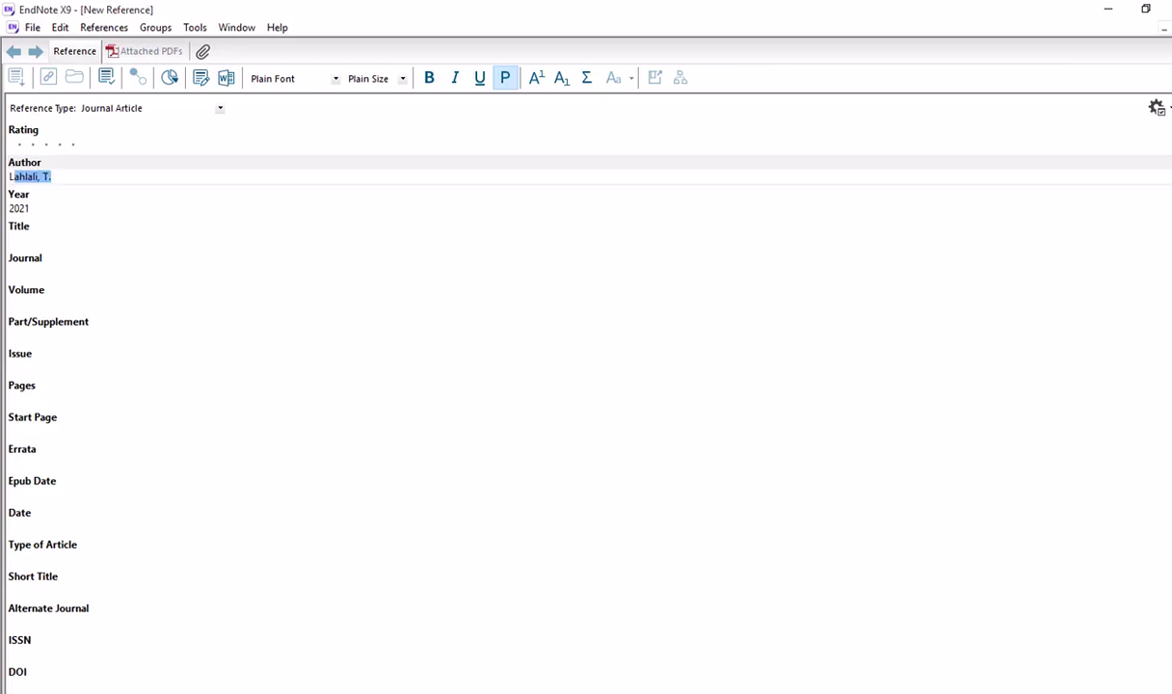
pyautogui.press('BackSpace')
pyautogui.press('BackSpace')
pyautogui.write('L')
pyautogui.click(63, 176)
pyautogui.press('BackSpace')
pyautogui.press('BackSpace')
pyautogui.press('BackSpace')
pyautogui.press('BackSpace')
pyautogui.press('BackSpace')
pyautogui.press('BackSpace')
pyautogui.press('BackSpace')
pyautogui.press('BackSpace')
pyautogui.press('BackSpace')
pyautogui.press('BackSpace')
pyautogui.press('BackSpace')
pyautogui.write('L')
# Enter "L'Association Algerienne de Physique" as the organization author, removing the leftover suggested text
pyautogui.click(24, 176)
pyautogui.click(15, 176)
pyautogui.write("'Association")
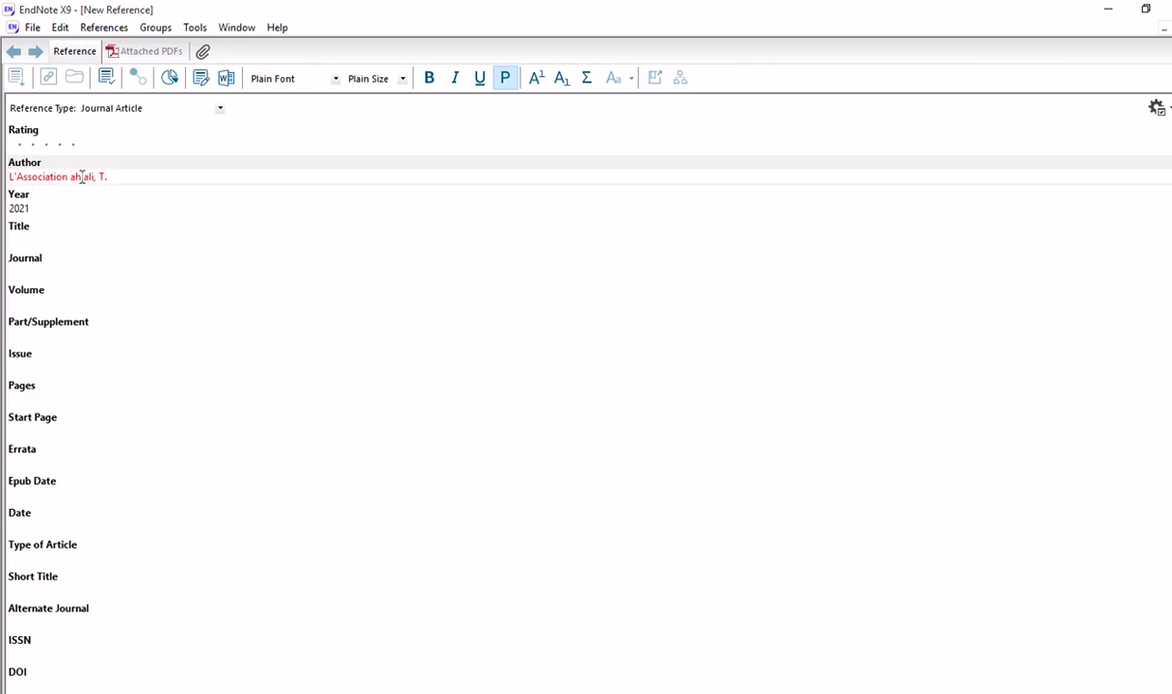
pyautogui.press('BackSpace')
pyautogui.press('BackSpace')
pyautogui.press('BackSpace')
pyautogui.press('BackSpace')
pyautogui.press('BackSpace')
pyautogui.press('BackSpace')
pyautogui.press('BackSpace')
pyautogui.press('BackSpace')
pyautogui.press('BackSpace')
pyautogui.press('BackSpace')
pyautogui.write('algerienne de Physique')
pyautogui.click(75, 178)
pyautogui.press('BackSpace')
pyautogui.write('A')
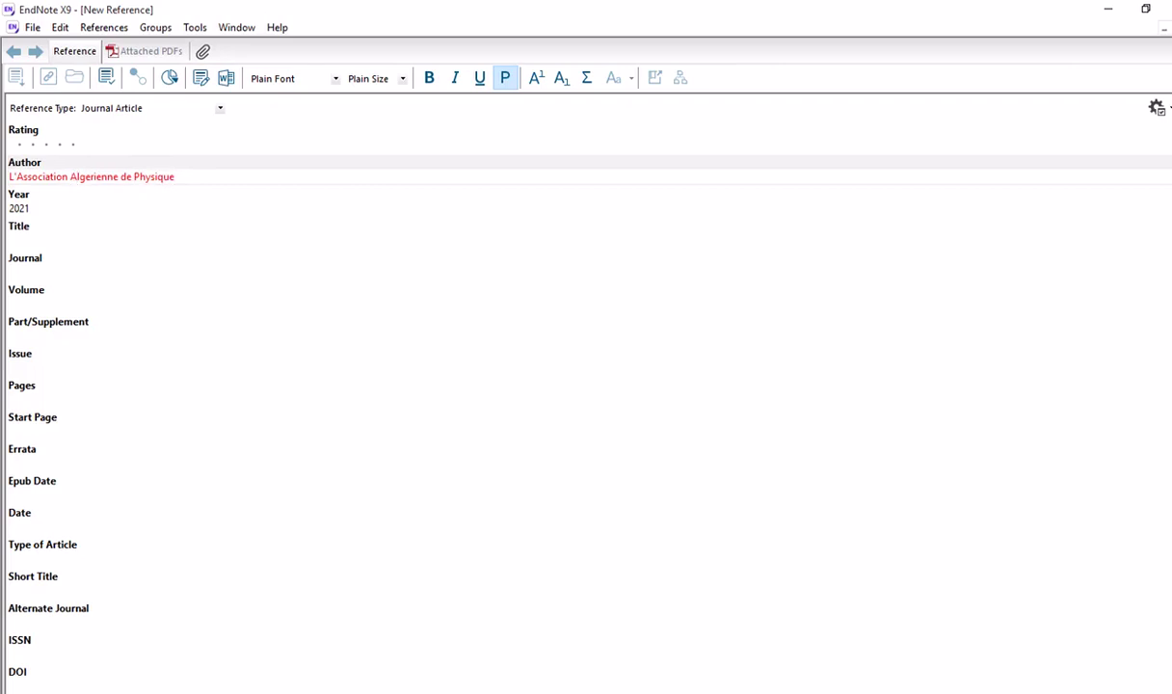
# Append ",, Bioinformatique" after the organization's name in the Author field
pyautogui.click(169, 176)
pyautogui.write(',')
pyautogui.press('BackSpace')
pyautogui.write(',, Bioinformatique')
pyautogui.write(',')
pyautogui.press('BackSpace')
pyautogui.click(23, 240)
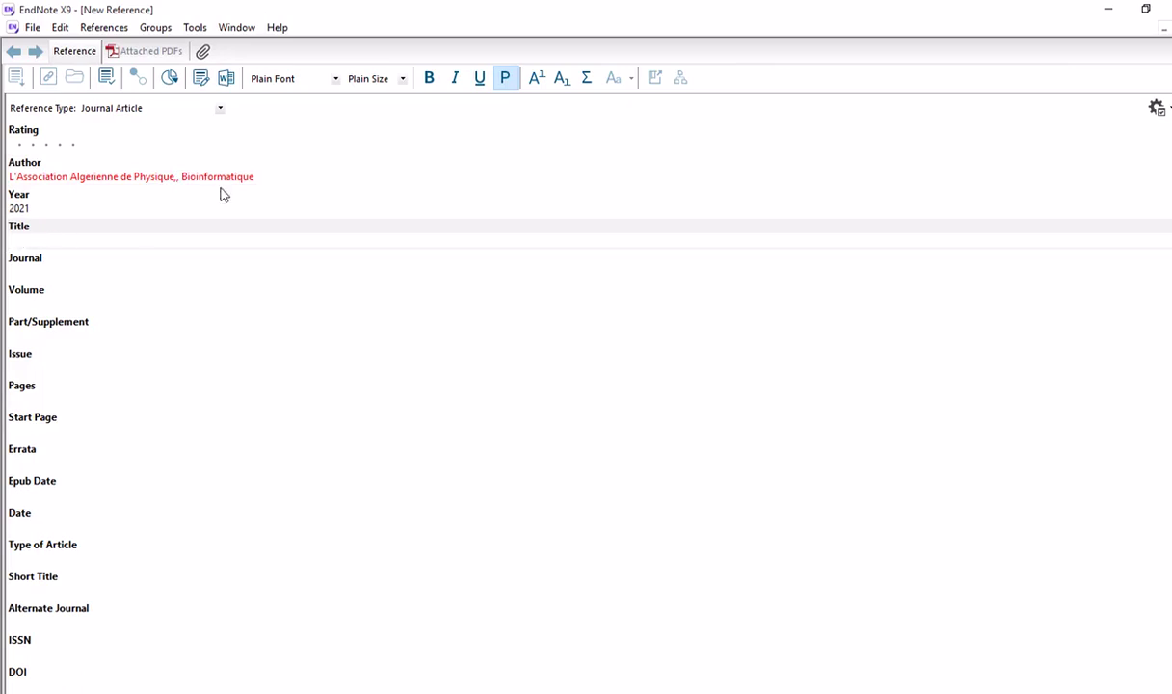
# Replace the organization author with a personal author's surname and two initials, followed by a new line for another author
pyautogui.moveTo(254, 176); pyautogui.dragTo(8, 177)
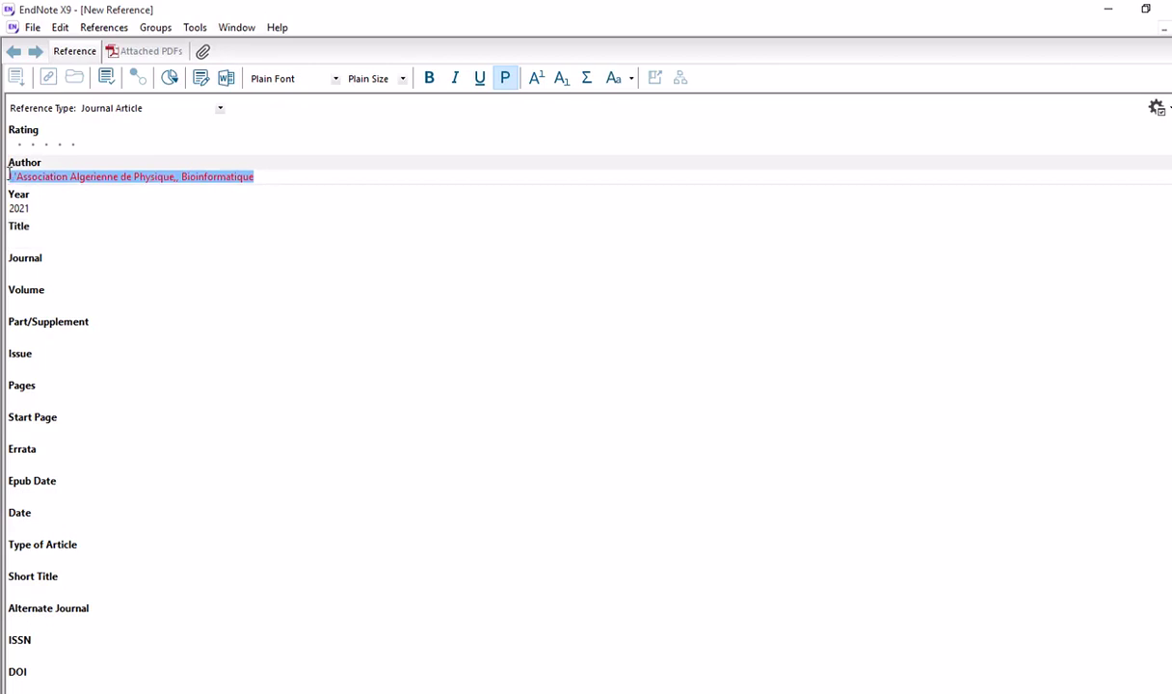
pyautogui.press('Delete')
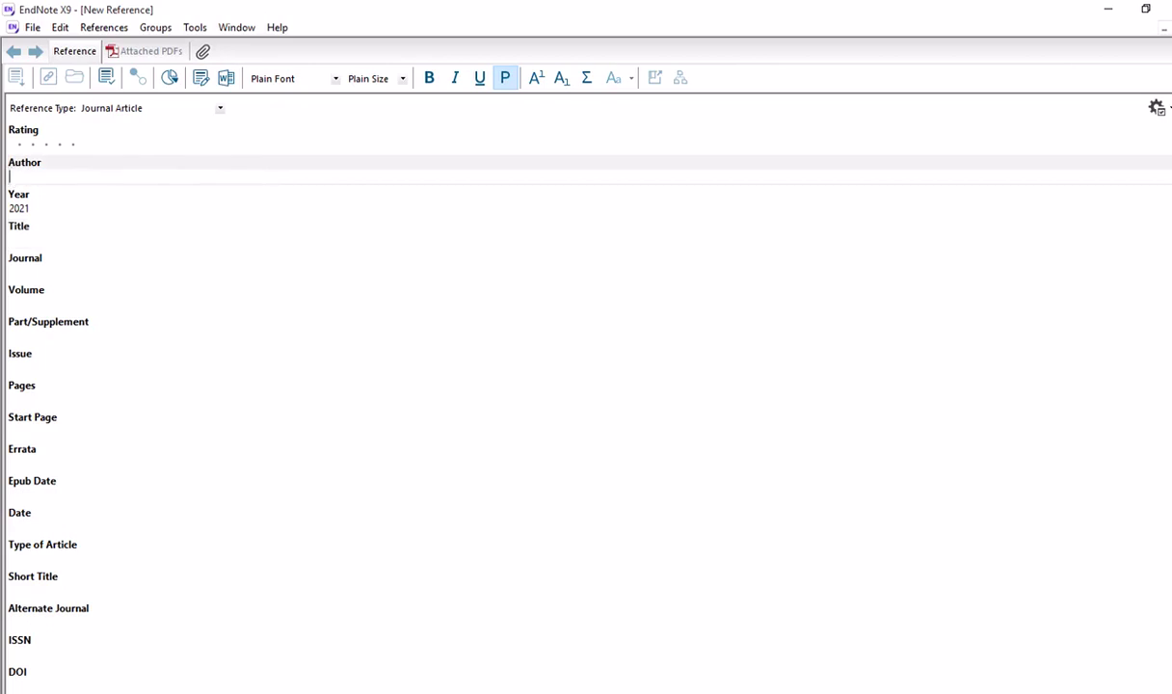
pyautogui.write('A')
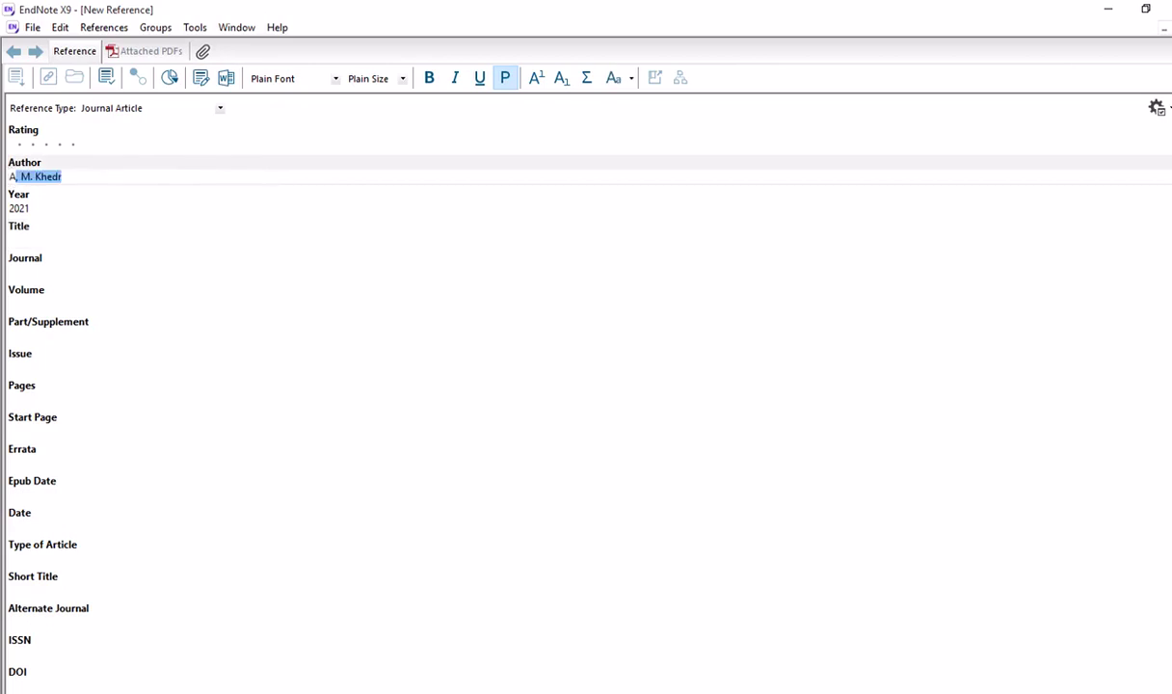
pyautogui.write('bde')
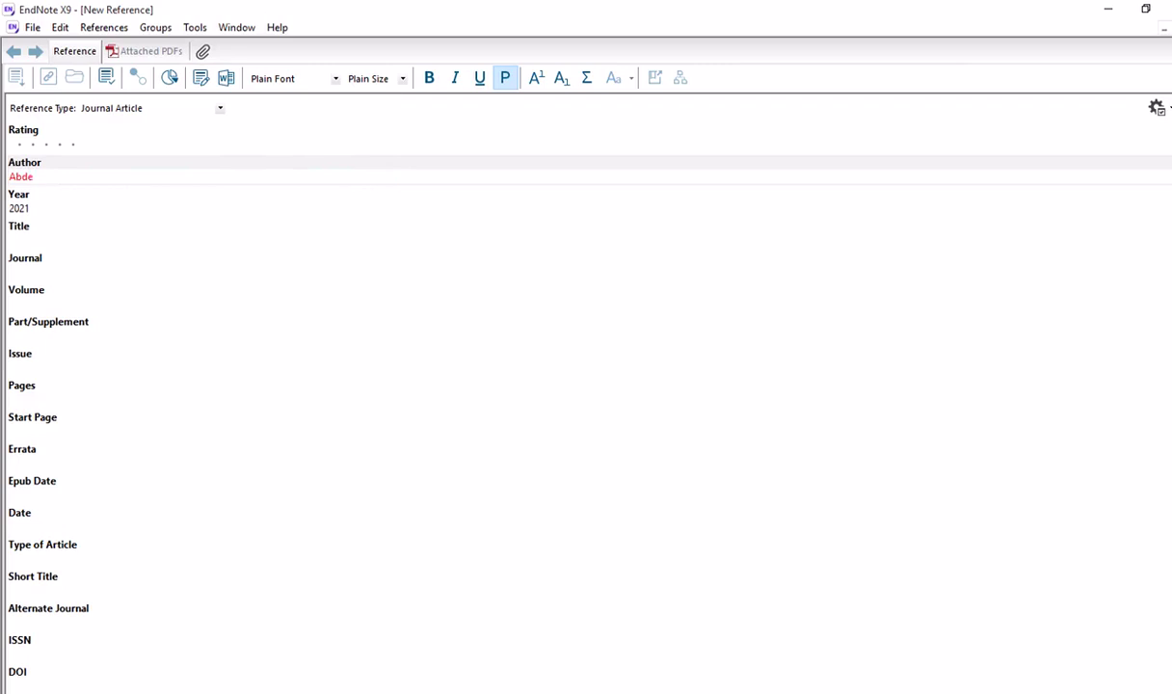
pyautogui.write('lli, M.')
pyautogui.write('A.')
pyautogui.press('Return')
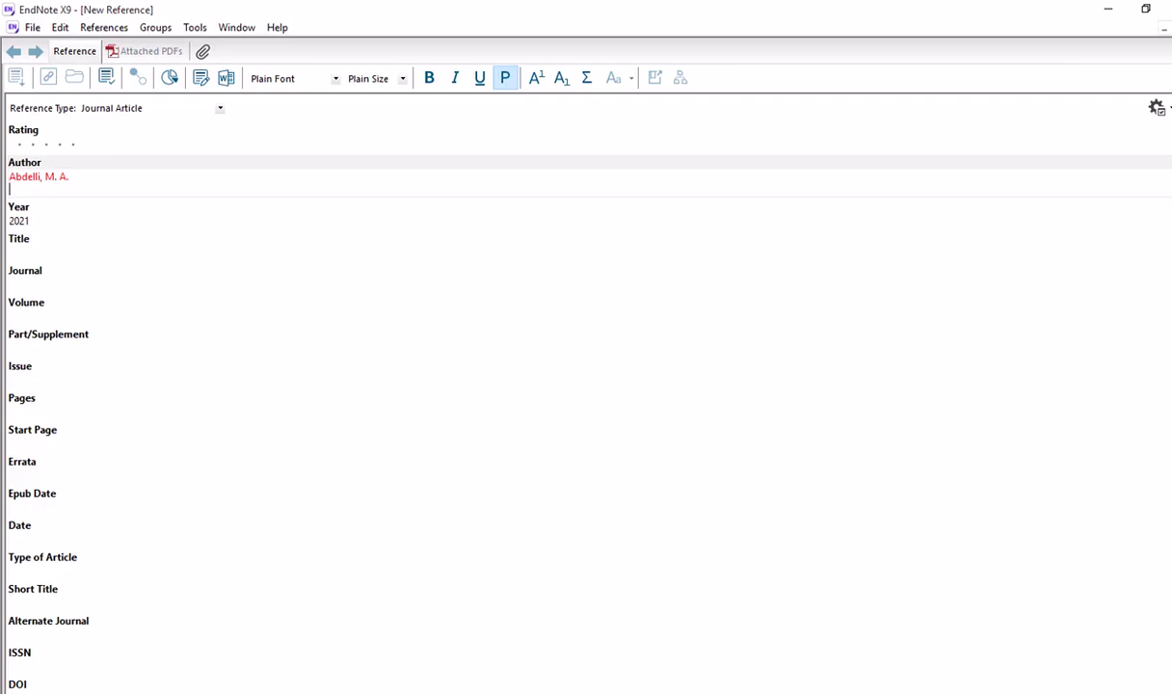
# Enter the second author's surname and two initials on the second line of the Author field
pyautogui.write('Mou')
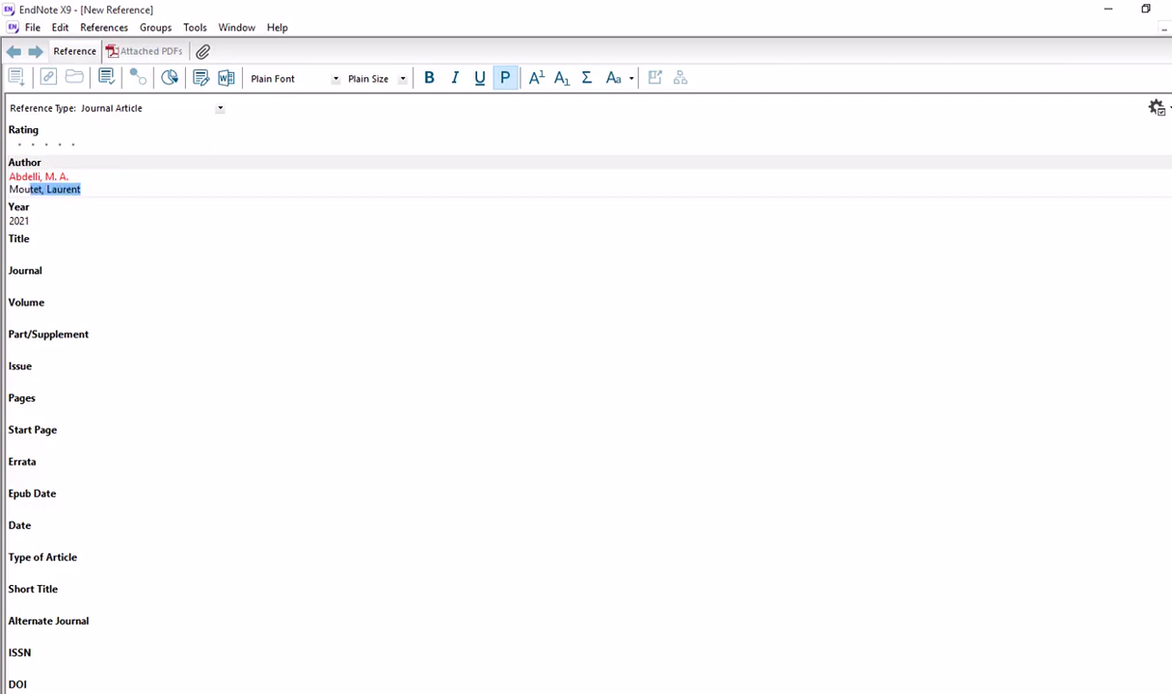
pyautogui.write('ssaoui')
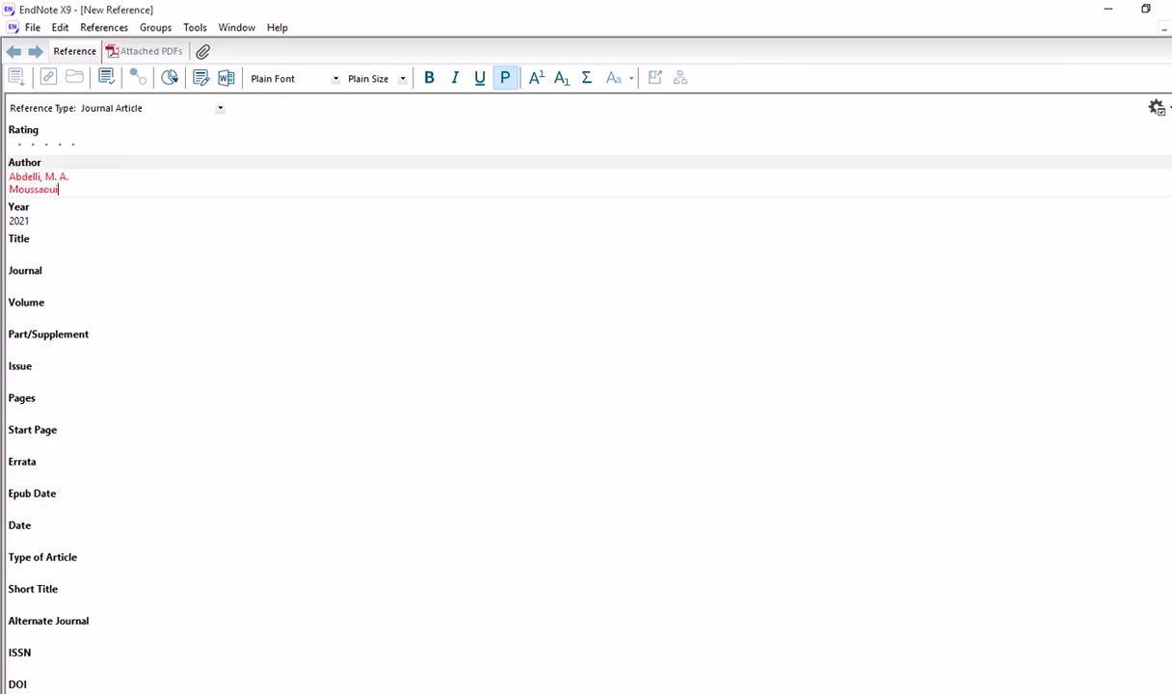
pyautogui.write(', ')
pyautogui.write('L')
pyautogui.write('d')
pyautogui.hotkey('shift', 'Left')
pyautogui.write('D.')
pyautogui.click(29, 253)
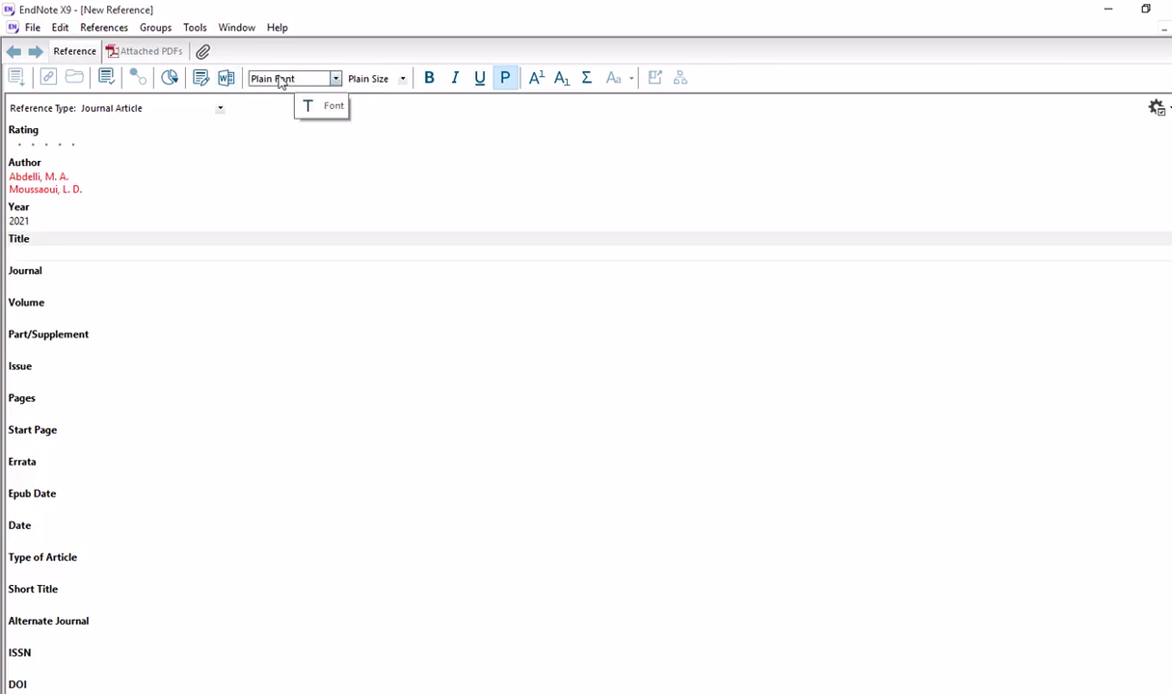
# Change the reference type to Book and look through the fields it offers
pyautogui.click(335, 80)
pyautogui.click(336, 80)
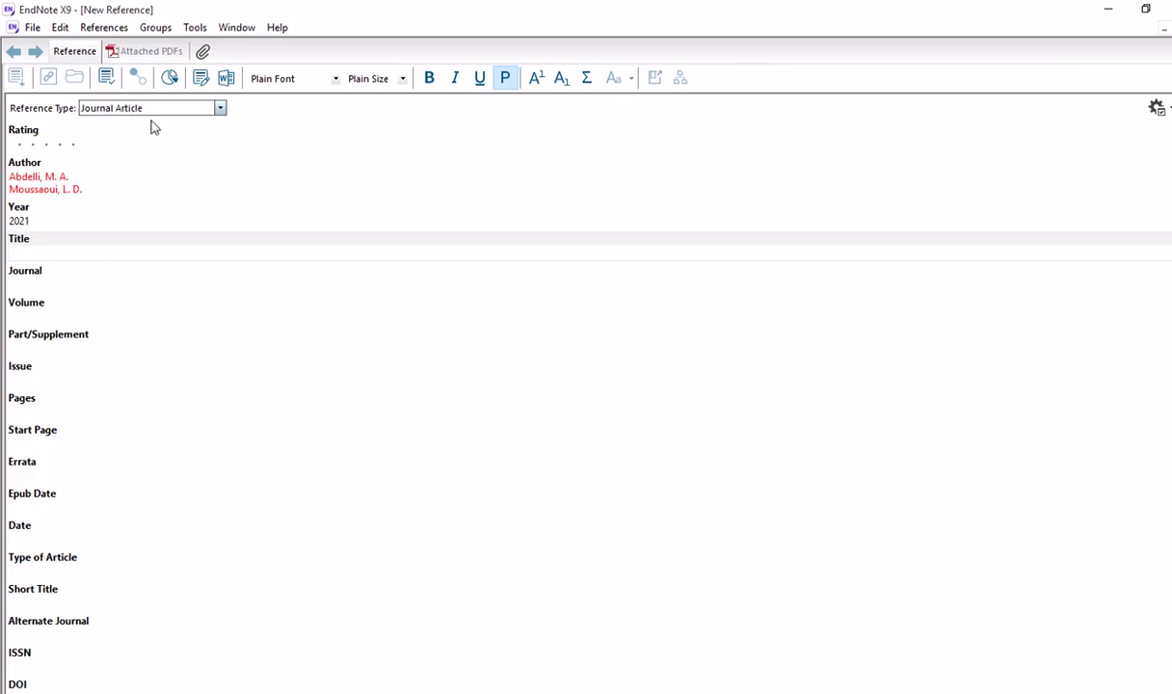
pyautogui.click(221, 110)
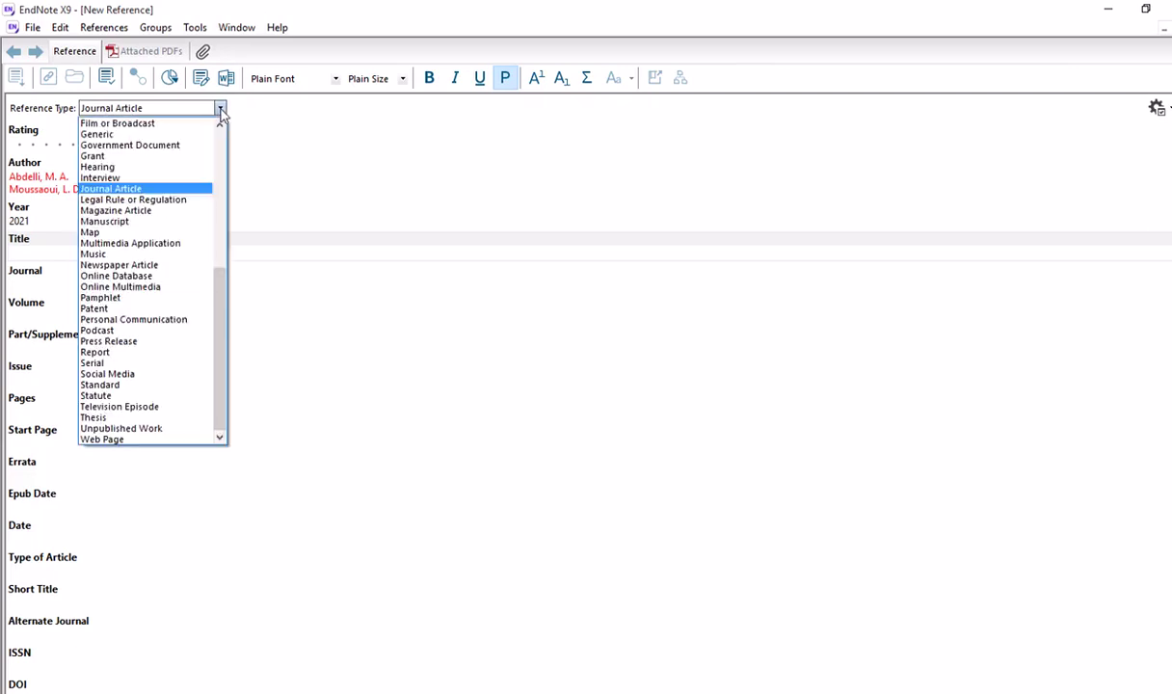
pyautogui.moveTo(217, 317); pyautogui.dragTo(222, 171)
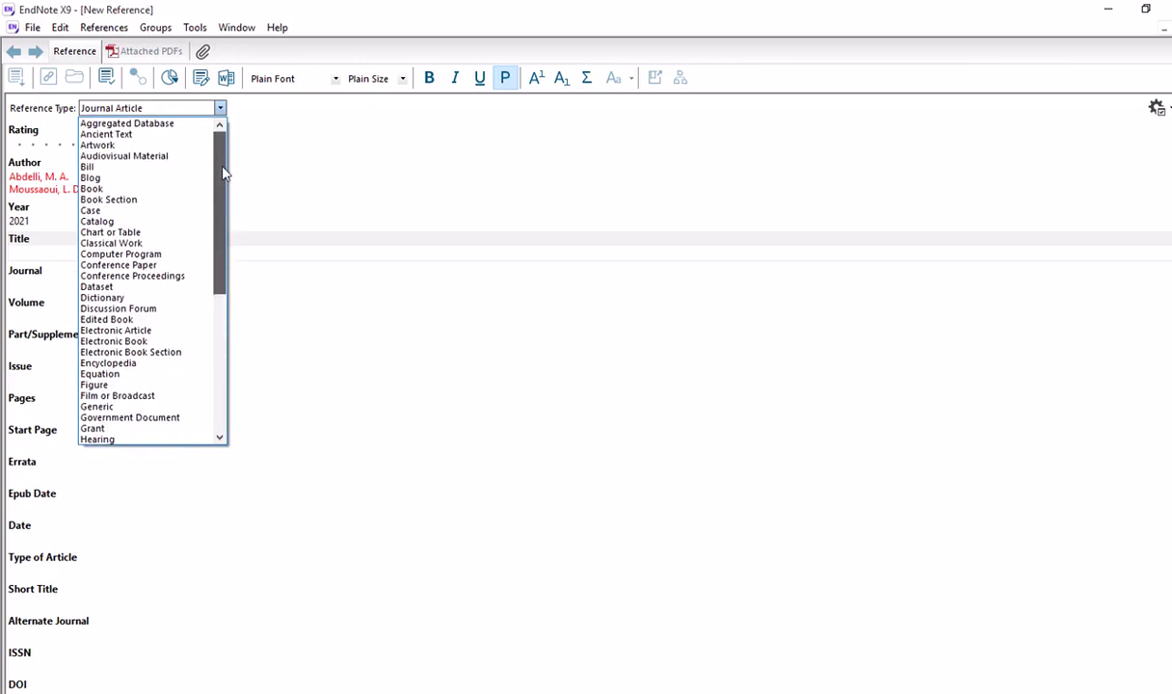
pyautogui.click(98, 189)
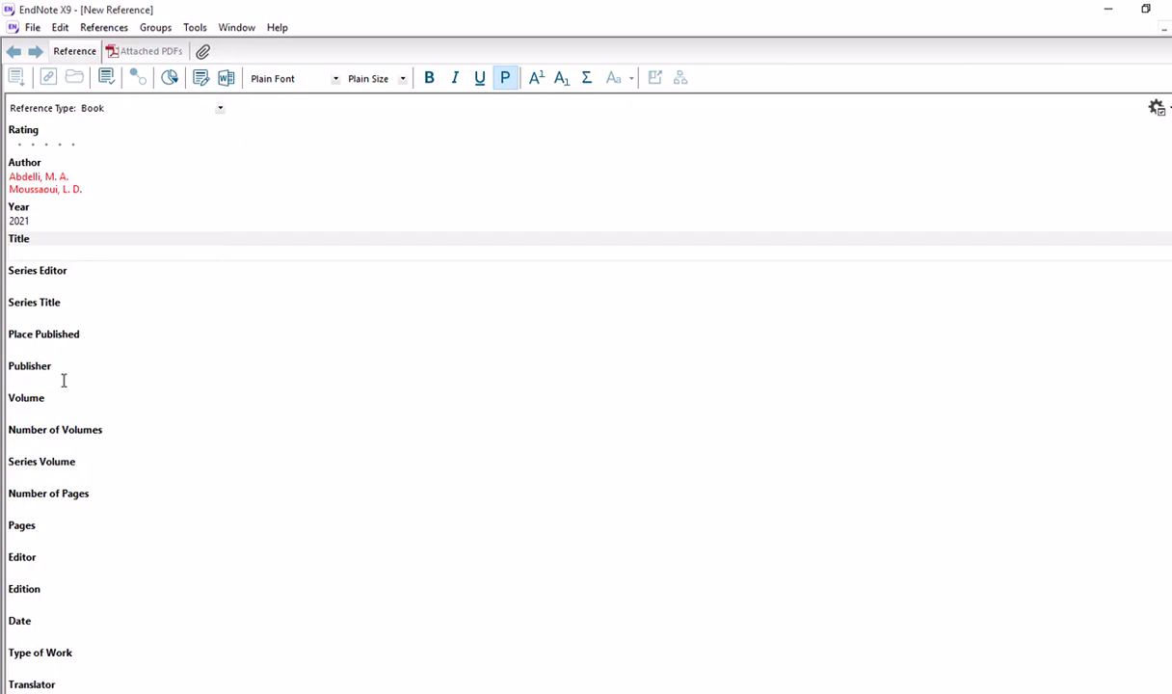
pyautogui.scroll(-3, 64, 381)
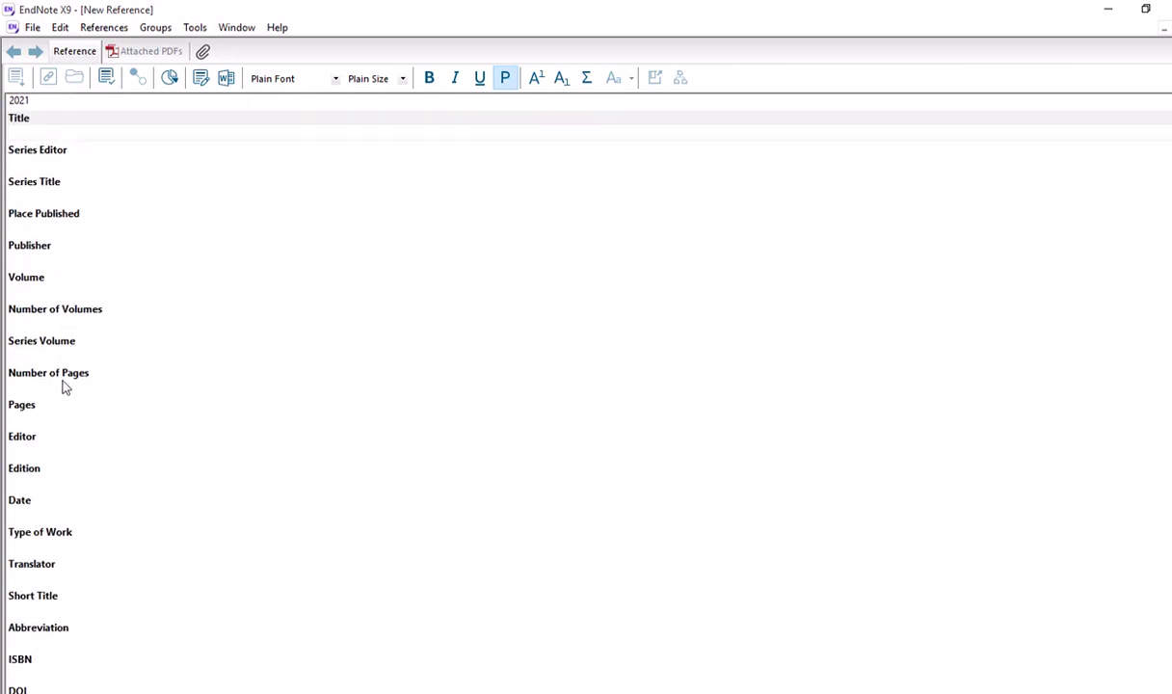
pyautogui.scroll(3, 63, 382)
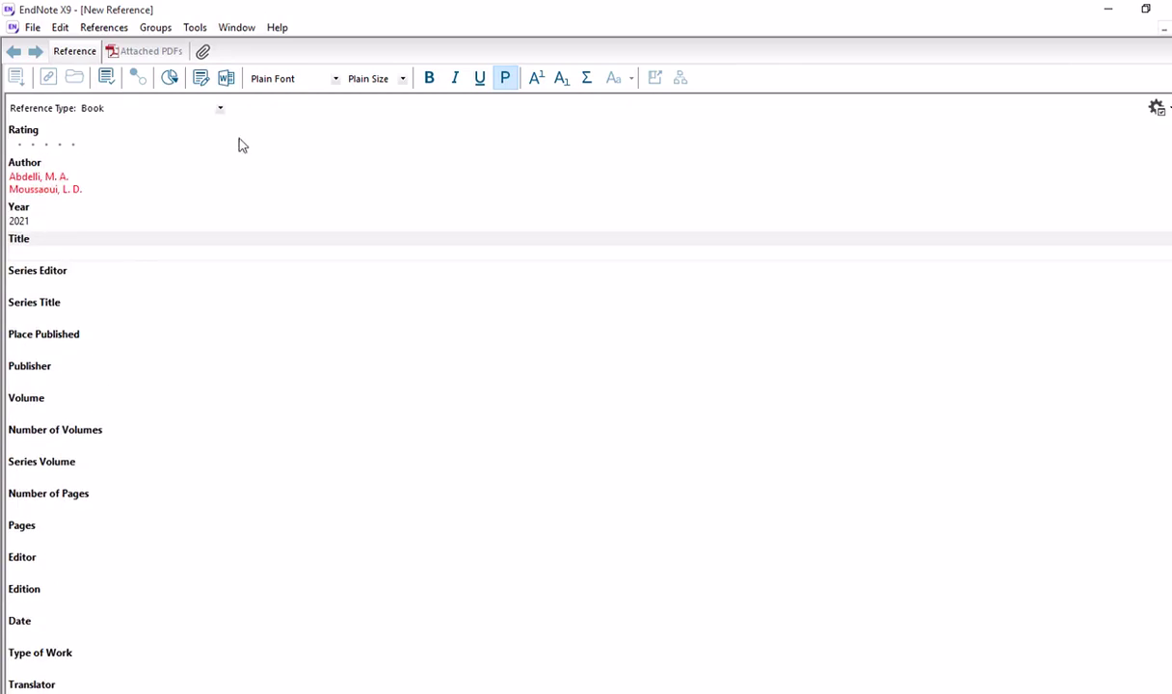
# Switch the reference type to Catalog and then to Computer Program to compare their fields
pyautogui.click(221, 109)
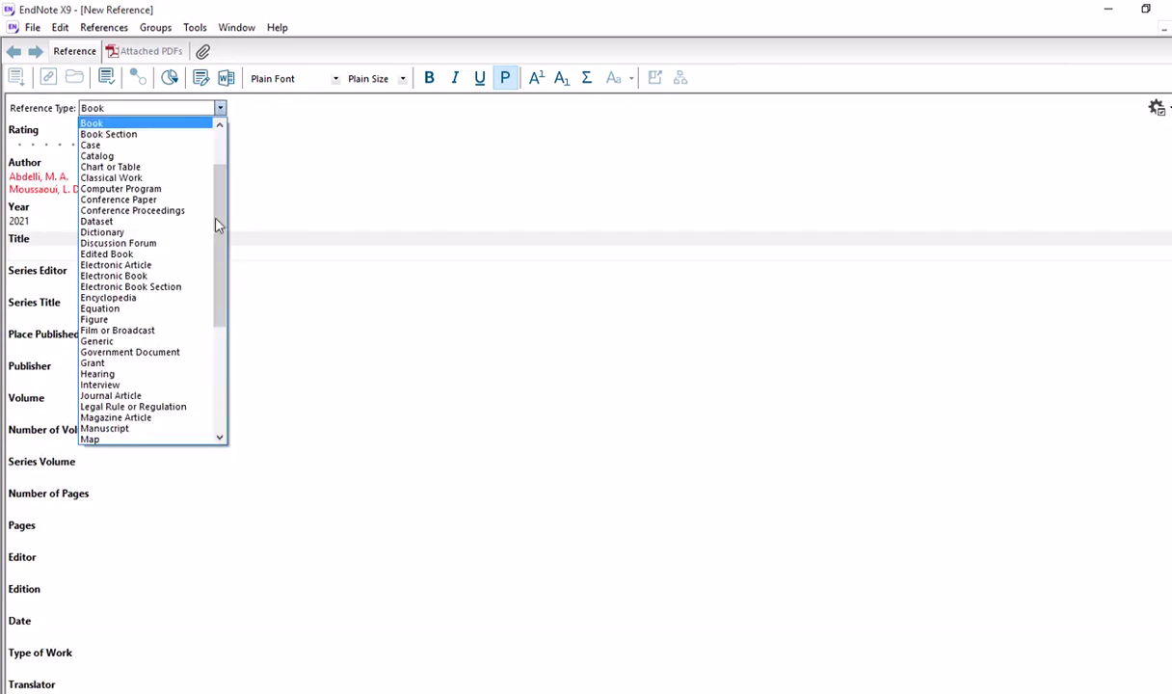
pyautogui.click(116, 156)
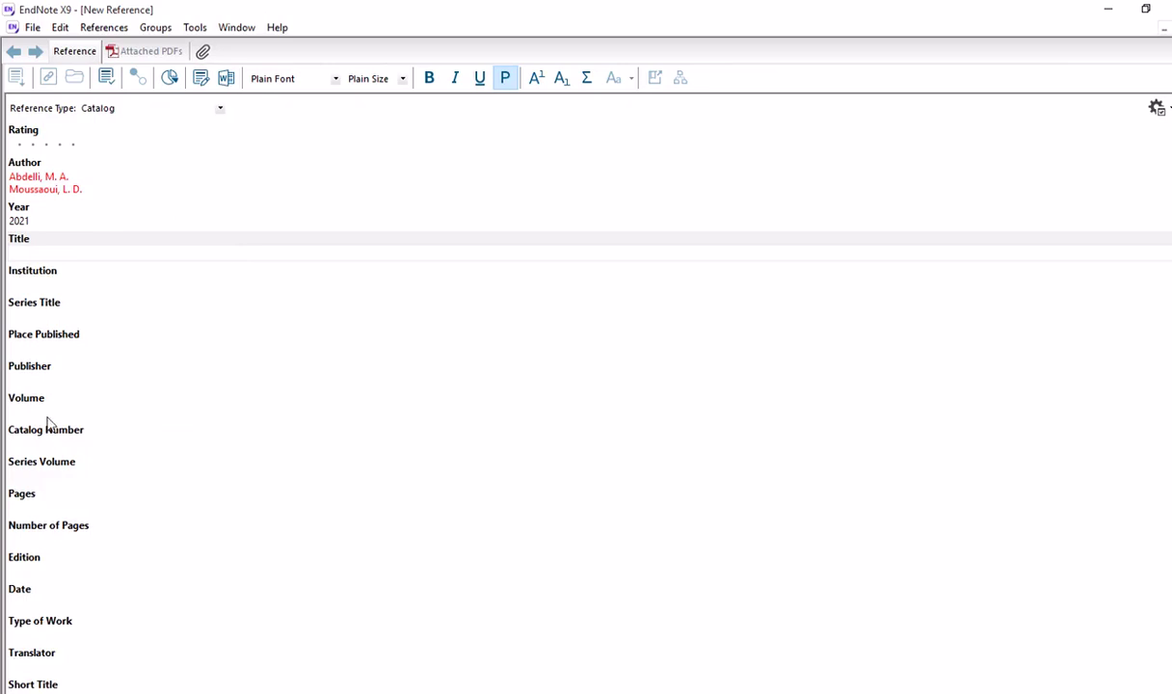
pyautogui.click(219, 109)
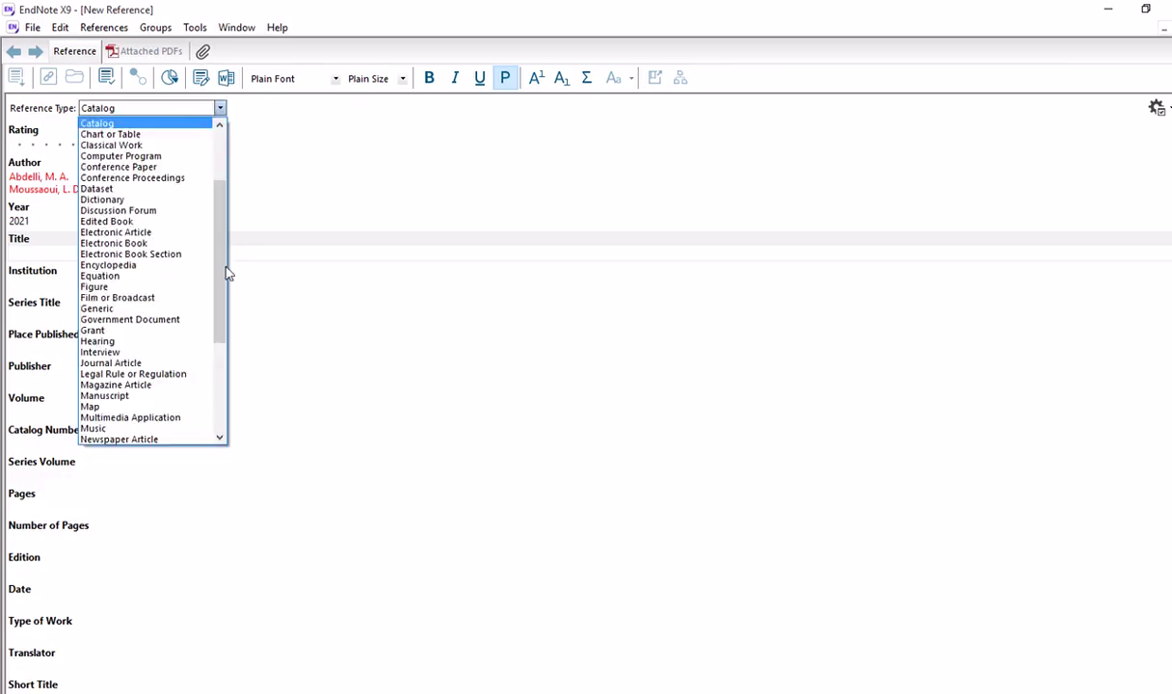
pyautogui.scroll(1, 221, 265)
pyautogui.scroll(1, 222, 265)
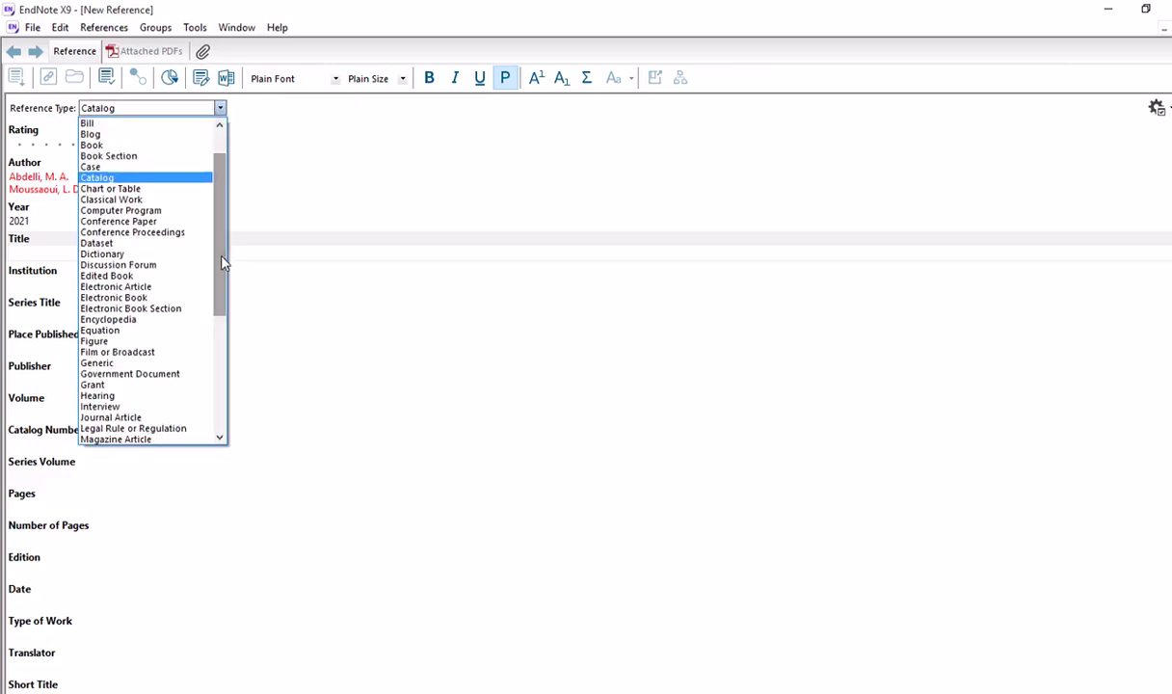
pyautogui.click(150, 211)
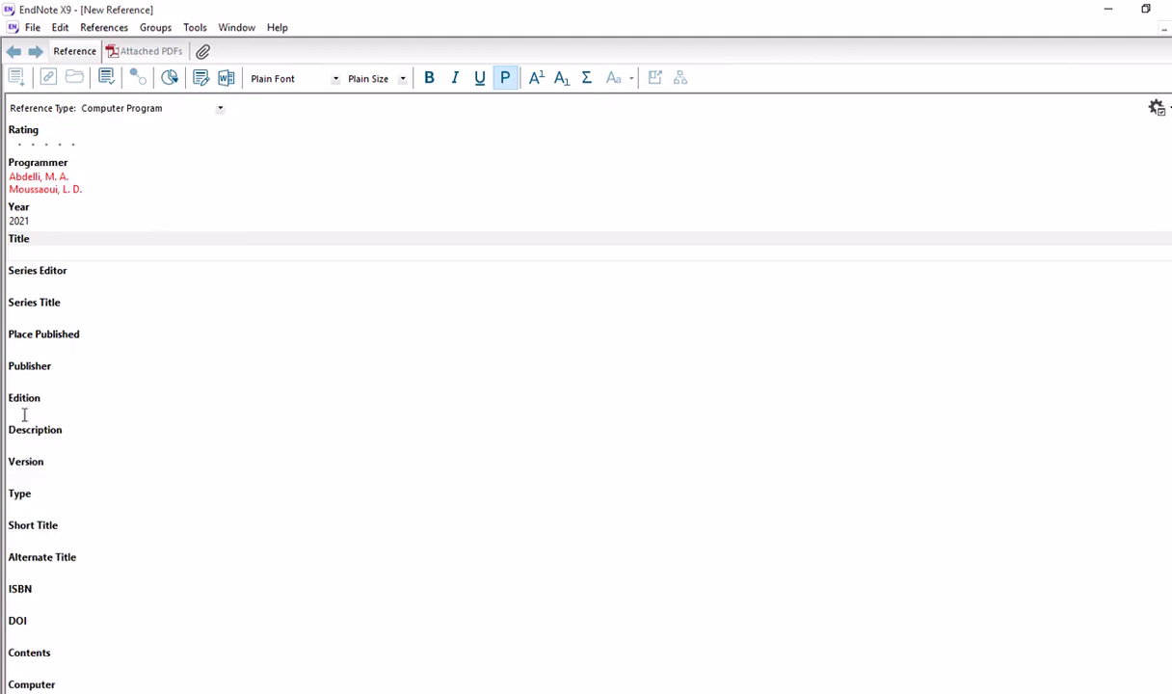
# Browse the available reference types and set the reference back to Journal Article
pyautogui.click(221, 108)
pyautogui.moveTo(224, 270); pyautogui.dragTo(222, 150)
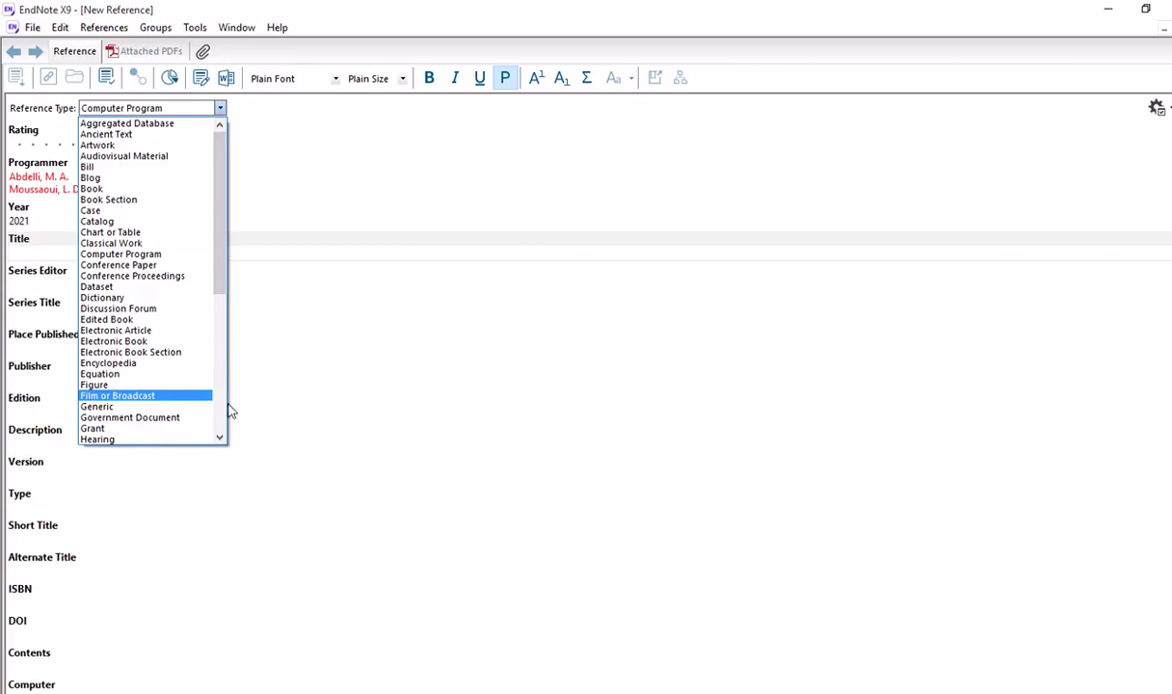
pyautogui.click(219, 438)
pyautogui.click(220, 438)
pyautogui.click(220, 439)
pyautogui.click(220, 438)
pyautogui.click(220, 438)
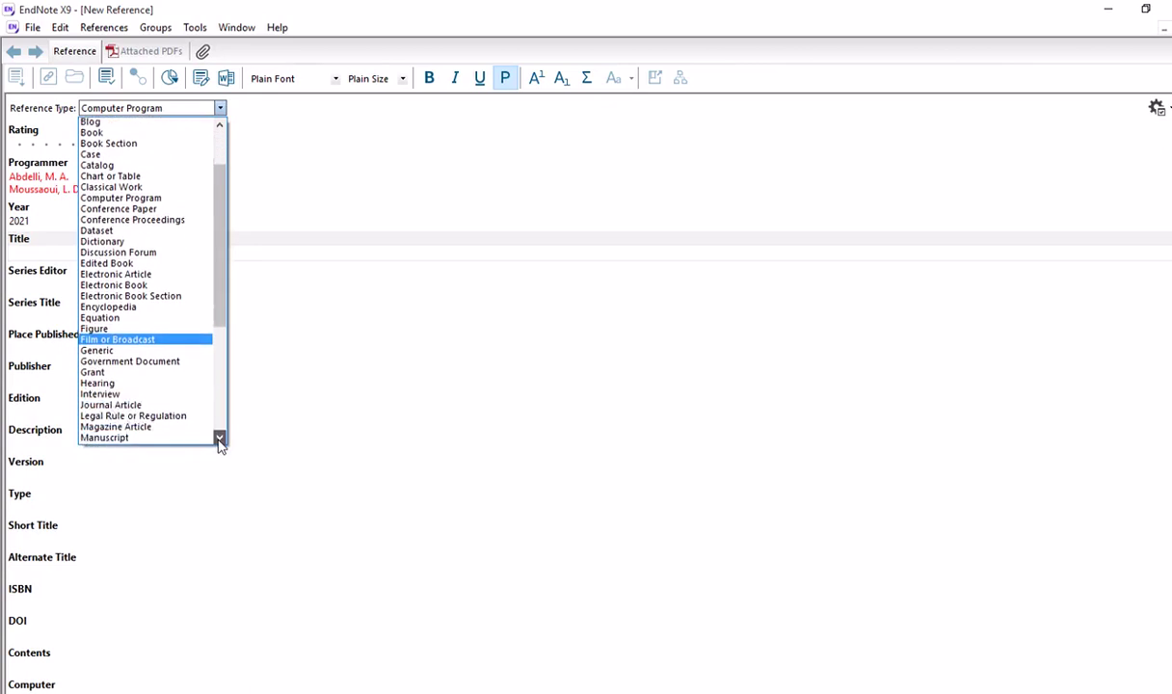
pyautogui.click(220, 438)
pyautogui.click(220, 438)
pyautogui.click(220, 439)
pyautogui.click(133, 373)
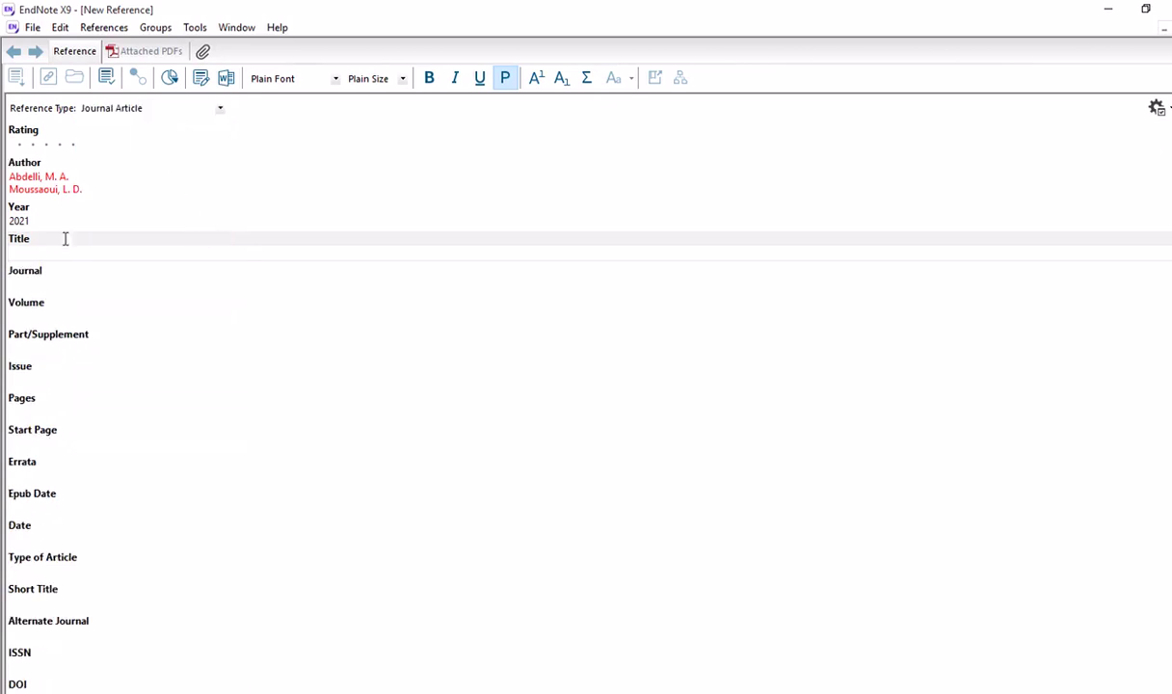
# Enter the title "test et validation du modele multidimentionnel de mesure de la satisfaction client"
pyautogui.click(32, 252)
pyautogui.write('test et validation du modele multidiment')
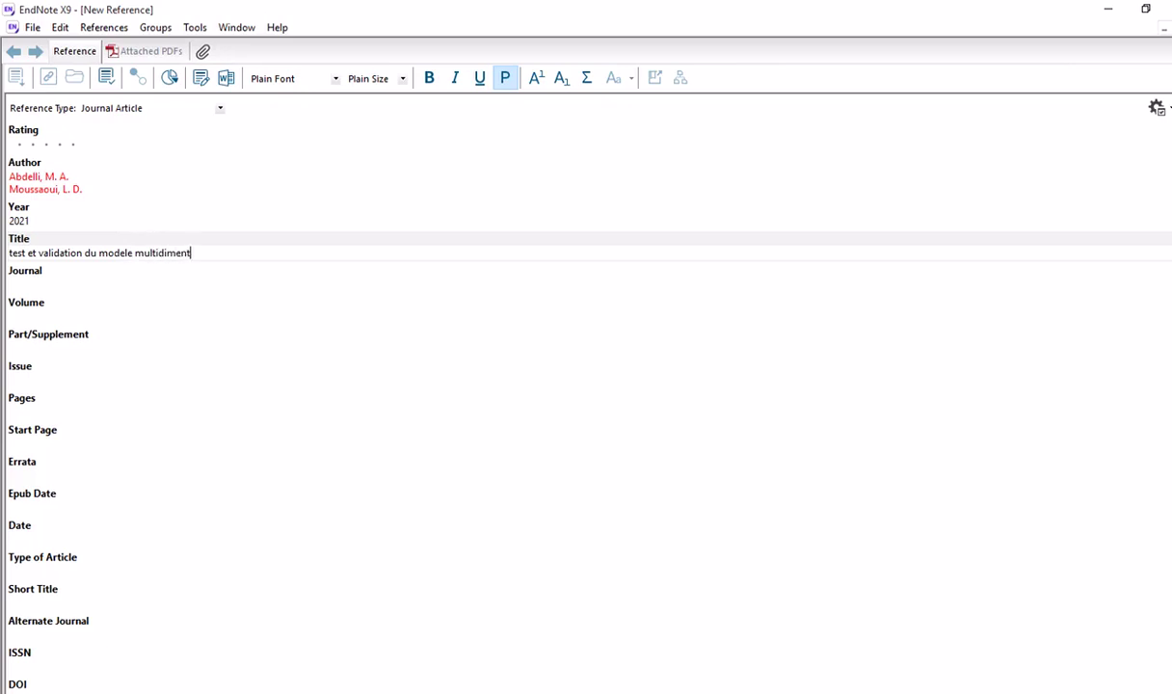
pyautogui.write('ionnel')
pyautogui.write(' de mesure de la s')
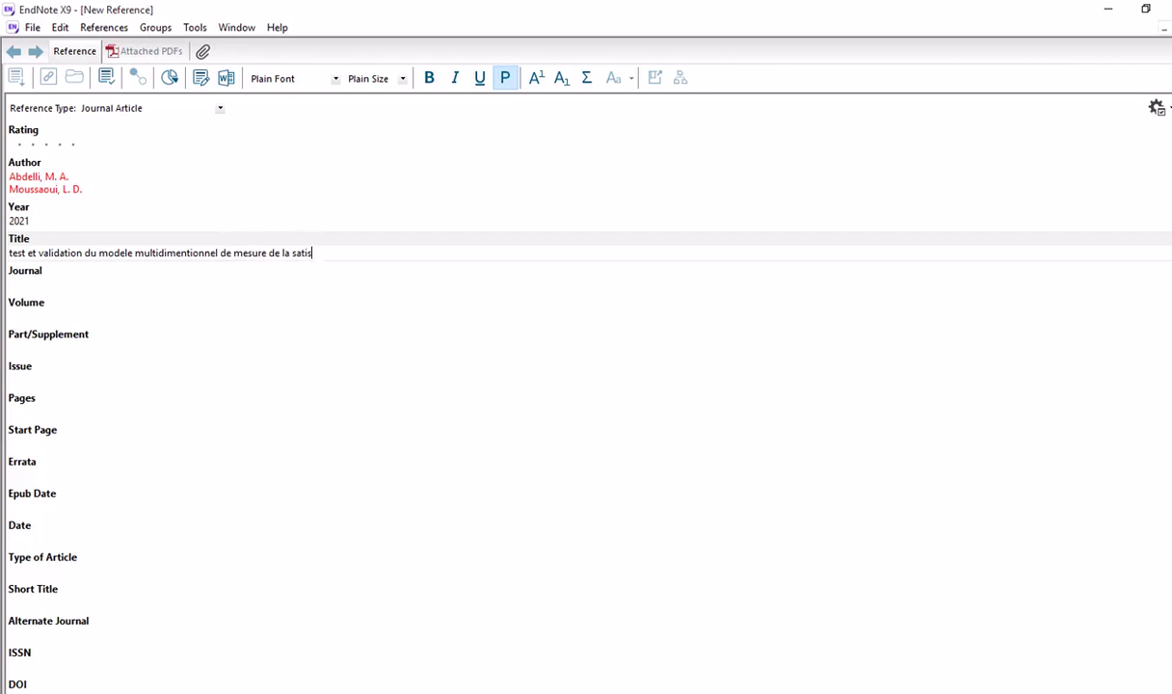
pyautogui.write('atidfaction client')
# Fill the Journal field with the suggested journal "J Am Acad Dermatol"
pyautogui.click(29, 281)
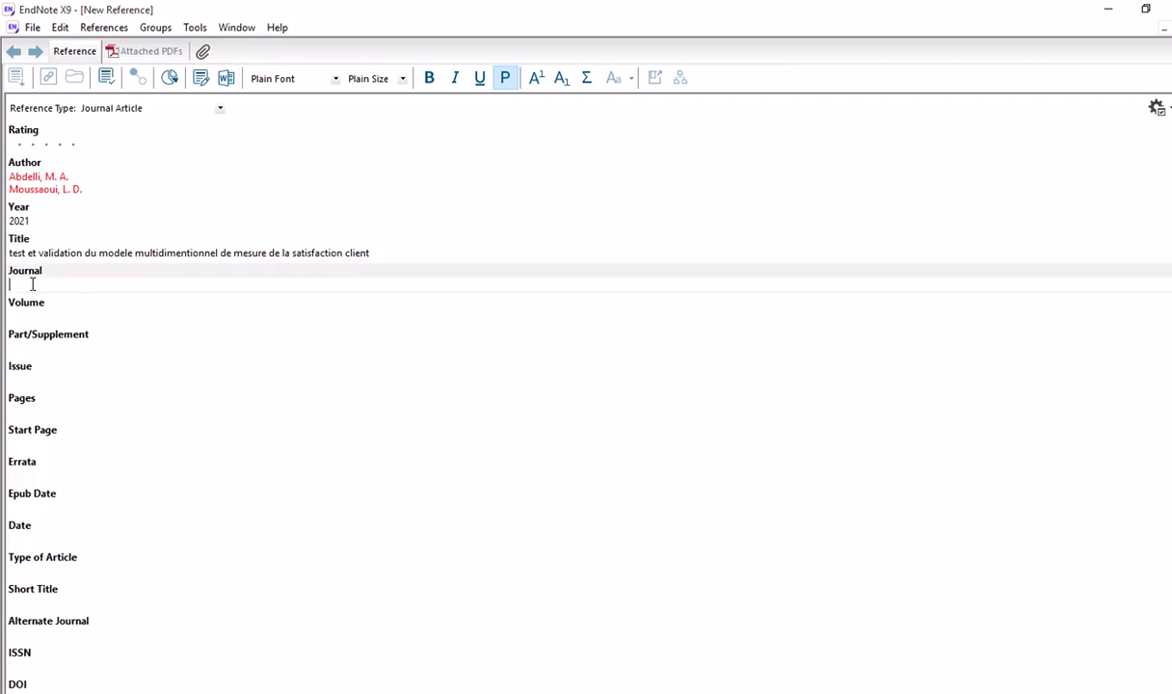
pyautogui.write('J Am Acad Dermatol')
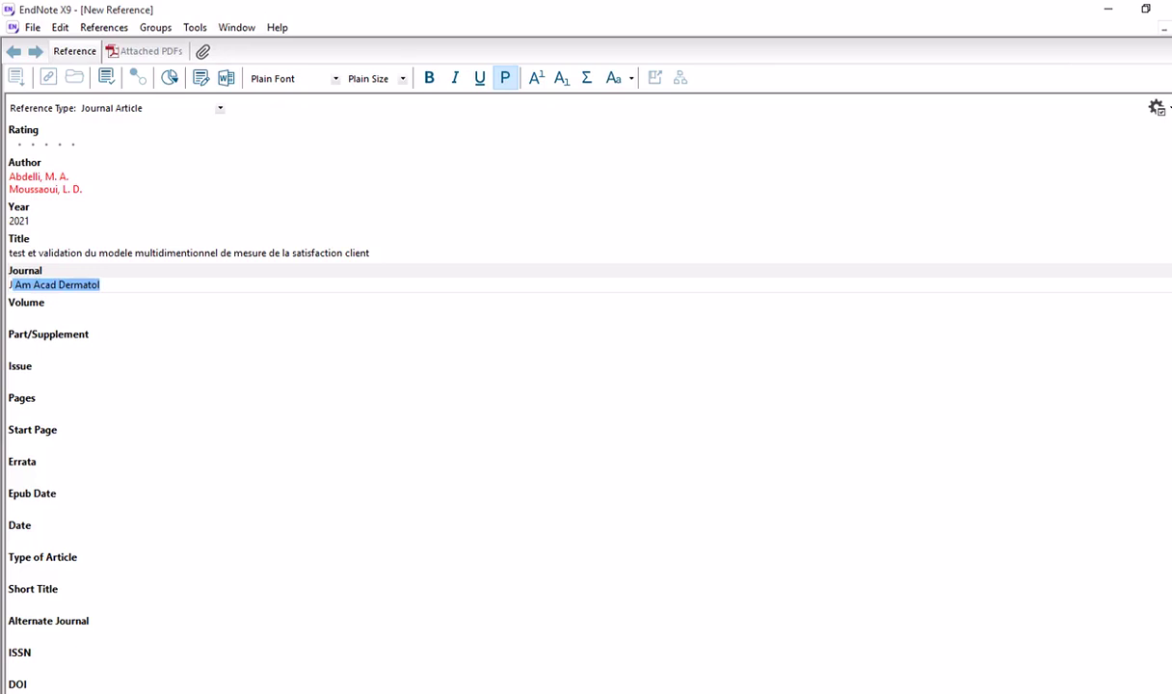
pyautogui.click(112, 284)
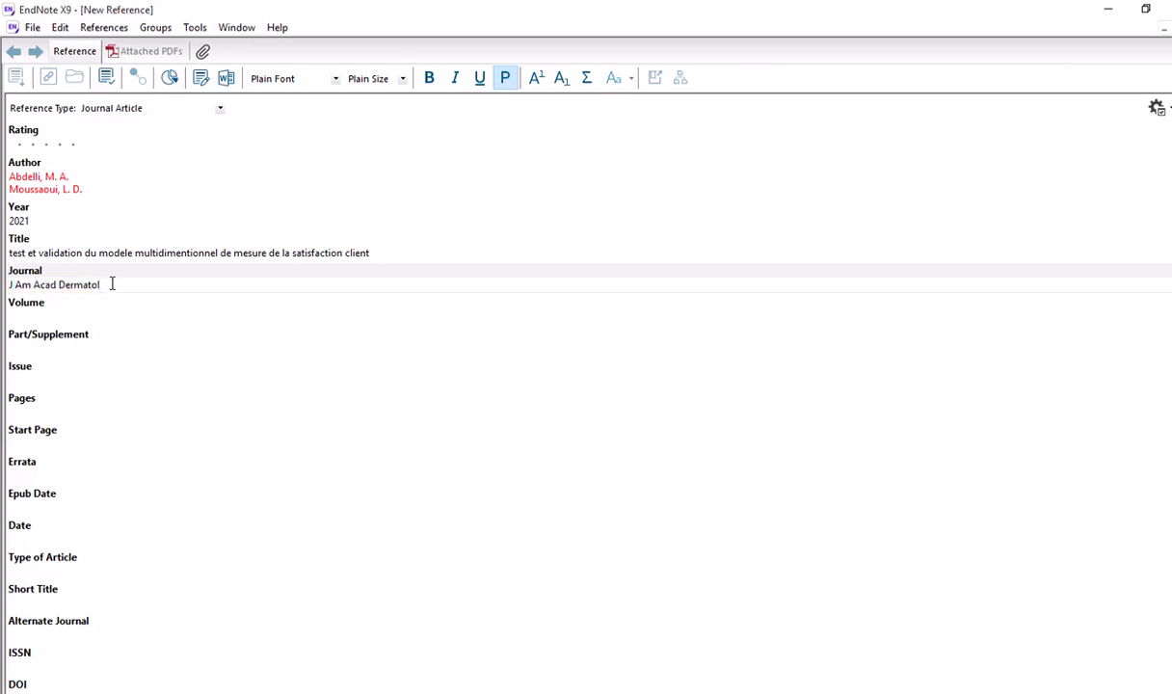
# Replace the Journal entry with the suggested journal "ACS Appl Mater Interfaces"
pyautogui.press('BackSpace')
pyautogui.press('BackSpace')
pyautogui.press('BackSpace')
pyautogui.press('BackSpace')
pyautogui.press('BackSpace')
pyautogui.press('BackSpace')
pyautogui.press('BackSpace')
pyautogui.press('BackSpace')
pyautogui.press('BackSpace')
pyautogui.press('BackSpace')
pyautogui.press('BackSpace')
pyautogui.press('BackSpace')
pyautogui.press('BackSpace')
pyautogui.press('BackSpace')
pyautogui.press('BackSpace')
pyautogui.press('BackSpace')
pyautogui.press('BackSpace')
pyautogui.press('BackSpace')
pyautogui.write('ACS Appl Mater Interfaces')
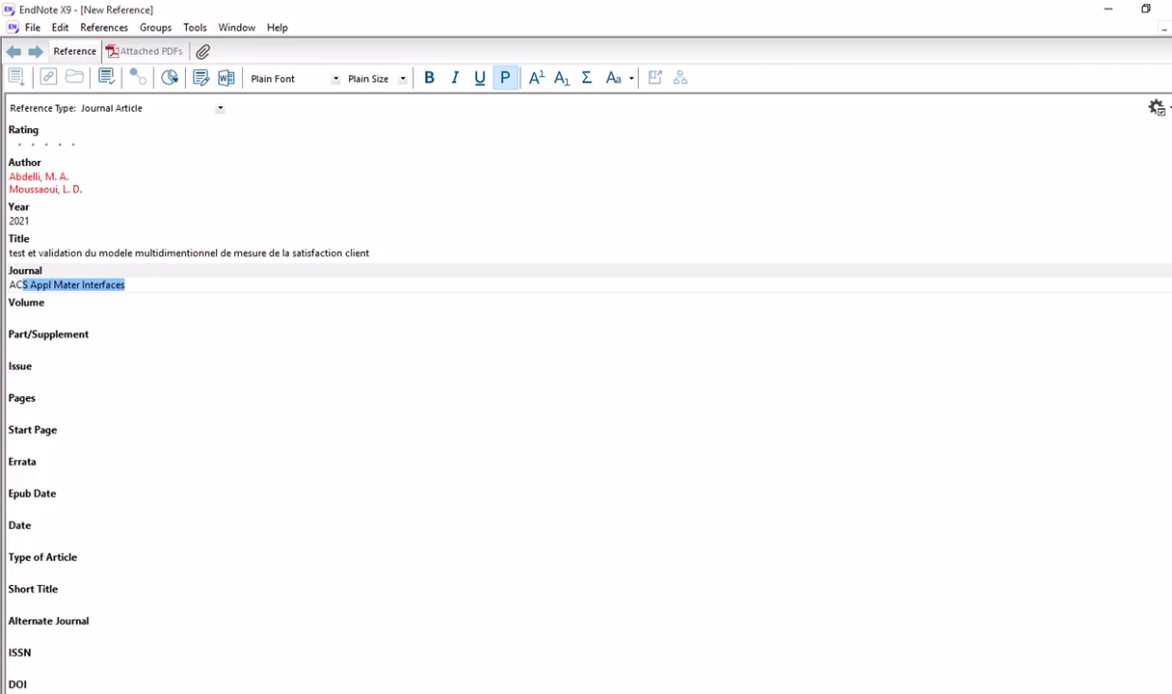
pyautogui.click(137, 285)
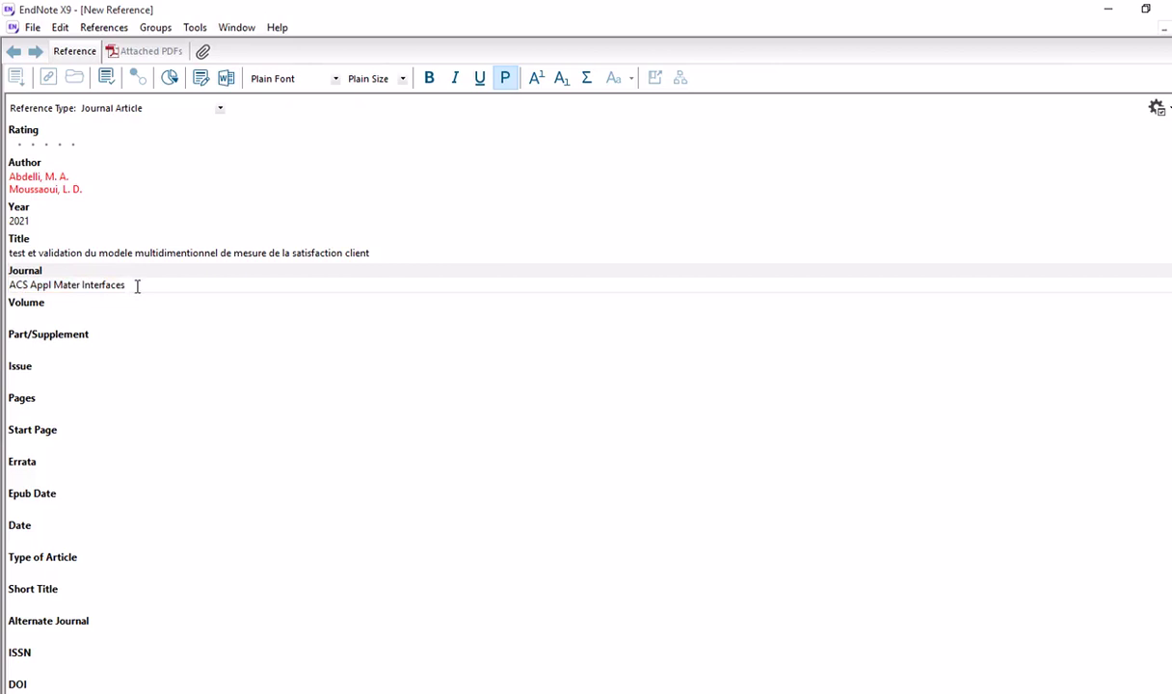
# Replace the Journal entry with the suggested journal "Comput Biol Med"
pyautogui.press('BackSpace')
pyautogui.press('BackSpace')
pyautogui.press('BackSpace')
pyautogui.press('BackSpace')
pyautogui.press('BackSpace')
pyautogui.press('BackSpace')
pyautogui.press('BackSpace')
pyautogui.press('BackSpace')
pyautogui.press('BackSpace')
pyautogui.press('BackSpace')
pyautogui.press('BackSpace')
pyautogui.press('BackSpace')
pyautogui.press('BackSpace')
pyautogui.press('BackSpace')
pyautogui.press('BackSpace')
pyautogui.press('BackSpace')
pyautogui.press('BackSpace')
pyautogui.press('BackSpace')
pyautogui.press('BackSpace')
pyautogui.press('BackSpace')
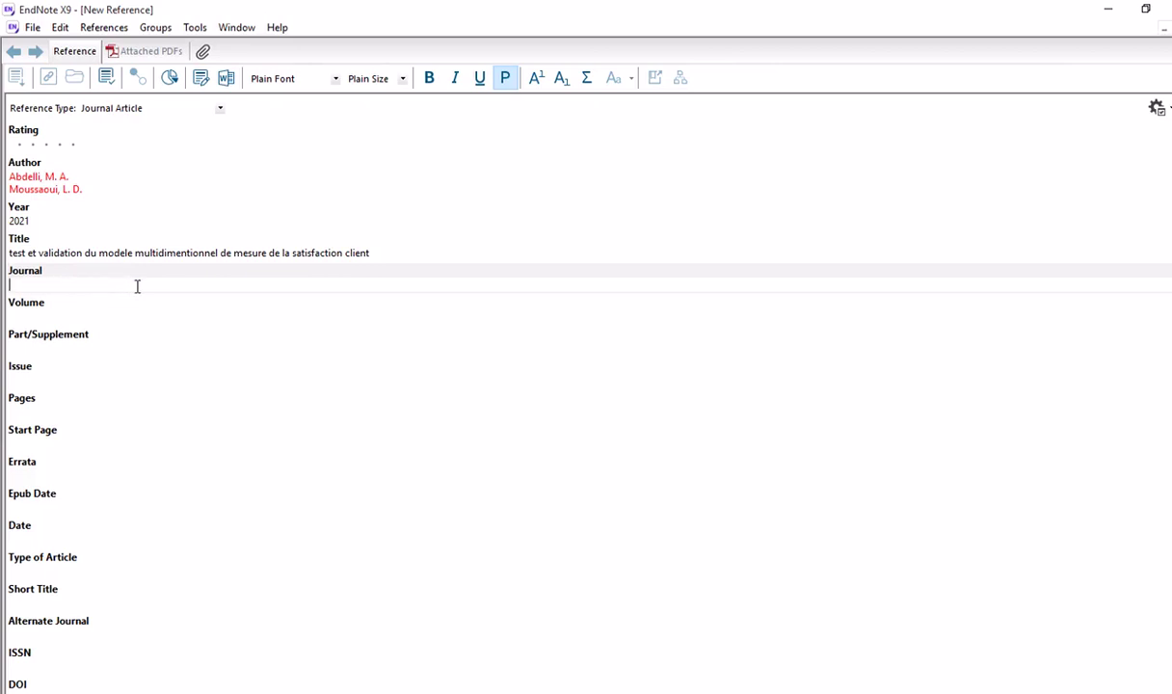
pyautogui.write('Comput Biol Med')
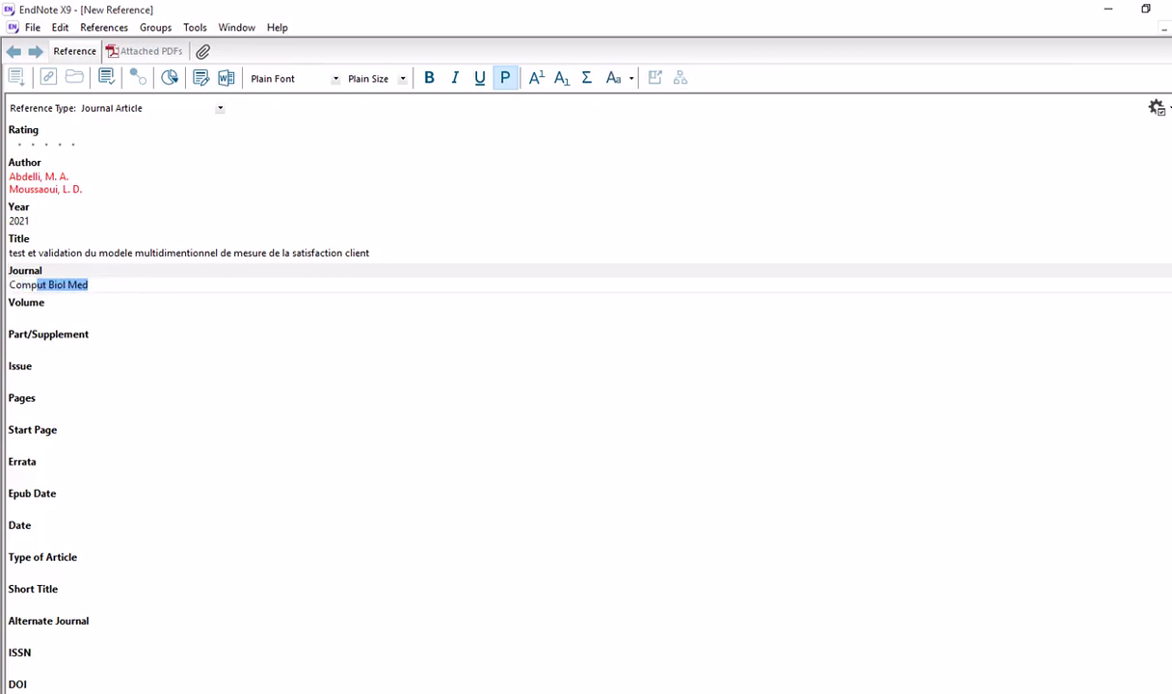
# Set the article's volume to 78 and its issue to 3
pyautogui.click(26, 318)
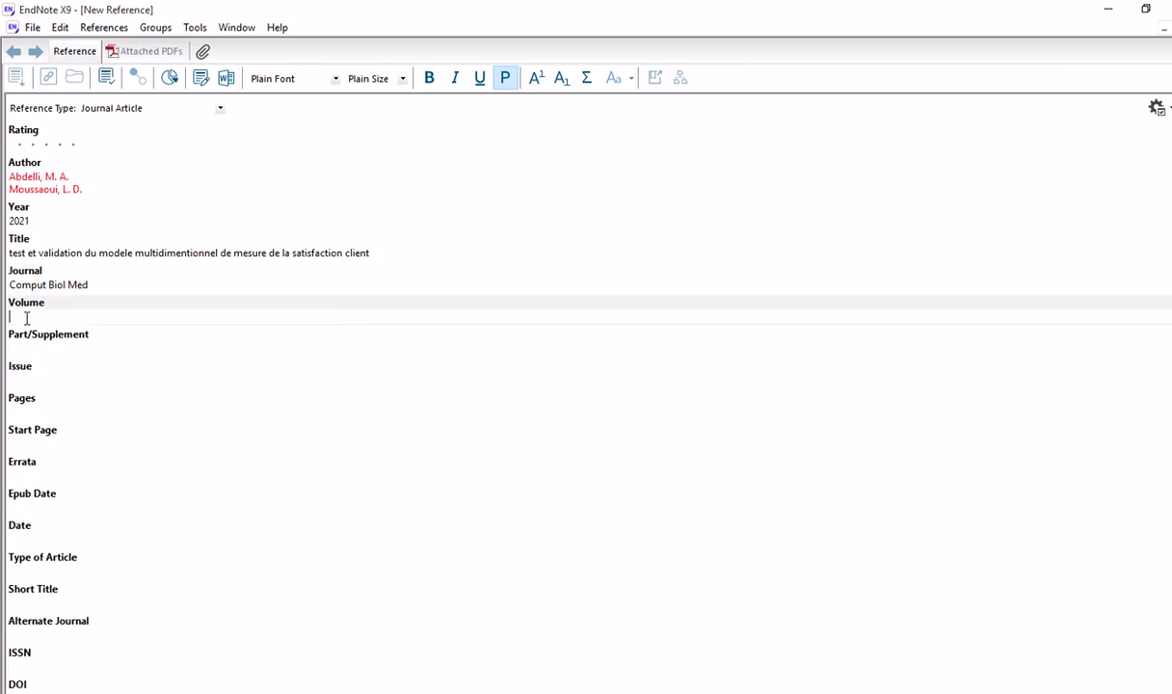
pyautogui.write('78')
pyautogui.click(18, 380)
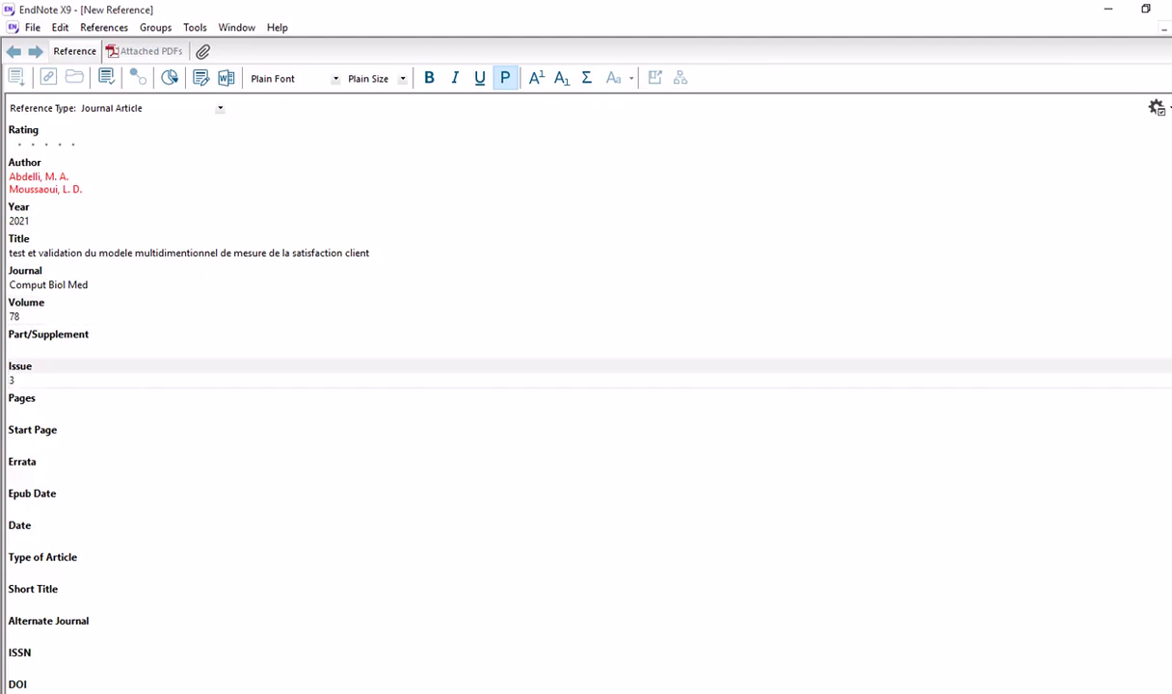
pyautogui.scroll(-5, 91, 473)
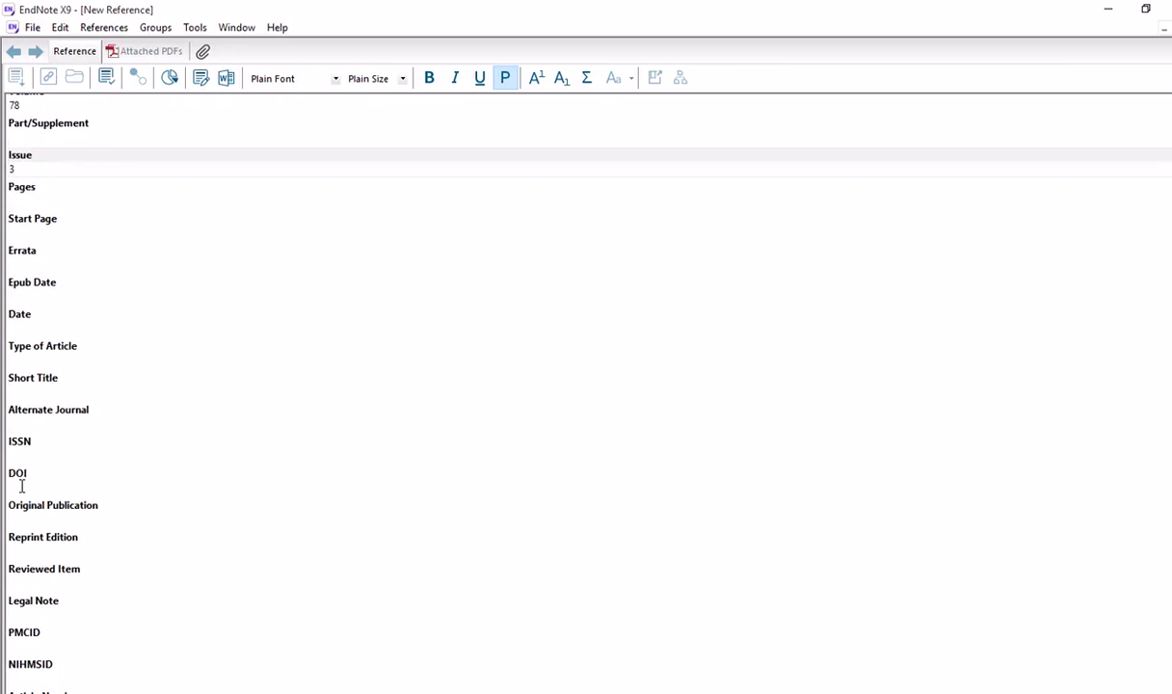
pyautogui.click(22, 486)
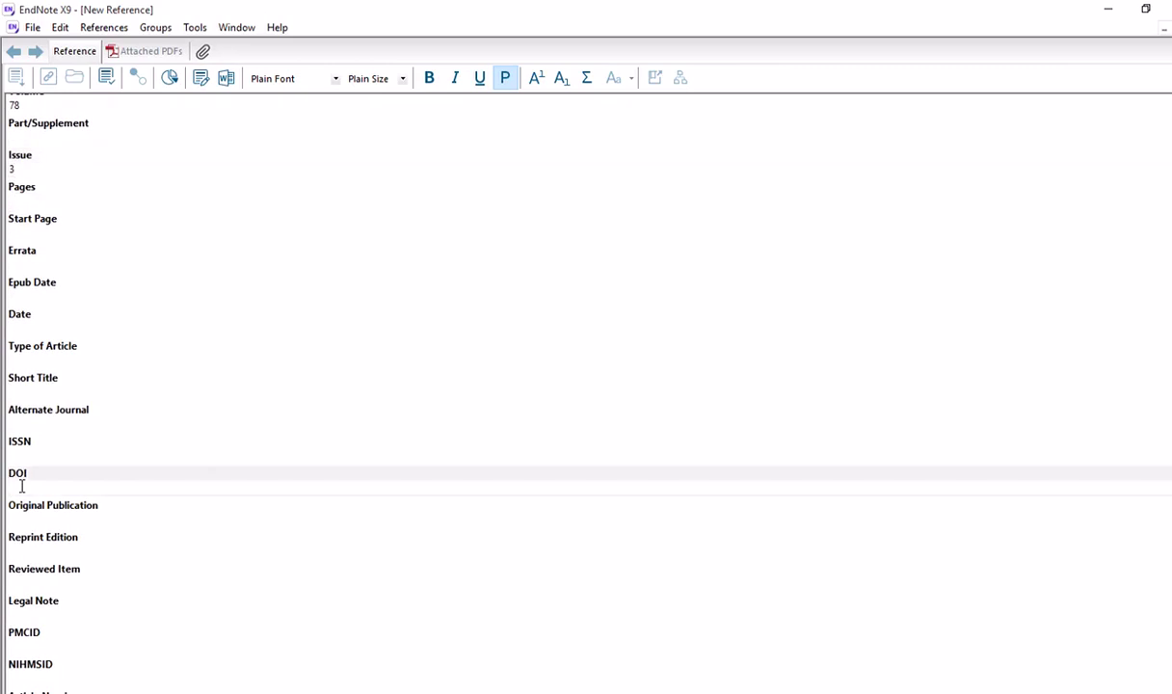
pyautogui.scroll(-4, 21, 487)
pyautogui.scroll(-6, 73, 526)
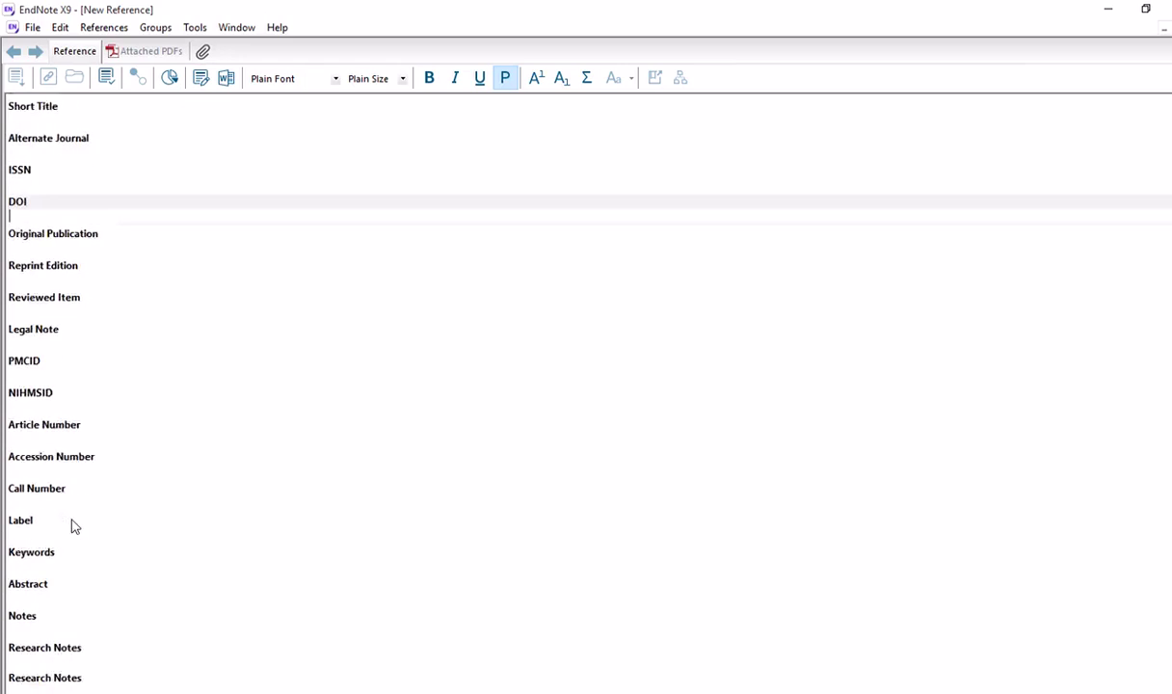
pyautogui.click(17, 590)
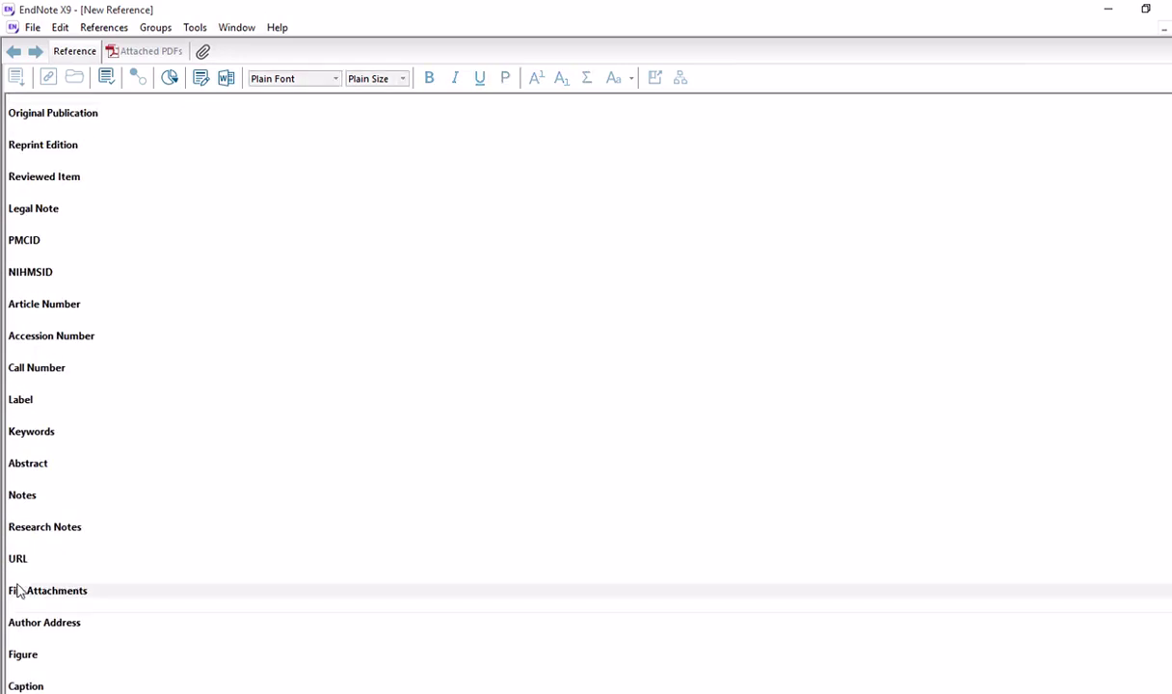
pyautogui.click(20, 570)
pyautogui.write('htt')
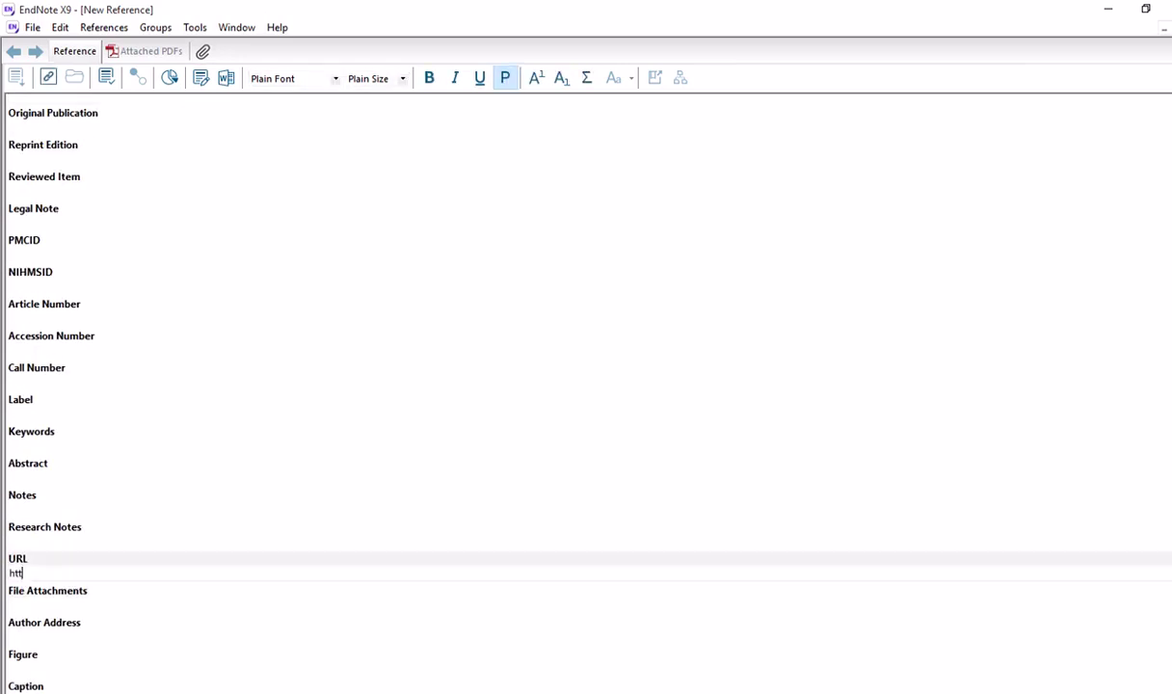
pyautogui.write('ps://www.scopu')
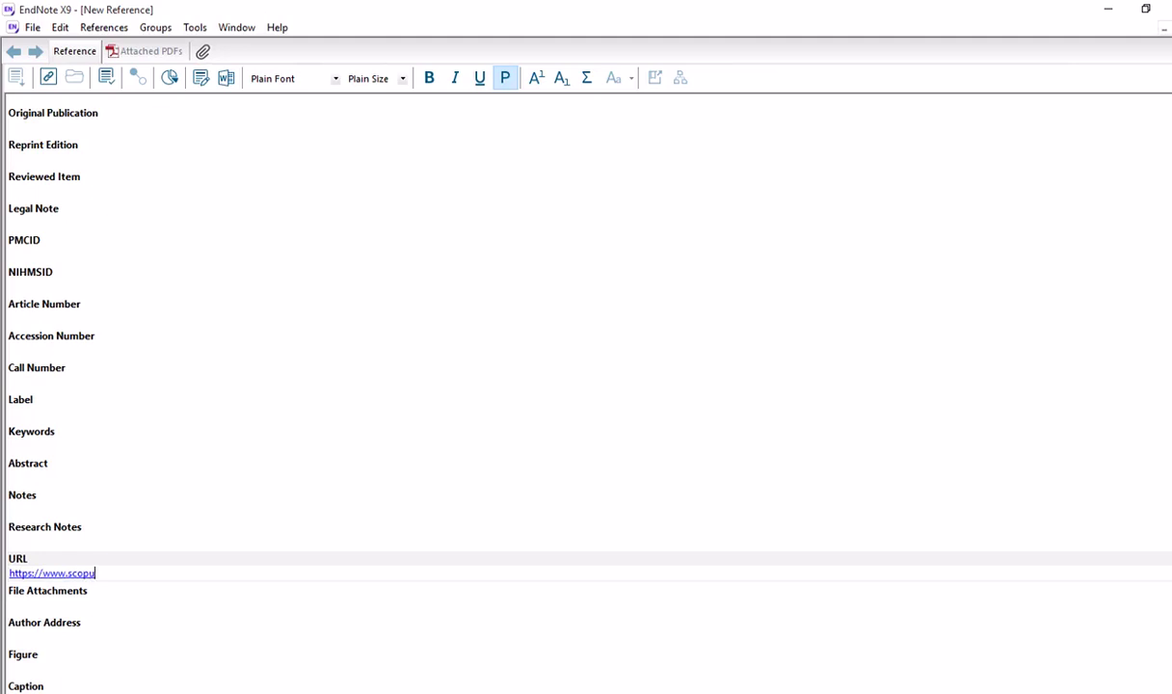
pyautogui.write('s.com')
# Close the new journal article reference and save the changes to the library
pyautogui.scroll(1, 159, 496)
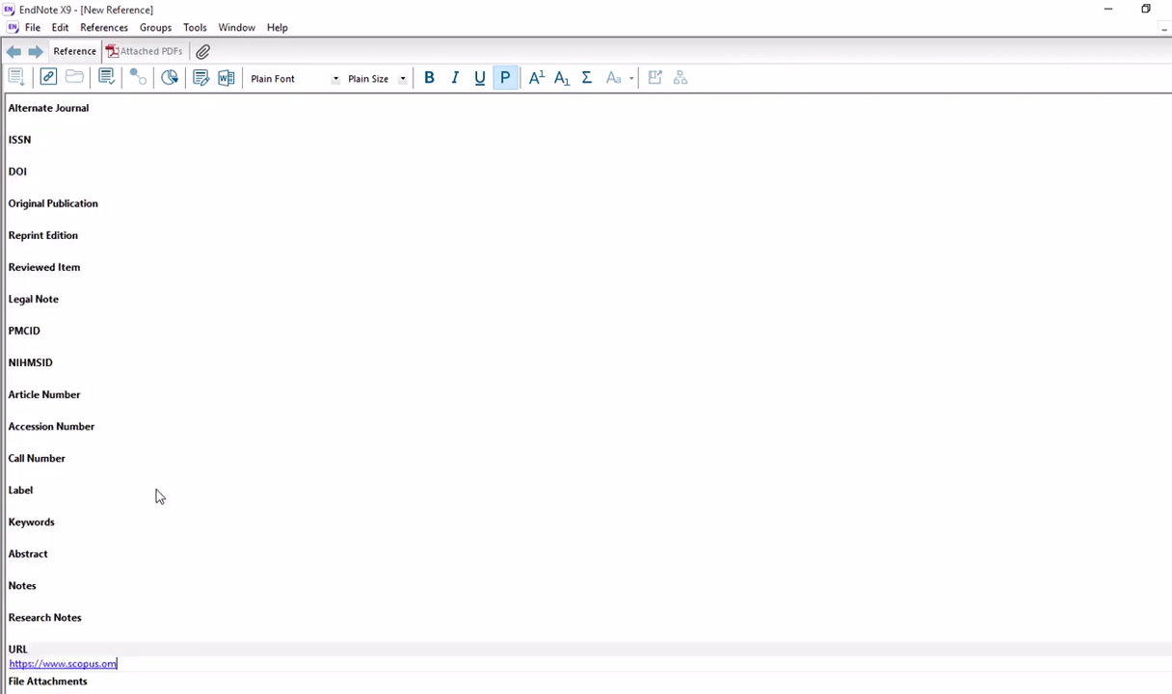
pyautogui.scroll(4, 204, 335)
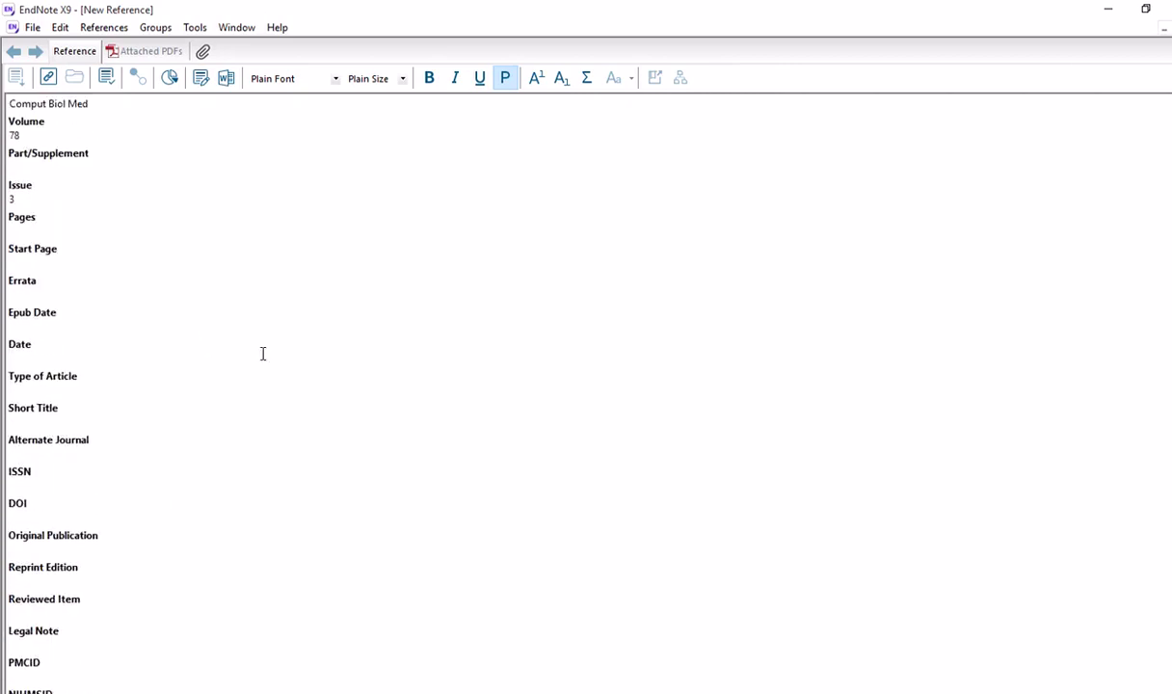
pyautogui.scroll(2, 262, 354)
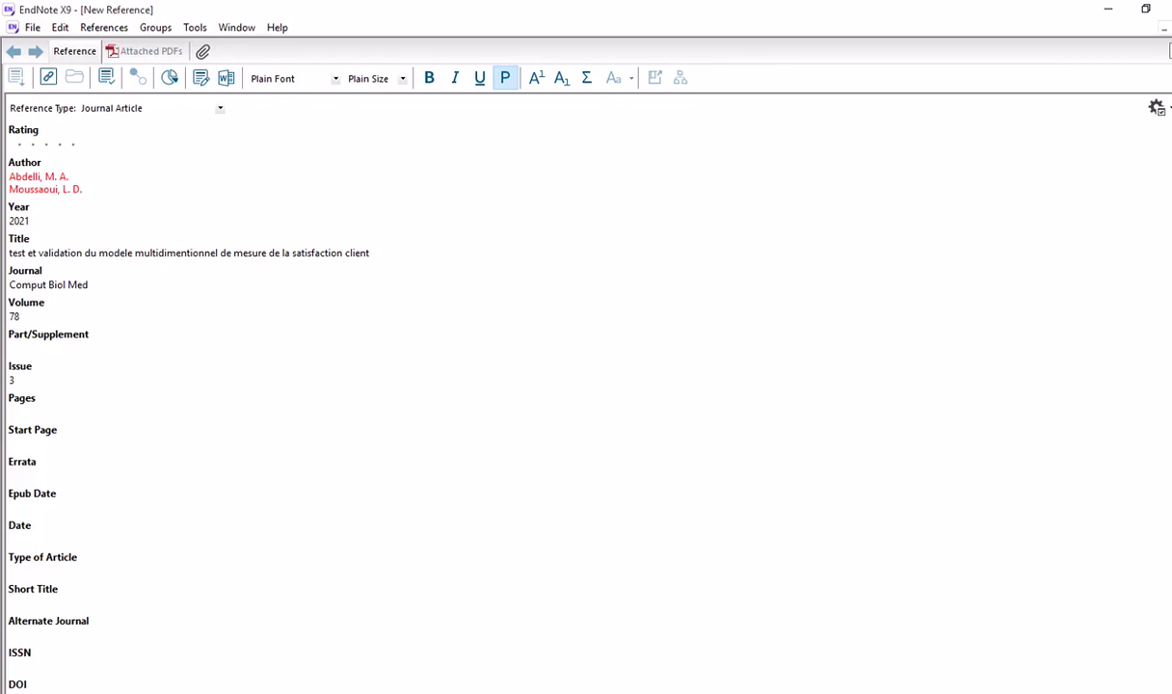
pyautogui.hotkey('ctrl', 'w')
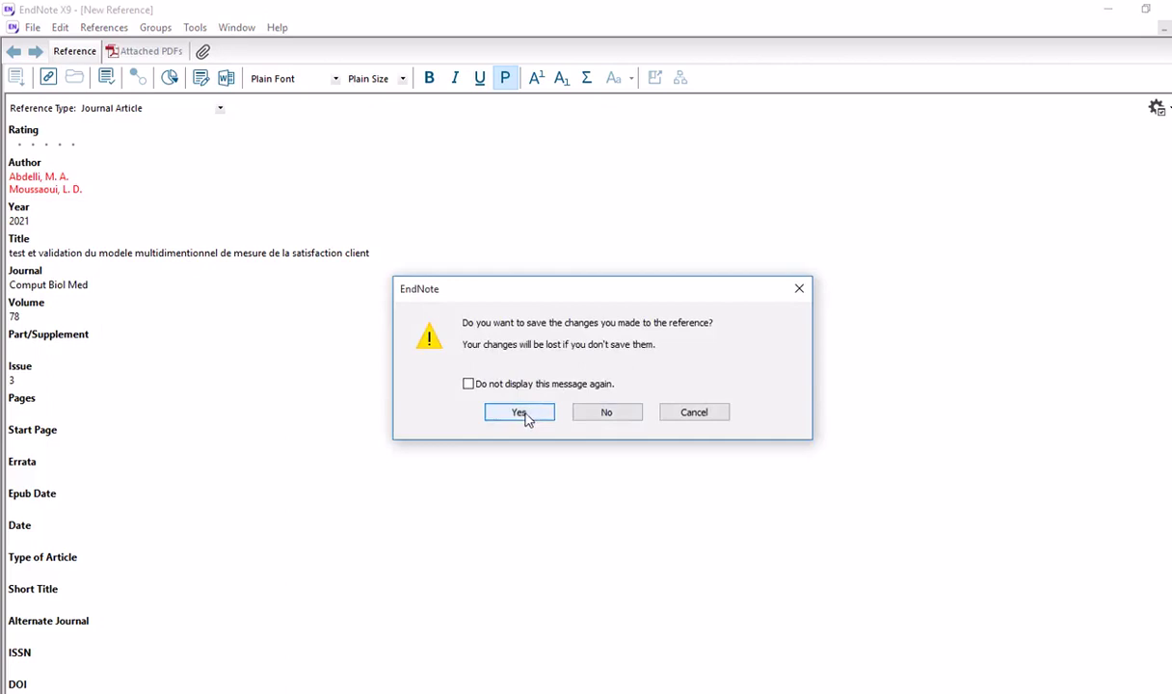
pyautogui.click(521, 412)
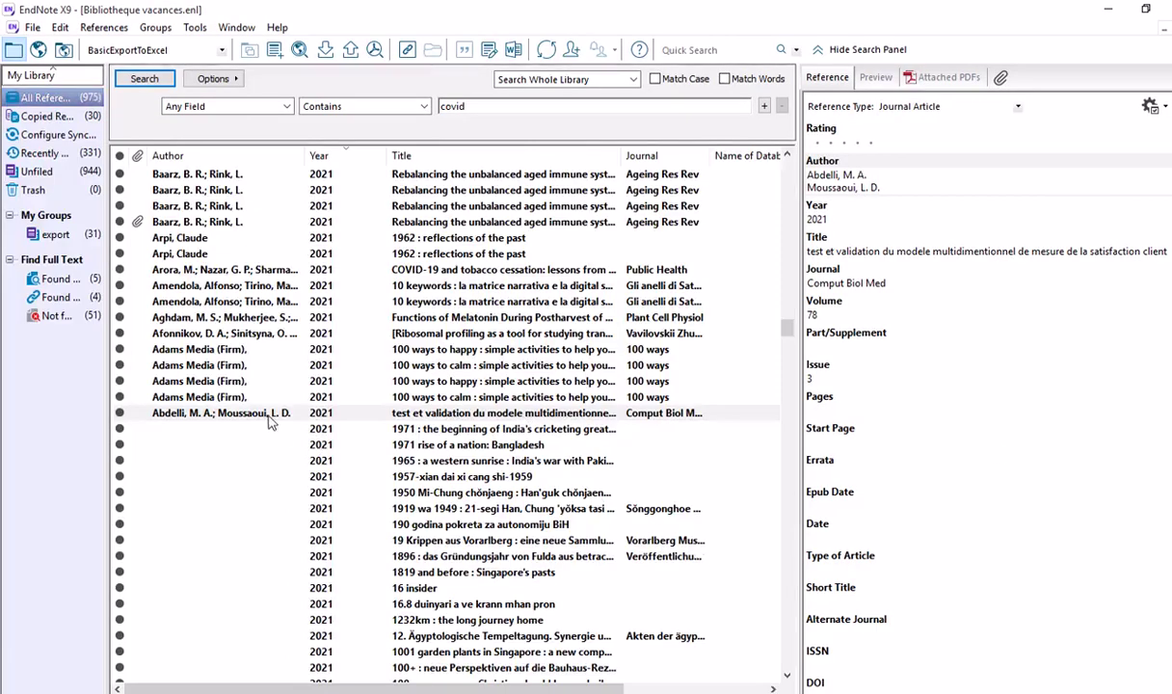
# Select the saved article in the library list and review its fields down to the URL
pyautogui.moveTo(273, 416); pyautogui.dragTo(276, 418)
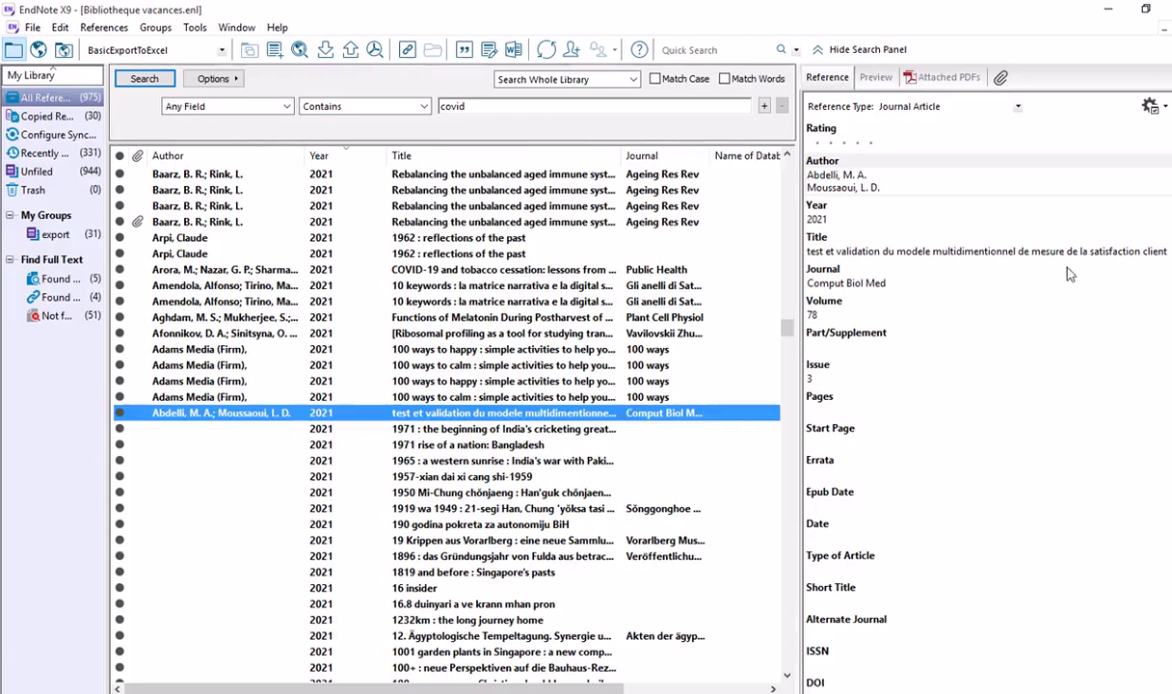
pyautogui.scroll(-10, 848, 307)
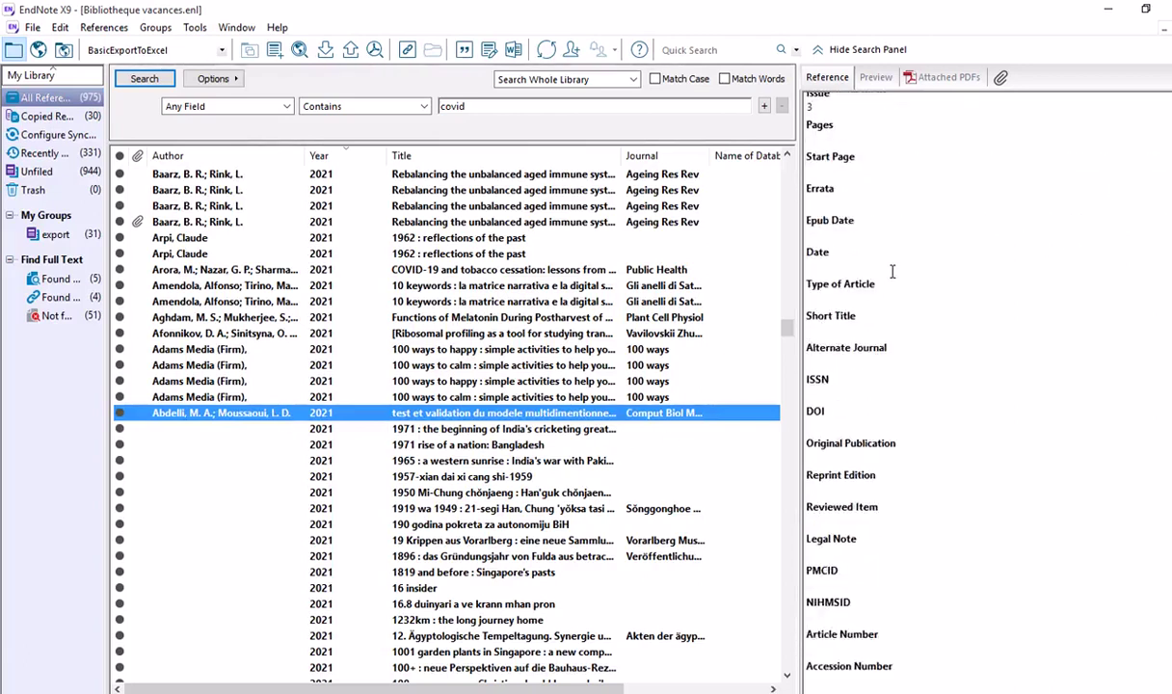
pyautogui.scroll(-5, 894, 275)
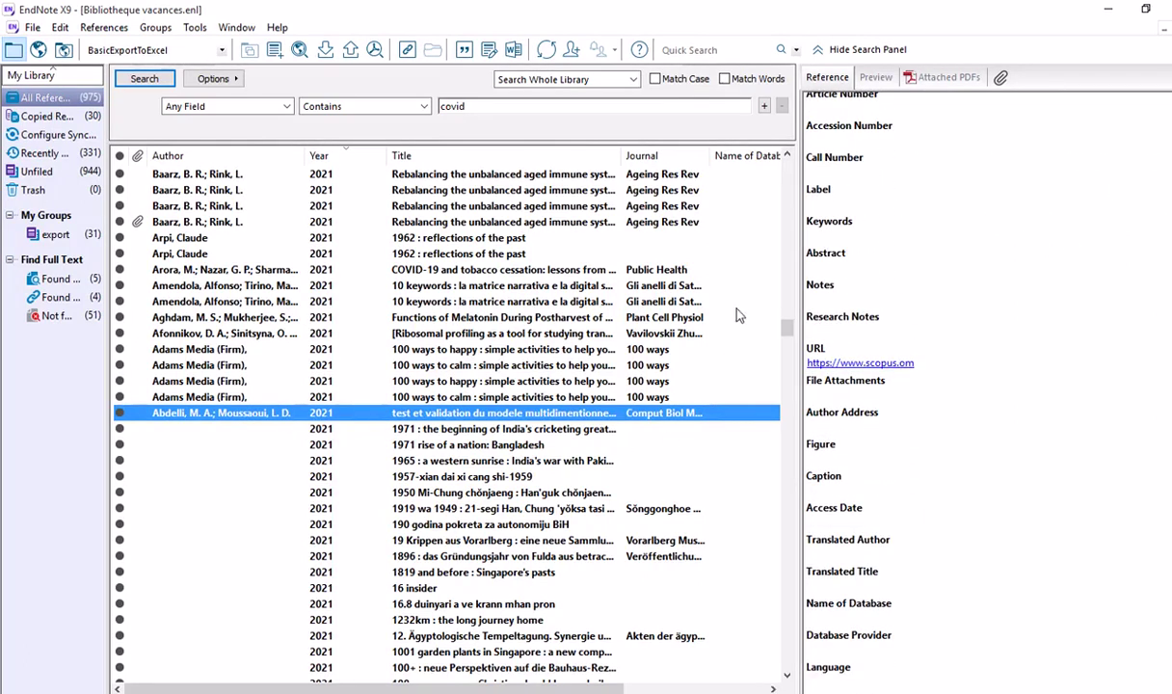
# Open the saved article in its own window and examine its fields from the authors to the language
pyautogui.doubleClick(282, 412)
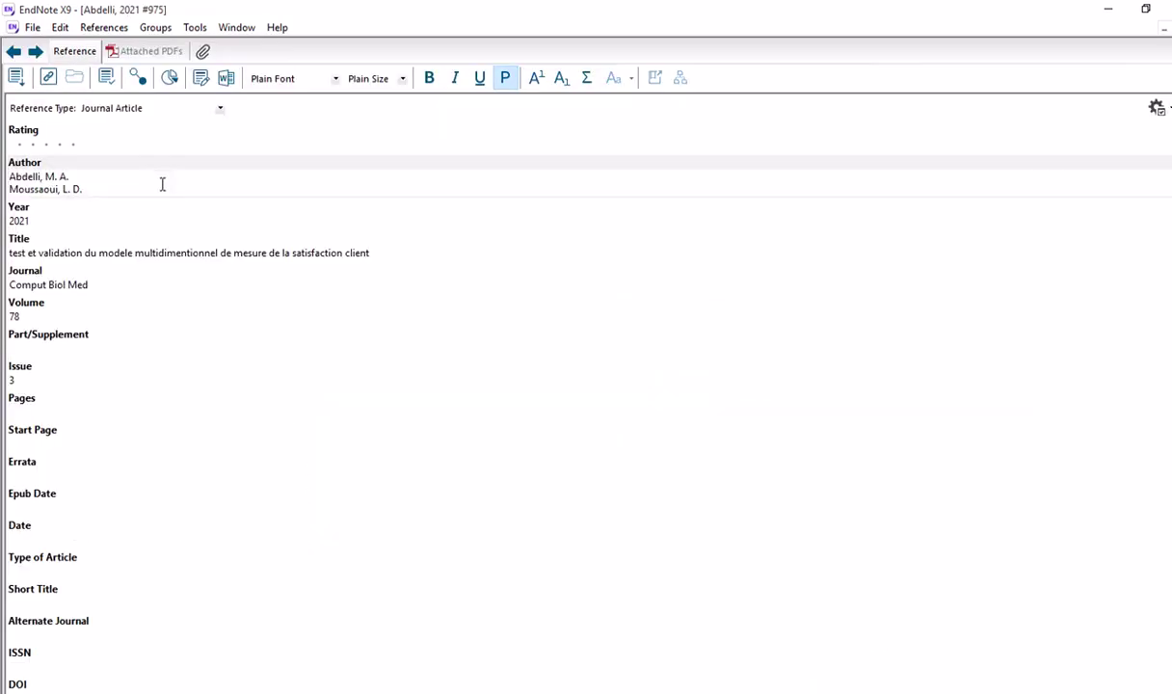
pyautogui.scroll(-10, 125, 259)
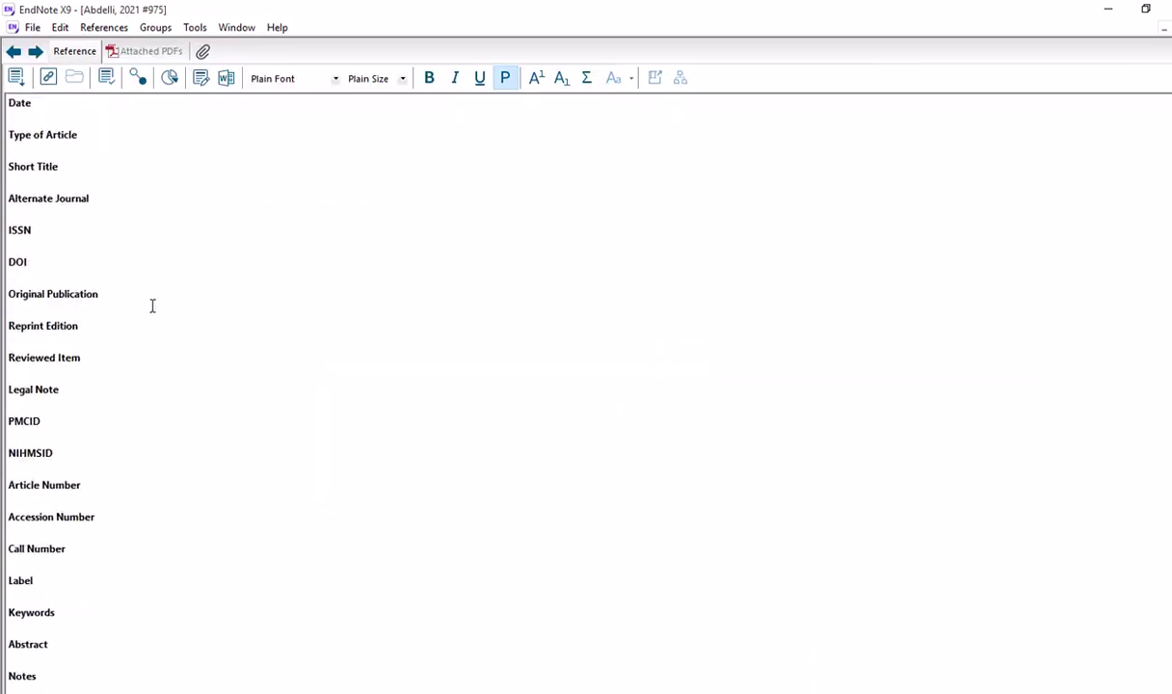
pyautogui.scroll(-5, 154, 312)
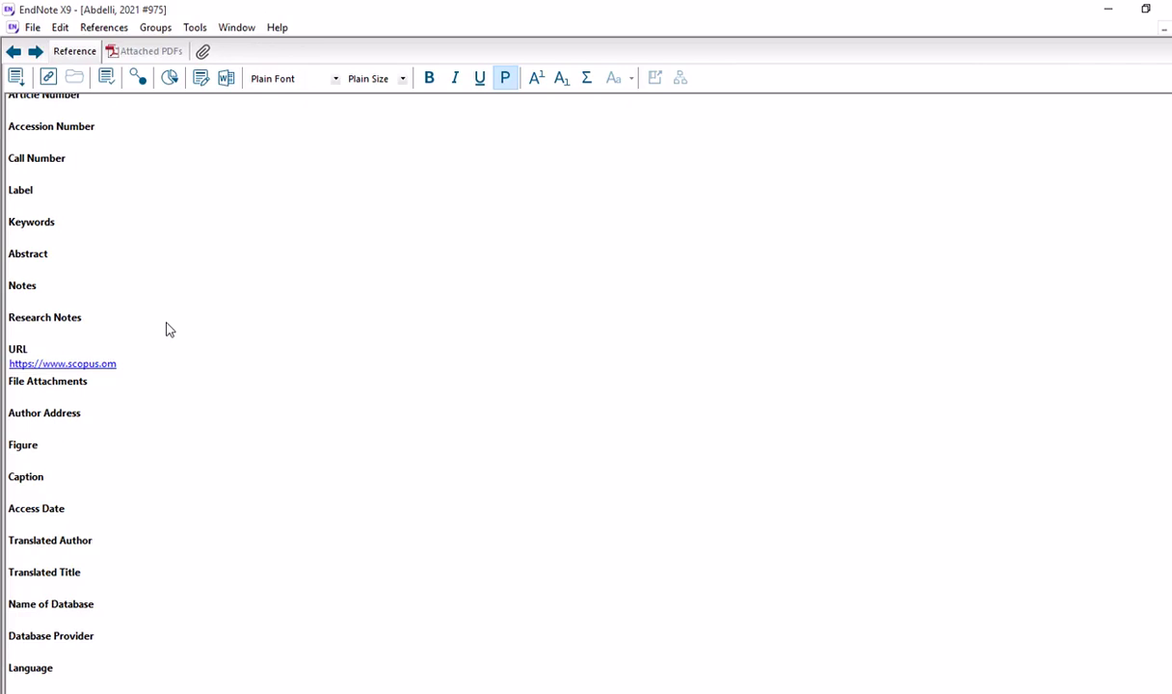
pyautogui.scroll(3, 289, 318)
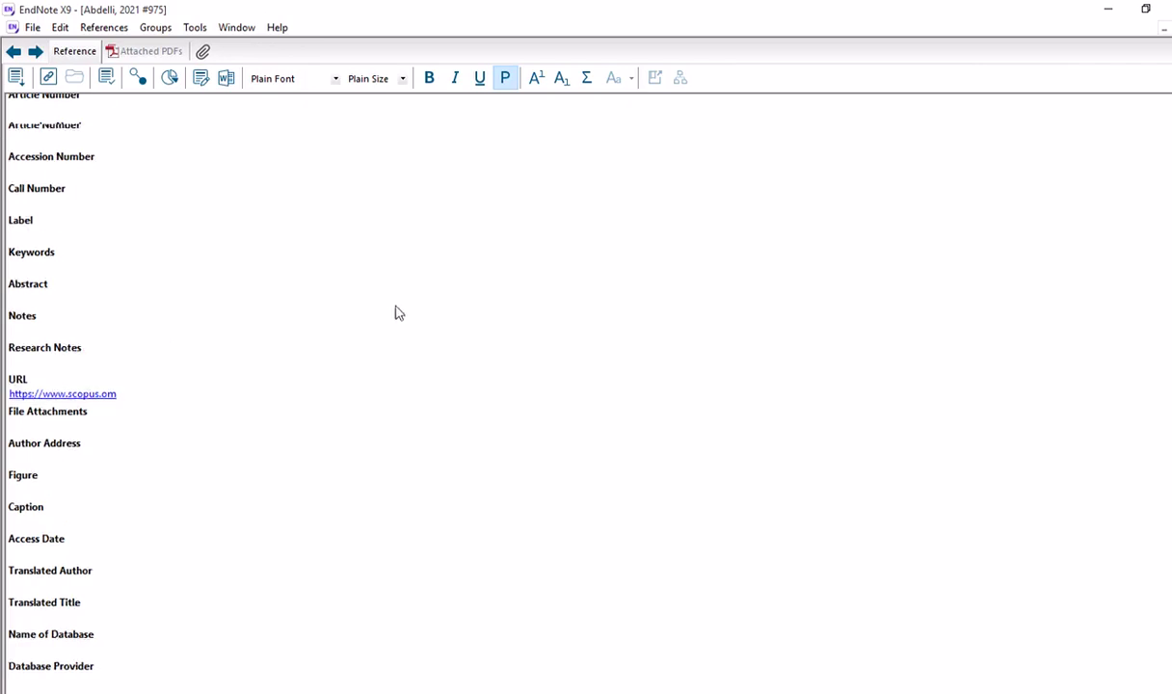
pyautogui.moveTo(662, 8)
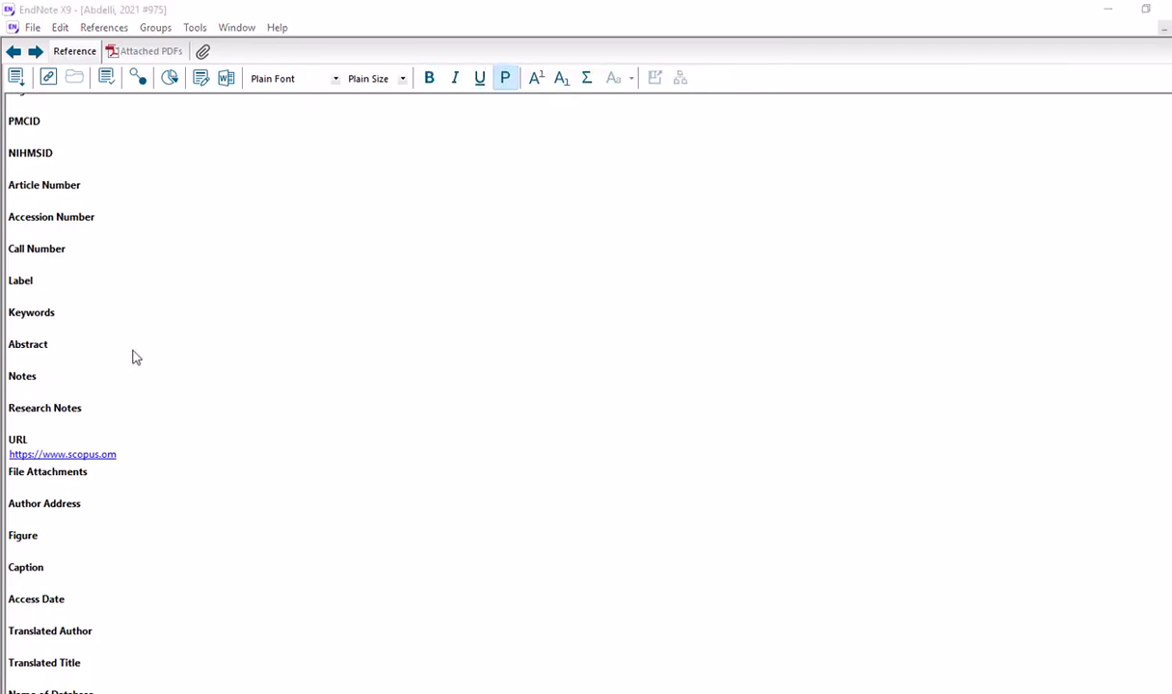
pyautogui.scroll(4, 141, 337)
pyautogui.scroll(5, 136, 356)
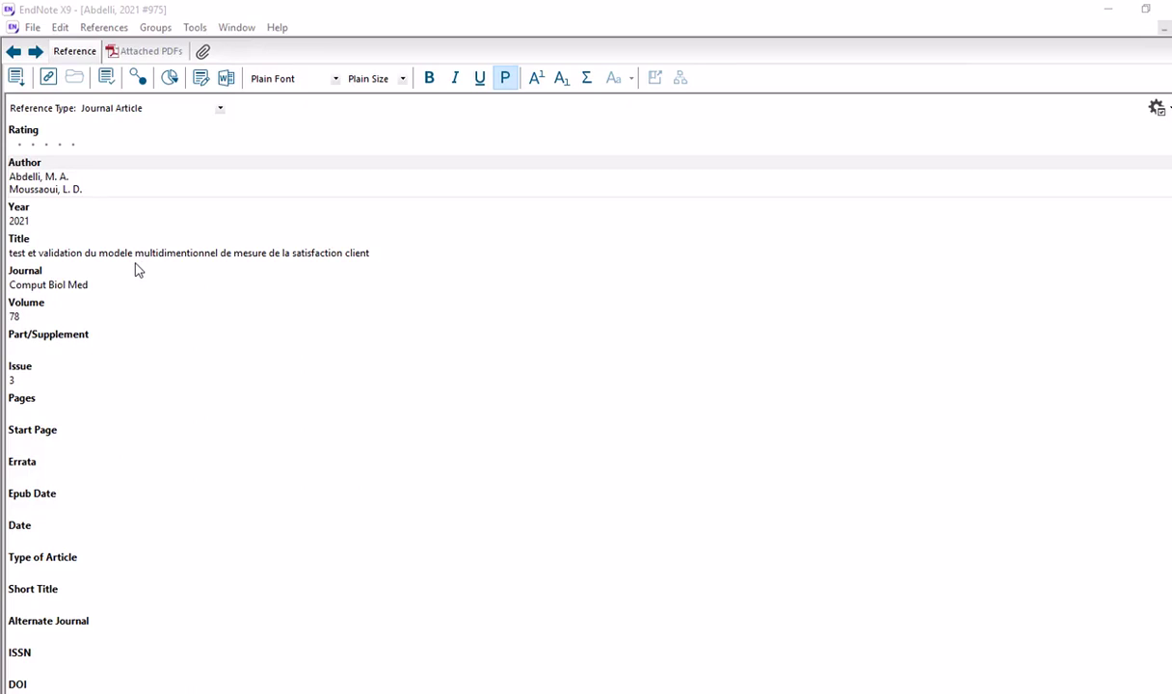
# Replace both authors of the article with the suggested author whose name starts with "De"
pyautogui.click(39, 177)
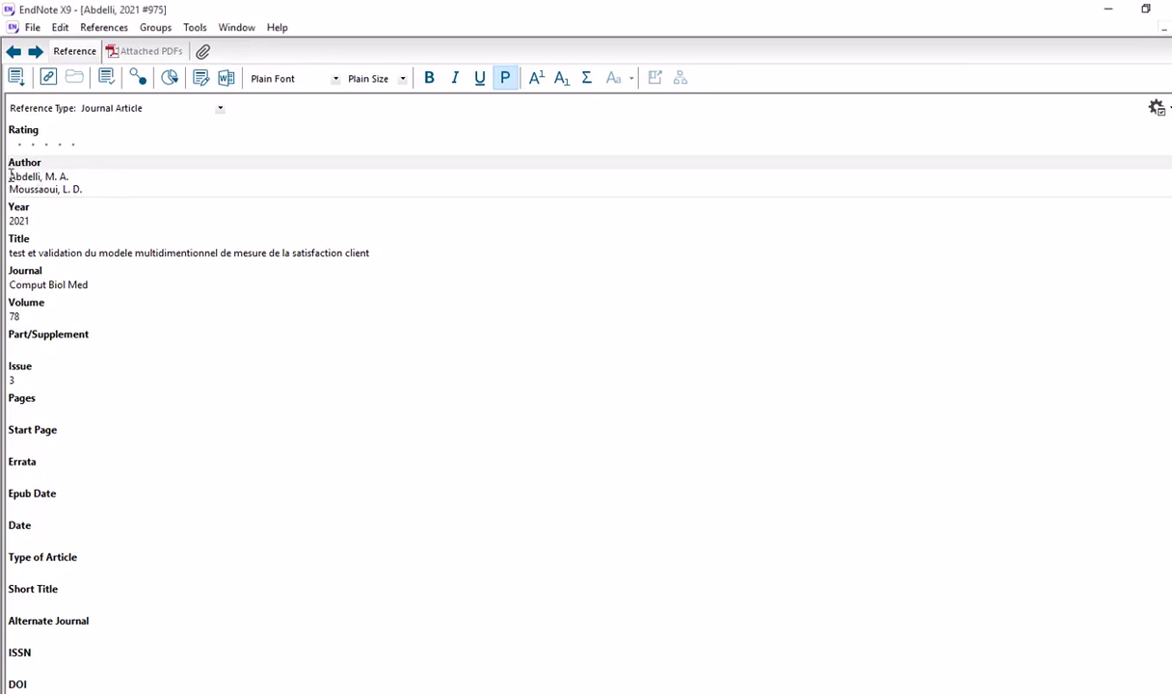
pyautogui.moveTo(9, 177); pyautogui.dragTo(43, 177)
pyautogui.click(97, 190)
pyautogui.moveTo(97, 190); pyautogui.dragTo(12, 179)
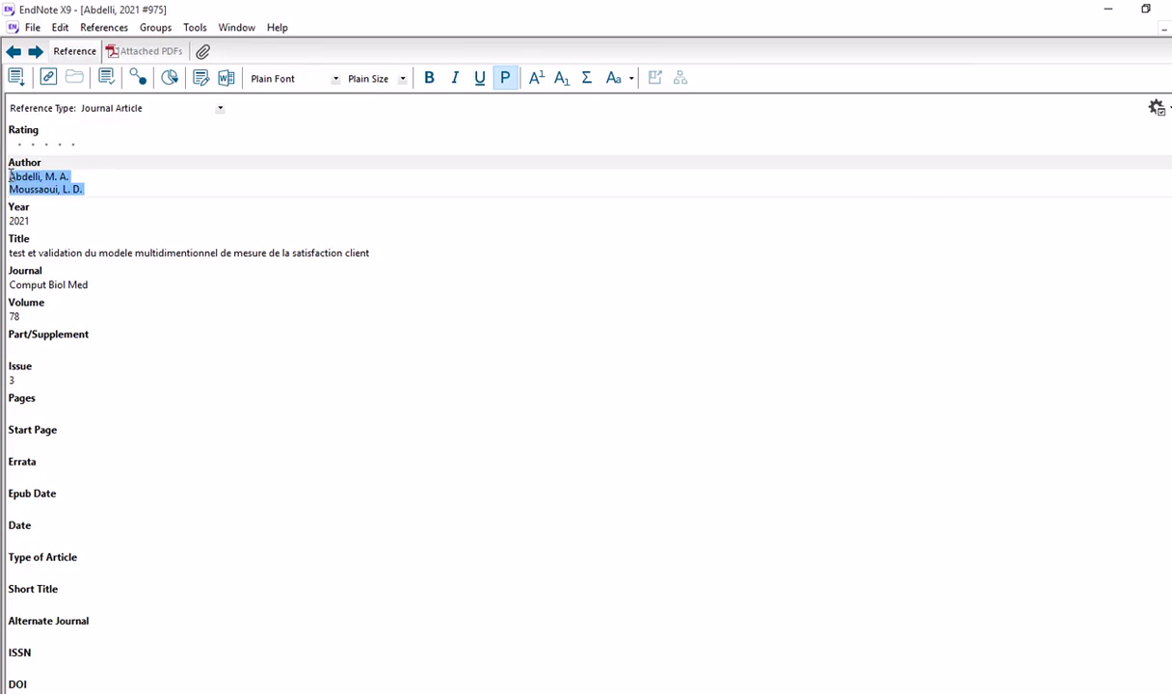
pyautogui.write('de Leeuw, E.')
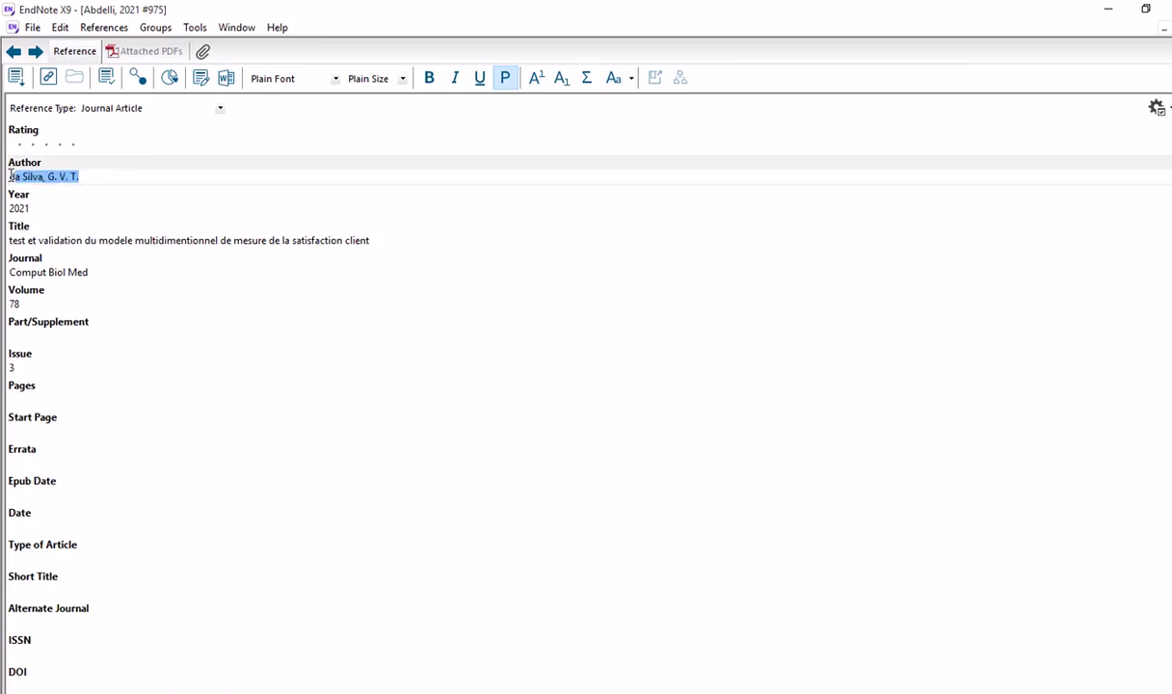
pyautogui.hotkey('ctrl', 'a')
pyautogui.write('De')
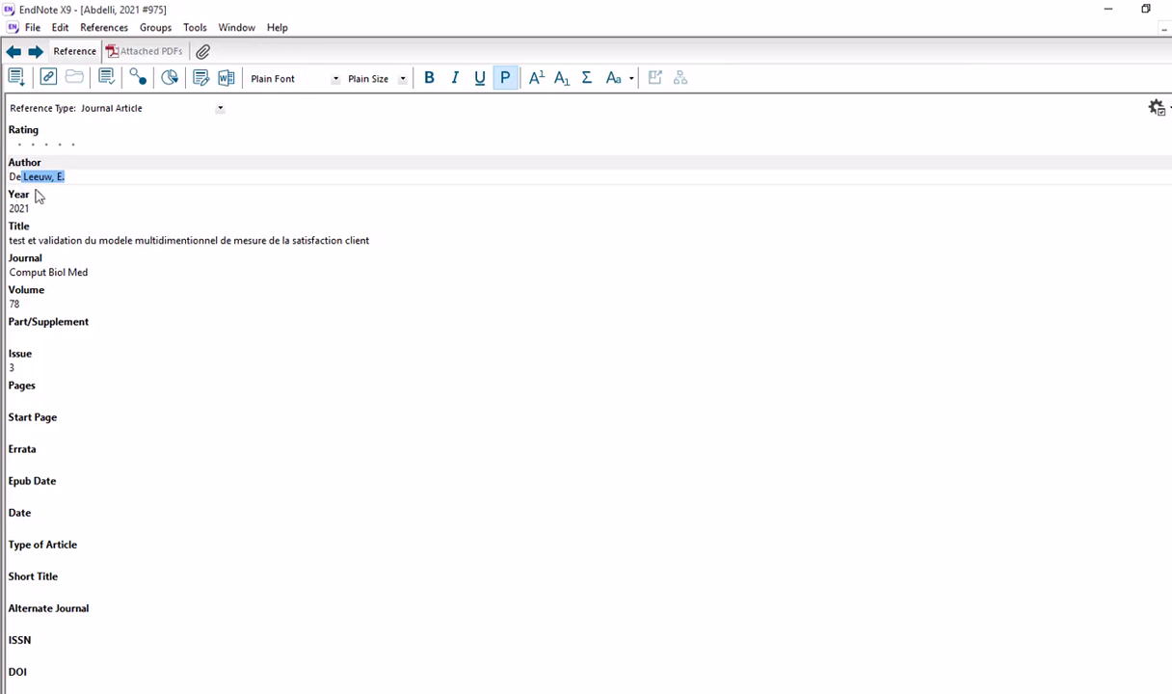
pyautogui.click(90, 173)
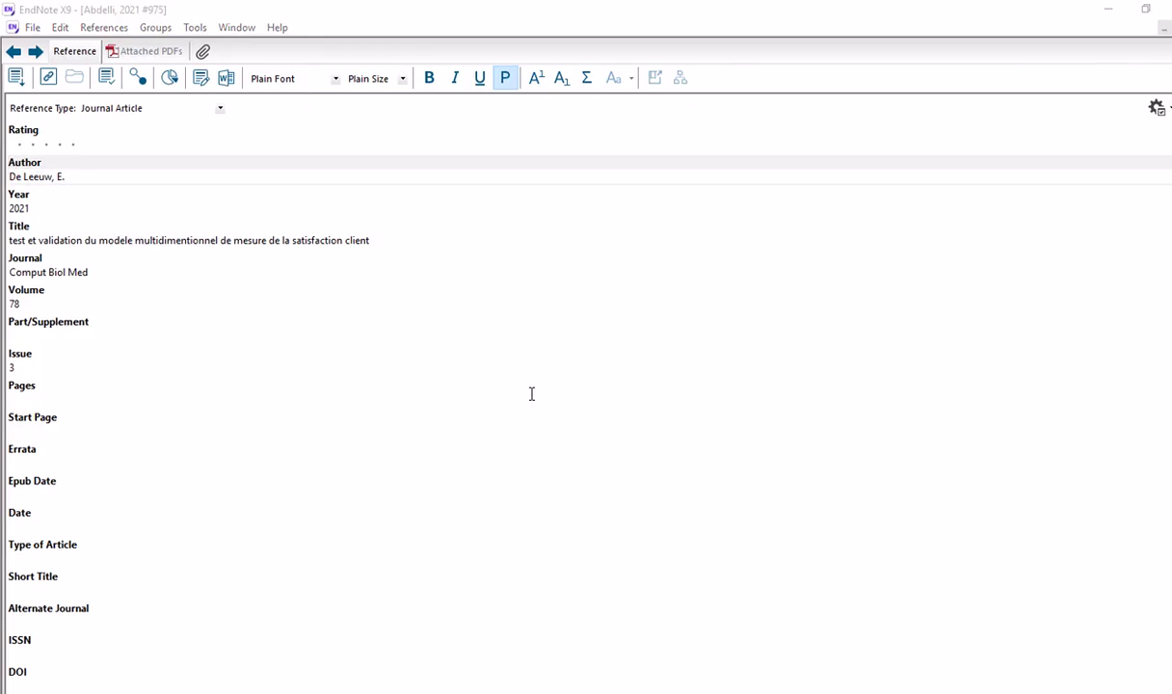
pyautogui.press('super+plus')
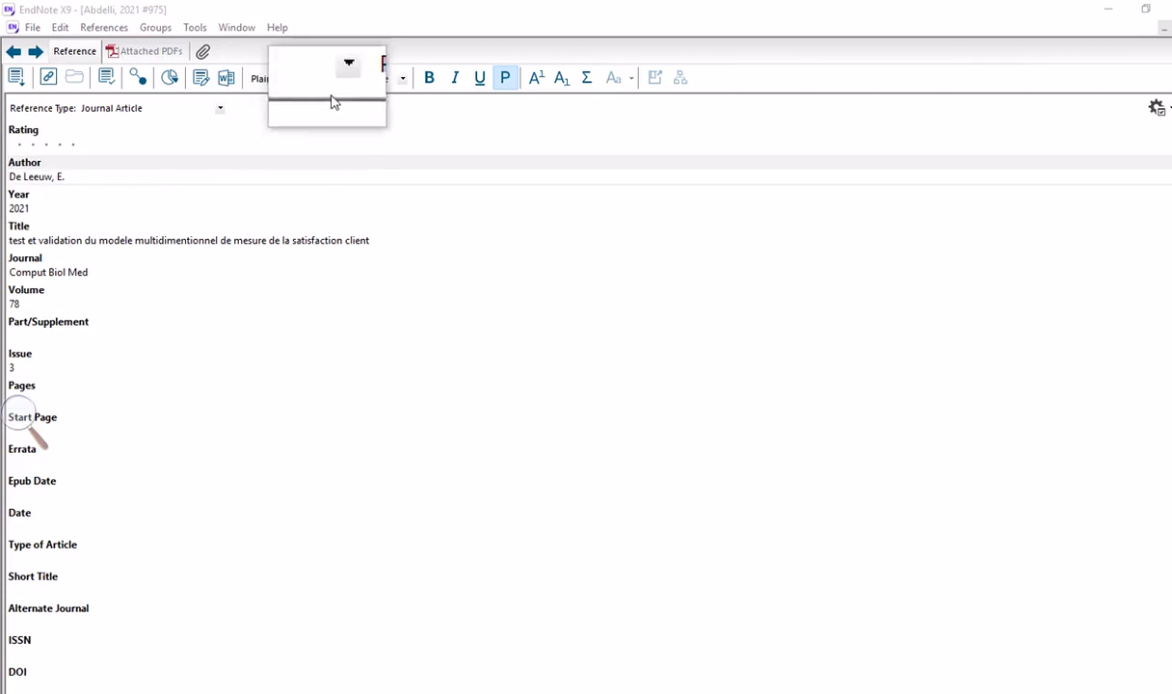
pyautogui.click(21, 425)
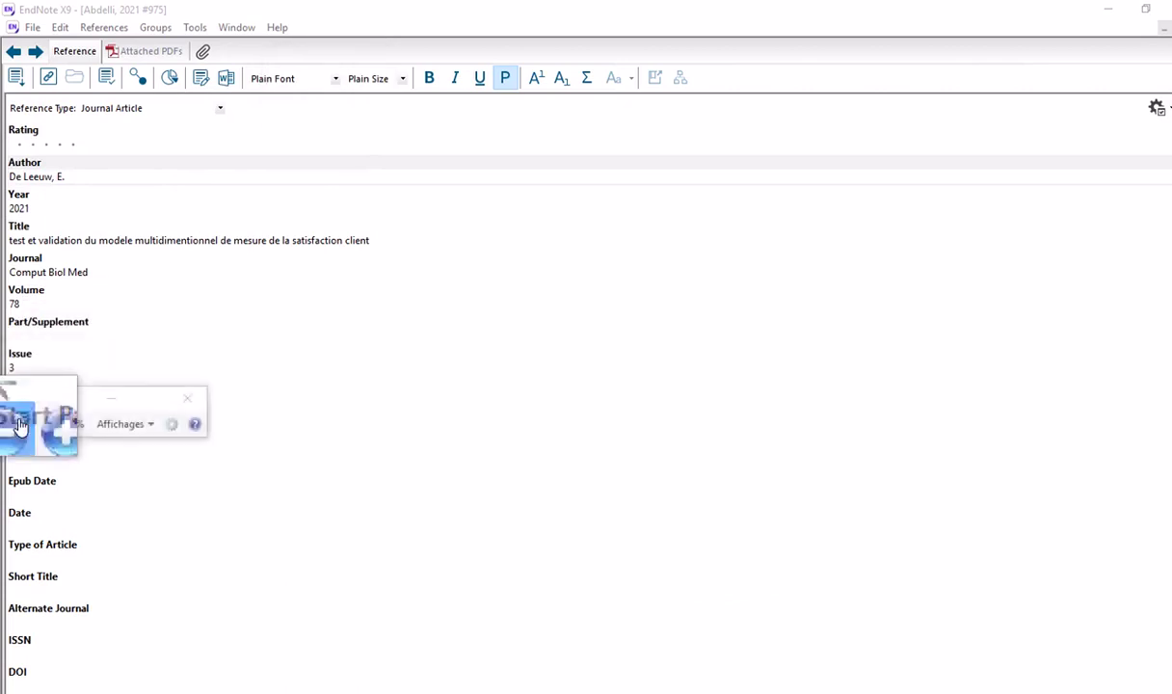
pyautogui.click(189, 400)
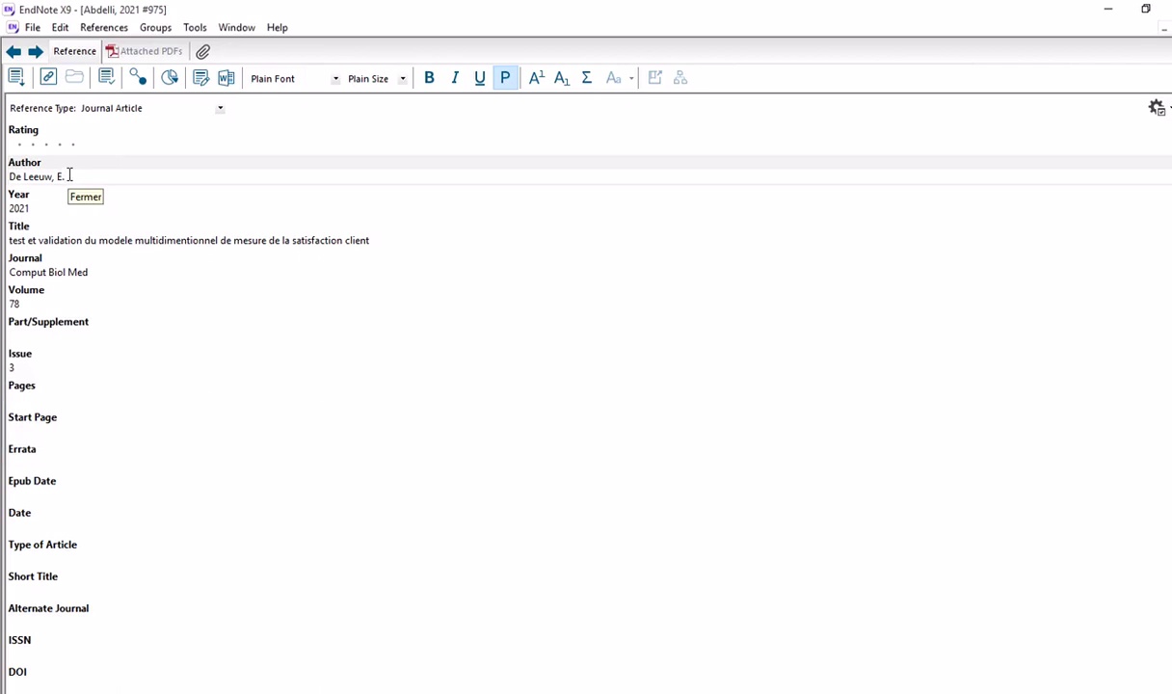
# Clear the article's author field, try other starting letters, and re-enter the suggested author whose name starts with "De"
pyautogui.press('BackSpace')
pyautogui.press('BackSpace')
pyautogui.press('BackSpace')
pyautogui.press('BackSpace')
pyautogui.press('BackSpace')
pyautogui.press('BackSpace')
pyautogui.press('BackSpace')
pyautogui.press('BackSpace')
pyautogui.press('BackSpace')
pyautogui.press('BackSpace')
pyautogui.press('BackSpace')
pyautogui.press('BackSpace')
pyautogui.write('d')
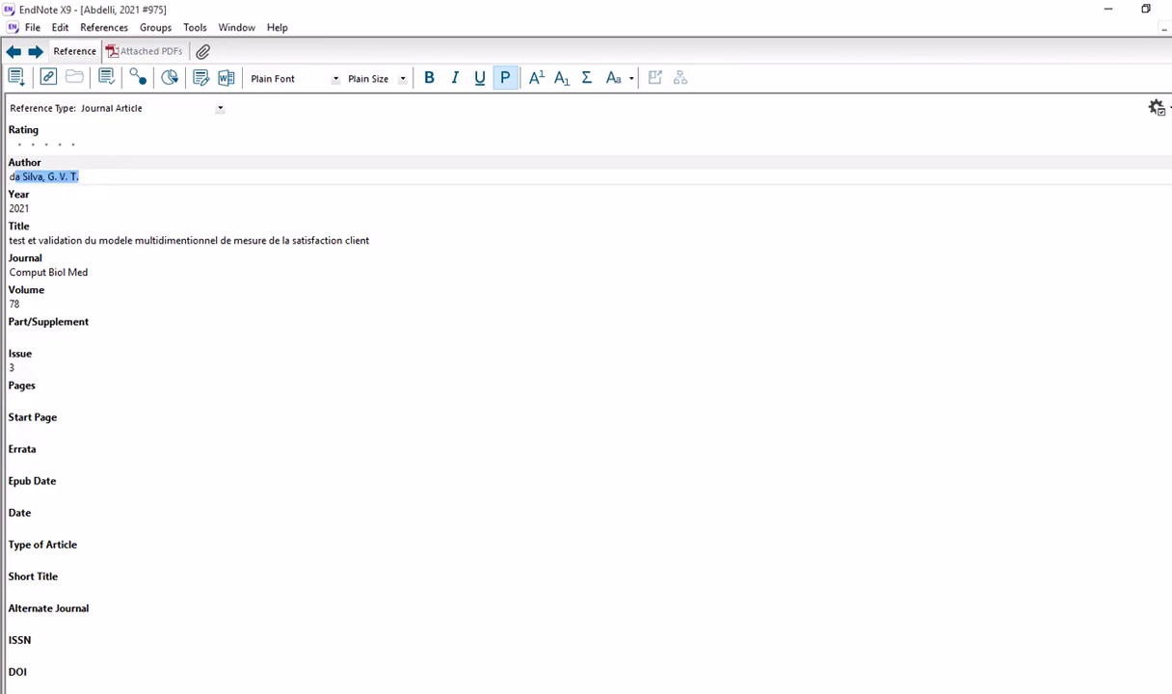
pyautogui.press('BackSpace')
pyautogui.press('BackSpace')
pyautogui.write('DD')
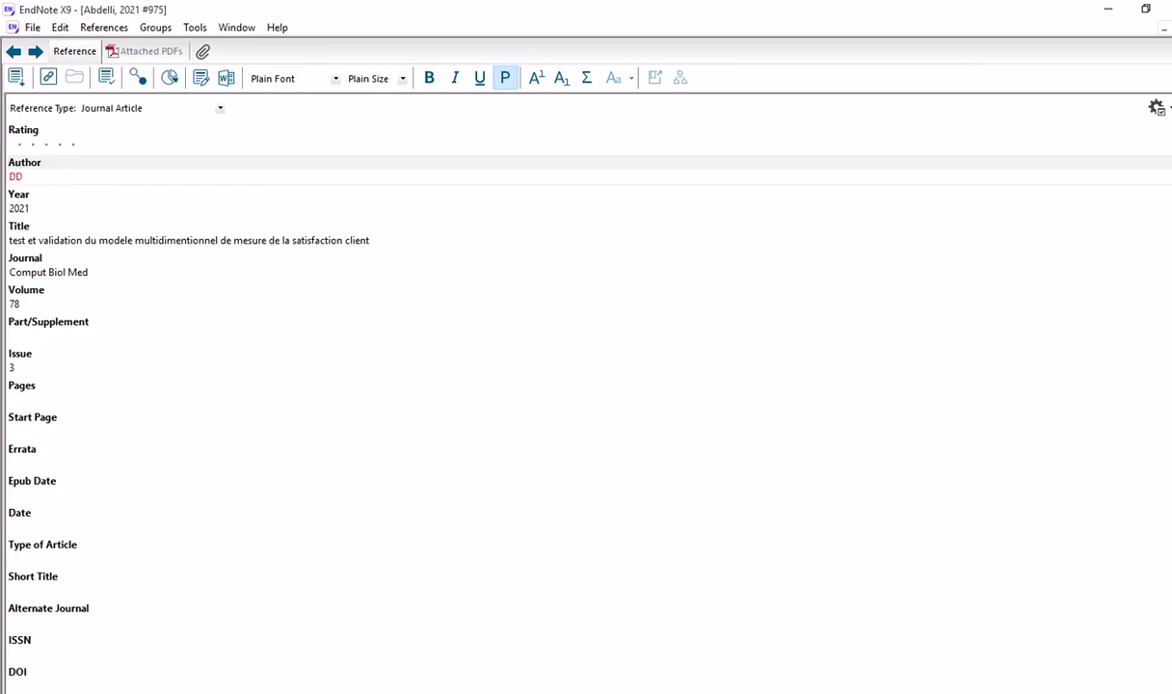
pyautogui.press('BackSpace')
pyautogui.write('eeuw, E.')
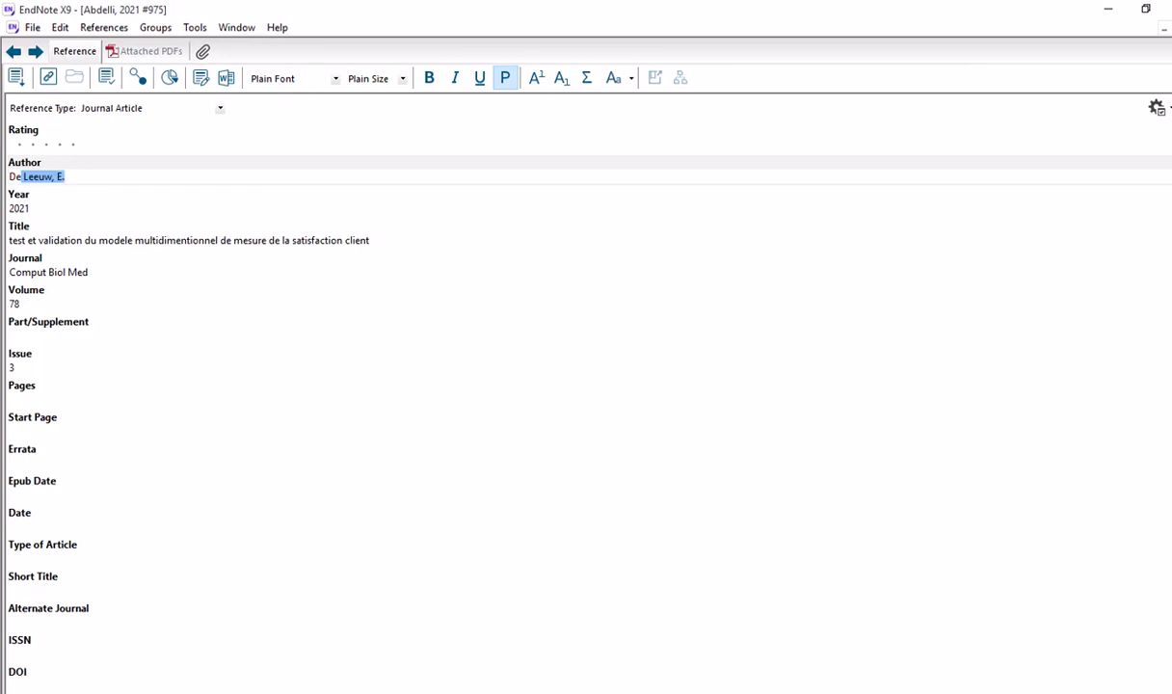
pyautogui.click(67, 176)
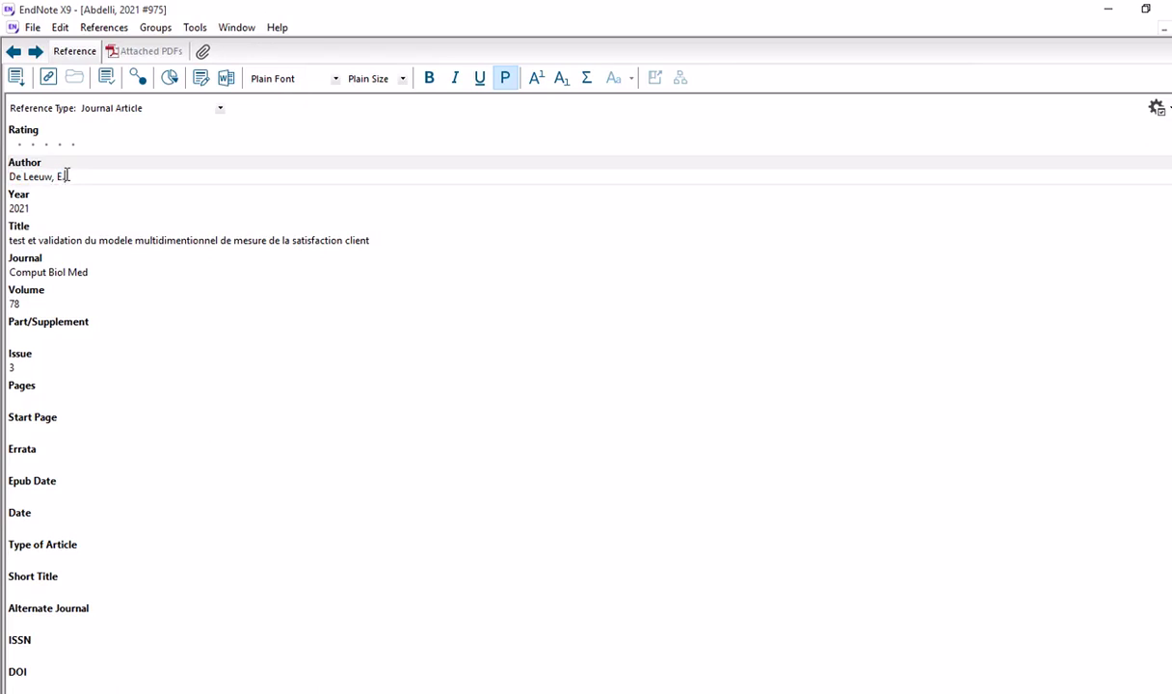
# Change the author to a new name starting with "De" that is not among the suggestions, and close the reference, saving the changes
pyautogui.press('BackSpace')
pyautogui.press('BackSpace')
pyautogui.press('BackSpace')
pyautogui.press('BackSpace')
pyautogui.press('BackSpace')
pyautogui.press('BackSpace')
pyautogui.press('BackSpace')
pyautogui.press('BackSpace')
pyautogui.write('avigny, A')
pyautogui.click(22, 177)
pyautogui.press('BackSpace')
pyautogui.write('e')
pyautogui.hotkey('ctrl', 'w')
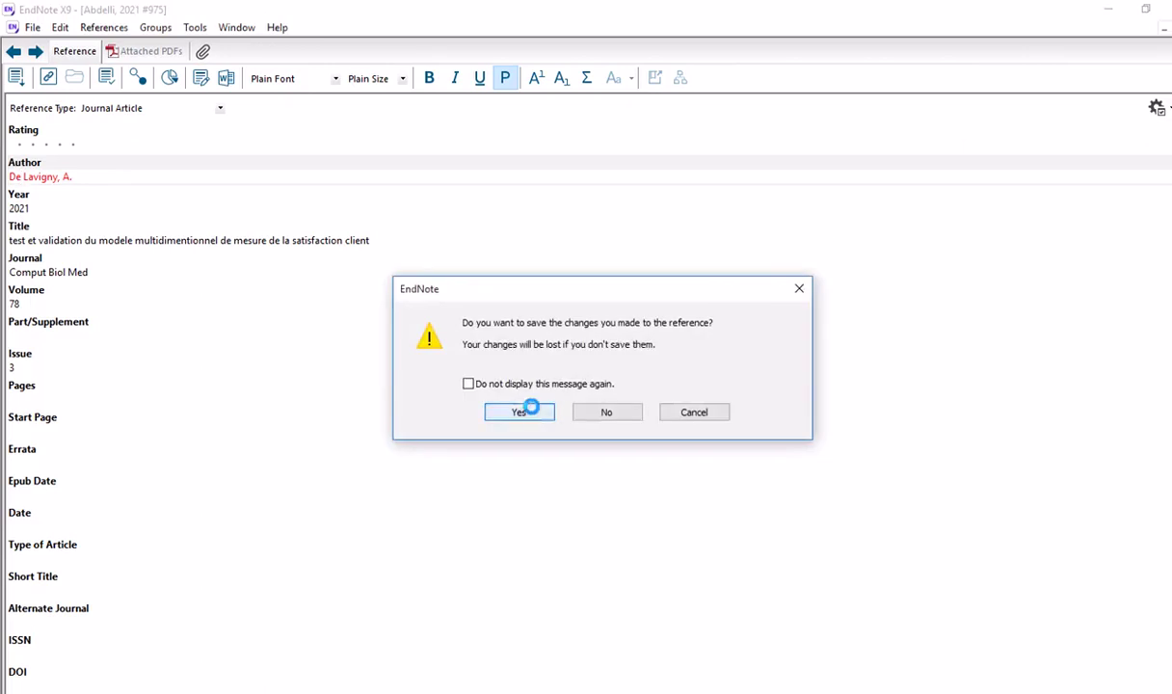
pyautogui.click(530, 408)
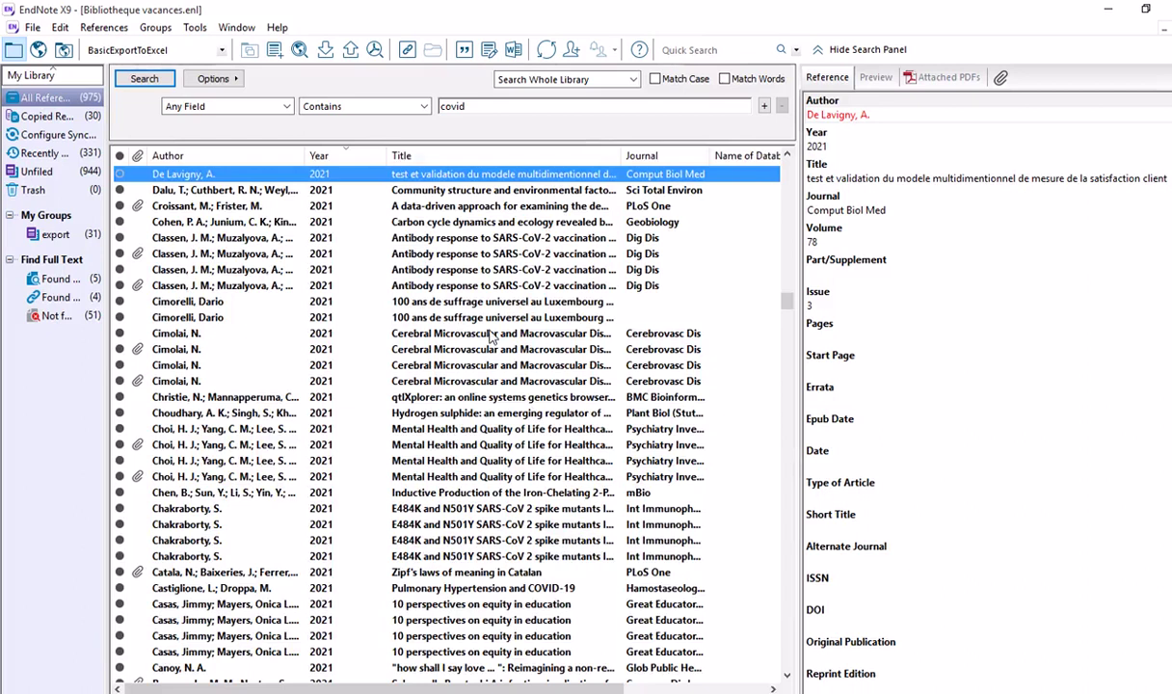
# Start a spell check of the edited reference and look through the suggestions for "et" in its title
pyautogui.moveTo(481, 6)
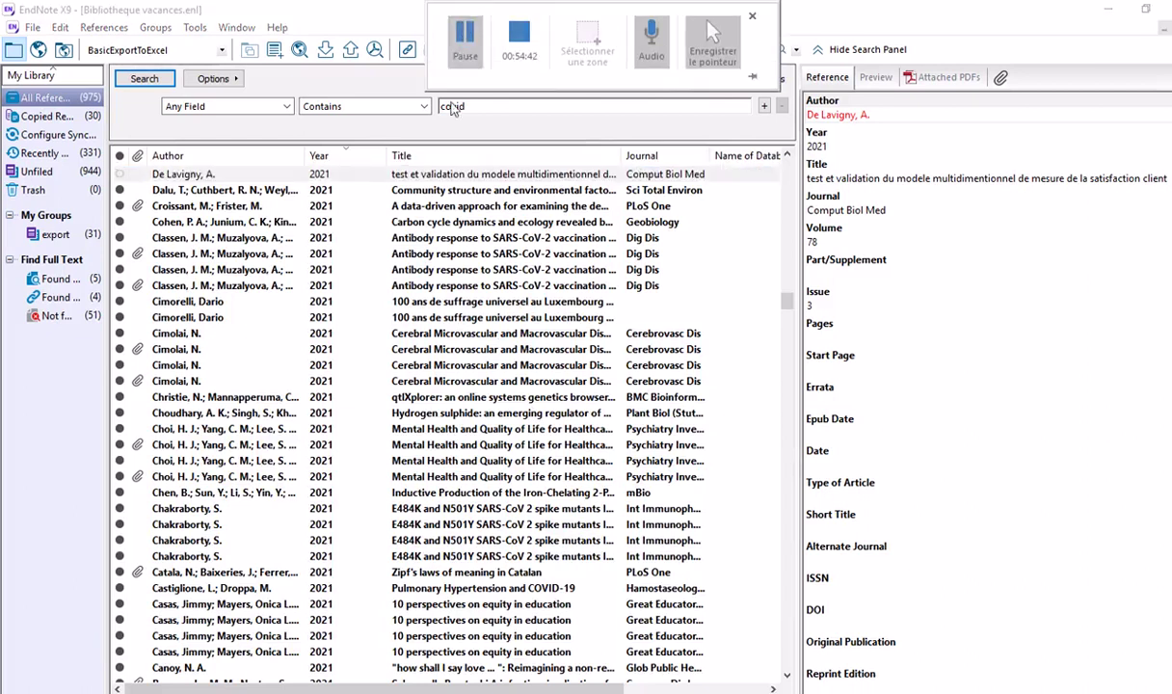
pyautogui.click(194, 28)
pyautogui.click(195, 28)
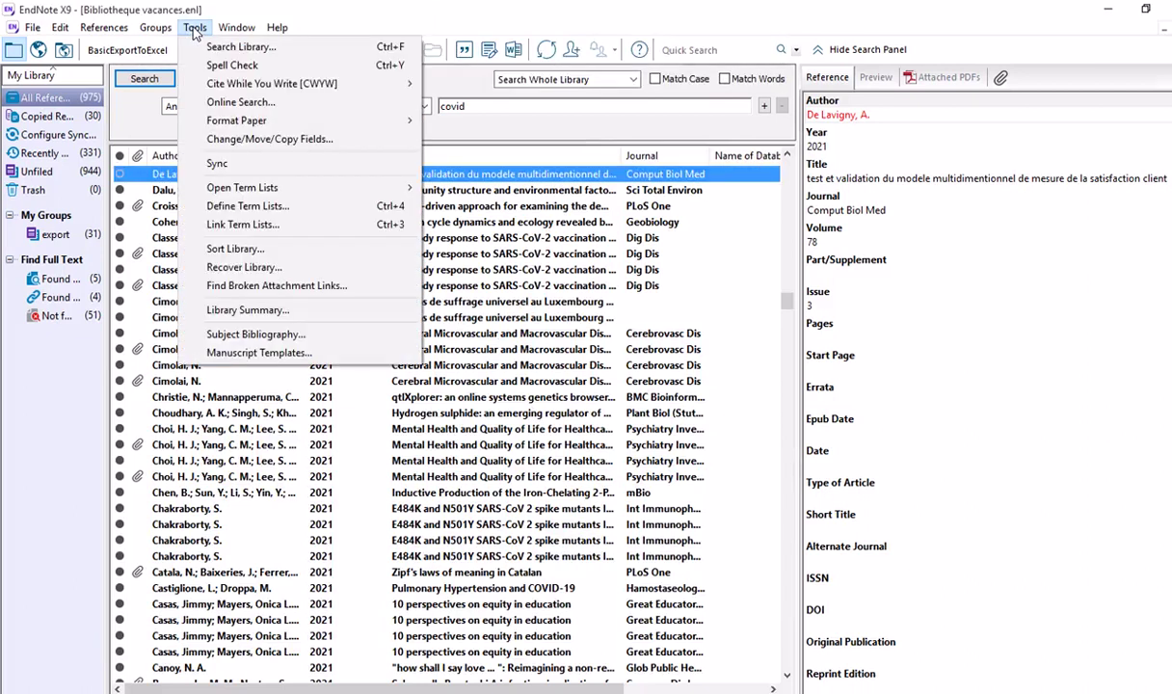
pyautogui.click(241, 65)
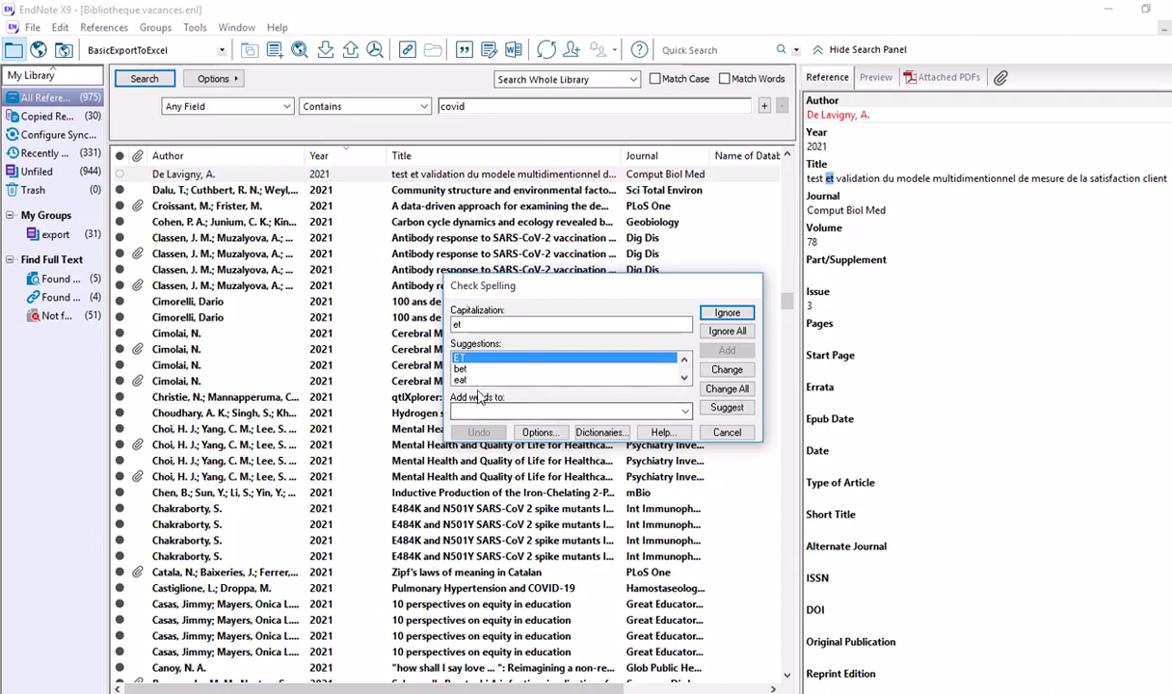
pyautogui.click(684, 378)
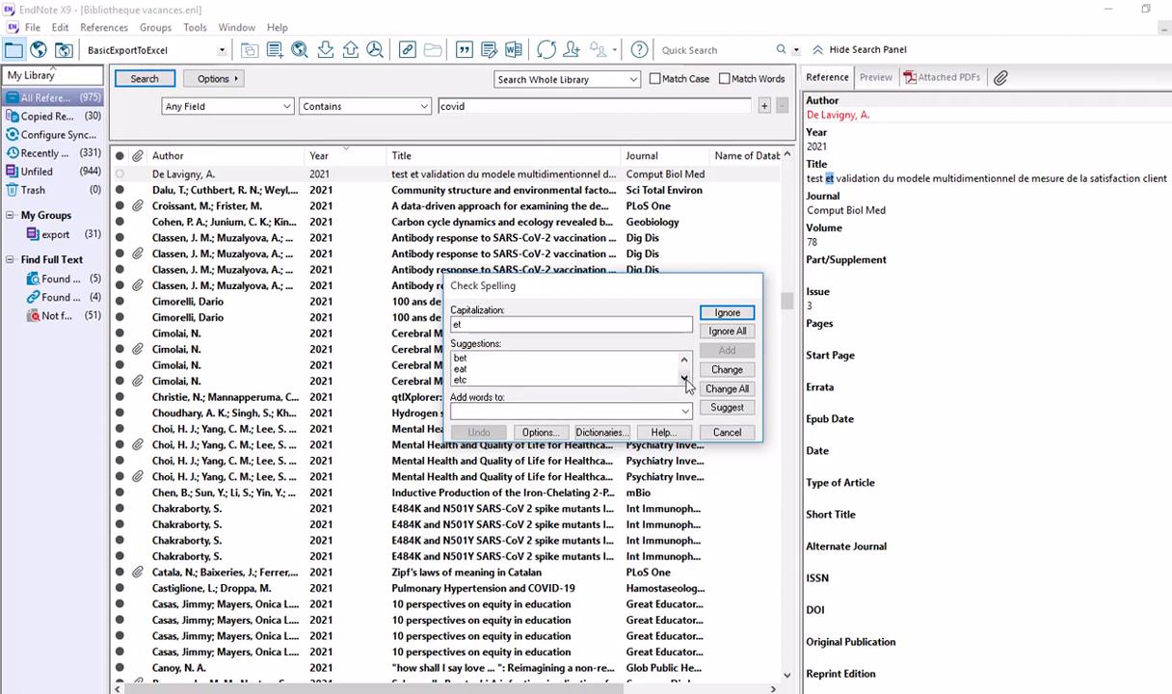
pyautogui.click(684, 378)
pyautogui.click(684, 379)
pyautogui.click(684, 379)
pyautogui.click(684, 379)
pyautogui.click(684, 379)
pyautogui.click(684, 378)
pyautogui.click(684, 379)
pyautogui.click(684, 379)
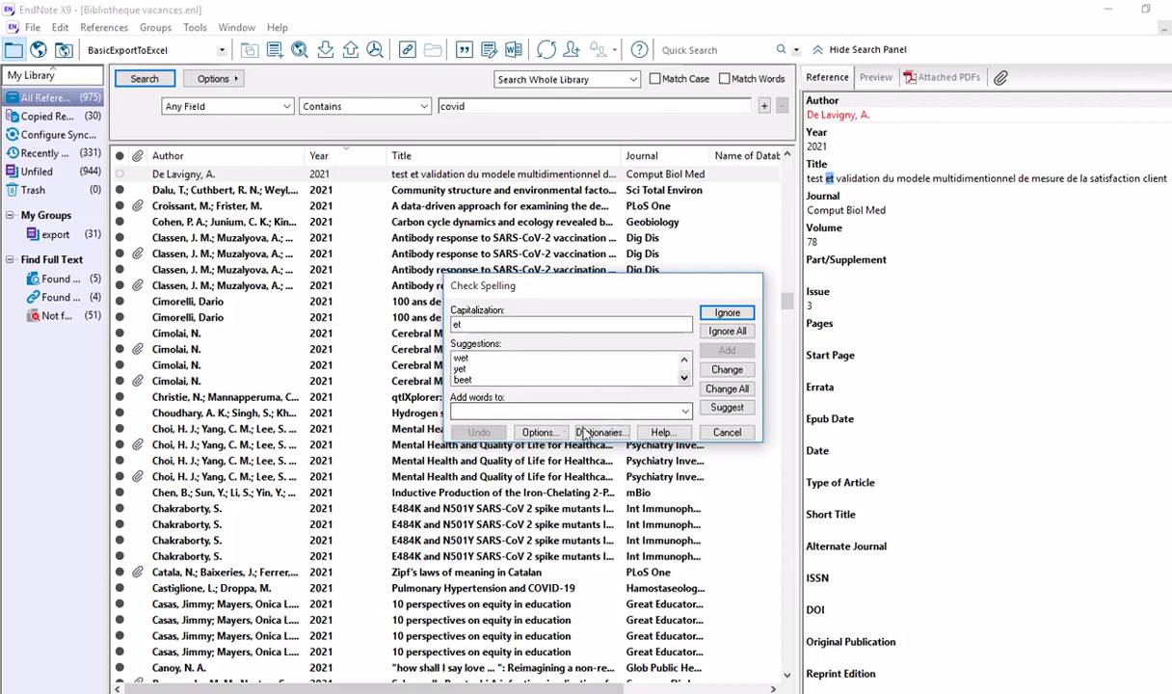
# Examine the main dictionary languages in the spelling options, and close the options and the spell check
pyautogui.click(538, 432)
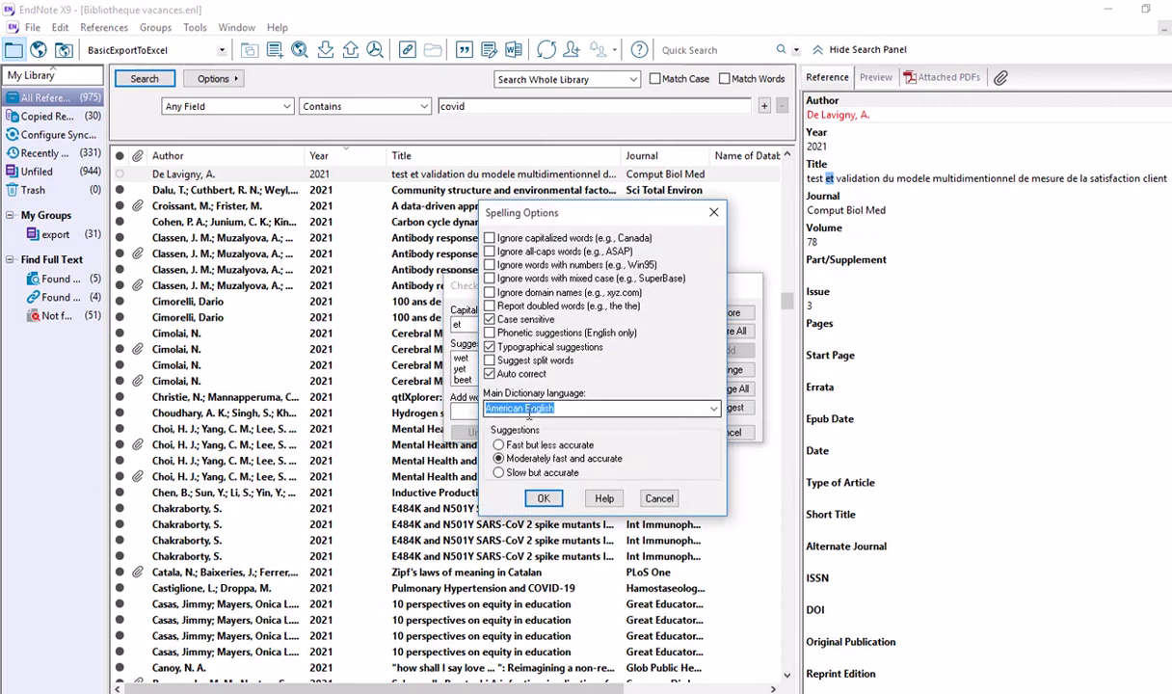
pyautogui.click(714, 410)
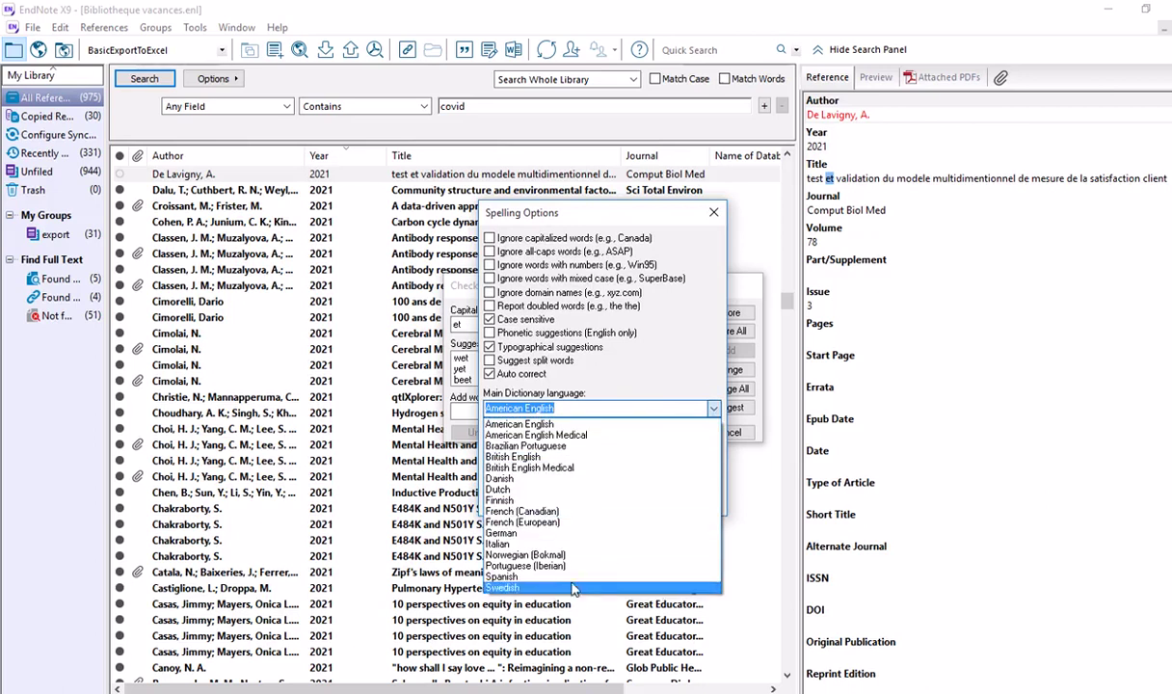
pyautogui.click(615, 411)
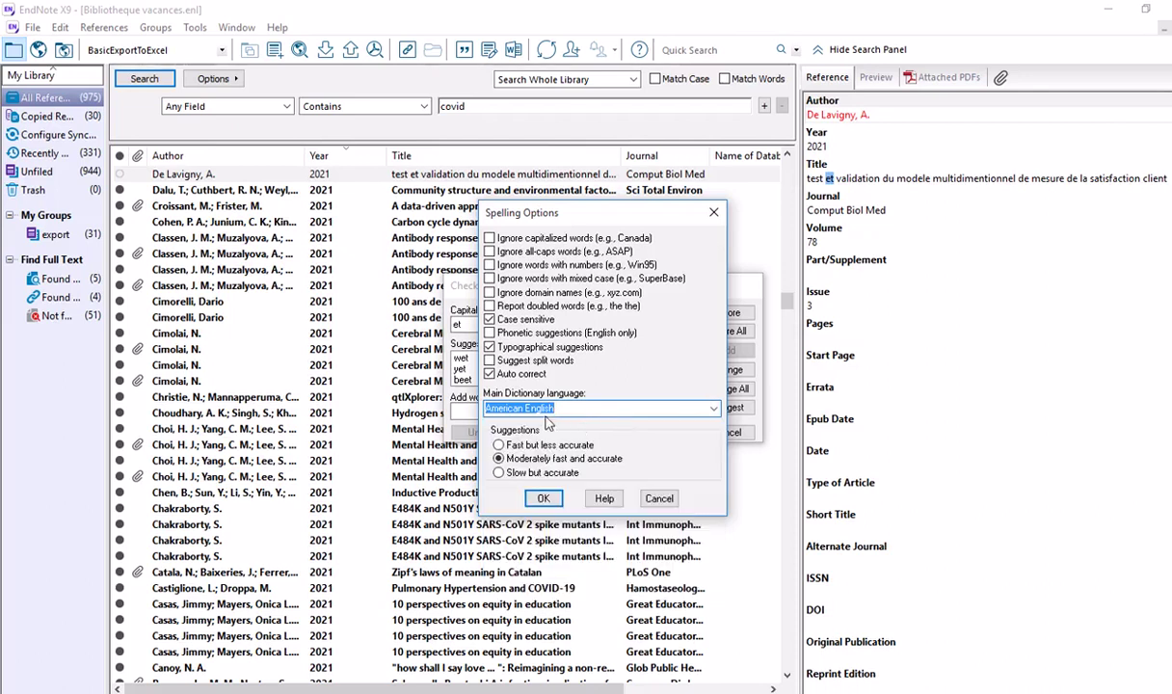
pyautogui.click(713, 212)
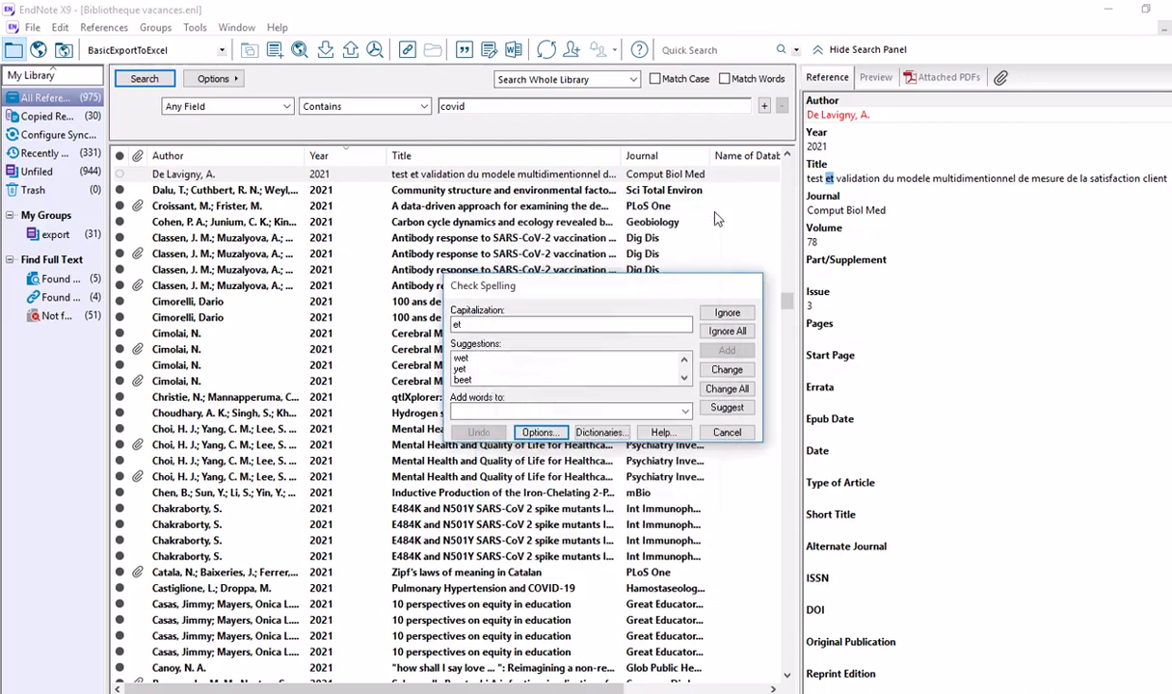
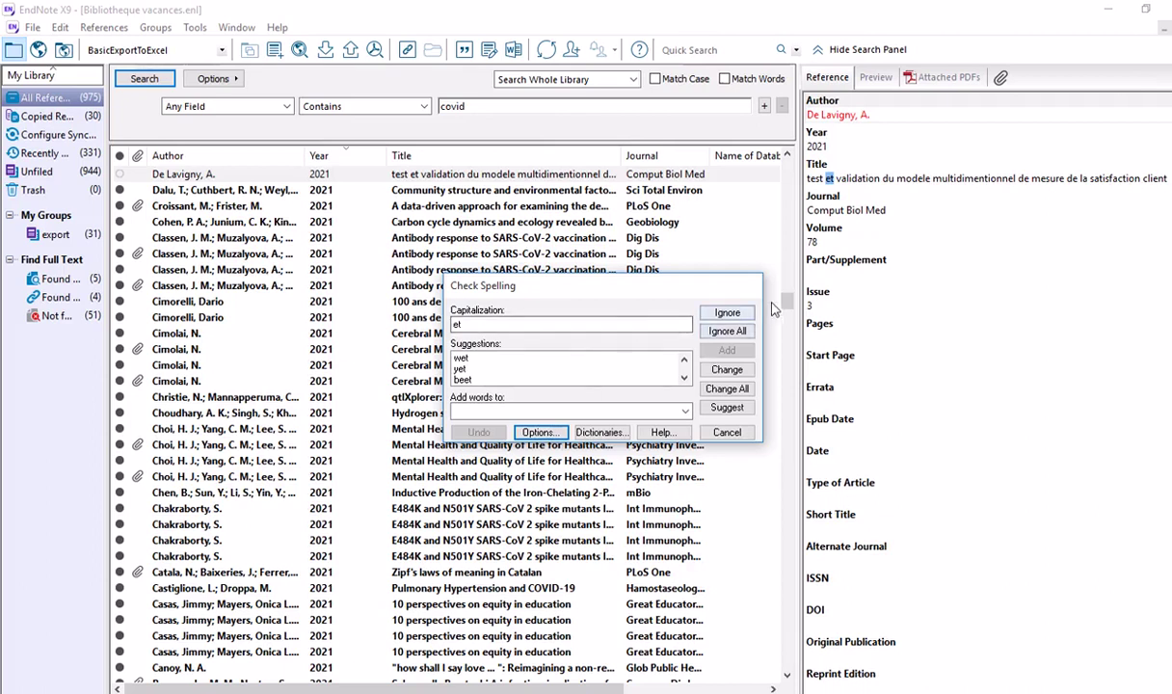
pyautogui.click(721, 431)
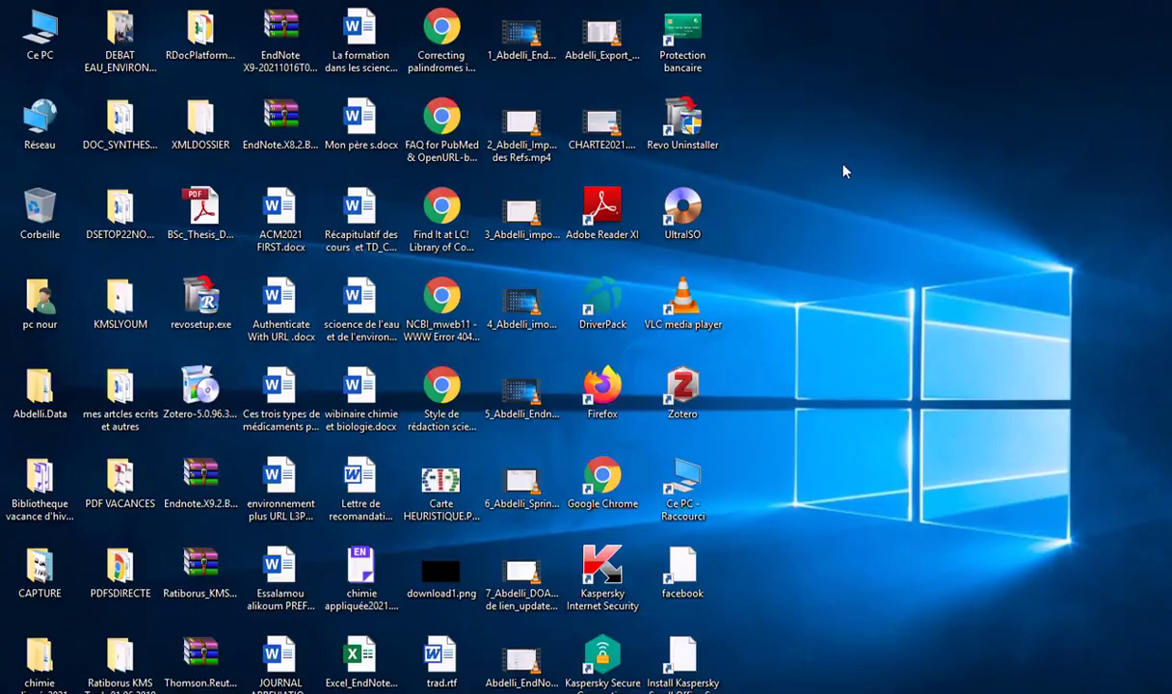
pyautogui.rightClick(835, 159)
pyautogui.click(860, 207)
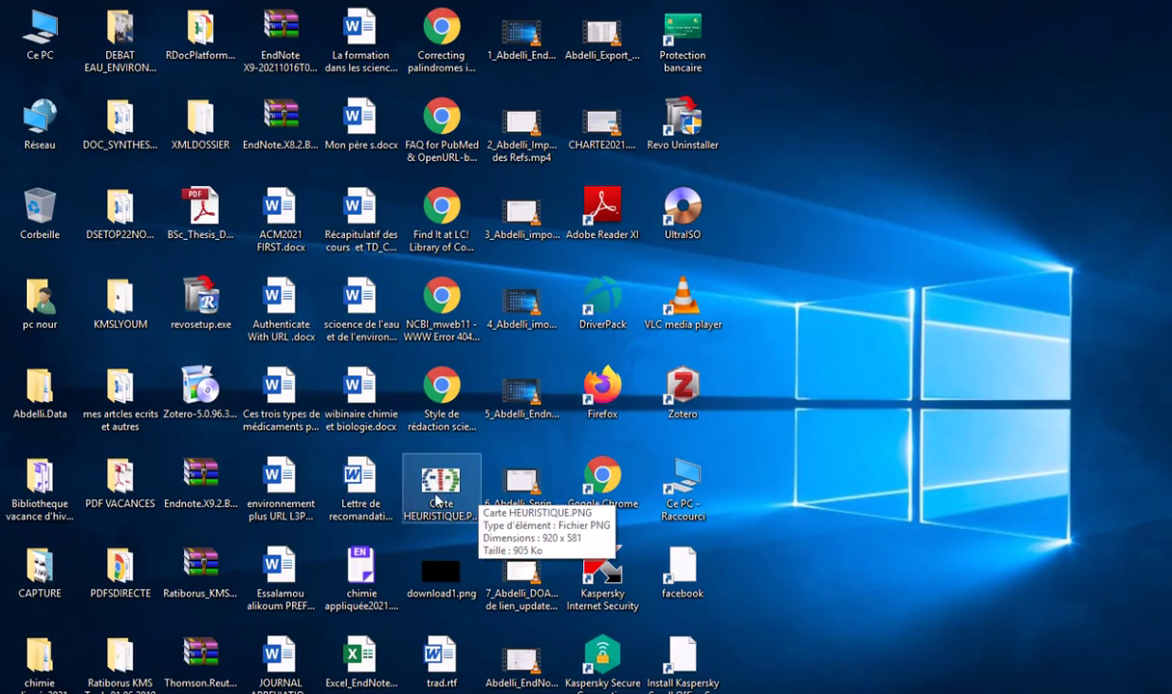
pyautogui.rightClick(890, 125)
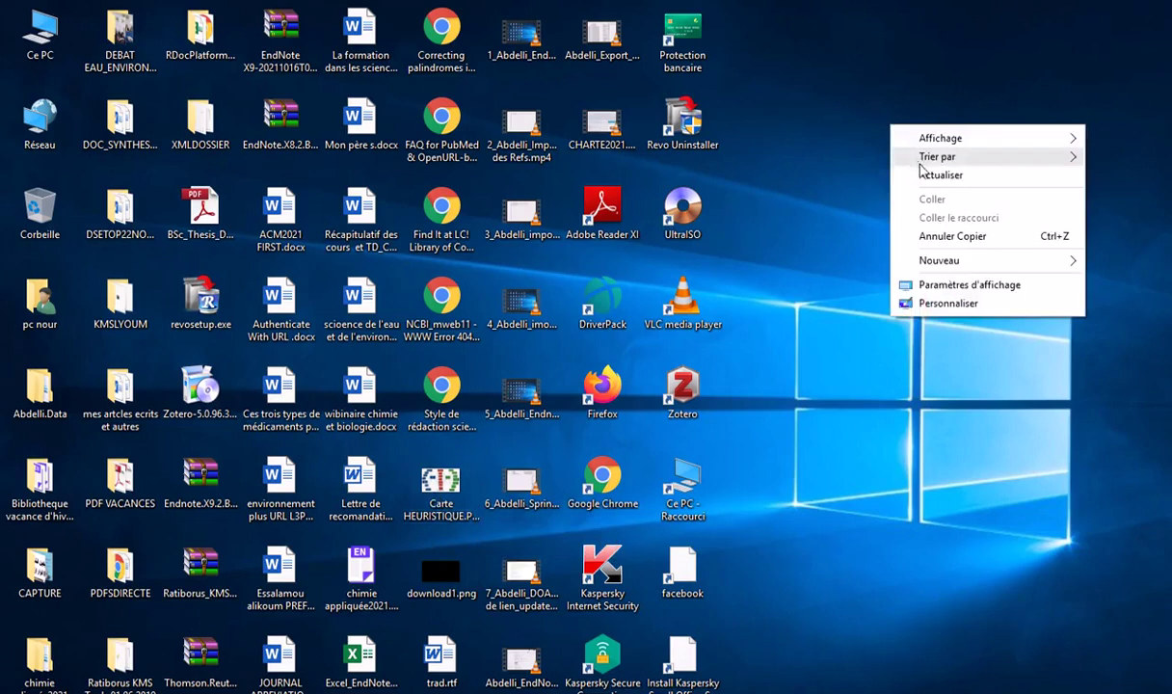
pyautogui.click(918, 174)
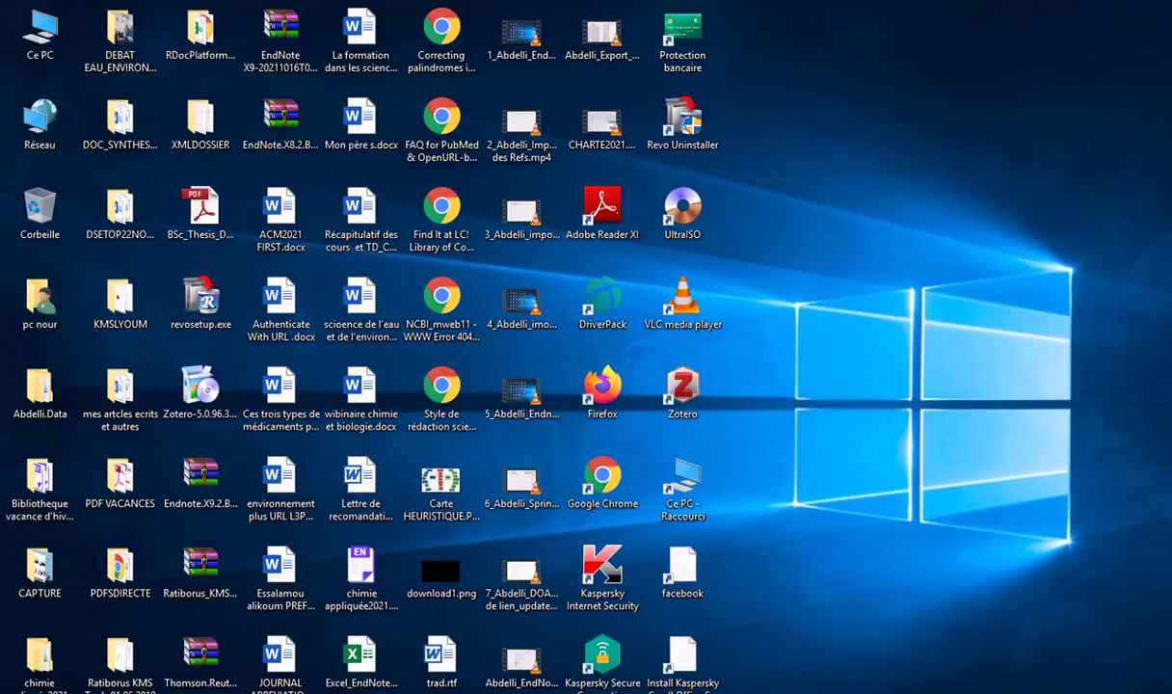
# Switch to EndNote and open the 2021 reference "test et validation du modele multidimentionnel de mesure de la satisfaction client" for editing
pyautogui.click(792, 692)
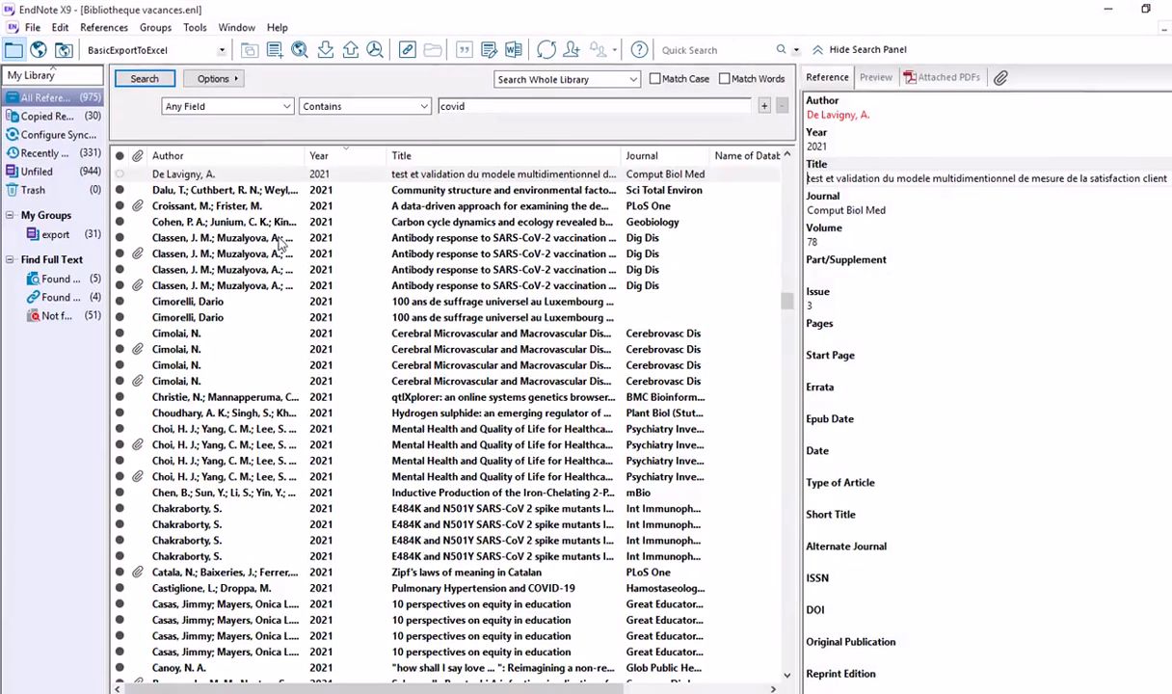
pyautogui.click(358, 174)
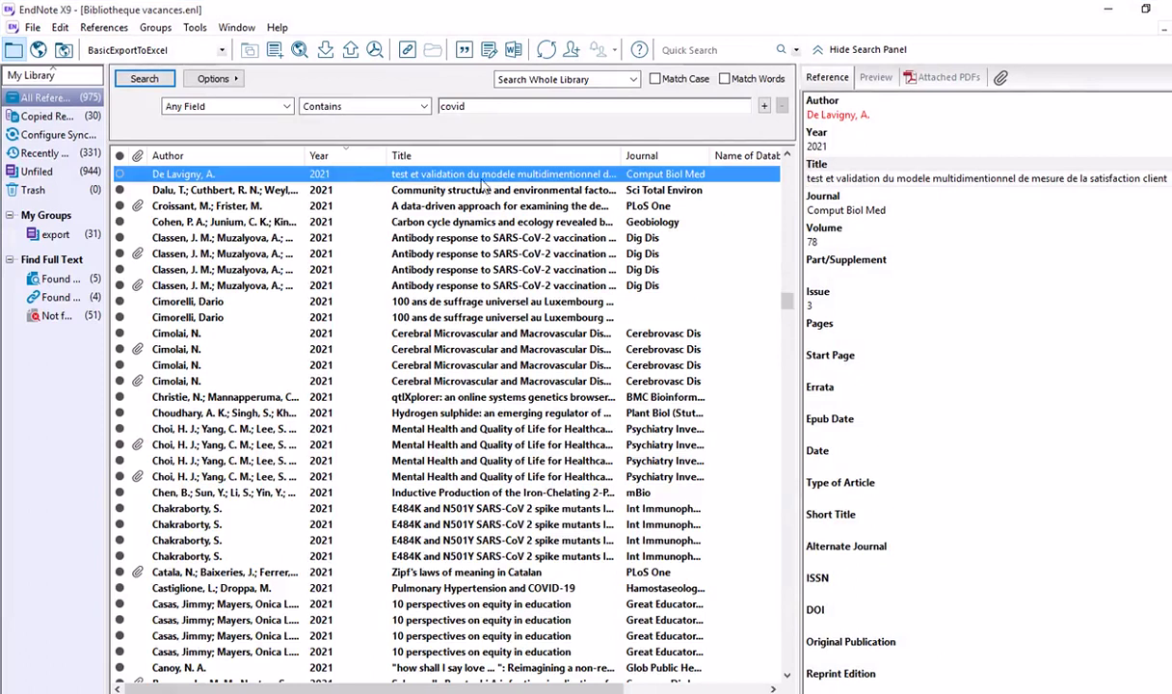
pyautogui.doubleClick(335, 177)
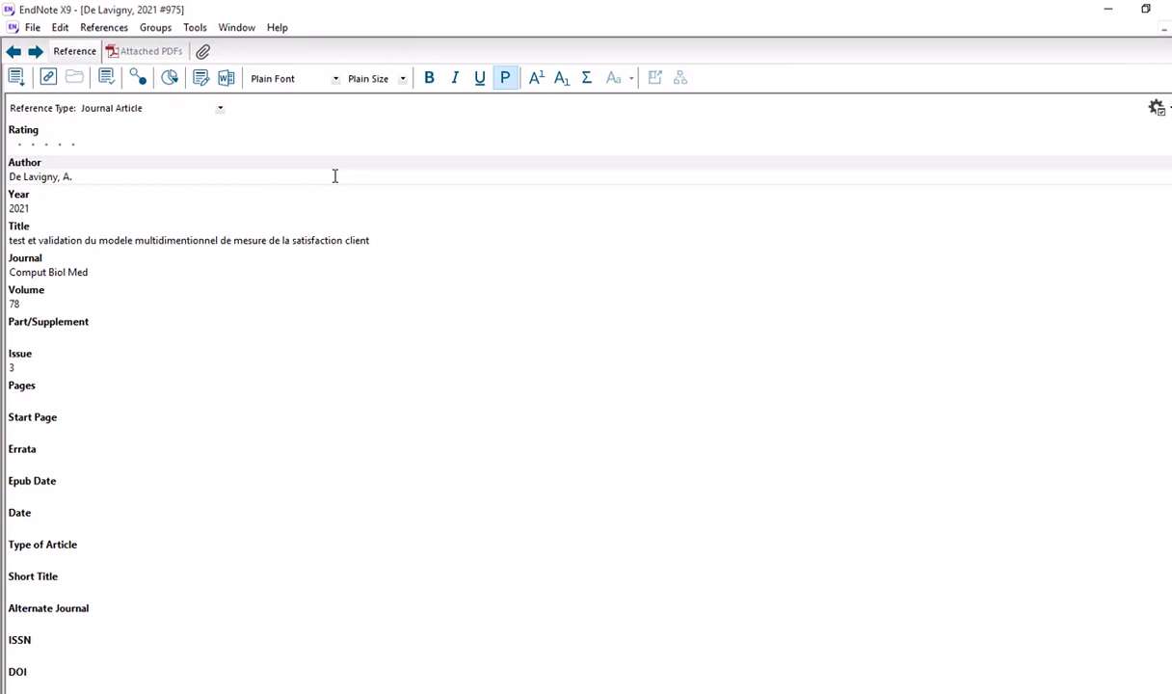
# Start attaching a figure to the reference's empty Figure field
pyautogui.scroll(-10, 171, 420)
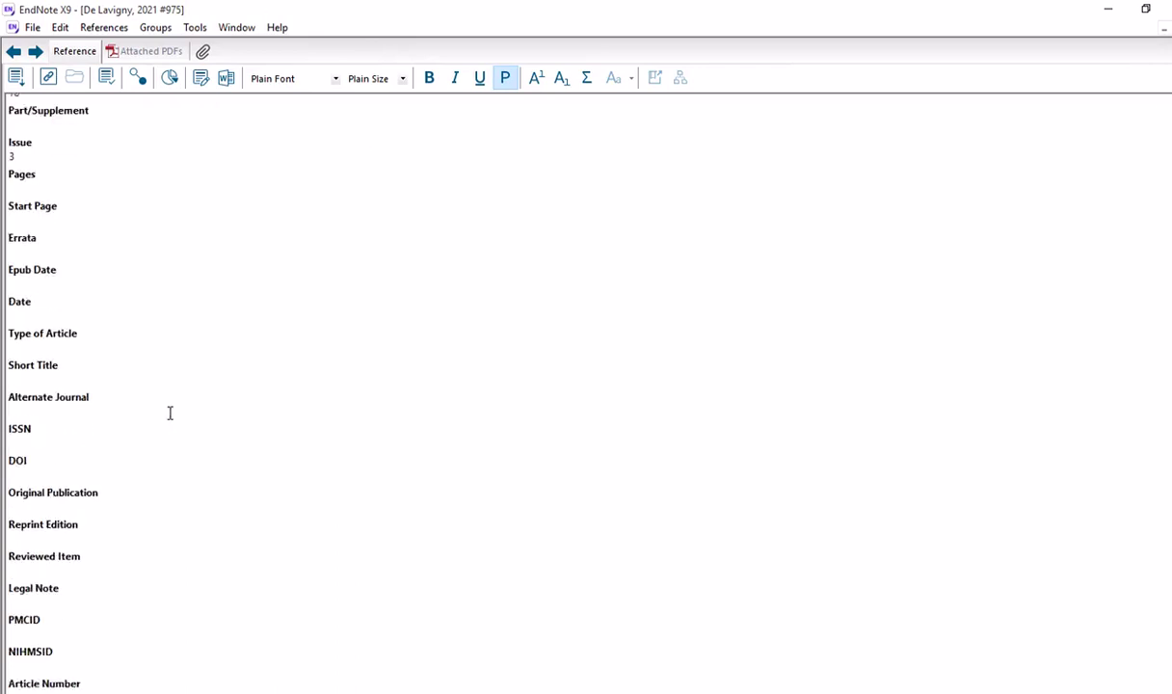
pyautogui.scroll(-5, 170, 420)
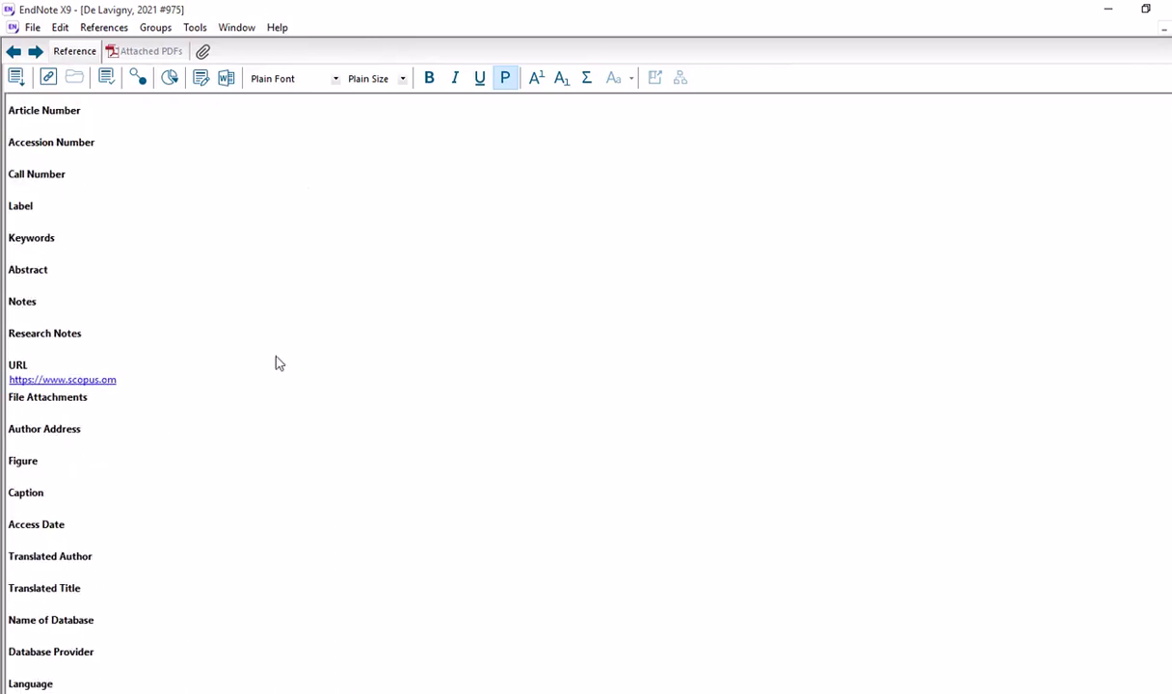
pyautogui.click(21, 481)
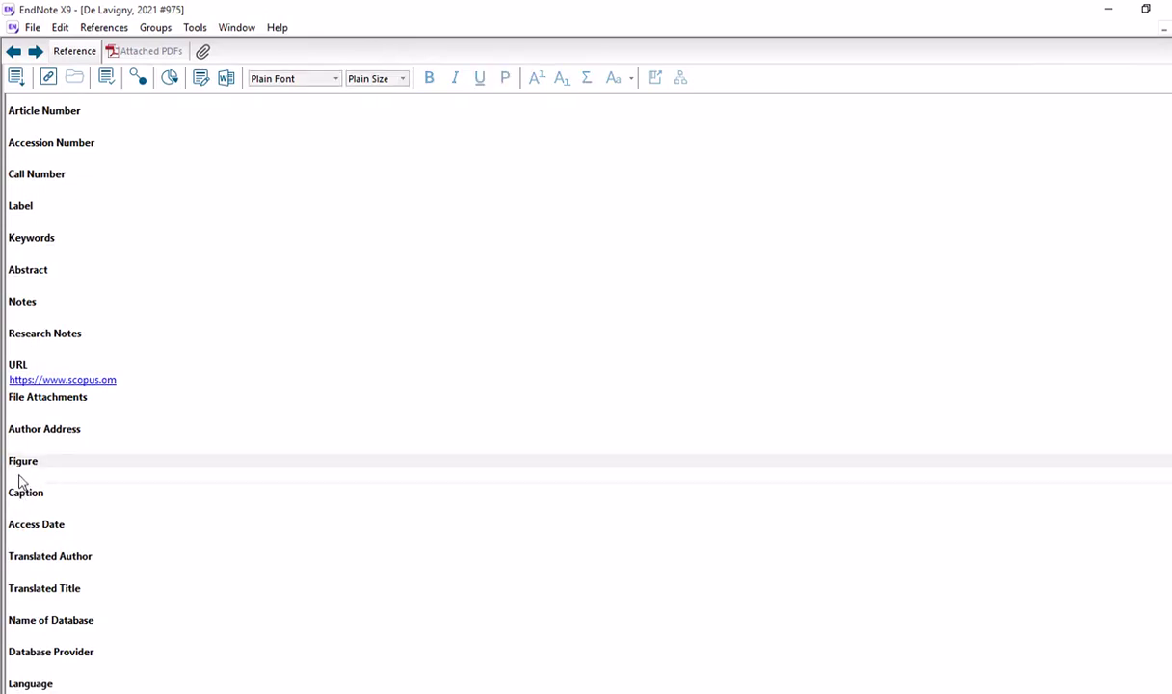
pyautogui.rightClick(29, 473)
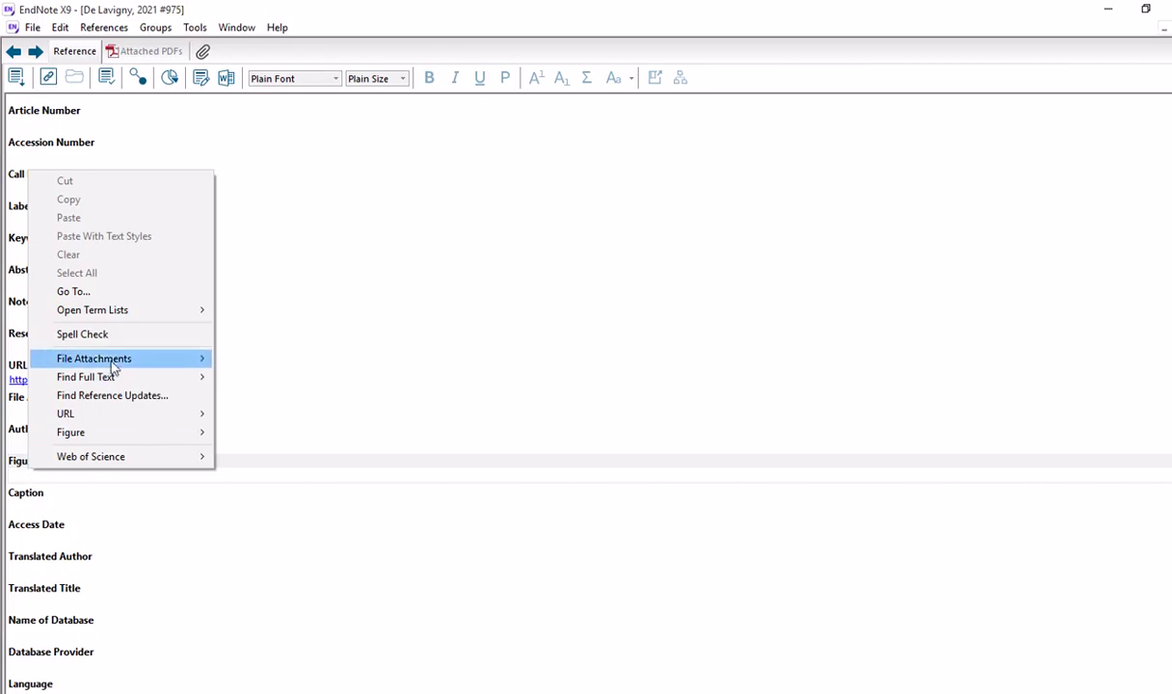
pyautogui.moveTo(103, 365)
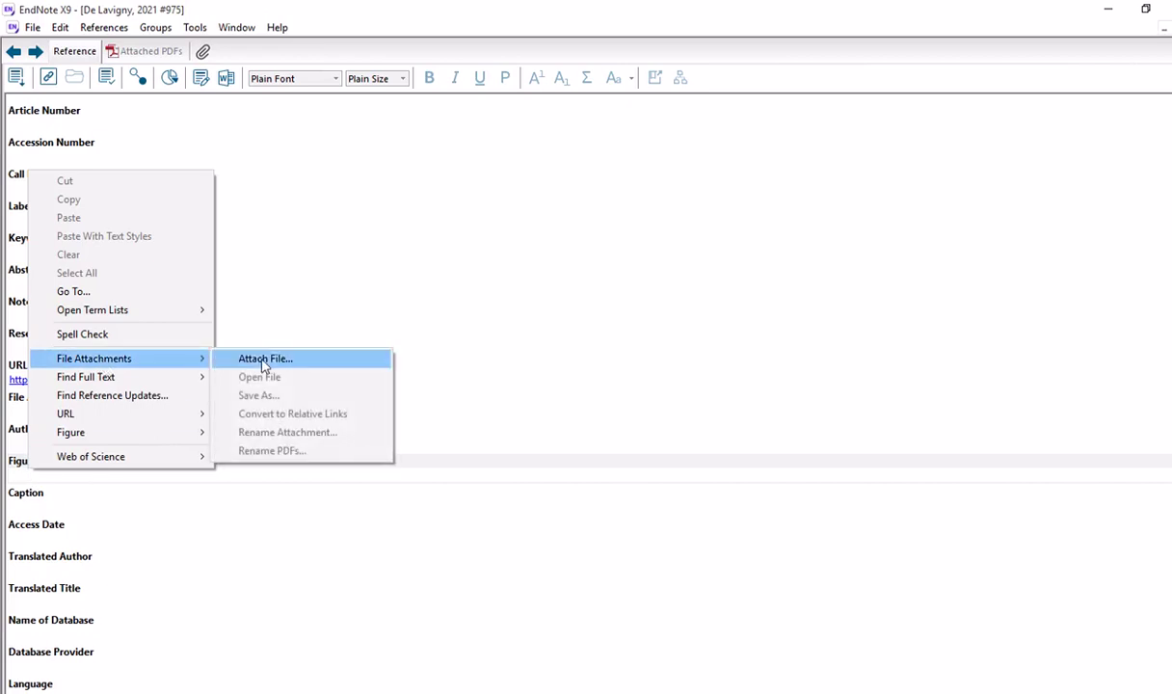
pyautogui.moveTo(88, 439)
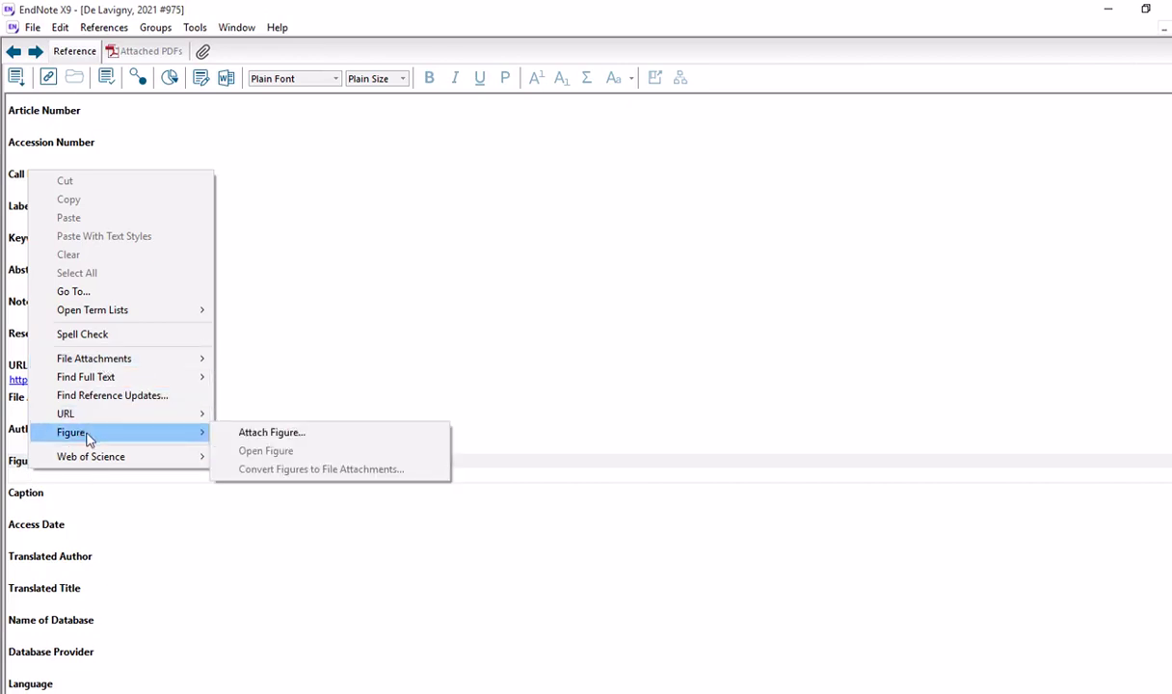
pyautogui.click(274, 434)
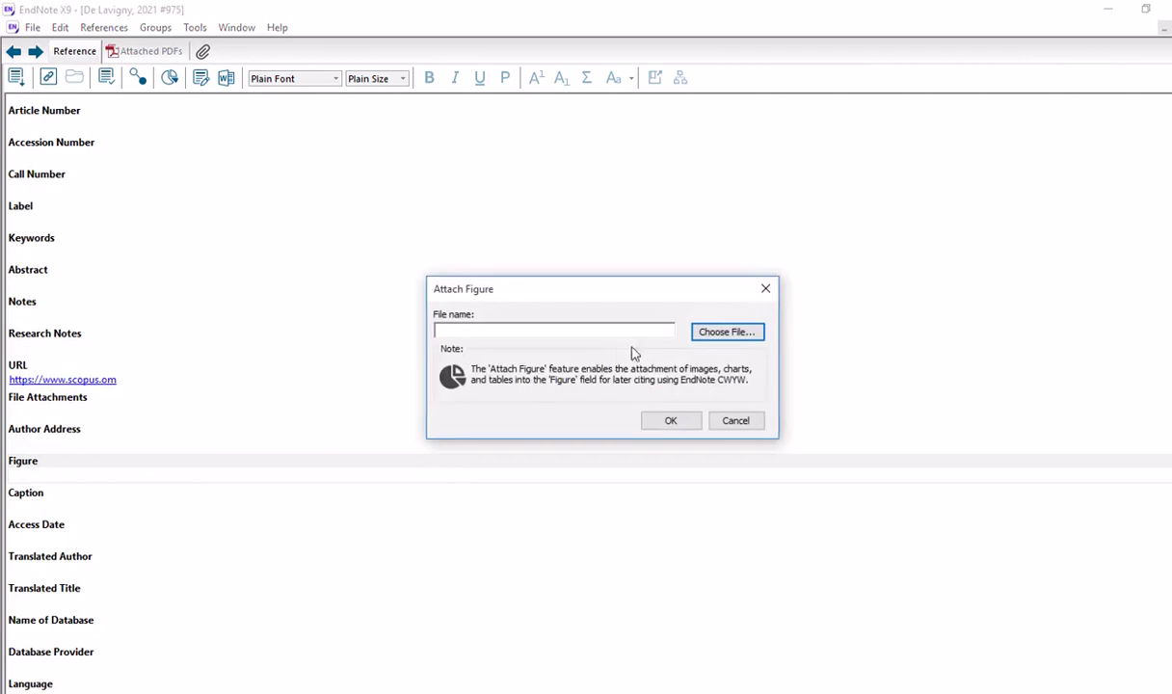
pyautogui.click(460, 330)
pyautogui.write('nn')
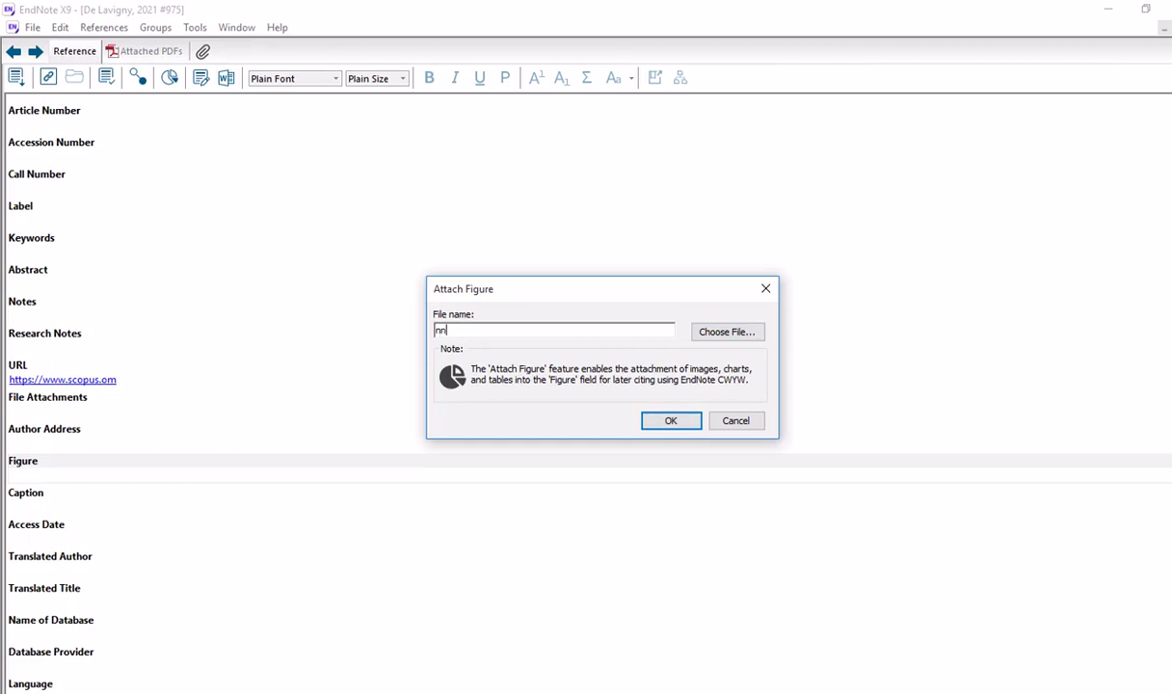
pyautogui.press('BackSpace')
# Choose the image Carte HEURISTIQUE.PNG from the Bureau folder and attach it as the reference's figure
pyautogui.click(733, 331)
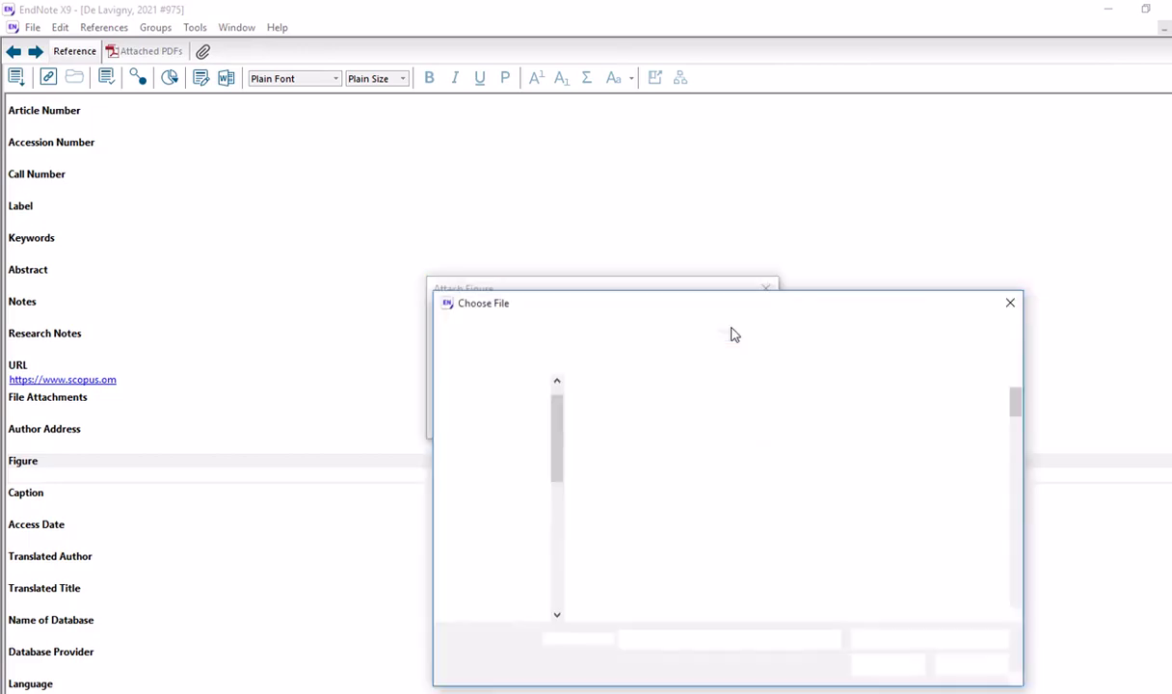
pyautogui.moveTo(790, 310); pyautogui.dragTo(719, 108)
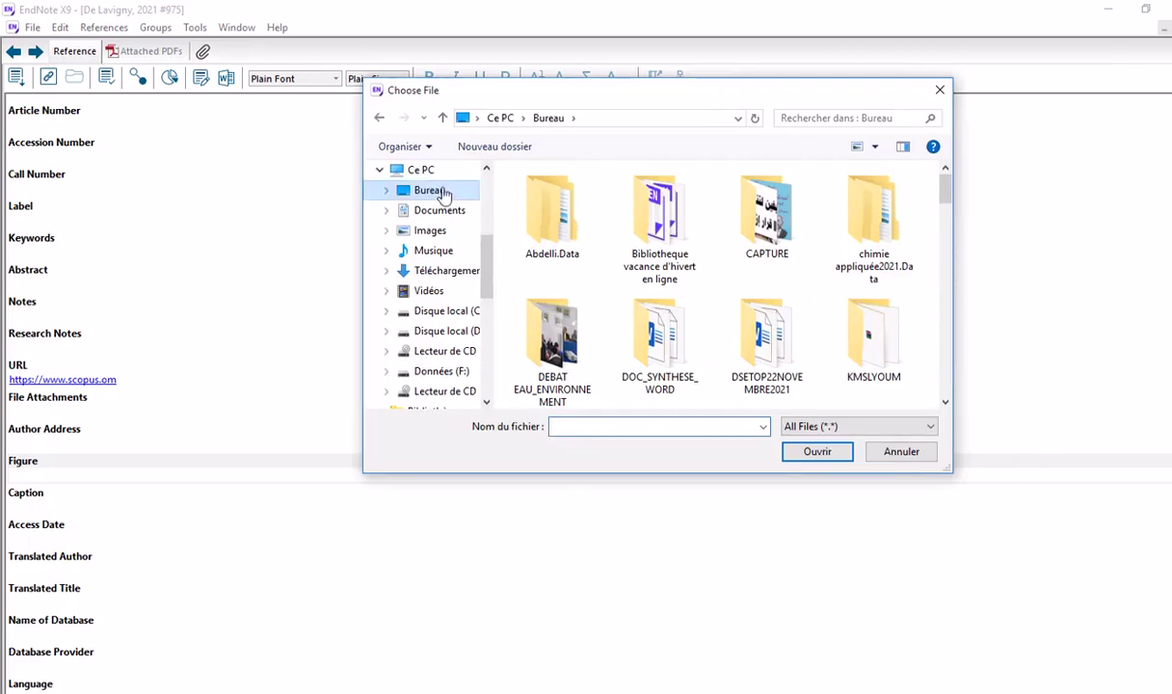
pyautogui.moveTo(945, 402); pyautogui.dragTo(946, 403)
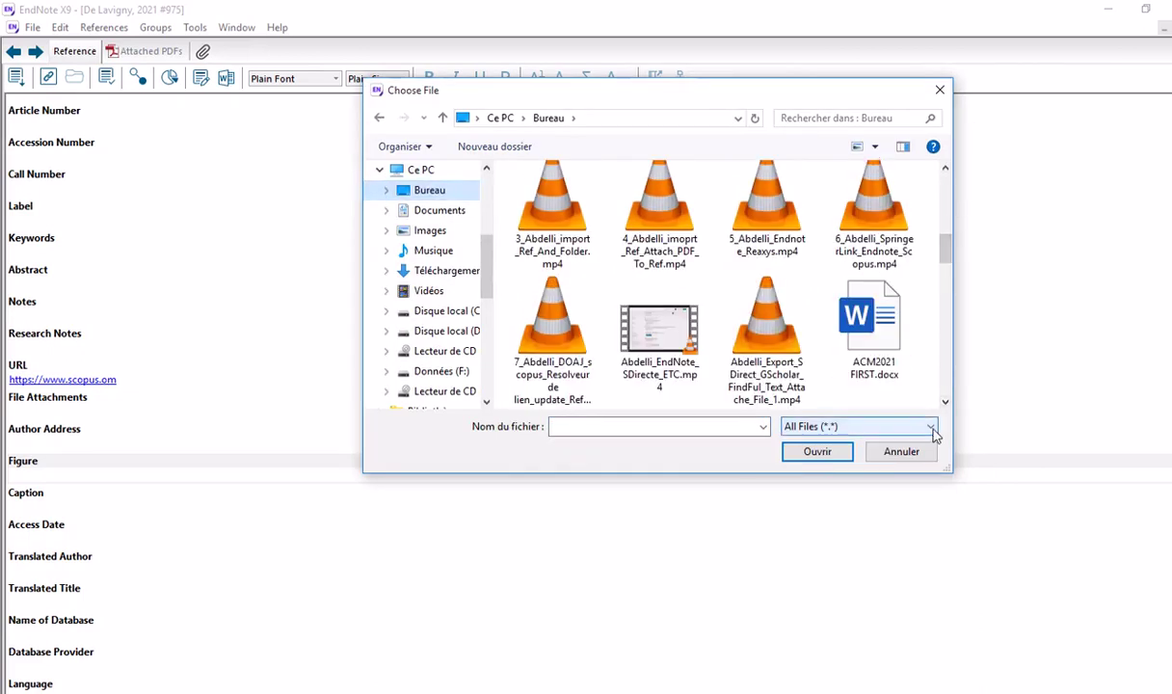
pyautogui.click(932, 434)
pyautogui.click(877, 426)
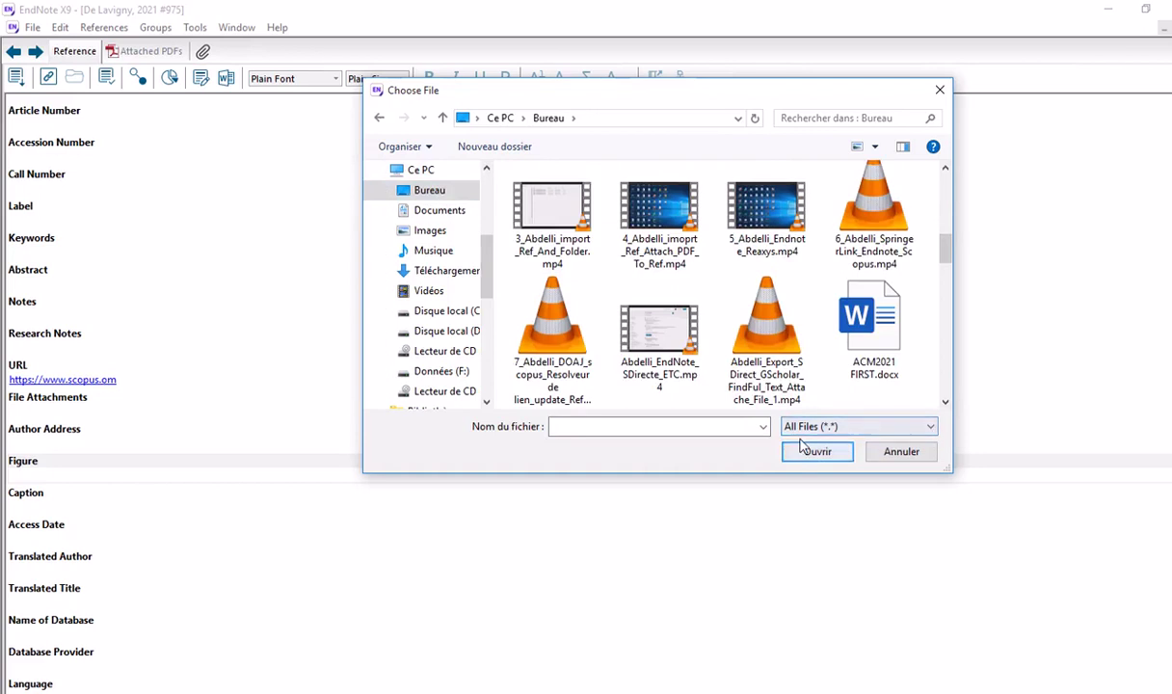
pyautogui.click(945, 403)
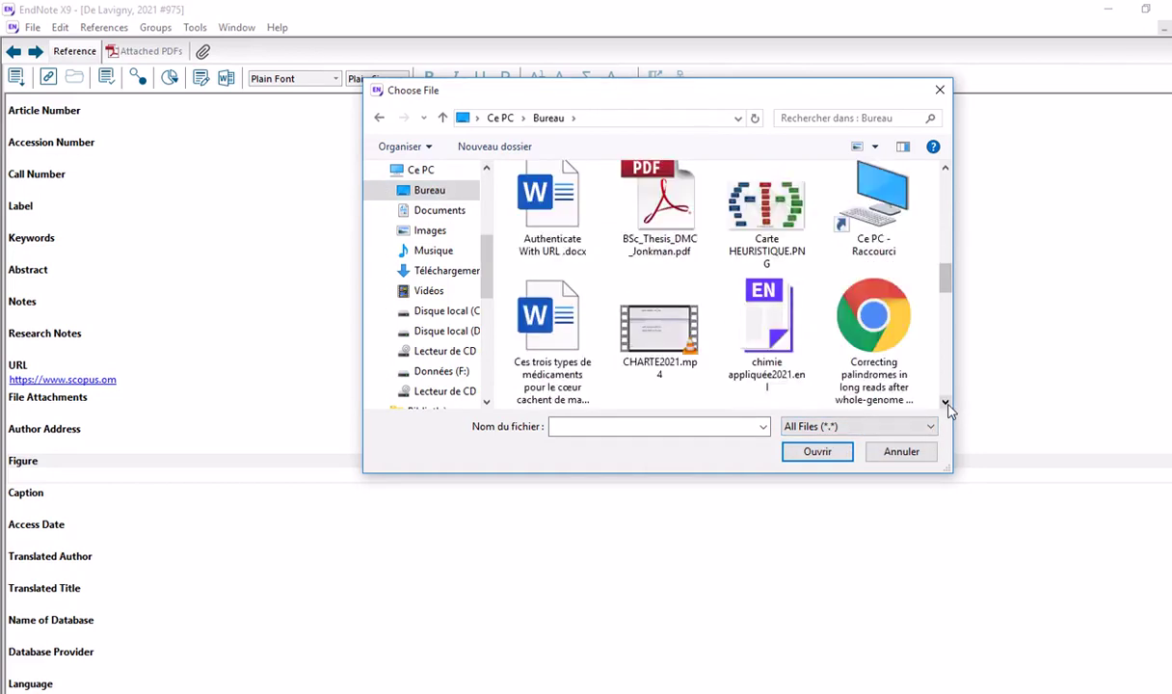
pyautogui.click(946, 402)
pyautogui.click(945, 403)
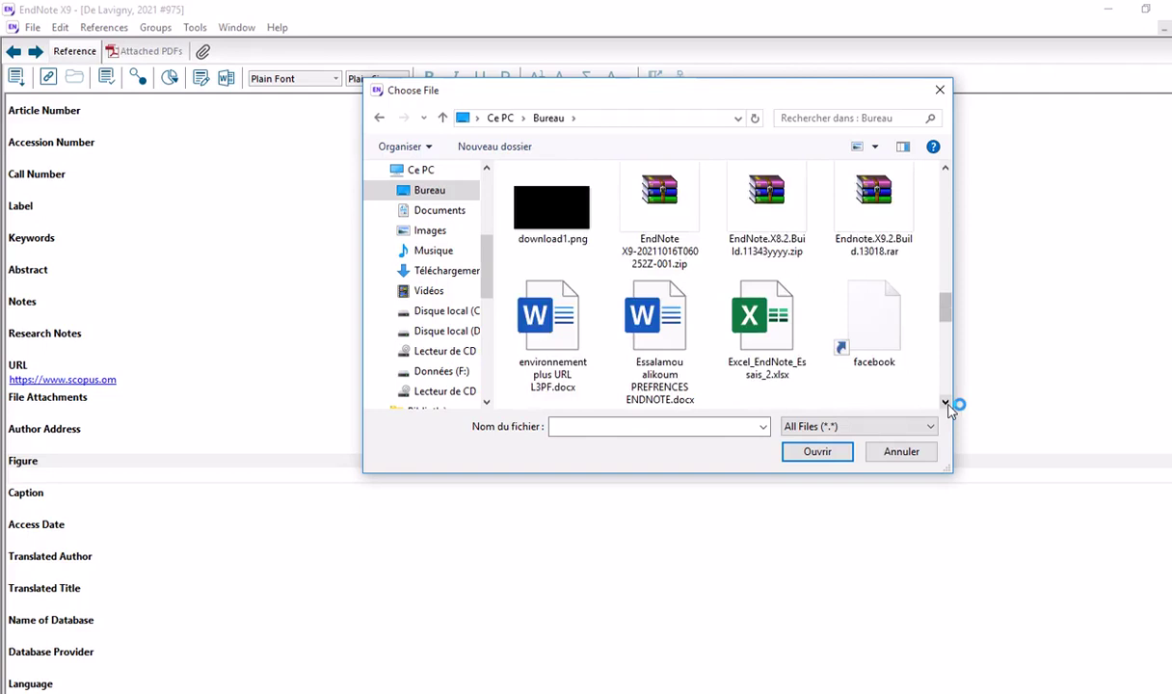
pyautogui.click(946, 403)
pyautogui.click(946, 403)
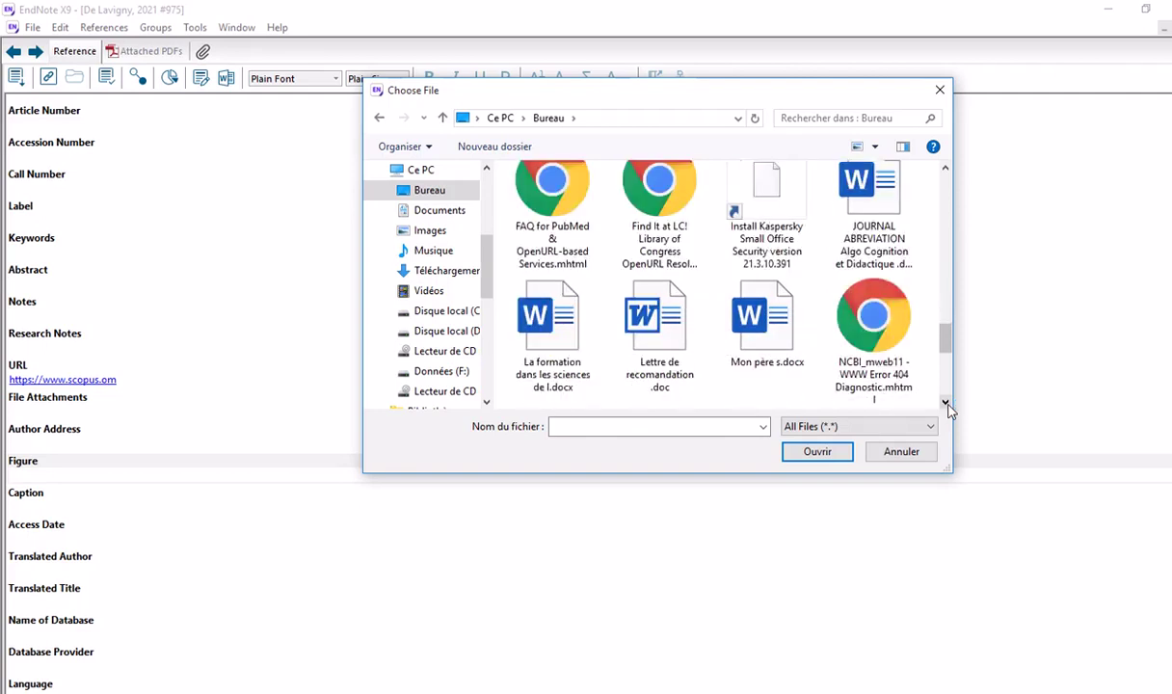
pyautogui.click(945, 403)
pyautogui.click(946, 403)
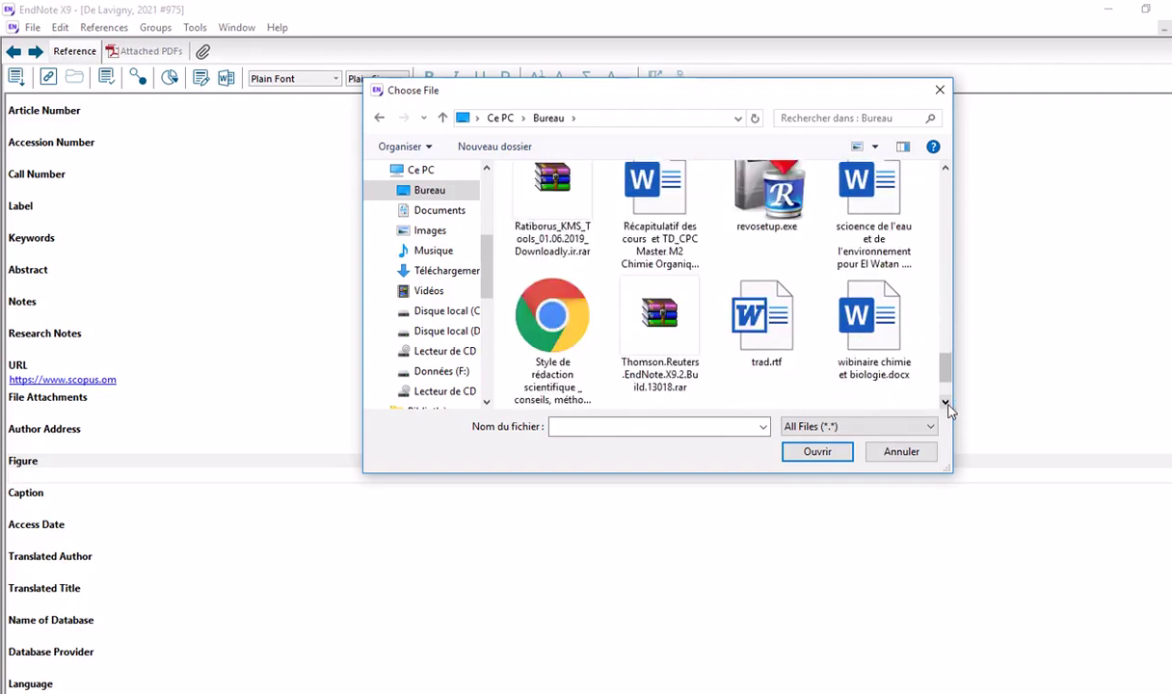
pyautogui.click(946, 403)
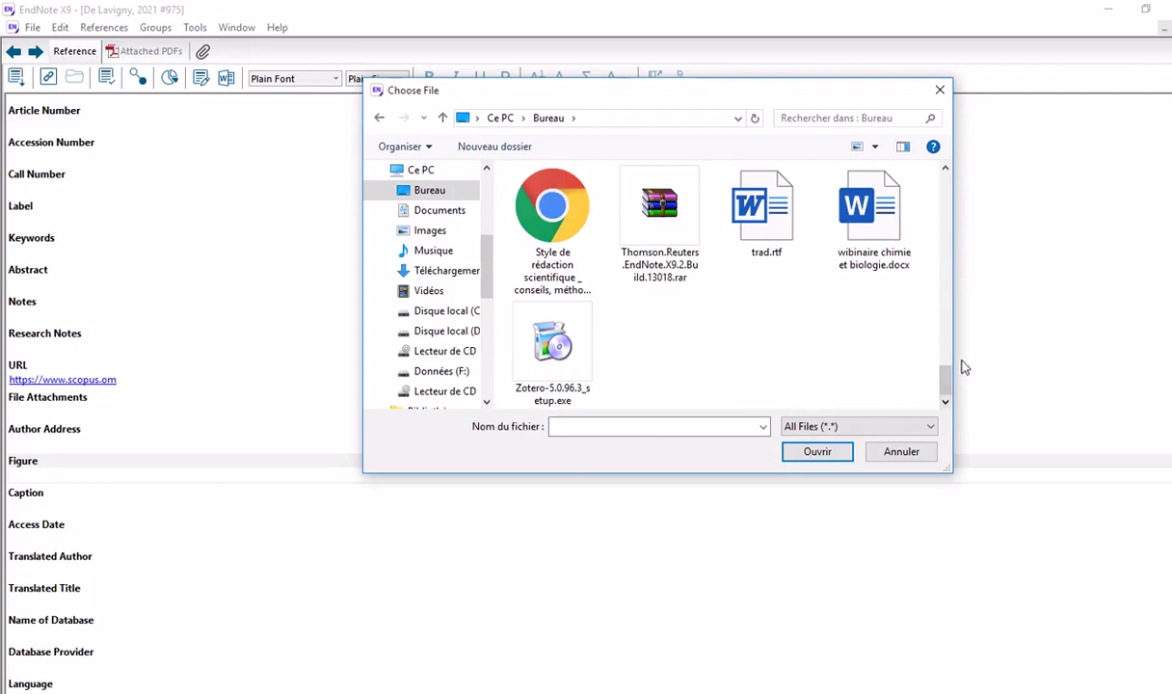
pyautogui.moveTo(946, 385); pyautogui.dragTo(948, 280)
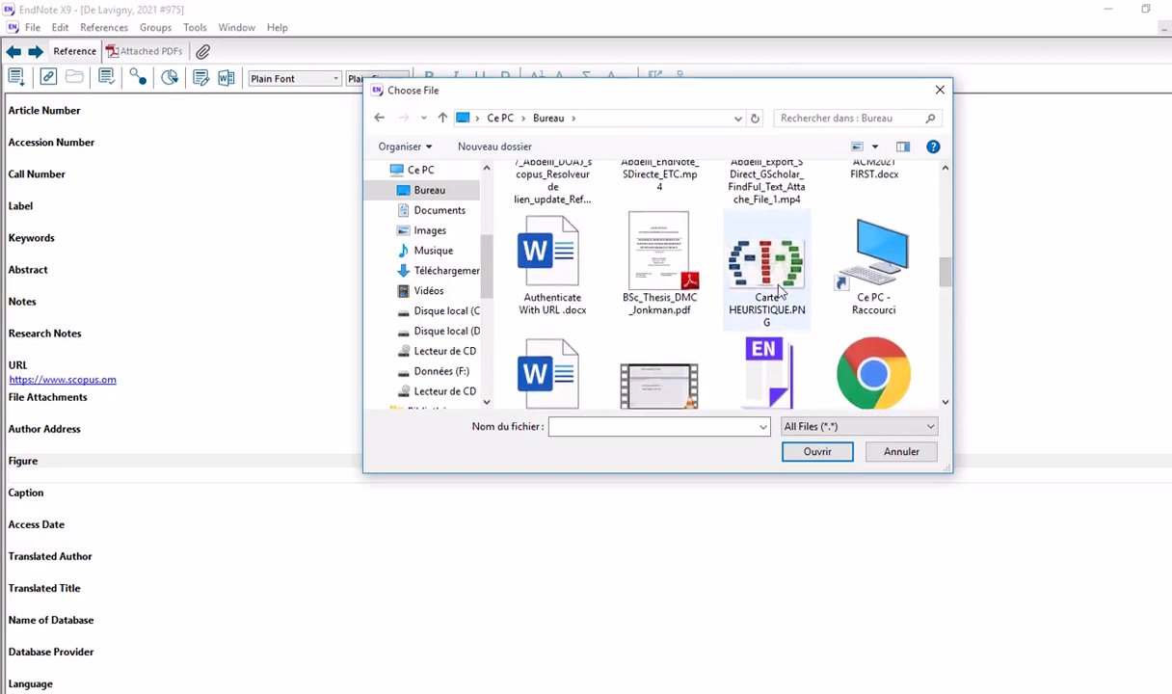
pyautogui.click(776, 288)
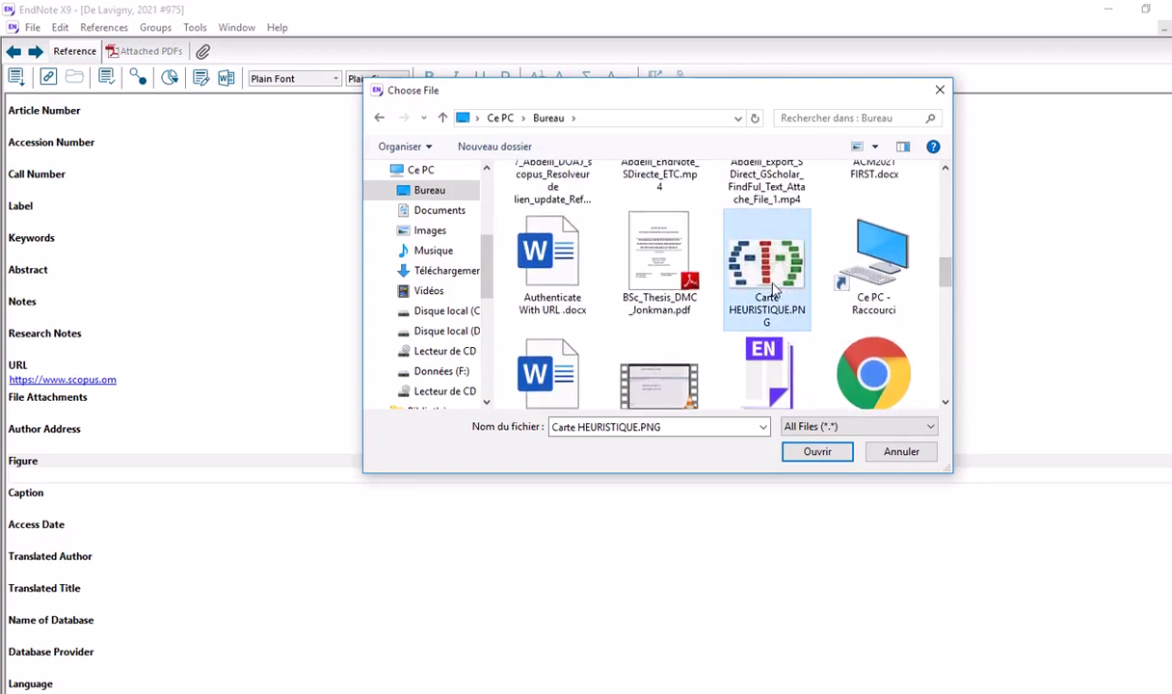
pyautogui.click(817, 451)
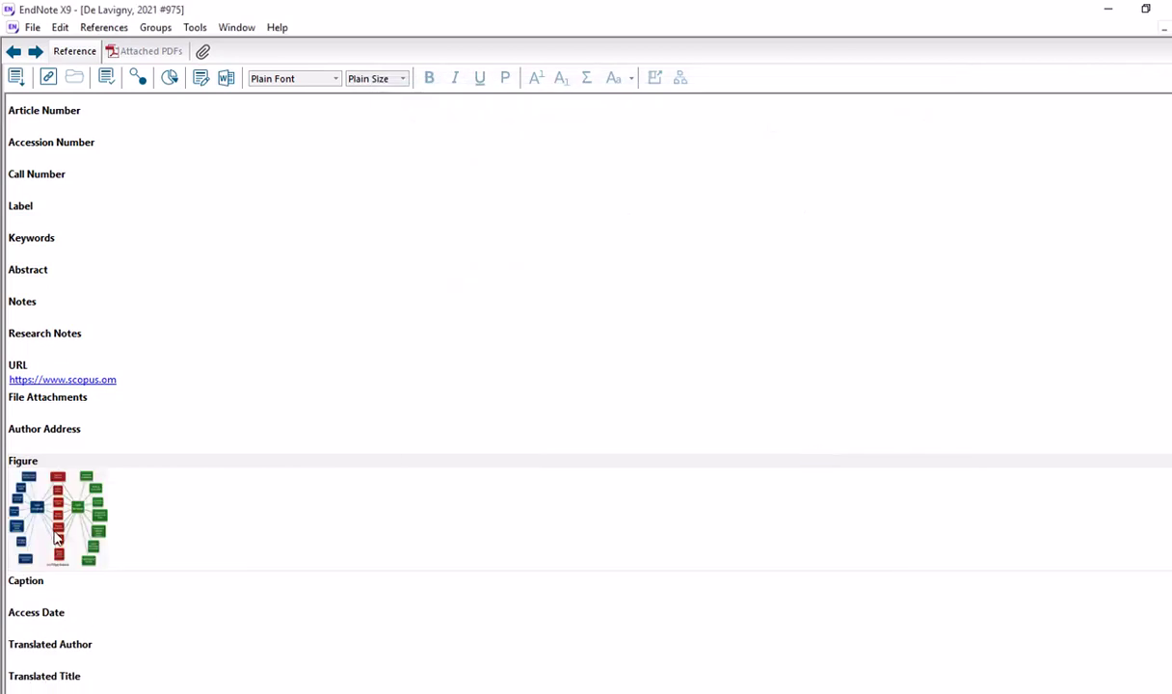
# Enter "carte heuristique du modele cognitif" as the caption of the attached figure
pyautogui.click(29, 596)
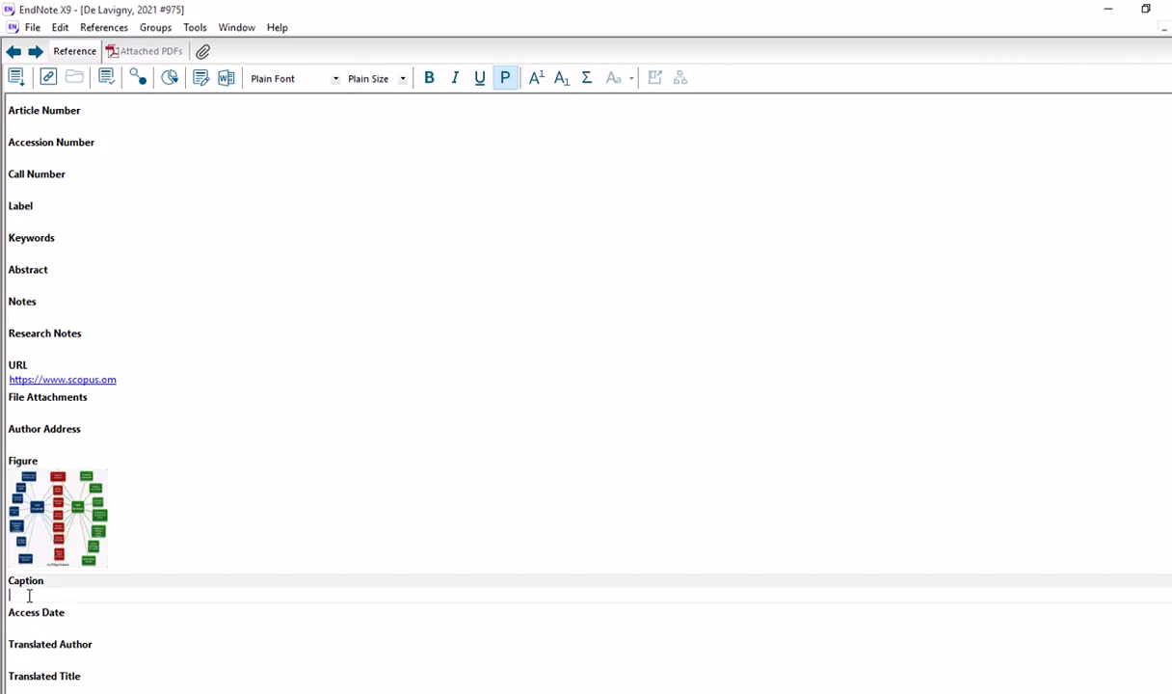
pyautogui.write('carte heuristique')
pyautogui.write('du model')
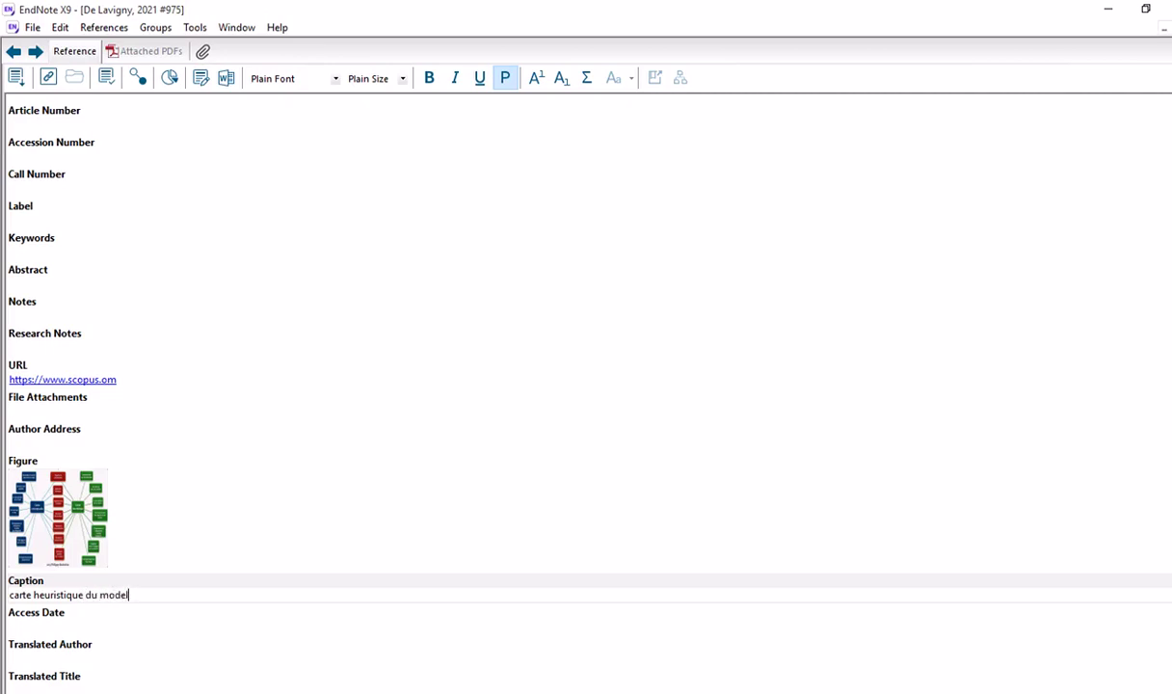
pyautogui.write('e cognitiviste')
pyautogui.press('BackSpace')
pyautogui.press('BackSpace')
# Correct the spelling of "heuristique" in the caption and capitalize its first word to "Carte"
pyautogui.click(35, 595)
pyautogui.press('BackSpace')
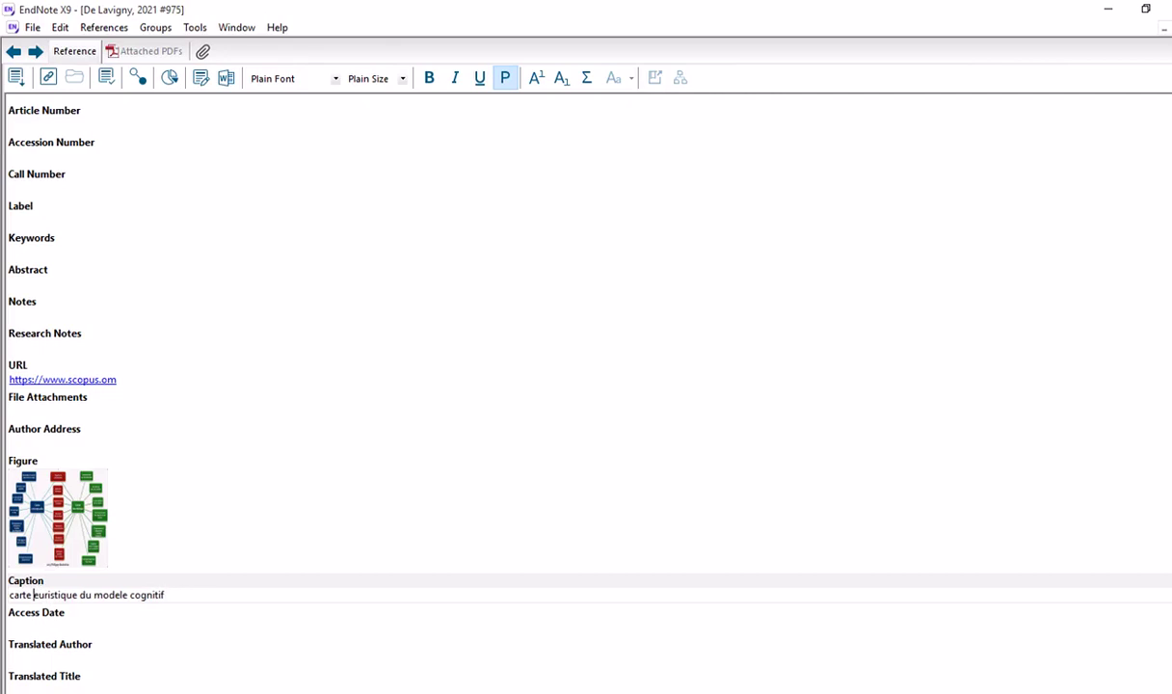
pyautogui.write('h')
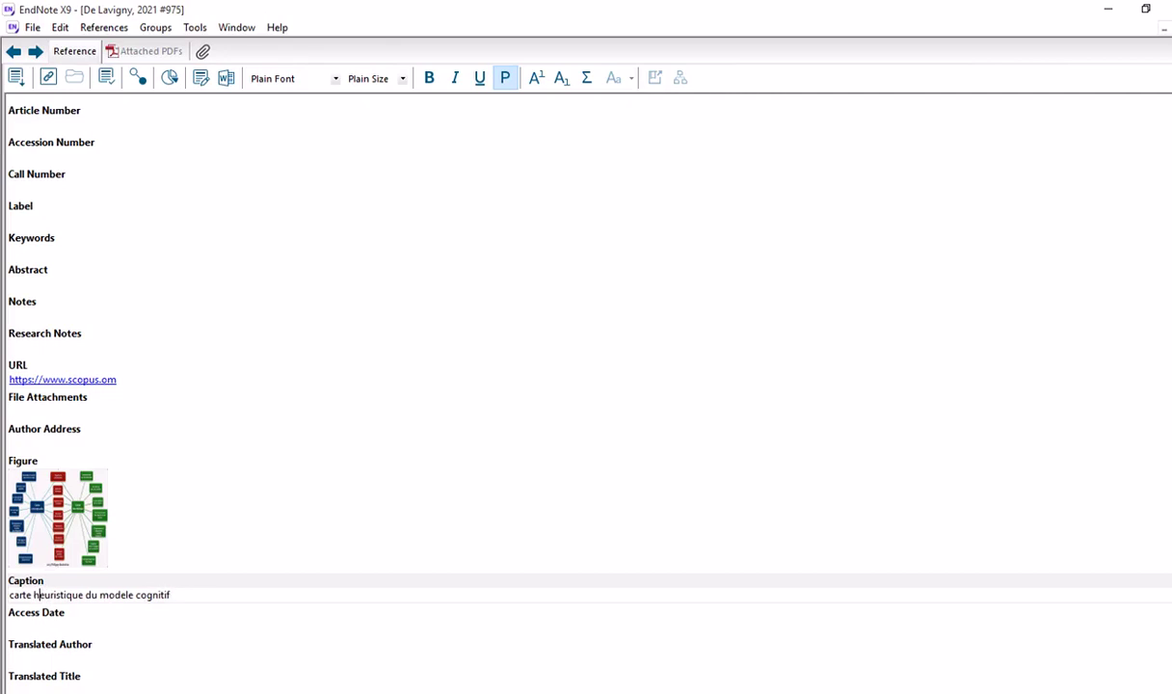
pyautogui.click(15, 594)
pyautogui.press('BackSpace')
pyautogui.write('C')
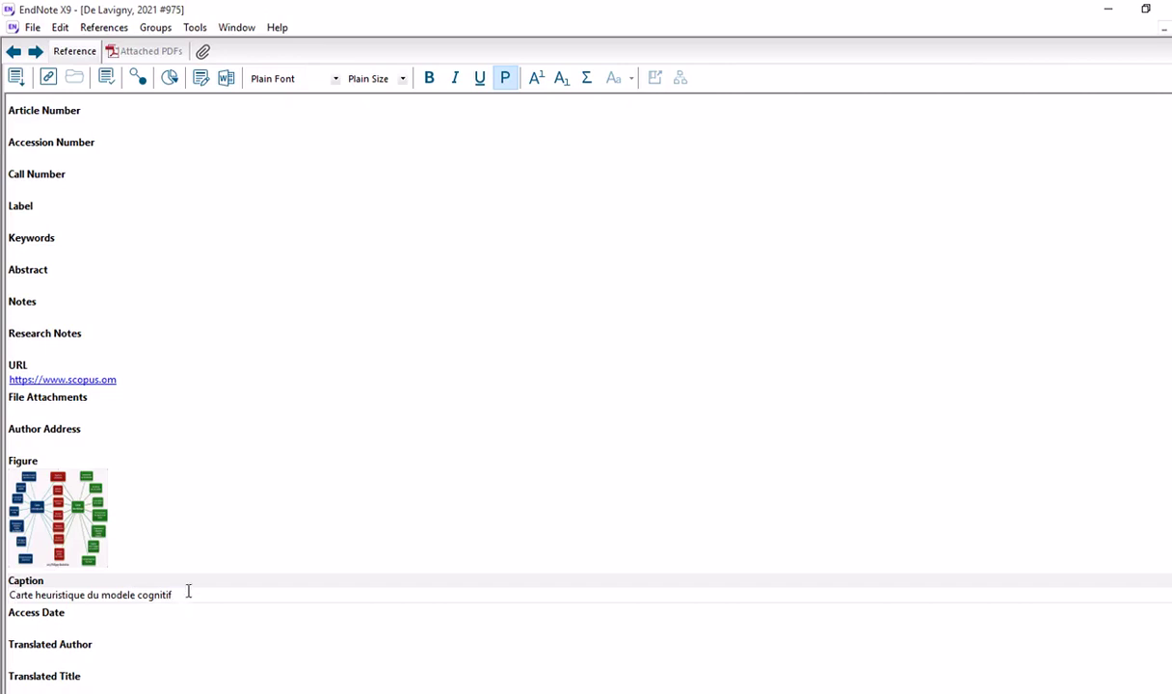
# Close the reference, saving its changes, and check the attached figure and caption in the library's reference preview
pyautogui.scroll(-3, 460, 431)
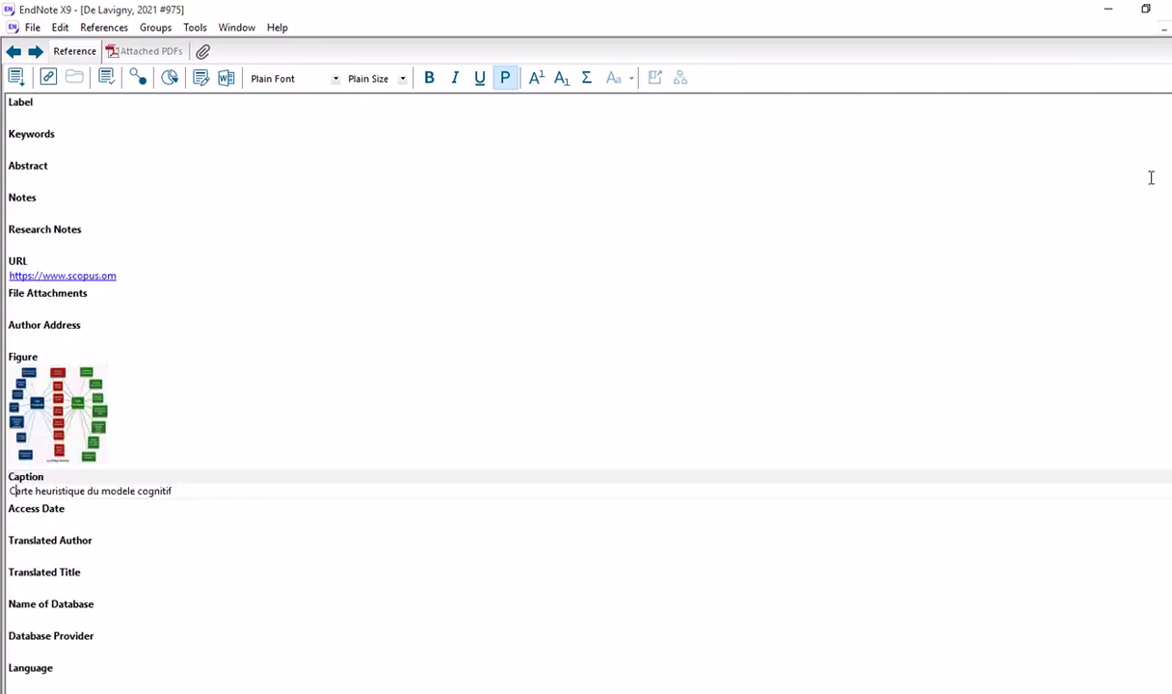
pyautogui.hotkey('ctrl', 'w')
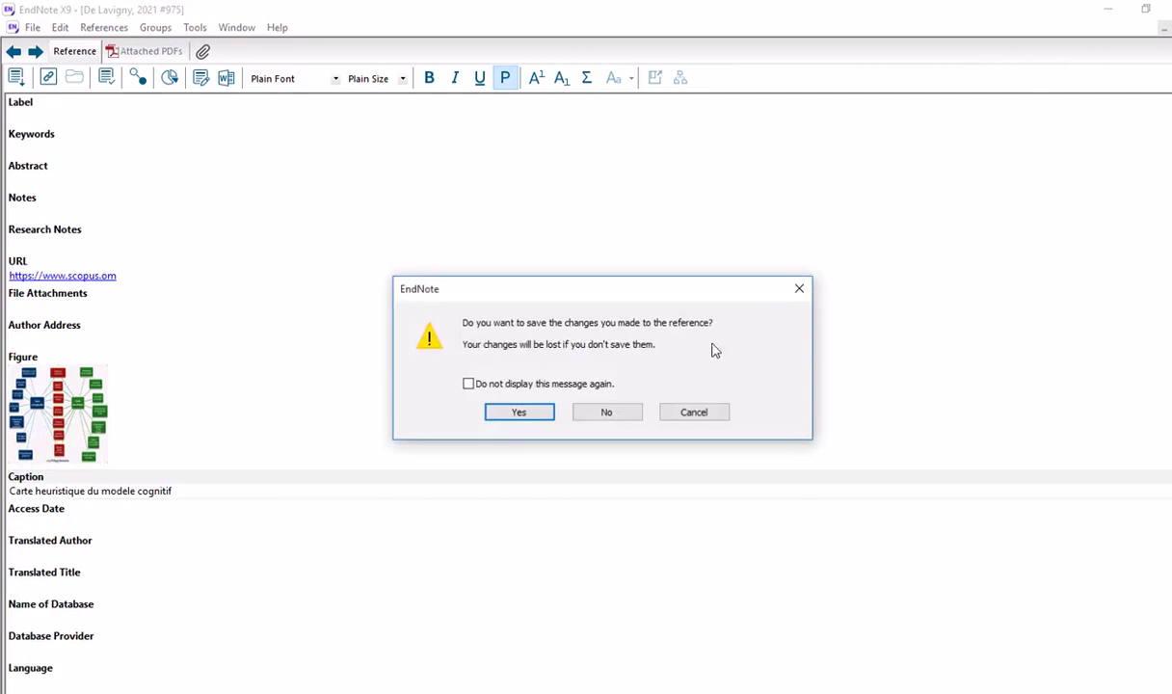
pyautogui.click(518, 409)
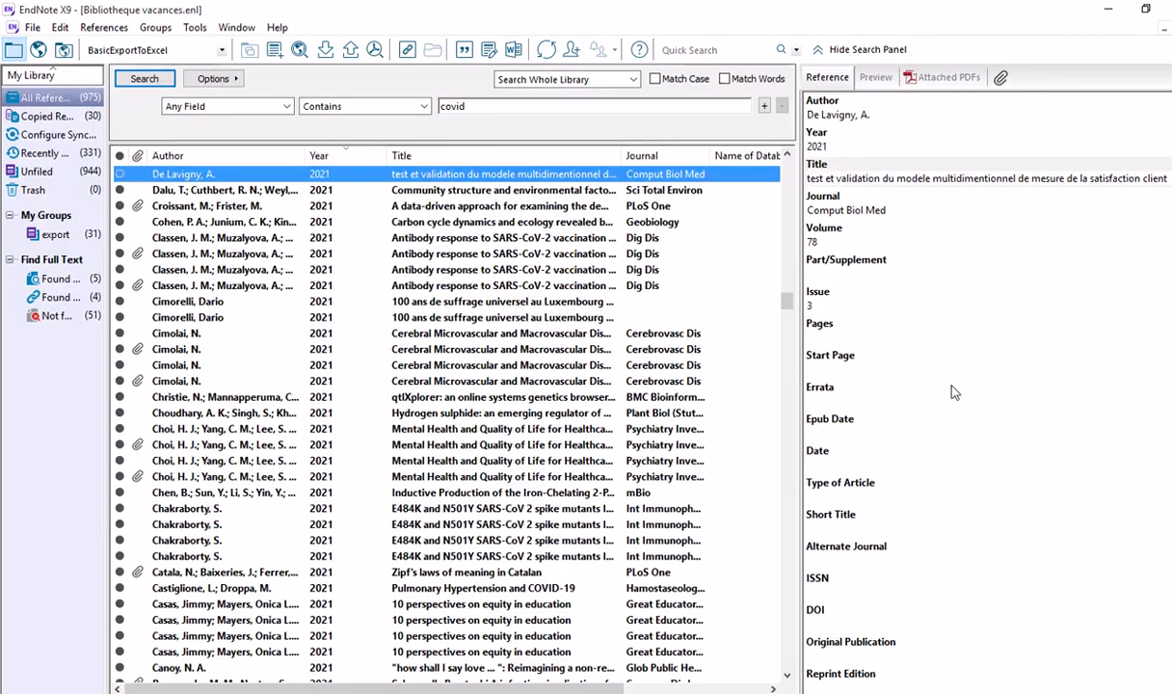
pyautogui.scroll(-10, 955, 392)
pyautogui.scroll(-3, 955, 392)
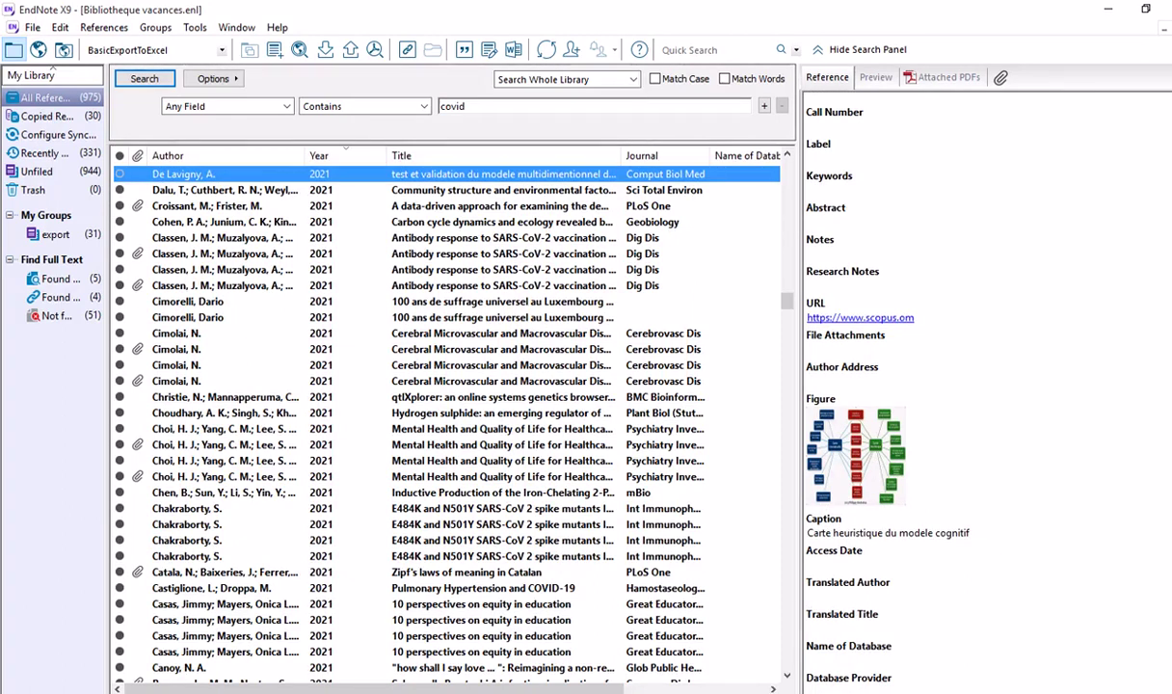
# Switch to the open Word window and create a new blank document
pyautogui.click(677, 692)
pyautogui.click(857, 641)
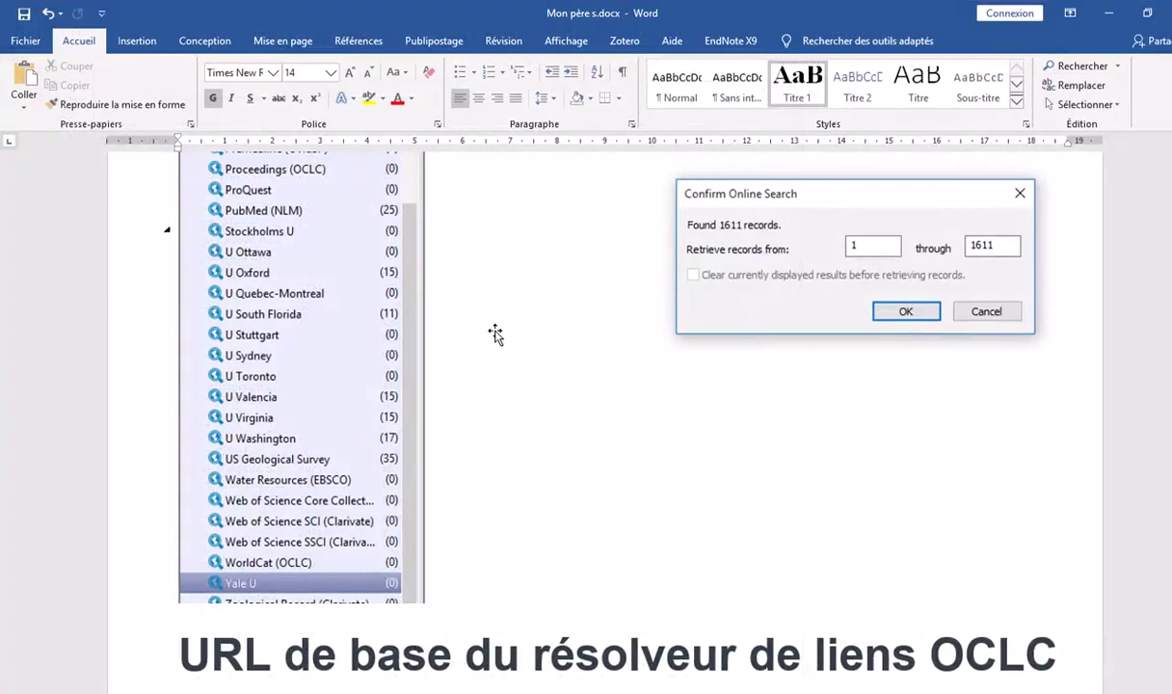
pyautogui.click(14, 37)
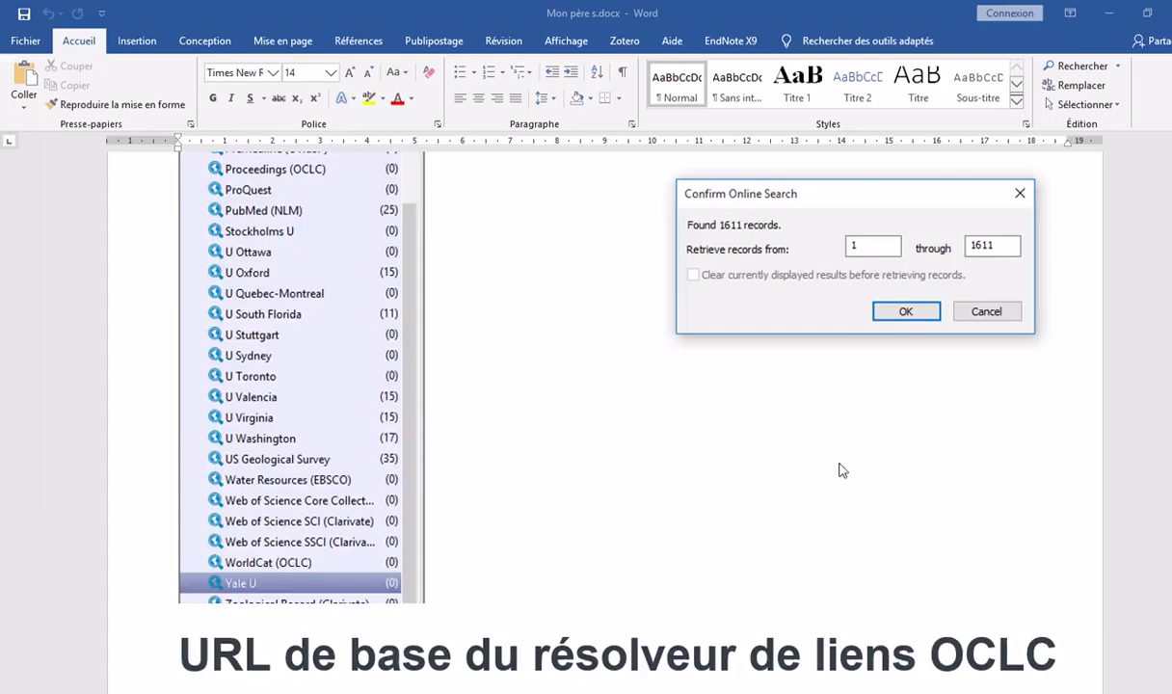
pyautogui.press('Return')
pyautogui.press('Return')
pyautogui.press('Return')
pyautogui.press('Return')
pyautogui.press('Return')
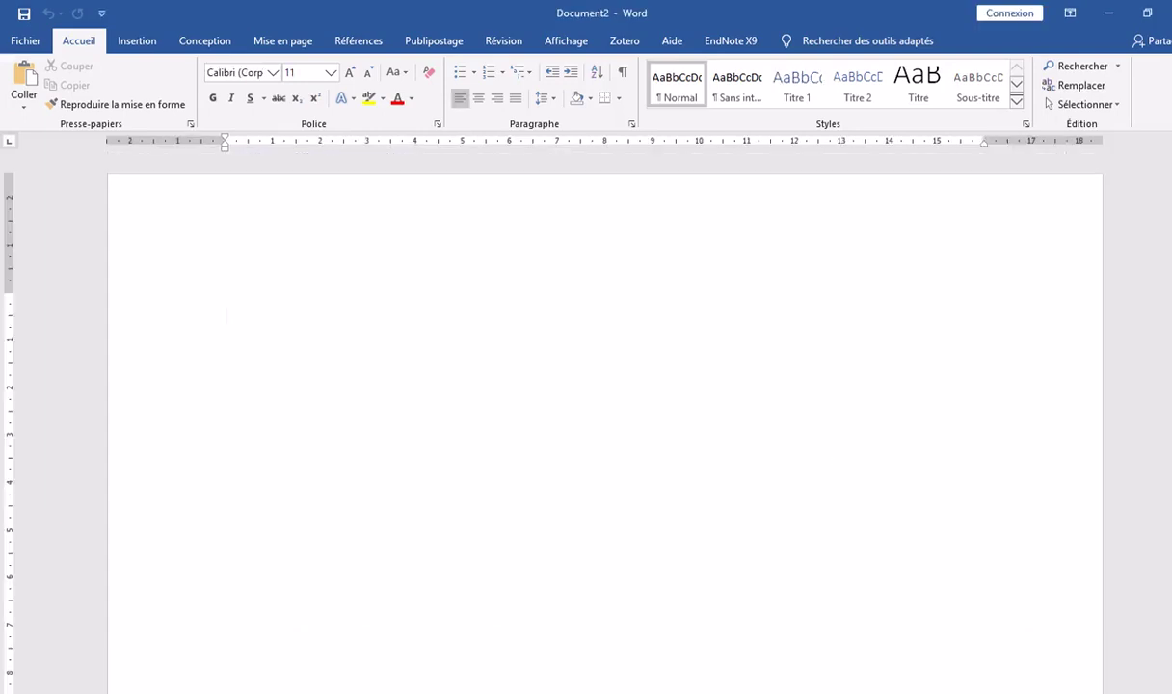
# Enter the placeholder line "dfgfiygfigfieregfirgfidgheiugh." in the blank document and start a new paragraph two lines below it
pyautogui.write('dfgfiygfigfieregfirgfidgheiugh.')
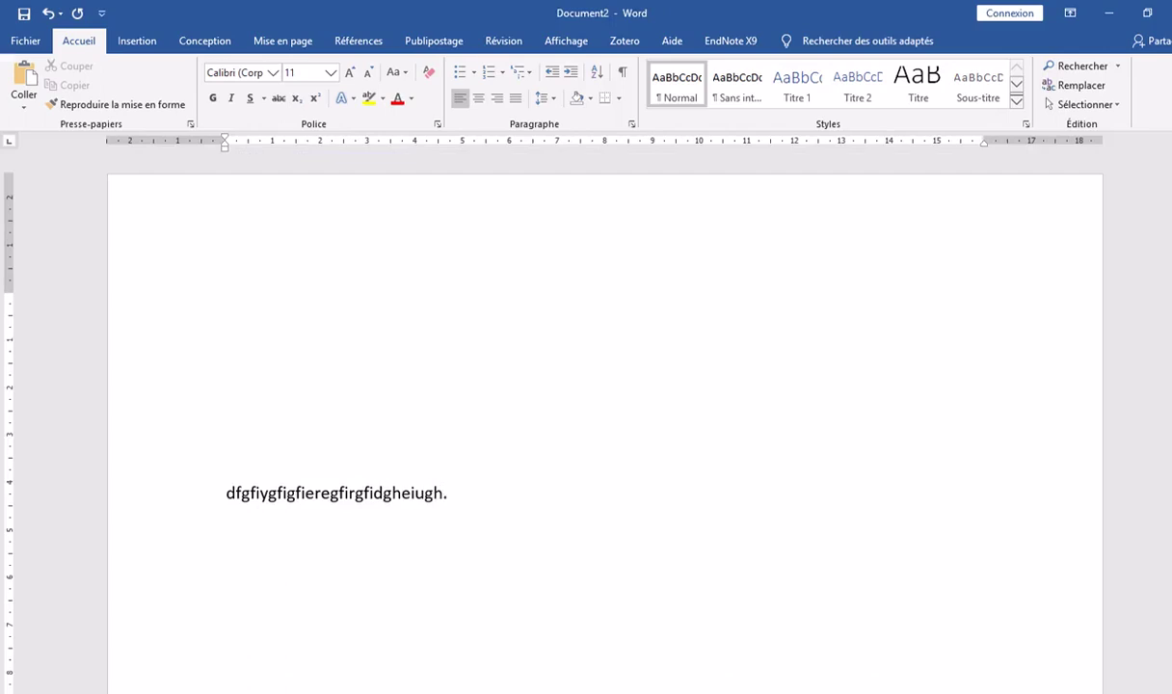
pyautogui.press('Return')
pyautogui.press('Return')
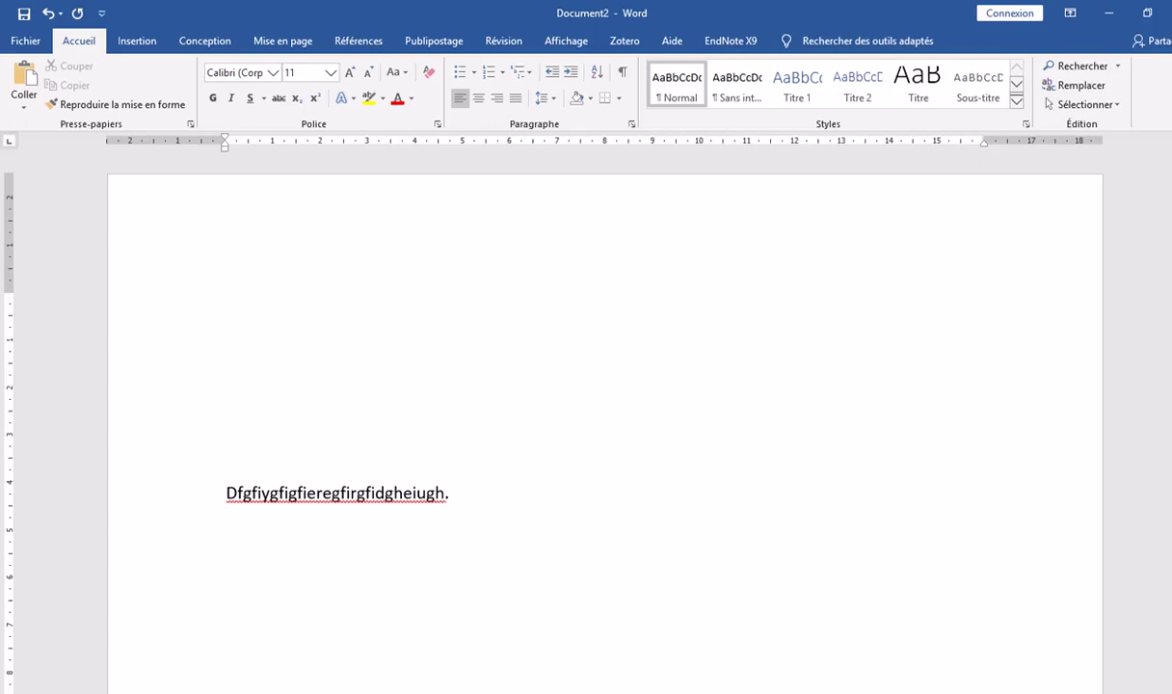
# Switch to the EndNote library to check the selected reference with the captioned figure, and return to the Word document
pyautogui.moveTo(759, 692)
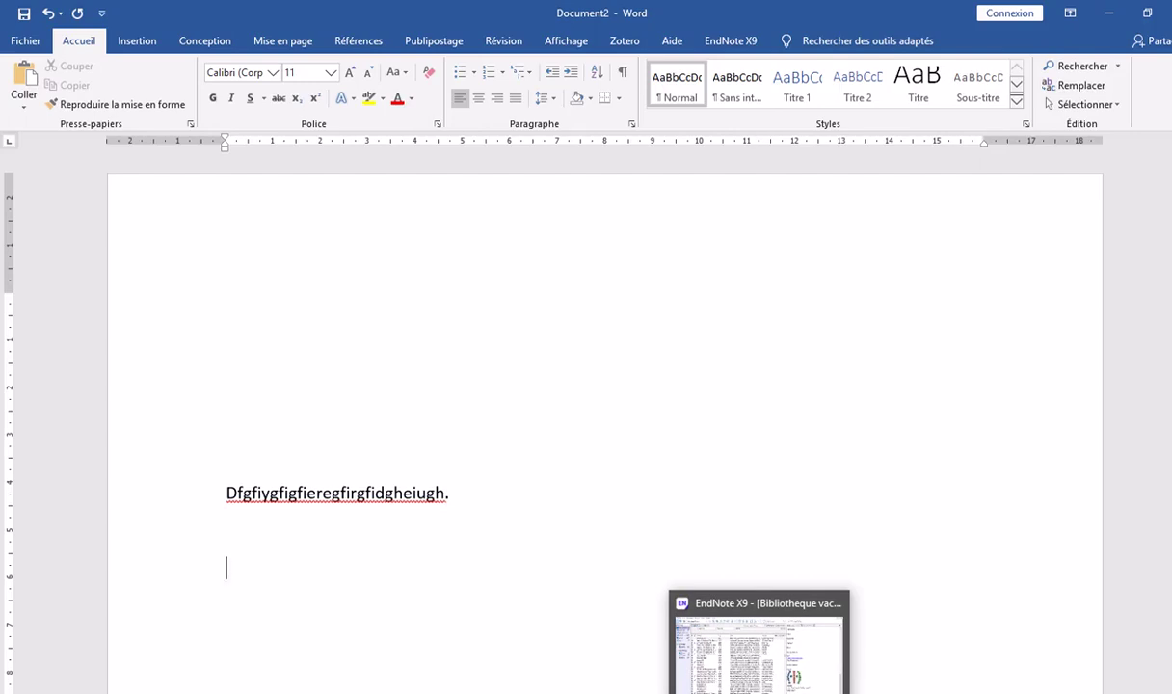
pyautogui.click(759, 693)
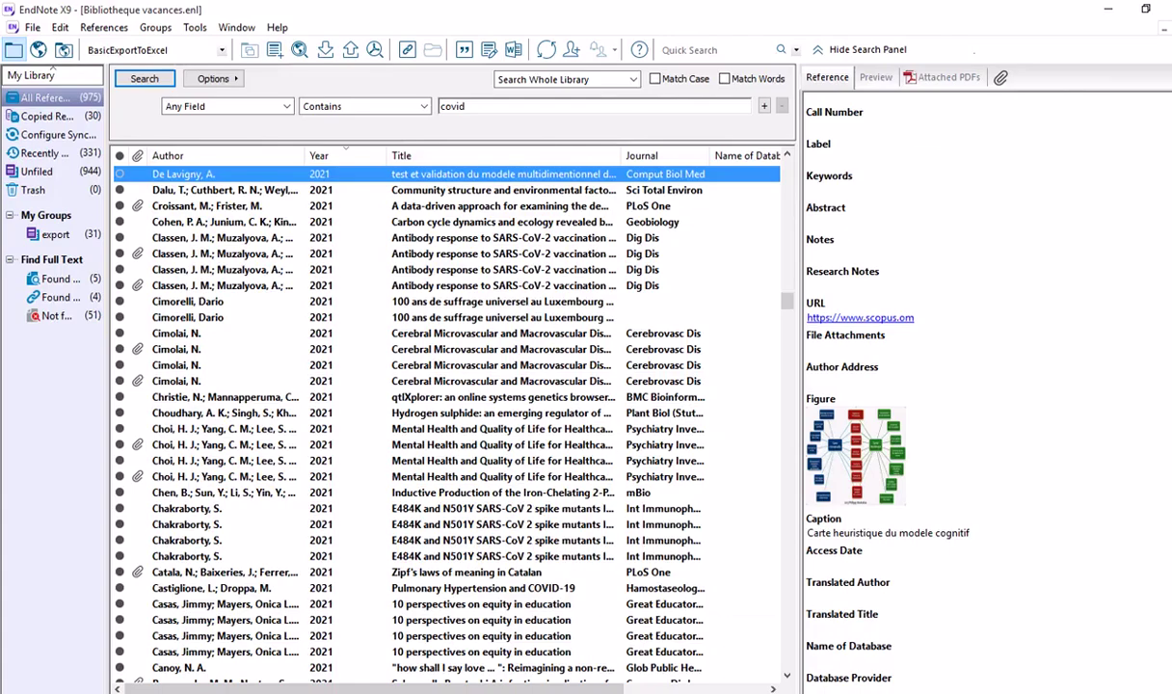
pyautogui.scroll(-1, 526, 455)
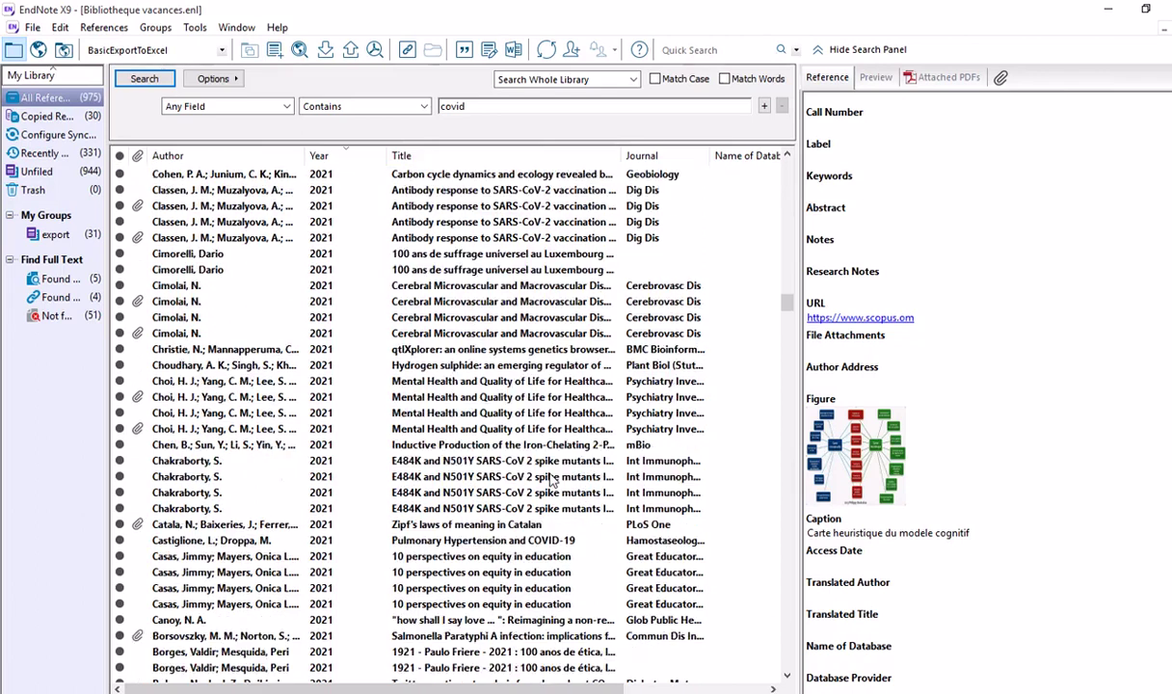
pyautogui.scroll(3, 526, 455)
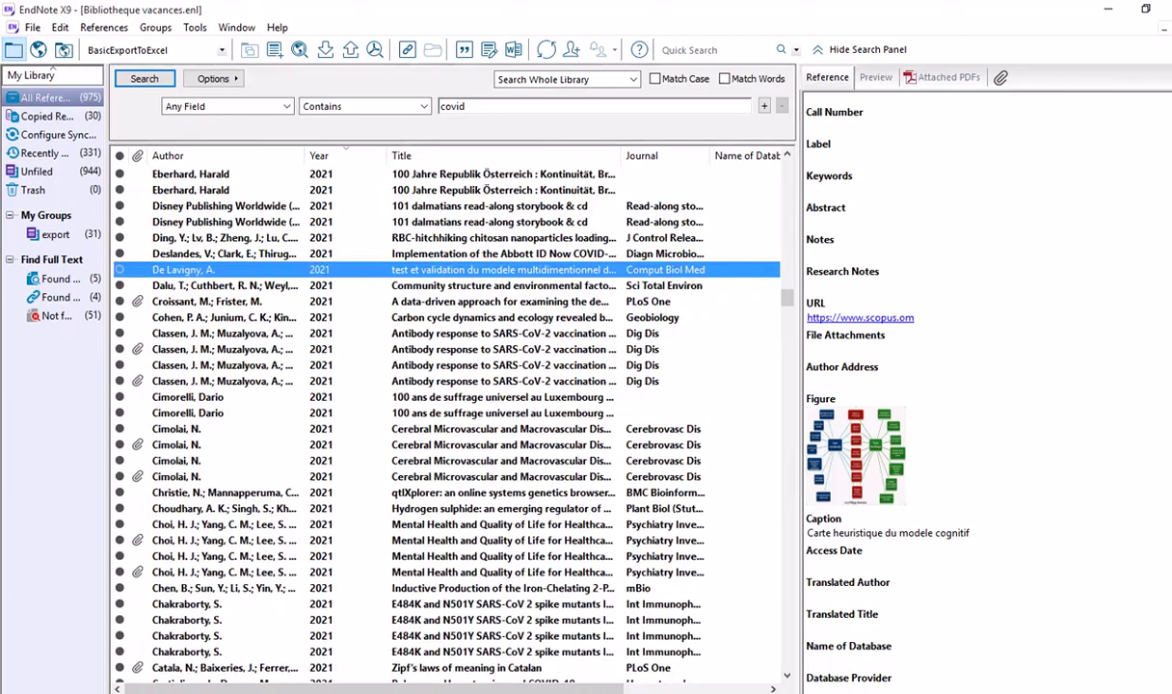
pyautogui.click(1050, 631)
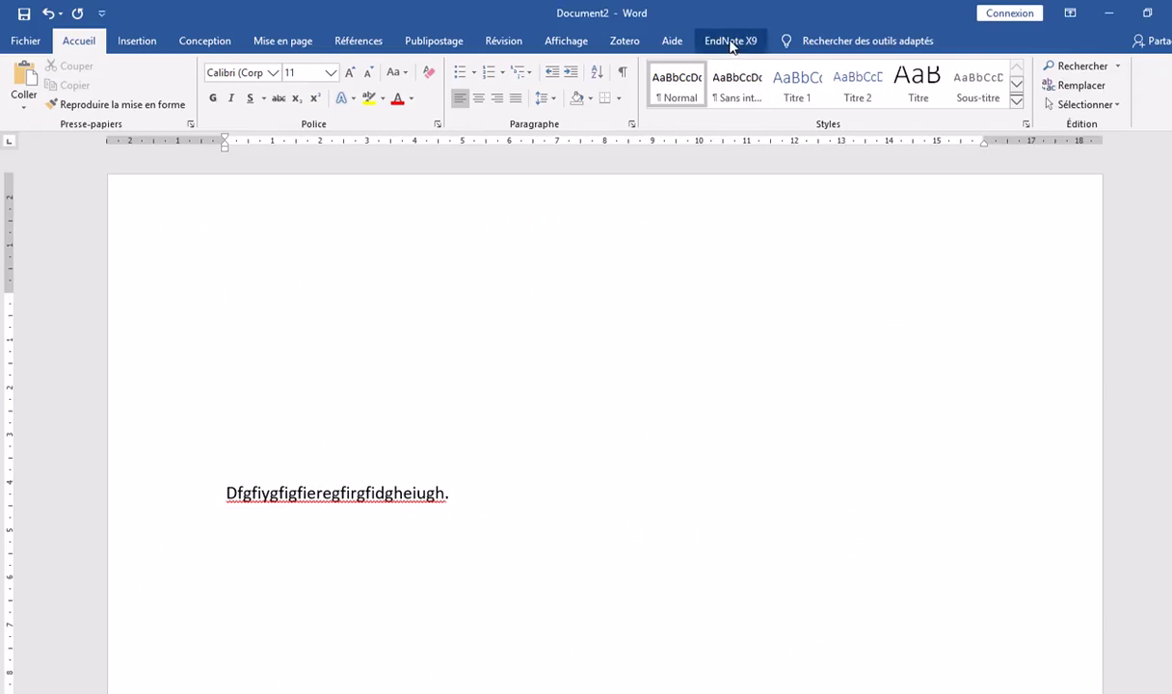
# Insert the EndNote figure captioned "Carte heuristique du modele cognitif" below the placeholder line, finding it with the search "carte heuristique"
pyautogui.click(732, 44)
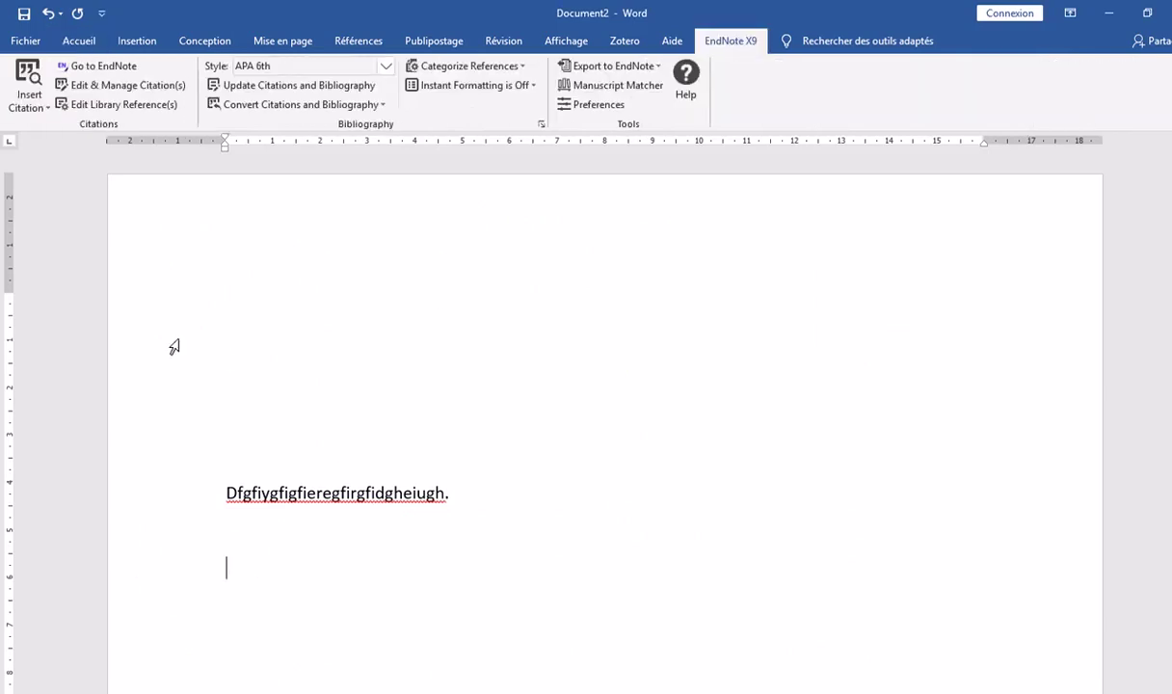
pyautogui.click(50, 112)
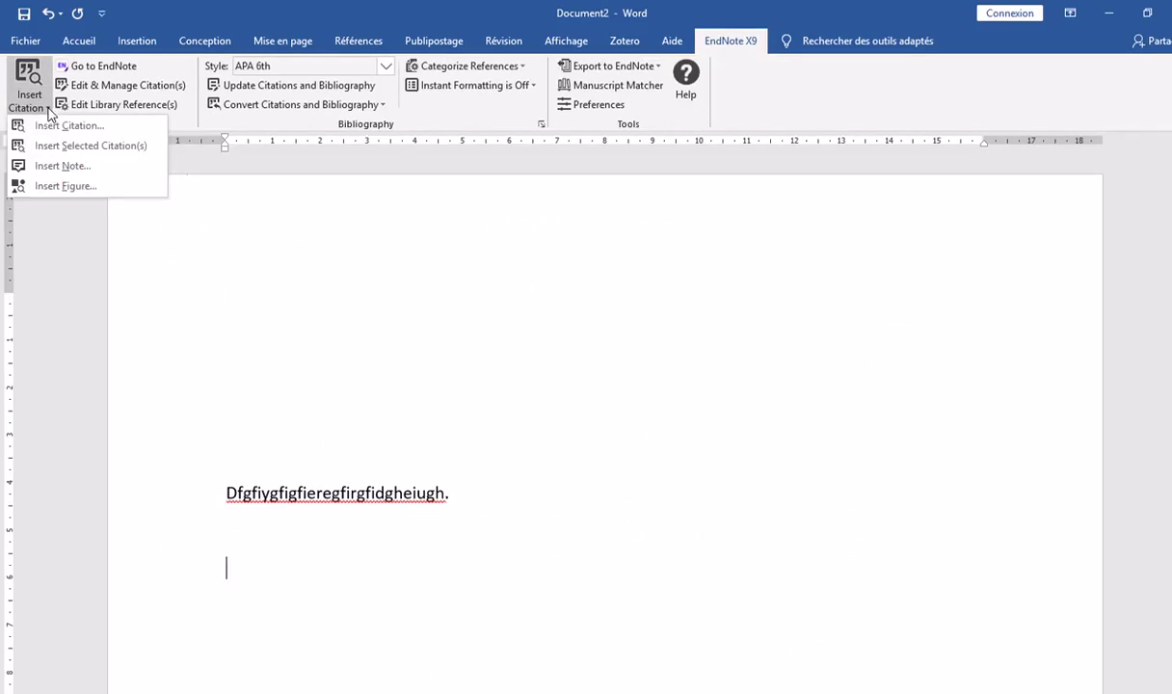
pyautogui.click(66, 185)
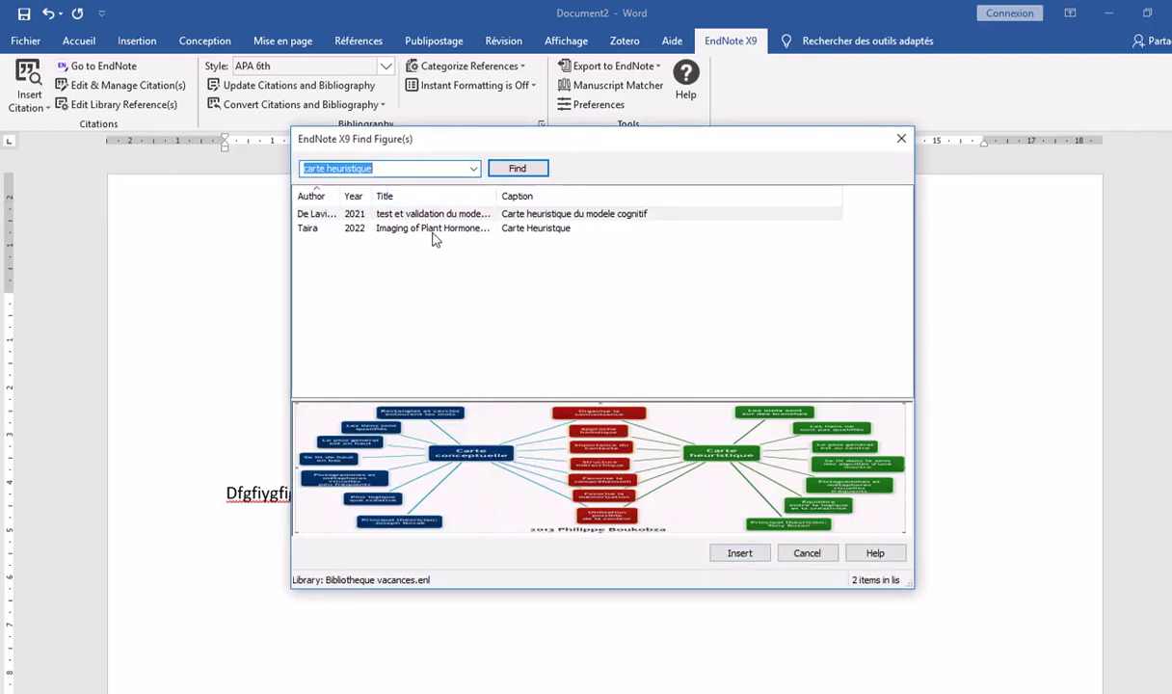
pyautogui.click(360, 215)
pyautogui.click(742, 553)
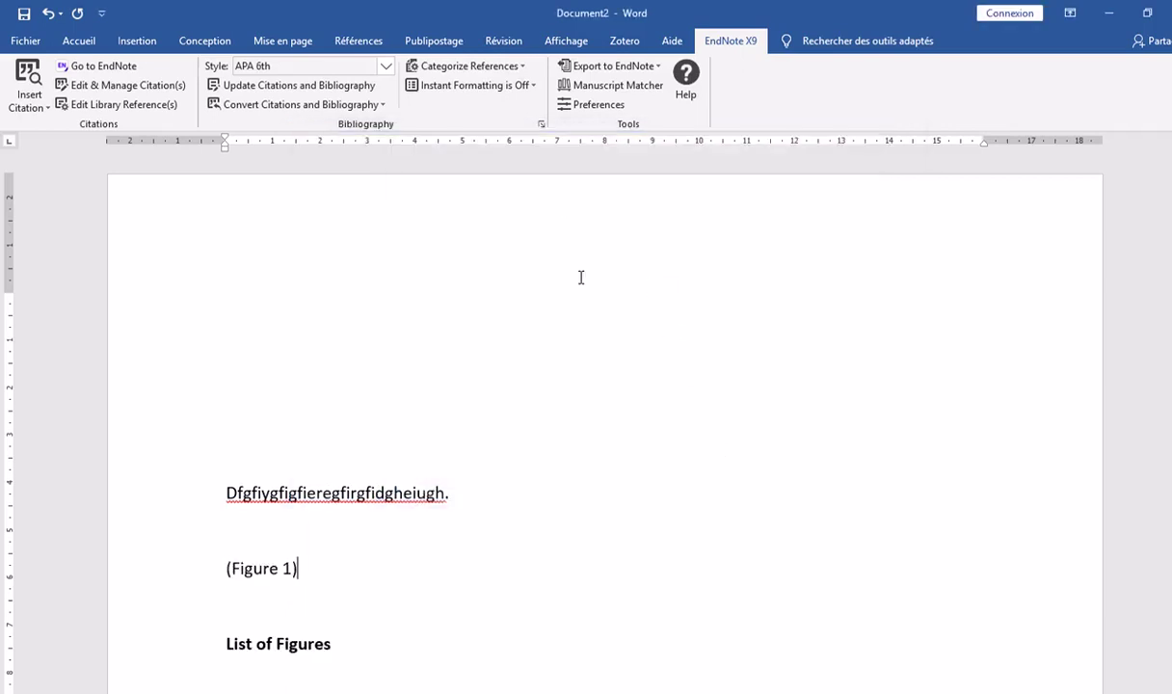
# Delete the in-text citation "(Figure 1)" above the list of figures, keeping the figure and its caption
pyautogui.scroll(-10, 583, 284)
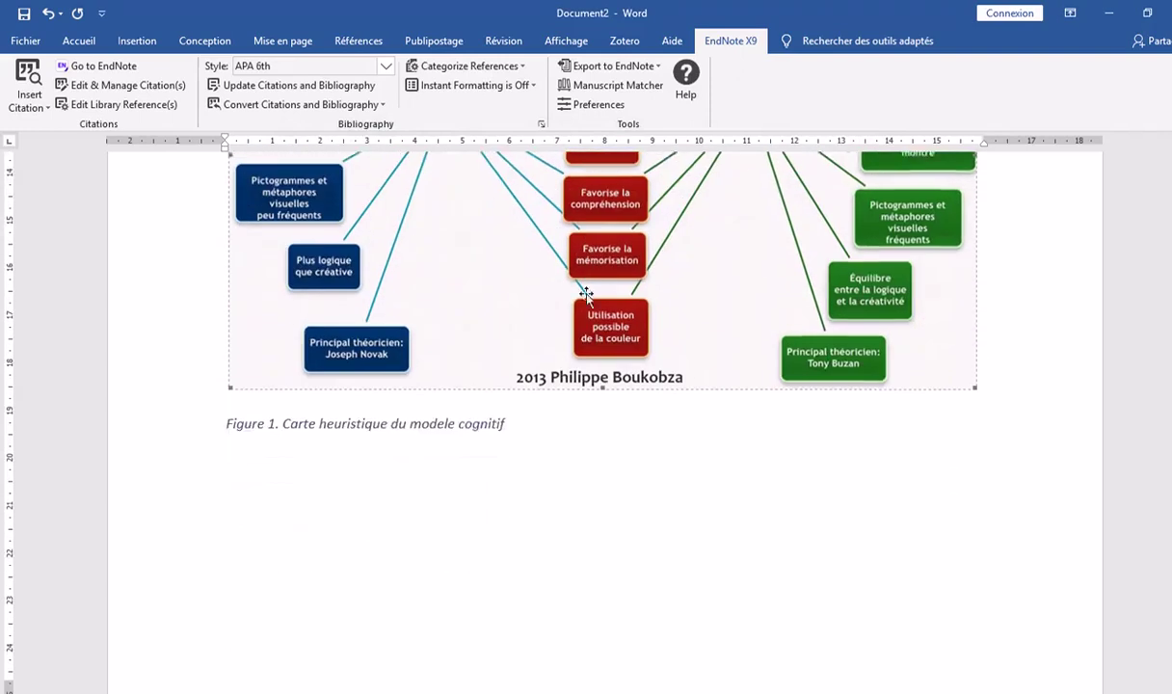
pyautogui.tripleClick(337, 425)
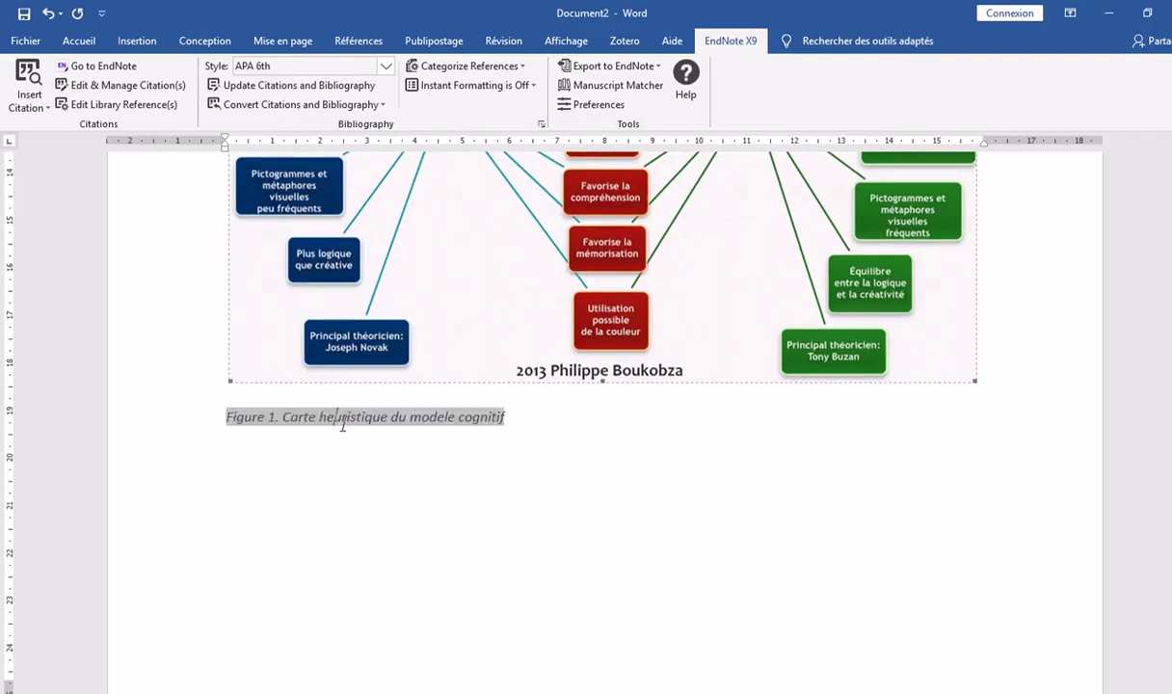
pyautogui.scroll(9, 342, 425)
pyautogui.click(188, 508)
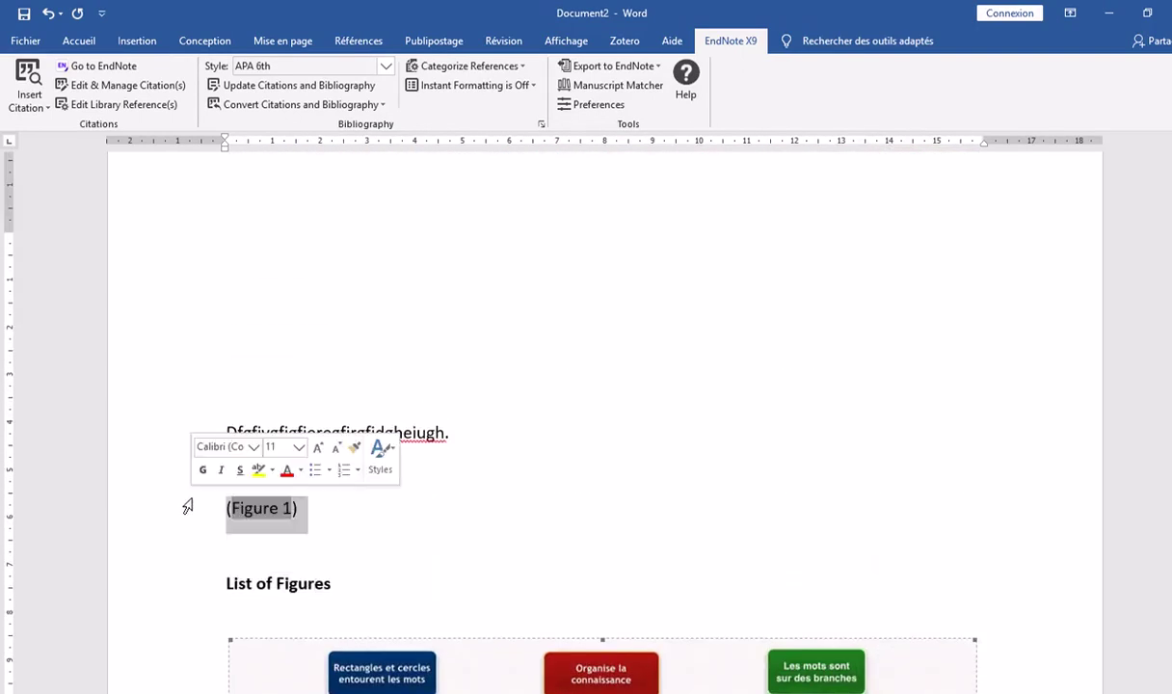
pyautogui.press('Delete')
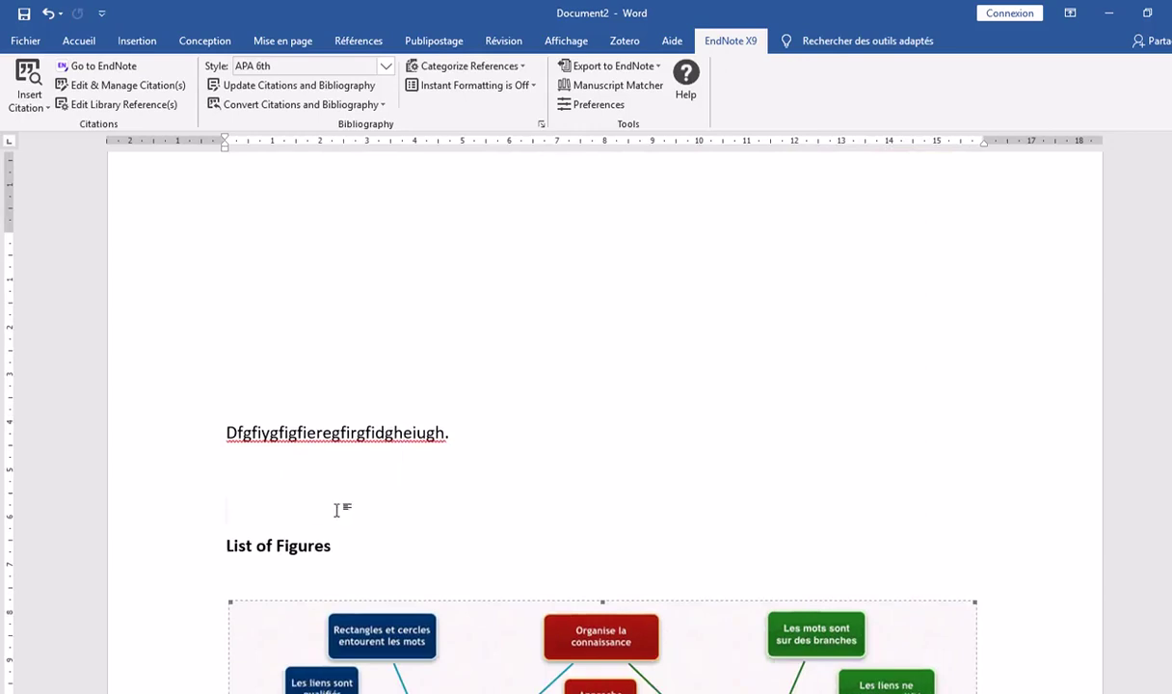
# Examine the inserted figure and its caption under the list of figures
pyautogui.scroll(-4, 658, 466)
pyautogui.scroll(-2, 658, 465)
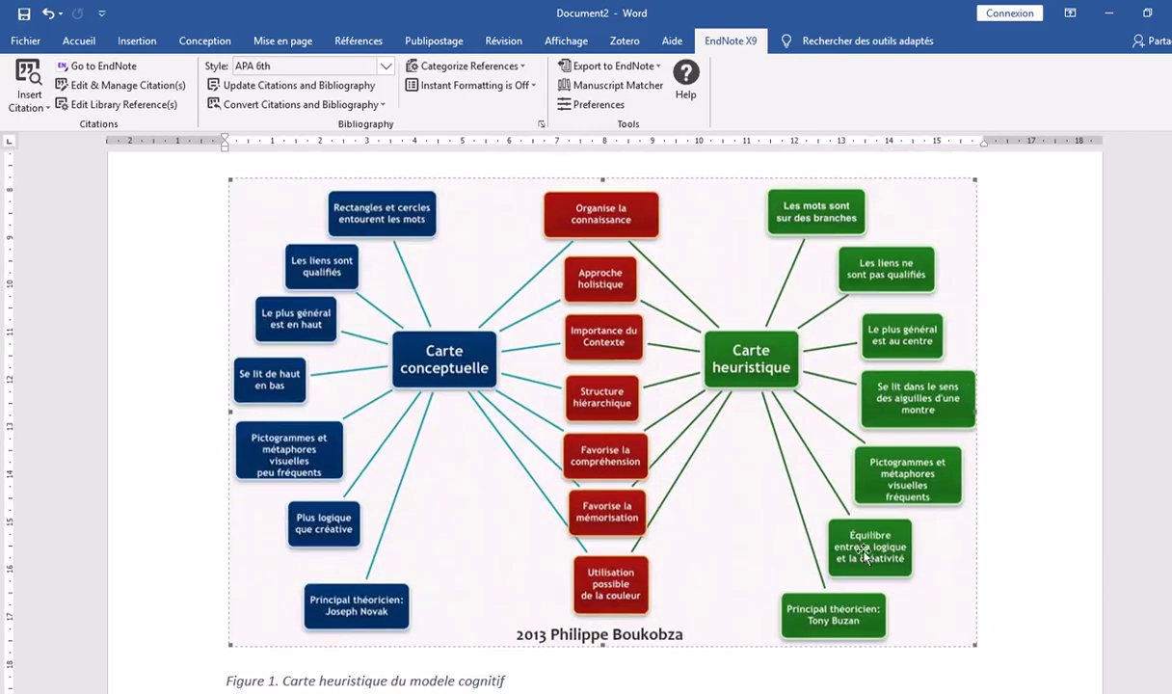
pyautogui.scroll(-1, 638, 506)
pyautogui.scroll(-4, 638, 511)
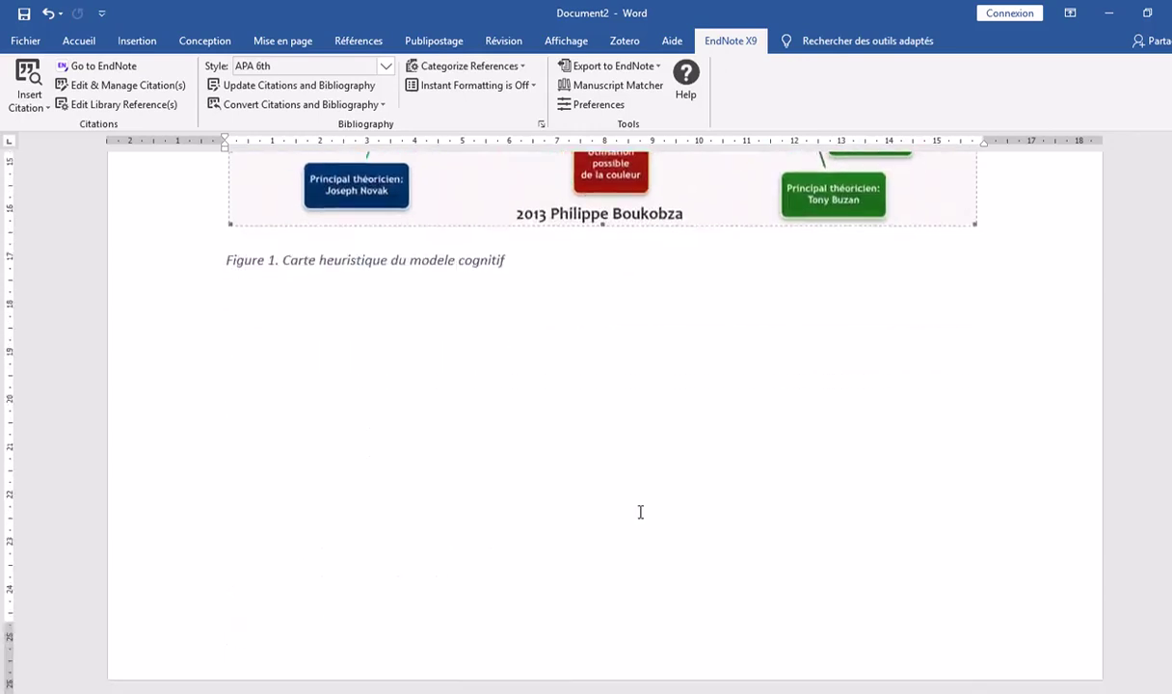
pyautogui.scroll(3, 638, 510)
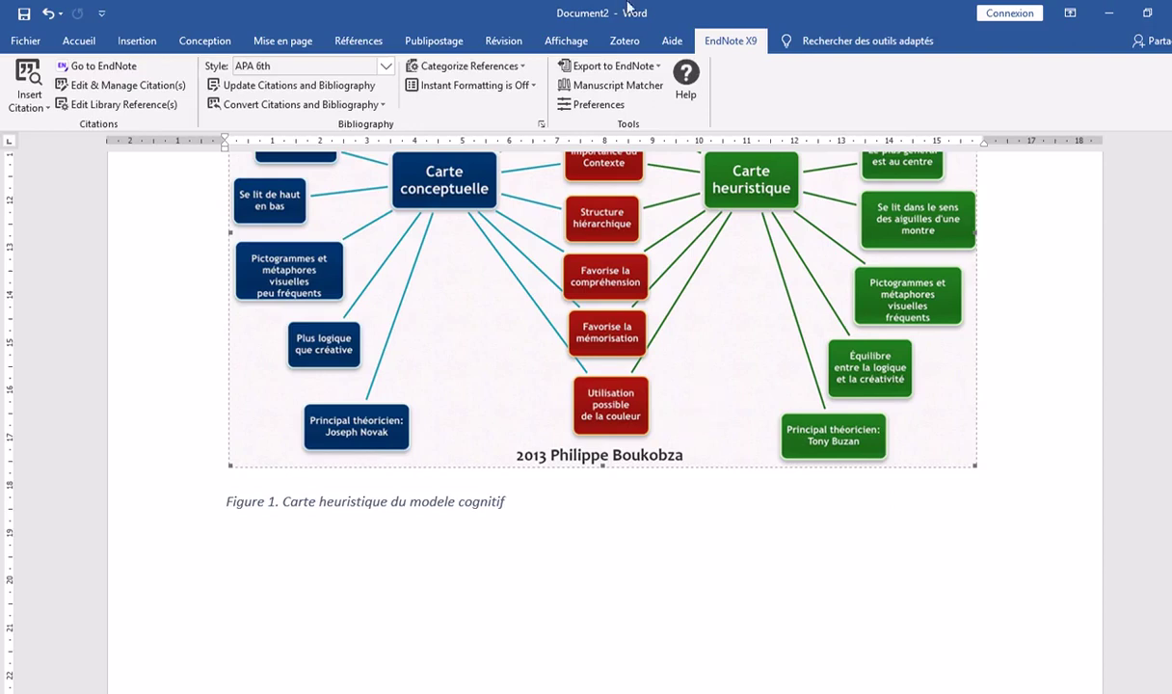
pyautogui.moveTo(523, 8)
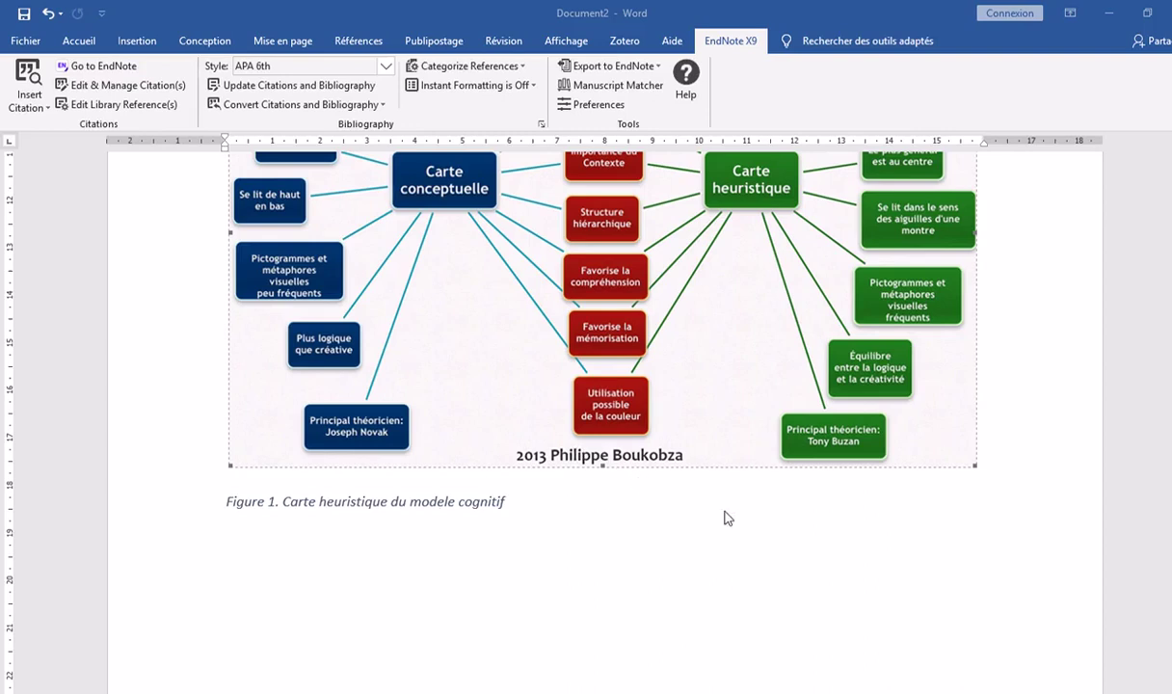
pyautogui.scroll(-1, 840, 515)
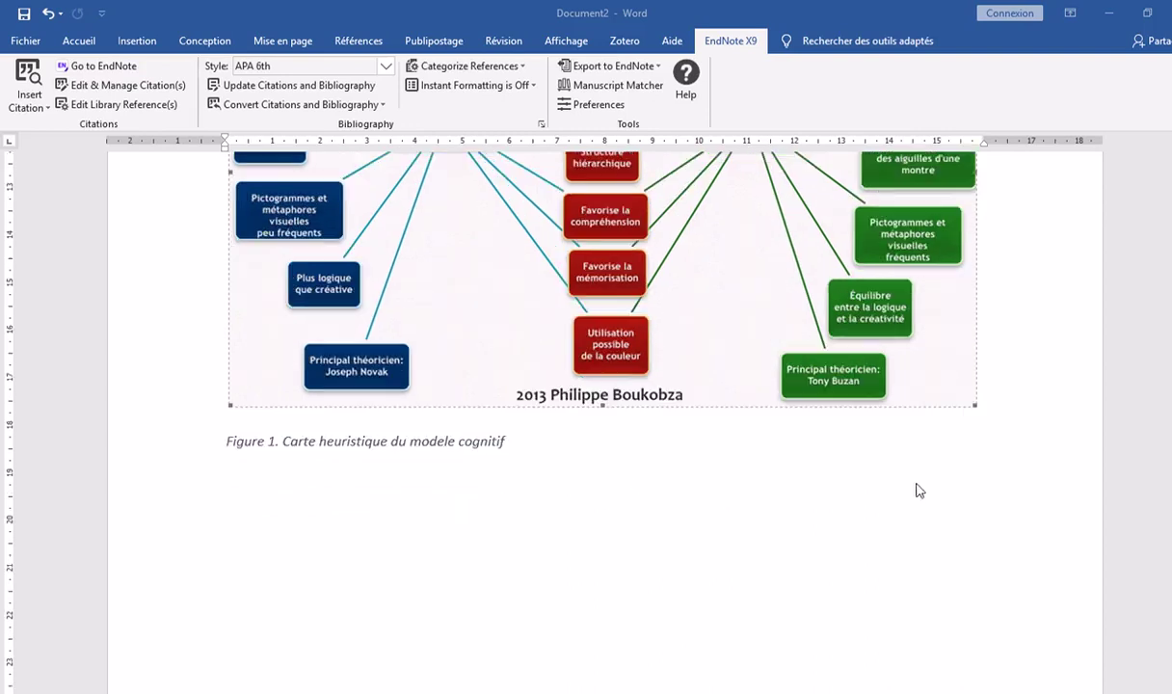
# Try to add a new line after the figure's caption
pyautogui.click(911, 366)
pyautogui.click(1017, 417)
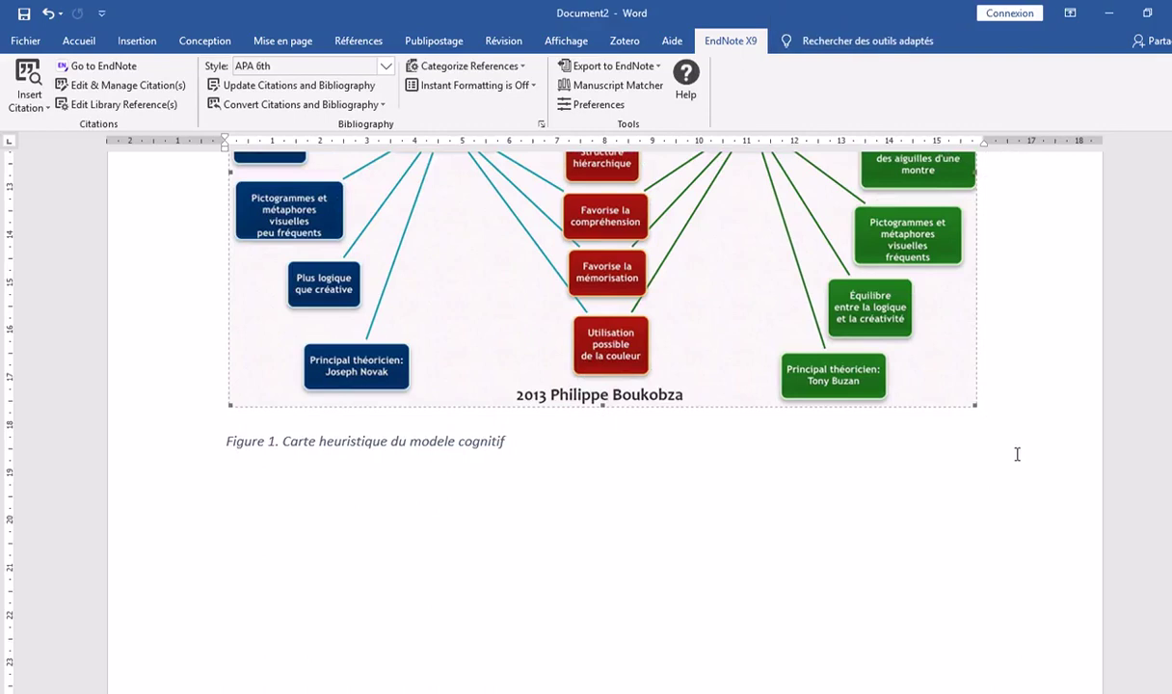
pyautogui.press('Return')
pyautogui.press('BackSpace')
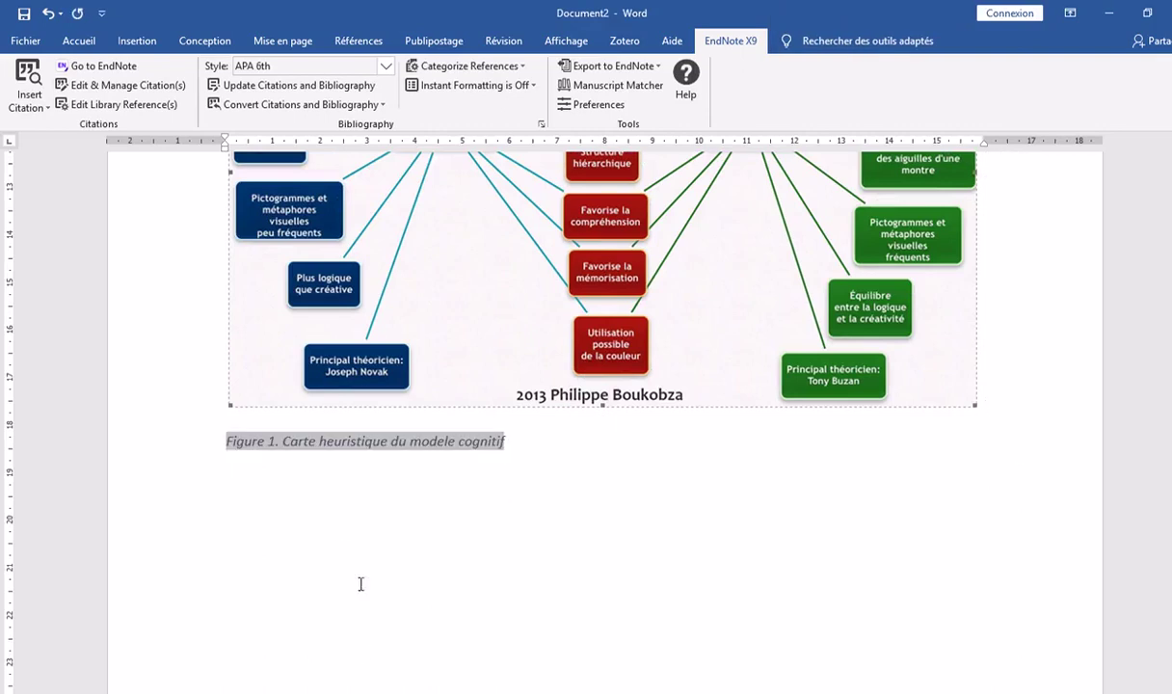
pyautogui.click(525, 446)
pyautogui.press('Return')
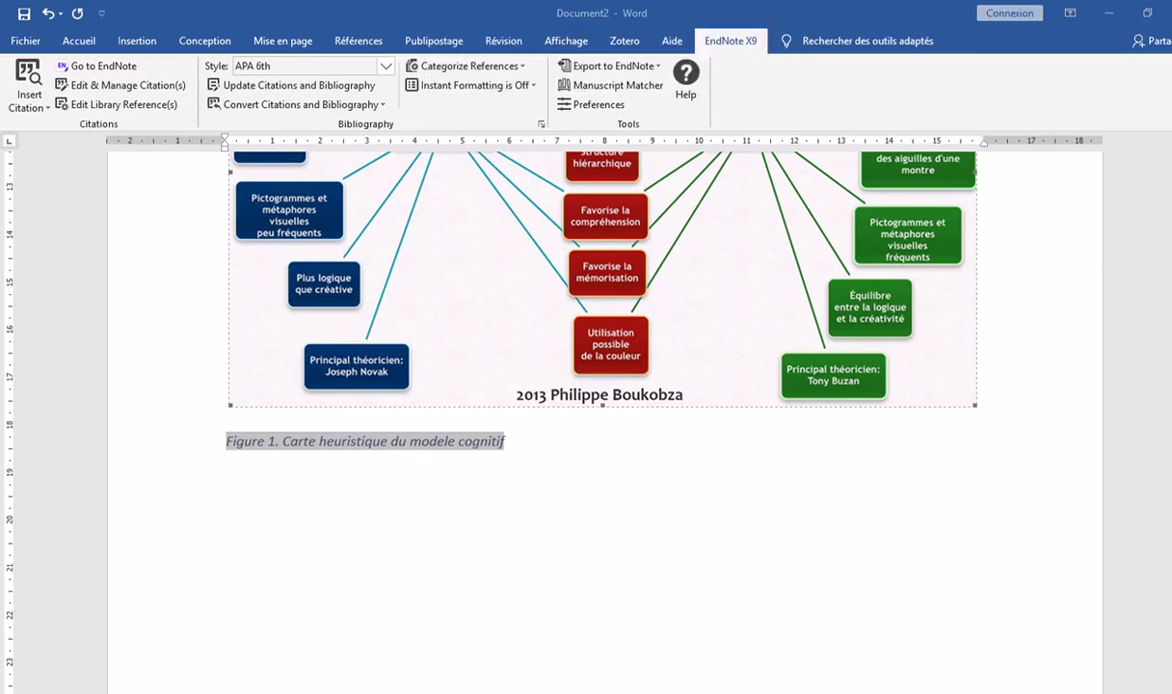
# Switch to EndNote and start a file import with "rapport virus scan.txt" from the XMLDOSSIER folder on the desktop
pyautogui.hotkey('alt', 'Tab')
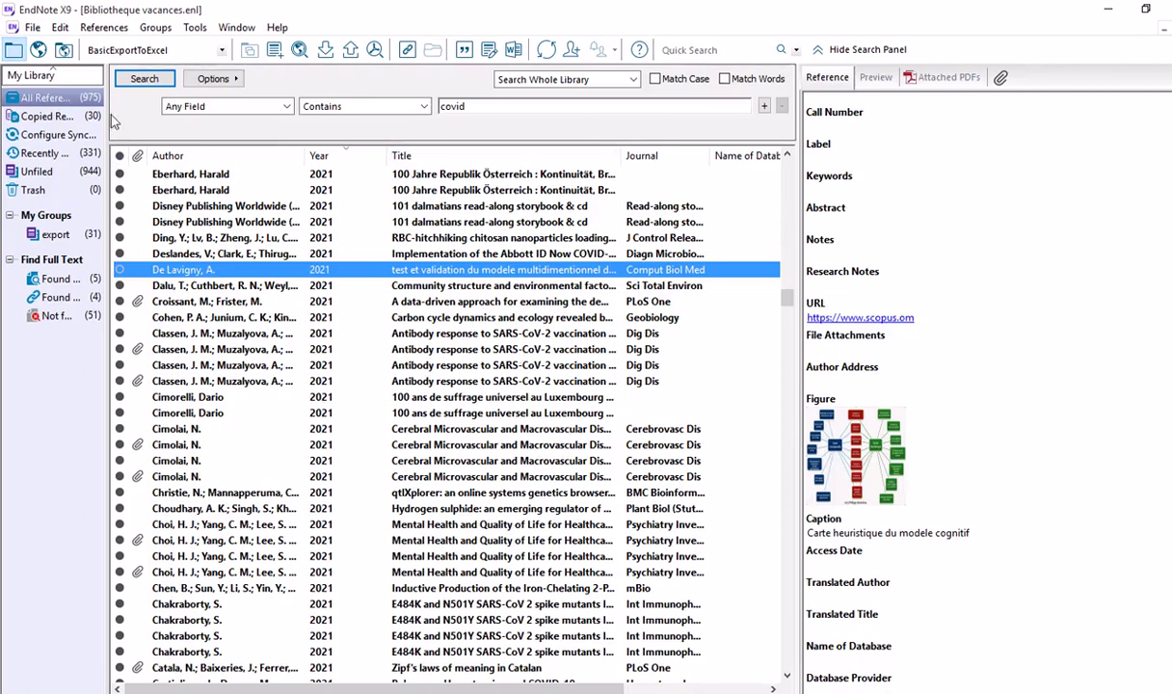
pyautogui.click(32, 27)
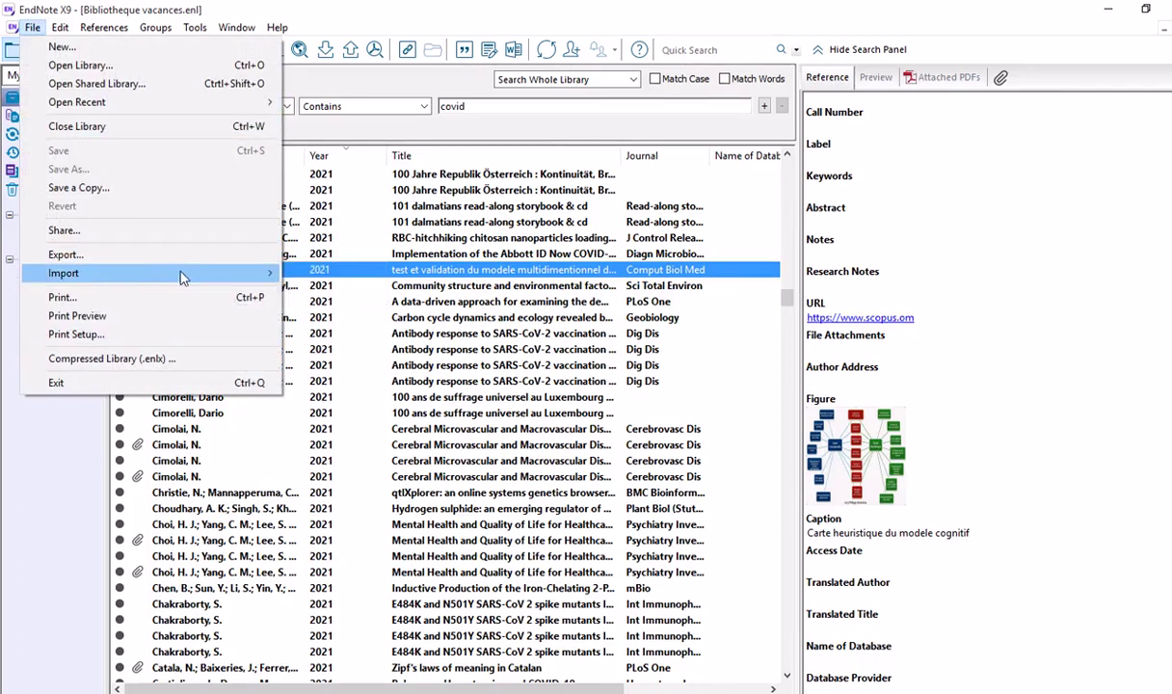
pyautogui.moveTo(183, 278)
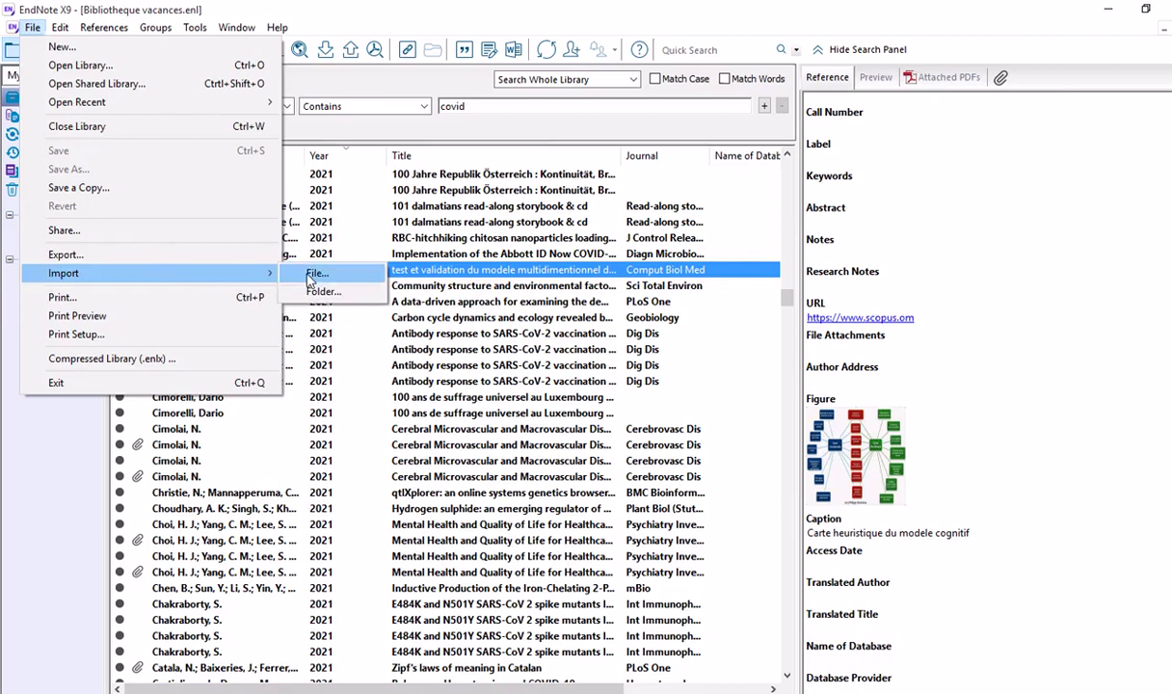
pyautogui.click(310, 274)
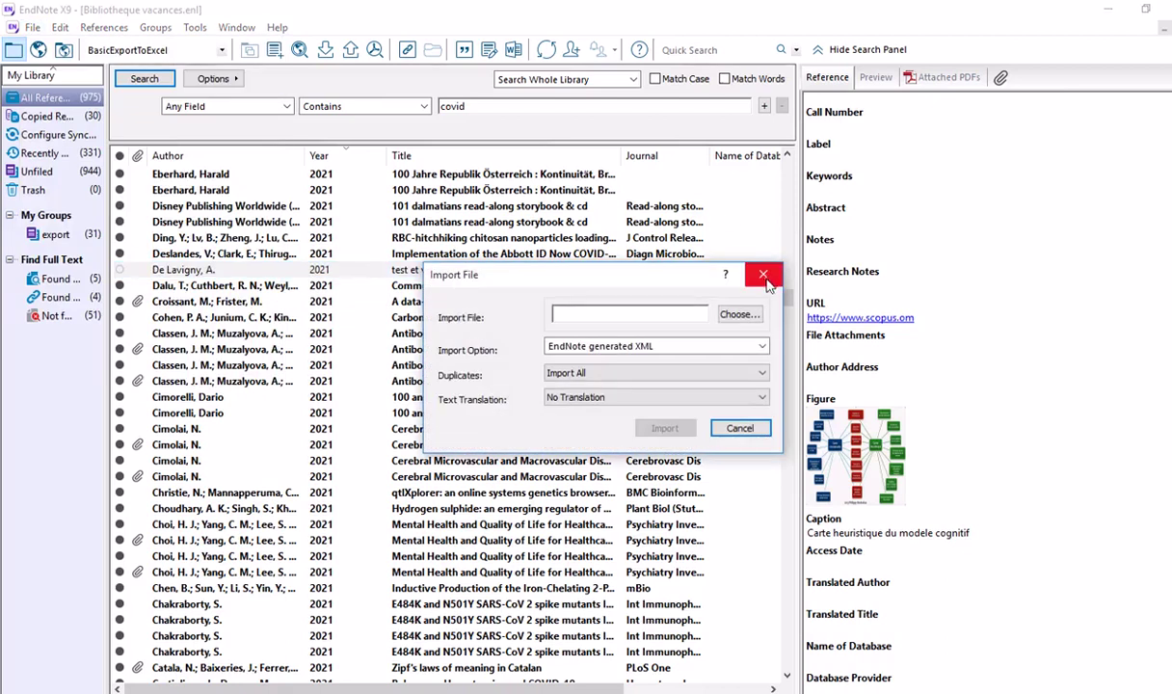
pyautogui.click(740, 317)
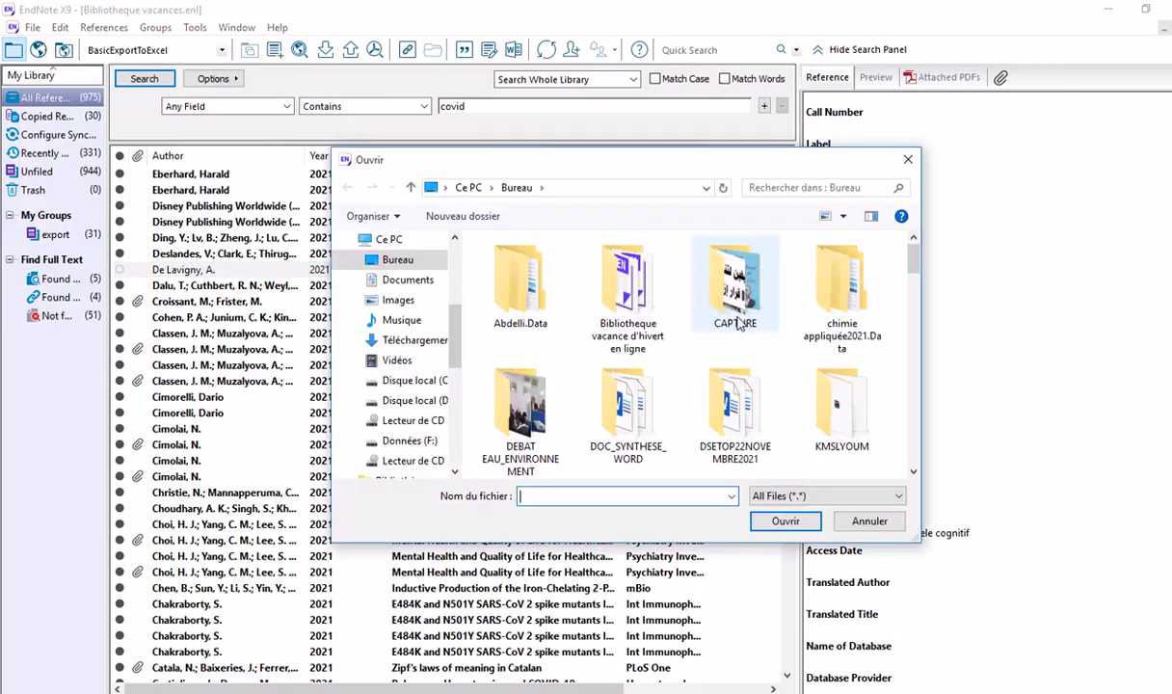
pyautogui.scroll(-3, 724, 373)
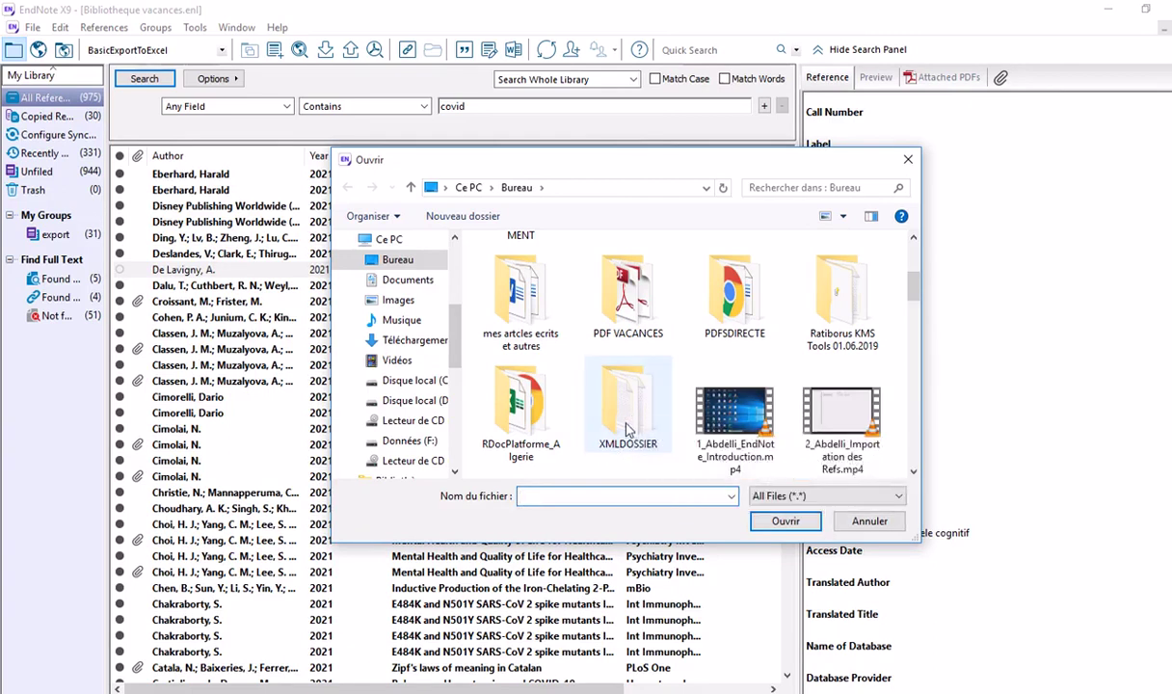
pyautogui.doubleClick(626, 427)
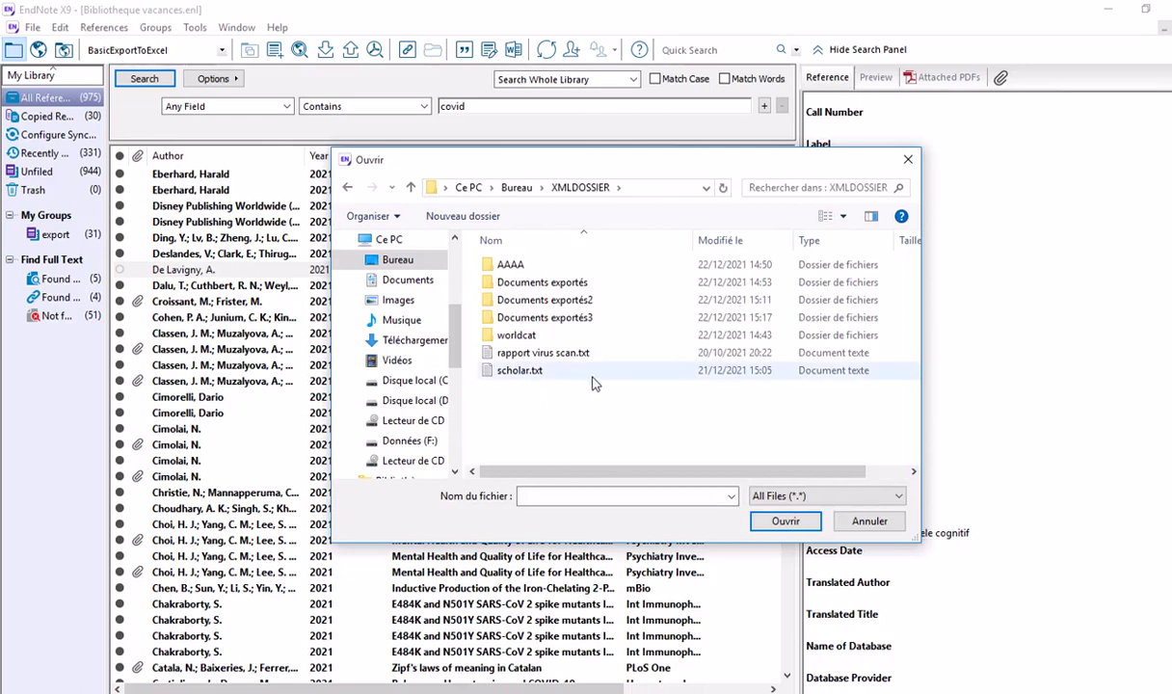
pyautogui.click(559, 353)
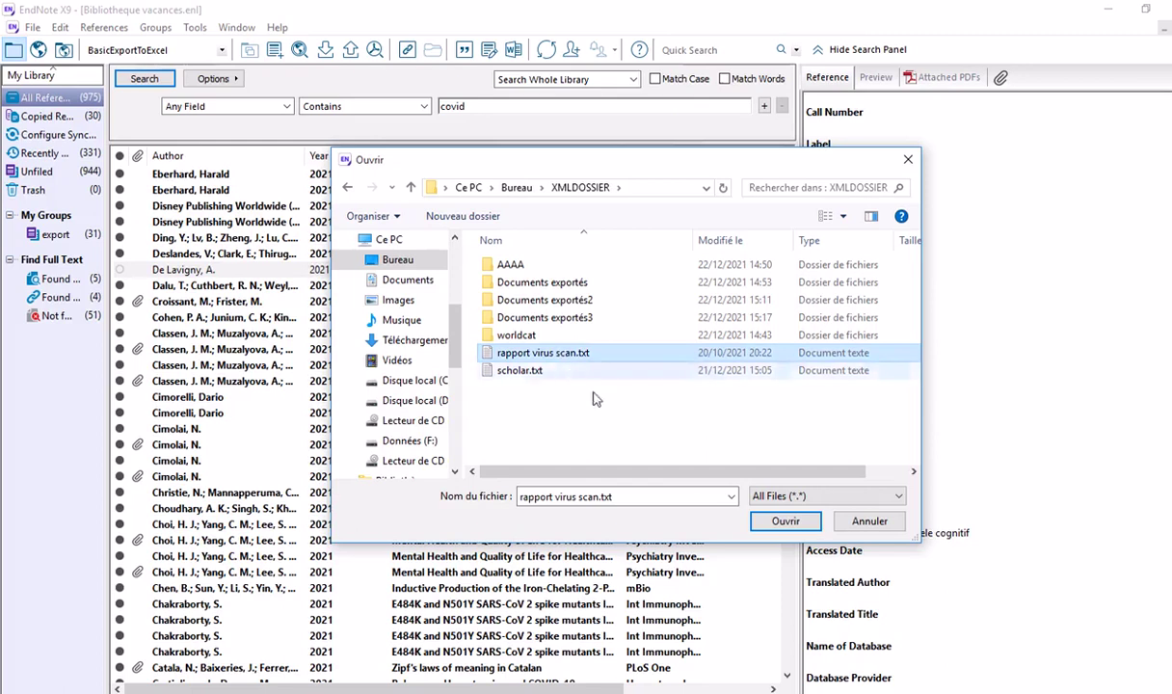
pyautogui.click(785, 521)
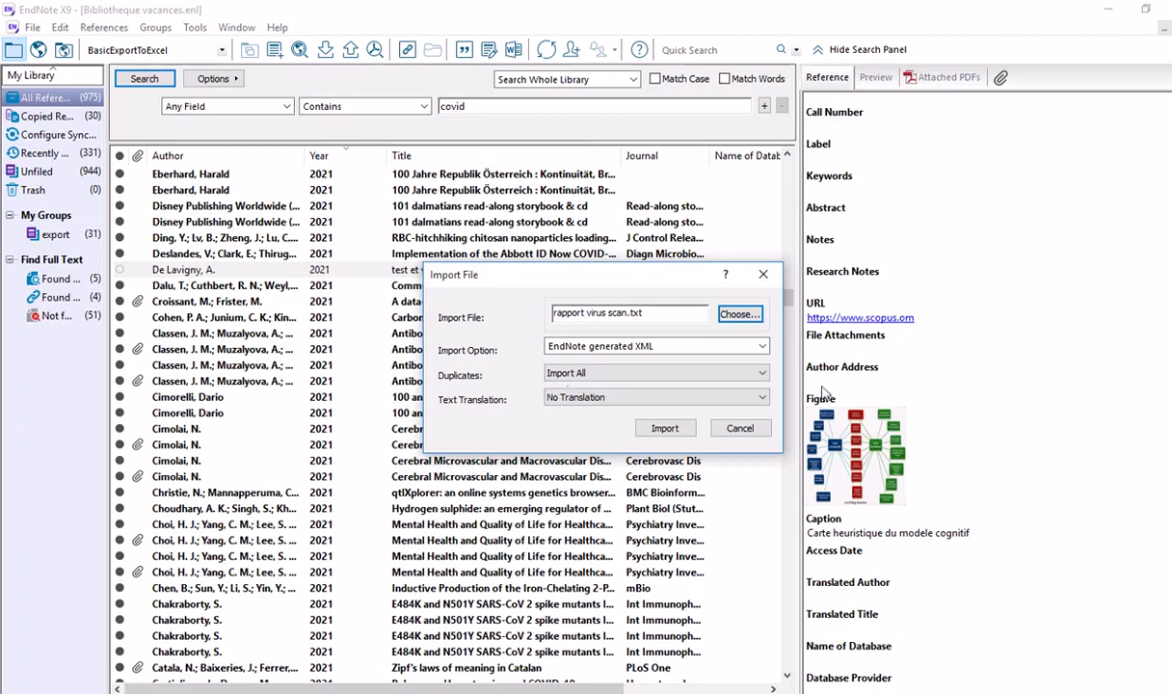
# Open the other import filters for the file and look through the filter names with their information providers
pyautogui.click(761, 347)
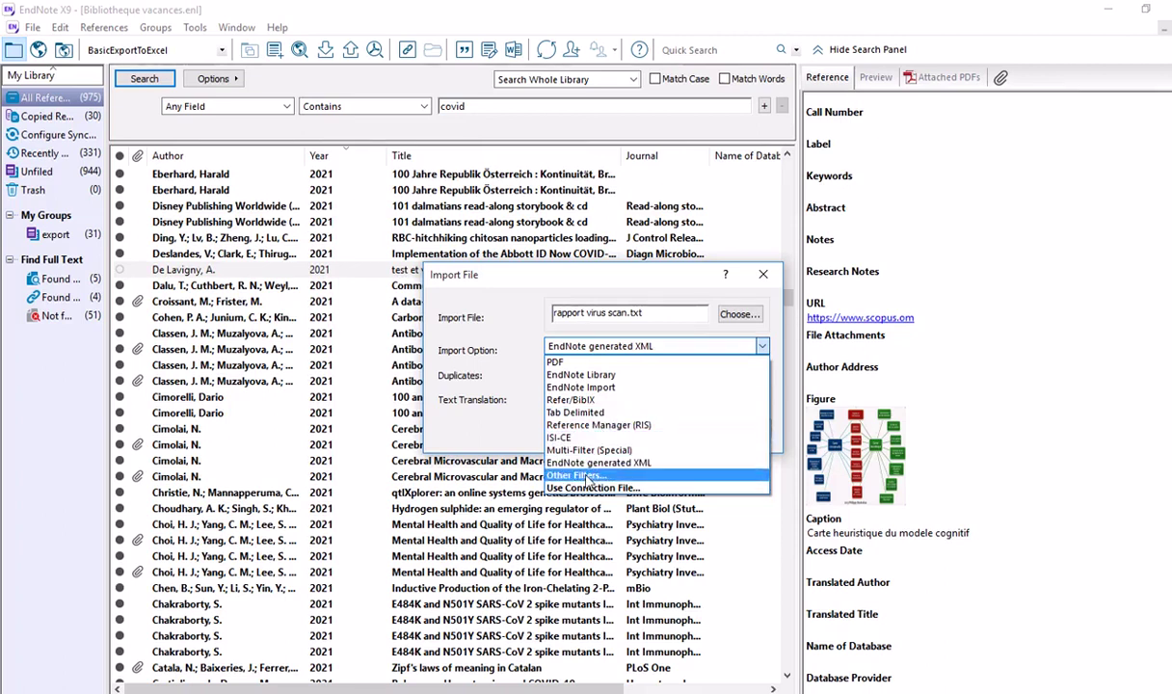
pyautogui.click(587, 476)
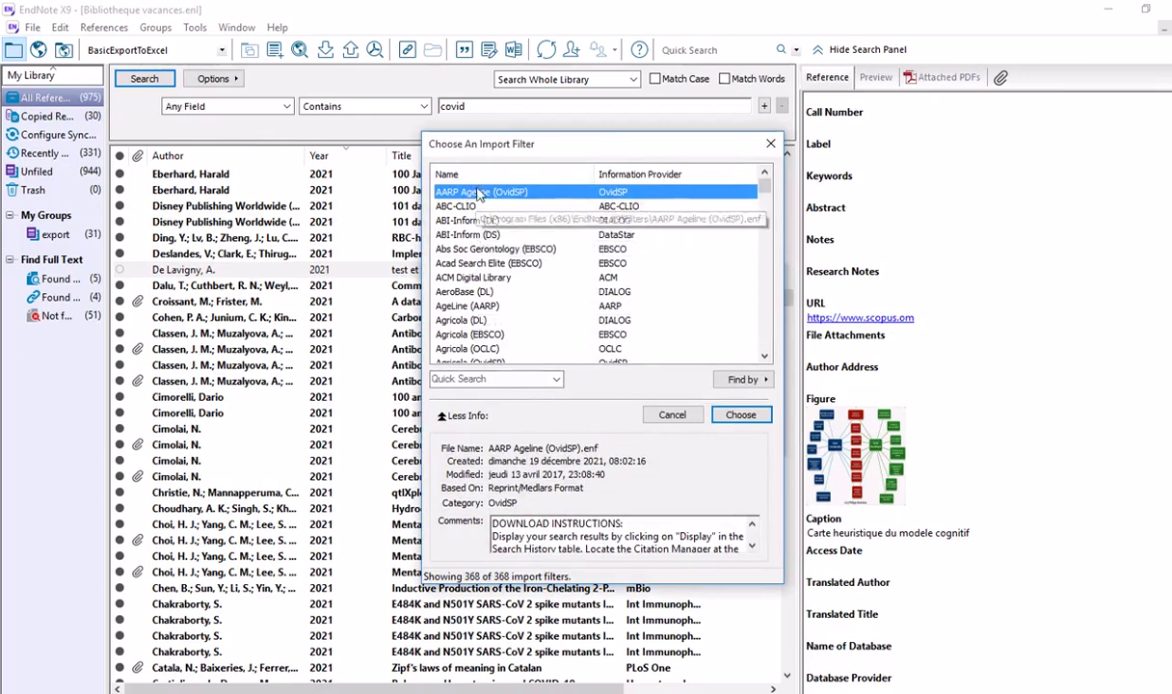
pyautogui.scroll(-3, 492, 229)
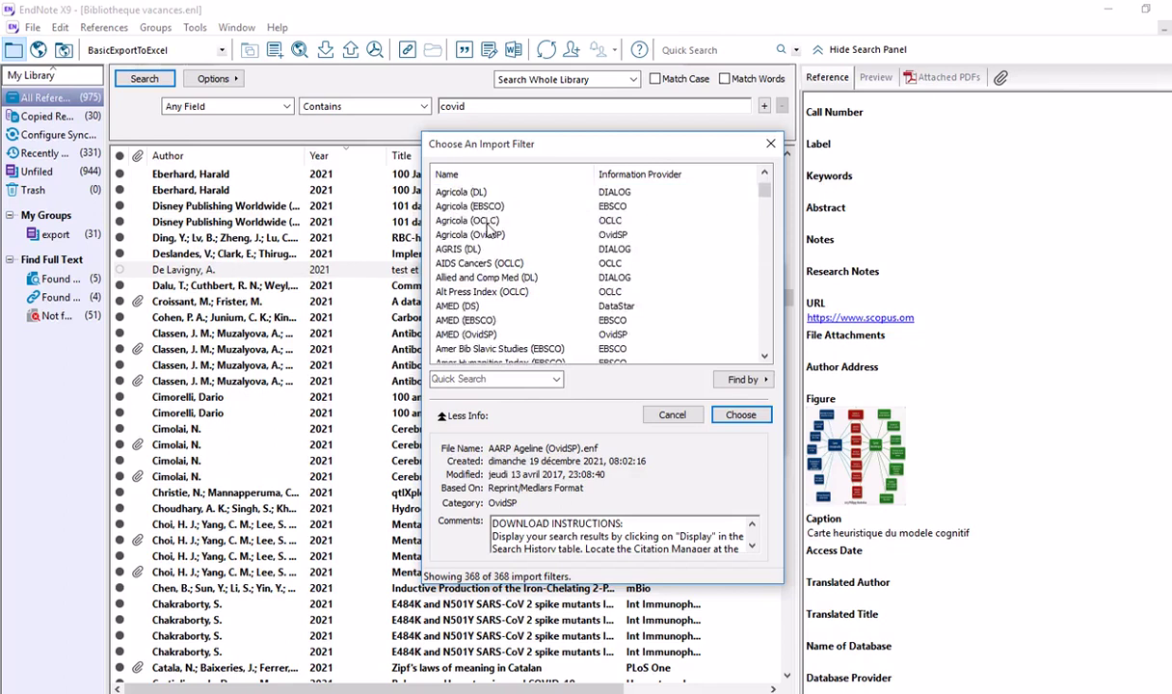
pyautogui.scroll(3, 505, 231)
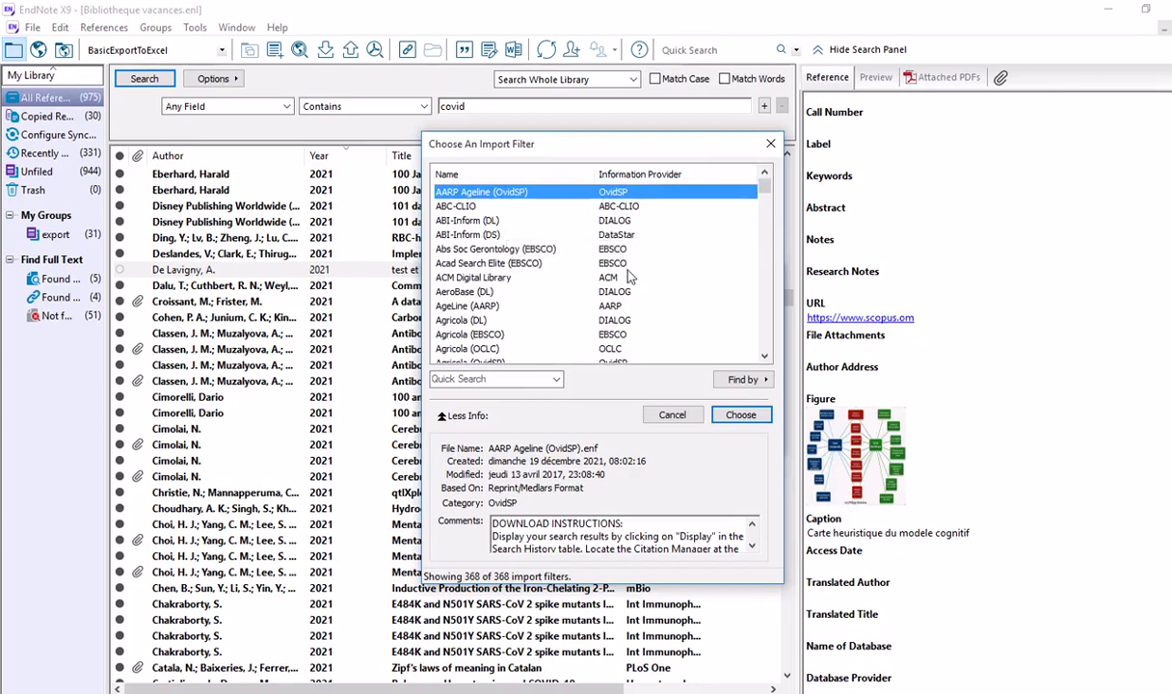
pyautogui.scroll(-4, 627, 277)
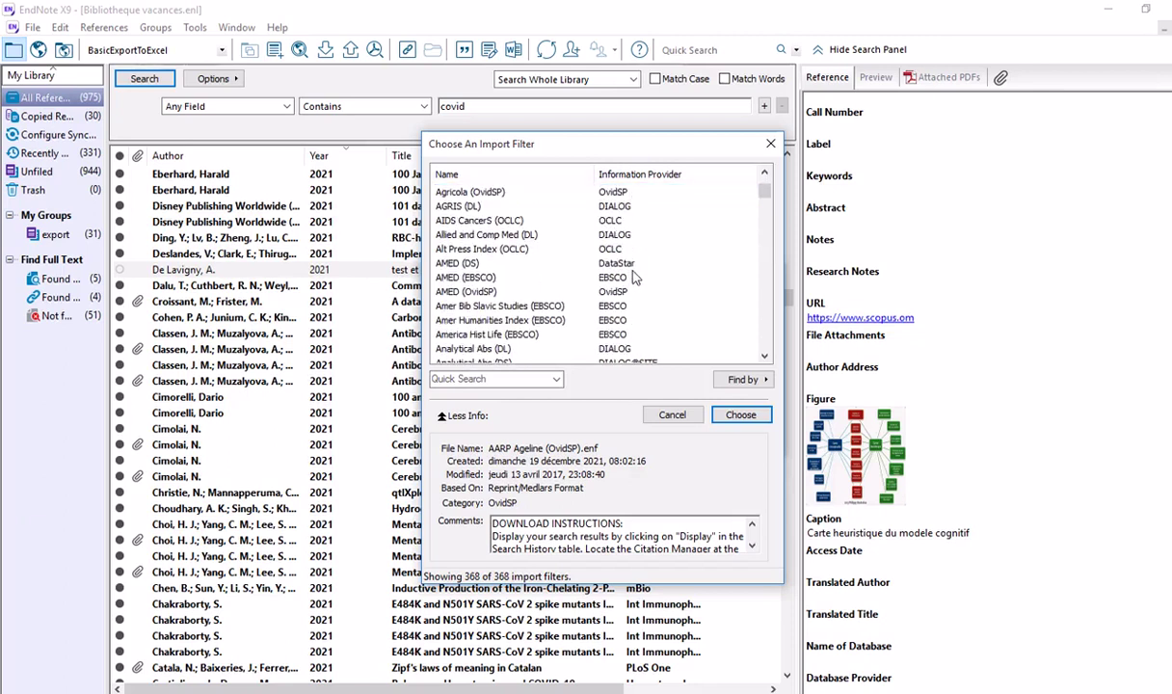
pyautogui.click(474, 249)
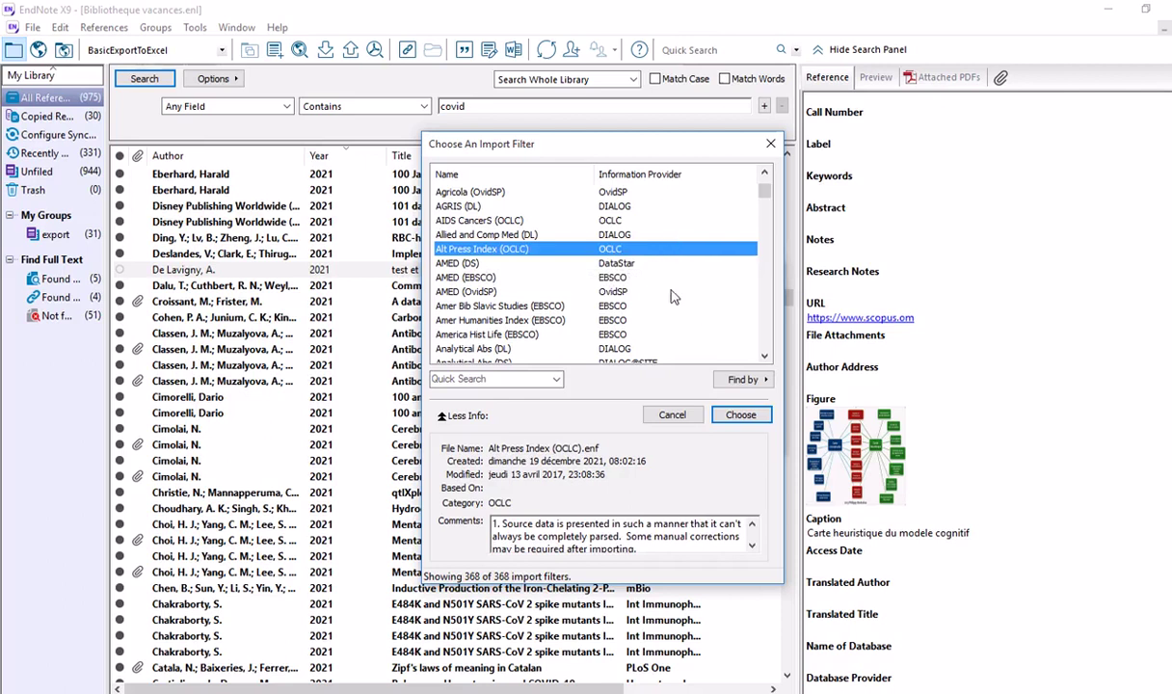
pyautogui.scroll(-1, 672, 285)
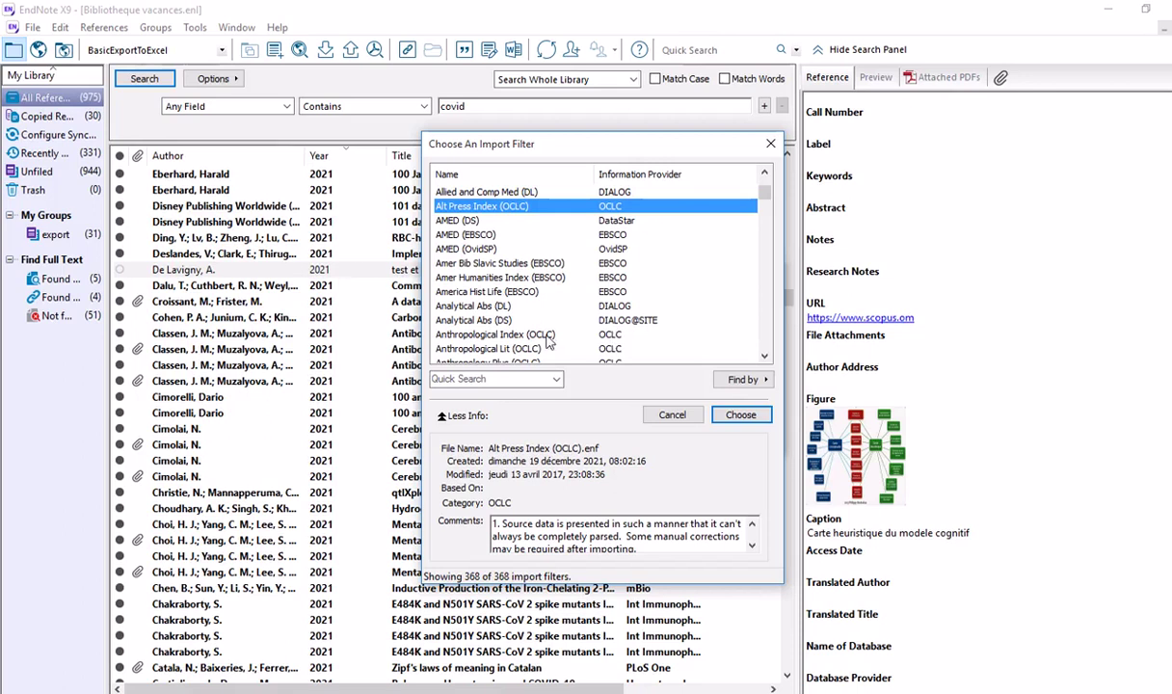
pyautogui.scroll(-1, 651, 274)
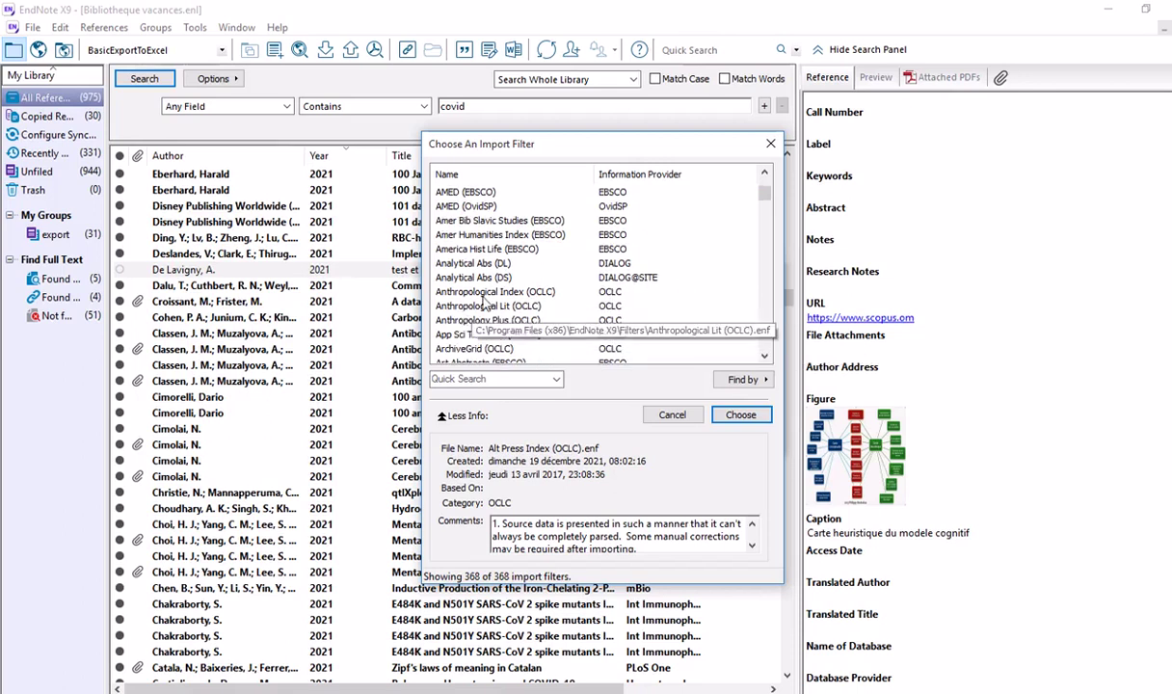
pyautogui.scroll(-3, 689, 279)
pyautogui.scroll(-4, 689, 278)
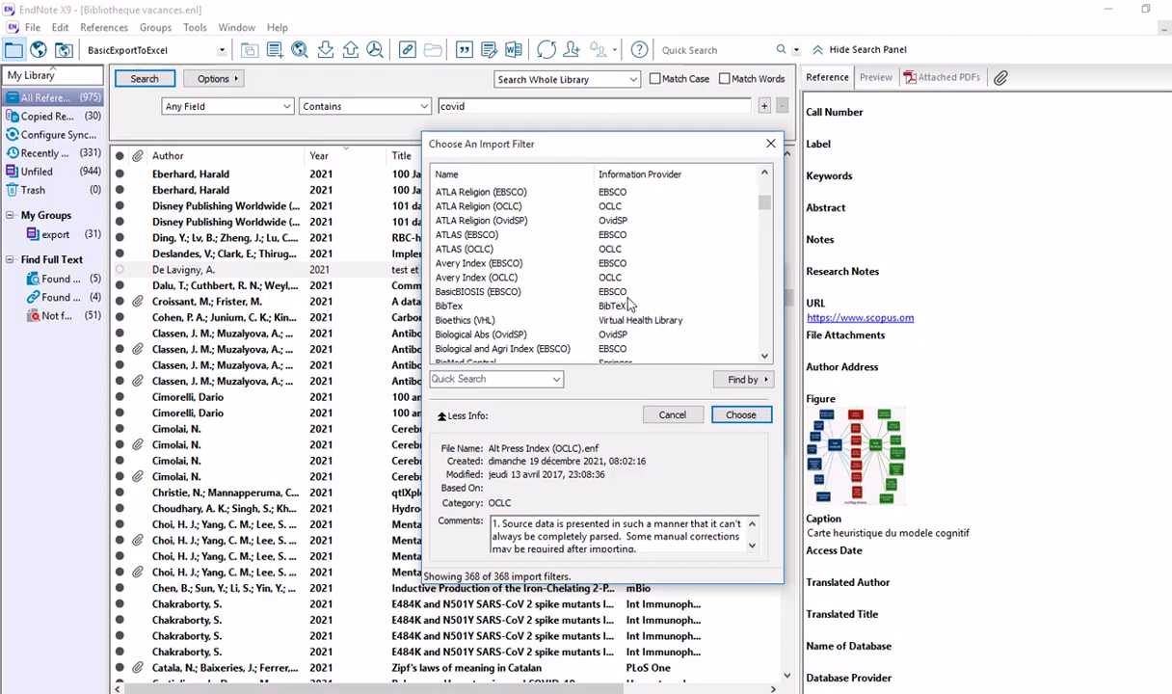
pyautogui.scroll(-12, 628, 304)
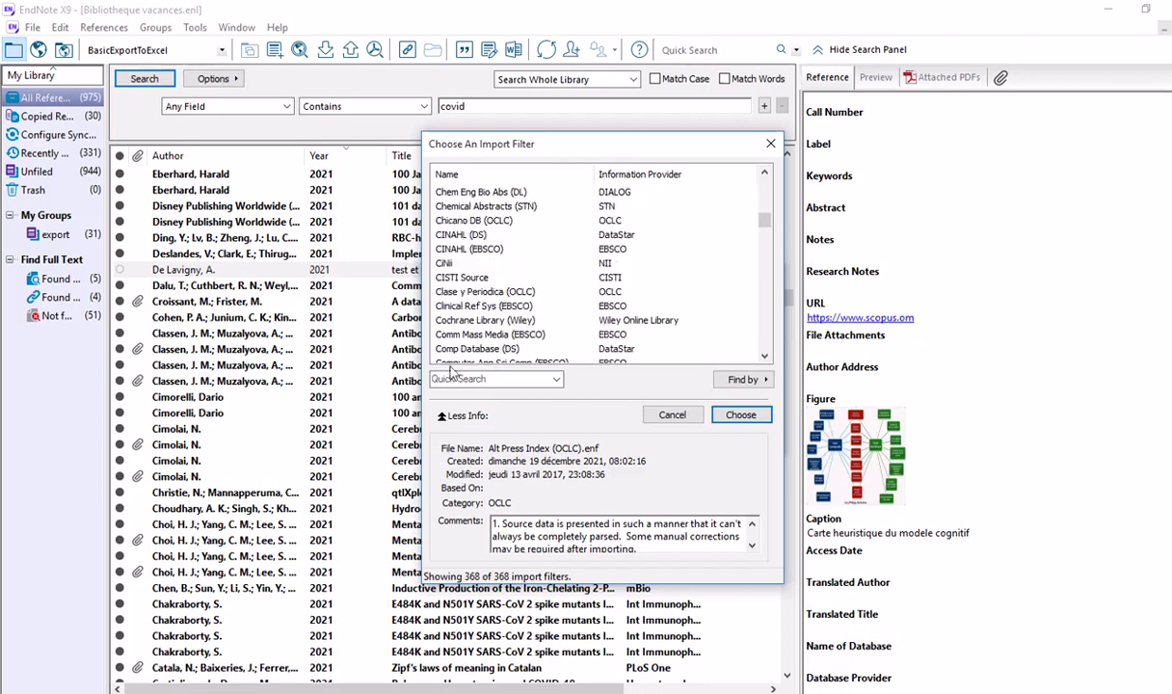
# Search the import filters for "basic" and "basicE", and leave the filter list without choosing one
pyautogui.click(459, 380)
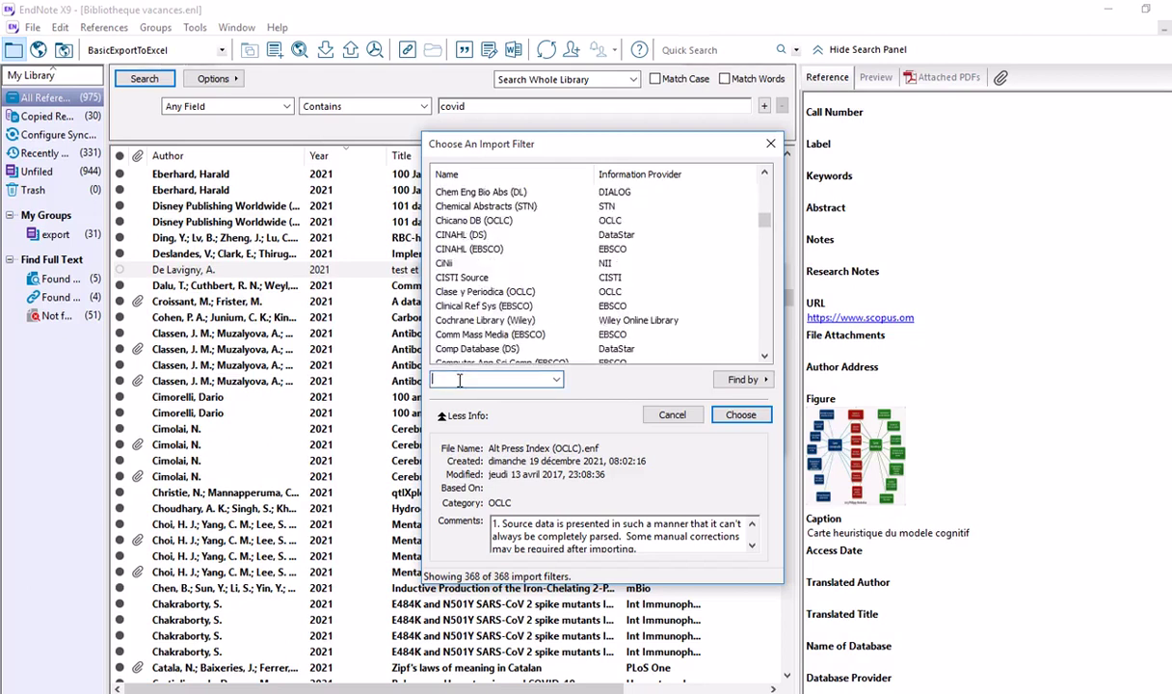
pyautogui.write('basic')
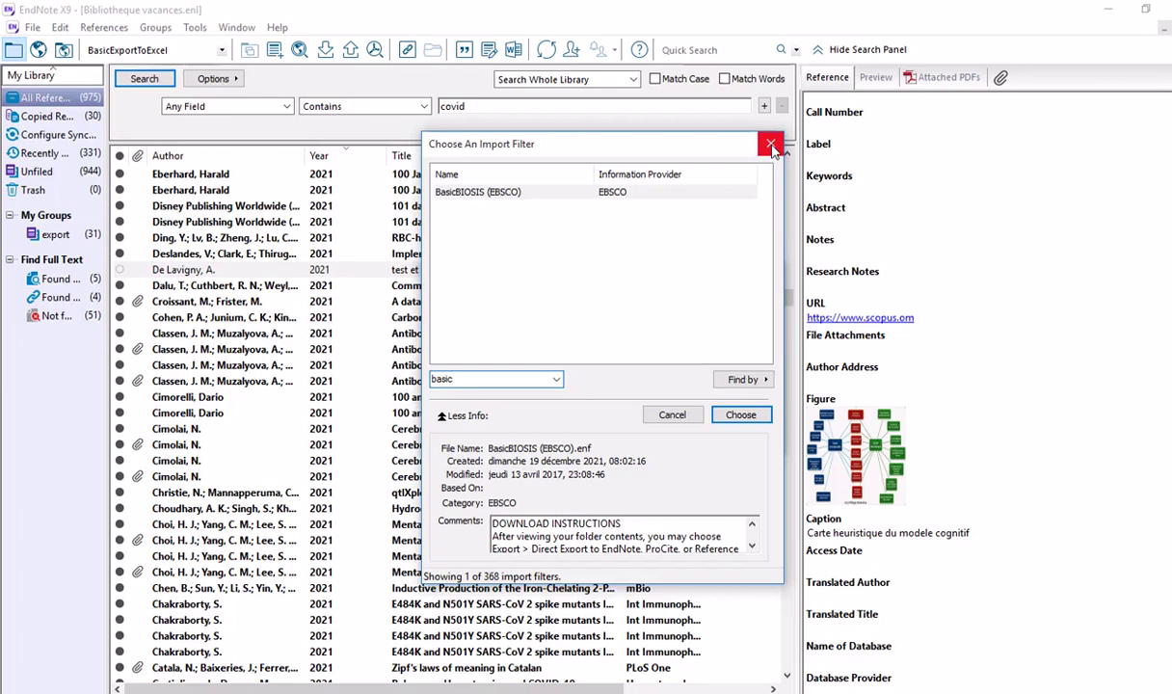
pyautogui.press('BackSpace')
pyautogui.write('ce')
pyautogui.press('BackSpace')
pyautogui.write('E')
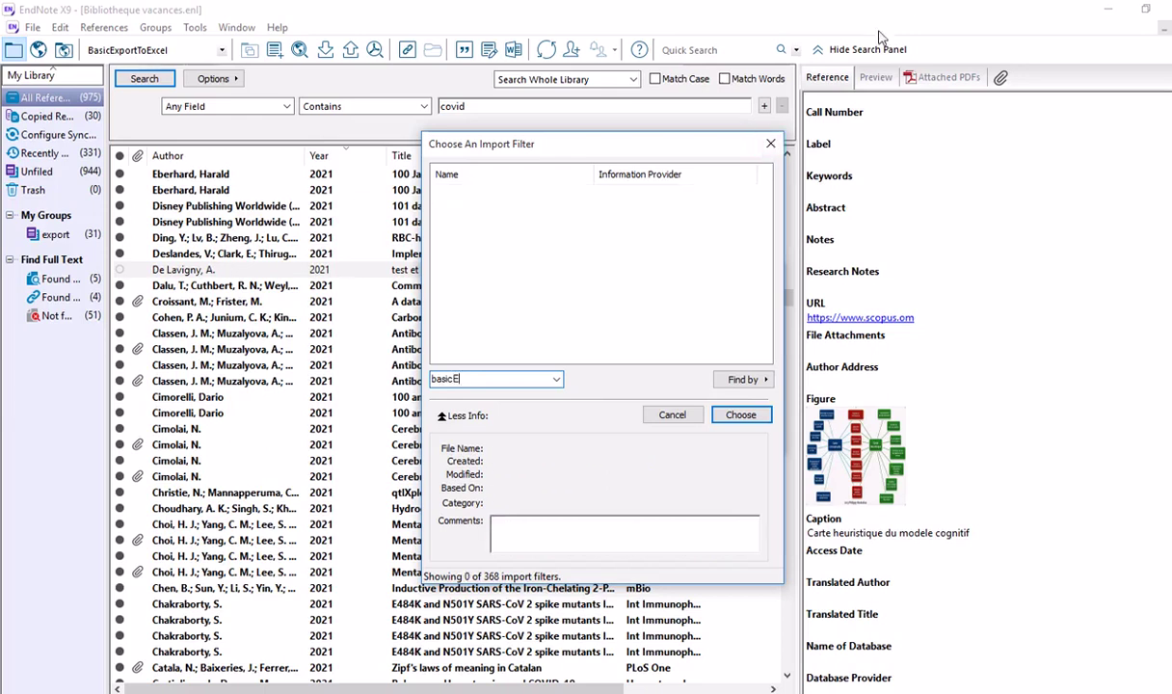
pyautogui.click(771, 145)
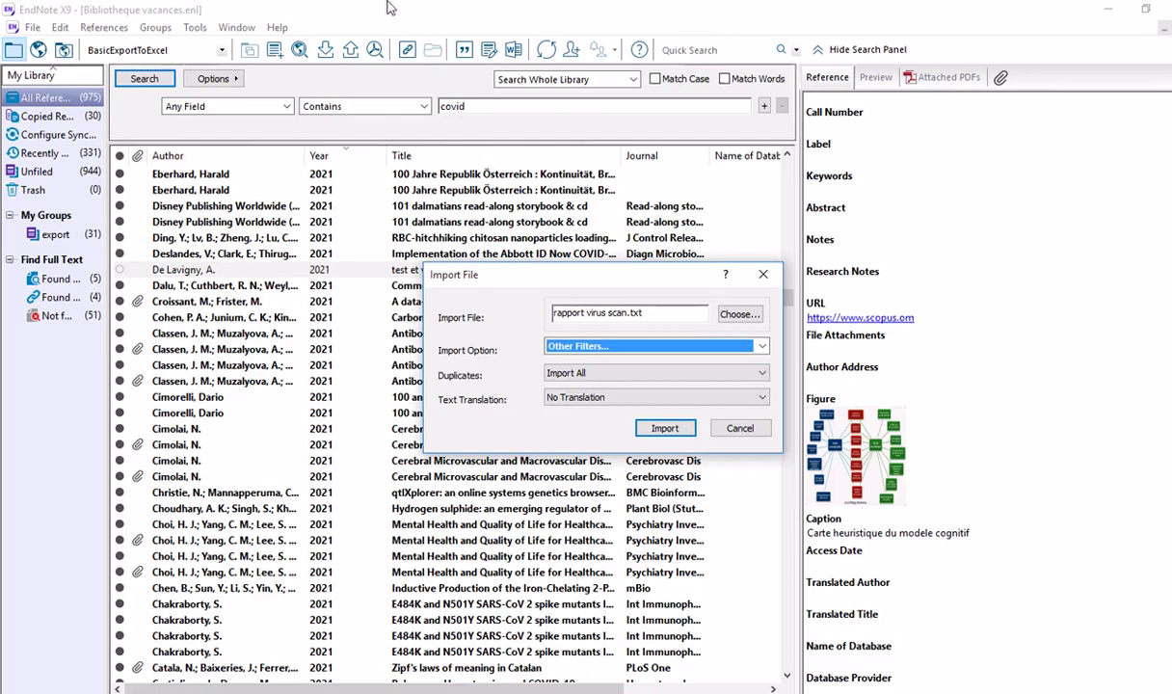
# Cancel the file import and return to the reference library
pyautogui.moveTo(444, 2)
pyautogui.click(469, 46)
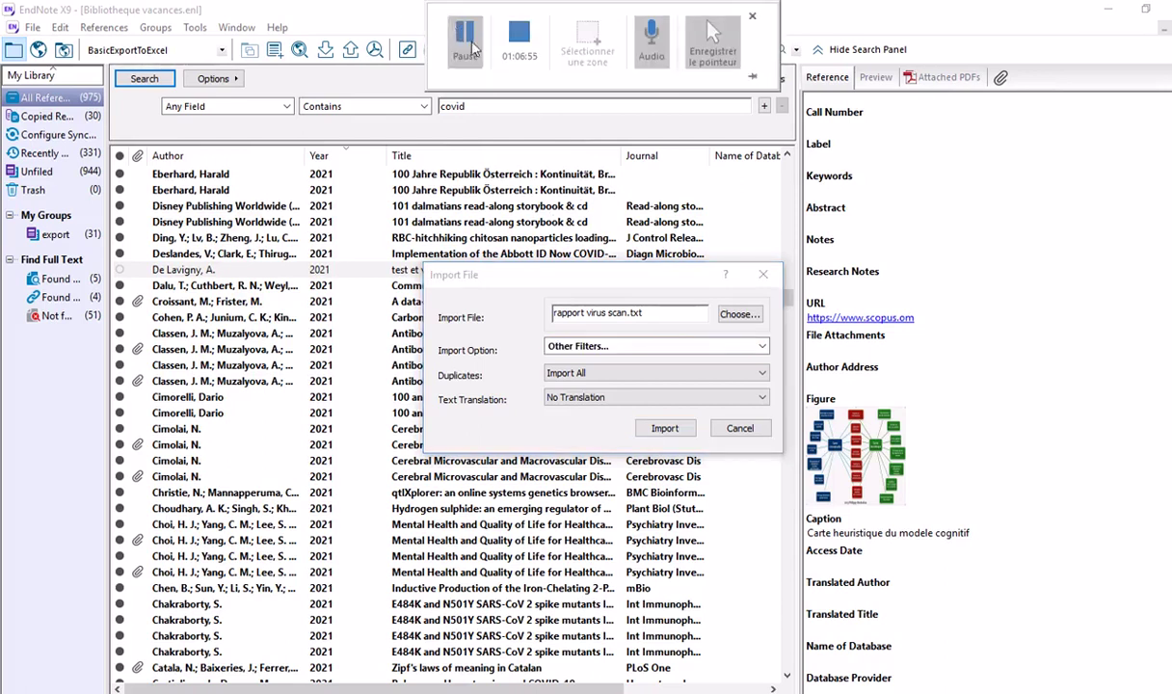
pyautogui.click(762, 274)
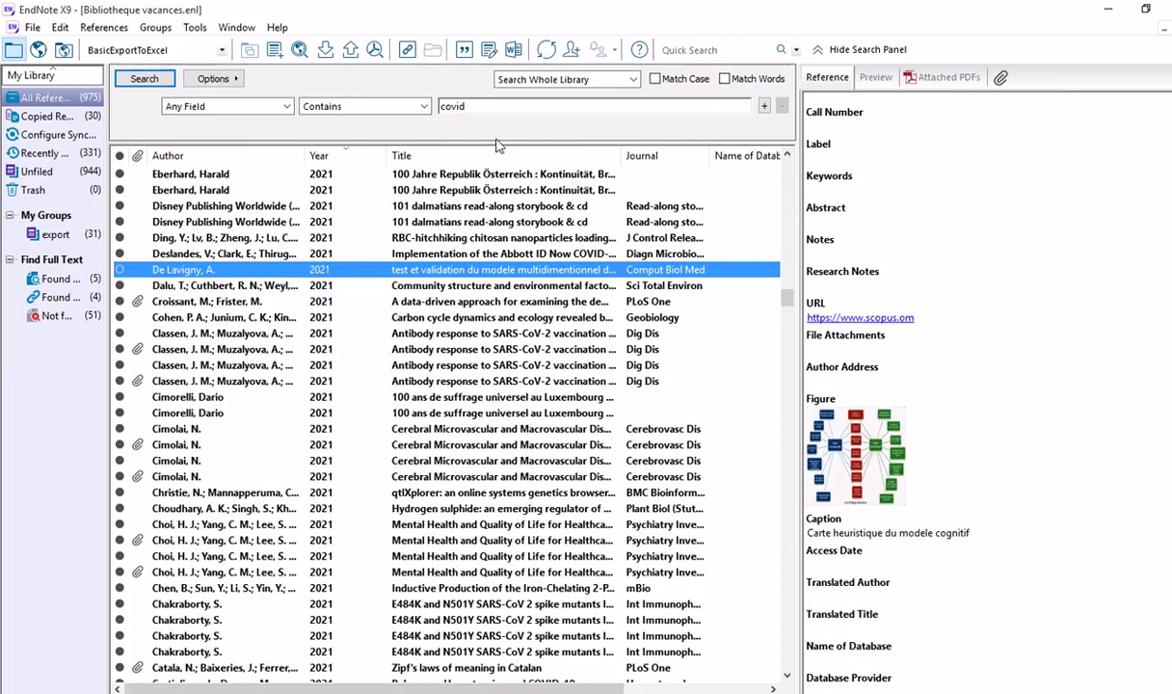
pyautogui.click(597, 13)
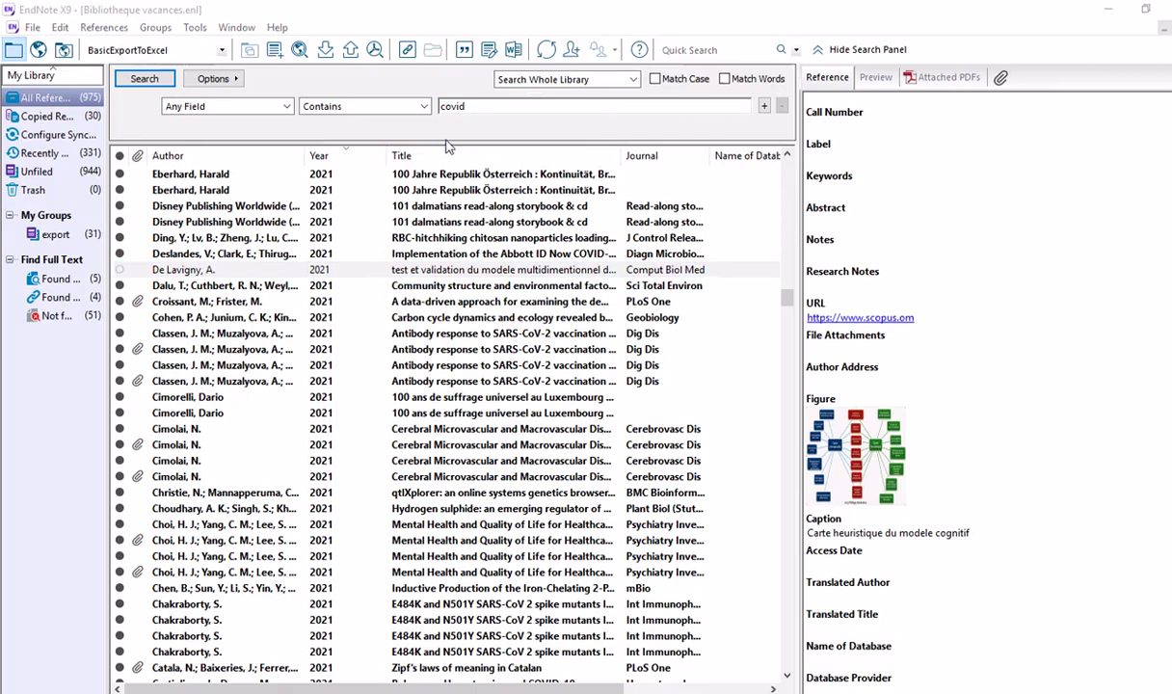
# Switch the library to online search mode and add four more criteria rows to the search panel, resizing it to fit them
pyautogui.moveTo(424, 143); pyautogui.dragTo(468, 311)
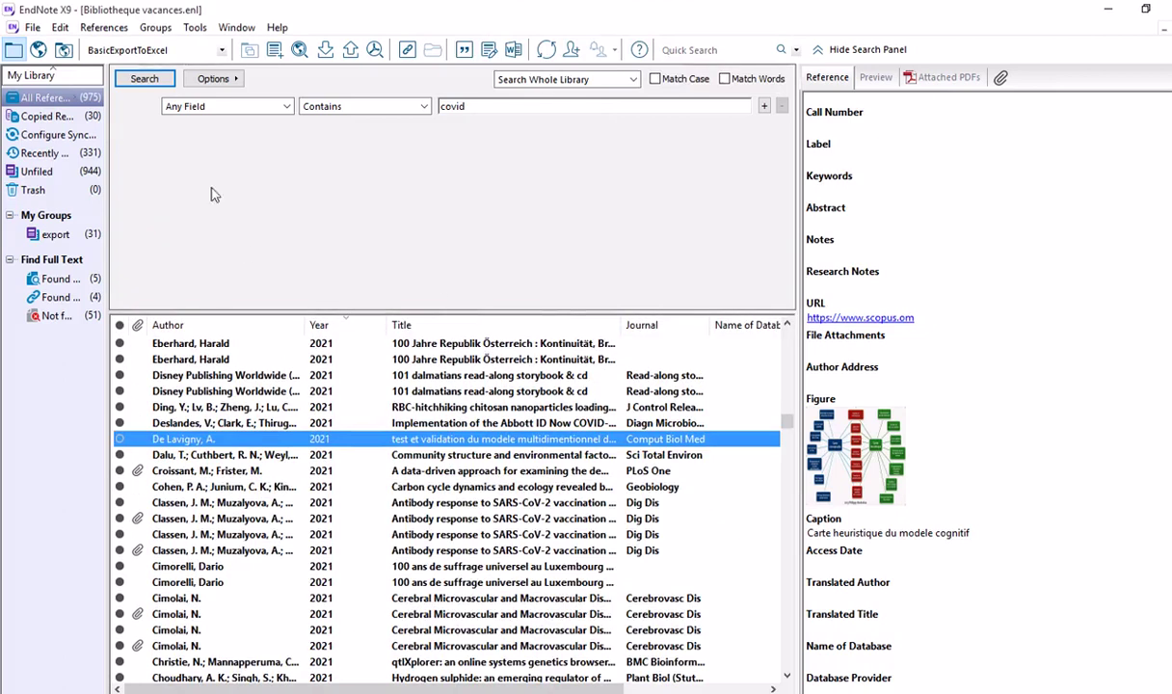
pyautogui.click(39, 51)
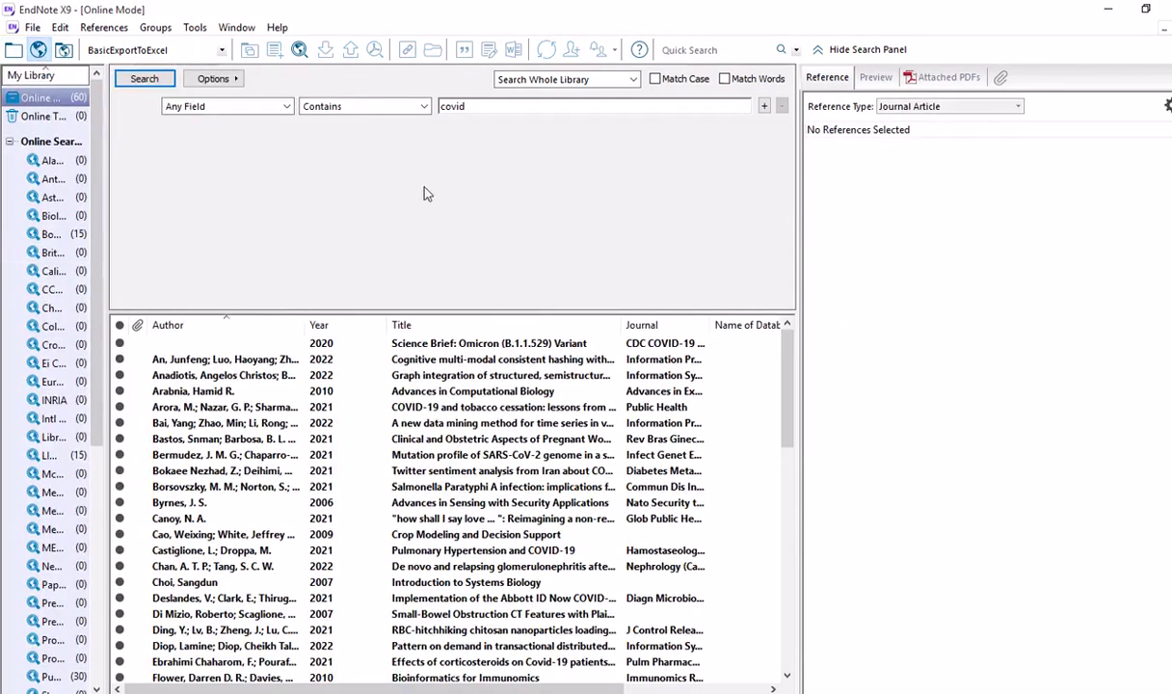
pyautogui.click(763, 107)
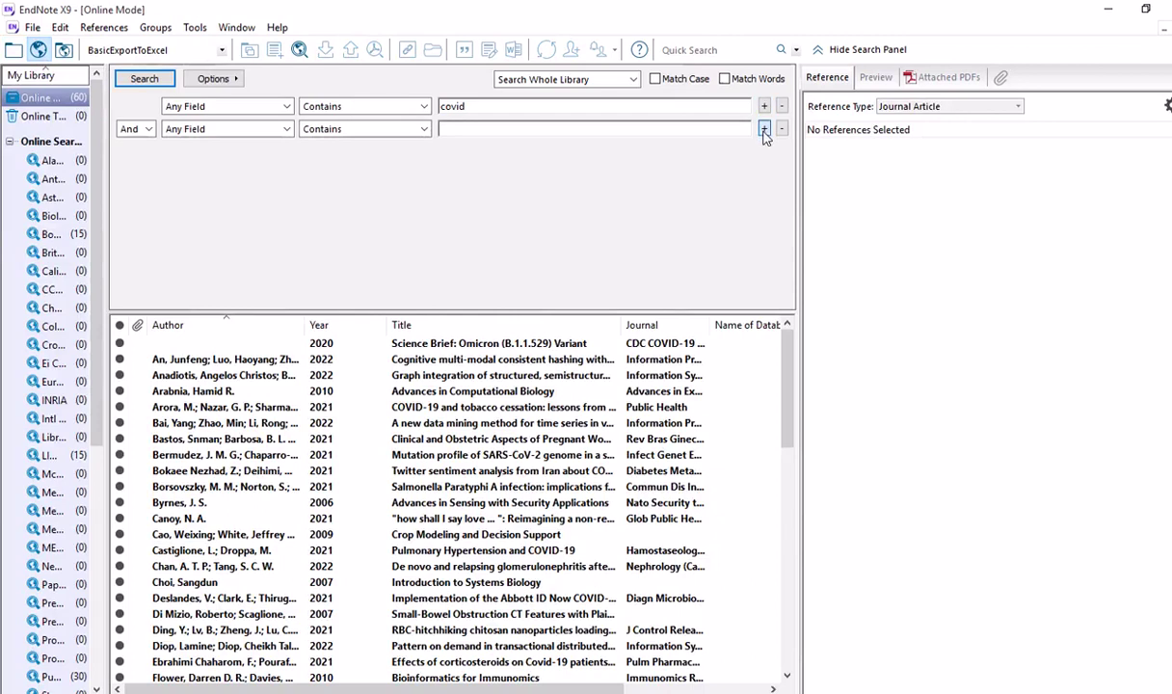
pyautogui.click(763, 129)
pyautogui.click(764, 152)
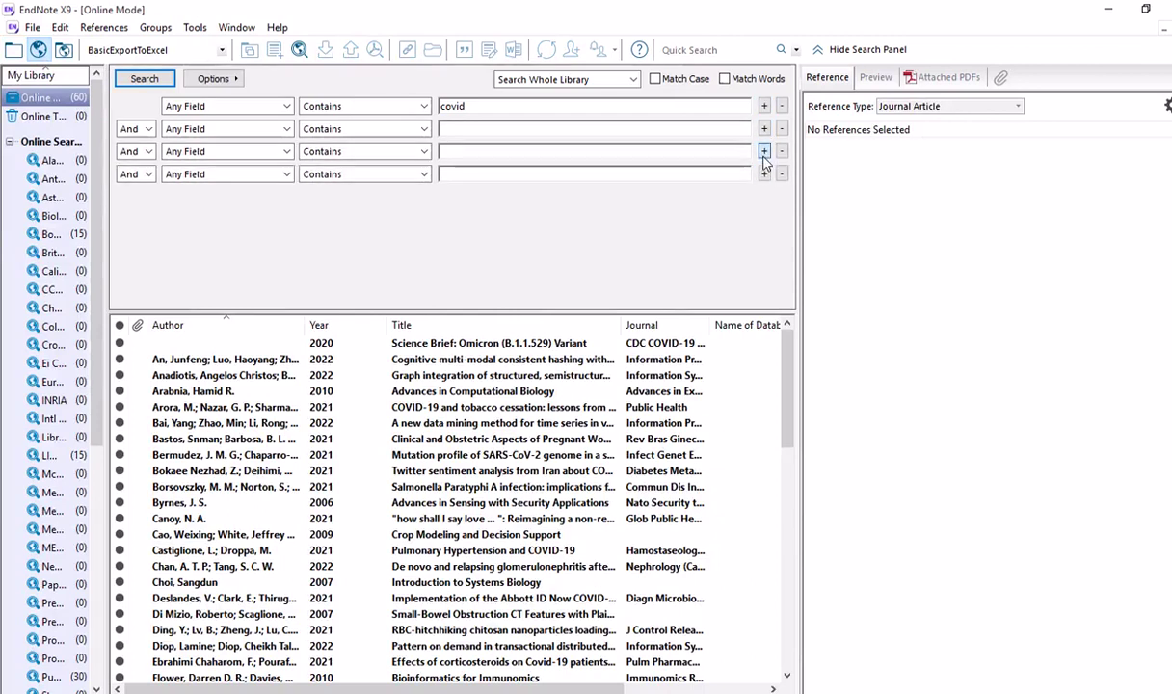
pyautogui.click(763, 174)
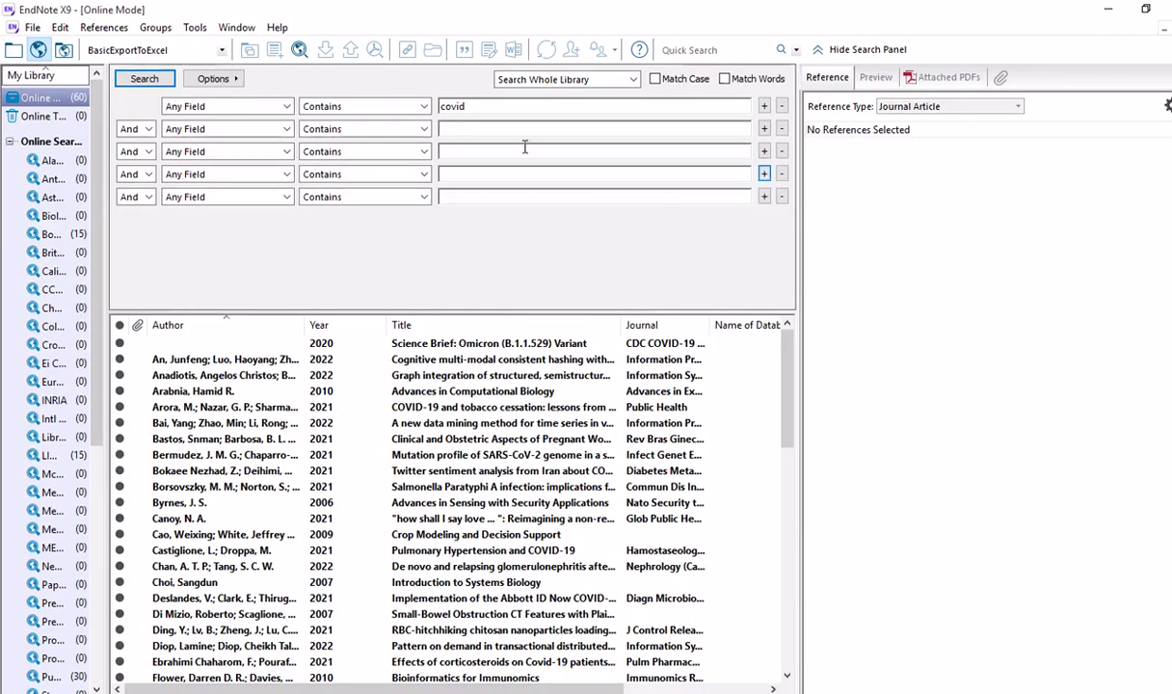
pyautogui.click(458, 125)
pyautogui.moveTo(458, 311); pyautogui.dragTo(455, 229)
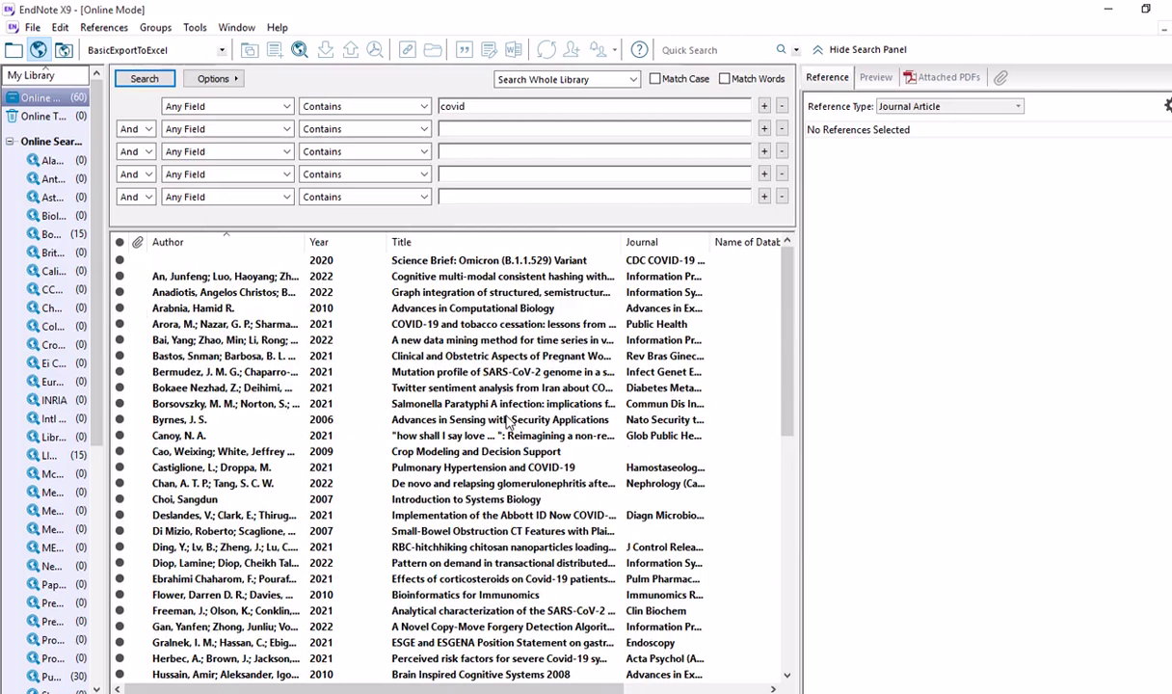
# Switch to the Word document "Mon père s.docx" and look through it for the WorldCat search results screenshot
pyautogui.moveTo(481, 8)
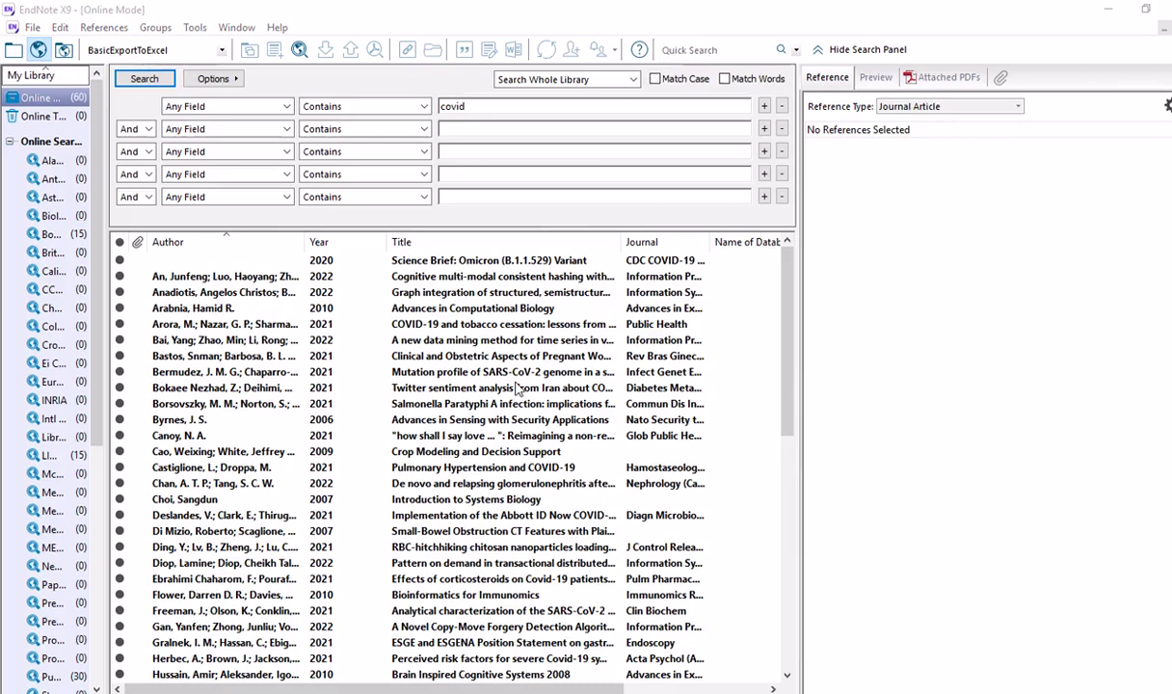
pyautogui.moveTo(591, 8)
pyautogui.moveTo(678, 693)
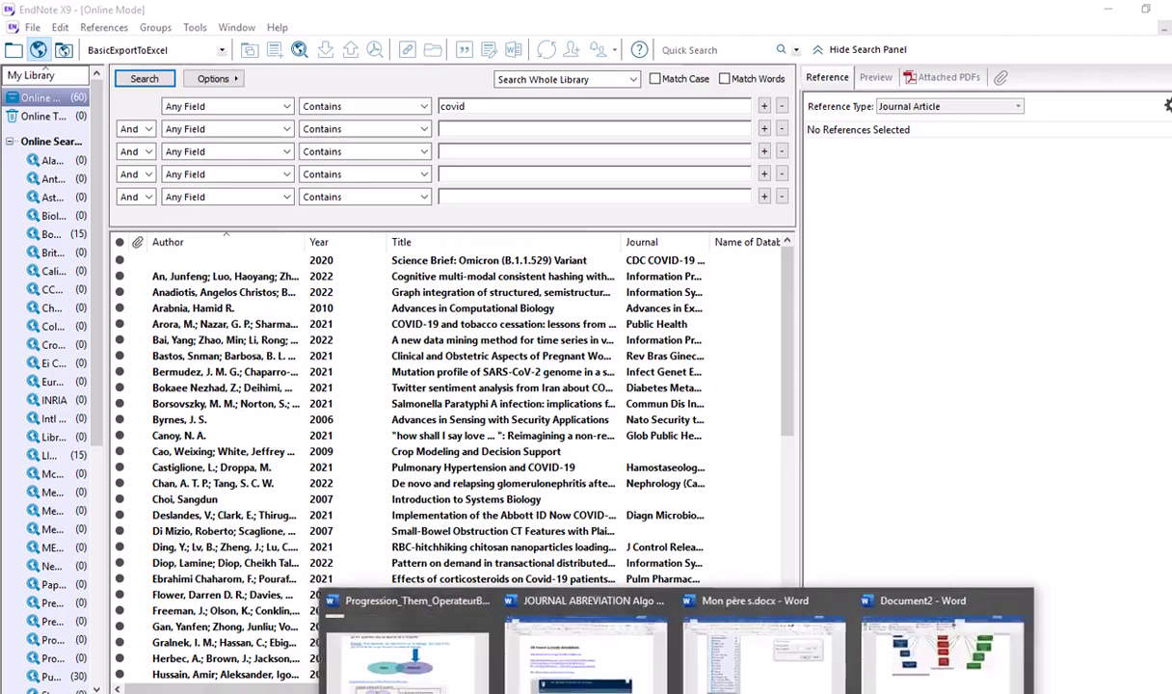
pyautogui.click(771, 690)
pyautogui.scroll(-15, 617, 270)
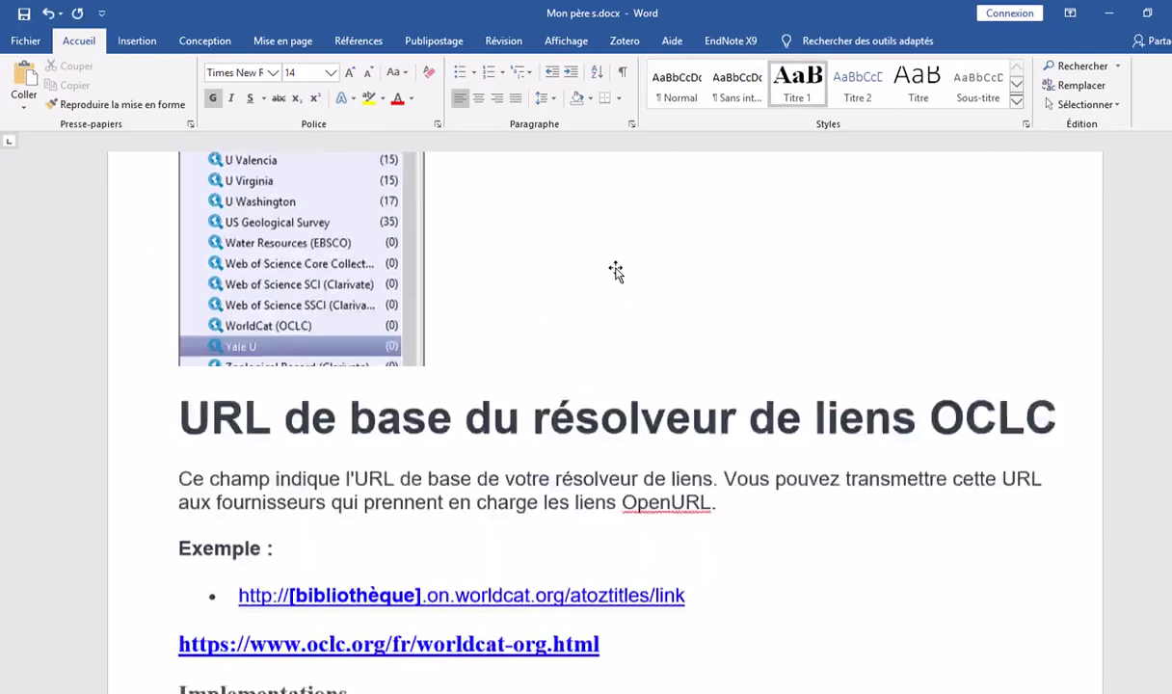
pyautogui.scroll(-20, 616, 267)
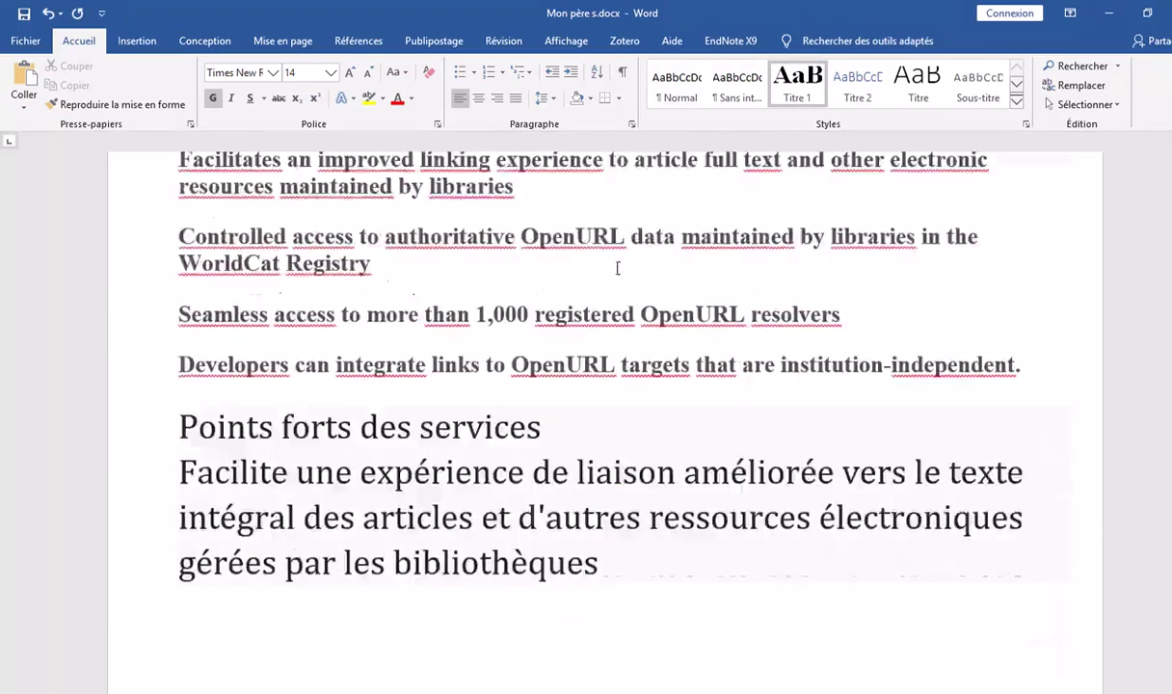
pyautogui.scroll(-20, 616, 268)
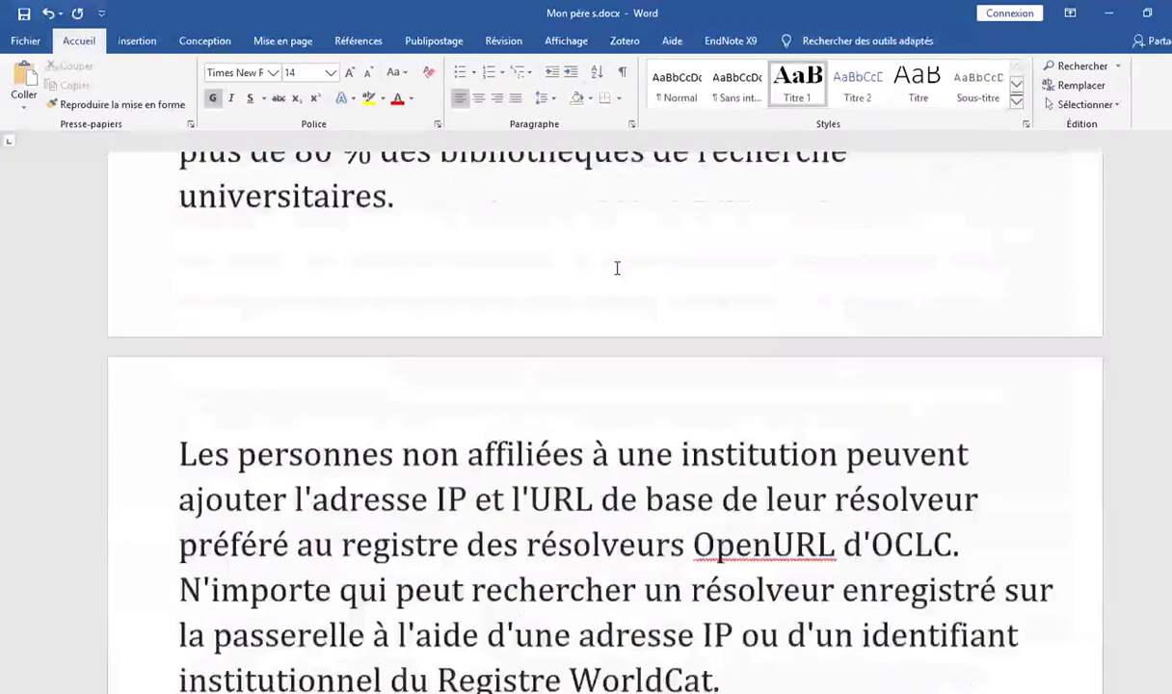
pyautogui.scroll(-20, 617, 270)
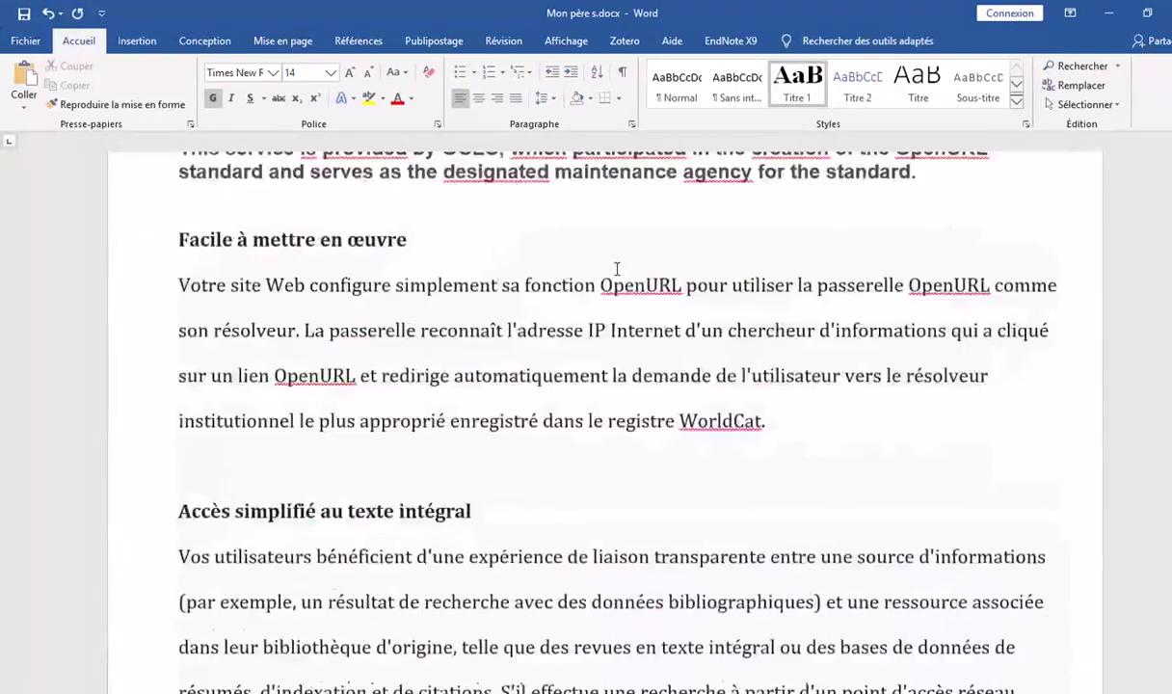
pyautogui.scroll(-20, 617, 269)
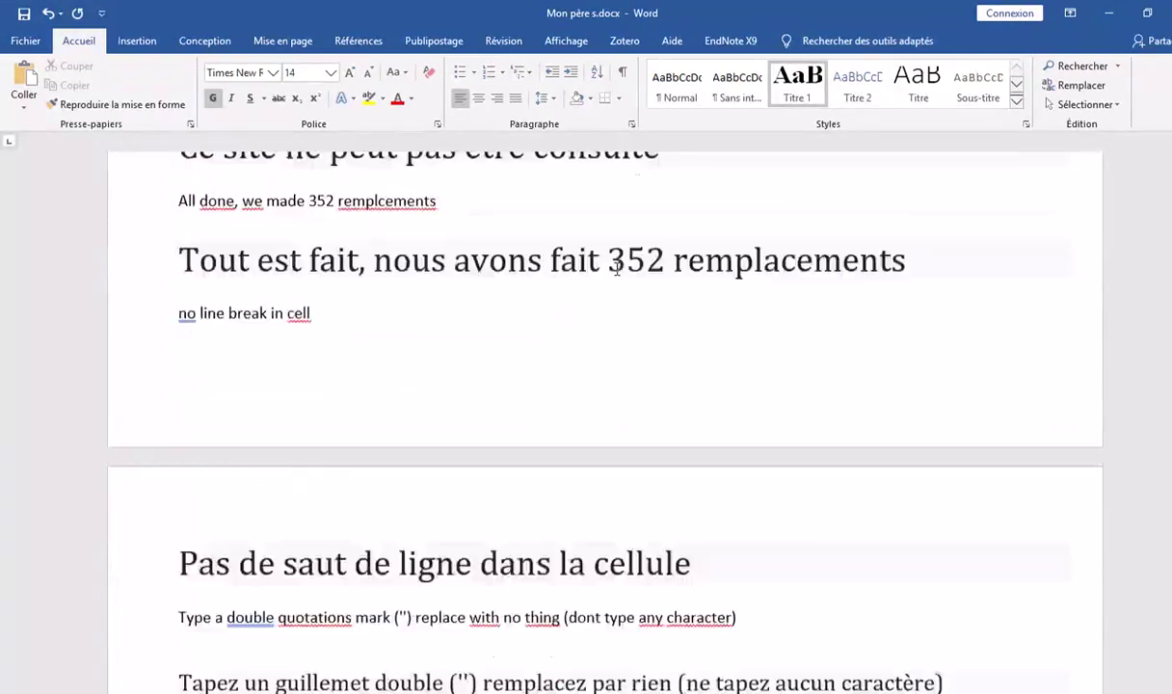
pyautogui.scroll(-15, 617, 269)
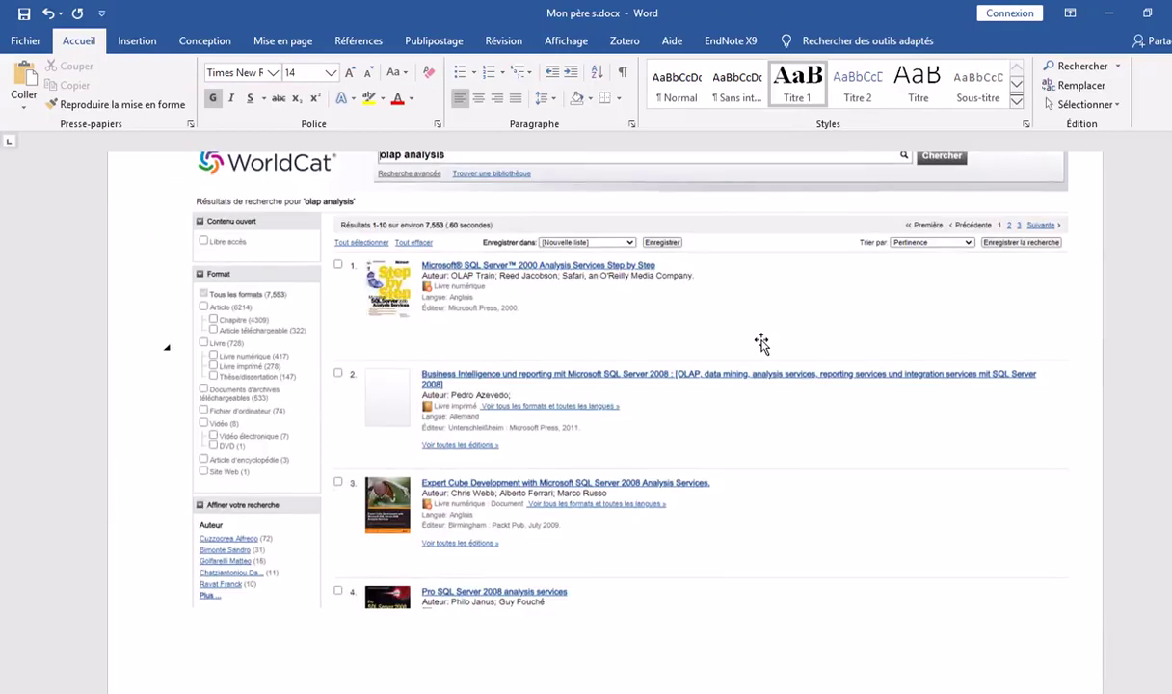
# Examine the WorldCat results screenshot for "olap analysis" and move on to the screenshot of the "hydrodestilation" reference list
pyautogui.scroll(1, 761, 341)
pyautogui.scroll(1, 625, 395)
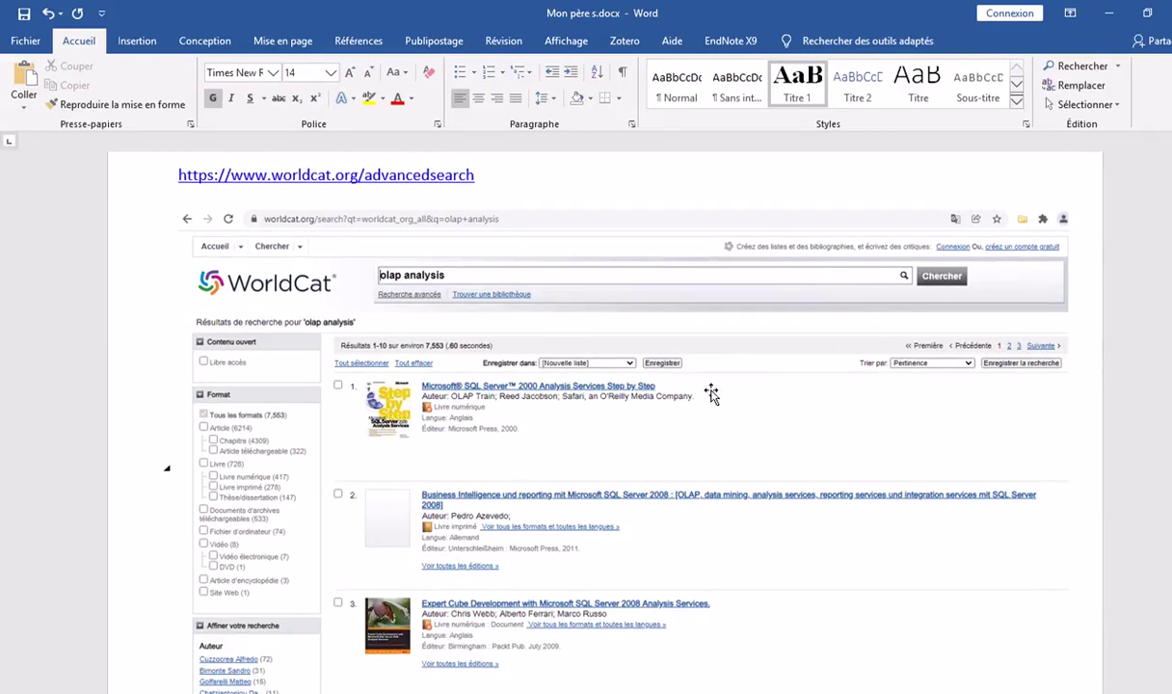
pyautogui.scroll(-2, 557, 439)
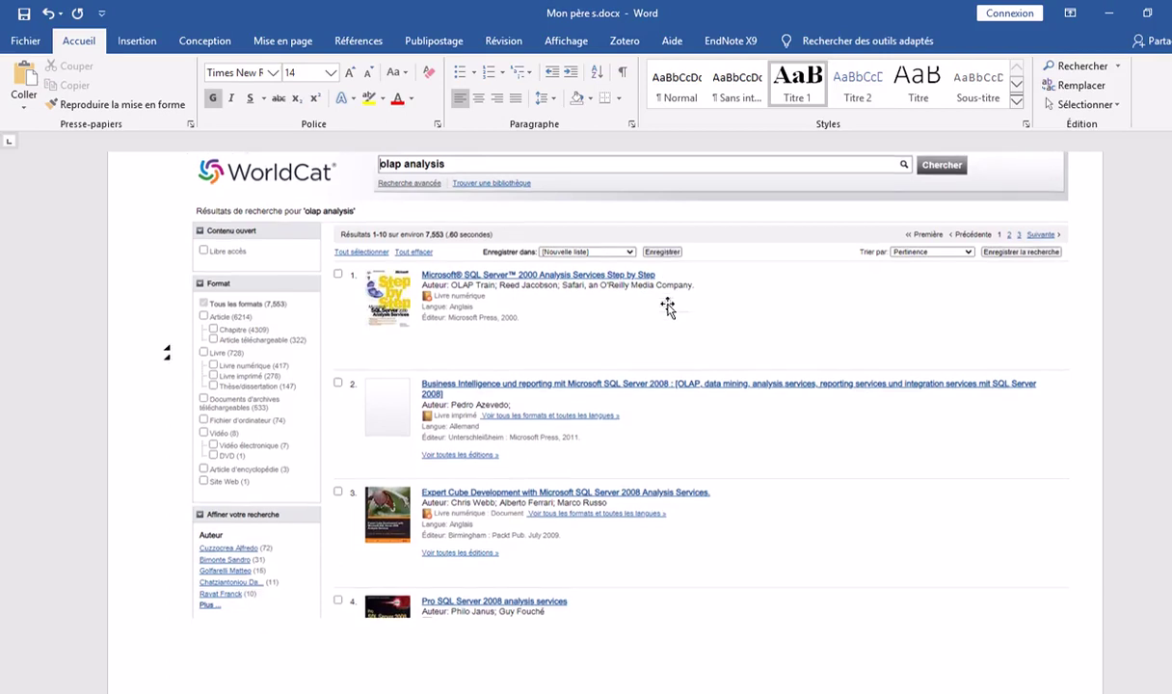
pyautogui.scroll(-1, 667, 307)
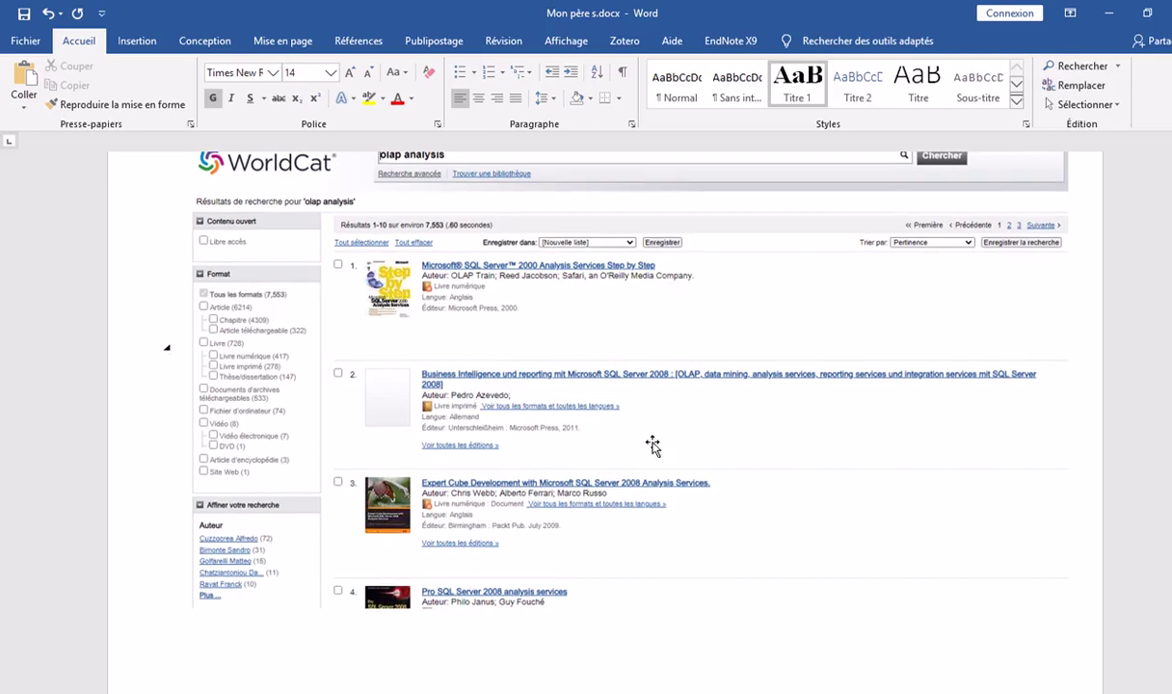
pyautogui.scroll(-10, 654, 445)
pyautogui.scroll(-5, 661, 453)
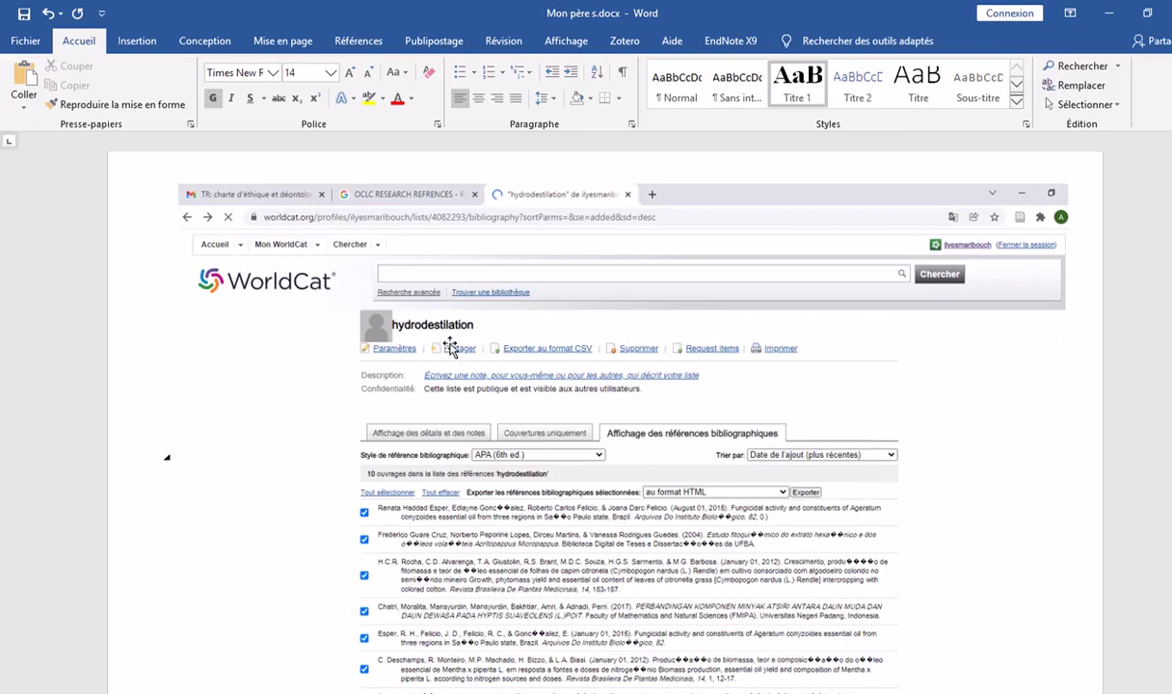
# Examine the "hydrodestilation" list screenshot's export format options and the screenshot showing which list references are saved to
pyautogui.scroll(-2, 448, 346)
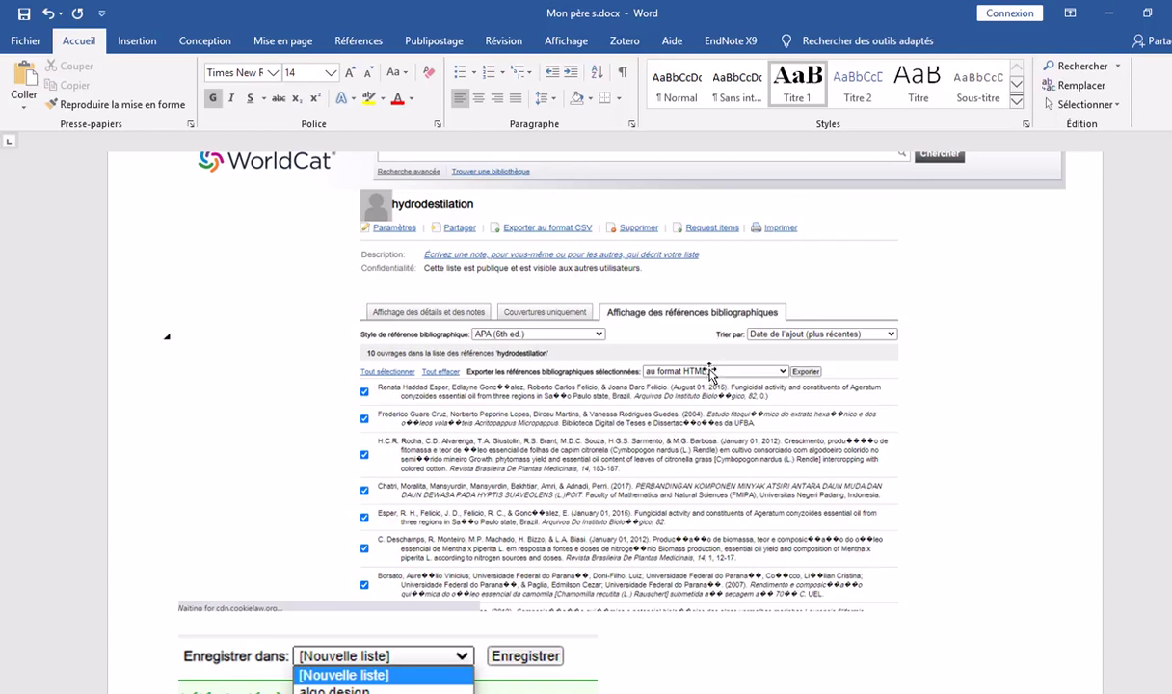
pyautogui.scroll(-1, 798, 417)
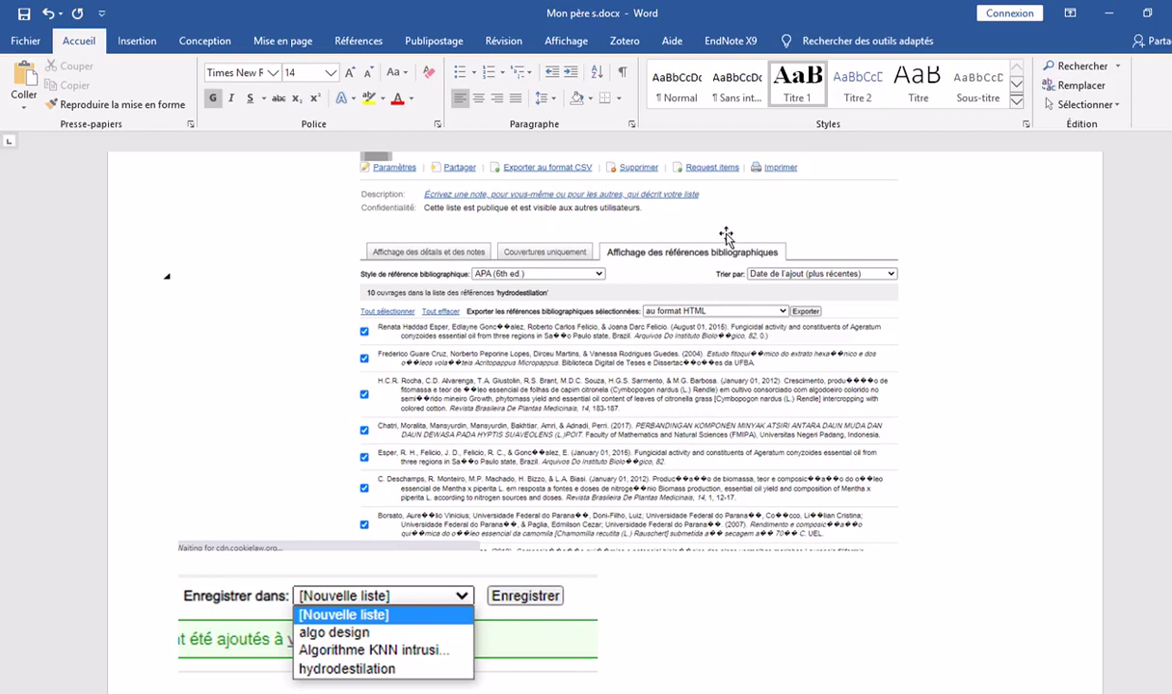
pyautogui.scroll(-3, 717, 374)
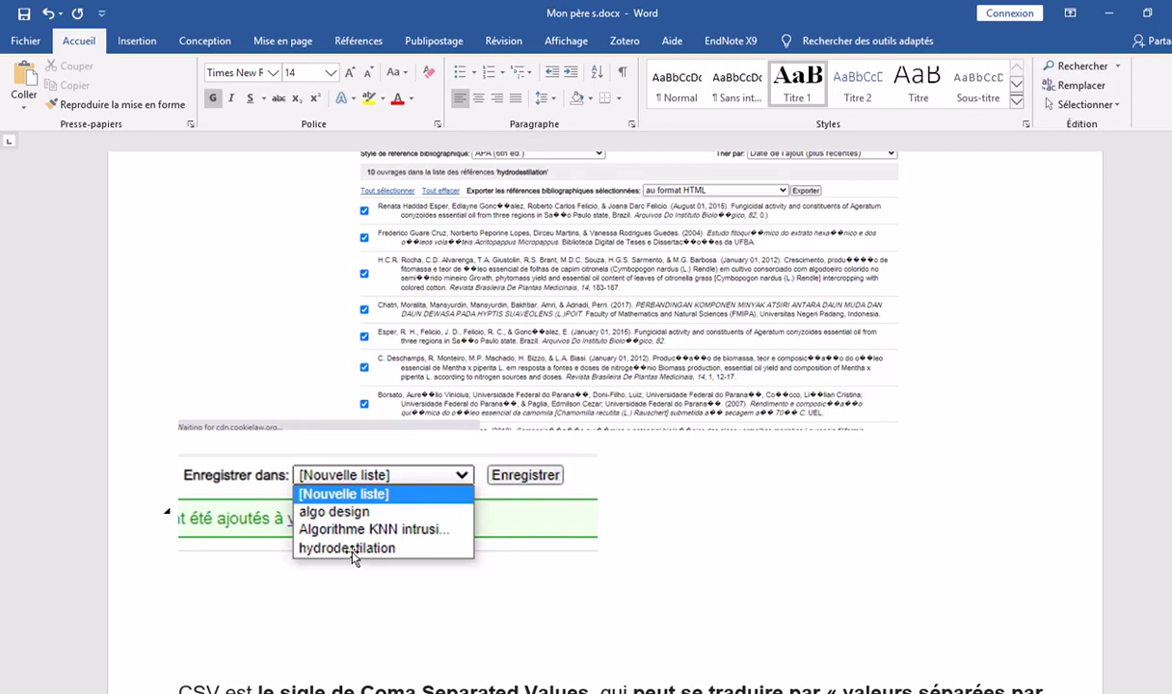
pyautogui.scroll(4, 800, 419)
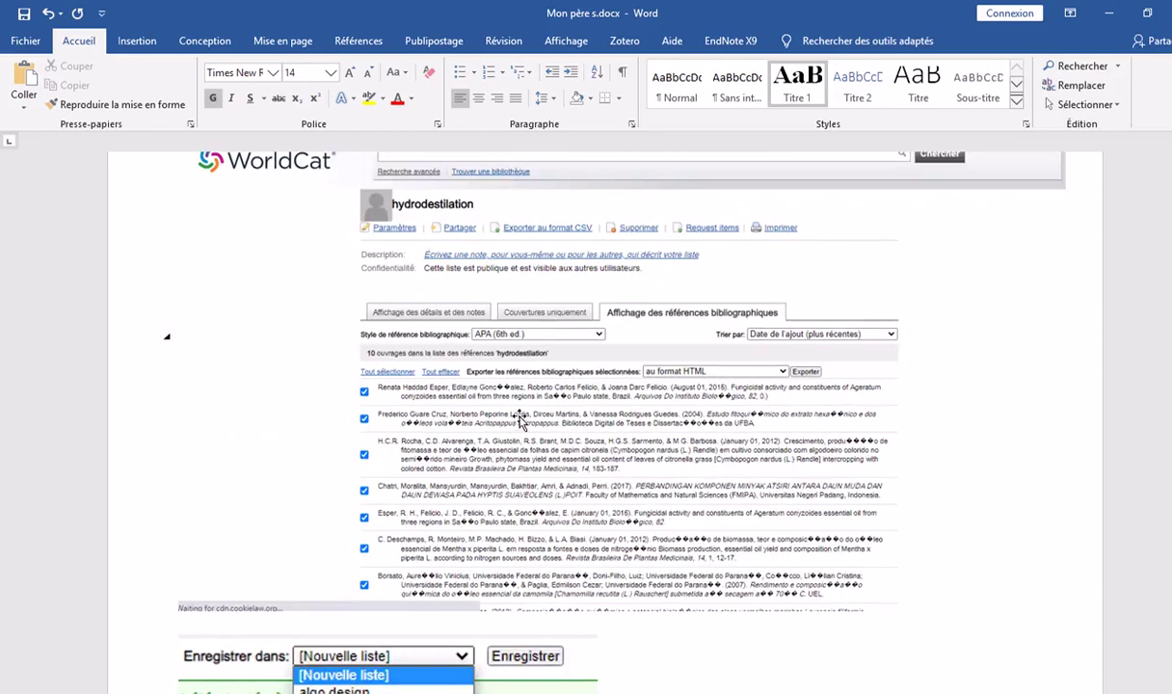
pyautogui.scroll(-1, 491, 405)
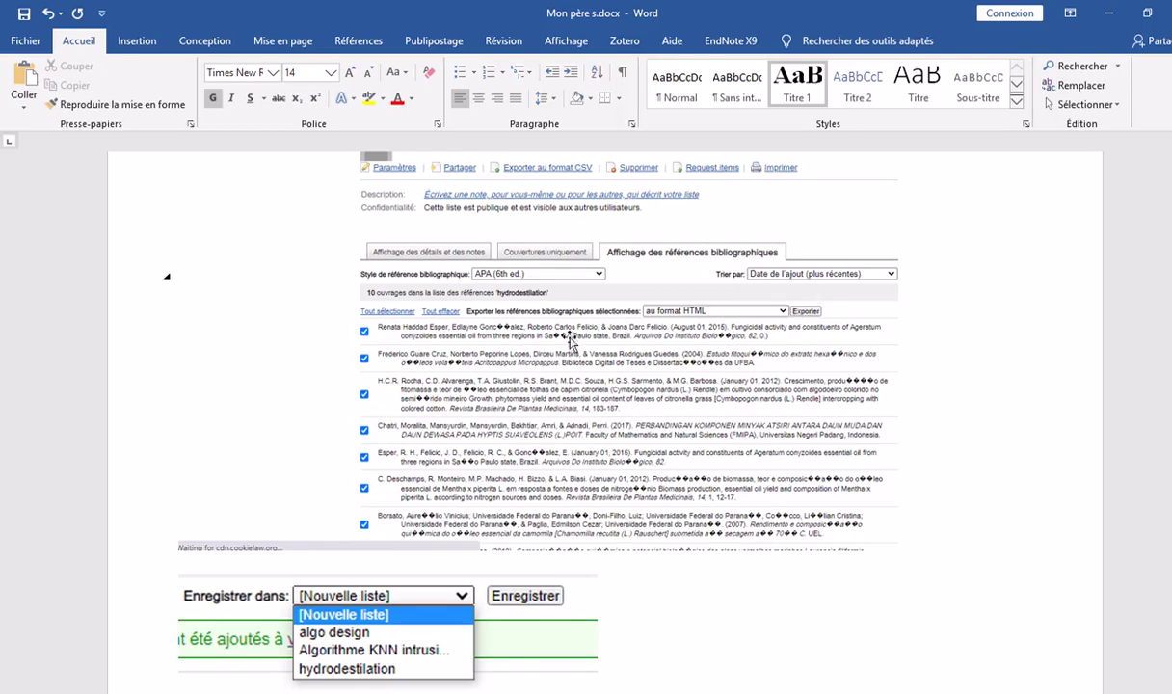
# Look through the document's CSV explanation and Ovid export instructions as far as the EndNote Find Full Text preferences screenshot
pyautogui.scroll(-5, 674, 450)
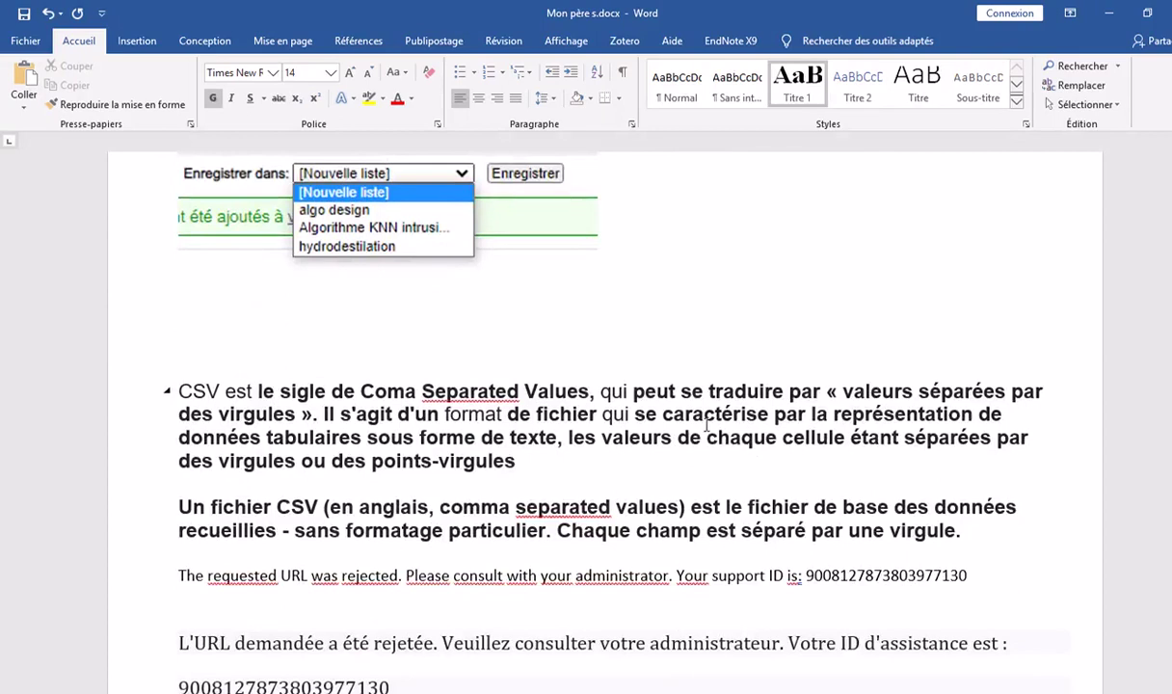
pyautogui.scroll(-14, 707, 427)
pyautogui.scroll(-10, 706, 426)
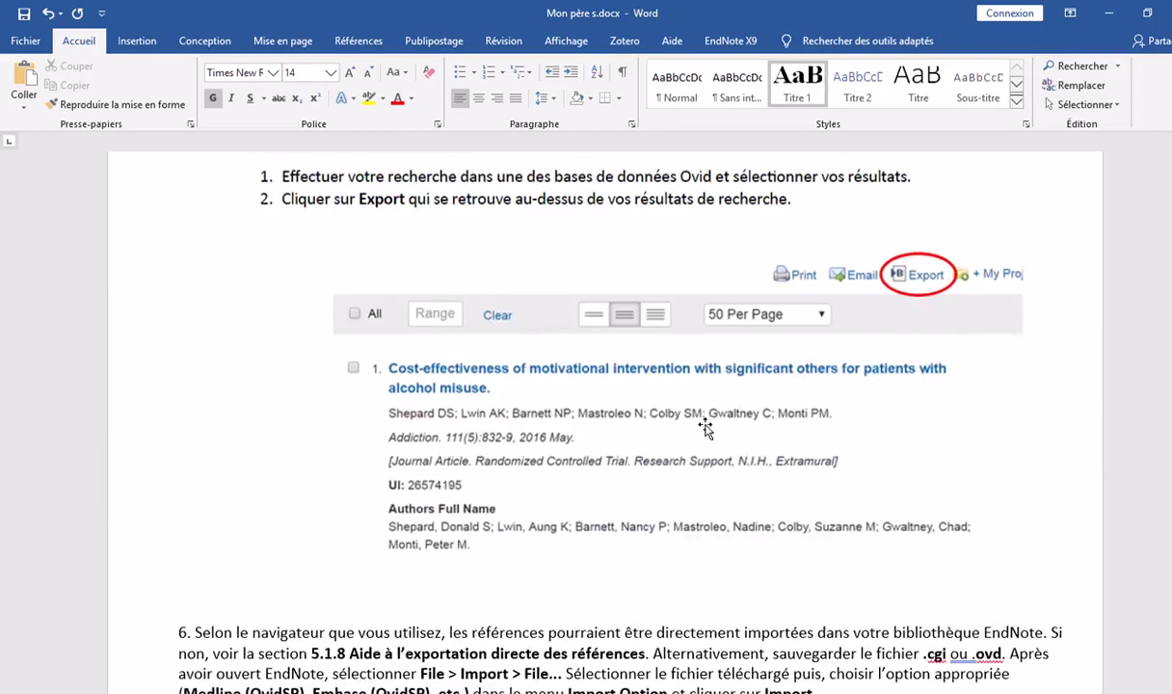
pyautogui.scroll(-10, 706, 427)
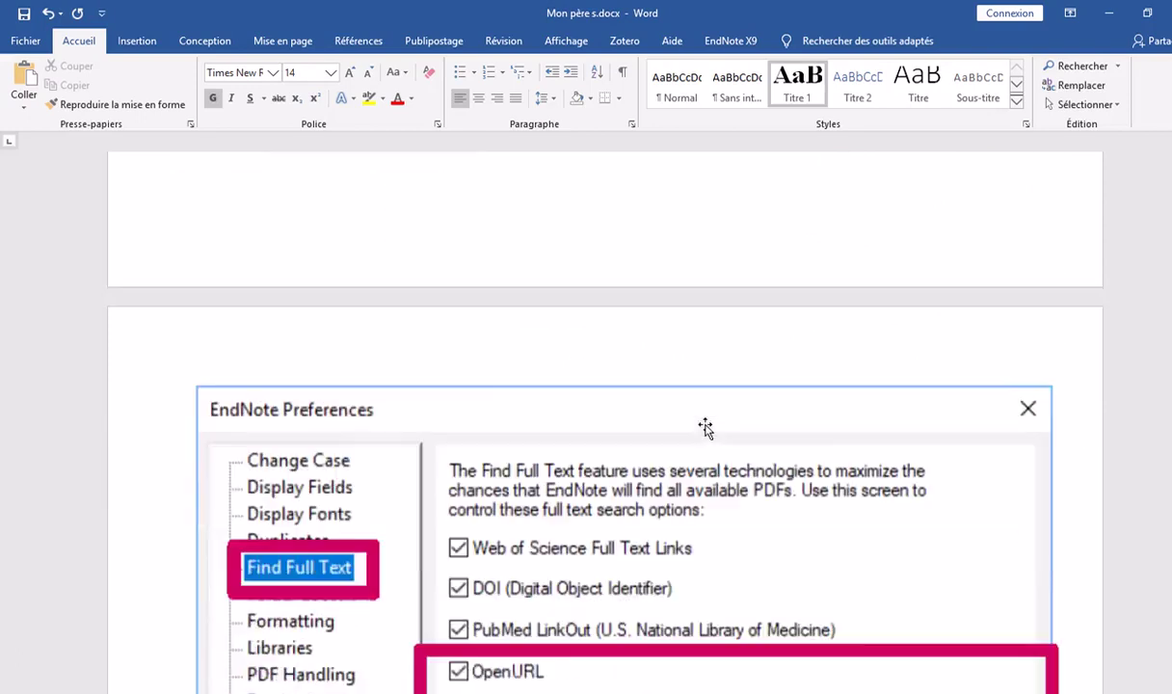
pyautogui.scroll(-1, 707, 427)
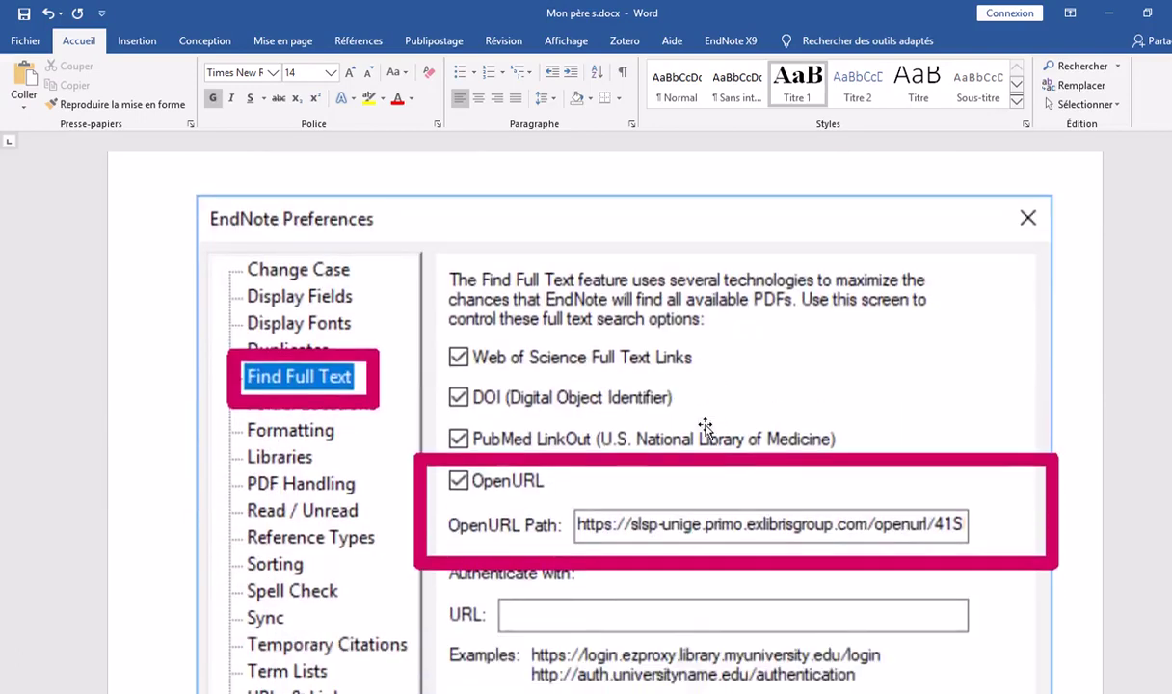
pyautogui.scroll(8, 705, 427)
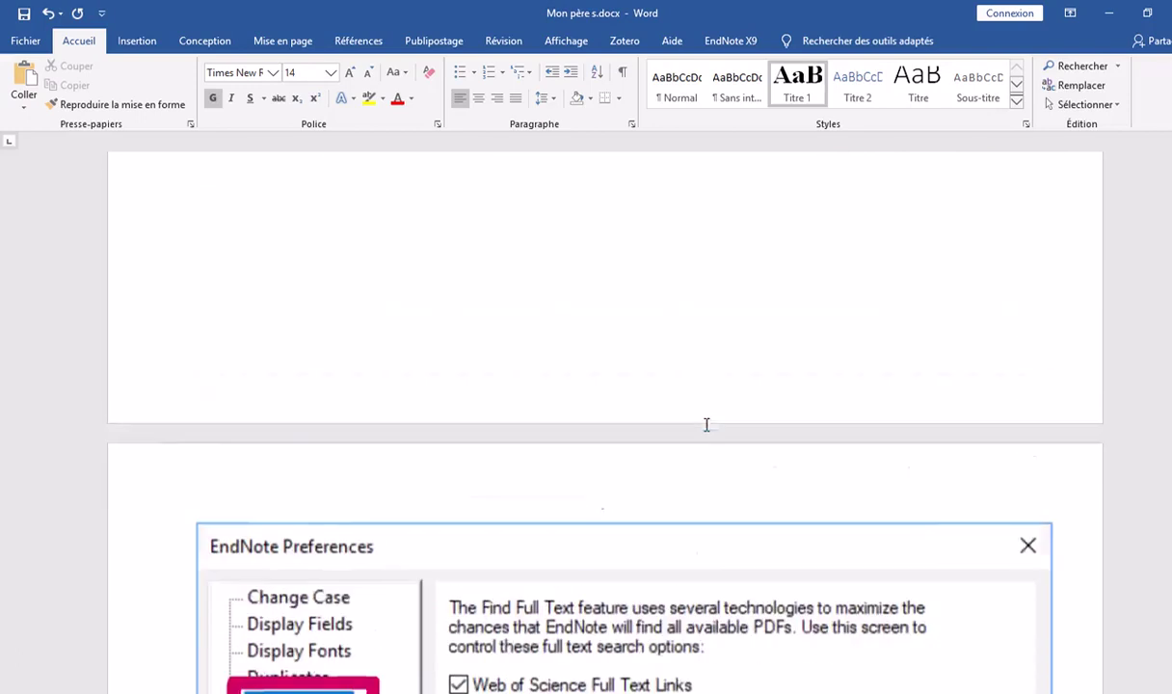
# Switch to EndNote, return to the local library "Bibliotheque vacances.enl" and hide the search panel
pyautogui.moveTo(461, 8)
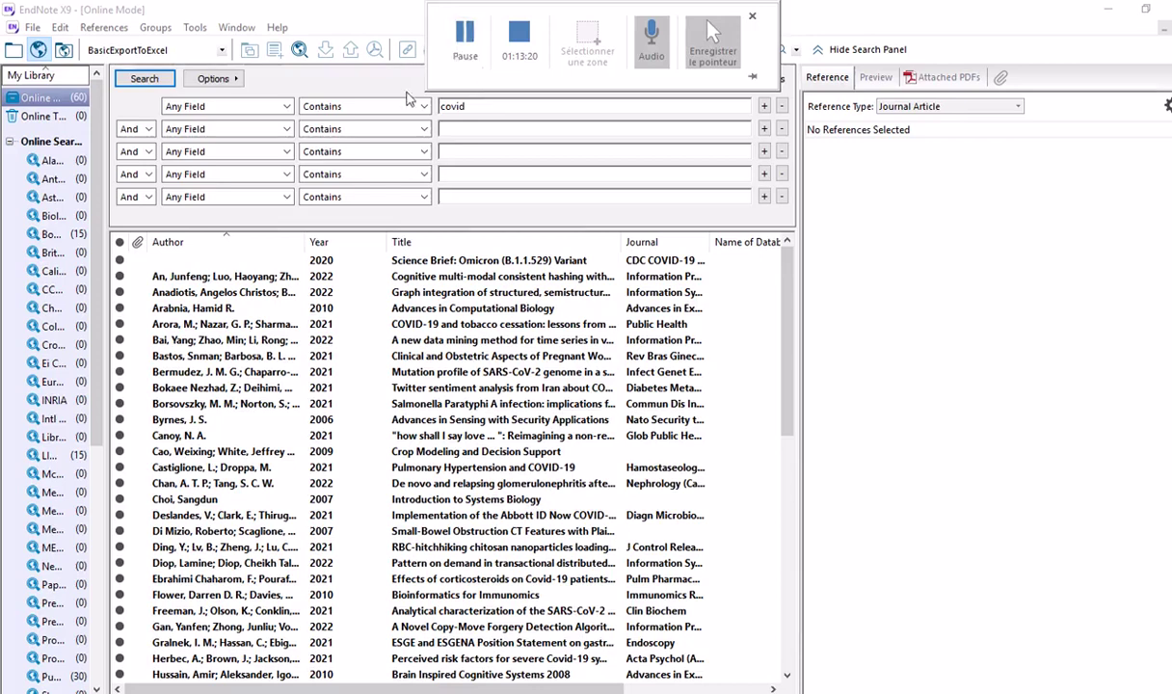
pyautogui.click(13, 50)
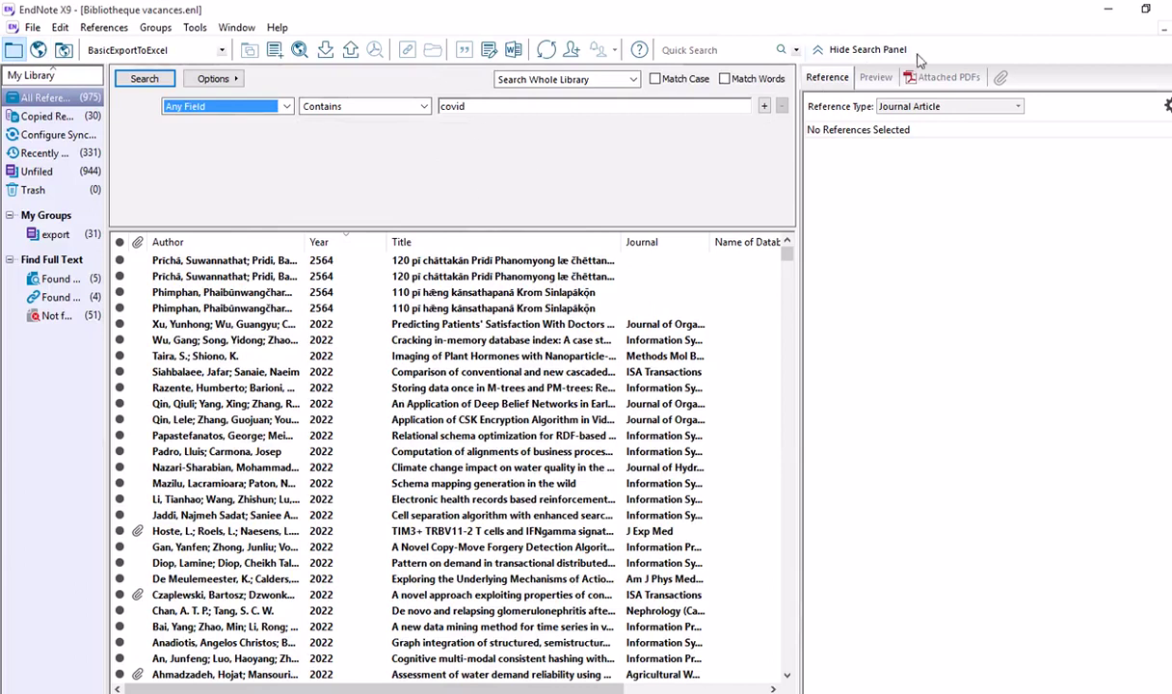
pyautogui.click(852, 52)
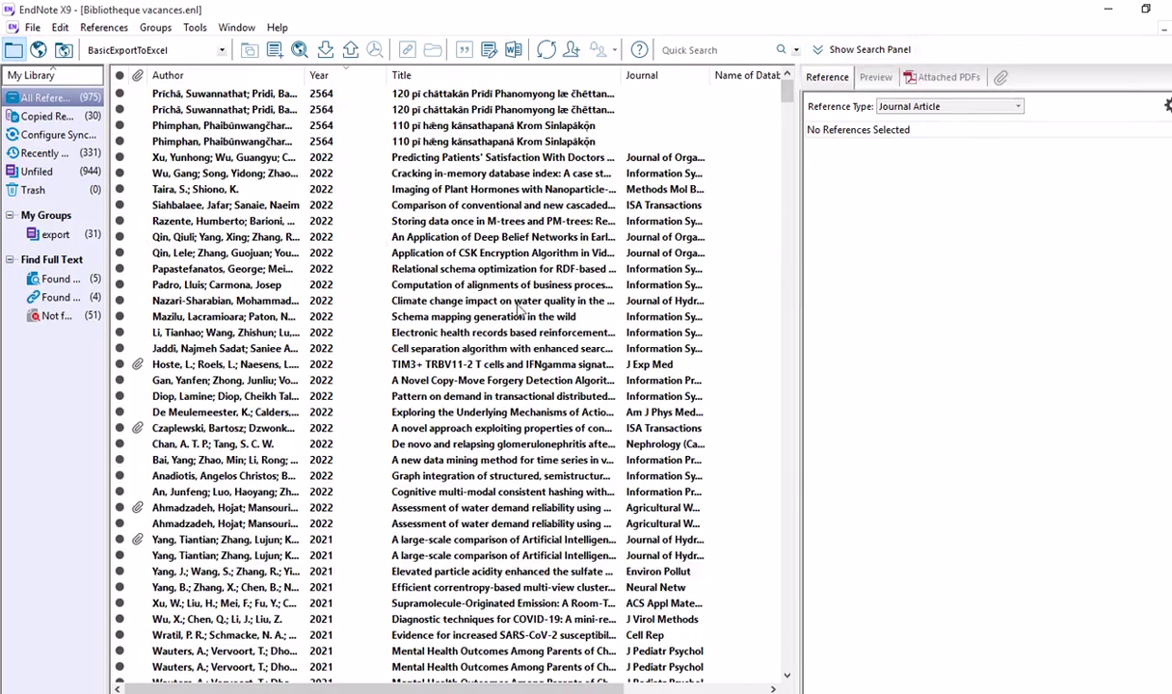
# Copy the DOI link from the 2022 reference "Climate change impact on water quality in the integrated Mahabad Dam watershed"
pyautogui.click(487, 304)
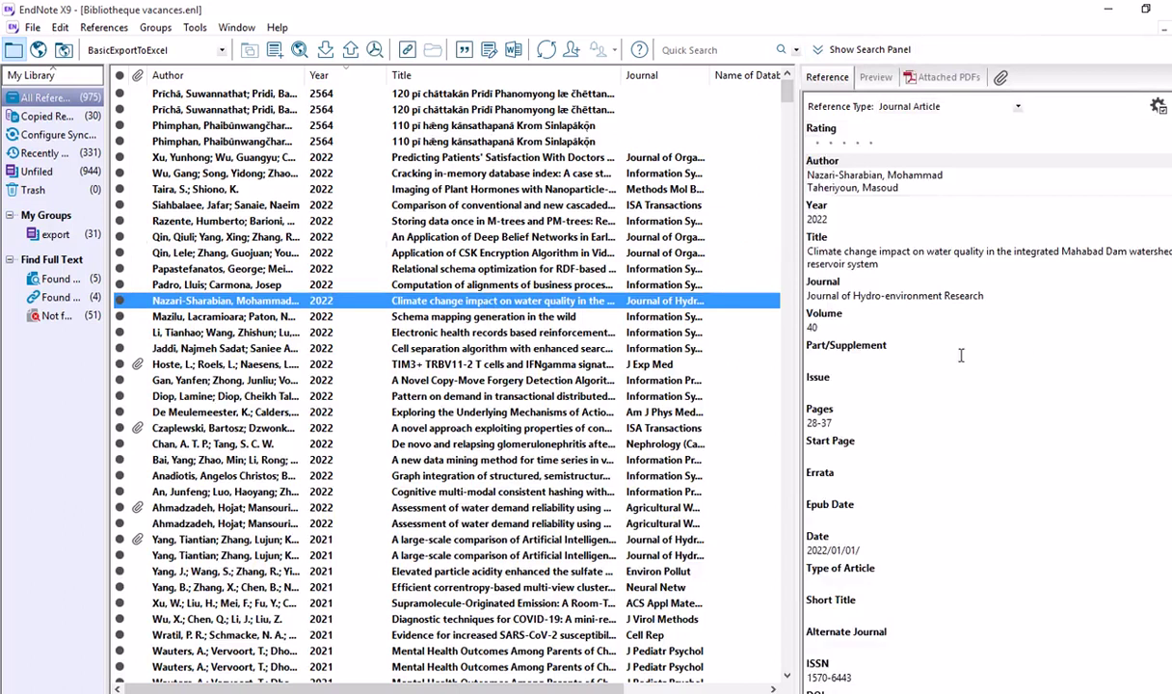
pyautogui.scroll(-3, 961, 357)
pyautogui.scroll(-3, 960, 358)
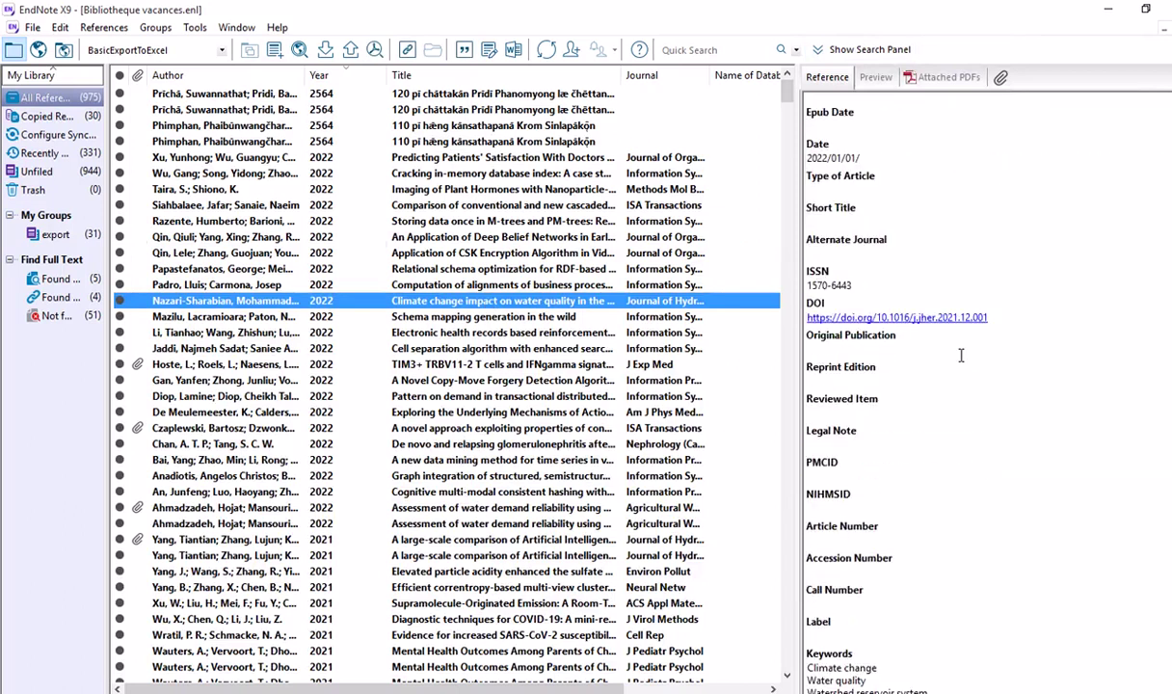
pyautogui.moveTo(986, 317); pyautogui.dragTo(810, 319)
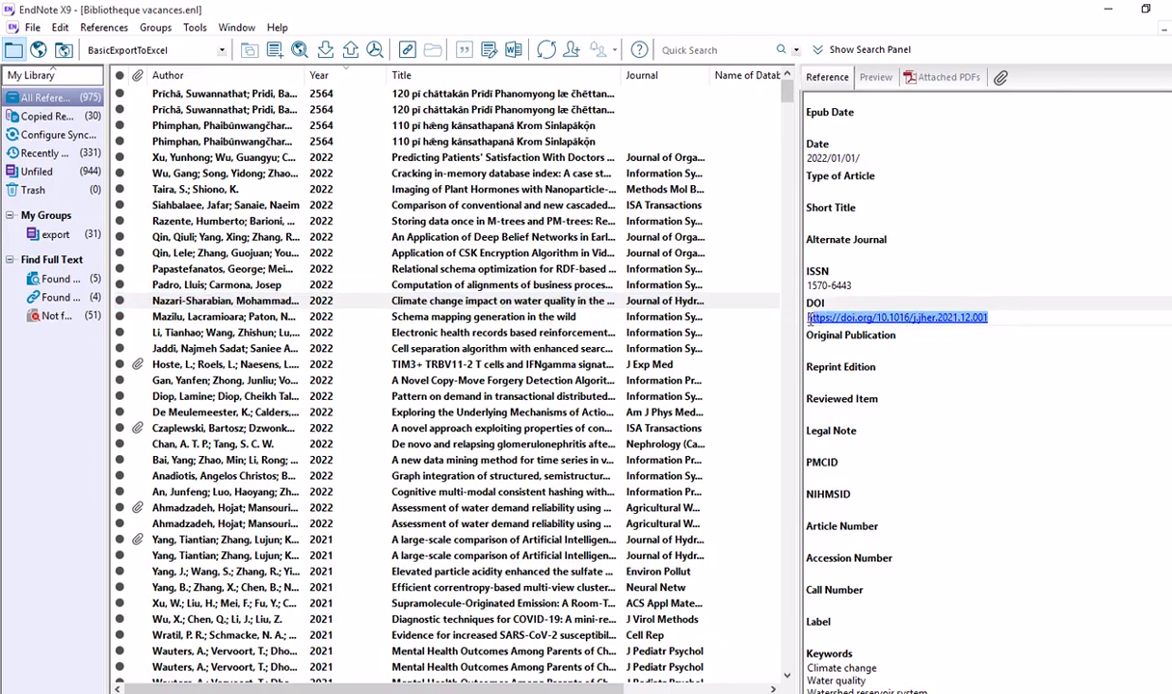
pyautogui.rightClick(856, 318)
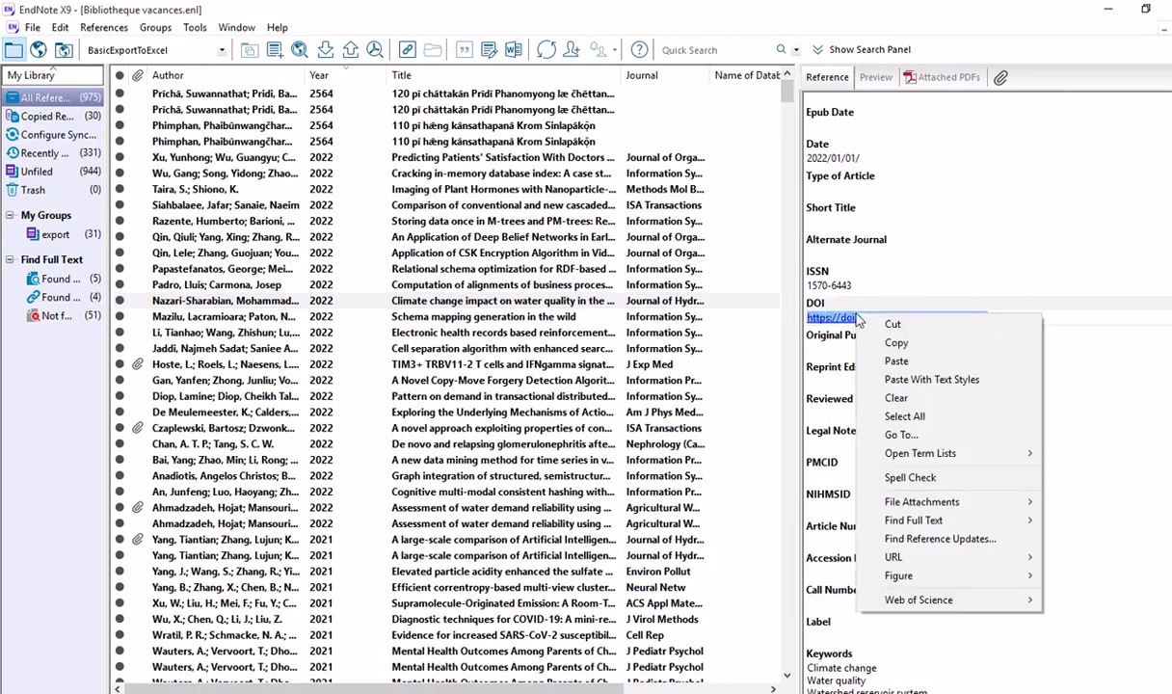
pyautogui.click(873, 342)
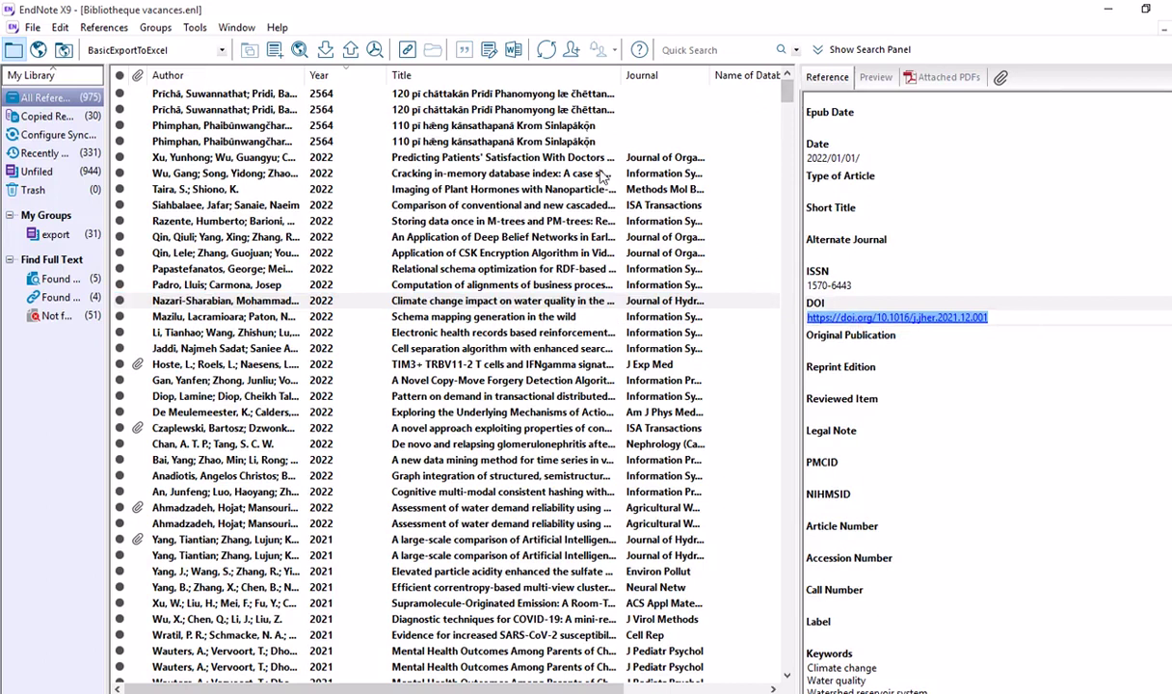
# Open the second "105 Meadowlark reader" reference and examine its fields, including the reference type, notes and DOI
pyautogui.scroll(-12, 566, 377)
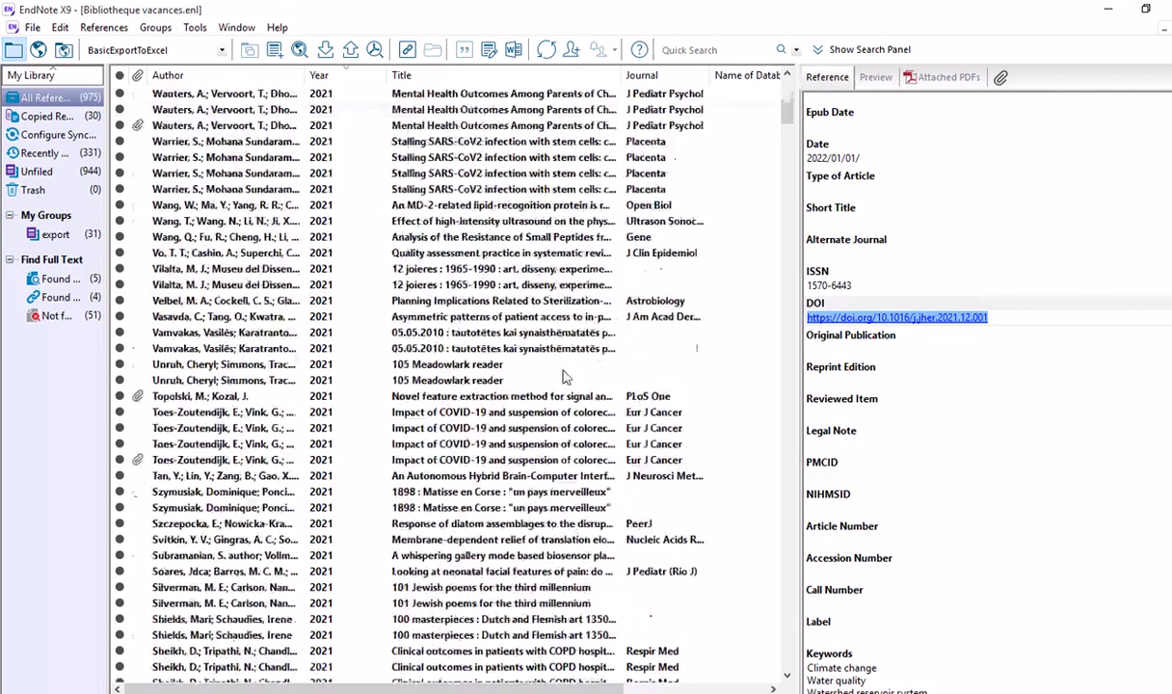
pyautogui.click(484, 382)
pyautogui.scroll(-9, 942, 391)
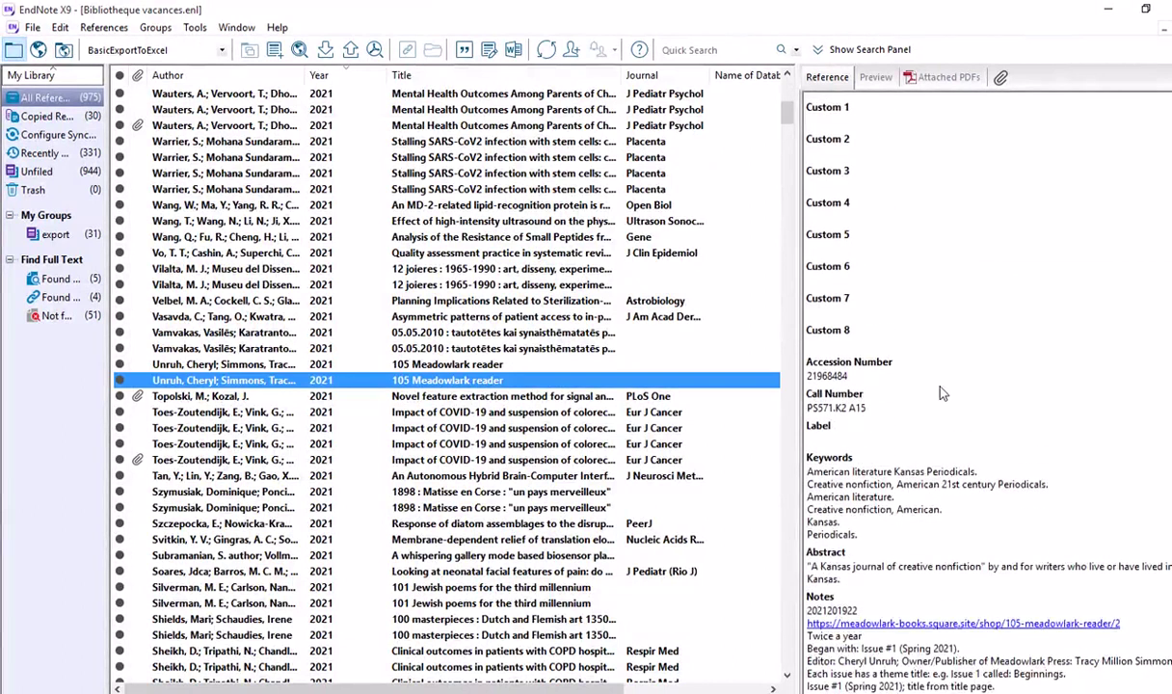
pyautogui.scroll(-2, 946, 389)
pyautogui.scroll(5, 946, 389)
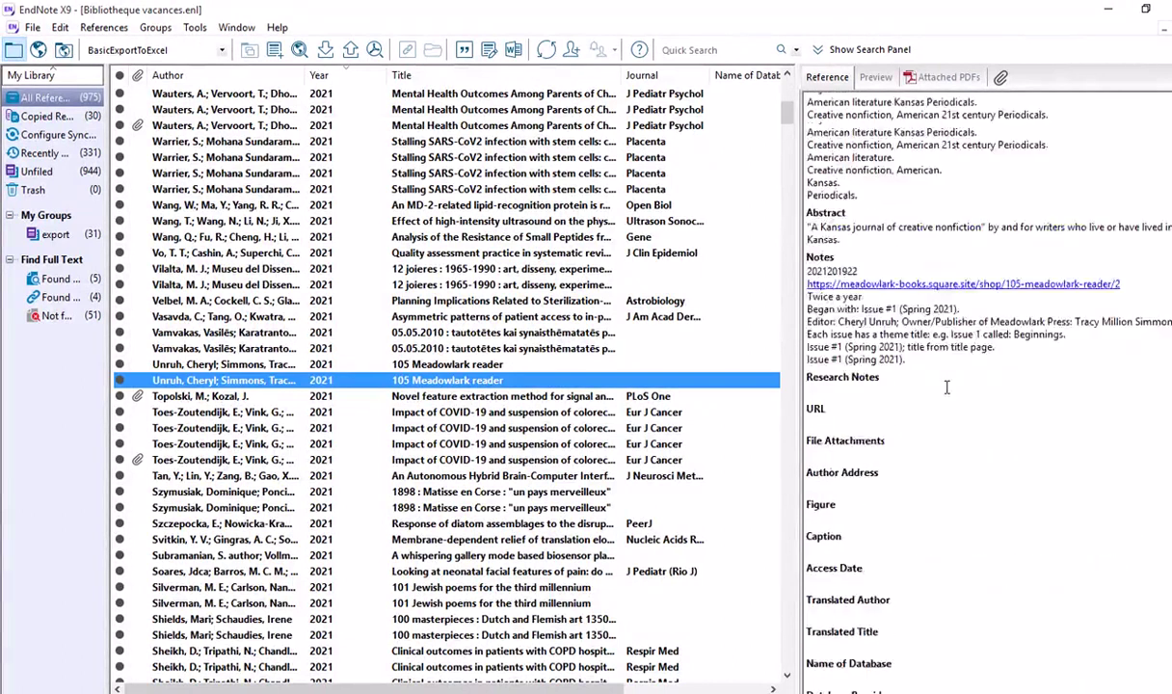
pyautogui.scroll(10, 947, 389)
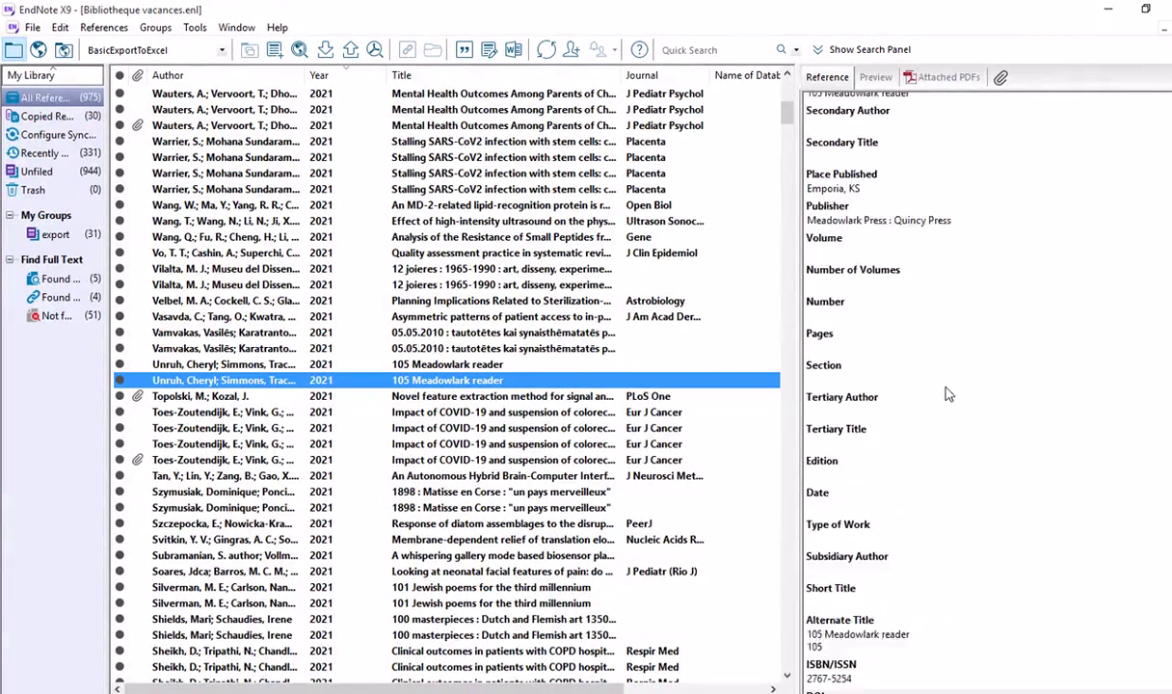
pyautogui.scroll(1, 947, 393)
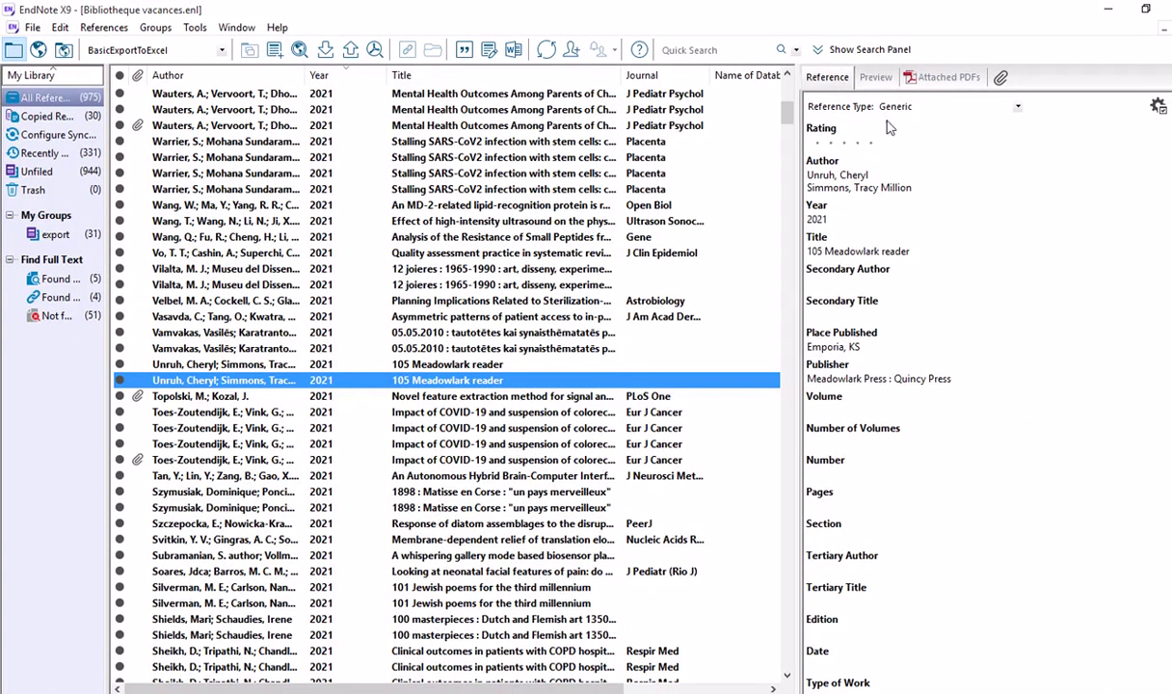
pyautogui.scroll(-3, 991, 385)
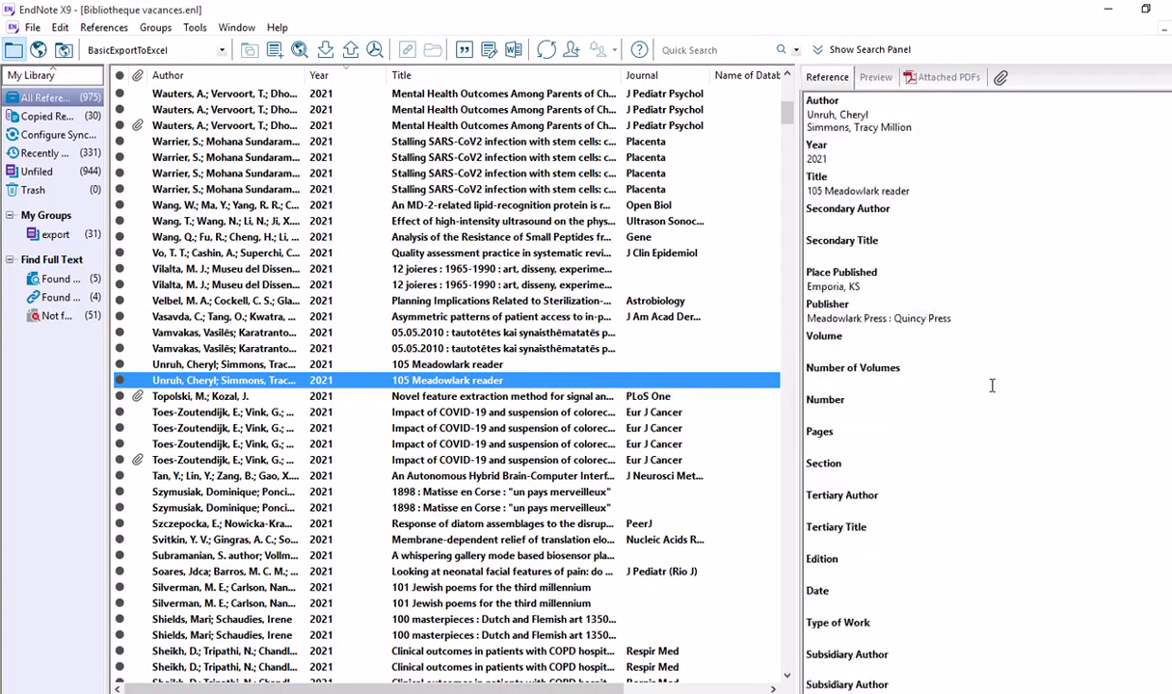
pyautogui.scroll(-4, 992, 389)
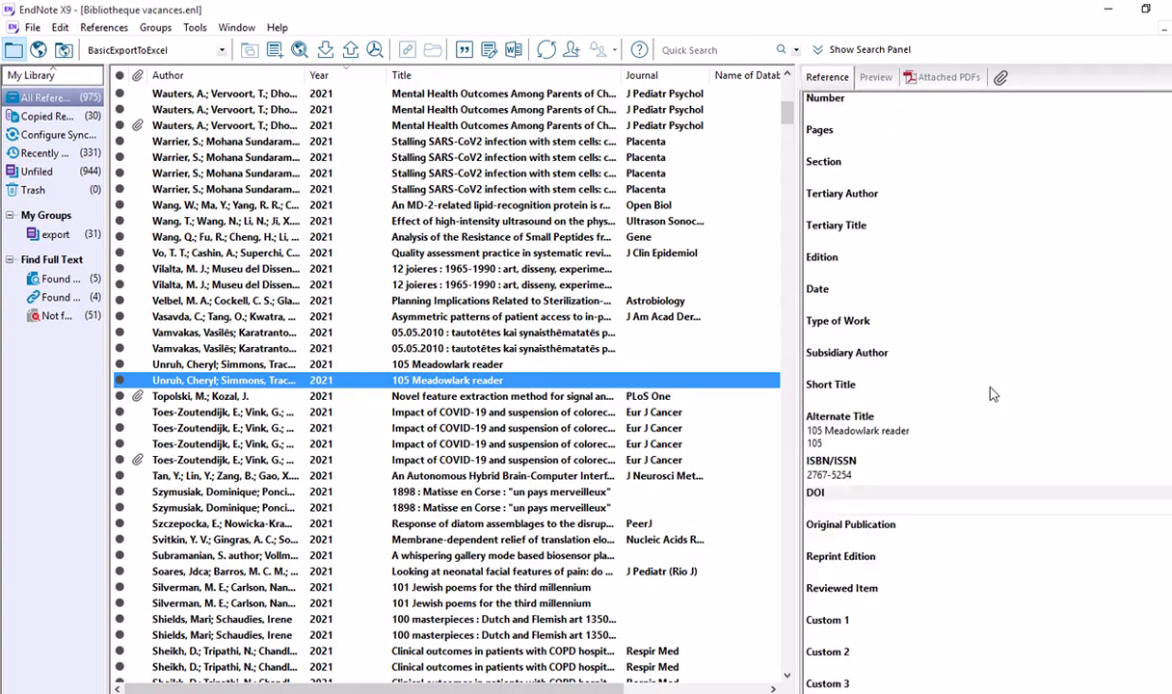
pyautogui.scroll(-1, 990, 403)
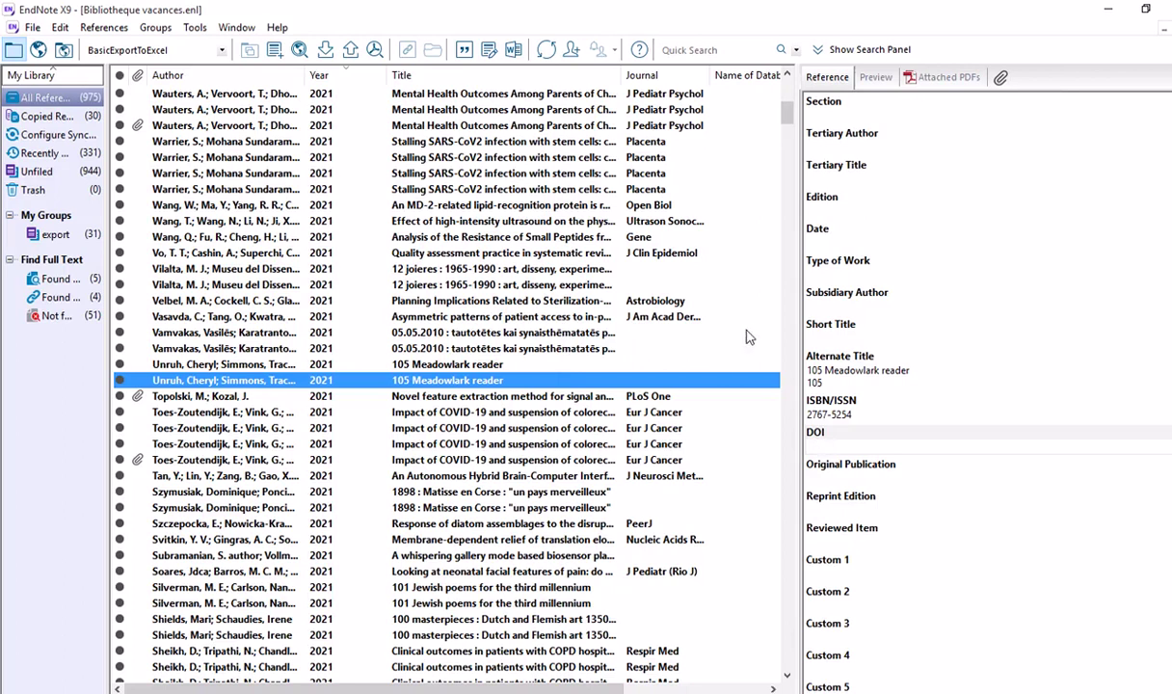
pyautogui.click(275, 53)
pyautogui.scroll(-5, 228, 371)
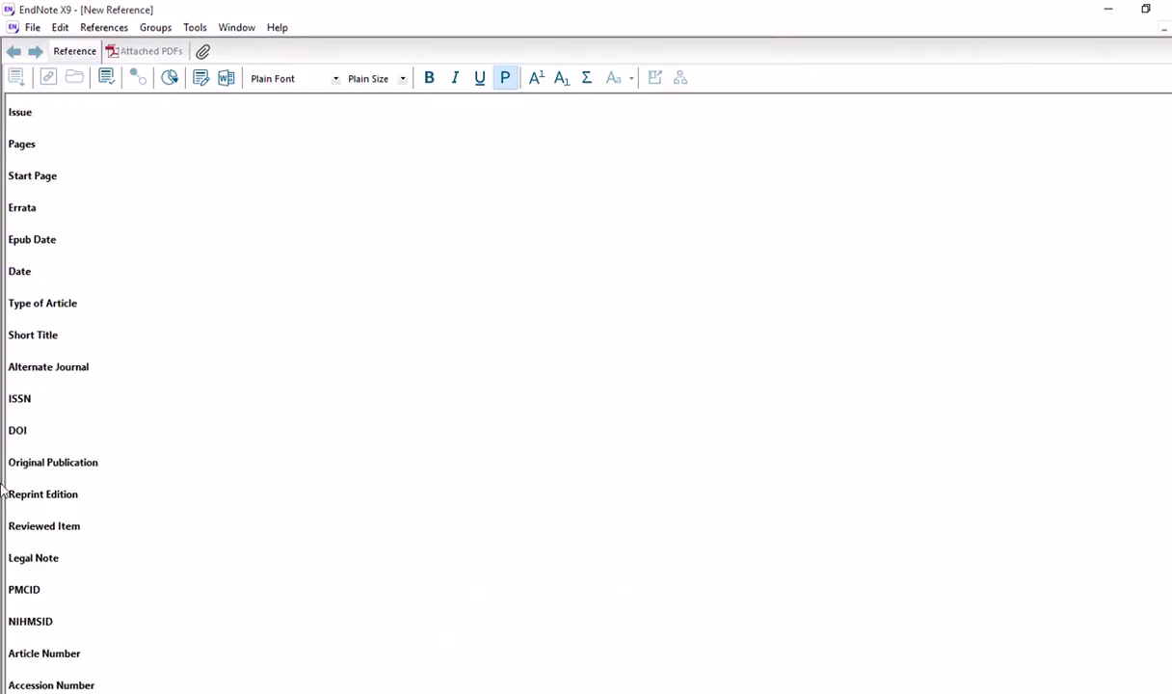
pyautogui.click(14, 446)
pyautogui.rightClick(13, 443)
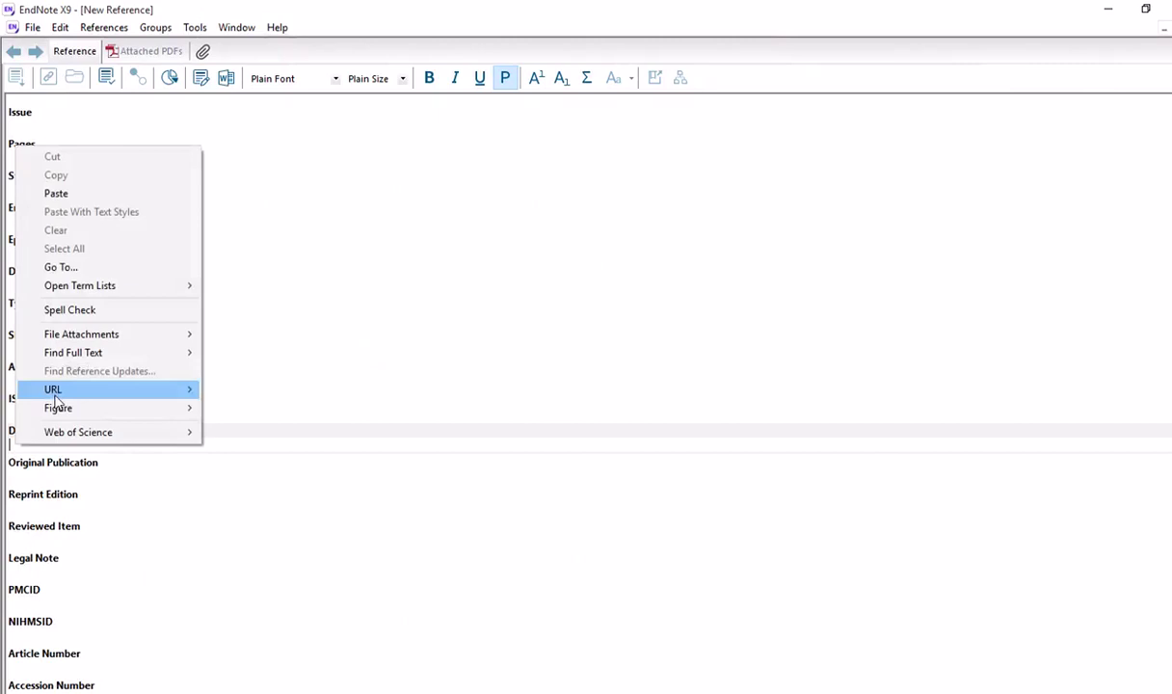
pyautogui.click(56, 194)
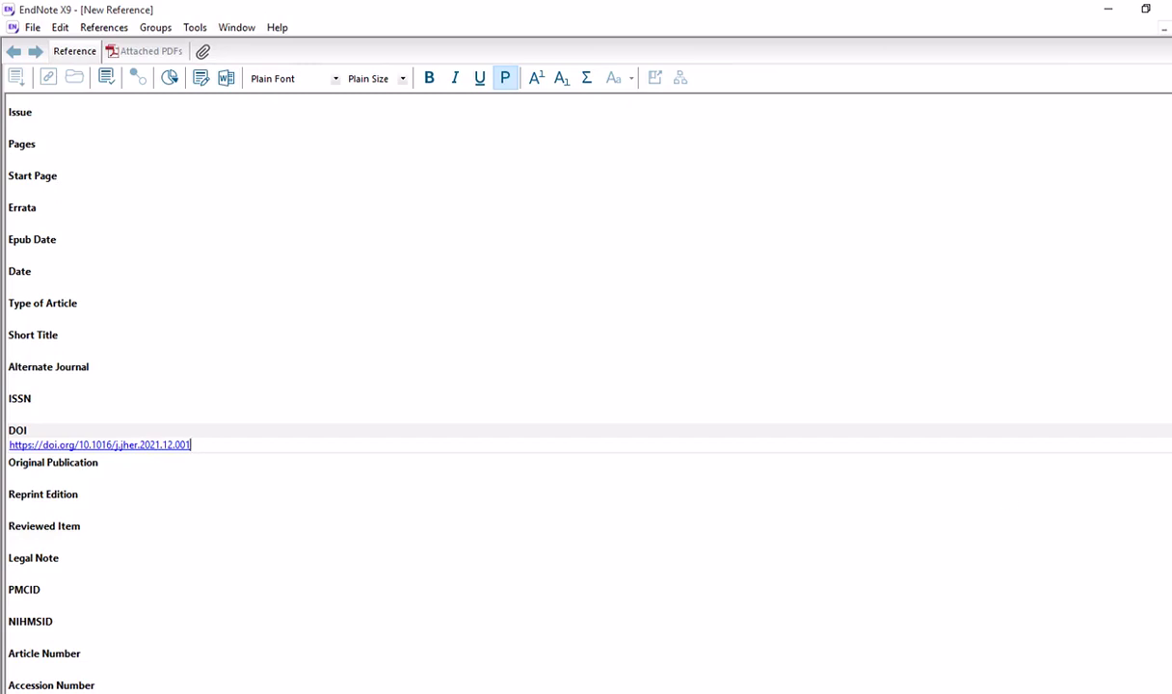
pyautogui.hotkey('ctrl', 'w')
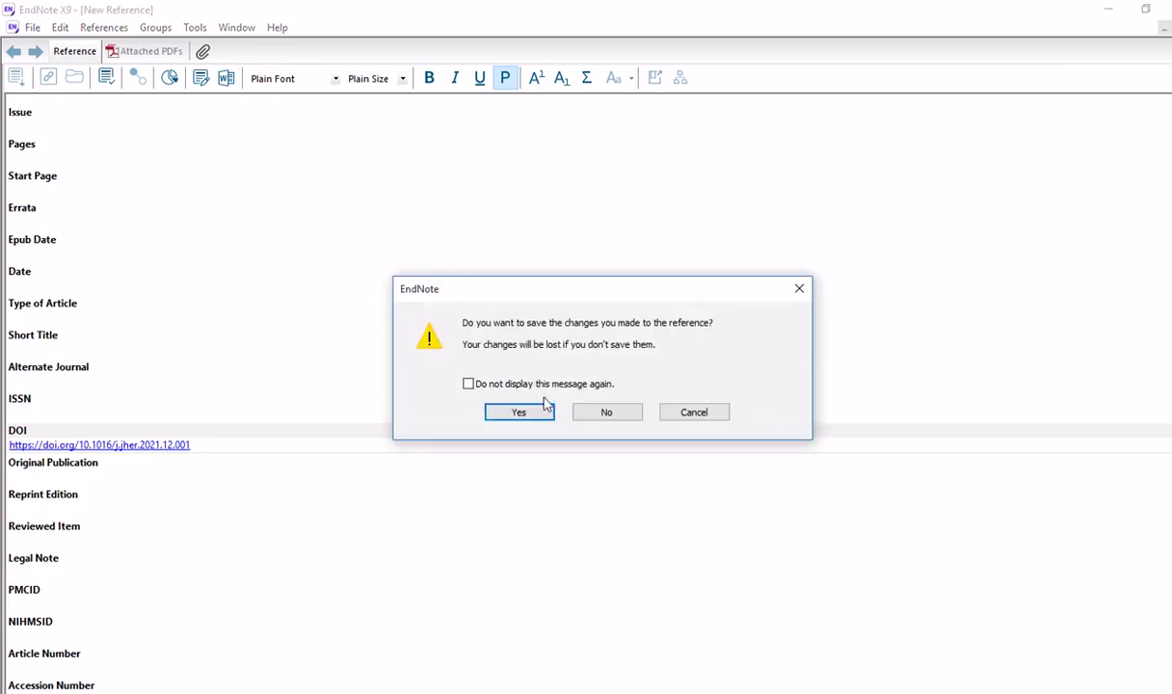
pyautogui.click(520, 412)
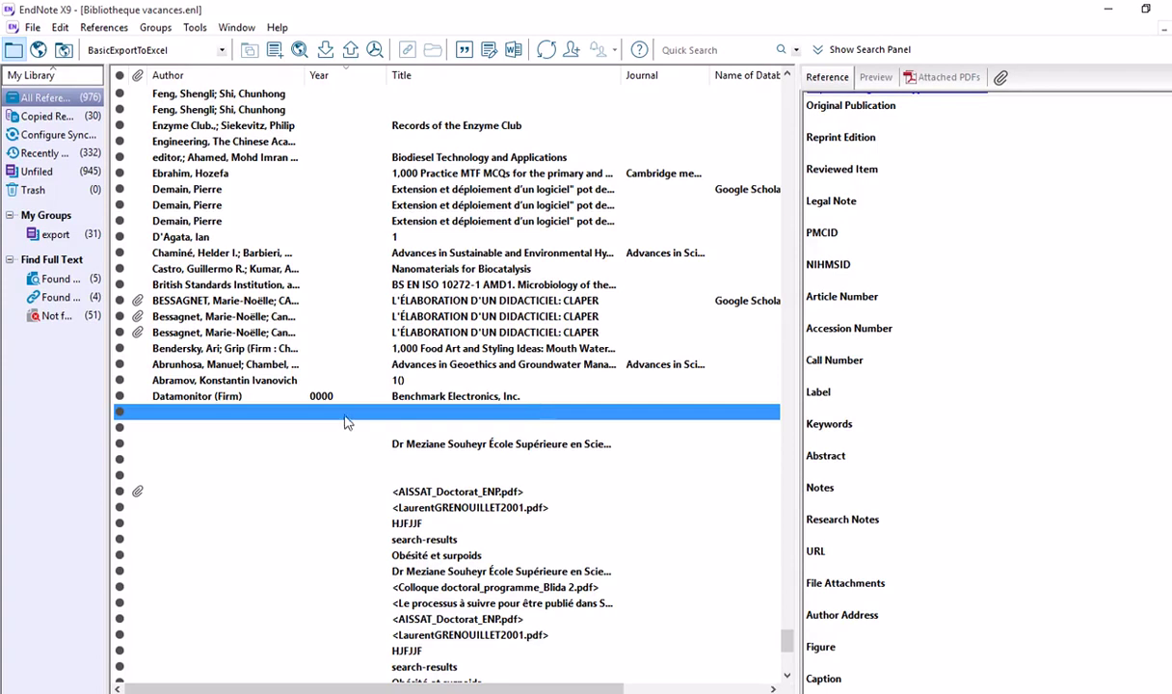
# Try to complete the selected DOI-only reference by finding its updates in the online database
pyautogui.rightClick(416, 417)
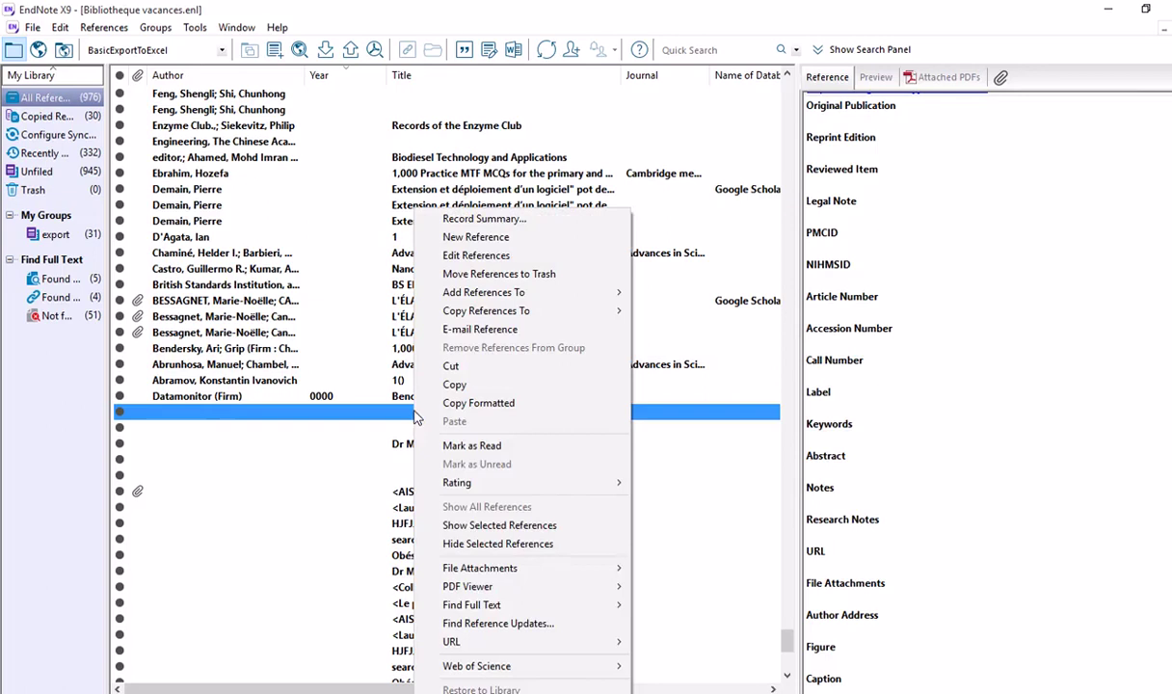
pyautogui.click(512, 626)
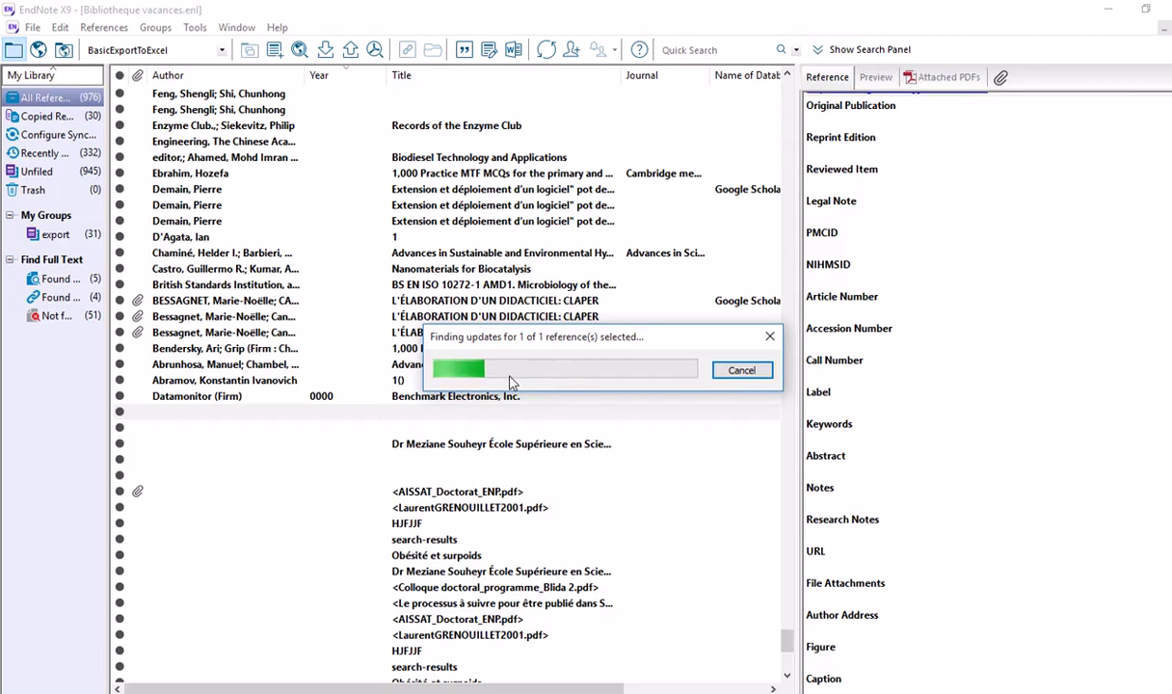
pyautogui.moveTo(415, 8)
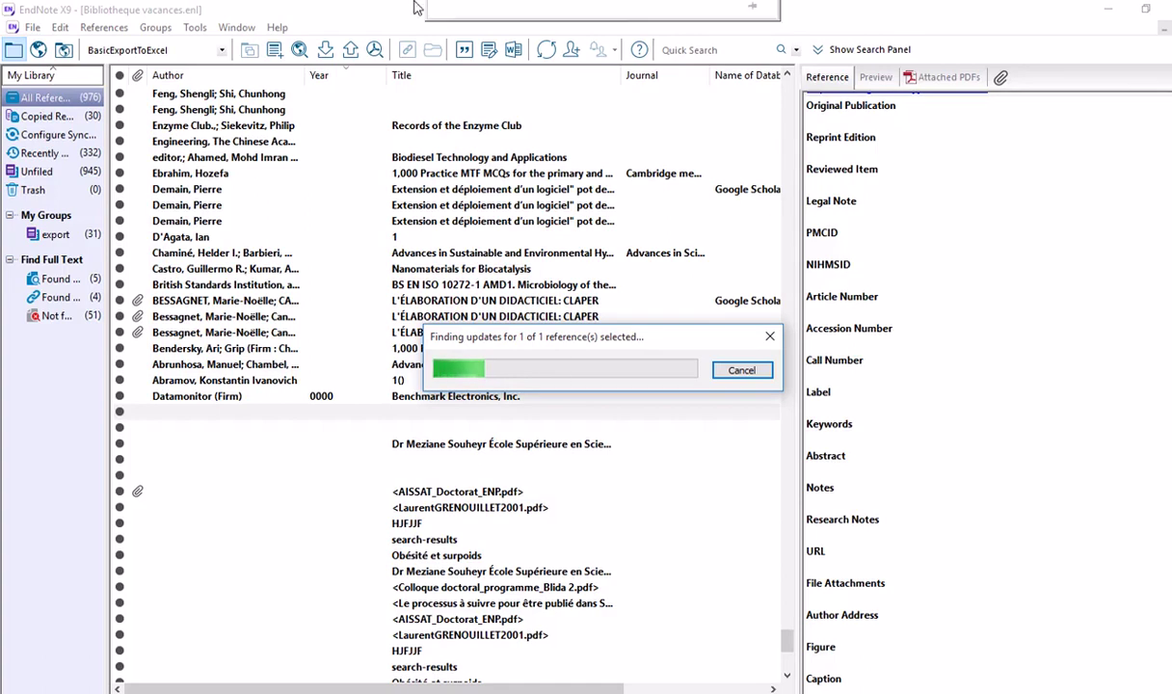
pyautogui.click(466, 35)
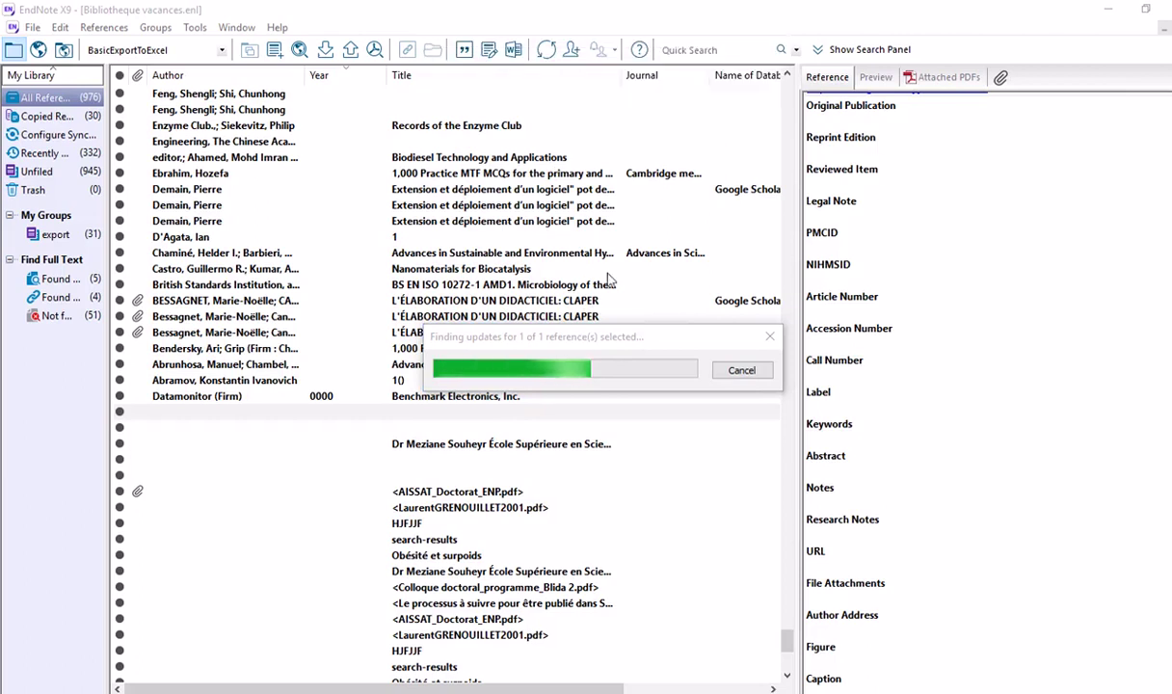
pyautogui.moveTo(511, 8)
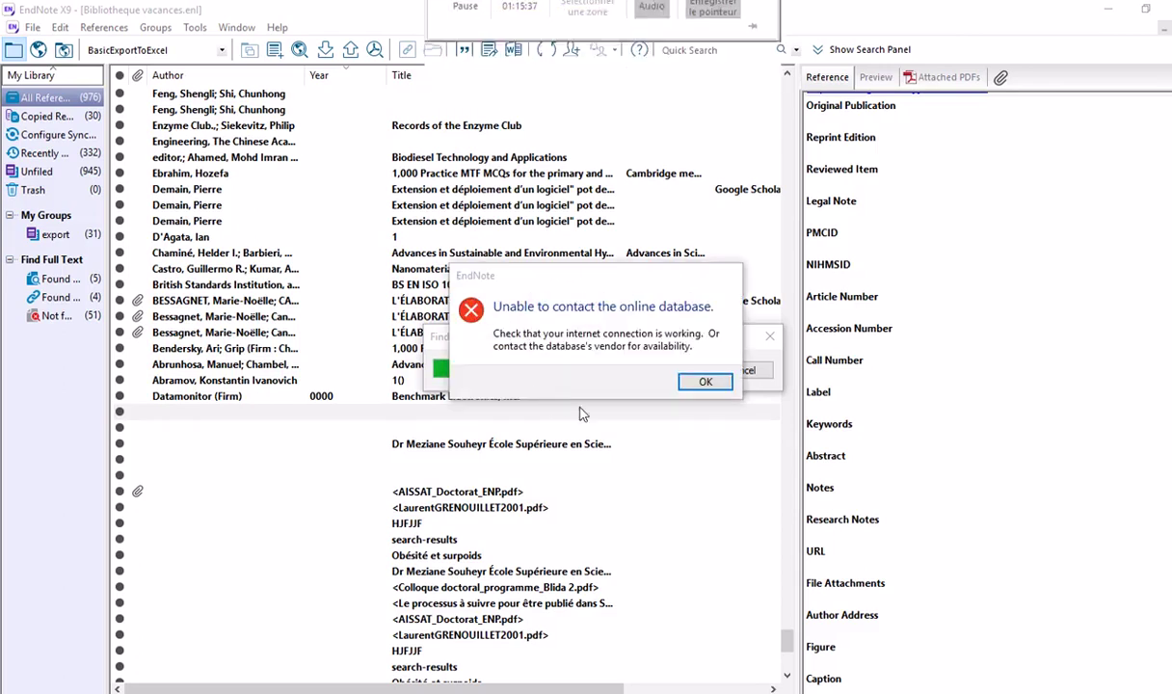
pyautogui.click(707, 383)
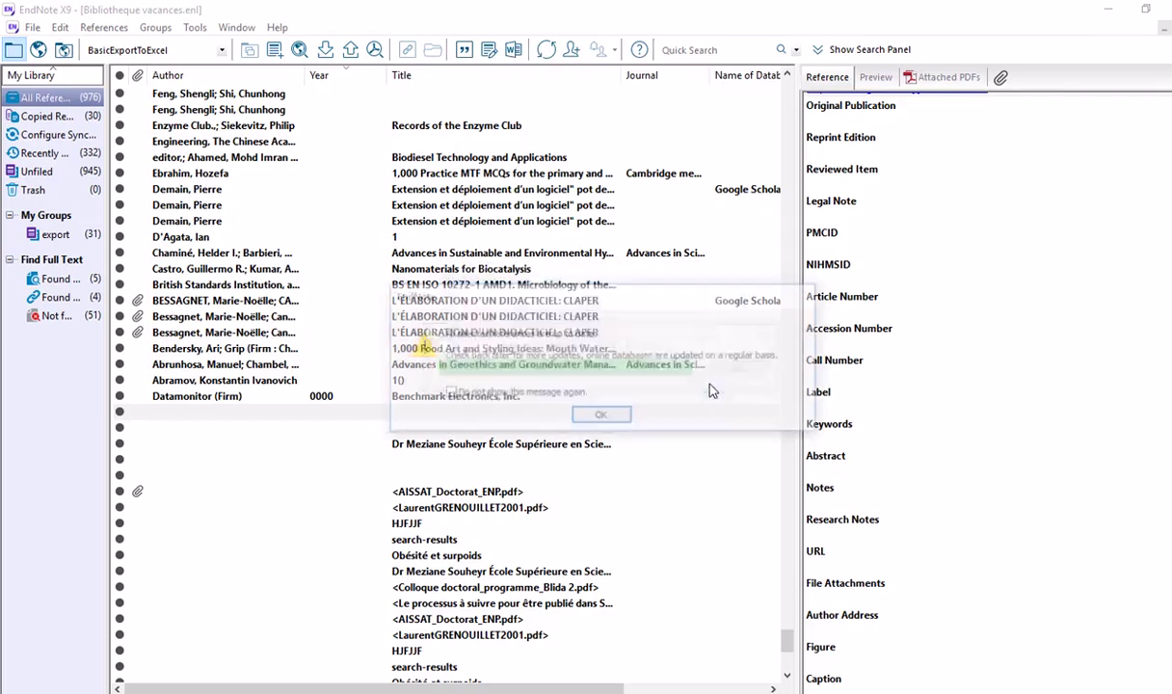
pyautogui.click(605, 417)
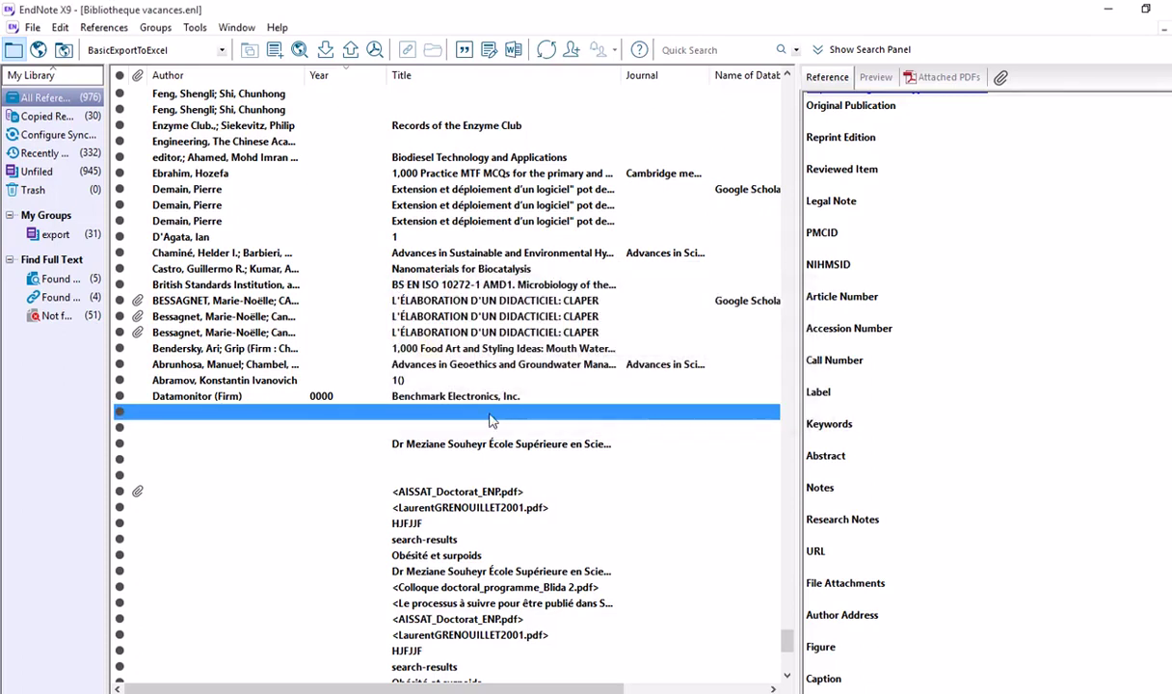
# Examine the fields of the blank reference and of the first "<LaurentGRENOUILLET2001.pdf>" reference, including the DOI field
pyautogui.scroll(-3, 867, 260)
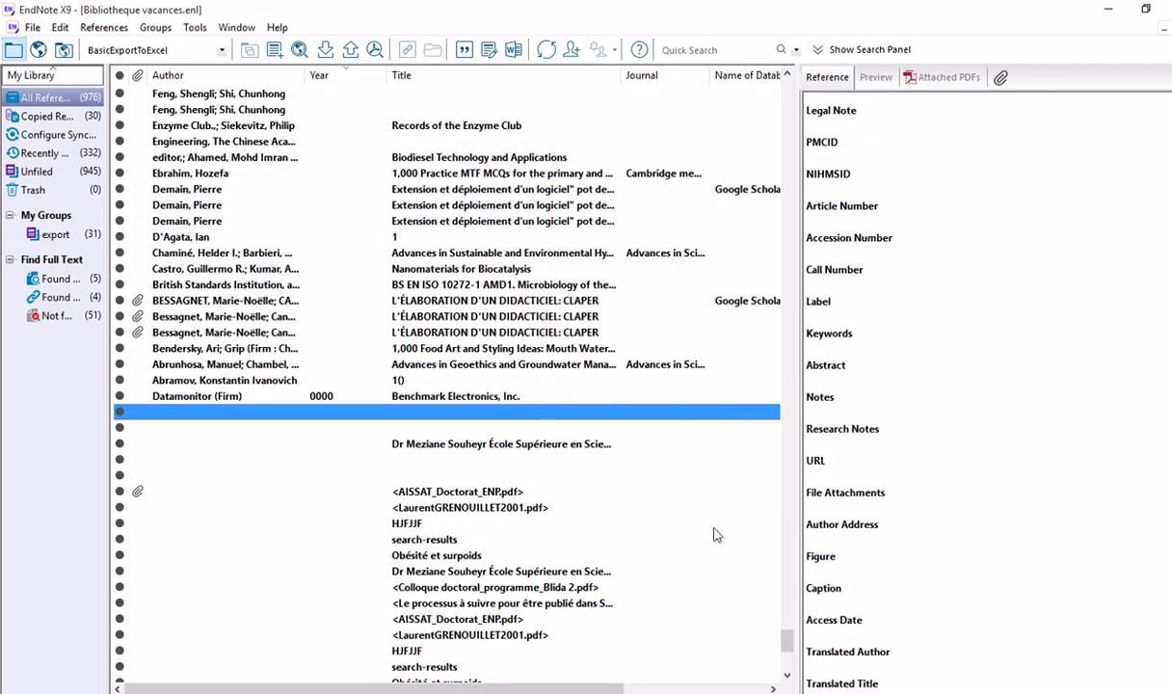
pyautogui.scroll(-3, 599, 531)
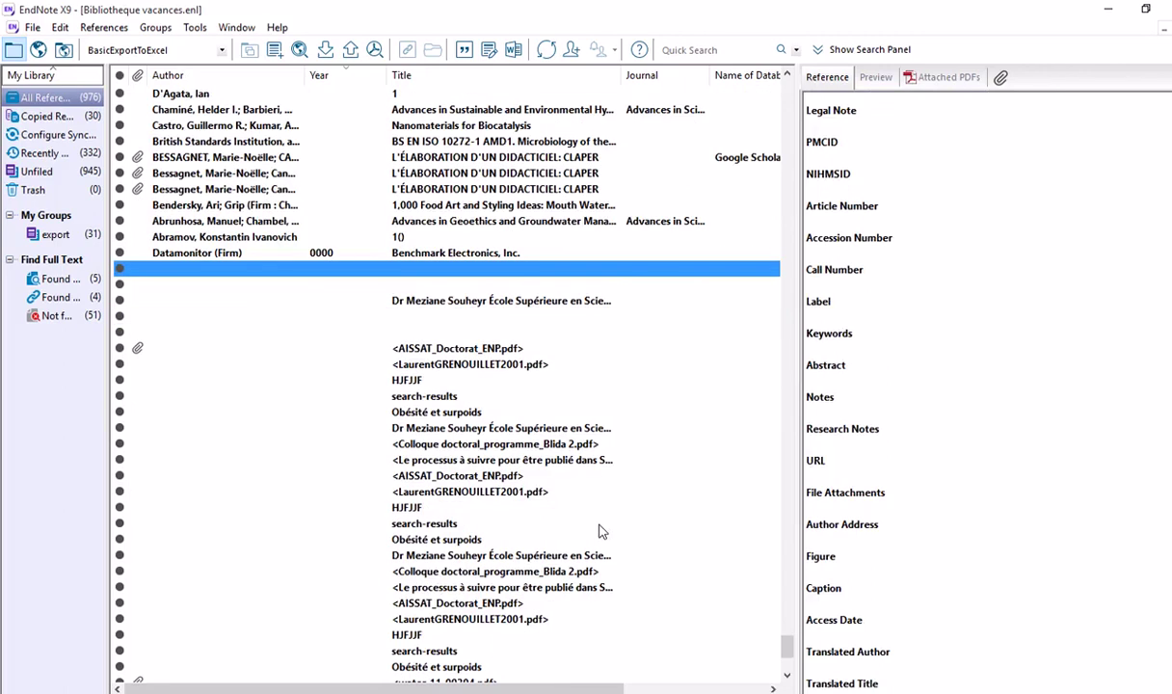
pyautogui.click(517, 373)
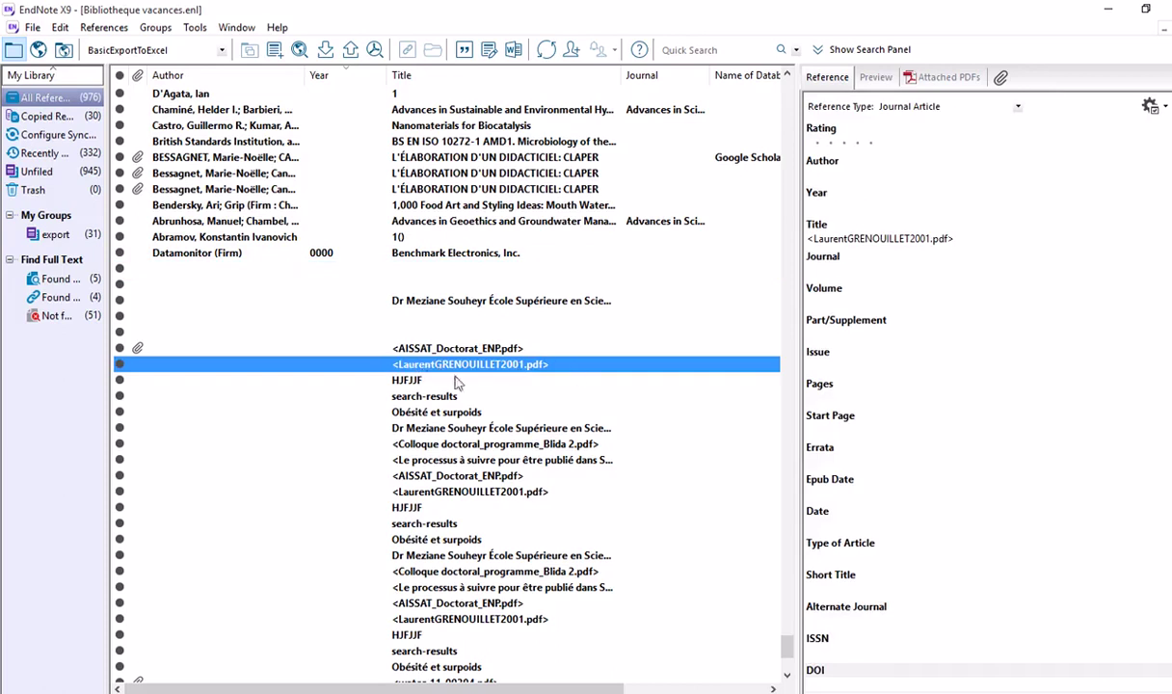
pyautogui.scroll(-2, 904, 465)
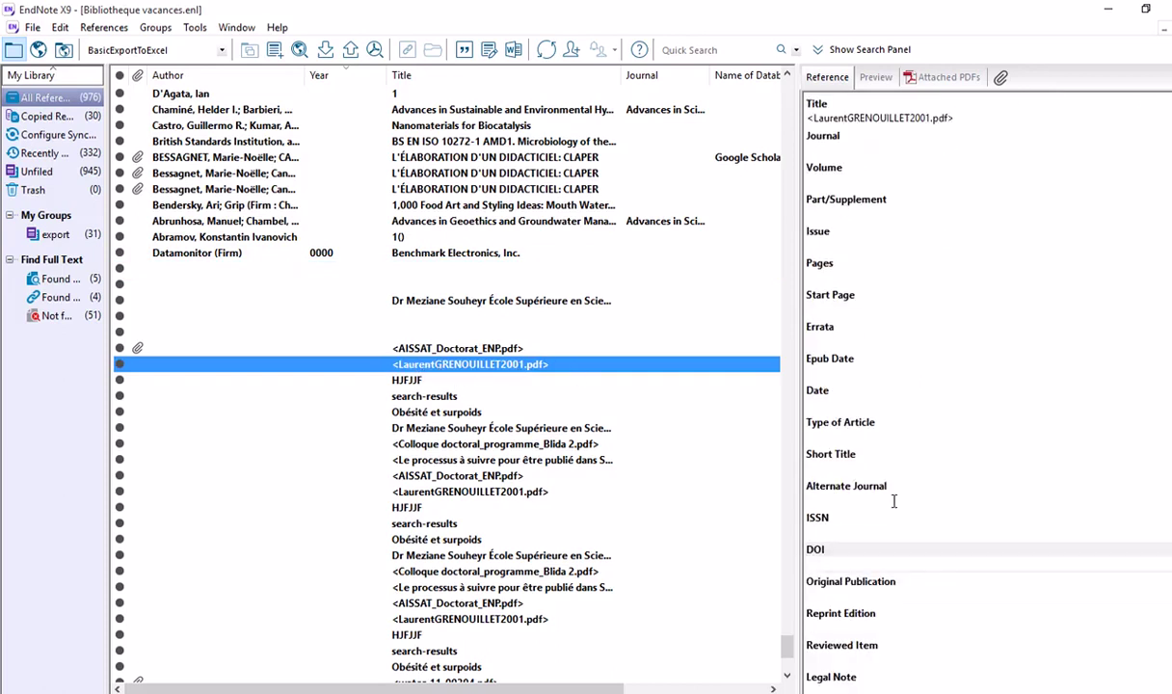
pyautogui.click(817, 561)
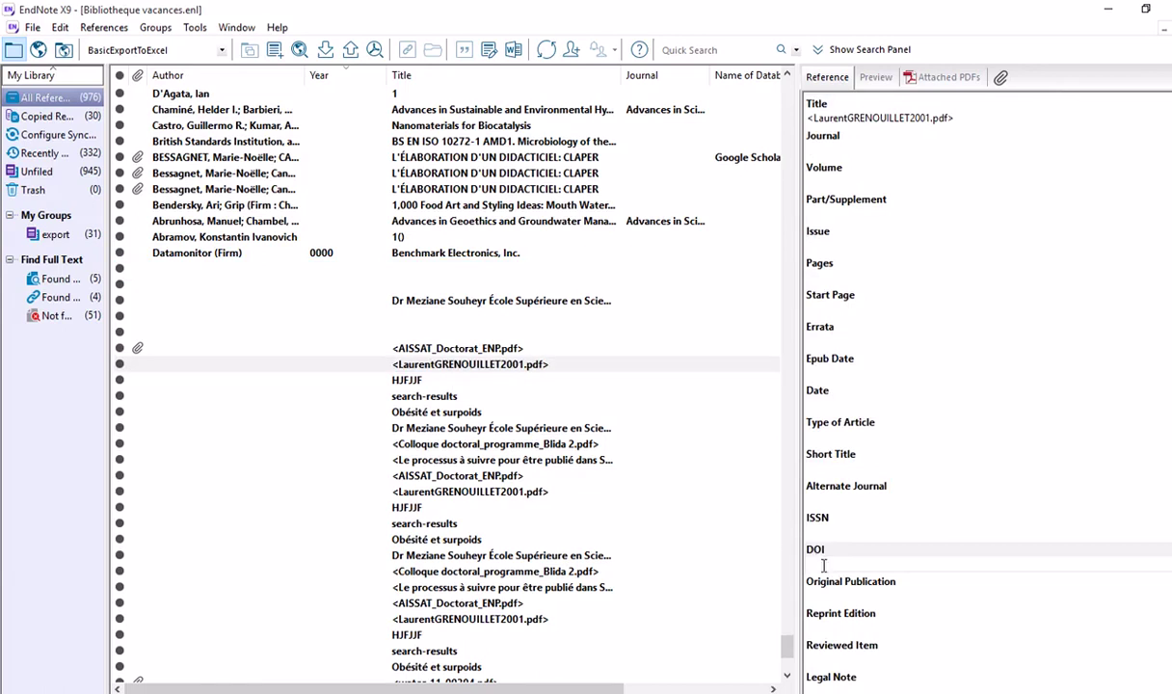
pyautogui.scroll(2, 826, 270)
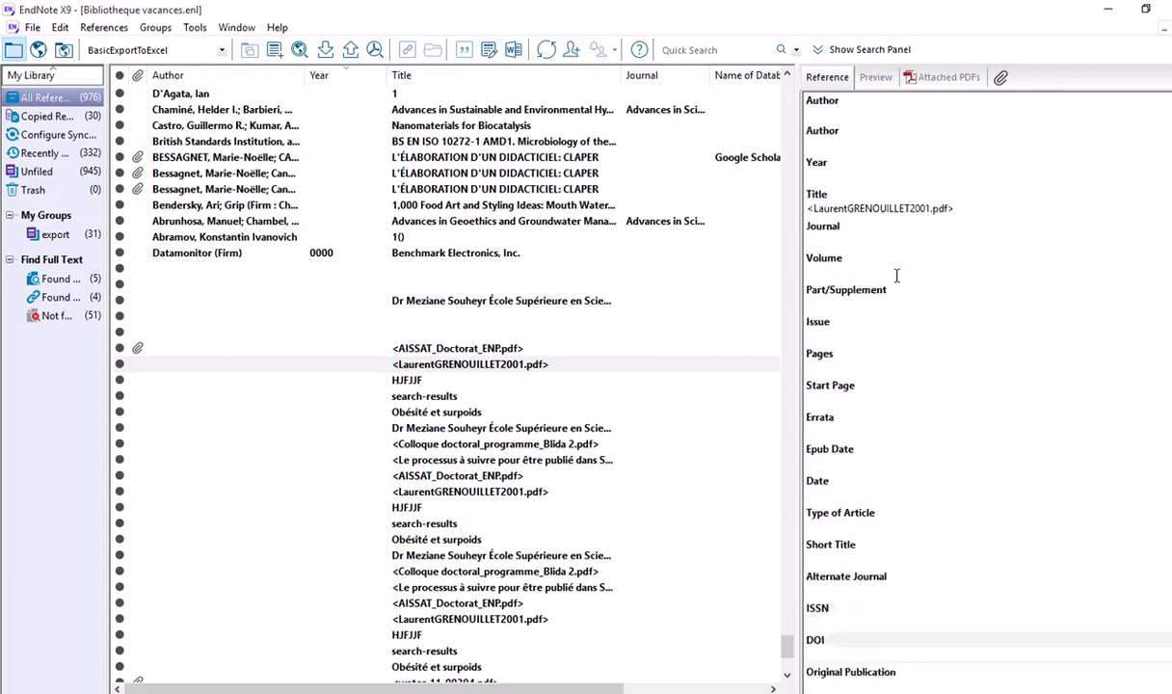
pyautogui.scroll(1, 896, 276)
pyautogui.scroll(-3, 884, 486)
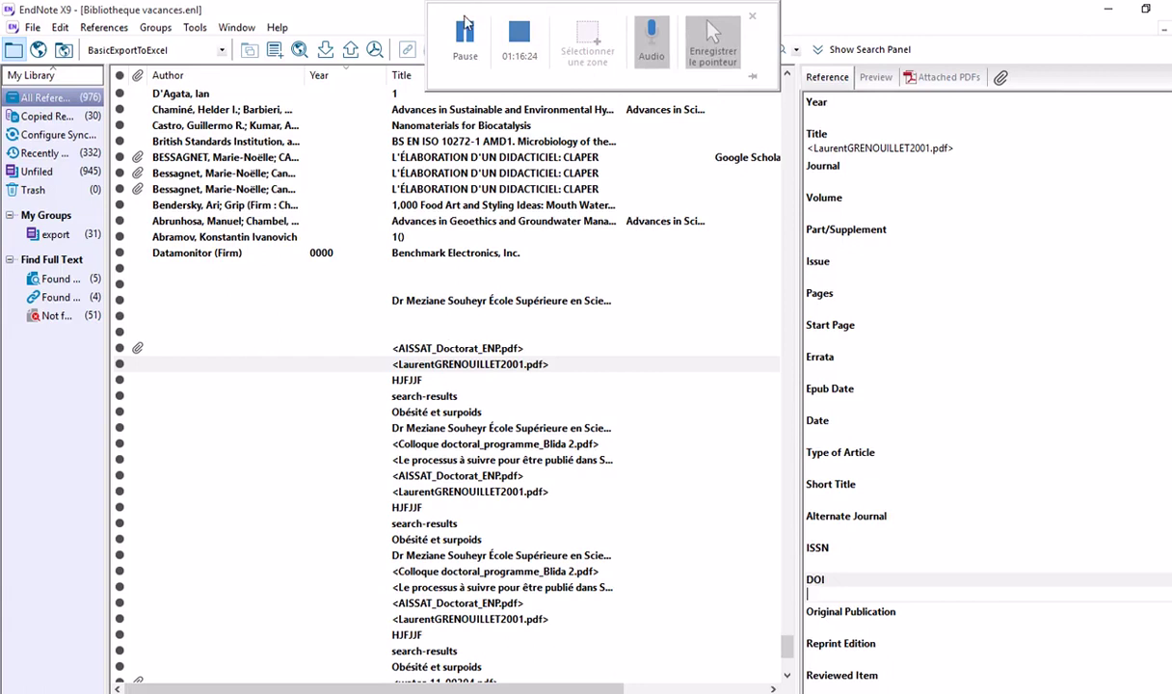
pyautogui.click(464, 34)
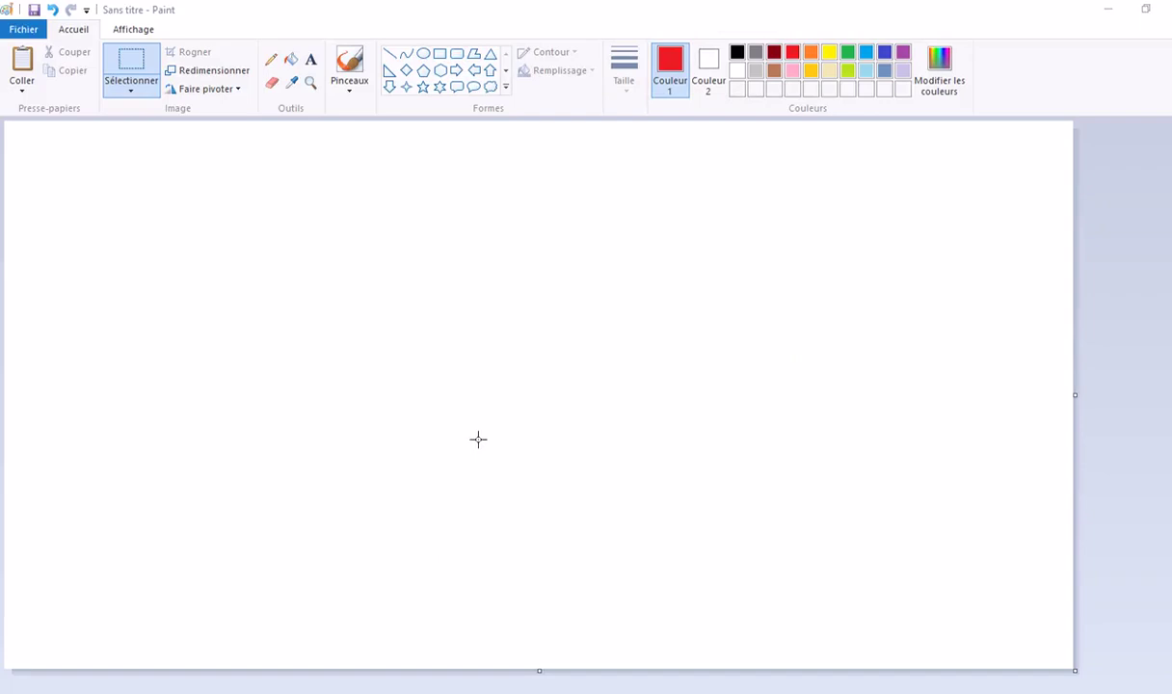
# In Paint, set up the Pencil with red as Color 1 and a thicker line width
pyautogui.click(671, 82)
pyautogui.click(272, 62)
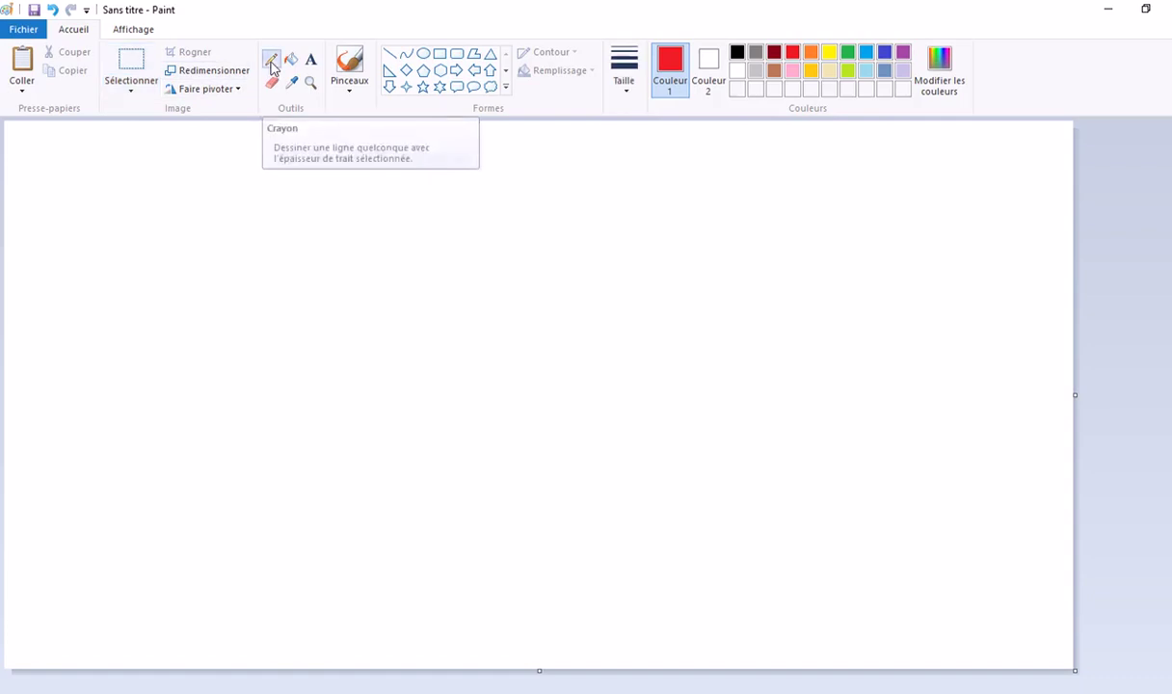
pyautogui.click(625, 89)
pyautogui.click(627, 224)
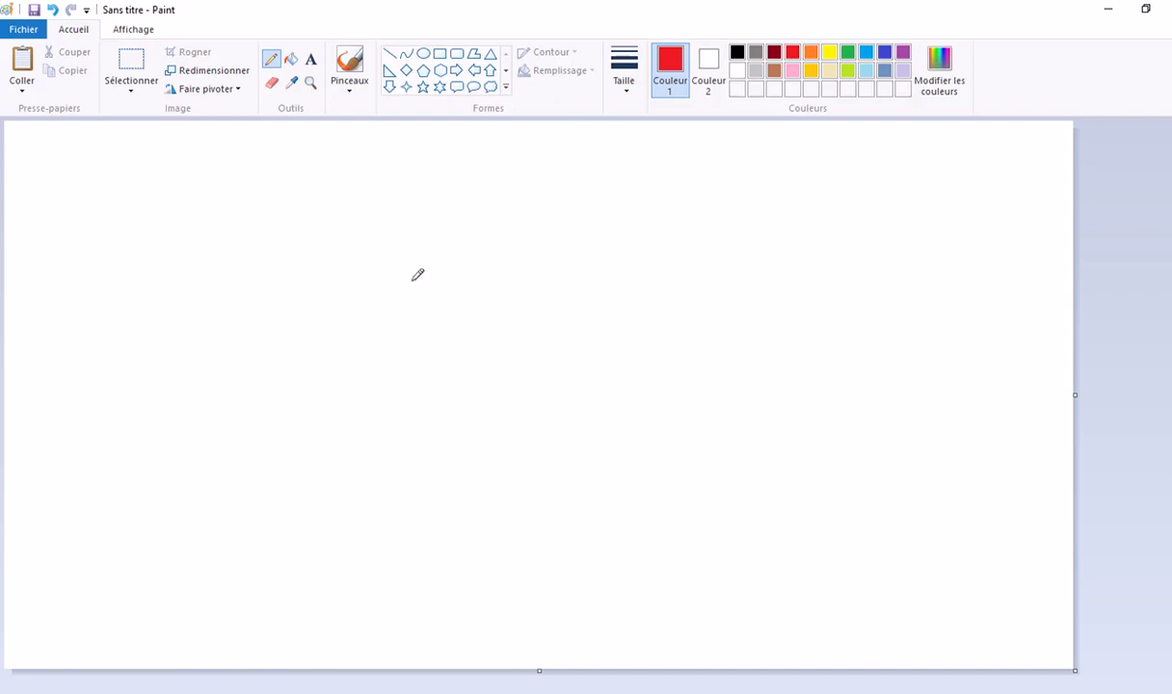
# Draw a red capital M in the upper middle of the canvas and cut it out with a rectangular selection
pyautogui.moveTo(486, 240); pyautogui.dragTo(489, 300)
pyautogui.moveTo(488, 240)
pyautogui.mouseDown()
pyautogui.moveTo(546, 286)
pyautogui.moveTo(577, 231)
pyautogui.moveTo(587, 305)
pyautogui.mouseUp()
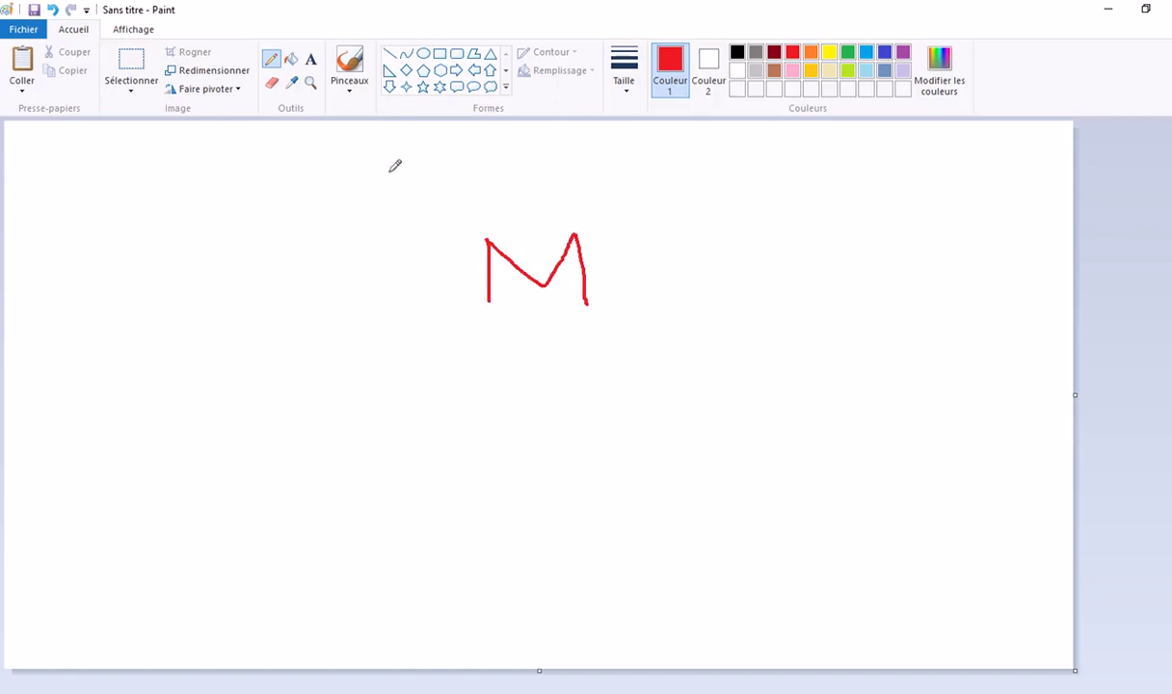
pyautogui.click(140, 65)
pyautogui.moveTo(400, 185); pyautogui.dragTo(620, 345)
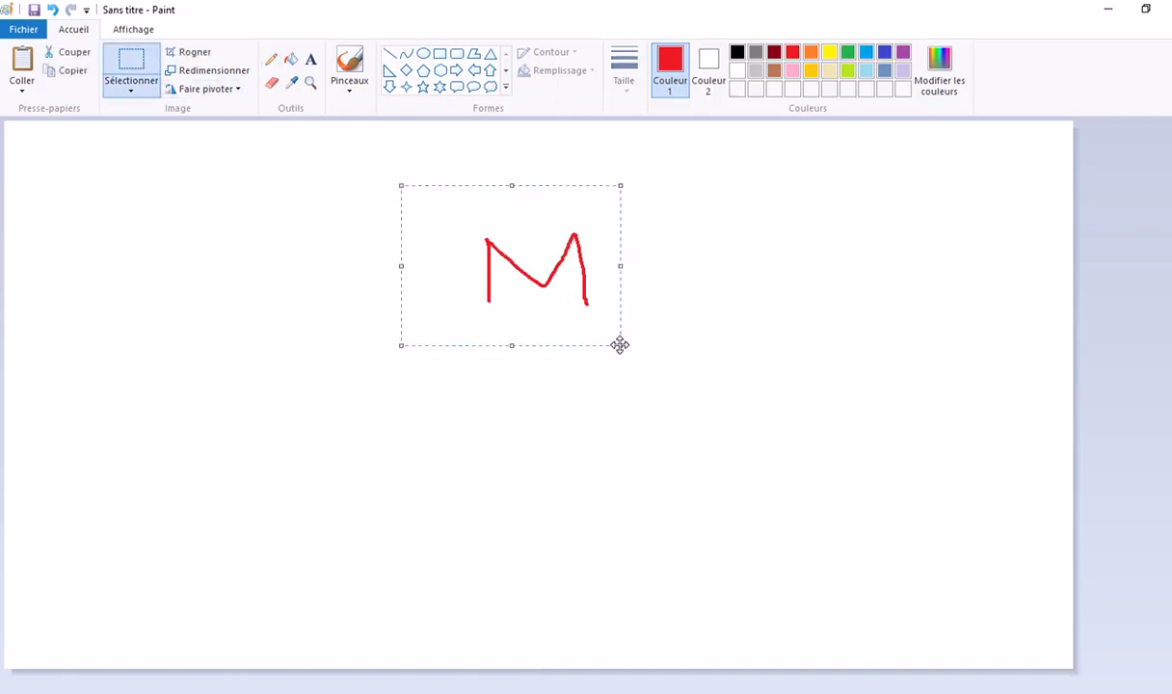
pyautogui.click(70, 52)
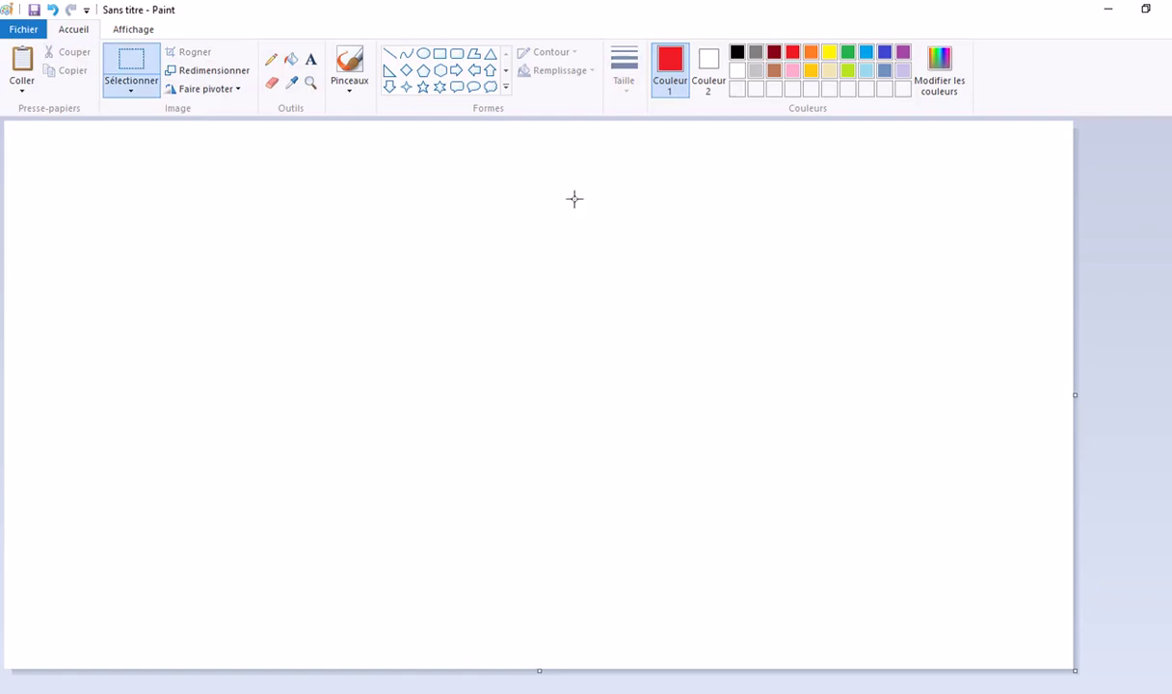
# Draw a red capital E in the upper middle of the canvas and erase the overlong end of its middle bar
pyautogui.click(271, 59)
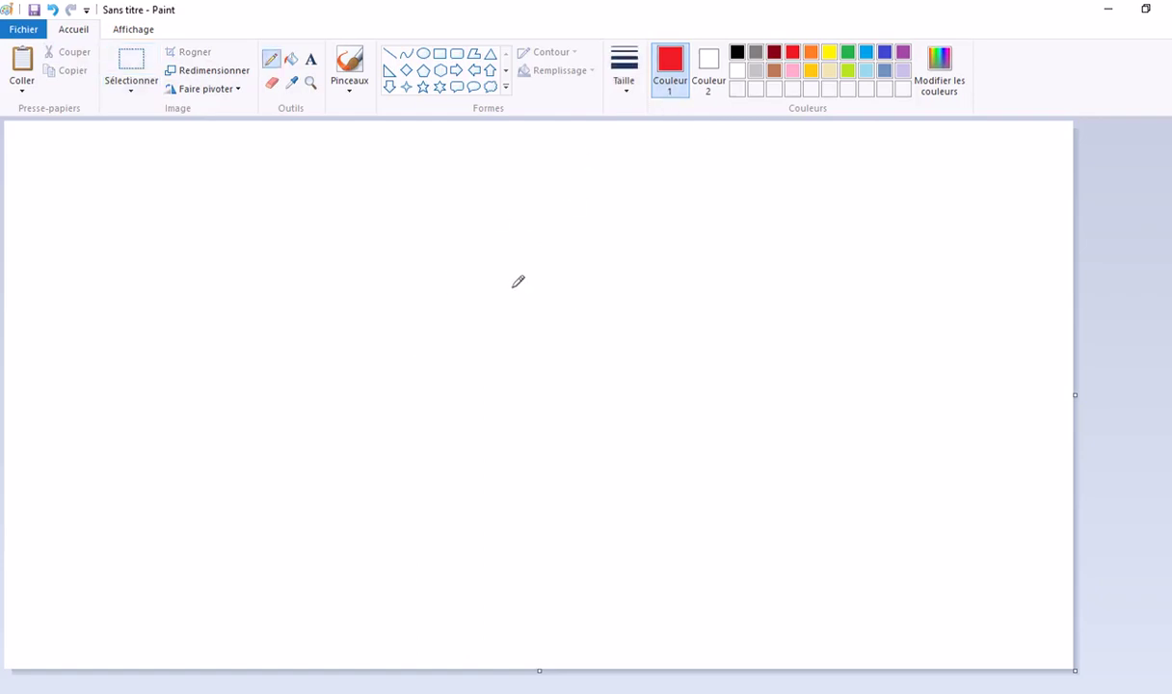
pyautogui.moveTo(499, 240); pyautogui.dragTo(499, 298)
pyautogui.moveTo(500, 242)
pyautogui.mouseDown()
pyautogui.moveTo(552, 242)
pyautogui.moveTo(665, 279)
pyautogui.mouseUp()
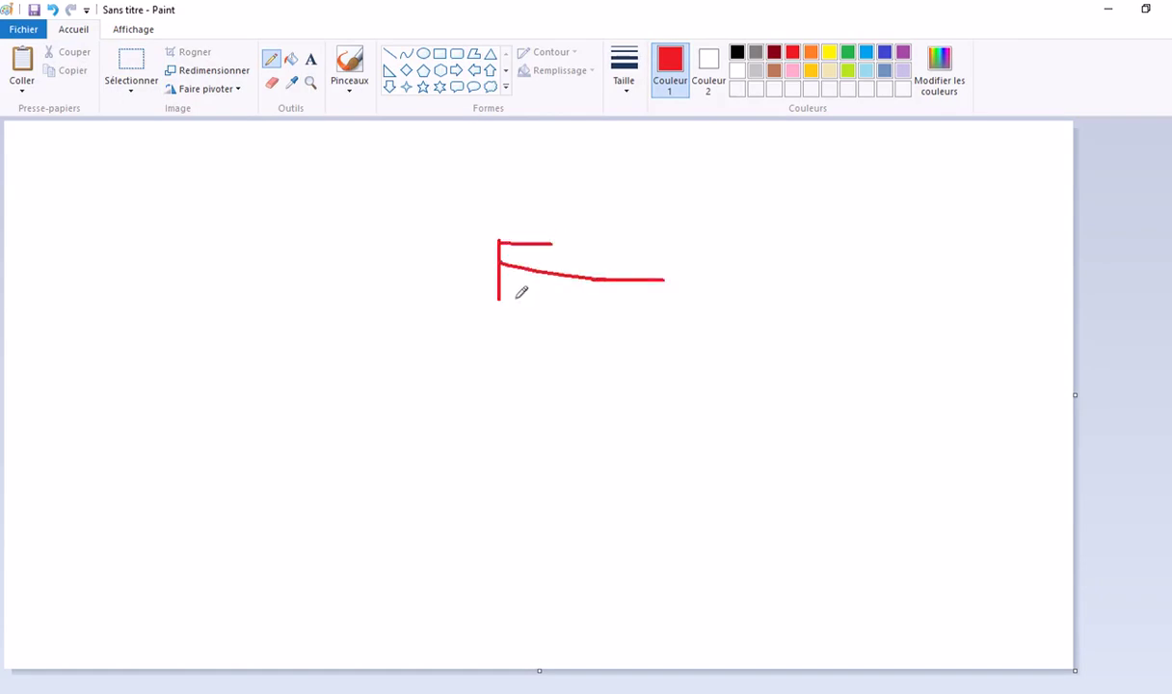
pyautogui.moveTo(499, 299); pyautogui.dragTo(569, 302)
pyautogui.click(272, 81)
pyautogui.moveTo(584, 275); pyautogui.dragTo(644, 274)
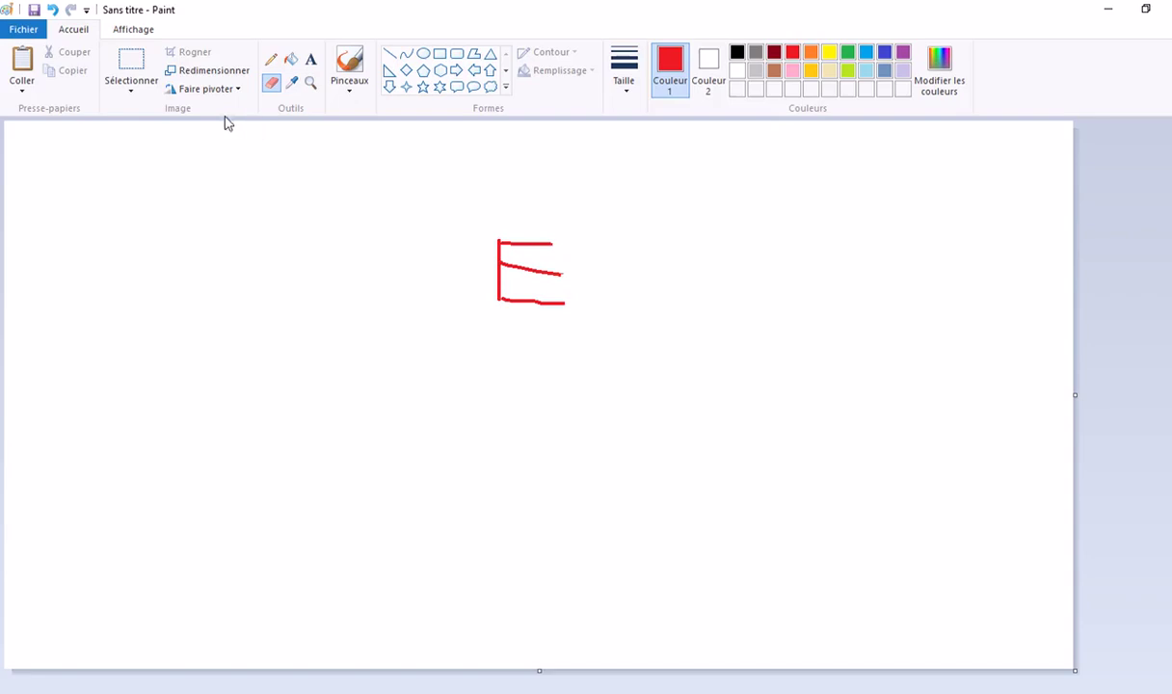
# Draw a red M below and to the right of the E, and a red Z below and to its left
pyautogui.click(273, 60)
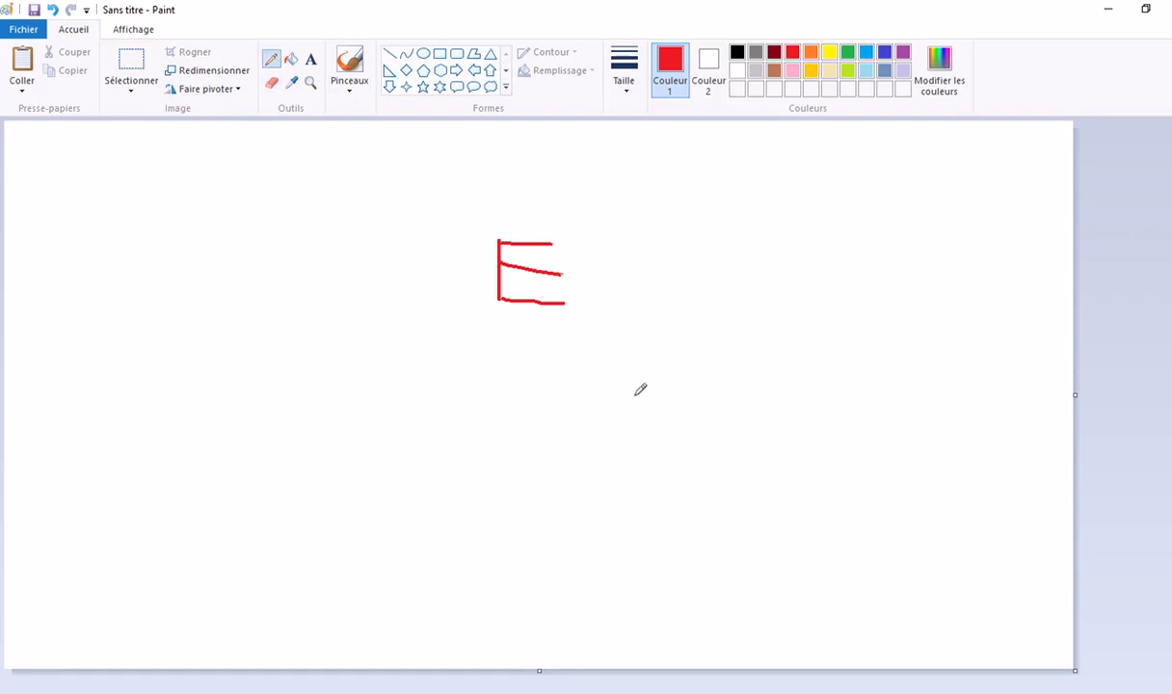
pyautogui.moveTo(633, 378)
pyautogui.mouseDown()
pyautogui.moveTo(637, 420)
pyautogui.moveTo(651, 392)
pyautogui.moveTo(686, 377)
pyautogui.moveTo(685, 420)
pyautogui.mouseUp()
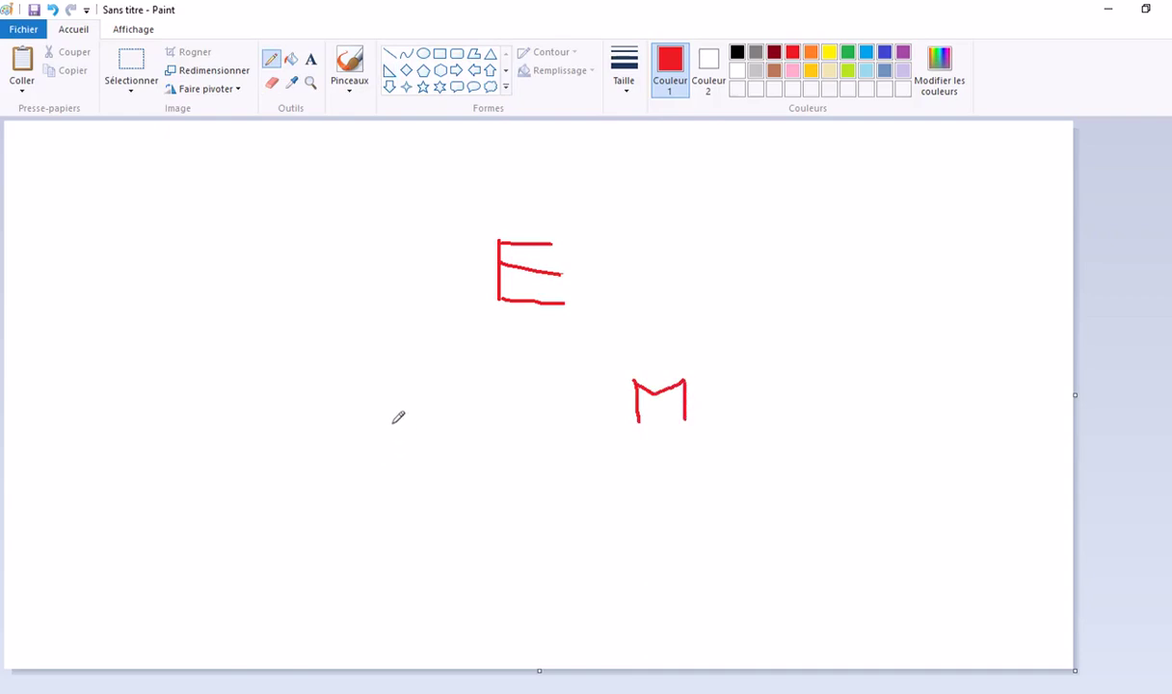
pyautogui.moveTo(393, 424)
pyautogui.mouseDown()
pyautogui.moveTo(432, 422)
pyautogui.moveTo(391, 453)
pyautogui.moveTo(441, 453)
pyautogui.mouseUp()
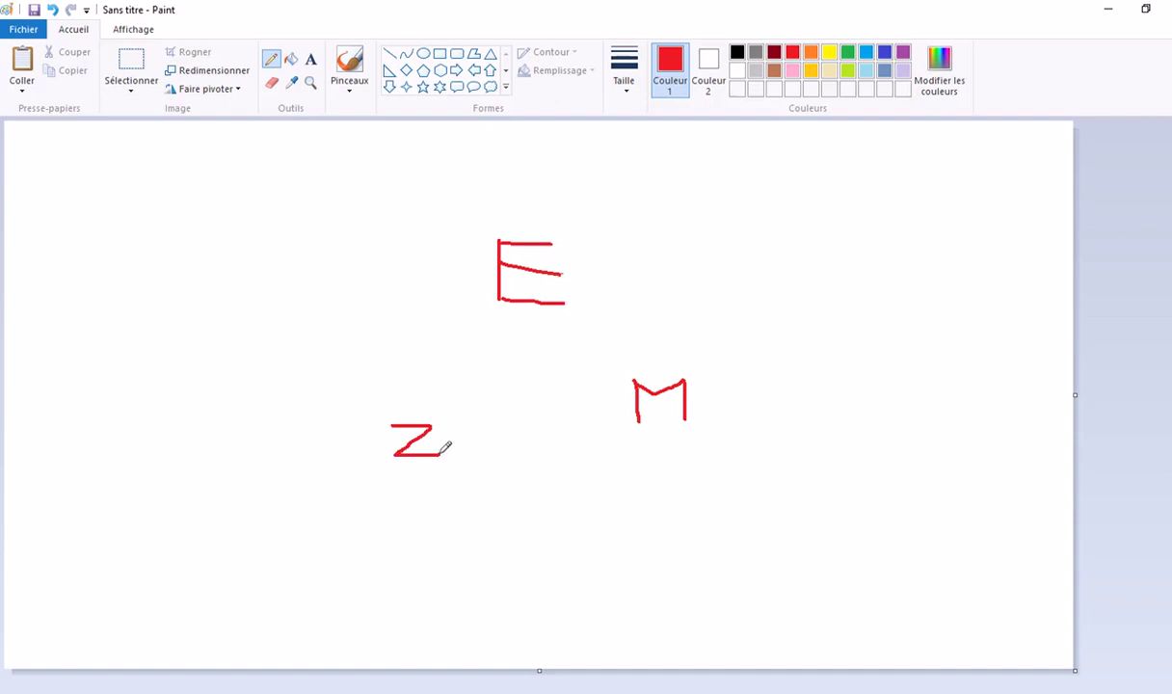
# Draw labelled arrows: Z to E "Export XML", M to E "XML", E to Z and E to M "RIS", and a two-way Z–M arrow "BibTex"
pyautogui.moveTo(428, 407)
pyautogui.mouseDown()
pyautogui.moveTo(498, 313)
pyautogui.moveTo(486, 318)
pyautogui.moveTo(499, 326)
pyautogui.mouseUp()
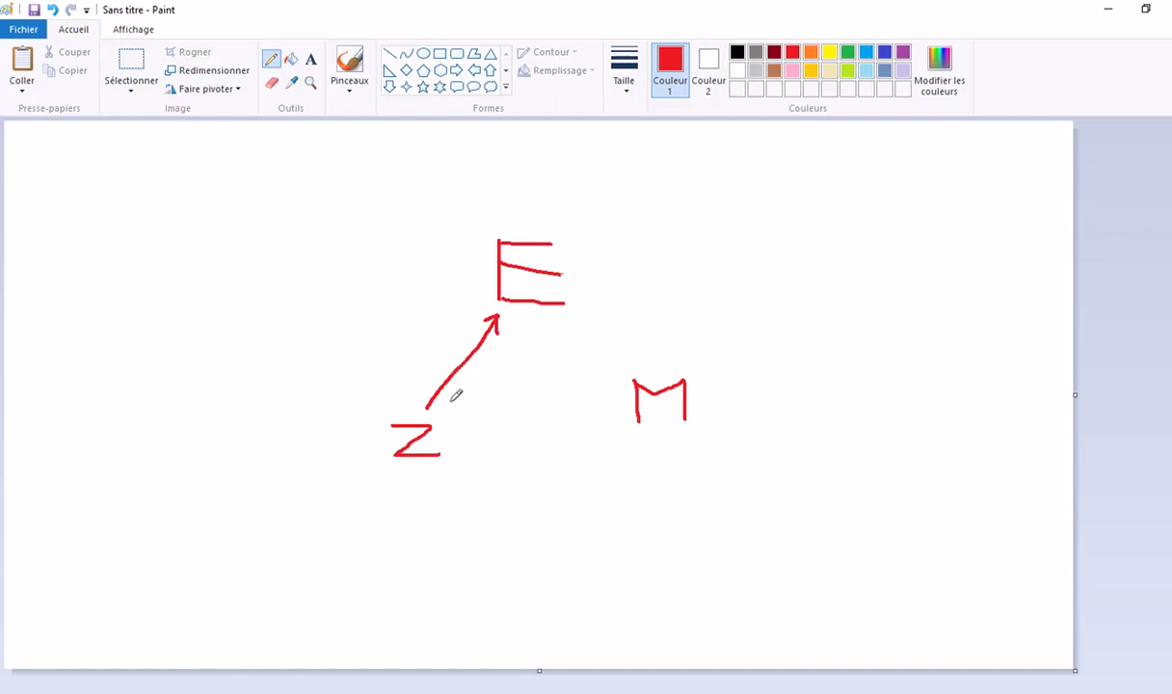
pyautogui.moveTo(449, 409)
pyautogui.mouseDown()
pyautogui.moveTo(448, 398)
pyautogui.moveTo(470, 410)
pyautogui.mouseUp()
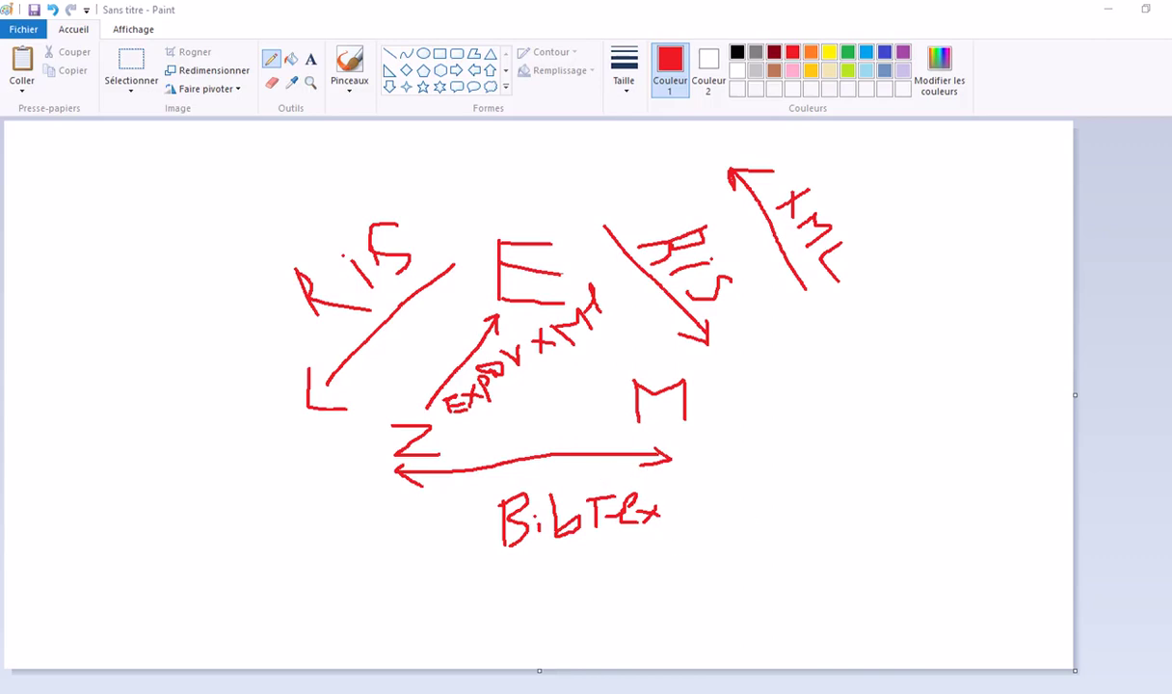
# Switch to Zotero and bring up the export option for the first "15ème rencontres universitaires de Génie civil EC'97" document in the export collection
pyautogui.hotkey('alt', 'Tab')
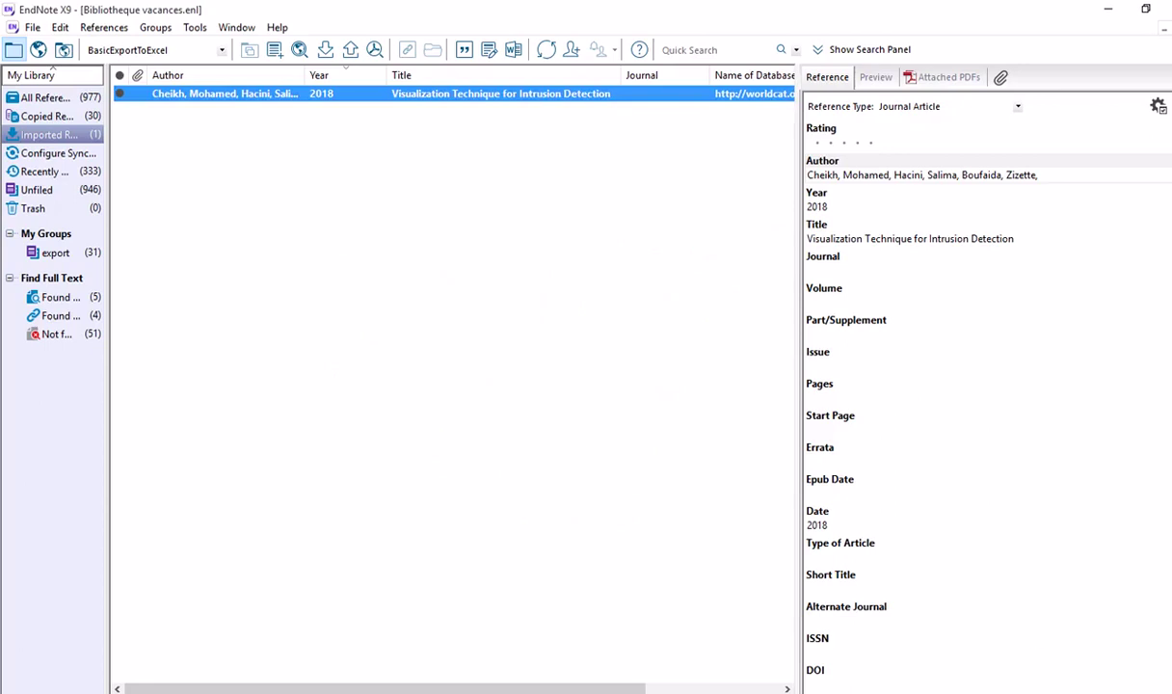
pyautogui.press('super')
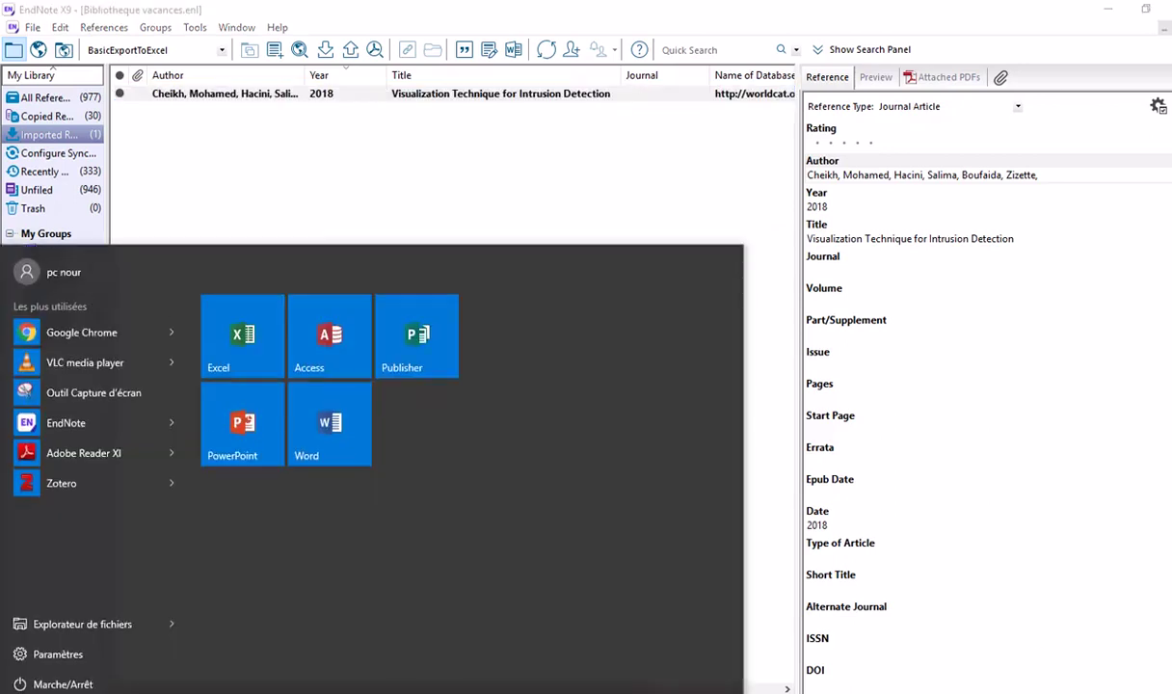
pyautogui.click(59, 471)
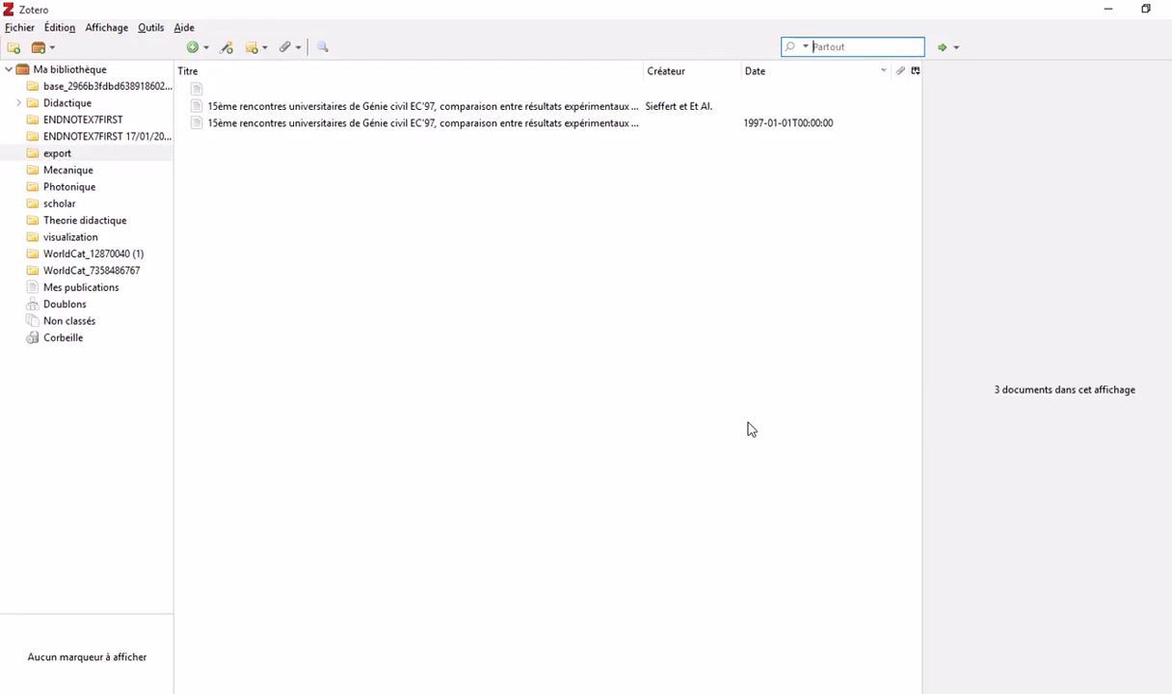
pyautogui.click(341, 110)
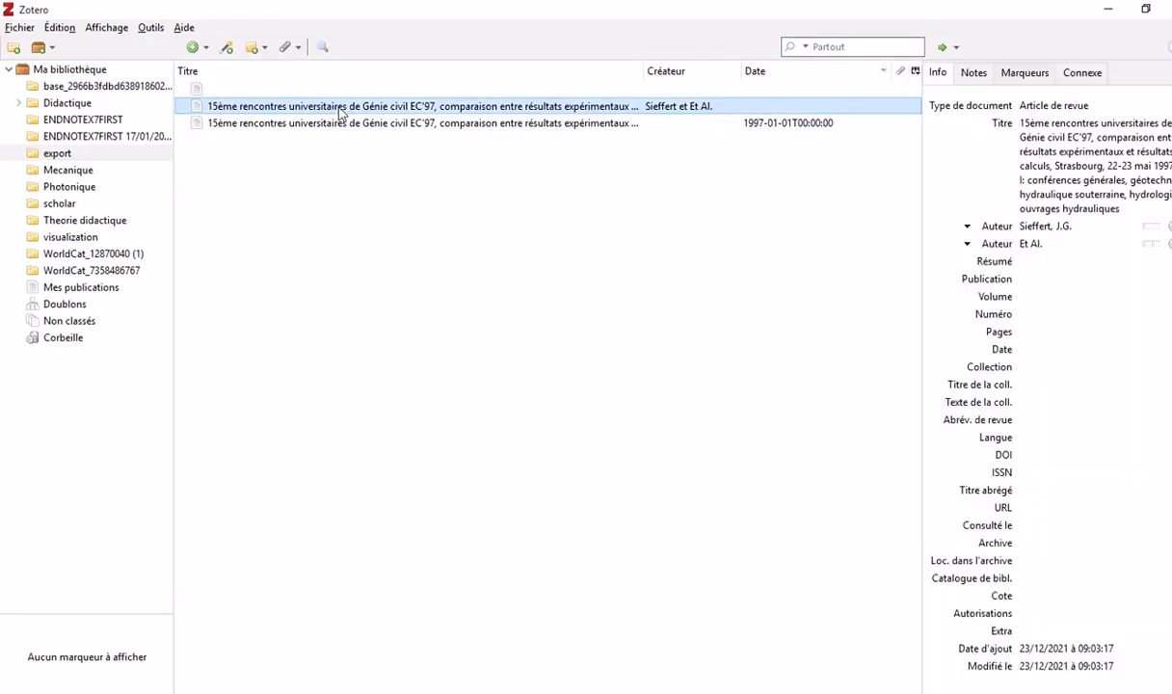
pyautogui.rightClick(338, 110)
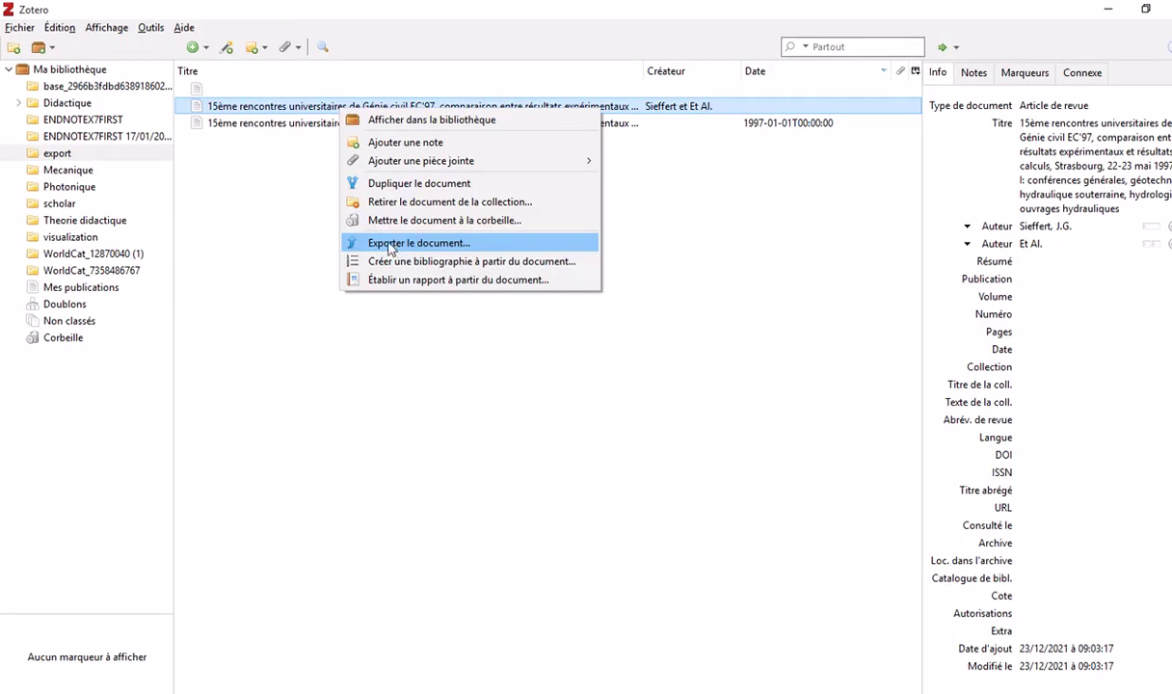
# Leave the document's export option and open the Photonique collection to list its documents
pyautogui.click(112, 199)
pyautogui.click(85, 189)
pyautogui.click(85, 190)
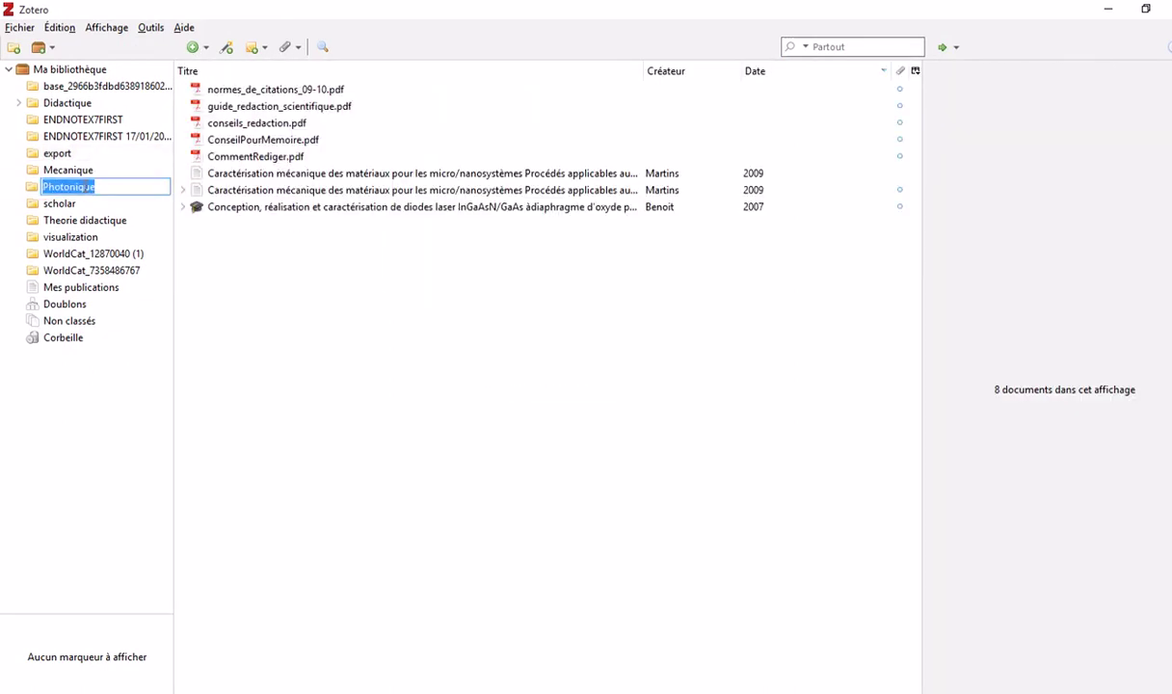
pyautogui.click(353, 278)
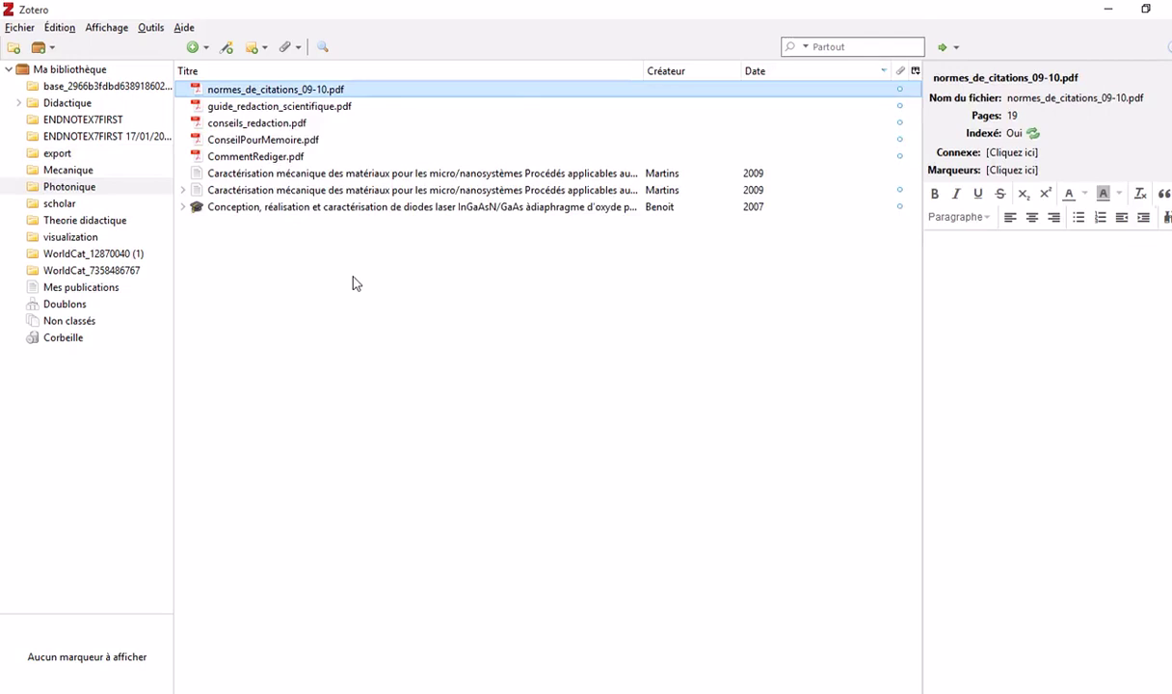
# Set up an export of the "ENDNOTEX7FIRST 17/01/20..." collection in Endnote XML format, including its notes and files
pyautogui.click(92, 121)
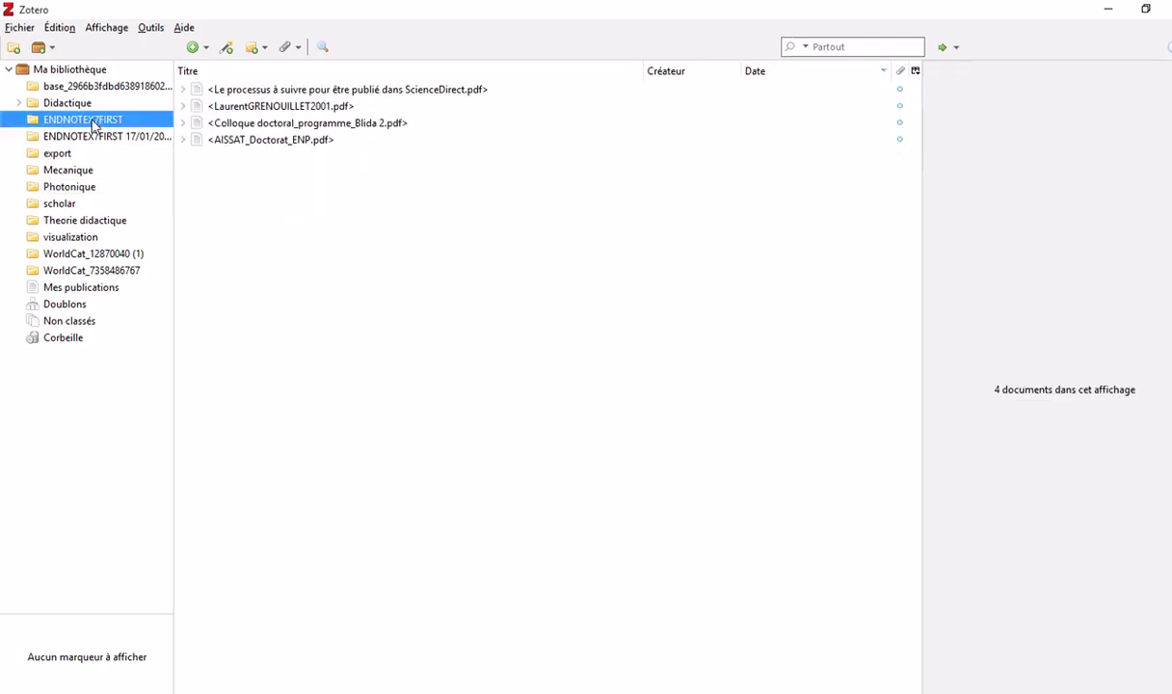
pyautogui.click(105, 139)
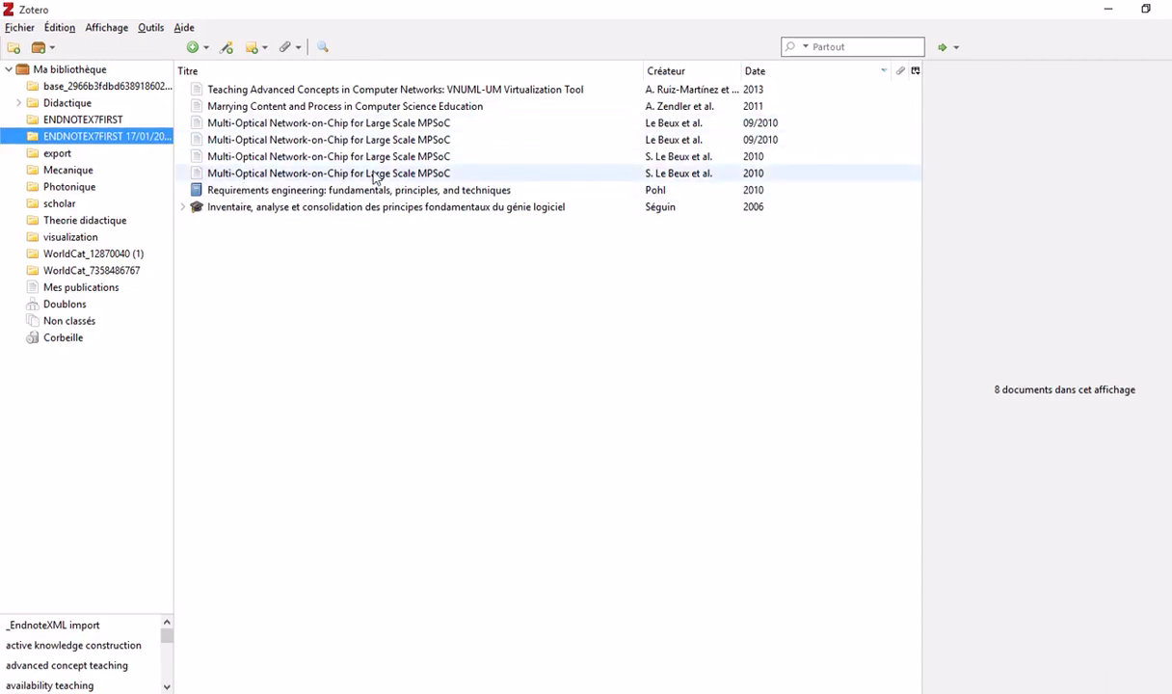
pyautogui.rightClick(99, 140)
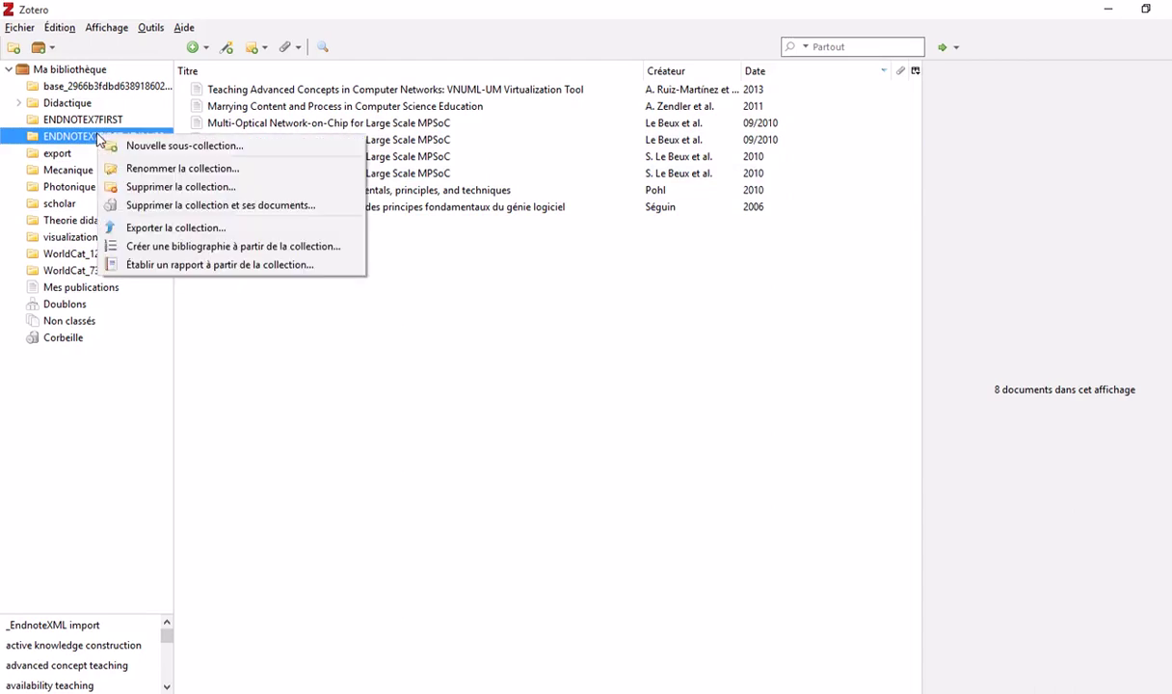
pyautogui.click(184, 227)
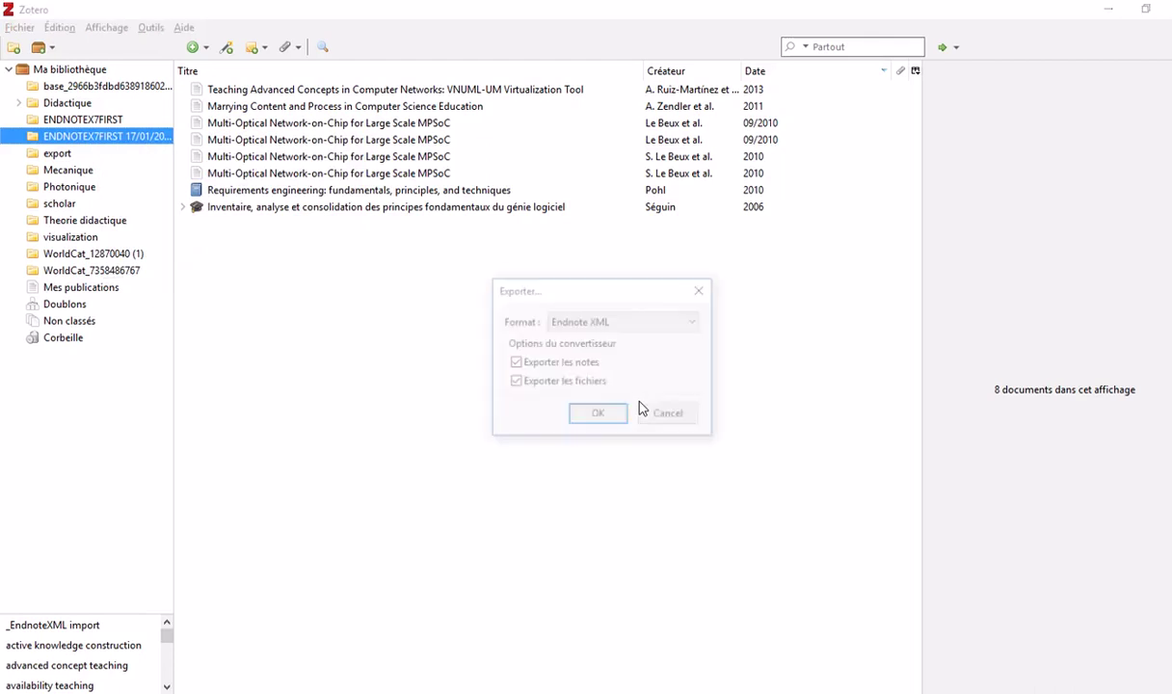
pyautogui.click(694, 324)
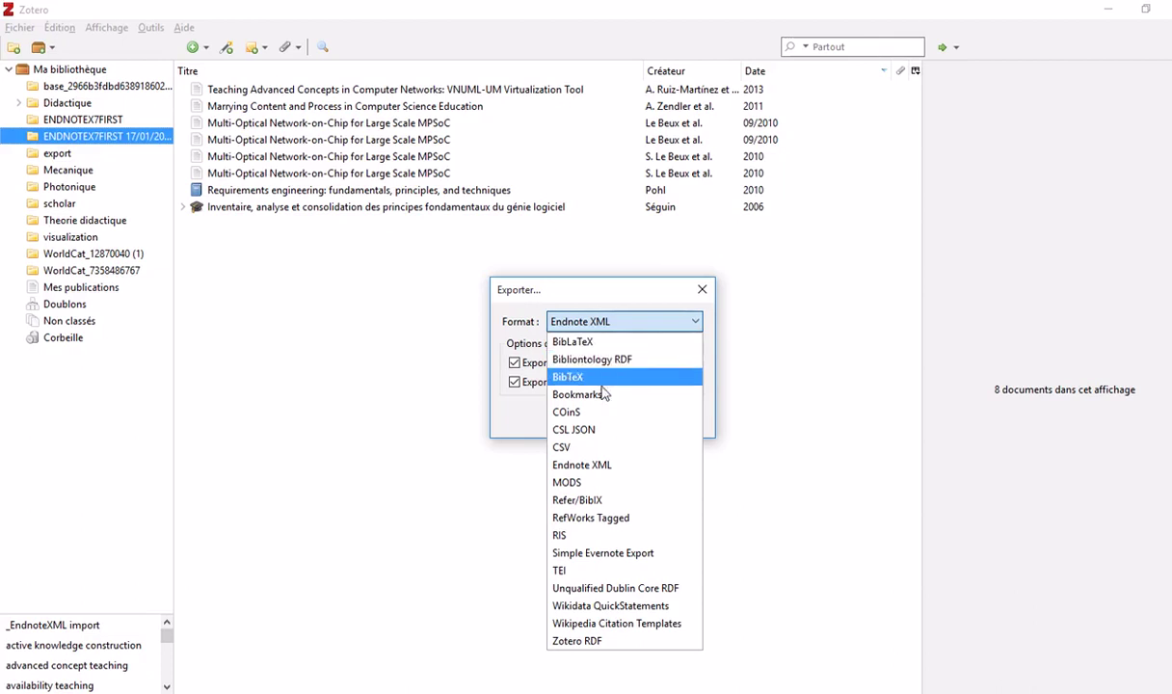
pyautogui.click(600, 467)
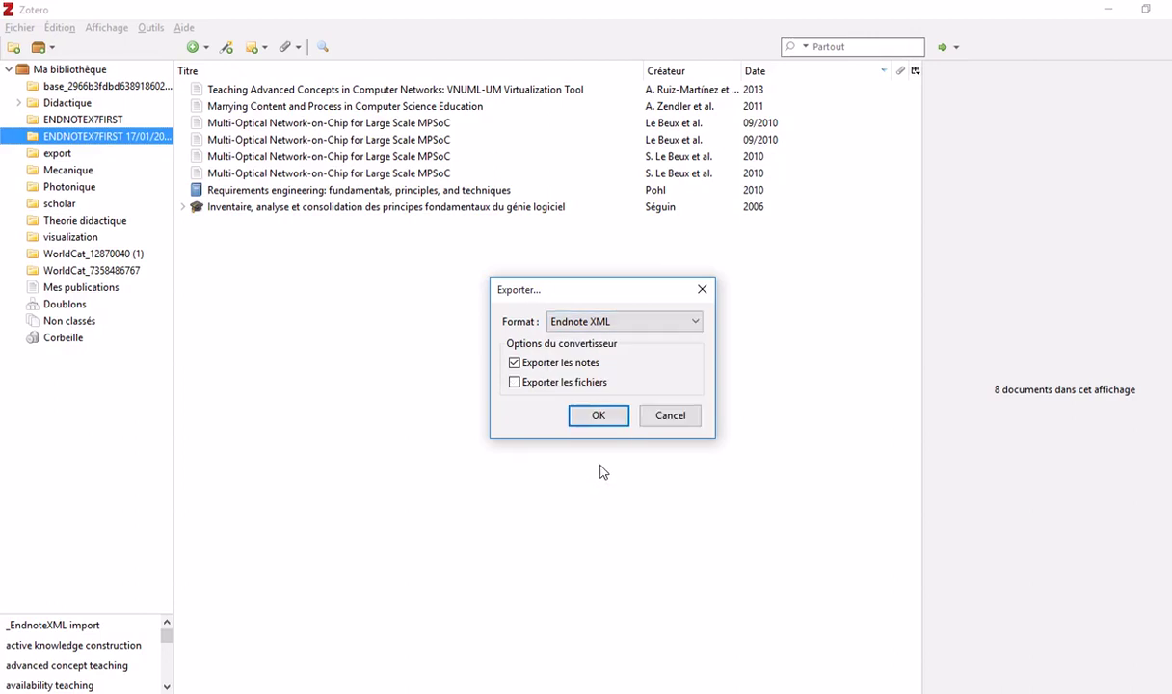
pyautogui.click(517, 383)
pyautogui.click(602, 416)
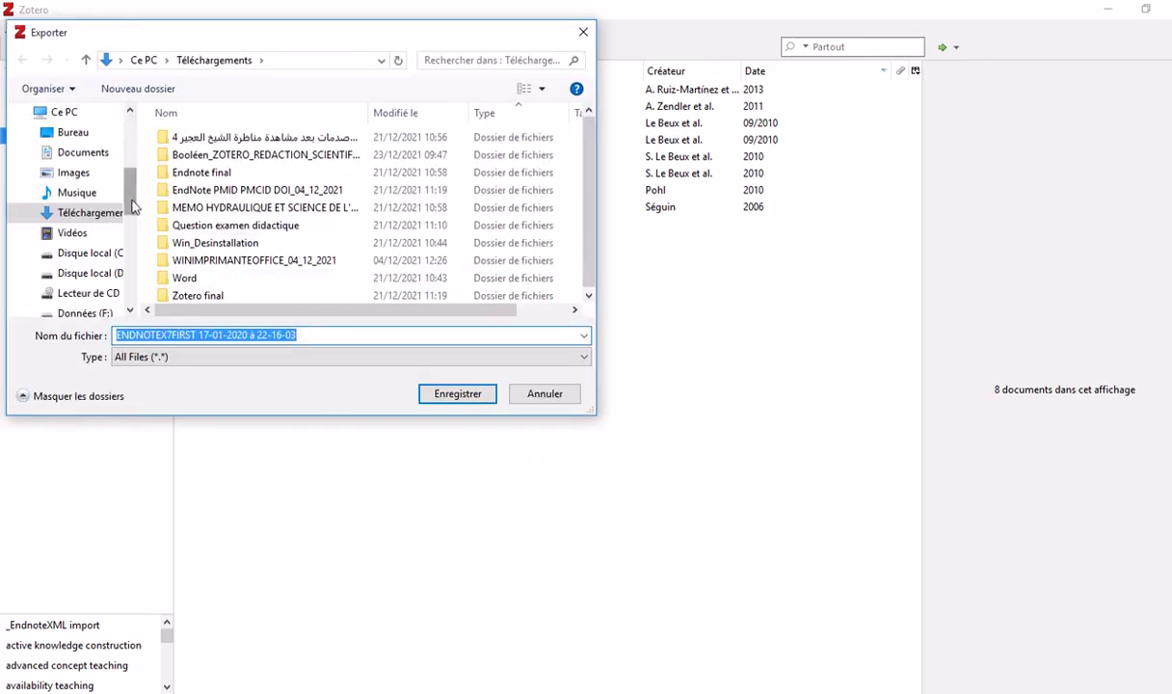
# Save the exported collection to the desktop (Bureau) as "ENDNOTEX7FIRST 17-01-2020 à 22-16-03"
pyautogui.moveTo(130, 197); pyautogui.dragTo(132, 135)
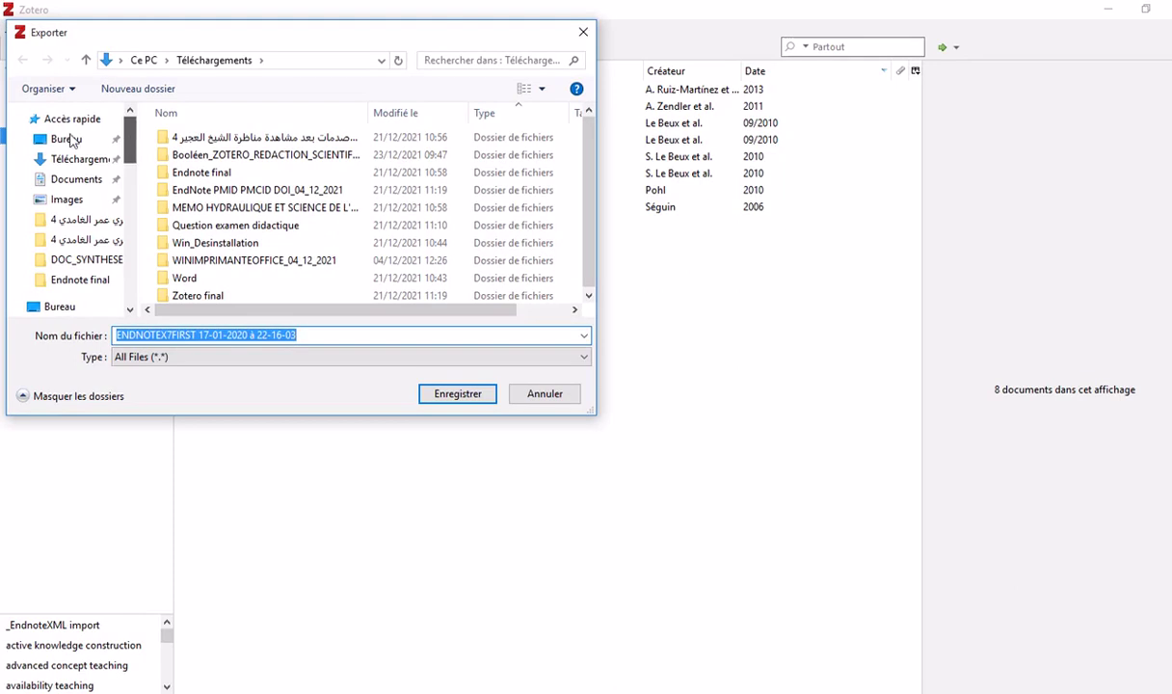
pyautogui.scroll(-2, 72, 159)
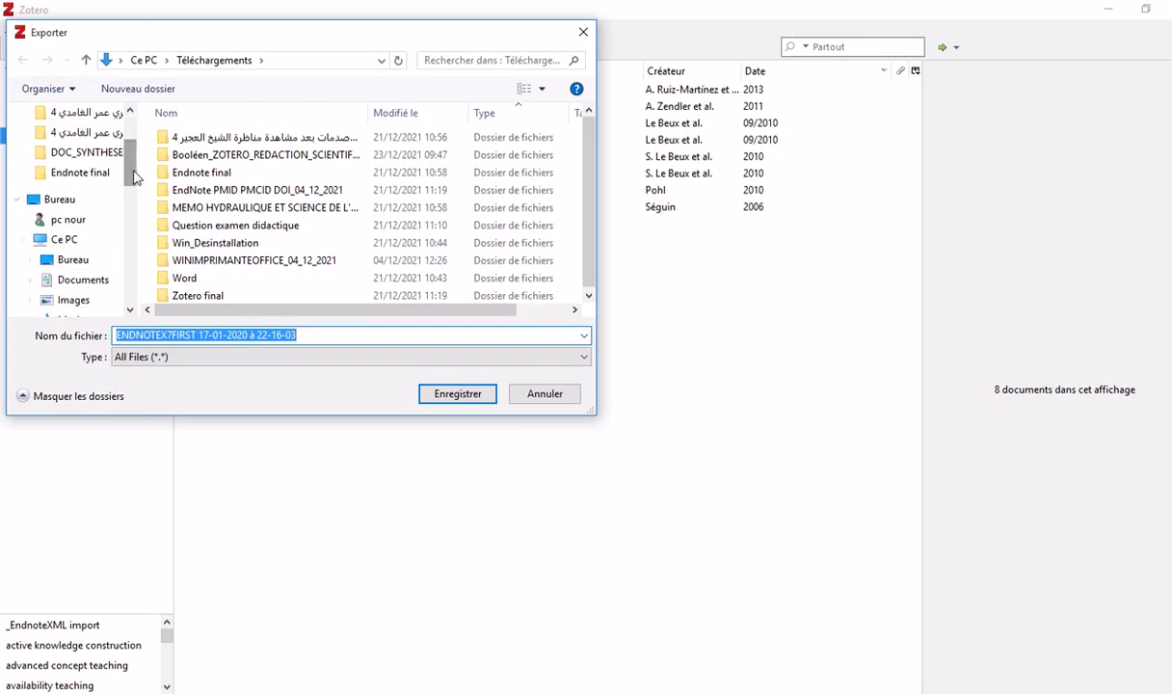
pyautogui.click(57, 200)
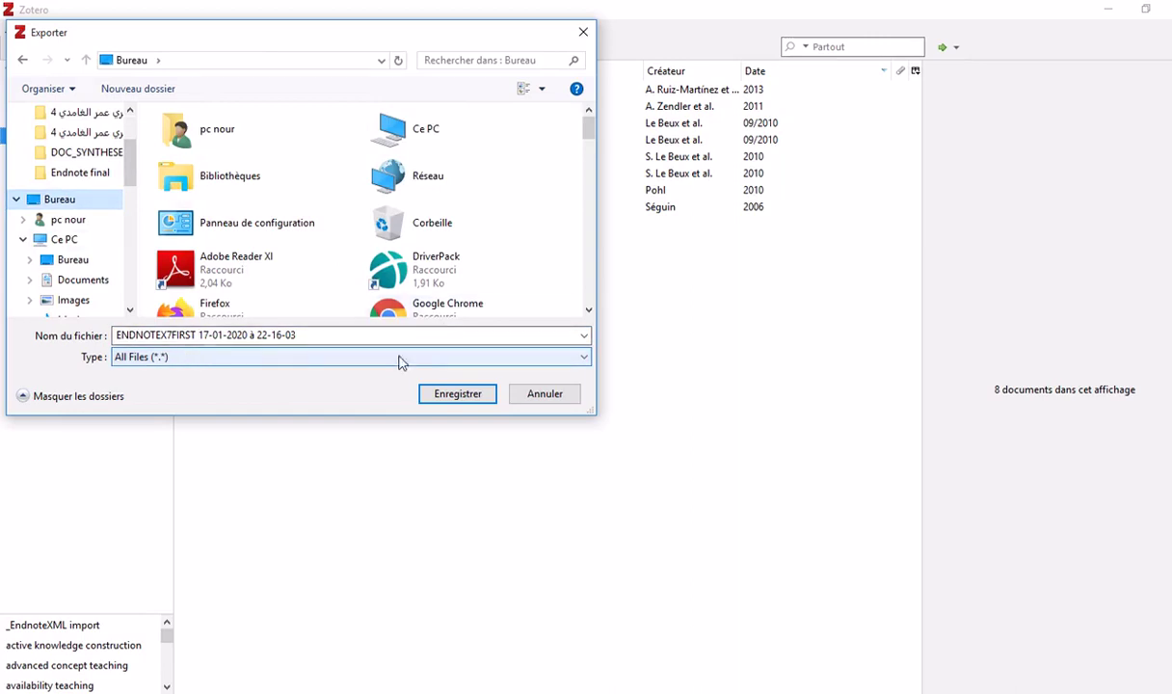
pyautogui.click(458, 394)
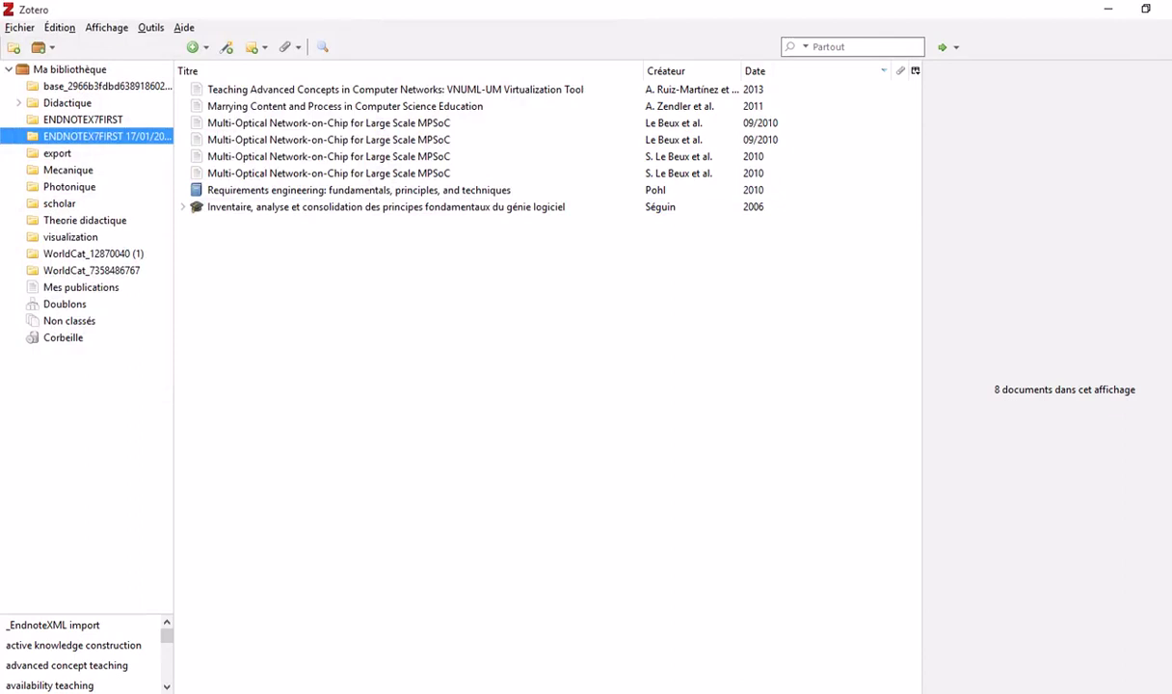
# Switch to EndNote and start a single-file import, browsing for the source file
pyautogui.hotkey('alt', 'Tab')
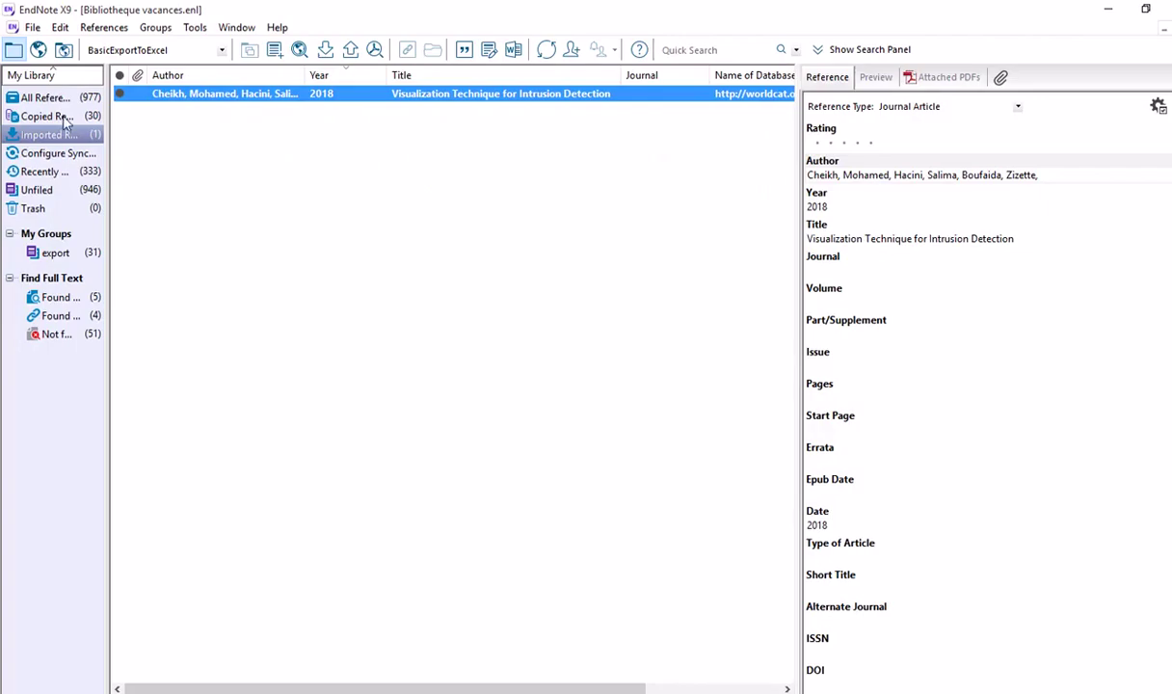
pyautogui.click(33, 27)
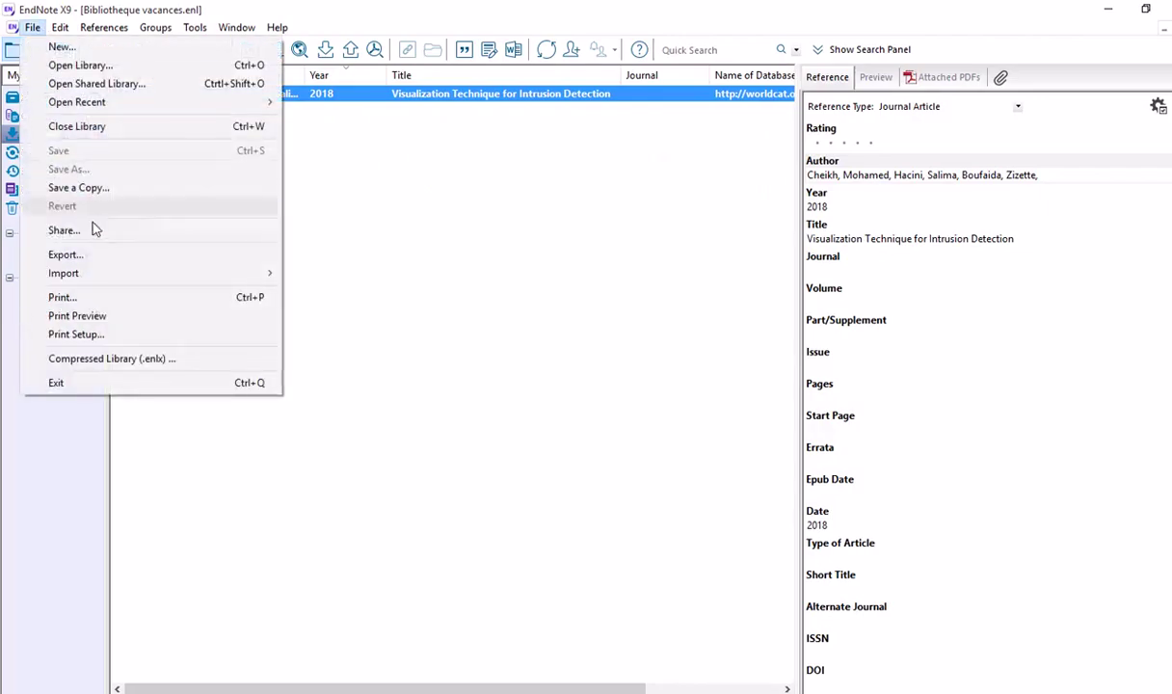
pyautogui.moveTo(154, 273)
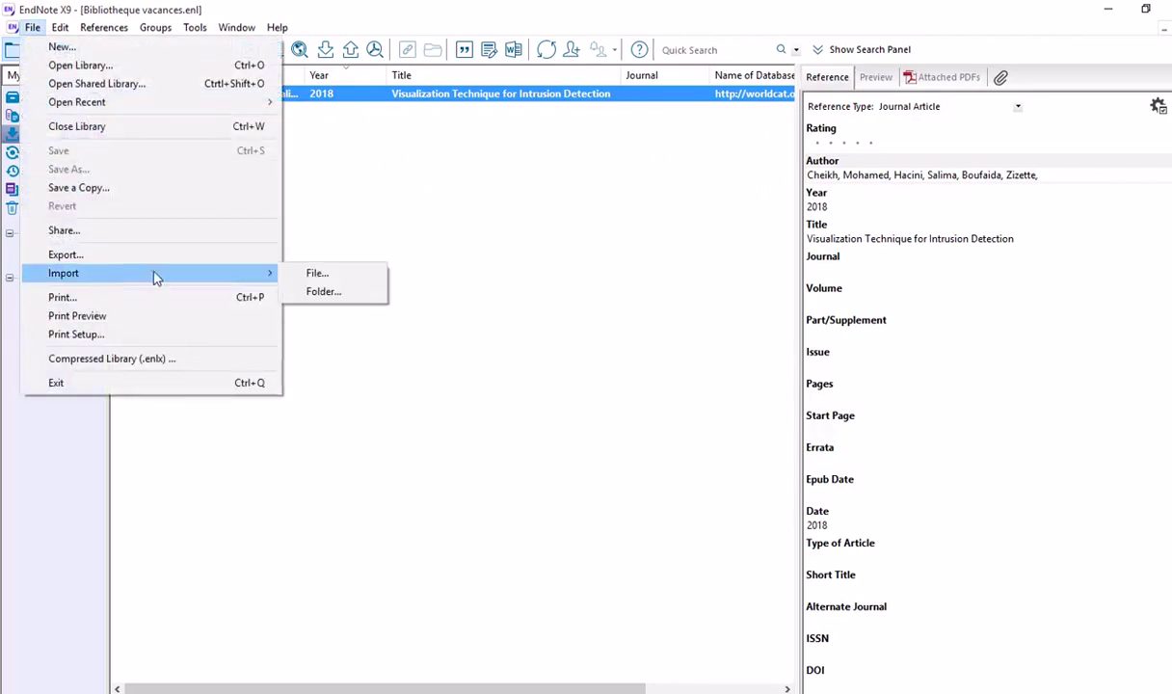
pyautogui.click(316, 274)
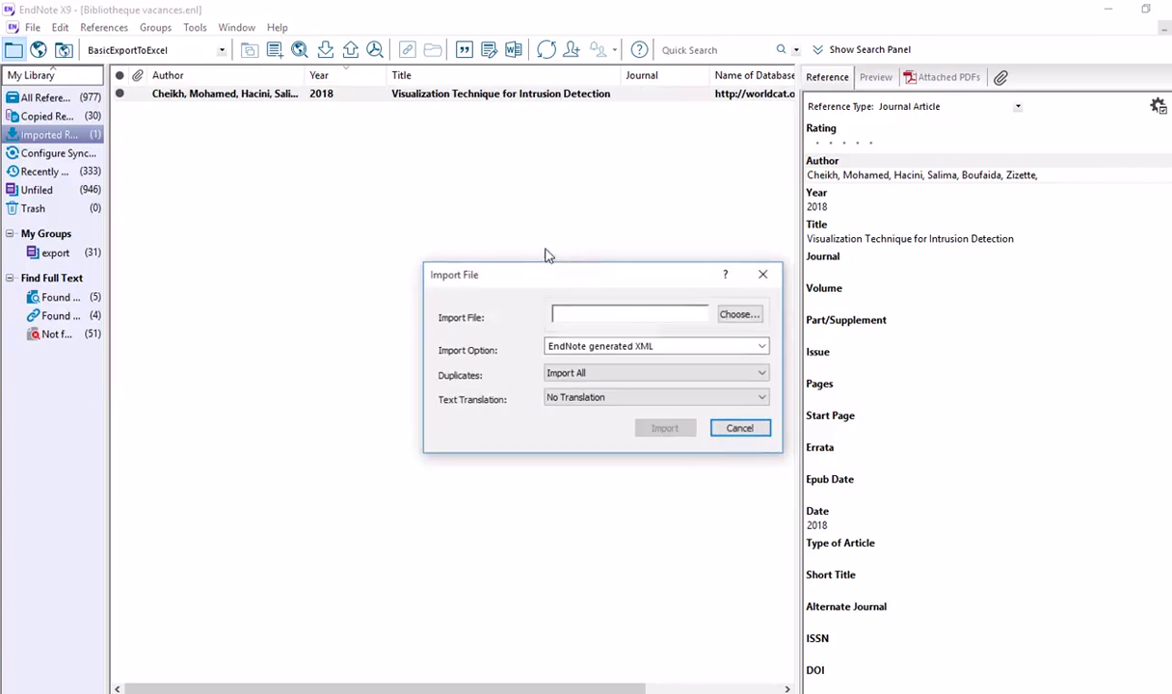
pyautogui.click(738, 316)
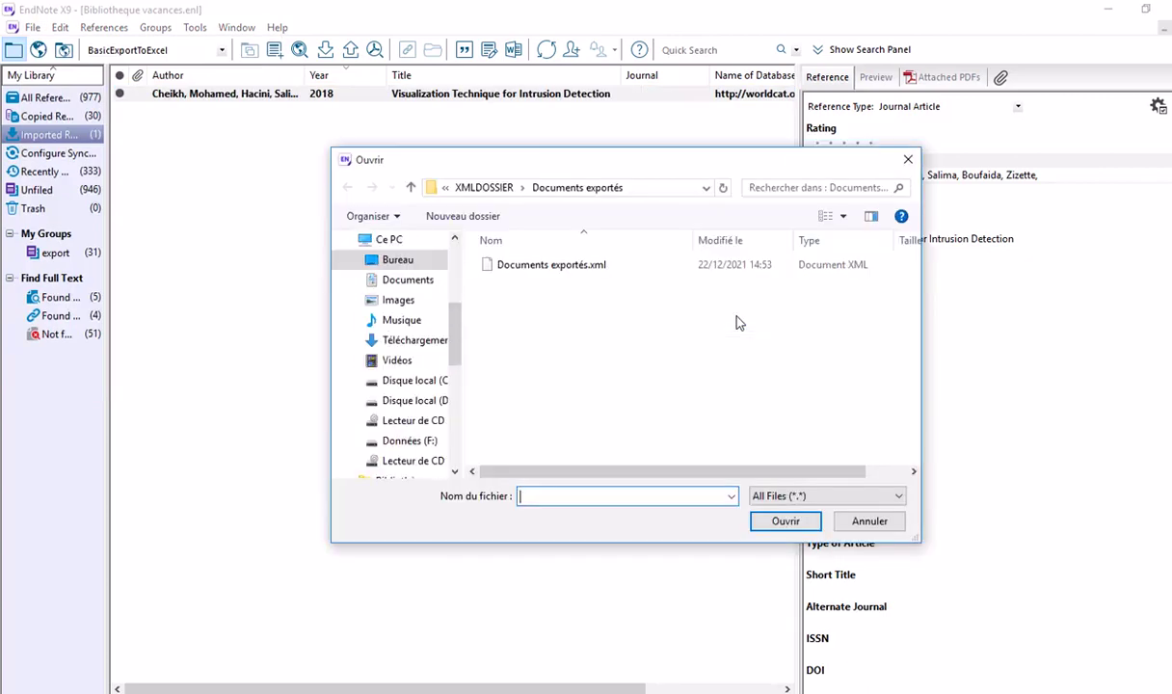
# Choose "ENDNOTEX7FIRST 17-01-2020 à 22-16-03.xml" from its folder on the desktop as the import file
pyautogui.click(397, 261)
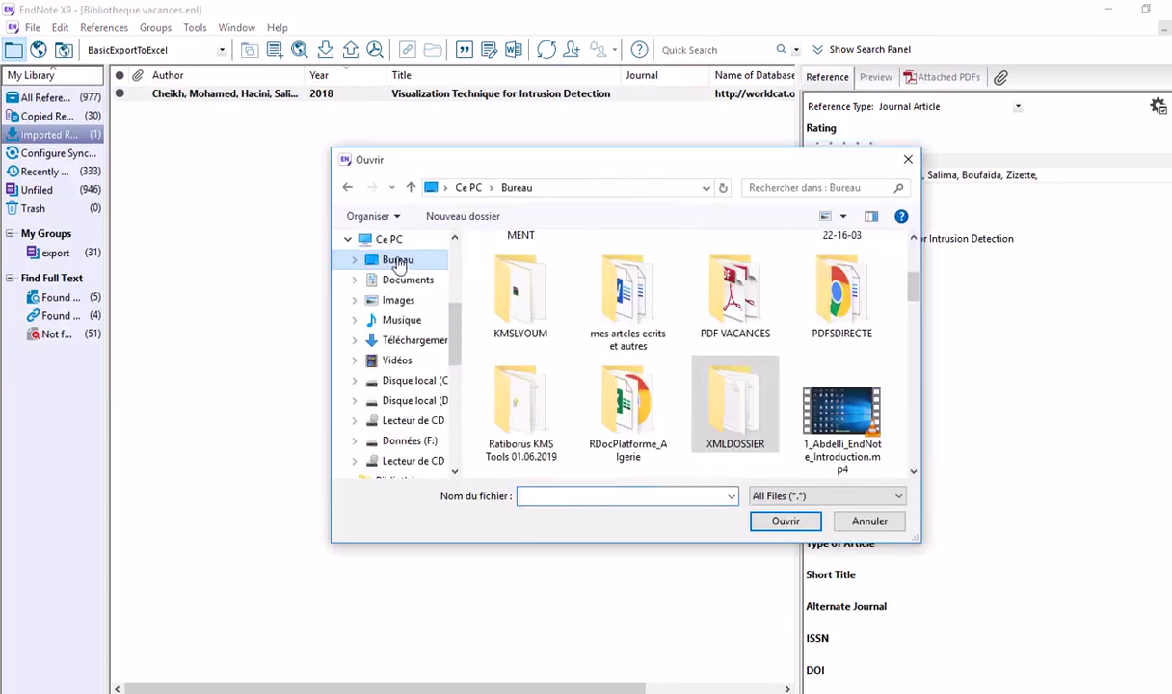
pyautogui.click(913, 473)
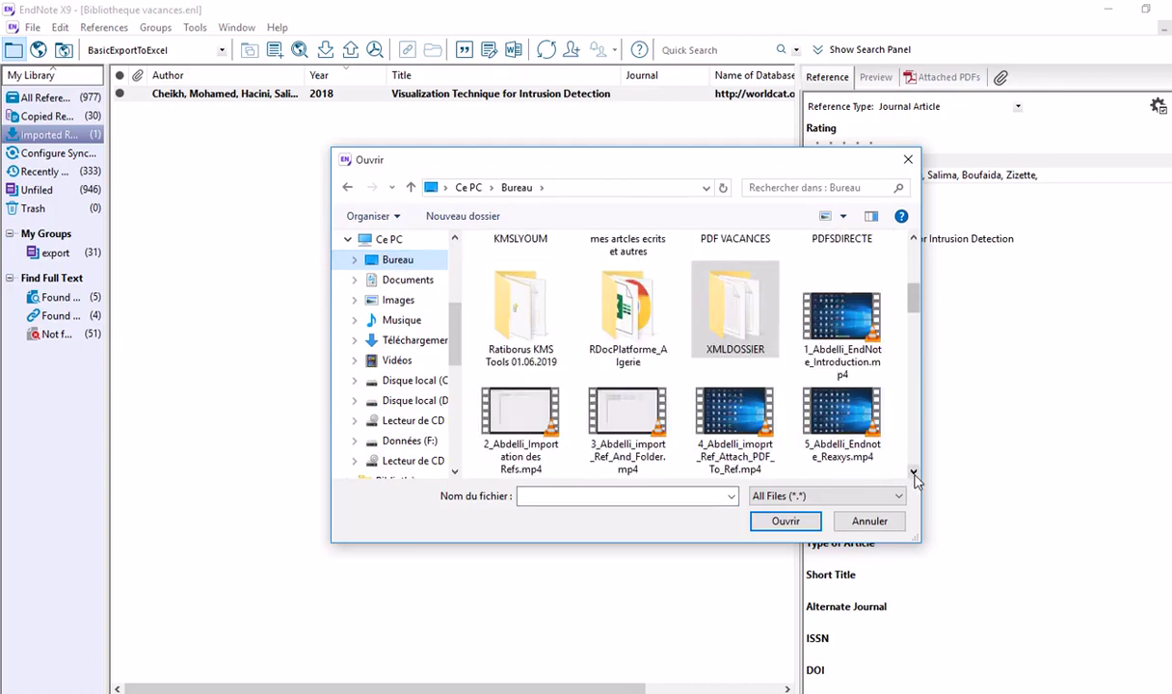
pyautogui.moveTo(914, 473); pyautogui.dragTo(915, 472)
pyautogui.moveTo(913, 390); pyautogui.dragTo(952, 245)
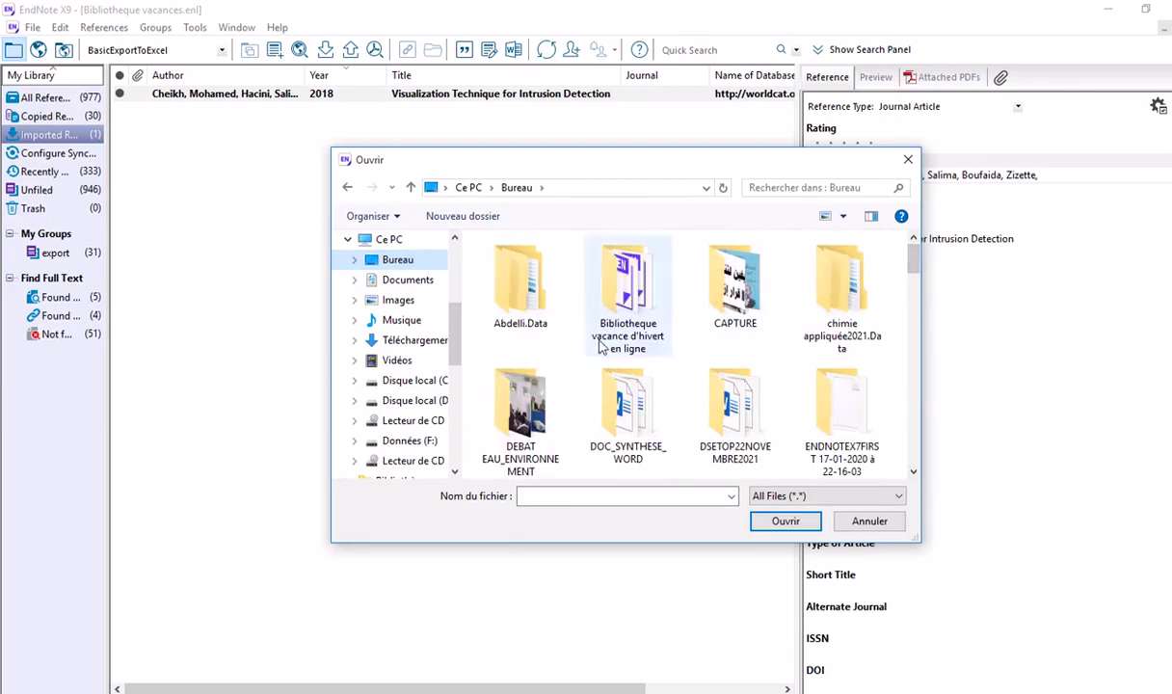
pyautogui.click(837, 423)
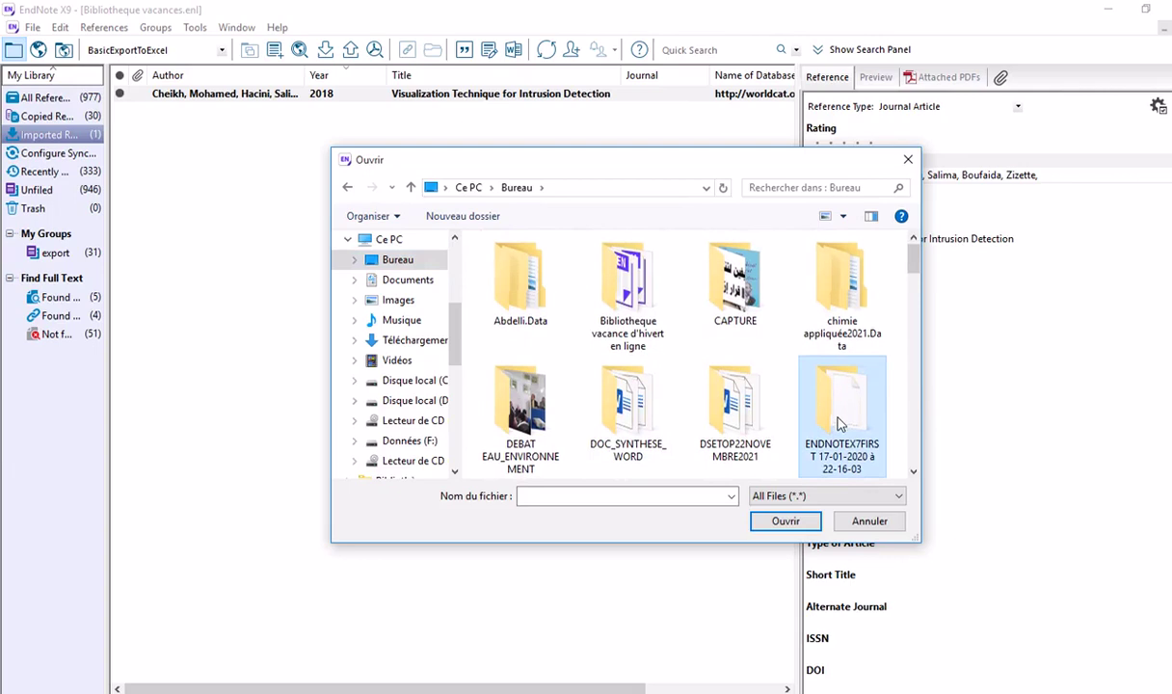
pyautogui.click(785, 522)
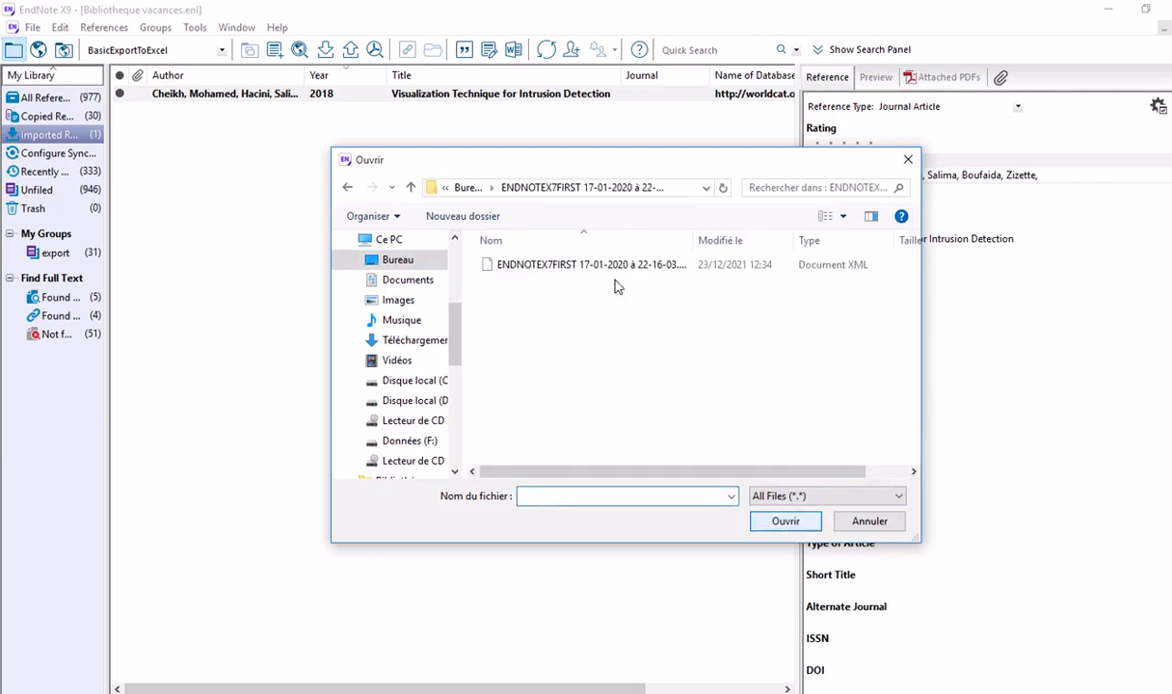
pyautogui.click(590, 265)
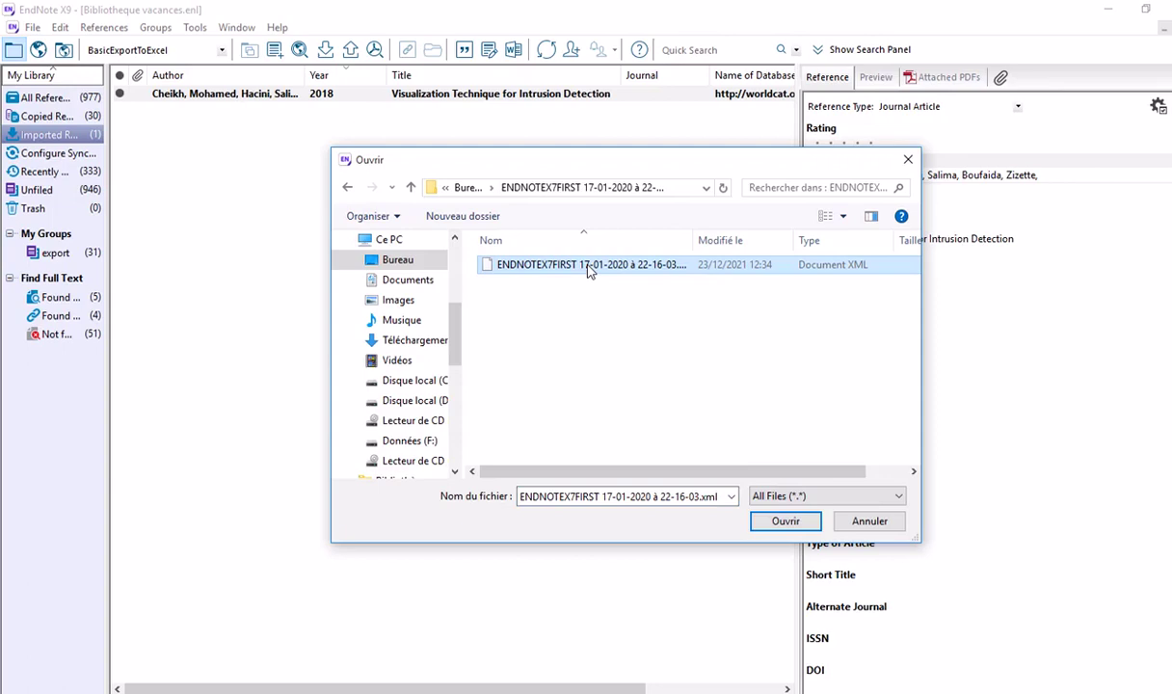
pyautogui.click(782, 521)
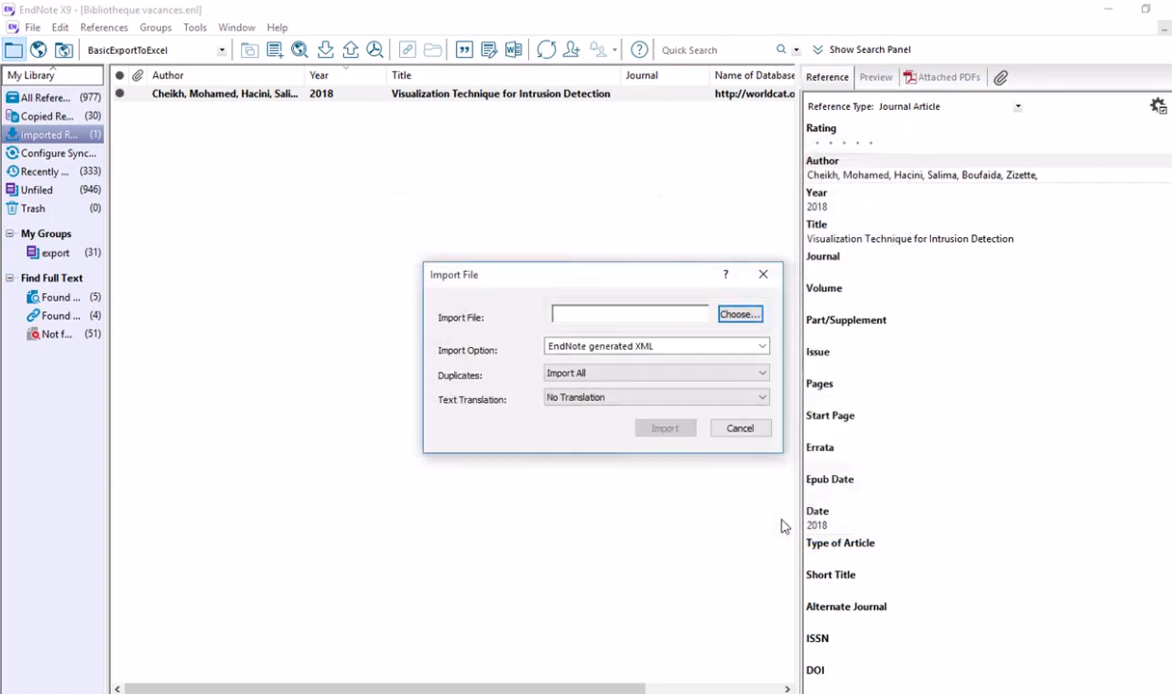
# Import the chosen file with the "EndNote generated XML" option, then clear the reference selection
pyautogui.click(762, 347)
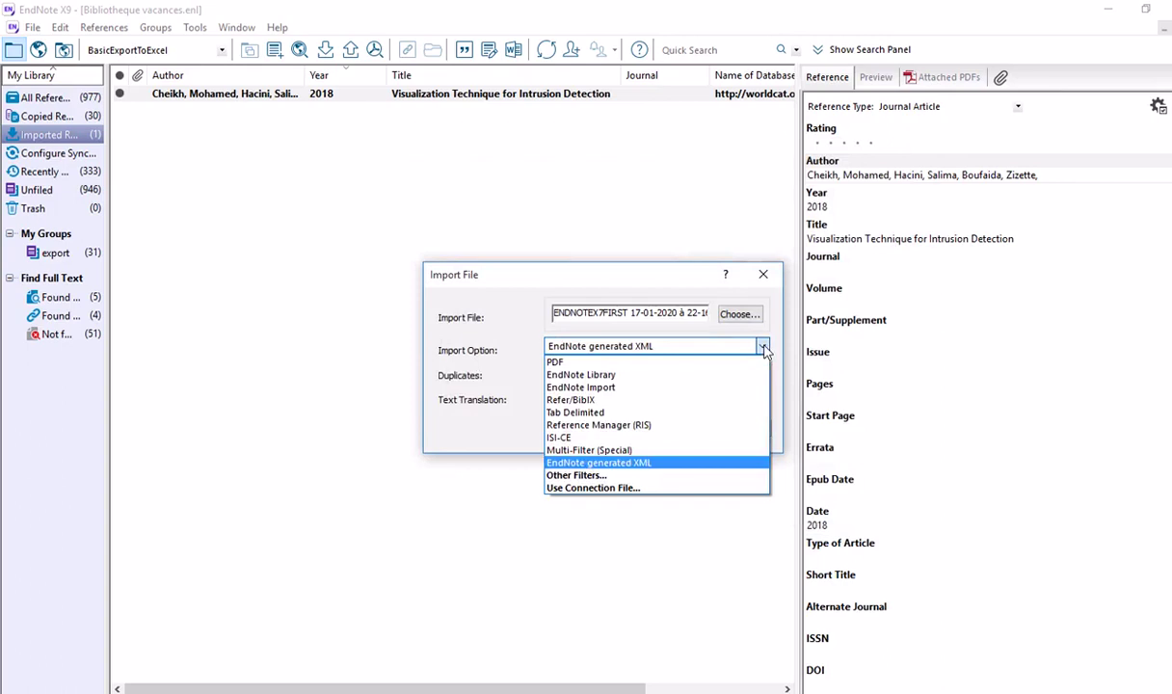
pyautogui.click(651, 465)
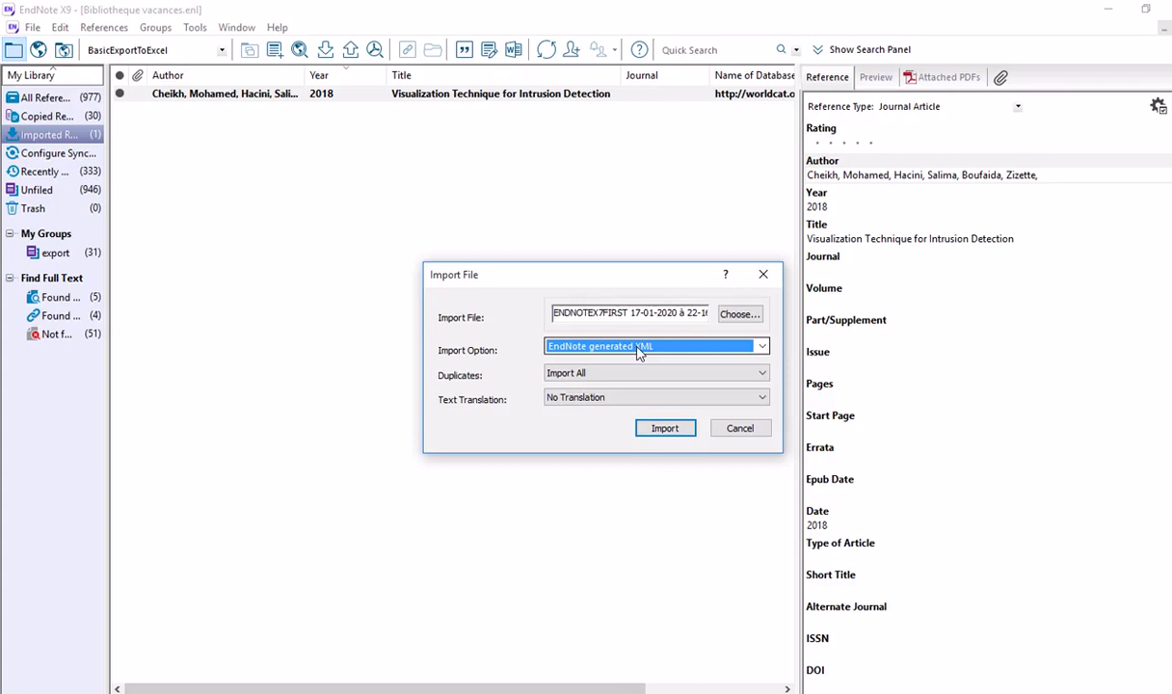
pyautogui.click(664, 430)
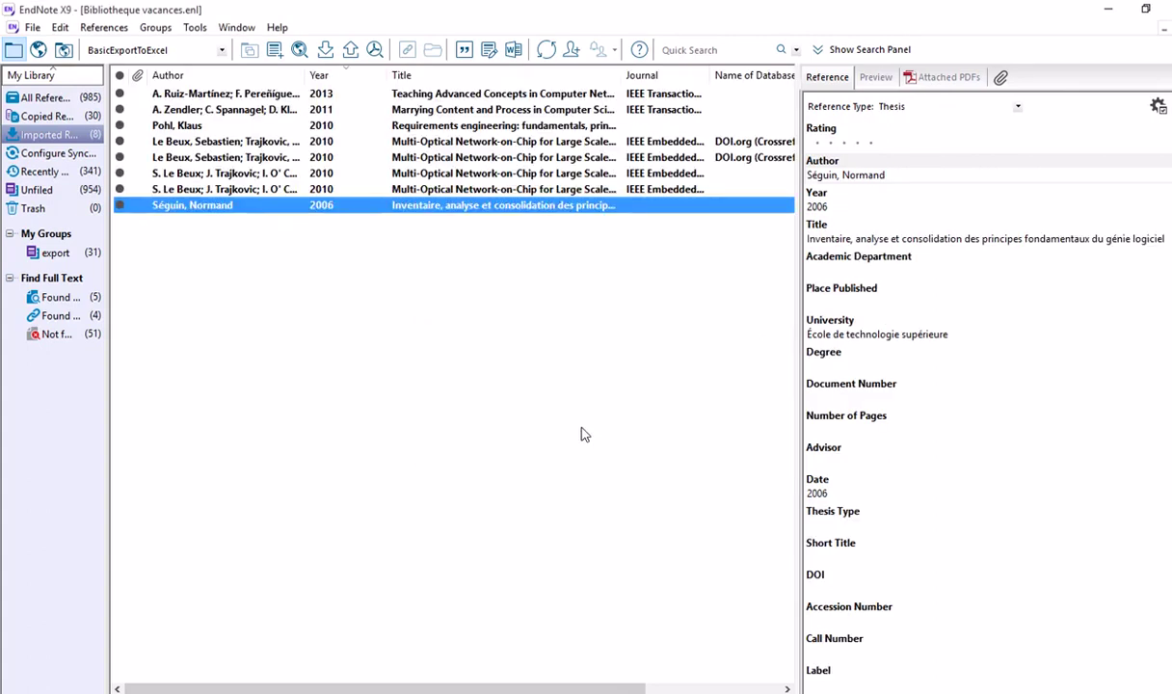
pyautogui.click(433, 315)
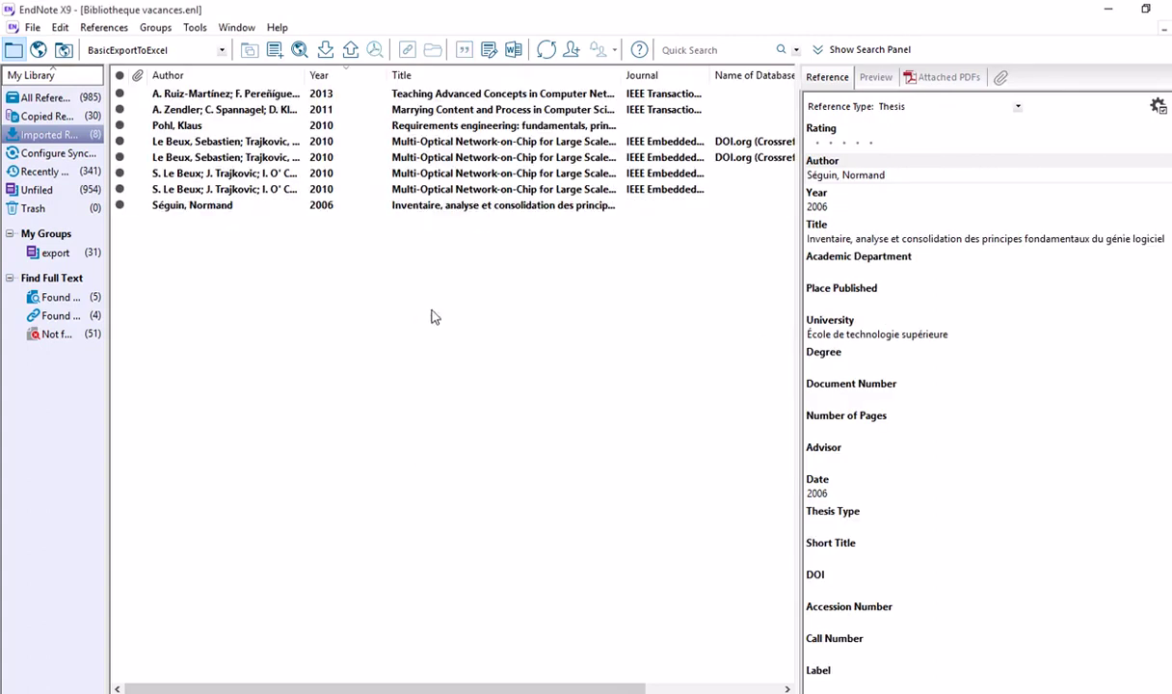
# Examine the fields of the imported 2013 and 2011 articles and of the first "Multi-Optical Network-on-Chip for Large Scale MPSoC" reference, including its DOI
pyautogui.click(255, 97)
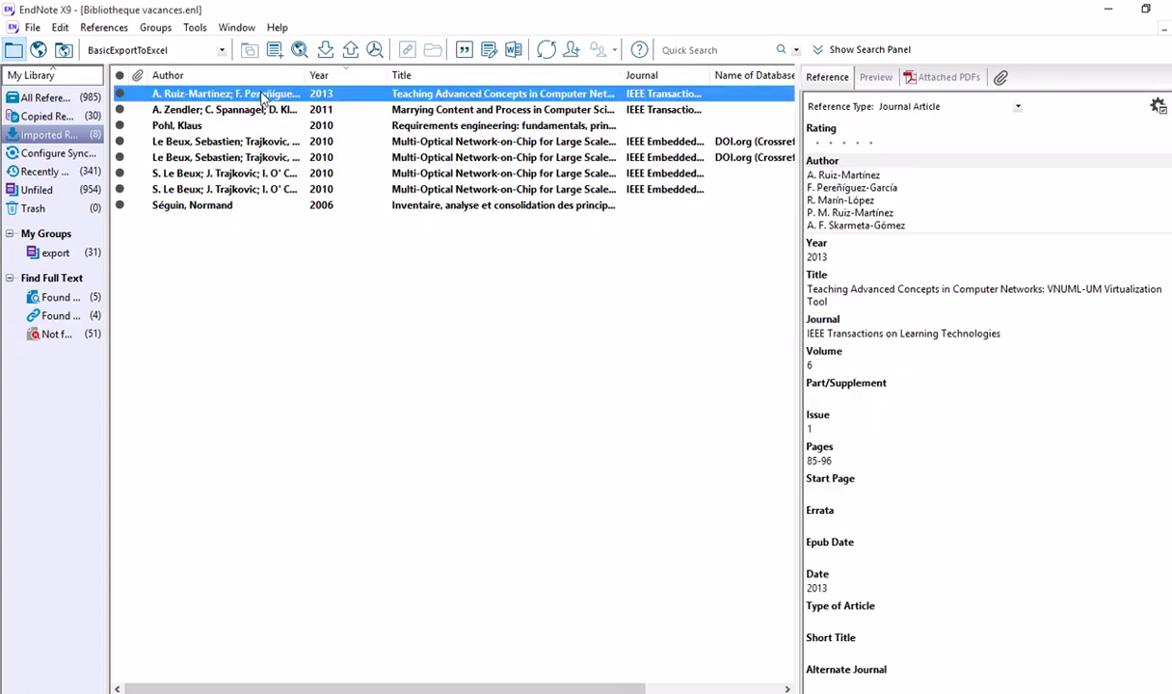
pyautogui.click(442, 113)
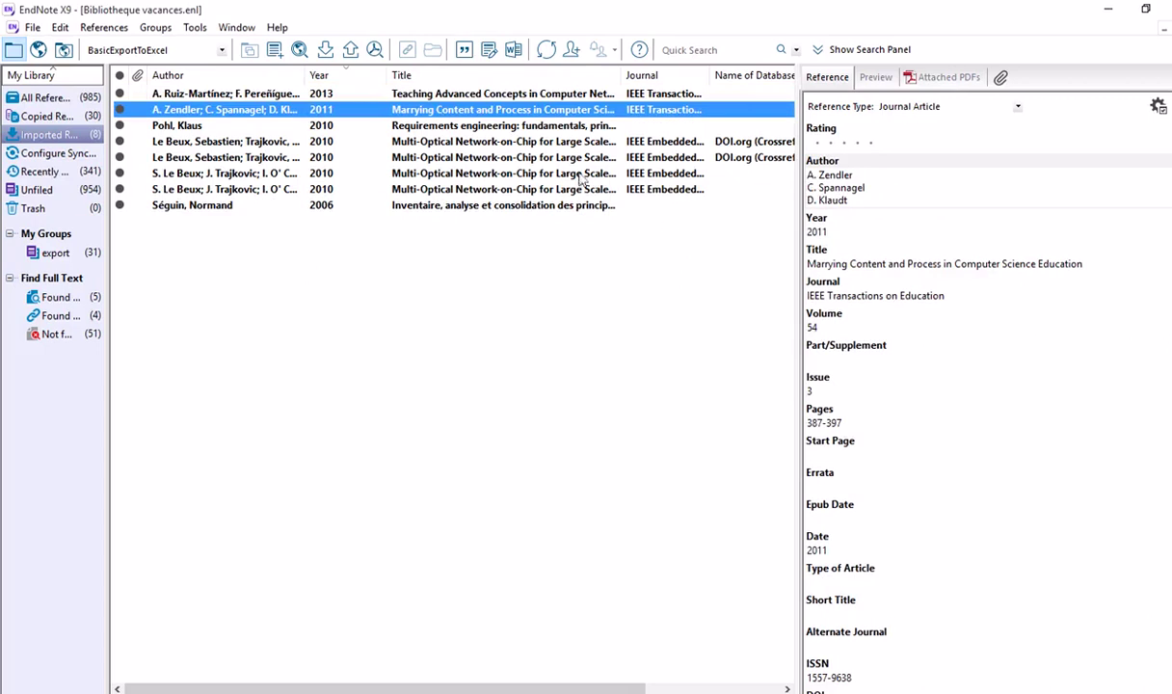
pyautogui.click(528, 140)
pyautogui.scroll(-1, 928, 294)
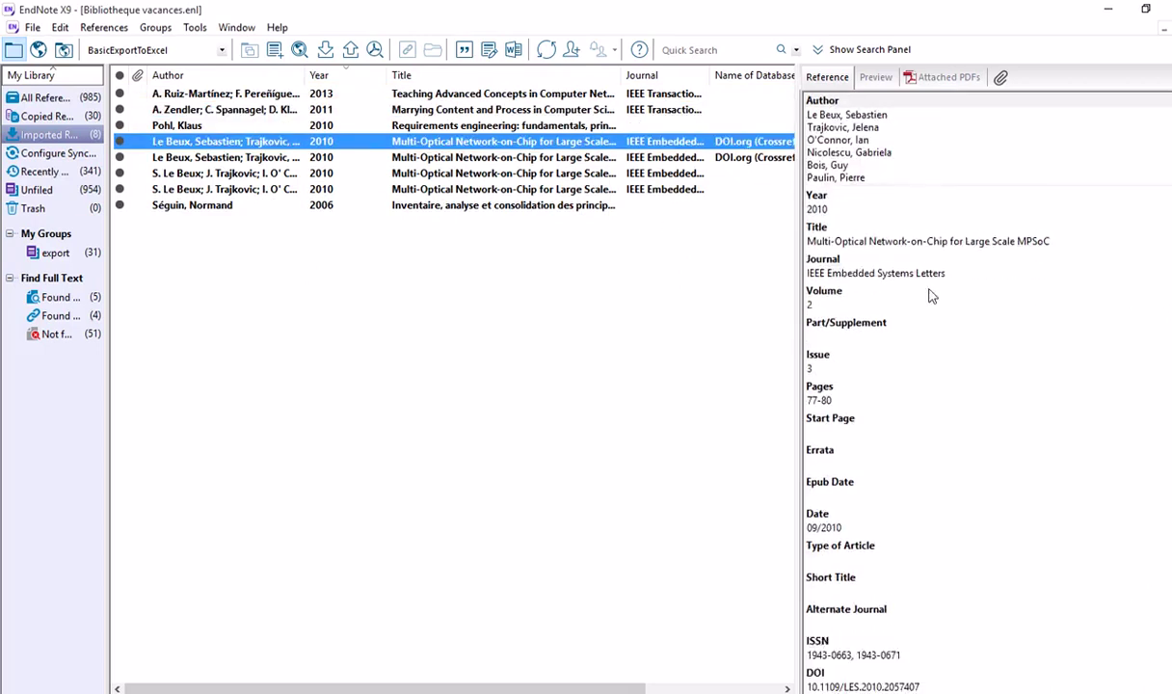
pyautogui.scroll(-3, 928, 291)
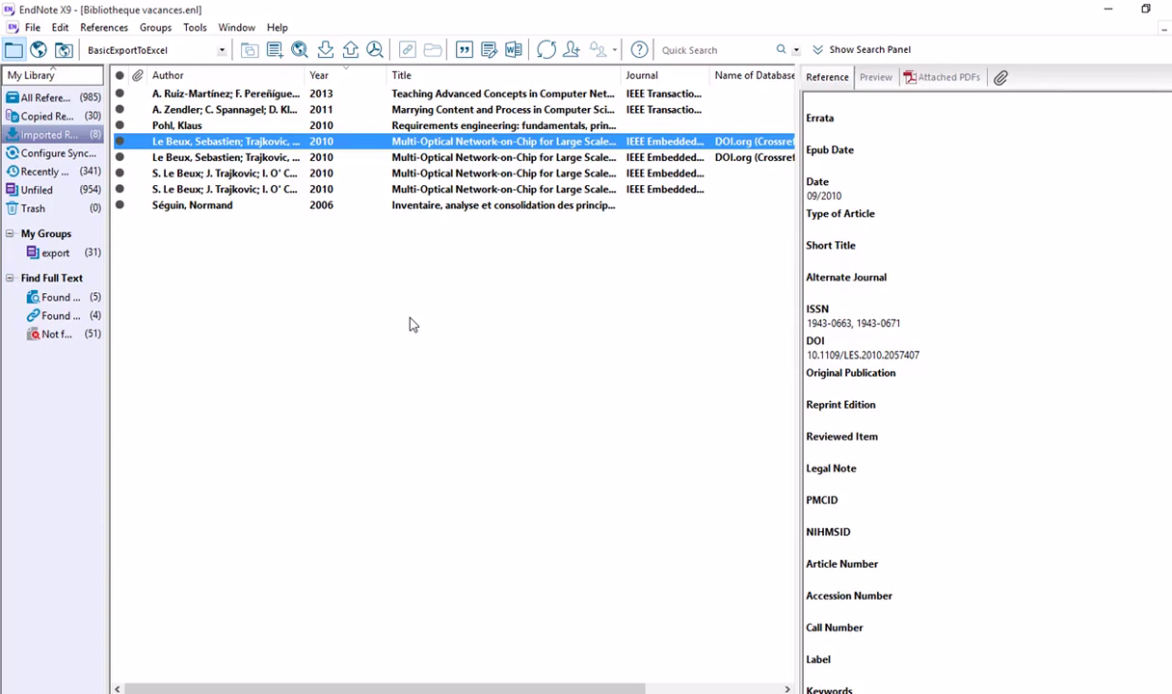
pyautogui.click(284, 297)
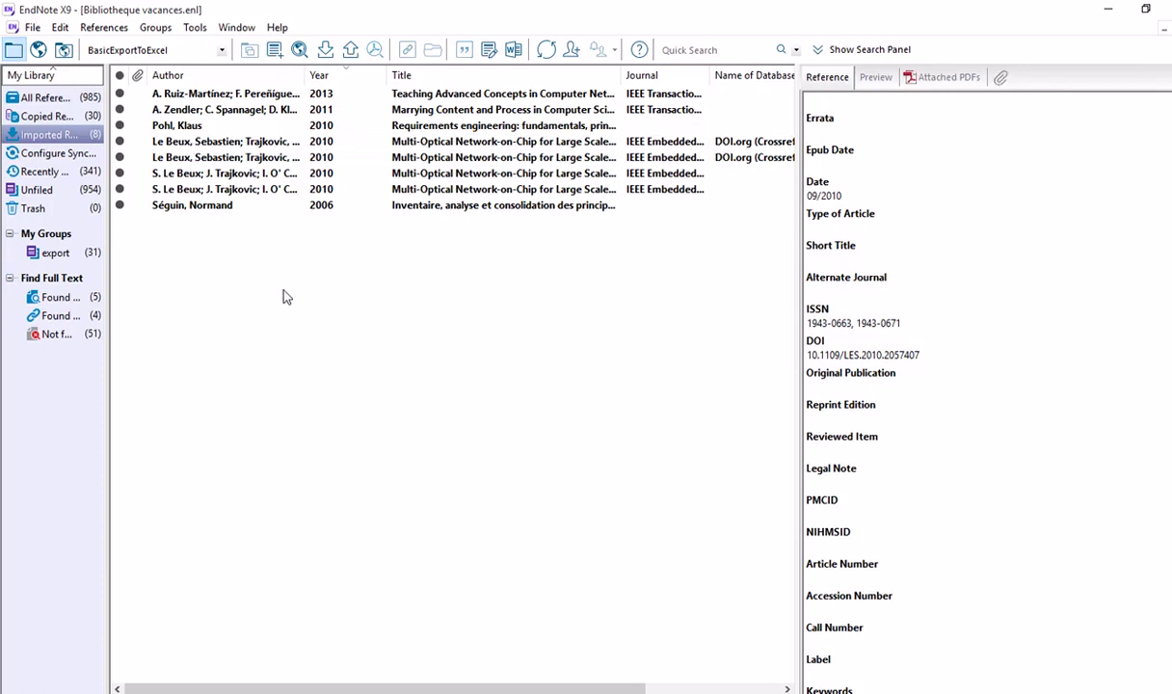
pyautogui.click(218, 96)
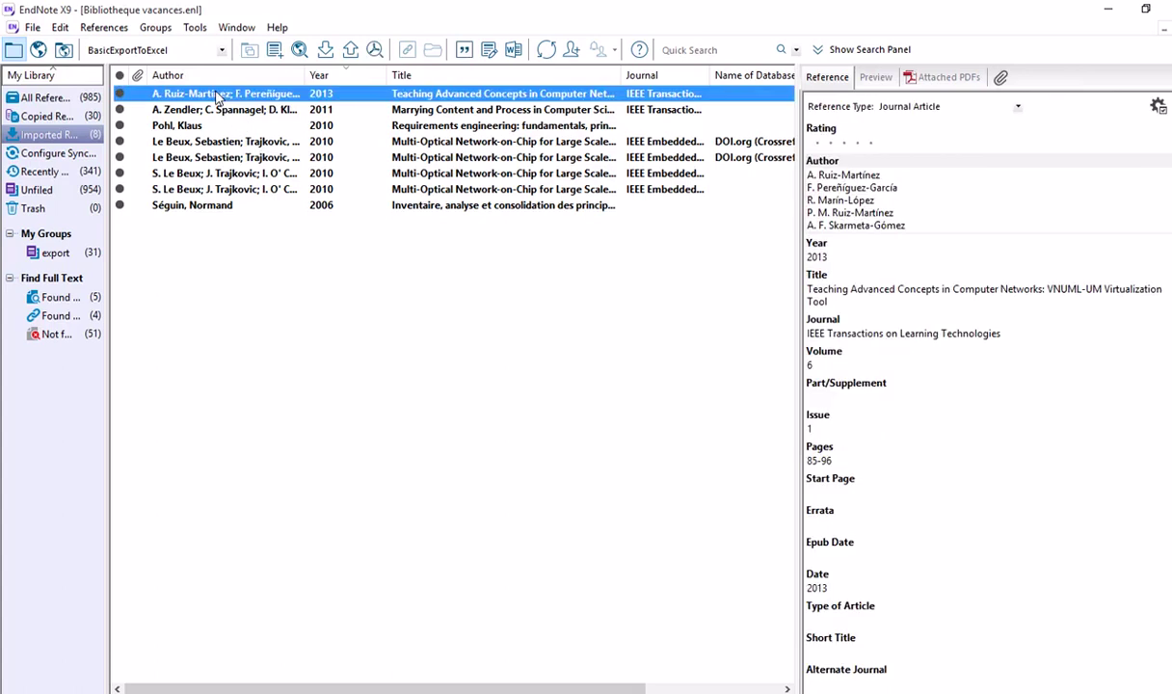
pyautogui.keyDown('shift'); pyautogui.click(207, 207); pyautogui.keyUp('shift')
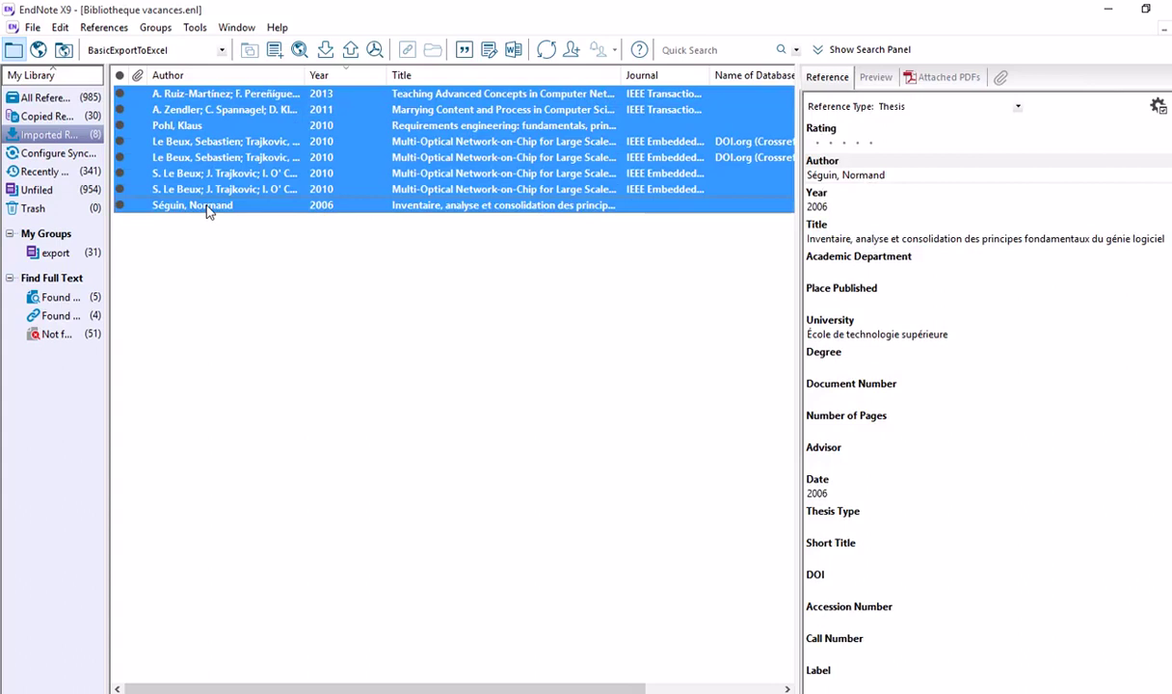
pyautogui.rightClick(231, 150)
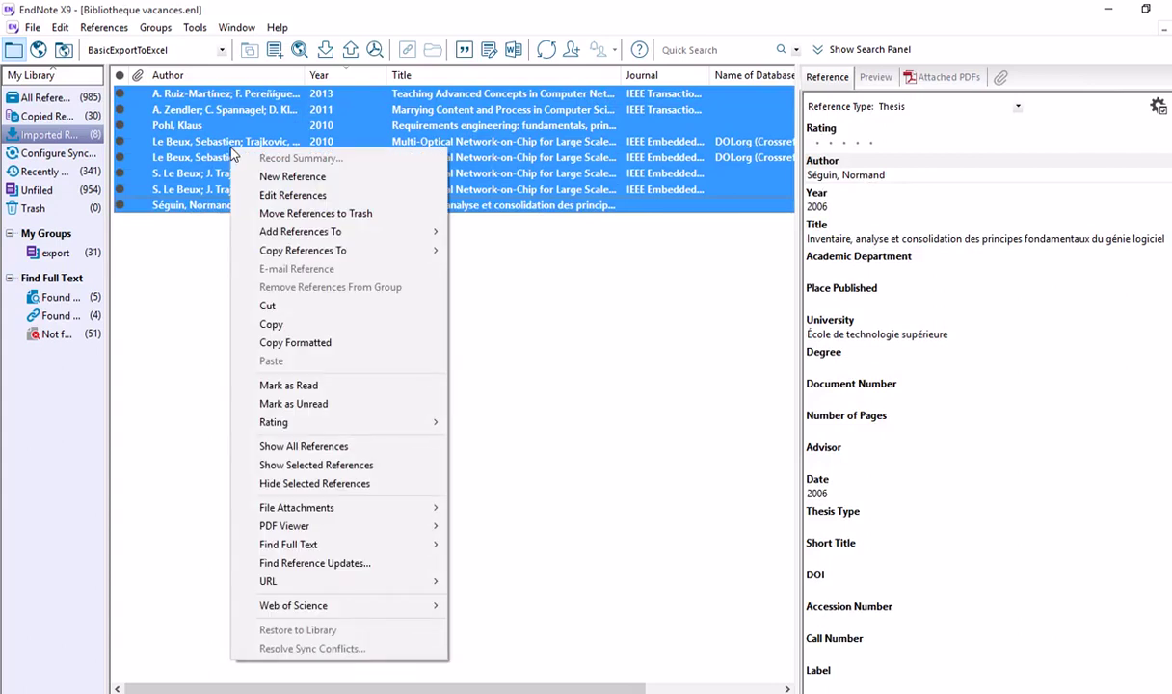
pyautogui.click(188, 306)
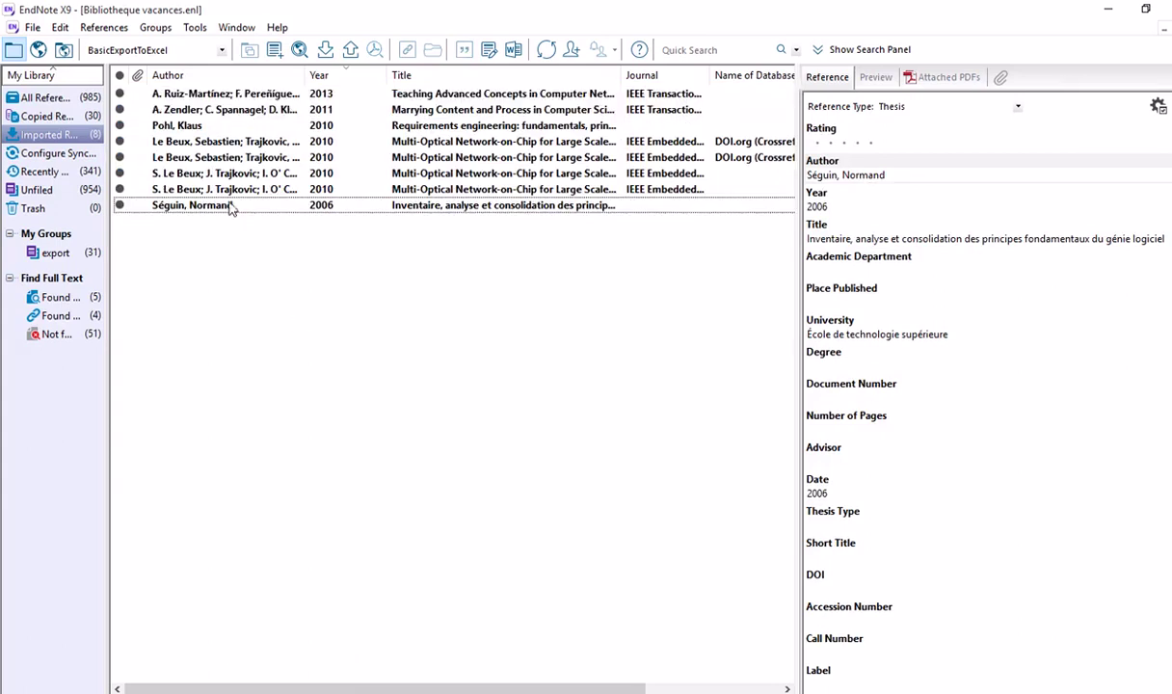
# Select all references in the Imported References group and start exporting them
pyautogui.click(235, 95)
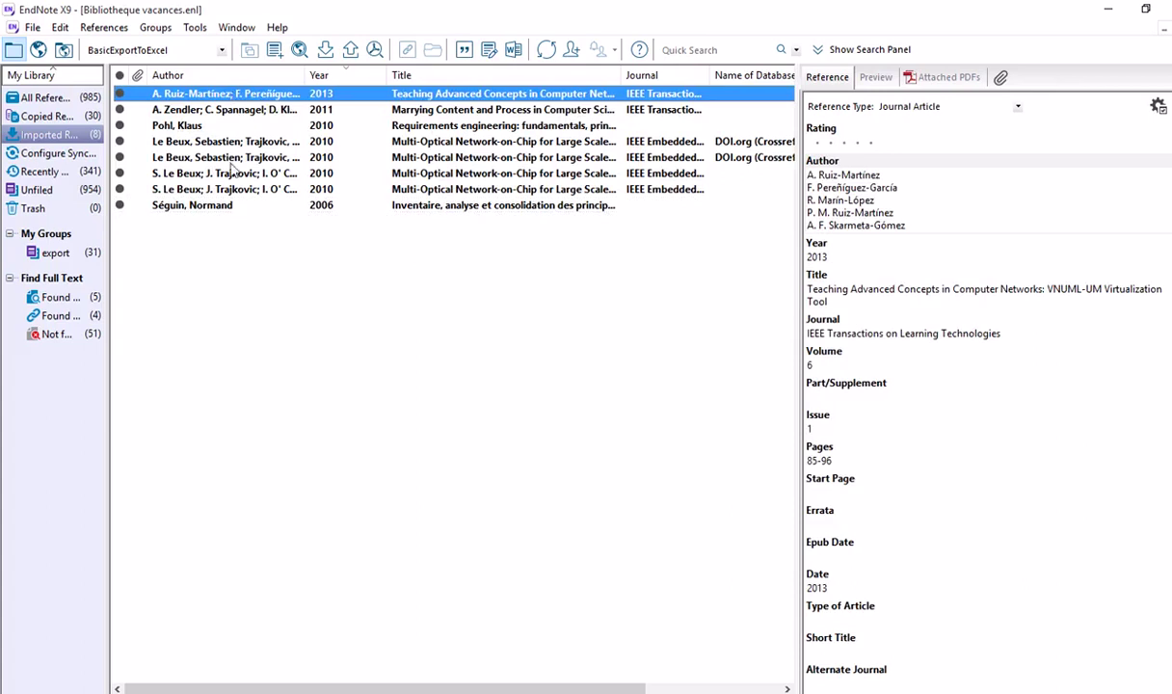
pyautogui.keyDown('shift'); pyautogui.click(204, 208); pyautogui.keyUp('shift')
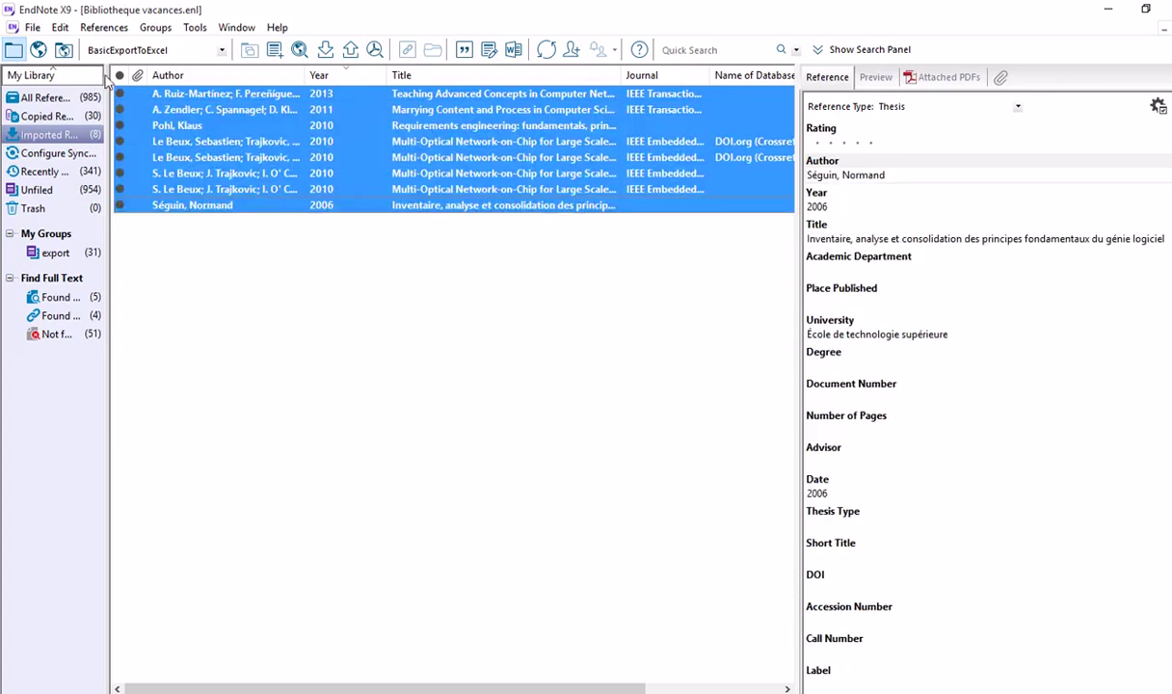
pyautogui.click(32, 27)
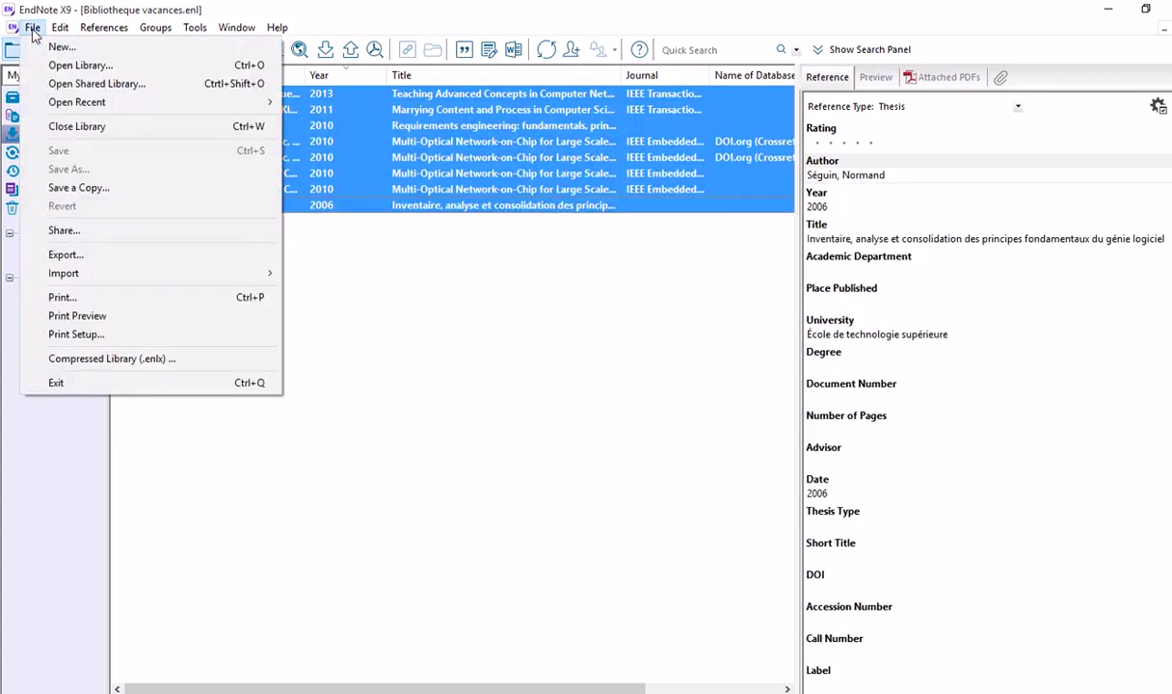
pyautogui.click(110, 258)
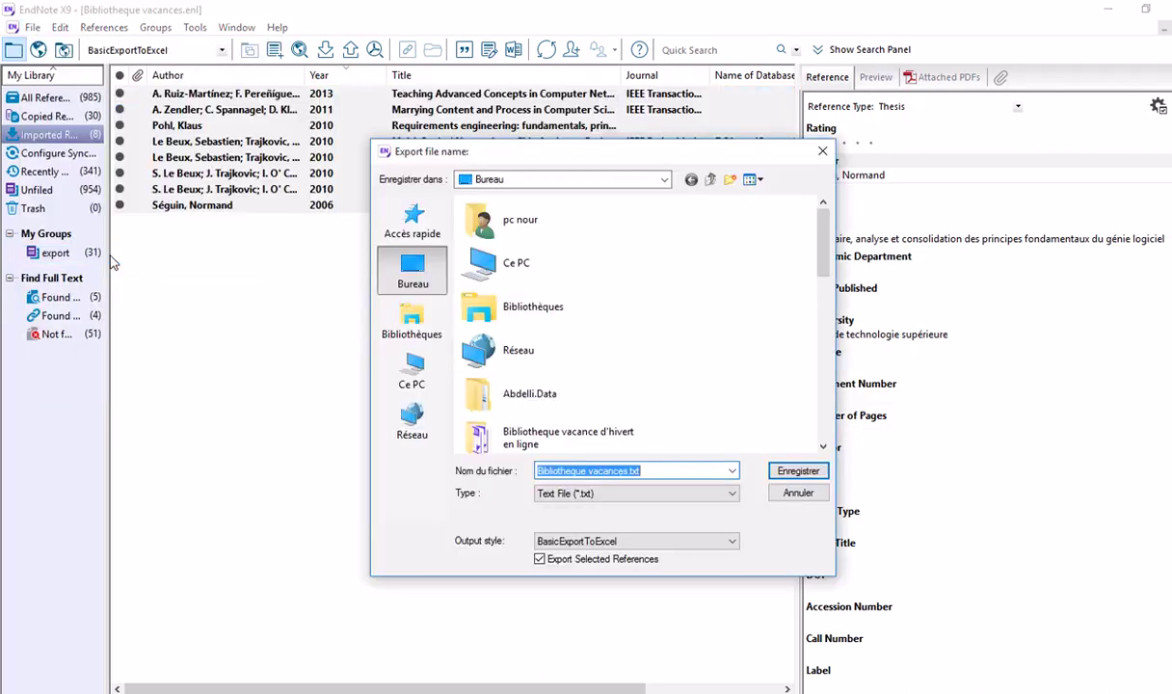
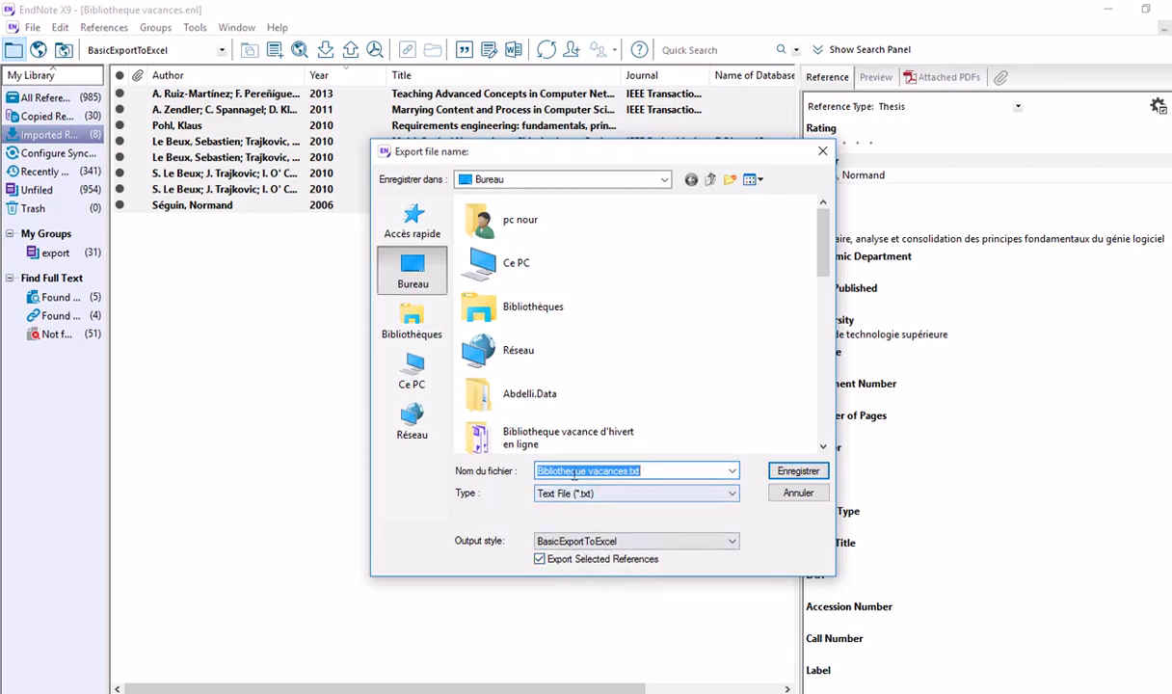
# Check the available export file types, keep Text File (*.txt), and set the output style to RefMan (RIS) Export
pyautogui.click(732, 496)
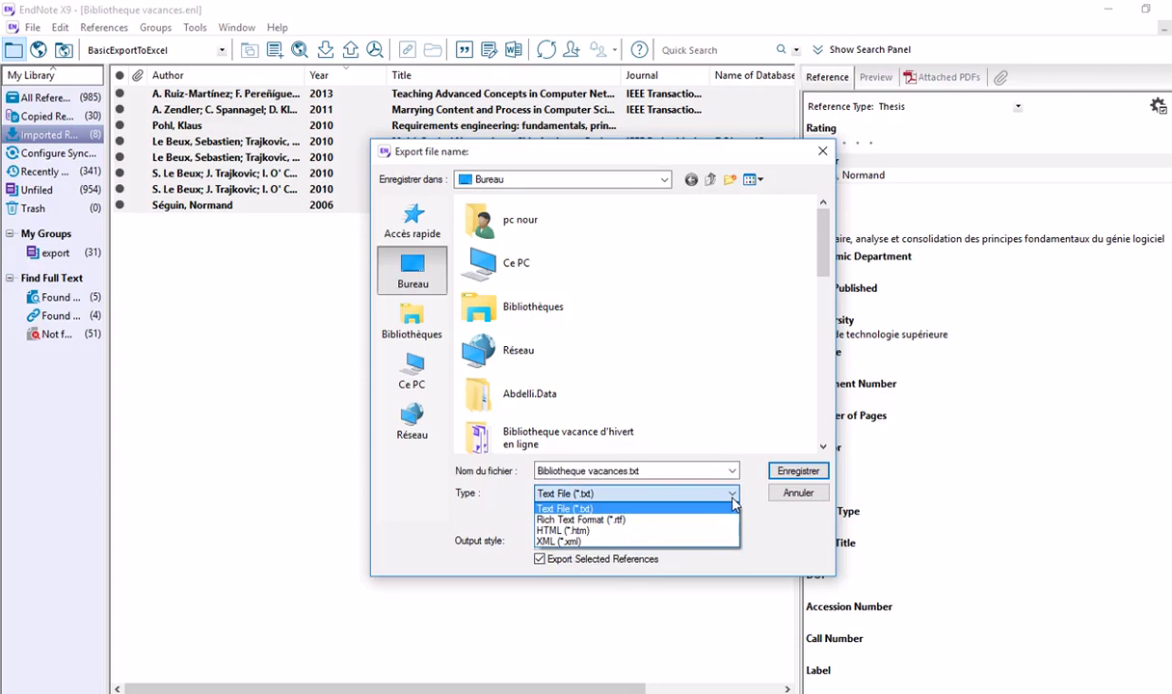
pyautogui.click(732, 496)
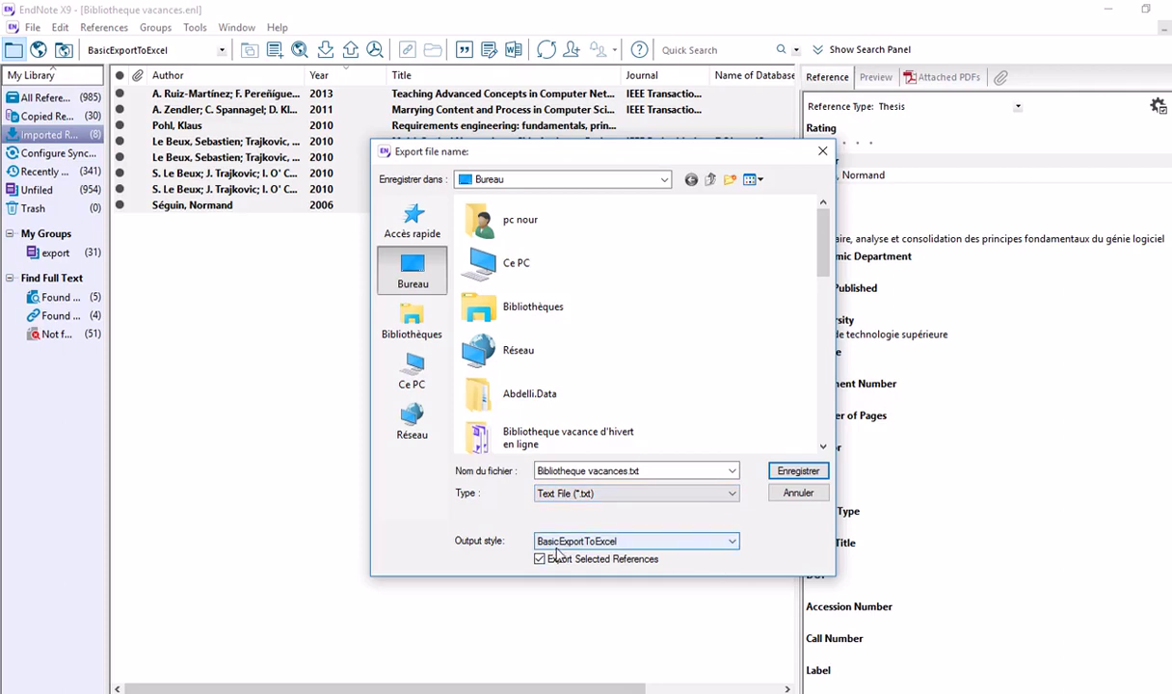
pyautogui.click(732, 542)
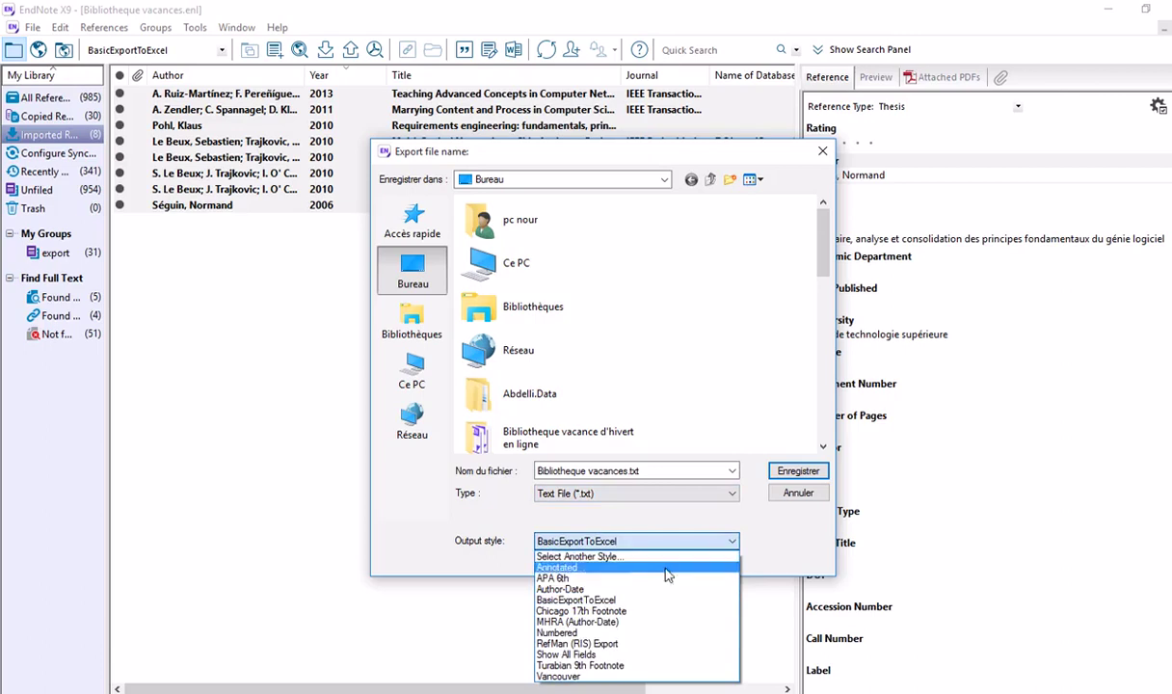
pyautogui.click(614, 643)
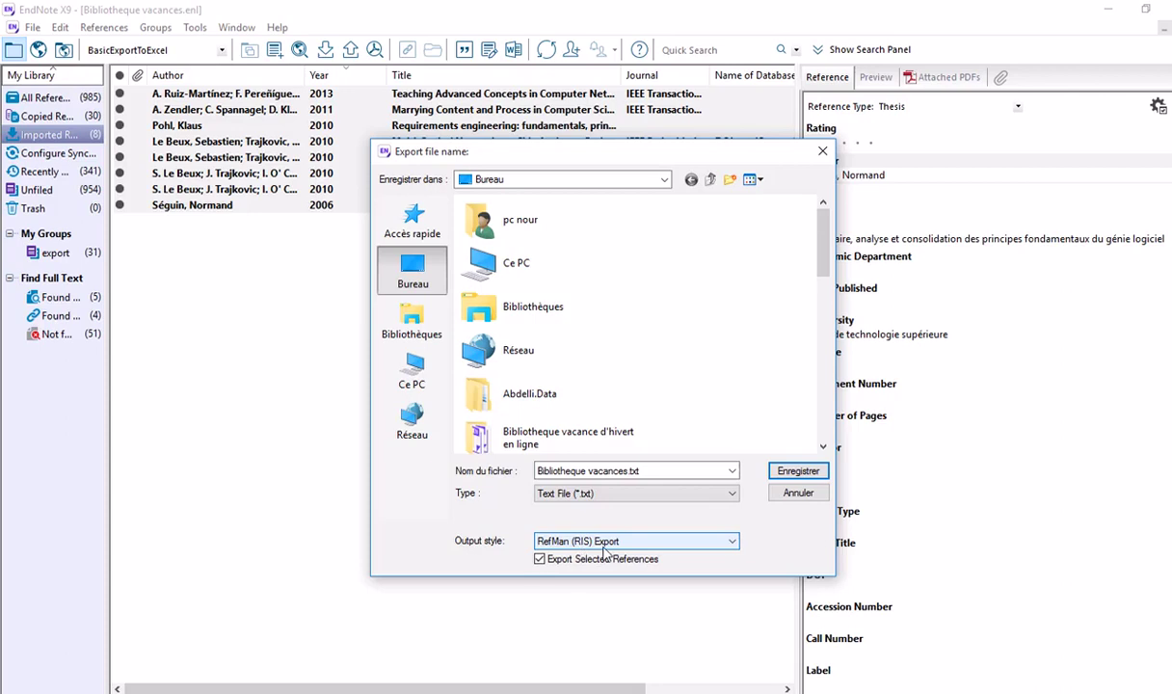
# Find "RefMan (RIS) Export" in the full style list by searching "ris", choose it, and save the export as "Bibliotheque vacances.txt" on the desktop
pyautogui.click(702, 540)
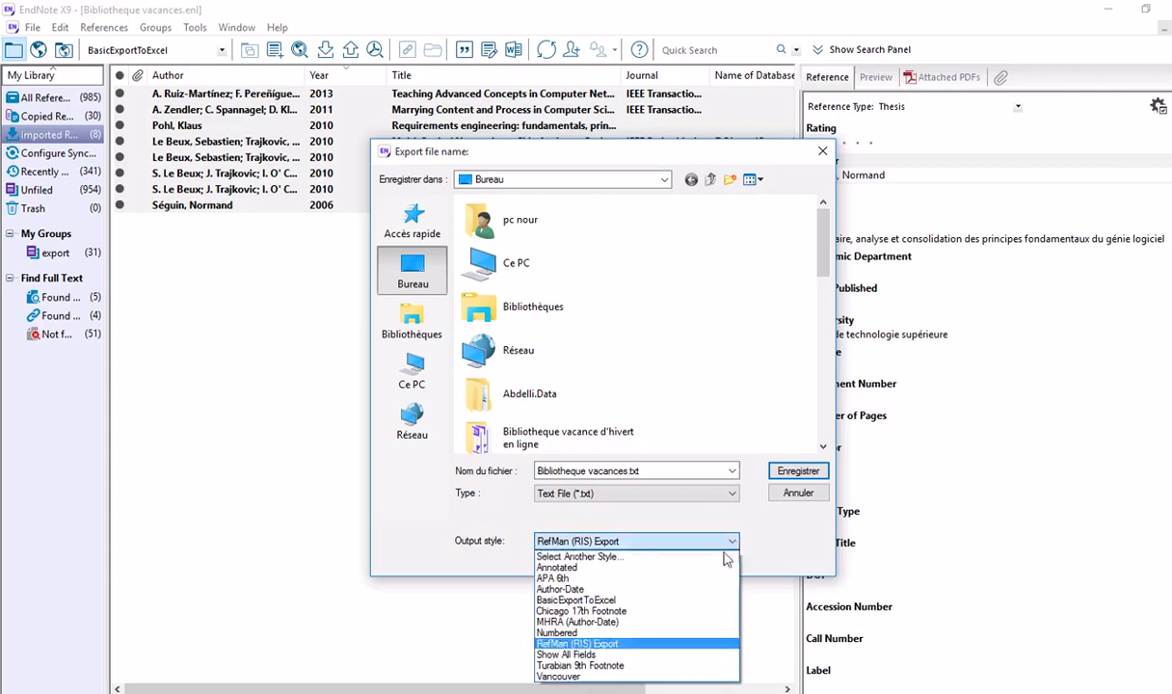
pyautogui.click(597, 557)
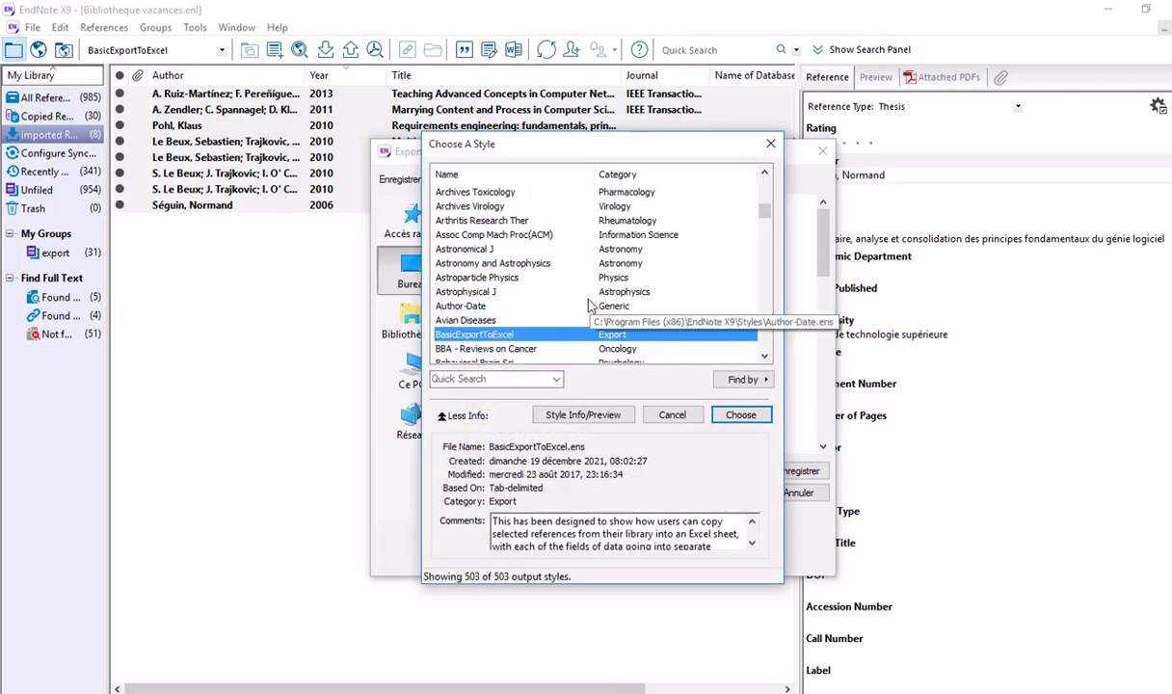
pyautogui.click(473, 379)
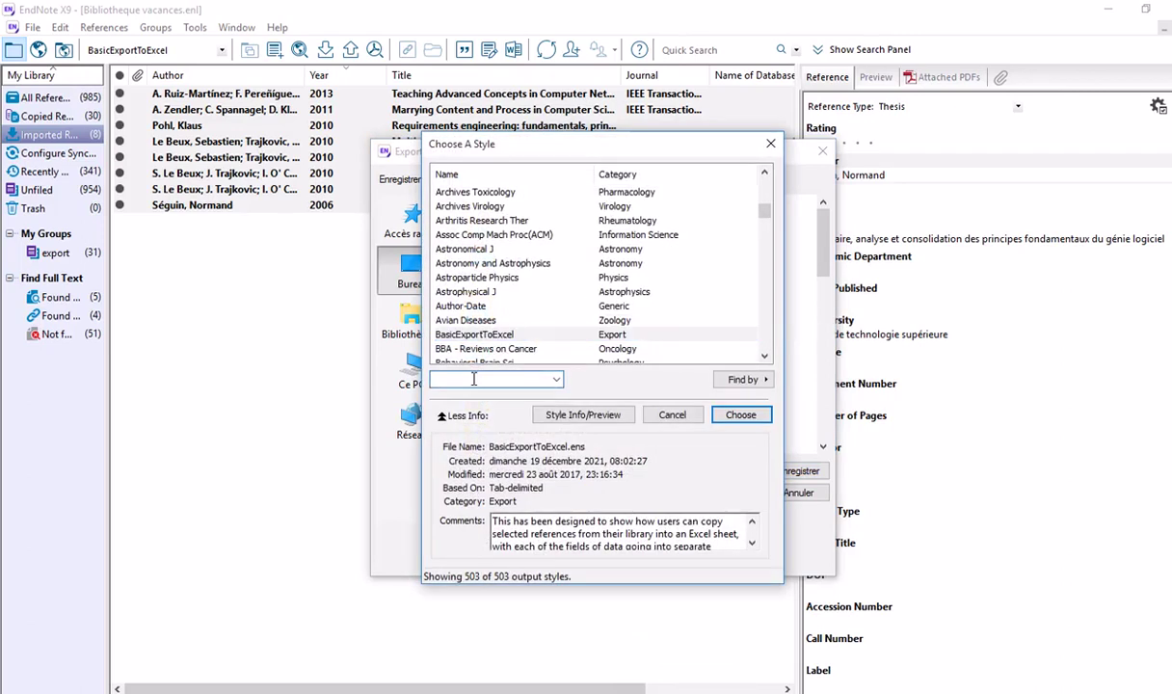
pyautogui.write('f')
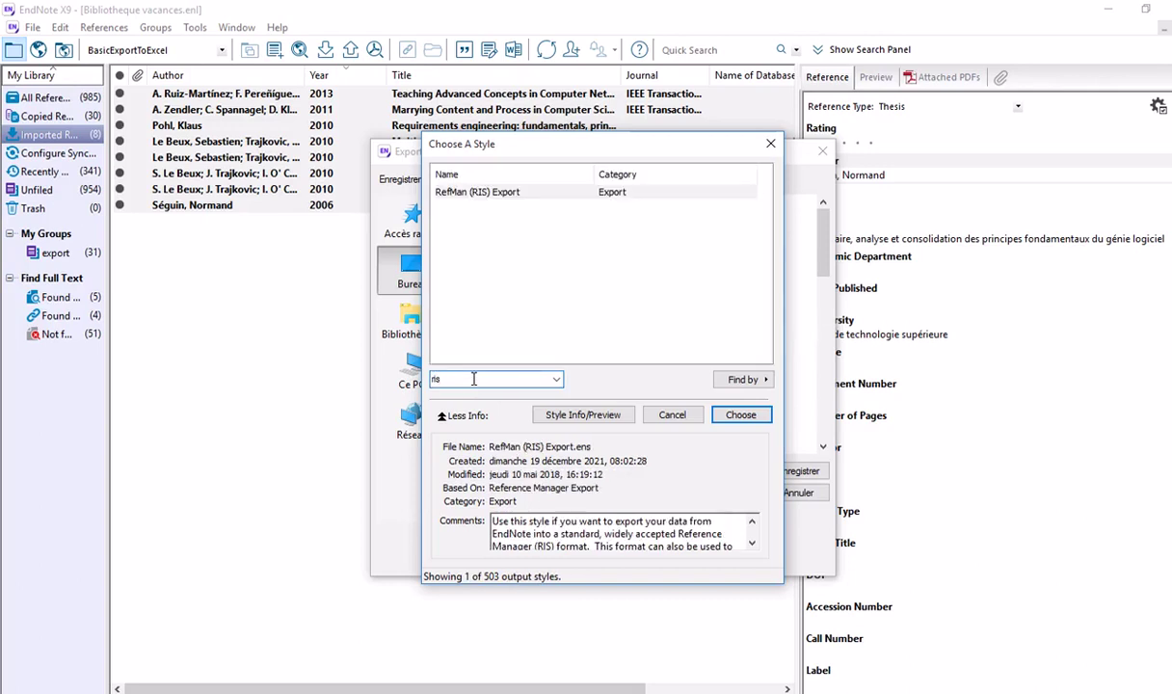
pyautogui.click(481, 196)
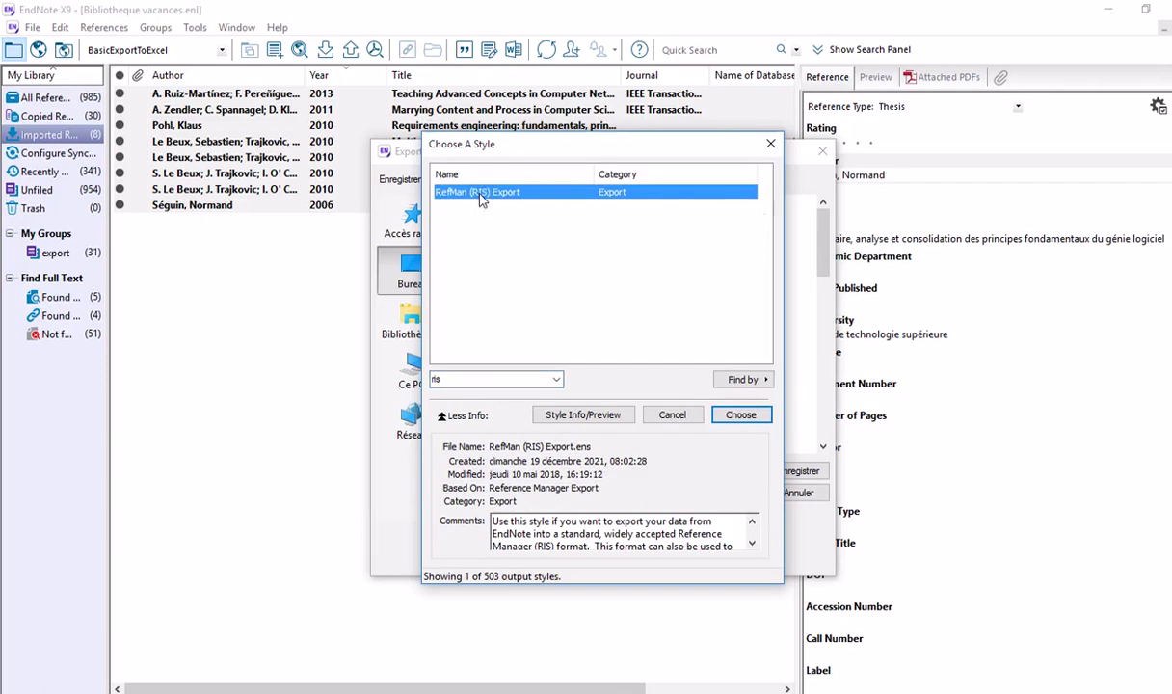
pyautogui.click(740, 414)
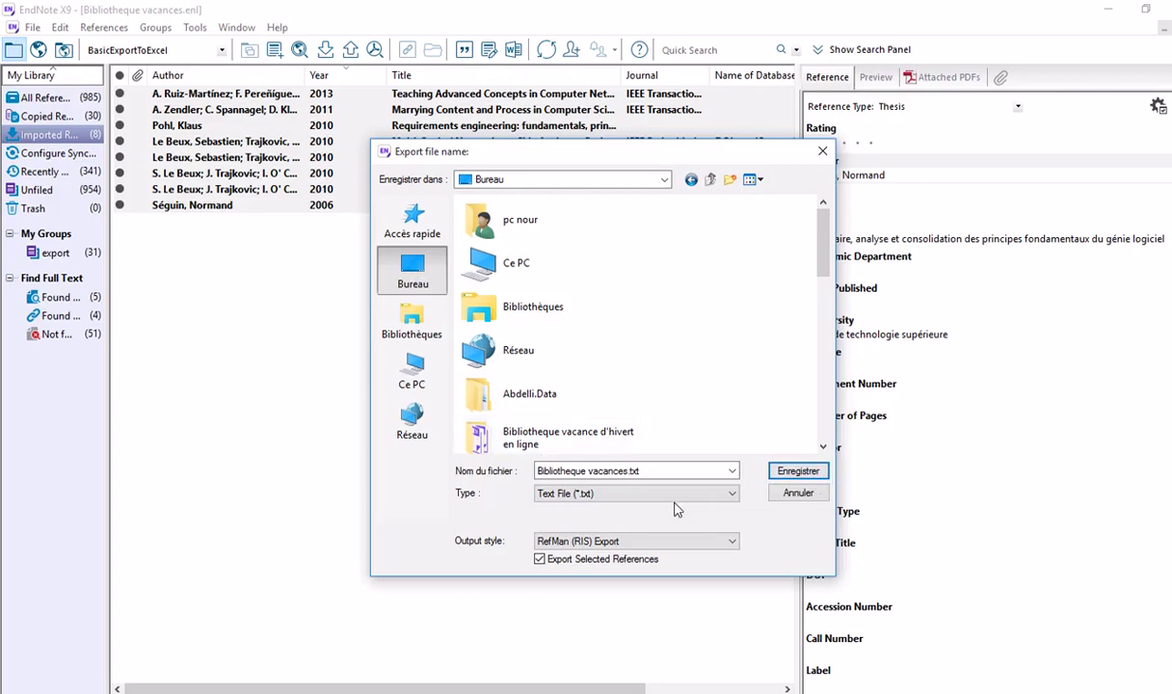
pyautogui.click(796, 471)
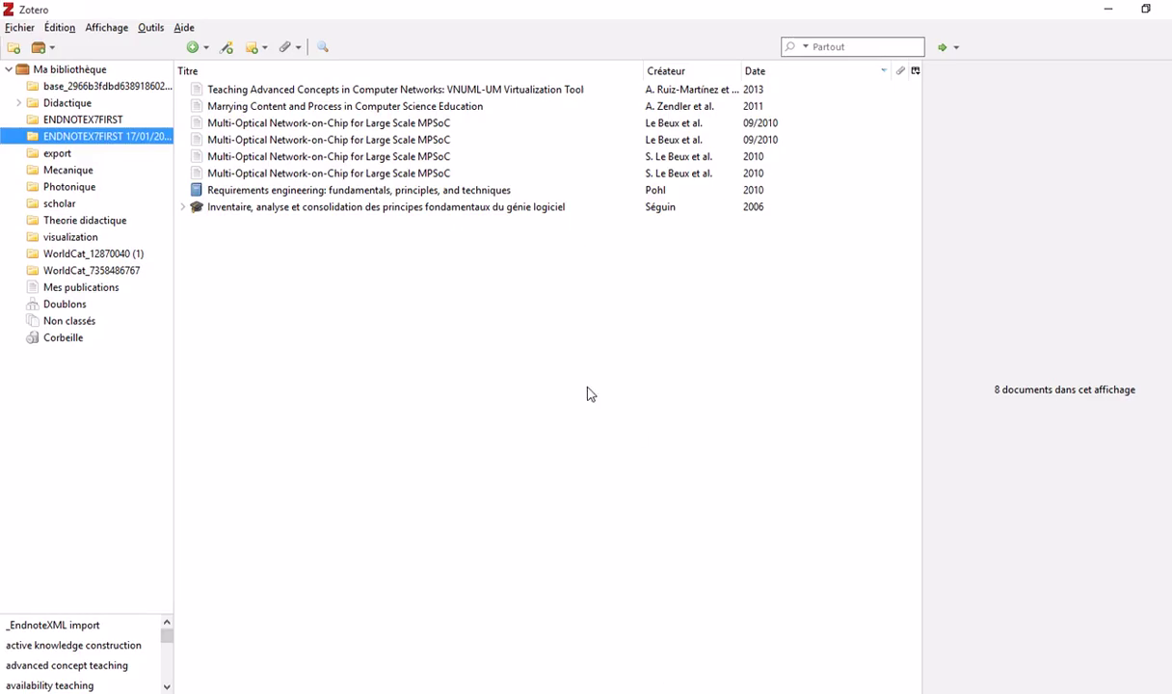
# Try to import the exported file in Zotero, looking for it on the desktop and in the "Bibliotheque vacance d'hivert en ligne" folder
pyautogui.click(16, 27)
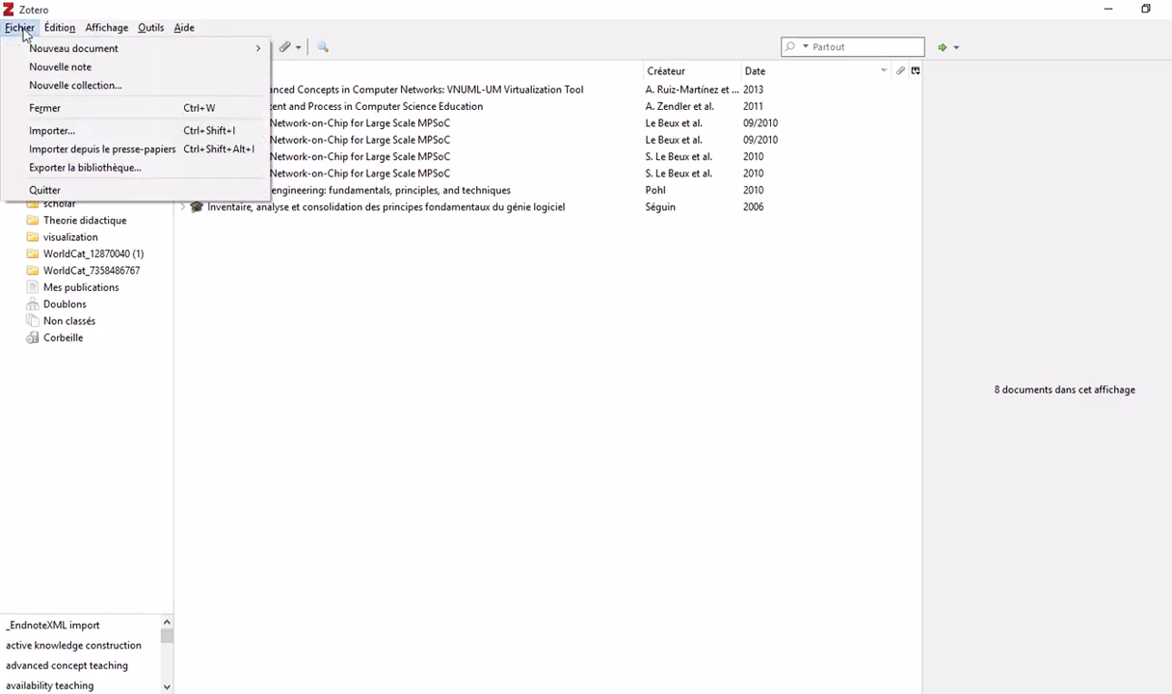
pyautogui.click(68, 132)
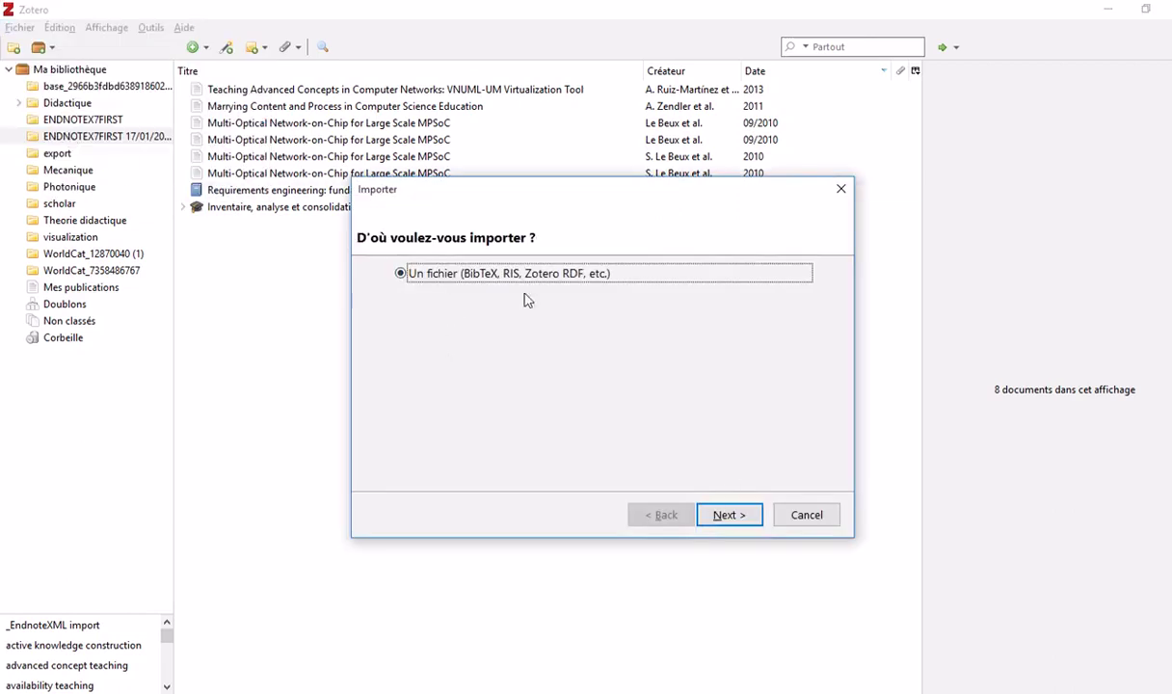
pyautogui.click(730, 513)
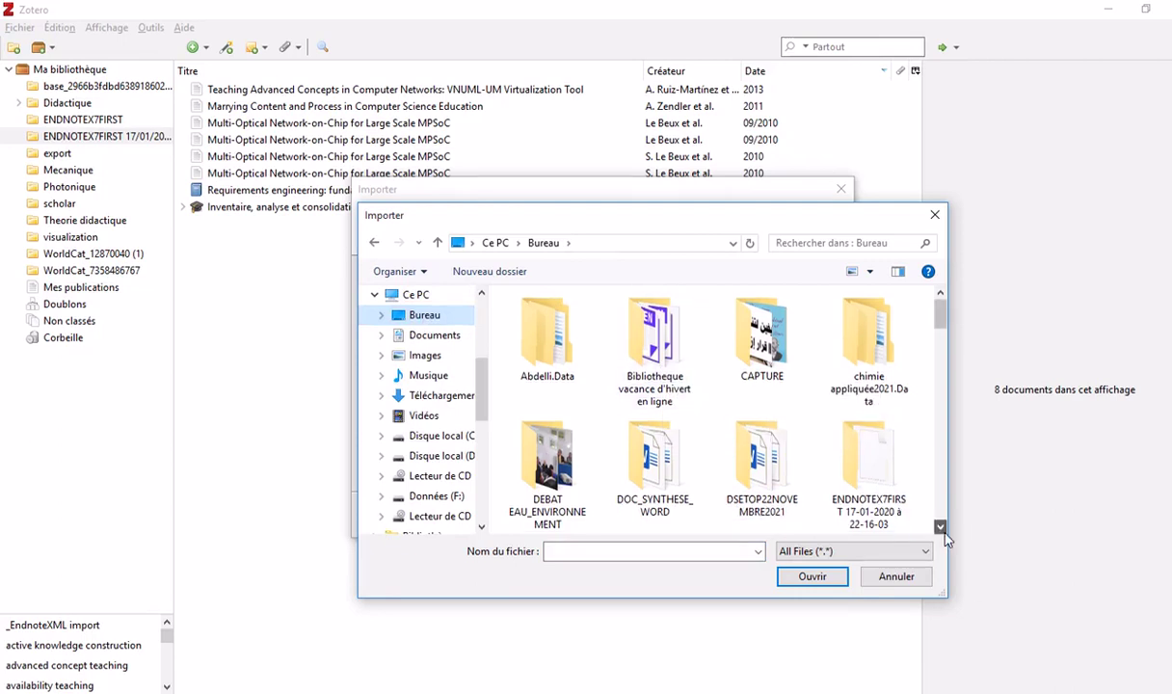
pyautogui.scroll(-3, 945, 540)
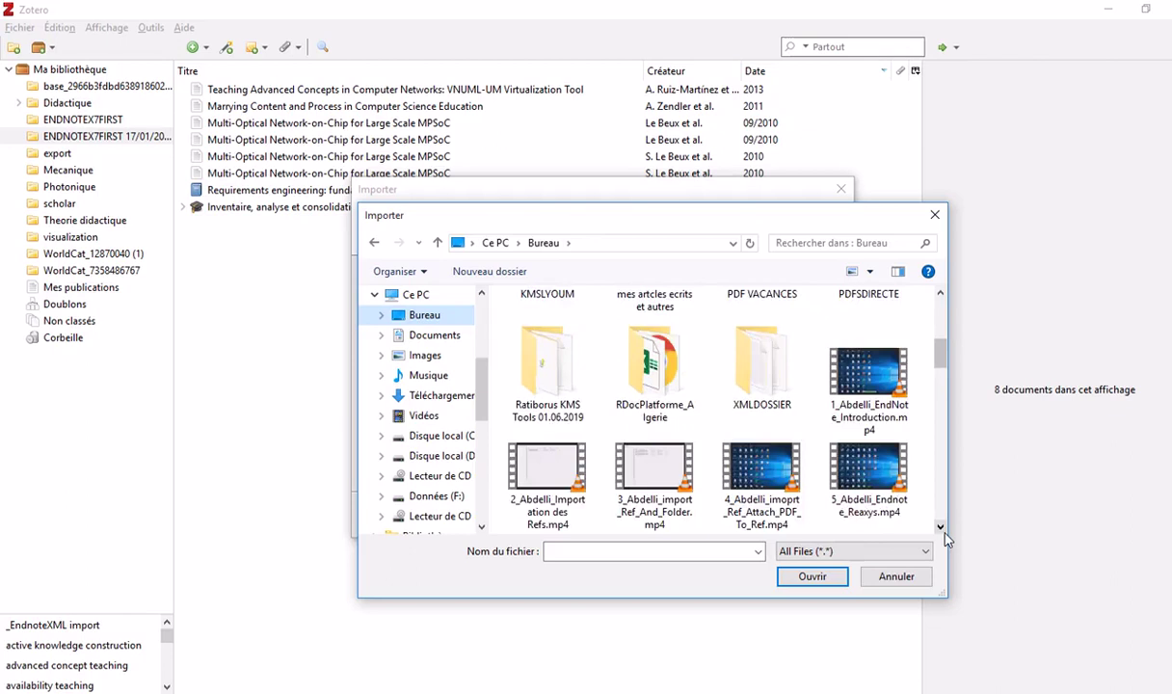
pyautogui.scroll(-10, 945, 539)
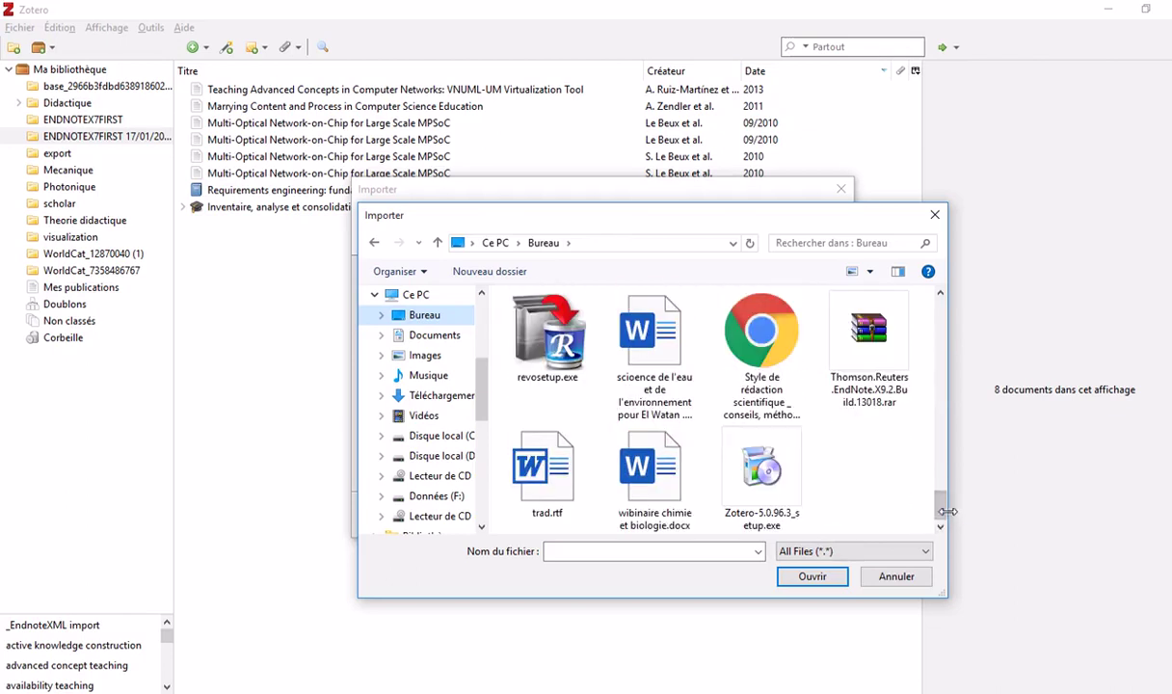
pyautogui.moveTo(943, 521); pyautogui.dragTo(952, 325)
pyautogui.click(631, 374)
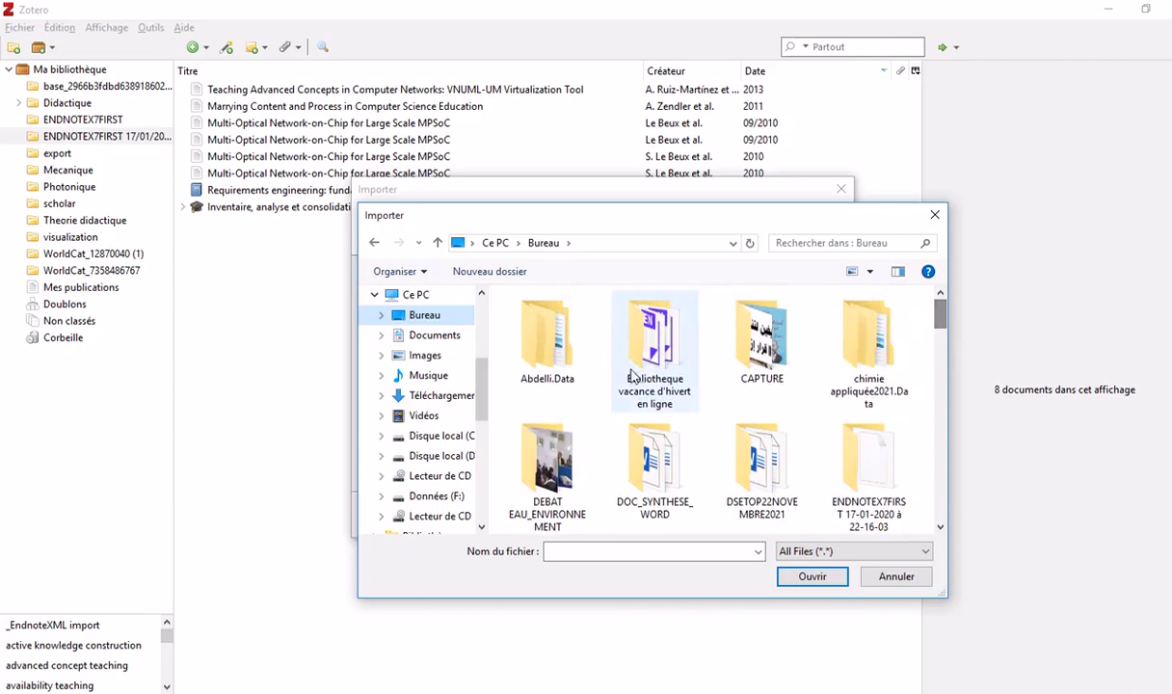
pyautogui.click(809, 577)
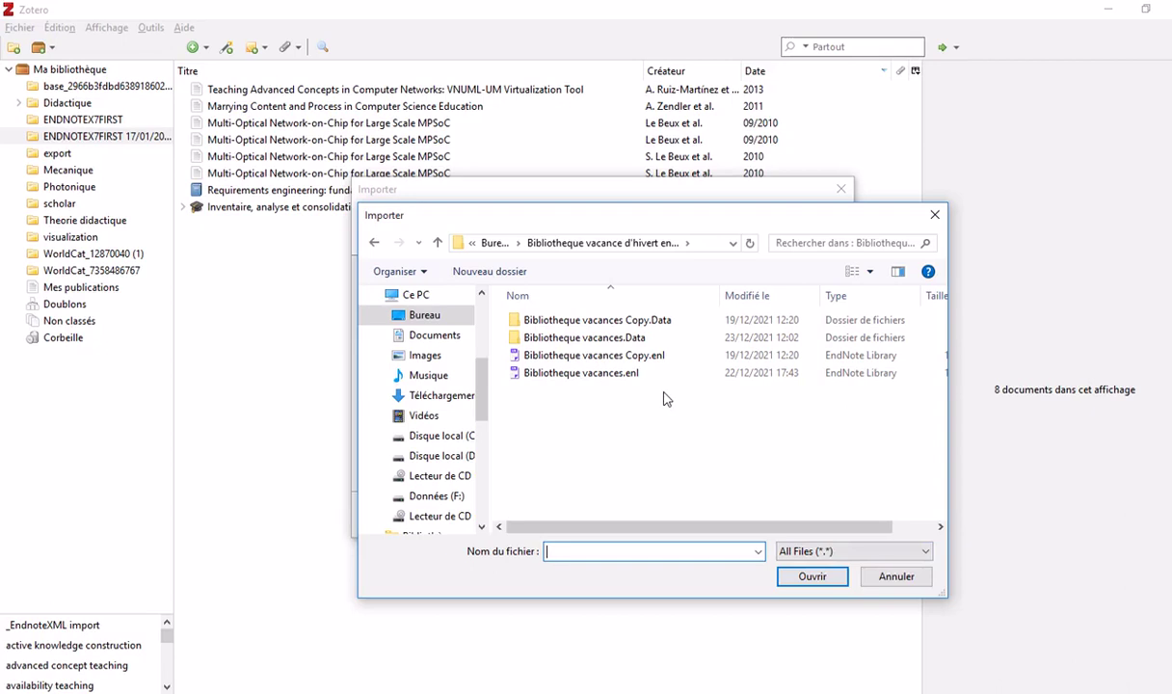
pyautogui.click(934, 220)
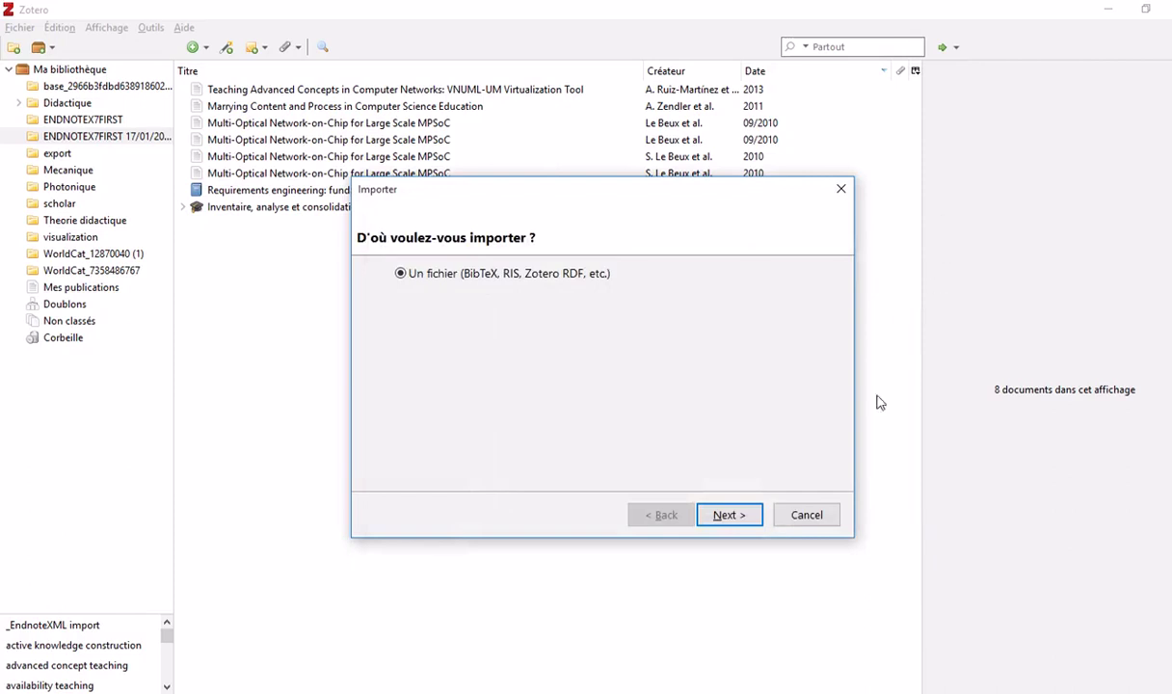
pyautogui.click(841, 189)
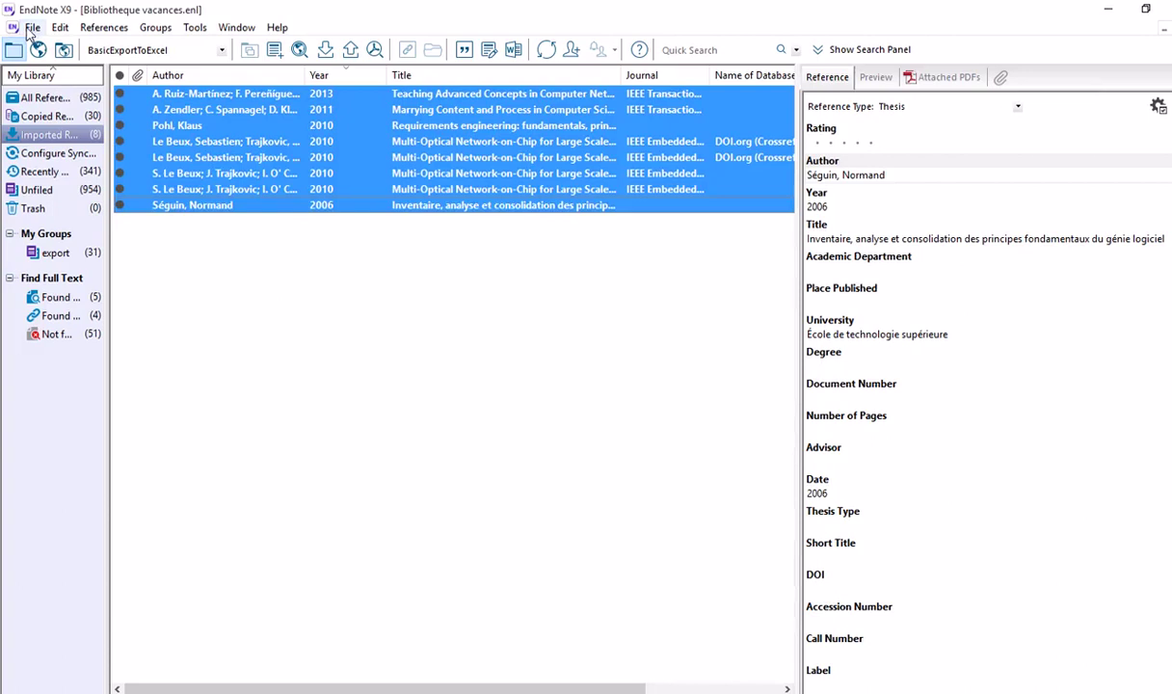
# Start a new export of the selected references, keeping the Text File (*.txt) type and the RefMan (RIS) Export output style
pyautogui.click(31, 28)
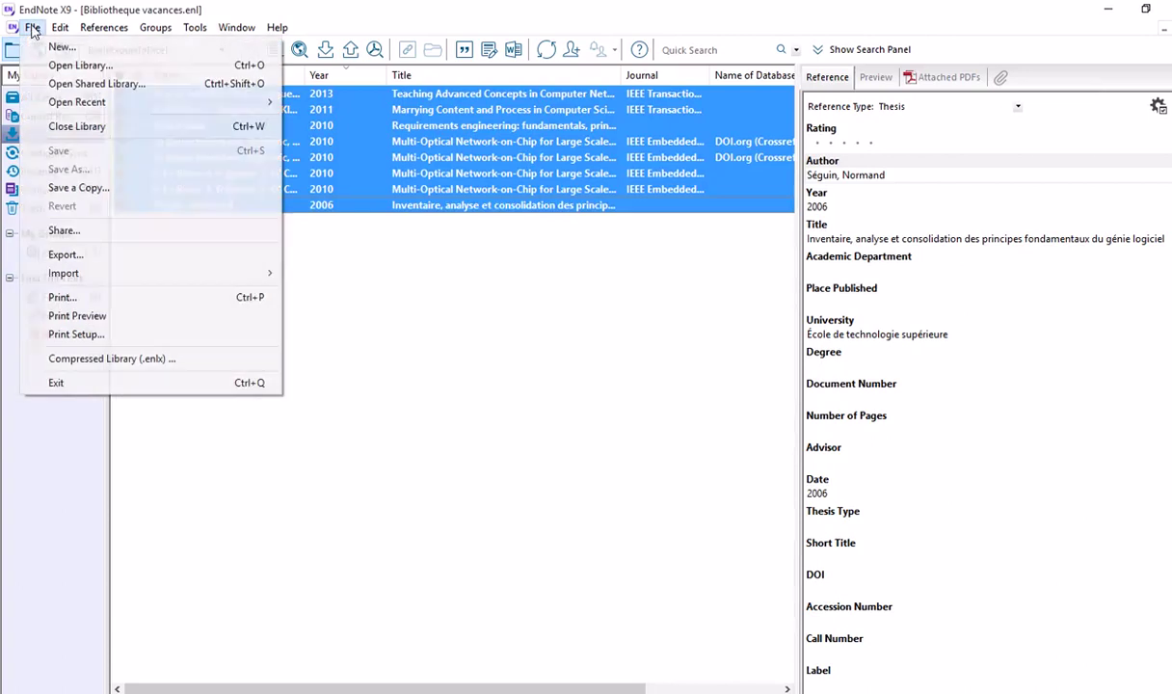
pyautogui.click(96, 257)
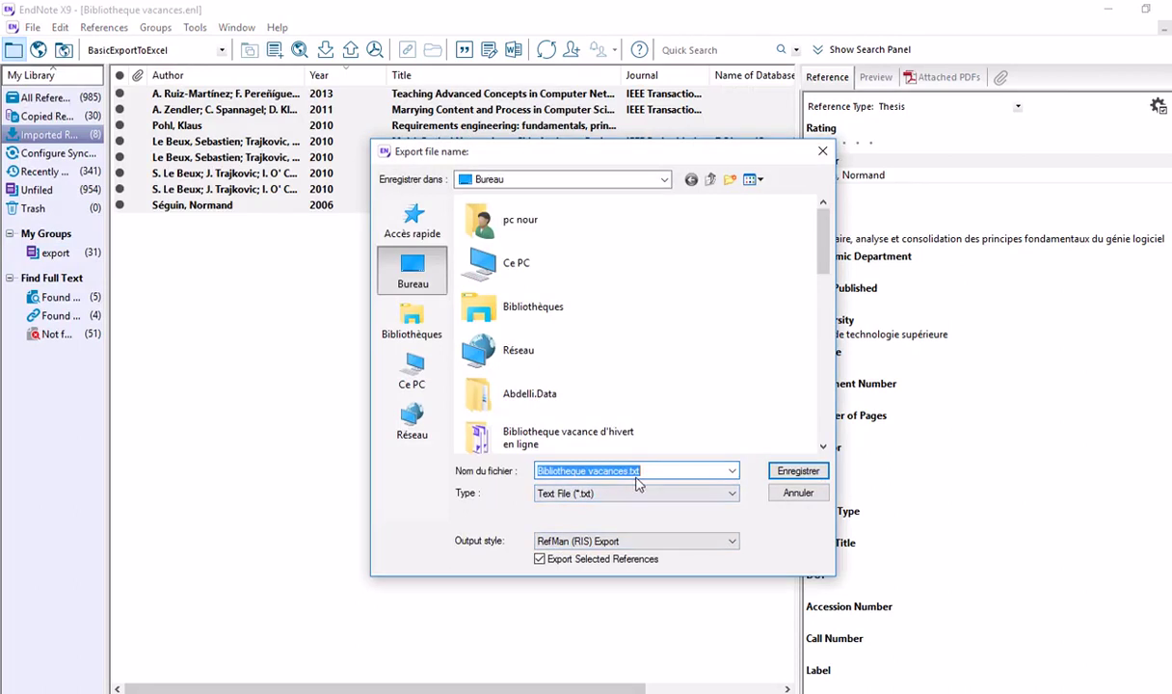
pyautogui.click(731, 471)
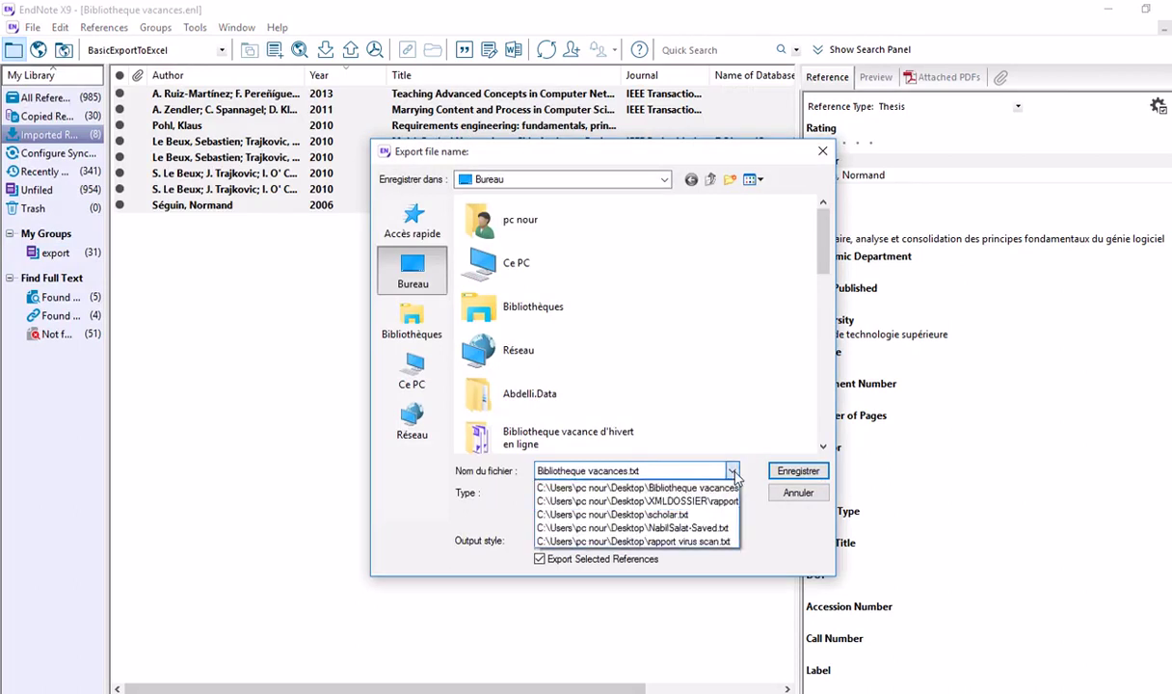
pyautogui.click(732, 471)
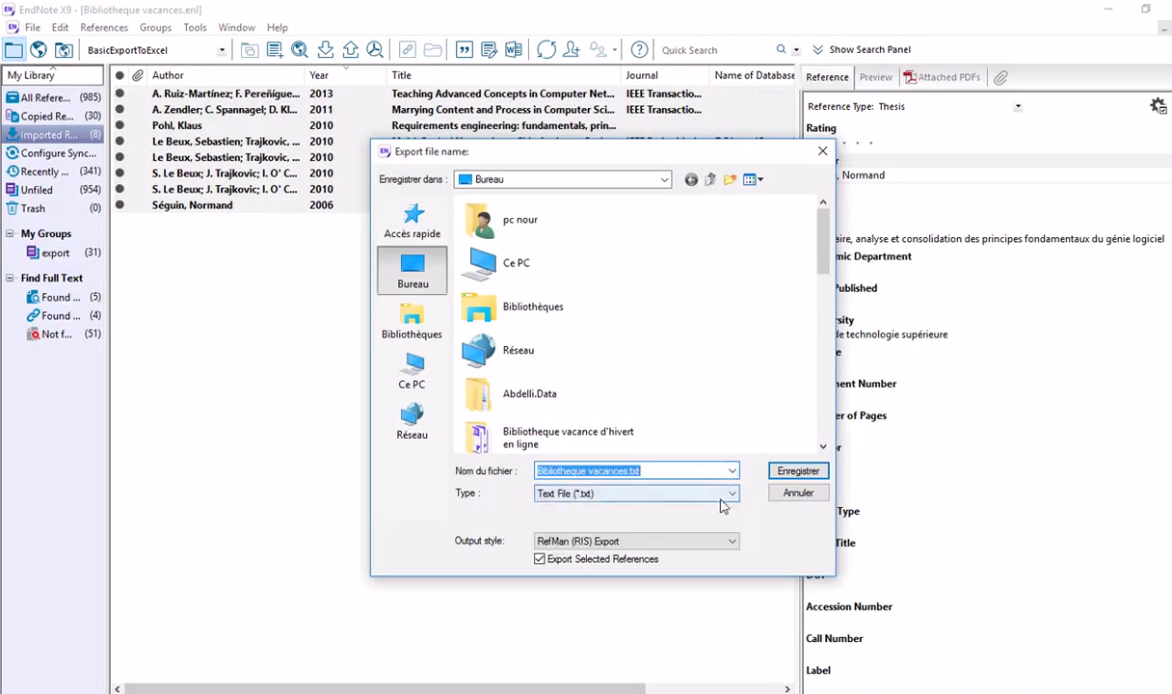
pyautogui.click(732, 494)
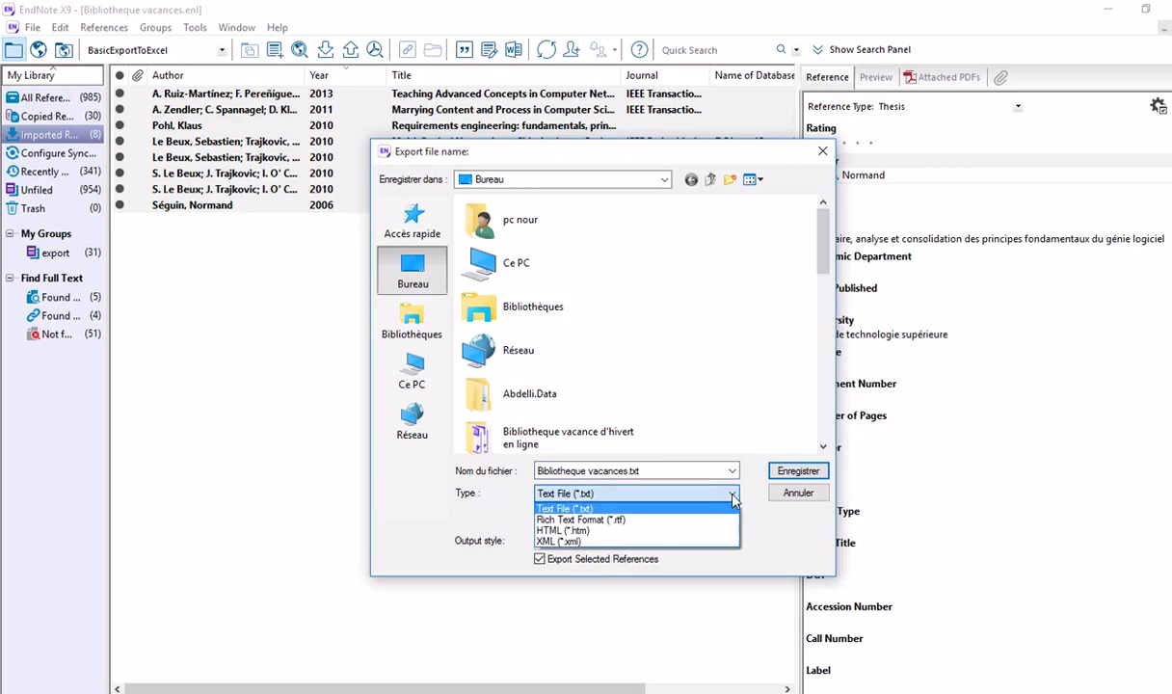
pyautogui.click(732, 494)
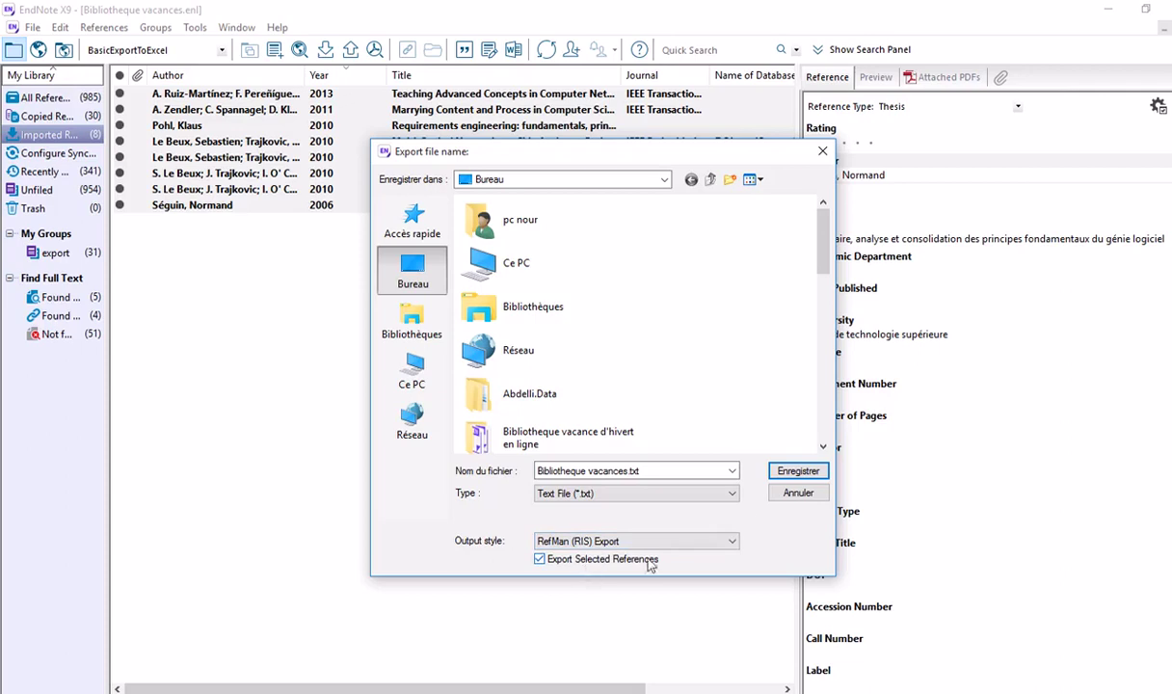
# Create a folder named "GAT" on the desktop and save the export in it as "Bibliotheque vacances.txt"
pyautogui.scroll(-2, 653, 387)
pyautogui.scroll(-1, 653, 387)
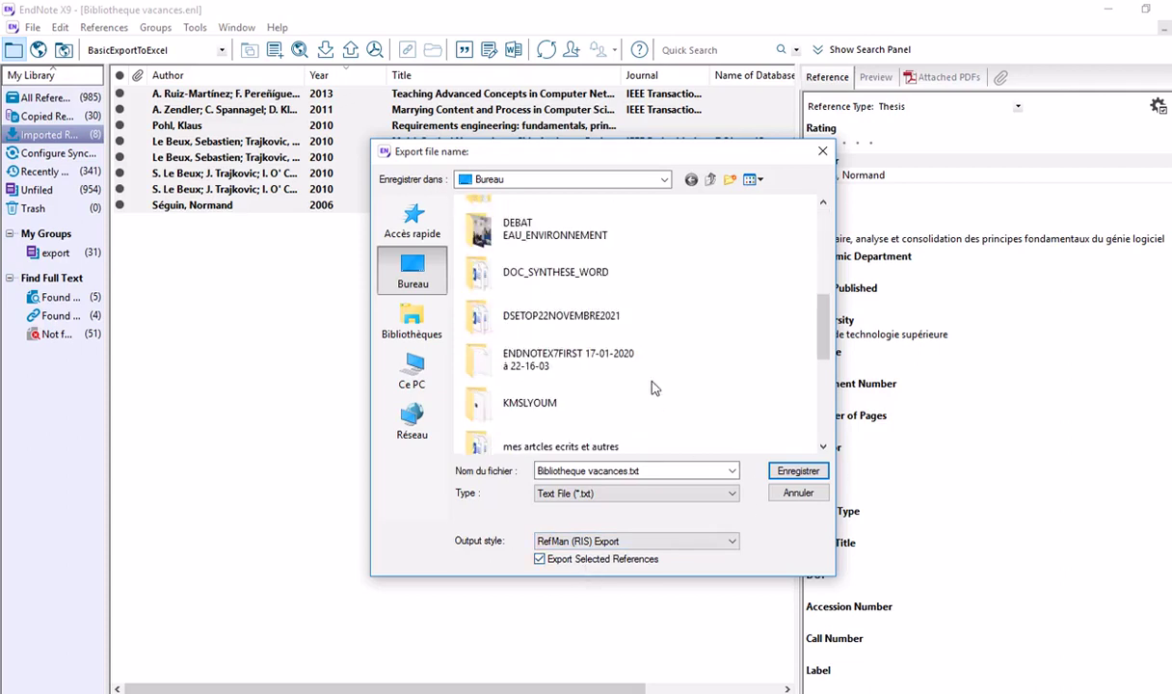
pyautogui.rightClick(695, 291)
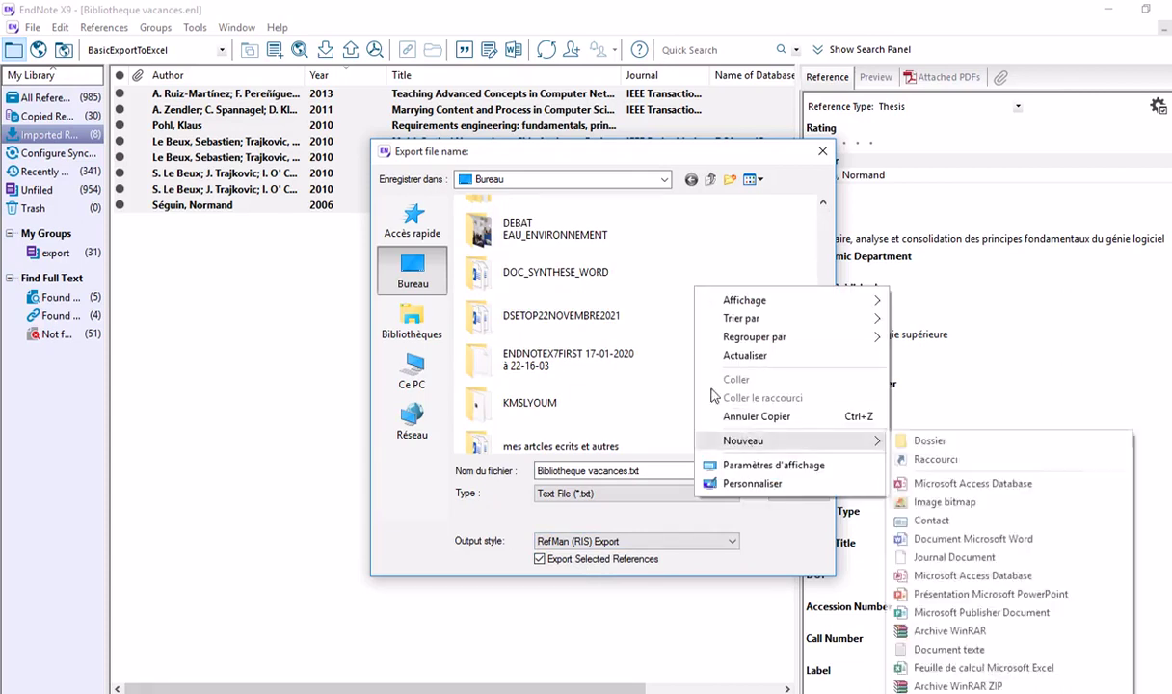
pyautogui.moveTo(836, 439)
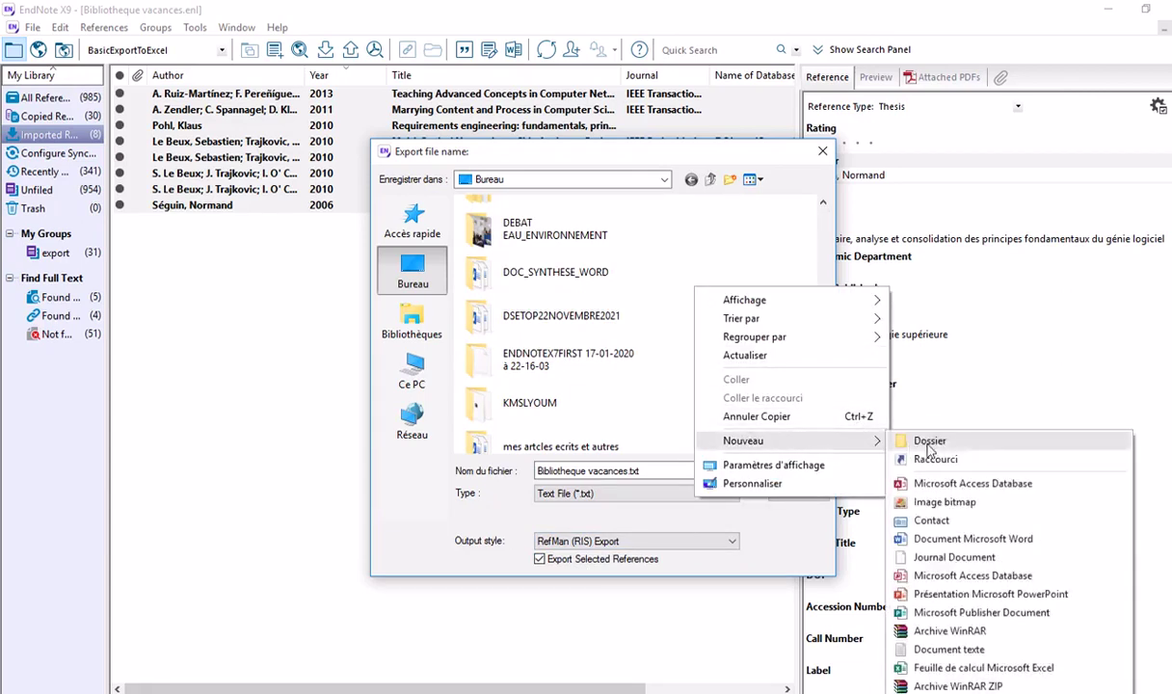
pyautogui.click(884, 426)
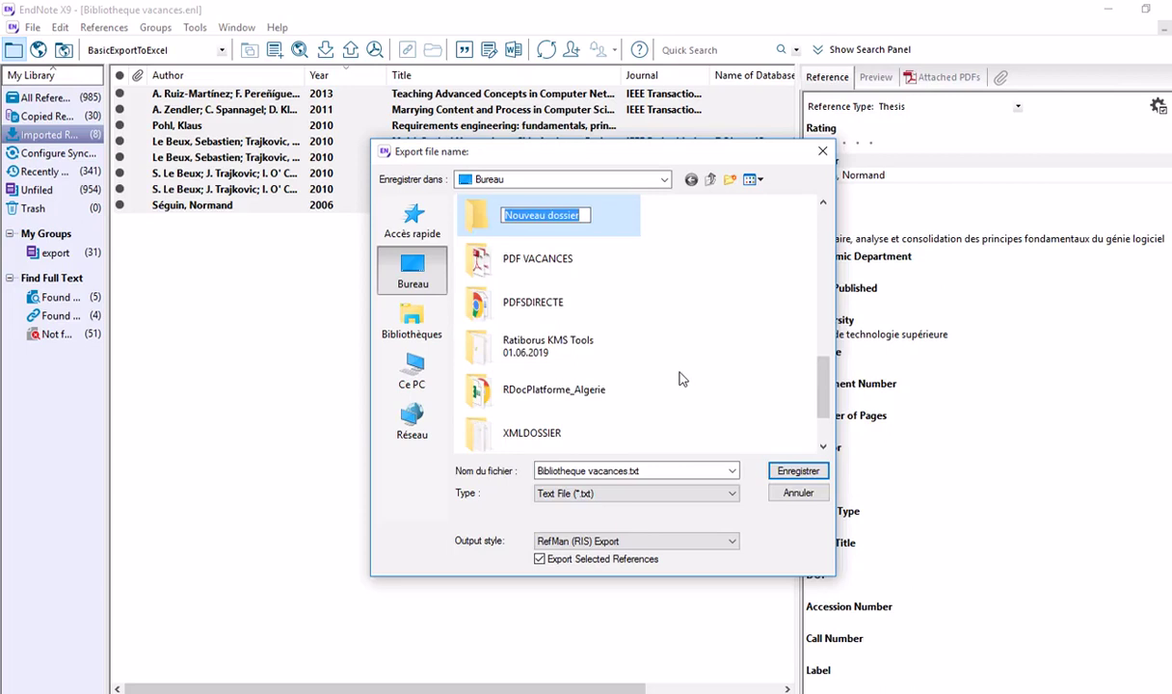
pyautogui.write('GAT')
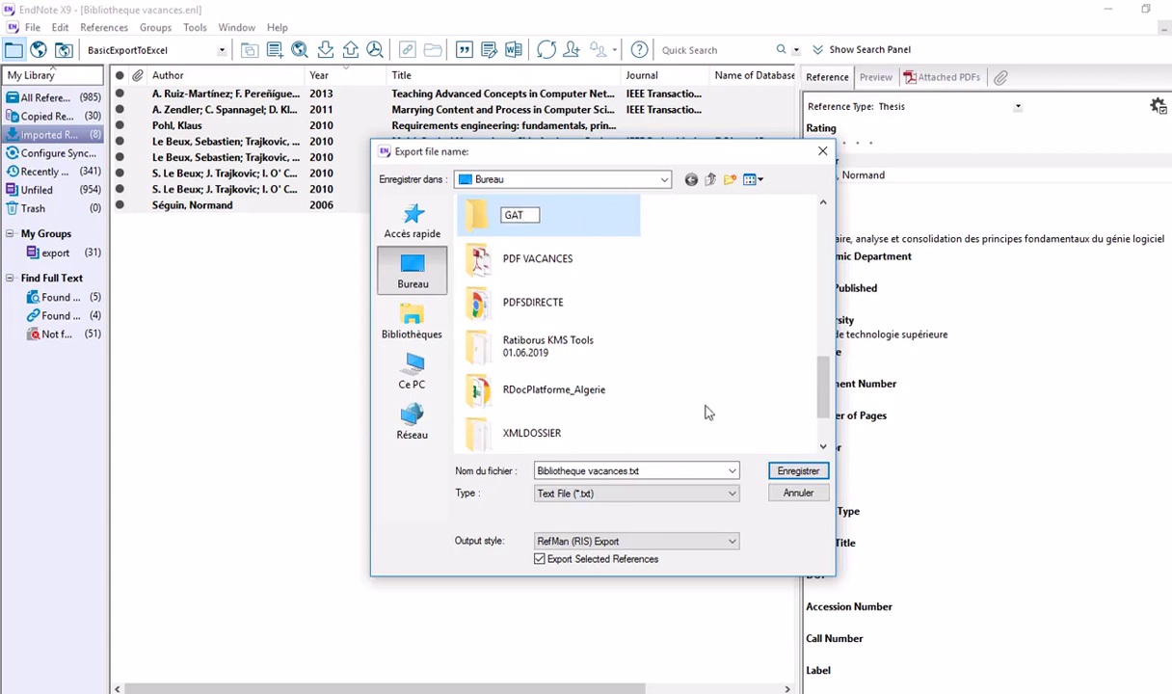
pyautogui.doubleClick(485, 221)
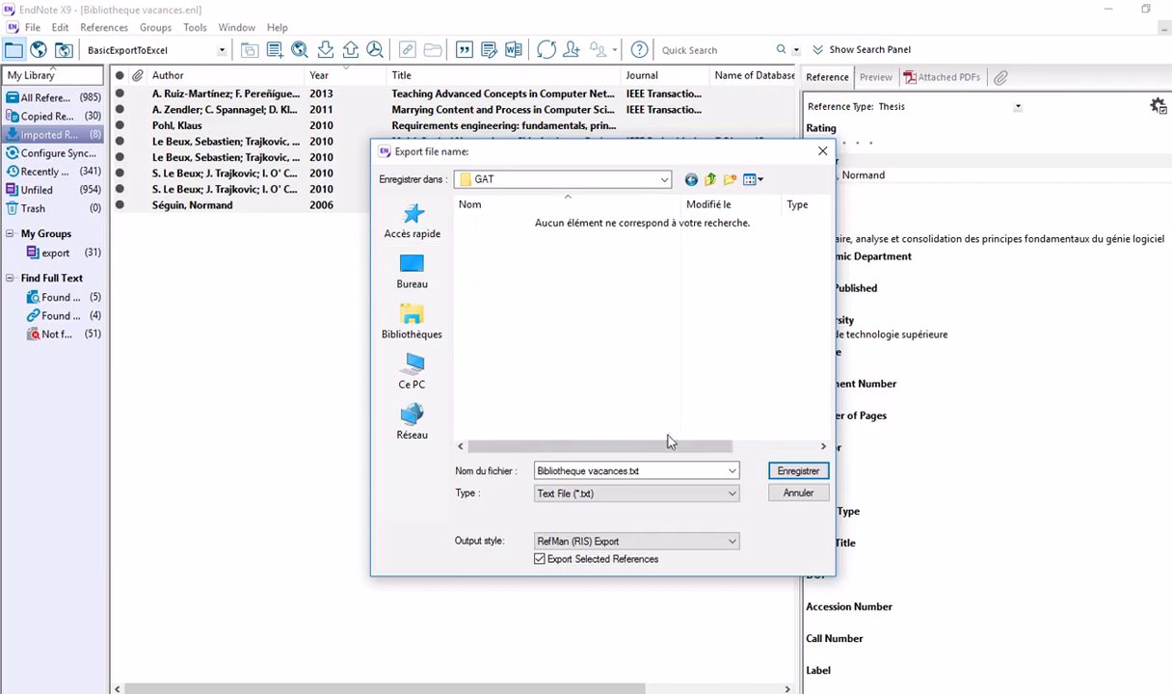
pyautogui.click(785, 471)
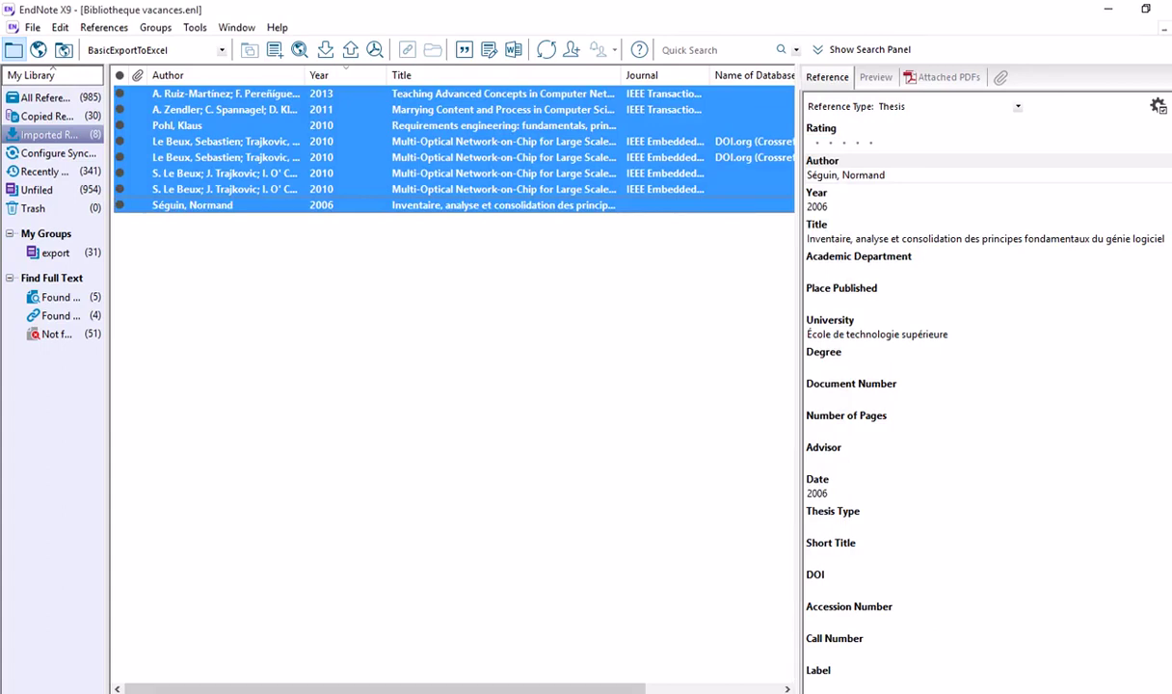
# Switch to Zotero and start an import from a file (BibTeX, RIS, Zotero RDF, etc.)
pyautogui.moveTo(759, 693)
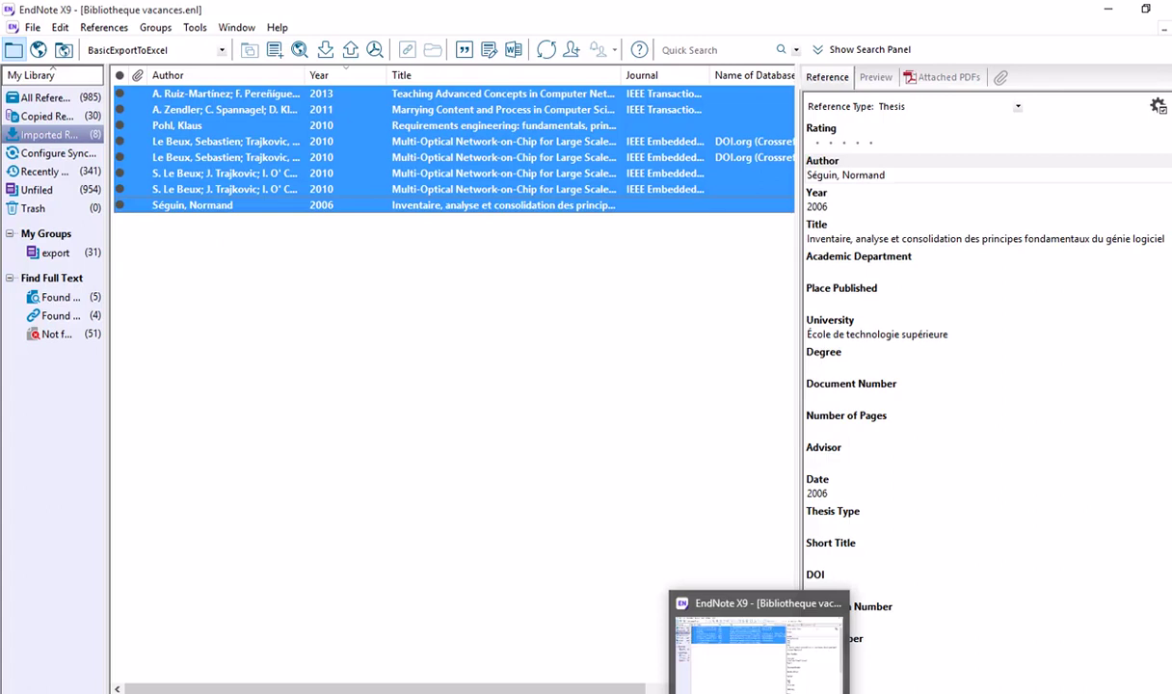
pyautogui.click(800, 643)
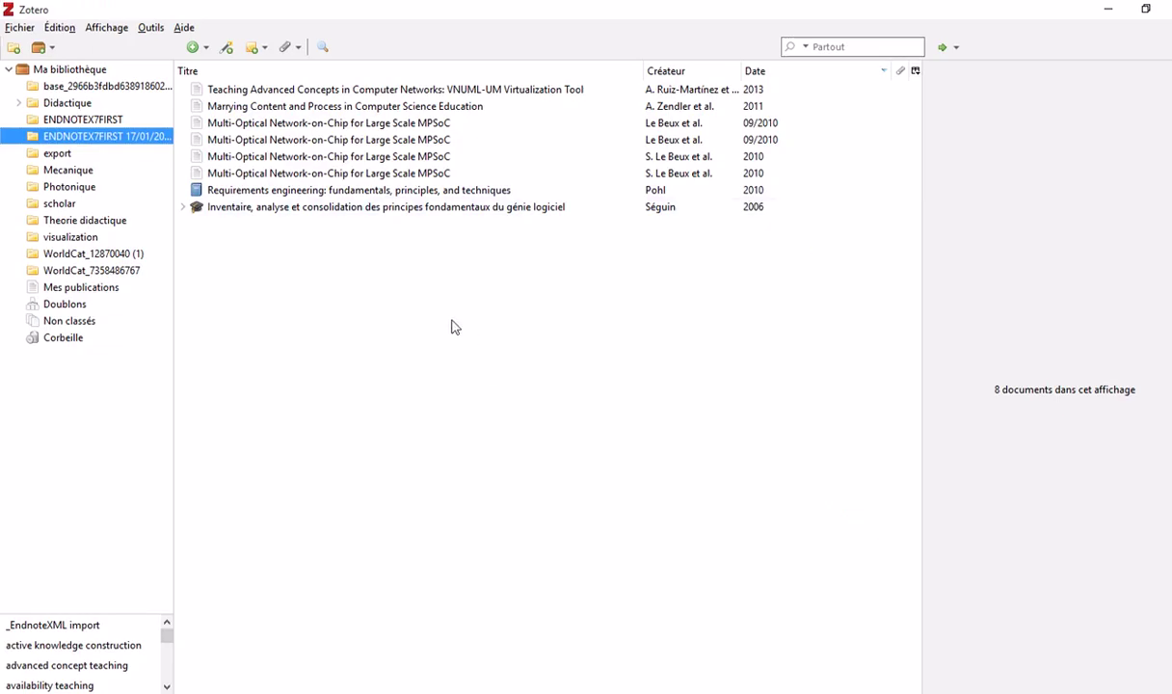
pyautogui.click(19, 27)
pyautogui.click(52, 130)
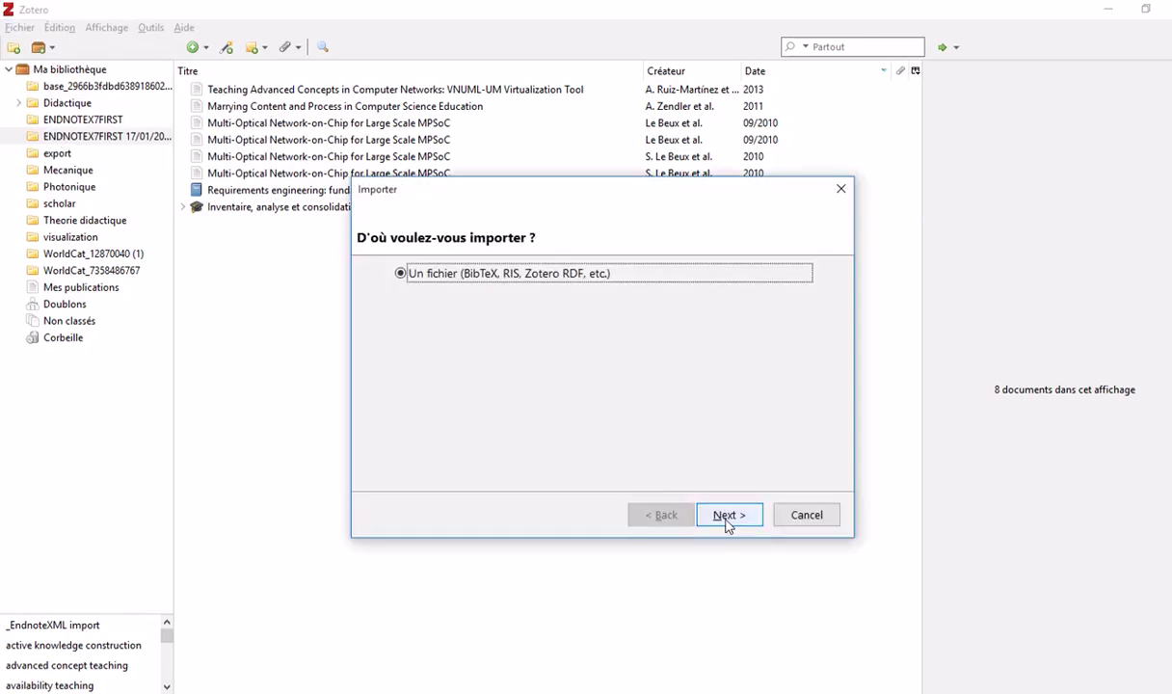
pyautogui.click(727, 516)
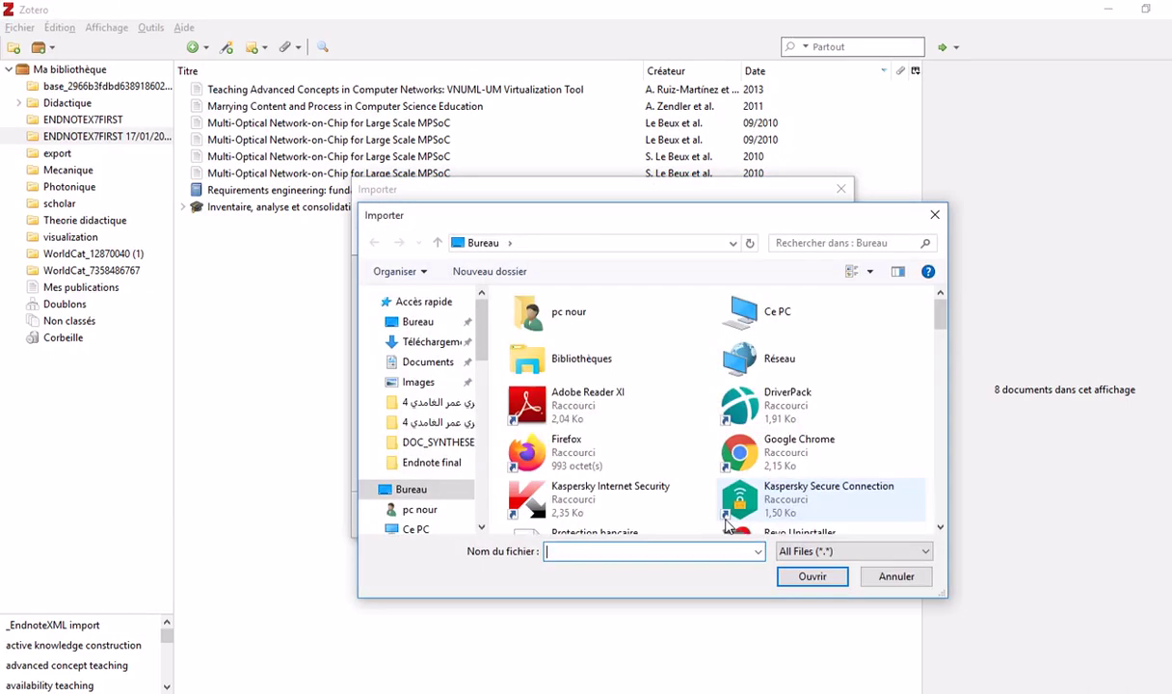
# Import "Bibliotheque vacances.txt" from the desktop's GAT folder into a new collection, copying files to Zotero's storage folder, and close the import wizard
pyautogui.click(417, 321)
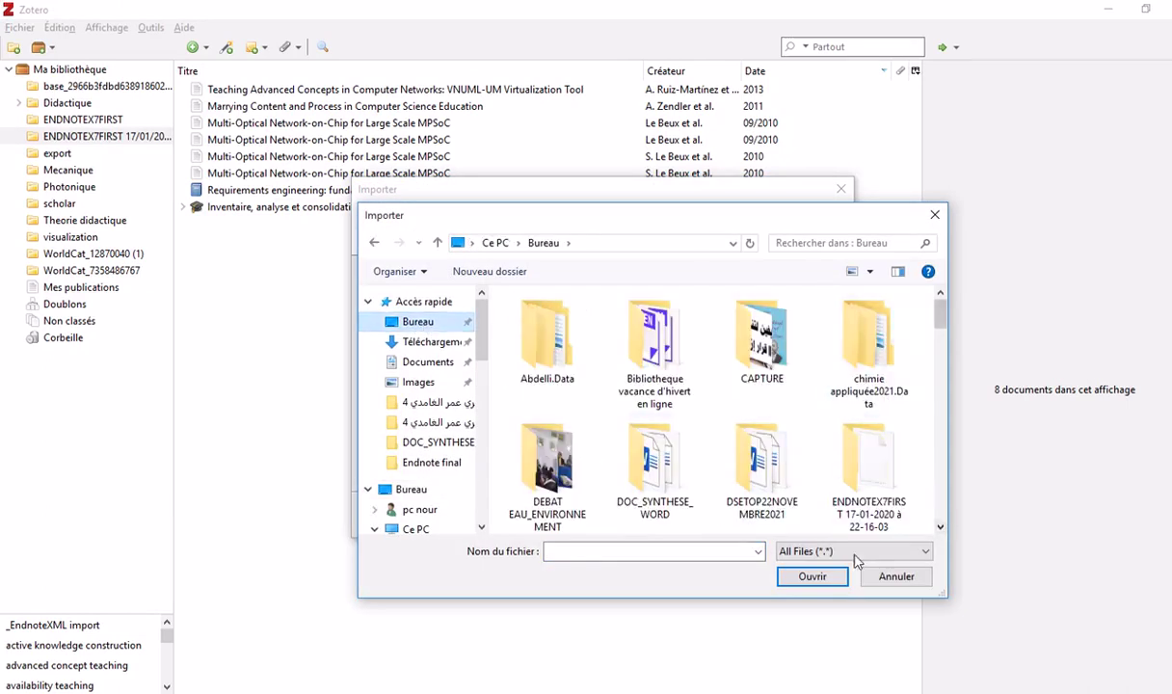
pyautogui.click(940, 528)
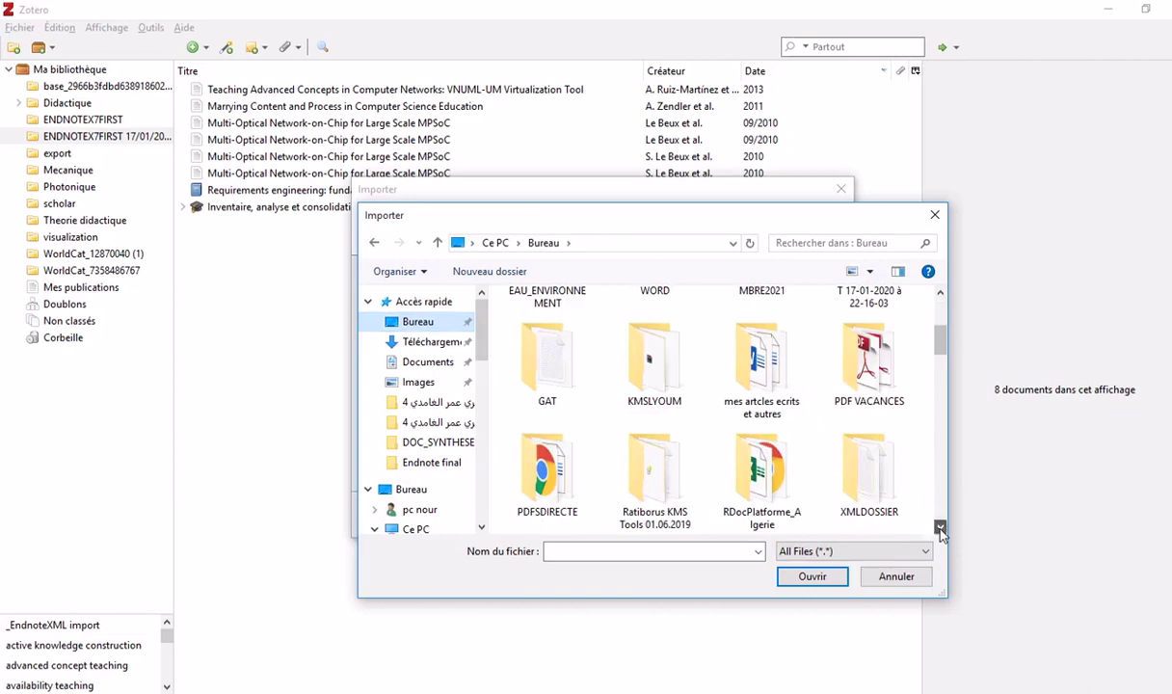
pyautogui.doubleClick(547, 364)
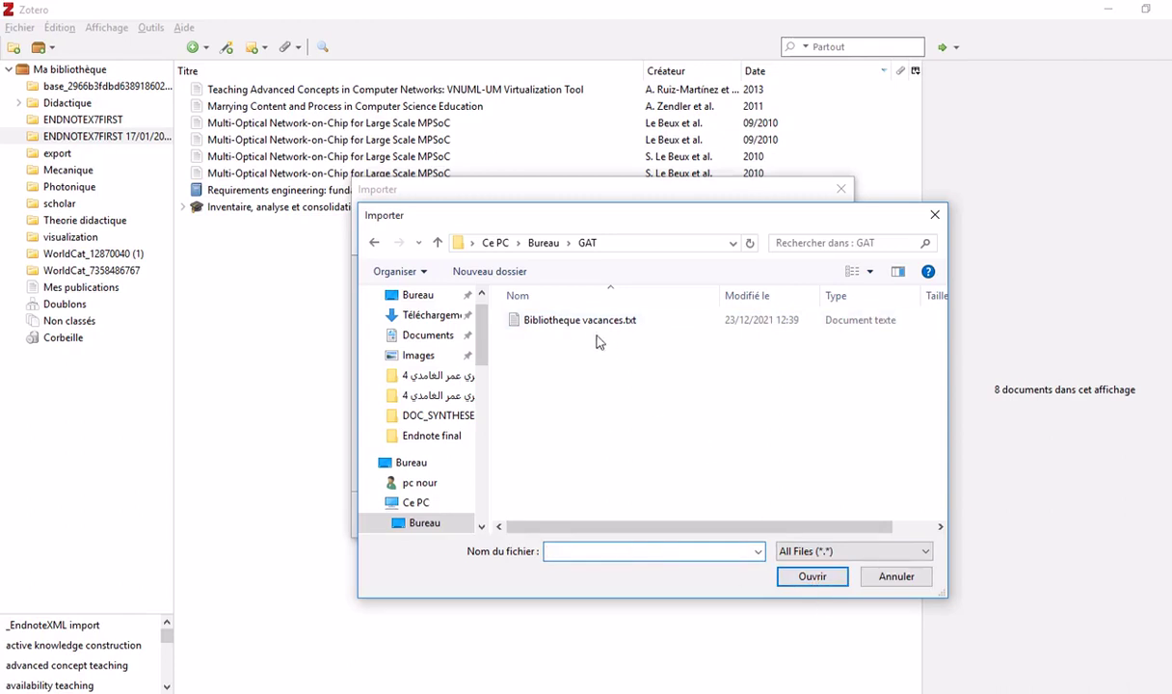
pyautogui.click(573, 321)
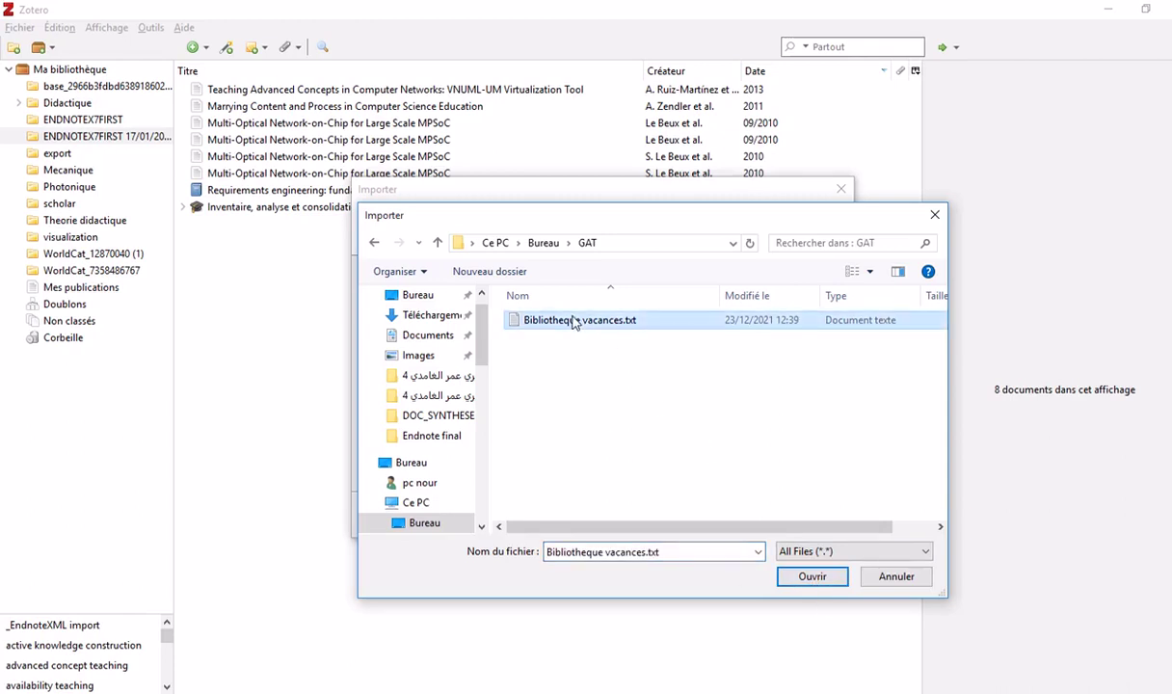
pyautogui.click(819, 576)
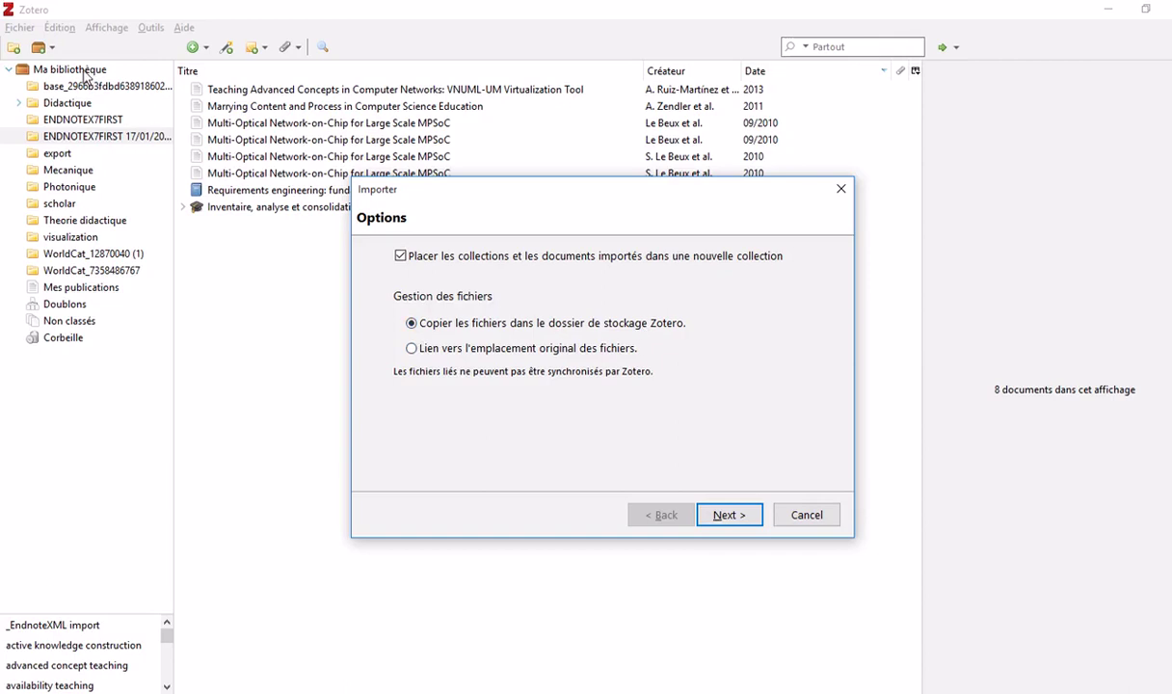
pyautogui.click(721, 515)
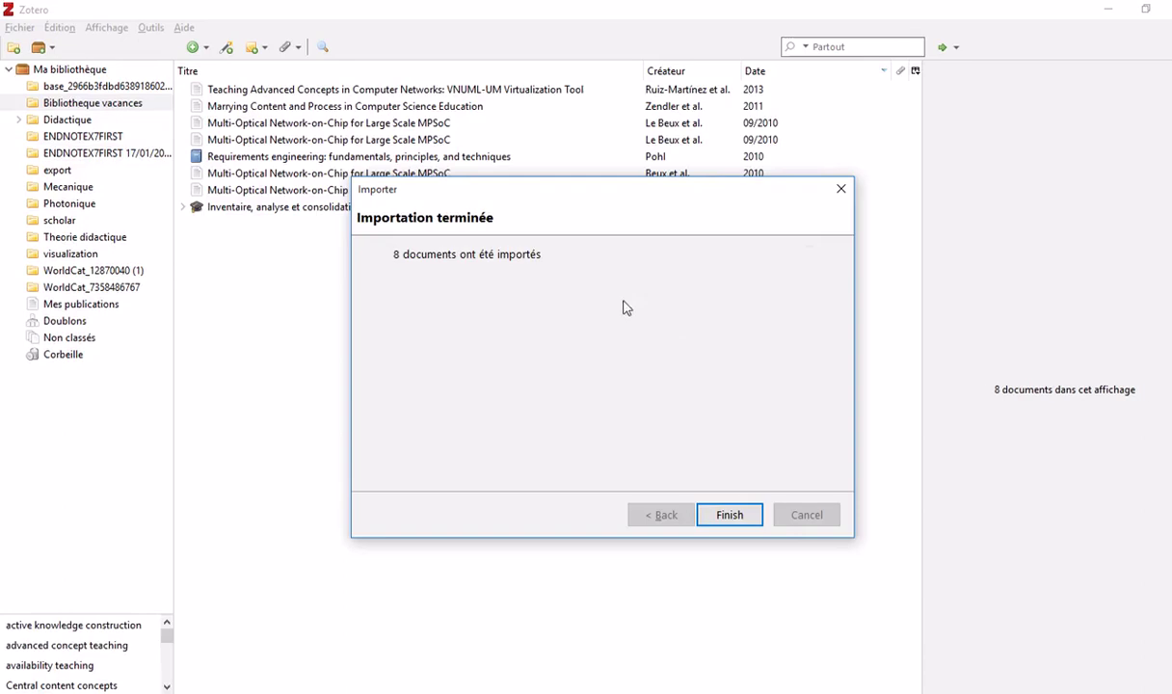
pyautogui.click(840, 190)
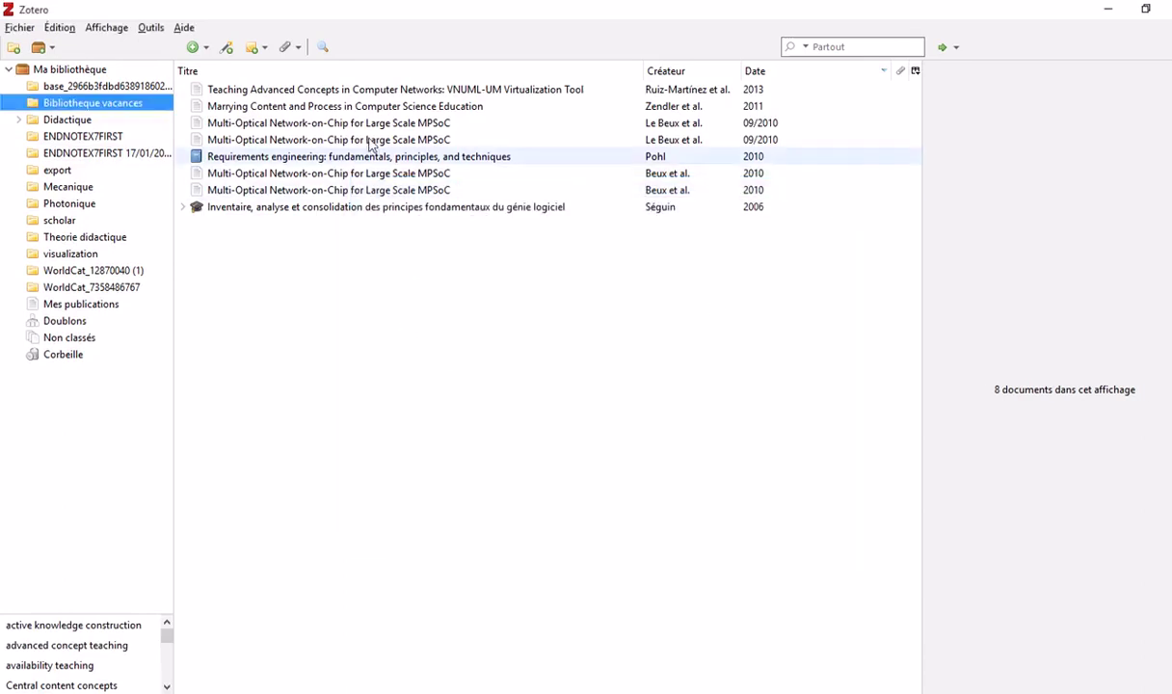
# Examine the authors, date and DOI of the imported reference "Teaching Advanced Concepts in Computer Networks" in a widened details view
pyautogui.click(380, 91)
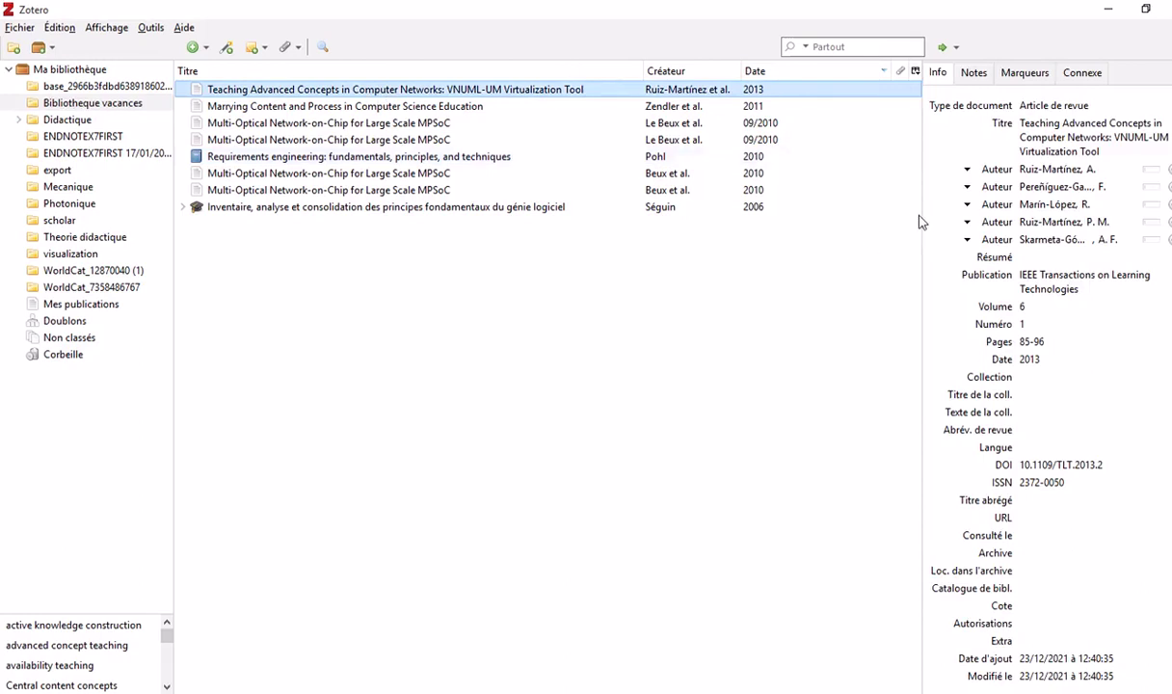
pyautogui.moveTo(920, 220); pyautogui.dragTo(680, 248)
pyautogui.click(819, 210)
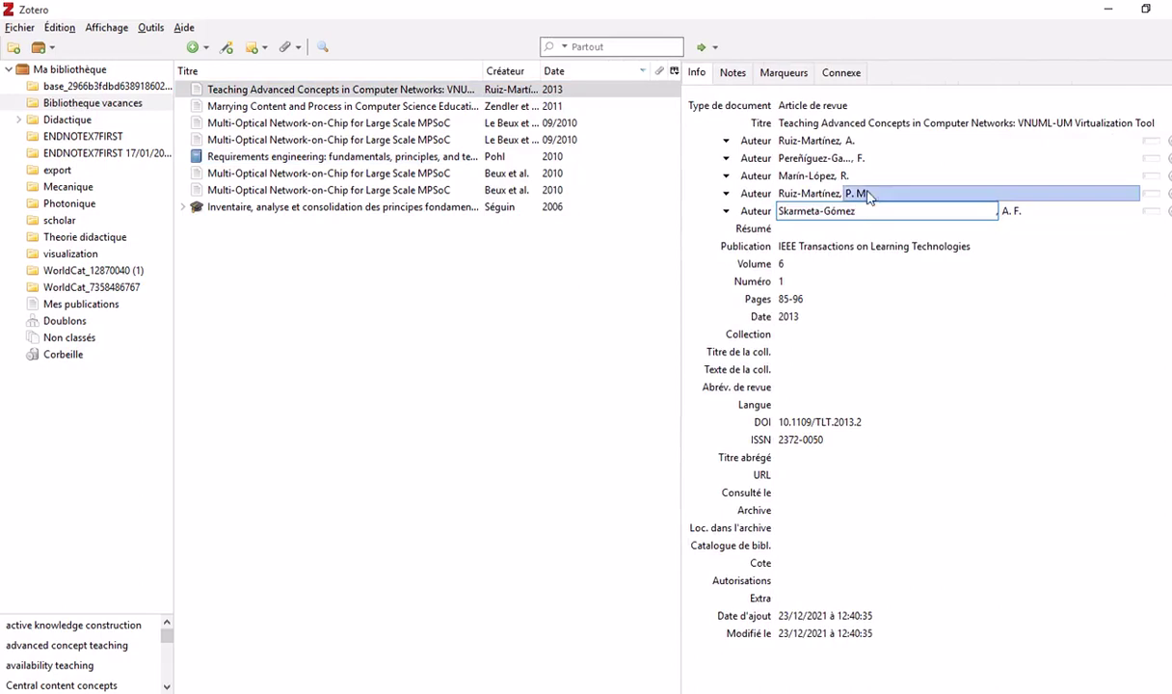
pyautogui.click(860, 194)
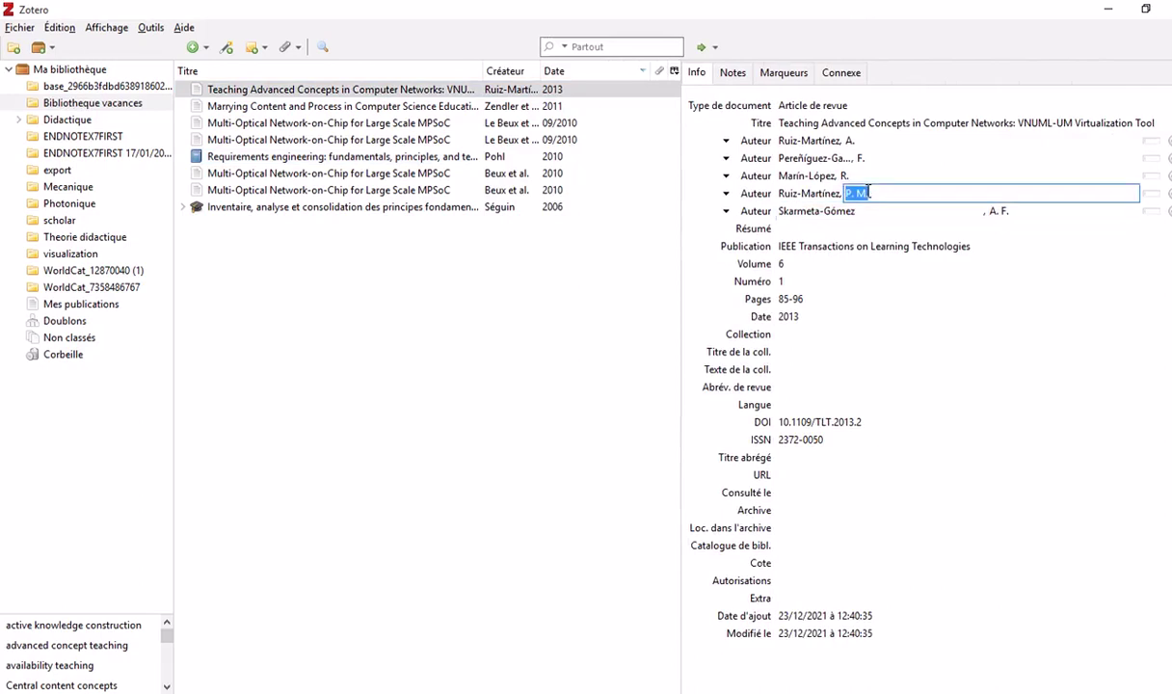
pyautogui.click(788, 316)
pyautogui.click(838, 421)
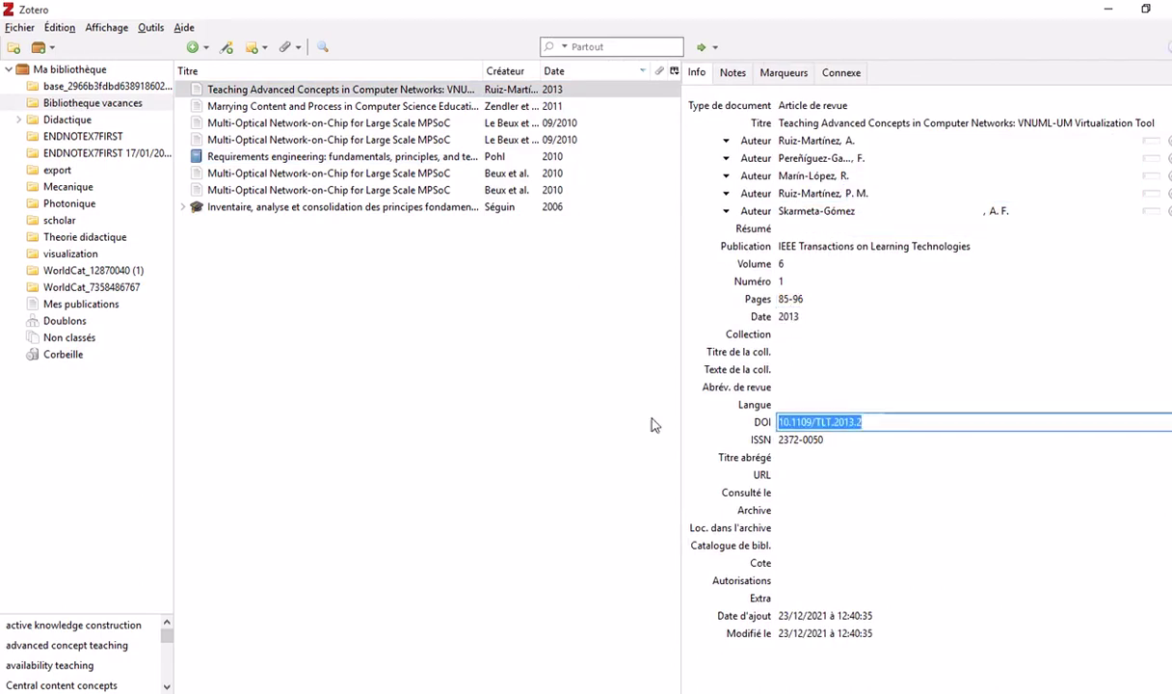
pyautogui.hotkey('alt', 'Tab')
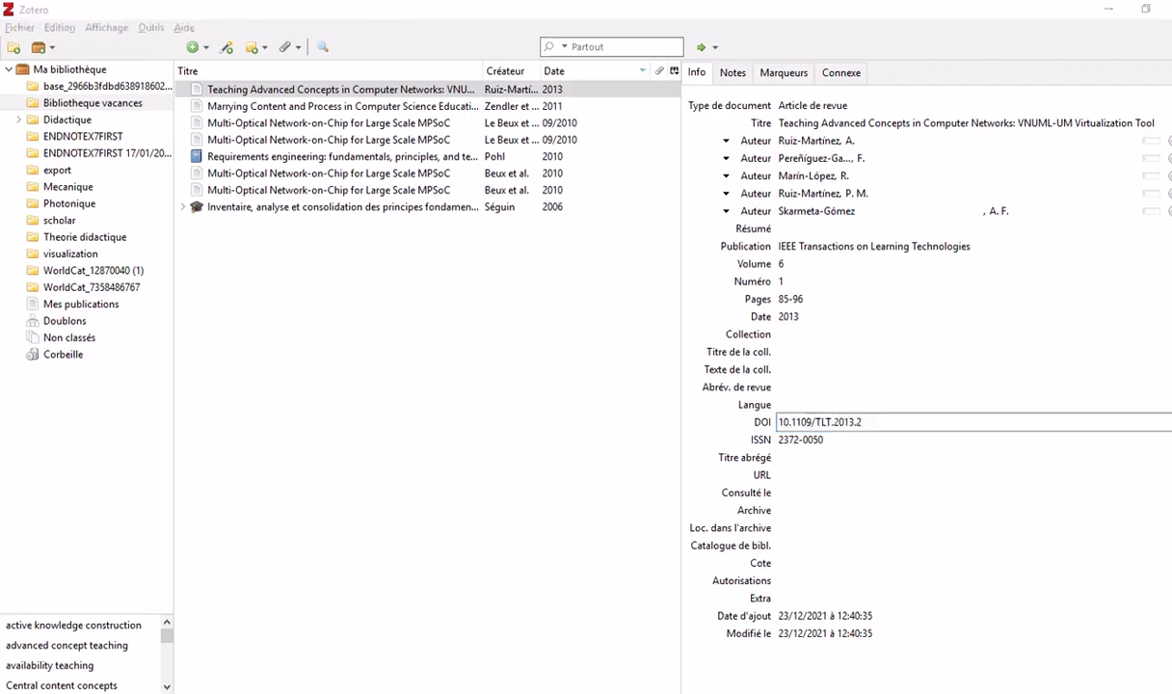
pyautogui.moveTo(530, 5)
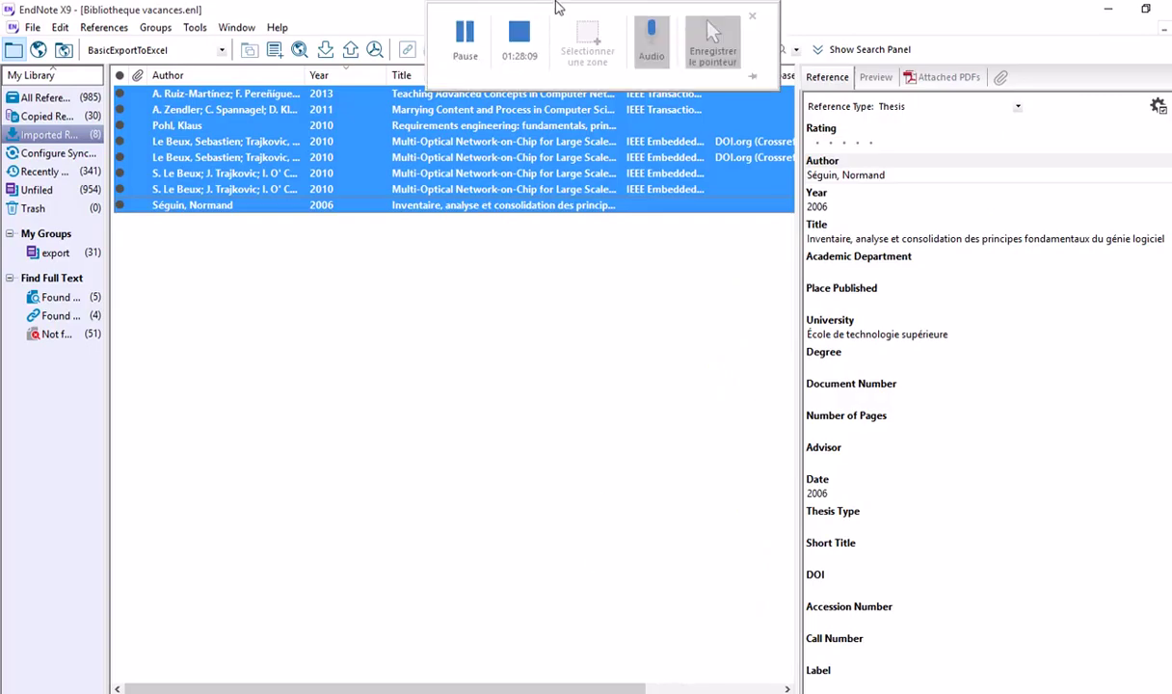
pyautogui.click(467, 43)
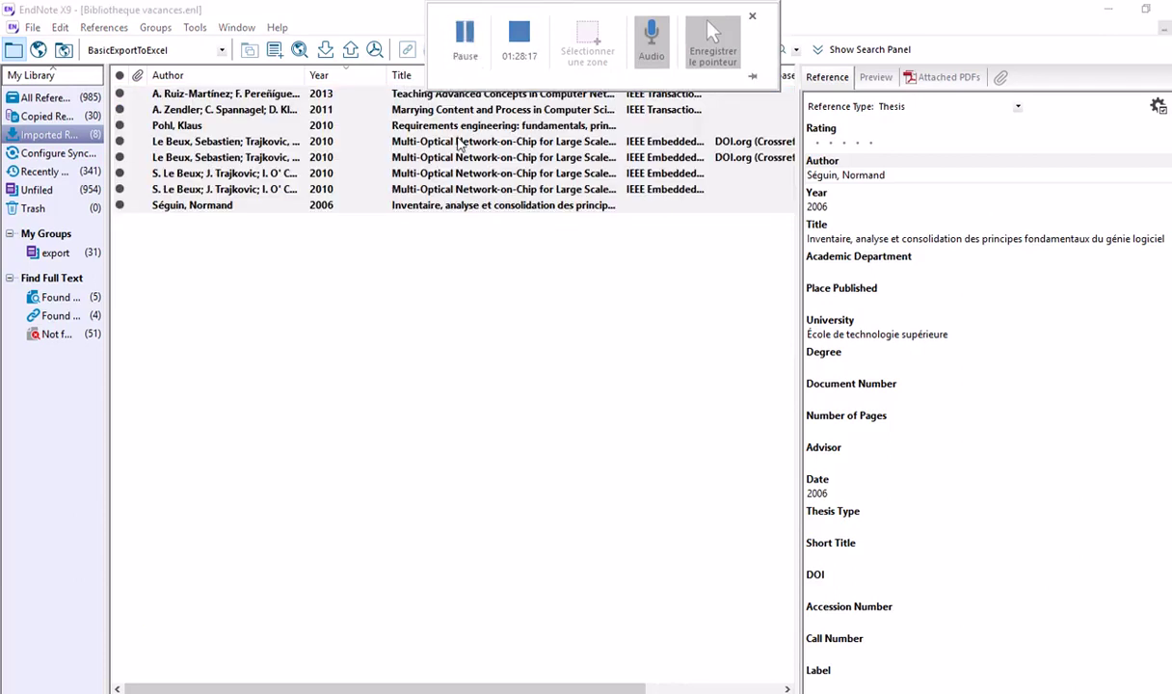
pyautogui.moveTo(578, 8)
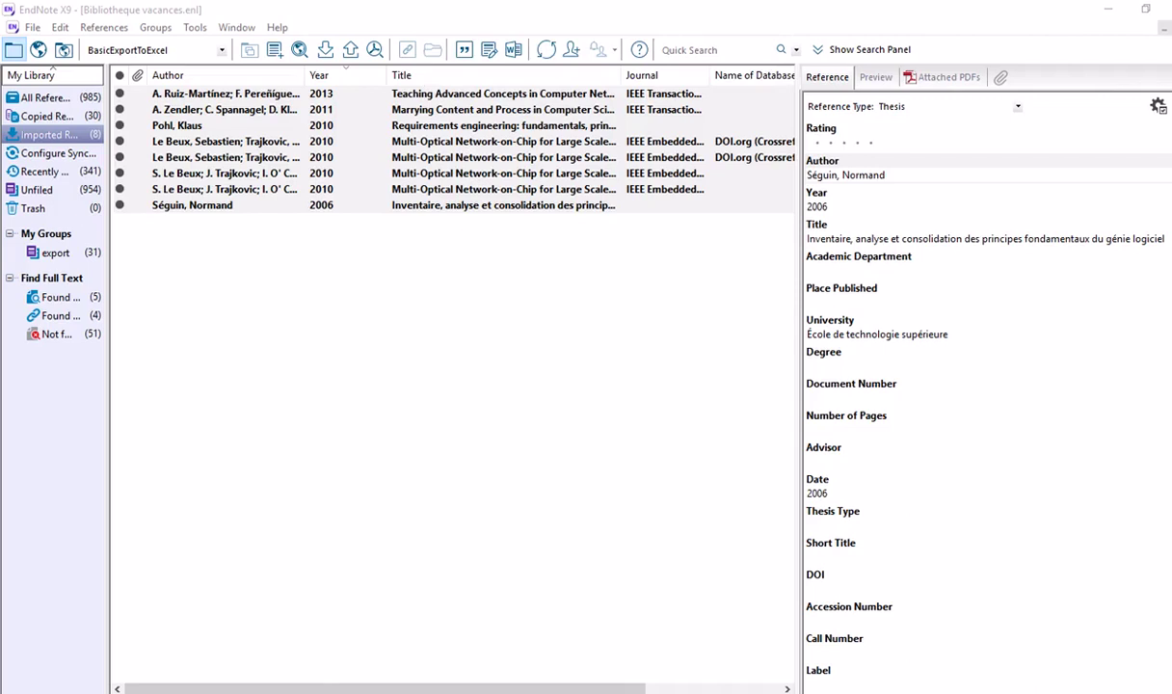
# Switch to the Word document "JOURNAL ABREVIATION Algo Cognition et Didactique" and look through its journal abbreviation links, notes and website captures
pyautogui.moveTo(676, 693)
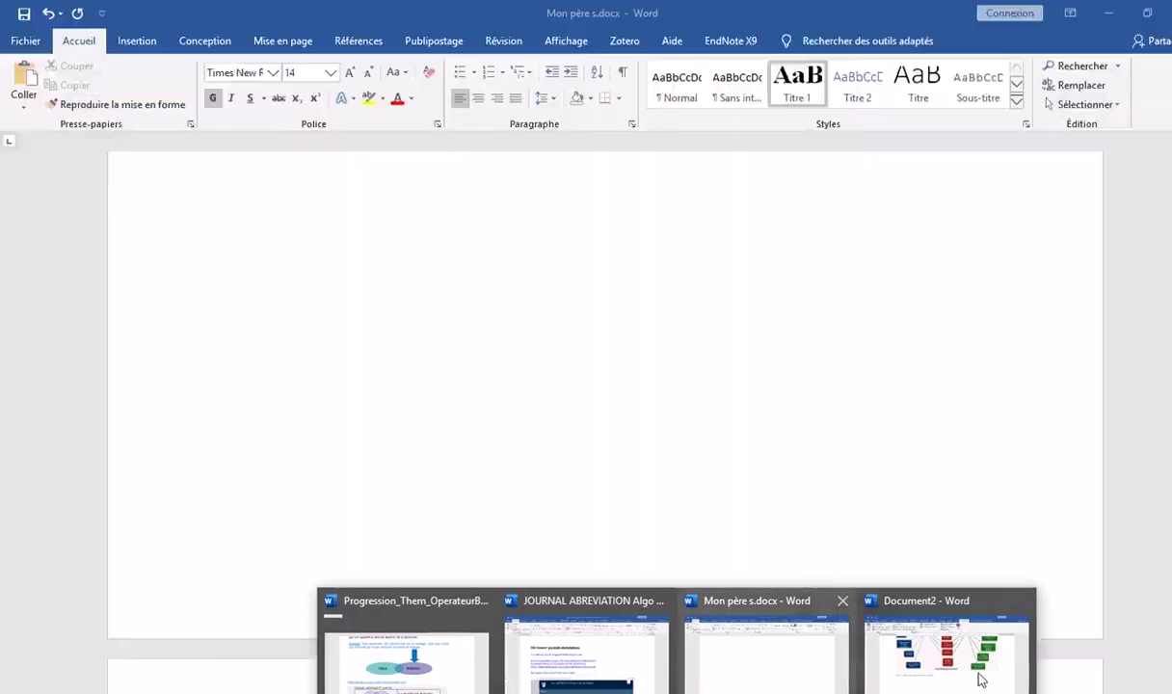
pyautogui.moveTo(653, 676)
pyautogui.click(594, 672)
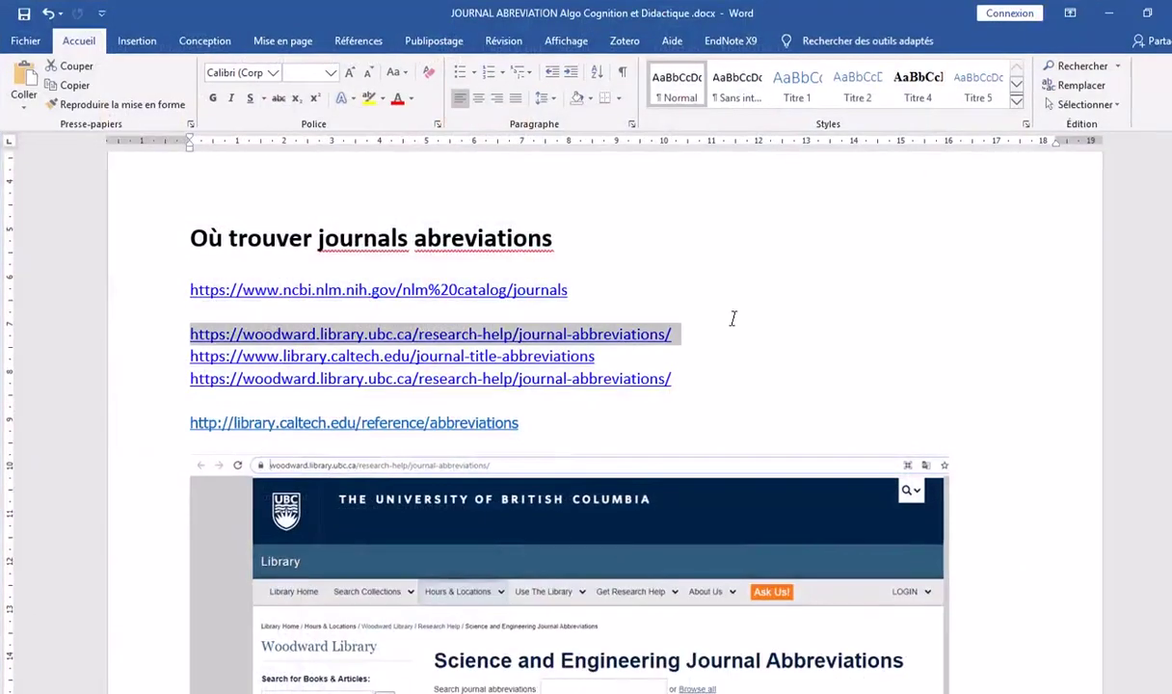
pyautogui.scroll(-3, 735, 340)
pyautogui.scroll(-15, 665, 376)
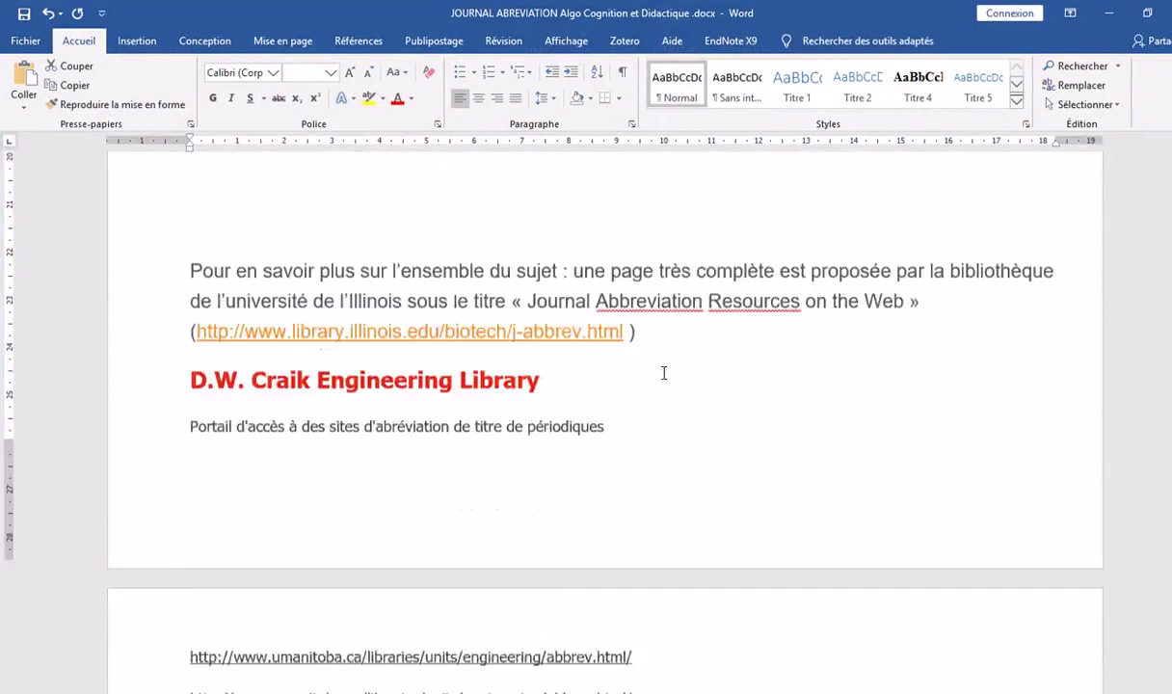
pyautogui.scroll(-12, 666, 378)
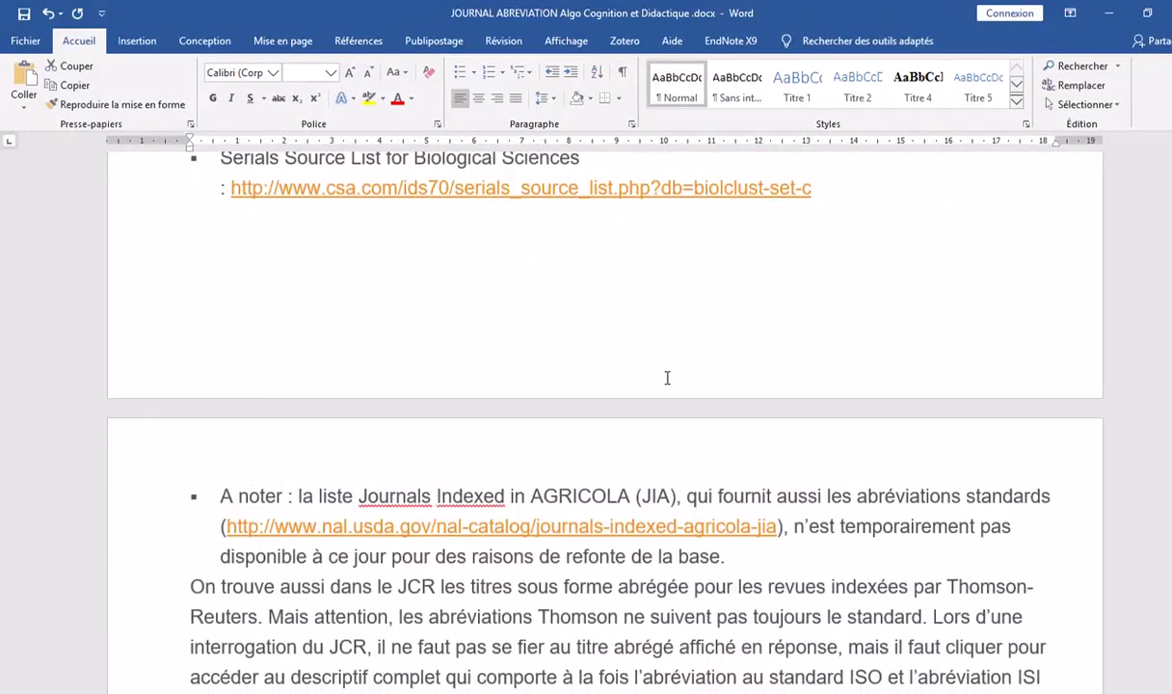
pyautogui.scroll(-15, 667, 378)
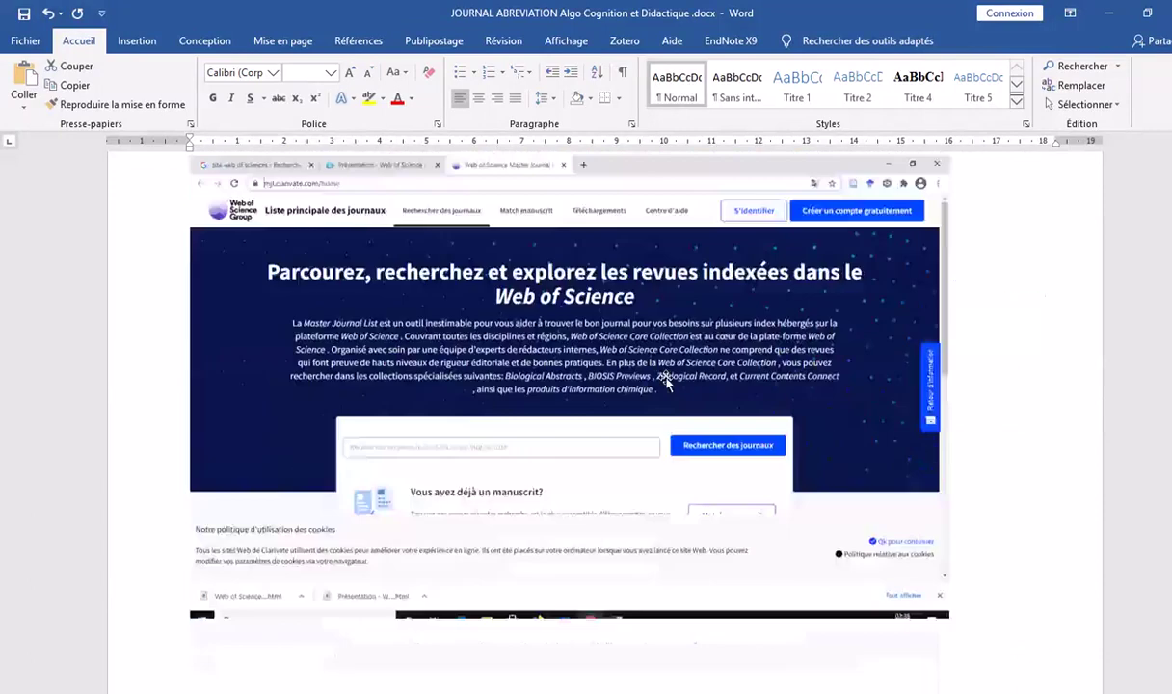
pyautogui.scroll(-15, 666, 382)
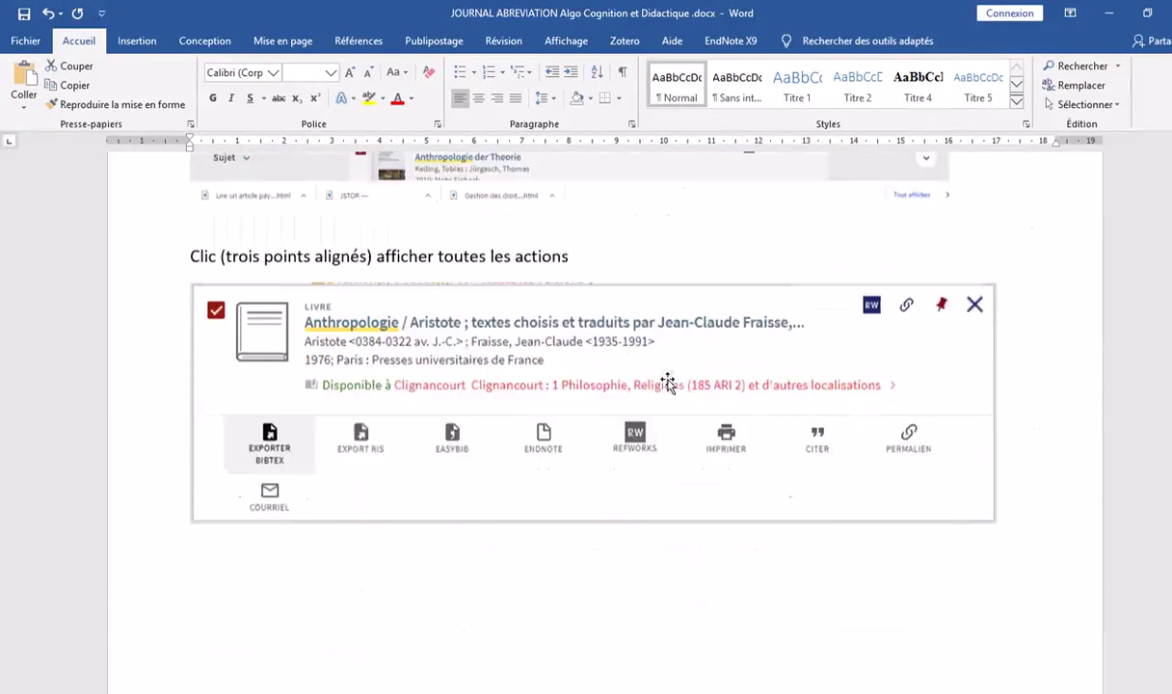
pyautogui.scroll(-2, 667, 382)
pyautogui.moveTo(1166, 193); pyautogui.dragTo(1166, 289)
pyautogui.scroll(-10, 791, 503)
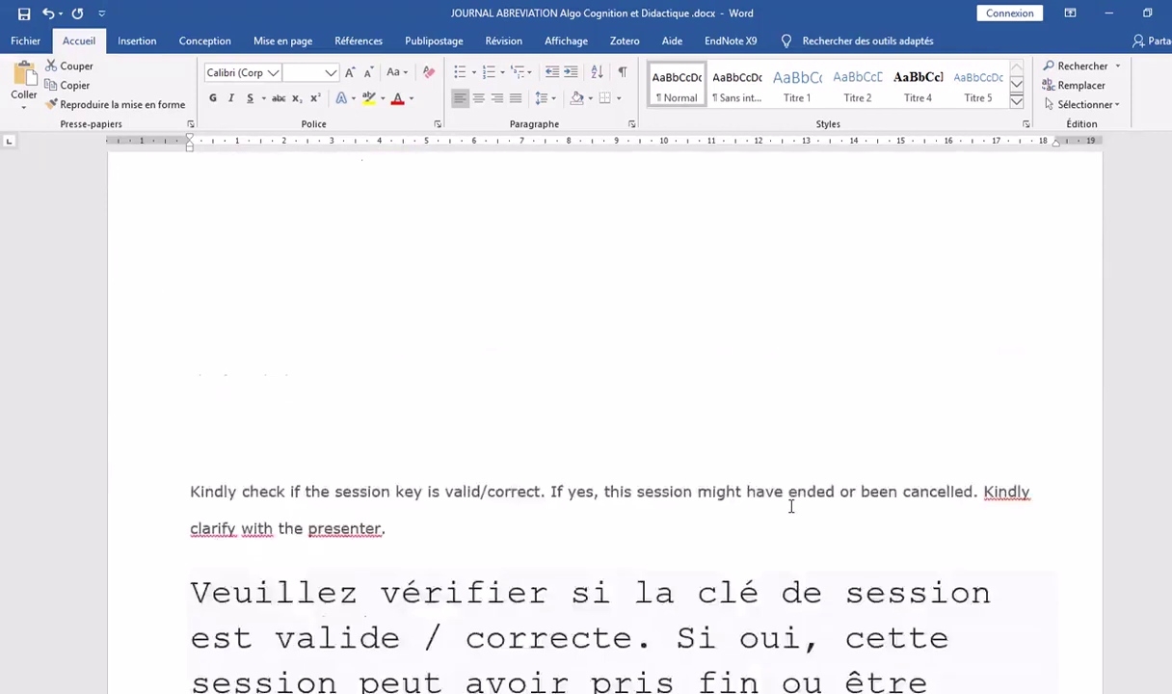
# Examine the highlighted journal abbreviations in the document's bibliography, marking the ACM Trans. Multimedia title in entry 2 and ADV ENG INFORM in entry 3
pyautogui.scroll(15, 790, 503)
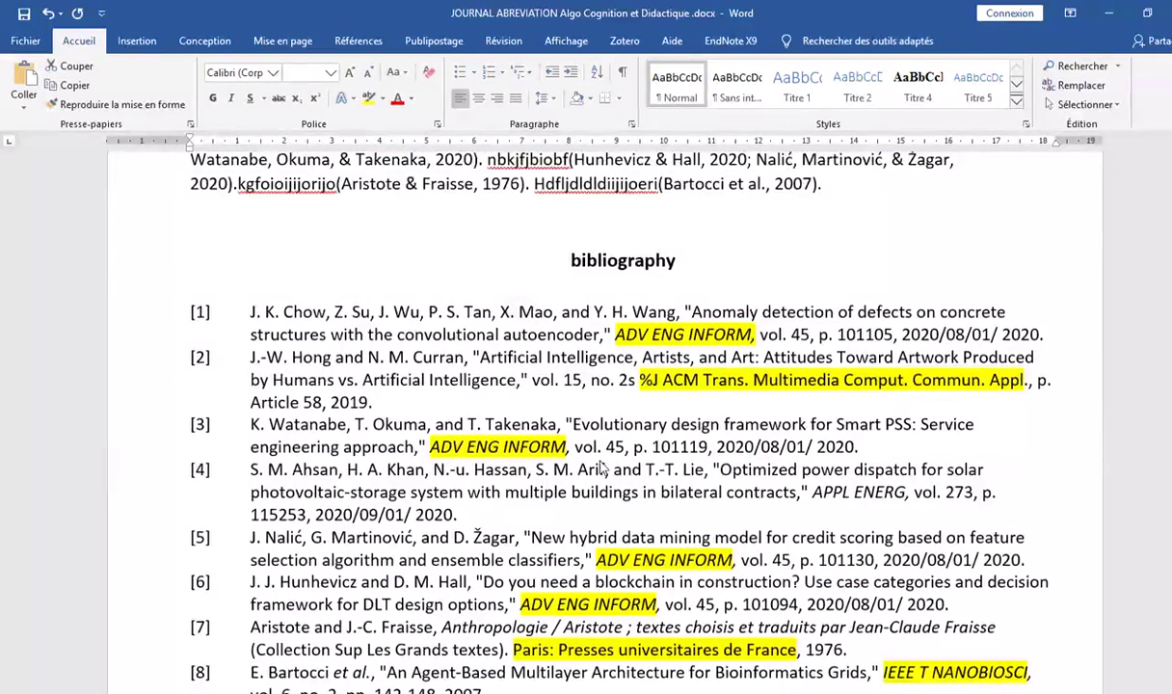
pyautogui.scroll(-1, 652, 421)
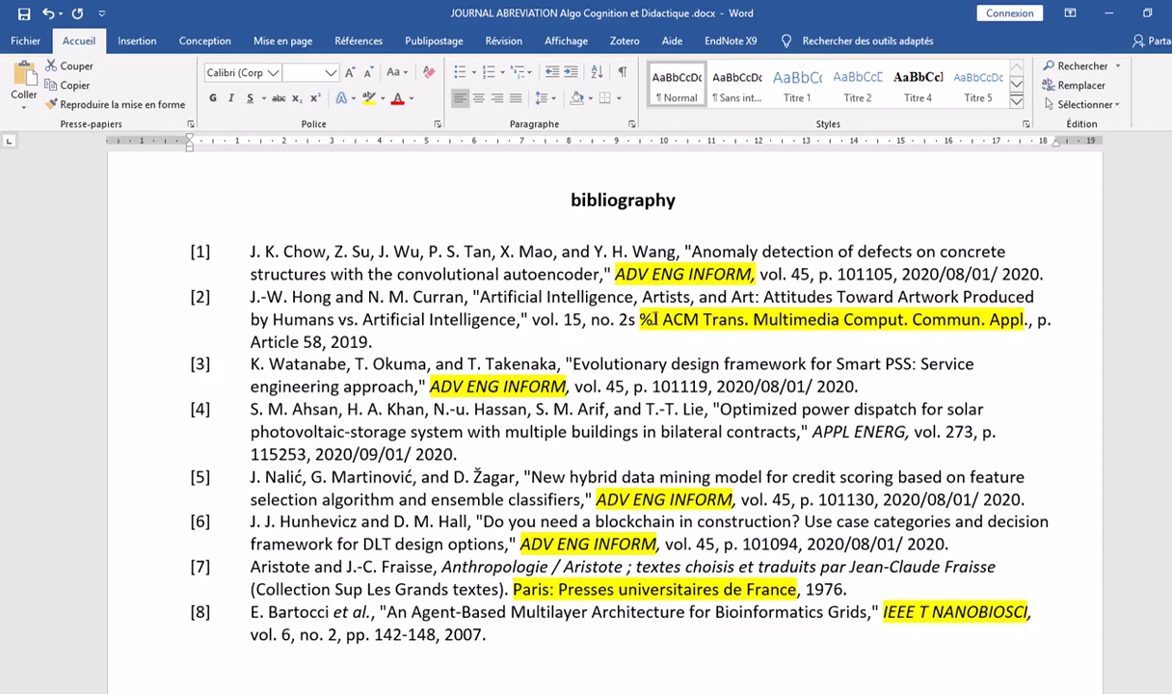
pyautogui.hotkey('ctrl', 'a')
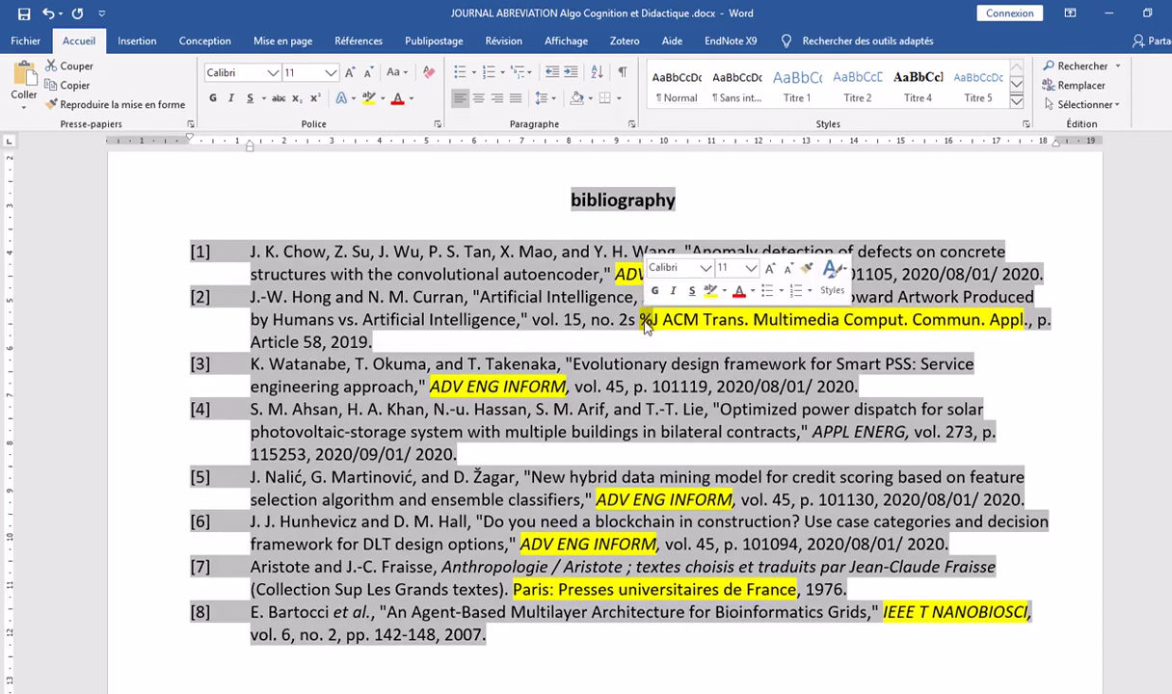
pyautogui.scroll(1, 650, 347)
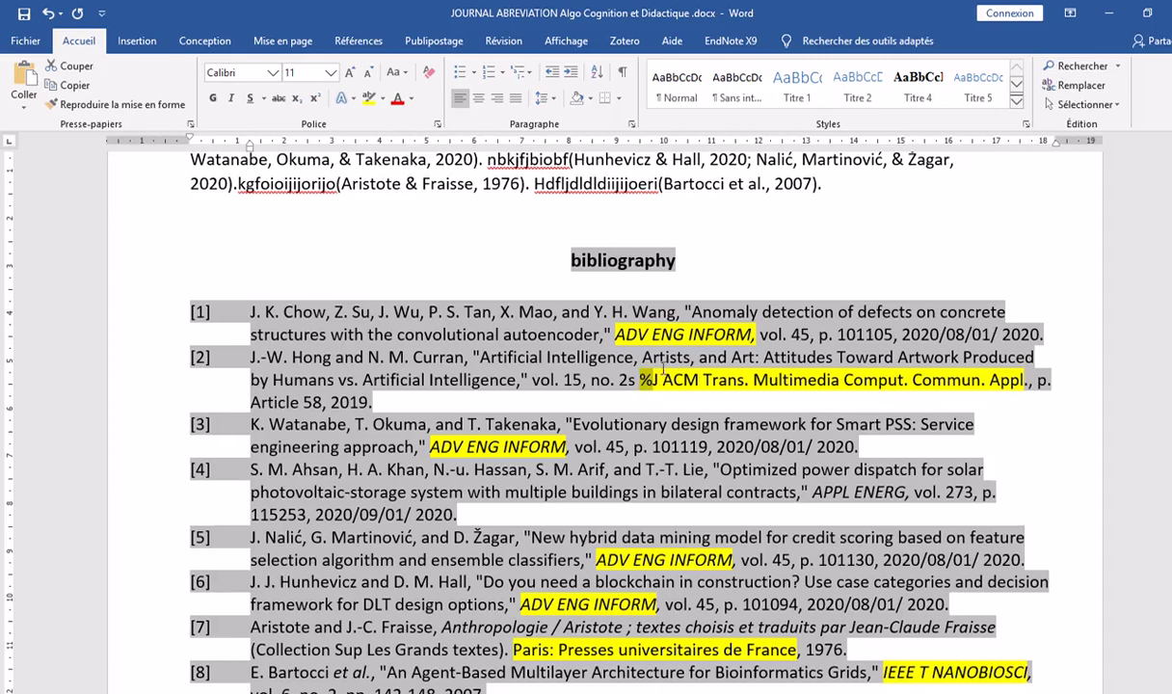
pyautogui.scroll(-1, 663, 369)
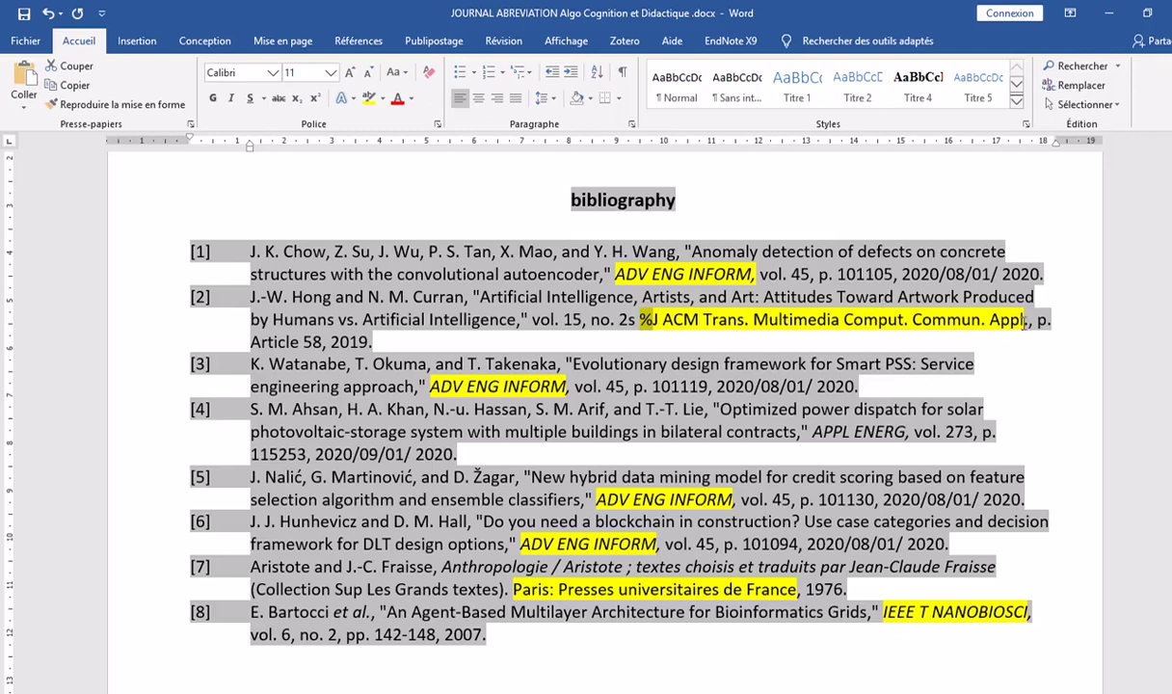
pyautogui.moveTo(1024, 319); pyautogui.dragTo(643, 318)
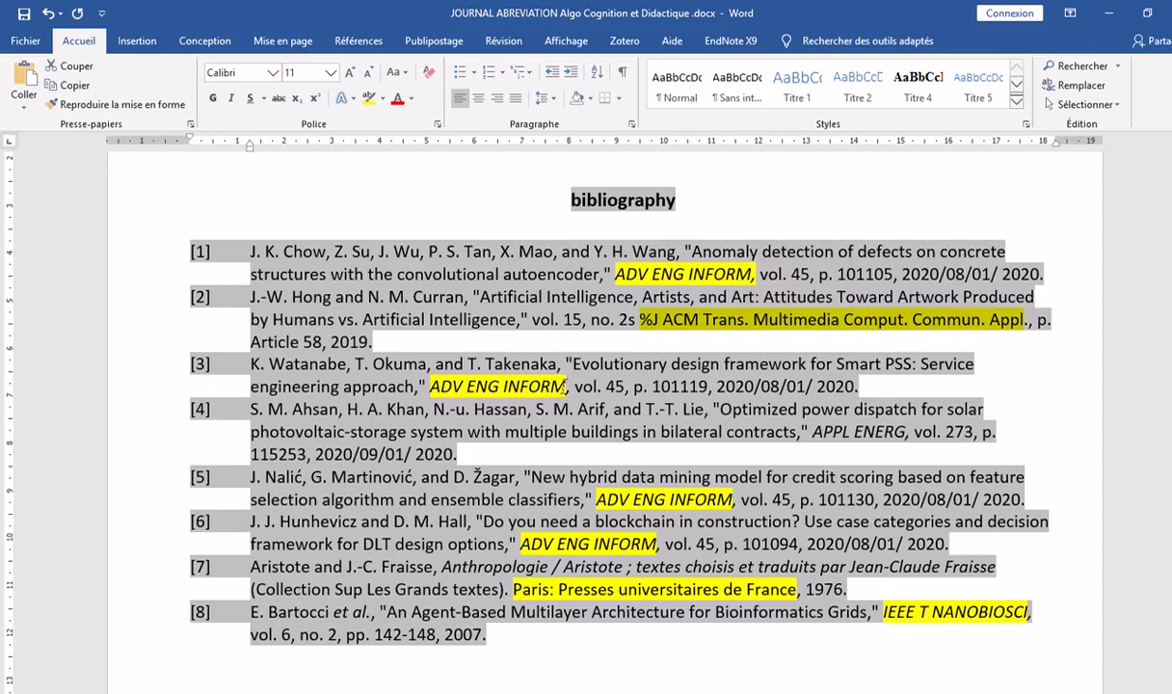
pyautogui.moveTo(565, 385); pyautogui.dragTo(431, 385)
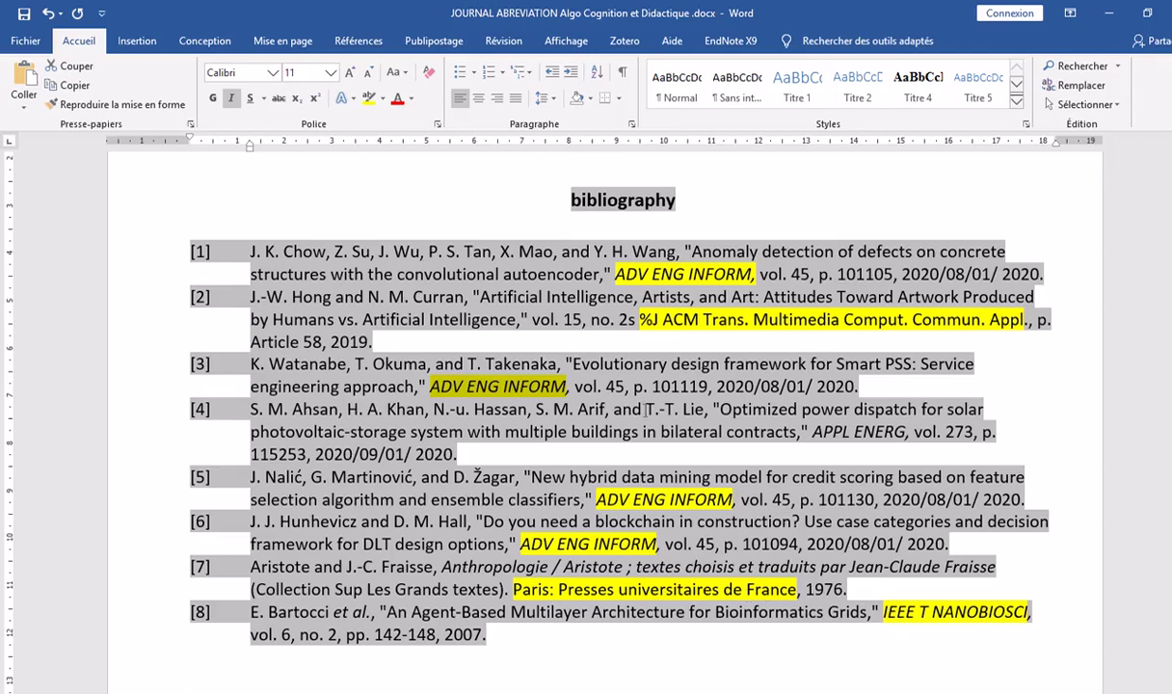
# Switch to the browser and look through the Woodward Library's Science and Engineering Journal Abbreviations list for titles matching "J"
pyautogui.hotkey('alt', 'Tab')
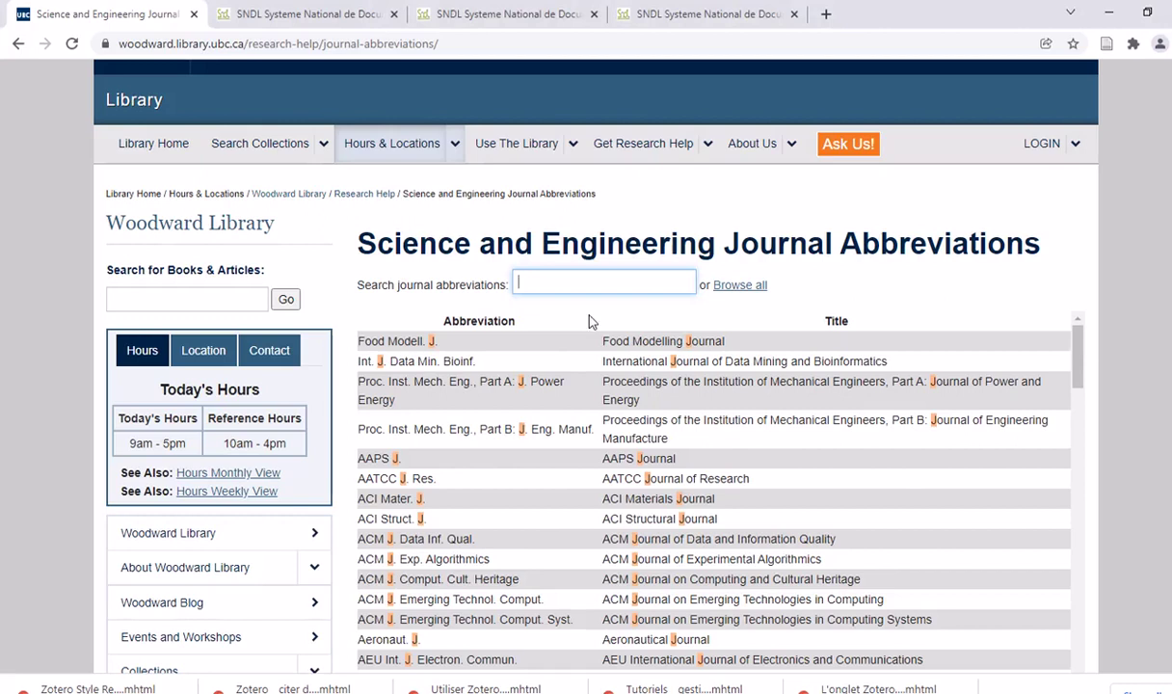
pyautogui.scroll(-1, 588, 318)
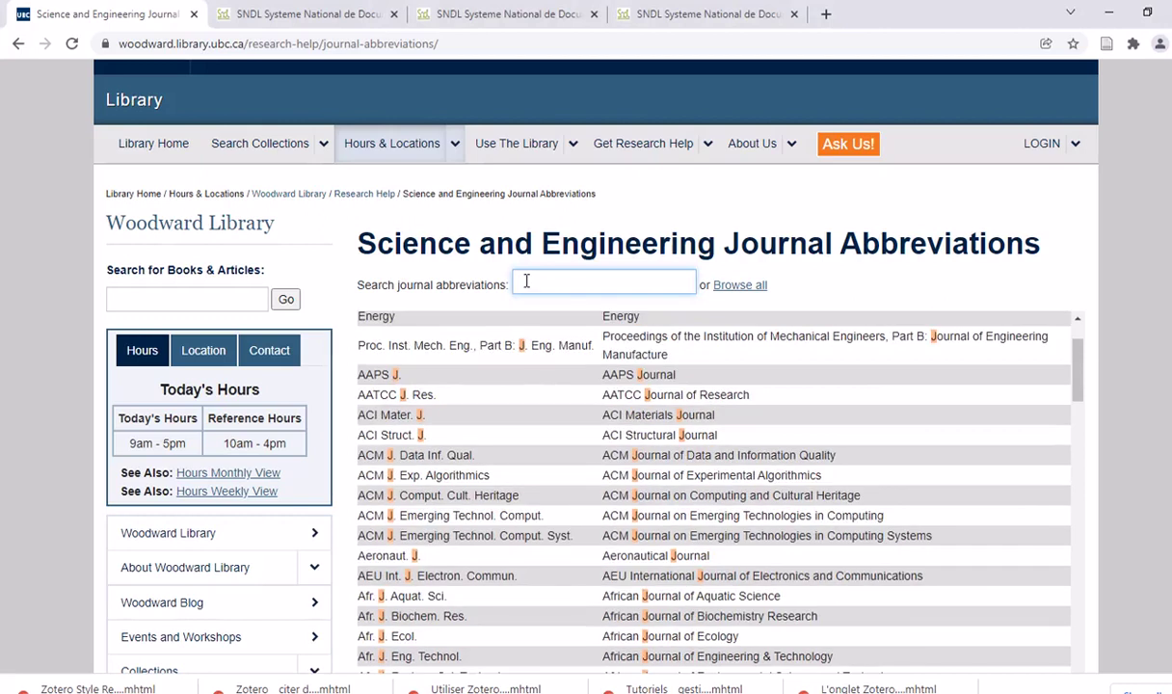
pyautogui.write('J')
pyautogui.scroll(-1, 596, 356)
pyautogui.scroll(2, 580, 368)
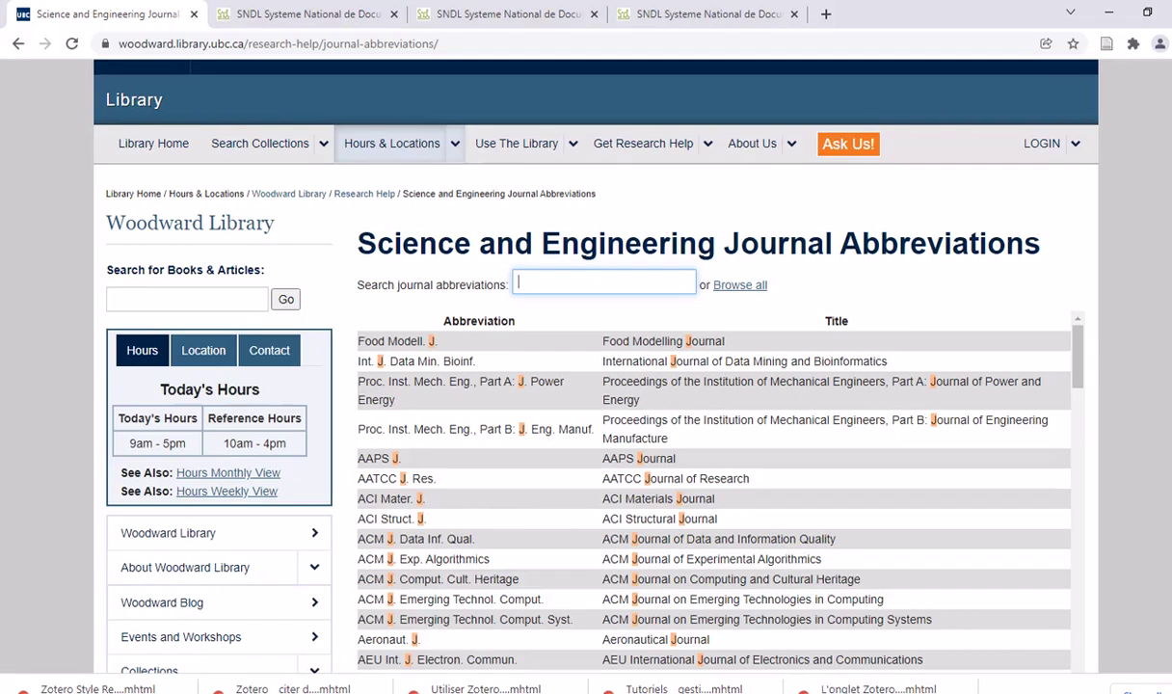
# Switch to File Explorer's REVUES-2018 folder and go into Categorie_A and its Catégorie A subfolder
pyautogui.click(429, 693)
pyautogui.click(607, 665)
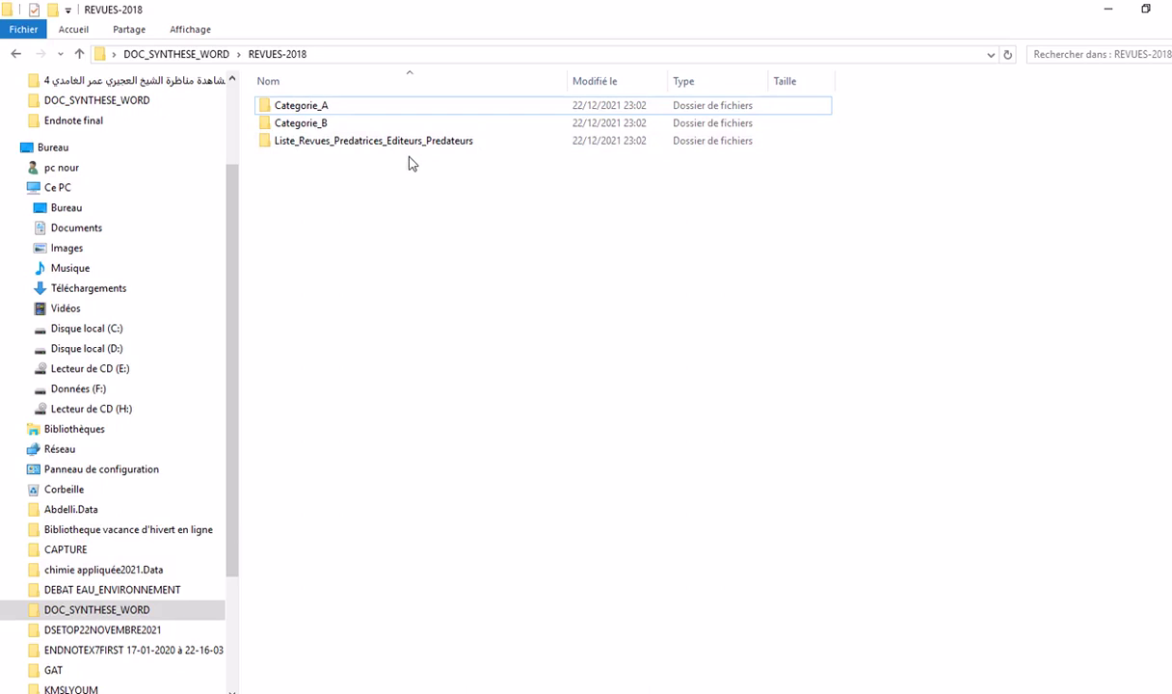
pyautogui.click(323, 112)
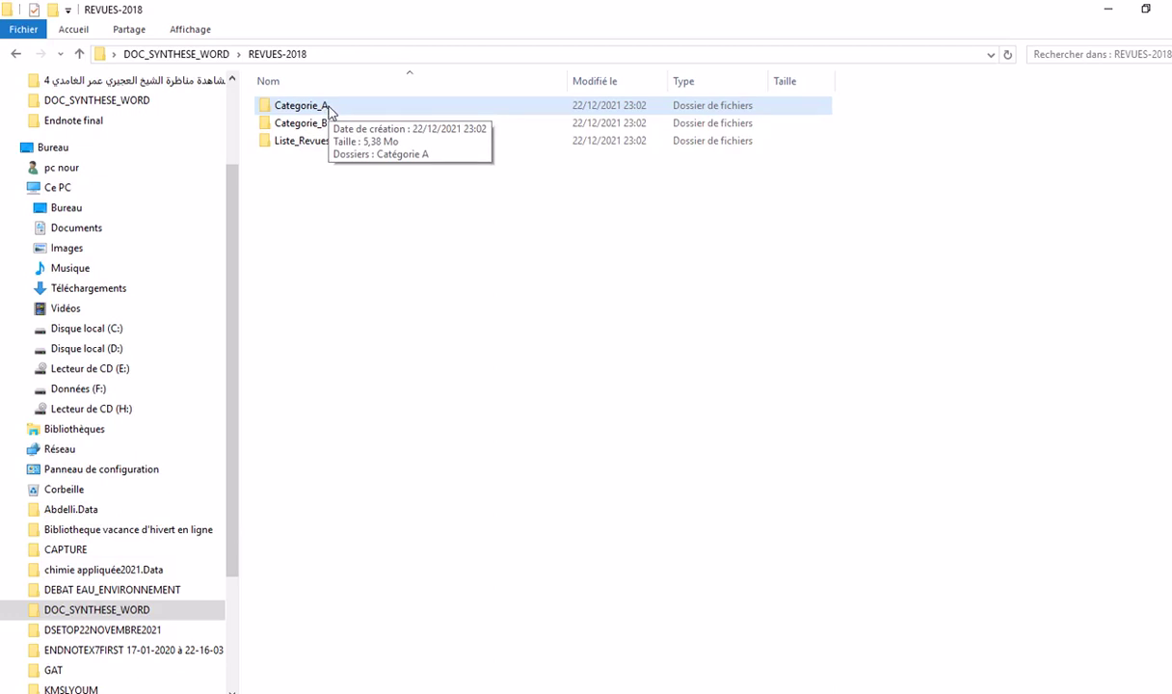
pyautogui.doubleClick(329, 106)
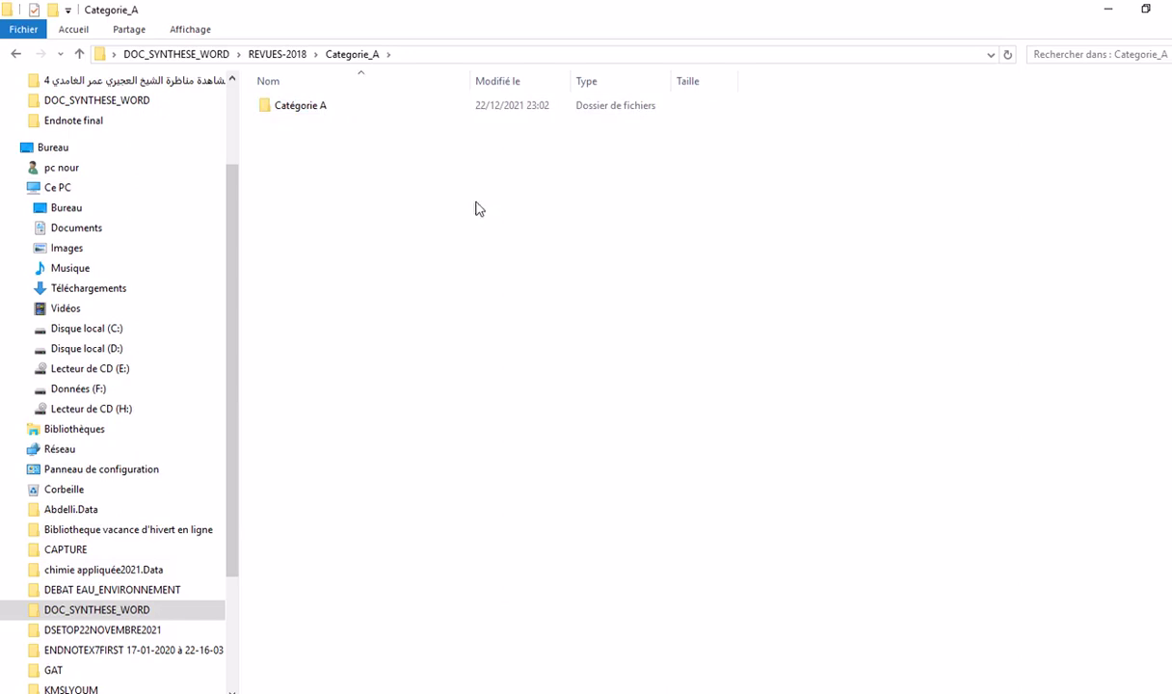
pyautogui.doubleClick(328, 107)
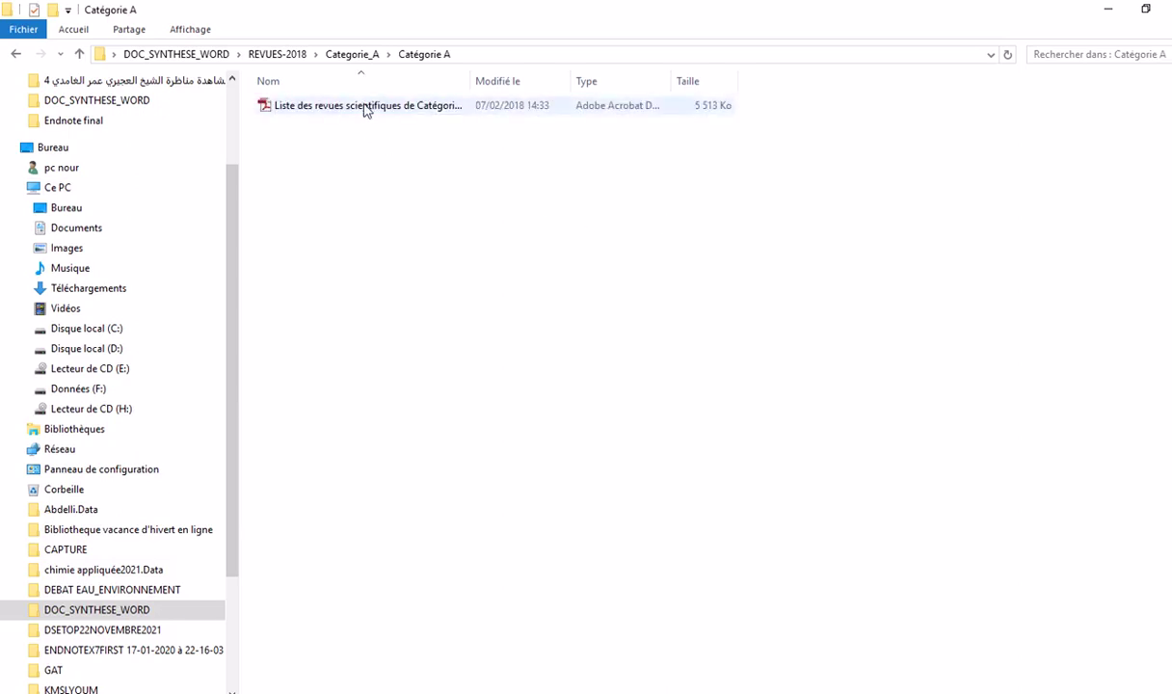
# Open the PDF "Liste des revues scientifiques de Catégorie A" in Adobe Reader
pyautogui.rightClick(364, 105)
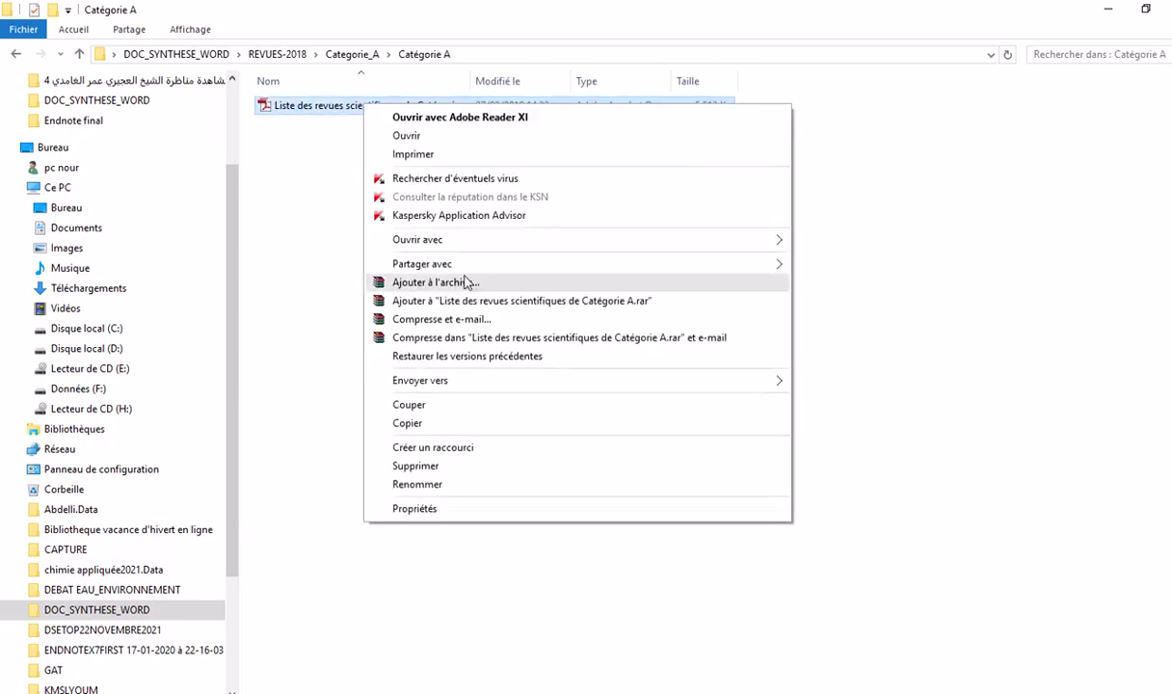
pyautogui.moveTo(444, 241)
pyautogui.click(837, 239)
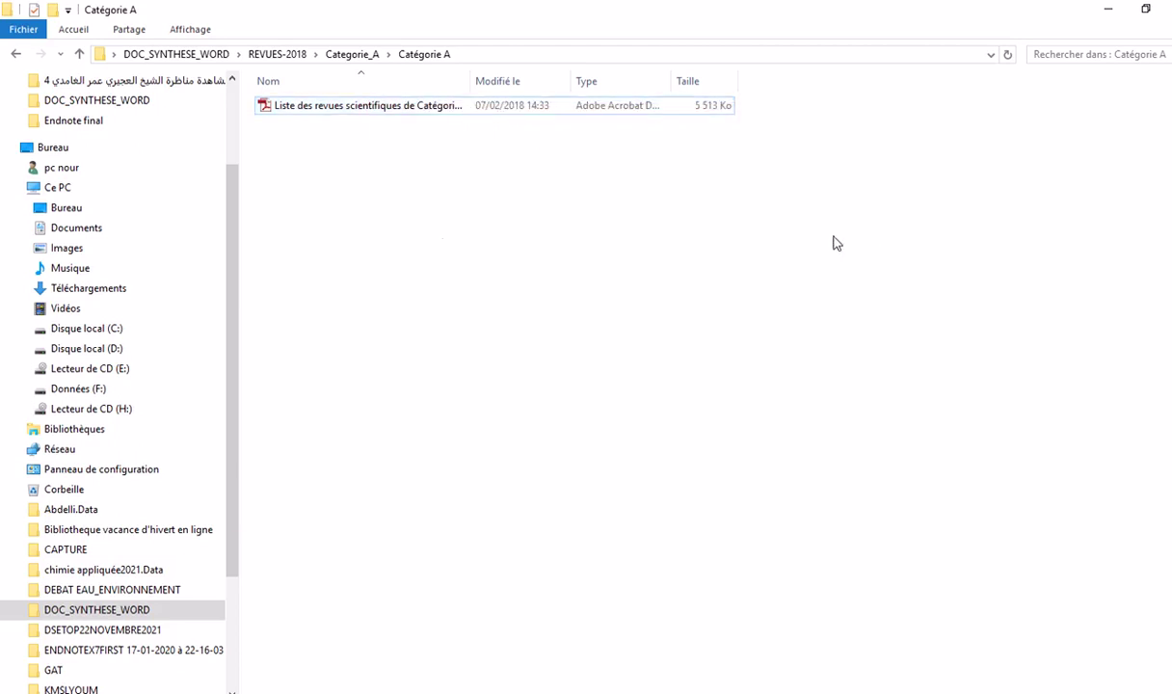
pyautogui.rightClick(339, 113)
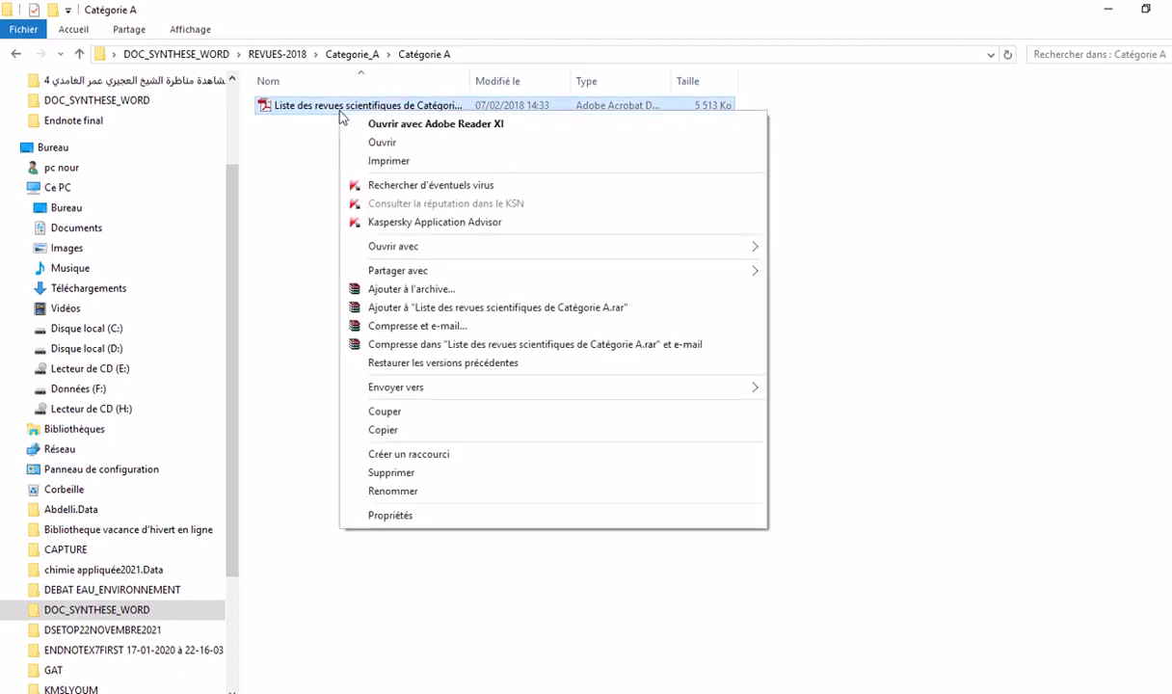
pyautogui.moveTo(740, 245)
pyautogui.click(814, 247)
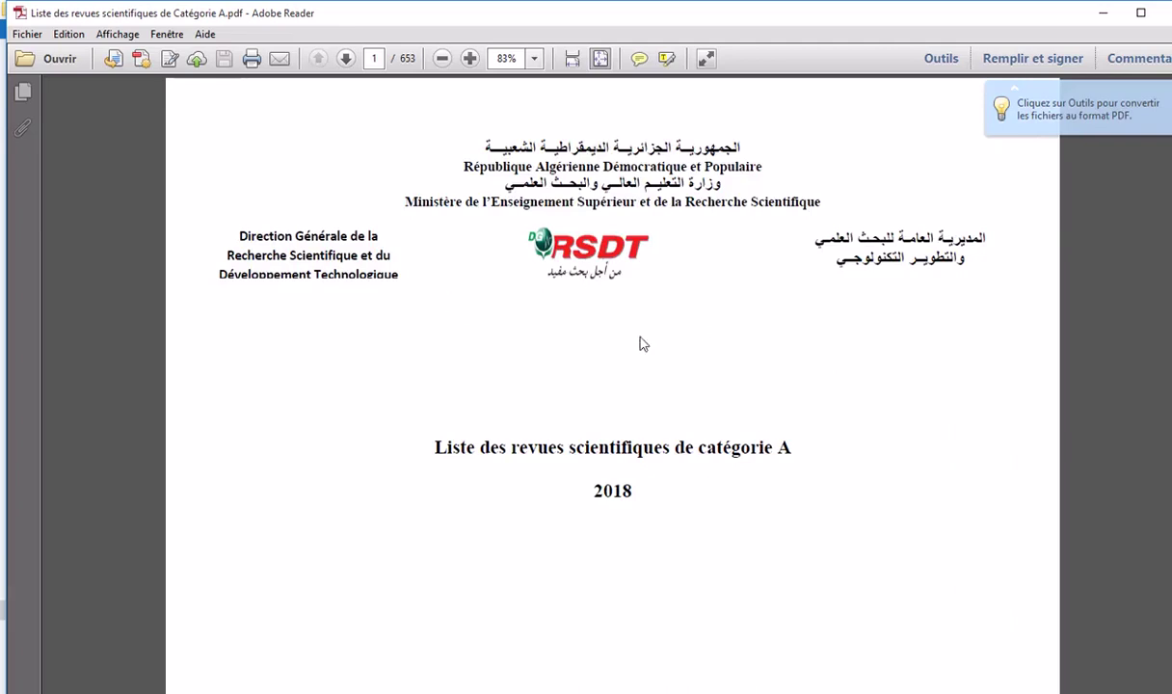
# Look through the PDF's journal tables and select the title "ACADEMY OF MANAGEMENT REVIEW" on page 3
pyautogui.scroll(-5, 714, 364)
pyautogui.scroll(-2, 716, 363)
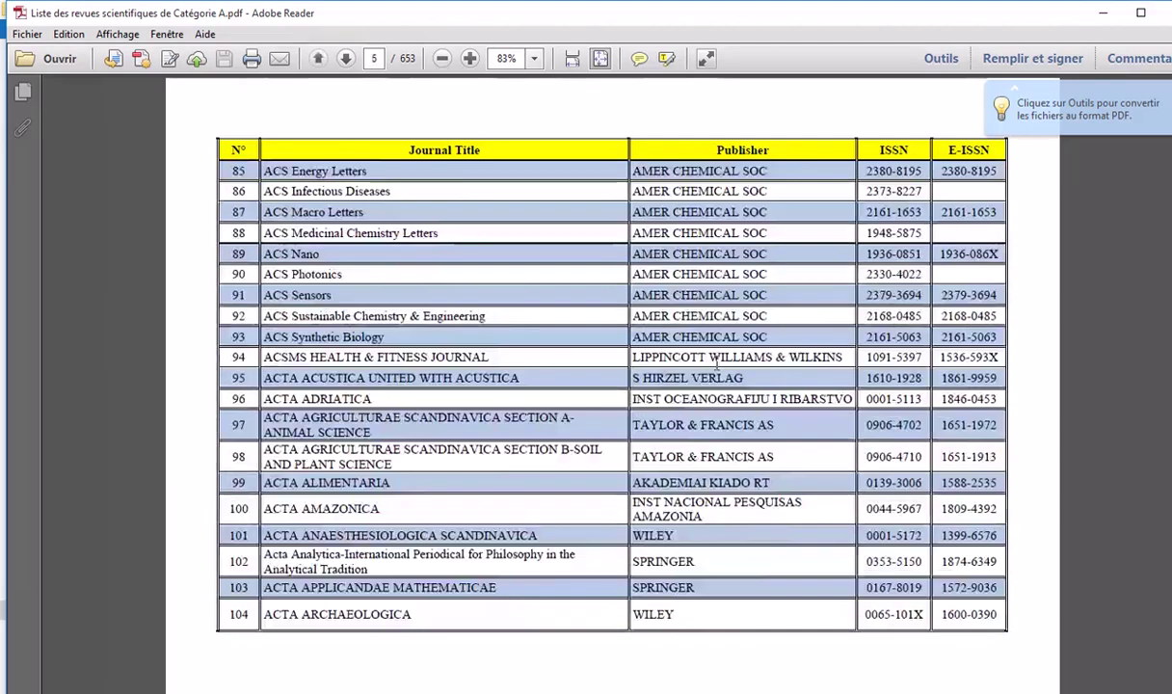
pyautogui.scroll(6, 716, 363)
pyautogui.scroll(-2, 716, 363)
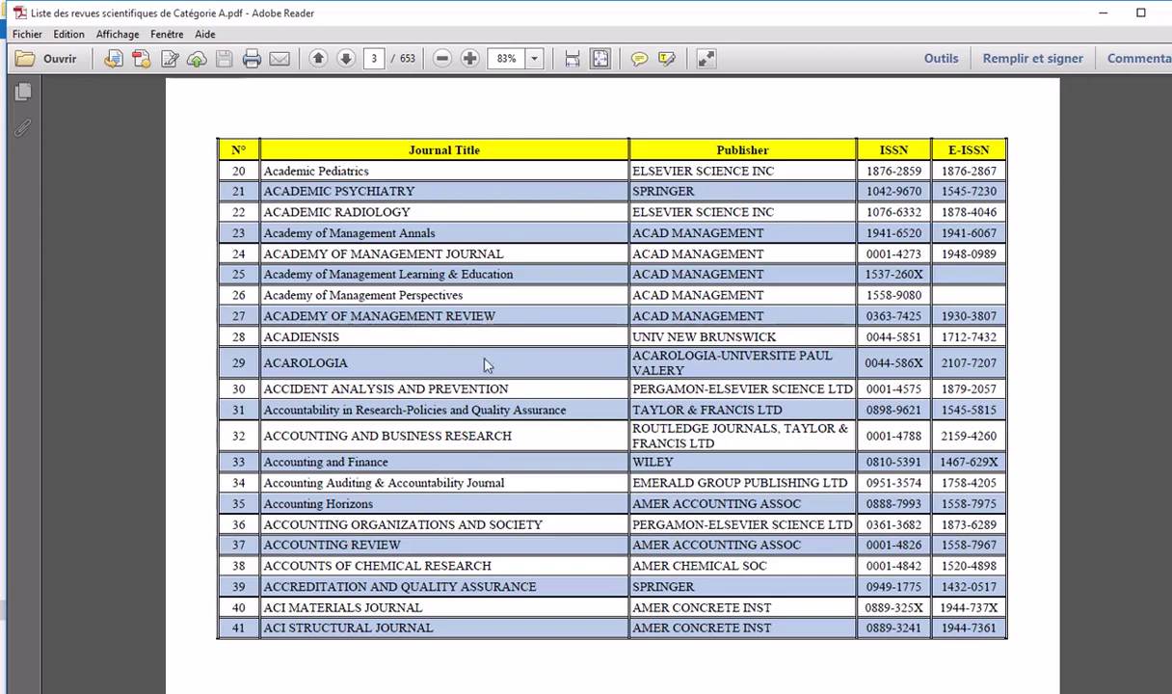
pyautogui.moveTo(493, 314); pyautogui.dragTo(289, 320)
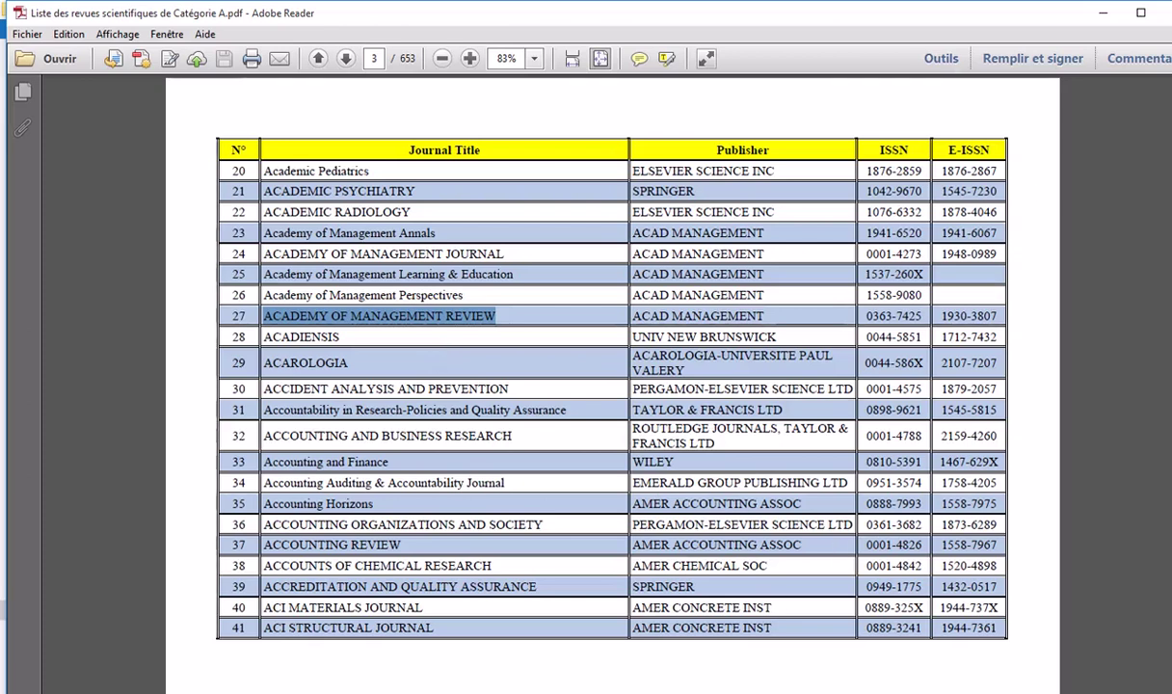
# Switch back to the Woodward Library page in the browser and search the journal abbreviations for "comp"
pyautogui.hotkey('alt', 'Tab')
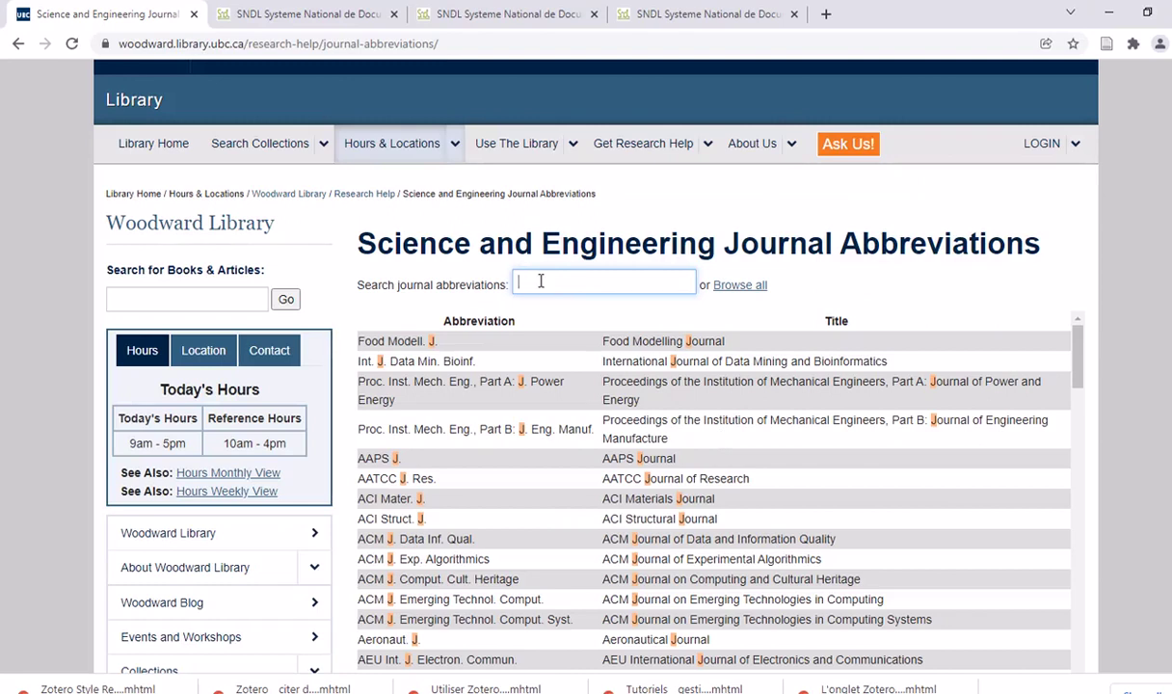
pyautogui.write('comp')
pyautogui.rightClick(671, 195)
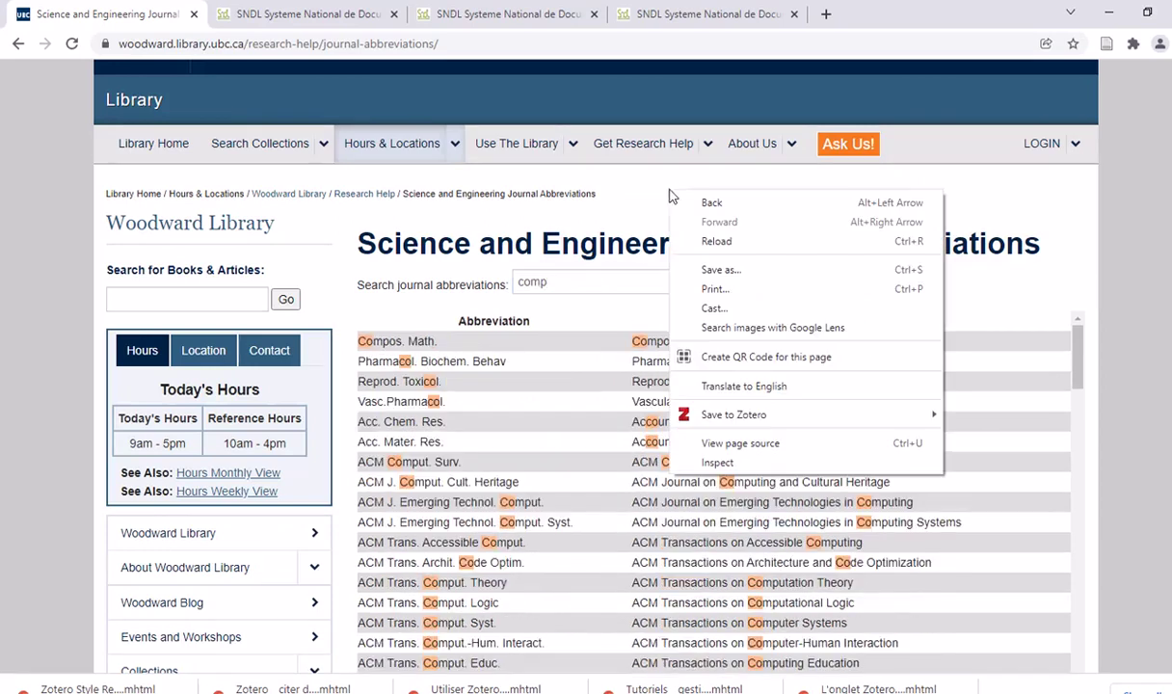
pyautogui.click(565, 289)
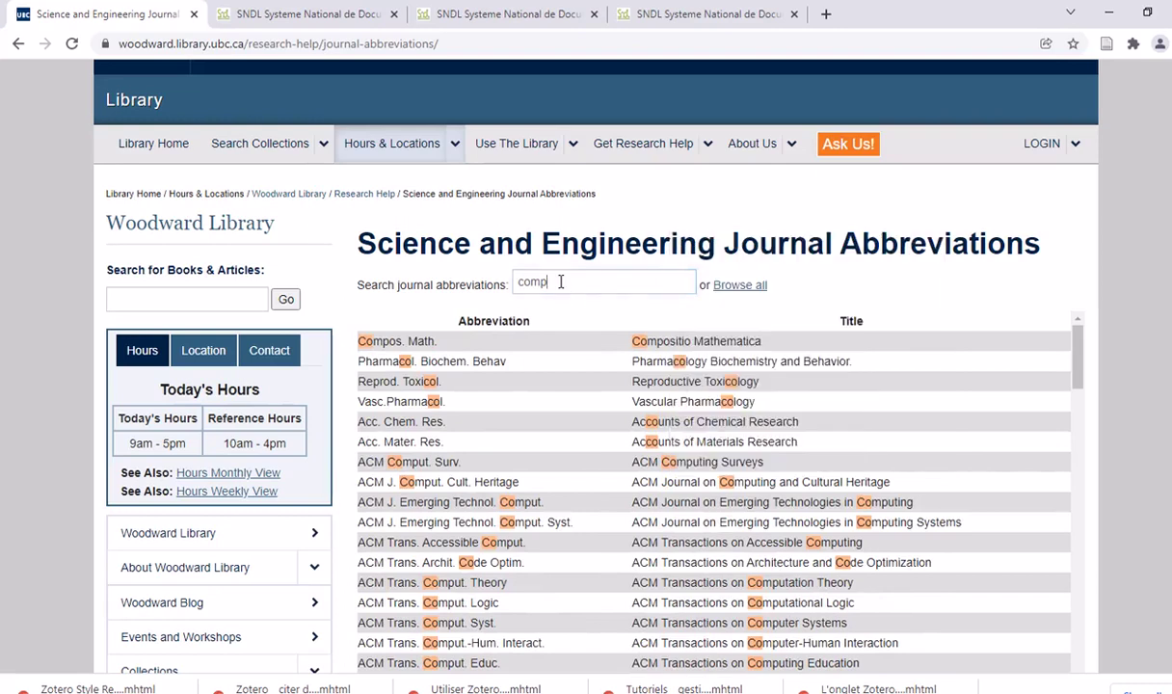
pyautogui.click(556, 281)
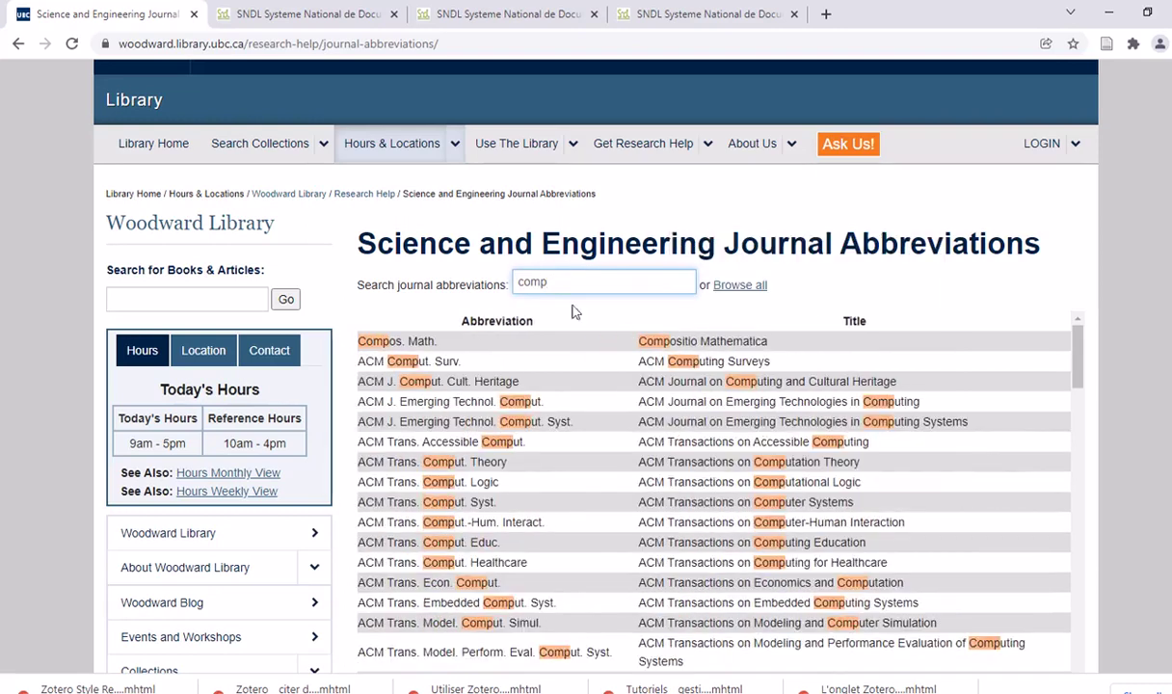
# Look through the abbreviations and full journal titles matching "comp", down to the Composites journals
pyautogui.scroll(-1, 631, 439)
pyautogui.scroll(1, 631, 439)
pyautogui.scroll(-1, 730, 461)
pyautogui.scroll(-16, 729, 461)
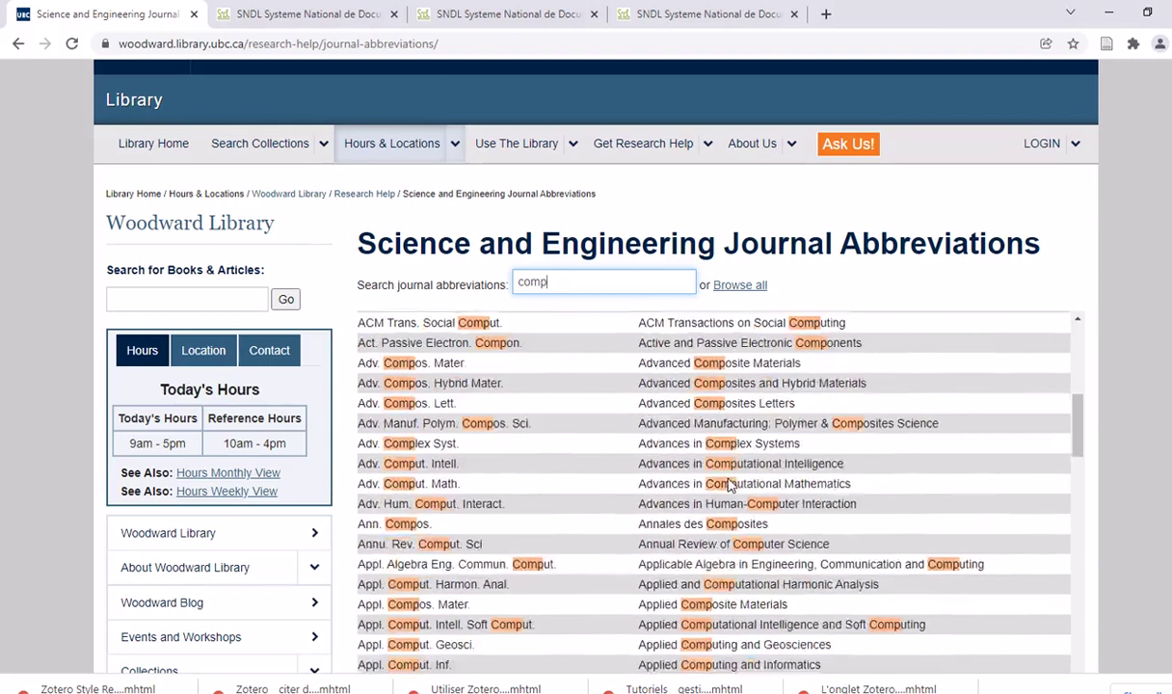
pyautogui.scroll(-4, 729, 484)
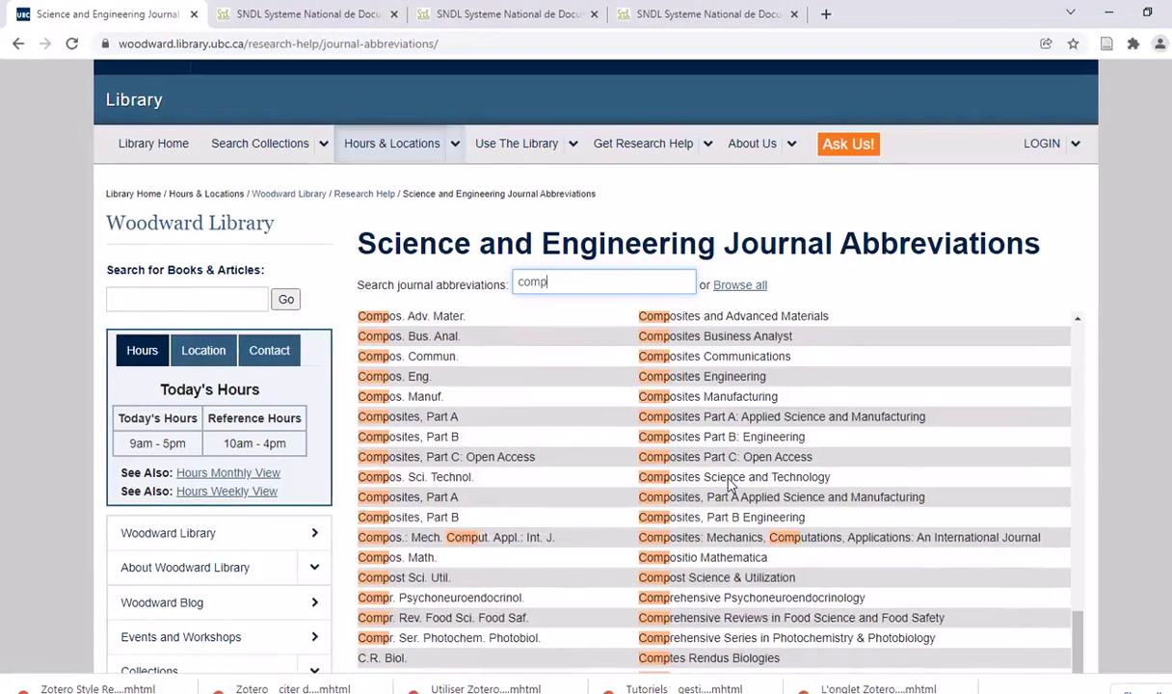
pyautogui.scroll(6, 729, 479)
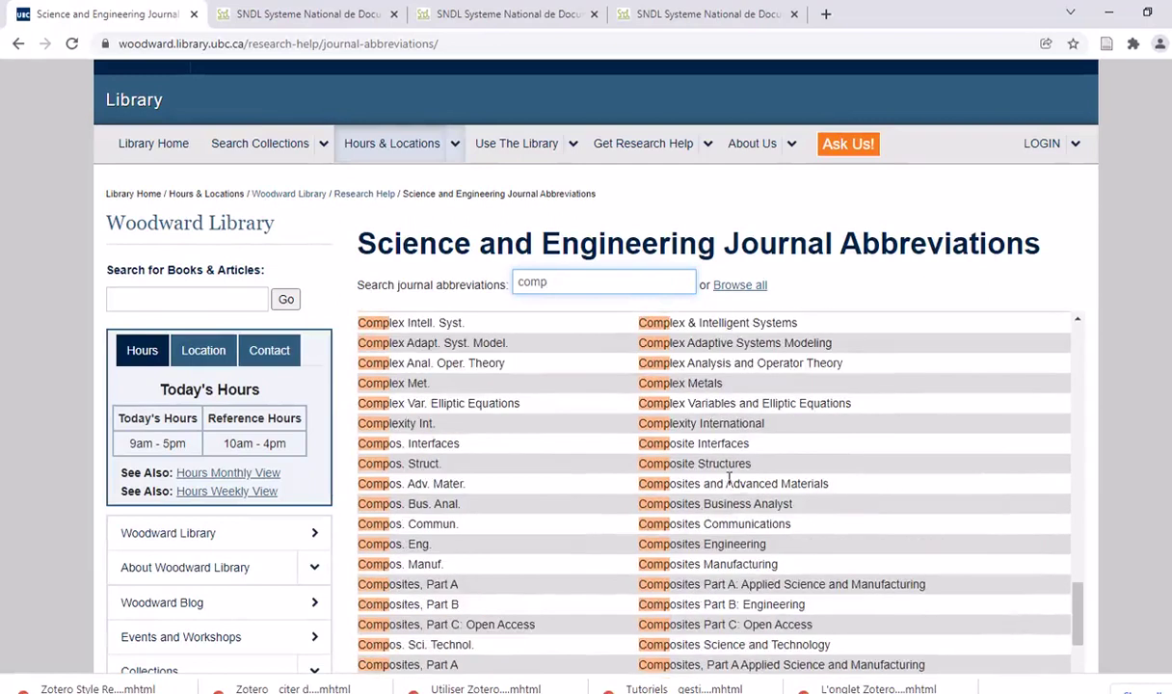
# Go back to the start of the "comp" abbreviation results, switch to the EndNote library and clear the reference selection
pyautogui.scroll(15, 730, 482)
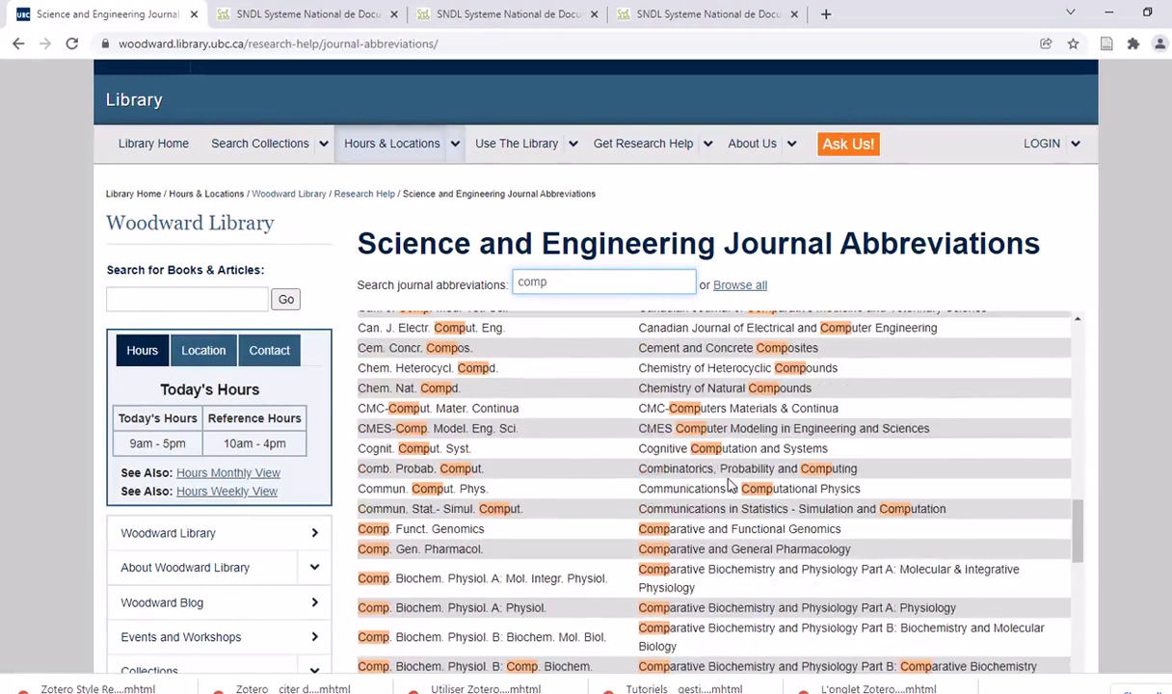
pyautogui.scroll(8, 730, 478)
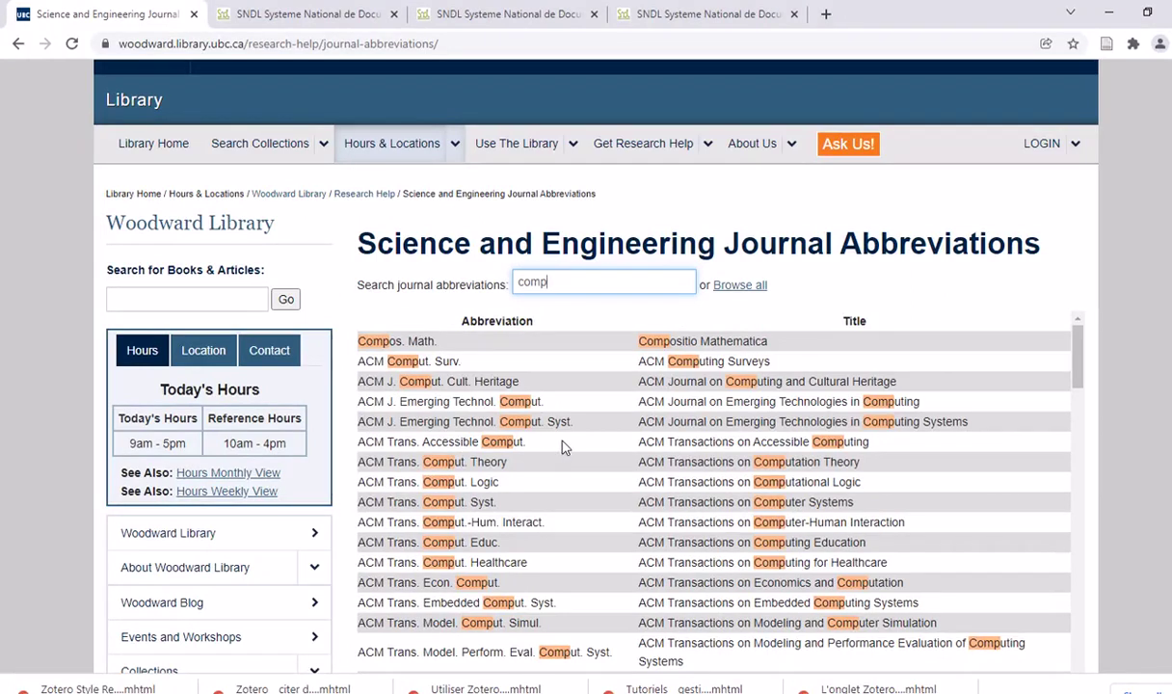
pyautogui.hotkey('alt', 'Tab')
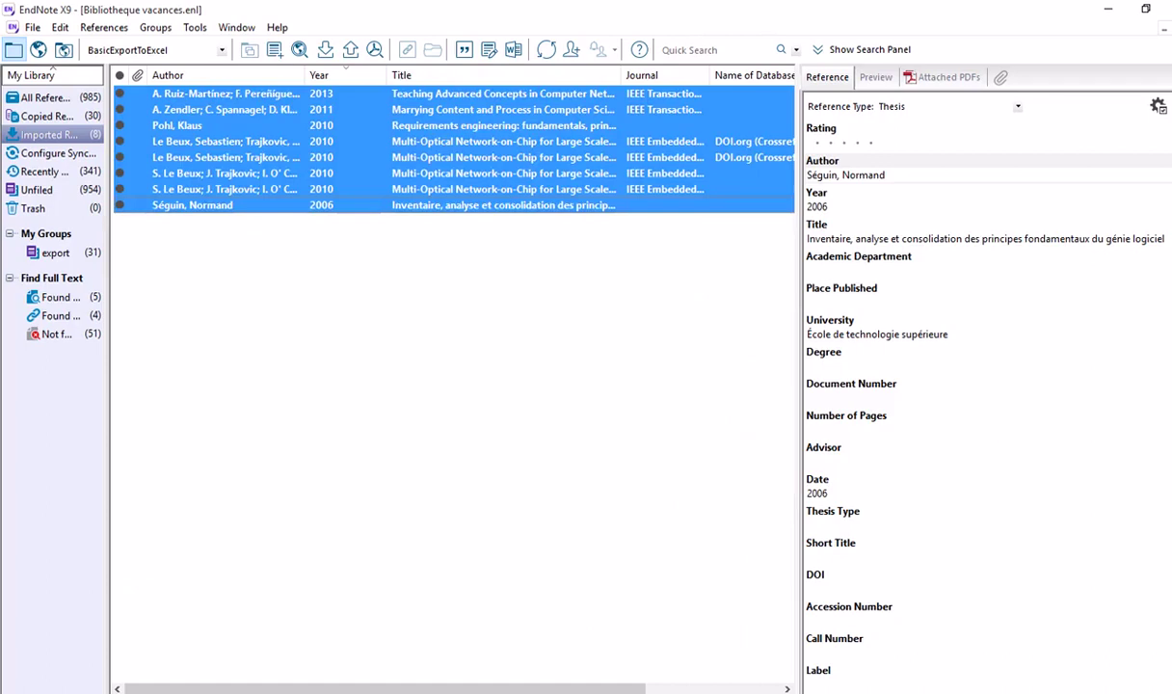
pyautogui.click(193, 29)
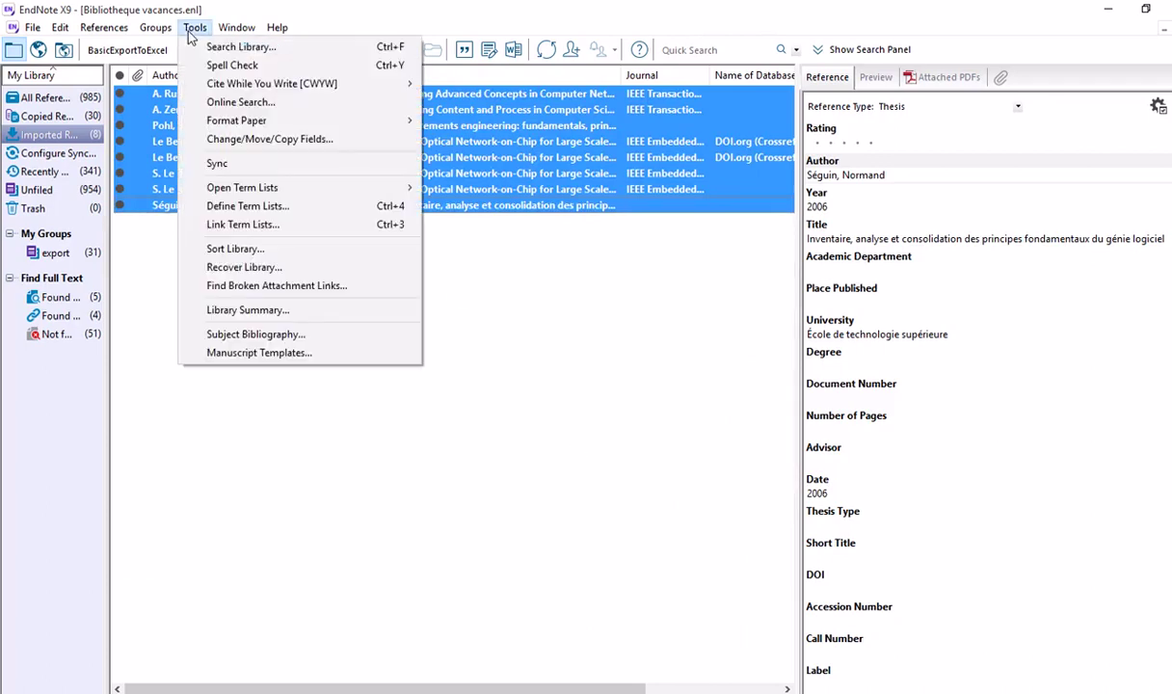
pyautogui.click(554, 360)
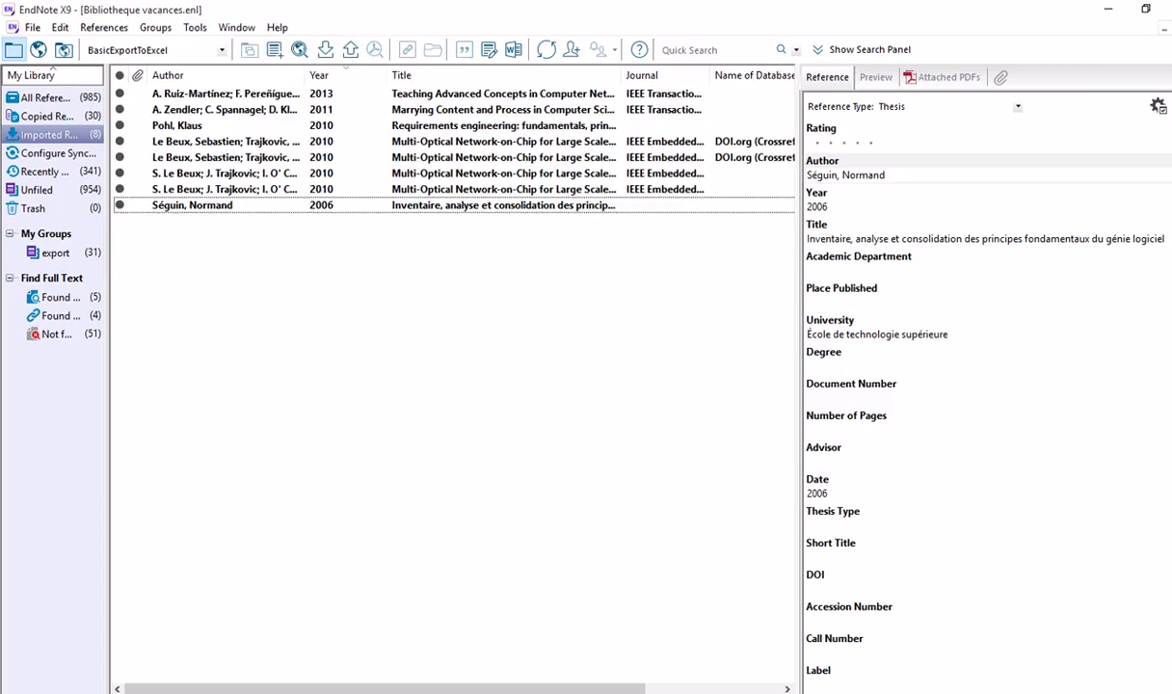
# Switch to File Explorer and open the Styles folder under Disque local (C:) > Program Files (x86) > EndNote X9
pyautogui.moveTo(412, 689)
pyautogui.click(339, 644)
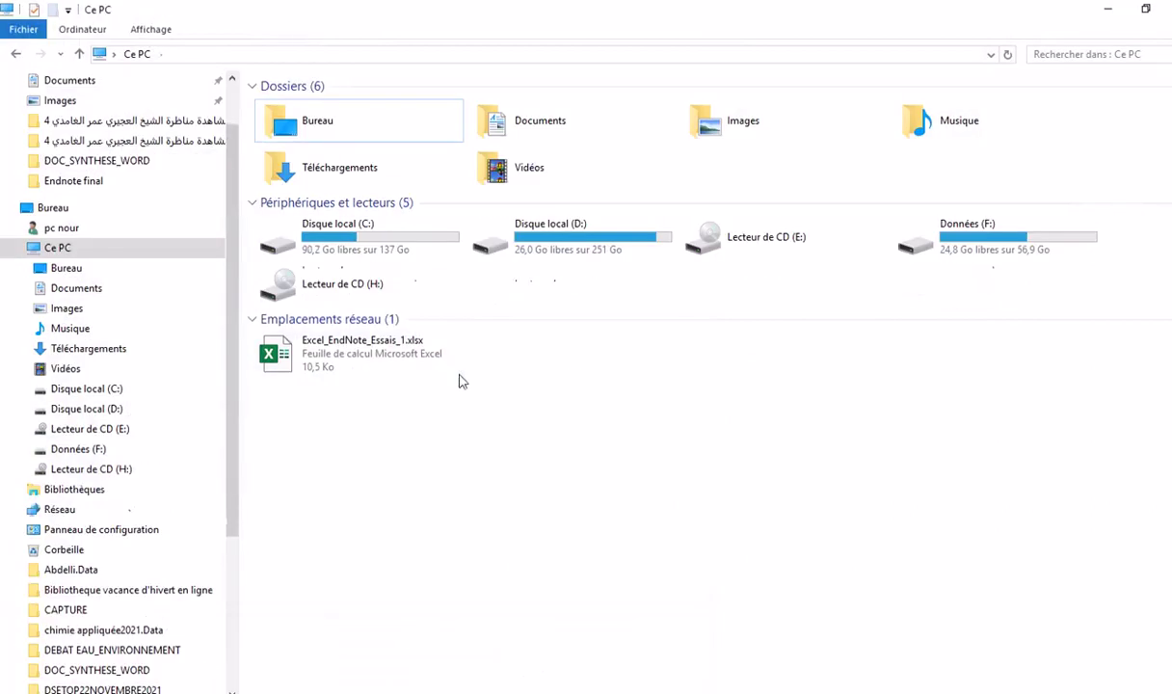
pyautogui.doubleClick(371, 242)
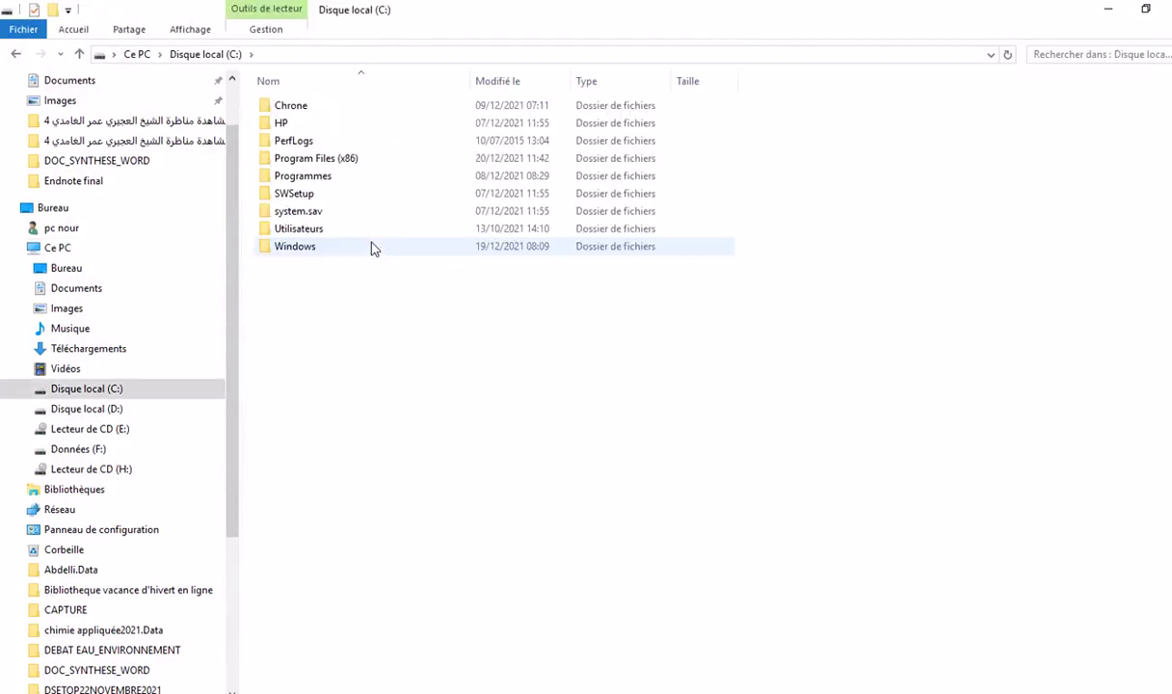
pyautogui.doubleClick(349, 160)
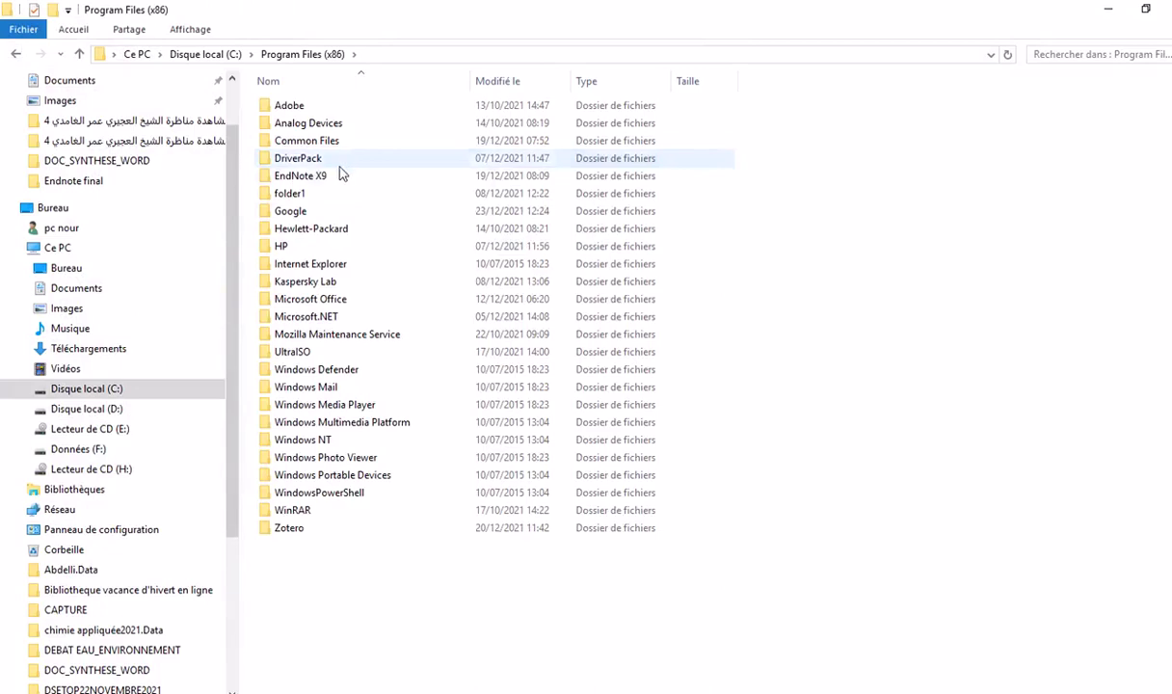
pyautogui.click(324, 177)
pyautogui.doubleClick(324, 177)
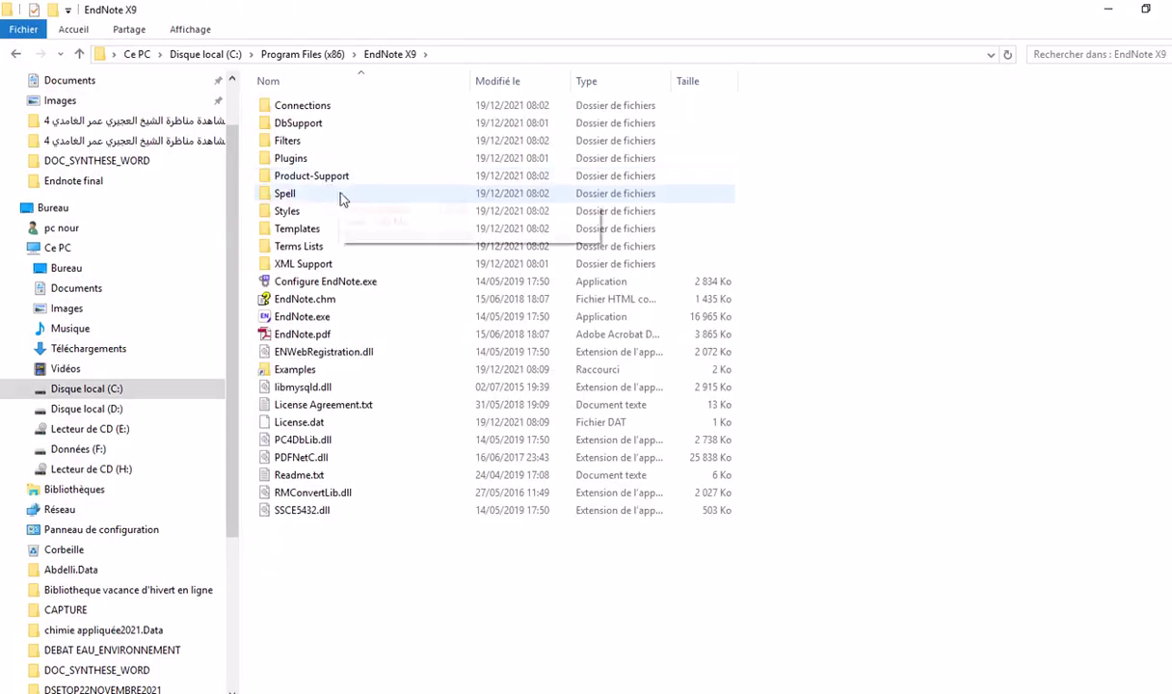
pyautogui.doubleClick(287, 214)
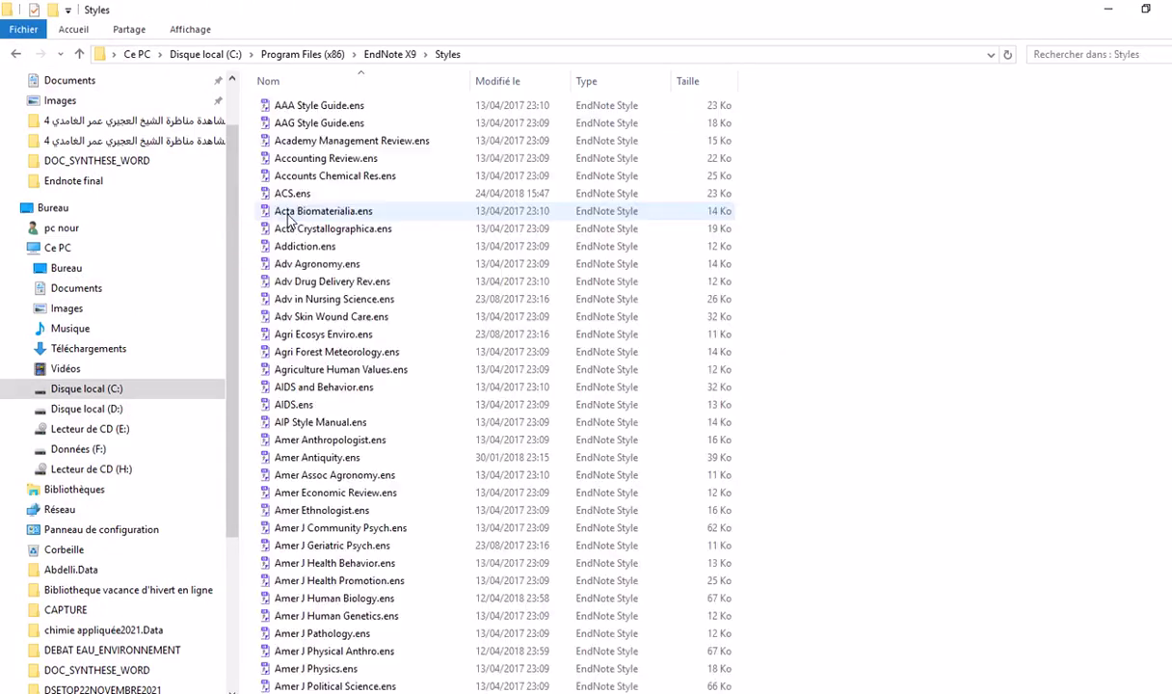
# Look through the journal style files in the Styles folder, from the A entries down to the Intl journals
pyautogui.scroll(-20, 493, 326)
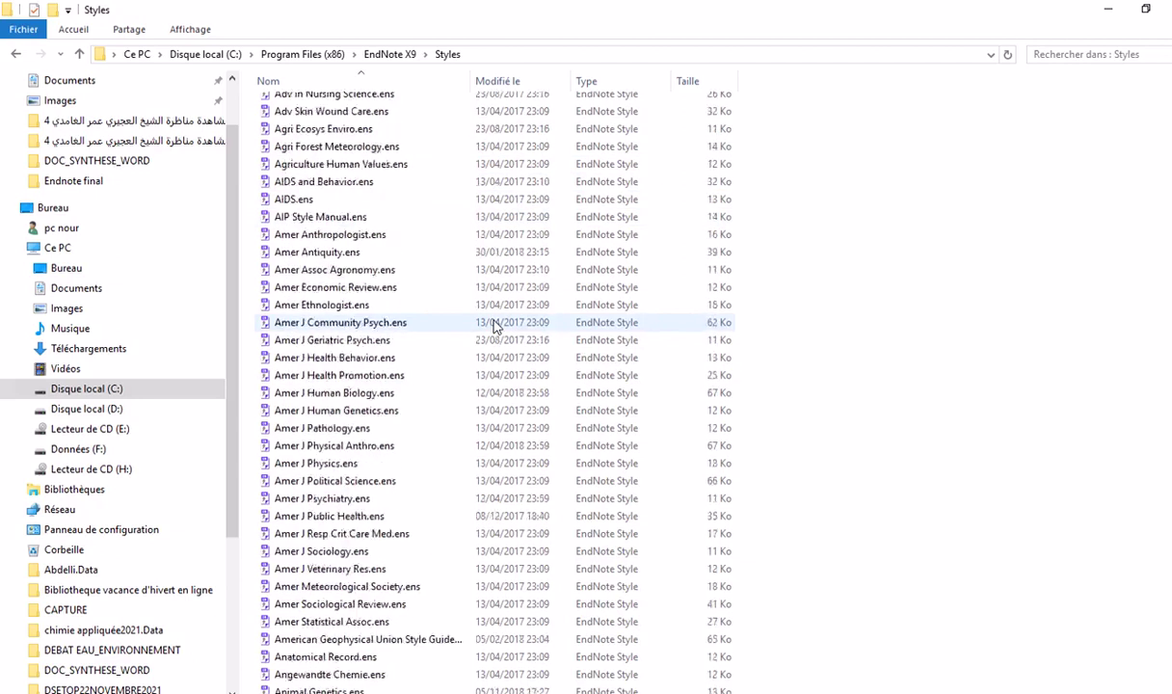
pyautogui.scroll(-15, 494, 326)
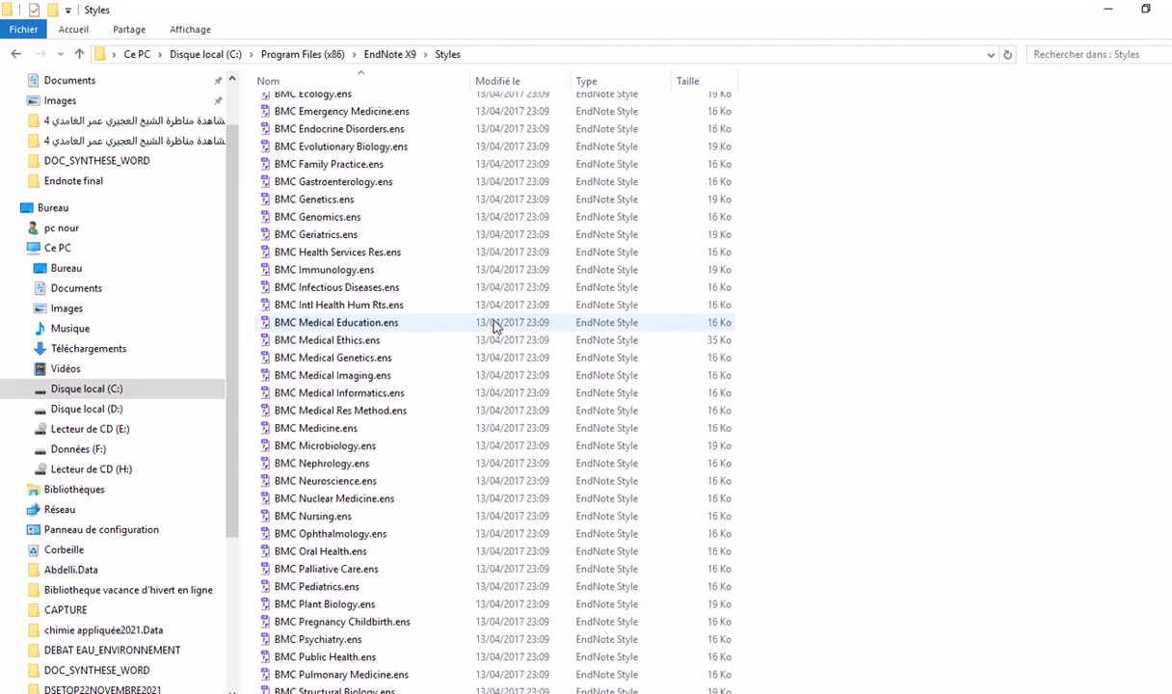
pyautogui.scroll(-4, 413, 395)
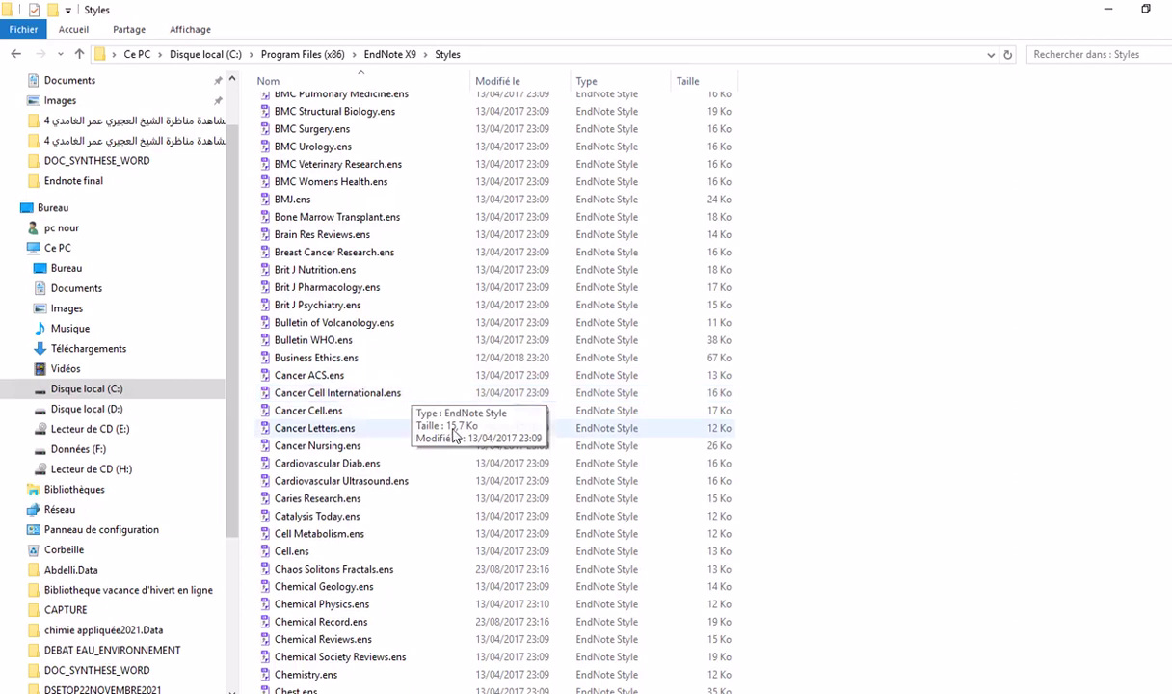
pyautogui.scroll(-1, 453, 436)
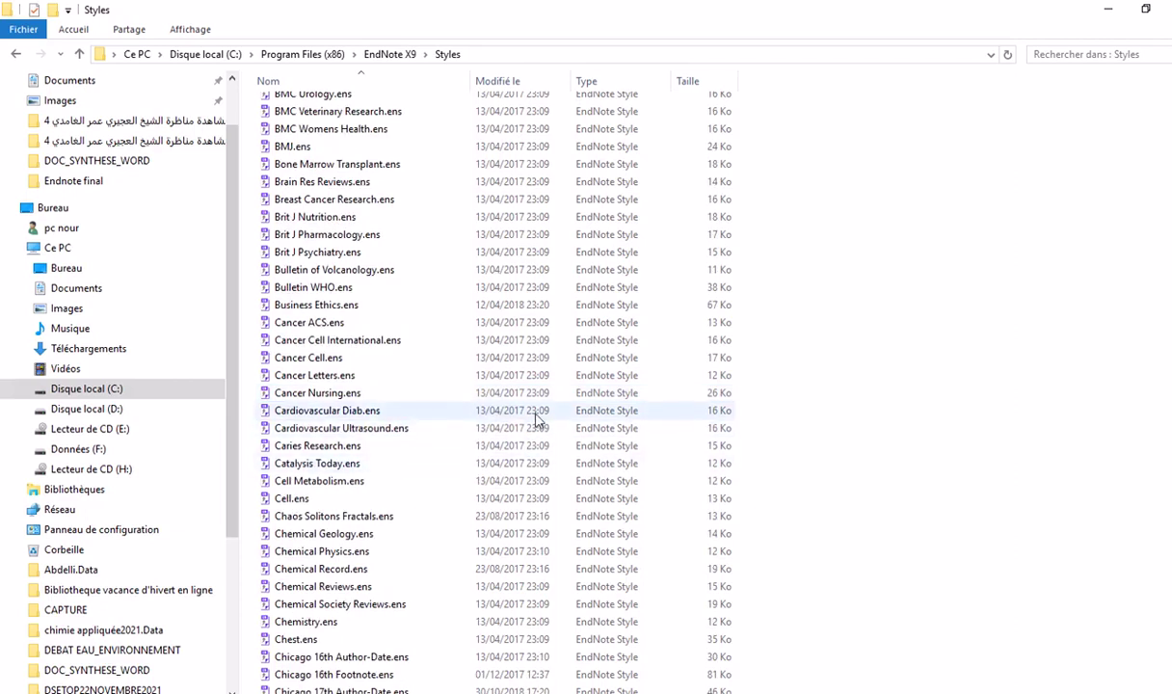
pyautogui.scroll(-20, 537, 421)
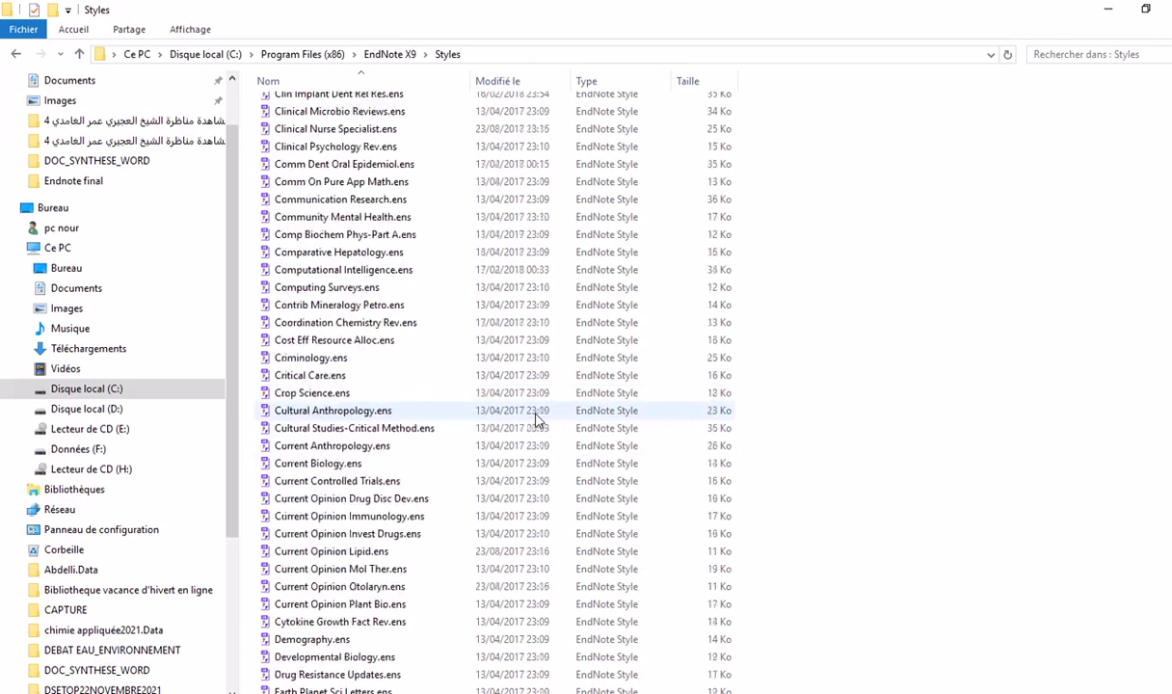
pyautogui.scroll(-4, 537, 420)
pyautogui.scroll(-14, 590, 444)
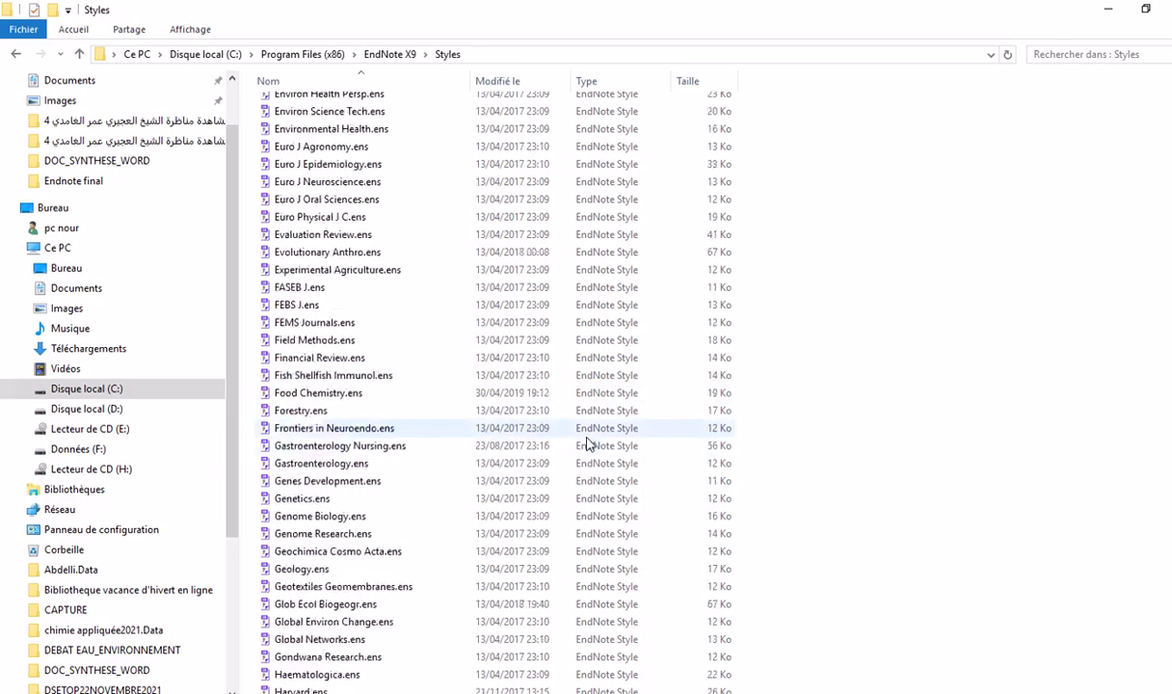
pyautogui.scroll(-1, 587, 444)
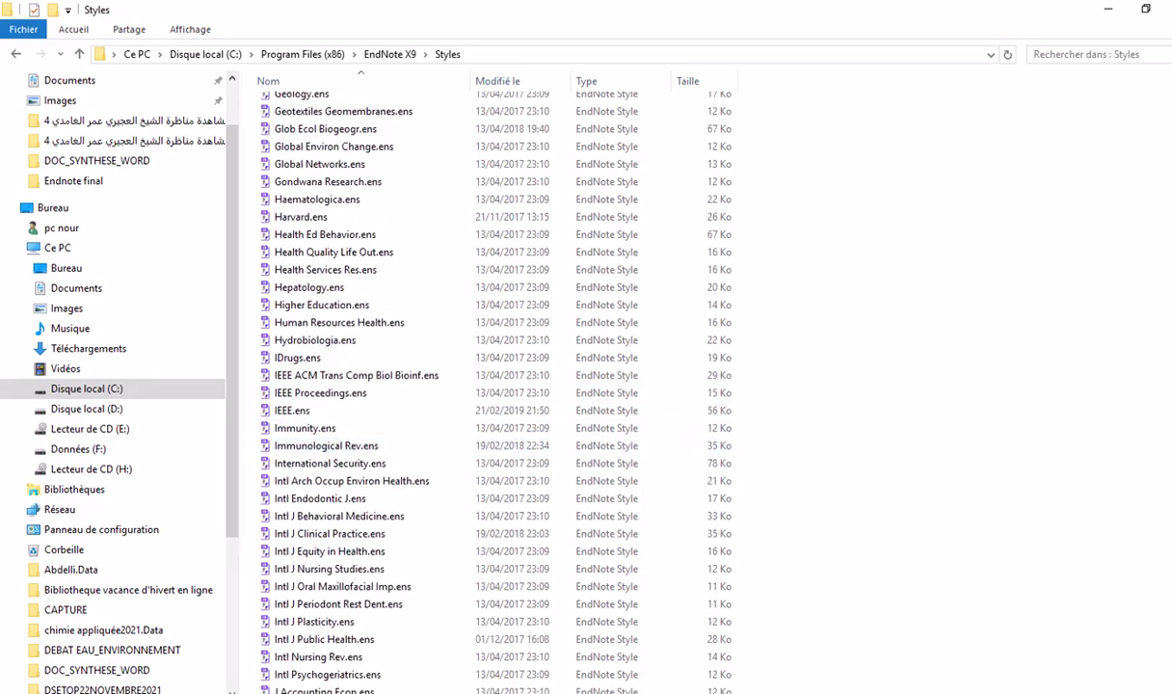
# Return to the Styles folder and open the style file "Euro J Neuroscience.ens" in EndNote
pyautogui.click(641, 631)
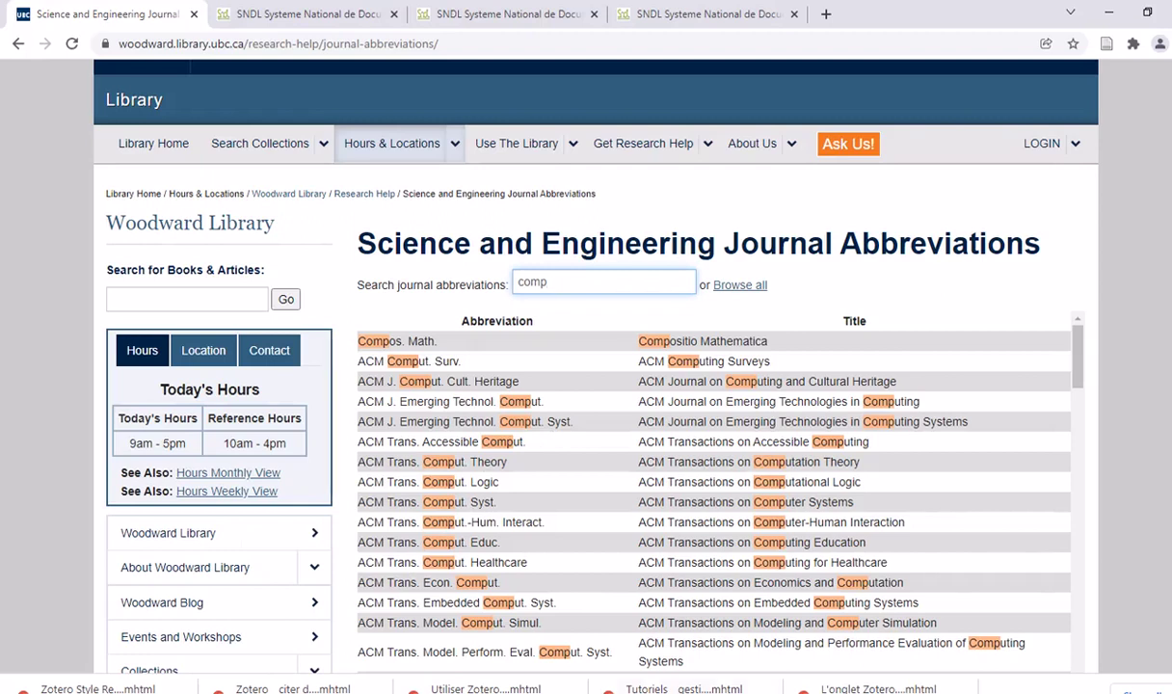
pyautogui.hotkey('alt', 'Tab')
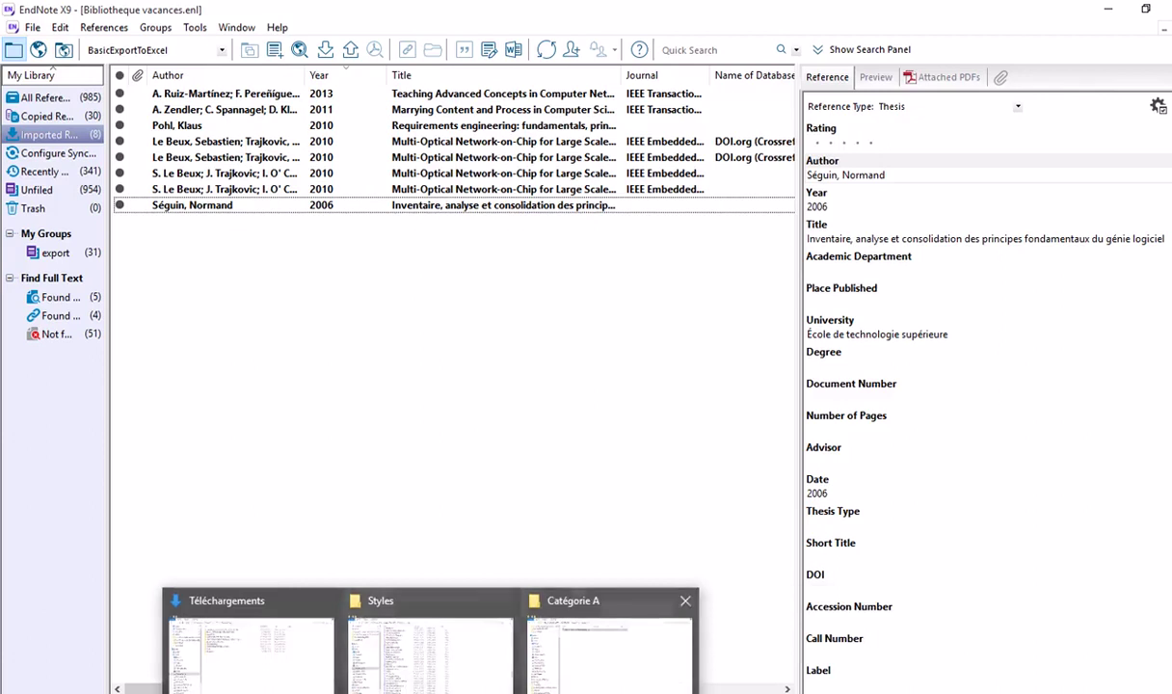
pyautogui.click(424, 684)
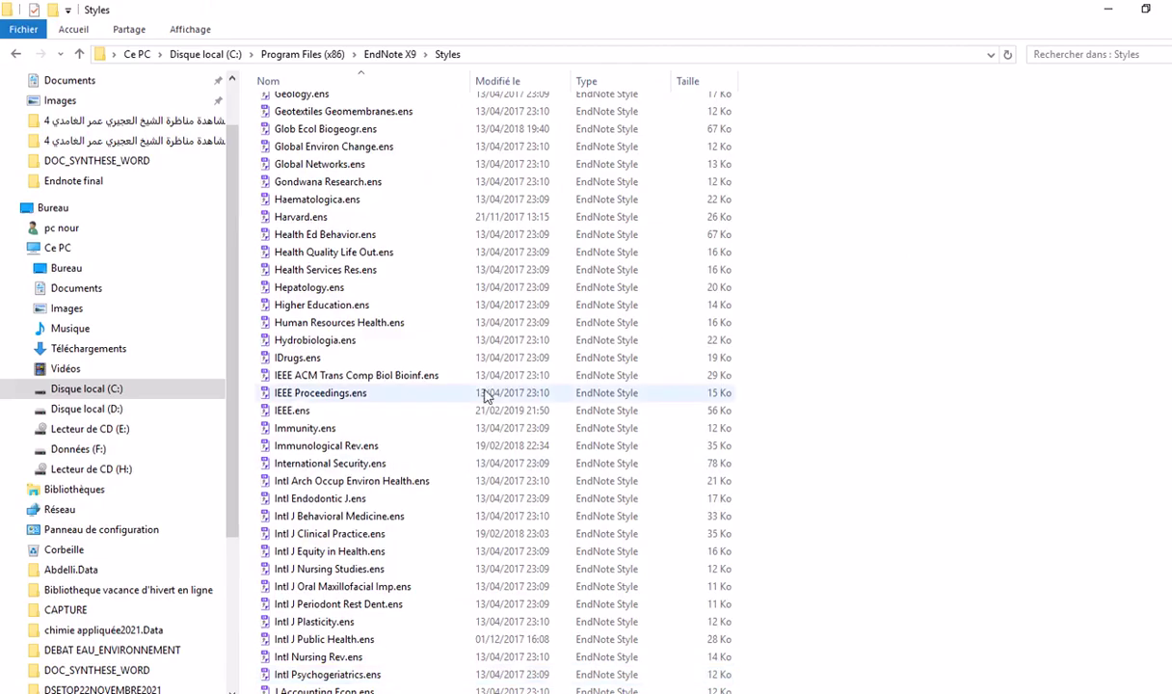
pyautogui.scroll(9, 450, 392)
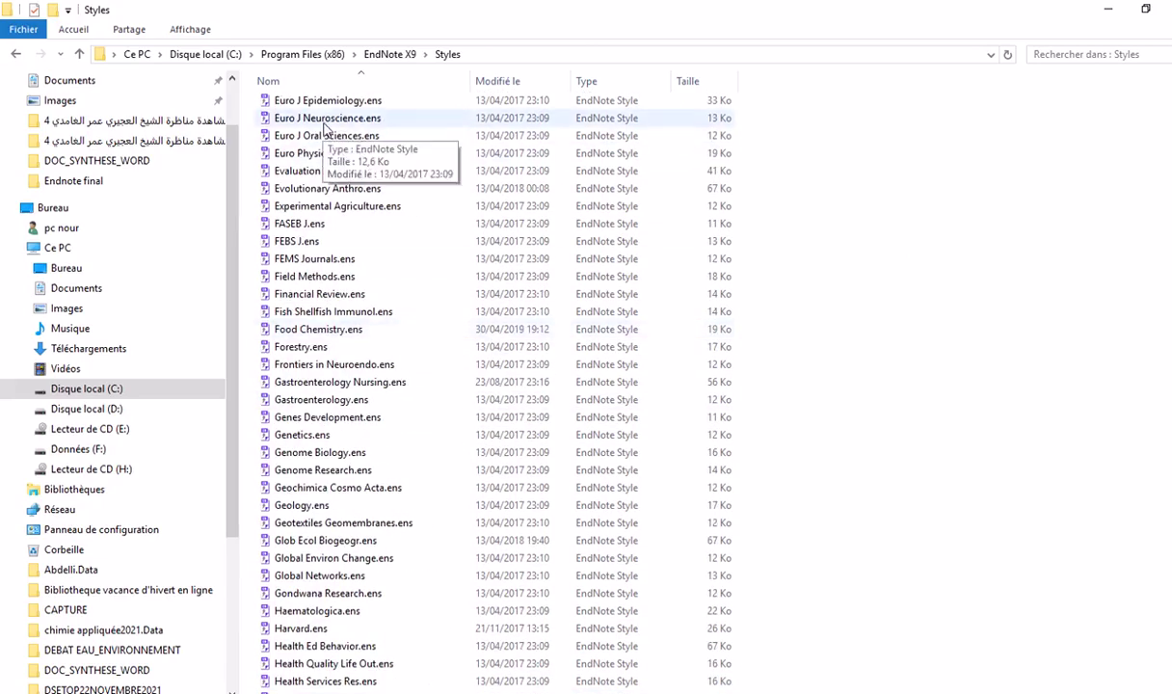
pyautogui.doubleClick(325, 117)
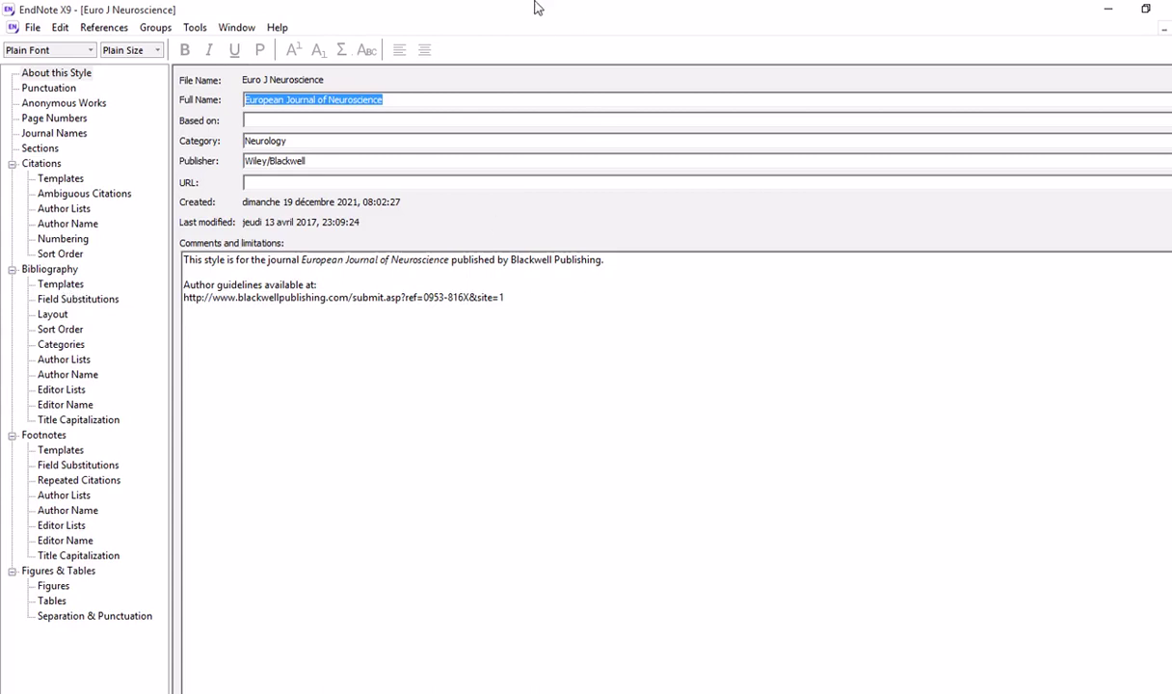
# Switch from the Word bibliography to the EndNote library "Bibliotheque vacances" and open the Journals Term List
pyautogui.moveTo(578, 15)
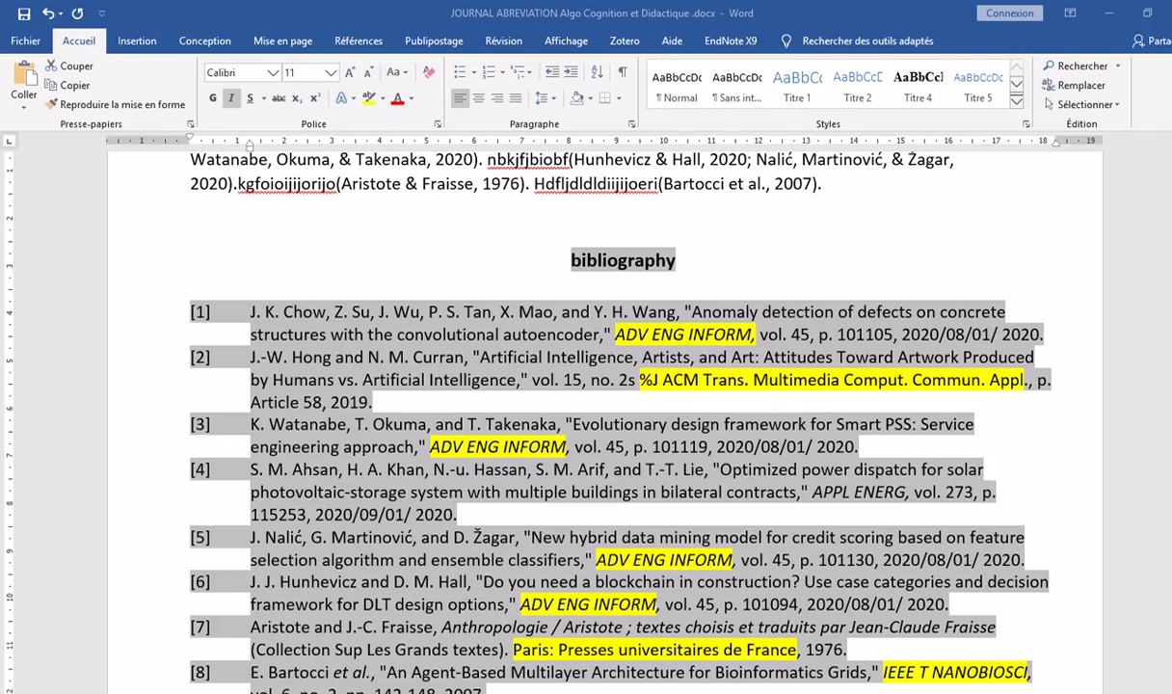
pyautogui.click(792, 640)
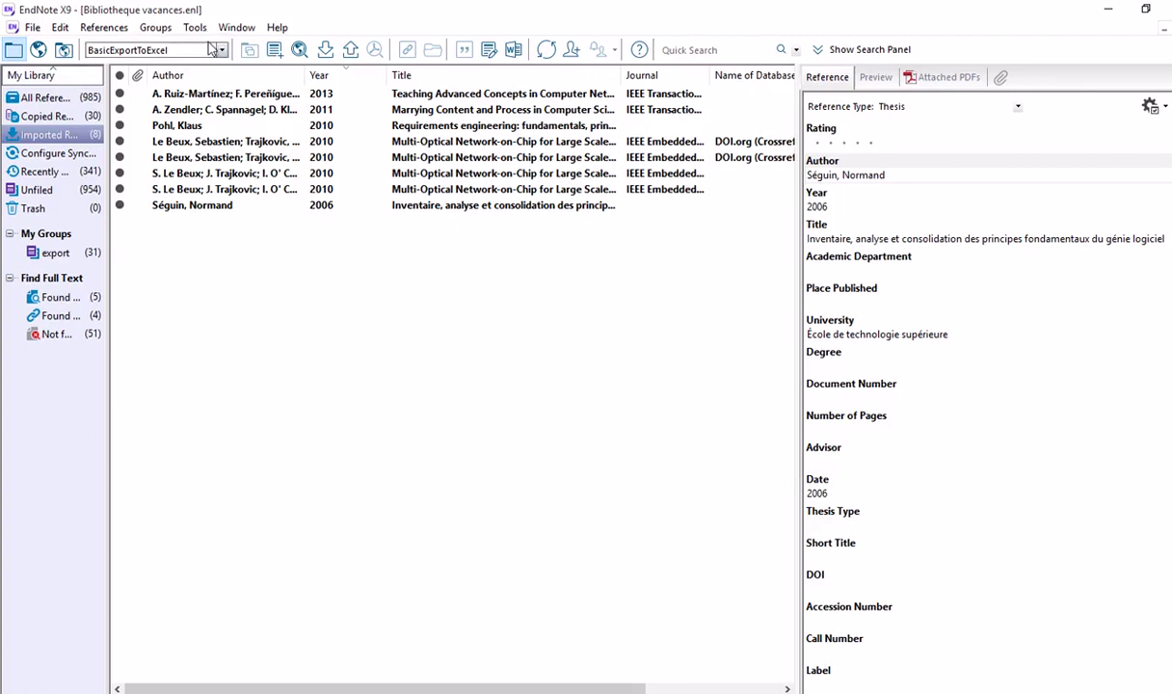
pyautogui.click(197, 28)
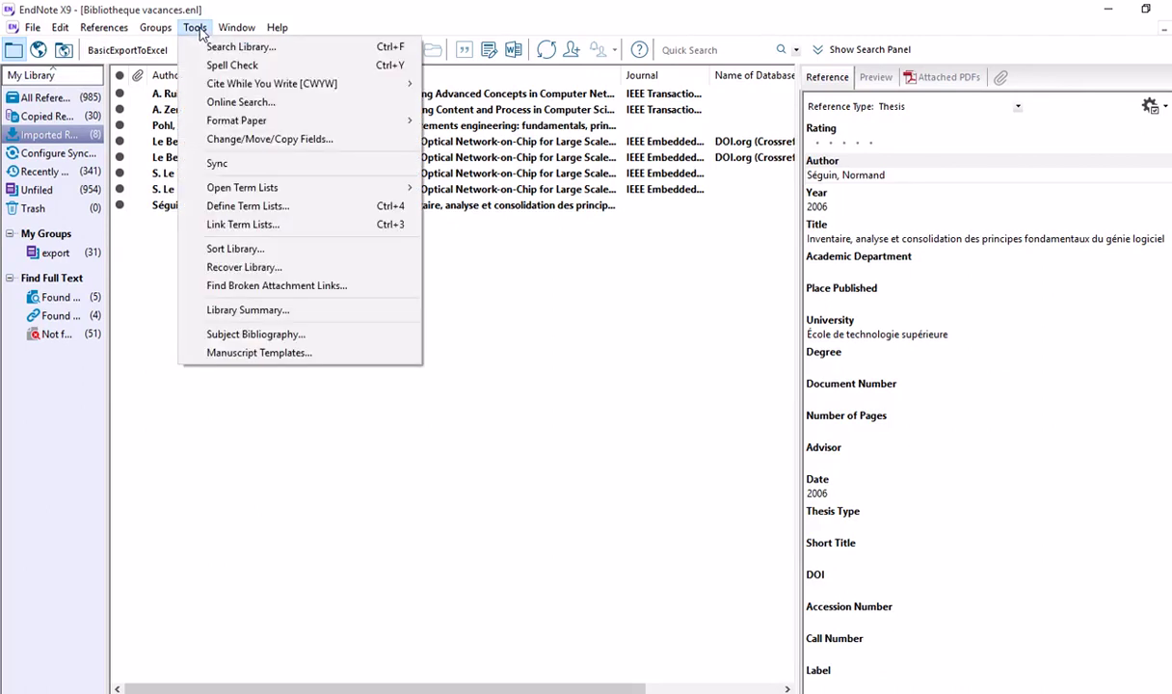
pyautogui.moveTo(260, 191)
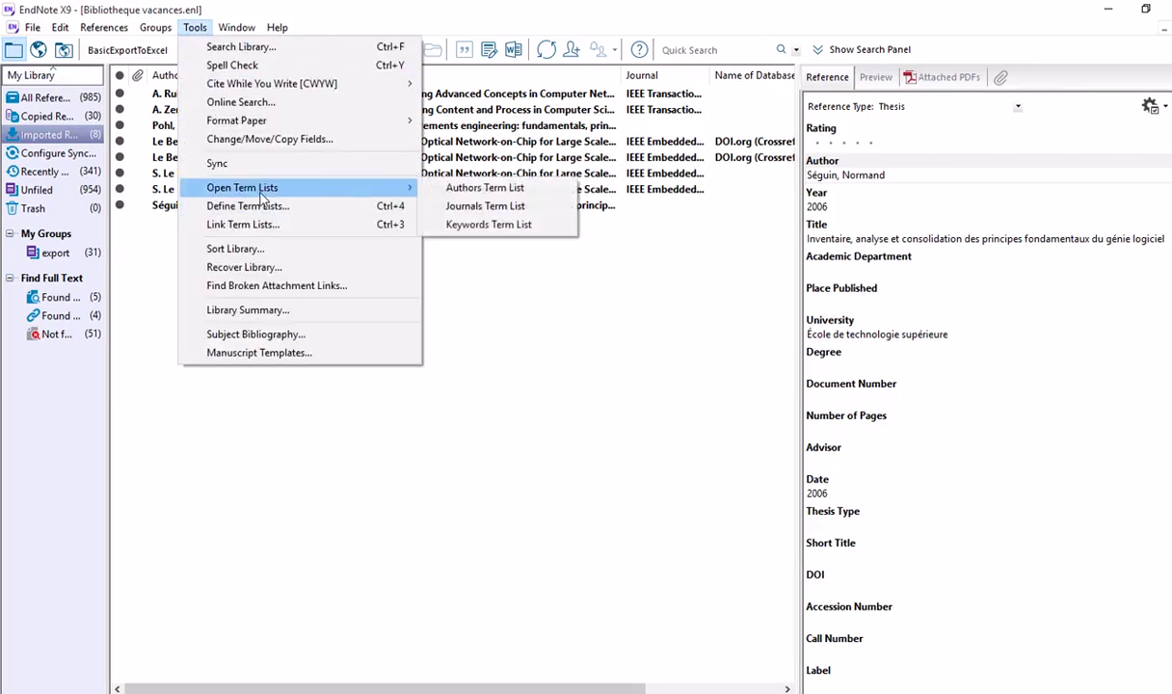
pyautogui.click(462, 207)
pyautogui.moveTo(651, 212); pyautogui.dragTo(587, 109)
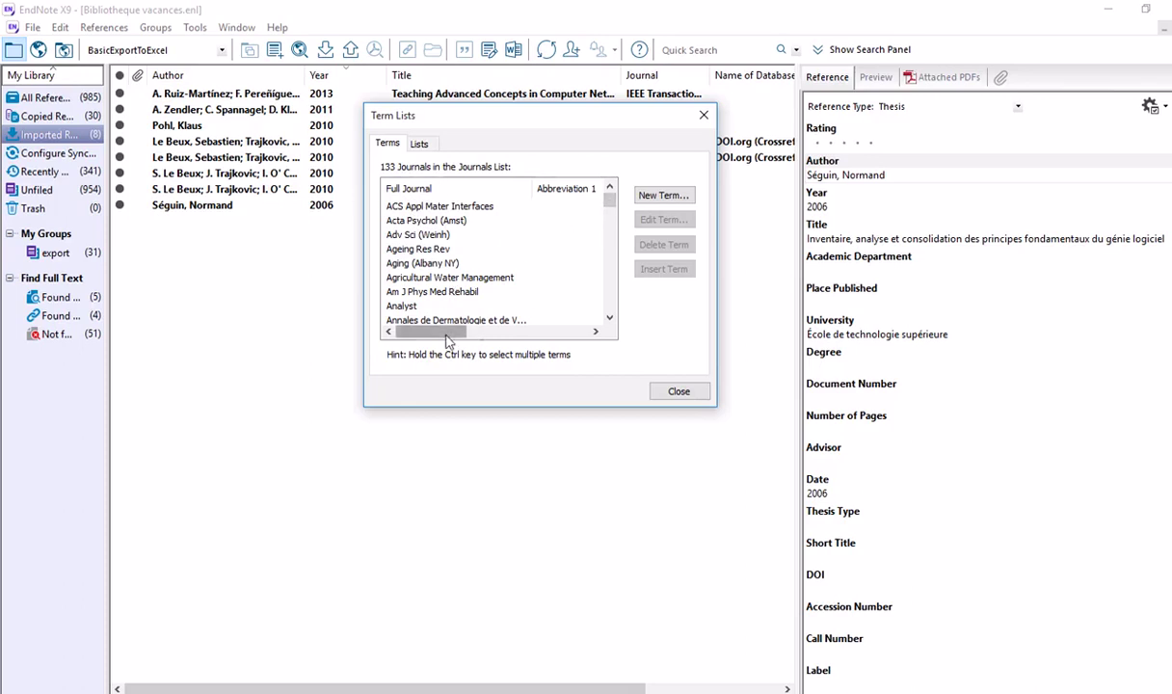
# Look through the full journal names and the Abbreviation 1 column of the Journals Term List, and close it
pyautogui.moveTo(446, 342); pyautogui.dragTo(457, 342)
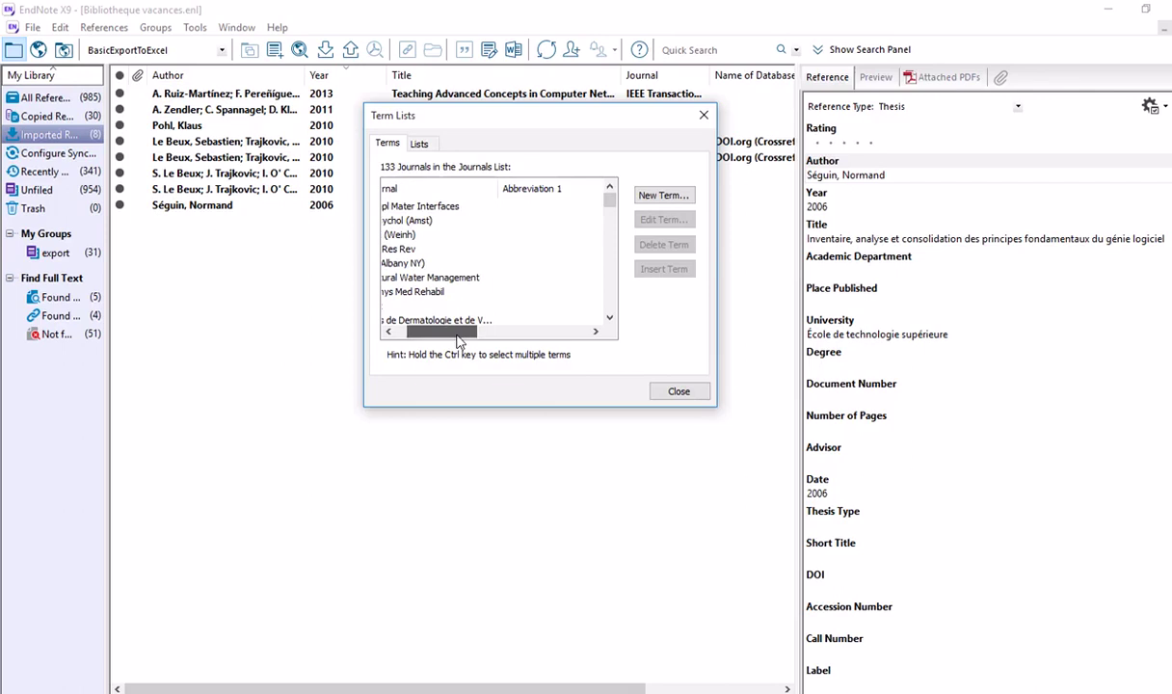
pyautogui.moveTo(458, 339)
pyautogui.mouseDown()
pyautogui.moveTo(569, 329)
pyautogui.moveTo(421, 331)
pyautogui.moveTo(438, 333)
pyautogui.mouseUp()
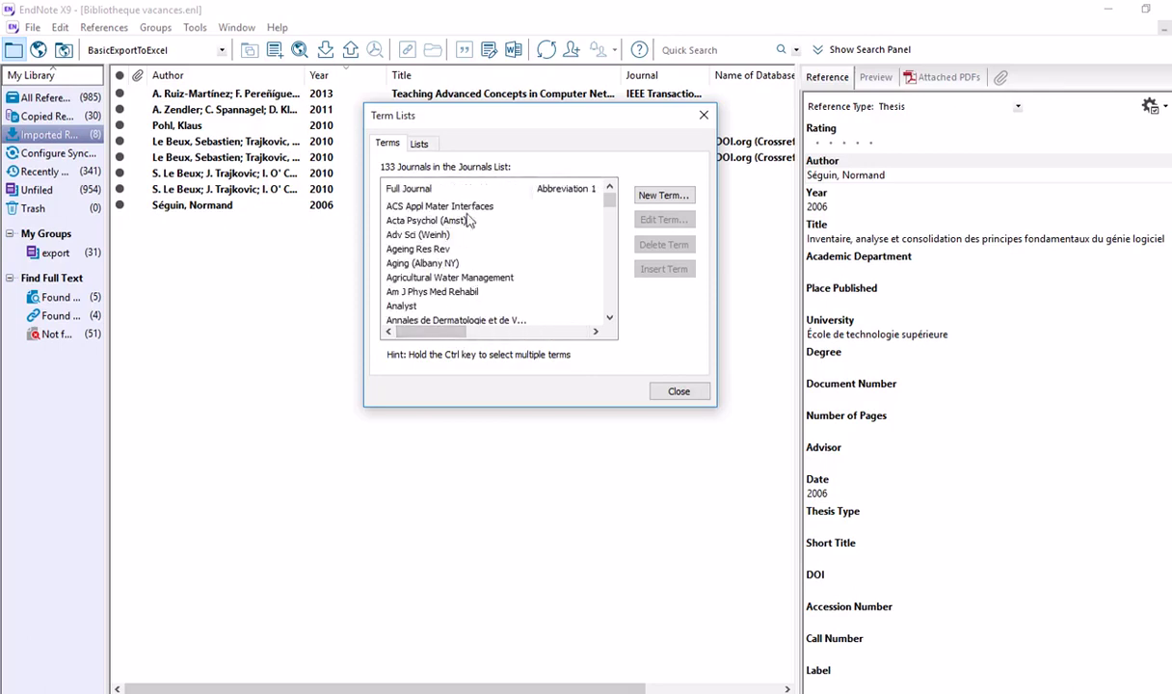
pyautogui.moveTo(612, 201); pyautogui.dragTo(621, 247)
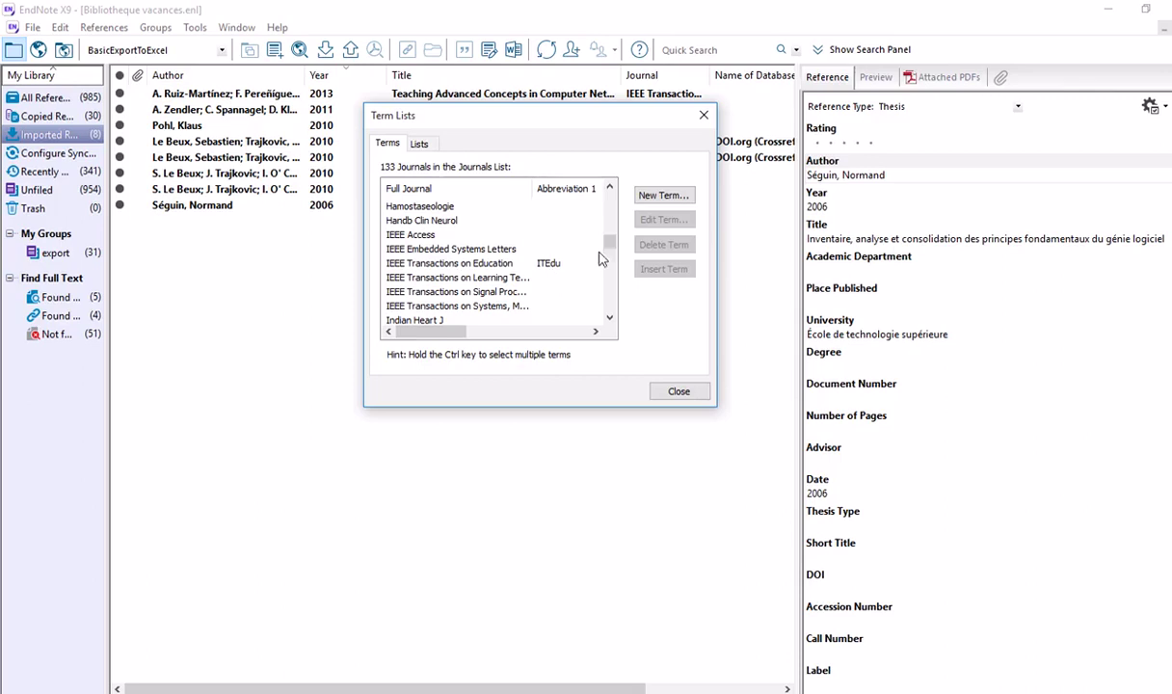
pyautogui.moveTo(610, 246); pyautogui.dragTo(610, 308)
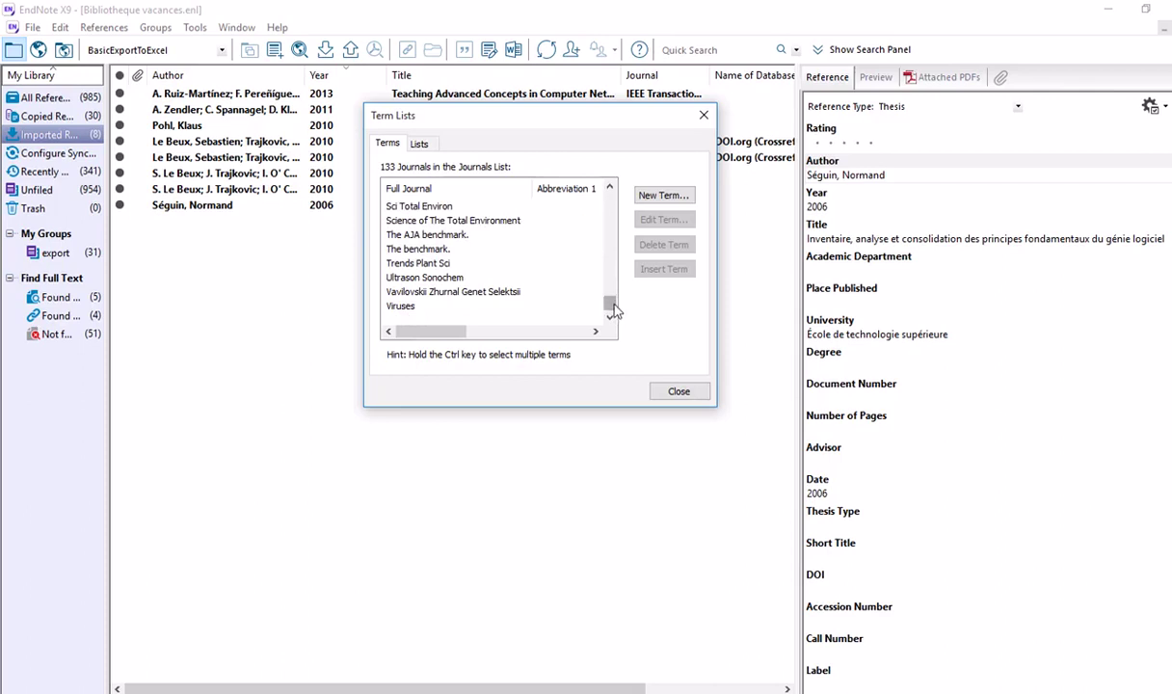
pyautogui.moveTo(613, 308); pyautogui.dragTo(611, 206)
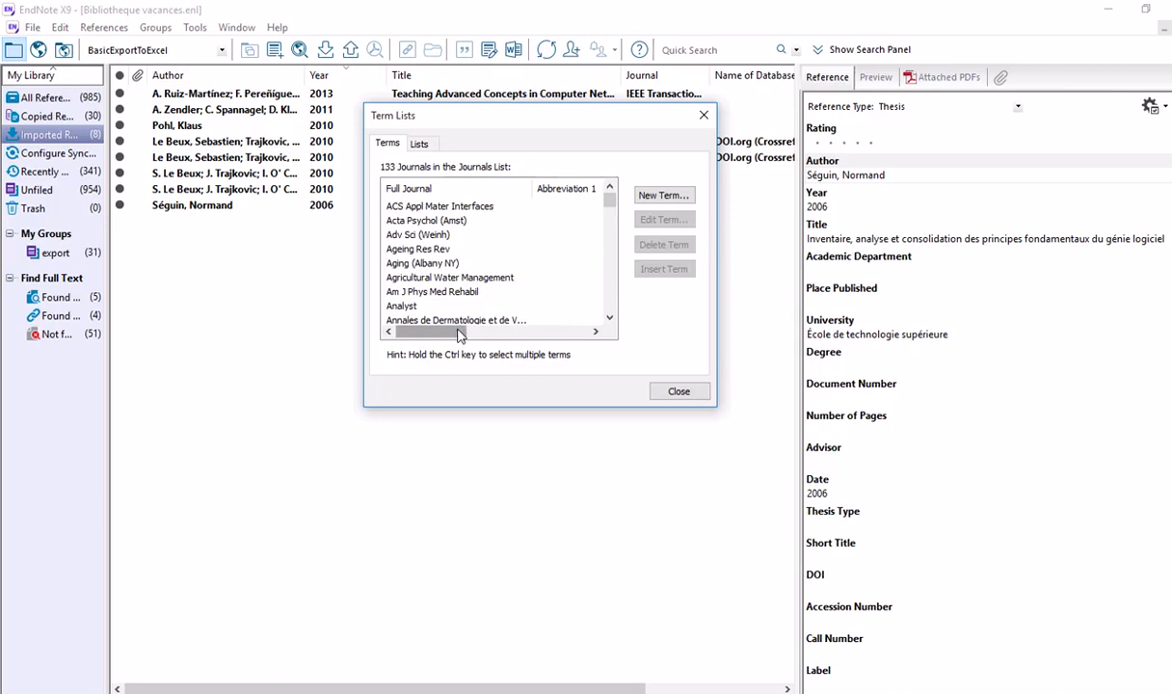
pyautogui.moveTo(458, 334); pyautogui.dragTo(424, 334)
pyautogui.click(702, 116)
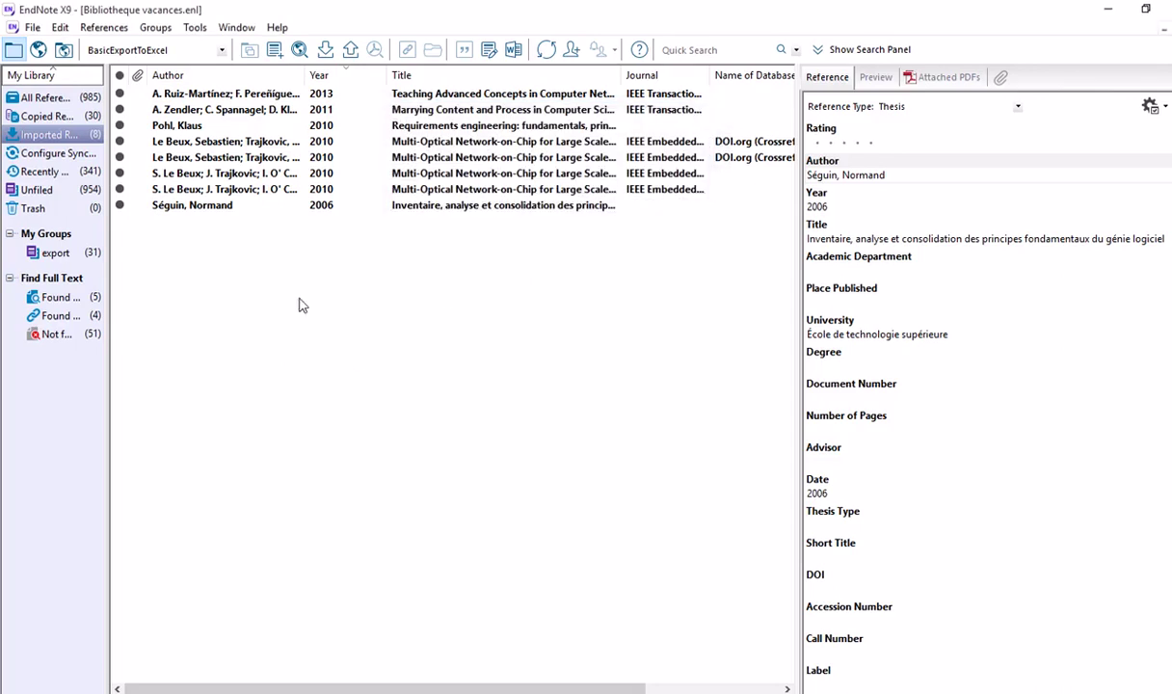
# Open the BasicExportToExcel output style for editing, view its Journal Names settings, and close the style
pyautogui.click(155, 54)
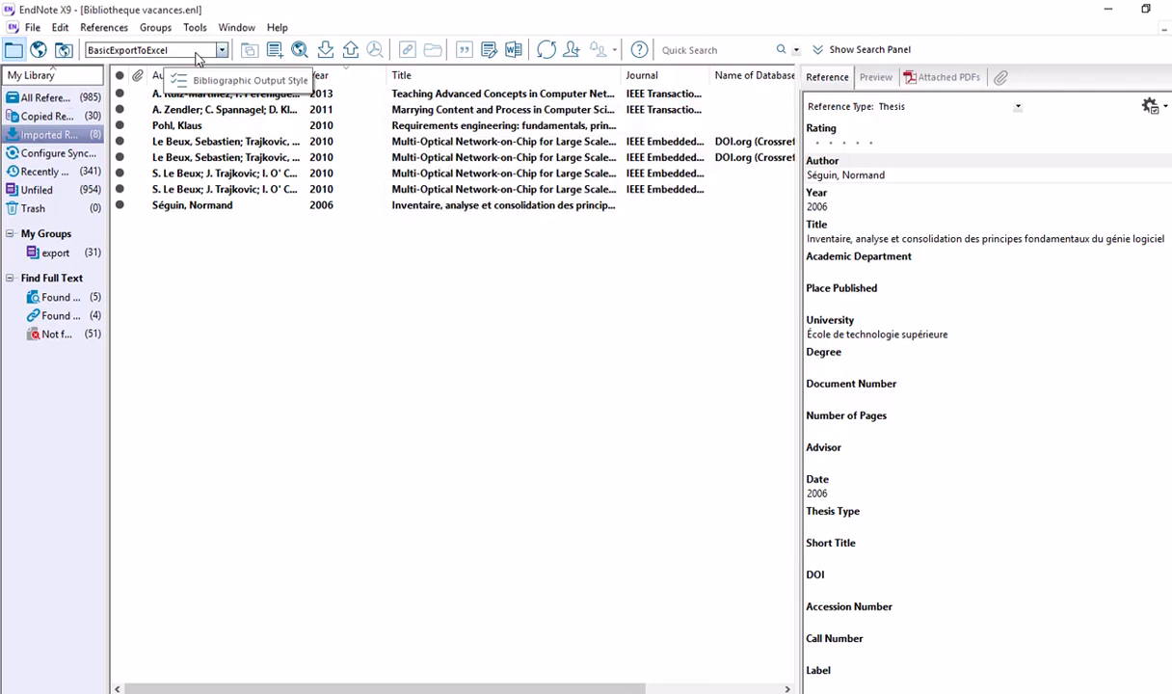
pyautogui.click(59, 27)
pyautogui.moveTo(126, 286)
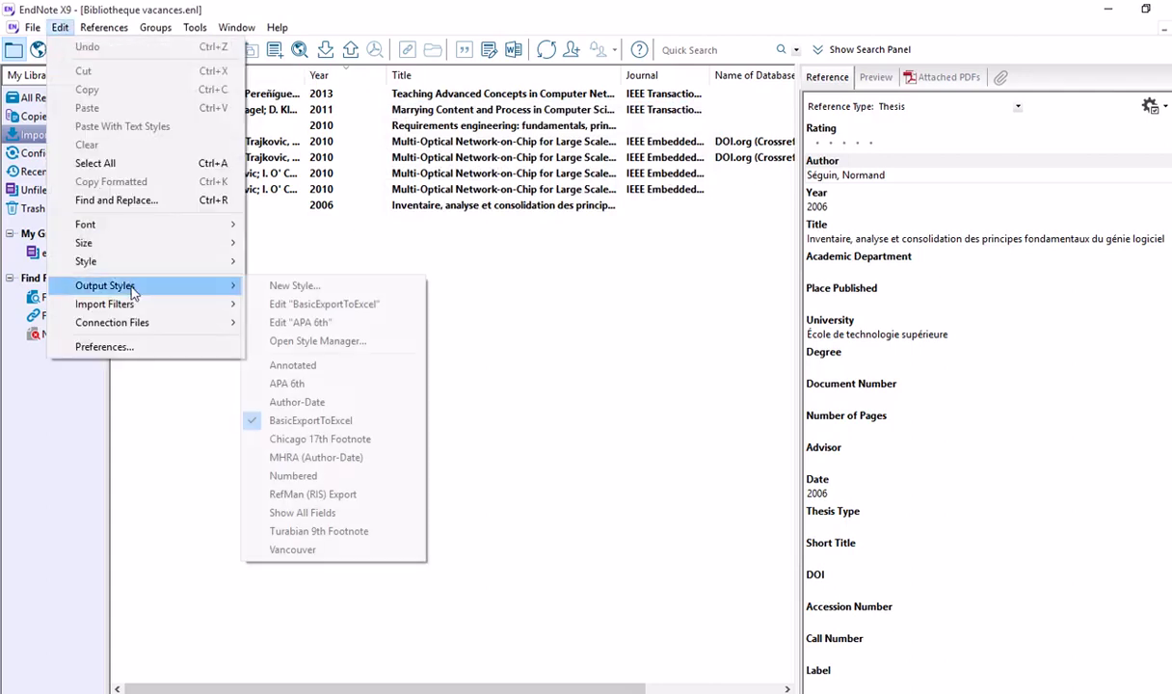
pyautogui.click(342, 307)
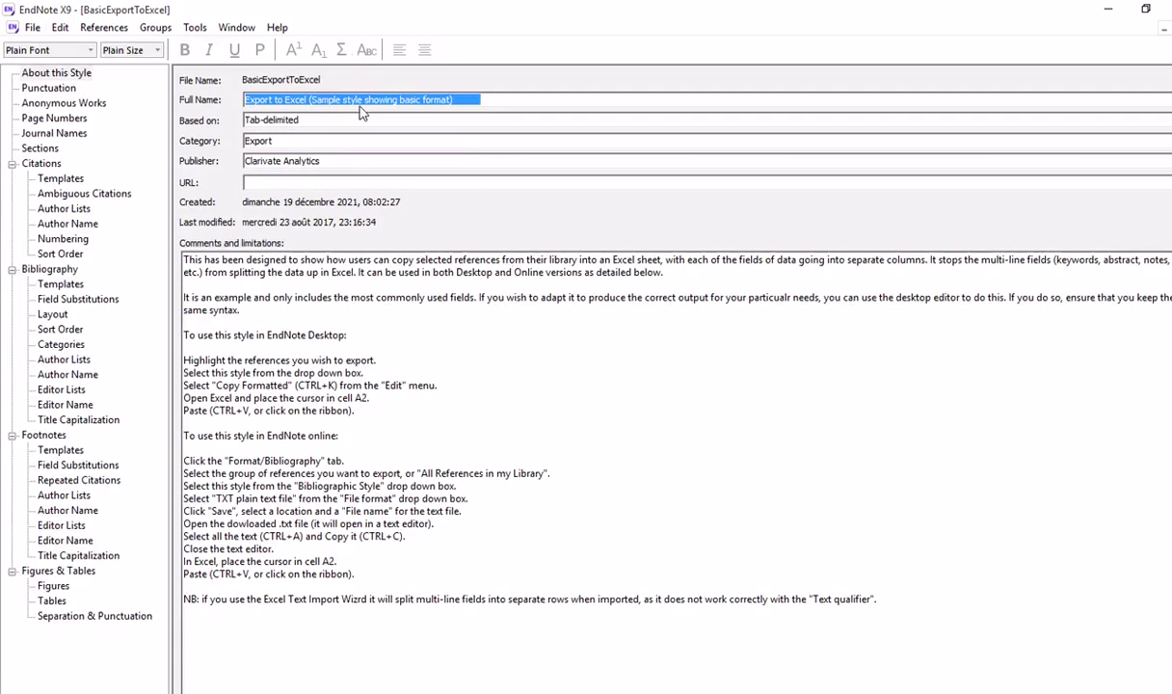
pyautogui.click(67, 135)
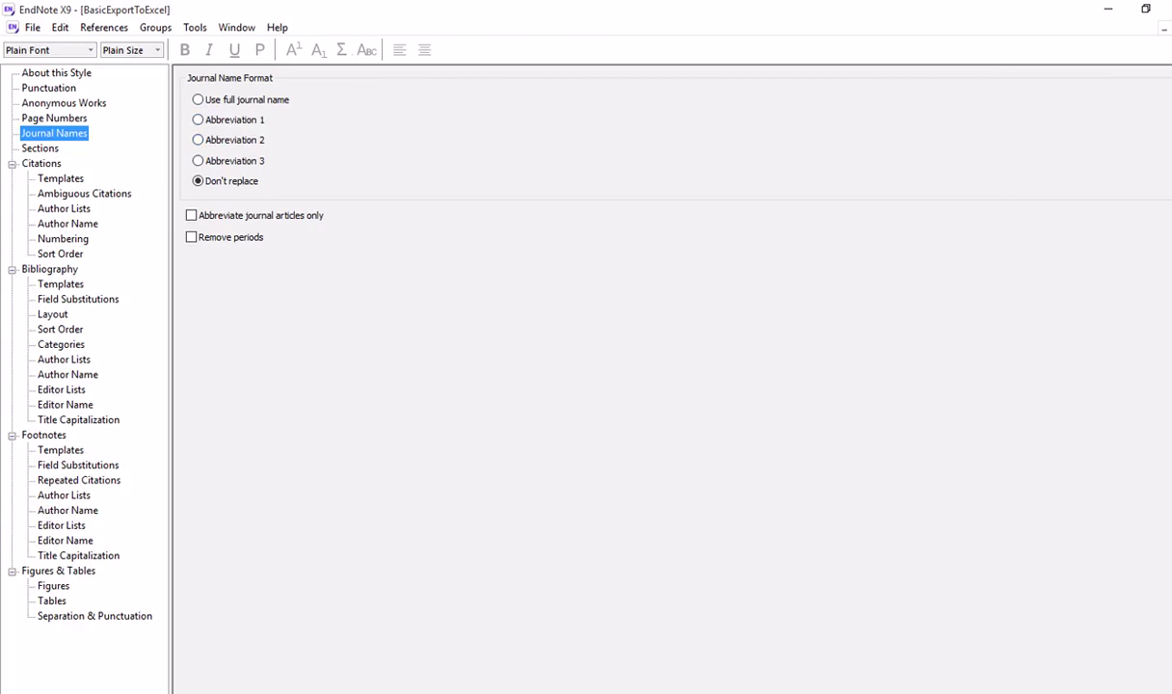
pyautogui.hotkey('ctrl', 'w')
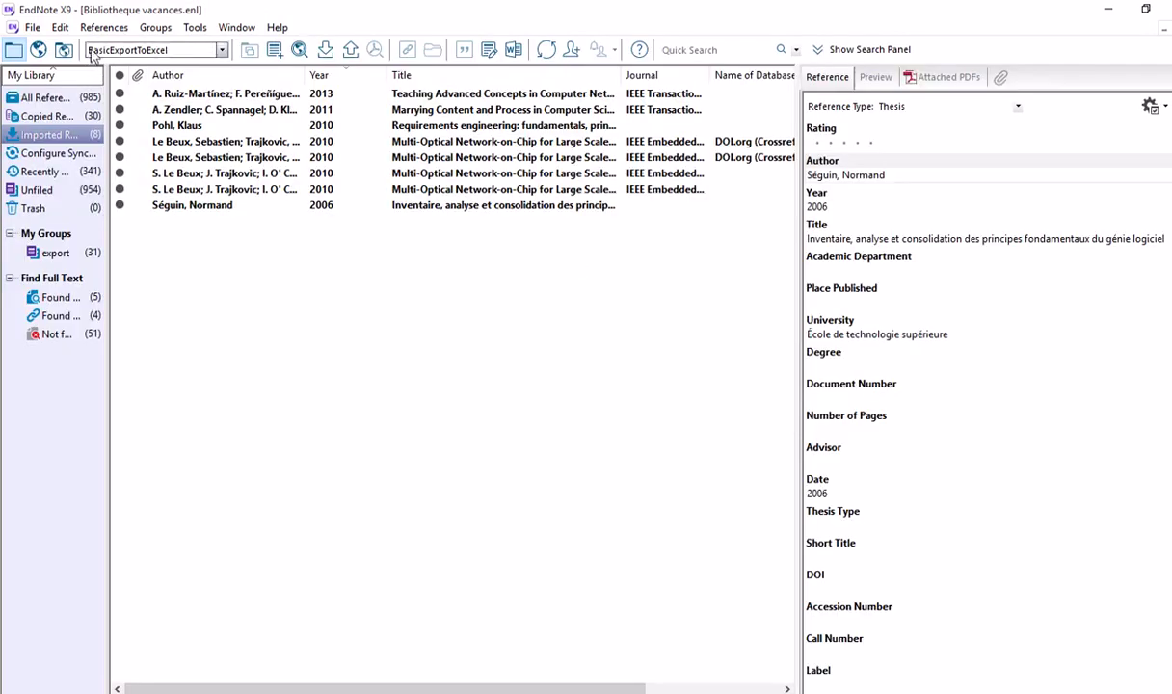
# Set the library's bibliographic output style to APA 6th
pyautogui.click(222, 51)
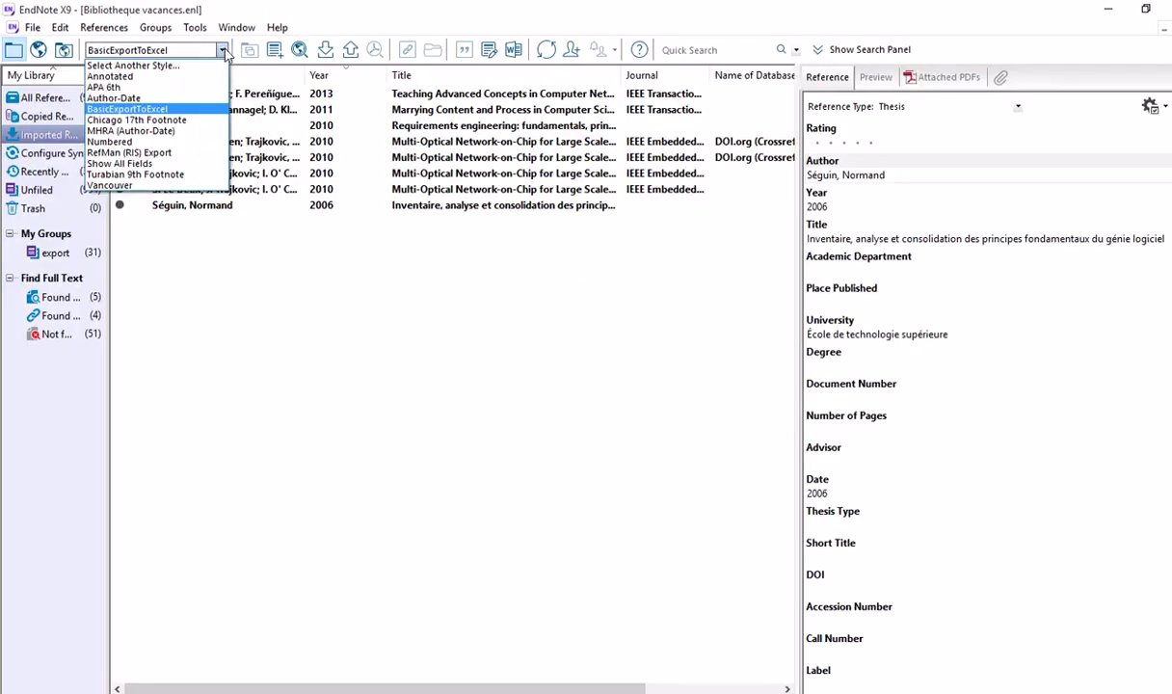
pyautogui.click(135, 87)
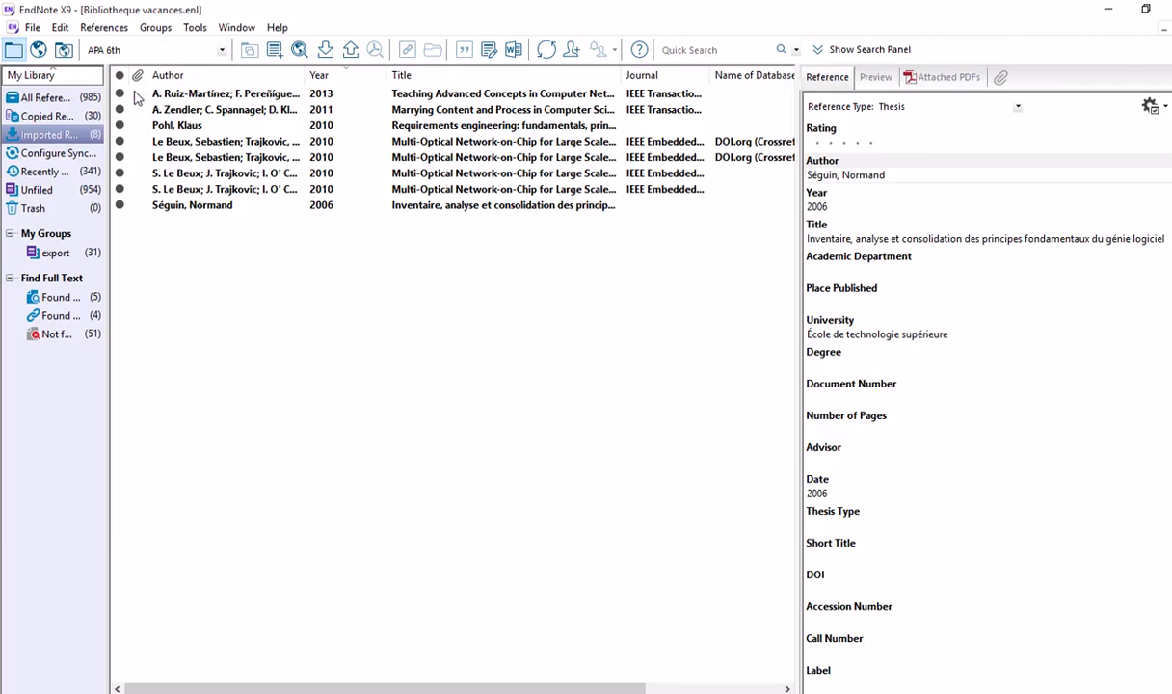
pyautogui.click(61, 28)
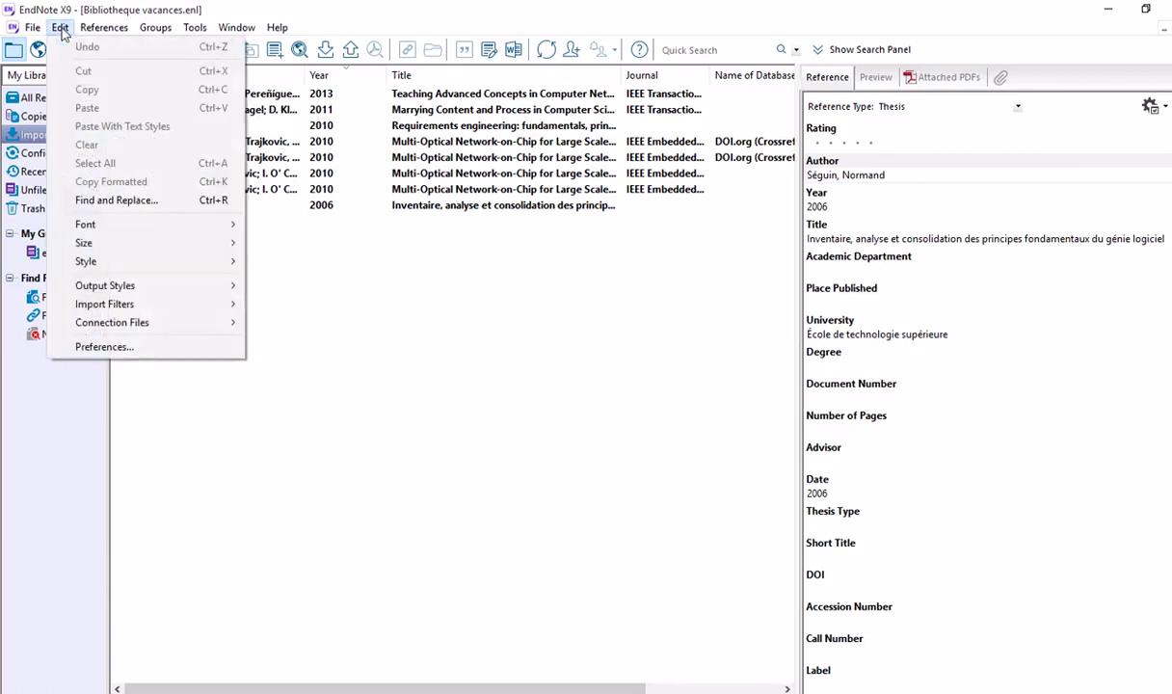
pyautogui.moveTo(124, 286)
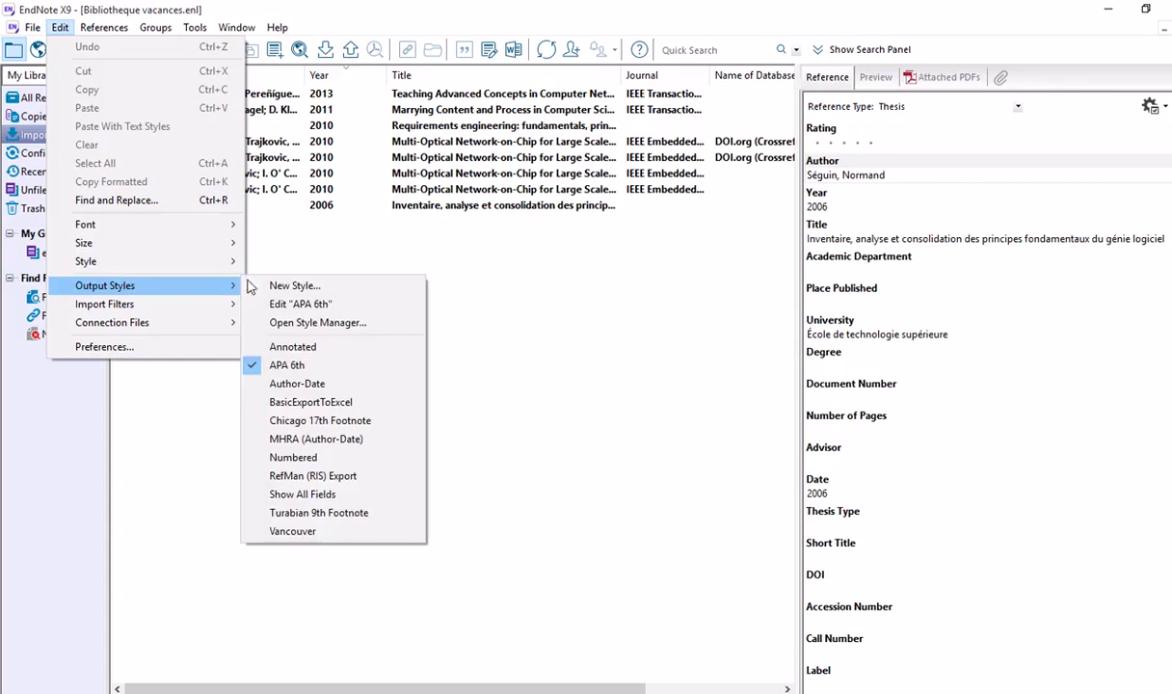
pyautogui.click(300, 364)
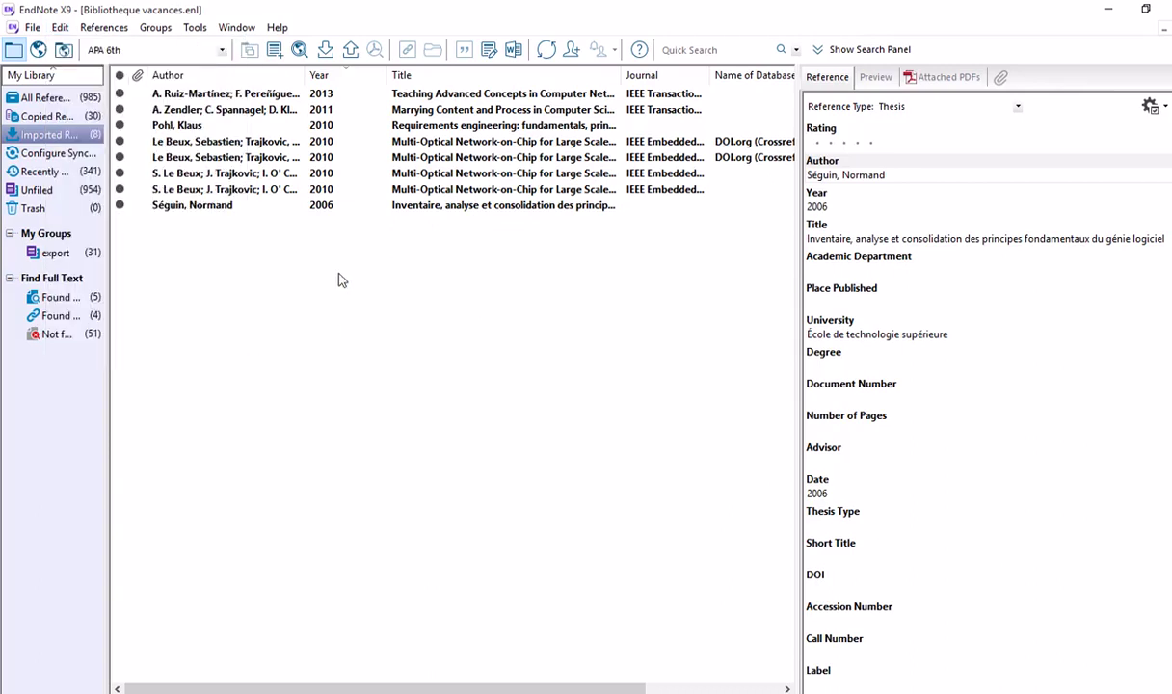
# Open the APA 6th output style for editing and examine its Journal Names settings
pyautogui.click(61, 27)
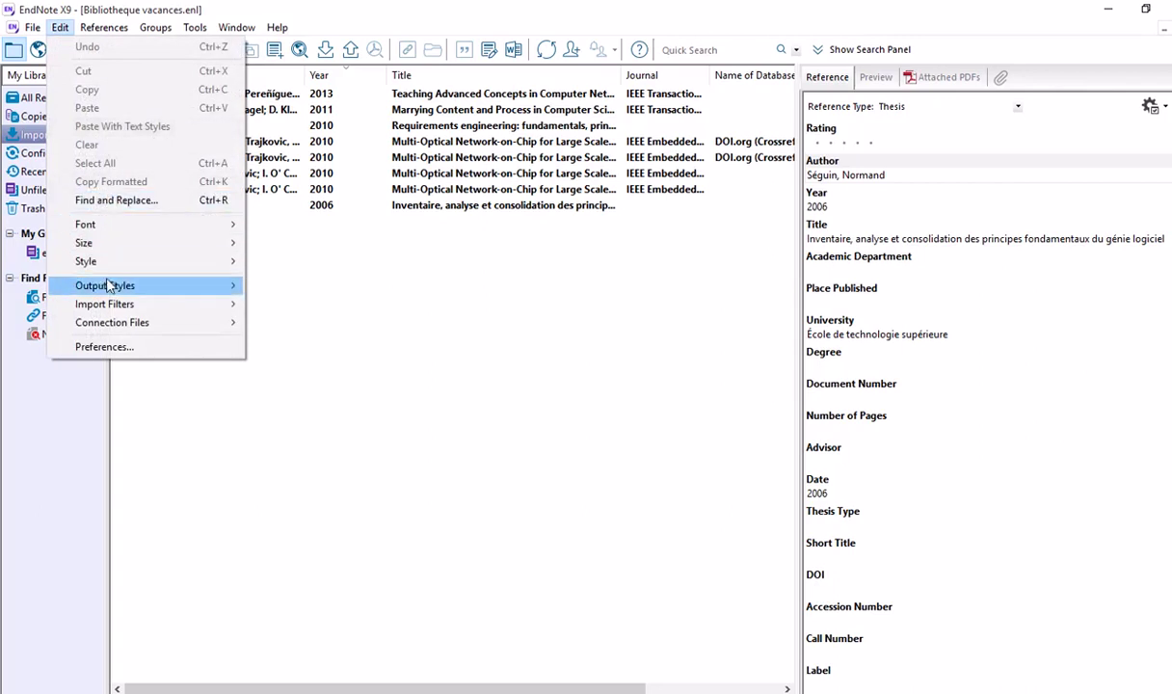
pyautogui.moveTo(109, 287)
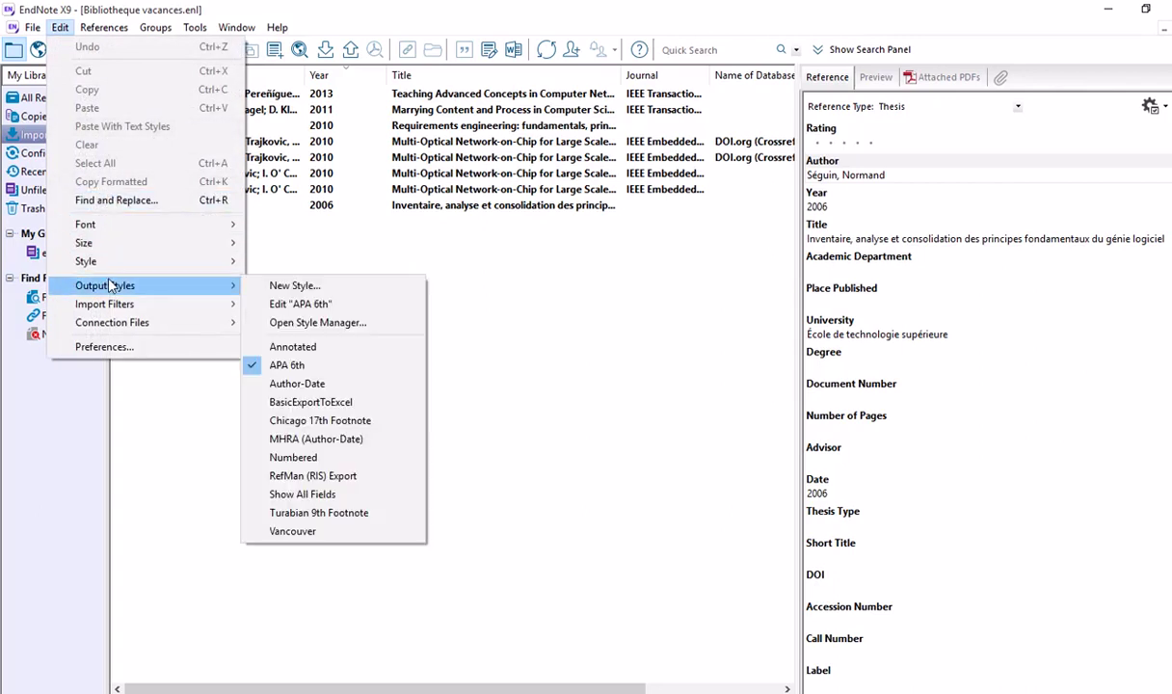
pyautogui.click(321, 304)
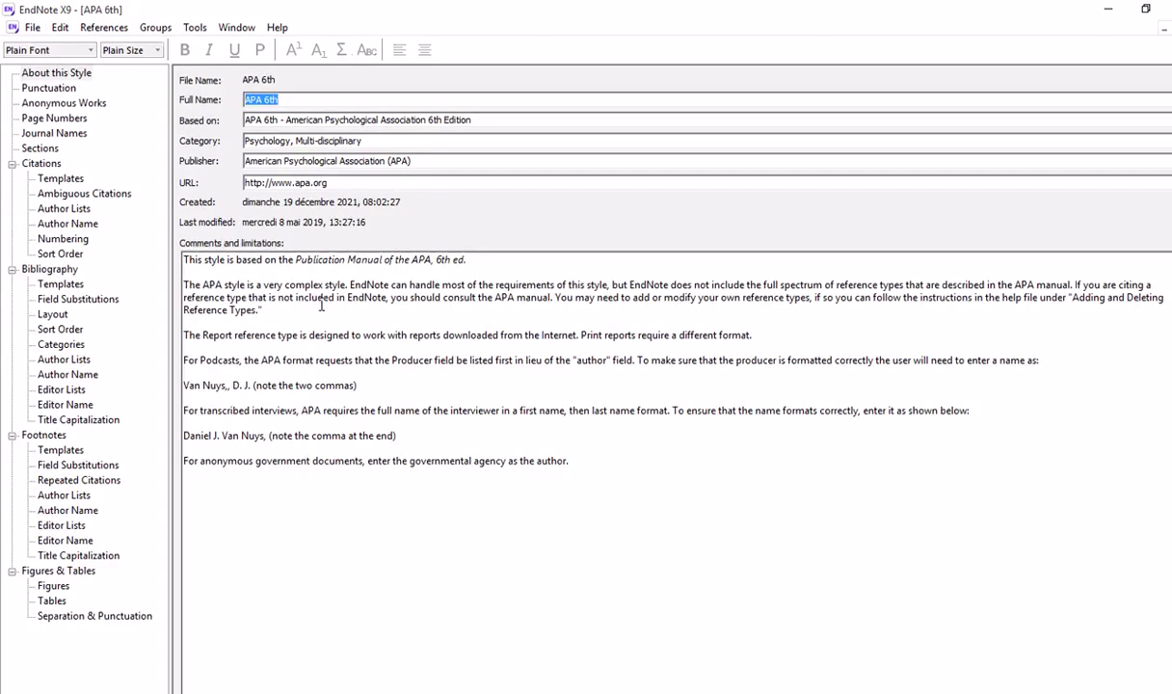
pyautogui.click(68, 136)
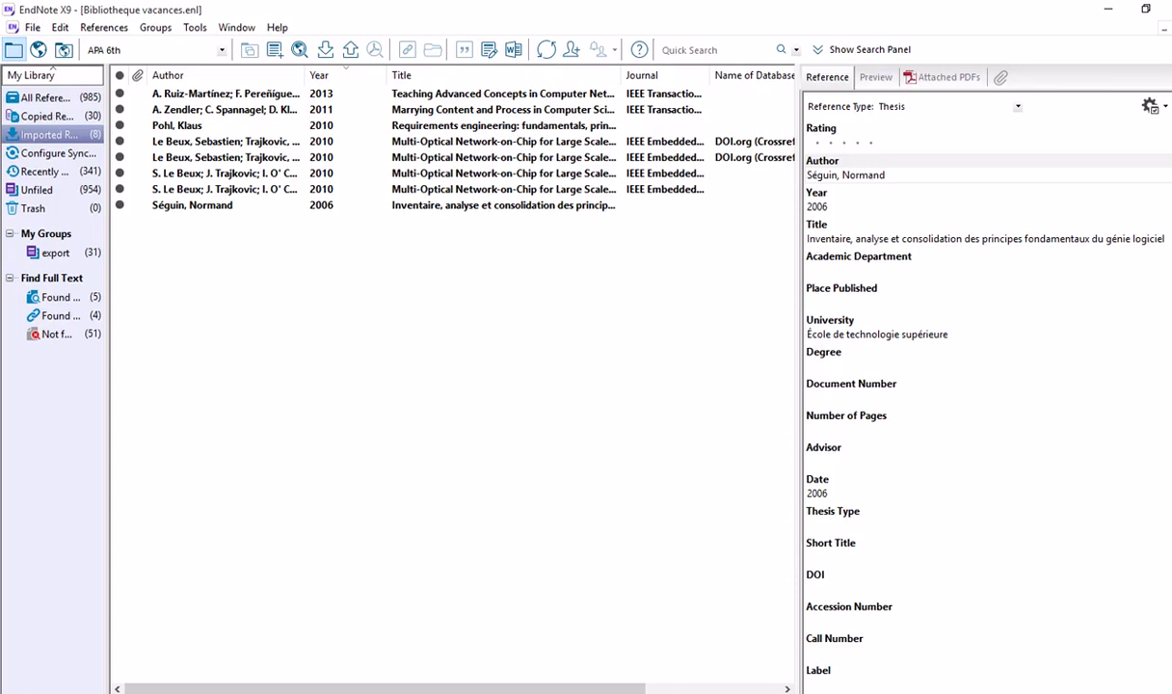
# Switch to the browser and bring up UBC's Science and Engineering Journal Abbreviations page
pyautogui.hotkey('alt', 'Tab')
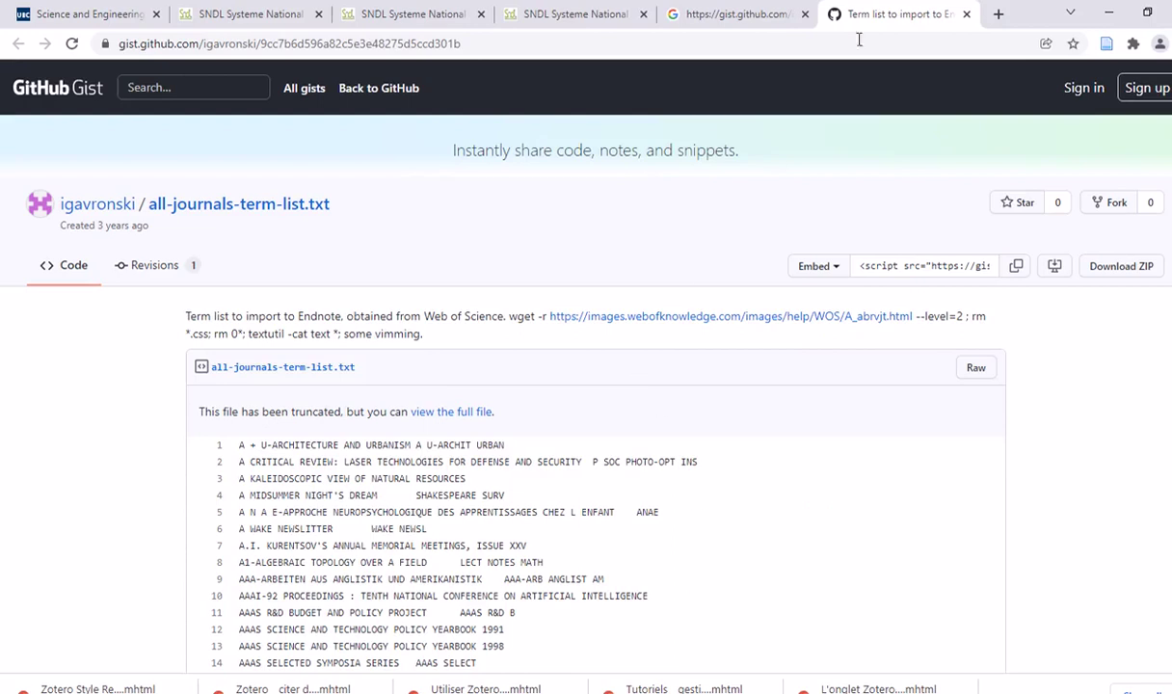
pyautogui.click(742, 20)
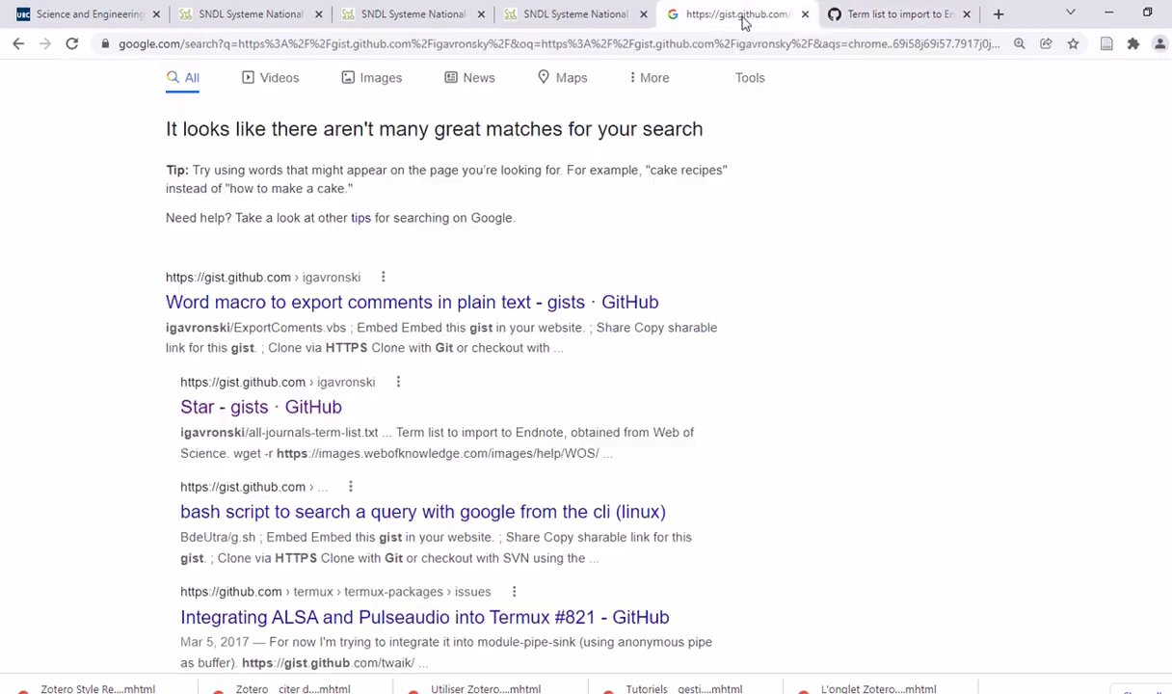
pyautogui.click(596, 17)
pyautogui.click(433, 19)
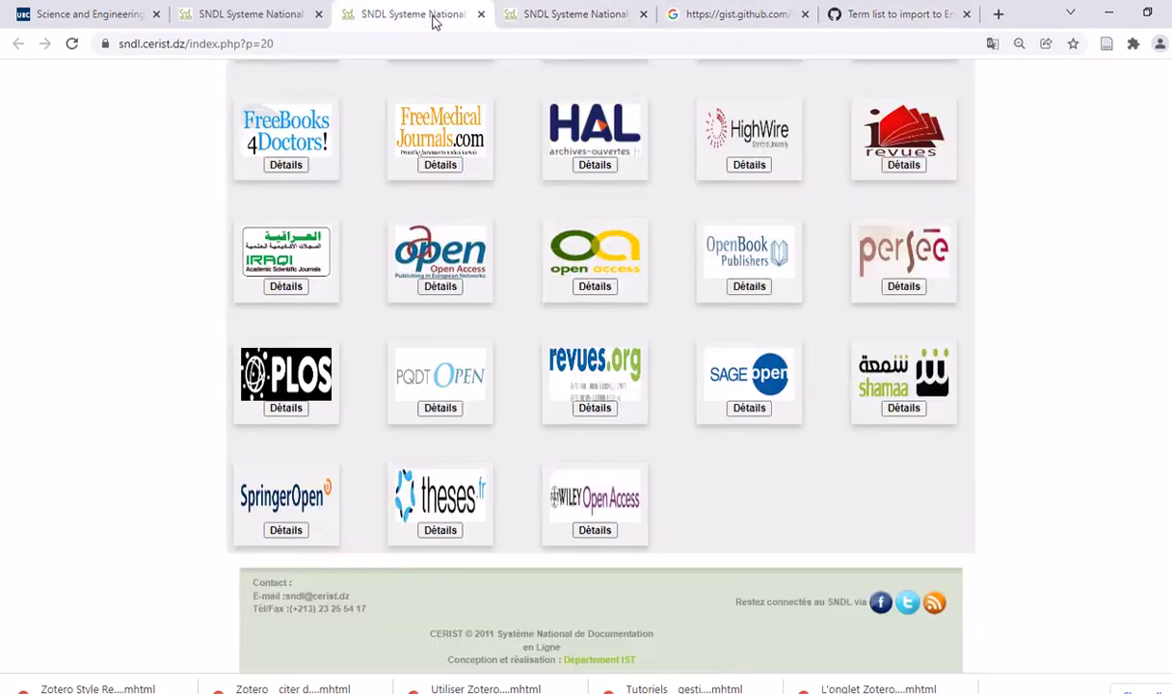
pyautogui.click(848, 15)
pyautogui.click(738, 15)
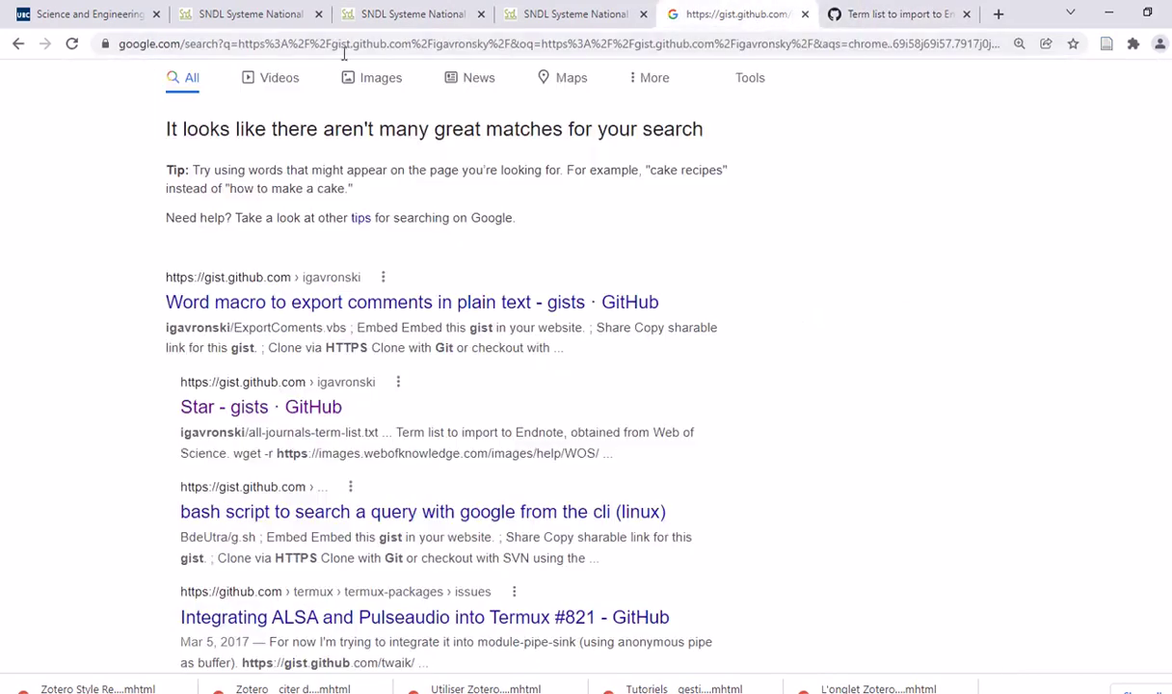
pyautogui.click(80, 18)
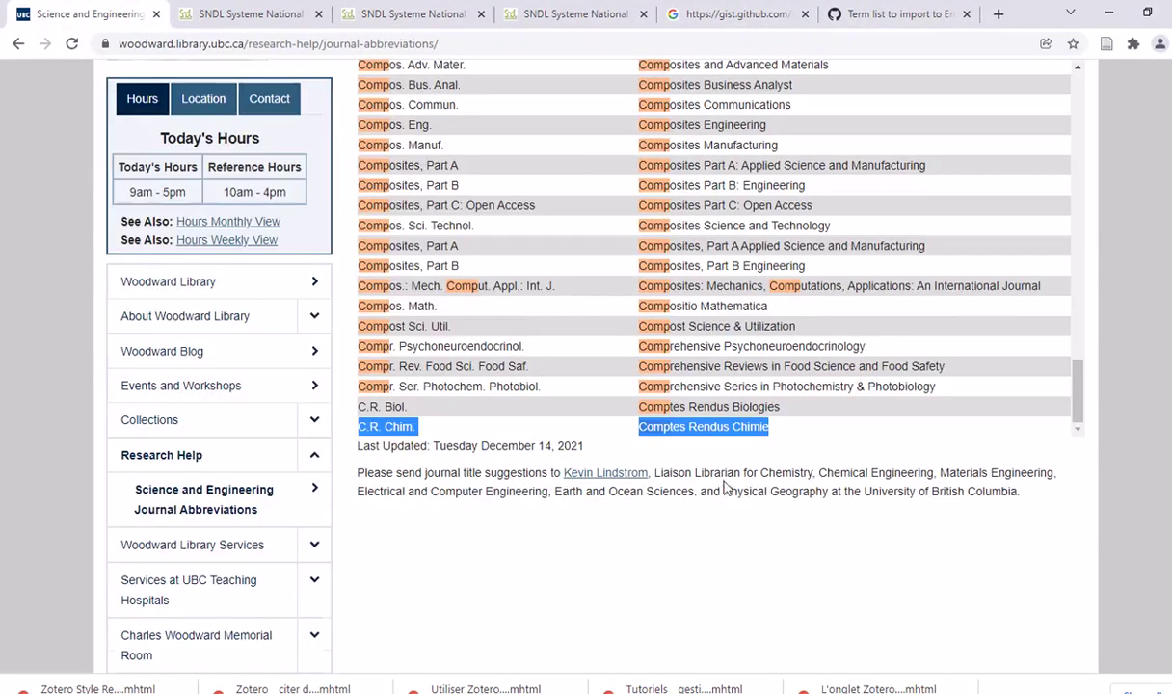
# Look through the abbreviations and full journal titles listed for the search term "comp", back to the start of the list
pyautogui.scroll(4, 726, 484)
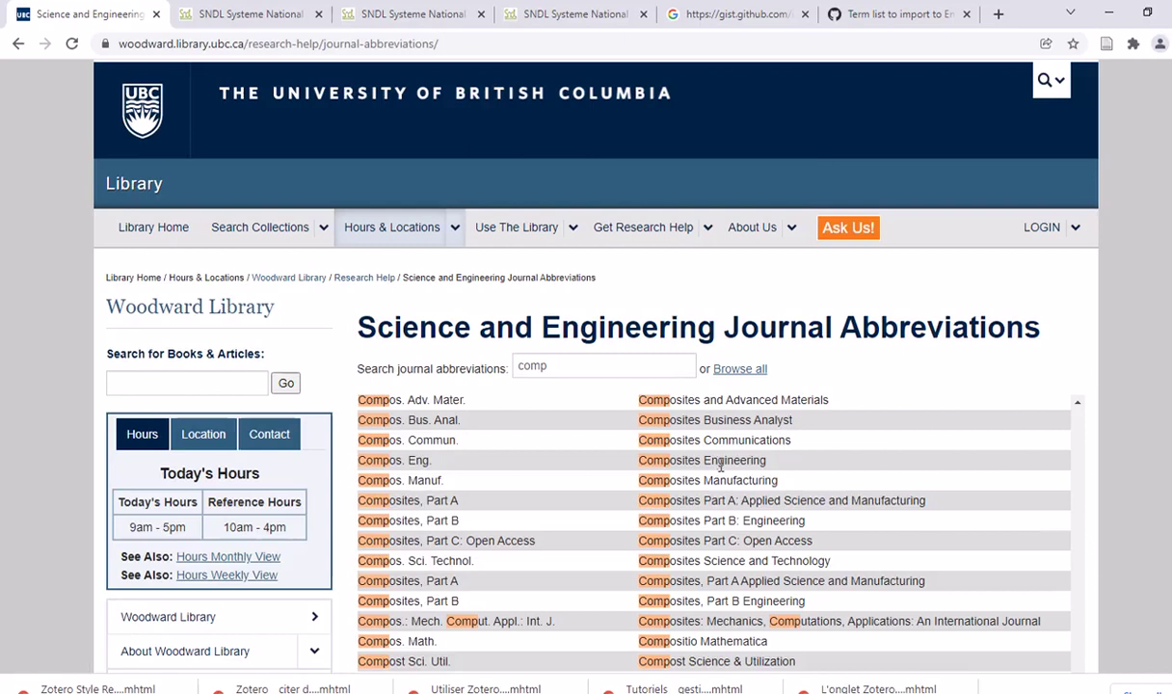
pyautogui.scroll(-5, 709, 467)
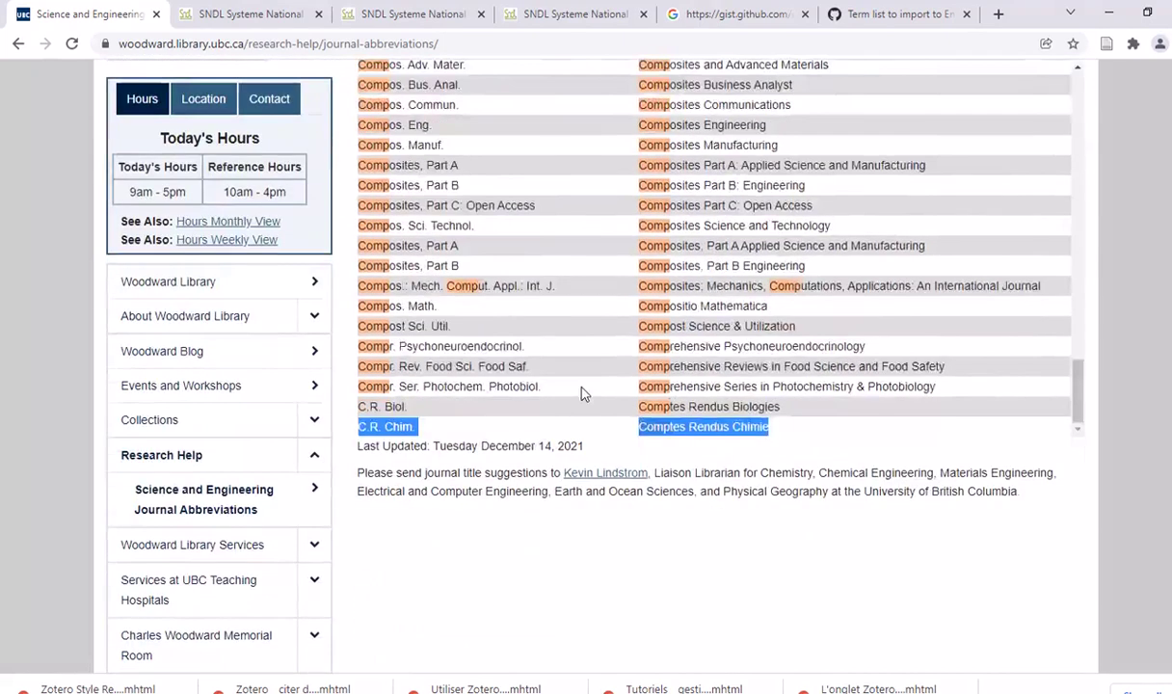
pyautogui.scroll(3, 581, 393)
pyautogui.scroll(10, 581, 393)
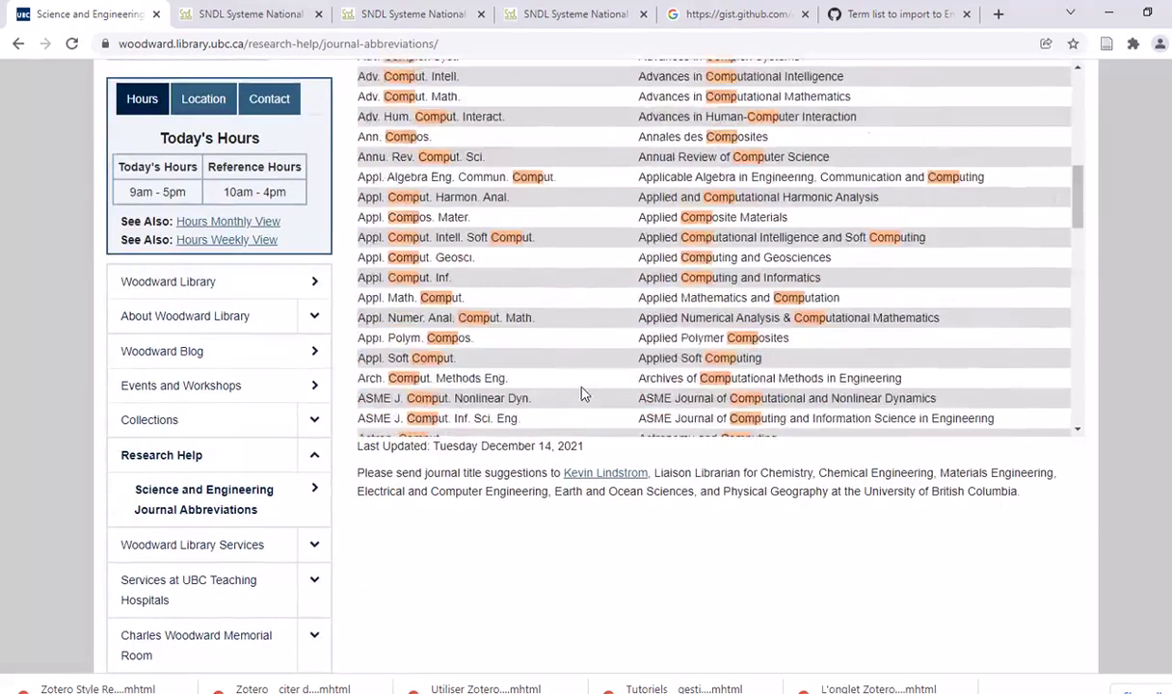
pyautogui.scroll(3, 581, 393)
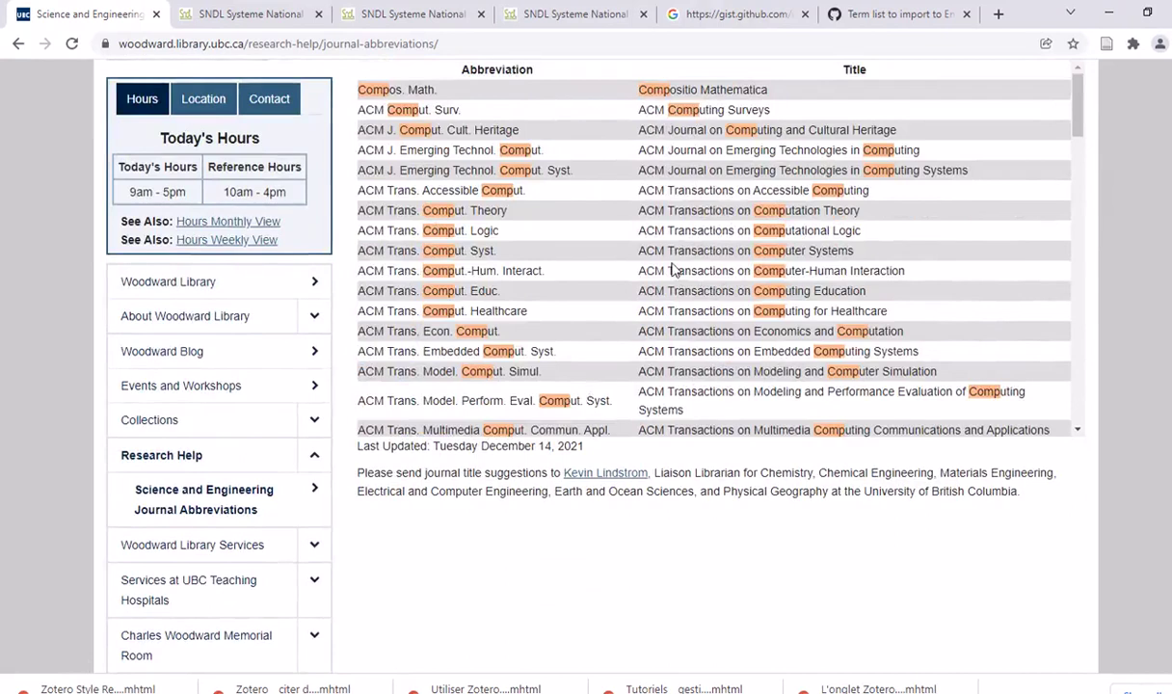
pyautogui.scroll(3, 674, 270)
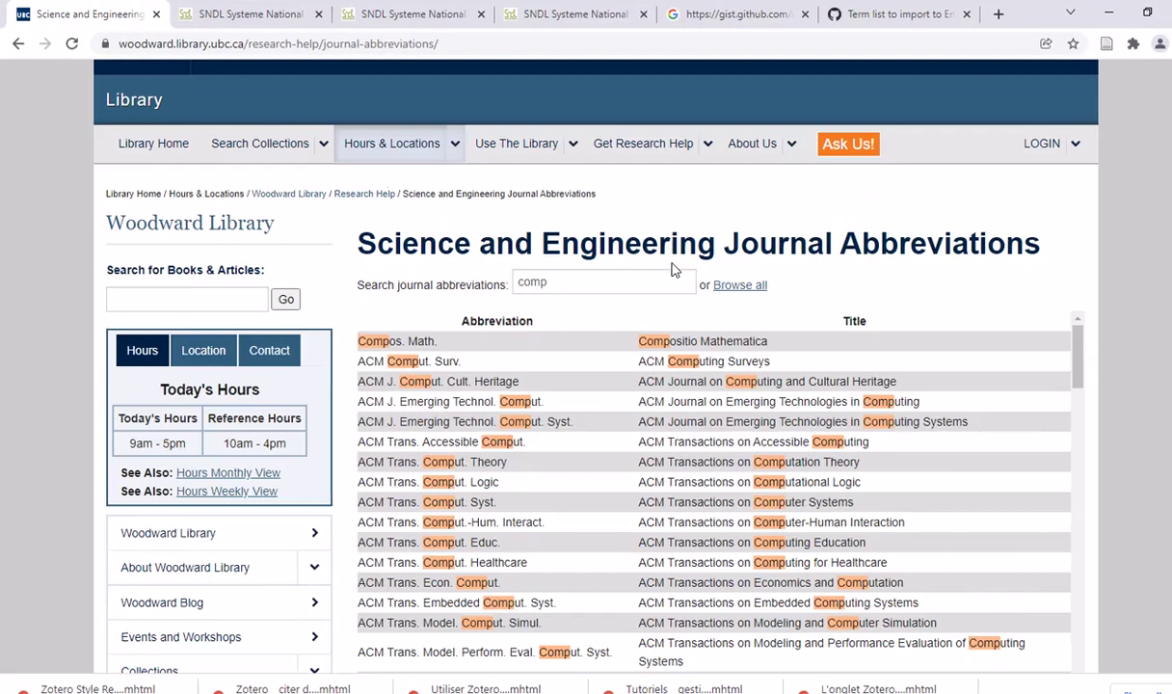
# Search the journal abbreviations for "chemestry"
pyautogui.click(561, 277)
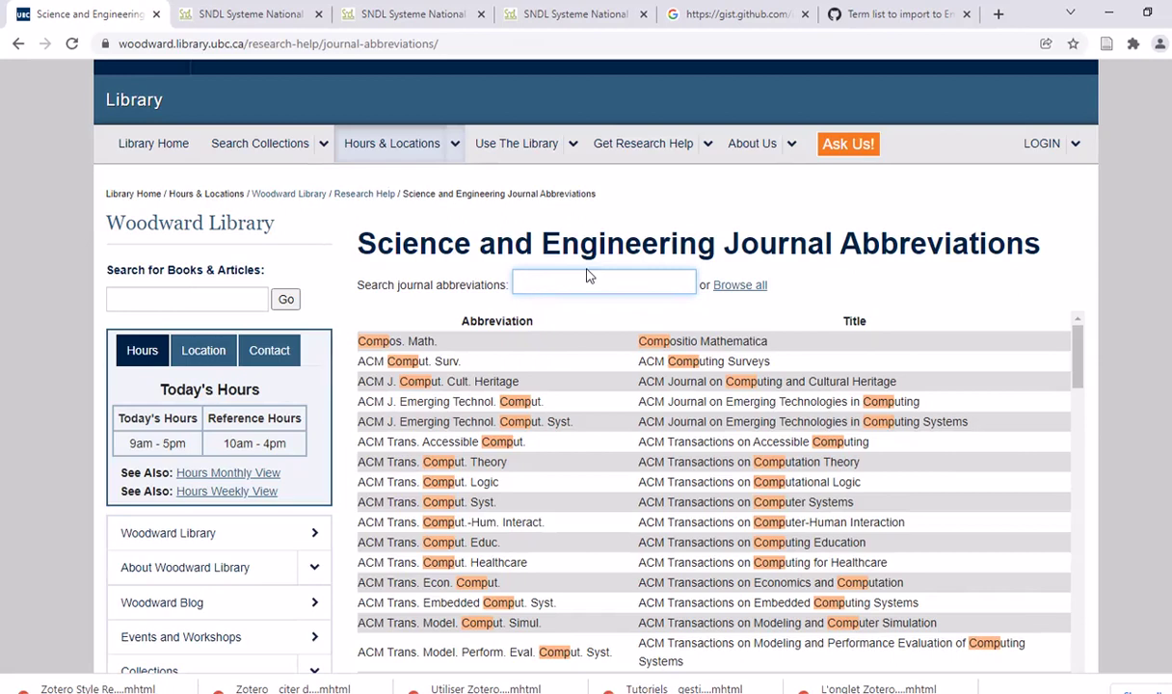
pyautogui.write('chemestry')
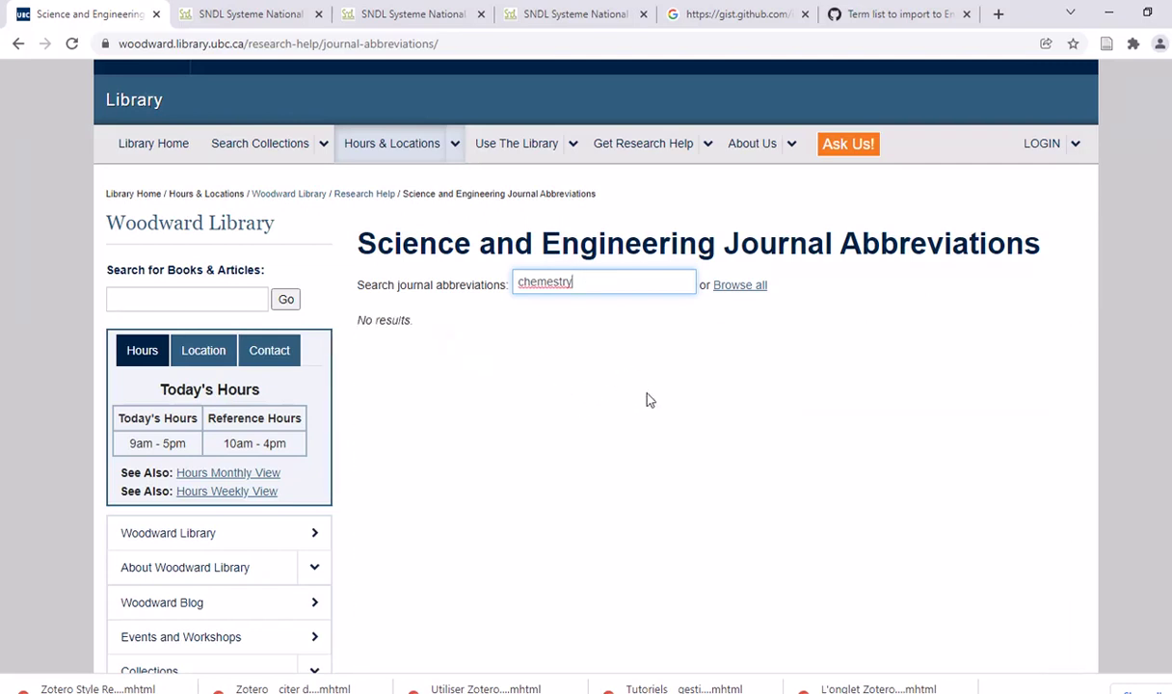
pyautogui.scroll(-1, 645, 376)
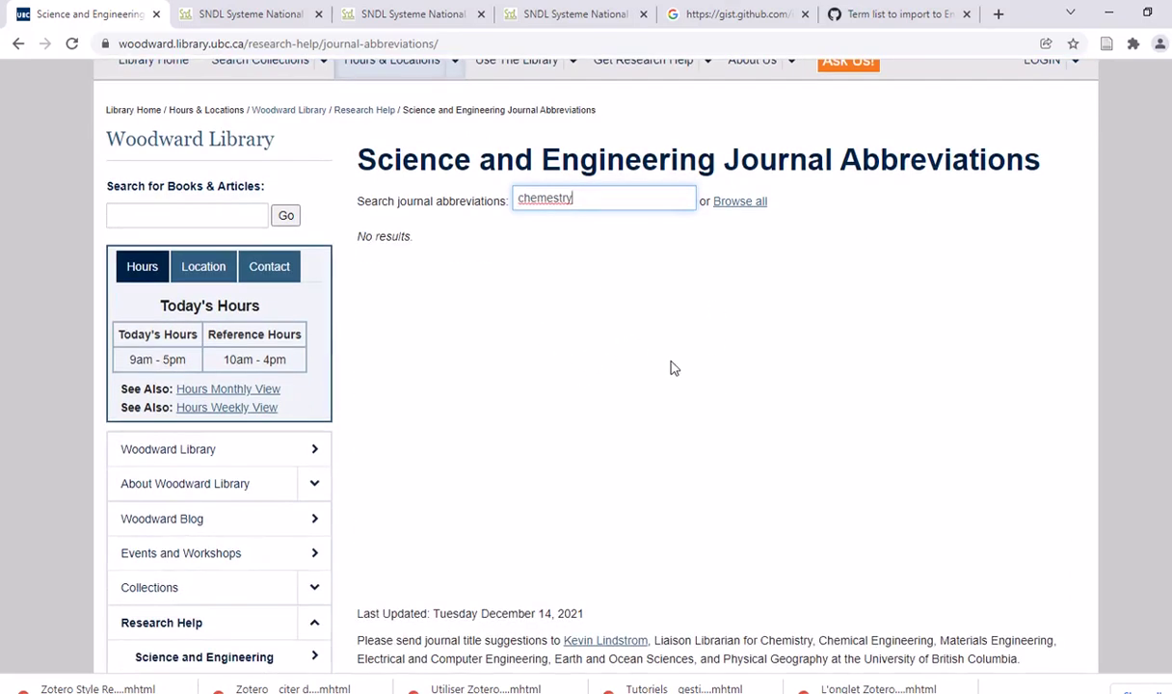
pyautogui.scroll(1, 656, 367)
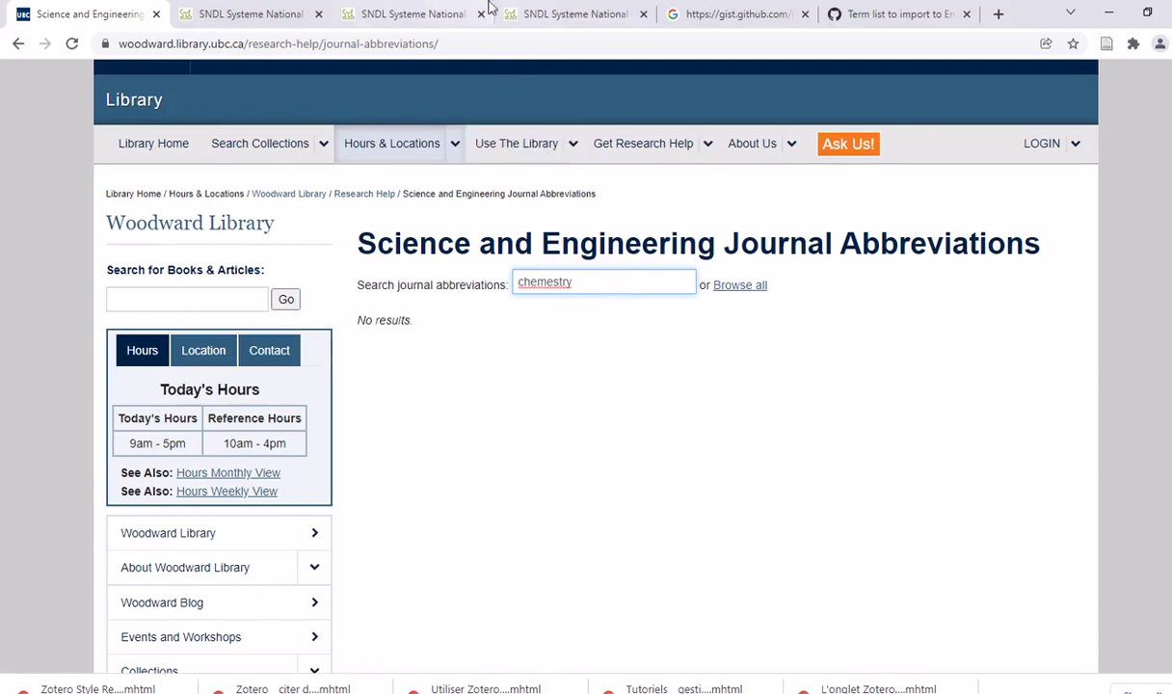
pyautogui.scroll(2, 641, 414)
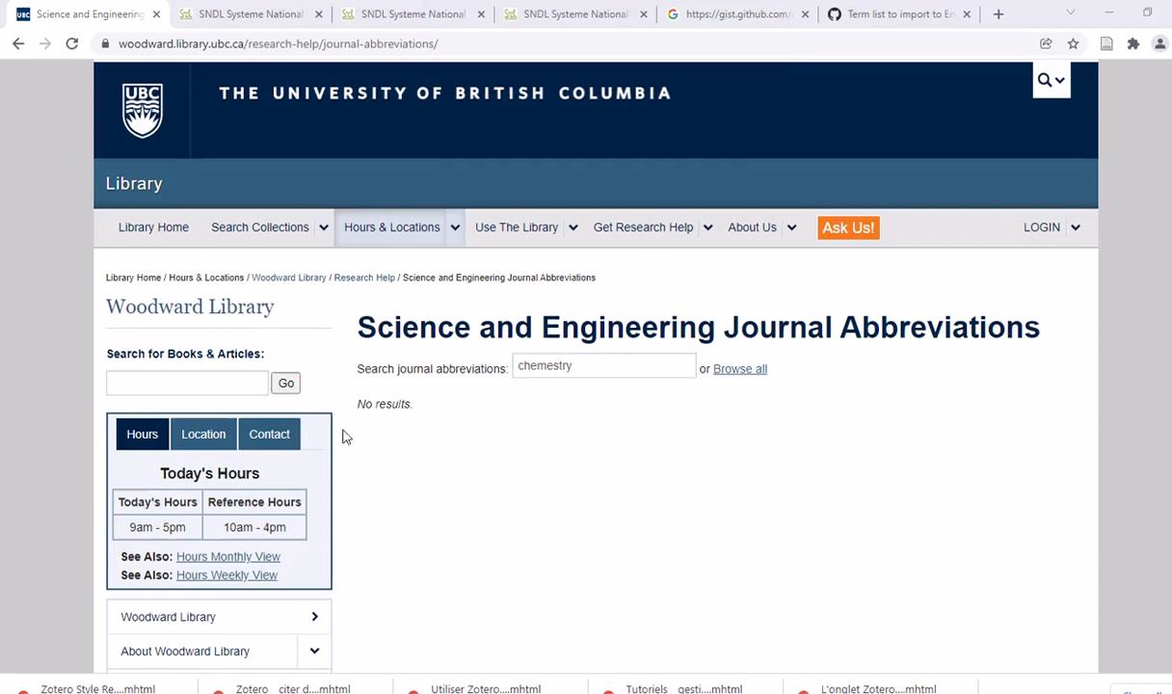
# Try to correct the misspelled term "chemestry" in the journal abbreviation search
pyautogui.click(538, 367)
pyautogui.click(546, 366)
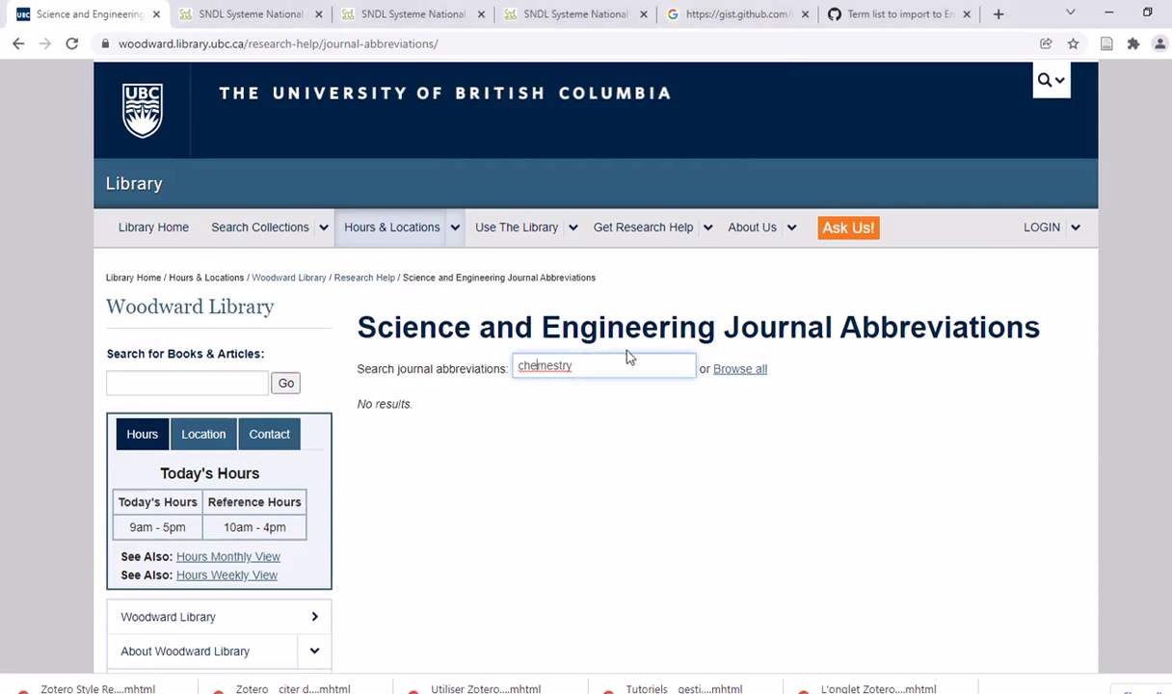
pyautogui.press('BackSpace')
pyautogui.press('BackSpace')
pyautogui.press('BackSpace')
pyautogui.write('t')
pyautogui.click(523, 370)
# Switch to the EndNote X9 folder in File Explorer and go up to its parent folder, Program Files (x86)
pyautogui.click(431, 693)
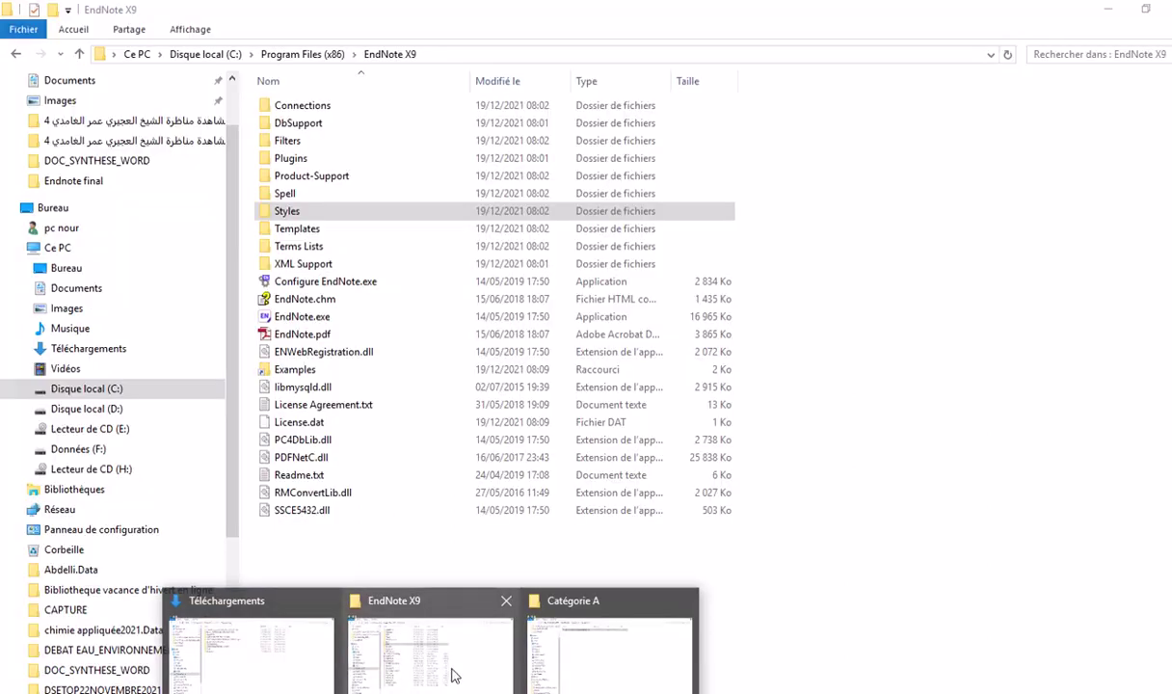
pyautogui.click(449, 677)
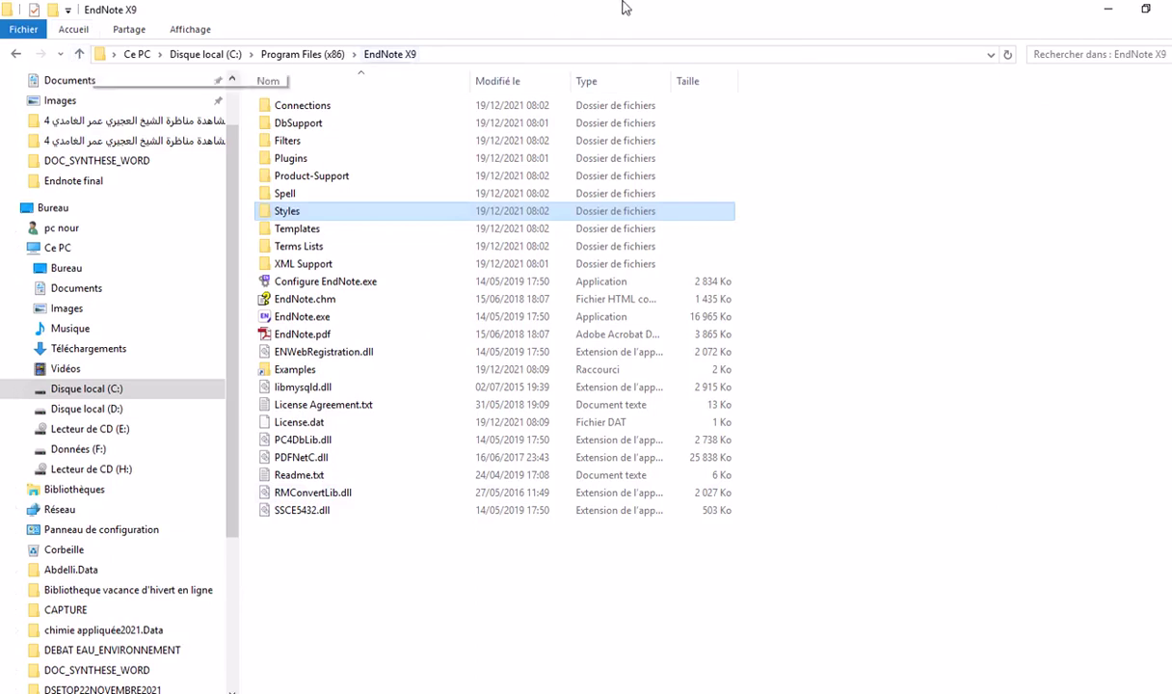
pyautogui.moveTo(605, 8)
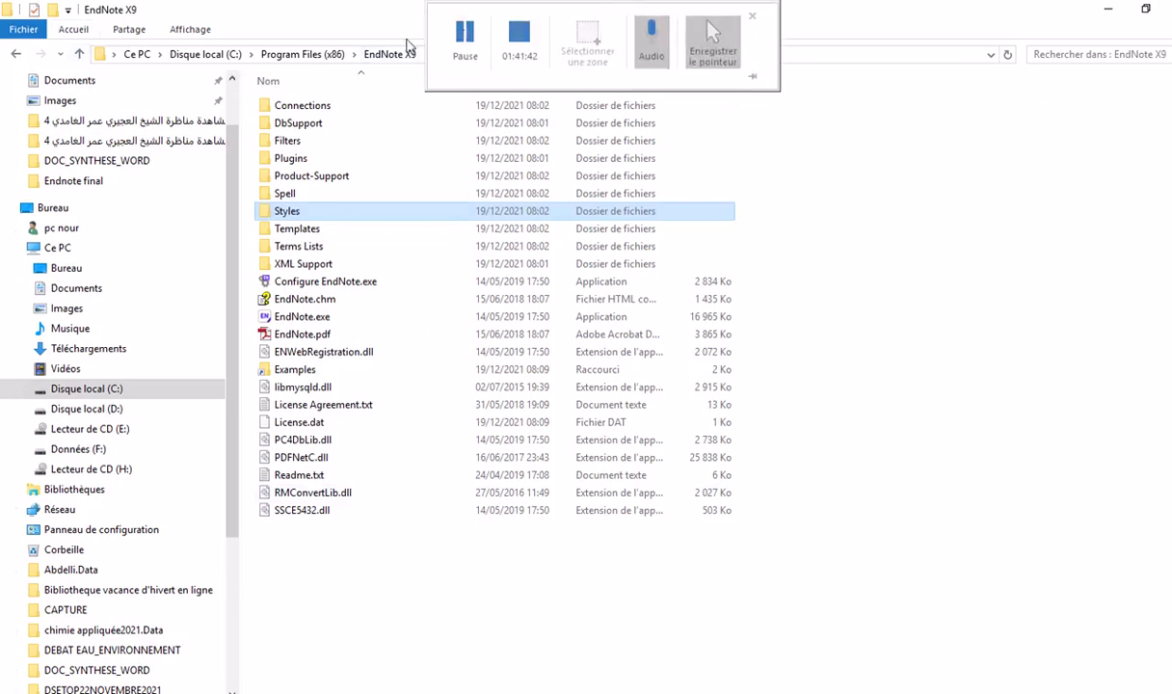
pyautogui.click(81, 54)
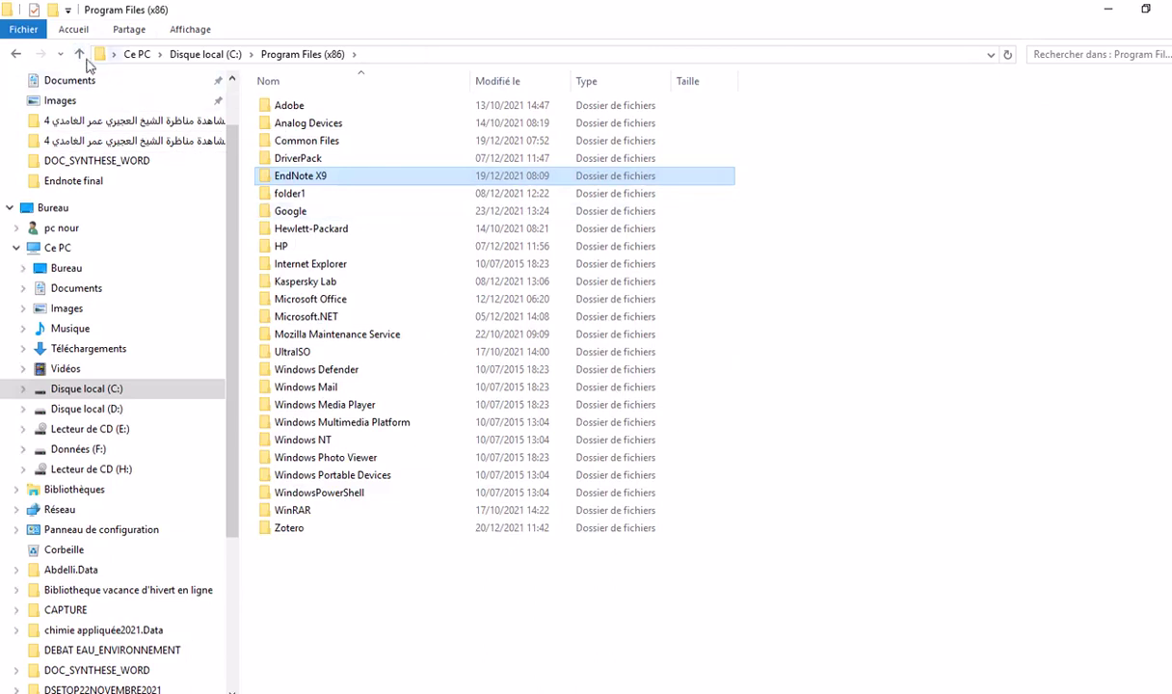
# Open the Terms Lists folder of EndNote X9 inside Program Files (x86)
pyautogui.click(81, 54)
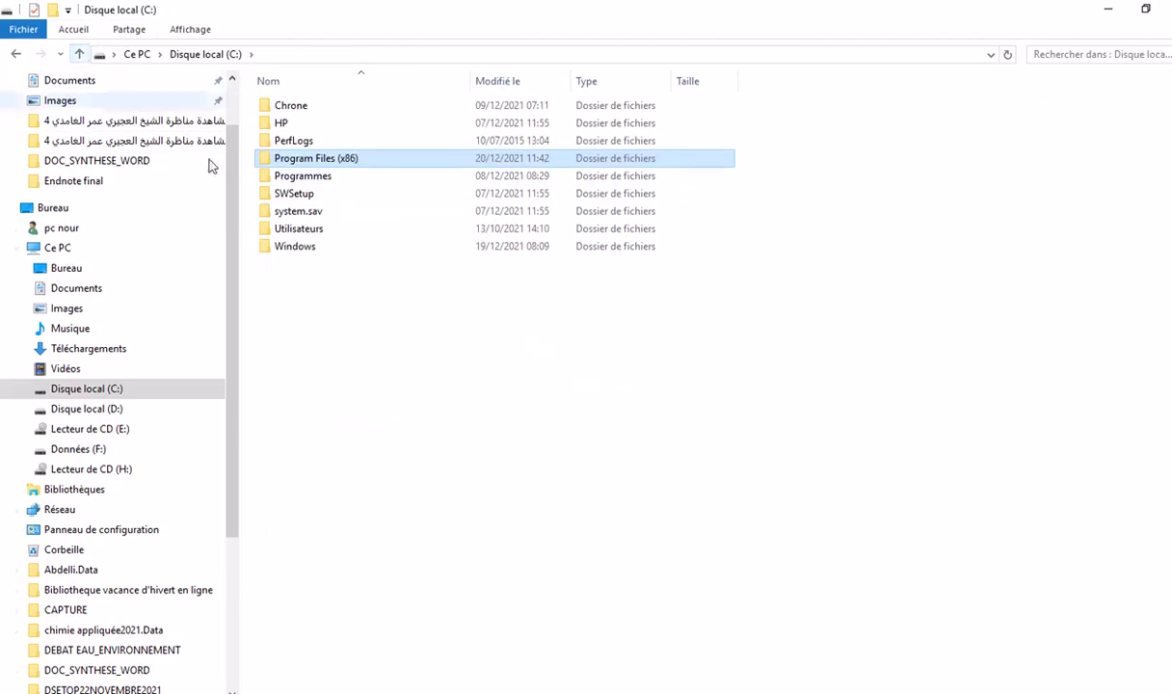
pyautogui.doubleClick(344, 162)
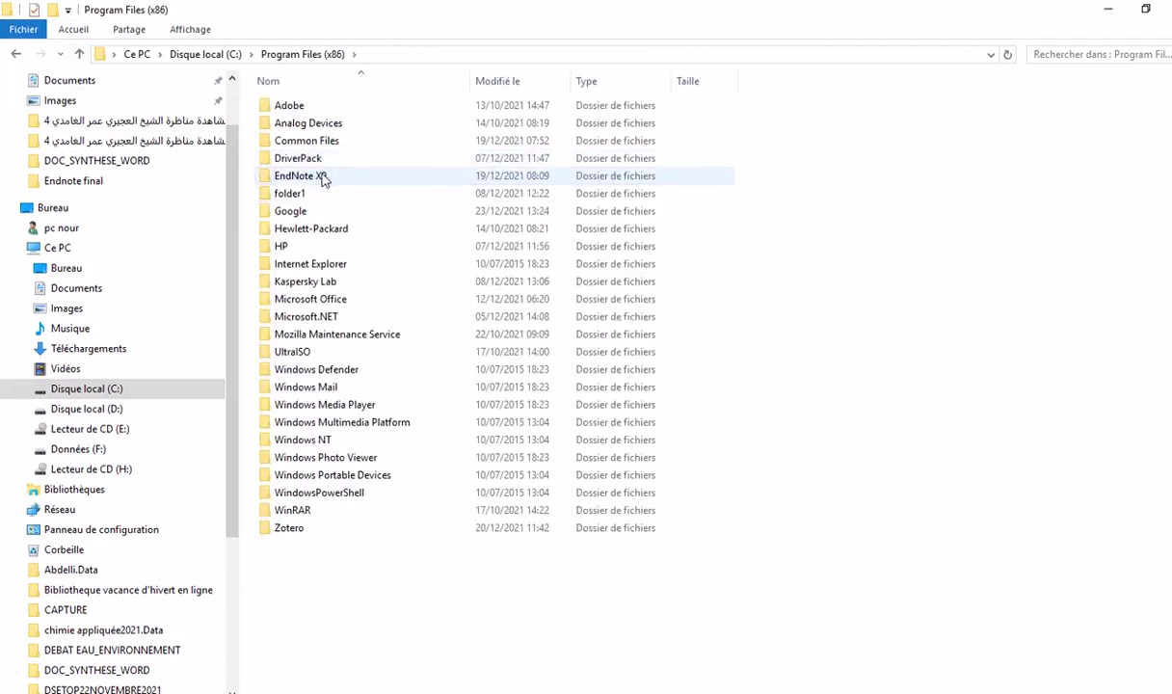
pyautogui.doubleClick(328, 178)
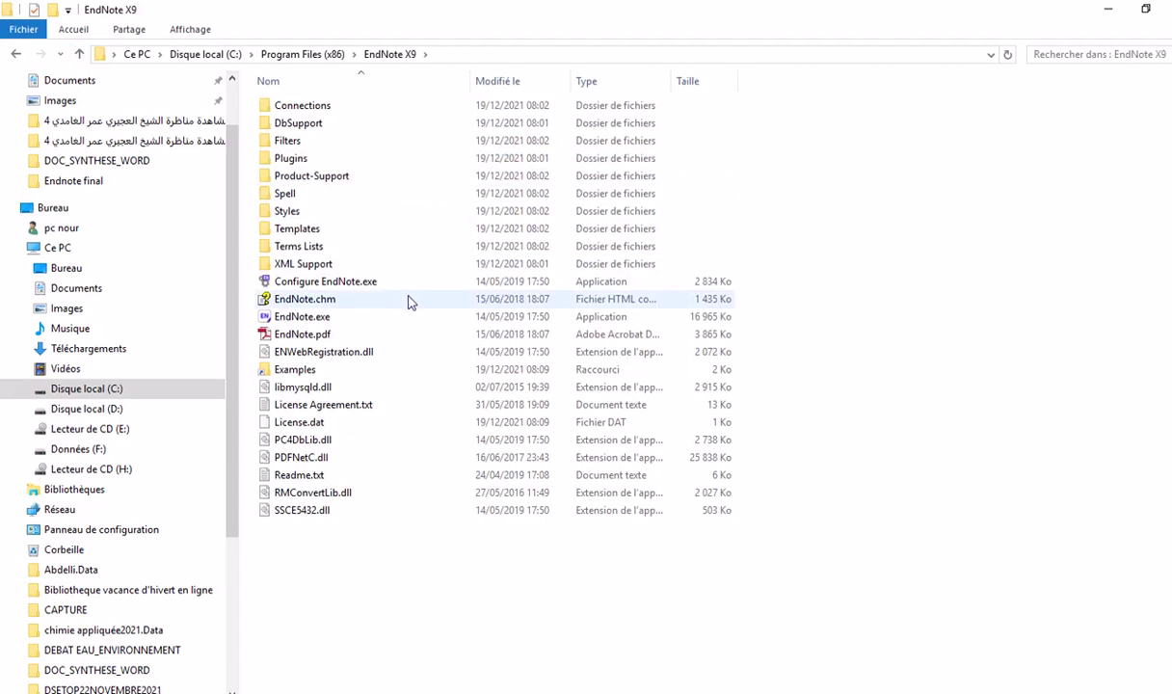
pyautogui.doubleClick(325, 245)
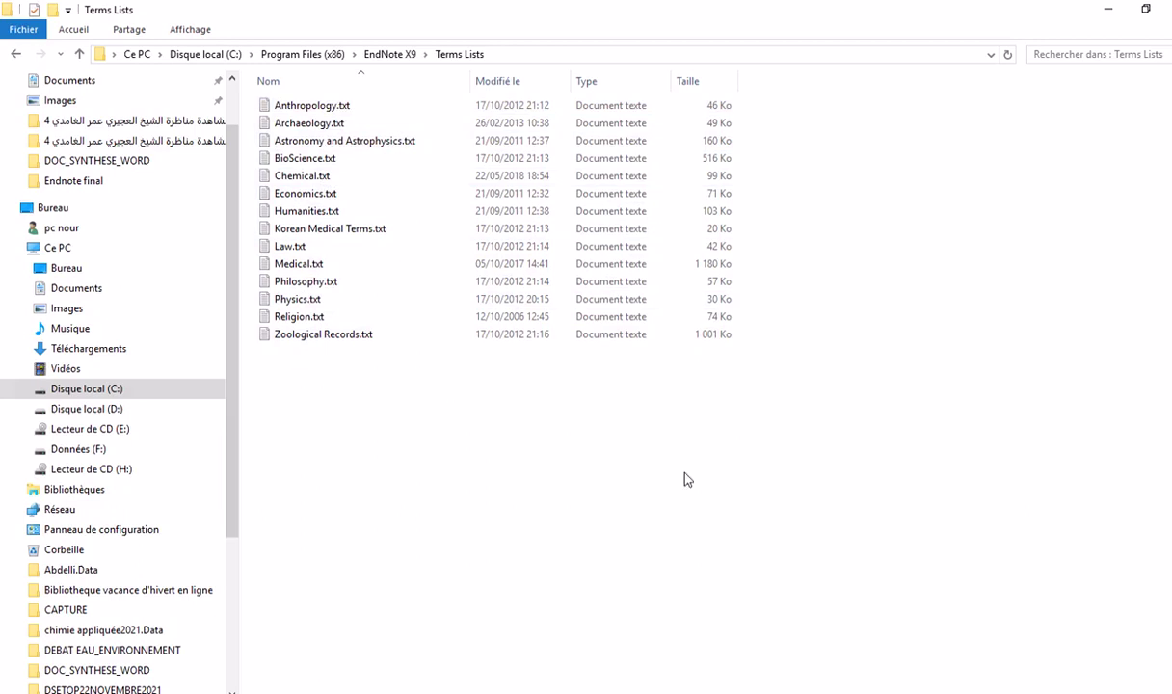
# Switch to Chrome, close the Google results page, and download the all-journals-term-list.txt gist as a ZIP
pyautogui.hotkey('alt', 'Tab')
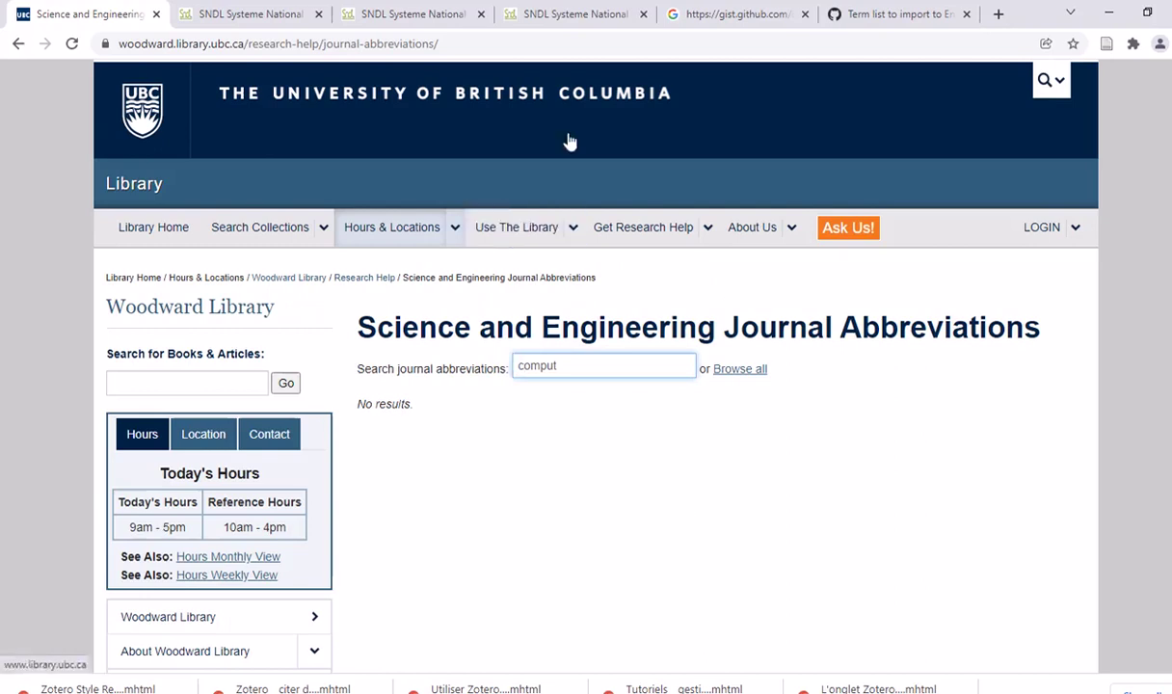
pyautogui.click(738, 15)
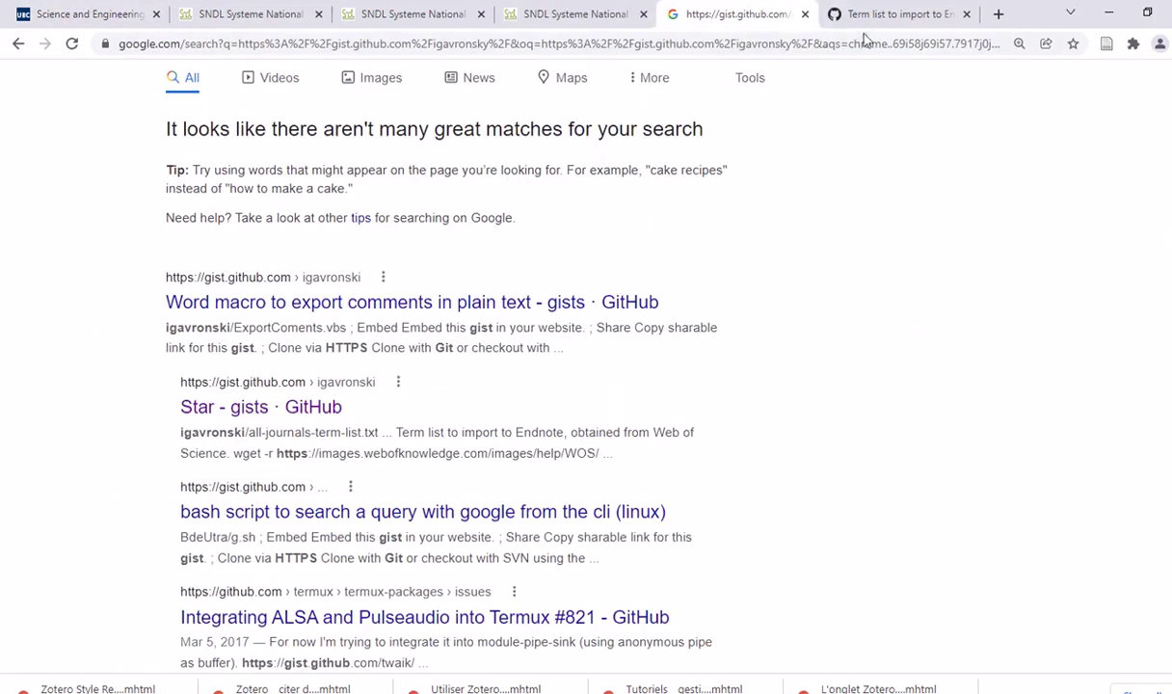
pyautogui.click(805, 13)
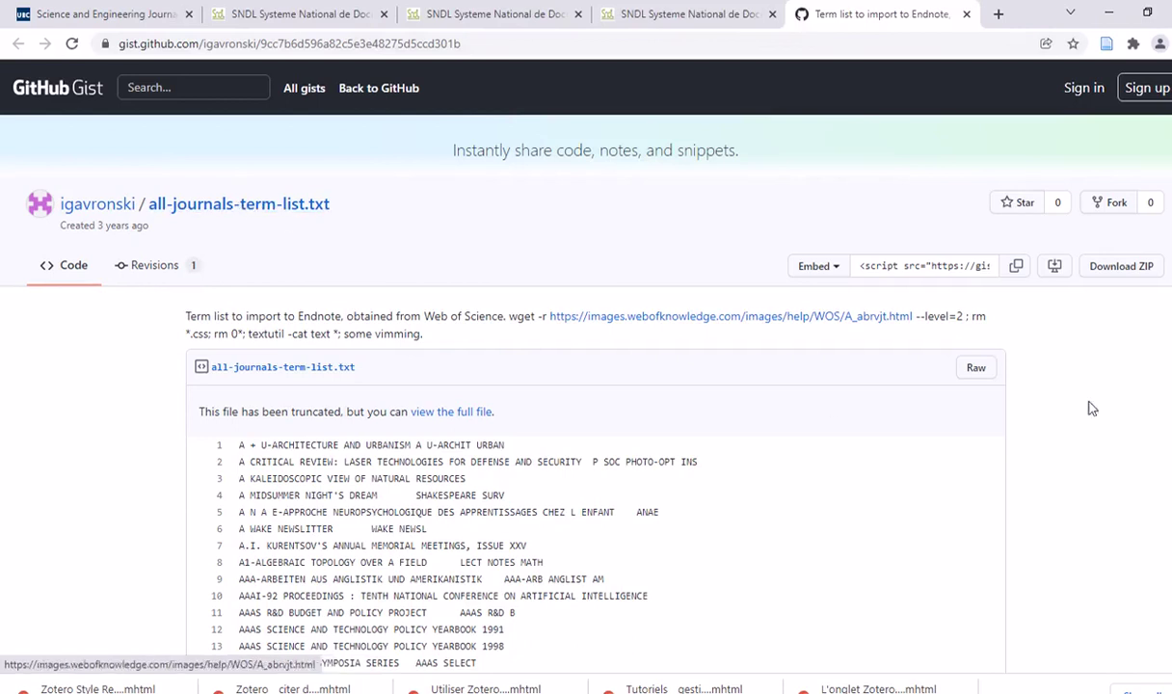
pyautogui.click(1116, 272)
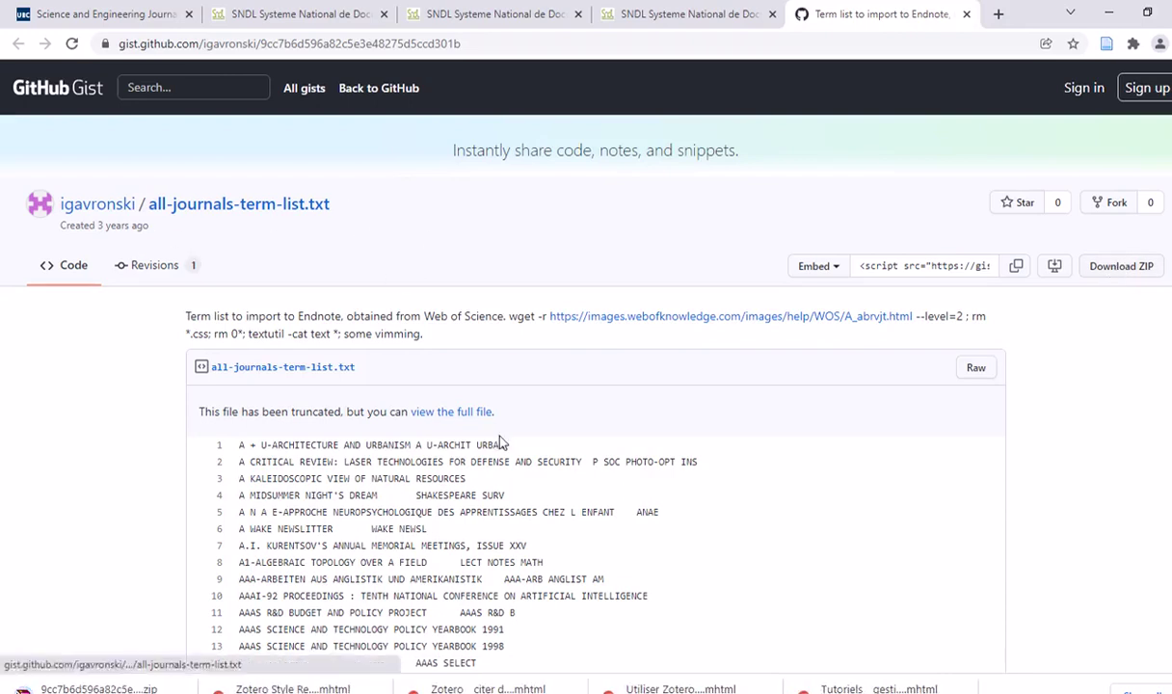
# Look through the journal names and abbreviations in the gist and download its ZIP archive again
pyautogui.scroll(-10, 500, 442)
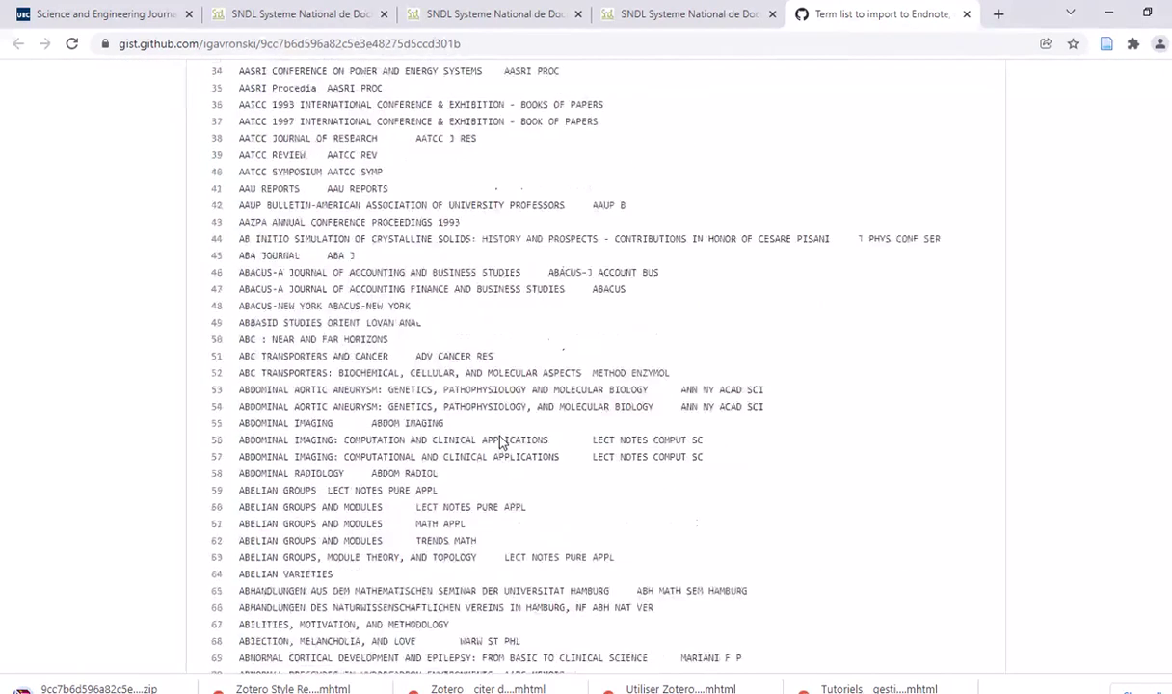
pyautogui.scroll(-3, 500, 443)
pyautogui.scroll(10, 500, 442)
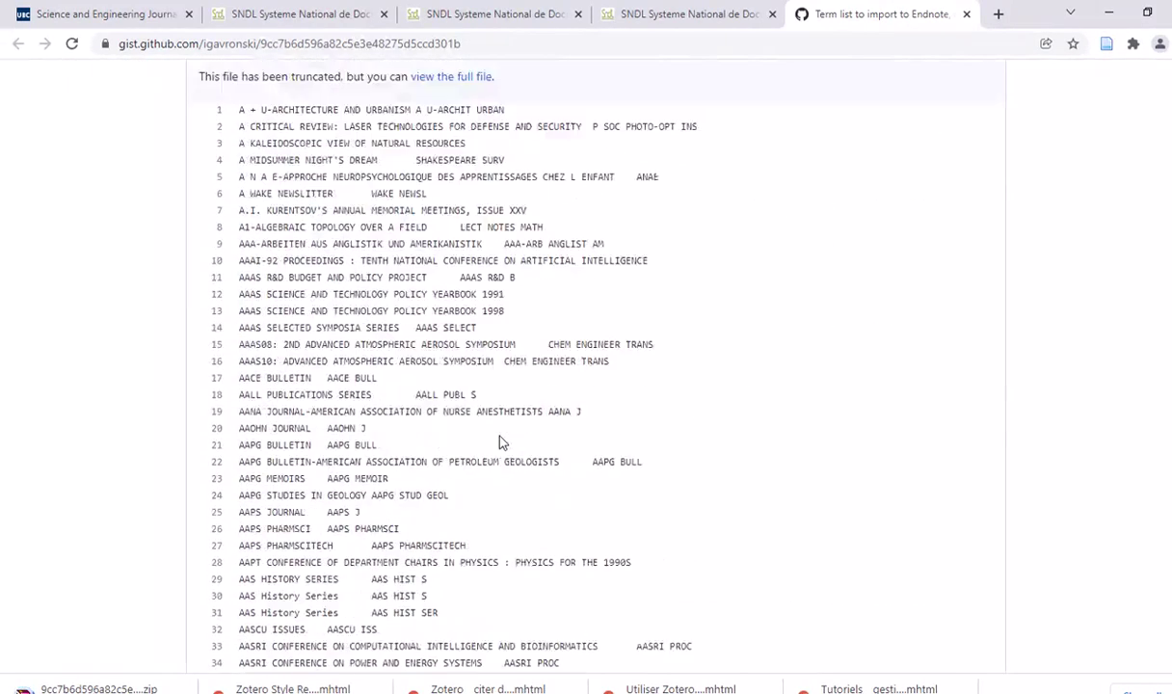
pyautogui.scroll(4, 501, 442)
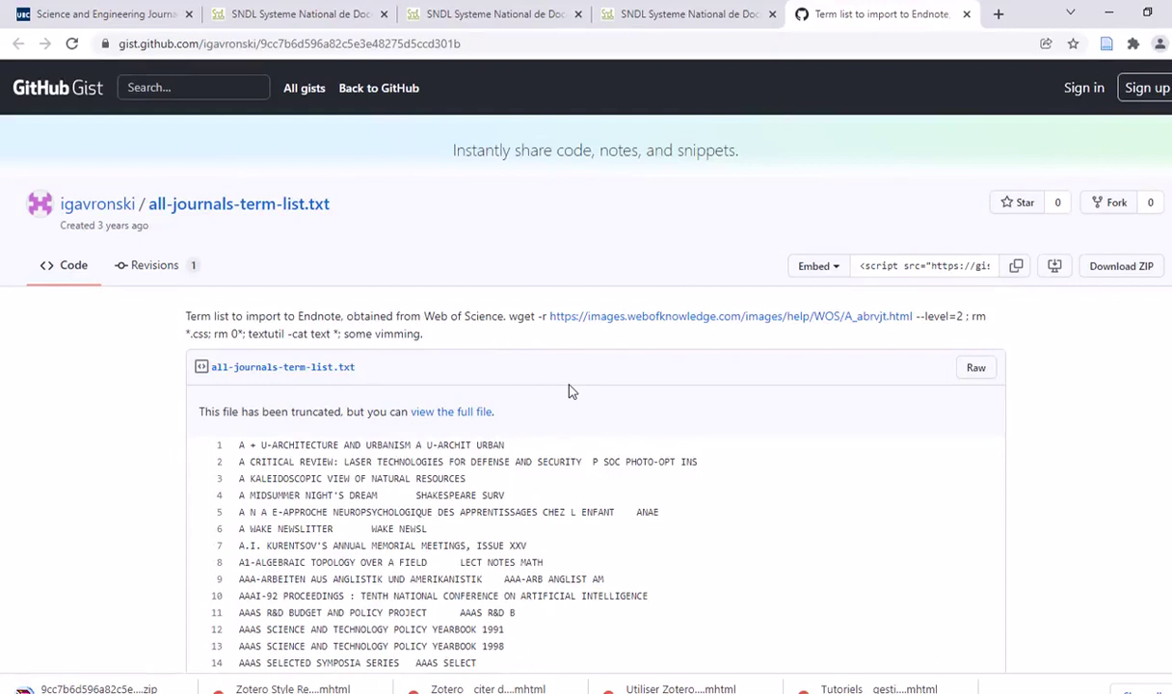
pyautogui.scroll(-7, 568, 390)
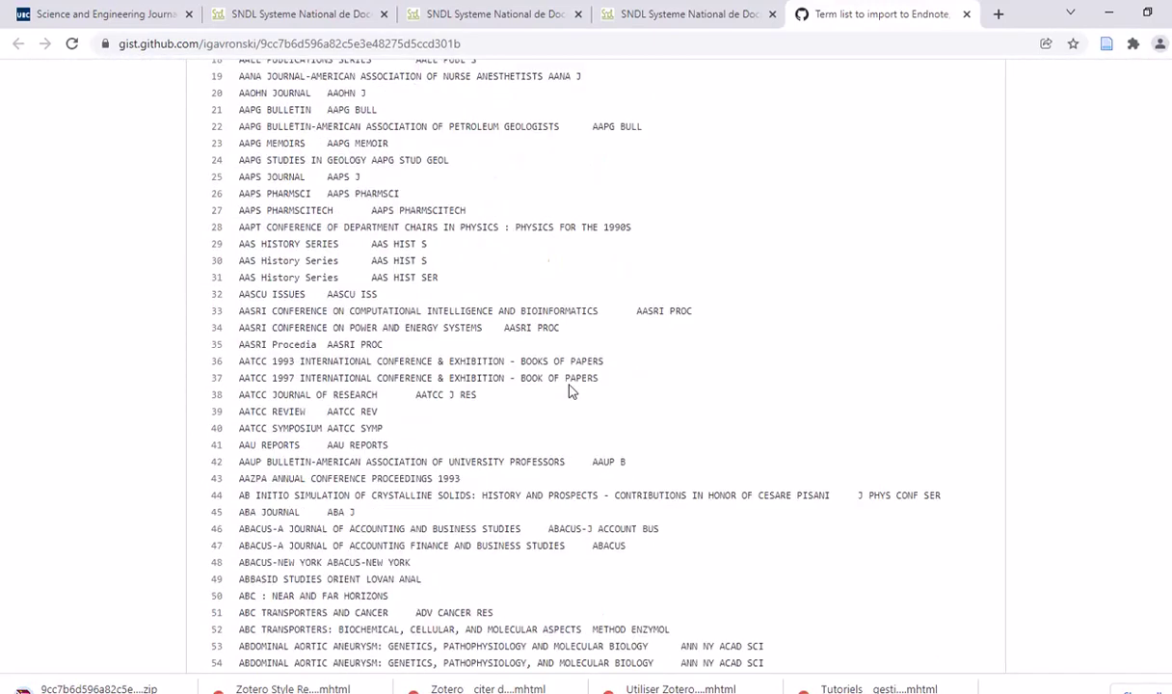
pyautogui.scroll(7, 568, 391)
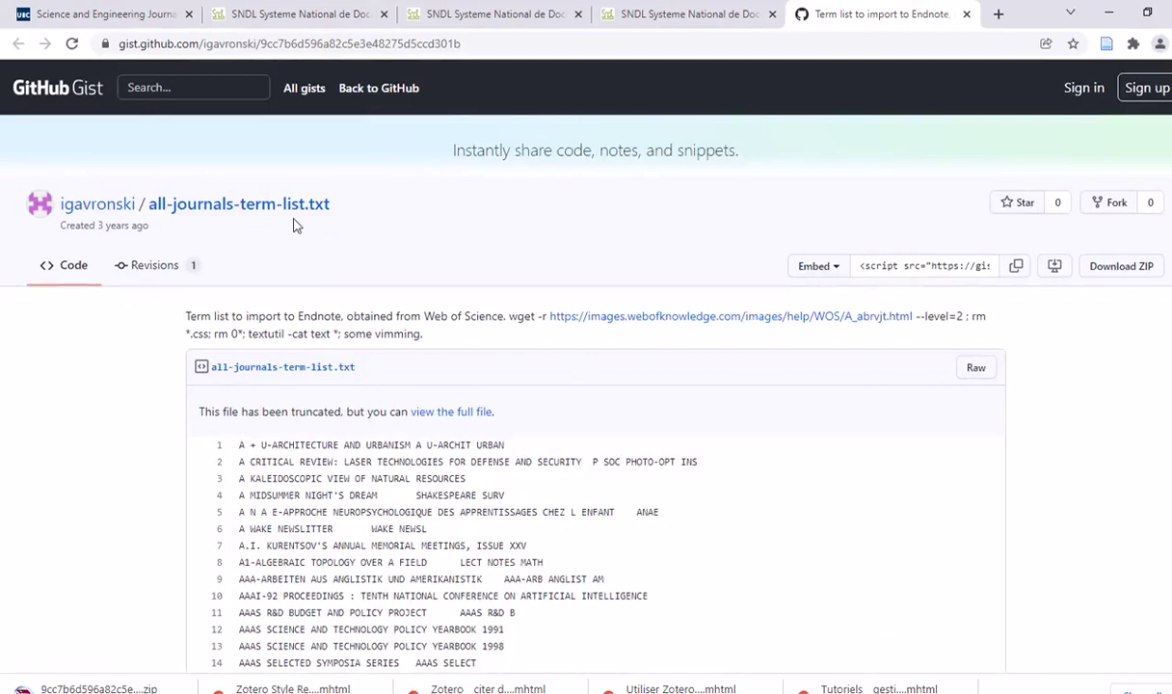
pyautogui.click(1110, 271)
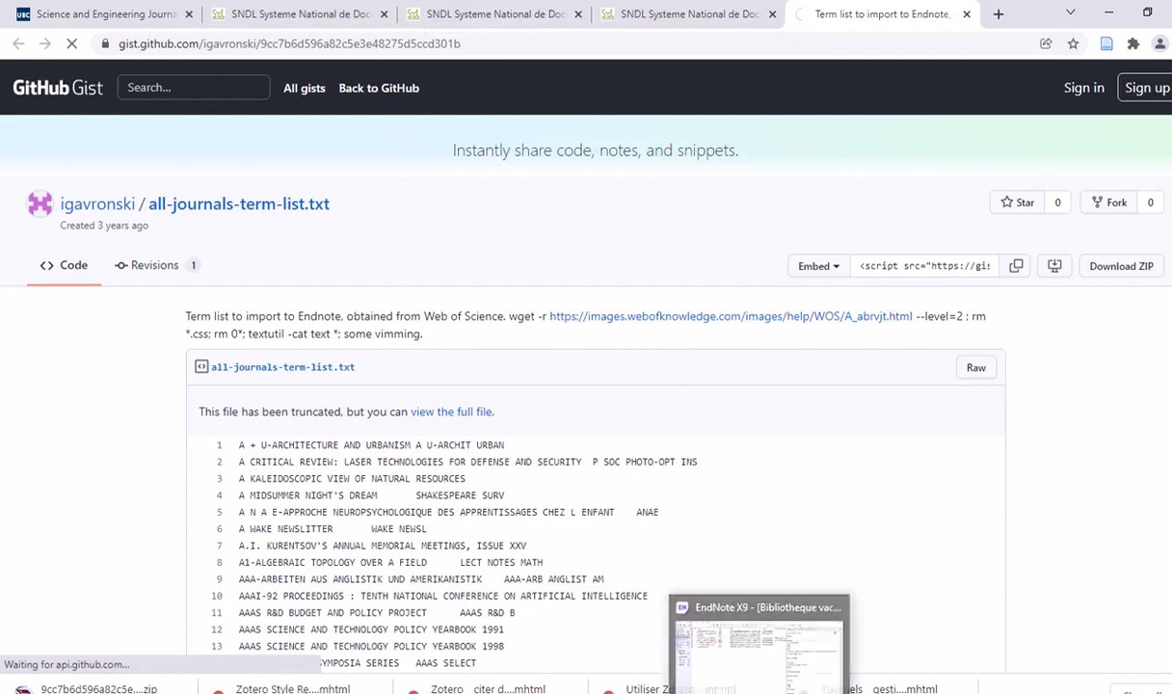
pyautogui.moveTo(758, 693)
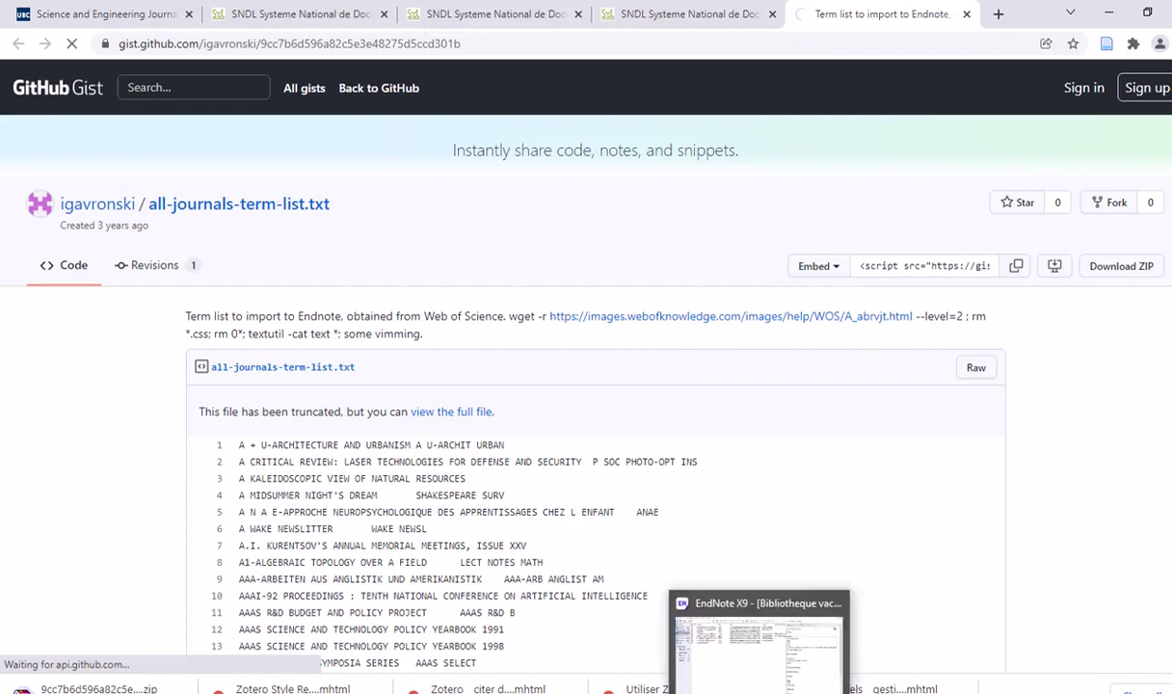
pyautogui.click(759, 689)
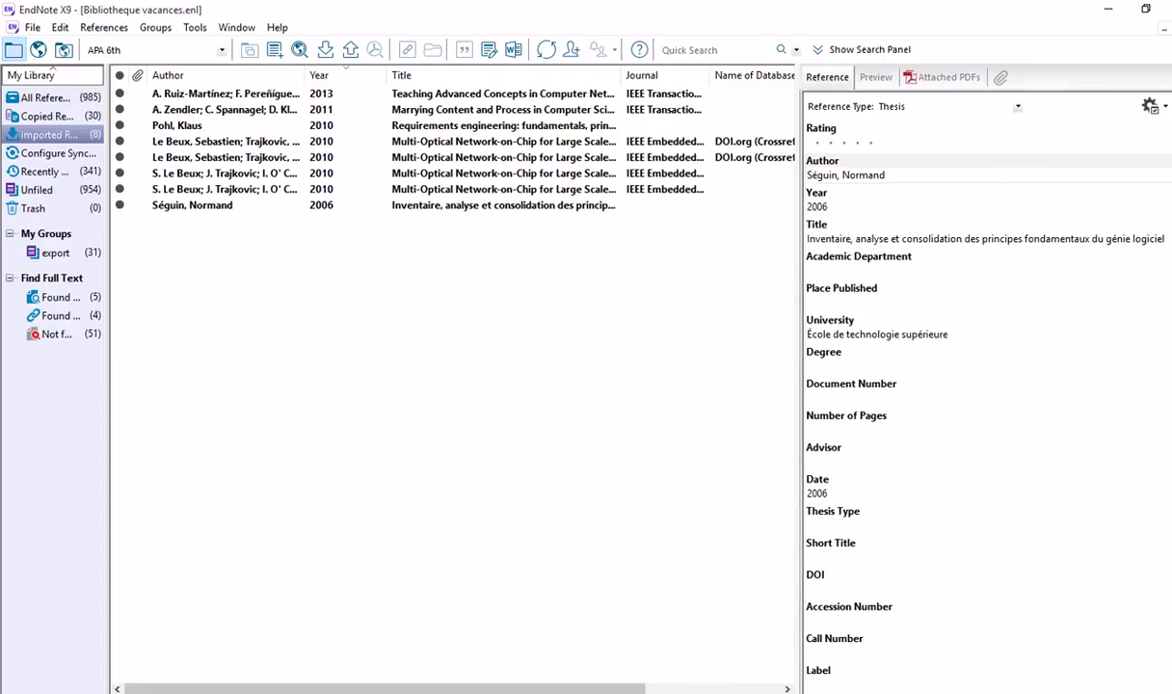
pyautogui.moveTo(424, 692)
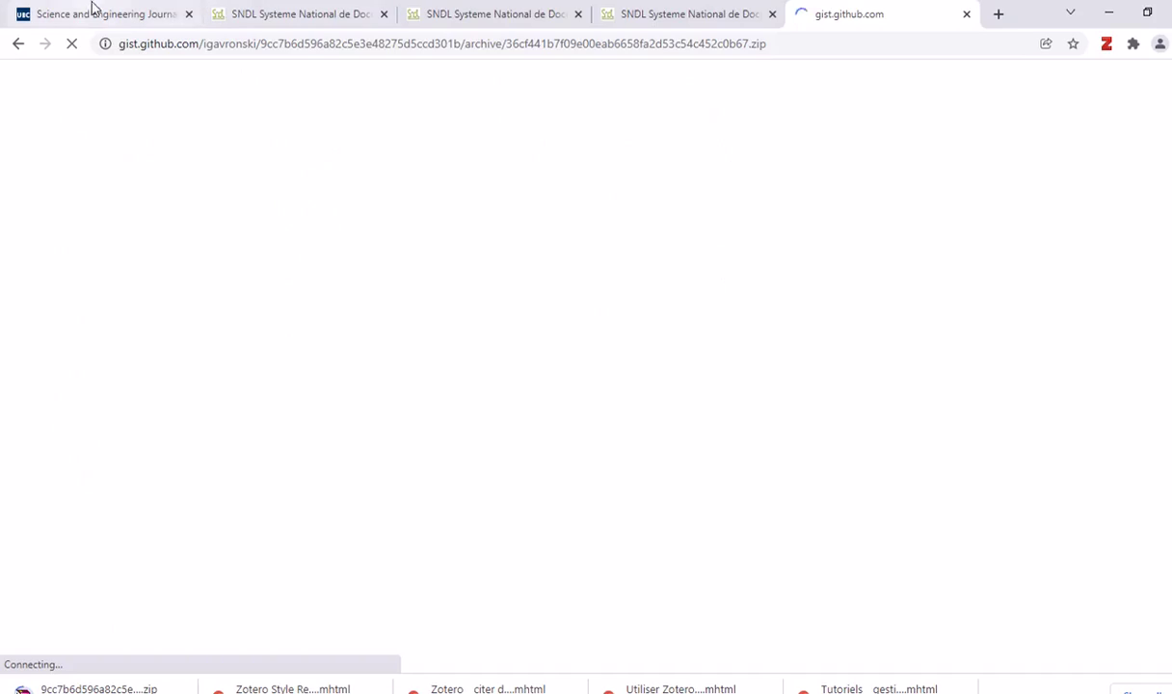
pyautogui.click(96, 14)
pyautogui.click(581, 366)
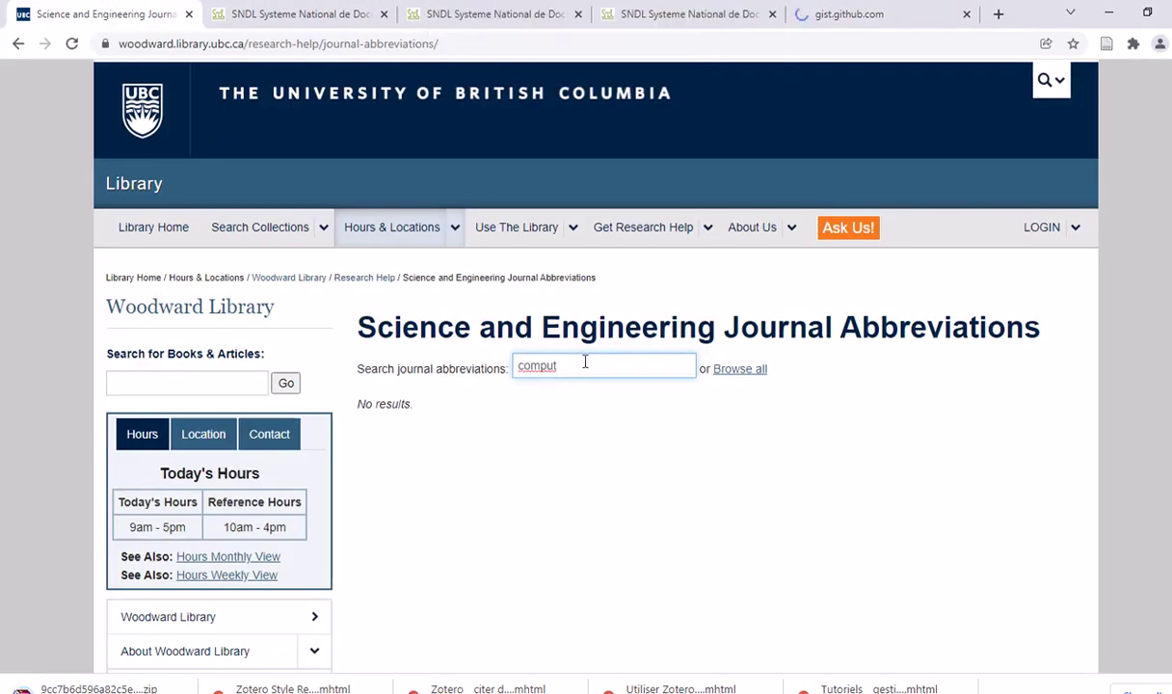
pyautogui.scroll(-3, 584, 363)
pyautogui.scroll(3, 583, 367)
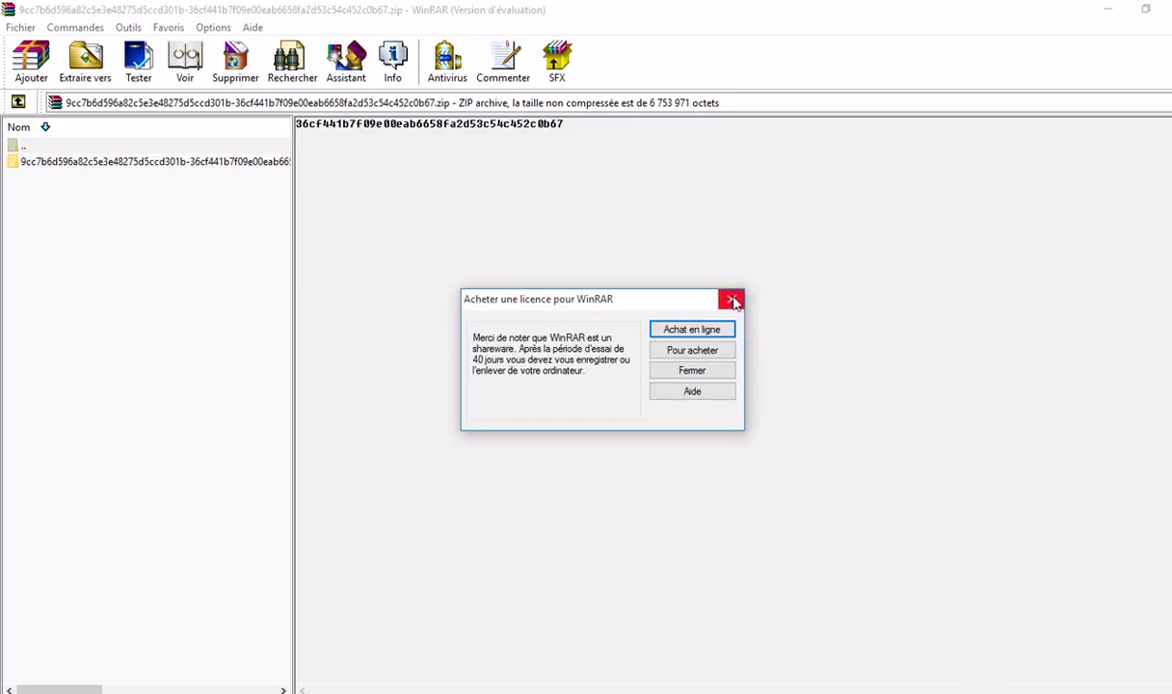
# Put the opened WinRAR archive aside and show the most recently downloaded ZIP in its Windows folder
pyautogui.click(733, 302)
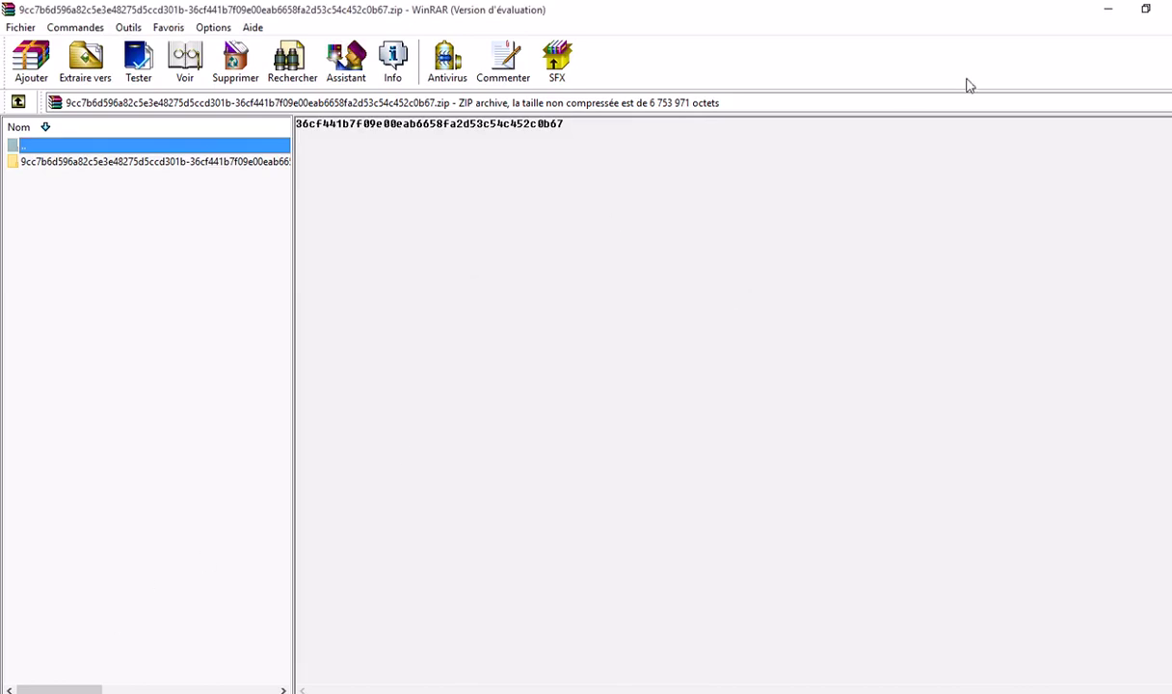
pyautogui.click(1108, 8)
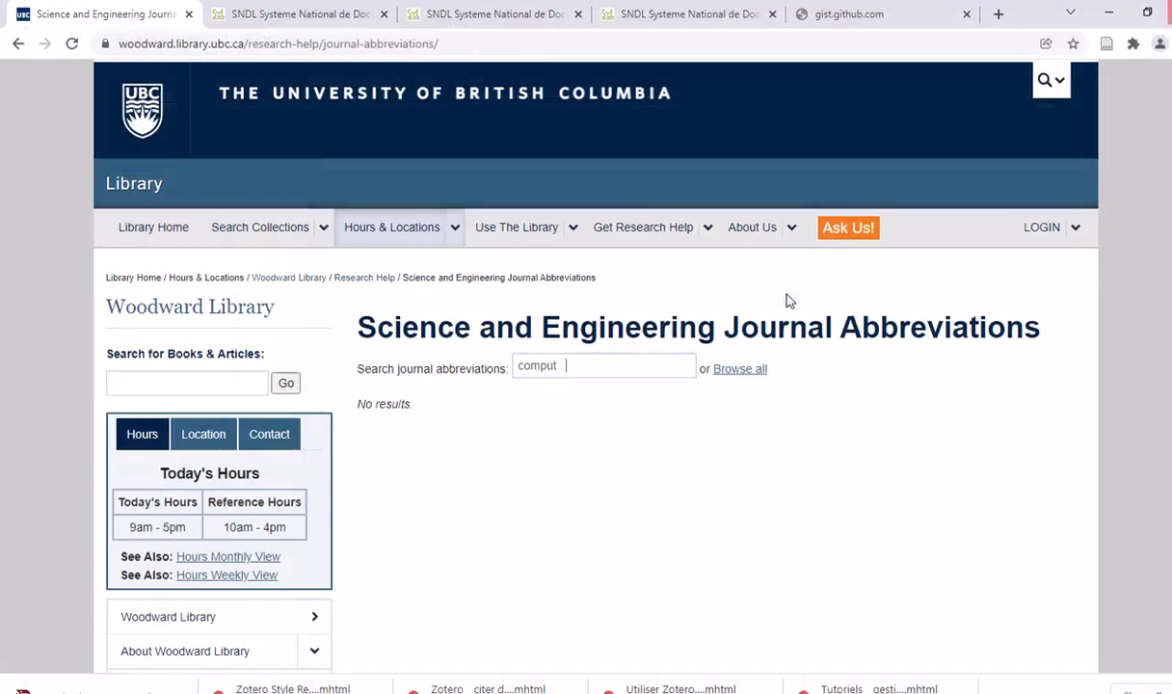
pyautogui.click(178, 688)
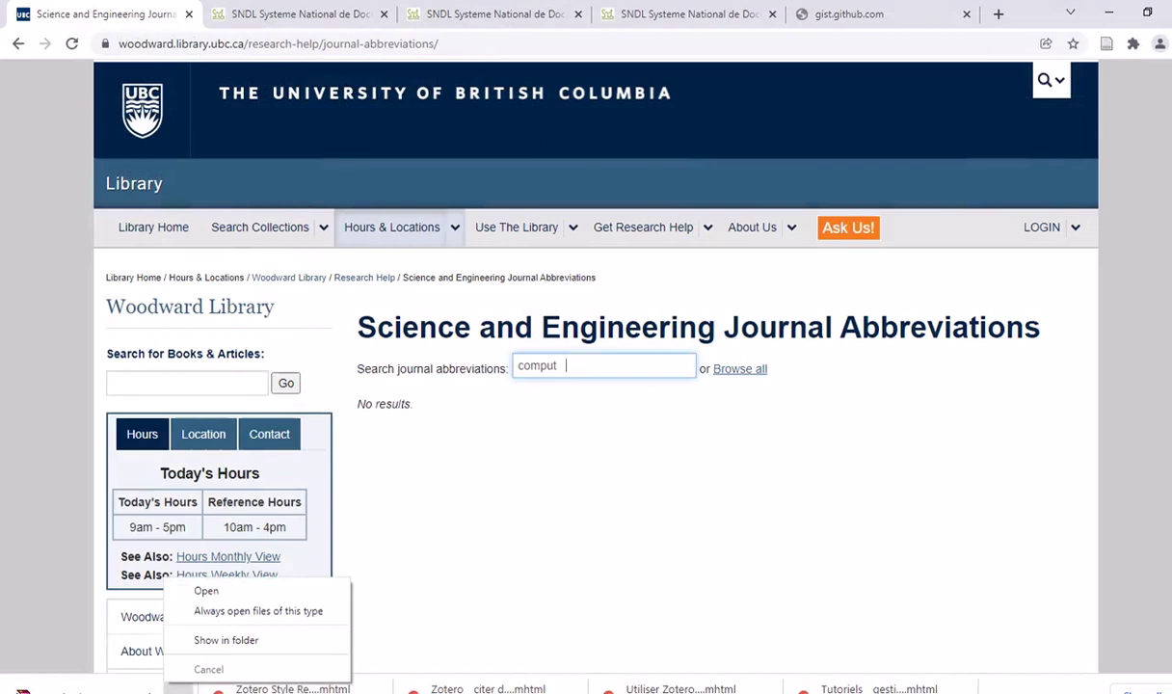
pyautogui.click(224, 636)
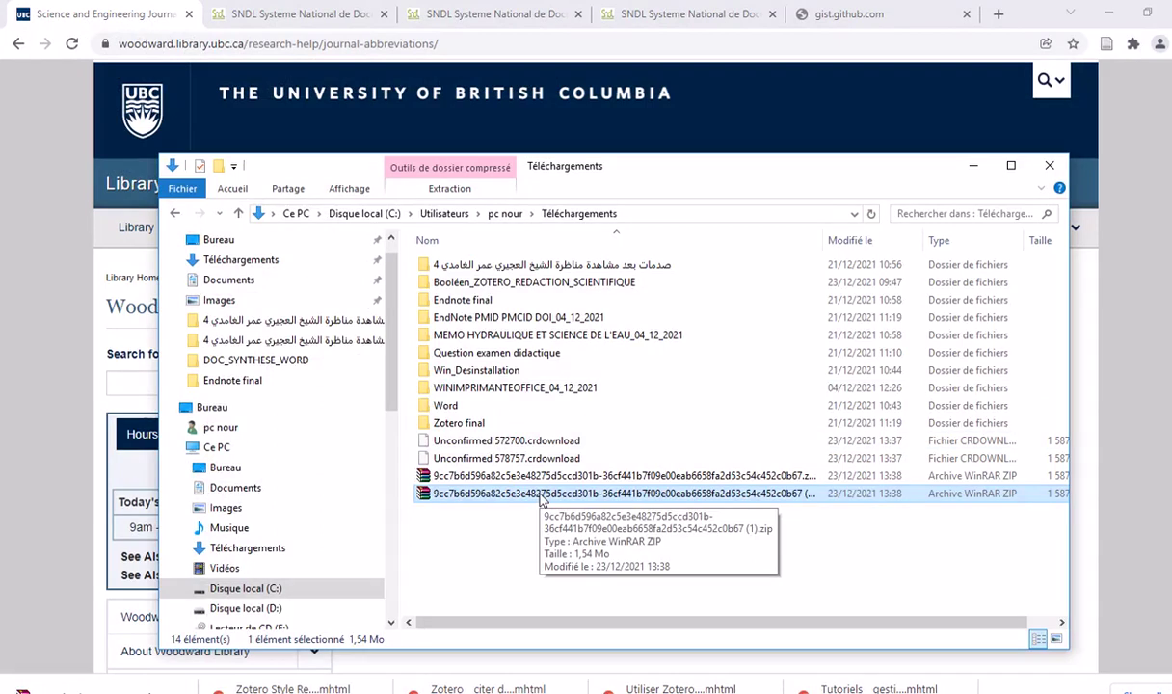
# Open the downloaded ZIP copy marked (1) in WinRAR and enter the folder inside it
pyautogui.doubleClick(541, 493)
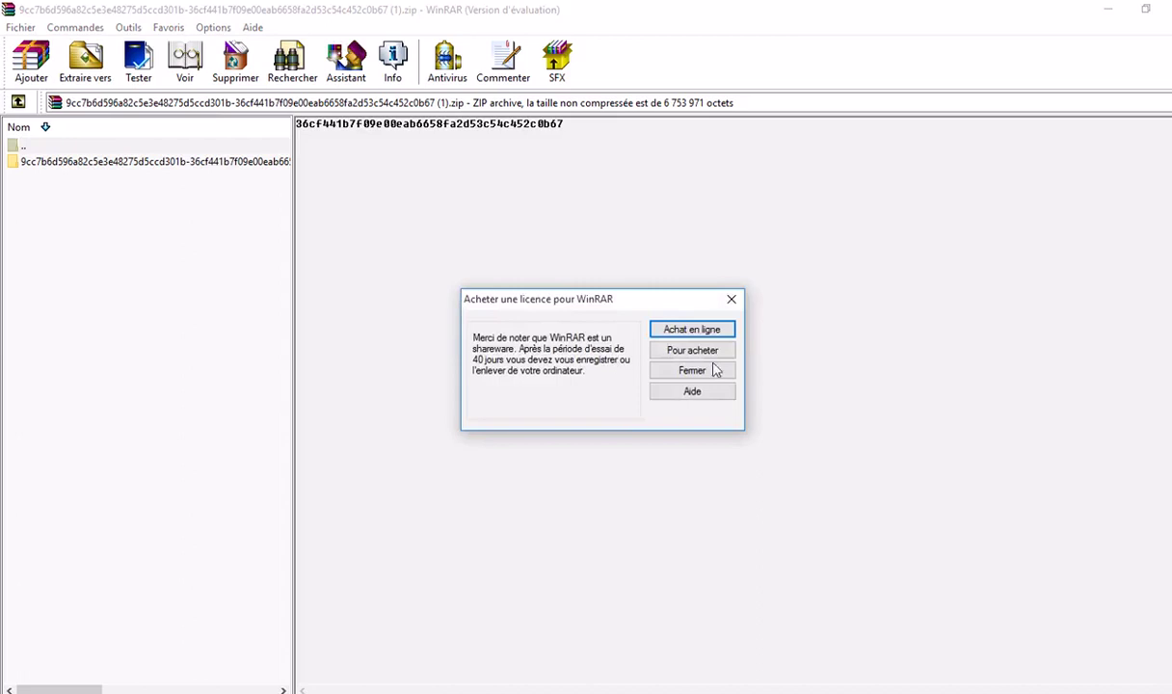
pyautogui.click(731, 303)
pyautogui.doubleClick(168, 164)
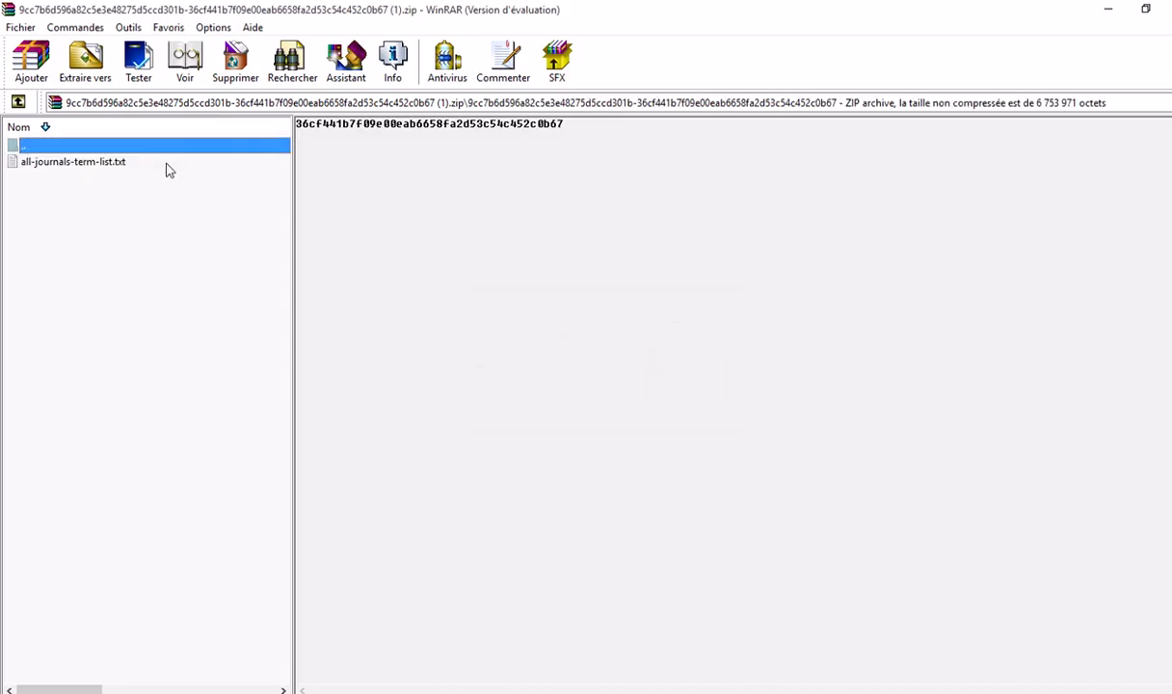
# Copy all-journals-term-list.txt out of the archive onto the Windows desktop
pyautogui.click(103, 163)
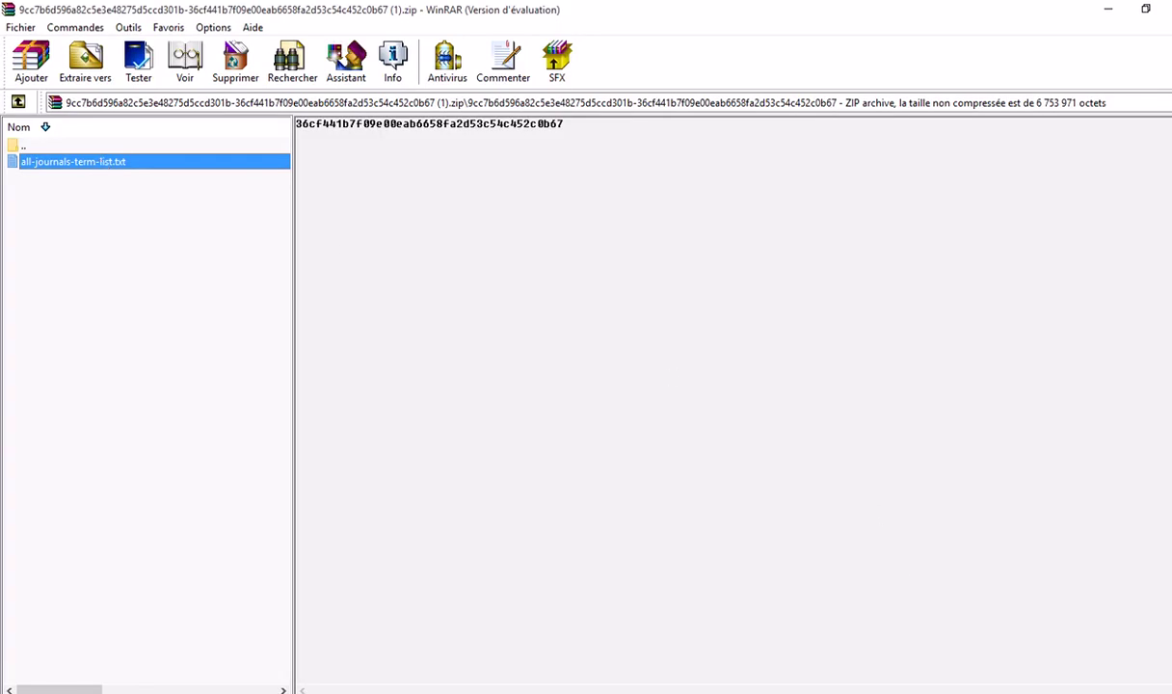
pyautogui.press('super+d')
pyautogui.rightClick(907, 213)
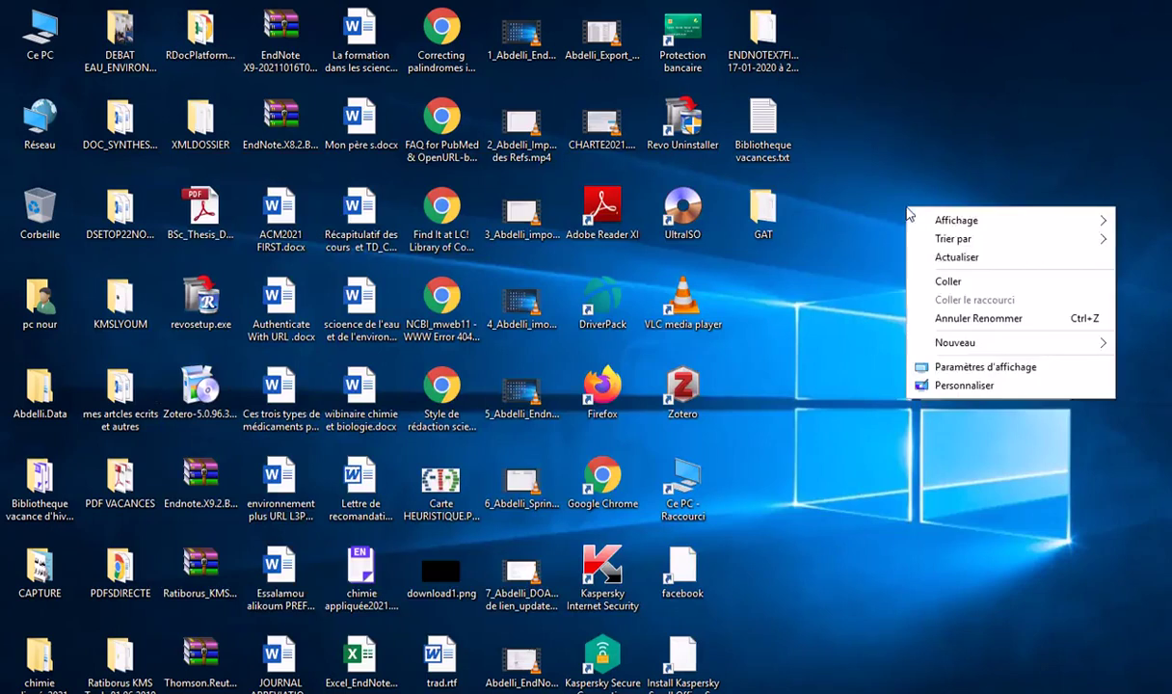
pyautogui.click(923, 269)
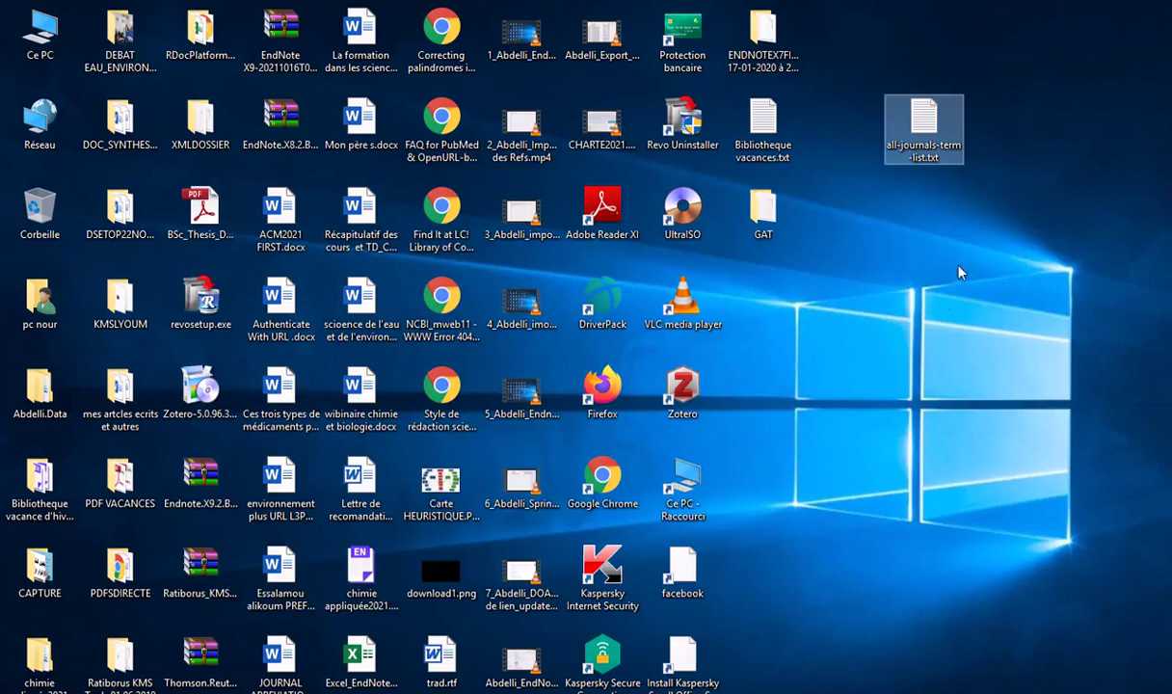
pyautogui.click(431, 691)
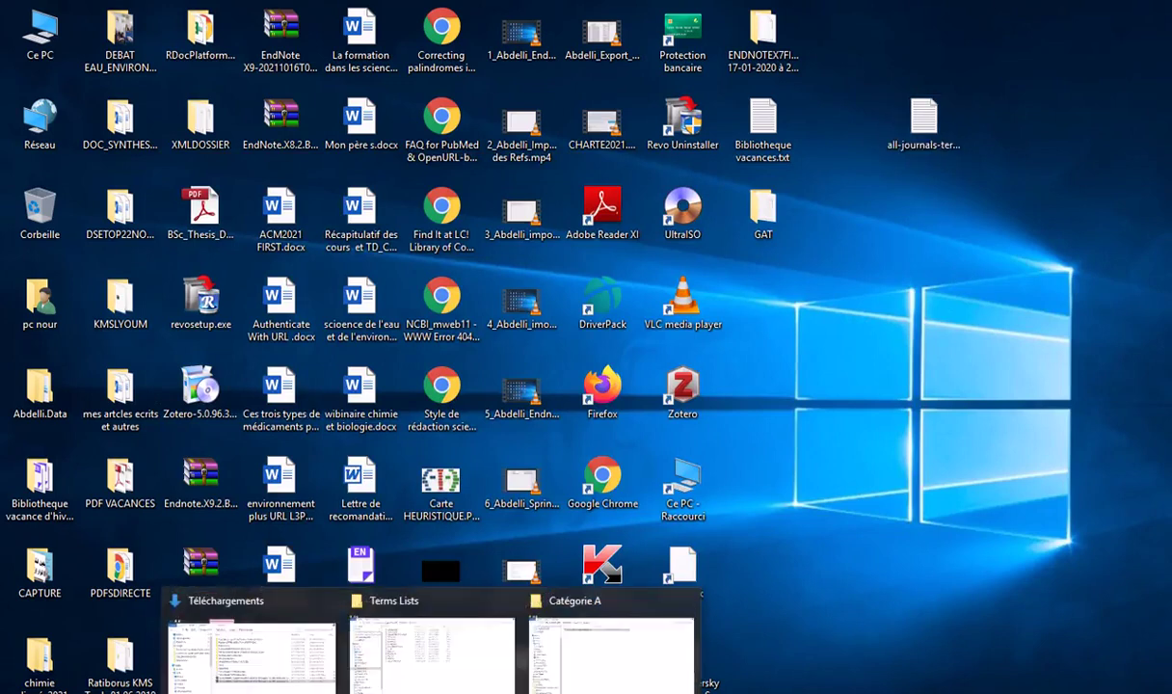
pyautogui.click(432, 645)
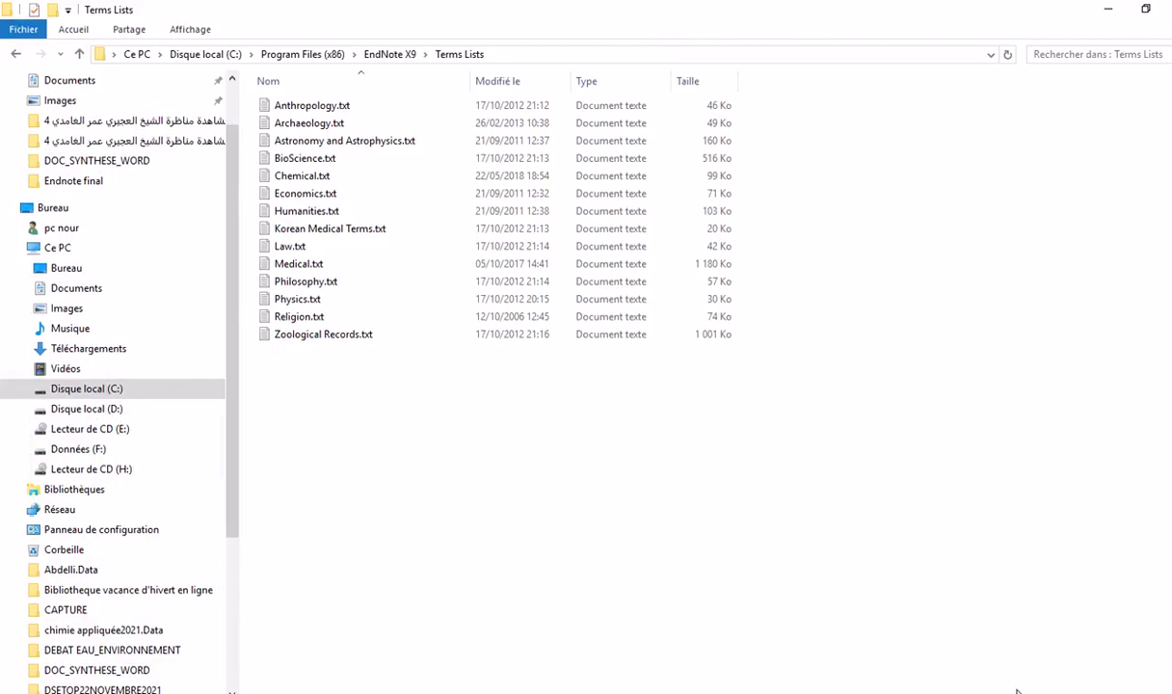
pyautogui.click(1168, 691)
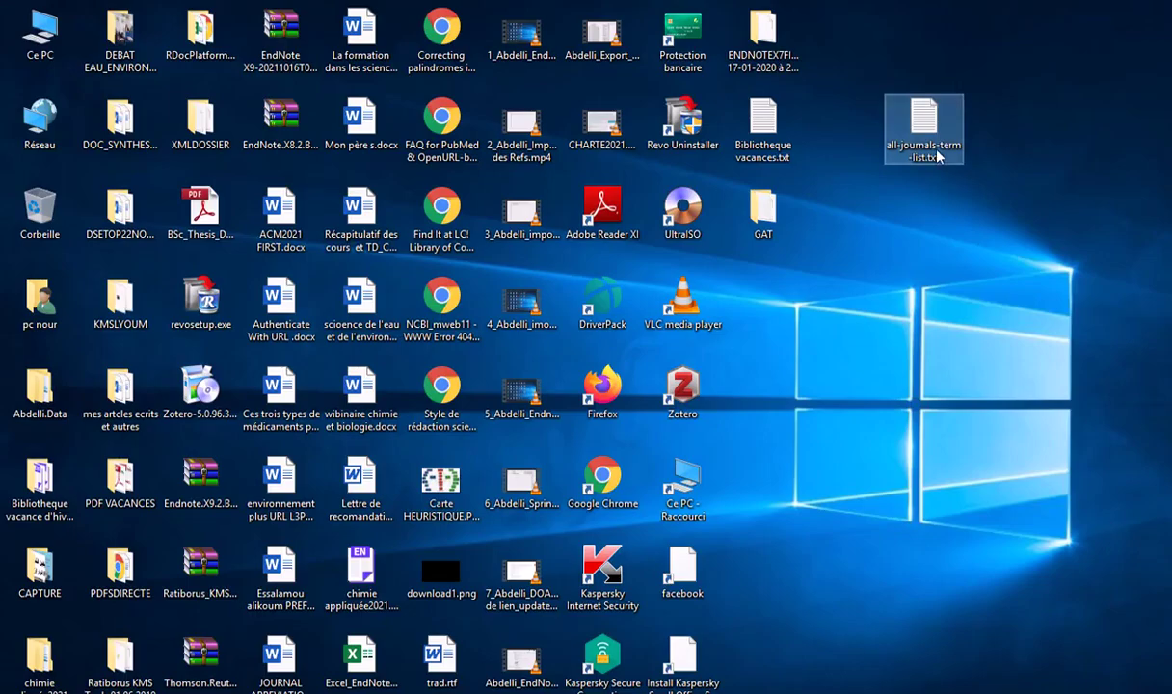
# Copy all-journals-term-list.txt from the desktop into the Terms Lists folder of EndNote X9
pyautogui.rightClick(881, 148)
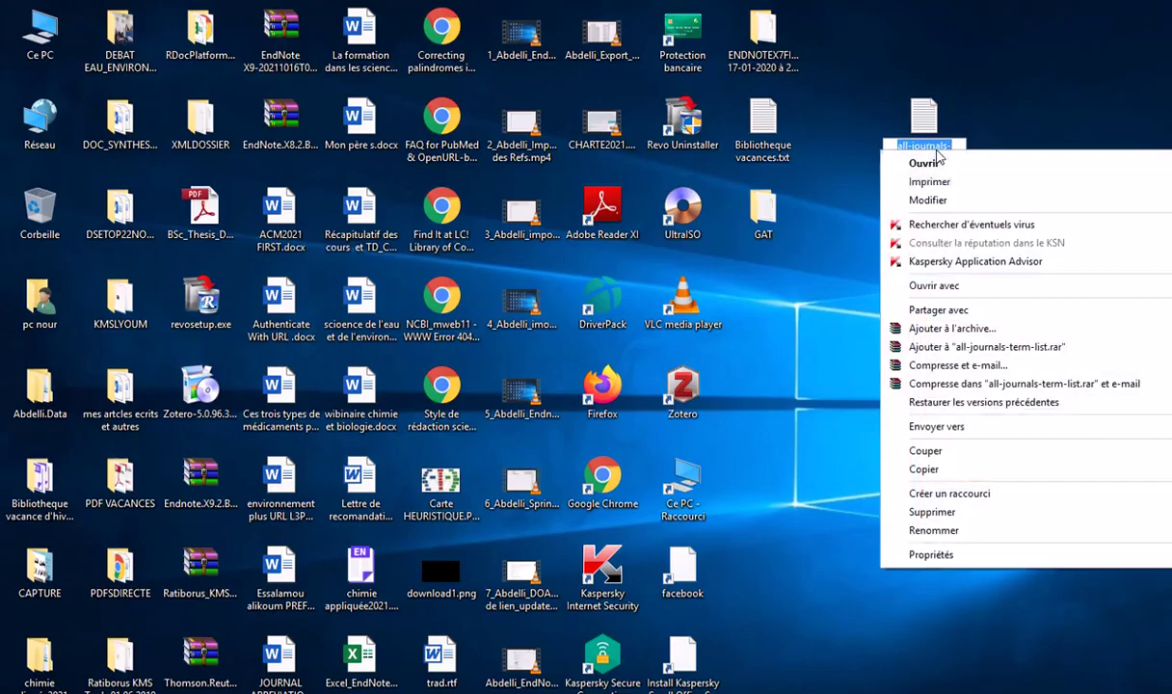
pyautogui.click(944, 470)
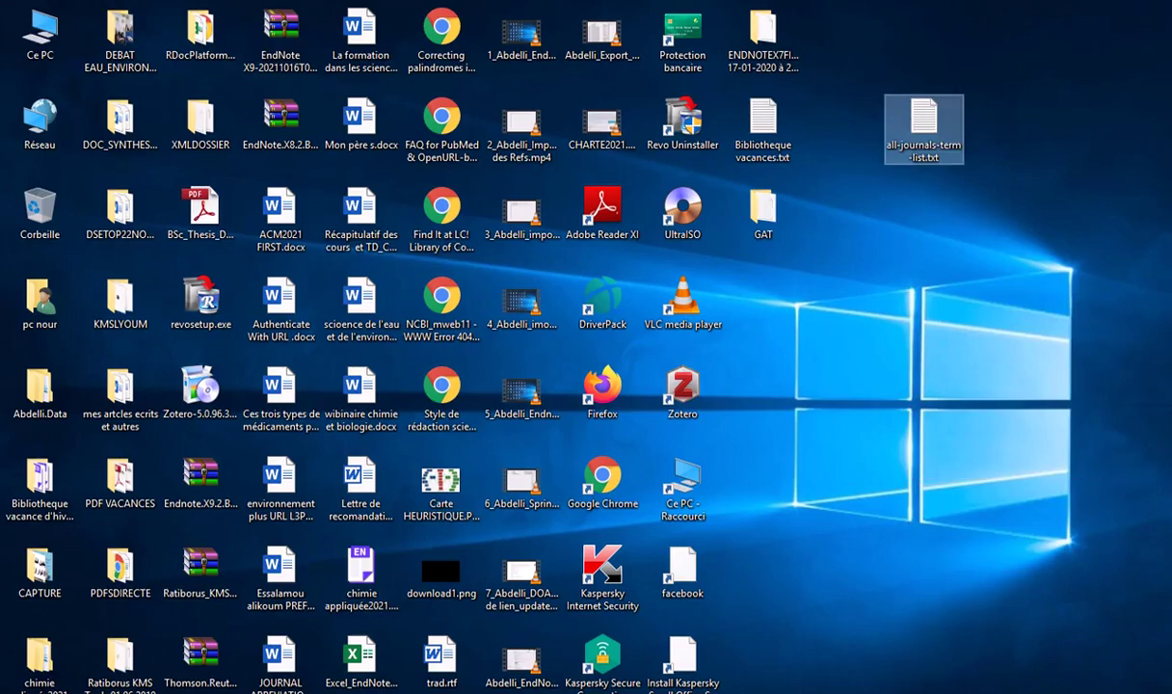
pyautogui.moveTo(410, 688)
pyautogui.click(410, 617)
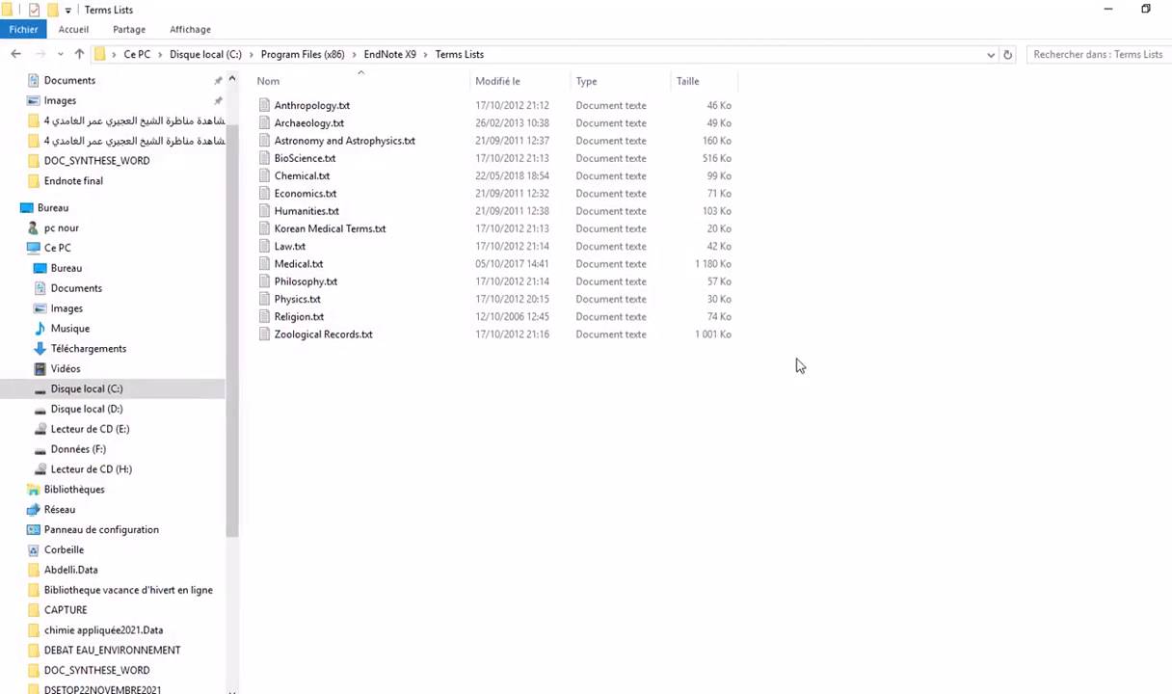
pyautogui.rightClick(804, 333)
pyautogui.click(815, 448)
pyautogui.click(553, 267)
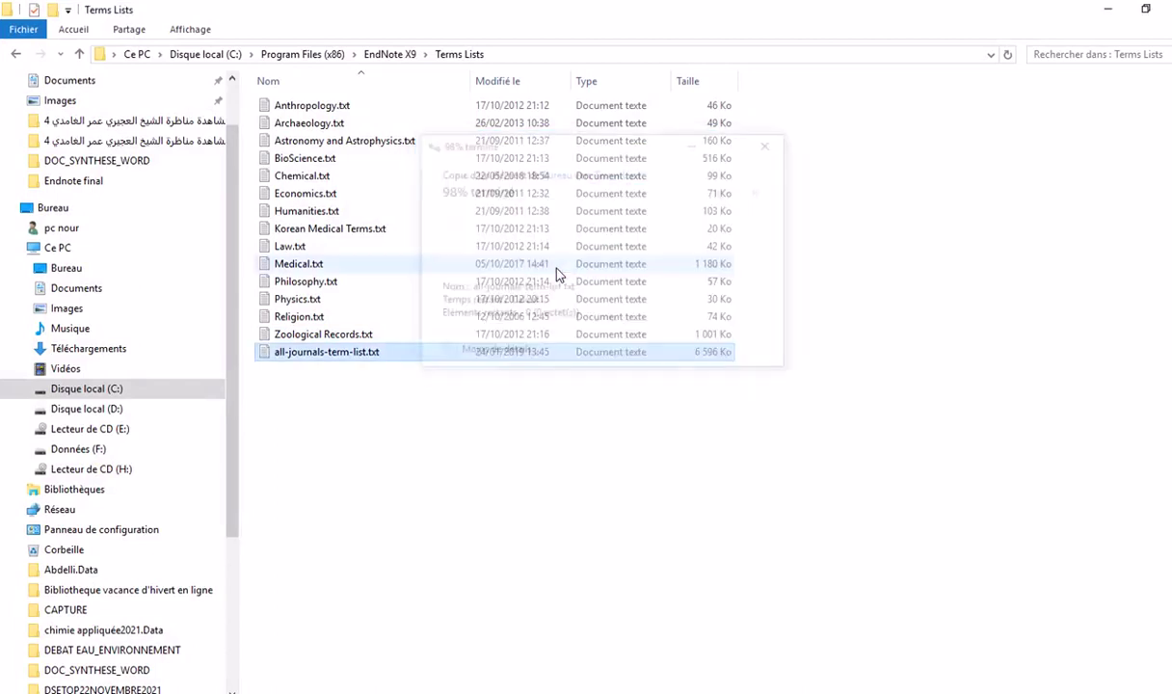
# Inspect the content of the newly copied all-journals-term-list.txt in a maximized Notepad window, and close it
pyautogui.click(446, 454)
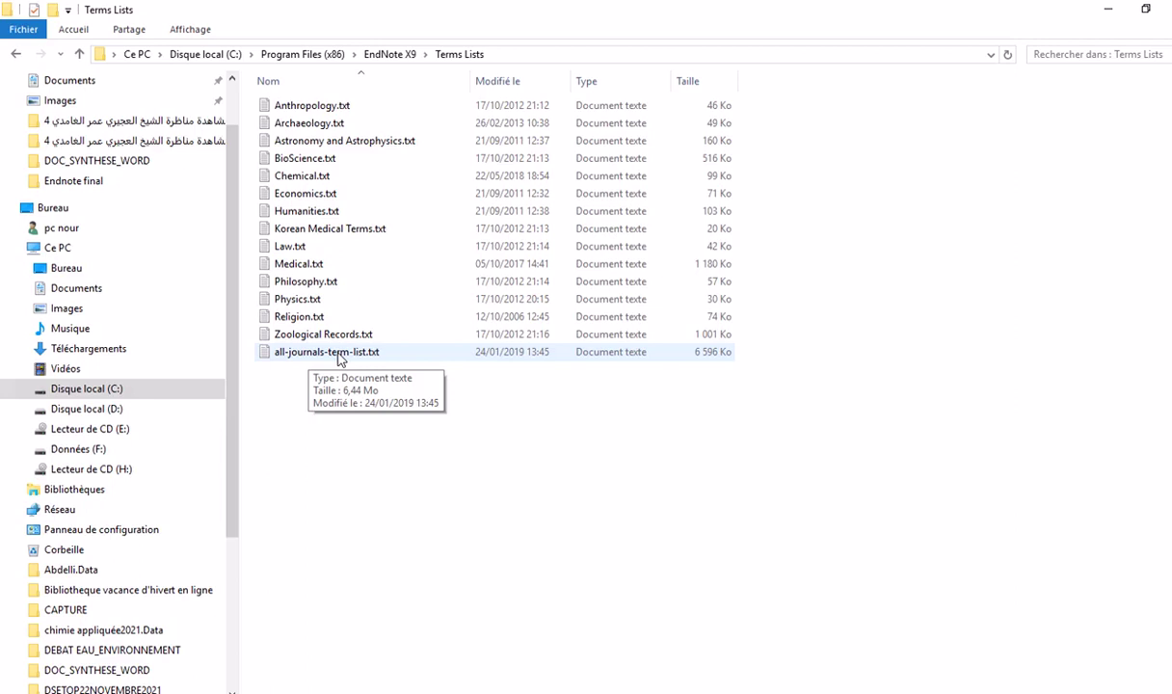
pyautogui.doubleClick(338, 354)
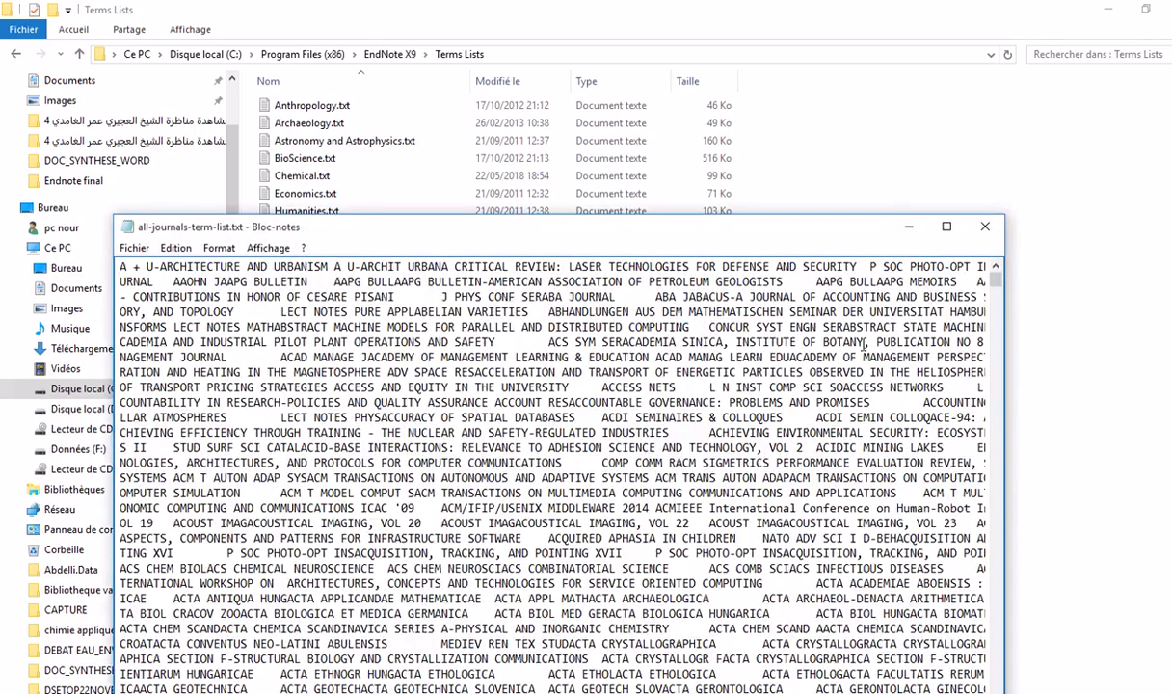
pyautogui.click(946, 226)
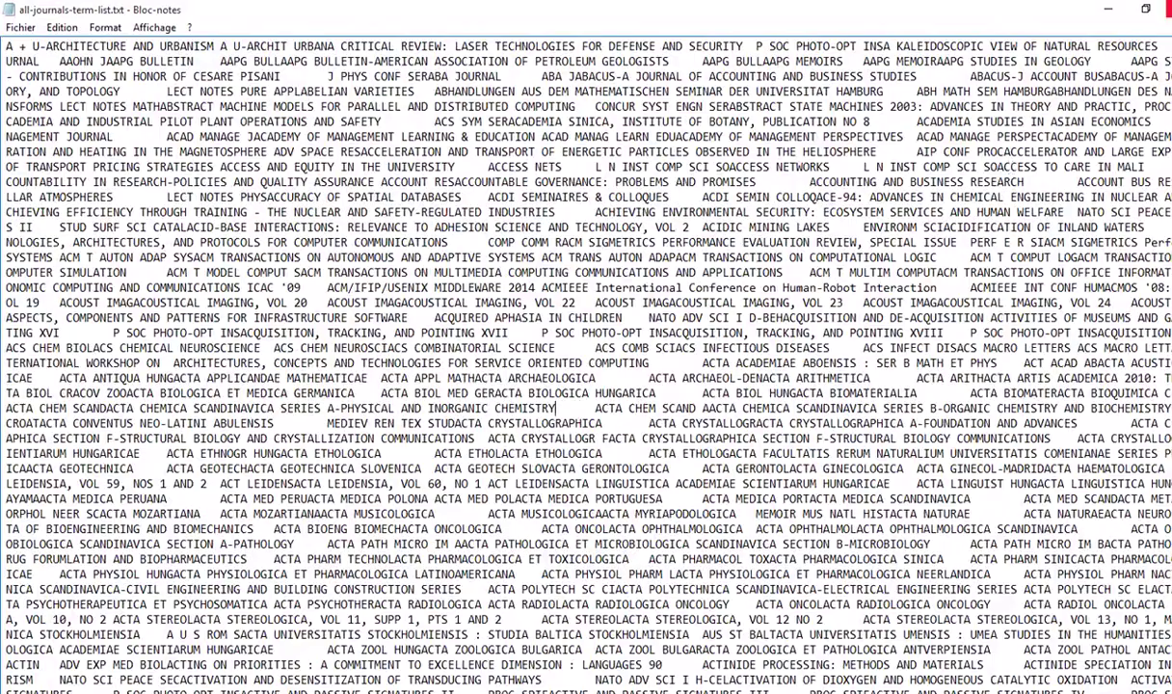
pyautogui.click(1164, 9)
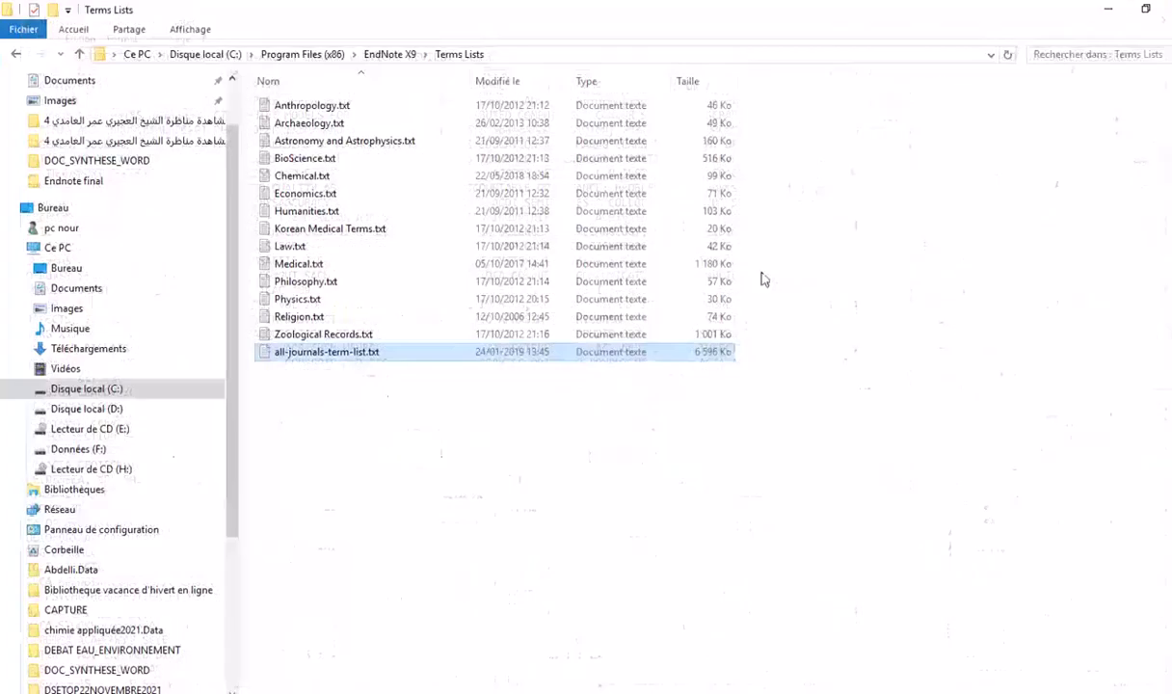
# View Religion.txt from the Terms Lists folder full screen and highlight the abbreviation Acta Ethnographica
pyautogui.click(323, 318)
pyautogui.doubleClick(324, 318)
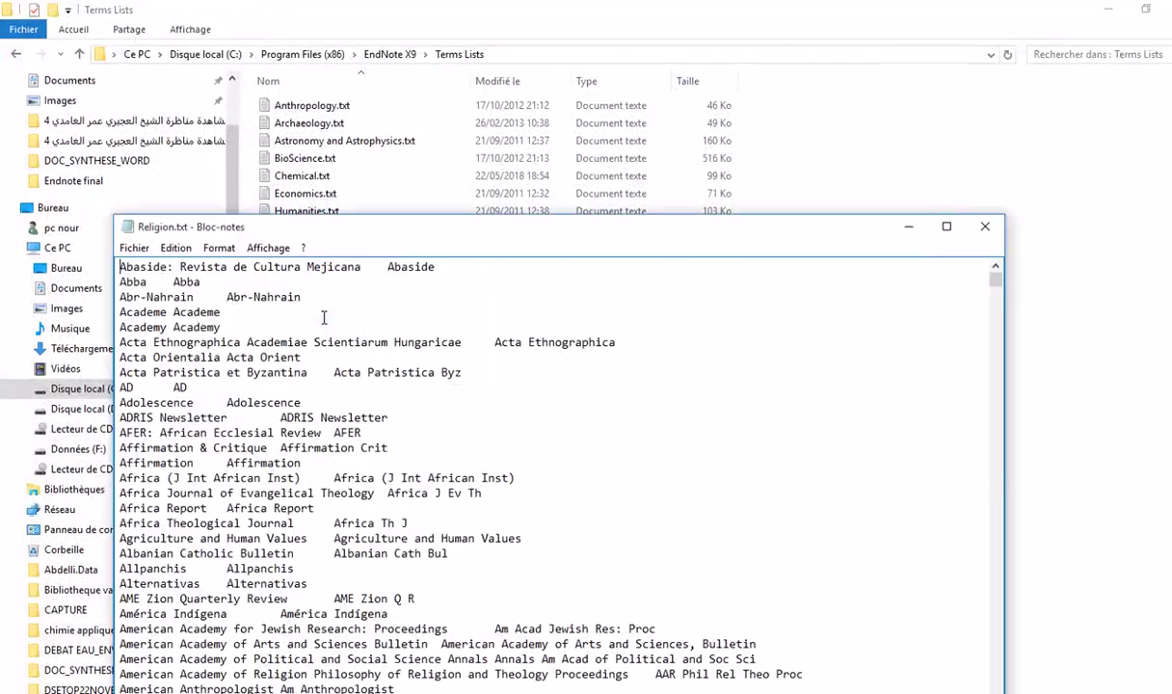
pyautogui.click(947, 227)
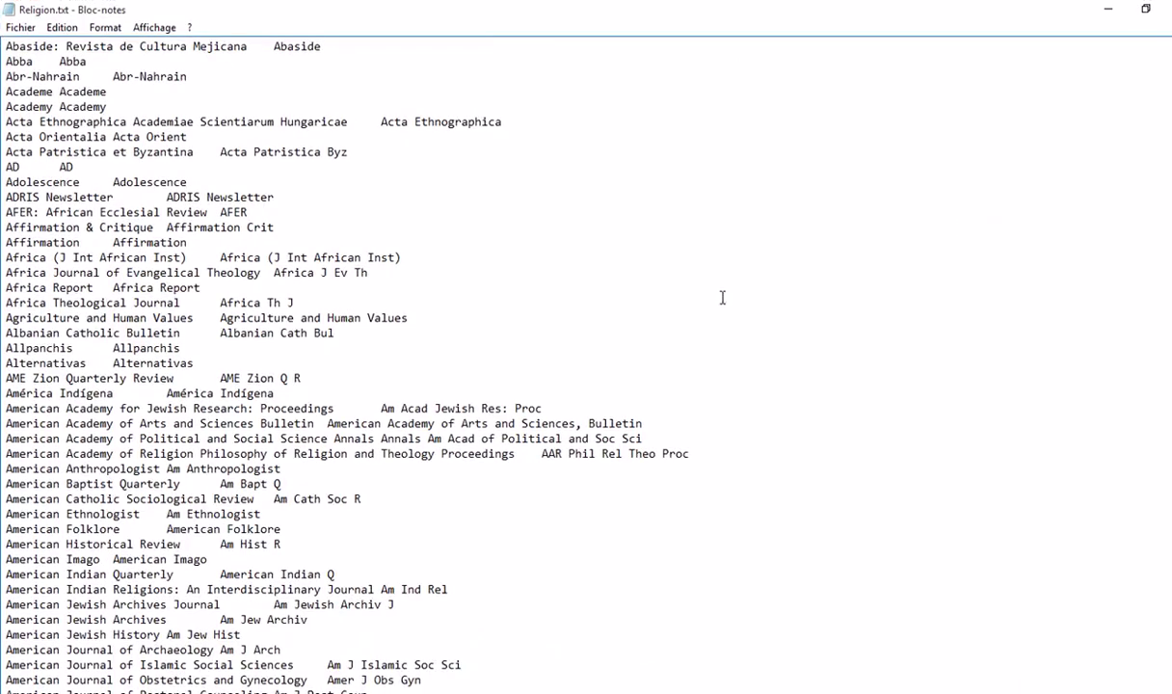
pyautogui.scroll(-5, 508, 376)
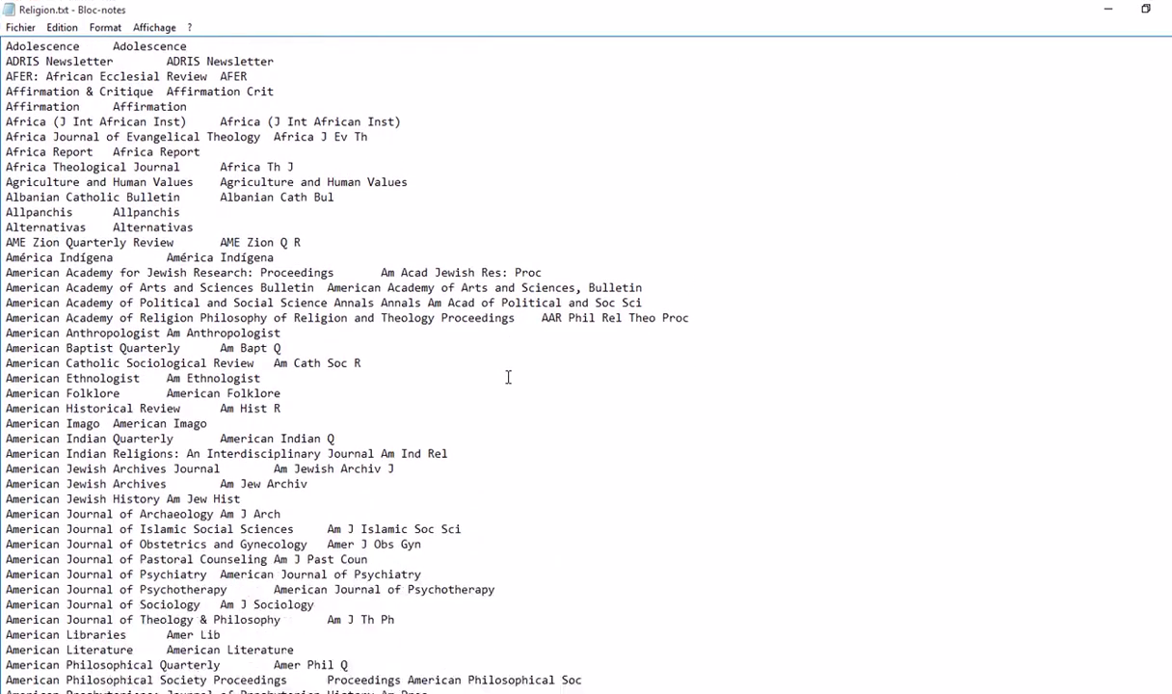
pyautogui.scroll(5, 508, 377)
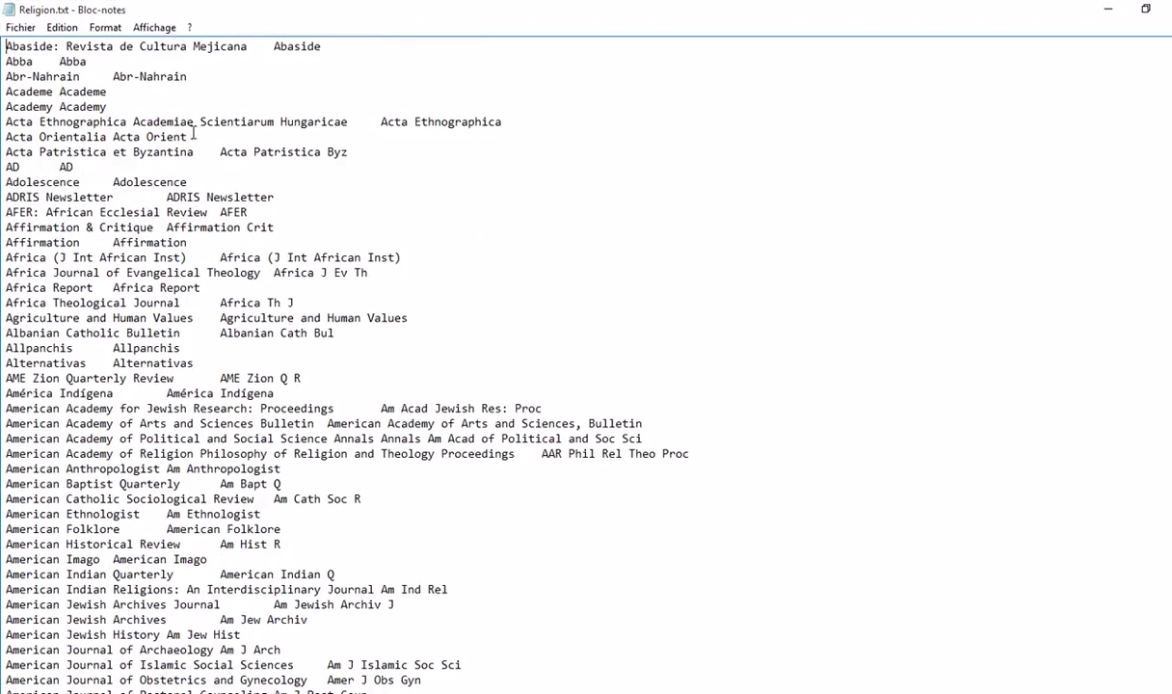
pyautogui.moveTo(200, 122); pyautogui.dragTo(510, 122)
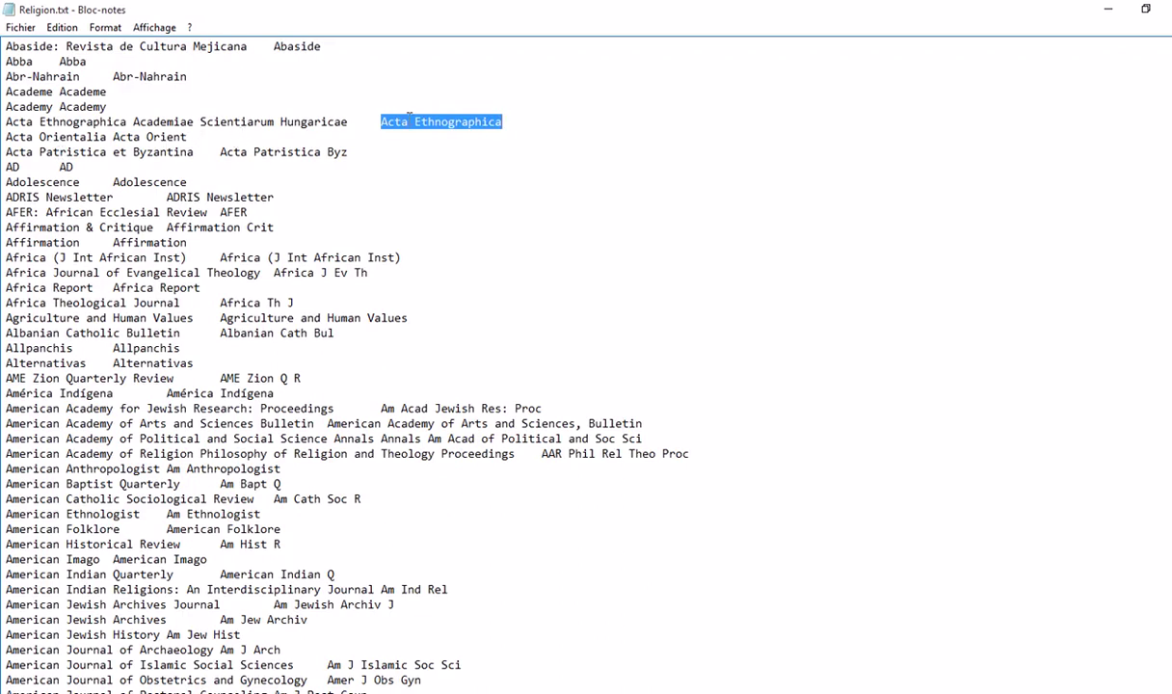
# Examine how journal names pair with their abbreviations throughout Religion.txt, and return to the Terms Lists folder
pyautogui.scroll(-3, 469, 293)
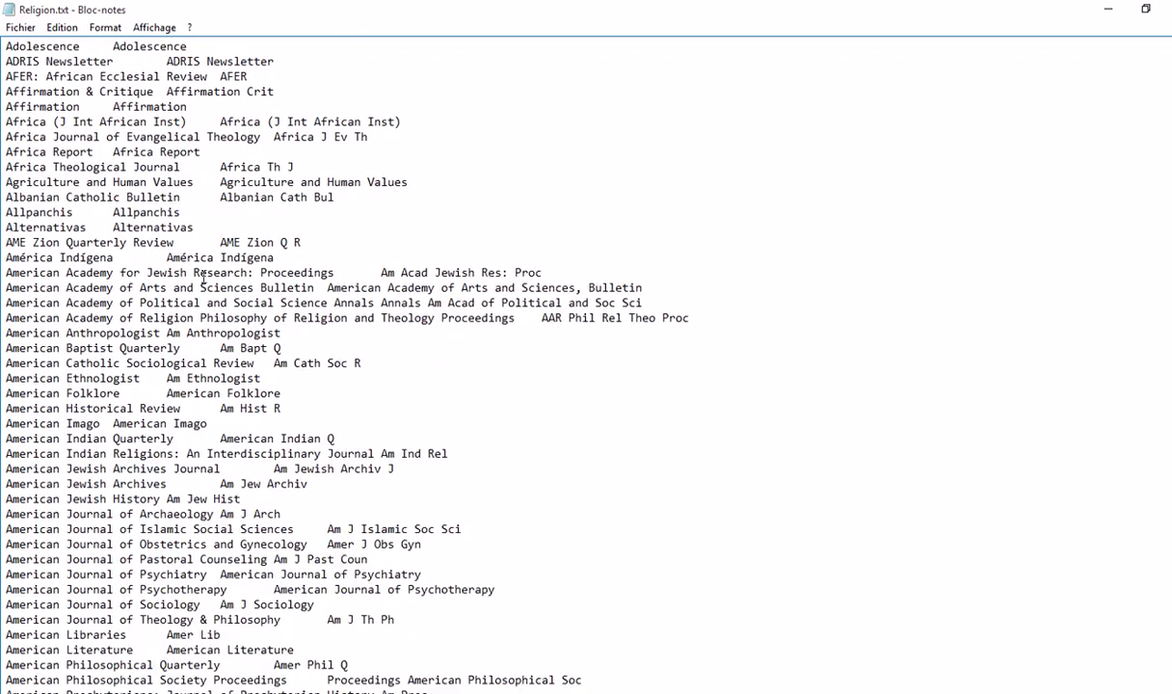
pyautogui.scroll(-2, 418, 289)
pyautogui.scroll(-2, 411, 271)
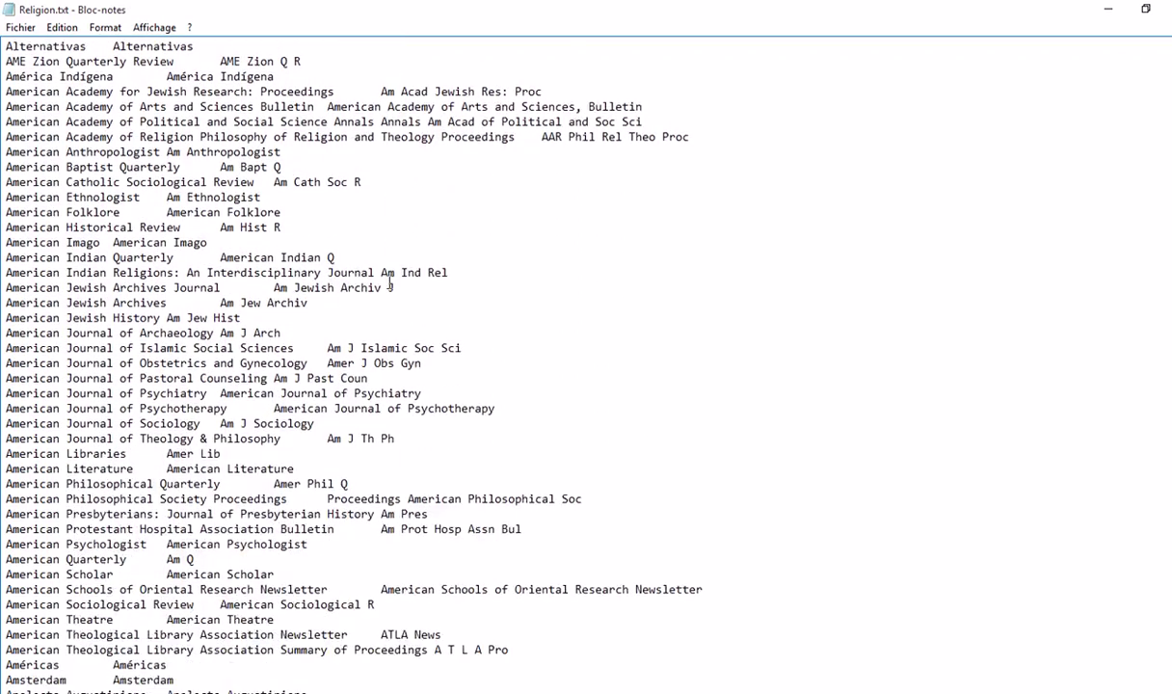
pyautogui.scroll(-2, 391, 282)
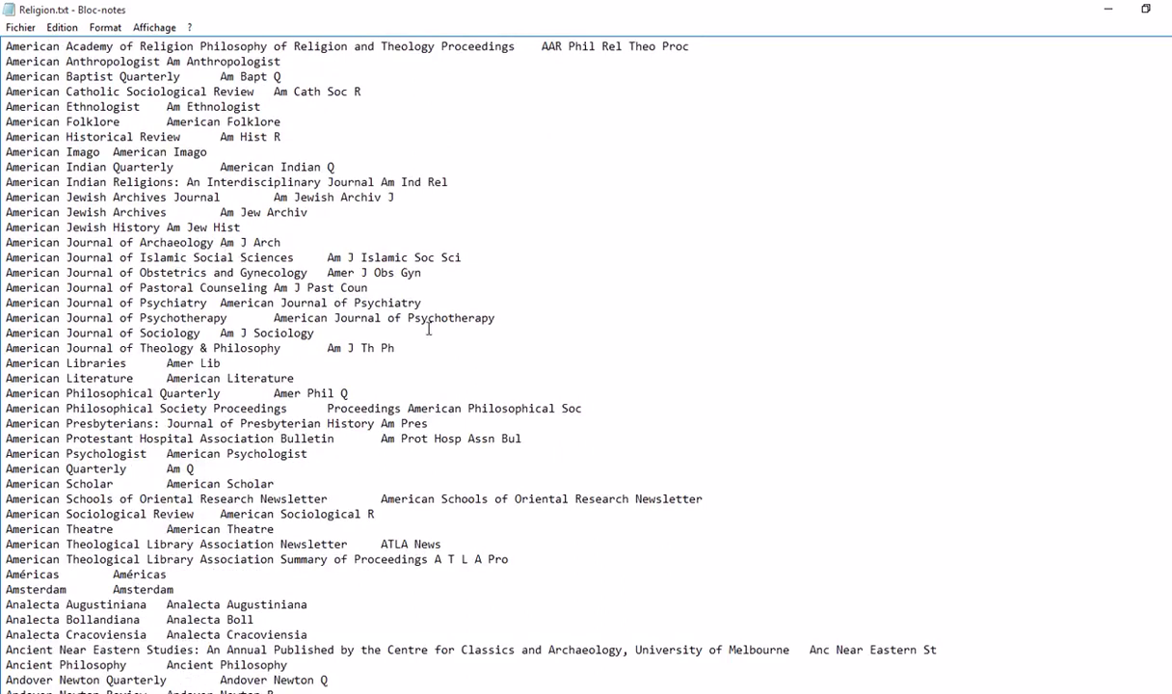
pyautogui.scroll(-1, 430, 328)
pyautogui.scroll(-4, 431, 331)
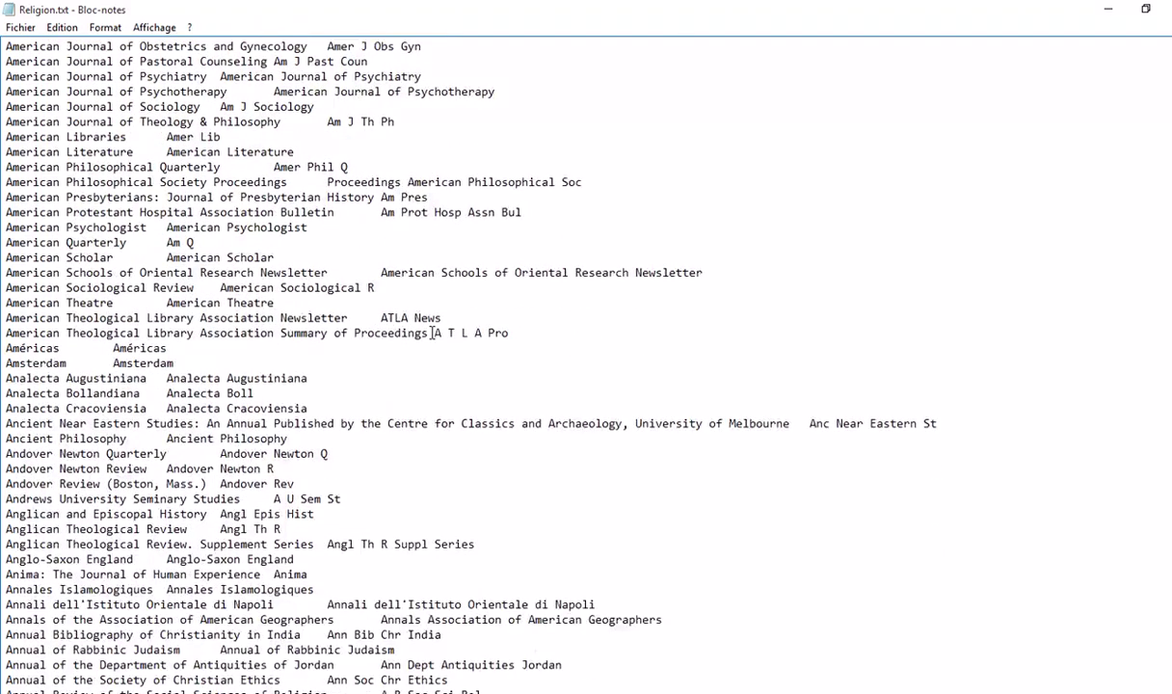
pyautogui.scroll(-3, 431, 333)
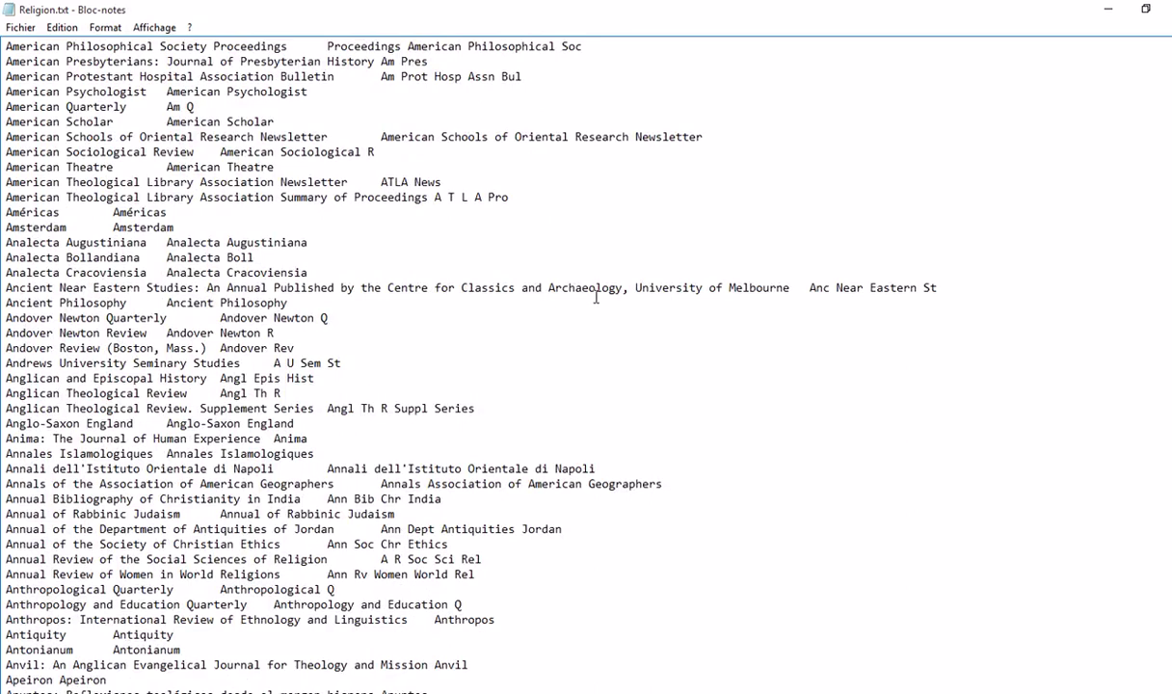
pyautogui.scroll(-1, 595, 294)
pyautogui.scroll(-7, 593, 293)
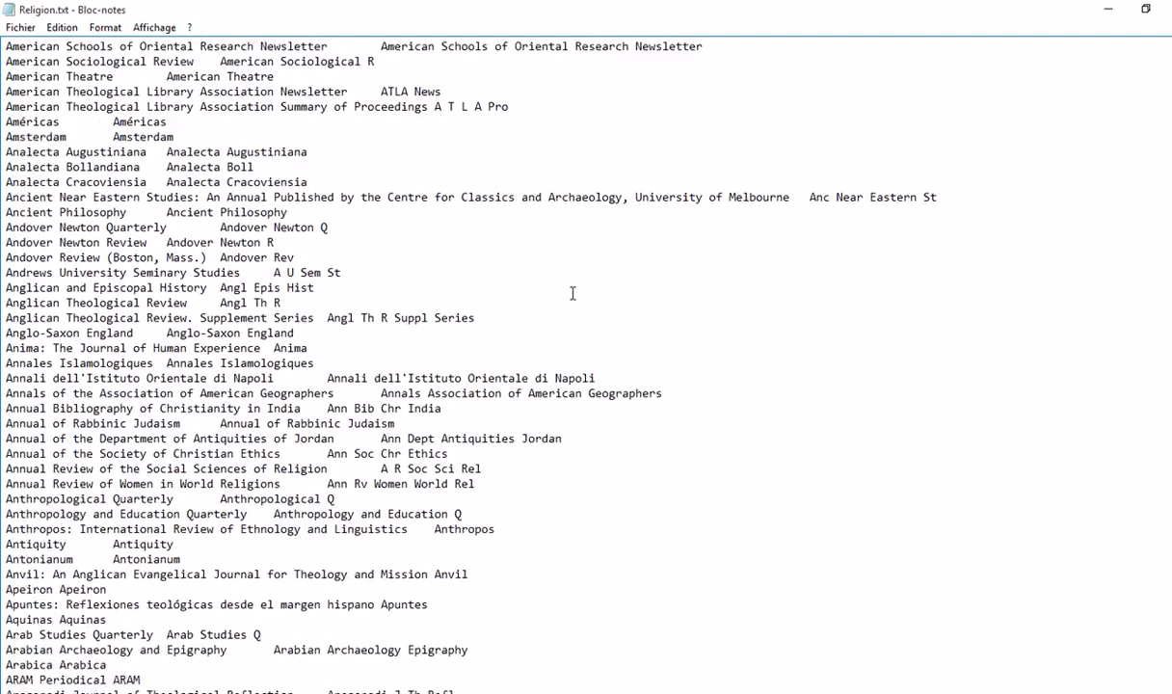
pyautogui.scroll(-5, 572, 292)
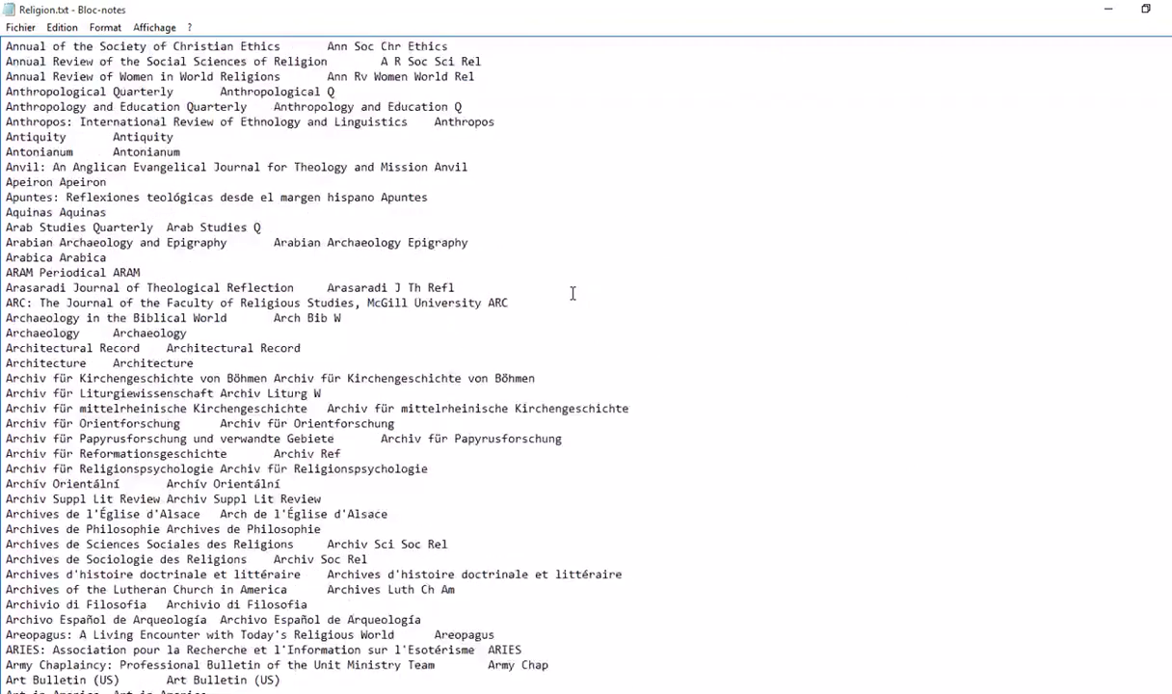
pyautogui.scroll(-4, 572, 293)
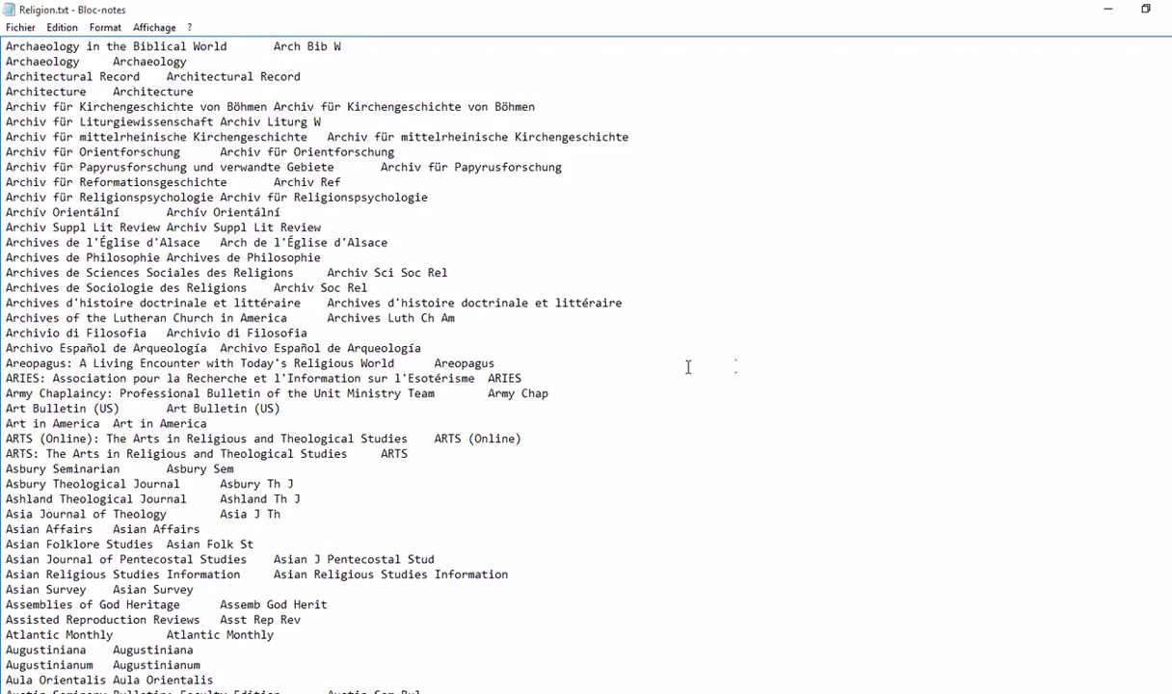
pyautogui.scroll(-20, 573, 293)
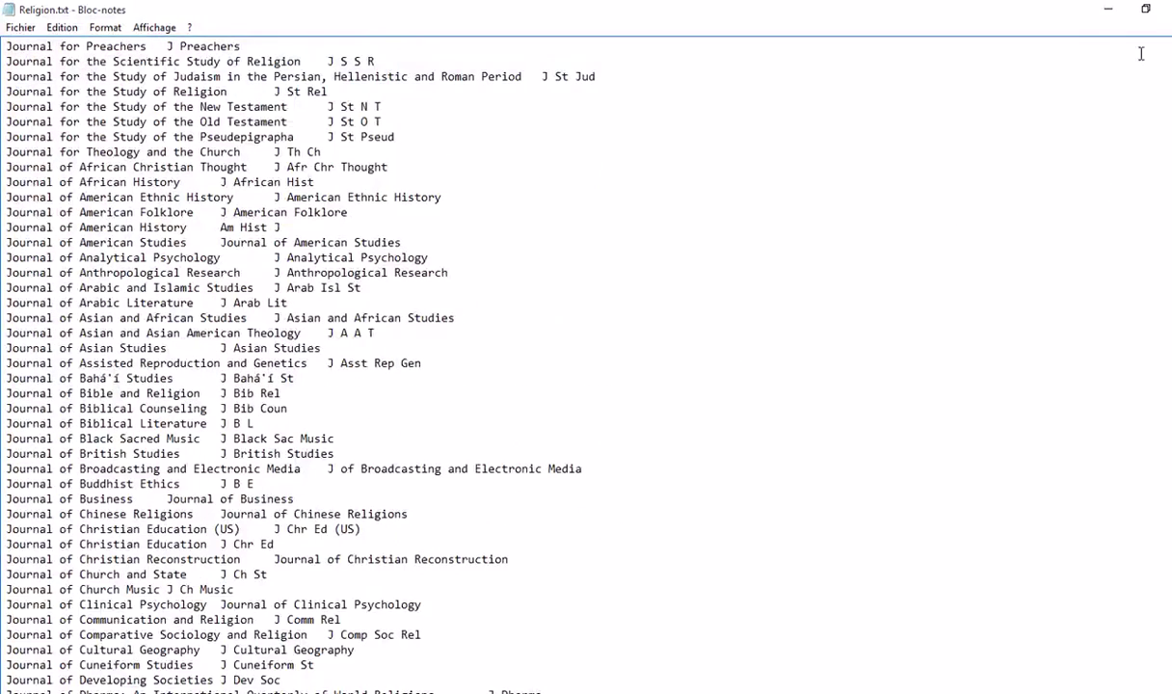
pyautogui.click(1108, 9)
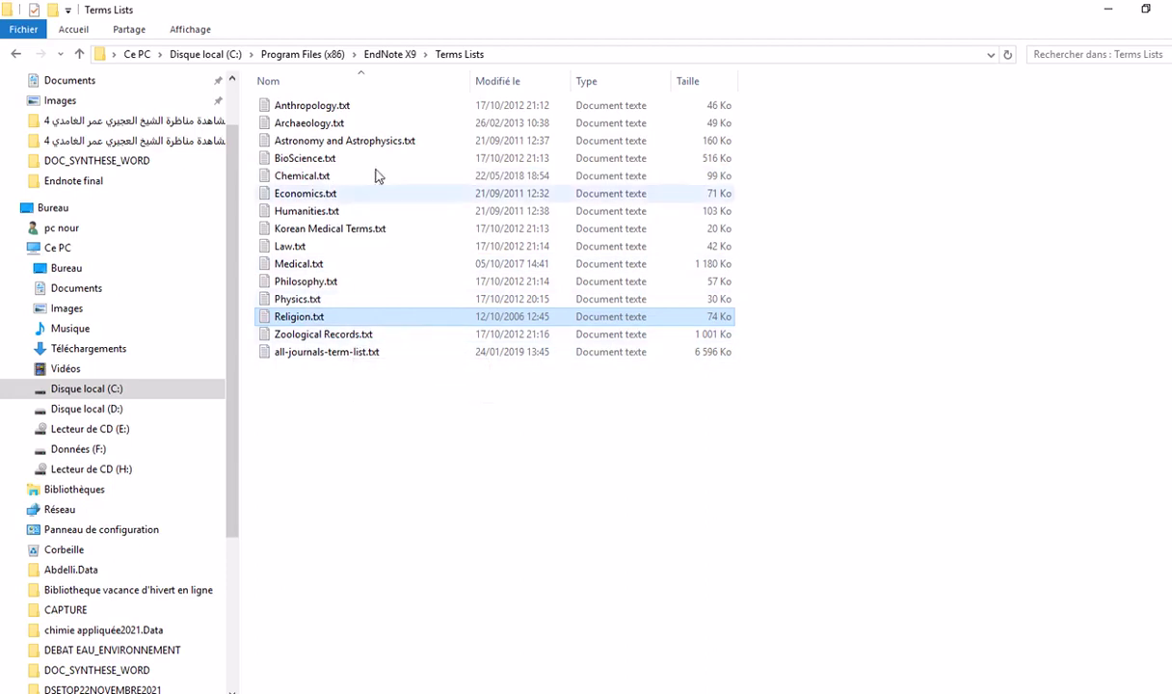
# Open BioScience.txt full screen and go through its journal abbreviations to the end of the list
pyautogui.doubleClick(321, 160)
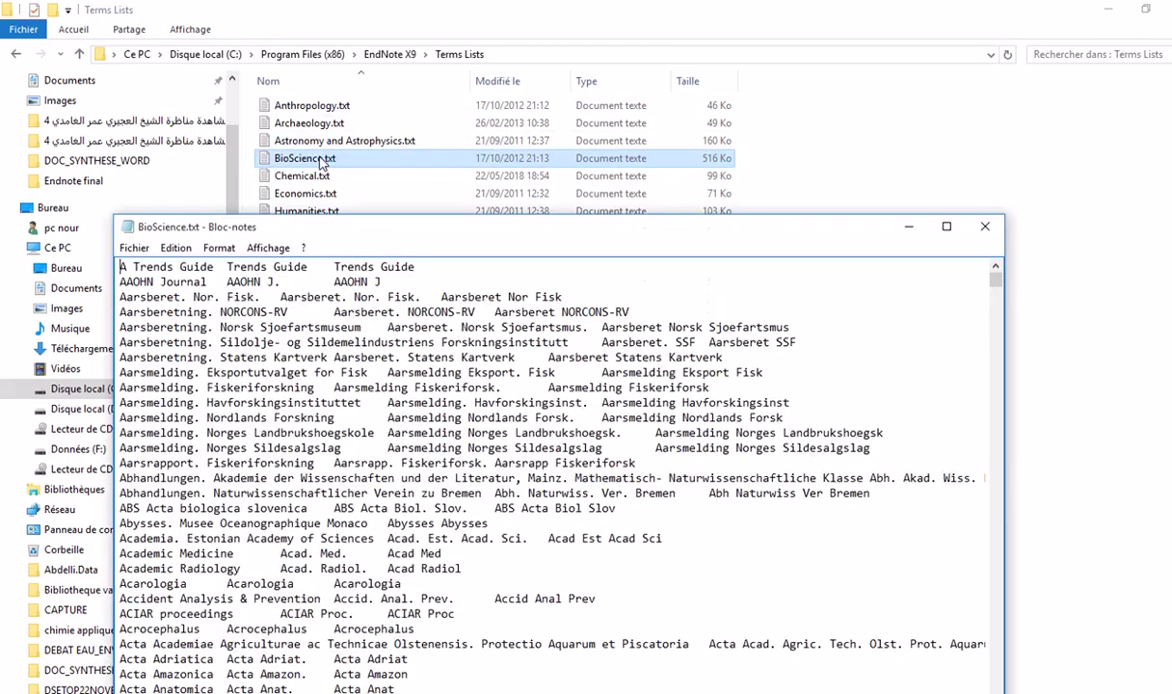
pyautogui.click(946, 227)
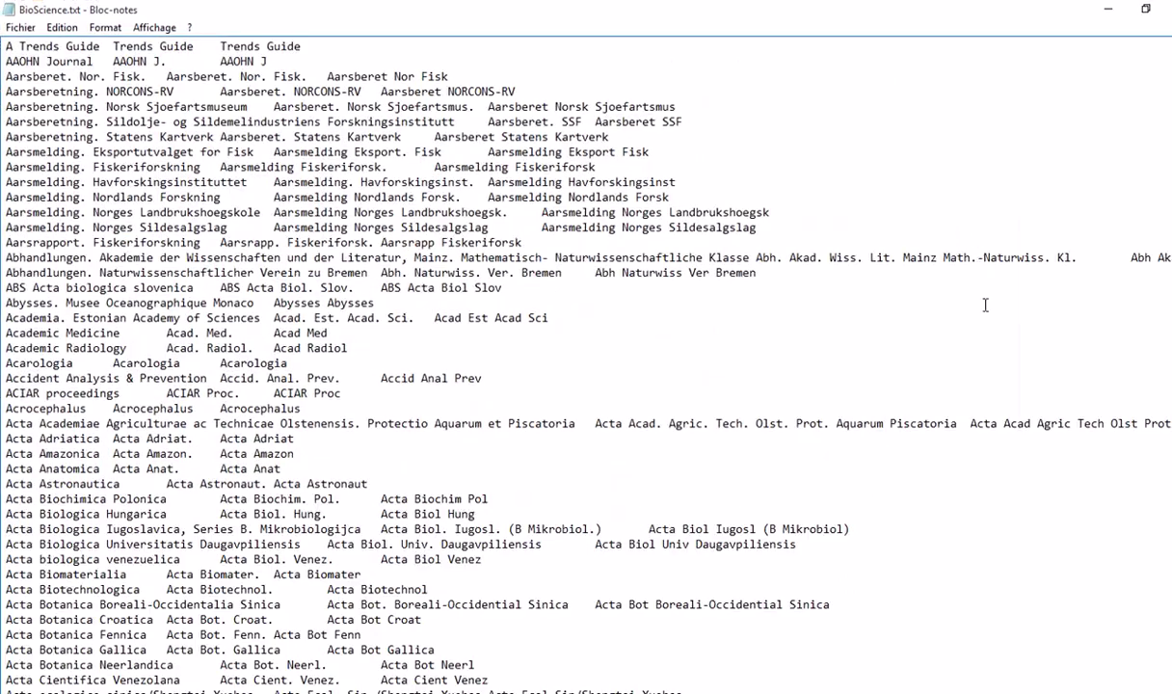
pyautogui.press('pagedown')
pyautogui.press('pagedown')
pyautogui.press('pagedown')
pyautogui.press('pagedown')
pyautogui.press('pagedown')
pyautogui.press('pagedown')
pyautogui.press('pagedown')
pyautogui.press('pagedown')
pyautogui.press('pagedown')
pyautogui.press('pagedown')
pyautogui.press('pagedown')
pyautogui.press('pagedown')
pyautogui.press('pagedown')
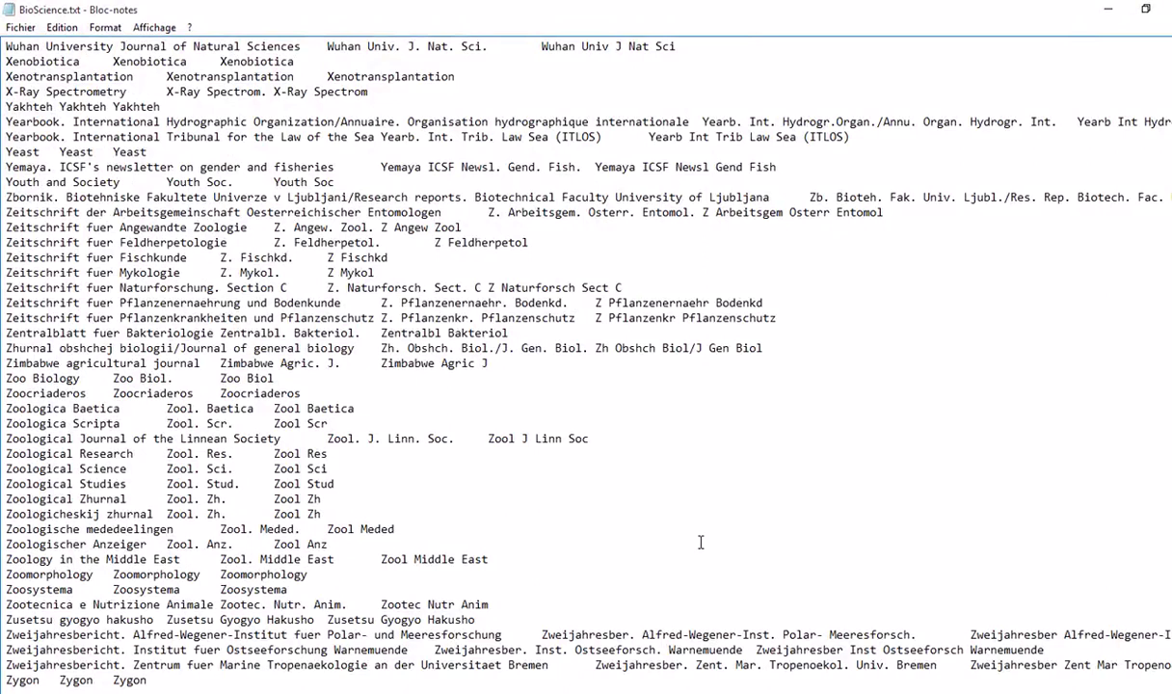
# Highlight Zoologischer Anzeiger and its abbreviation Zool Anz in BioScience.txt, and return to the Terms Lists folder
pyautogui.scroll(2, 701, 542)
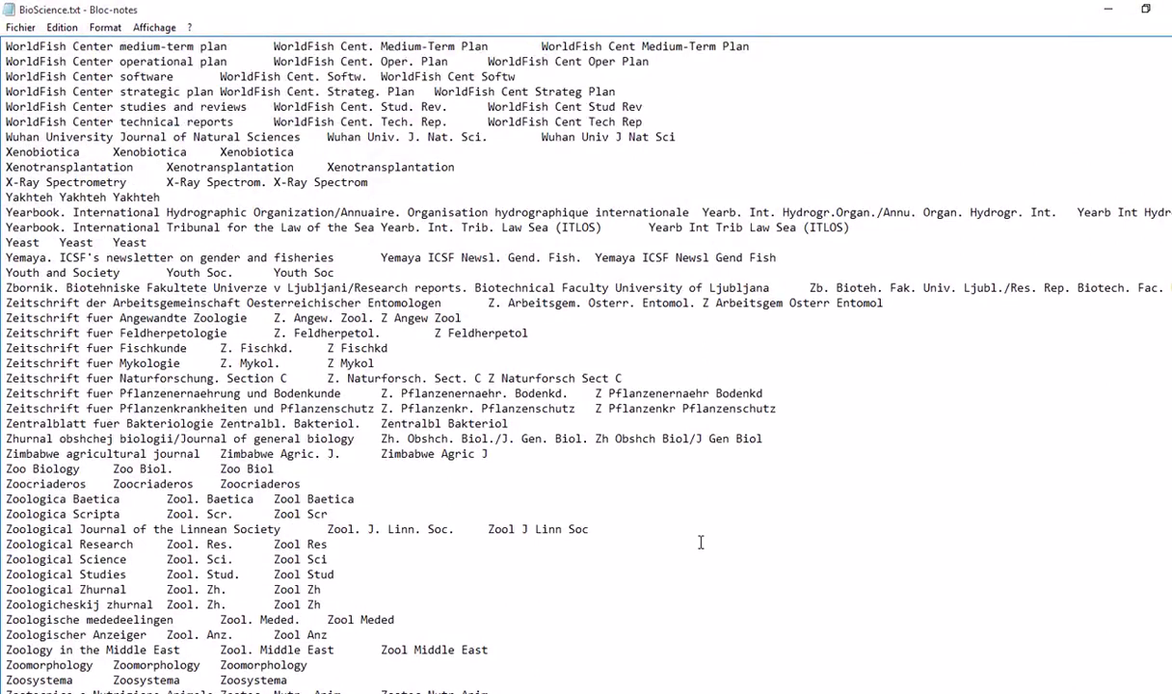
pyautogui.scroll(-2, 701, 543)
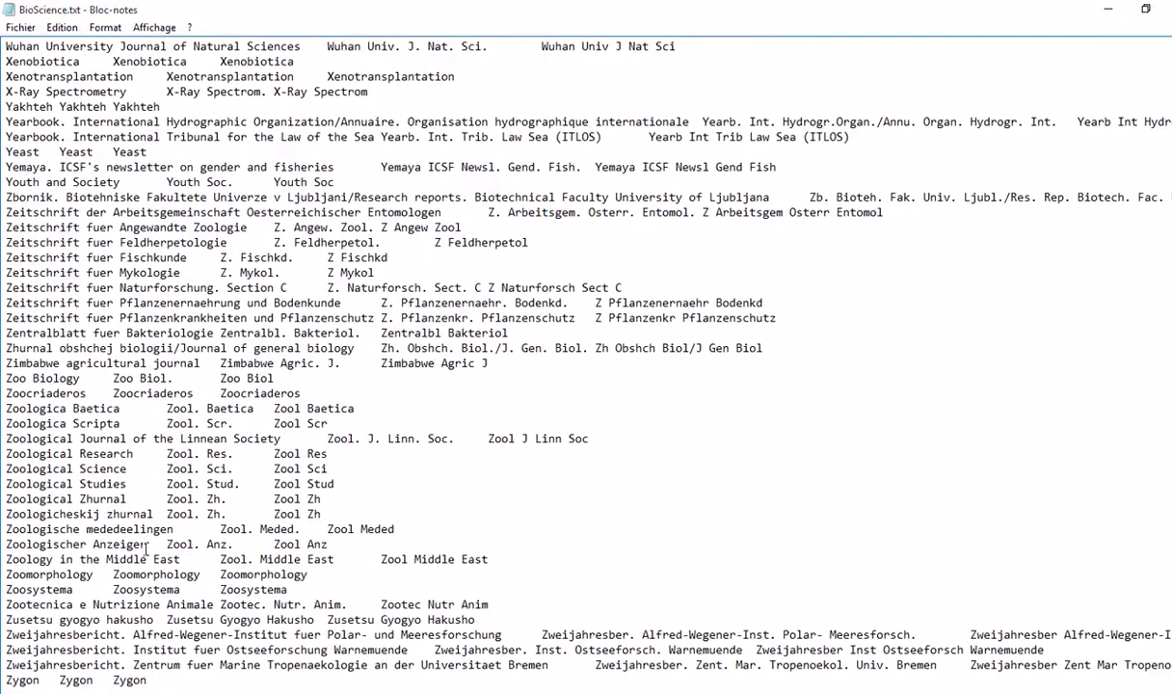
pyautogui.moveTo(146, 544); pyautogui.dragTo(5, 546)
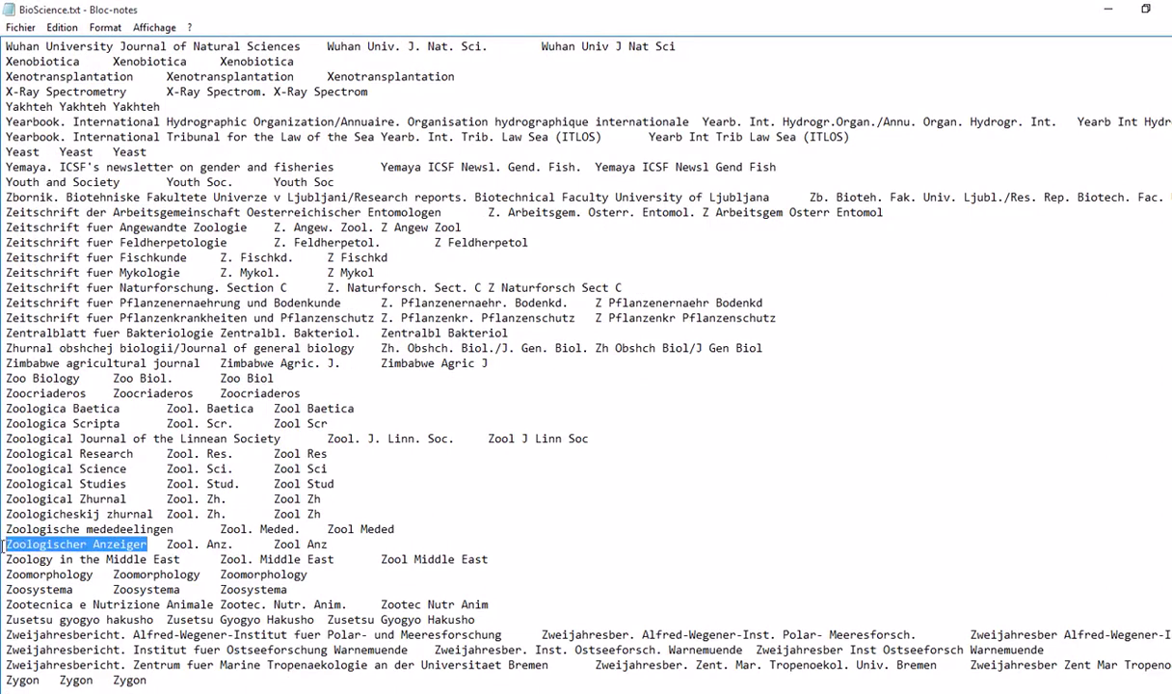
pyautogui.moveTo(167, 544); pyautogui.dragTo(328, 544)
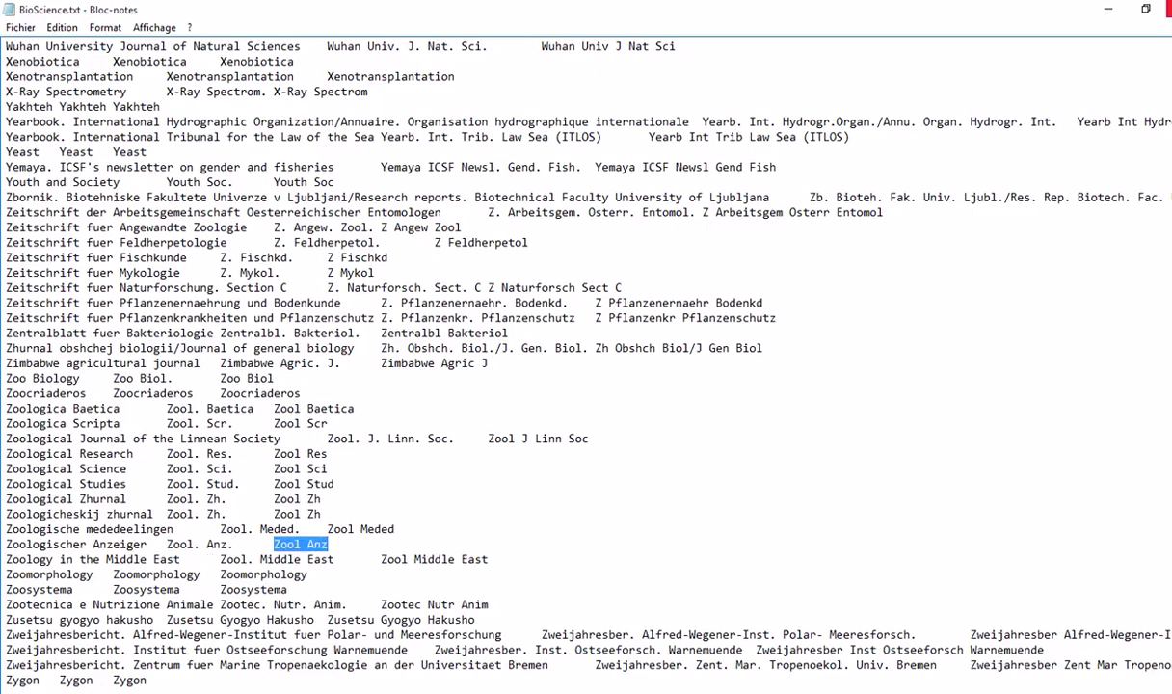
pyautogui.click(1108, 9)
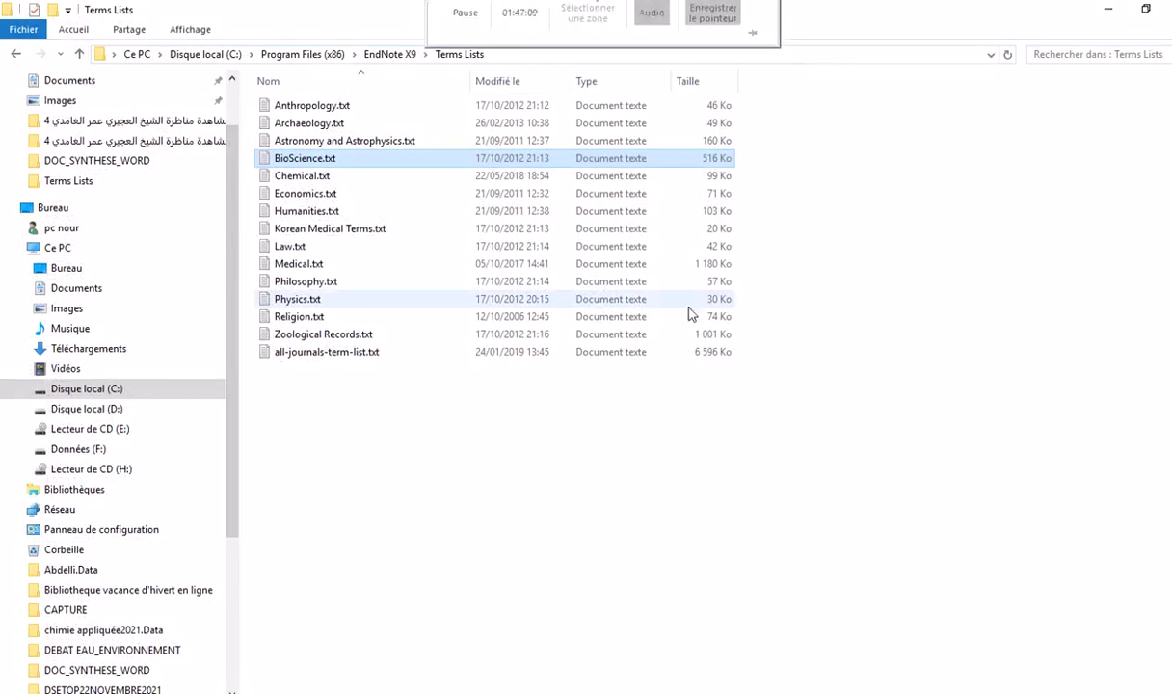
# Open Chemical.txt full screen and review its journal abbreviations down to the last entries
pyautogui.doubleClick(316, 176)
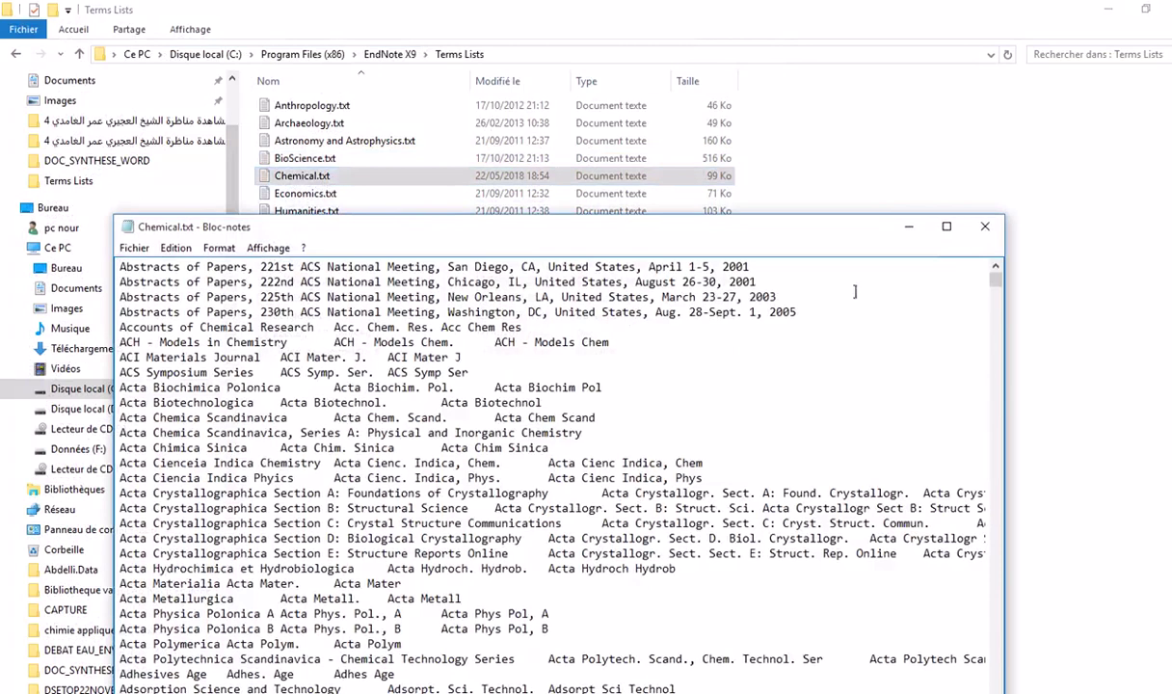
pyautogui.click(946, 226)
pyautogui.scroll(-10, 829, 456)
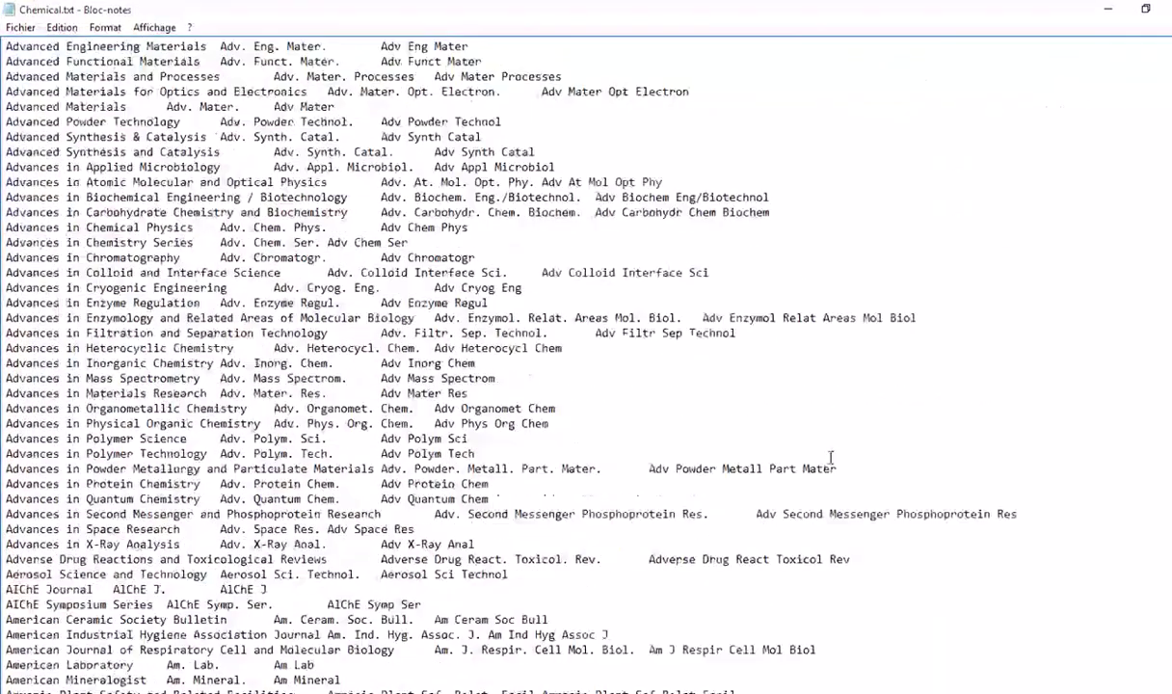
pyautogui.scroll(-20, 586, 366)
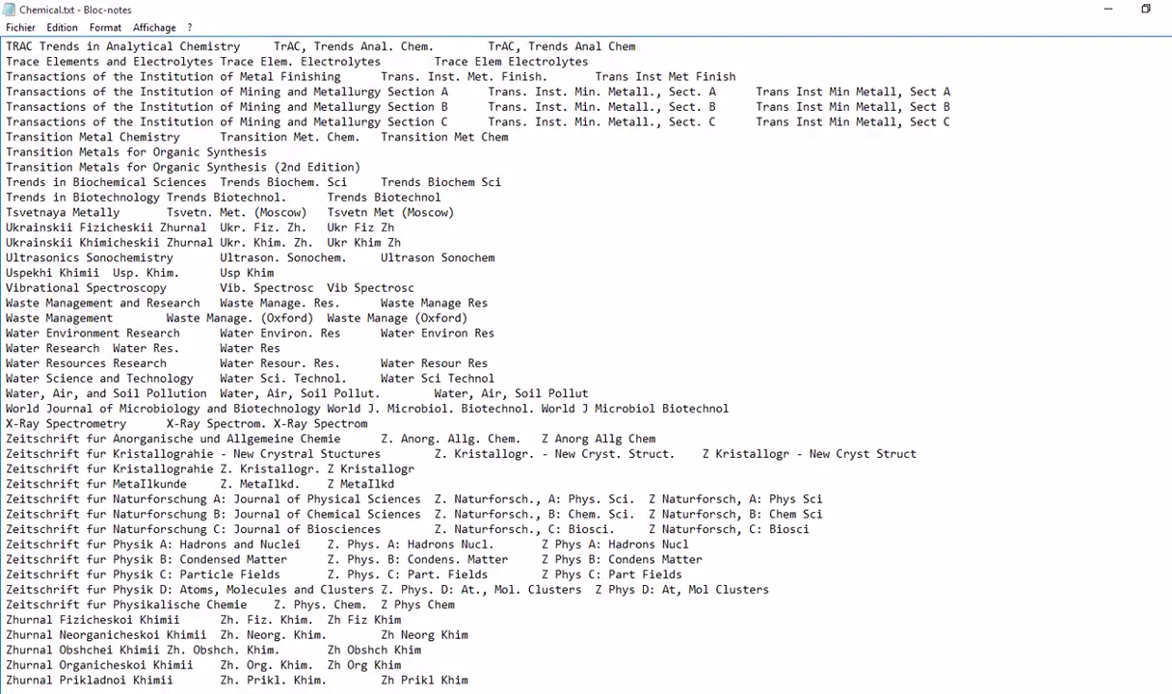
# Switch to Chrome and search the Woodward Library's Science and Engineering Journal Abbreviations page for "computer"
pyautogui.hotkey('alt', 'Tab')
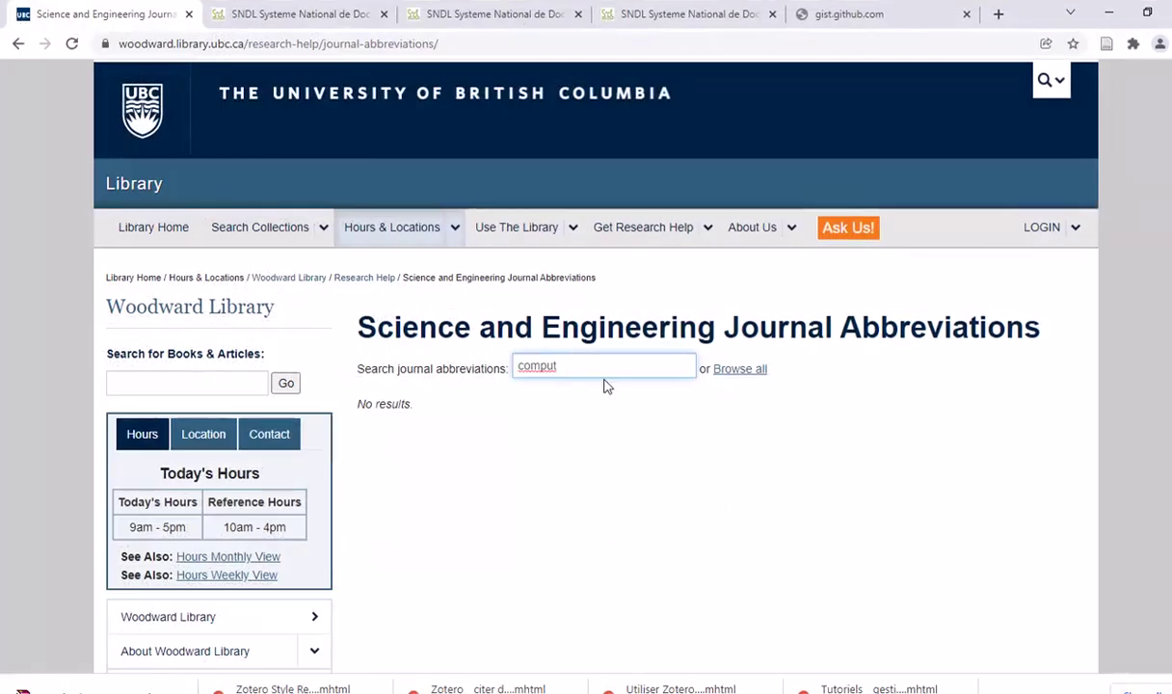
pyautogui.press('BackSpace')
pyautogui.press('BackSpace')
pyautogui.write('puter')
# Reload the Science and Engineering Journal Abbreviations page and place the cursor in its abbreviation search field
pyautogui.rightClick(618, 470)
pyautogui.click(674, 237)
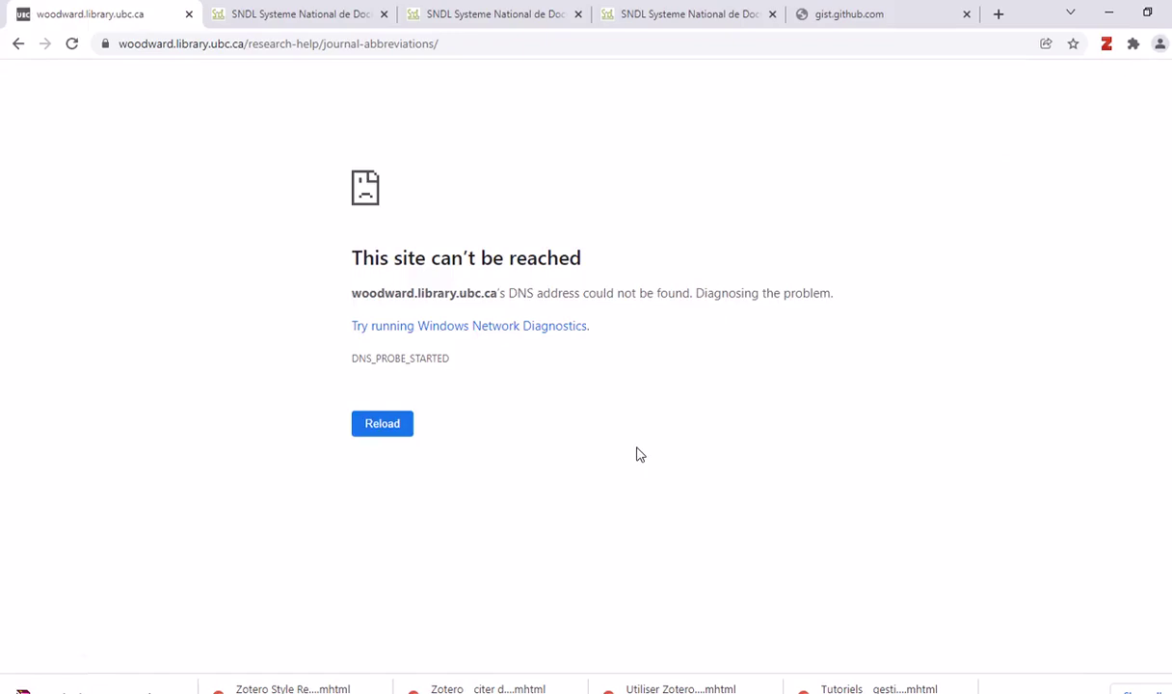
pyautogui.click(378, 424)
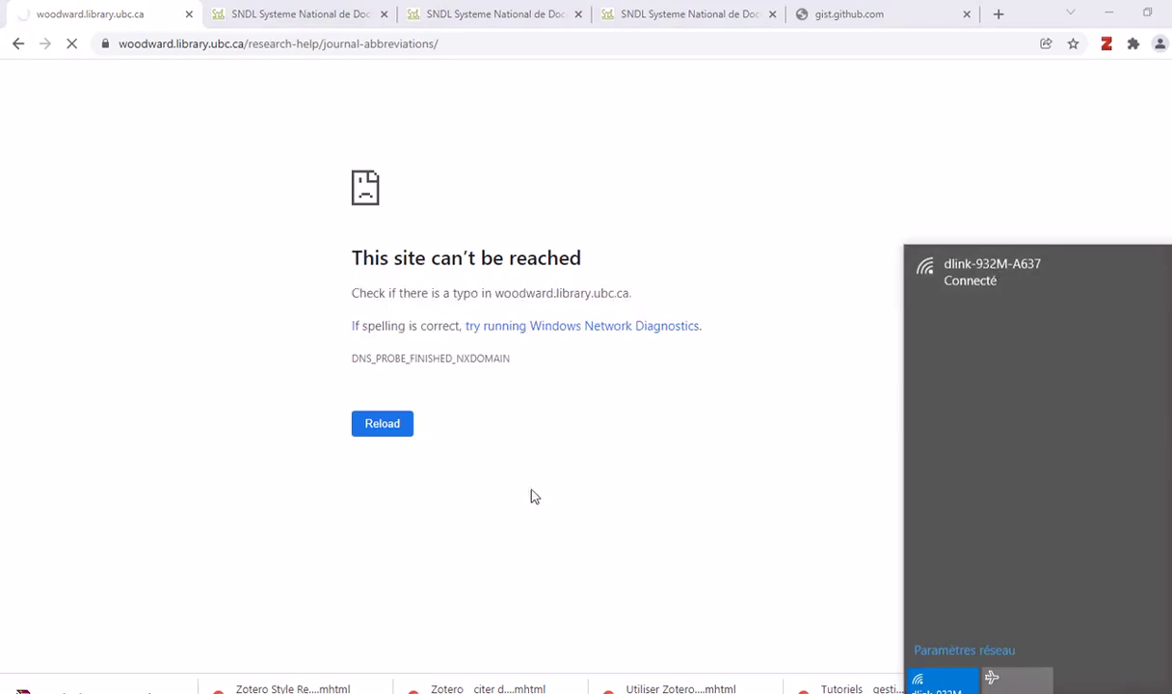
pyautogui.click(509, 435)
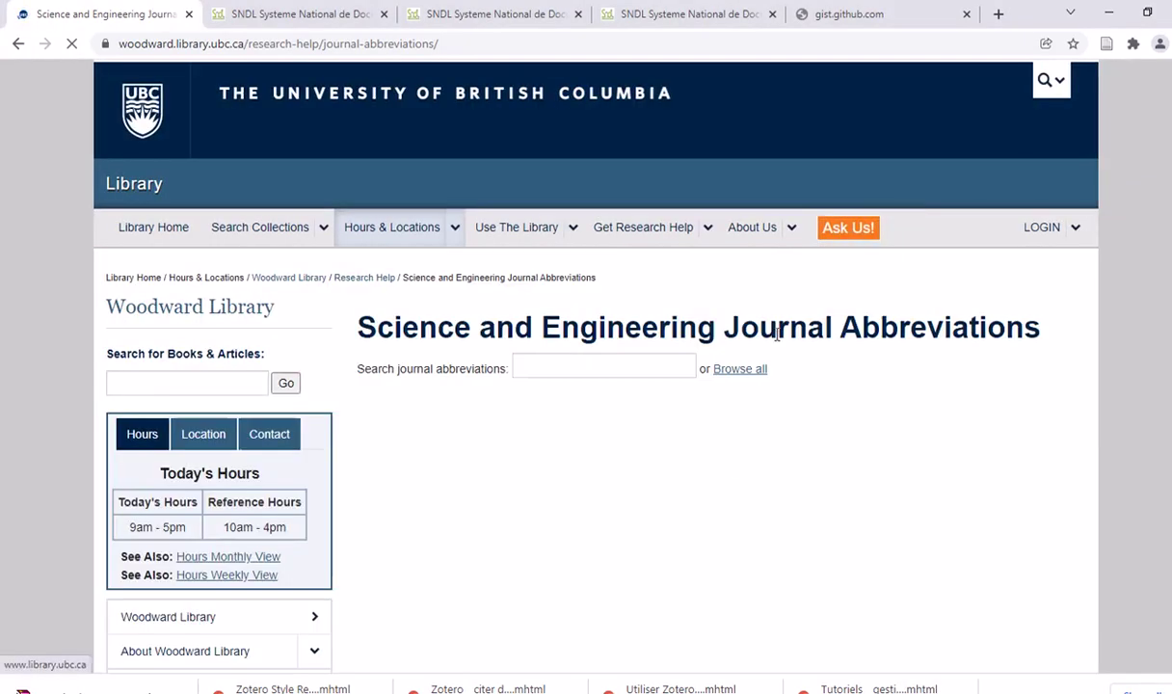
pyautogui.click(556, 365)
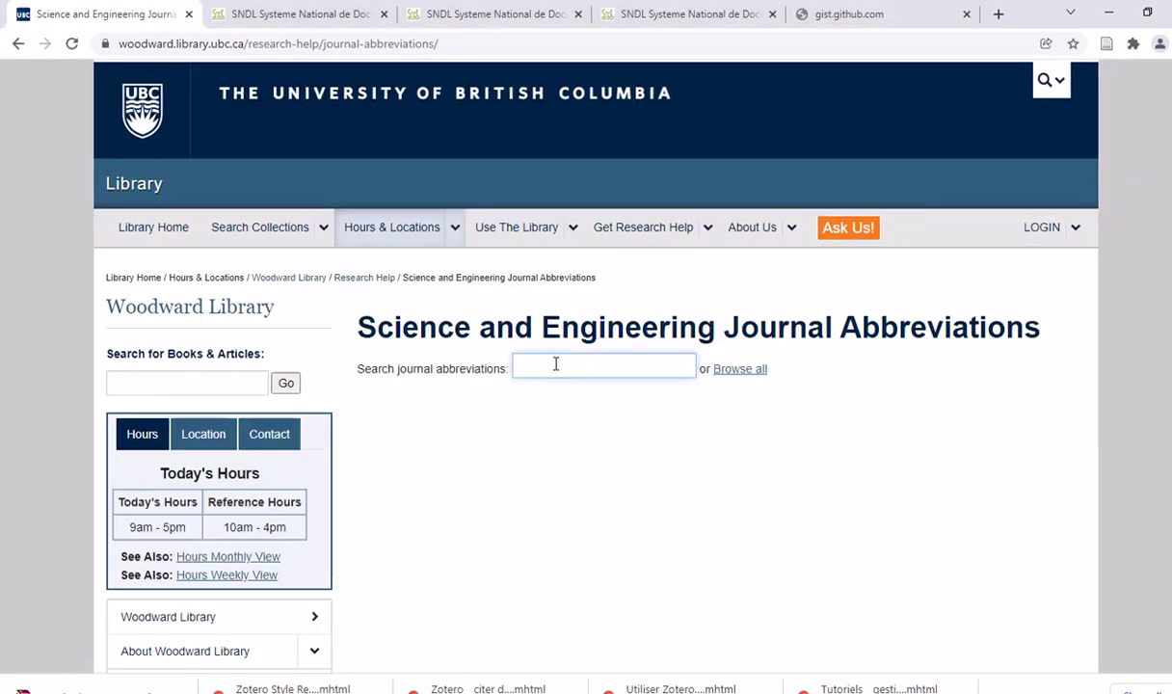
# Search the journal abbreviations for "computer" and highlight the Computer Methods and Programs in Biomedicine title and its abbreviation
pyautogui.write('comp')
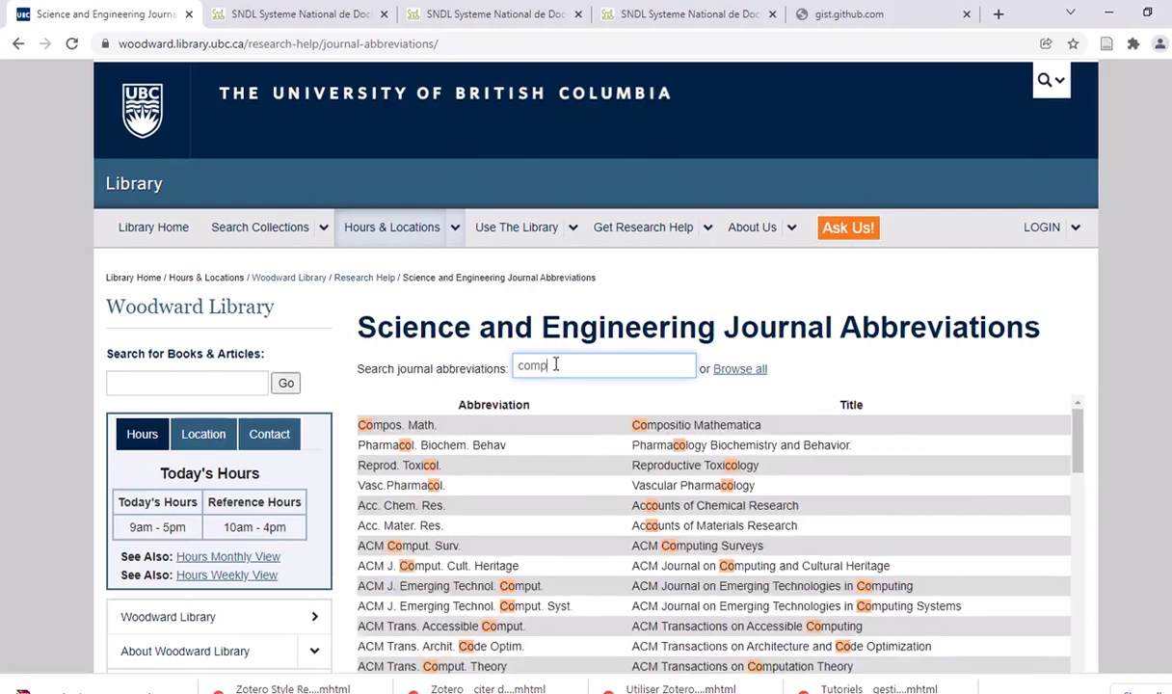
pyautogui.write('uter')
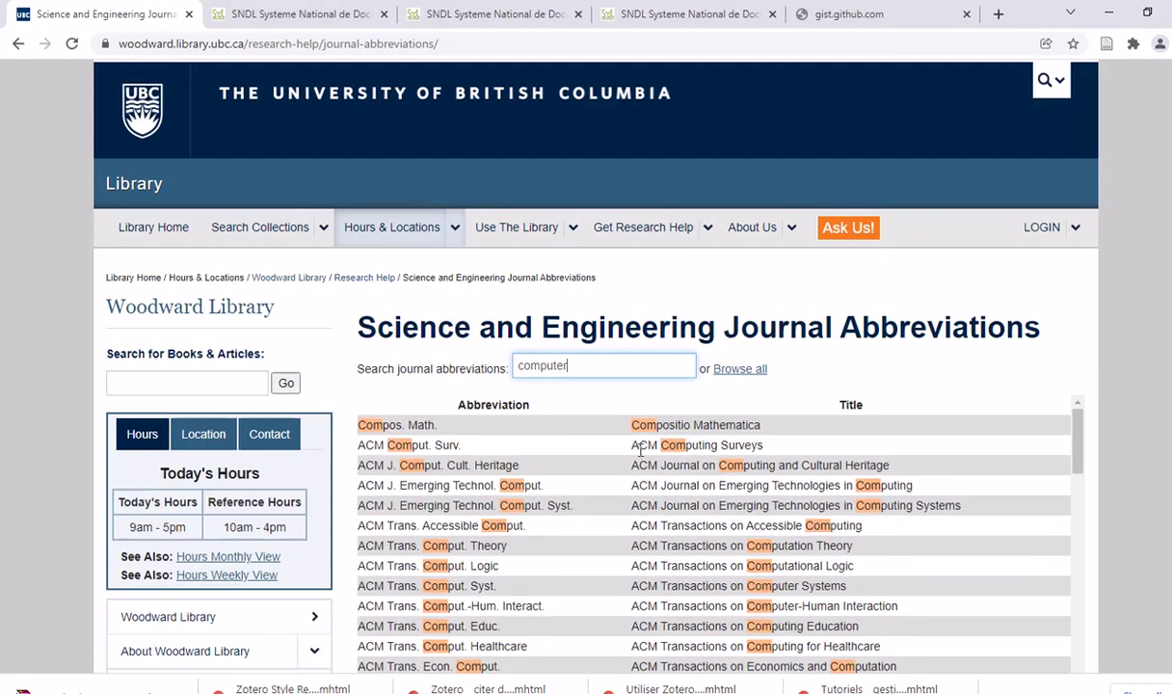
pyautogui.scroll(-1, 641, 447)
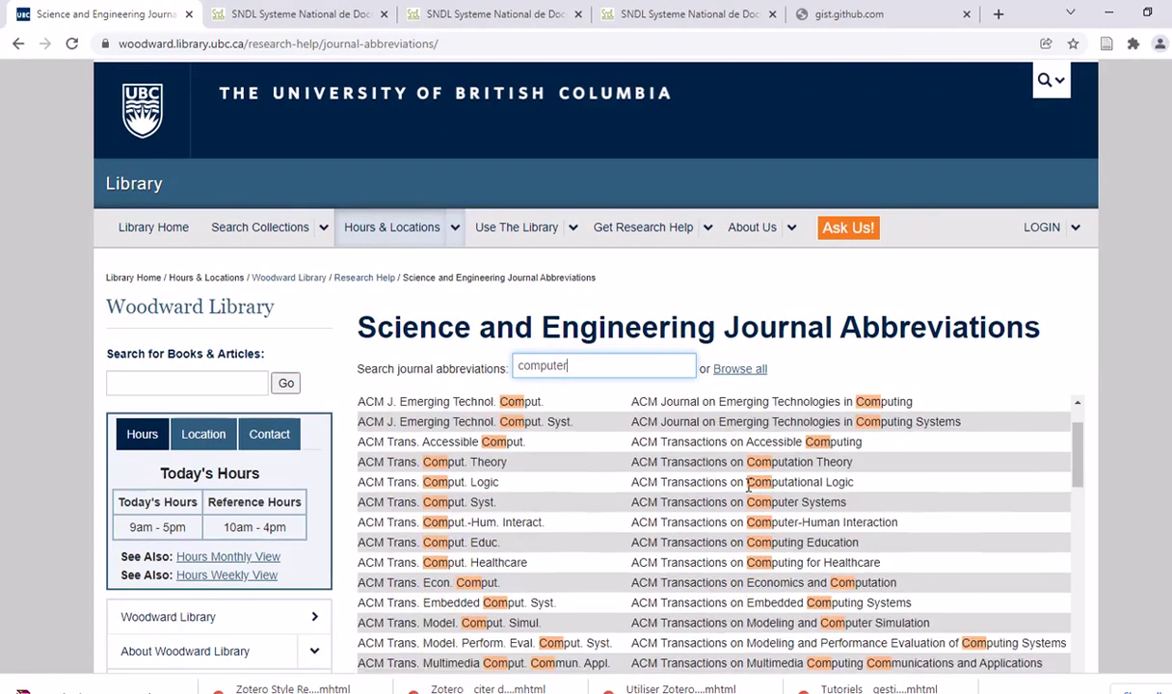
pyautogui.scroll(-6, 748, 485)
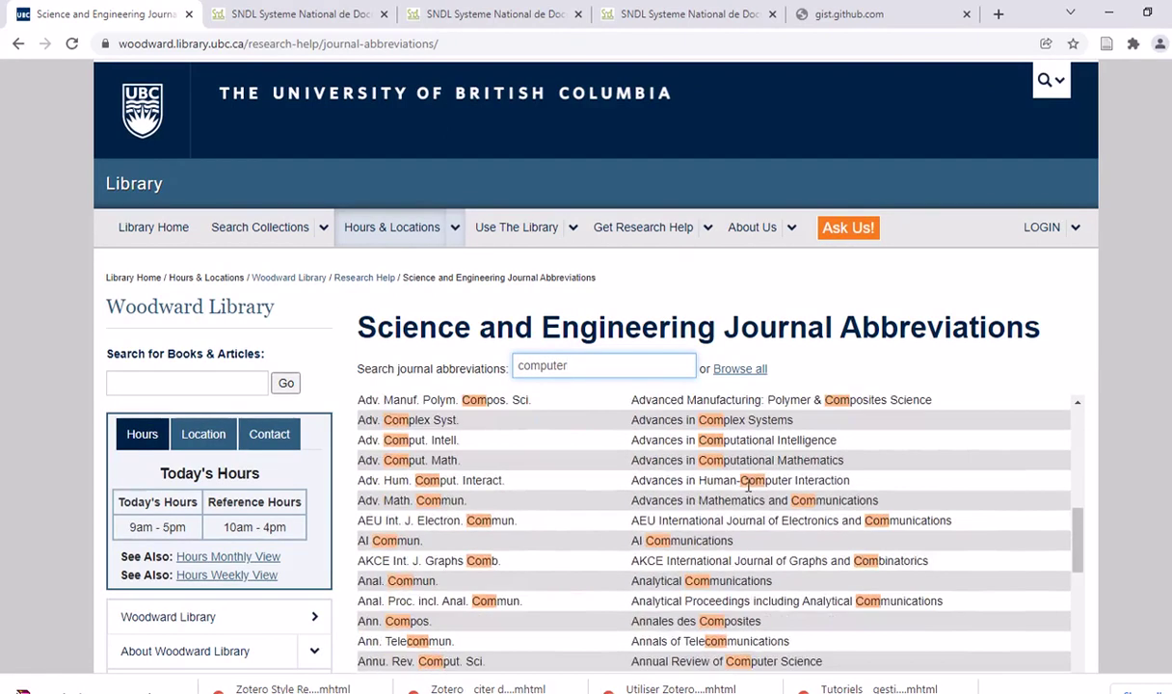
pyautogui.scroll(-12, 703, 521)
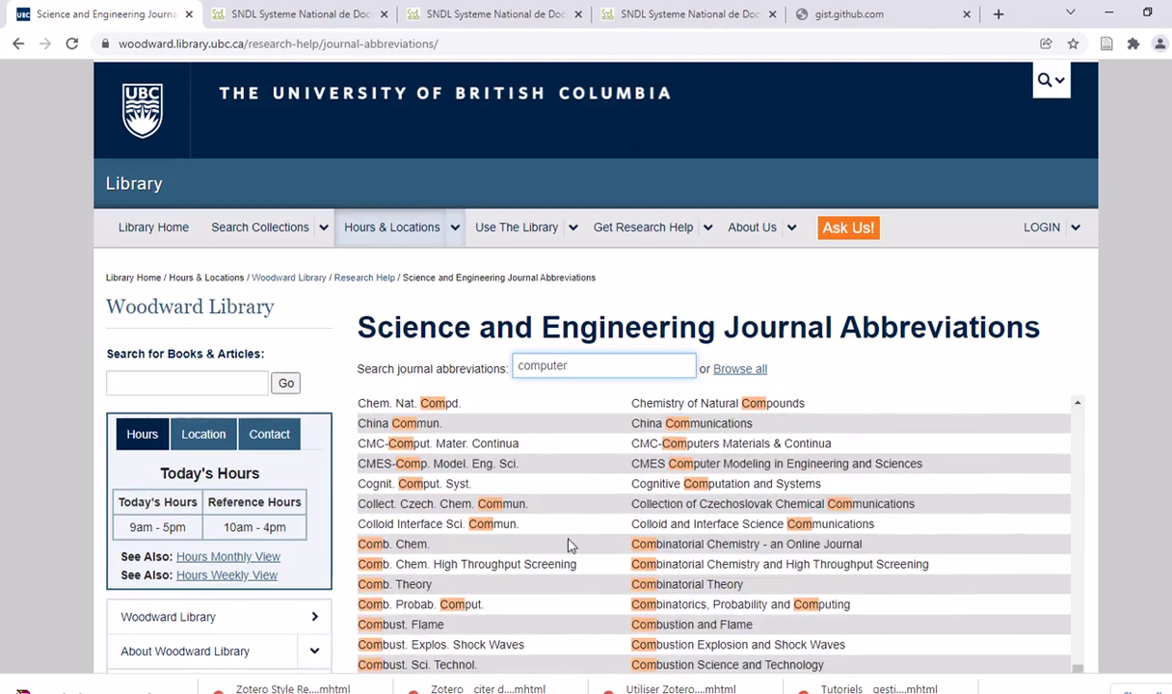
pyautogui.scroll(-1, 729, 508)
pyautogui.scroll(-1, 728, 511)
pyautogui.scroll(15, 726, 518)
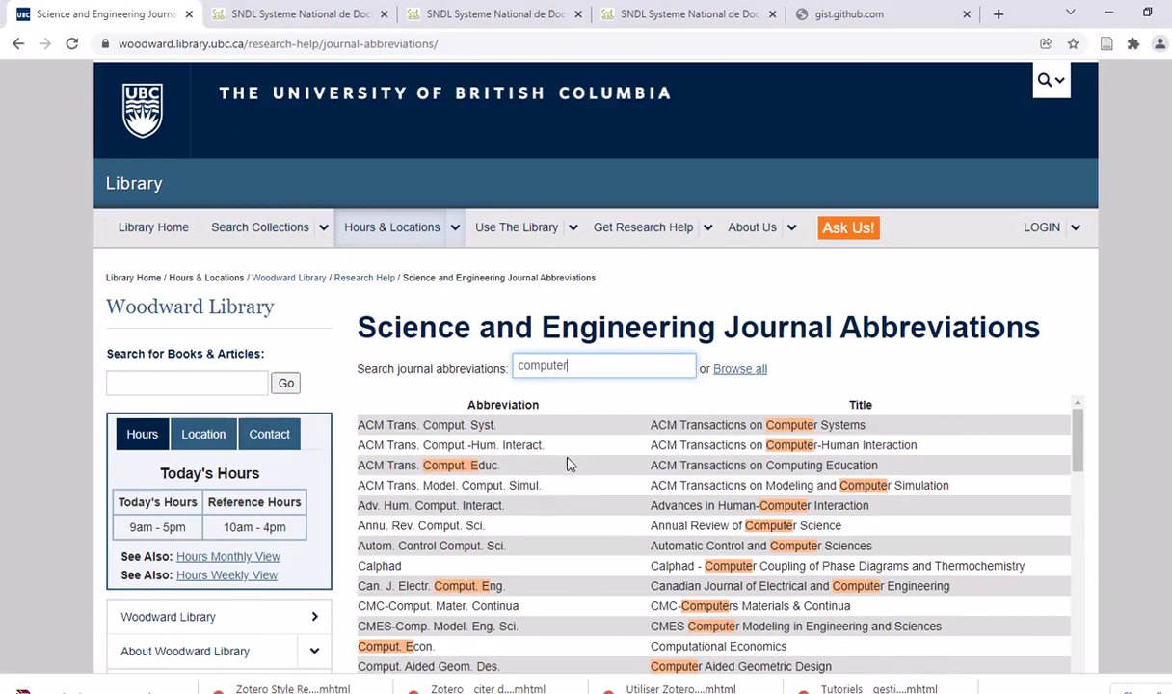
pyautogui.scroll(-5, 574, 472)
pyautogui.scroll(-2, 578, 482)
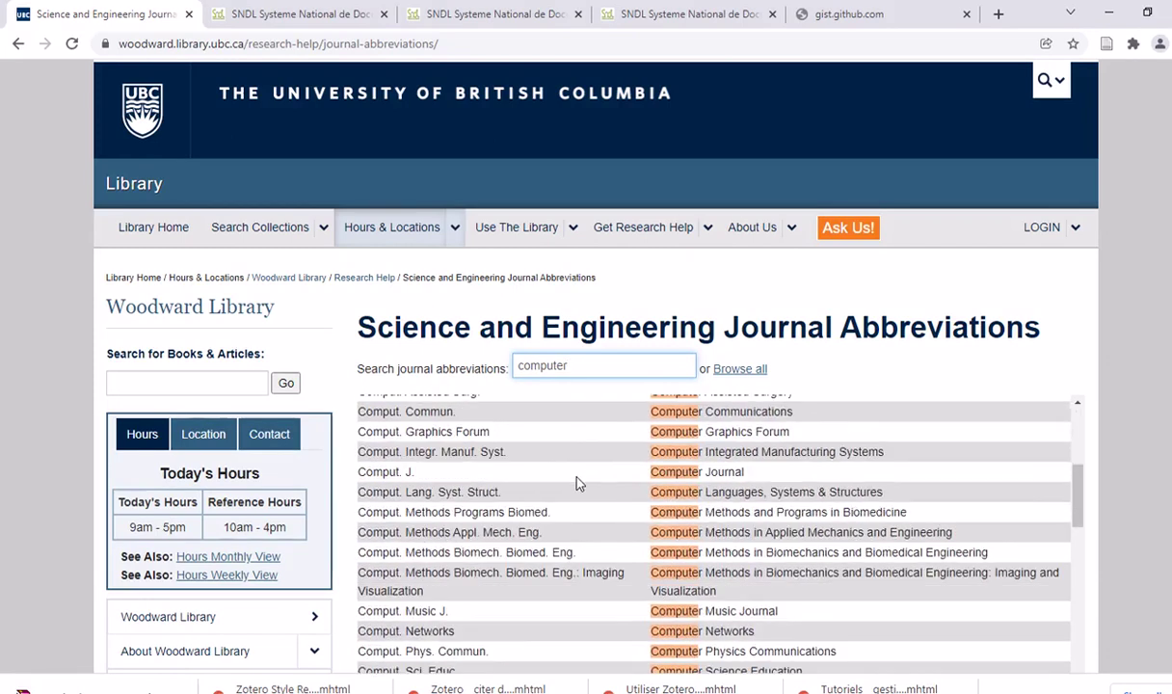
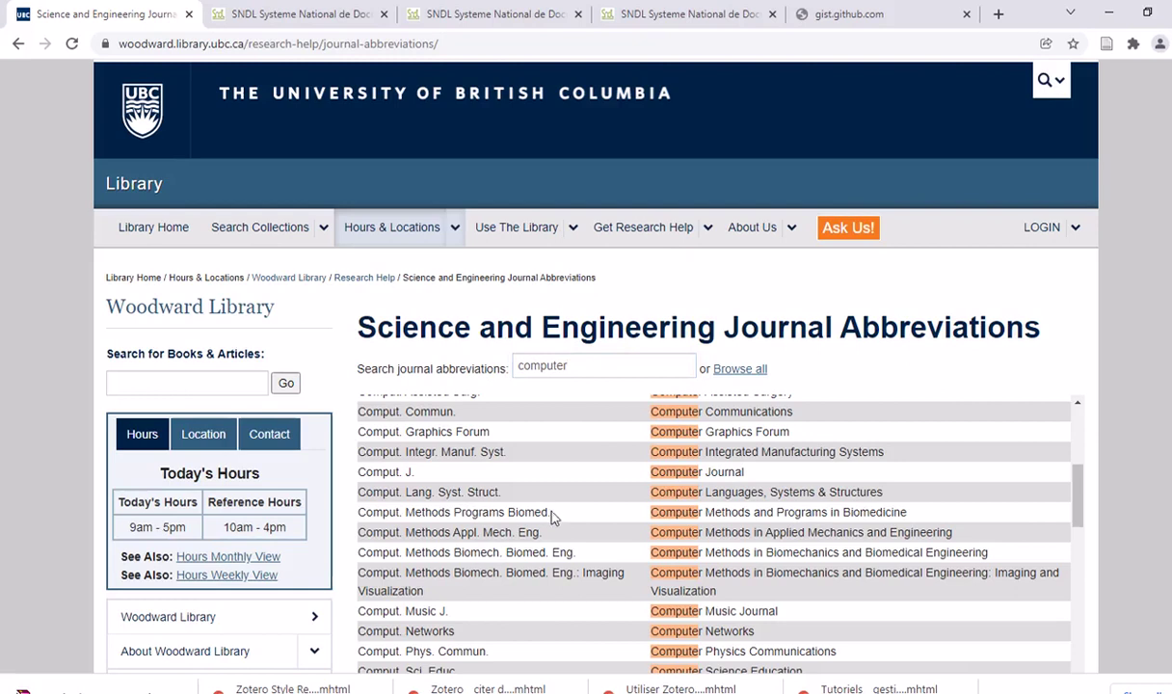
pyautogui.moveTo(550, 512); pyautogui.dragTo(359, 512)
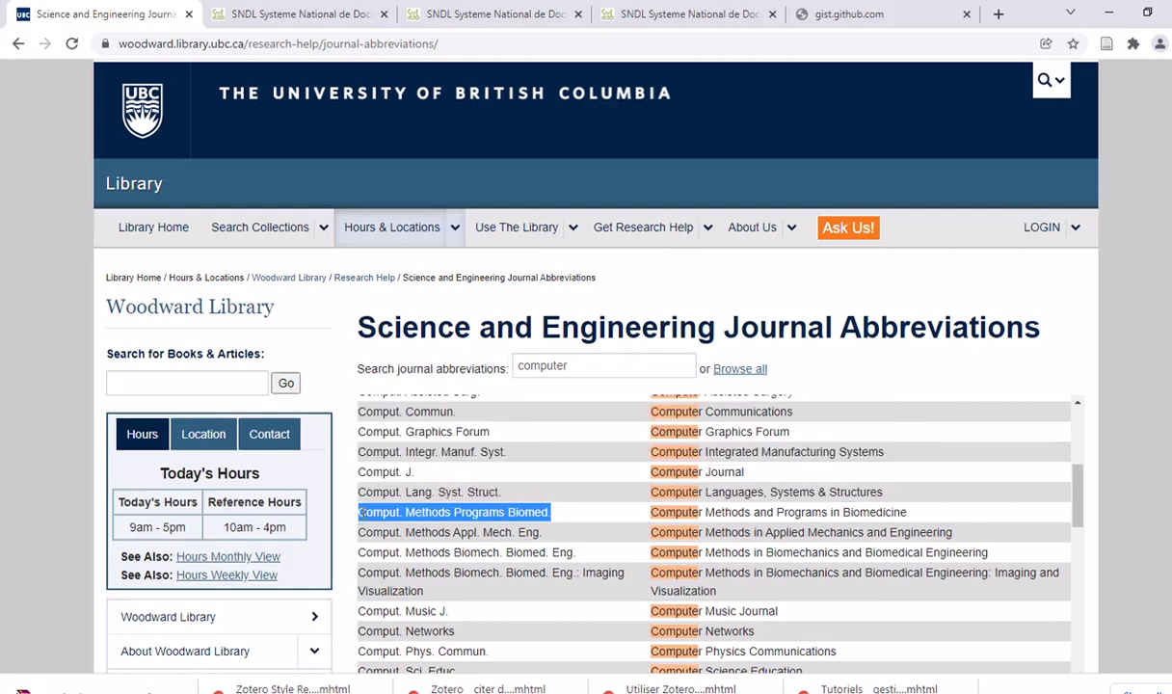
pyautogui.moveTo(907, 512); pyautogui.dragTo(646, 525)
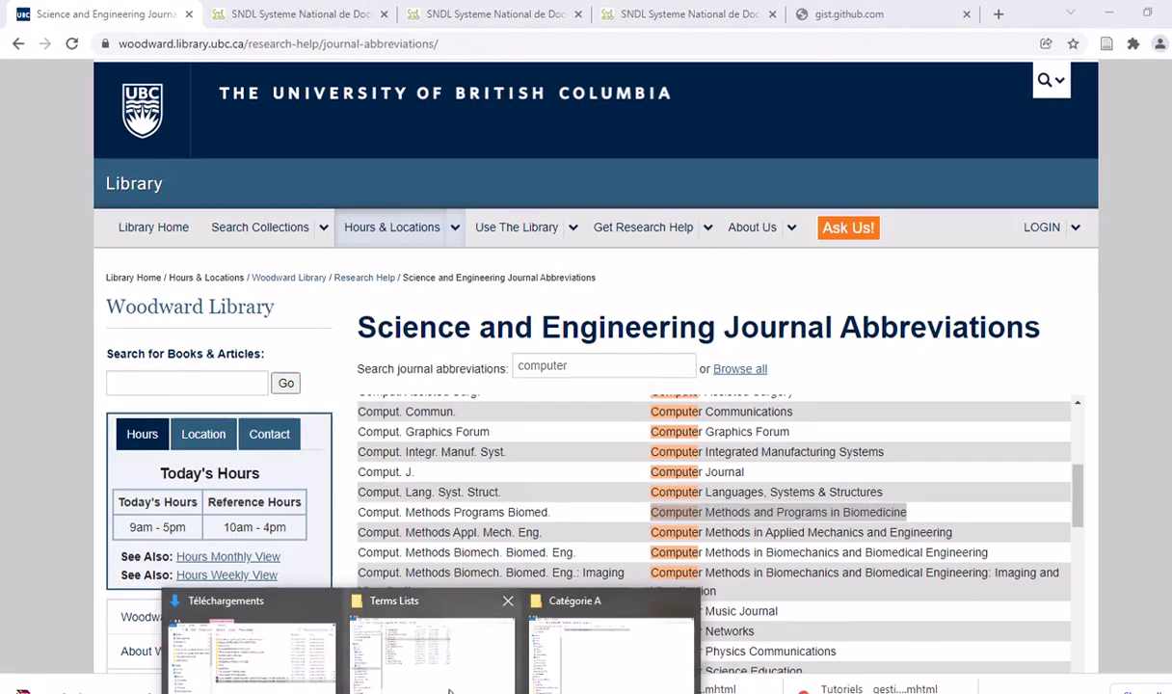
# Open Chemical.txt from the Terms Lists folder and duplicate its last entry, Zhurnal Prikladnoi Khimii, on a new line at the end
pyautogui.click(449, 686)
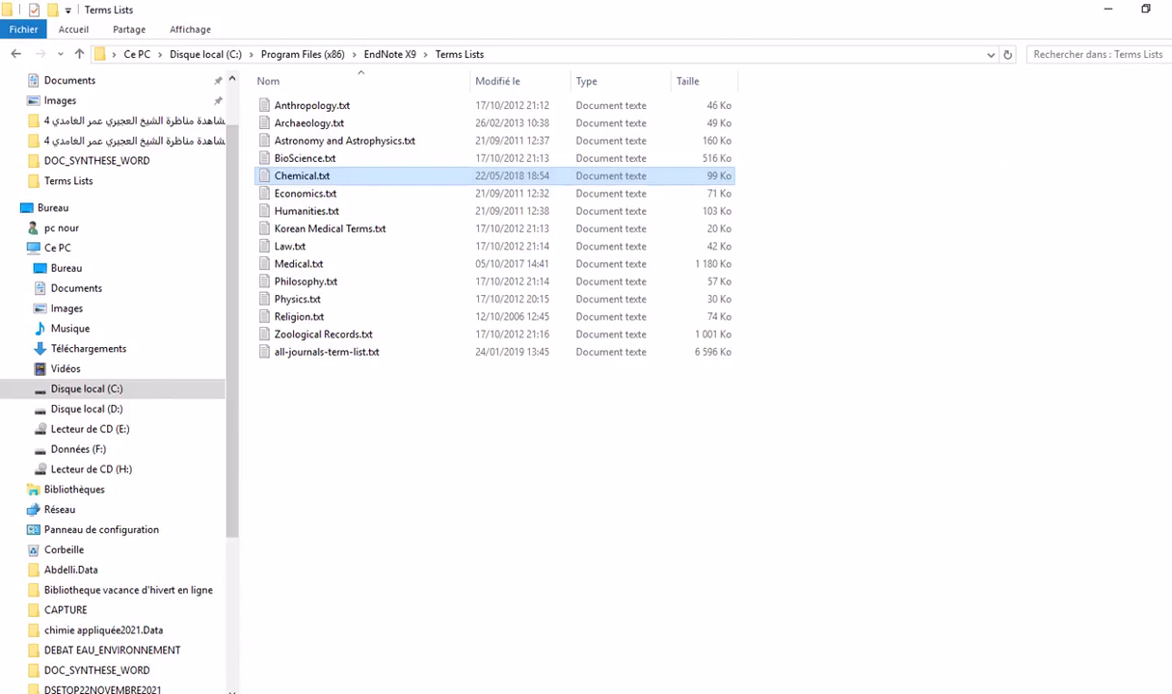
pyautogui.press('Return')
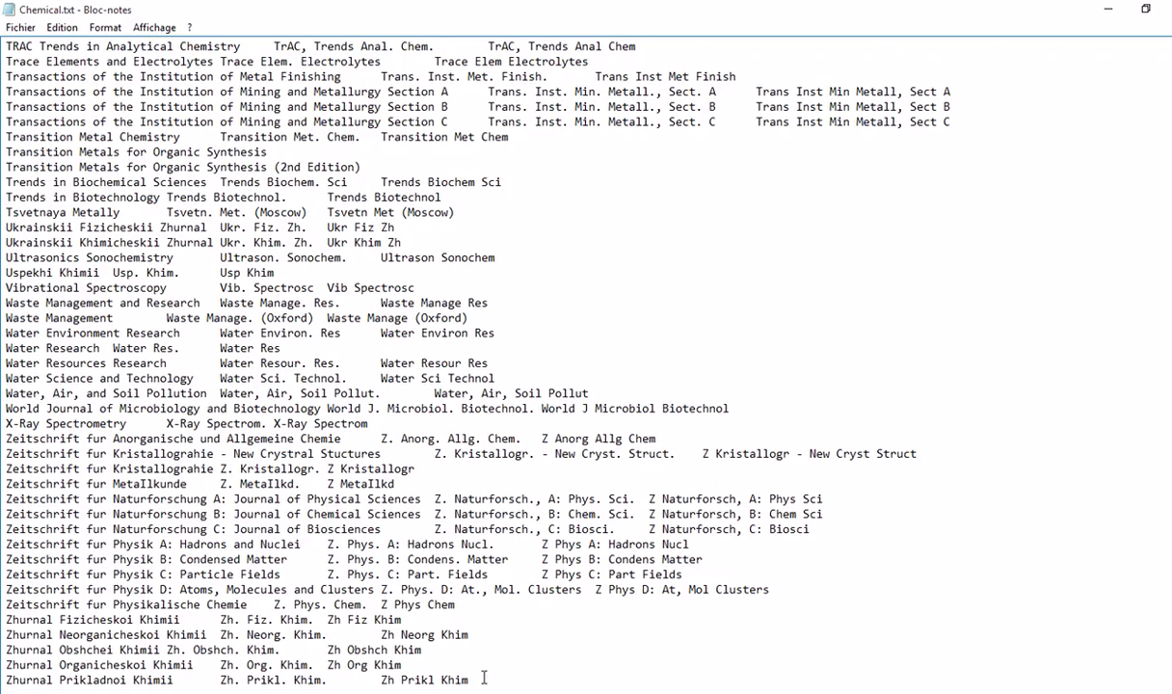
pyautogui.moveTo(463, 679); pyautogui.dragTo(5, 680)
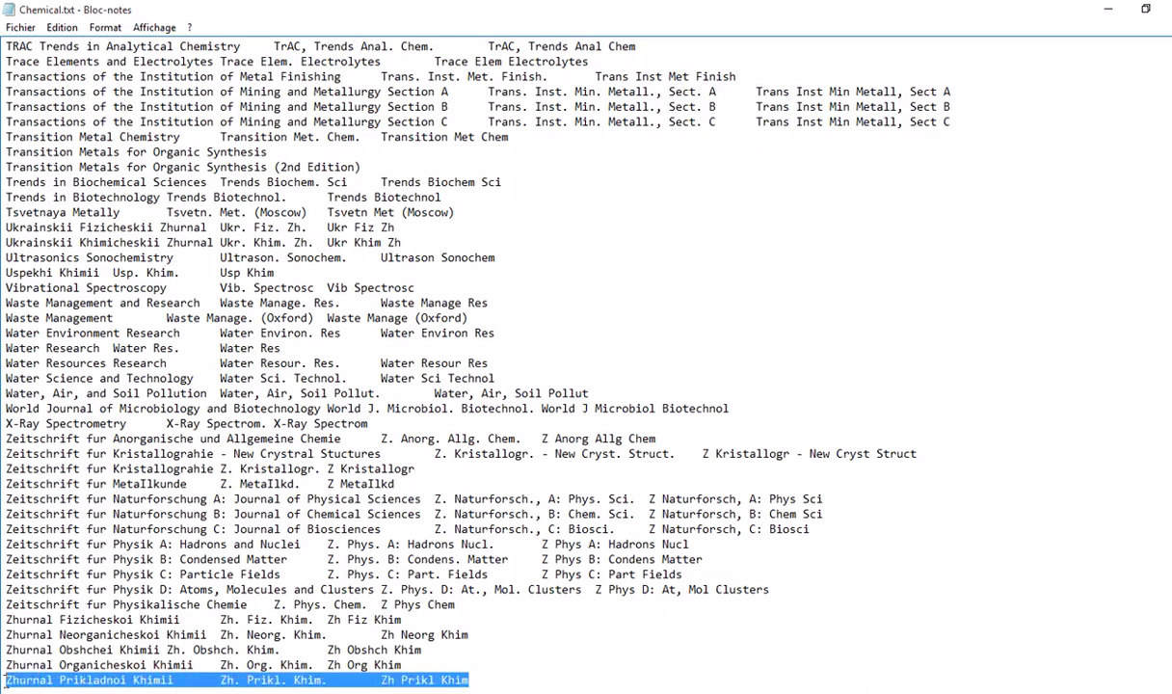
pyautogui.rightClick(281, 679)
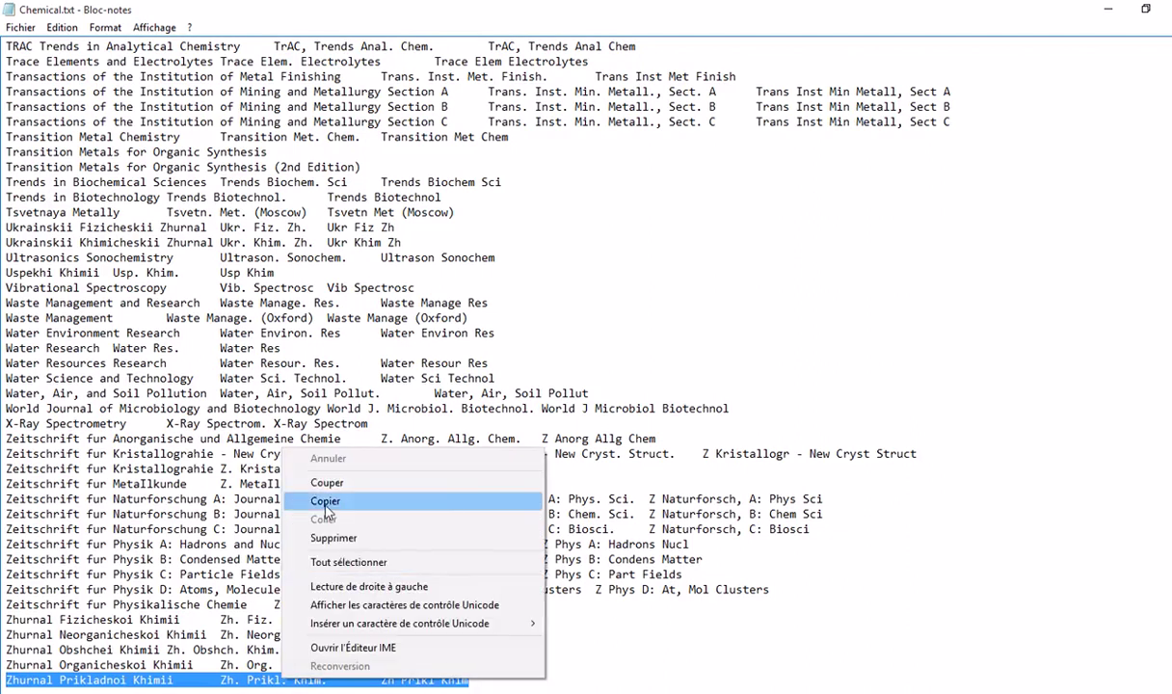
pyautogui.click(326, 502)
pyautogui.click(476, 678)
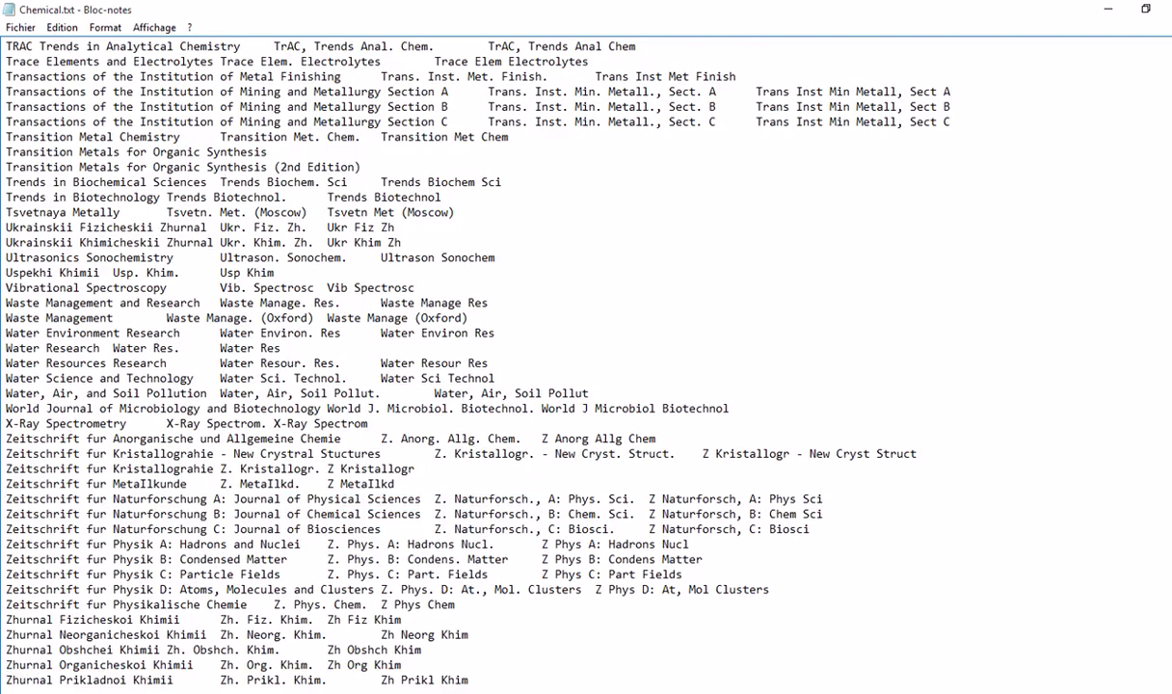
pyautogui.press('Return')
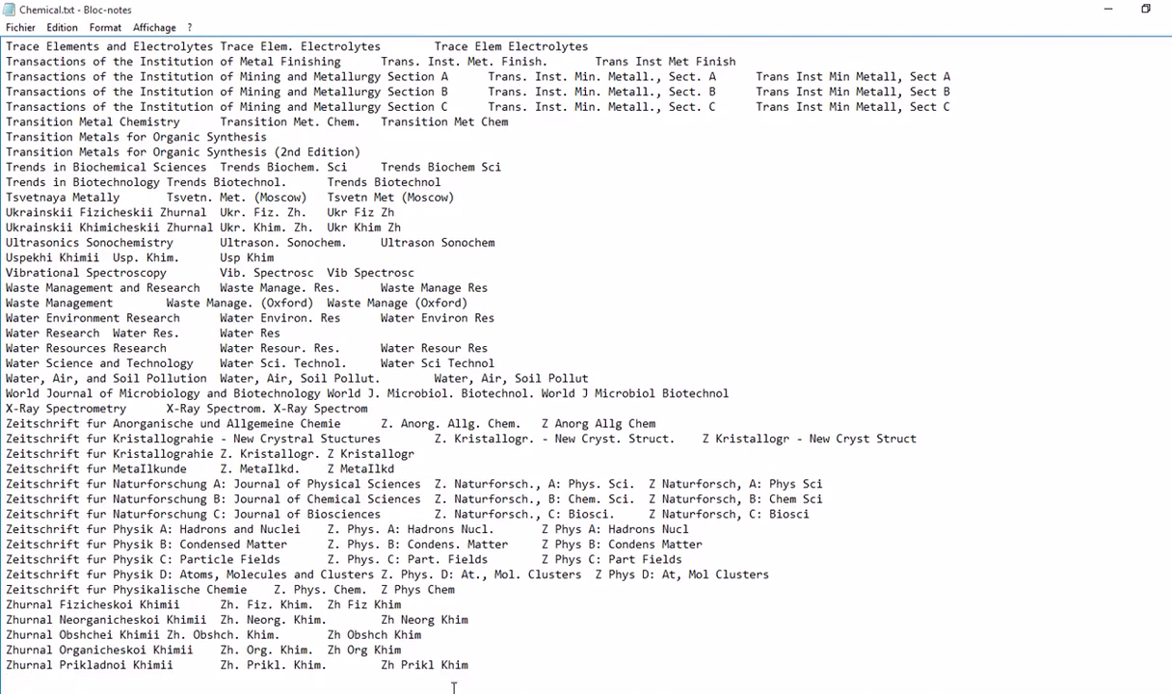
pyautogui.rightClick(14, 659)
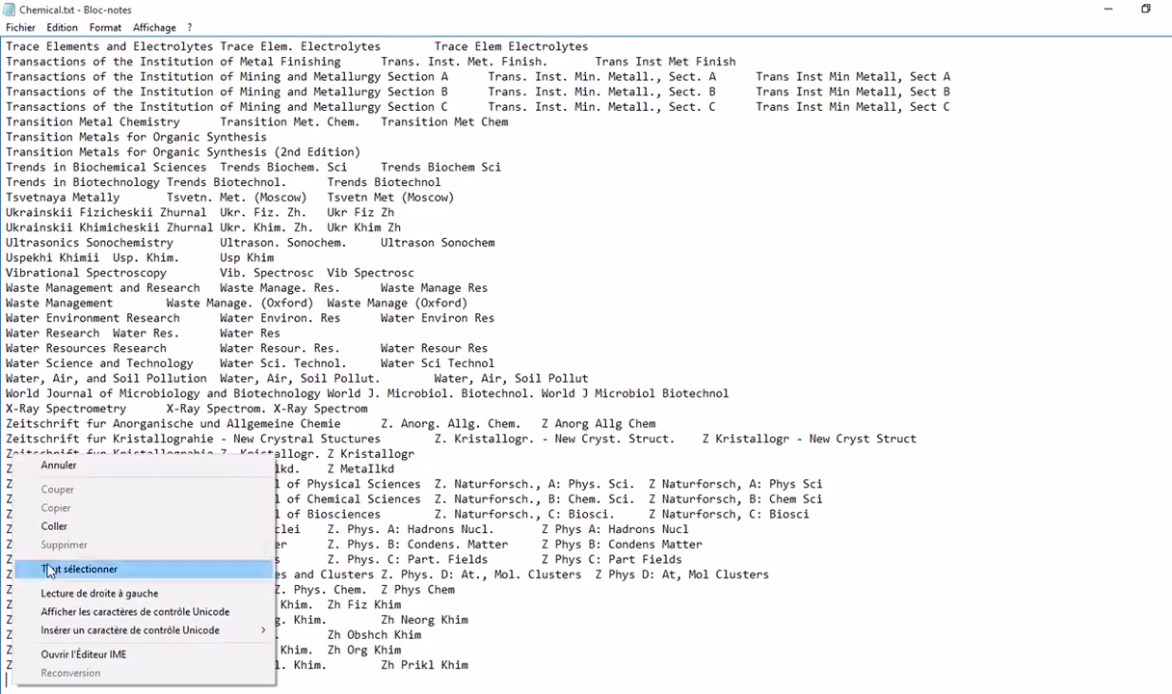
pyautogui.click(63, 526)
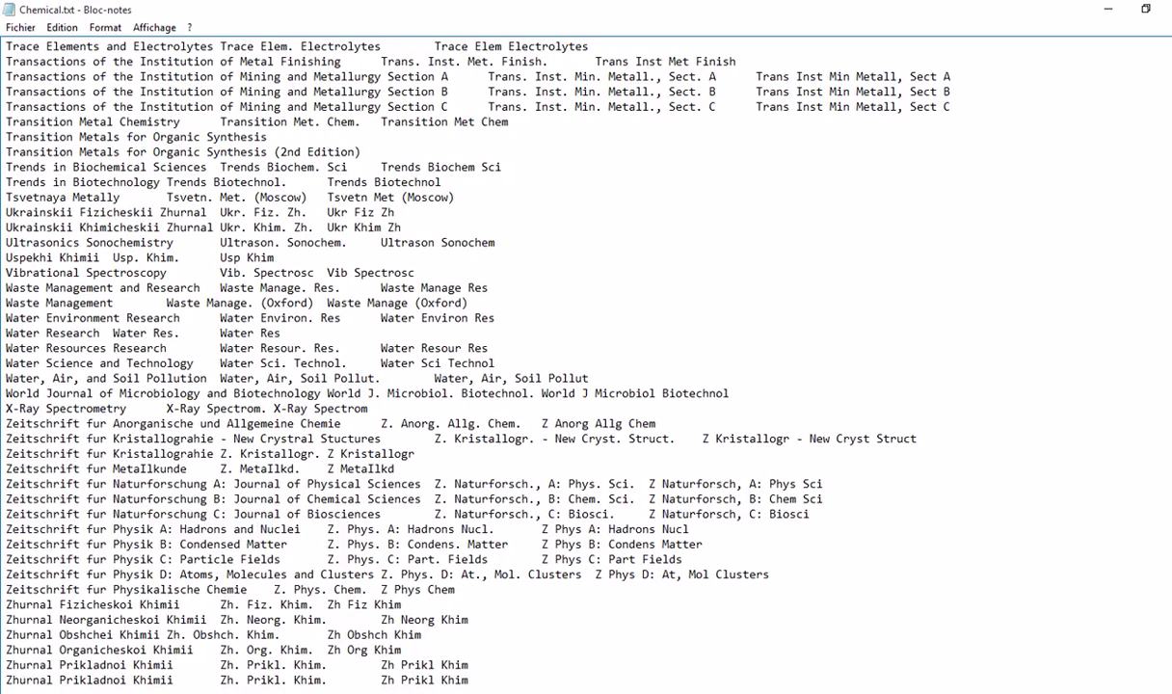
# Copy the title Computer Methods and Programs in Biomedicine from the Chrome page and paste it over the journal name in Chemical.txt's duplicated line
pyautogui.hotkey('alt', 'Tab')
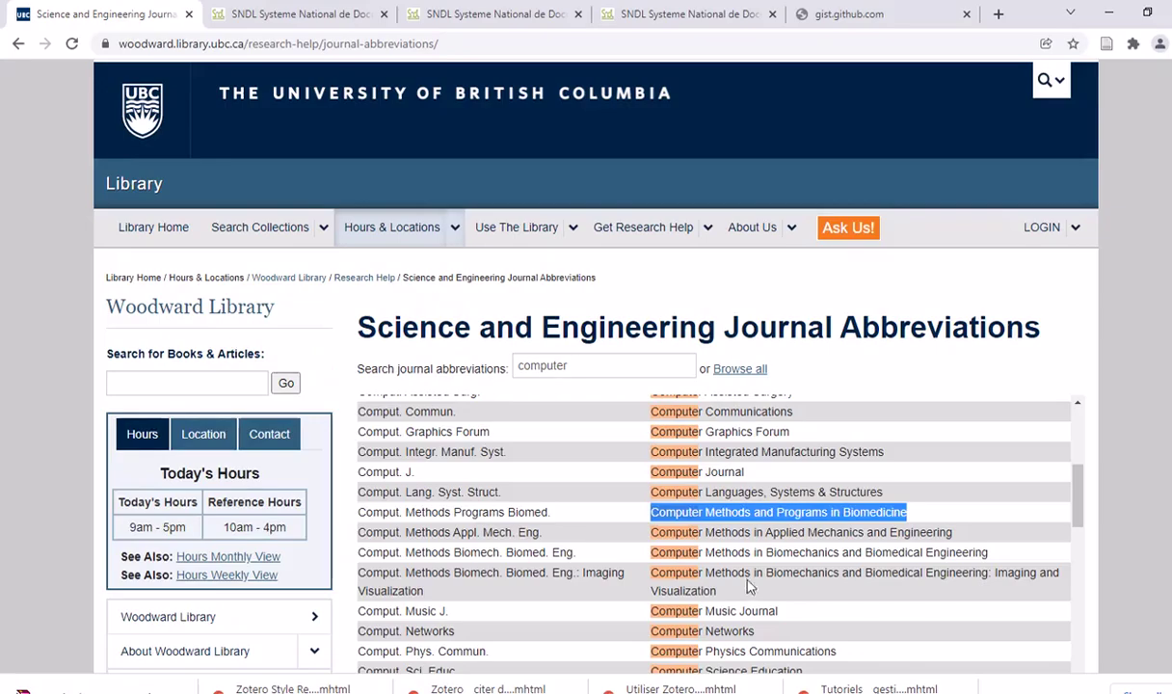
pyautogui.rightClick(748, 512)
pyautogui.click(766, 523)
pyautogui.hotkey('alt', 'Tab')
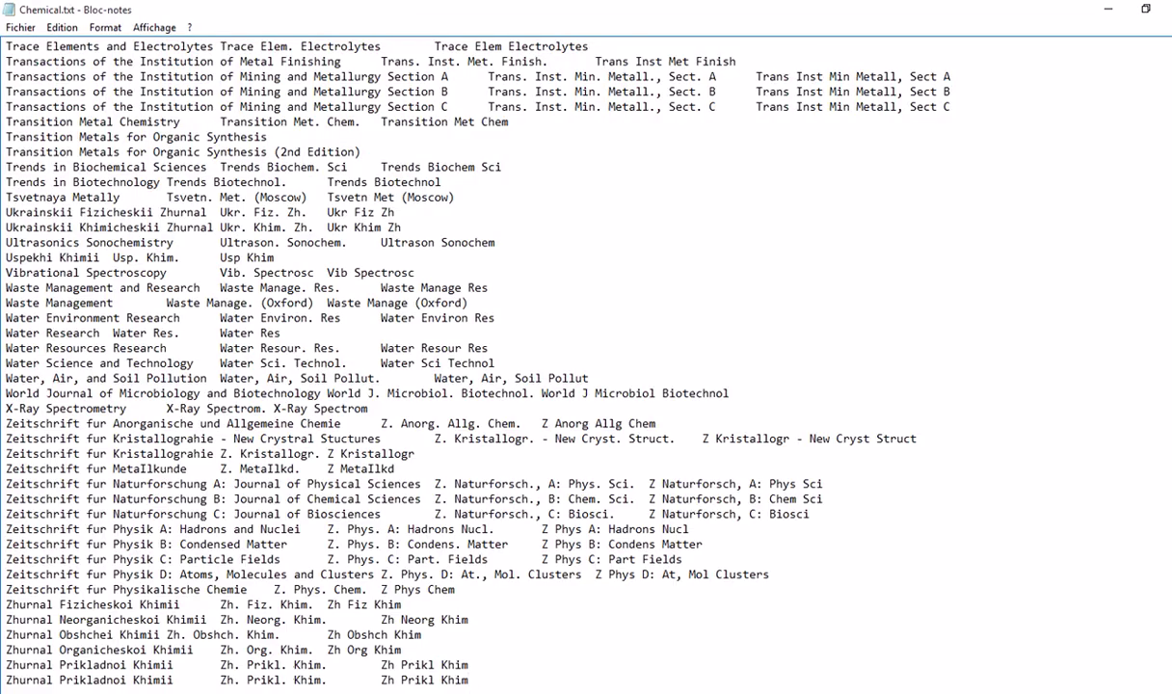
pyautogui.moveTo(173, 681); pyautogui.dragTo(14, 684)
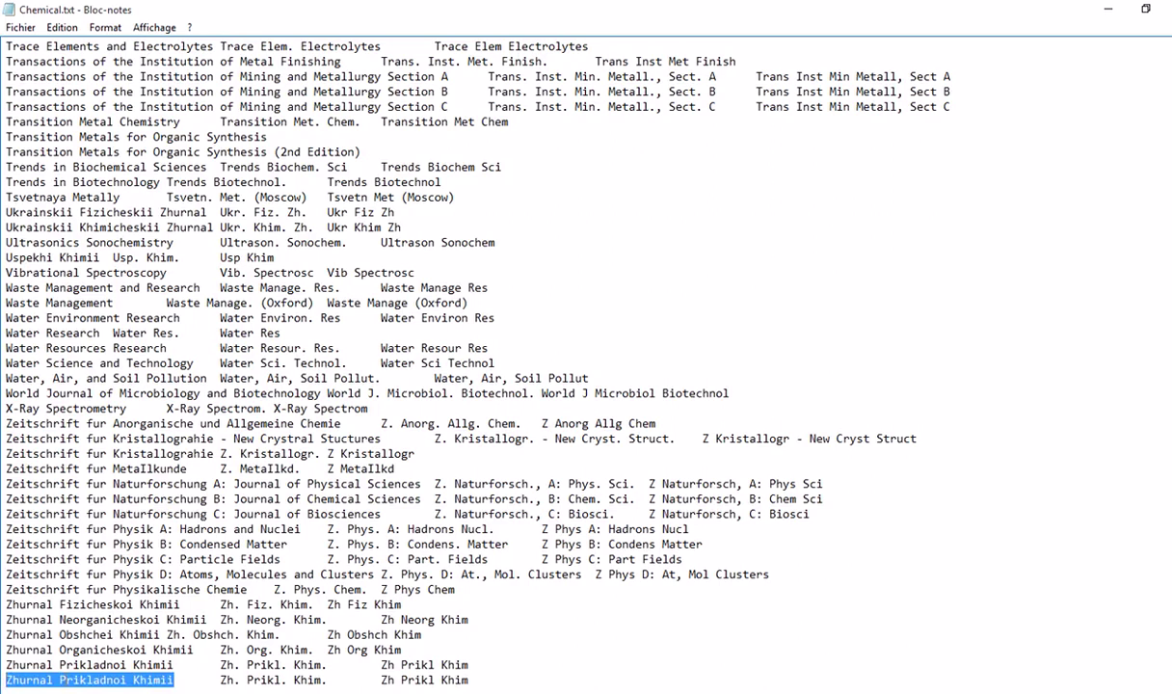
pyautogui.rightClick(81, 675)
pyautogui.click(101, 517)
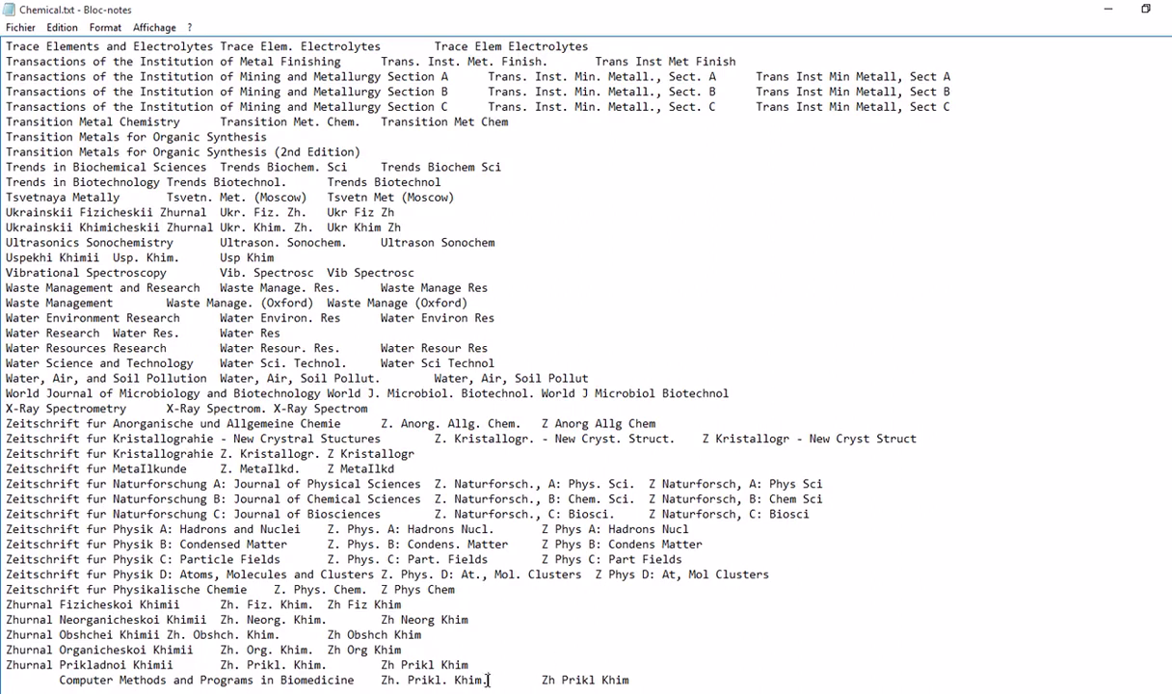
# Replace the new line's abbreviation Zh. Prikl. Khim. with Comput. Methods Programs Biomed., copied from the library page in Chrome
pyautogui.moveTo(488, 680); pyautogui.dragTo(383, 682)
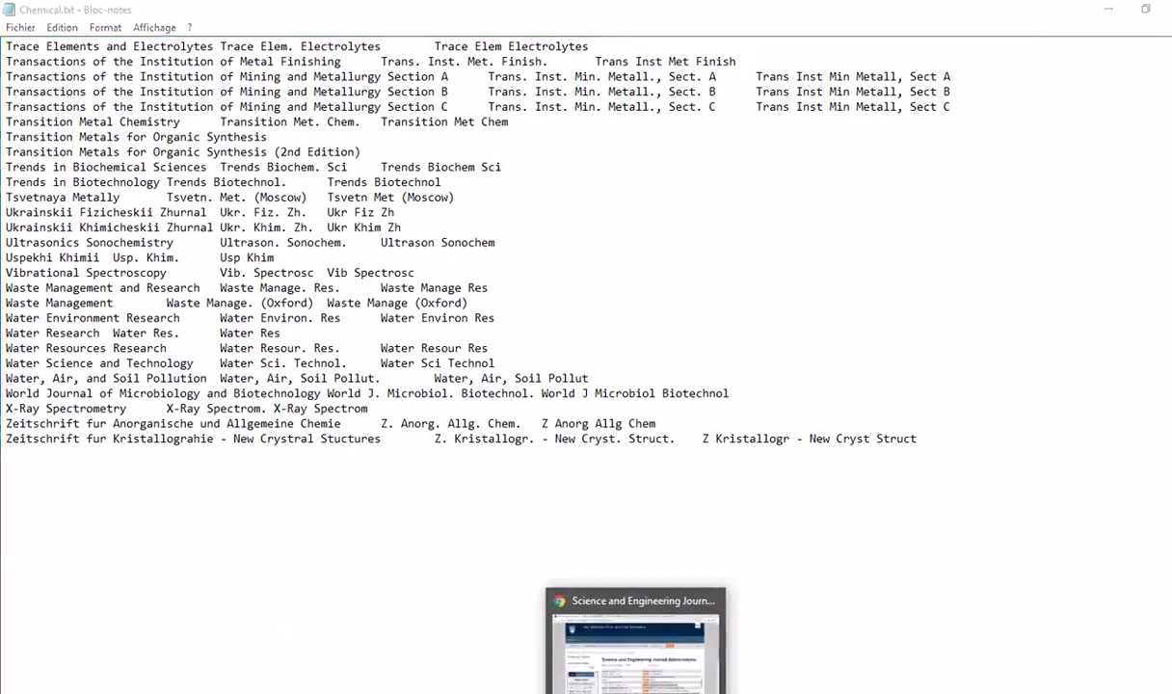
pyautogui.click(628, 647)
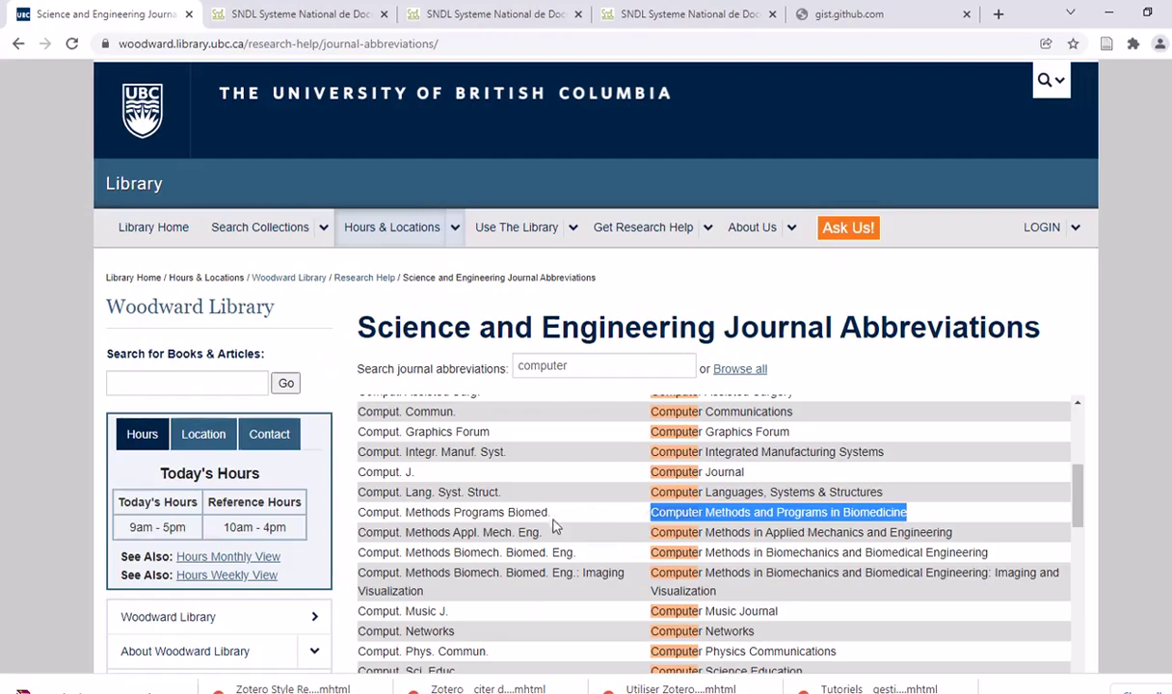
pyautogui.moveTo(550, 518); pyautogui.dragTo(360, 517)
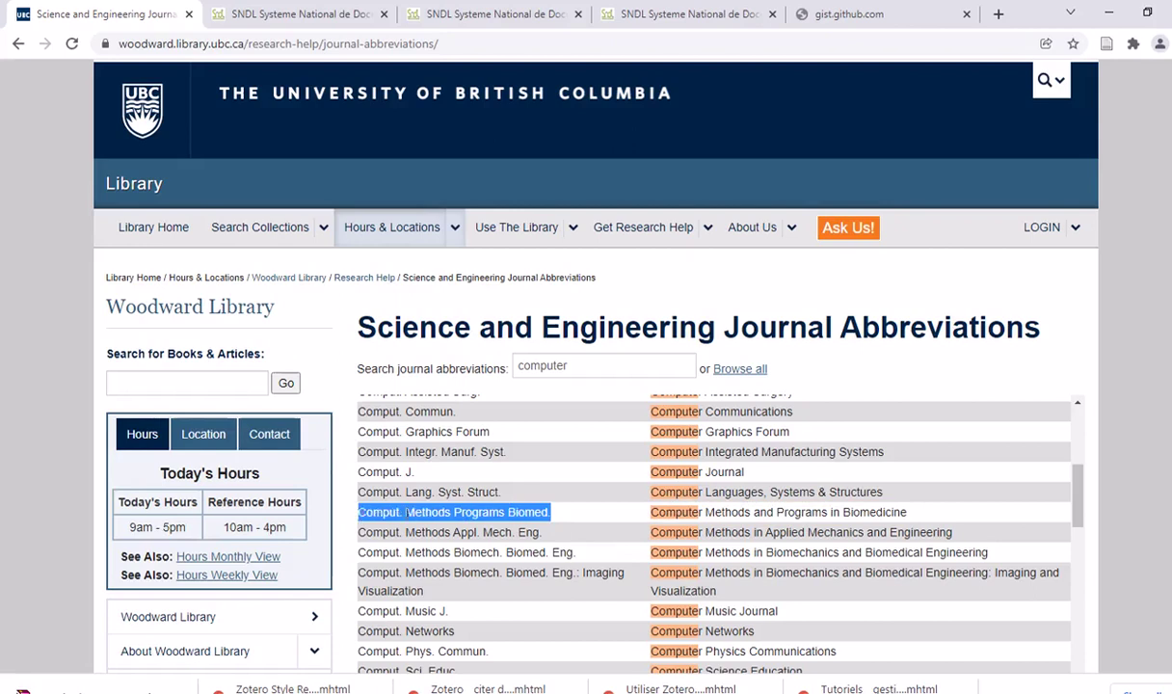
pyautogui.rightClick(408, 511)
pyautogui.click(429, 523)
pyautogui.hotkey('alt', 'Tab')
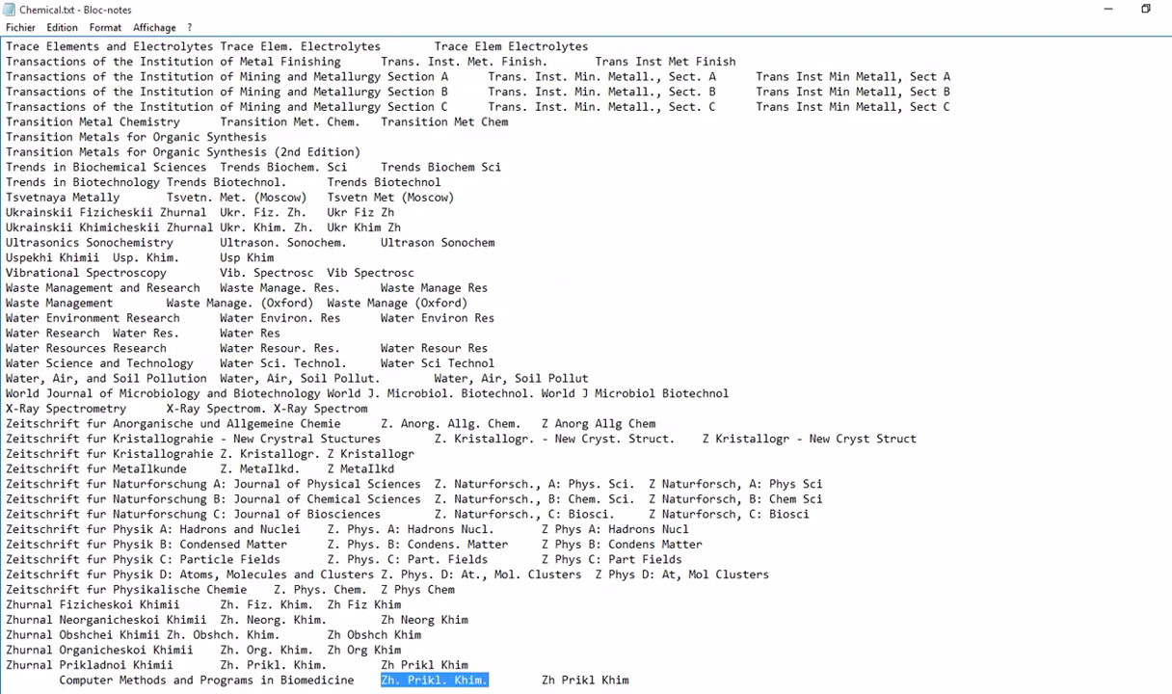
pyautogui.rightClick(457, 679)
pyautogui.click(495, 520)
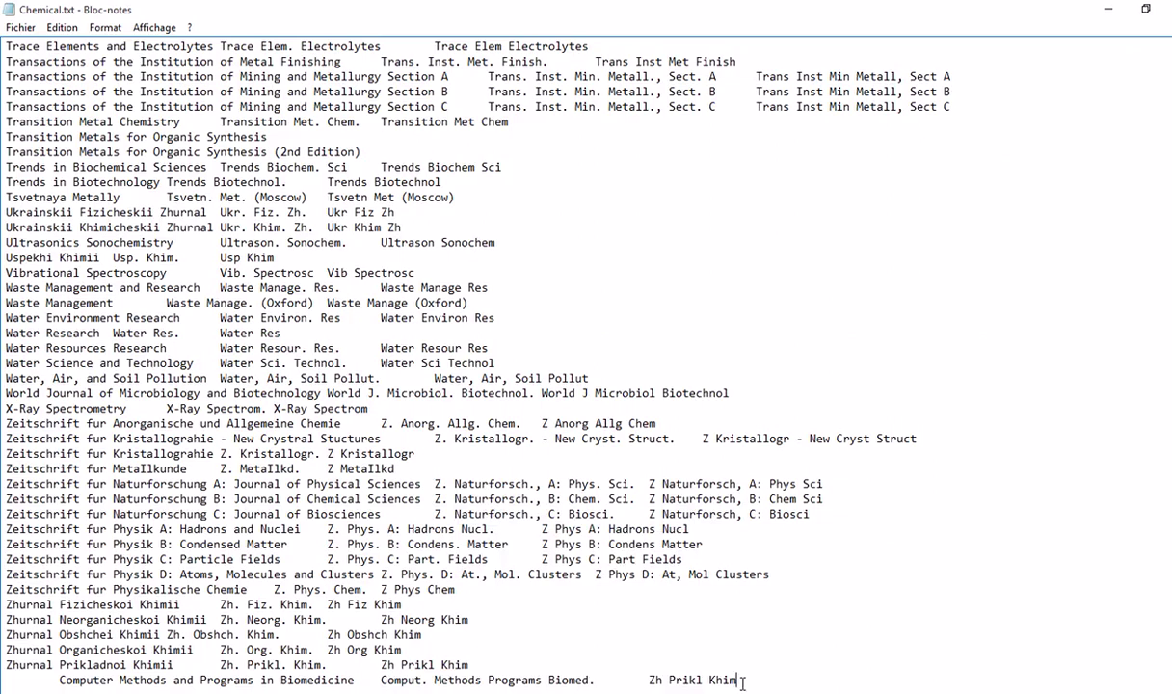
# Delete the leftover undotted abbreviation Zh Prikl Khim from the end of the new Computer Methods and Programs in Biomedicine line
pyautogui.press('BackSpace')
pyautogui.press('BackSpace')
pyautogui.press('BackSpace')
pyautogui.press('BackSpace')
pyautogui.press('BackSpace')
pyautogui.press('BackSpace')
pyautogui.press('BackSpace')
pyautogui.press('BackSpace')
pyautogui.press('BackSpace')
pyautogui.press('BackSpace')
pyautogui.press('BackSpace')
pyautogui.press('BackSpace')
pyautogui.press('BackSpace')
pyautogui.press('BackSpace')
pyautogui.press('BackSpace')
pyautogui.press('BackSpace')
pyautogui.press('BackSpace')
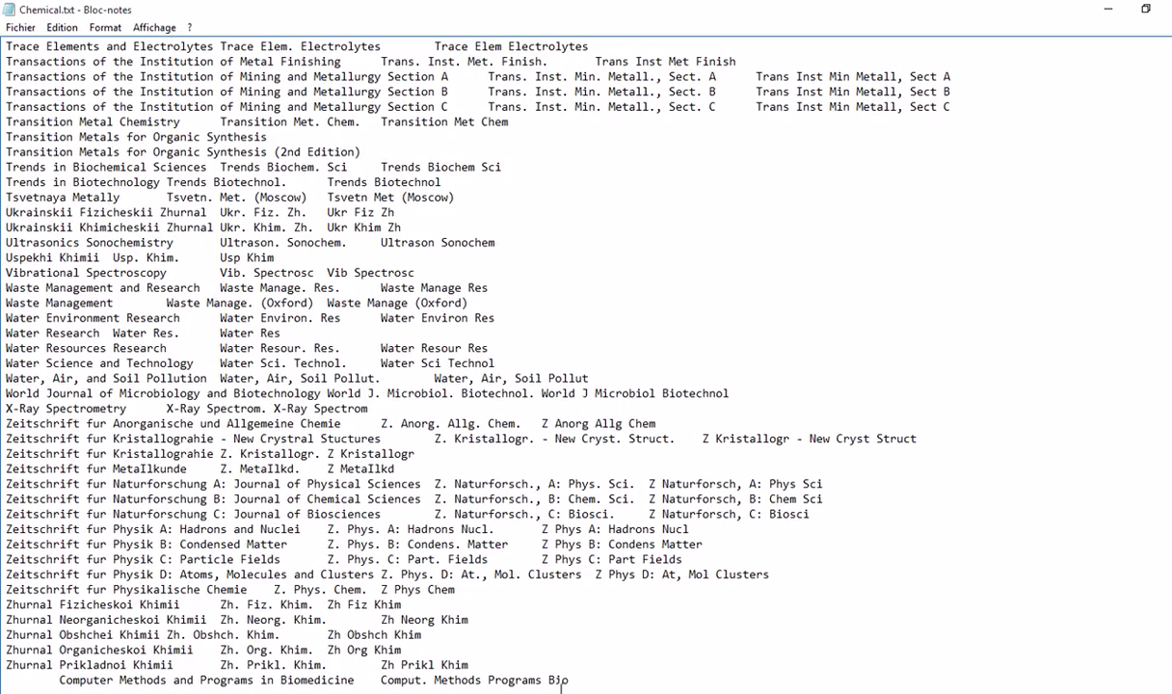
# Restore the truncated abbreviation in the new line by pasting Comput. Methods Programs Biomed. over it
pyautogui.moveTo(569, 680); pyautogui.dragTo(384, 682)
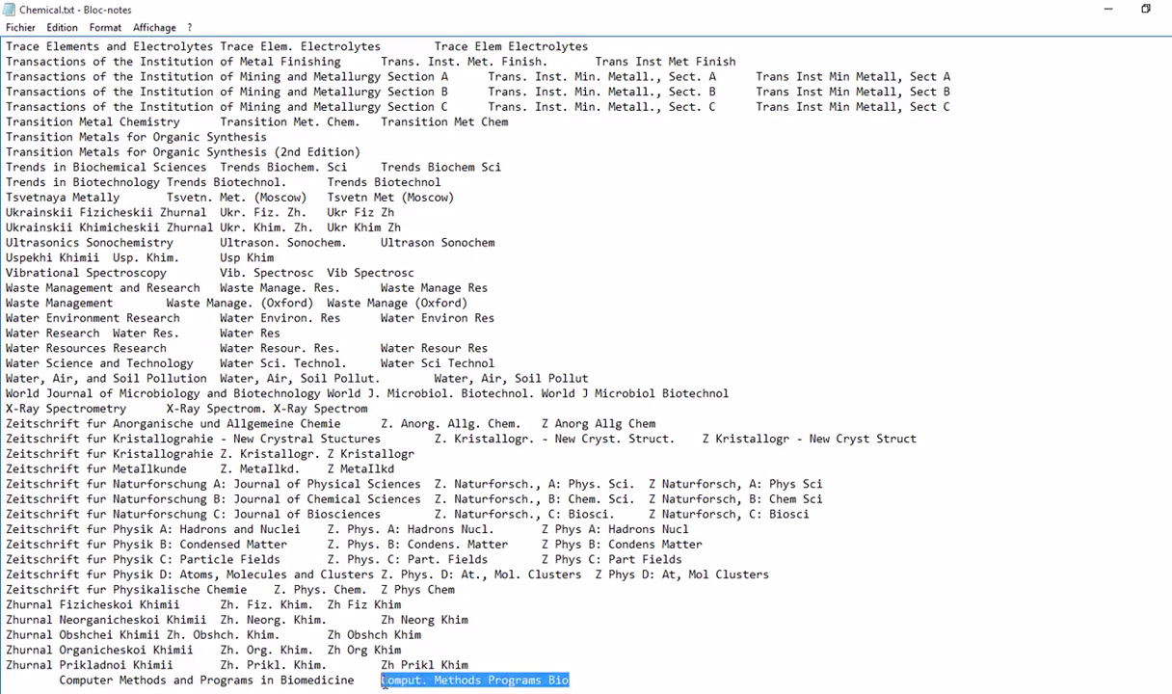
pyautogui.rightClick(459, 683)
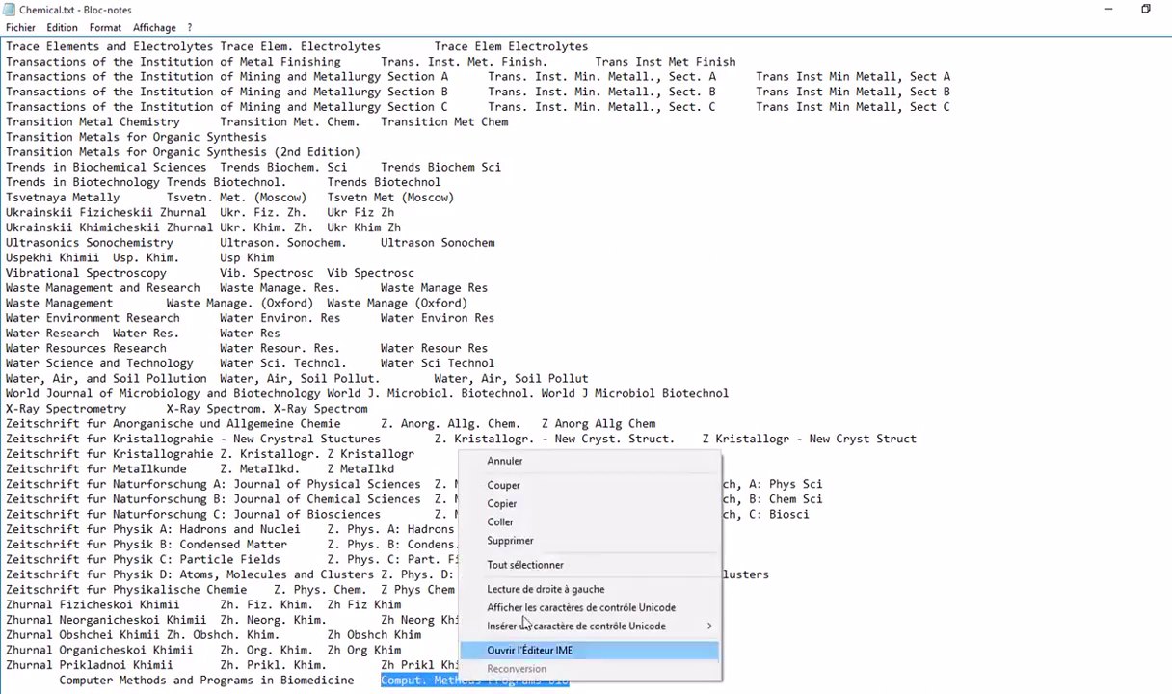
pyautogui.click(509, 520)
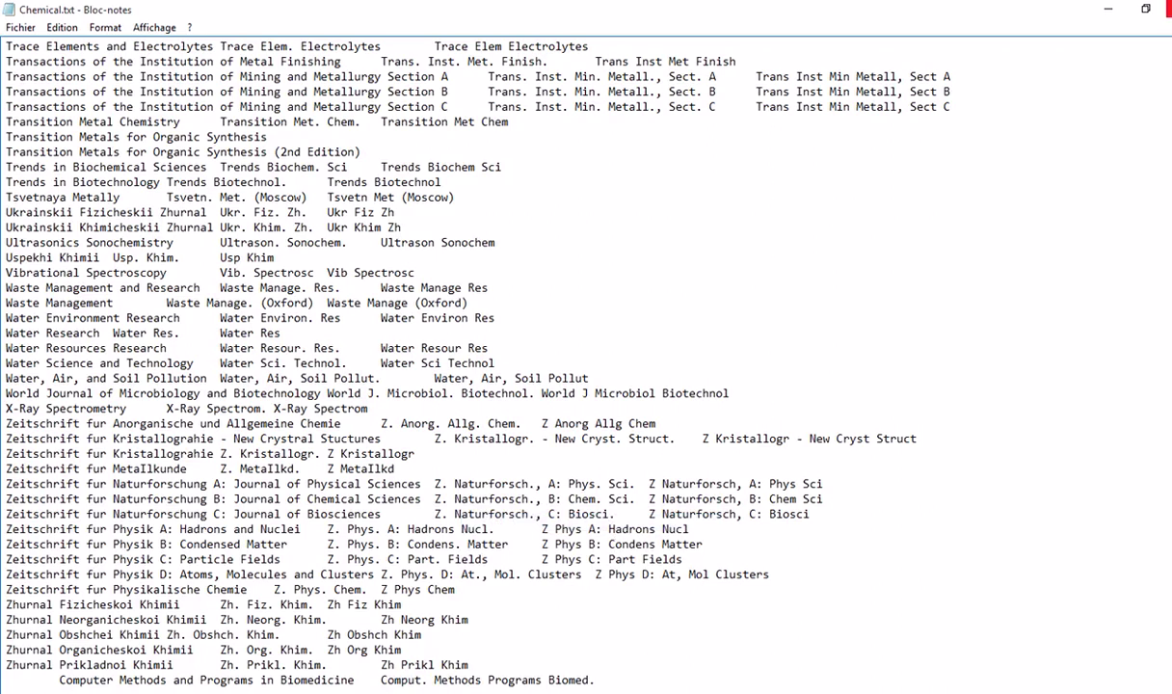
# Close Chemical.txt and try to save its changes over the existing file in the Terms Lists folder with UTF-8 encoding
pyautogui.click(1166, 9)
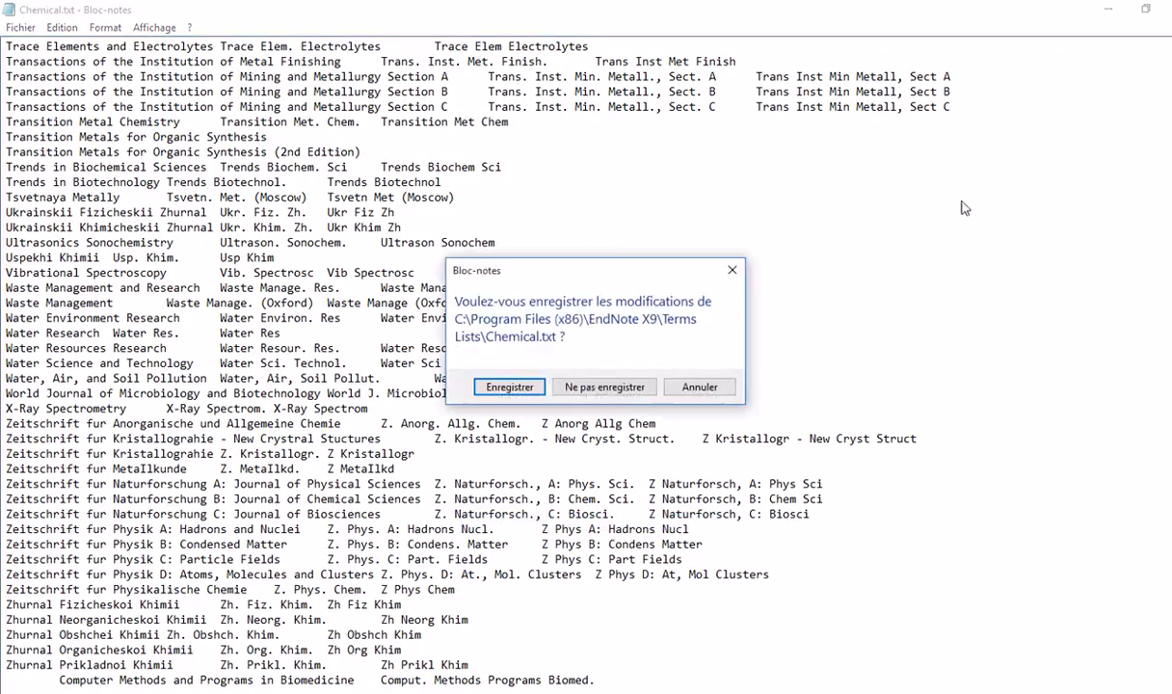
pyautogui.click(509, 387)
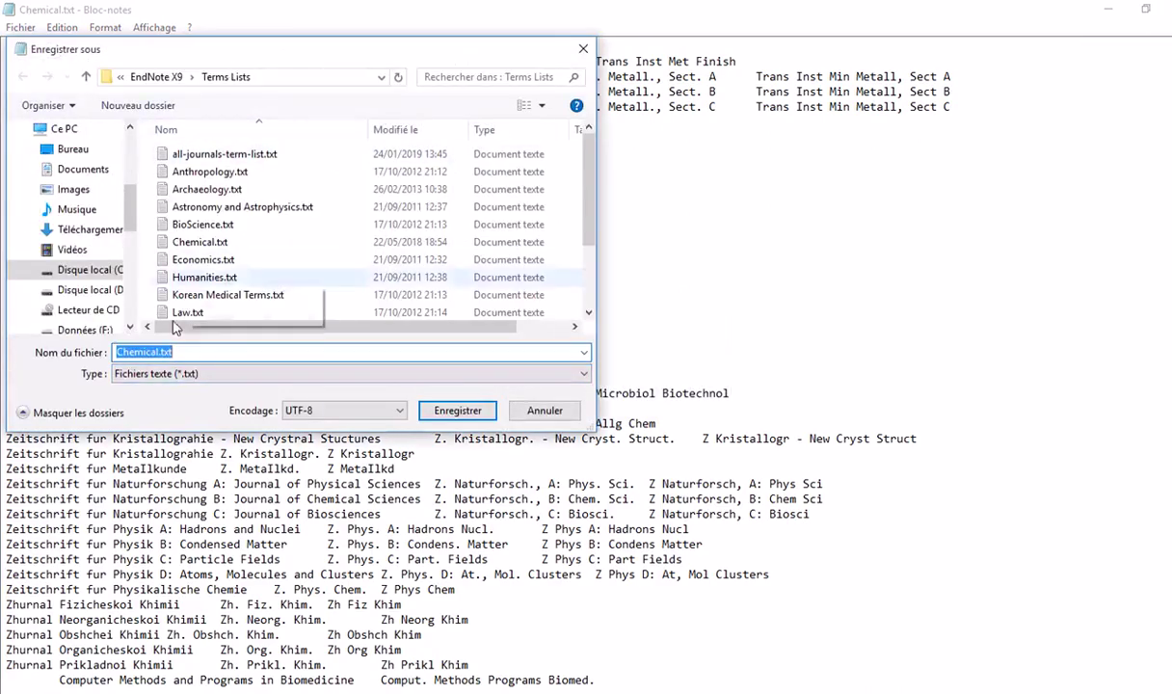
pyautogui.click(458, 414)
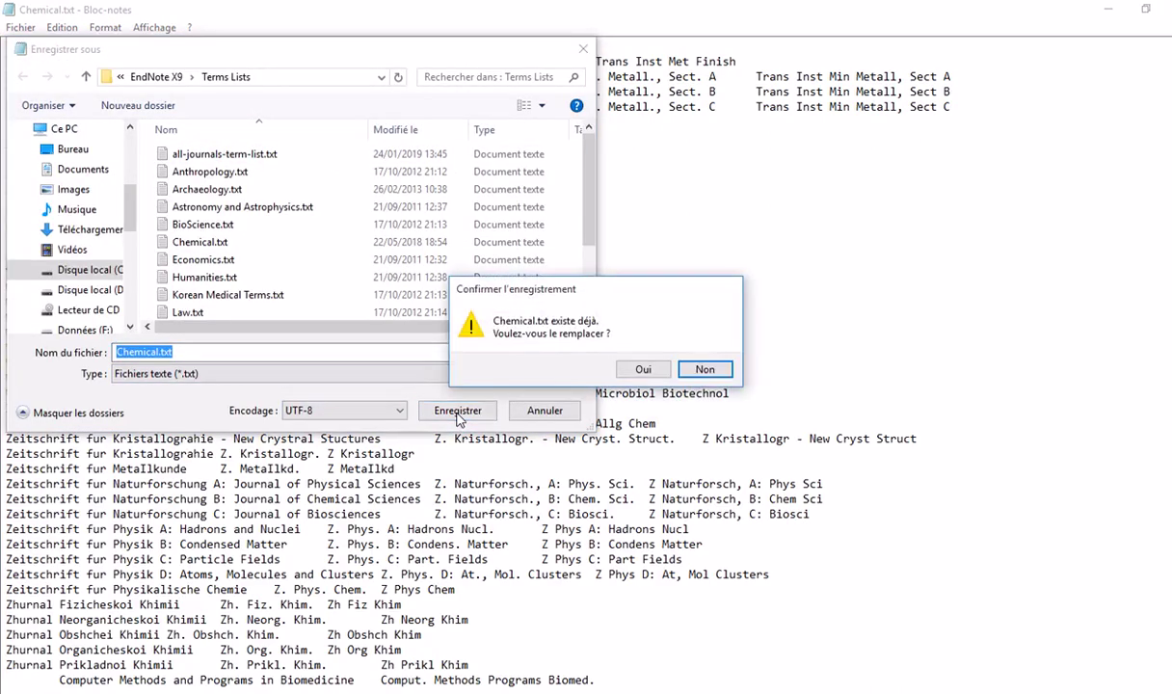
pyautogui.click(640, 368)
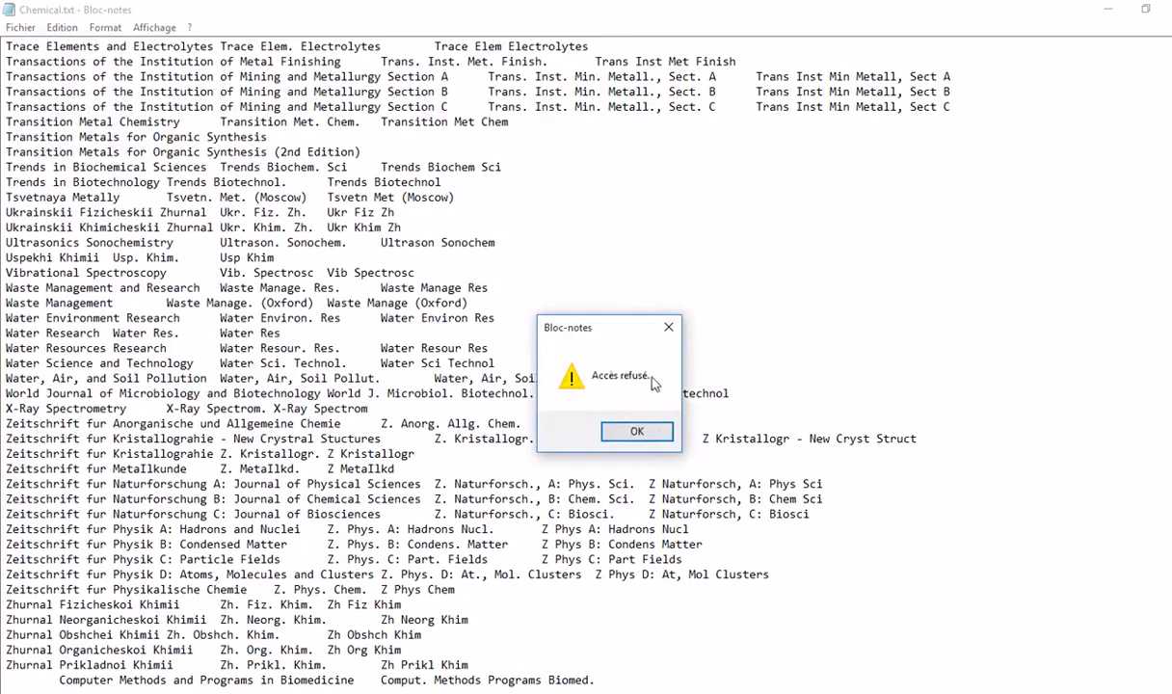
# Retry saving Chemical.txt over the existing file in the EndNote X9 Terms Lists folder with UTF-8 encoding
pyautogui.click(637, 433)
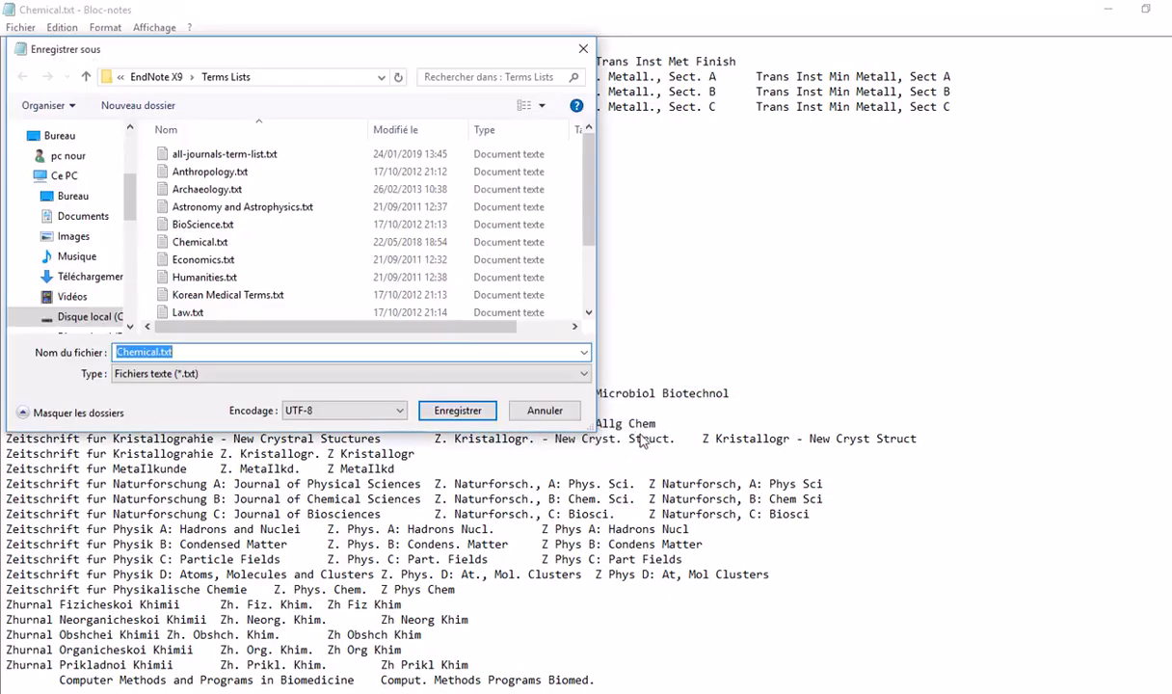
pyautogui.click(463, 412)
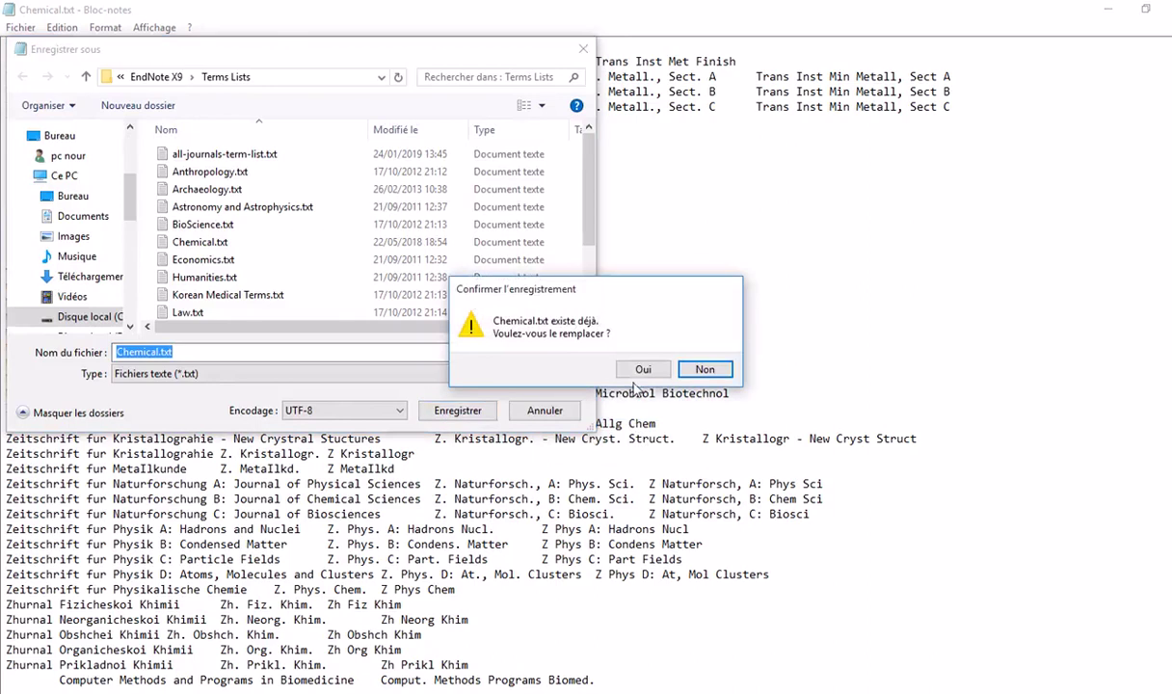
pyautogui.click(636, 369)
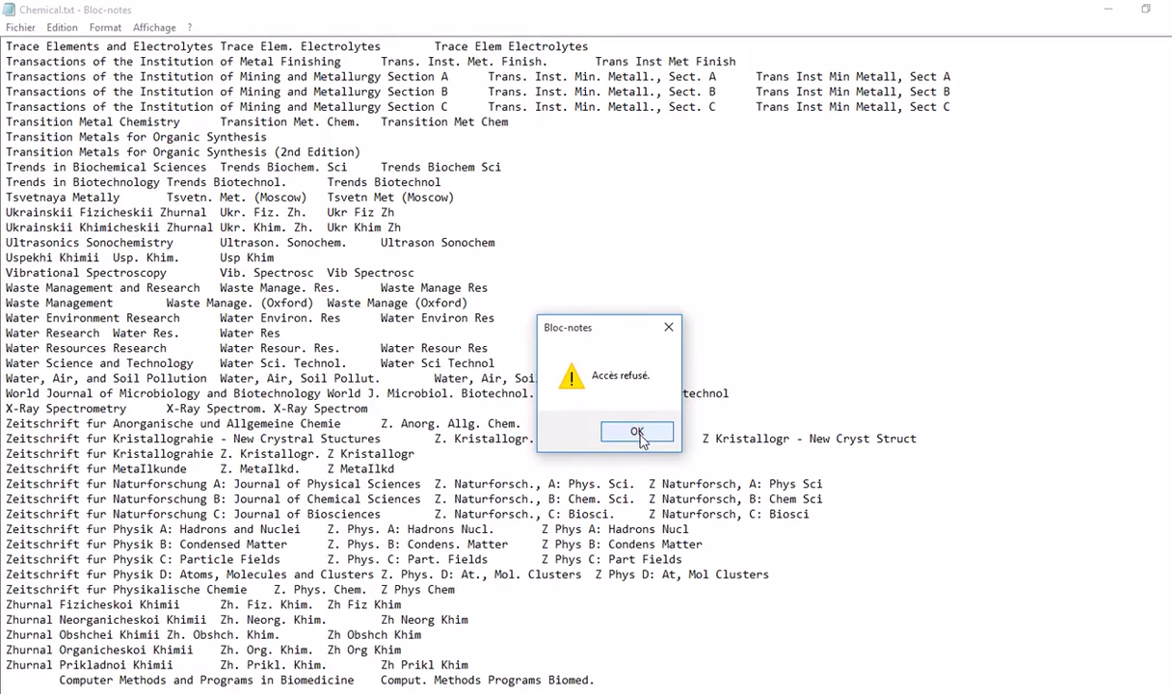
pyautogui.click(637, 433)
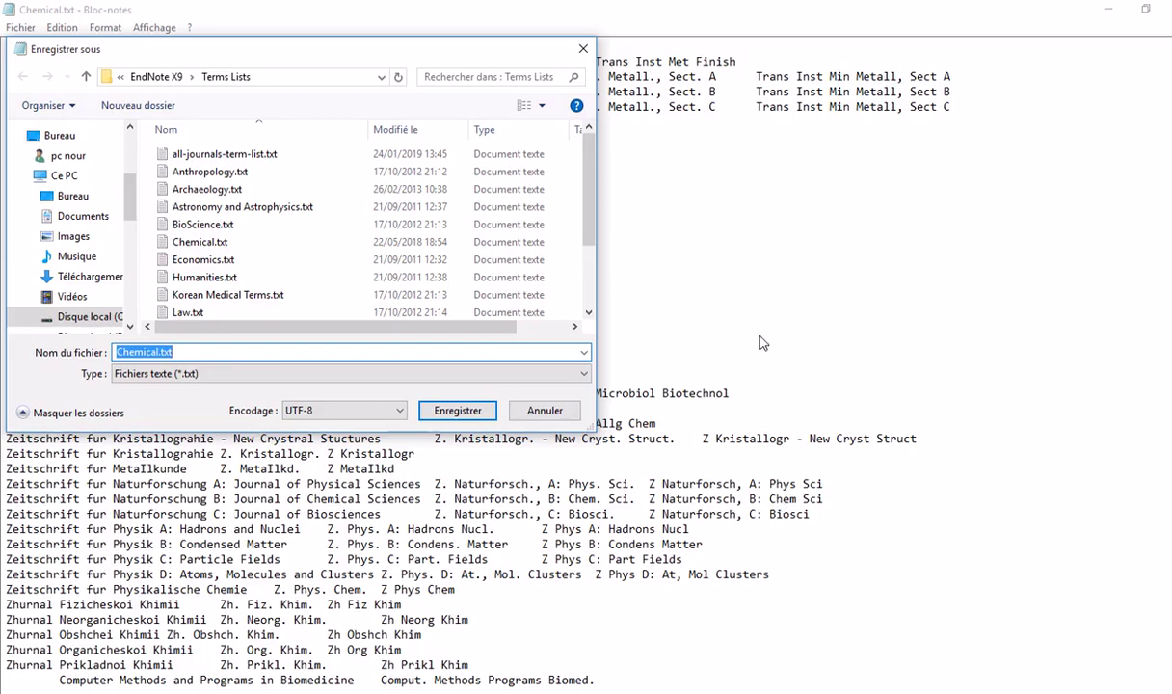
# Cancel the save and close Chemical.txt without saving its changes
pyautogui.click(583, 49)
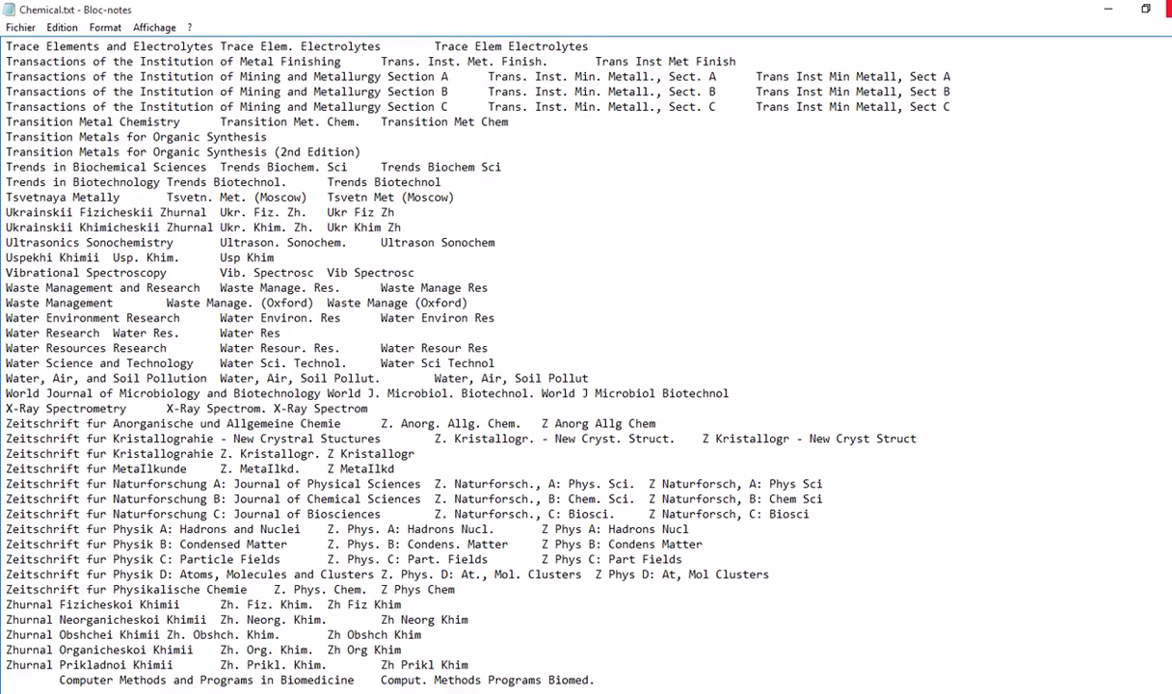
pyautogui.hotkey('alt', 'F4')
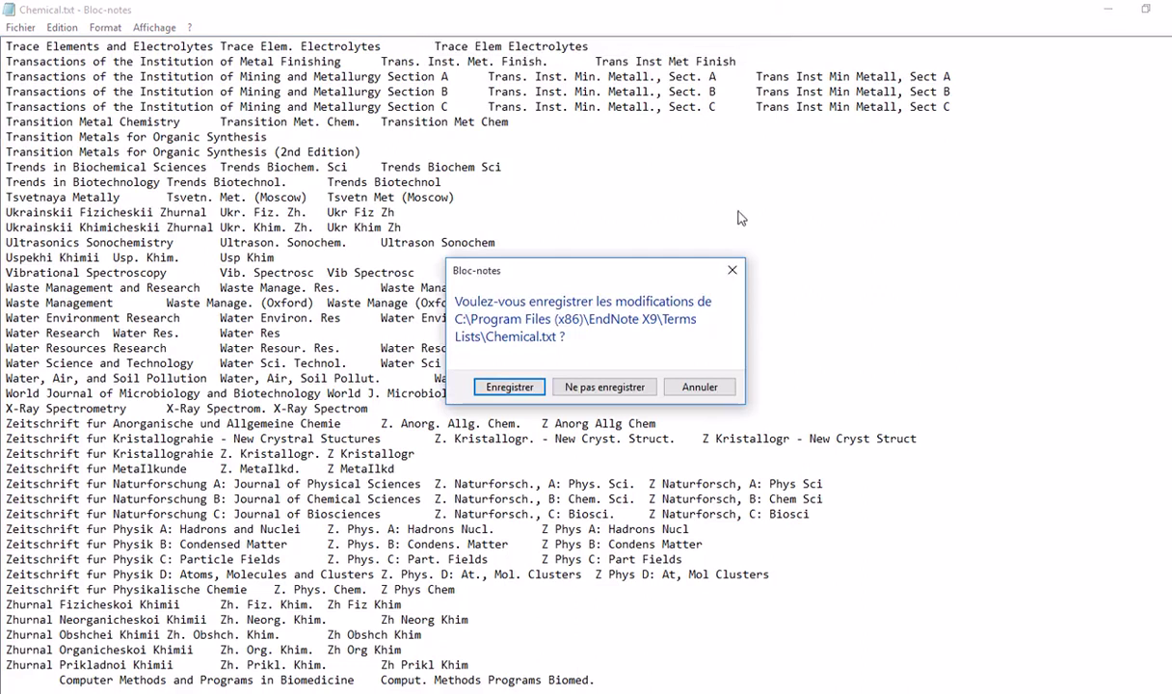
pyautogui.click(599, 386)
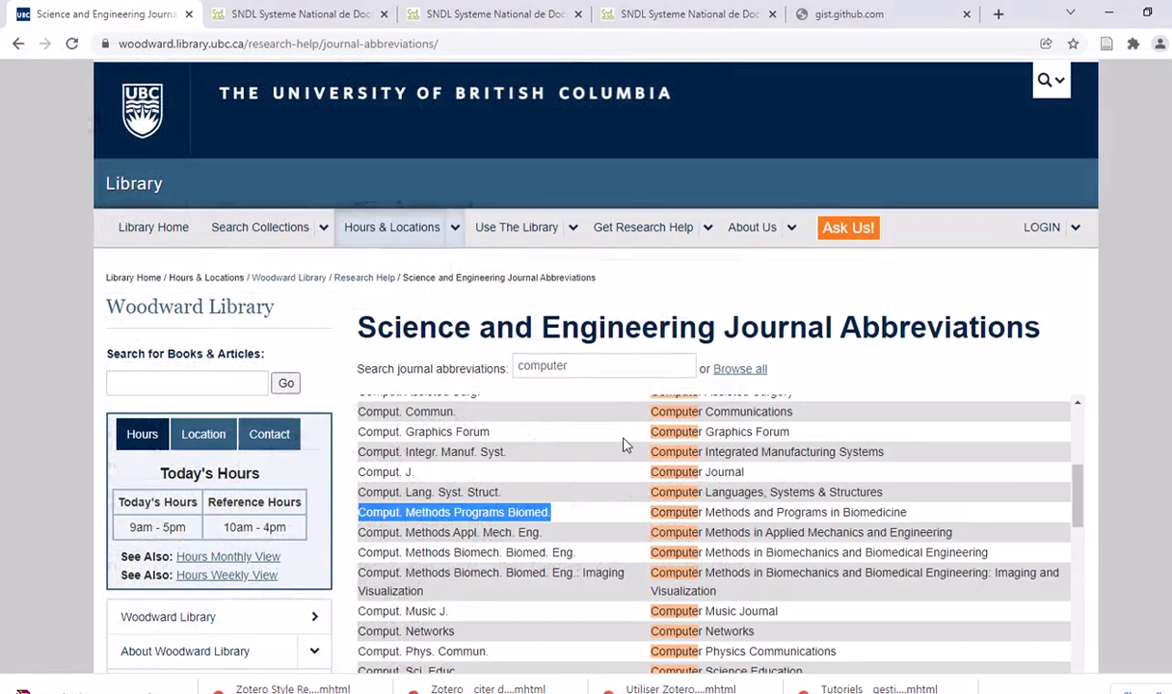
# Look through the UBC library's journal abbreviations for "computer" and check the term list files in the Terms Lists folder
pyautogui.scroll(-2, 566, 444)
pyautogui.scroll(-10, 590, 479)
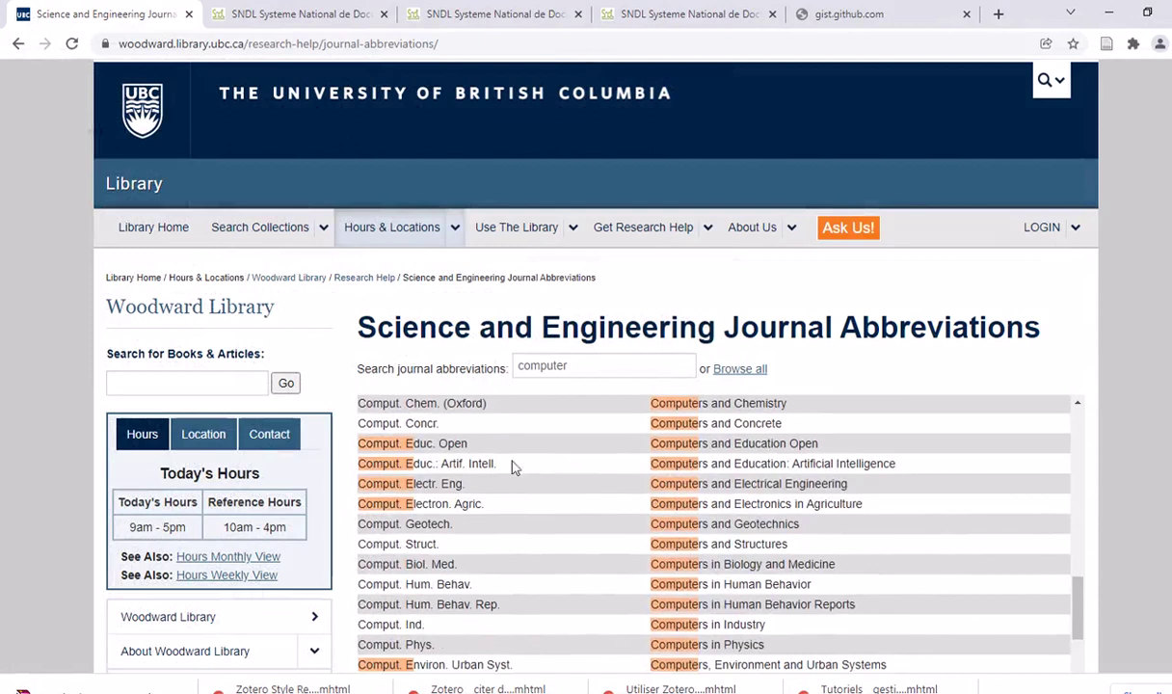
pyautogui.scroll(5, 507, 486)
pyautogui.scroll(7, 570, 538)
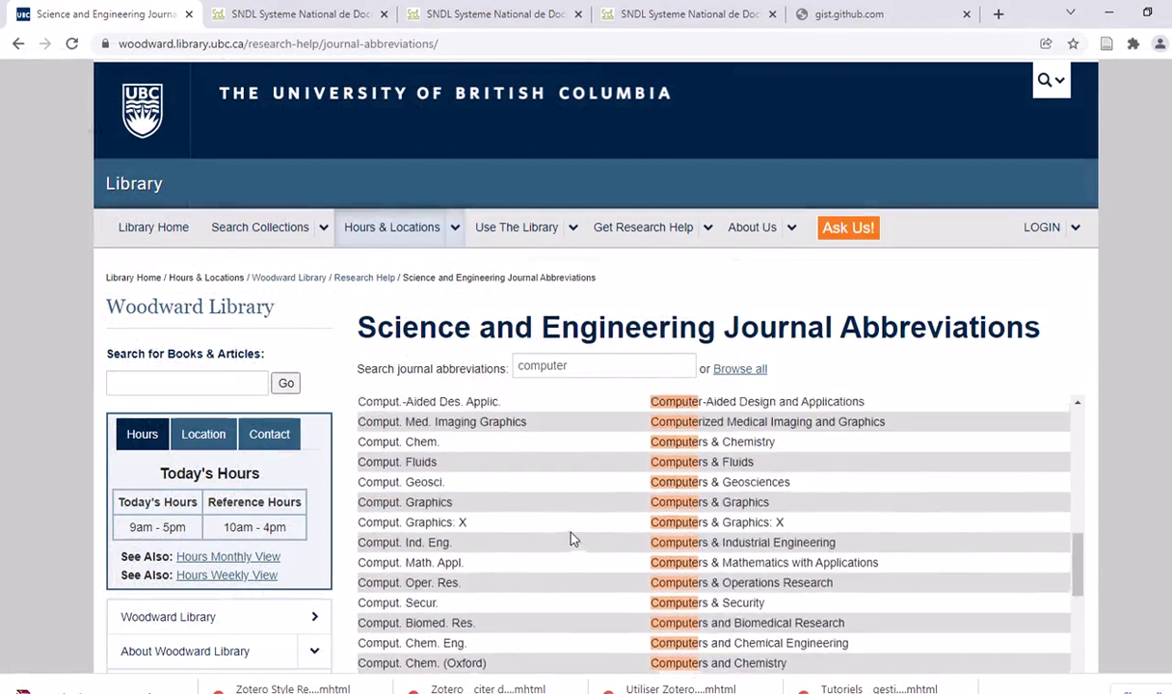
pyautogui.scroll(5, 571, 539)
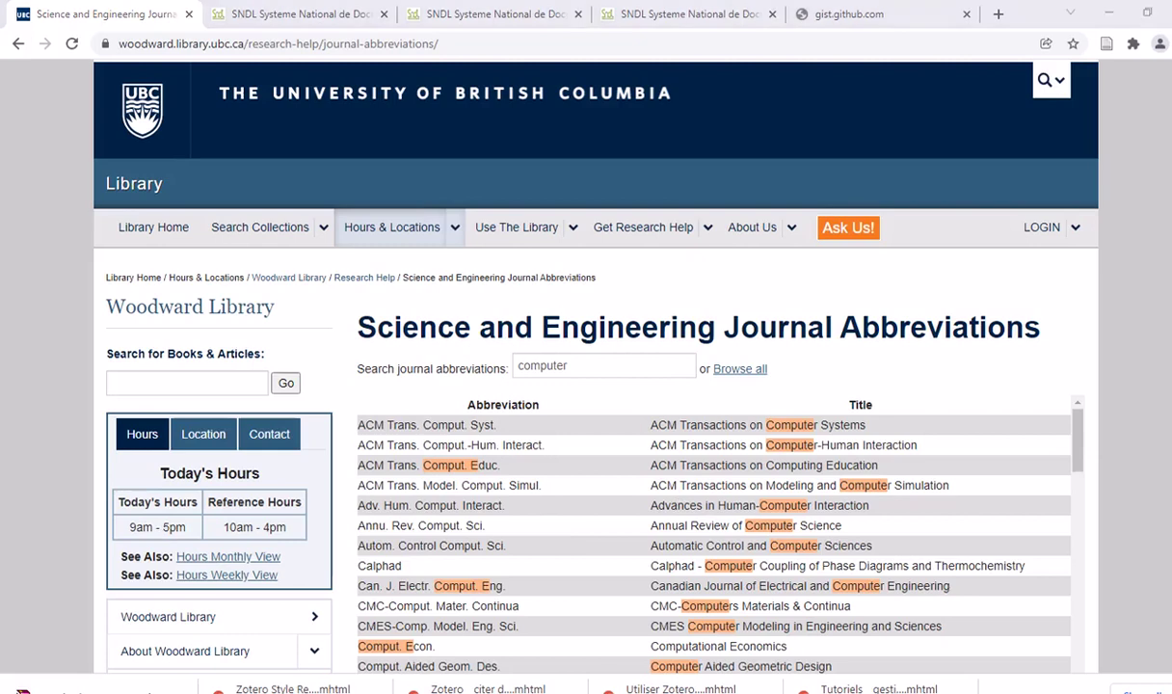
pyautogui.moveTo(424, 686)
pyautogui.click(424, 632)
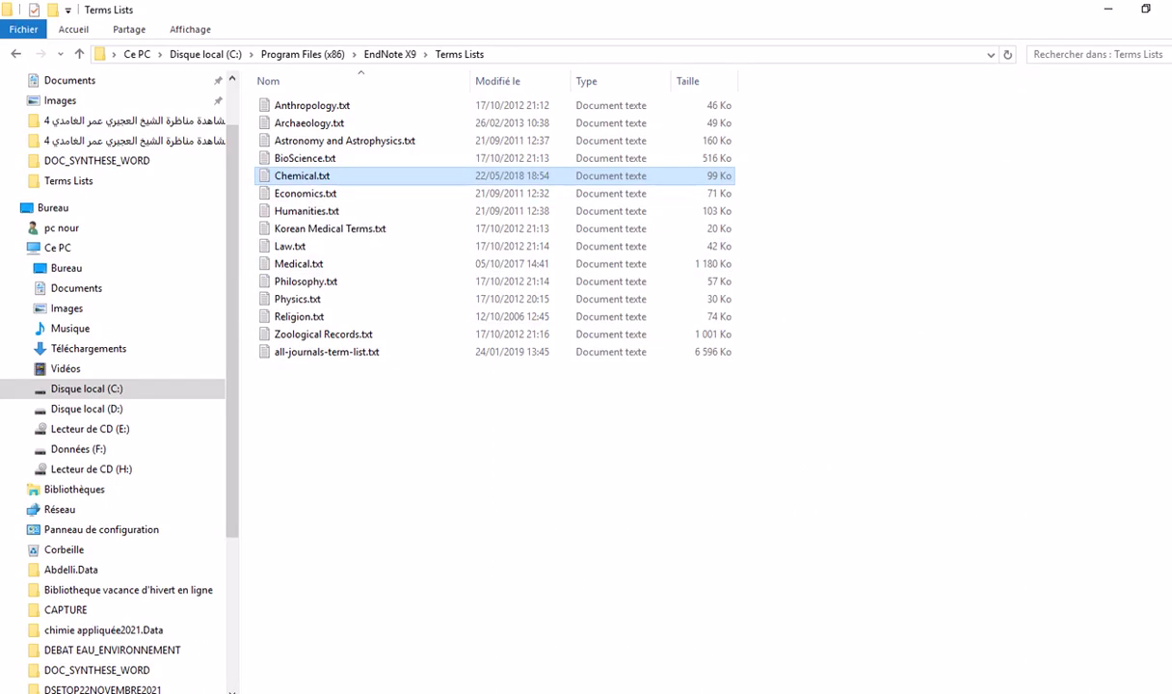
pyautogui.hotkey('alt', 'Tab')
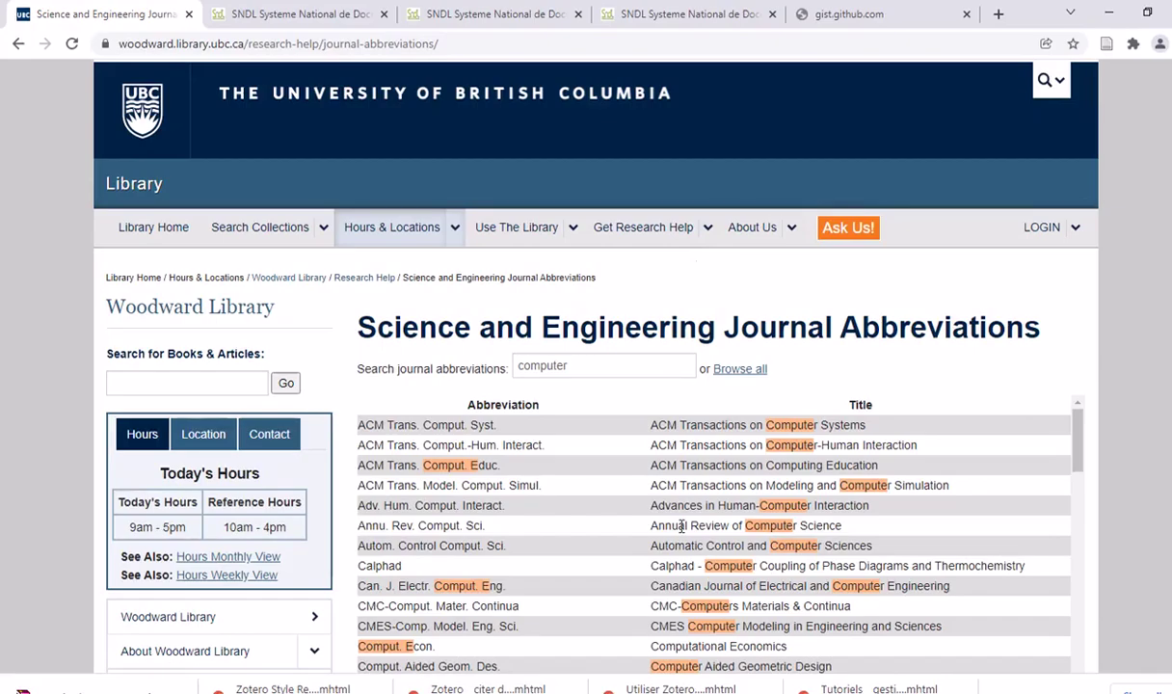
# Try to reload the gist.github.com ZIP archive page in Chrome
pyautogui.click(855, 16)
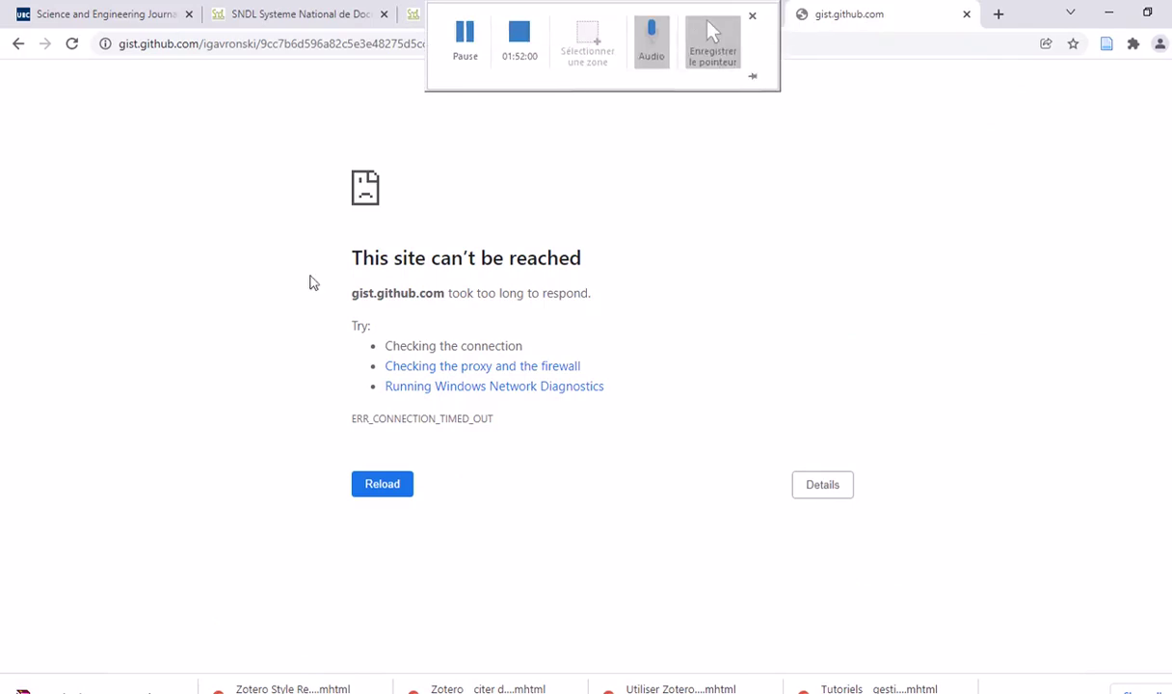
pyautogui.click(70, 45)
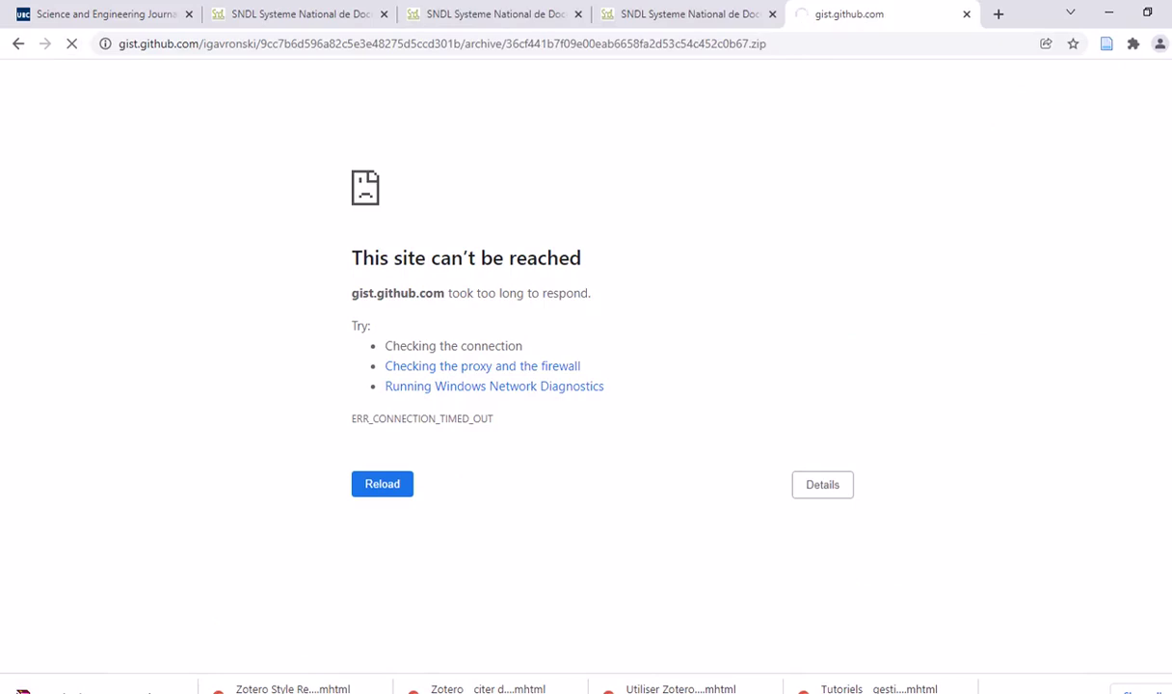
# Switch to the Word document Mon père s.docx and copy the gist.github.com link below item 5
pyautogui.moveTo(675, 689)
pyautogui.click(761, 641)
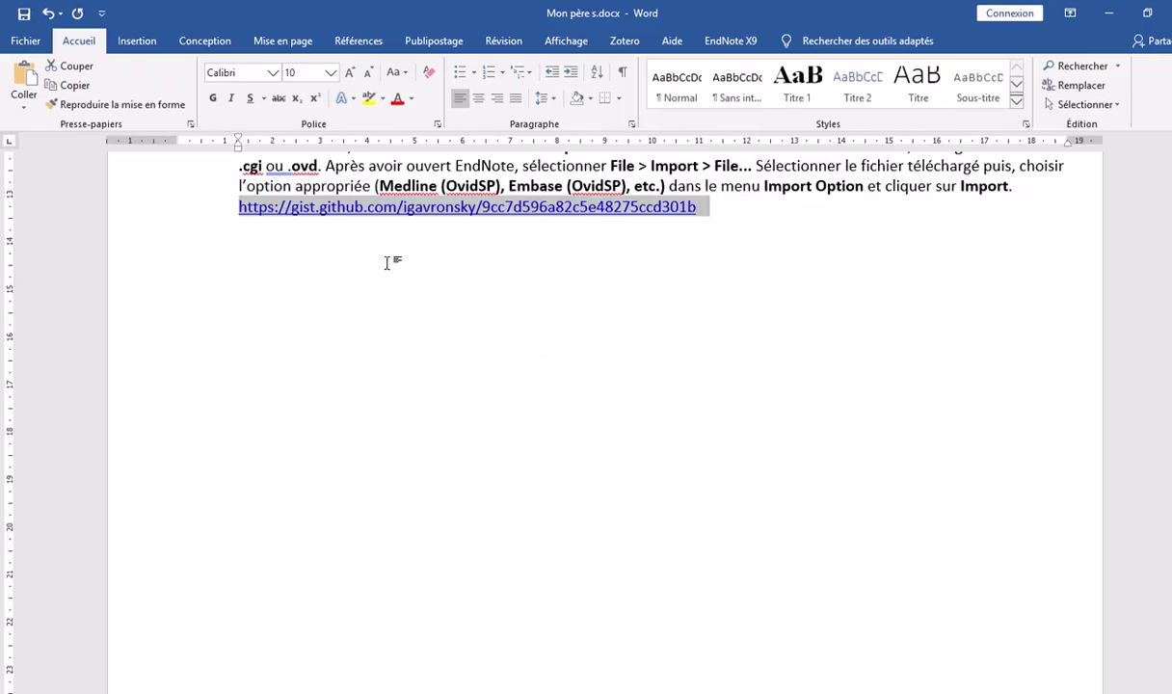
pyautogui.scroll(2, 444, 318)
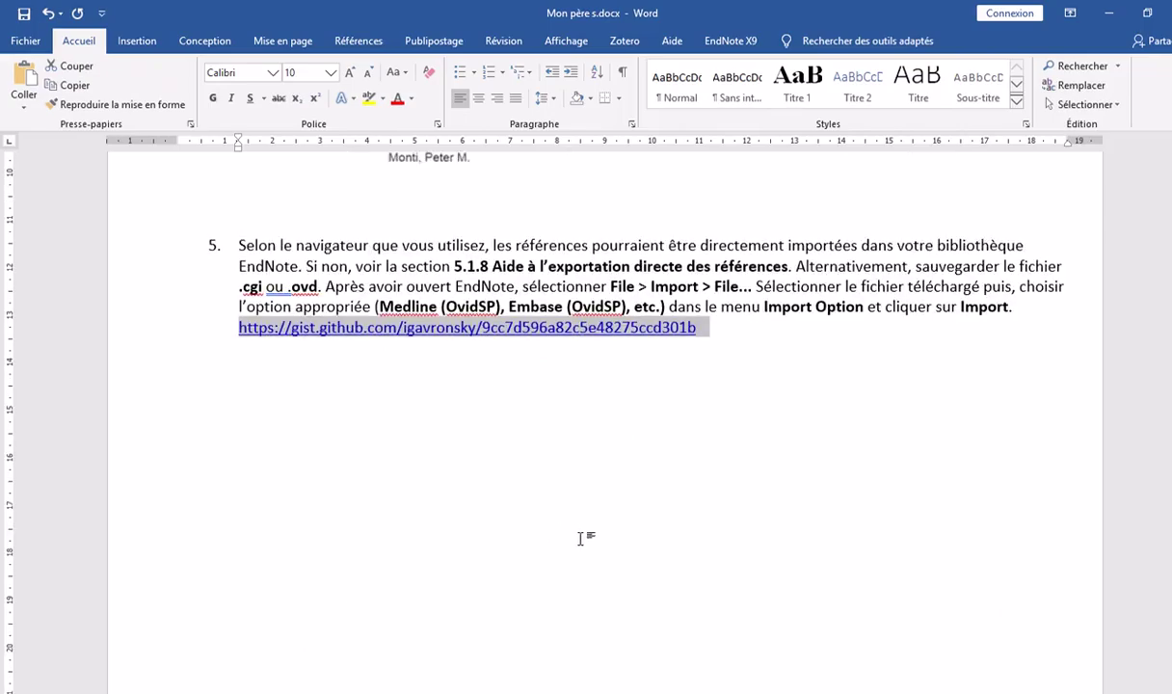
pyautogui.scroll(2, 581, 536)
pyautogui.scroll(4, 641, 503)
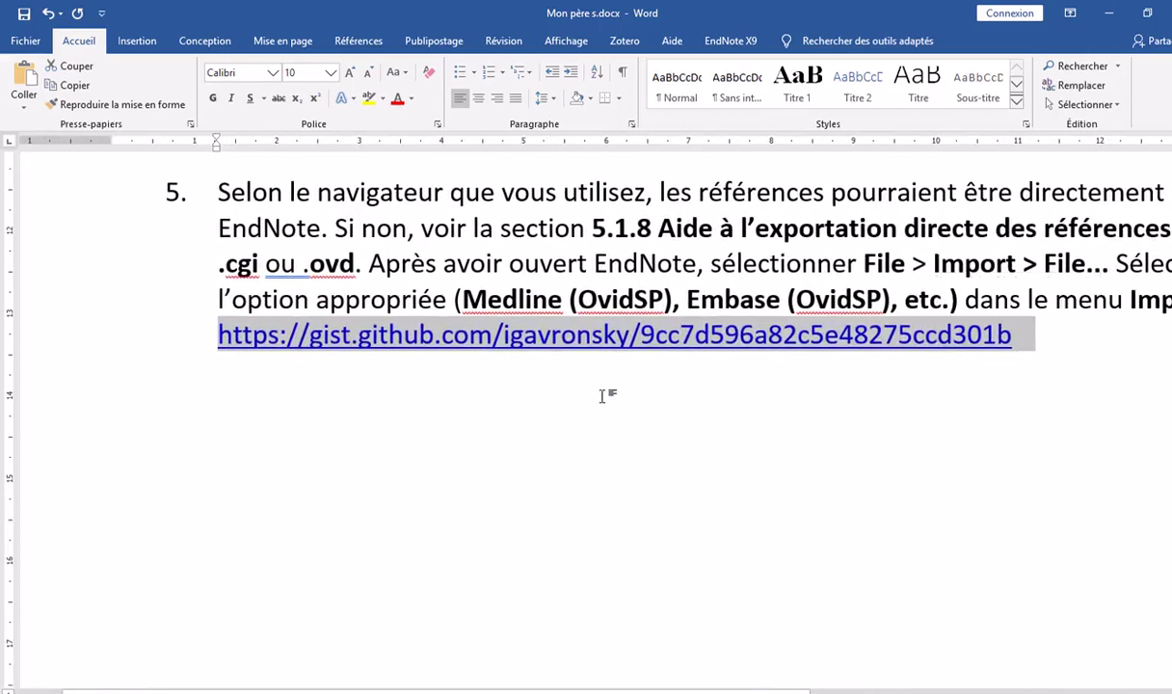
pyautogui.click(1014, 344)
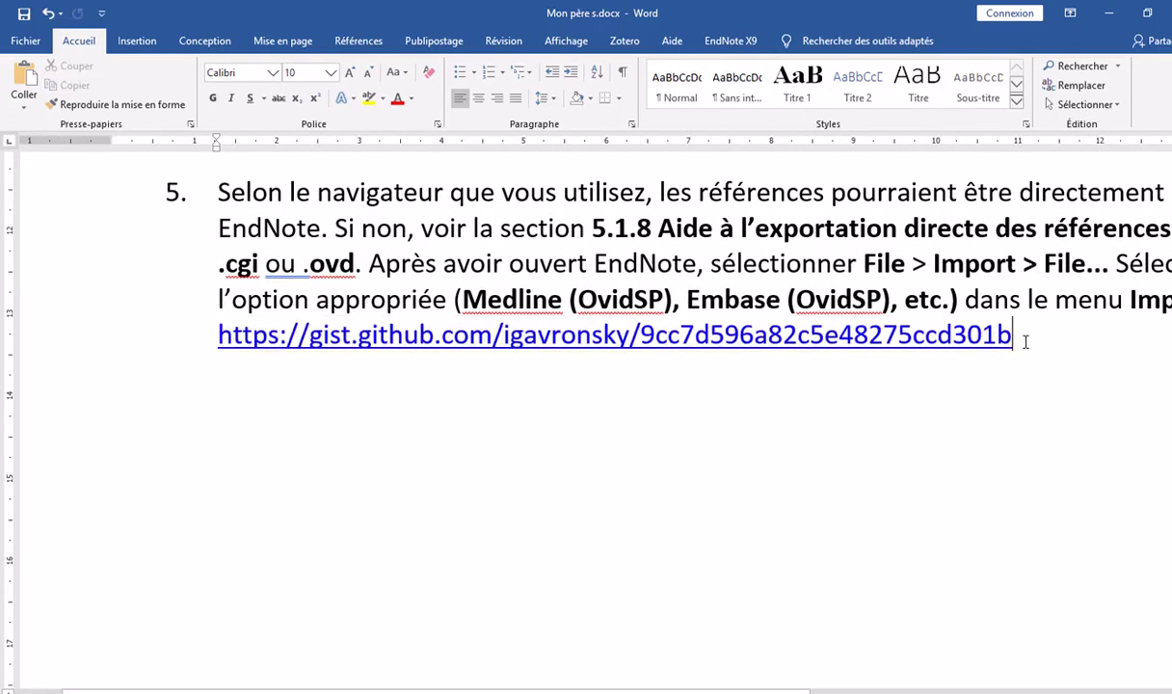
pyautogui.click(175, 334)
pyautogui.click(82, 350)
pyautogui.press('super+c')
pyautogui.rightClick(532, 347)
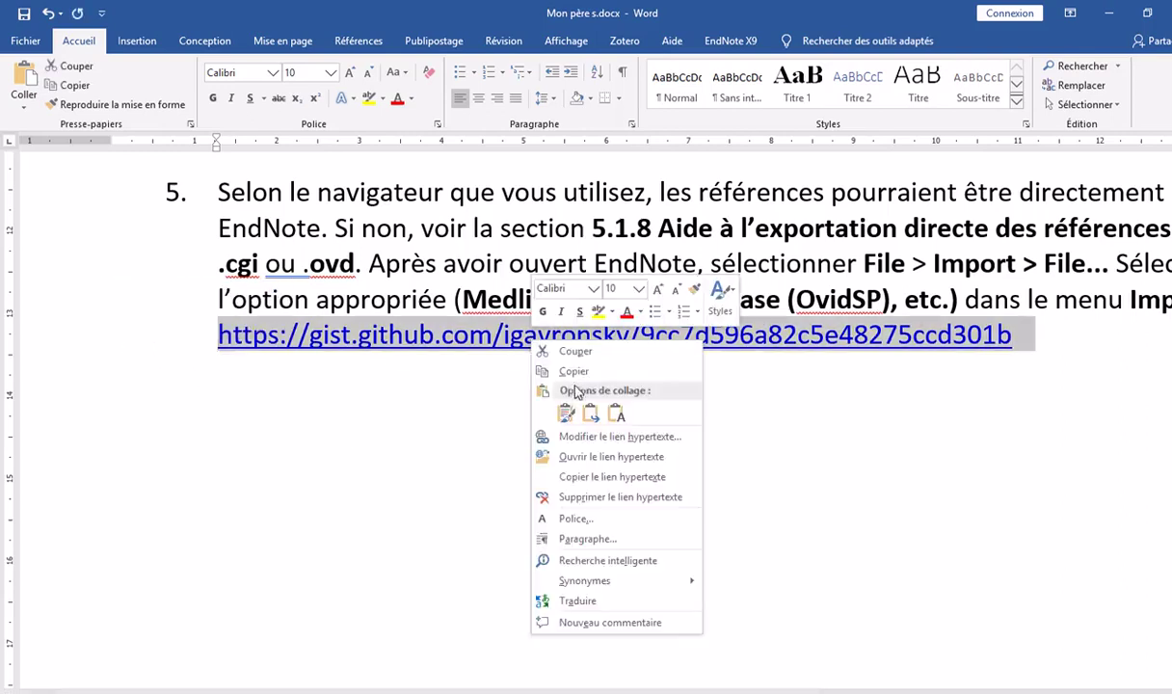
pyautogui.click(570, 369)
# Paste a copy of the gist.github.com link on a new line below the original link
pyautogui.click(1029, 386)
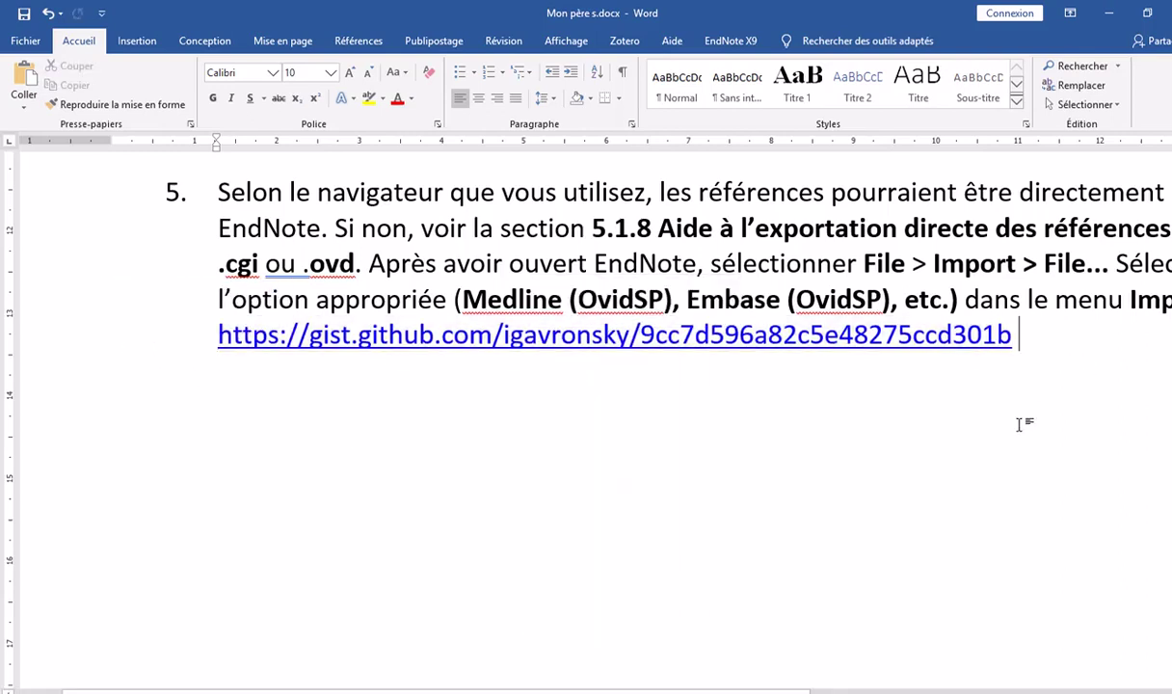
pyautogui.press('Return')
pyautogui.rightClick(241, 411)
pyautogui.click(276, 485)
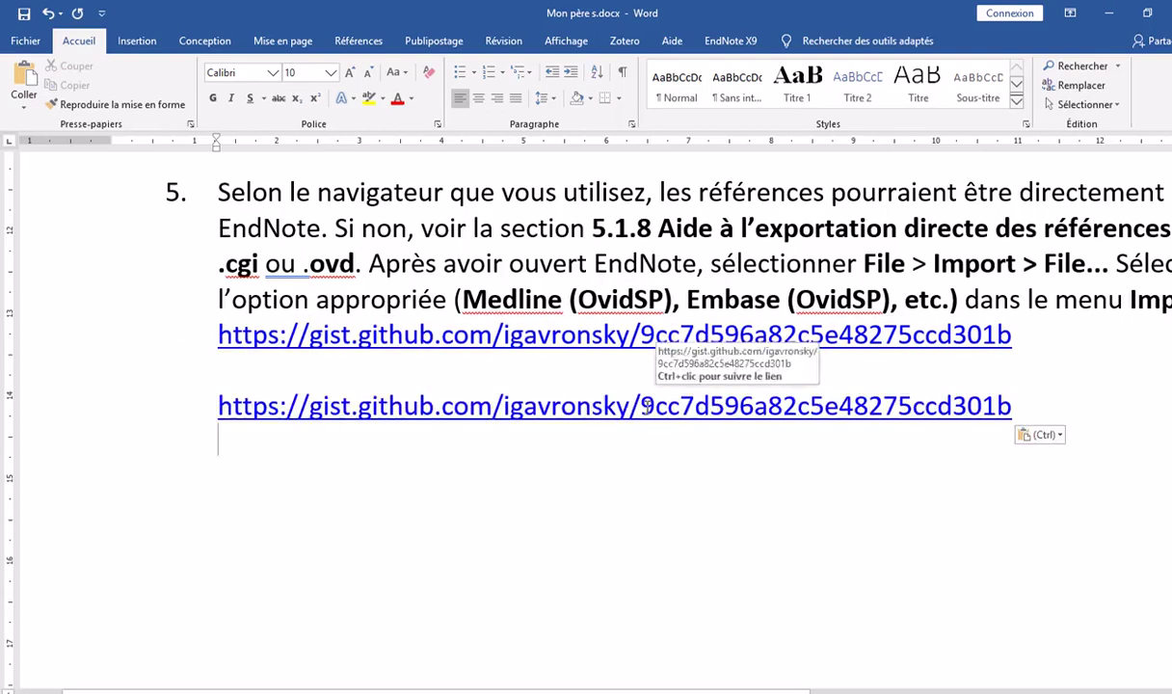
# Delete the identifier 9cc7d596a82c5e48275ccd301b from the end of the pasted link and start a new line after it
pyautogui.moveTo(649, 410); pyautogui.dragTo(1027, 399)
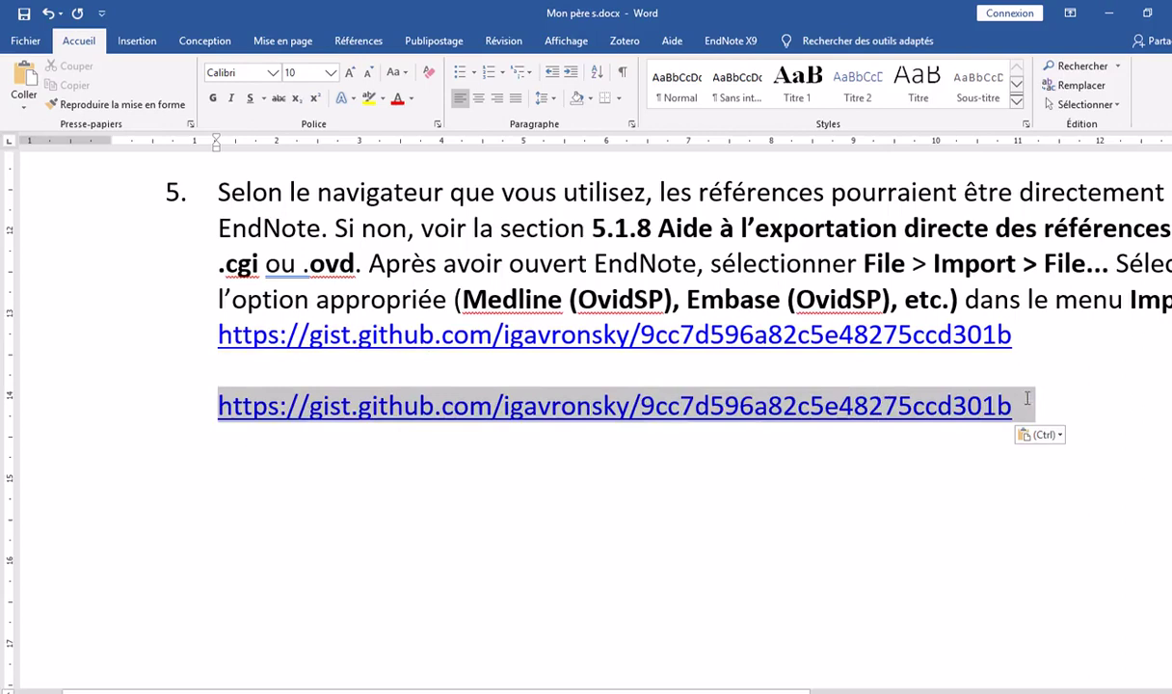
pyautogui.click(780, 484)
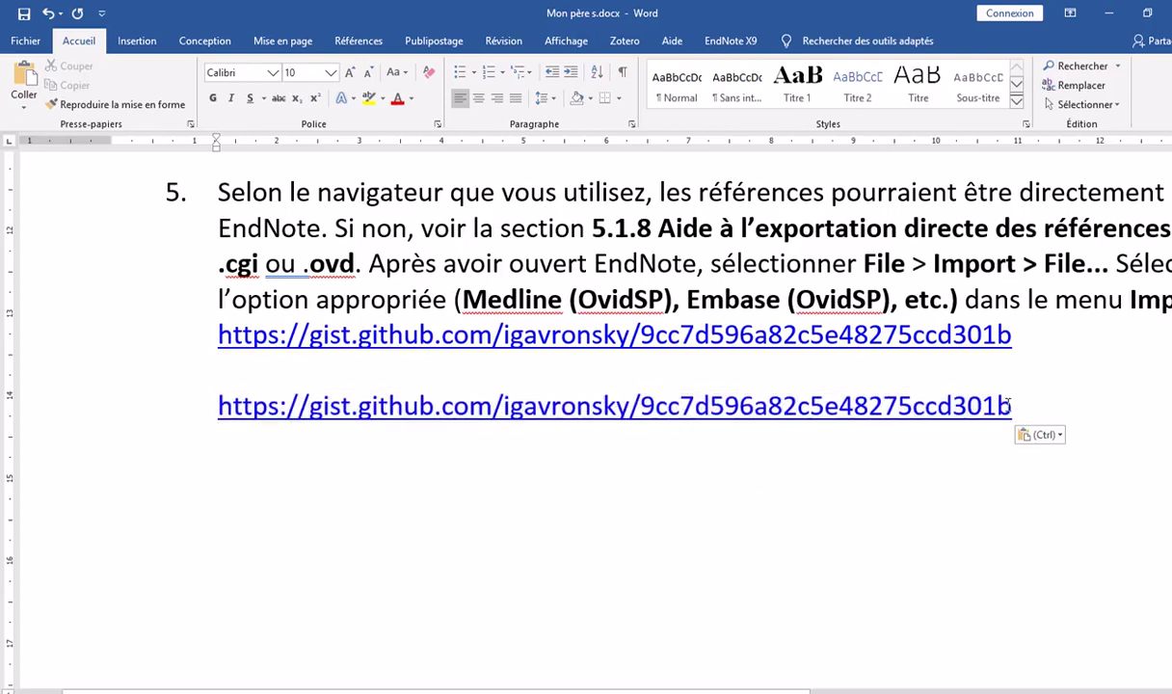
pyautogui.moveTo(1003, 405); pyautogui.dragTo(644, 409)
pyautogui.press('Delete')
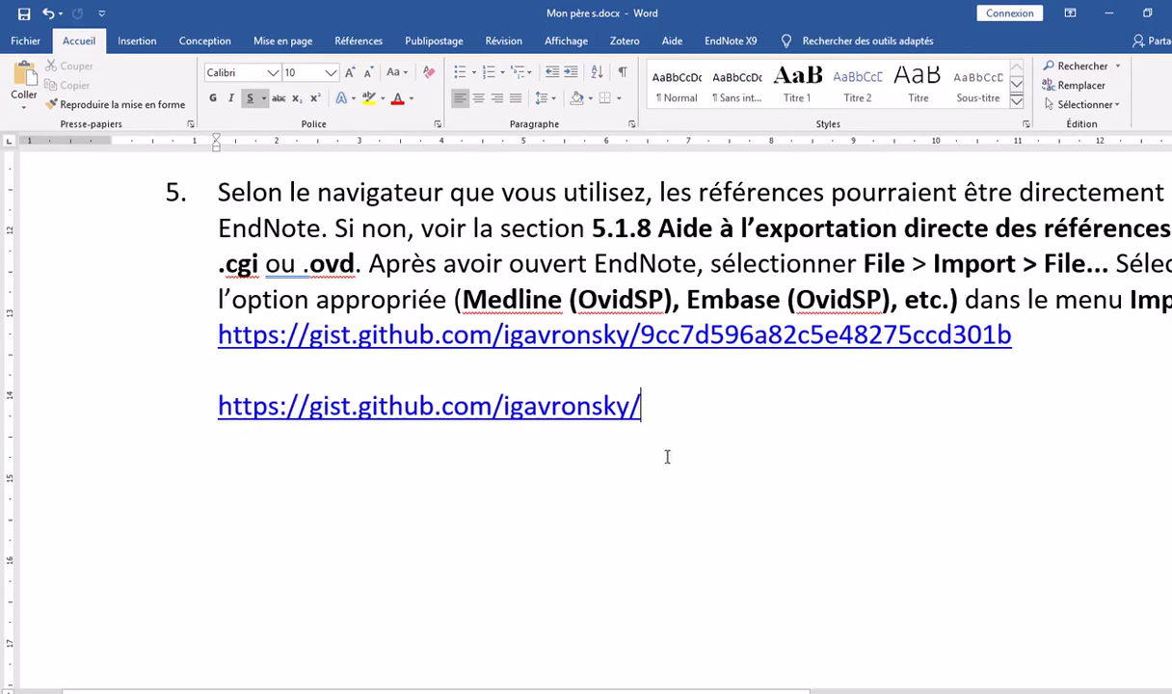
pyautogui.press('Return')
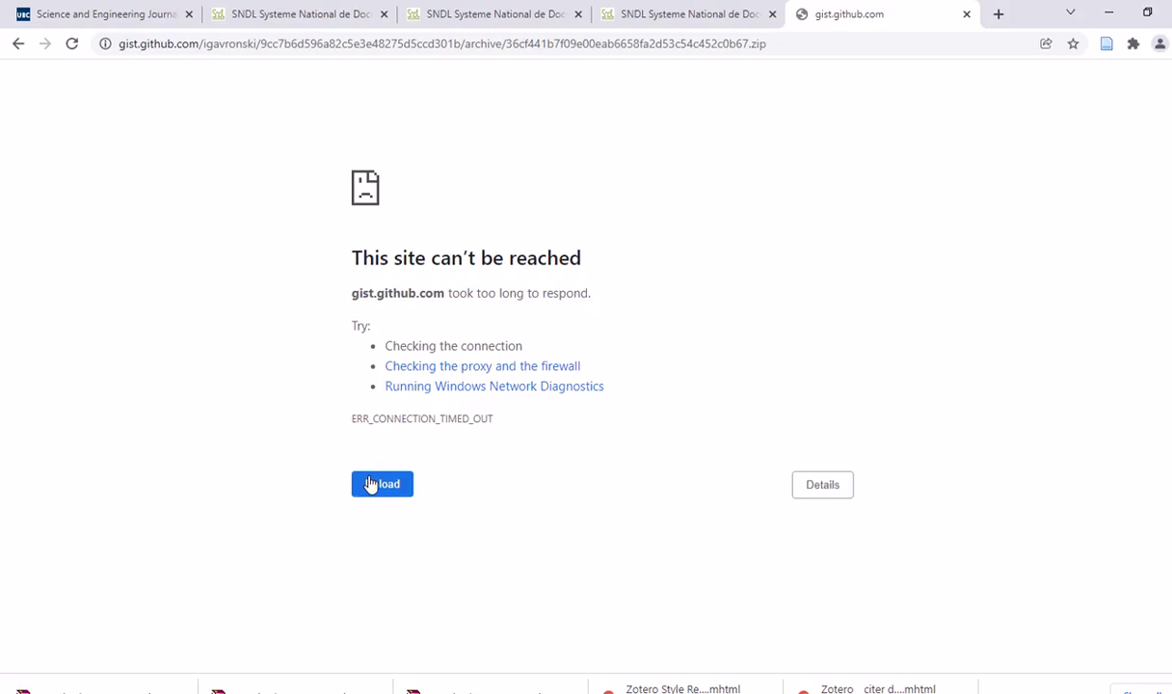
# Reload the gist.github.com page in Chrome and look through the SNDL resources and Open Access lists
pyautogui.click(369, 484)
pyautogui.click(658, 14)
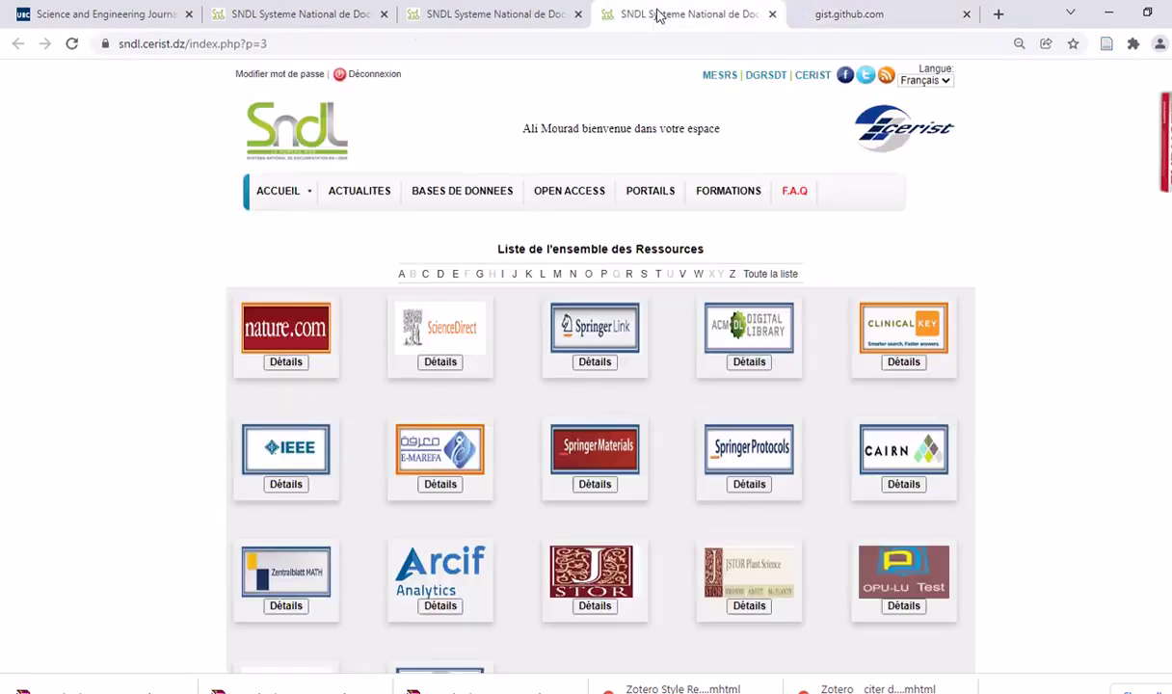
pyautogui.click(500, 16)
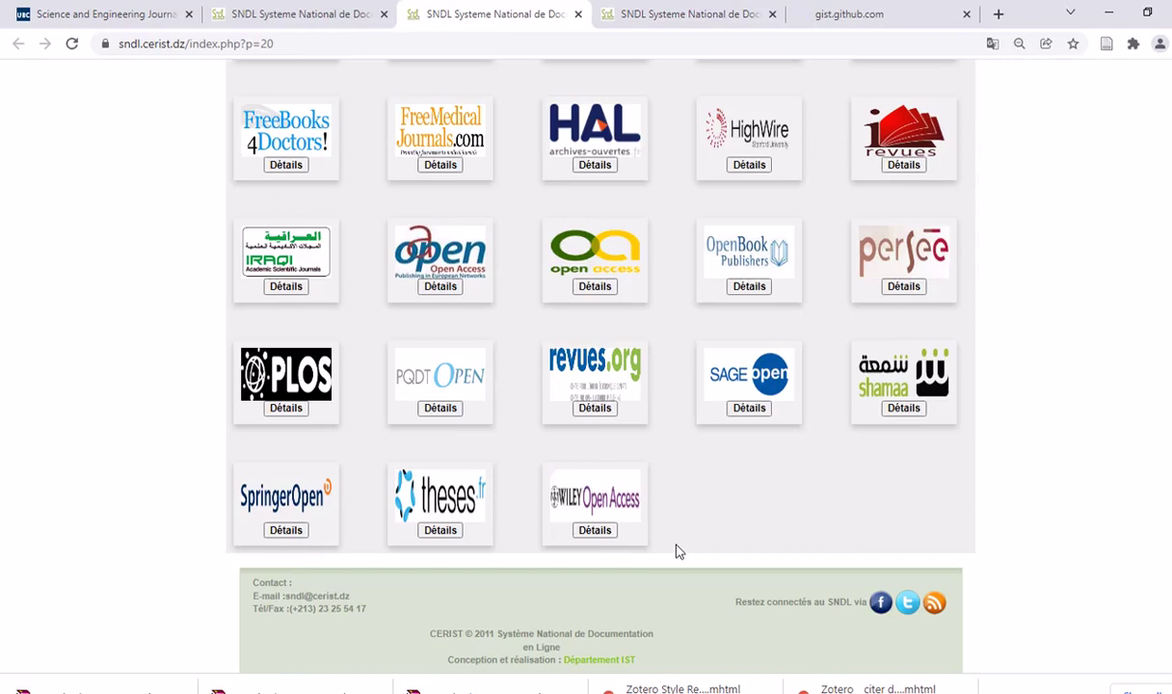
pyautogui.scroll(2, 631, 434)
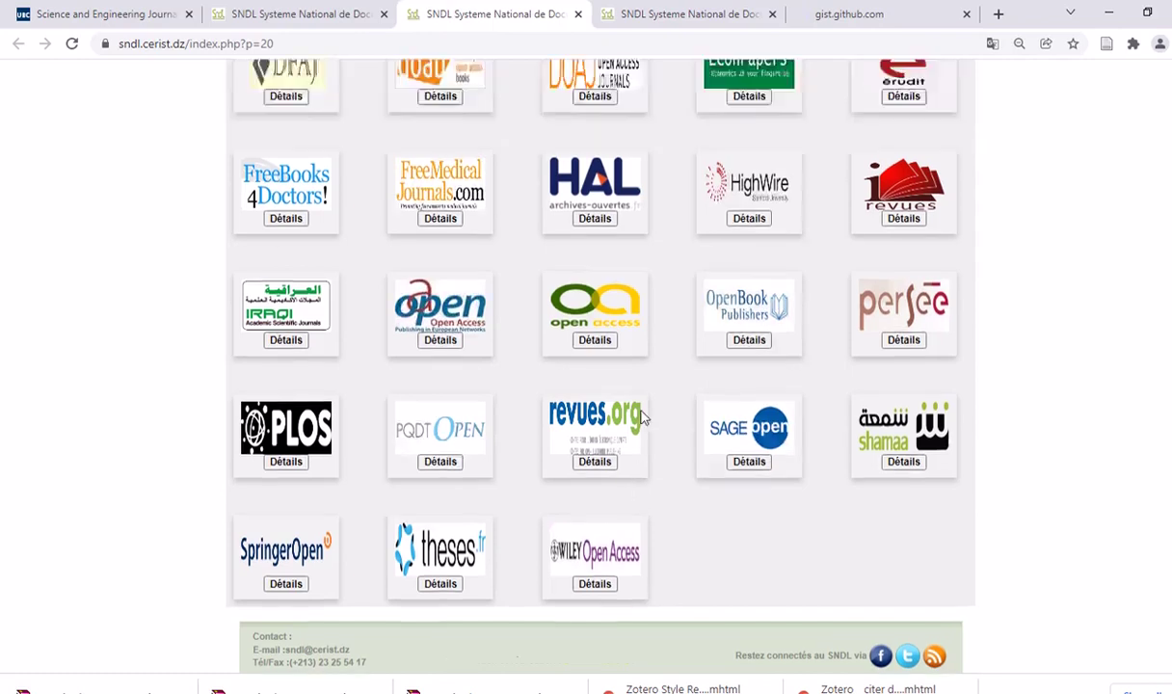
pyautogui.scroll(3, 638, 414)
pyautogui.scroll(2, 585, 275)
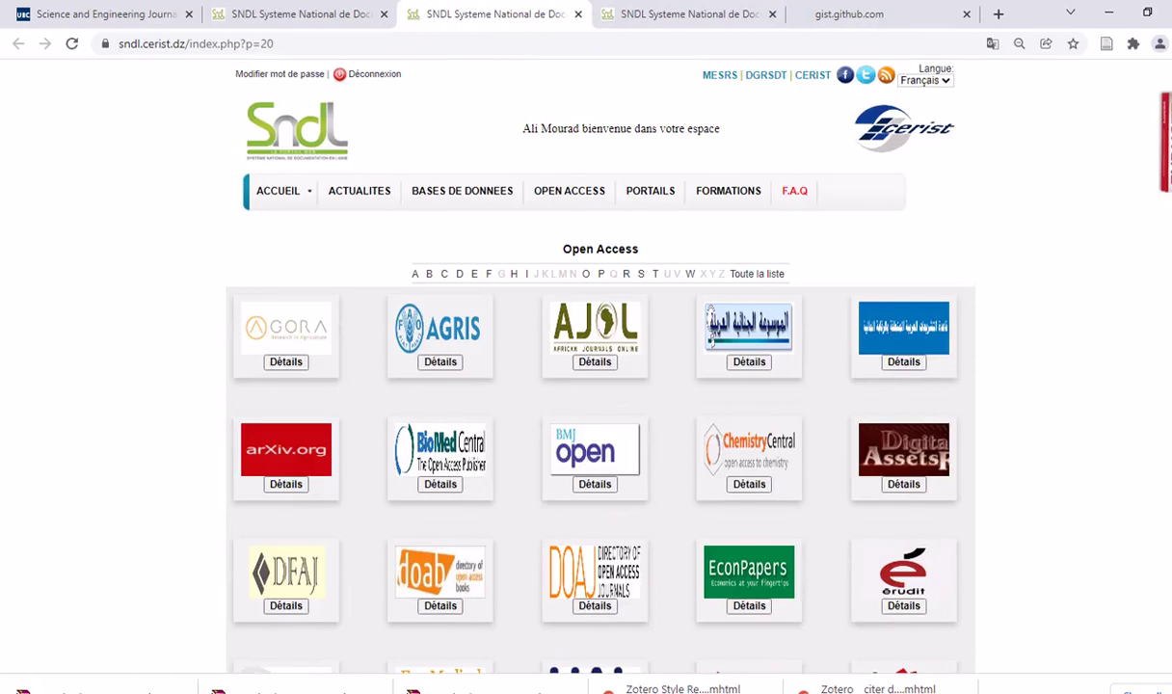
pyautogui.hotkey('alt', 'Tab')
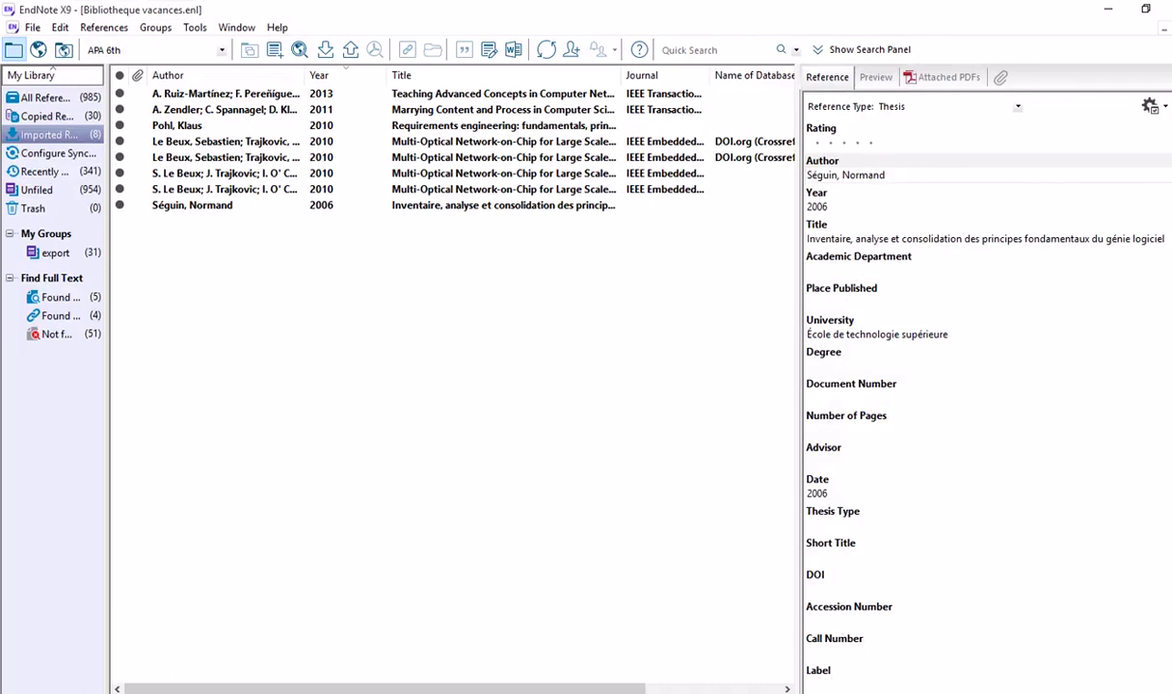
pyautogui.hotkey('alt', 'Tab')
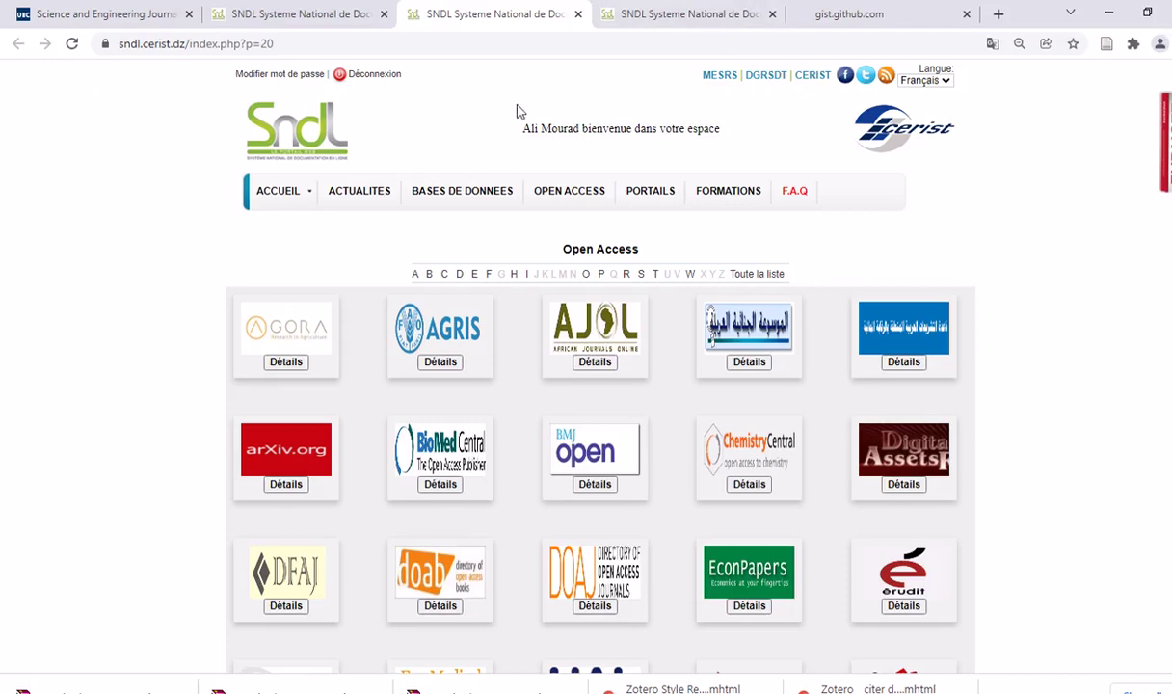
# Try to log out of the SNDL portal and reload its logout page
pyautogui.click(364, 75)
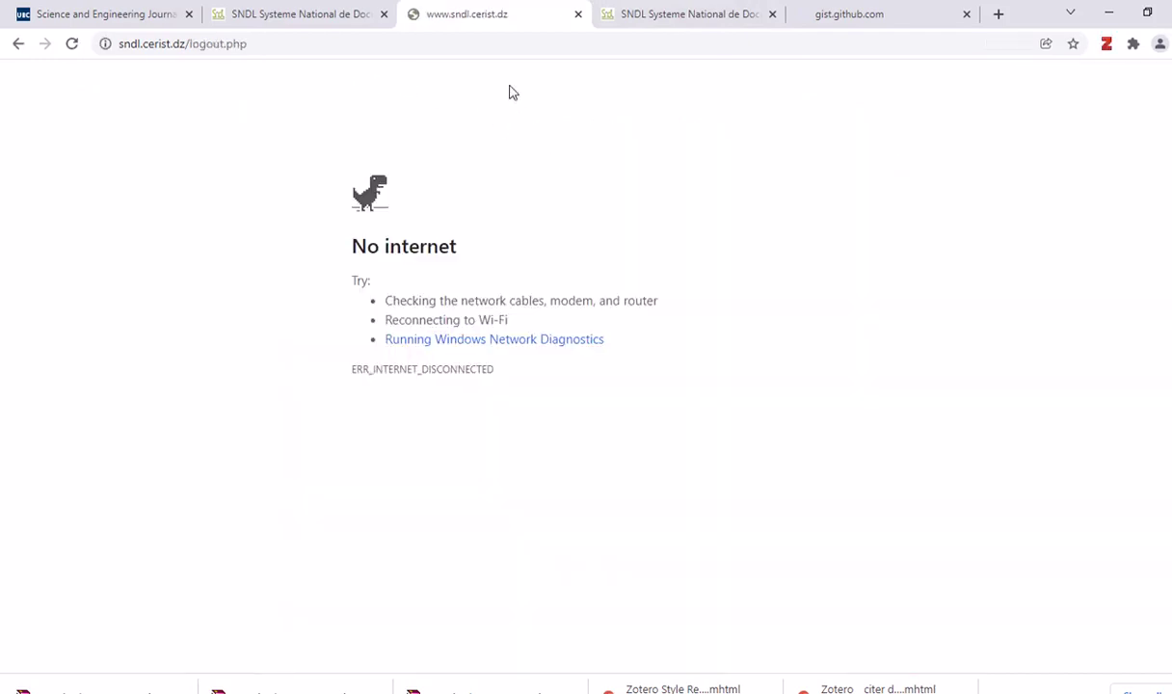
pyautogui.click(329, 17)
pyautogui.click(474, 19)
pyautogui.click(71, 45)
pyautogui.moveTo(582, 8)
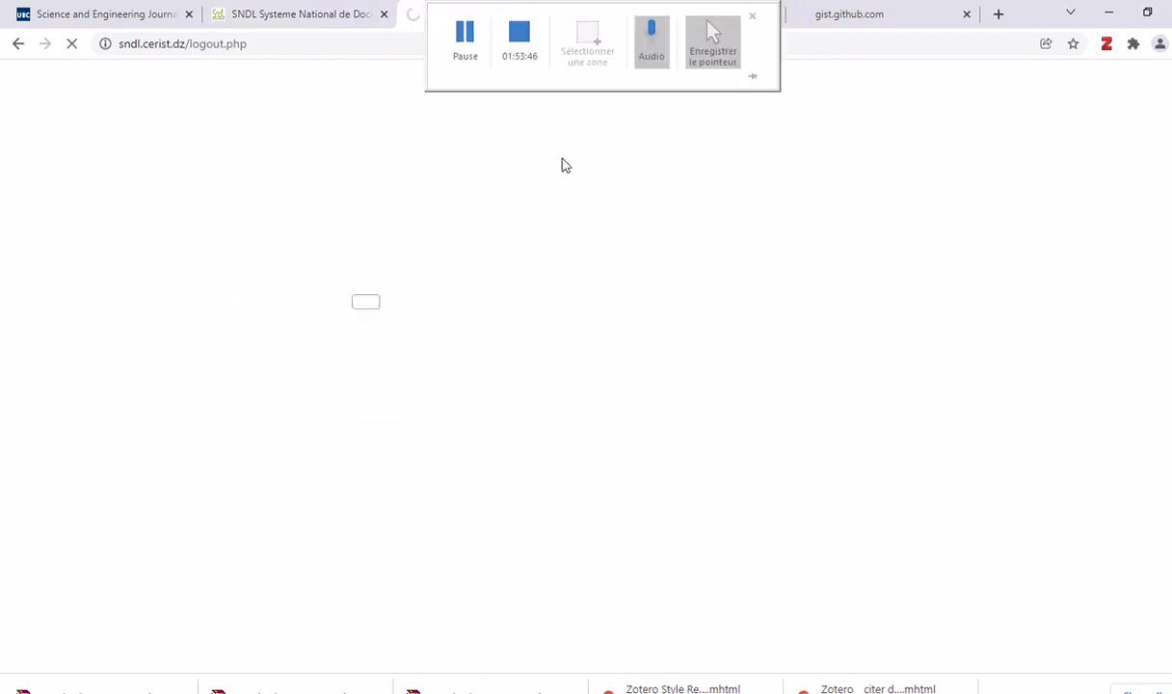
pyautogui.click(468, 34)
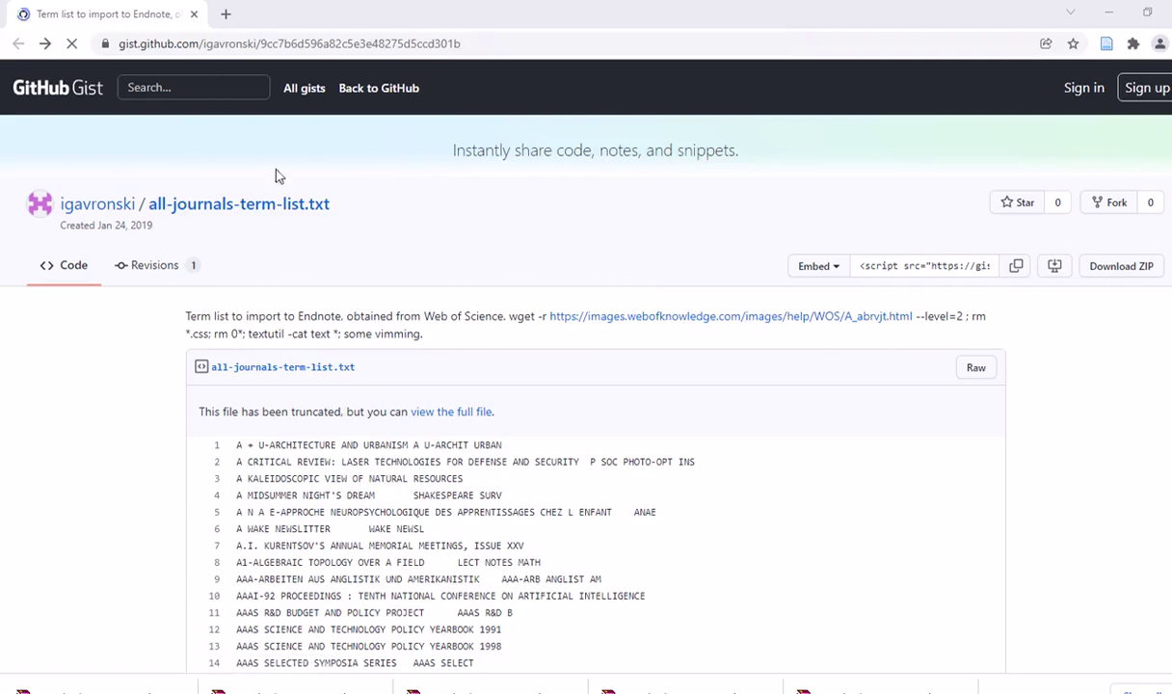
# Copy the complete web address of the all-journals-term-list.txt gist in Chrome
pyautogui.click(318, 43)
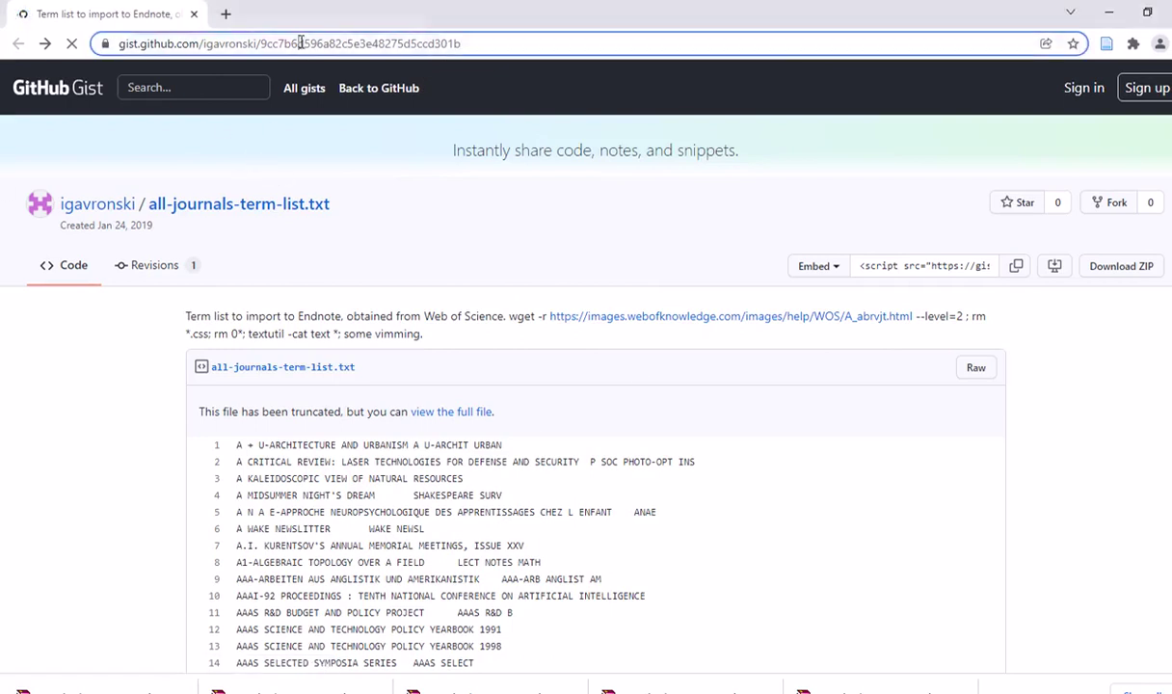
pyautogui.click(501, 46)
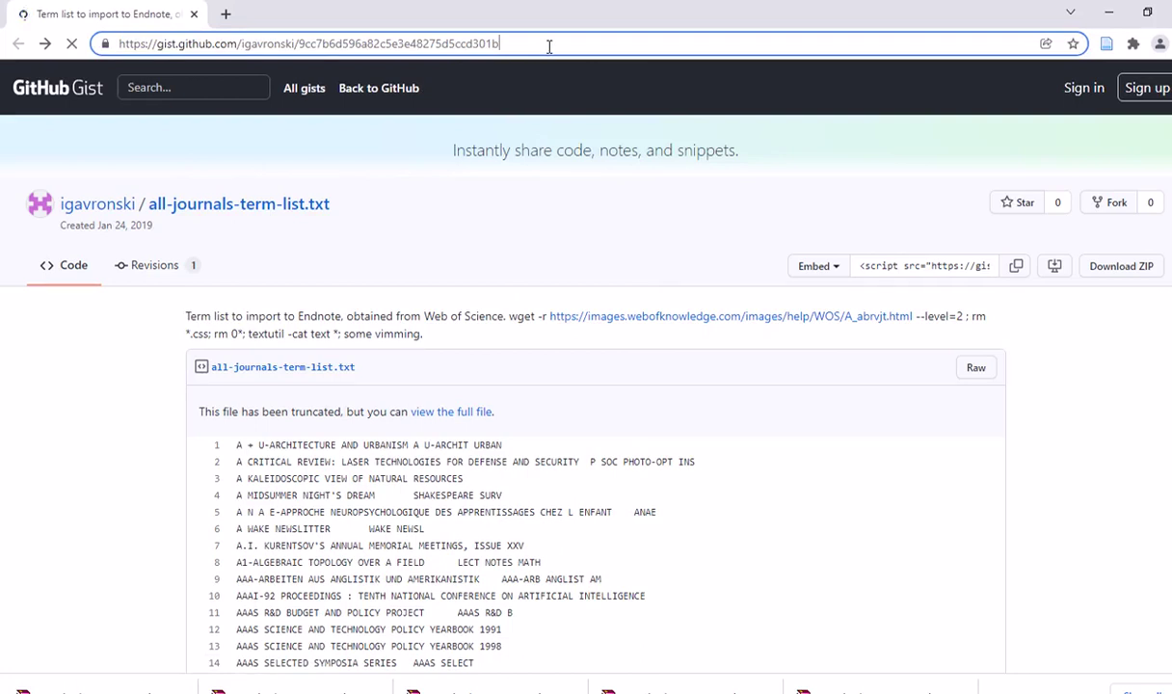
pyautogui.moveTo(521, 43); pyautogui.dragTo(95, 43)
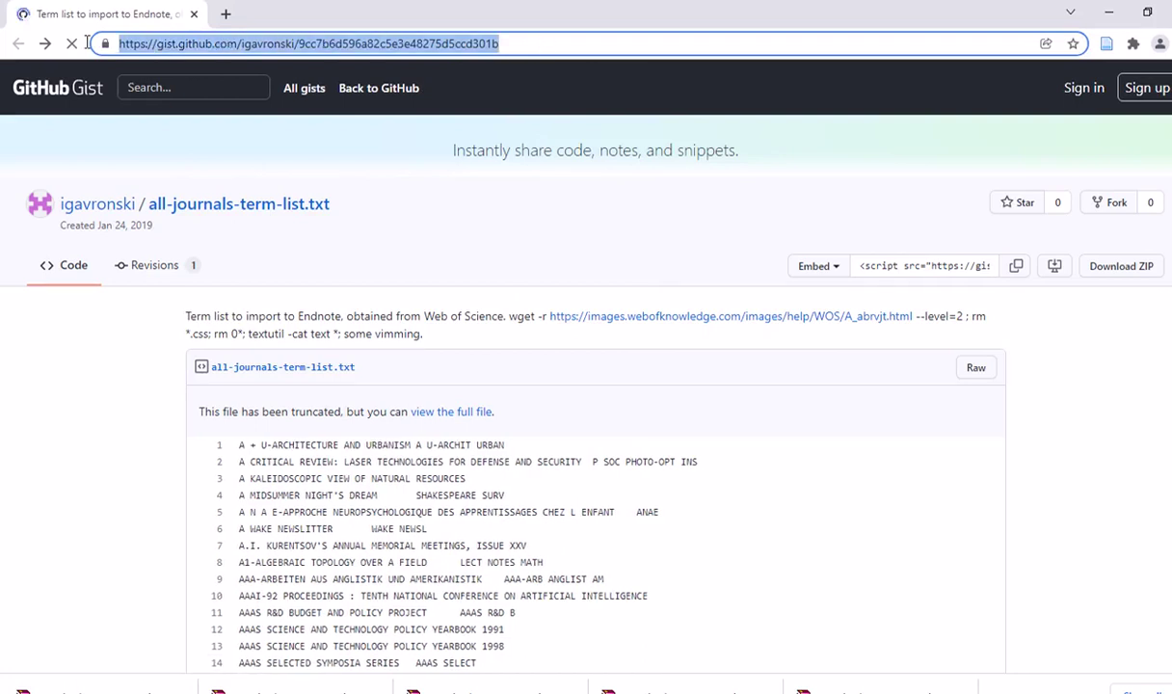
pyautogui.rightClick(310, 43)
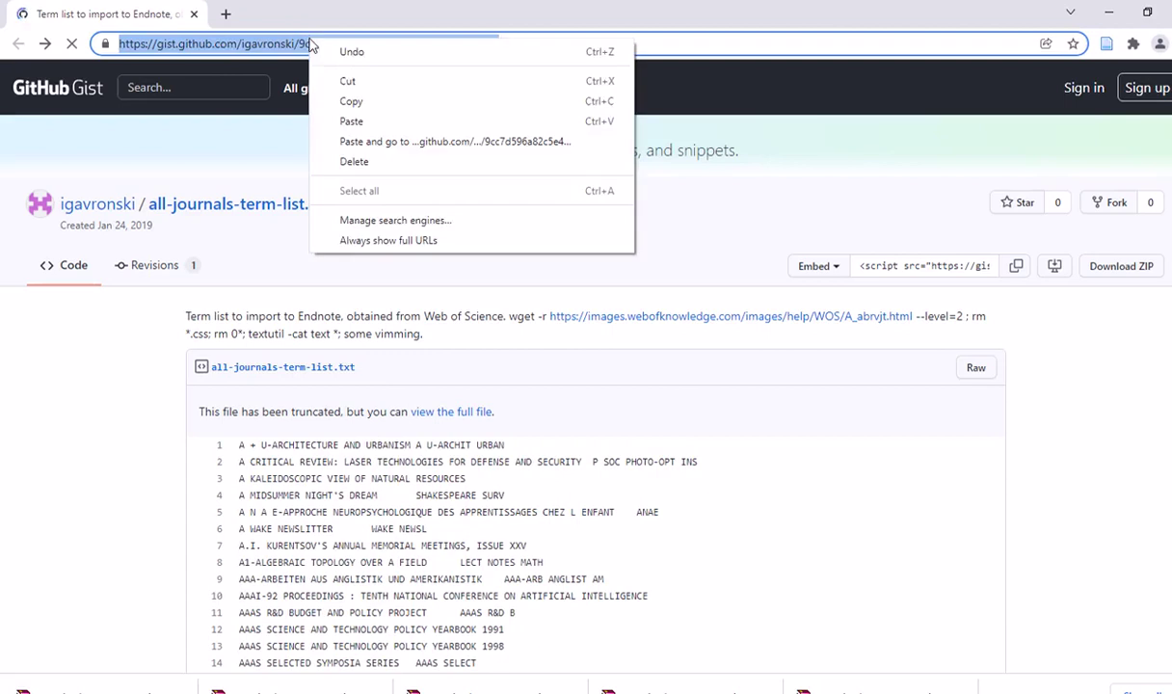
pyautogui.click(337, 101)
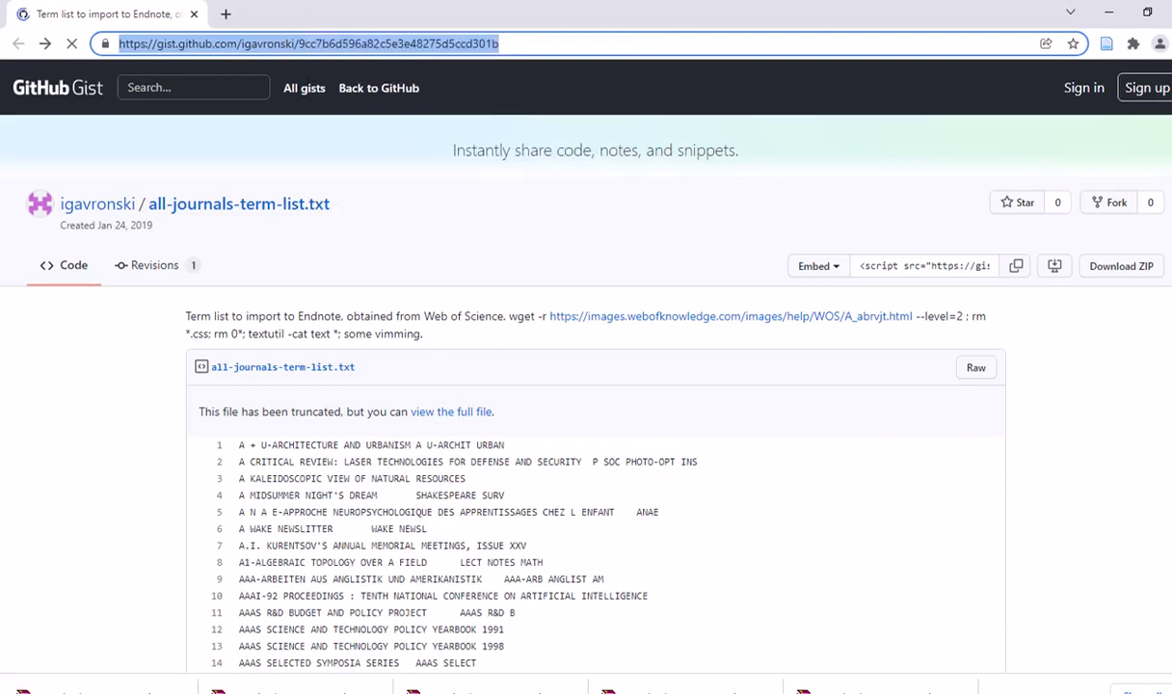
# Switch to Mon père s.docx in Word, paste the copied link as plain text below the shortened gist link, and save the document
pyautogui.click(631, 693)
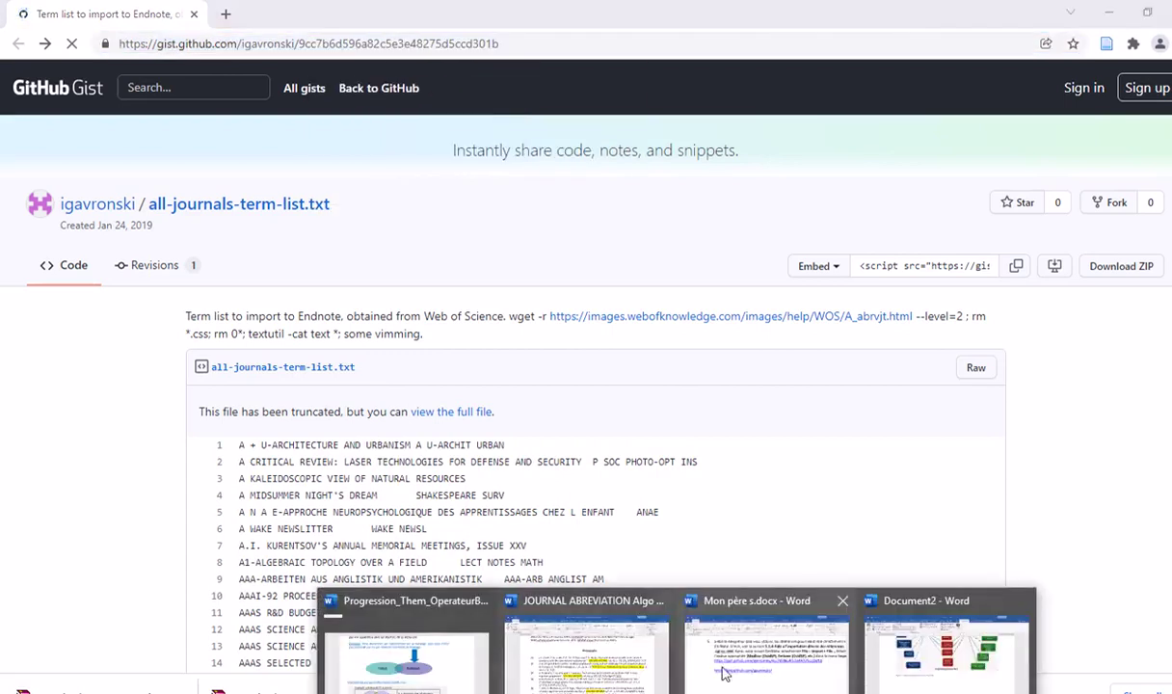
pyautogui.click(690, 640)
pyautogui.scroll(-3, 264, 445)
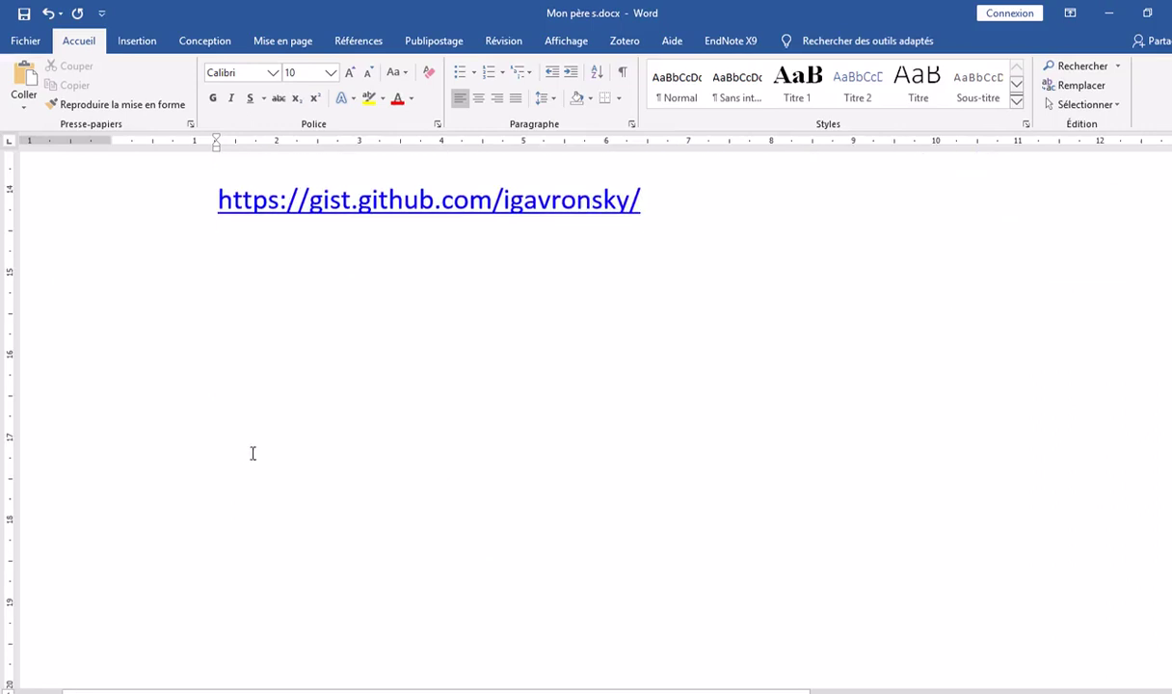
pyautogui.rightClick(225, 262)
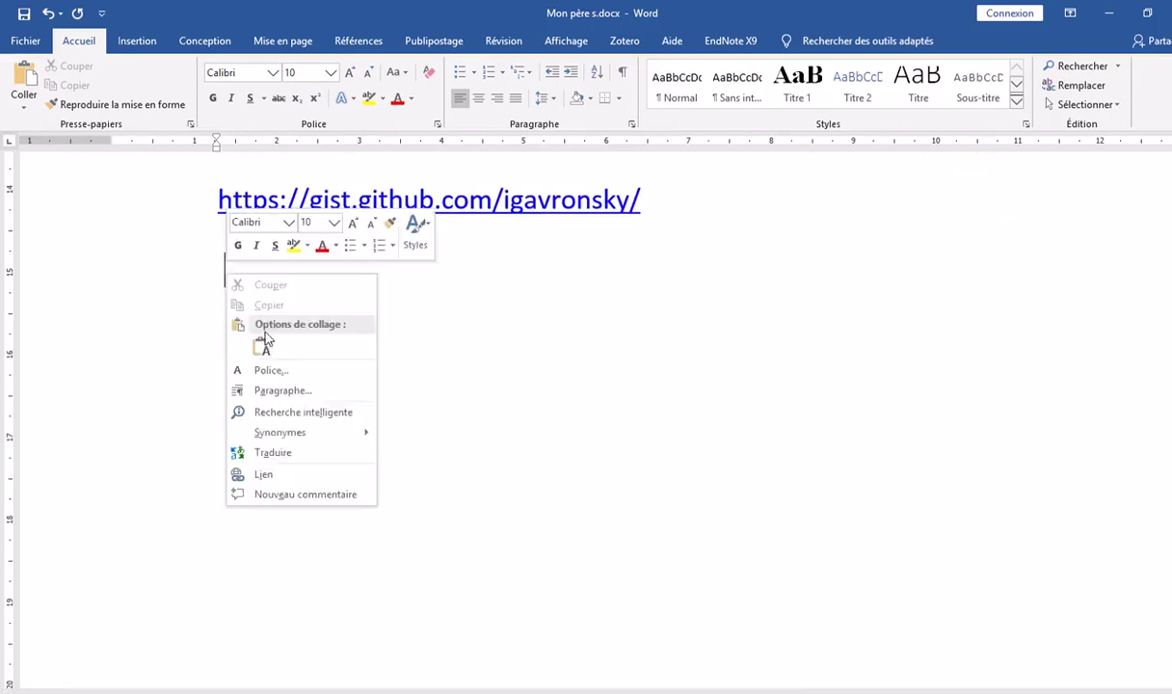
pyautogui.click(262, 344)
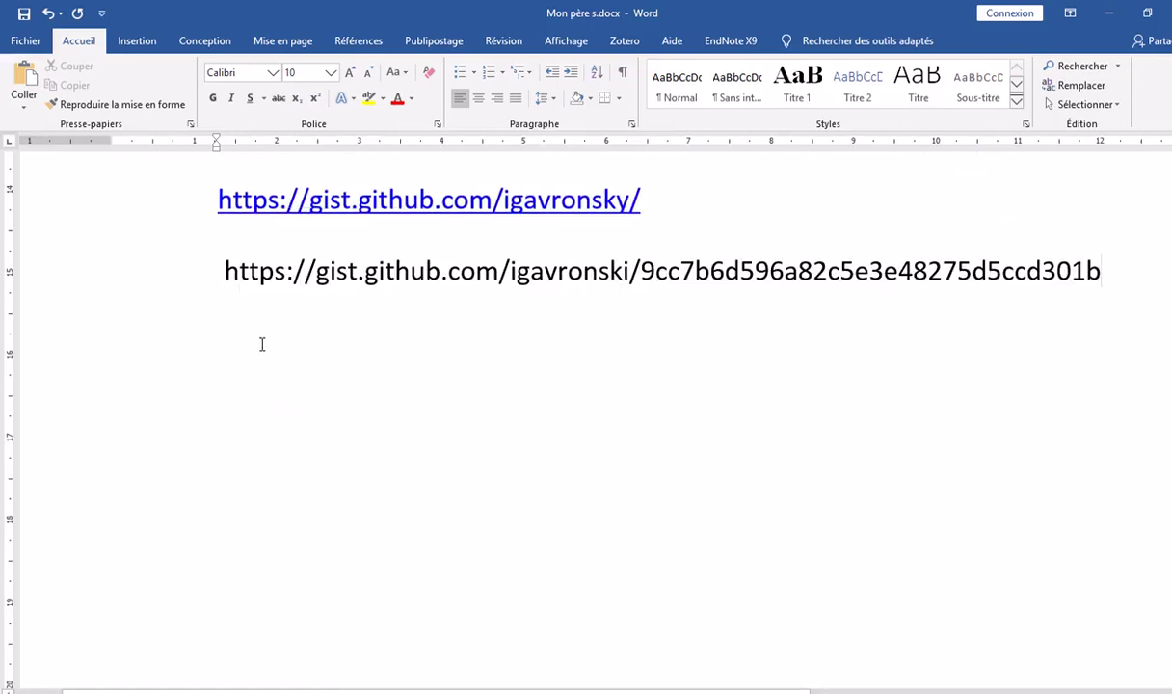
pyautogui.press('Return')
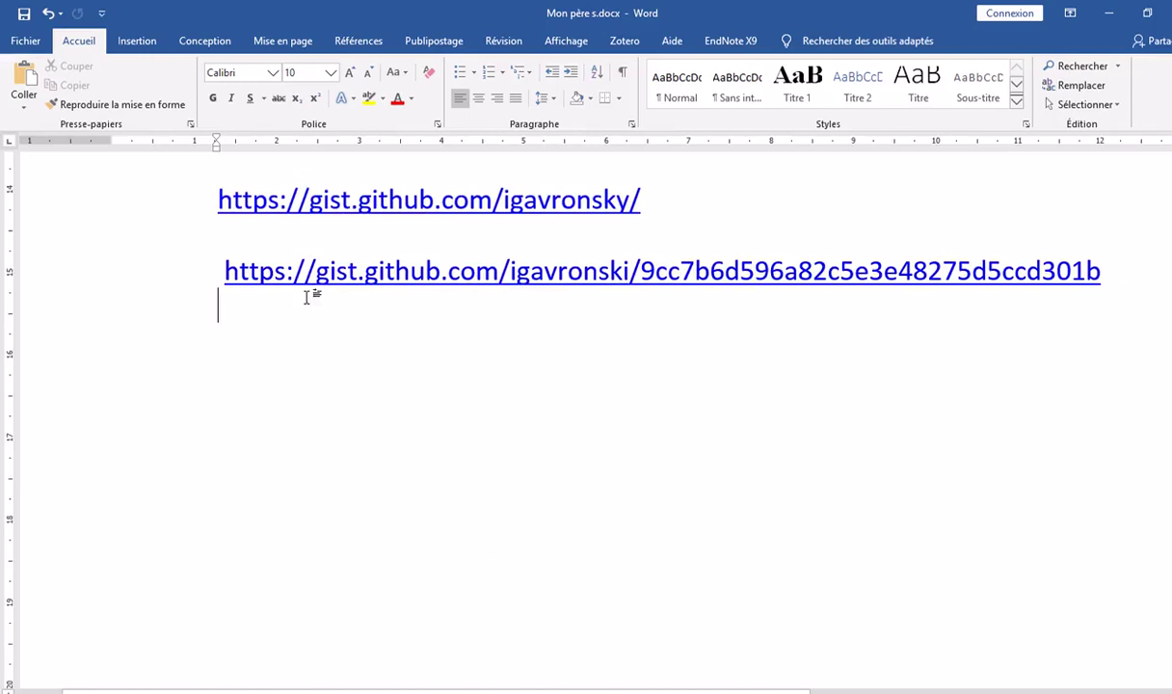
pyautogui.click(23, 14)
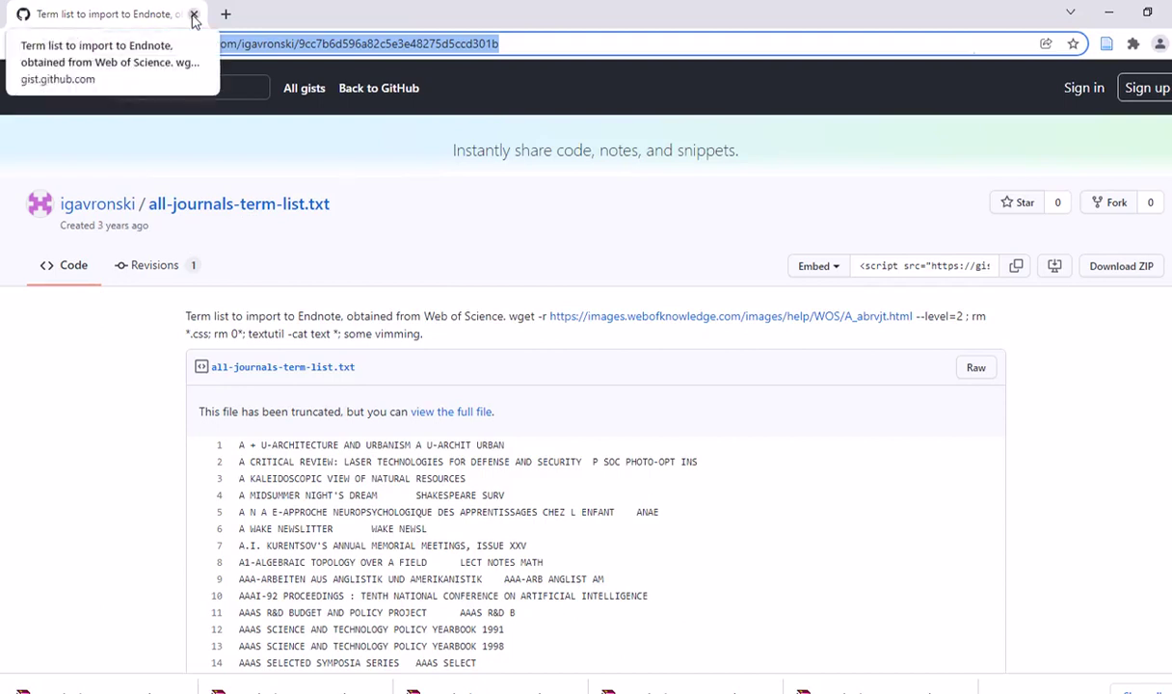
# Close the gist page and enter the placeholder sentence "Hfjfjgfusidgfudsgydusygfuydsgfu." in Word's Document2
pyautogui.click(193, 17)
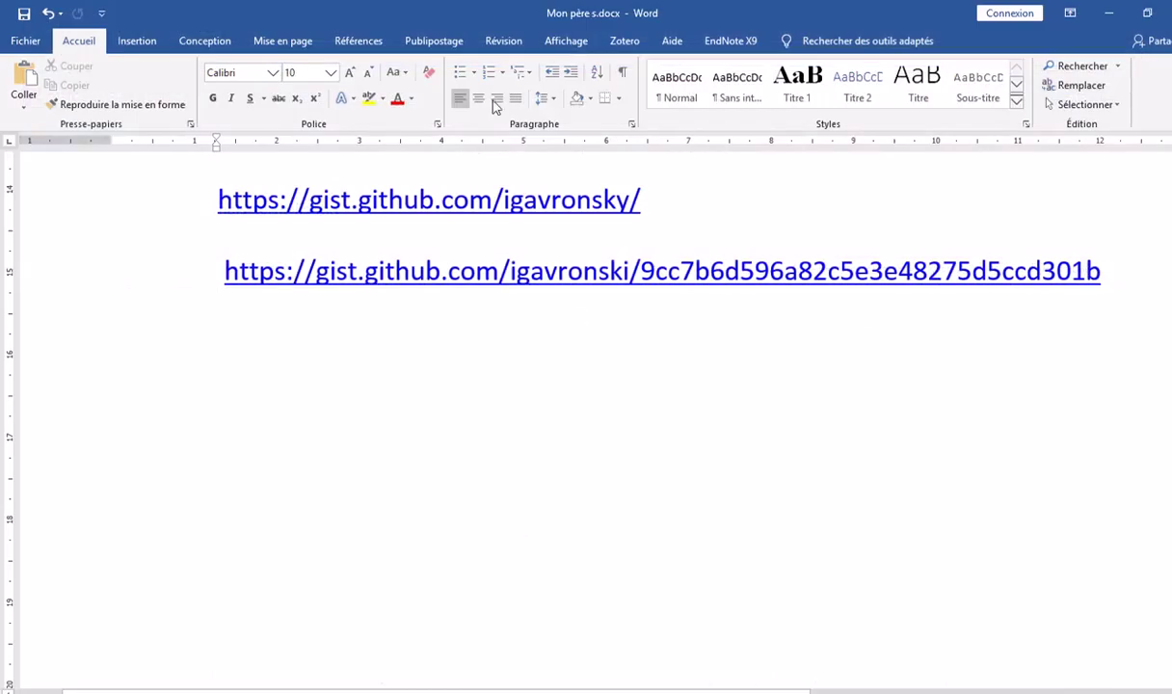
pyautogui.click(465, 37)
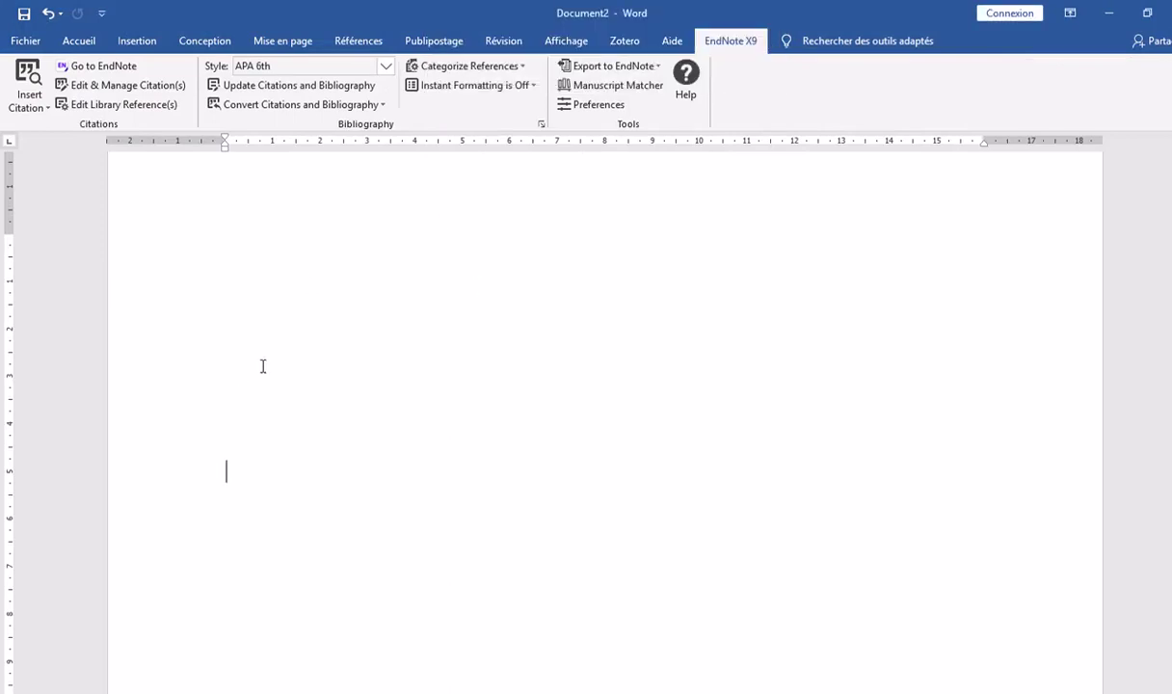
pyautogui.click(203, 369)
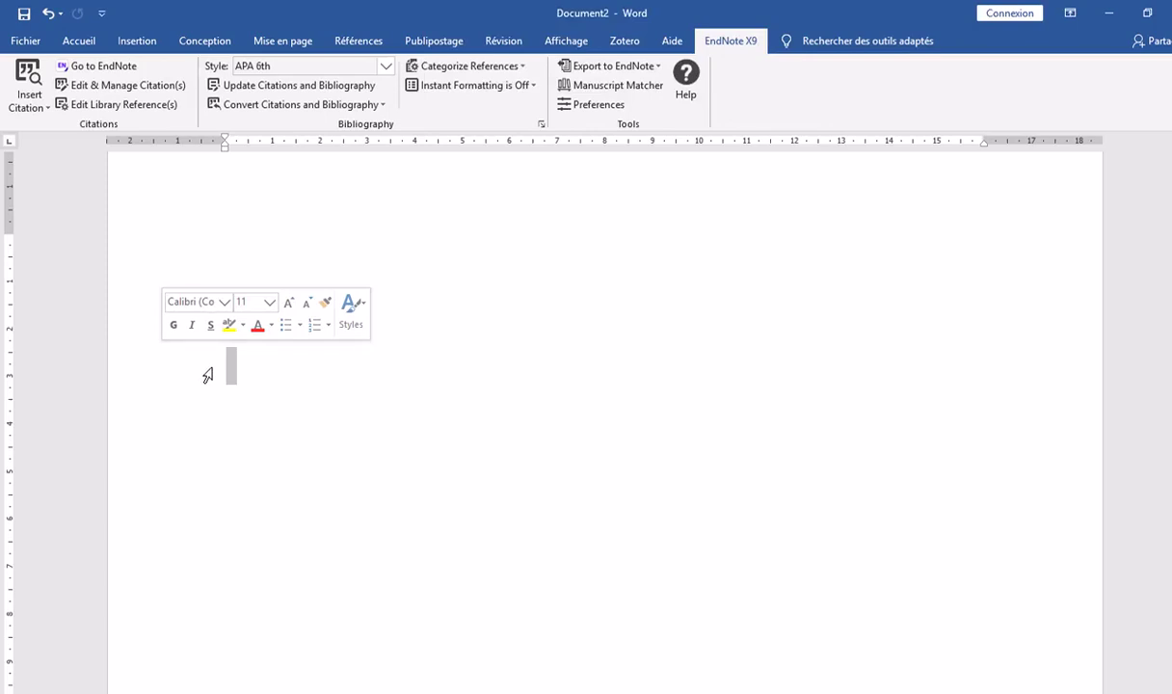
pyautogui.write('hfjfjgfusidgfudsgy')
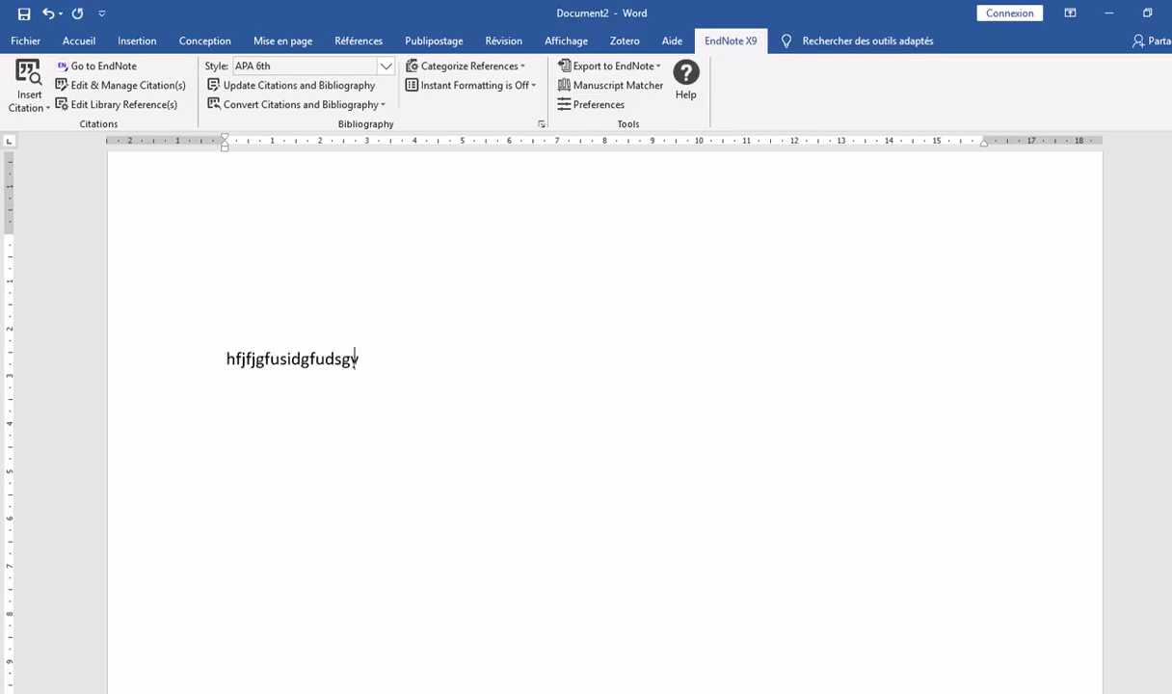
pyautogui.write('dusygfuydsgfu.')
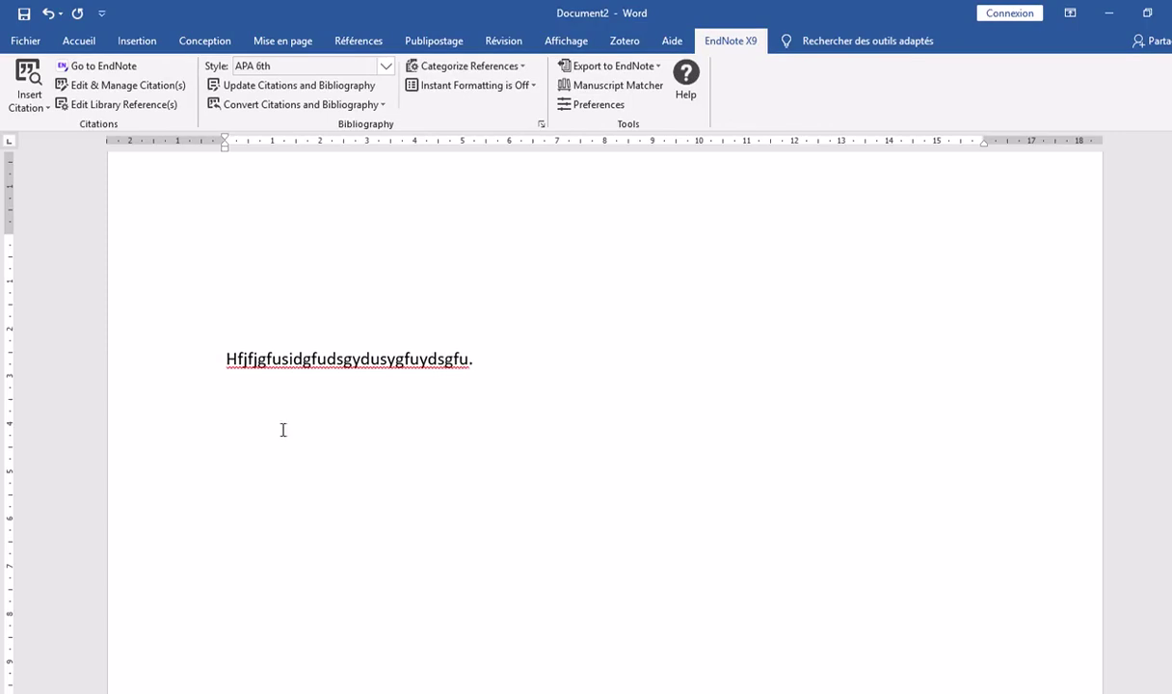
# Enclose the placeholder sentence in « » quotation marks before the period and italicize the quoted text
pyautogui.click(471, 360)
pyautogui.press('Home')
pyautogui.write('"')
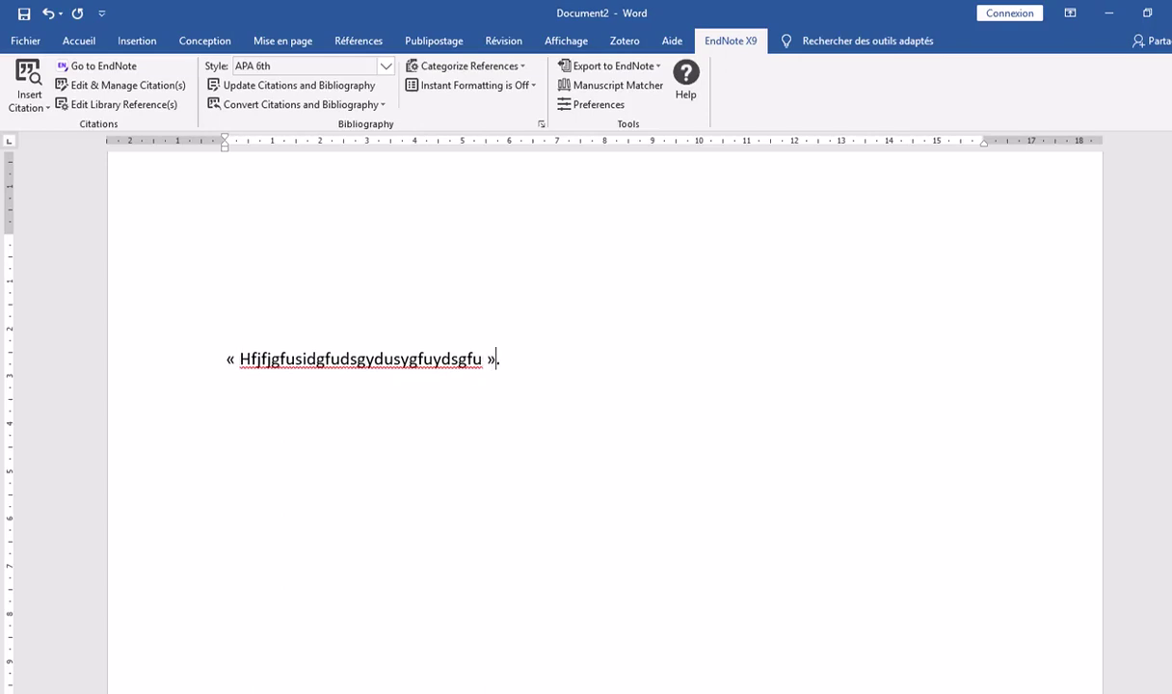
pyautogui.moveTo(487, 358); pyautogui.dragTo(222, 356)
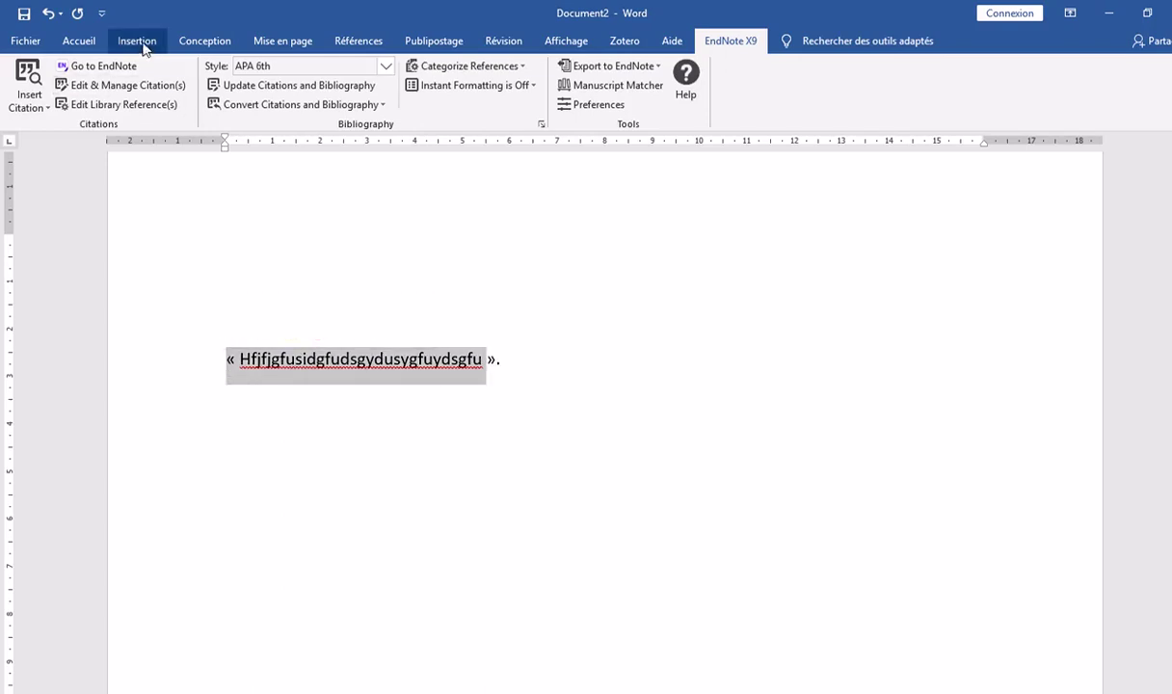
pyautogui.click(79, 42)
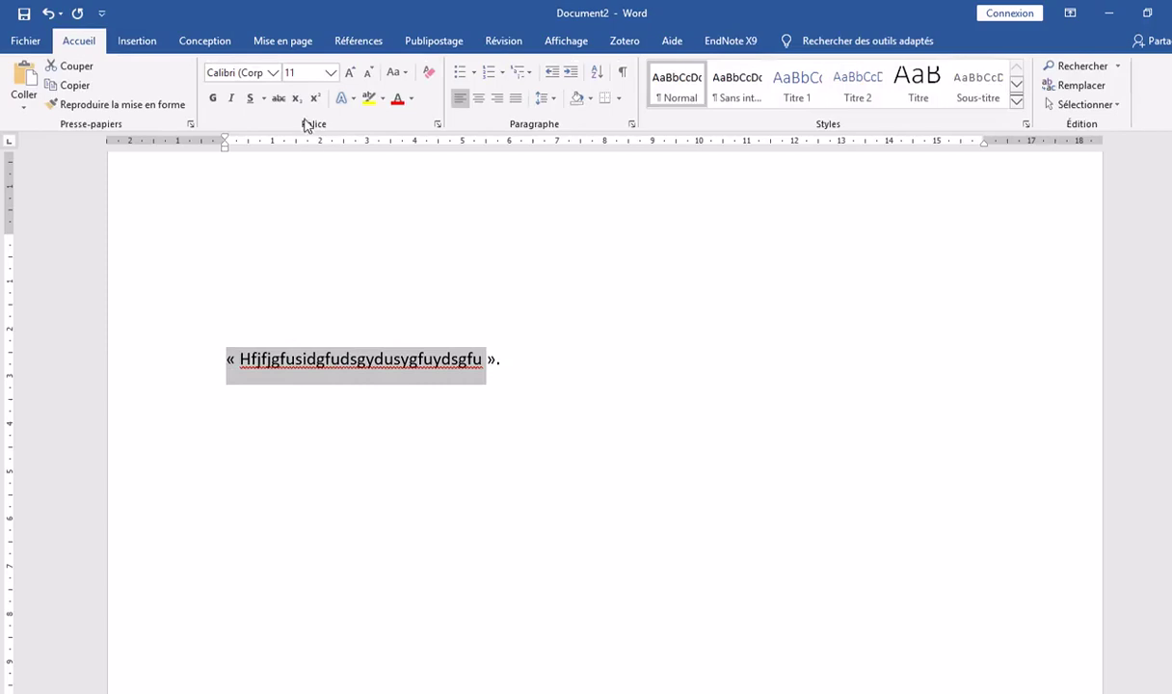
pyautogui.click(231, 98)
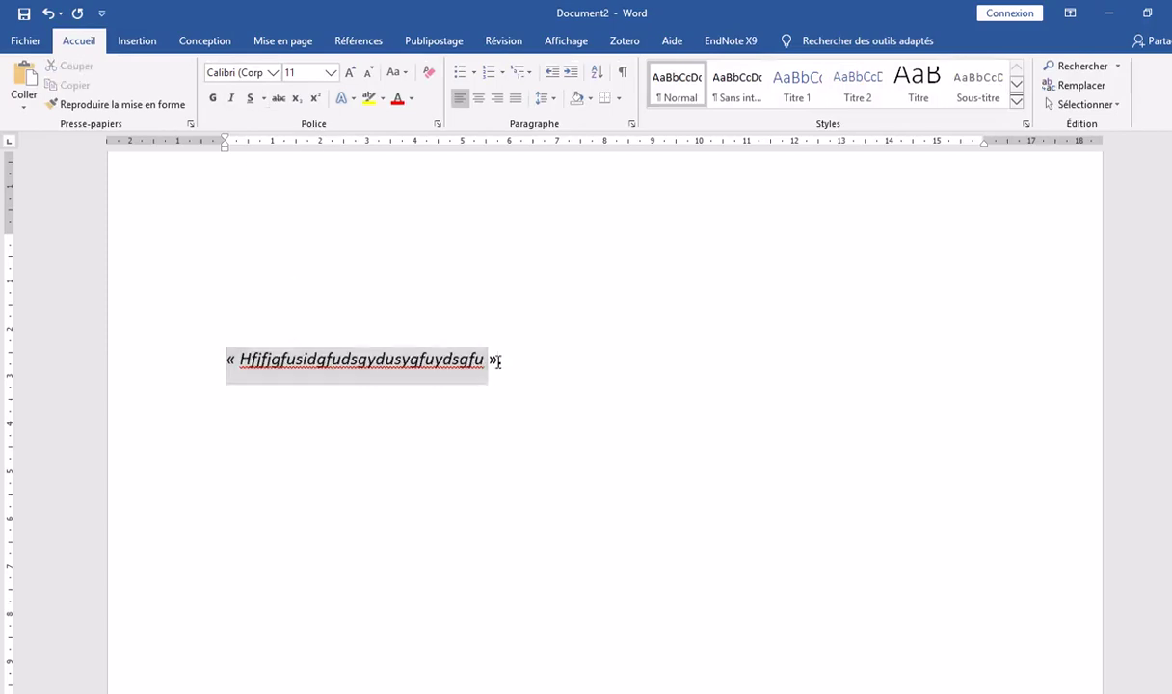
# Insert a citation for the 2022 "TIM3+ TRBV11-2 T cells and IFNgamma" reference from EndNote's full library just before the sentence's period
pyautogui.click(495, 359)
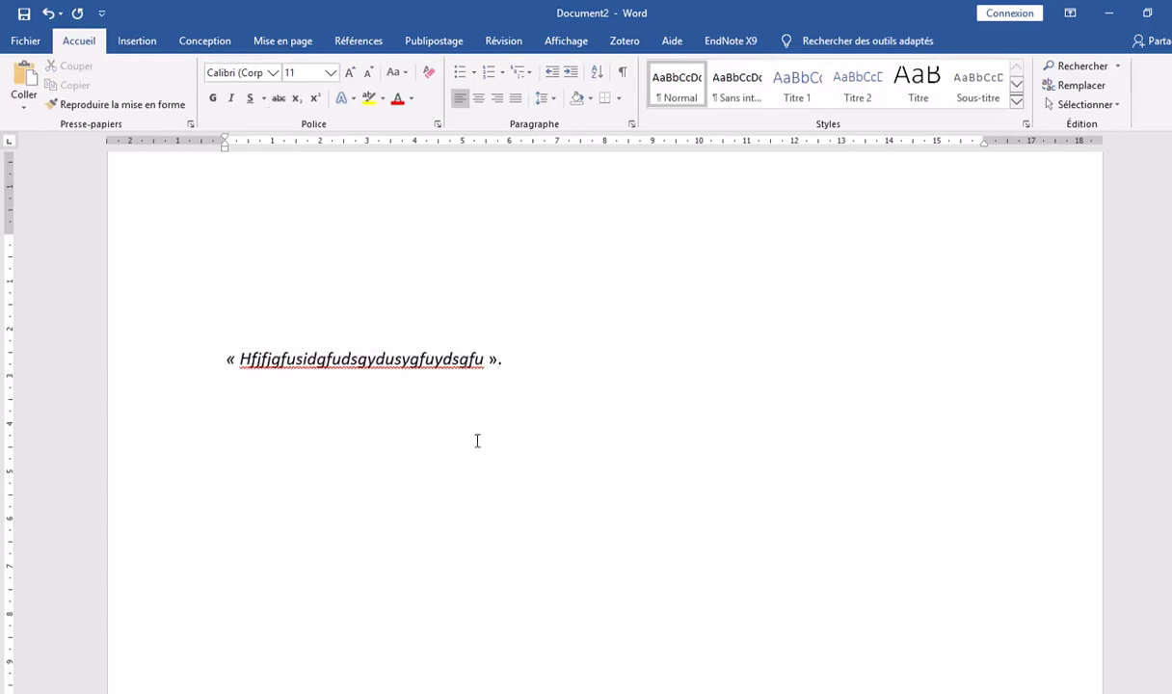
pyautogui.click(732, 45)
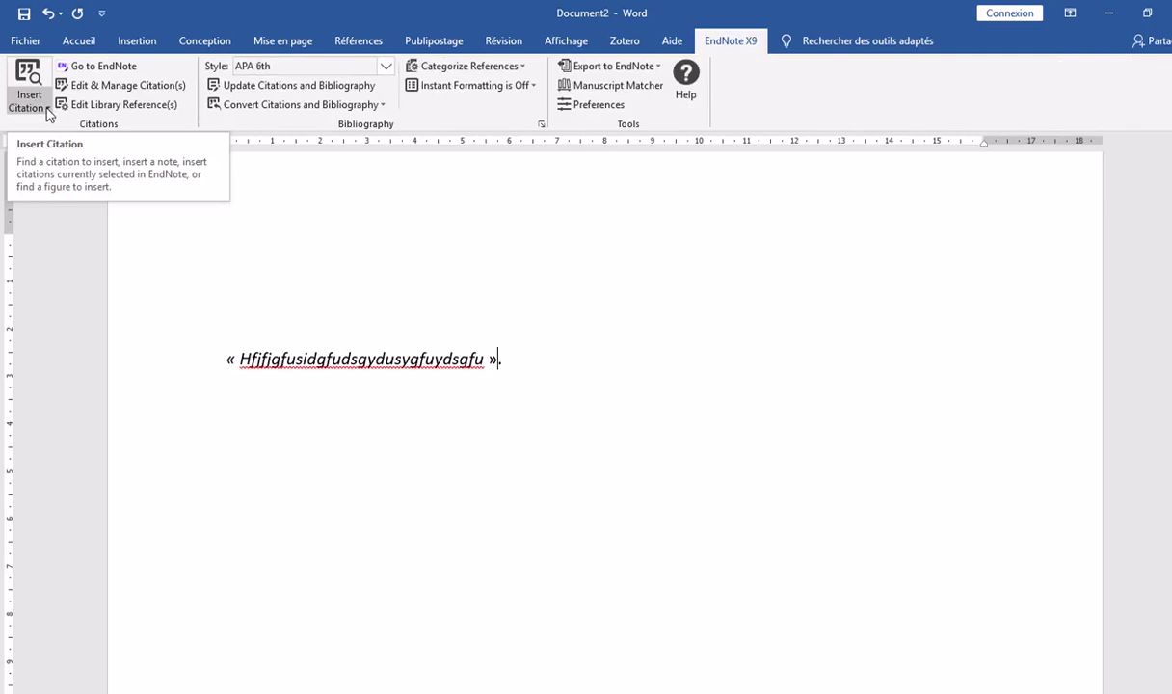
pyautogui.click(116, 65)
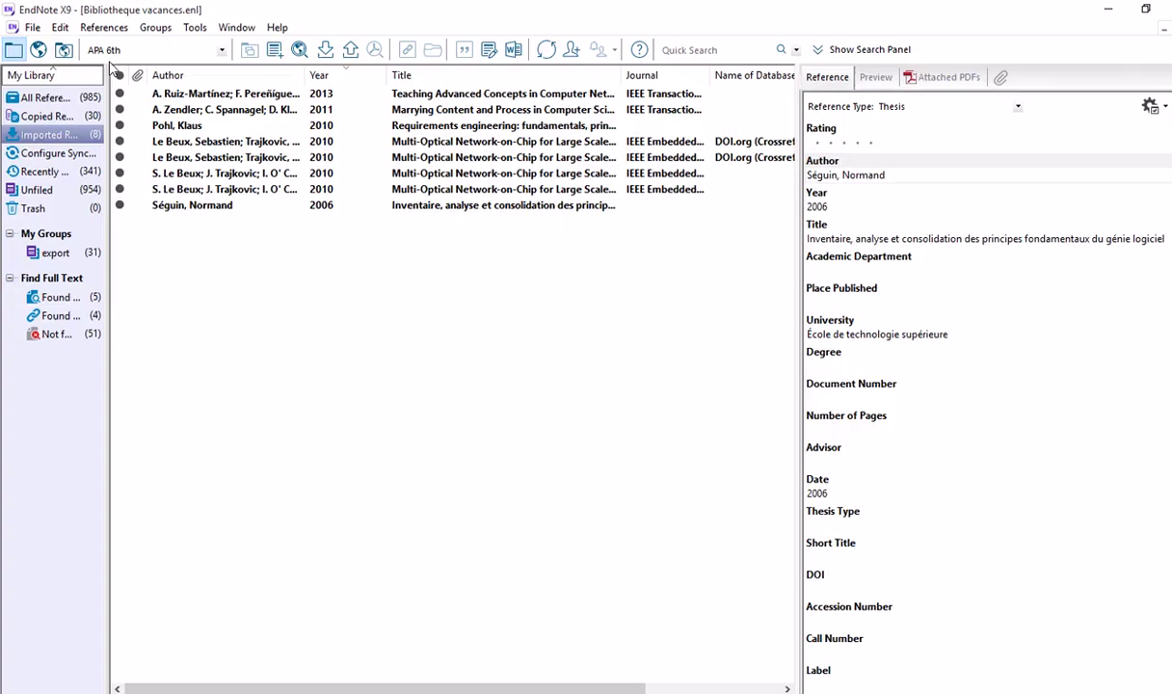
pyautogui.click(35, 98)
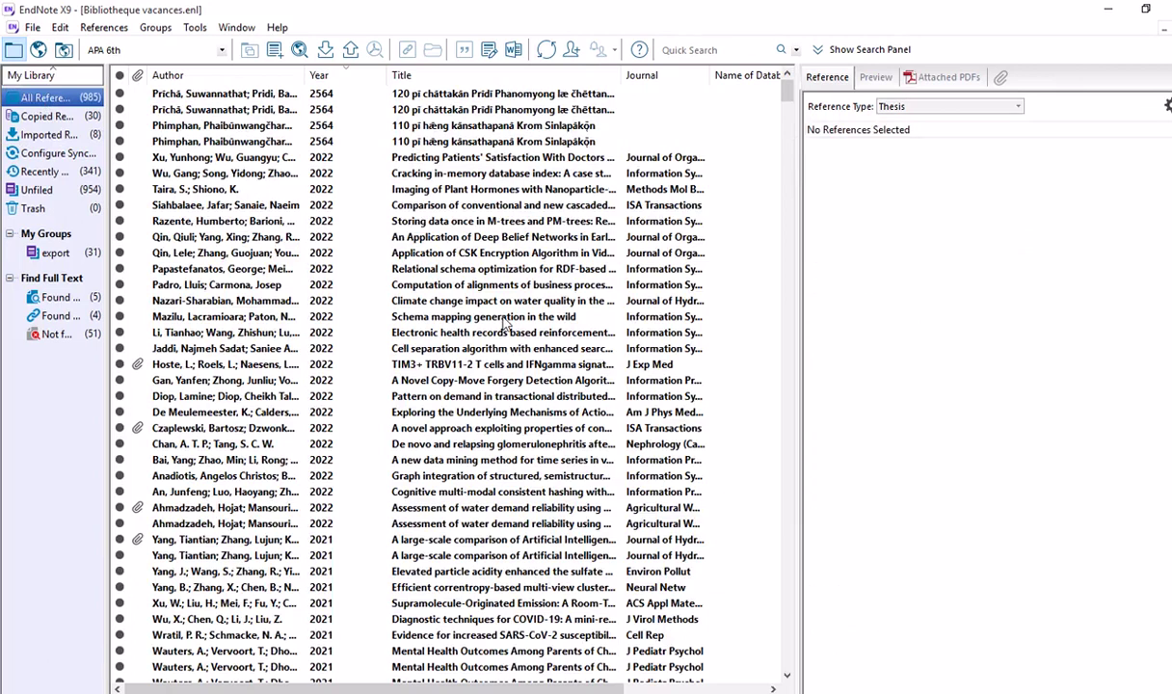
pyautogui.click(271, 366)
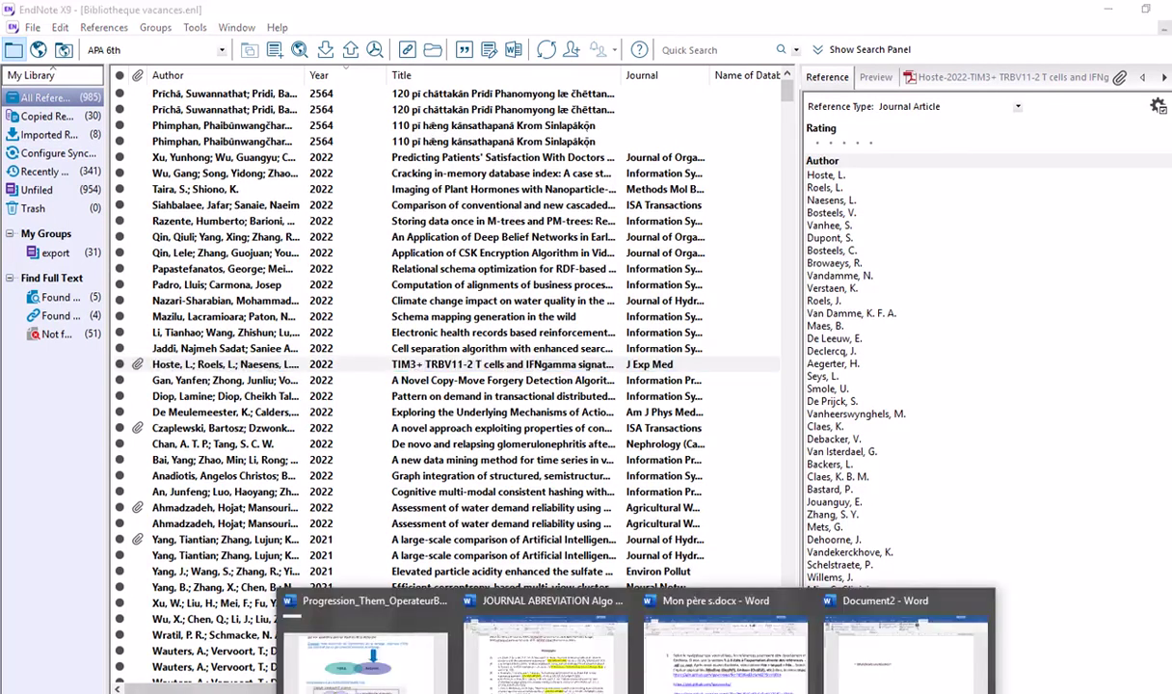
pyautogui.click(860, 609)
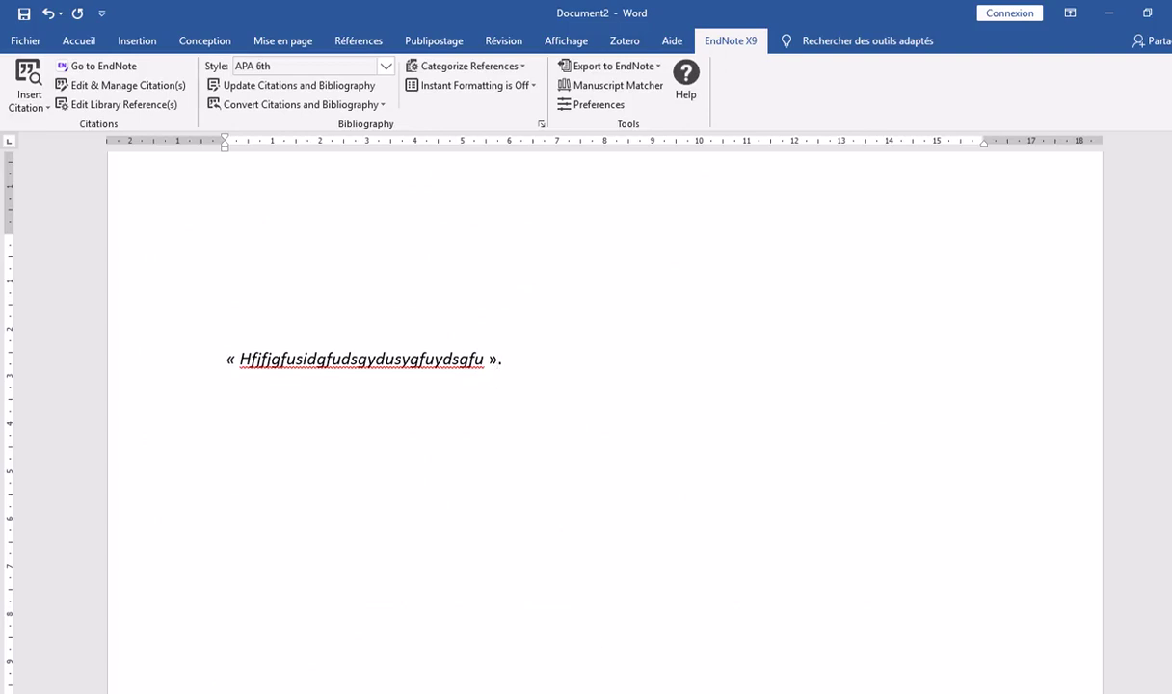
pyautogui.hotkey('alt', 'Tab')
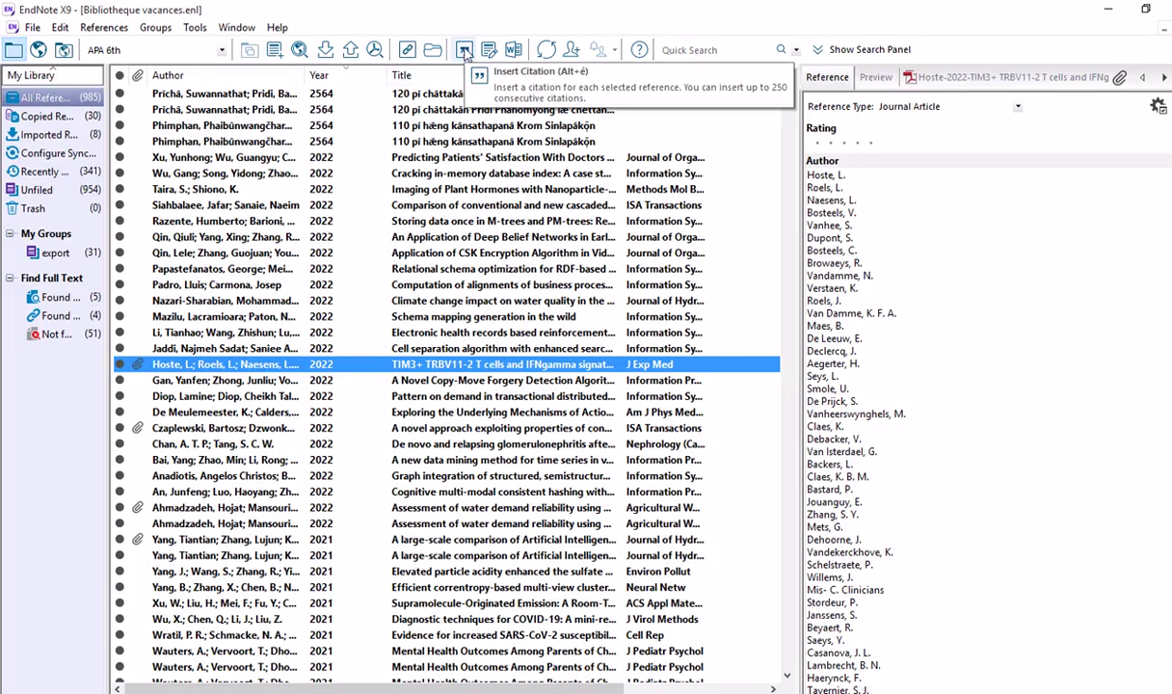
pyautogui.click(465, 51)
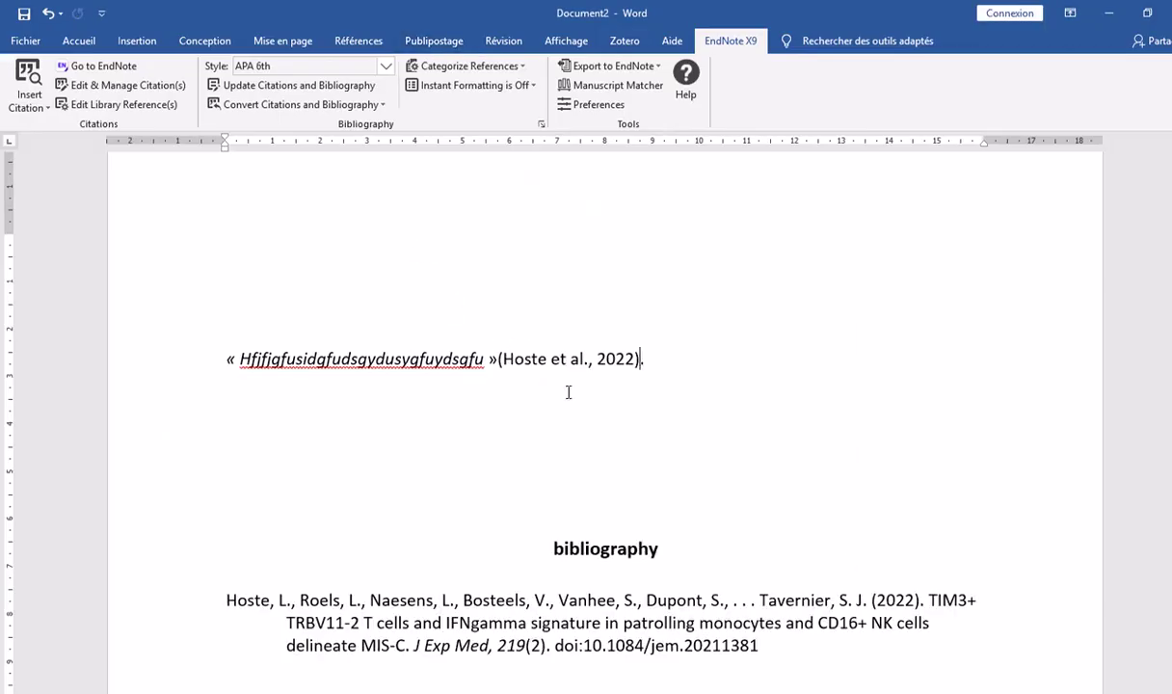
# Add blank lines between the cited sentence and the bibliography heading to push the bibliography onto the second page
pyautogui.scroll(-1, 569, 393)
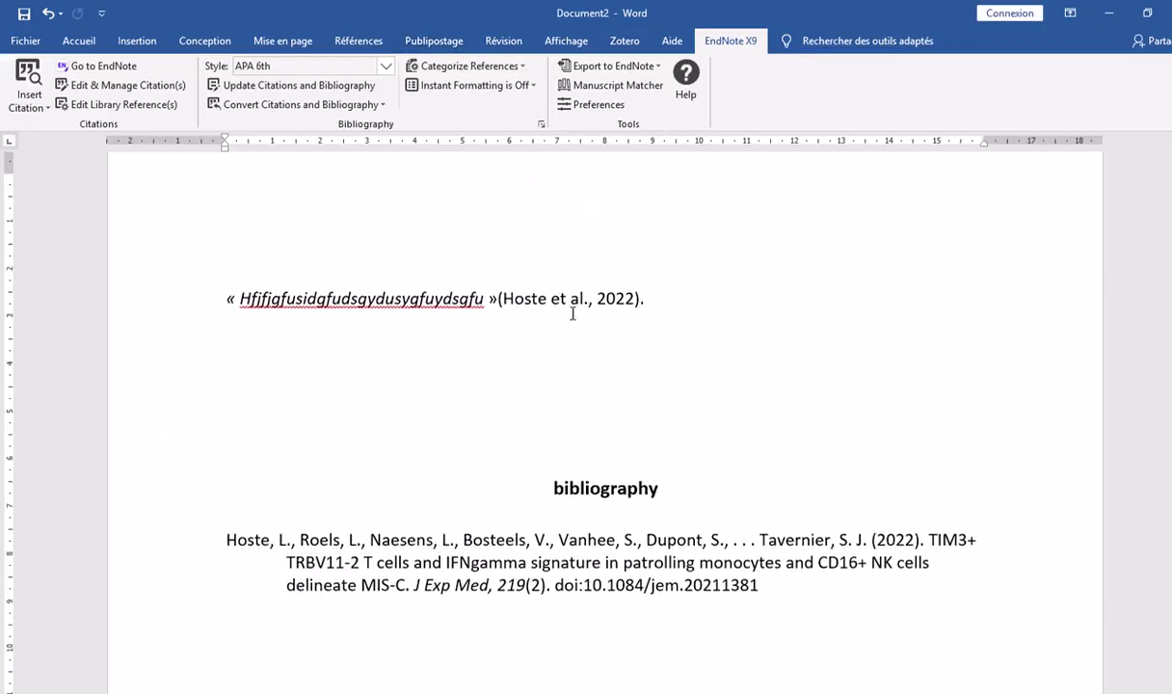
pyautogui.click(570, 302)
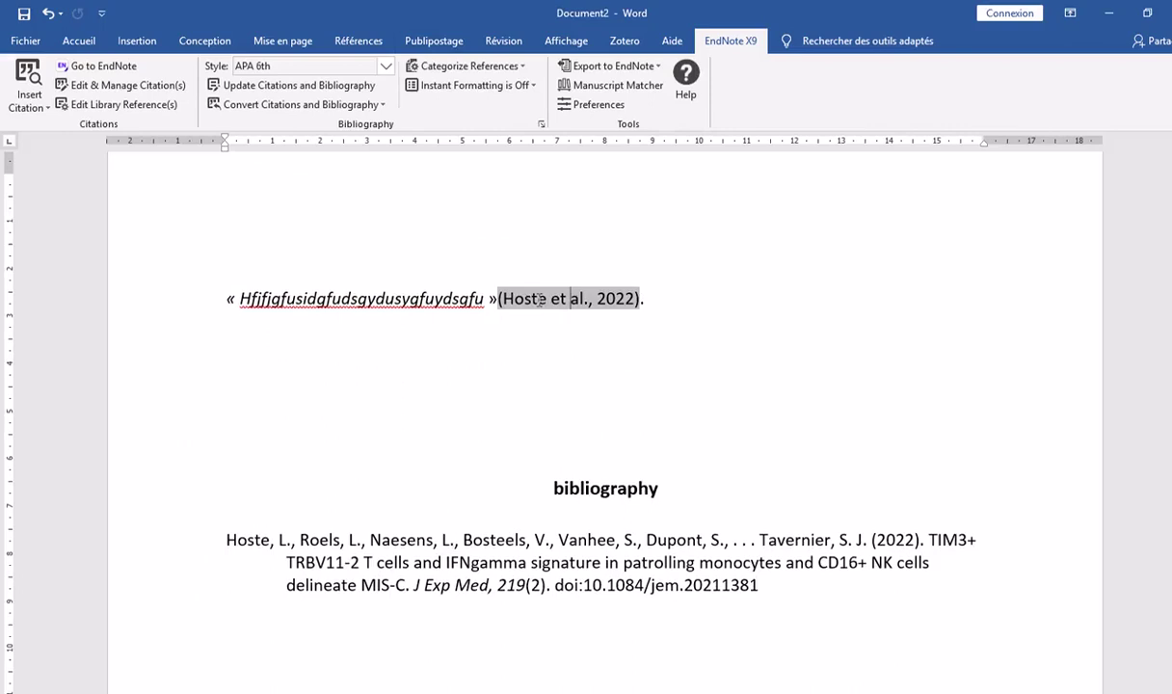
pyautogui.click(575, 413)
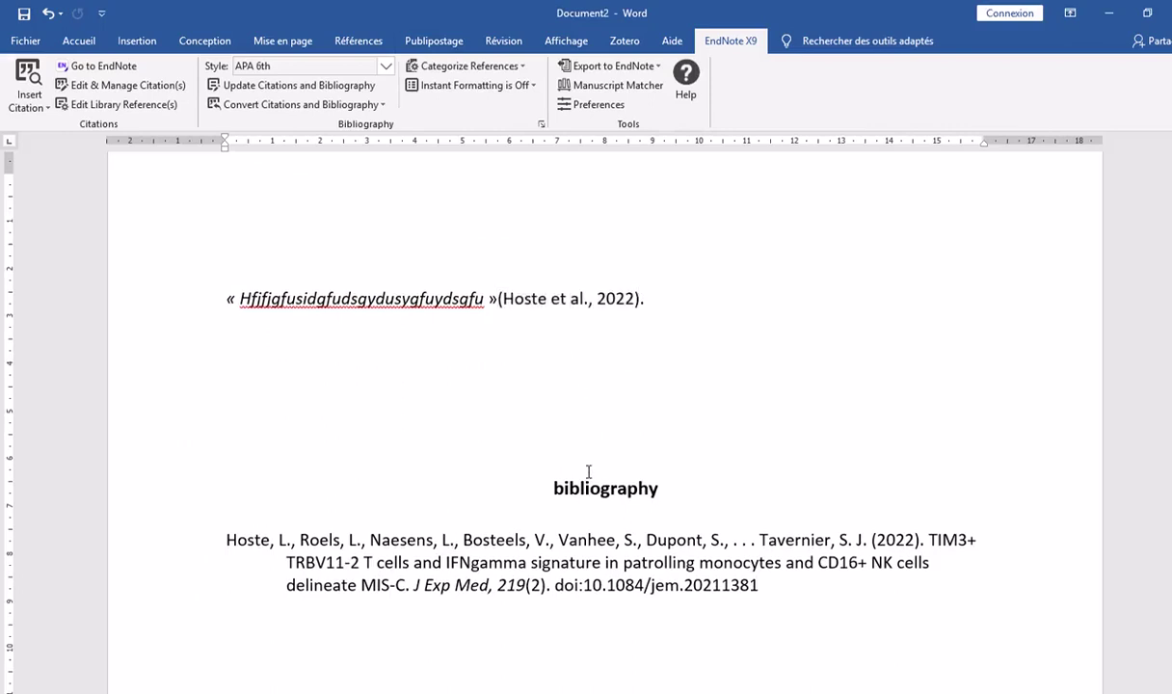
pyautogui.press('Return')
pyautogui.press('Return')
pyautogui.press('Return')
pyautogui.press('Return')
pyautogui.press('Return')
pyautogui.press('Return')
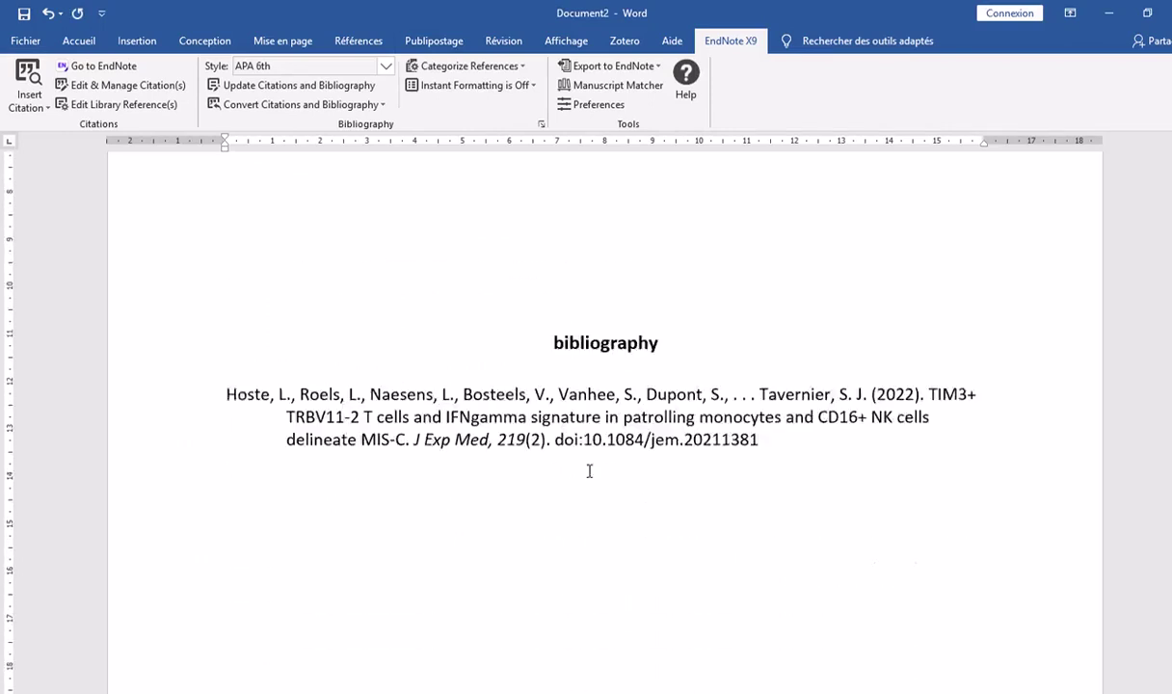
pyautogui.press('Return')
pyautogui.press('Return')
pyautogui.press('Return')
pyautogui.press('Return')
pyautogui.press('Return')
pyautogui.press('Return')
pyautogui.press('Return')
pyautogui.press('Return')
pyautogui.press('Return')
pyautogui.press('Return')
pyautogui.press('Return')
pyautogui.press('Return')
pyautogui.press('Return')
pyautogui.press('Return')
pyautogui.press('Return')
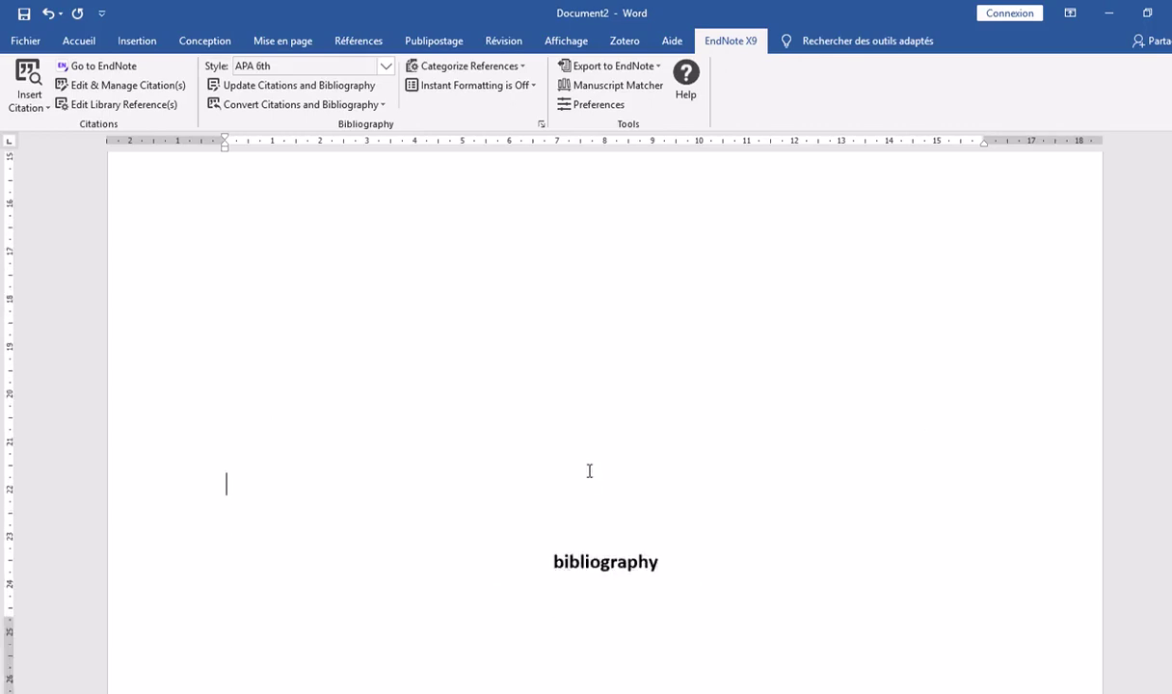
pyautogui.press('Return')
pyautogui.press('Return')
pyautogui.press('Return')
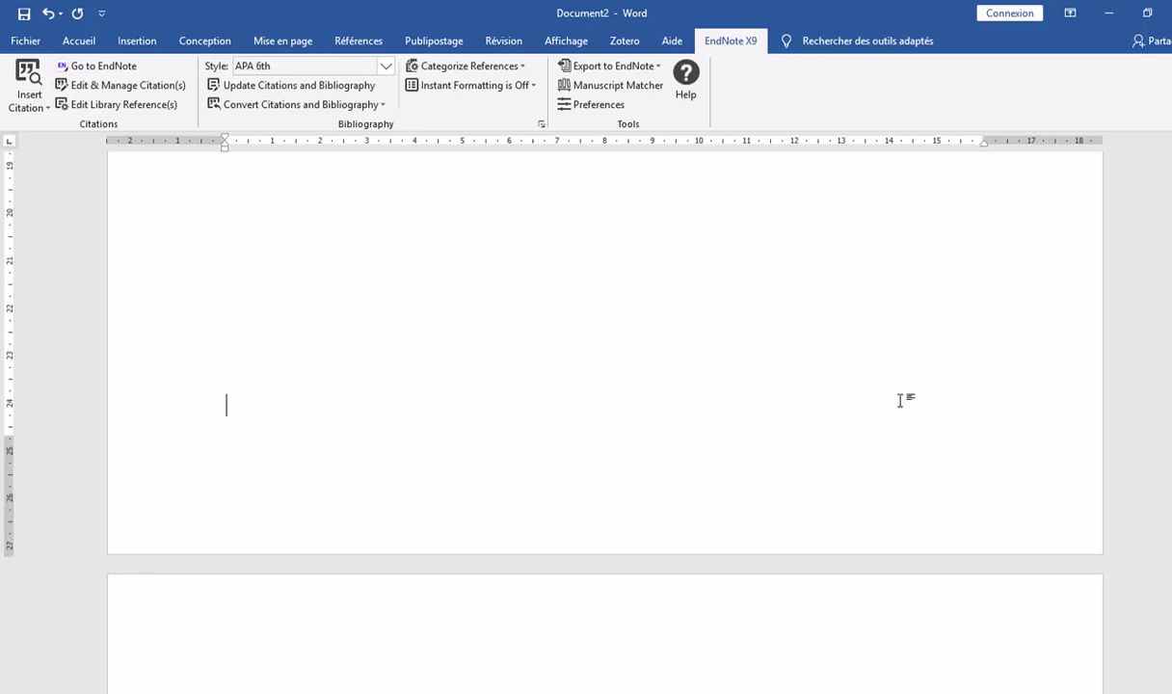
pyautogui.scroll(-3, 682, 351)
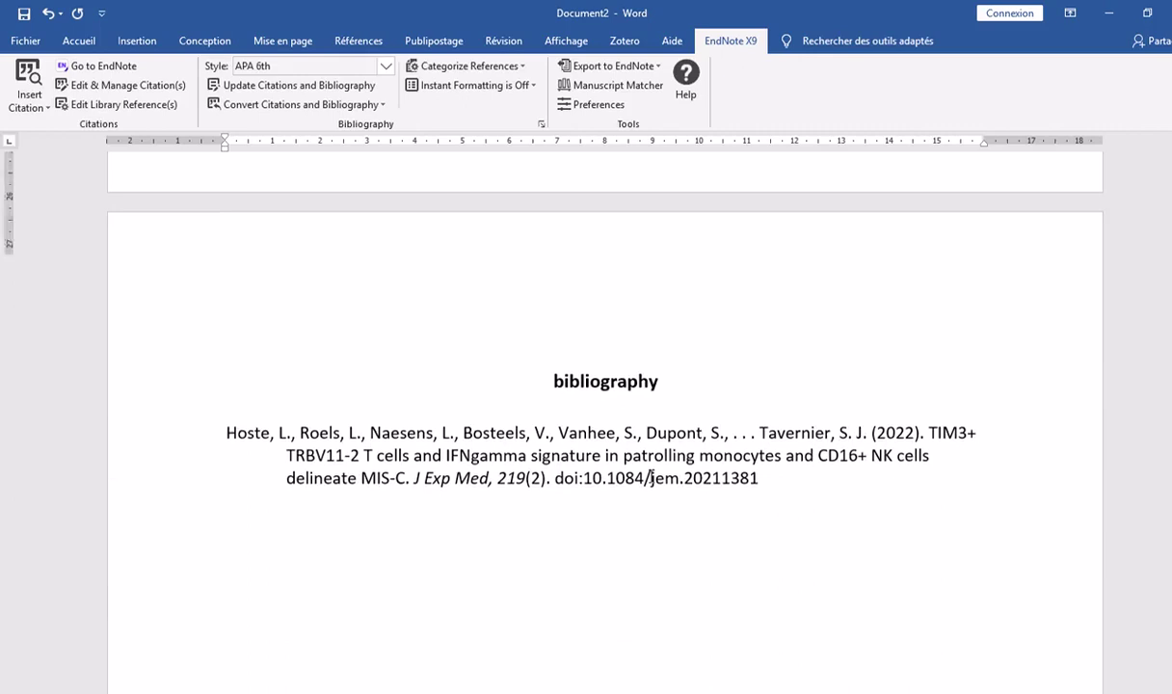
# Add "Une étude a été réalisée en 2018 concluant que" after the first citation's period, correcting the misspelled "etude" to "étude"
pyautogui.scroll(10, 651, 476)
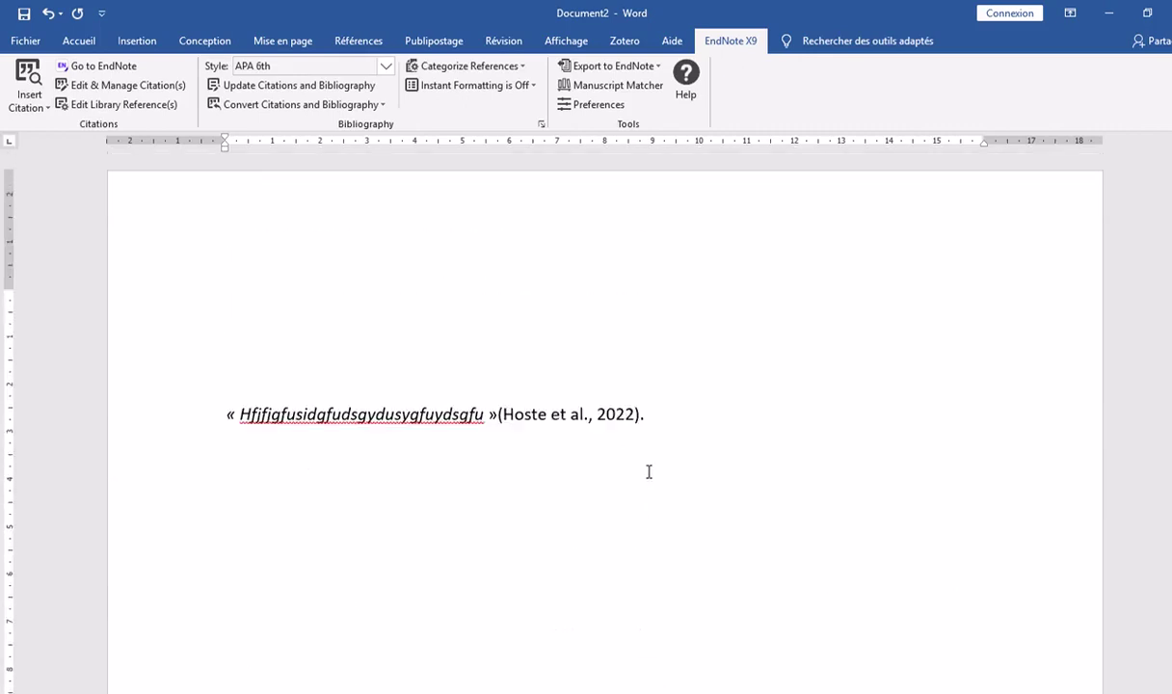
pyautogui.click(553, 414)
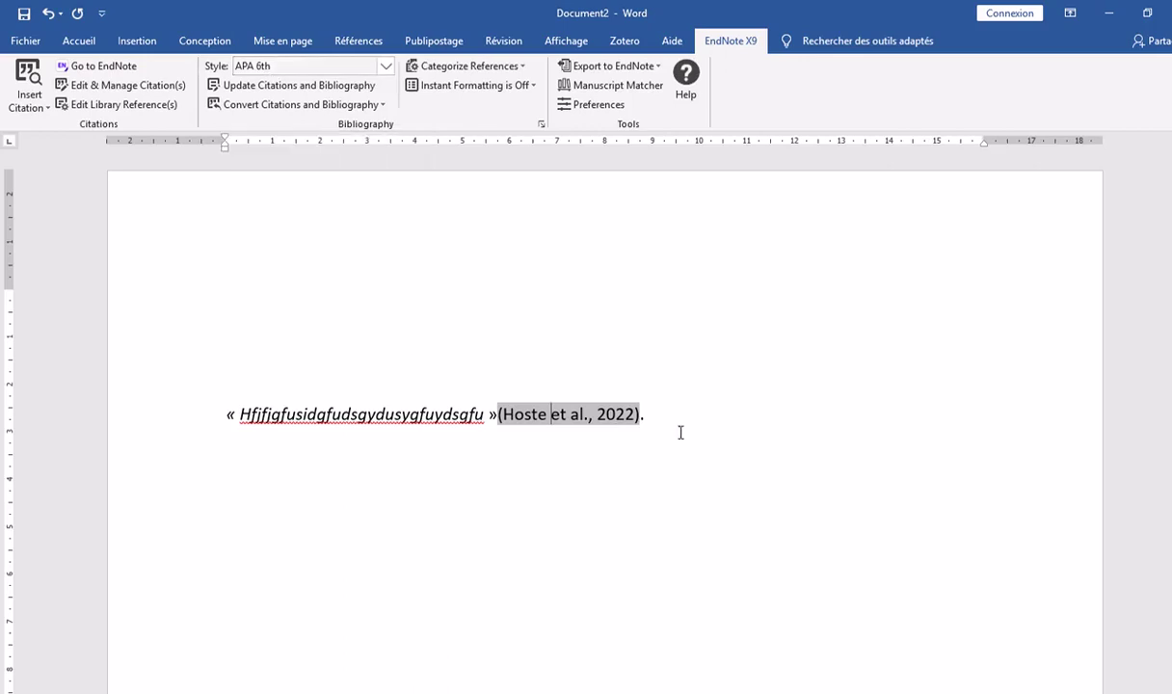
pyautogui.click(658, 412)
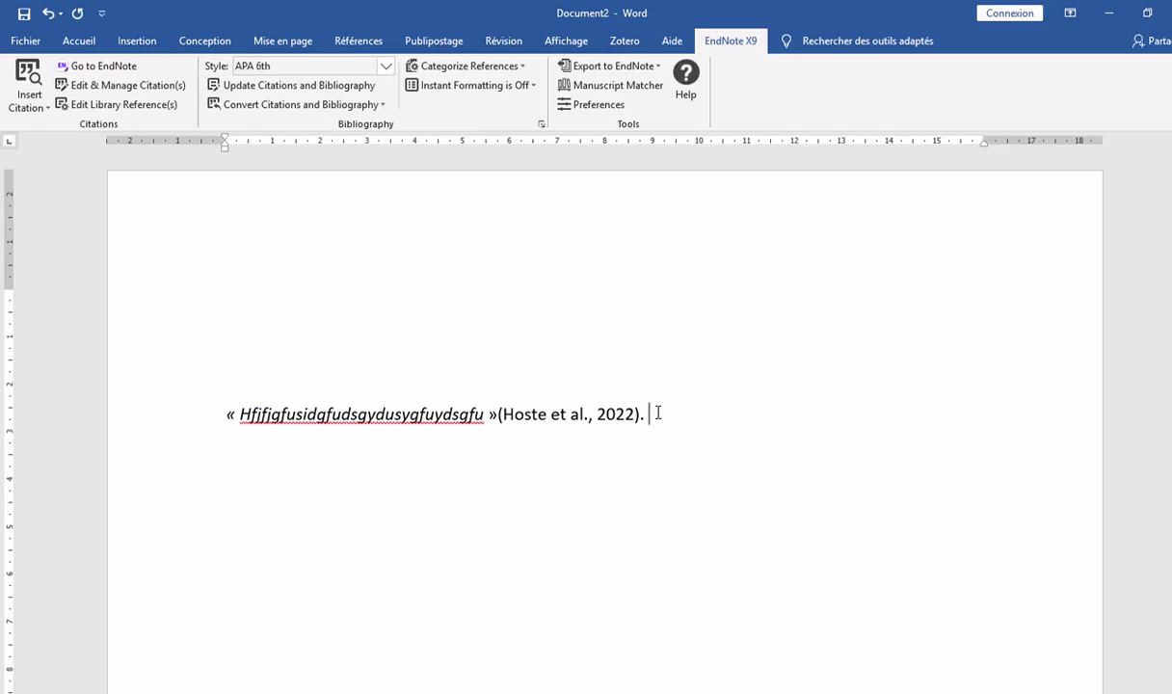
pyautogui.write('Une etude a été réa')
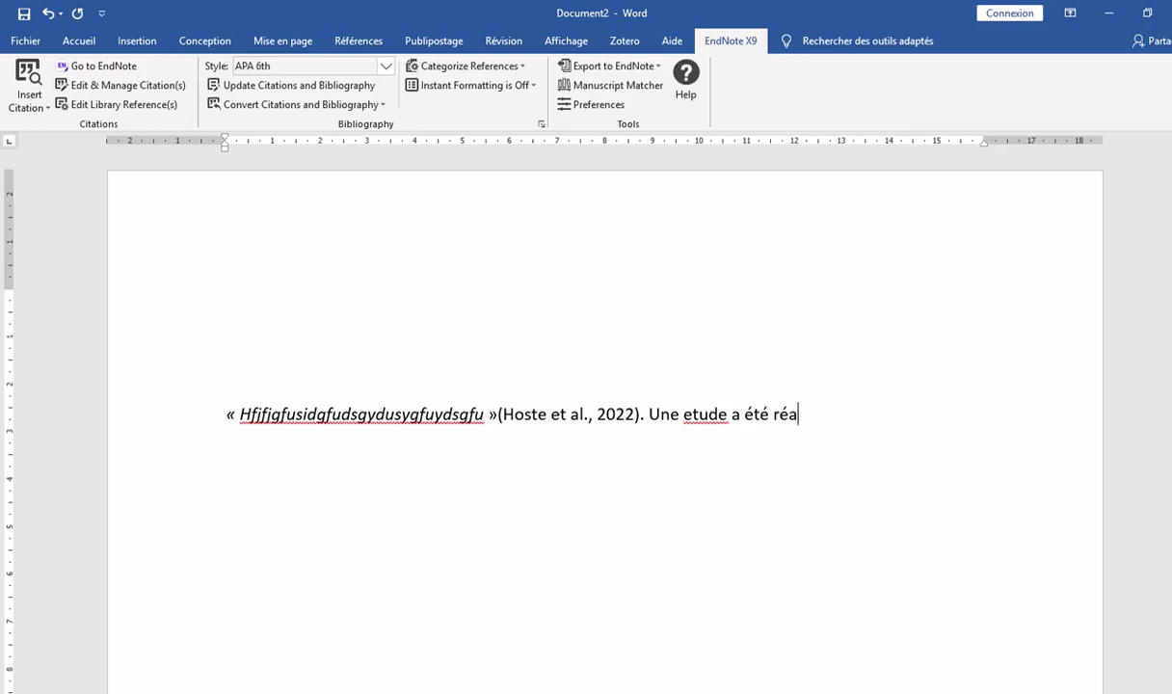
pyautogui.write('lisée en 2018 ')
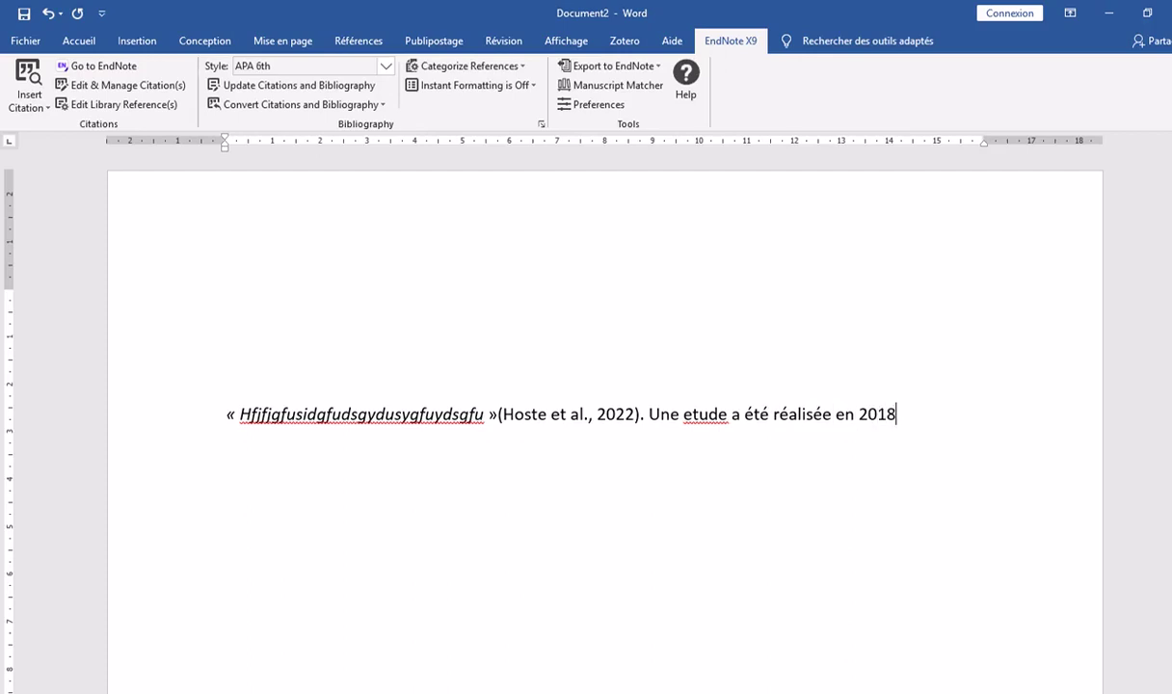
pyautogui.write('concluant que')
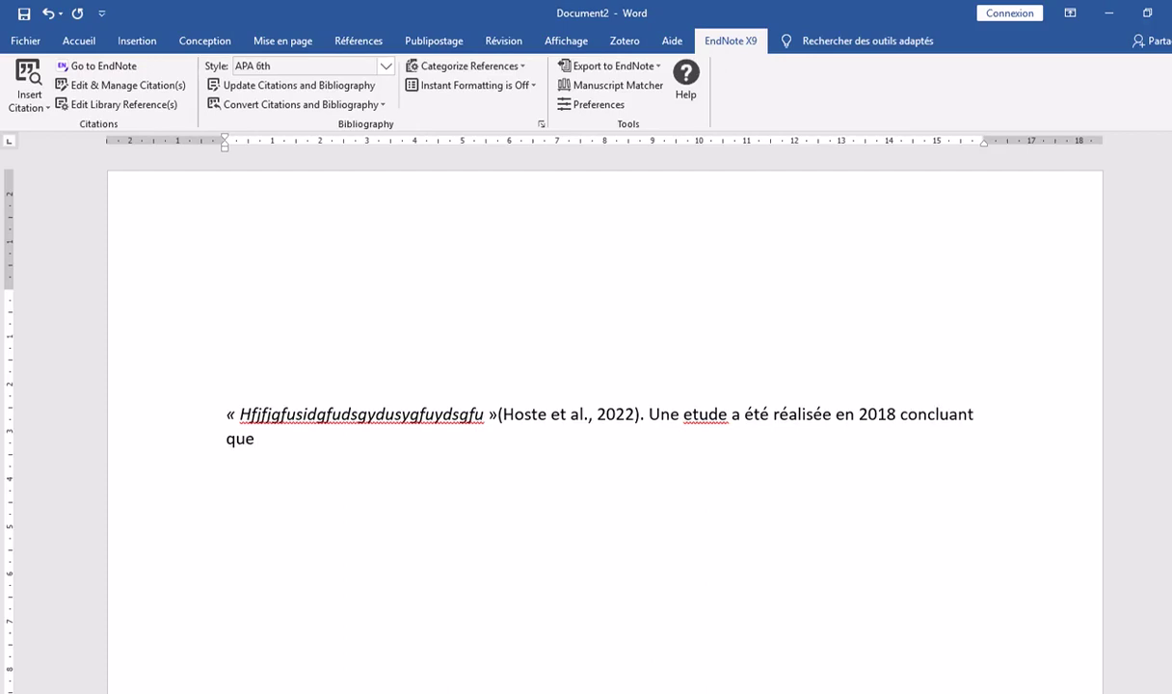
pyautogui.rightClick(714, 425)
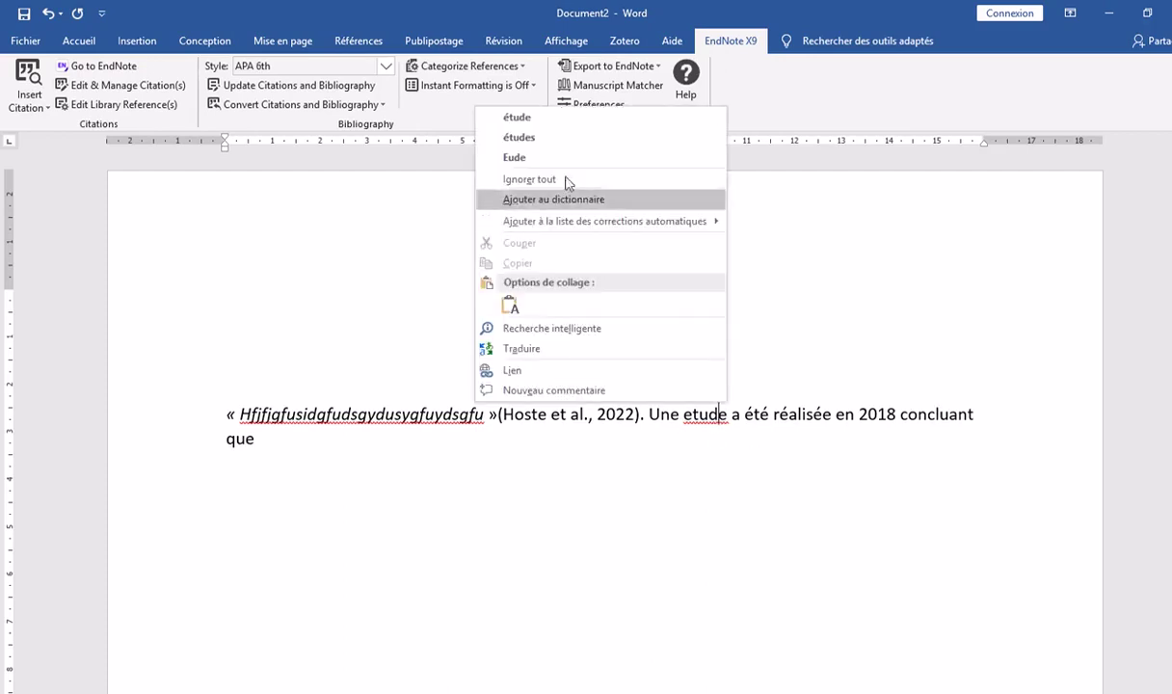
pyautogui.click(511, 117)
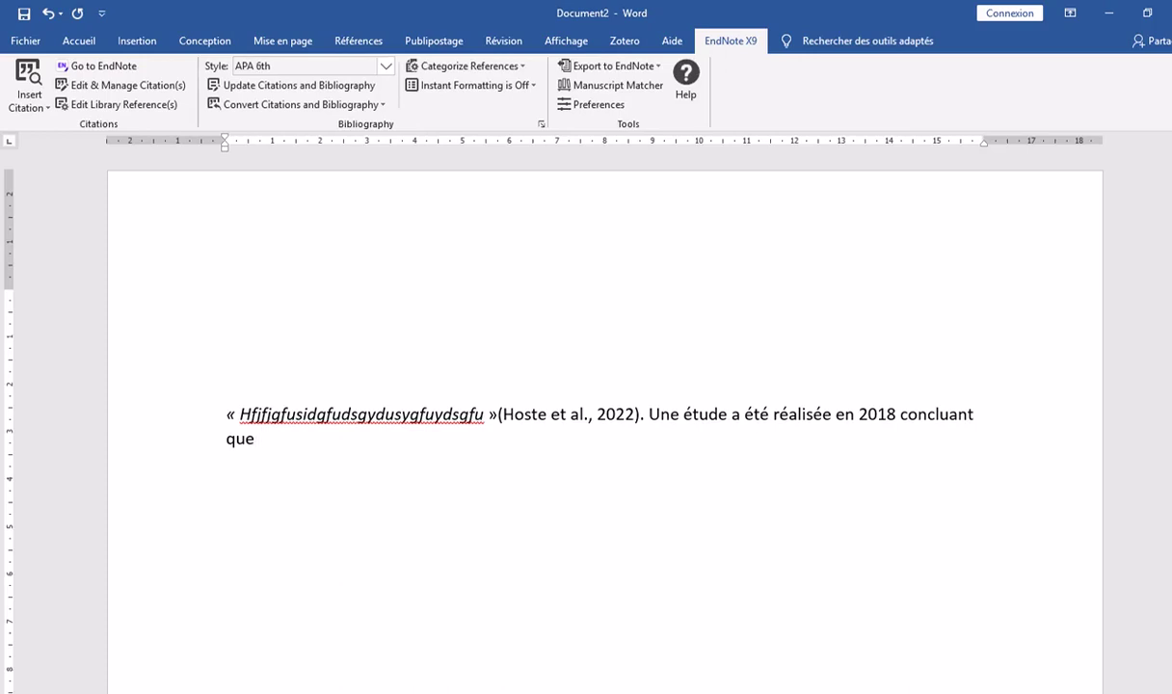
# Switch to EndNote and open the attached PDF of the 2022 "TIM3+ TRBV11-2 T cells" reference in full view at its abstract
pyautogui.hotkey('alt', 'Tab')
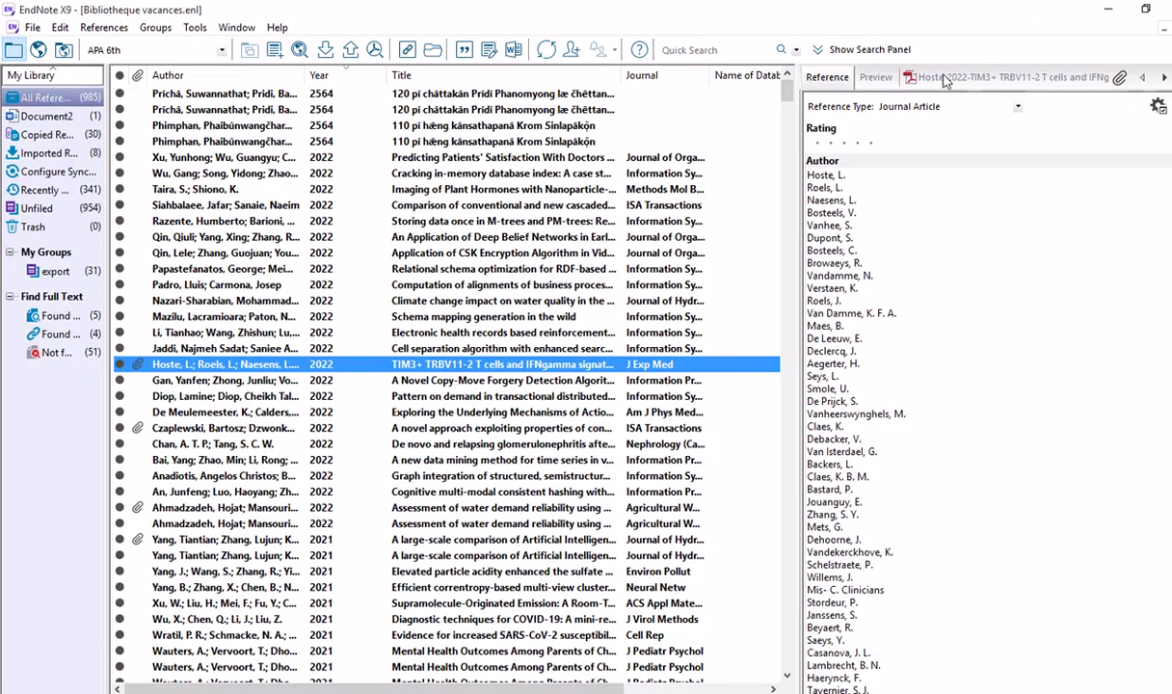
pyautogui.click(910, 77)
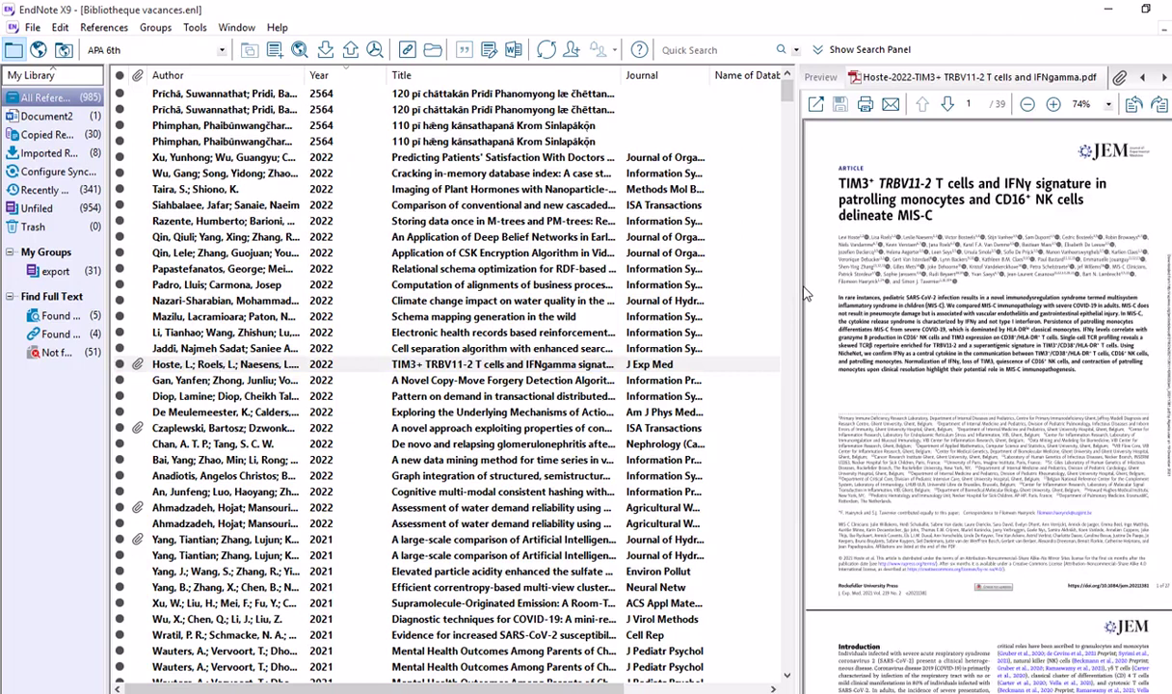
pyautogui.click(816, 105)
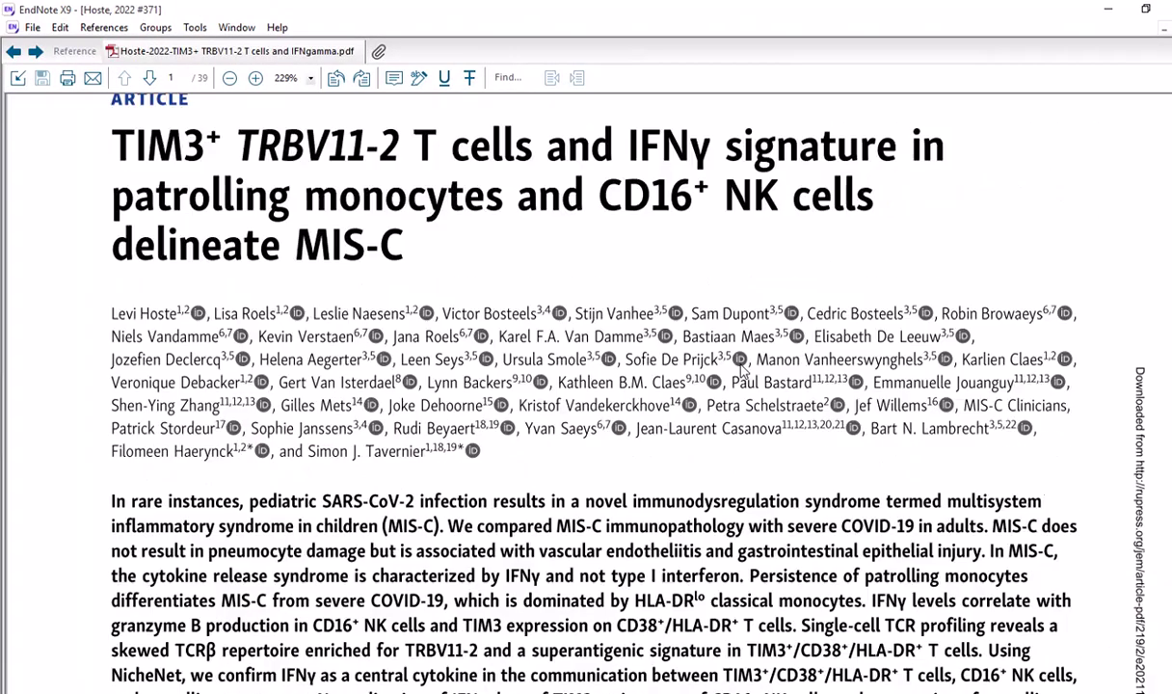
pyautogui.scroll(-3, 742, 369)
pyautogui.scroll(-1, 445, 431)
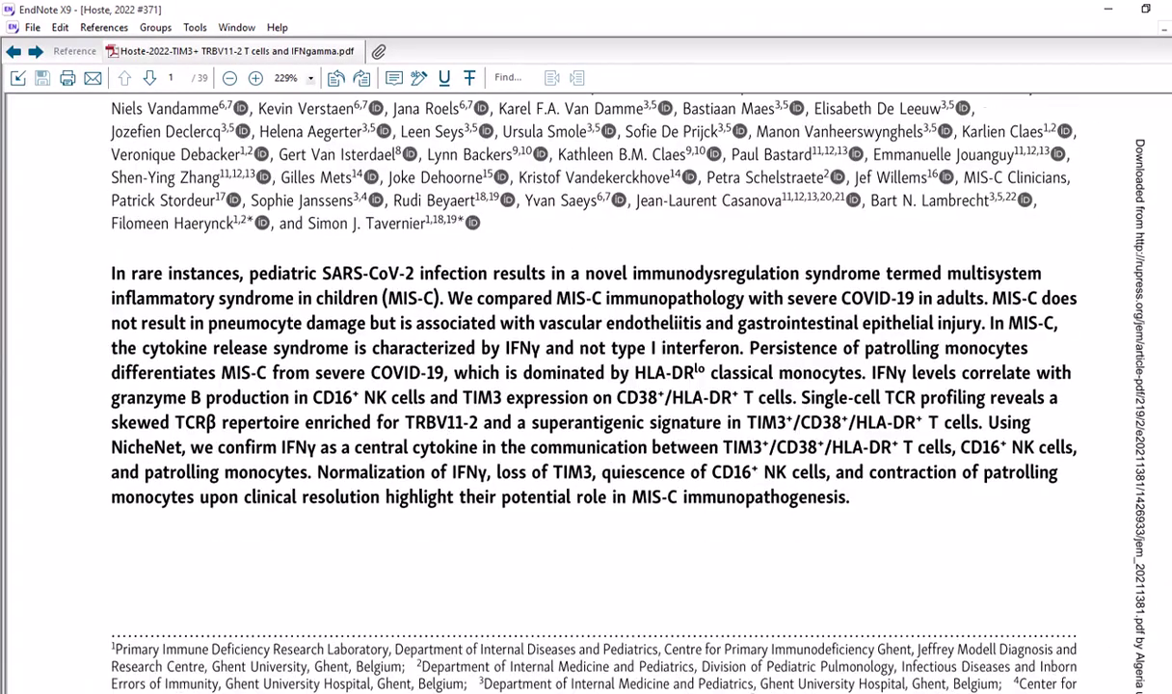
# Copy the PDF's entire abstract, from "In rare instances" to "MIS-C immunopathogenesis."
pyautogui.moveTo(718, 692)
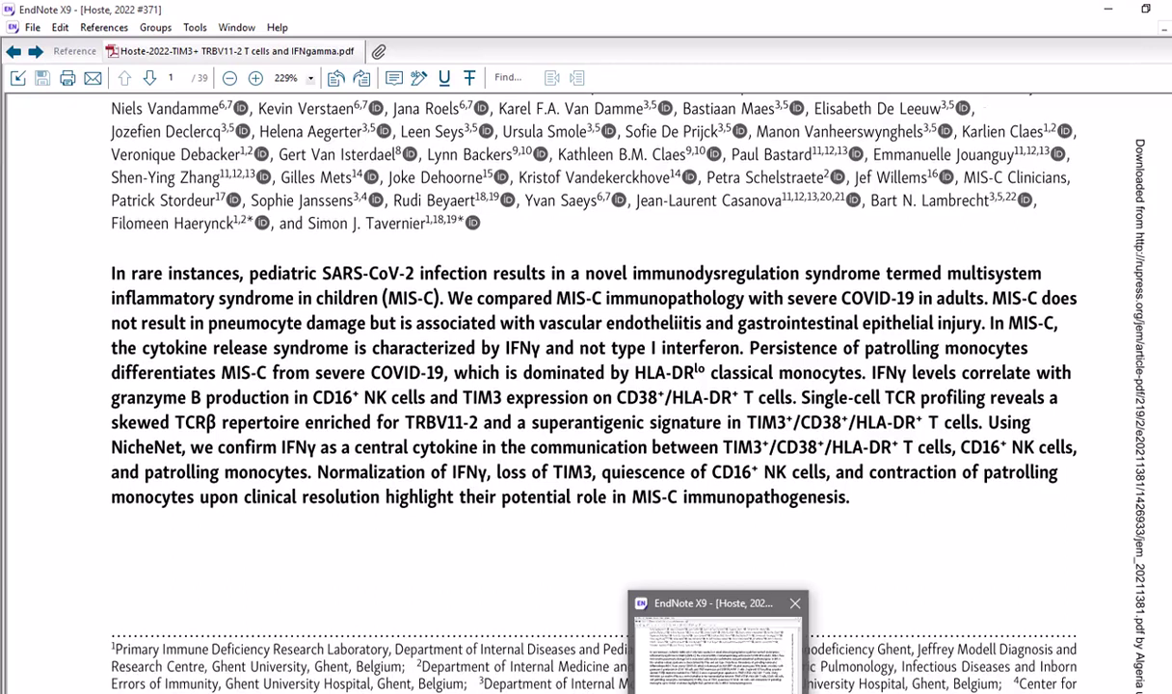
pyautogui.moveTo(641, 692)
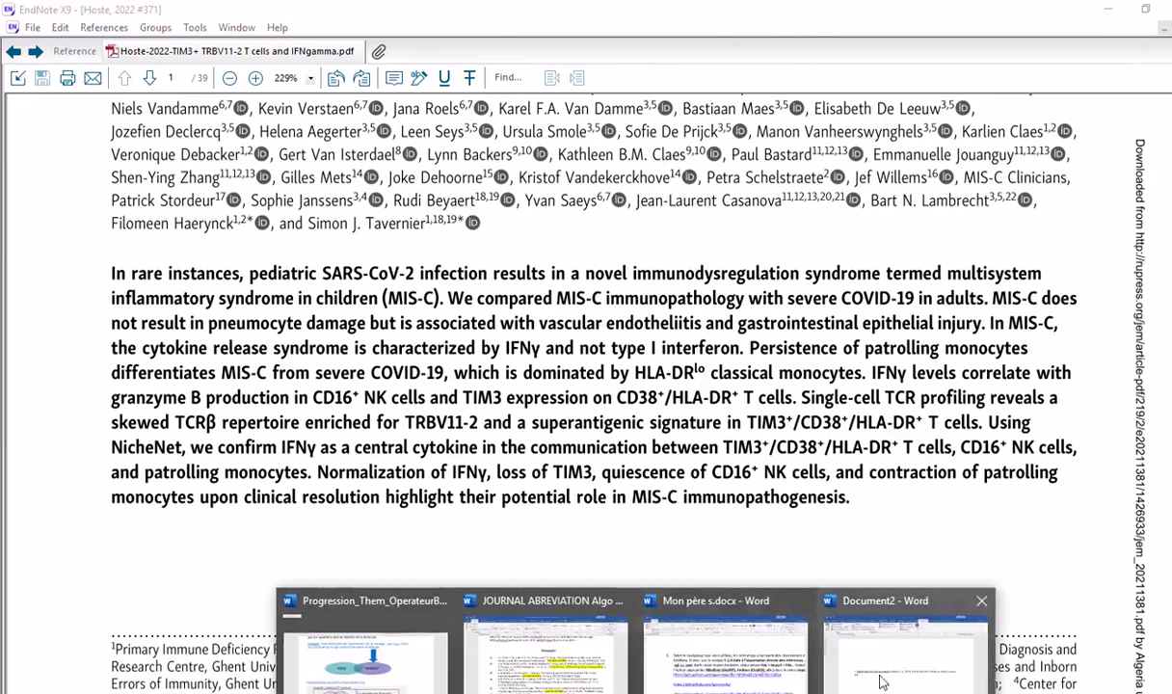
pyautogui.click(889, 640)
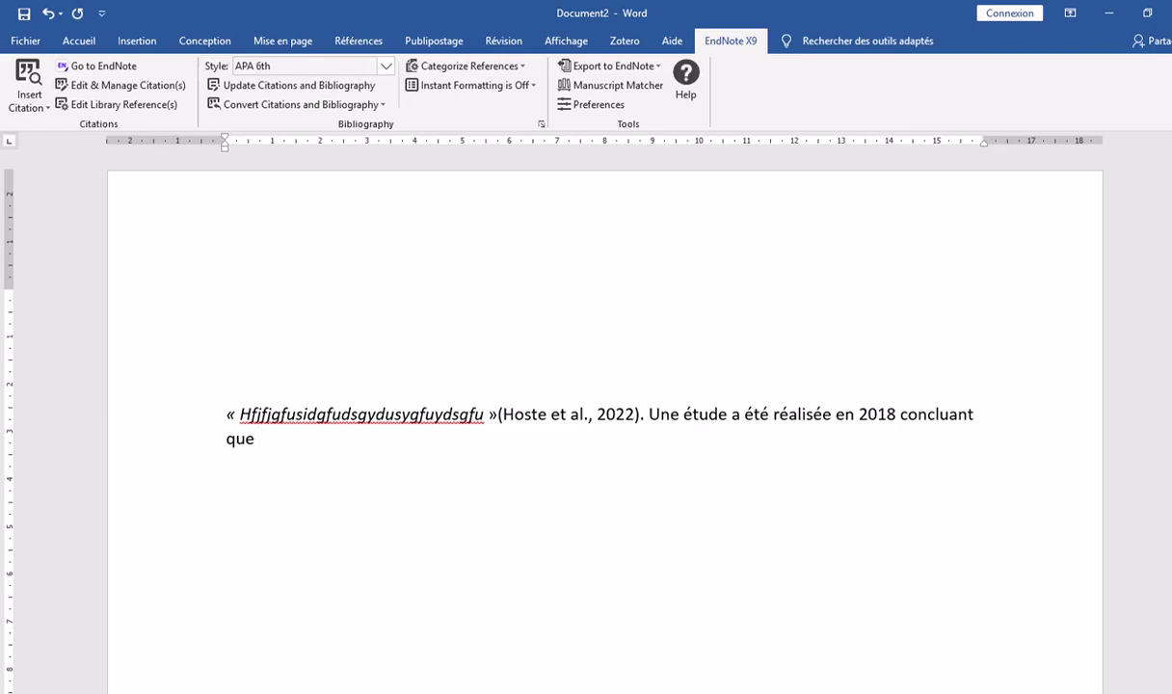
pyautogui.hotkey('alt', 'Tab')
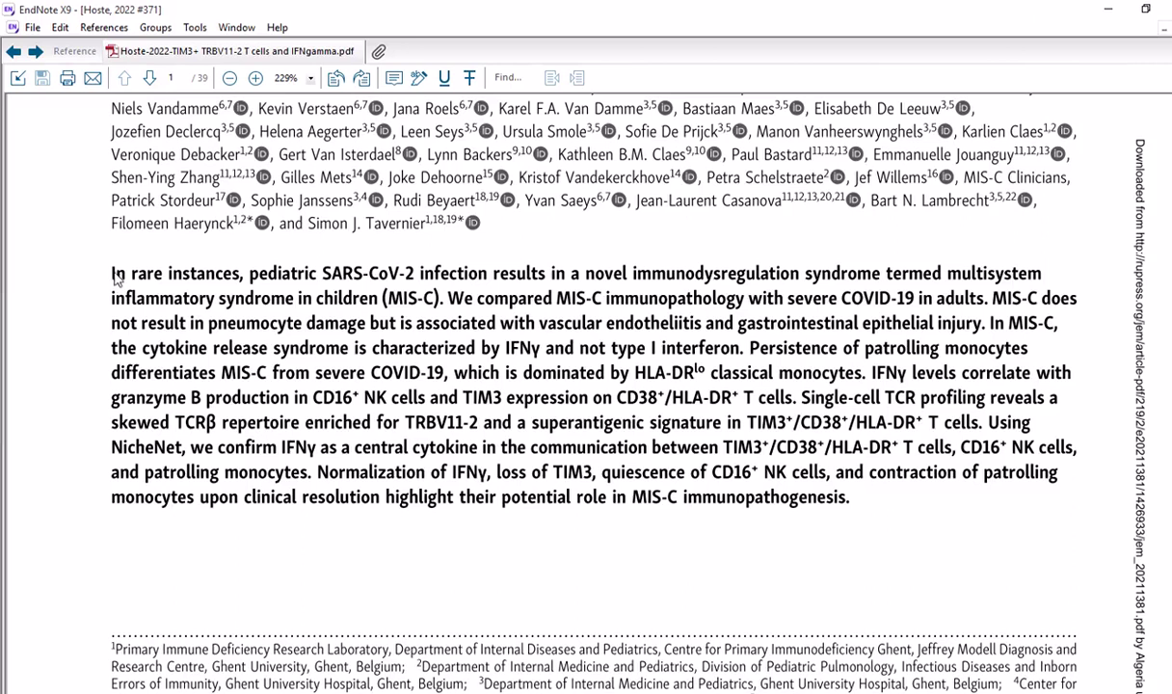
pyautogui.moveTo(112, 274); pyautogui.dragTo(877, 509)
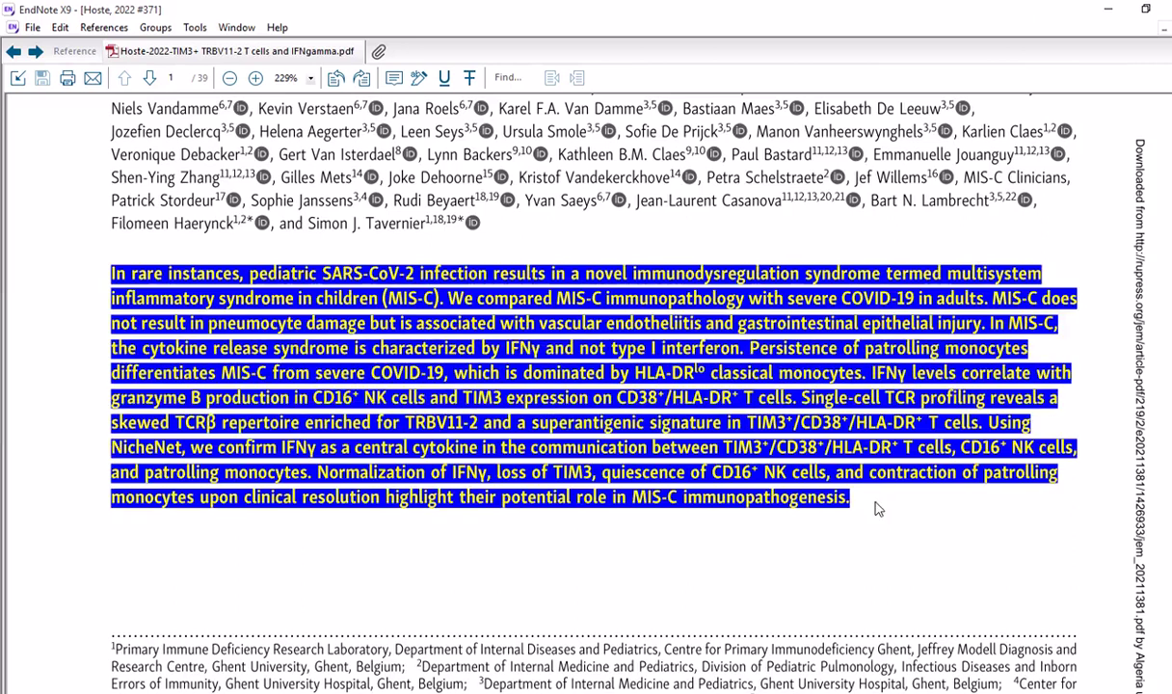
pyautogui.rightClick(694, 353)
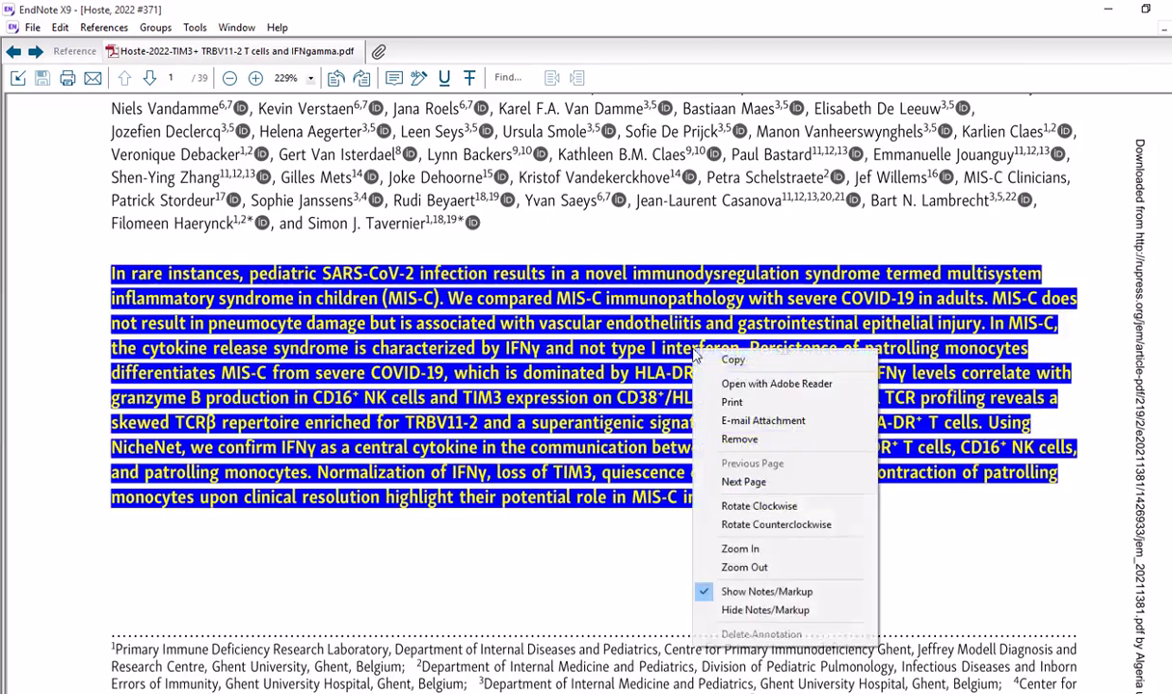
pyautogui.click(733, 361)
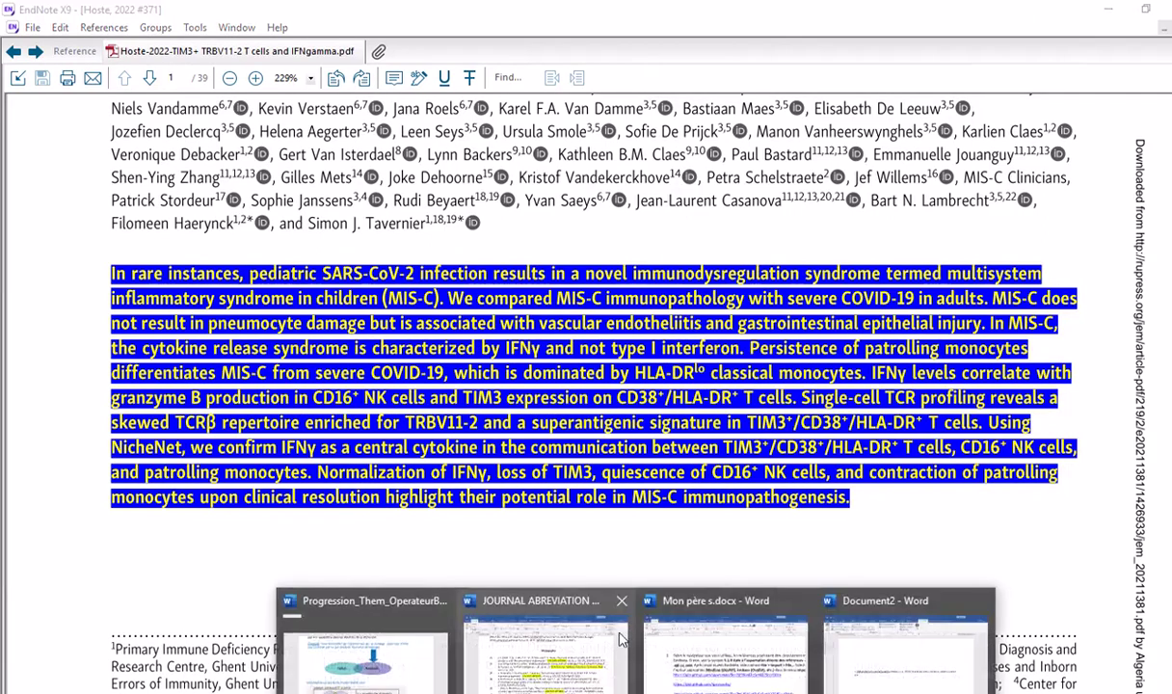
# Paste the copied abstract into Word's Document2 after "concluant que"
pyautogui.click(916, 627)
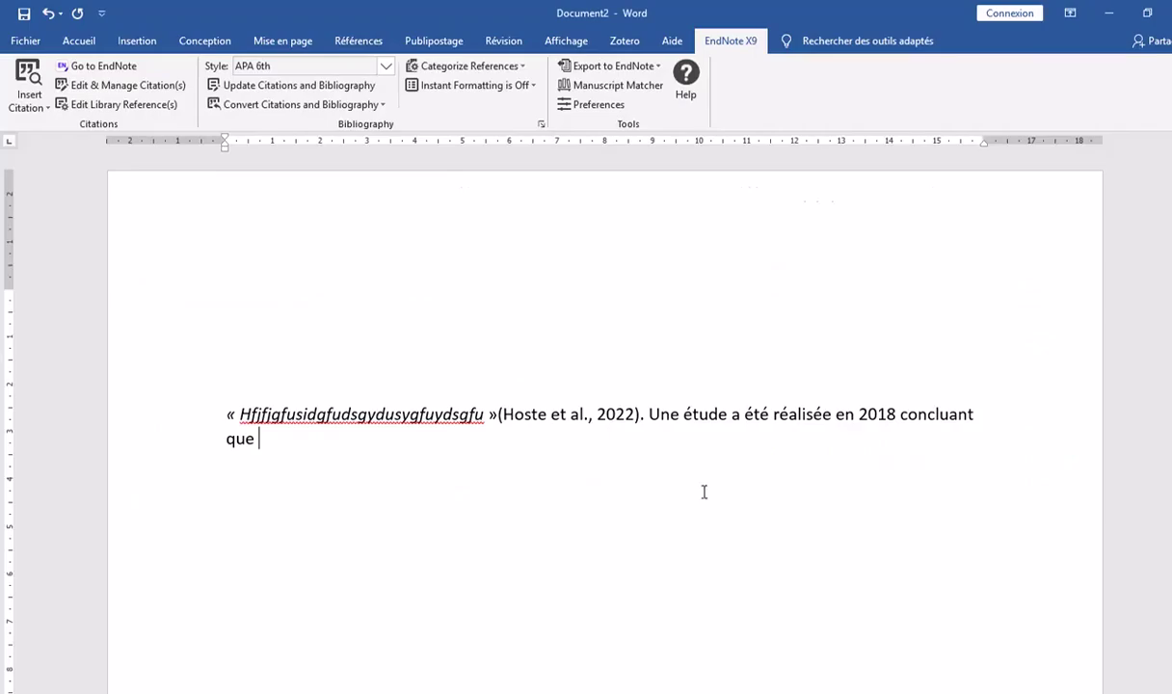
pyautogui.click(258, 439)
pyautogui.rightClick(258, 438)
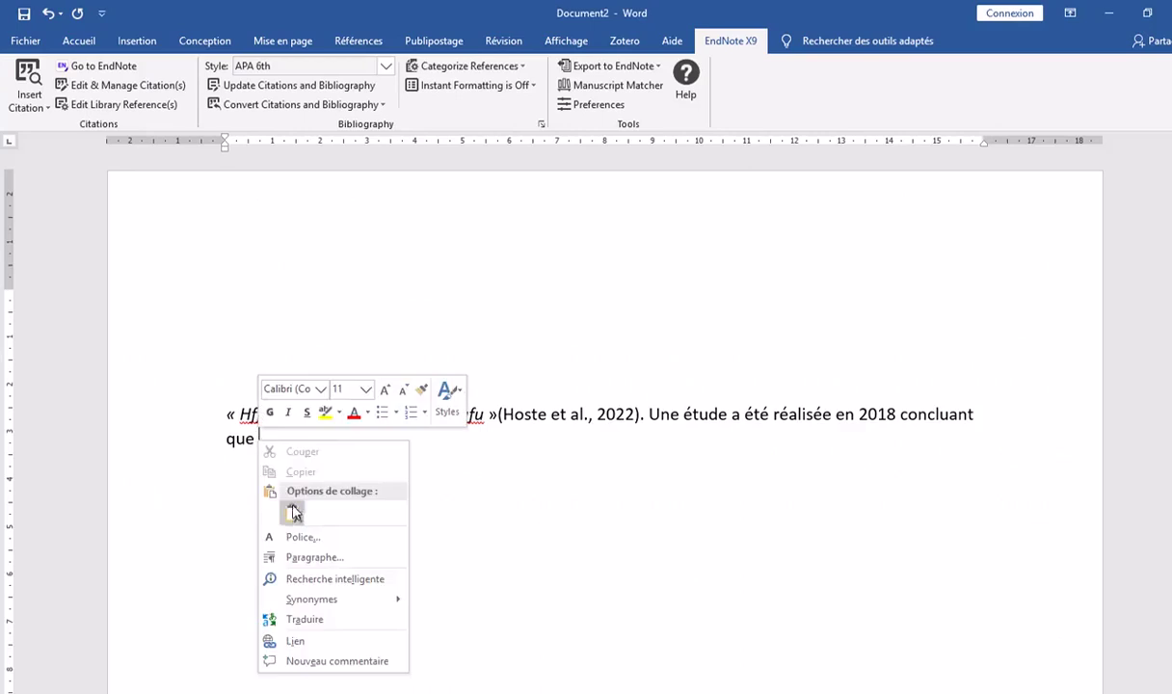
pyautogui.click(279, 494)
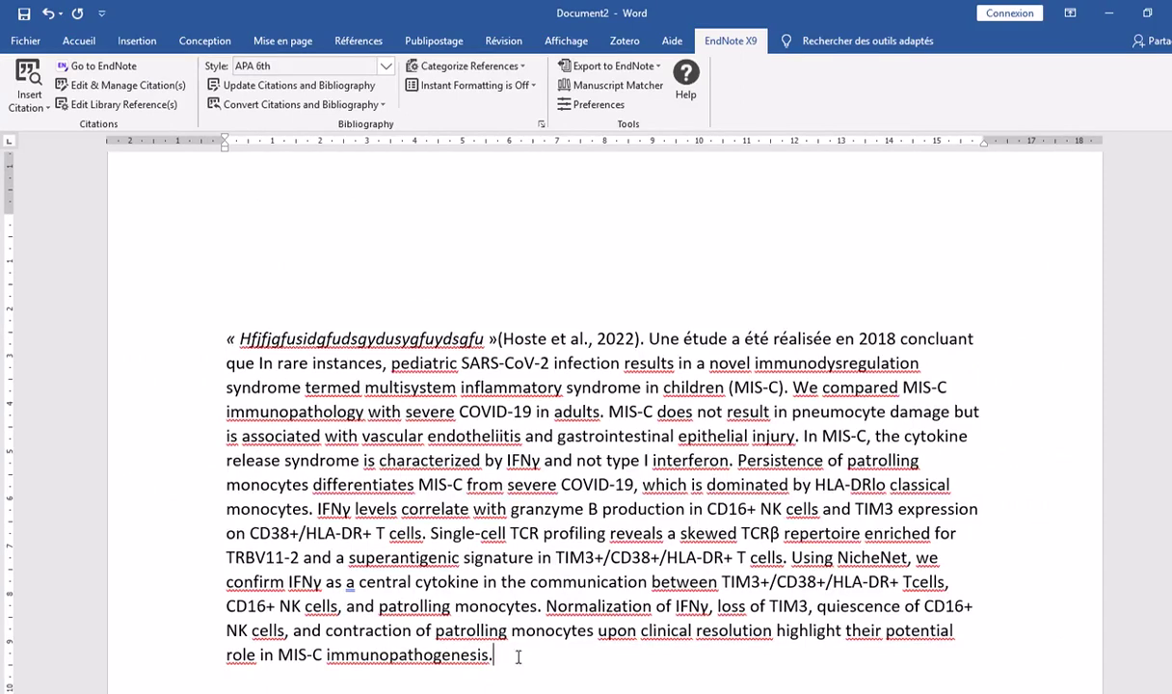
# Place the insertion point before the abstract's final period, then select the 2022 ISA Transactions "A novel approach exploiting properties" reference in EndNote's library
pyautogui.scroll(-2, 471, 498)
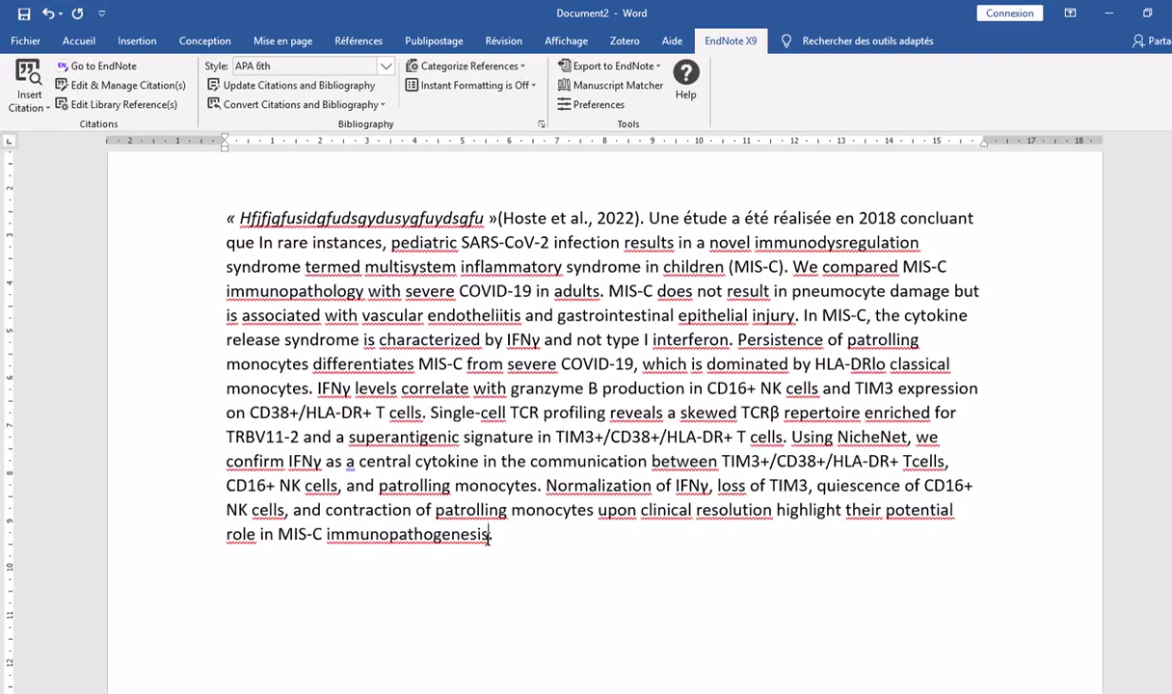
pyautogui.hotkey('alt', 'Tab')
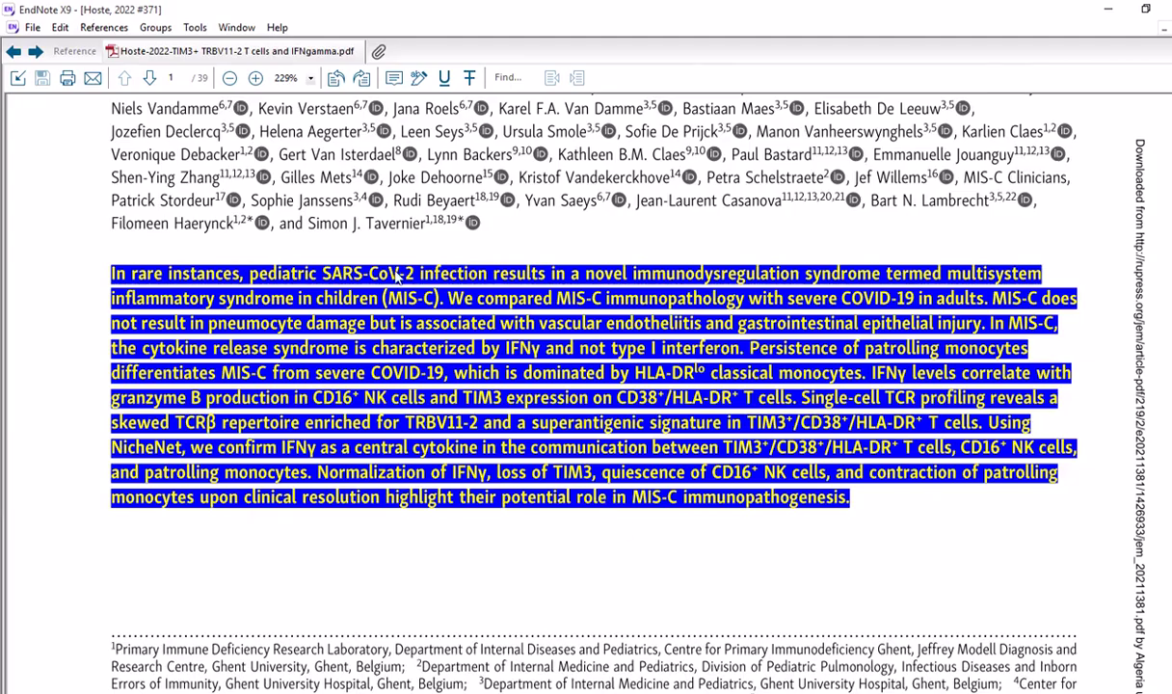
pyautogui.click(18, 81)
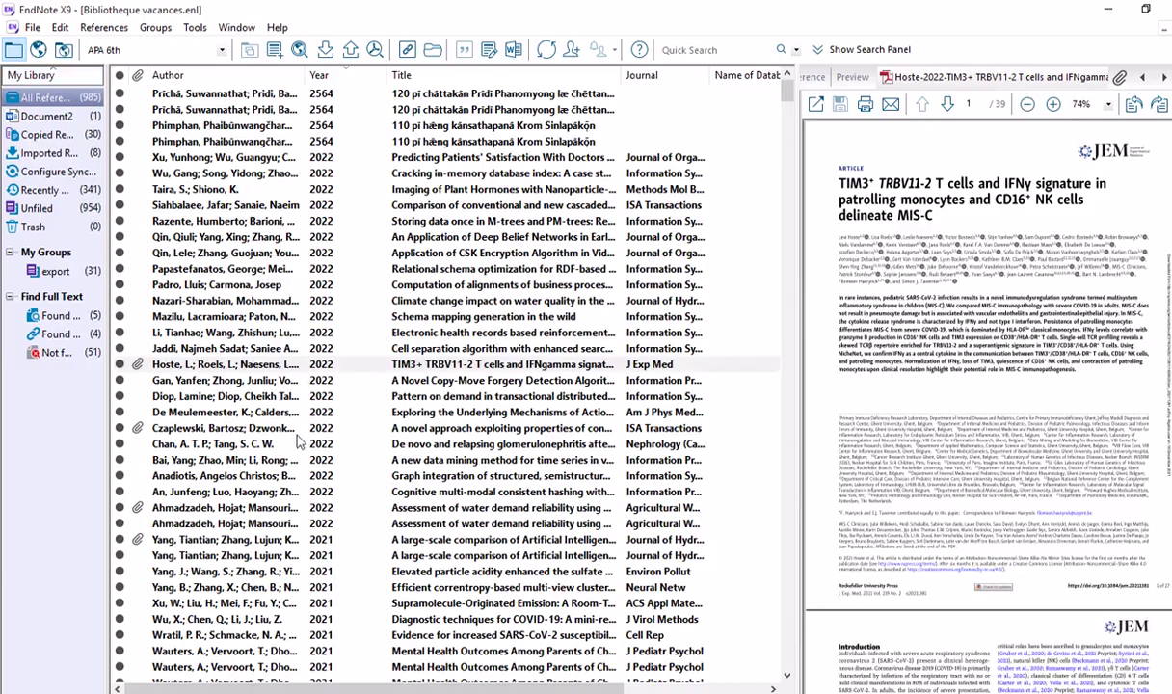
pyautogui.click(237, 430)
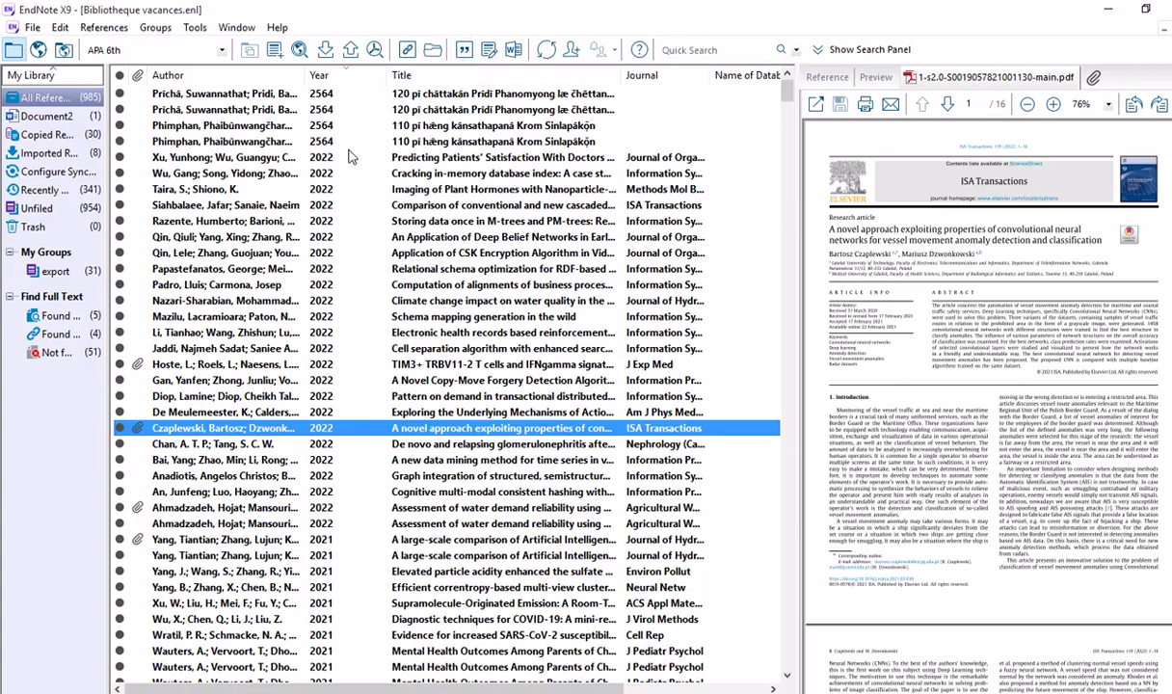
# Return to Word, insert the selected reference as a citation before the abstract's final period, and check the bibliography on the second page
pyautogui.click(518, 48)
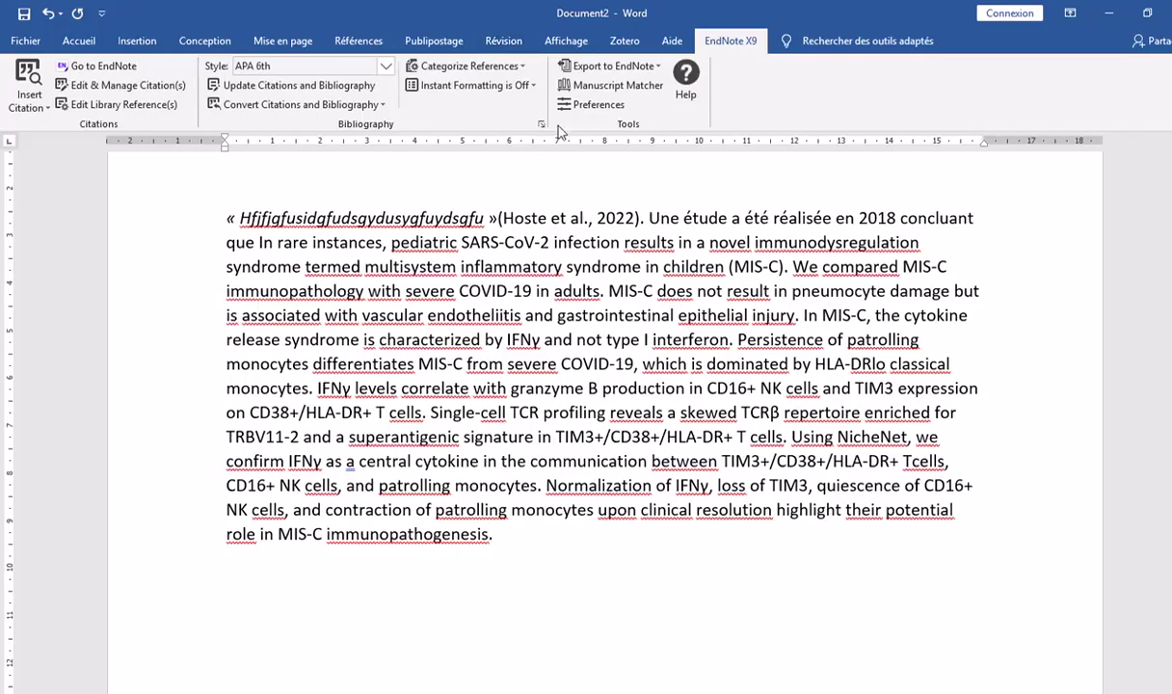
pyautogui.click(47, 109)
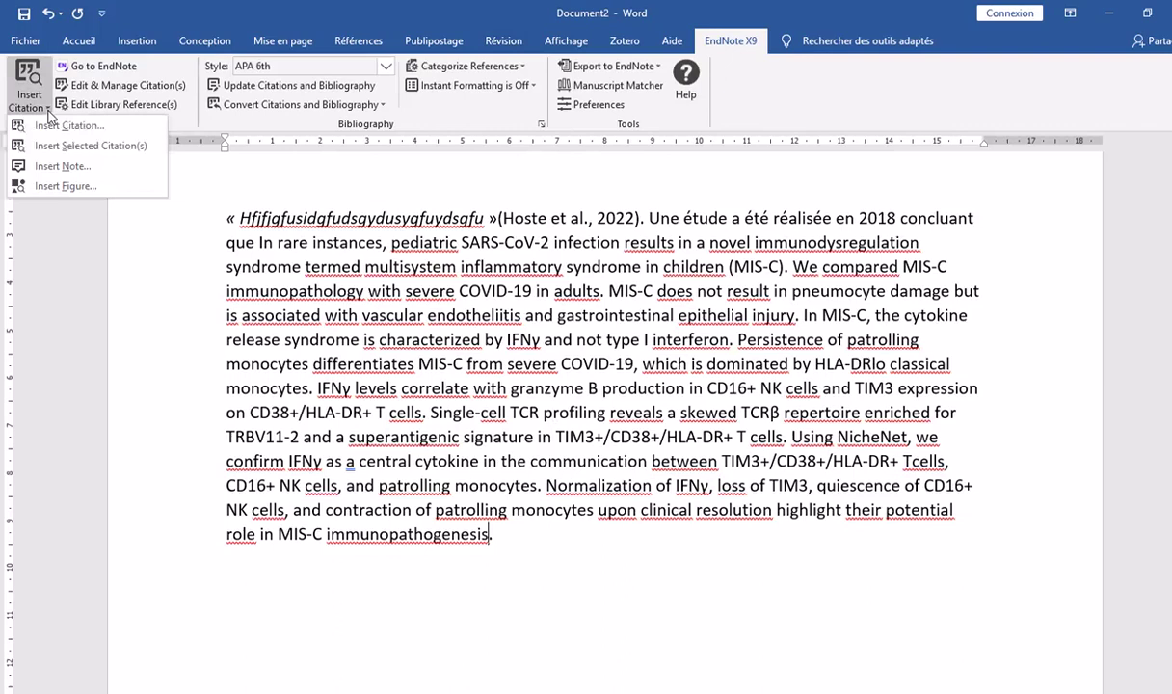
pyautogui.click(79, 154)
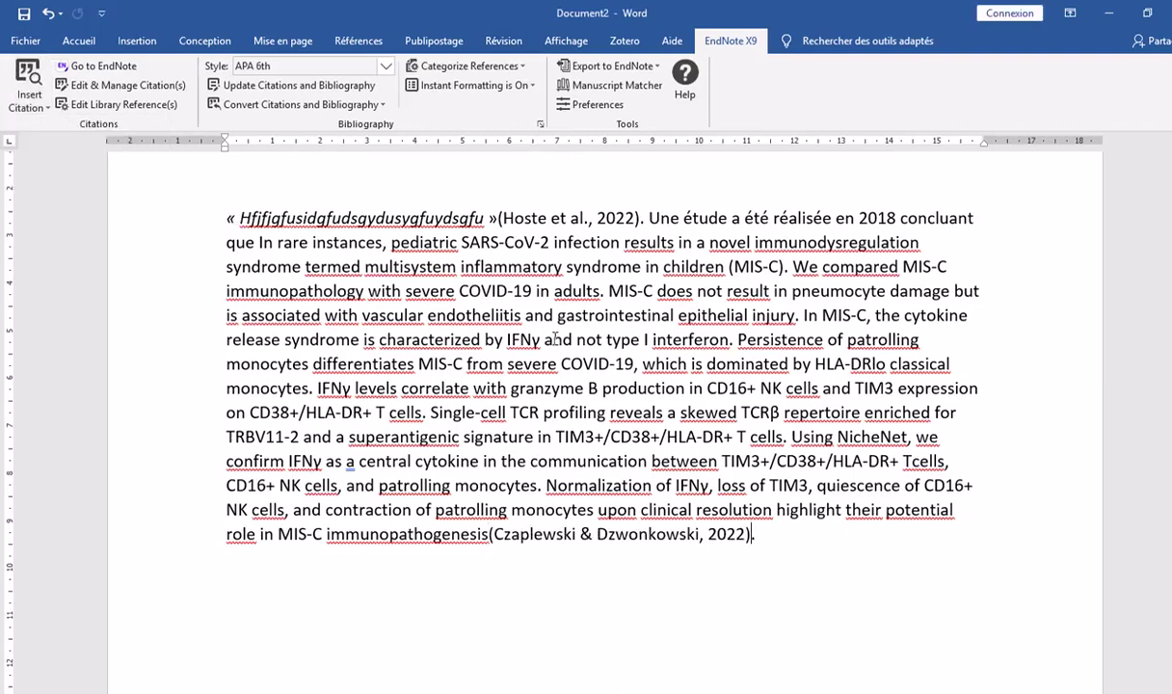
pyautogui.click(630, 533)
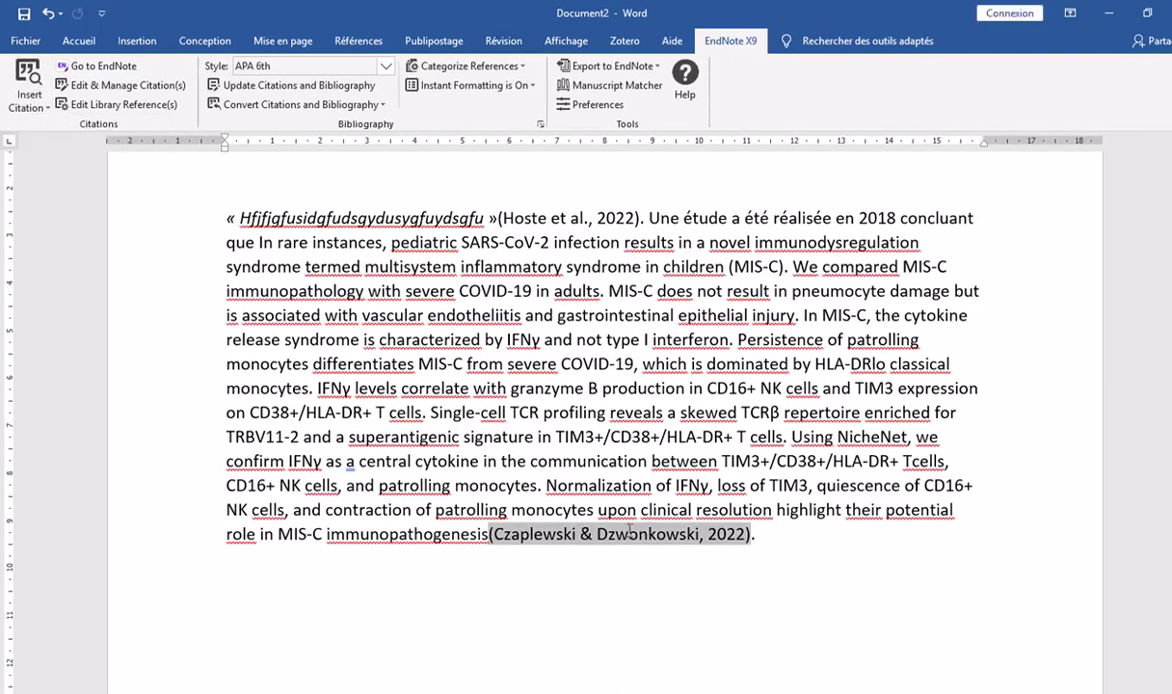
pyautogui.scroll(-15, 629, 533)
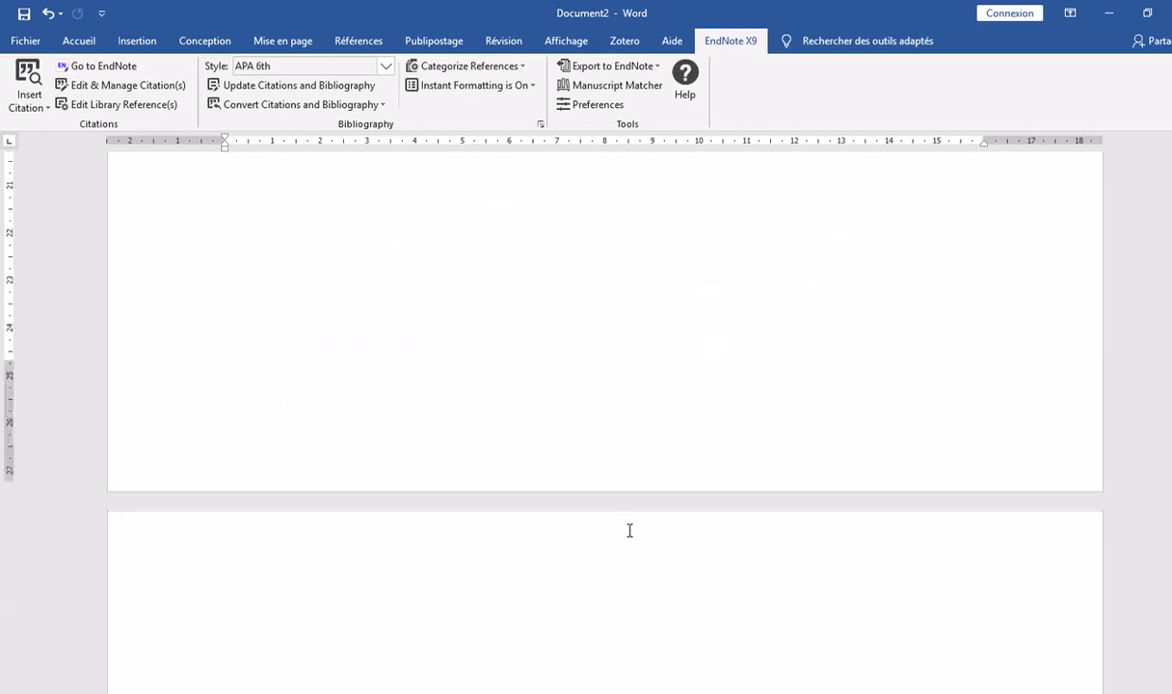
pyautogui.scroll(-5, 629, 530)
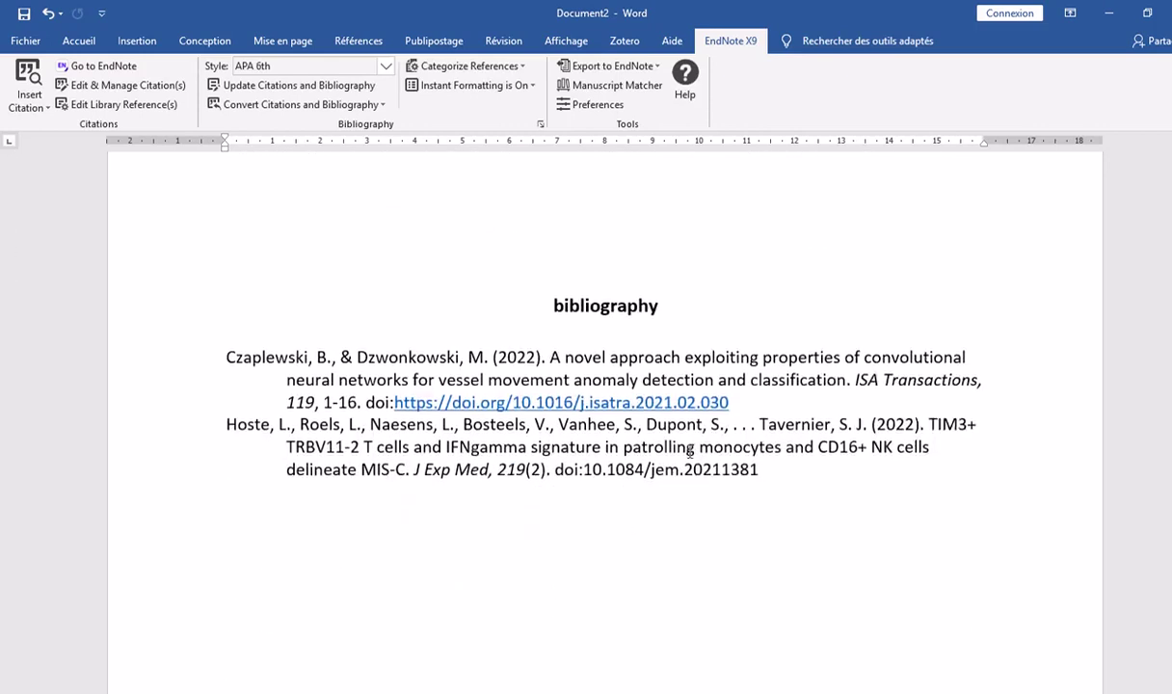
pyautogui.scroll(5, 690, 451)
pyautogui.scroll(15, 690, 451)
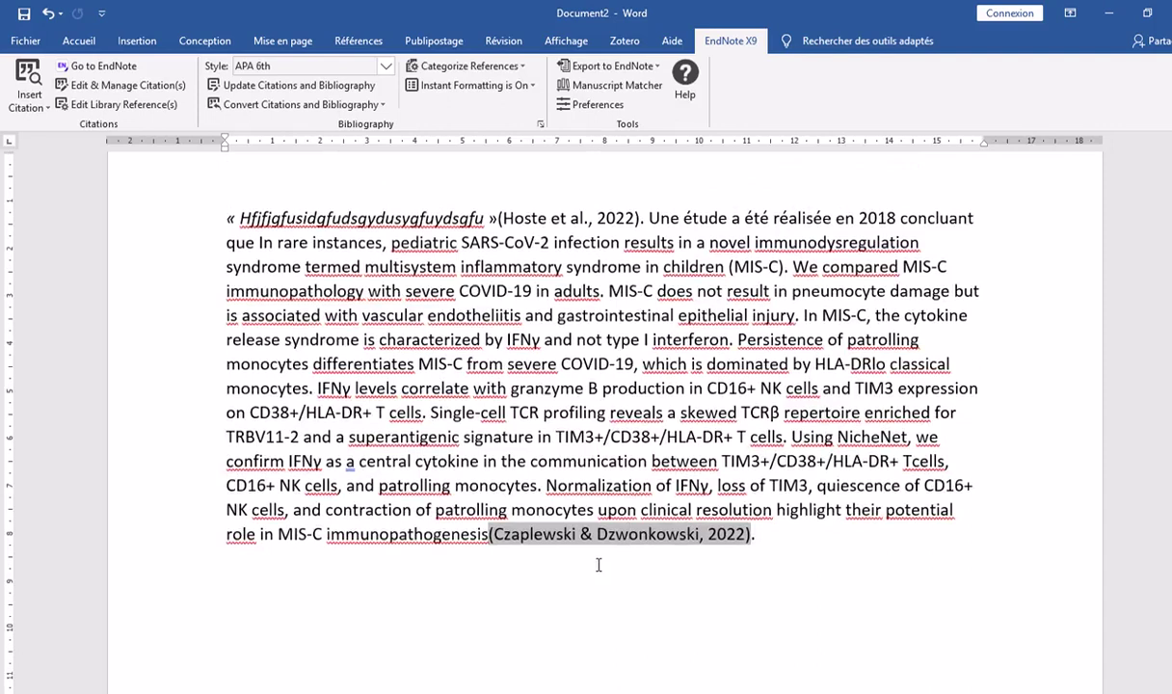
# Insert ", intitulée xyz" after "2018" in the sentence introducing the pasted abstract
pyautogui.scroll(1, 599, 564)
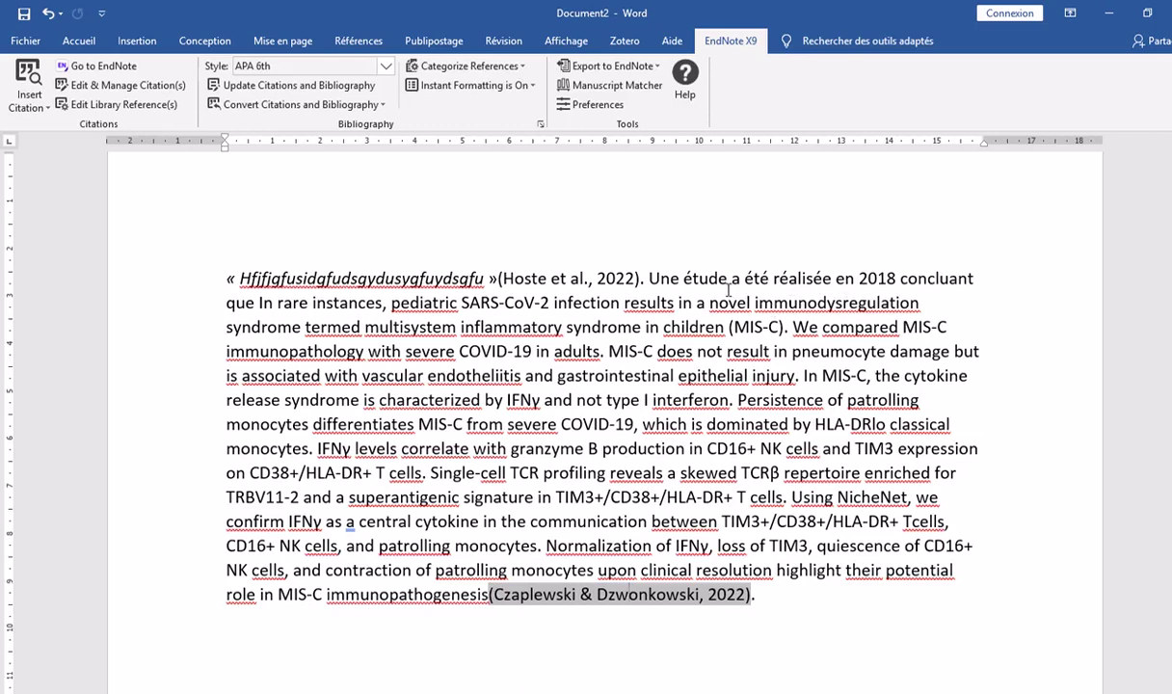
pyautogui.click(895, 279)
pyautogui.write(', inti')
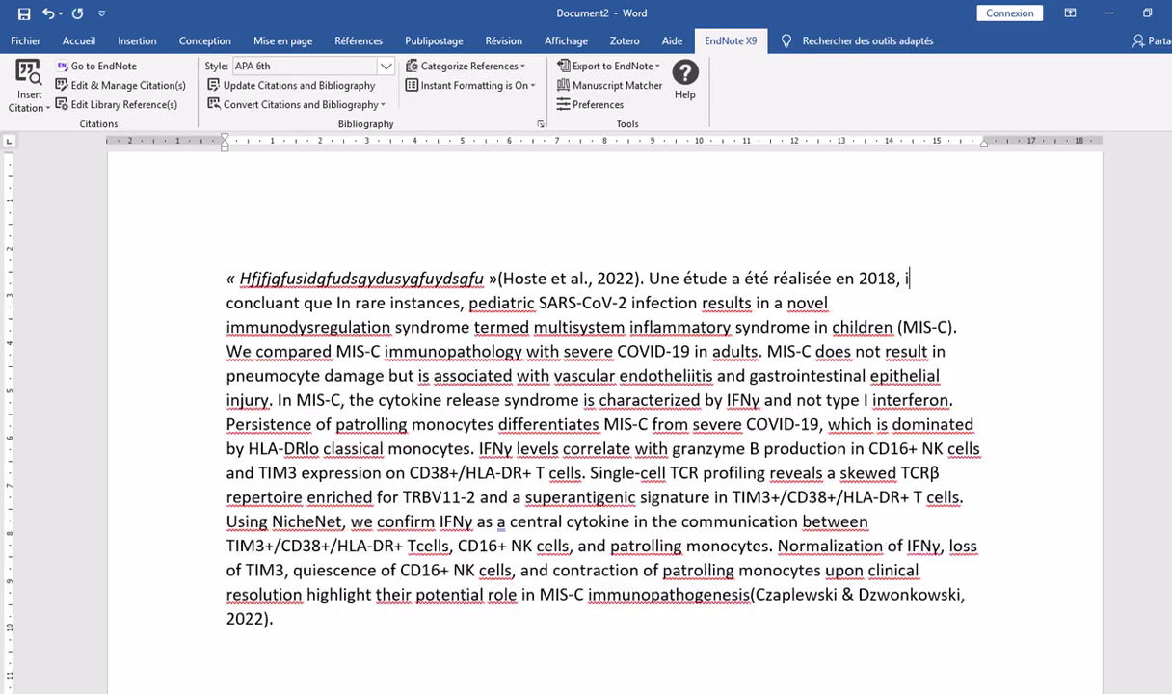
pyautogui.write('tulée xyz')
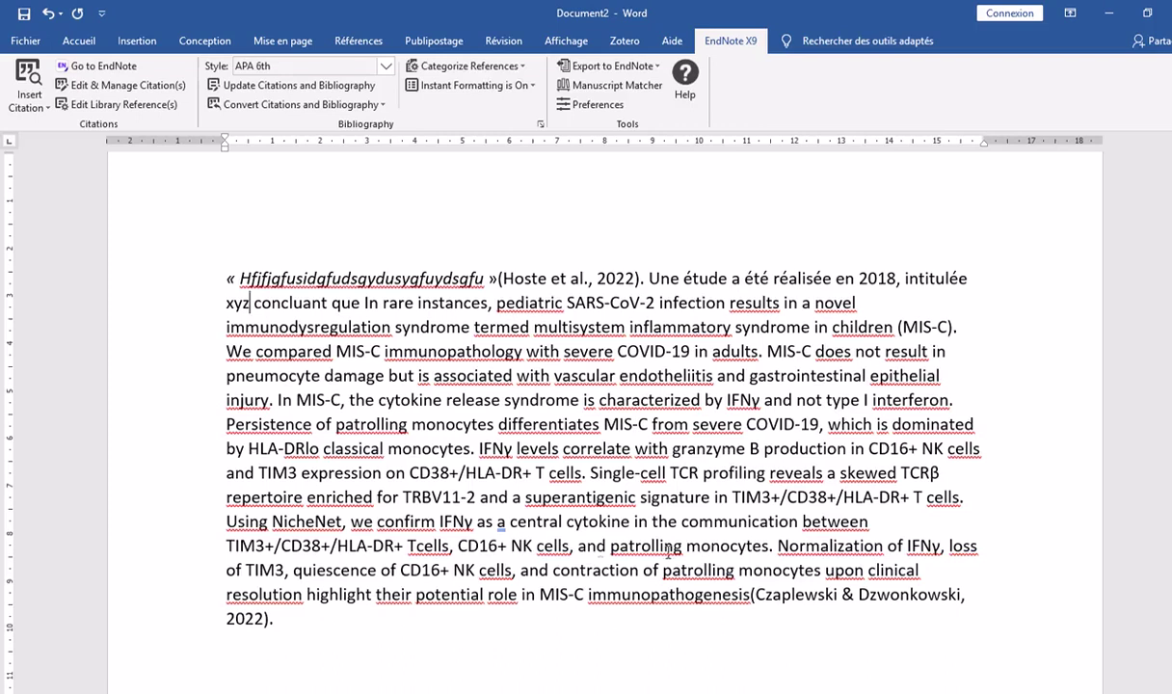
# Edit the ISA Transactions citation at the abstract's end, setting its pages to 15 and its formatting to Exclude Year
pyautogui.scroll(-2, 635, 525)
pyautogui.scroll(2, 424, 282)
pyautogui.click(272, 620)
pyautogui.click(819, 594)
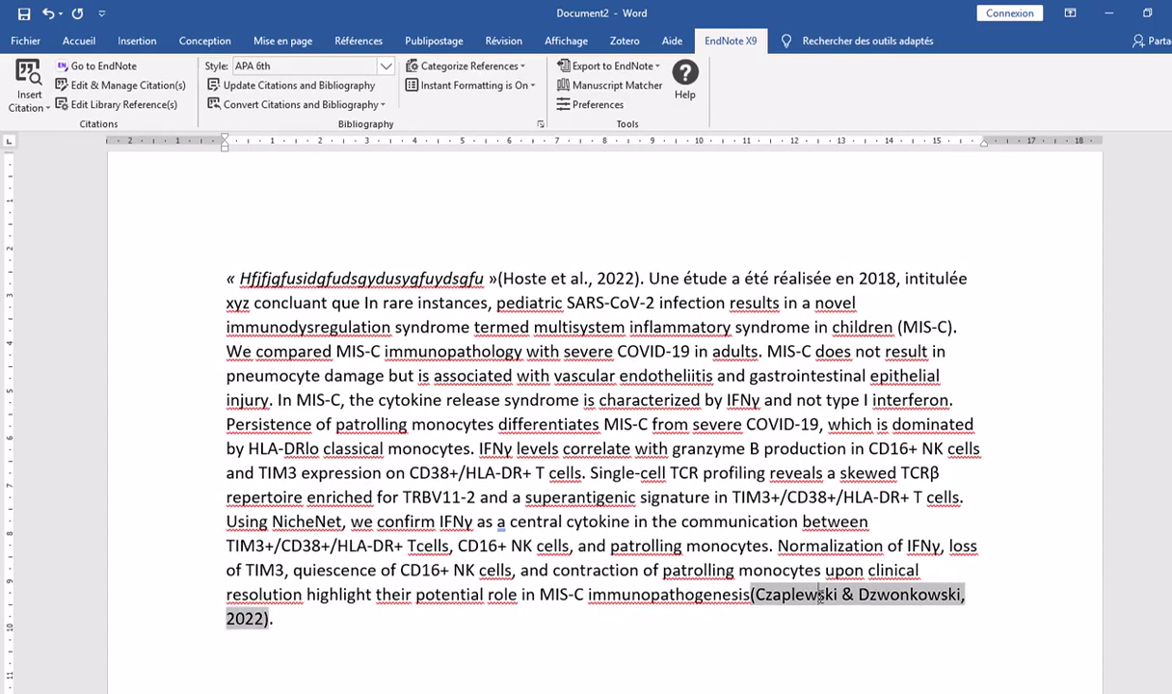
pyautogui.scroll(-1, 819, 594)
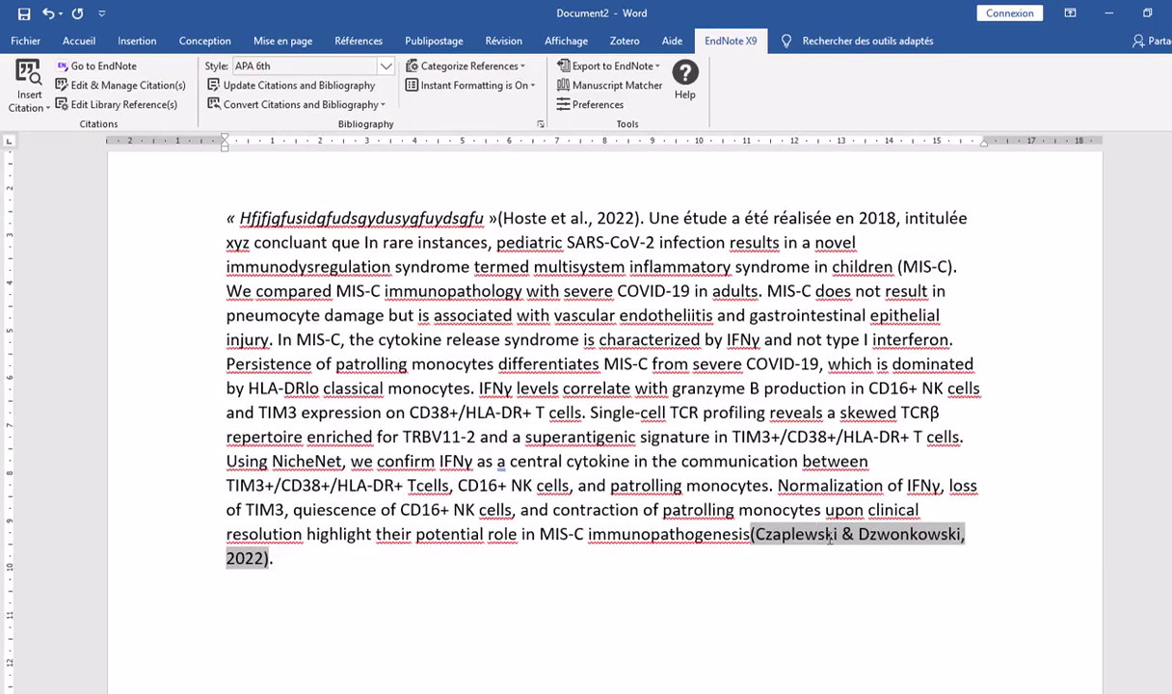
pyautogui.click(121, 89)
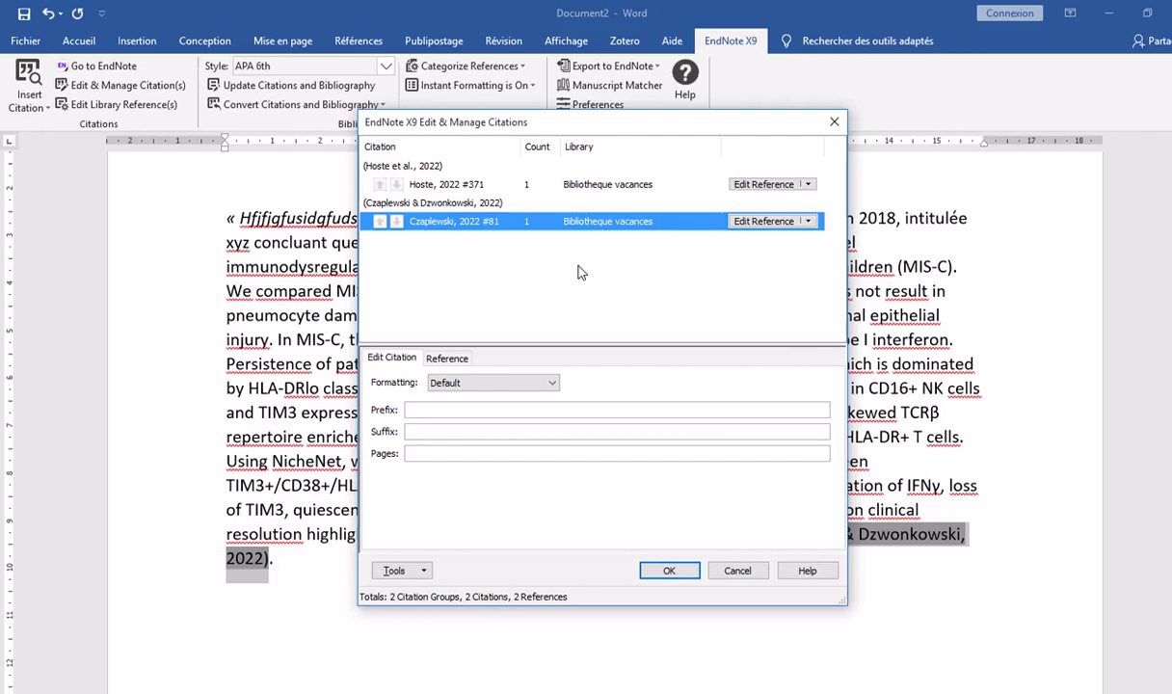
pyautogui.click(433, 410)
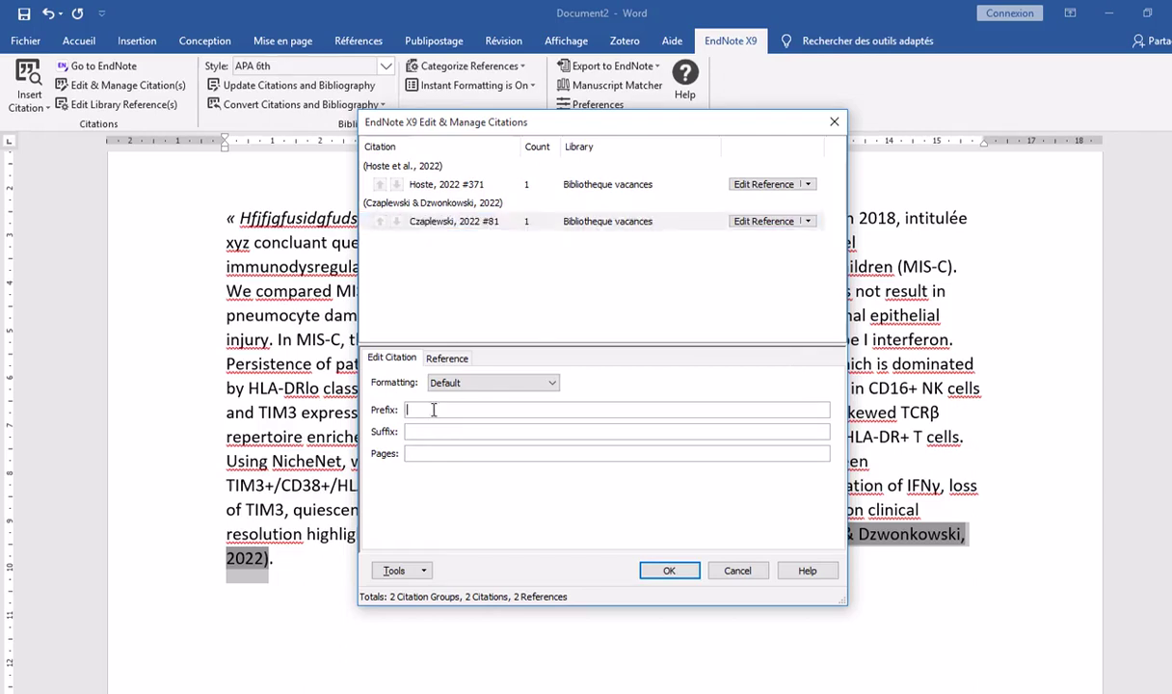
pyautogui.click(431, 456)
pyautogui.write('15')
pyautogui.click(553, 384)
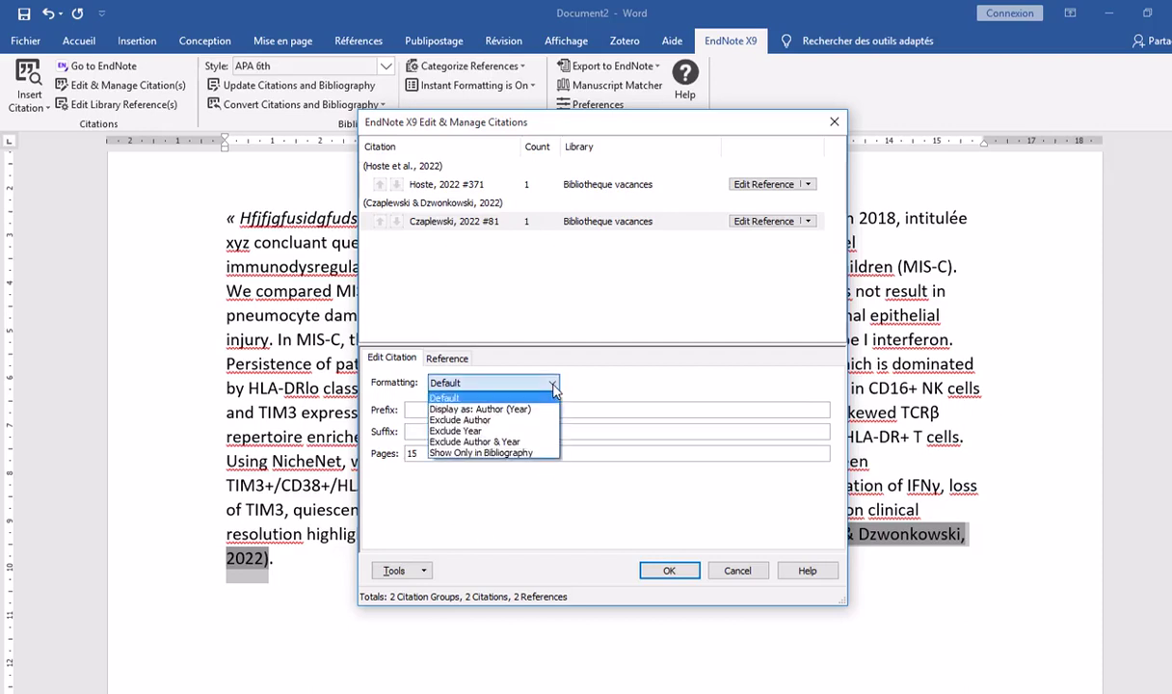
pyautogui.click(480, 435)
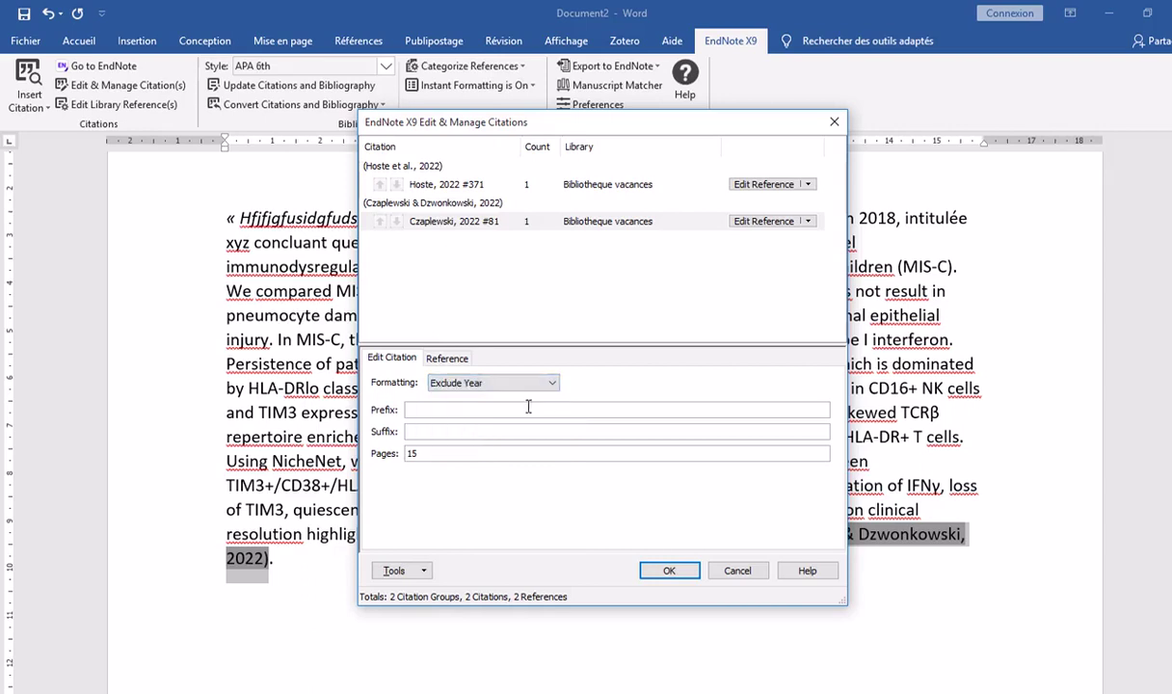
pyautogui.click(668, 571)
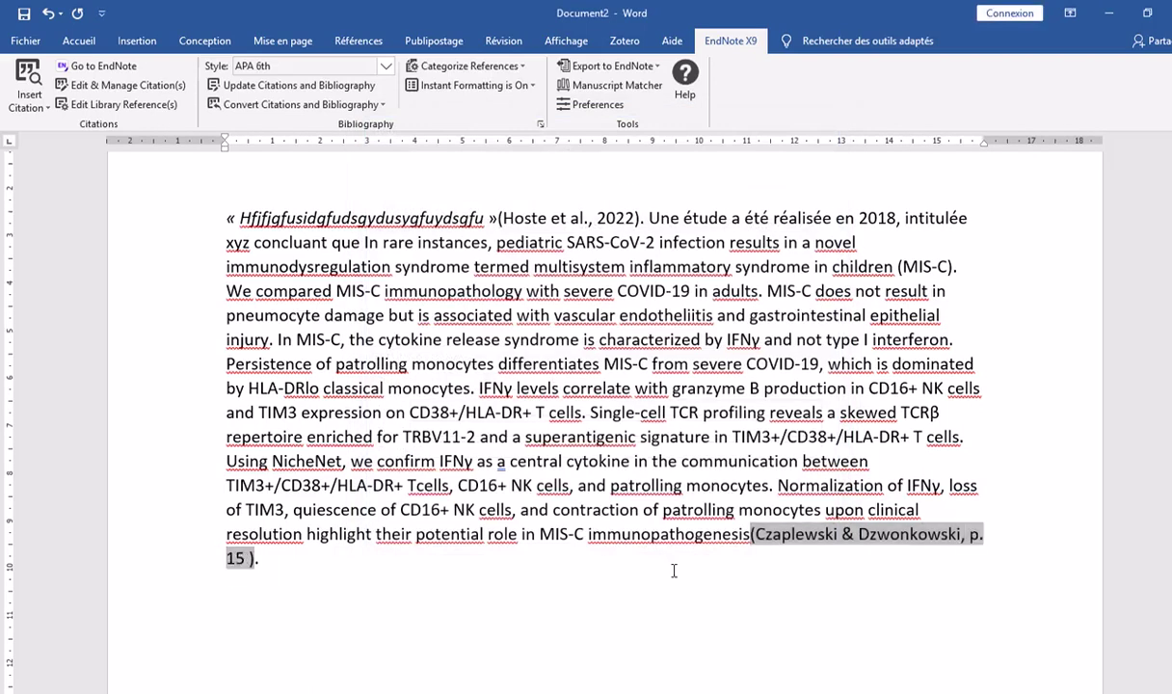
# Check the edited citation in the text, and start a new paragraph after the abstract's final period
pyautogui.scroll(-1, 673, 571)
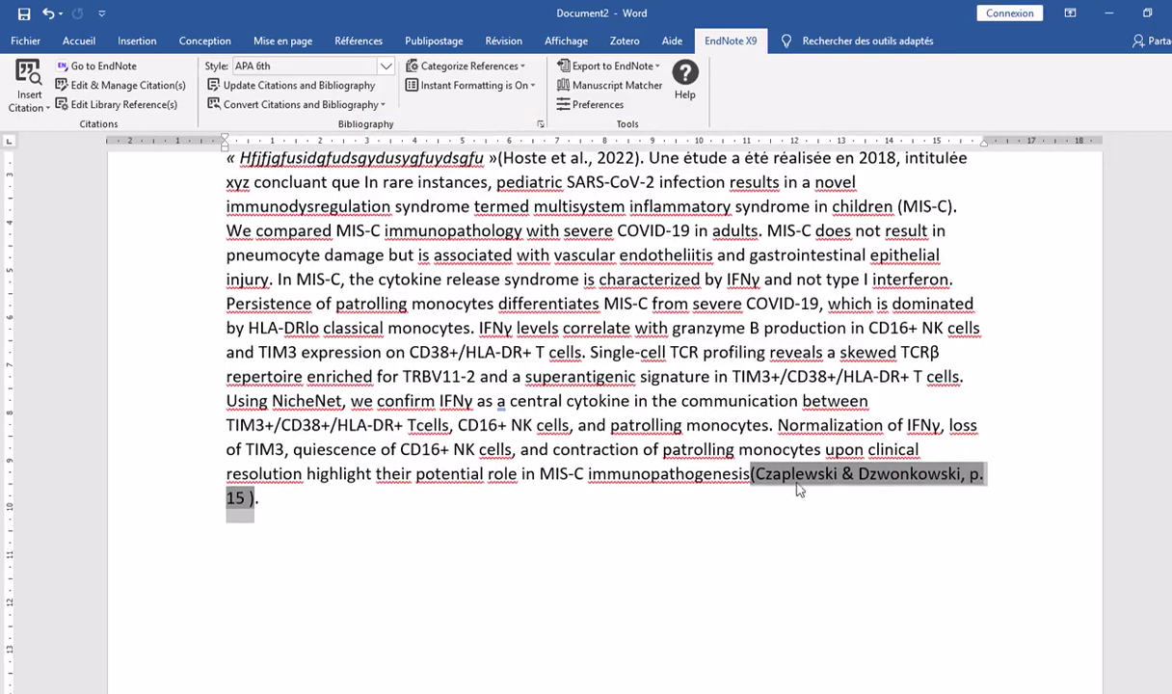
pyautogui.scroll(2, 797, 490)
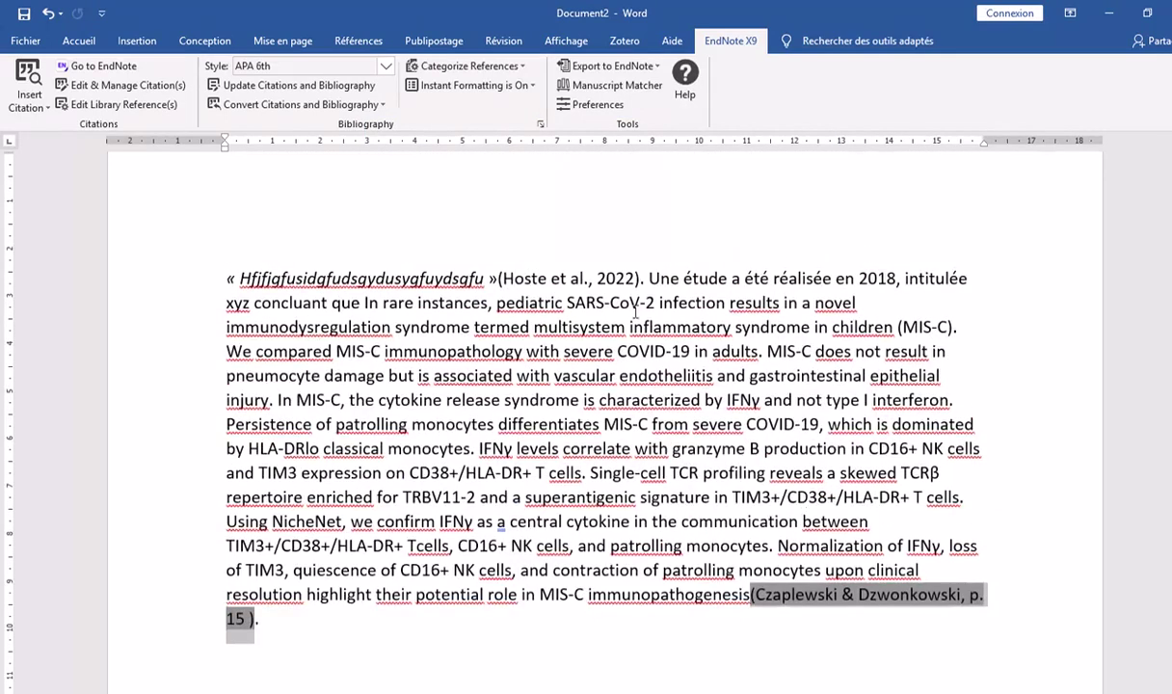
pyautogui.scroll(-5, 586, 490)
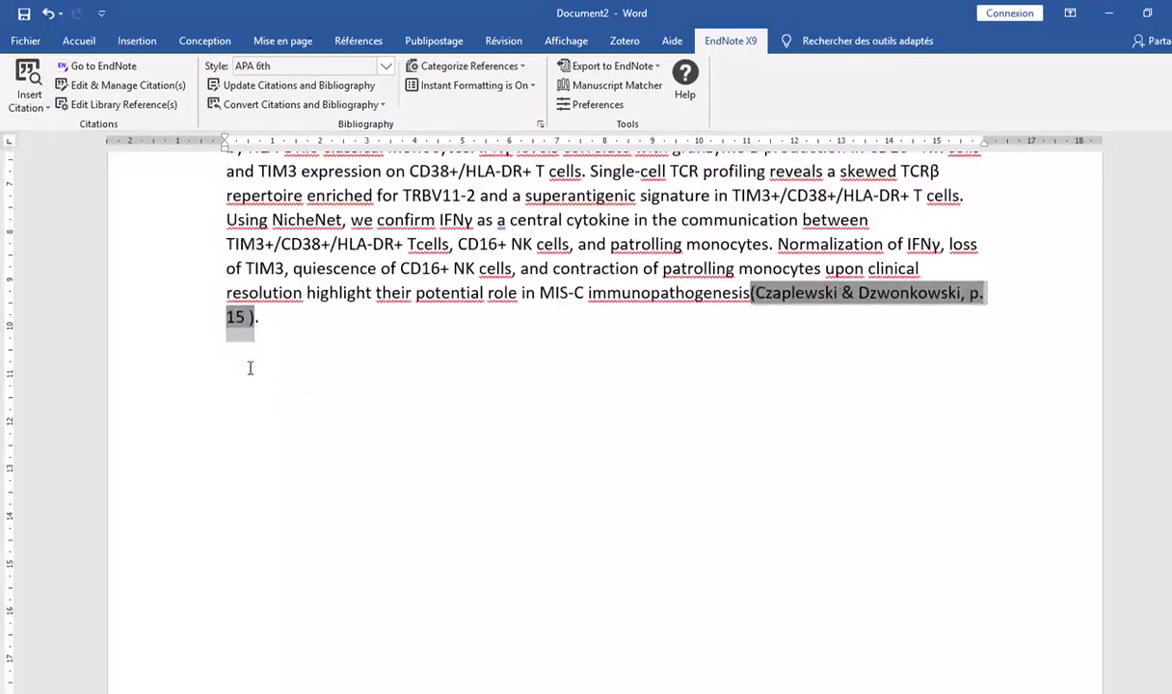
pyautogui.click(304, 316)
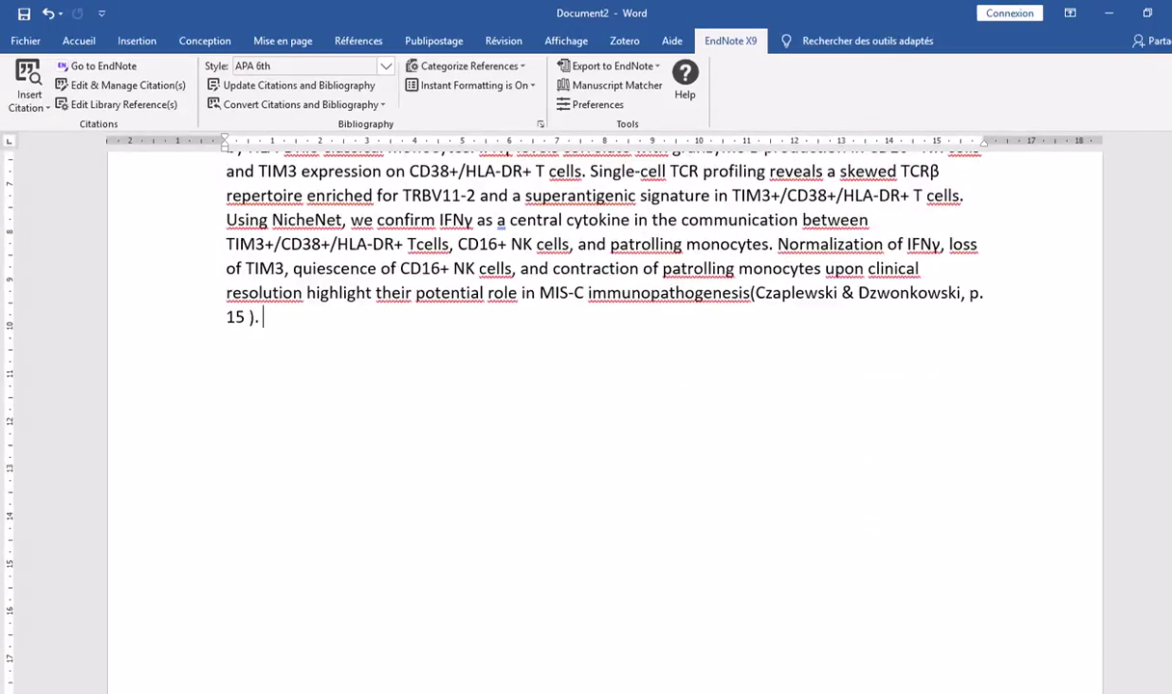
pyautogui.press('Return')
# Switch to EndNote and open the PDF attached to the 2022 Agricultural Water Management reference "Assessment of water demand reliability using" in full view
pyautogui.hotkey('alt', 'Tab')
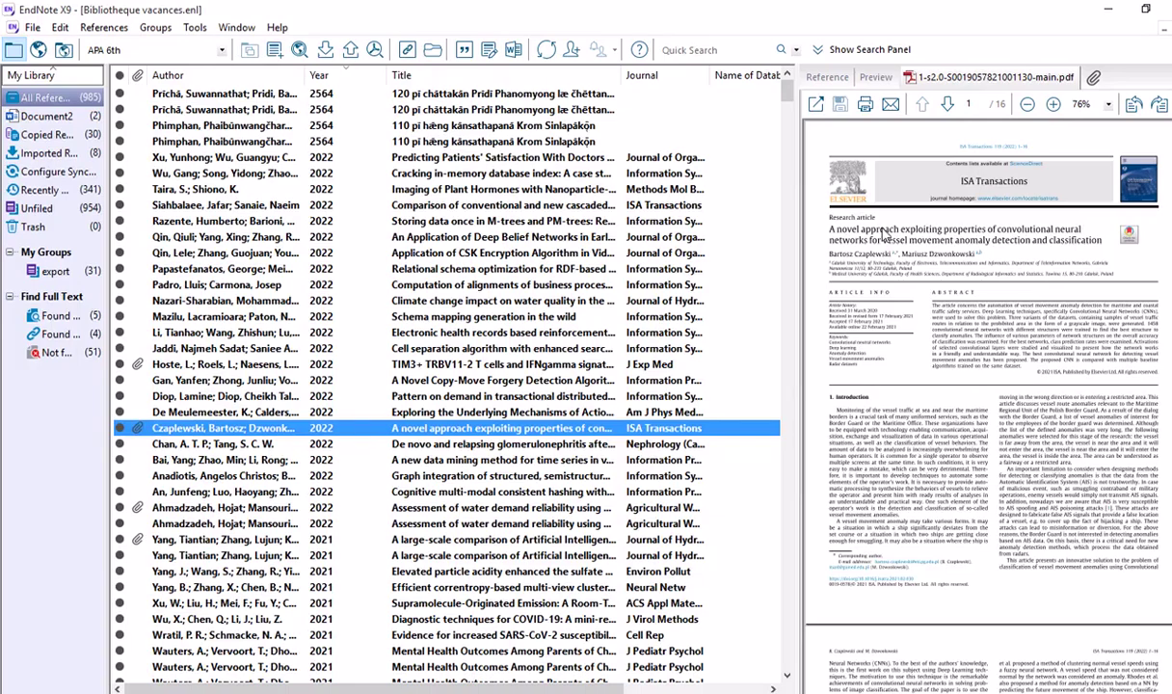
pyautogui.click(815, 106)
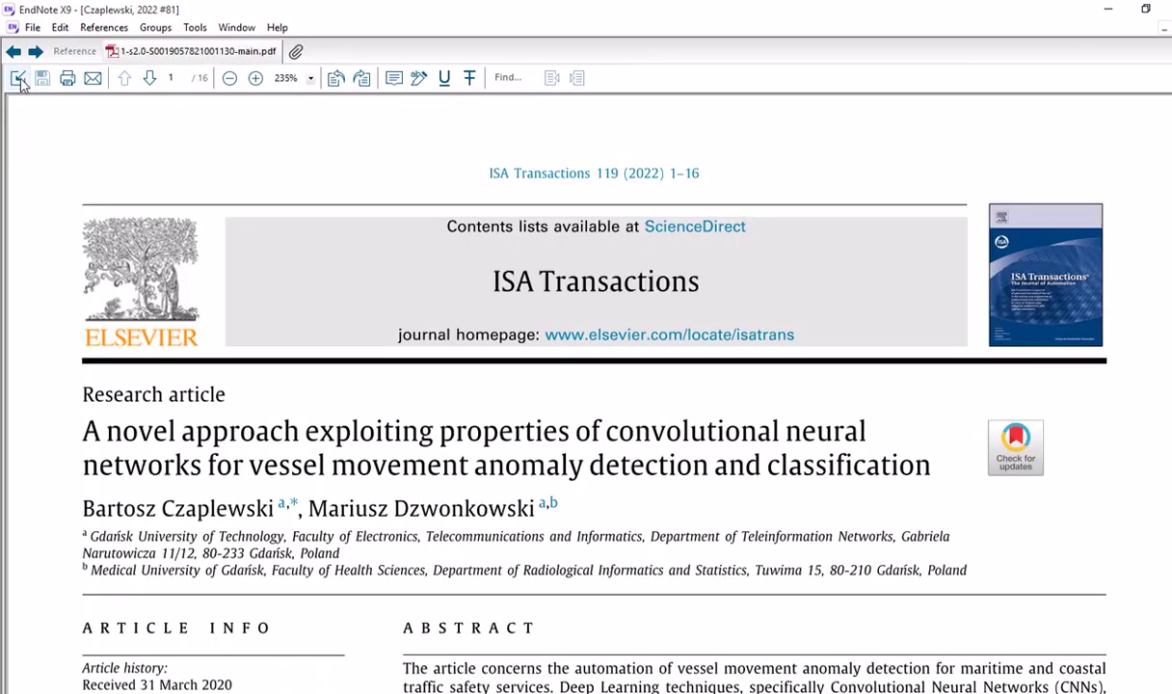
pyautogui.click(18, 78)
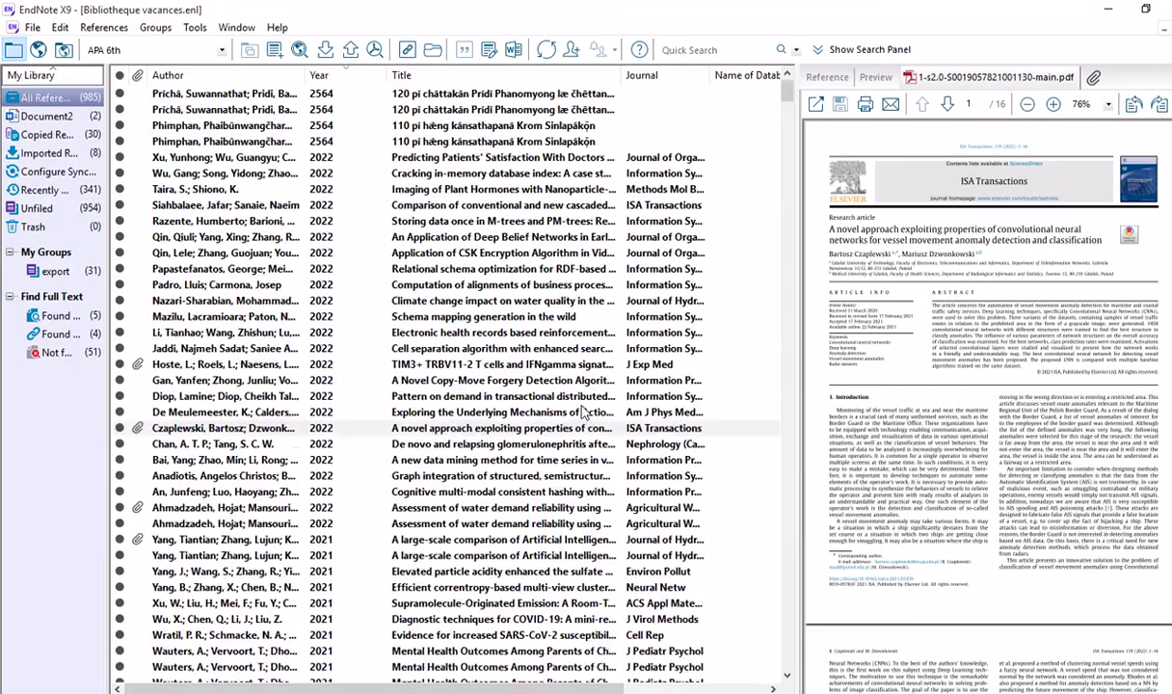
pyautogui.scroll(-2, 583, 412)
pyautogui.click(253, 412)
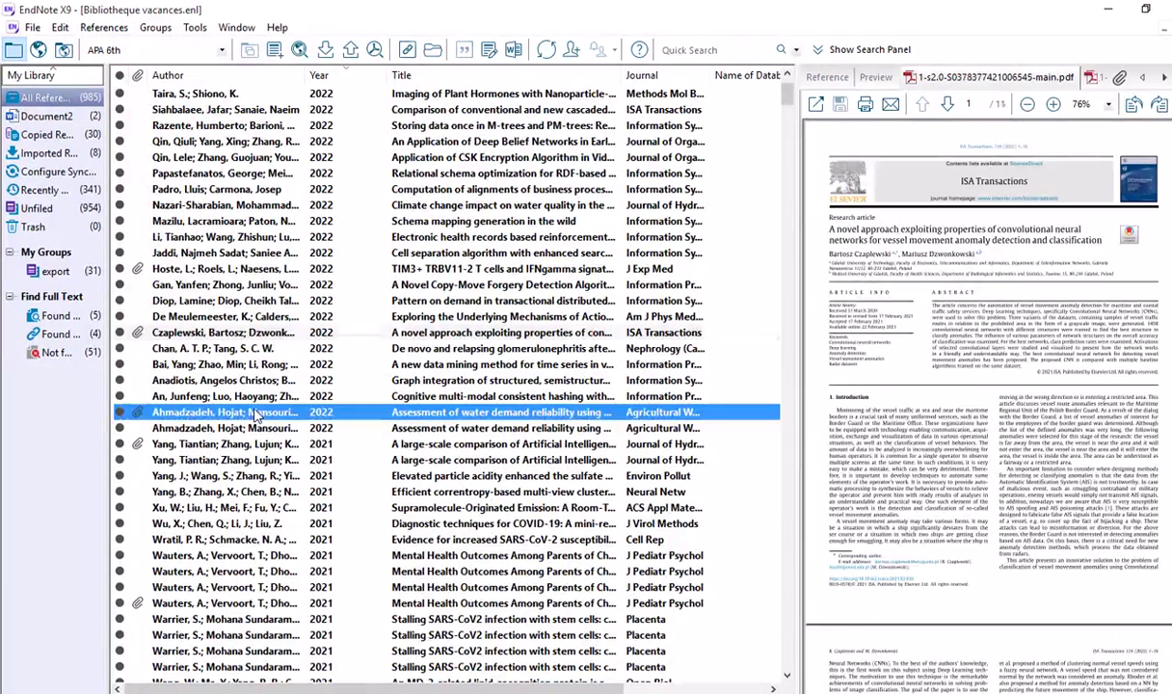
pyautogui.click(816, 106)
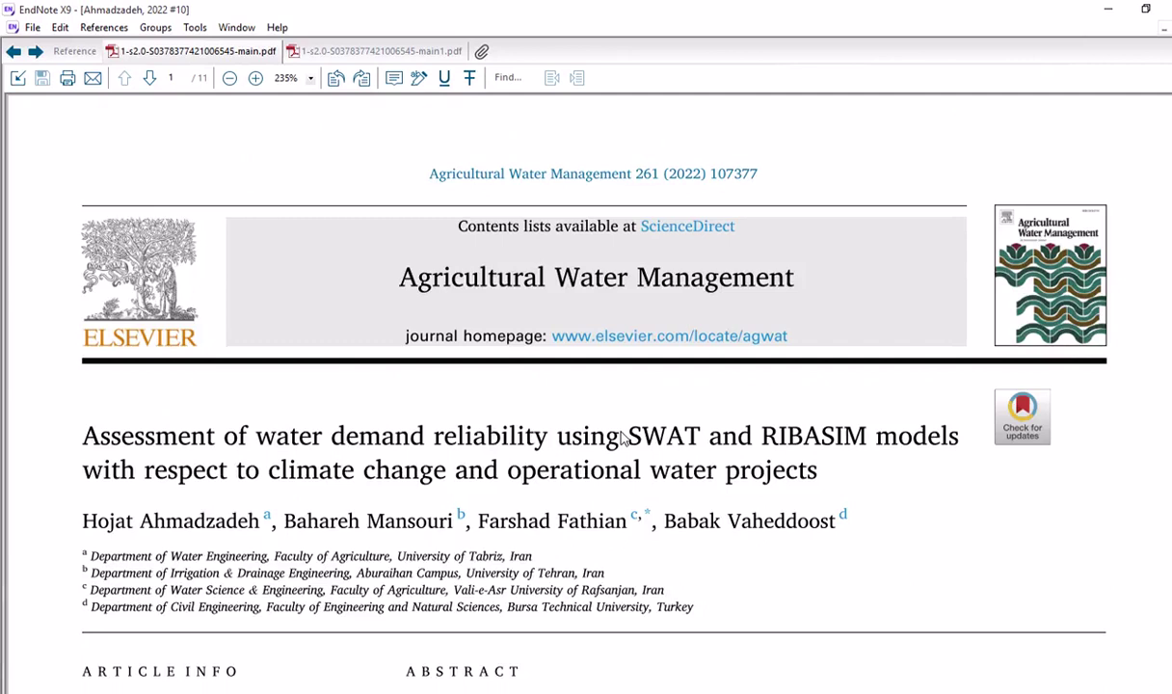
# Copy the PDF's entire abstract, from "Reliability assessment" to "remain active."
pyautogui.scroll(-3, 873, 505)
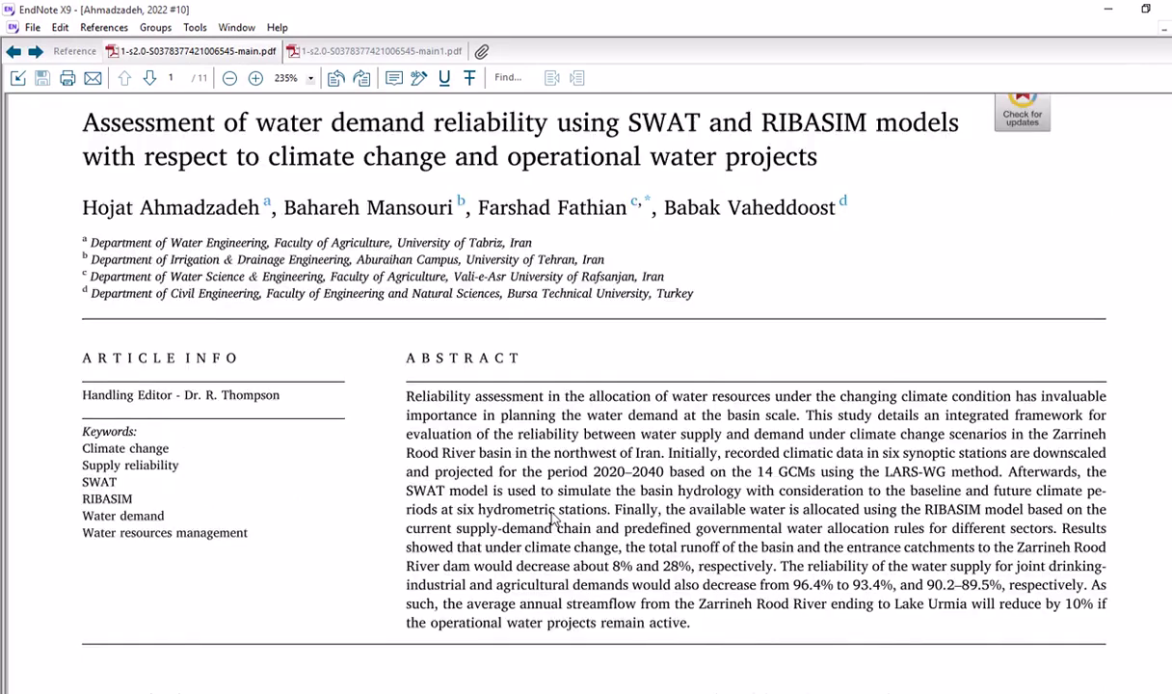
pyautogui.scroll(-1, 554, 518)
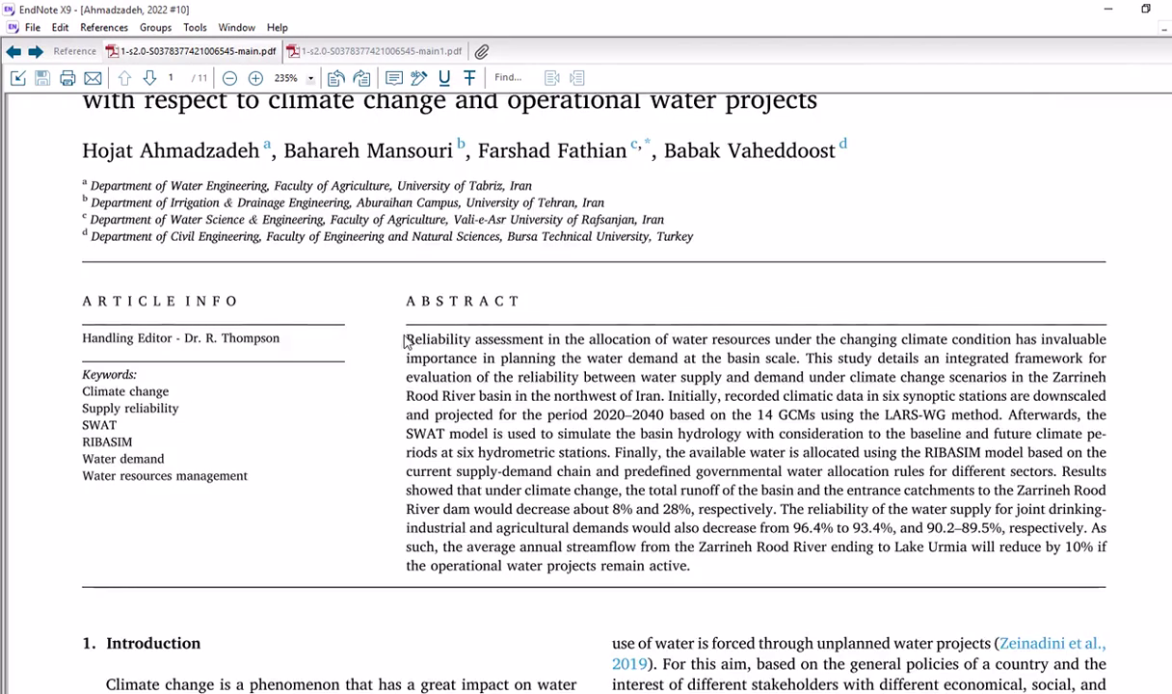
pyautogui.moveTo(410, 345); pyautogui.dragTo(698, 571)
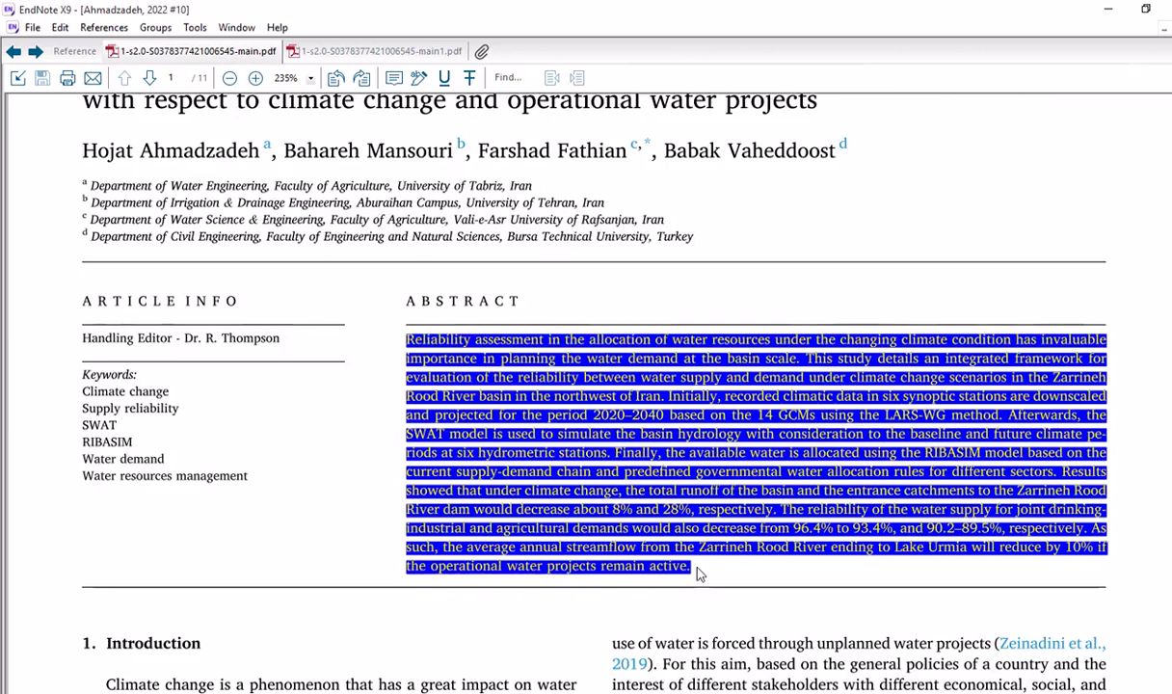
pyautogui.rightClick(658, 141)
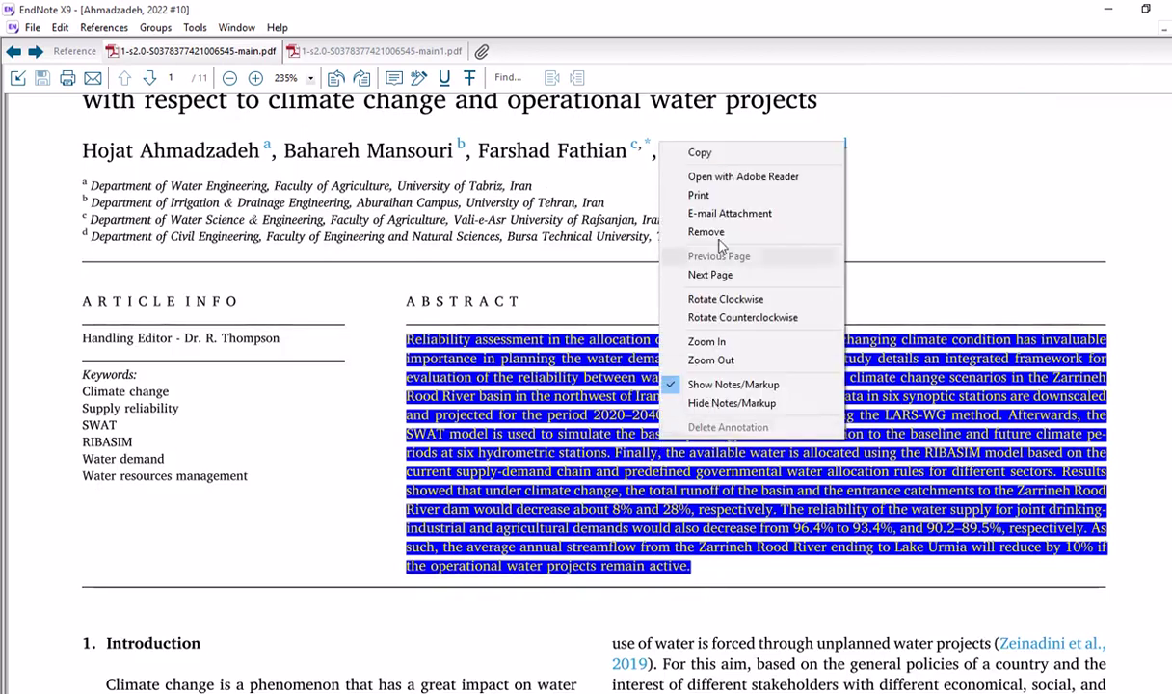
pyautogui.click(700, 152)
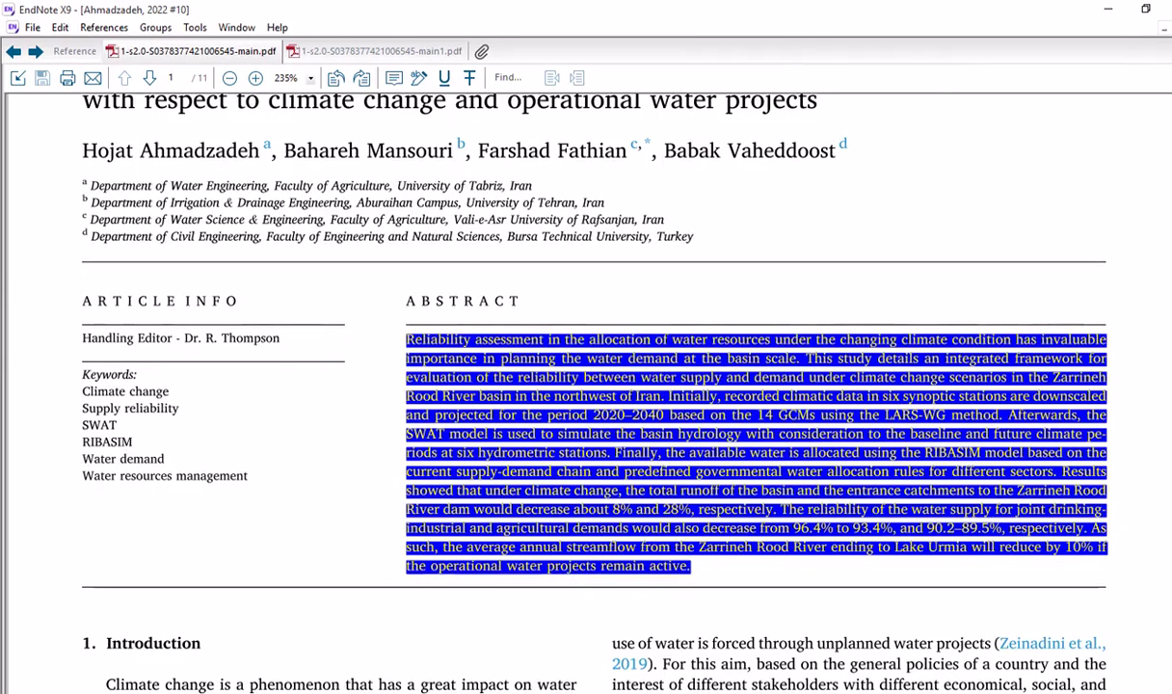
# Switch to Word's Document2 and paste the copied abstract into the new paragraph below the first abstract
pyautogui.click(633, 693)
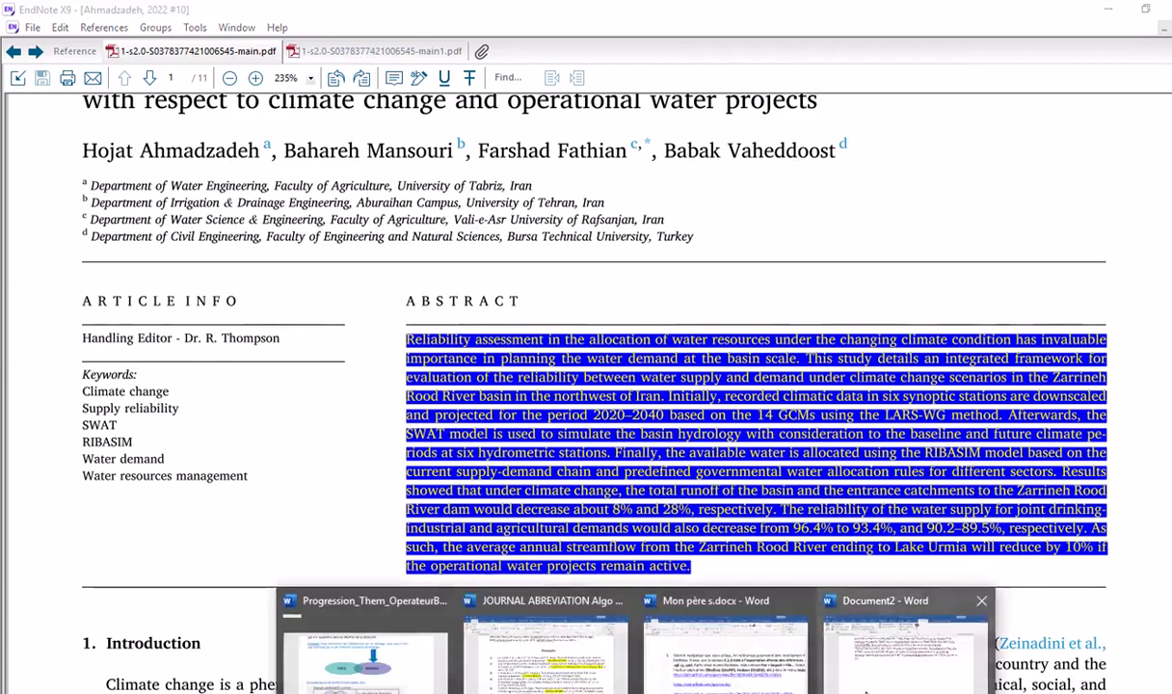
pyautogui.click(865, 690)
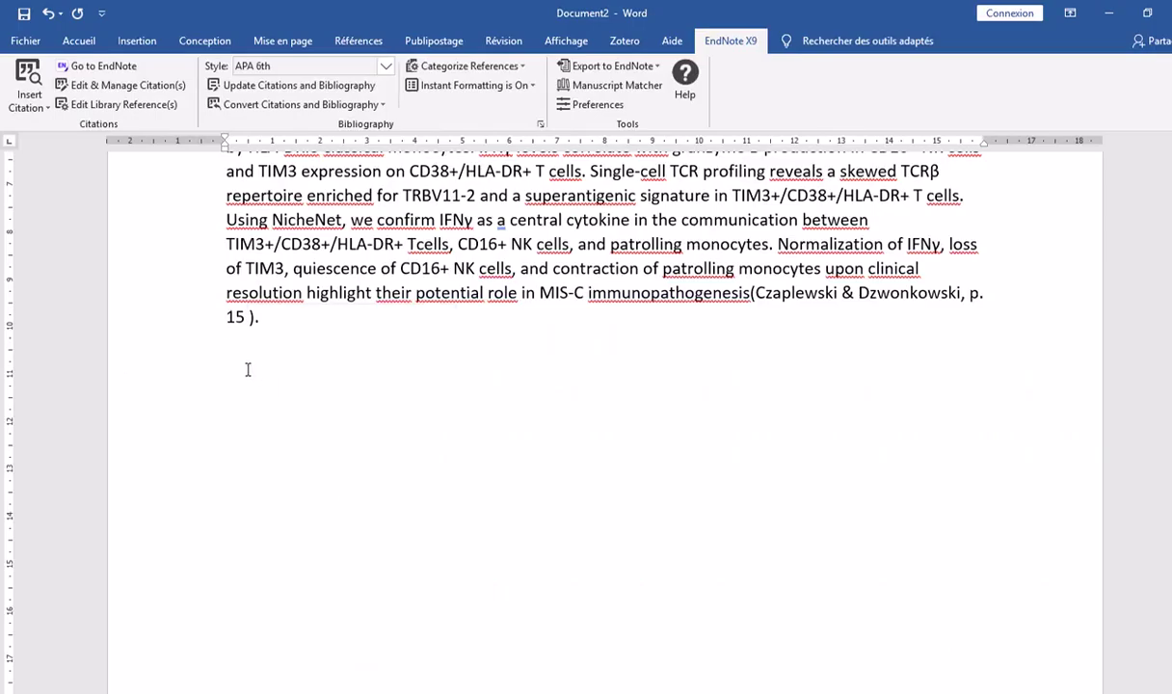
pyautogui.rightClick(243, 328)
pyautogui.click(262, 376)
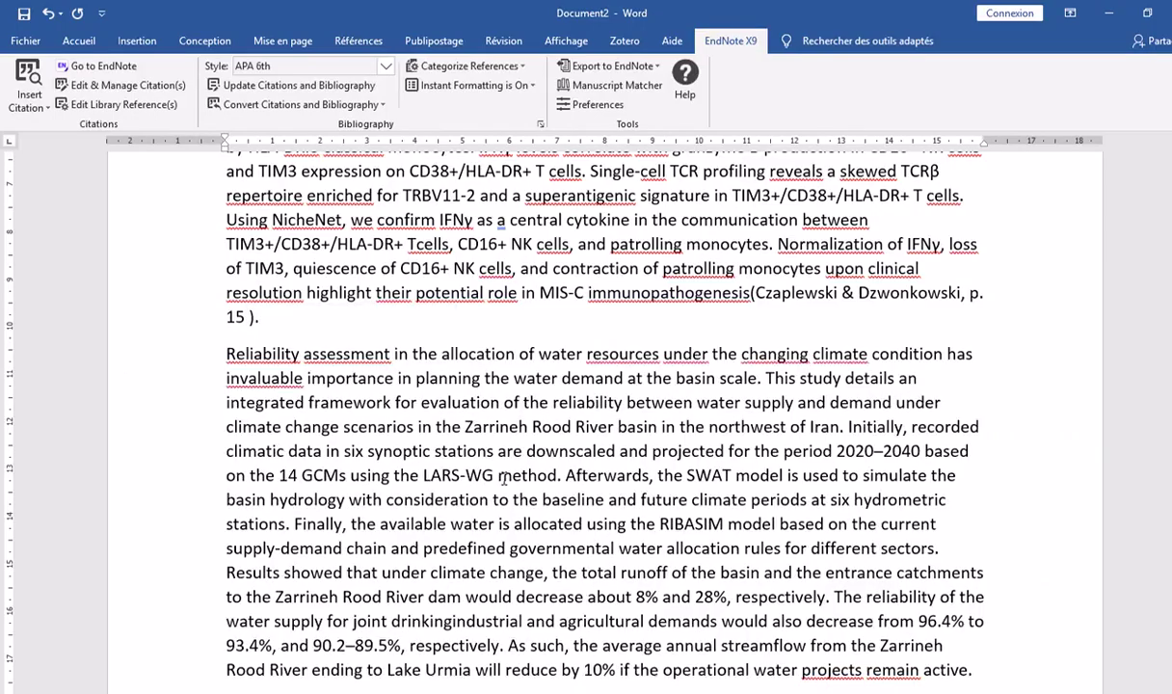
pyautogui.scroll(-1, 228, 318)
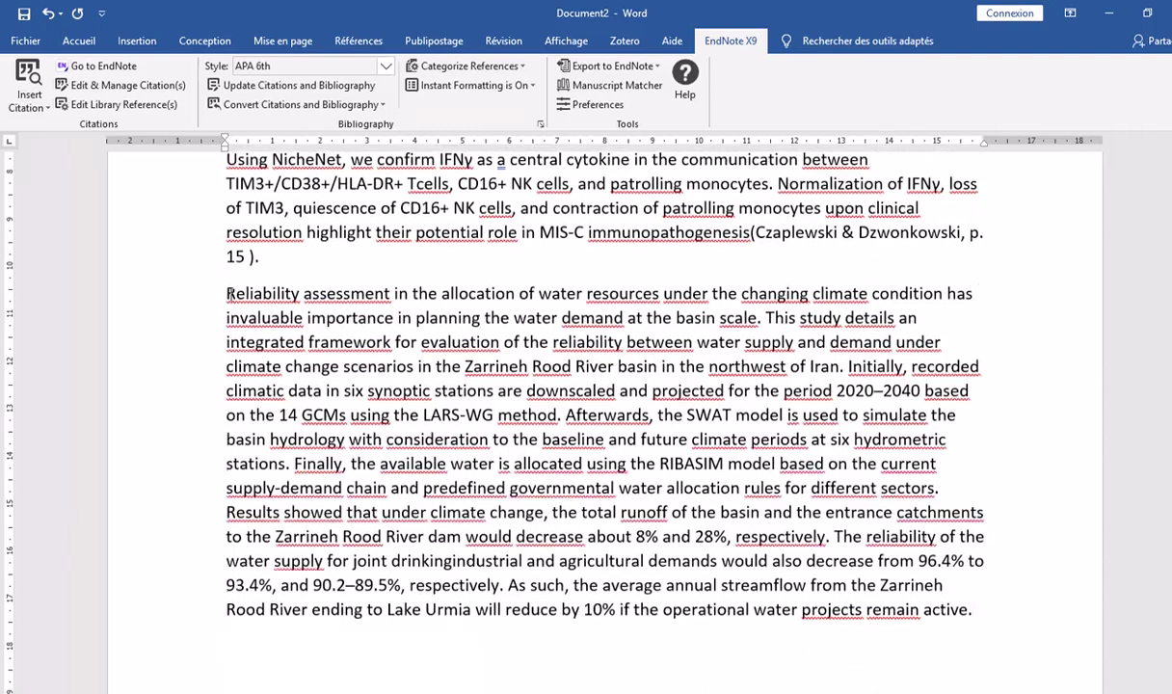
# Enclose the pasted water reliability abstract in « » quotation marks, placing the closing mark before the final period
pyautogui.click(227, 294)
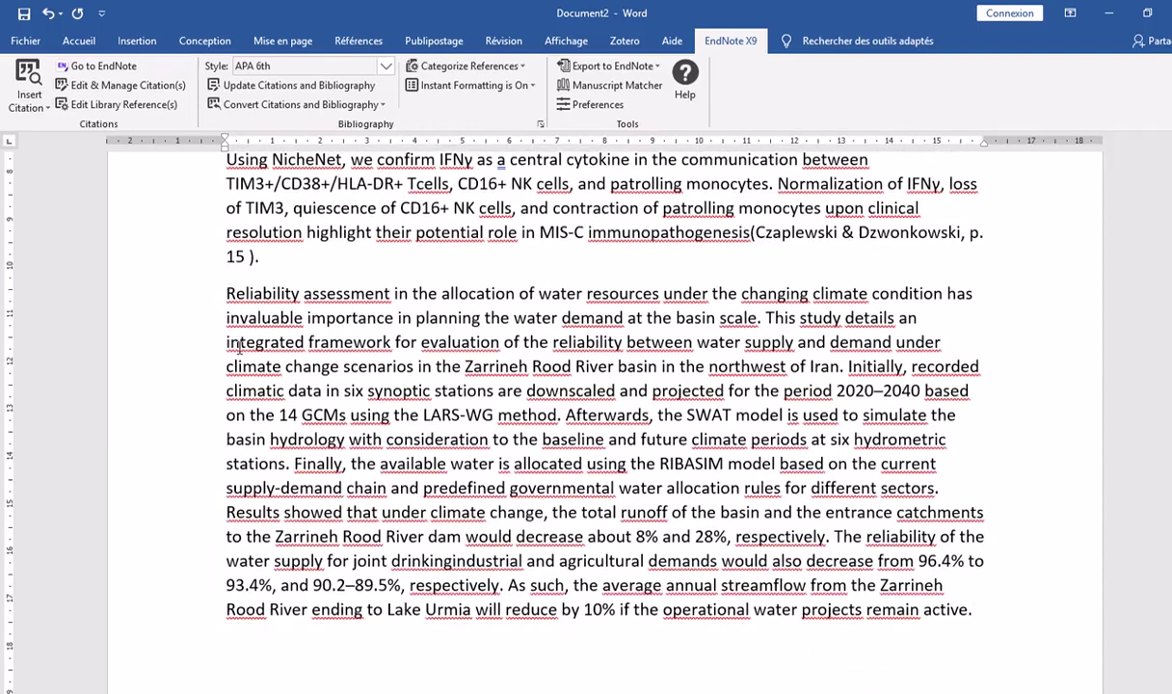
pyautogui.write('"')
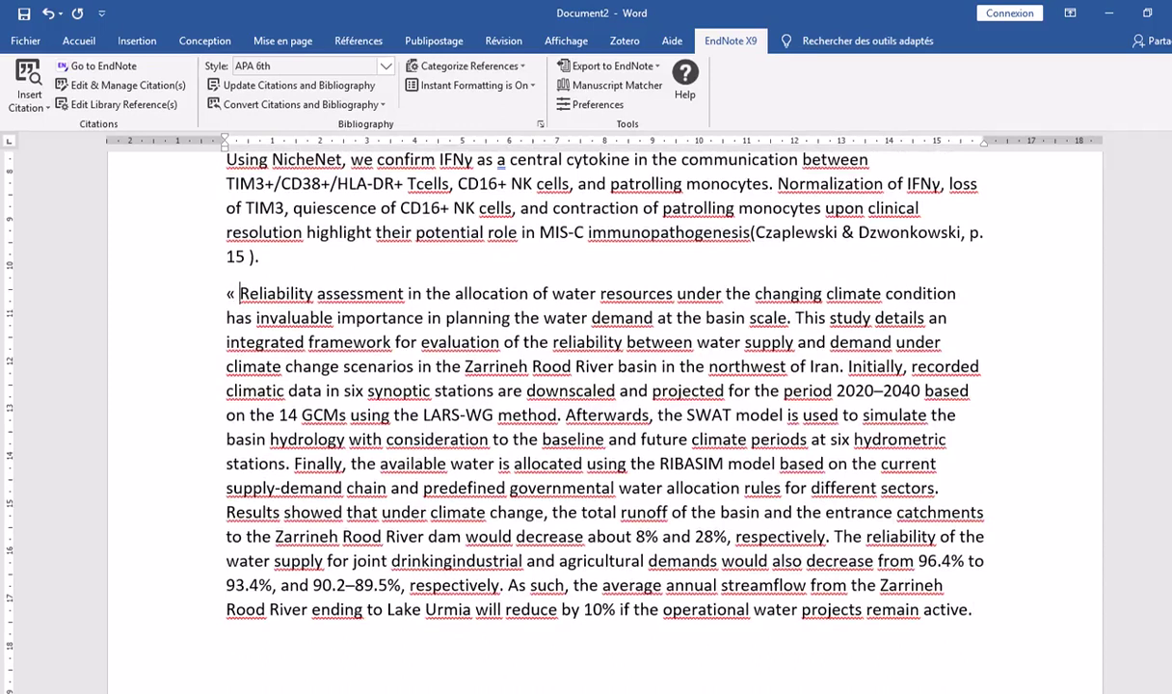
pyautogui.click(969, 610)
pyautogui.write('"')
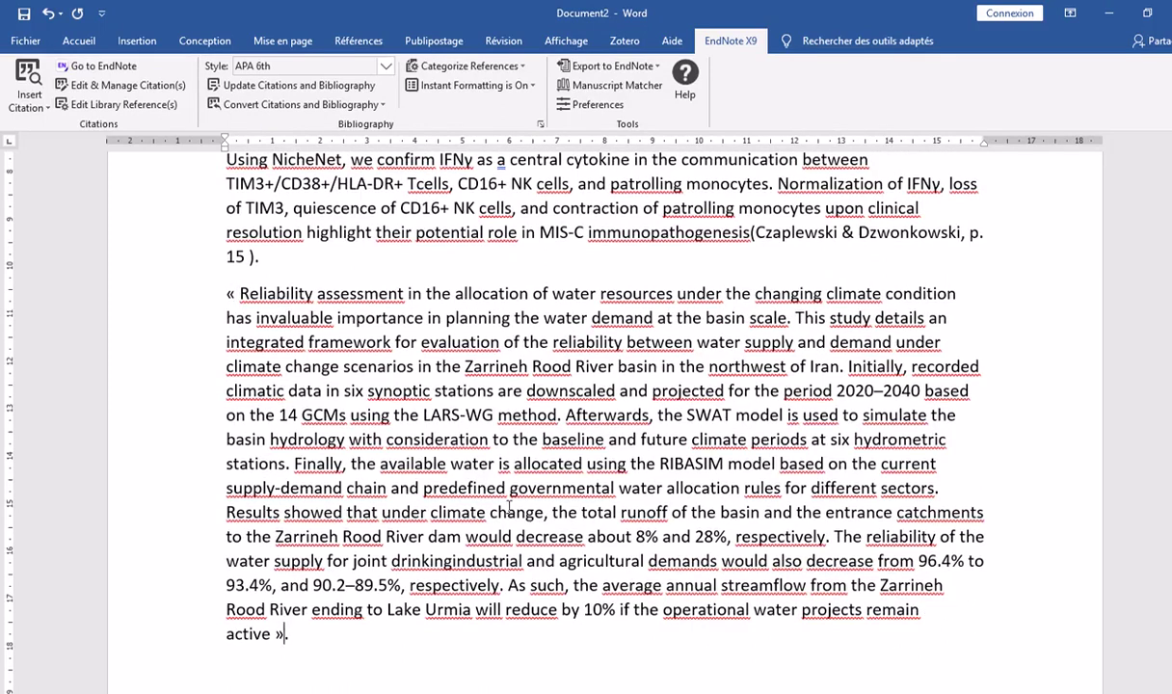
# Try to insert EndNote's selected reference as a citation between the closing quotation mark and the final period
pyautogui.scroll(-2, 664, 594)
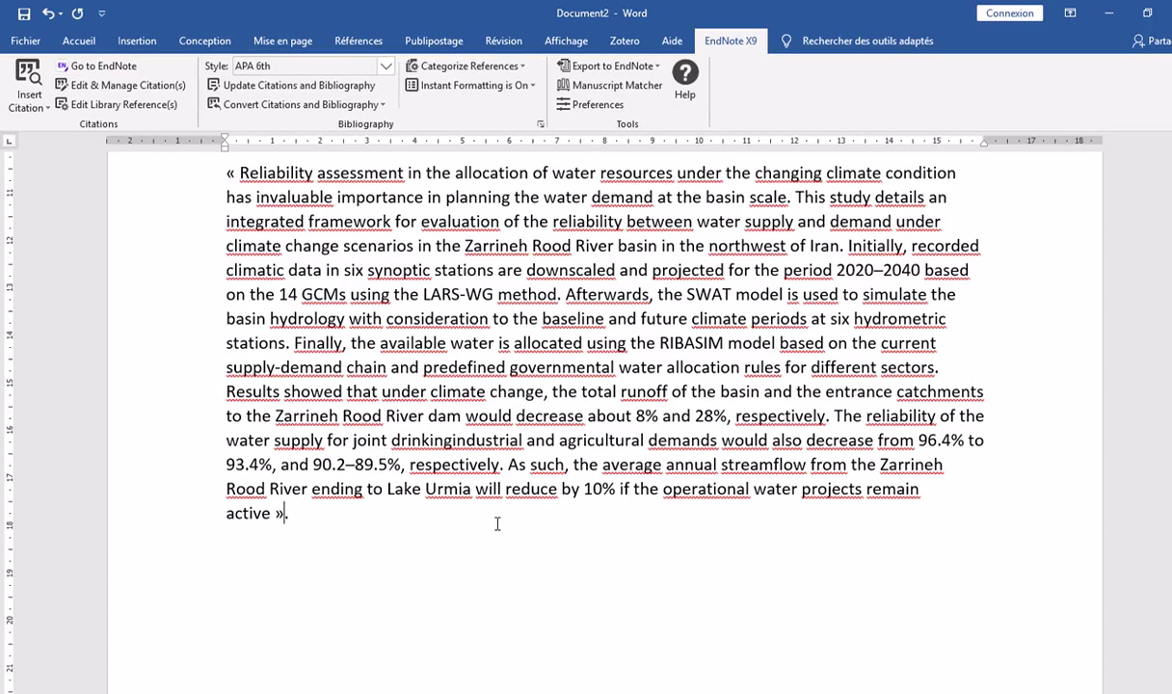
pyautogui.click(32, 101)
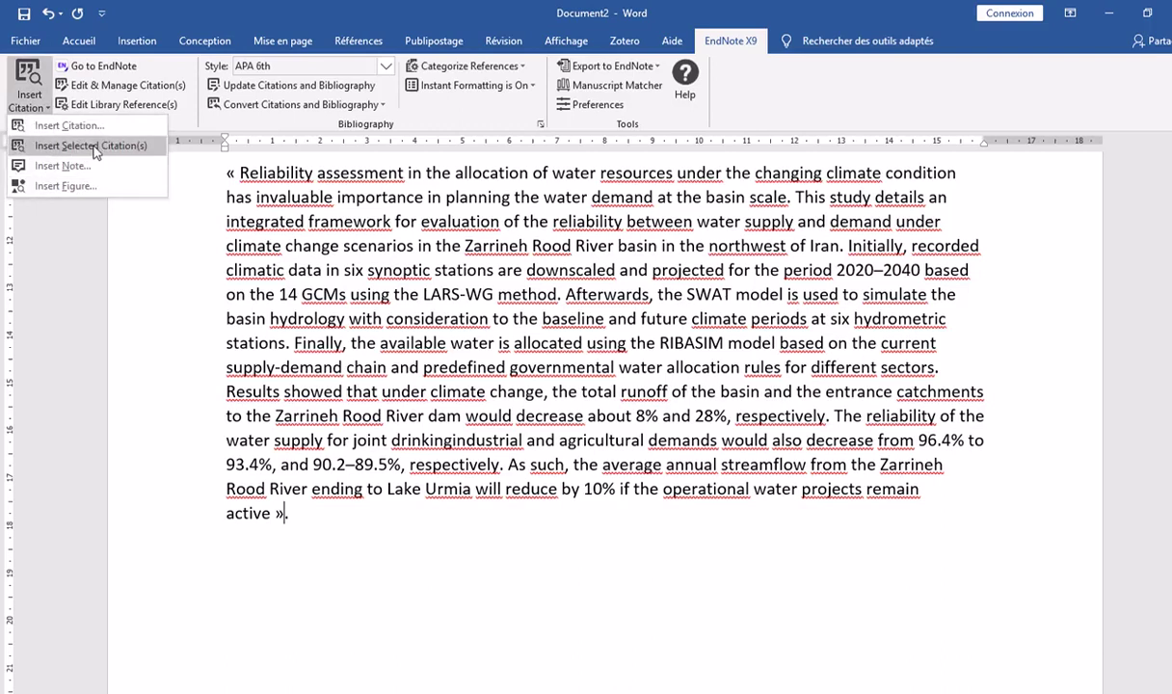
pyautogui.press('Escape')
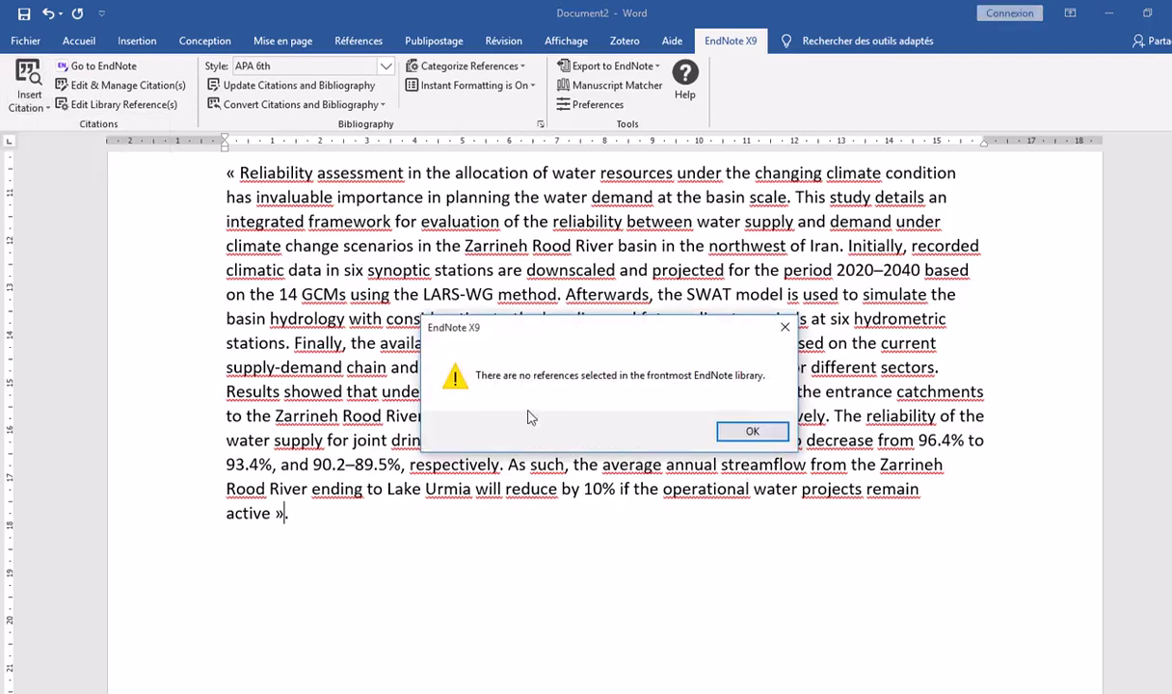
pyautogui.click(752, 432)
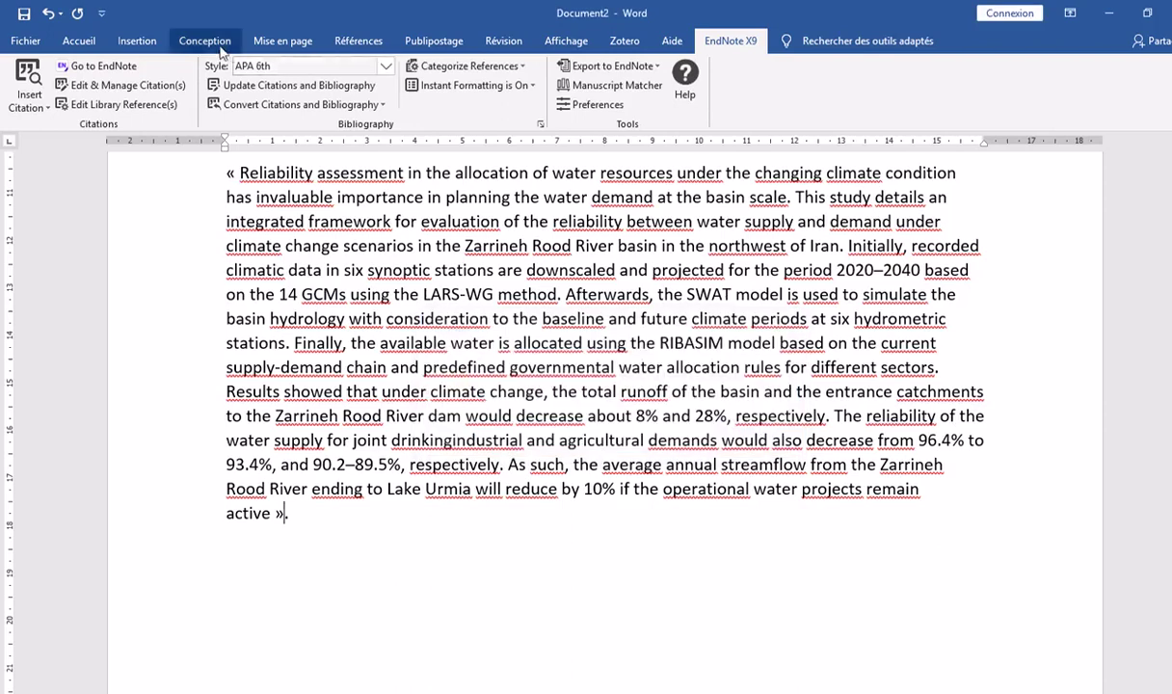
# In EndNote, close the open reference, select the 2022 water demand reliability reference with attachment, and insert it in Word before the abstract's final period
pyautogui.click(95, 67)
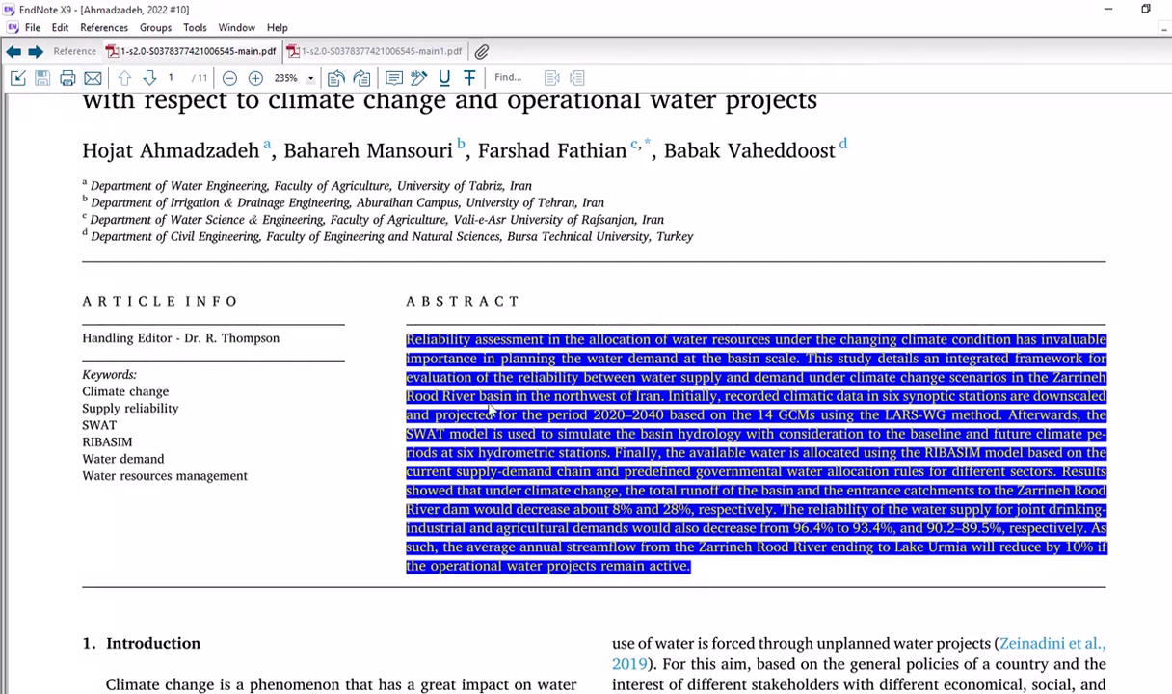
pyautogui.click(14, 51)
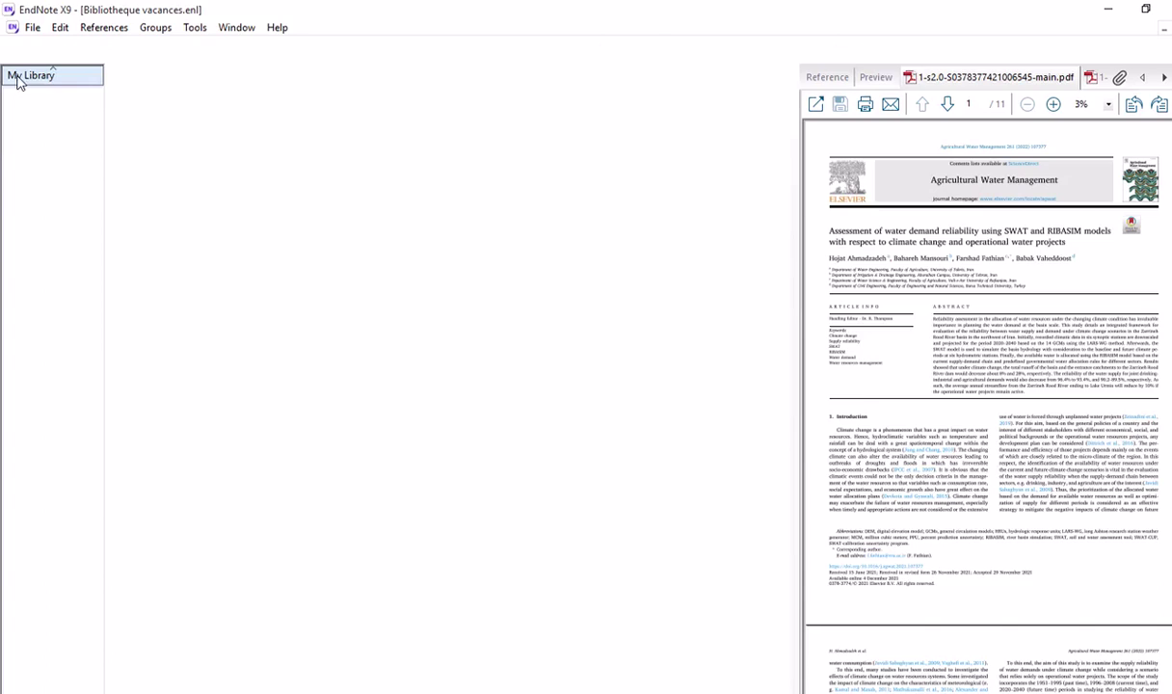
pyautogui.click(218, 412)
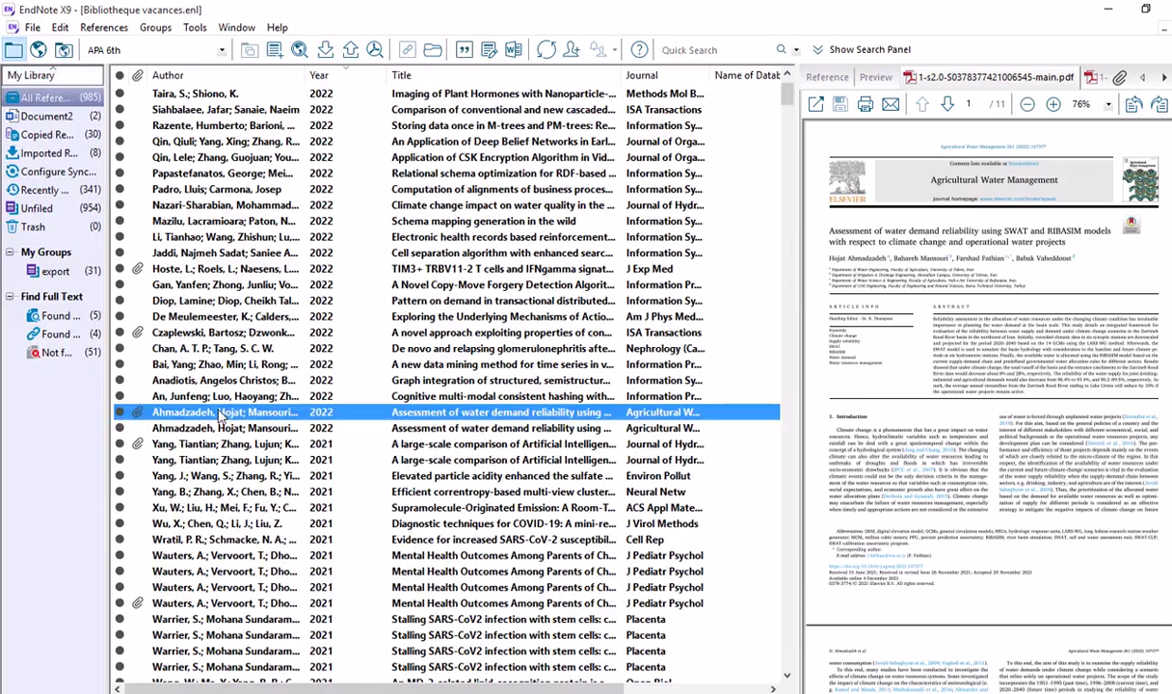
pyautogui.click(514, 51)
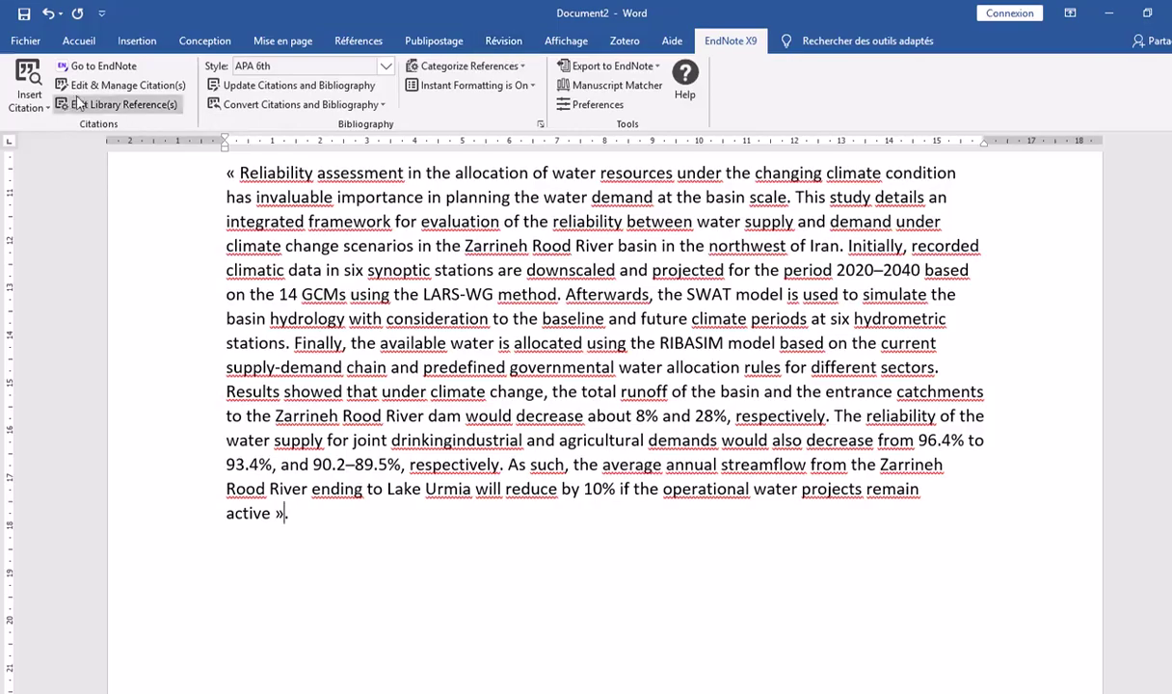
pyautogui.click(29, 104)
pyautogui.click(45, 150)
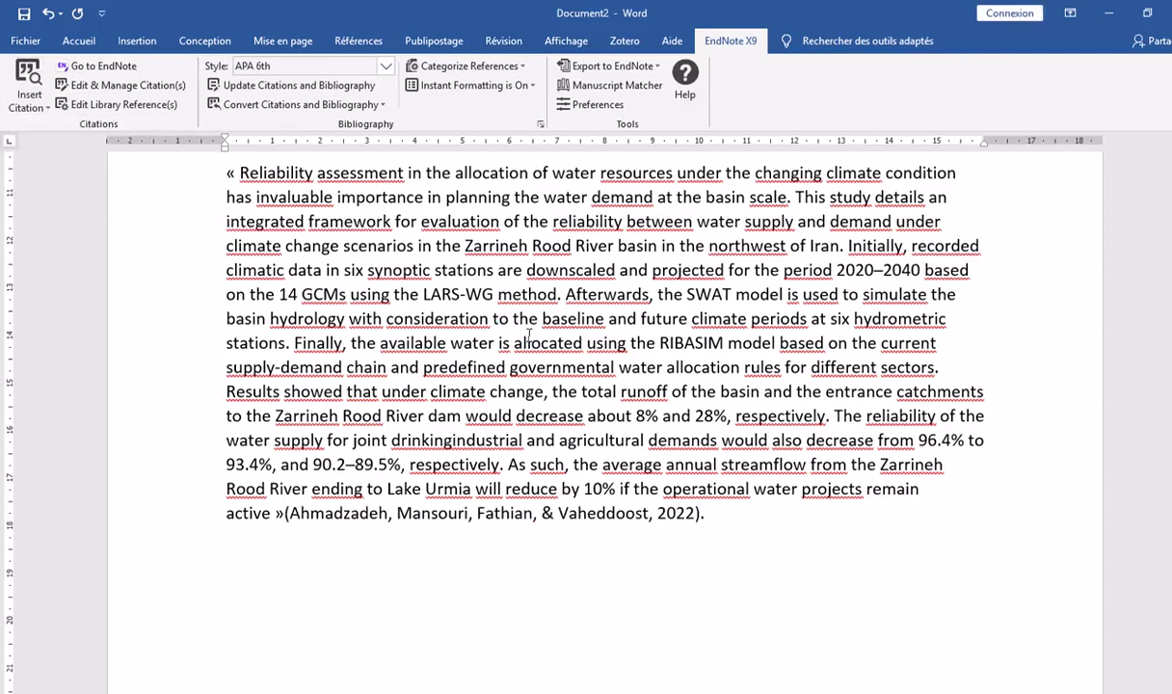
# Examine the bibliography at the document's end for the entry of the newly cited water reliability article
pyautogui.click(487, 489)
pyautogui.scroll(-3, 516, 518)
pyautogui.scroll(-12, 517, 517)
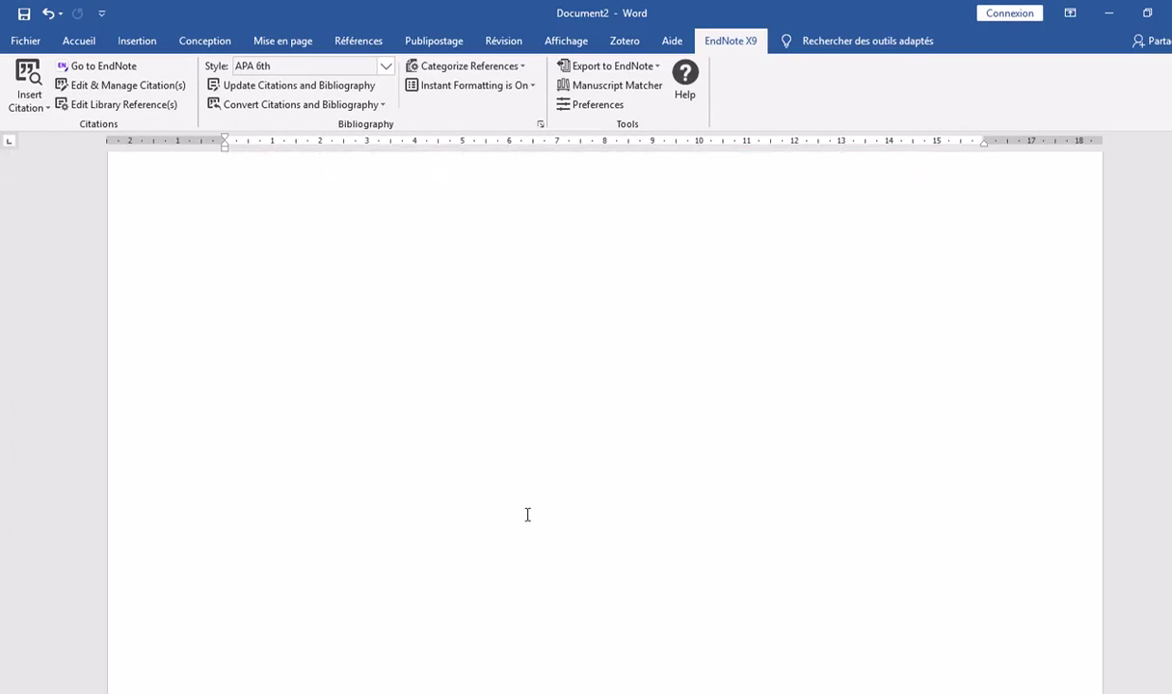
pyautogui.scroll(-3, 527, 513)
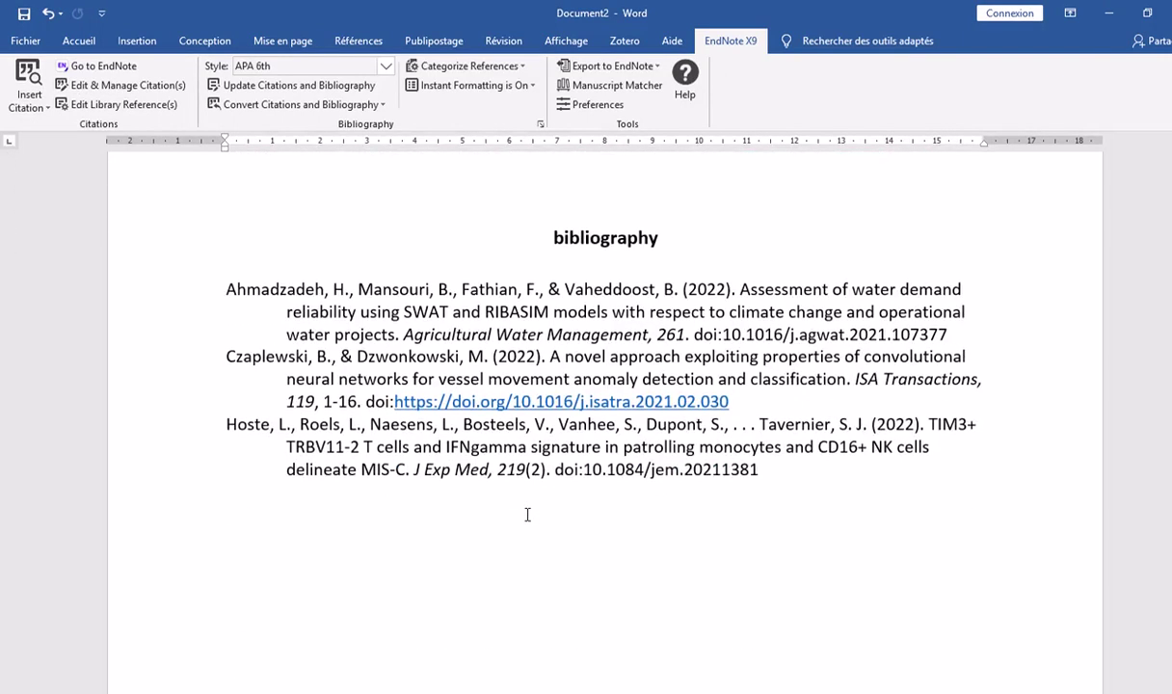
pyautogui.scroll(10, 612, 455)
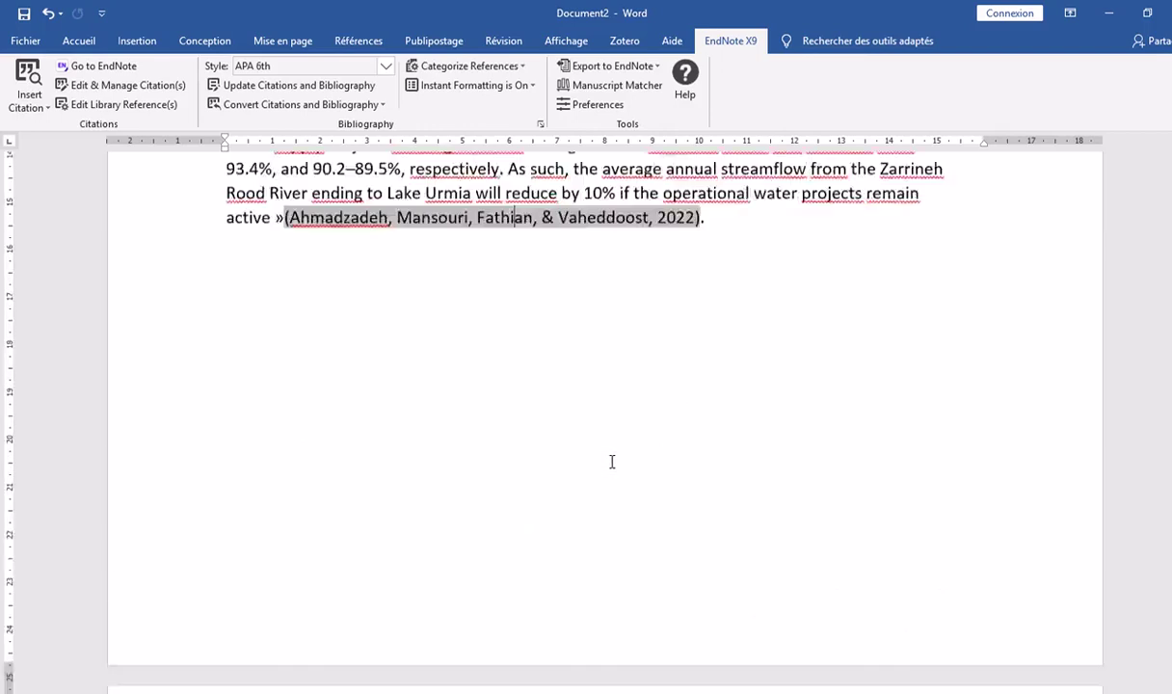
# Remove the opening and closing « » quotation marks around the water reliability abstract, keeping its citation
pyautogui.scroll(9, 612, 462)
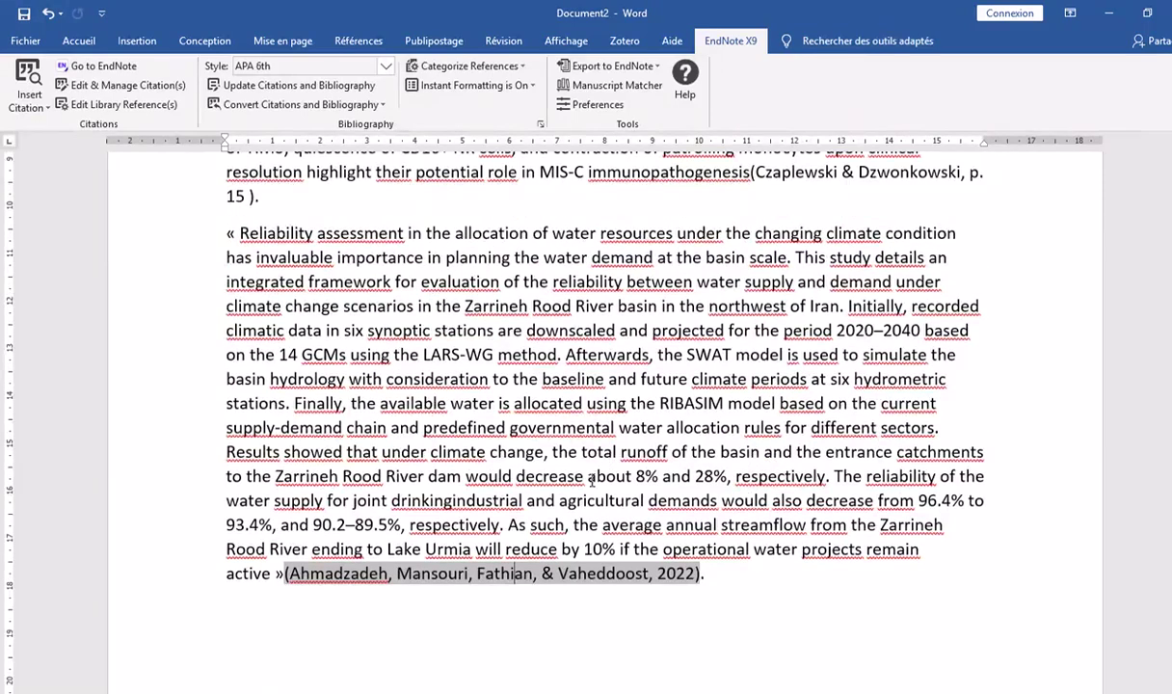
pyautogui.scroll(3, 510, 469)
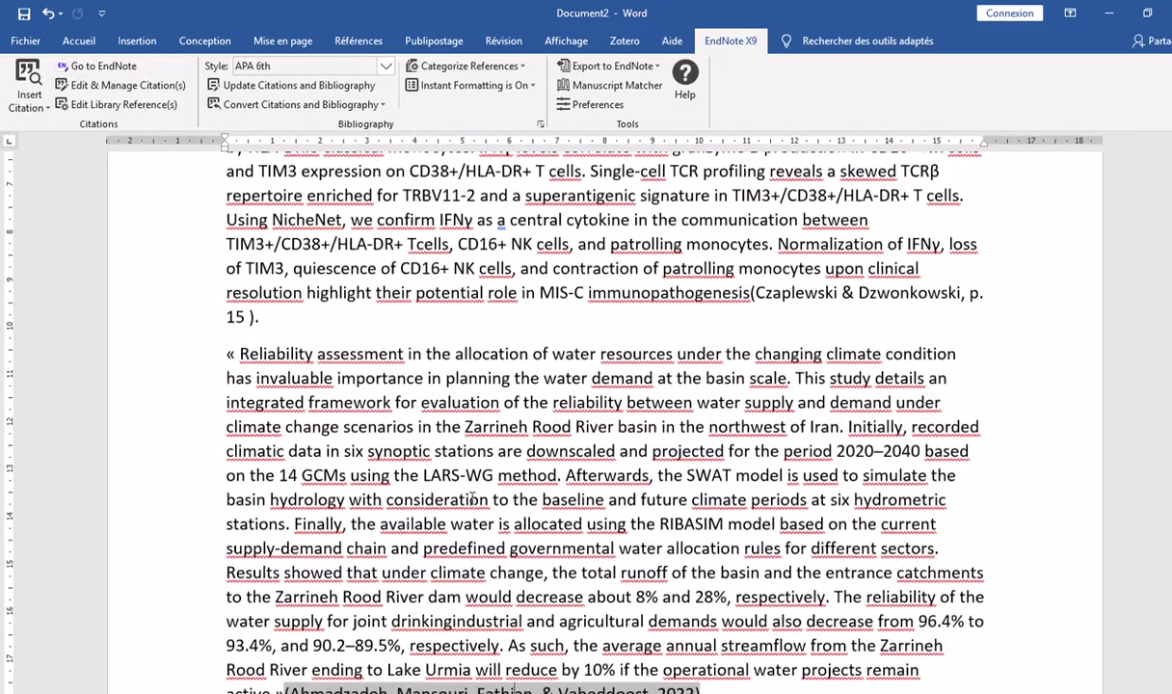
pyautogui.click(239, 354)
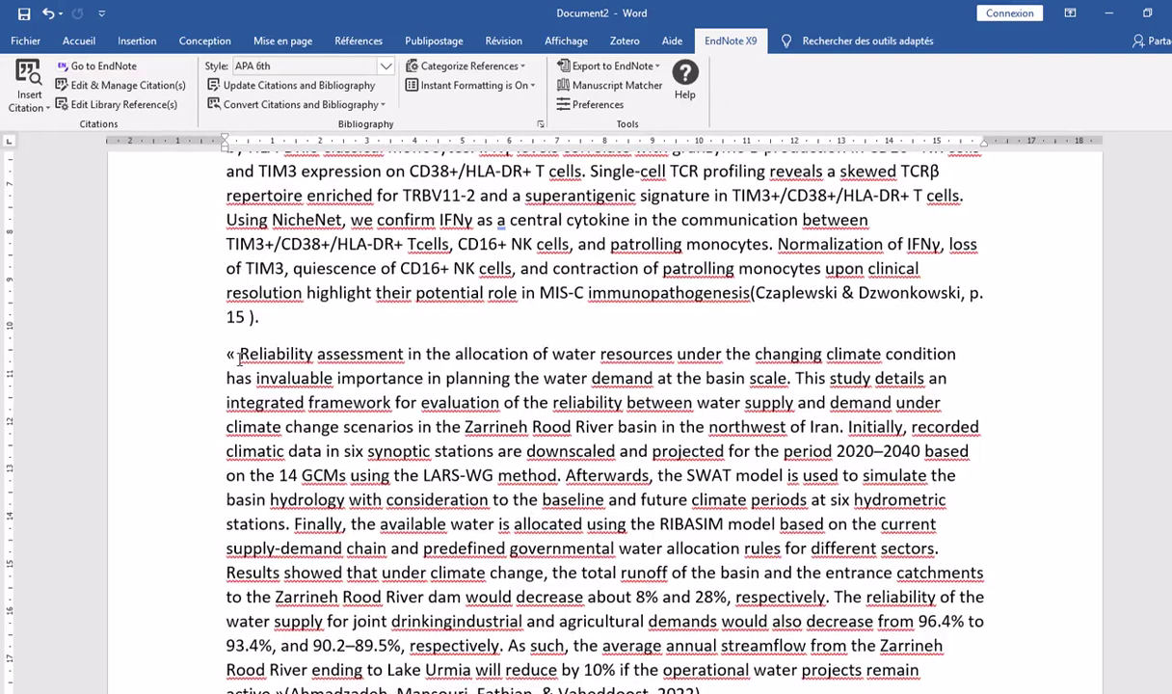
pyautogui.press('BackSpace')
pyautogui.press('BackSpace')
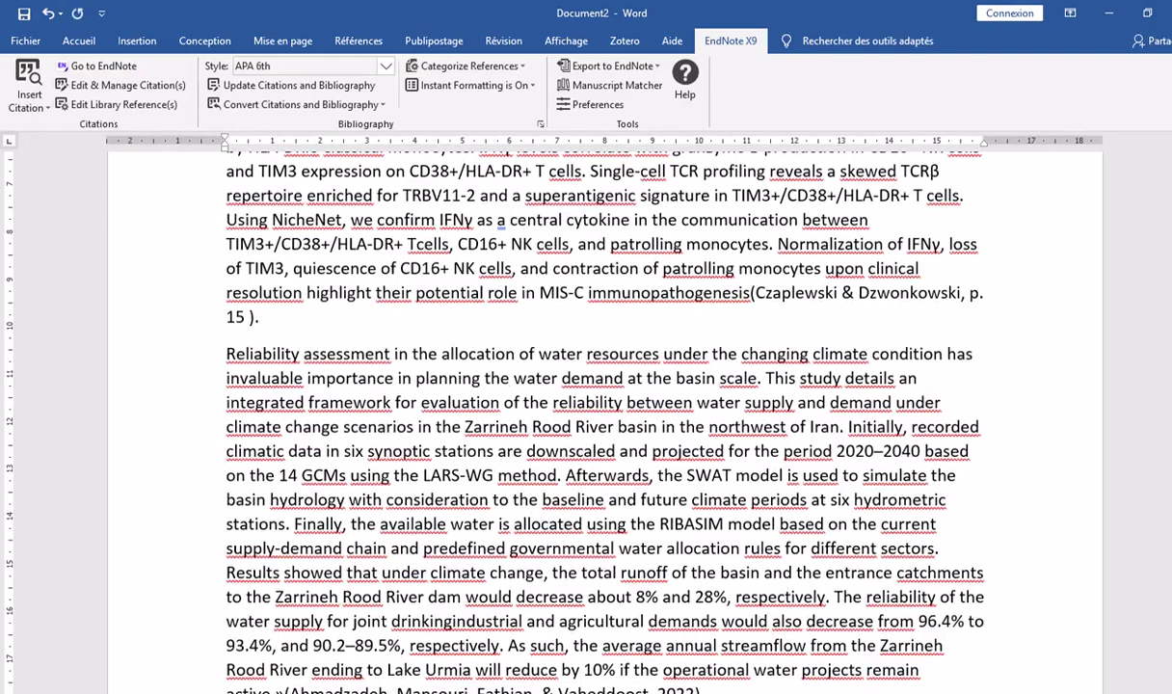
pyautogui.scroll(-4, 489, 335)
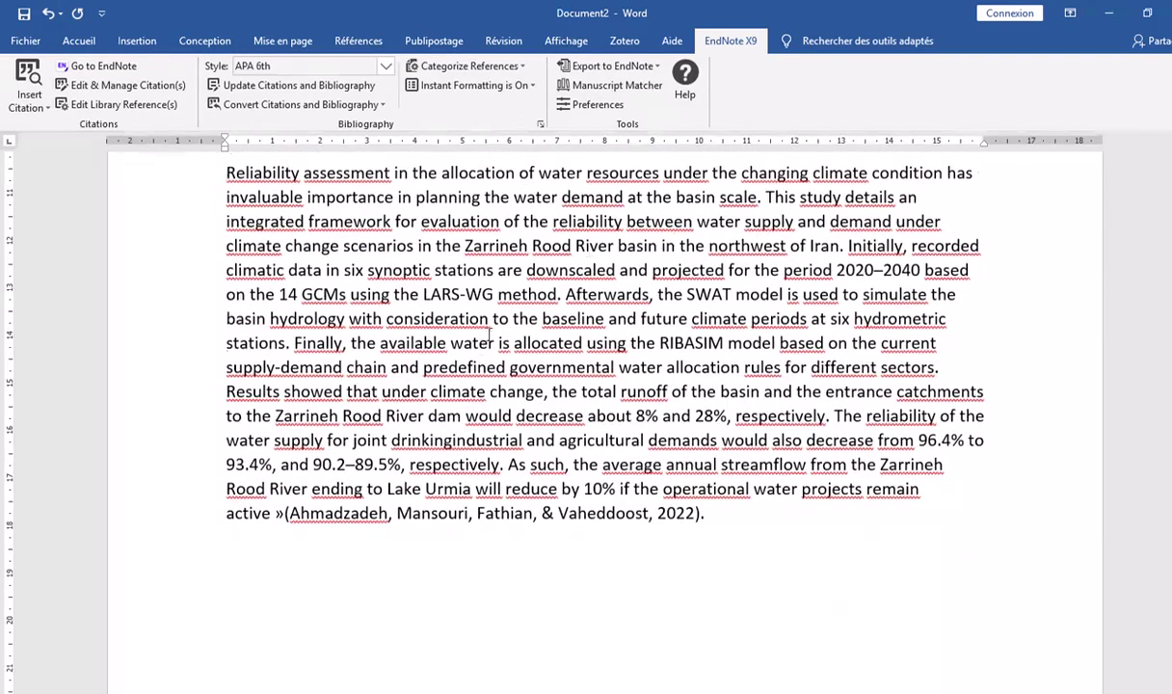
pyautogui.click(284, 512)
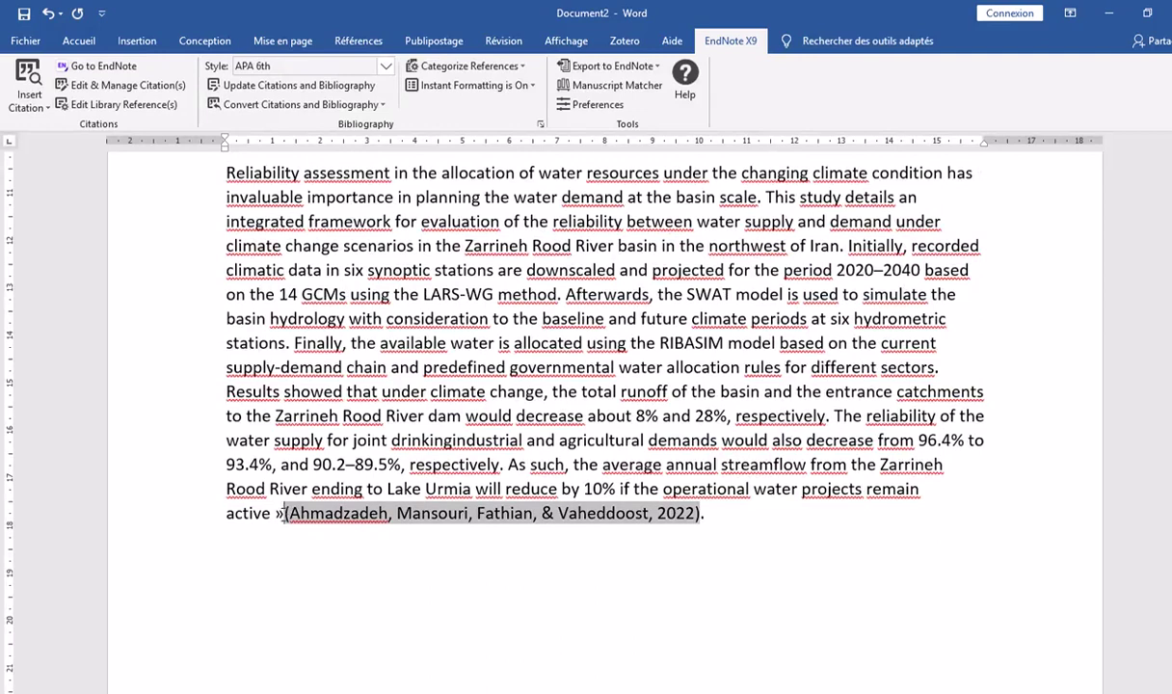
pyautogui.press('BackSpace')
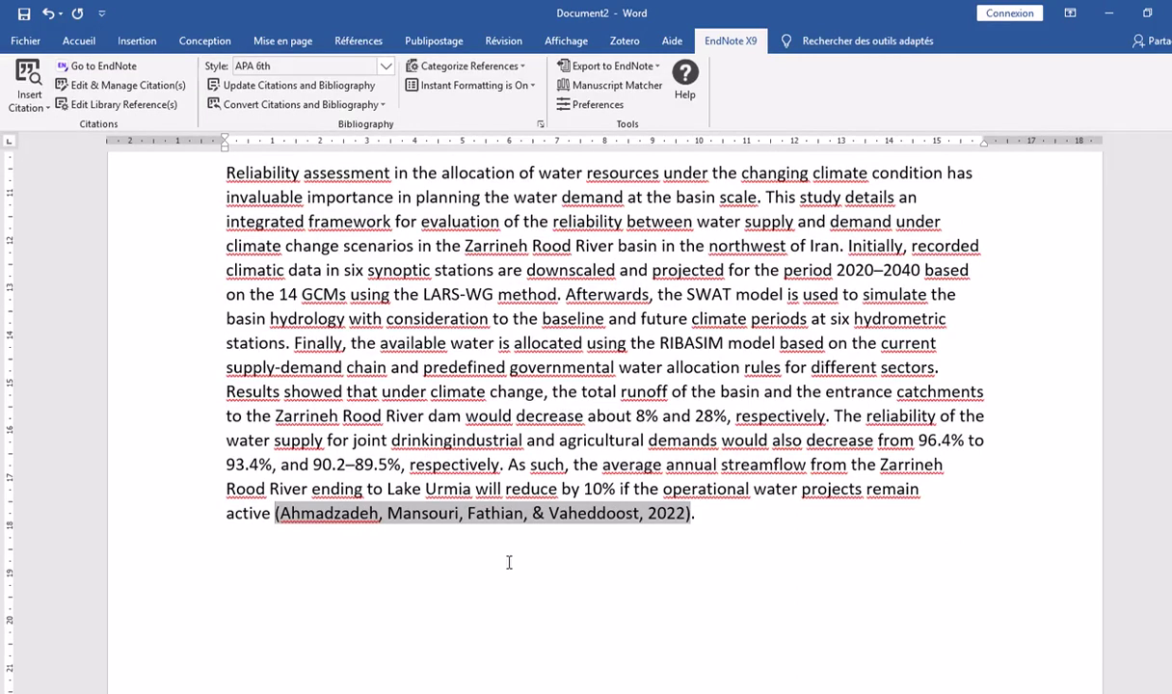
# Introduce the water reliability paragraph with "En 2022, x et y ont demotré que" before "Reliability assessment"
pyautogui.scroll(3, 501, 535)
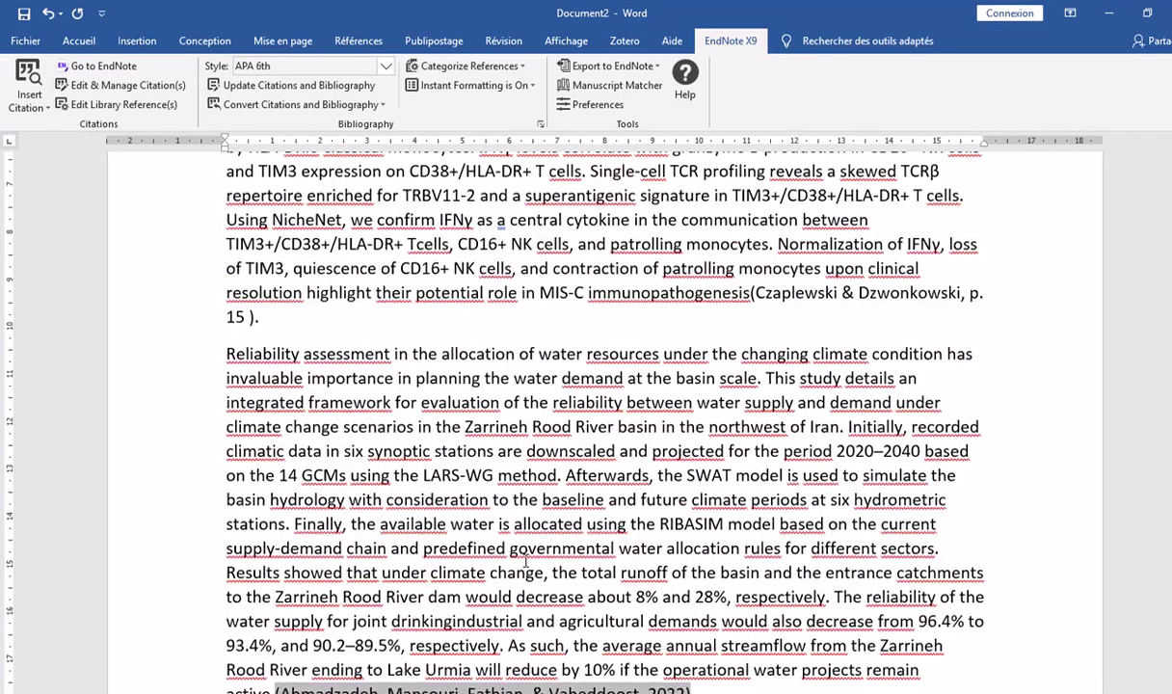
pyautogui.click(225, 355)
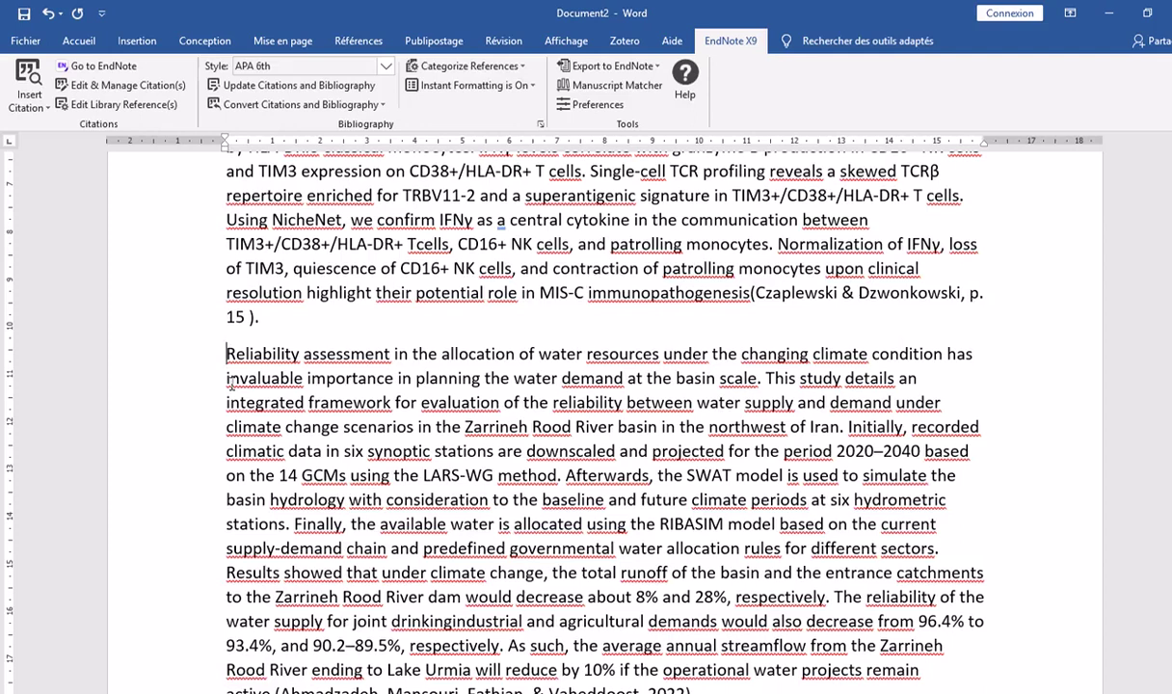
pyautogui.write('En 2022')
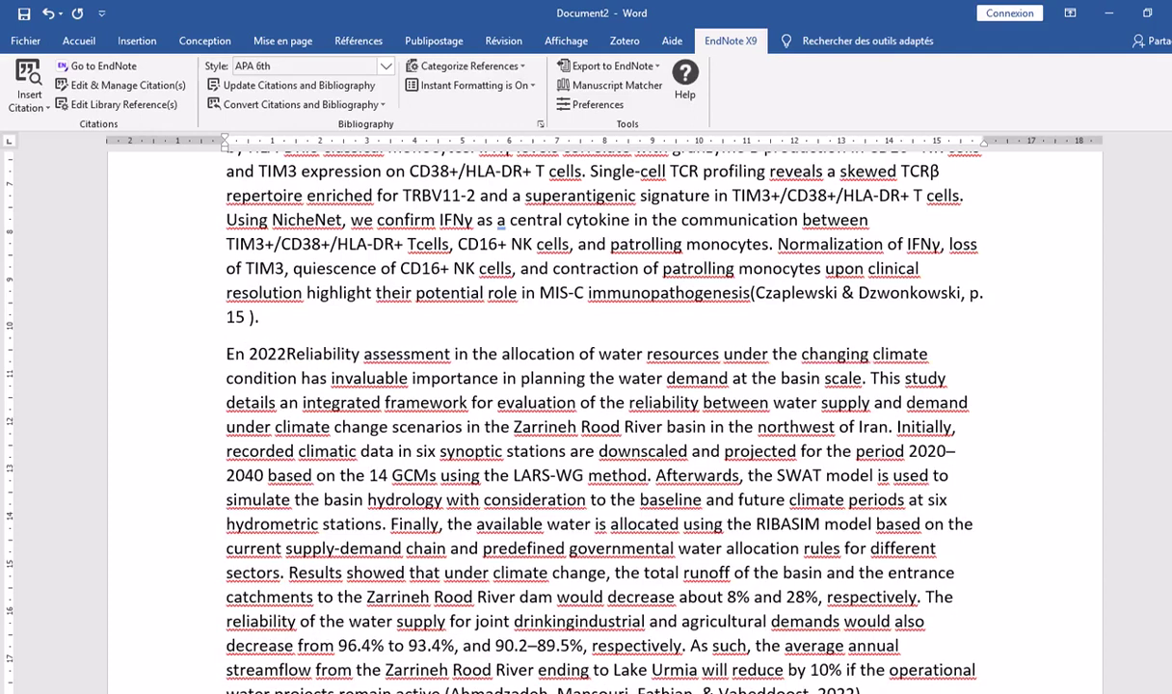
pyautogui.write(', ')
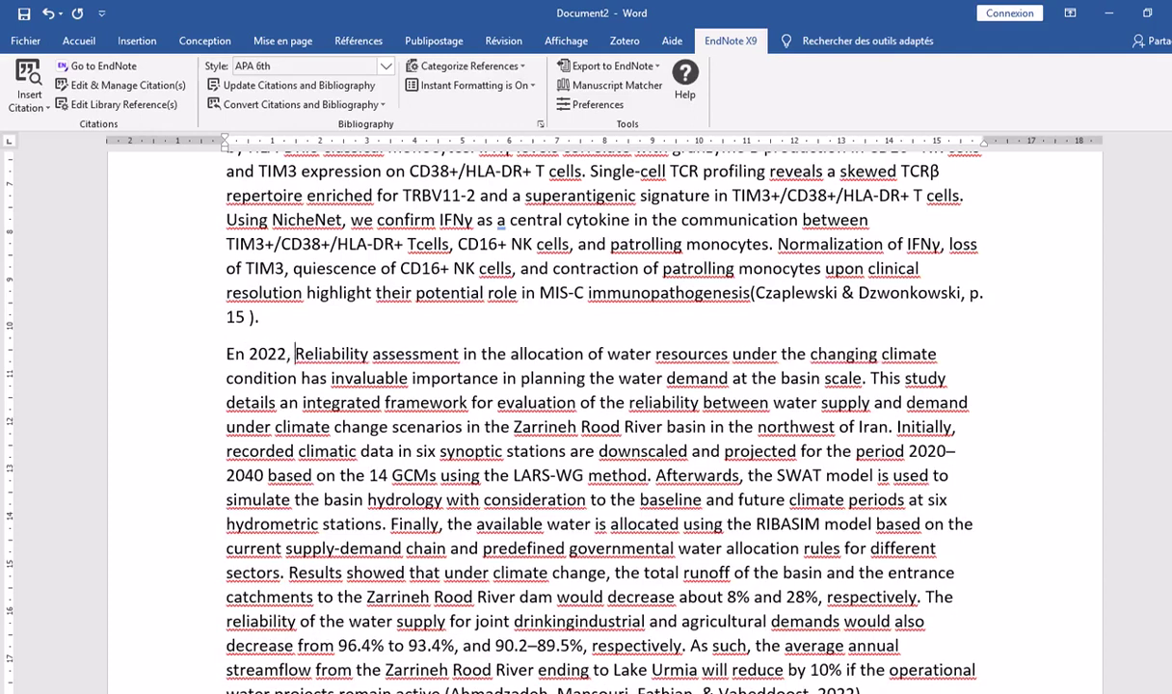
pyautogui.write('x et ')
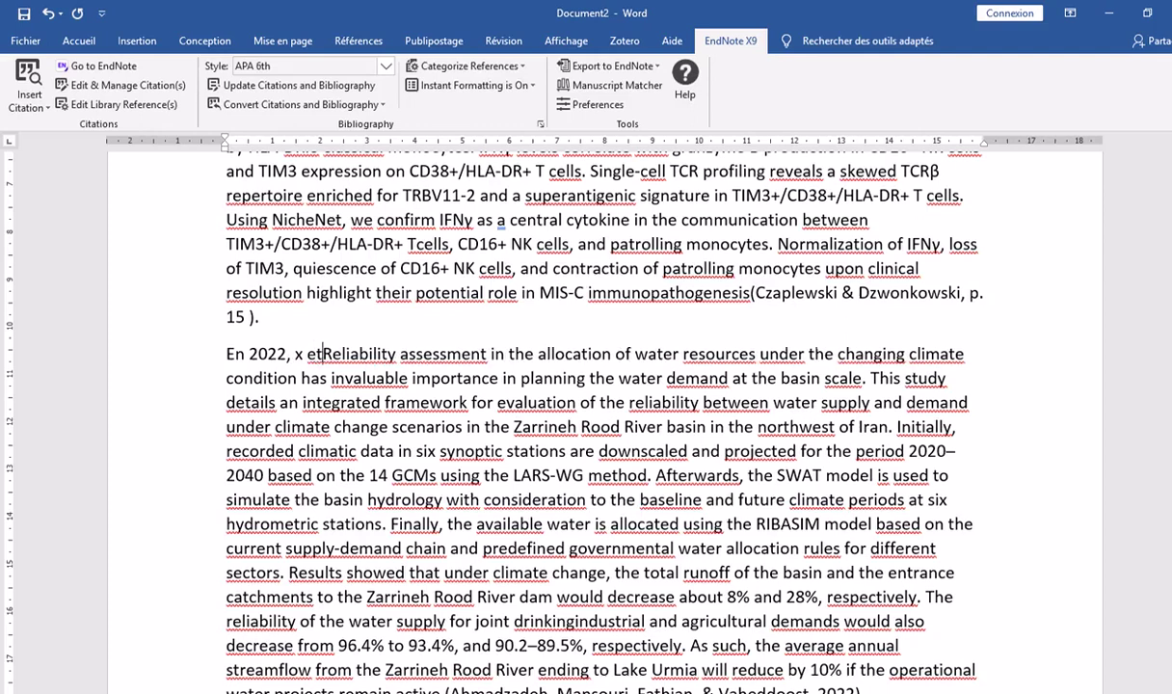
pyautogui.write('y ont d')
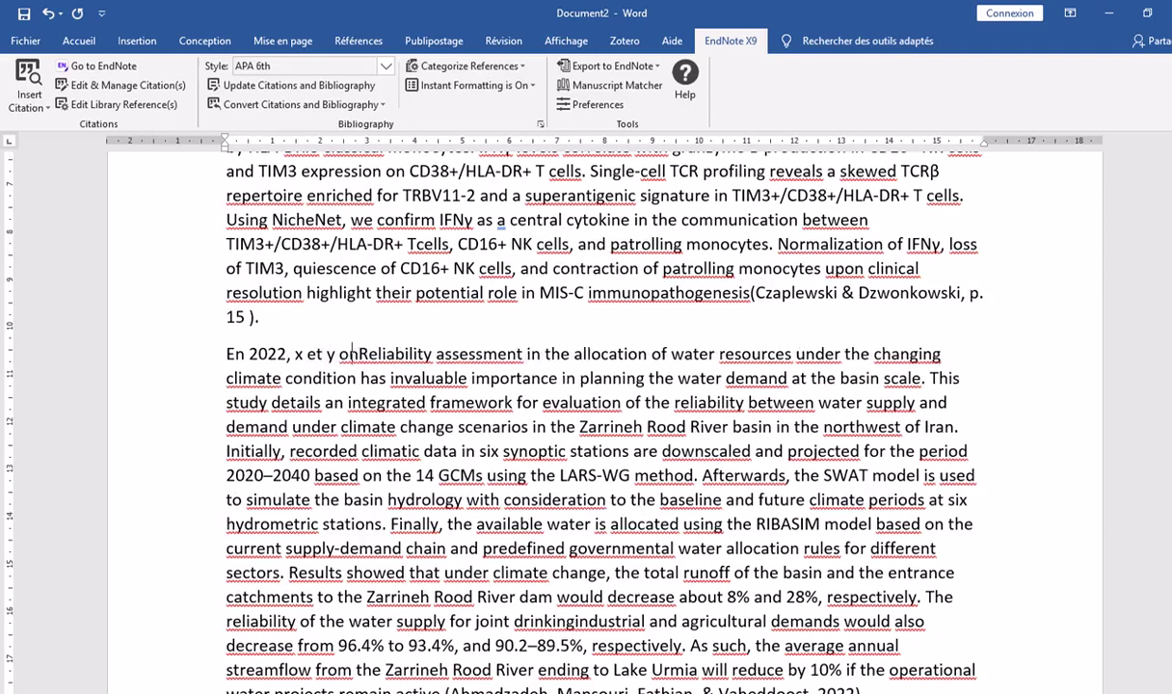
pyautogui.write('emotre')
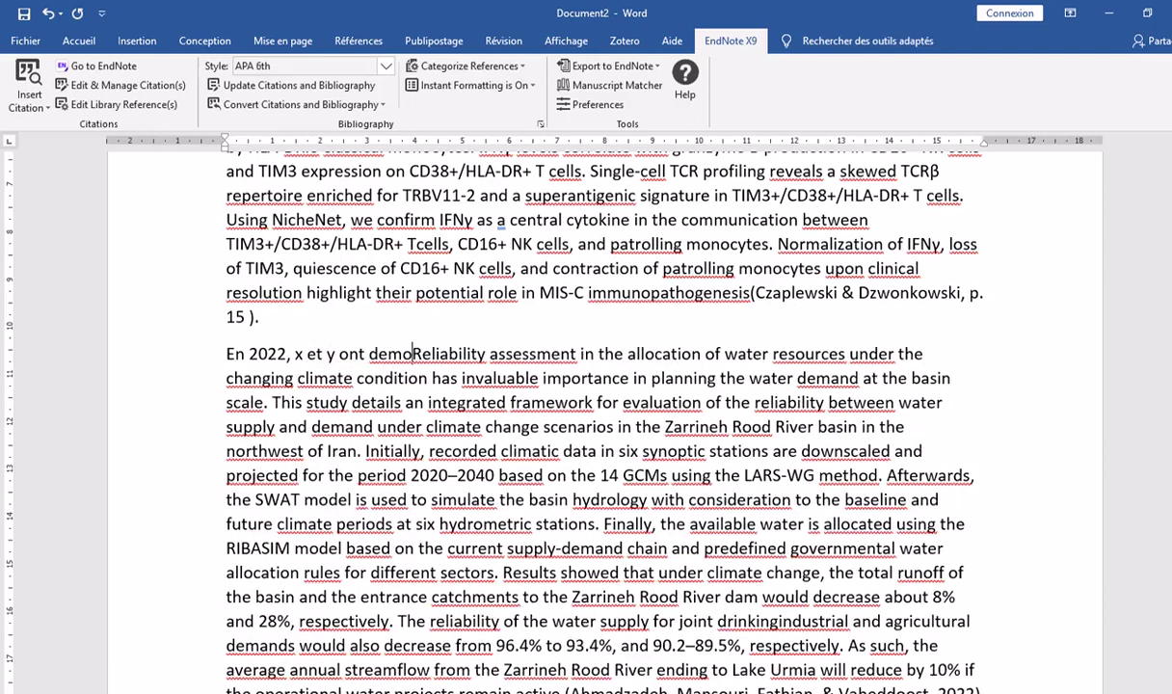
pyautogui.press('BackSpace')
pyautogui.write('é que')
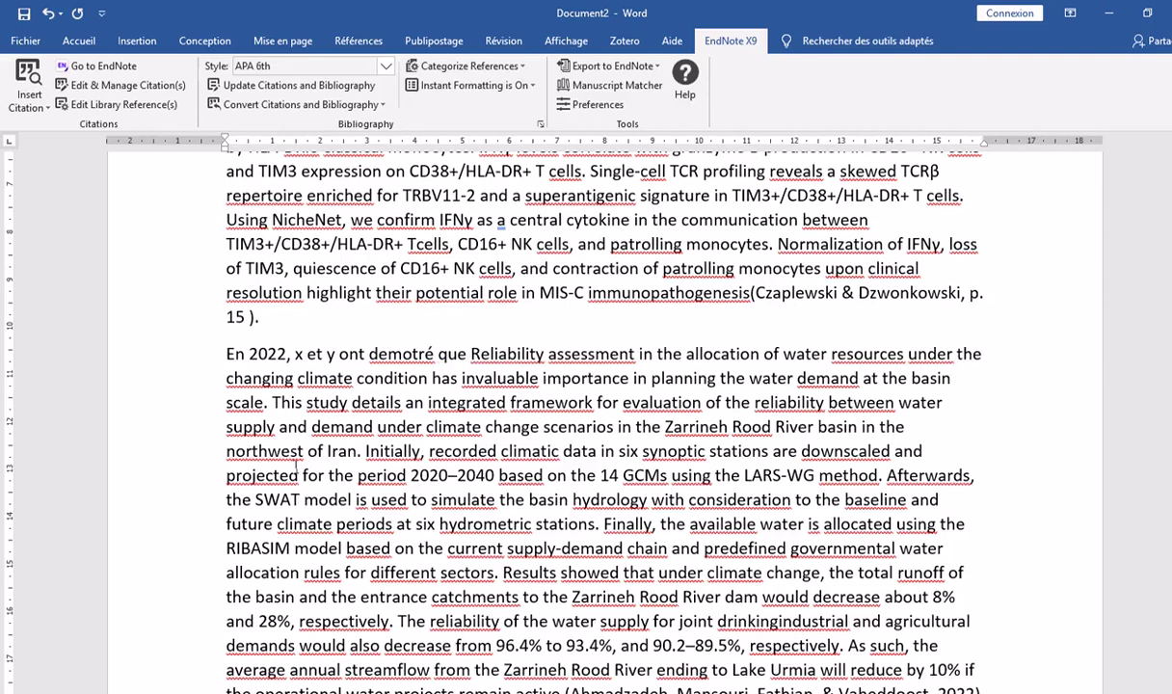
pyautogui.moveTo(471, 353); pyautogui.dragTo(640, 617)
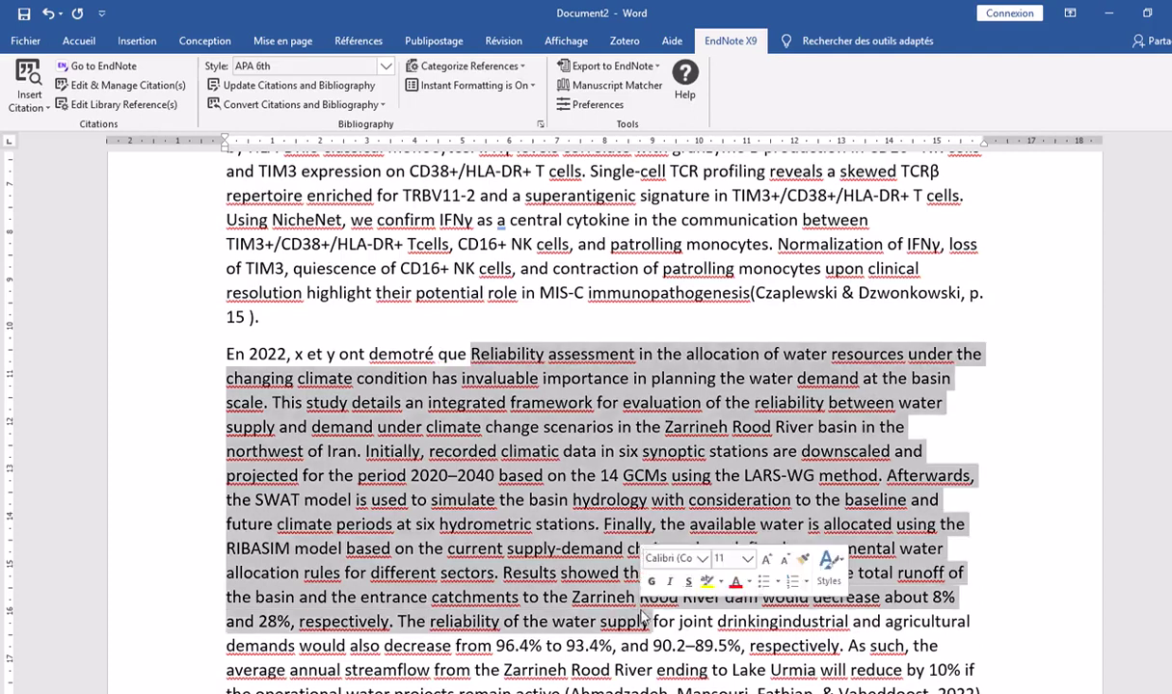
pyautogui.scroll(-4, 639, 607)
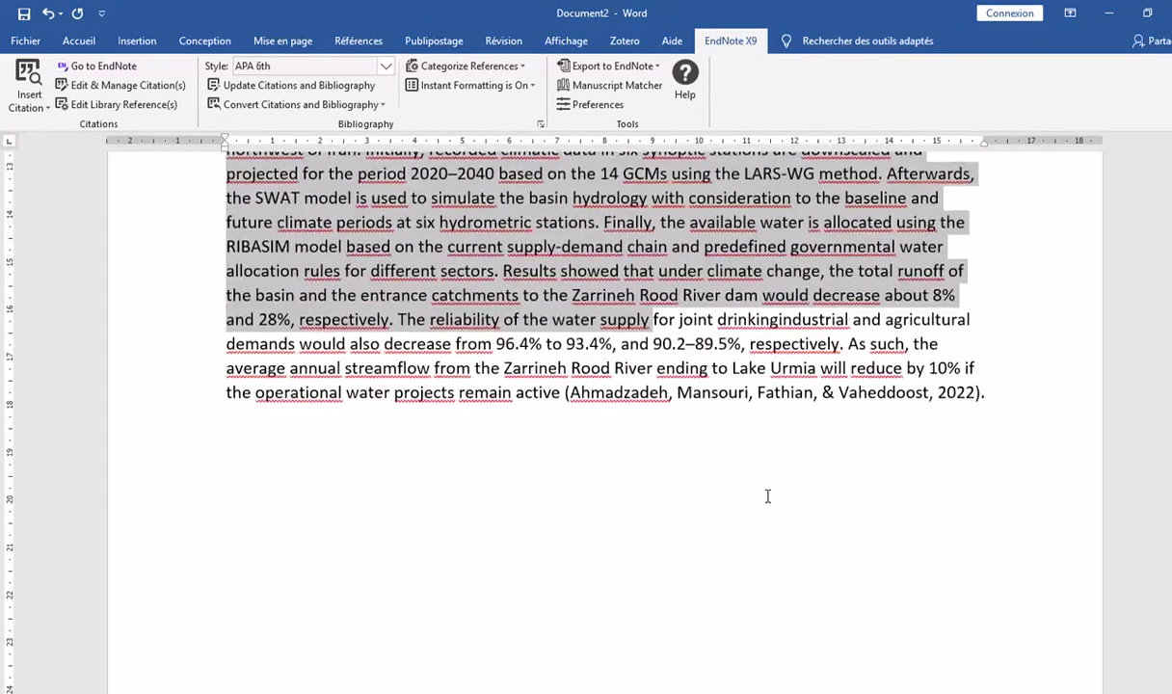
pyautogui.scroll(4, 405, 397)
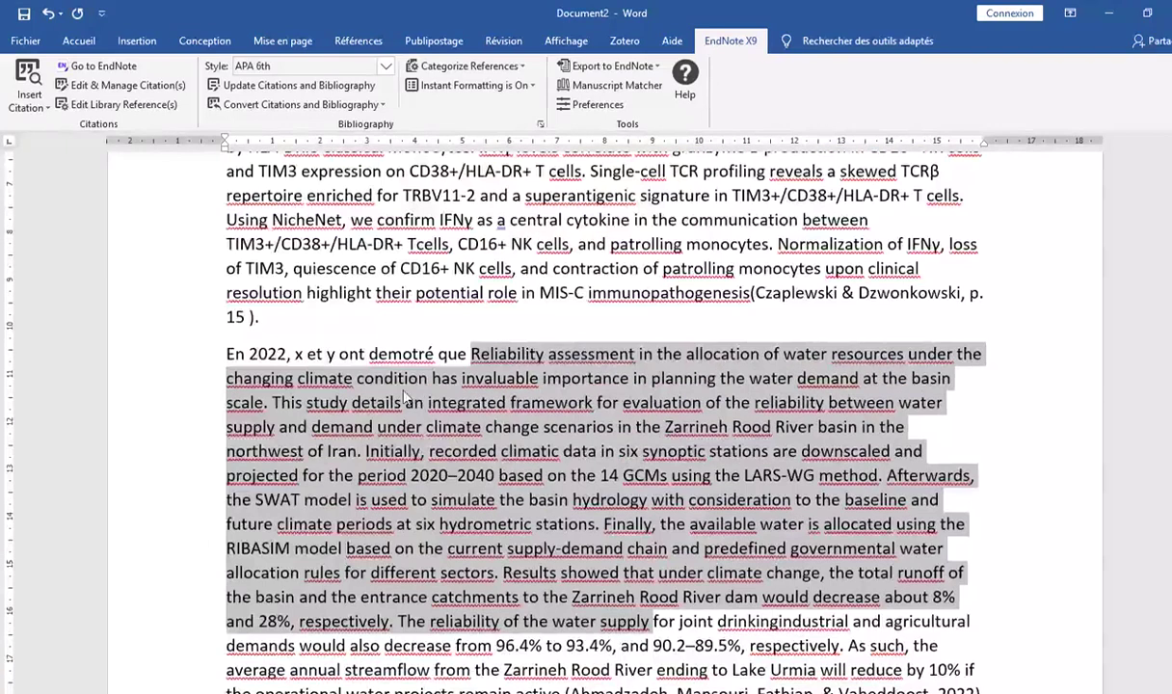
pyautogui.click(252, 352)
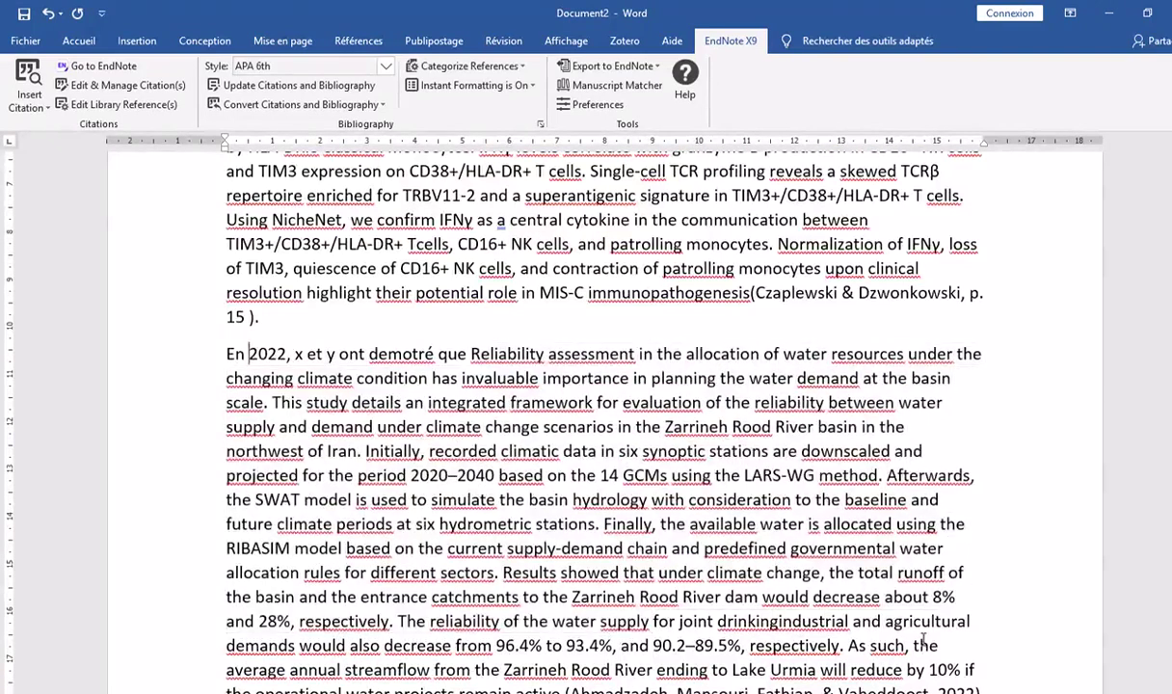
# Set the formatting of the citation ending the water reliability paragraph to Show Only in Bibliography
pyautogui.scroll(-3, 877, 607)
pyautogui.click(701, 448)
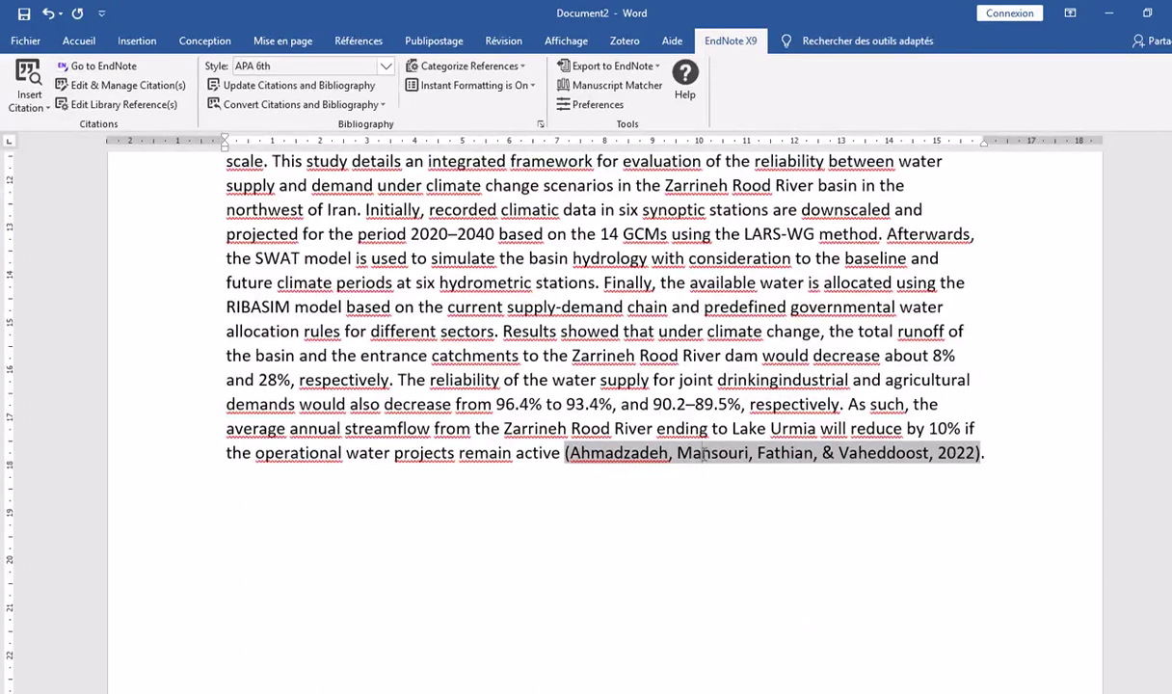
pyautogui.click(127, 85)
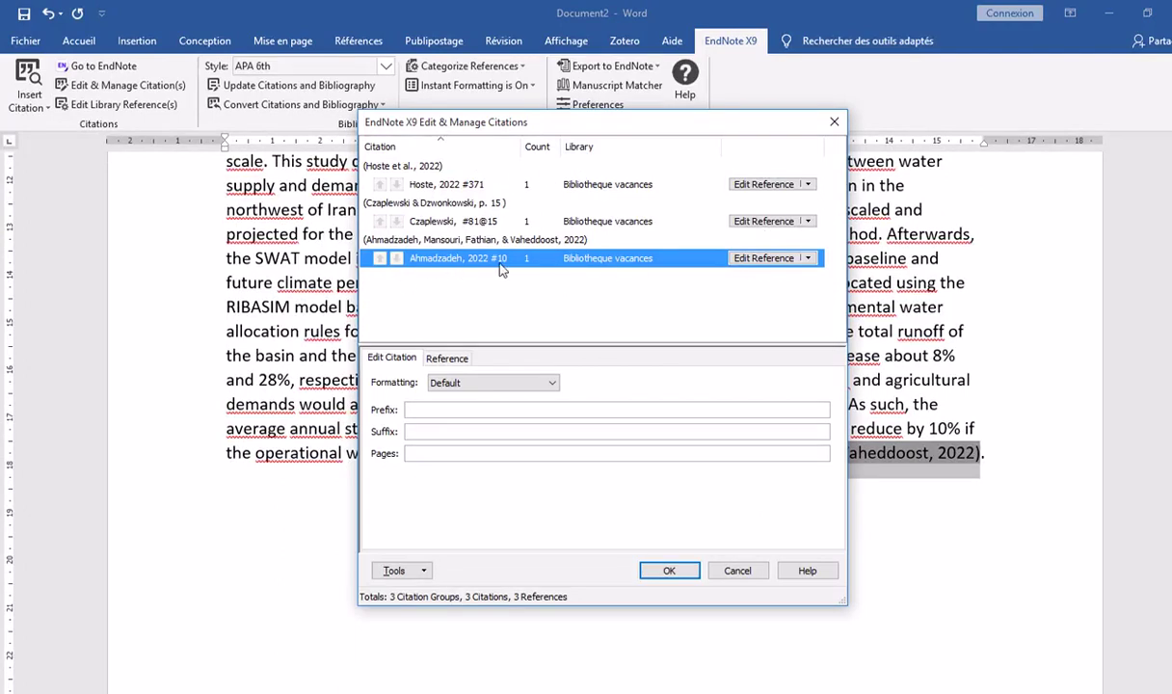
pyautogui.click(551, 382)
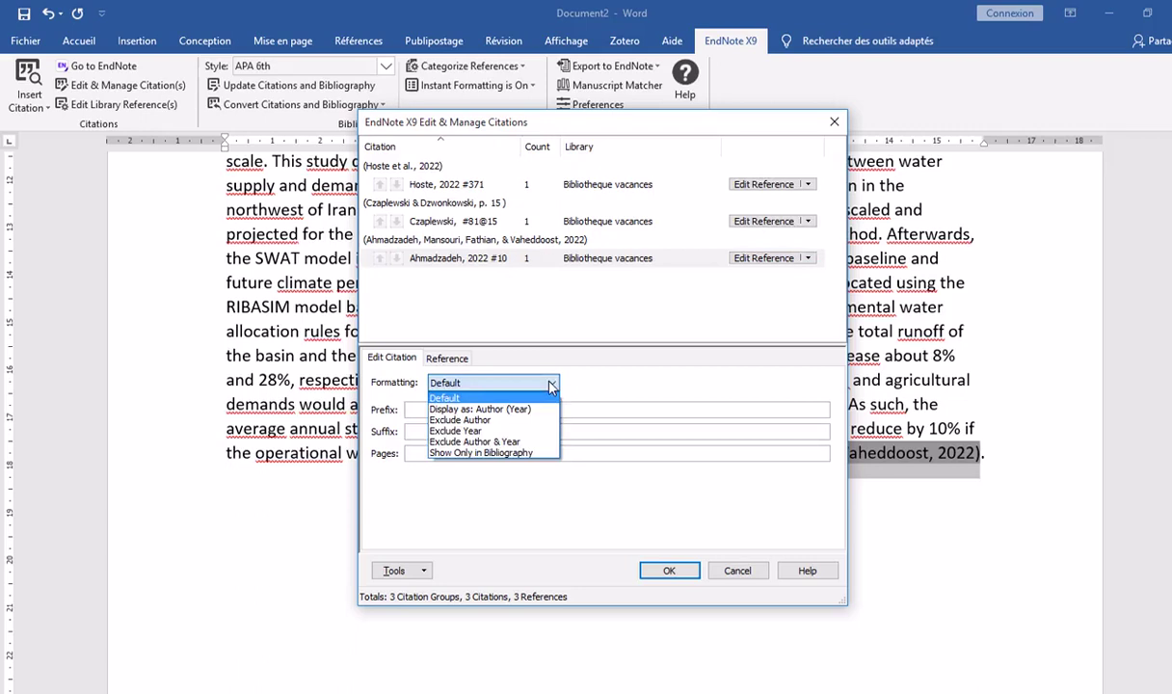
pyautogui.click(510, 448)
pyautogui.click(665, 568)
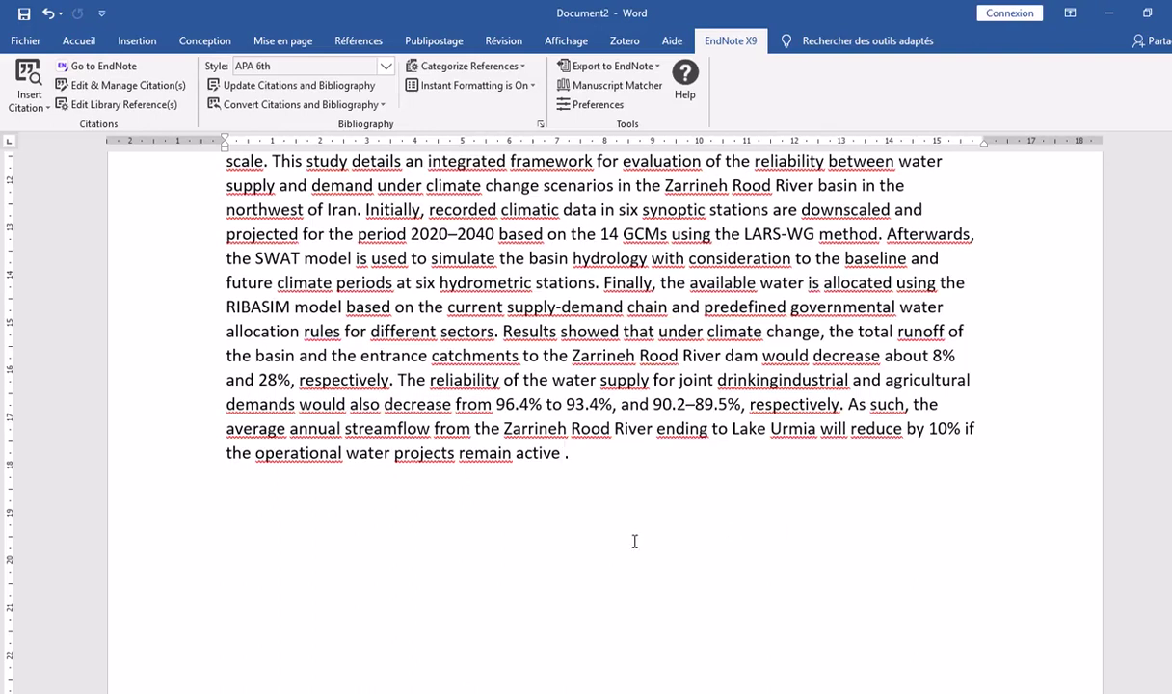
# Check the paragraph's end and the bibliography for how the water reliability reference is shown
pyautogui.press('Left')
pyautogui.scroll(3, 575, 492)
pyautogui.scroll(-5, 575, 494)
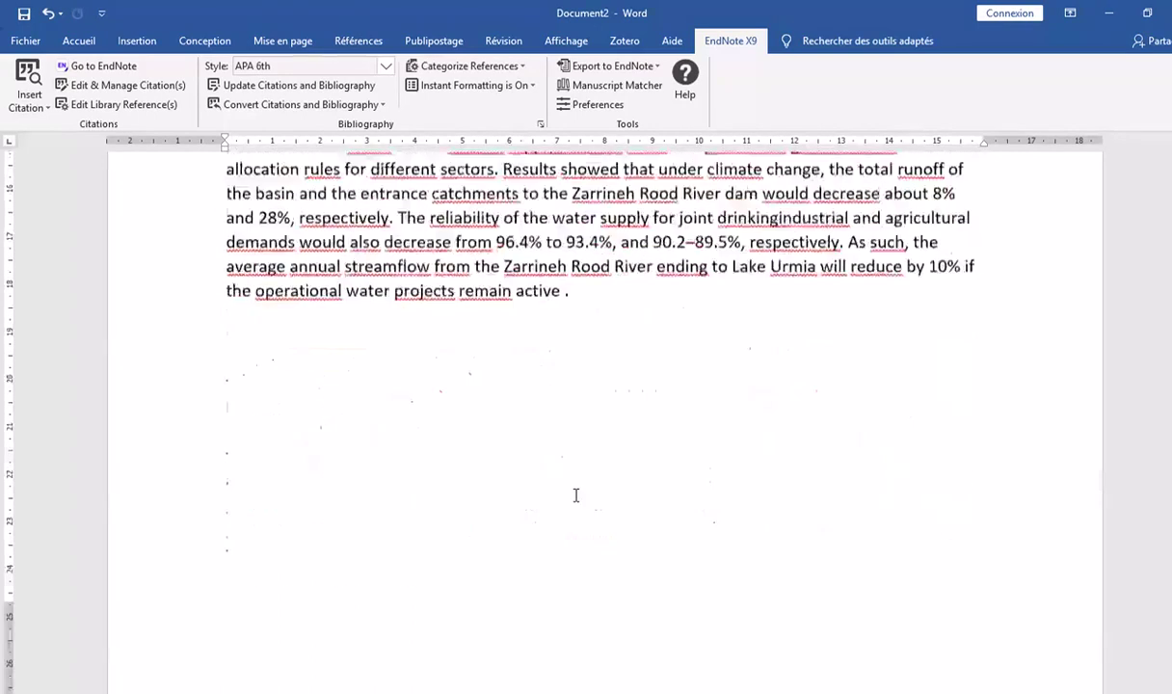
pyautogui.scroll(-10, 575, 494)
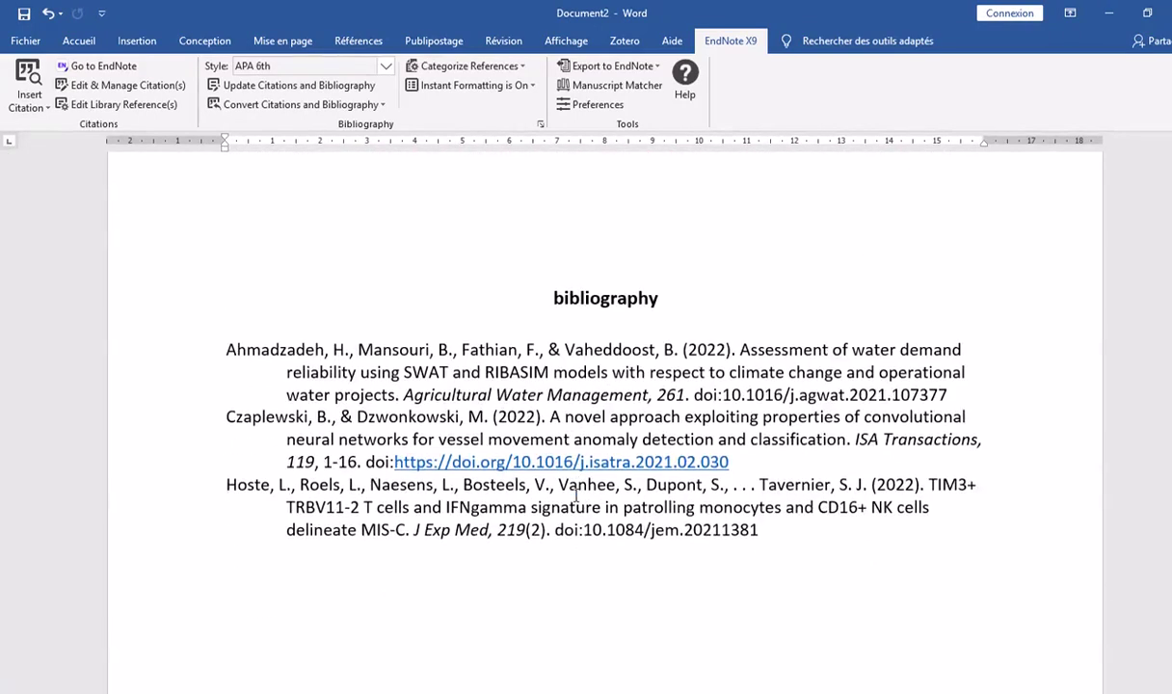
pyautogui.scroll(10, 575, 494)
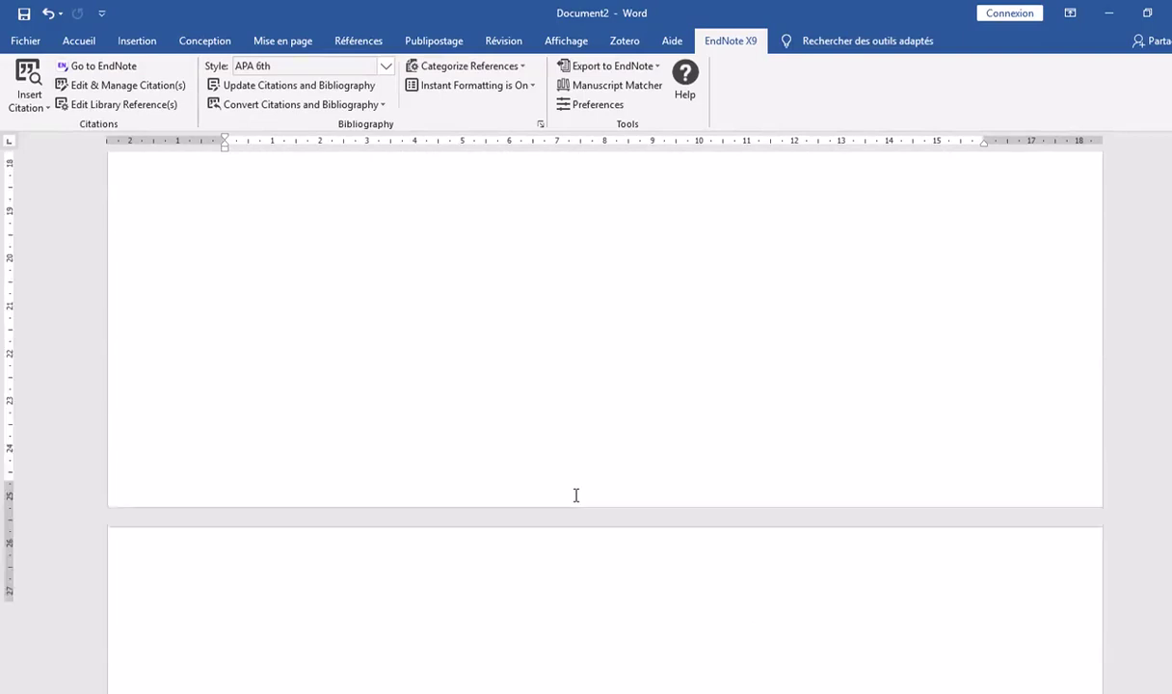
pyautogui.scroll(5, 575, 494)
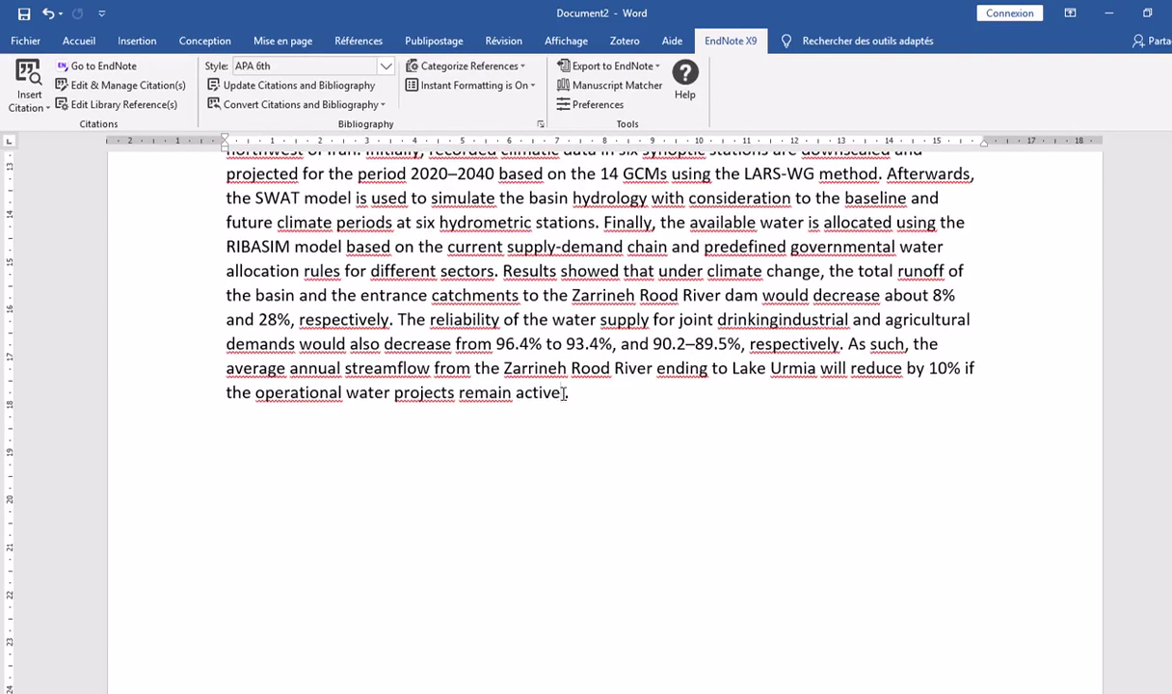
# Set the formatting of the citation ending the water reliability paragraph to Display as: Author (Year)
pyautogui.doubleClick(557, 393)
pyautogui.click(565, 396)
pyautogui.scroll(-10, 589, 499)
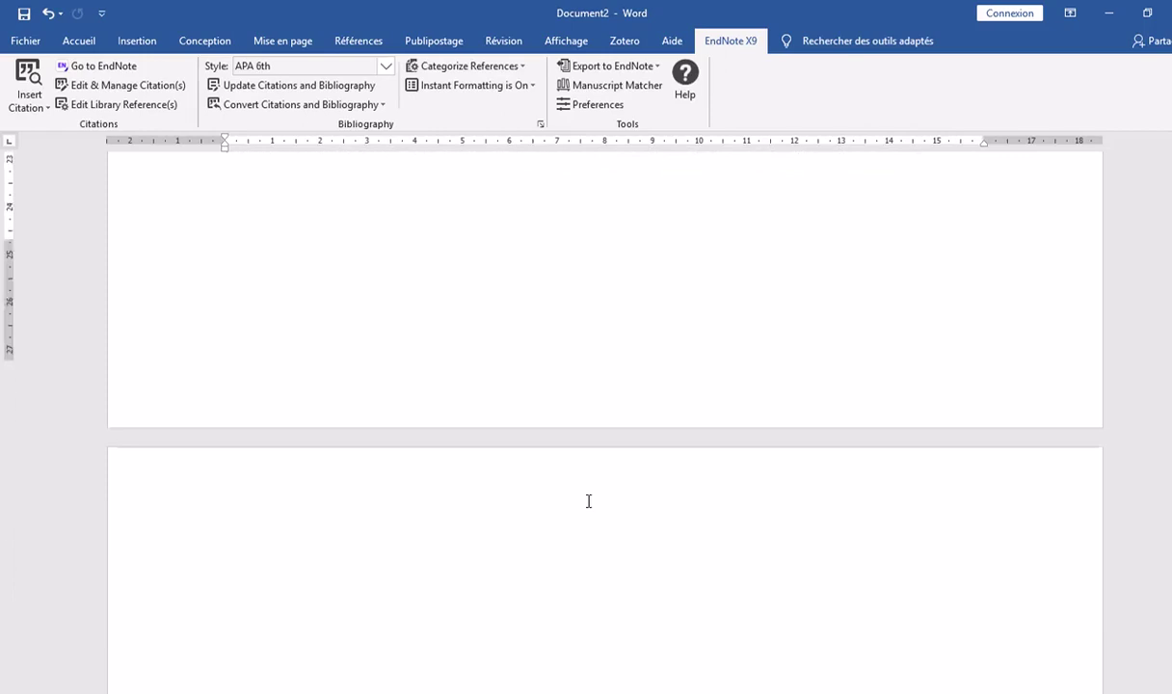
pyautogui.scroll(-4, 589, 502)
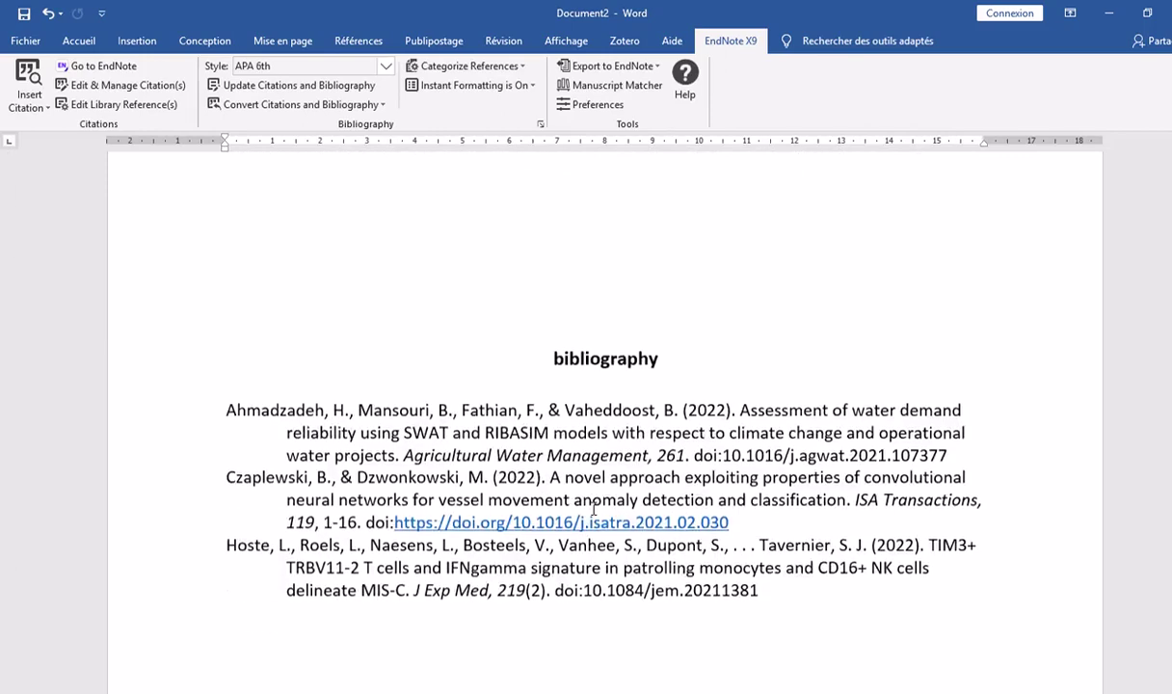
pyautogui.scroll(-6, 593, 508)
pyautogui.scroll(10, 593, 508)
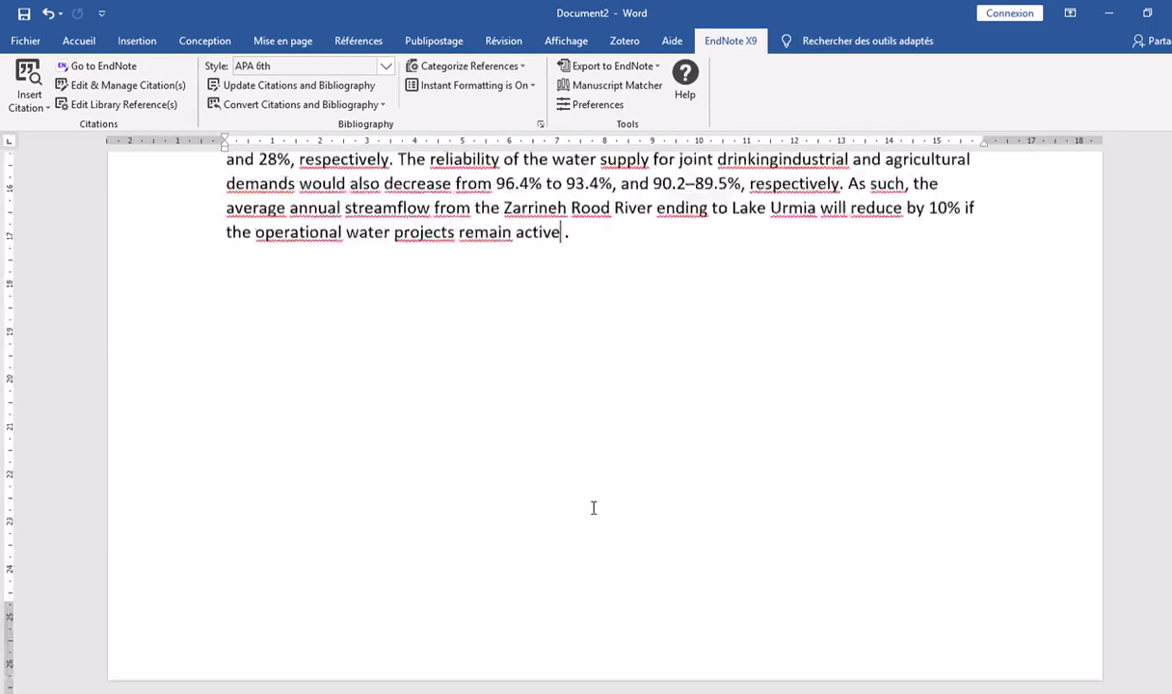
pyautogui.click(135, 88)
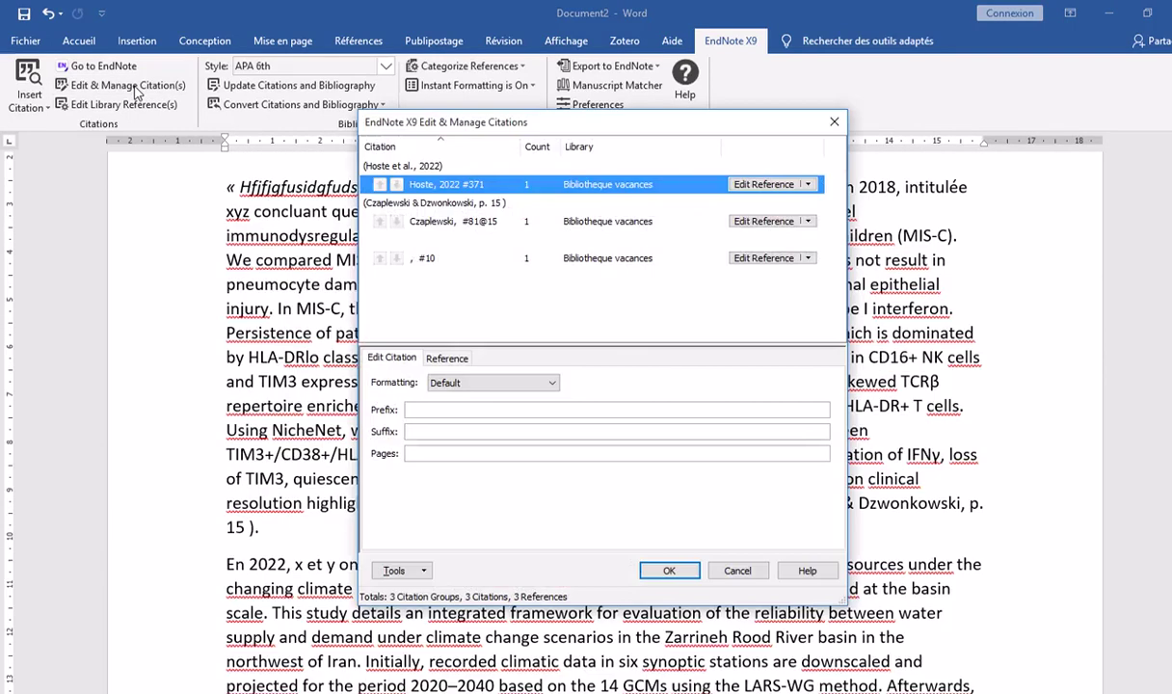
pyautogui.click(595, 265)
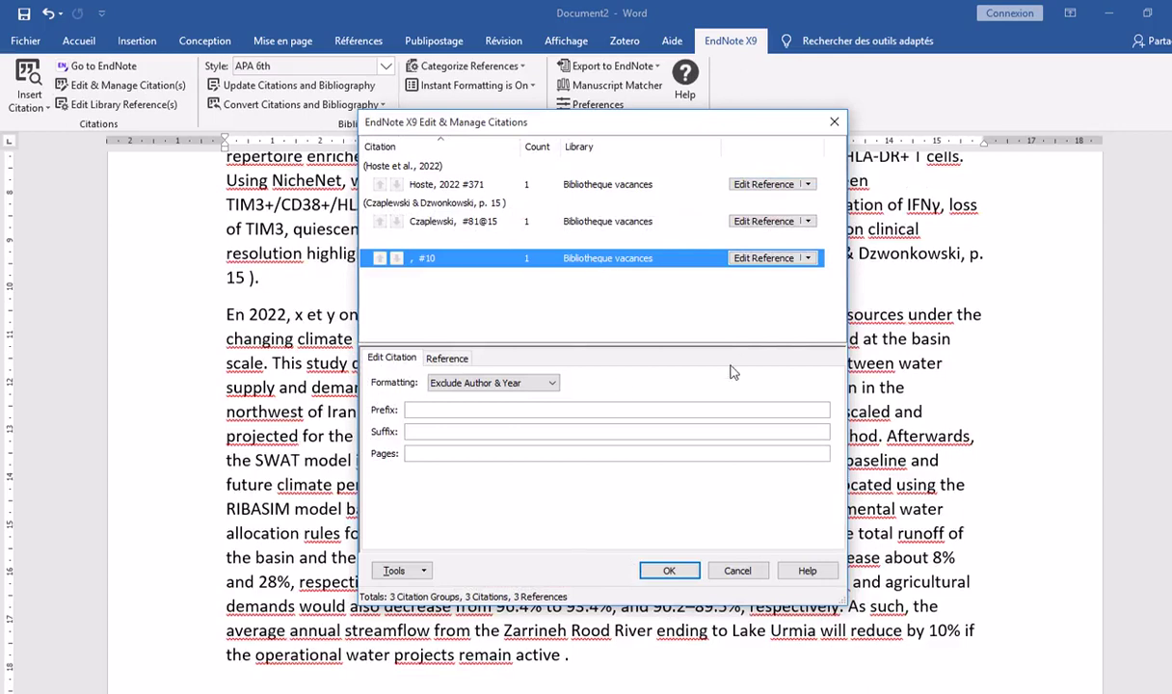
pyautogui.click(552, 386)
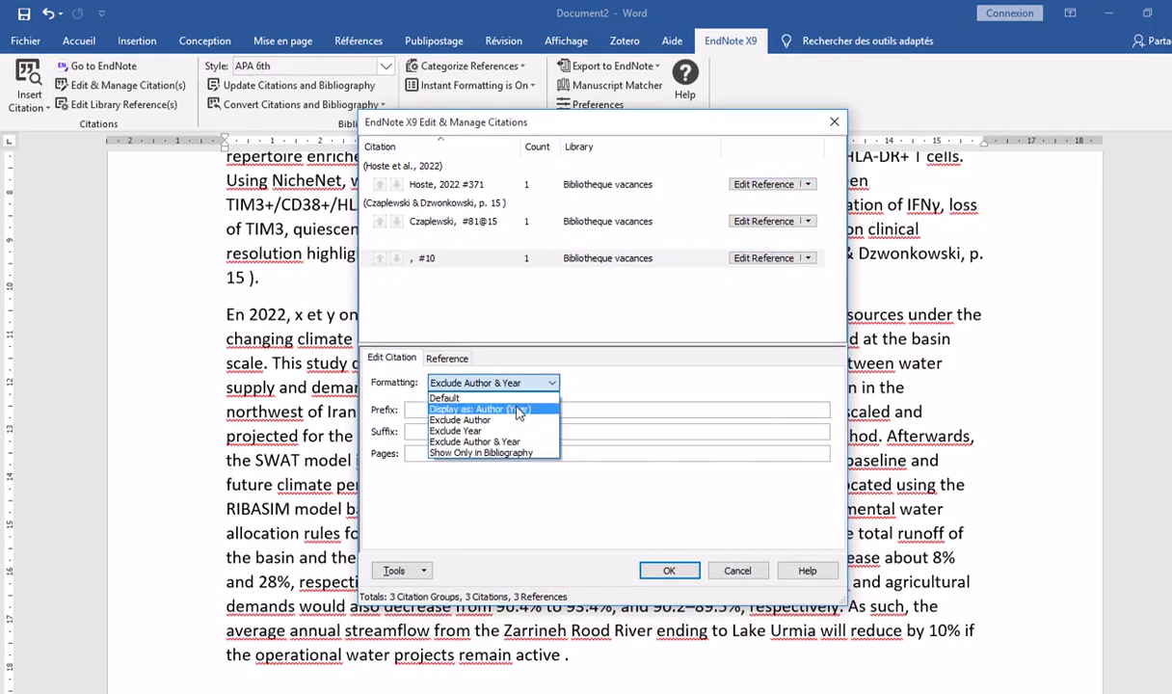
pyautogui.click(487, 408)
pyautogui.click(670, 571)
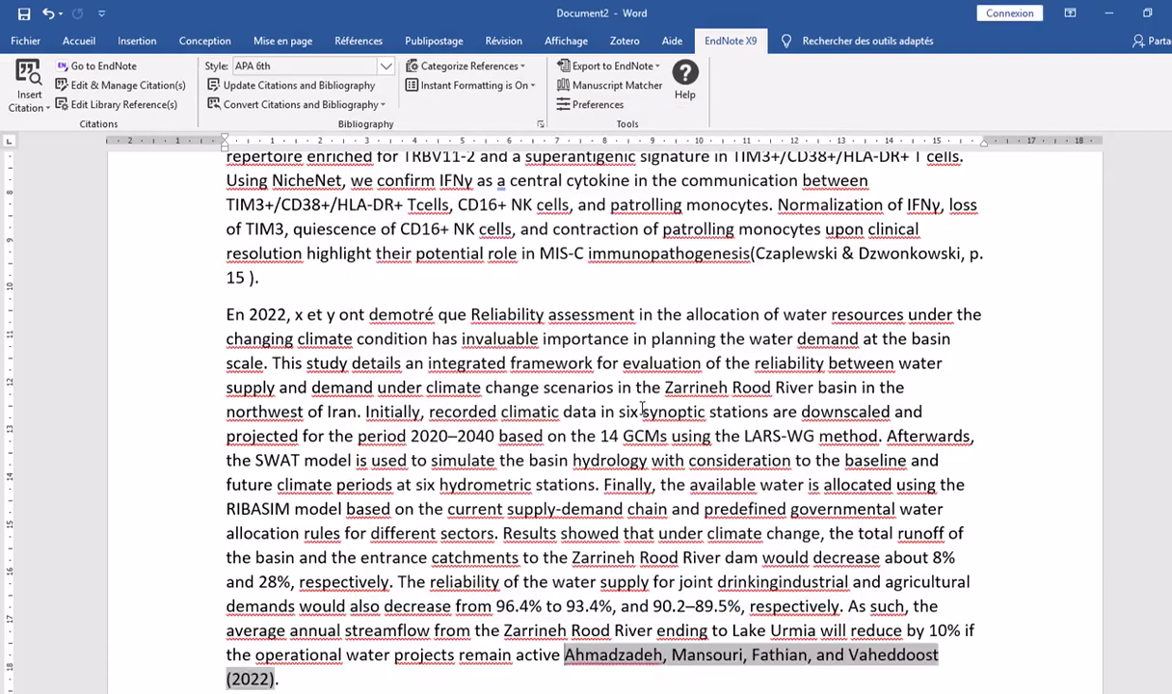
# Add page number 45 to the citation ending the water reliability paragraph
pyautogui.scroll(-3, 660, 463)
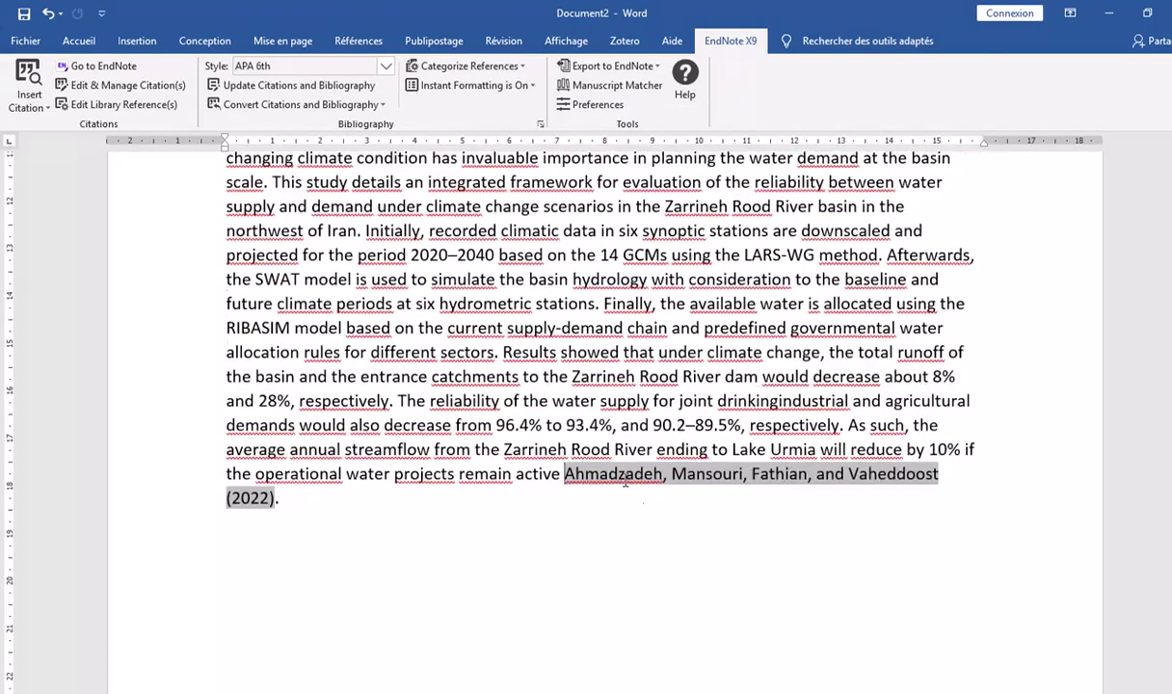
pyautogui.scroll(2, 625, 489)
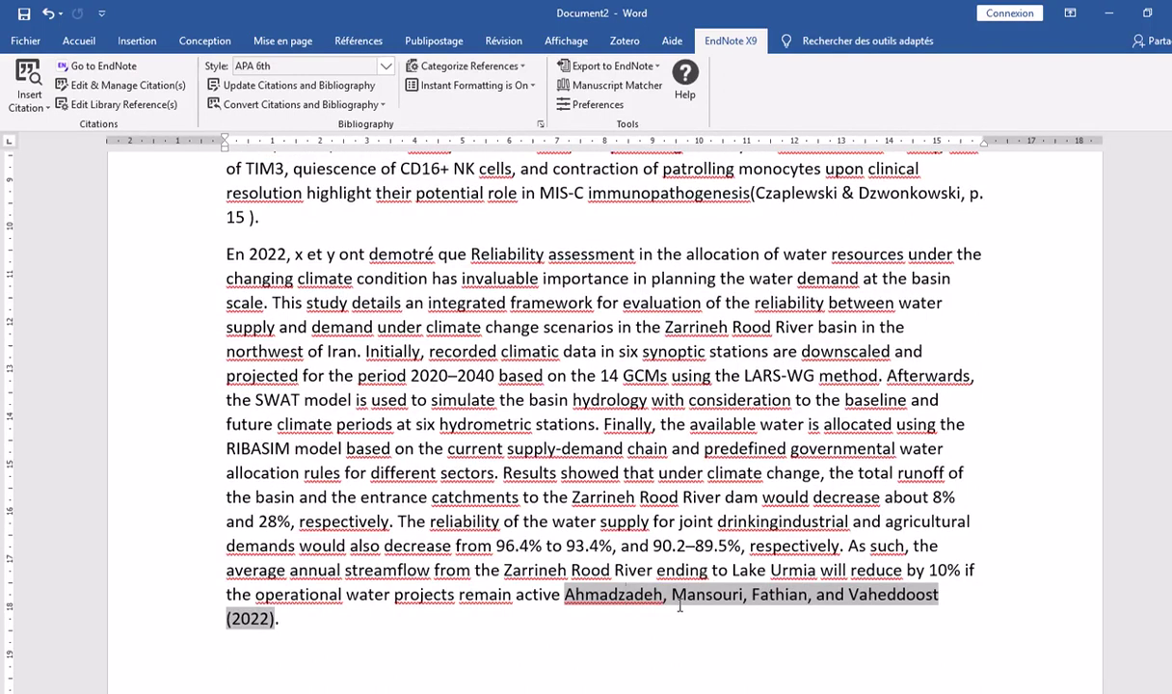
pyautogui.scroll(-1, 681, 587)
pyautogui.scroll(-2, 694, 578)
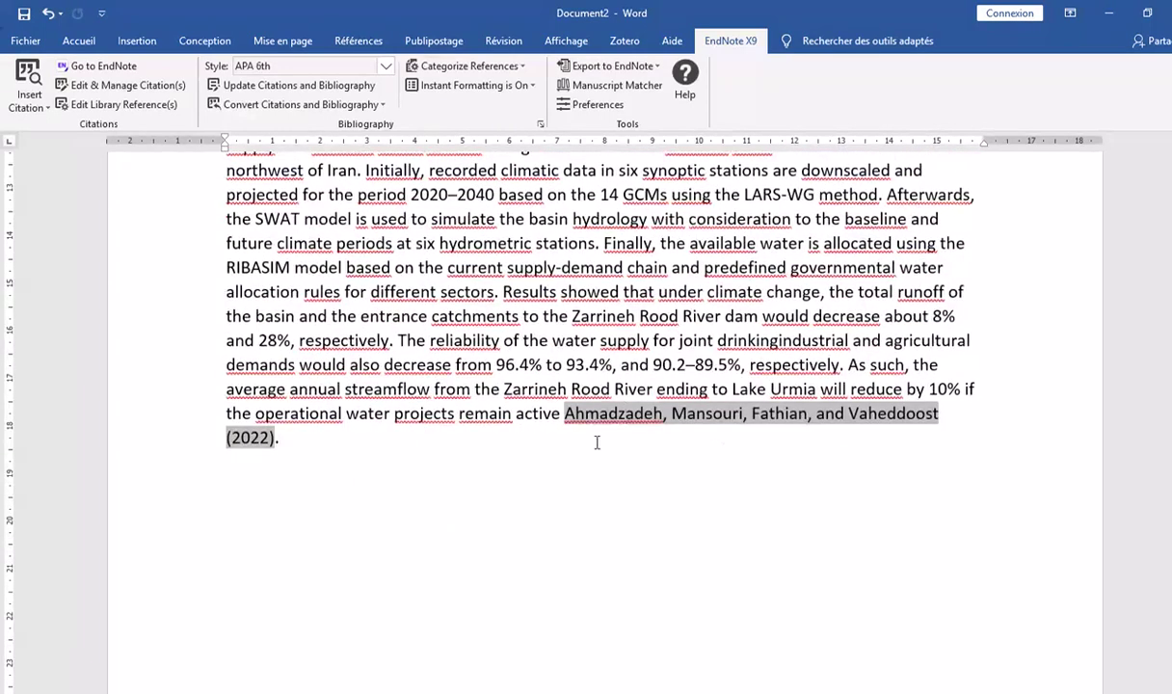
pyautogui.rightClick(654, 413)
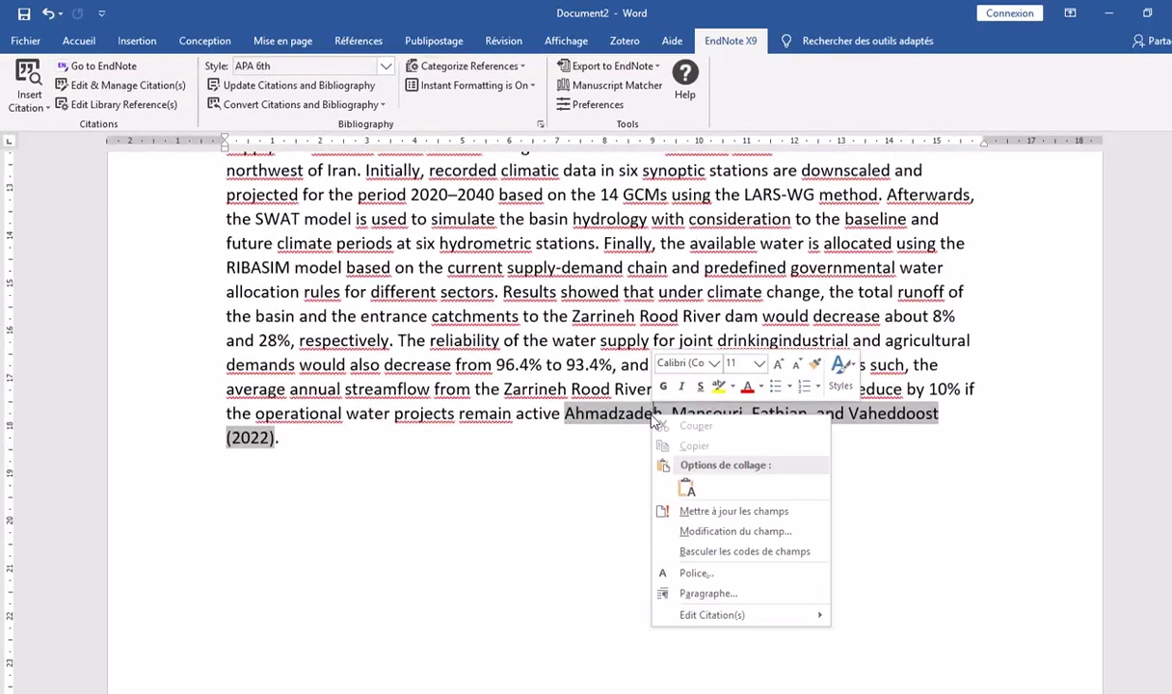
pyautogui.click(570, 395)
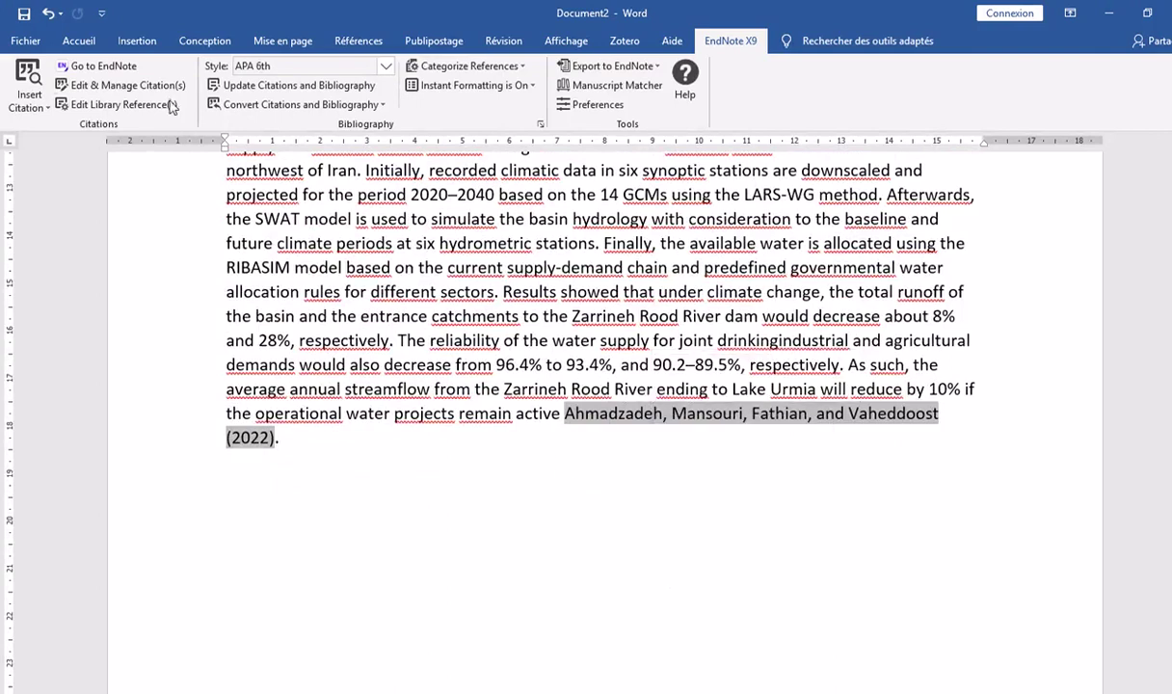
pyautogui.click(123, 85)
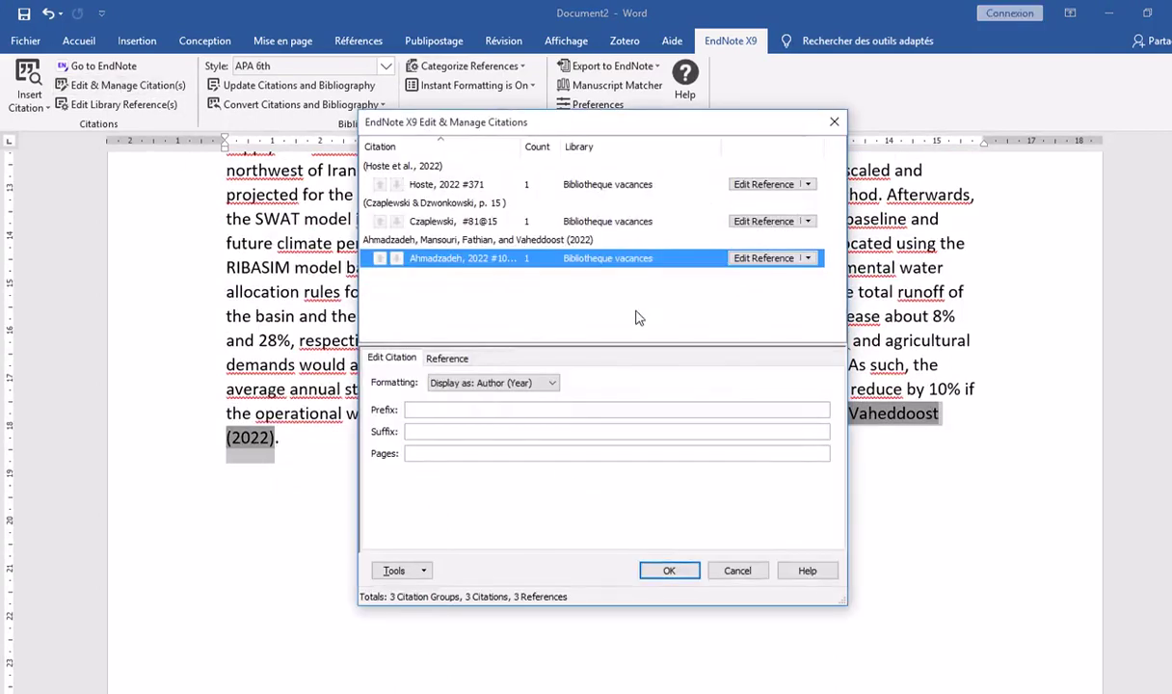
pyautogui.click(433, 452)
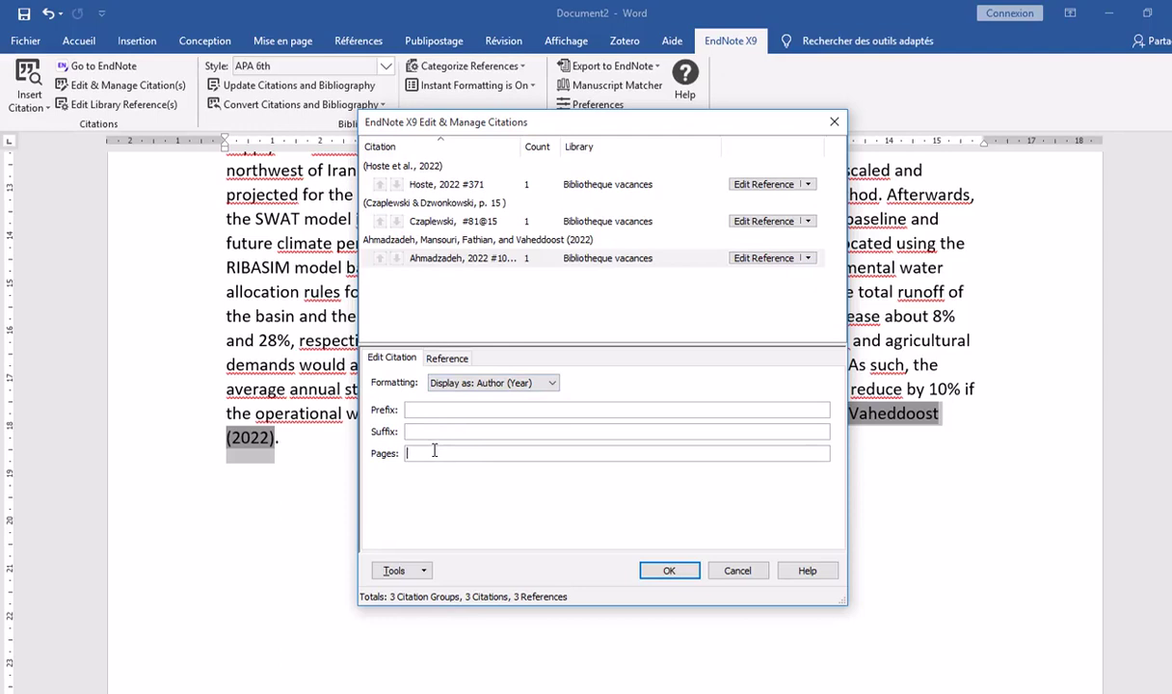
pyautogui.write('45')
pyautogui.click(473, 256)
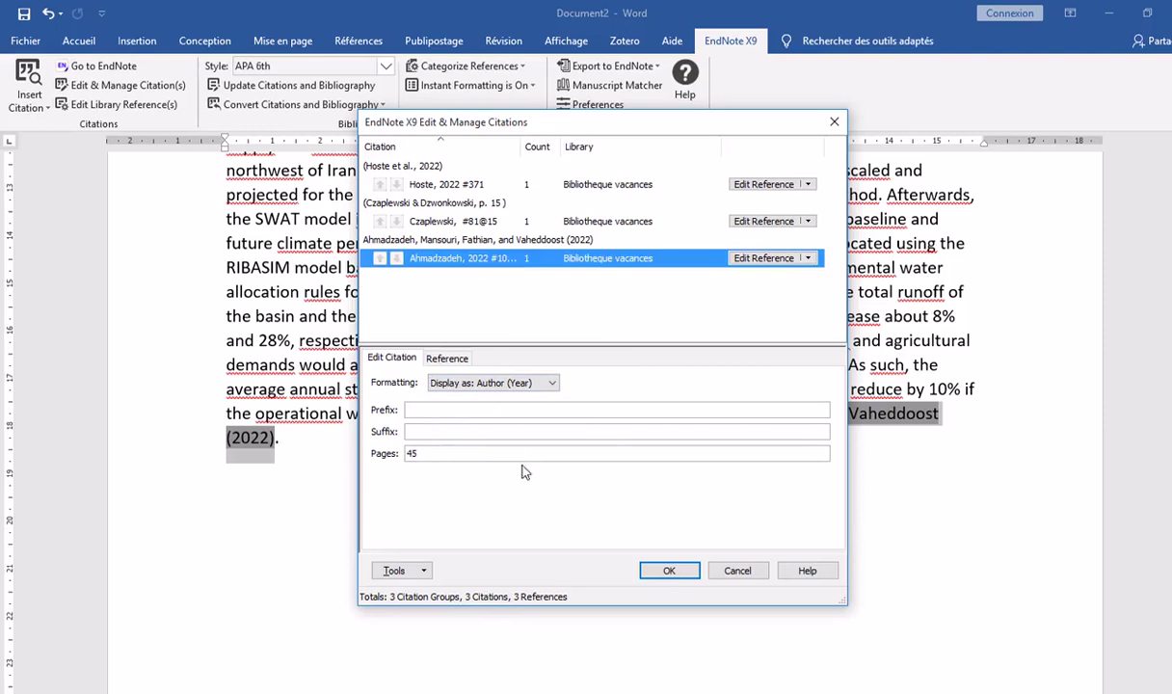
pyautogui.click(668, 570)
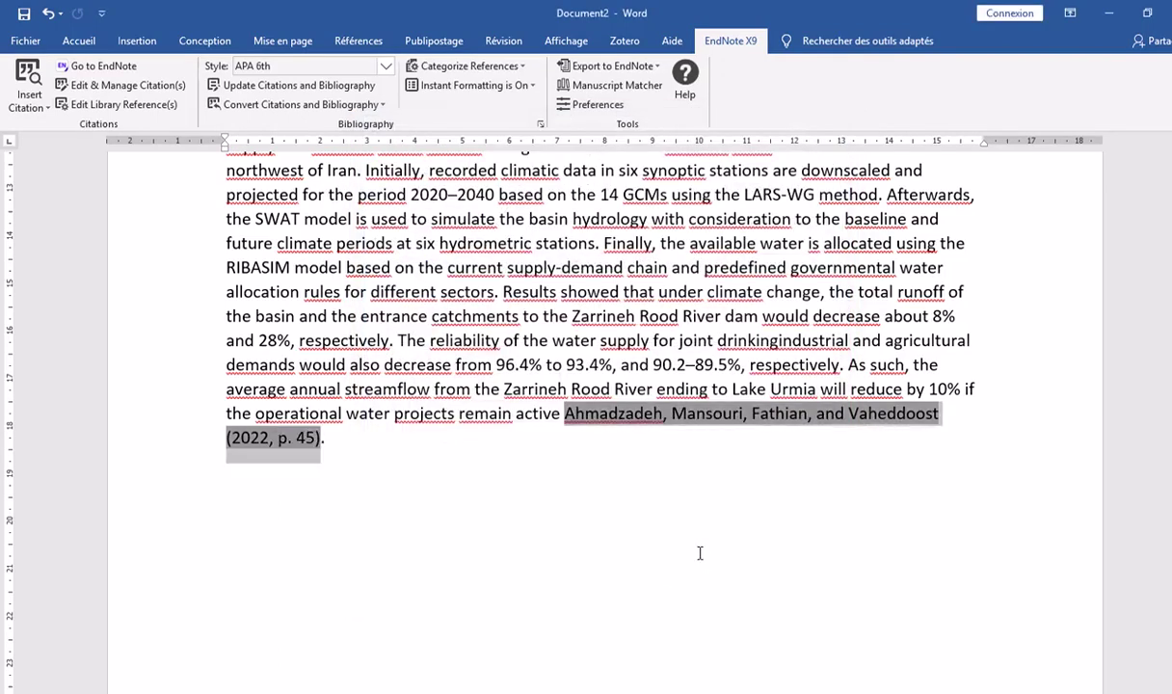
# Change the water reliability citation's formatting to Exclude Author & Year
pyautogui.scroll(-1, 713, 491)
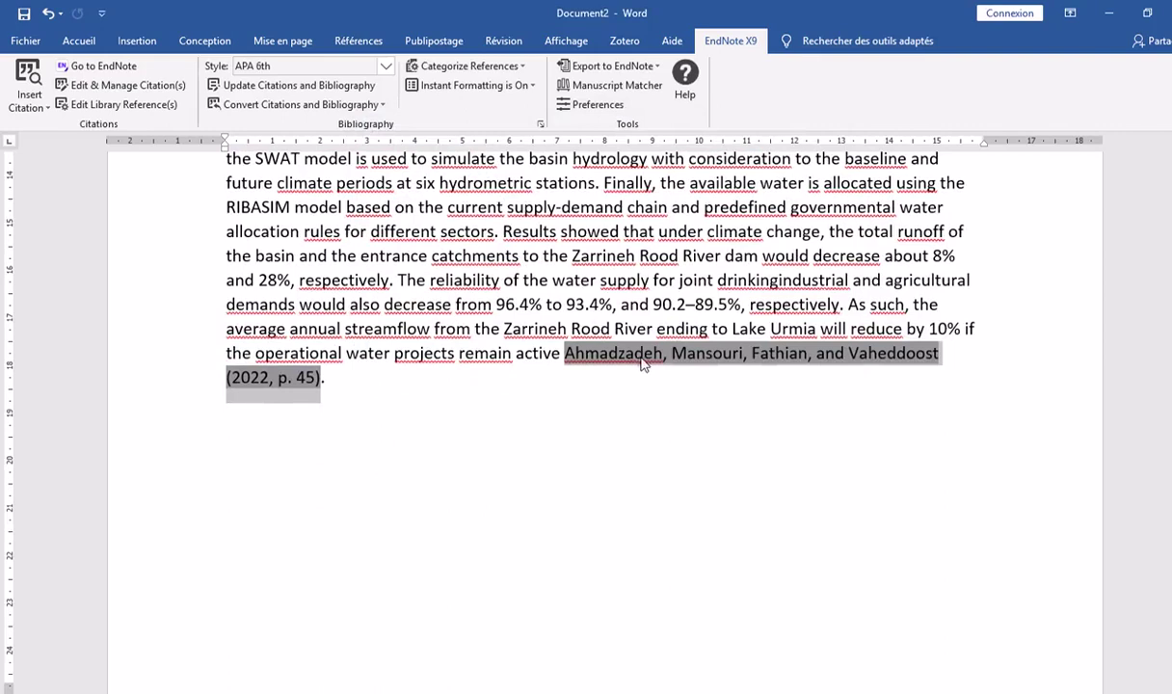
pyautogui.rightClick(639, 358)
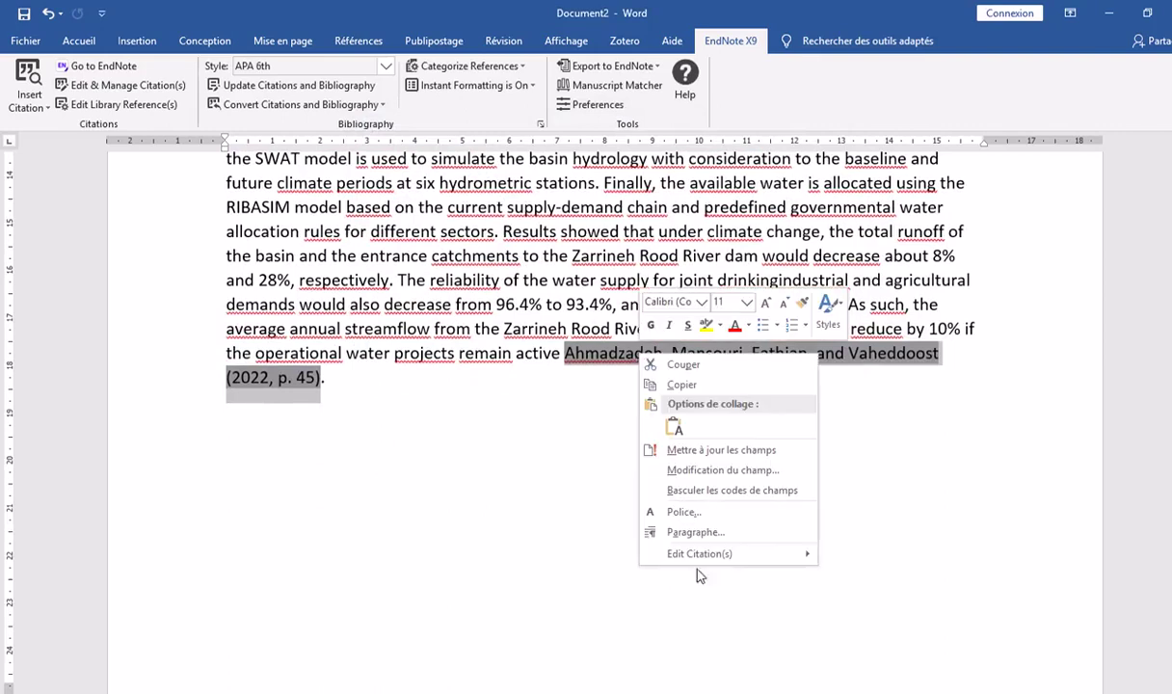
pyautogui.moveTo(702, 556)
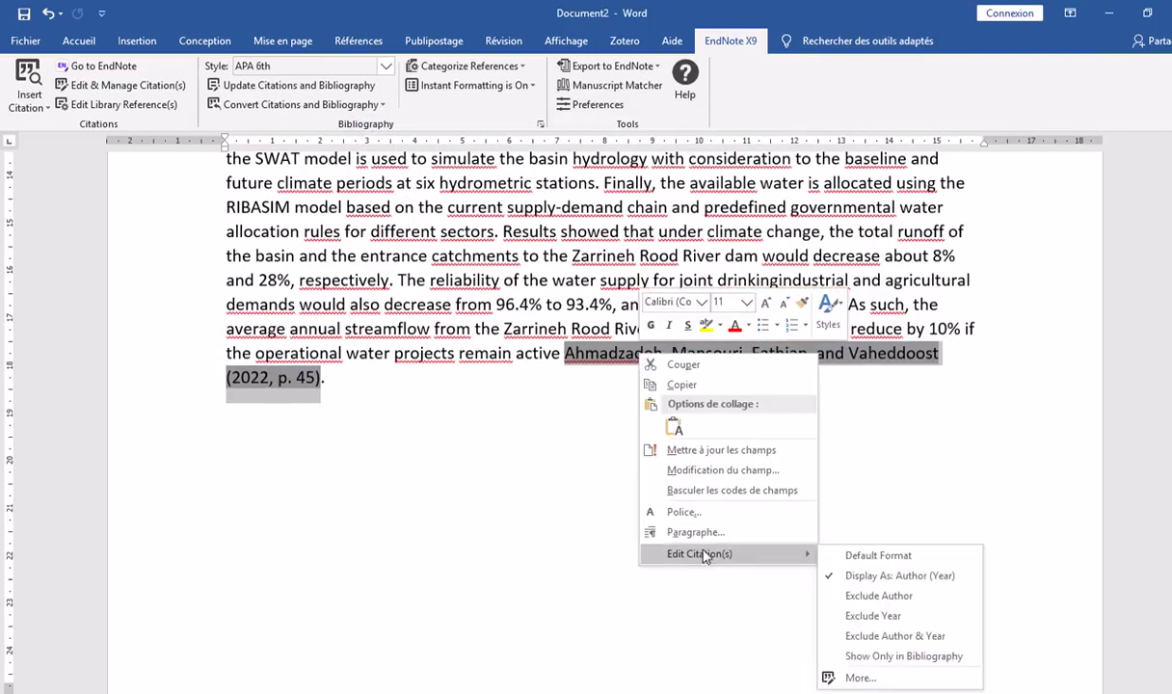
pyautogui.click(860, 677)
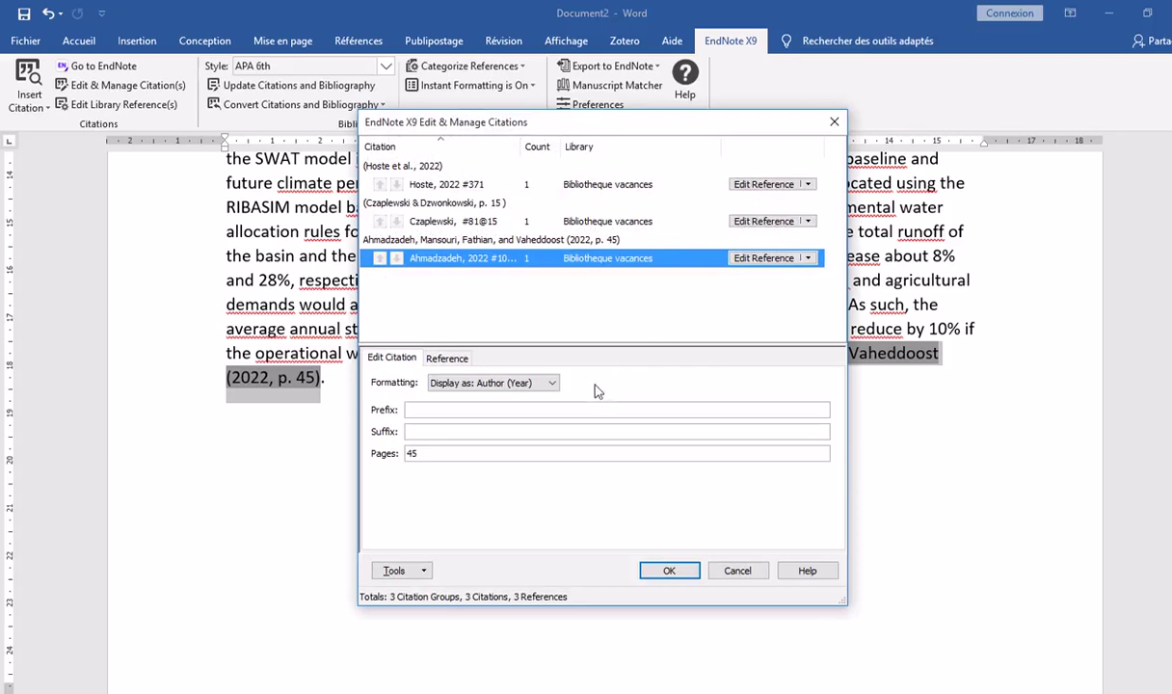
pyautogui.click(554, 385)
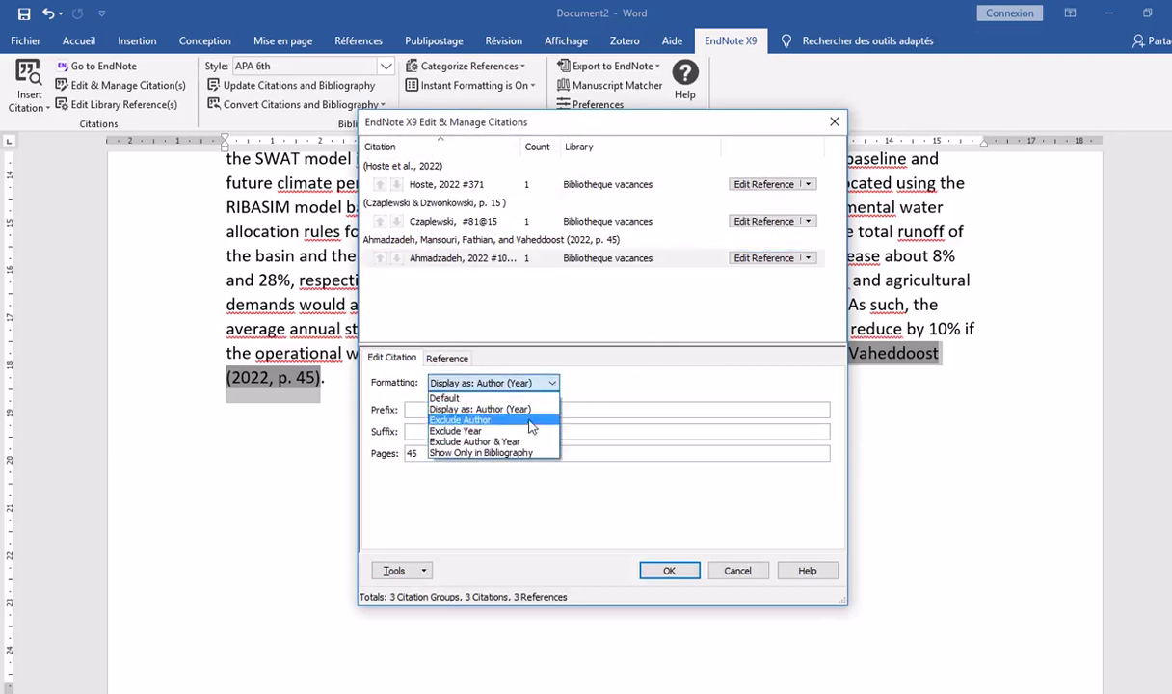
pyautogui.click(511, 441)
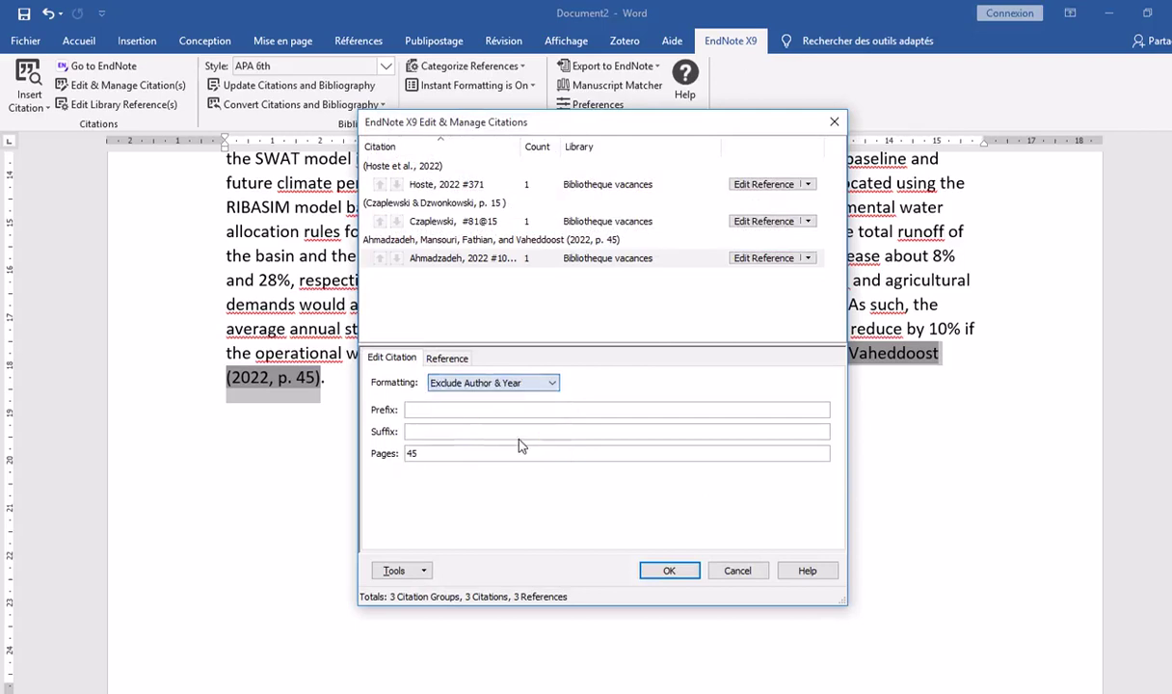
pyautogui.click(669, 570)
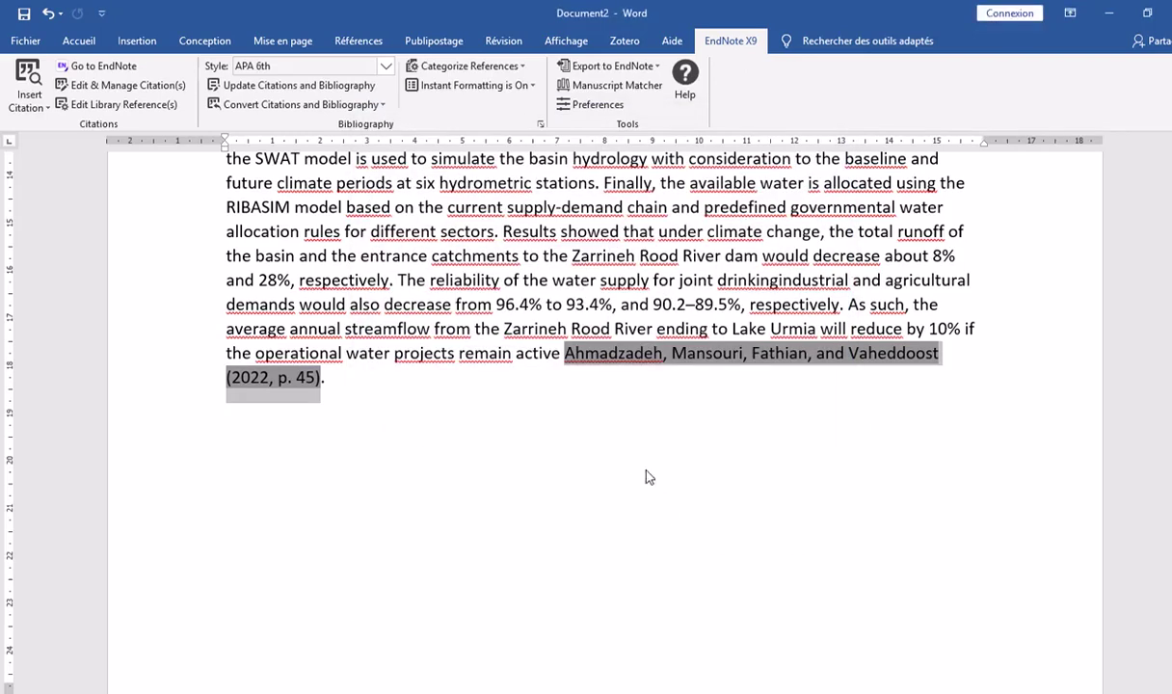
pyautogui.hotkey('ctrl', 'End')
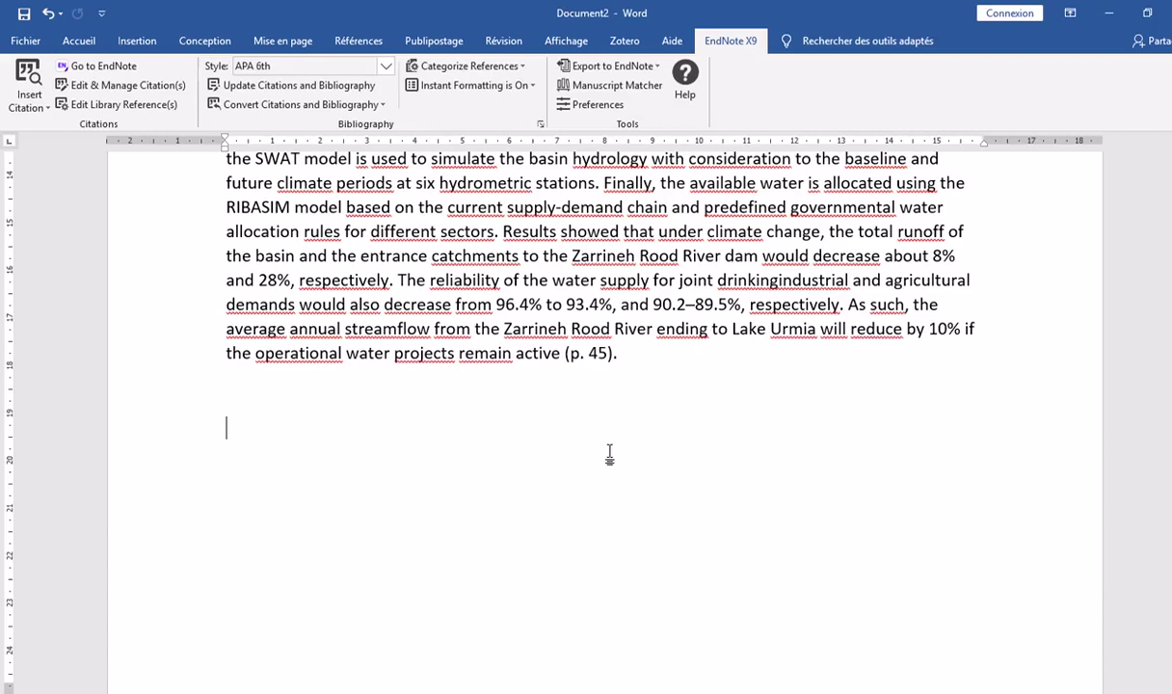
# Append the filler sentences "Dfkhgdfughrghigu. Yefgyeifygfyeufge. Hihygfrufrugfyuy.gdvgudtgfyutgfugfu." to the end of the water reliability paragraph
pyautogui.scroll(1, 620, 462)
pyautogui.scroll(-10, 632, 467)
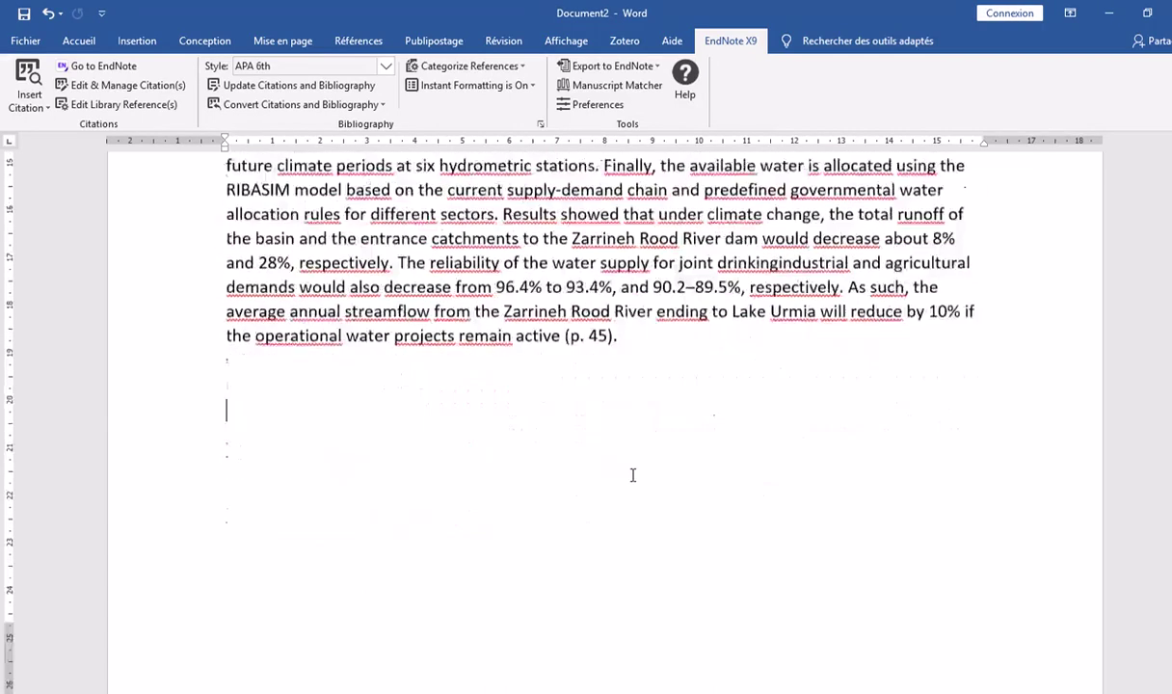
pyautogui.scroll(-5, 635, 477)
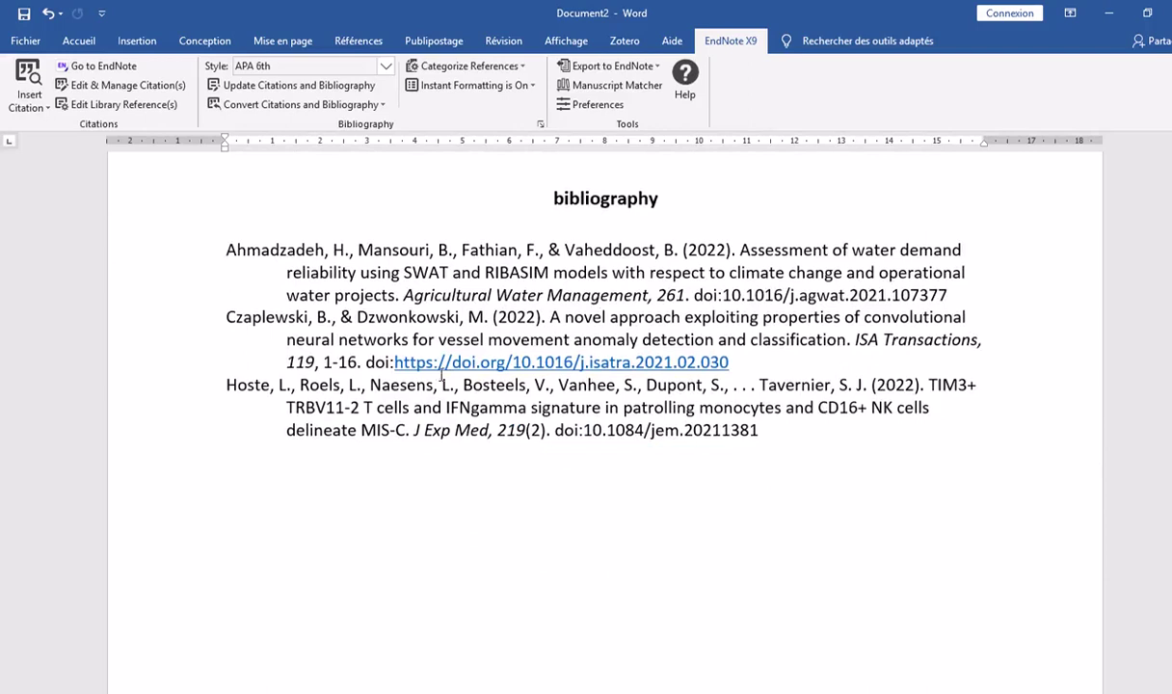
pyautogui.scroll(6, 583, 420)
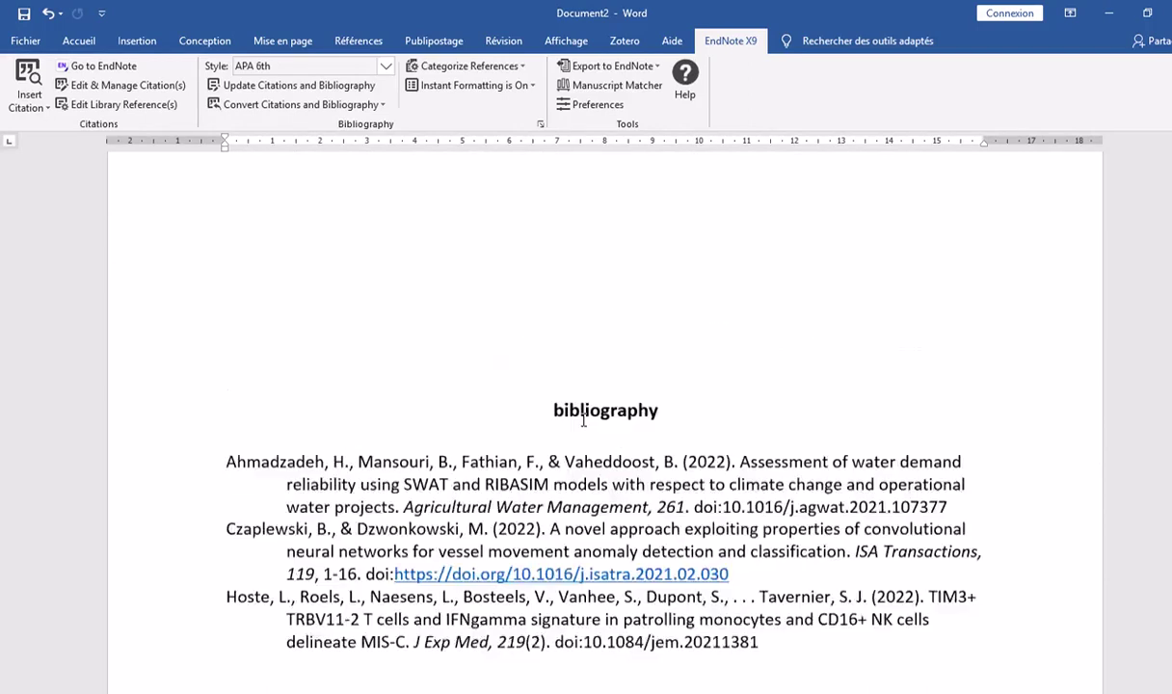
pyautogui.scroll(10, 583, 420)
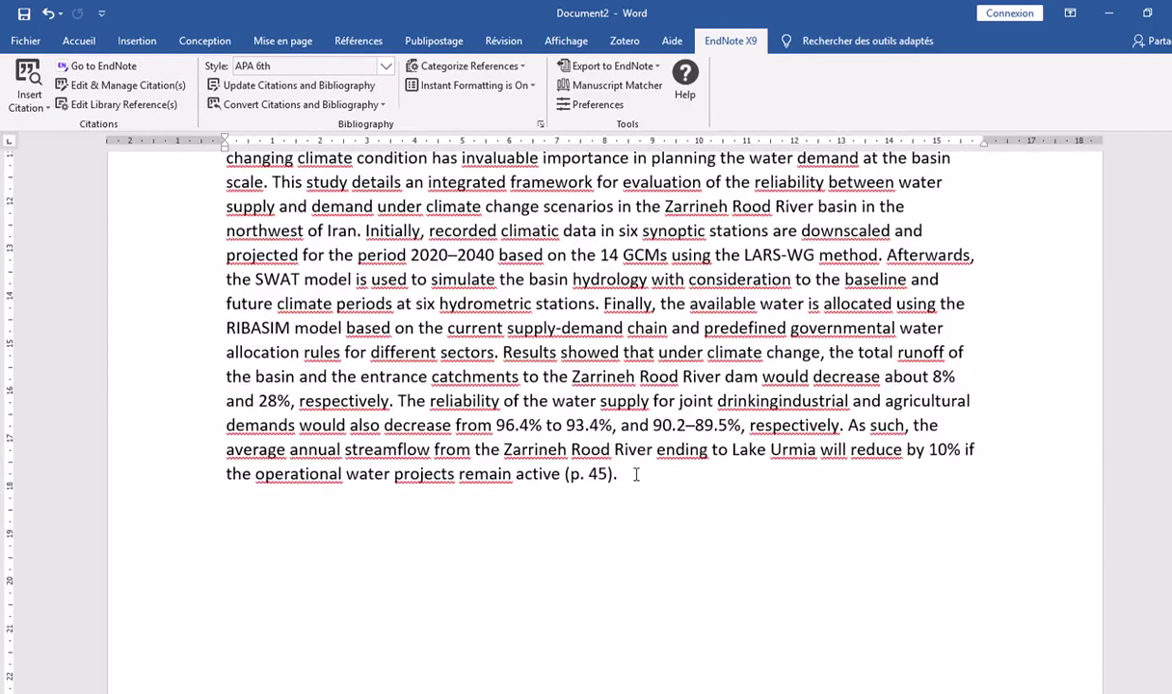
pyautogui.click(636, 474)
pyautogui.write('dfkhgdfughrghigu')
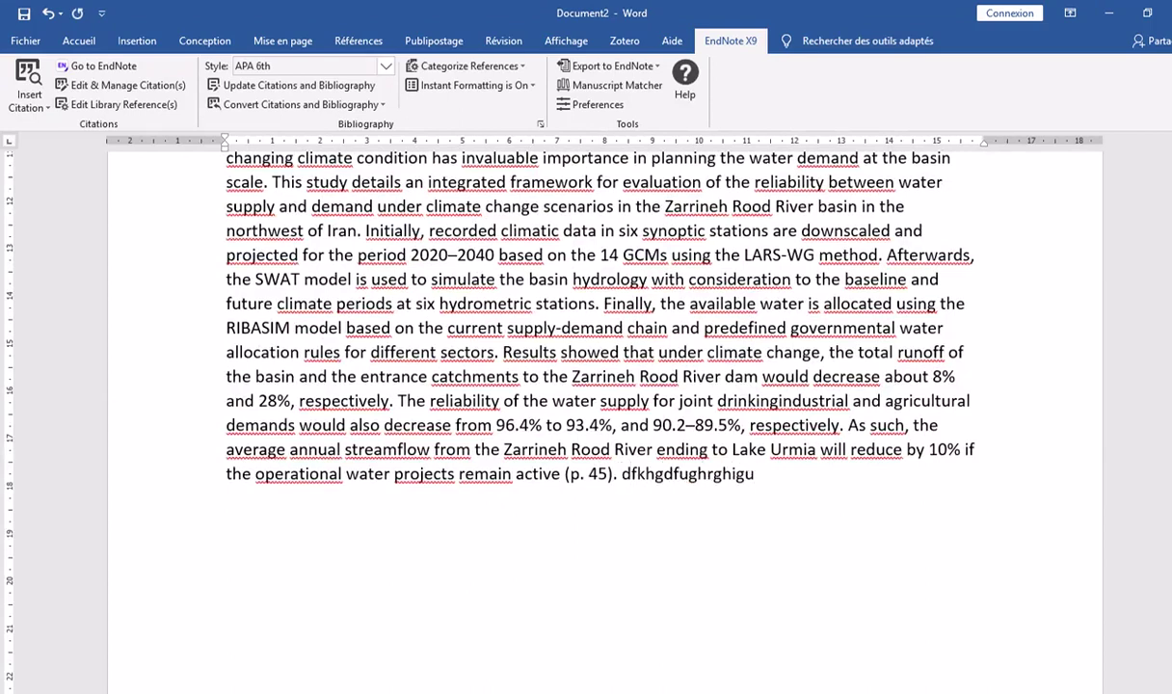
pyautogui.write('. yefgyeifygfy')
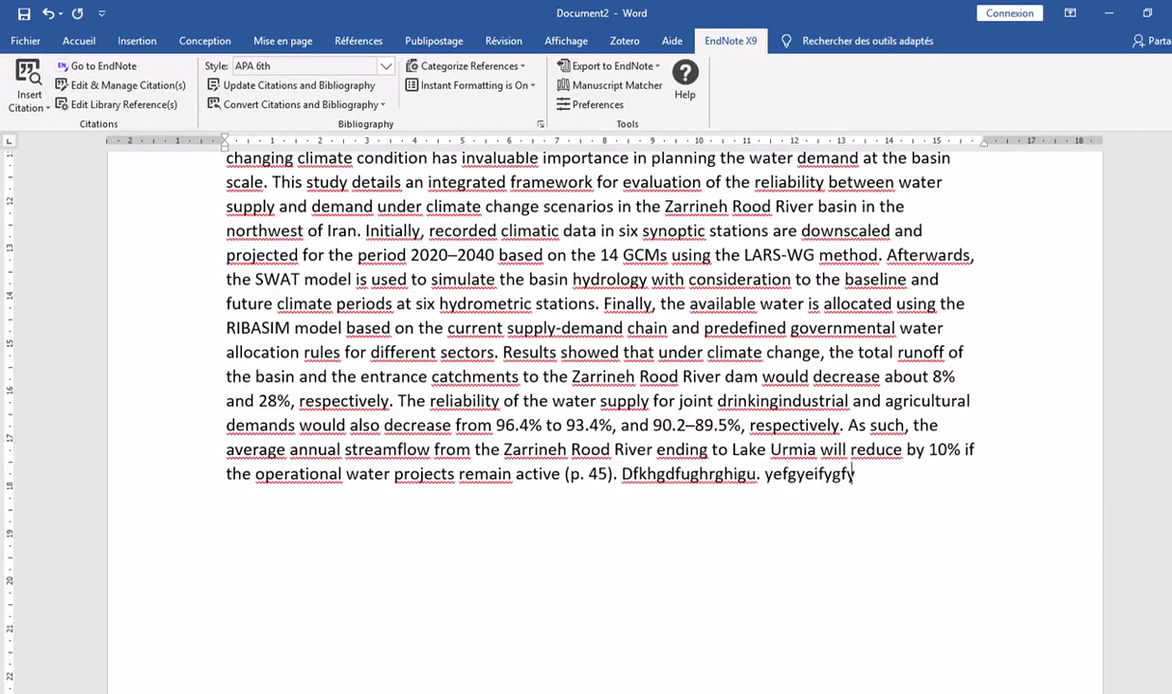
pyautogui.write('eufge. hihygfrufrugfyuy')
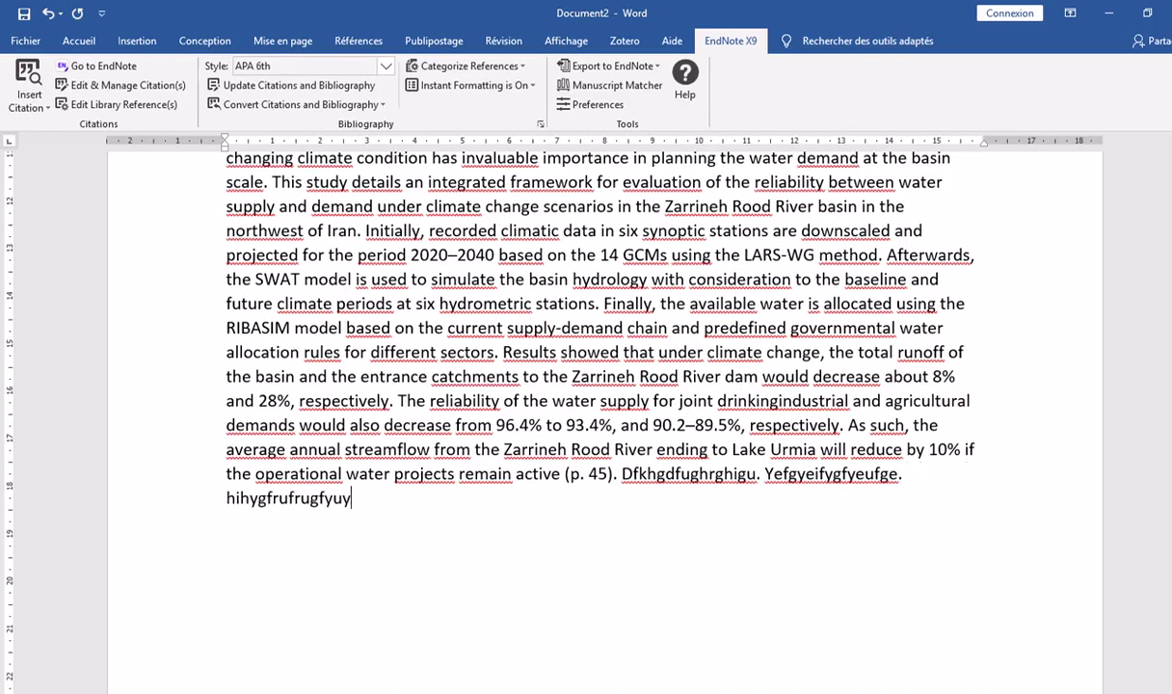
pyautogui.write('.gdvgudtgfyutgfugfu.')
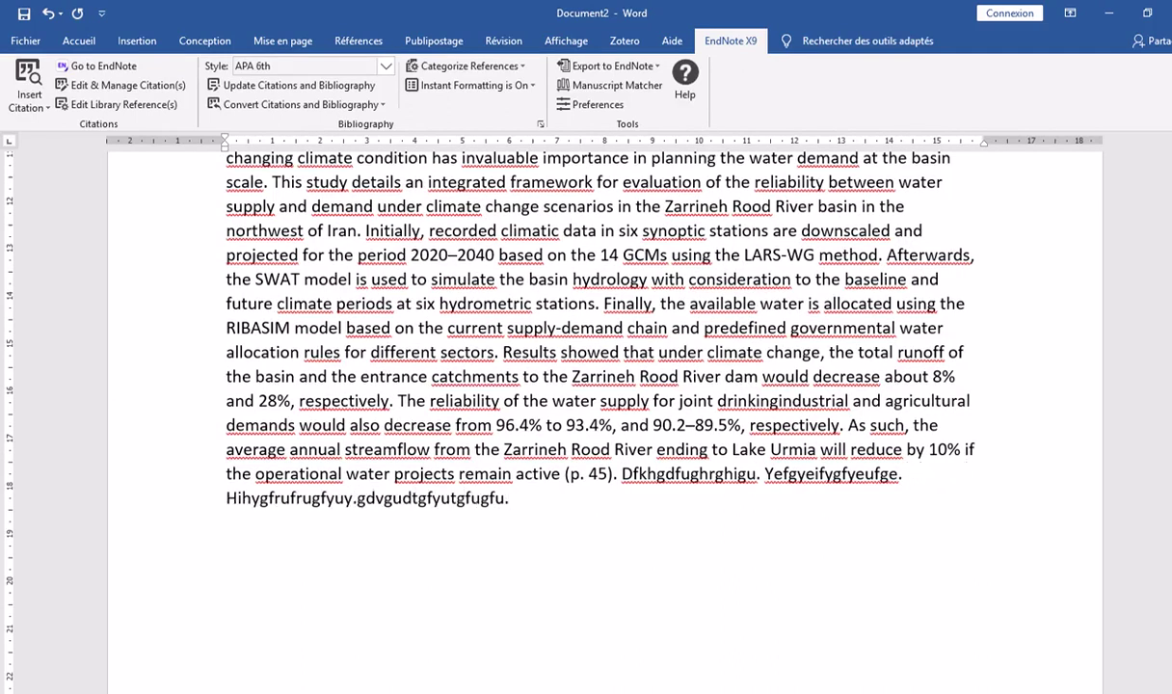
# Insert a grouped citation before the period of "Dfkhgdfughrghigu", using the eight consecutive EndNote references from "Cell separation algorithm" through "A new data mining method"
pyautogui.click(758, 474)
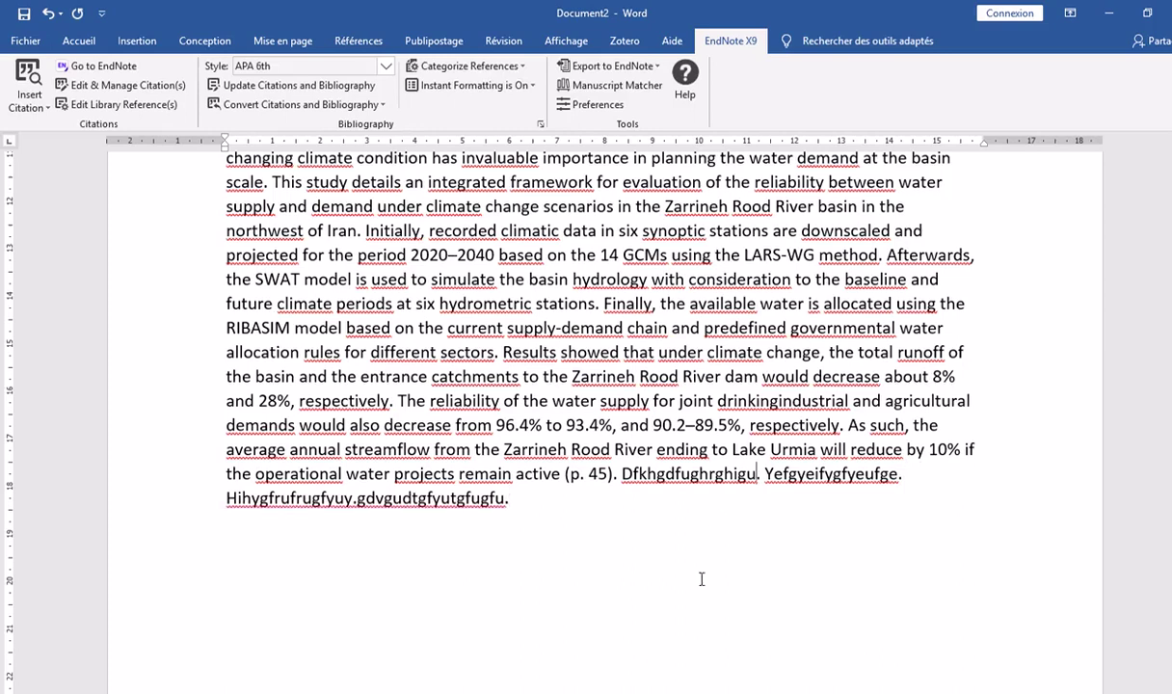
pyautogui.scroll(-1, 713, 482)
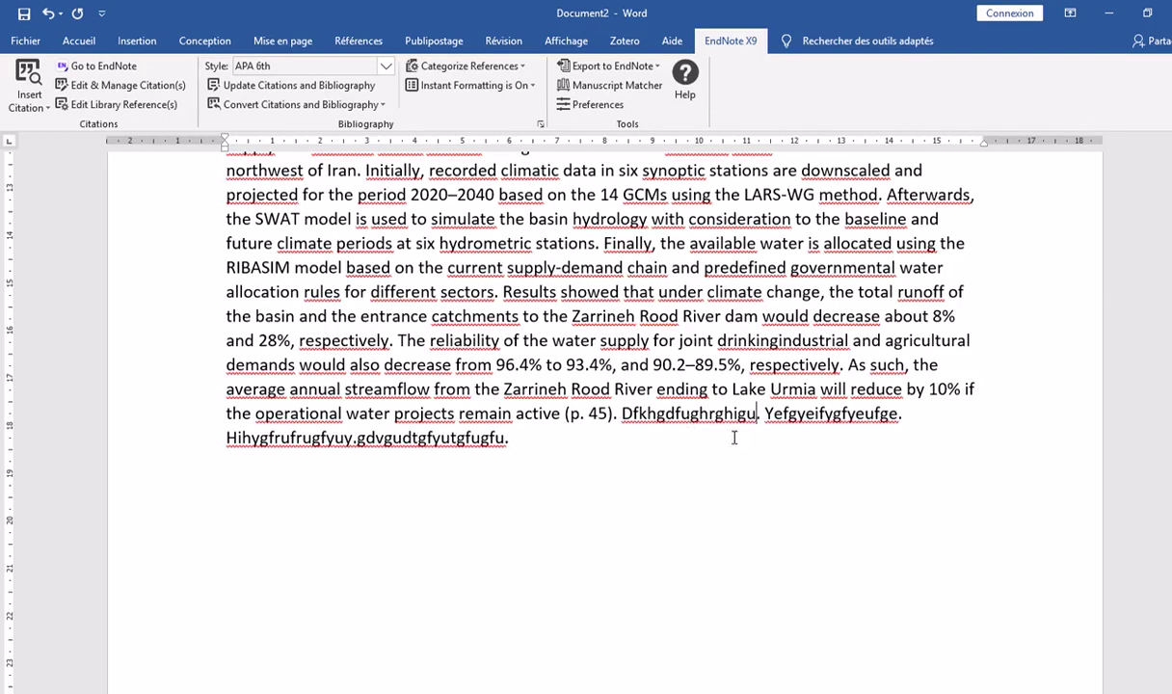
pyautogui.scroll(-2, 751, 444)
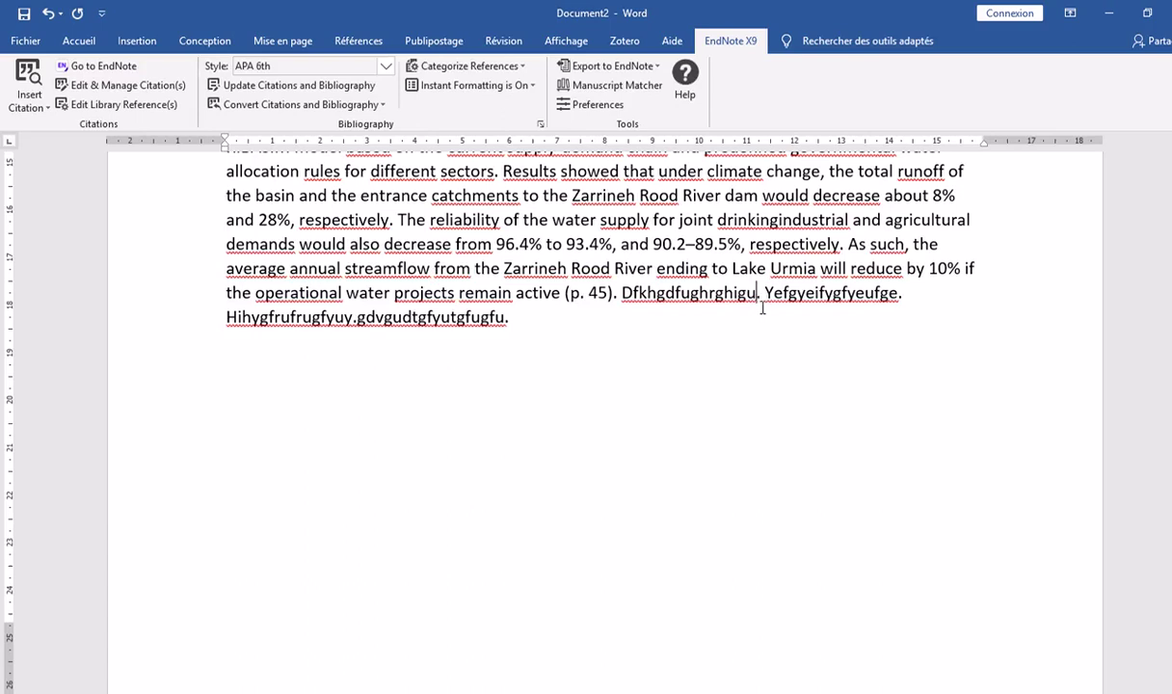
pyautogui.press('Left')
pyautogui.press('Left')
pyautogui.press('Left')
pyautogui.press('Left')
pyautogui.hotkey('alt', 'Tab')
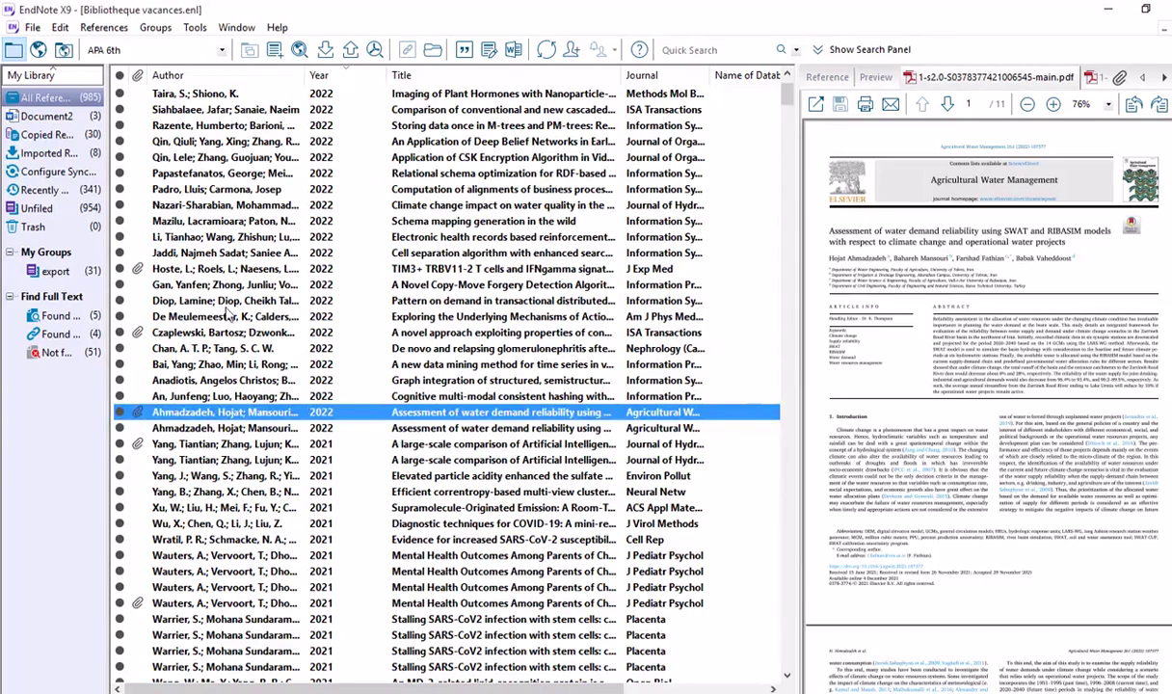
pyautogui.click(203, 254)
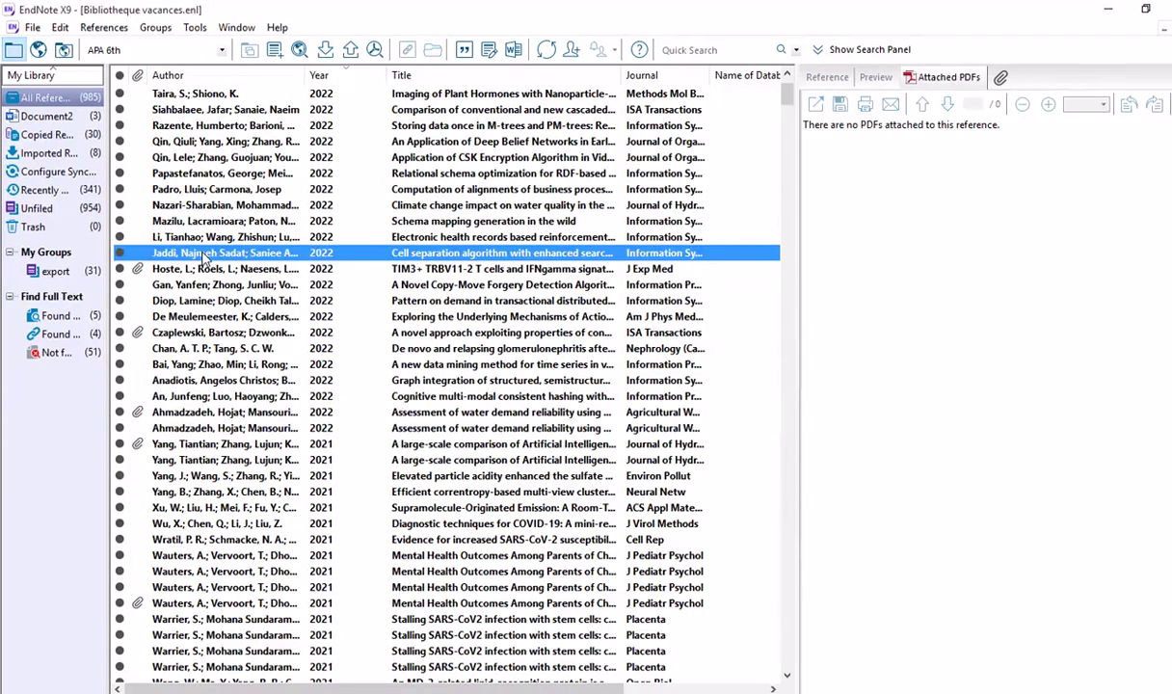
pyautogui.keyDown('shift'); pyautogui.click(200, 365); pyautogui.keyUp('shift')
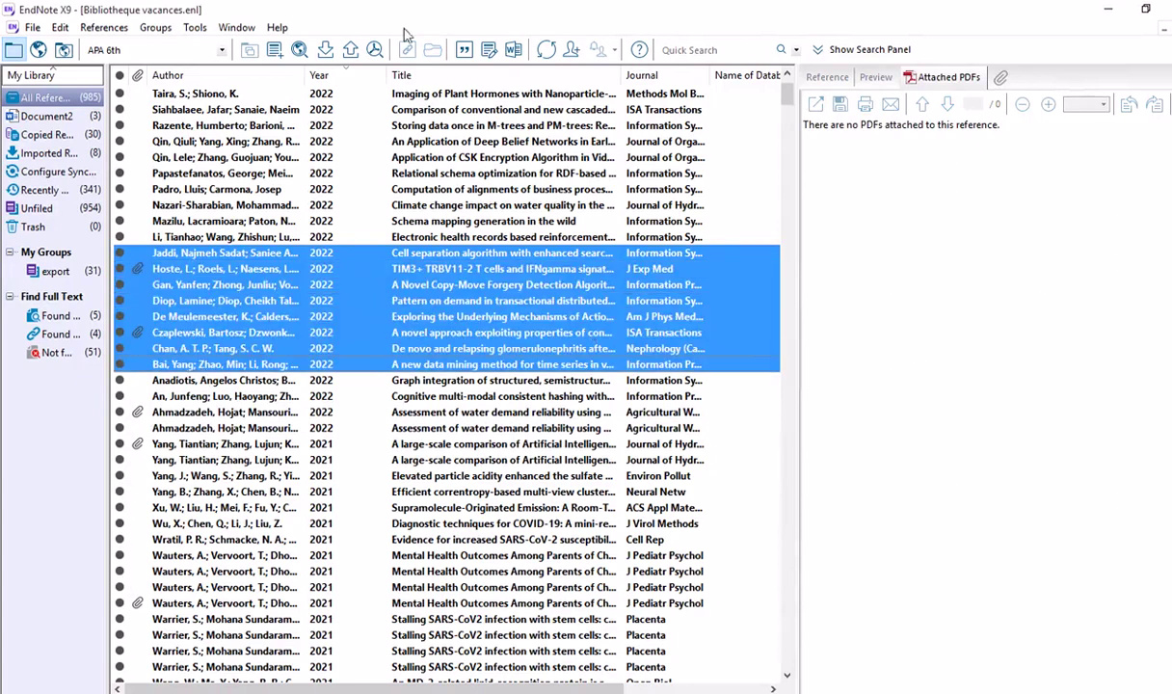
pyautogui.click(463, 49)
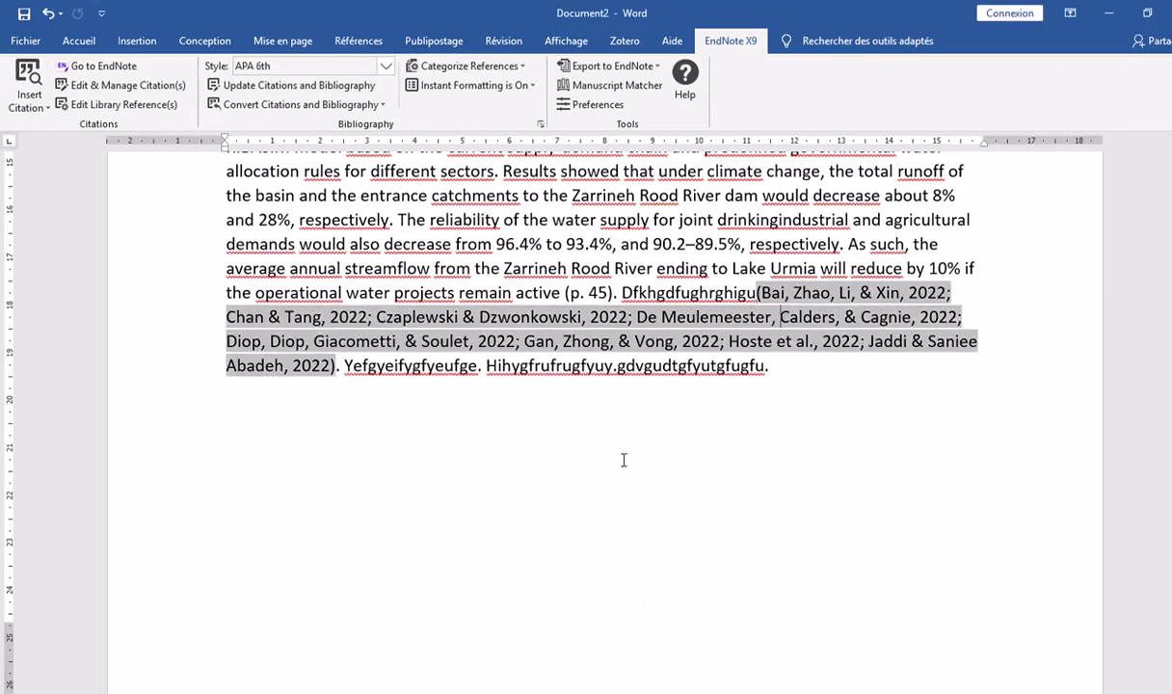
# Delete the surplus empty lines above the bibliography heading at the start of its page
pyautogui.scroll(-10, 586, 474)
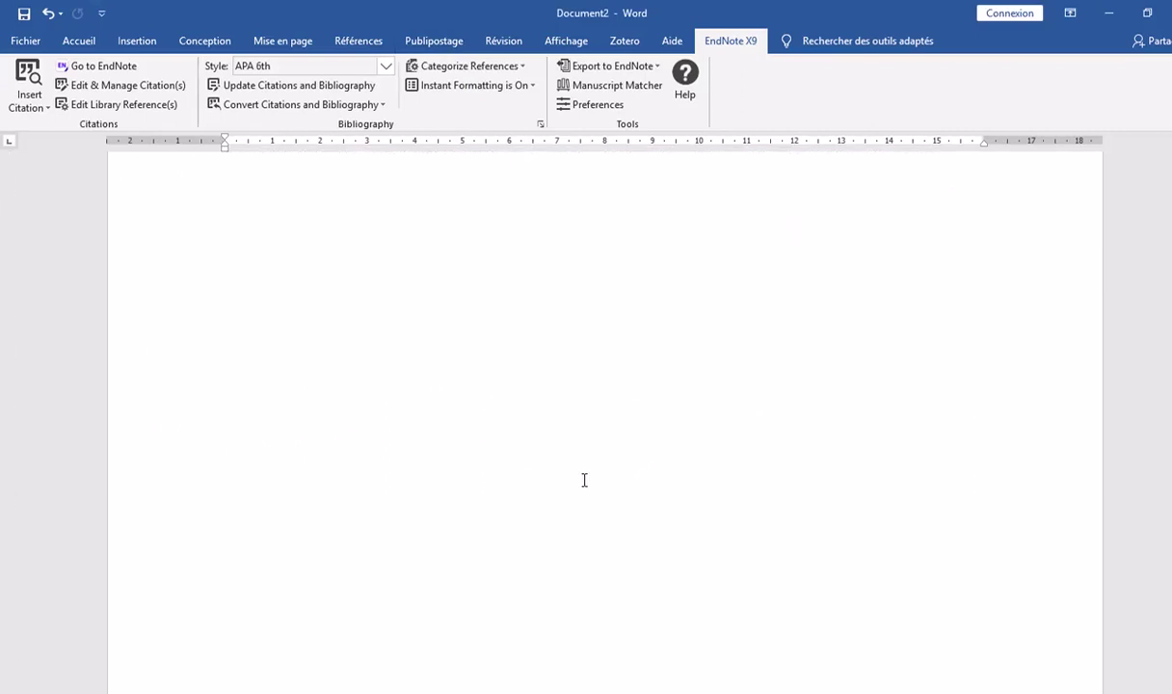
pyautogui.scroll(-15, 584, 480)
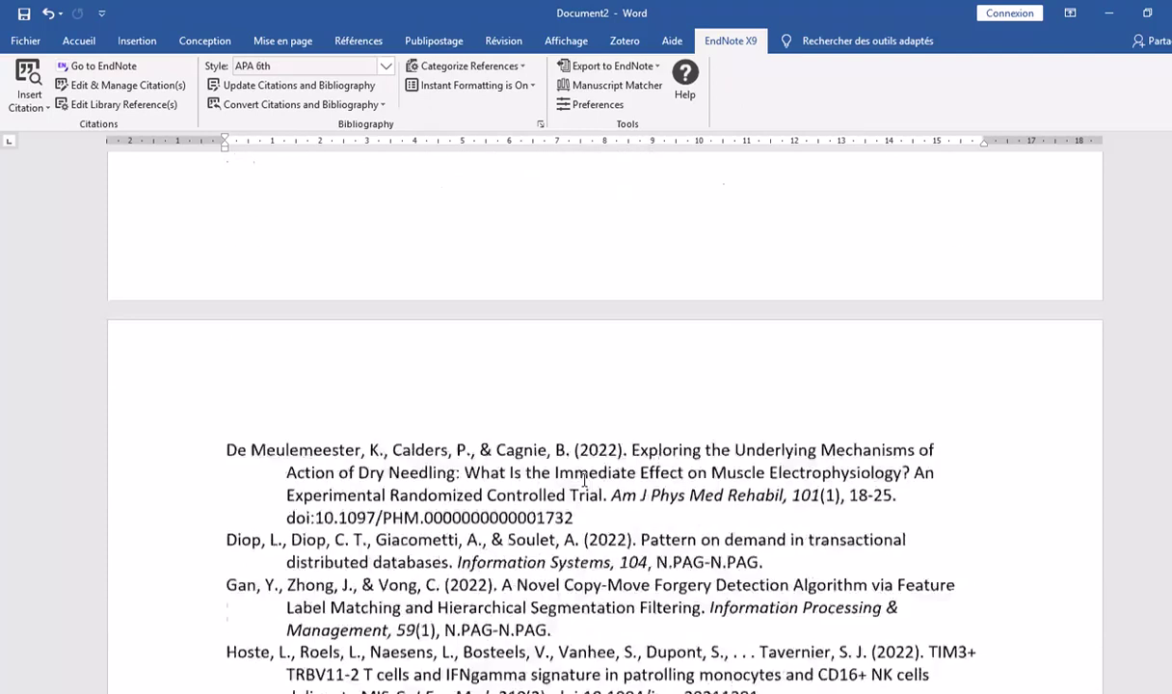
pyautogui.scroll(15, 584, 480)
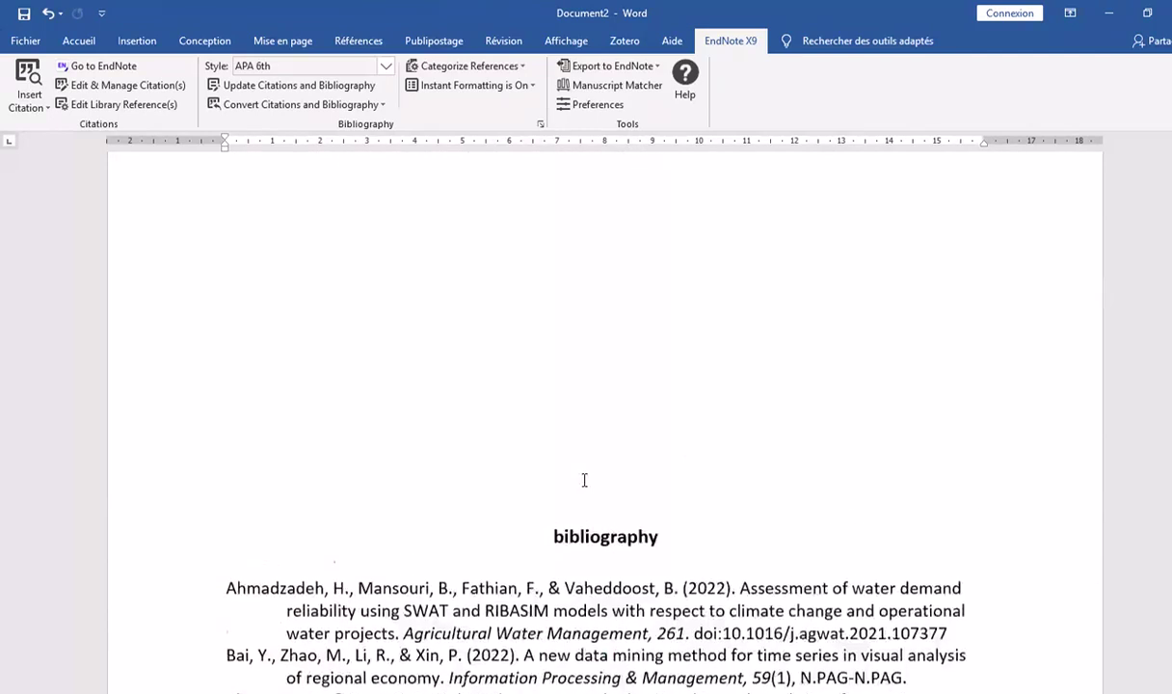
pyautogui.scroll(-3, 495, 522)
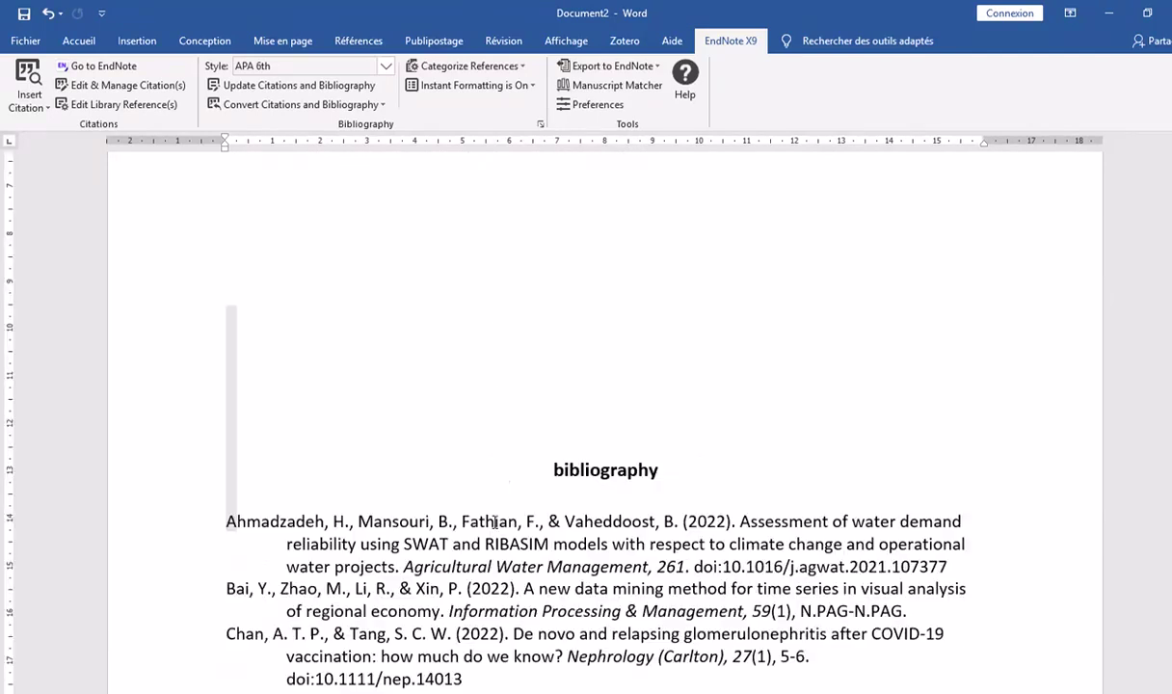
pyautogui.click(436, 305)
pyautogui.moveTo(363, 207); pyautogui.dragTo(362, 366)
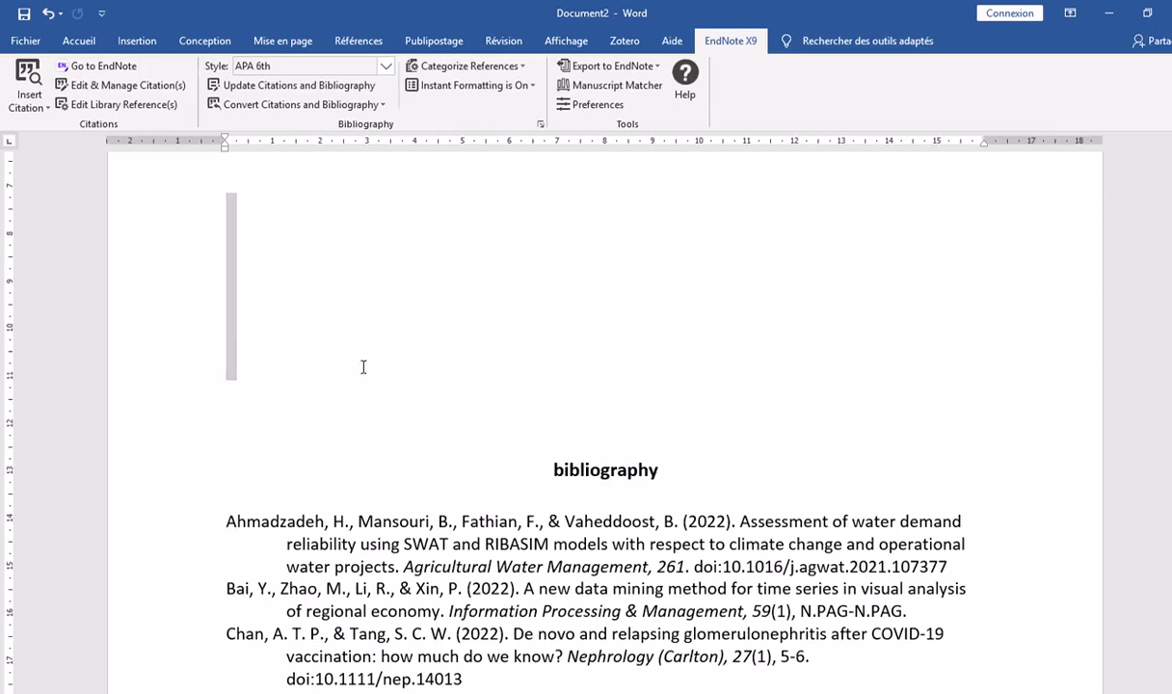
pyautogui.press('Delete')
pyautogui.scroll(5, 292, 316)
pyautogui.moveTo(249, 218); pyautogui.dragTo(250, 408)
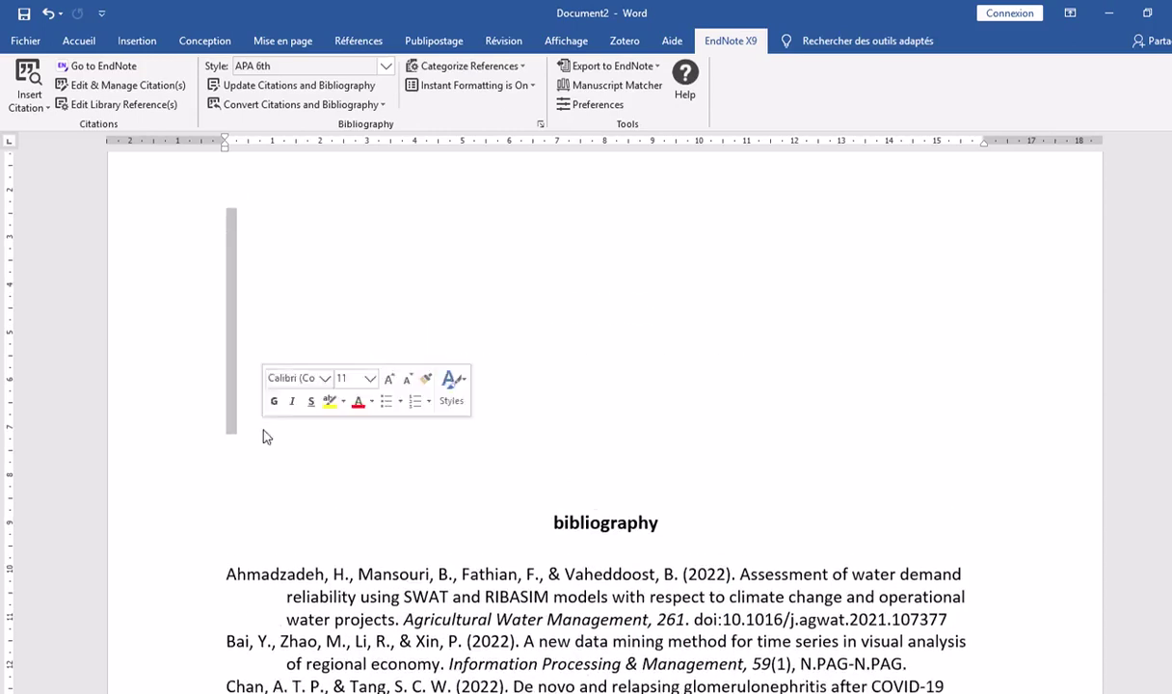
pyautogui.press('Delete')
pyautogui.press('Return')
pyautogui.press('Return')
pyautogui.press('Return')
pyautogui.press('Return')
pyautogui.scroll(2, 300, 413)
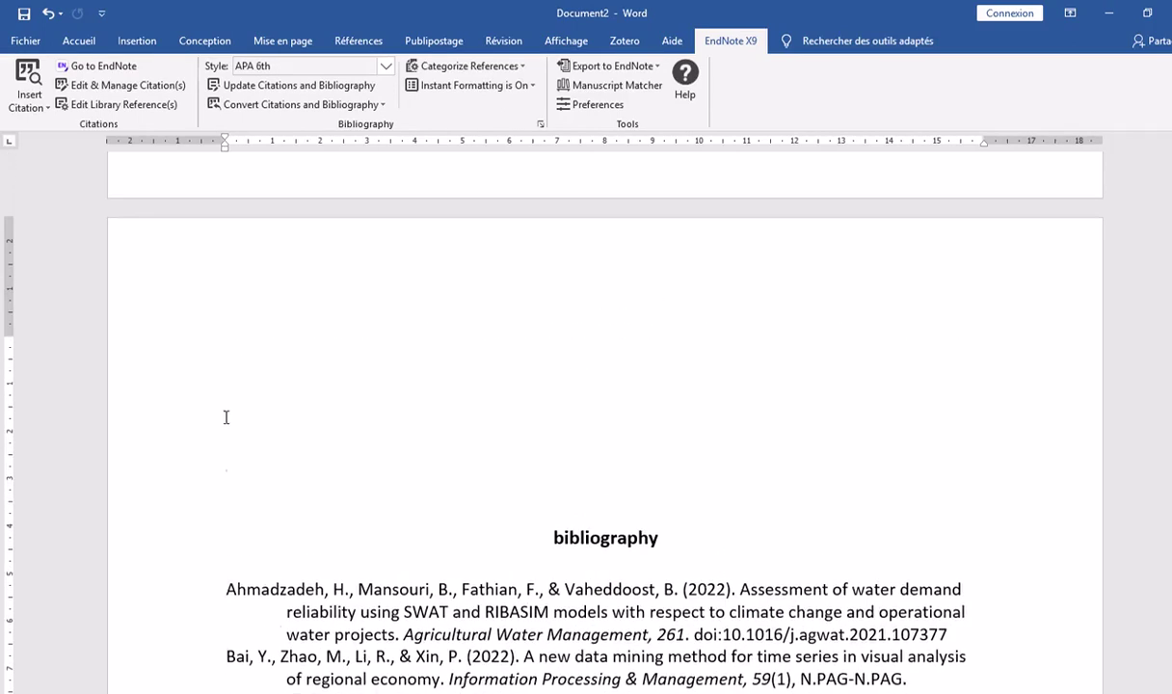
pyautogui.moveTo(225, 428); pyautogui.dragTo(225, 395)
pyautogui.press('Delete')
pyautogui.press('Delete')
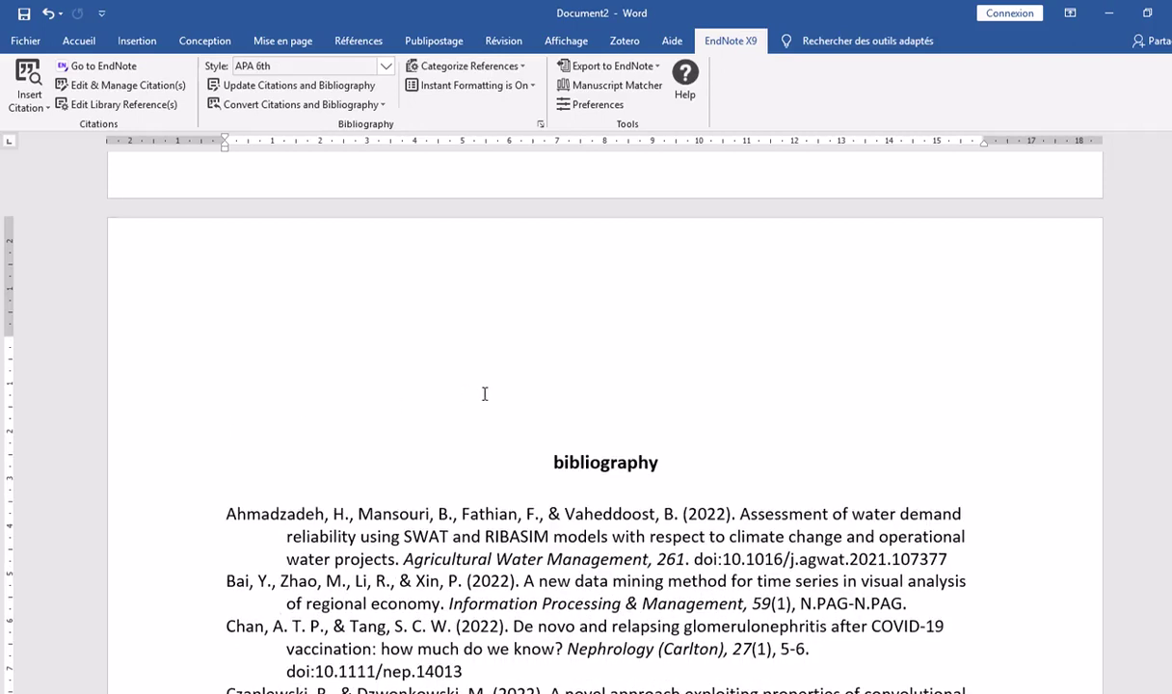
pyautogui.doubleClick(236, 409)
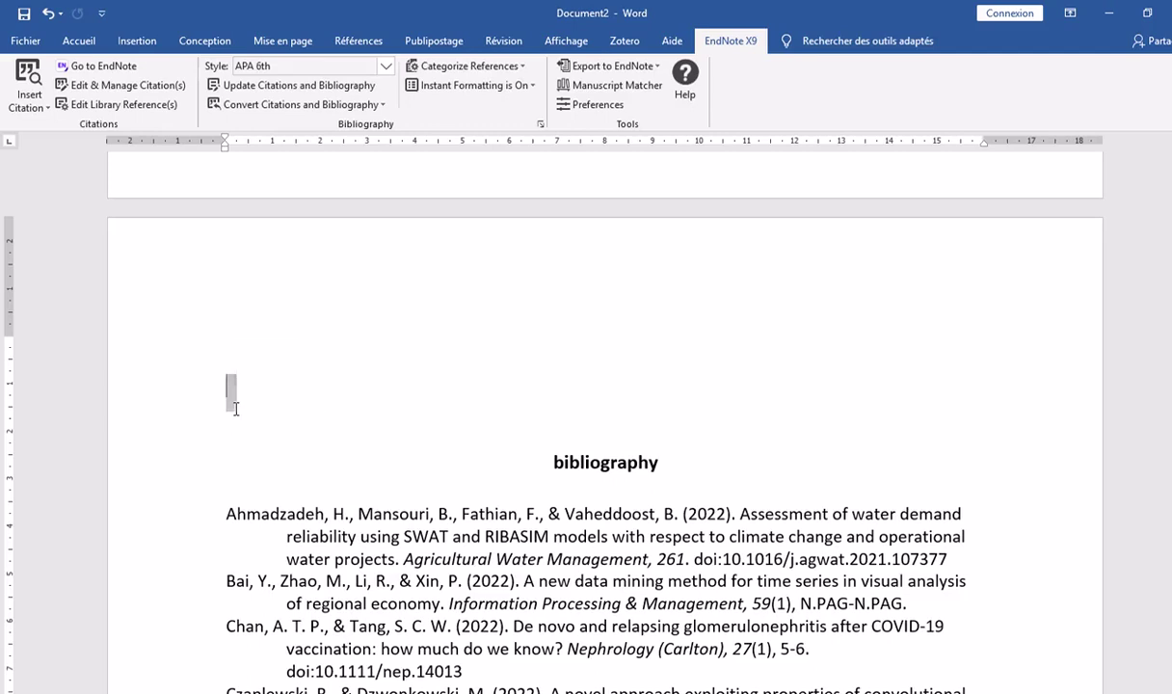
# Review the bibliography entries of the newly cited references and return to the grouped citation in the text
pyautogui.scroll(-1, 236, 409)
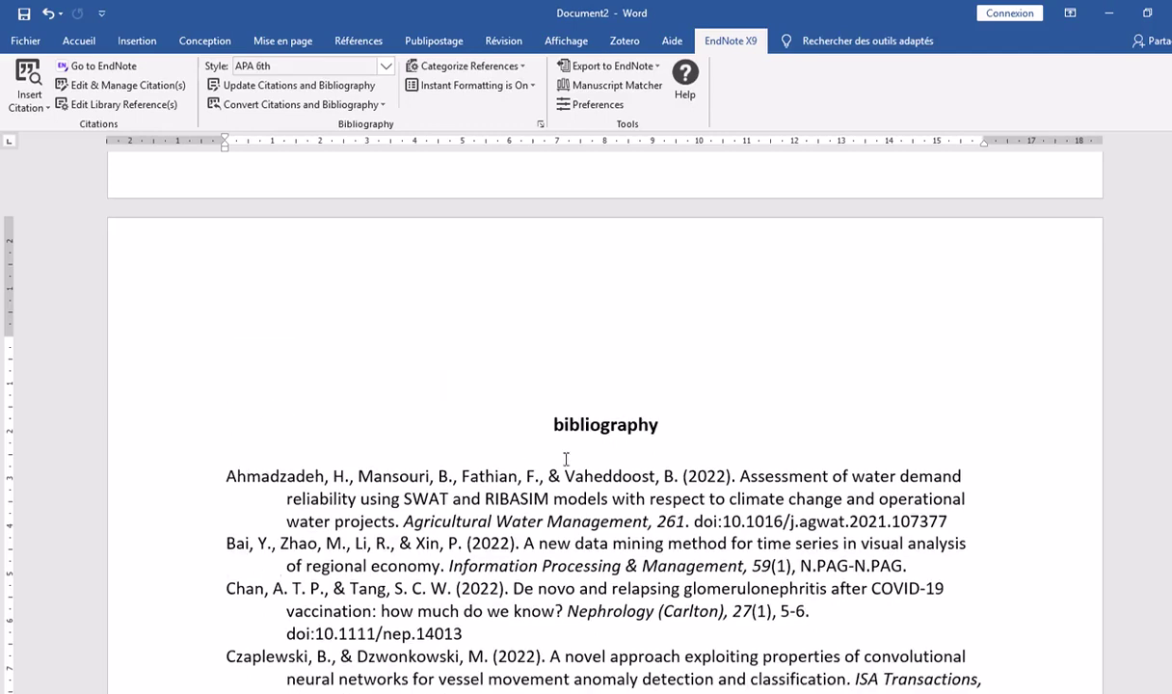
pyautogui.scroll(-5, 646, 462)
pyautogui.scroll(-5, 646, 462)
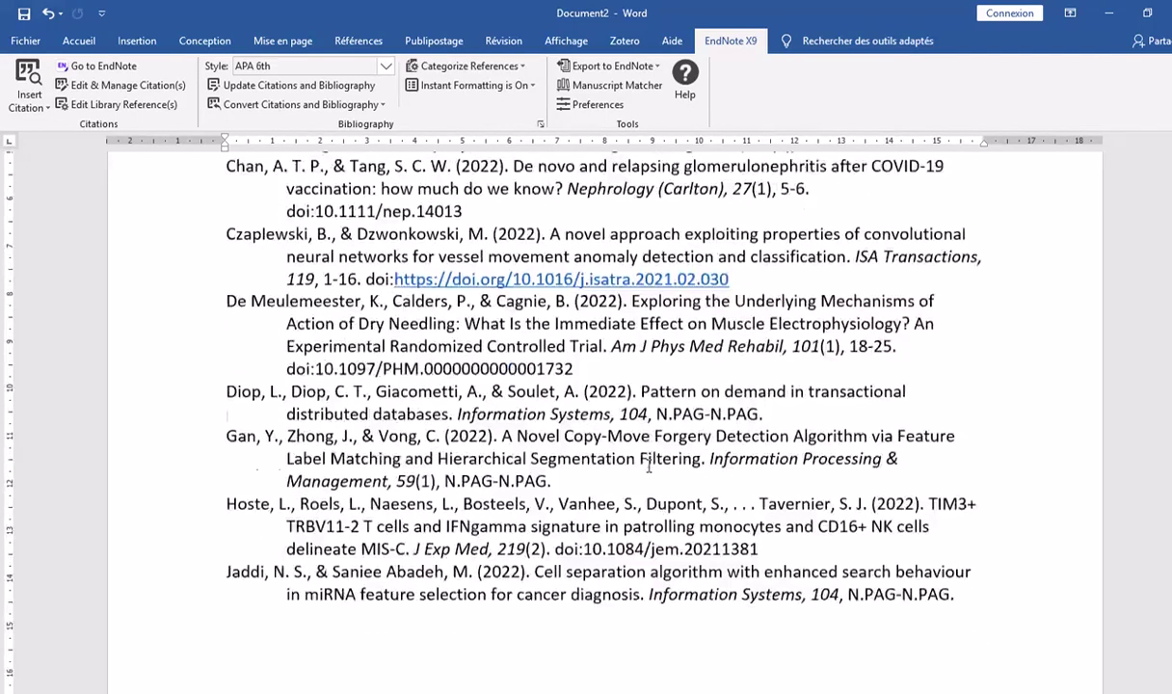
pyautogui.scroll(10, 642, 513)
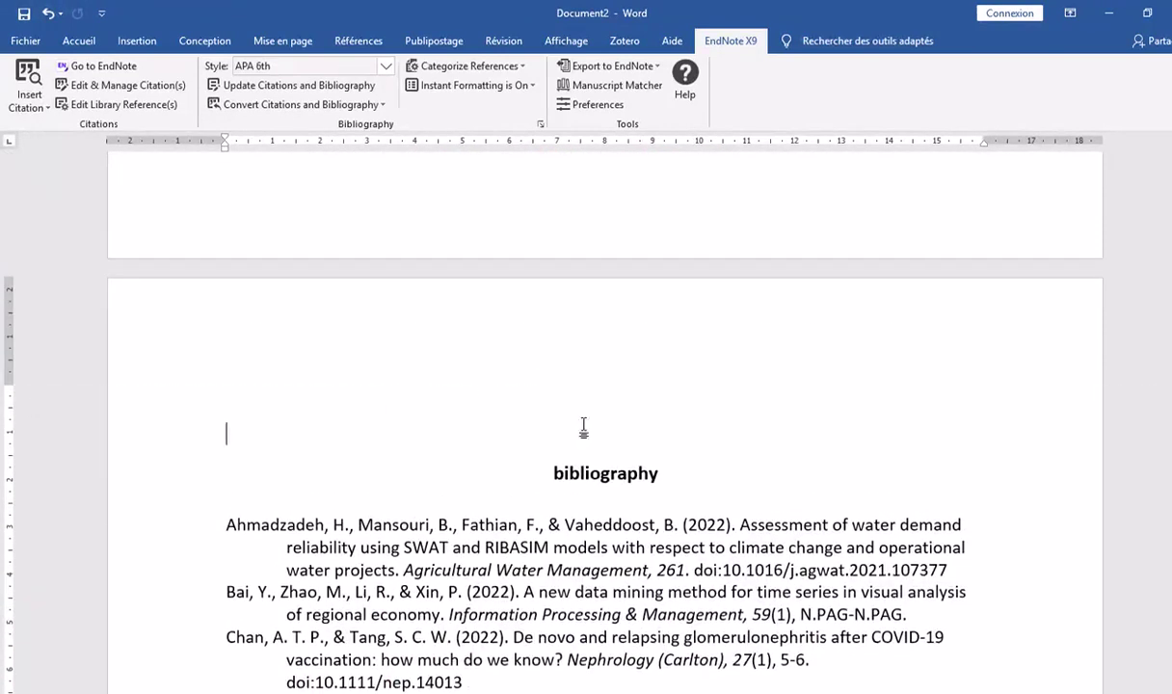
pyautogui.scroll(8, 805, 387)
pyautogui.scroll(4, 805, 387)
pyautogui.scroll(-3, 743, 484)
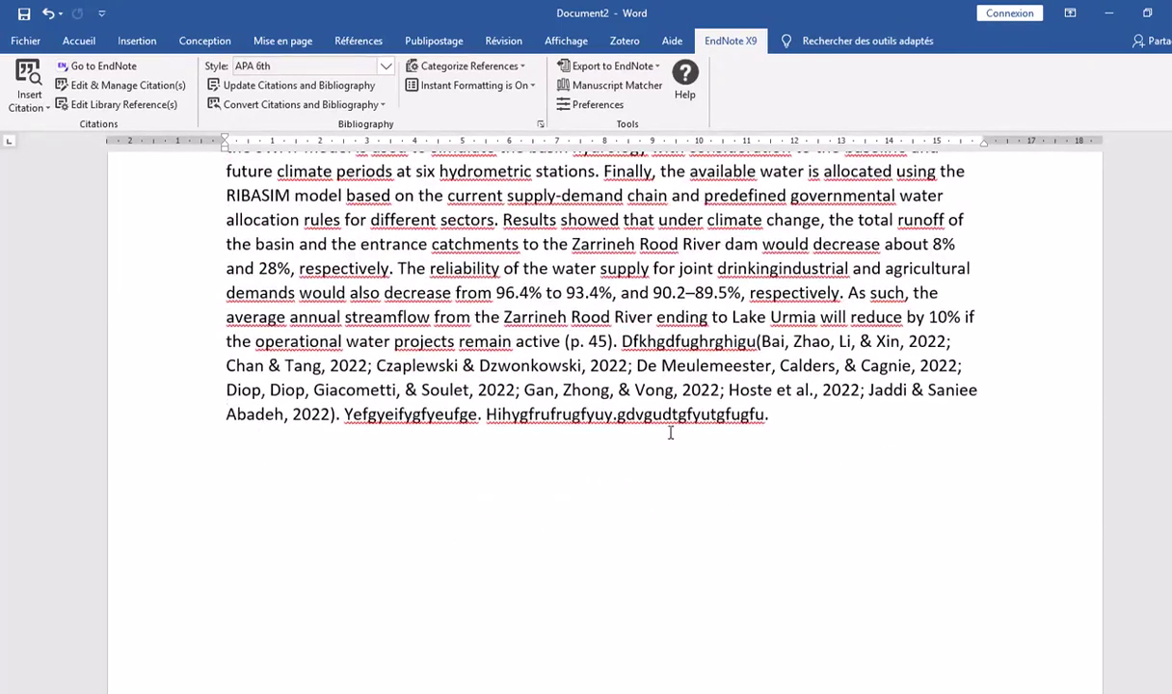
# Remove reference #81 from the grouped citation after "Dfkhgdfughrghigu" through Edit & Manage Citations
pyautogui.click(831, 339)
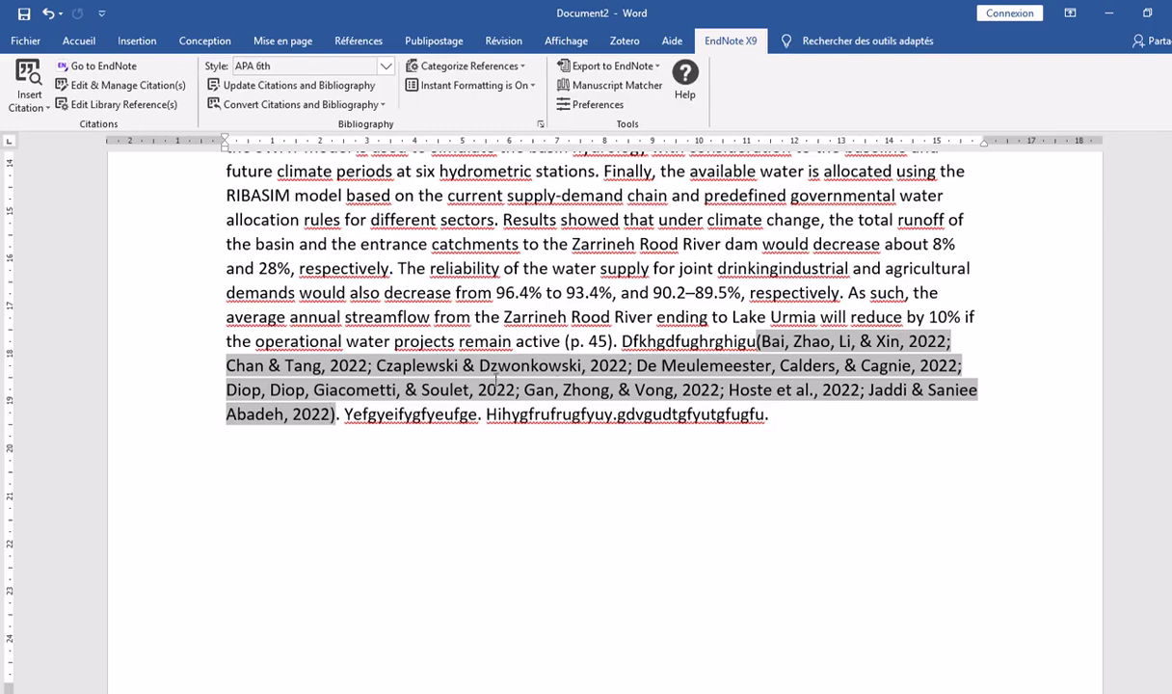
pyautogui.click(121, 85)
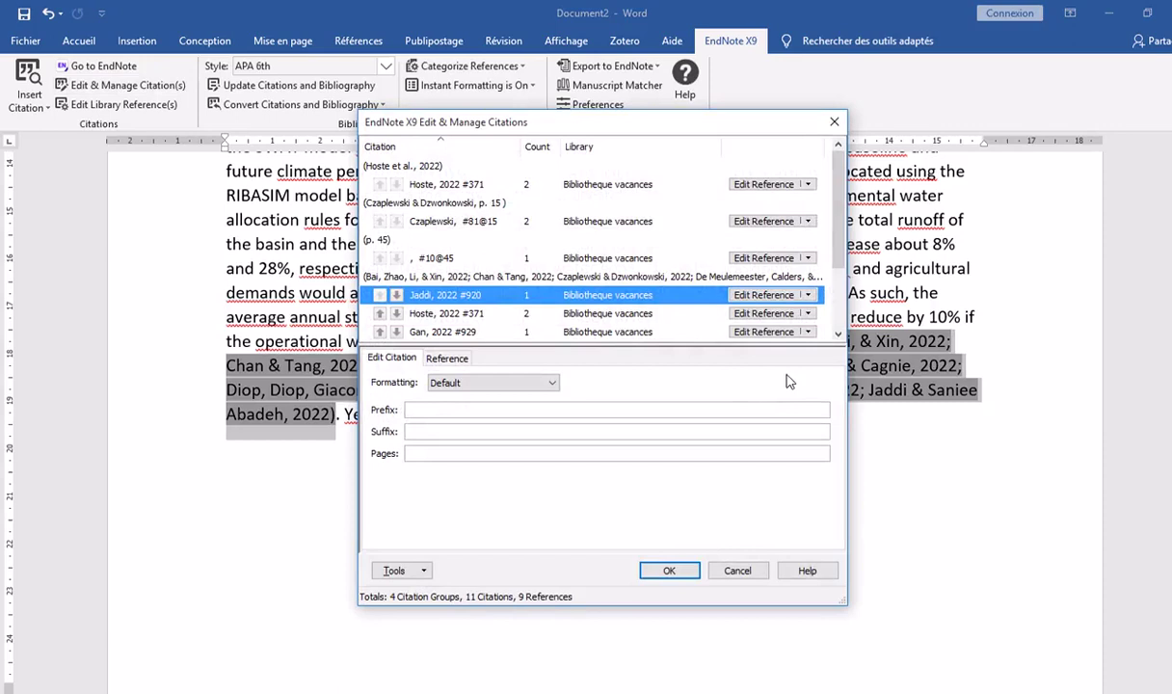
pyautogui.click(808, 296)
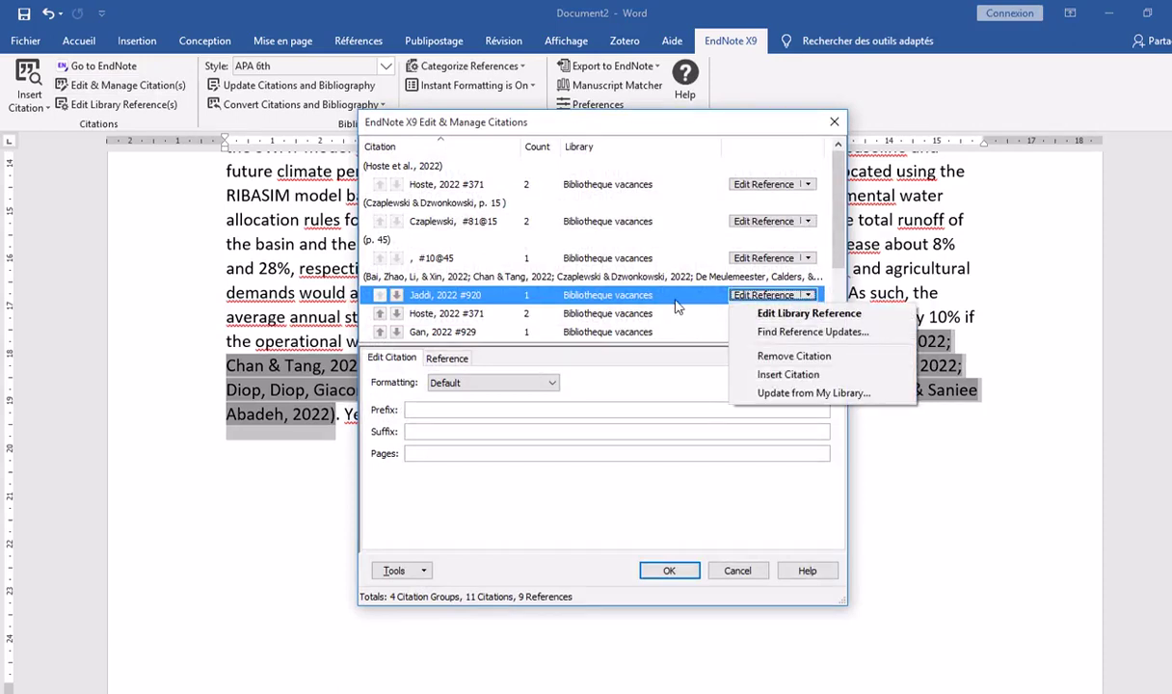
pyautogui.moveTo(841, 224); pyautogui.dragTo(840, 282)
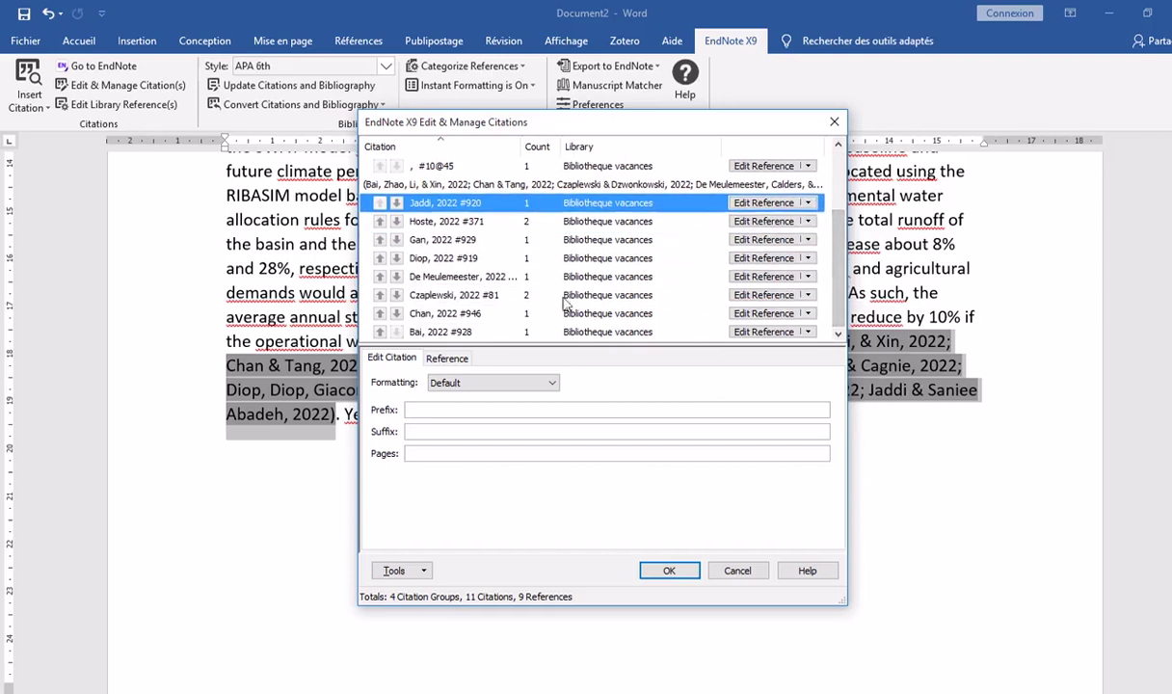
pyautogui.click(610, 297)
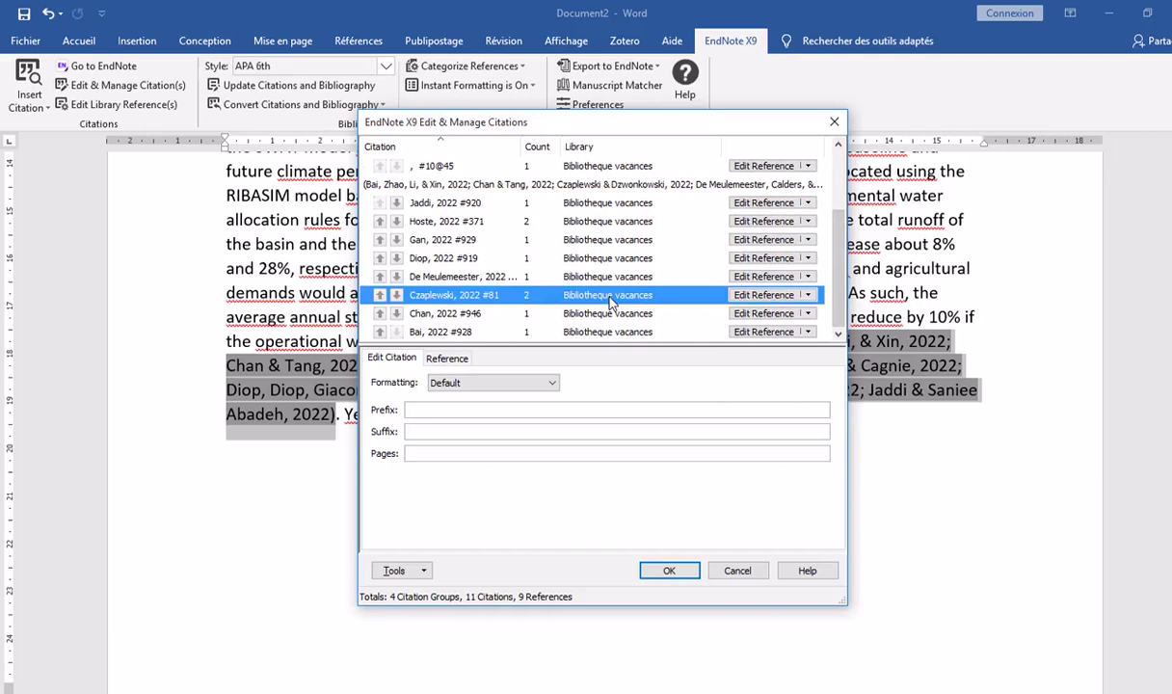
pyautogui.click(807, 295)
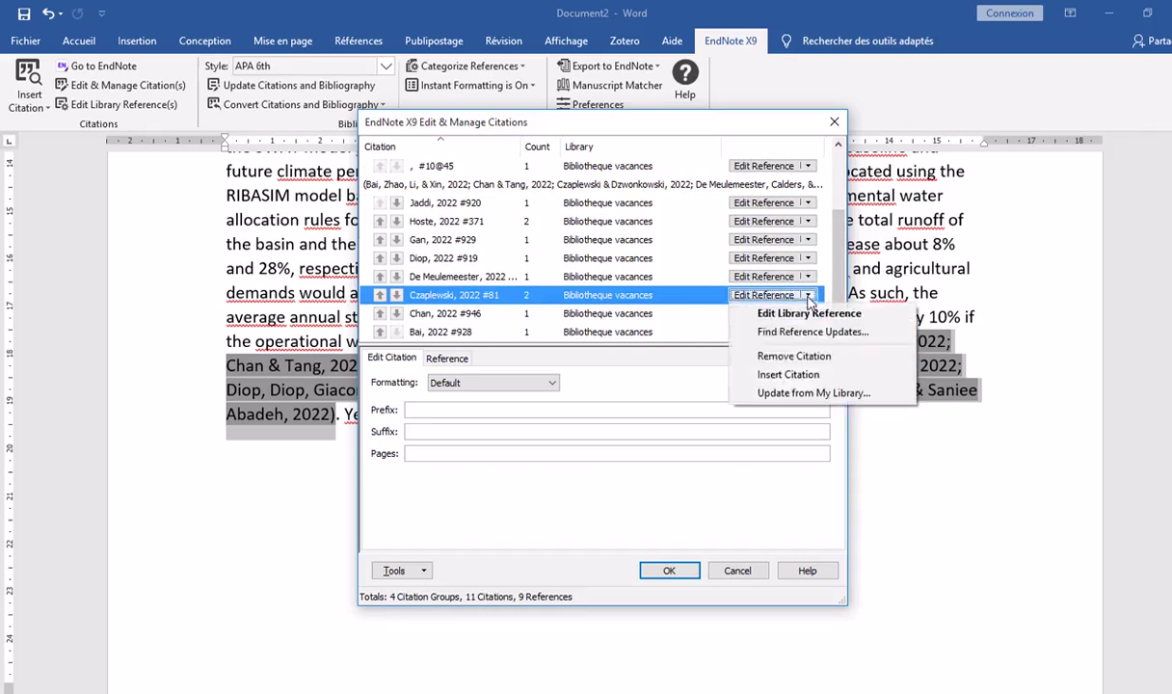
pyautogui.click(794, 359)
pyautogui.click(664, 569)
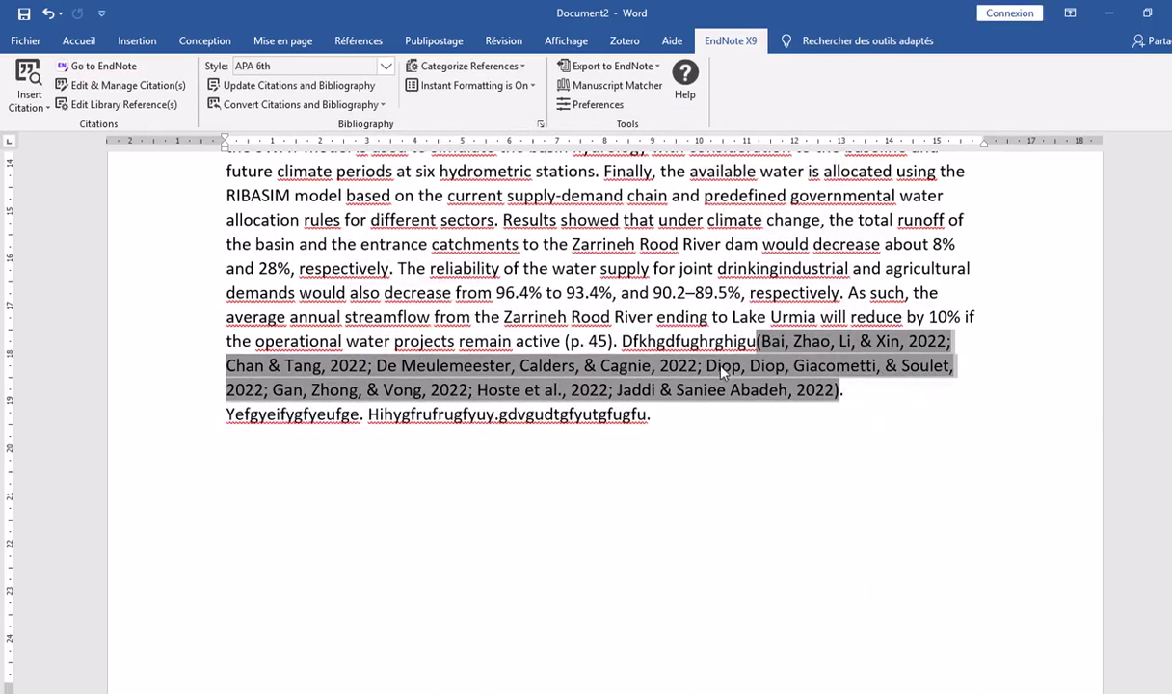
# Check whether the removed reference is still listed in the bibliography and cited elsewhere in the text
pyautogui.scroll(-8, 641, 424)
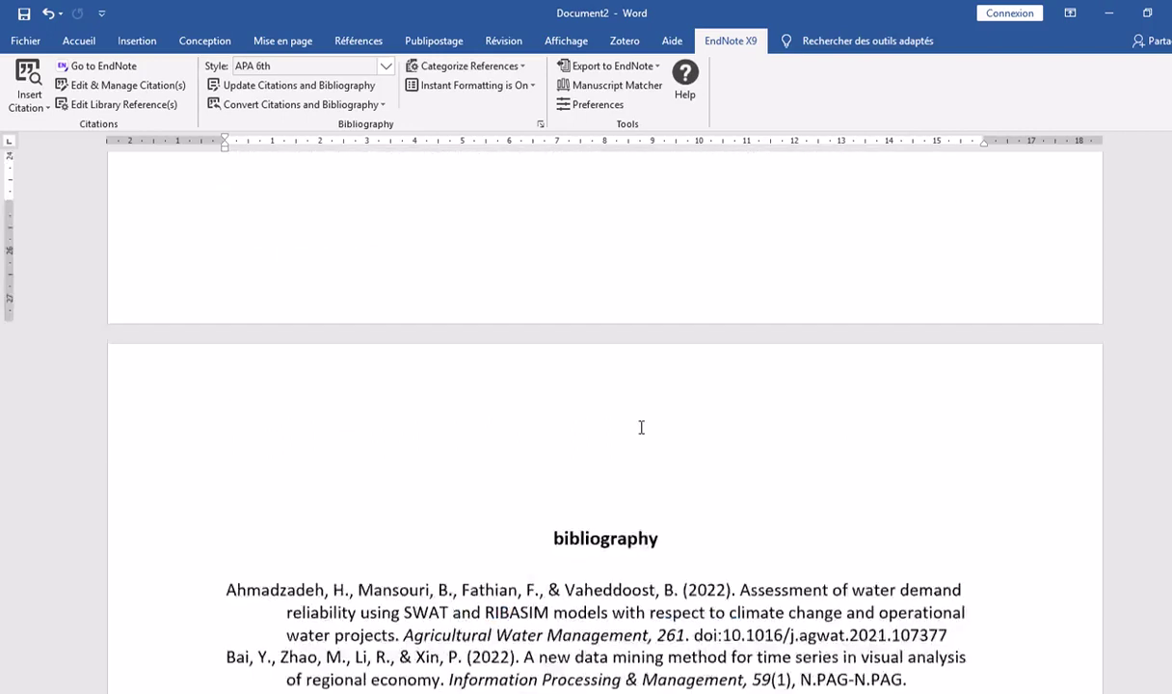
pyautogui.scroll(-10, 640, 427)
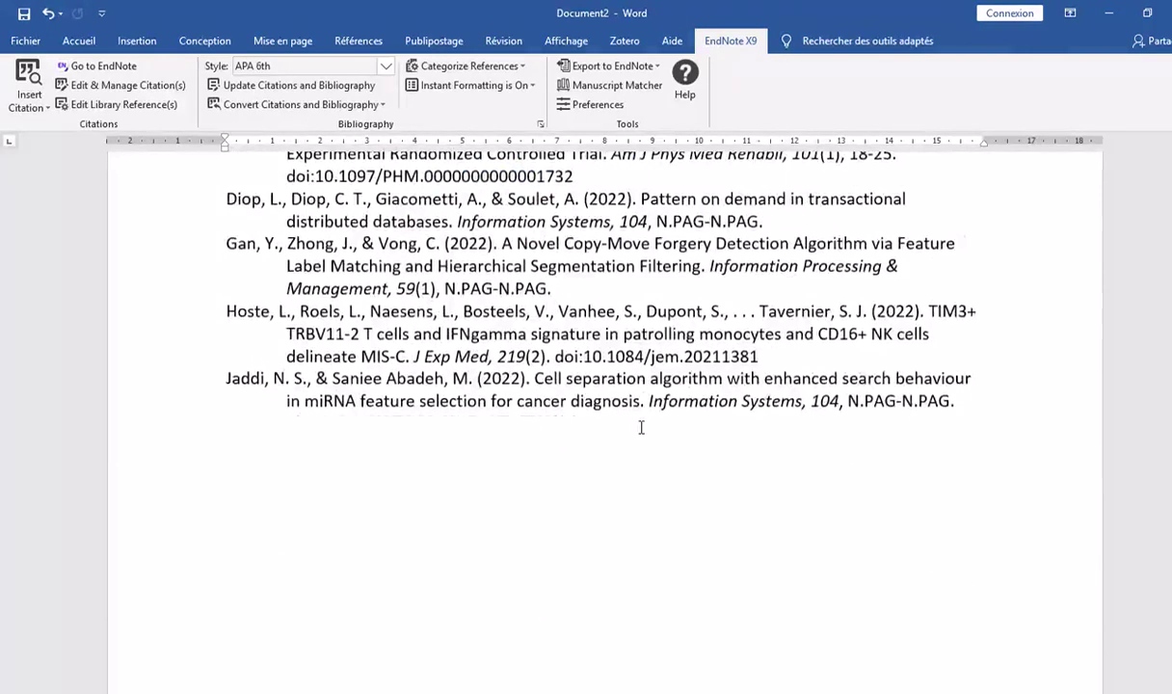
pyautogui.scroll(10, 641, 427)
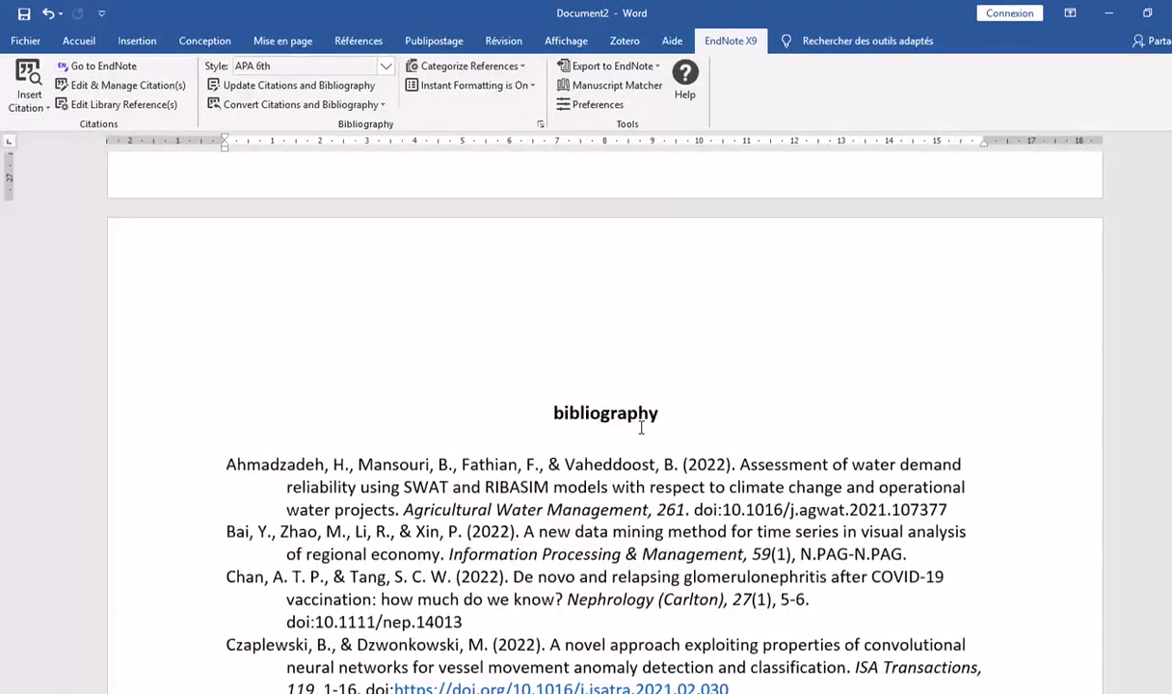
pyautogui.scroll(10, 641, 427)
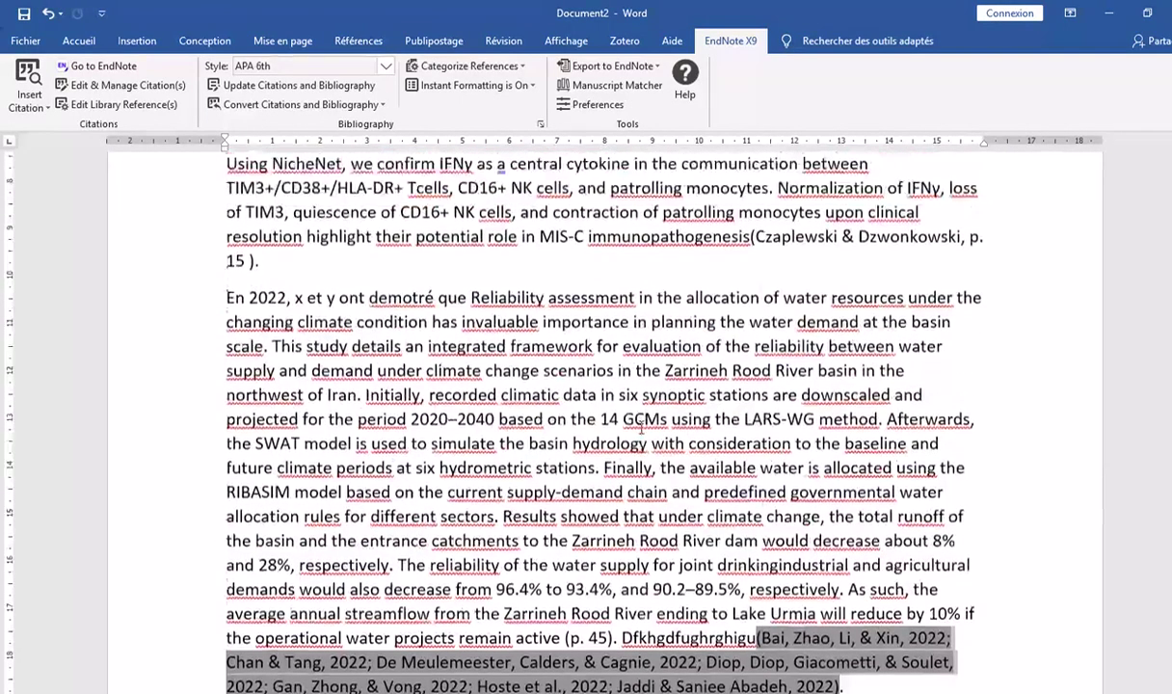
pyautogui.scroll(-5, 641, 427)
pyautogui.scroll(5, 641, 427)
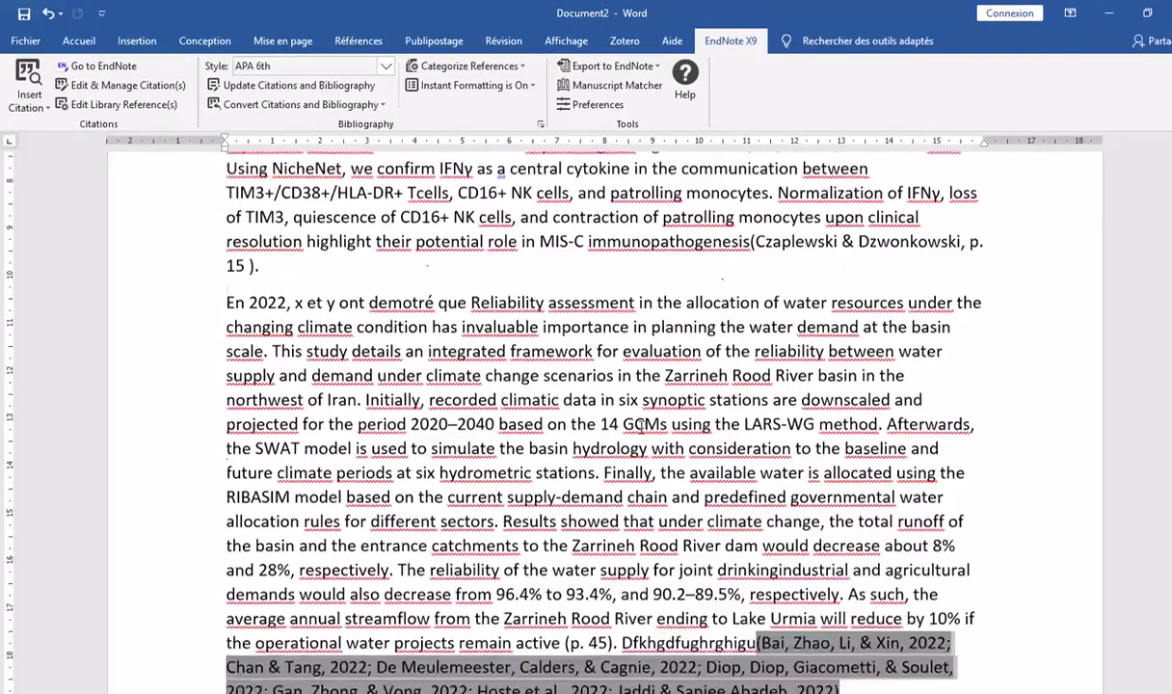
pyautogui.scroll(1, 641, 427)
pyautogui.scroll(-3, 641, 426)
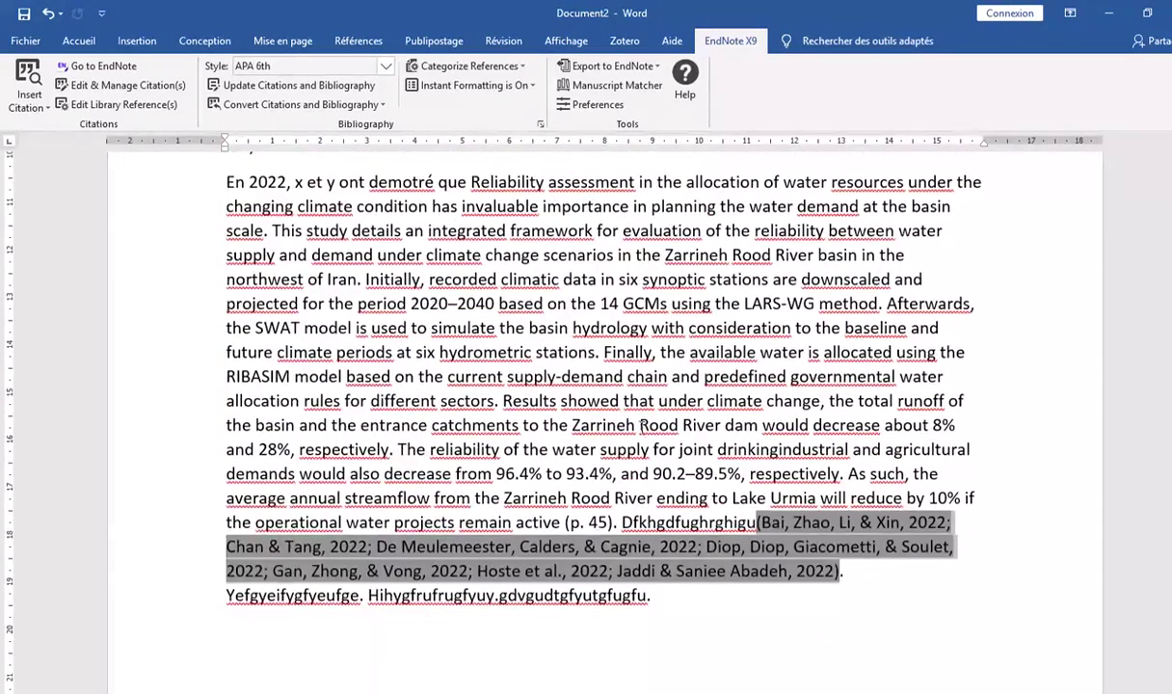
# Switch the document's EndNote output style to IEEE ACM Trans Comp Biol Bi... from the full style list
pyautogui.click(618, 459)
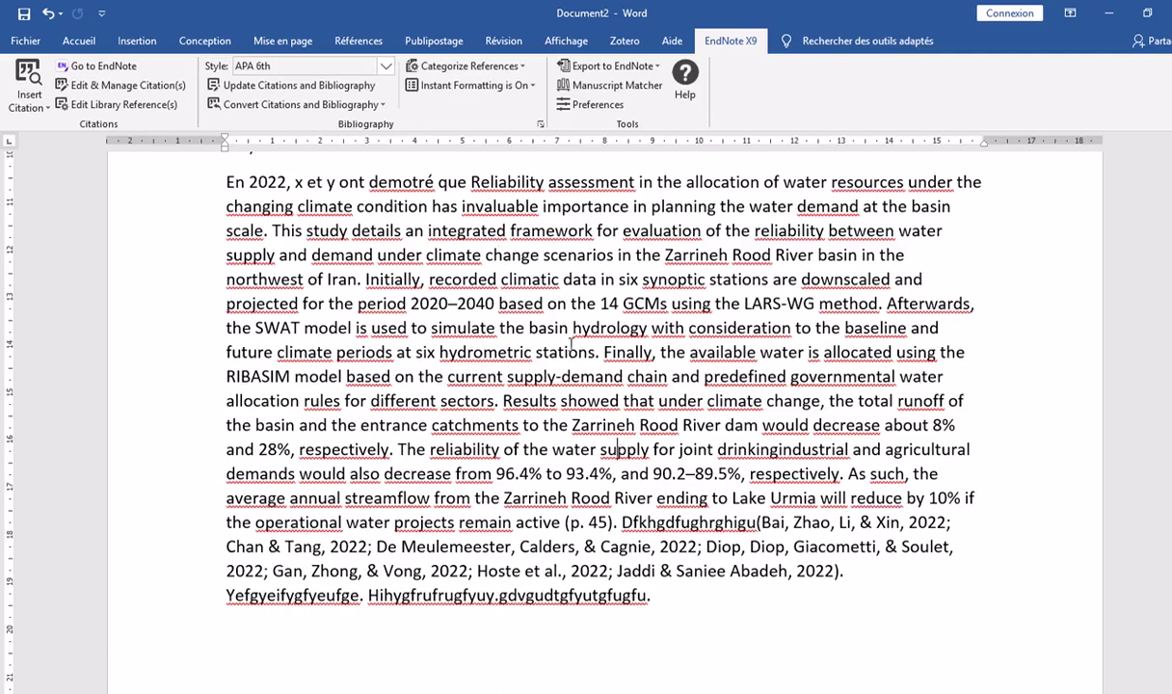
pyautogui.click(386, 66)
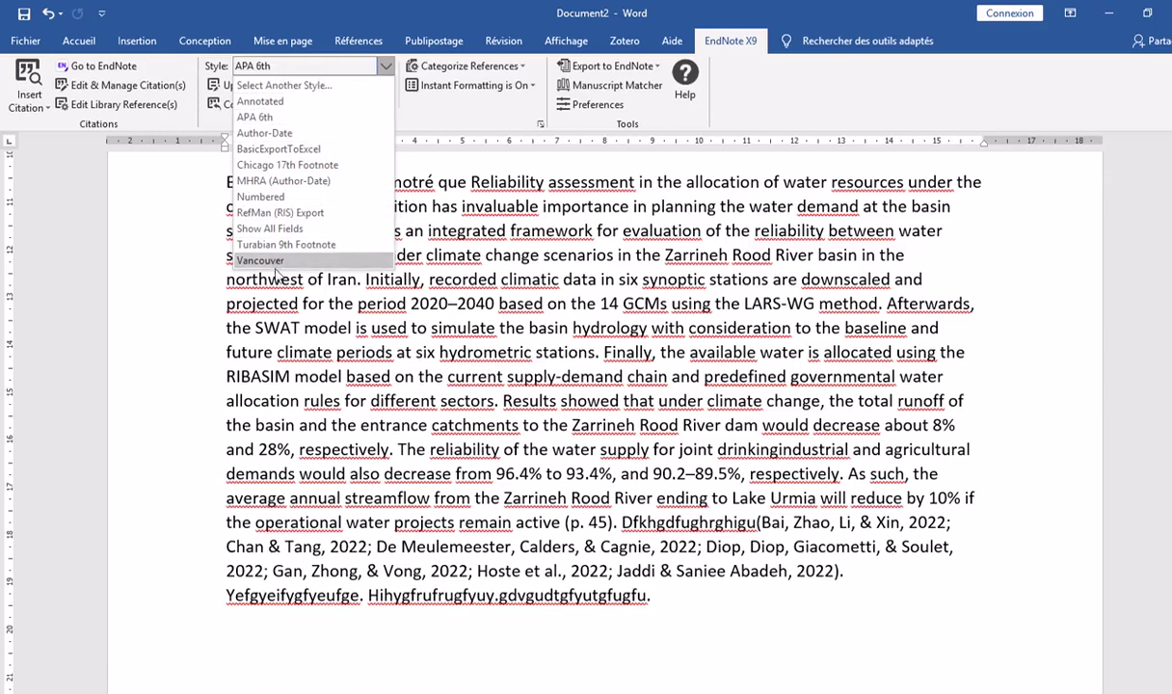
pyautogui.click(285, 86)
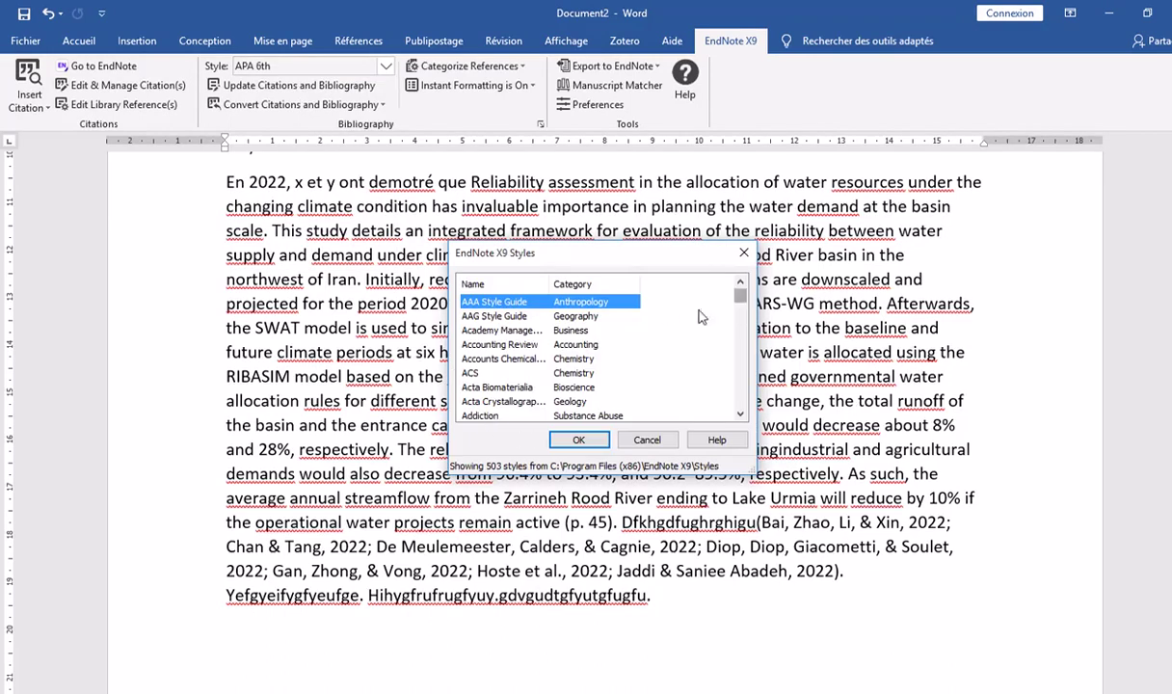
pyautogui.click(501, 332)
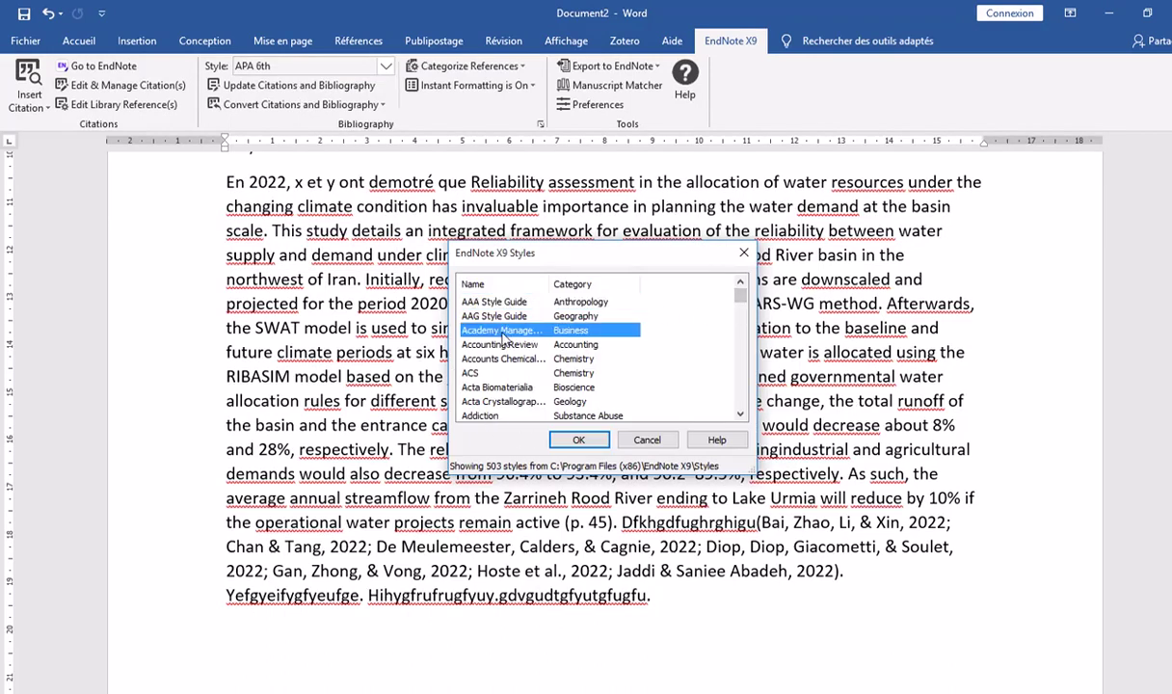
pyautogui.press('i')
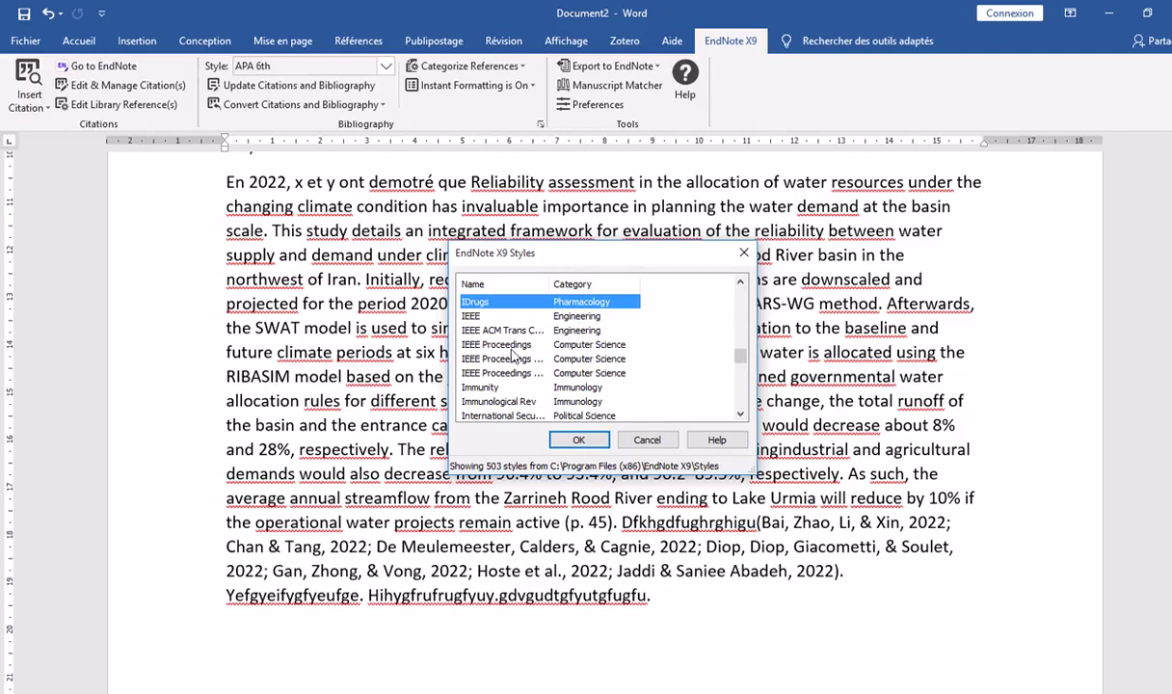
pyautogui.click(568, 332)
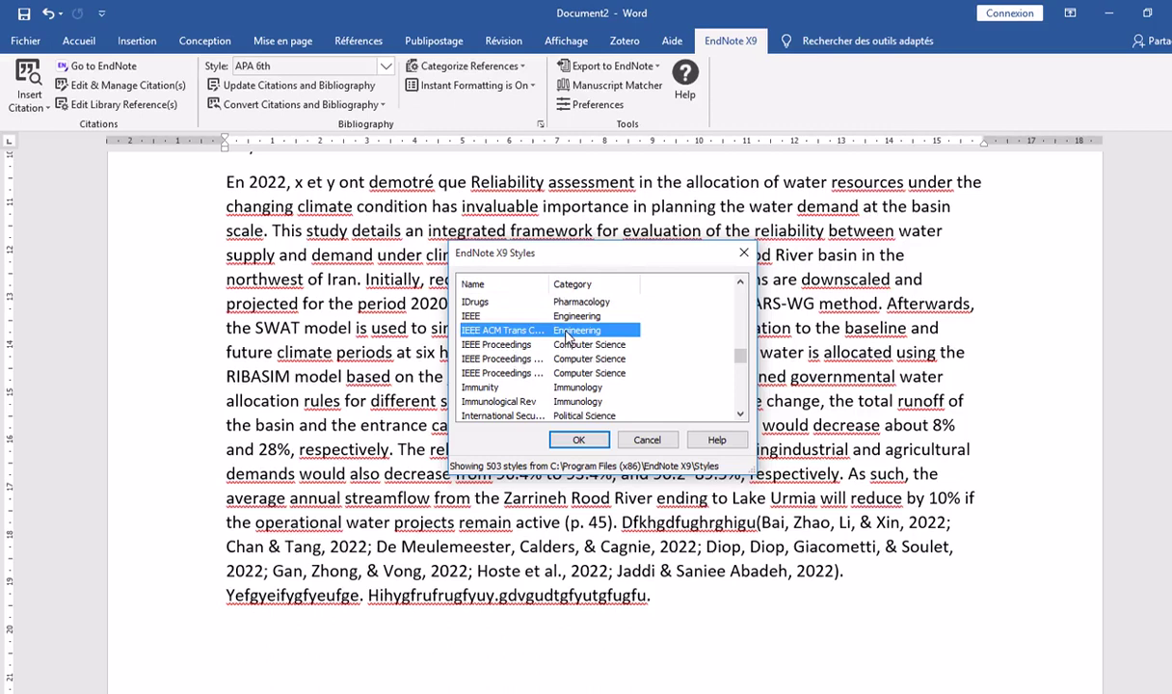
pyautogui.click(578, 439)
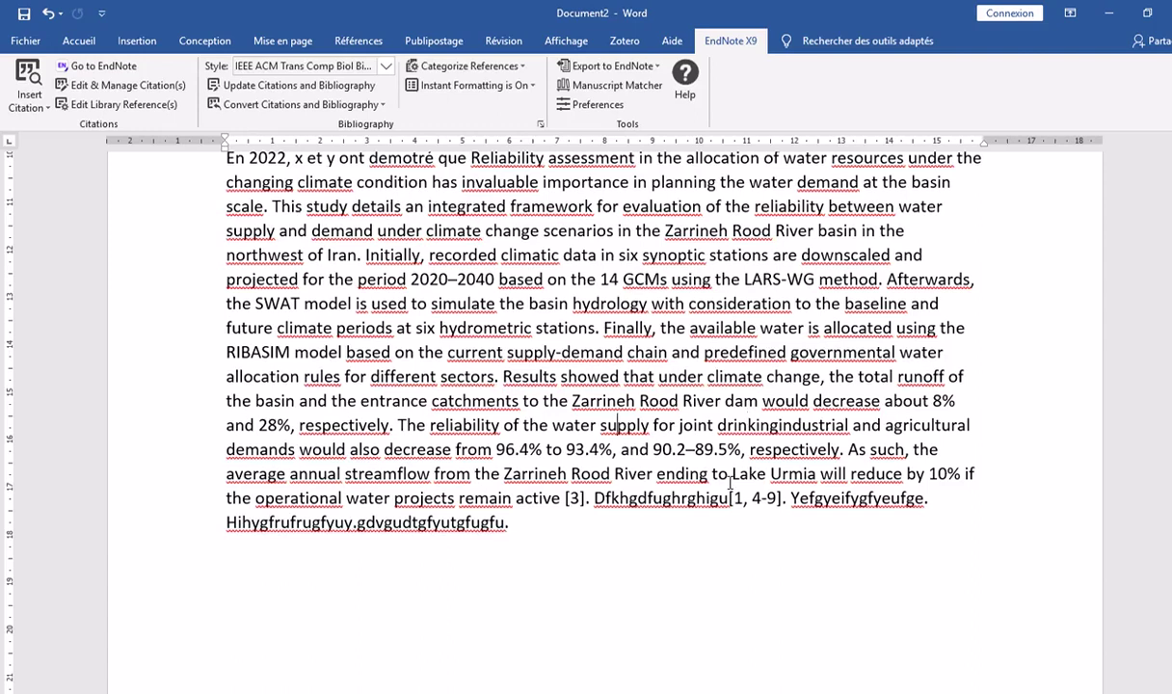
# Check how the first two in-text citations are numbered and shaded in the opening paragraph
pyautogui.scroll(8, 734, 474)
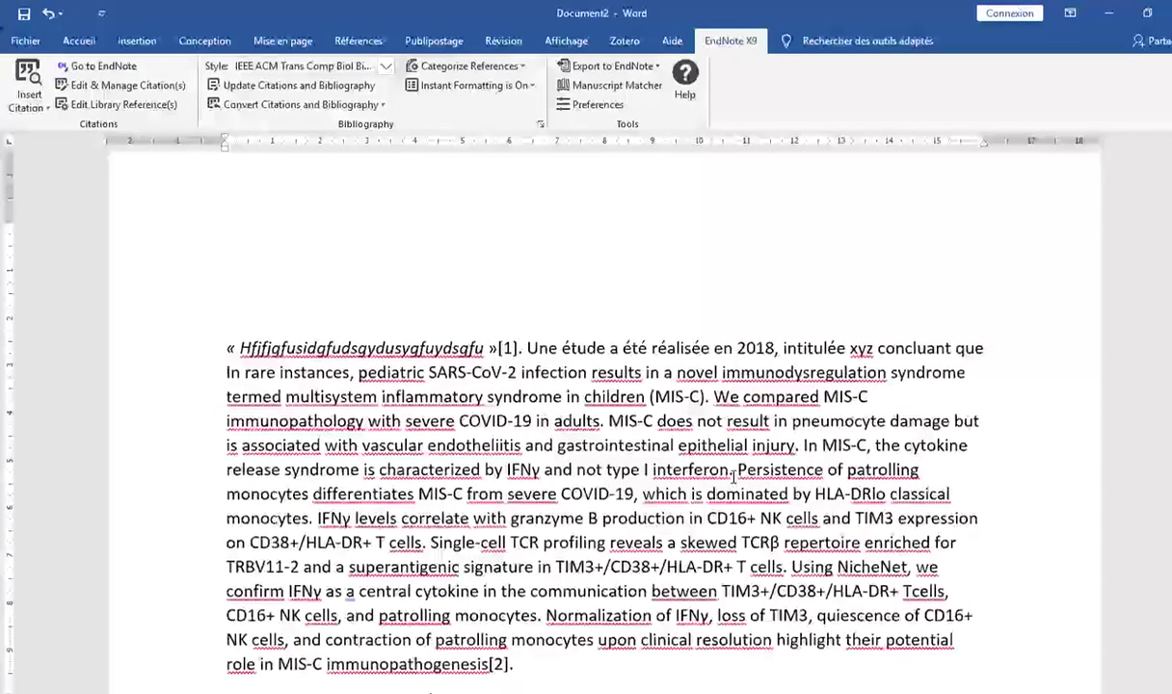
pyautogui.click(511, 405)
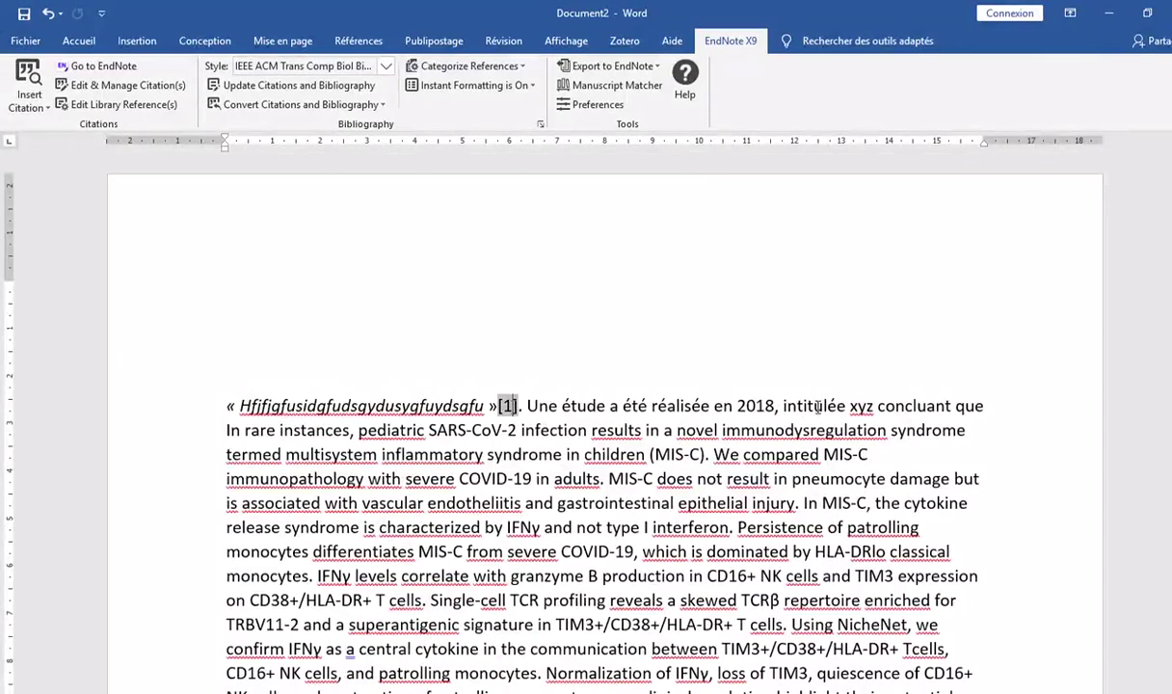
pyautogui.scroll(-5, 817, 407)
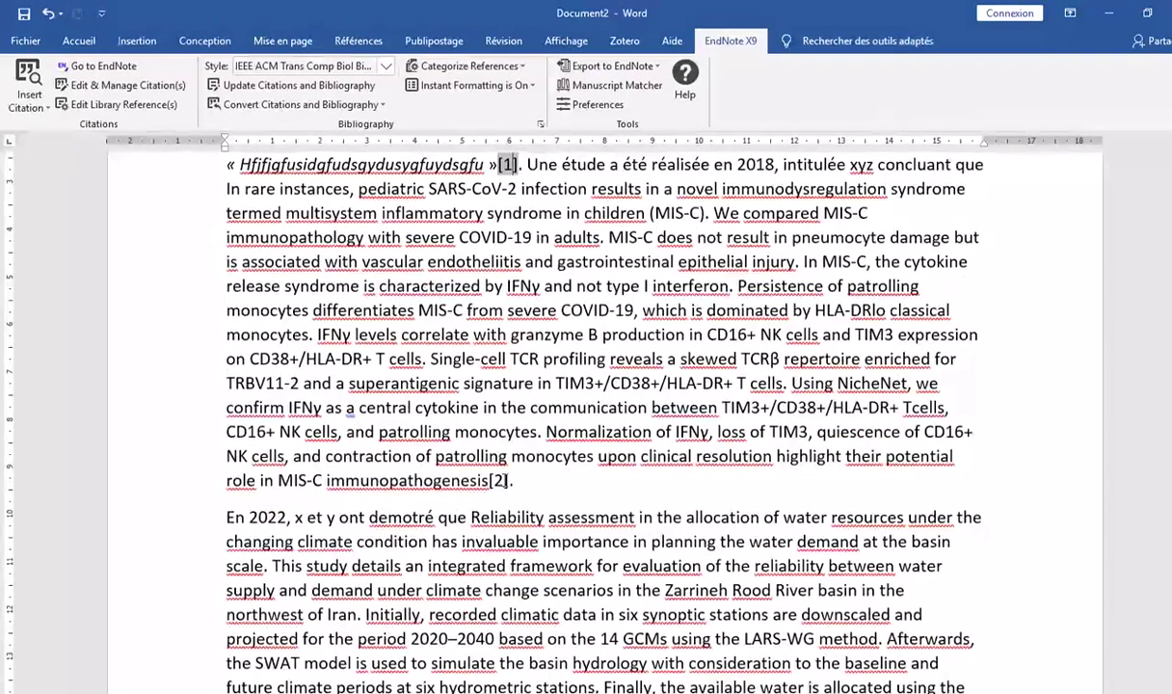
pyautogui.click(498, 479)
pyautogui.scroll(4, 544, 446)
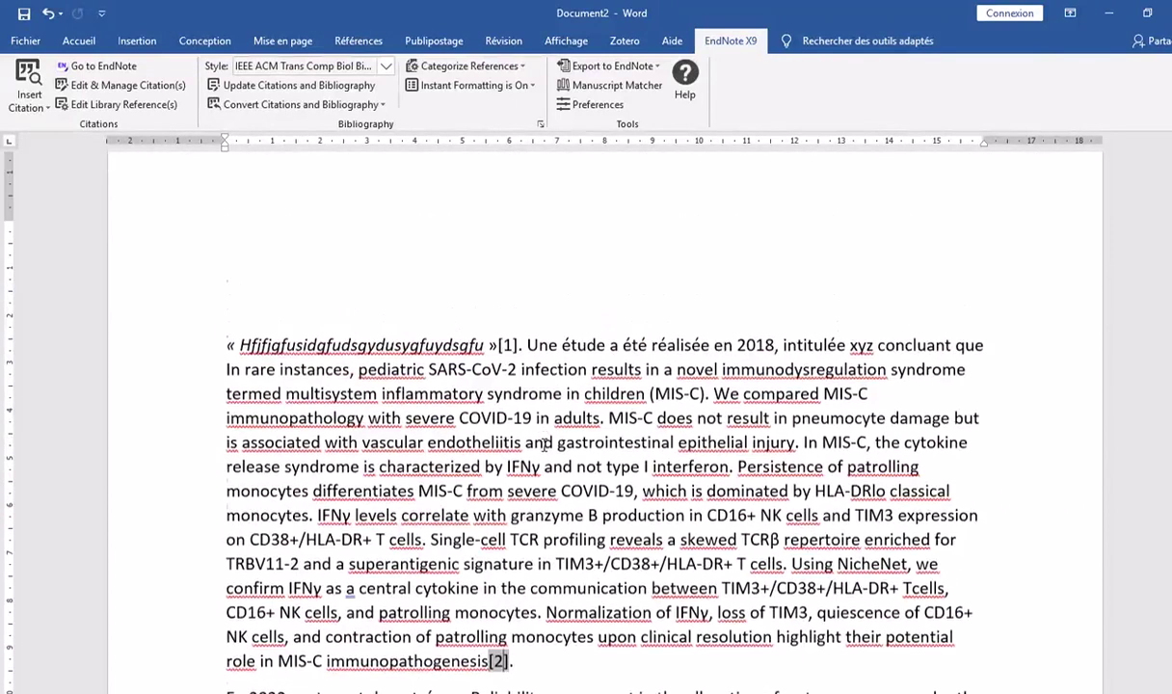
pyautogui.click(503, 345)
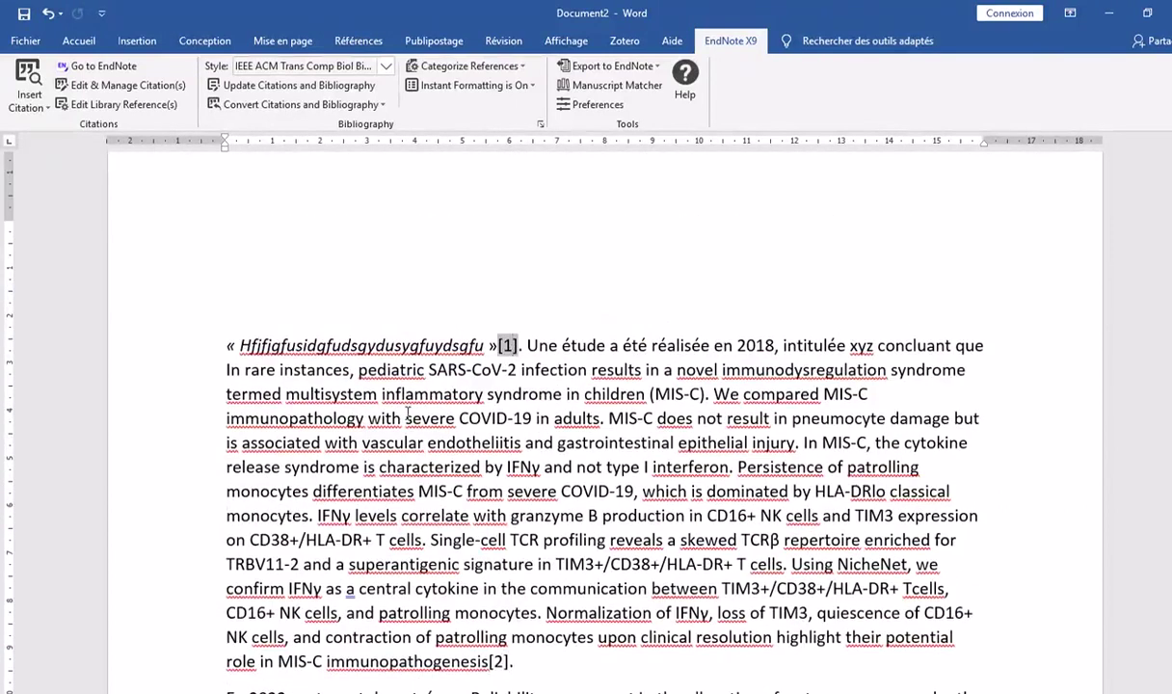
# Set field shading (Champs avec trame) to Toujours in Word's advanced options and check the citations in the text
pyautogui.click(25, 40)
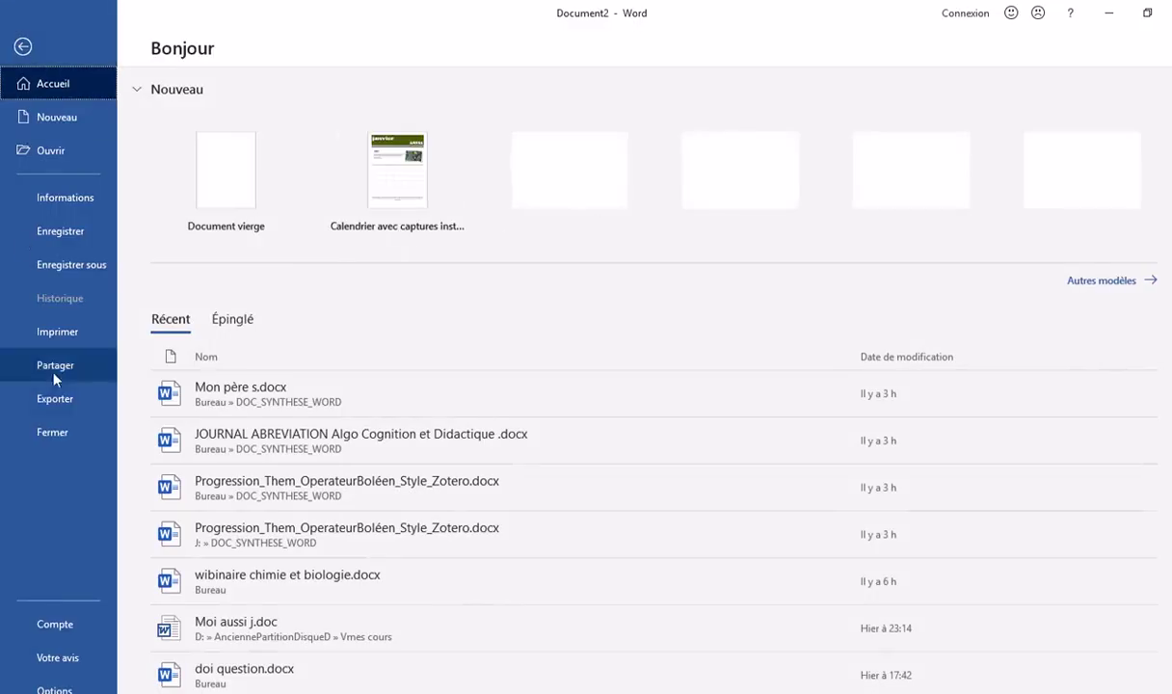
pyautogui.click(54, 688)
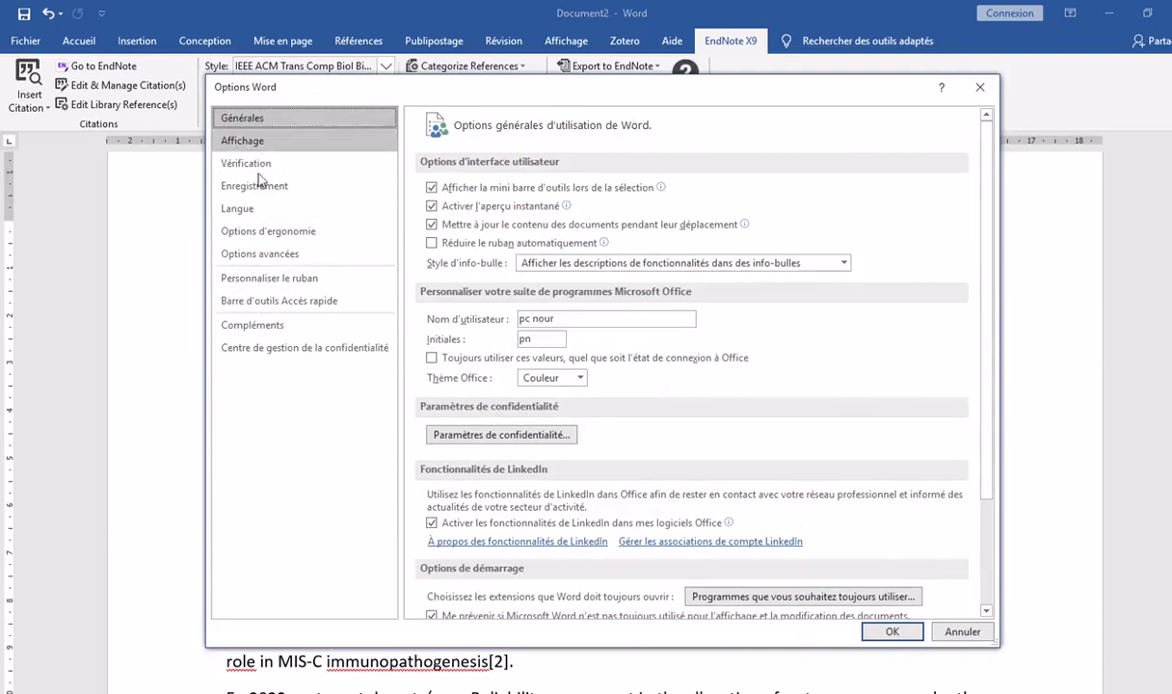
pyautogui.click(283, 255)
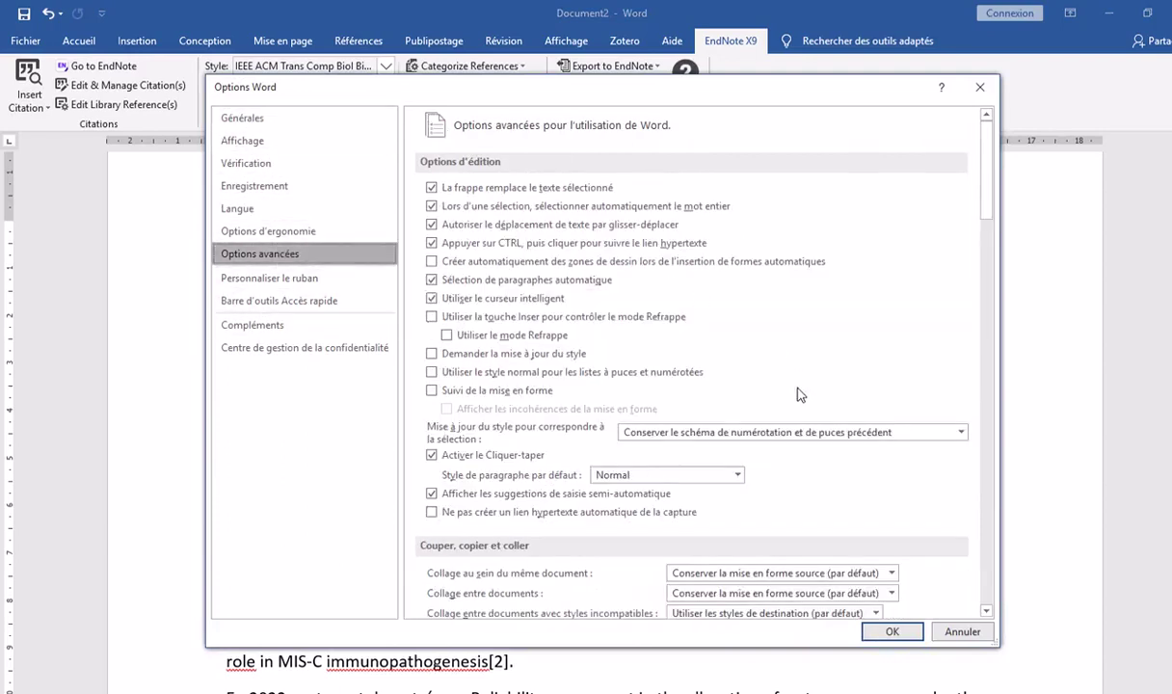
pyautogui.scroll(-6, 798, 395)
pyautogui.scroll(-2, 798, 396)
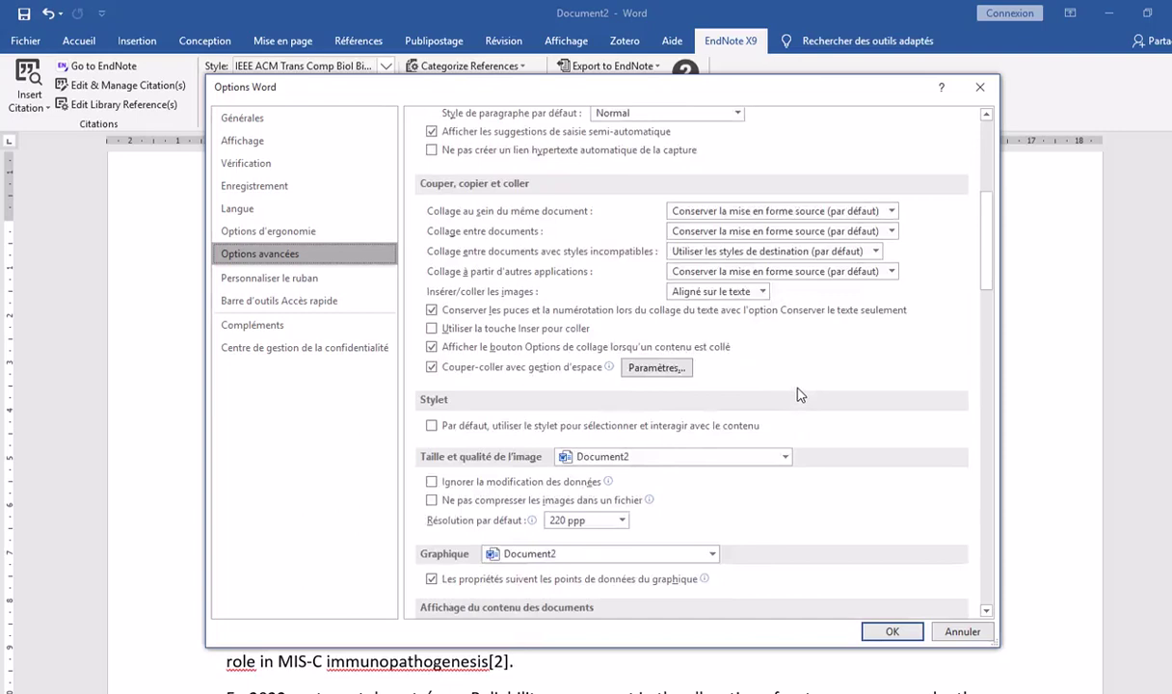
pyautogui.scroll(-8, 798, 396)
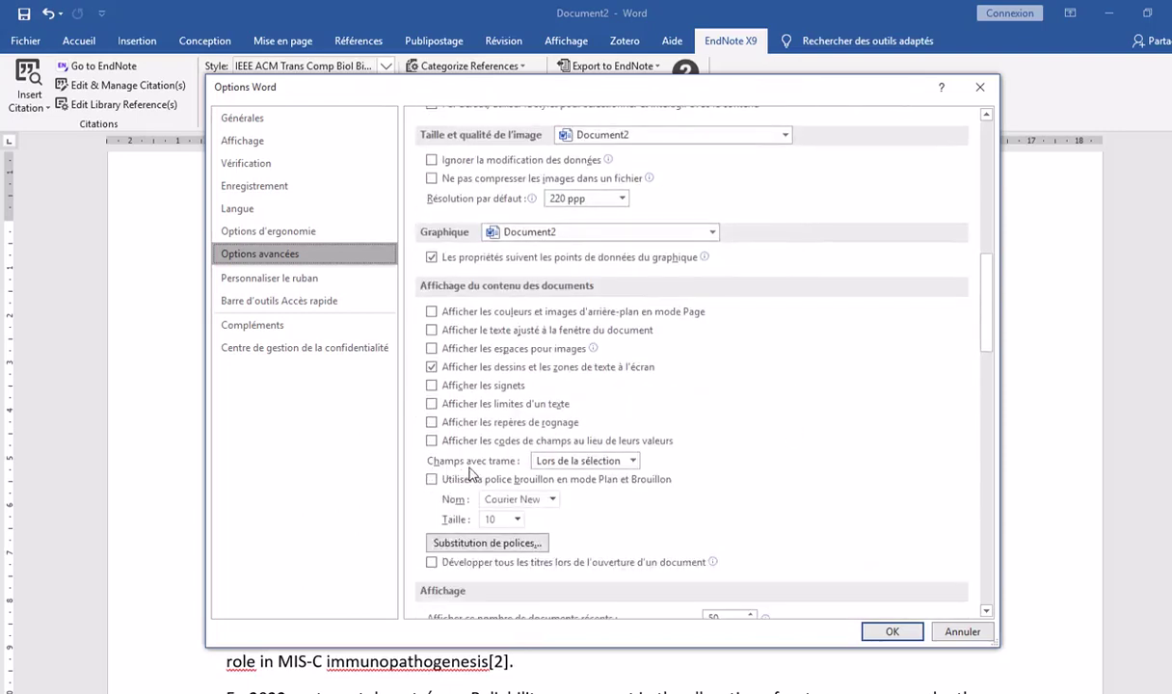
pyautogui.click(607, 460)
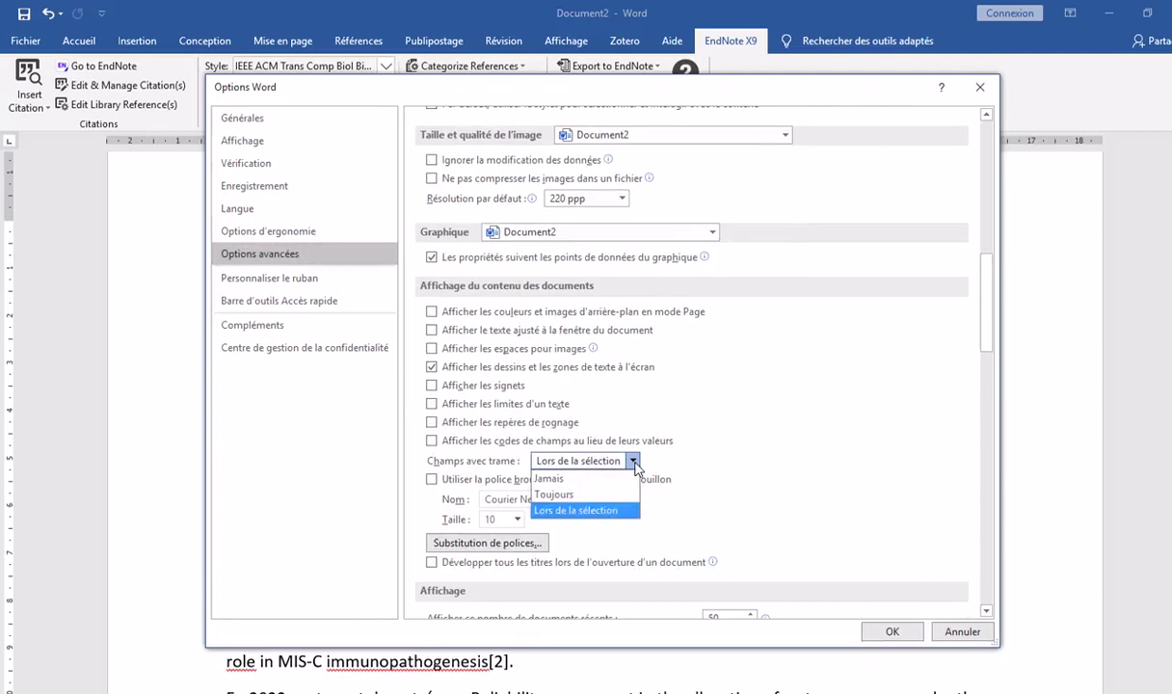
pyautogui.click(585, 493)
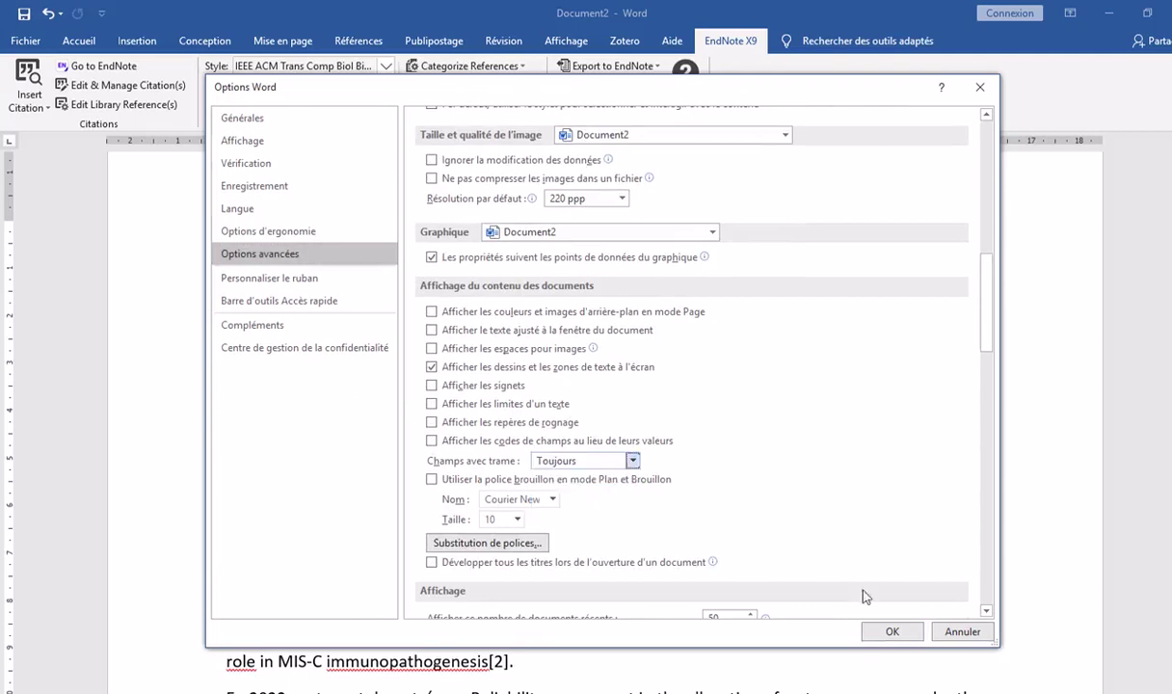
pyautogui.click(890, 632)
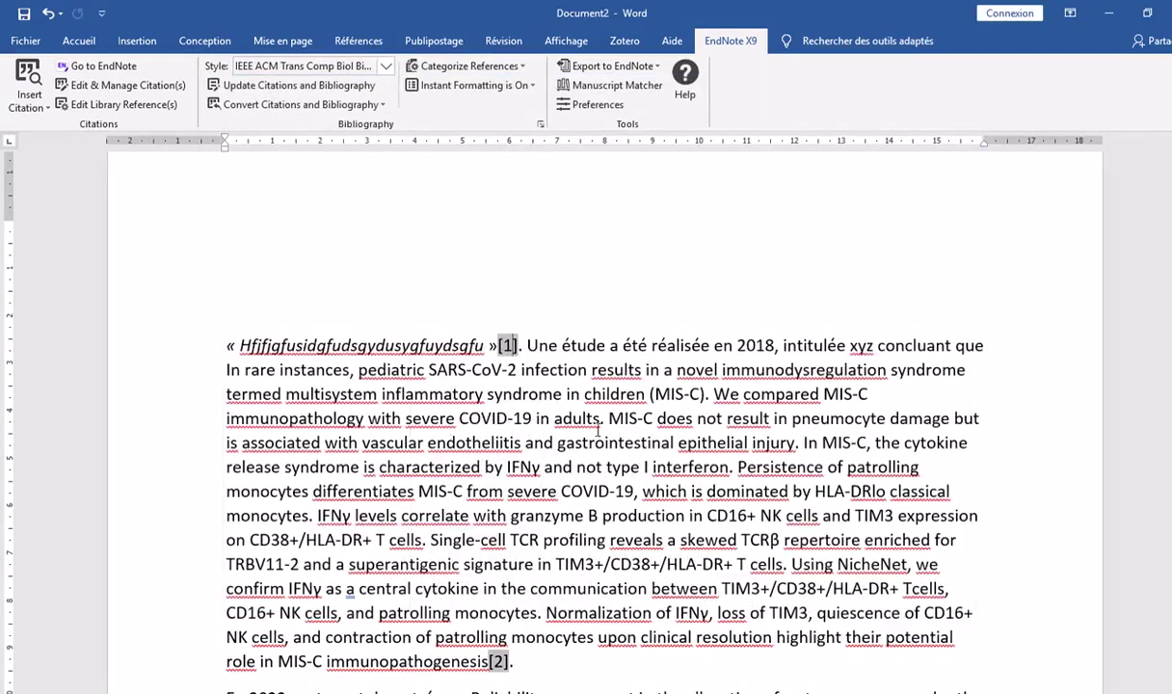
pyautogui.scroll(-3, 534, 381)
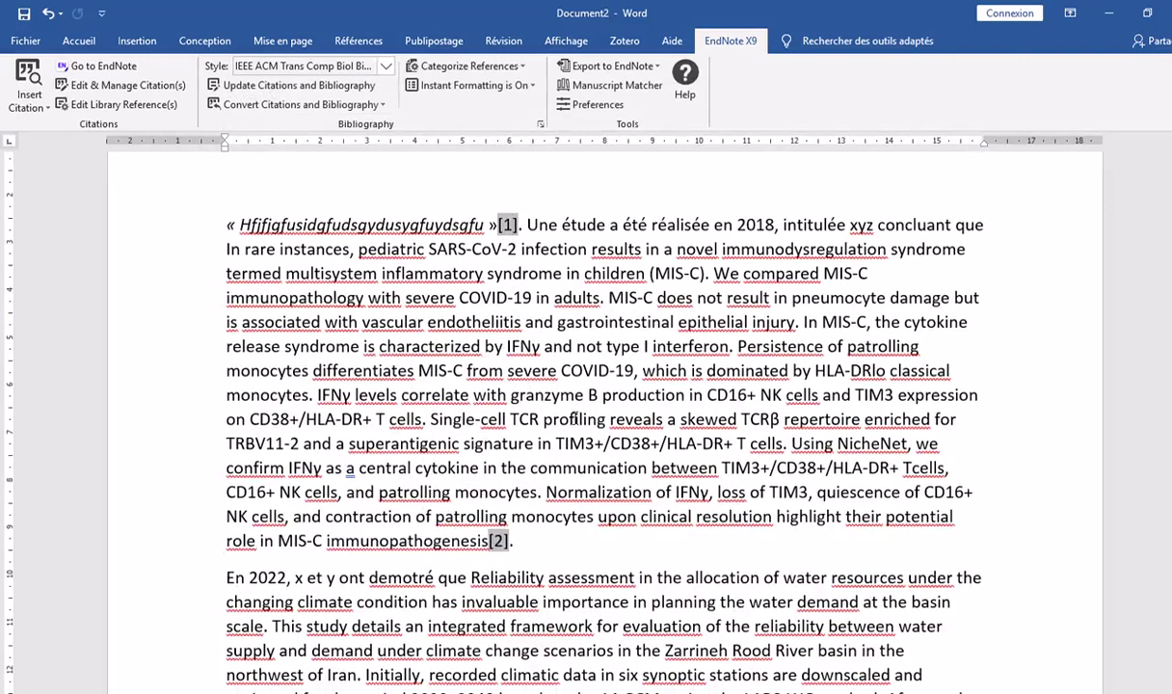
# Examine the numbered EndNote citations throughout the document's paragraphs and down to the bibliography page
pyautogui.scroll(-2, 599, 398)
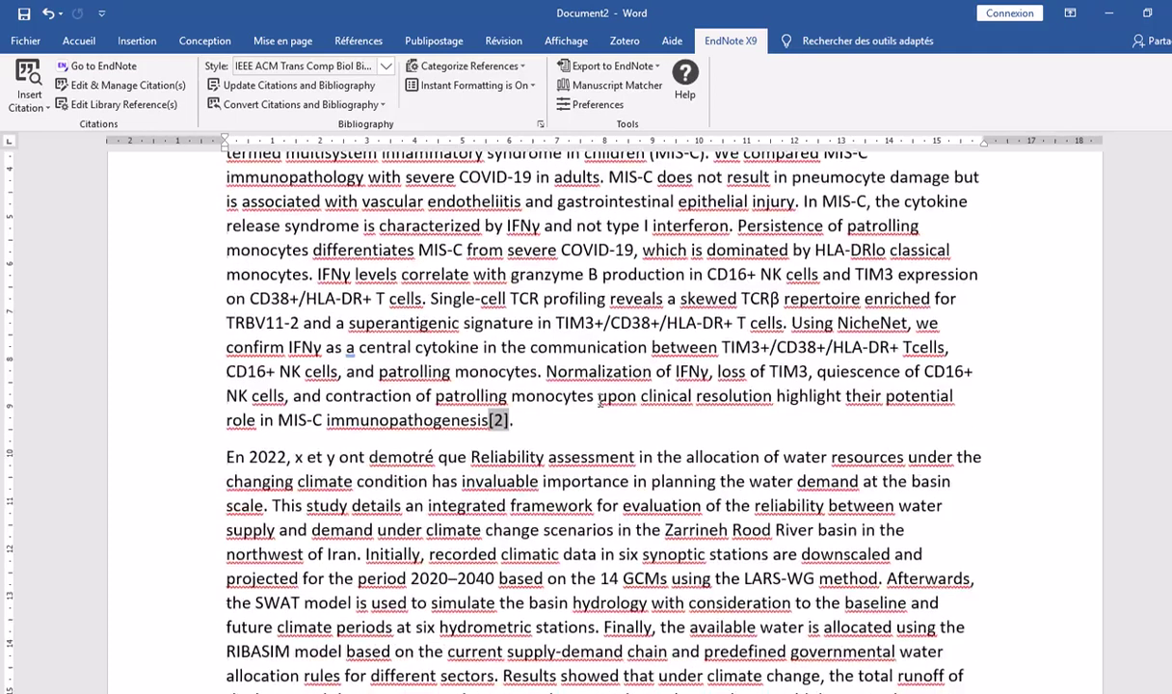
pyautogui.scroll(2, 599, 399)
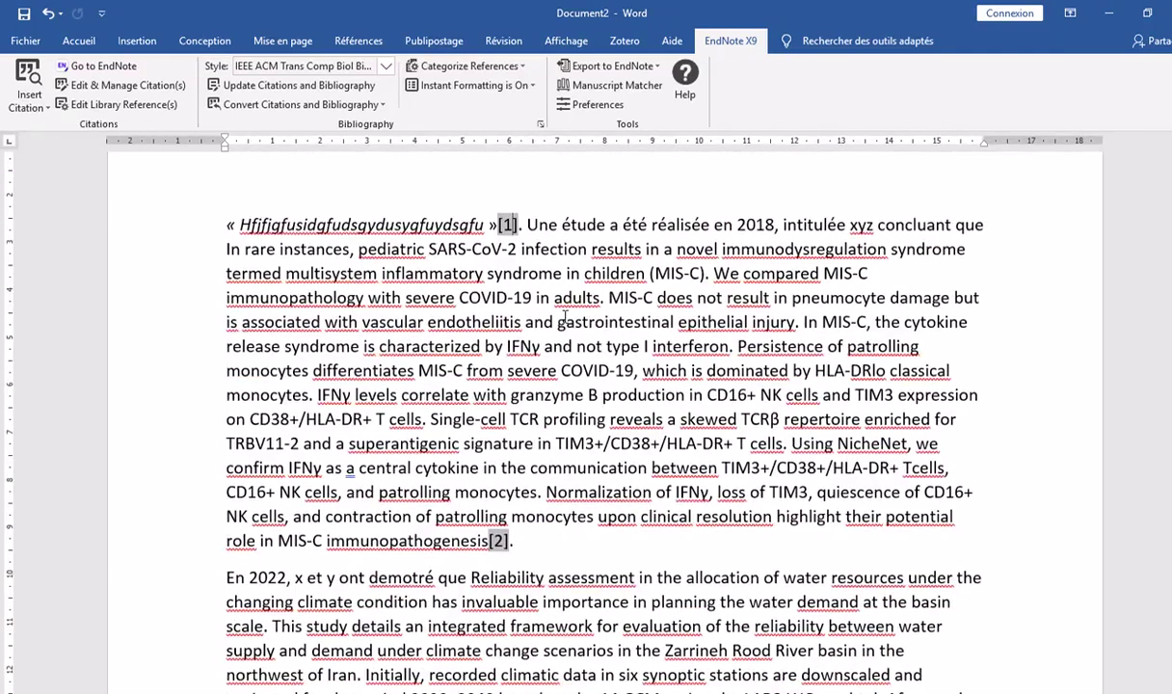
pyautogui.scroll(-2, 565, 319)
pyautogui.scroll(2, 541, 258)
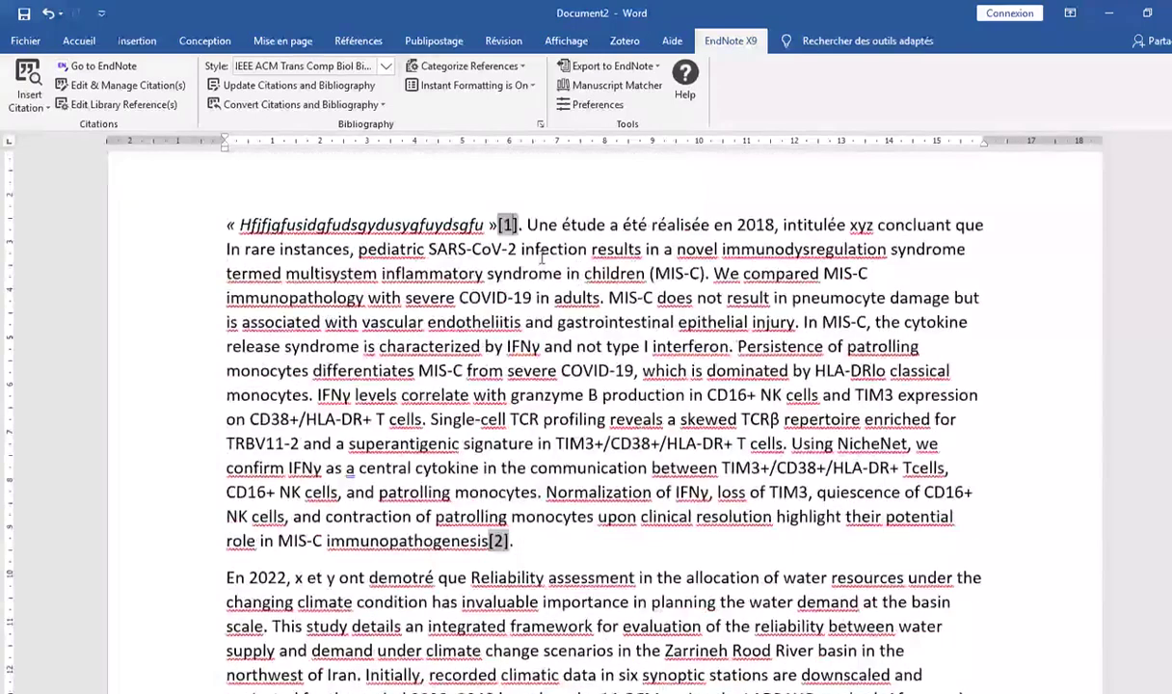
pyautogui.scroll(-8, 541, 258)
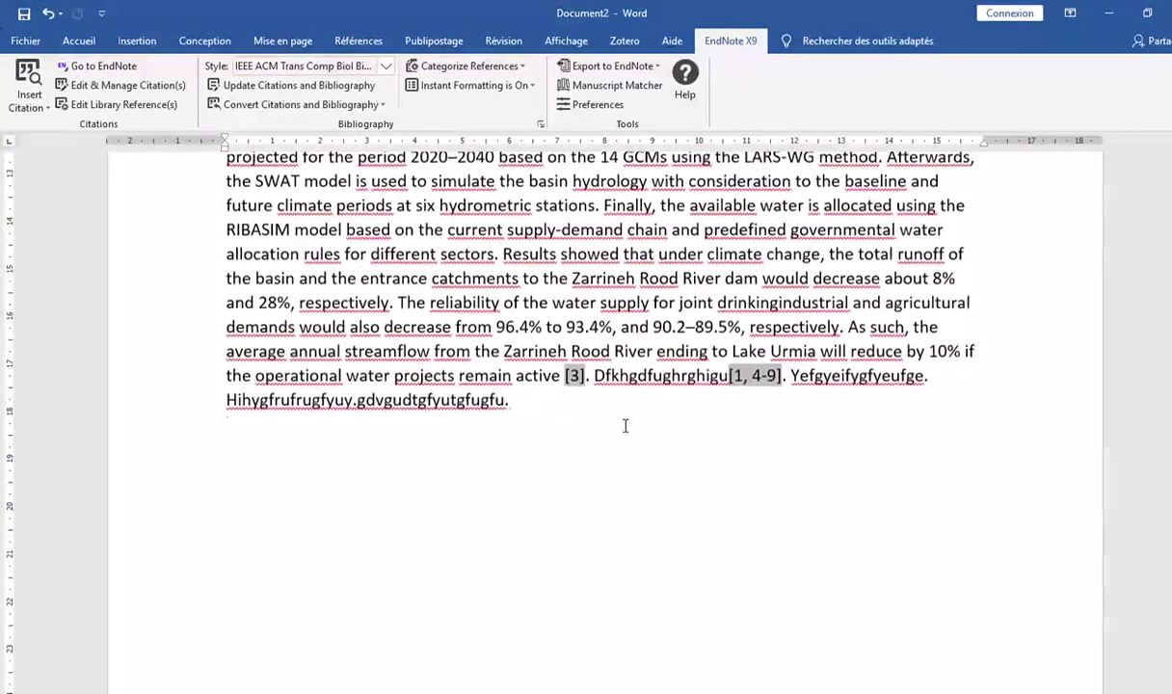
pyautogui.scroll(-4, 772, 386)
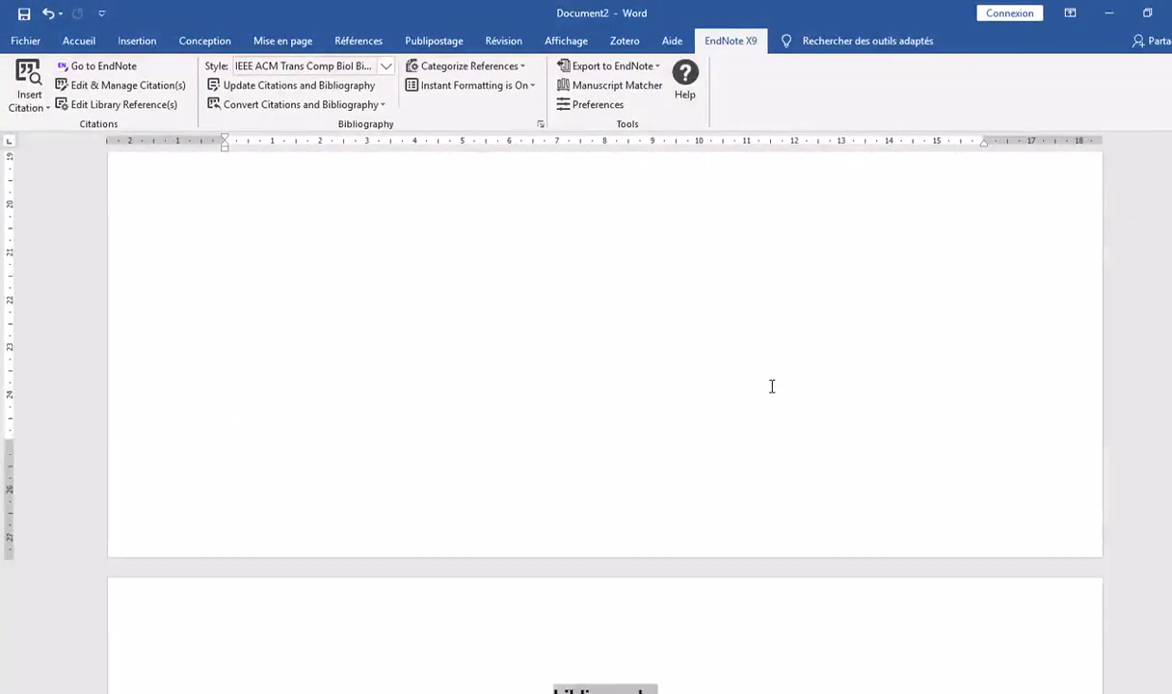
pyautogui.scroll(5, 771, 385)
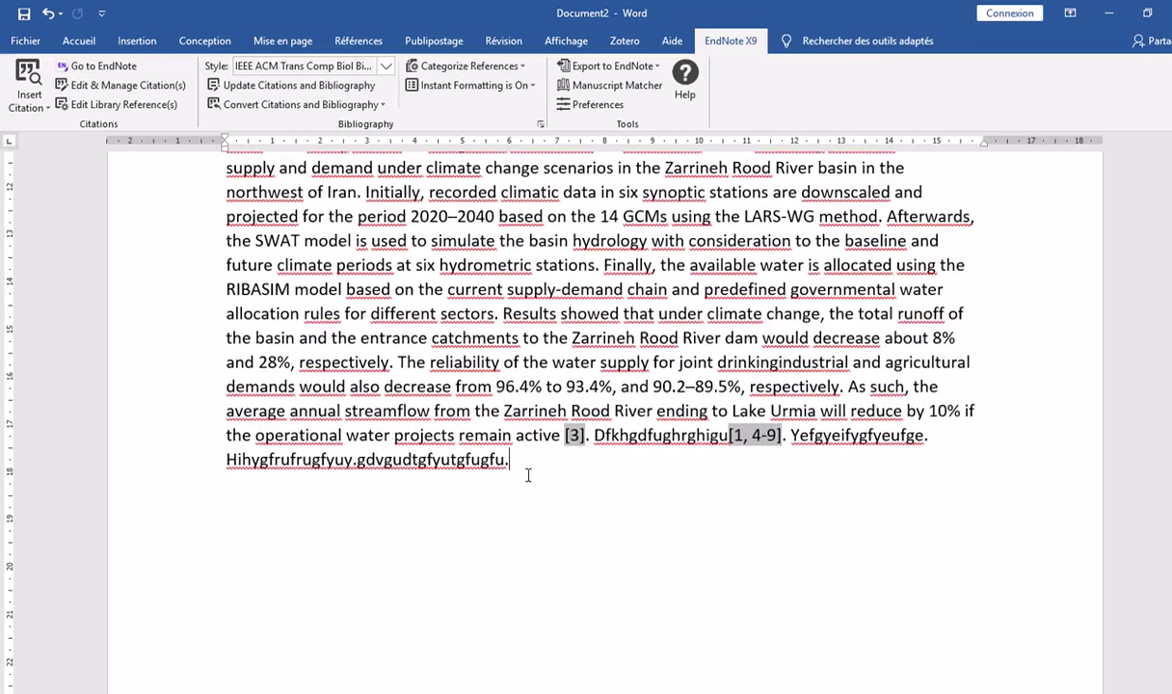
pyautogui.hotkey('ctrl', 'z')
pyautogui.scroll(3, 554, 501)
pyautogui.scroll(-3, 543, 462)
# Turn on the advanced Word option "Afficher les codes de champs au lieu de leurs valeurs" and apply it
pyautogui.click(27, 43)
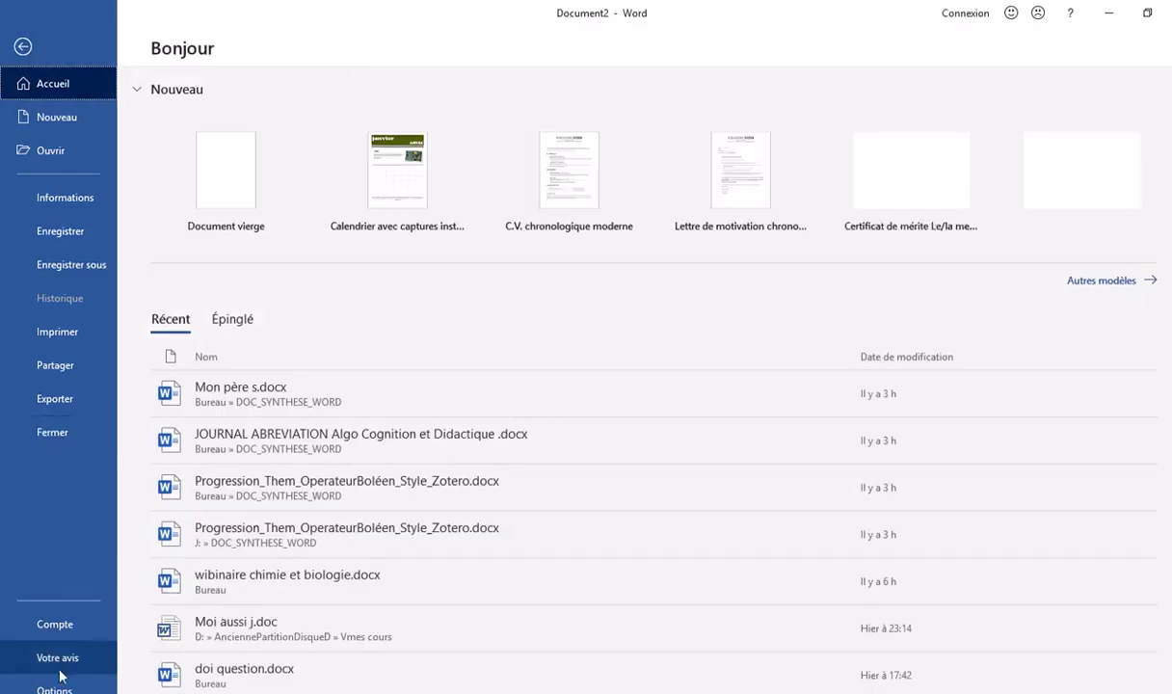
pyautogui.click(54, 689)
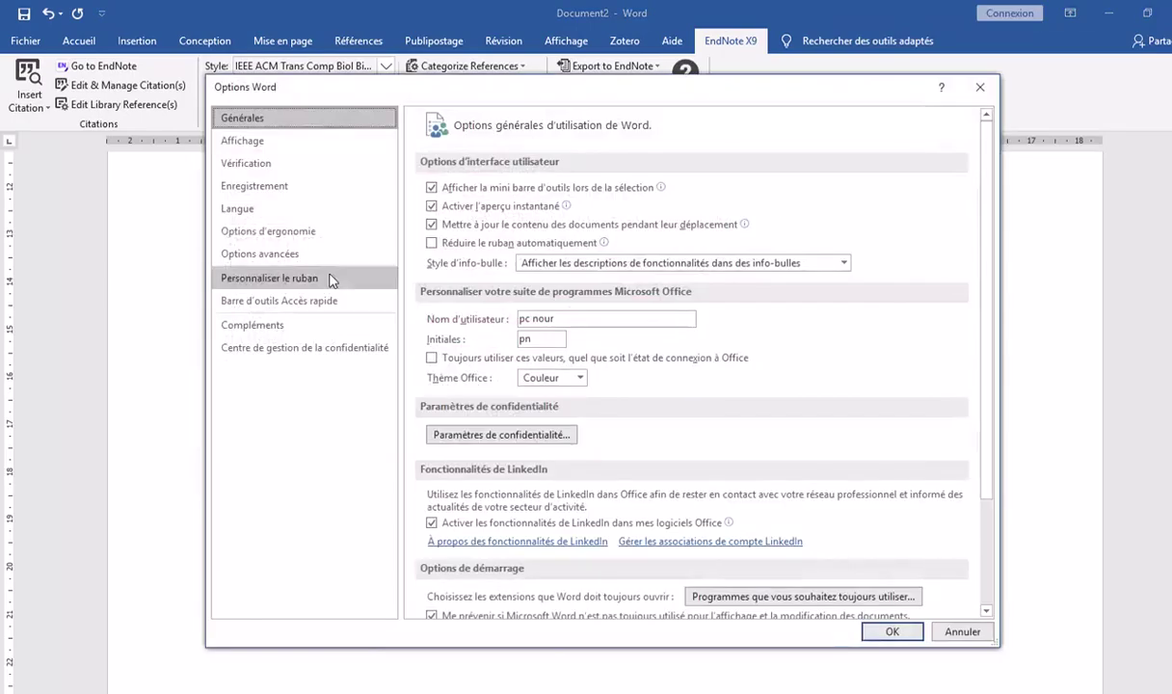
pyautogui.click(278, 260)
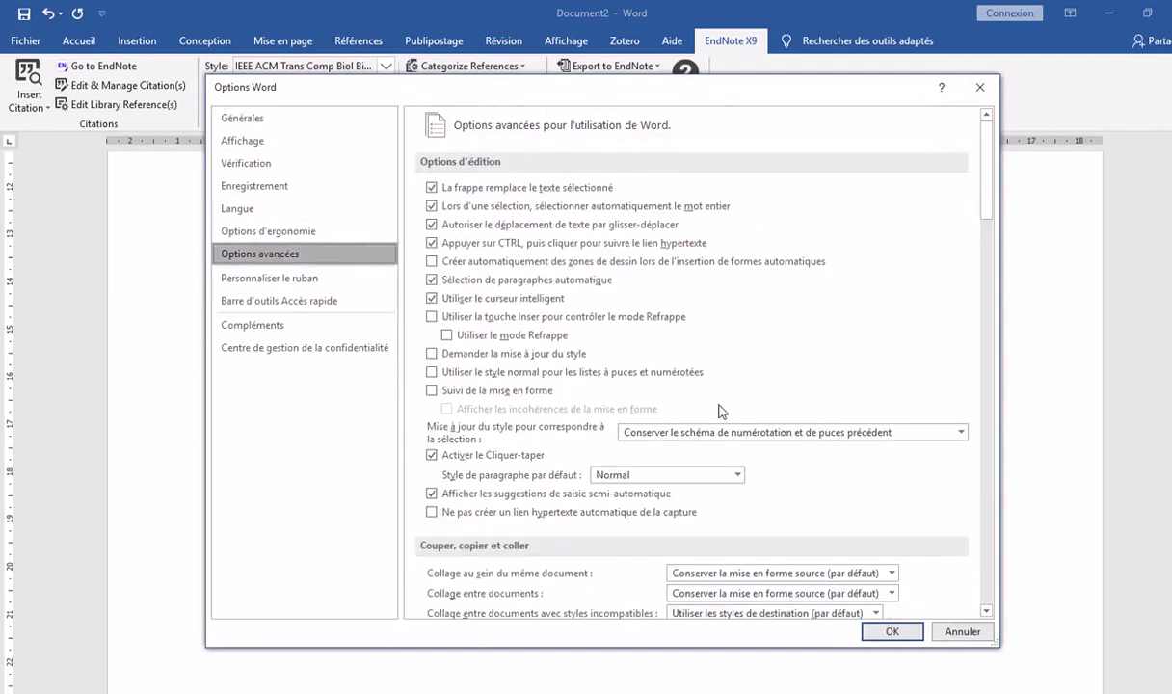
pyautogui.scroll(-3, 723, 395)
pyautogui.scroll(-5, 722, 411)
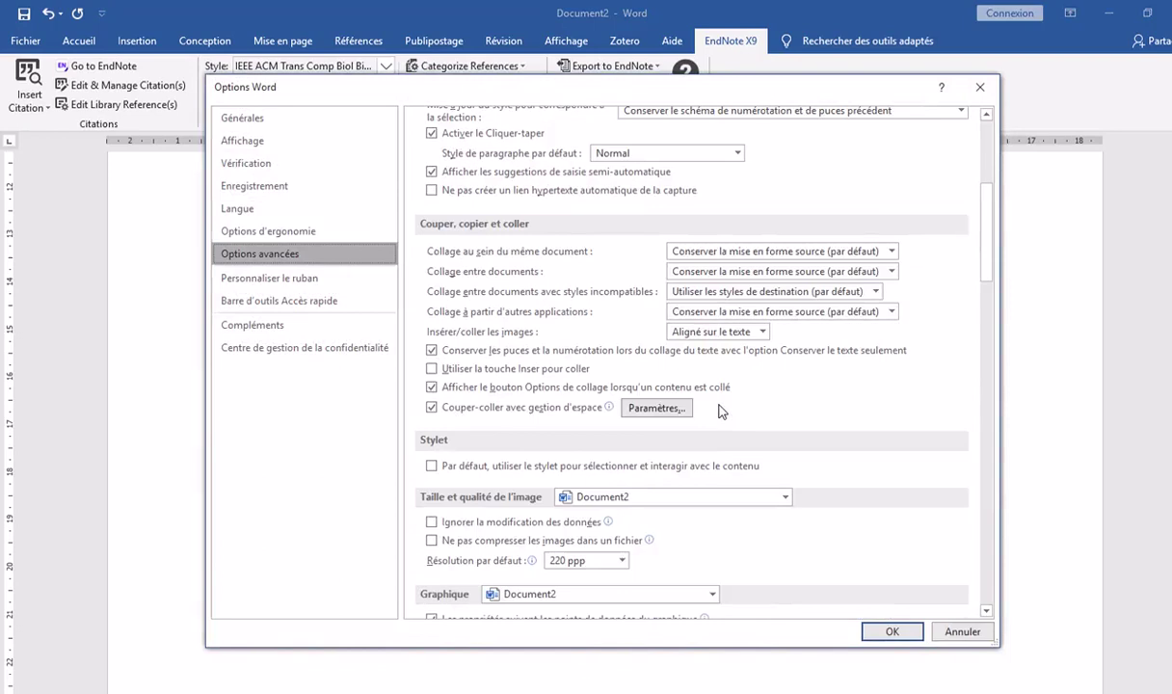
pyautogui.scroll(-9, 721, 411)
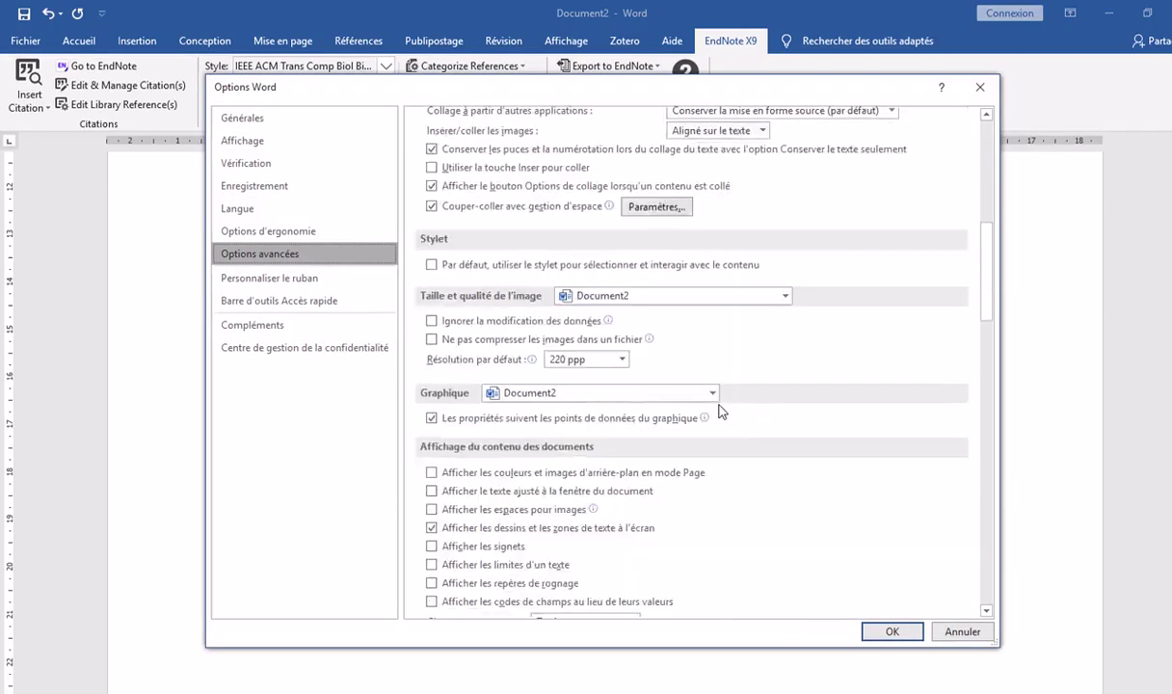
pyautogui.scroll(-1, 722, 411)
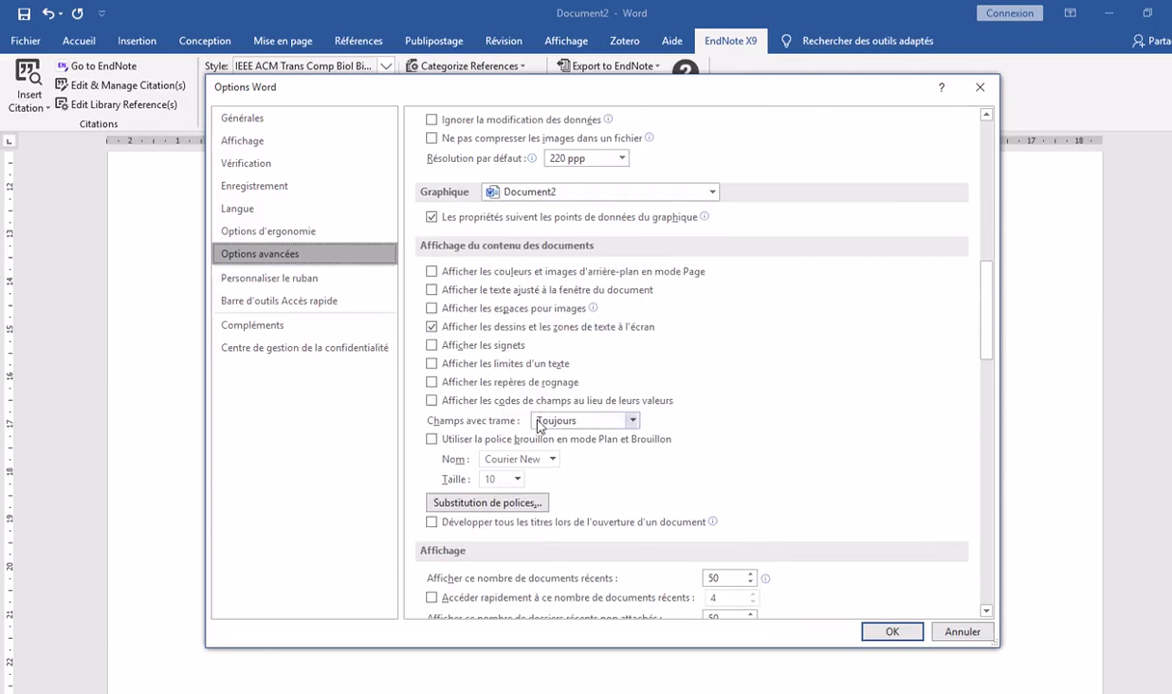
pyautogui.click(430, 401)
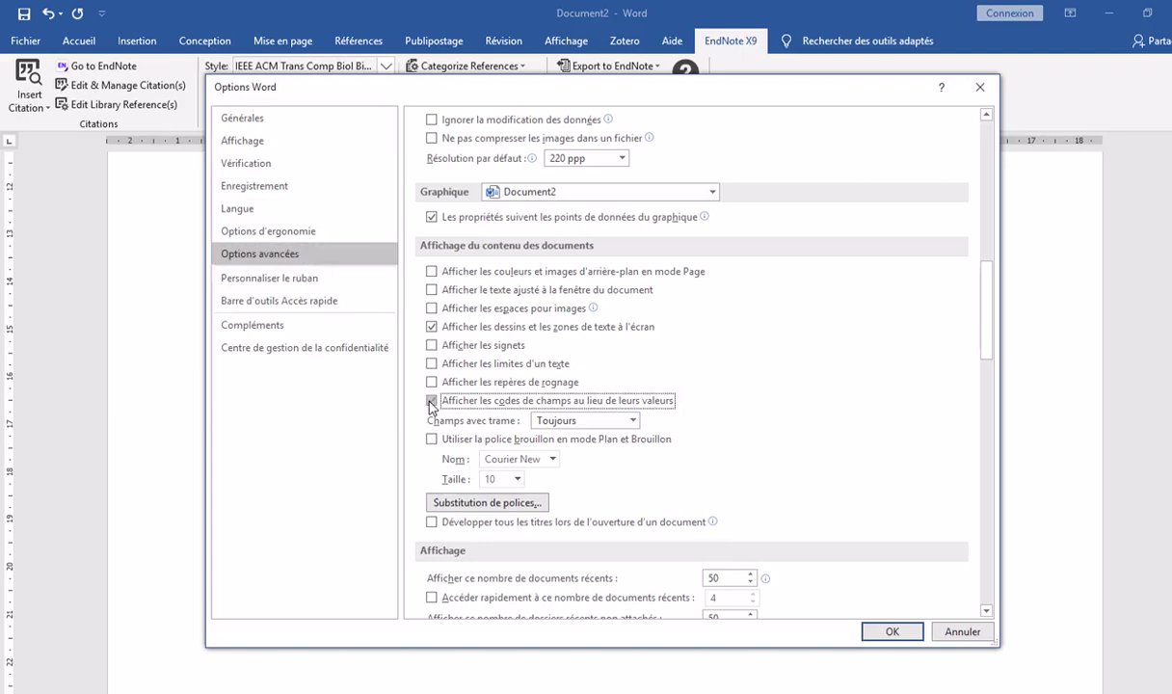
pyautogui.click(885, 632)
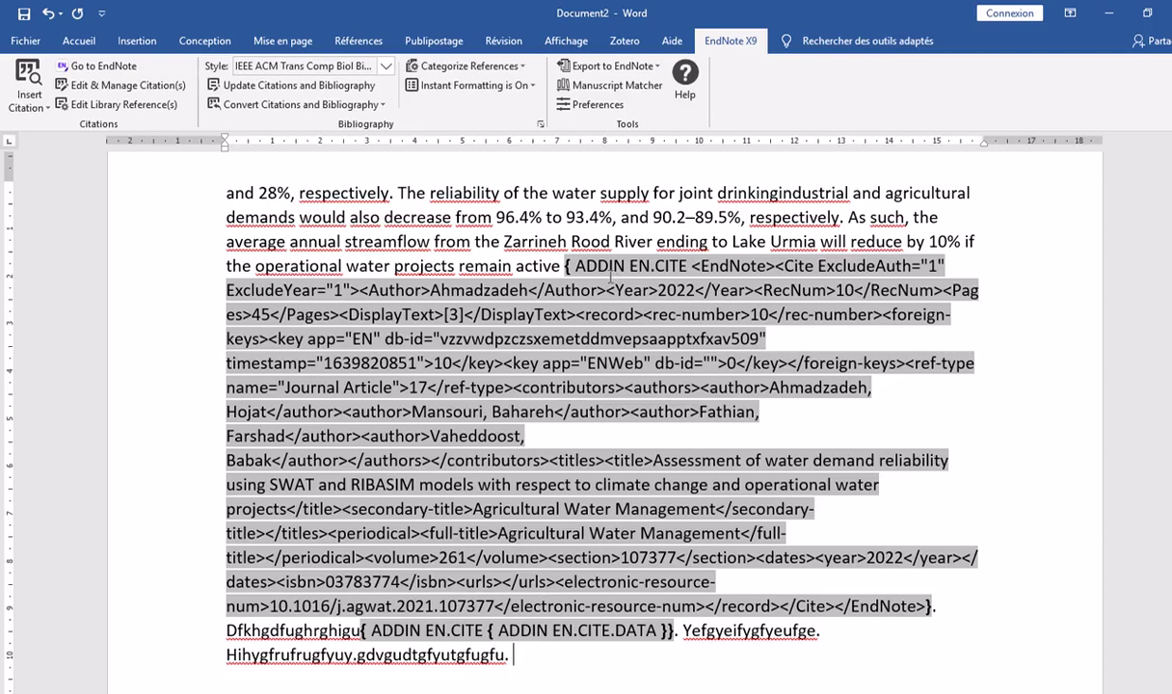
# Examine the EndNote field codes shown in place of the citations, from the last paragraph up to the first
pyautogui.scroll(-3, 617, 484)
pyautogui.scroll(7, 616, 484)
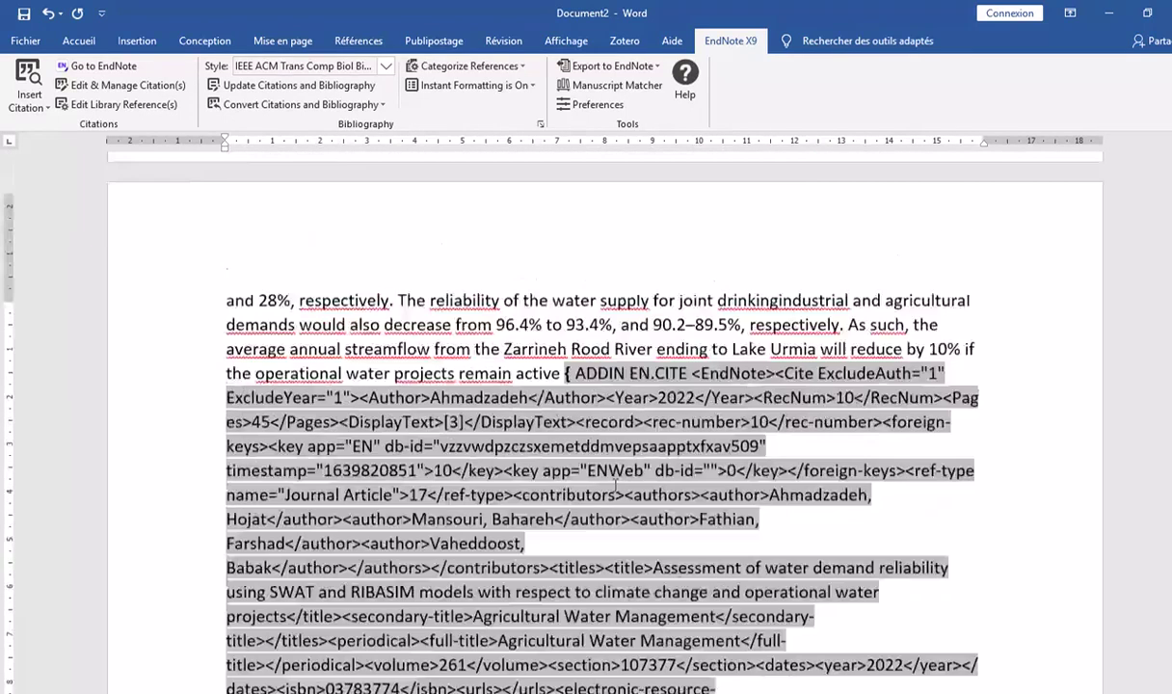
pyautogui.scroll(17, 615, 485)
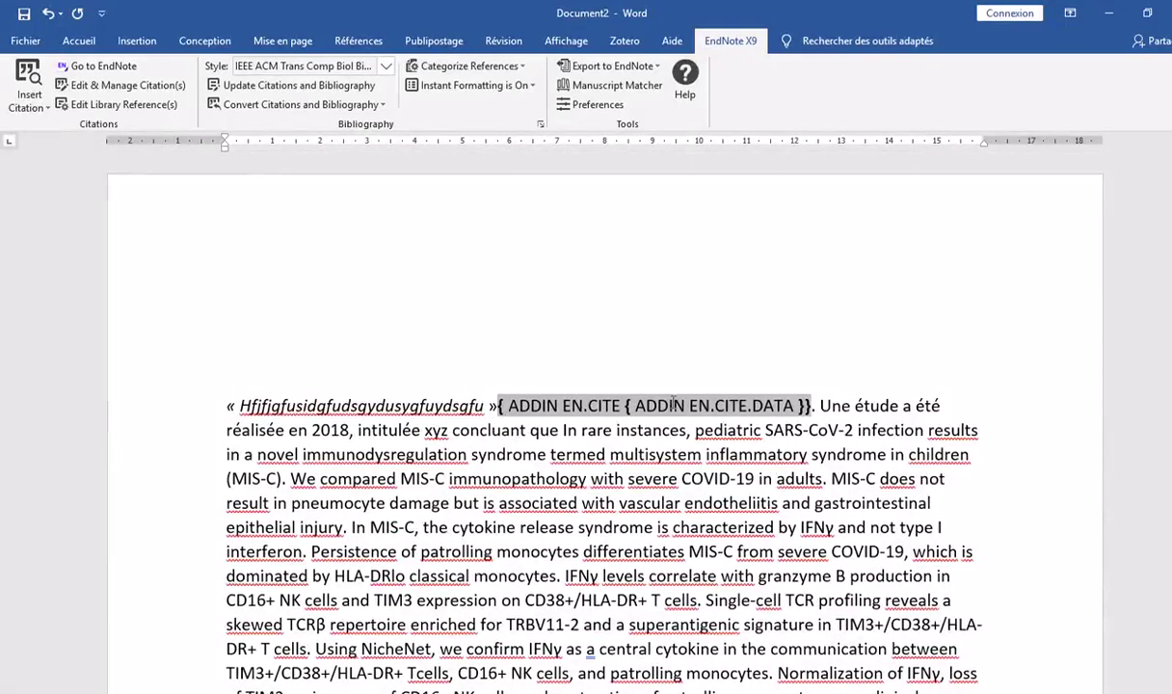
pyautogui.scroll(-1, 634, 400)
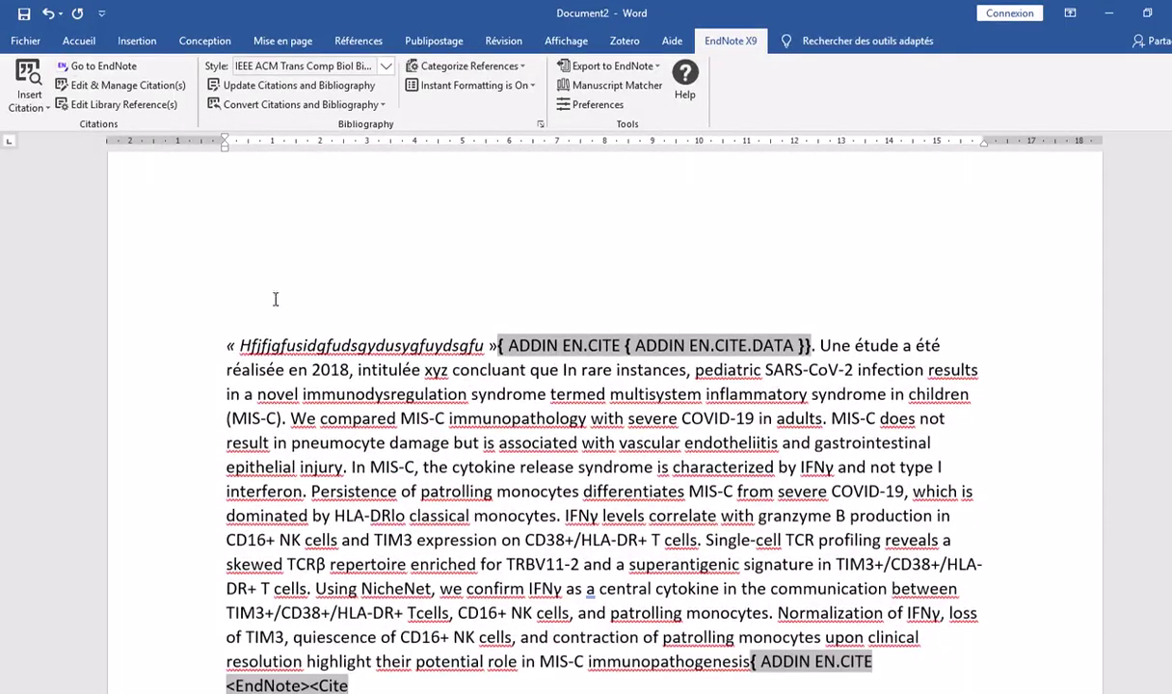
# Turn off the advanced Word option "Afficher les codes de champs au lieu de leurs valeurs" and apply it
pyautogui.click(25, 43)
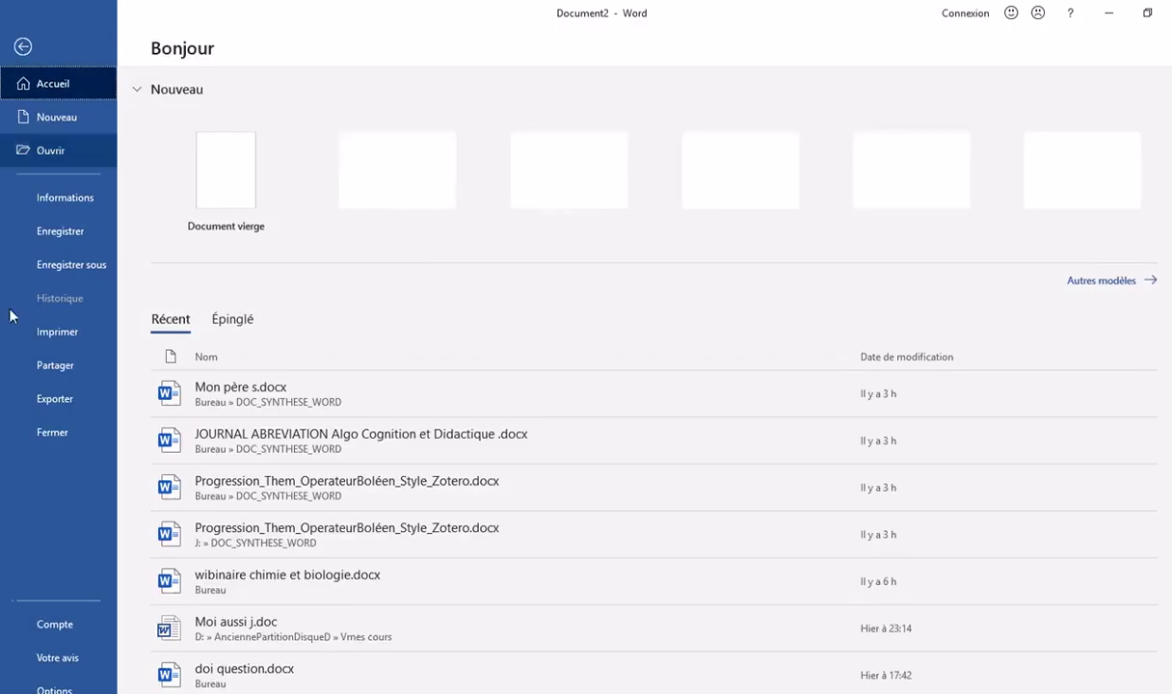
pyautogui.click(55, 690)
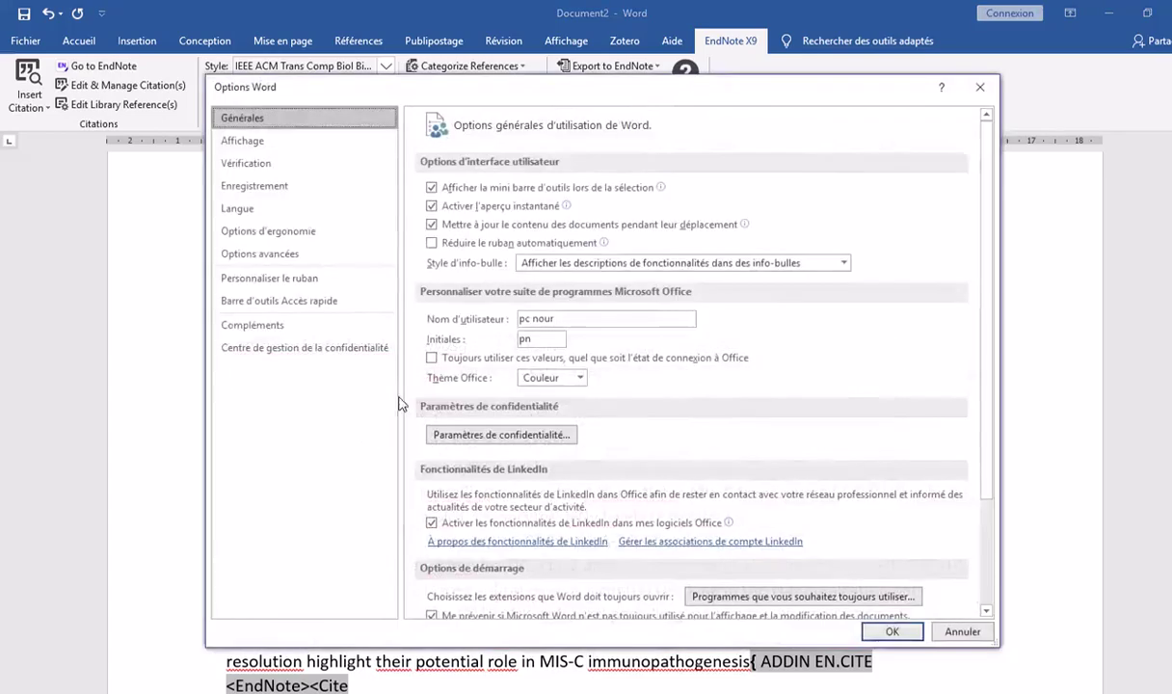
pyautogui.click(260, 254)
pyautogui.scroll(-8, 699, 486)
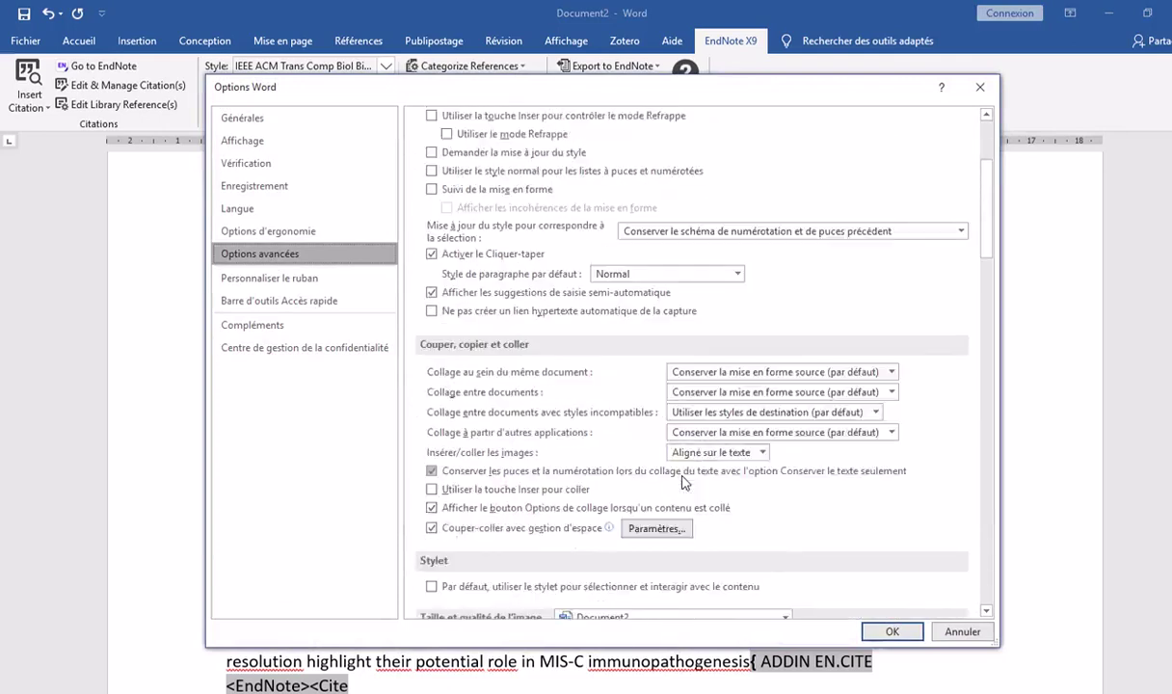
pyautogui.scroll(-5, 682, 480)
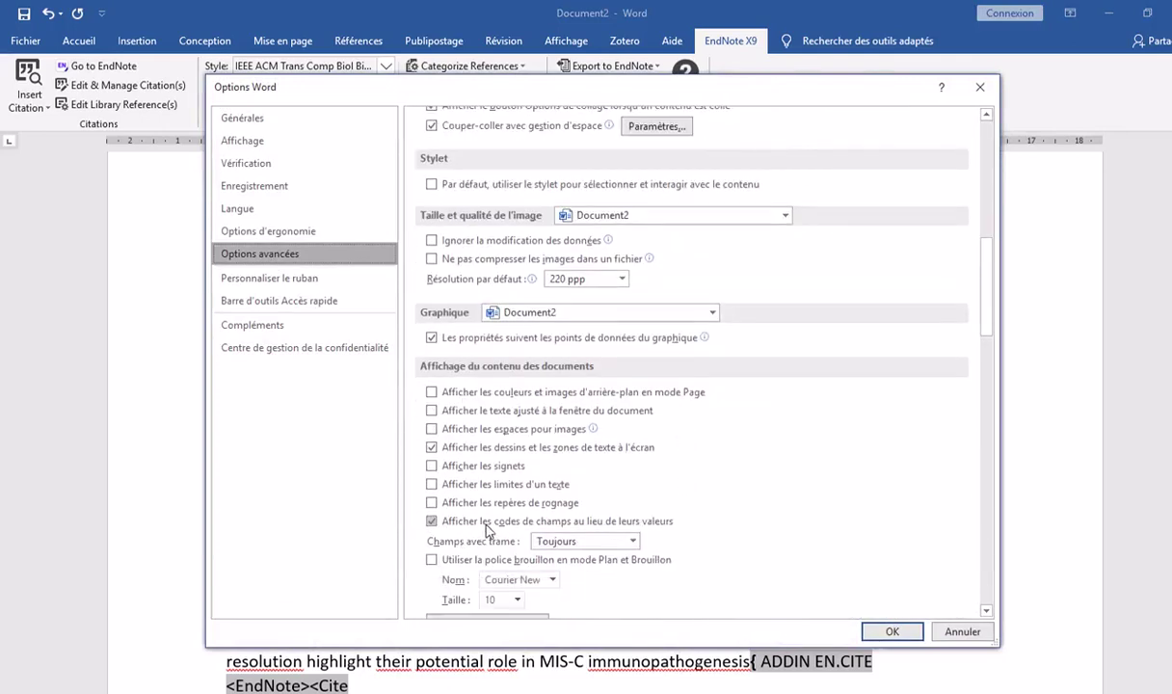
pyautogui.click(433, 522)
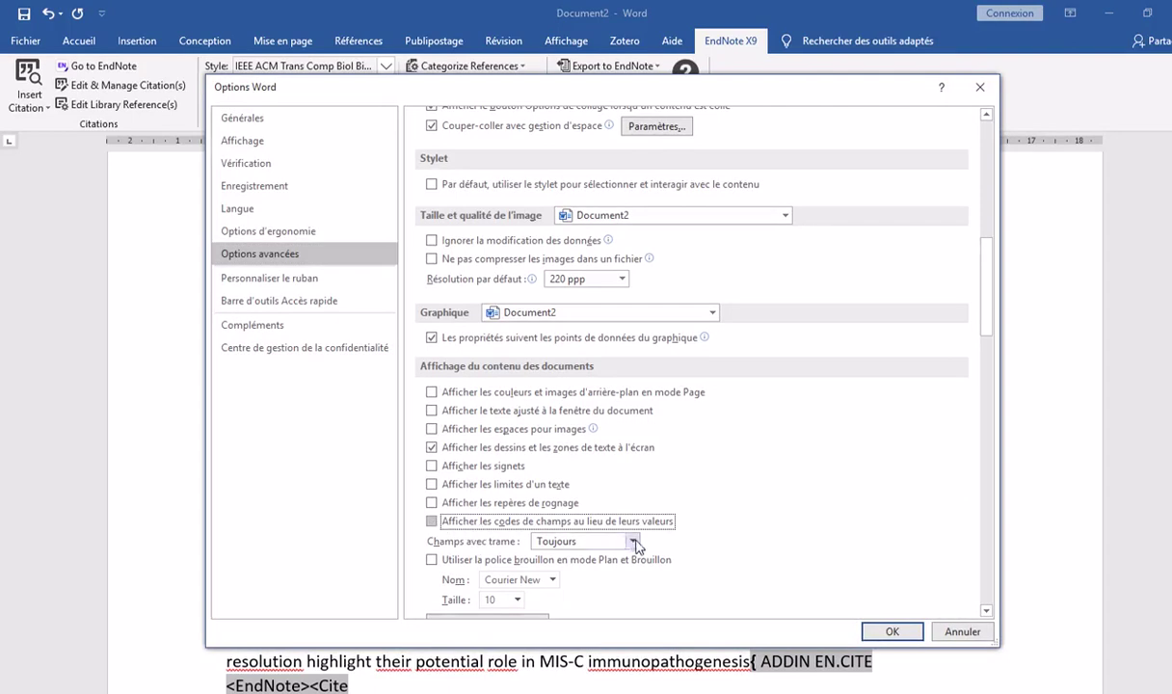
pyautogui.click(890, 631)
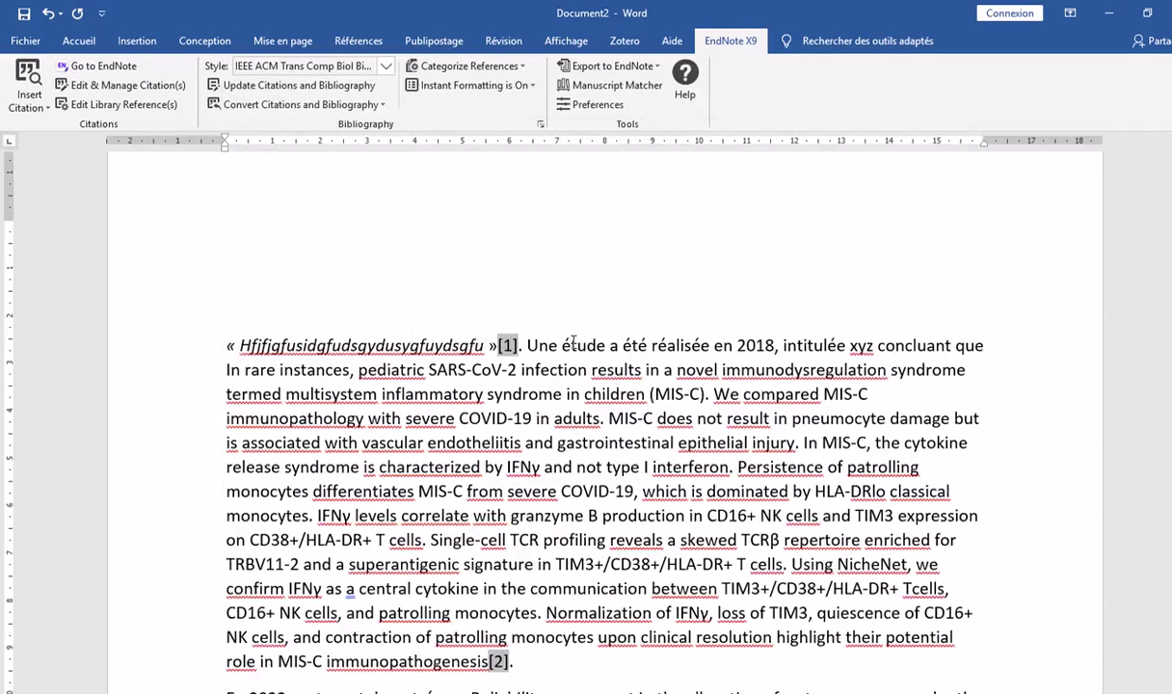
# Place the insertion point at the end of the word "Yefgyeifygfyeufge", before its period, in the last paragraph
pyautogui.scroll(-2, 546, 325)
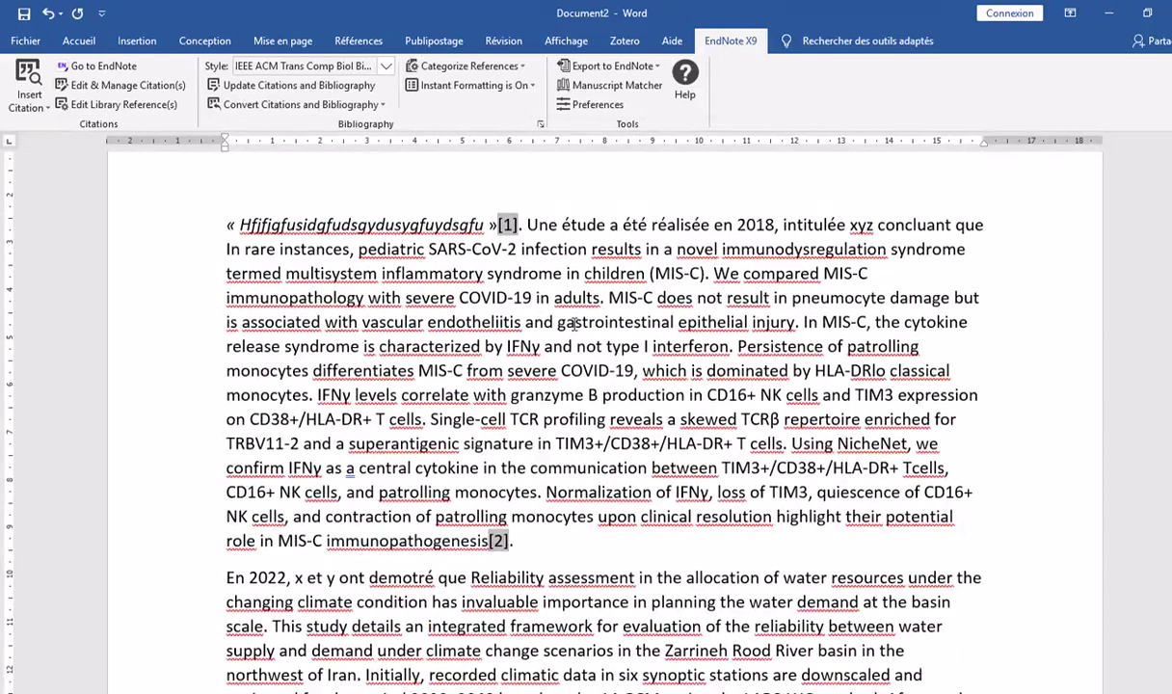
pyautogui.scroll(-11, 647, 452)
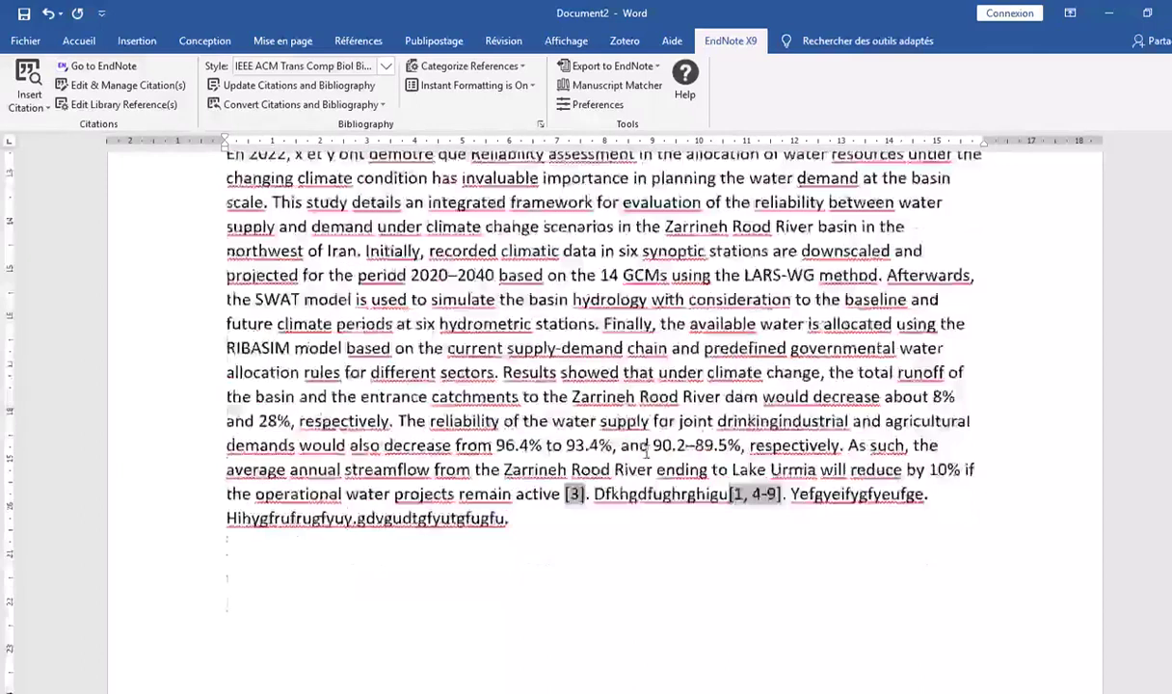
pyautogui.scroll(4, 647, 452)
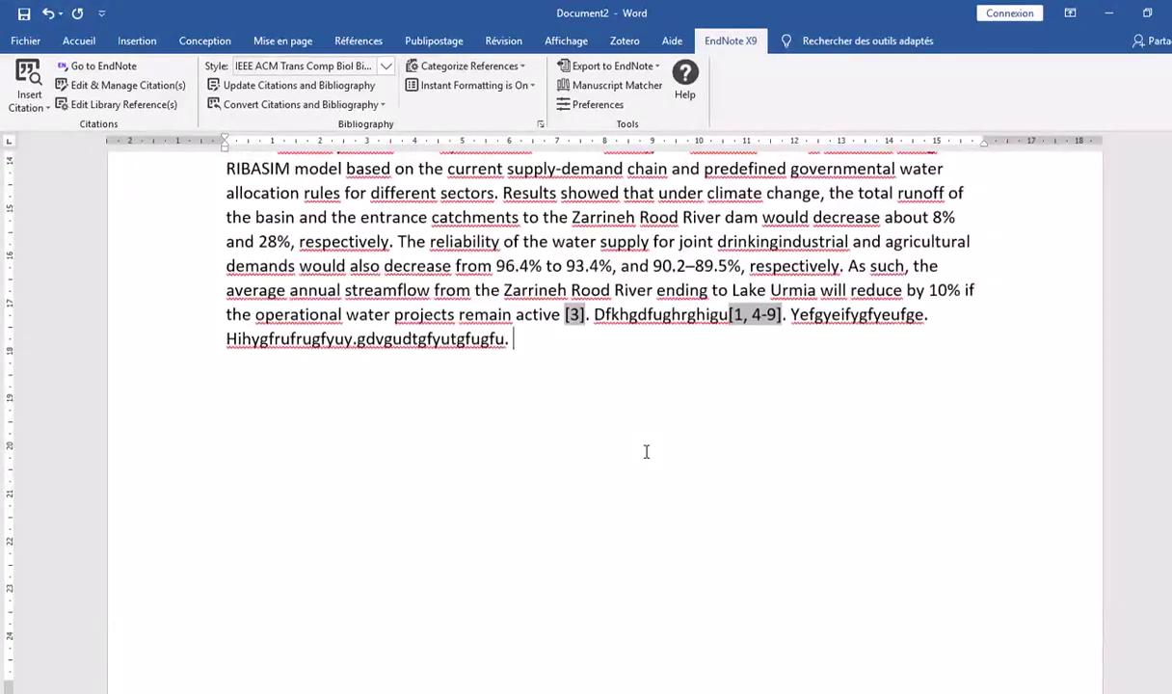
pyautogui.scroll(1, 650, 457)
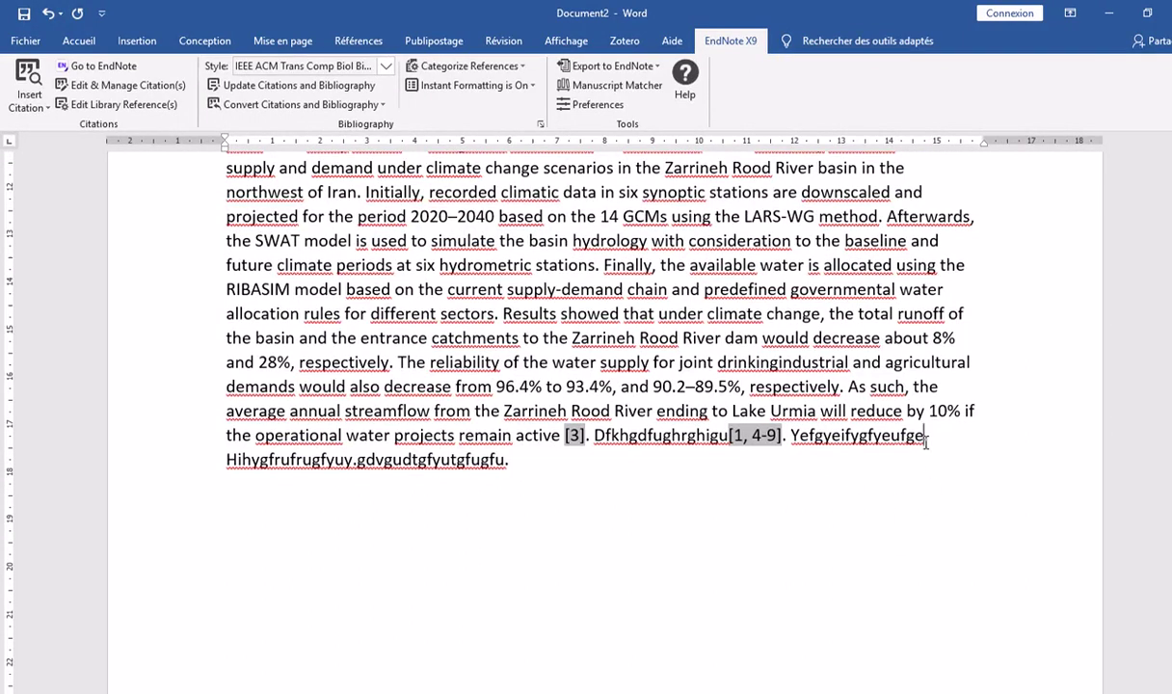
pyautogui.moveTo(923, 437); pyautogui.dragTo(839, 436)
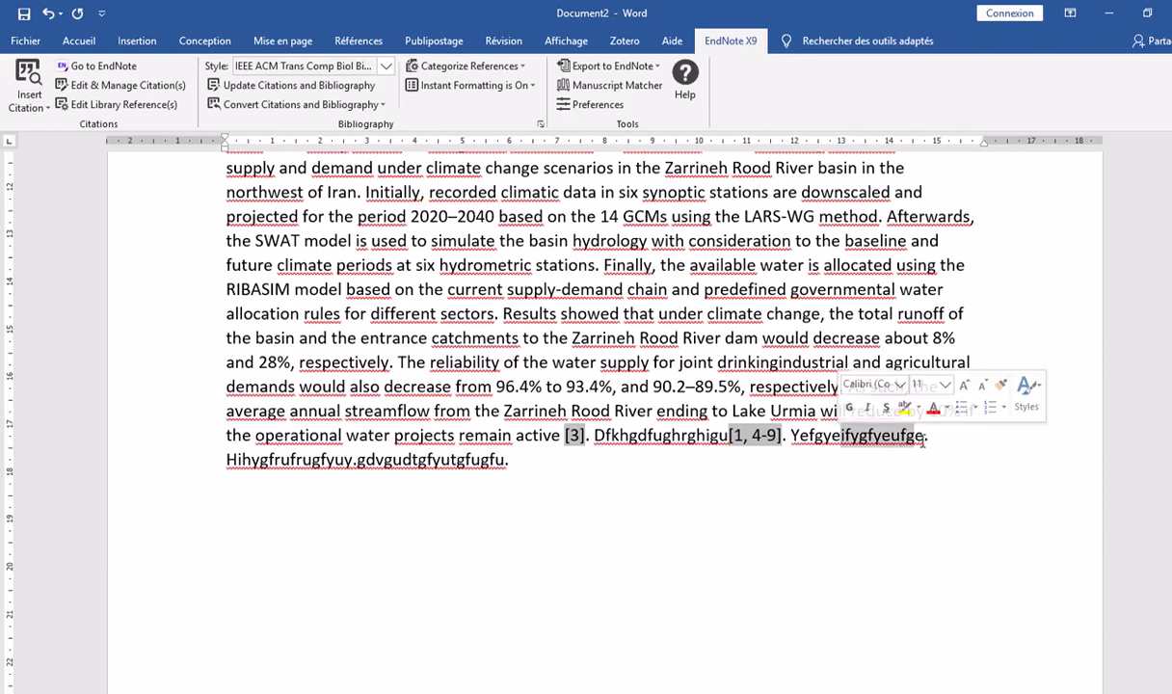
pyautogui.click(919, 492)
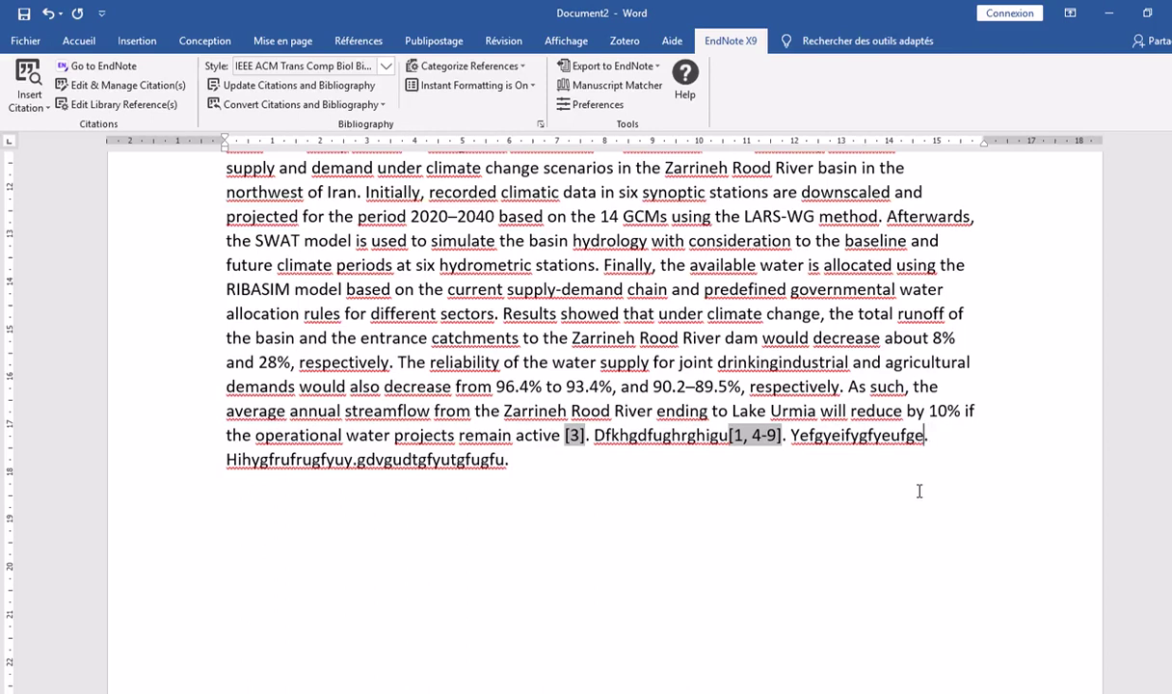
pyautogui.press('Left')
# Switch to EndNote and show the reference fields of the 2022 "Assessment of water demand reliability" entry without an attachment, adjusting the details pane's width
pyautogui.hotkey('alt', 'Tab')
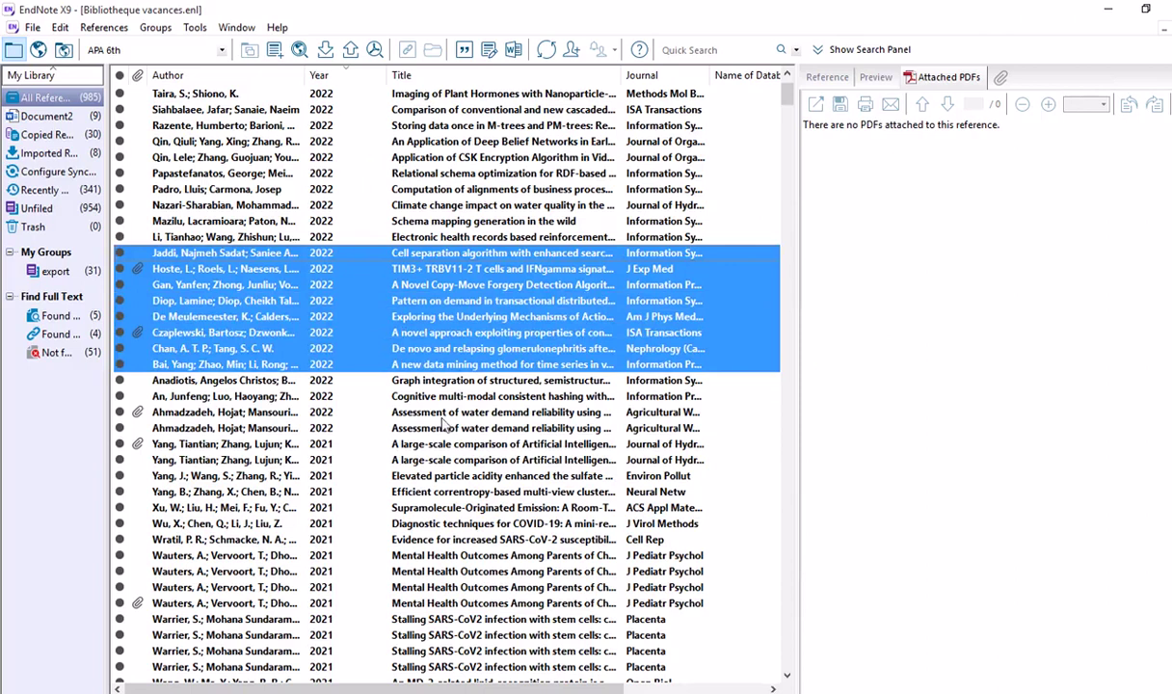
pyautogui.click(436, 431)
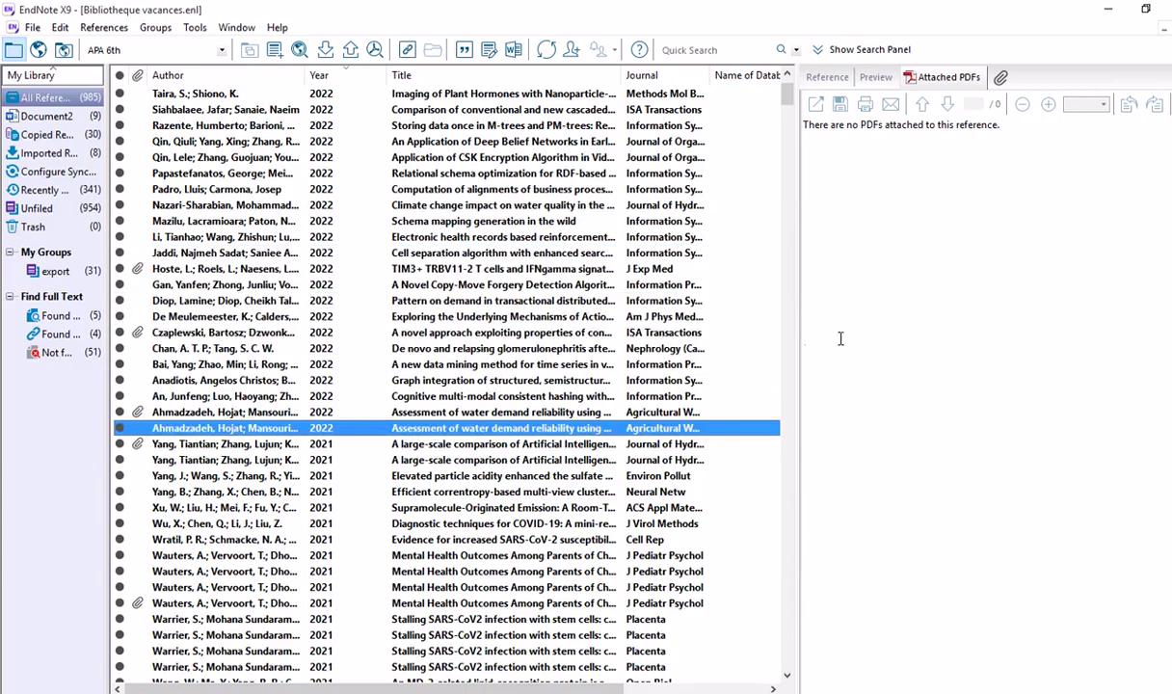
pyautogui.moveTo(820, 332); pyautogui.dragTo(981, 332)
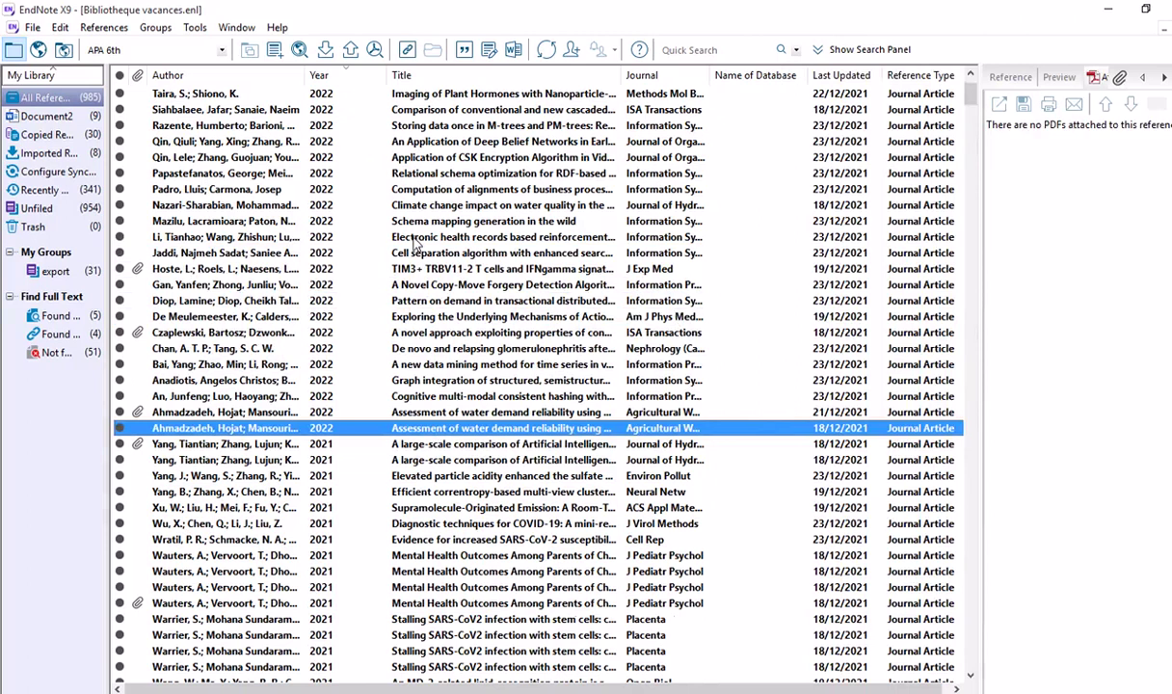
pyautogui.scroll(2, 397, 235)
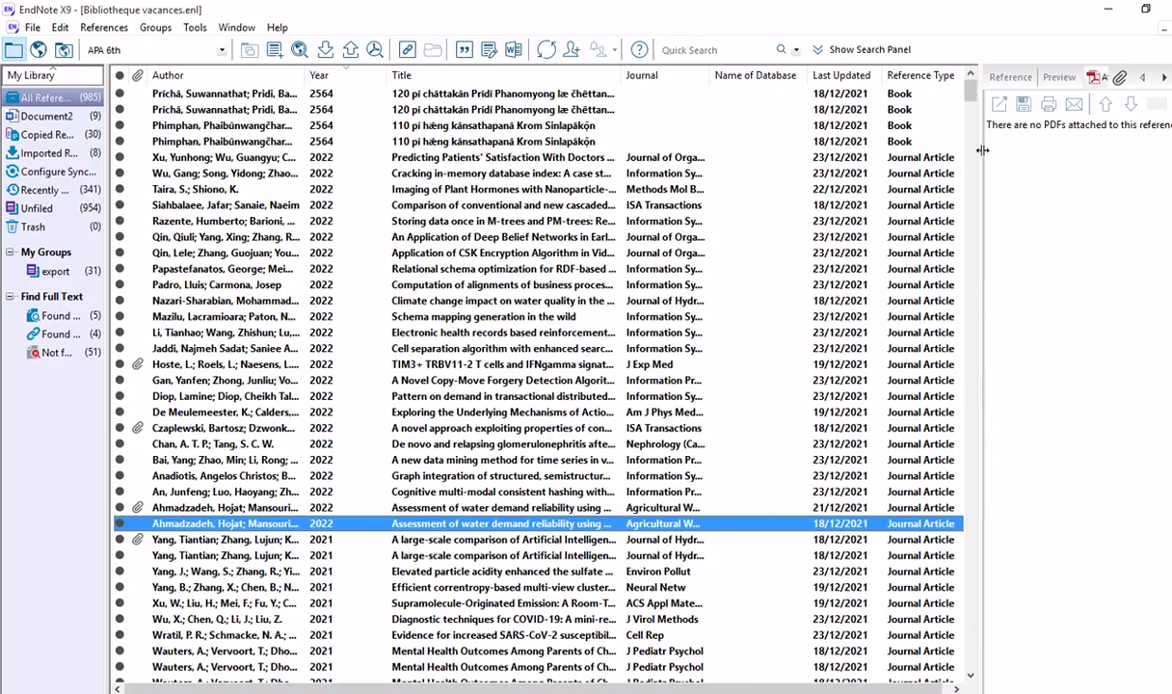
pyautogui.moveTo(978, 154); pyautogui.dragTo(846, 175)
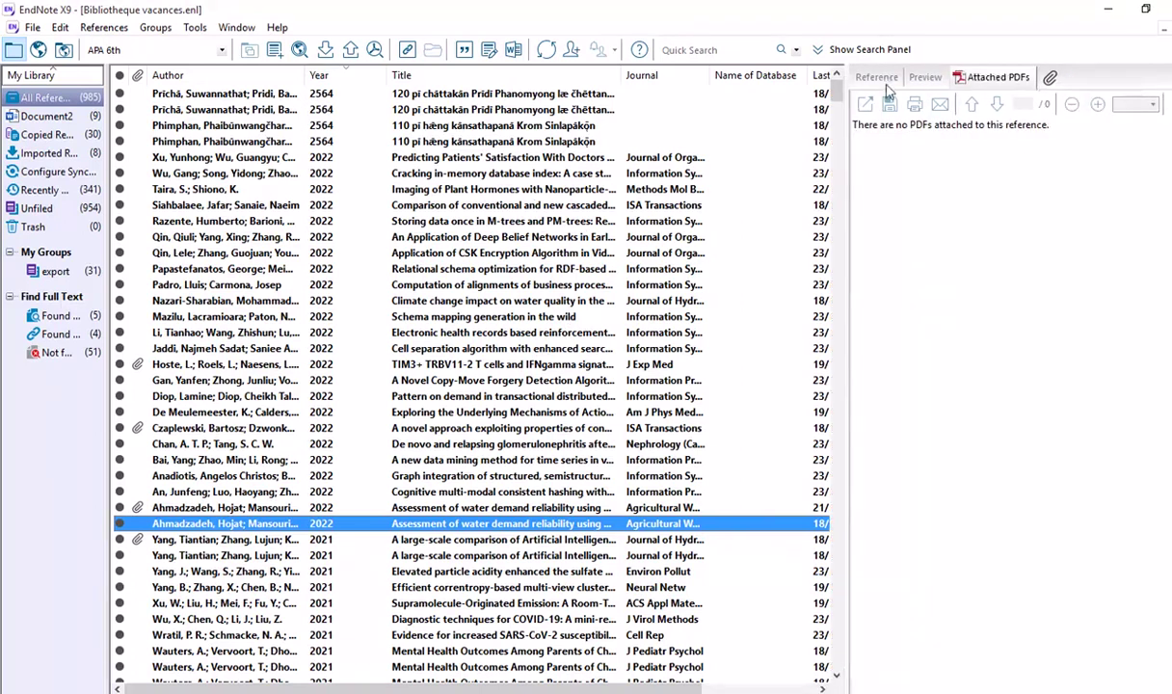
pyautogui.click(853, 77)
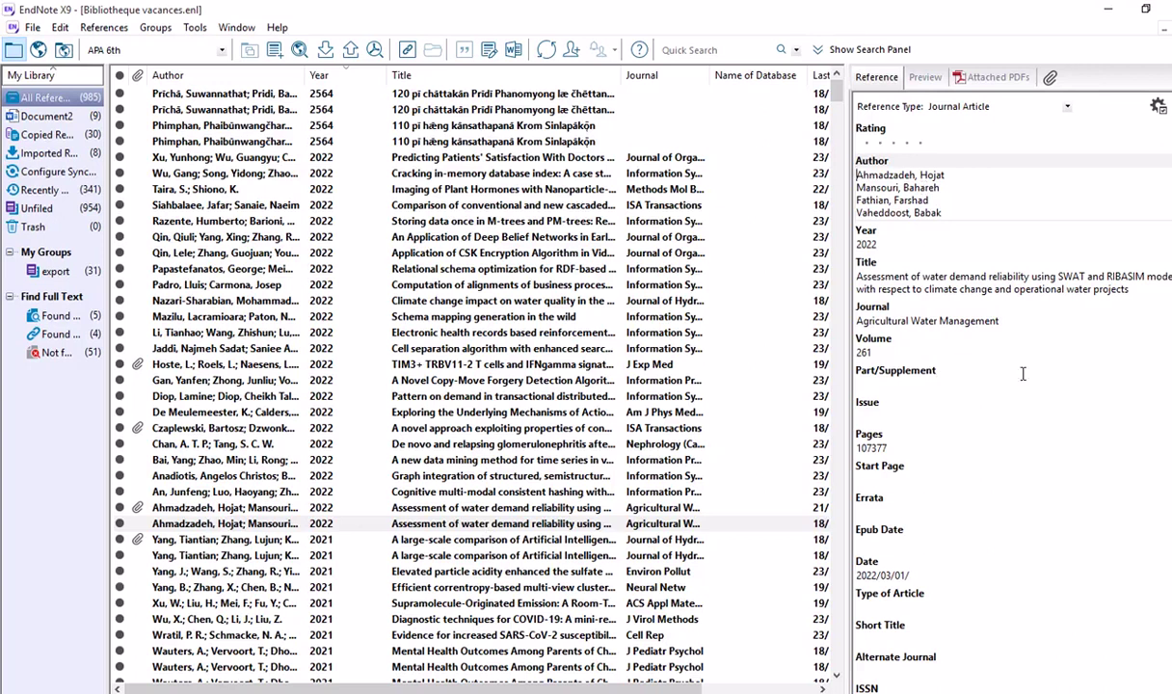
# Examine the keywords and abstracts of the "Assessment of water demand reliability", "Climate change impact on water quality" and "Supramolecule-Originated Emission" references
pyautogui.scroll(-15, 1048, 446)
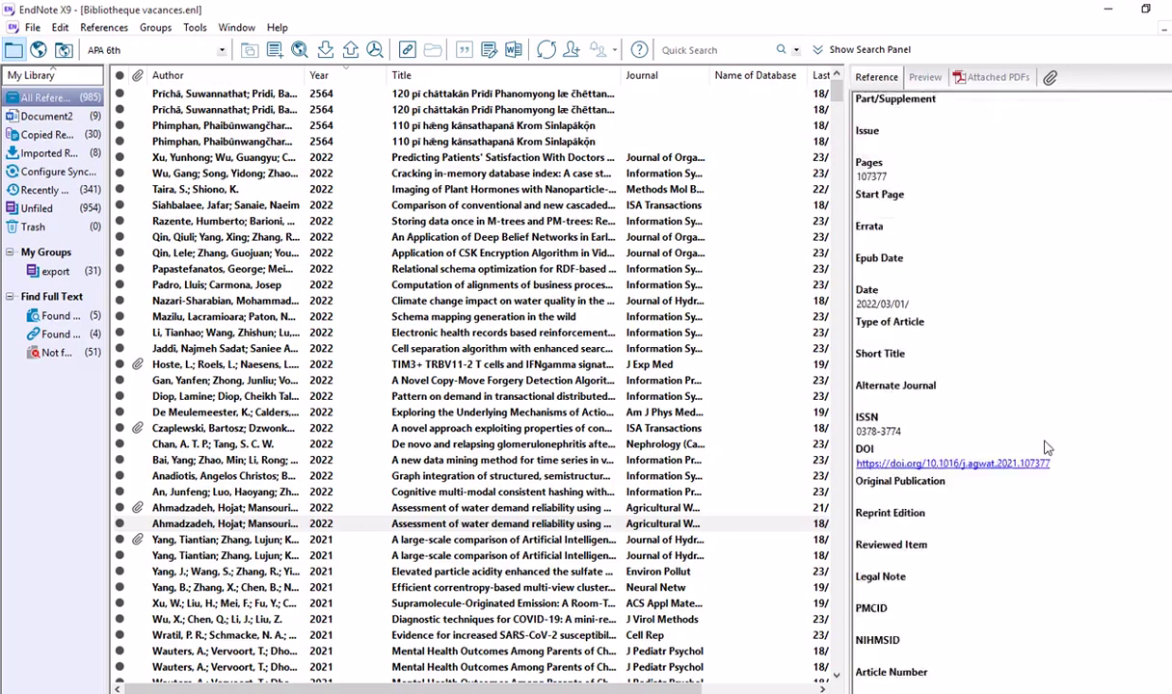
pyautogui.scroll(-1, 1045, 440)
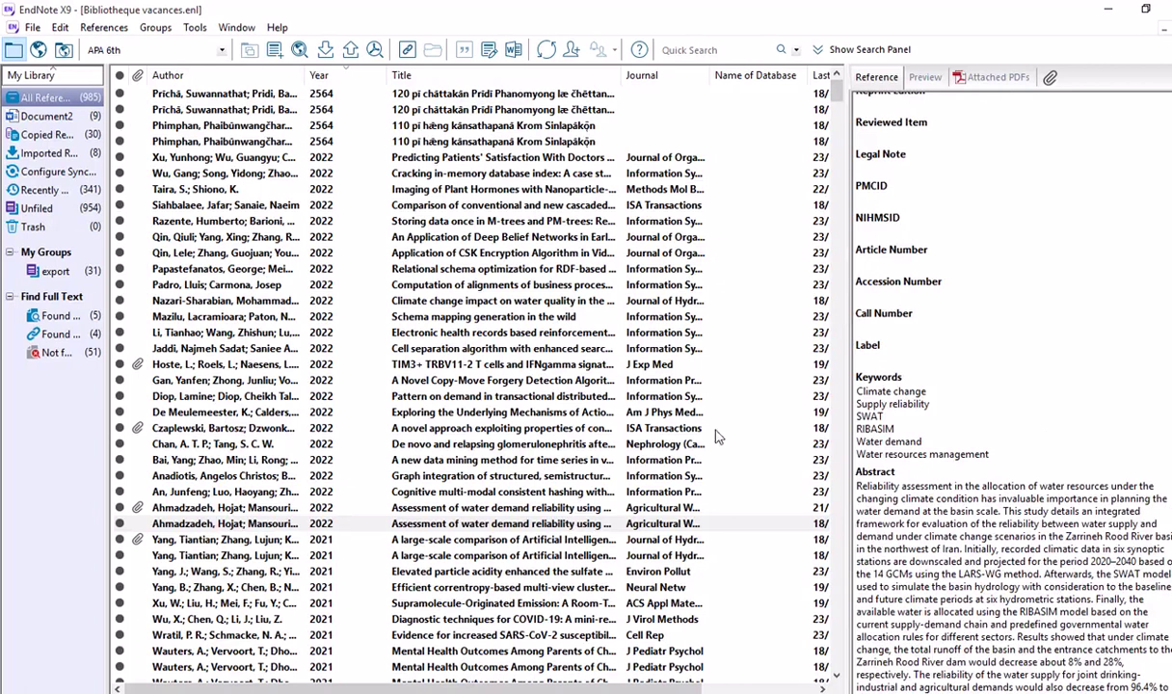
pyautogui.click(274, 300)
pyautogui.scroll(-20, 923, 589)
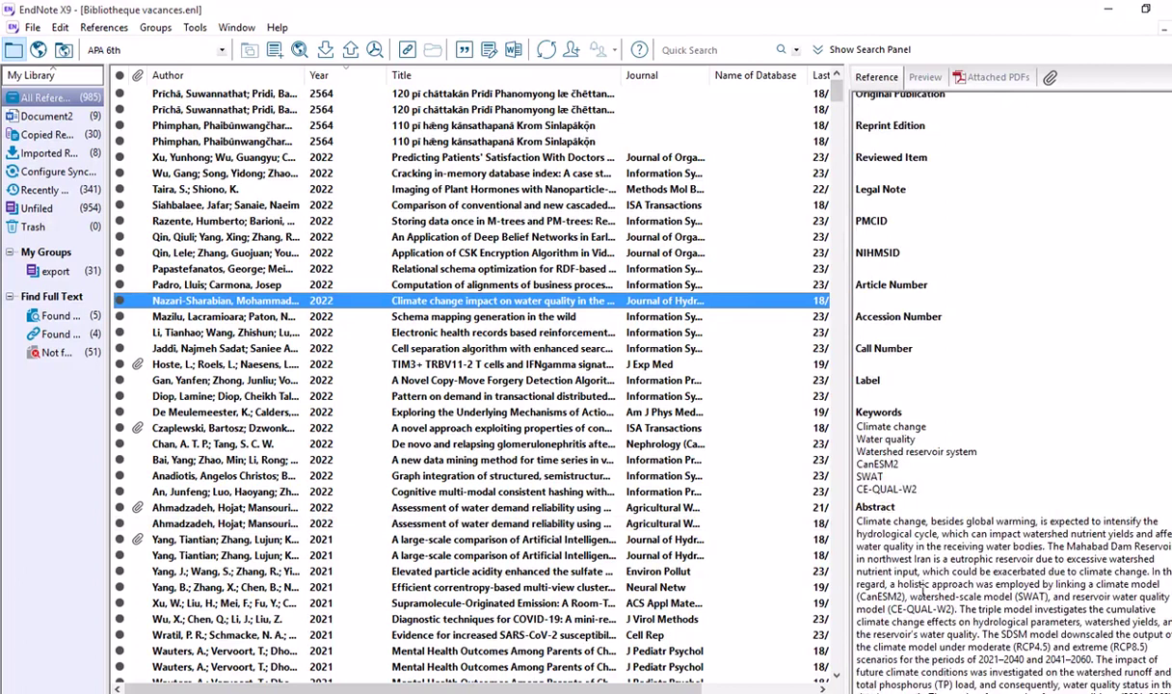
pyautogui.scroll(-1, 923, 589)
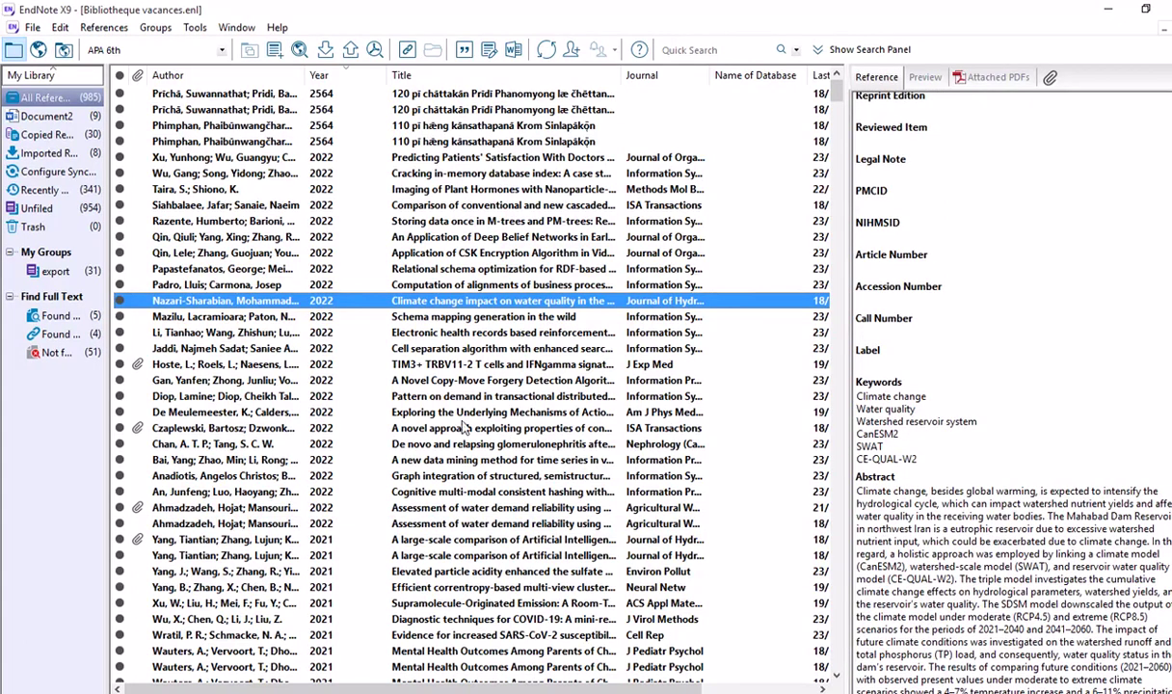
pyautogui.click(289, 602)
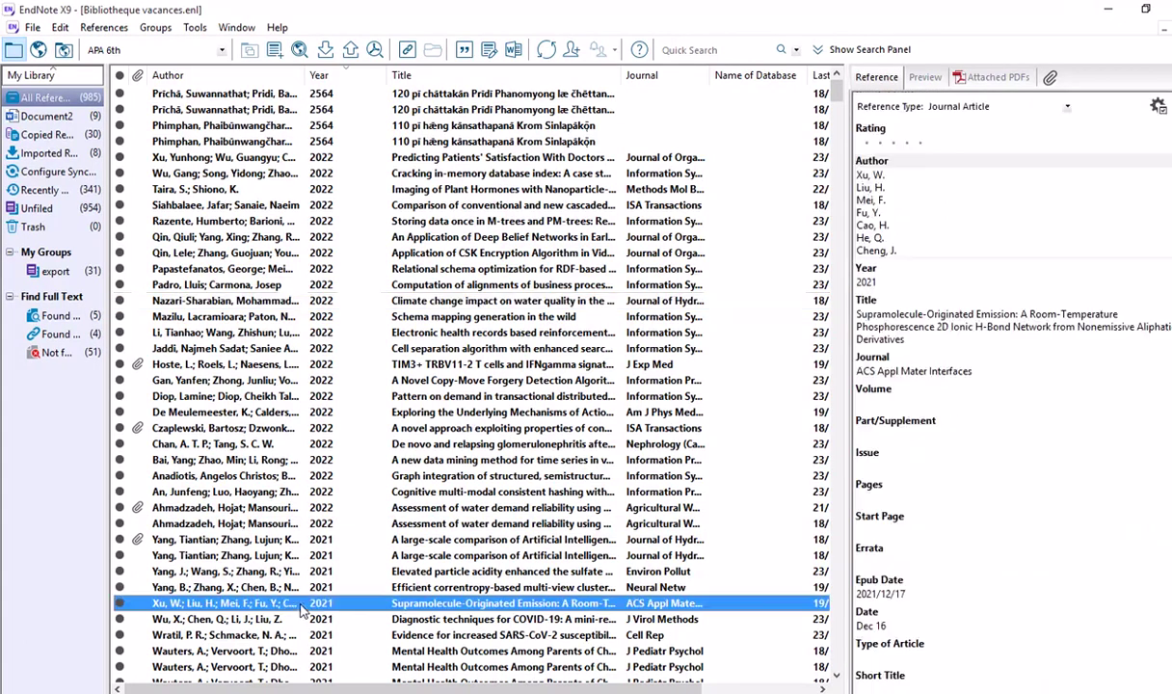
pyautogui.scroll(-3, 957, 446)
pyautogui.scroll(-15, 956, 446)
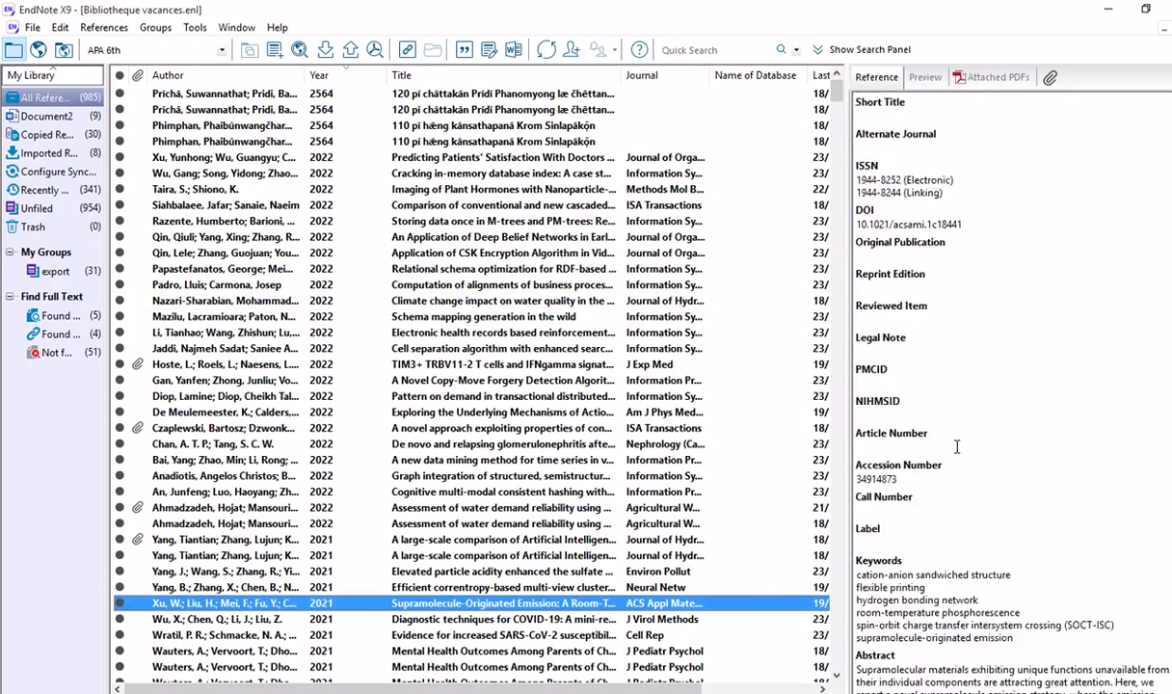
pyautogui.scroll(-1, 957, 447)
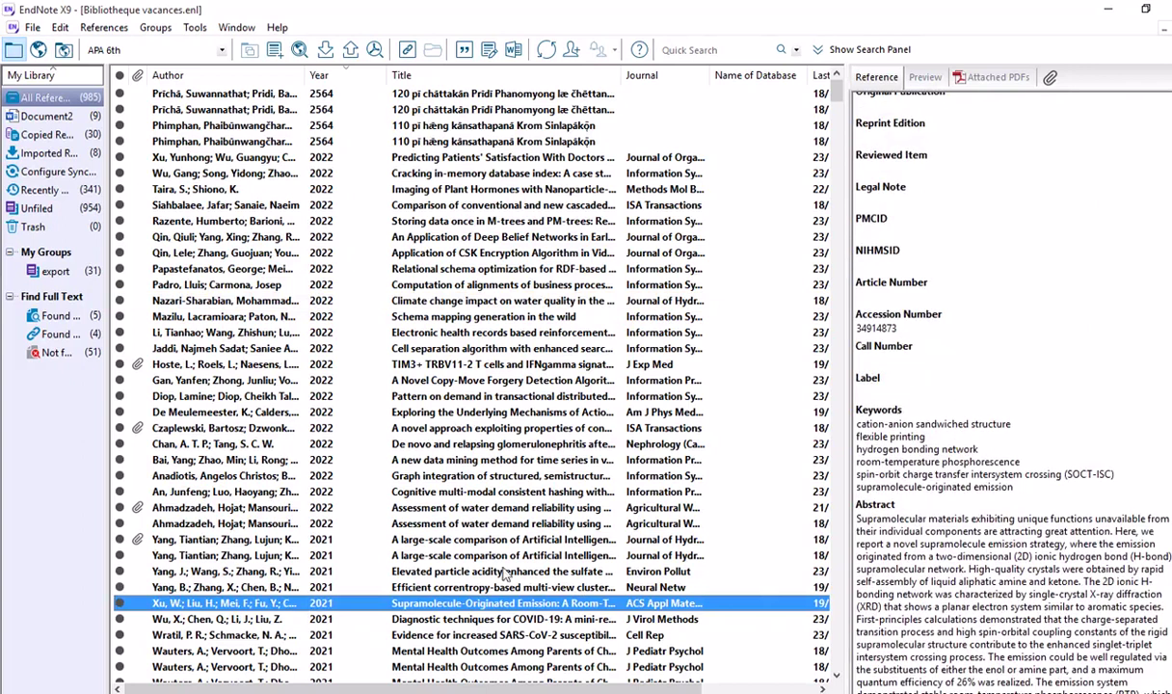
# Check the Keywords fields of the attached-PDF "A large-scale comparison" reference, the "Deep Belief Networks" reference and the "Electronic health records" reference
pyautogui.click(487, 538)
pyautogui.scroll(-10, 960, 519)
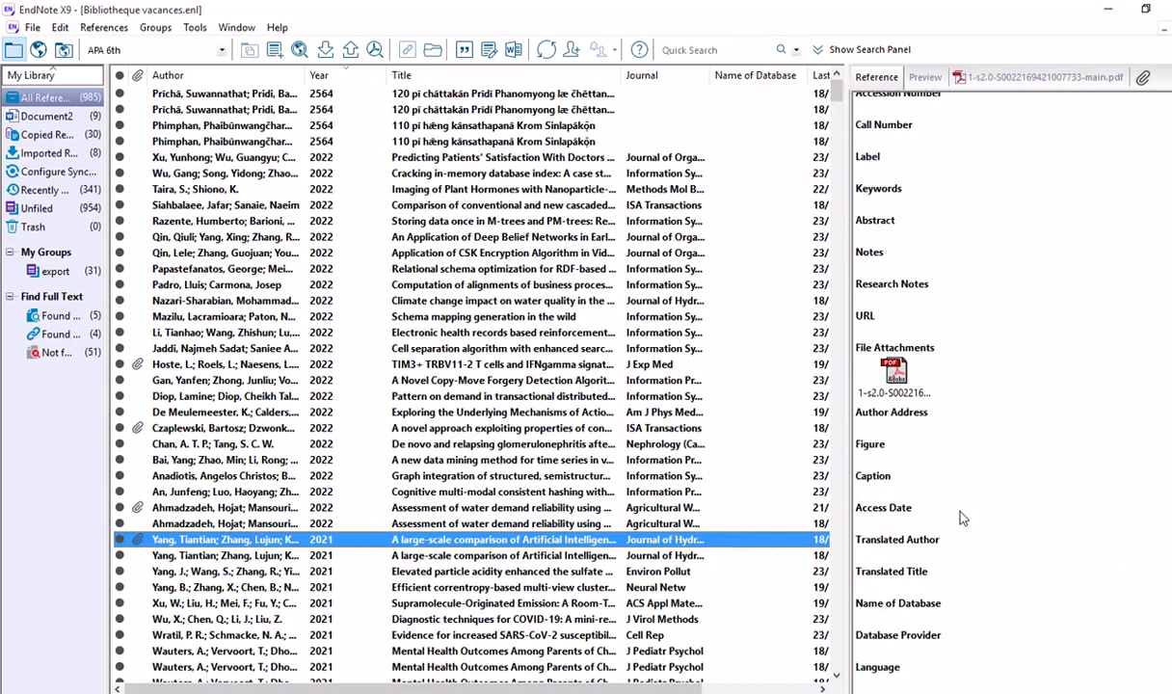
pyautogui.scroll(4, 960, 518)
pyautogui.click(880, 340)
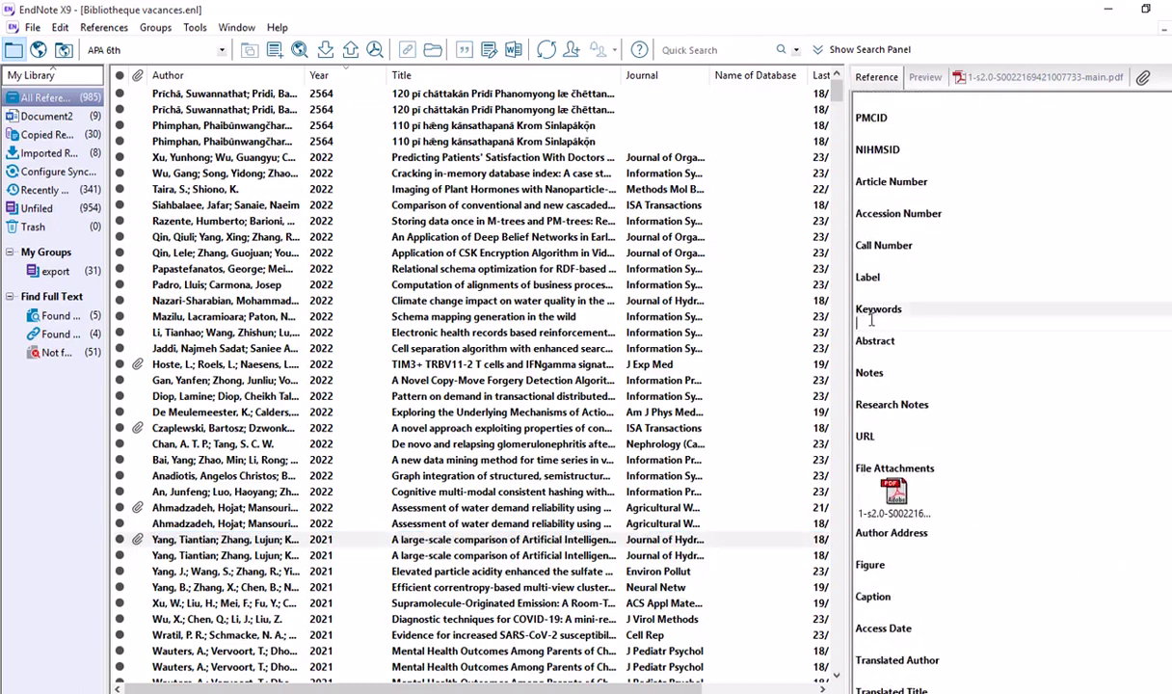
pyautogui.click(475, 241)
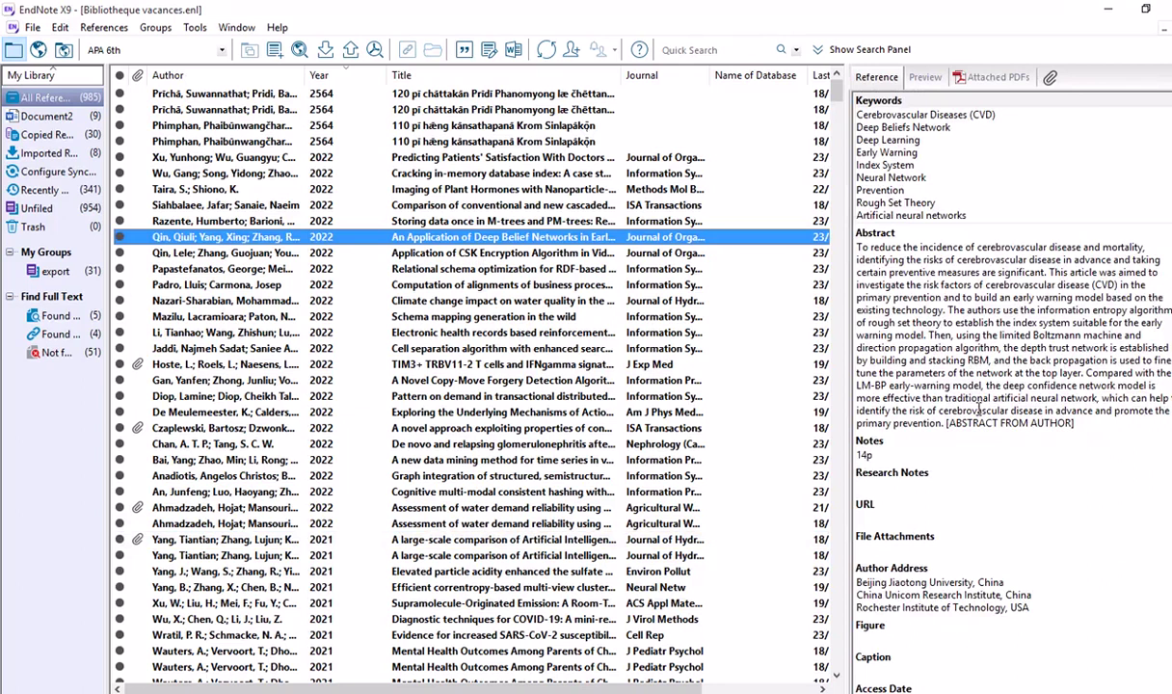
pyautogui.scroll(3, 979, 409)
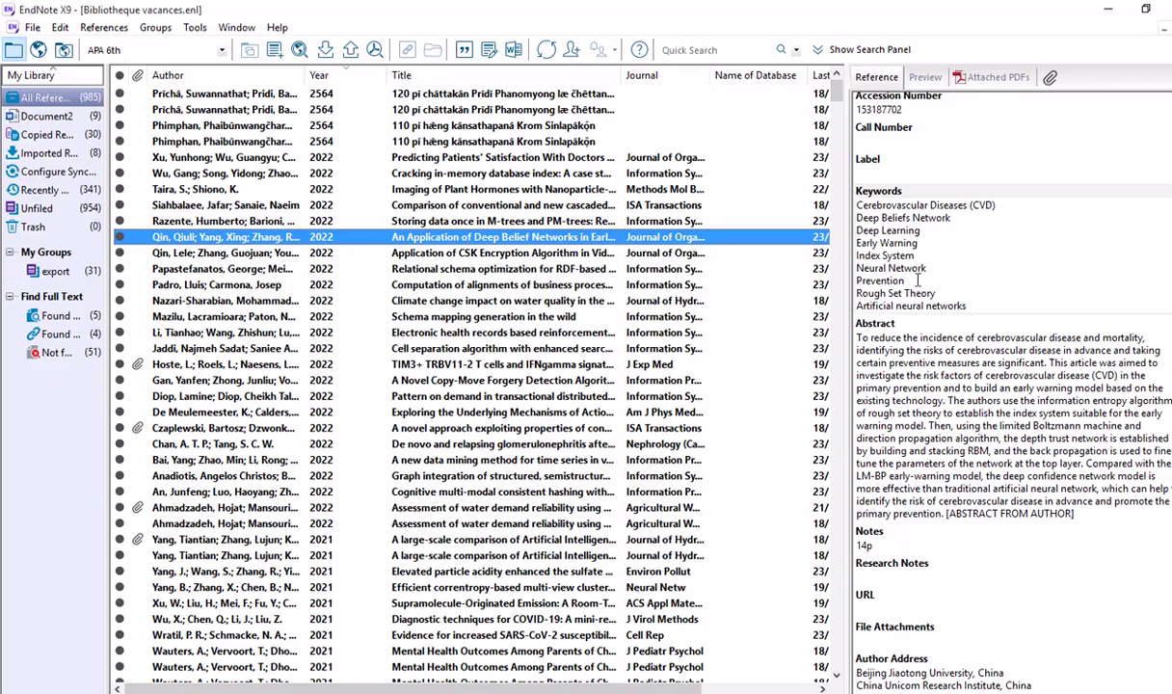
pyautogui.click(622, 332)
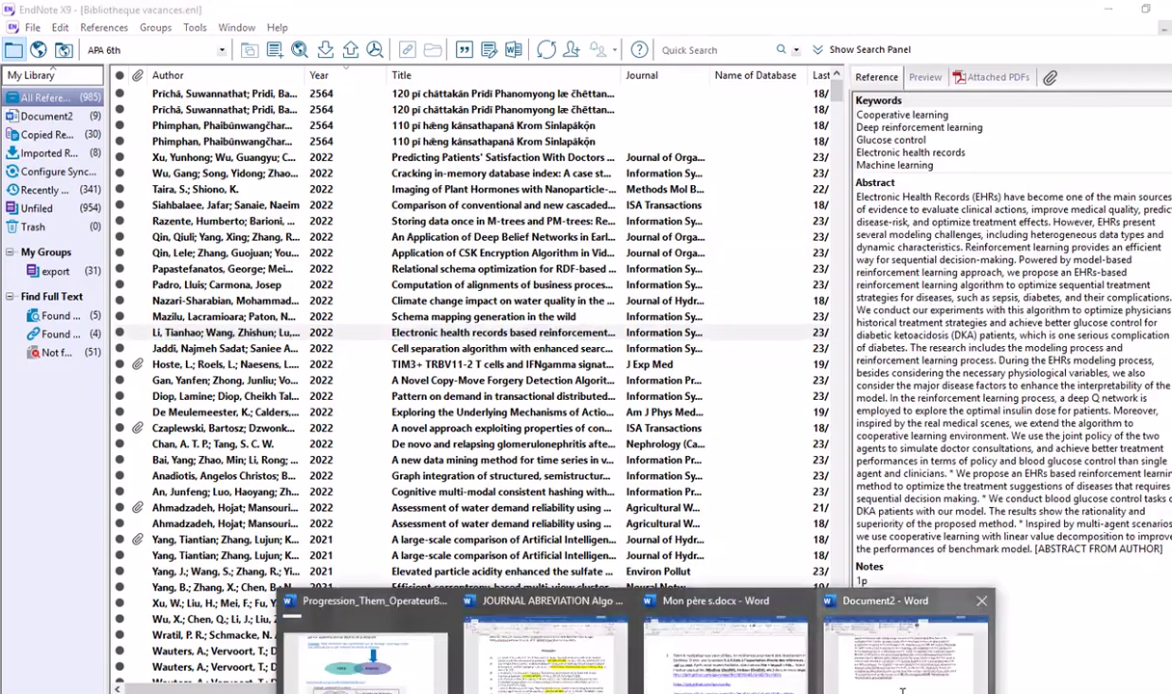
# Switch to Document2 in Word and search the EndNote library for "neural network" to insert a citation
pyautogui.click(899, 674)
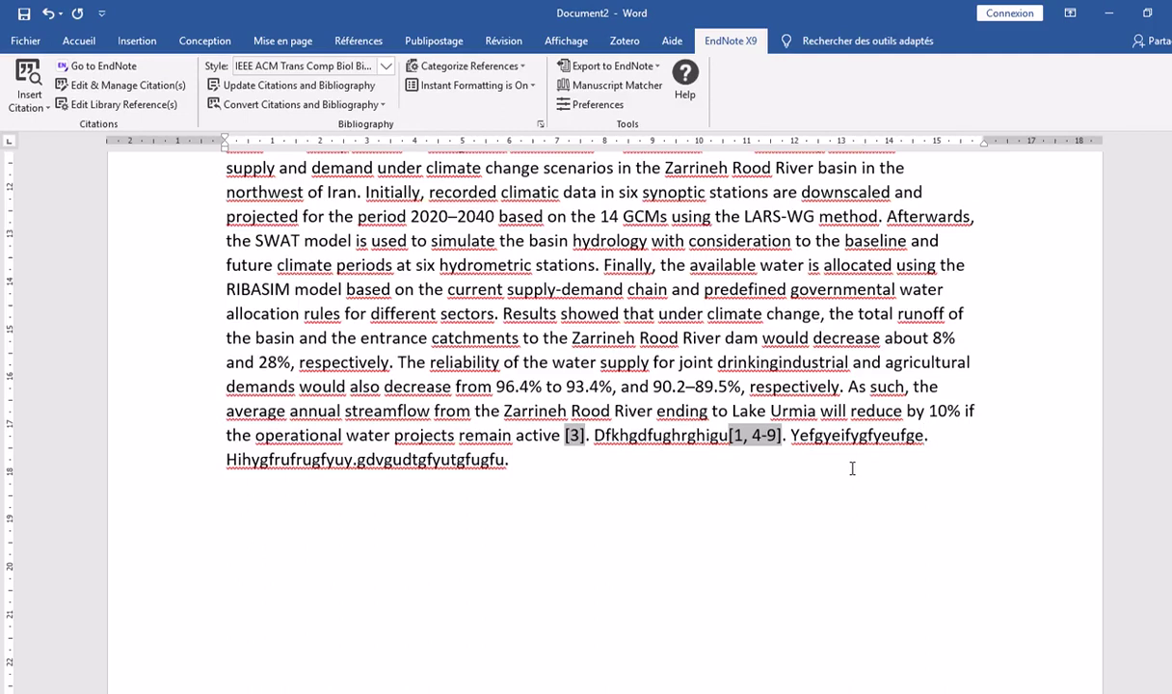
pyautogui.click(32, 98)
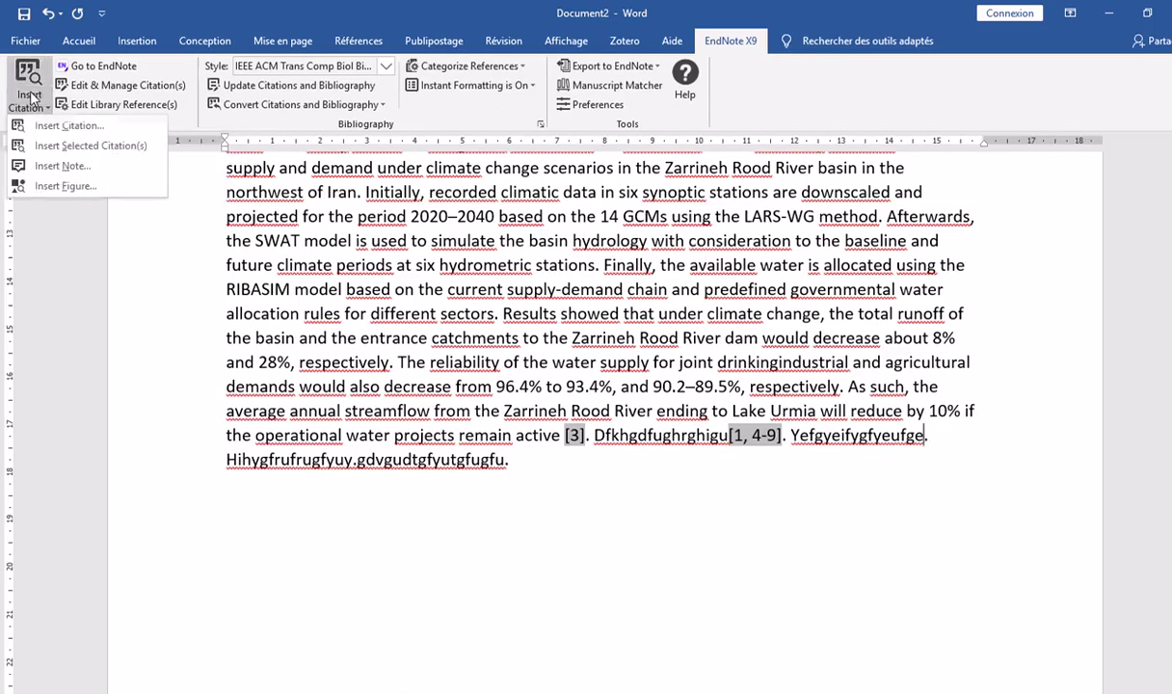
pyautogui.click(60, 125)
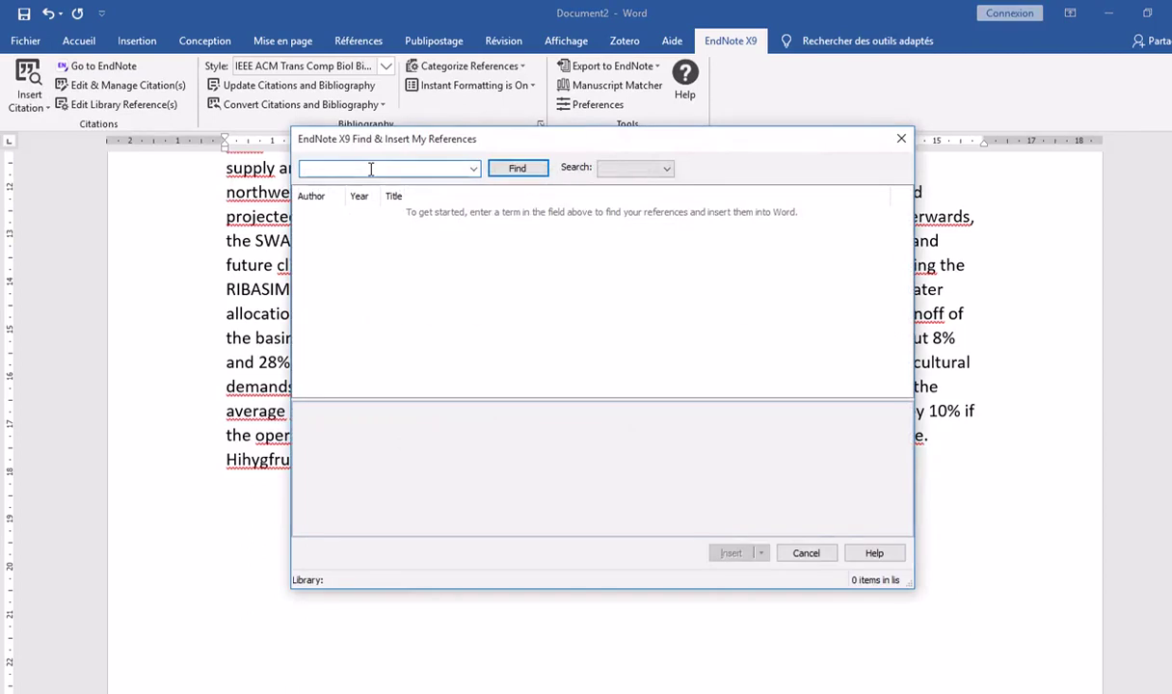
pyautogui.write('ne')
pyautogui.write('ural network')
pyautogui.click(518, 169)
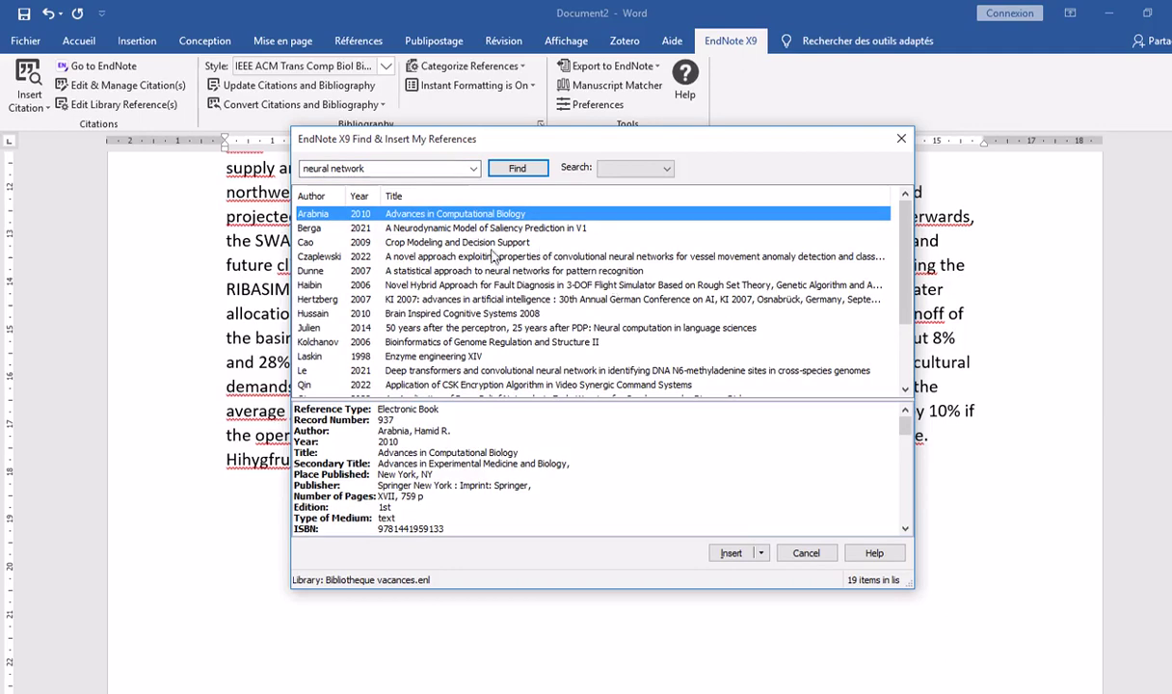
# Narrow the search to "neural network prevention" and insert the "An Application of Deep Belief Networks in Early Warning for Cerebrovascular Disease Risk" citation
pyautogui.click(371, 169)
pyautogui.click(373, 169)
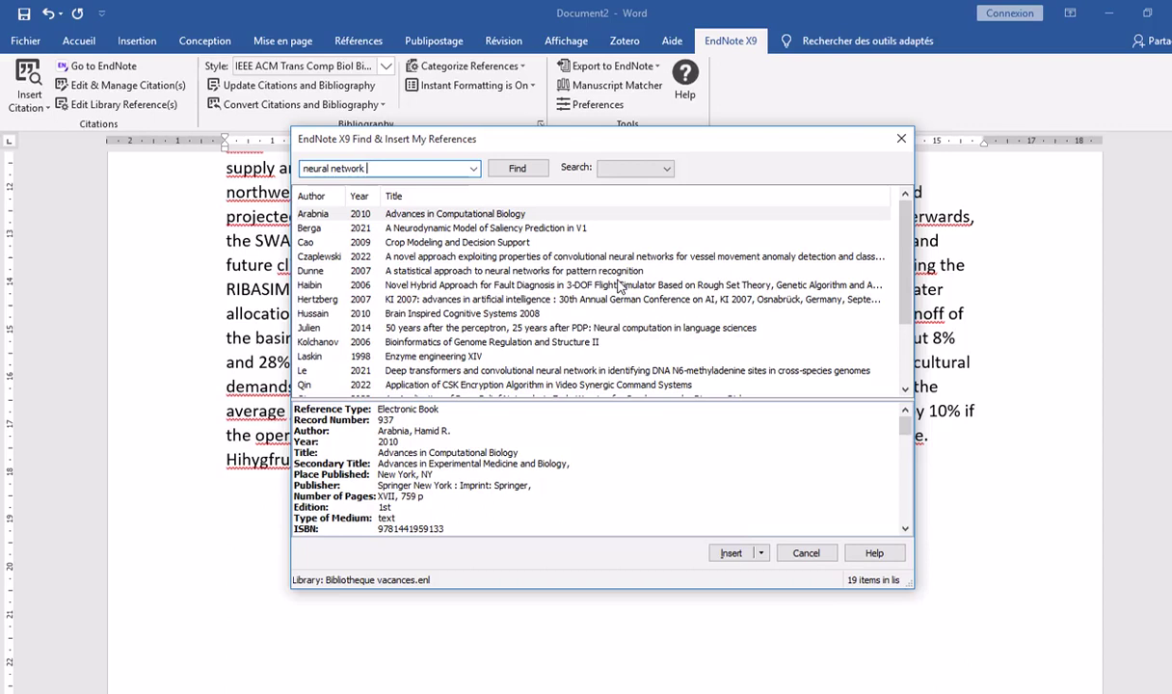
pyautogui.write('prevention')
pyautogui.click(513, 170)
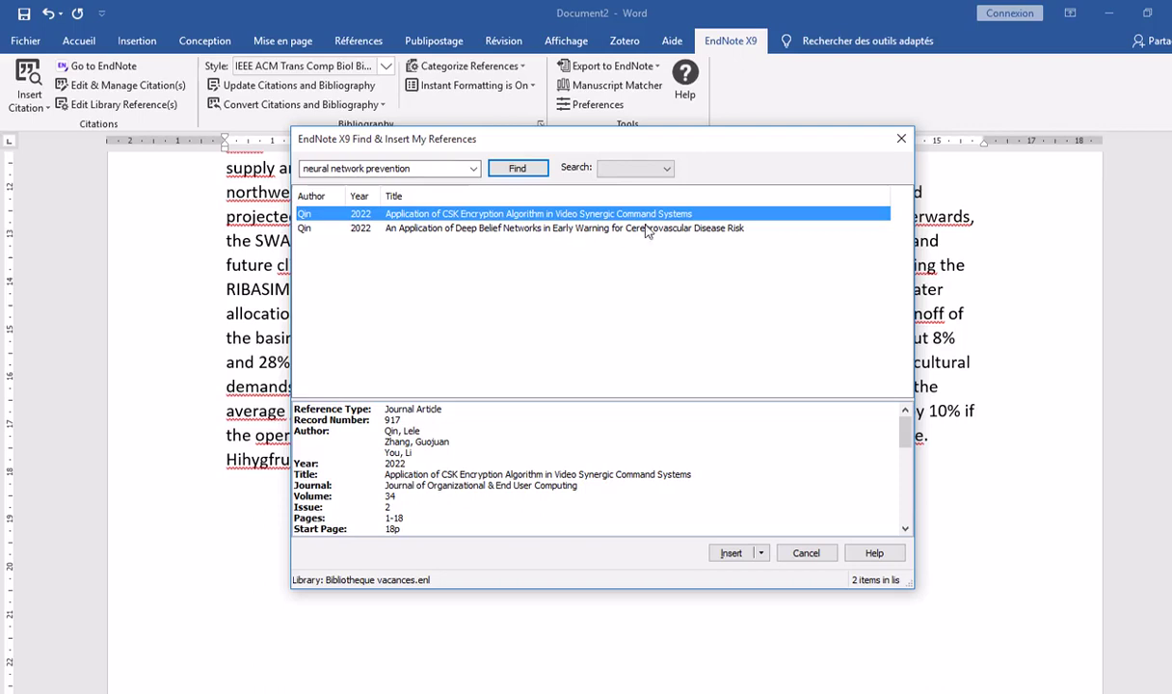
pyautogui.click(599, 230)
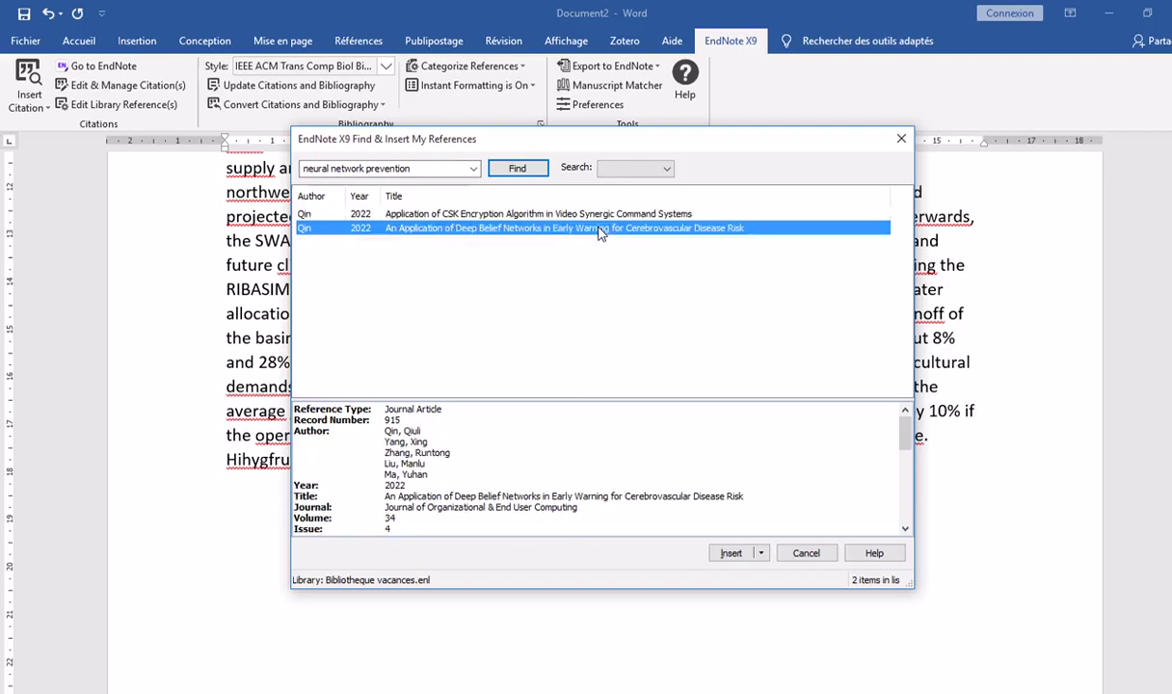
pyautogui.click(730, 552)
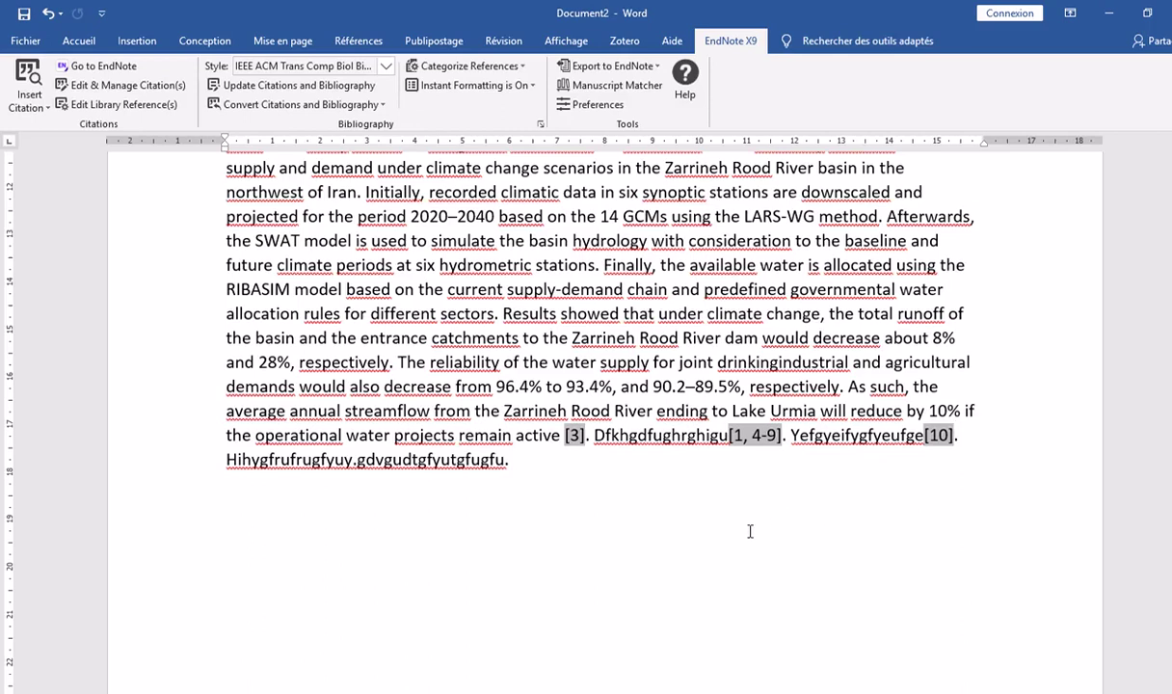
# Cite the 2022 "Graph integration of structured, semistructured" reference from the EndNote library right after "Hihygfrufrugfyuy" in Document2
pyautogui.click(354, 462)
pyautogui.hotkey('alt', 'Tab')
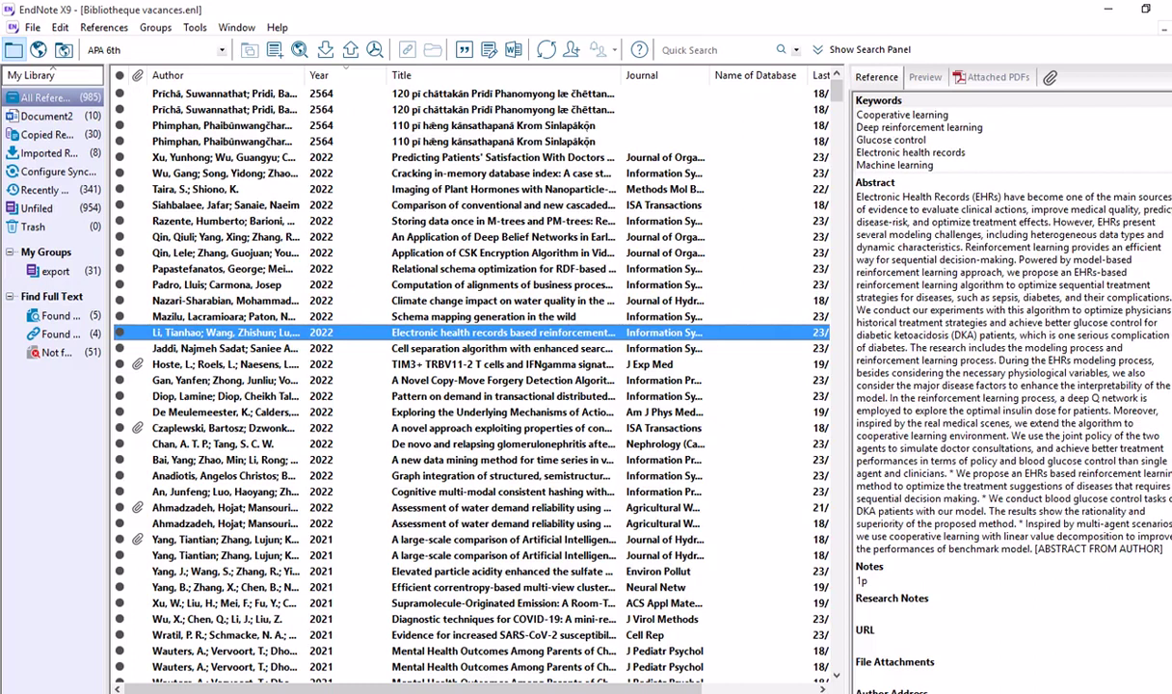
pyautogui.click(433, 476)
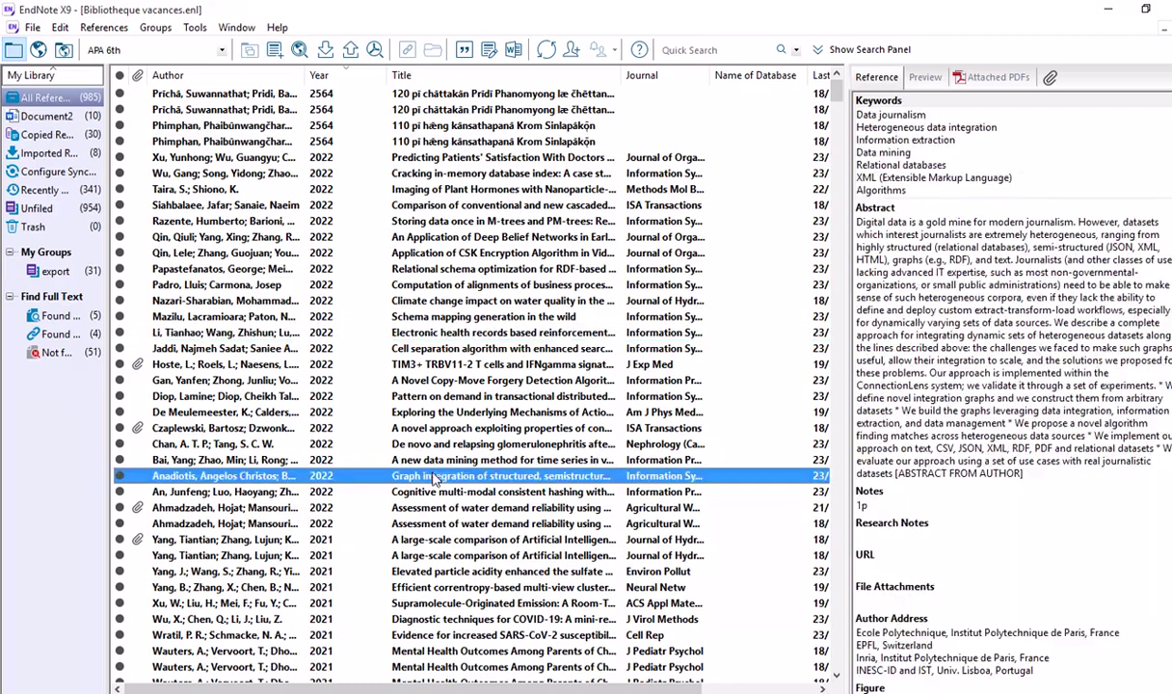
pyautogui.click(465, 52)
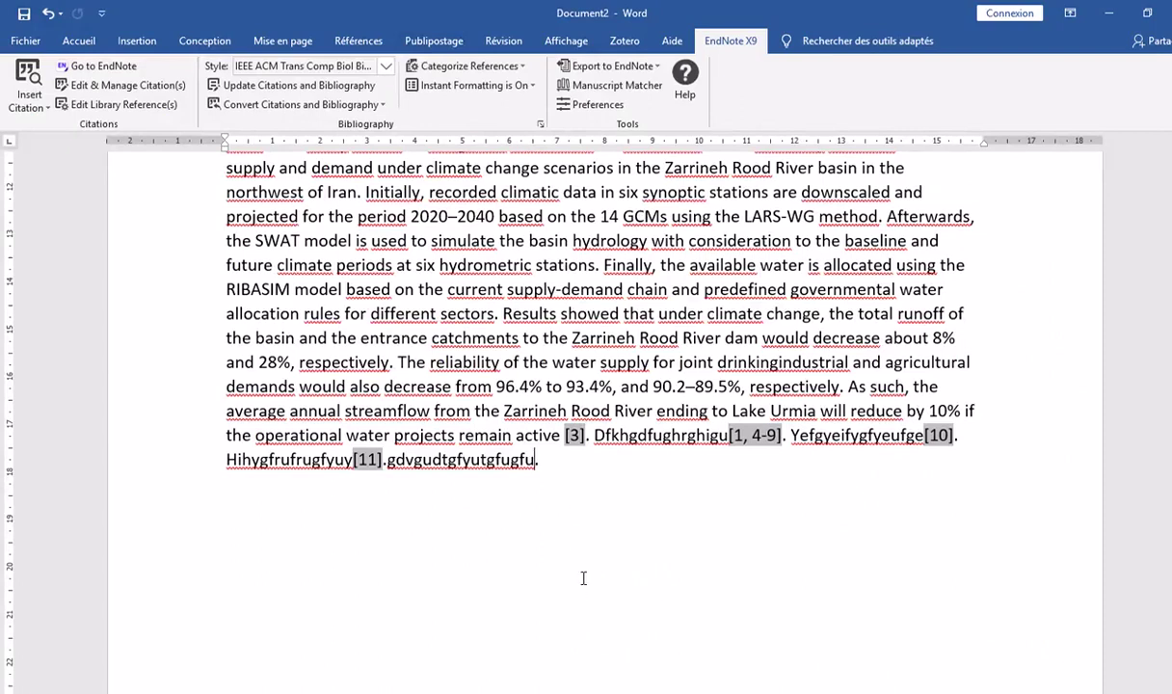
# From EndNote, cite the "Evidence for increased SARS-CoV-2", "An MD-2-related lipid-recognition protein" and "An Autonomous Hybrid Brain-Computer Interface" references together after "gdvgudtgfyutgfugfu"
pyautogui.hotkey('alt', 'Tab')
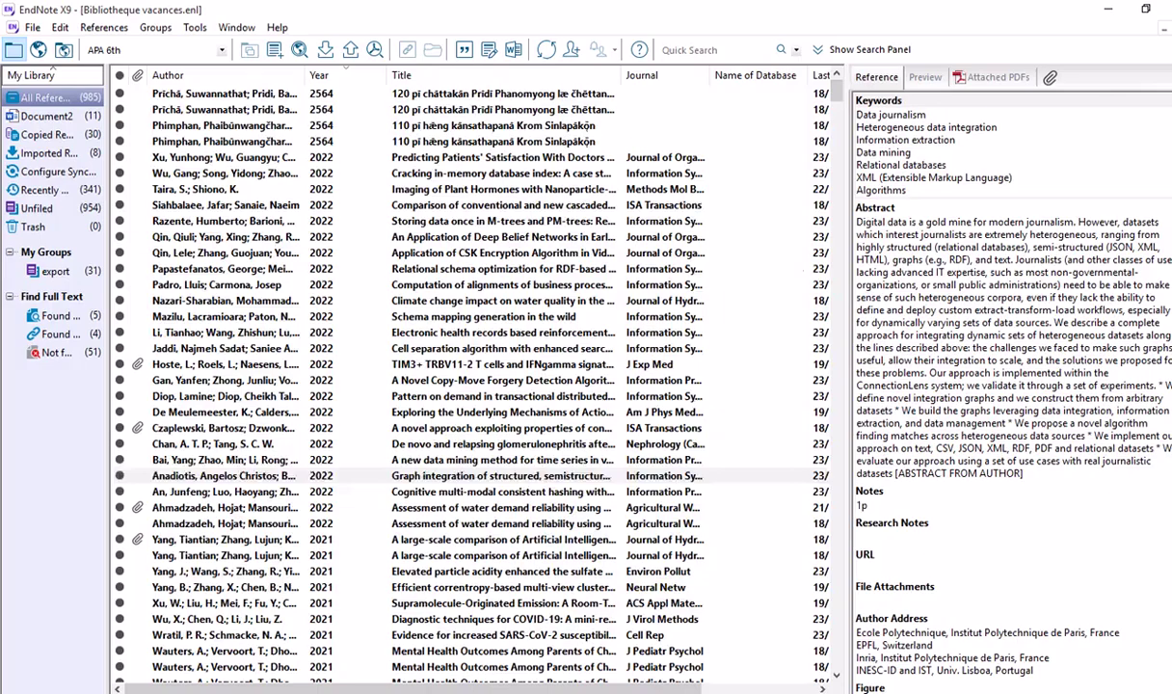
pyautogui.scroll(-3, 662, 587)
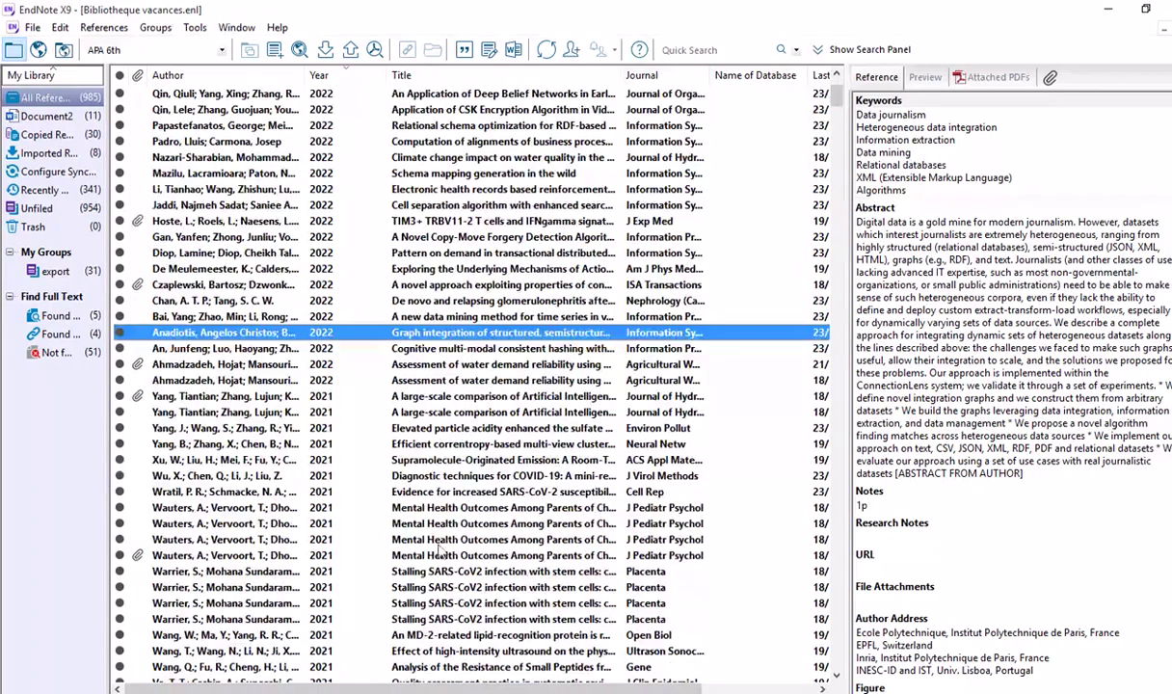
pyautogui.click(400, 494)
pyautogui.scroll(-2, 400, 520)
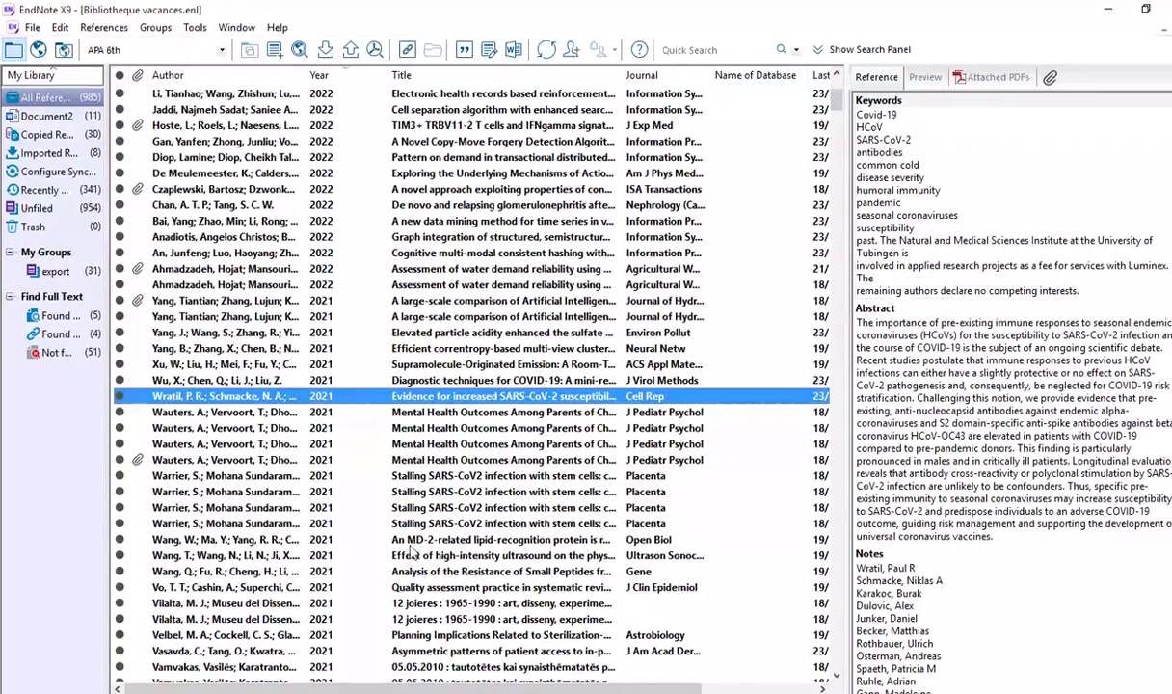
pyautogui.click(412, 539)
pyautogui.scroll(-7, 535, 588)
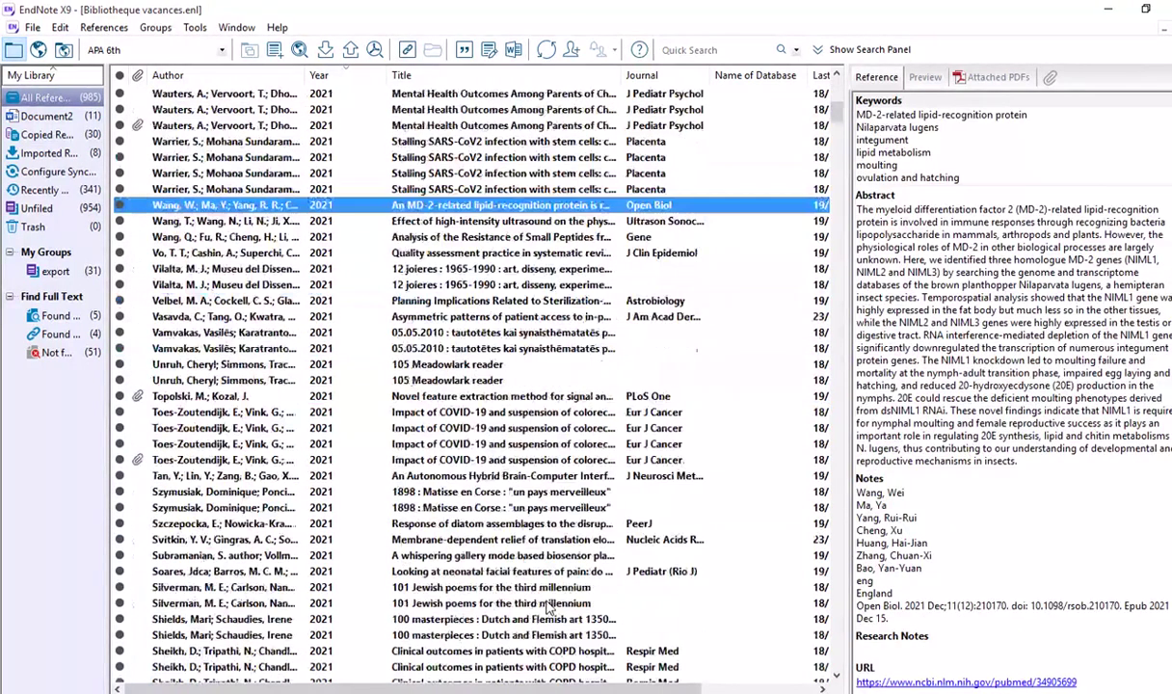
pyautogui.keyDown('ctrl'); pyautogui.click(483, 479); pyautogui.keyUp('ctrl')
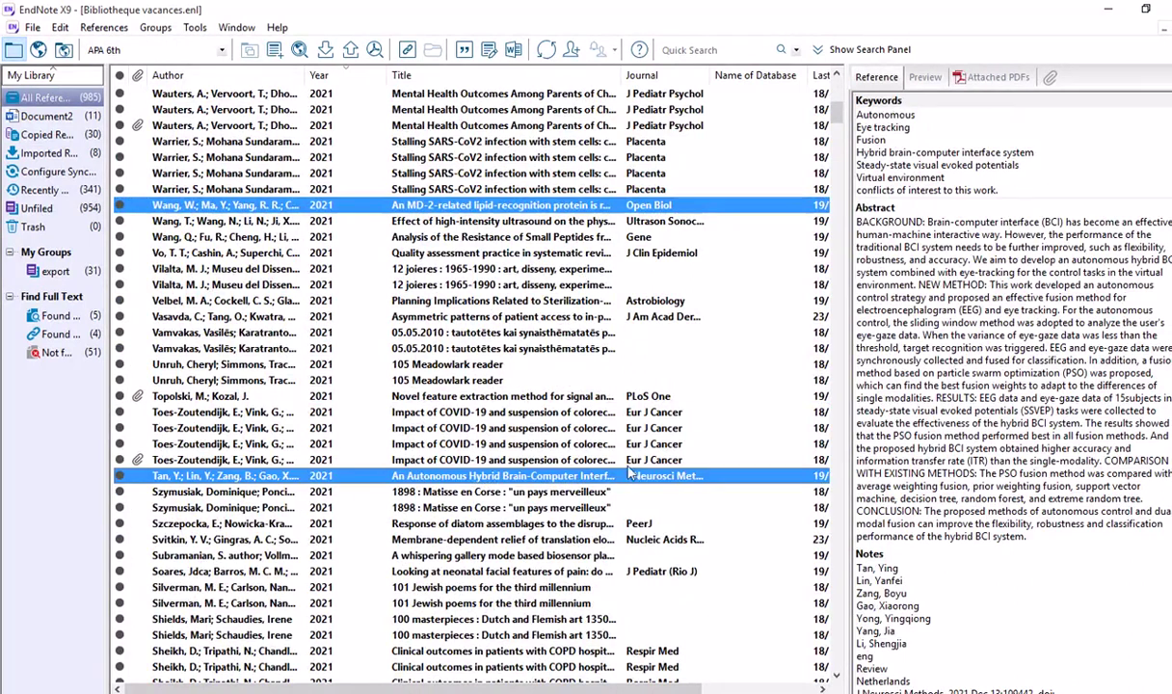
pyautogui.scroll(2, 504, 337)
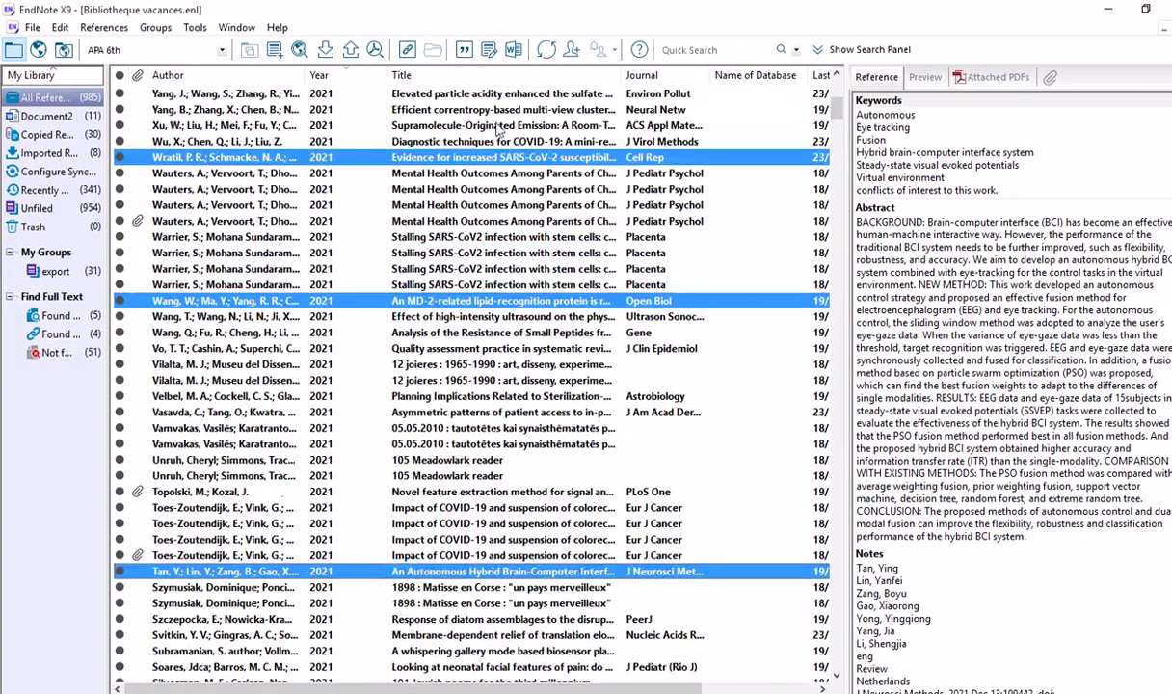
pyautogui.click(463, 49)
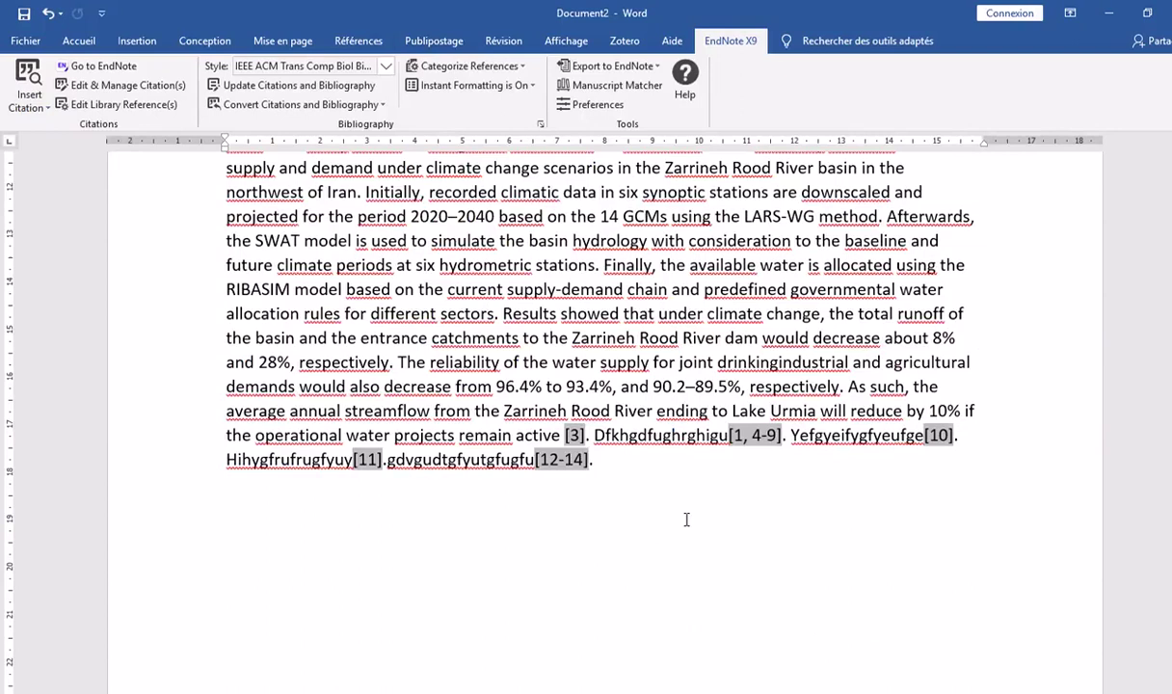
# Review the bibliography entries at the end of the document, and the in-text citations up to the first paragraph
pyautogui.scroll(-10, 692, 526)
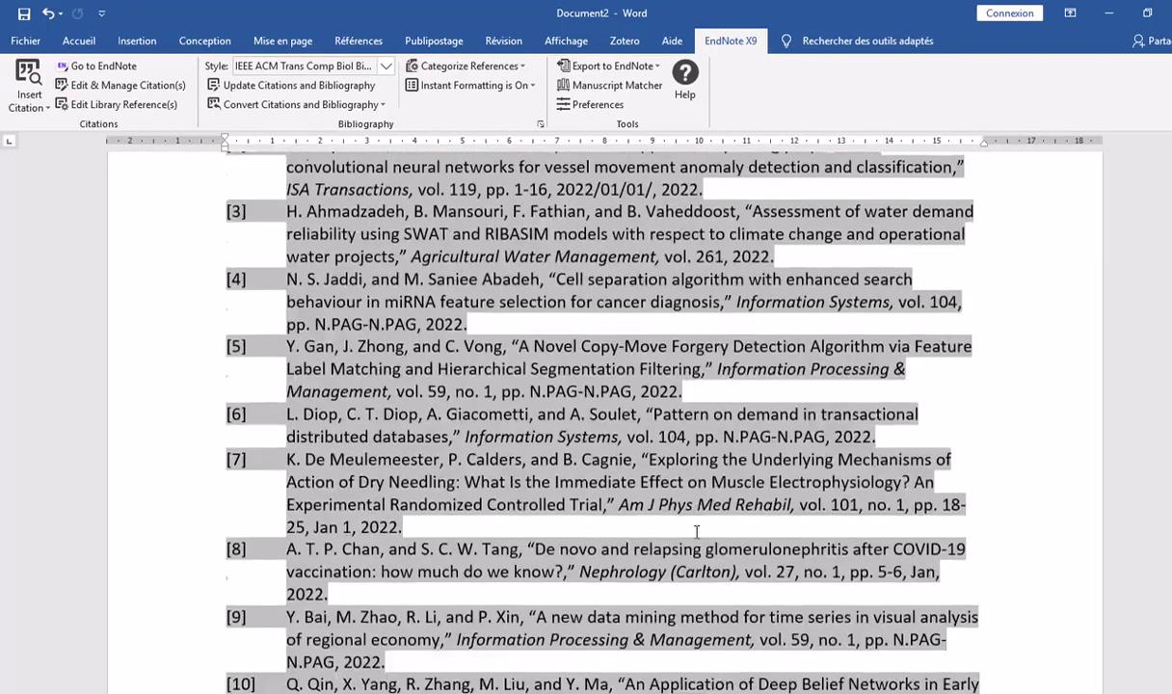
pyautogui.scroll(-10, 695, 529)
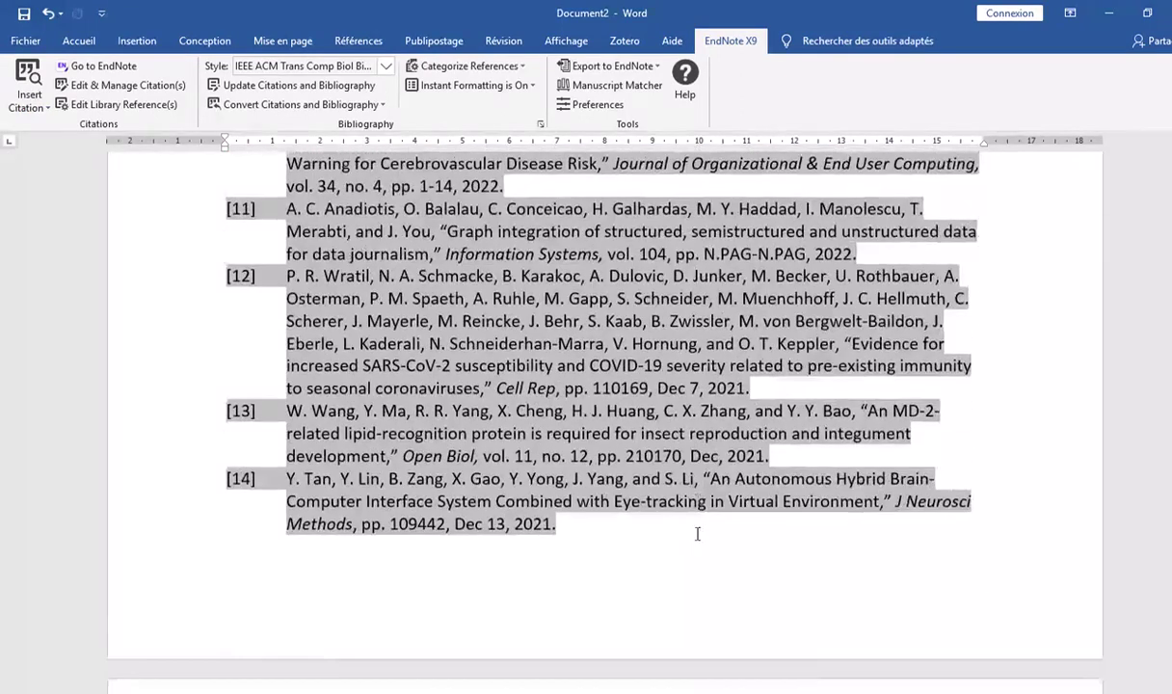
pyautogui.scroll(12, 698, 532)
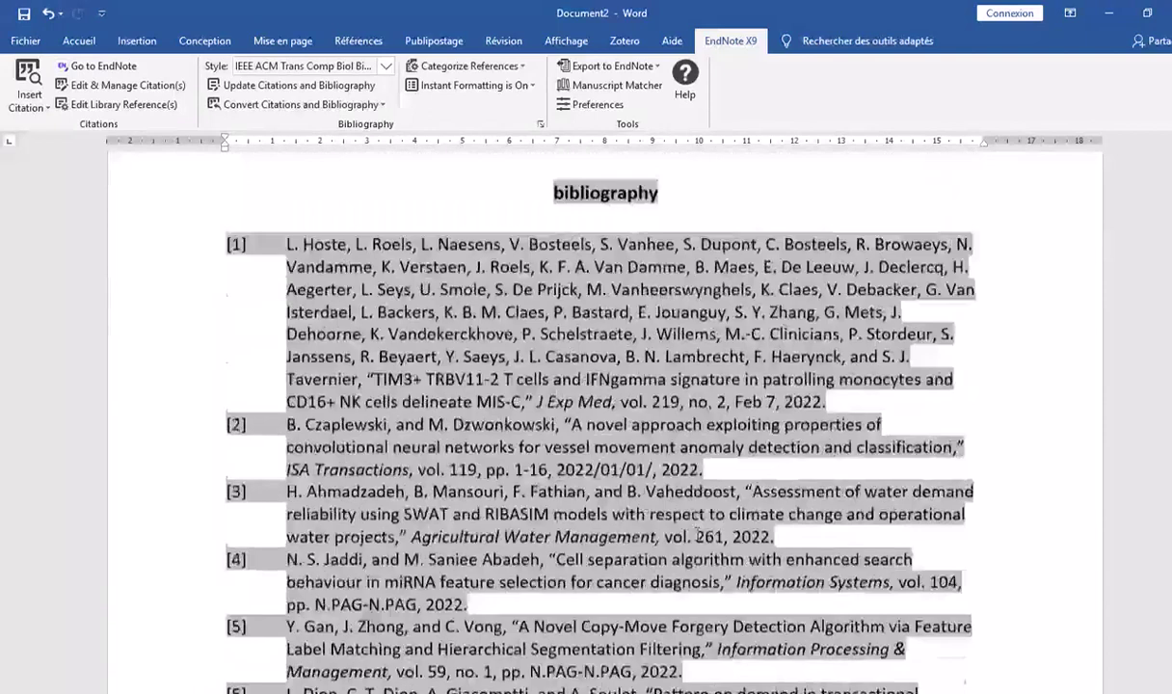
pyautogui.scroll(15, 698, 533)
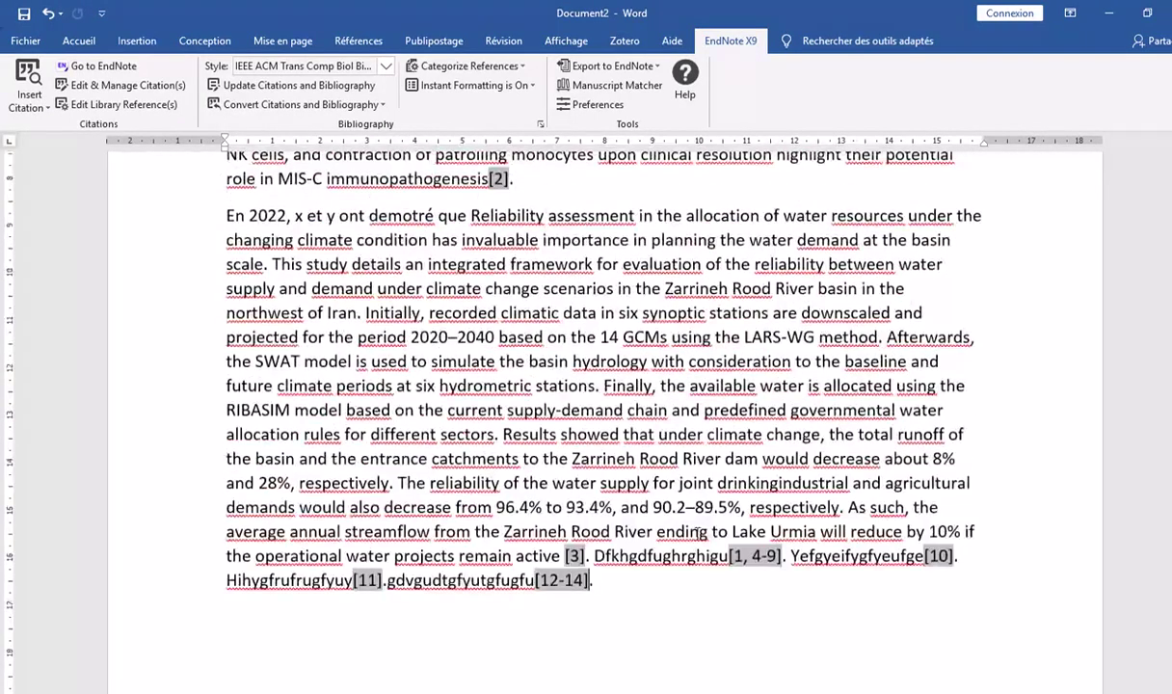
pyautogui.scroll(8, 698, 531)
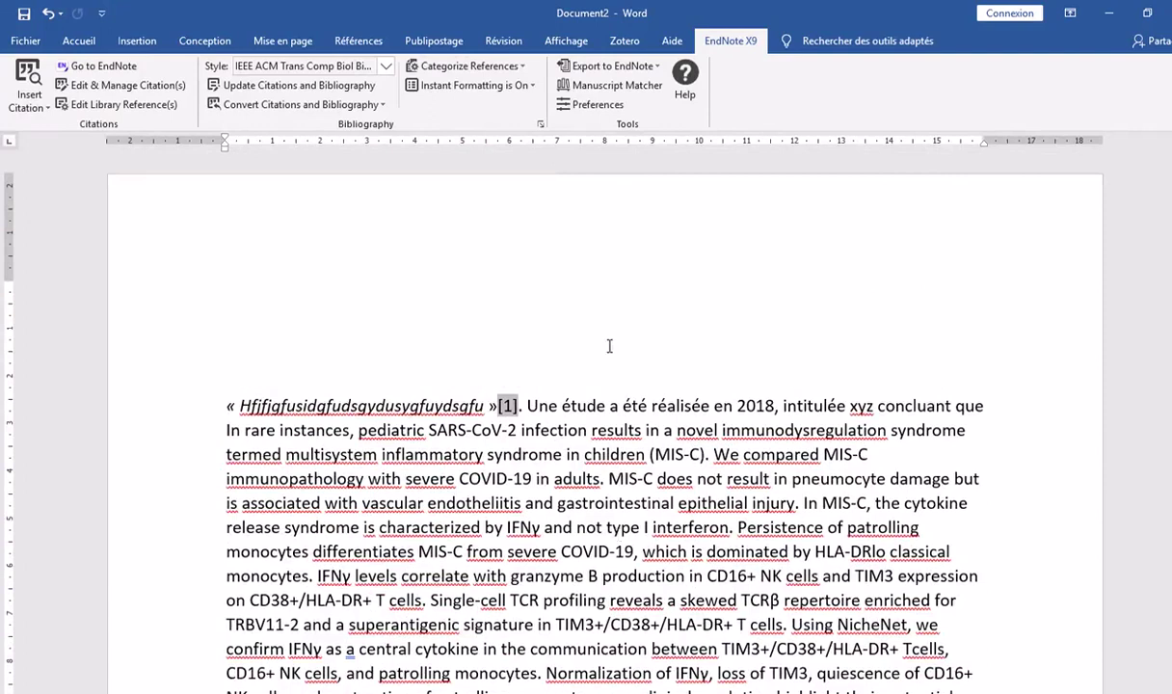
# Widen the page's text area by moving the right margin outward about 1 cm and the left margin outward about 1.75 cm
pyautogui.scroll(-8, 610, 348)
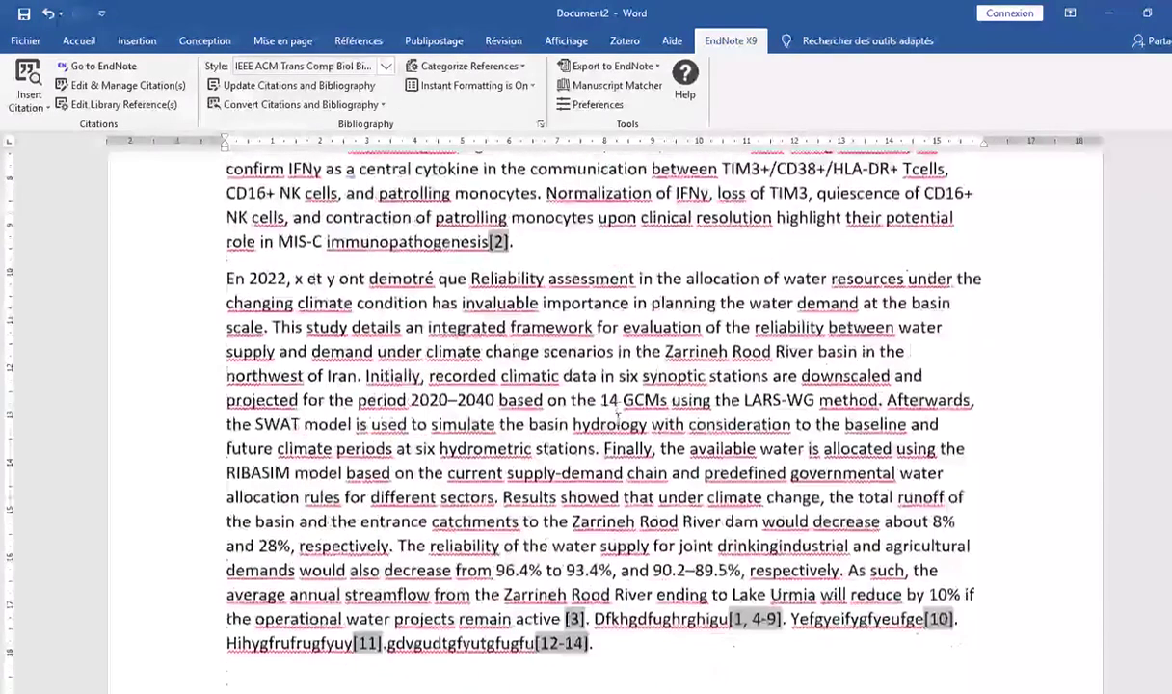
pyautogui.scroll(-8, 617, 417)
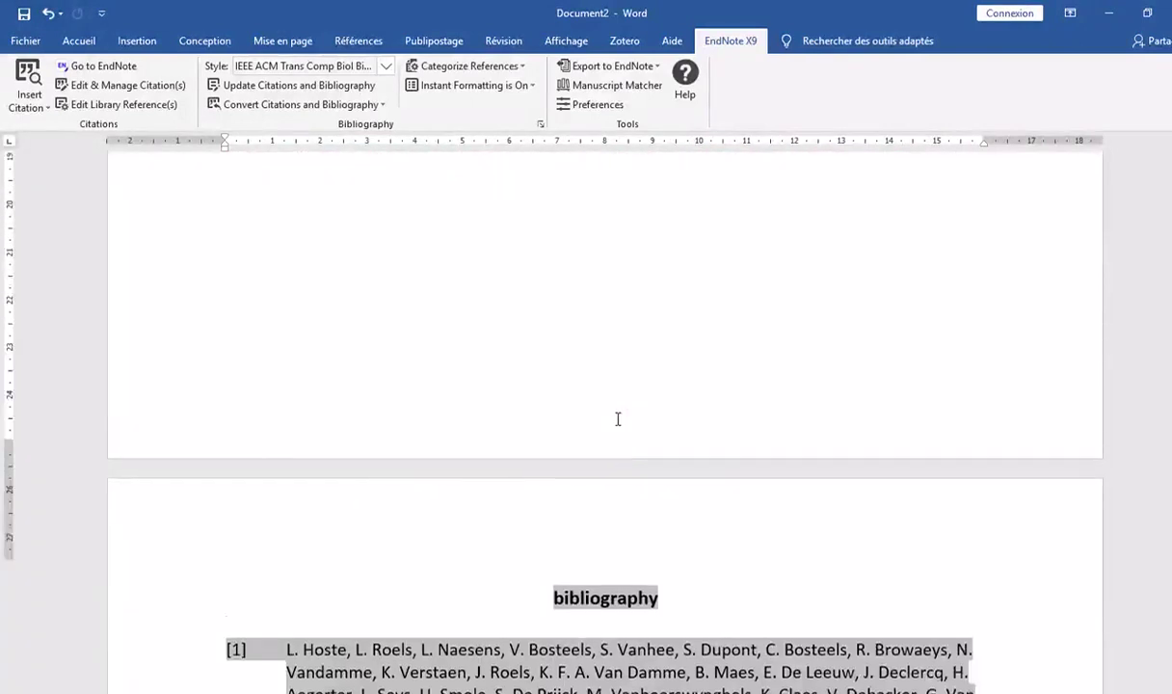
pyautogui.scroll(7, 617, 419)
pyautogui.scroll(10, 617, 419)
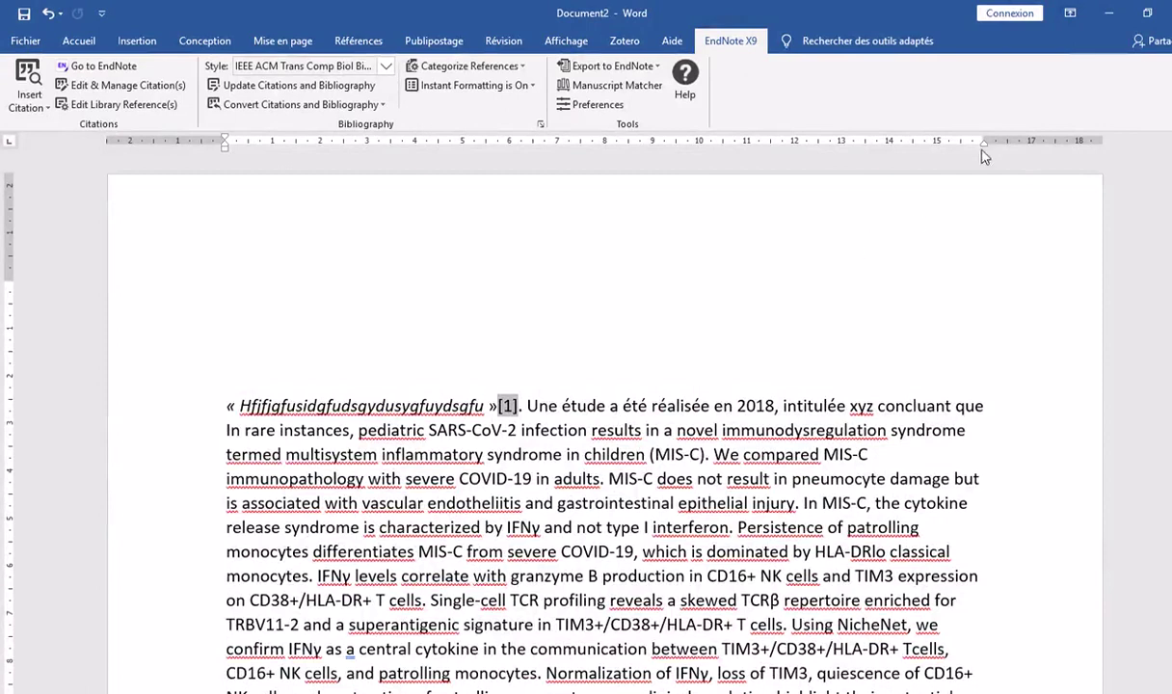
pyautogui.moveTo(983, 142); pyautogui.dragTo(1031, 142)
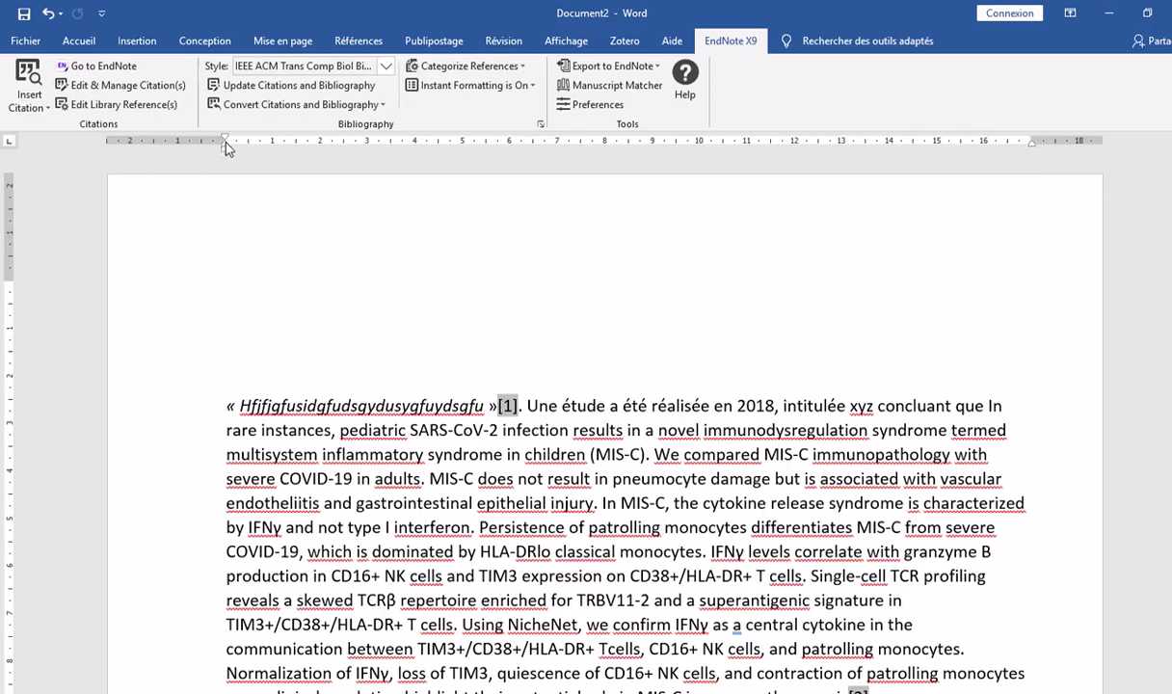
pyautogui.moveTo(225, 142); pyautogui.dragTo(143, 141)
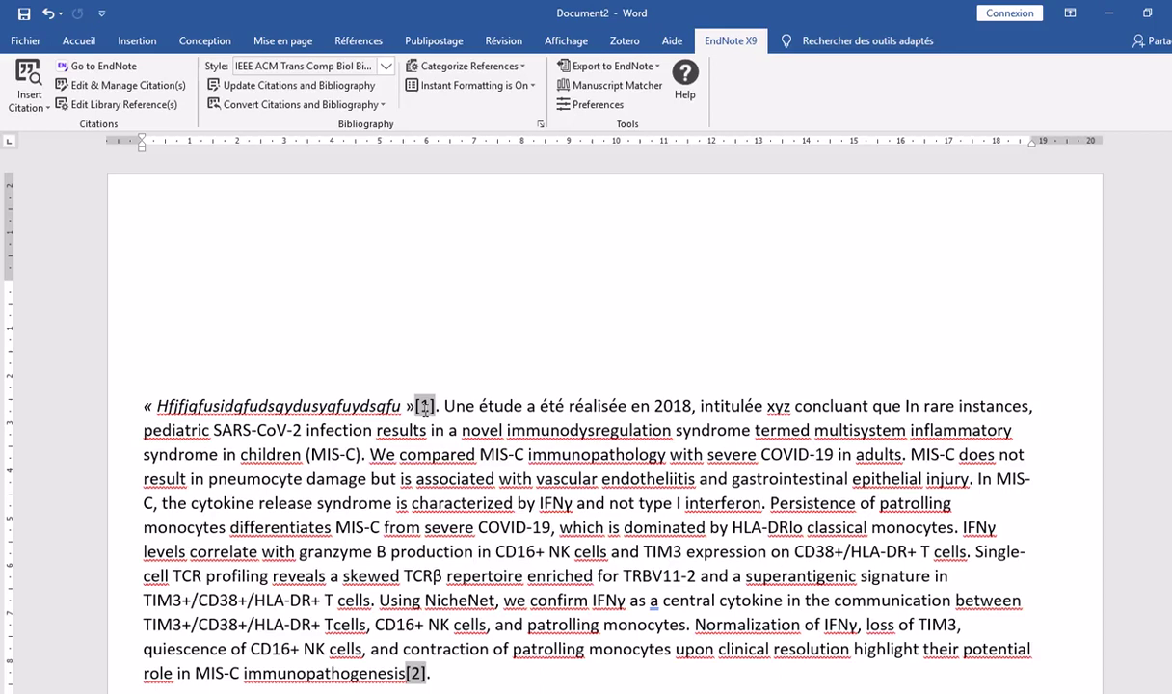
# Configure Document2's EndNote bibliography to link in-text citations to their references, with linked citations underlined
pyautogui.click(542, 128)
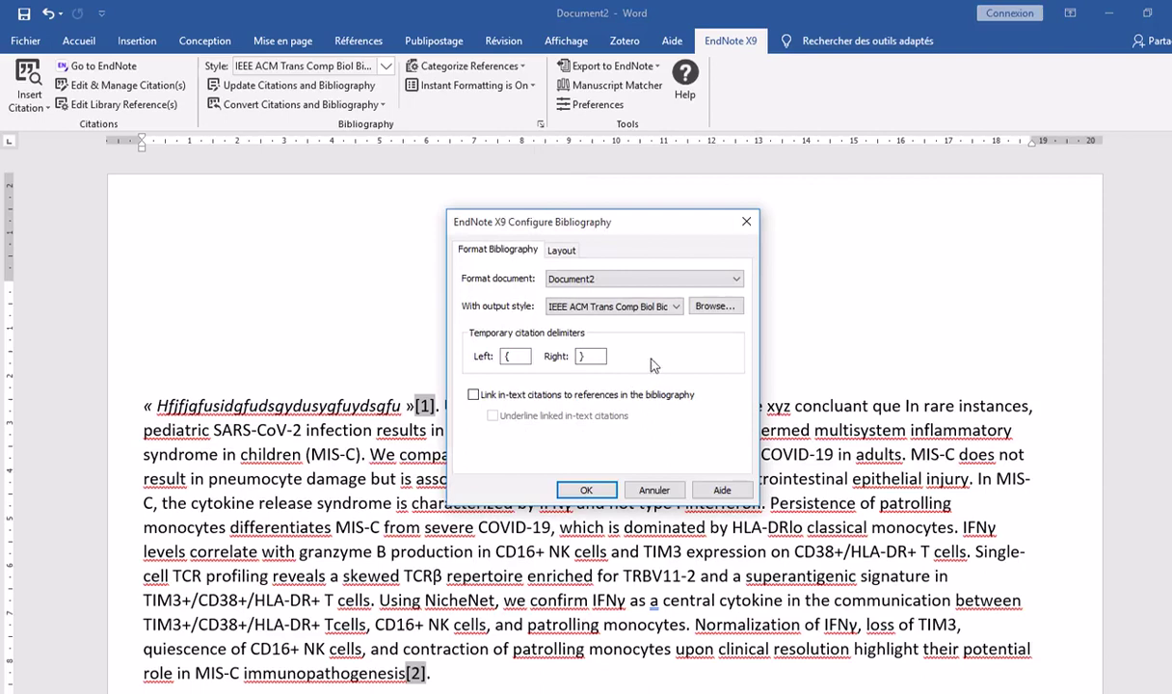
pyautogui.click(737, 280)
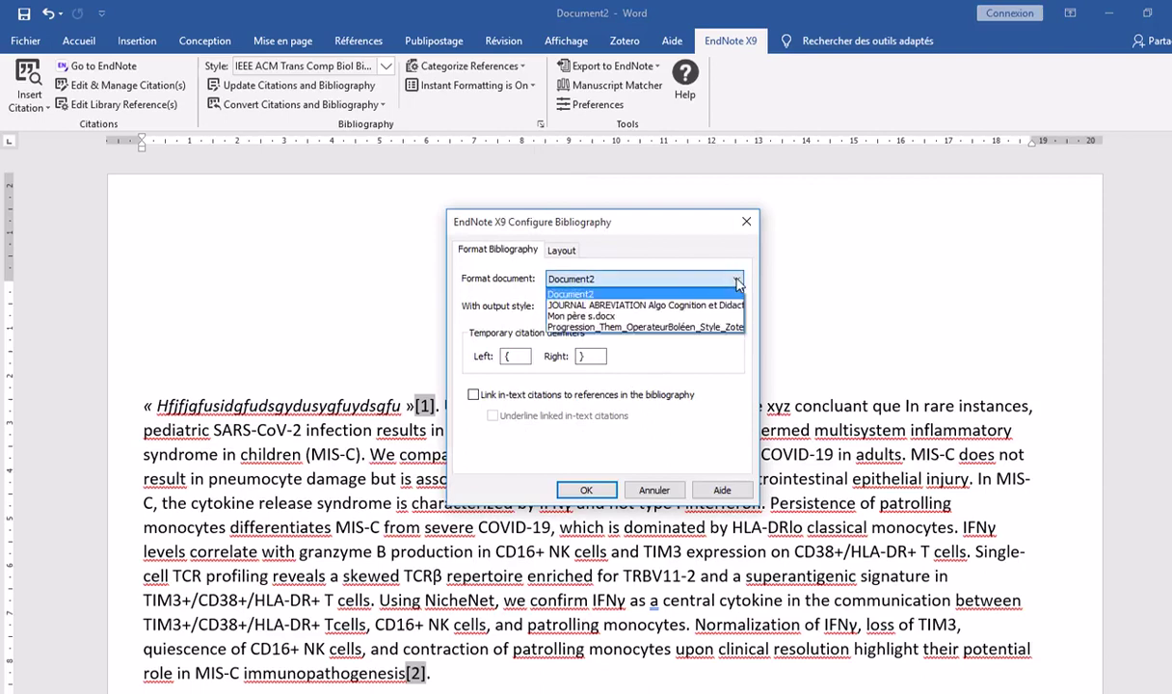
pyautogui.click(737, 280)
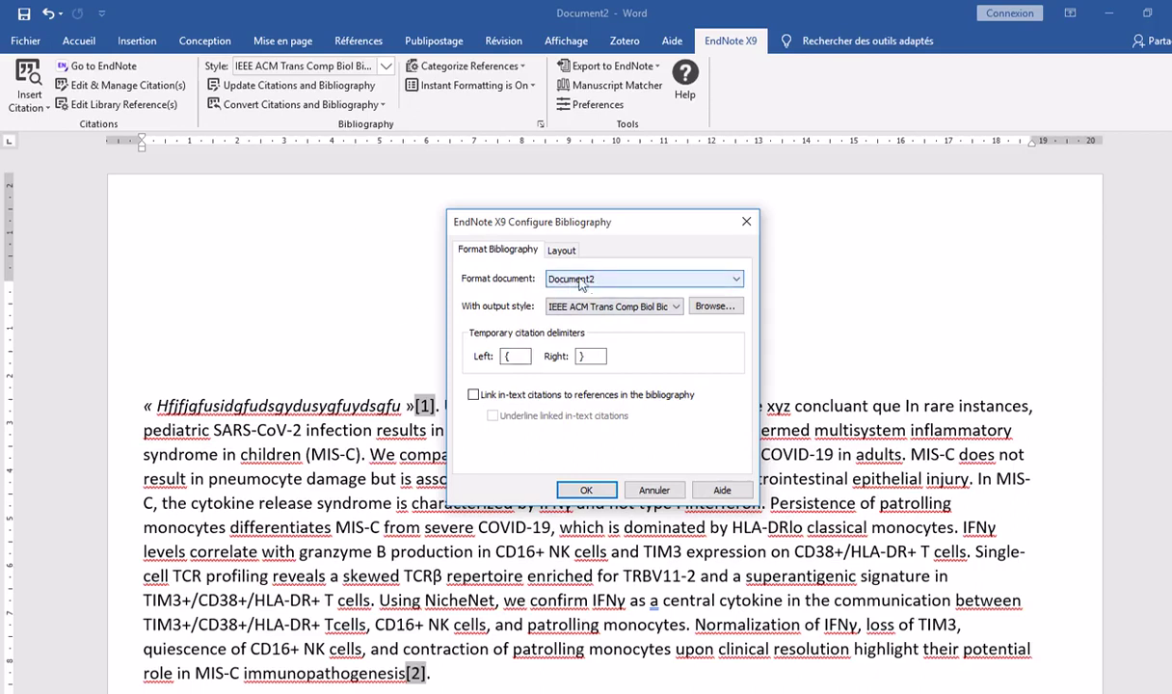
pyautogui.click(473, 394)
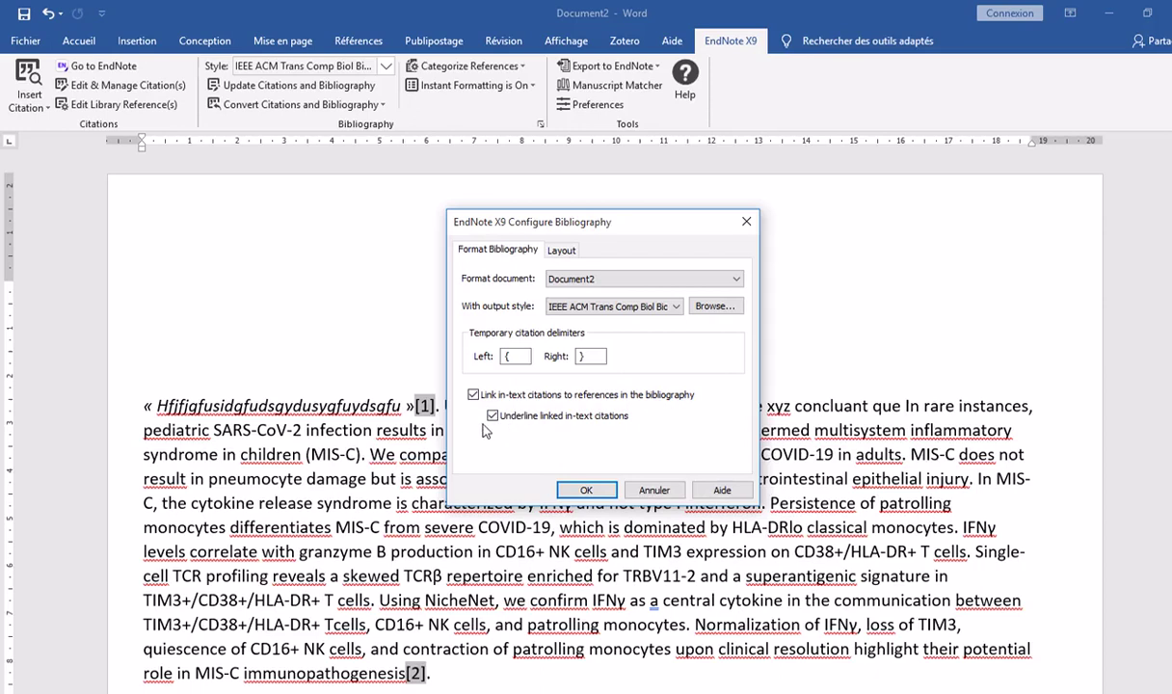
pyautogui.click(585, 490)
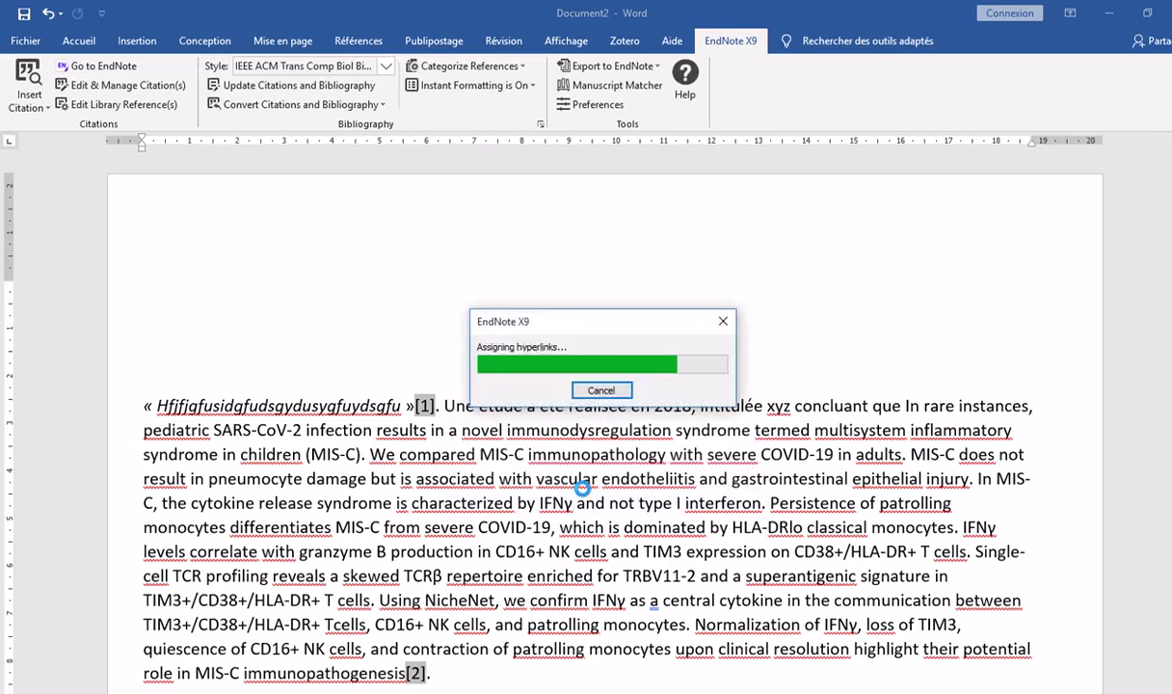
# Follow the linked citation [1] in the first paragraph to its bibliography entry
pyautogui.scroll(-3, 571, 409)
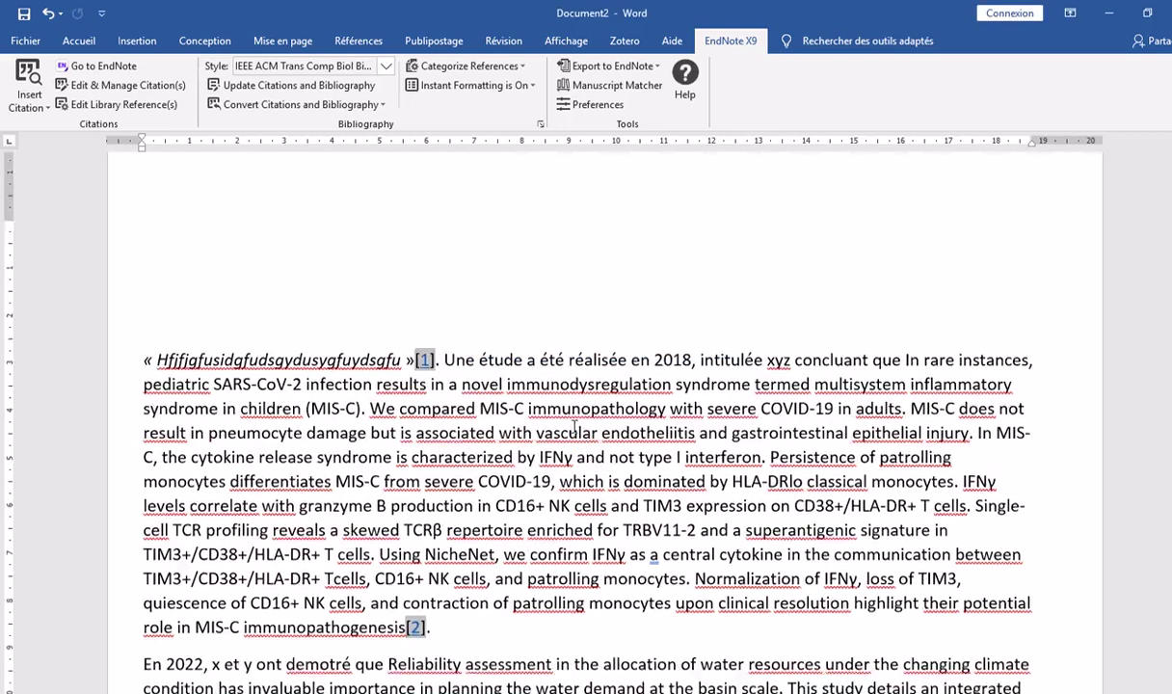
pyautogui.scroll(2, 540, 370)
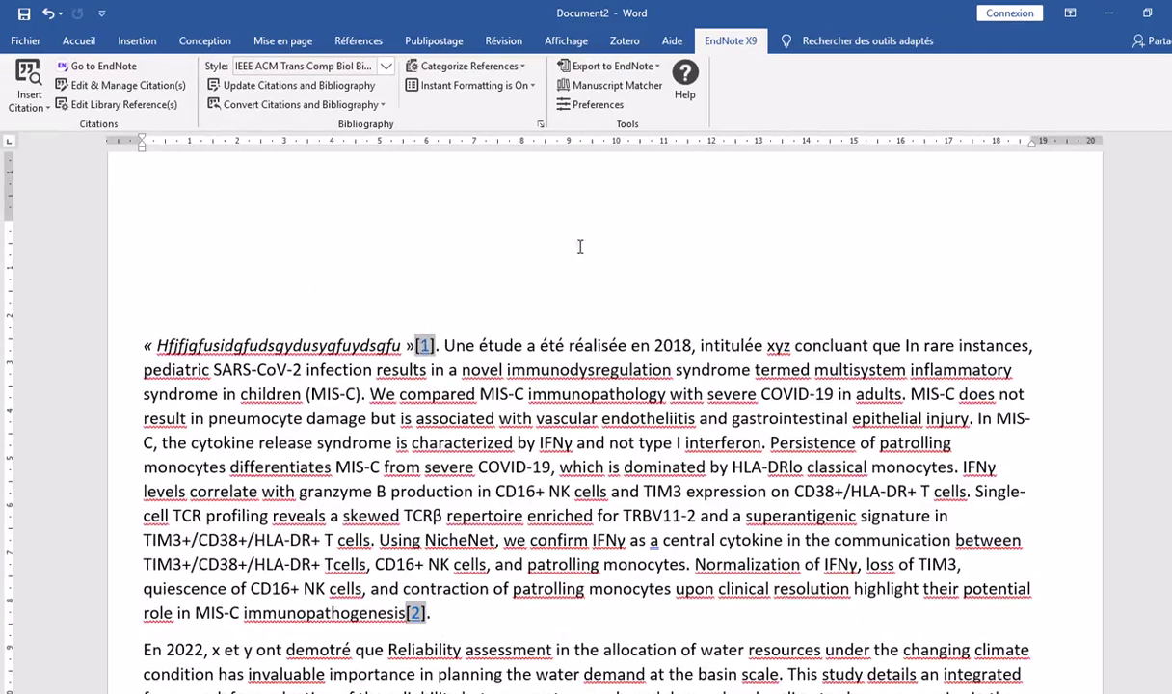
pyautogui.keyDown('shift'); pyautogui.click(427, 347); pyautogui.keyUp('shift')
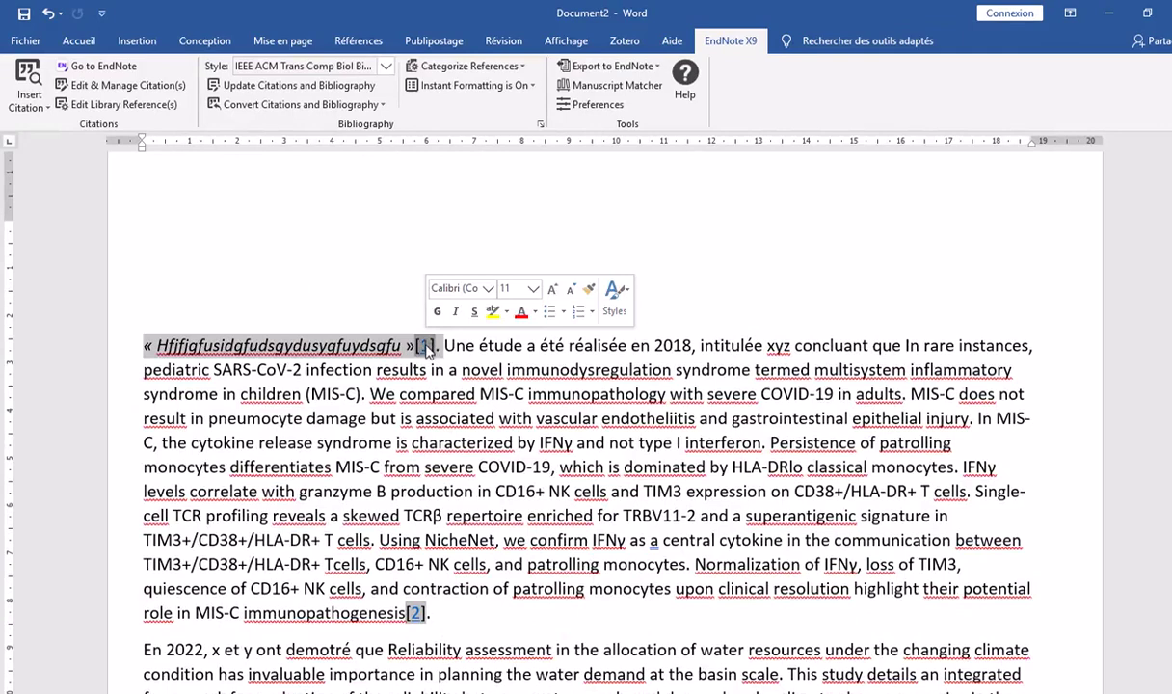
pyautogui.click(427, 347)
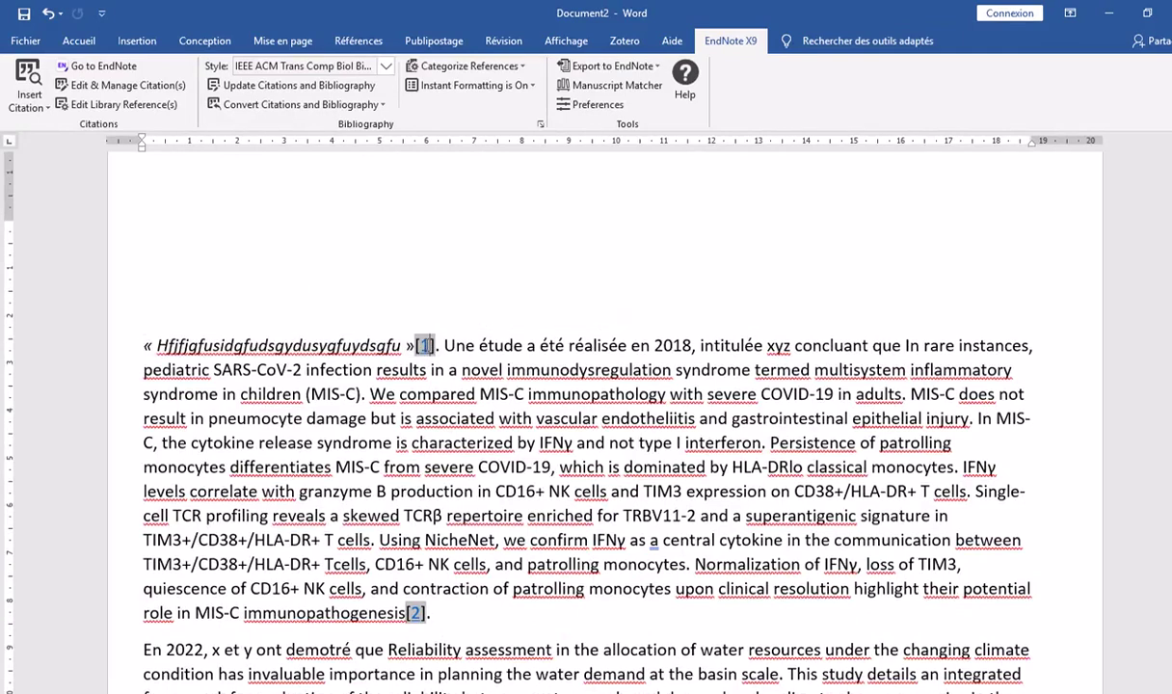
pyautogui.keyDown('ctrl'); pyautogui.click(424, 349); pyautogui.keyUp('ctrl')
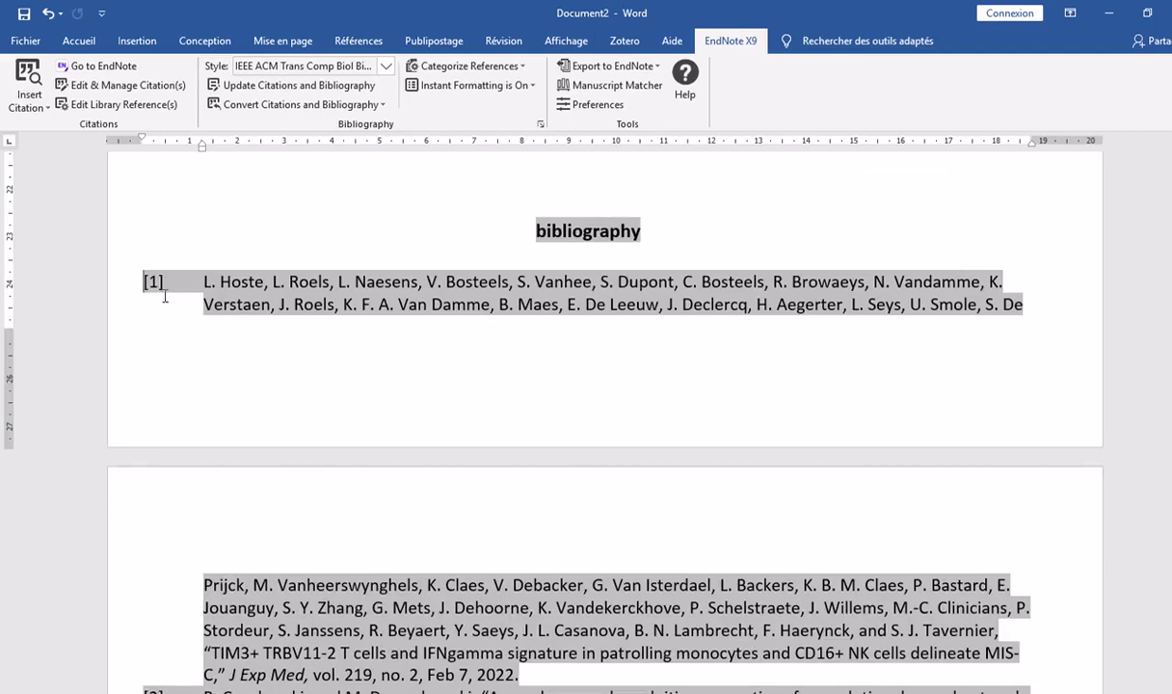
# Follow the linked citation [11] after "Hihygfrufrugfyuy" to its bibliography entry
pyautogui.scroll(3, 579, 350)
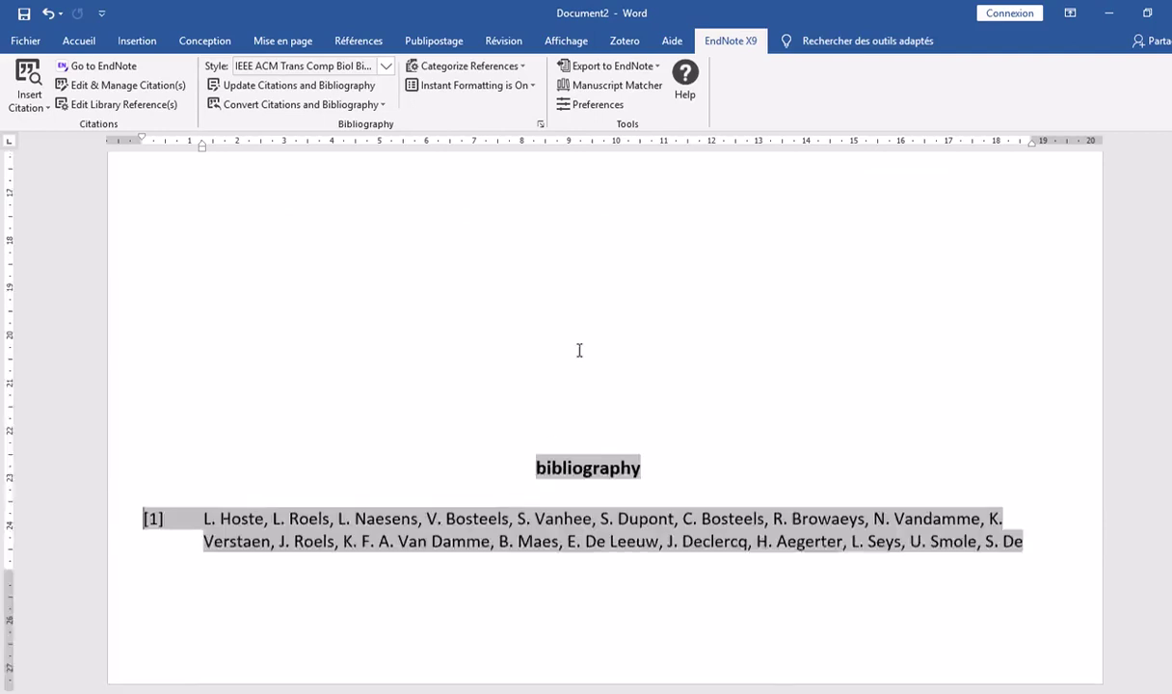
pyautogui.scroll(4, 579, 349)
pyautogui.scroll(-2, 557, 433)
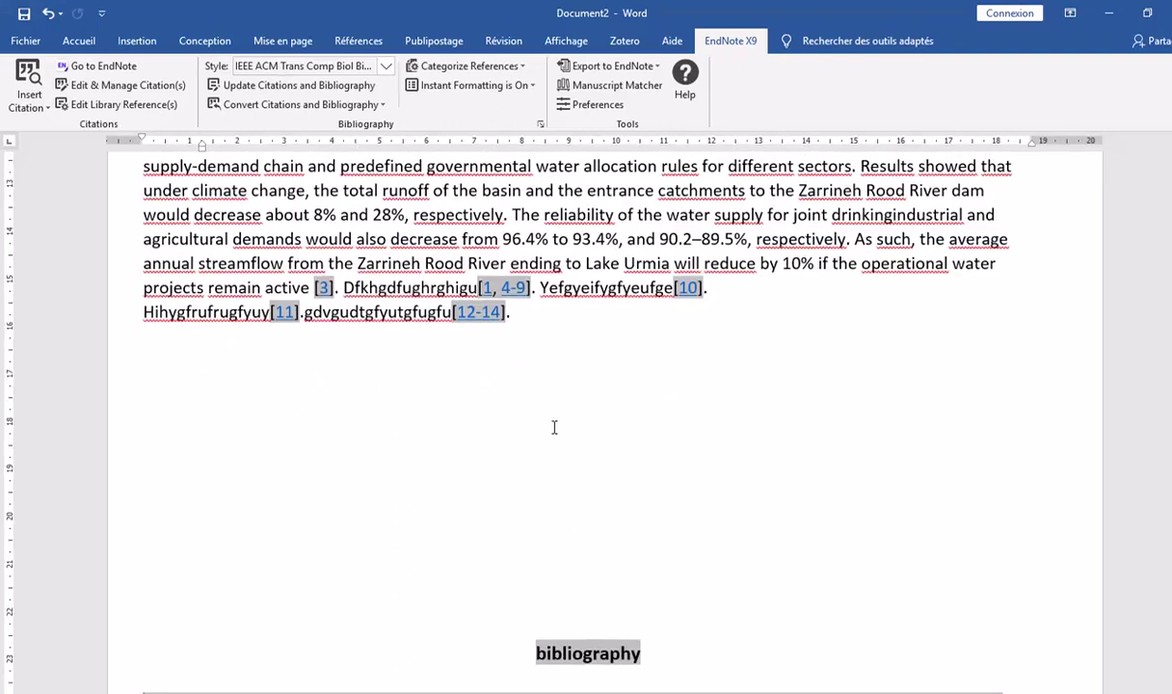
pyautogui.tripleClick(285, 313)
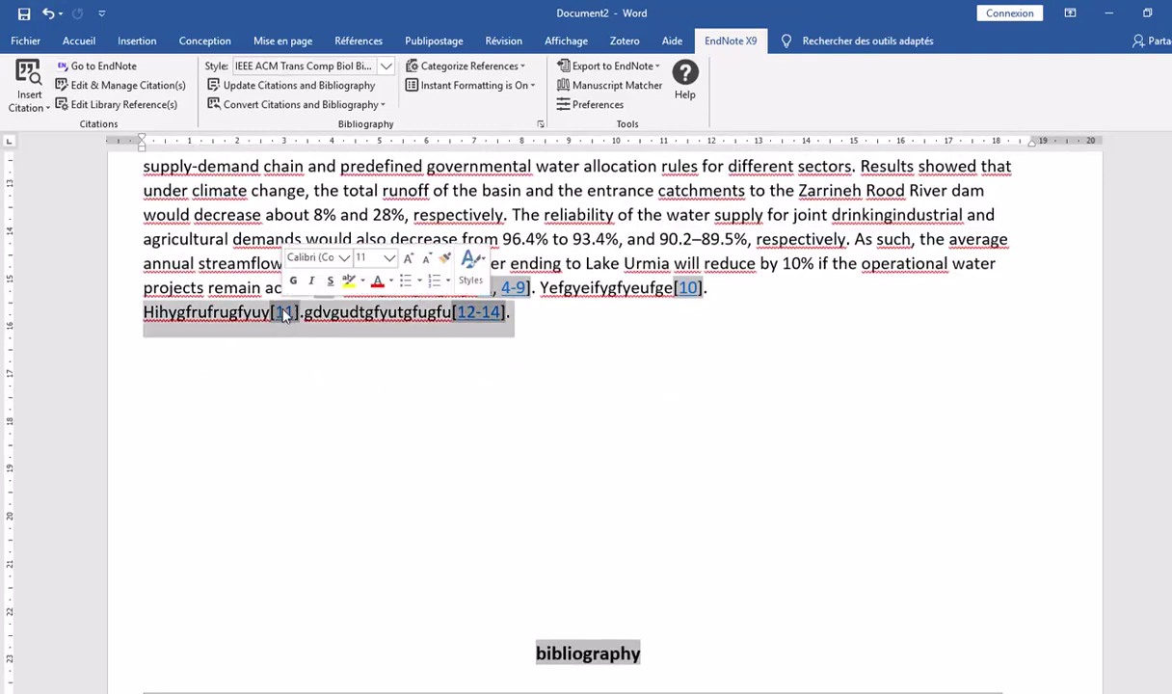
pyautogui.keyDown('ctrl'); pyautogui.click(284, 314); pyautogui.keyUp('ctrl')
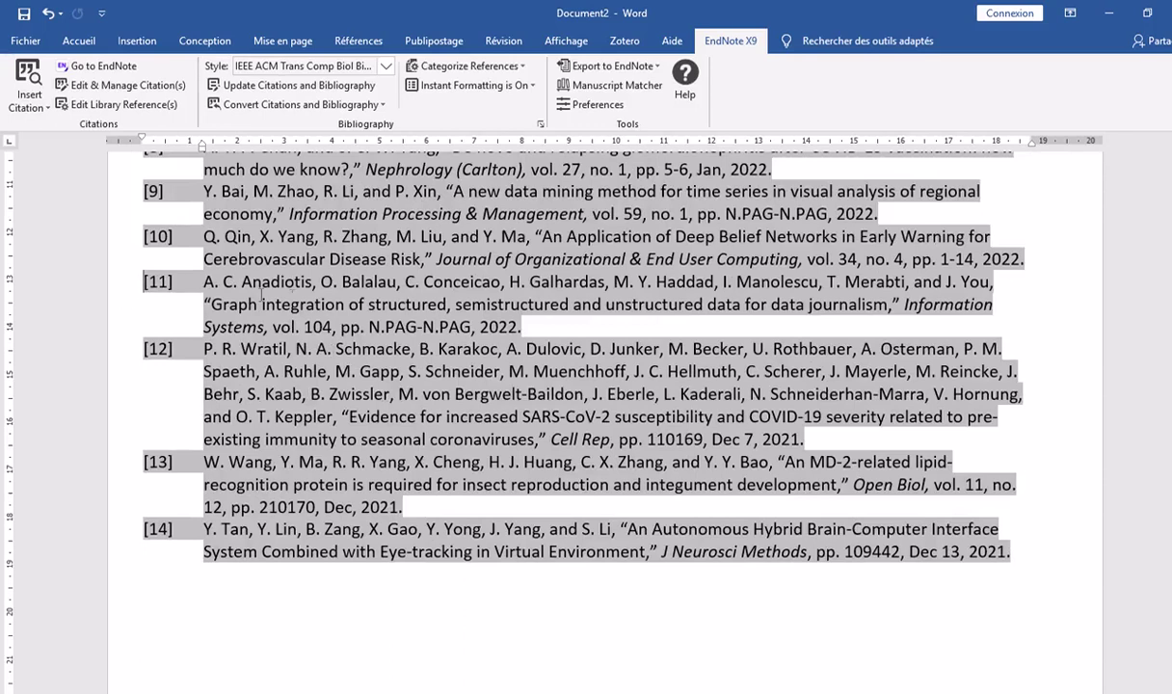
pyautogui.scroll(12, 785, 449)
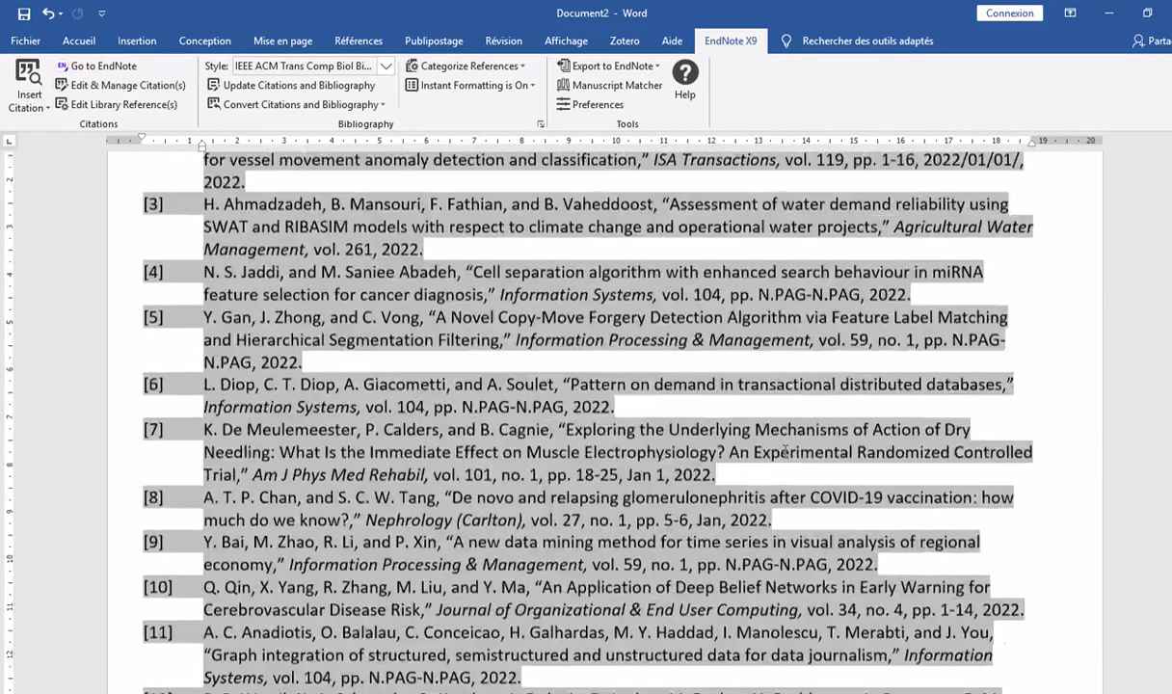
pyautogui.scroll(12, 784, 451)
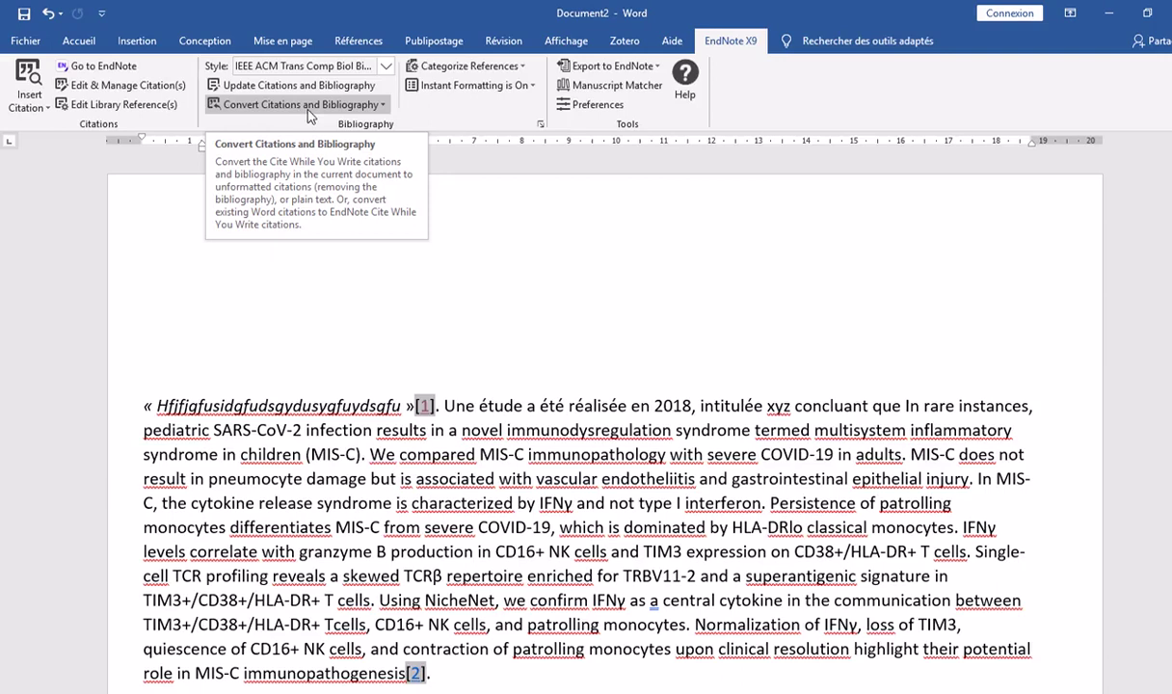
pyautogui.click(385, 109)
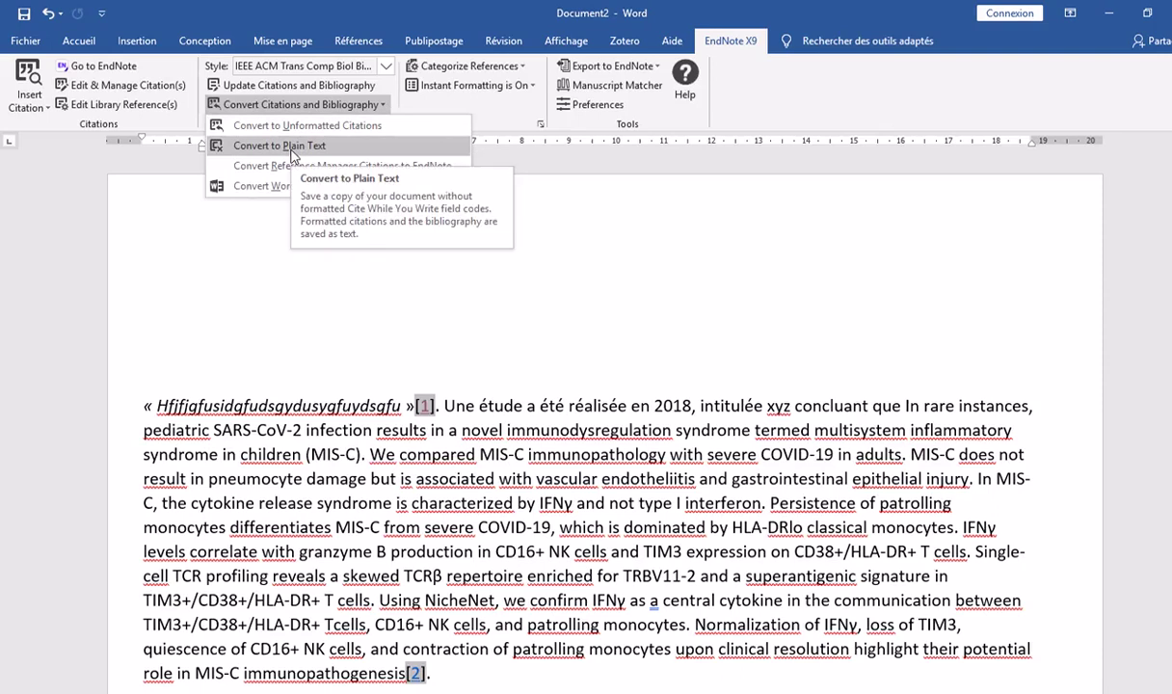
pyautogui.click(293, 150)
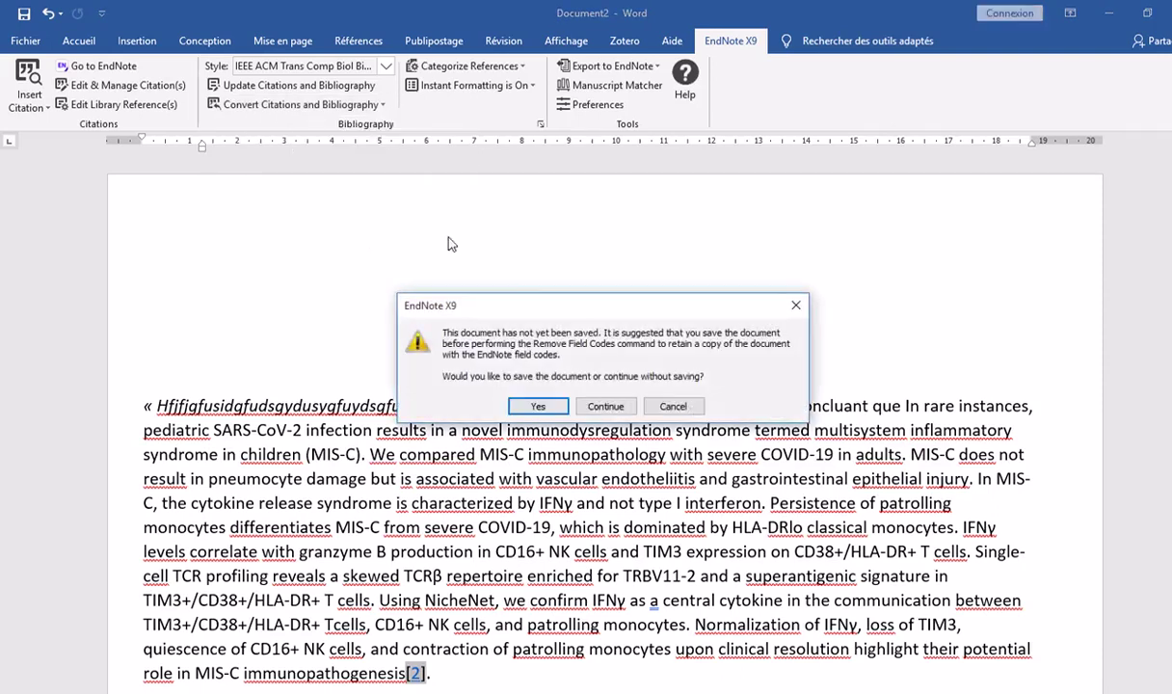
pyautogui.click(536, 406)
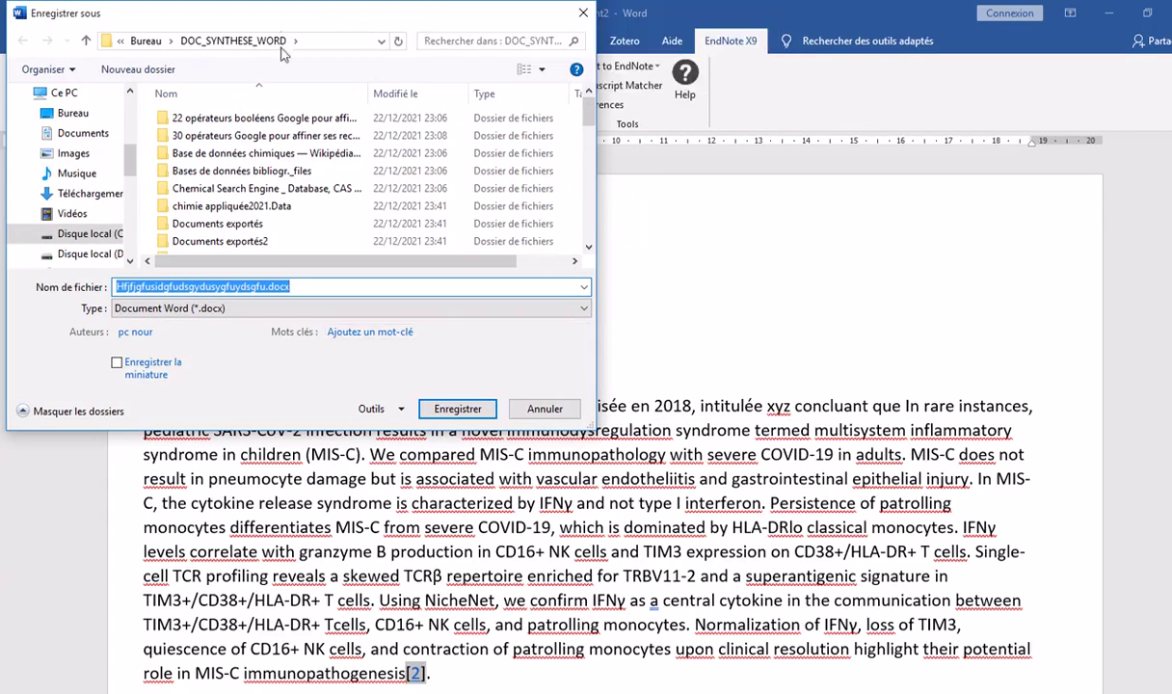
pyautogui.moveTo(258, 11); pyautogui.dragTo(393, 183)
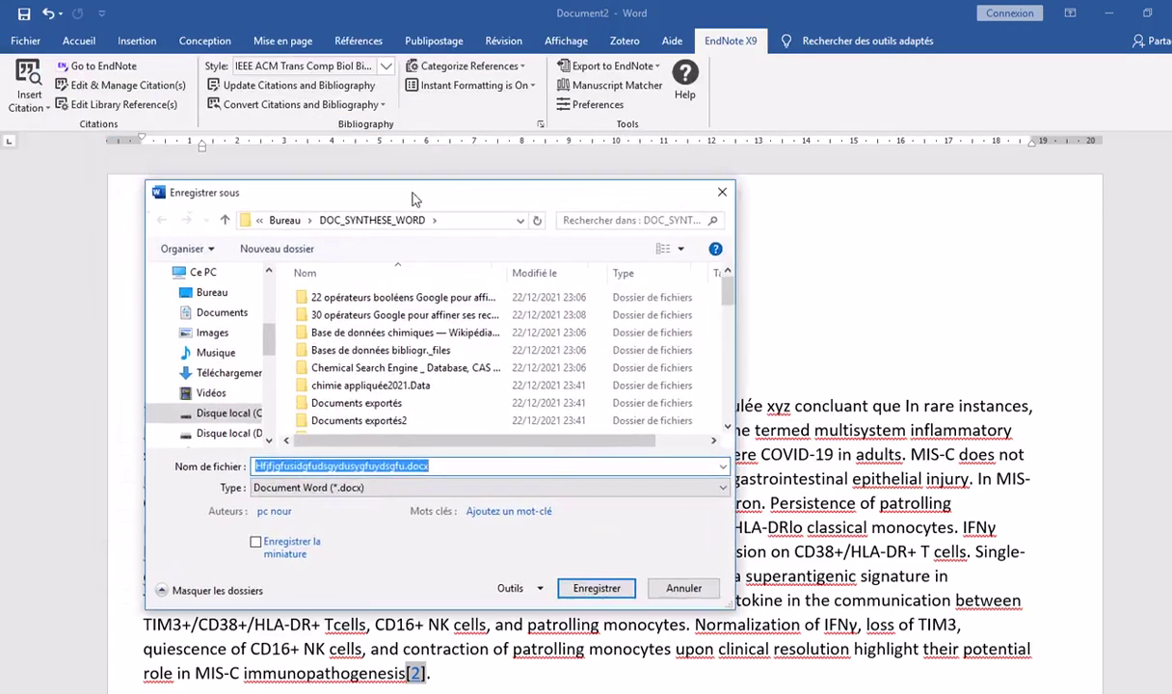
pyautogui.click(721, 194)
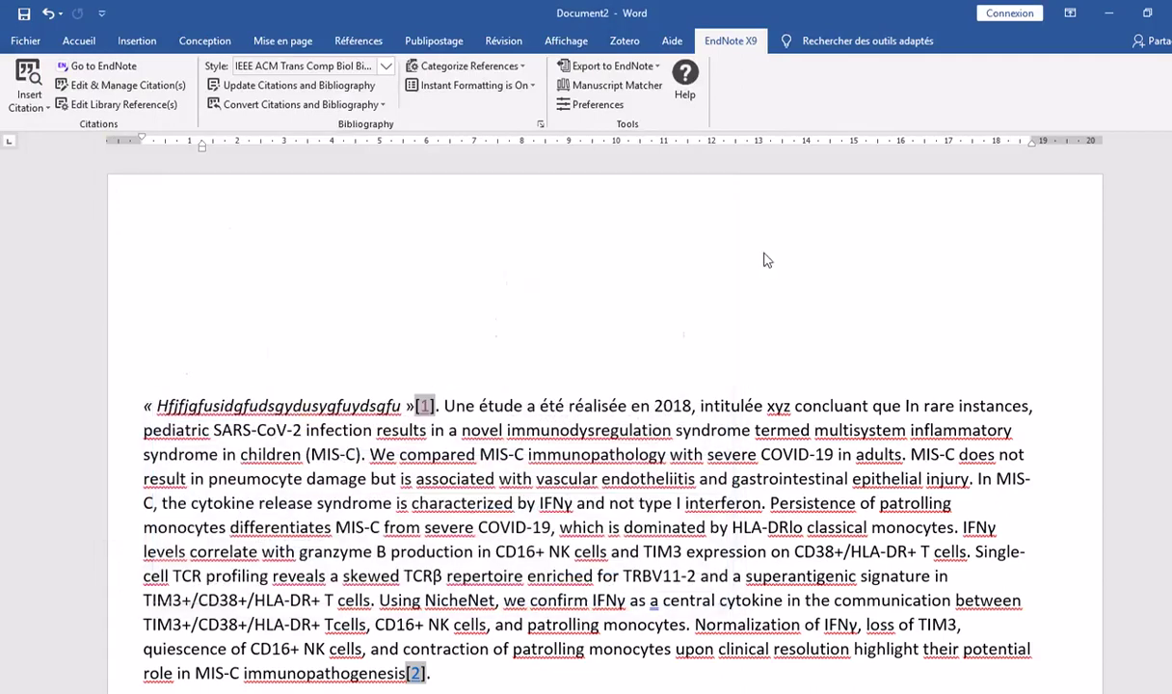
# Save the document in the Bureau folder as "essaie endnote excercice.docx"
pyautogui.click(368, 291)
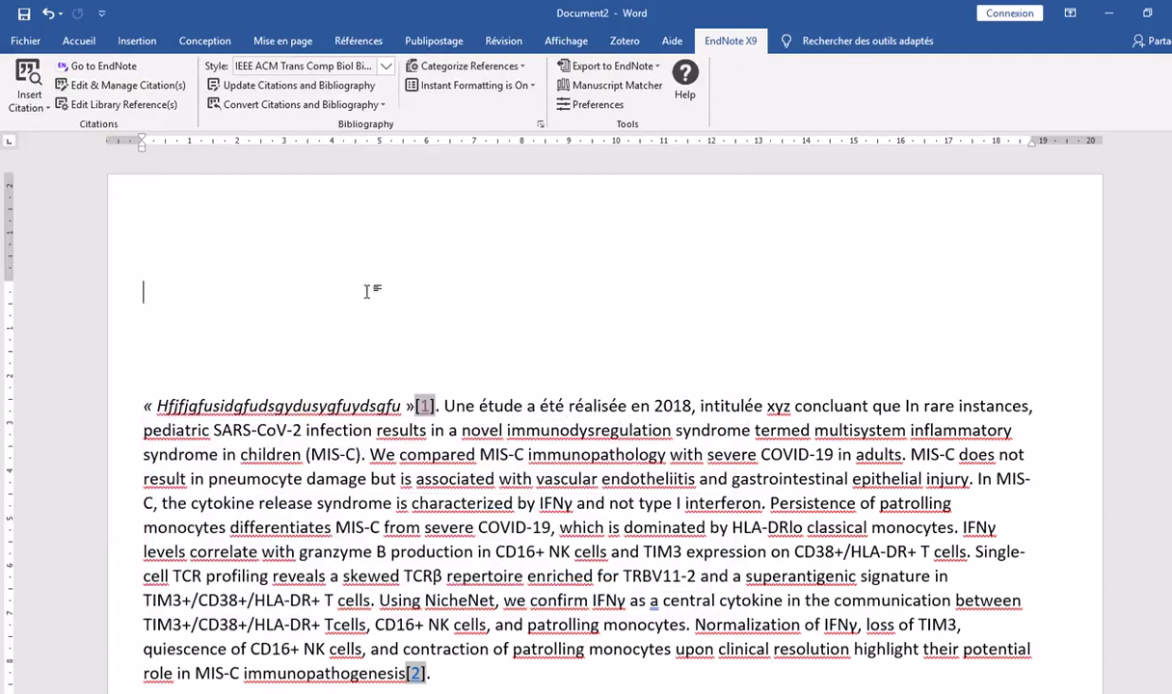
pyautogui.click(78, 42)
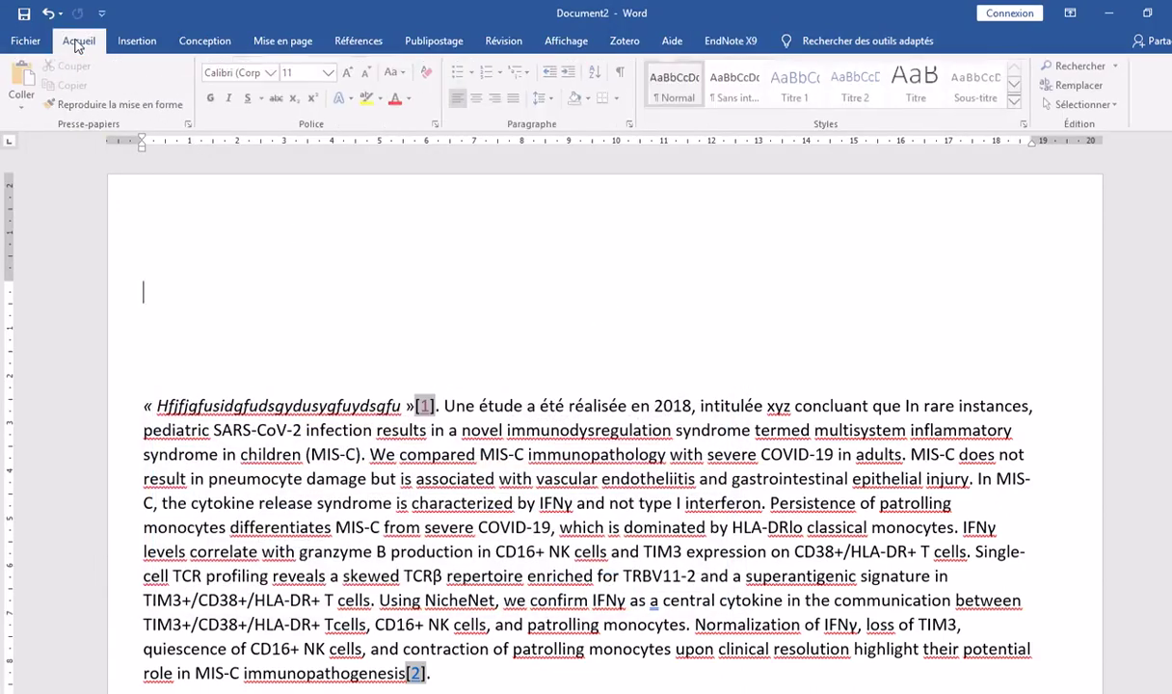
pyautogui.click(25, 41)
pyautogui.click(82, 269)
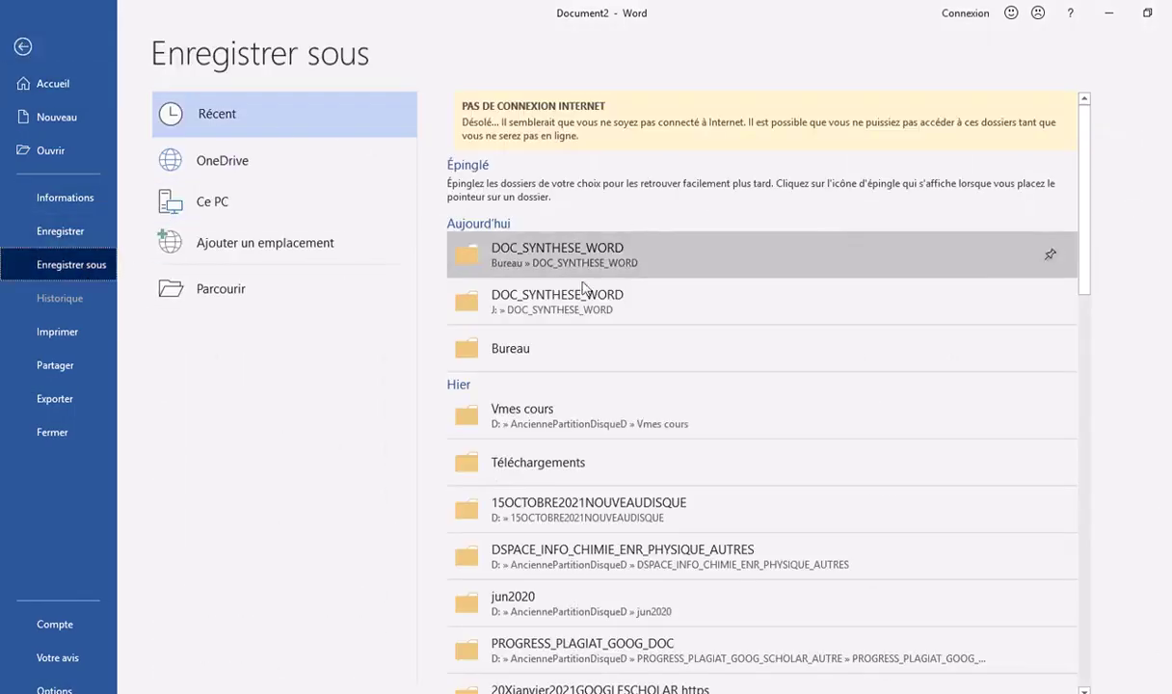
pyautogui.click(504, 353)
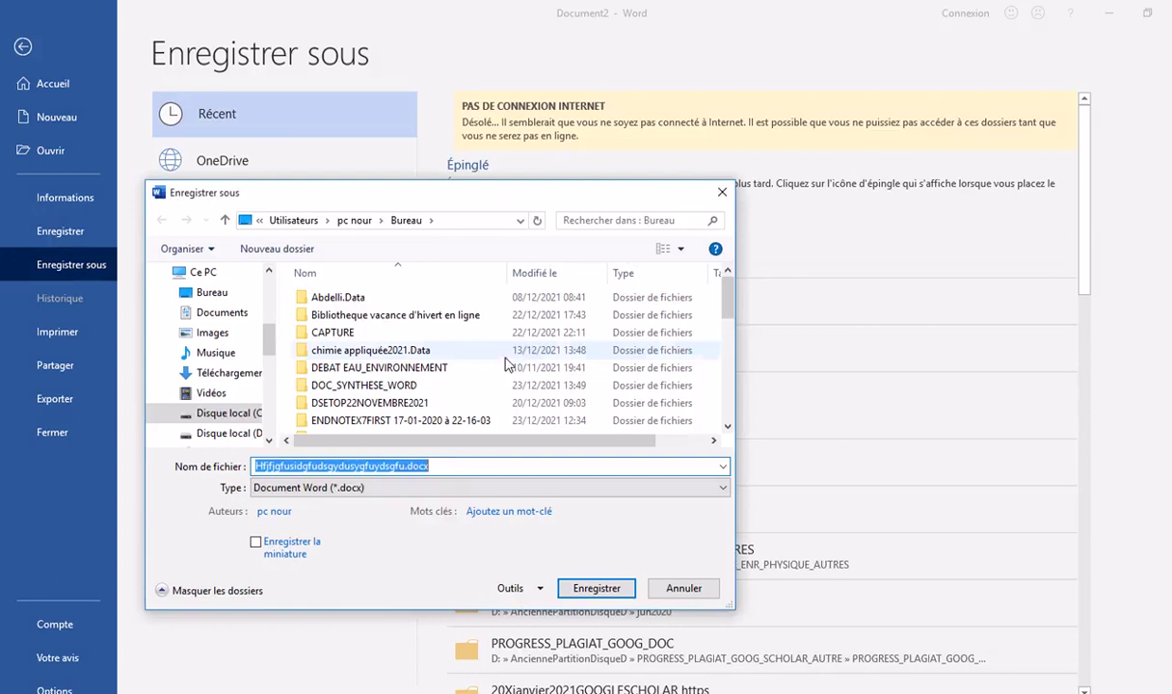
pyautogui.click(403, 467)
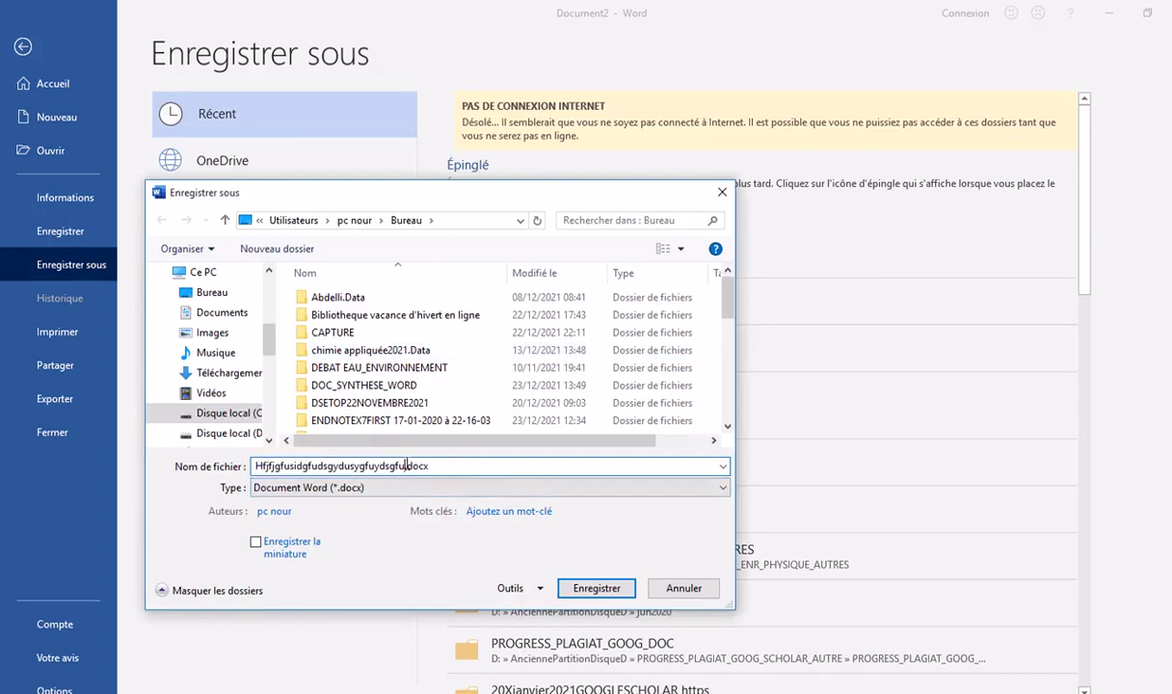
pyautogui.press('BackSpace')
pyautogui.press('BackSpace')
pyautogui.press('BackSpace')
pyautogui.press('BackSpace')
pyautogui.press('BackSpace')
pyautogui.press('BackSpace')
pyautogui.press('BackSpace')
pyautogui.press('BackSpace')
pyautogui.press('BackSpace')
pyautogui.press('BackSpace')
pyautogui.press('BackSpace')
pyautogui.press('BackSpace')
pyautogui.press('BackSpace')
pyautogui.press('BackSpace')
pyautogui.press('BackSpace')
pyautogui.press('BackSpace')
pyautogui.press('BackSpace')
pyautogui.press('BackSpace')
pyautogui.press('BackSpace')
pyautogui.press('BackSpace')
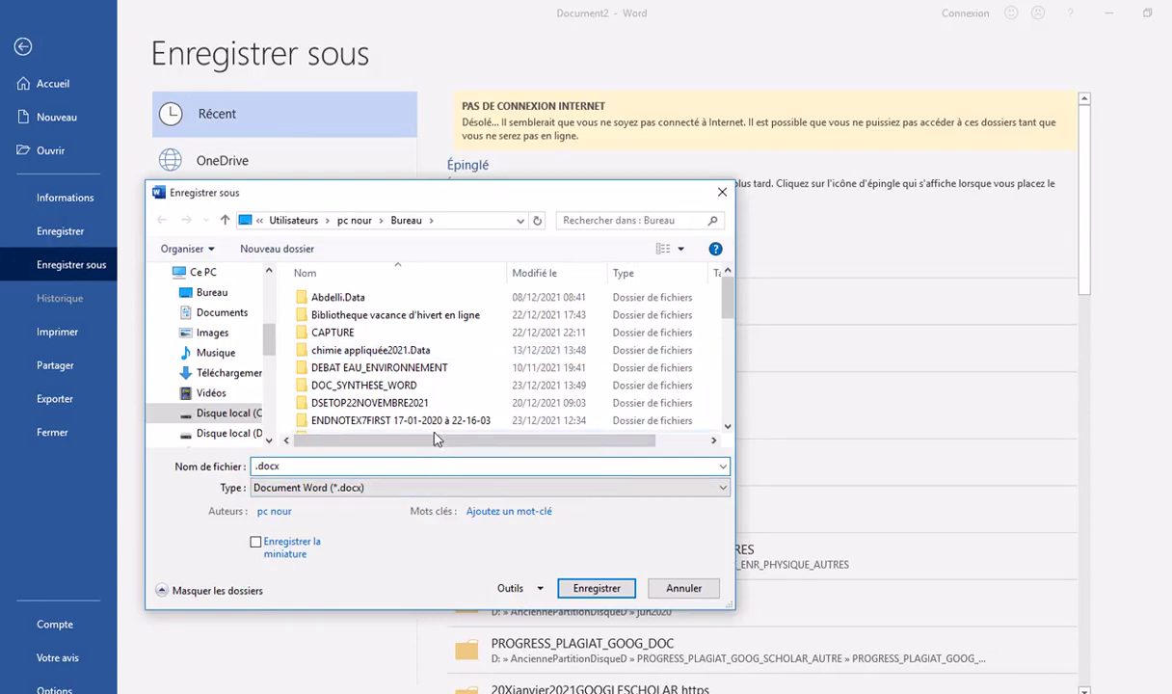
pyautogui.write('essaie endnote excercic')
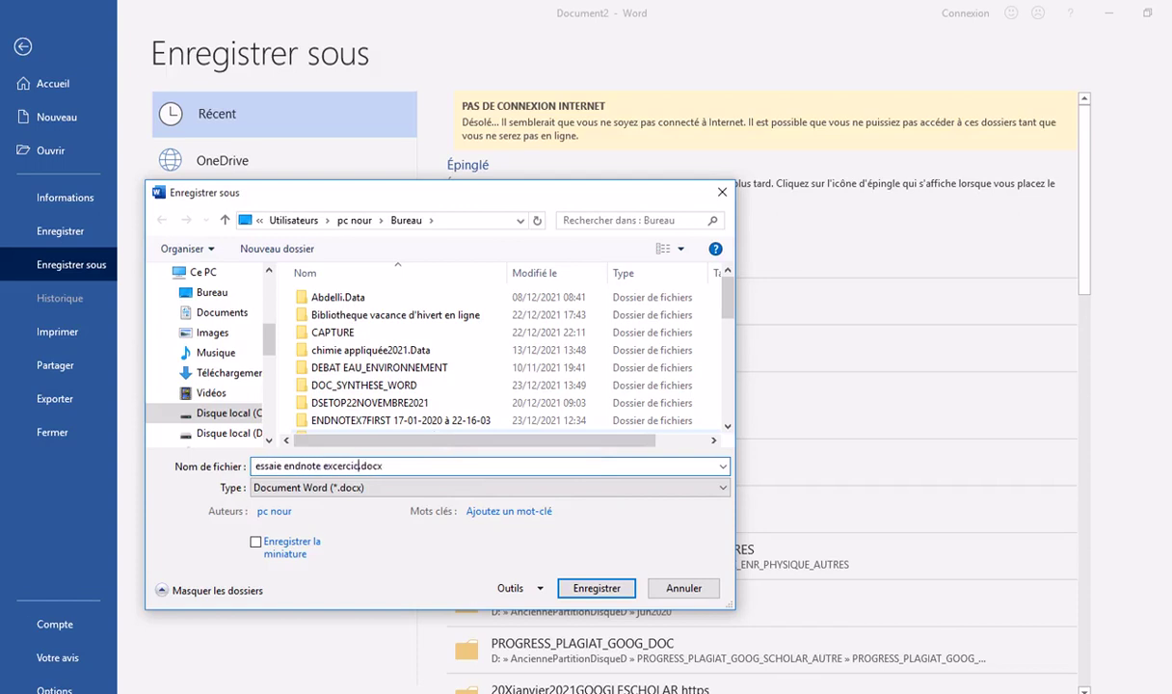
pyautogui.write('e')
pyautogui.click(231, 292)
pyautogui.click(596, 588)
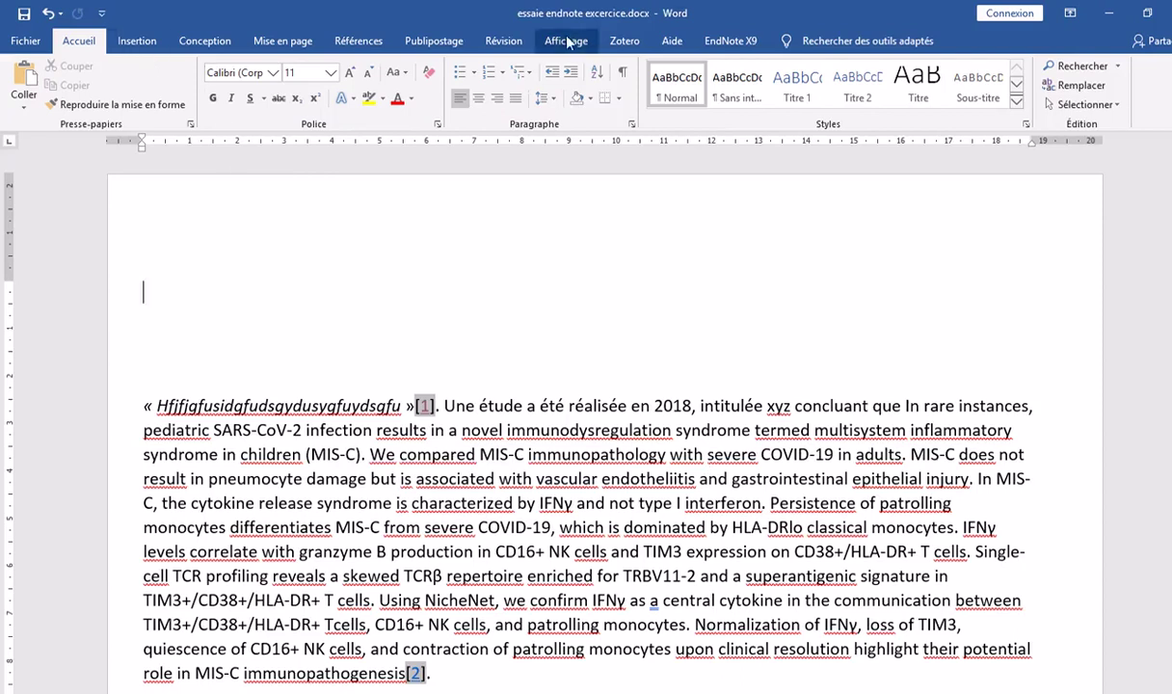
# Convert the EndNote citations and bibliography of "essaie endnote excercice.docx" to plain text in a new document
pyautogui.click(729, 42)
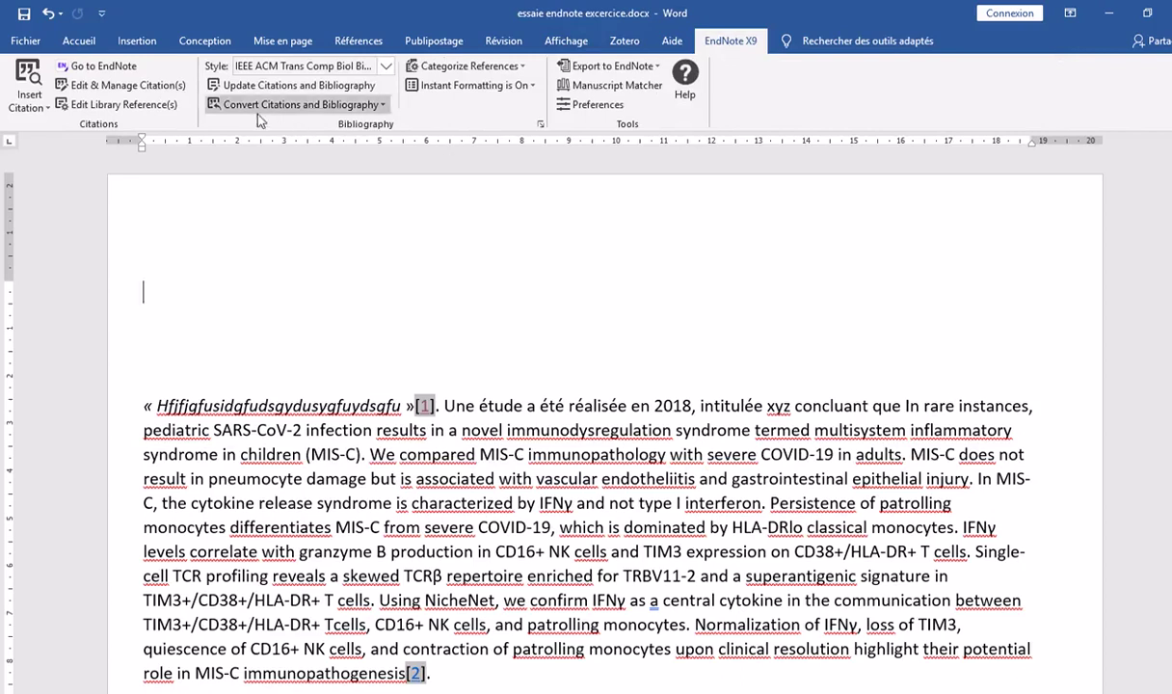
pyautogui.click(382, 106)
pyautogui.click(304, 146)
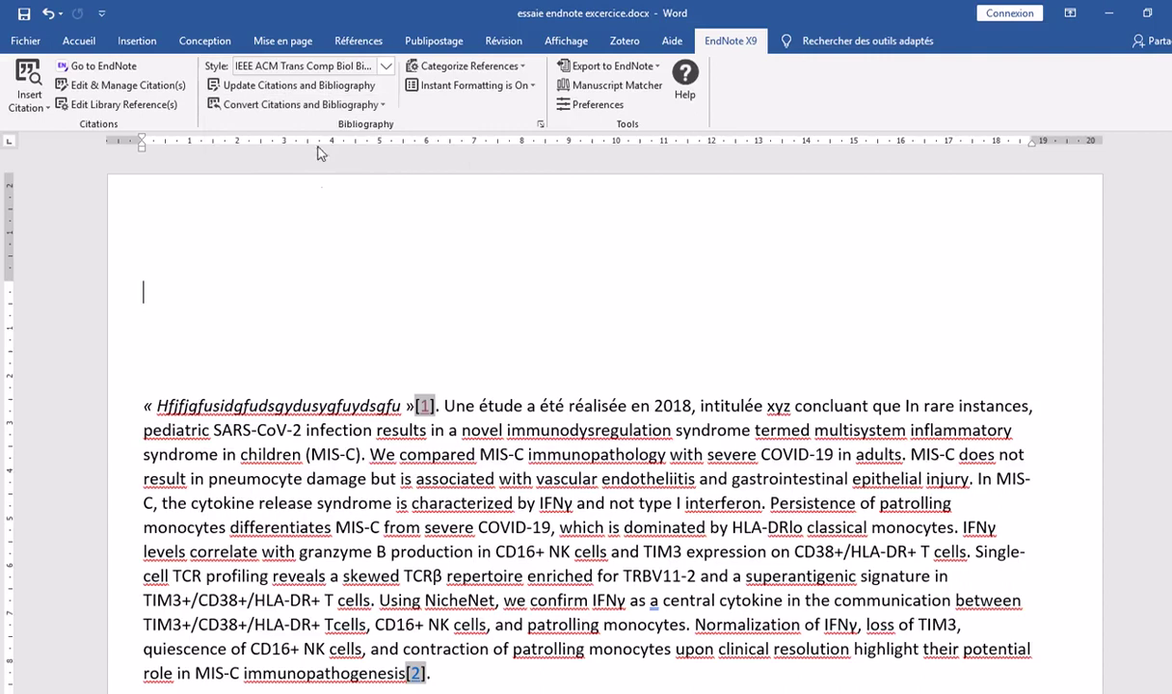
pyautogui.click(672, 455)
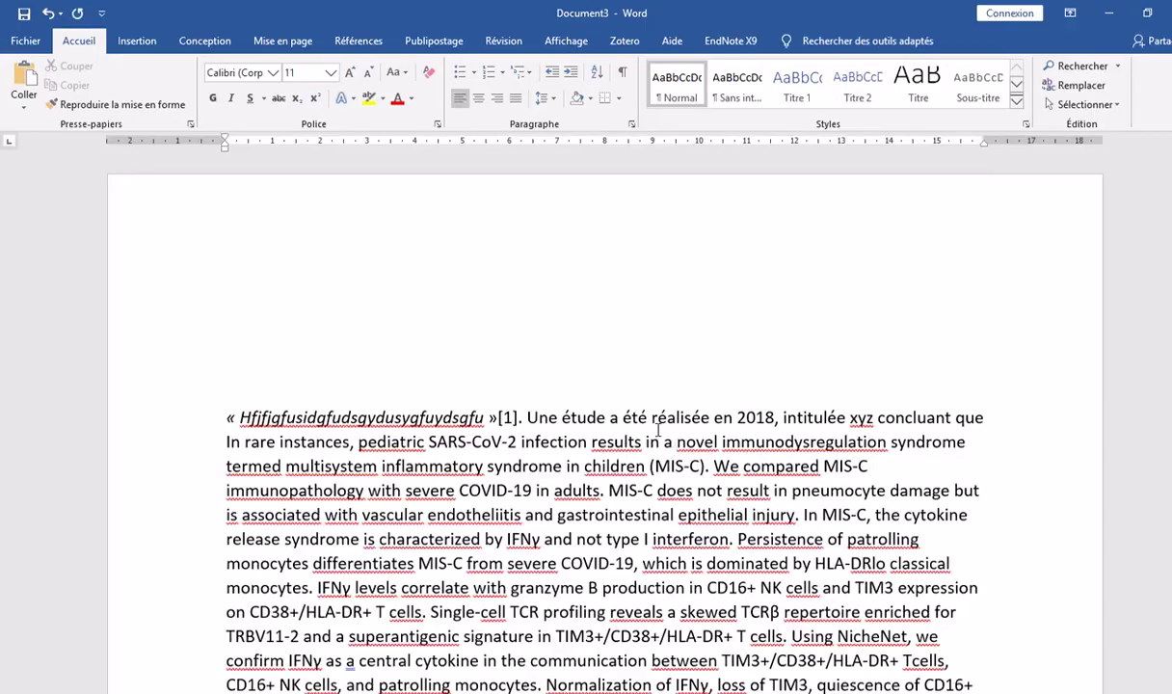
# Examine the in-text citations of the plain-text copy from the first paragraph to the end of the body text
pyautogui.click(486, 412)
pyautogui.scroll(-5, 487, 443)
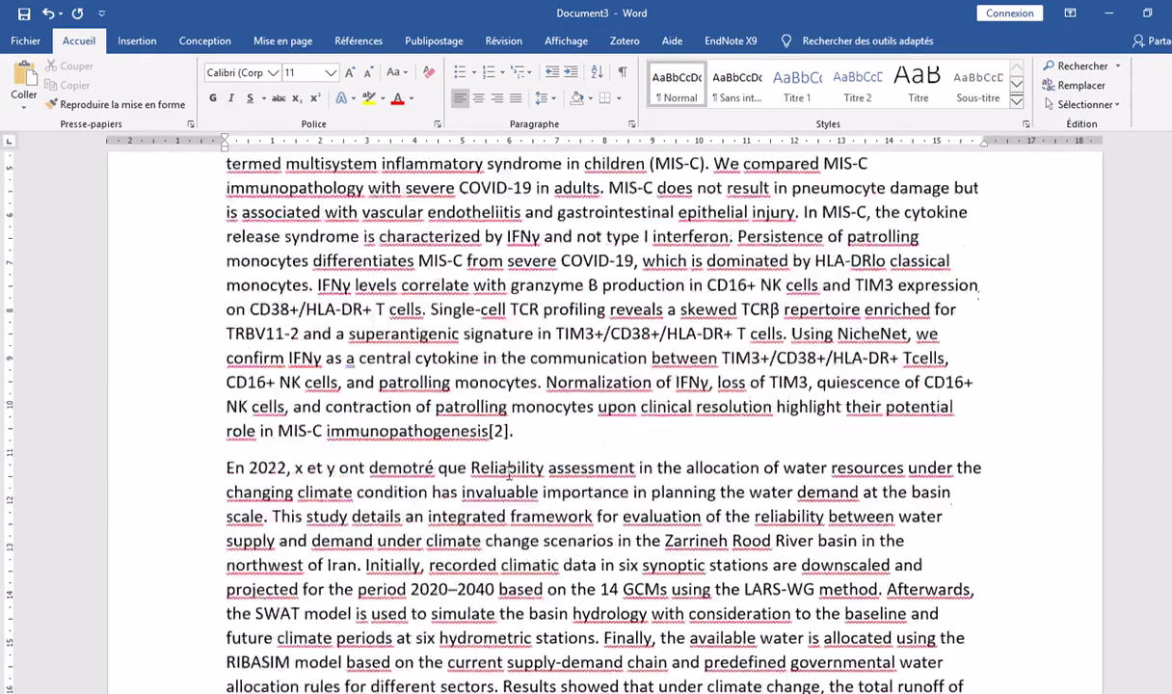
pyautogui.scroll(-5, 540, 442)
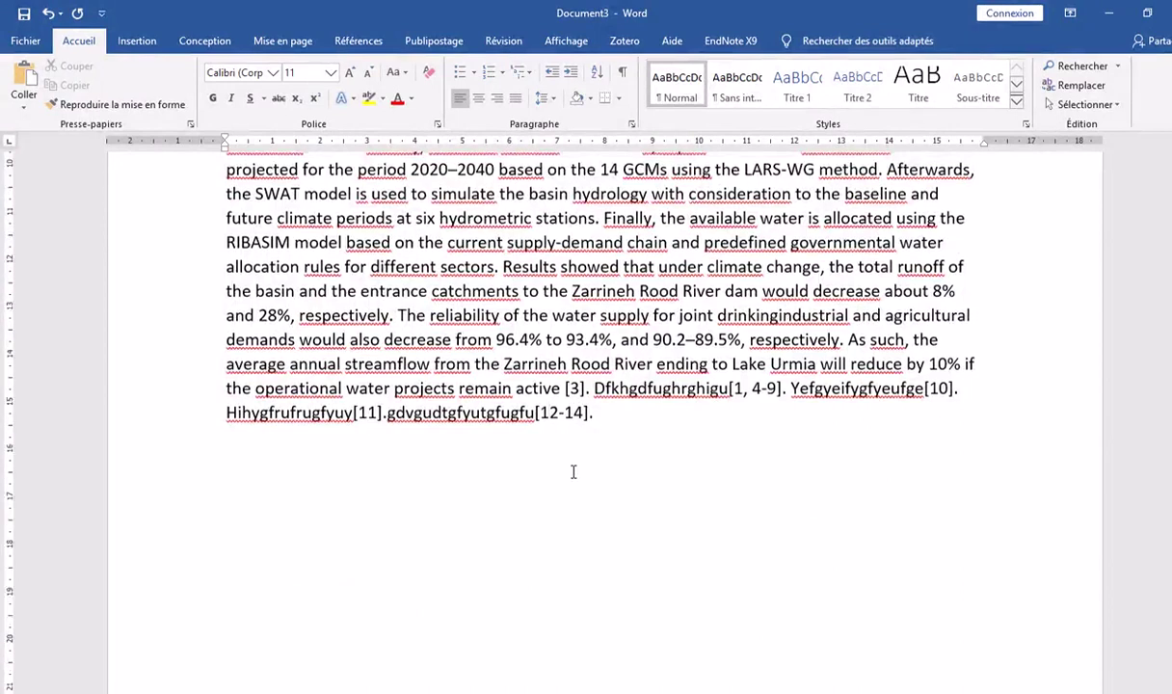
pyautogui.scroll(4, 573, 472)
pyautogui.scroll(6, 573, 472)
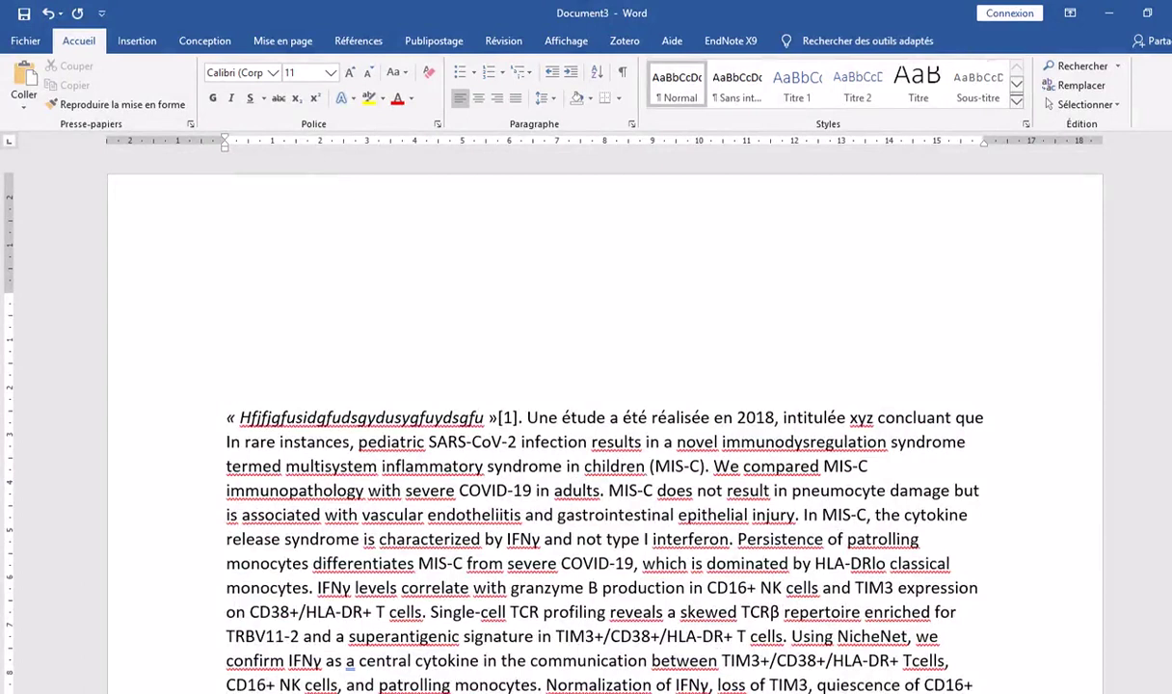
# Return to "essaie endnote excercice.docx" and examine its linked citations and its bibliography through to the last reference
pyautogui.moveTo(636, 693)
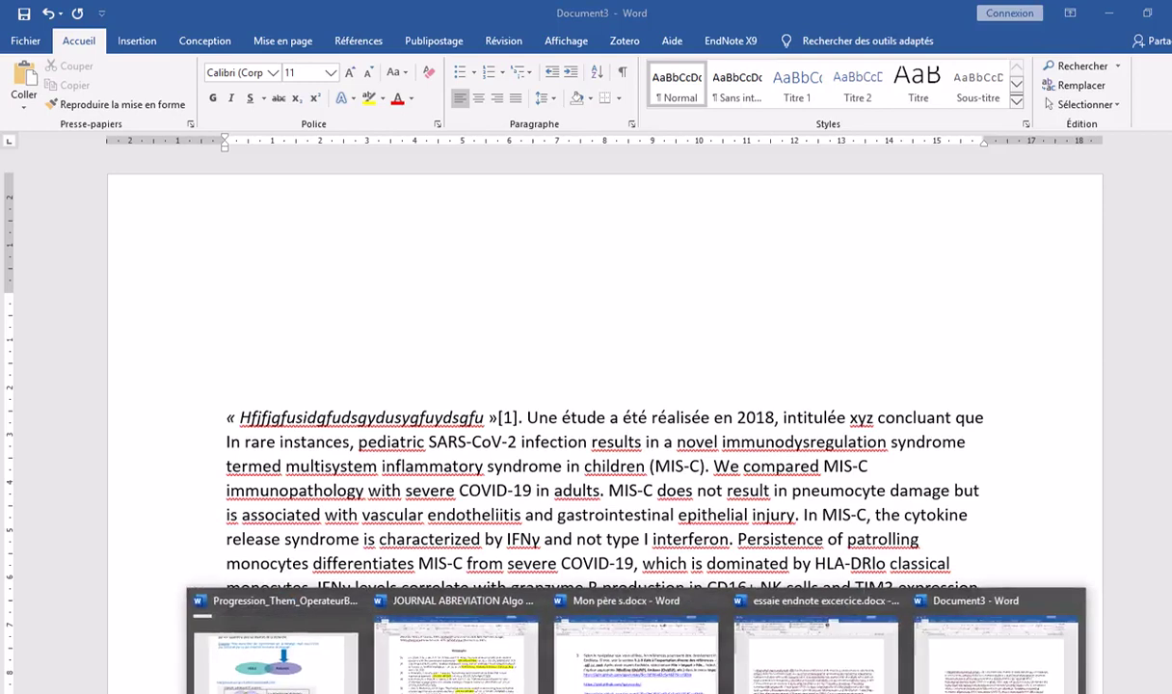
pyautogui.click(826, 645)
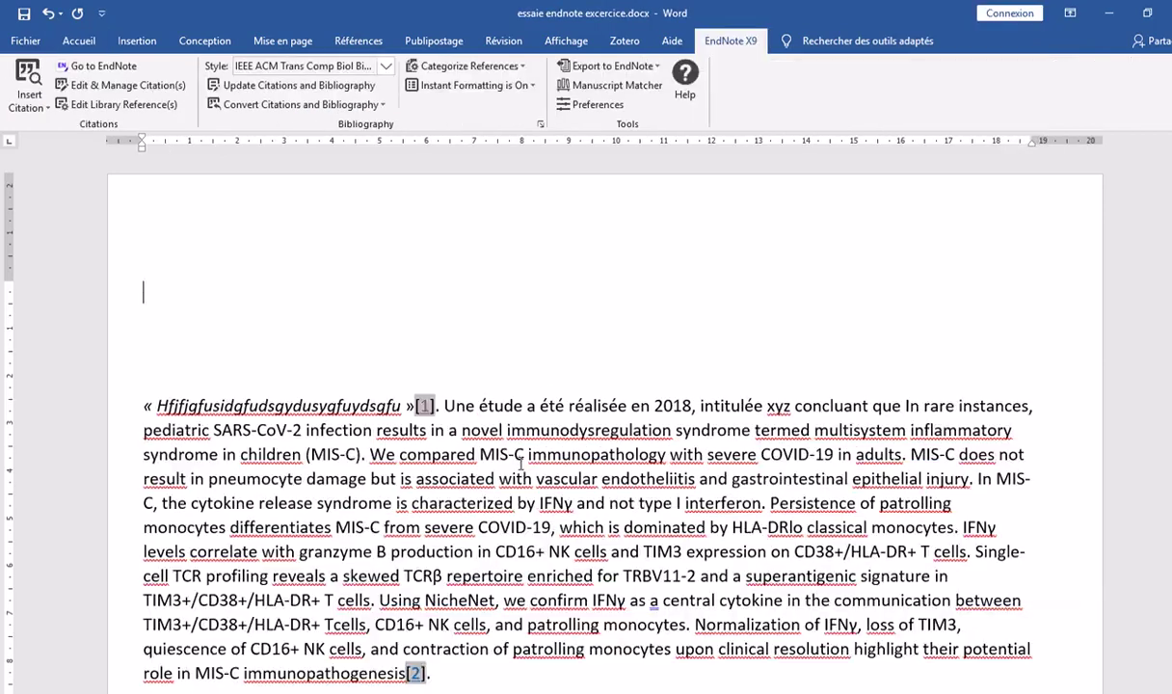
pyautogui.scroll(-3, 525, 463)
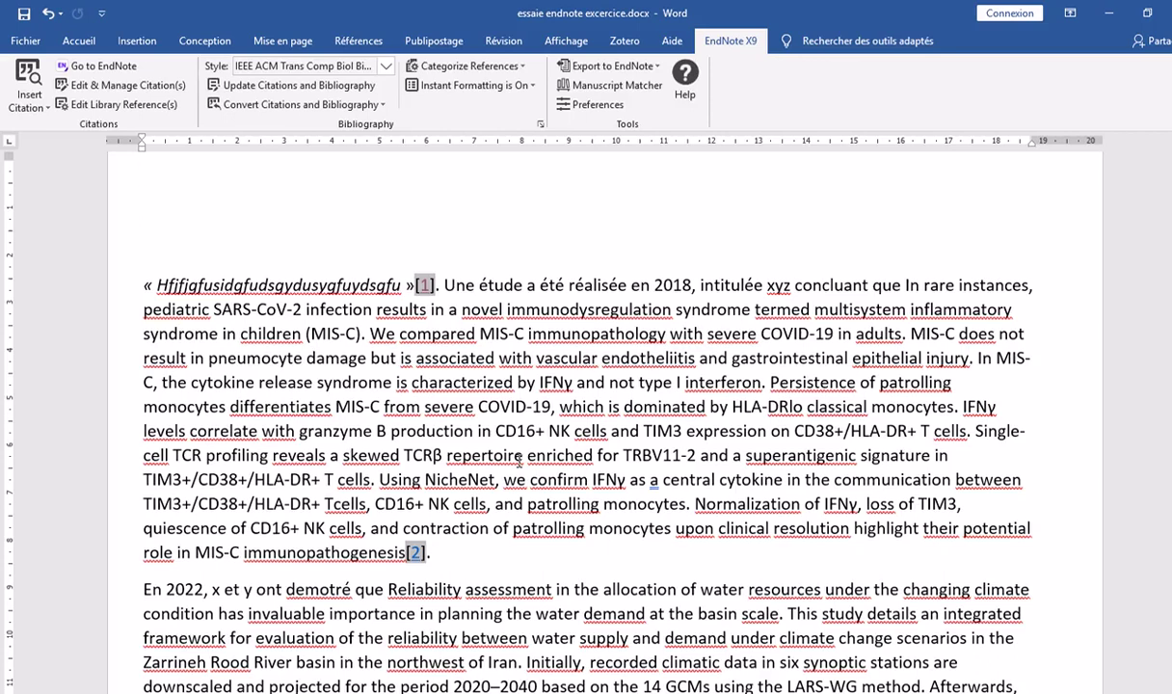
pyautogui.scroll(-10, 567, 422)
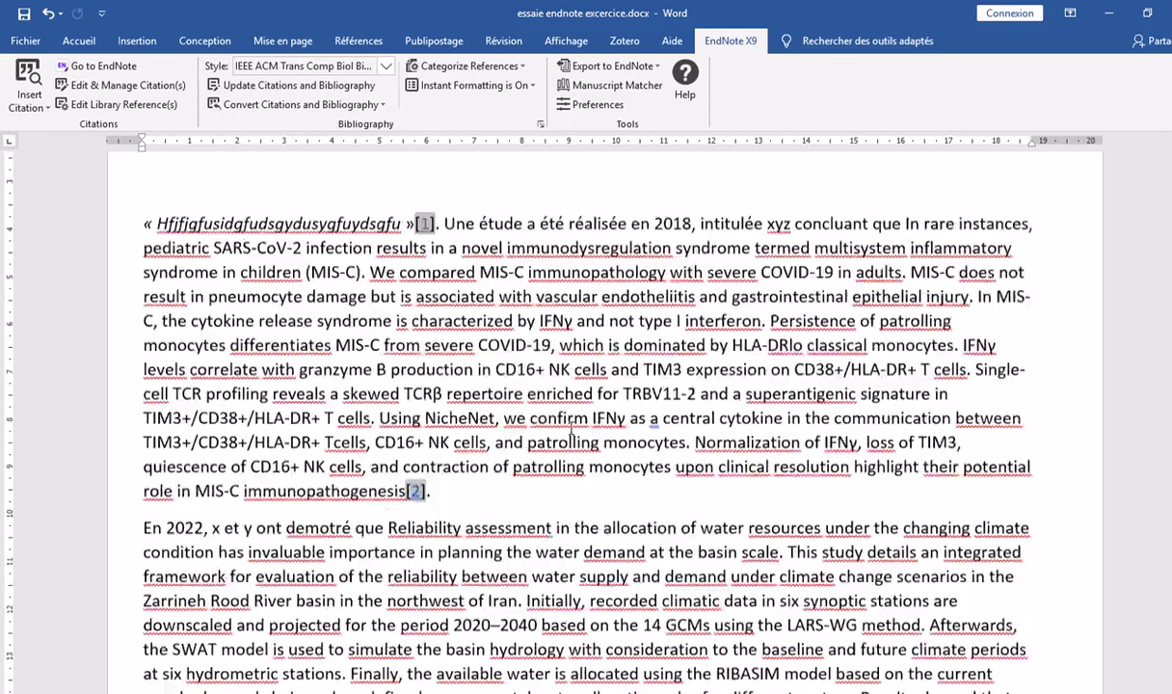
pyautogui.scroll(-12, 667, 355)
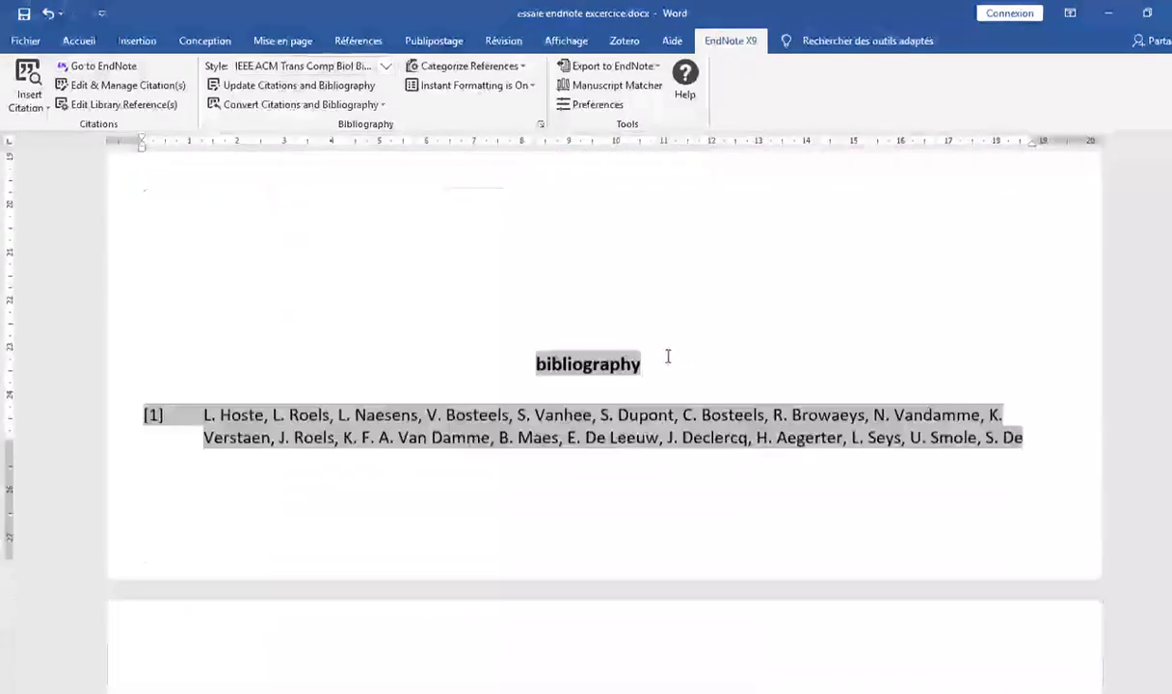
pyautogui.scroll(-8, 667, 356)
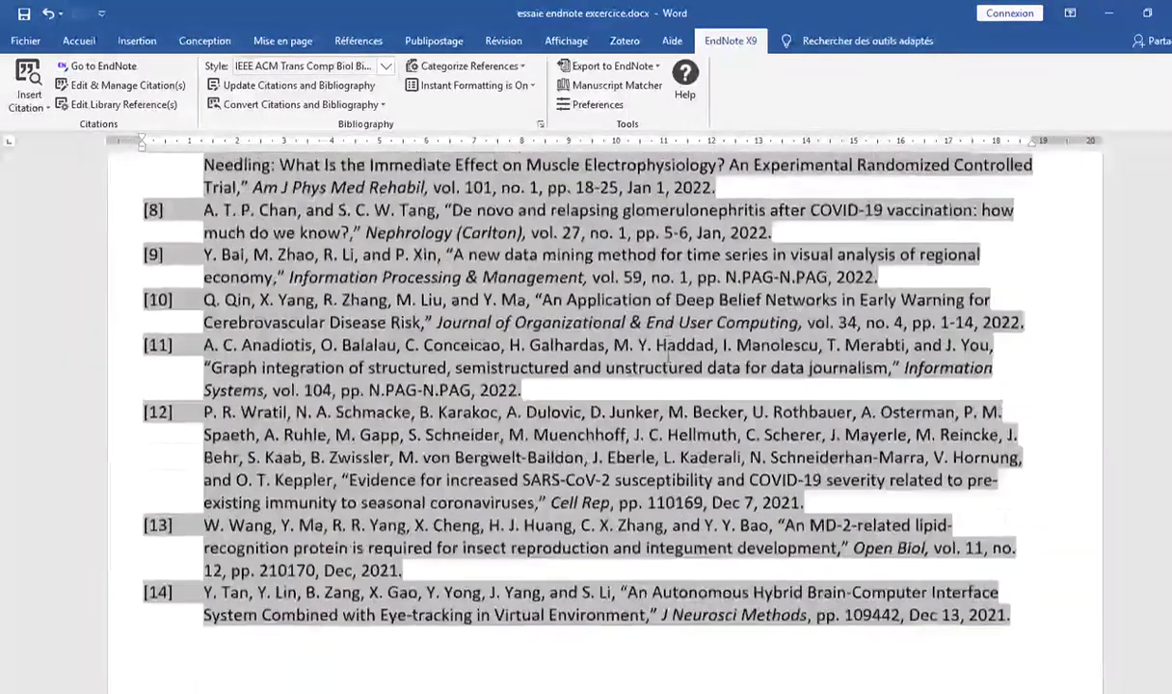
pyautogui.scroll(6, 665, 376)
pyautogui.scroll(10, 661, 389)
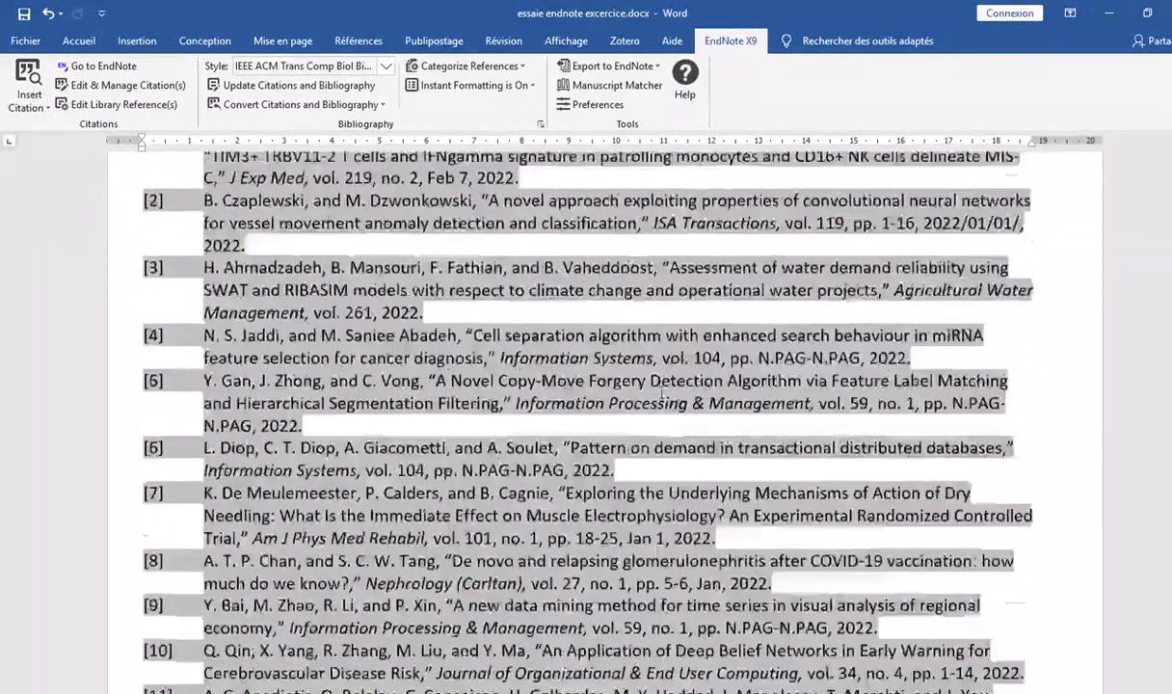
pyautogui.scroll(10, 661, 391)
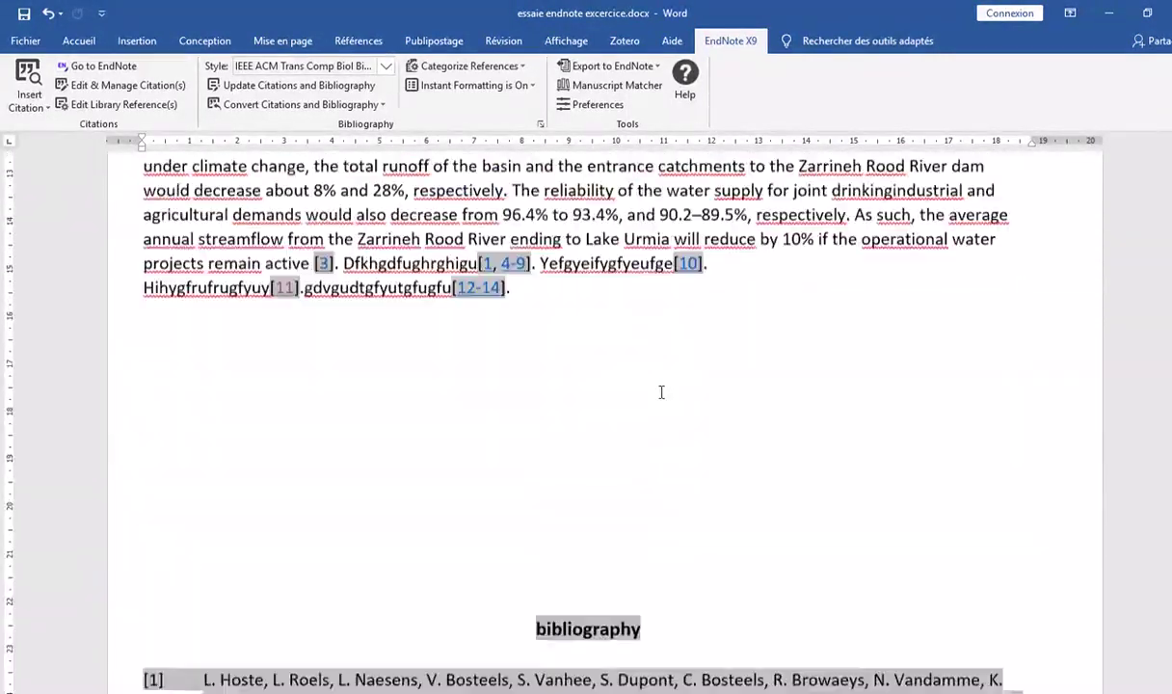
pyautogui.scroll(3, 586, 363)
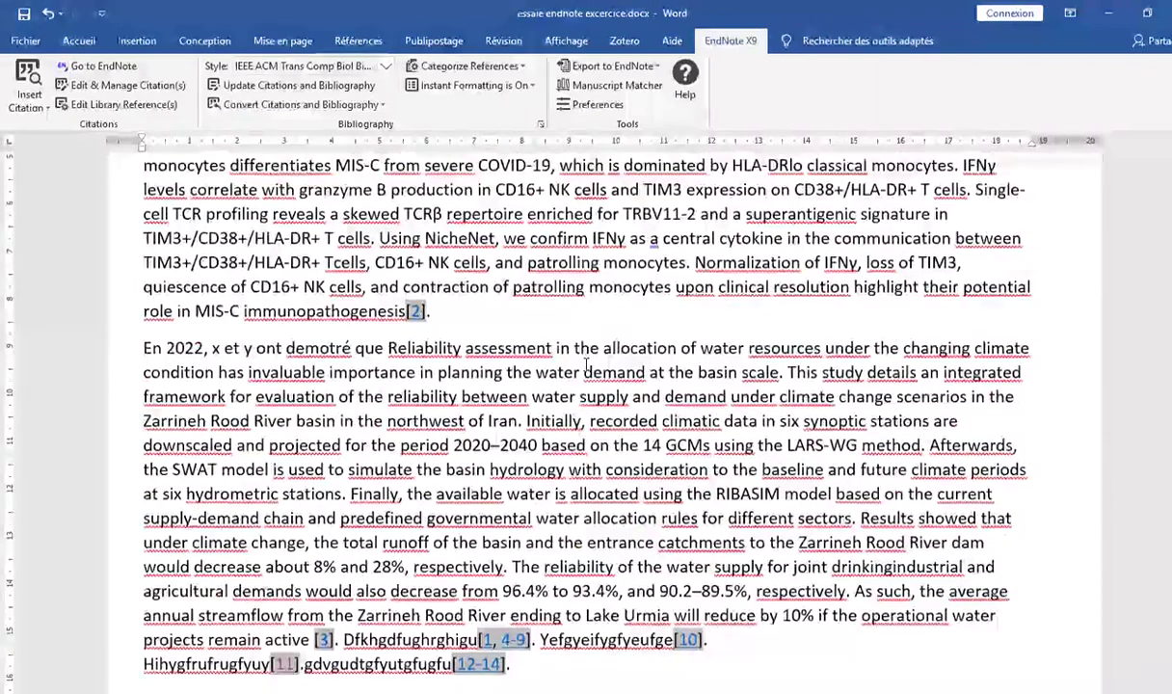
pyautogui.scroll(3, 586, 363)
pyautogui.scroll(2, 586, 364)
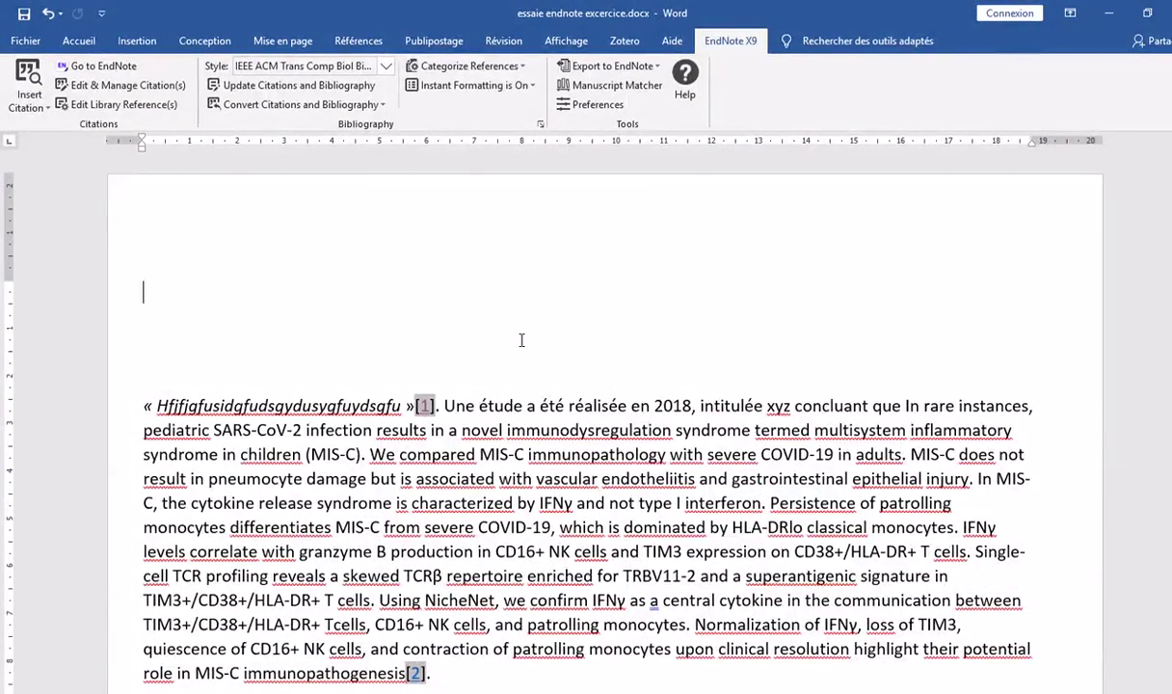
pyautogui.click(459, 234)
pyautogui.click(383, 104)
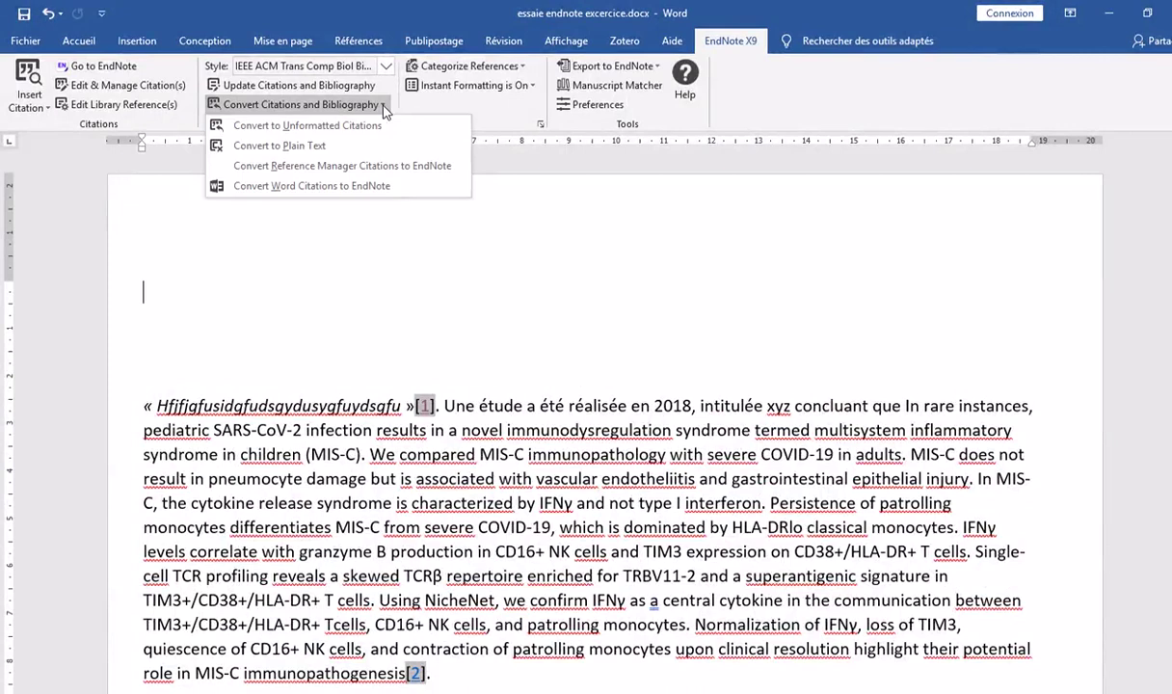
pyautogui.click(421, 292)
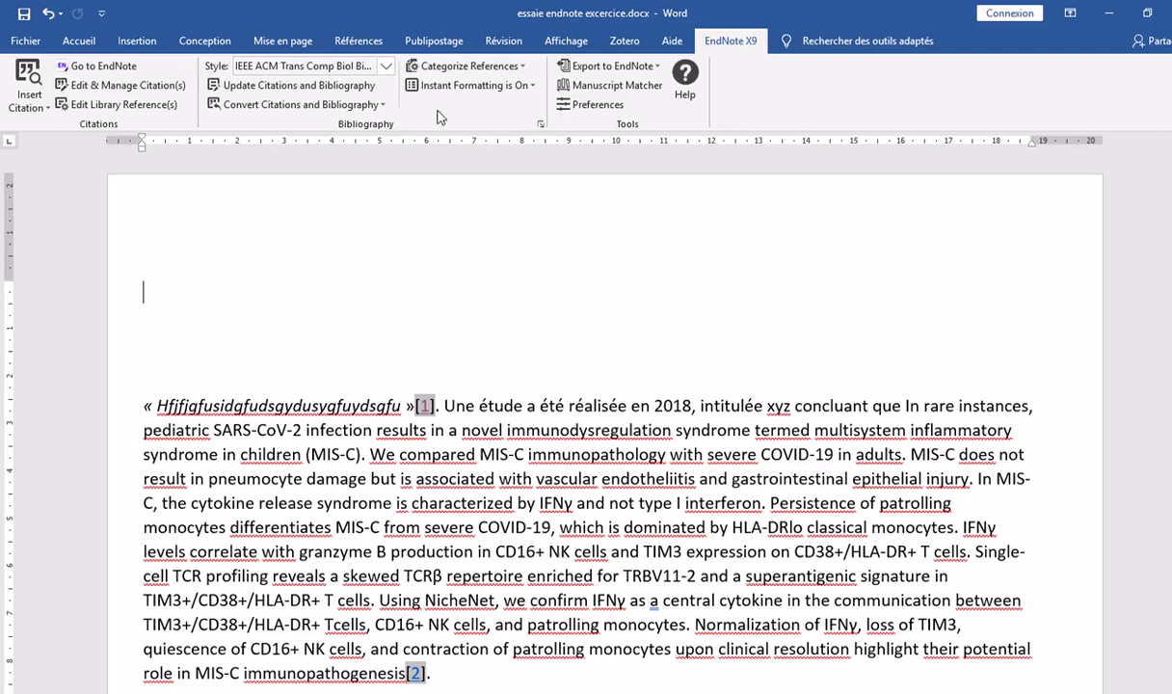
# Set the font of the EndNote bibliography layout to Arial at size 12
pyautogui.click(540, 124)
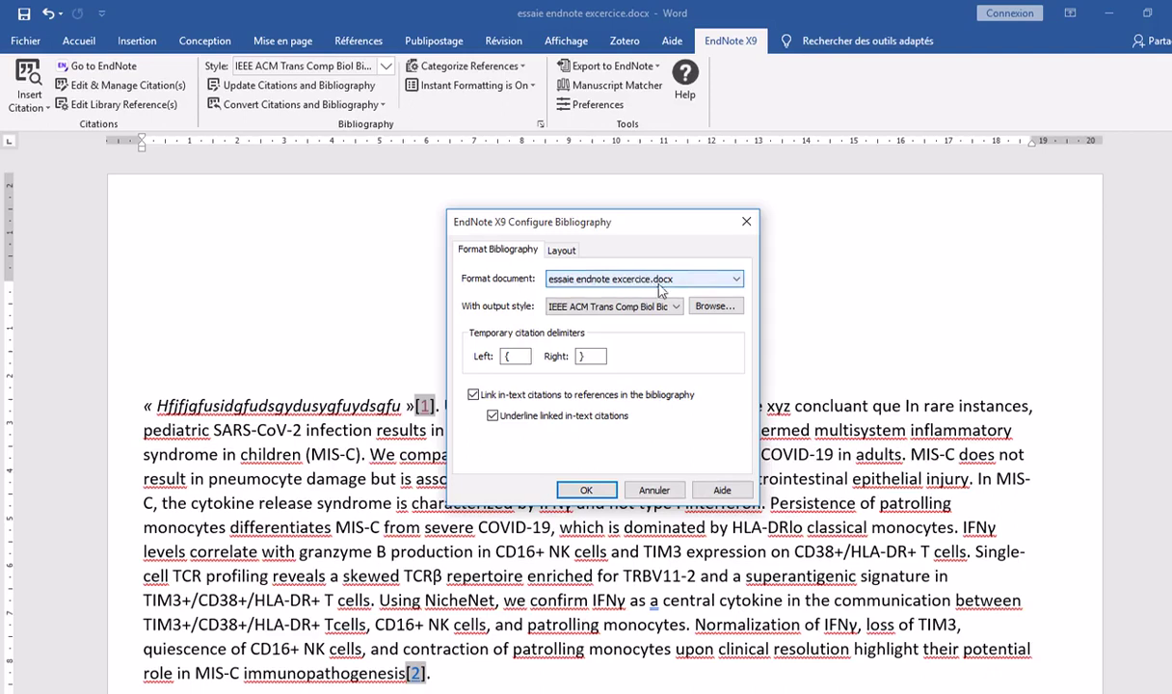
pyautogui.click(562, 252)
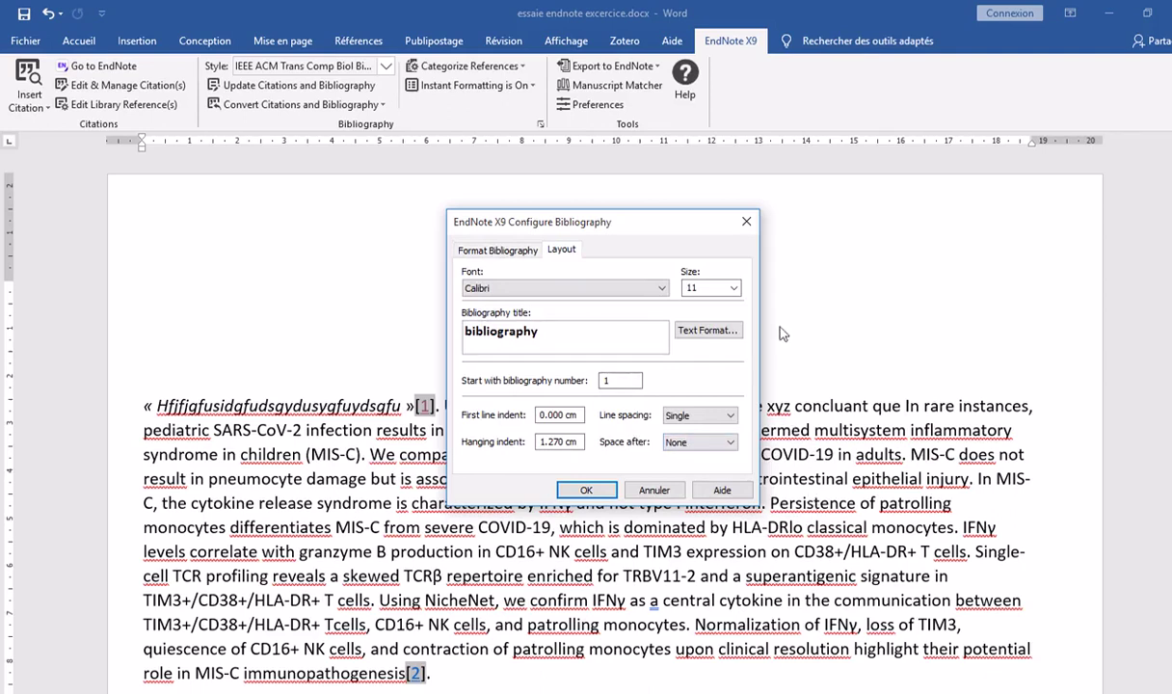
pyautogui.click(660, 290)
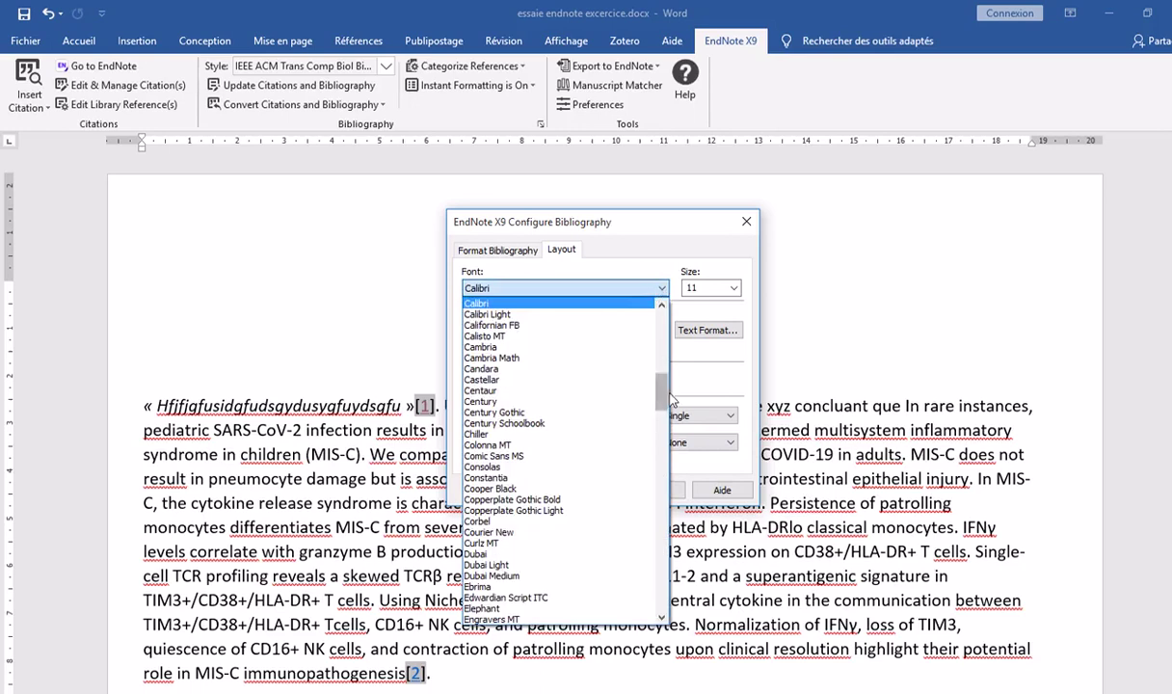
pyautogui.moveTo(661, 386); pyautogui.dragTo(661, 323)
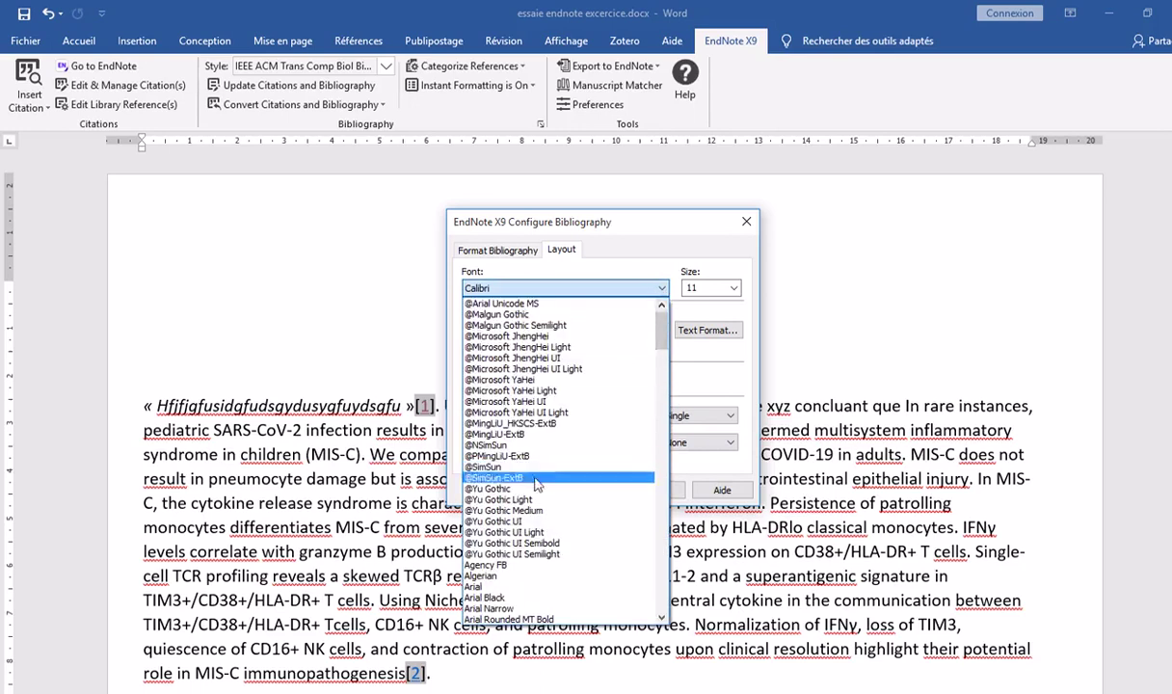
pyautogui.click(475, 586)
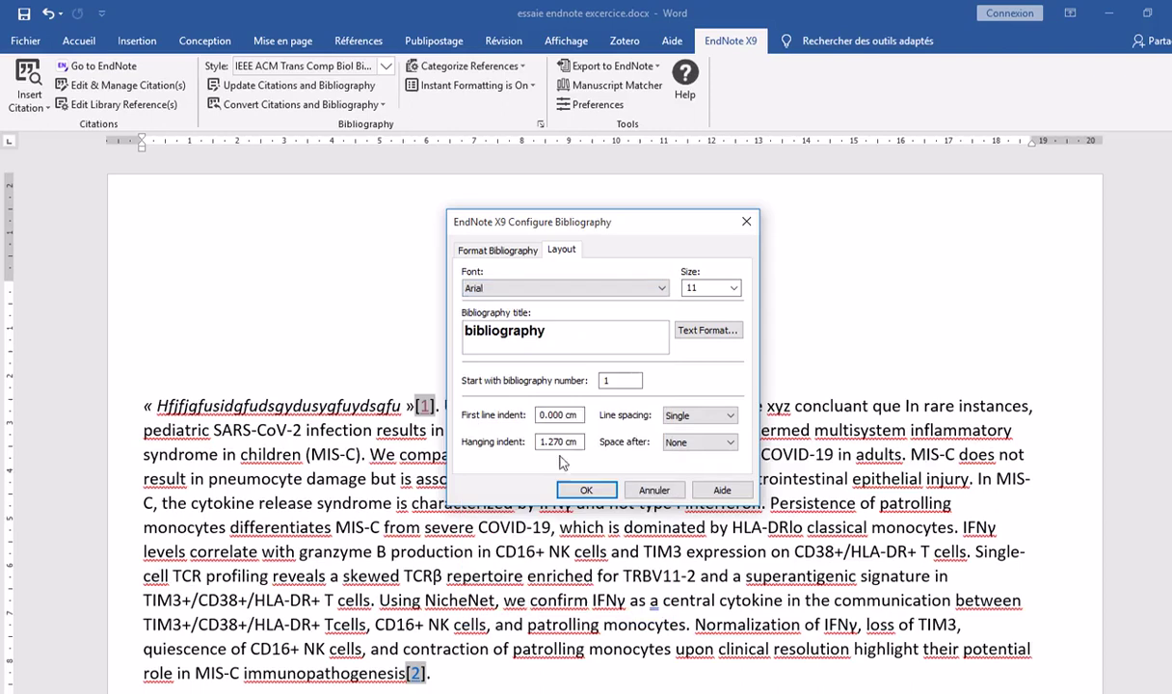
pyautogui.click(736, 289)
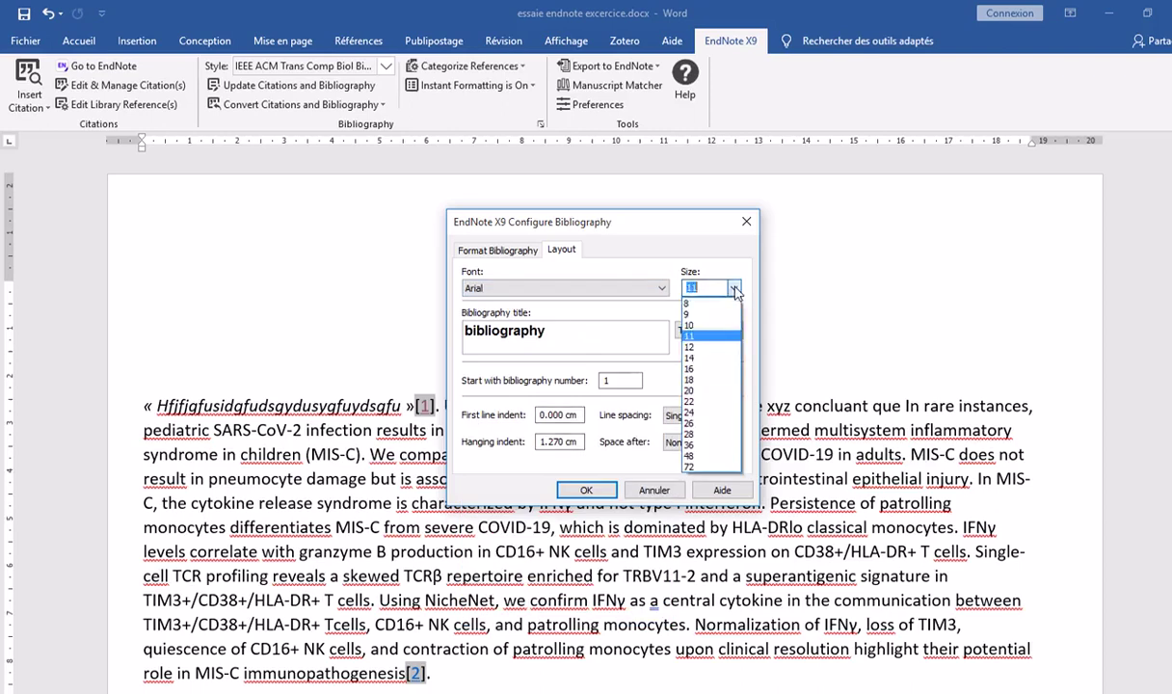
pyautogui.click(696, 347)
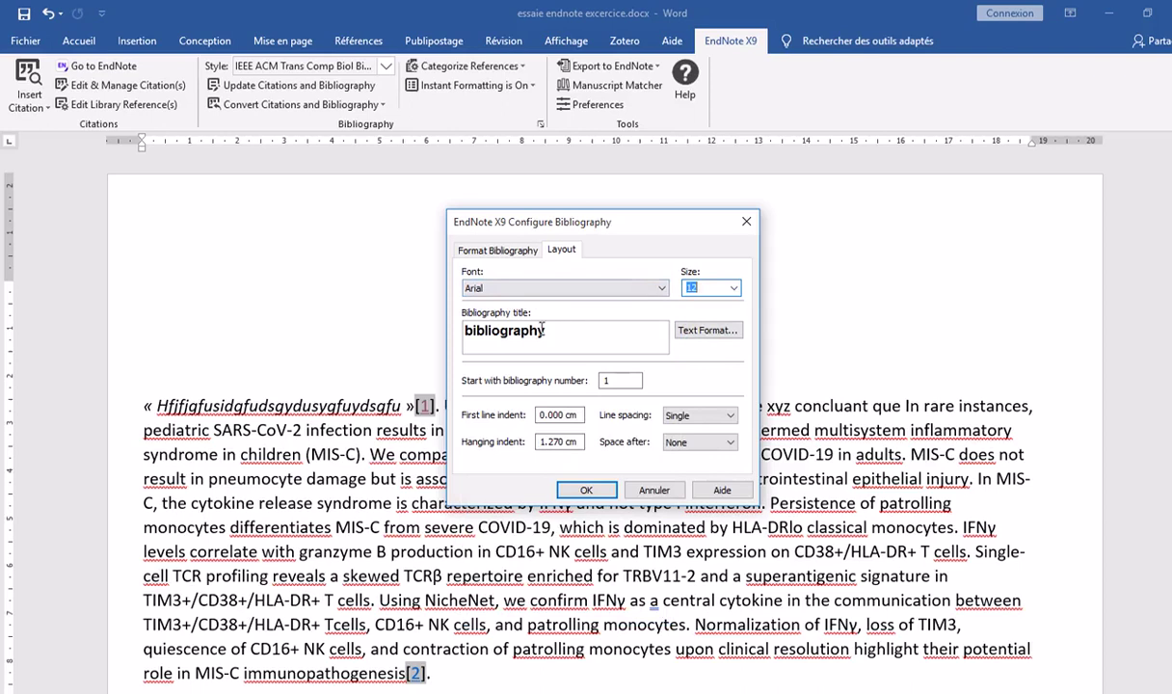
# Try to format the bibliography title at size 14, italic and underlined, without bold
pyautogui.click(698, 331)
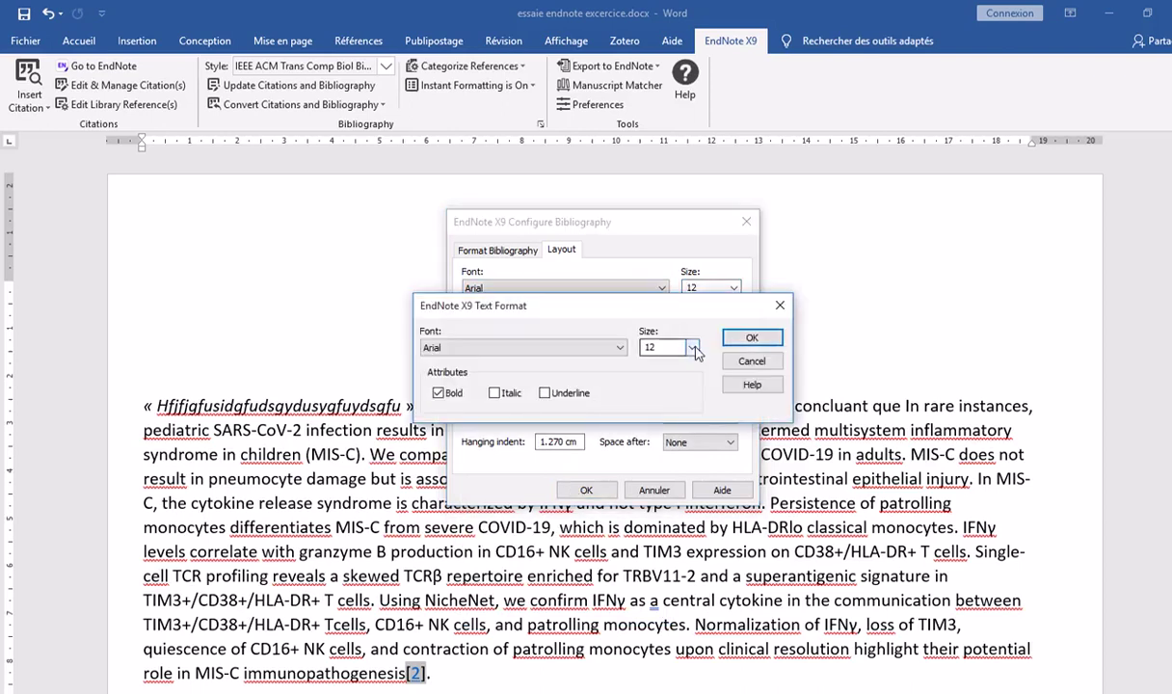
pyautogui.click(692, 347)
pyautogui.click(648, 418)
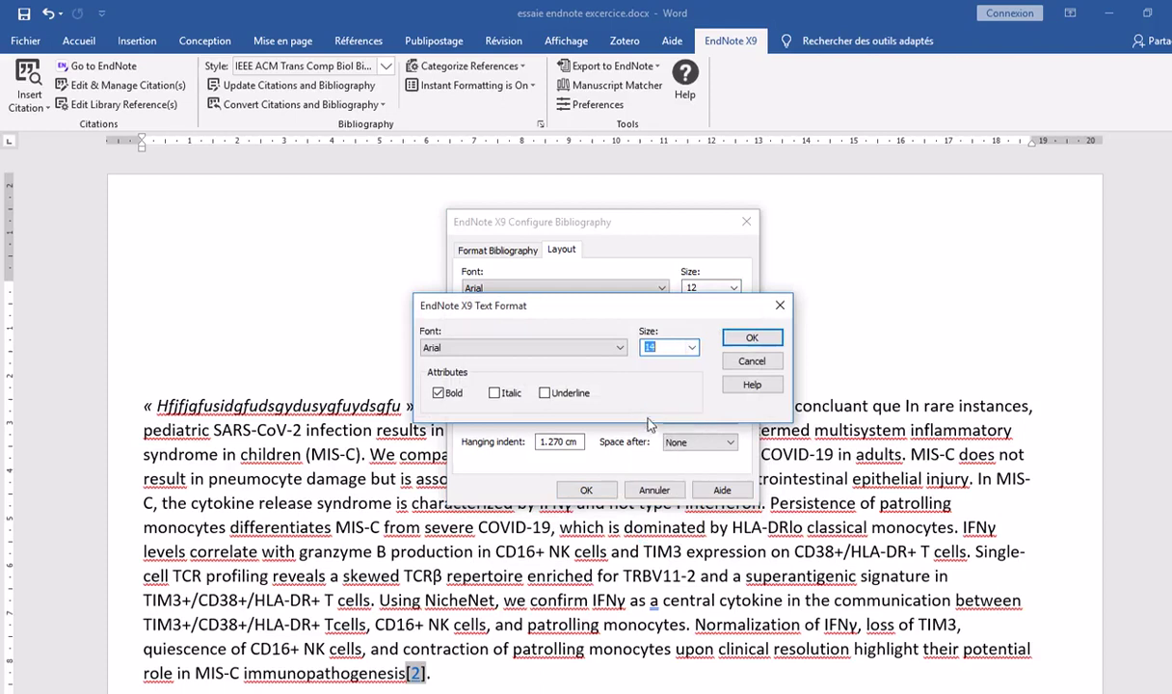
pyautogui.click(441, 394)
pyautogui.hotkey('alt', 'i')
pyautogui.click(440, 394)
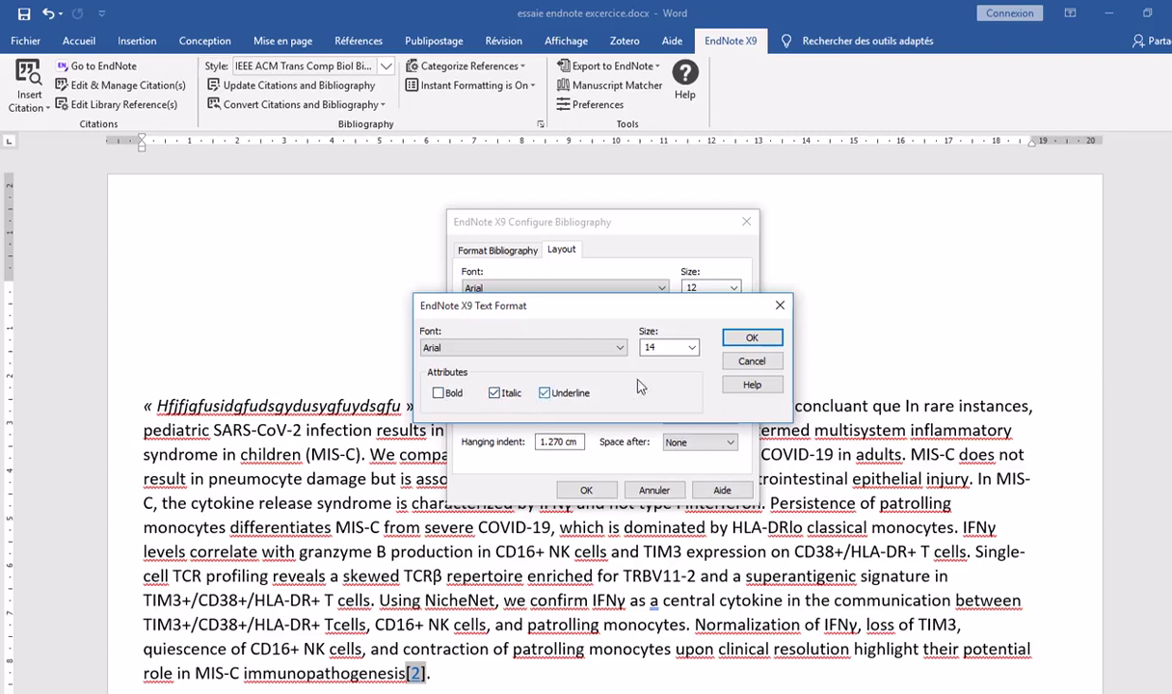
pyautogui.click(752, 337)
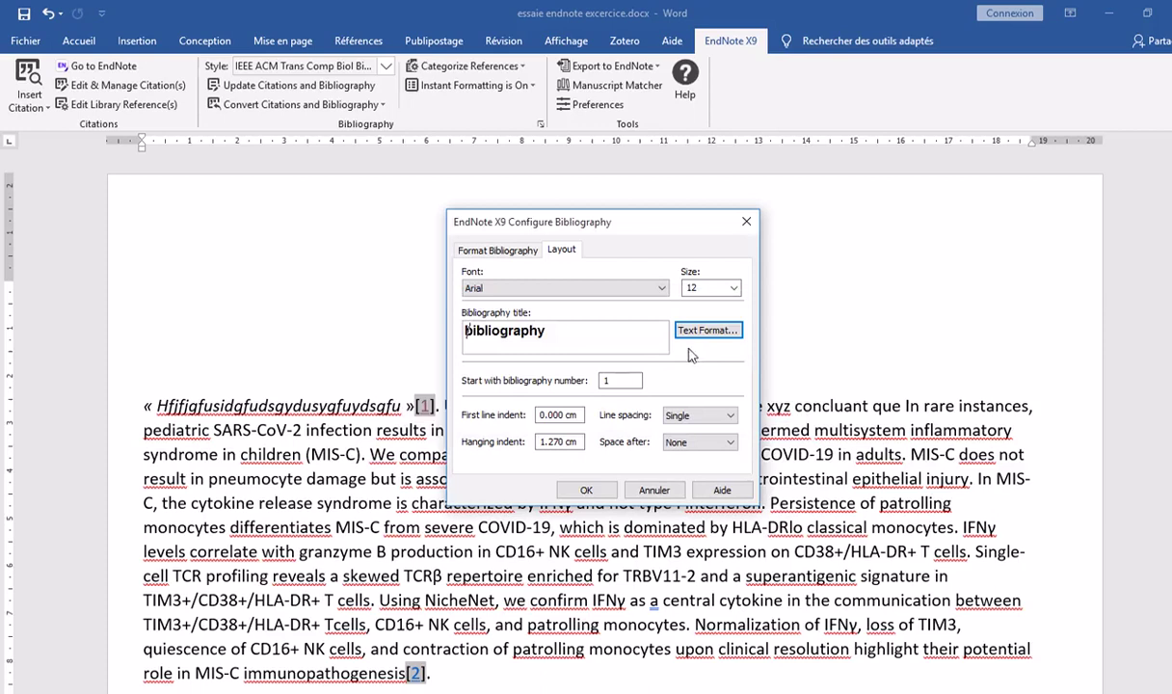
# Set both the line spacing and the space after in the EndNote bibliography layout to 1.5 Lines and apply it
pyautogui.doubleClick(604, 381)
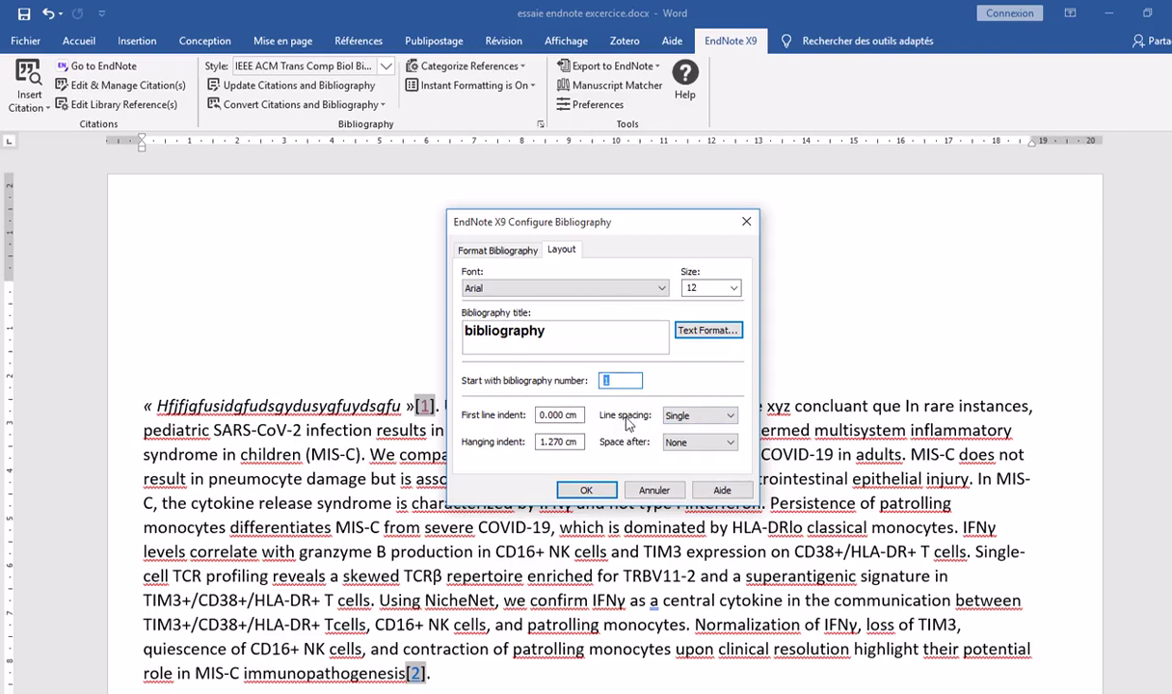
pyautogui.click(698, 415)
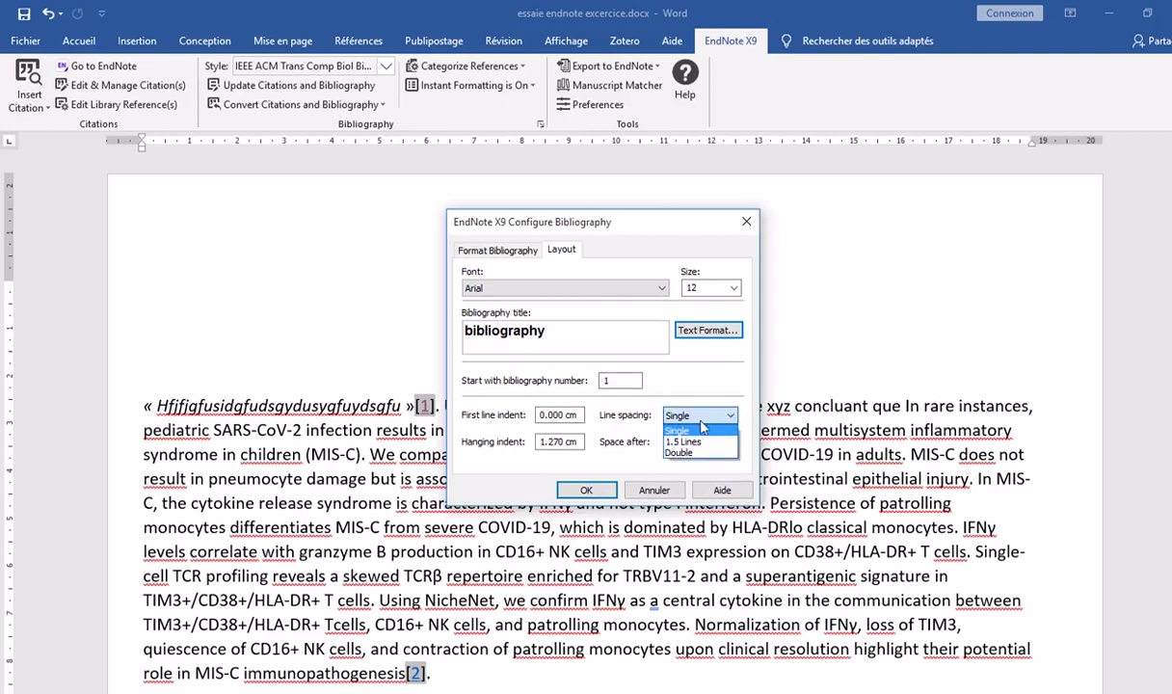
pyautogui.click(695, 432)
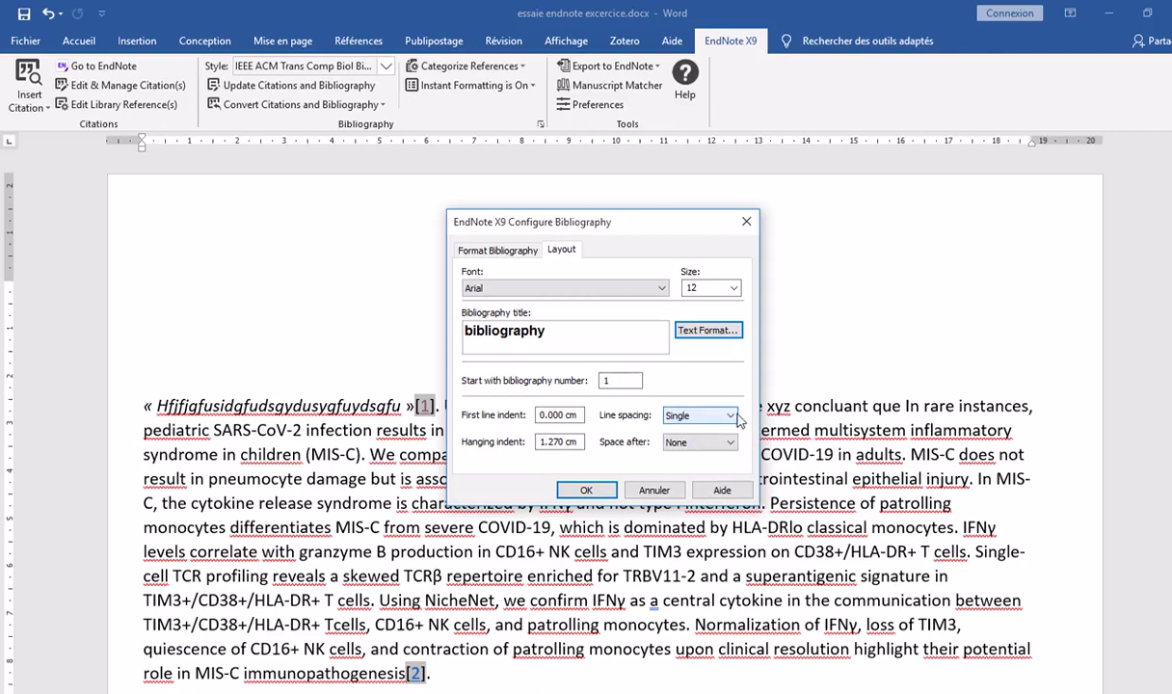
pyautogui.click(731, 416)
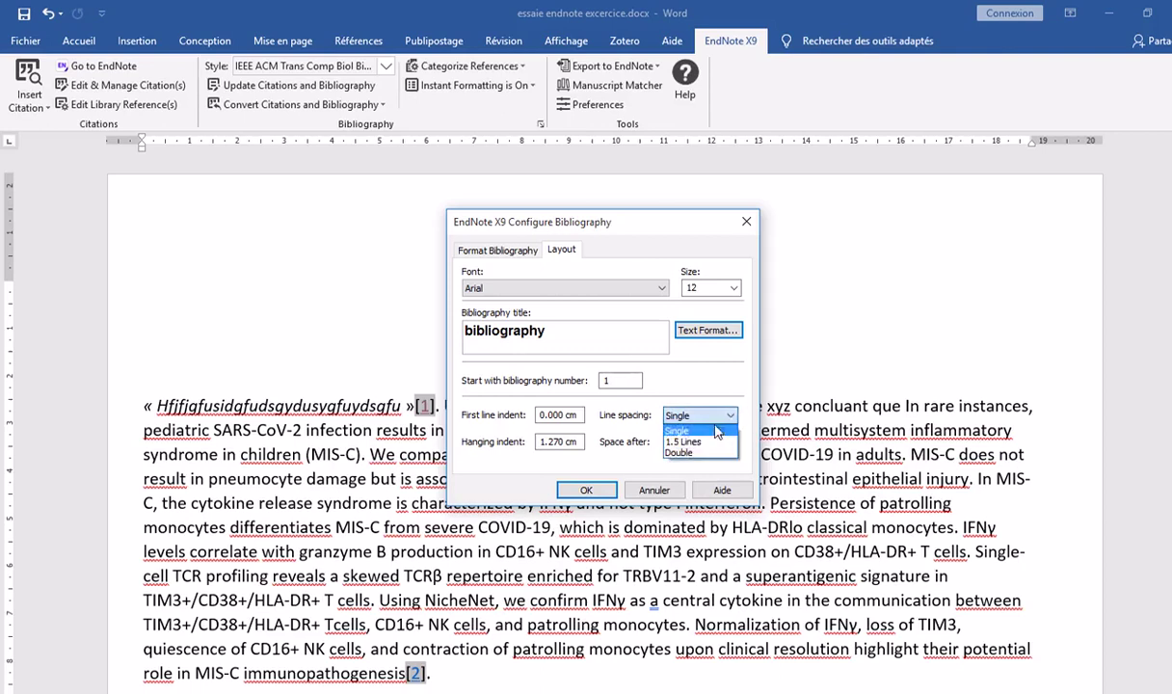
pyautogui.click(690, 443)
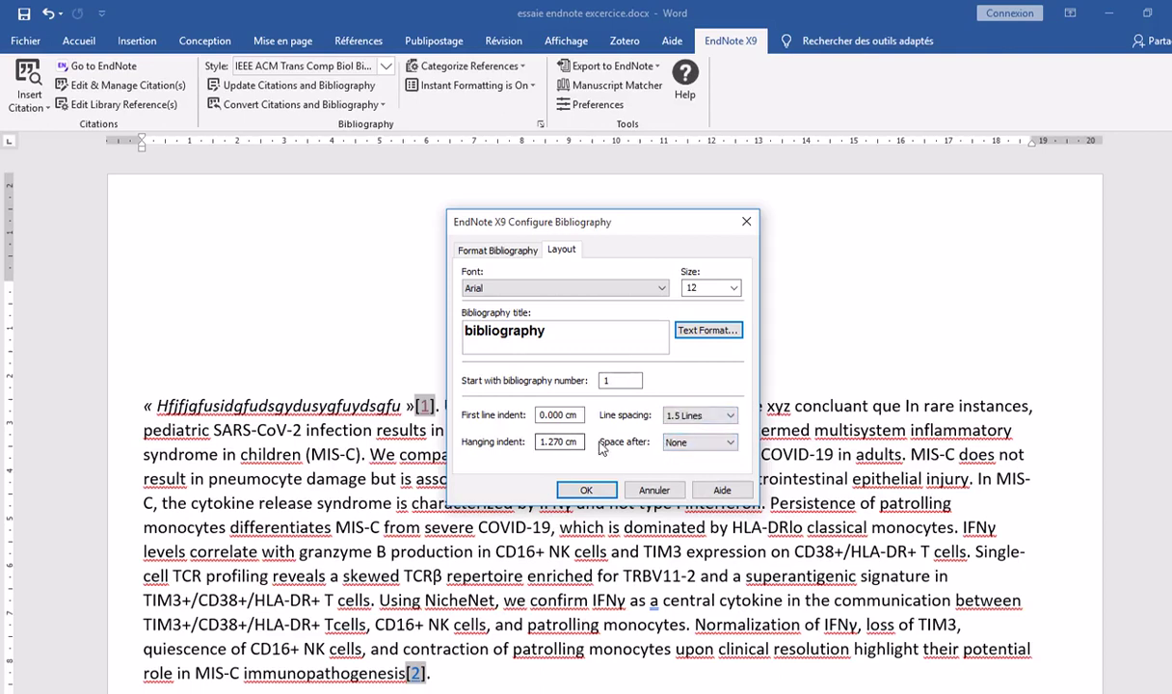
pyautogui.click(730, 444)
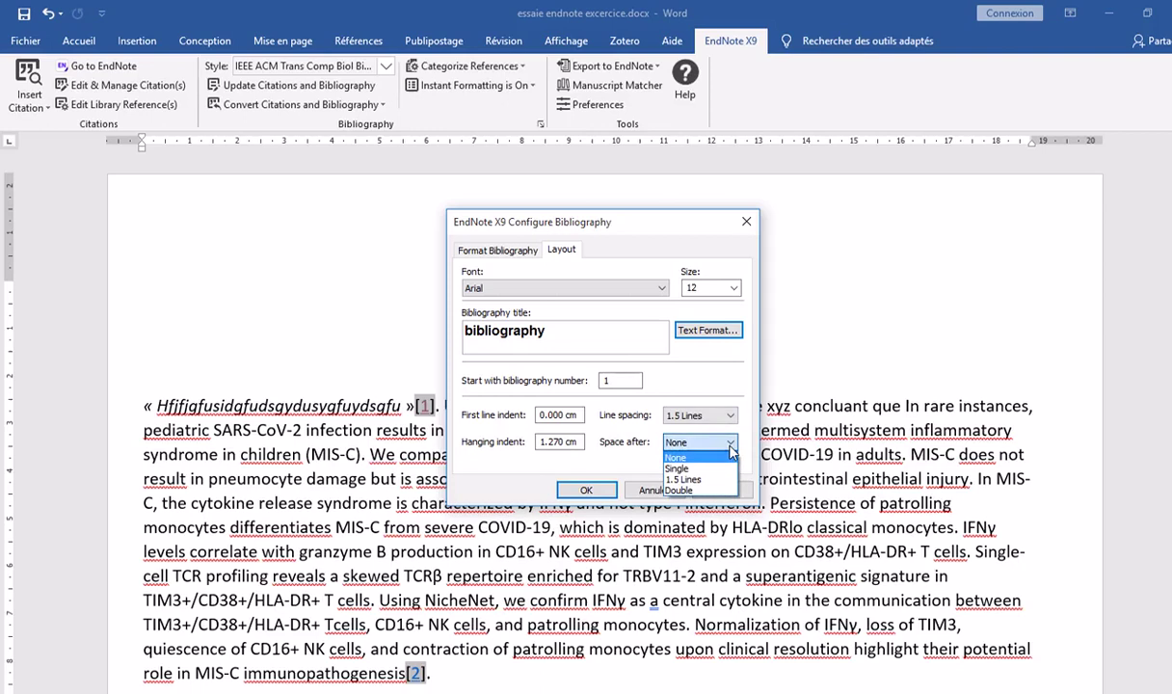
pyautogui.click(690, 479)
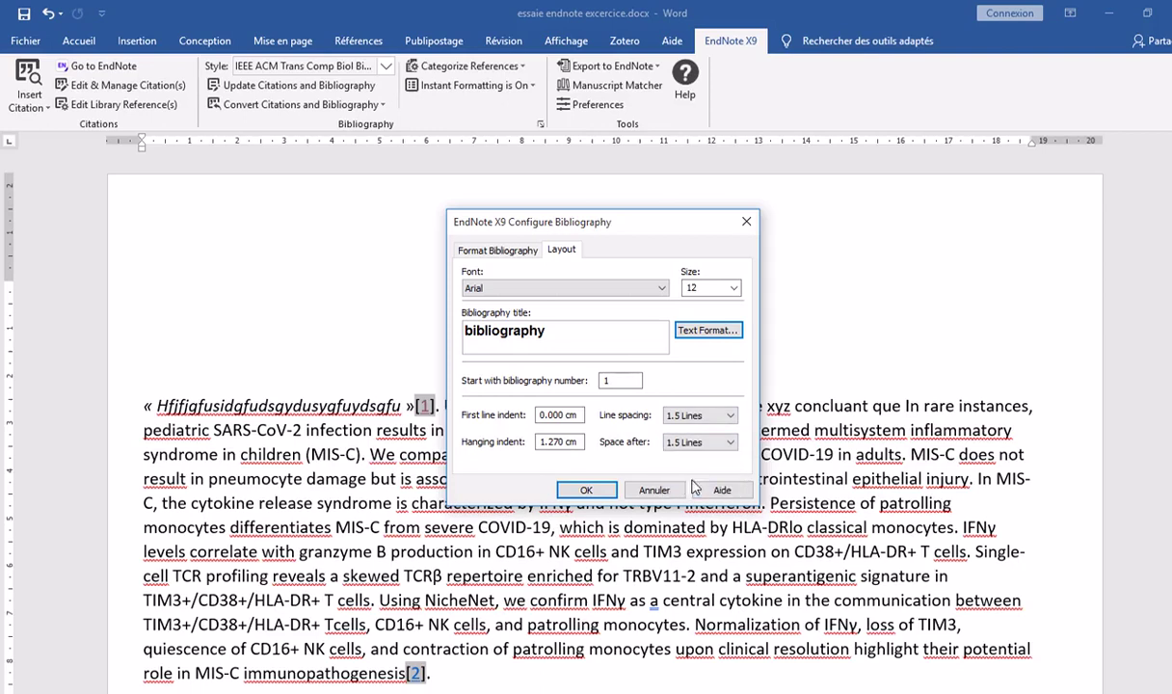
pyautogui.click(583, 487)
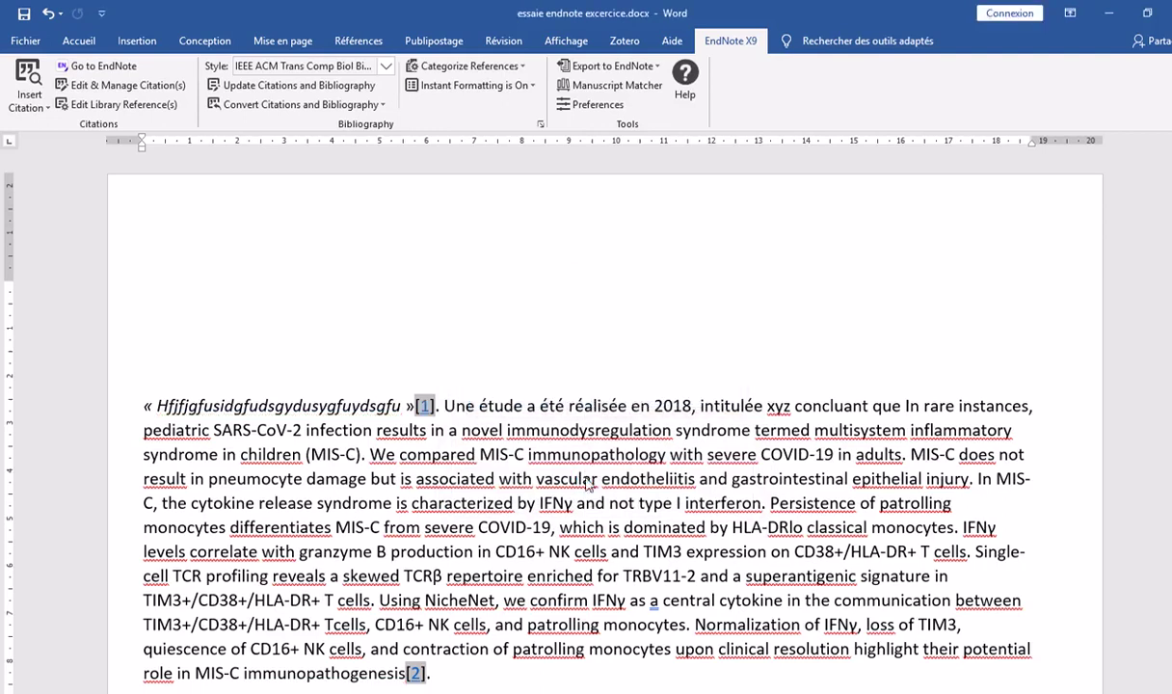
# Move the bibliography to the start of a new page by inserting space before its title
pyautogui.scroll(-14, 586, 480)
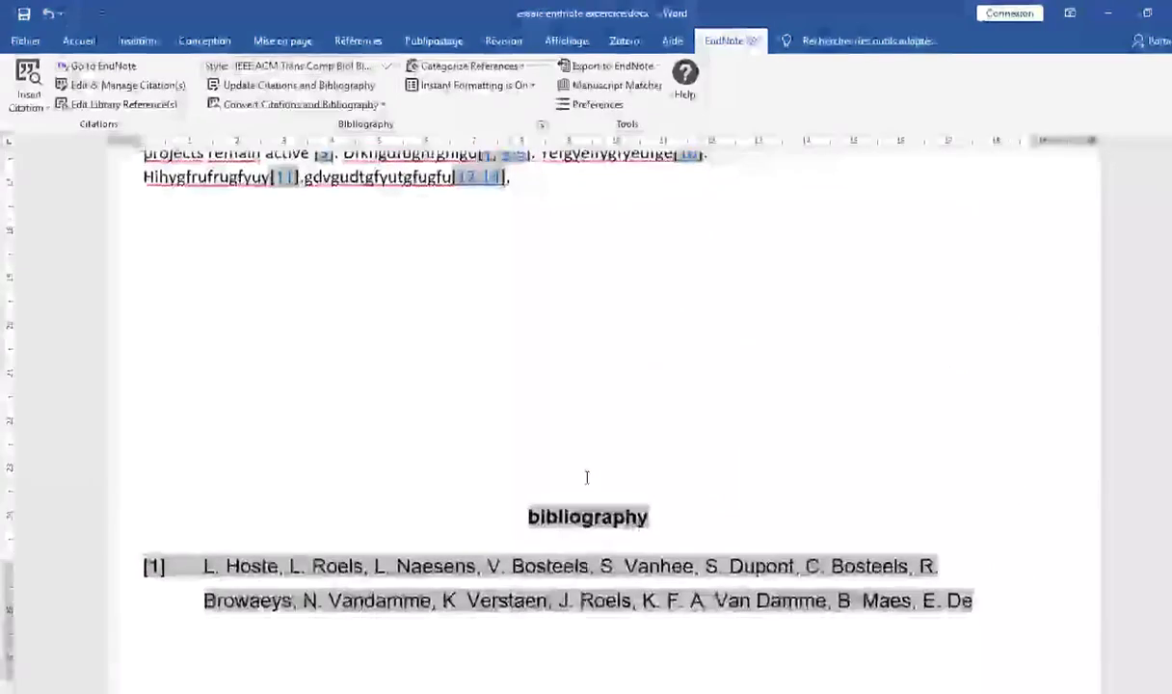
pyautogui.scroll(-5, 586, 477)
pyautogui.scroll(2, 518, 323)
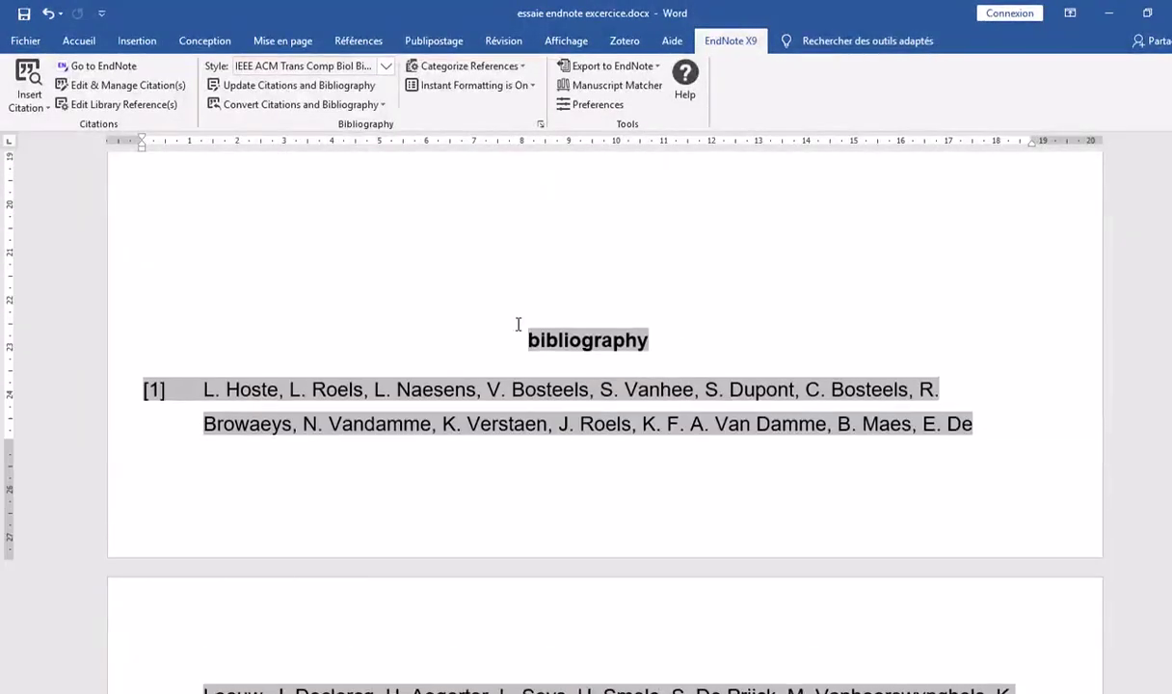
pyautogui.hotkey('ctrl', 'z')
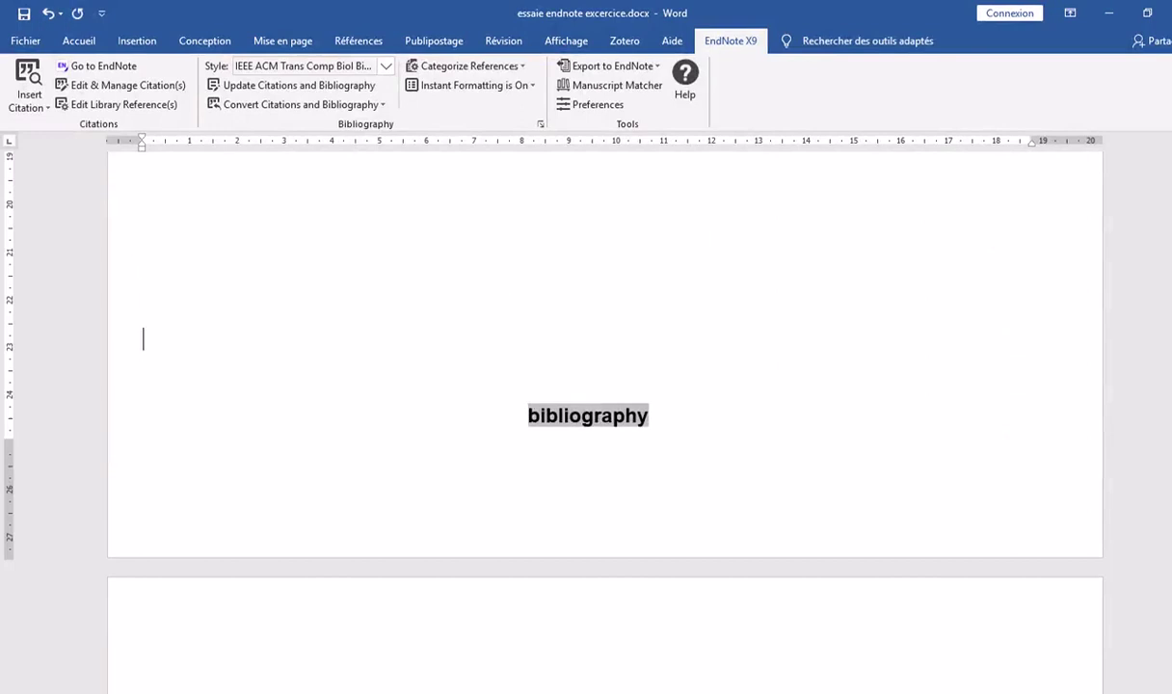
pyautogui.hotkey('ctrl', 'z')
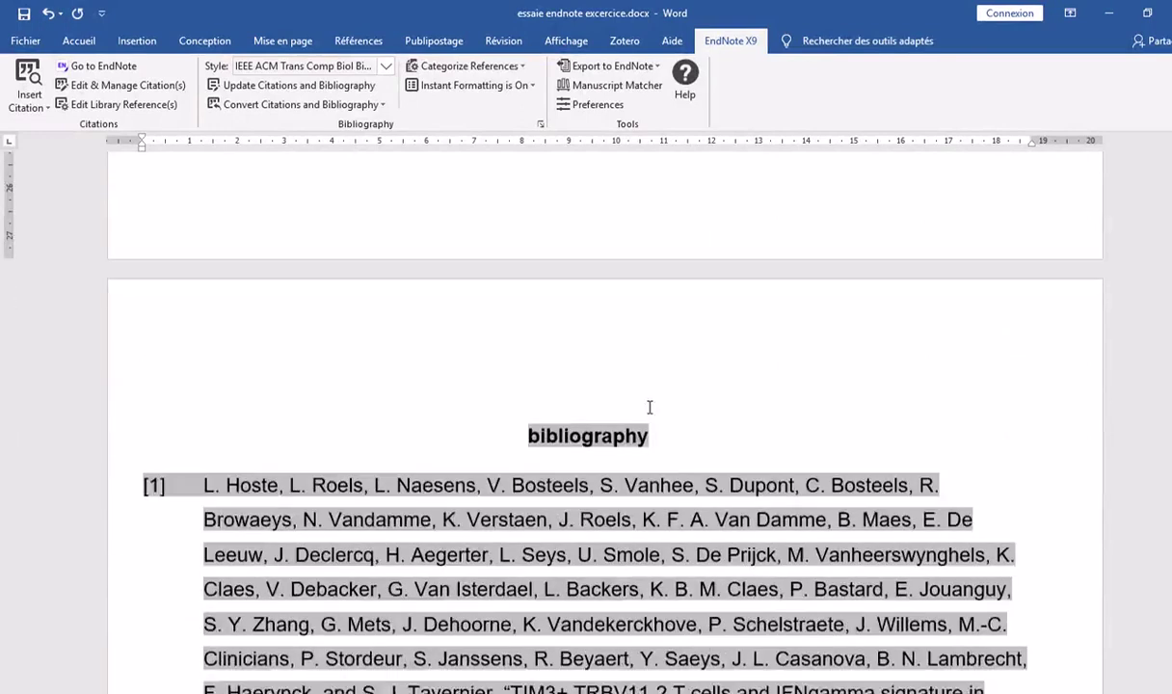
pyautogui.scroll(-1, 649, 409)
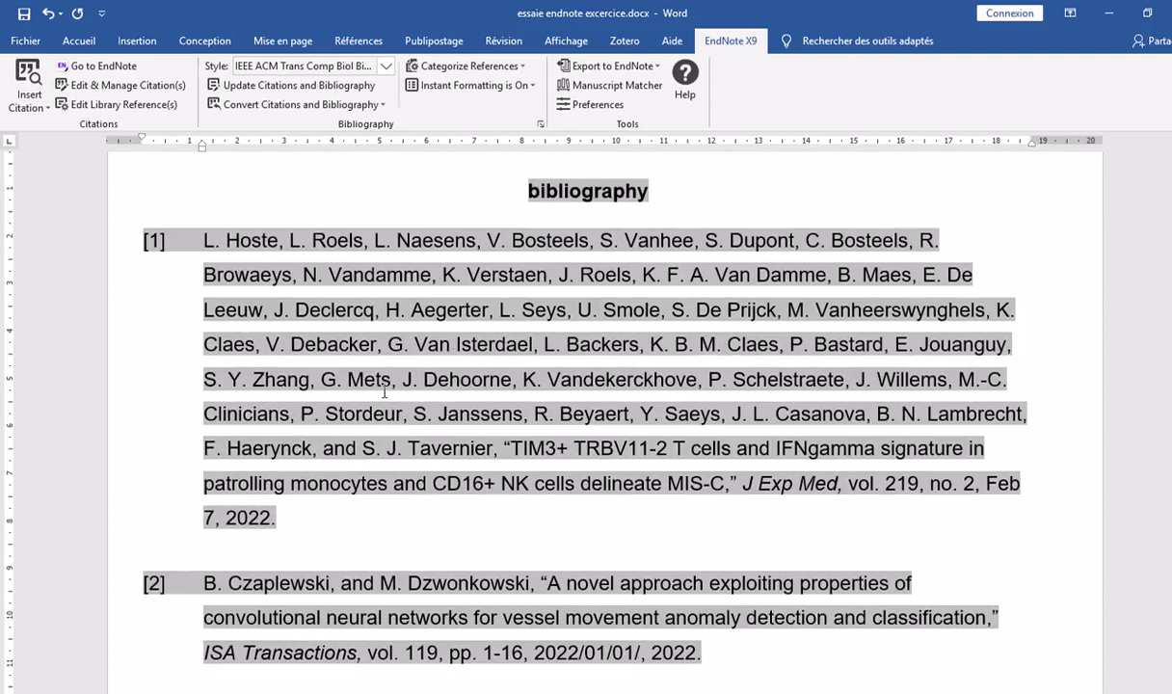
# Set the line spacing of the EndNote bibliography layout to Single
pyautogui.click(540, 123)
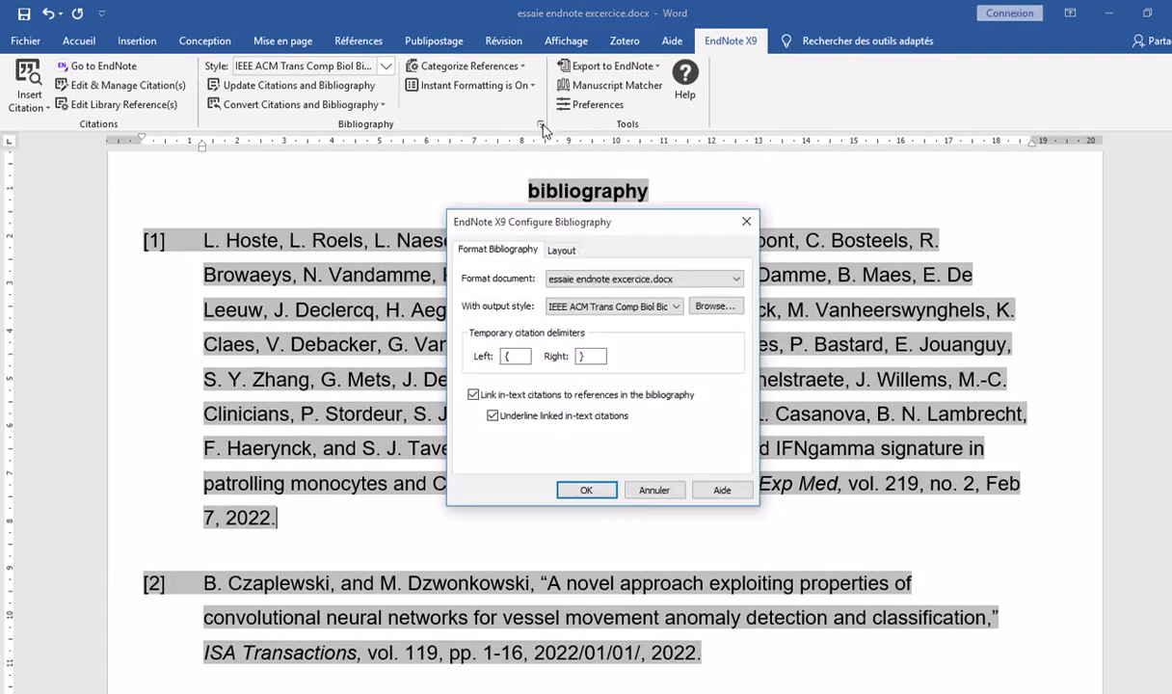
pyautogui.click(565, 252)
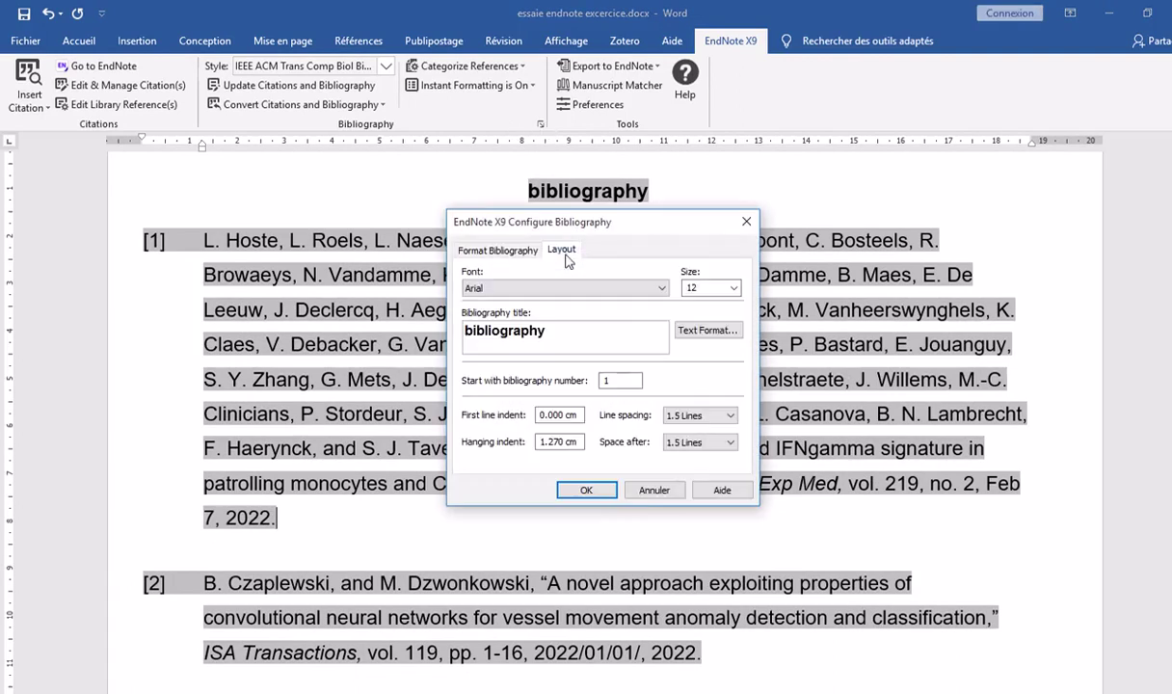
pyautogui.click(733, 421)
pyautogui.click(698, 431)
pyautogui.click(586, 490)
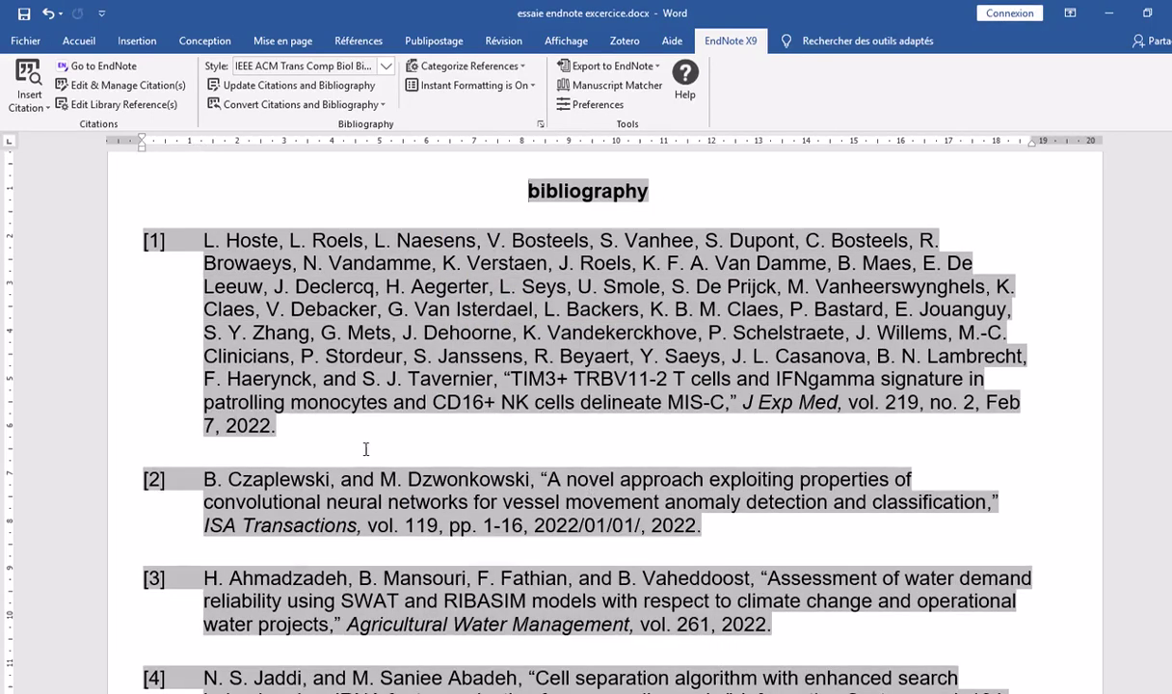
# Examine the gap between the body text and the bibliography, and the reference layout through to the last entry
pyautogui.click(366, 449)
pyautogui.scroll(1, 395, 166)
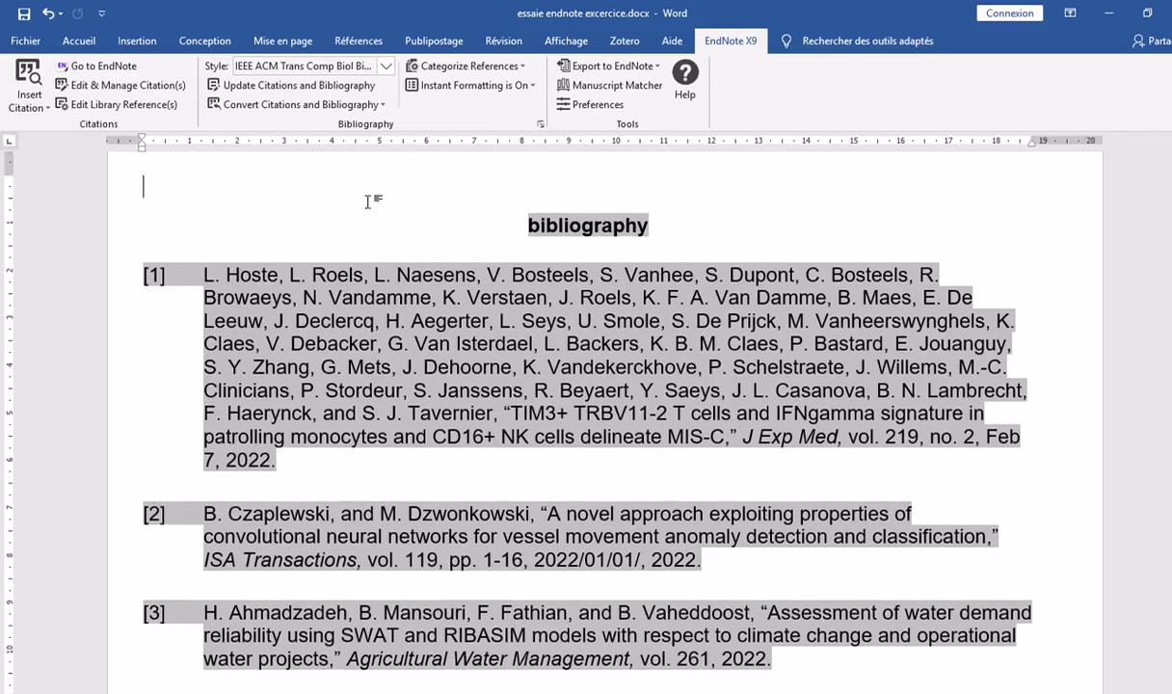
pyautogui.scroll(2, 348, 241)
pyautogui.scroll(5, 405, 279)
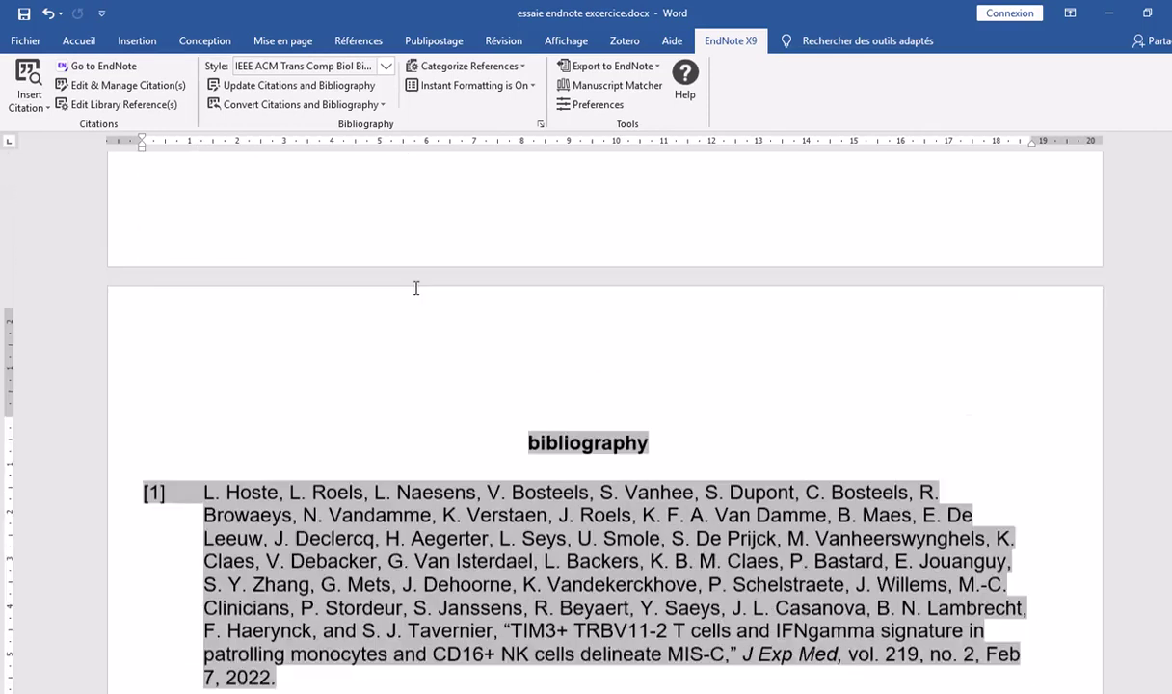
pyautogui.scroll(10, 578, 380)
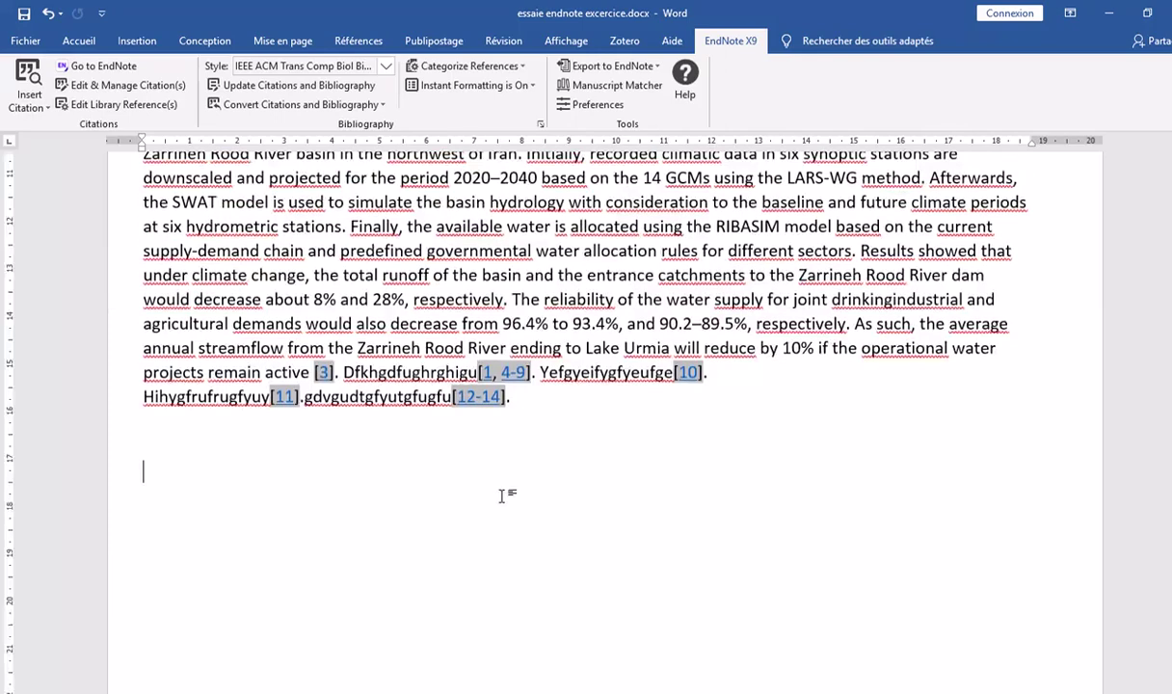
pyautogui.scroll(-10, 501, 491)
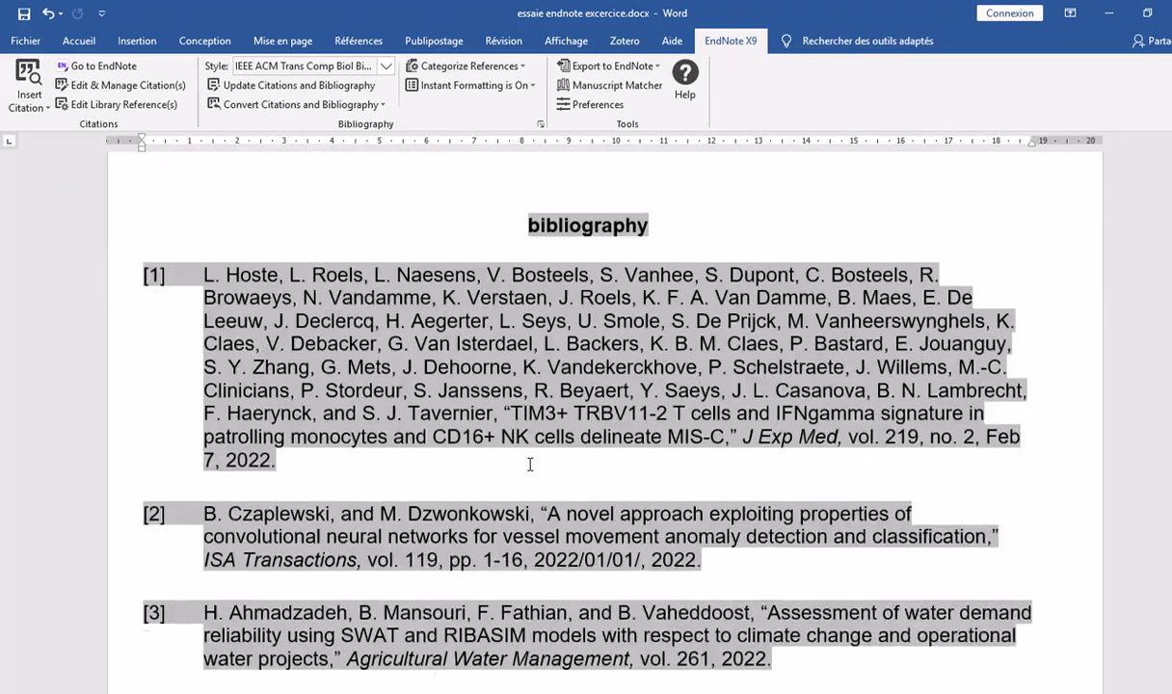
pyautogui.scroll(3, 530, 464)
pyautogui.scroll(-15, 530, 465)
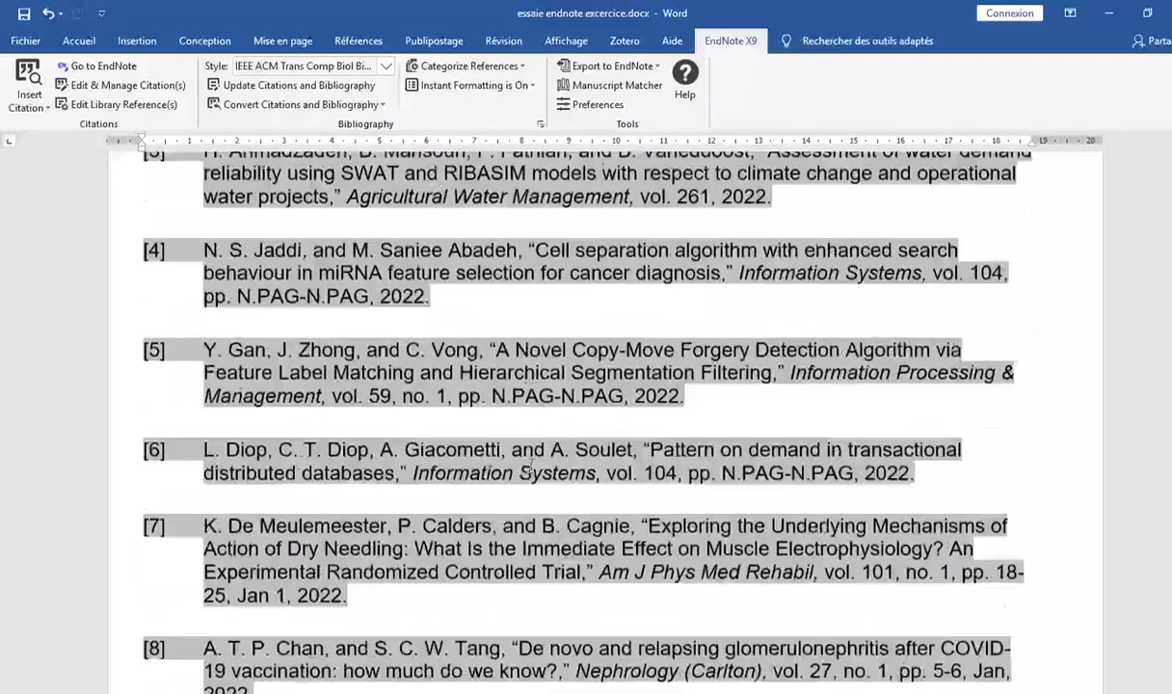
pyautogui.scroll(-8, 531, 466)
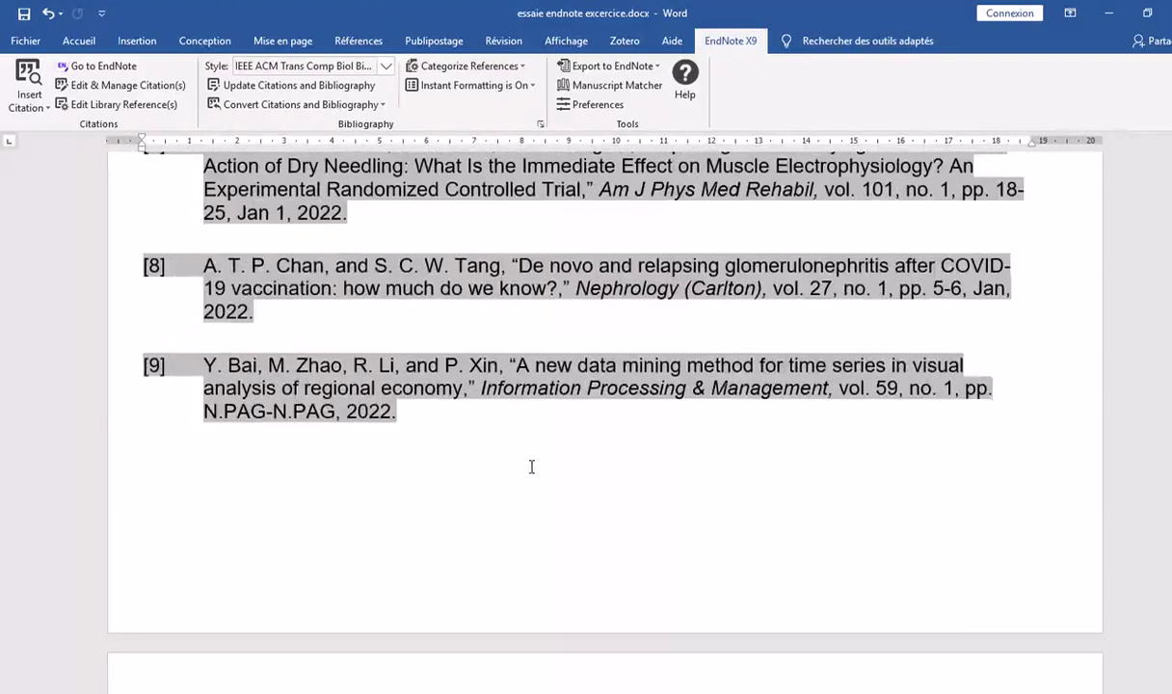
pyautogui.scroll(-16, 531, 466)
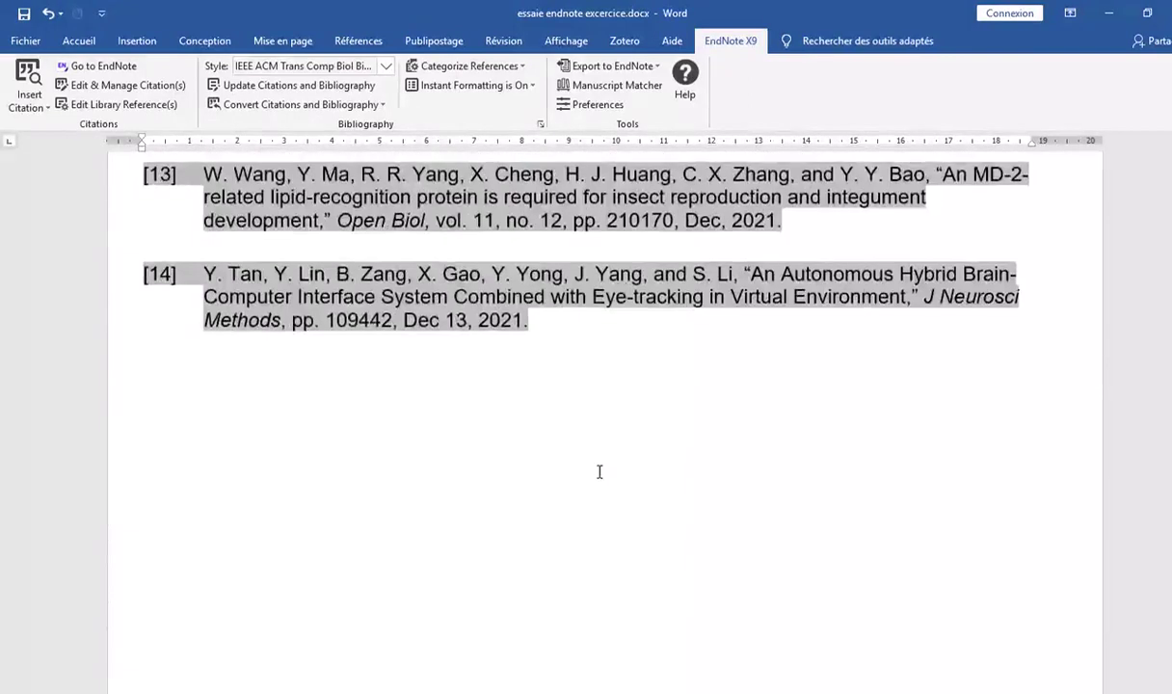
pyautogui.scroll(12, 598, 471)
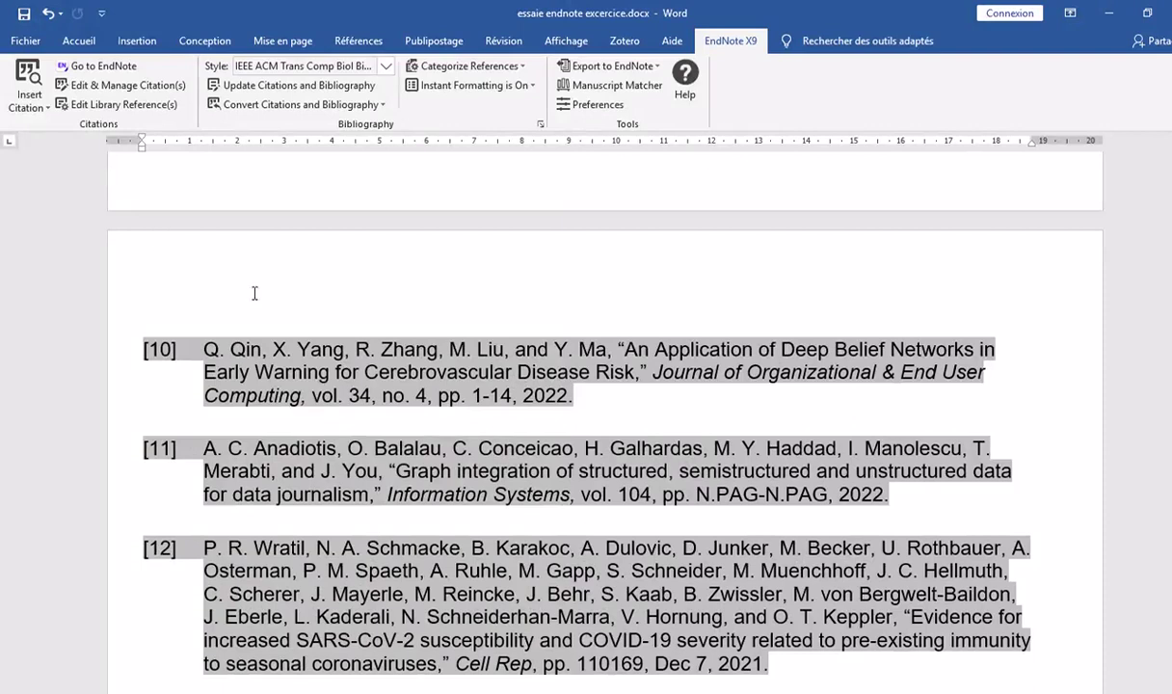
# Turn off field shading for citations and bibliography by setting "Champs avec trame" to Jamais in Word's advanced options
pyautogui.click(79, 41)
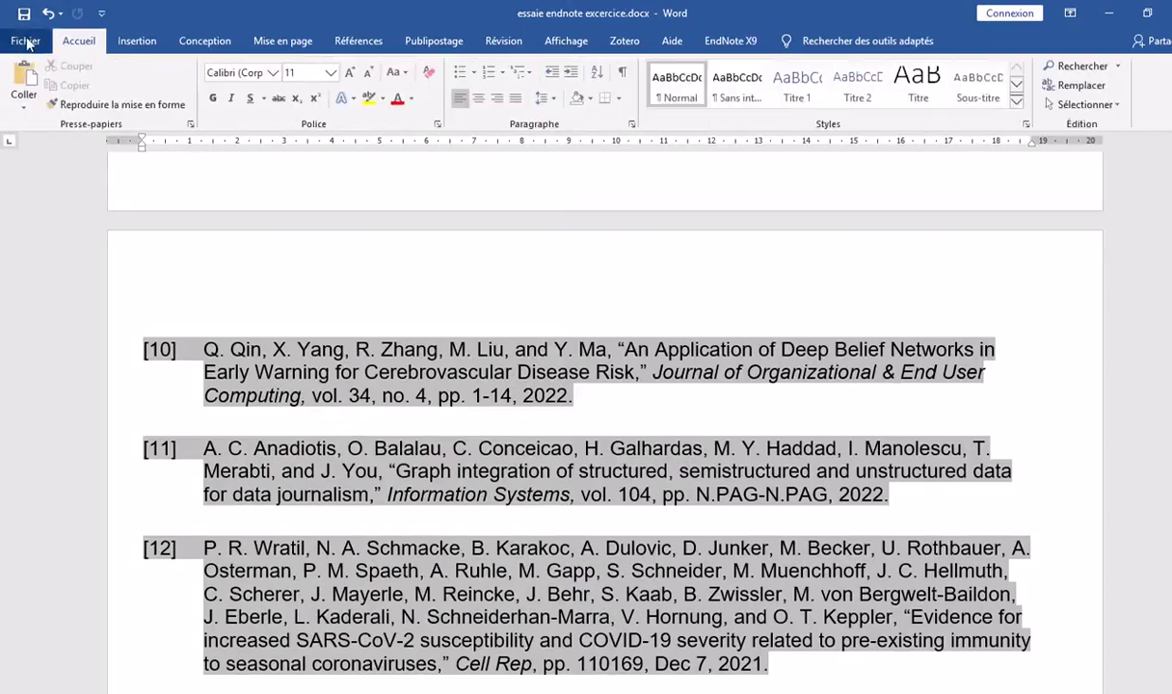
pyautogui.click(26, 40)
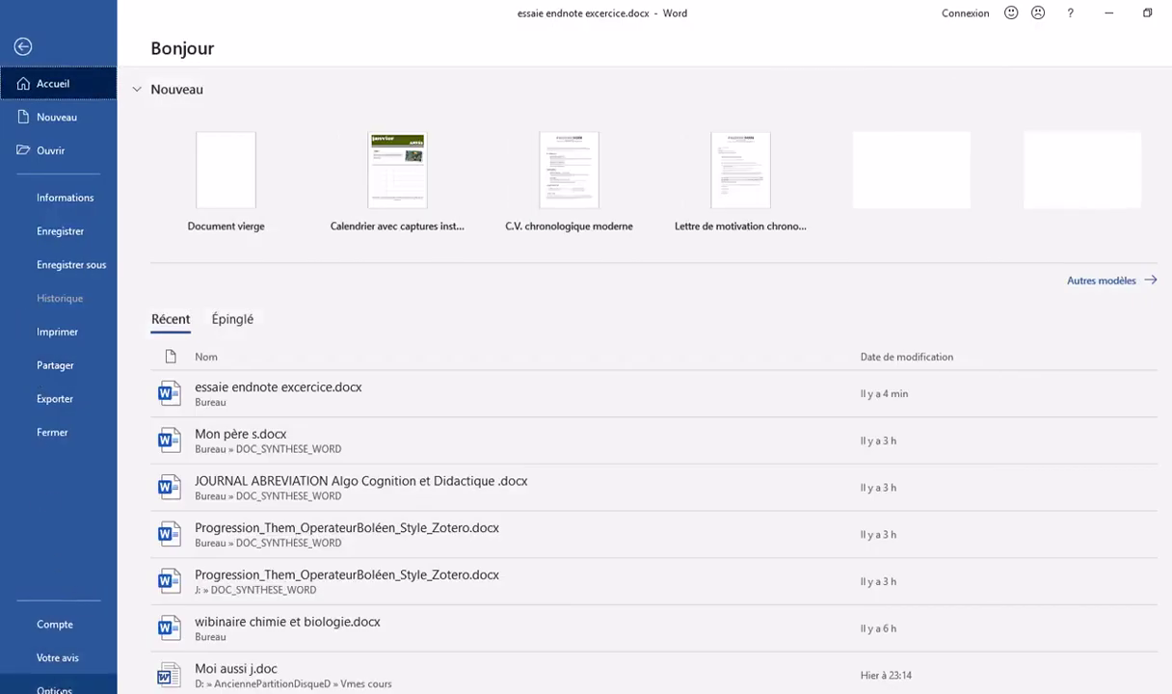
pyautogui.click(54, 689)
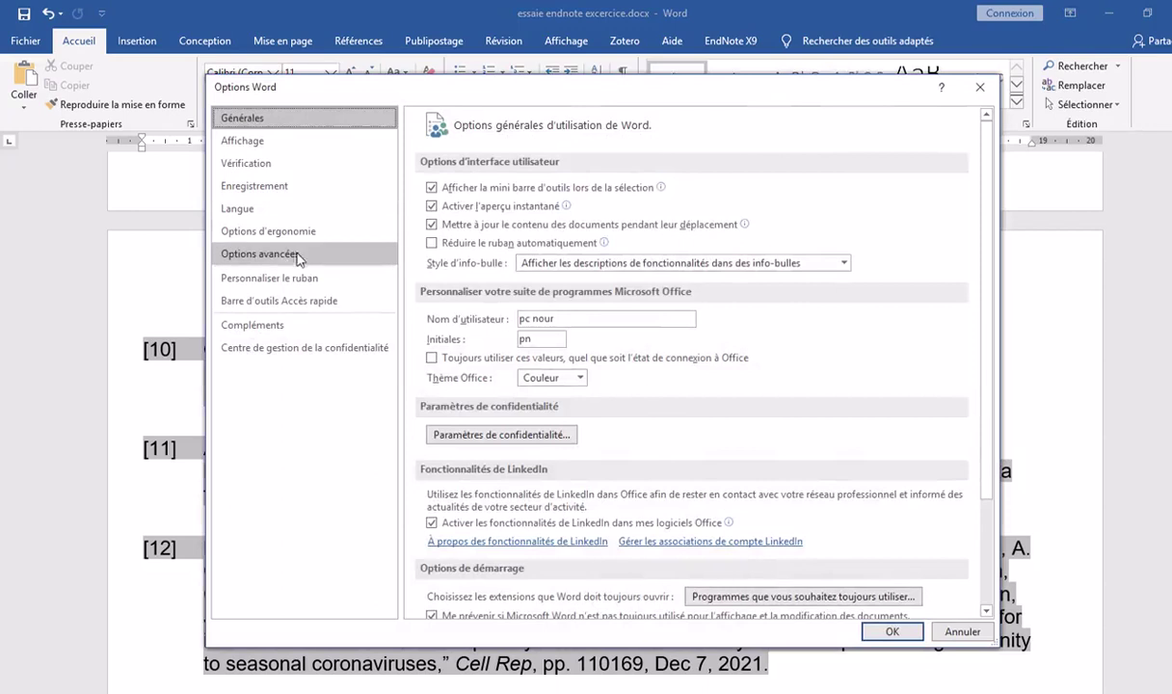
pyautogui.click(289, 255)
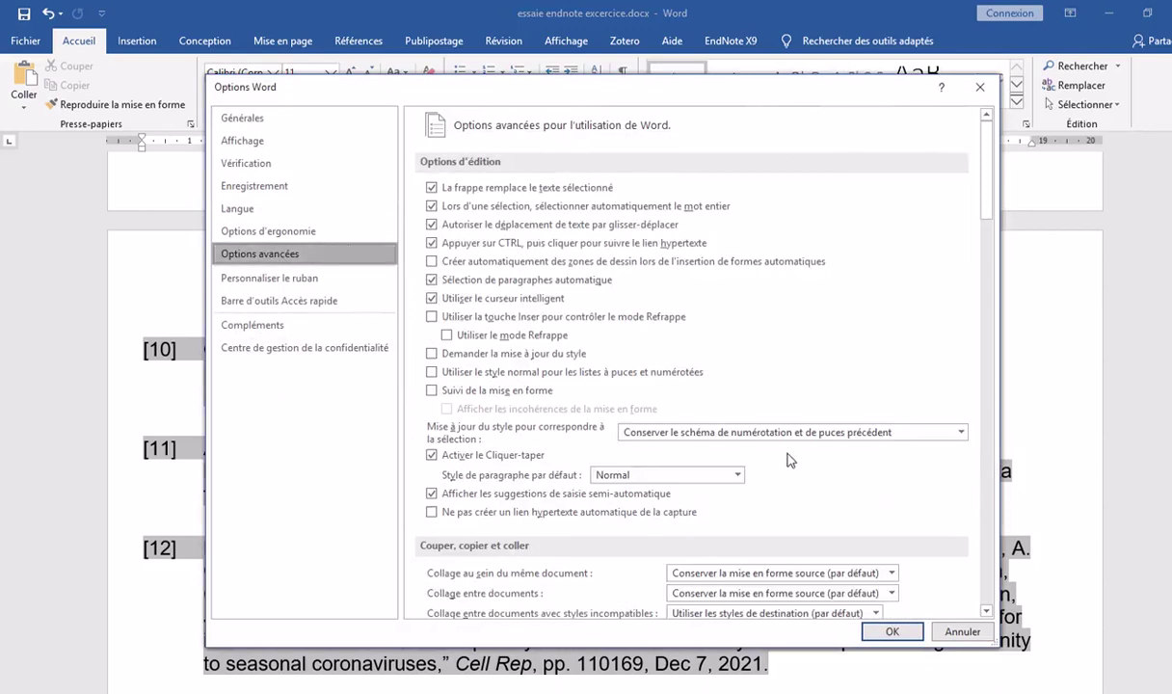
pyautogui.scroll(-8, 701, 451)
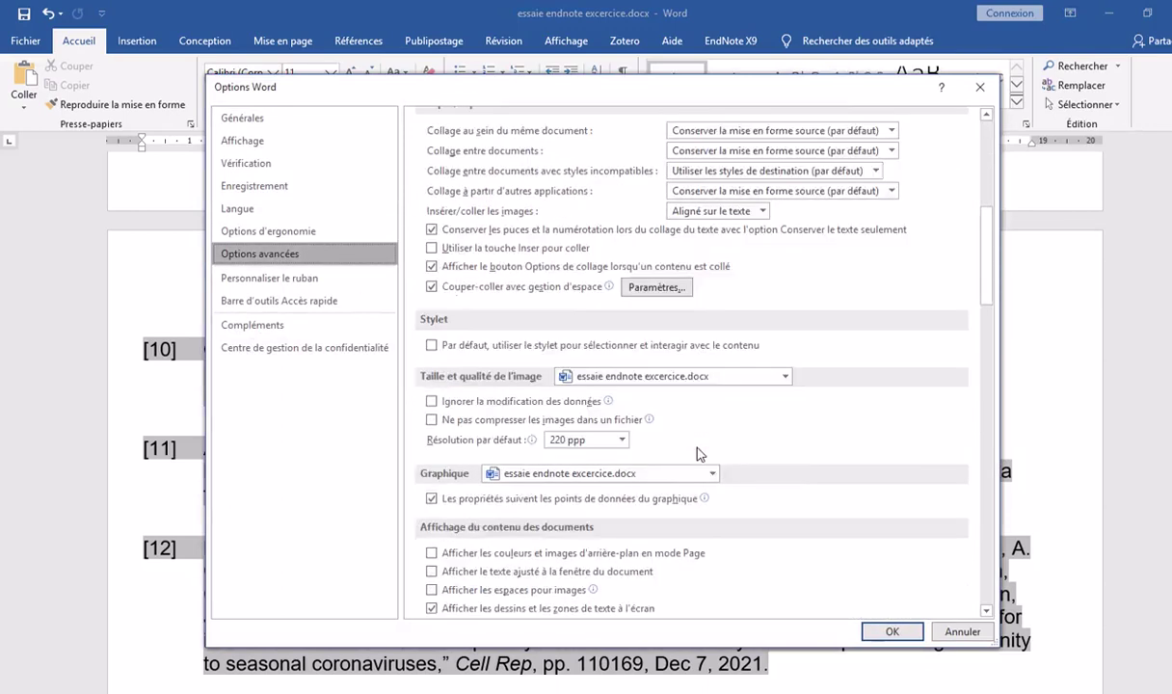
pyautogui.scroll(-5, 700, 453)
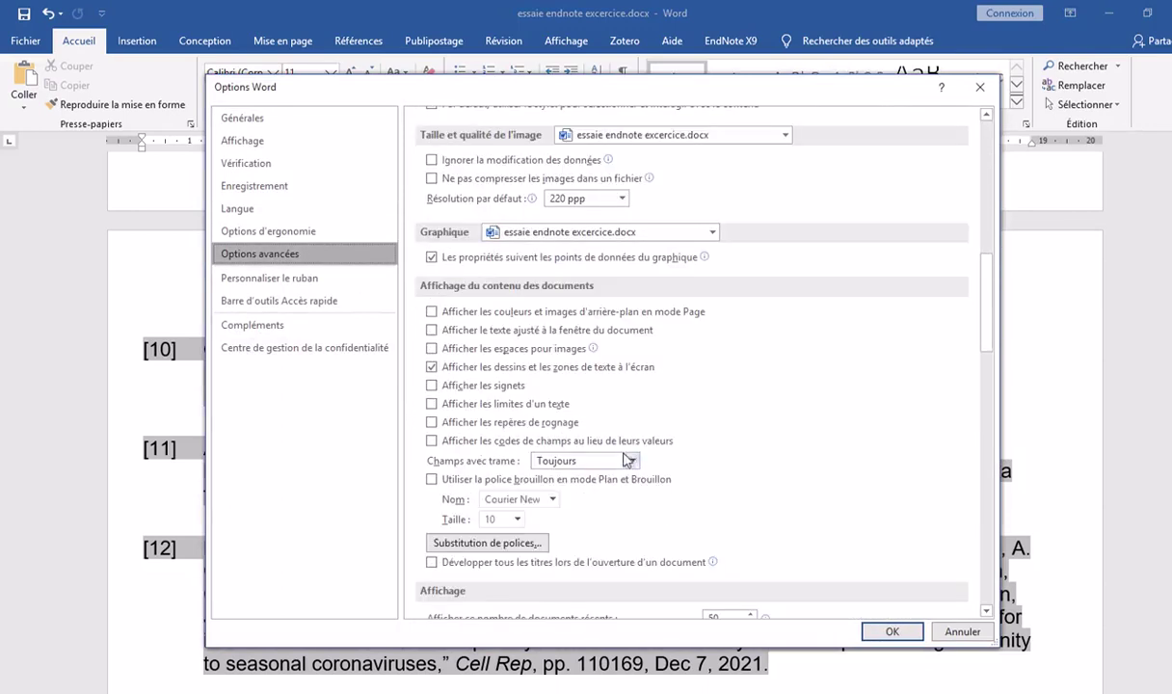
pyautogui.click(629, 461)
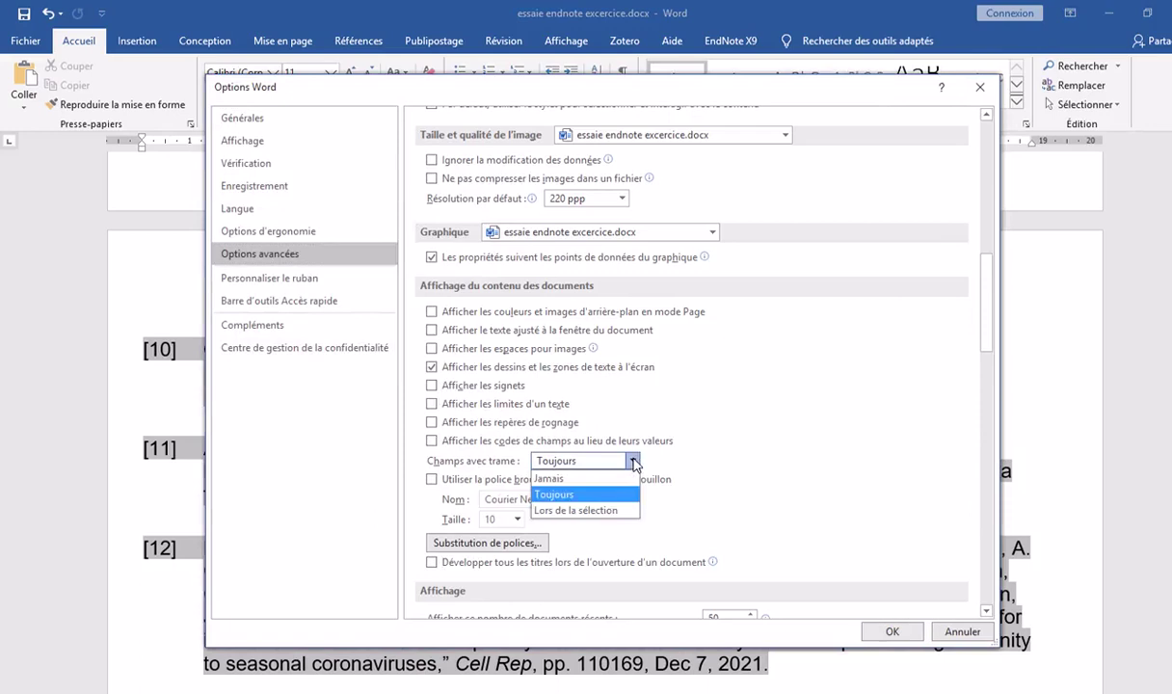
pyautogui.click(564, 478)
pyautogui.click(890, 631)
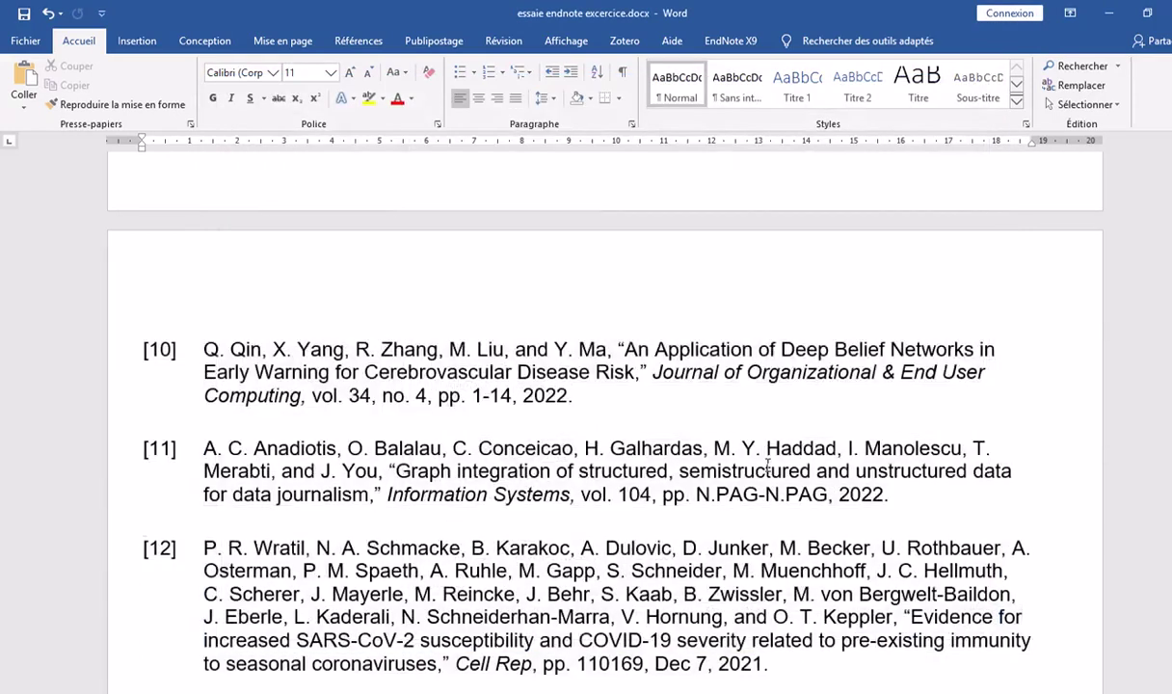
pyautogui.scroll(20, 764, 451)
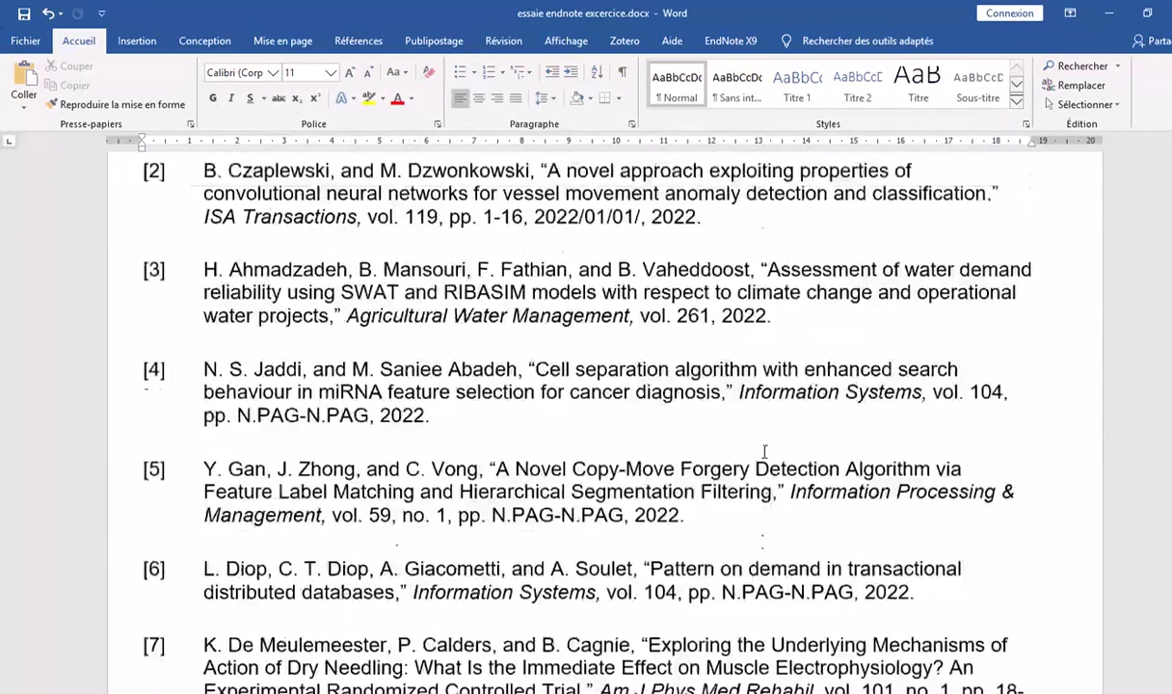
pyautogui.scroll(10, 763, 450)
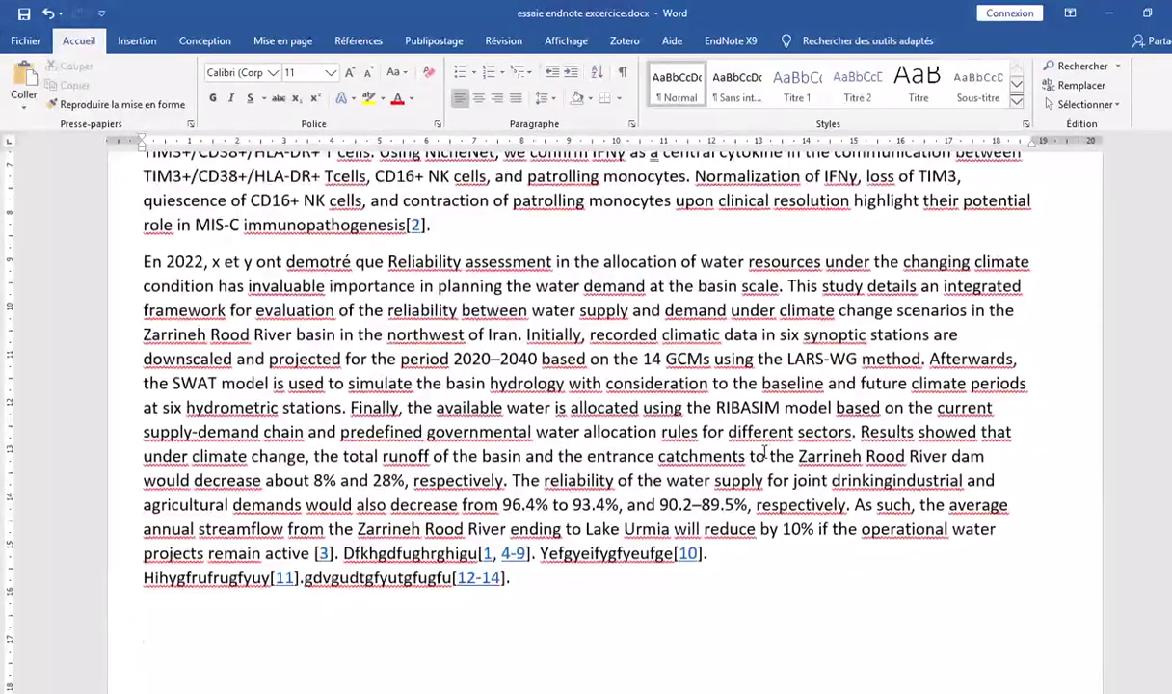
pyautogui.scroll(4, 765, 451)
pyautogui.scroll(-5, 472, 373)
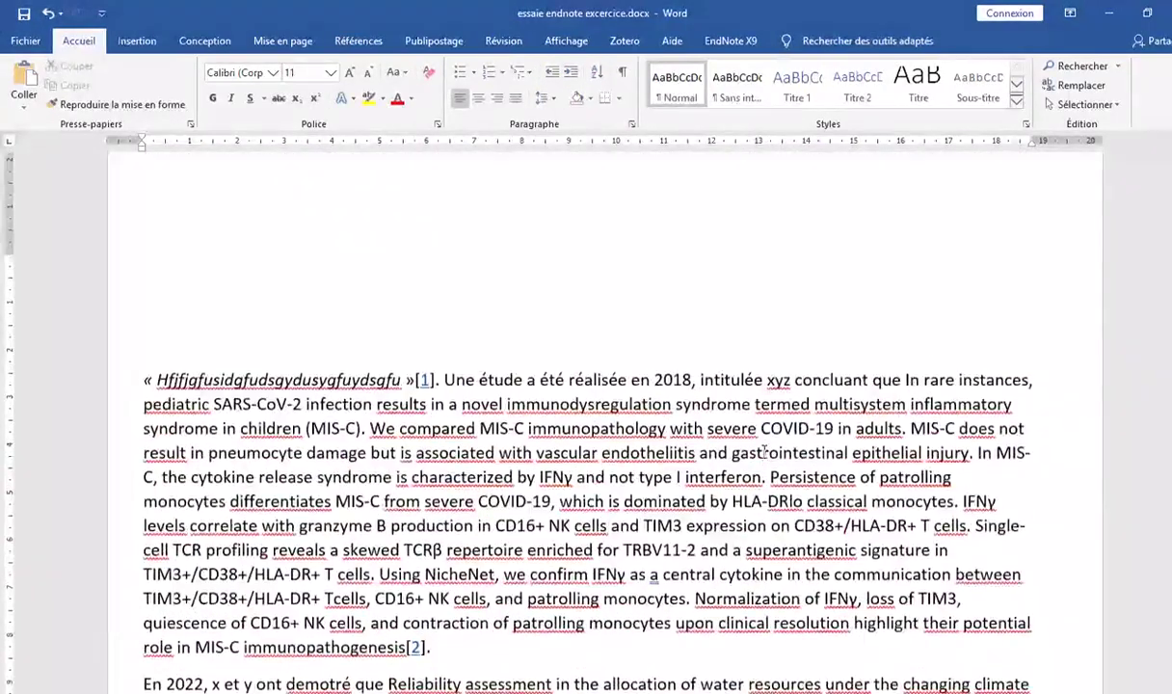
# Examine the citations' appearance throughout the body text and the available options for exporting references to EndNote
pyautogui.scroll(-5, 472, 373)
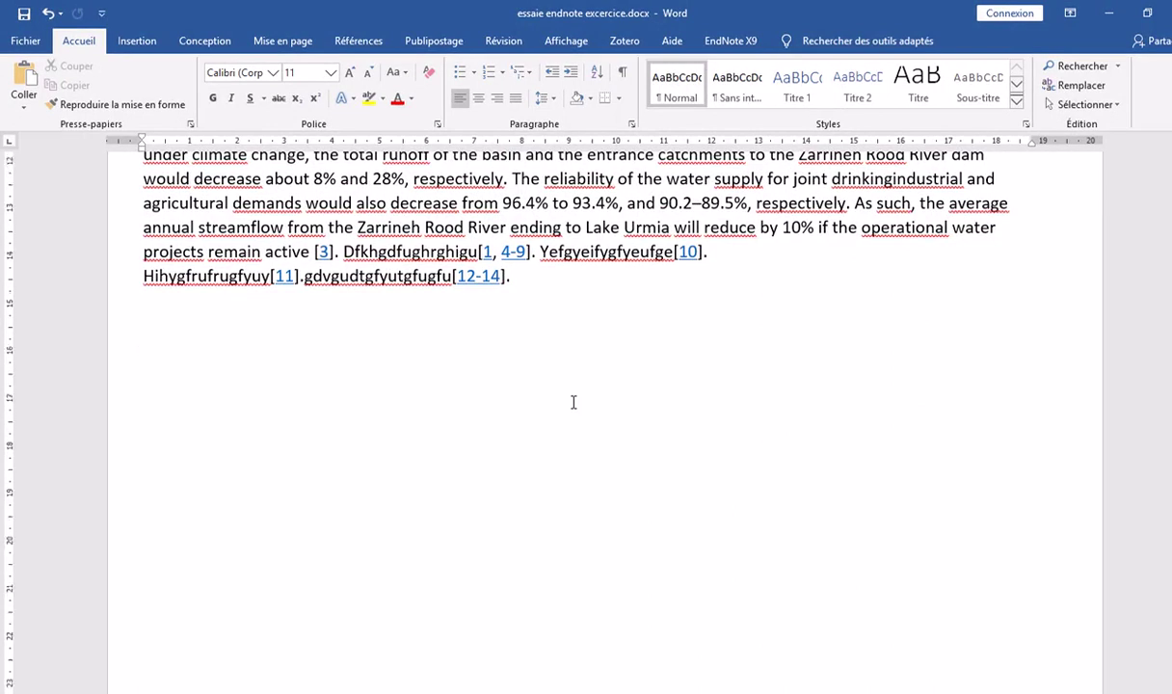
pyautogui.scroll(7, 574, 402)
pyautogui.scroll(-4, 573, 402)
pyautogui.scroll(-5, 573, 405)
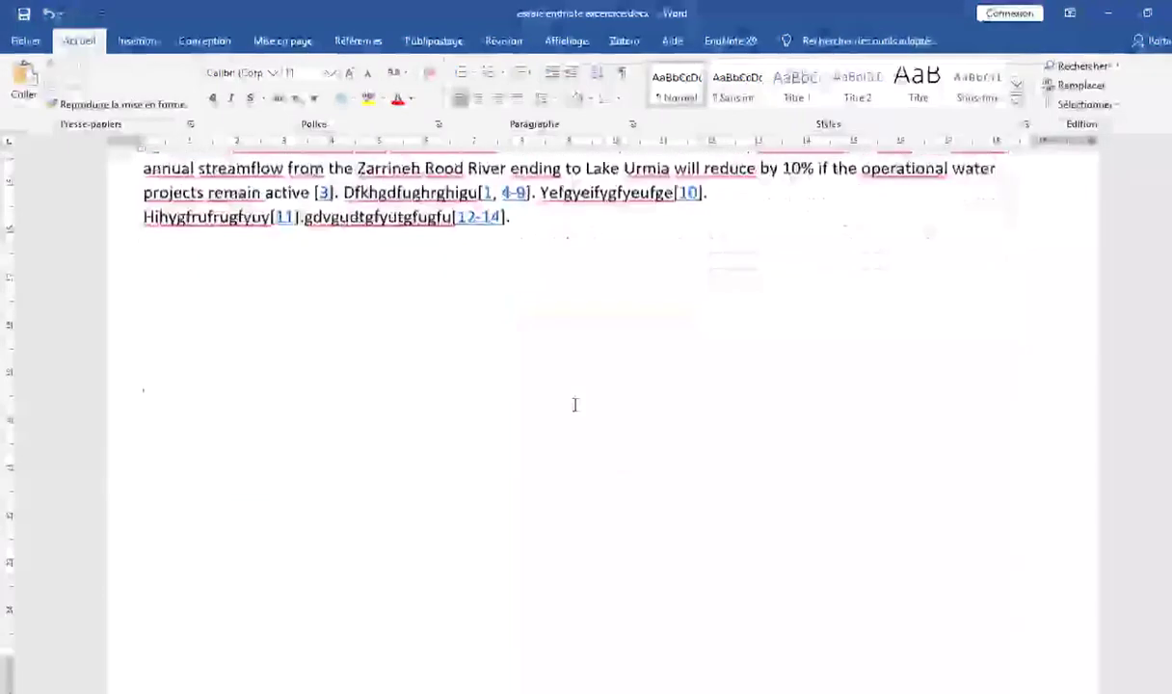
pyautogui.click(728, 43)
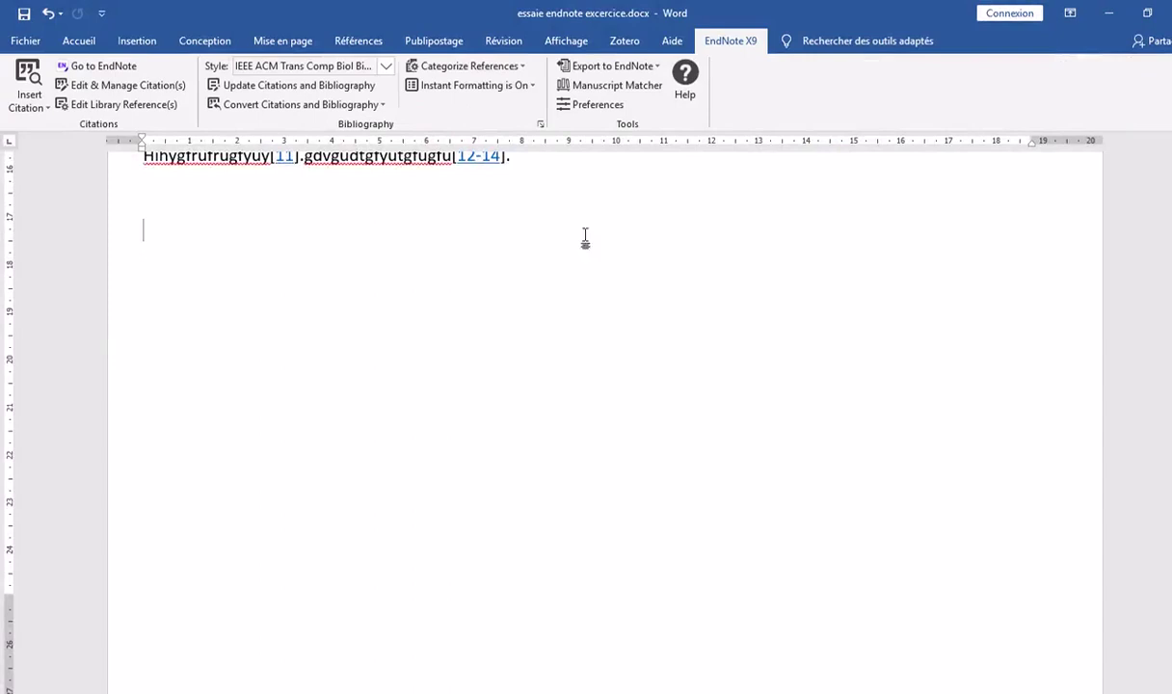
pyautogui.scroll(2, 521, 275)
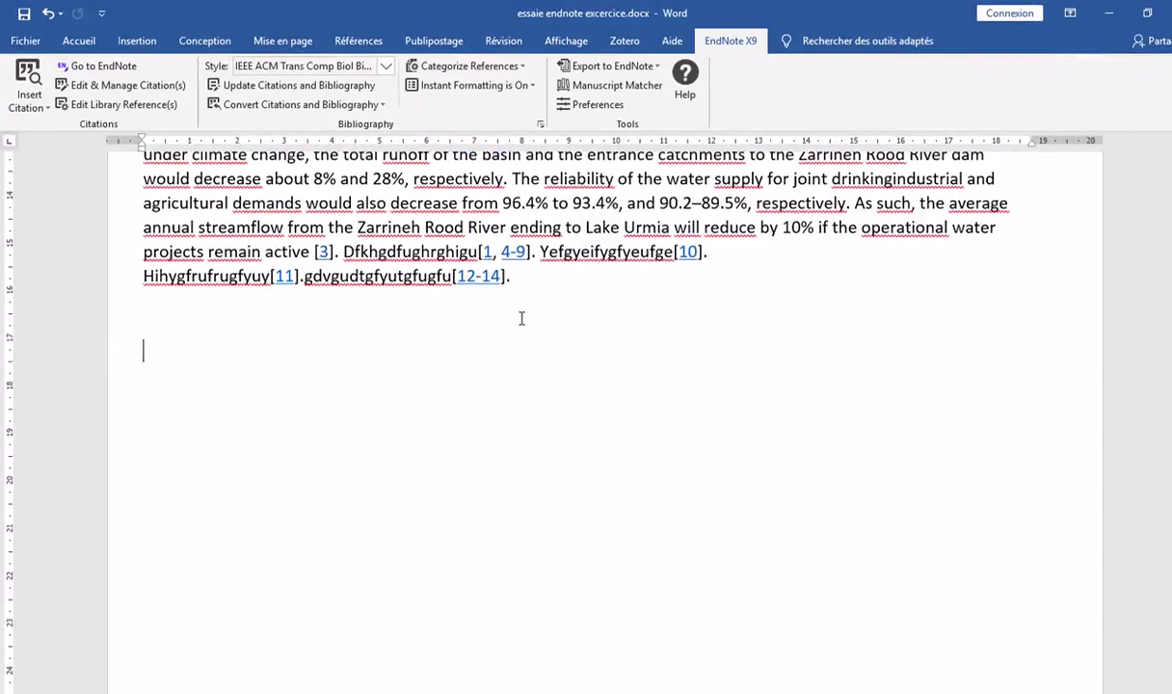
pyautogui.scroll(2, 521, 318)
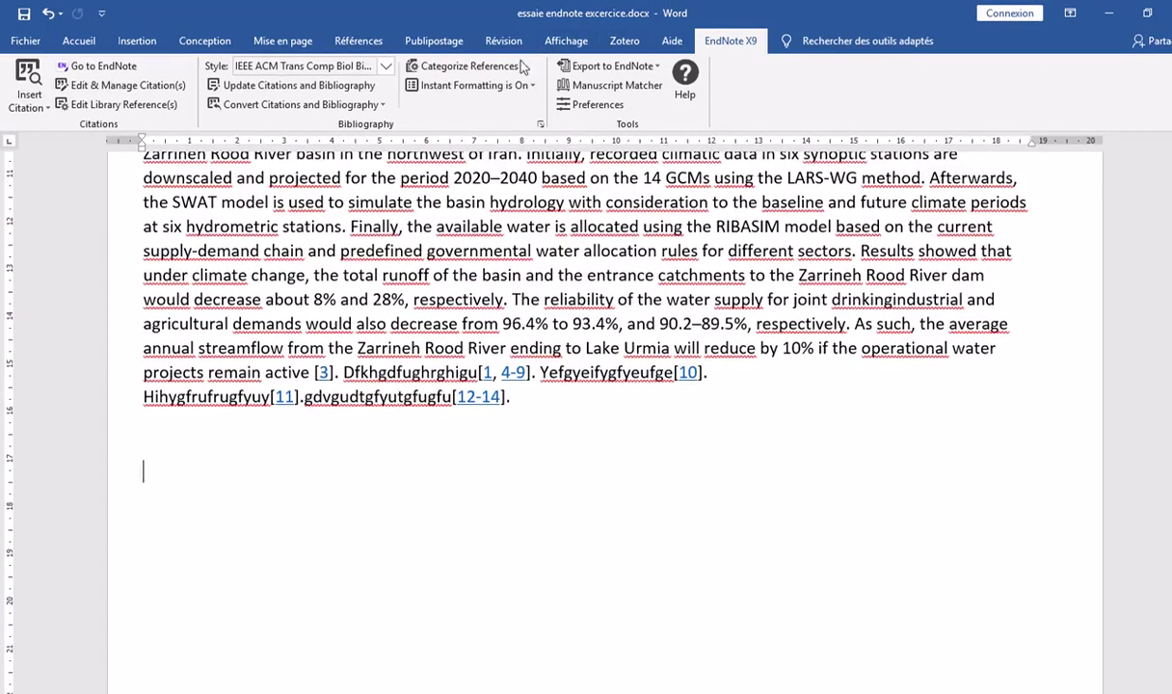
pyautogui.click(658, 67)
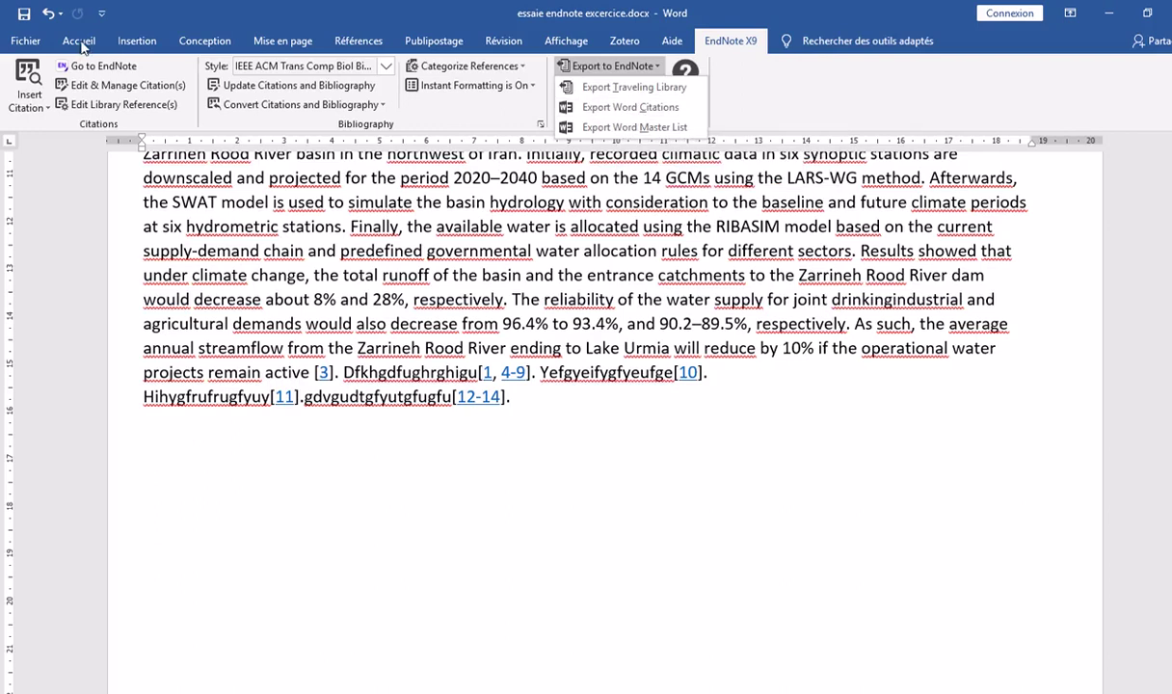
pyautogui.click(356, 43)
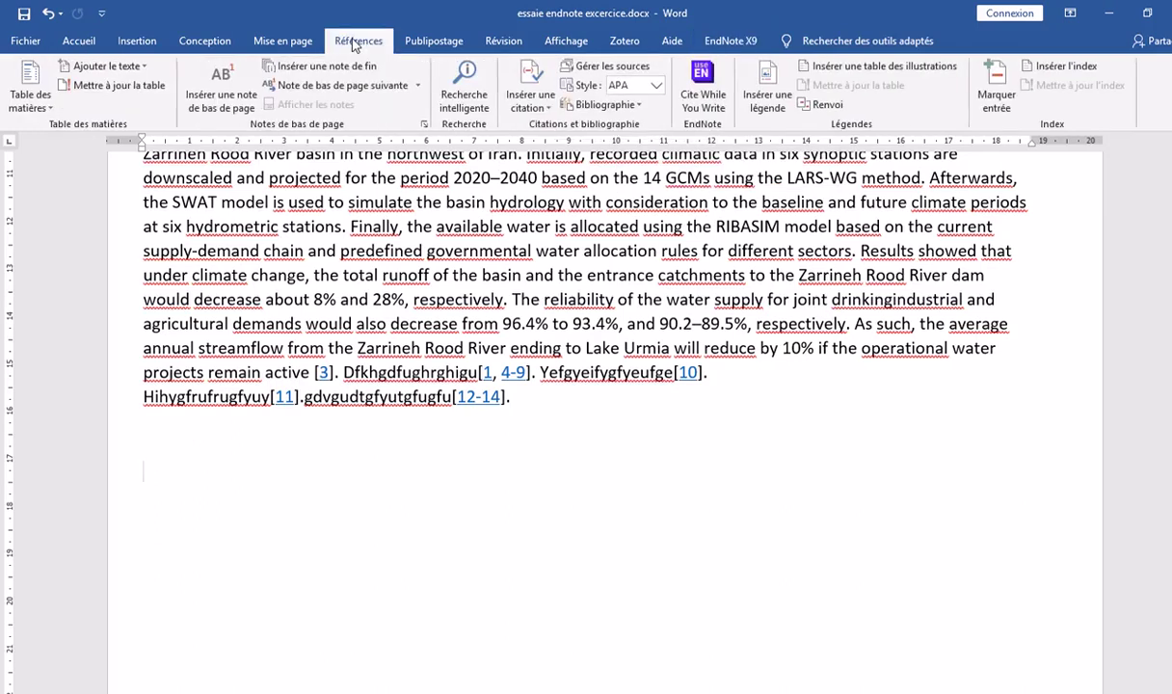
pyautogui.scroll(4, 498, 249)
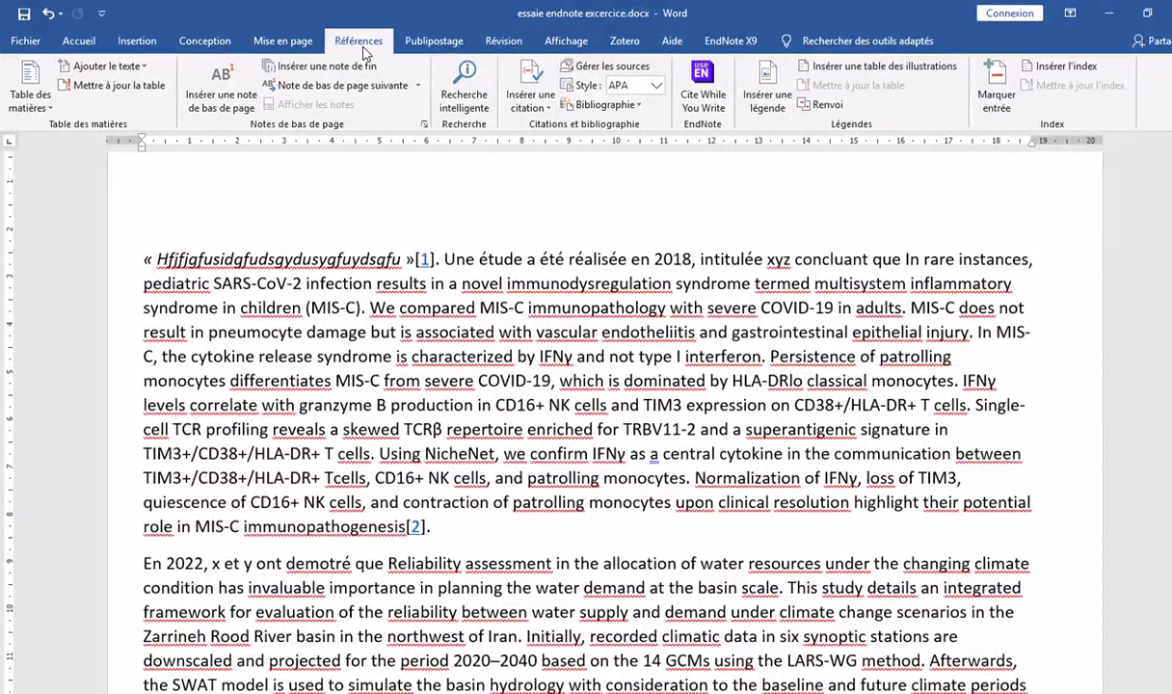
pyautogui.click(708, 40)
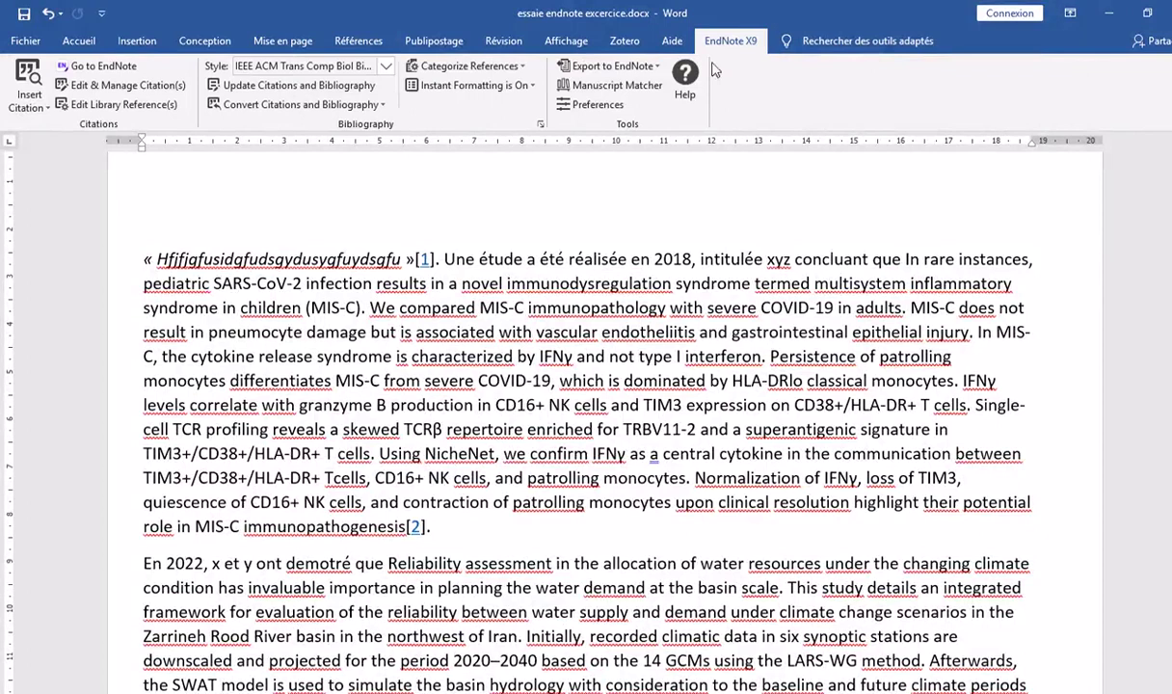
pyautogui.click(622, 67)
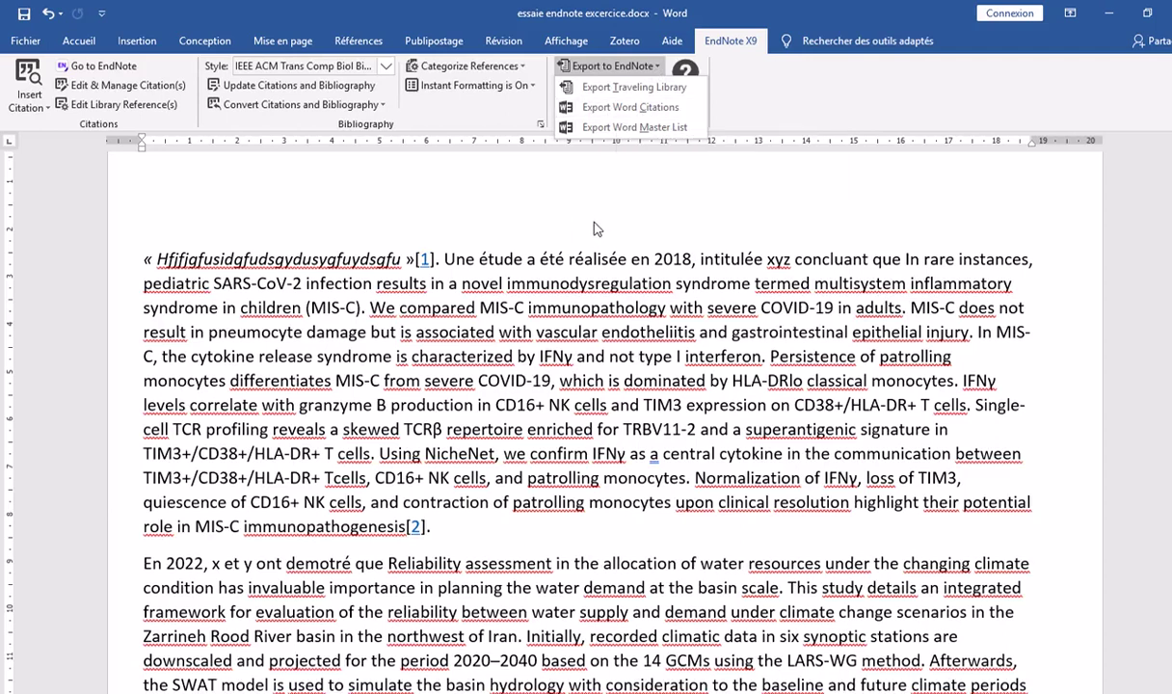
pyautogui.click(505, 215)
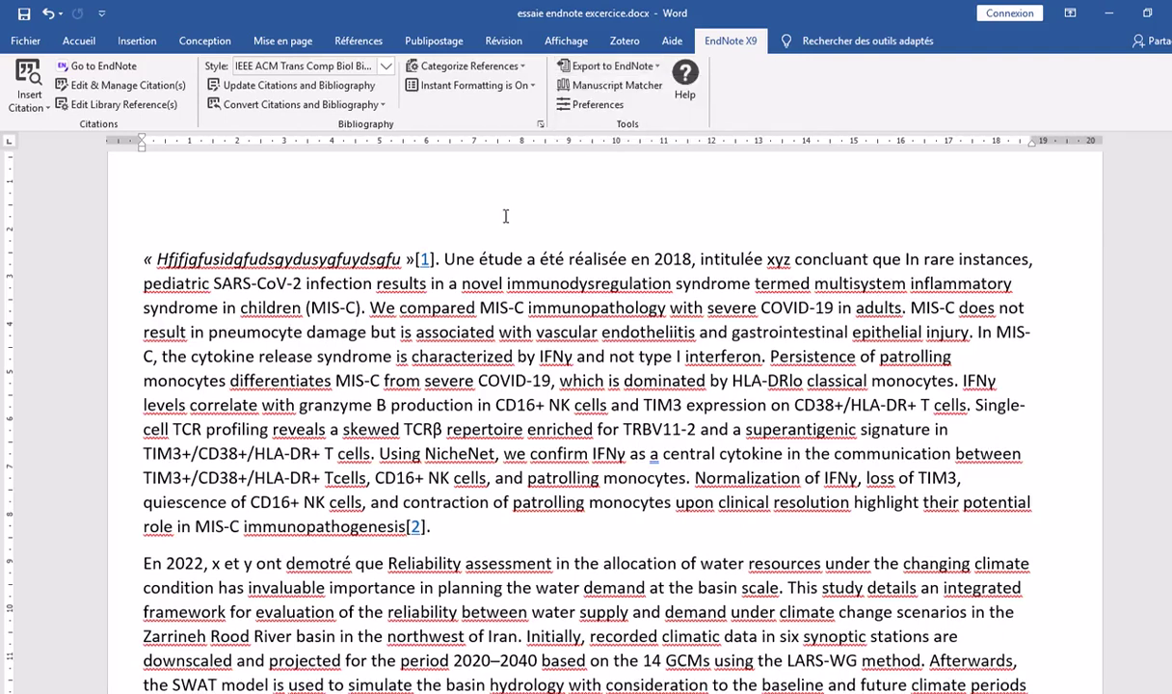
# Review the Instant Formatting configuration and turn Instant Formatting off for the document
pyautogui.click(531, 87)
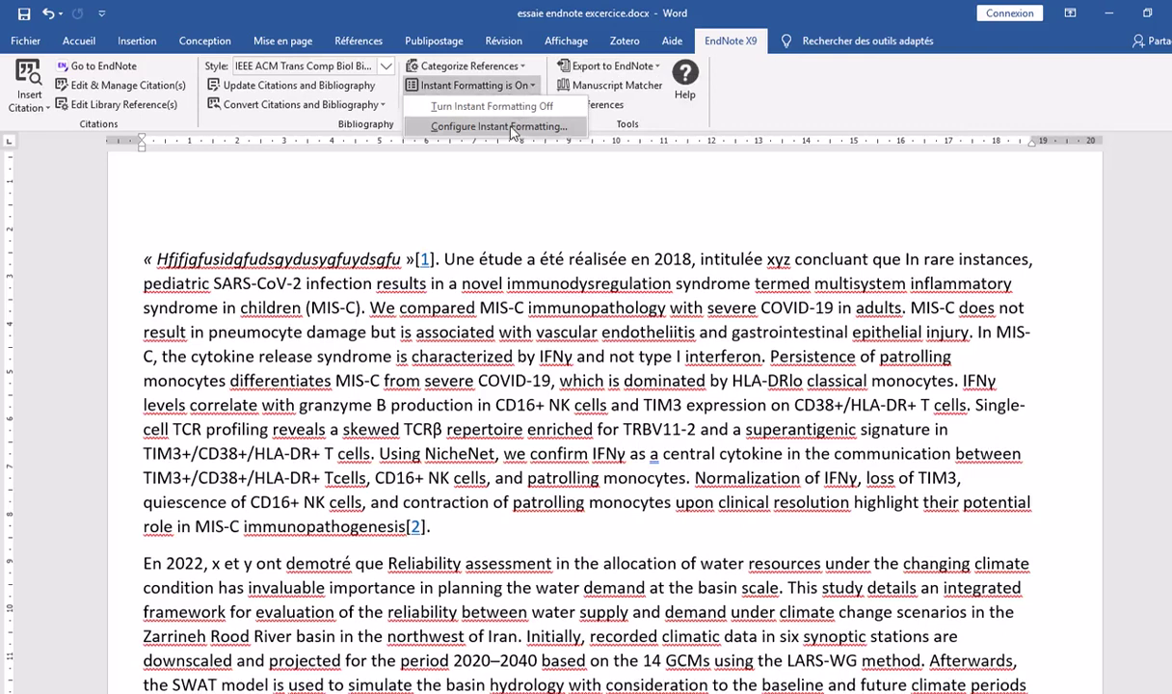
pyautogui.click(511, 126)
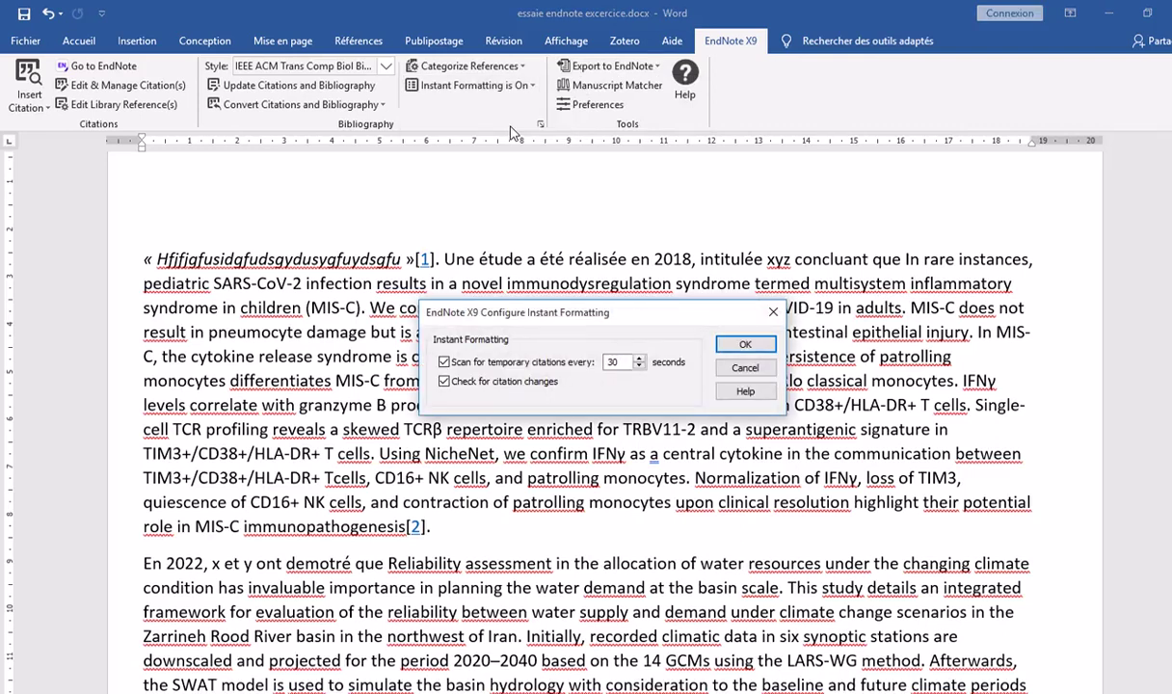
pyautogui.click(740, 344)
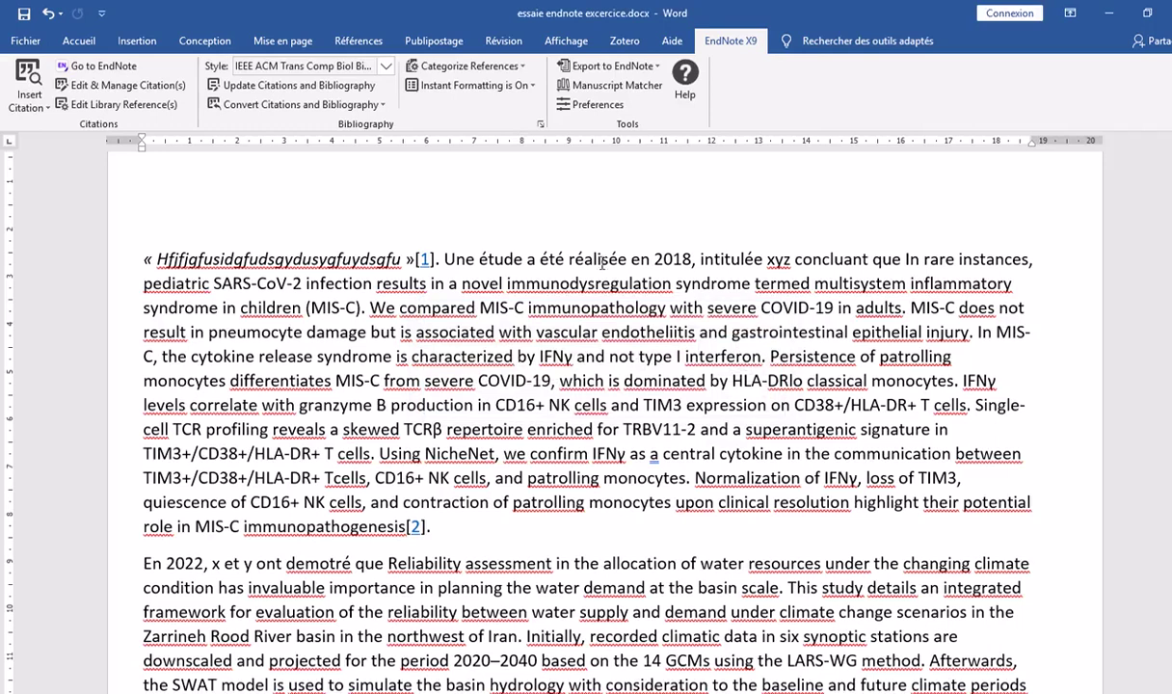
pyautogui.click(508, 85)
pyautogui.click(503, 103)
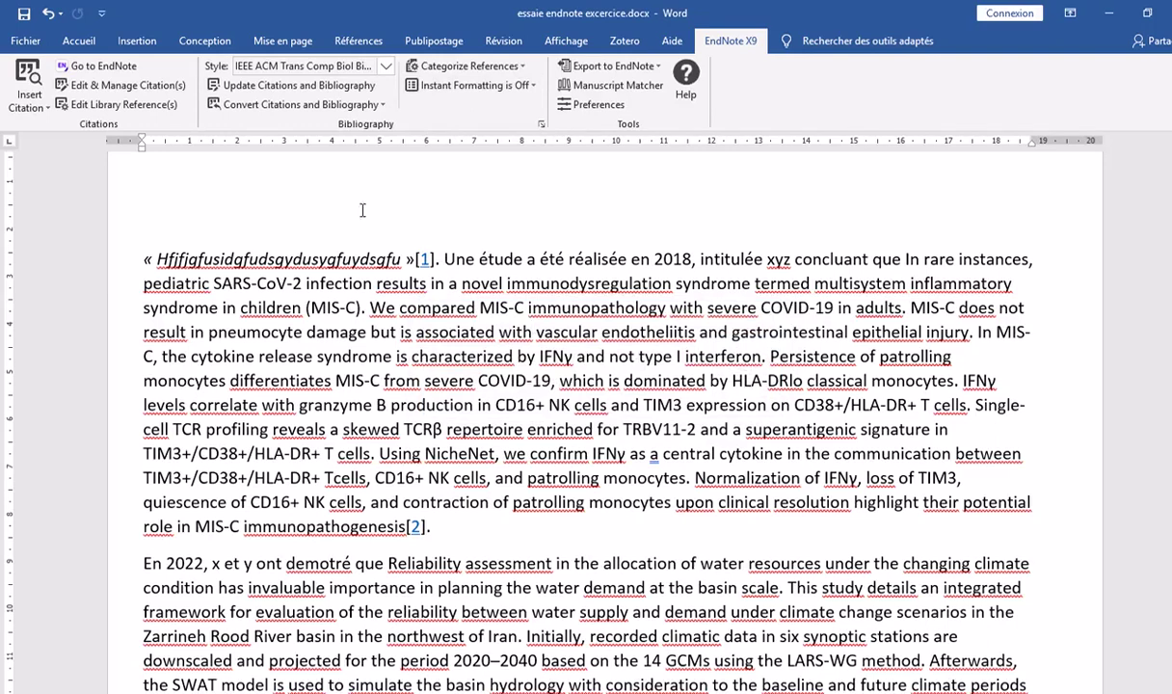
# Change the citation style to APA 6th and update the citations and bibliography
pyautogui.click(386, 66)
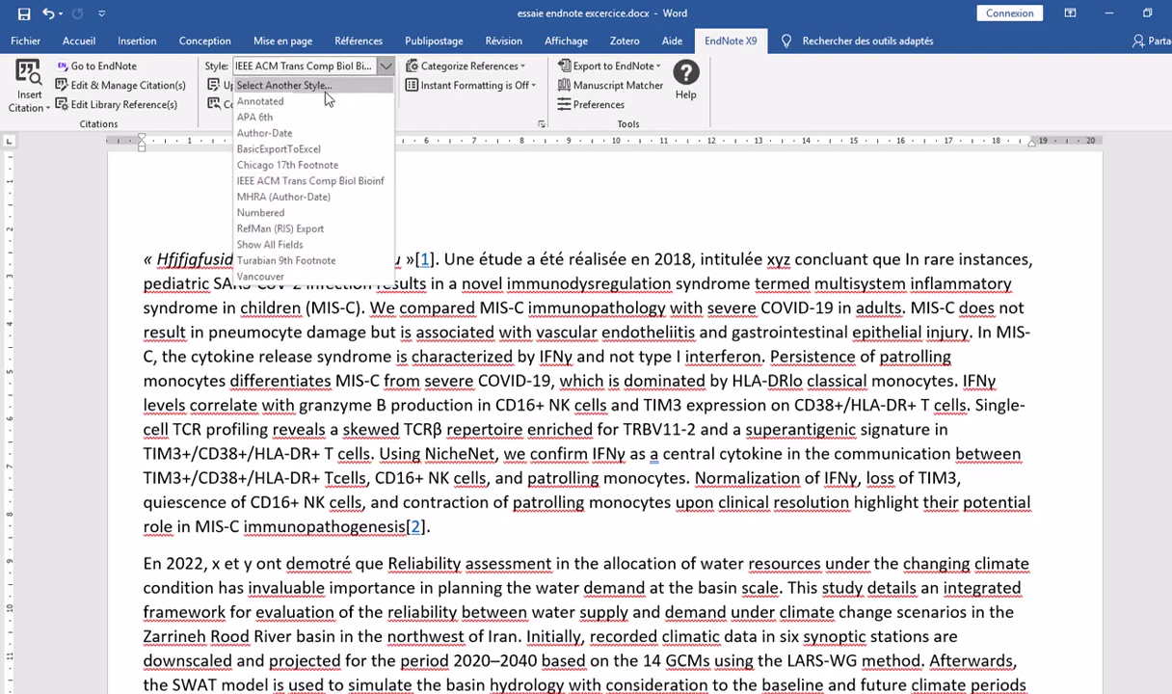
pyautogui.click(268, 118)
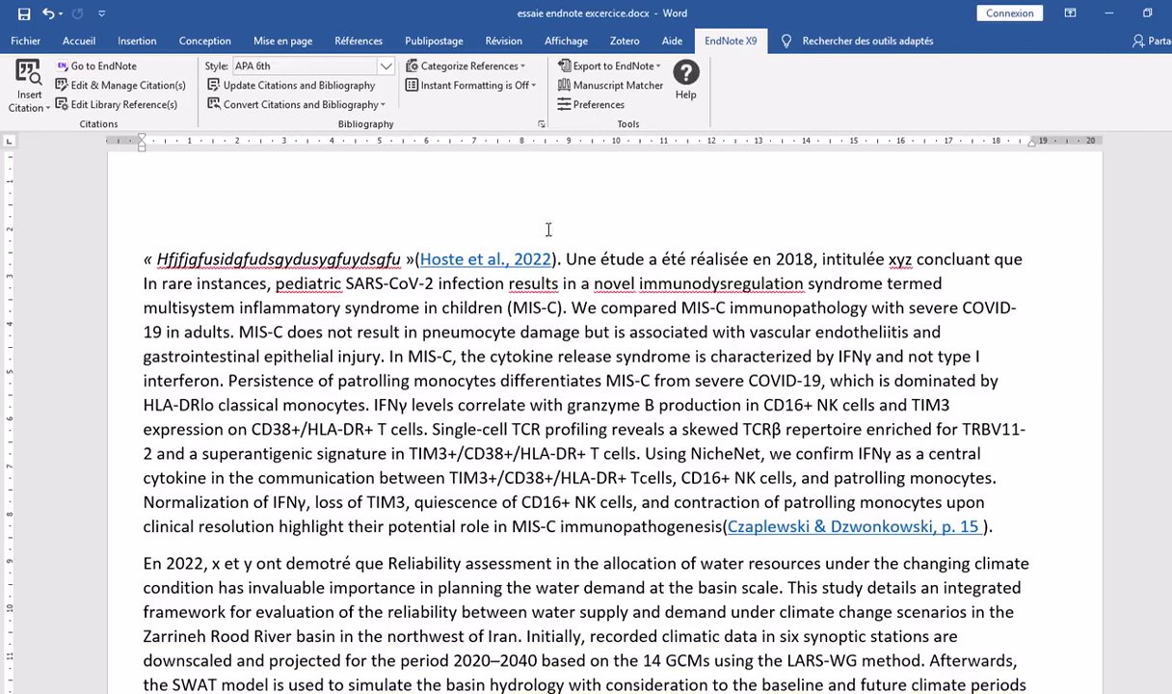
pyautogui.click(534, 87)
pyautogui.click(494, 126)
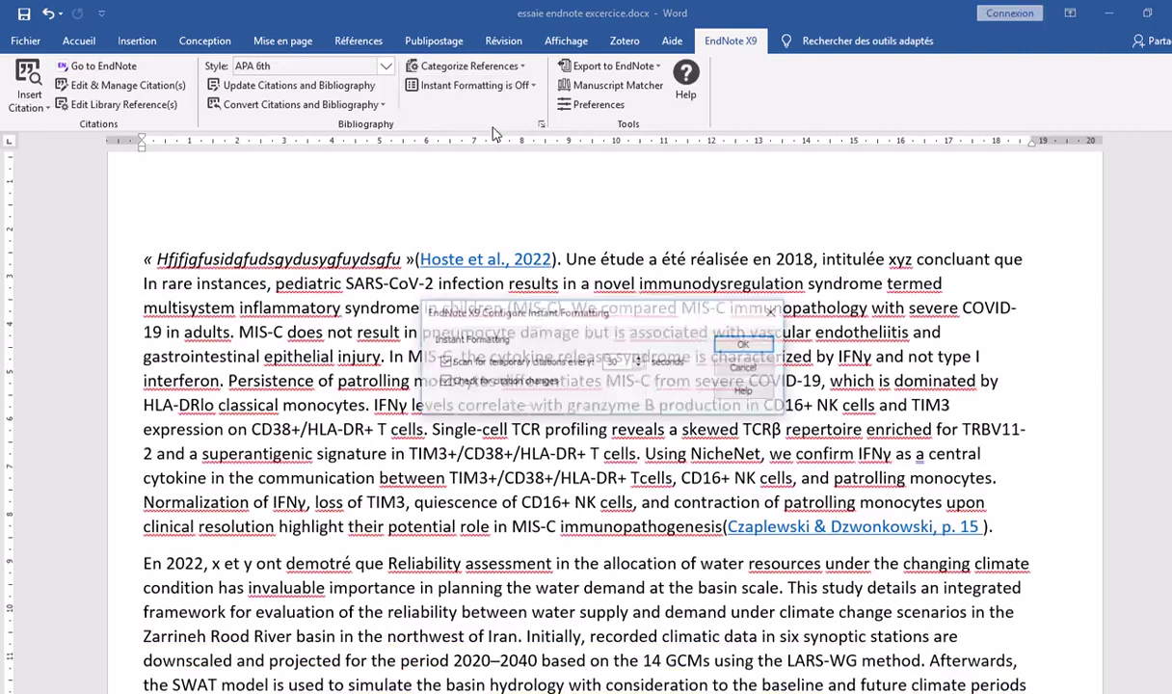
pyautogui.click(725, 341)
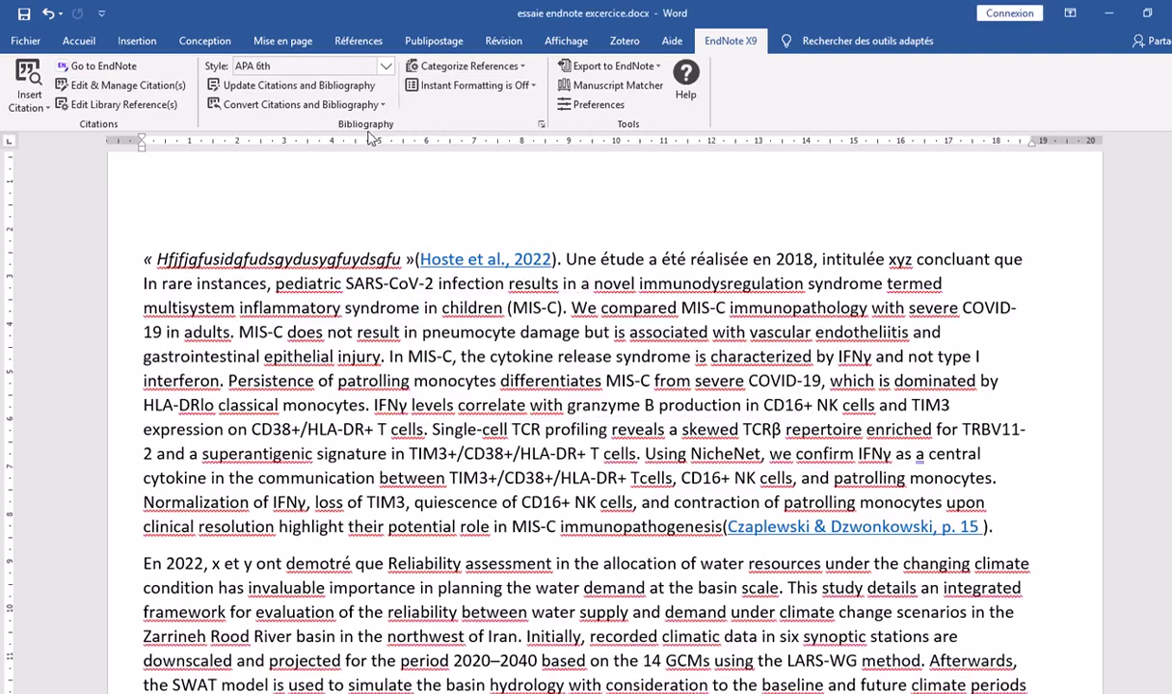
pyautogui.click(324, 85)
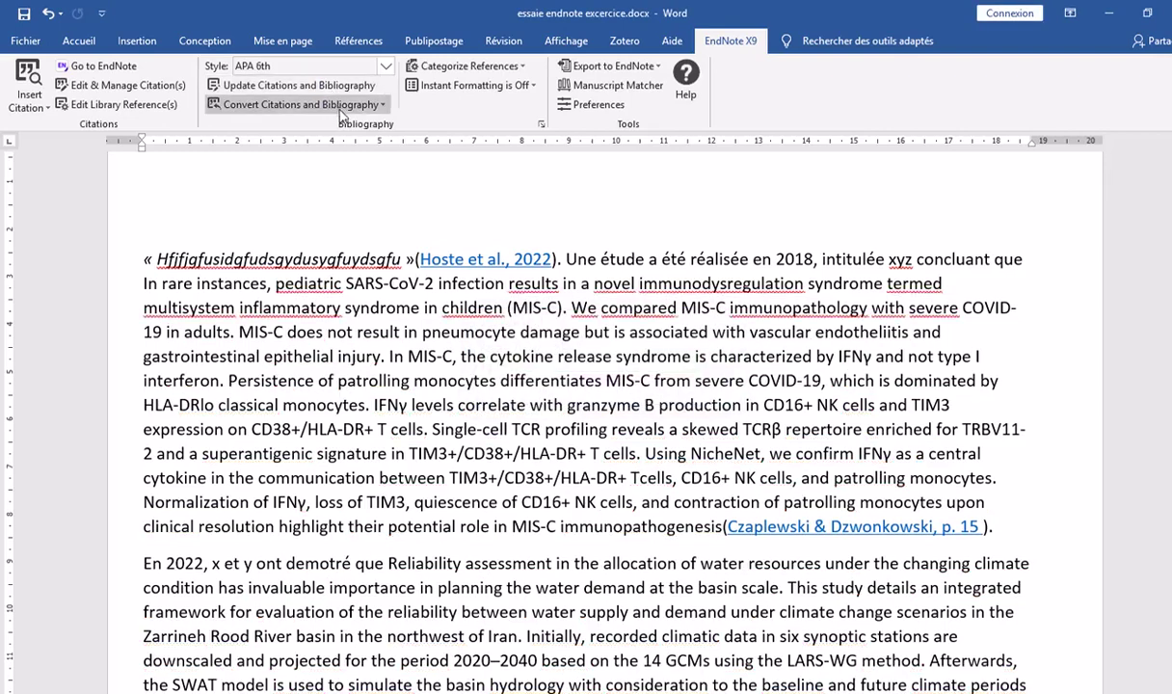
# Convert the document's citations to unformatted citations and check them through to the end of the text
pyautogui.click(377, 107)
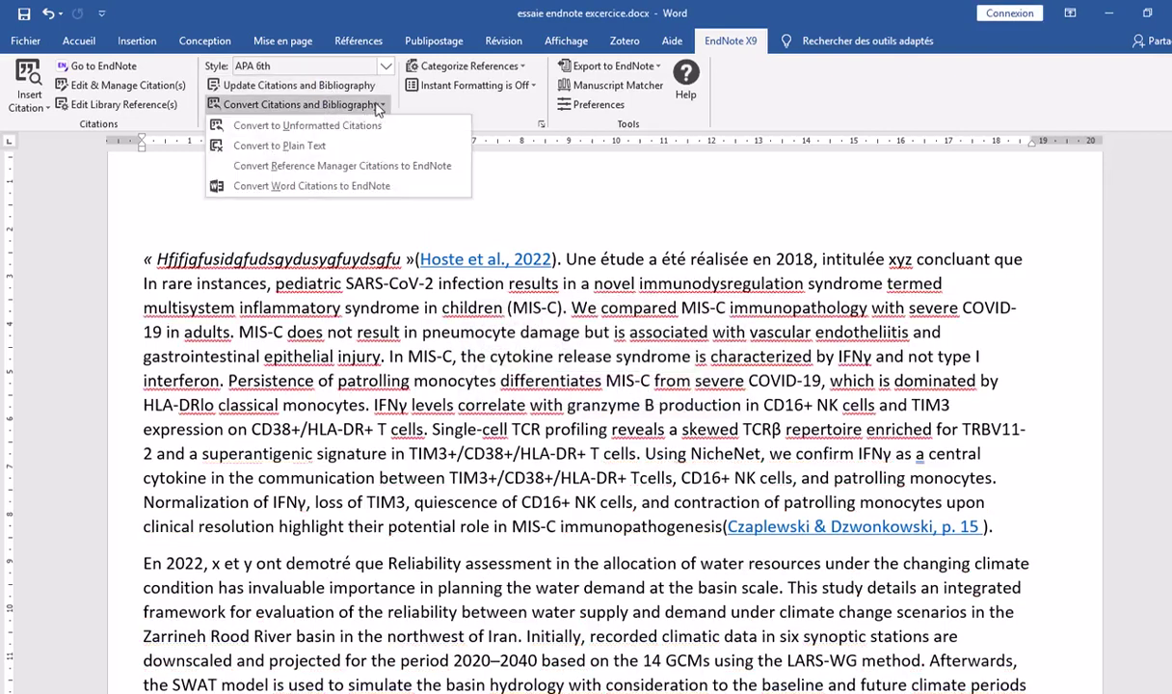
pyautogui.click(318, 125)
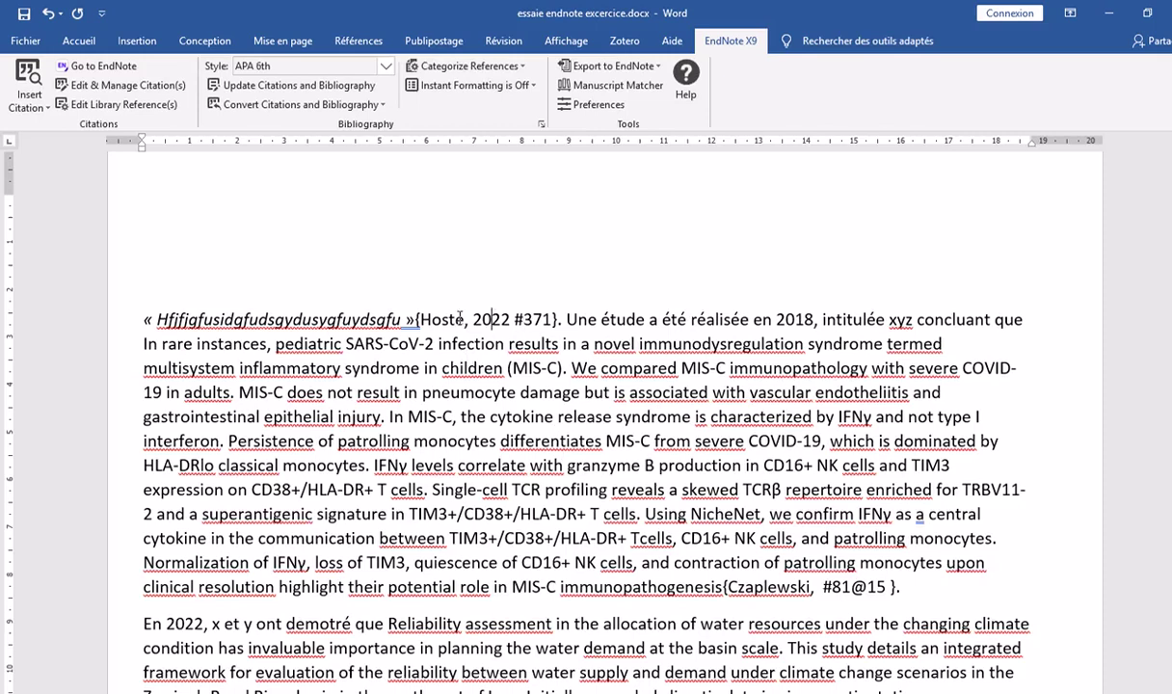
pyautogui.click(461, 319)
pyautogui.scroll(-12, 674, 515)
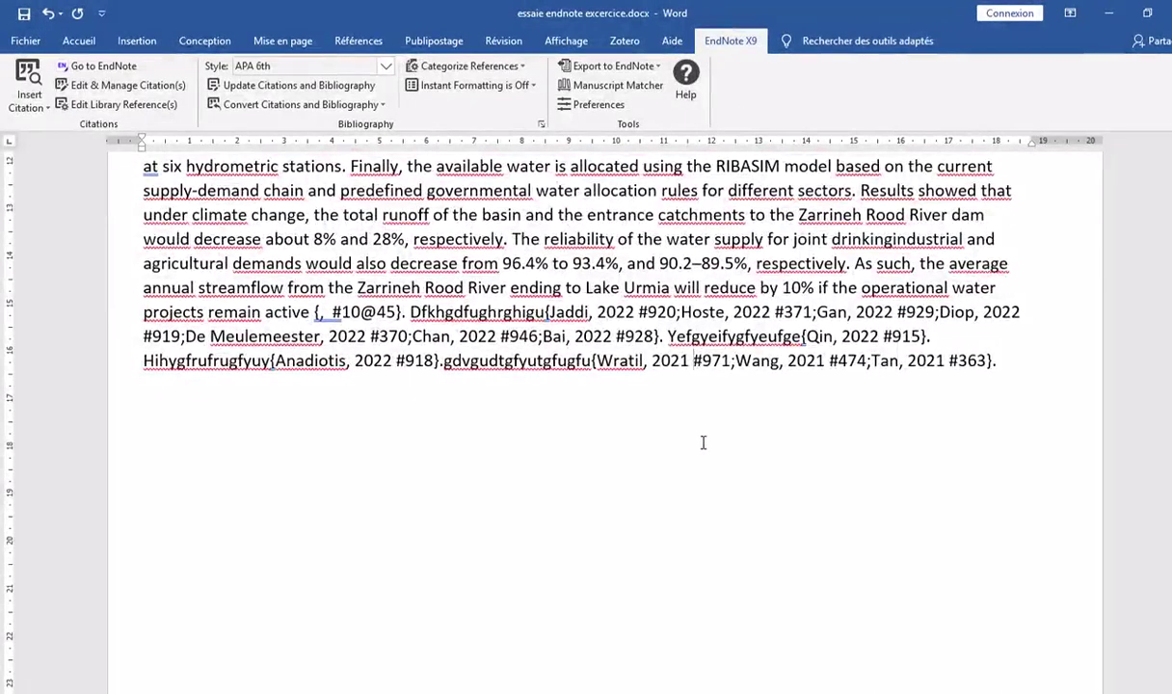
pyautogui.scroll(2, 701, 442)
pyautogui.scroll(-10, 701, 442)
pyautogui.scroll(8, 703, 444)
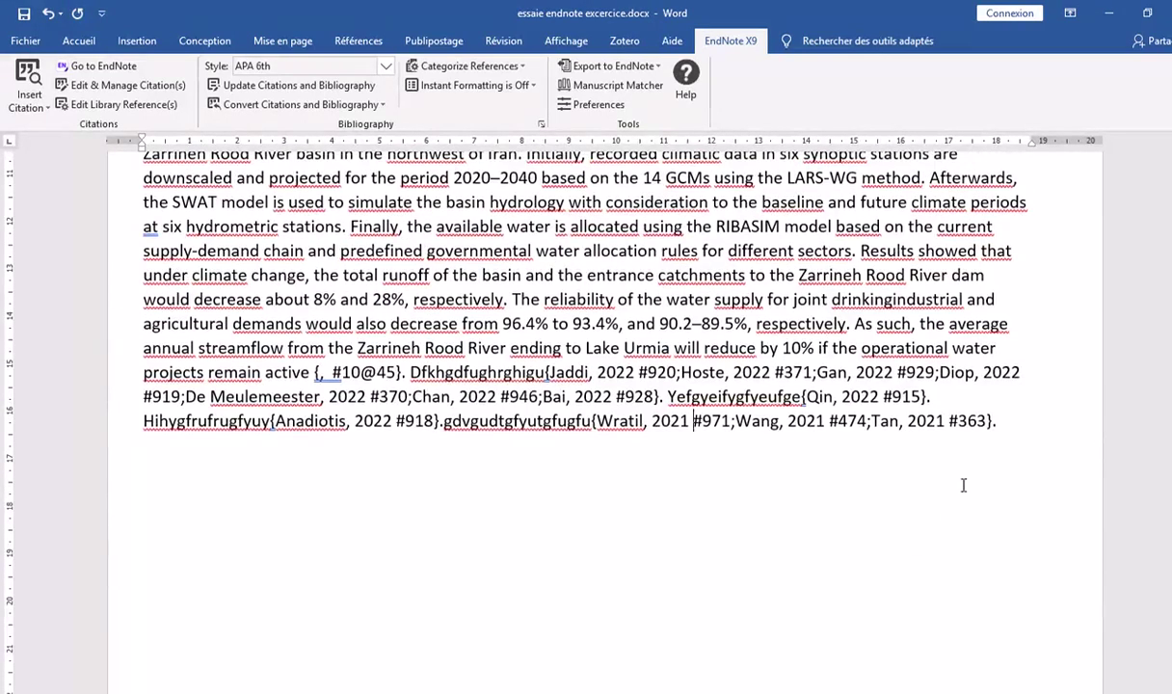
# Add the sample text "Jdfghkdfghkdfgkhdqkdghkdfghdfgg." on a new line after the last citation
pyautogui.click(1023, 427)
pyautogui.press('Return')
pyautogui.write('jdfghkdfghkdfgkhdqkdghkdfghdfgg')
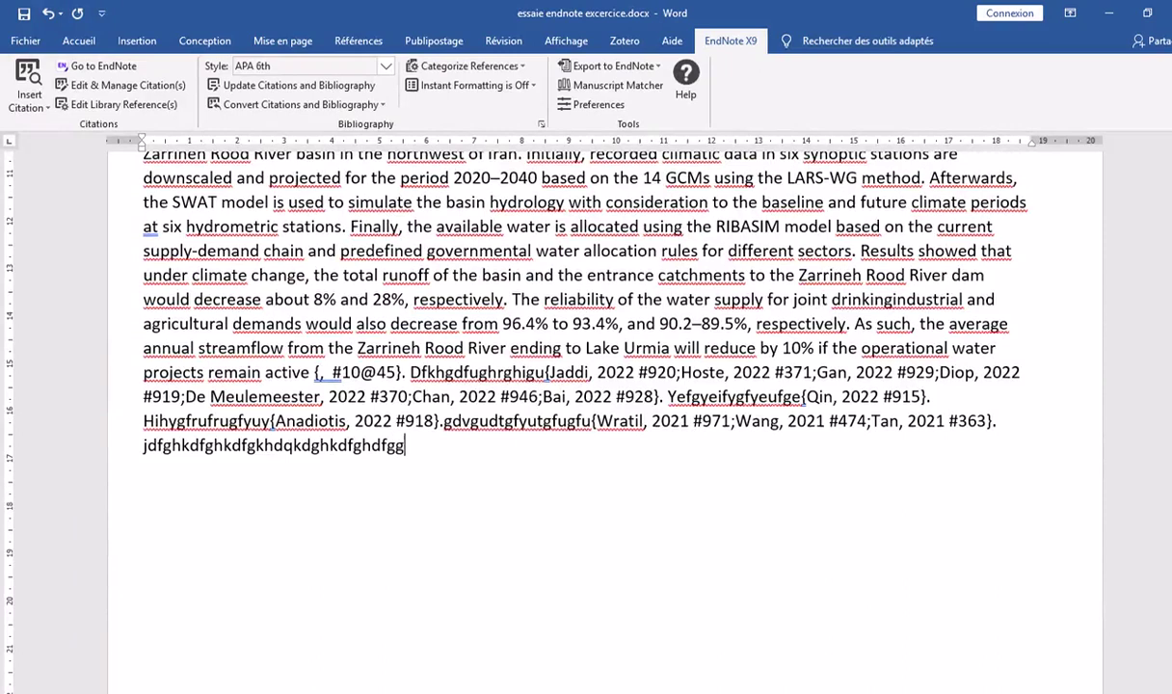
pyautogui.write('.')
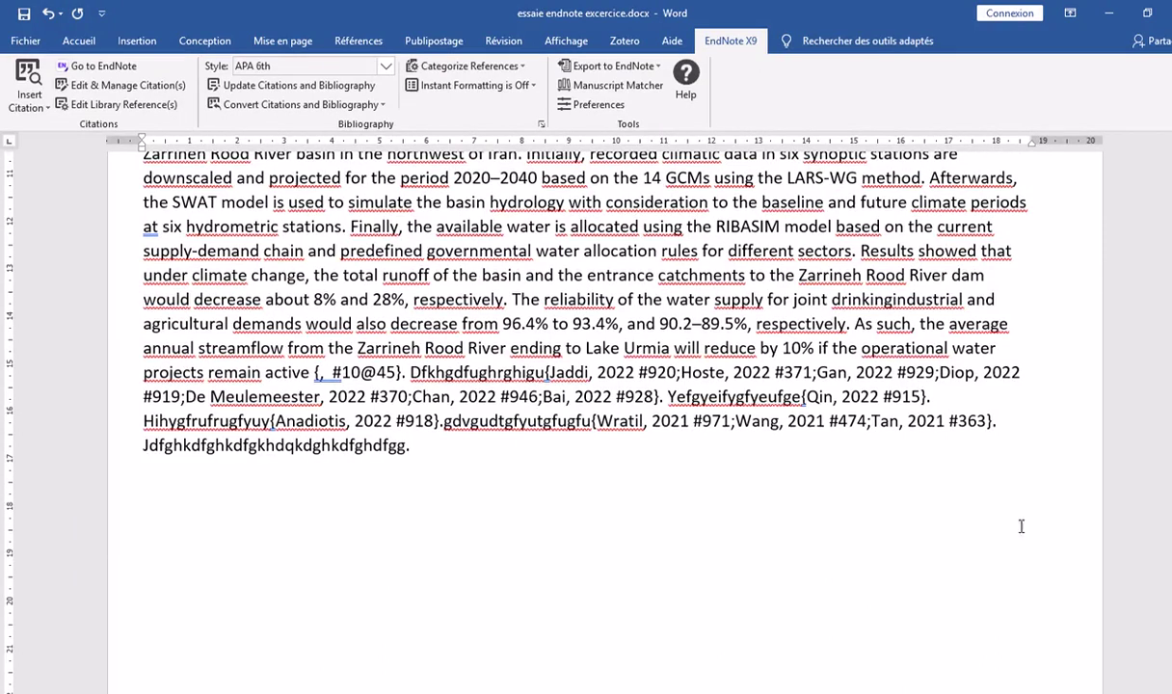
# In EndNote, select the seven references from the first "12 joieres : 1965-1990" to the first "105 Meadowlark reader" and insert them as citations in the new line
pyautogui.hotkey('alt', 'Tab')
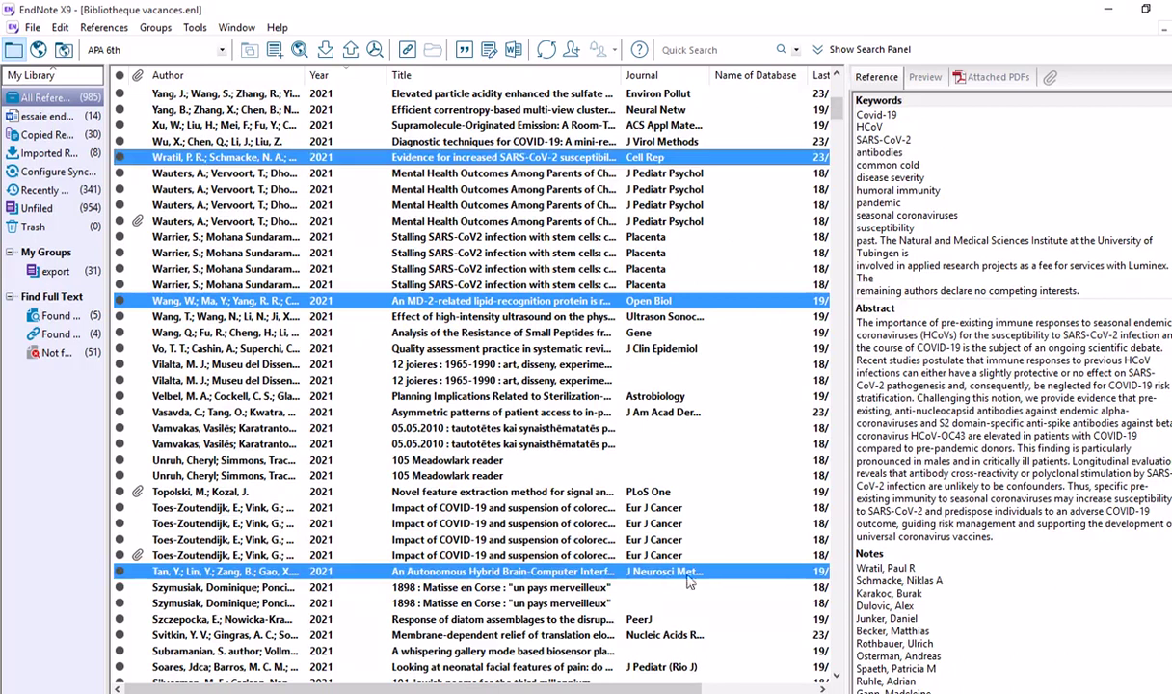
pyautogui.click(264, 366)
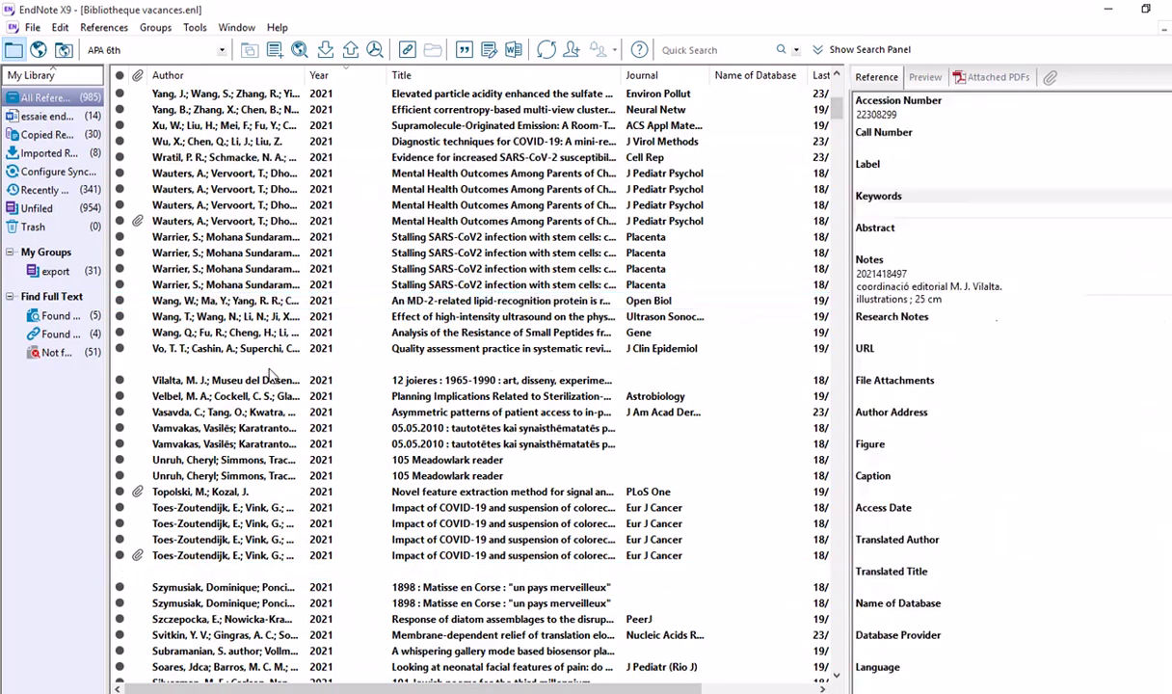
pyautogui.keyDown('shift'); pyautogui.click(250, 462); pyautogui.keyUp('shift')
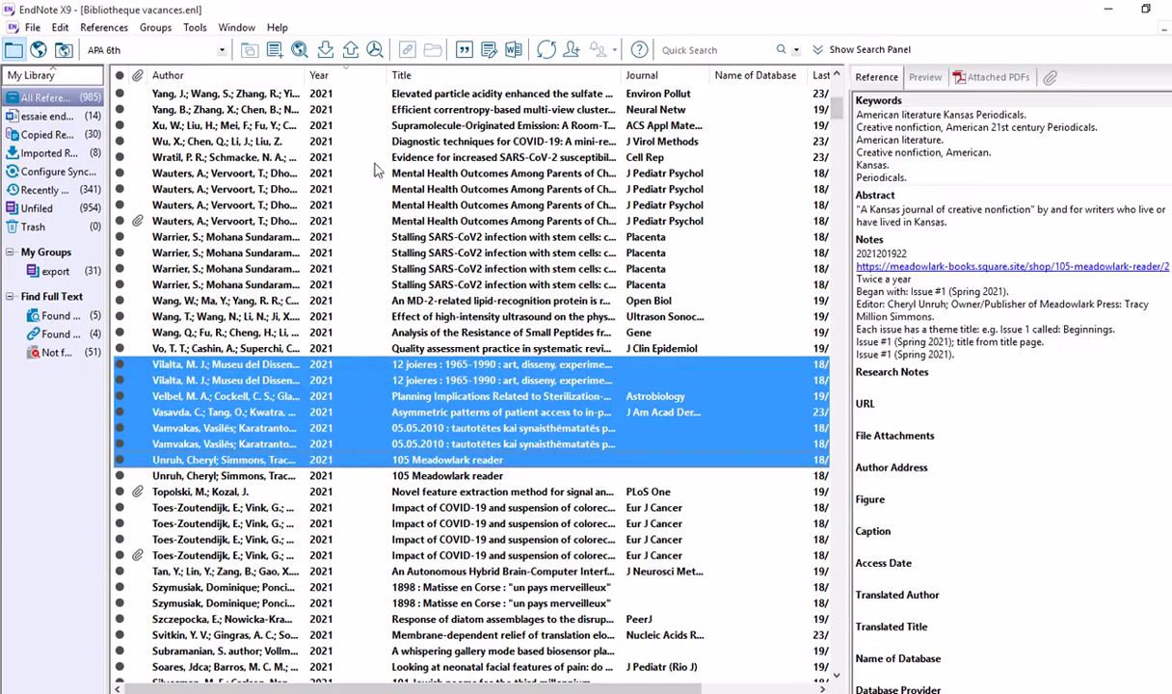
pyautogui.click(463, 49)
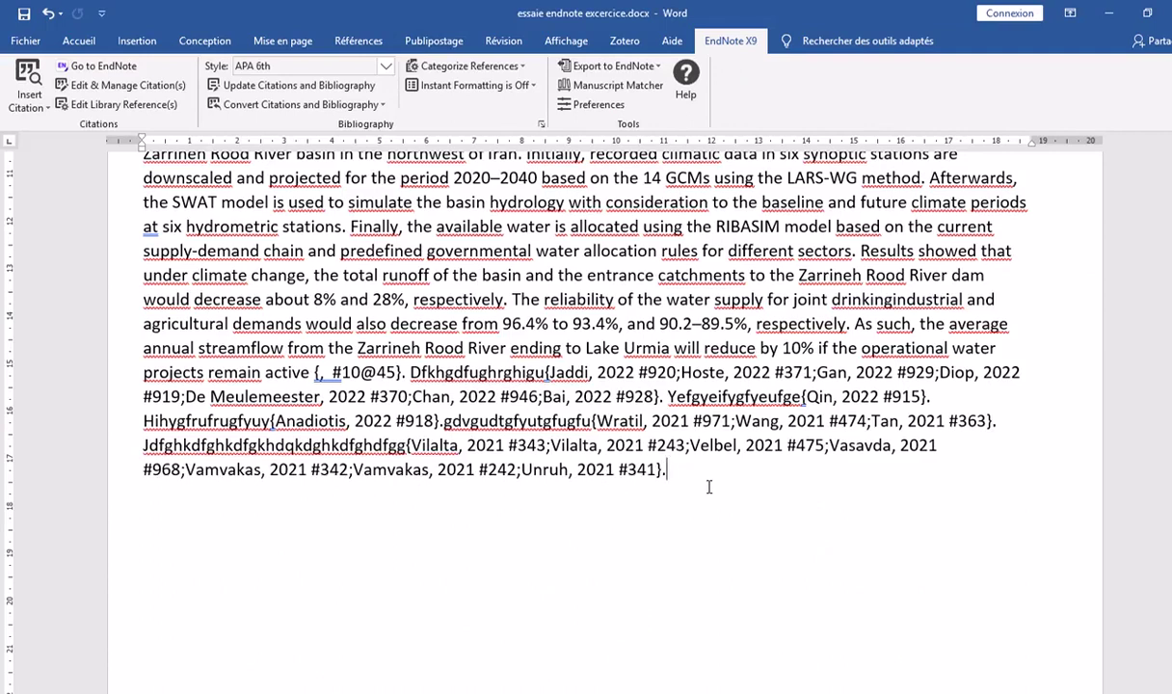
# Update the citations and bibliography to format all temporary citations, and check the formatted citations in the text
pyautogui.scroll(2, 708, 486)
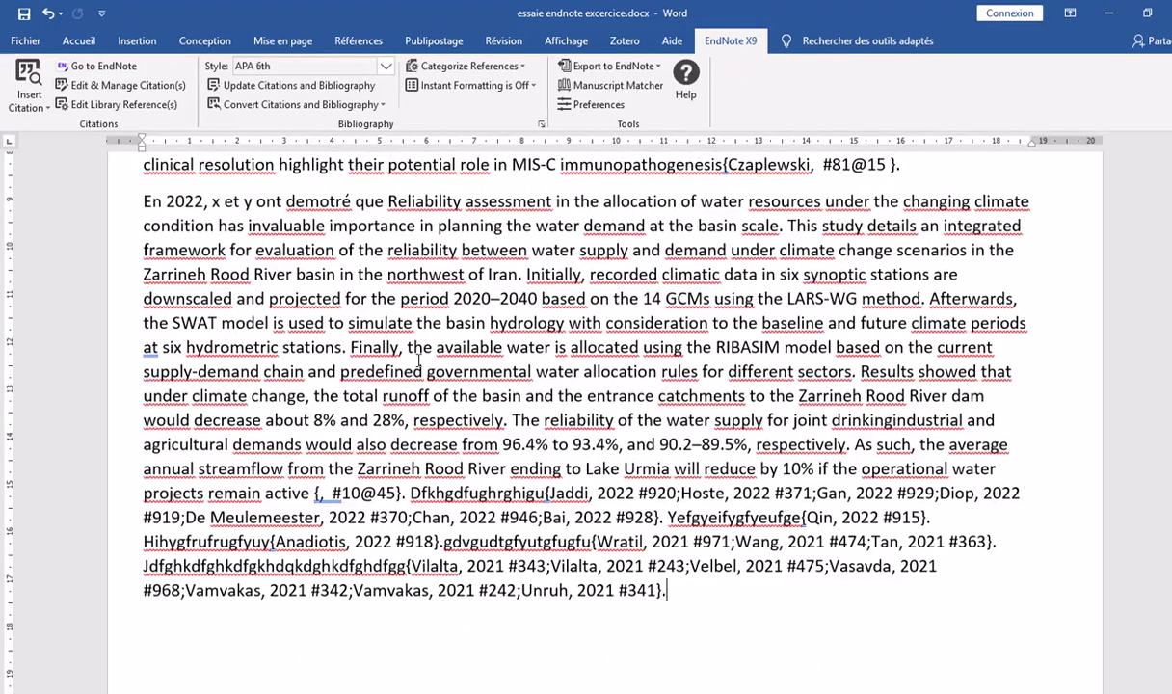
pyautogui.click(327, 86)
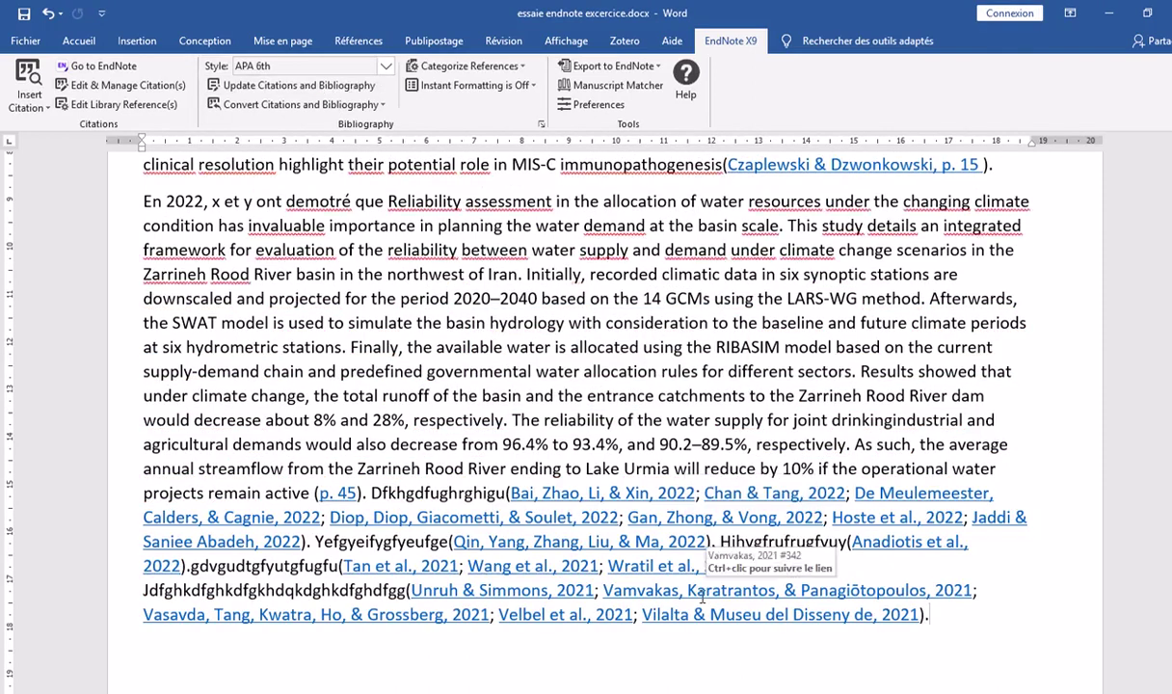
pyautogui.scroll(-1, 705, 617)
pyautogui.scroll(4, 602, 599)
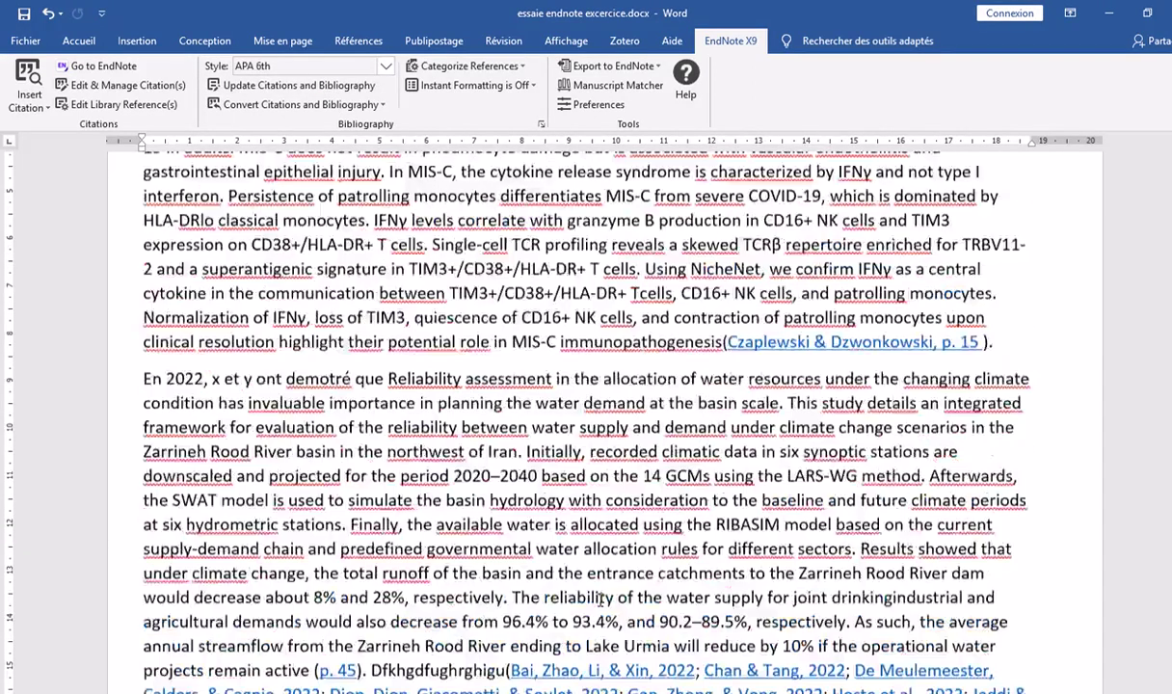
# Turn EndNote's Instant Formatting on again for the document
pyautogui.scroll(4, 602, 600)
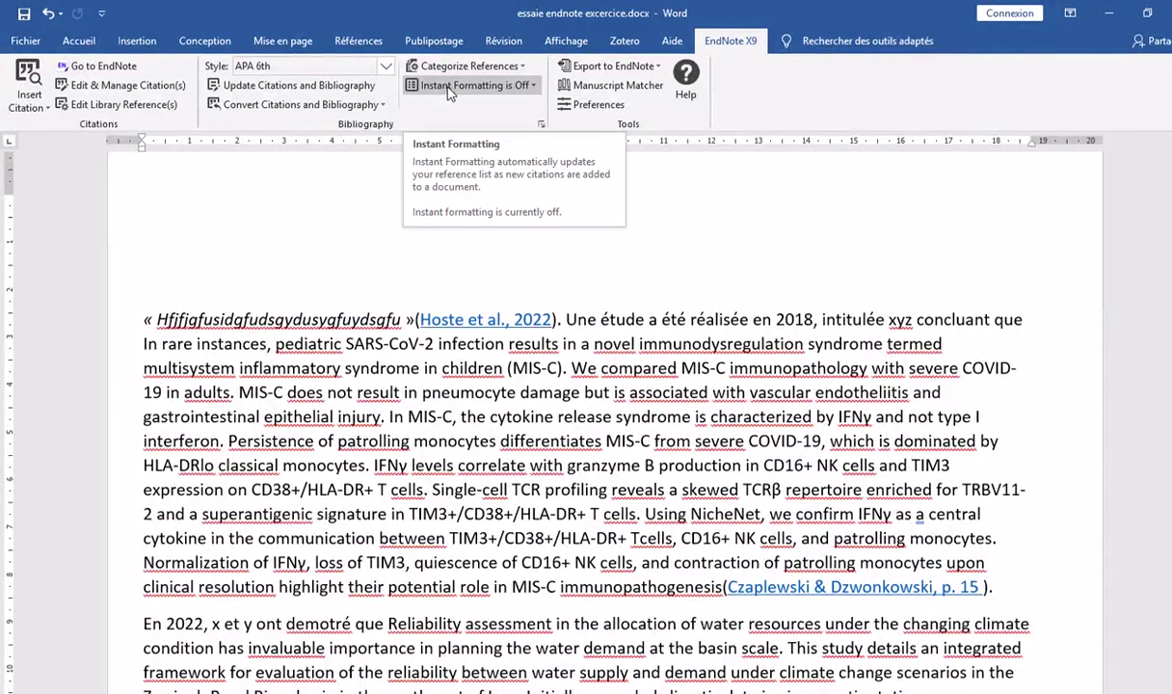
pyautogui.click(531, 89)
pyautogui.click(498, 120)
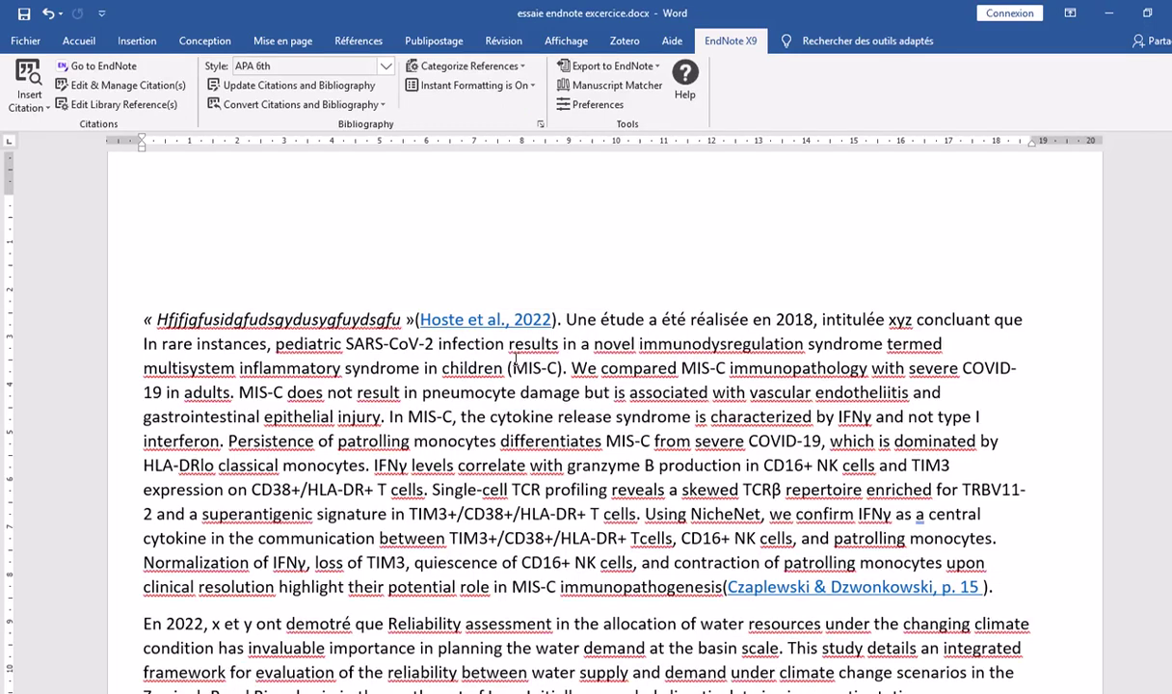
# Set the citation style to IEEE ACM Trans Comp Biol Bioinf and review the reformatted citations and bibliography
pyautogui.scroll(-15, 584, 514)
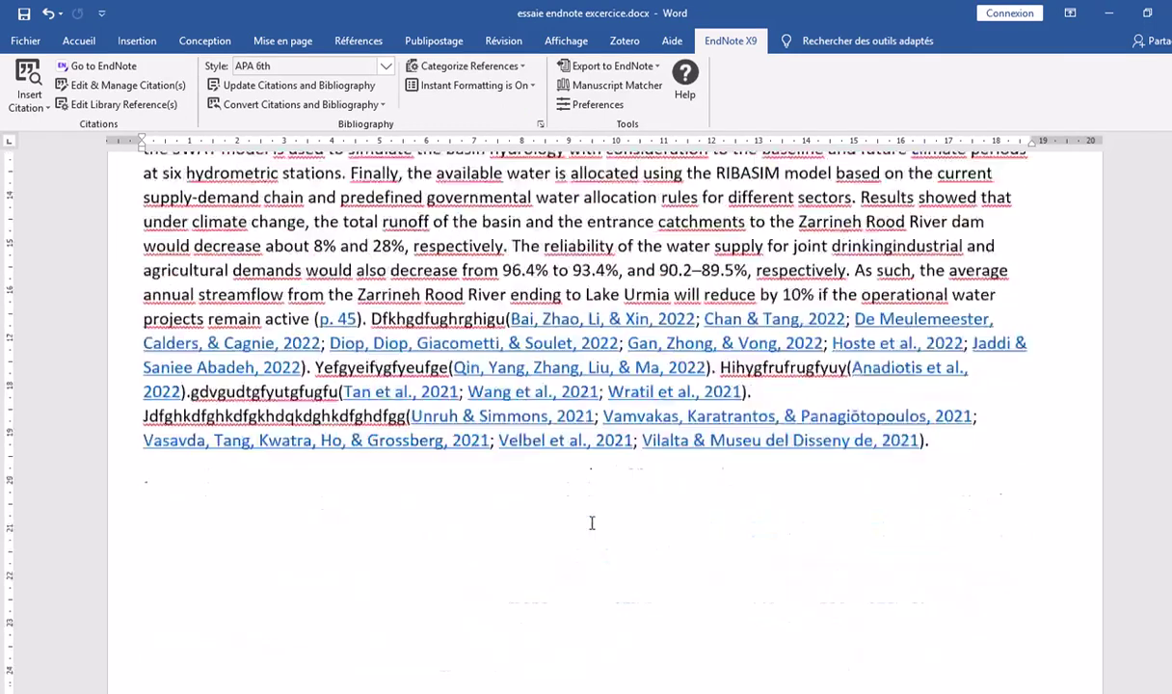
pyautogui.scroll(-14, 592, 523)
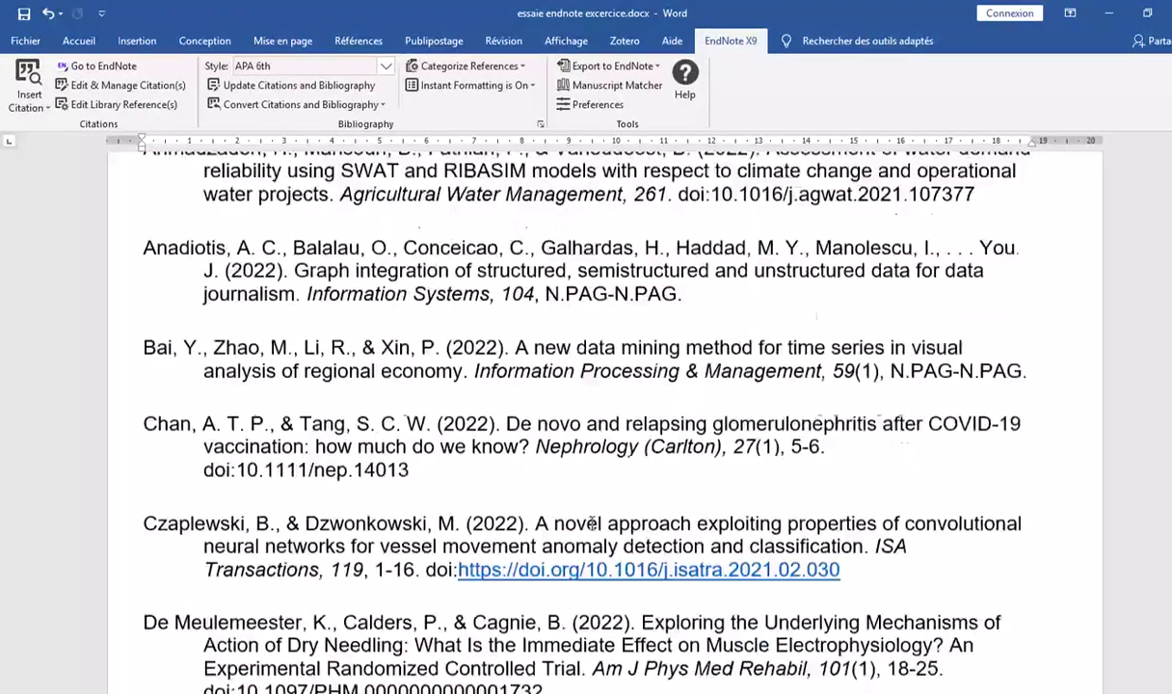
pyautogui.scroll(-15, 592, 522)
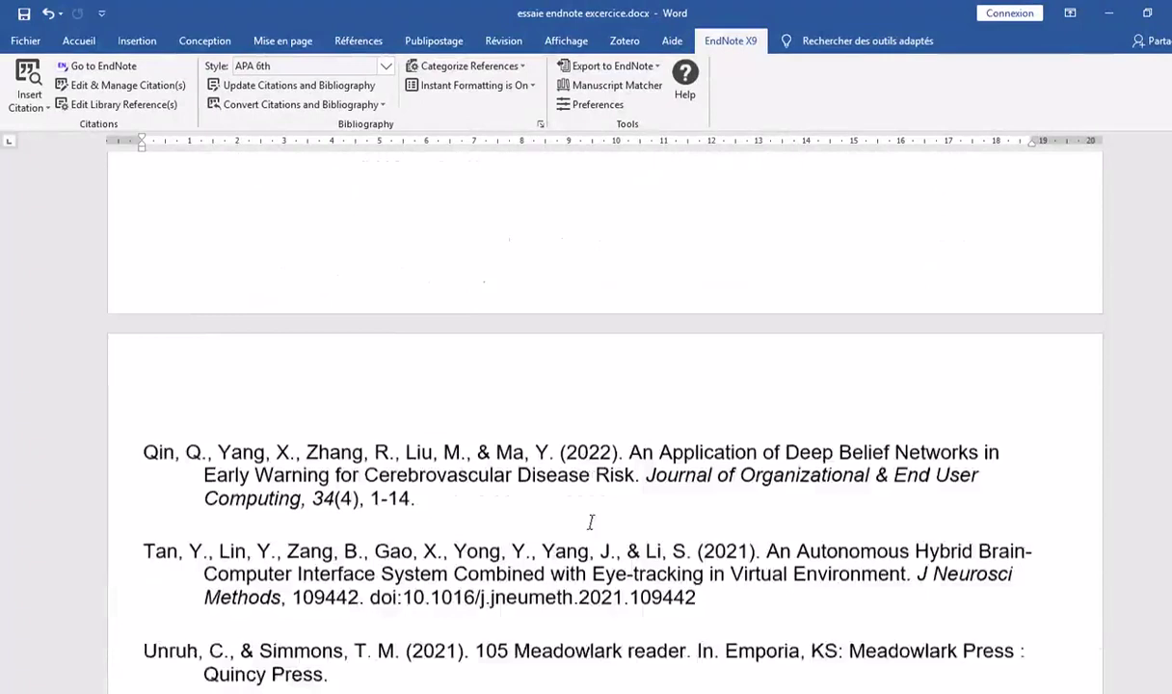
pyautogui.scroll(-5, 591, 524)
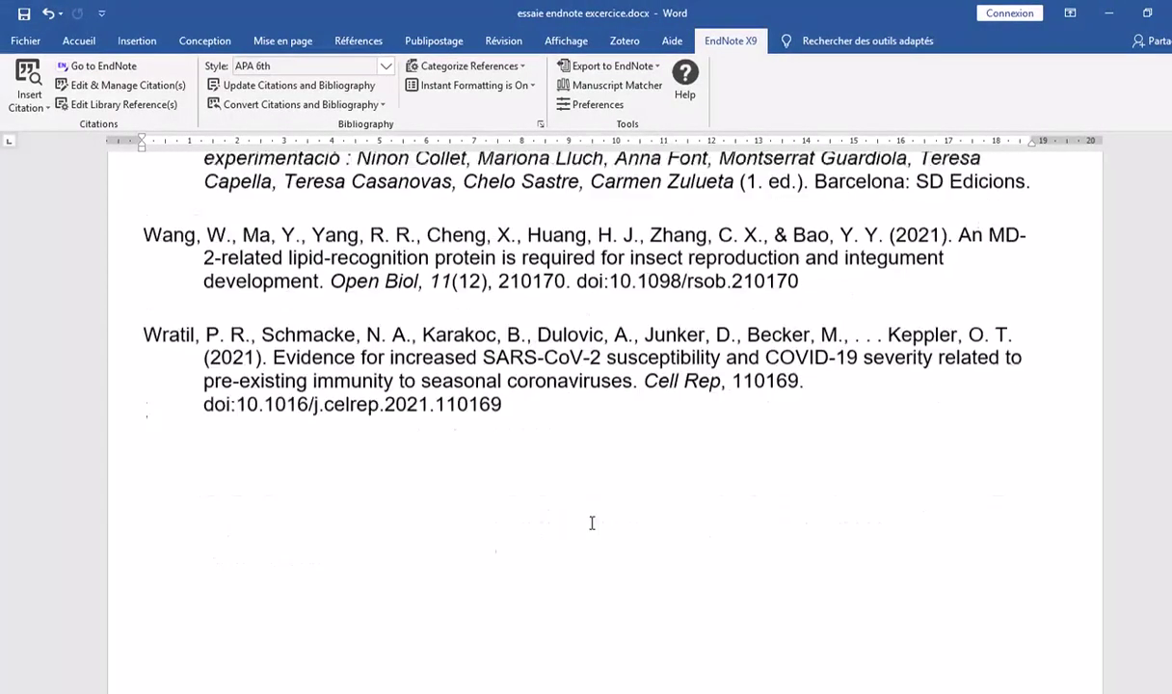
pyautogui.click(385, 67)
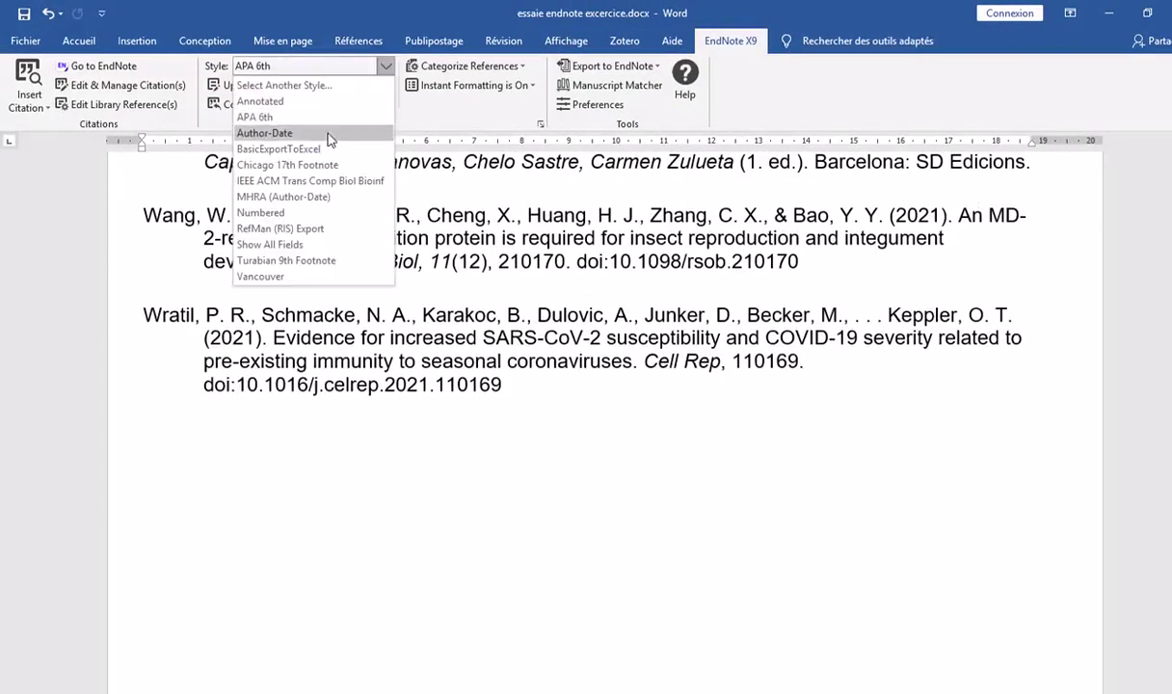
pyautogui.click(310, 181)
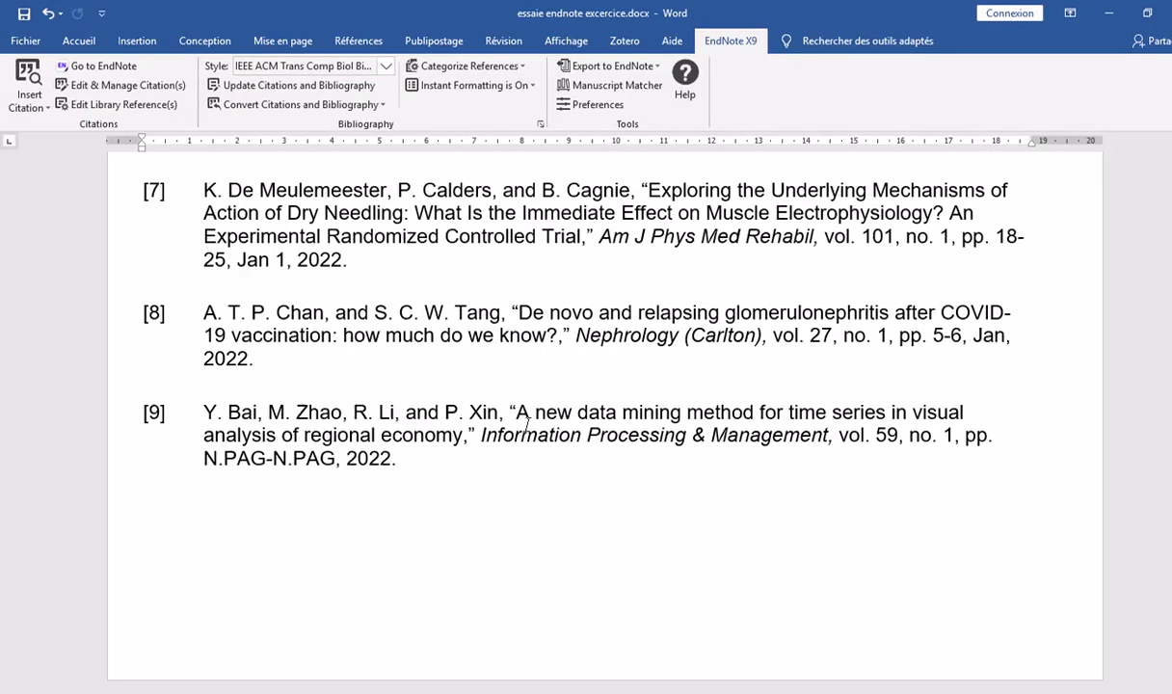
pyautogui.scroll(15, 578, 424)
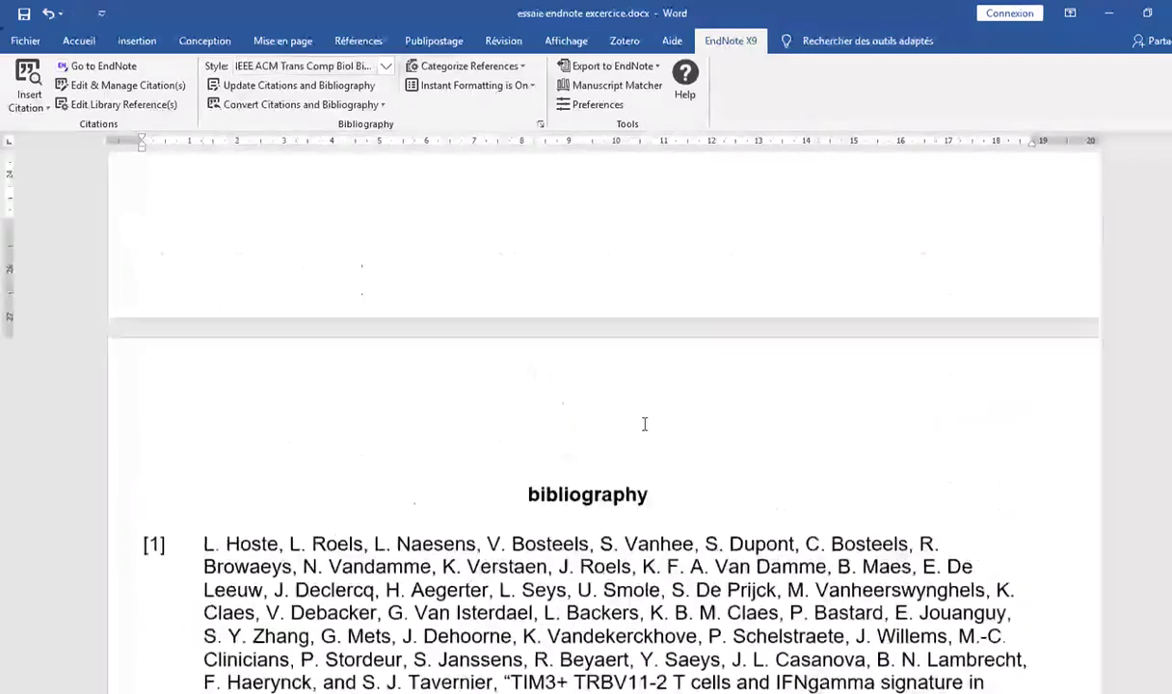
pyautogui.scroll(10, 644, 424)
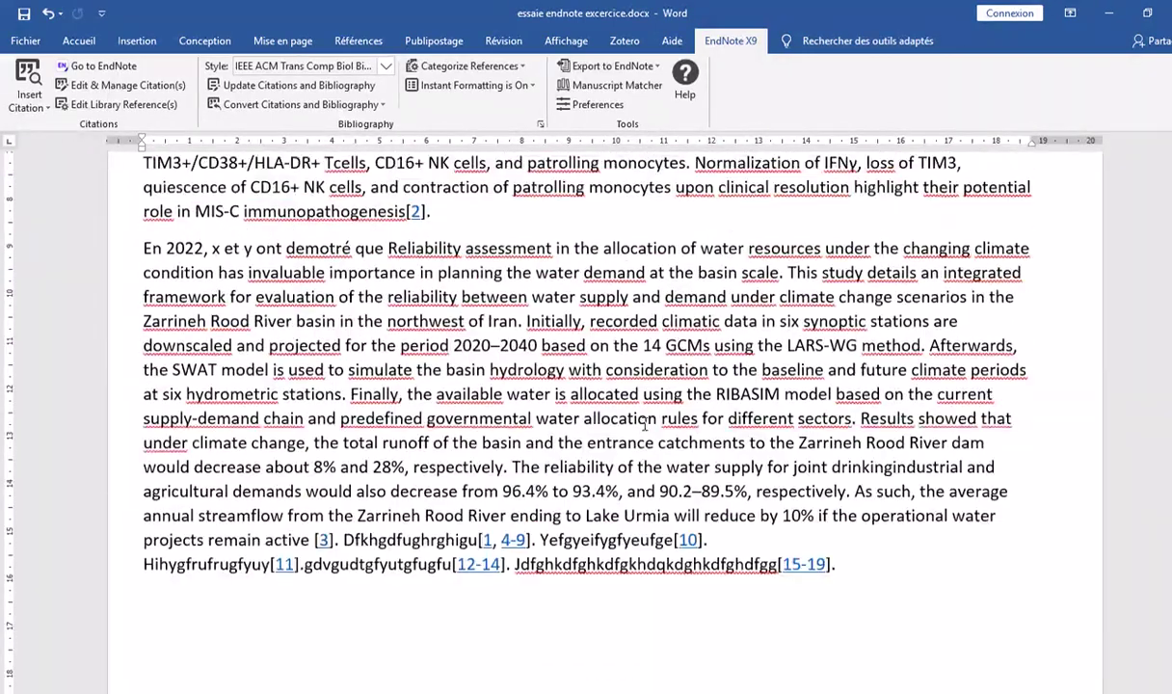
pyautogui.scroll(-15, 645, 424)
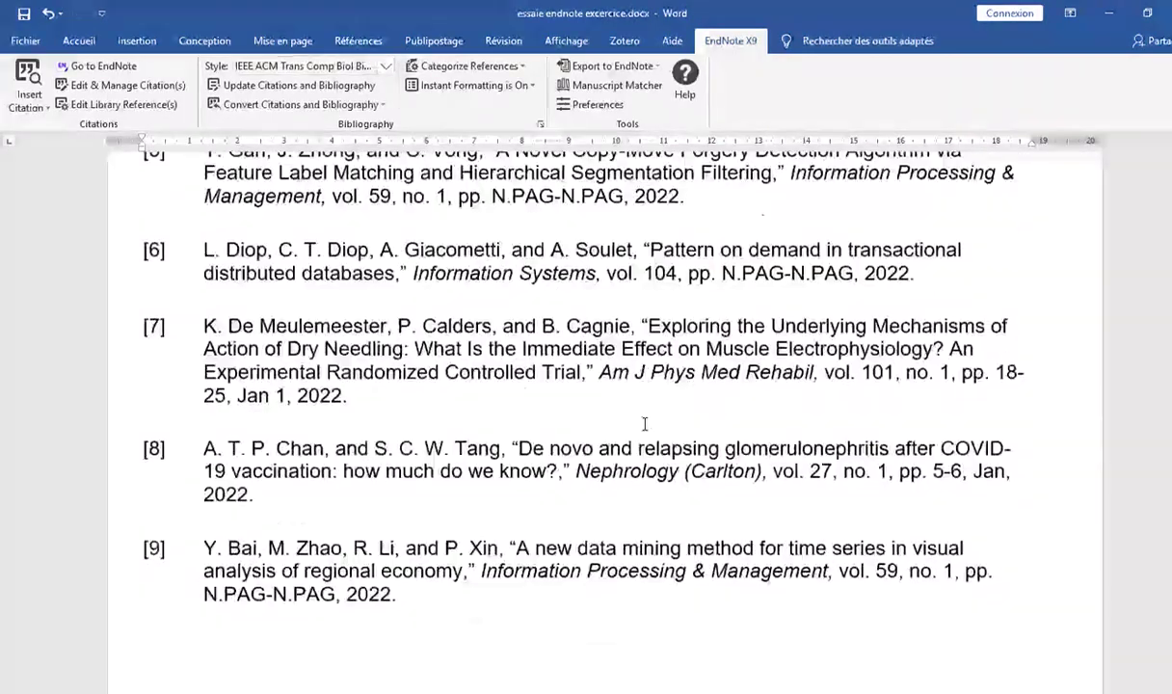
pyautogui.scroll(-15, 645, 424)
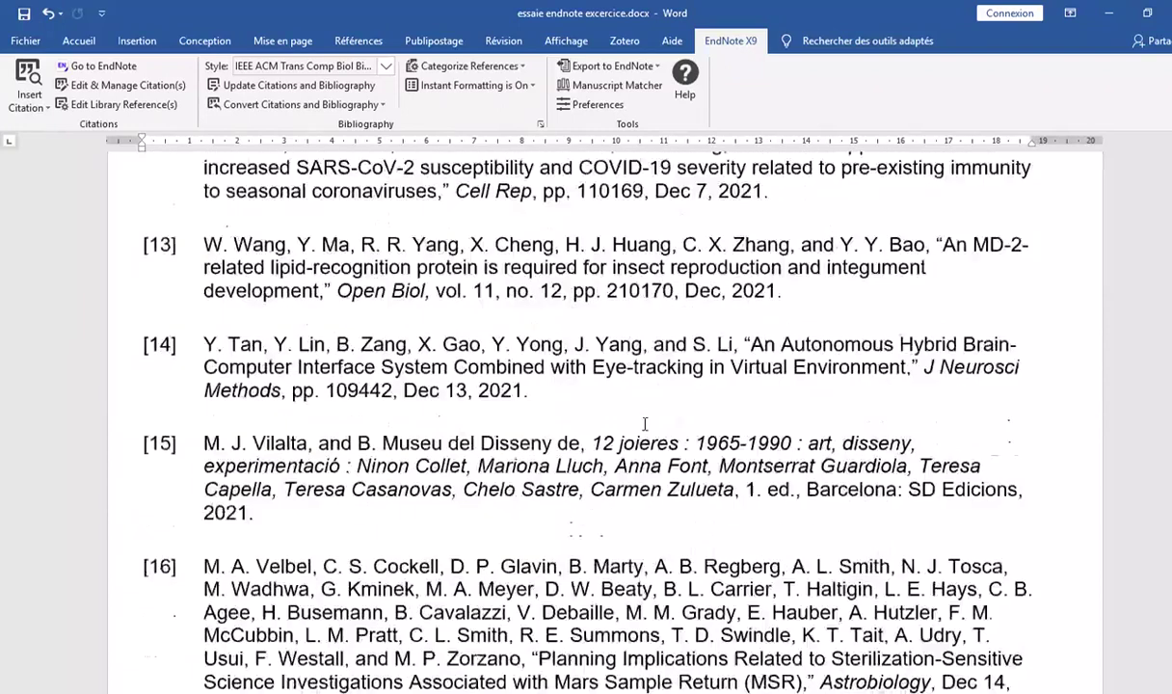
pyautogui.scroll(-7, 645, 424)
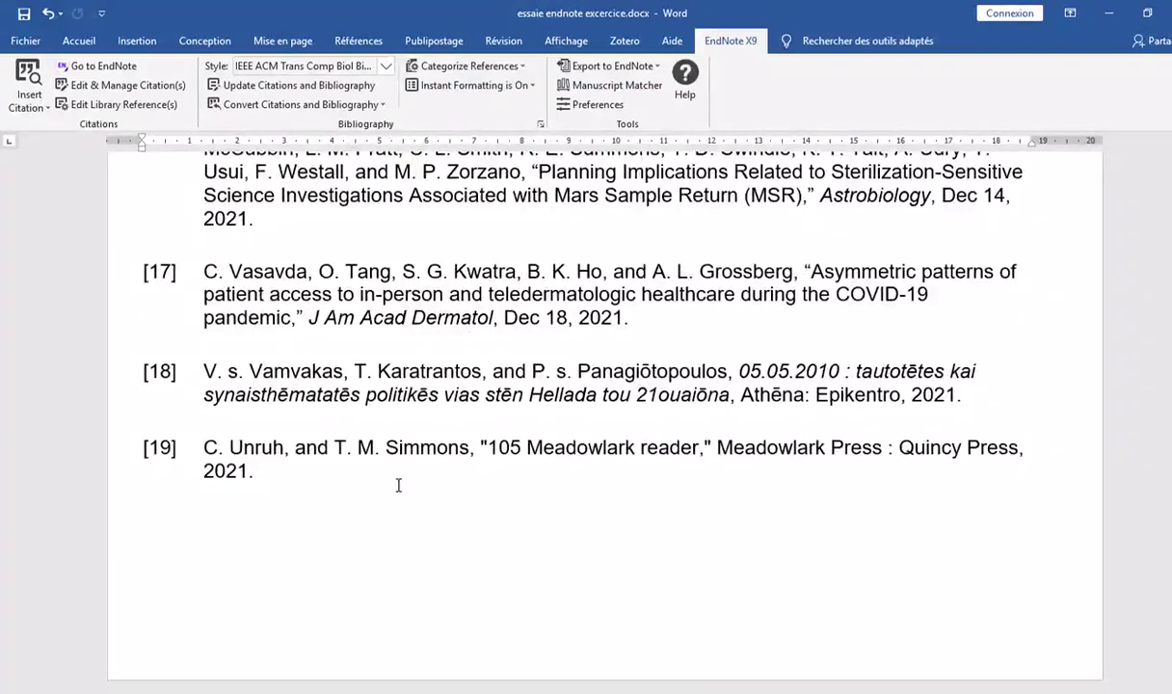
pyautogui.scroll(10, 476, 484)
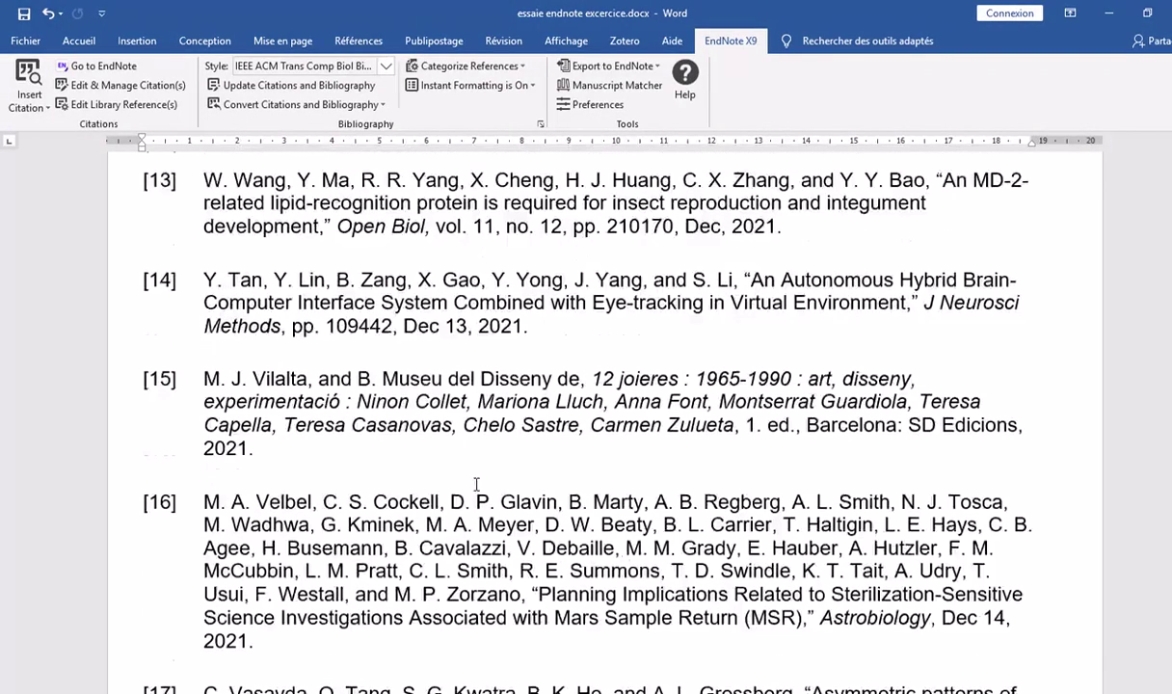
# Switch to EndNote, examine the fields offered for a subject bibliography, and close the field selection without generating one
pyautogui.hotkey('alt', 'Tab')
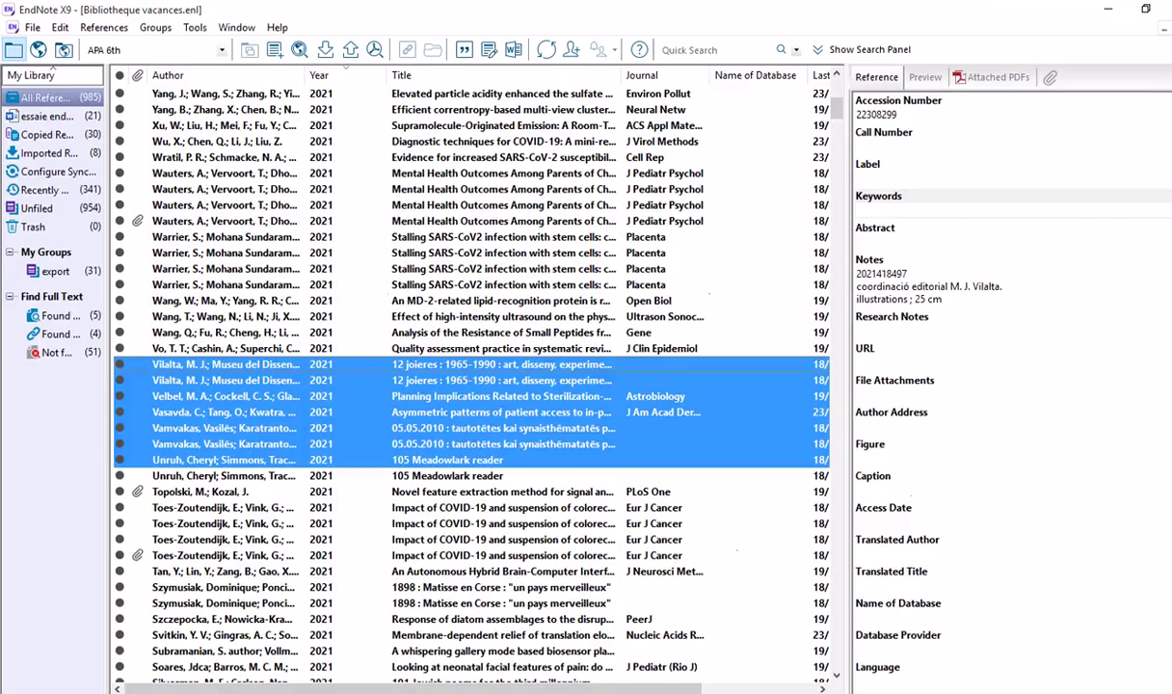
pyautogui.click(301, 282)
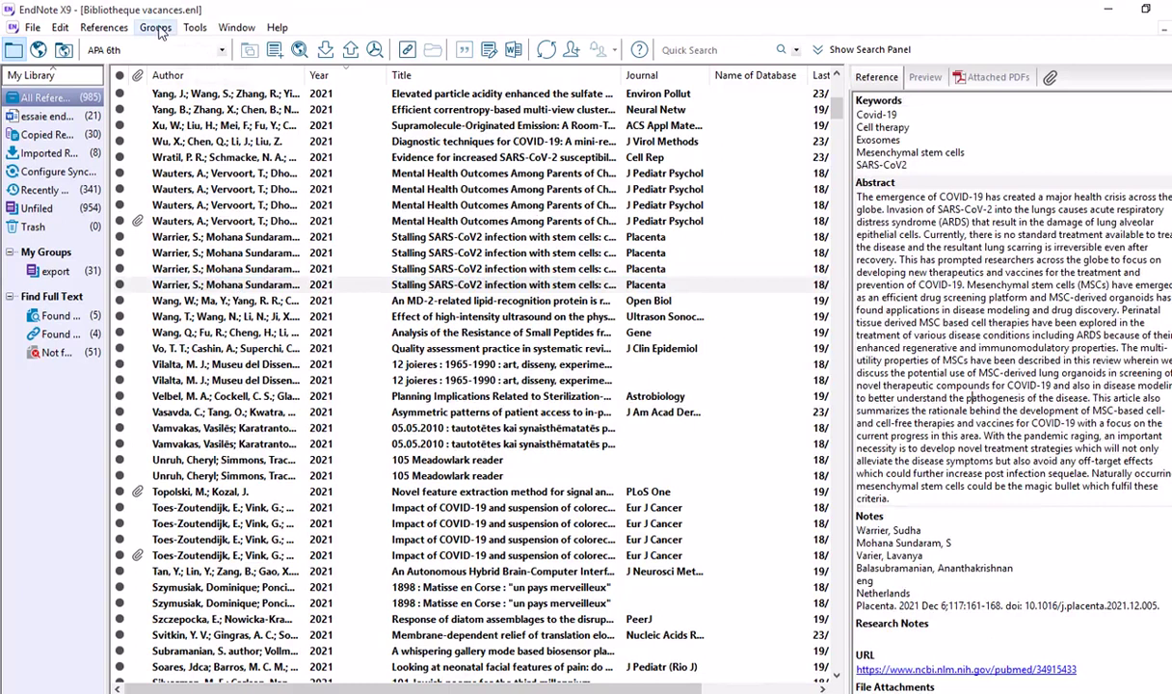
pyautogui.click(157, 29)
pyautogui.moveTo(197, 32)
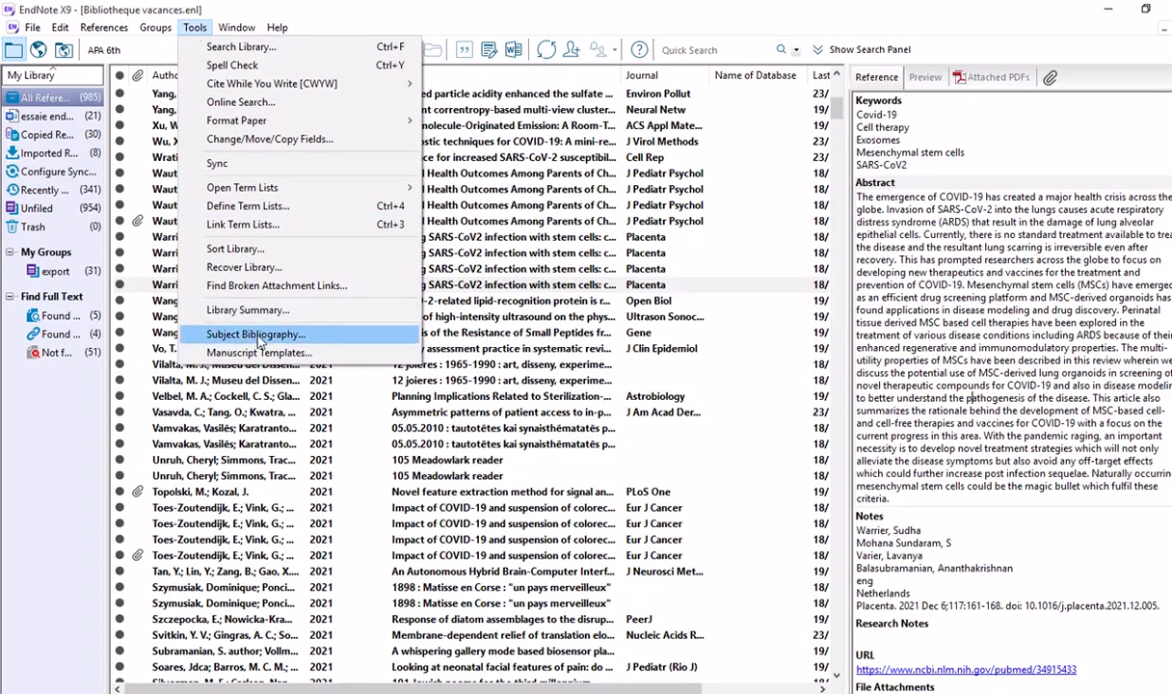
pyautogui.click(258, 334)
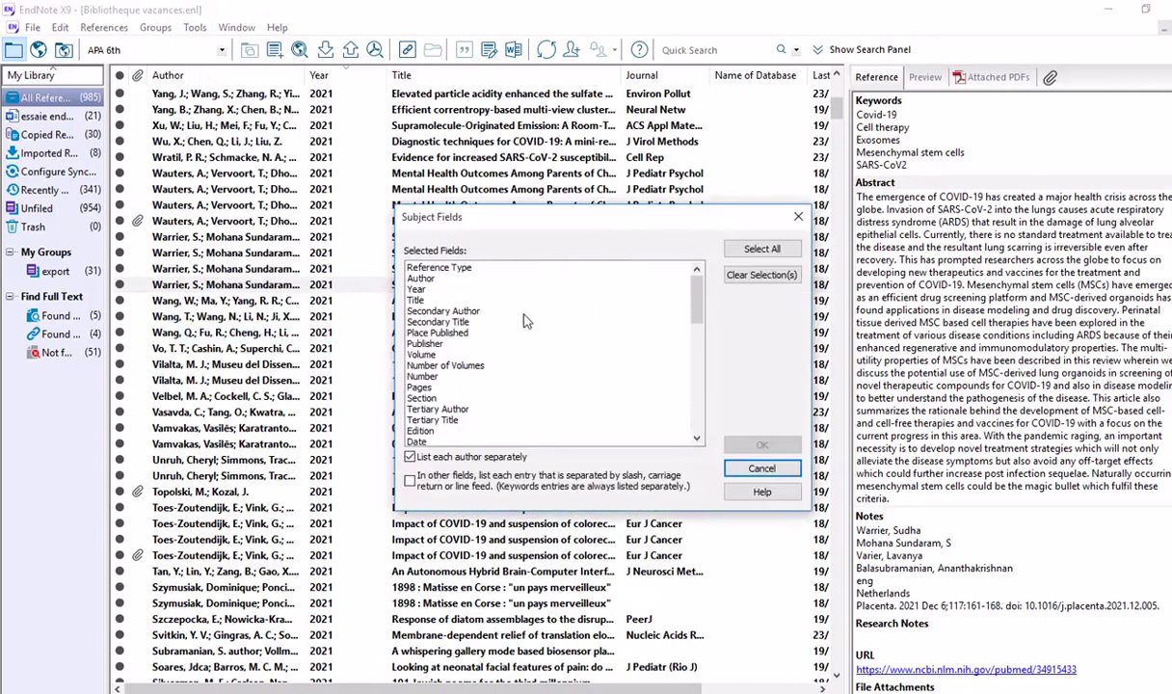
pyautogui.scroll(-6, 675, 299)
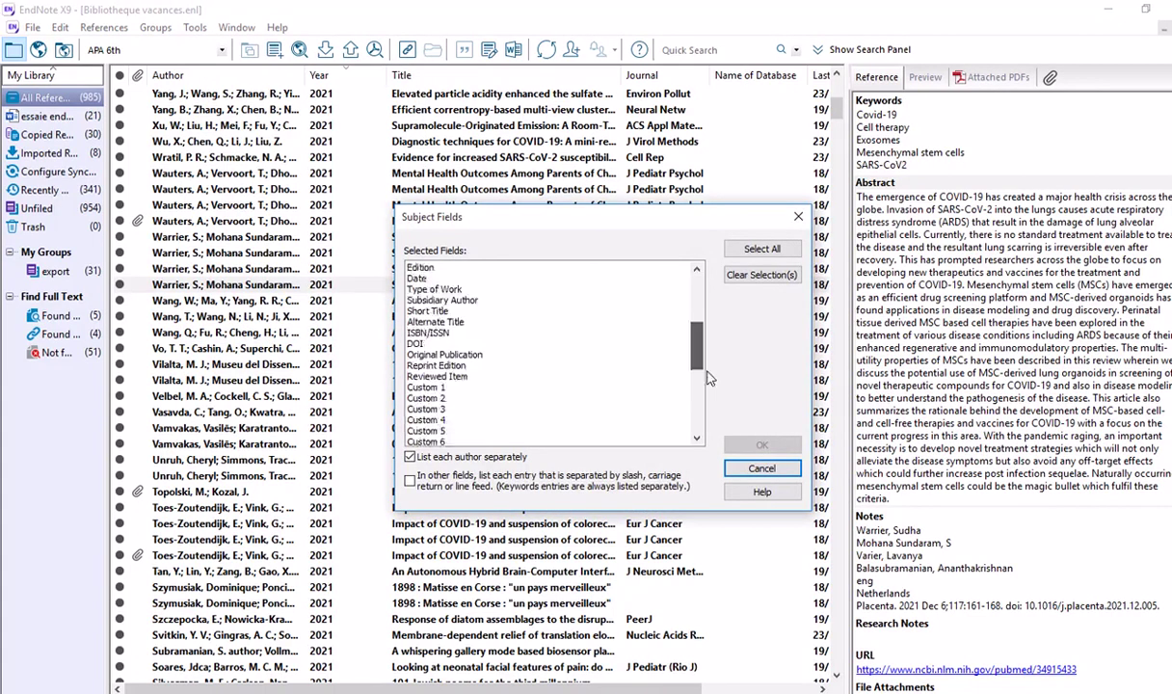
pyautogui.scroll(-6, 708, 378)
pyautogui.click(798, 217)
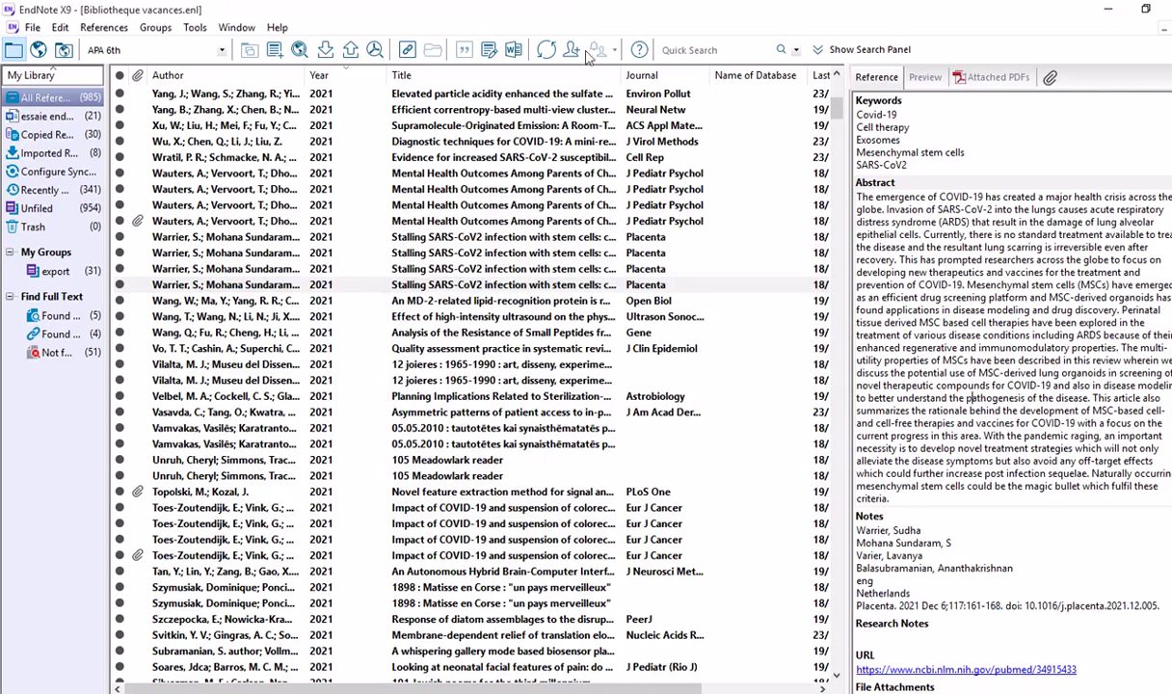
# Return to Word, open the configuration of bibliography categories, and examine the Primary Sources and Secondary Sources headings
pyautogui.moveTo(544, 8)
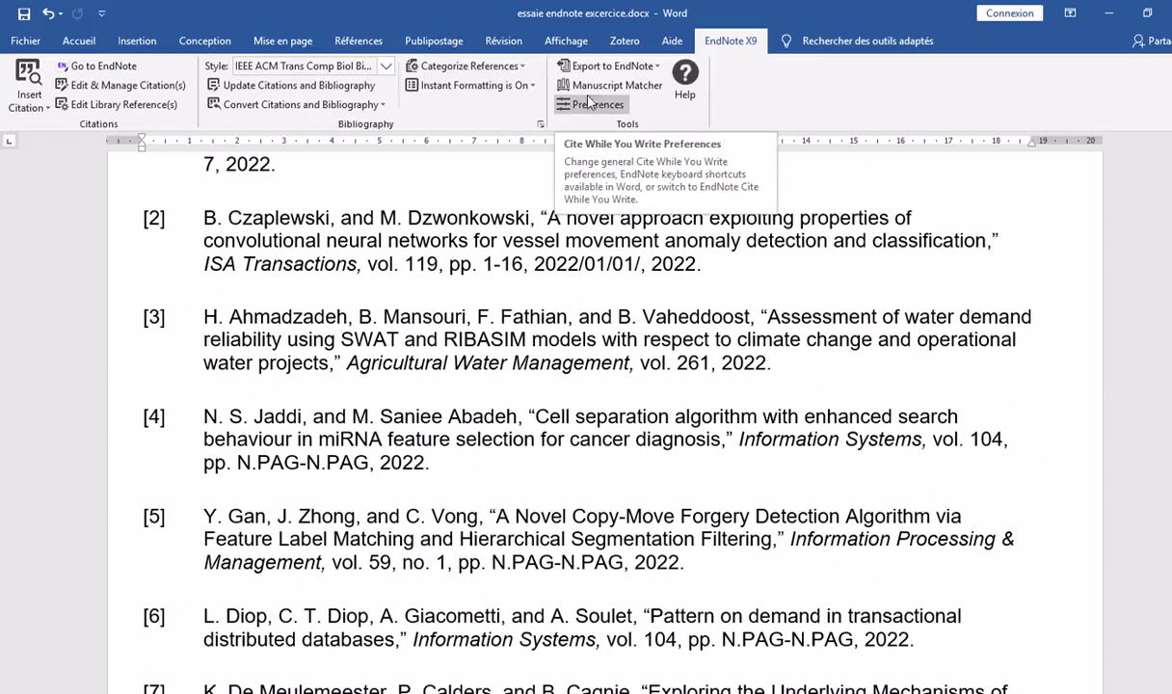
pyautogui.click(593, 87)
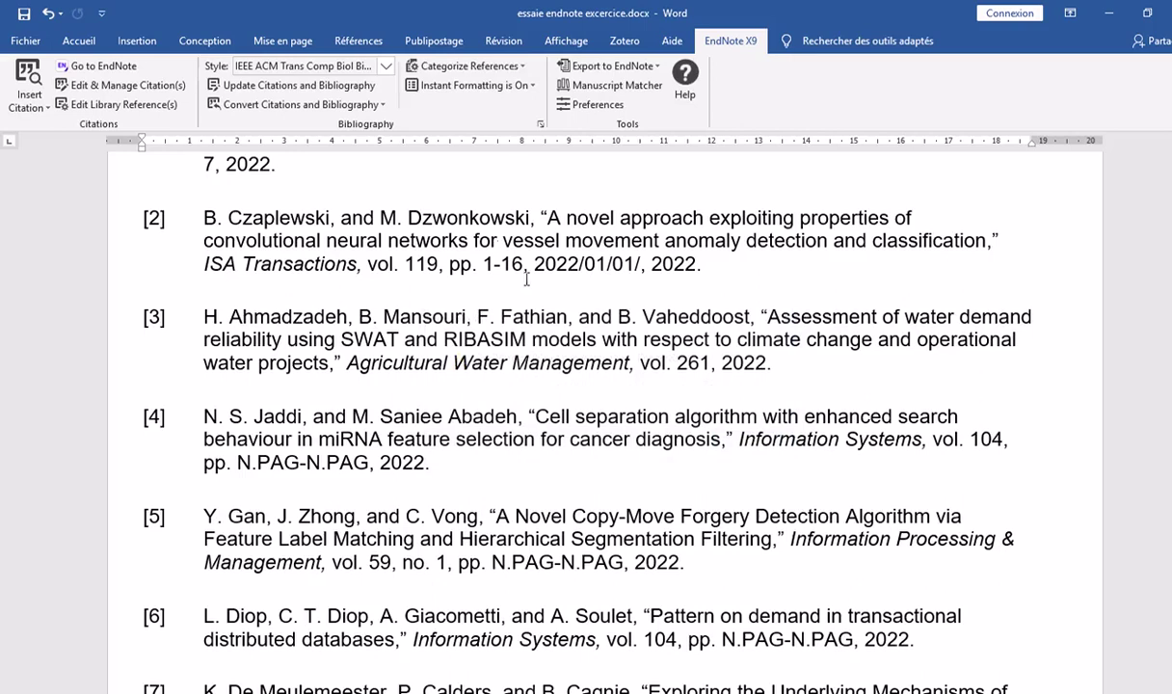
pyautogui.click(753, 442)
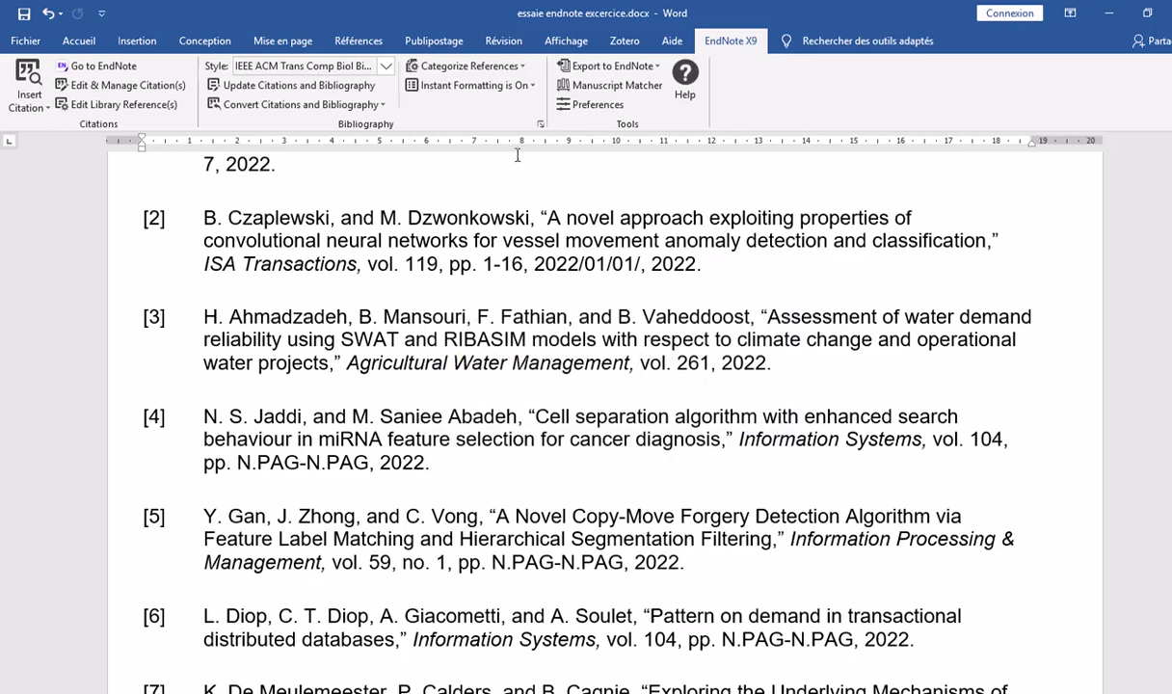
pyautogui.click(522, 67)
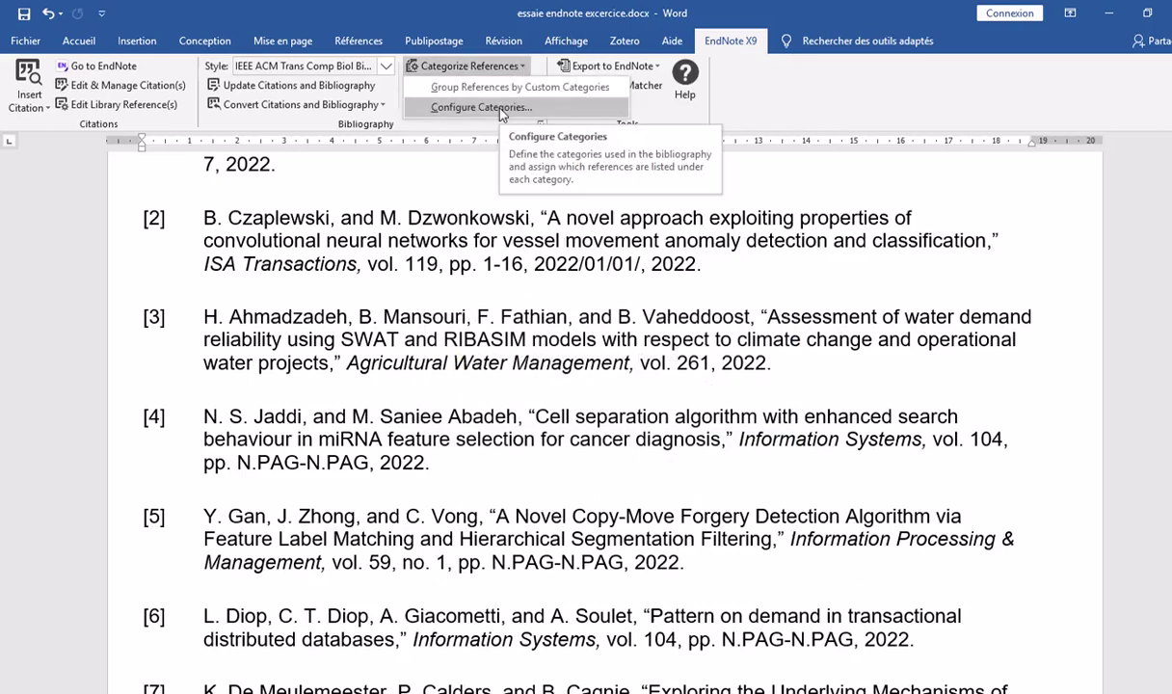
pyautogui.click(500, 107)
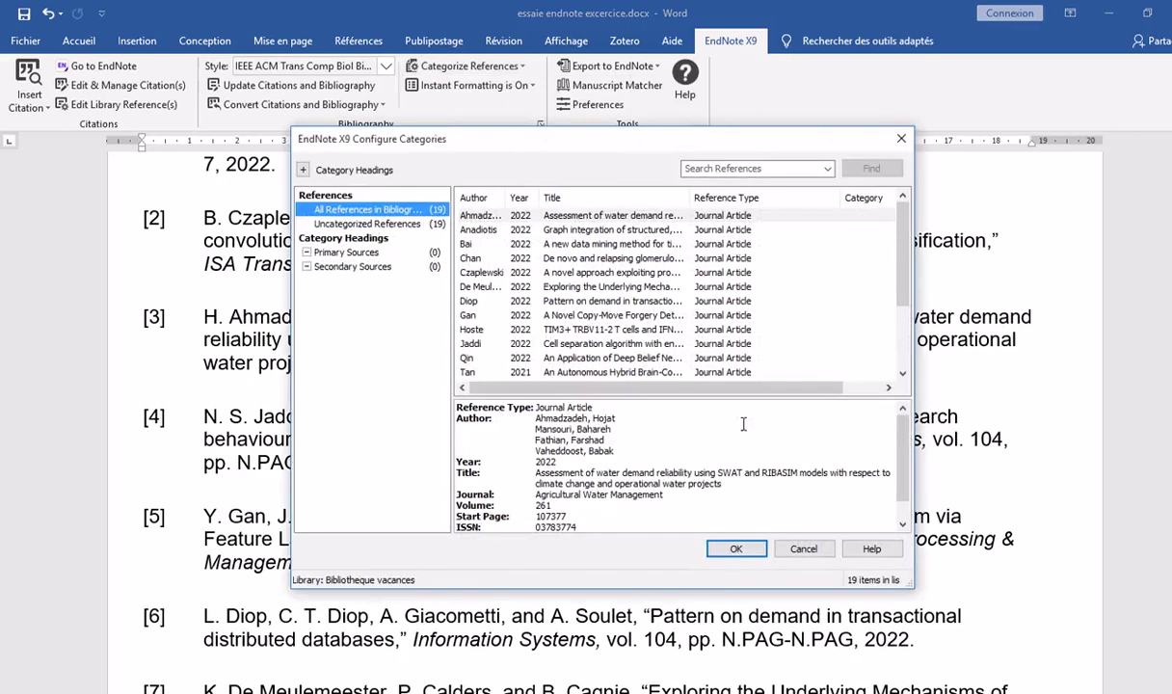
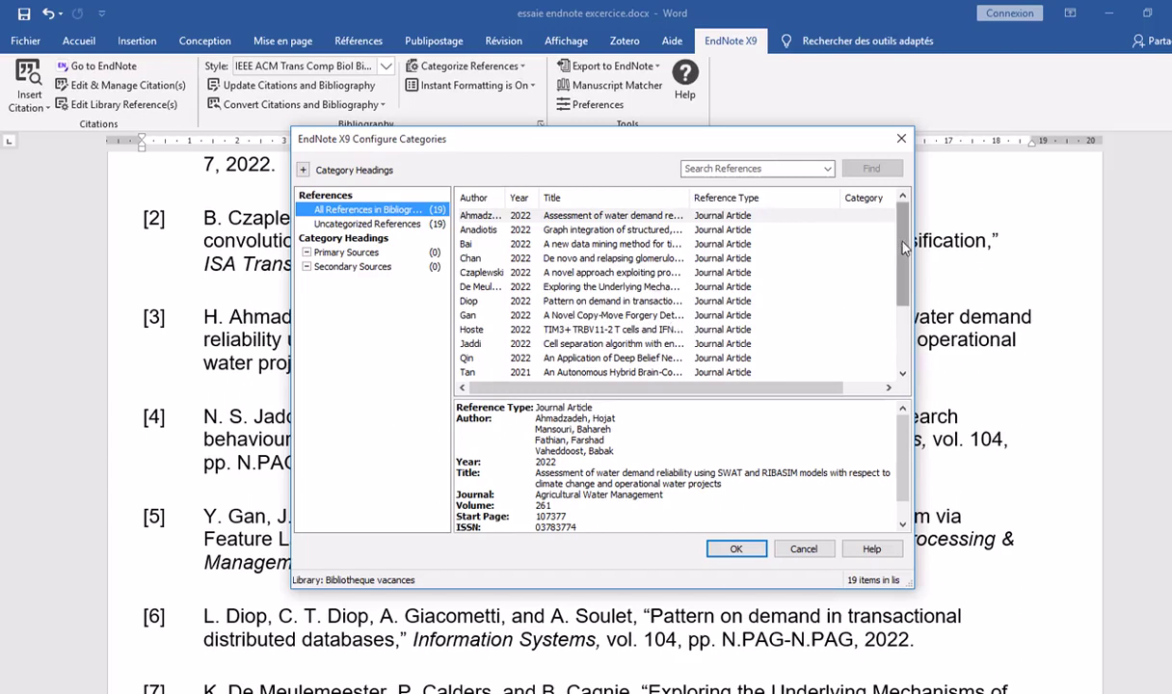
pyautogui.click(906, 331)
pyautogui.scroll(3, 863, 318)
pyautogui.click(339, 254)
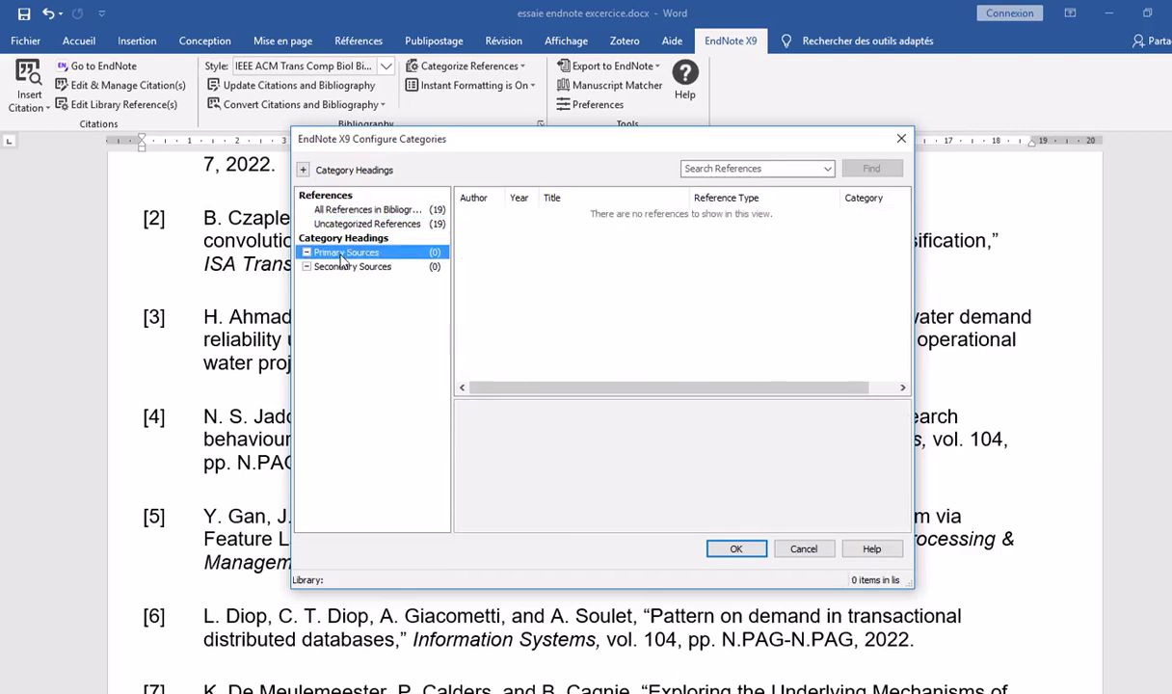
pyautogui.click(348, 268)
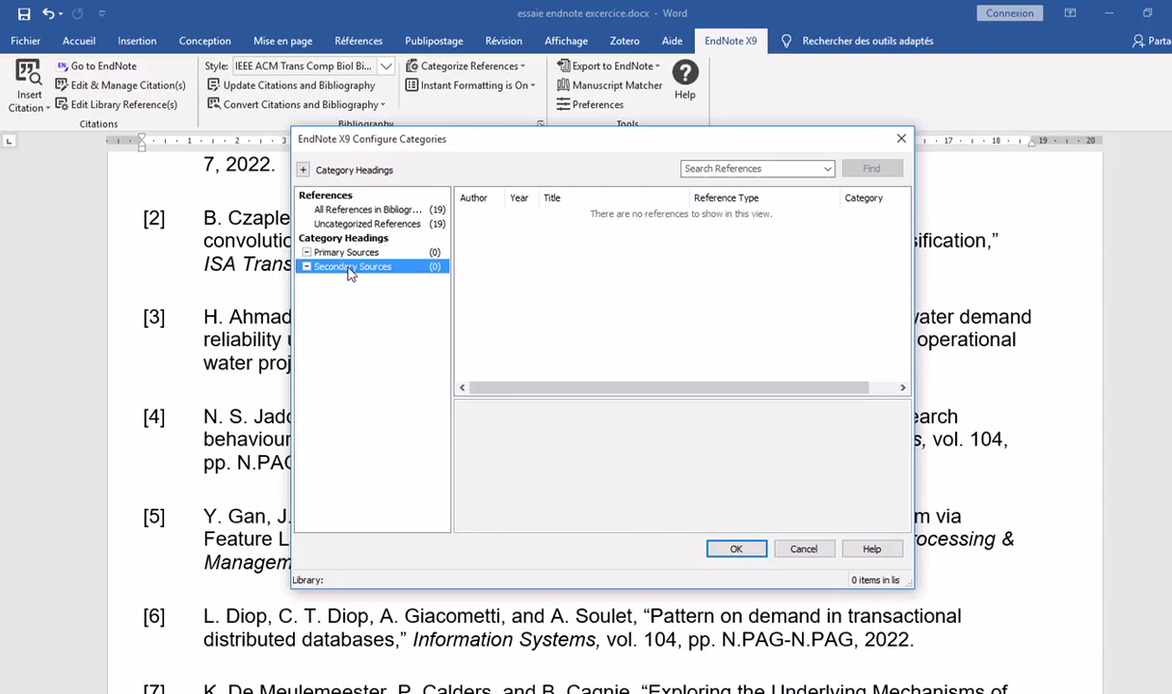
# Assign the first six references, from "Assessment of water demand" to "Exploring the Underlying Mechanisms", to Secondary Sources, and reassign them to Primary Sources
pyautogui.click(384, 211)
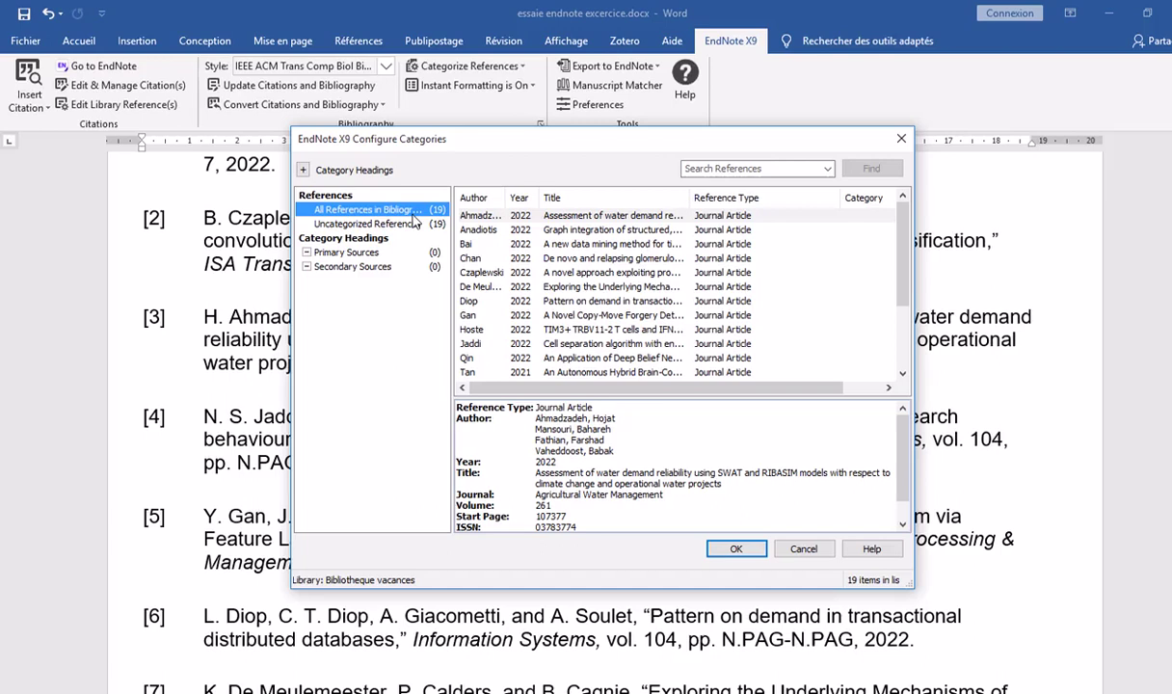
pyautogui.click(547, 214)
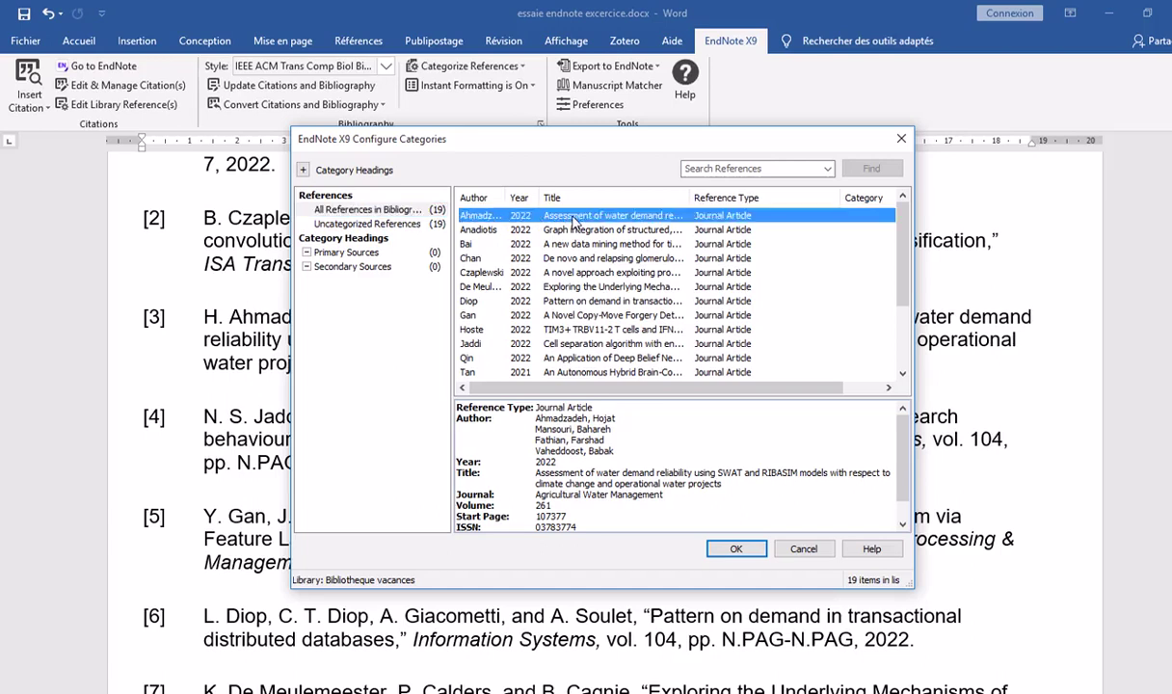
pyautogui.keyDown('shift'); pyautogui.click(588, 287); pyautogui.keyUp('shift')
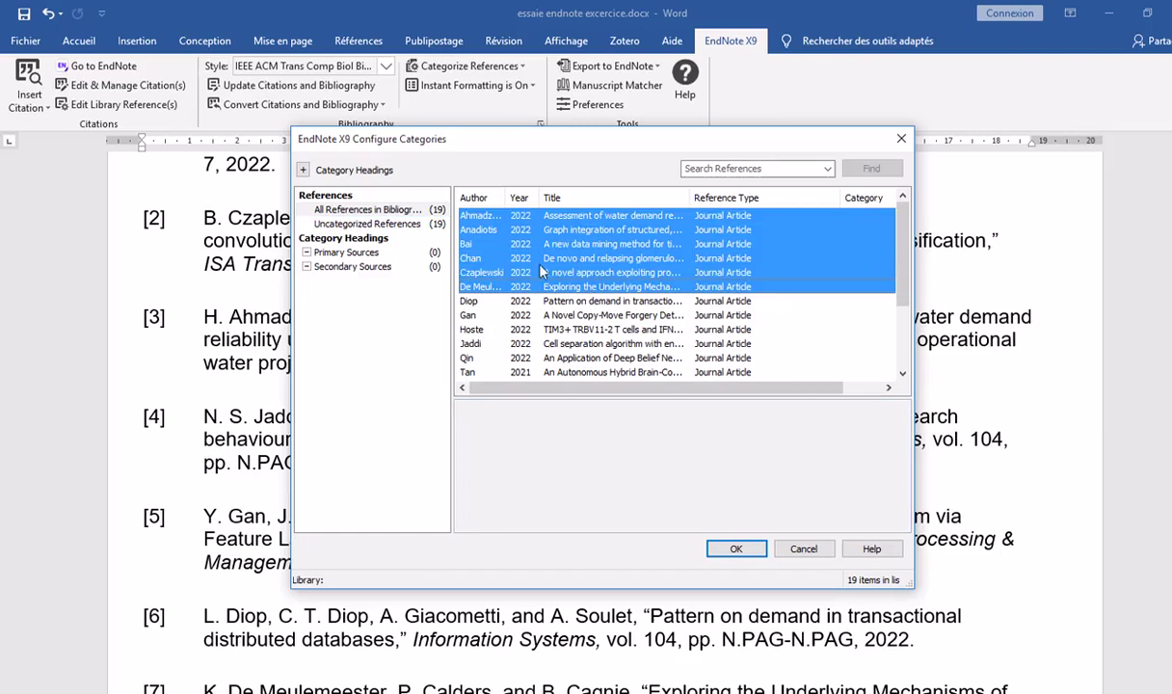
pyautogui.moveTo(514, 254); pyautogui.dragTo(374, 267)
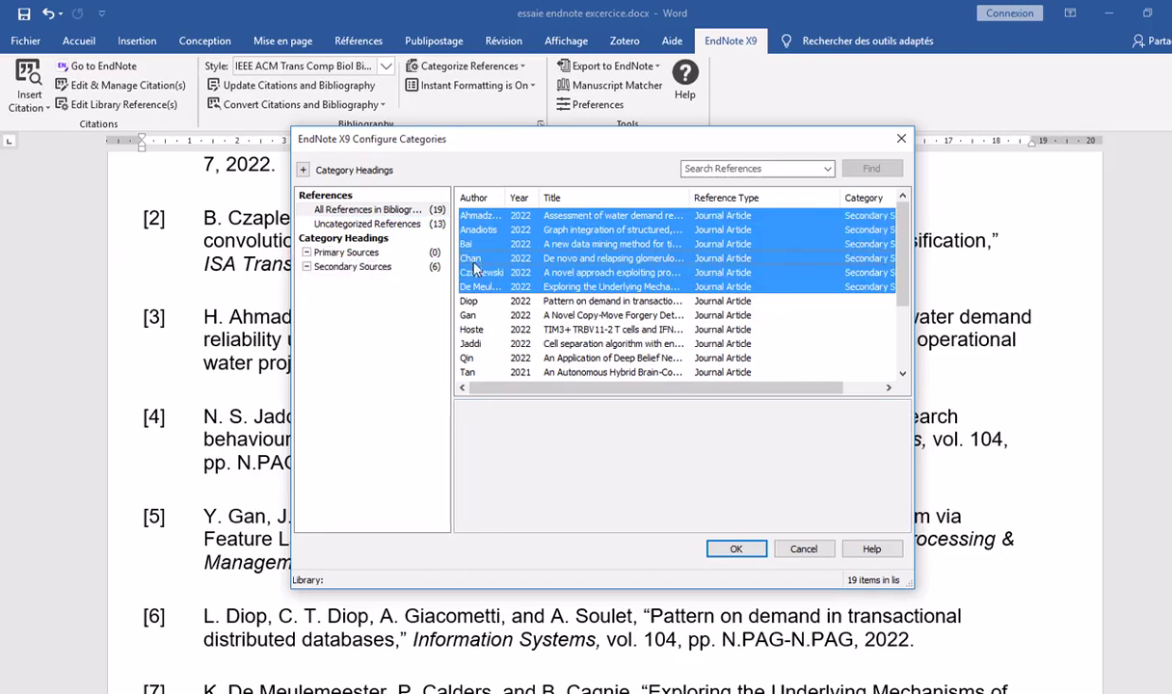
pyautogui.moveTo(499, 255); pyautogui.dragTo(399, 256)
# Replace the default category headings with one named "jounal article" and assign the "Graph integration of structured" reference to it
pyautogui.click(305, 252)
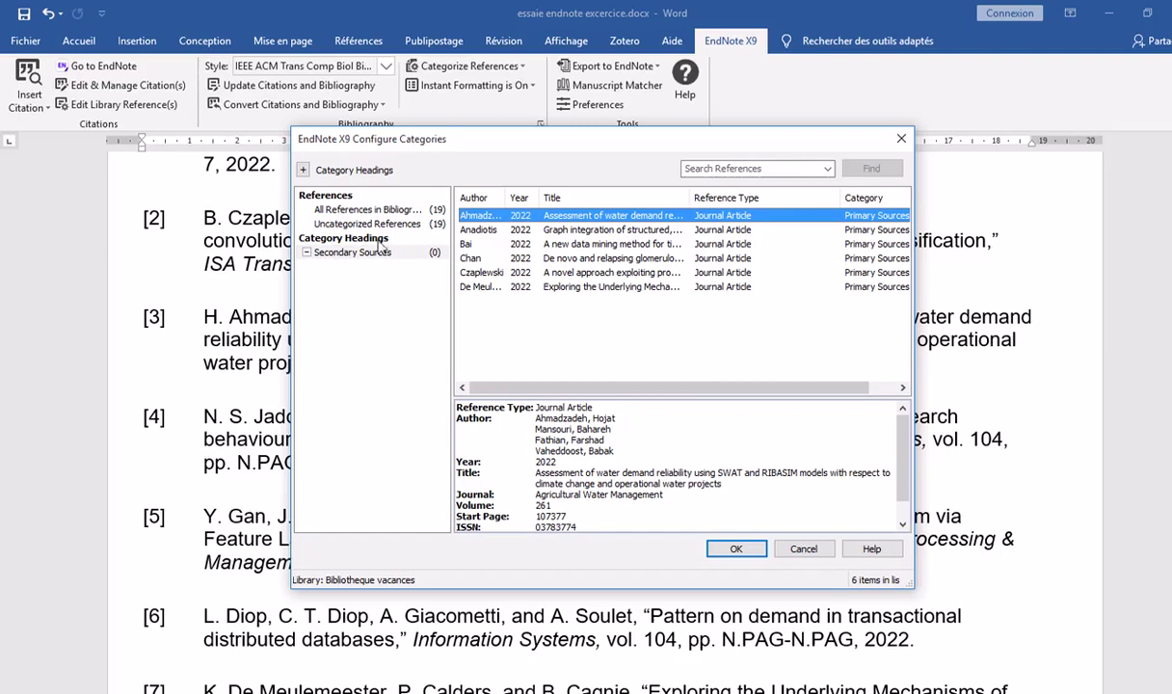
pyautogui.click(371, 210)
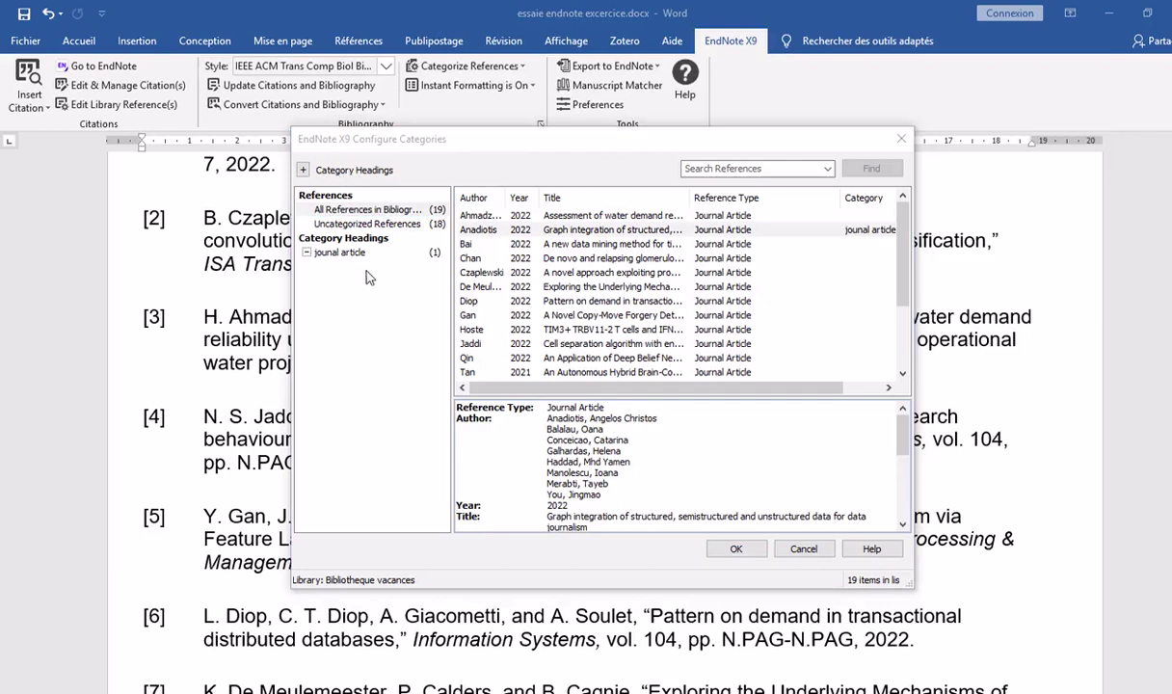
pyautogui.click(342, 253)
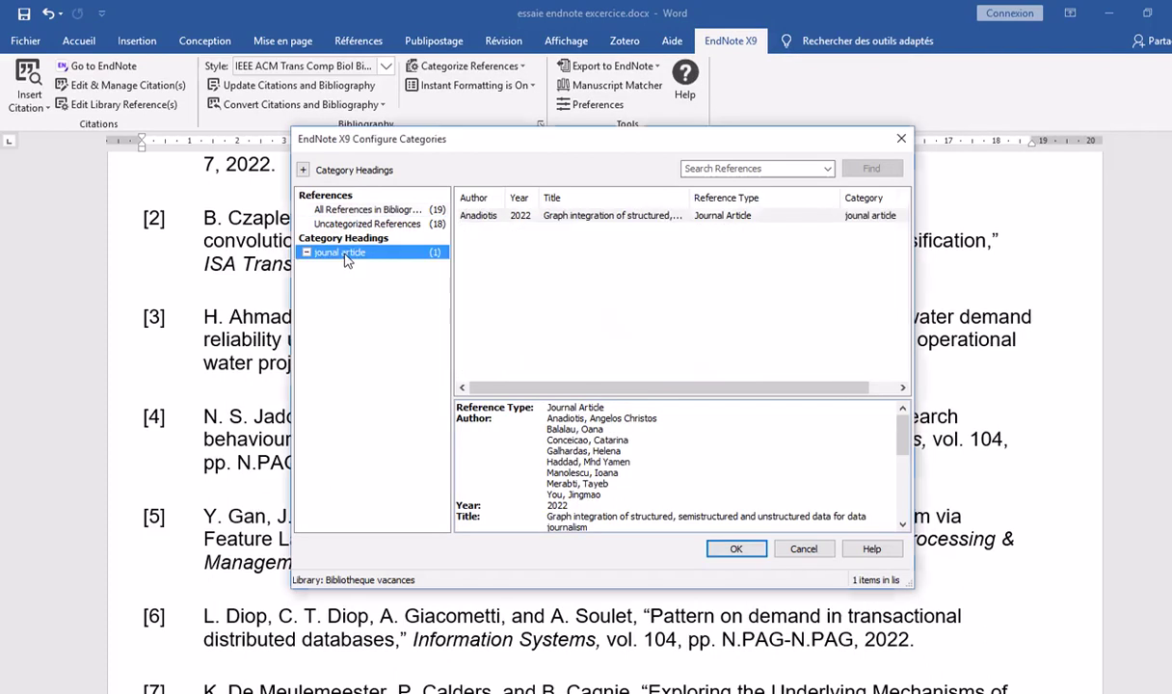
# Assign the first seven bibliography references, from "Assessment of water demand" to "Pattern on demand in transactional", to the "jounal article" category
pyautogui.click(354, 208)
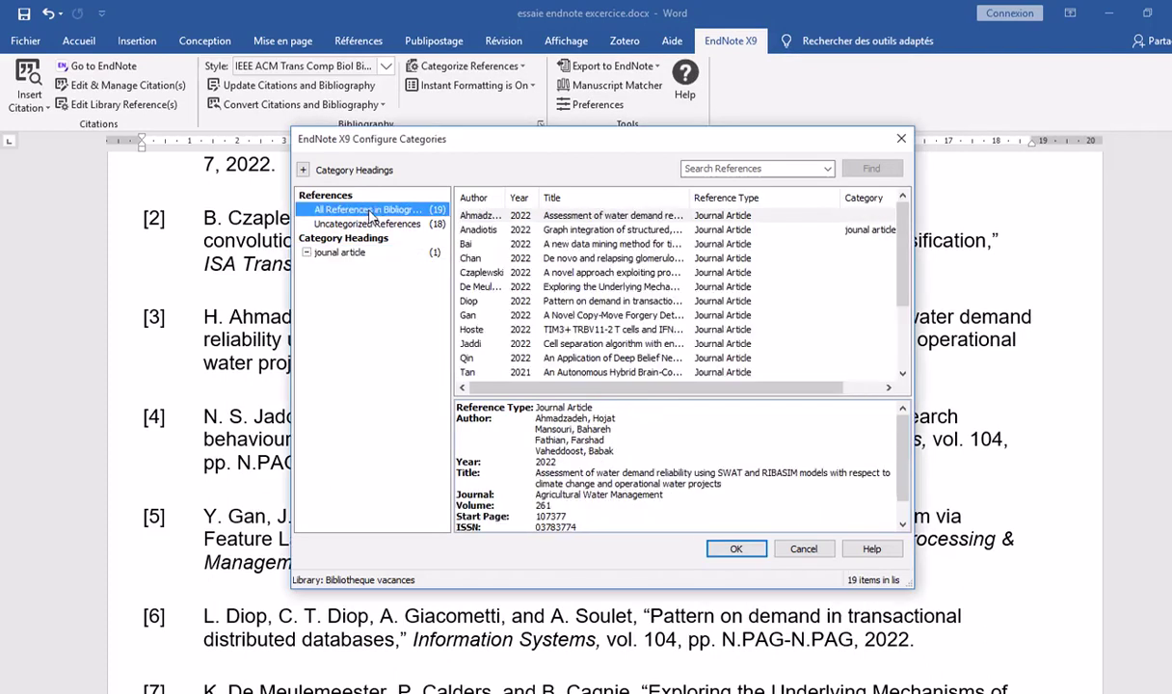
pyautogui.click(564, 218)
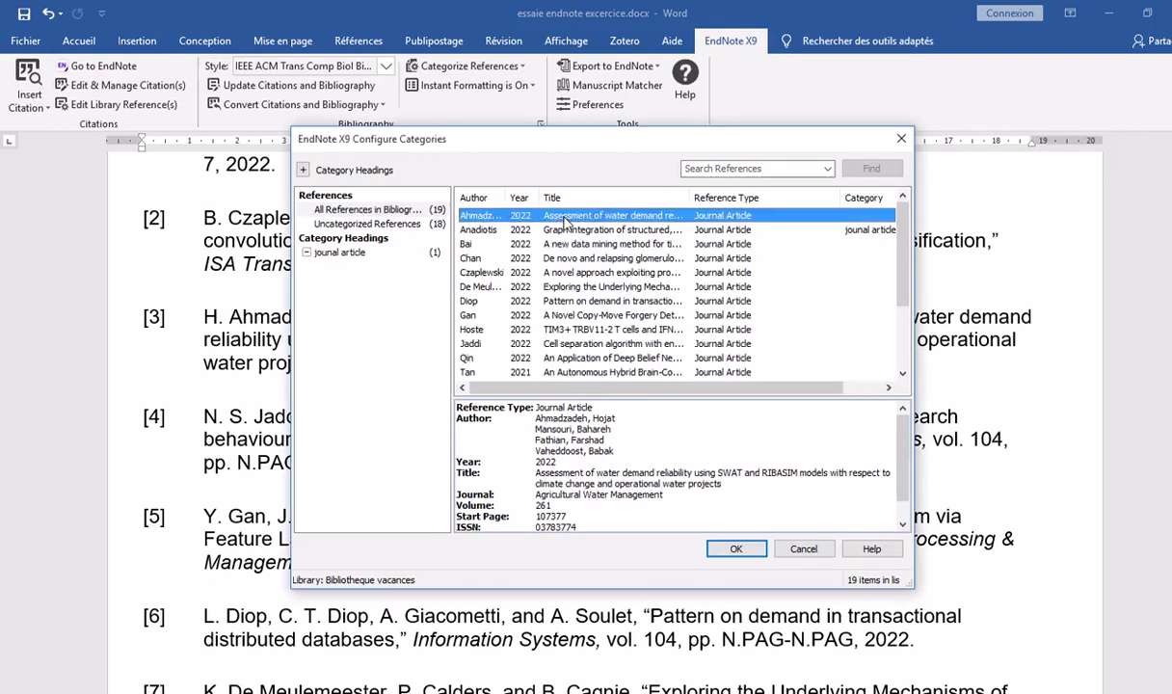
pyautogui.keyDown('shift'); pyautogui.click(563, 298); pyautogui.keyUp('shift')
pyautogui.moveTo(528, 260); pyautogui.dragTo(374, 255)
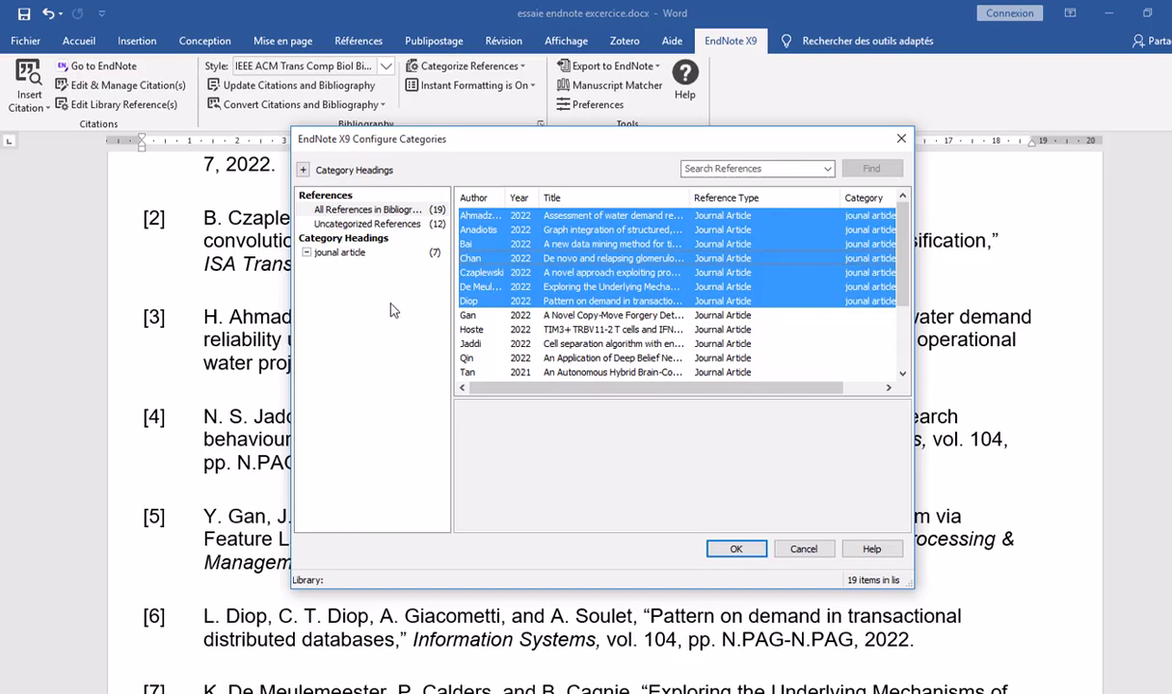
# Add an "eBook" category and assign the six references from "Exploring the Underlying Mechanisms" to "An Application of Deep Belief Networks" to it
pyautogui.click(302, 169)
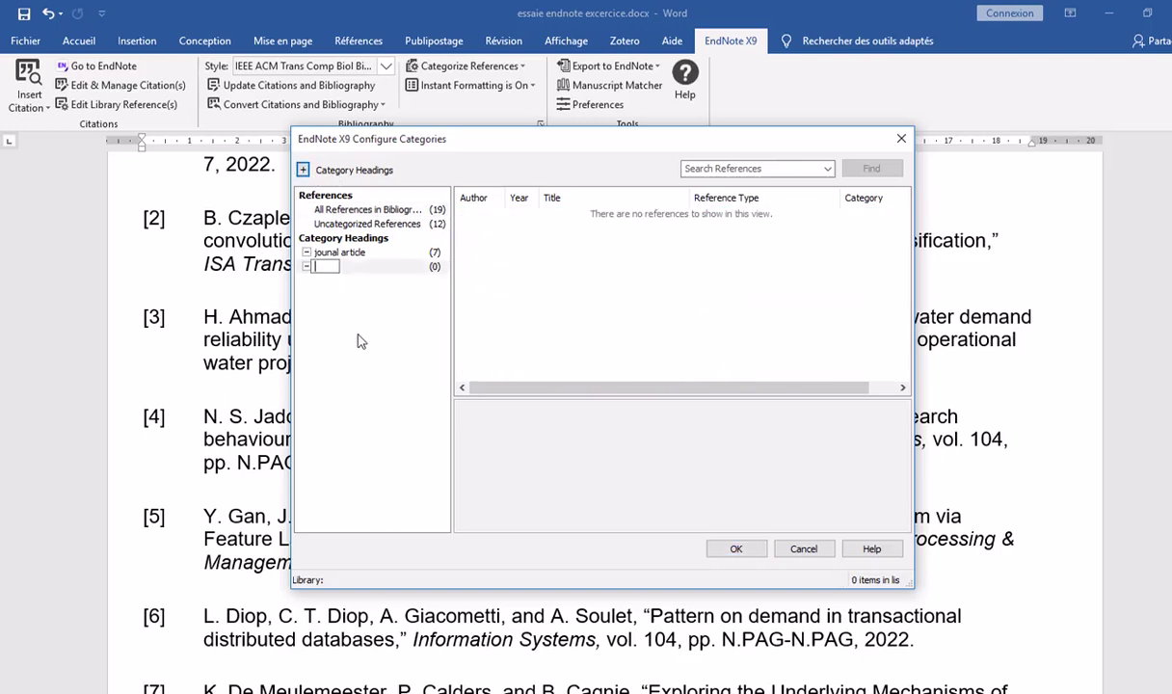
pyautogui.write('eBook')
pyautogui.press('Return')
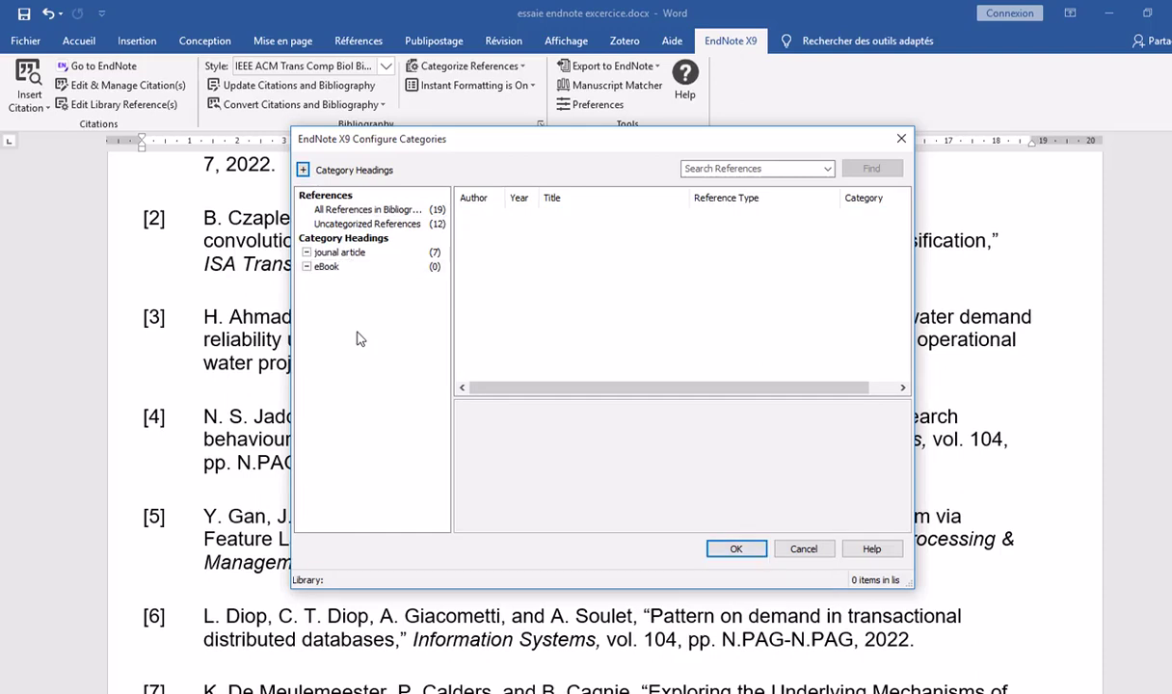
pyautogui.click(363, 209)
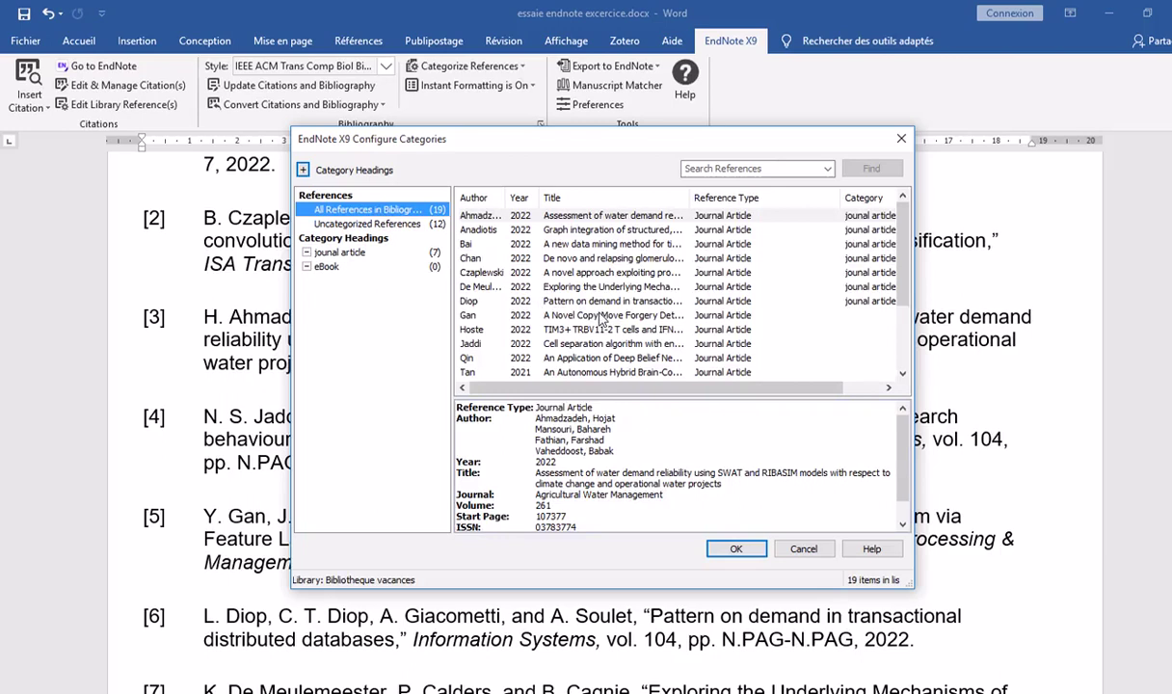
pyautogui.click(631, 288)
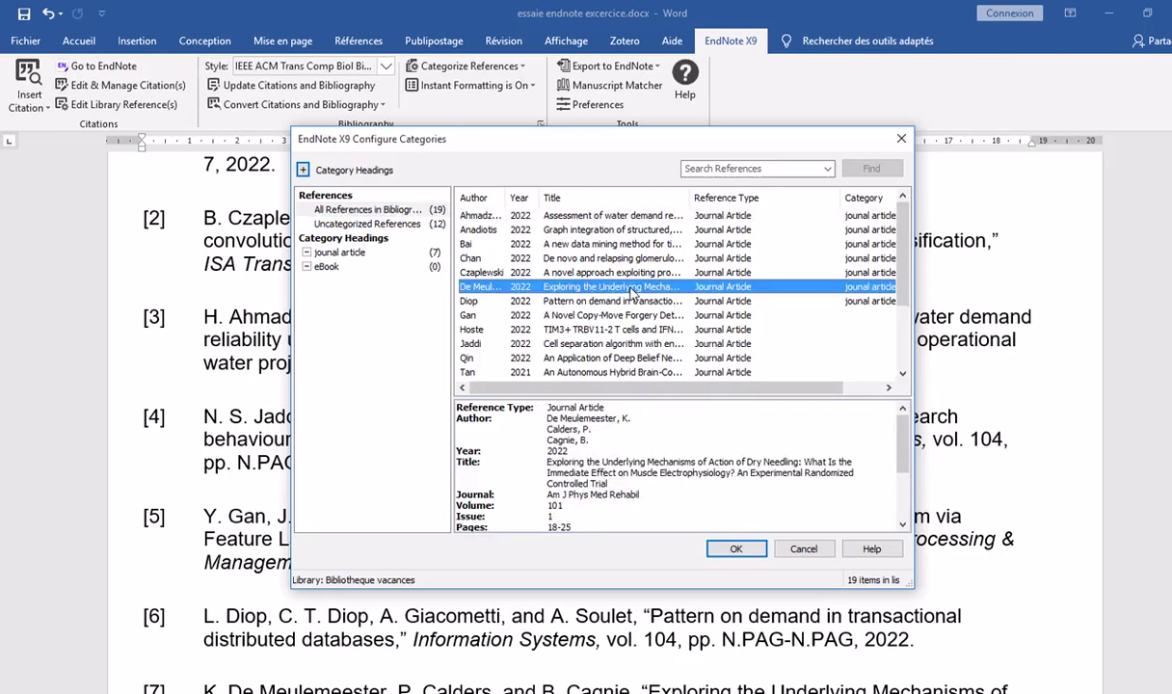
pyautogui.keyDown('shift'); pyautogui.click(620, 360); pyautogui.keyUp('shift')
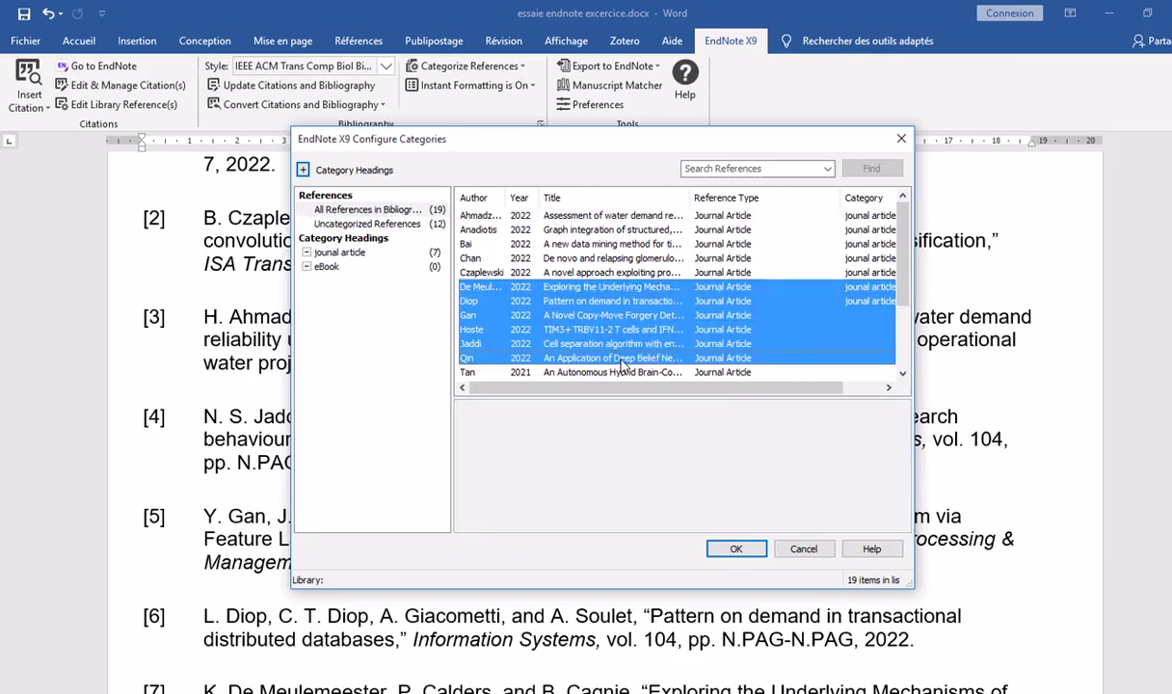
pyautogui.moveTo(621, 366); pyautogui.dragTo(379, 273)
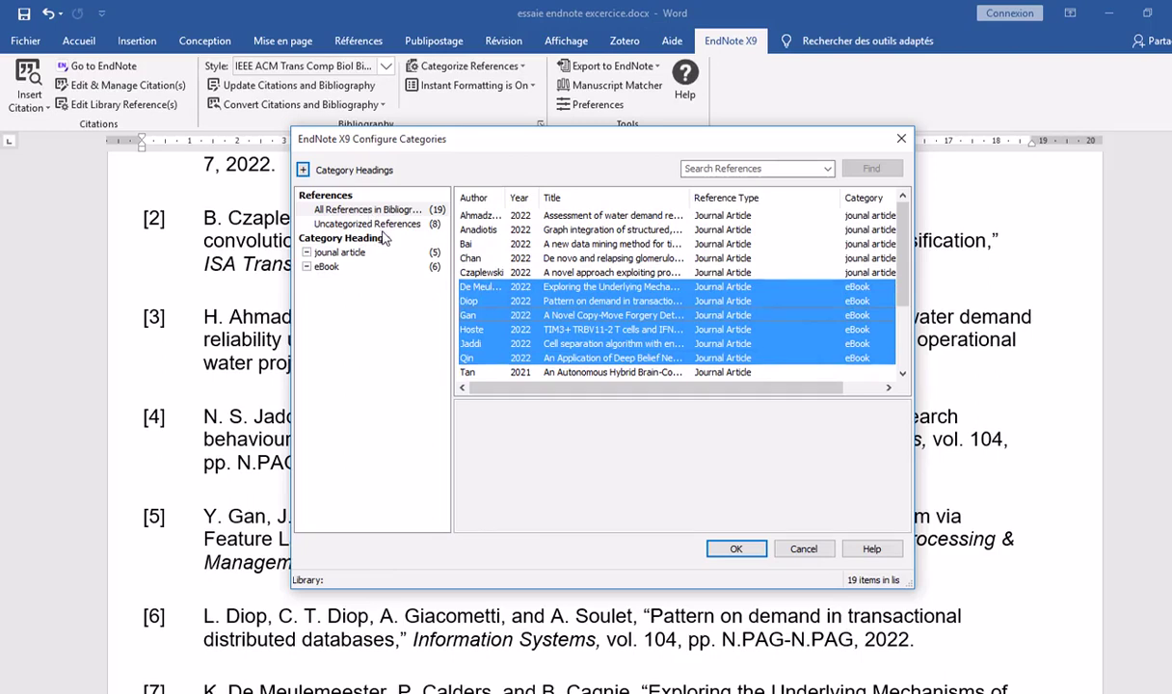
# Add a "Report" category and assign the first five uncategorized references to it, from "An Autonomous Hybrid Brain-Computer" to "Planning Implications Related to"
pyautogui.click(389, 225)
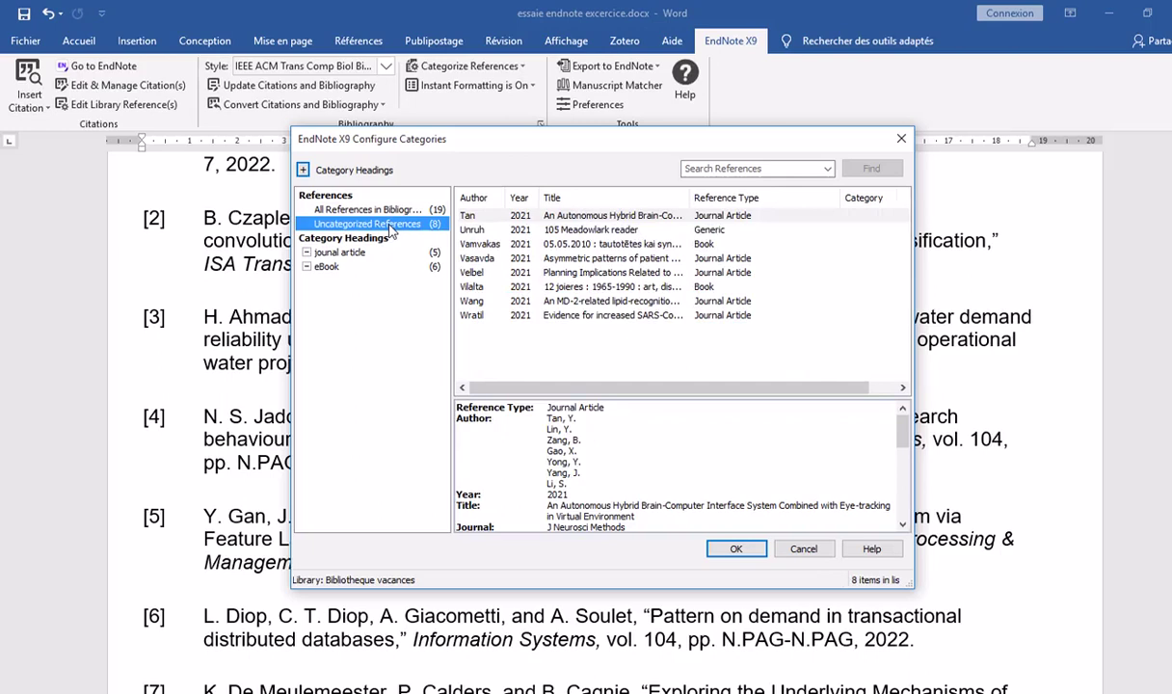
pyautogui.click(302, 170)
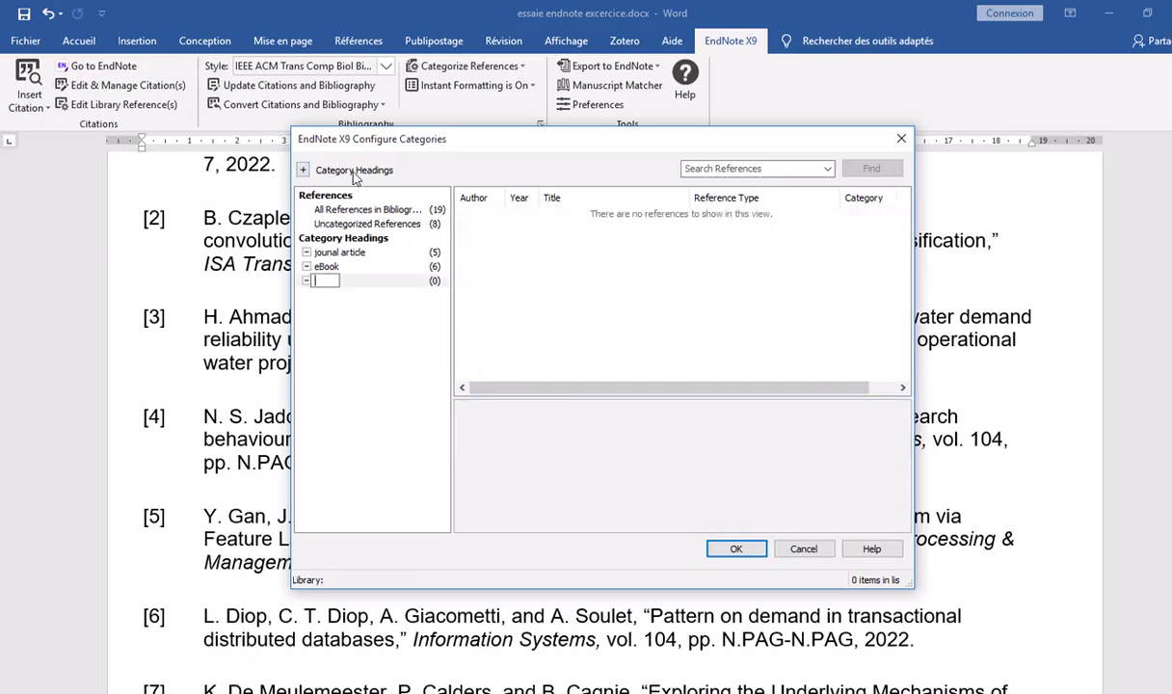
pyautogui.write('Report')
pyautogui.click(374, 222)
pyautogui.click(598, 218)
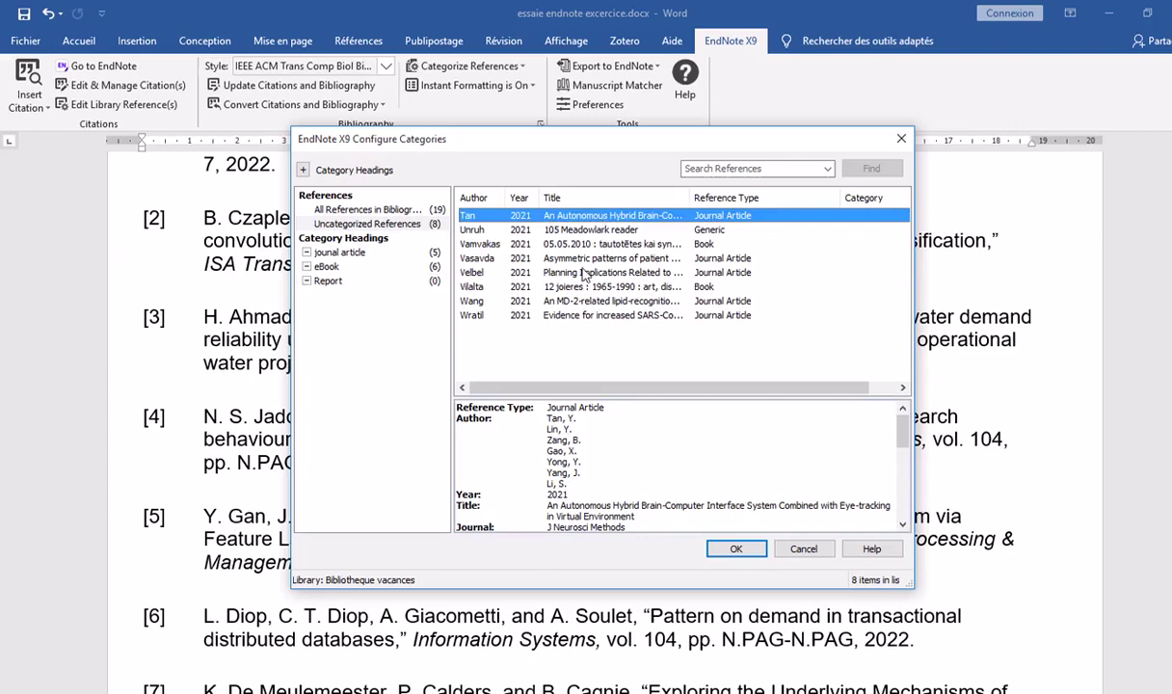
pyautogui.keyDown('shift'); pyautogui.click(555, 270); pyautogui.keyUp('shift')
pyautogui.moveTo(364, 303); pyautogui.dragTo(337, 277)
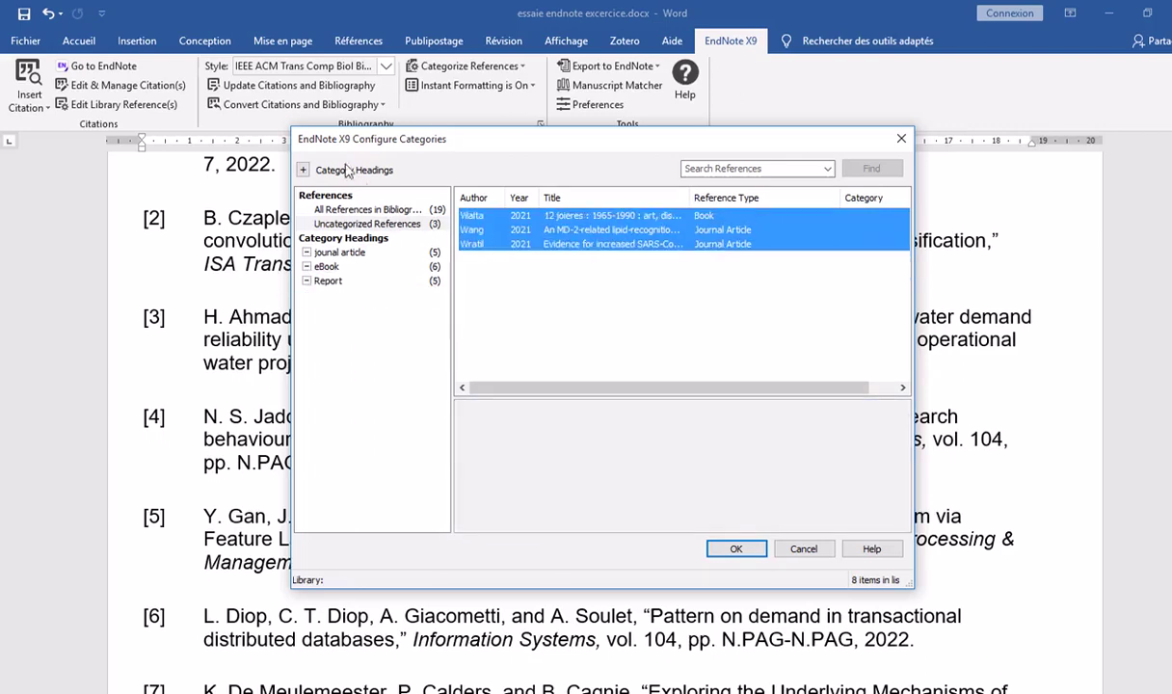
# Add a "Patent" category and assign the three remaining uncategorized references to it
pyautogui.click(300, 170)
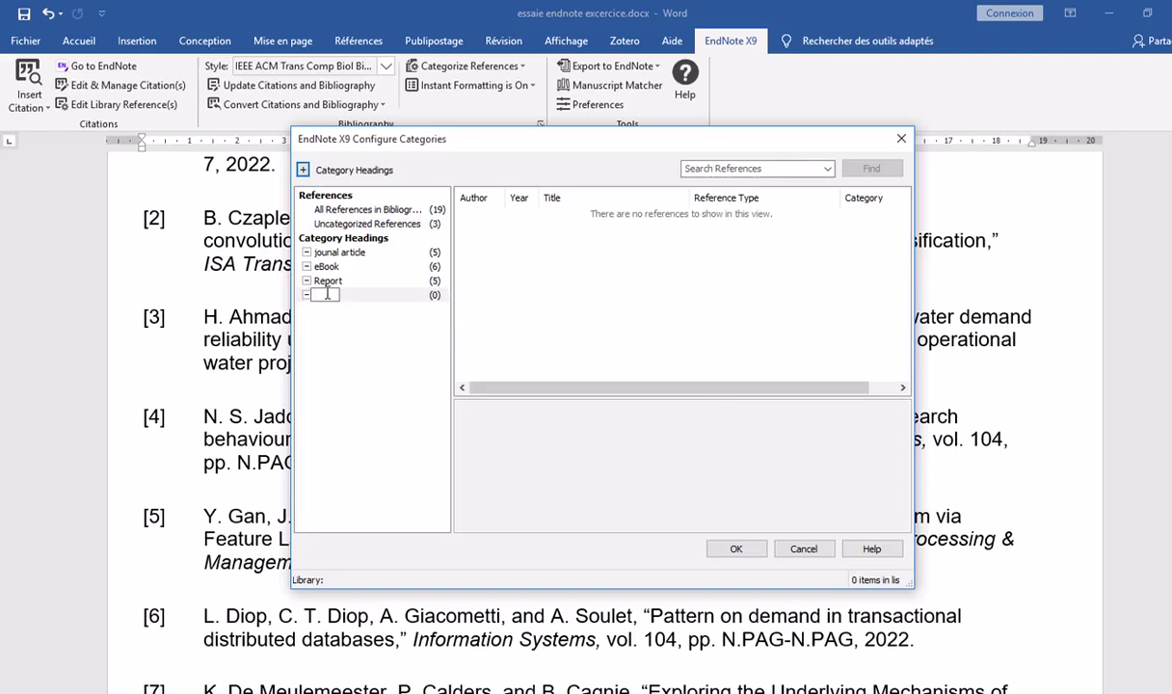
pyautogui.write('Patent')
pyautogui.click(351, 384)
pyautogui.click(393, 223)
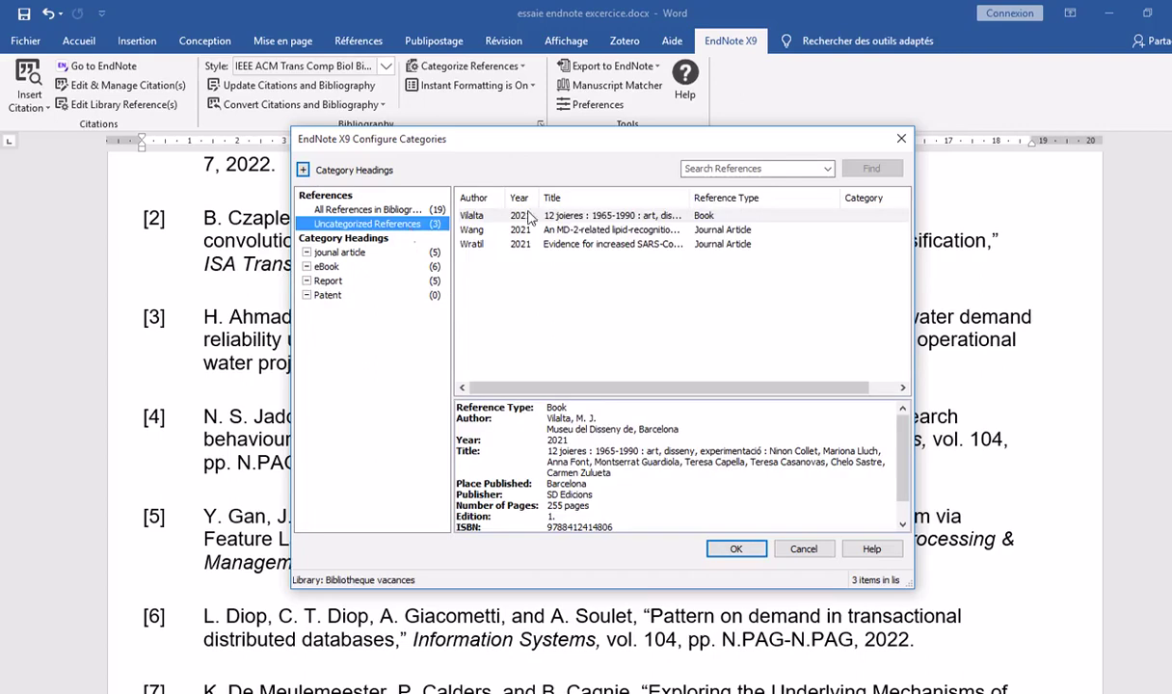
pyautogui.click(540, 218)
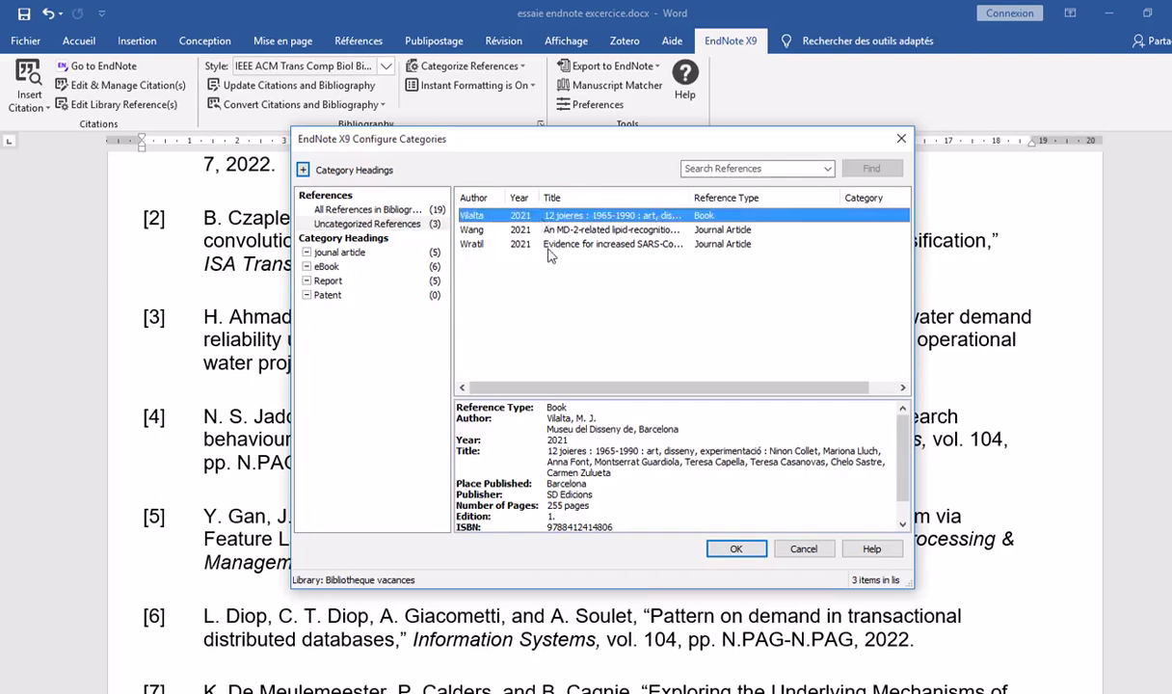
pyautogui.keyDown('shift'); pyautogui.click(522, 243); pyautogui.keyUp('shift')
pyautogui.moveTo(501, 234); pyautogui.dragTo(376, 302)
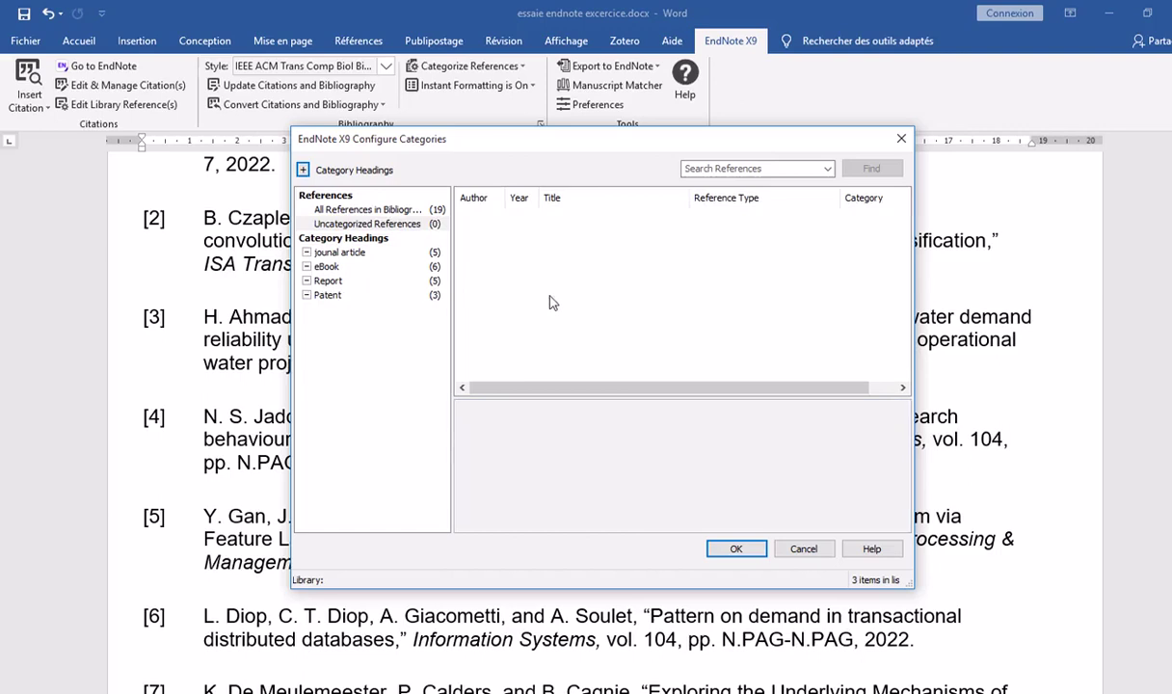
# Rename the "jounal article" category heading as "Jounal Article"
pyautogui.click(331, 253)
pyautogui.rightClick(331, 255)
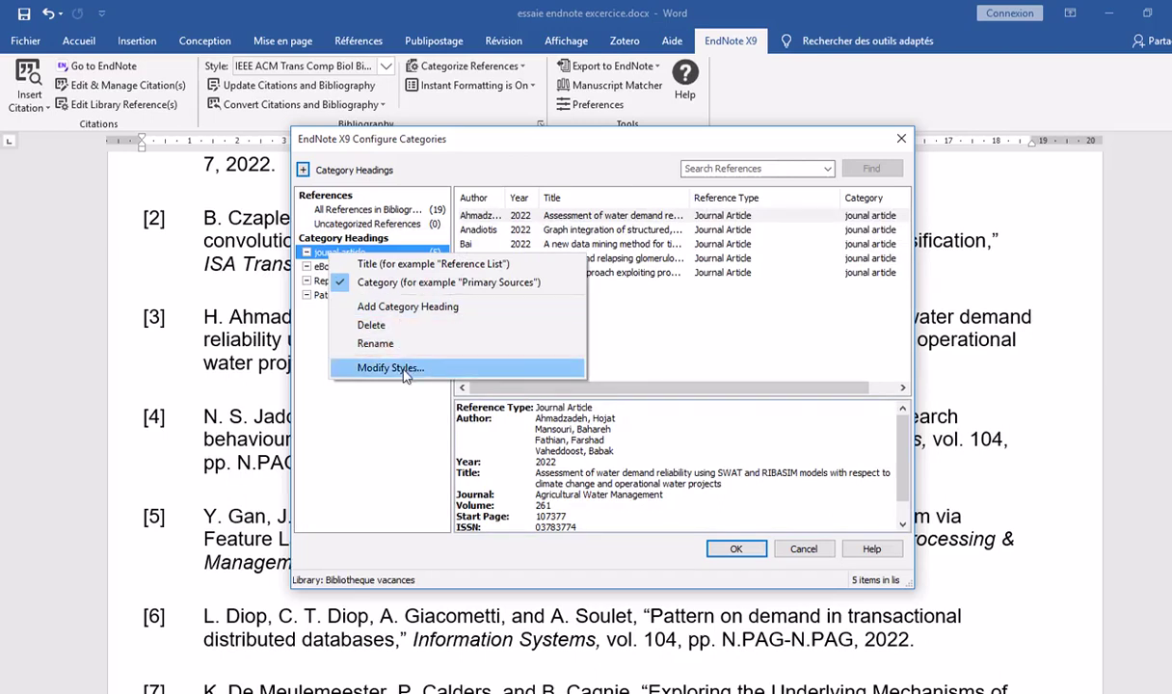
pyautogui.click(371, 343)
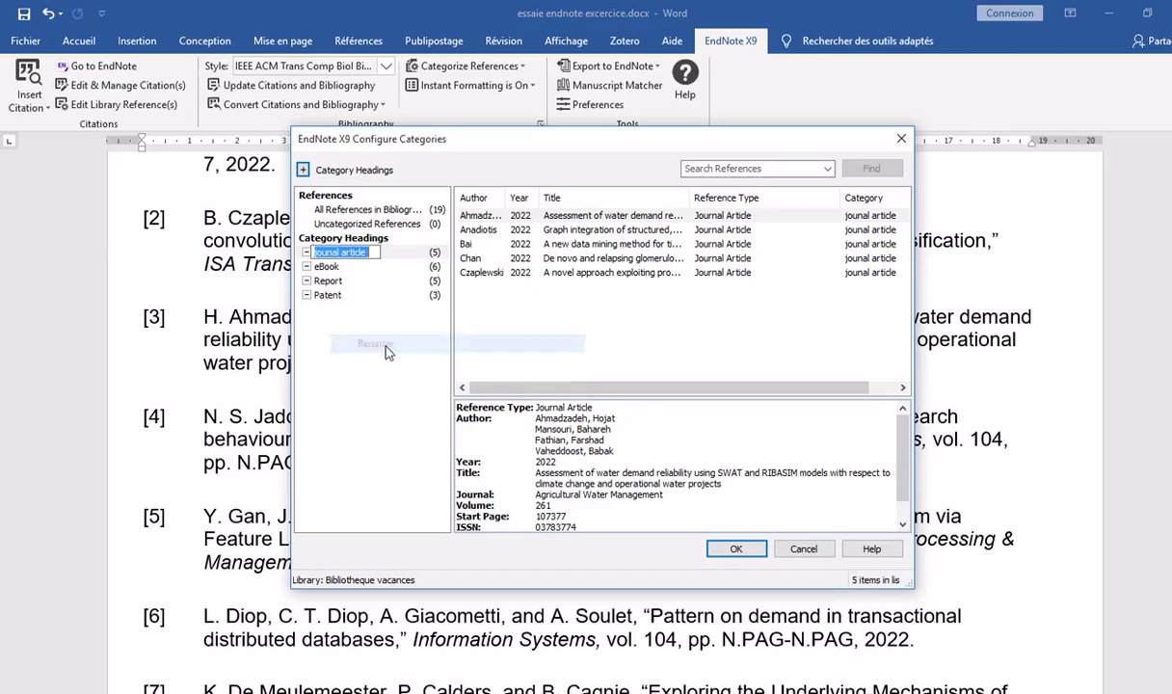
pyautogui.click(318, 252)
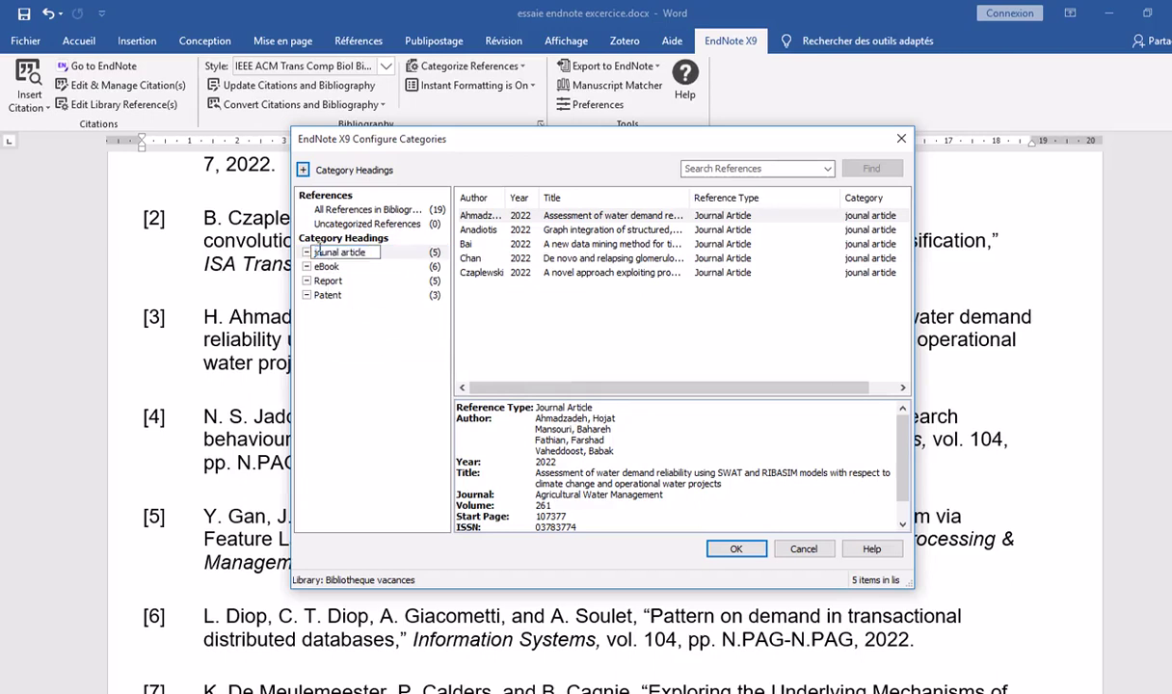
pyautogui.press('BackSpace')
pyautogui.write('J')
pyautogui.press('BackSpace')
pyautogui.write('A')
pyautogui.click(326, 267)
pyautogui.rightClick(325, 270)
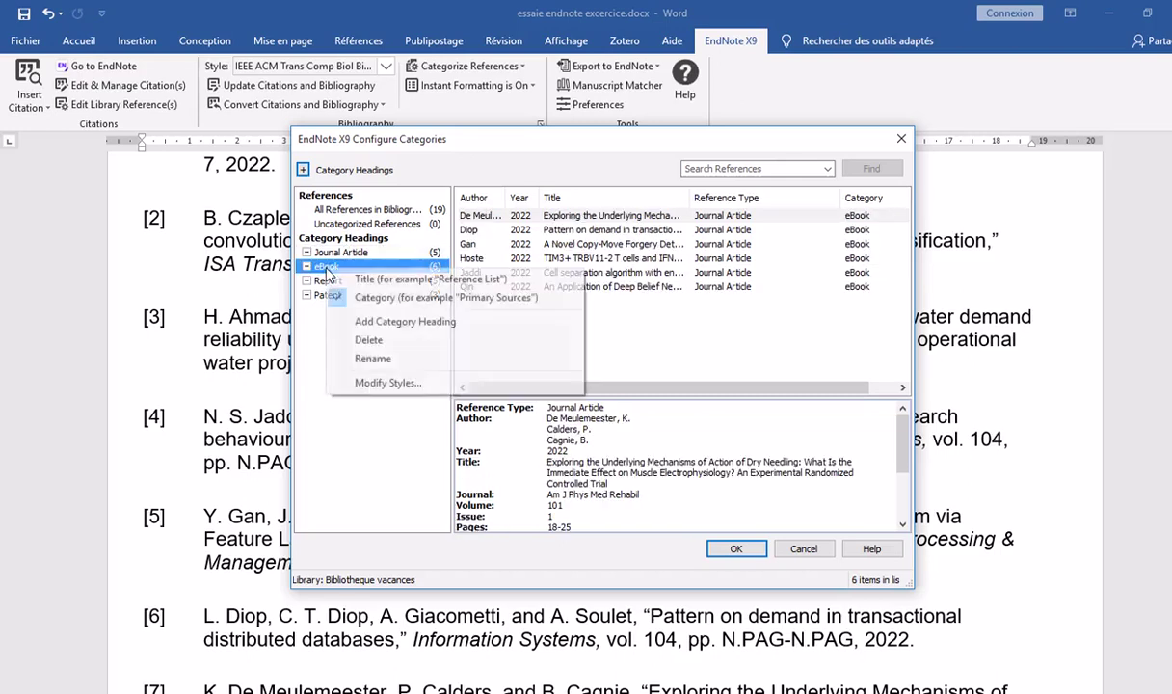
pyautogui.click(342, 353)
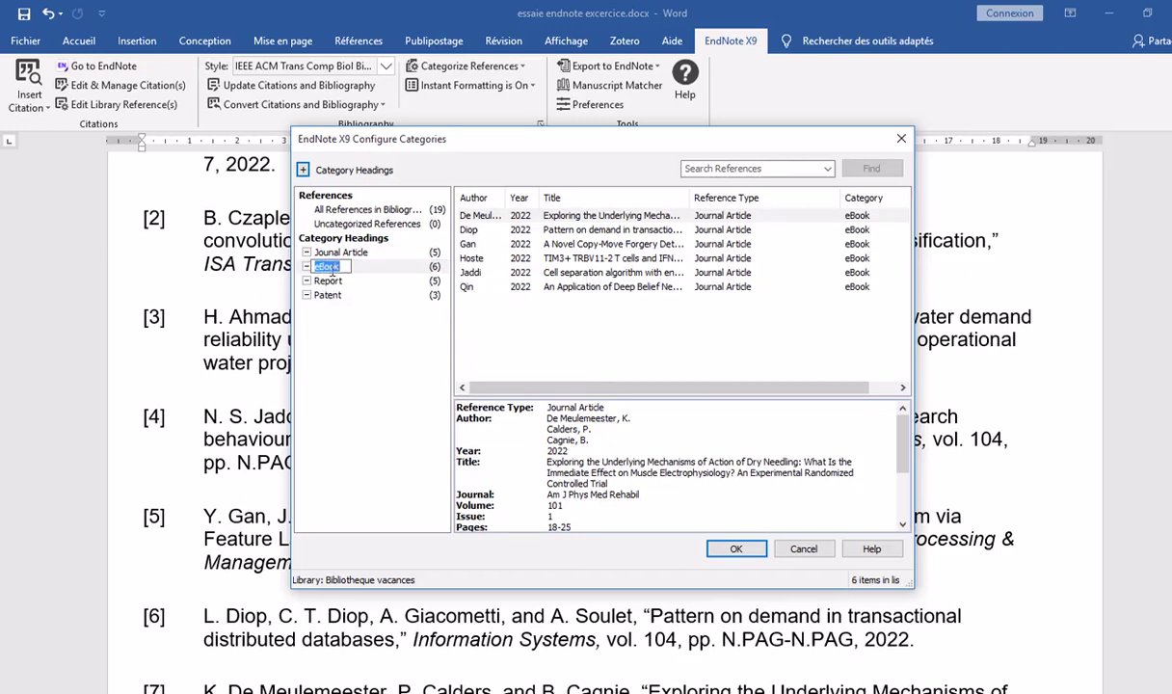
pyautogui.click(331, 281)
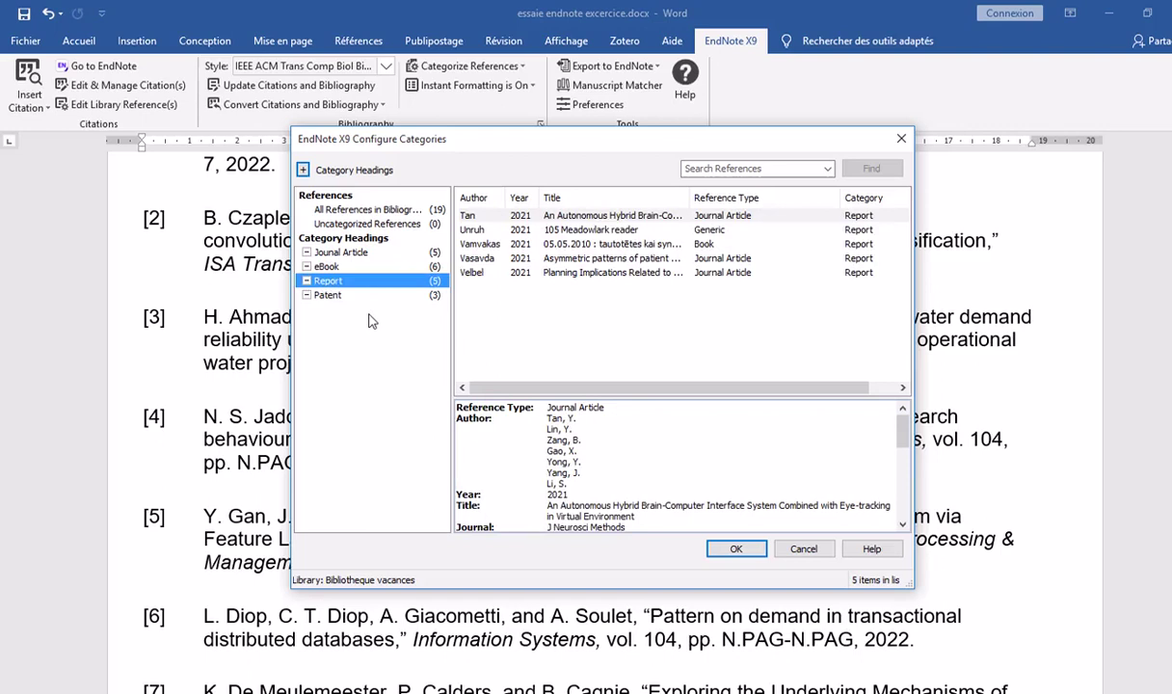
# Check the lists of all references and uncategorized references, and apply the category configuration to the bibliography
pyautogui.click(636, 343)
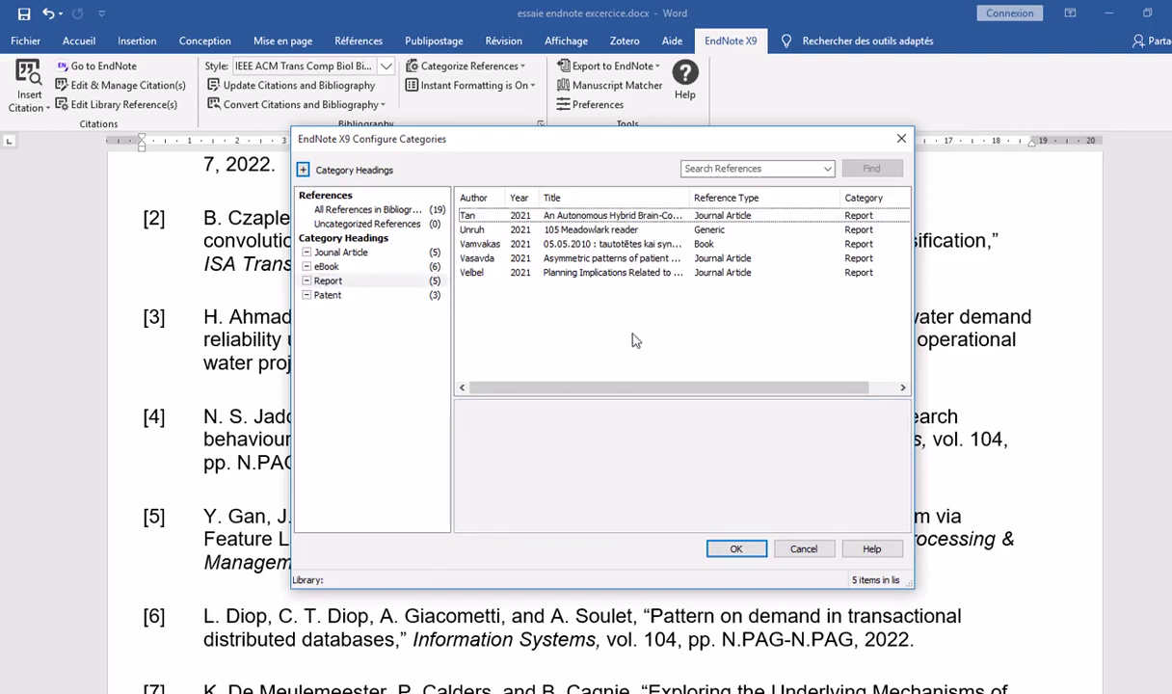
pyautogui.click(376, 211)
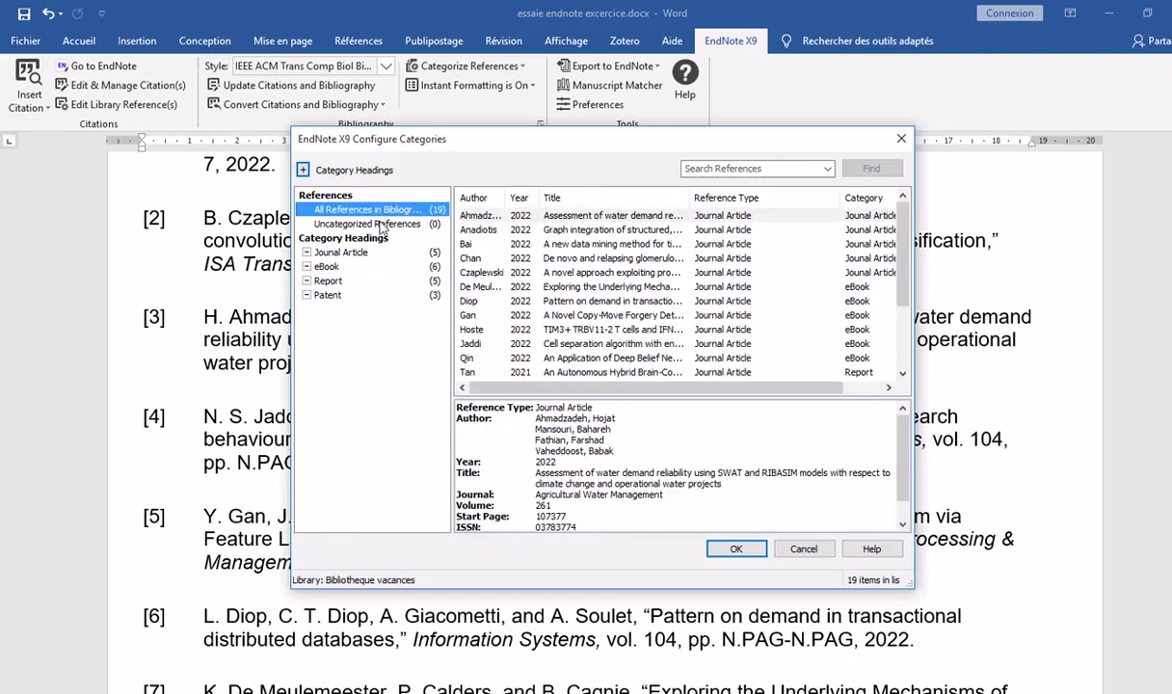
pyautogui.click(381, 224)
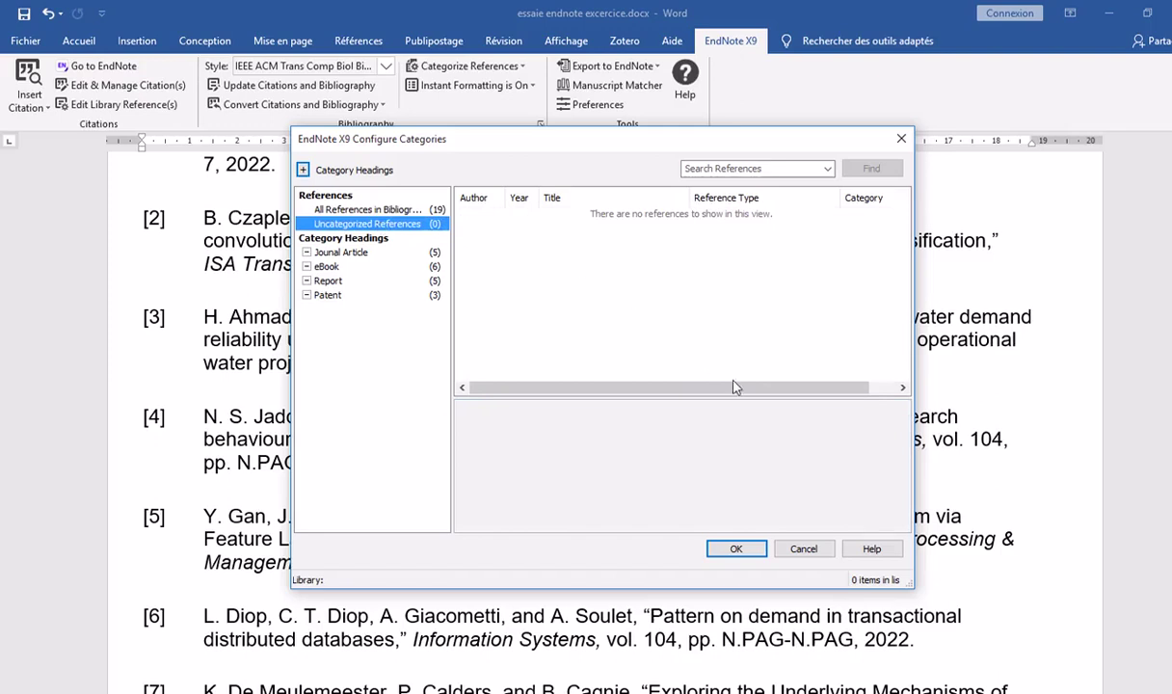
pyautogui.click(737, 549)
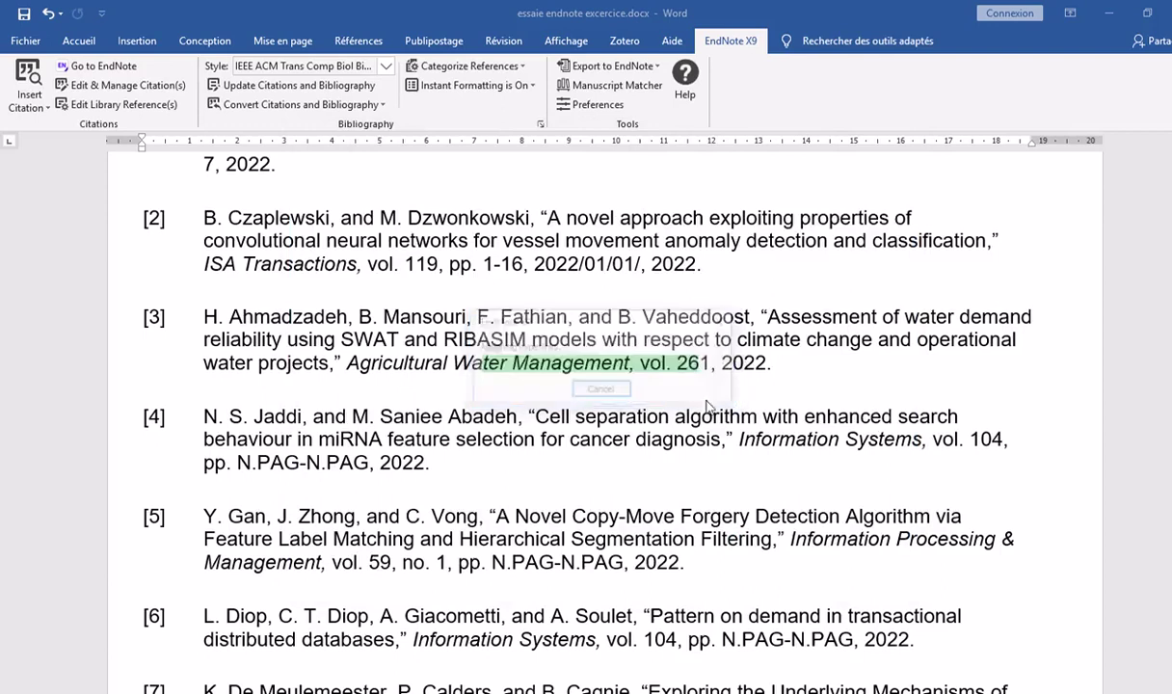
# Indent the "Jounal Article" heading below the bibliography title away from the margin
pyautogui.scroll(10, 711, 506)
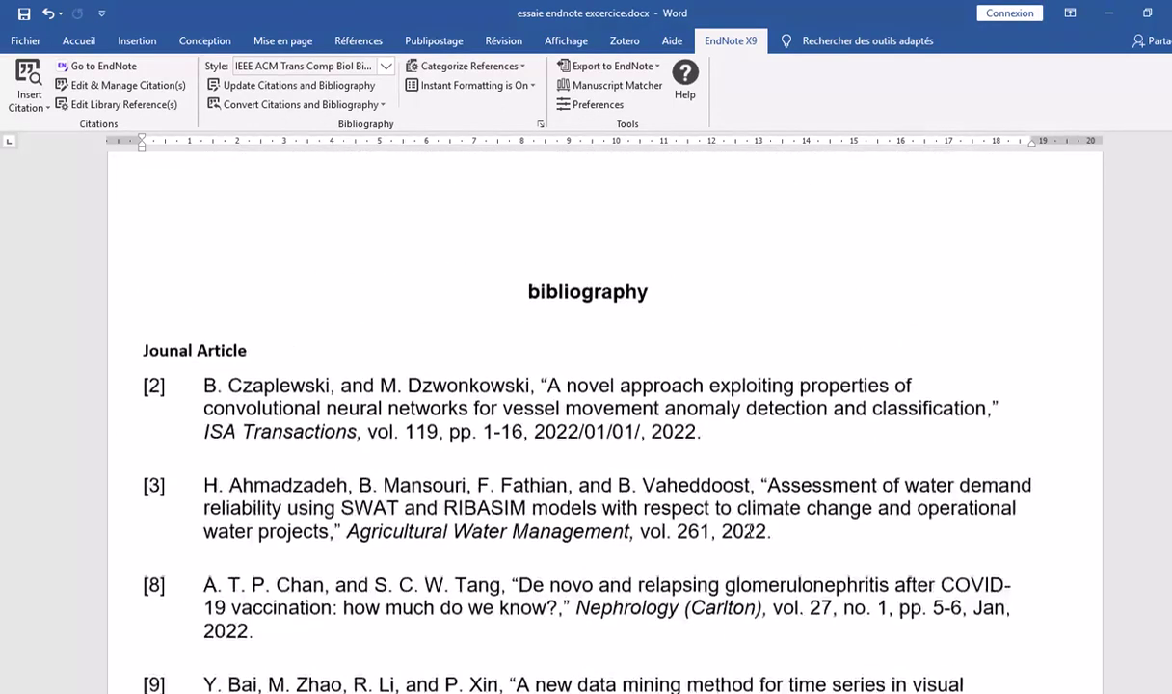
pyautogui.scroll(-8, 750, 530)
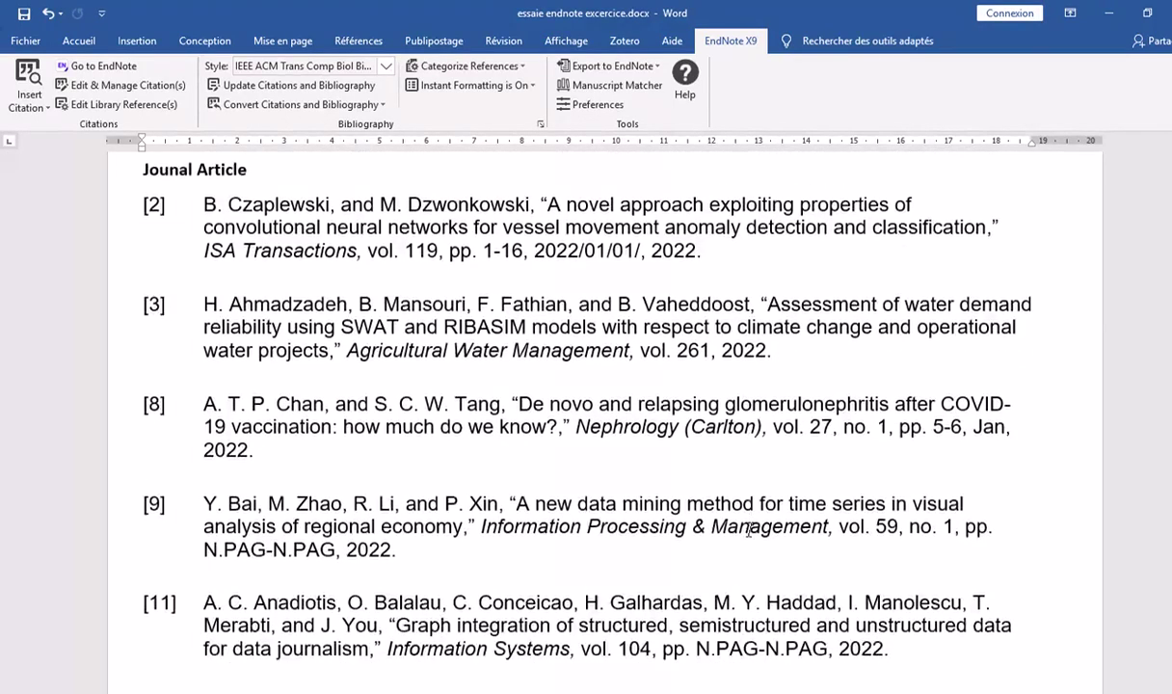
pyautogui.scroll(3, 556, 487)
pyautogui.scroll(1, 556, 486)
pyautogui.click(139, 290)
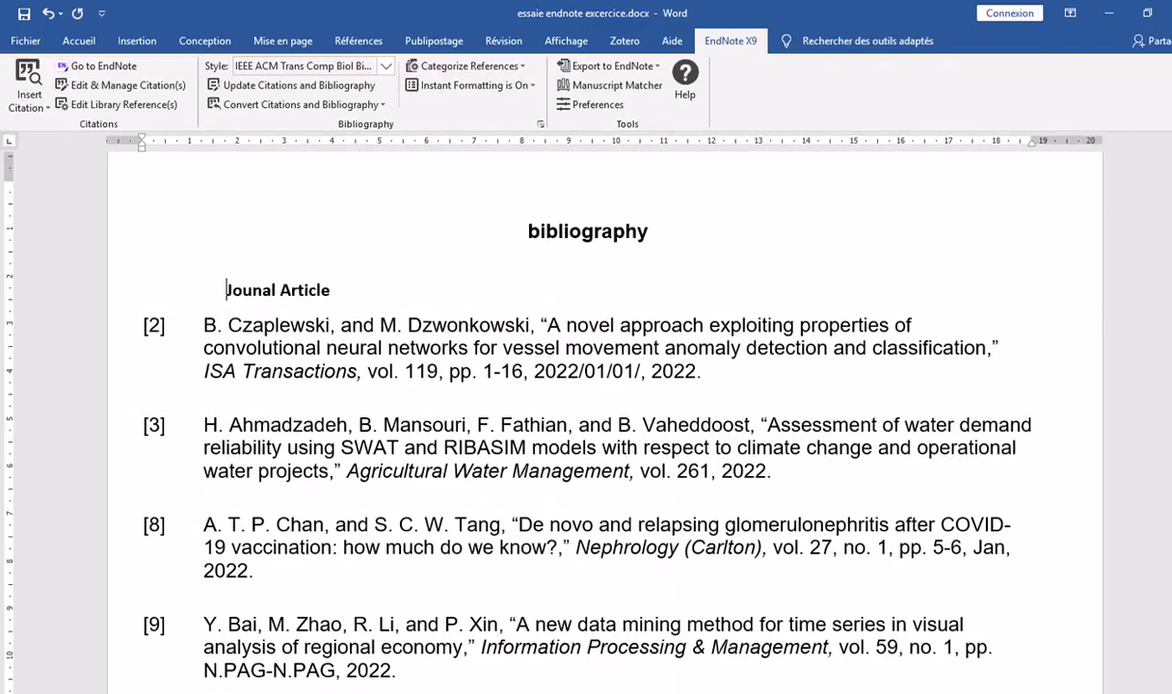
pyautogui.press('BackSpace')
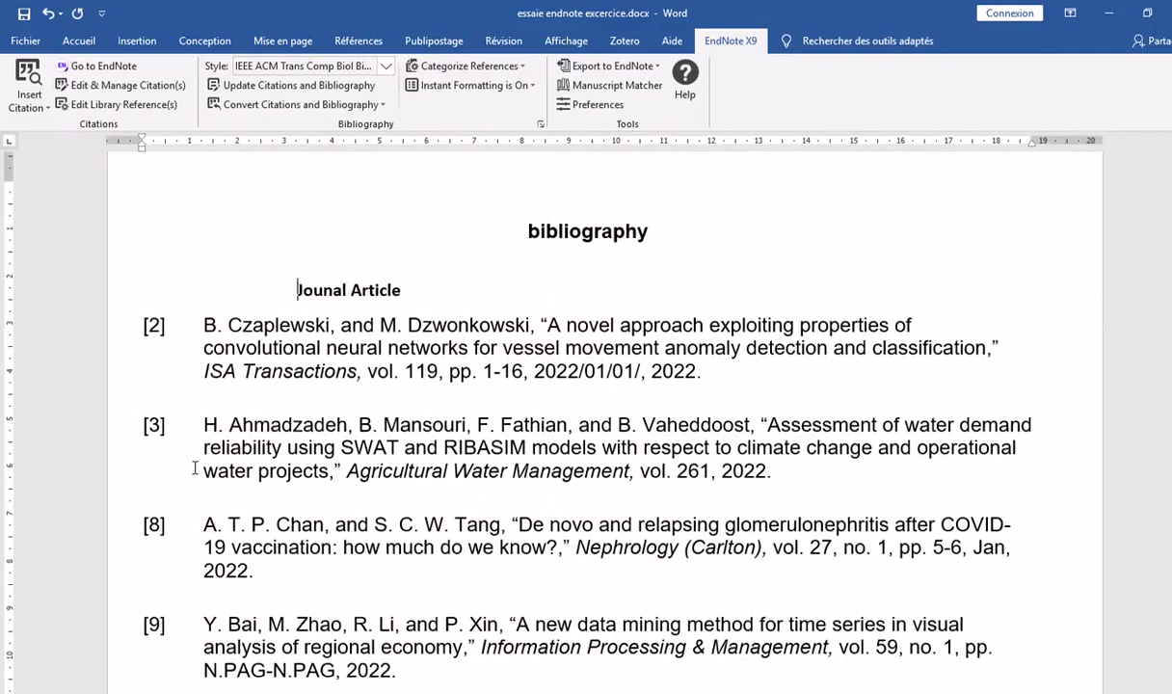
# Indent the "eBook" heading in the bibliography away from the margin
pyautogui.scroll(-1, 209, 493)
pyautogui.scroll(-8, 208, 493)
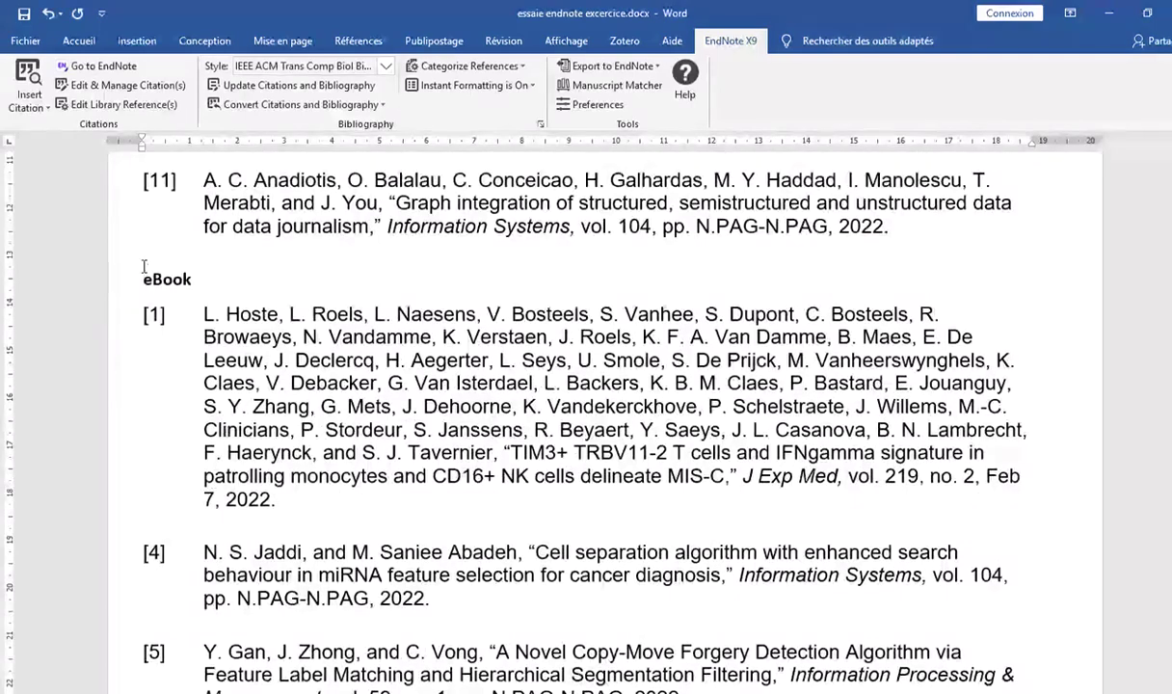
pyautogui.click(136, 281)
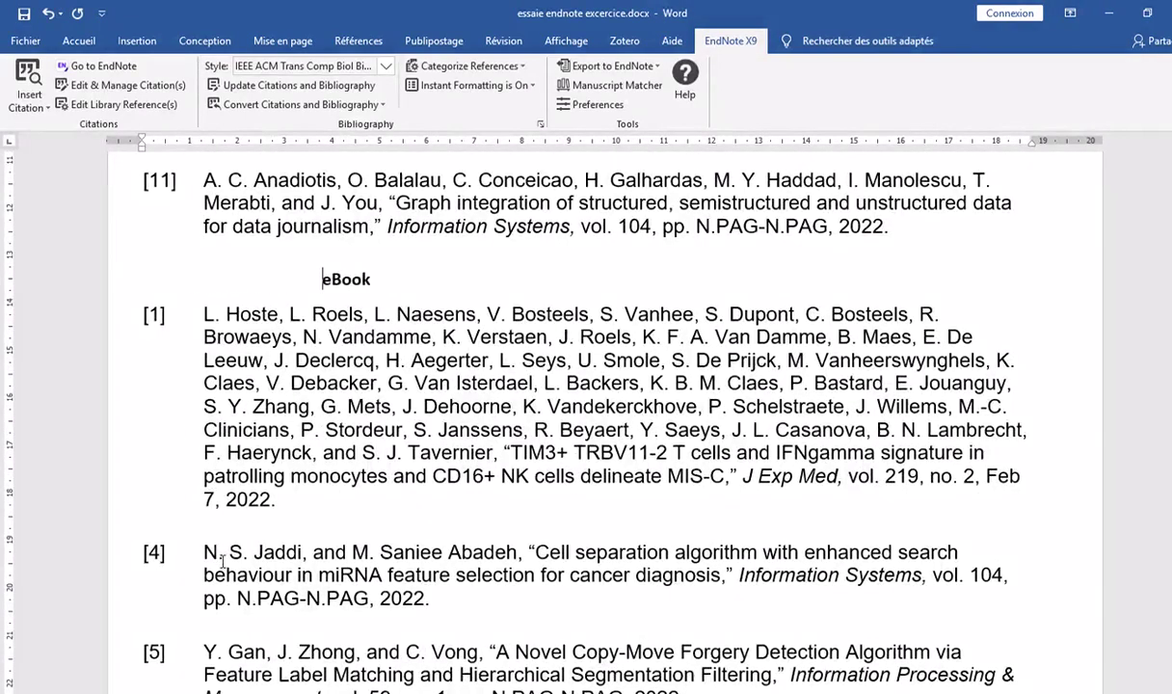
# Indent the "Report" and "Patent" headings in the bibliography away from the margin
pyautogui.scroll(-5, 216, 535)
pyautogui.scroll(-7, 223, 563)
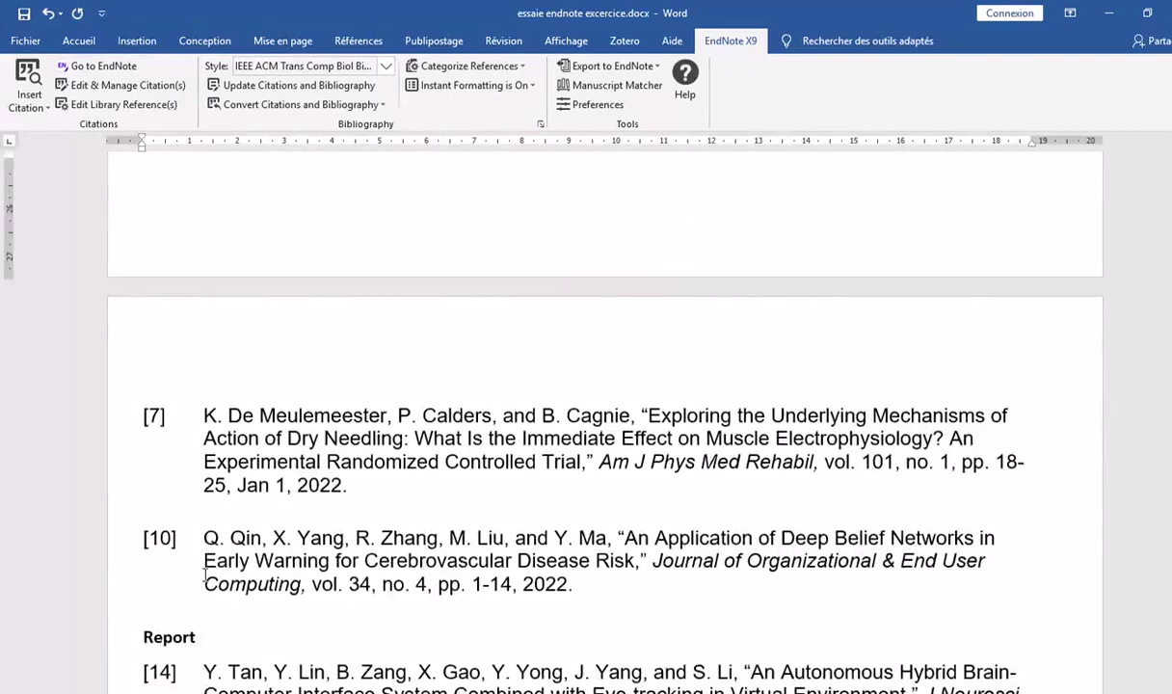
pyautogui.scroll(-3, 155, 551)
pyautogui.click(136, 494)
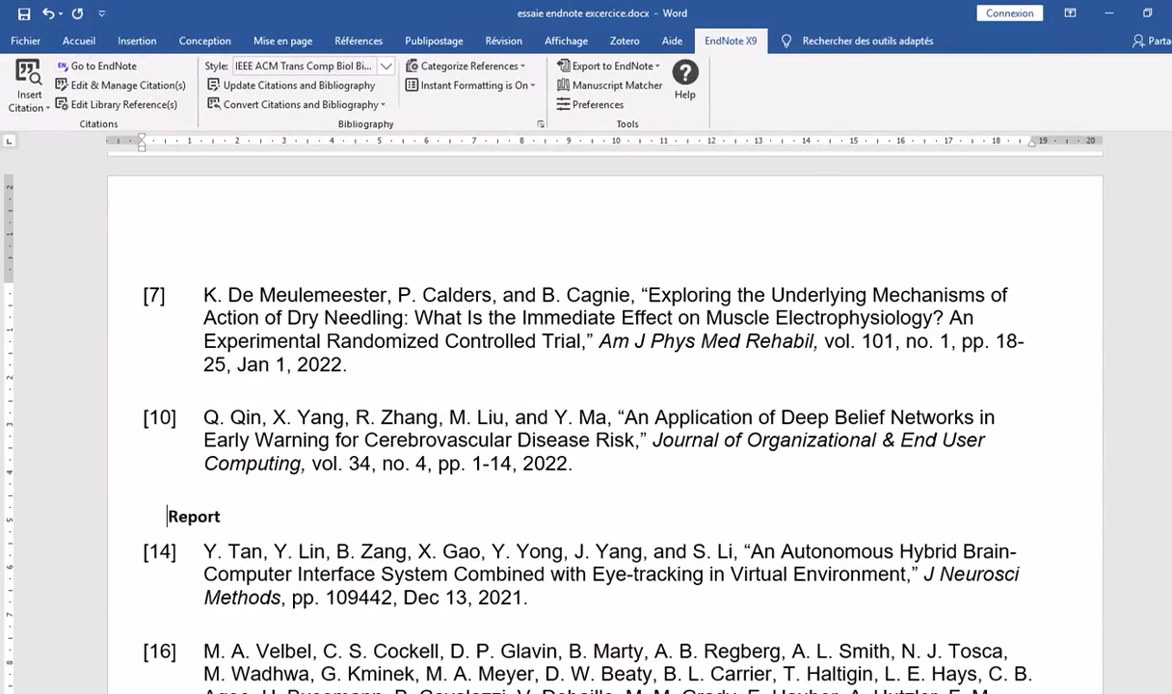
pyautogui.scroll(-8, 295, 598)
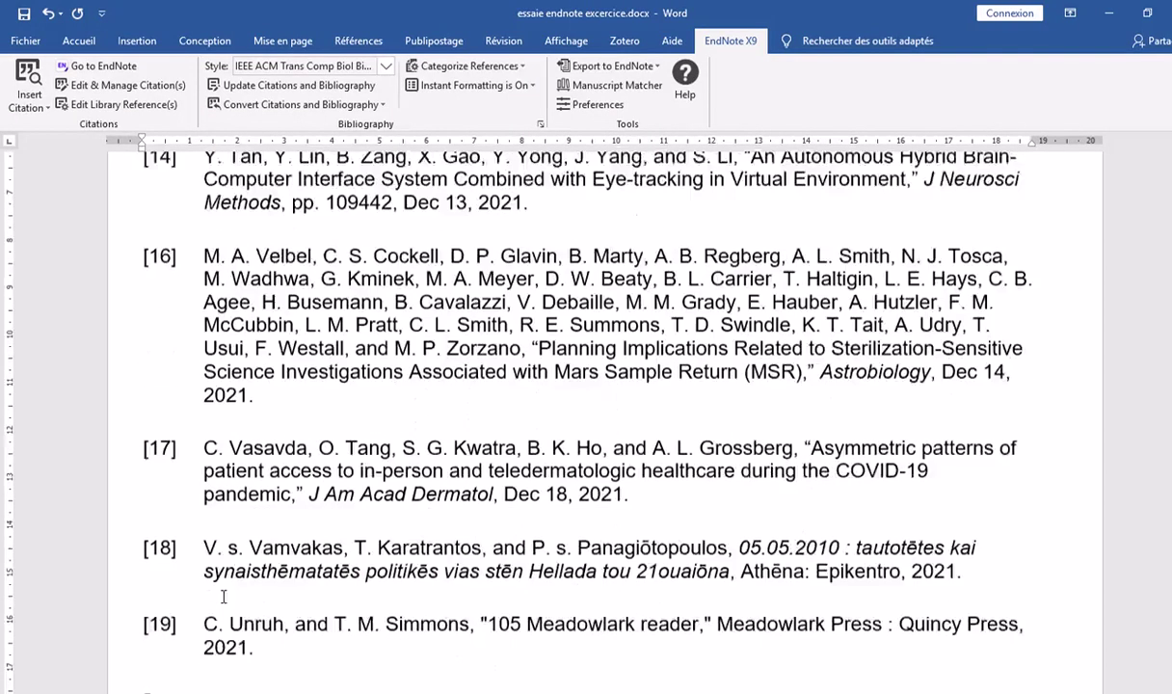
pyautogui.click(140, 551)
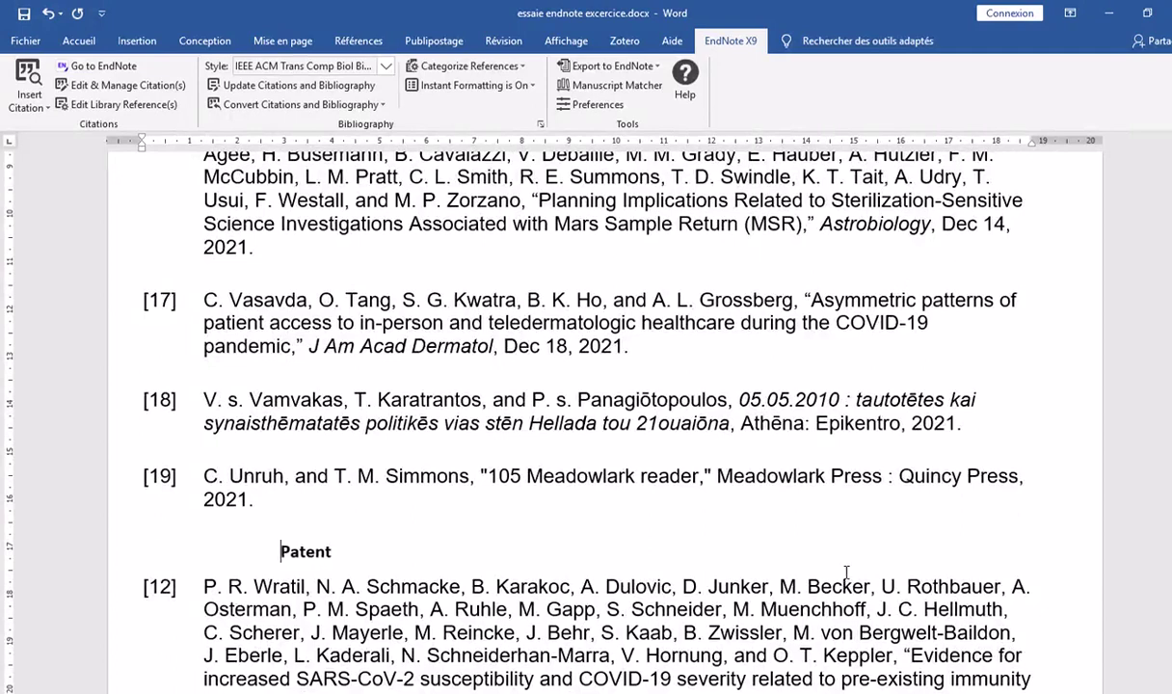
# Review the indented category headings from the "Patent" section back to the bibliography title
pyautogui.scroll(5, 845, 570)
pyautogui.scroll(8, 845, 571)
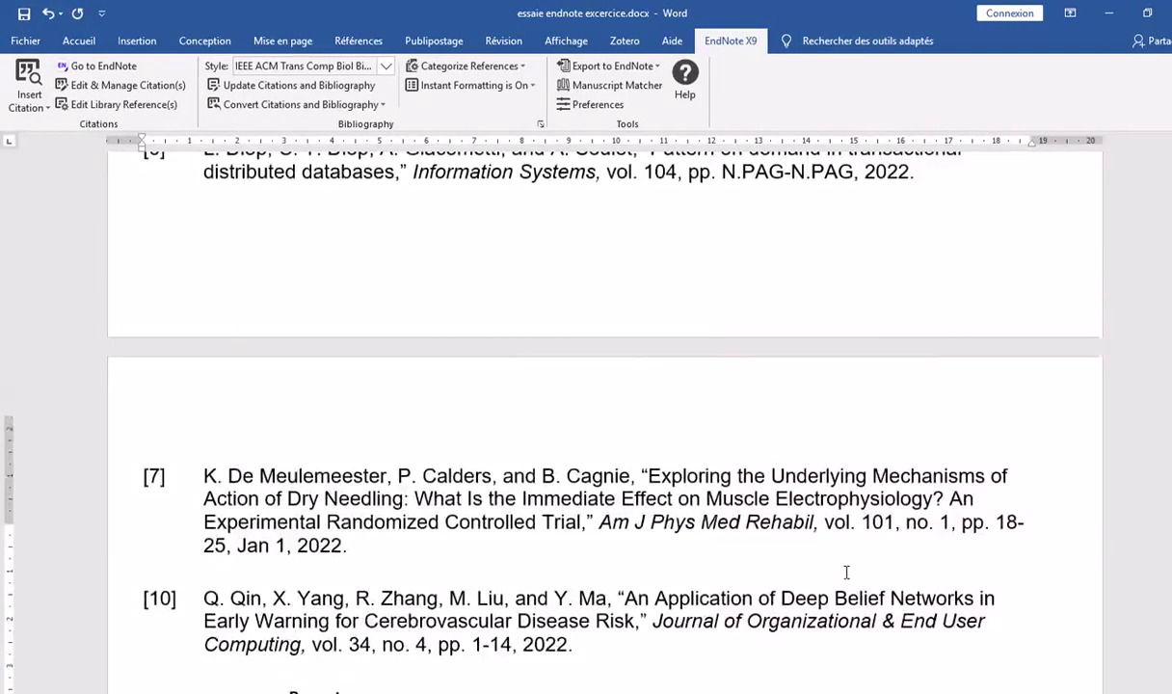
pyautogui.scroll(7, 846, 572)
pyautogui.scroll(8, 846, 572)
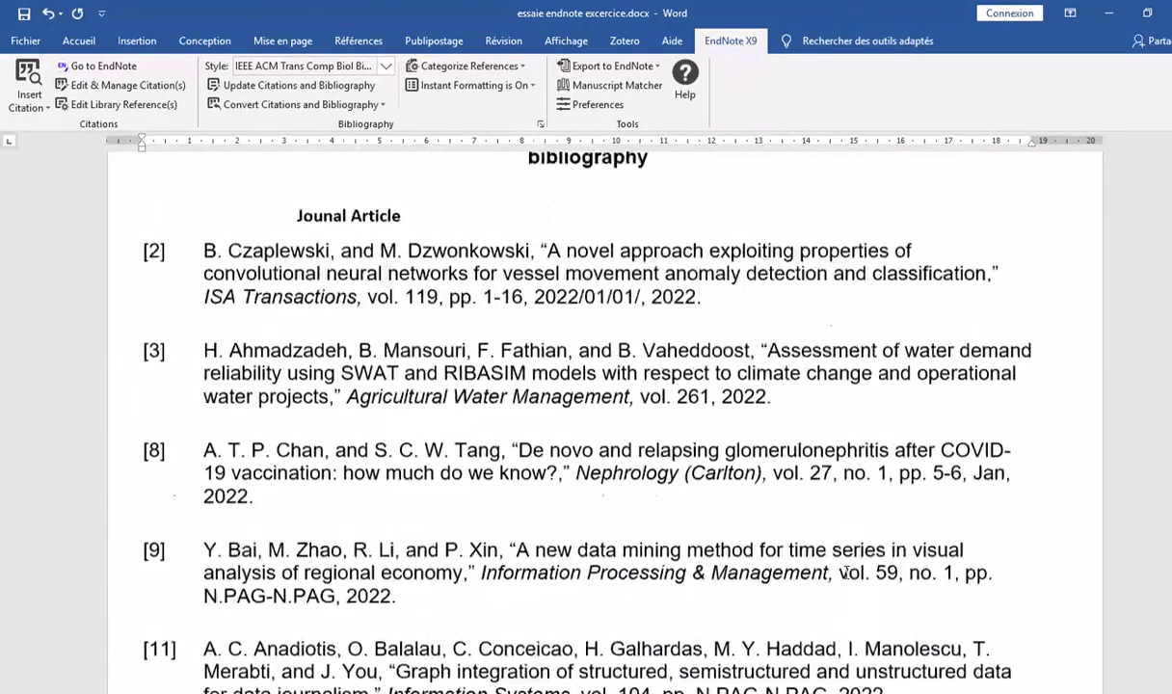
pyautogui.click(460, 406)
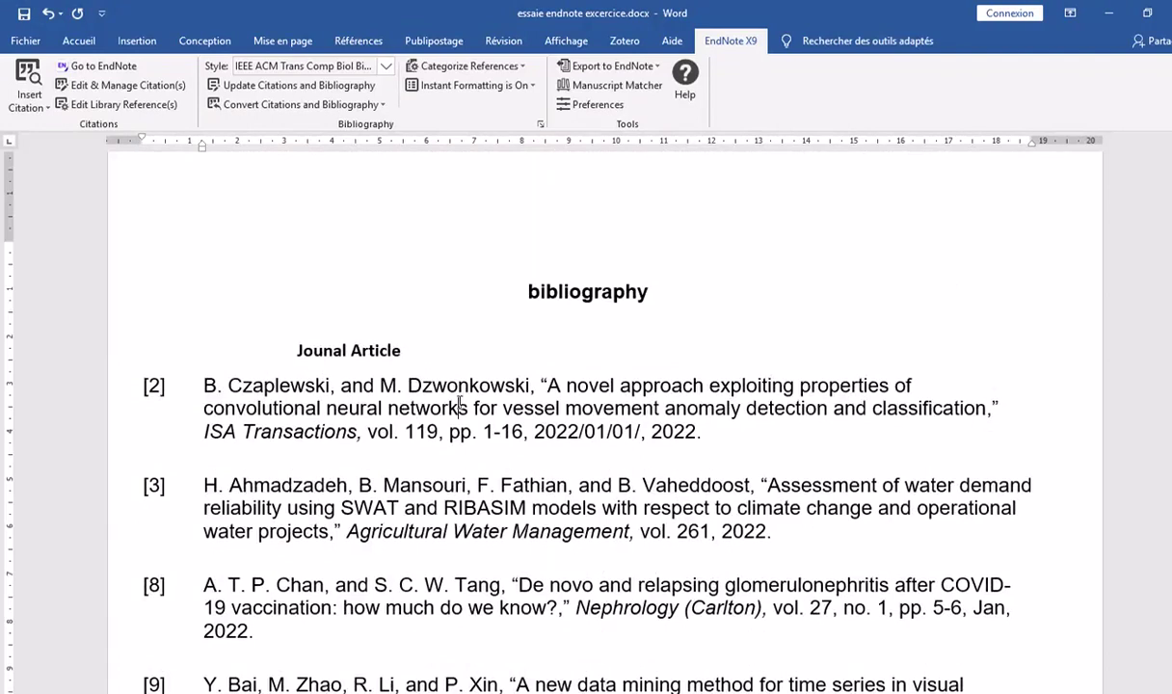
pyautogui.scroll(6, 459, 402)
pyautogui.scroll(-4, 460, 403)
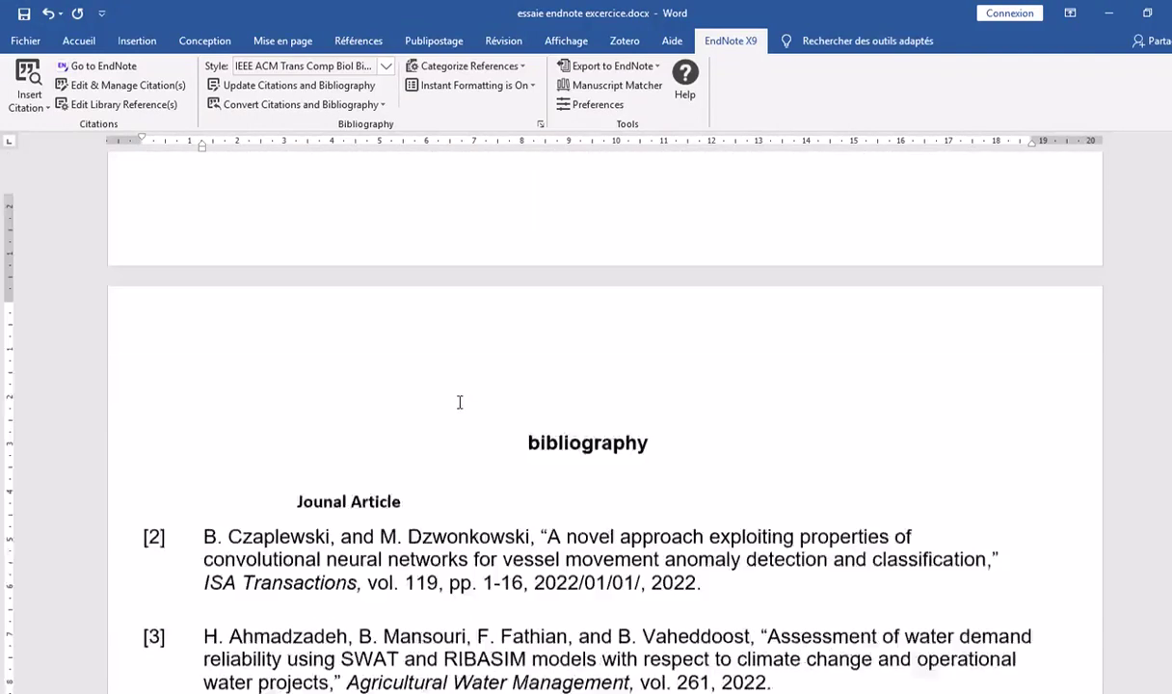
pyautogui.scroll(-3, 459, 402)
pyautogui.doubleClick(424, 403)
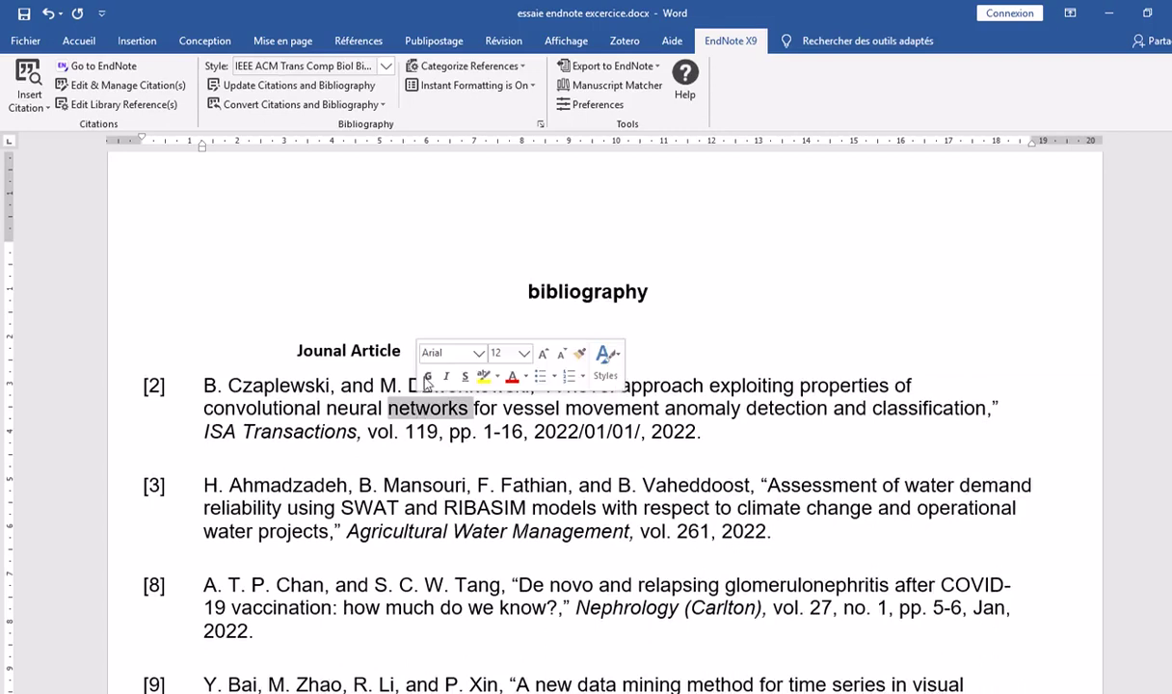
pyautogui.click(418, 256)
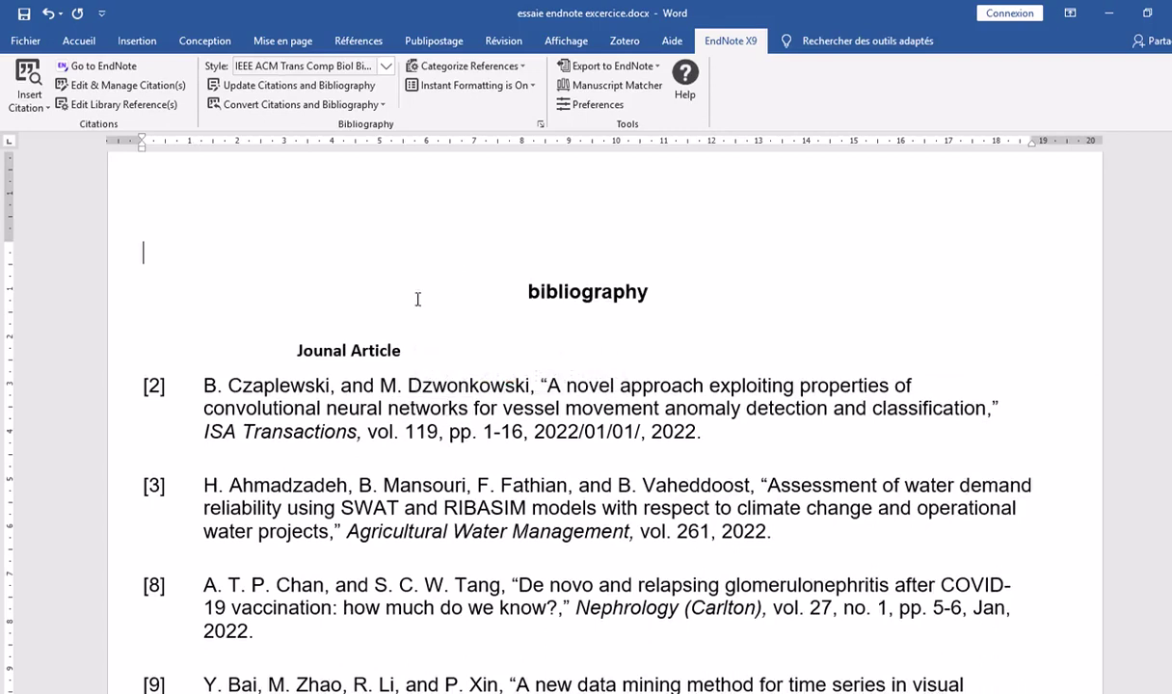
# Set the font size of the "Jounal Article" heading to 14
pyautogui.click(123, 353)
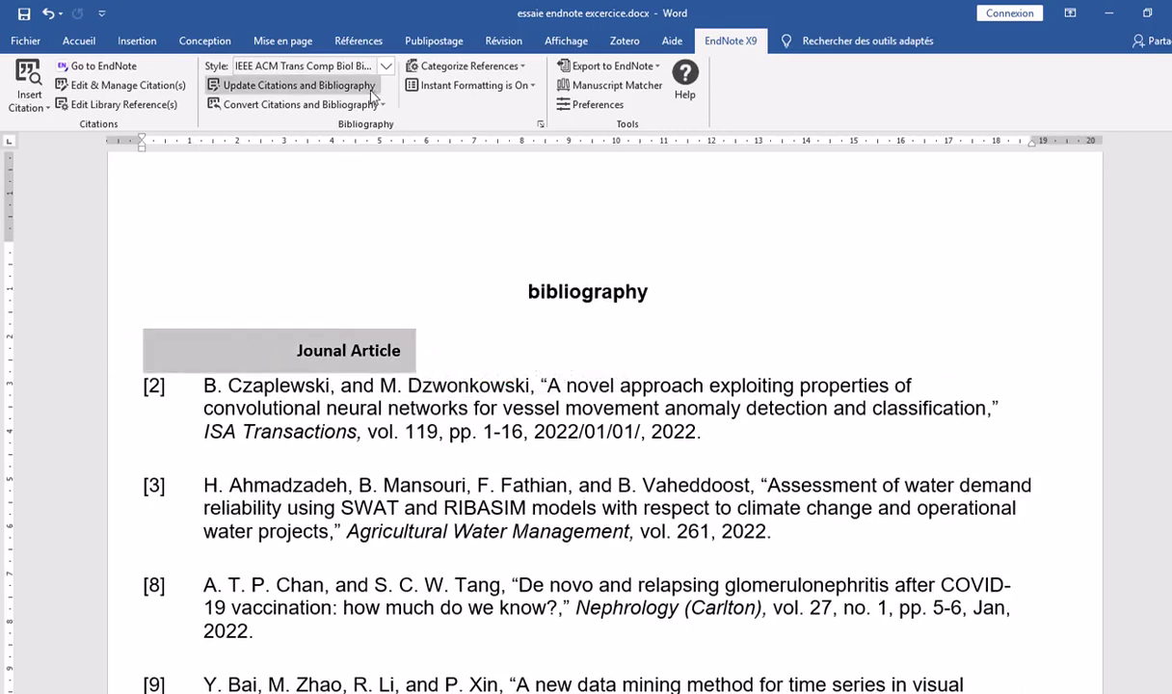
pyautogui.click(95, 45)
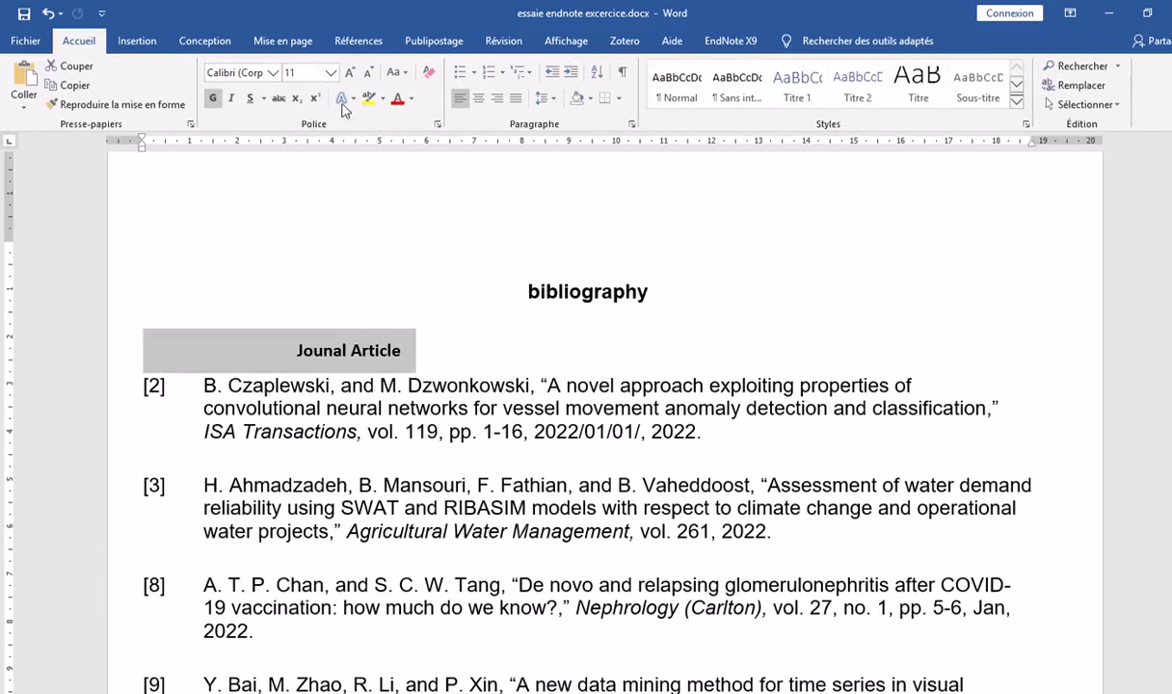
pyautogui.click(330, 72)
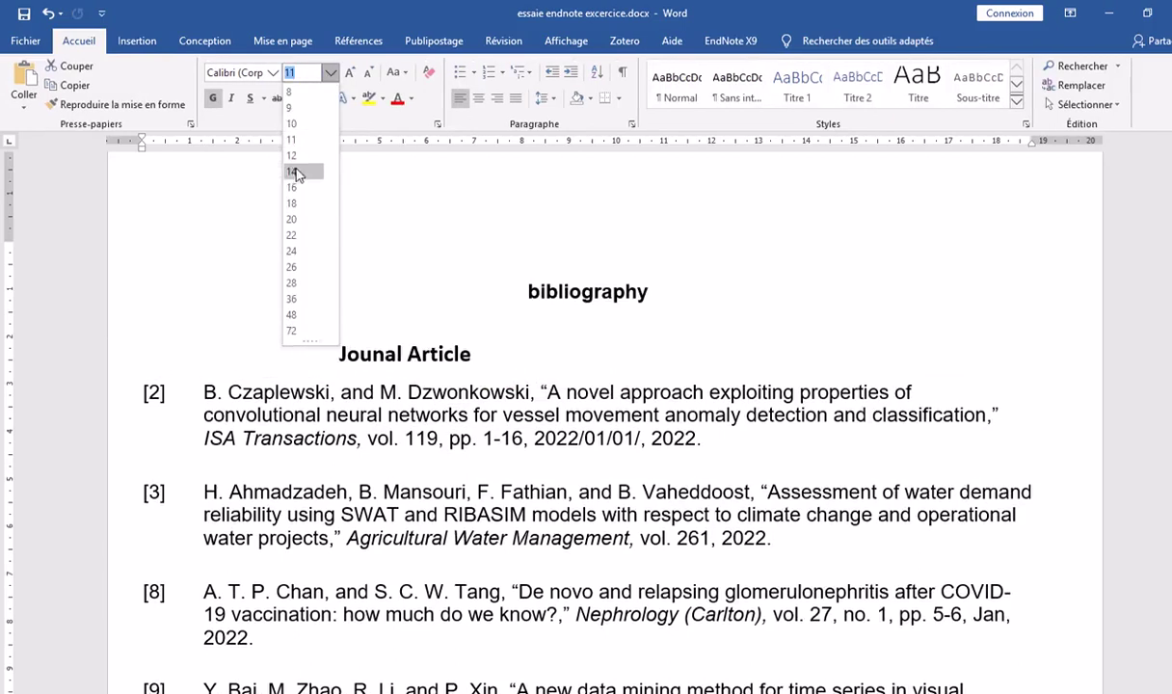
pyautogui.click(303, 172)
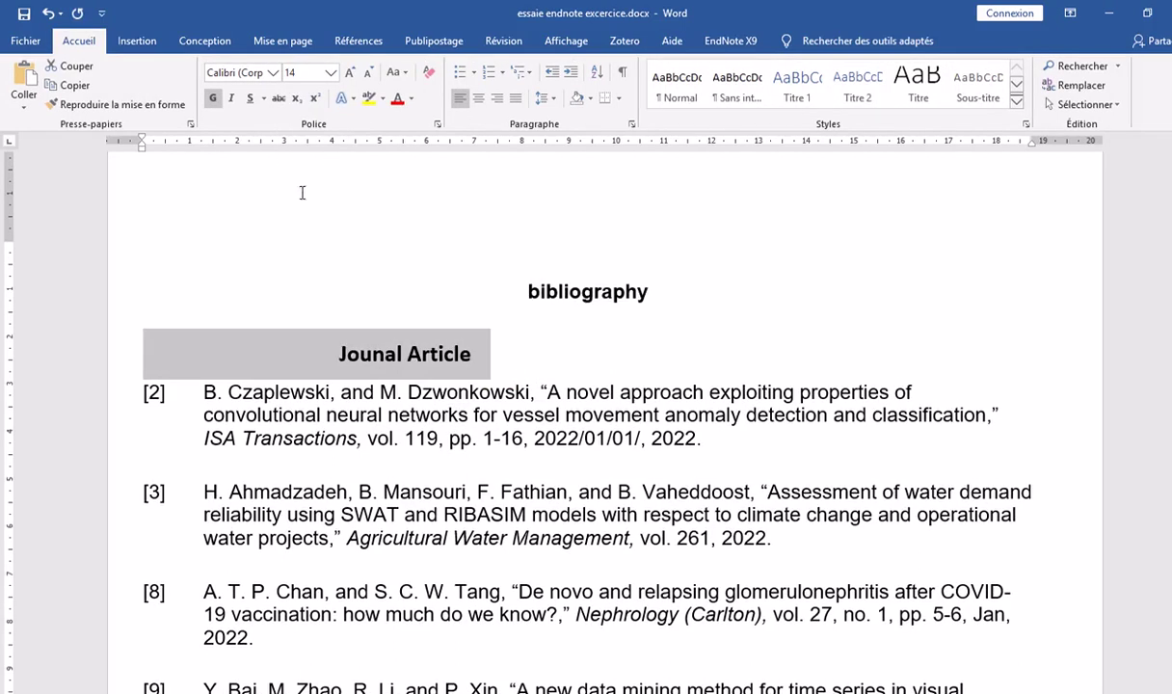
# Copy the formatting of the "Jounal Article" heading onto the "eBook" heading
pyautogui.click(145, 105)
pyautogui.scroll(-7, 372, 436)
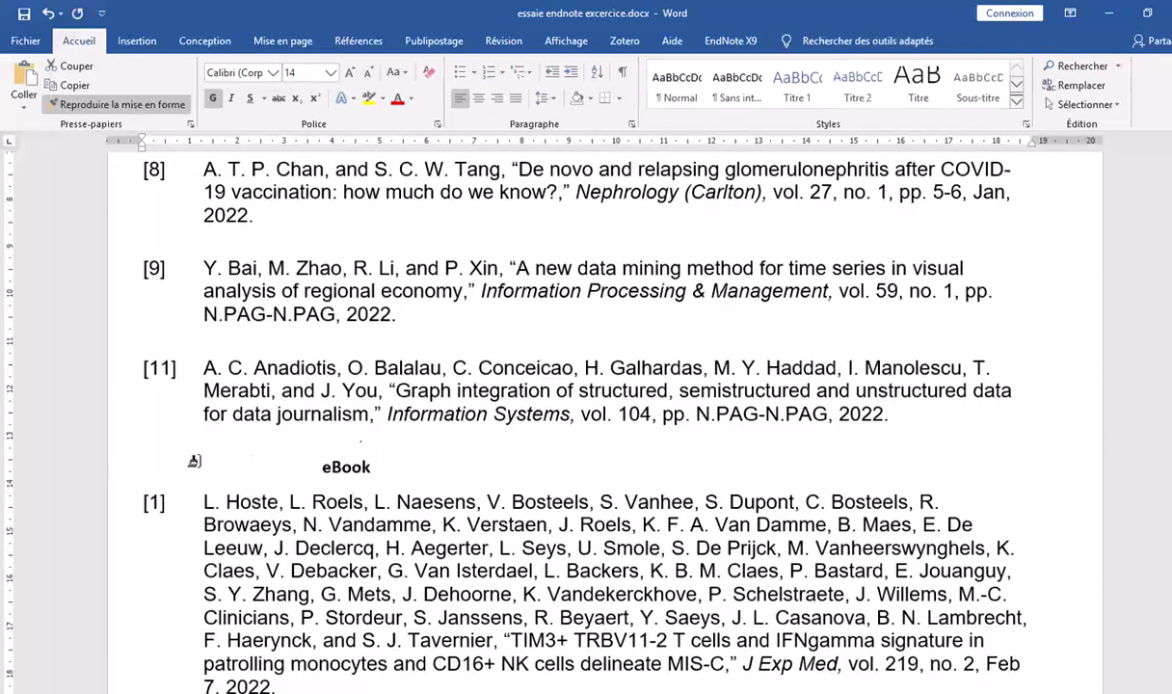
pyautogui.click(119, 479)
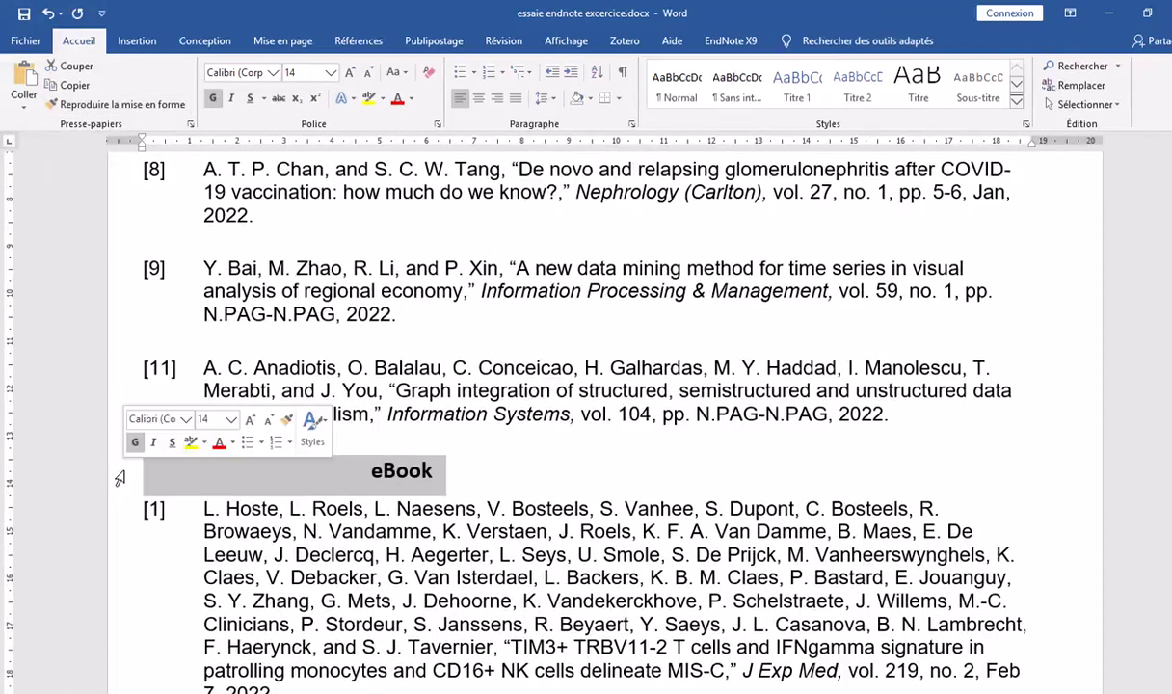
# Copy the formatting of the "eBook" heading onto the "Report" heading
pyautogui.click(174, 106)
pyautogui.scroll(-3, 357, 467)
pyautogui.scroll(-14, 356, 467)
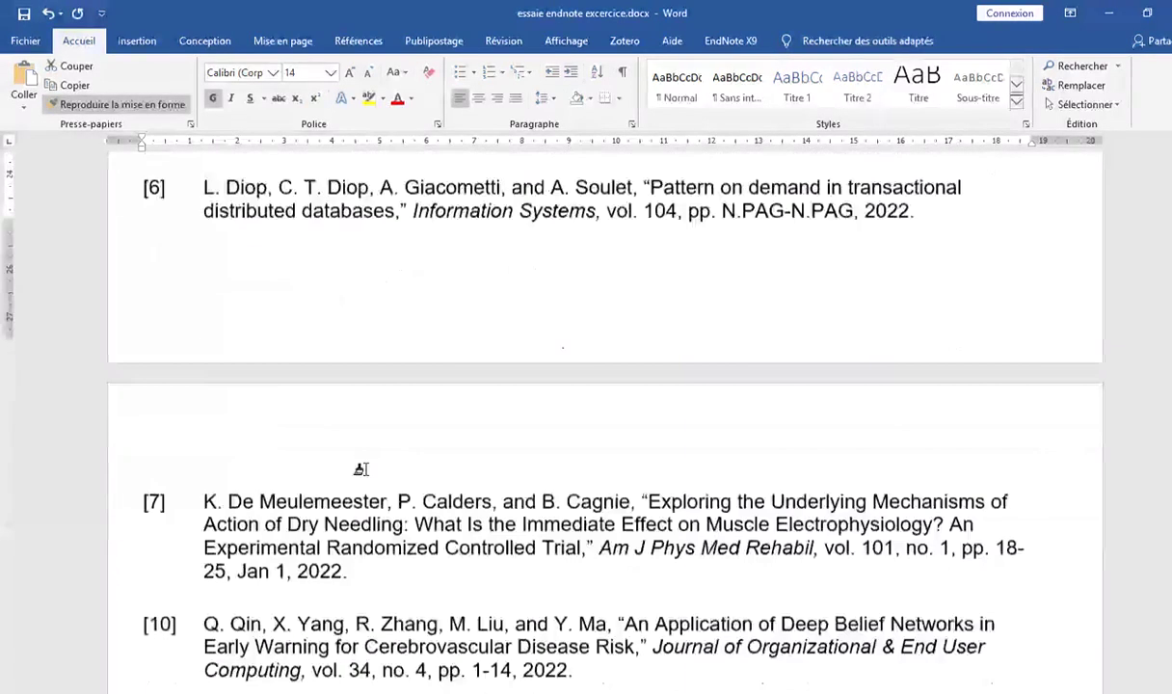
pyautogui.scroll(-2, 193, 513)
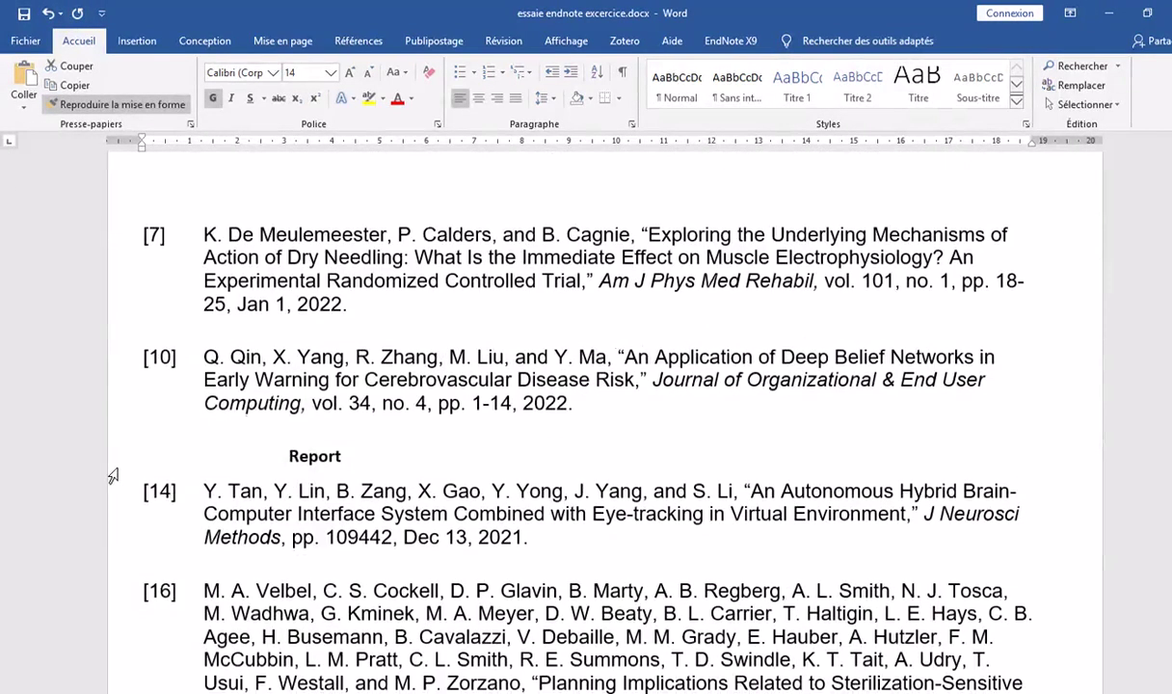
pyautogui.click(121, 453)
# Copy the formatting of the "Report" heading onto the "Patent" heading and deselect it
pyautogui.click(122, 104)
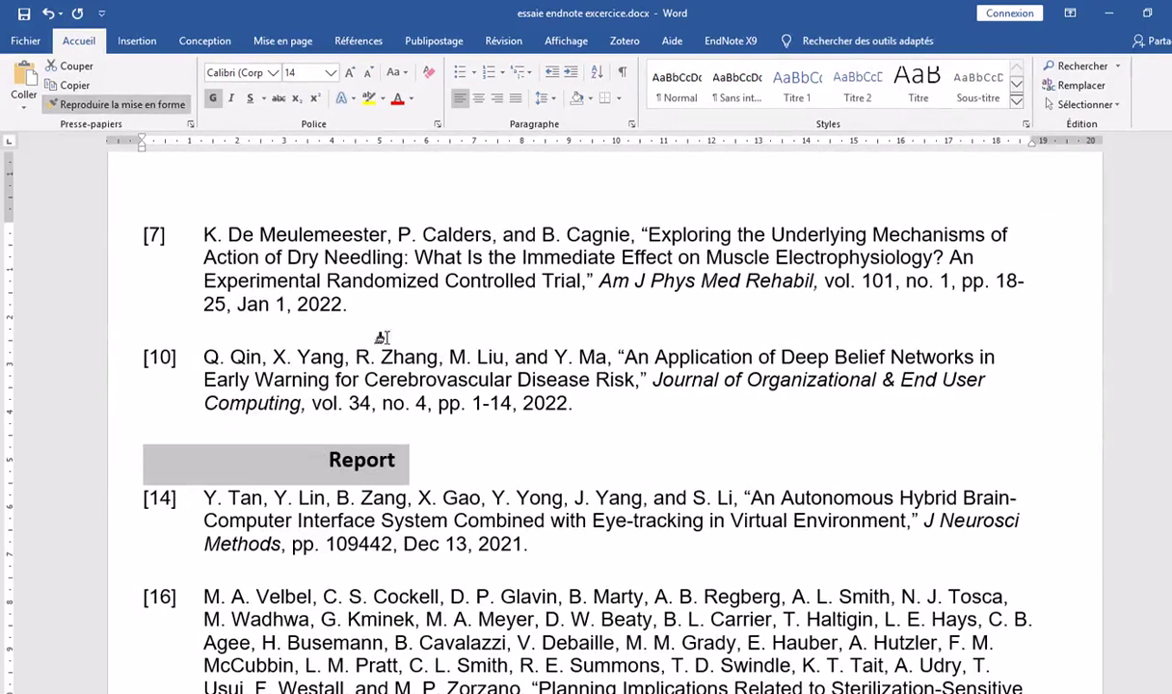
pyautogui.scroll(-8, 357, 443)
pyautogui.scroll(-2, 347, 450)
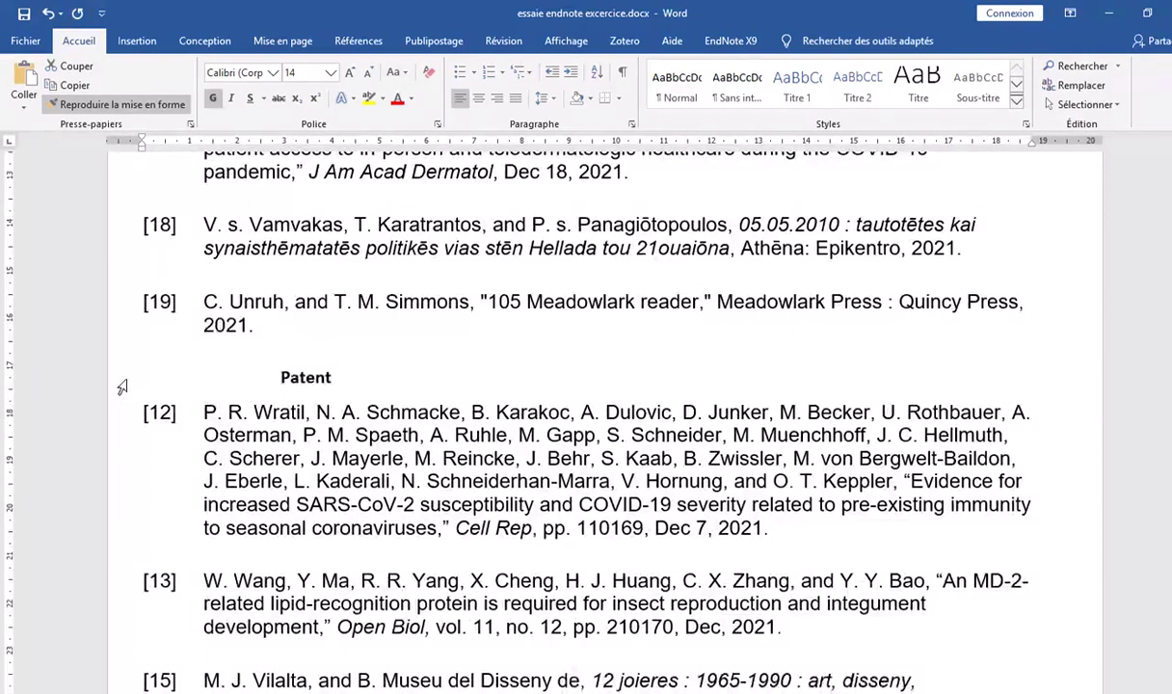
pyautogui.click(116, 376)
pyautogui.click(523, 361)
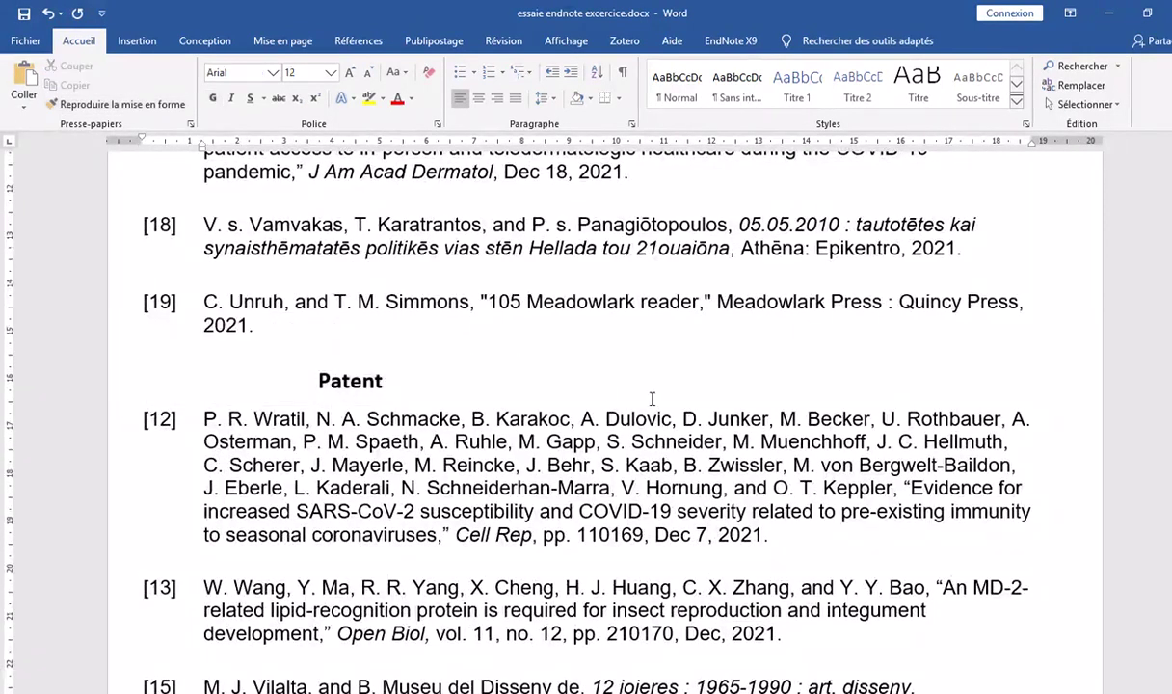
# Review the reformatted category headings and the in-text citations back to the beginning of the document
pyautogui.scroll(10, 525, 366)
pyautogui.scroll(20, 651, 398)
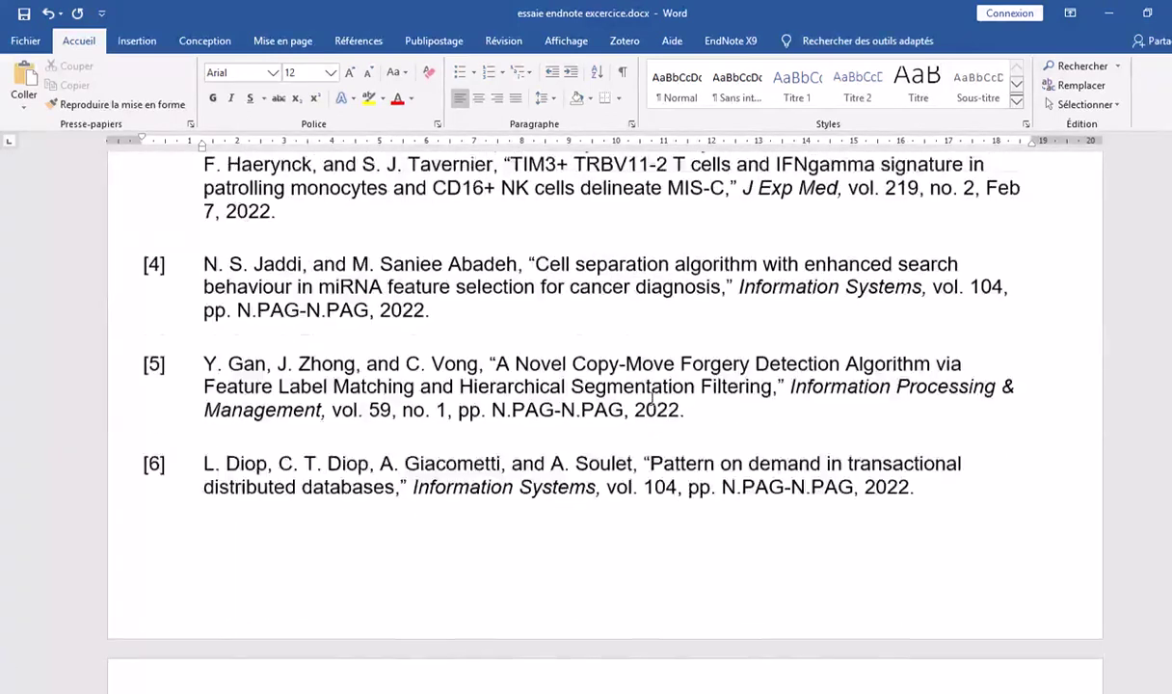
pyautogui.scroll(20, 651, 398)
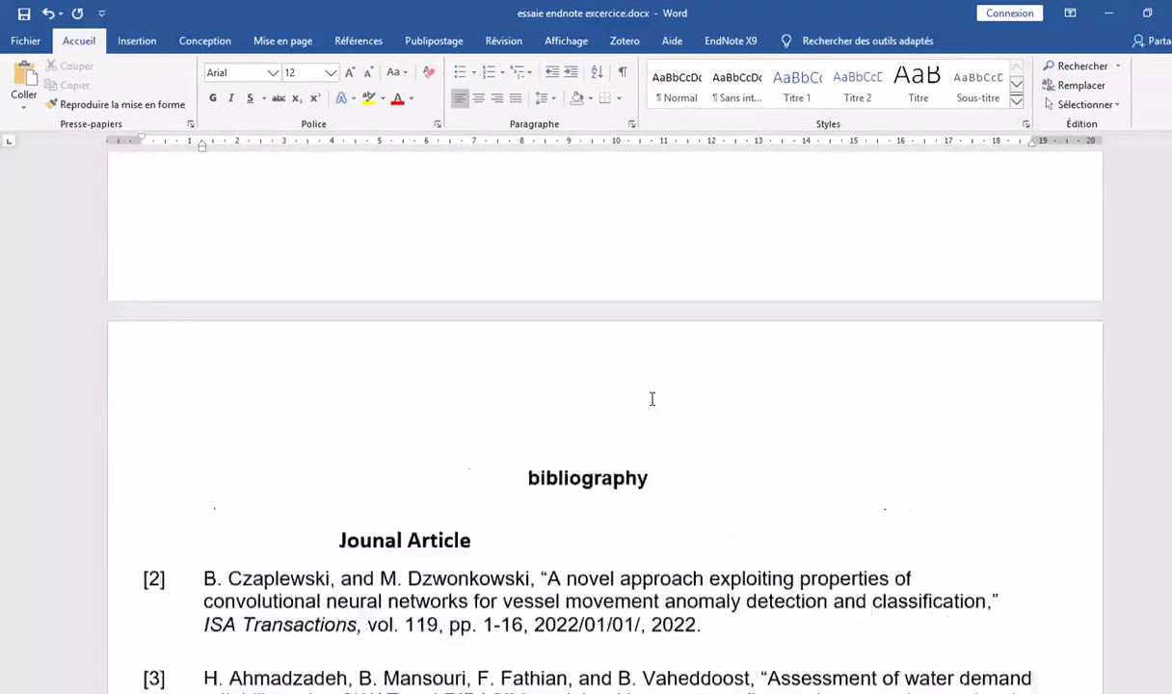
pyautogui.scroll(6, 651, 398)
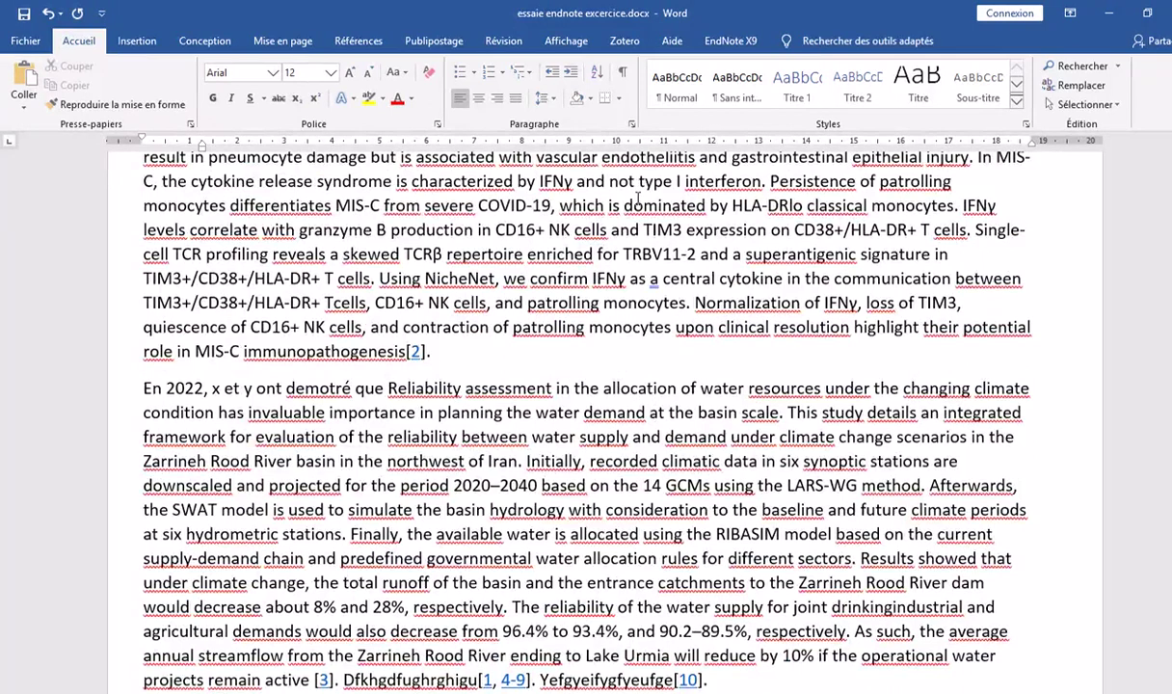
pyautogui.scroll(2, 637, 198)
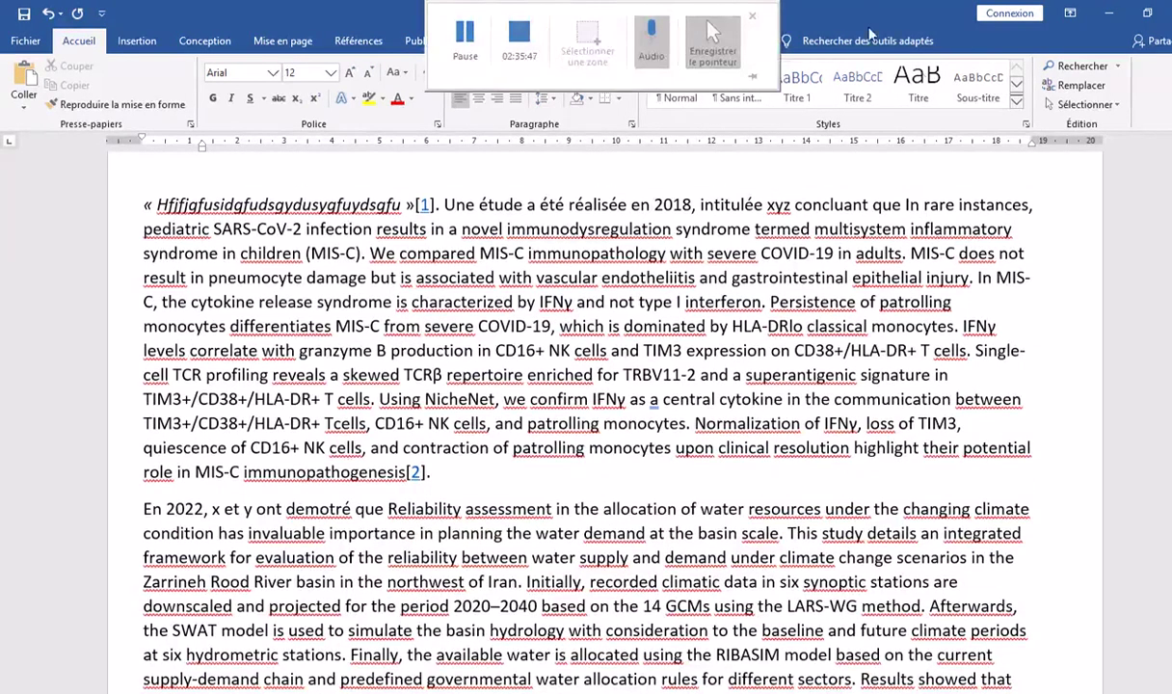
pyautogui.click(730, 40)
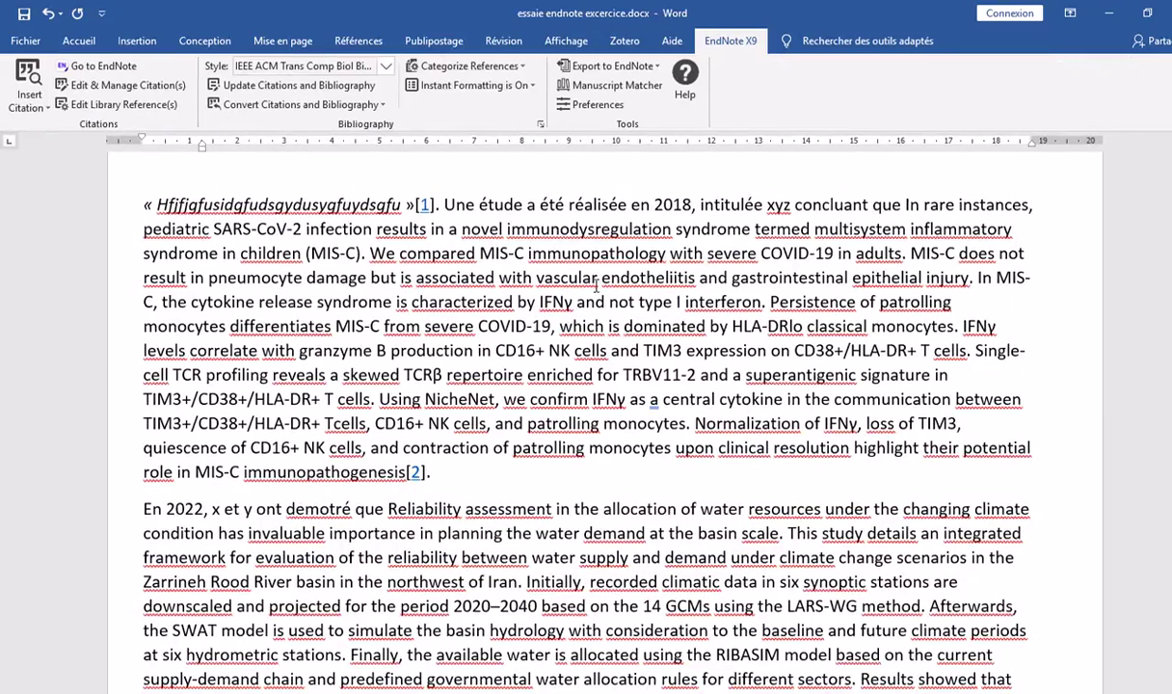
pyautogui.scroll(-4, 592, 329)
pyautogui.scroll(7, 556, 264)
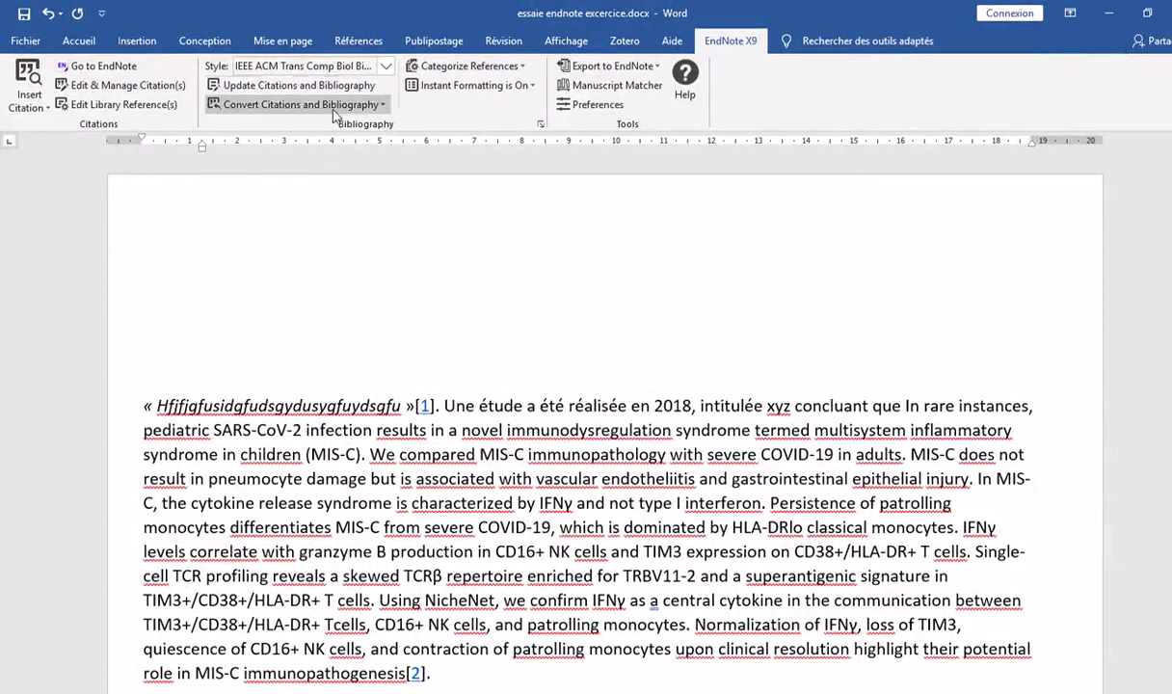
# Check the available options for converting citations and bibliography, leaving the citations as they are
pyautogui.click(384, 108)
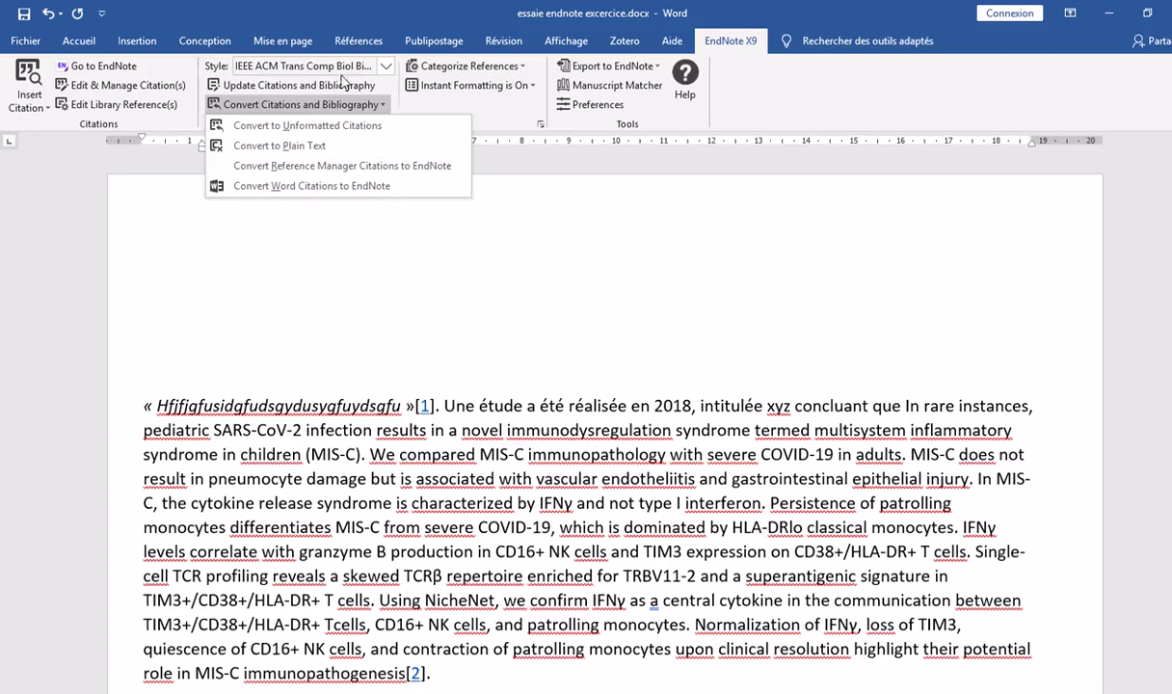
pyautogui.click(79, 43)
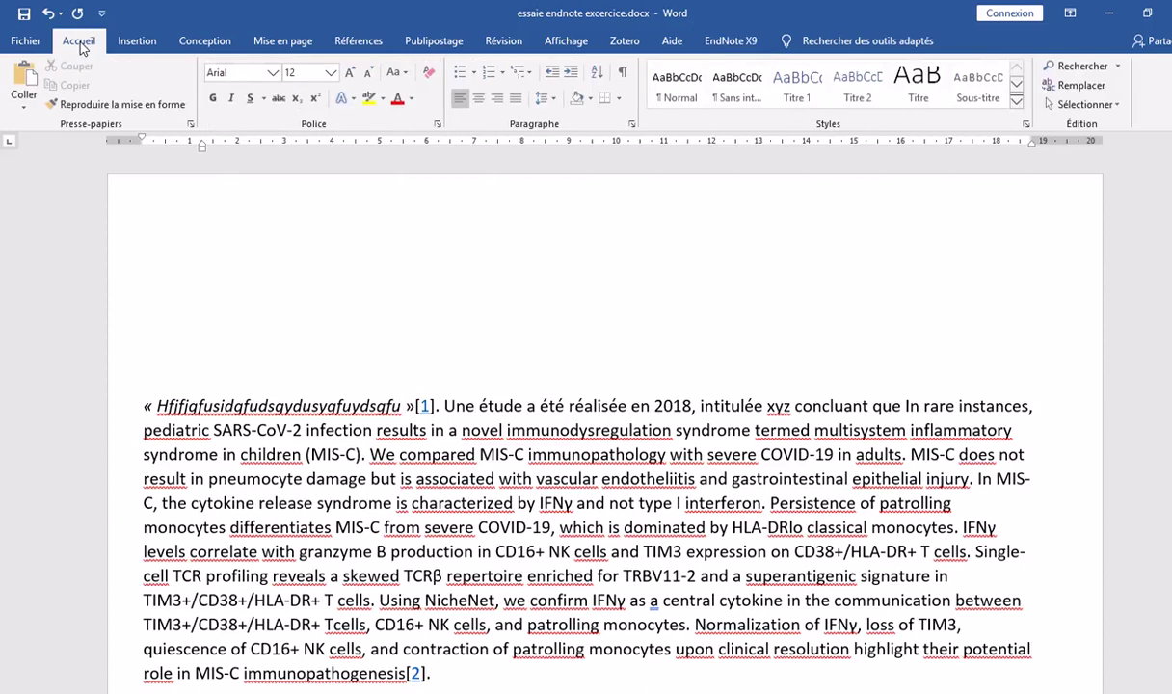
pyautogui.click(731, 44)
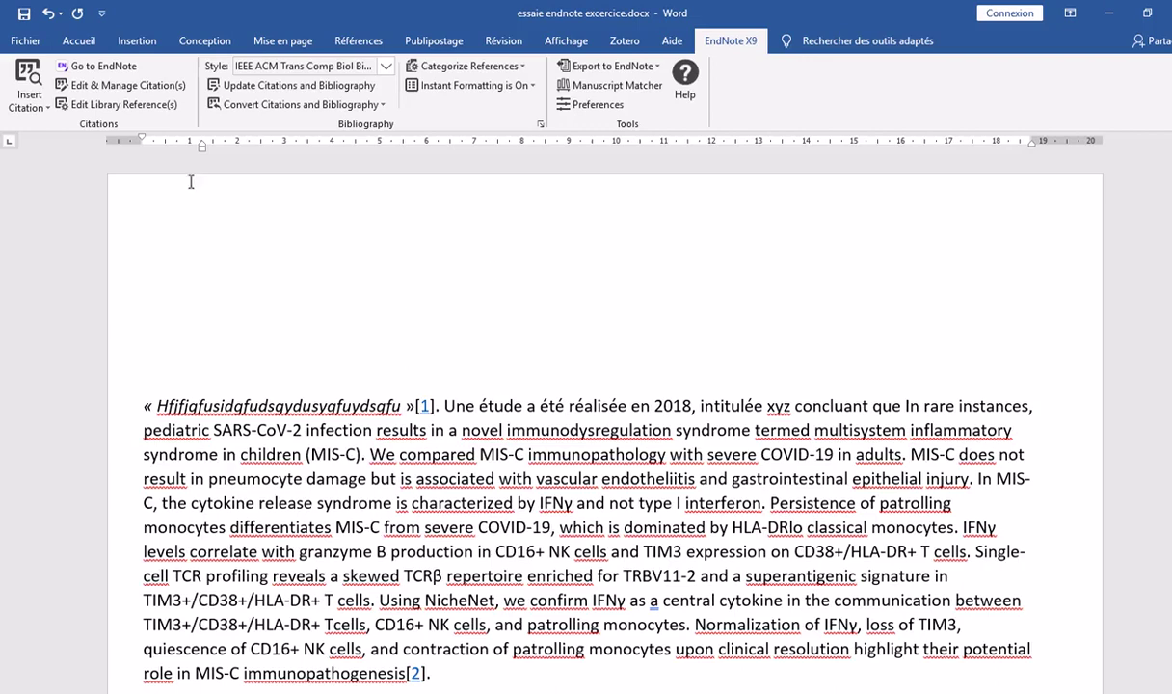
# Switch to EndNote, browse all references in the "Bibliotheque vacances" library, and return to the Word document "essaie endnote excercice.docx"
pyautogui.click(96, 65)
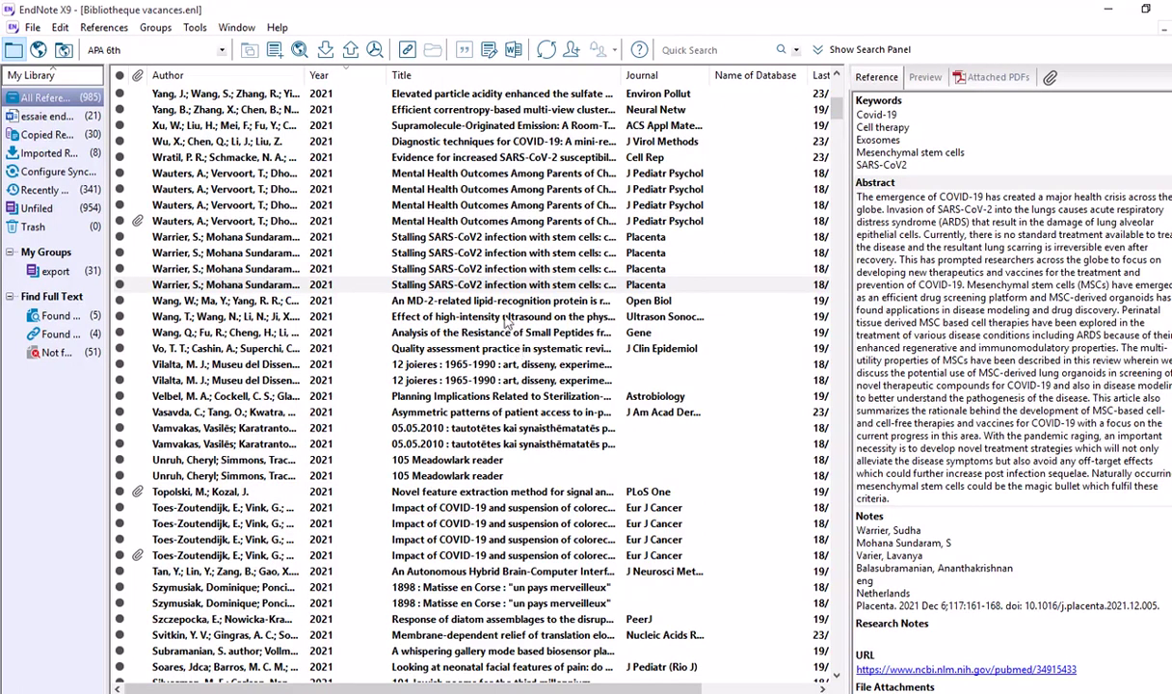
pyautogui.scroll(10, 443, 267)
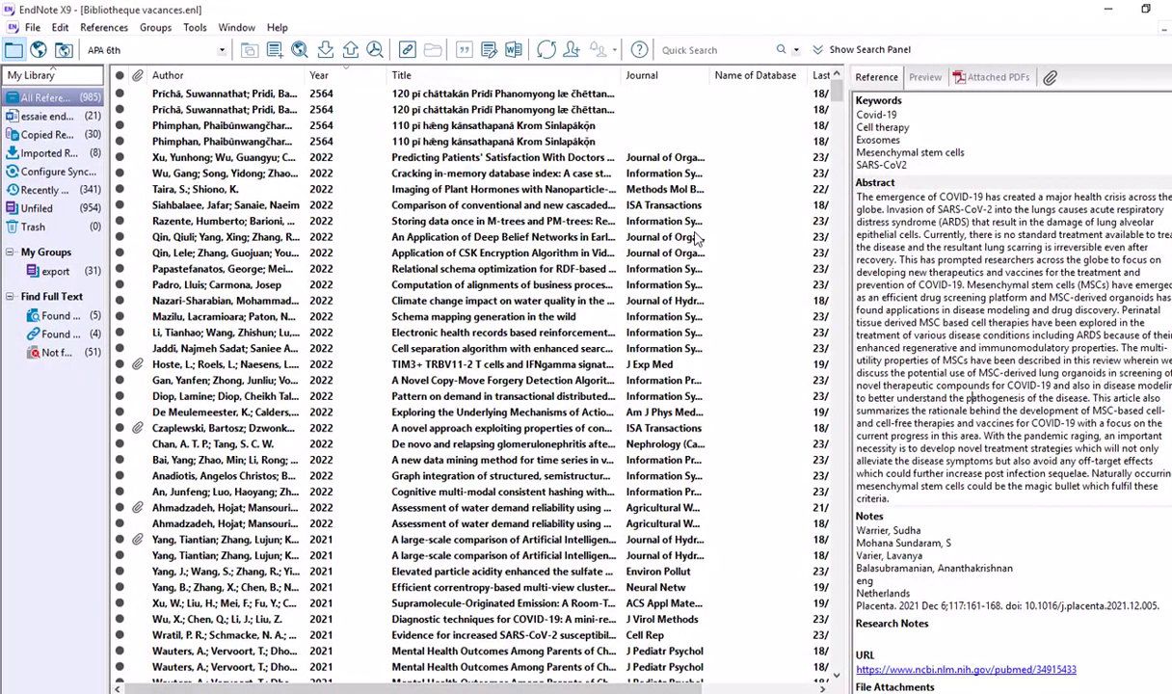
pyautogui.scroll(-5, 698, 238)
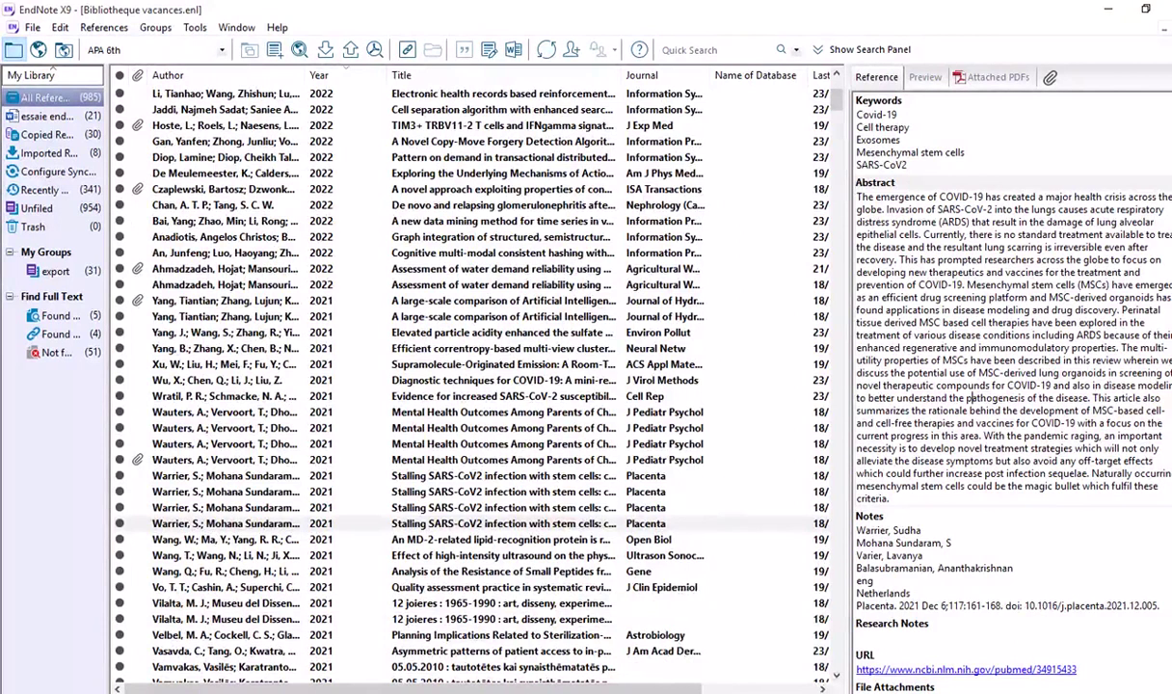
pyautogui.moveTo(756, 693)
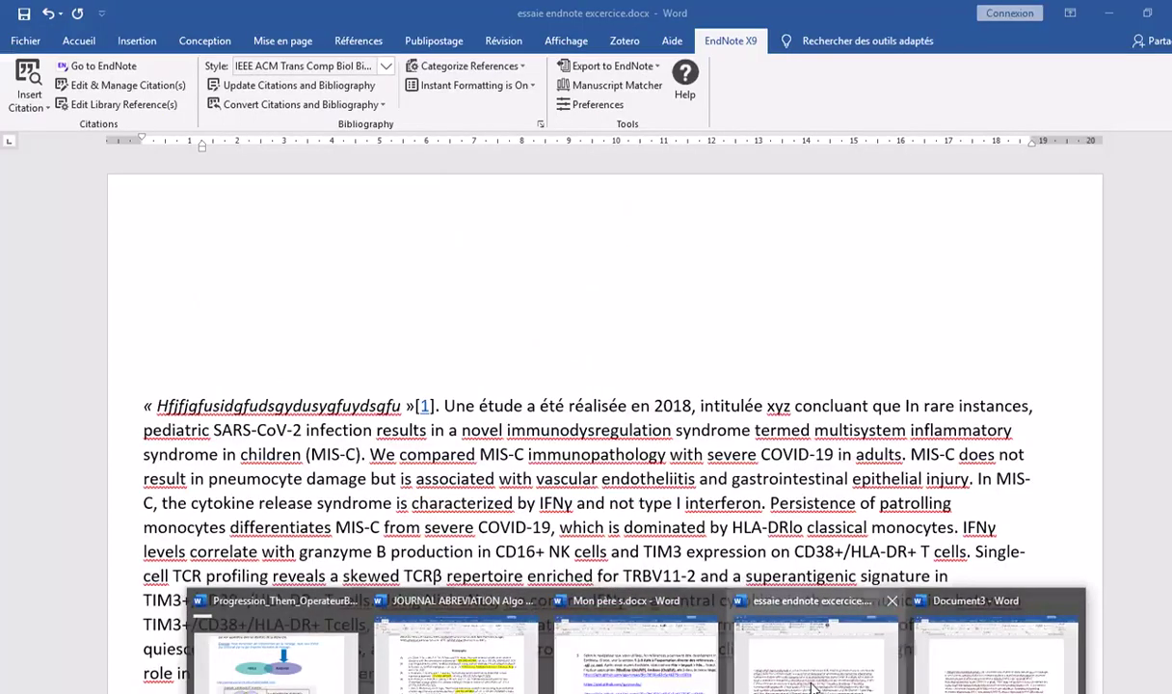
pyautogui.click(812, 686)
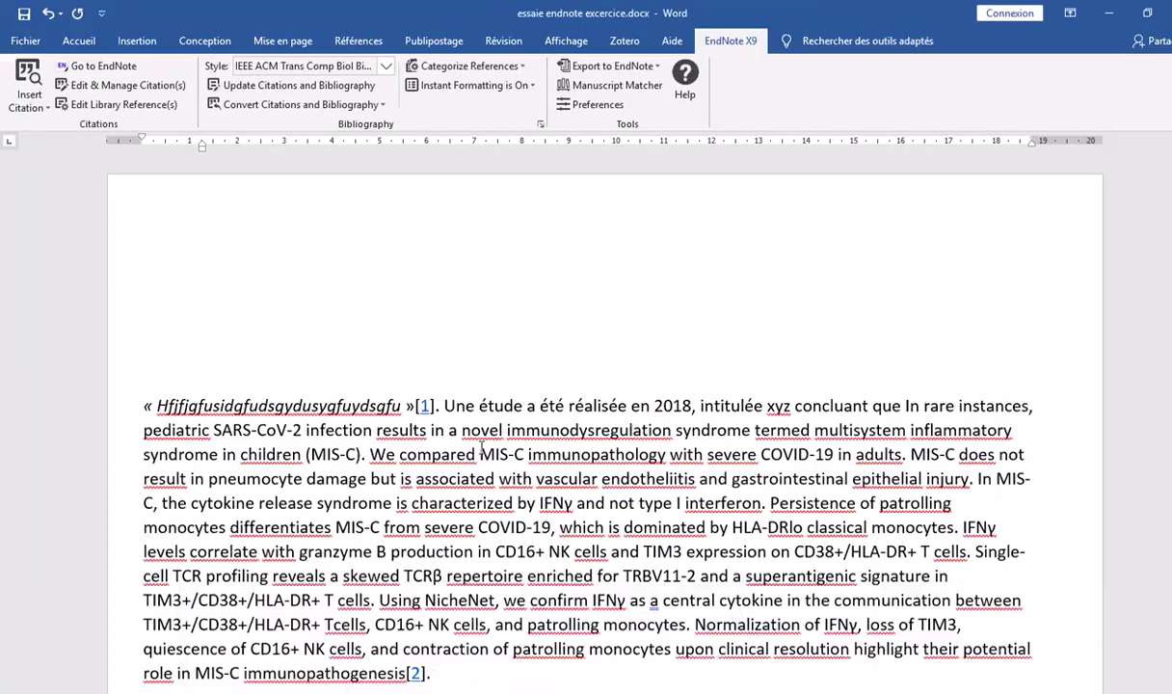
# Switch the document's citation style to APA 6th
pyautogui.scroll(-2, 485, 333)
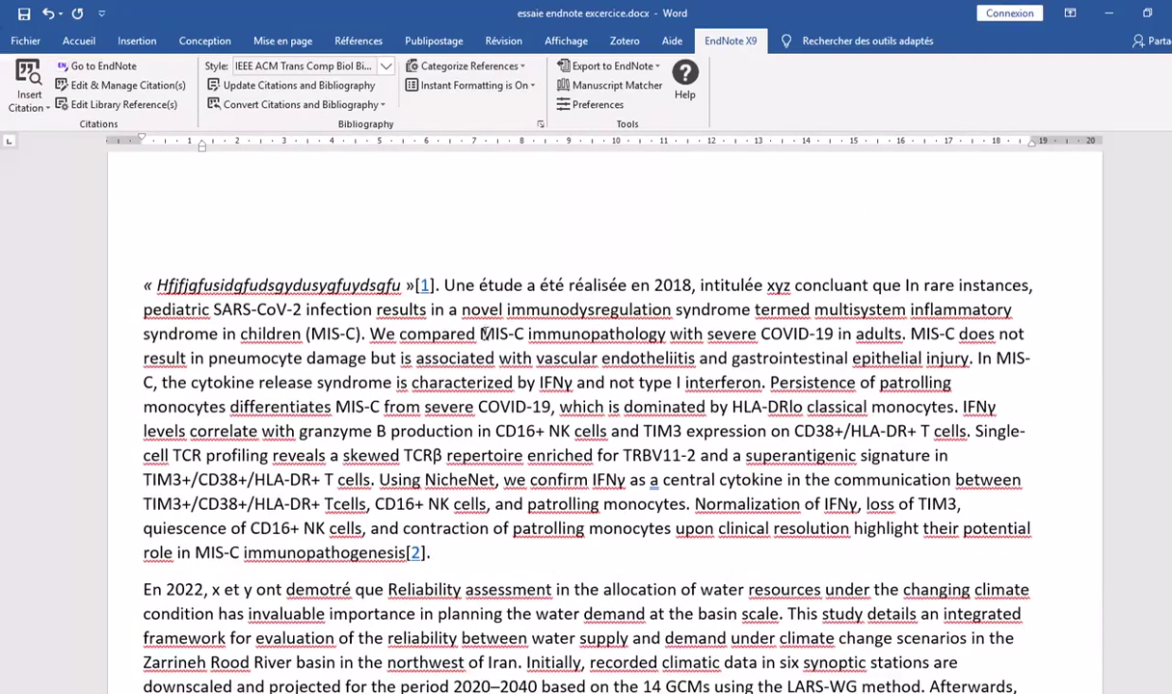
pyautogui.click(405, 279)
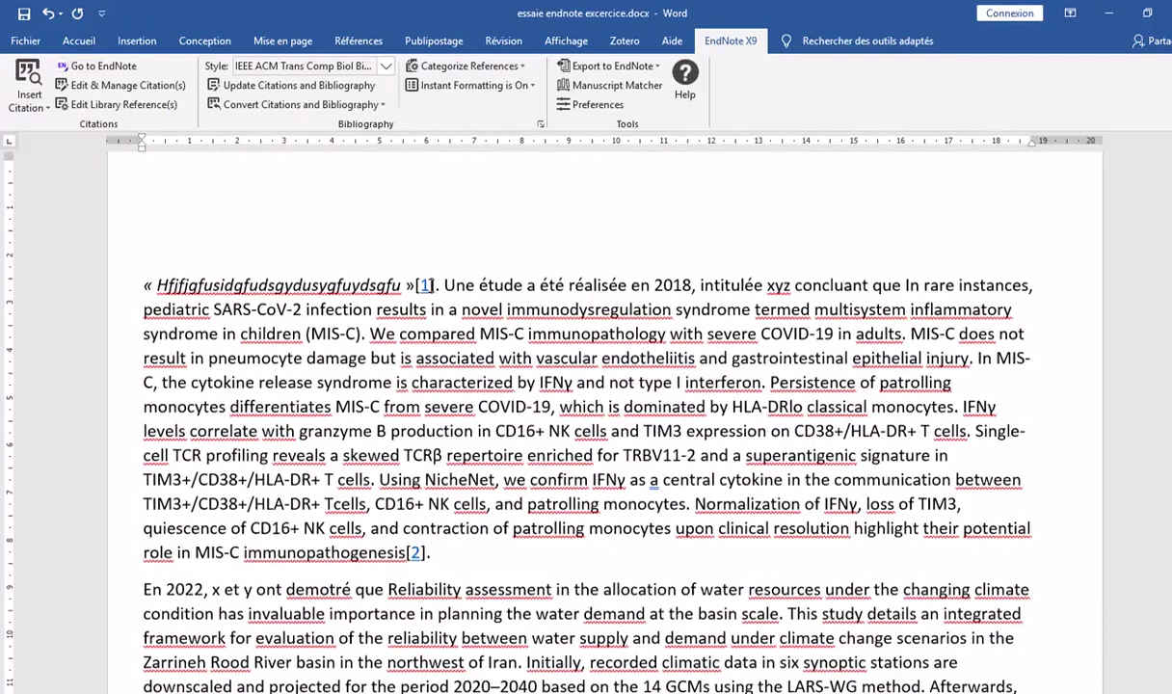
pyautogui.click(385, 66)
pyautogui.click(270, 112)
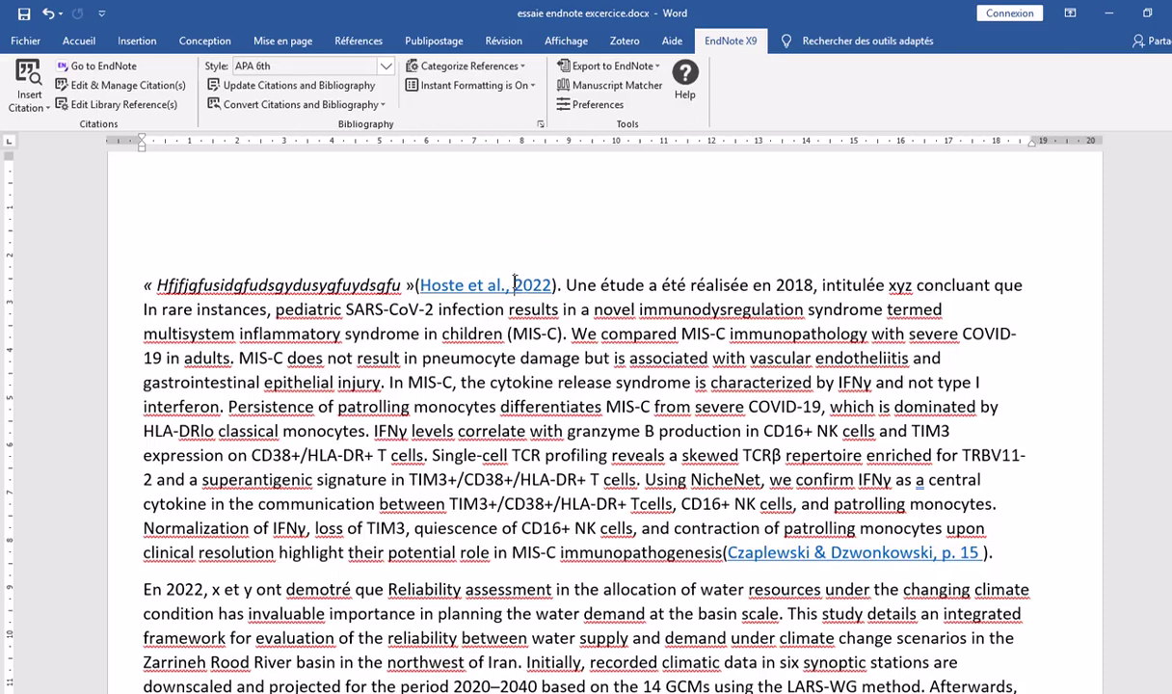
# Add the suffix "c" to the first in-text citation so the letter follows its year
pyautogui.click(136, 87)
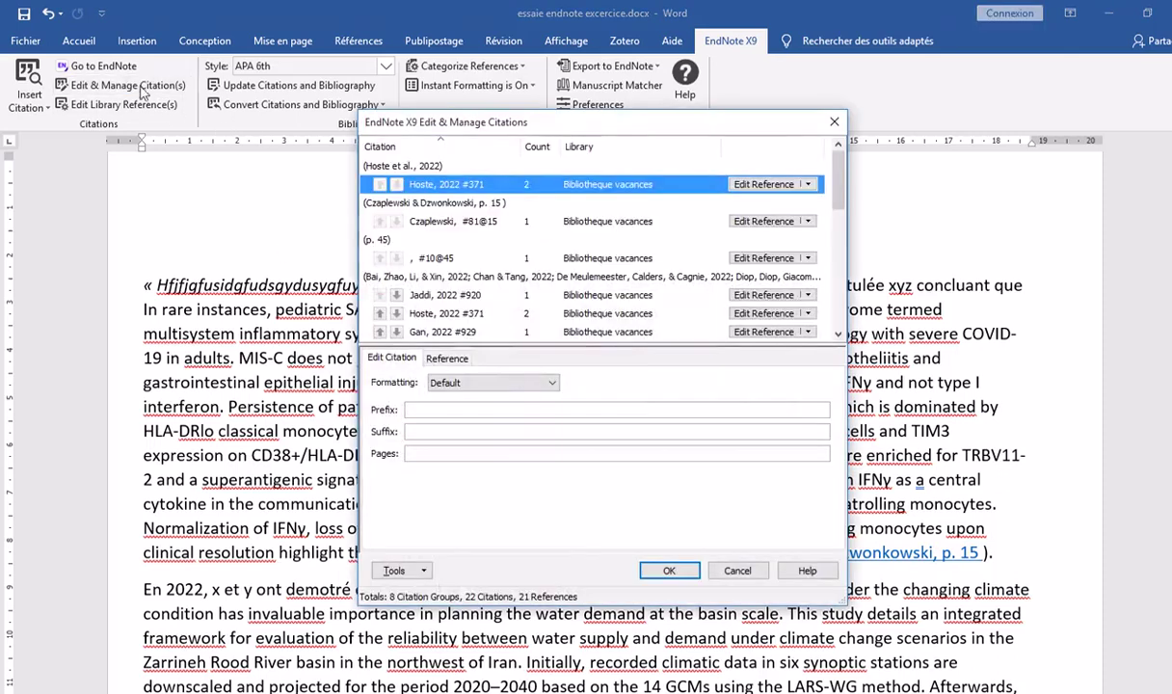
pyautogui.click(433, 431)
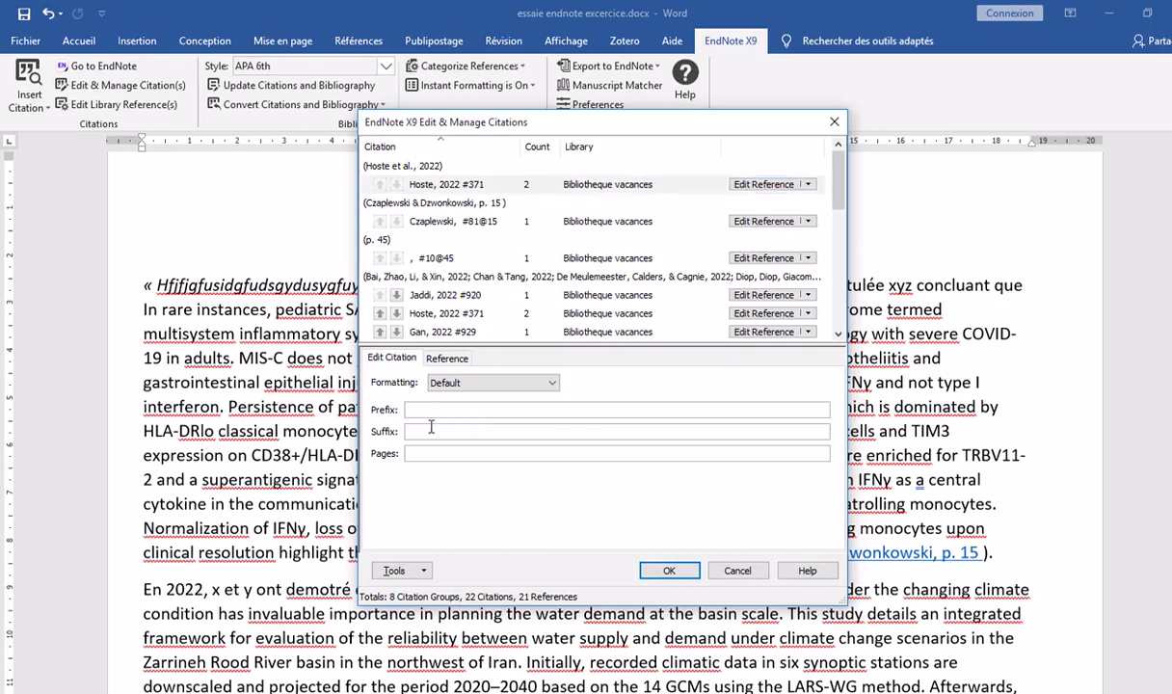
pyautogui.write('c')
pyautogui.click(670, 573)
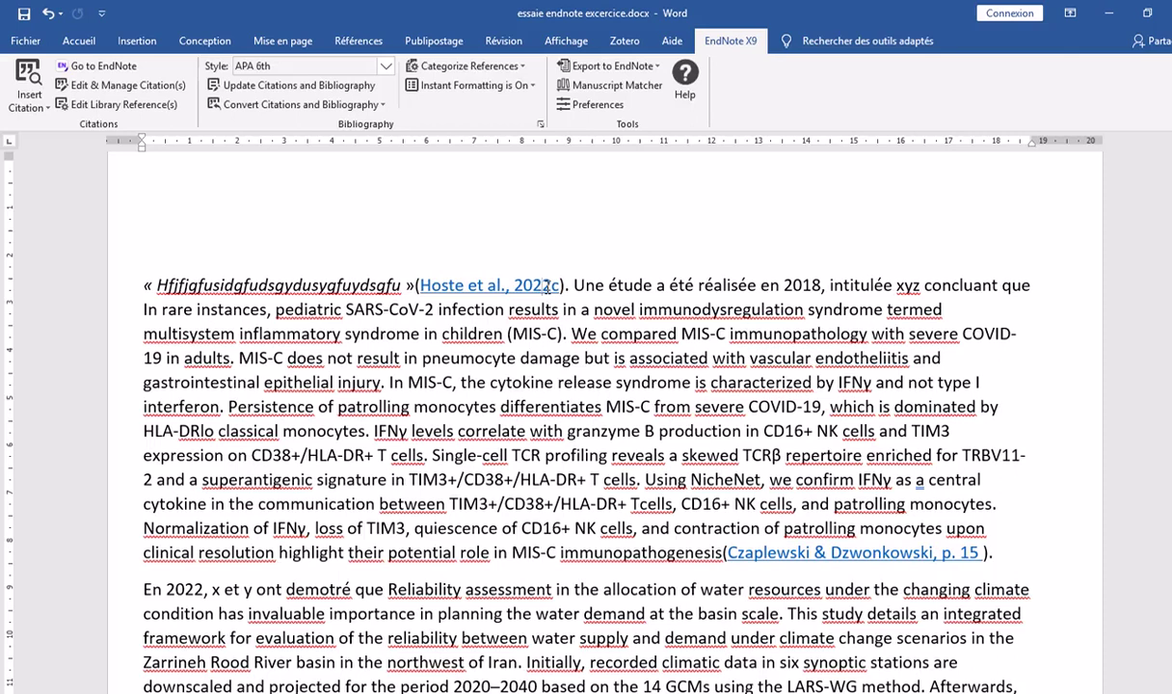
pyautogui.click(543, 286)
# Add the suffix "Voir Annexe 13" to the page 15 citation at the end of the first paragraph
pyautogui.scroll(-2, 766, 517)
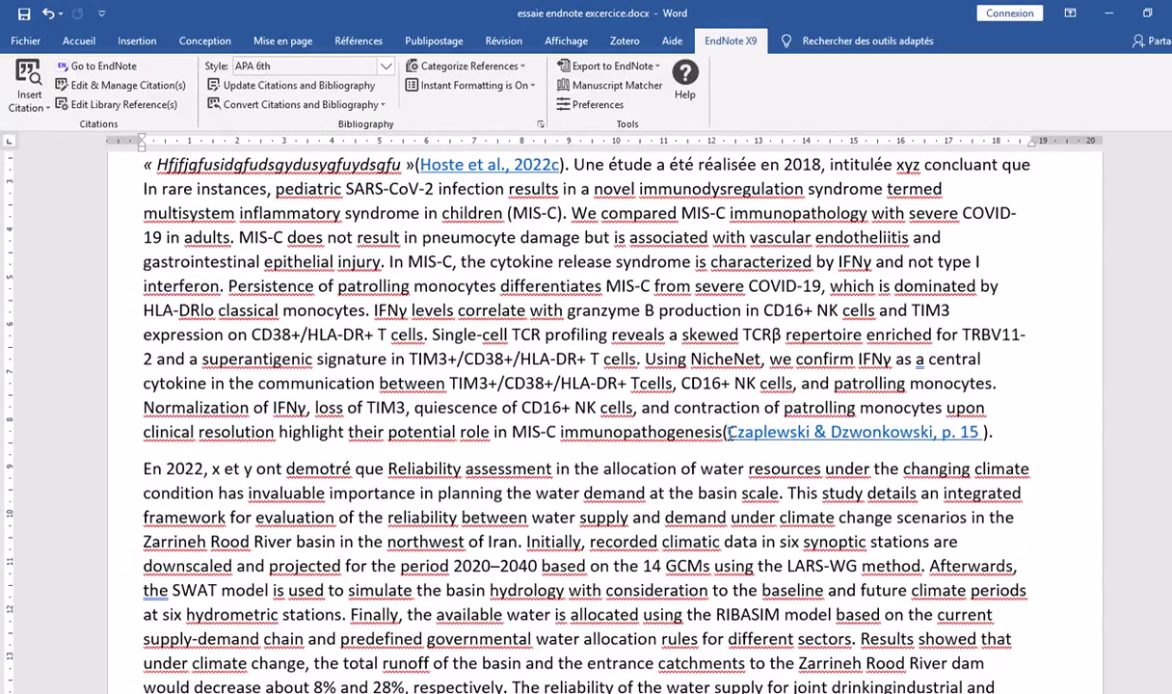
pyautogui.click(126, 86)
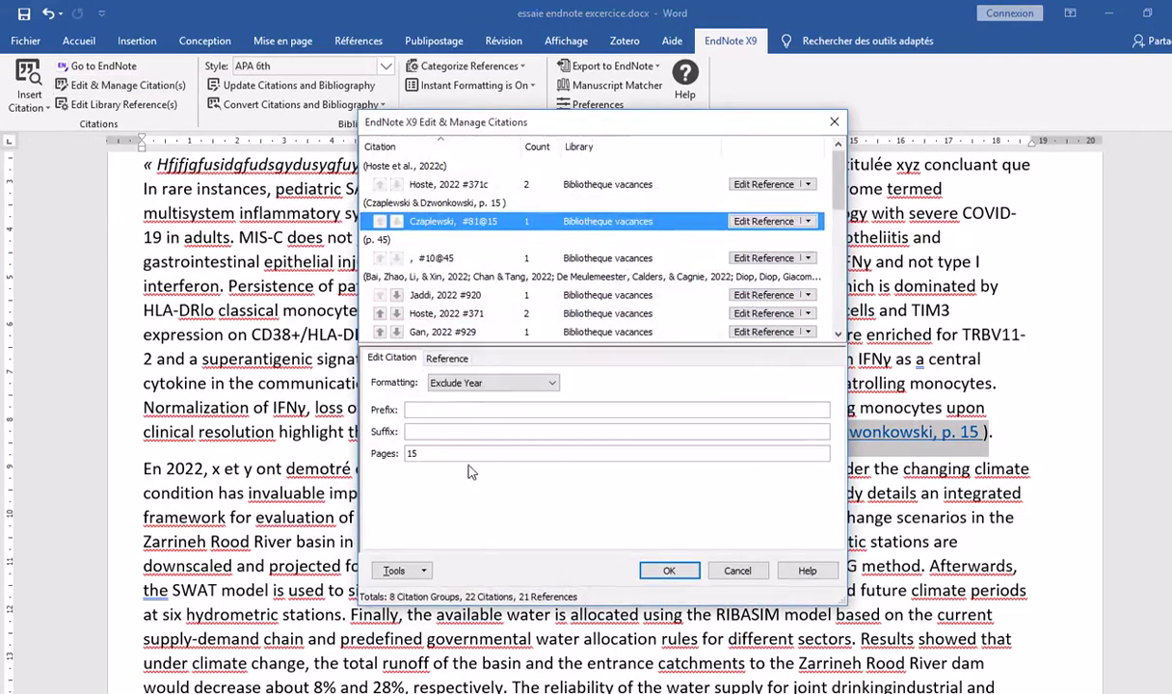
pyautogui.click(406, 411)
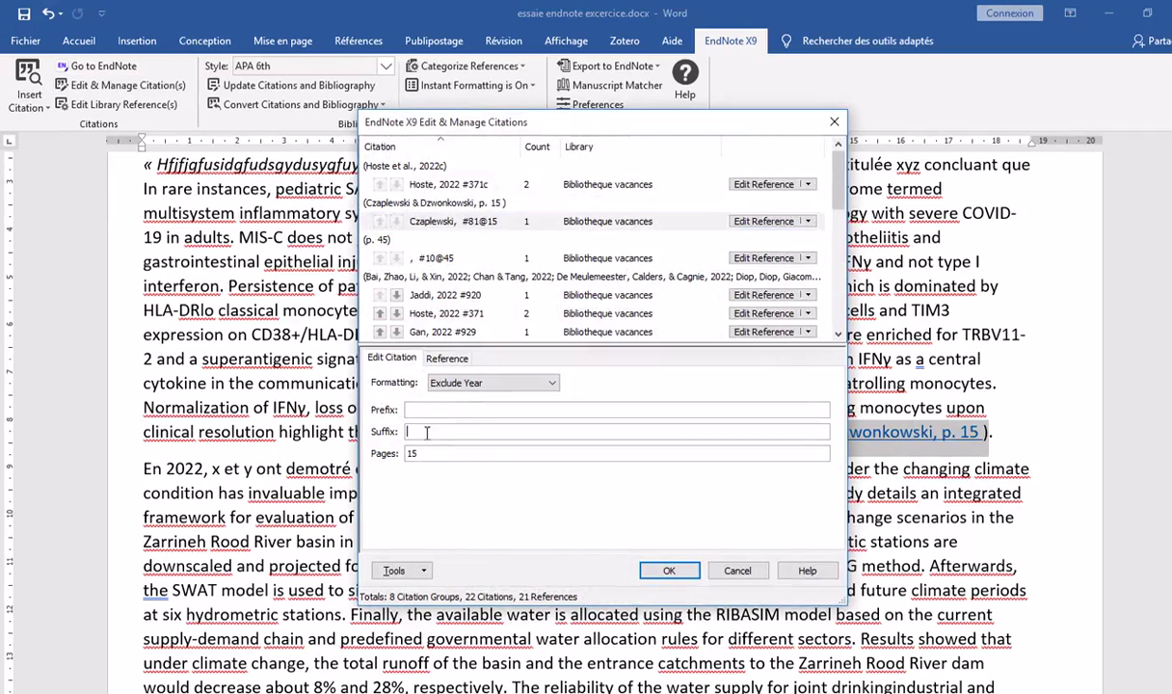
pyautogui.write('voir')
pyautogui.press('BackSpace')
pyautogui.press('BackSpace')
pyautogui.press('BackSpace')
pyautogui.press('BackSpace')
pyautogui.write('Voir ')
pyautogui.write('Annex')
pyautogui.write('es')
pyautogui.press('BackSpace')
pyautogui.write('13')
pyautogui.click(666, 571)
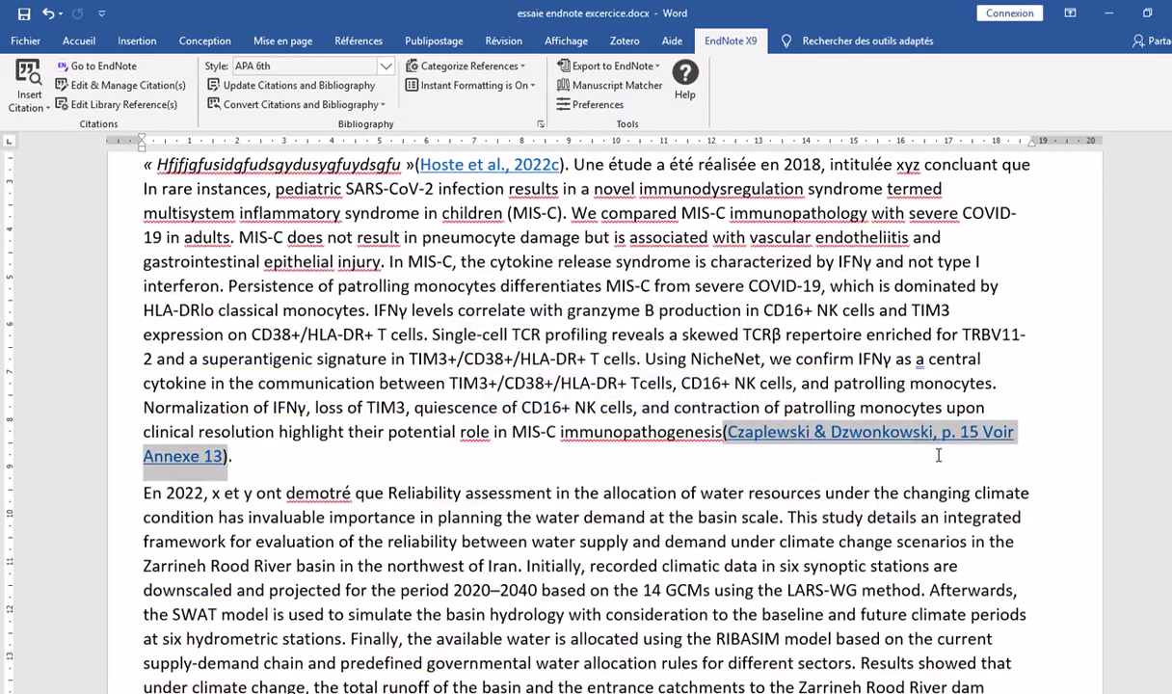
# Review the edited citations through the following text and return to the first paragraph
pyautogui.scroll(-2, 940, 453)
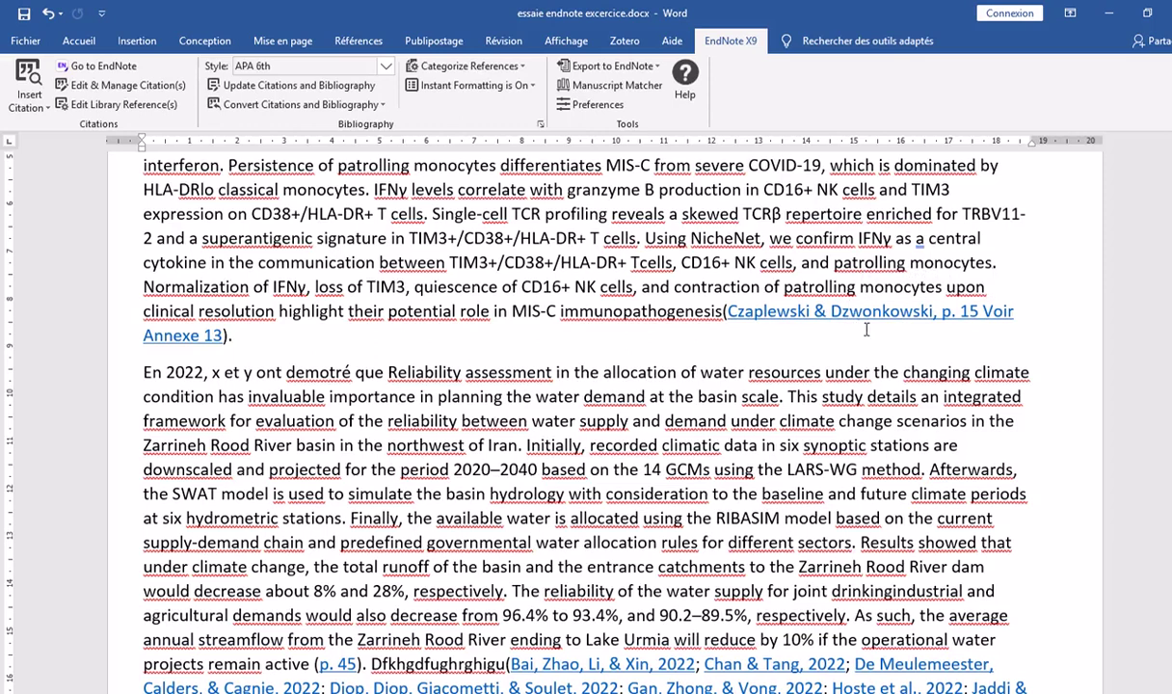
pyautogui.click(848, 313)
pyautogui.scroll(-3, 576, 350)
pyautogui.scroll(-3, 576, 350)
pyautogui.scroll(10, 577, 349)
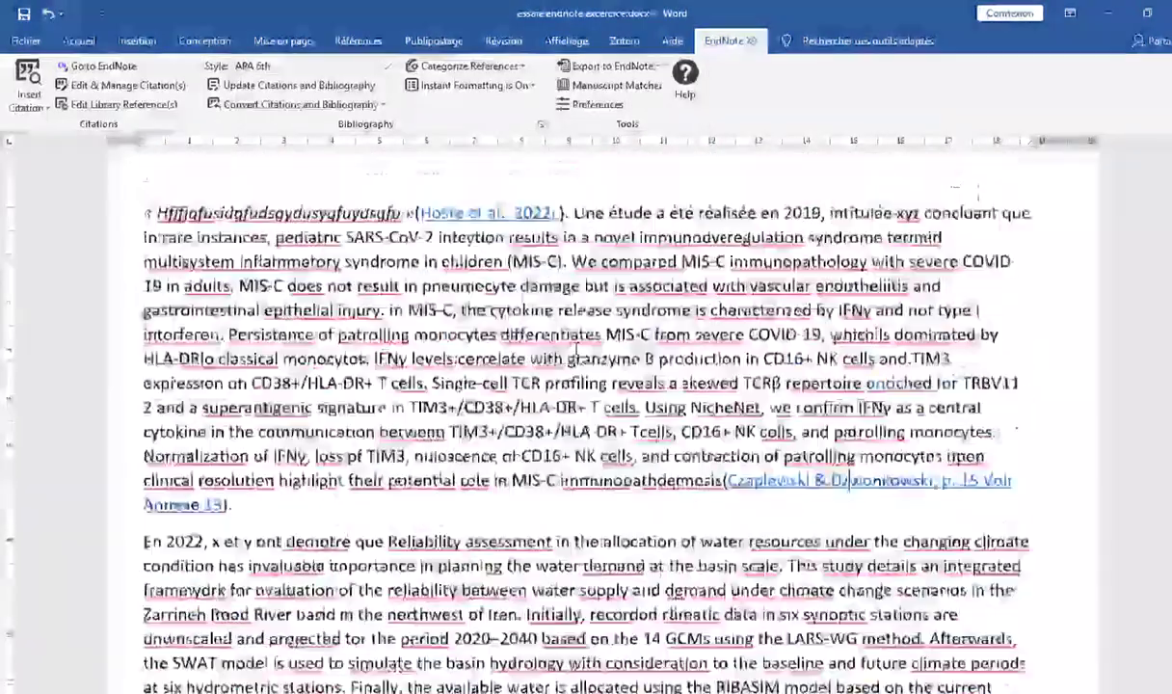
# Switch to EndNote, browse the library's 2022 references and examine the commands available for the climate change water quality article
pyautogui.hotkey('alt', 'Tab')
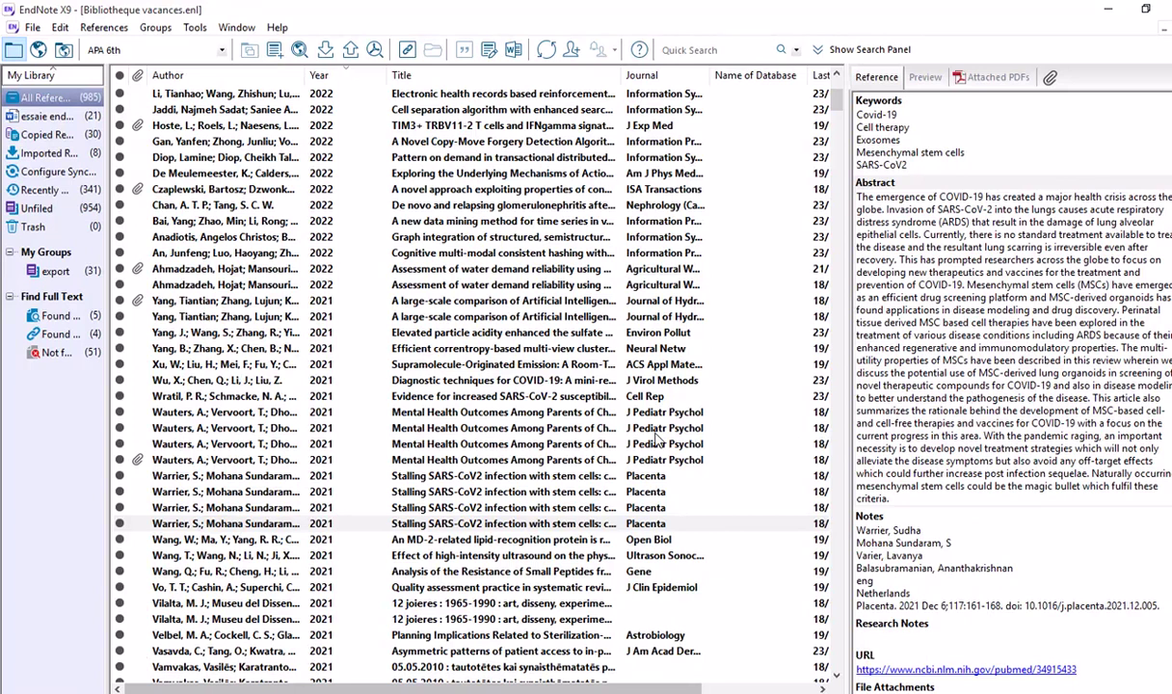
pyautogui.scroll(3, 509, 281)
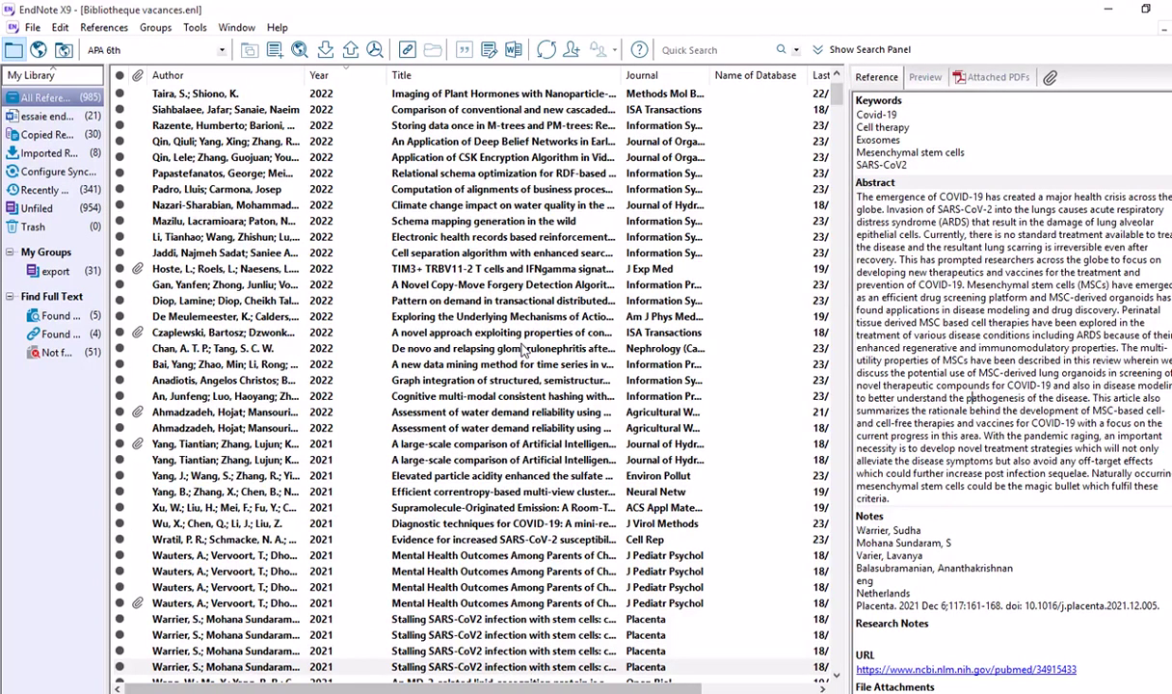
pyautogui.scroll(1, 523, 353)
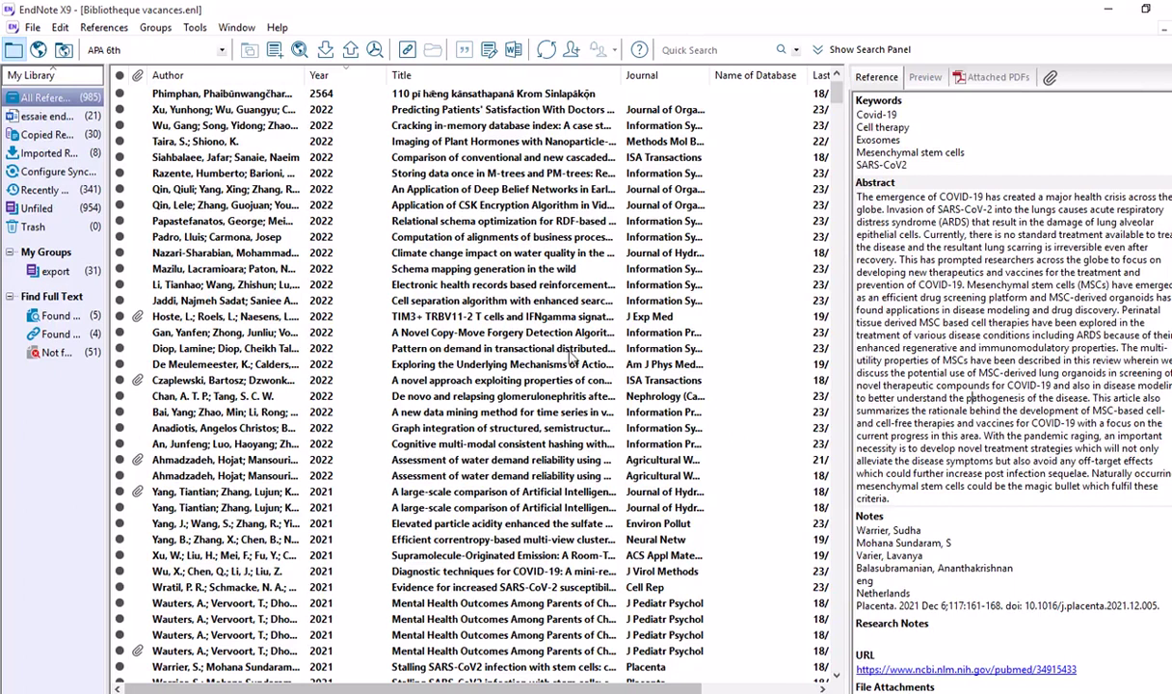
pyautogui.scroll(1, 582, 371)
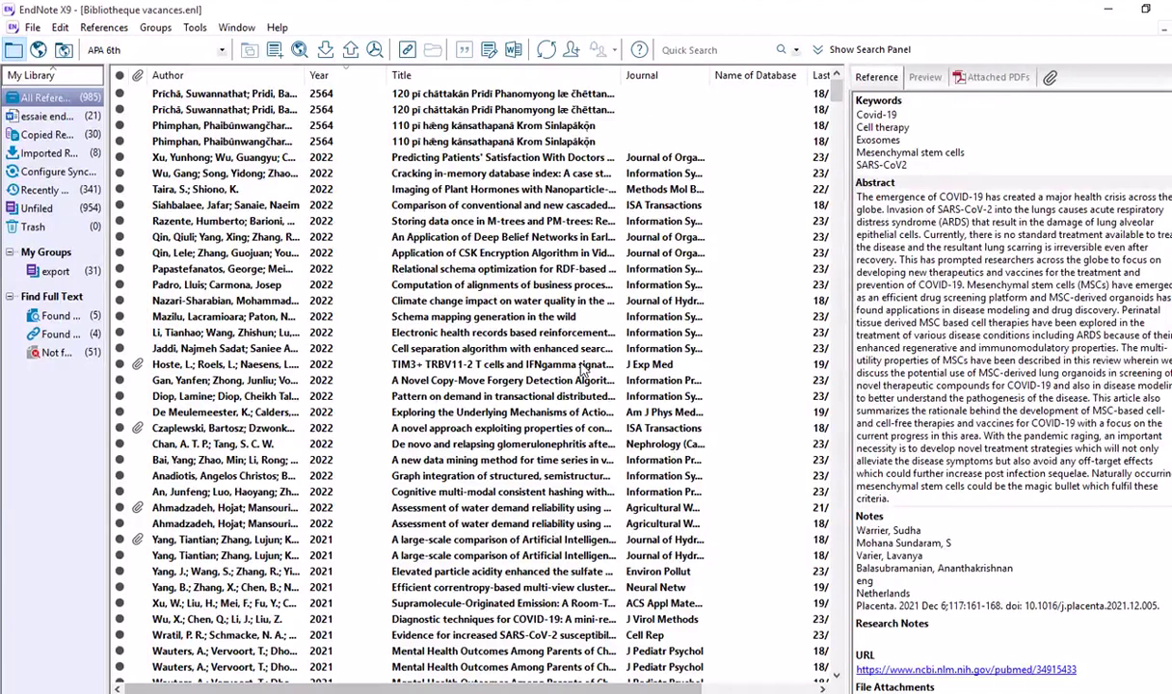
pyautogui.click(512, 303)
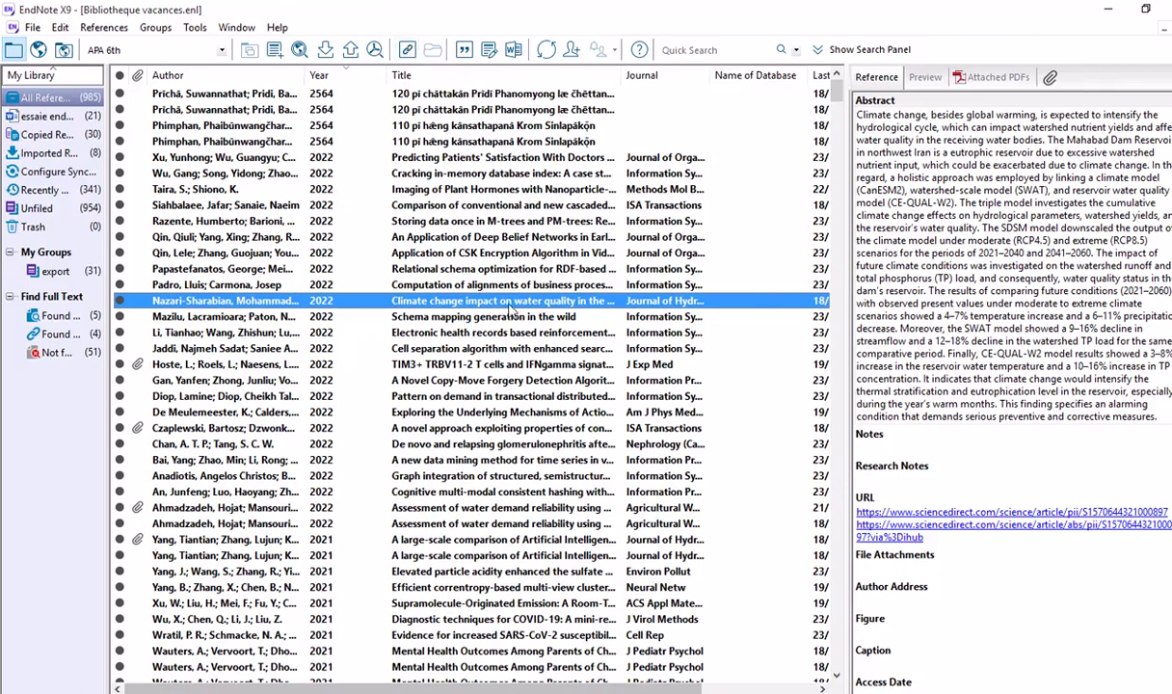
pyautogui.rightClick(511, 308)
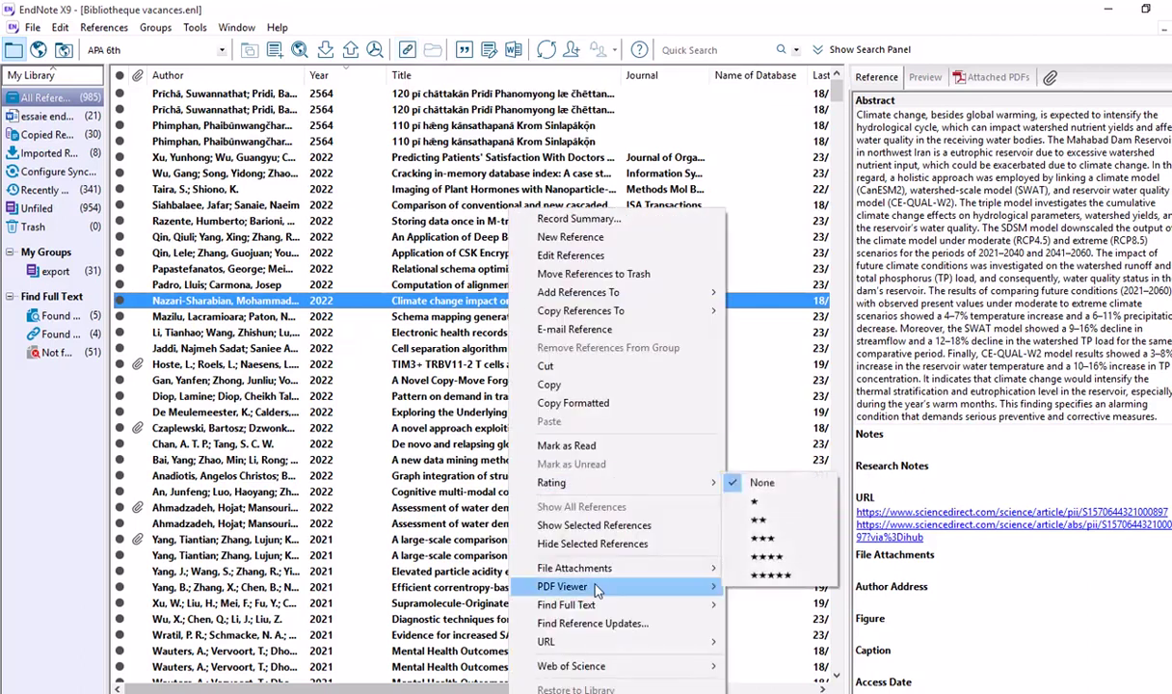
pyautogui.moveTo(598, 590)
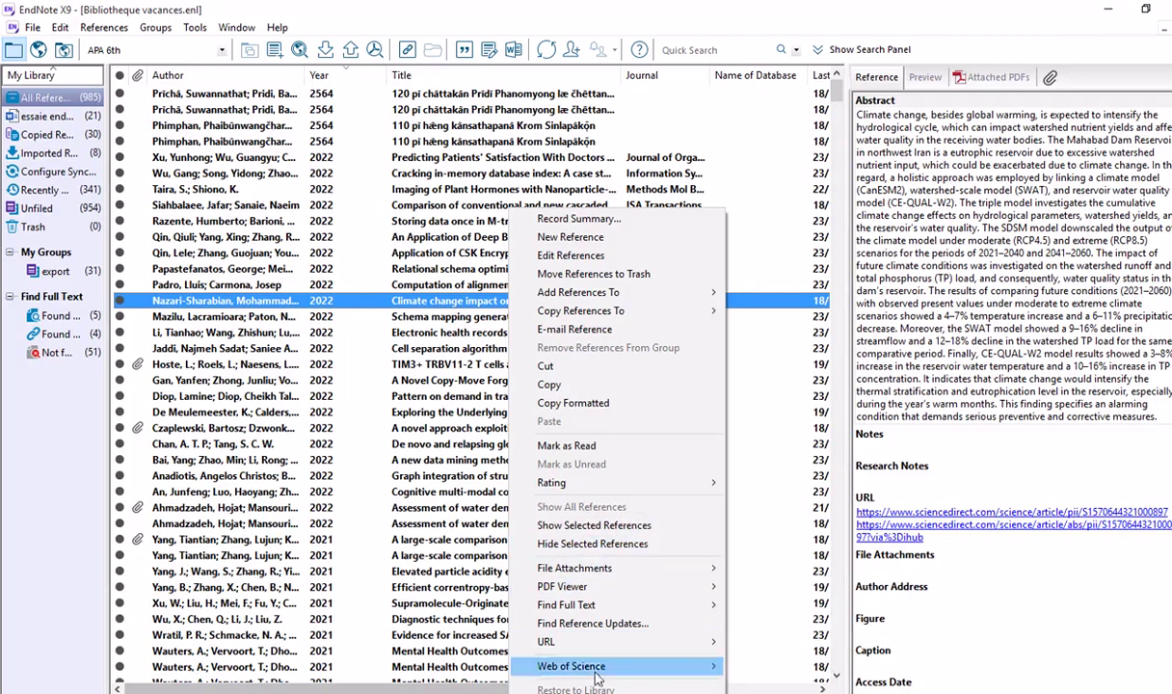
pyautogui.click(435, 311)
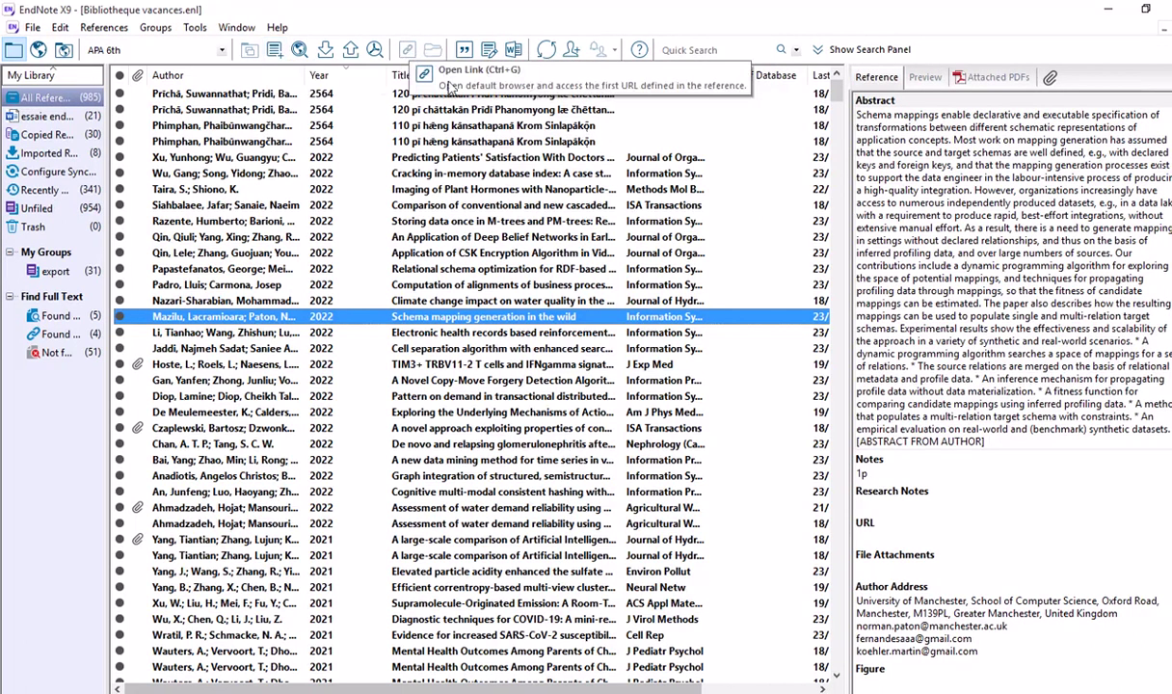
# Enter "algorithm" as the quick search term and show the advanced search options
pyautogui.click(695, 49)
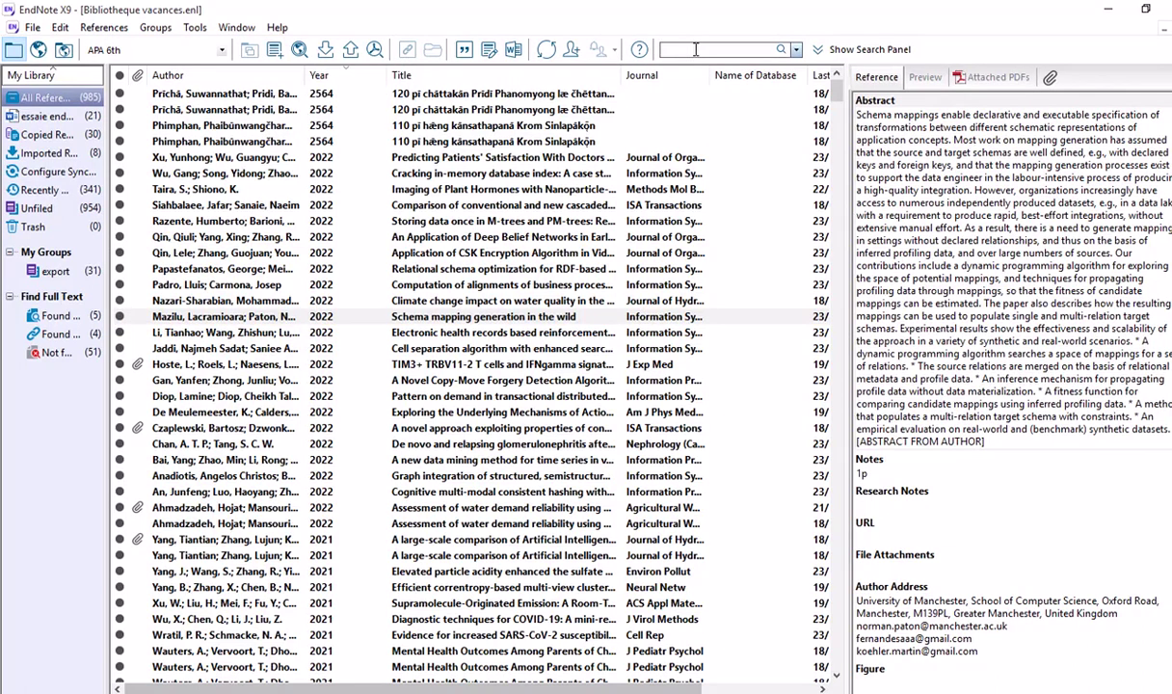
pyautogui.write('algorithm')
pyautogui.click(848, 49)
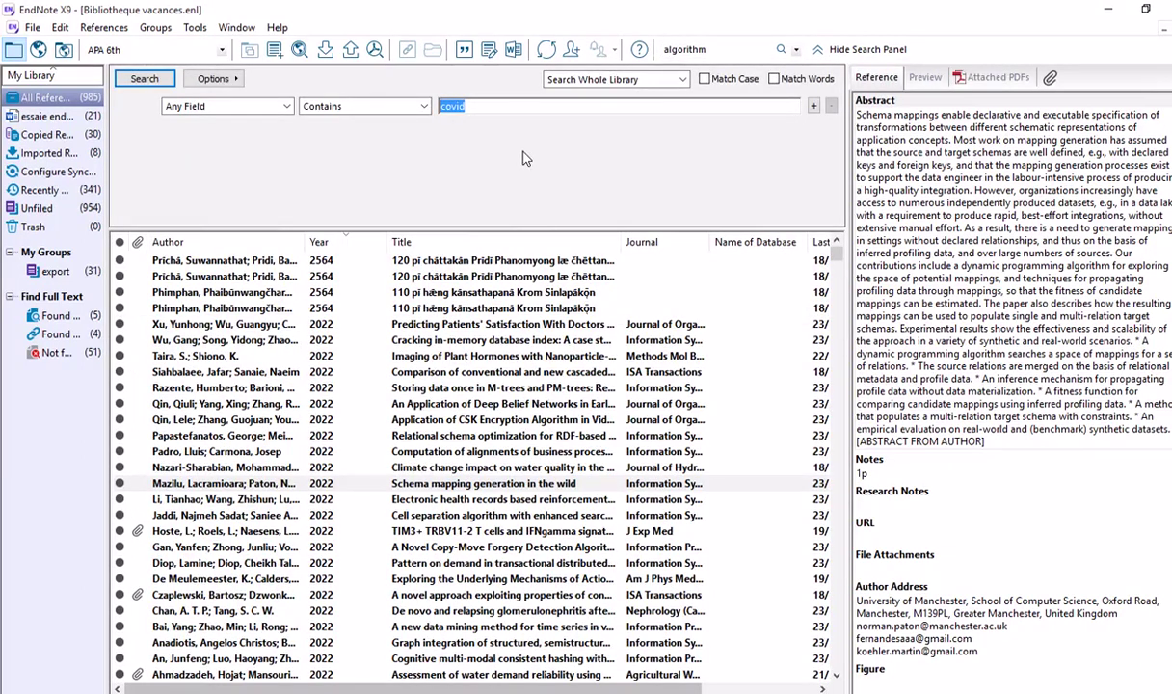
# Empty the first advanced search criterion and add a second blank criterion joined with And
pyautogui.click(479, 106)
pyautogui.press('BackSpace')
pyautogui.press('BackSpace')
pyautogui.press('BackSpace')
pyautogui.press('BackSpace')
pyautogui.press('BackSpace')
pyautogui.click(814, 106)
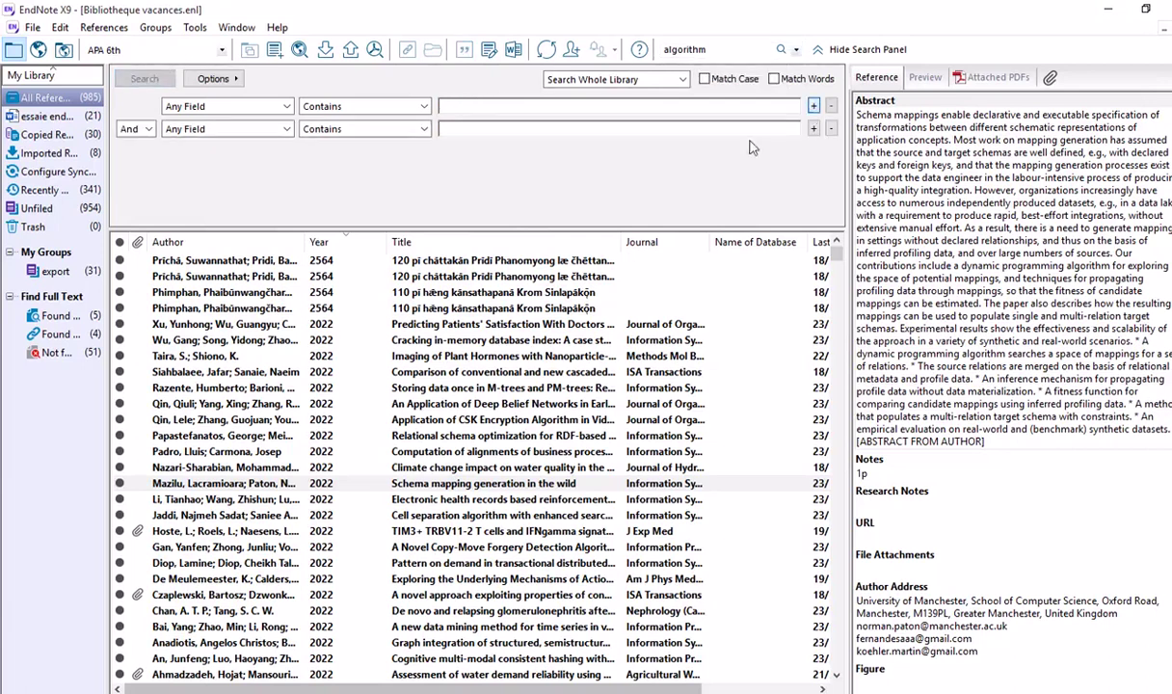
pyautogui.click(468, 127)
# Try the Match Case and Match Words options and check the search scope choices, keeping Search Whole Library
pyautogui.click(704, 80)
pyautogui.click(705, 81)
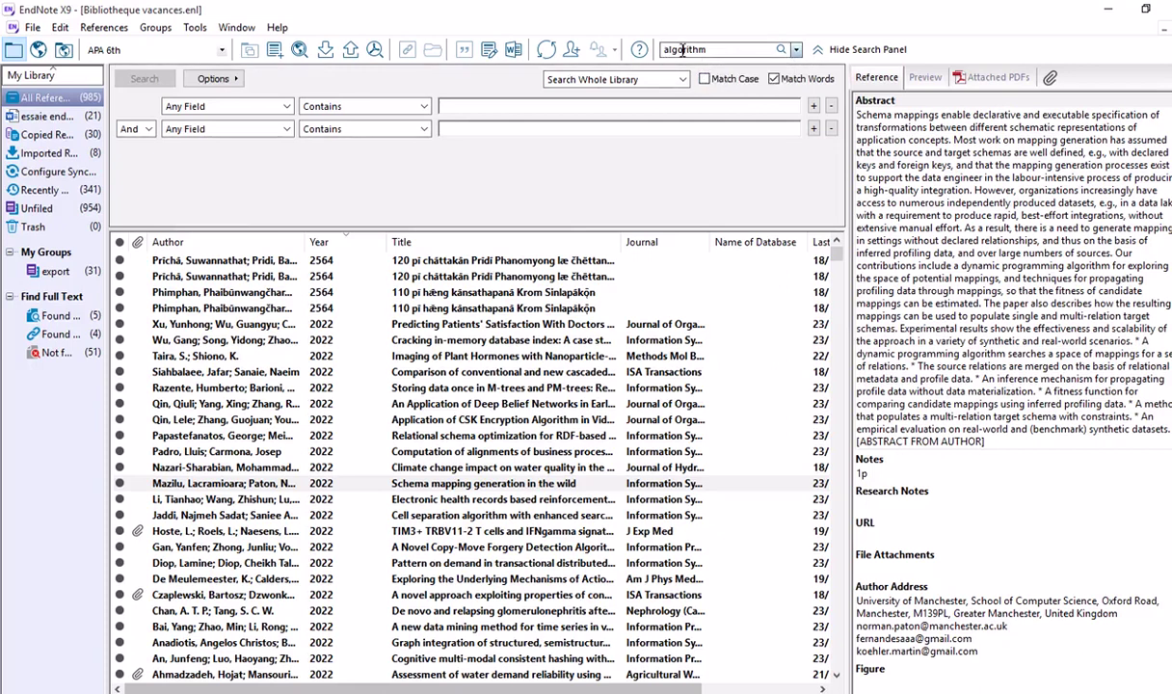
pyautogui.click(775, 81)
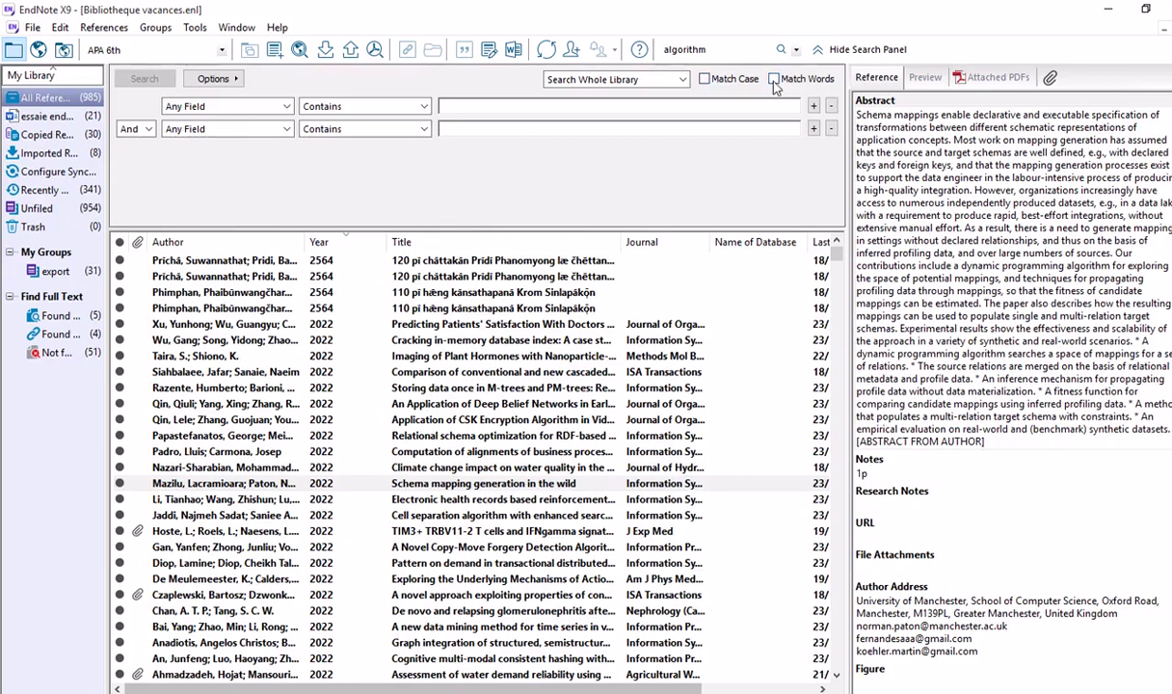
pyautogui.click(682, 80)
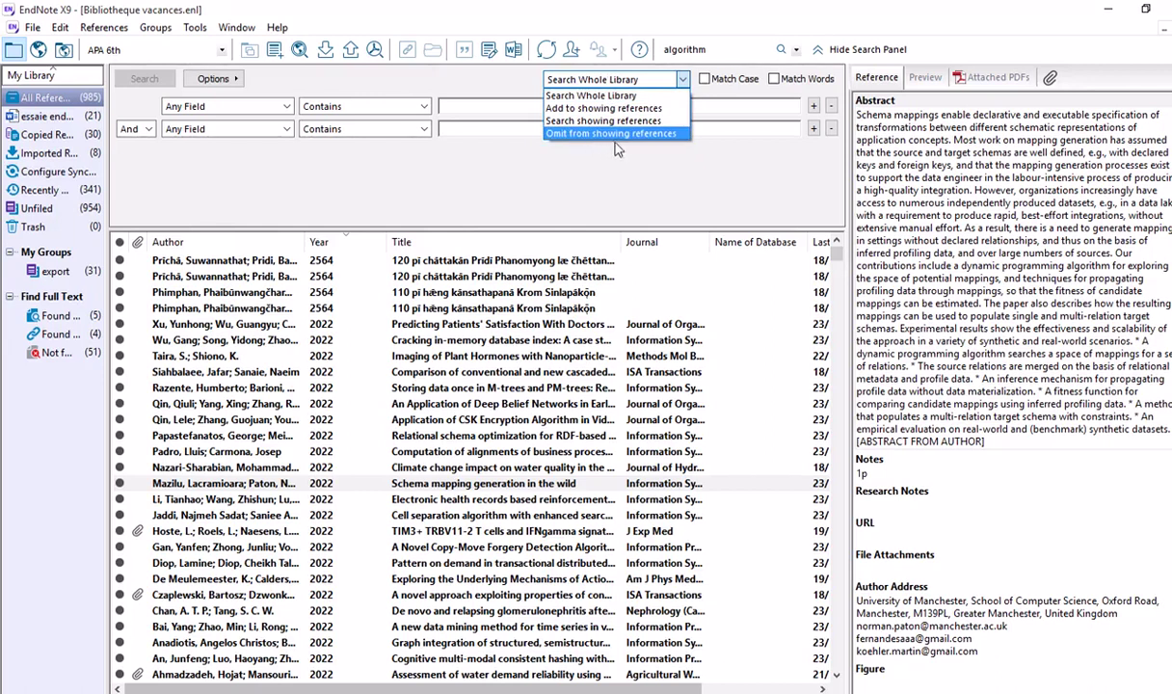
pyautogui.click(715, 107)
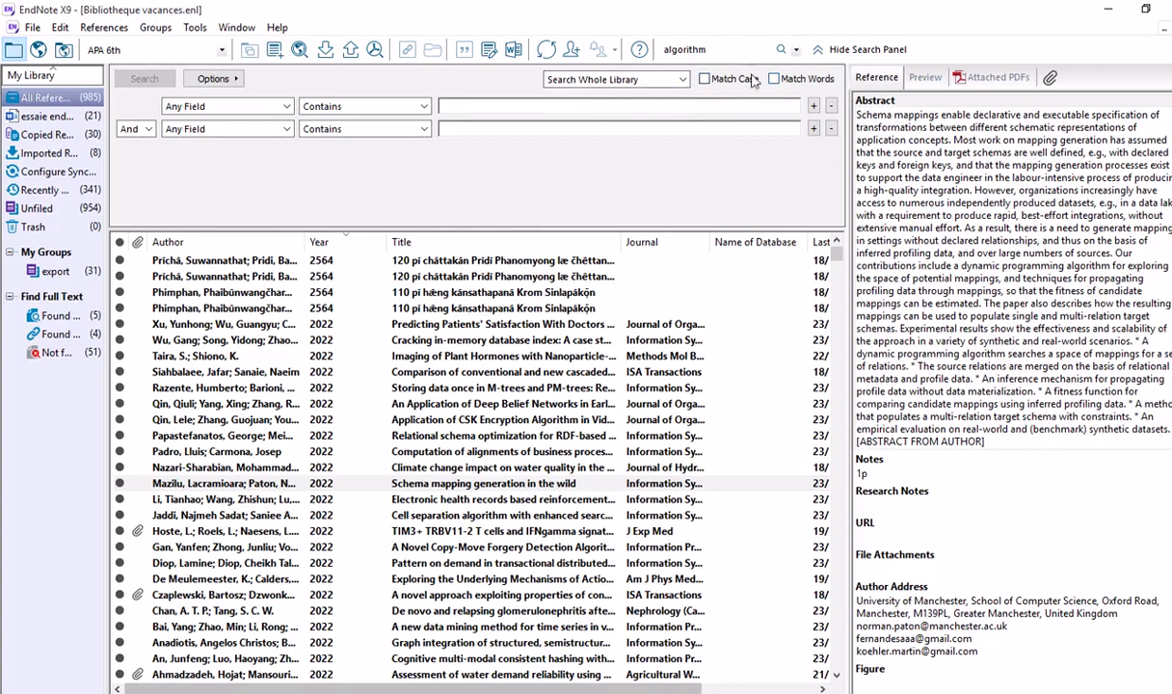
# Run the quick search for "algorithm" and browse the matching references from start to end and back
pyautogui.click(781, 50)
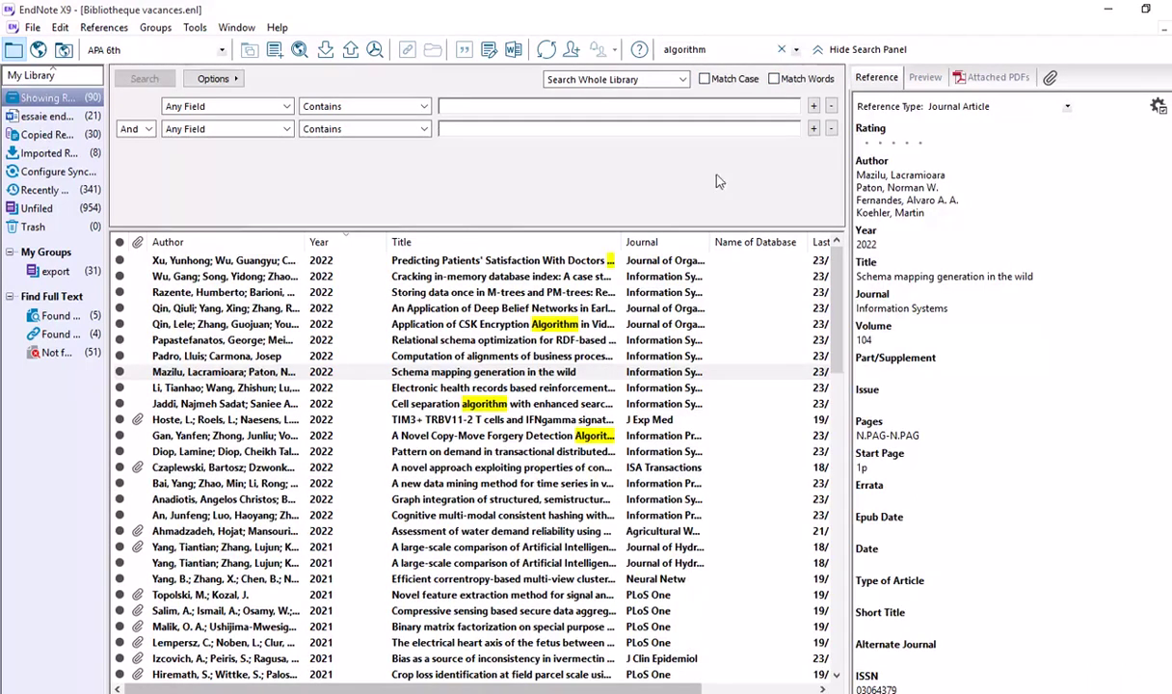
pyautogui.scroll(-12, 656, 373)
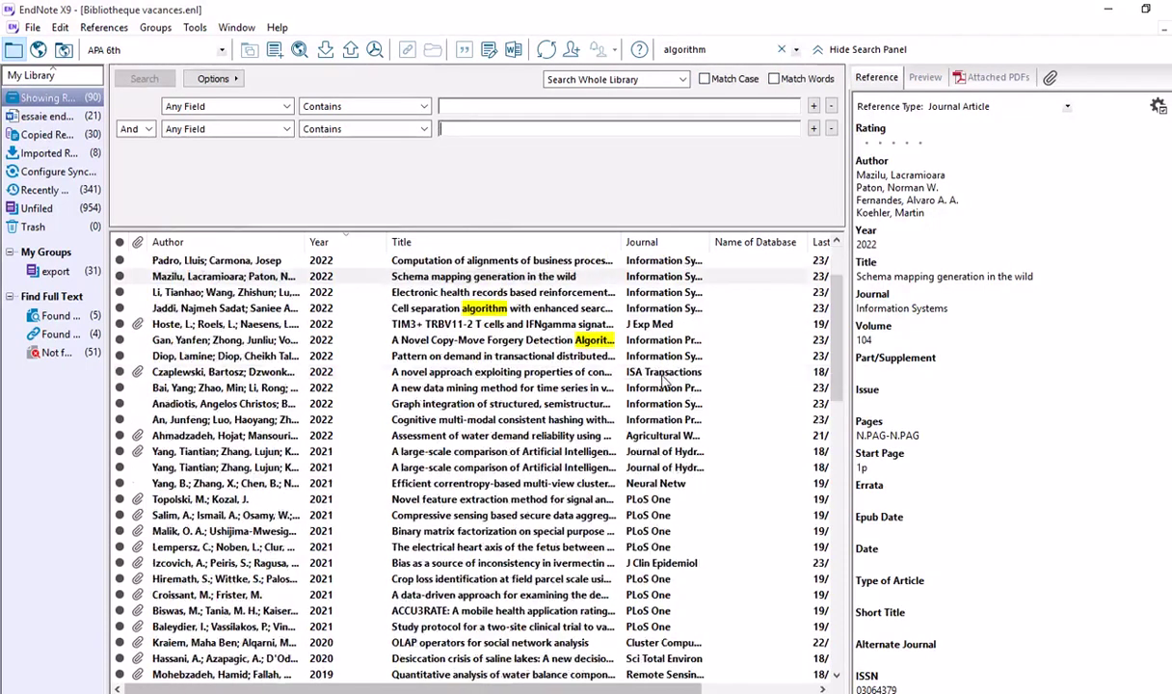
pyautogui.scroll(-13, 663, 389)
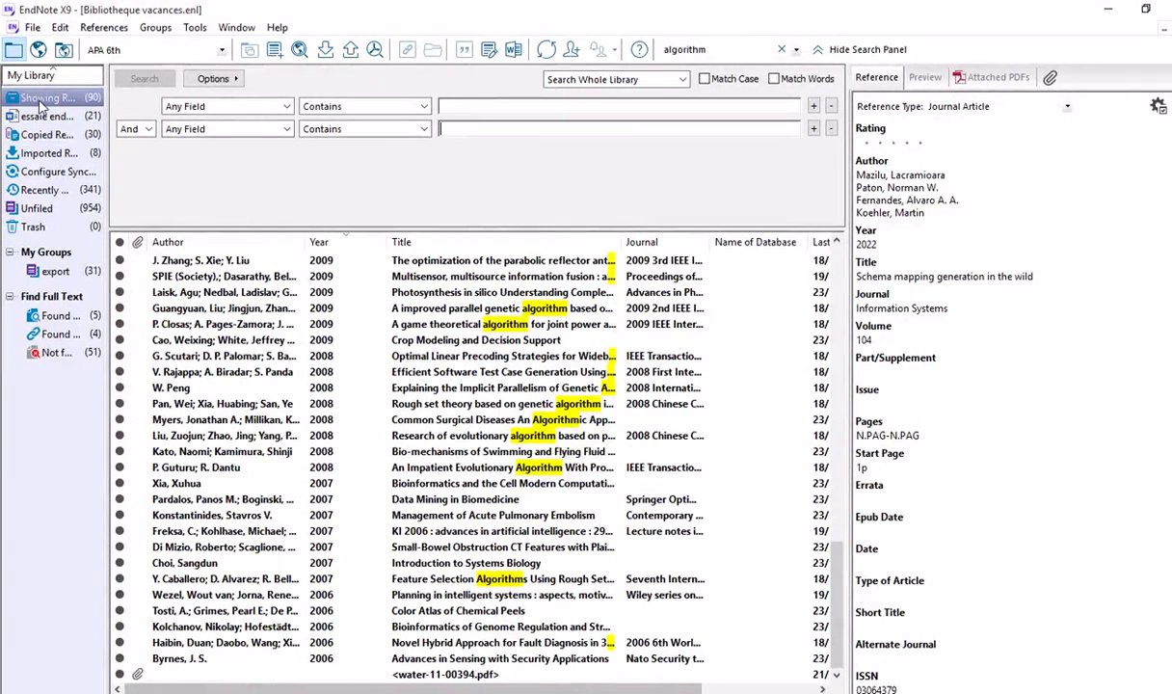
pyautogui.click(40, 100)
pyautogui.scroll(15, 572, 440)
pyautogui.scroll(4, 665, 525)
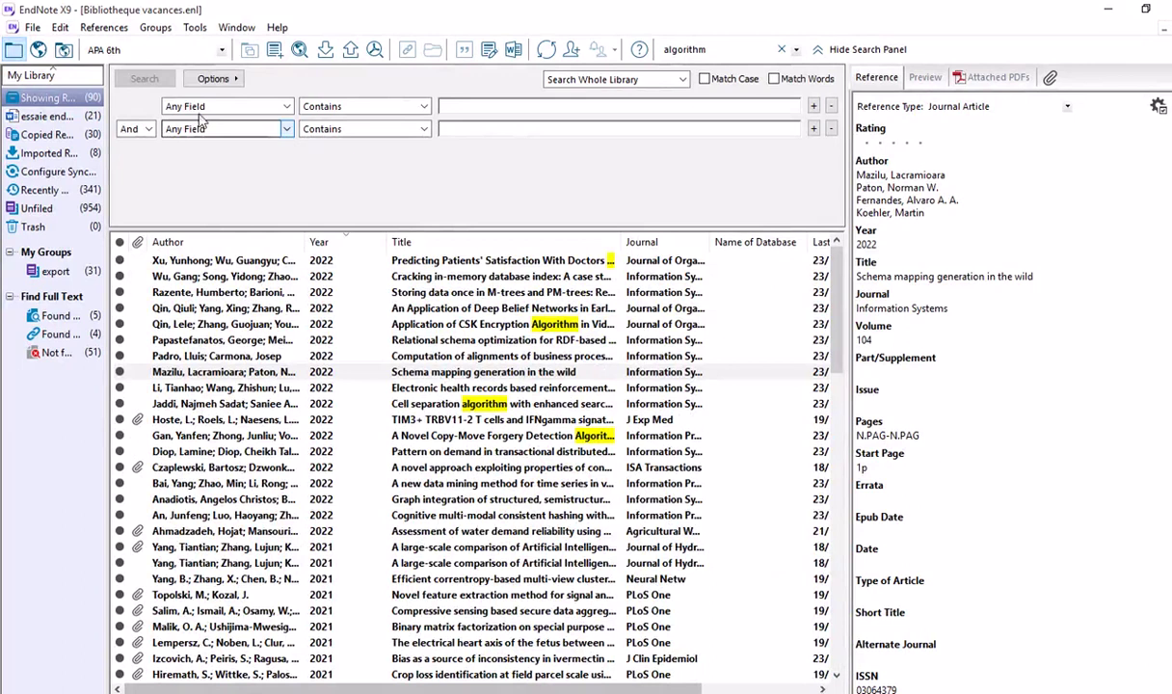
# Select the CSK encryption algorithm article, clear the quick search and display all references in the library
pyautogui.click(33, 28)
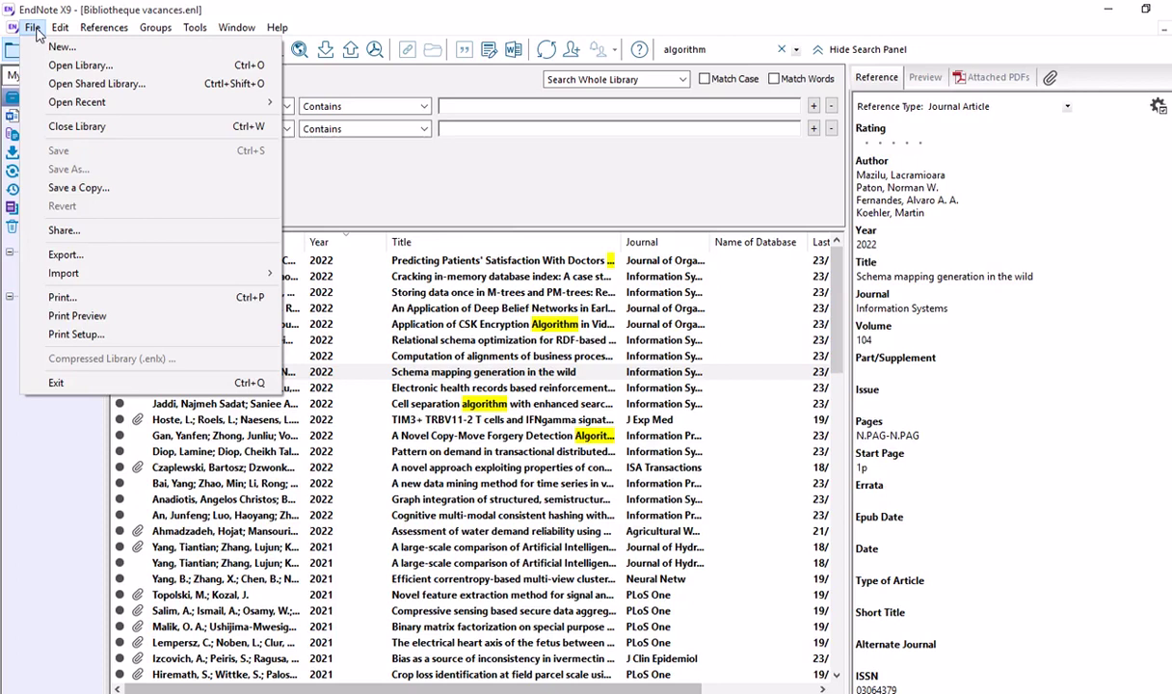
pyautogui.click(472, 330)
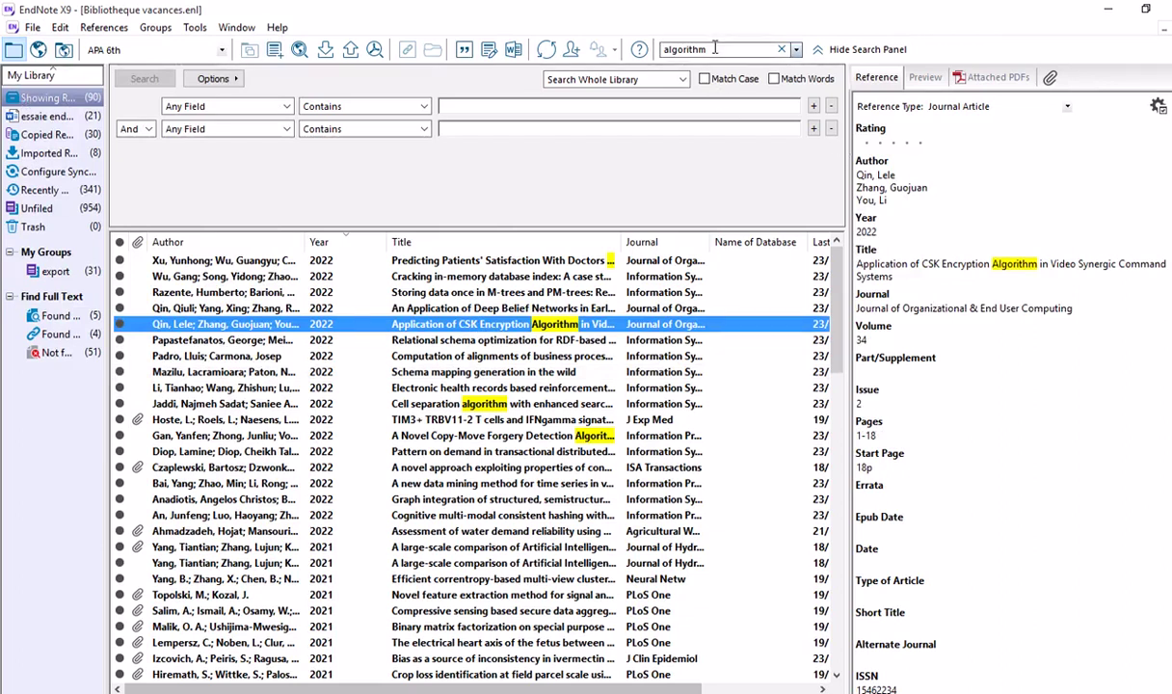
pyautogui.click(783, 51)
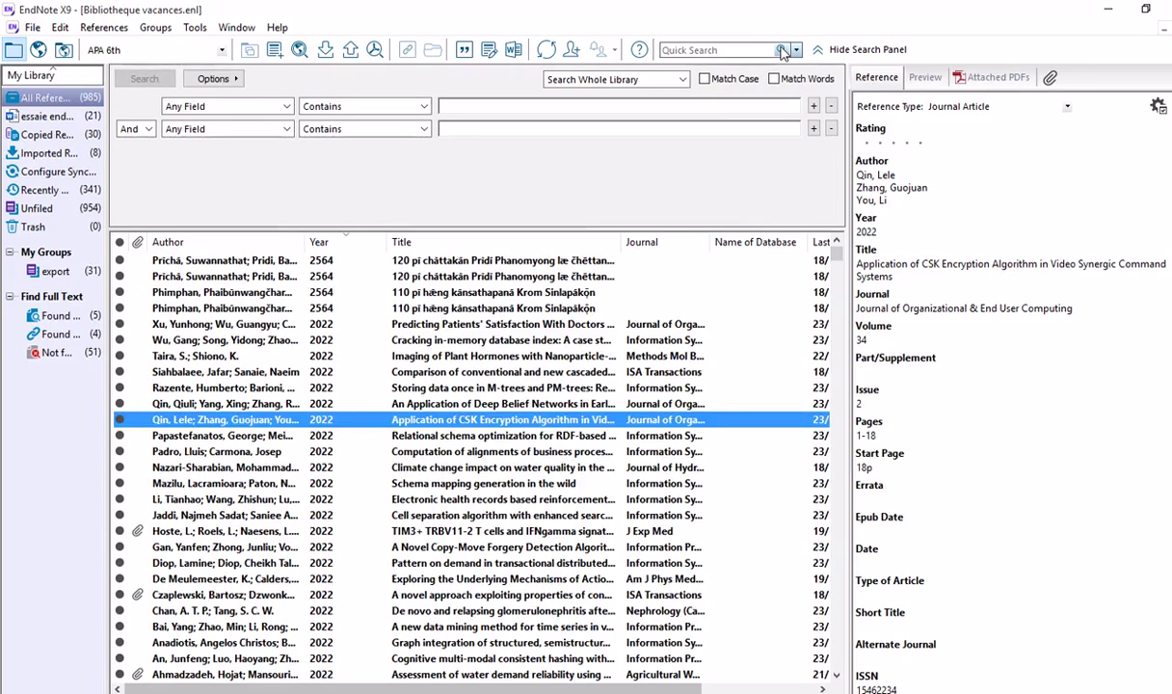
pyautogui.click(63, 100)
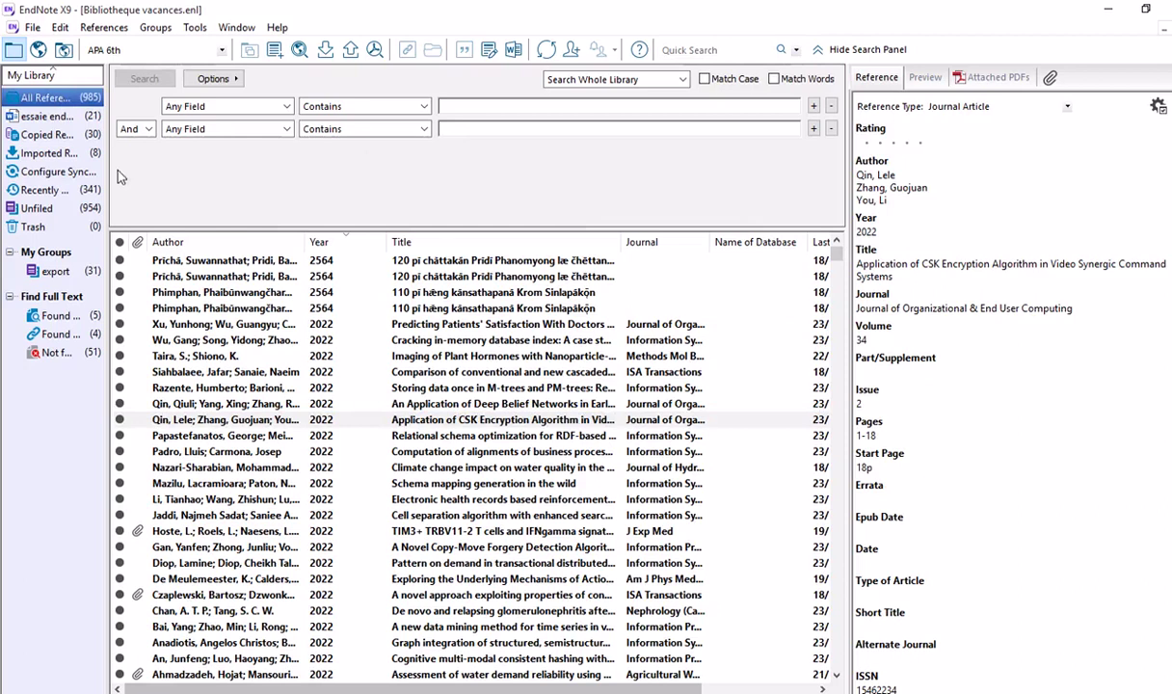
# Widen the groups pane and create a new group named "algorithme" under My Groups
pyautogui.moveTo(108, 158); pyautogui.dragTo(363, 158)
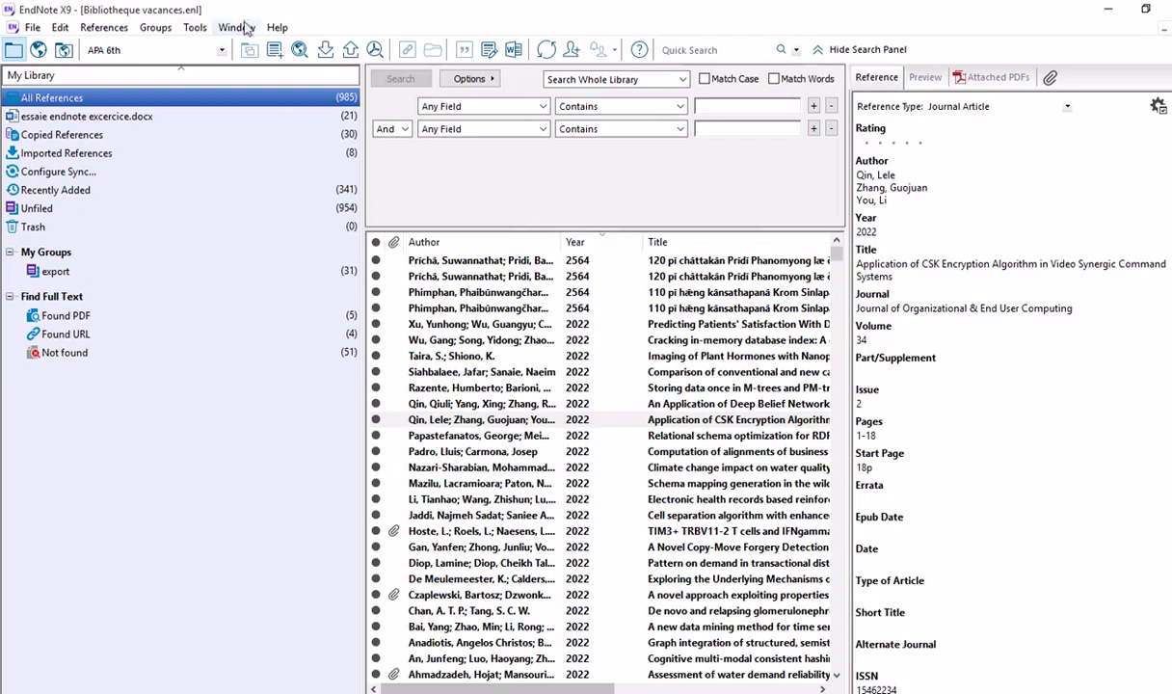
pyautogui.click(155, 29)
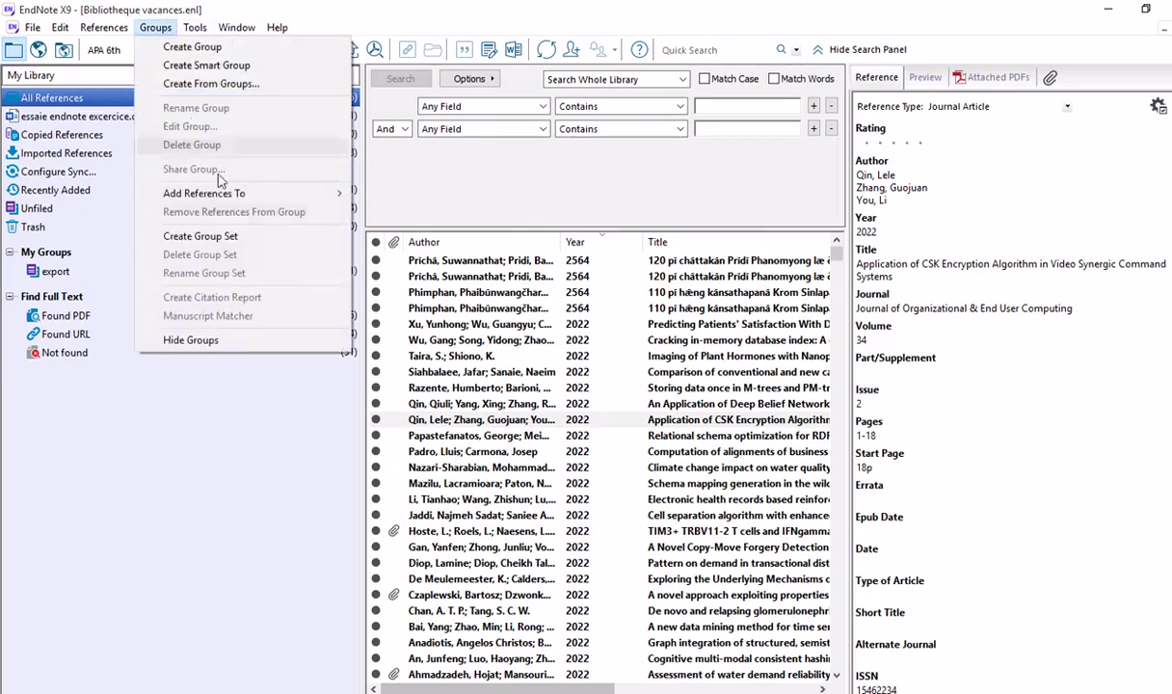
pyautogui.click(193, 47)
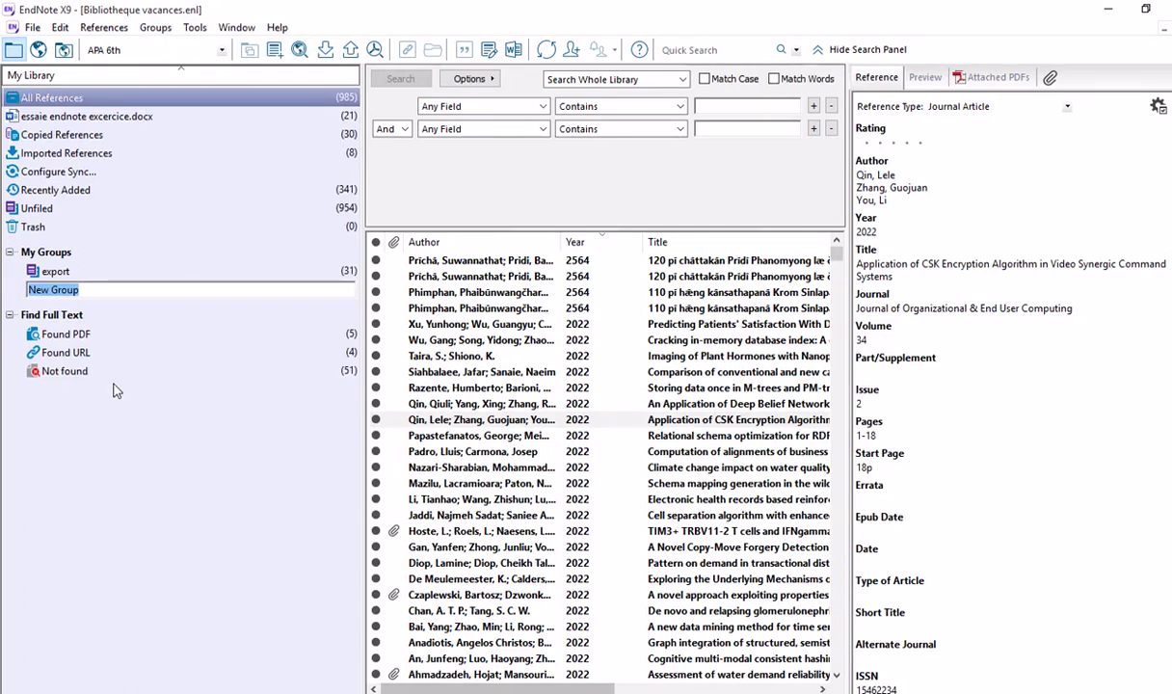
pyautogui.press('BackSpace')
pyautogui.click(108, 477)
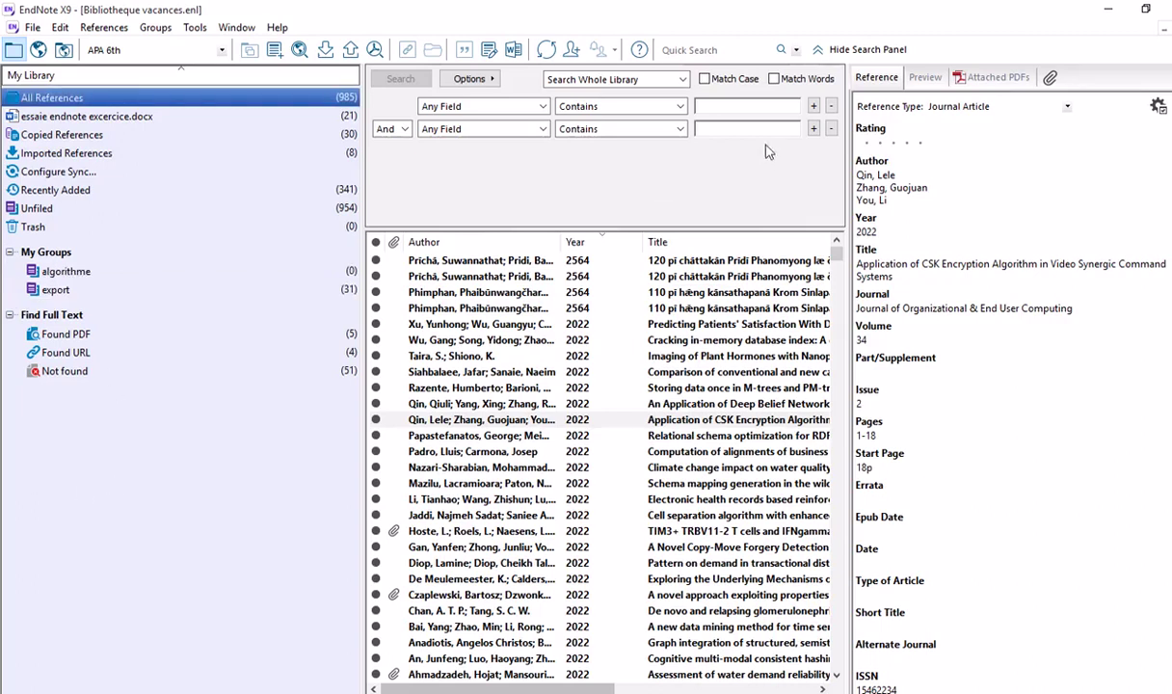
# Run a quick search for "algo" across the library
pyautogui.click(713, 50)
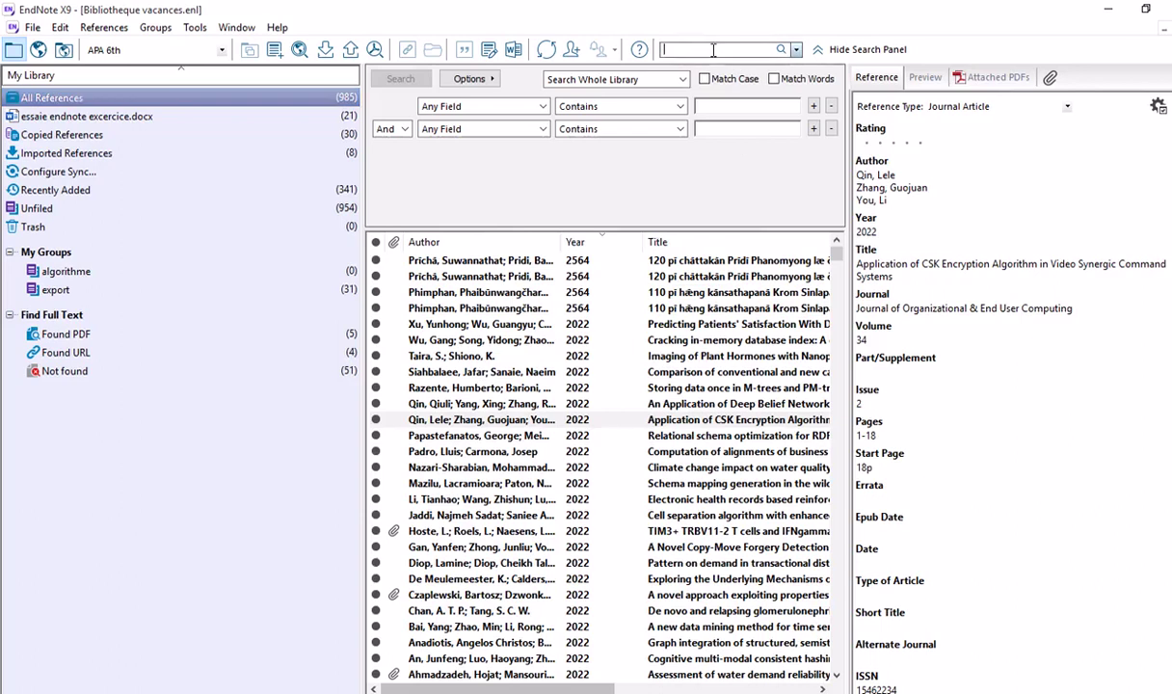
pyautogui.write('algo')
pyautogui.click(780, 49)
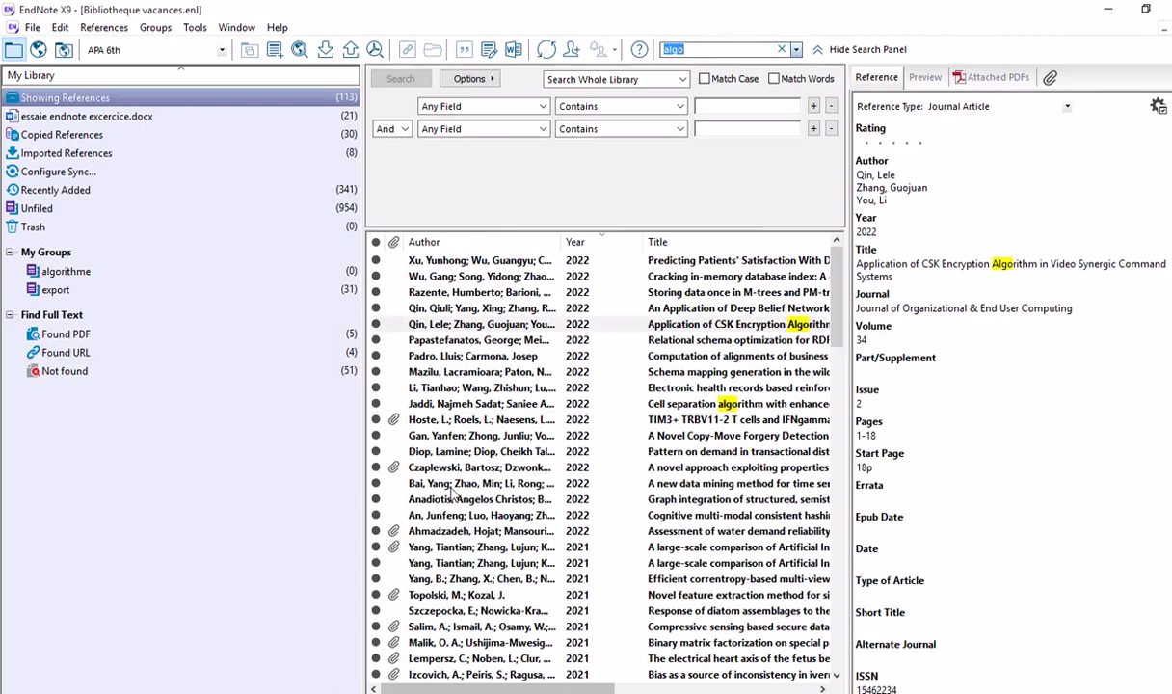
# Add the found references, from the first one through the last 1943 "Vocational education" entry, to the algorithme group
pyautogui.click(479, 261)
pyautogui.scroll(-20, 603, 677)
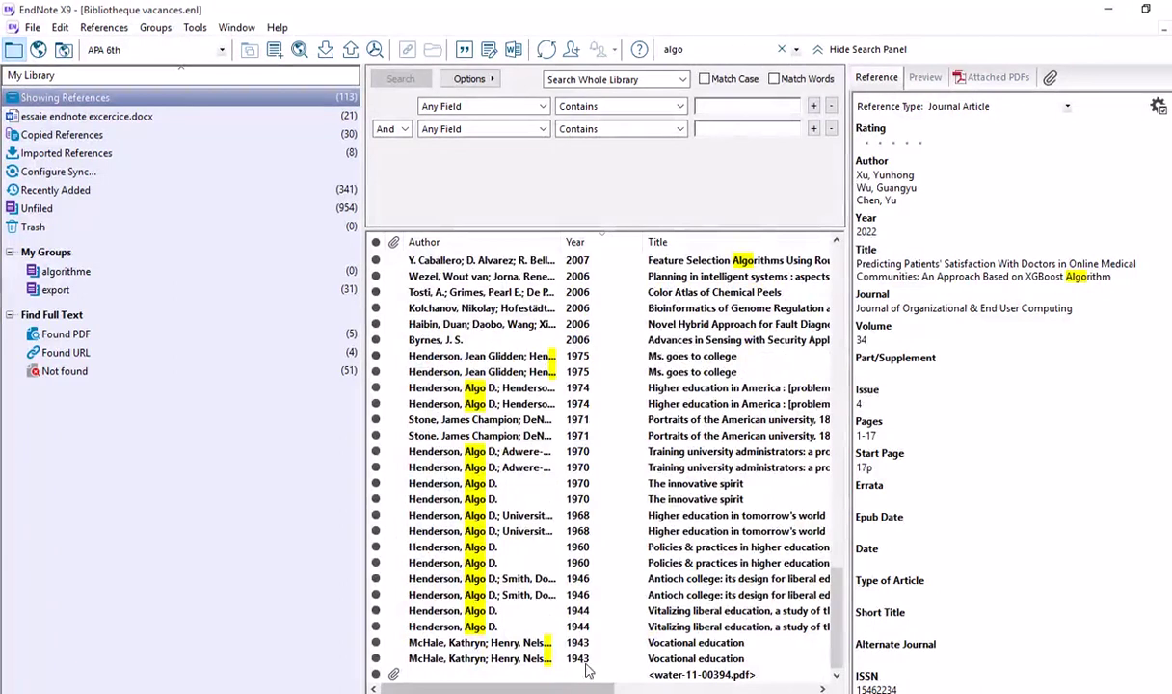
pyautogui.keyDown('shift'); pyautogui.click(529, 659); pyautogui.keyUp('shift')
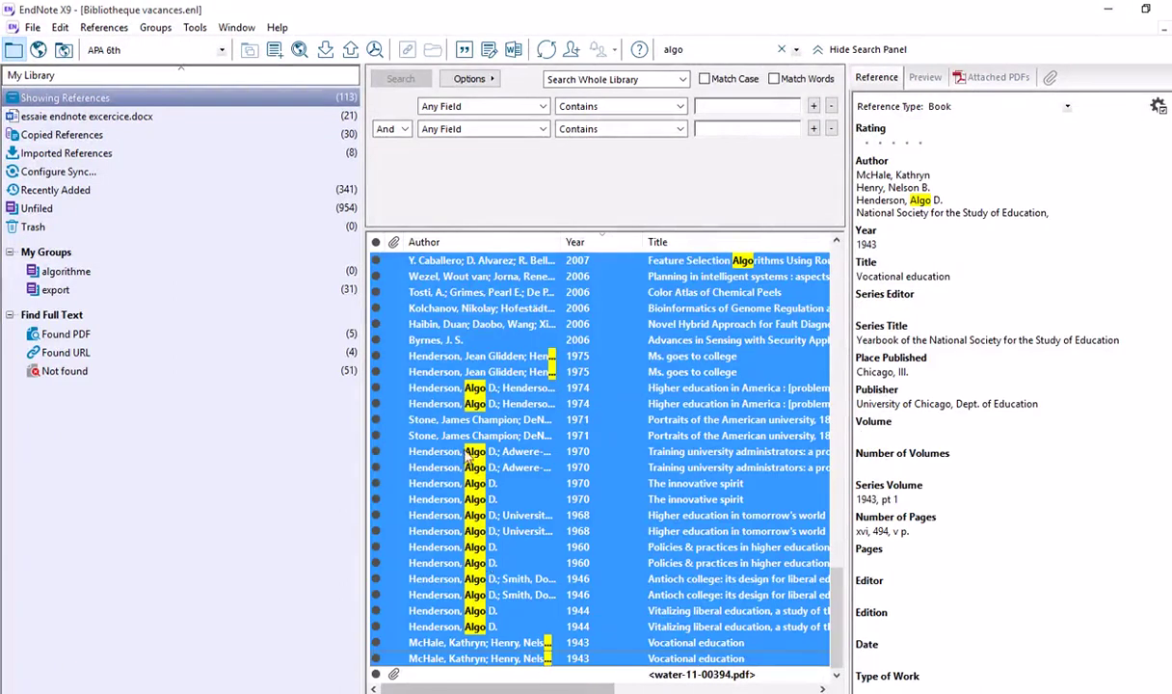
pyautogui.moveTo(420, 347); pyautogui.dragTo(104, 275)
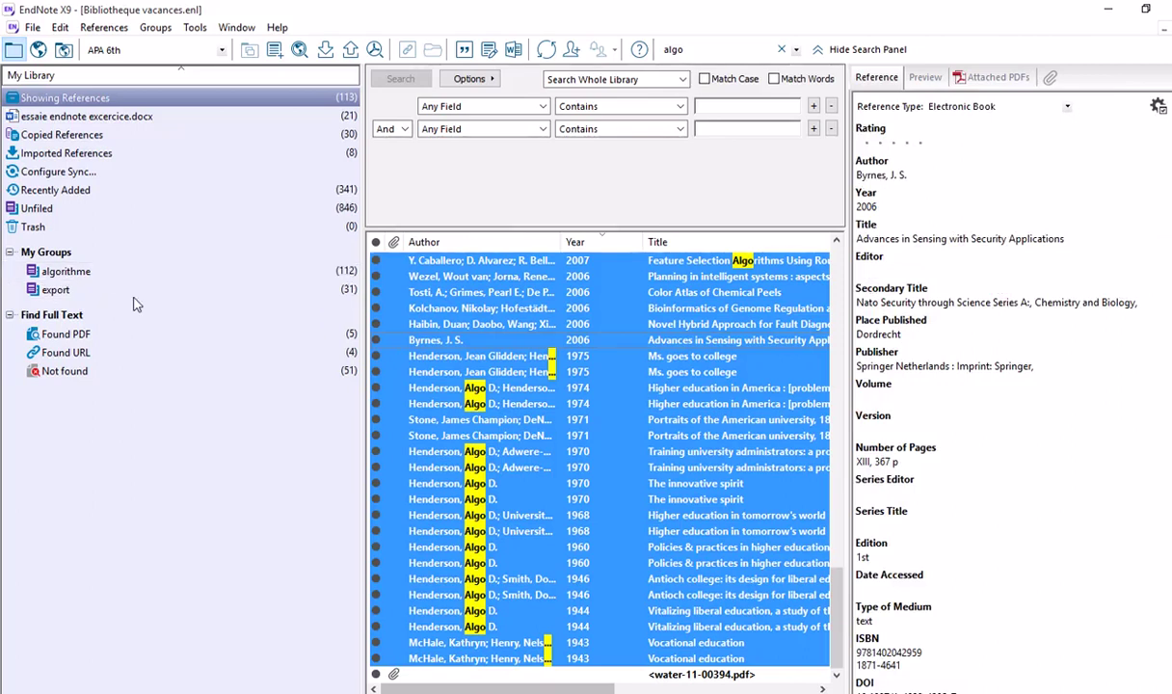
# Clear the selection and the quick search, narrow the groups pane and display the references of the algorithme group
pyautogui.click(557, 404)
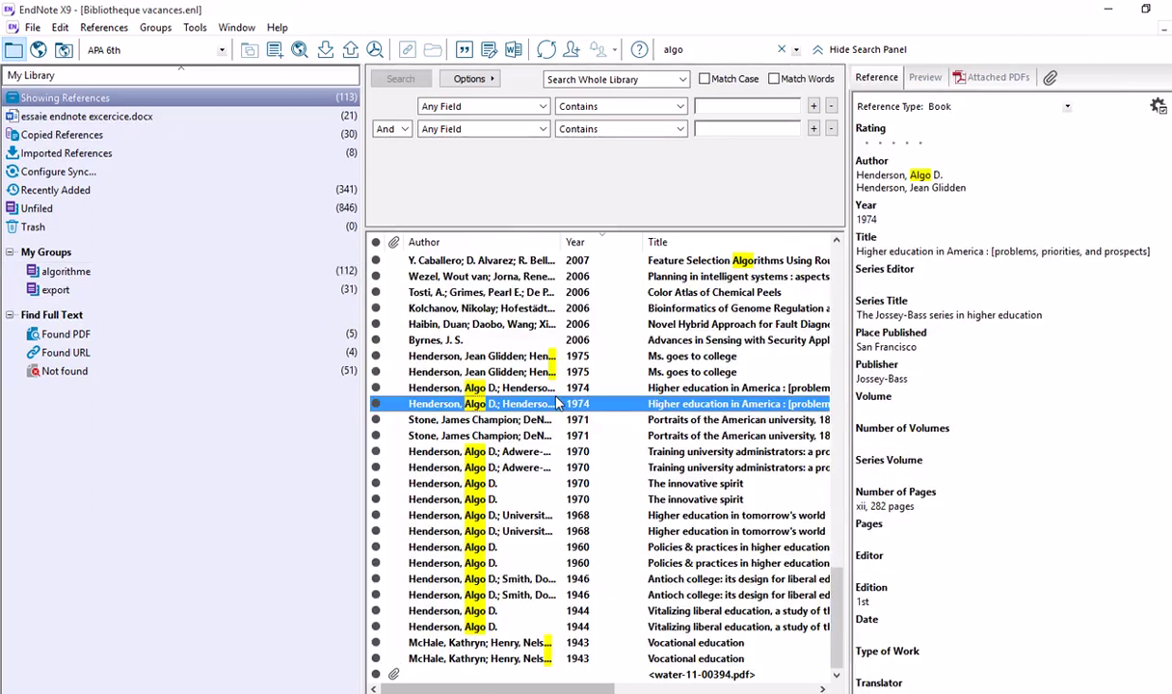
pyautogui.click(783, 50)
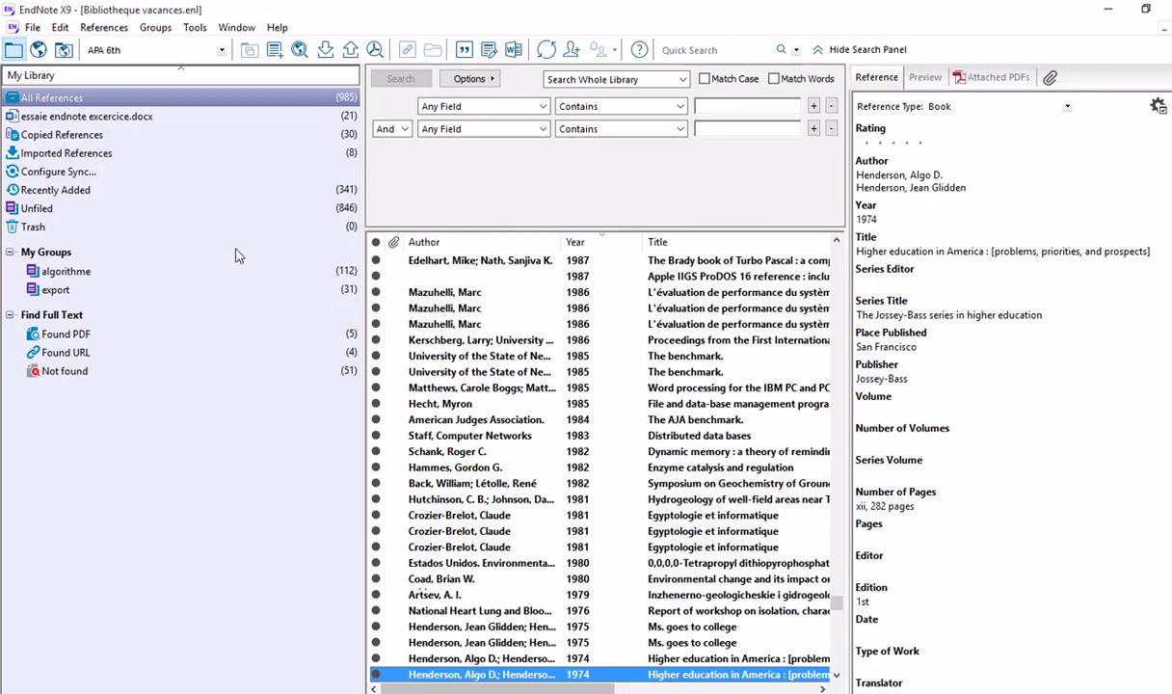
pyautogui.moveTo(363, 317); pyautogui.dragTo(288, 317)
pyautogui.click(82, 275)
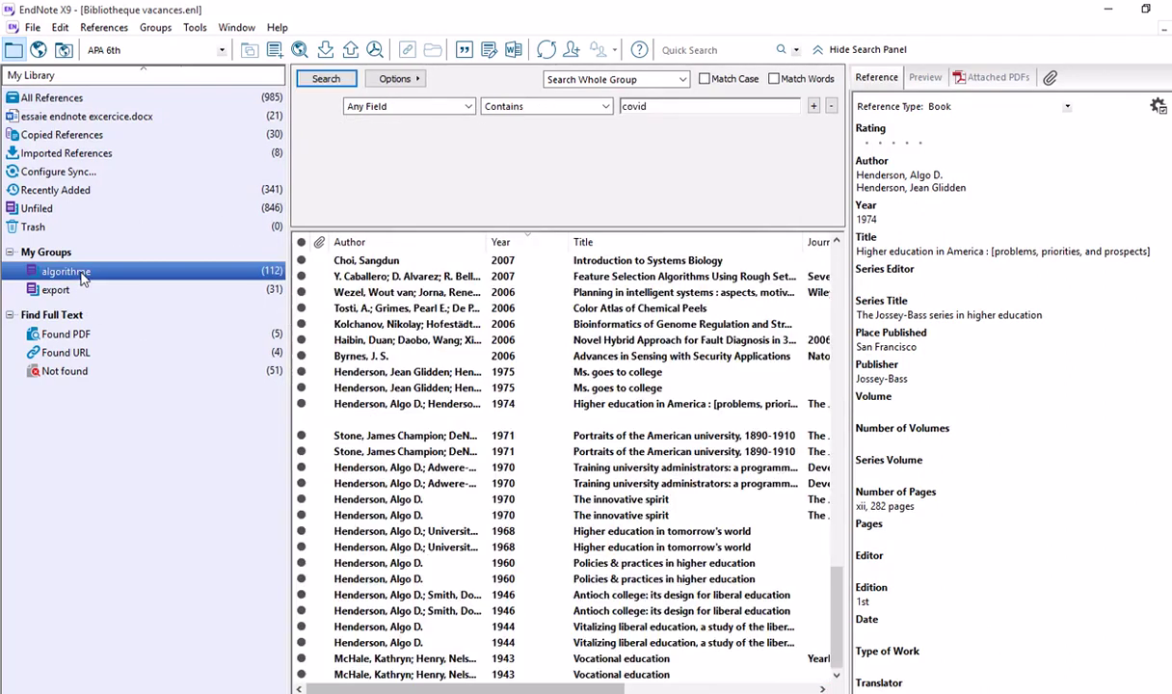
# Create a compressed library of the selected references with file attachments and save it as Bibliotheque vacances.enlx in Bureau
pyautogui.click(32, 29)
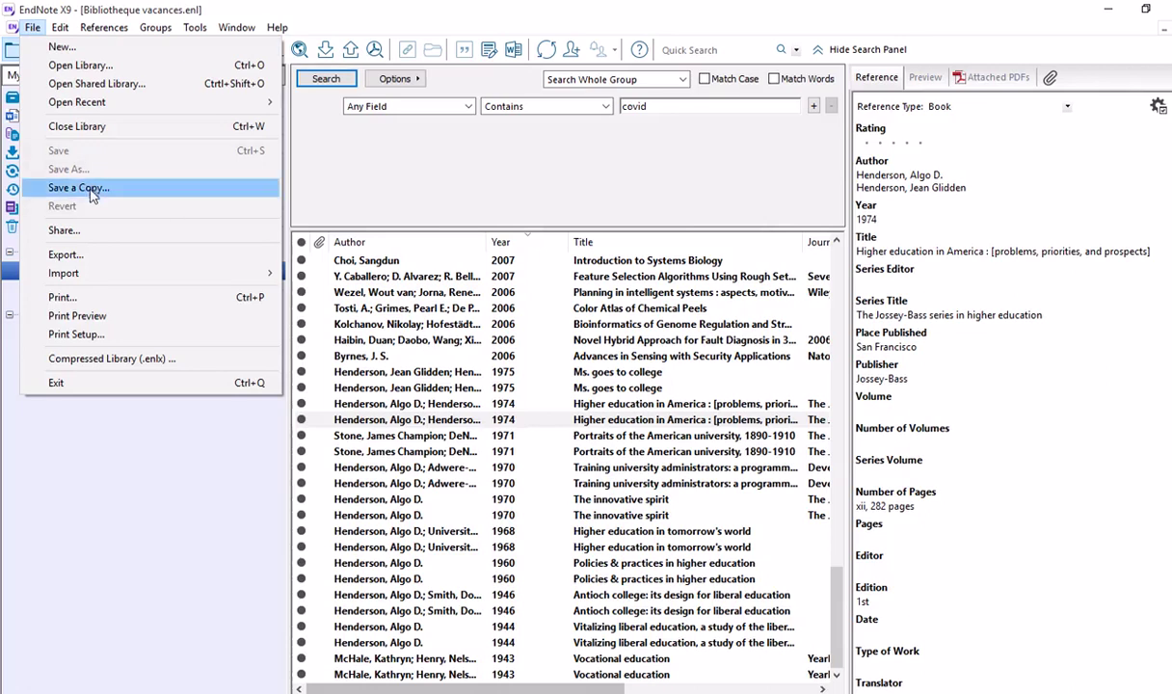
pyautogui.click(134, 367)
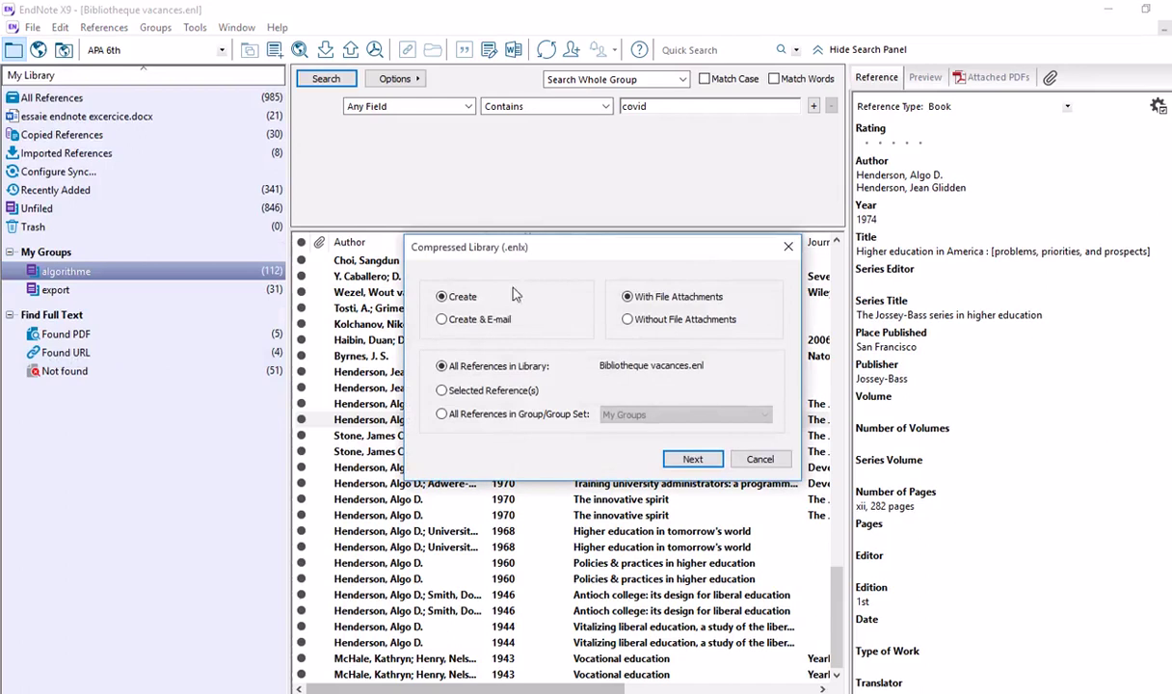
pyautogui.moveTo(557, 253); pyautogui.dragTo(459, 134)
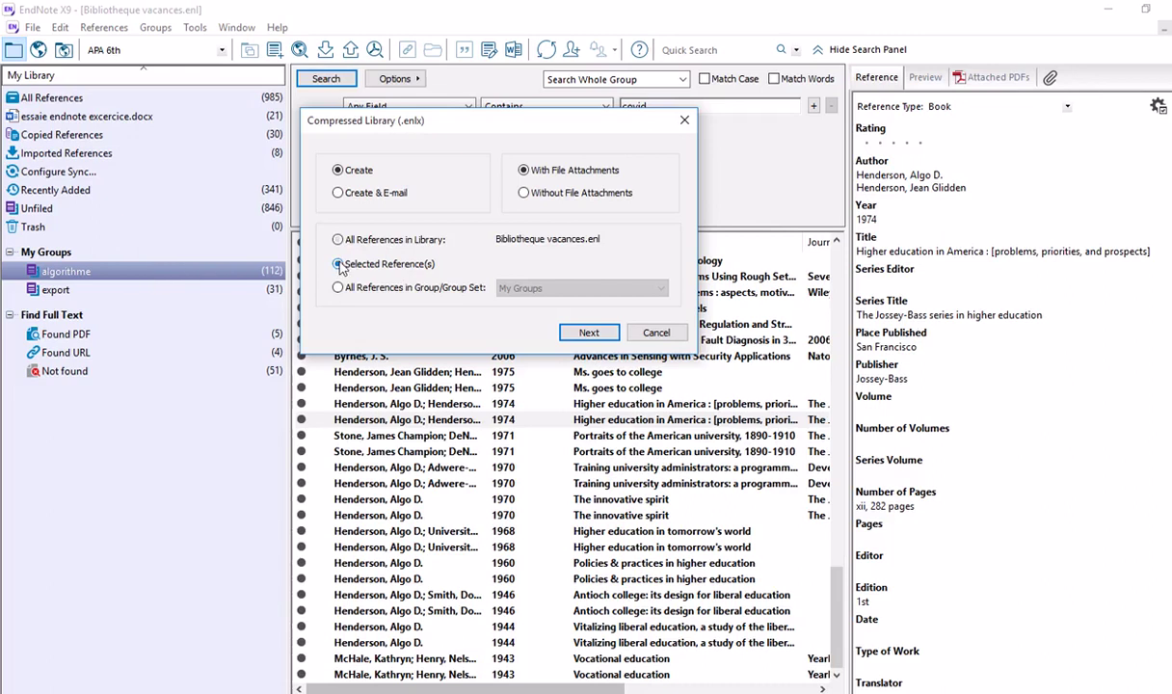
pyautogui.click(588, 332)
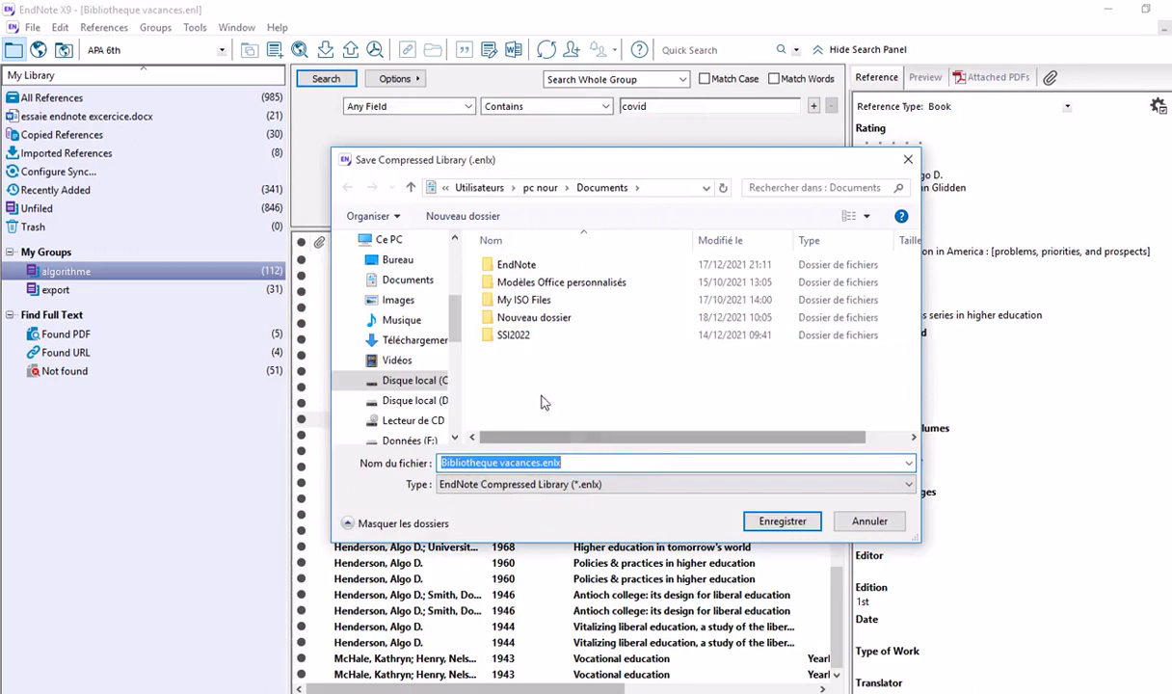
pyautogui.click(398, 260)
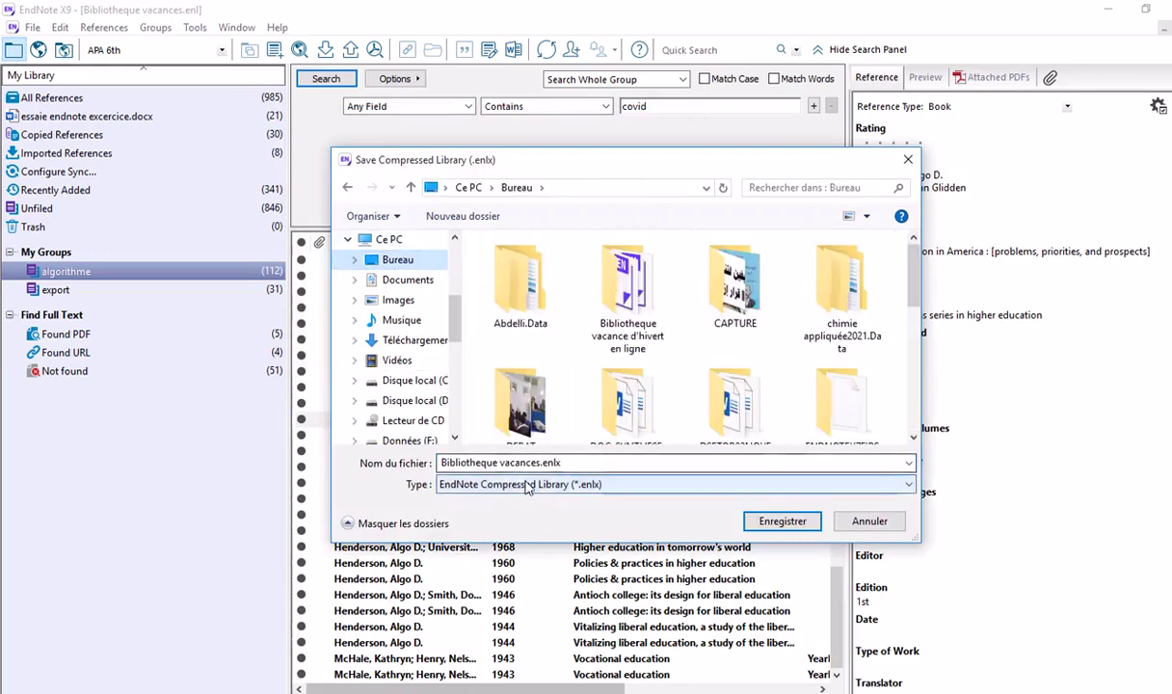
pyautogui.click(782, 522)
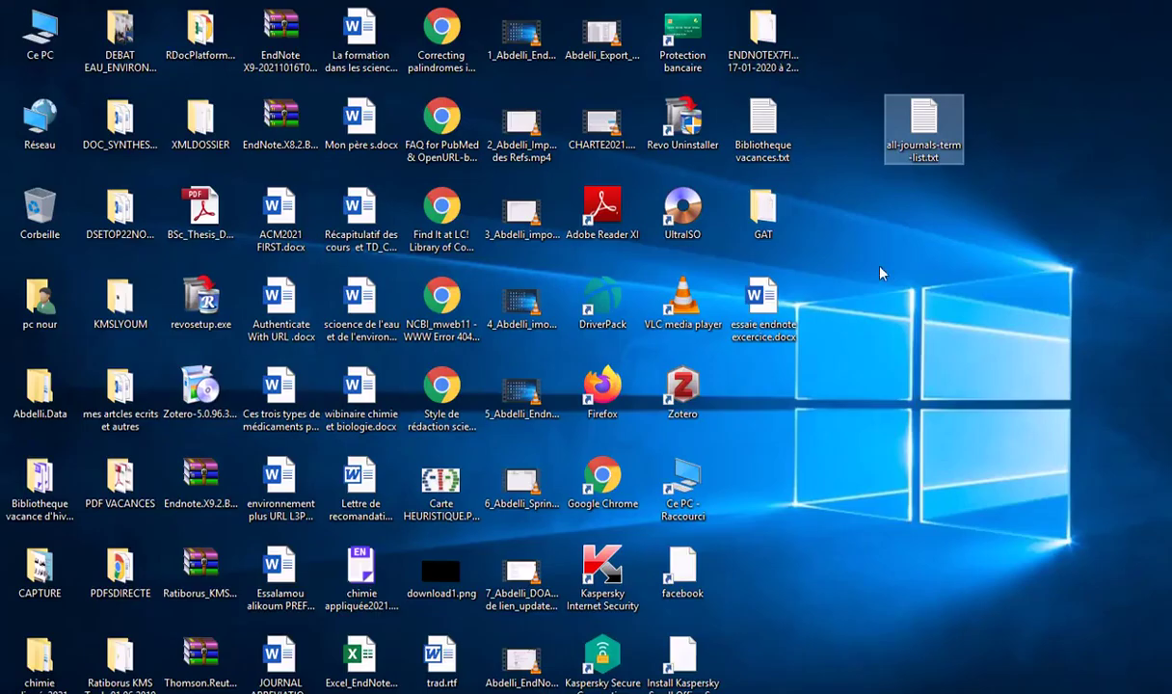
# Refresh the Windows desktop and sort its icons by item type
pyautogui.click(909, 258)
pyautogui.rightClick(910, 258)
pyautogui.click(940, 306)
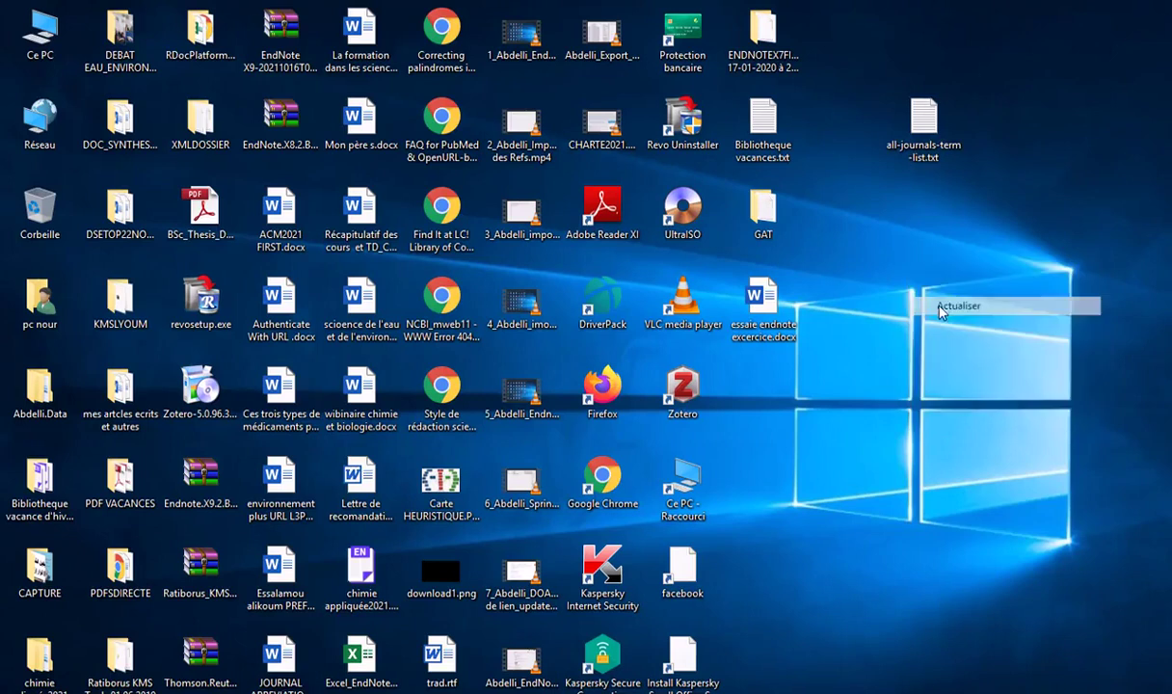
pyautogui.rightClick(879, 198)
pyautogui.moveTo(925, 228)
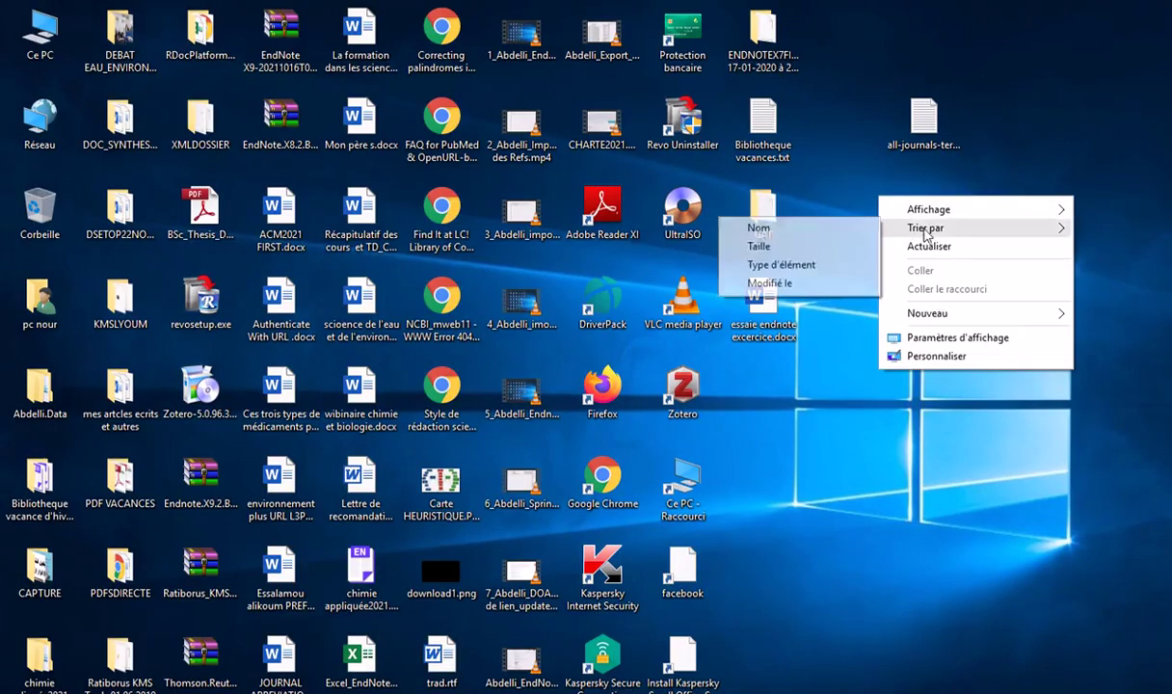
pyautogui.click(784, 265)
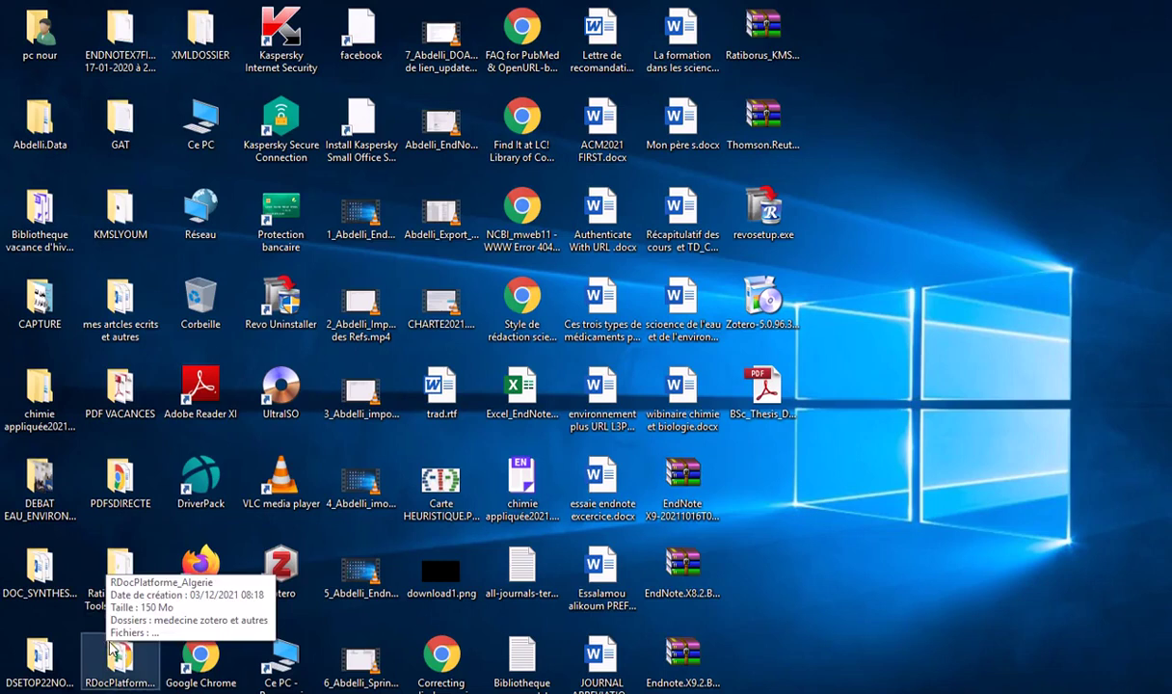
# Refresh the desktop again and look for the saved Bibliotheque vacances.enlx file
pyautogui.rightClick(928, 193)
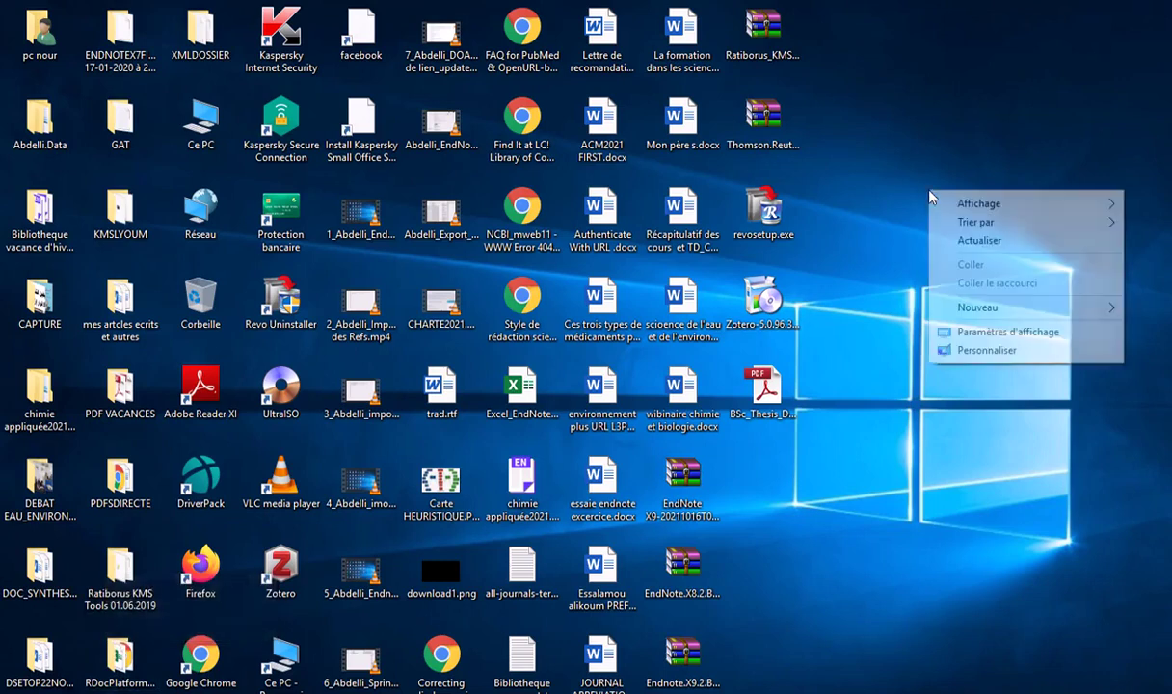
pyautogui.click(980, 241)
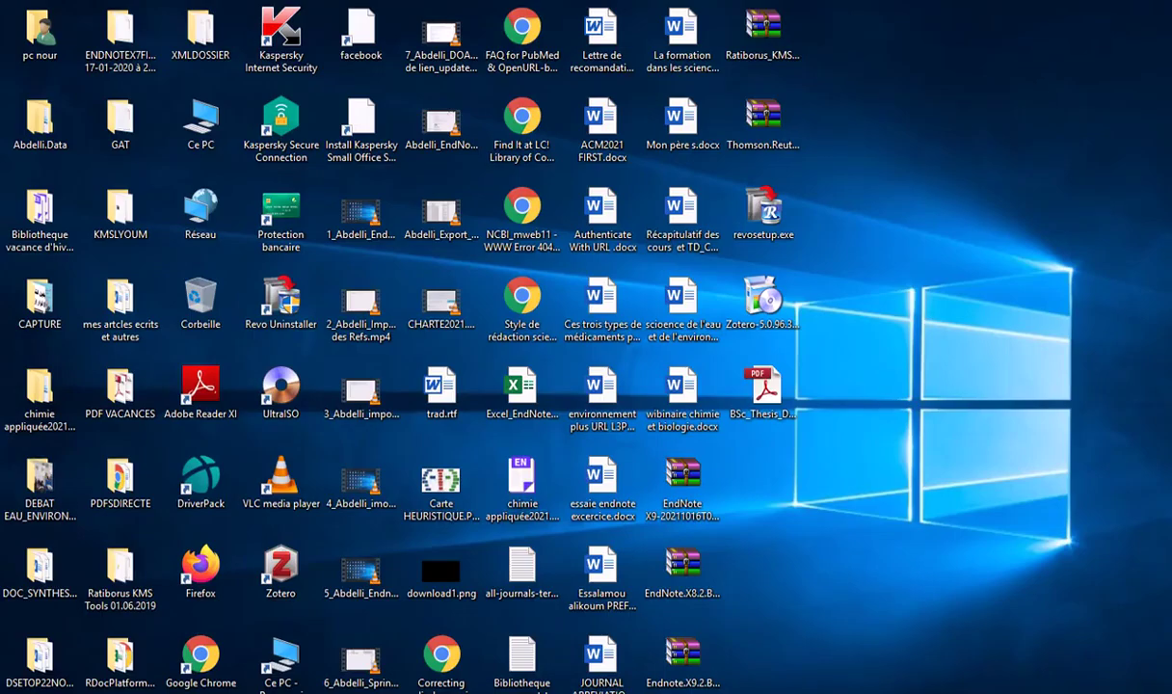
pyautogui.moveTo(565, 8)
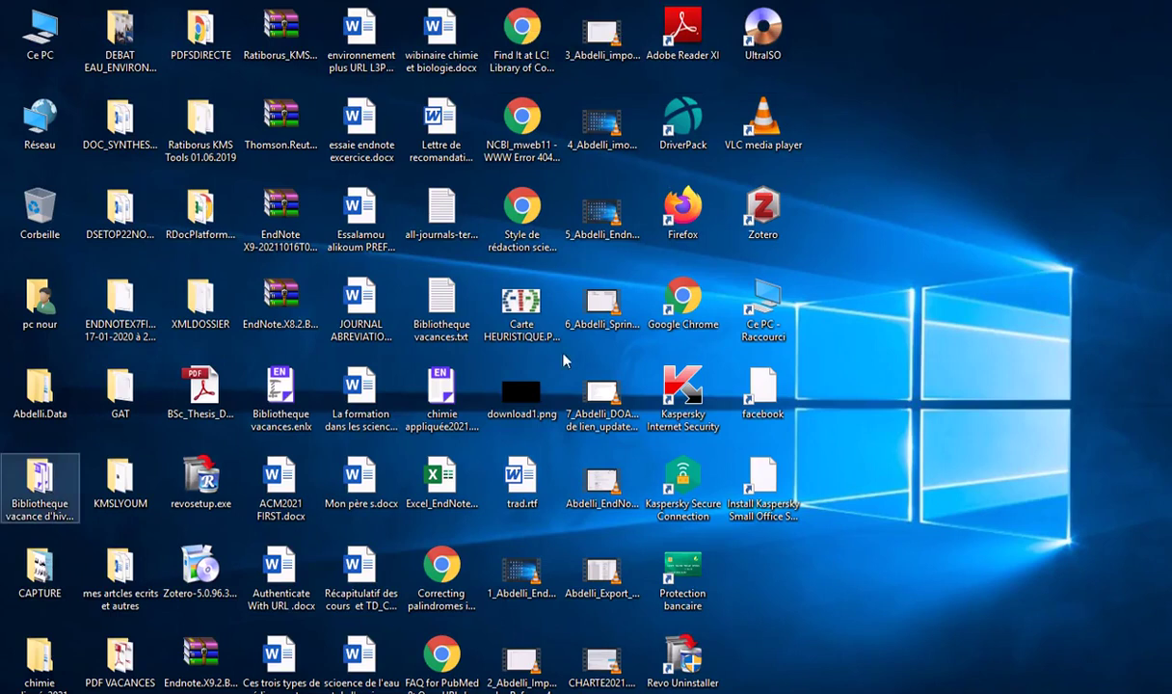
pyautogui.rightClick(887, 285)
pyautogui.click(920, 334)
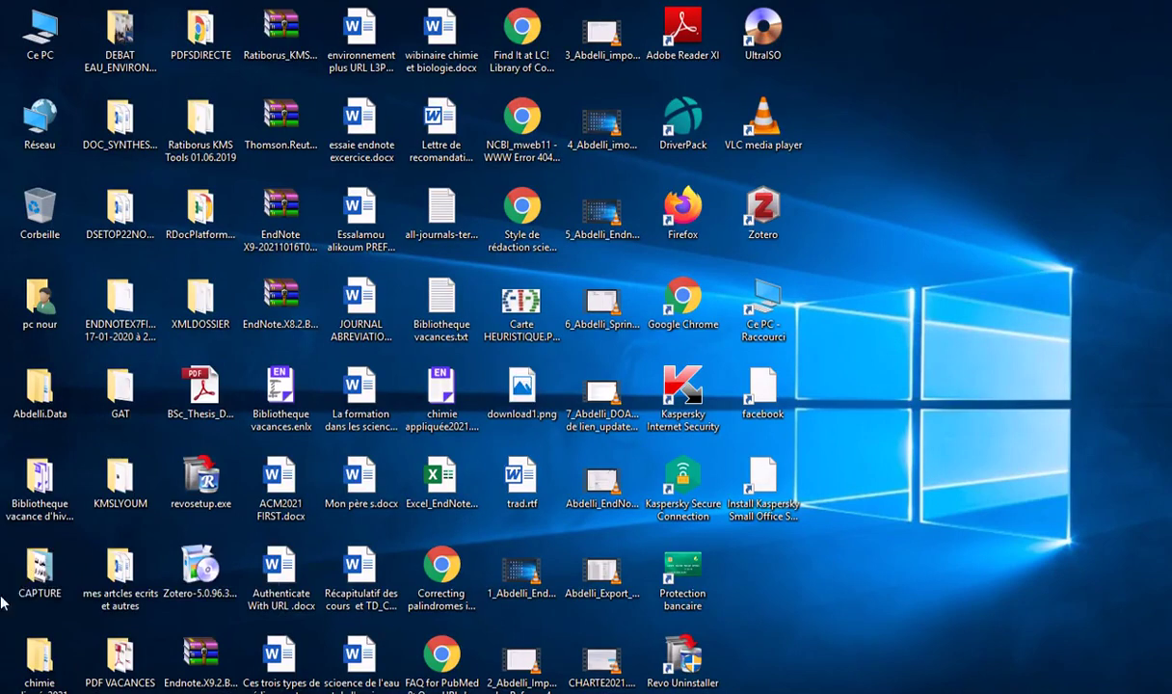